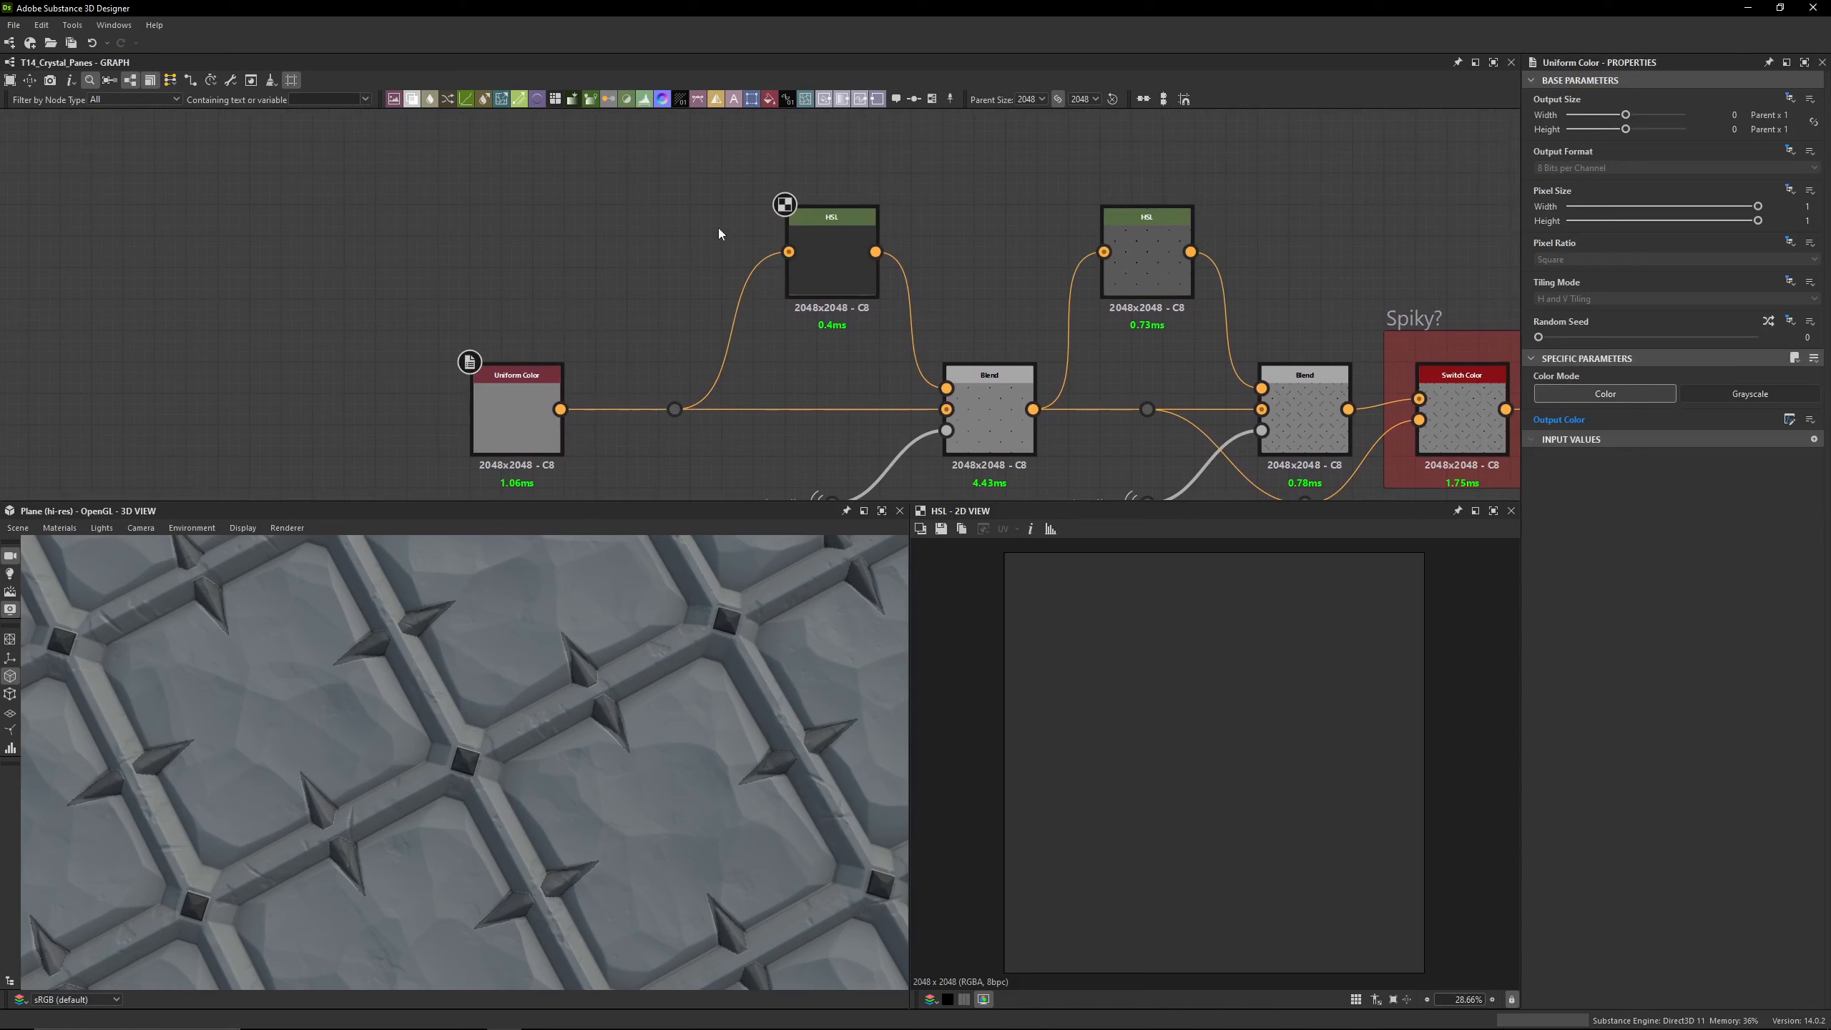
# Step: Inspect the first HSL node and the Uniform Color node, and preview the first Blend node they feed
pyautogui.click(841, 287)
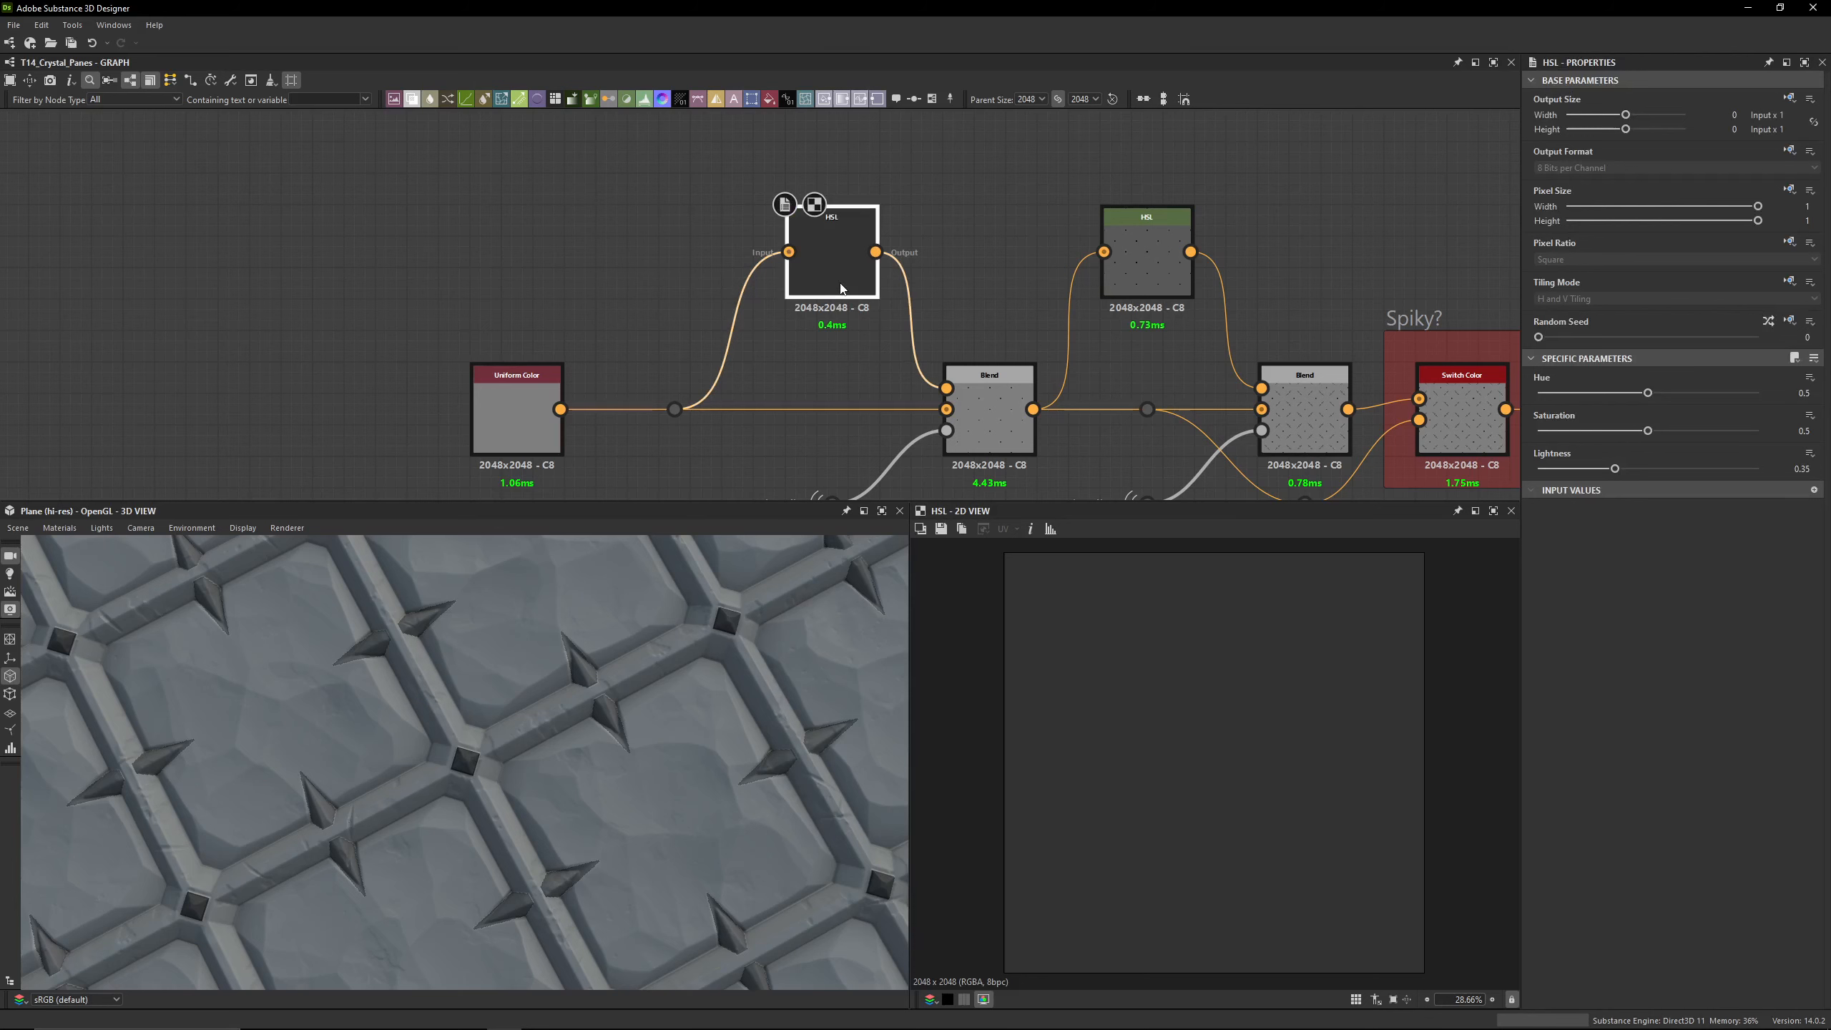
pyautogui.moveTo(835, 337); pyautogui.dragTo(816, 269, button='middle')
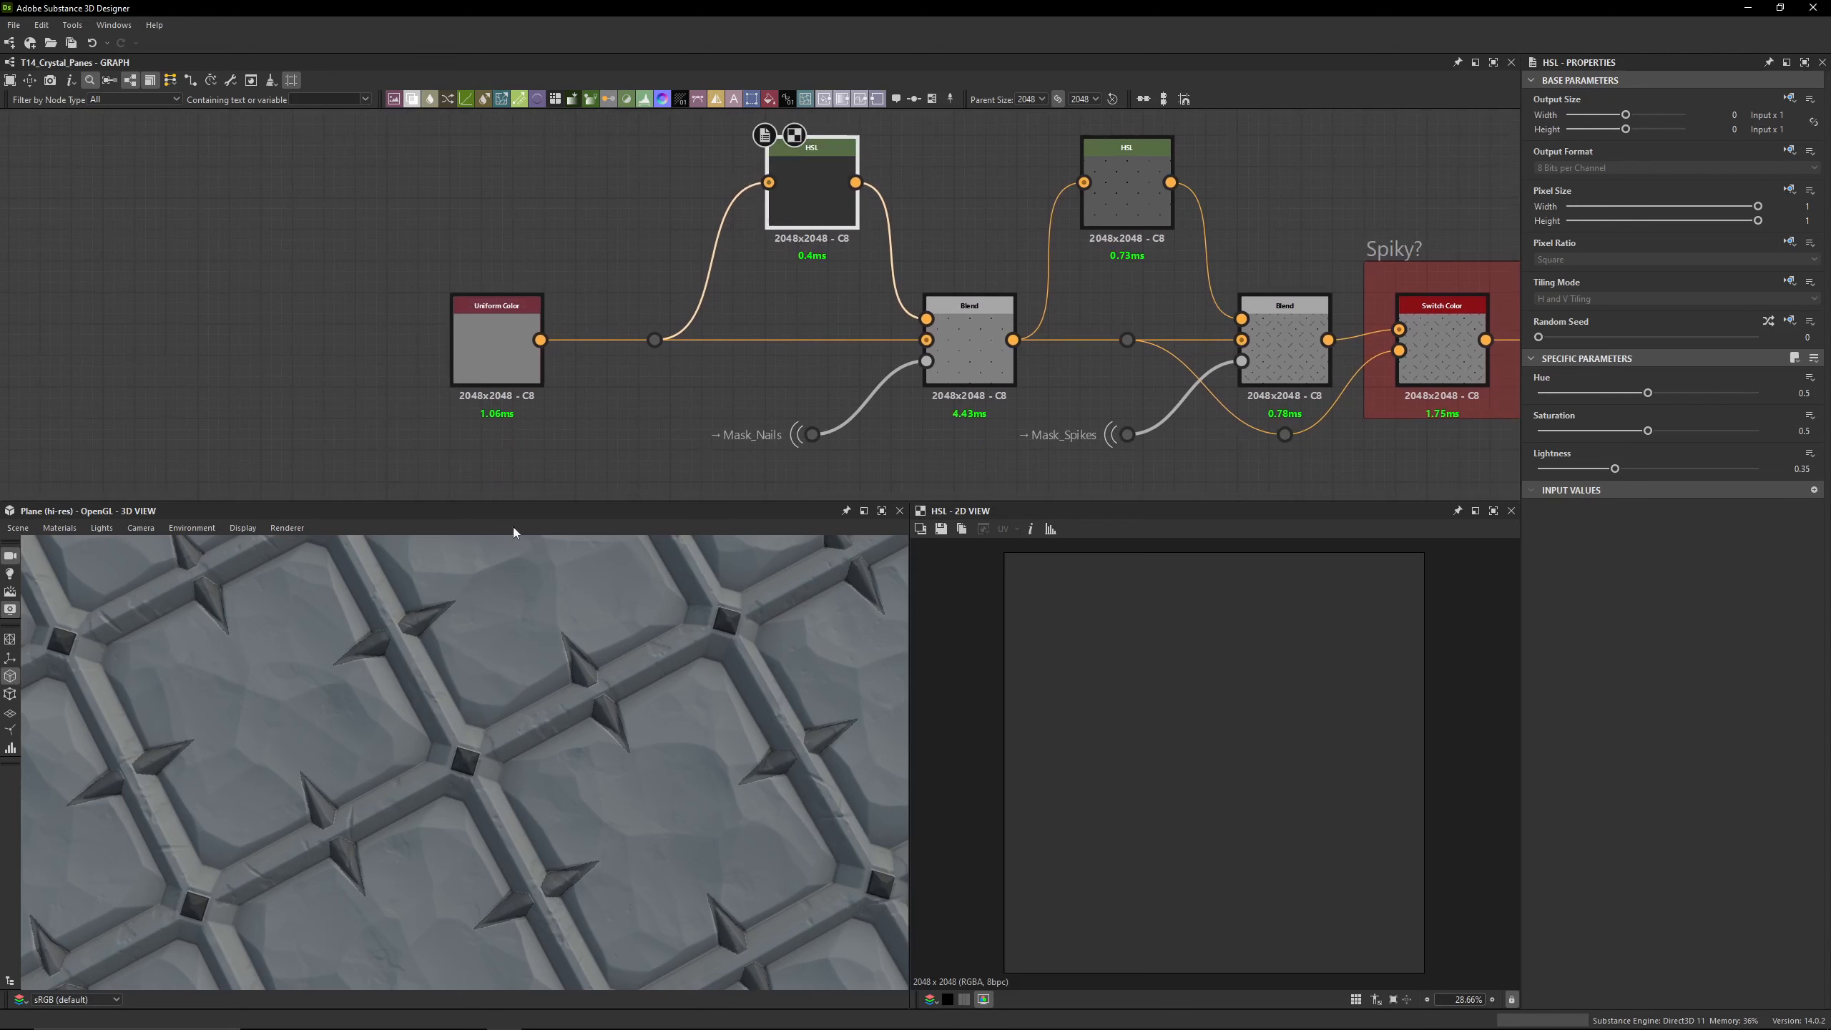
pyautogui.moveTo(524, 221); pyautogui.dragTo(408, 469)
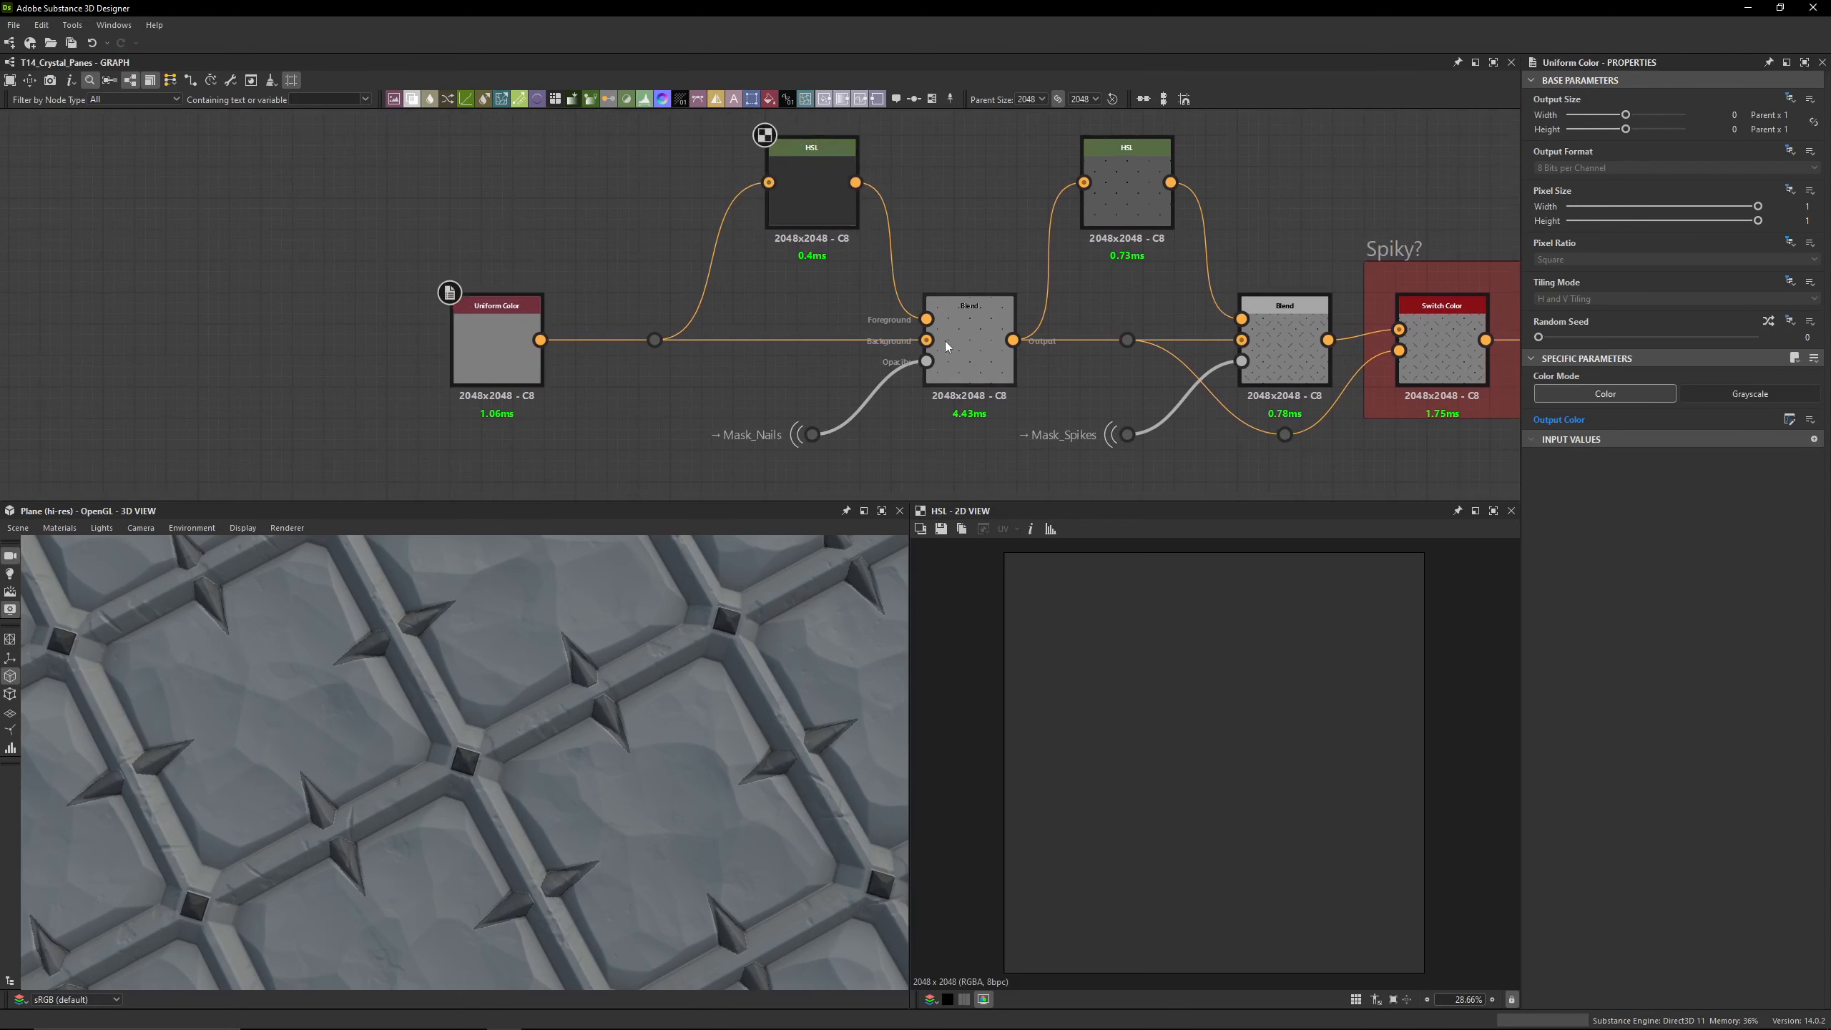
pyautogui.click(966, 327)
pyautogui.moveTo(965, 327); pyautogui.dragTo(941, 261, button='middle')
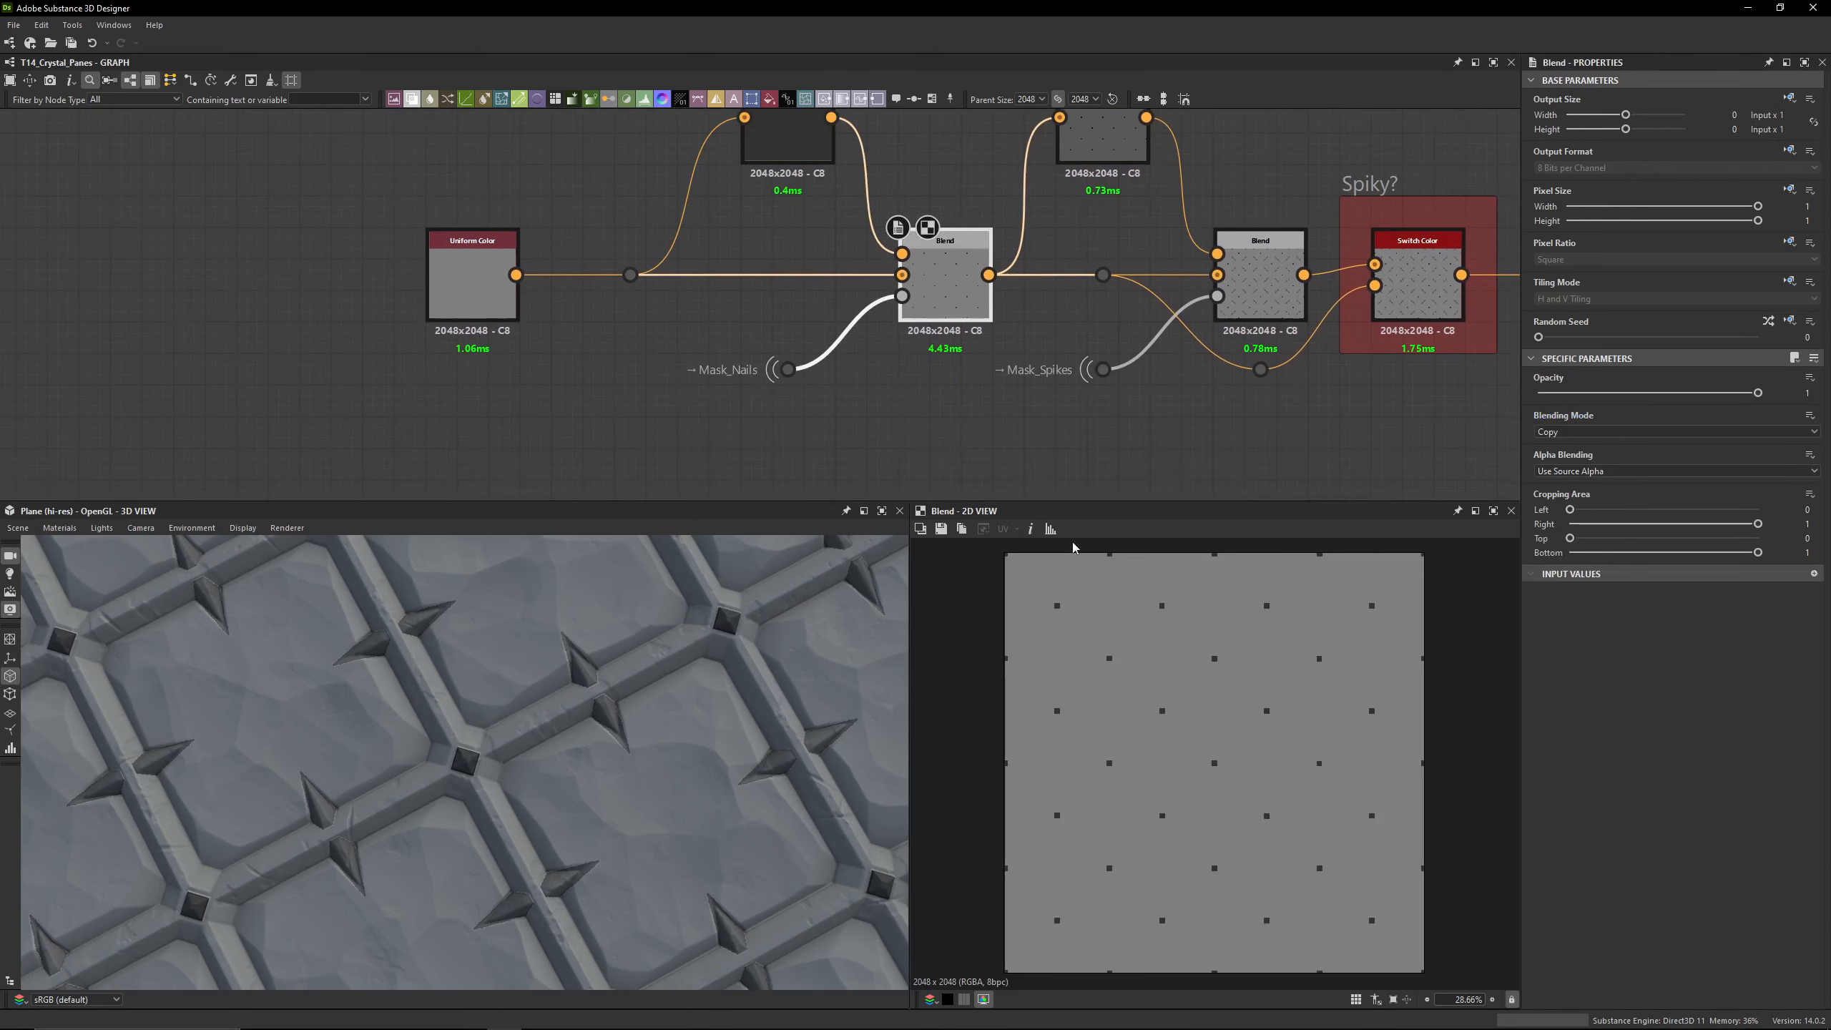
# Step: Preview the Mask_Nails input and compare it closely with the output of the first Blend node
pyautogui.doubleClick(788, 370)
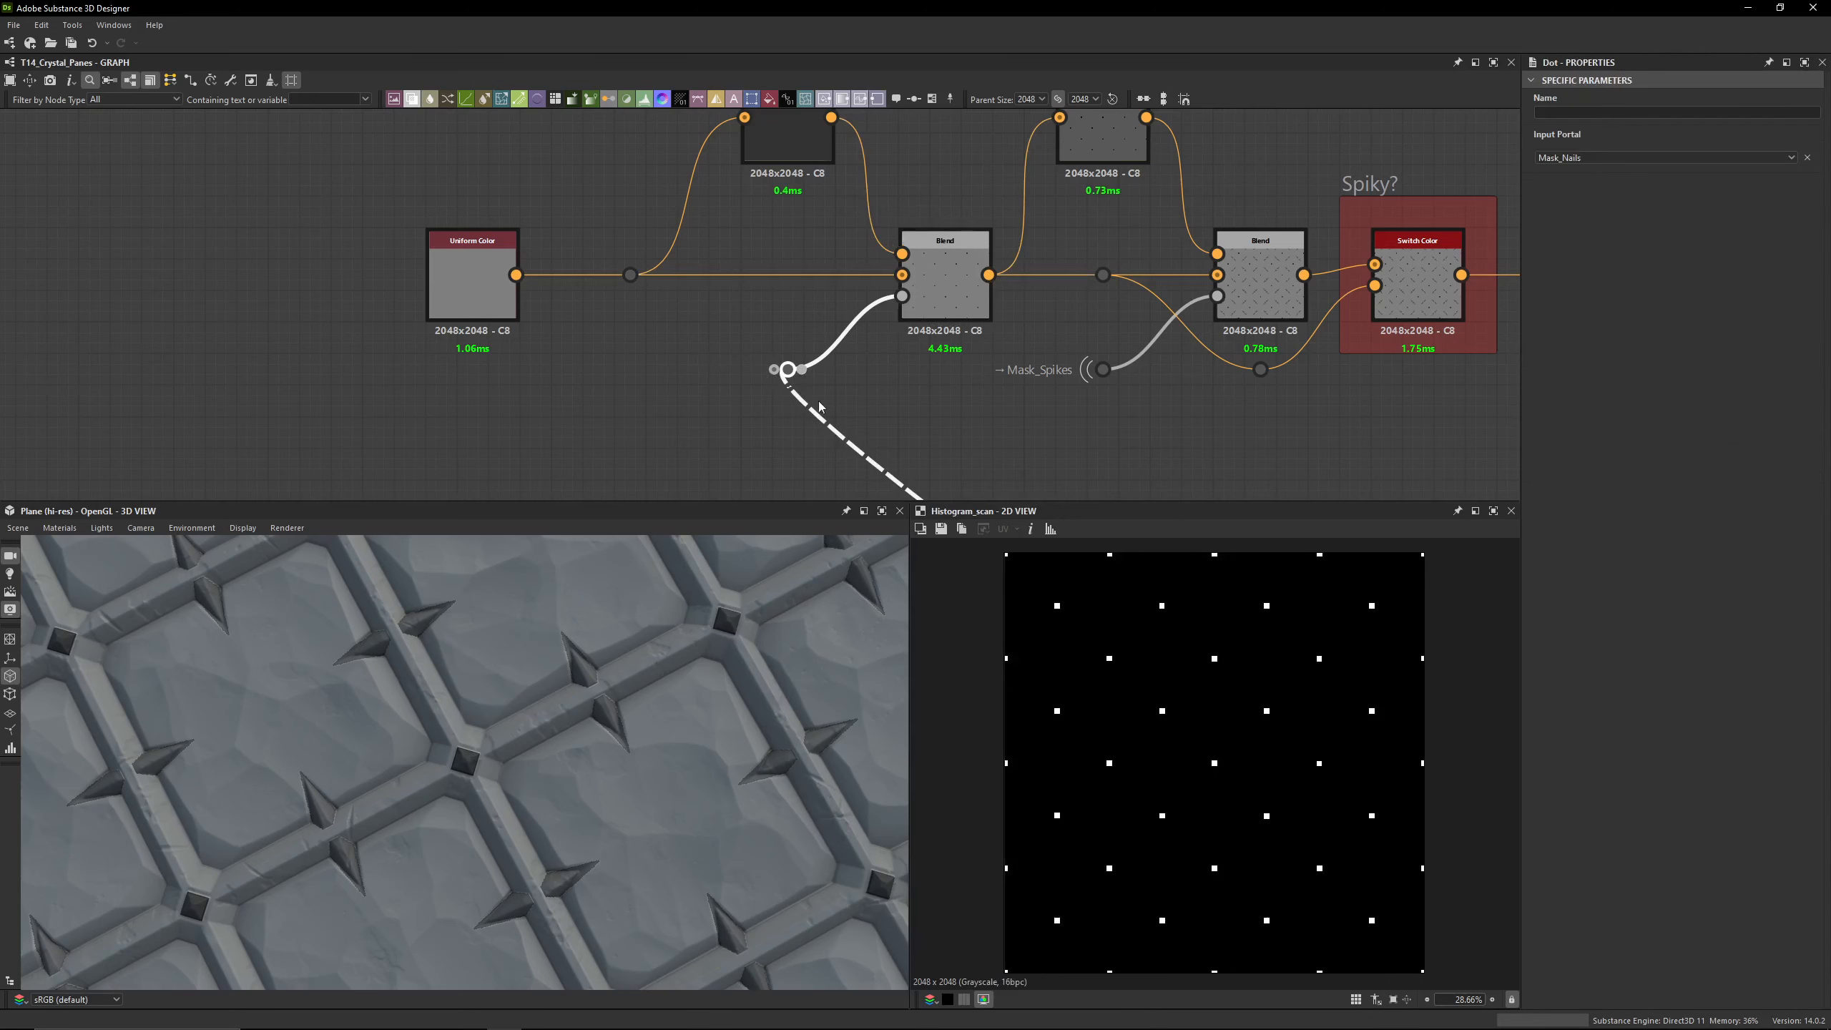
pyautogui.moveTo(885, 379); pyautogui.dragTo(781, 399, button='middle')
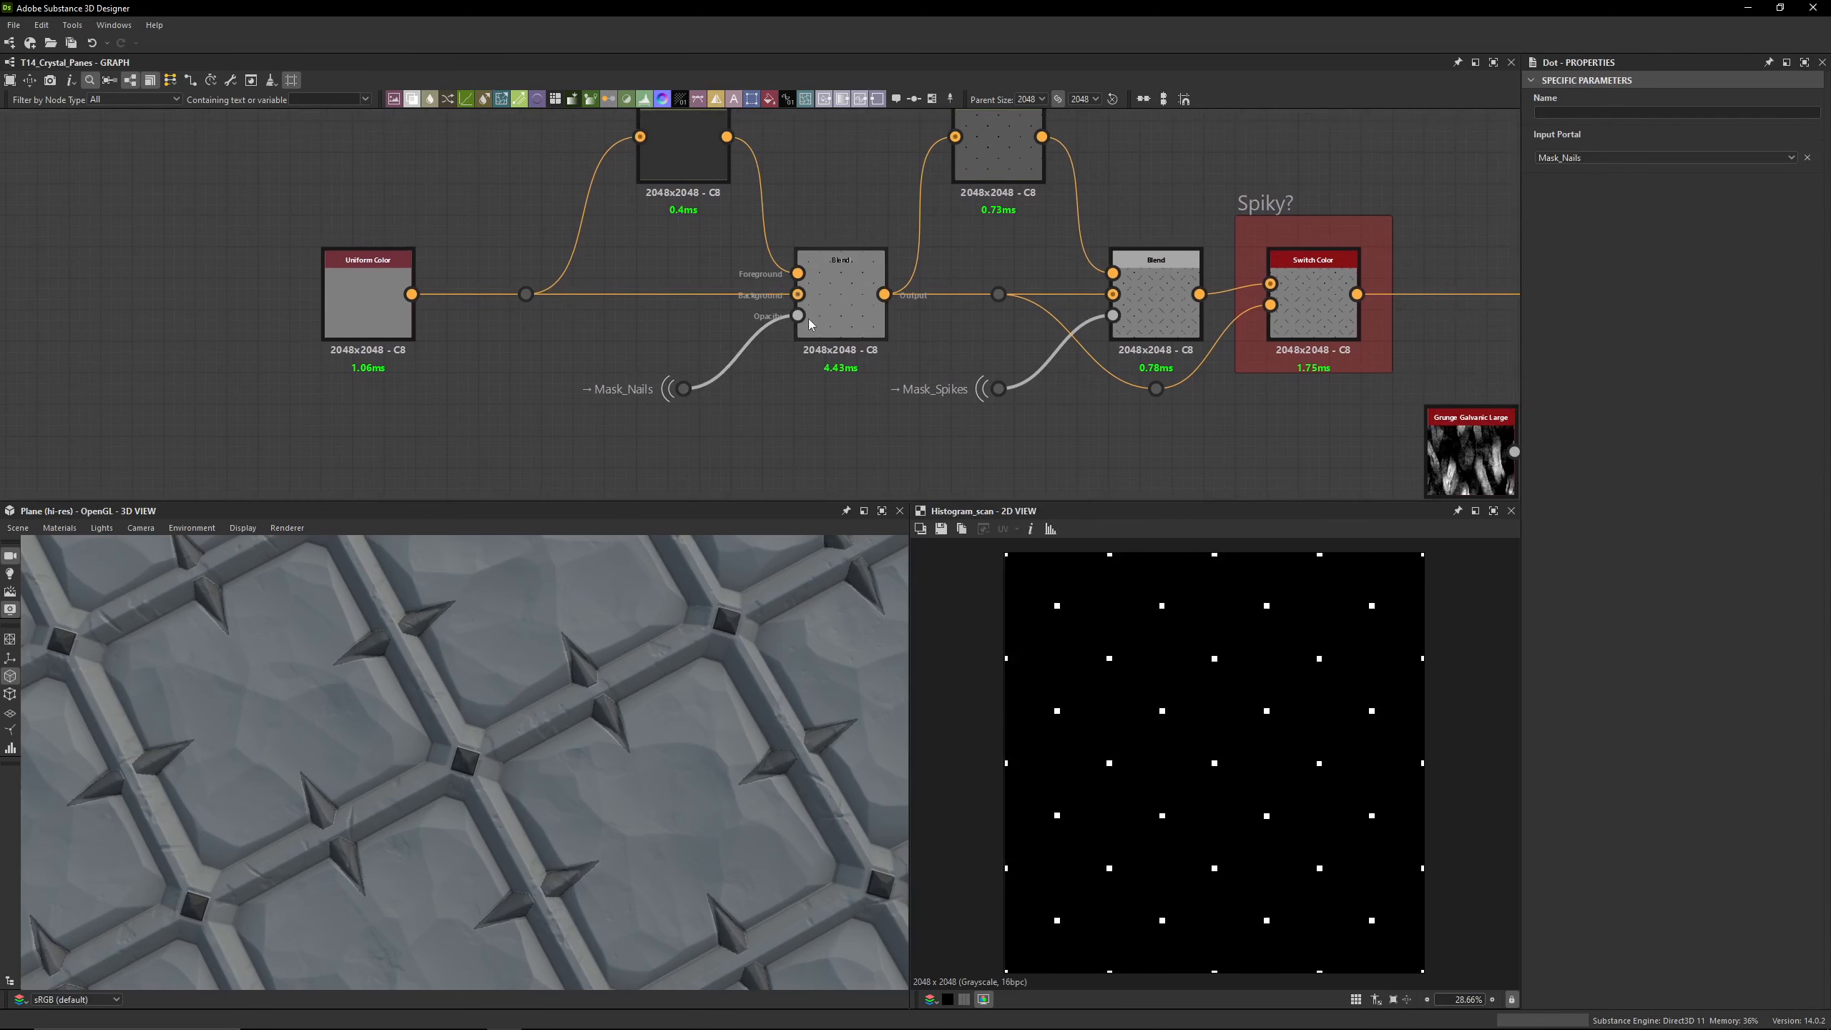
pyautogui.doubleClick(832, 324)
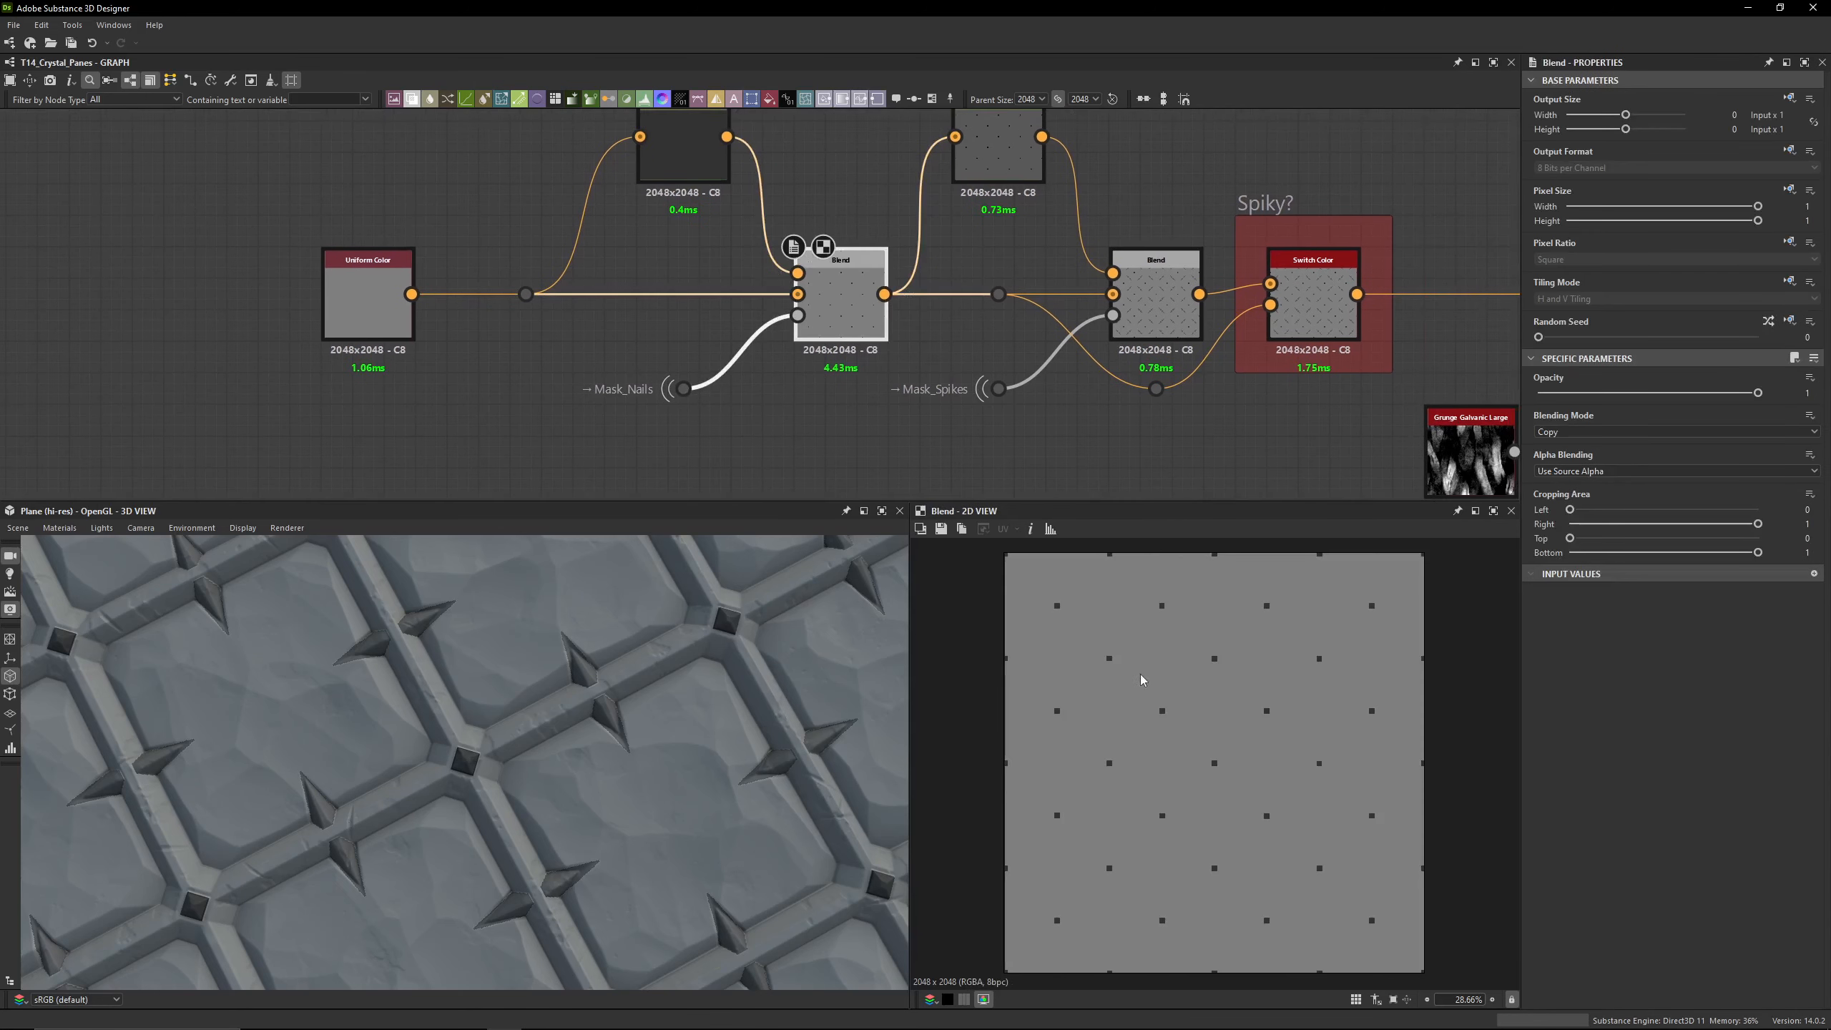
pyautogui.scroll(4, 1141, 677)
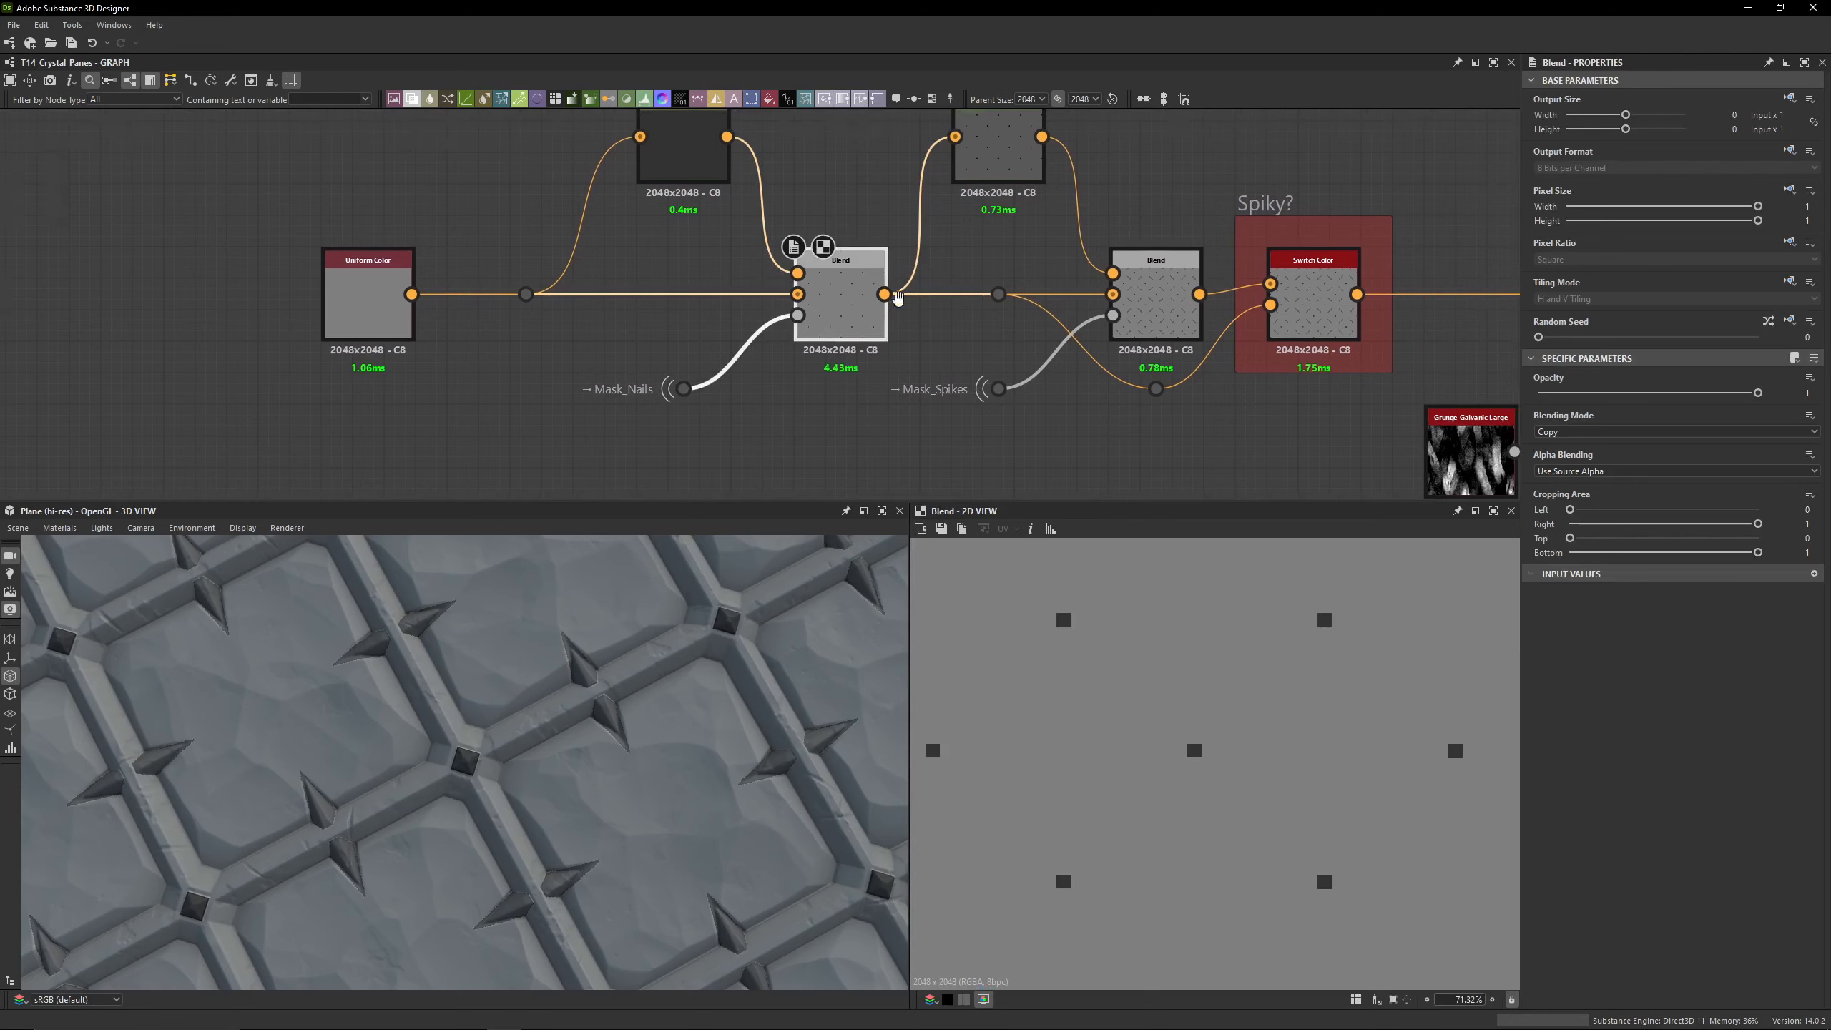
# Step: Preview the second Blend node and check the Spiky? switch against the graph's input parameters
pyautogui.moveTo(1069, 244); pyautogui.dragTo(884, 276, button='middle')
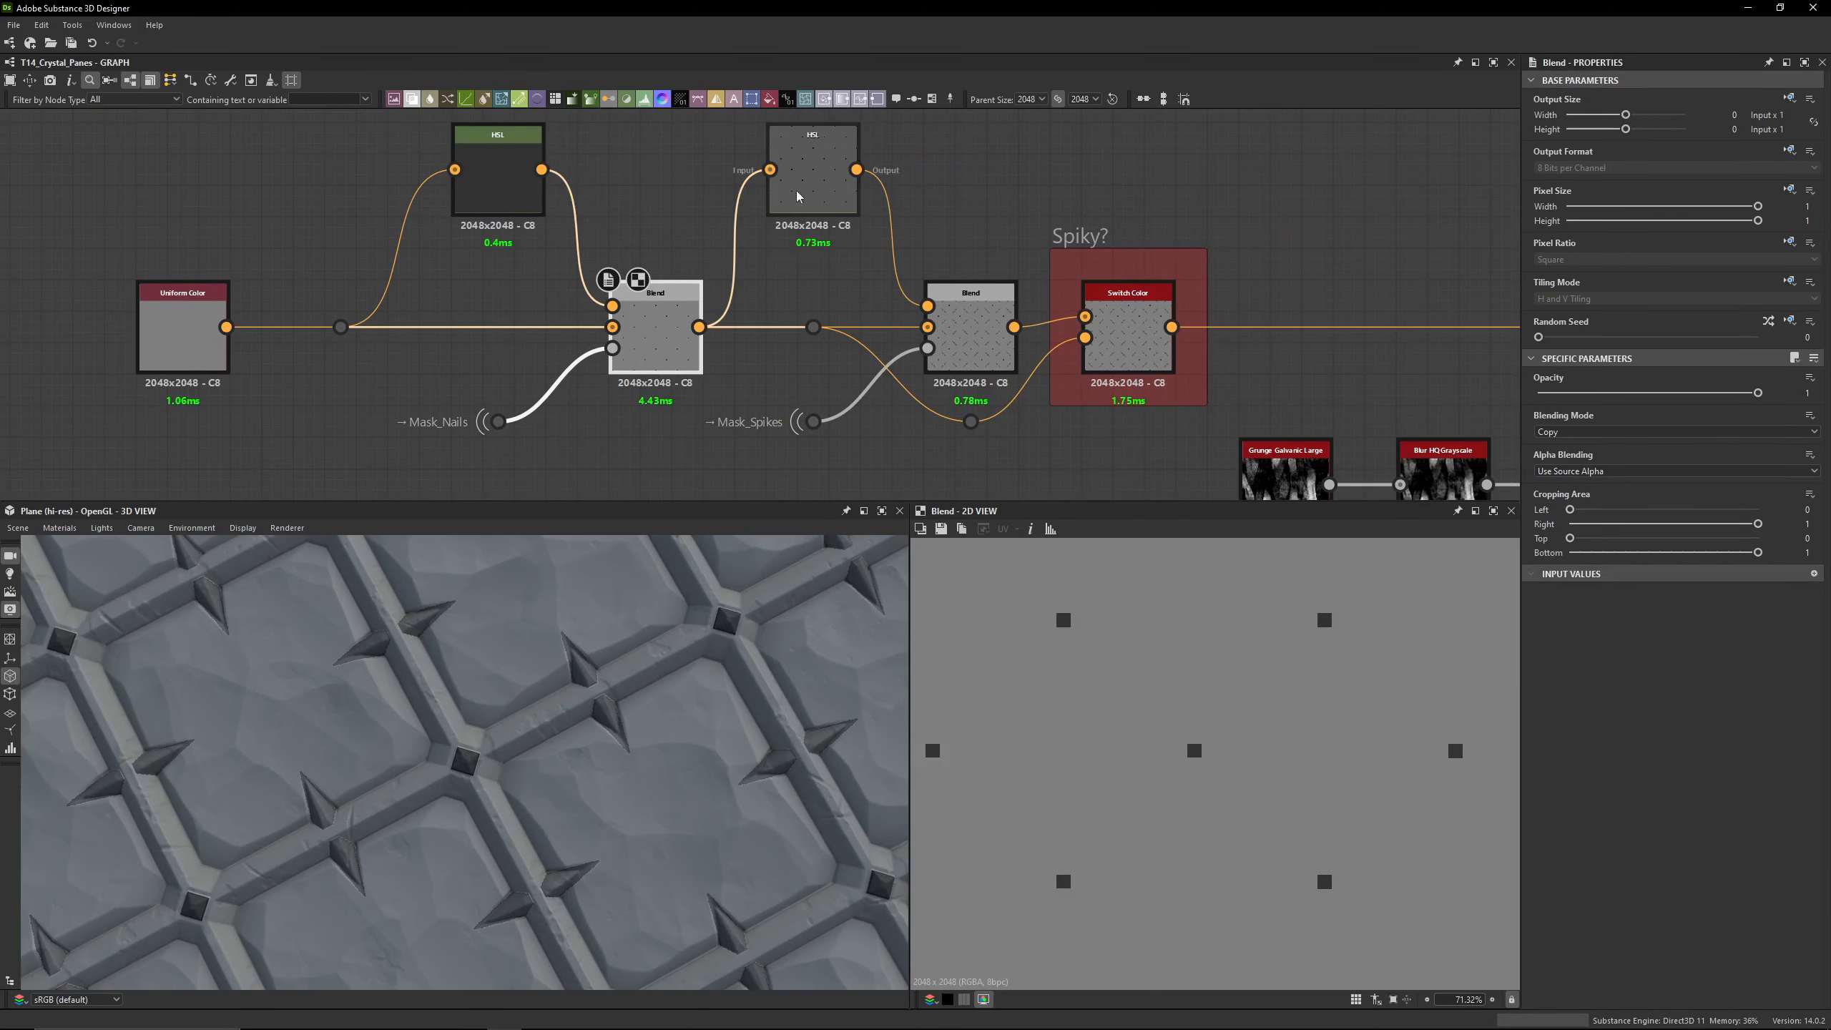
pyautogui.doubleClick(967, 331)
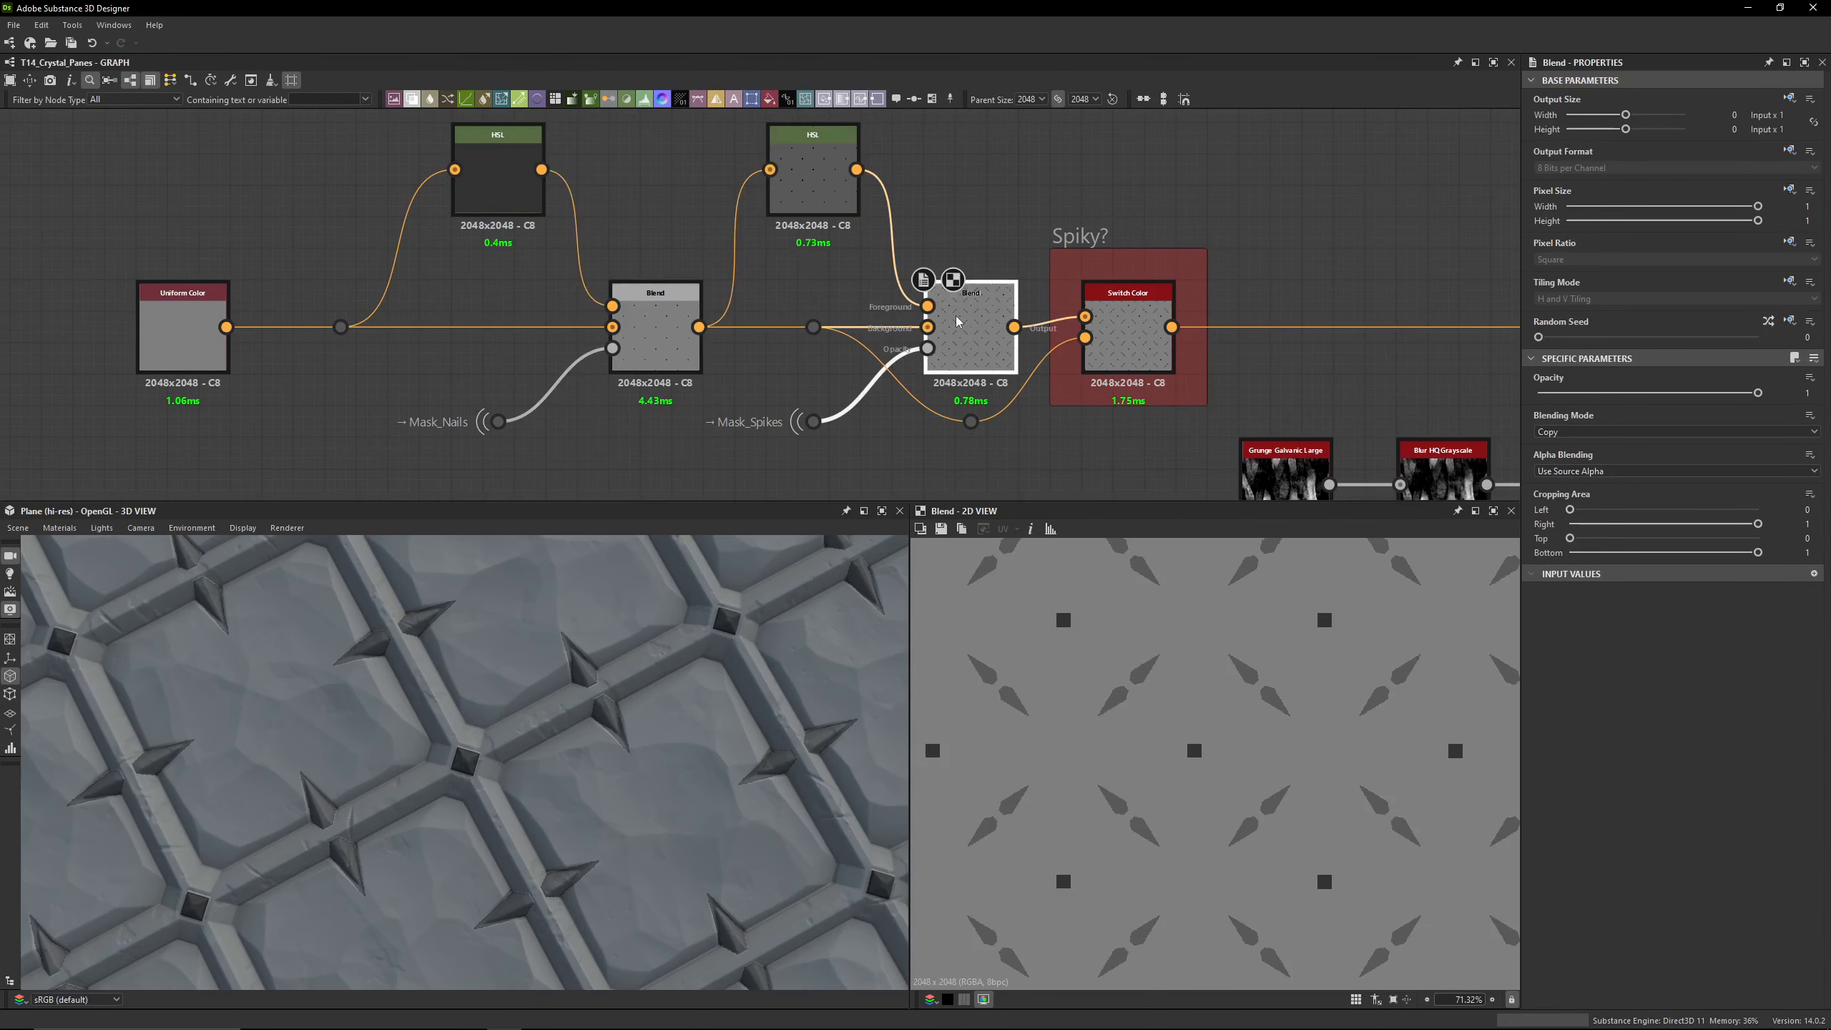
pyautogui.moveTo(1188, 156); pyautogui.dragTo(1107, 372)
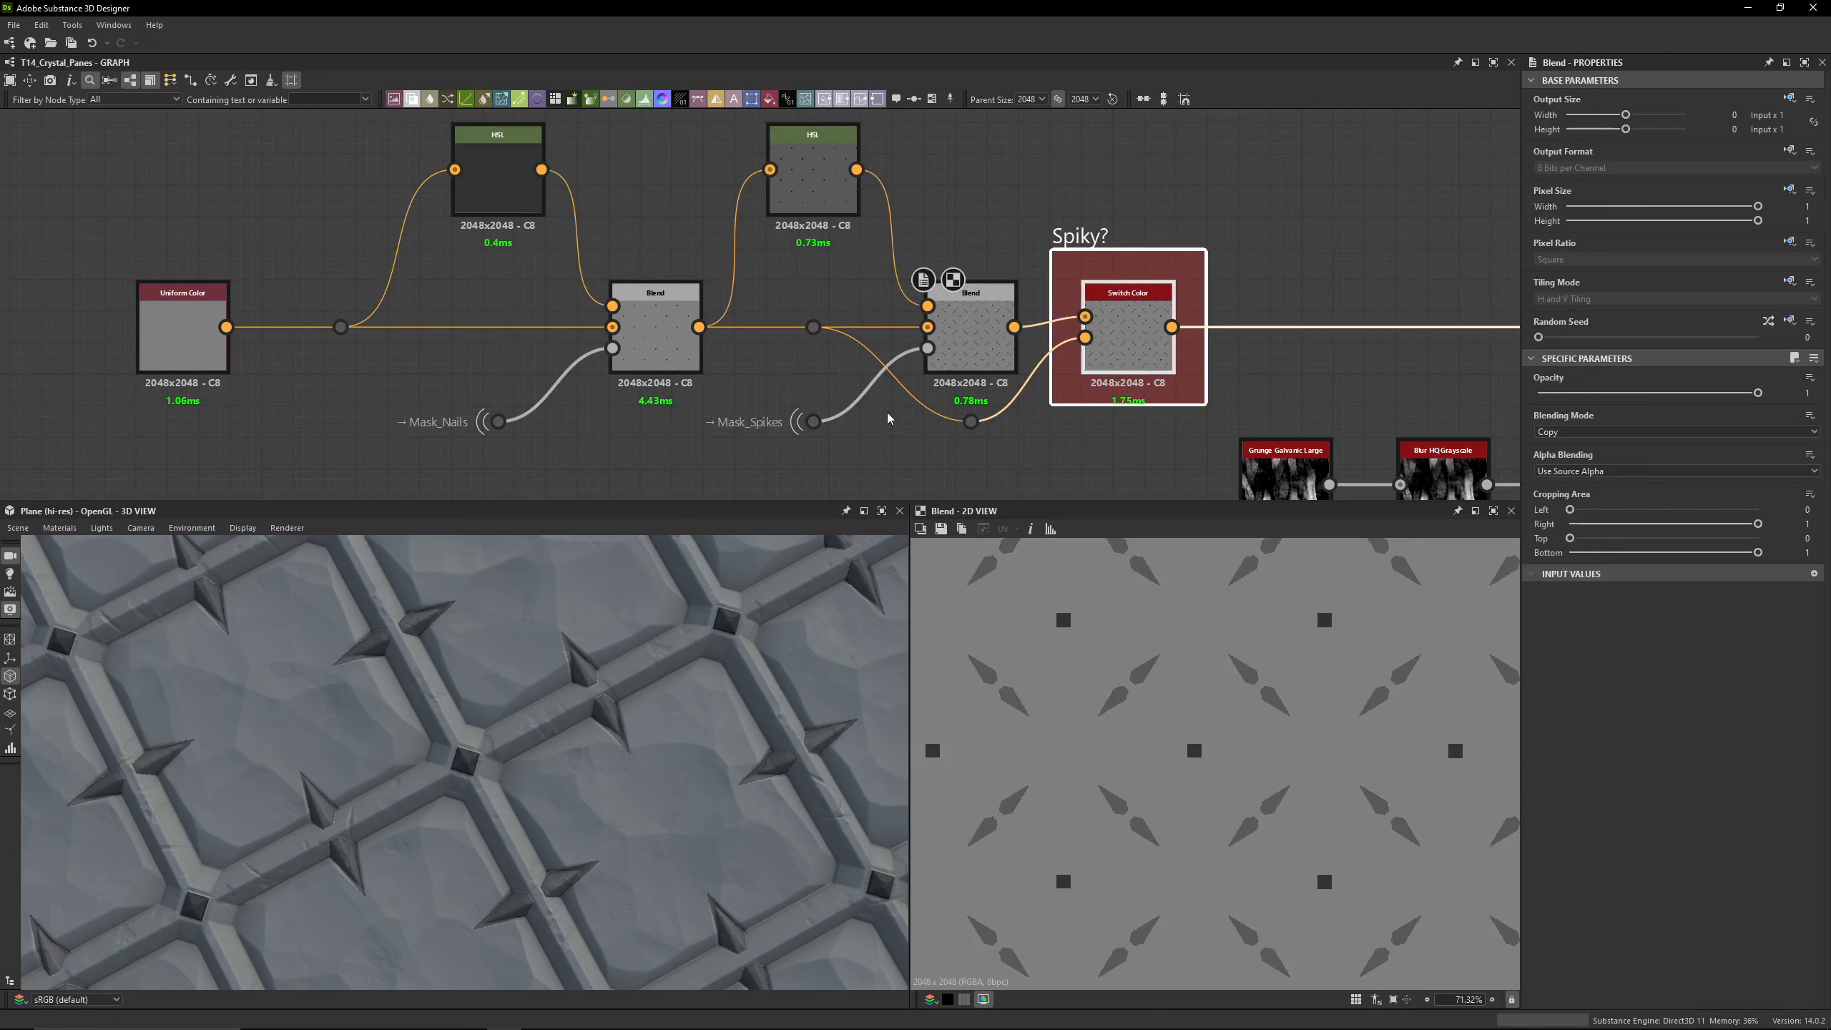
pyautogui.click(776, 387)
pyautogui.doubleClick(776, 388)
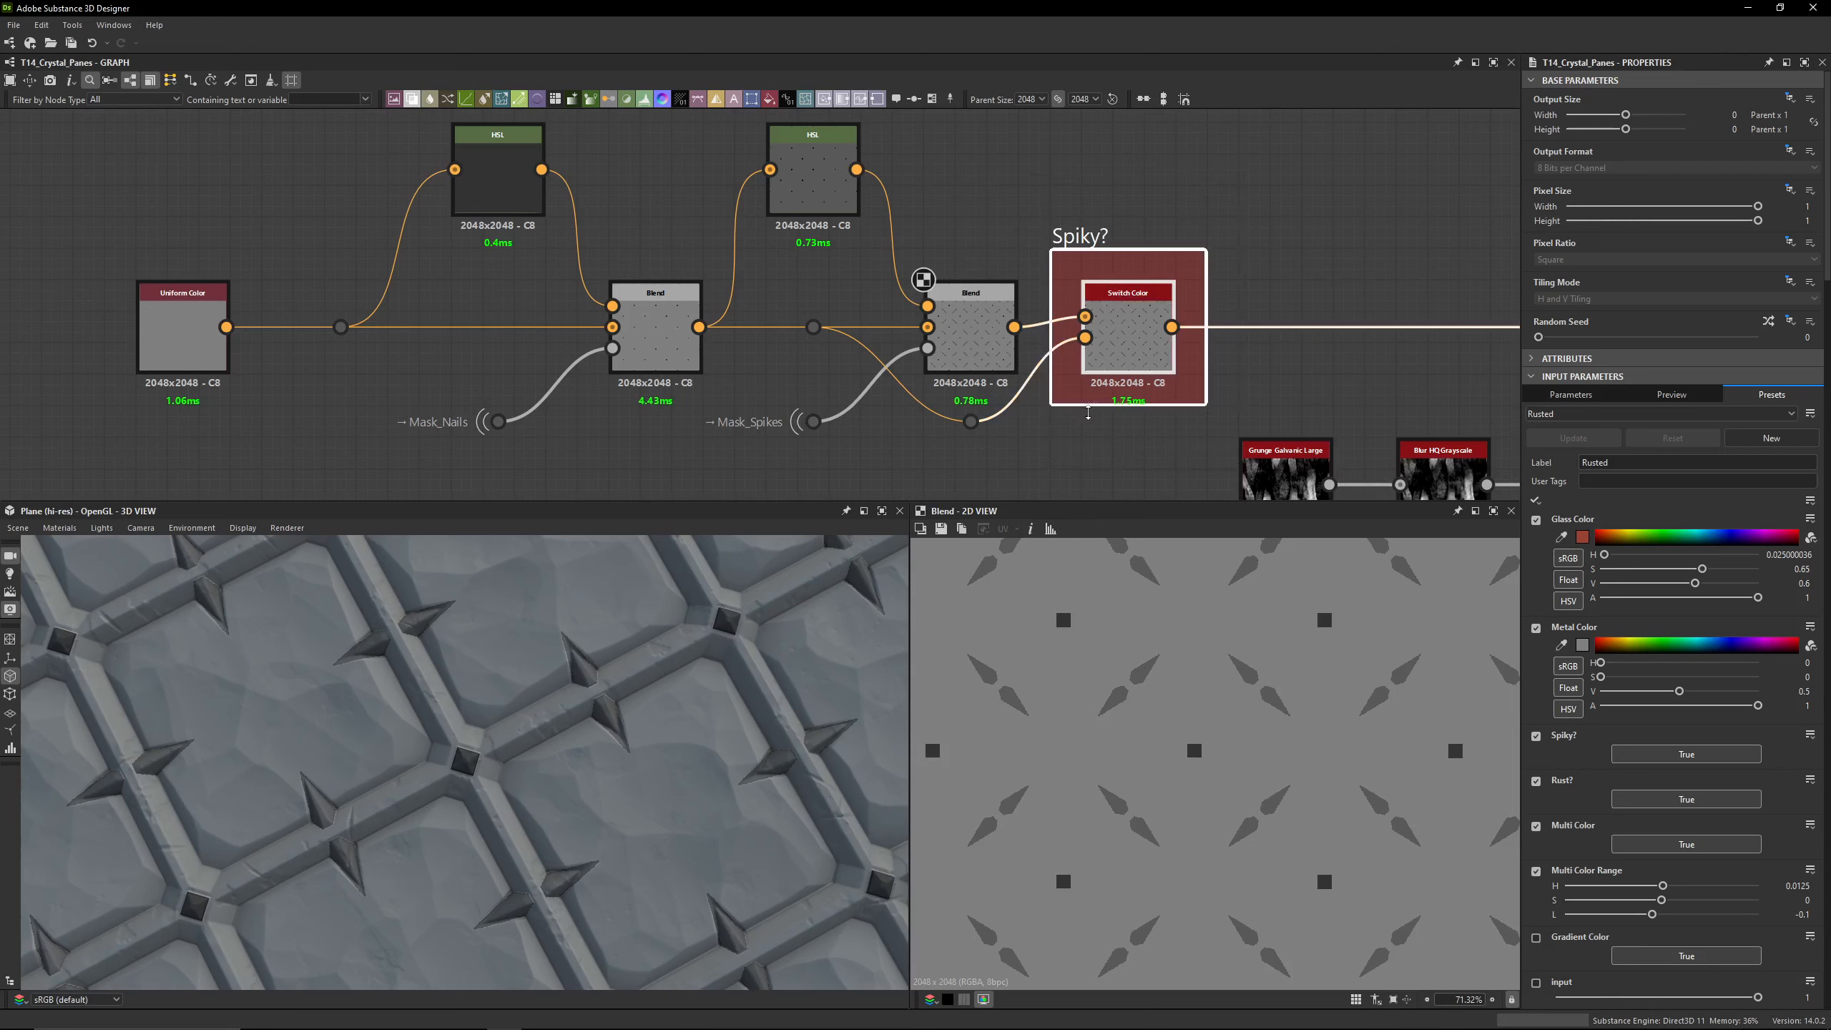
# Step: Compare the settings of the two HSL nodes, checking the Lightness of the one feeding the second Blend
pyautogui.doubleClick(803, 192)
pyautogui.doubleClick(530, 201)
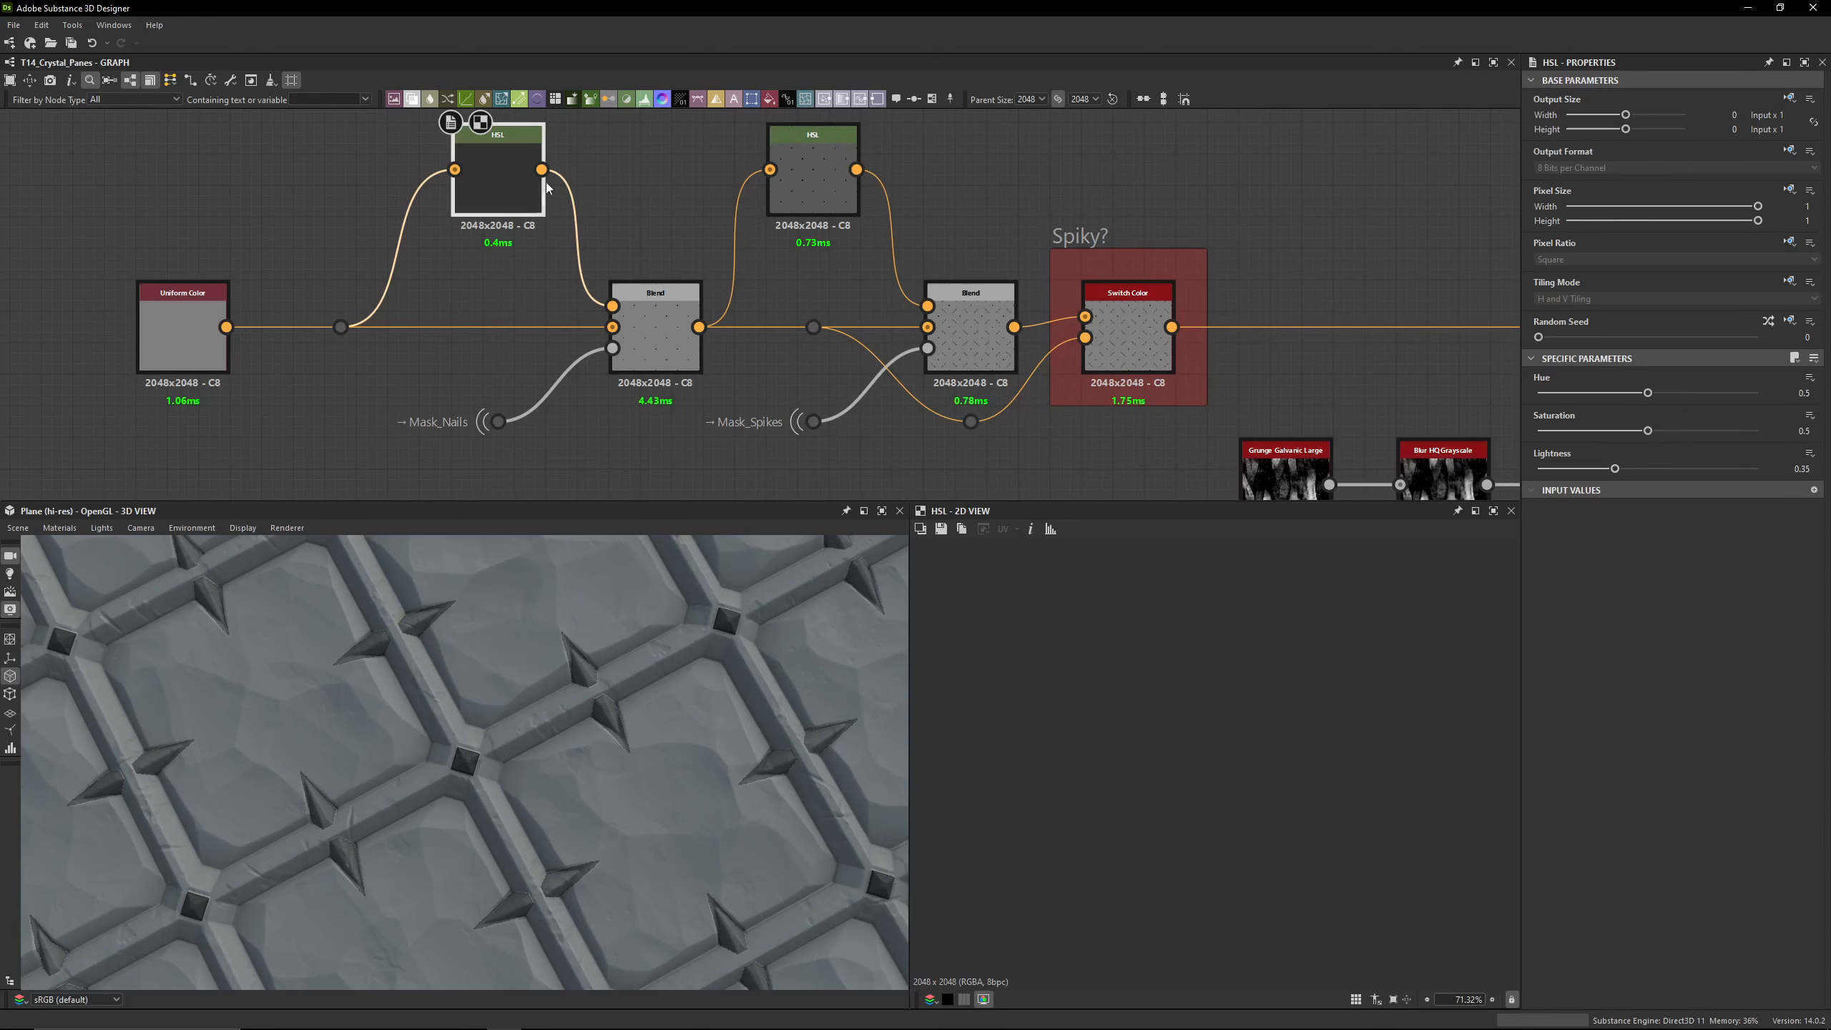
pyautogui.doubleClick(801, 192)
pyautogui.click(1800, 468)
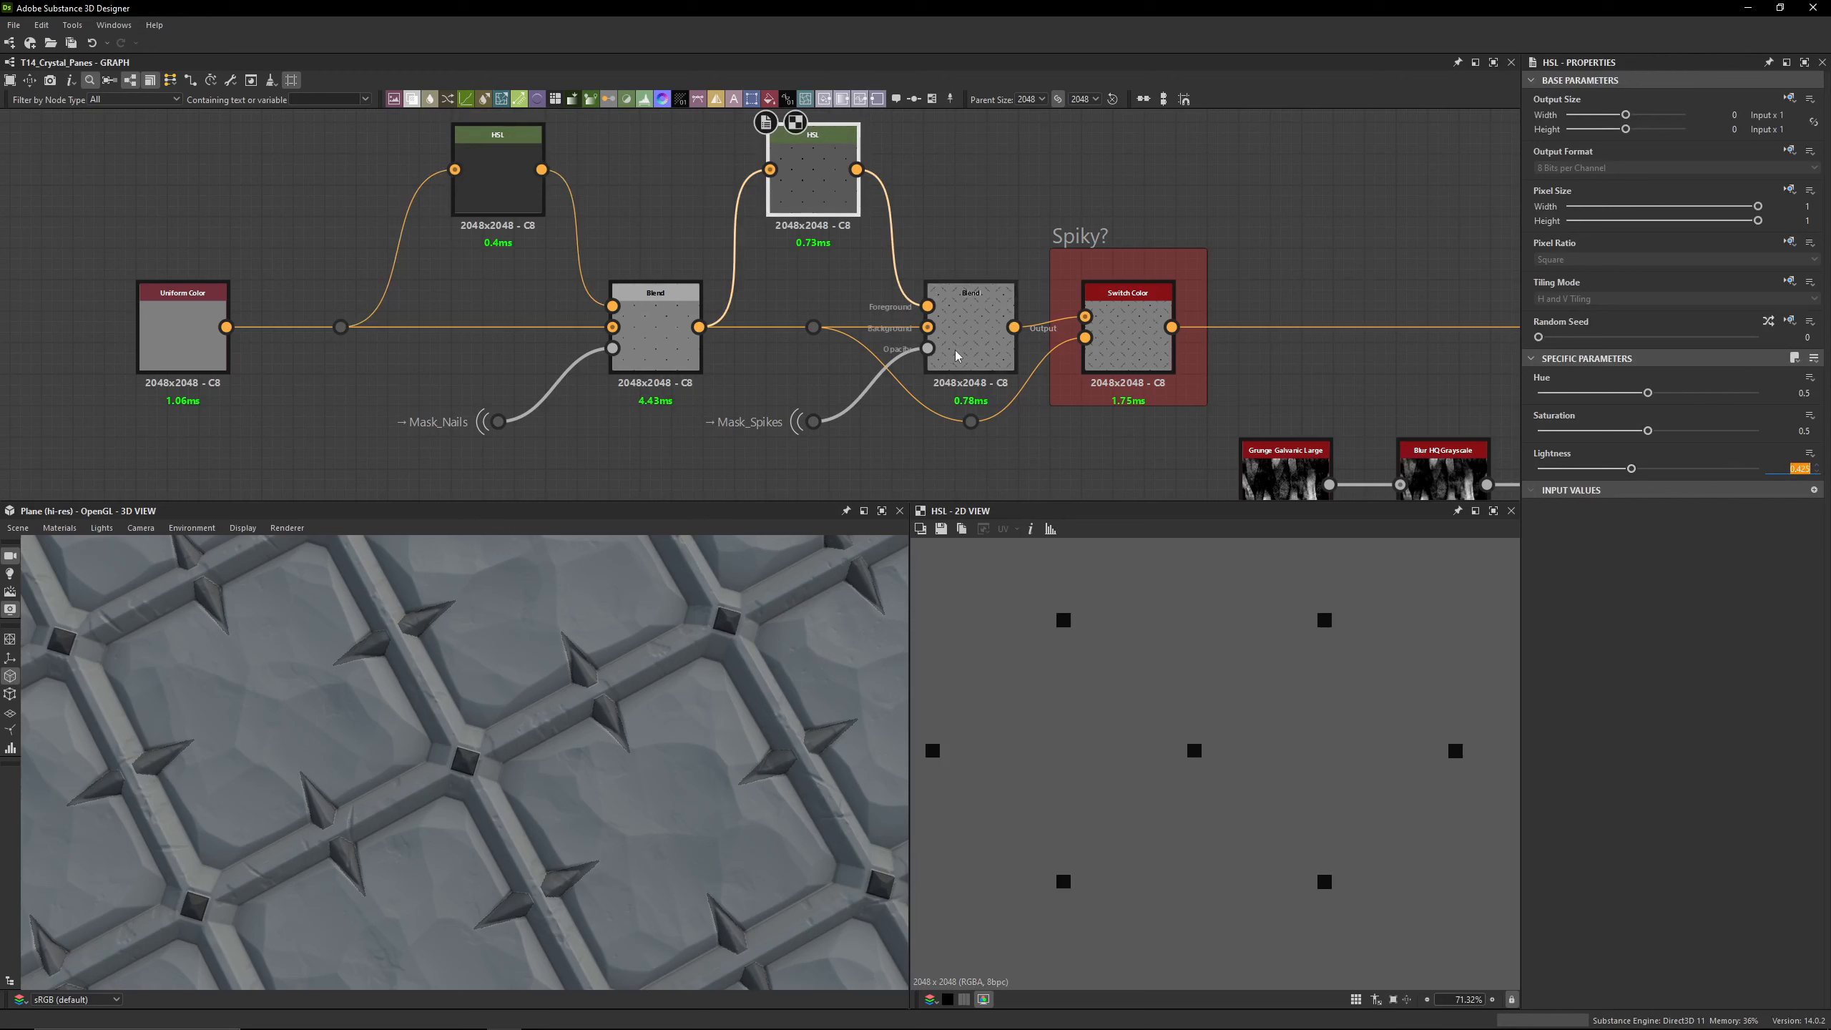
# Step: Preview the Mask_Spikes input and the second Blend, and trace the connection that bypasses it into the Spiky? switch
pyautogui.click(815, 422)
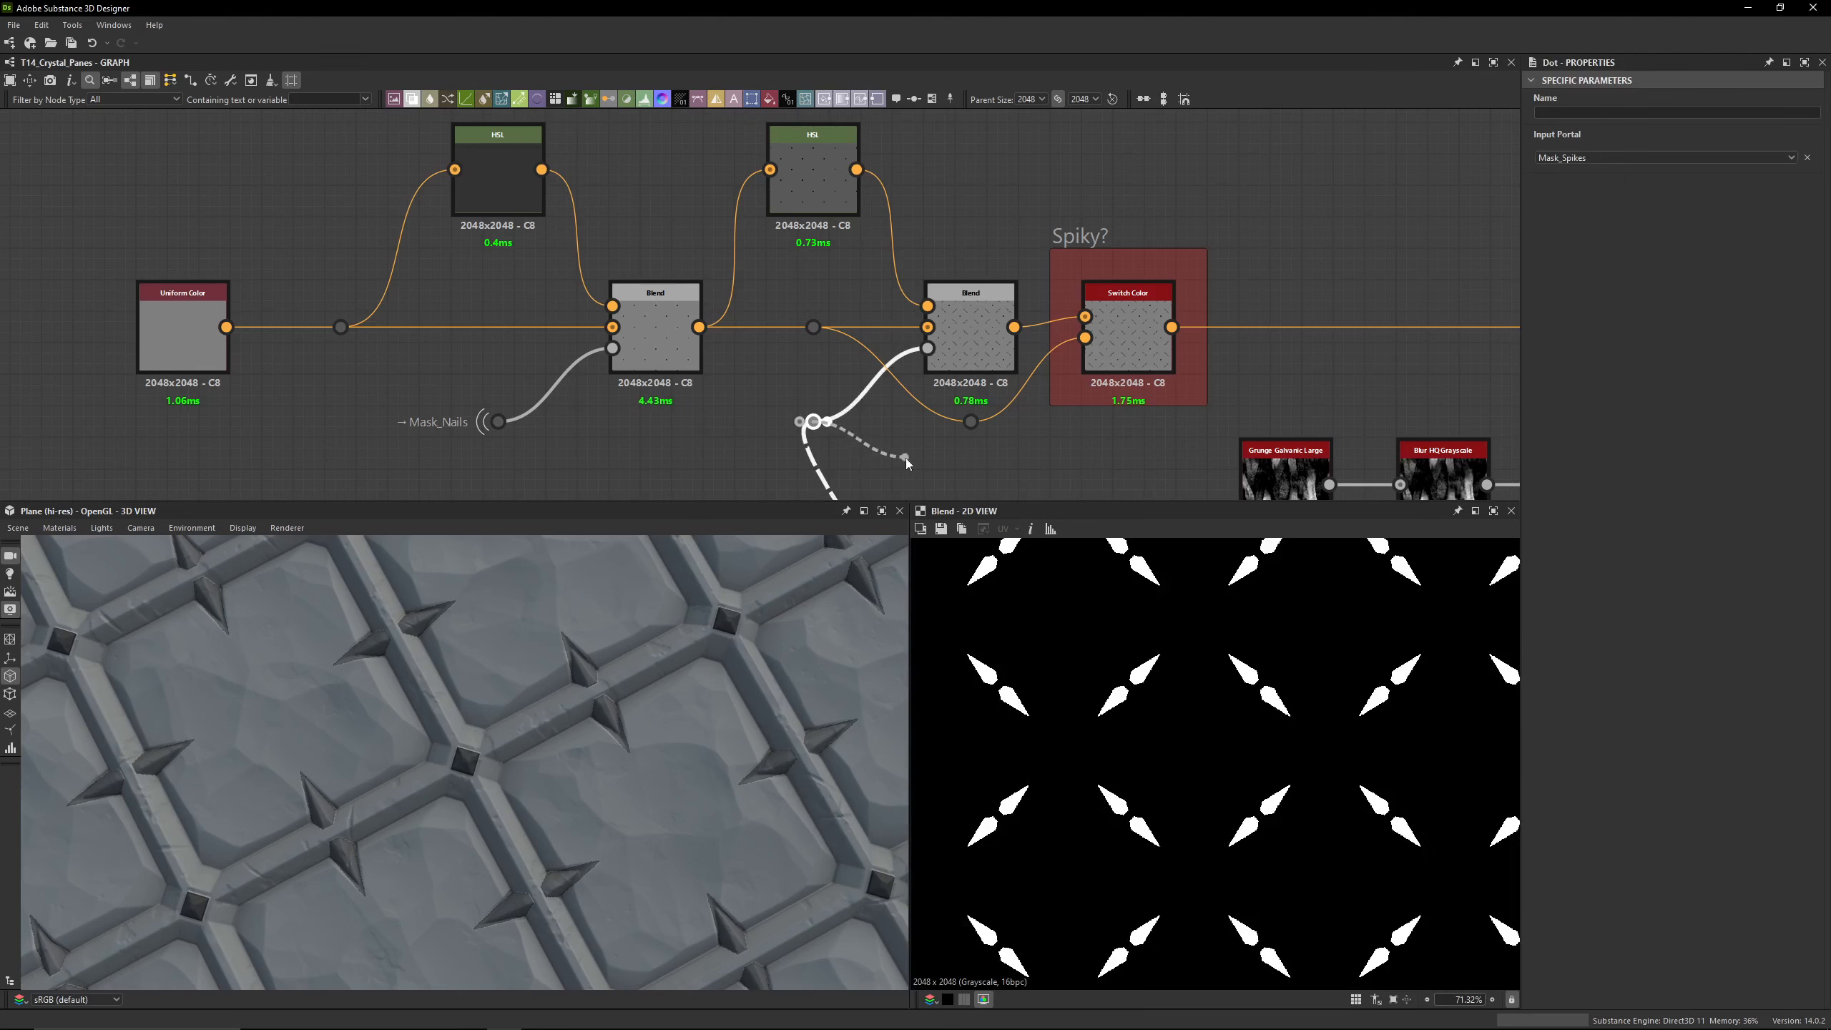
pyautogui.click(963, 349)
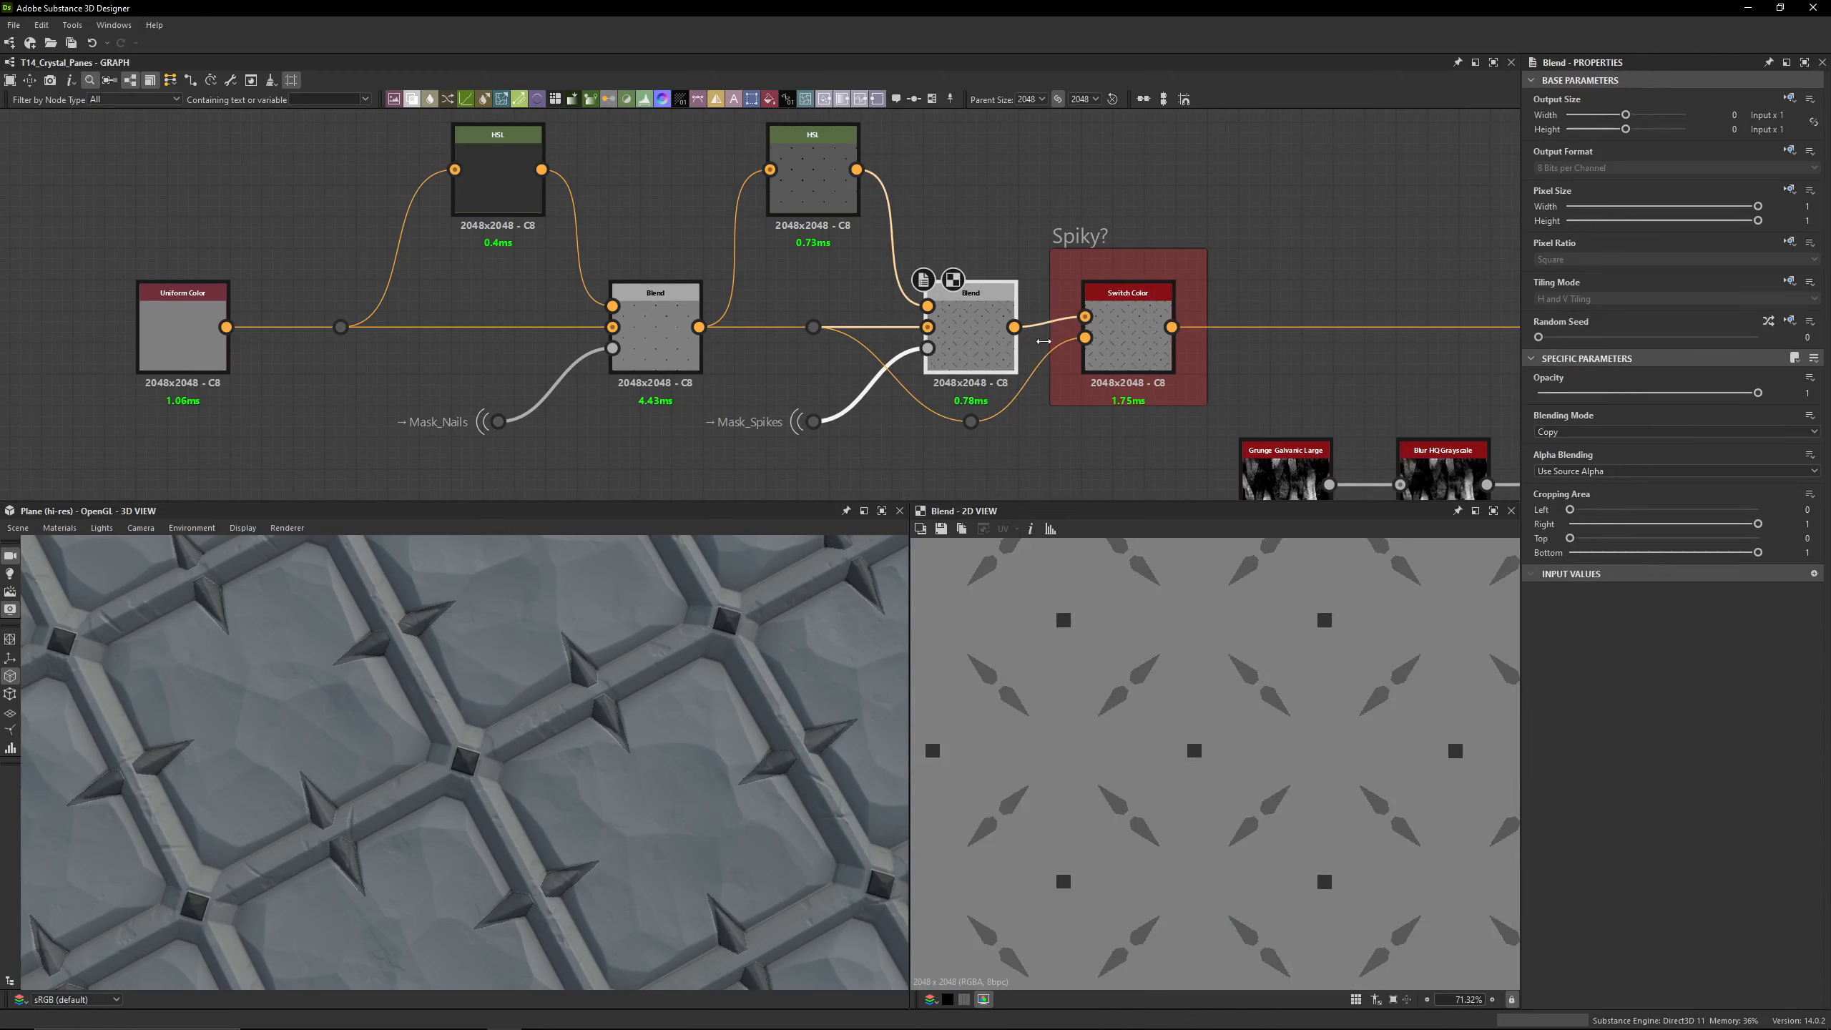
pyautogui.moveTo(842, 276); pyautogui.dragTo(772, 352)
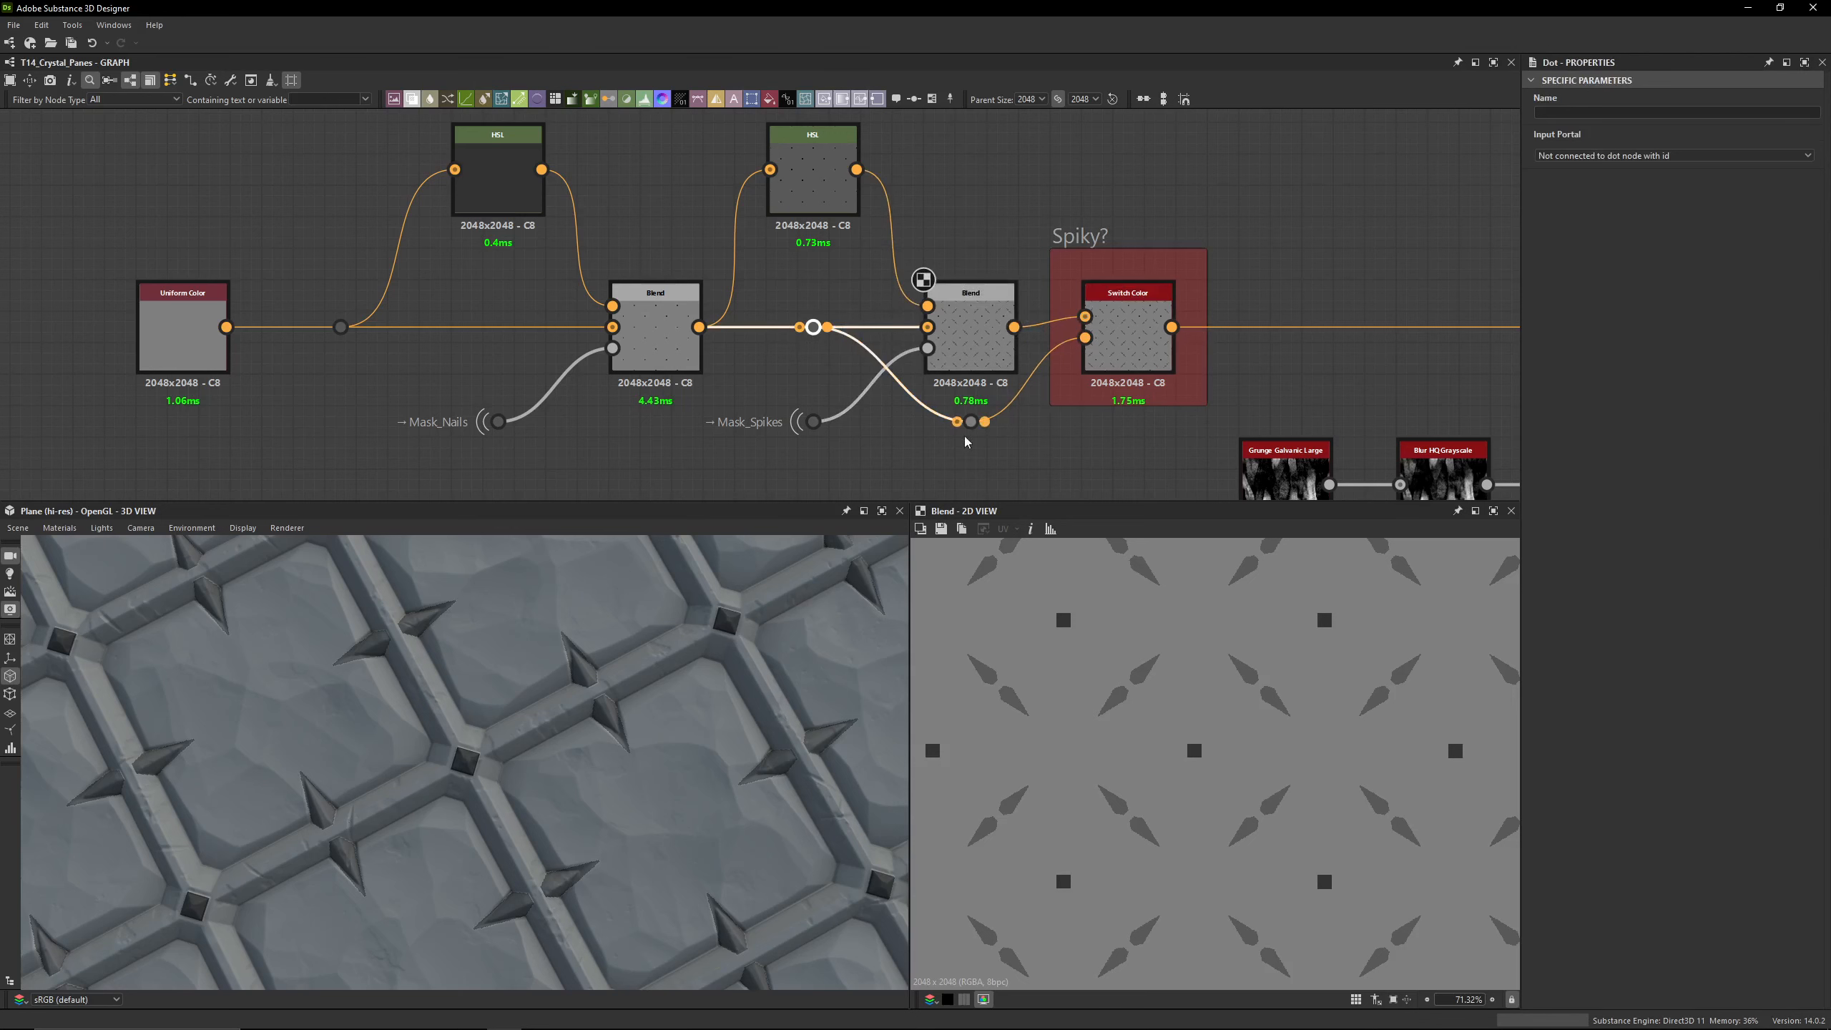
# Step: Re-enable and preview the first disabled Blend node after the Spiky? switch to apply the brush-stroke color variation
pyautogui.moveTo(825, 325); pyautogui.dragTo(256, 231, button='middle')
pyautogui.scroll(-3, 724, 277)
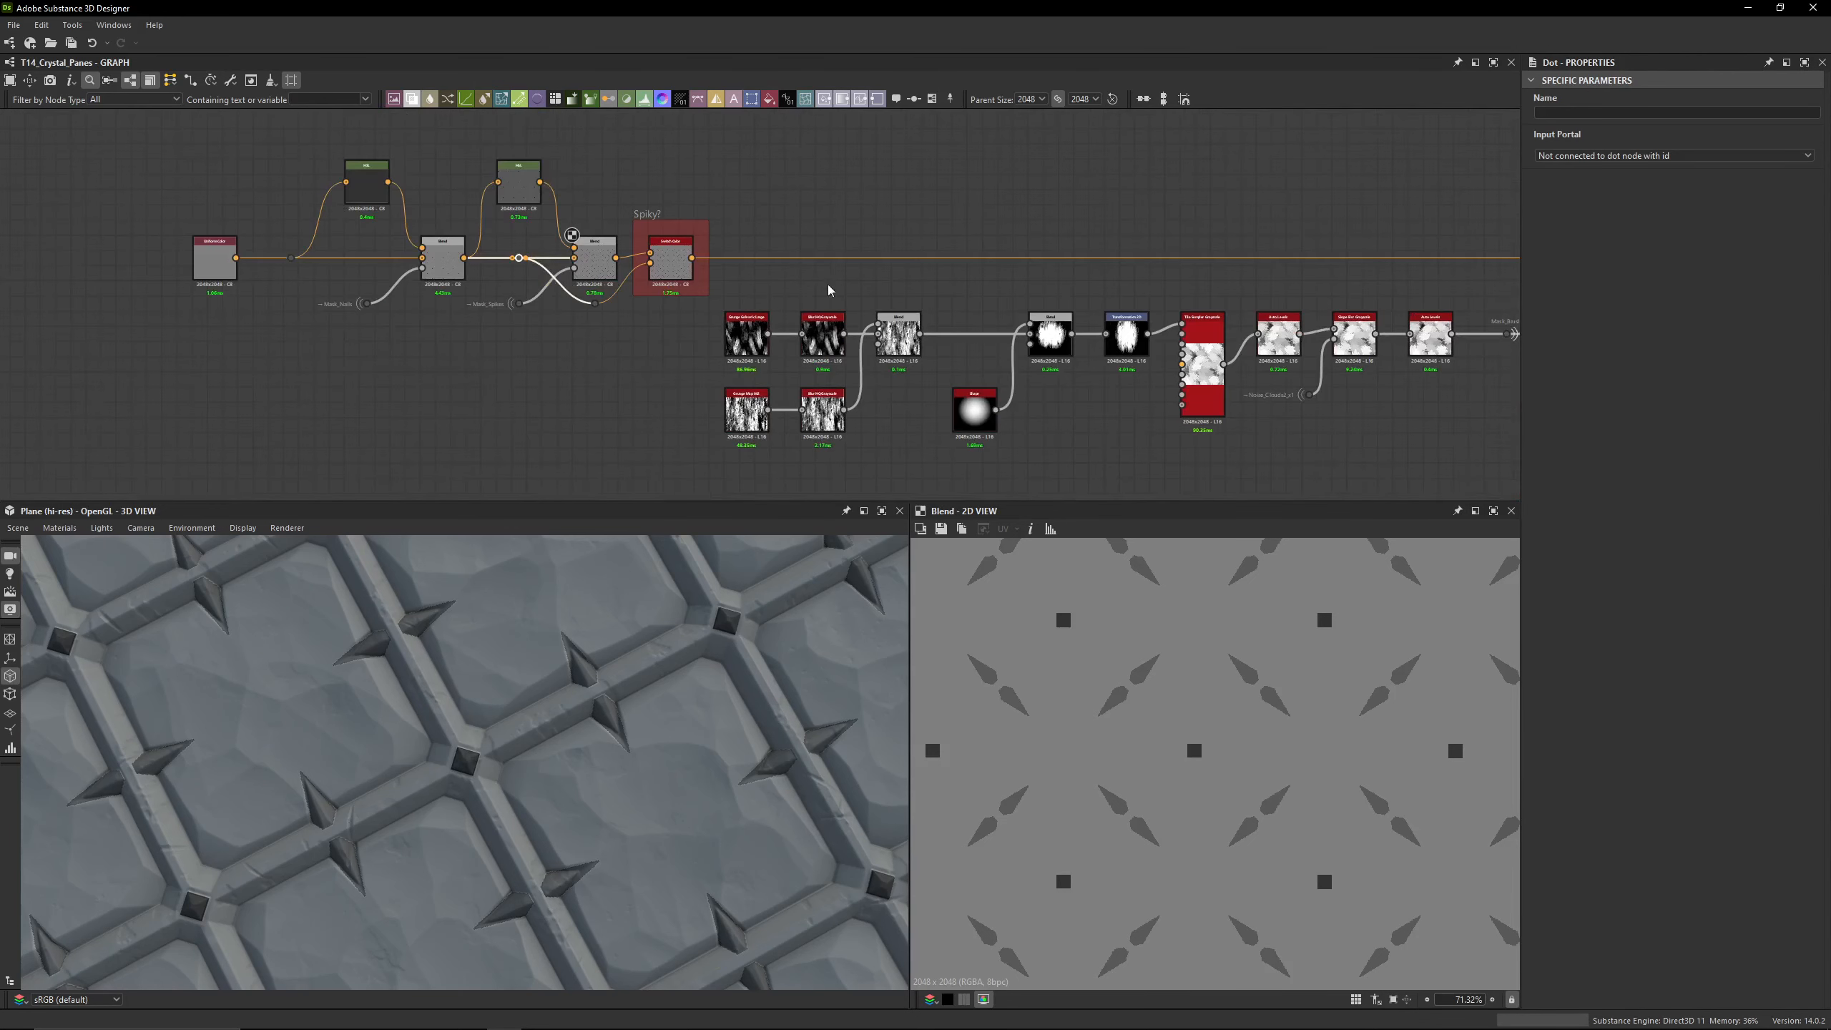
pyautogui.moveTo(862, 239); pyautogui.dragTo(404, 162, button='middle')
pyautogui.moveTo(1025, 191); pyautogui.dragTo(764, 254, button='middle')
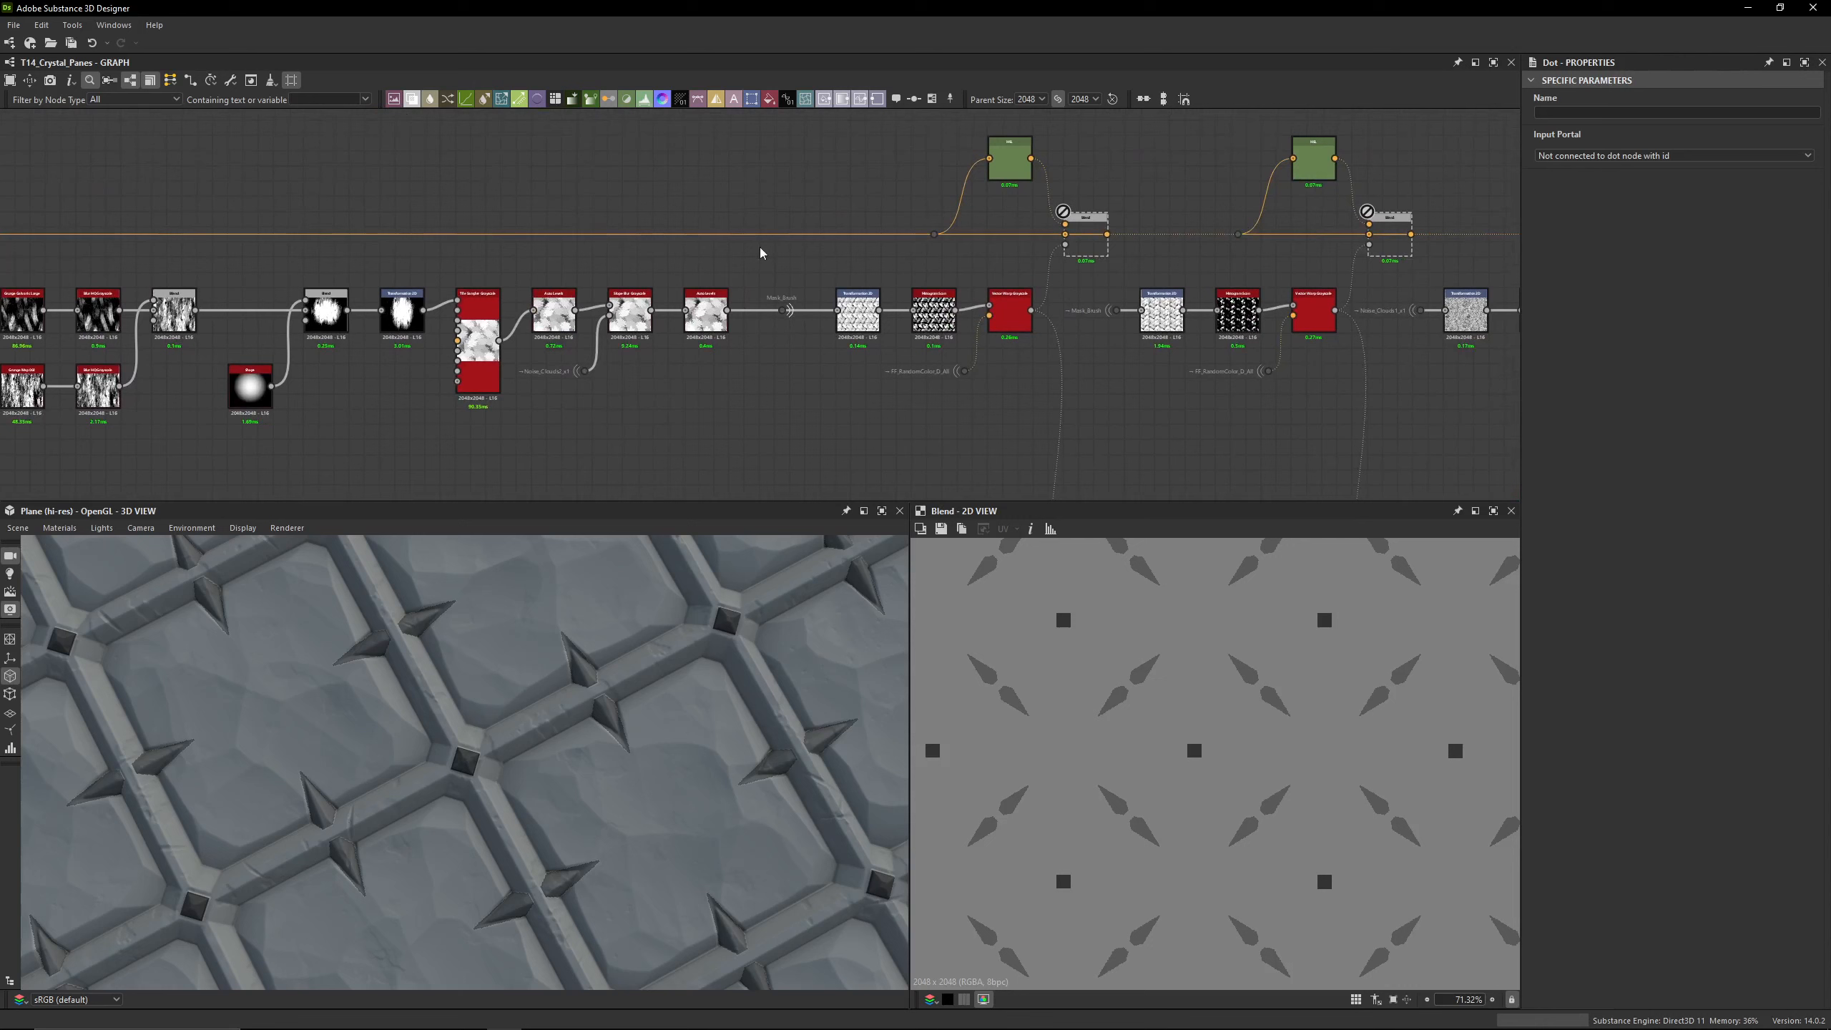
pyautogui.click(1094, 250)
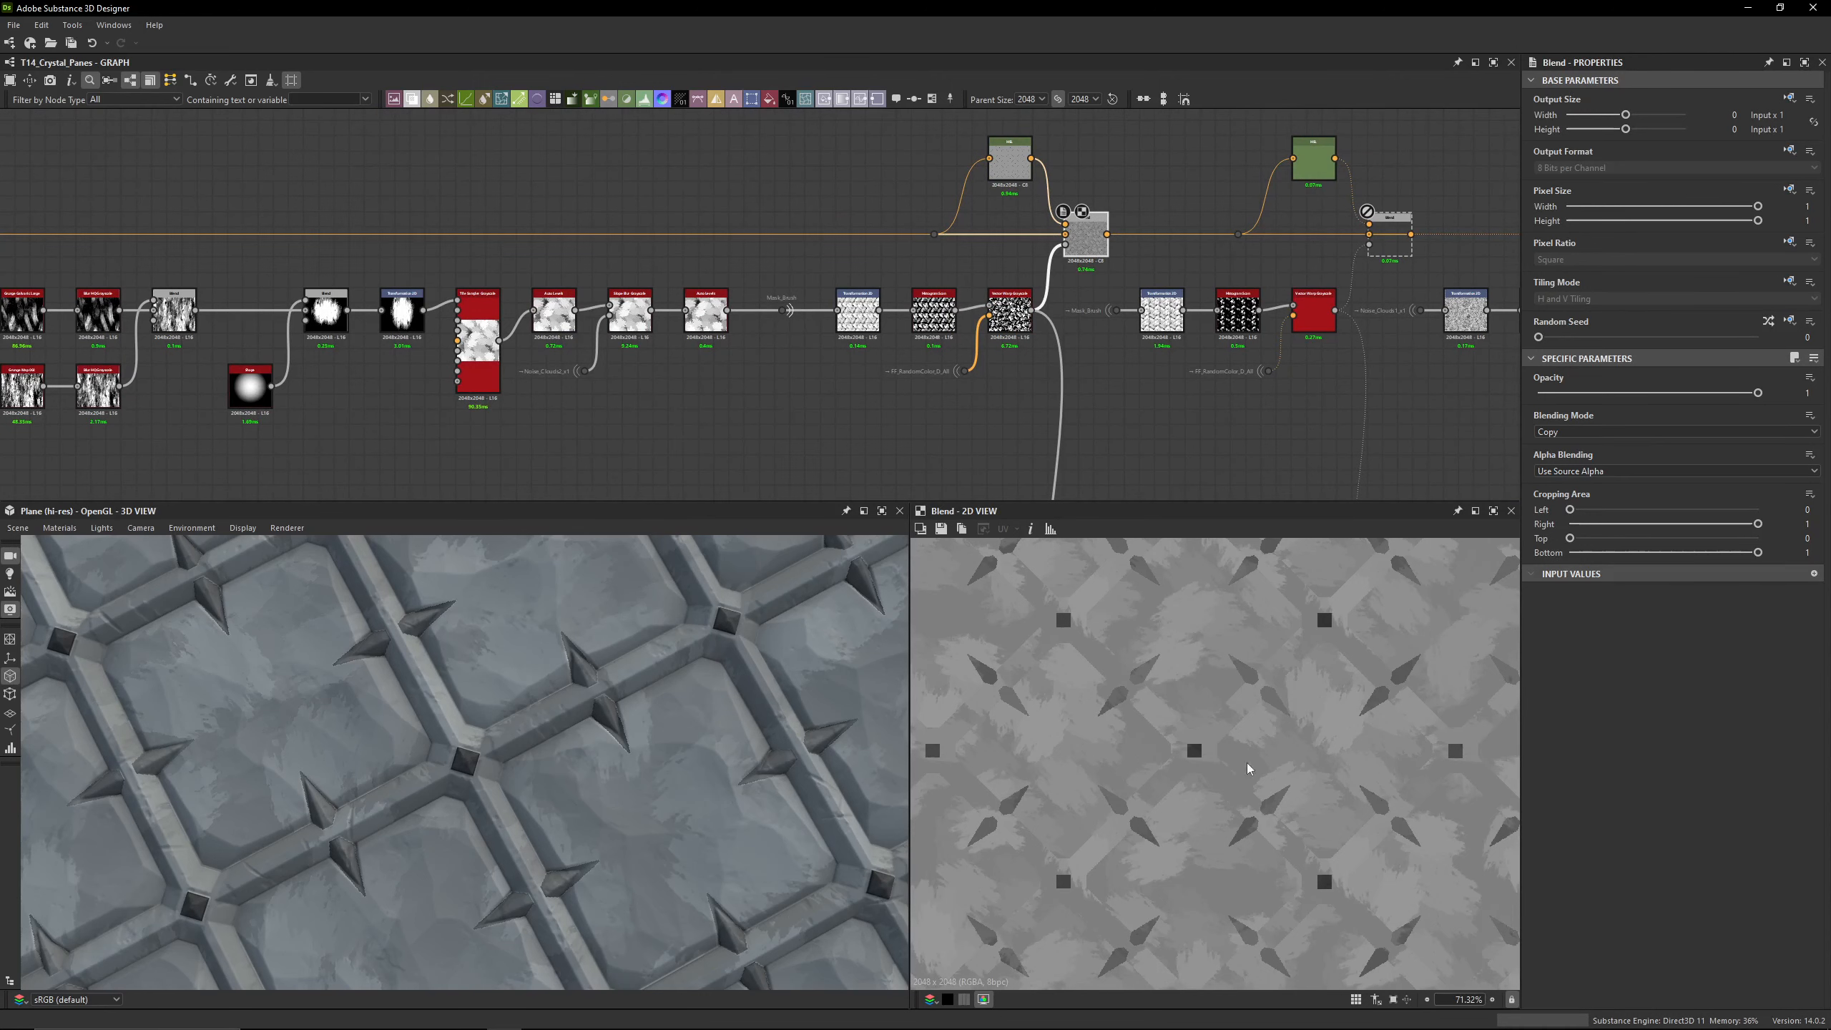
# Step: Preview the Auto Levels result of the brush-stroke chain and locate the Grunge Galvanic Large node at its start
pyautogui.moveTo(492, 255); pyautogui.dragTo(698, 250, button='middle')
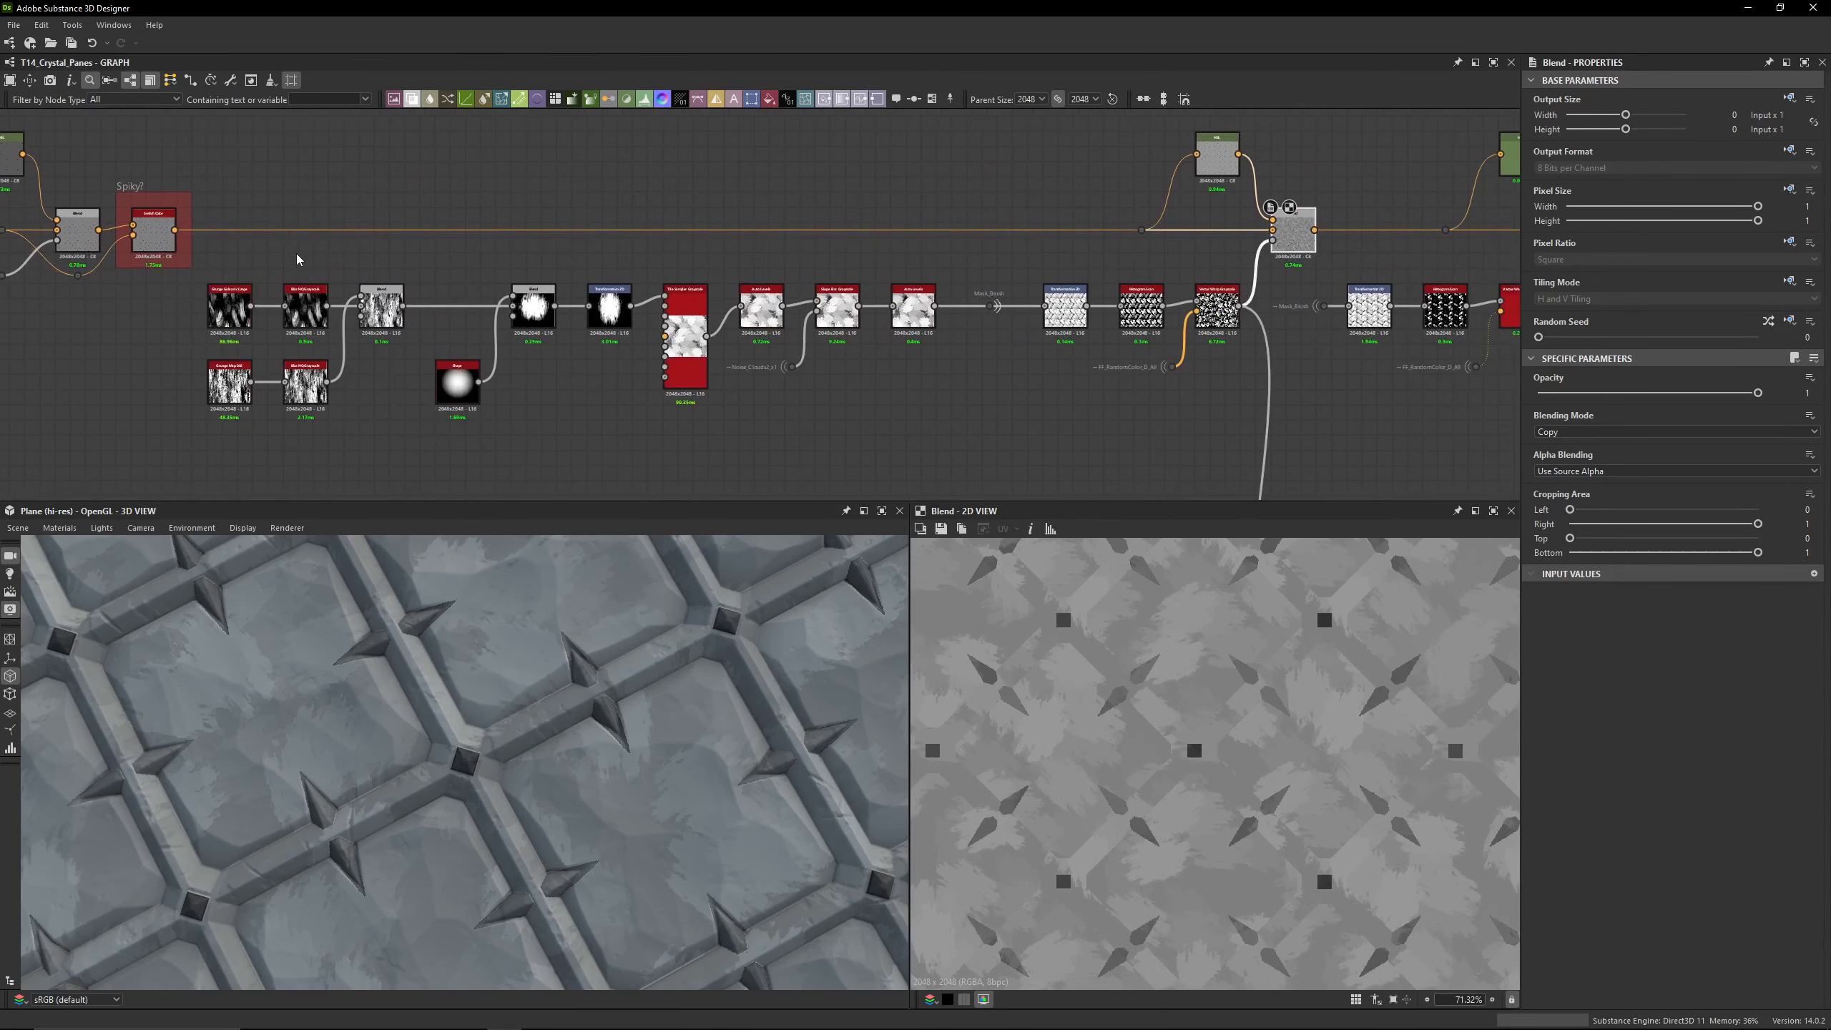
pyautogui.moveTo(298, 258); pyautogui.dragTo(443, 232, button='middle')
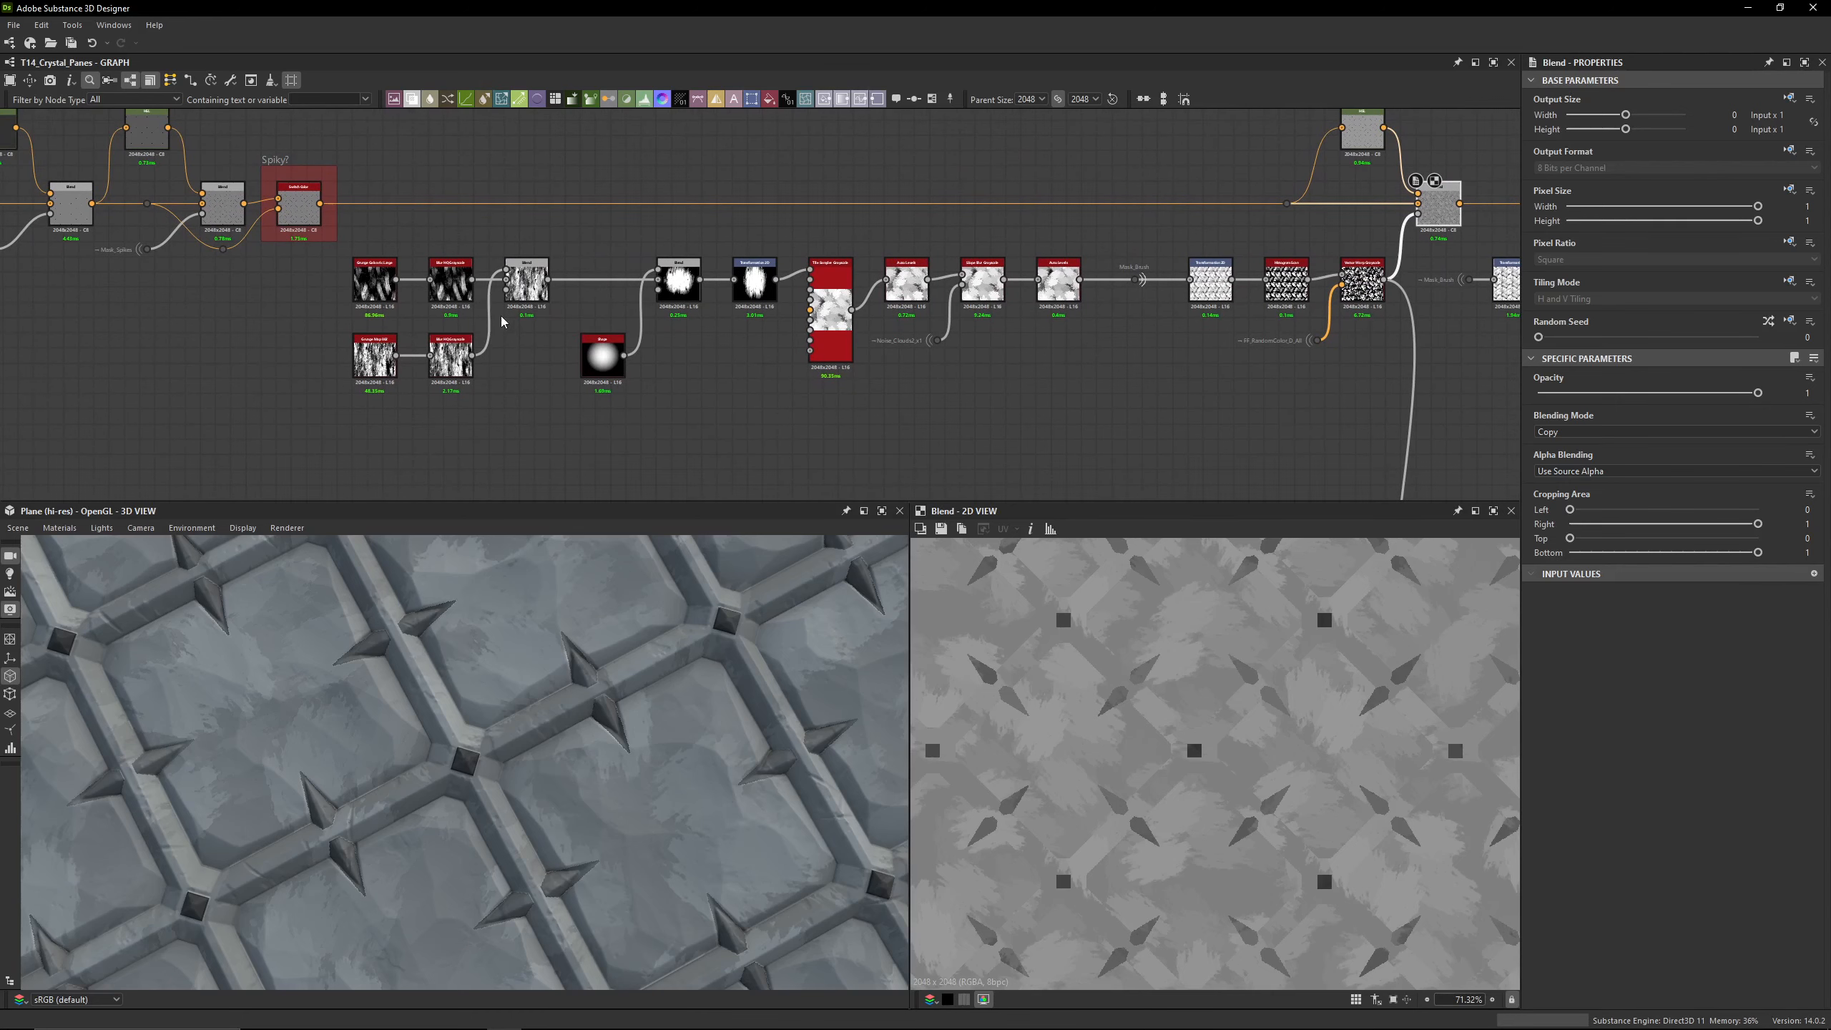
pyautogui.doubleClick(910, 290)
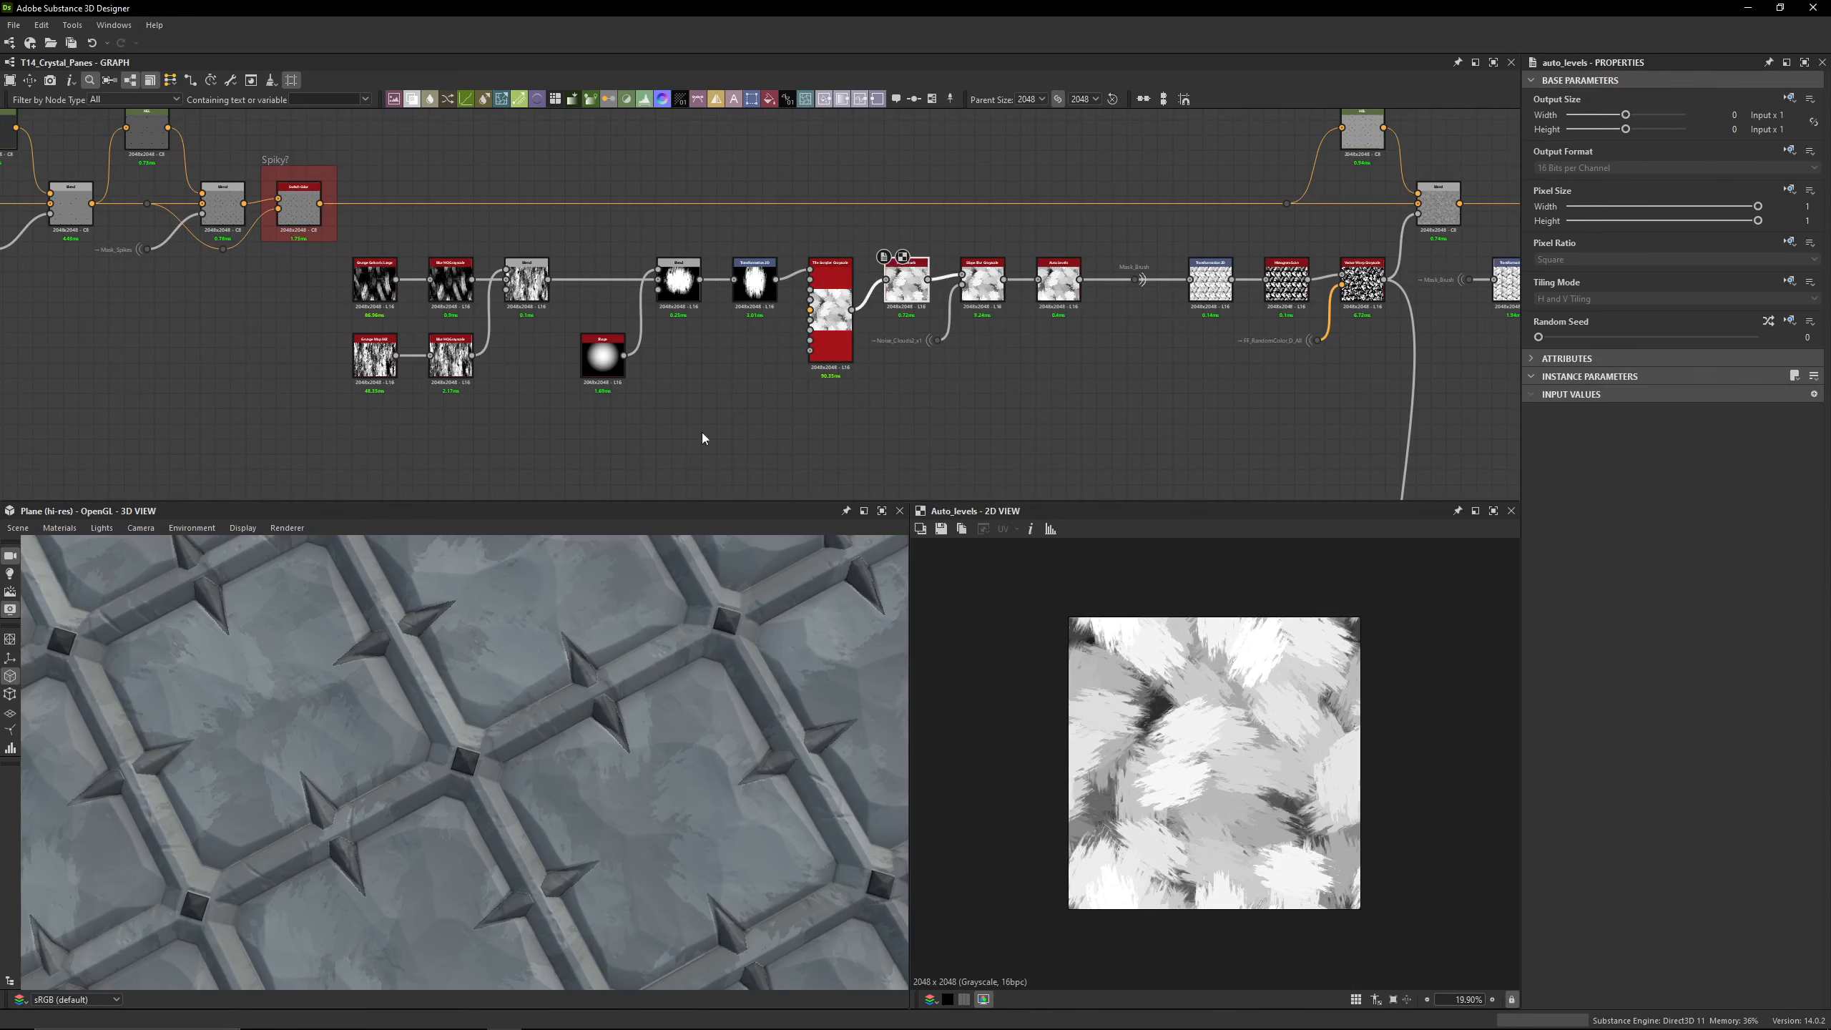
pyautogui.scroll(3, 317, 309)
pyautogui.moveTo(342, 301); pyautogui.dragTo(507, 298, button='middle')
pyautogui.scroll(3, 480, 236)
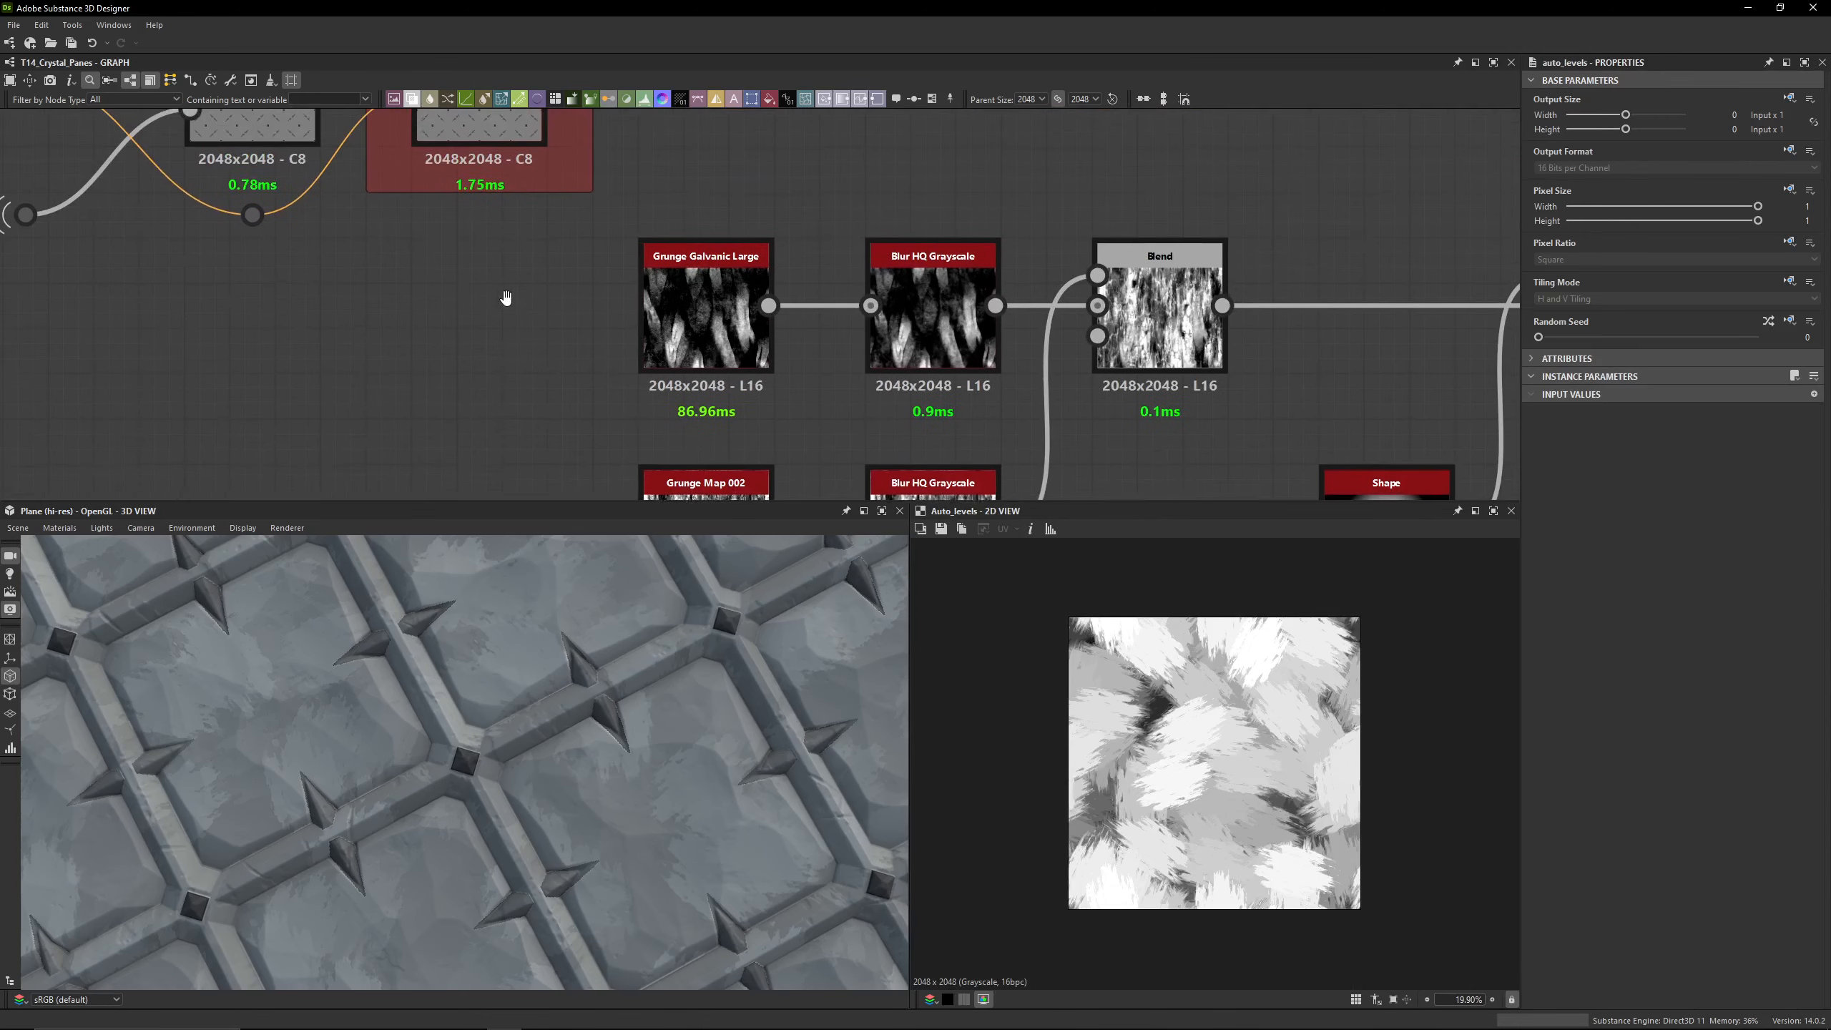
pyautogui.scroll(3, 670, 281)
pyautogui.moveTo(750, 245); pyautogui.dragTo(688, 176, button='middle')
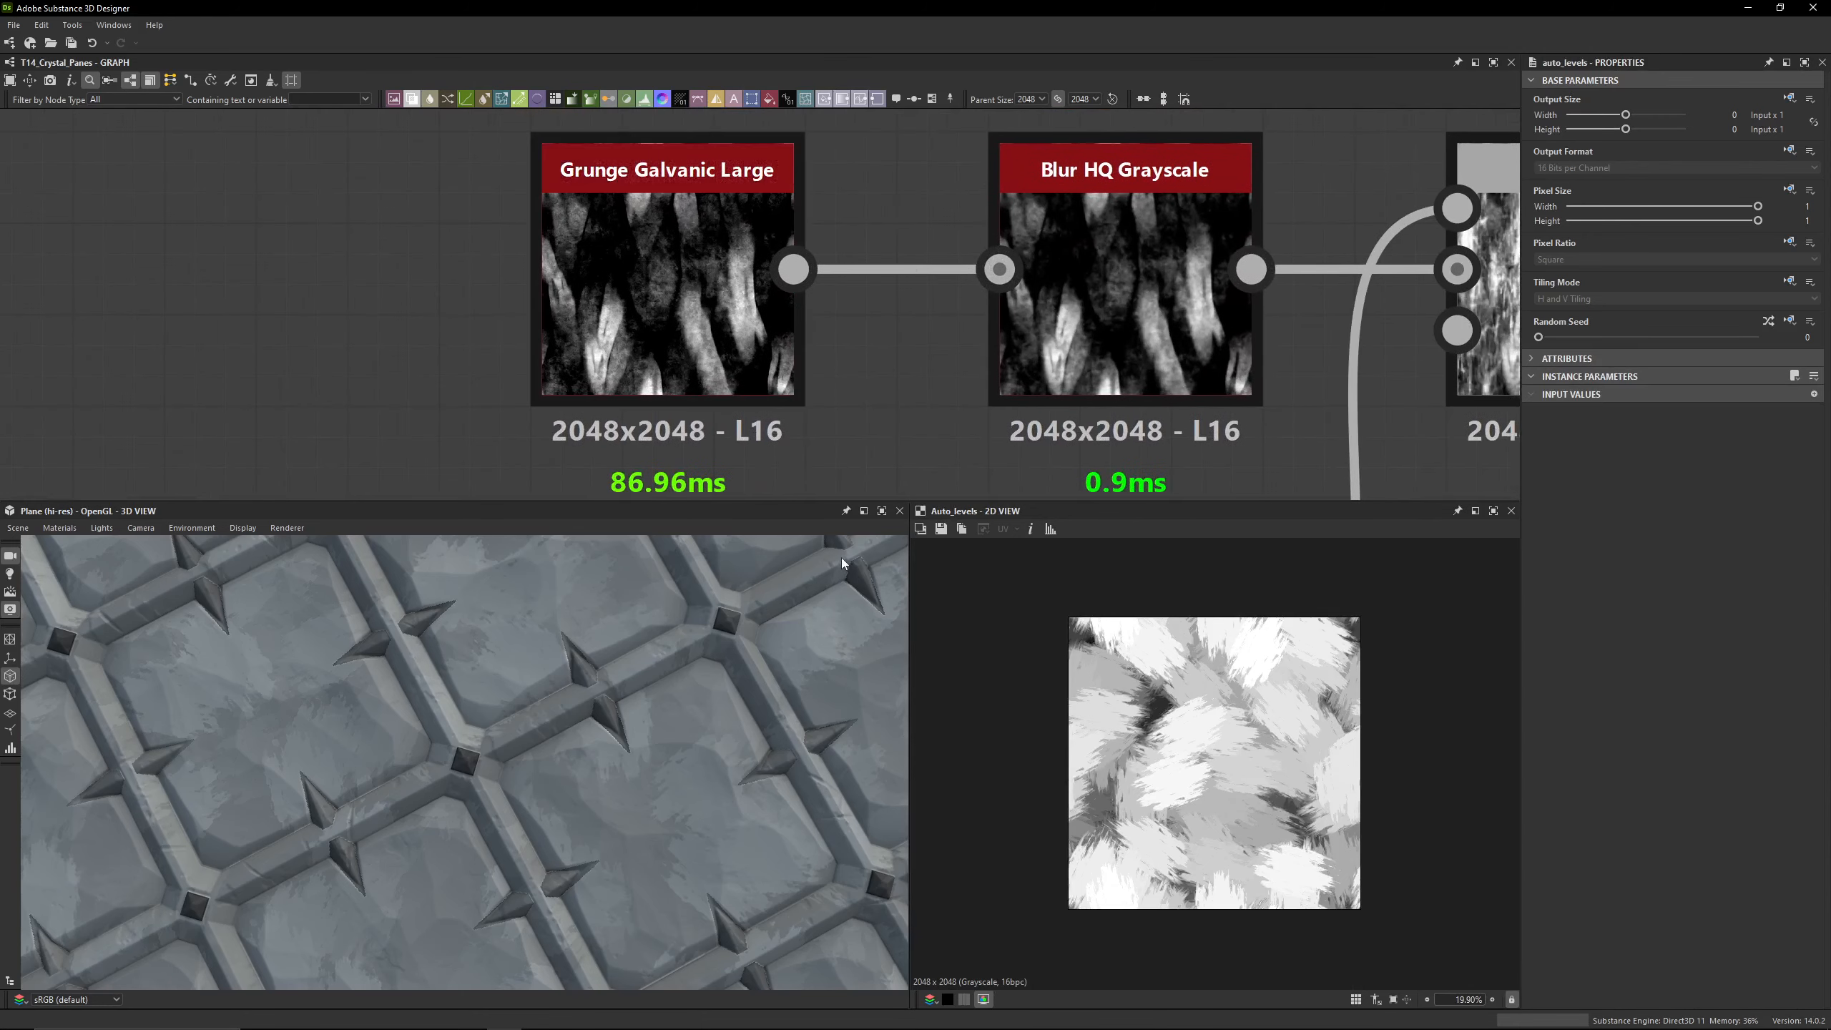
# Step: Enlarge the graph area and examine the brushed panes around a nail joint in the 3D view
pyautogui.moveTo(911, 590); pyautogui.dragTo(774, 615)
pyautogui.scroll(-5, 486, 791)
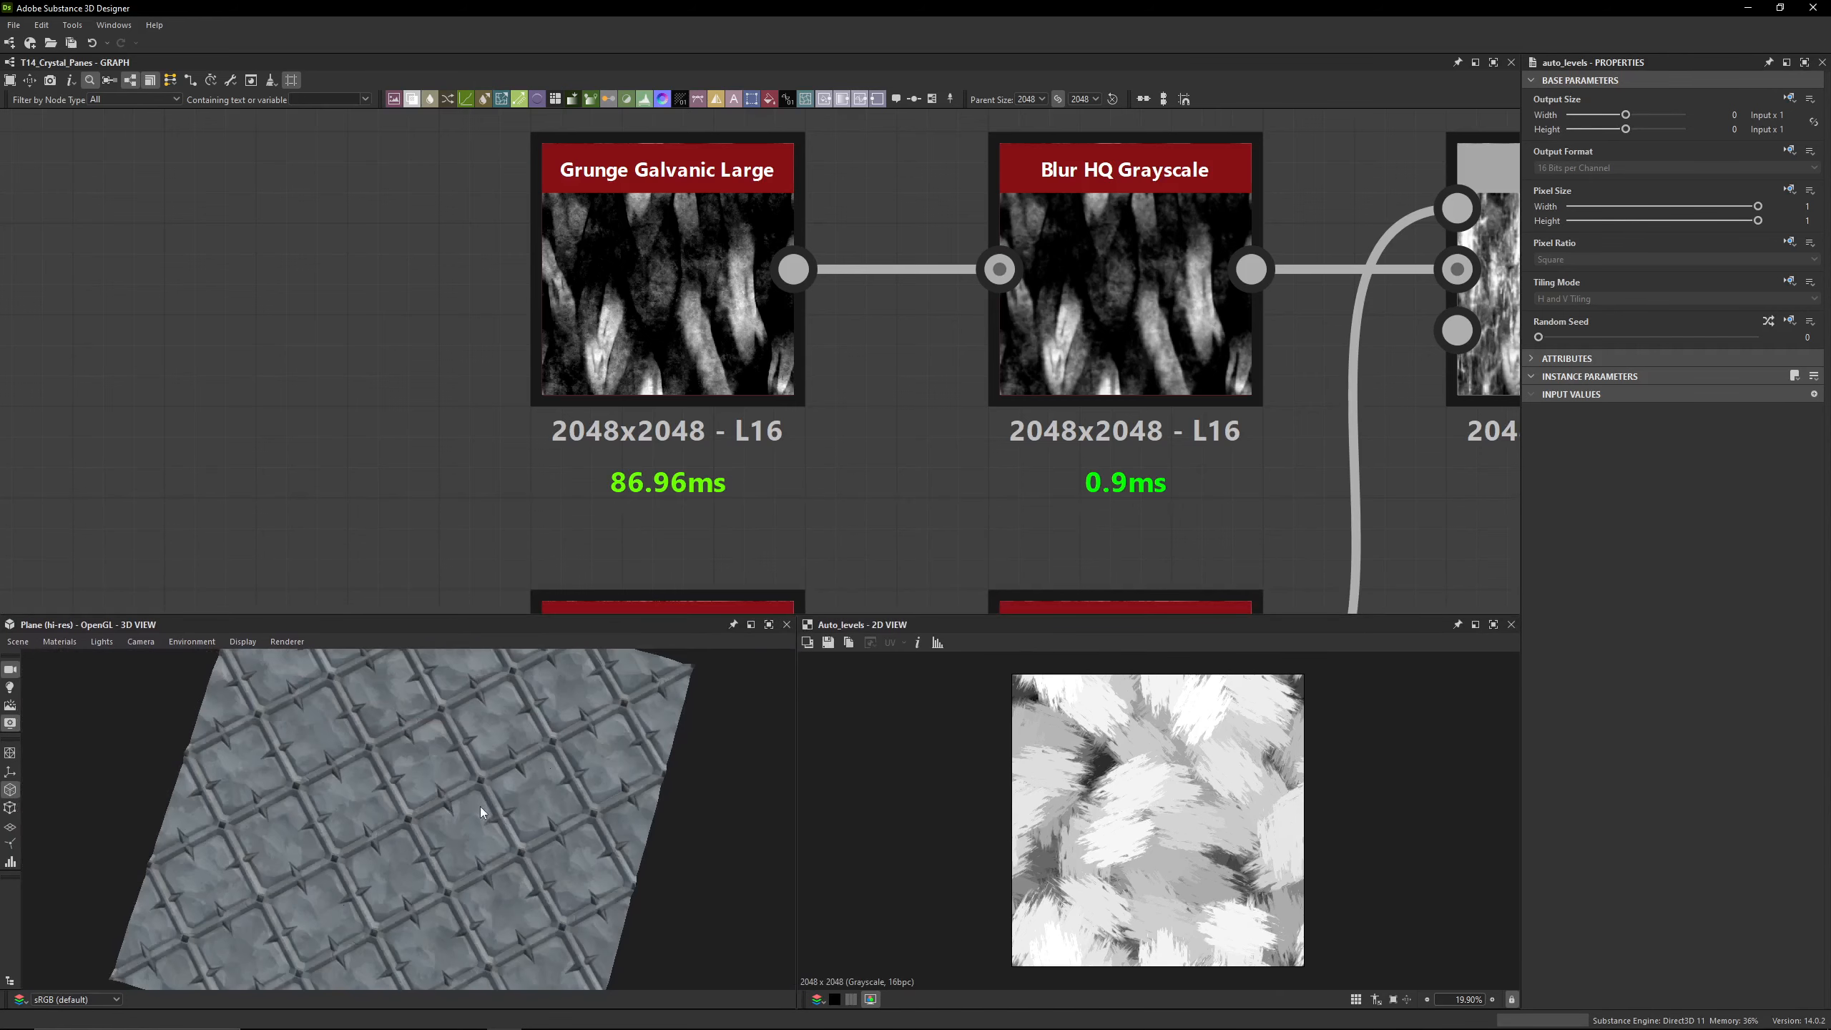
pyautogui.moveTo(480, 807); pyautogui.dragTo(352, 792)
pyautogui.scroll(10, 352, 791)
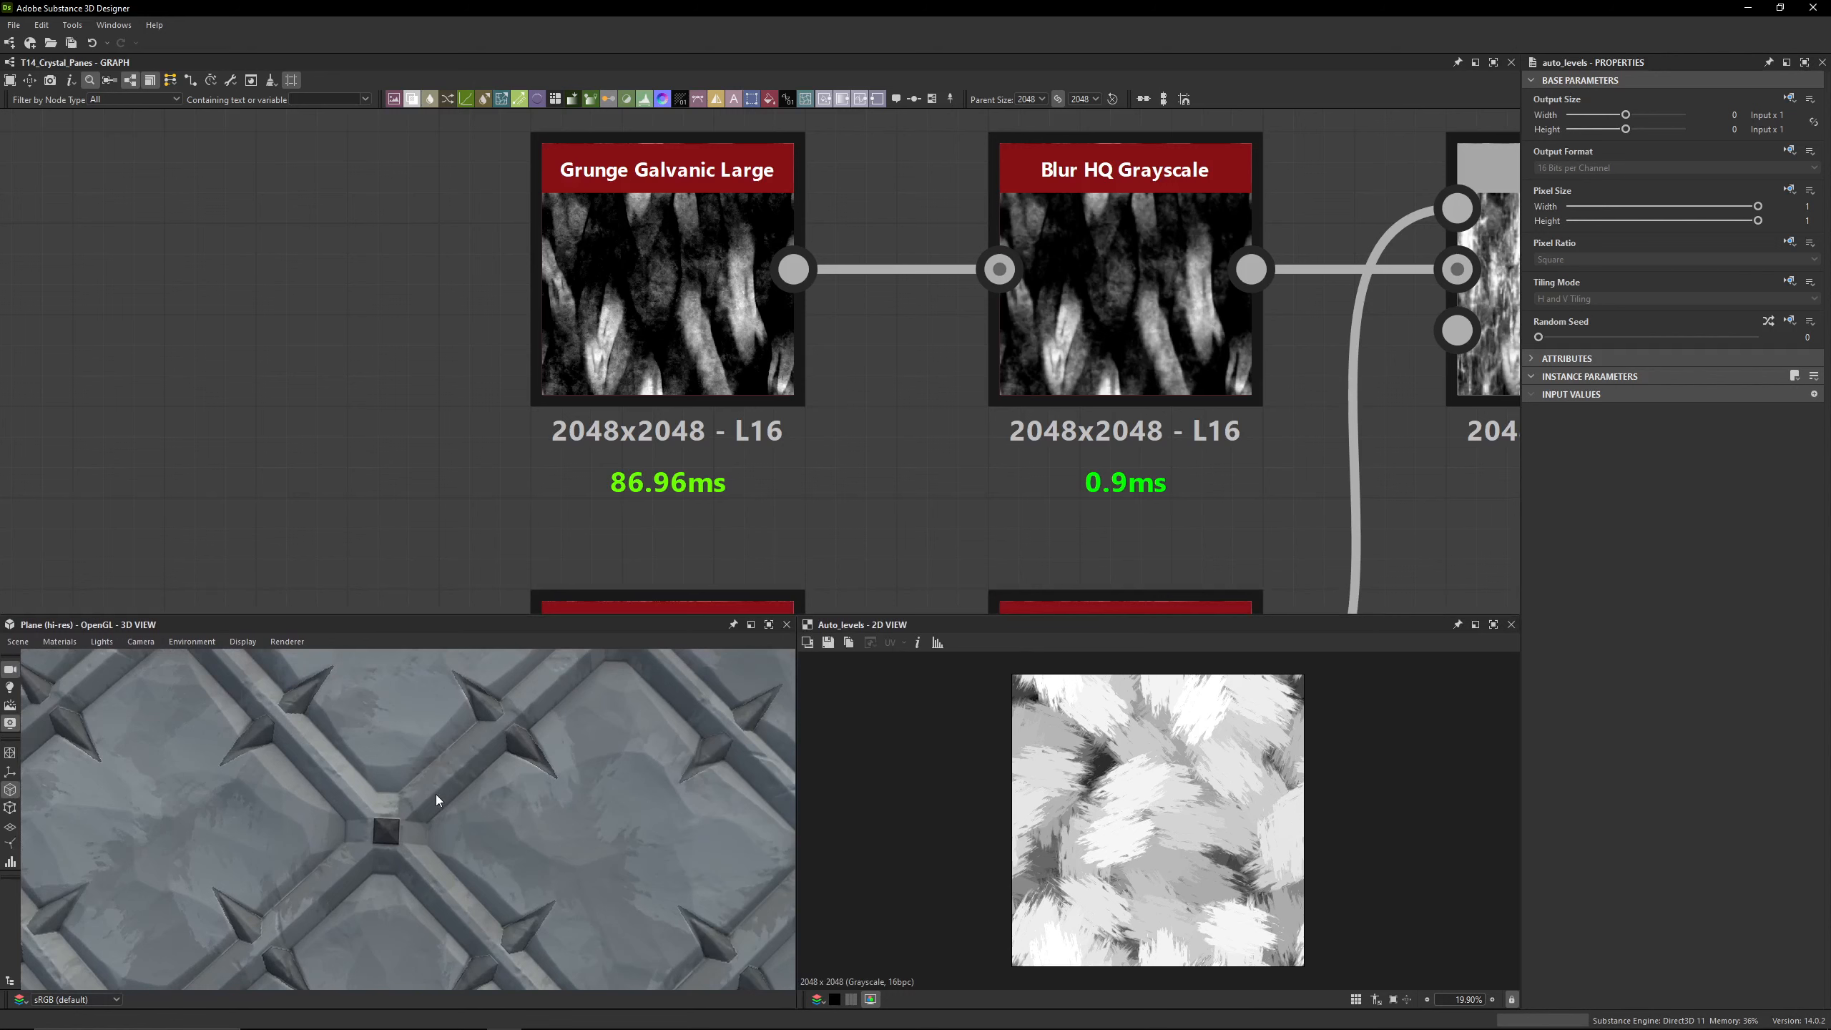
# Step: Inspect the Grunge Galvanic Large settings and compare its output with the Blur HQ Grayscale node that follows it
pyautogui.click(612, 270)
pyautogui.scroll(-2, 996, 467)
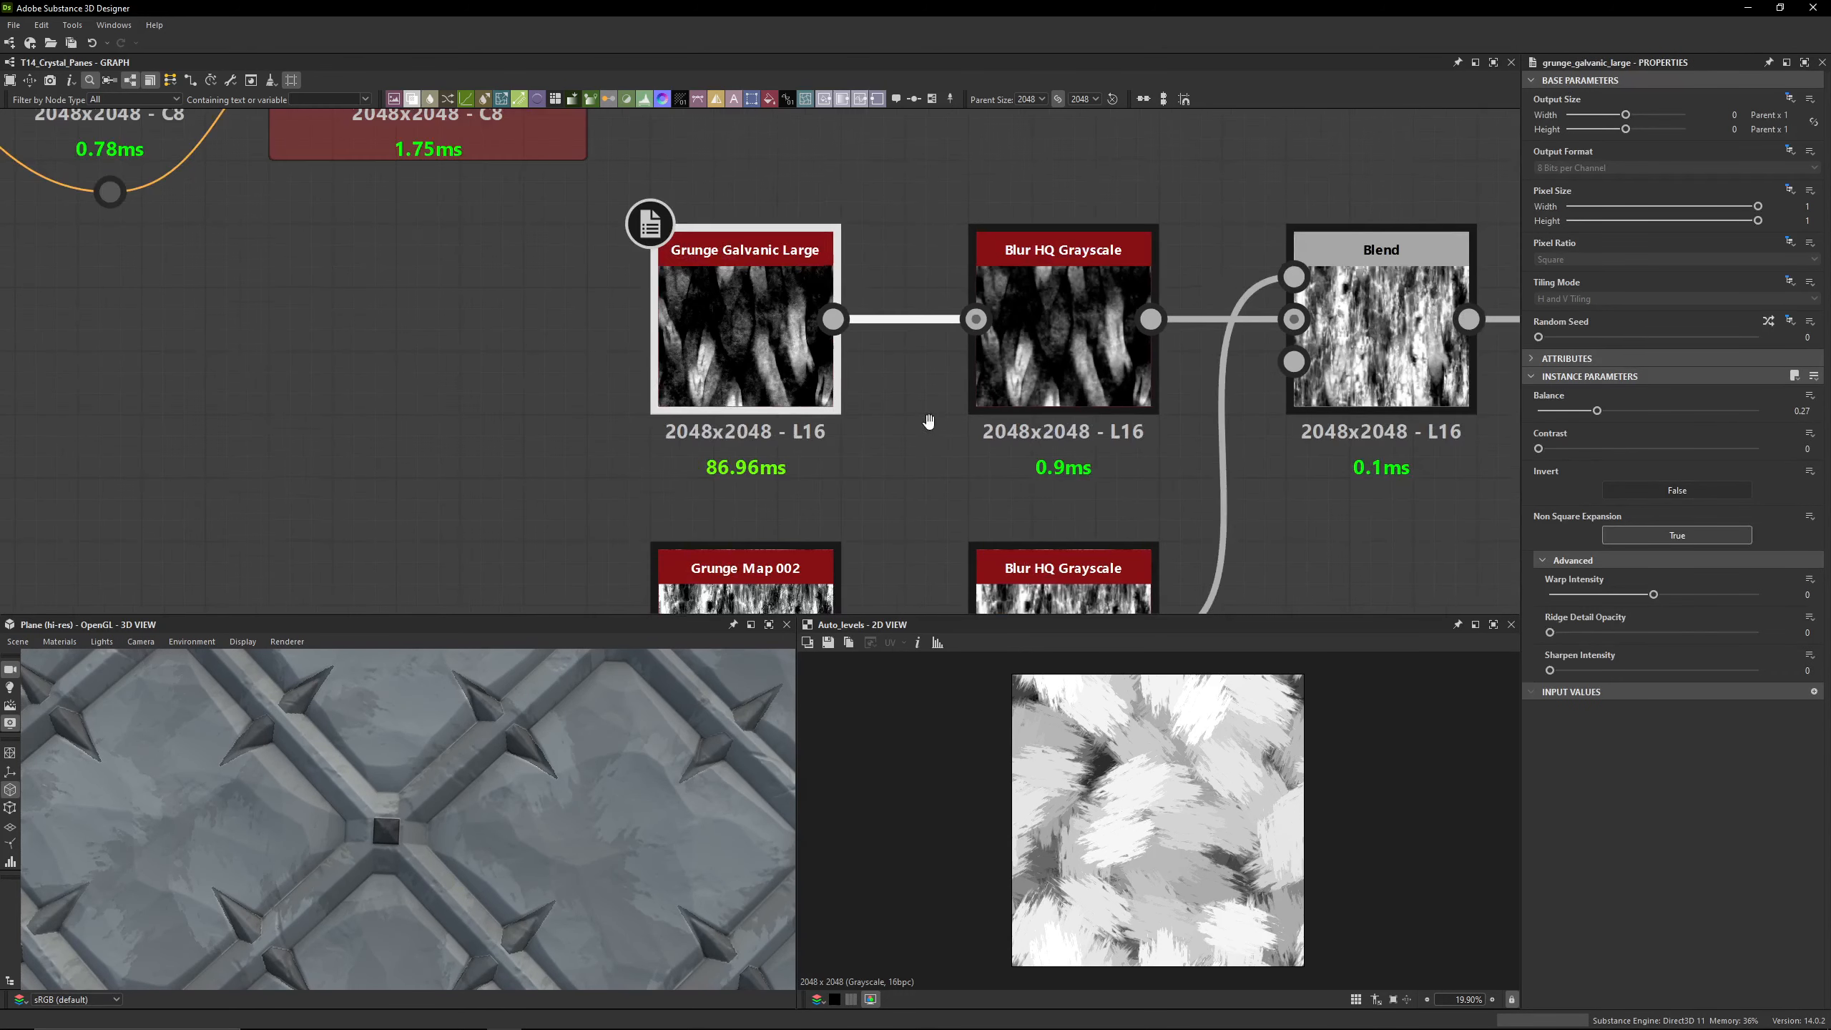
pyautogui.moveTo(928, 421); pyautogui.dragTo(704, 370, button='middle')
pyautogui.doubleClick(884, 336)
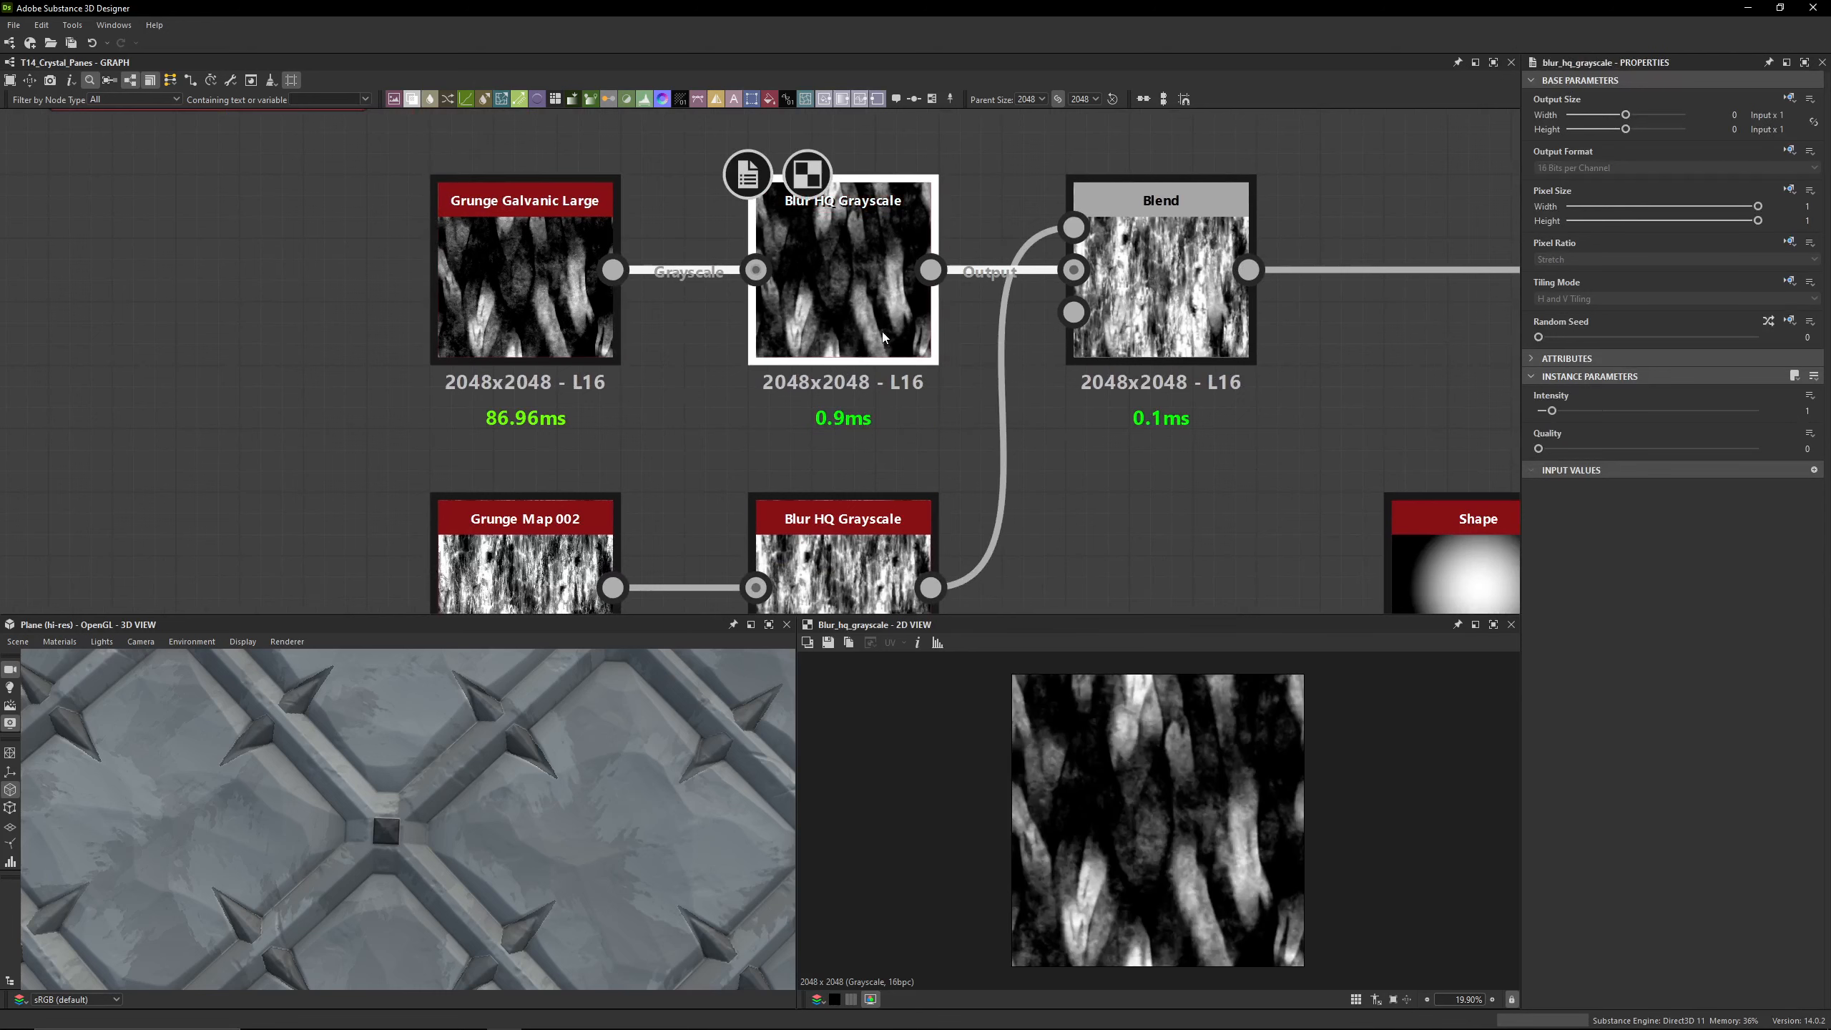
pyautogui.scroll(6, 1156, 820)
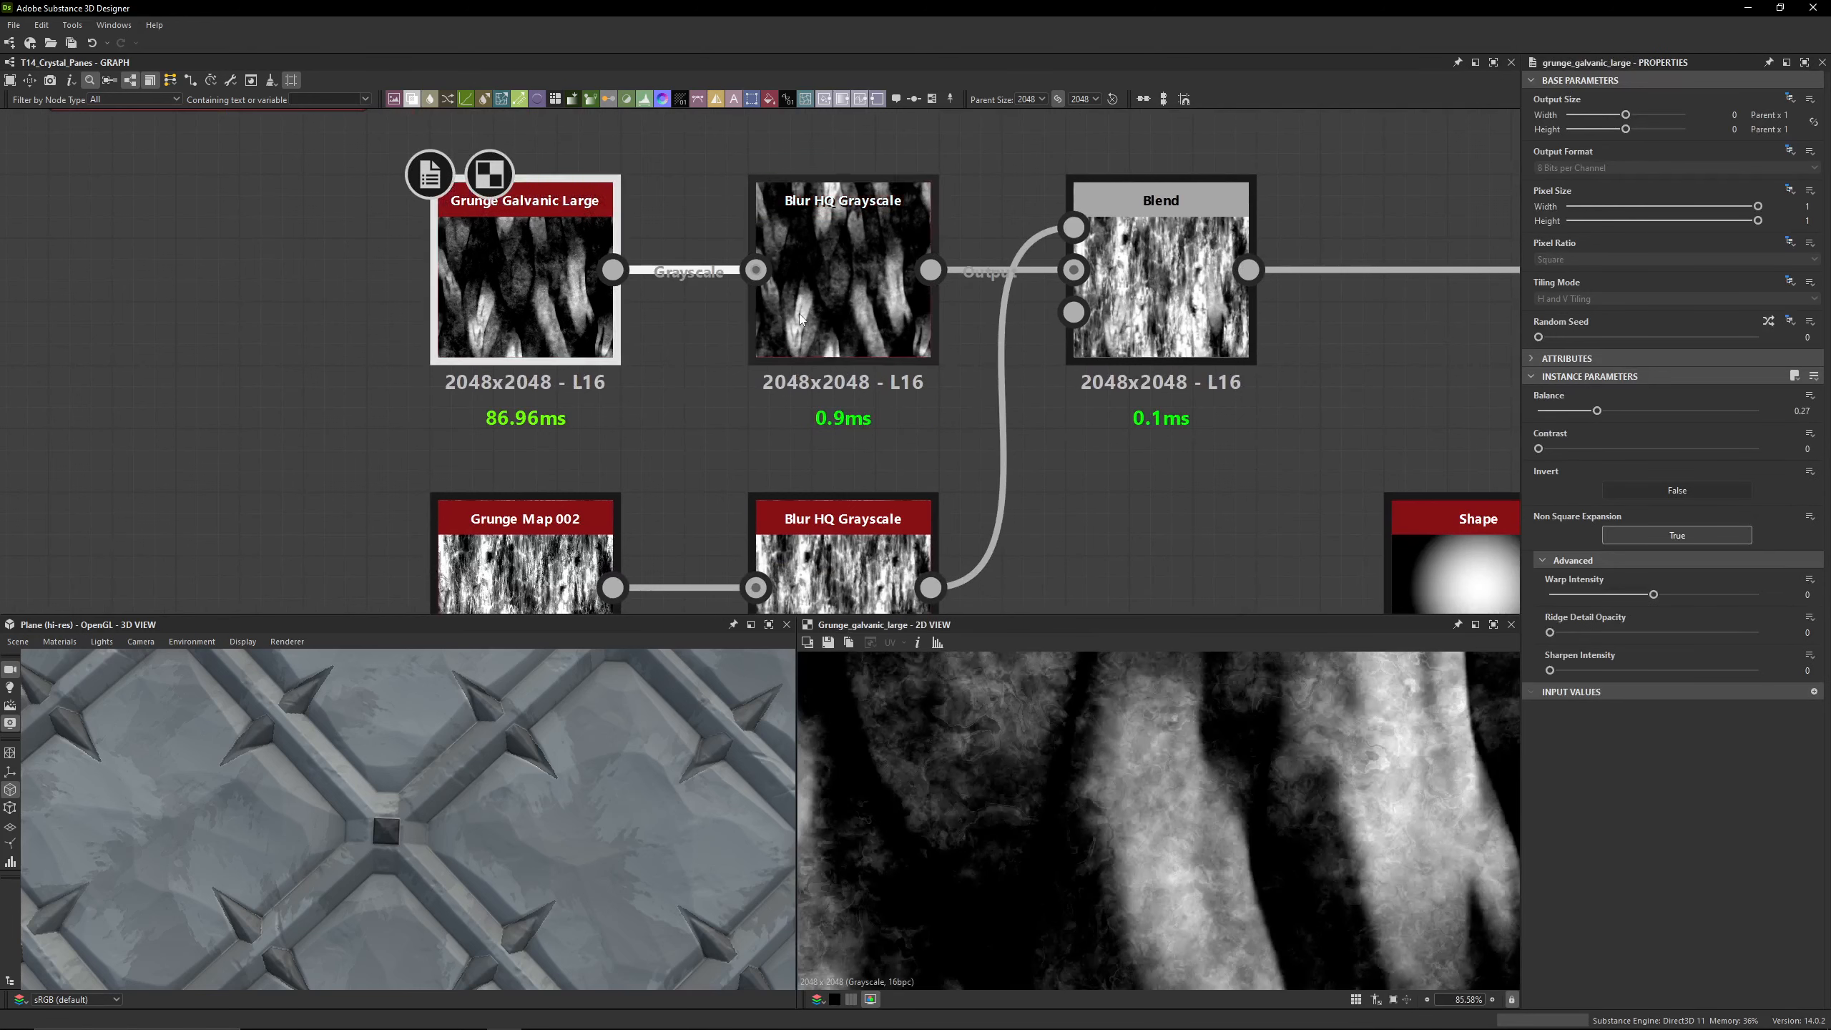
pyautogui.moveTo(1109, 409); pyautogui.dragTo(1030, 363, button='middle')
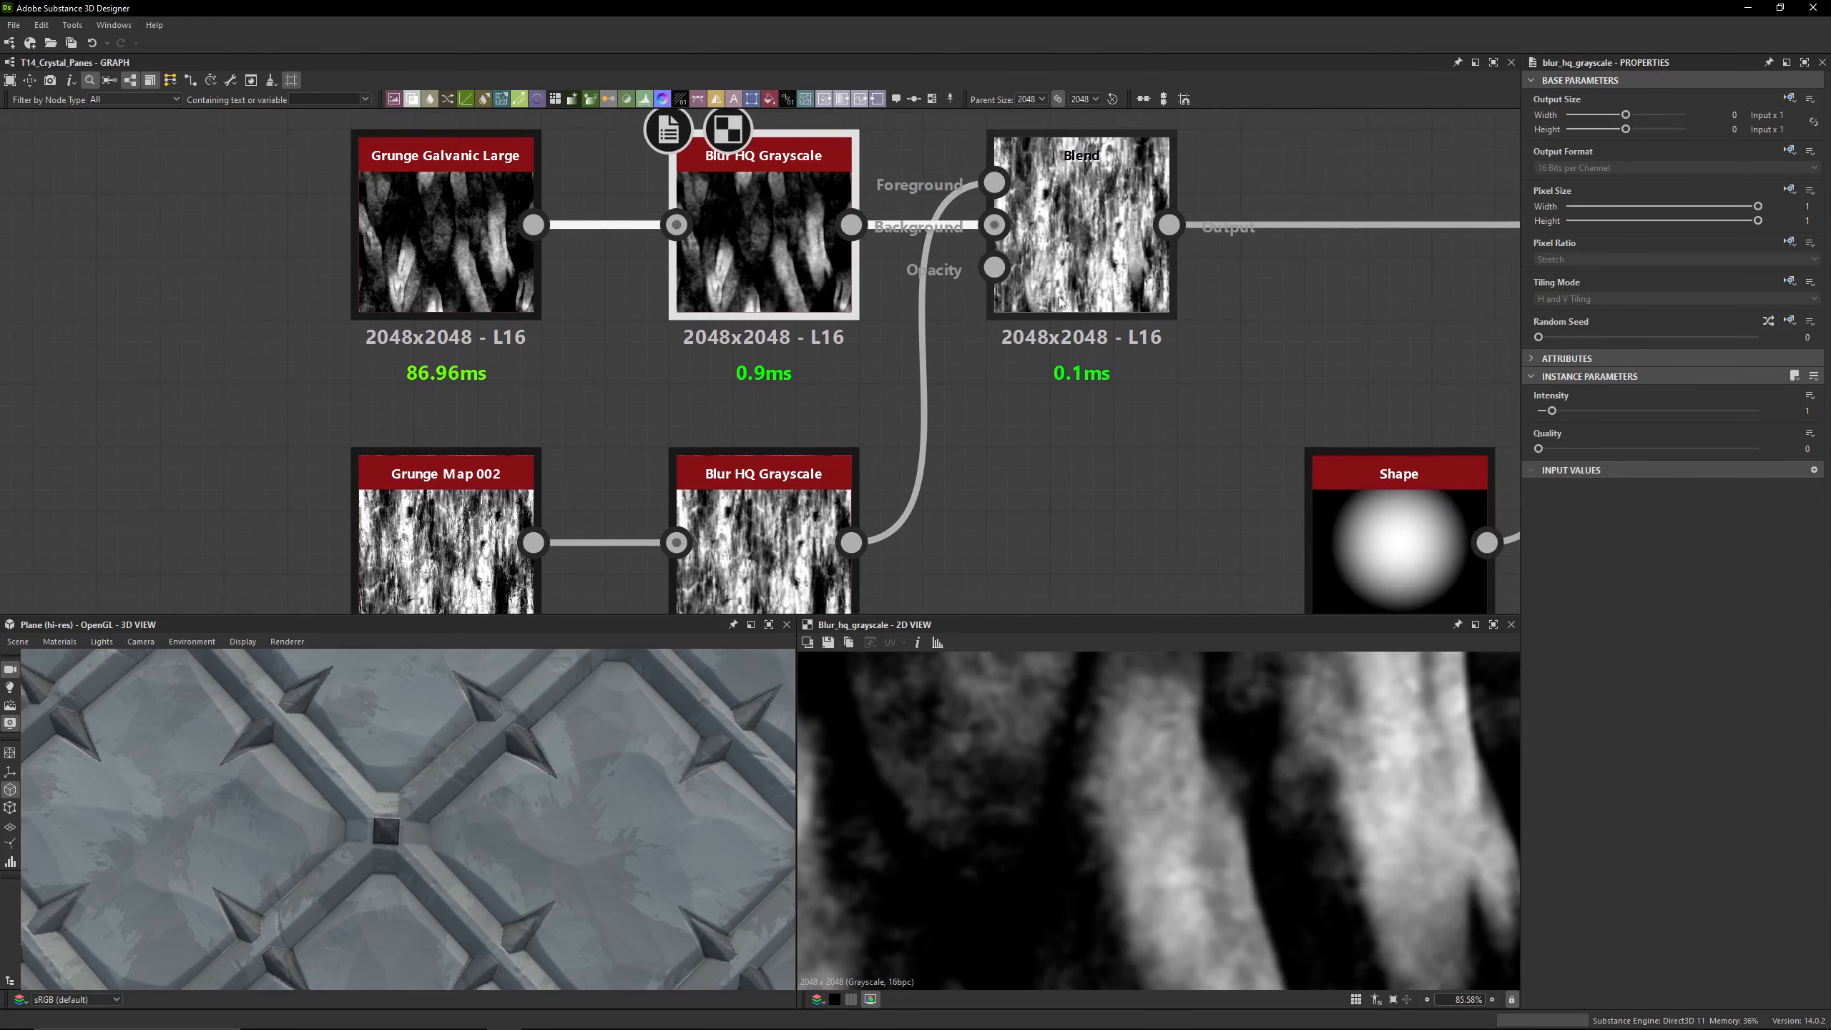
# Step: Preview the Max (Lighten) Blend node that merges the two blurred grunge maps
pyautogui.doubleClick(1029, 363)
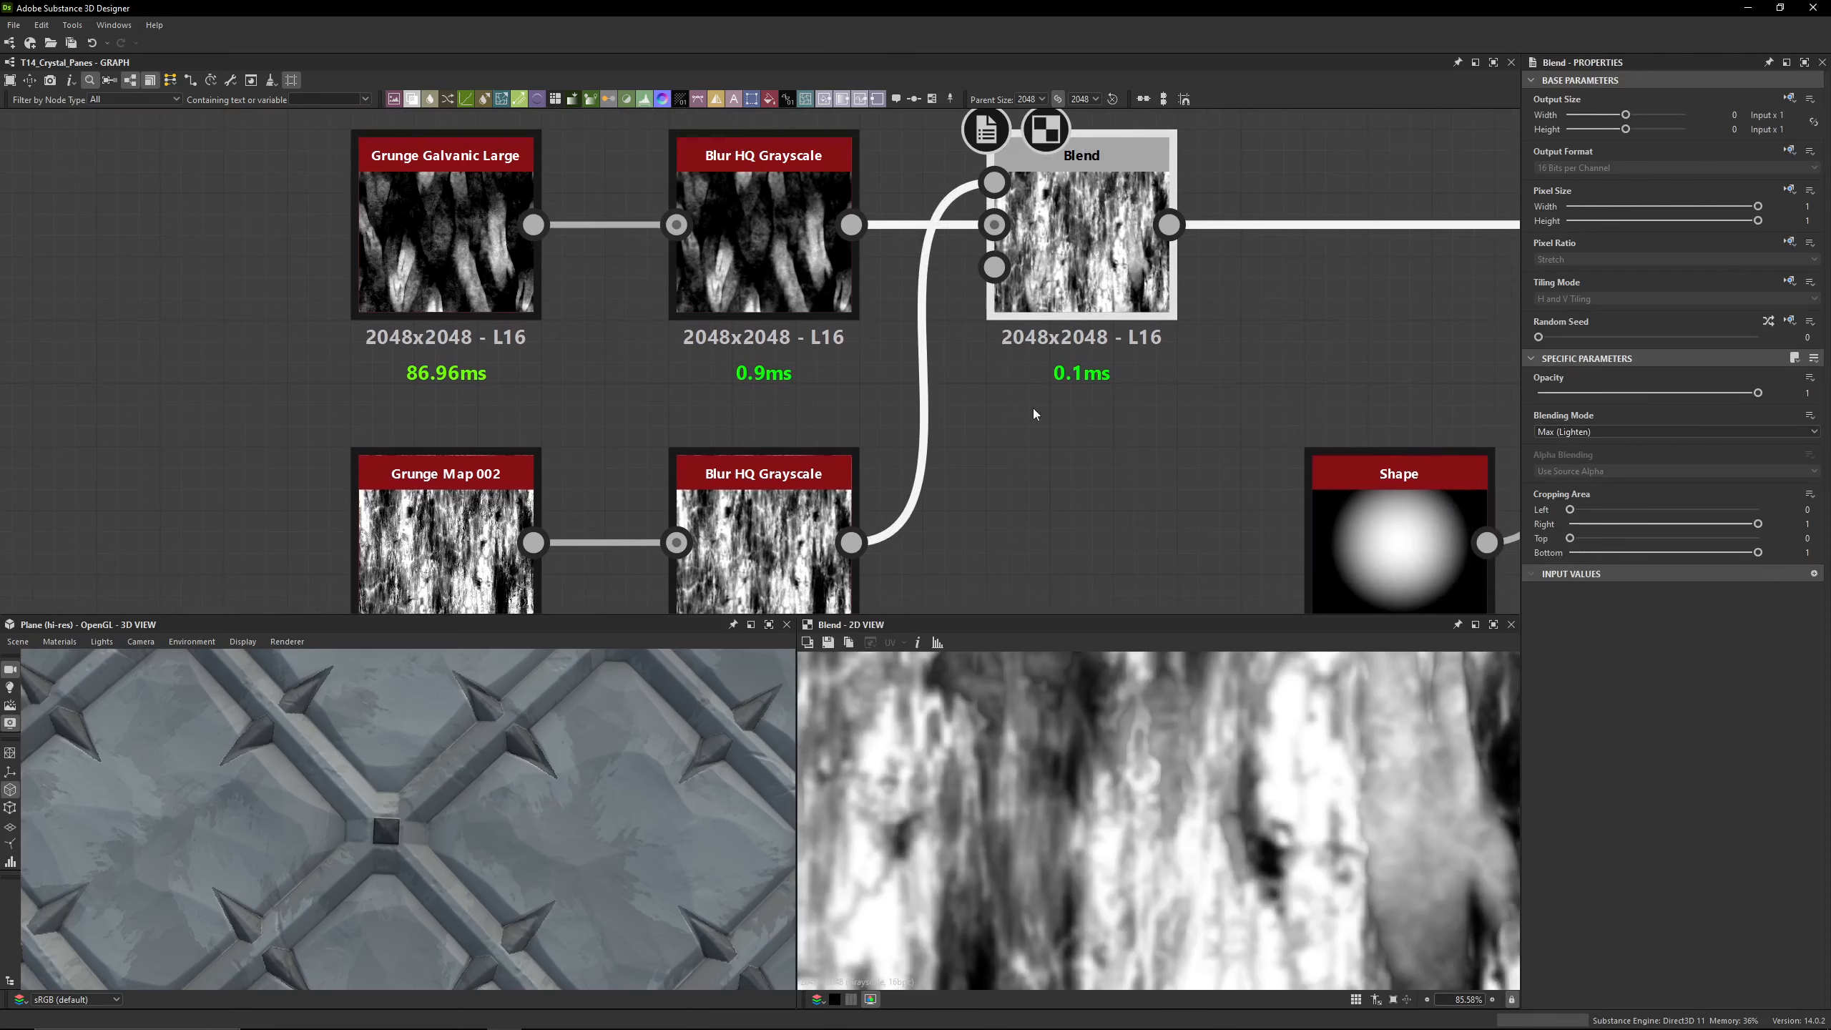
pyautogui.scroll(-1, 1099, 577)
pyautogui.scroll(-6, 1144, 744)
# Step: Inspect the Grunge Map 002 settings and preview the Blur HQ Grayscale node connected to it
pyautogui.moveTo(1047, 496); pyautogui.dragTo(1102, 351, button='middle')
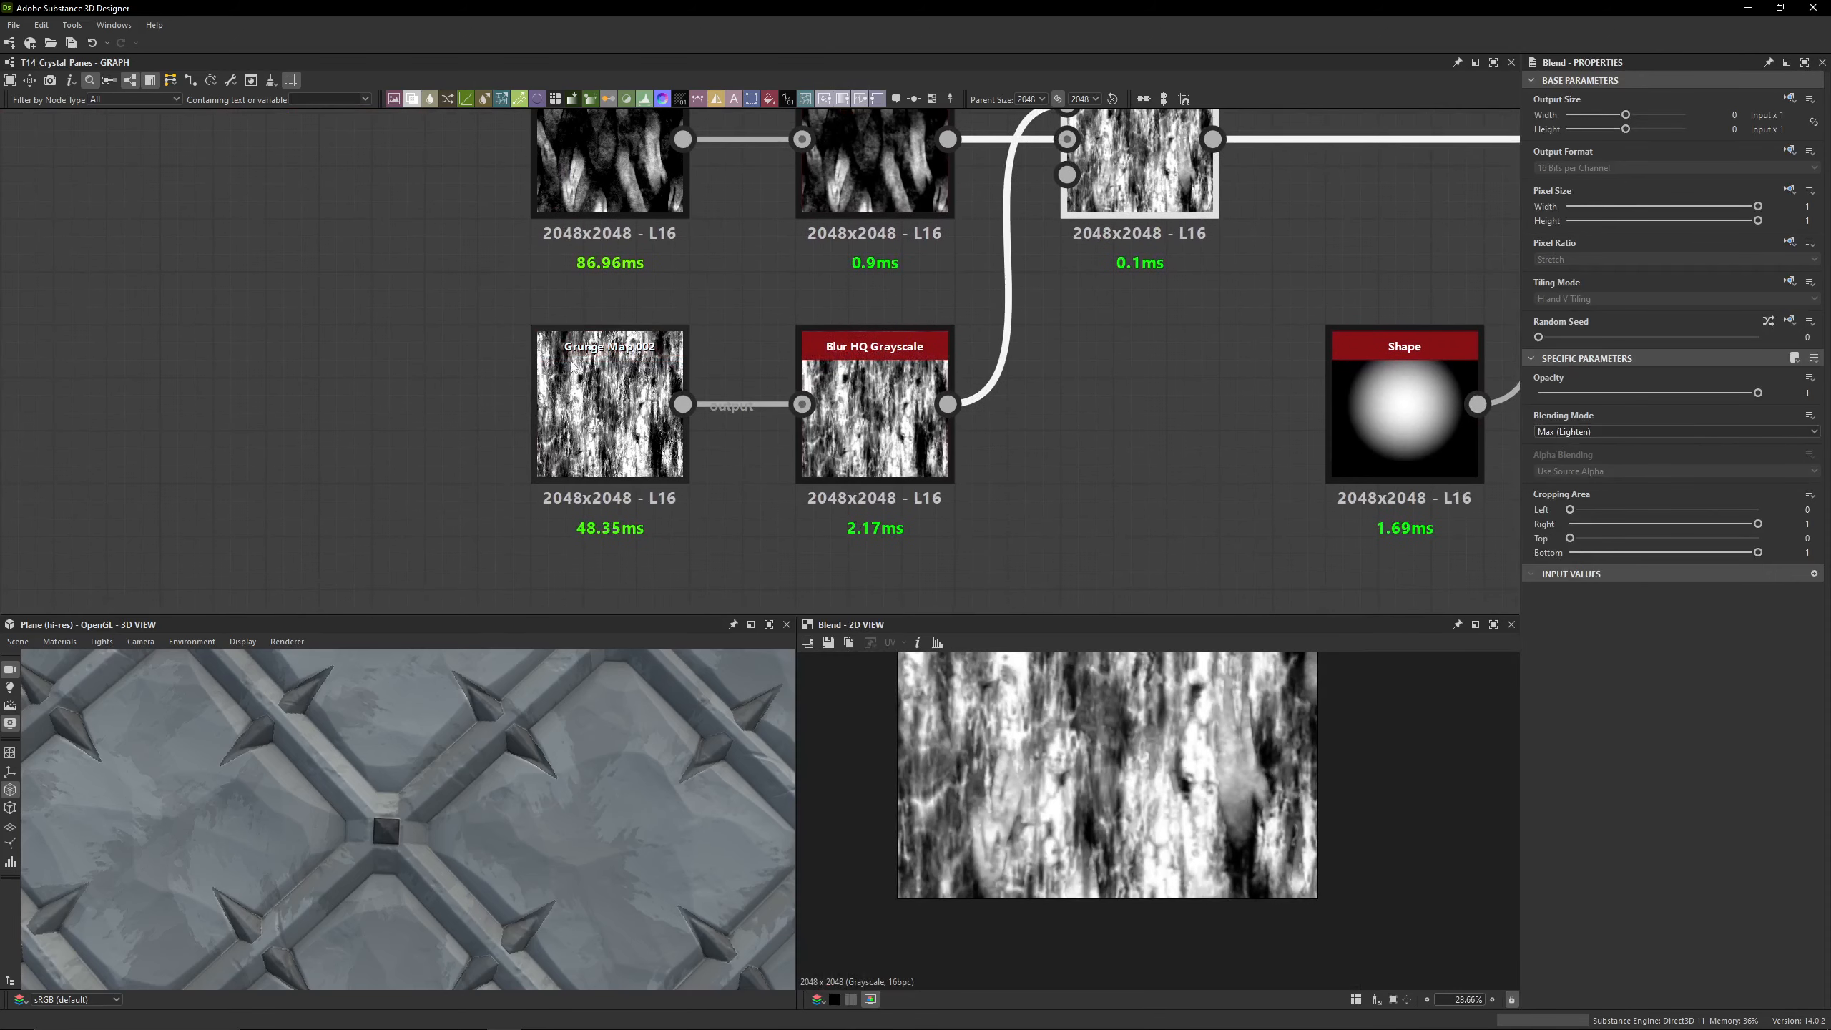
pyautogui.click(620, 367)
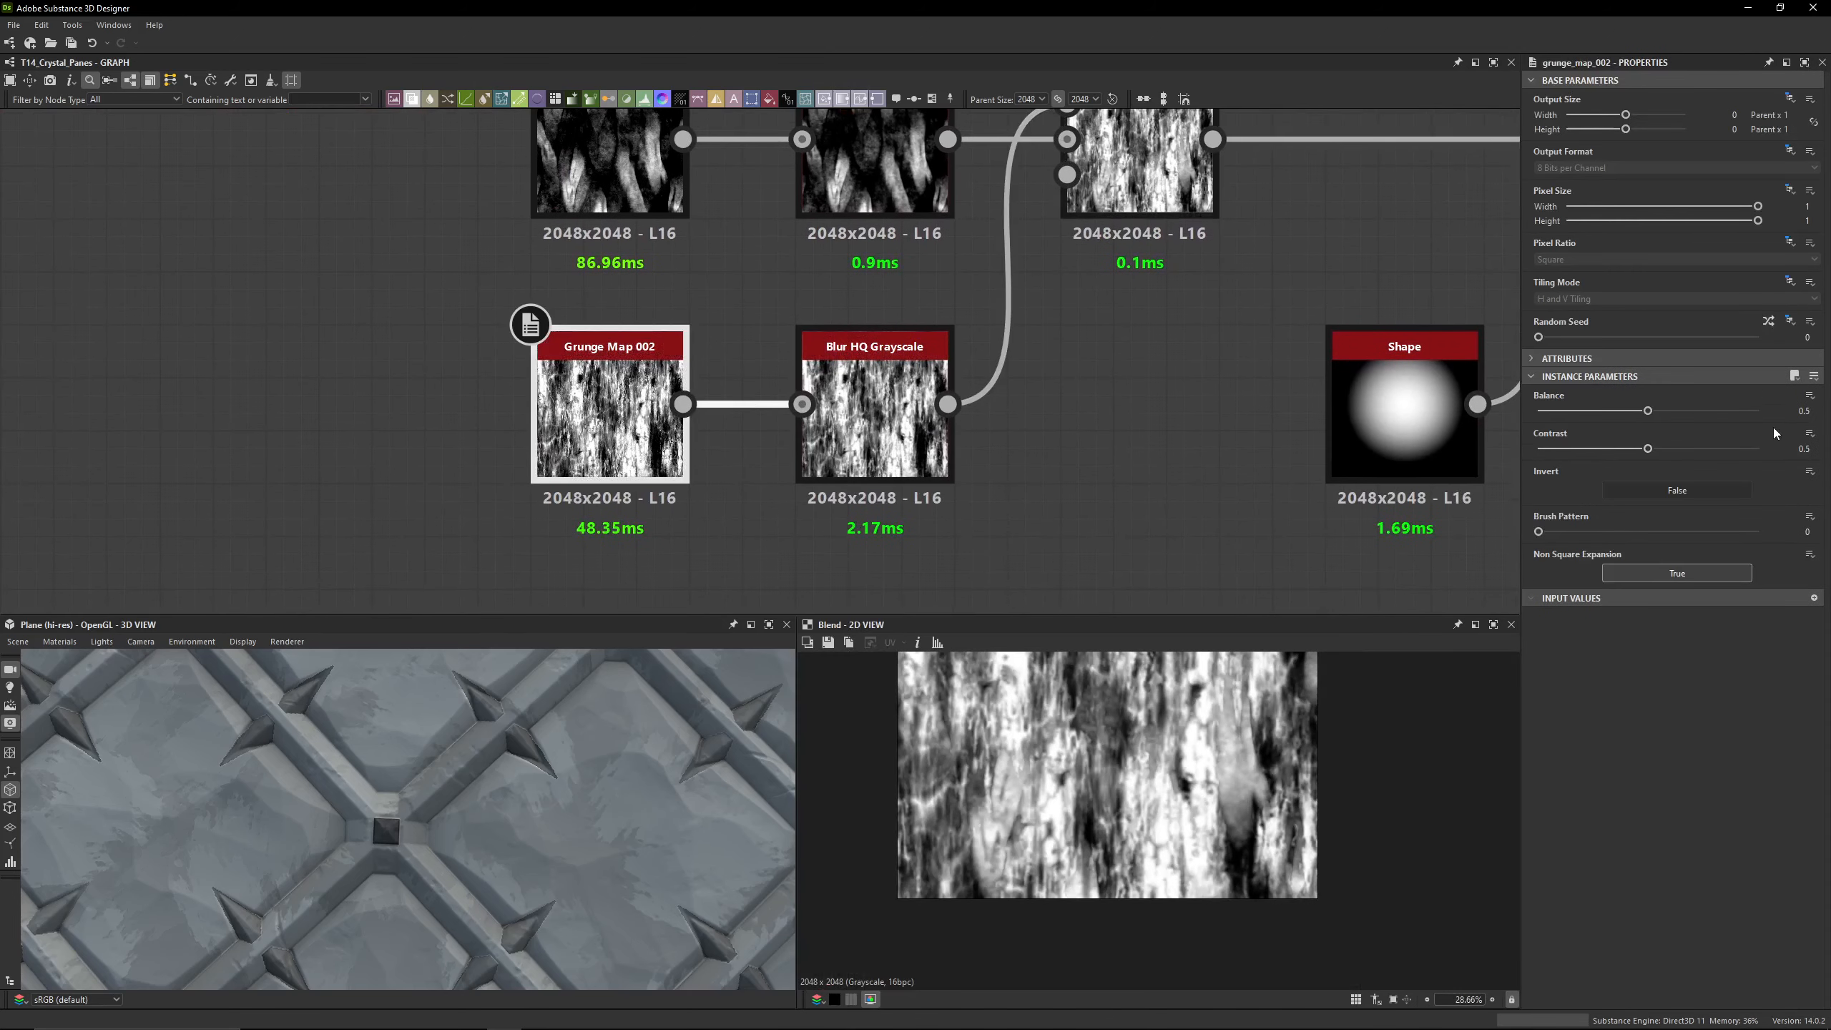
pyautogui.doubleClick(922, 433)
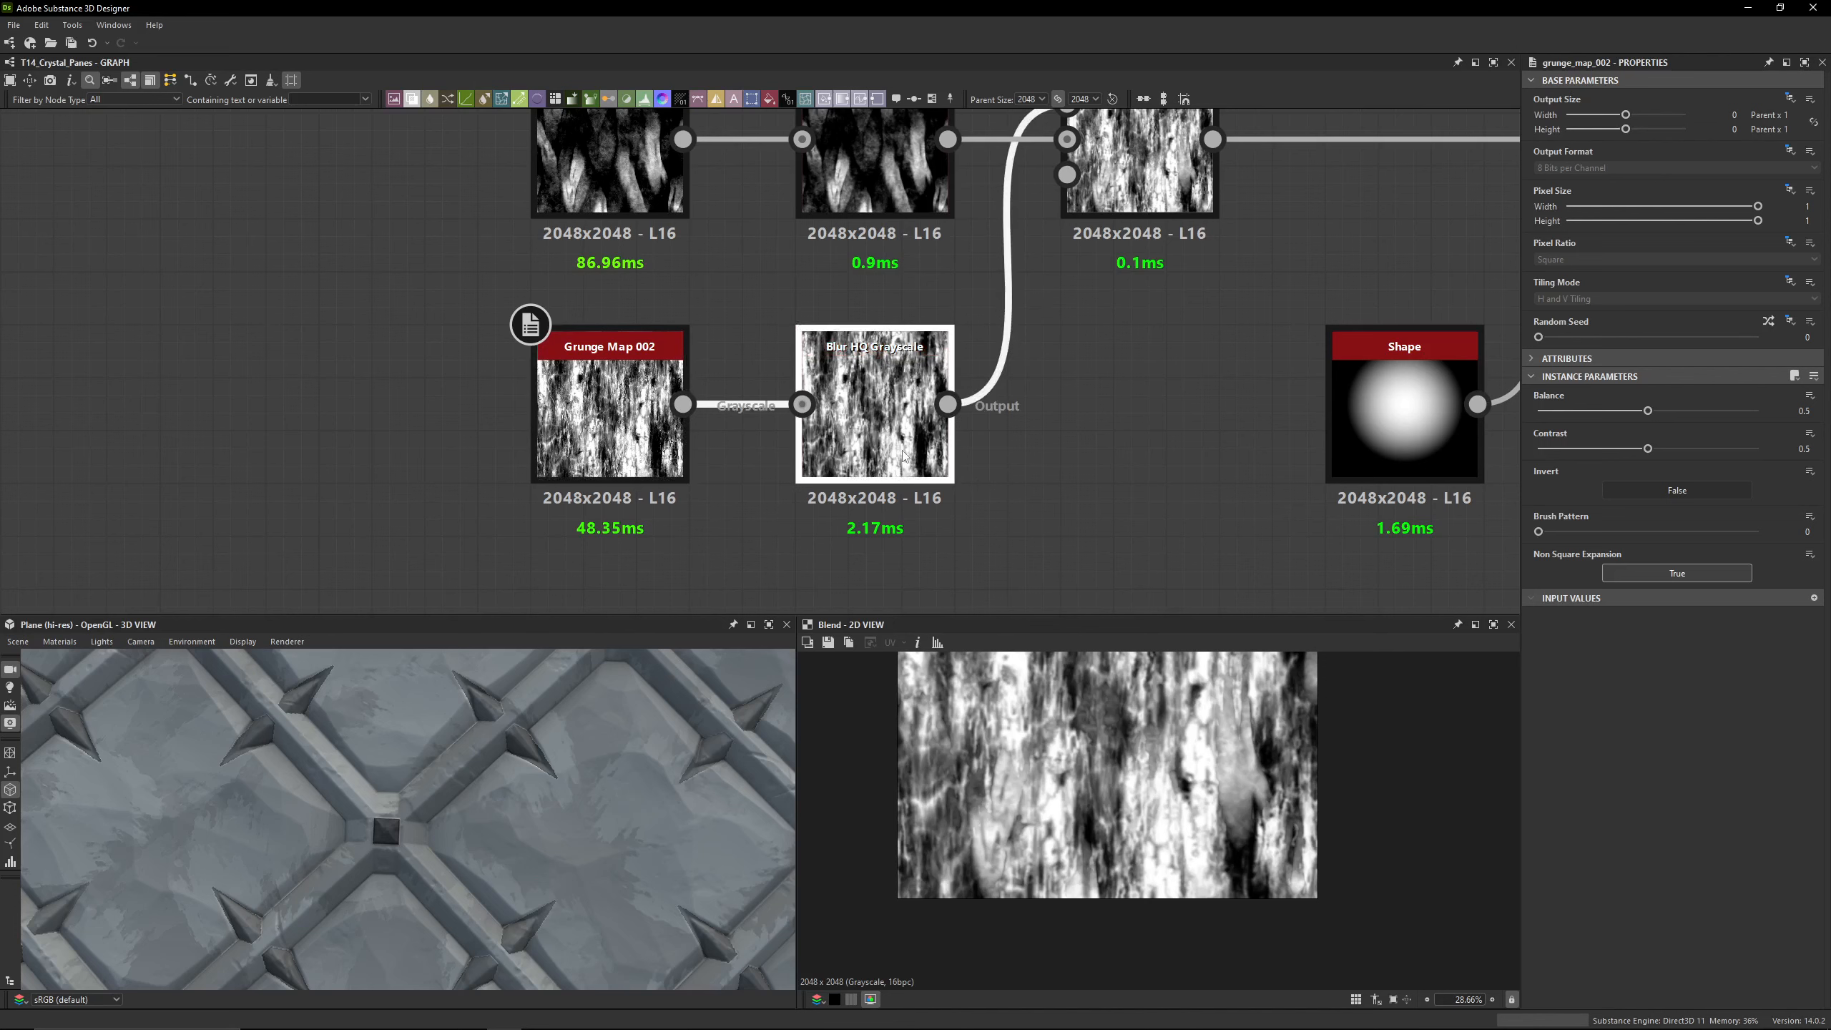
# Step: Examine the brush strokes on a pane up close in the 3D view and preview the Max (Lighten) Blend node
pyautogui.moveTo(1049, 770); pyautogui.dragTo(1037, 878, button='middle')
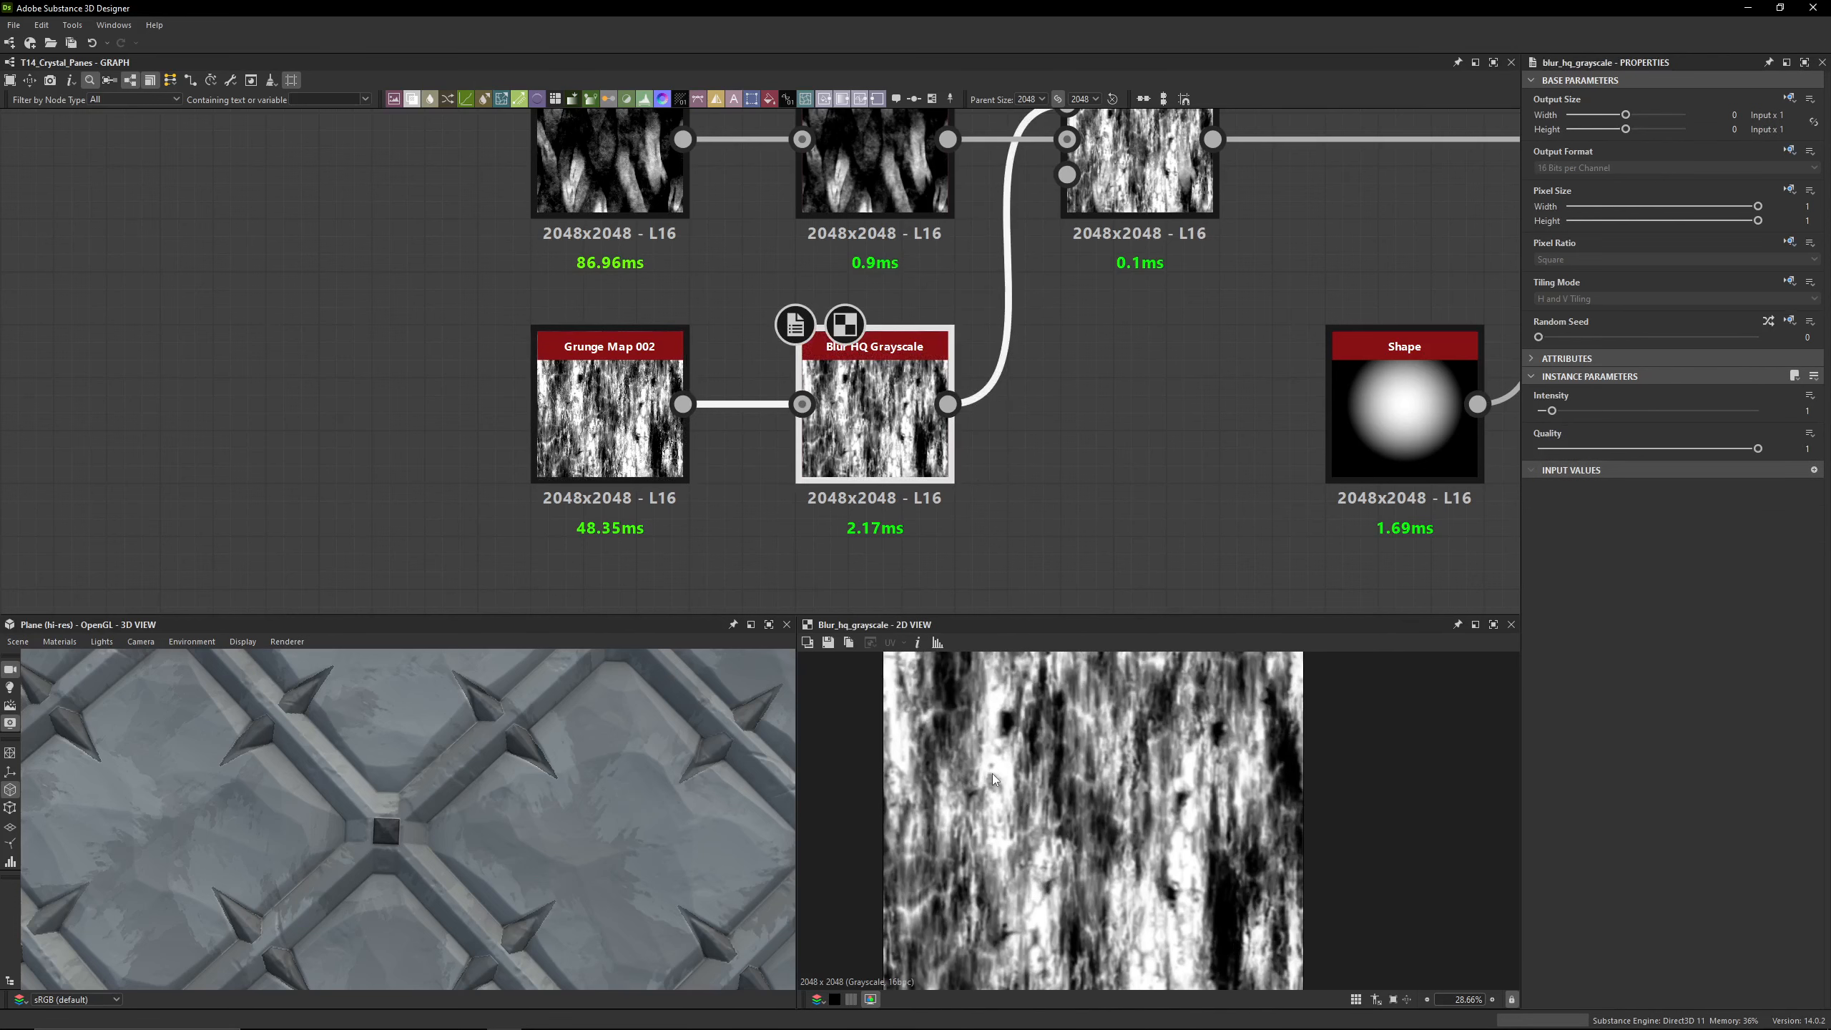
pyautogui.scroll(5, 223, 836)
pyautogui.moveTo(238, 798); pyautogui.dragTo(357, 790, button='middle')
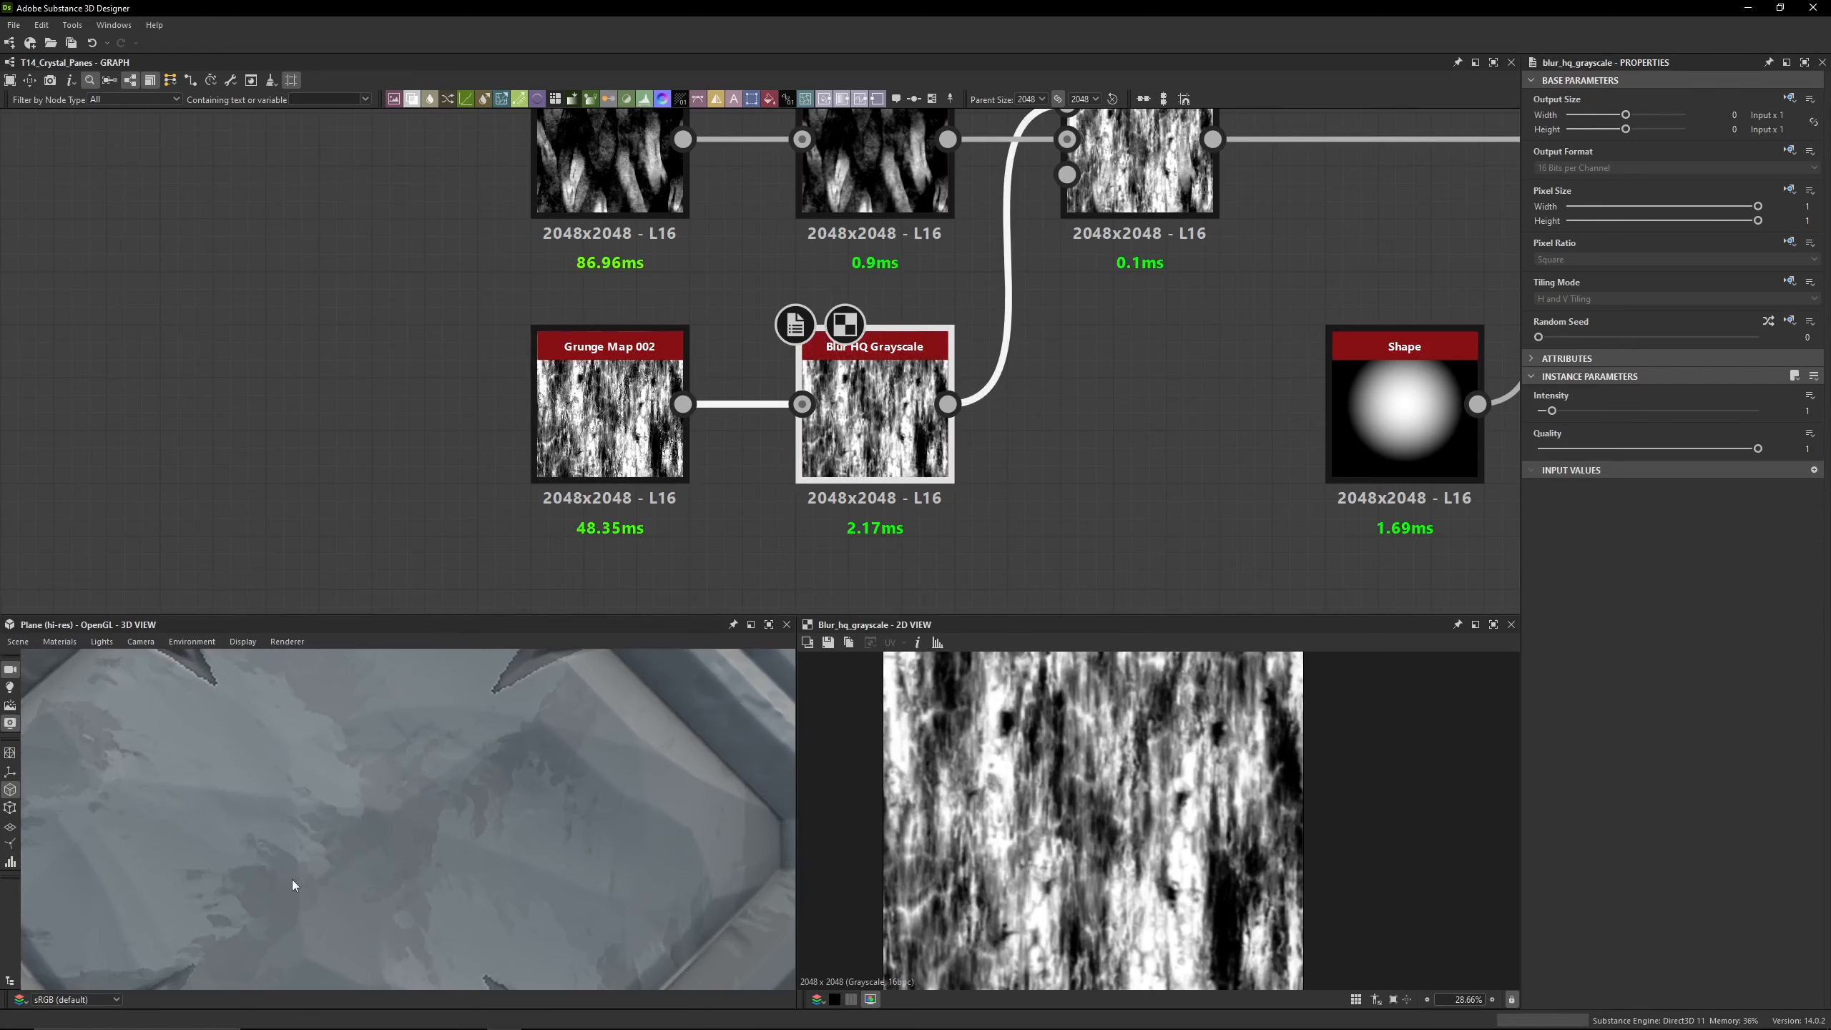
pyautogui.moveTo(1071, 444); pyautogui.dragTo(948, 577, button='middle')
pyautogui.doubleClick(1045, 299)
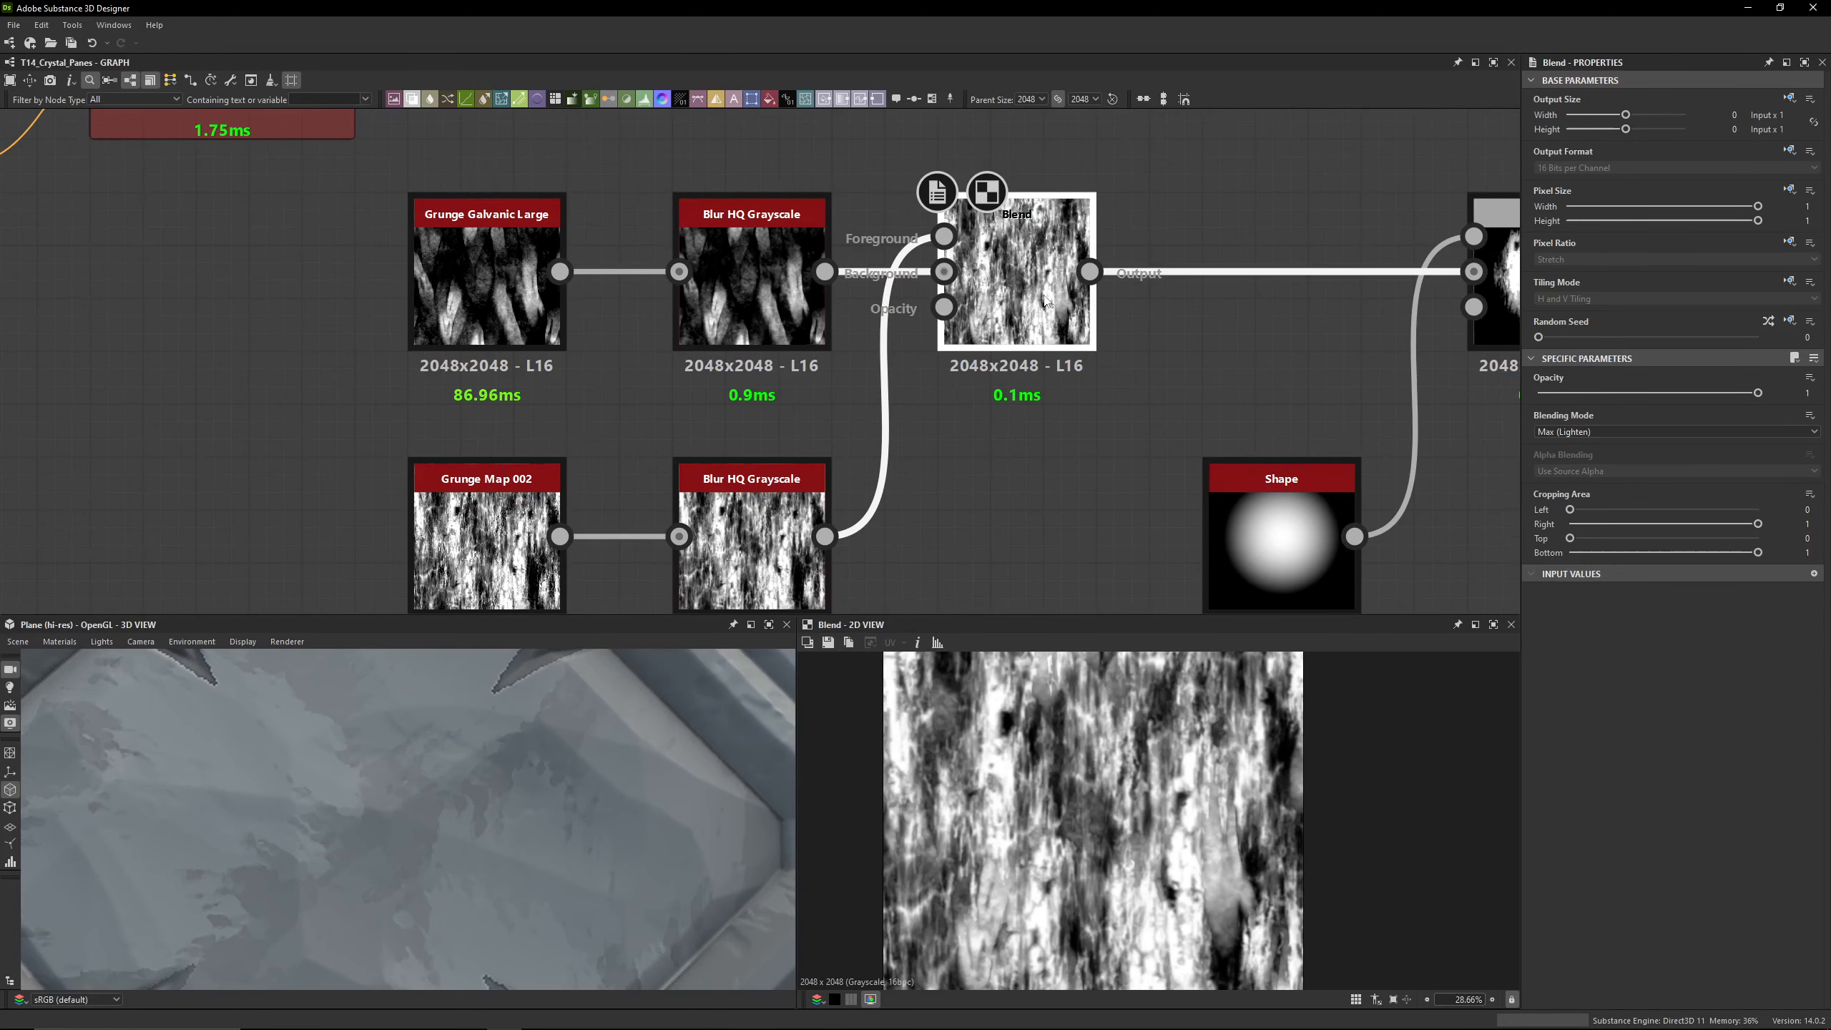
pyautogui.moveTo(1045, 299); pyautogui.dragTo(889, 272, button='middle')
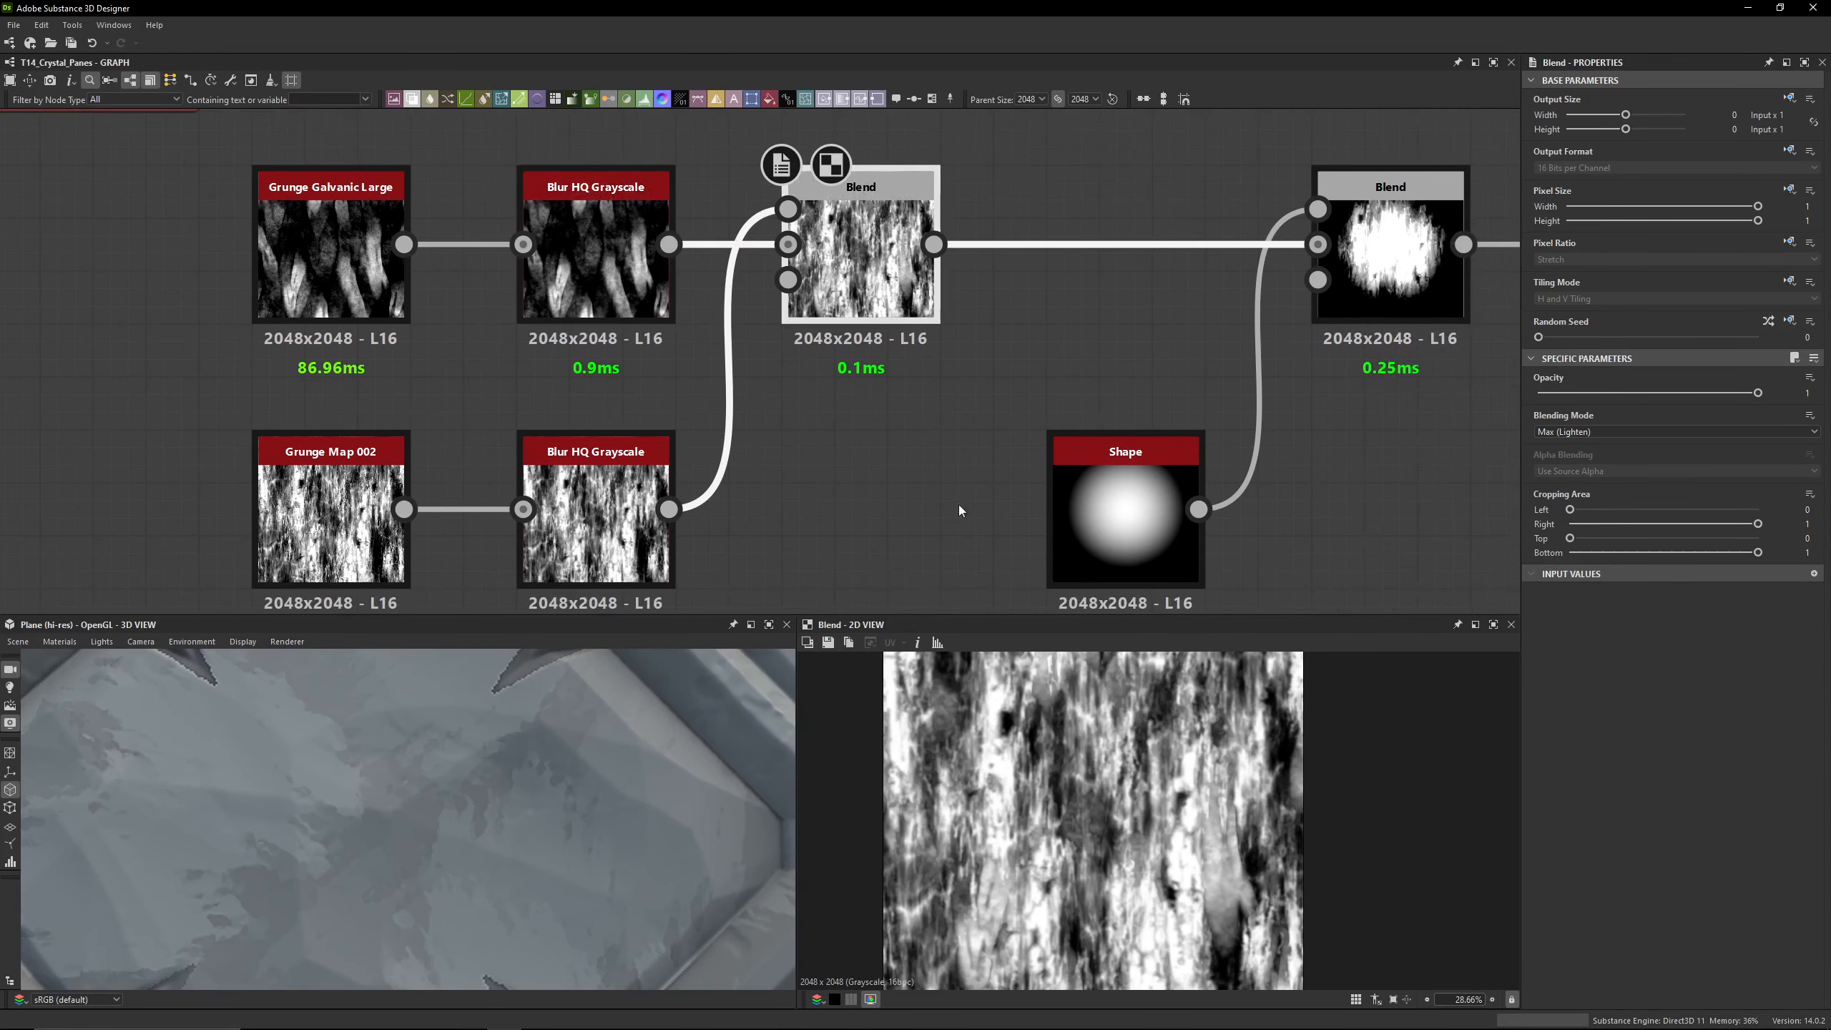
# Step: Compare the outputs of the two Blur HQ Grayscale nodes with each other and with the Blend node that merges them
pyautogui.doubleClick(625, 307)
pyautogui.doubleClick(617, 474)
pyautogui.doubleClick(622, 296)
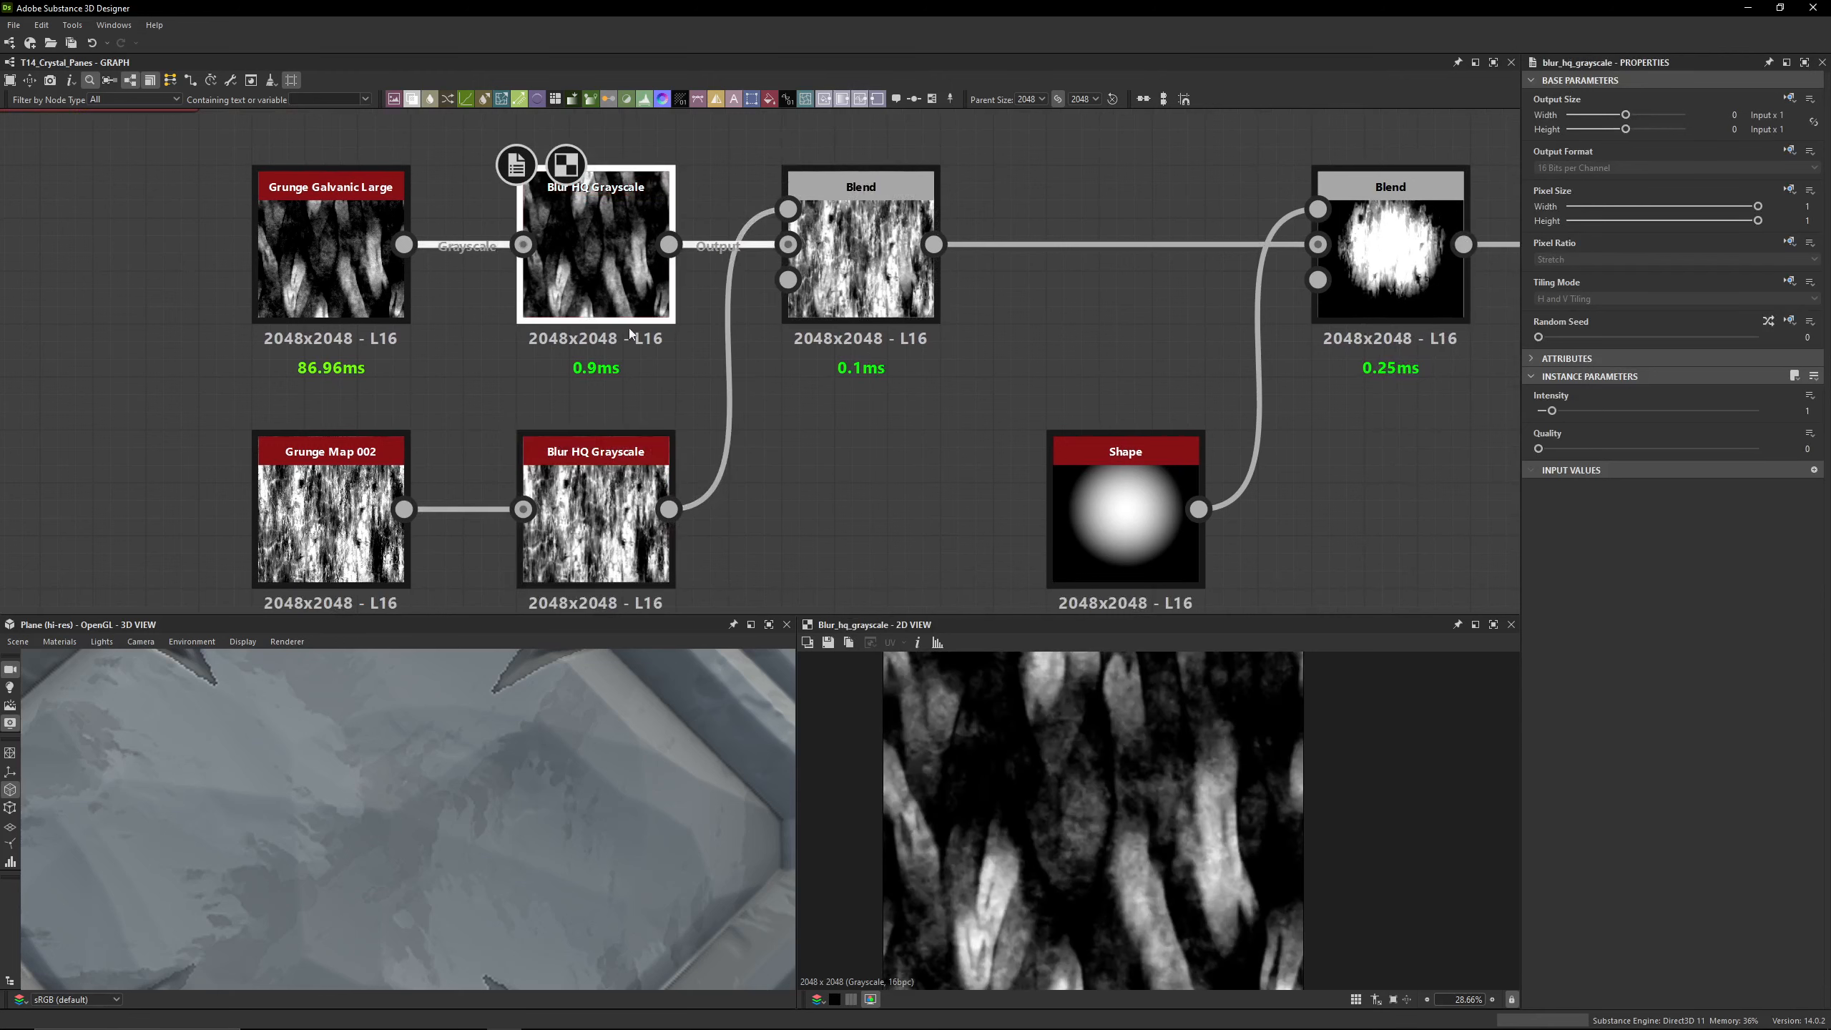
pyautogui.doubleClick(613, 470)
pyautogui.doubleClick(596, 288)
pyautogui.doubleClick(596, 505)
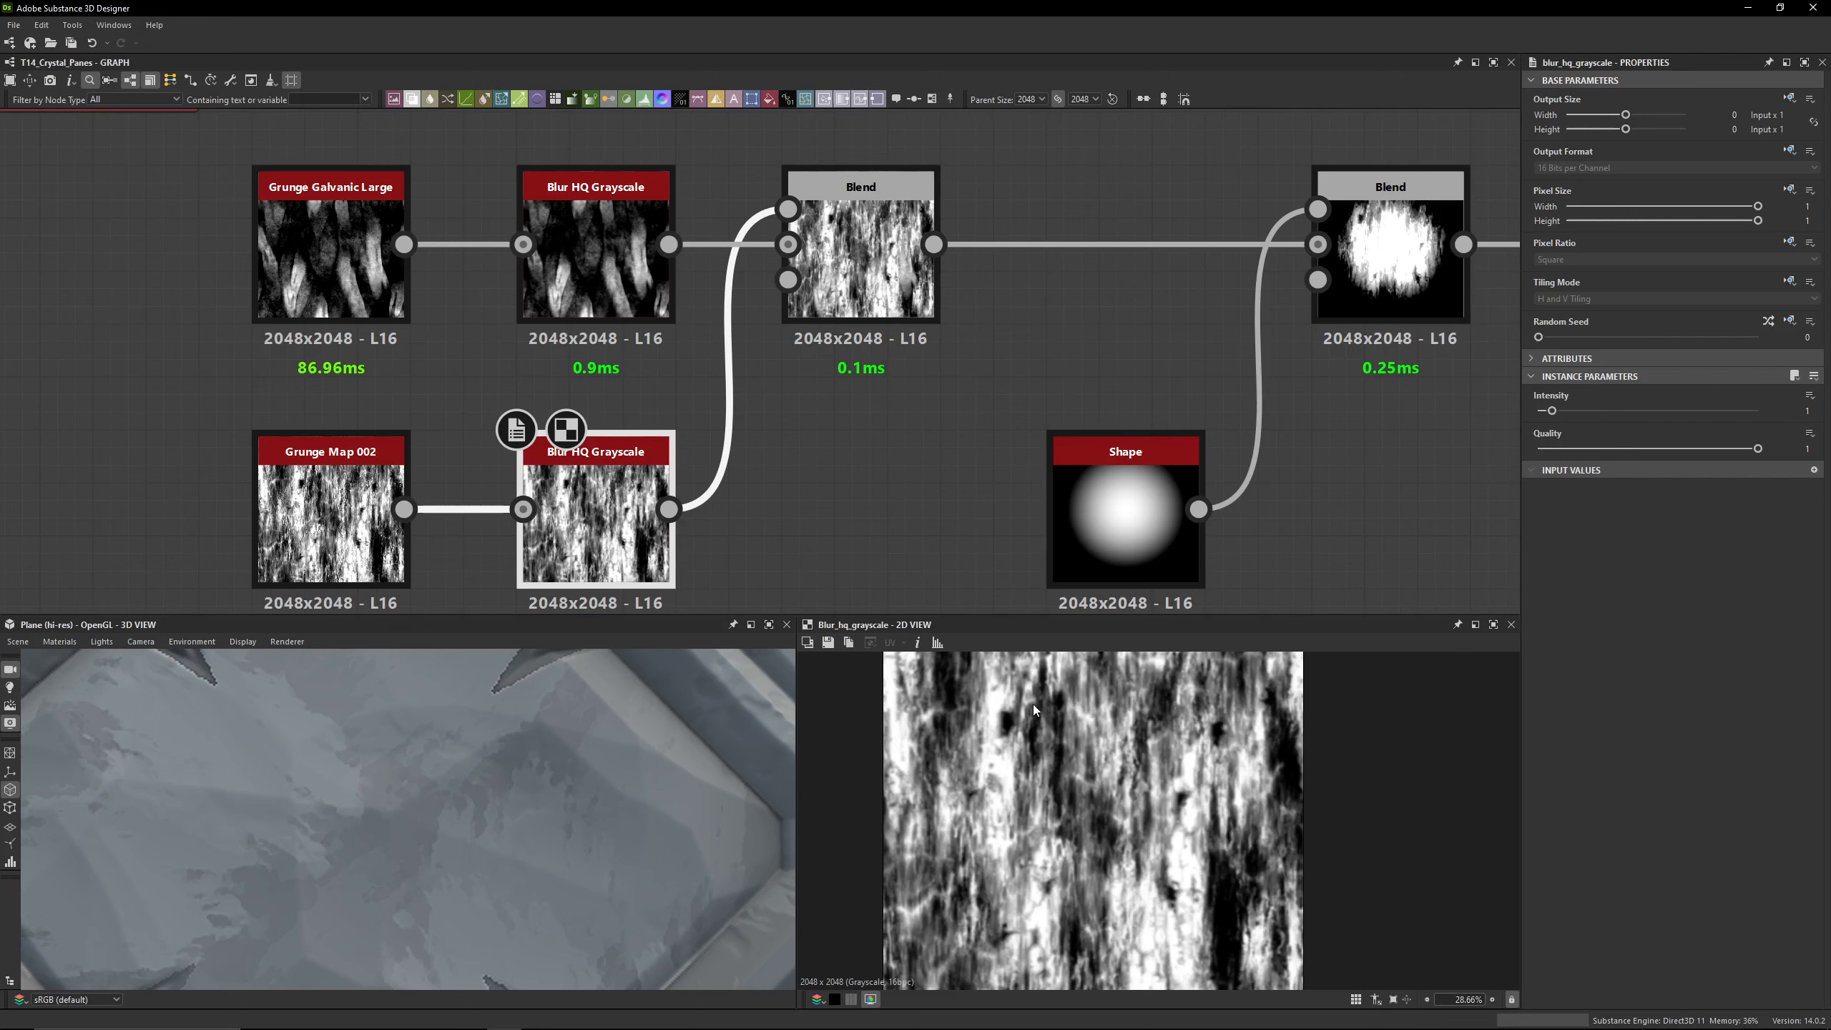
pyautogui.scroll(-2, 1076, 766)
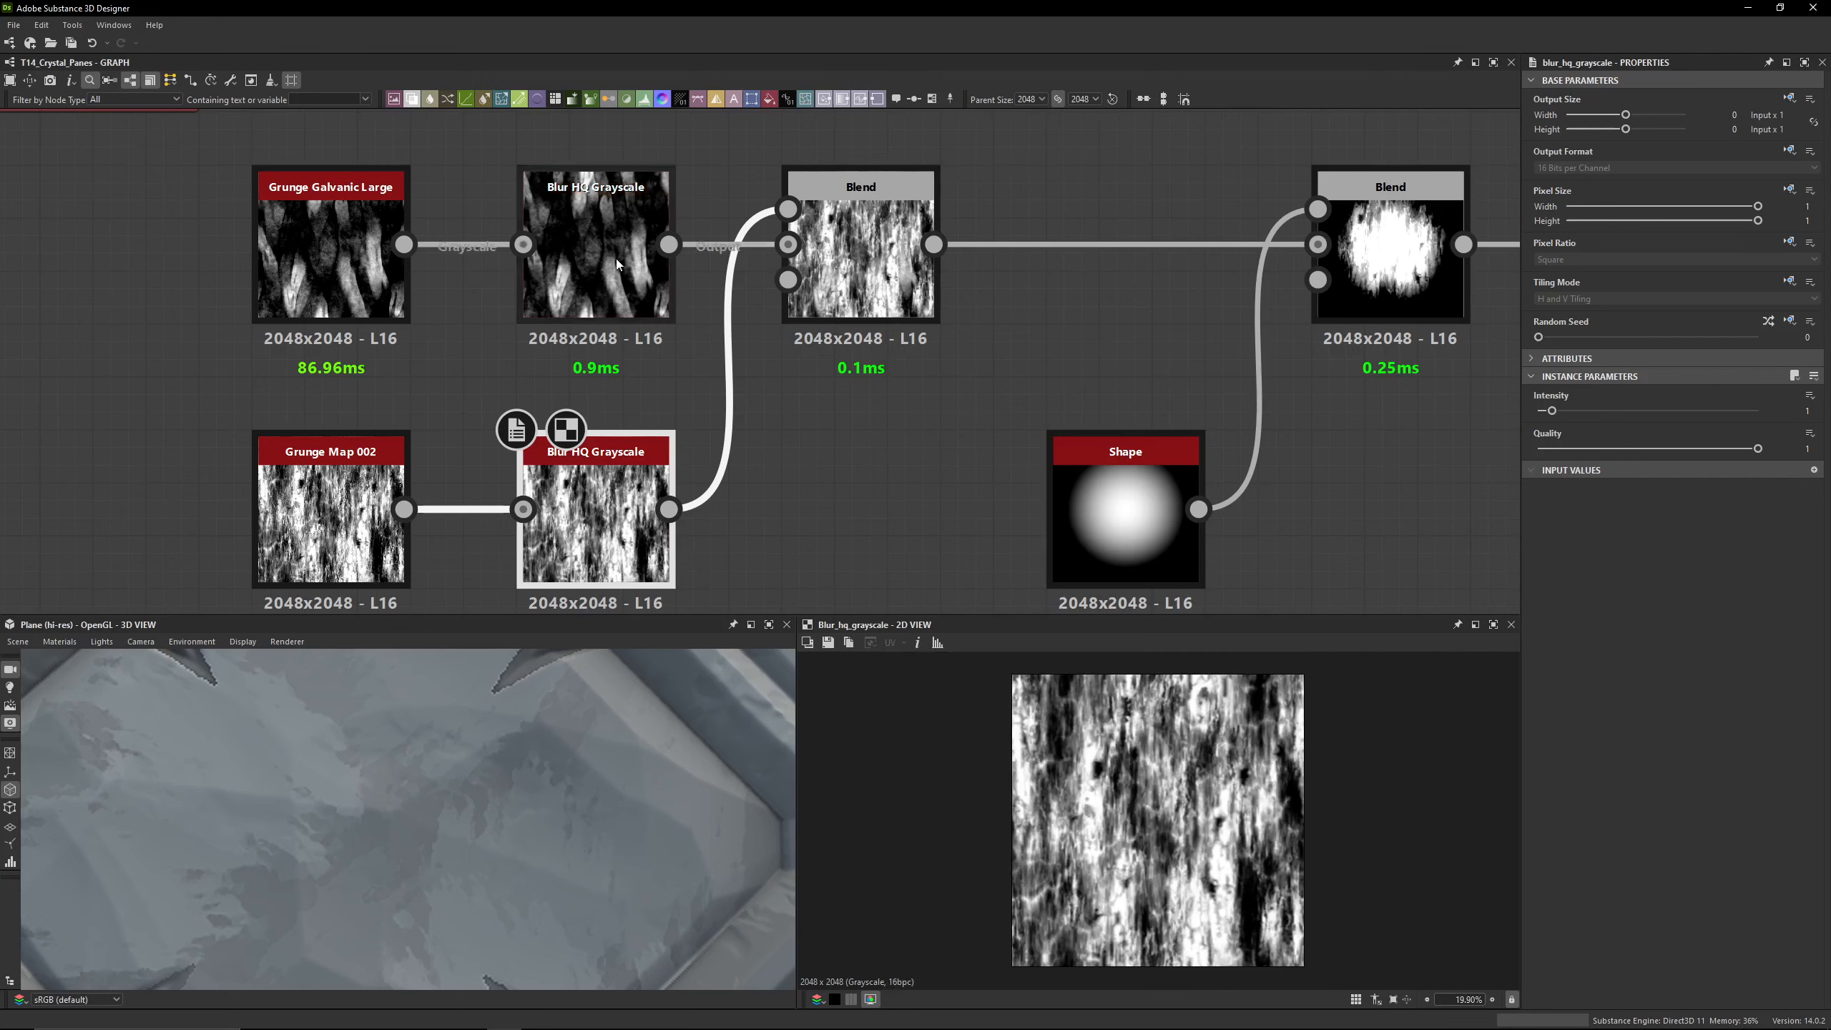
pyautogui.doubleClick(595, 274)
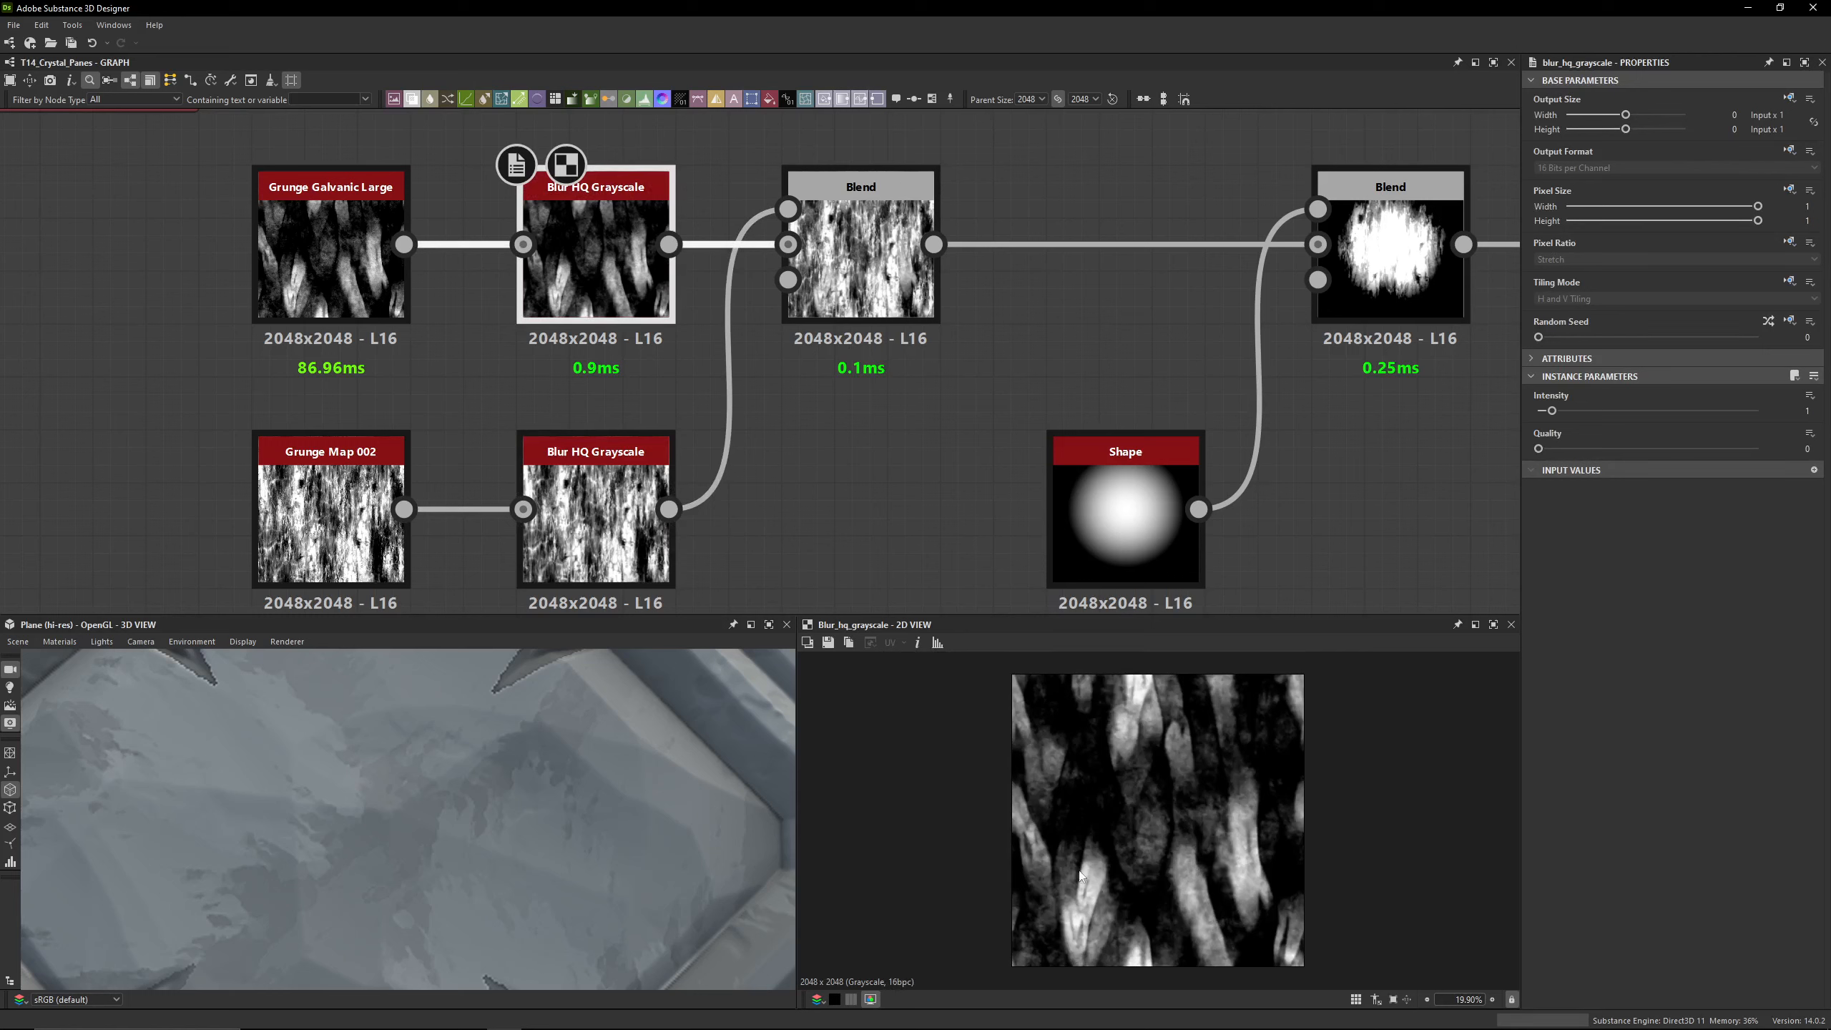
pyautogui.doubleClick(597, 502)
pyautogui.doubleClick(594, 260)
pyautogui.doubleClick(598, 501)
pyautogui.doubleClick(592, 256)
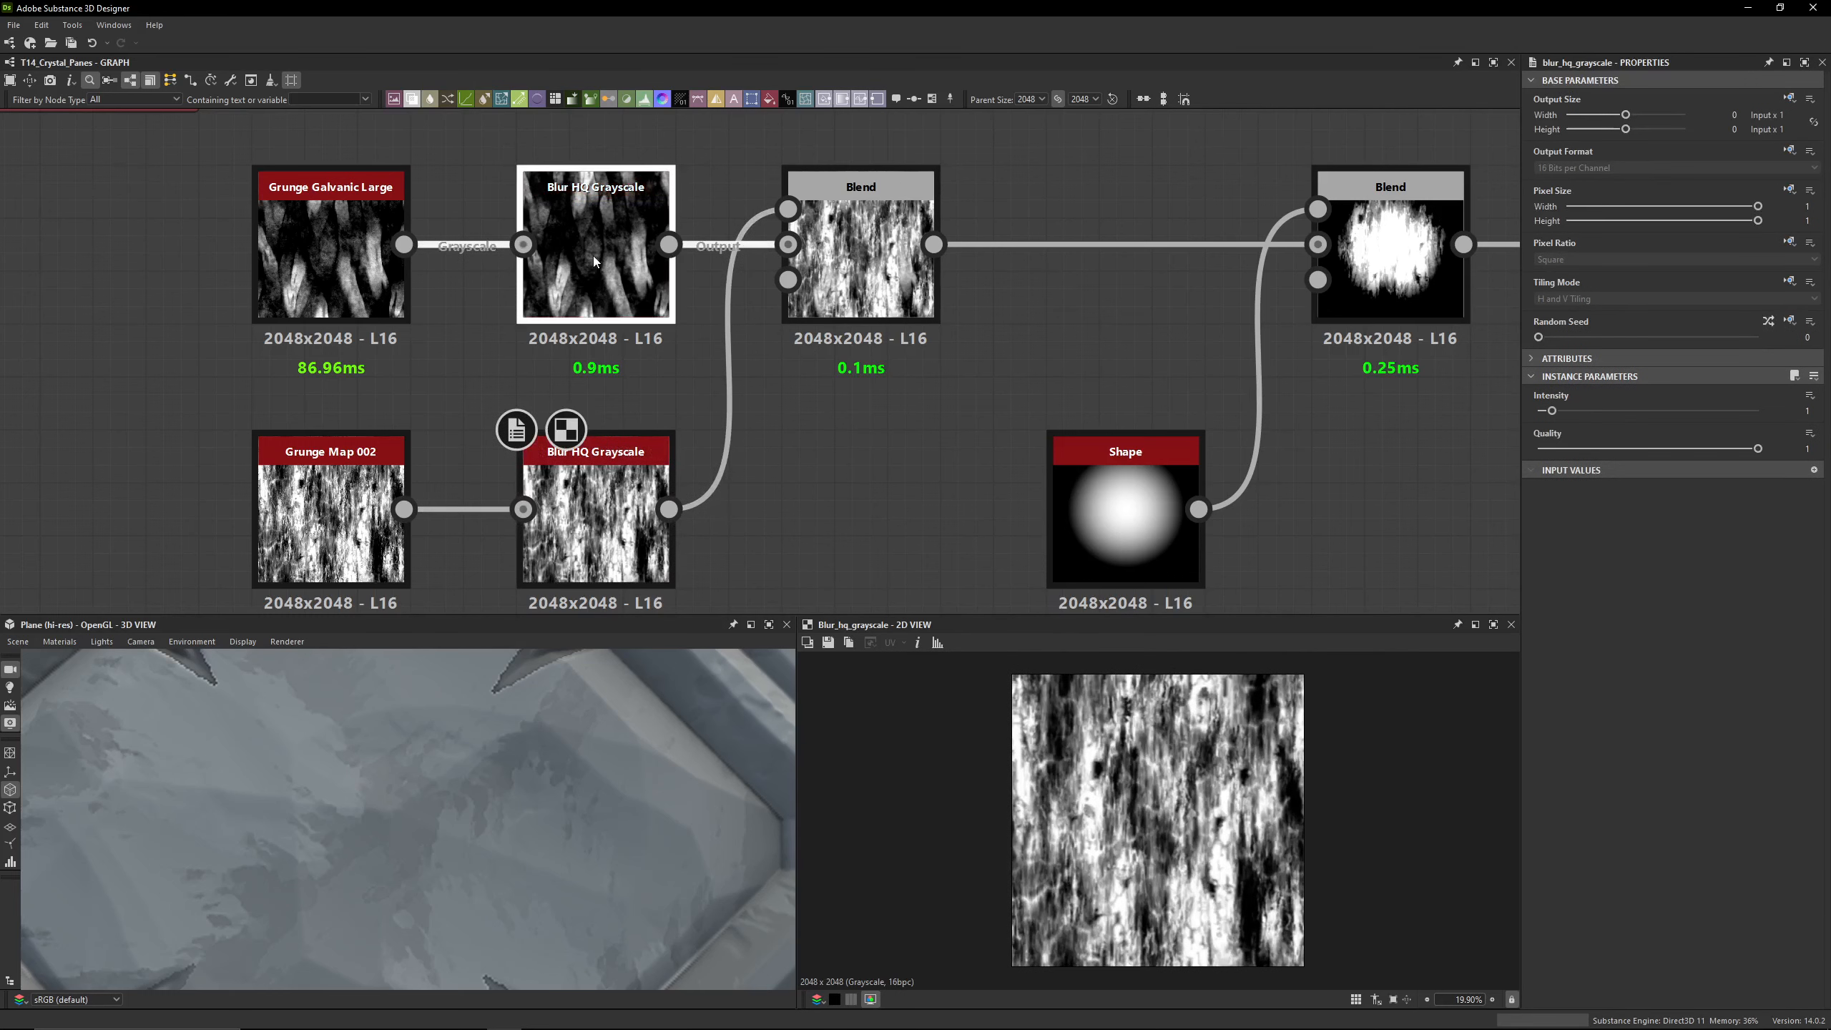
pyautogui.doubleClick(598, 505)
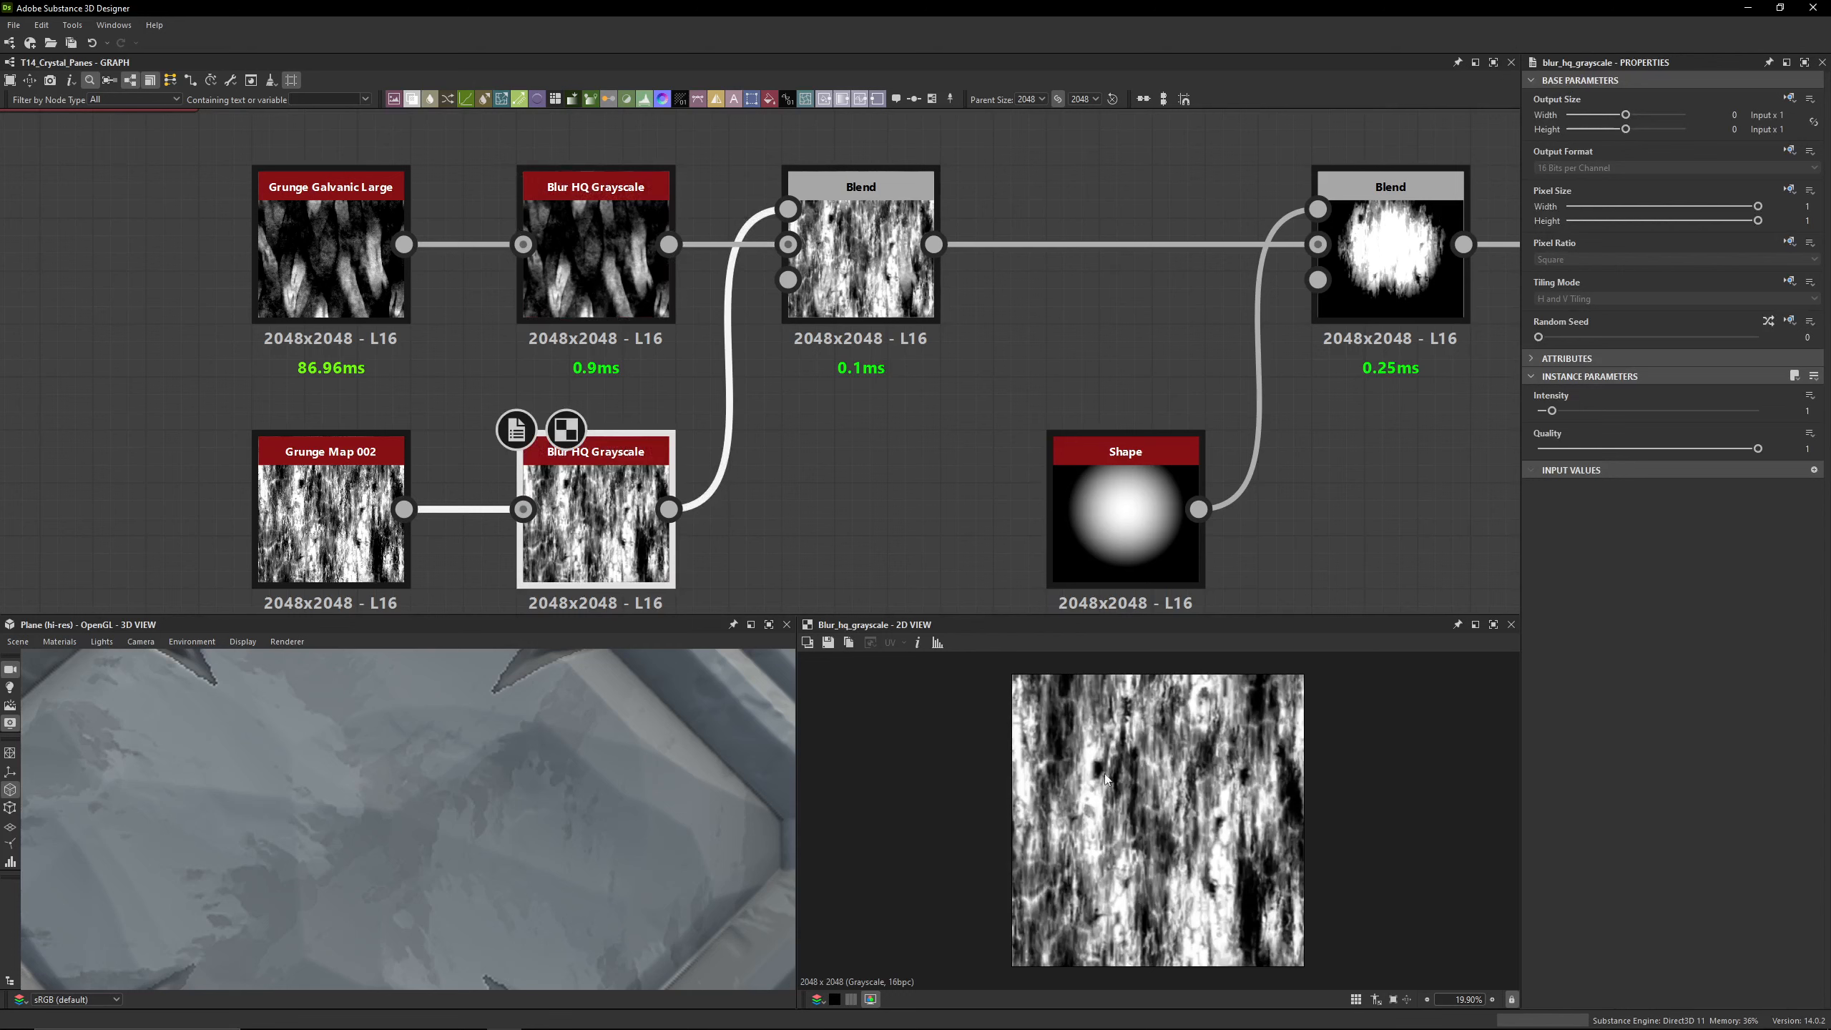
pyautogui.doubleClick(861, 260)
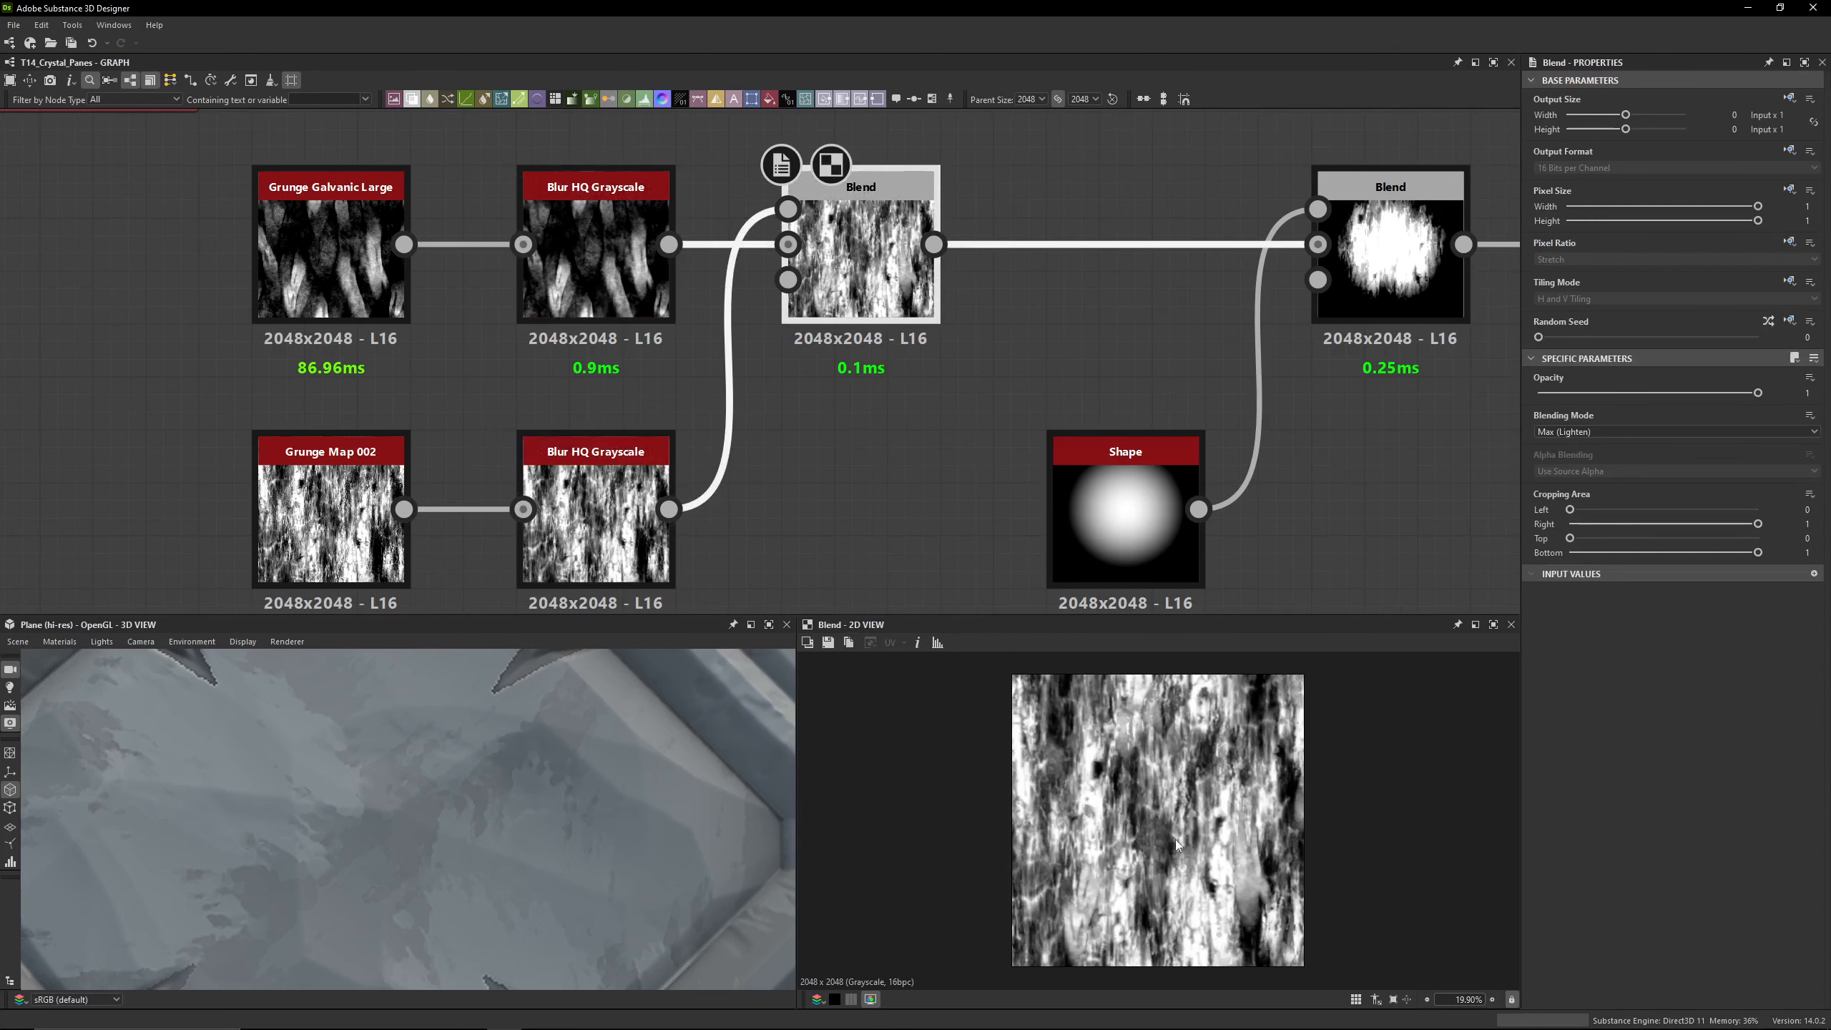
# Step: Inspect the Paraboloid Shape node and the Add Sub Blend node that it feeds
pyautogui.moveTo(1036, 267); pyautogui.dragTo(629, 203, button='middle')
pyautogui.moveTo(639, 349); pyautogui.dragTo(657, 371, button='middle')
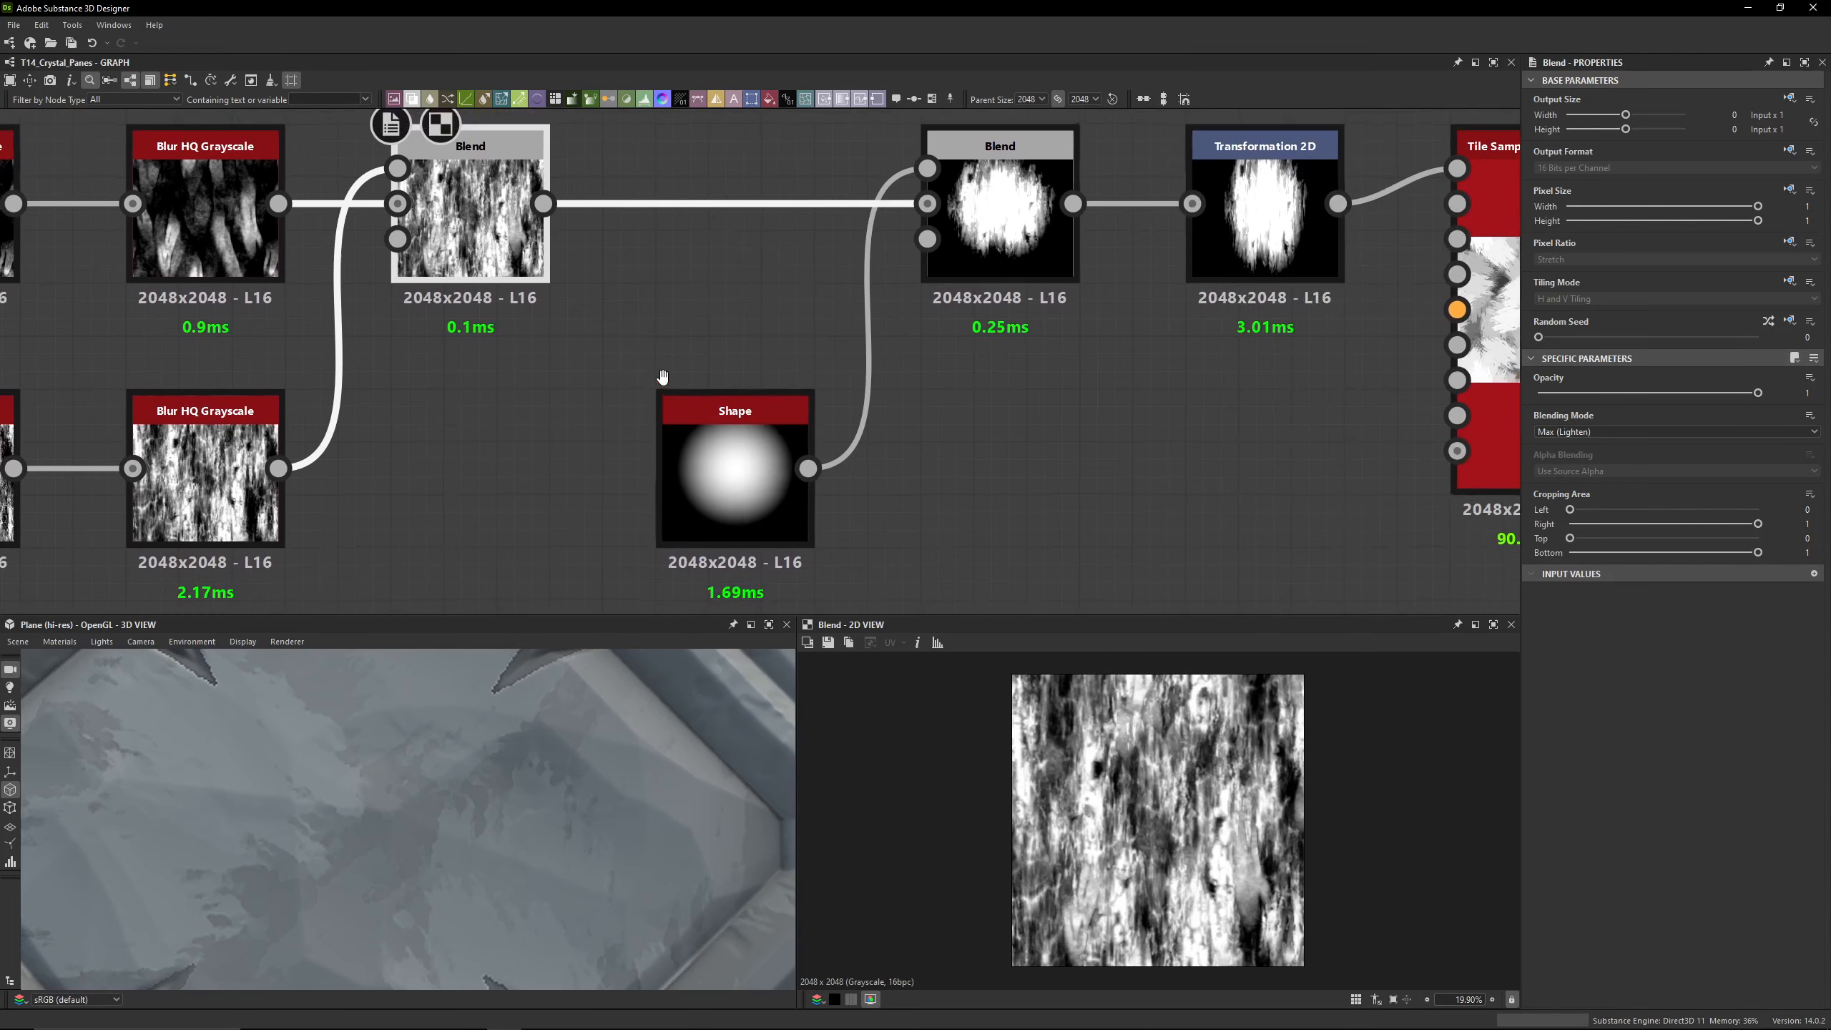
pyautogui.doubleClick(738, 469)
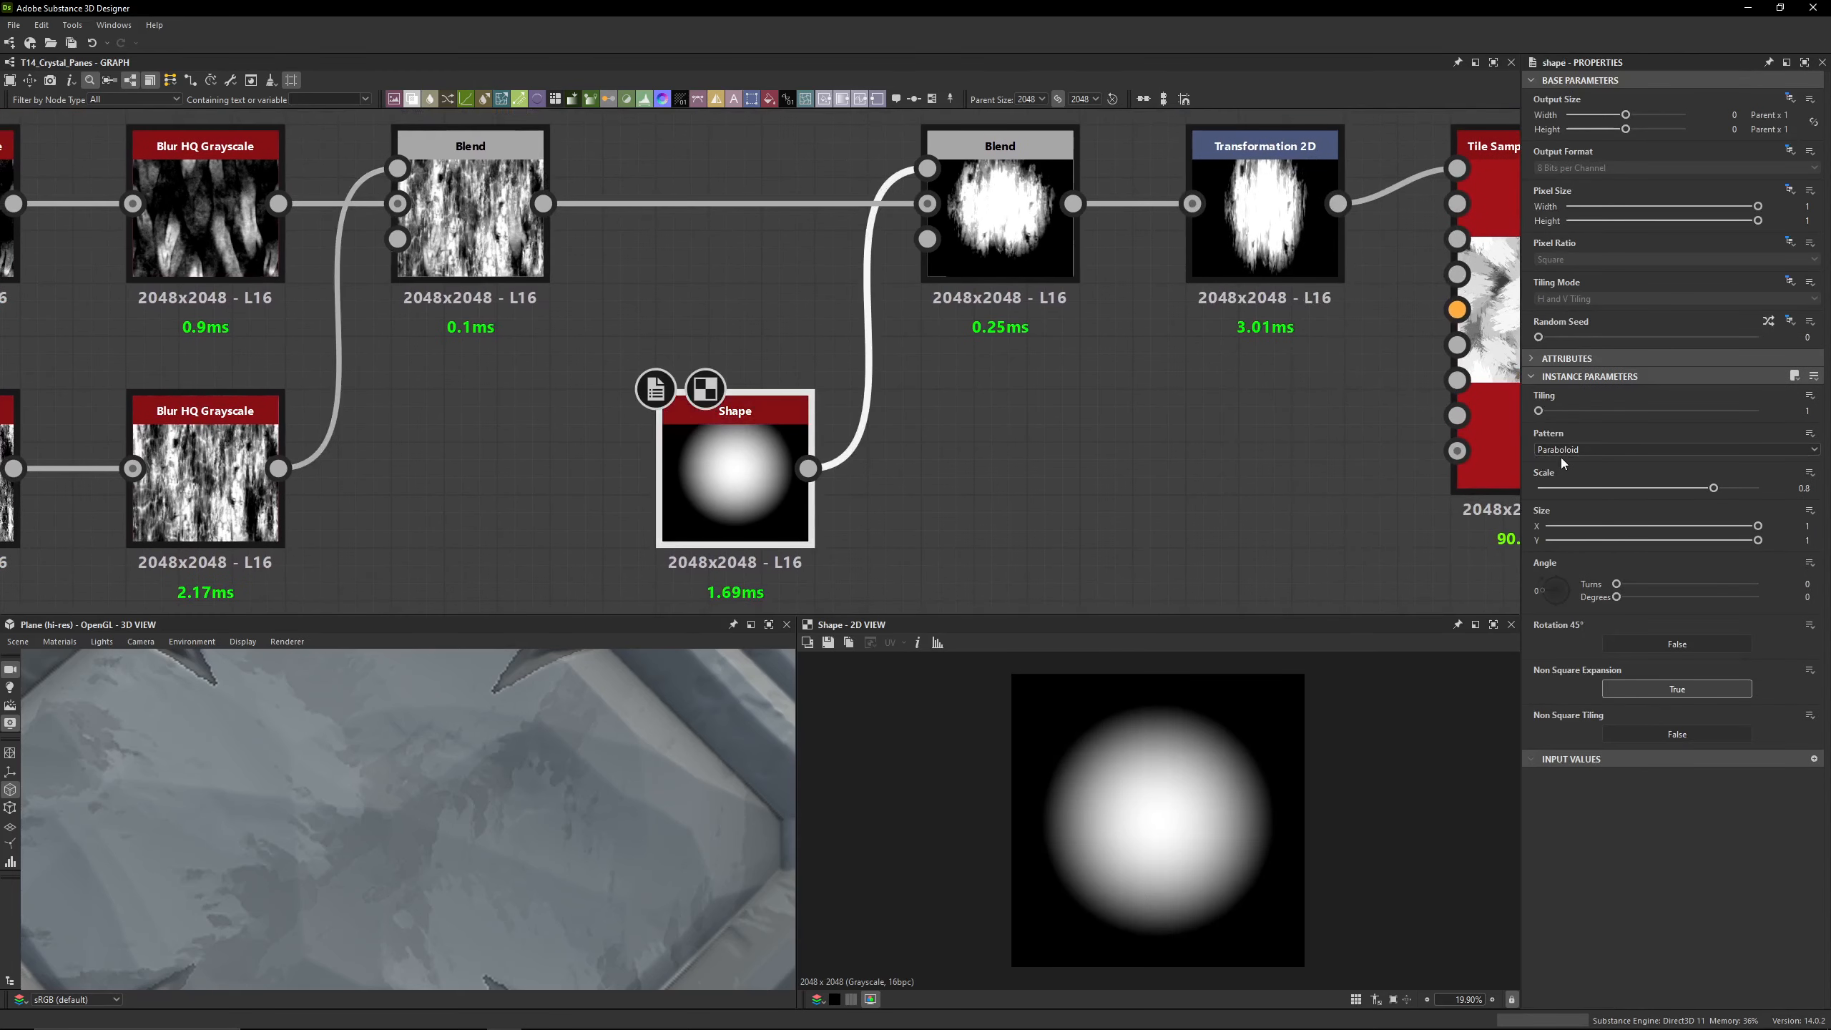
pyautogui.doubleClick(1045, 238)
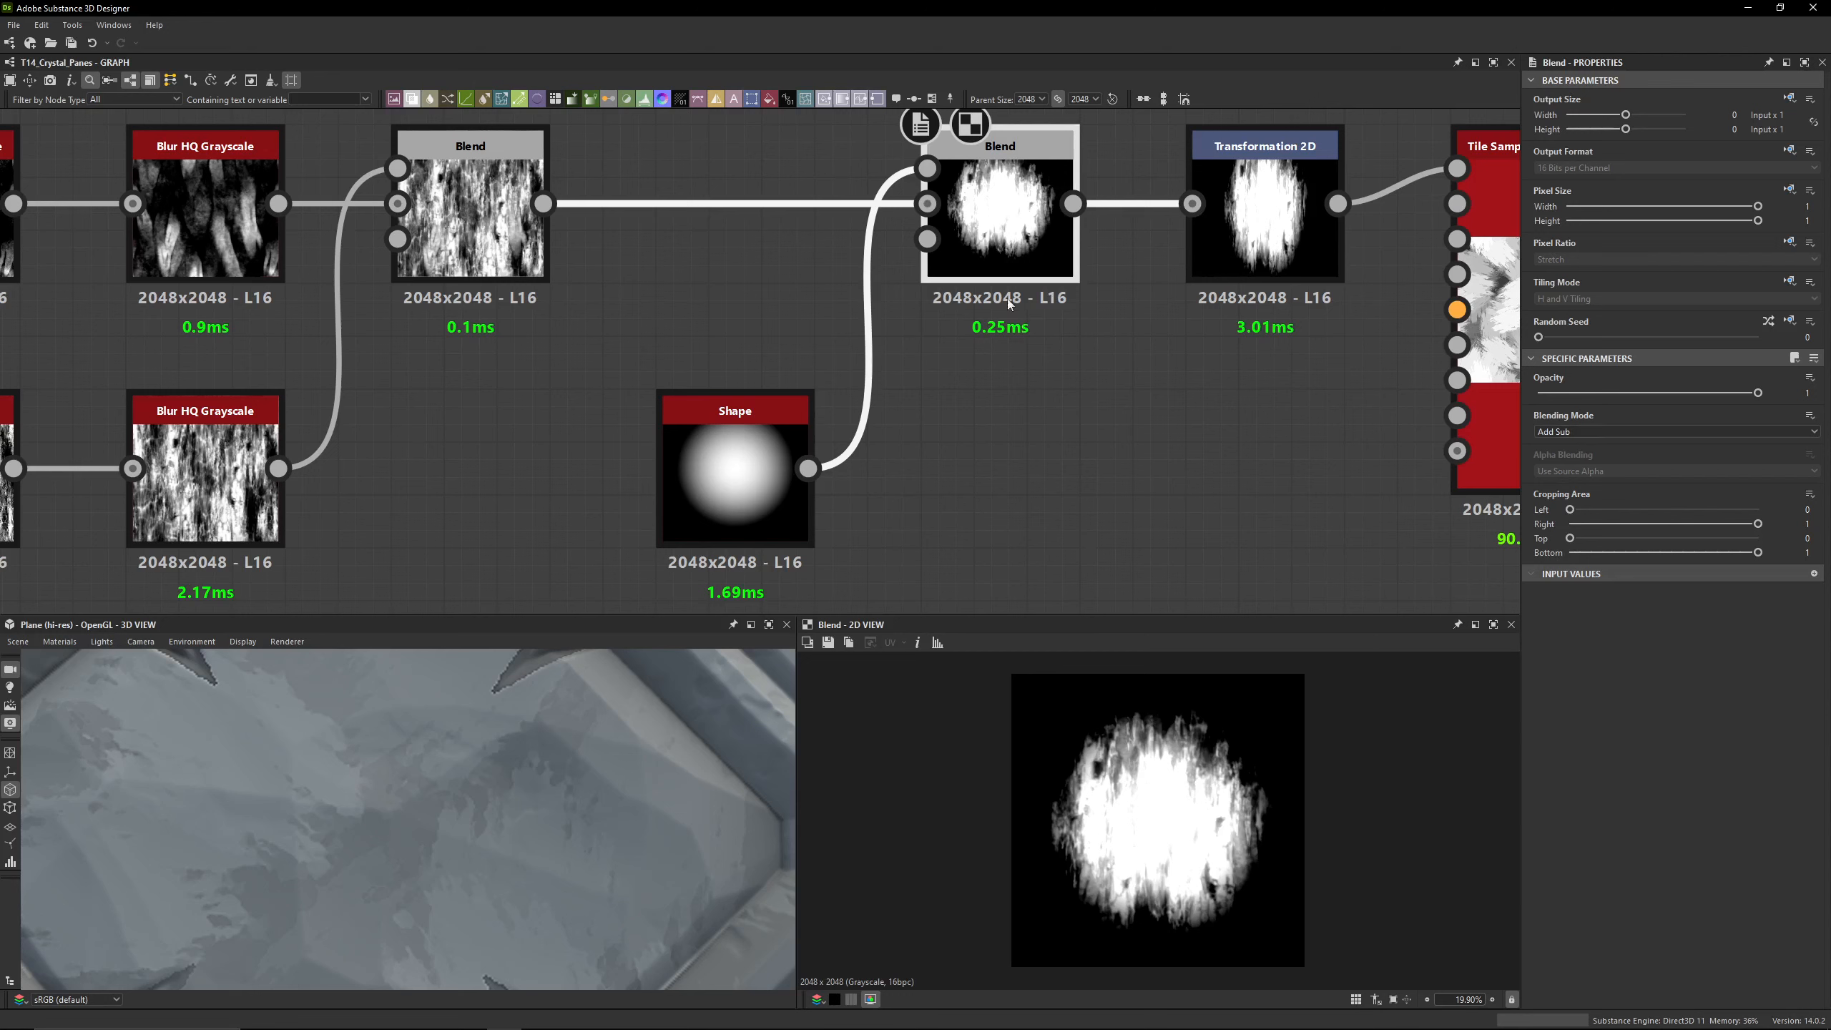
# Step: Compare the merged grunge and the Shape input with the output of the Add Sub Blend node
pyautogui.doubleClick(468, 208)
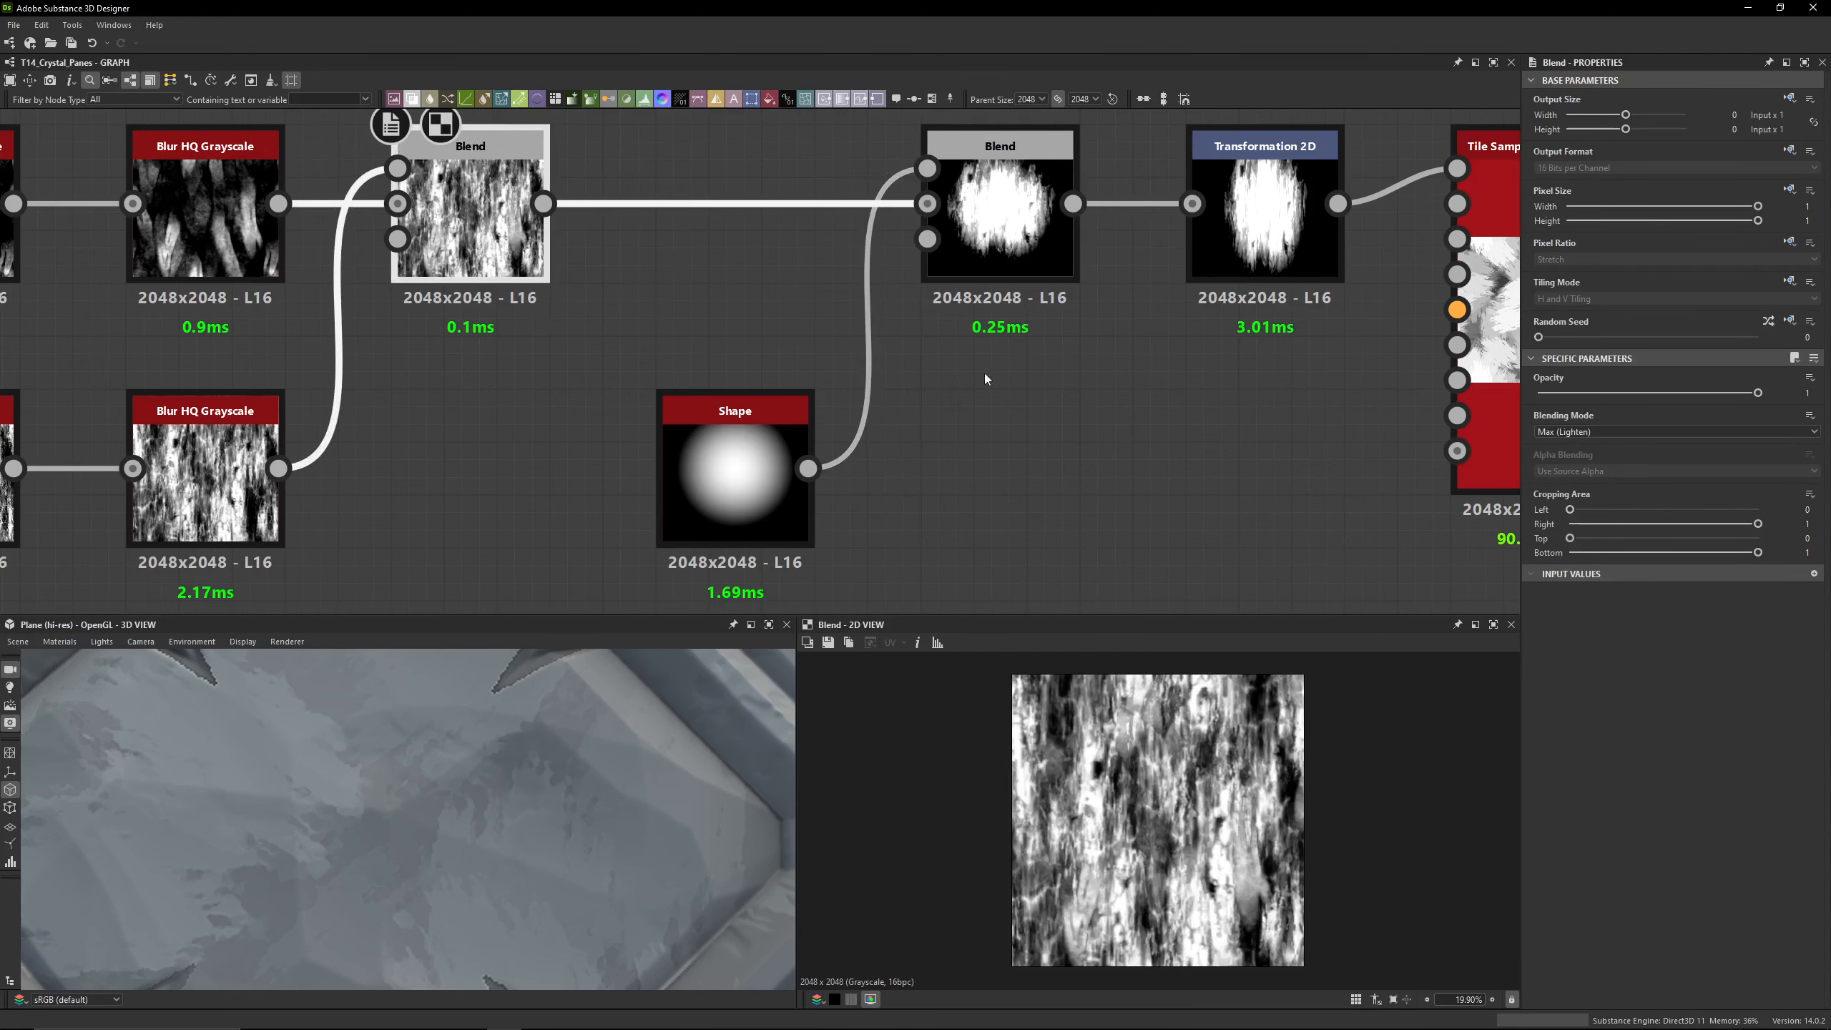
pyautogui.doubleClick(1040, 211)
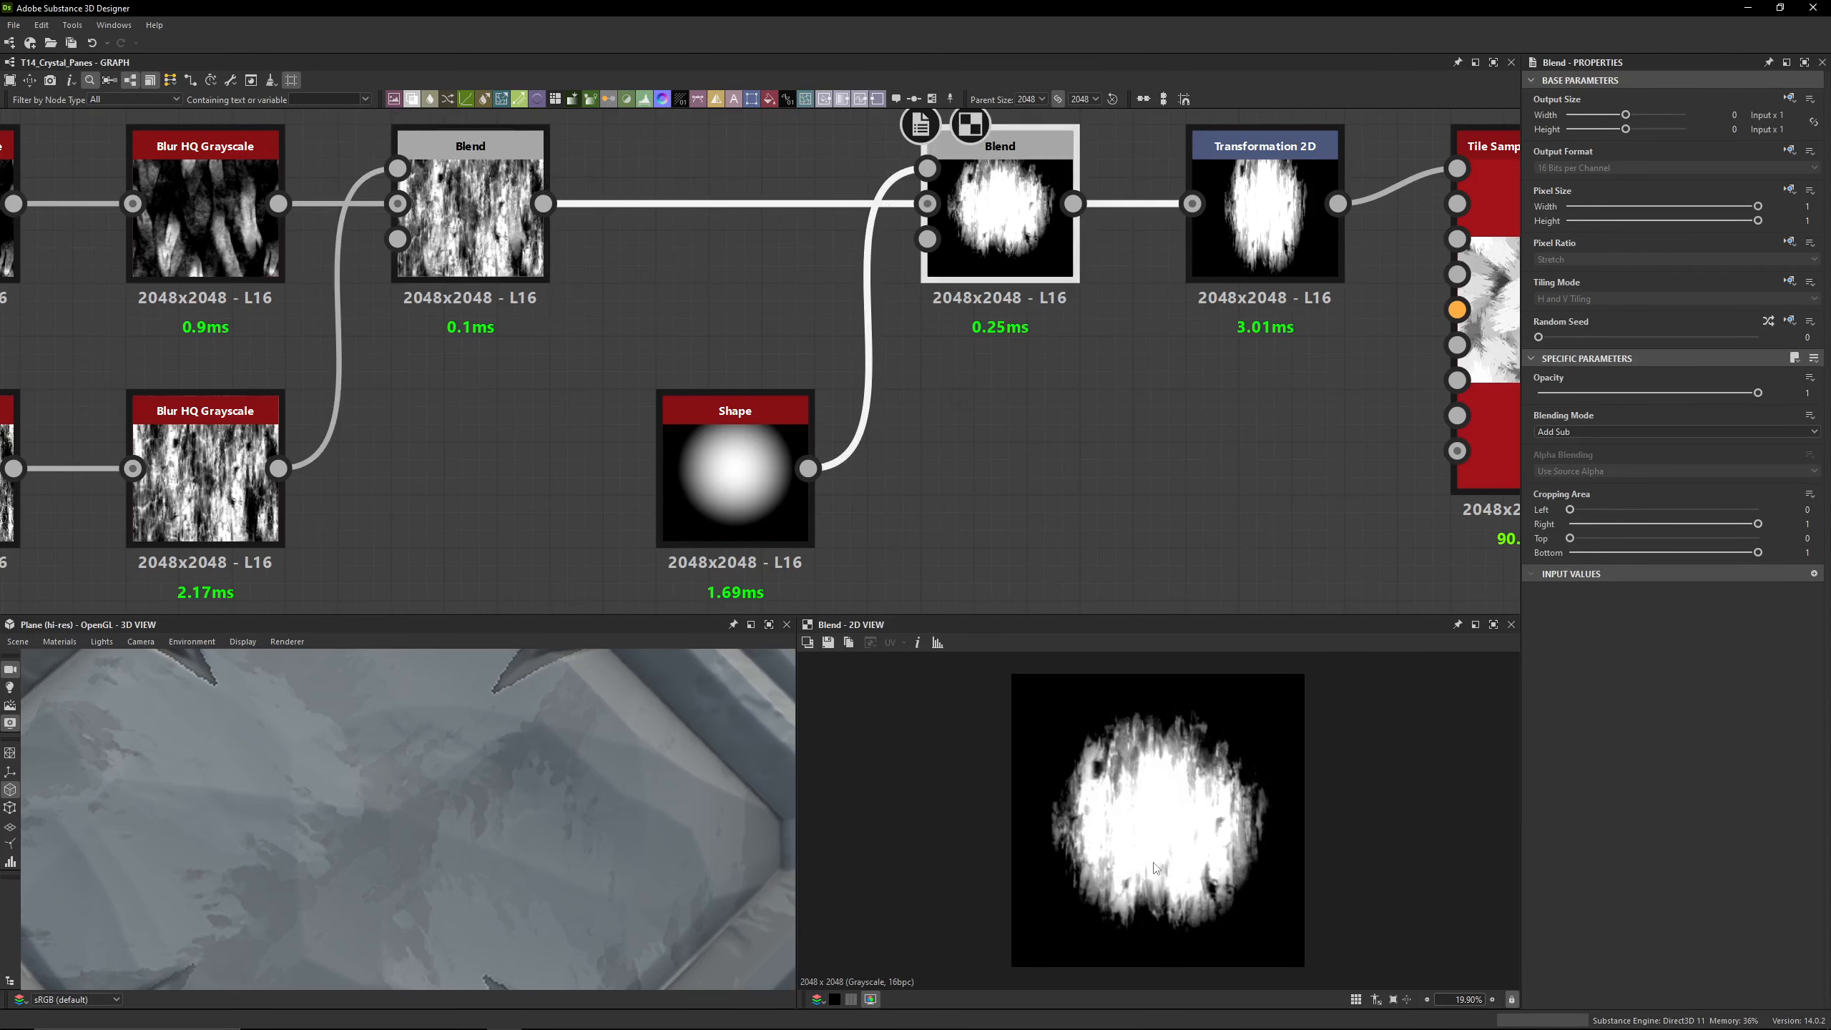
pyautogui.scroll(2, 1154, 821)
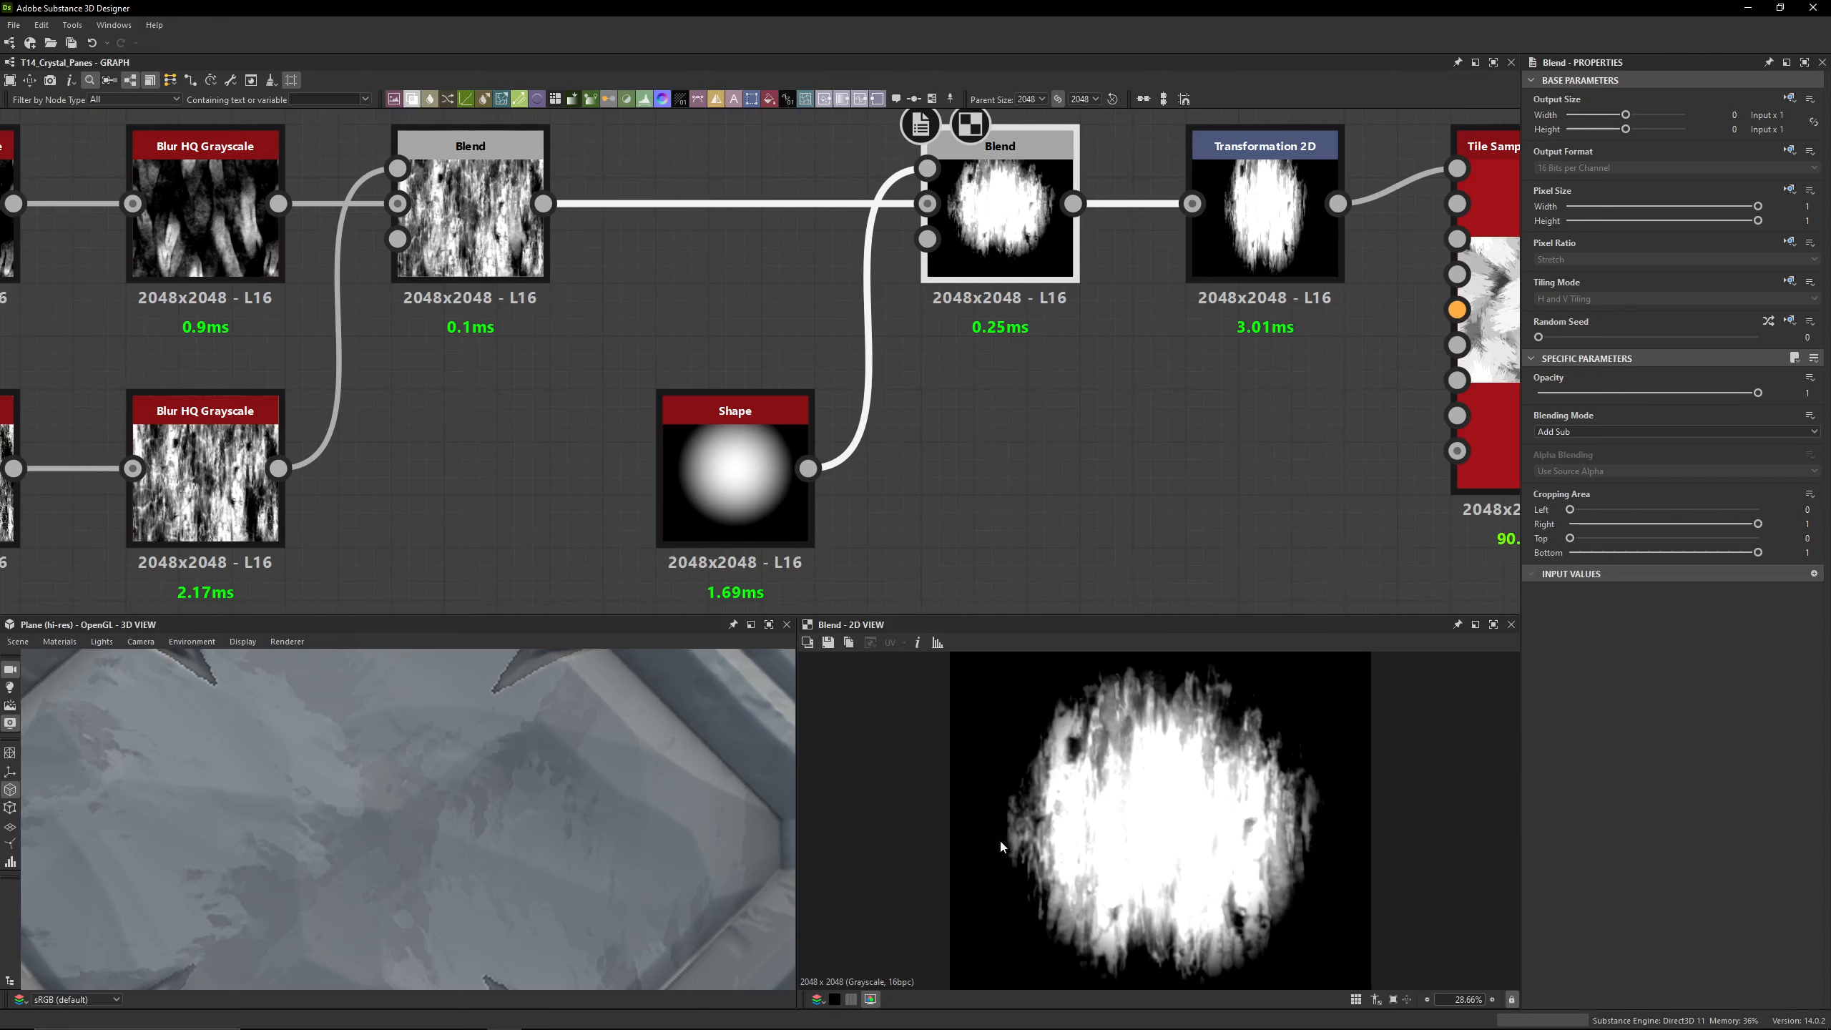
pyautogui.click(779, 477)
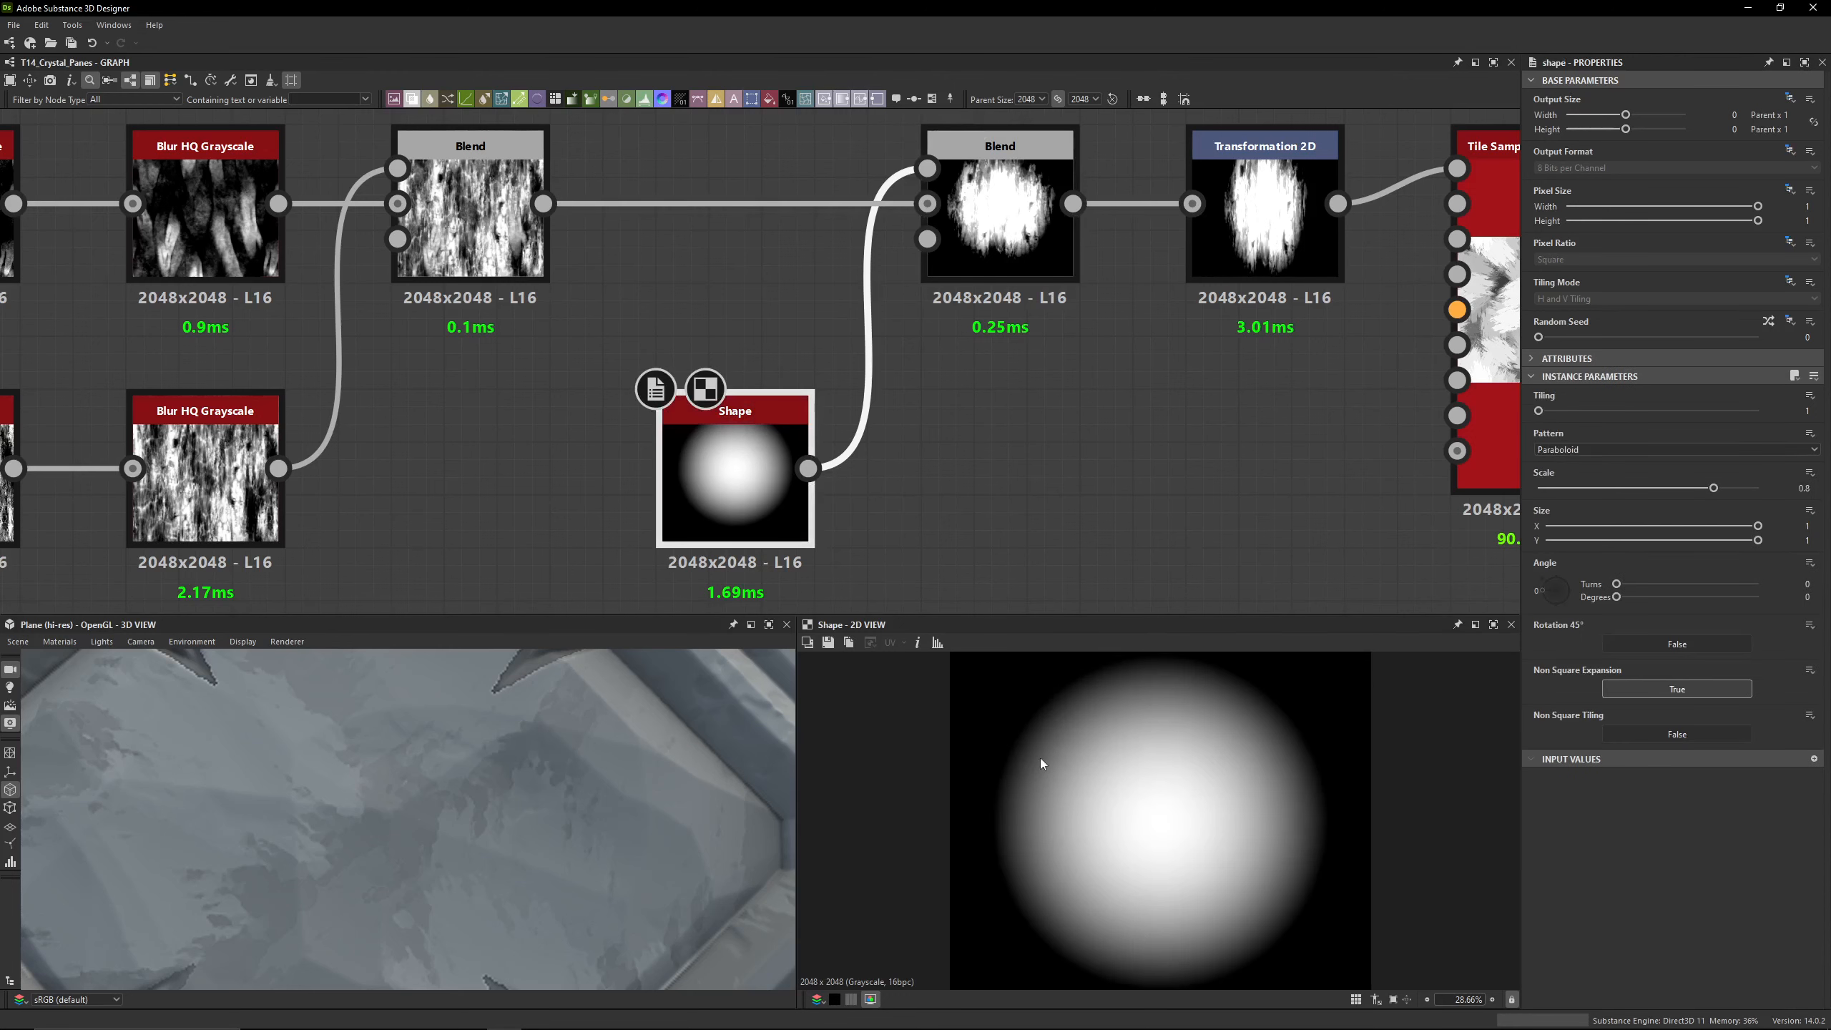
pyautogui.click(1009, 217)
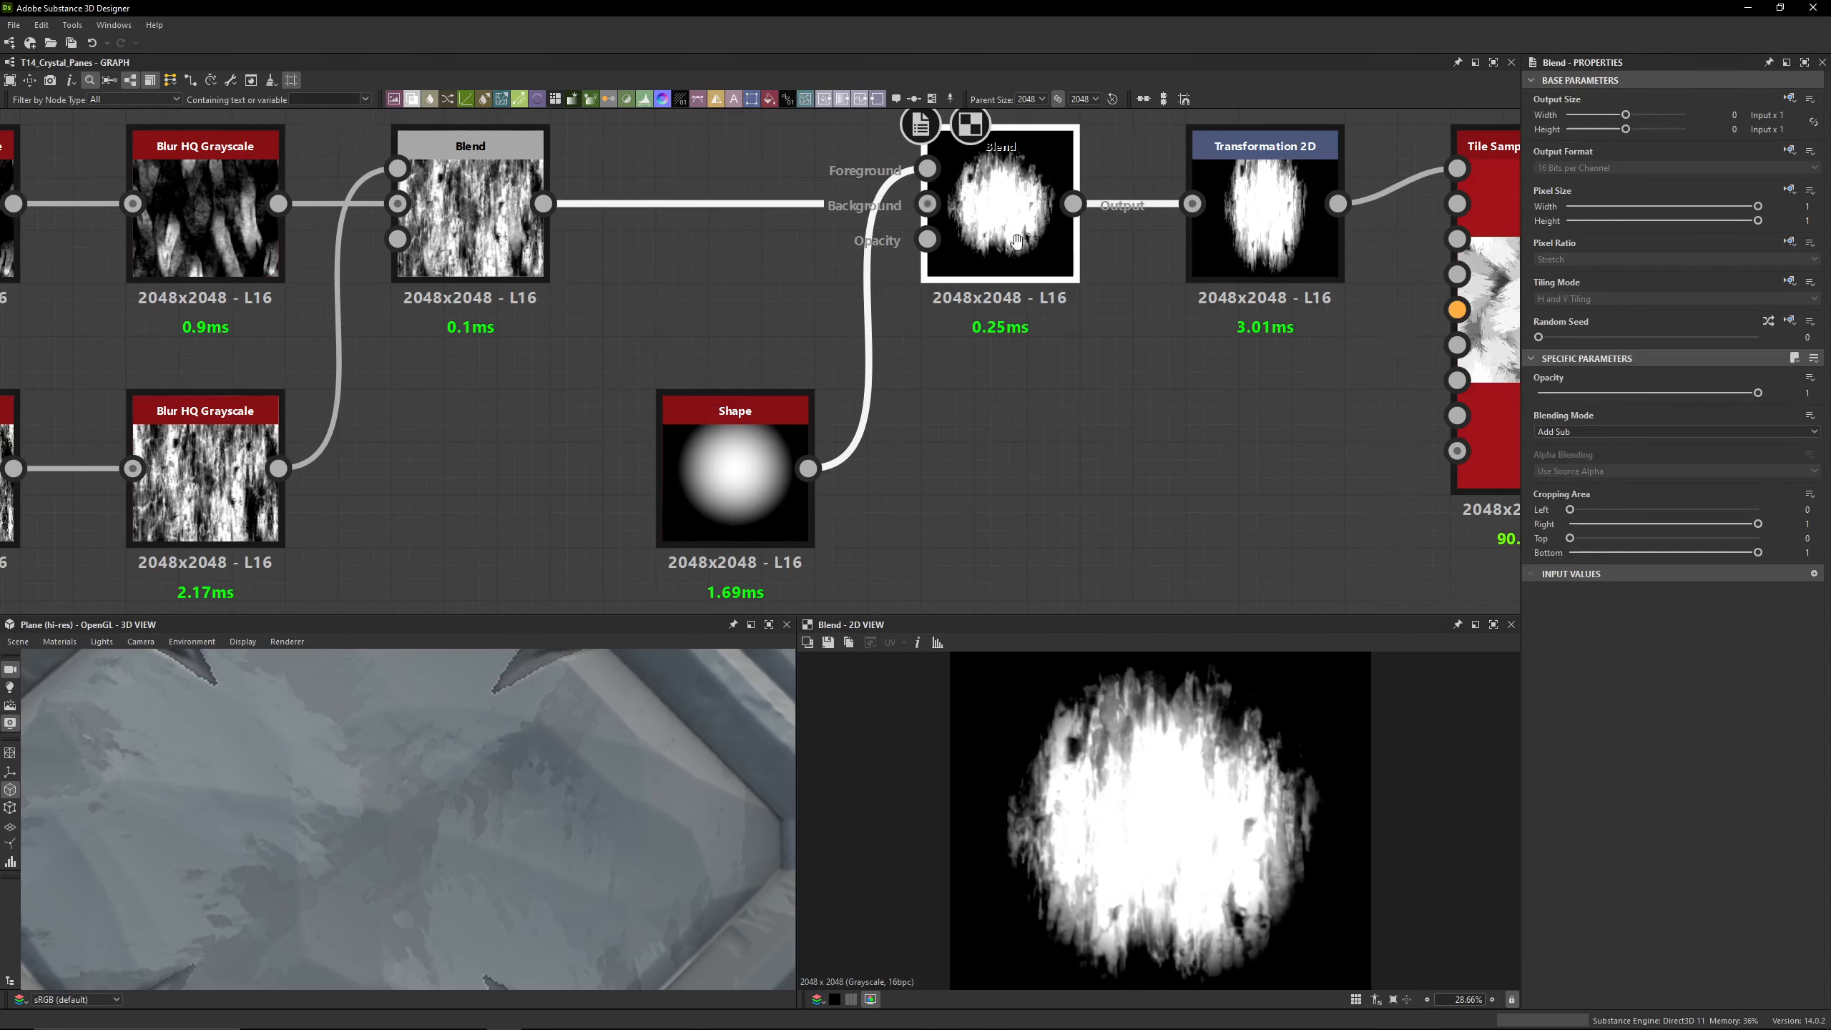
# Step: Inspect the Transformation 2D node that stretches the brush shape and show its transform matrix values
pyautogui.moveTo(1309, 182); pyautogui.dragTo(1050, 186, button='middle')
pyautogui.click(1030, 220)
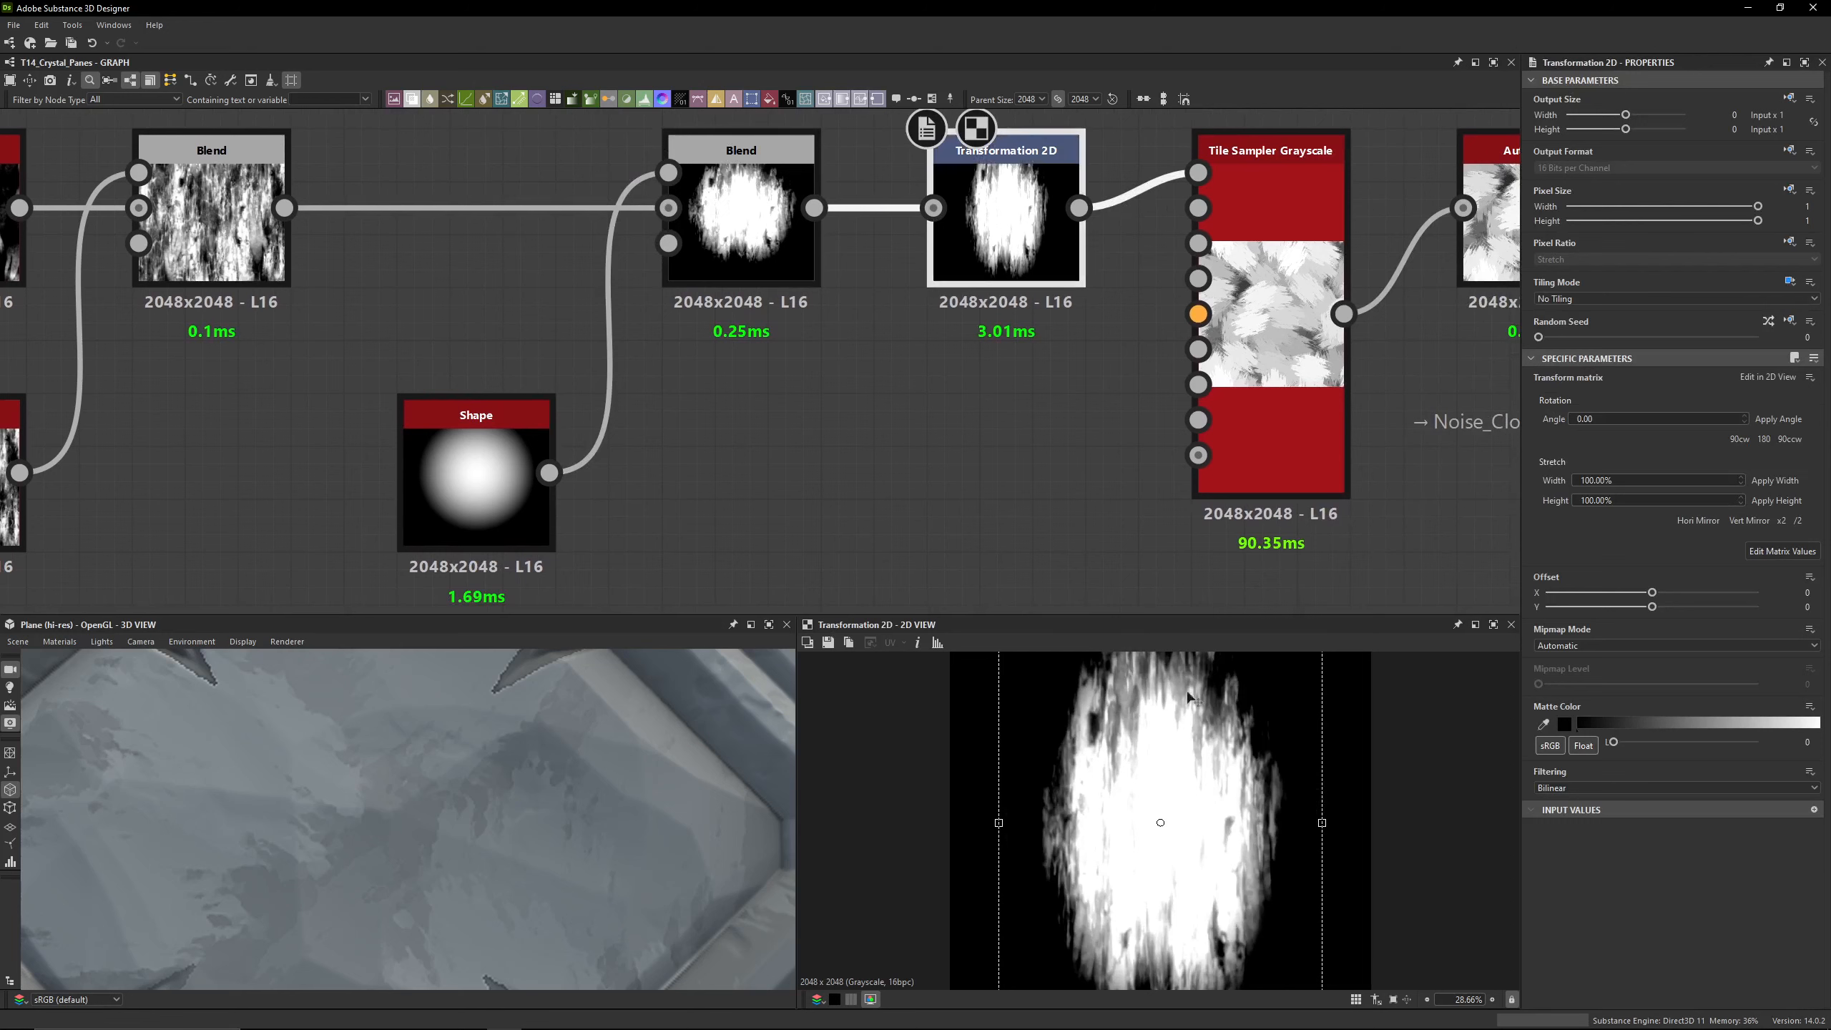
pyautogui.scroll(-2, 1139, 725)
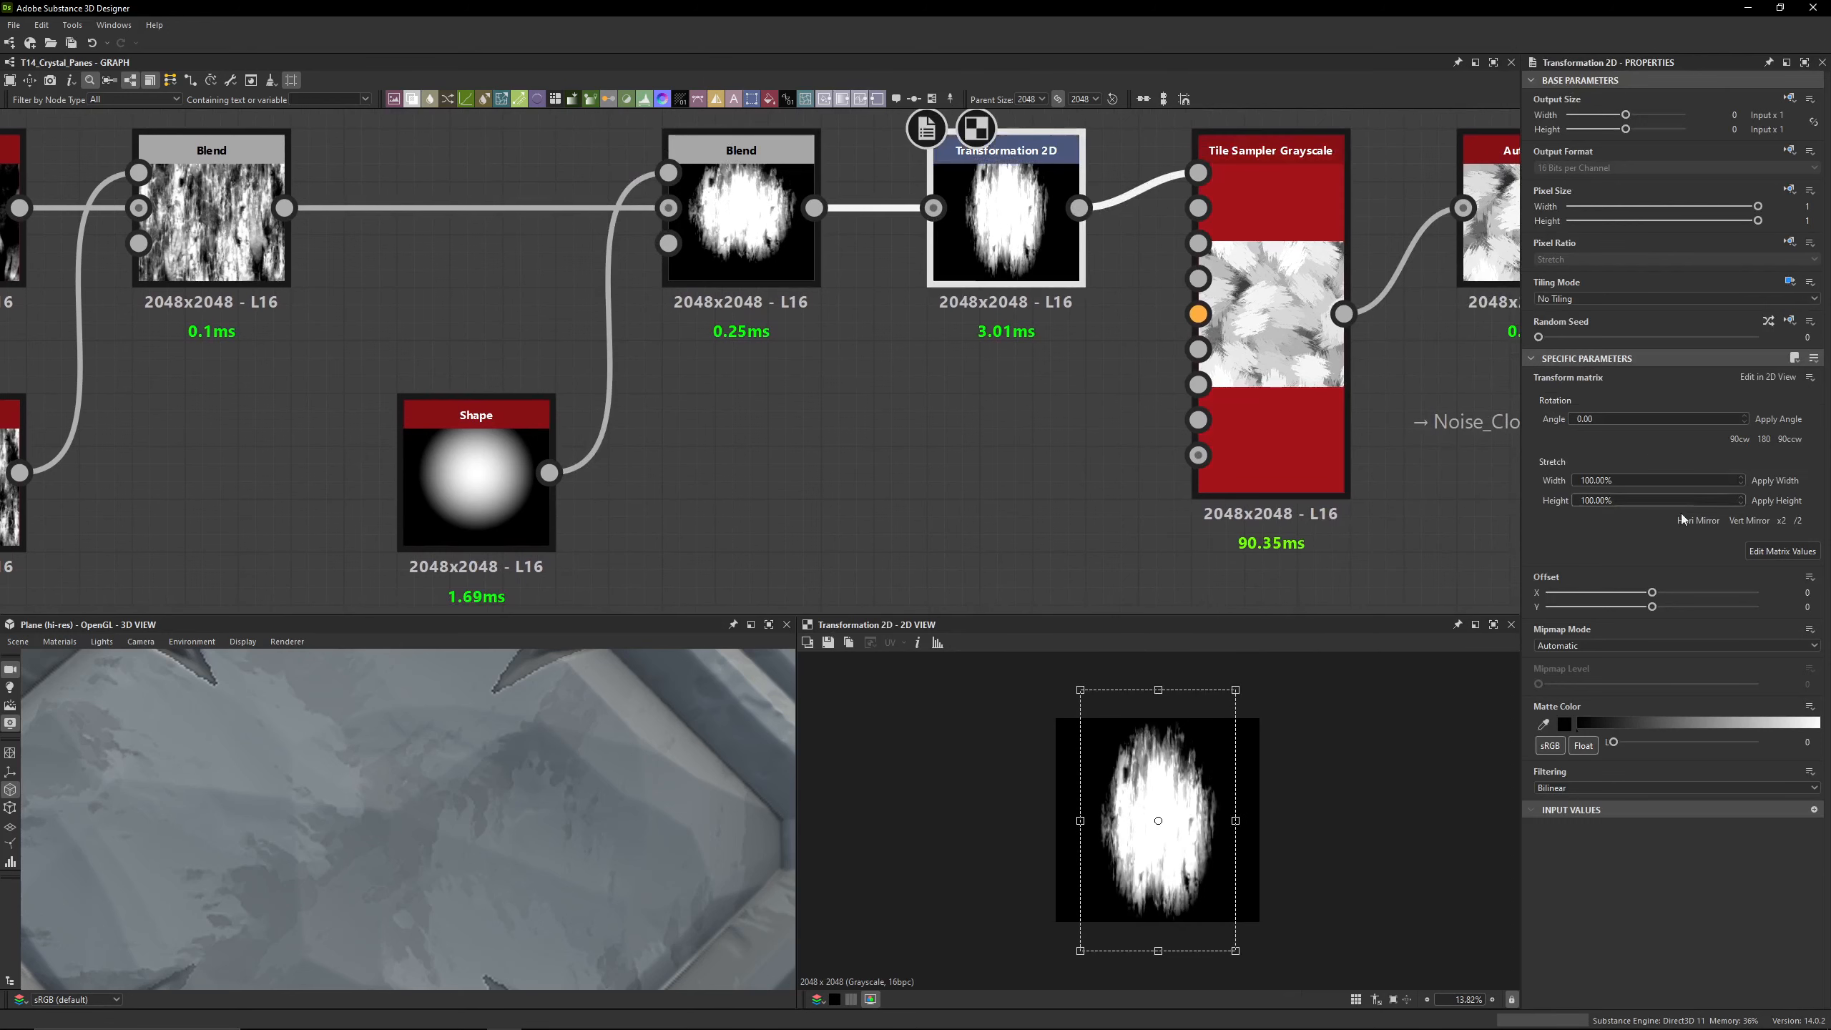
pyautogui.click(1771, 554)
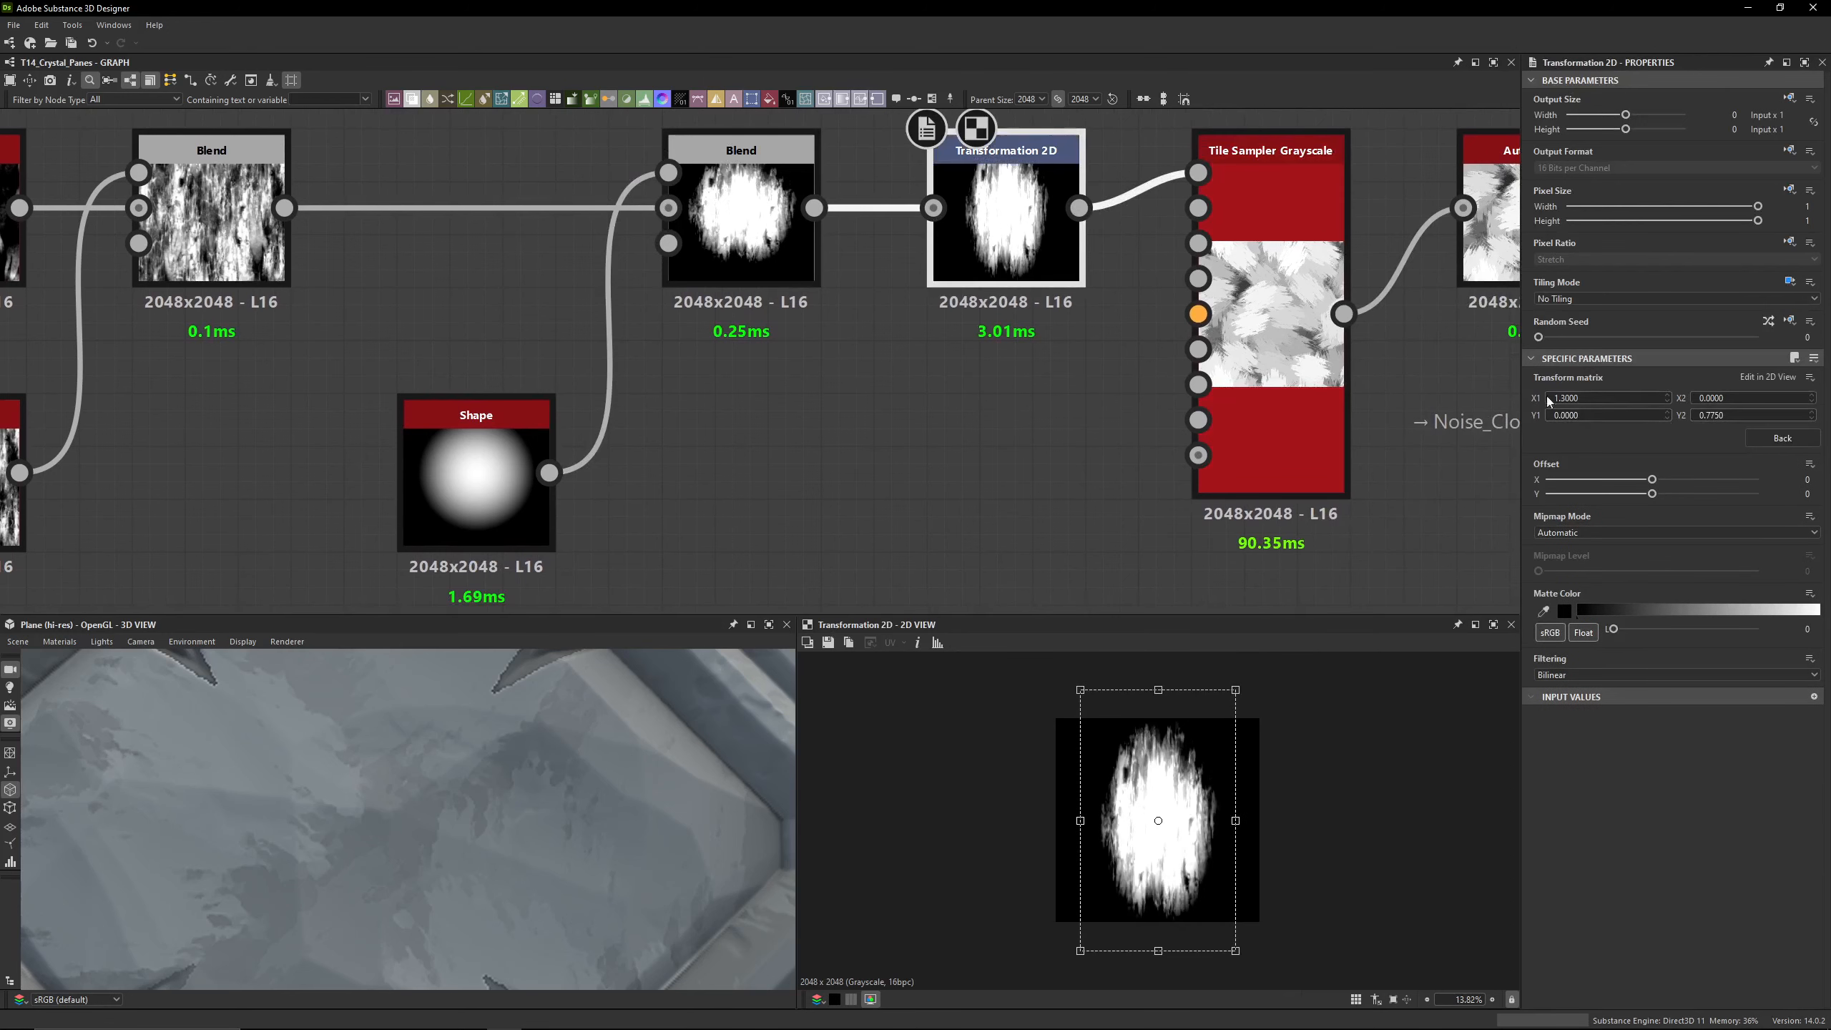
# Step: Inspect the X Amount and Y Amount settings of the Tile Sampler Grayscale node
pyautogui.moveTo(903, 400); pyautogui.dragTo(670, 420, button='middle')
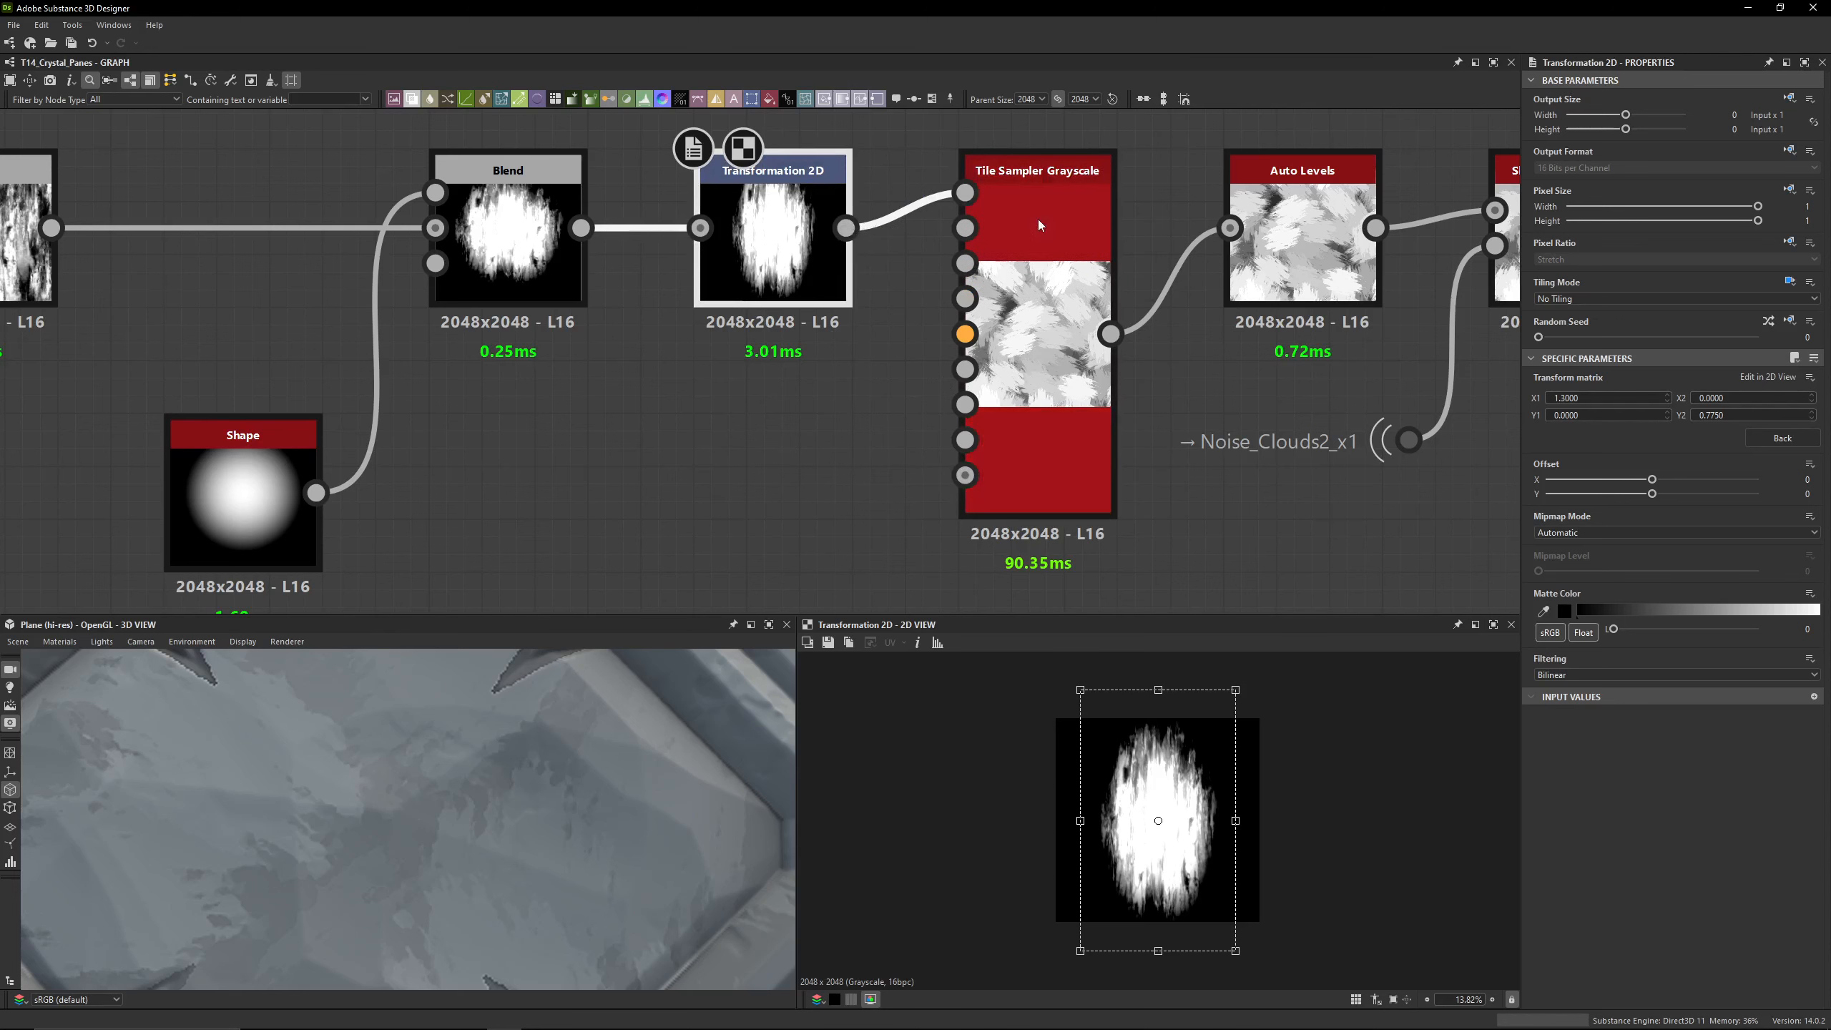
pyautogui.click(1014, 189)
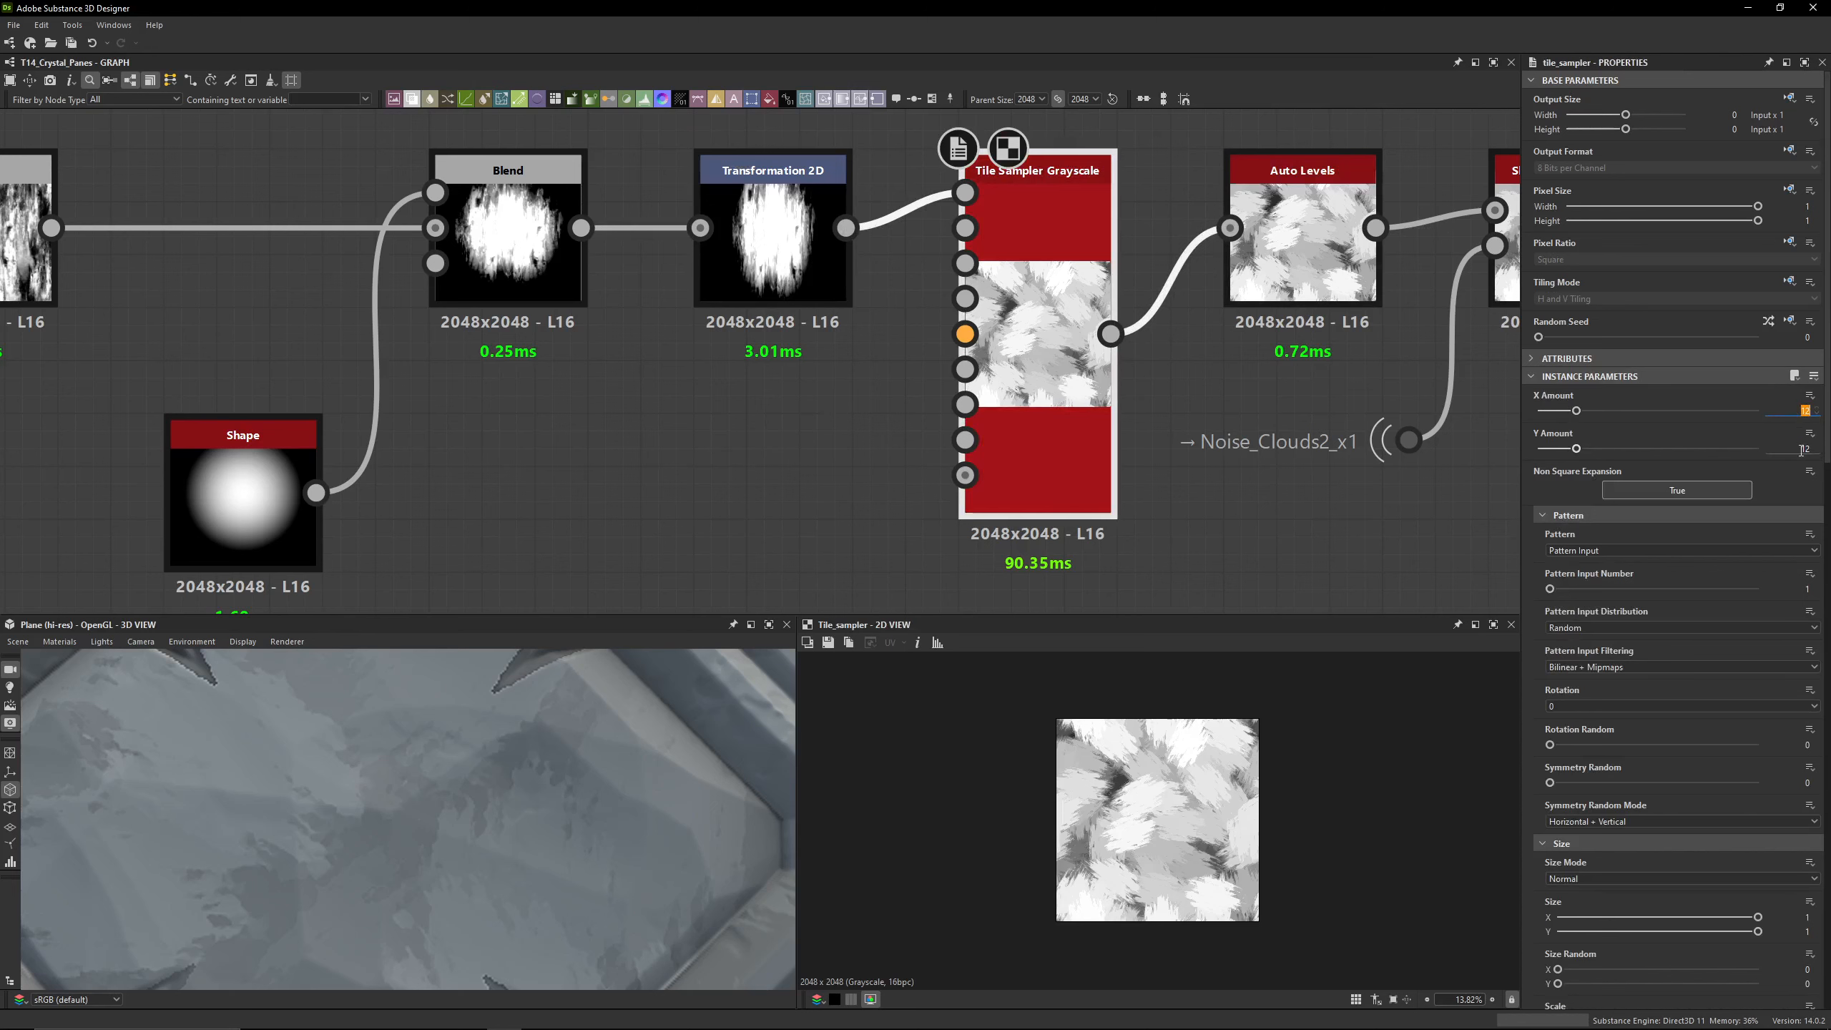
pyautogui.click(1777, 452)
# Step: Follow the graph to the Transformation 2D node after Mask_Brush and examine its tiled brush pattern in the 2D view
pyautogui.moveTo(1222, 380); pyautogui.dragTo(1034, 384, button='middle')
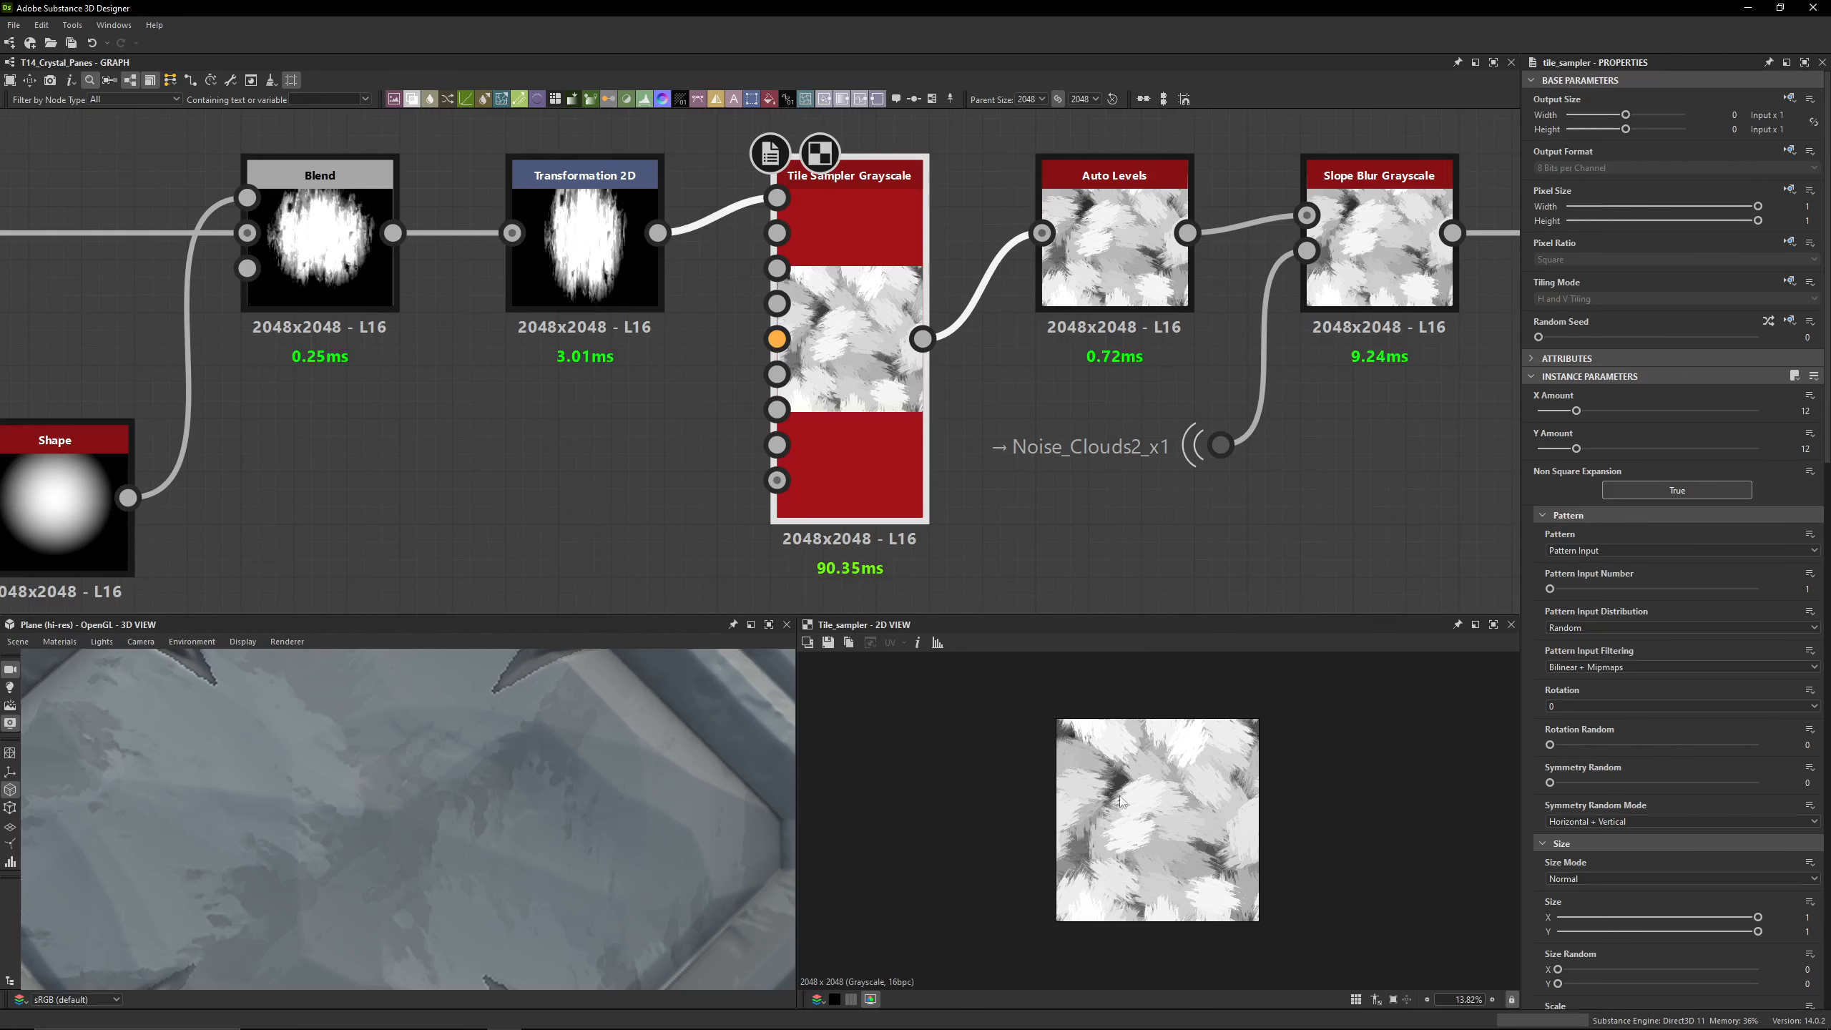
pyautogui.moveTo(1114, 422); pyautogui.dragTo(1039, 389, button='middle')
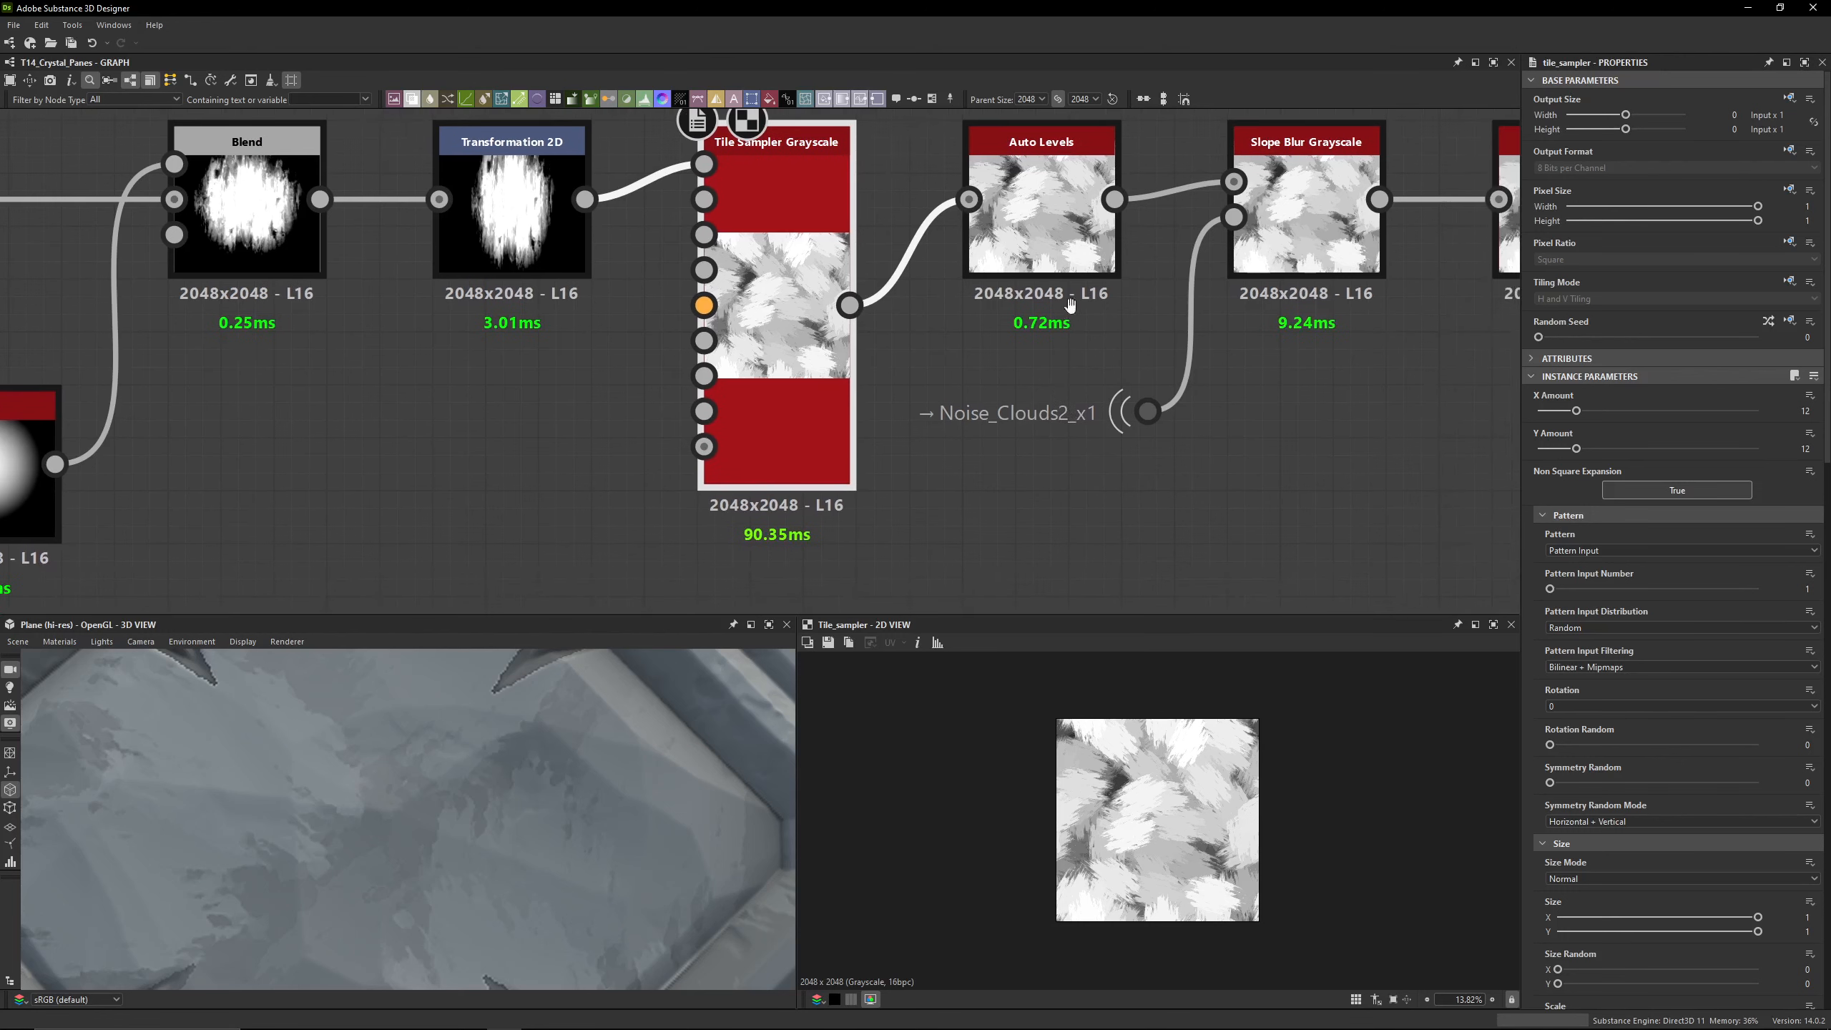
pyautogui.moveTo(1371, 312); pyautogui.dragTo(779, 338, button='middle')
pyautogui.moveTo(1447, 335); pyautogui.dragTo(931, 337, button='middle')
pyautogui.doubleClick(951, 295)
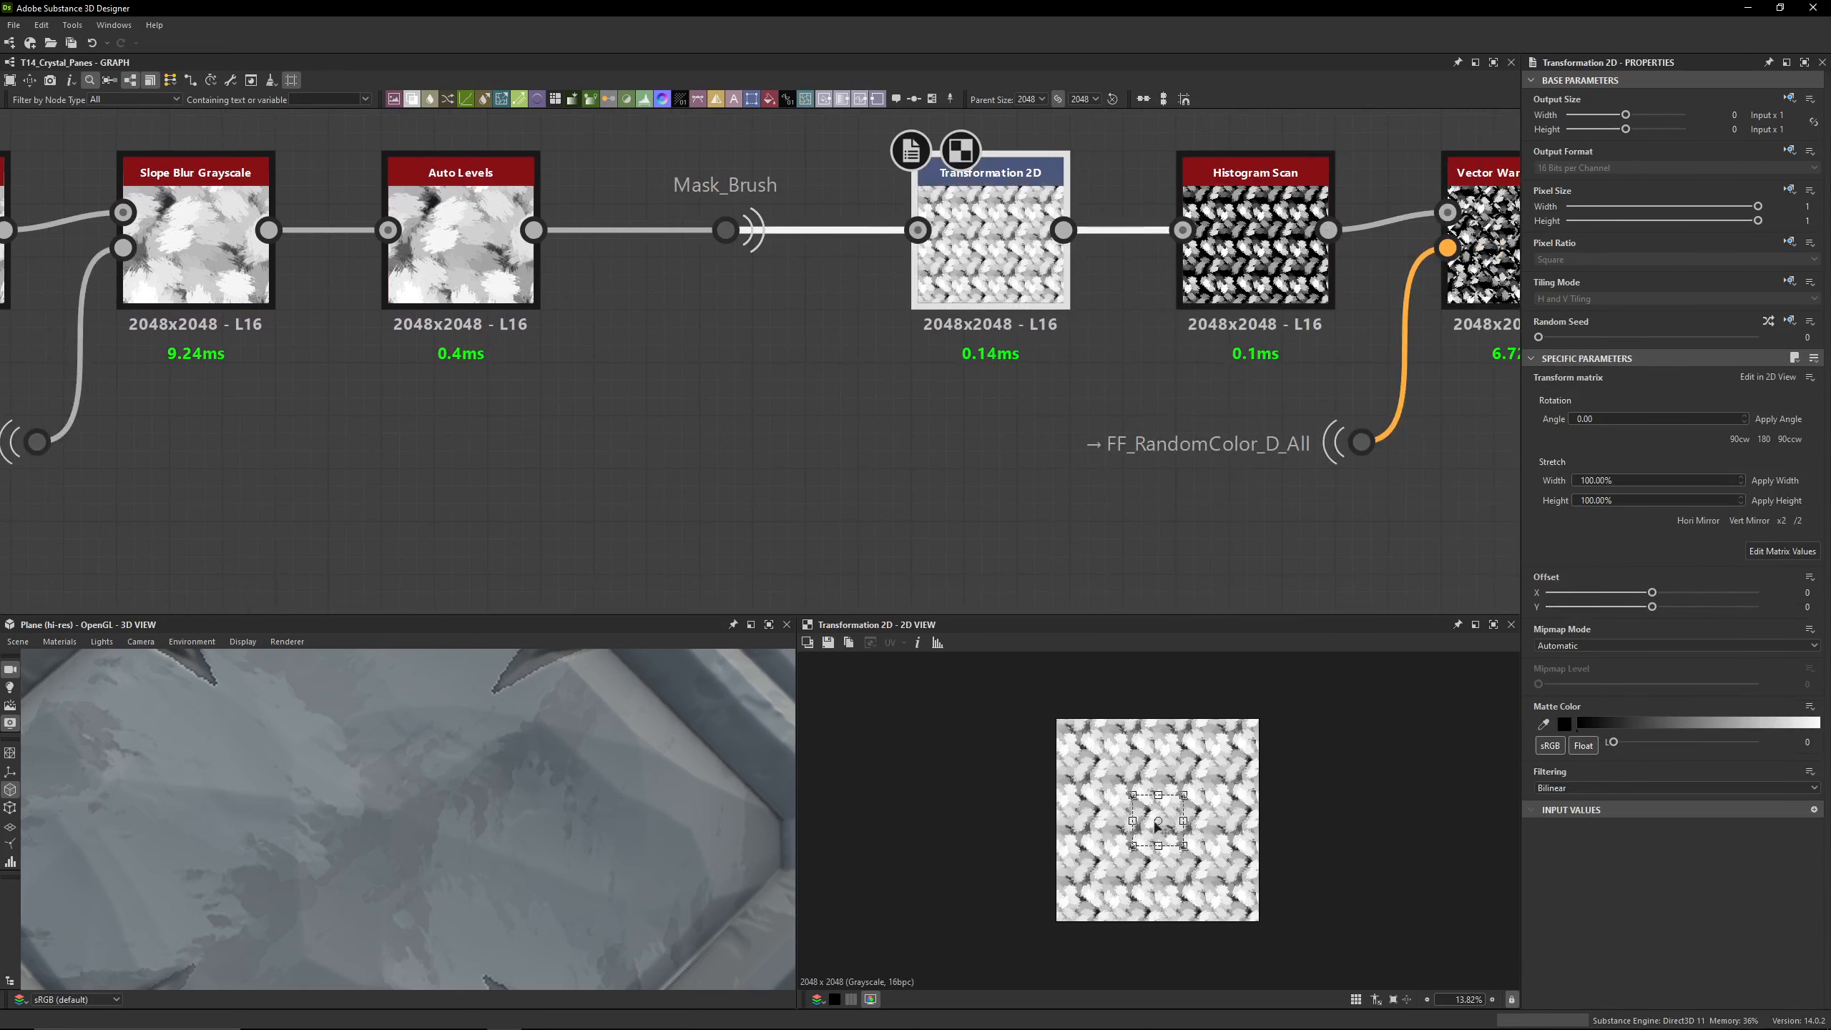
pyautogui.scroll(4, 1146, 830)
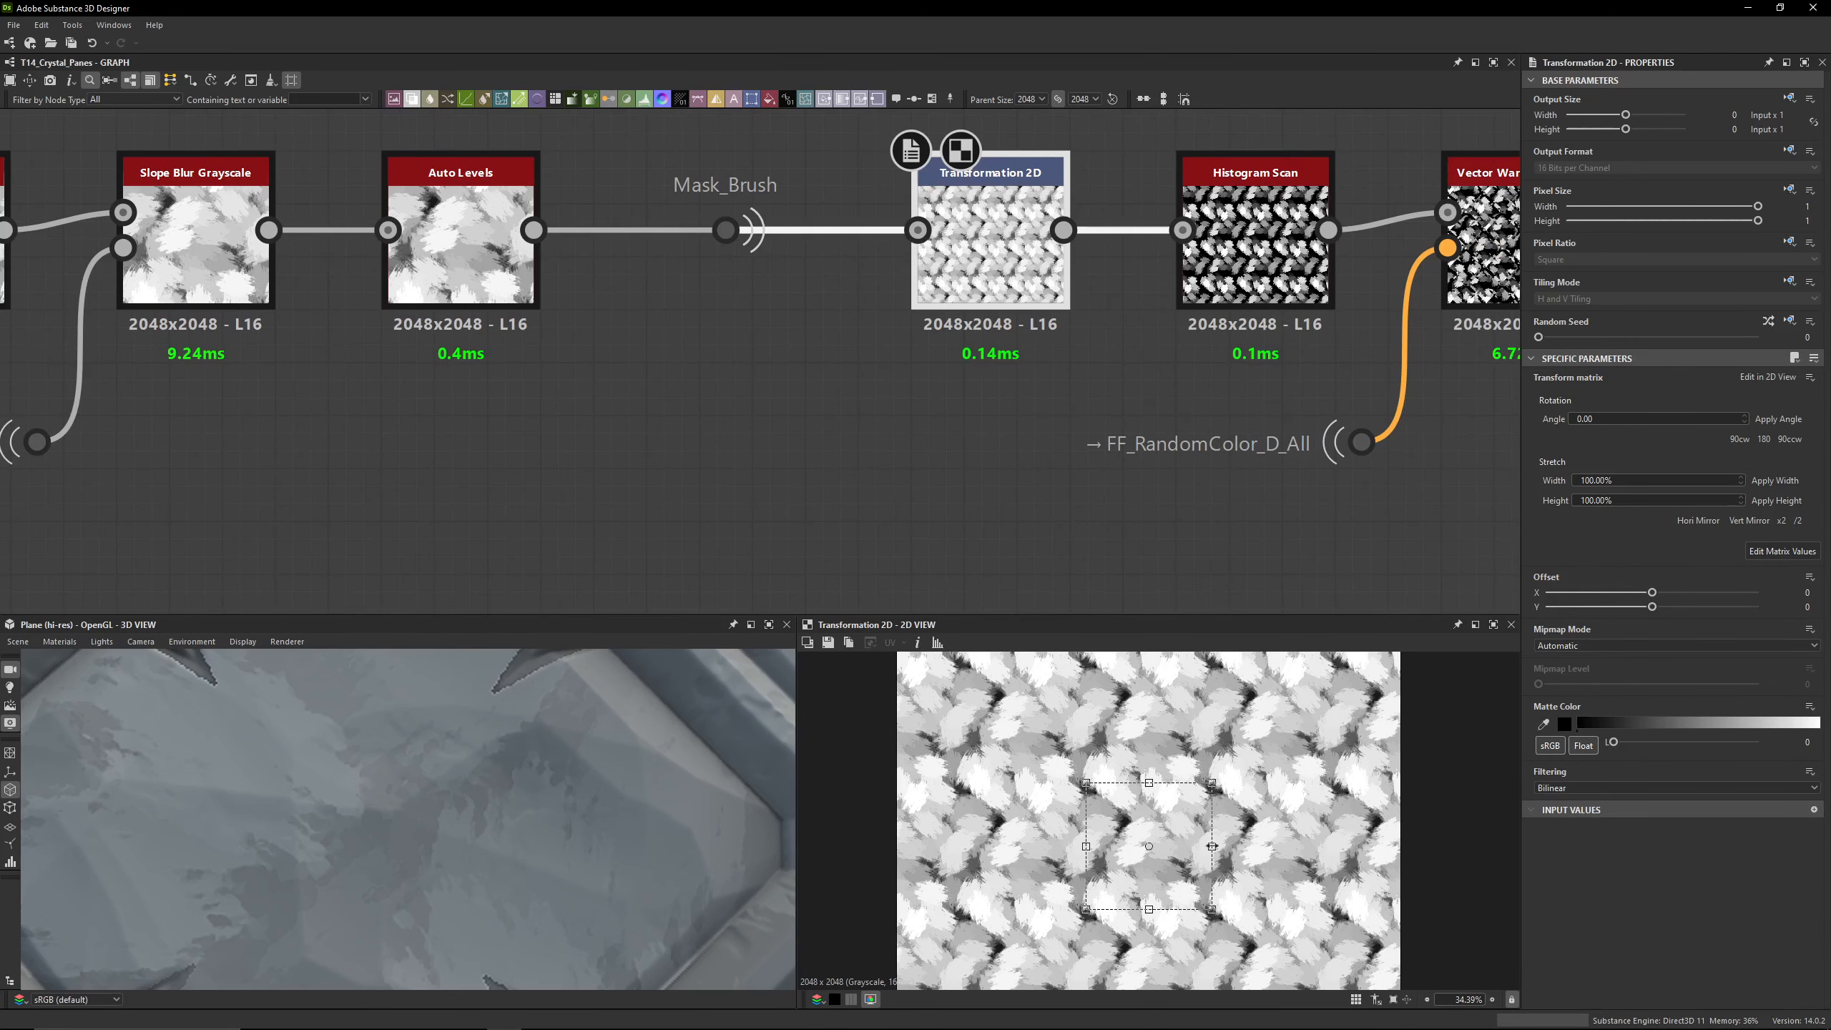
# Step: Set both X Amount and Y Amount of the Tile Sampler Grayscale node to 24
pyautogui.moveTo(593, 363); pyautogui.dragTo(1202, 388, button='middle')
pyautogui.moveTo(846, 374); pyautogui.dragTo(1247, 362, button='middle')
pyautogui.click(717, 353)
pyautogui.doubleClick(718, 353)
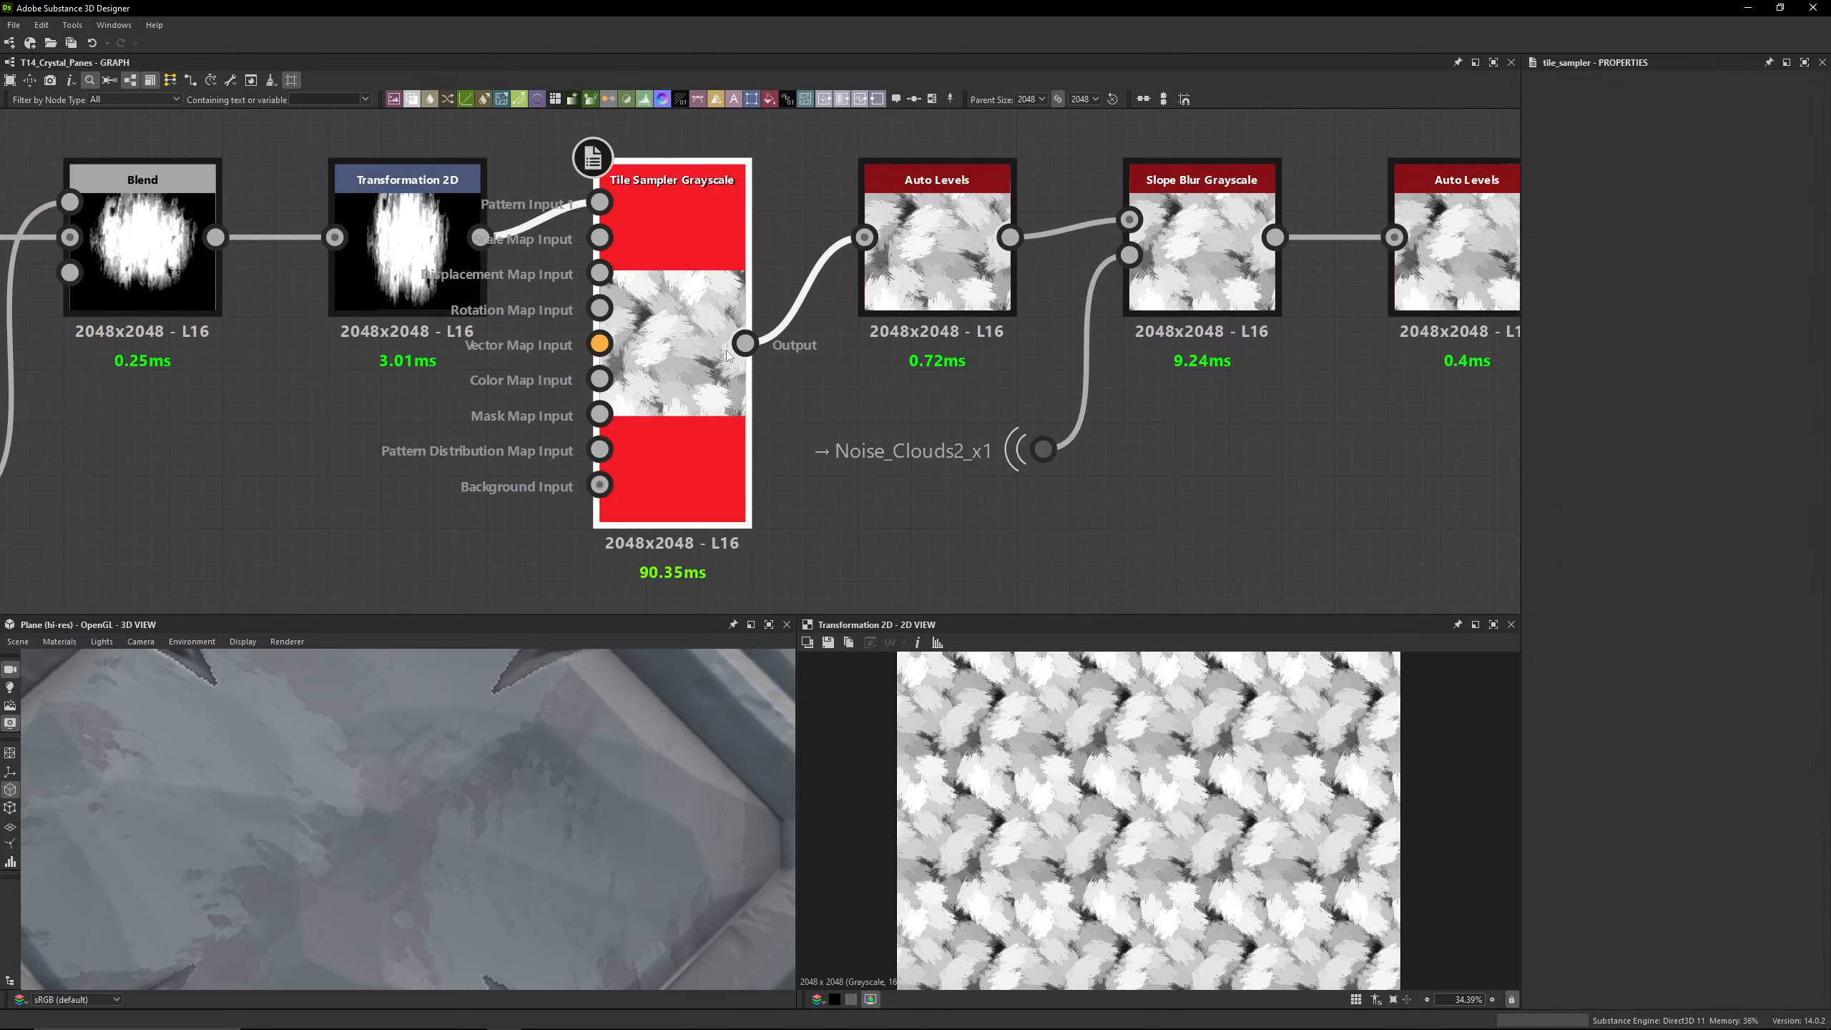
pyautogui.scroll(-4, 1167, 786)
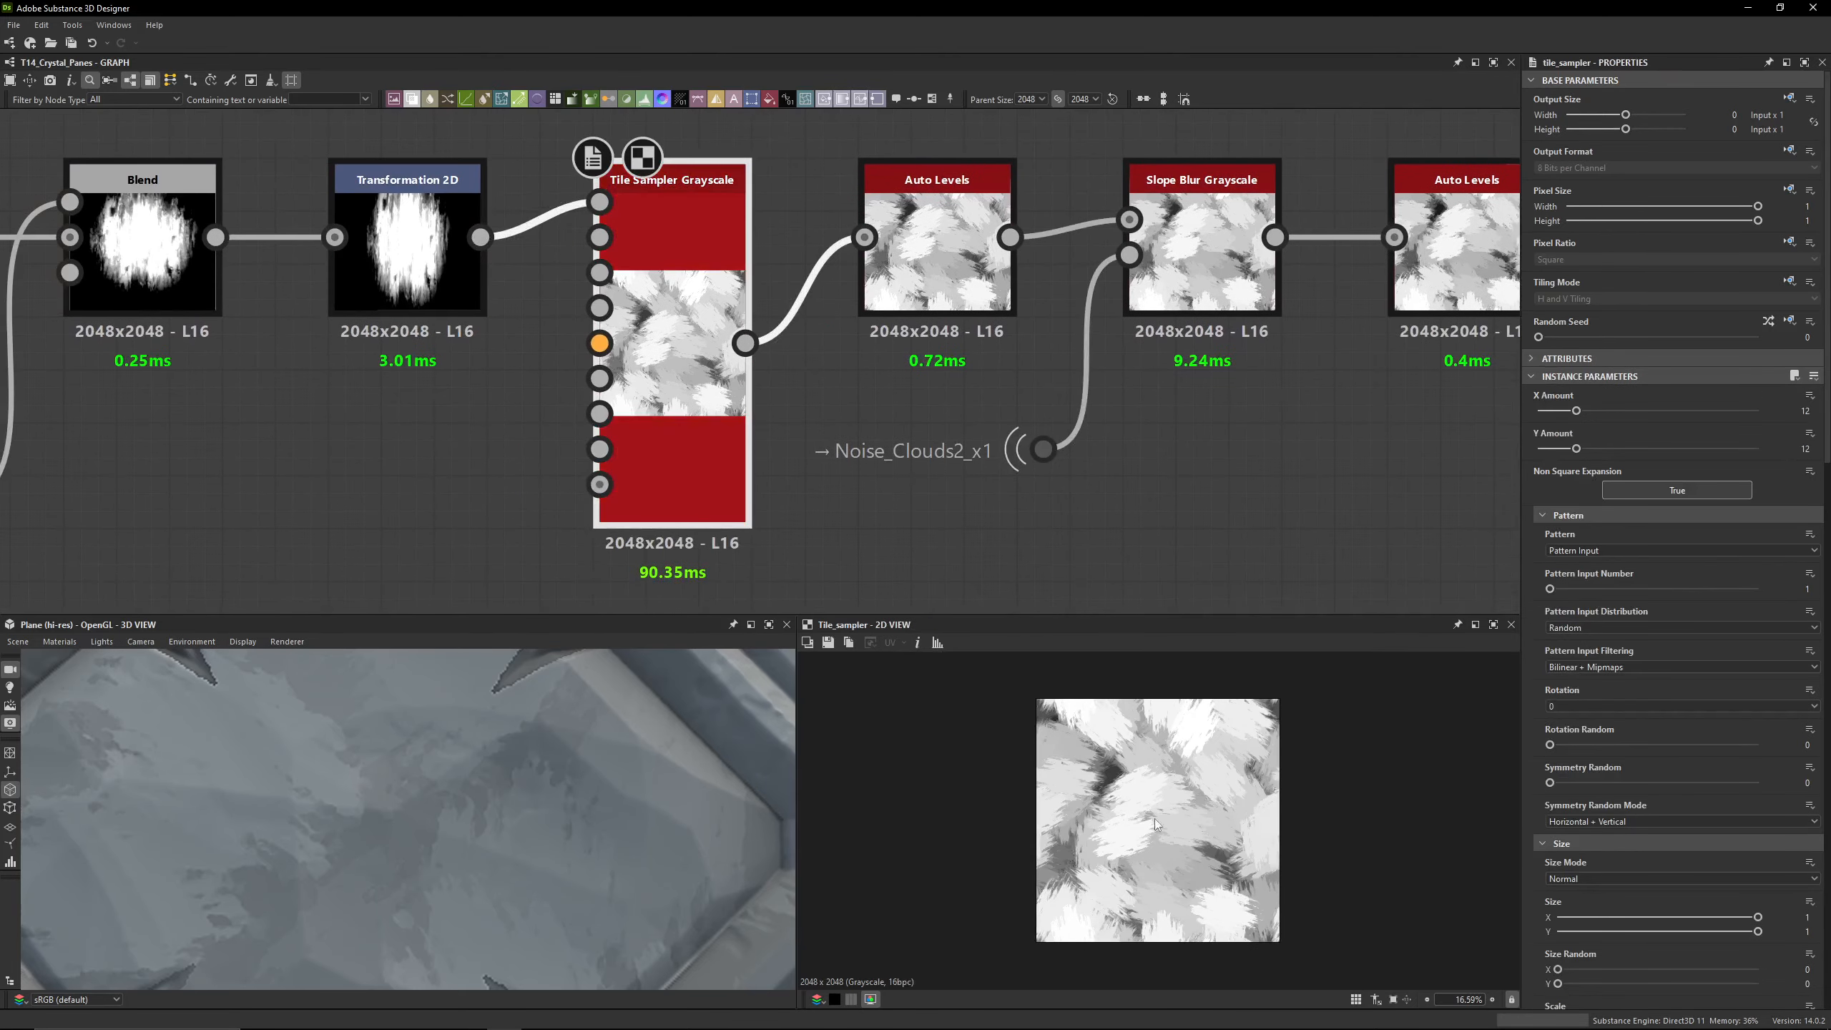
pyautogui.doubleClick(1806, 411)
pyautogui.write('24')
pyautogui.press('Return')
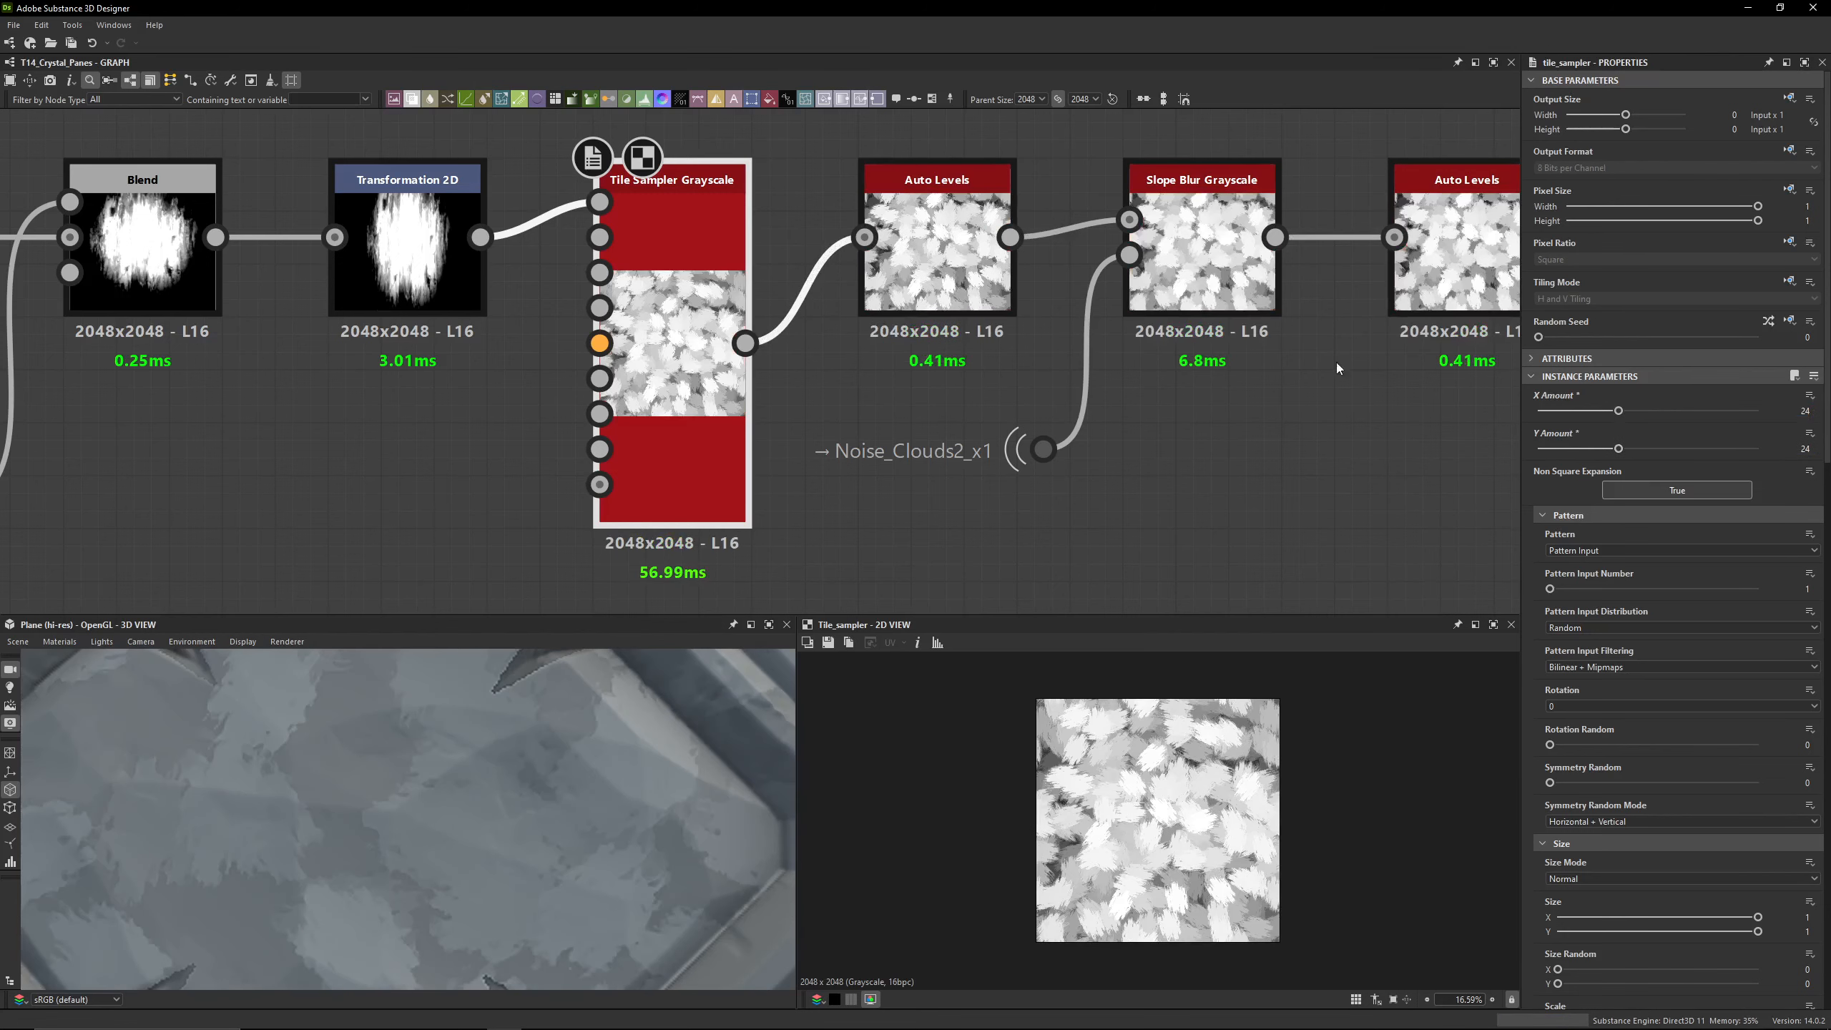
# Step: Undo the last Y Amount change and examine the stroke pattern in the 2D view and across the panes in 3D
pyautogui.moveTo(1326, 340); pyautogui.dragTo(1089, 293, button='middle')
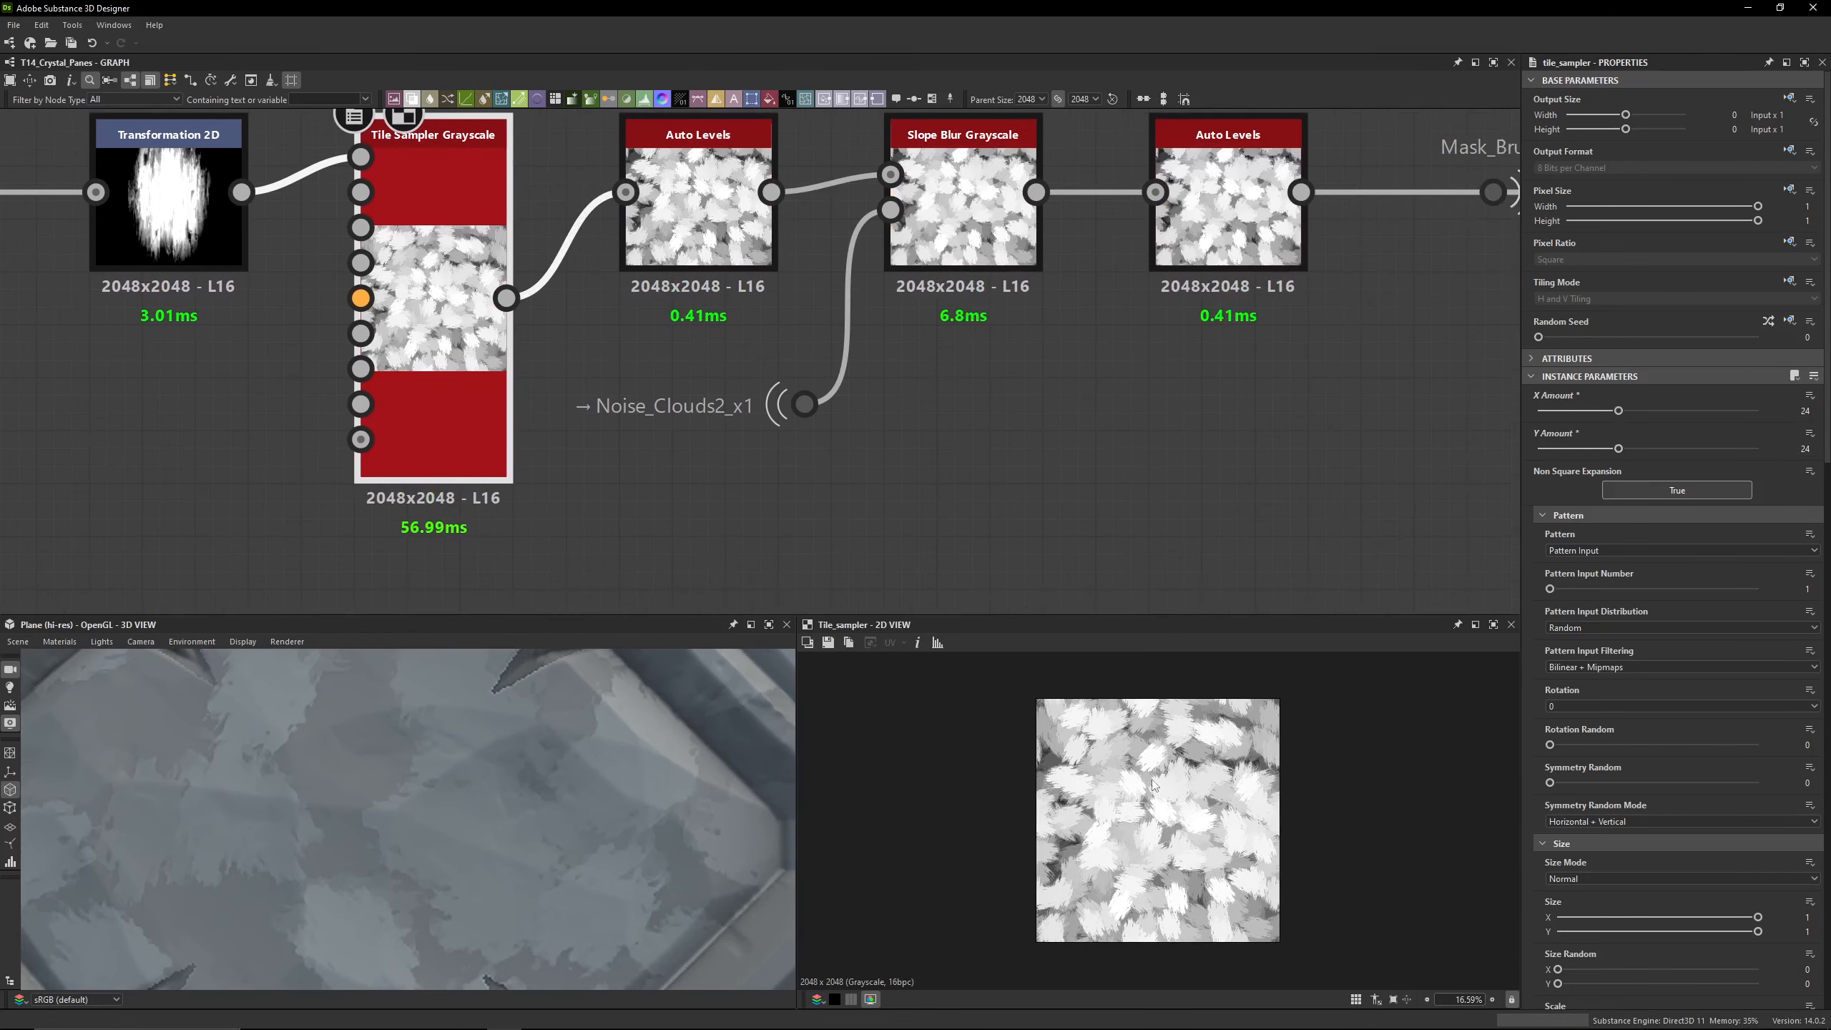
pyautogui.hotkey('ctrl', 'z')
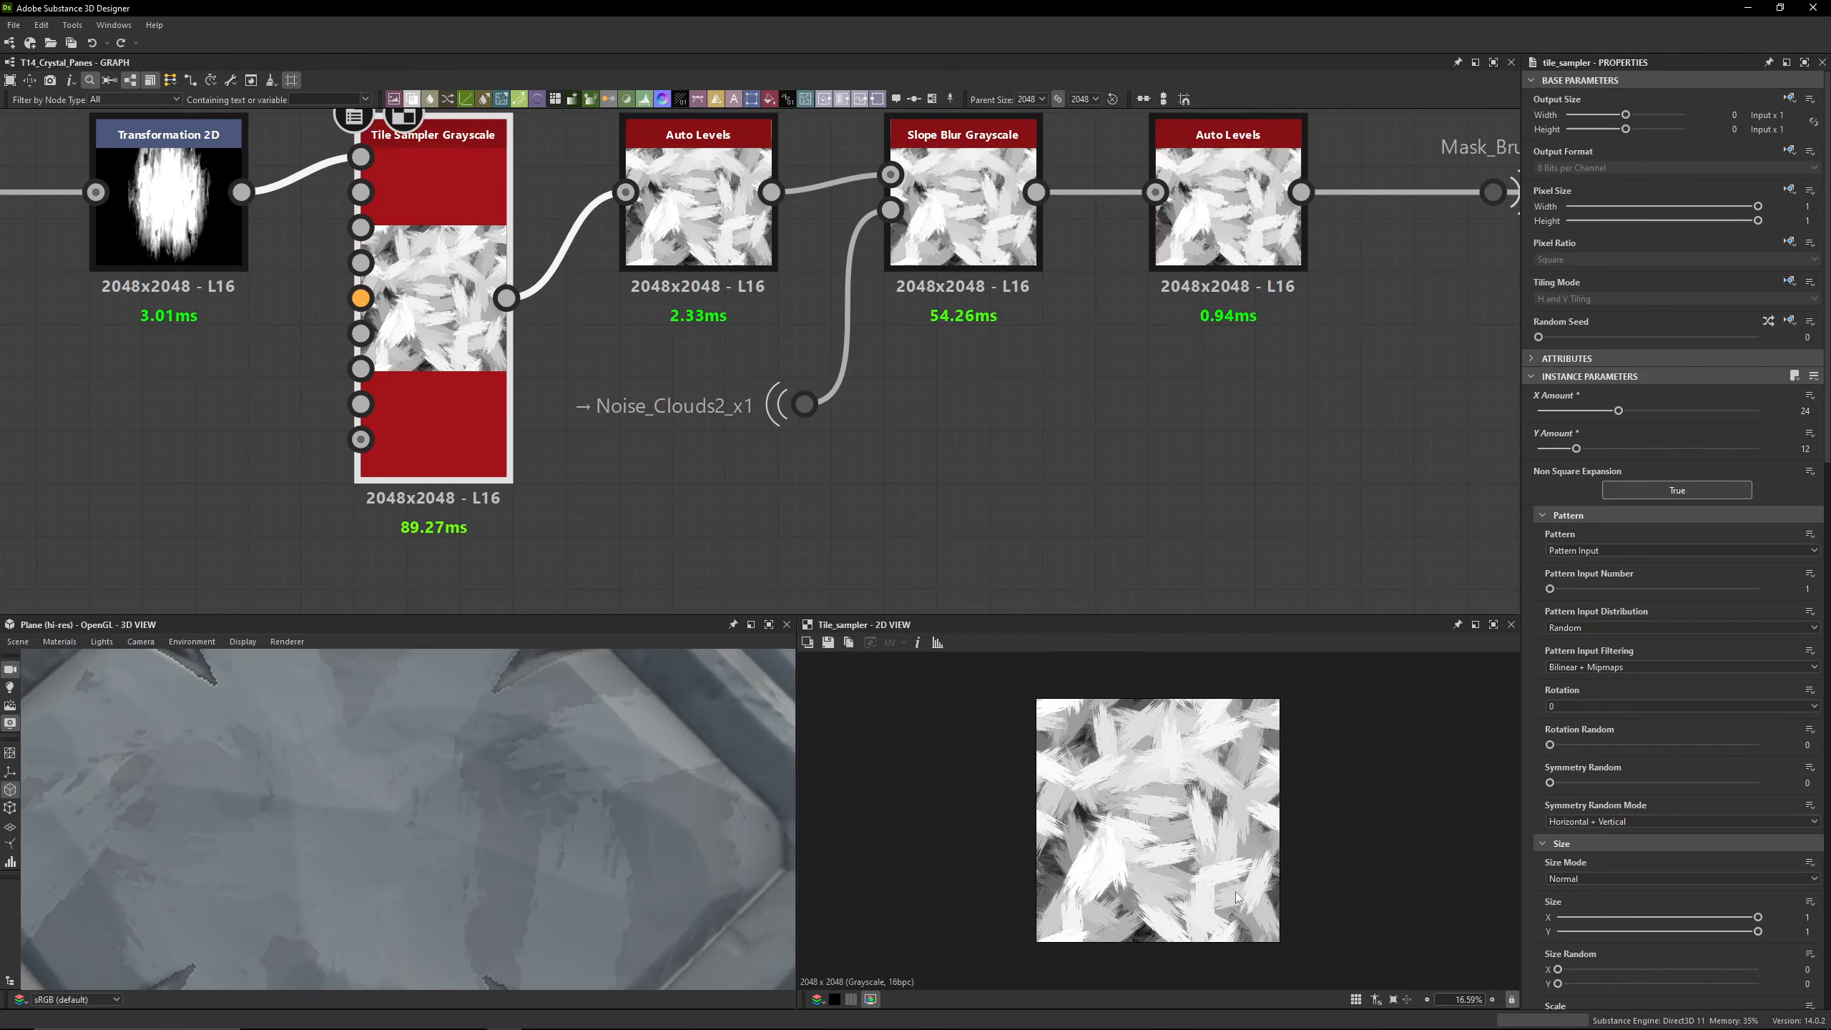
pyautogui.scroll(5, 1153, 837)
pyautogui.scroll(-3, 1240, 851)
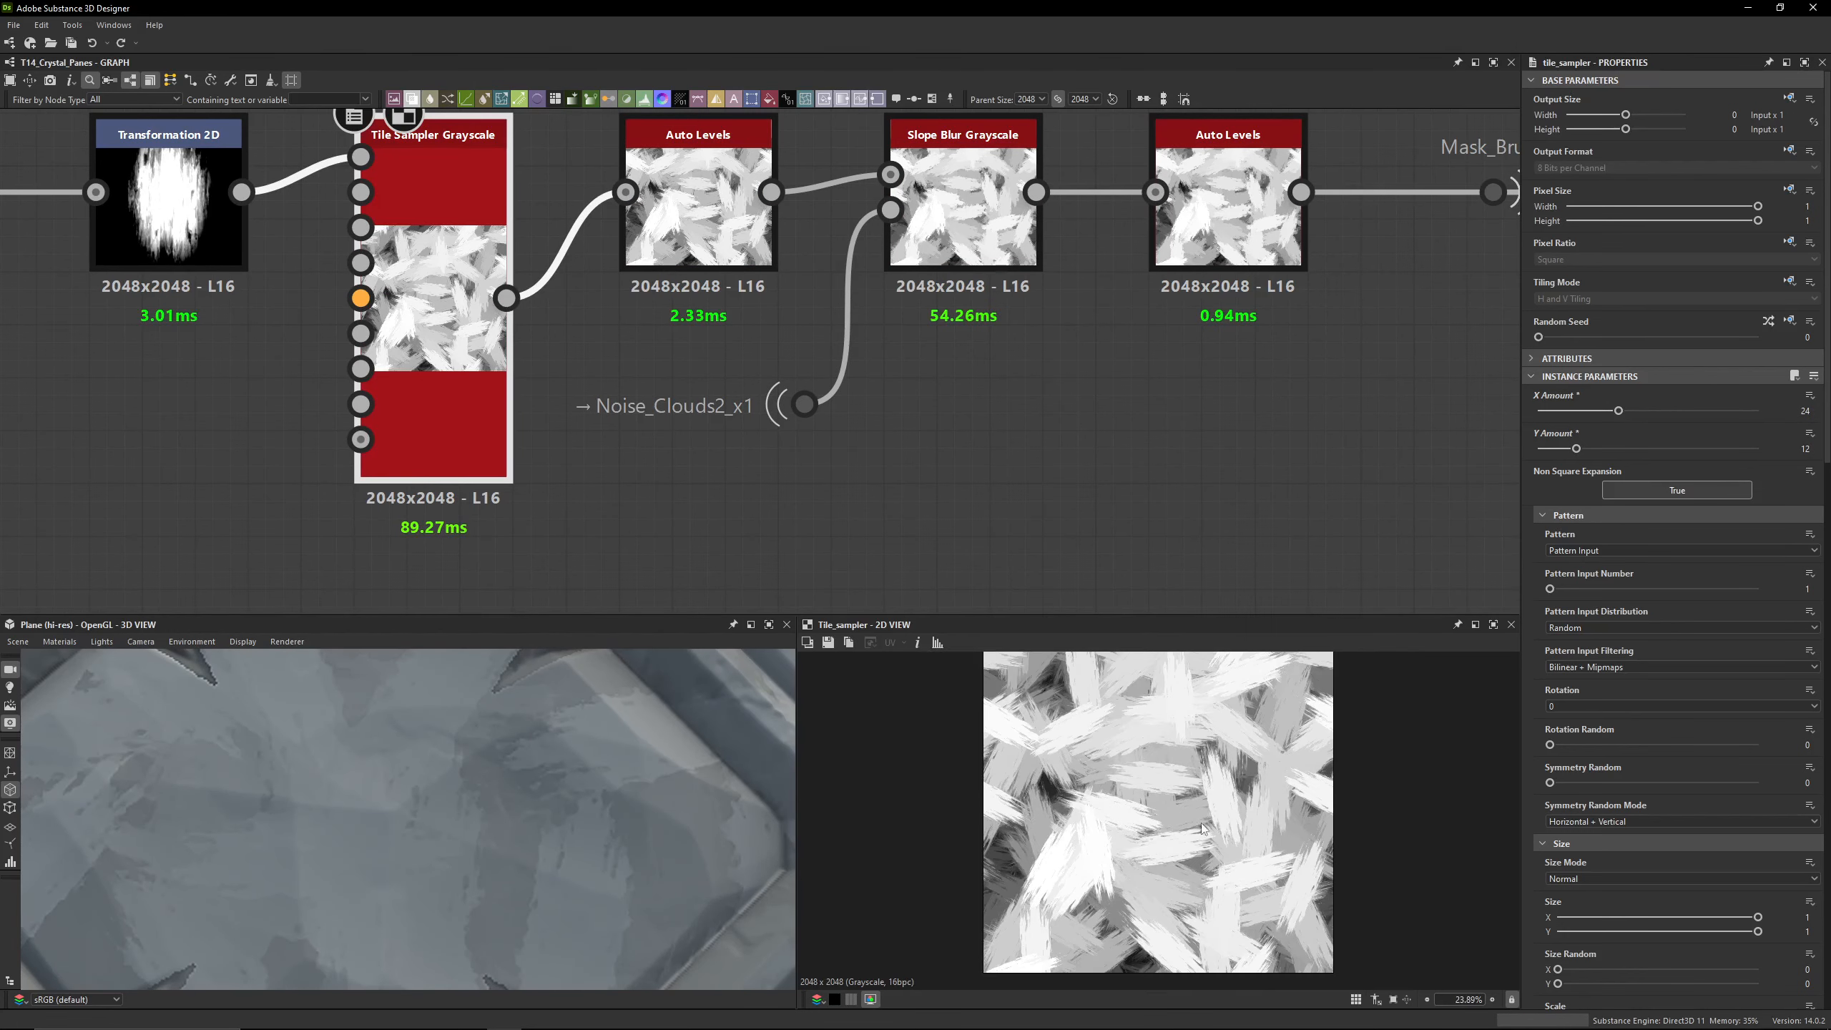
pyautogui.scroll(-2, 1161, 826)
pyautogui.scroll(-5, 303, 844)
pyautogui.scroll(-1, 418, 836)
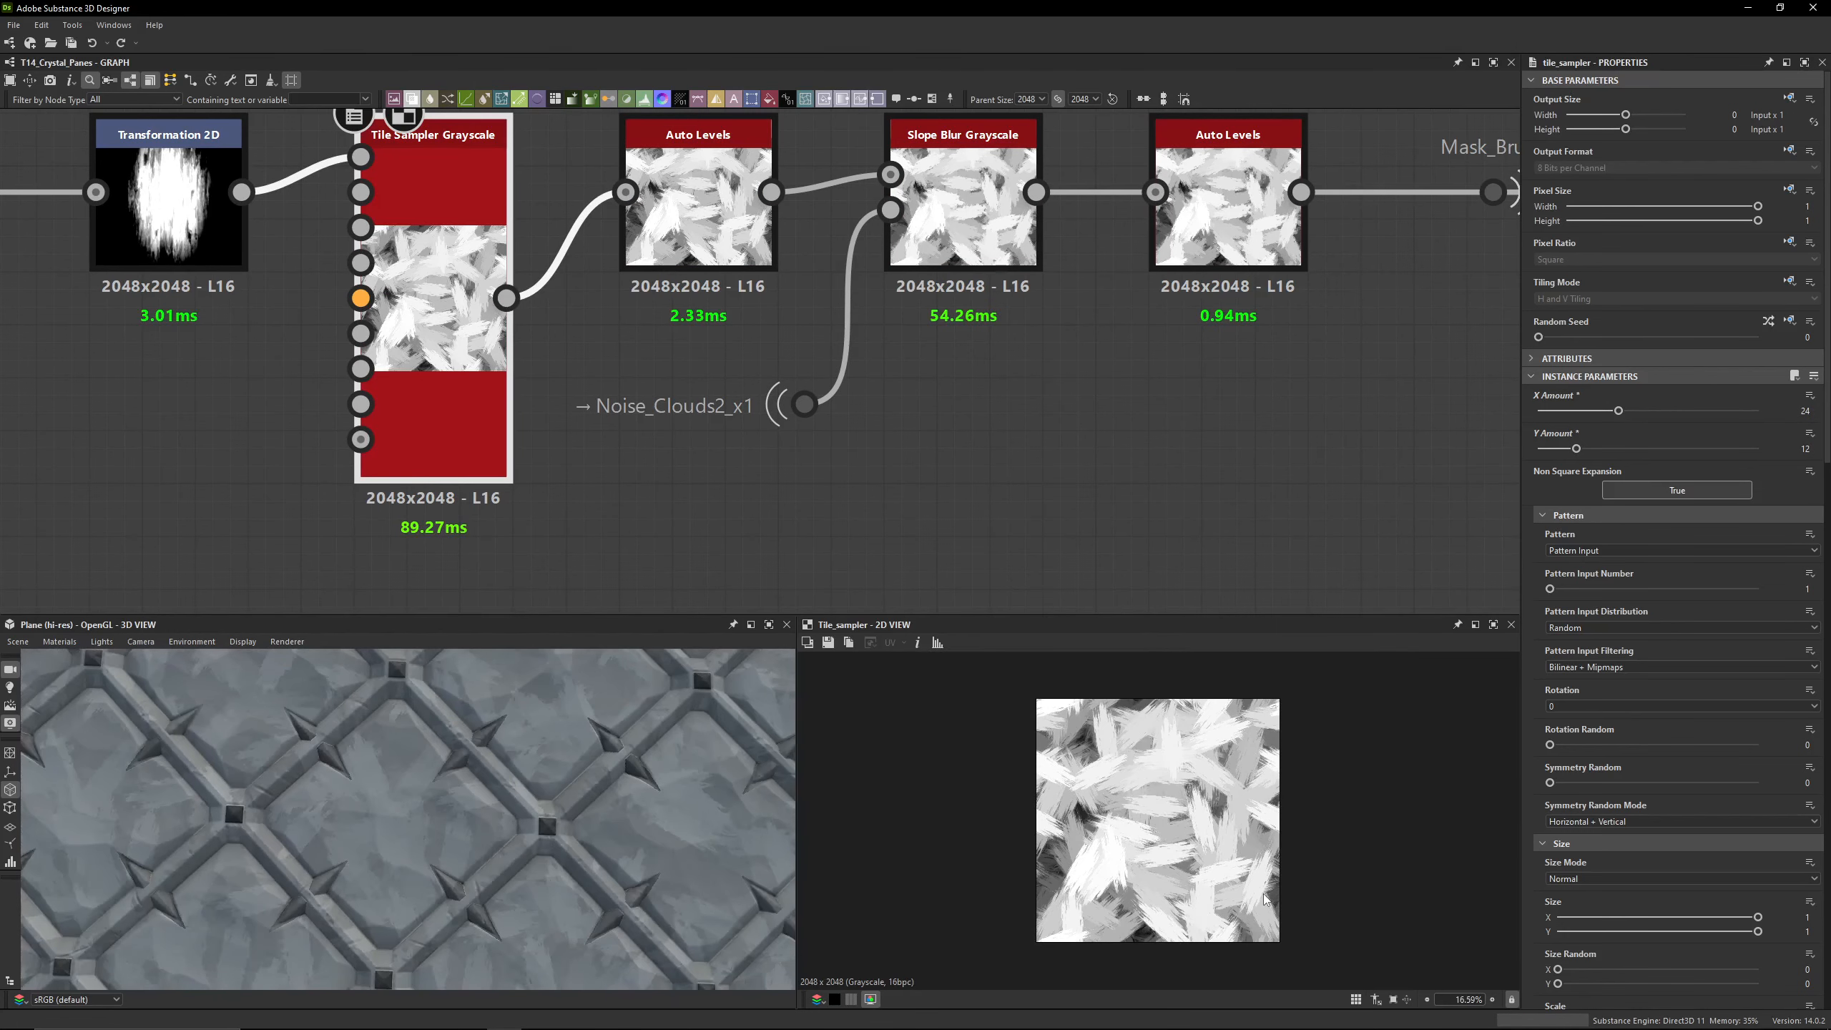
# Step: Compare the stroke pattern with X Amount at 24 and 12 on the Tile Sampler Grayscale node, leaving the change to 24 undone
pyautogui.hotkey('ctrl', 'z')
pyautogui.hotkey('ctrl', 'y')
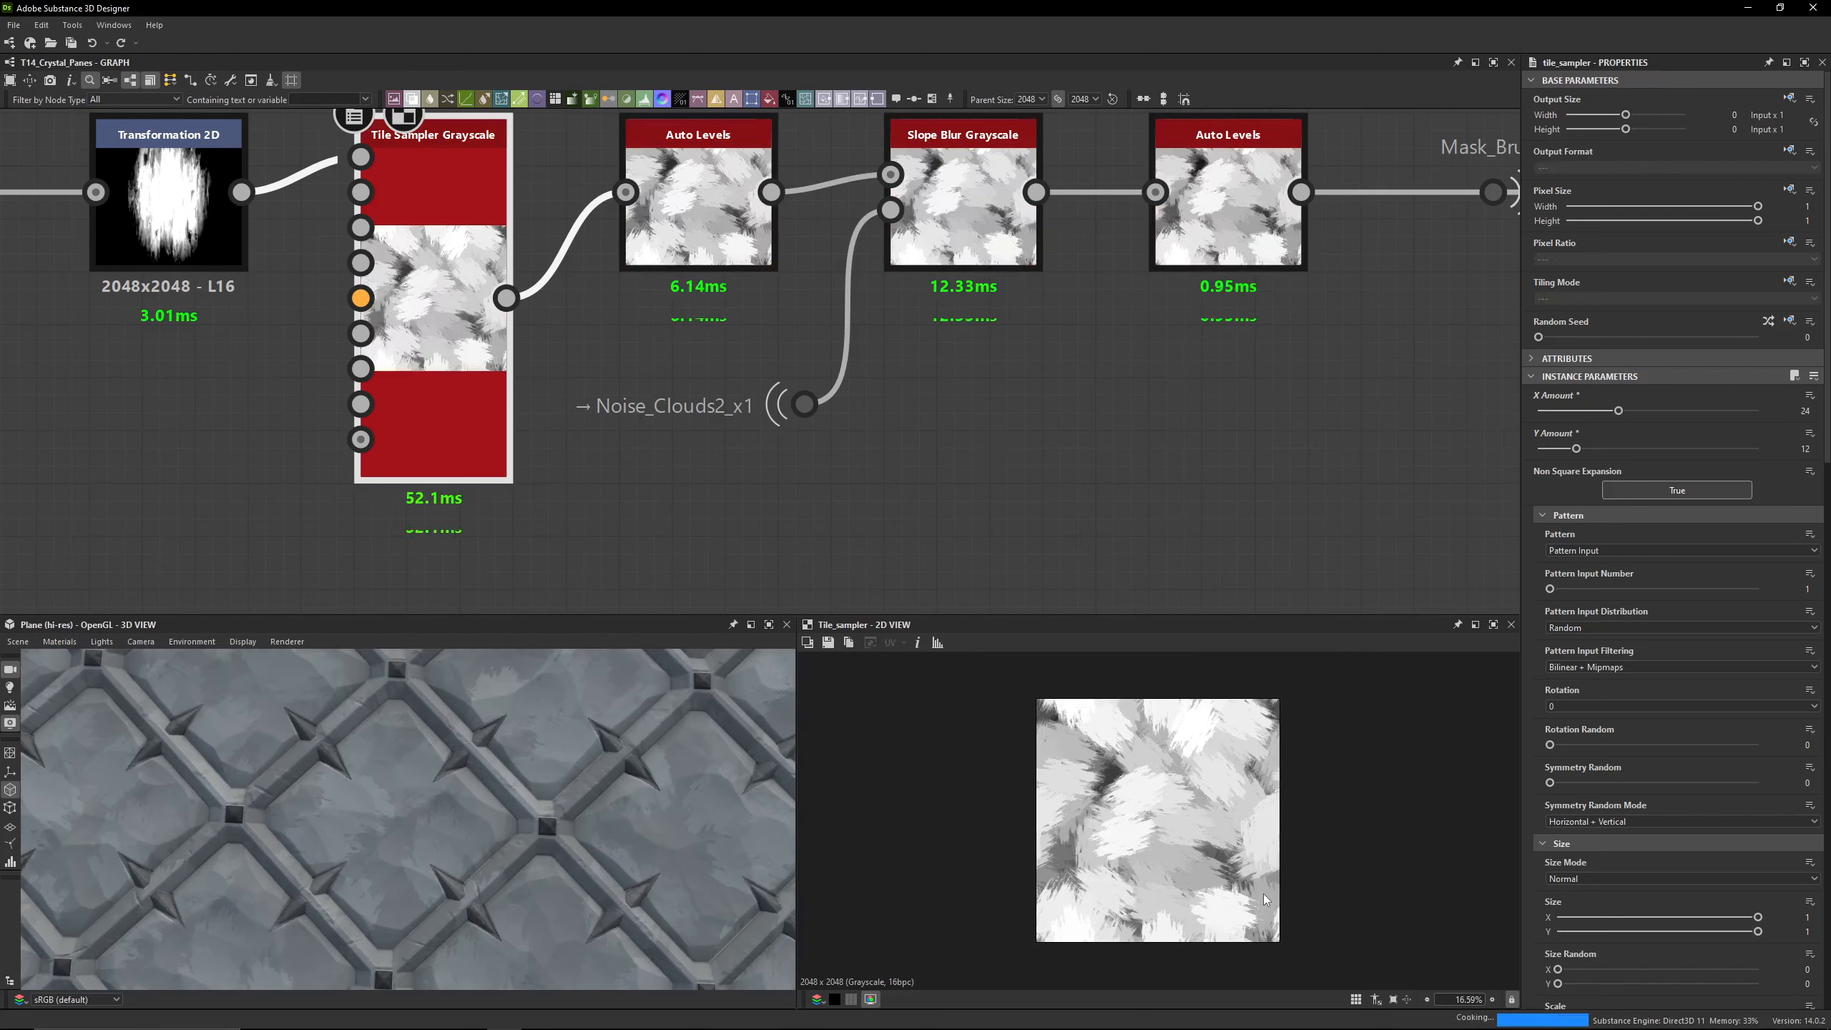
pyautogui.hotkey('ctrl', 'z')
pyautogui.hotkey('ctrl', 'y')
pyautogui.scroll(-5, 1688, 456)
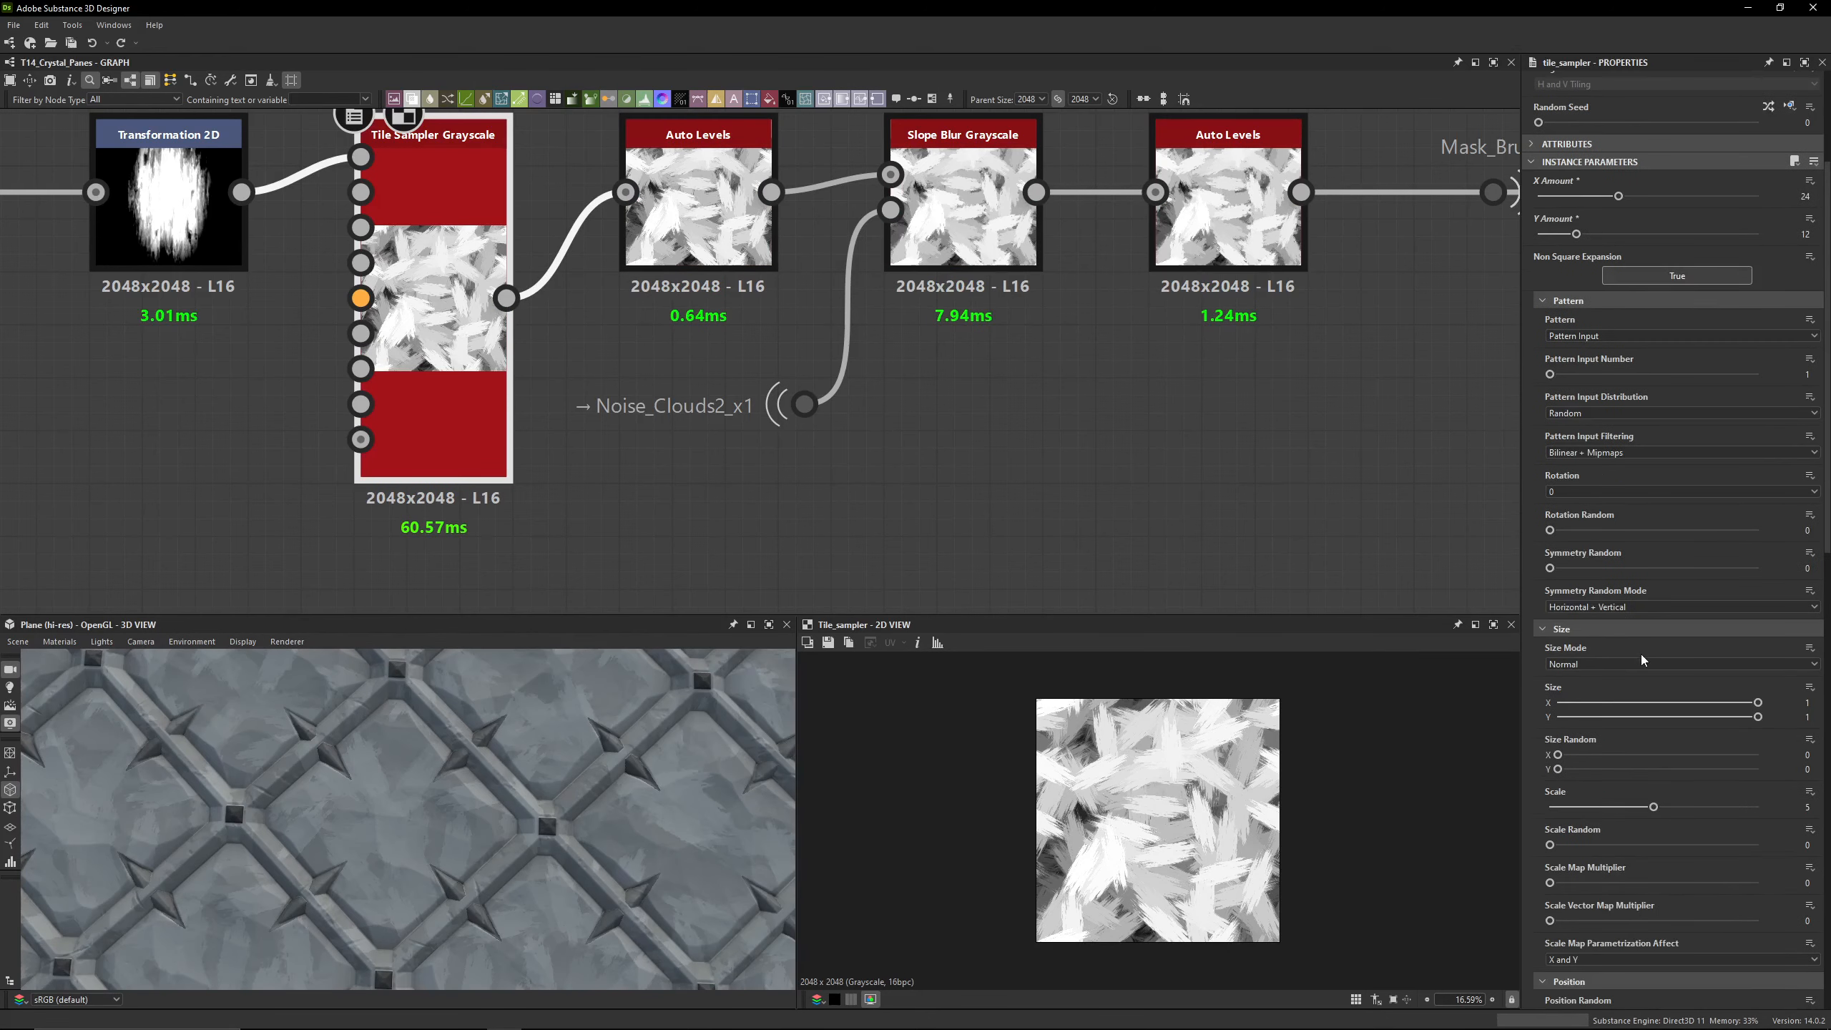
pyautogui.scroll(4, 1664, 600)
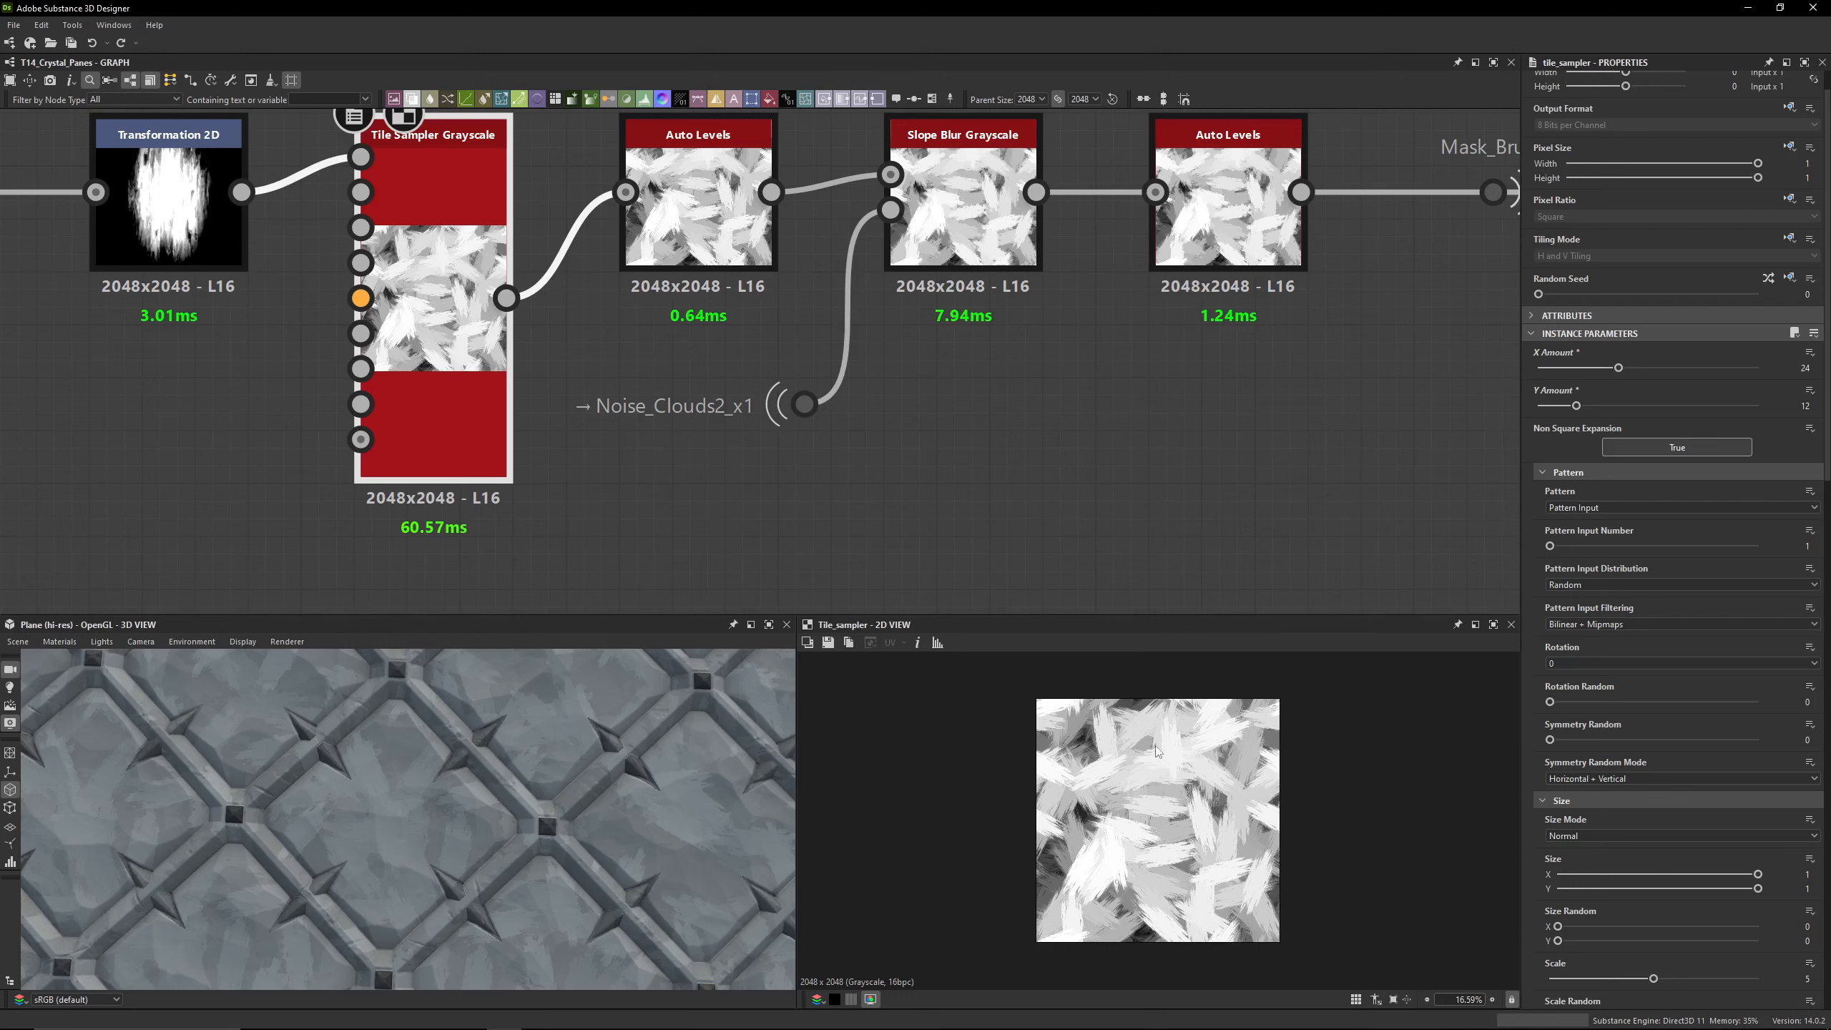
pyautogui.scroll(3, 1128, 800)
pyautogui.scroll(-3, 1128, 801)
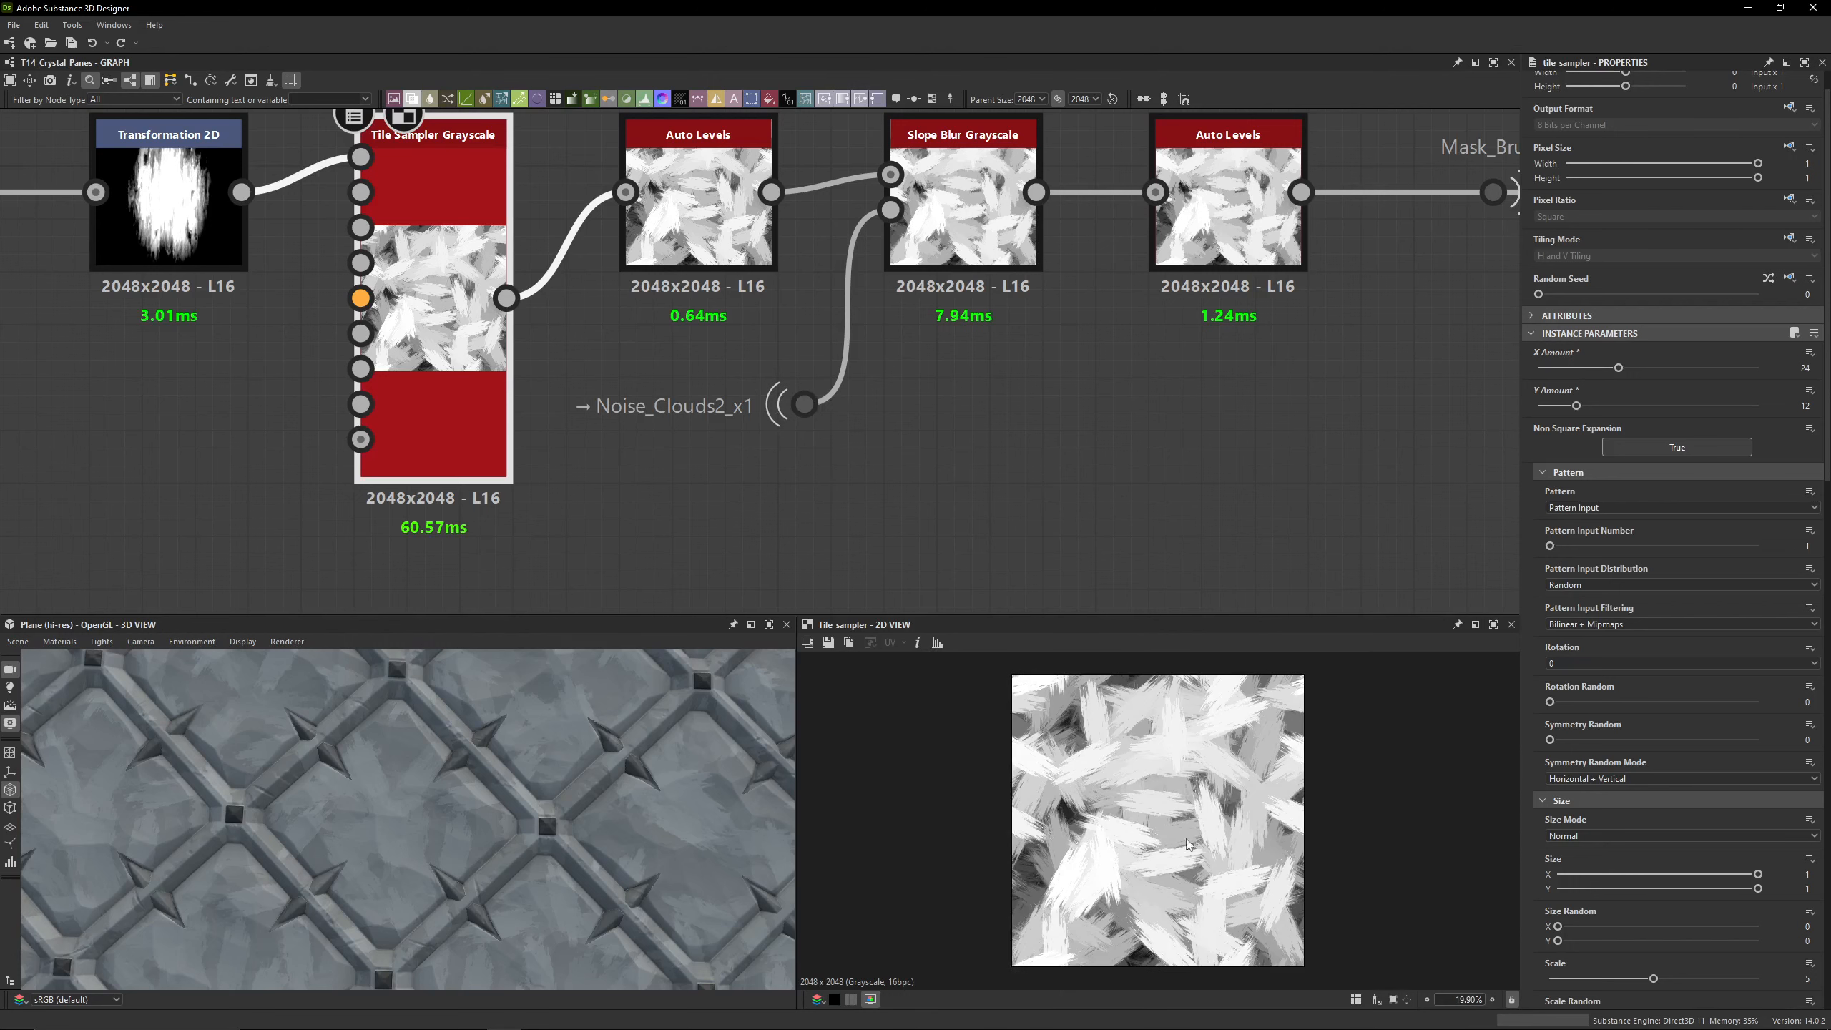
pyautogui.hotkey('ctrl', 'z')
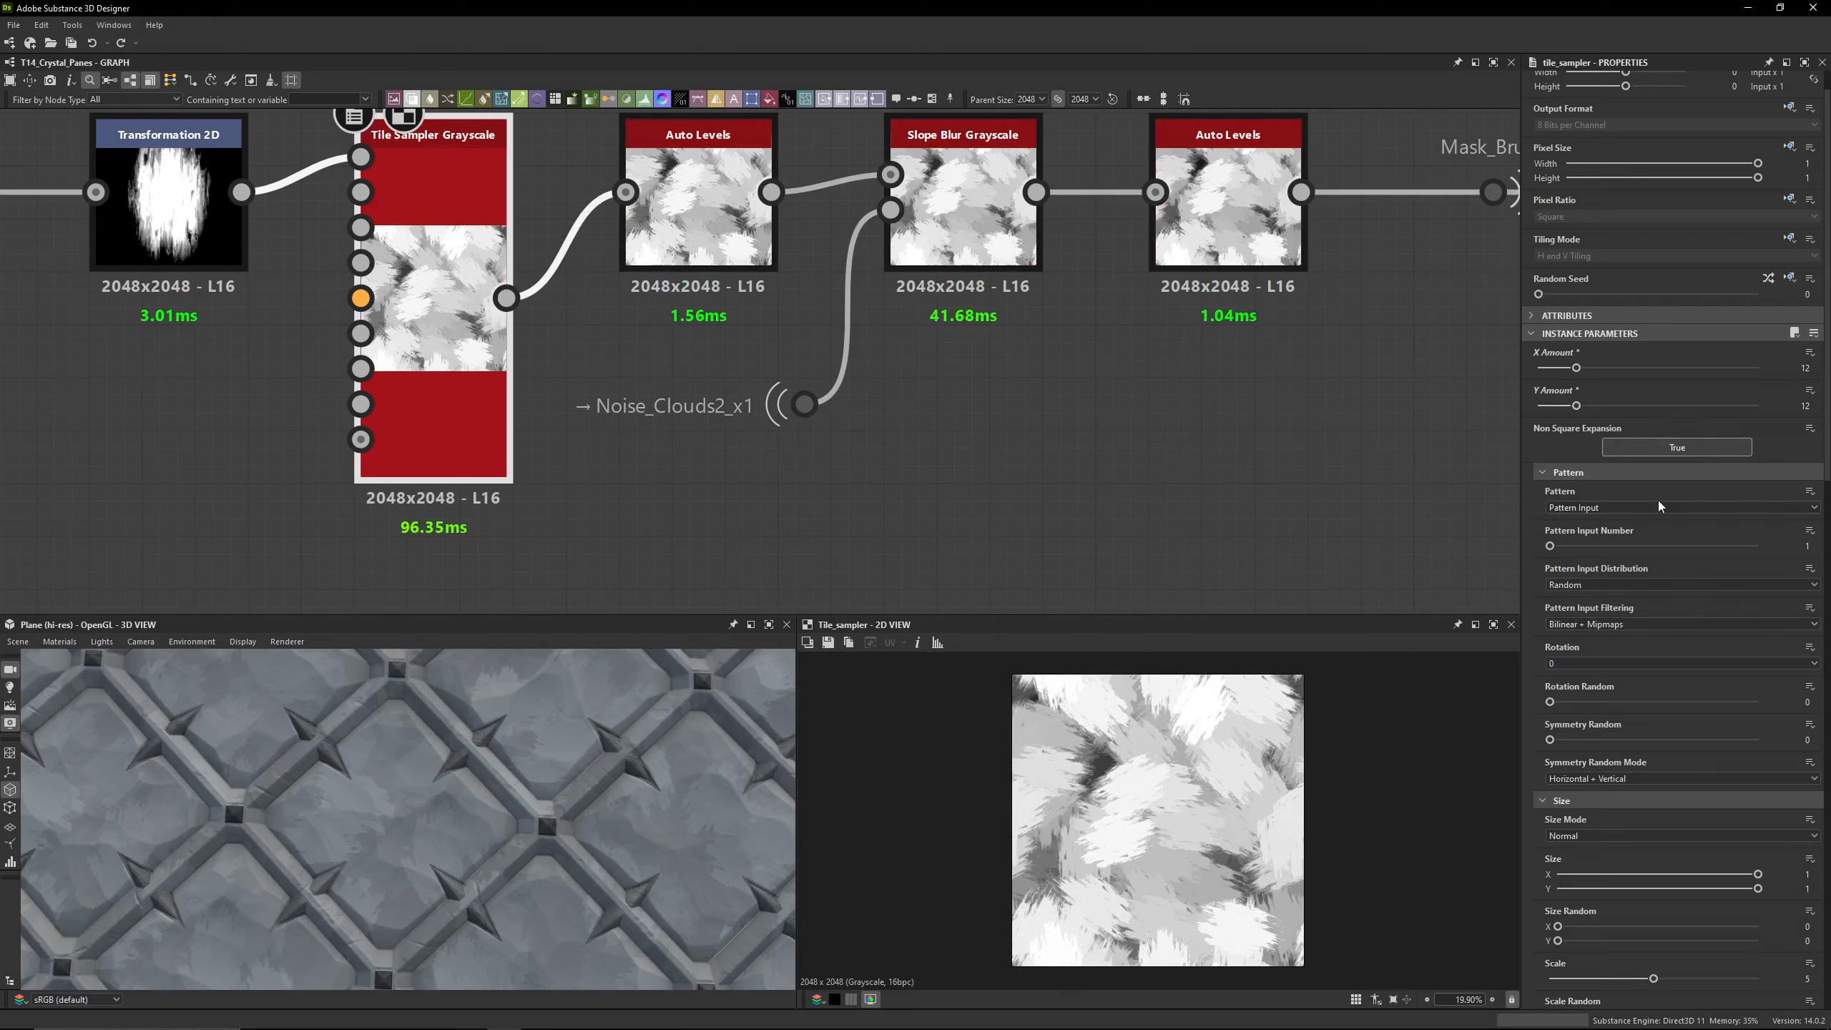
# Step: Review the Size, Position, Rotation and Color parameters of the Tile Sampler Grayscale node
pyautogui.scroll(-3, 1658, 512)
pyautogui.scroll(-3, 1655, 518)
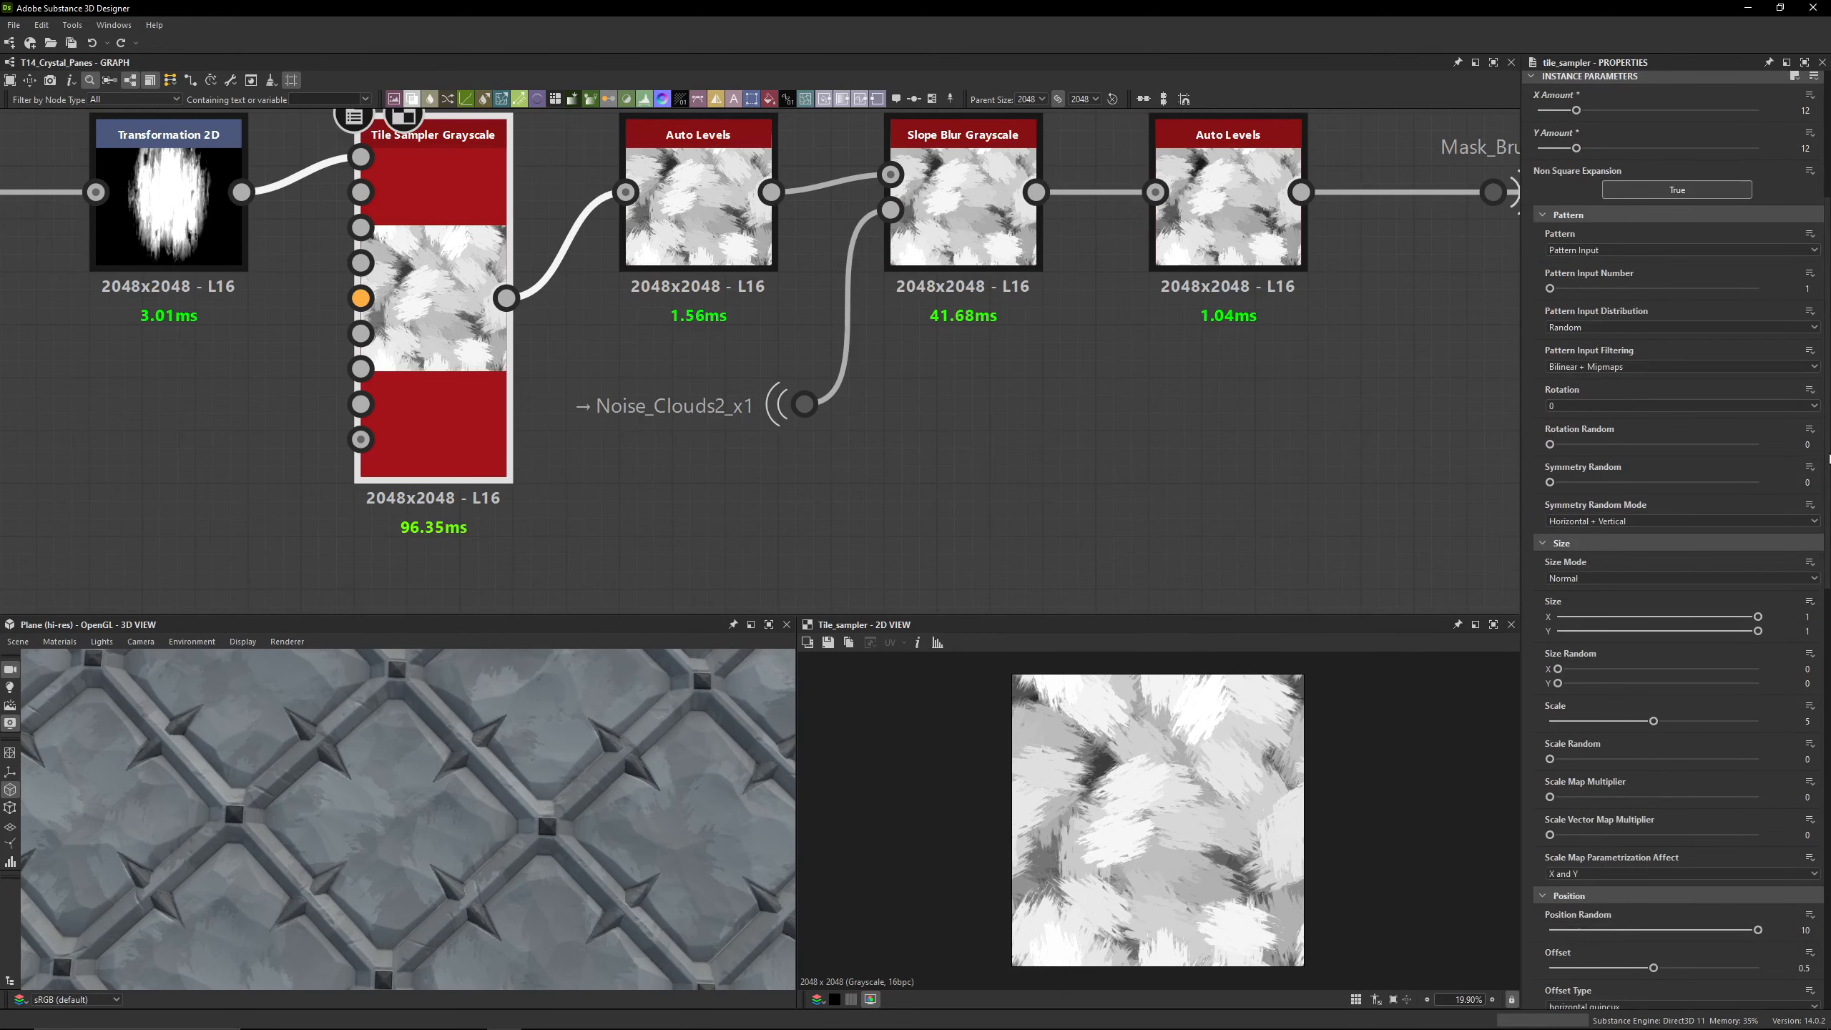
pyautogui.scroll(-4, 1675, 541)
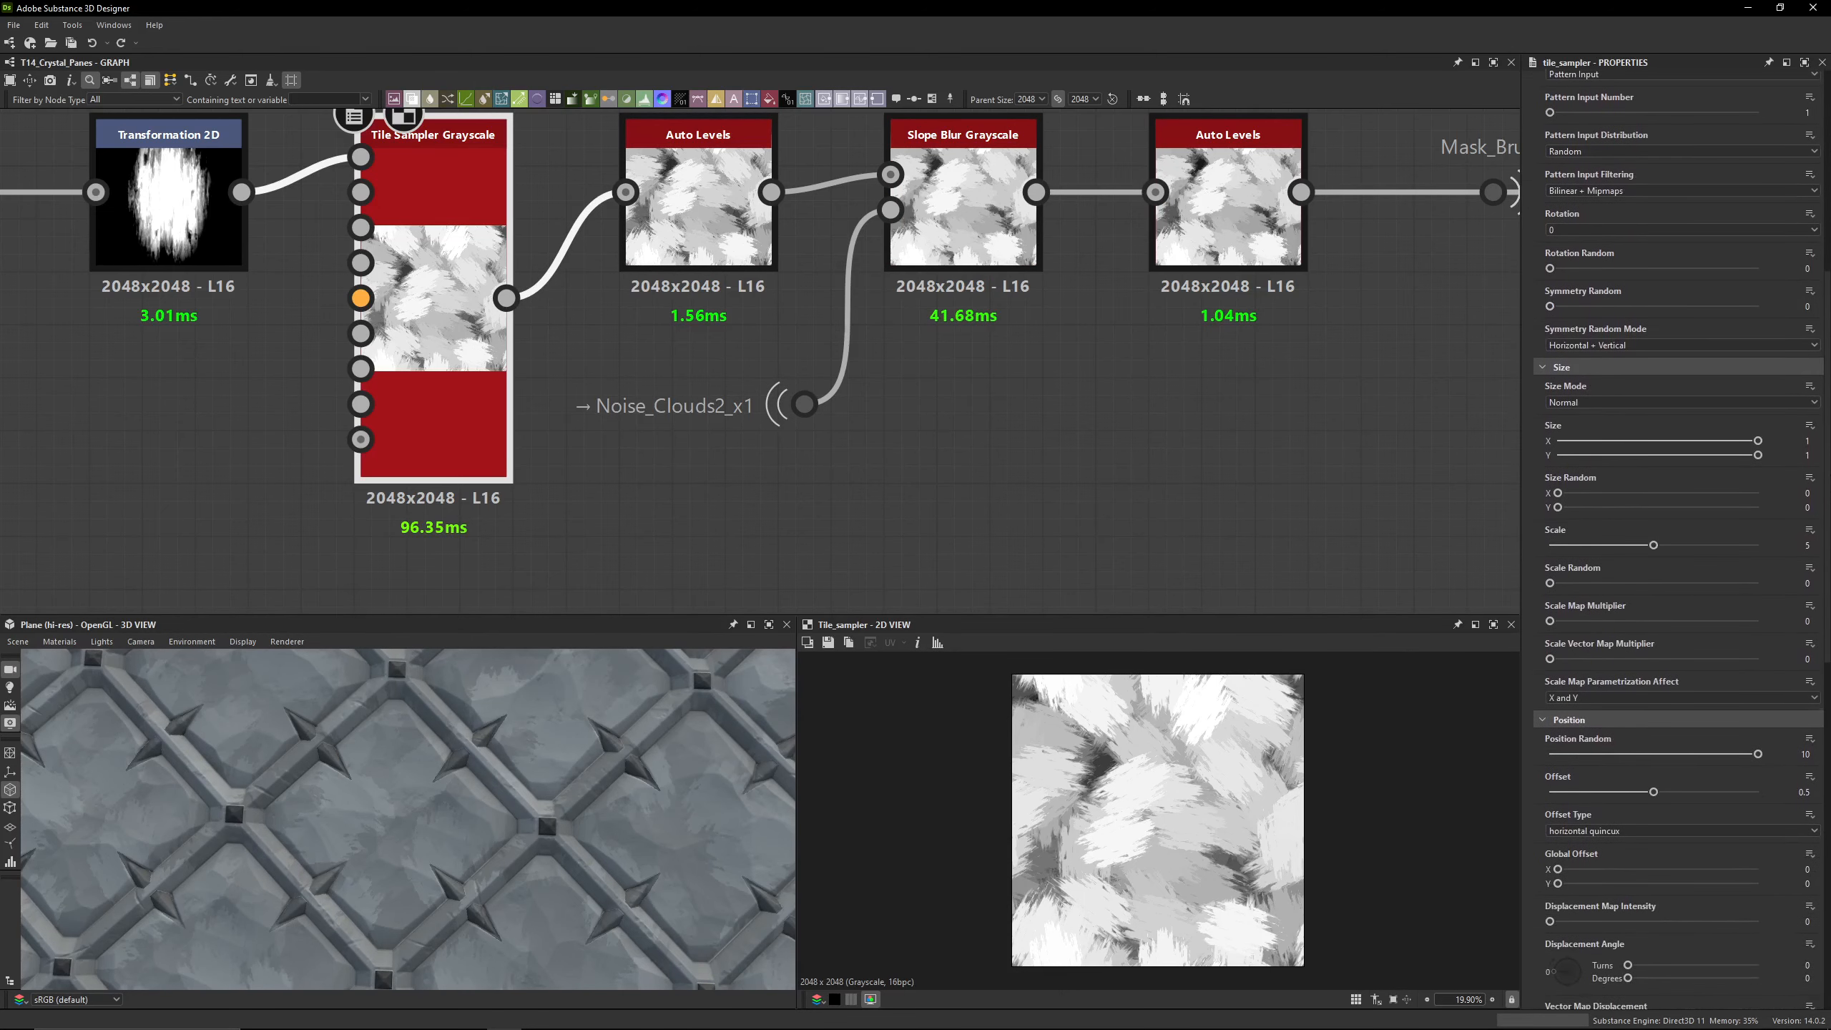
pyautogui.scroll(-3, 1828, 629)
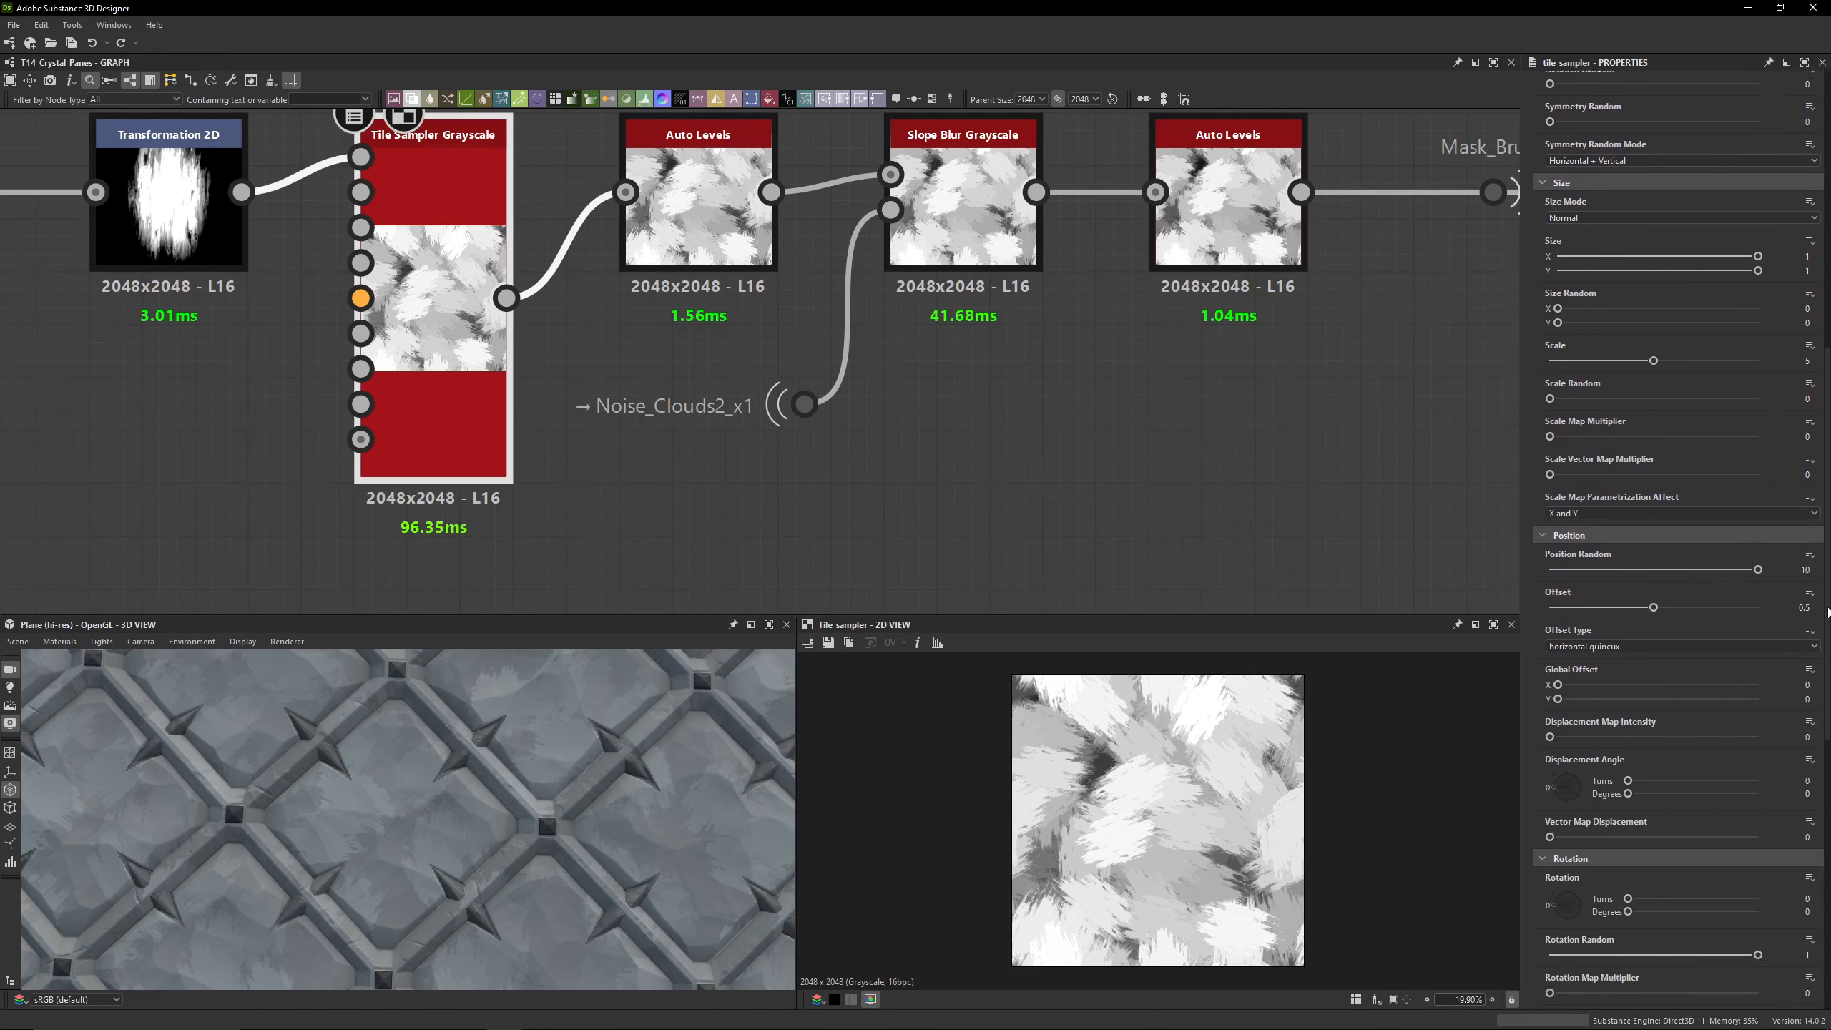
pyautogui.scroll(-3, 1828, 629)
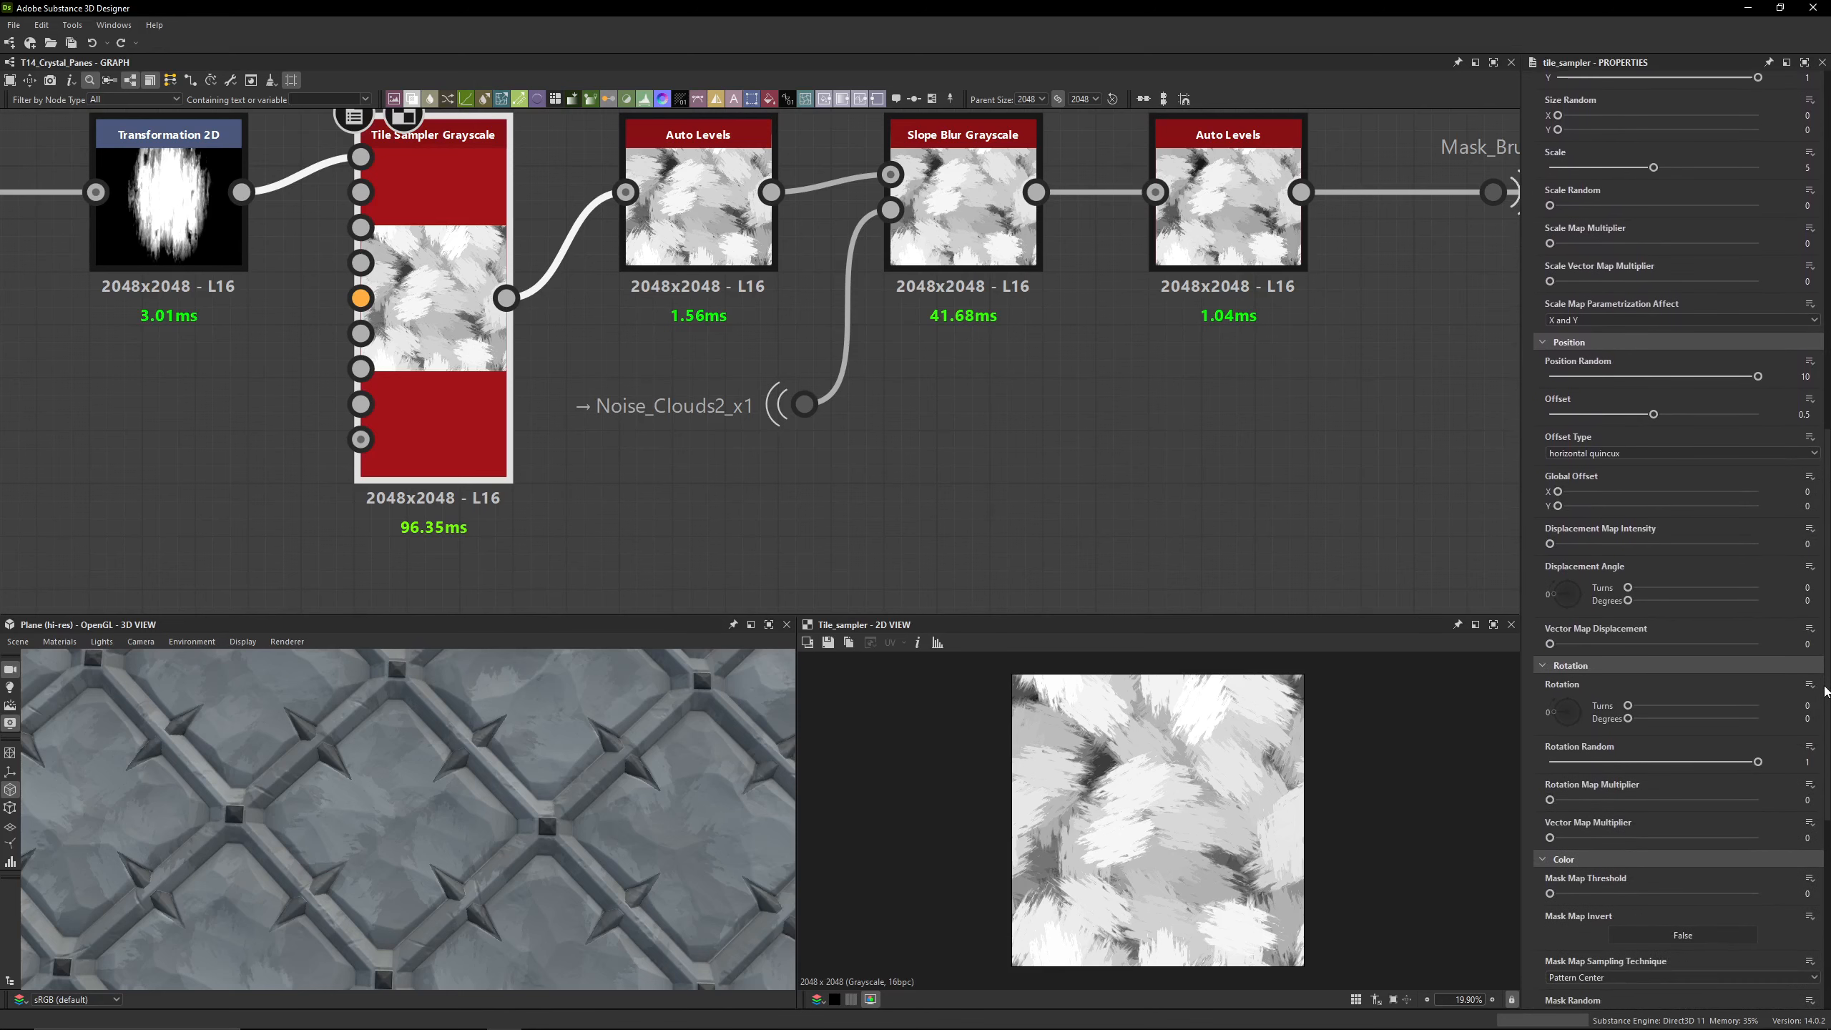
pyautogui.moveTo(1825, 696); pyautogui.dragTo(1828, 908)
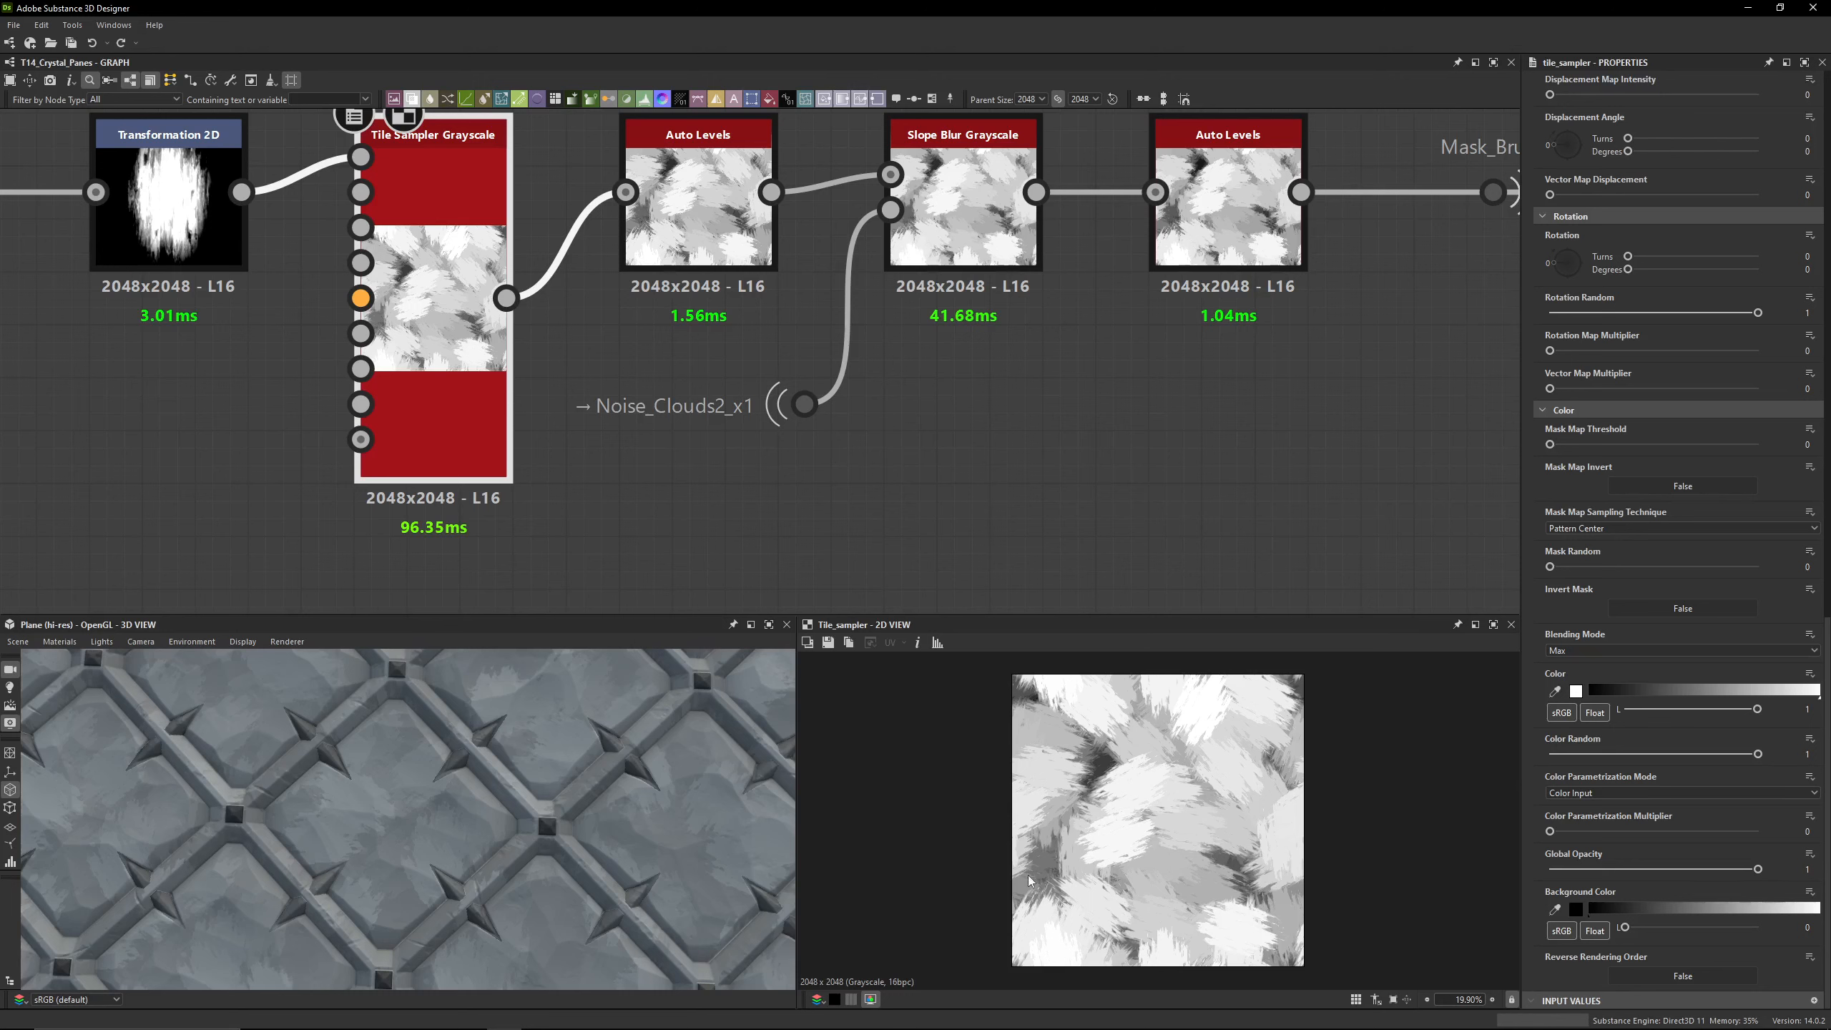
# Step: Try a lower Color Random on the Tile Sampler Grayscale node, undo it and test the Mask Random setting
pyautogui.moveTo(1757, 753); pyautogui.dragTo(1486, 756)
pyautogui.hotkey('ctrl', 'z')
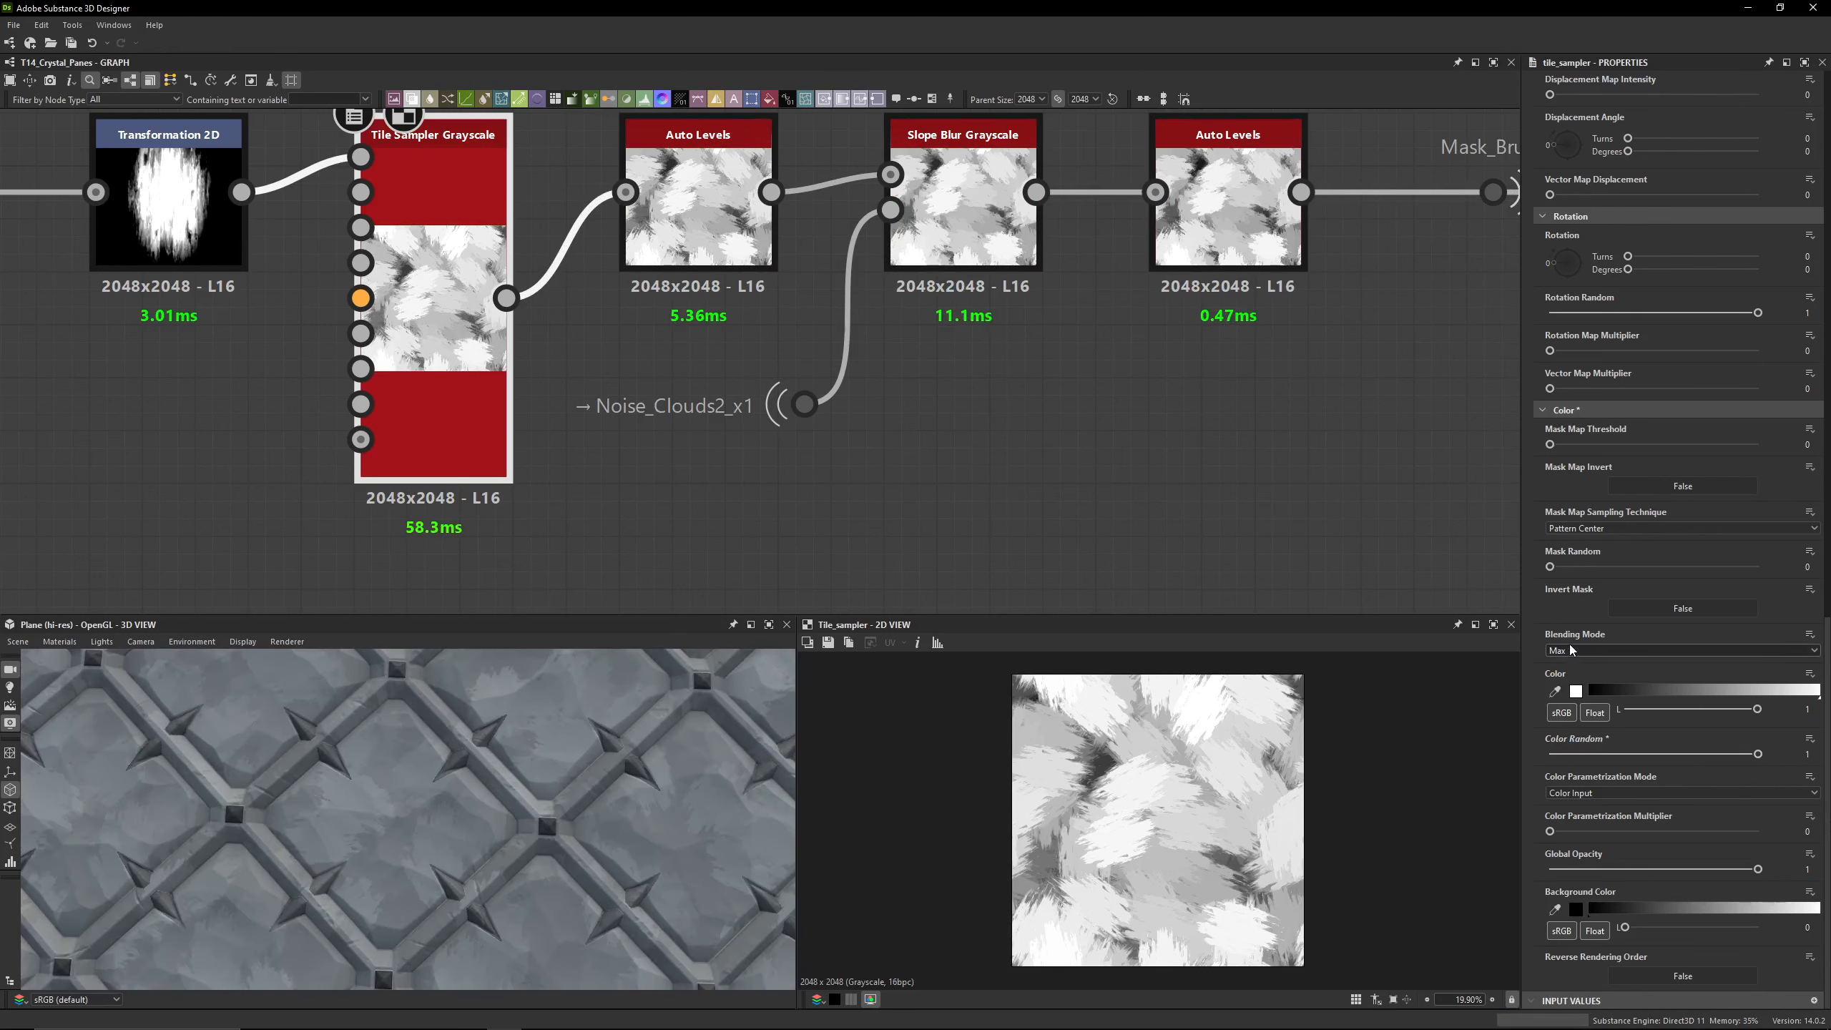
pyautogui.moveTo(1550, 567); pyautogui.dragTo(1438, 587)
pyautogui.scroll(10, 1546, 485)
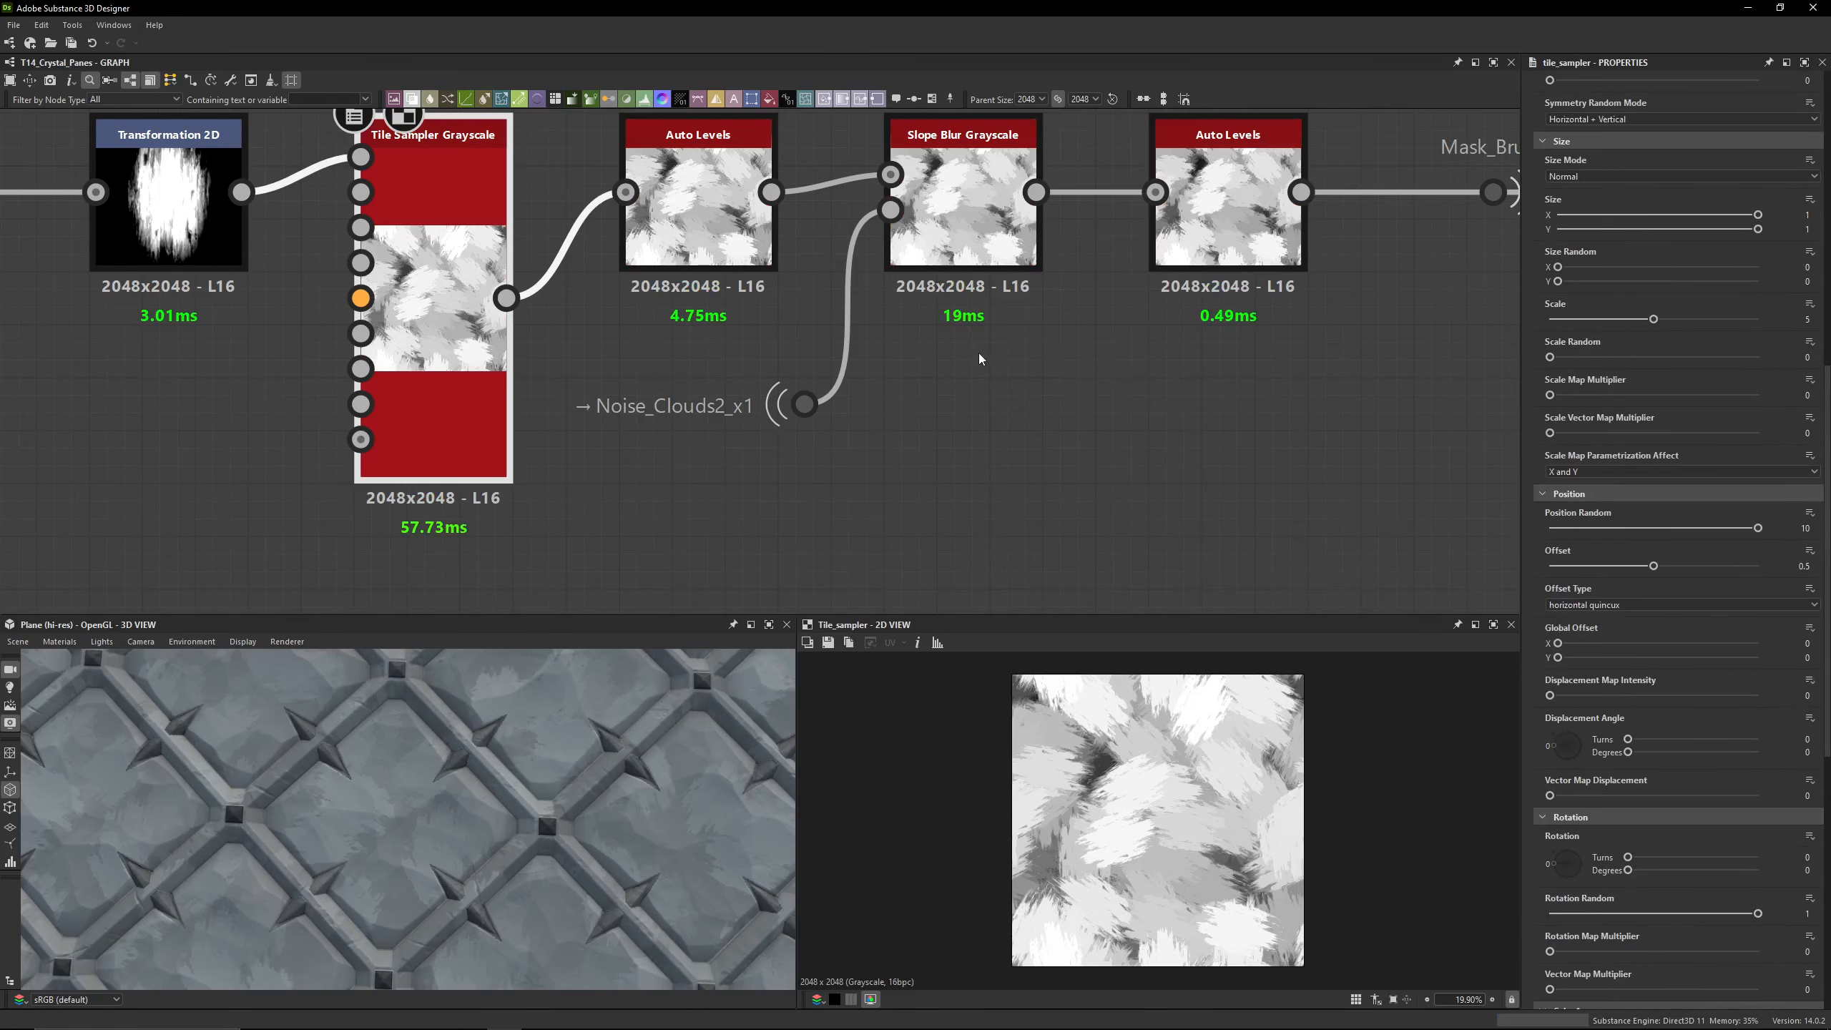
# Step: Preview the Auto Levels output, the Noise_Clouds2_x1 slope input and the Slope Blur Grayscale result up close in the 2D view
pyautogui.moveTo(978, 352); pyautogui.dragTo(983, 466, button='middle')
pyautogui.click(709, 307)
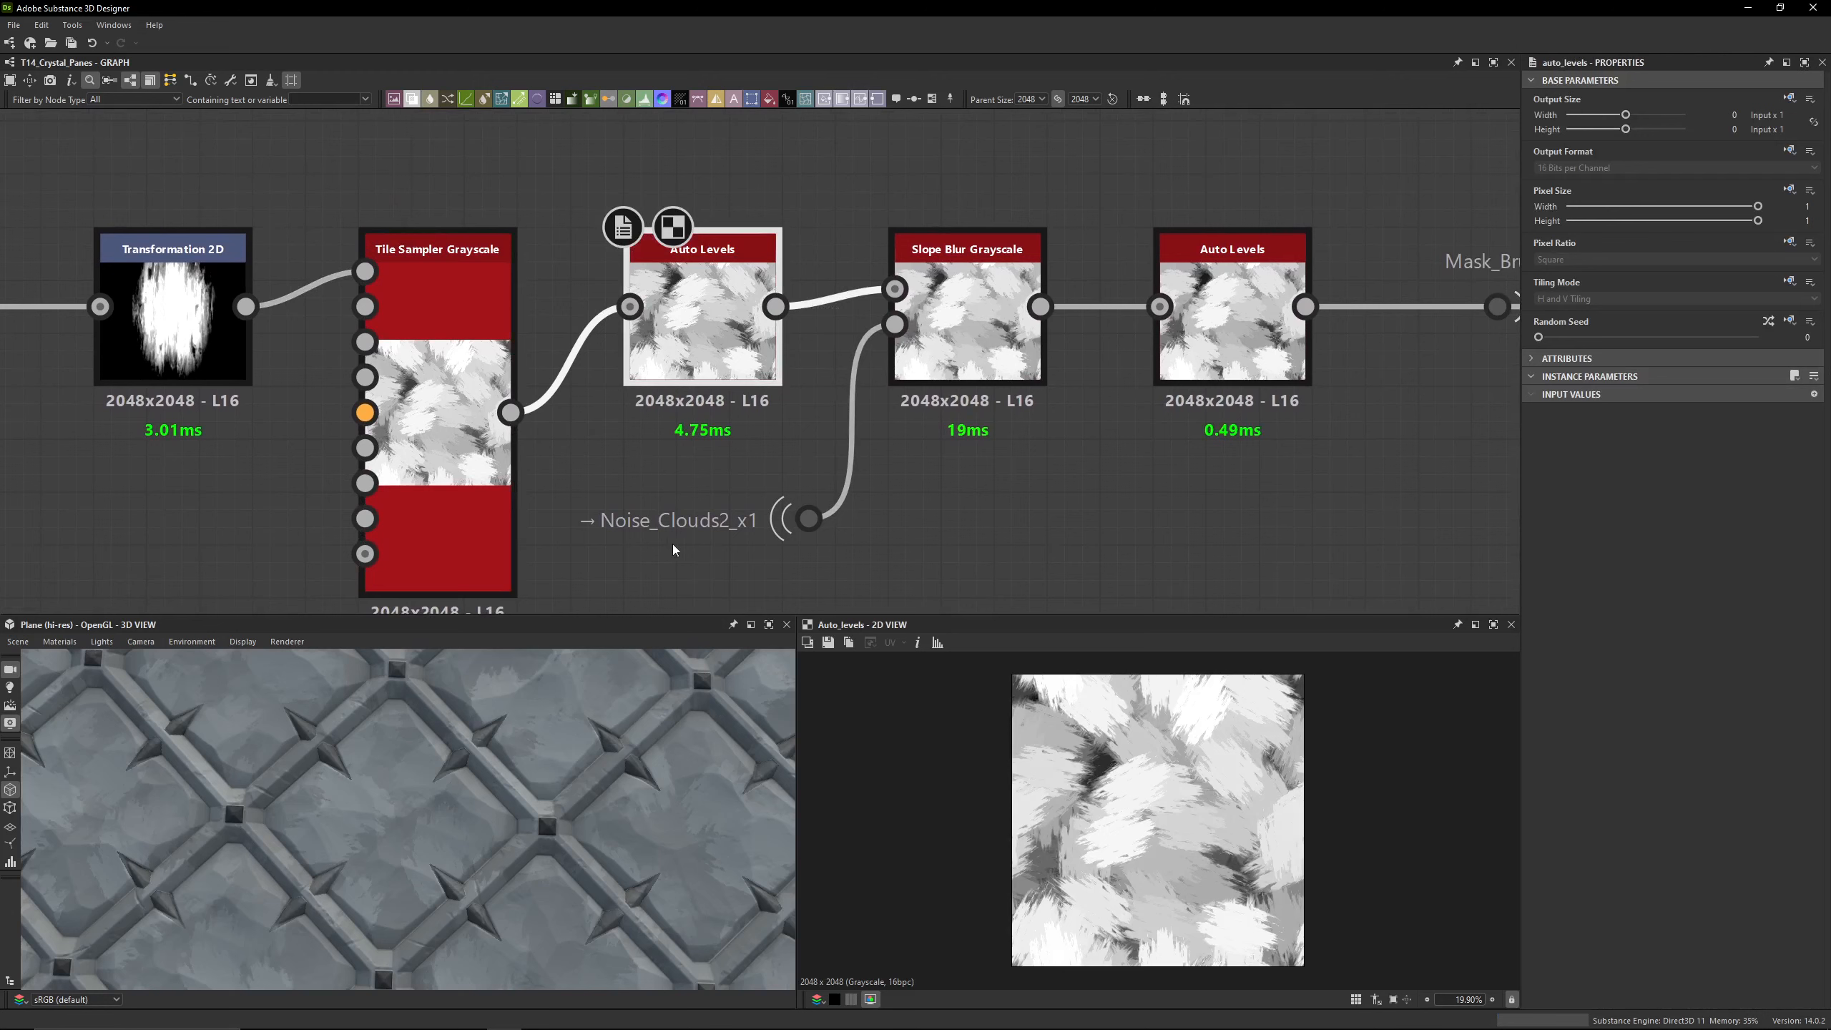
pyautogui.click(845, 523)
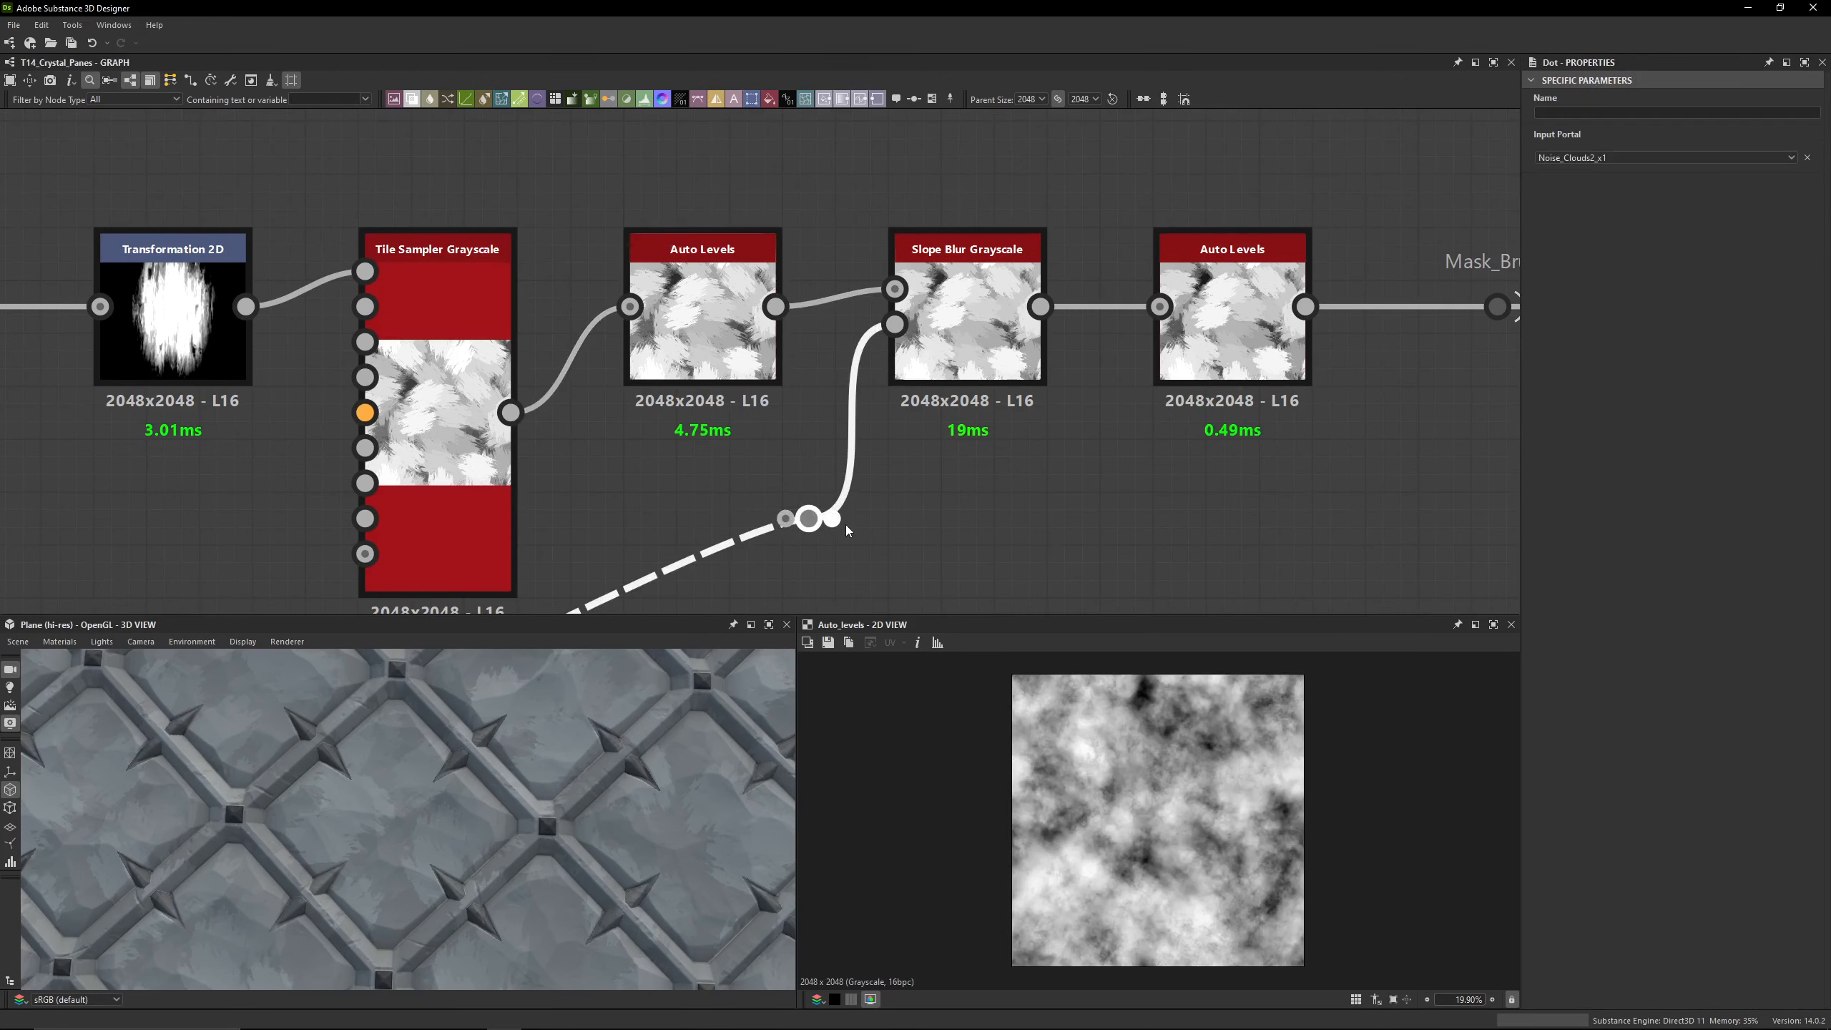
pyautogui.click(976, 307)
pyautogui.scroll(10, 1123, 836)
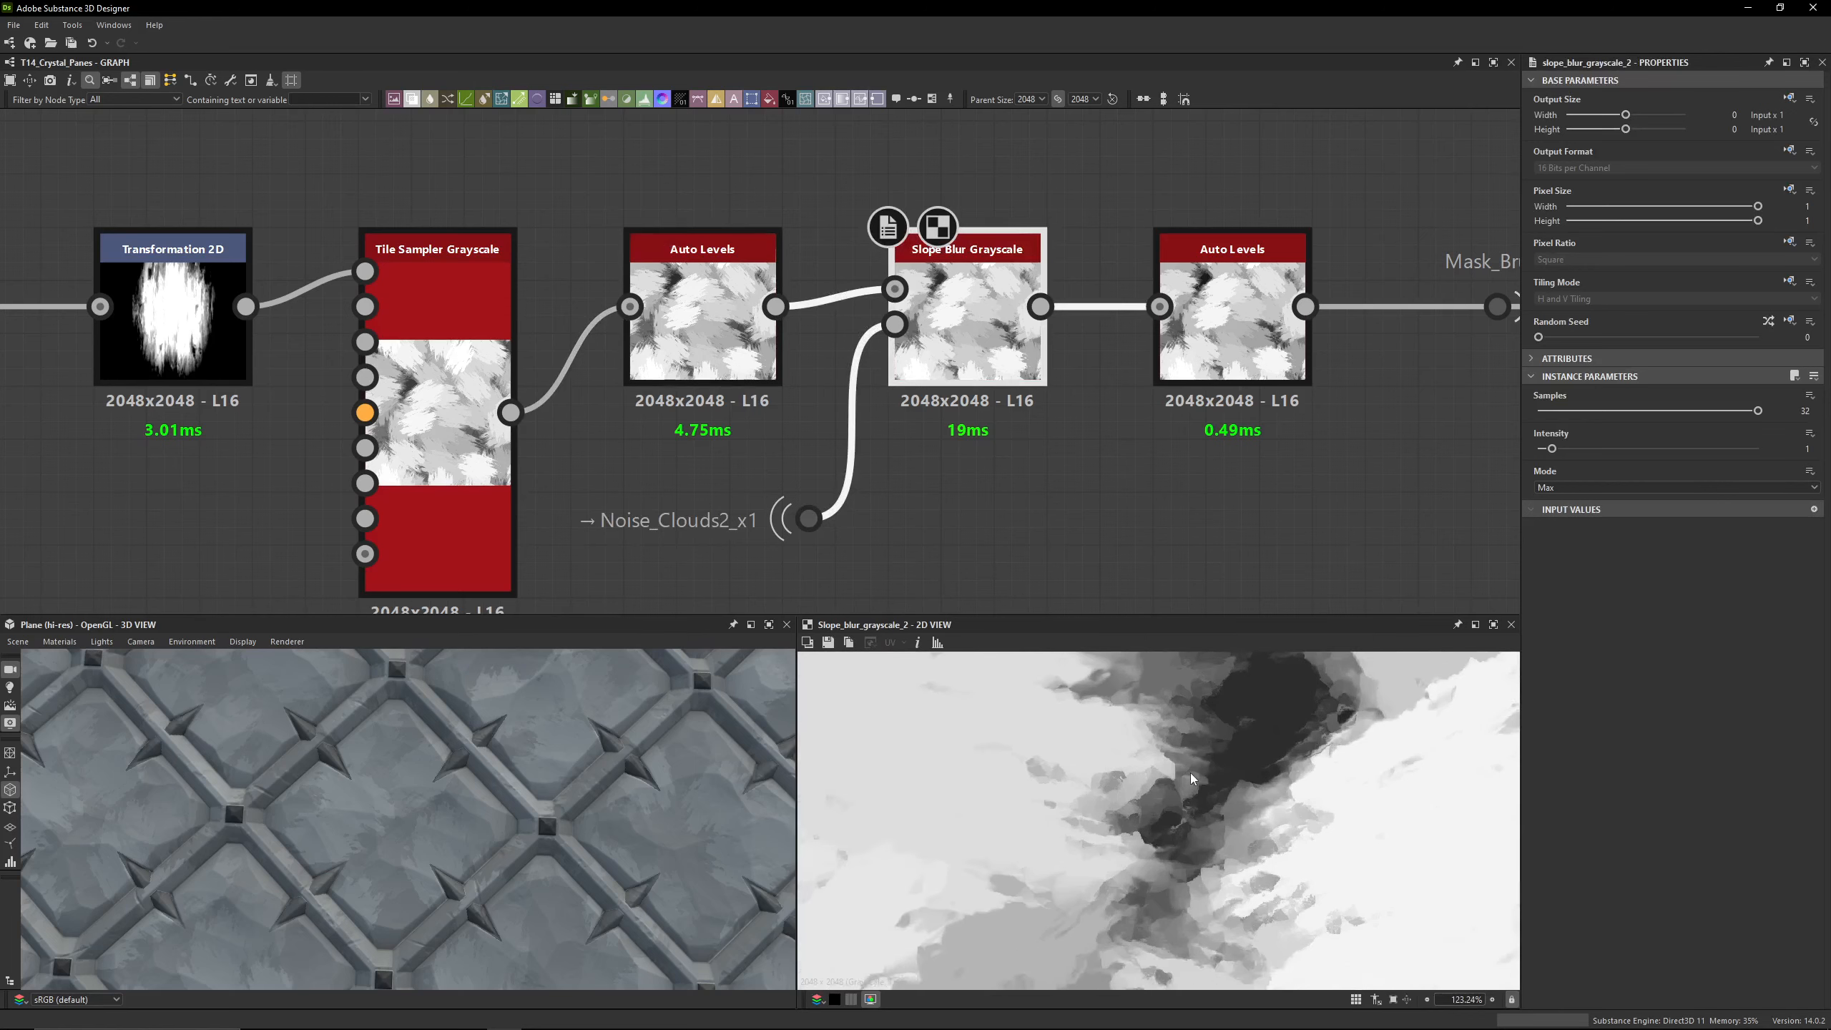
pyautogui.moveTo(1190, 773); pyautogui.dragTo(1240, 840, button='middle')
# Step: Compare the stroke edges before and after the Slope Blur Grayscale node by alternating its preview with the preceding Auto Levels
pyautogui.click(721, 339)
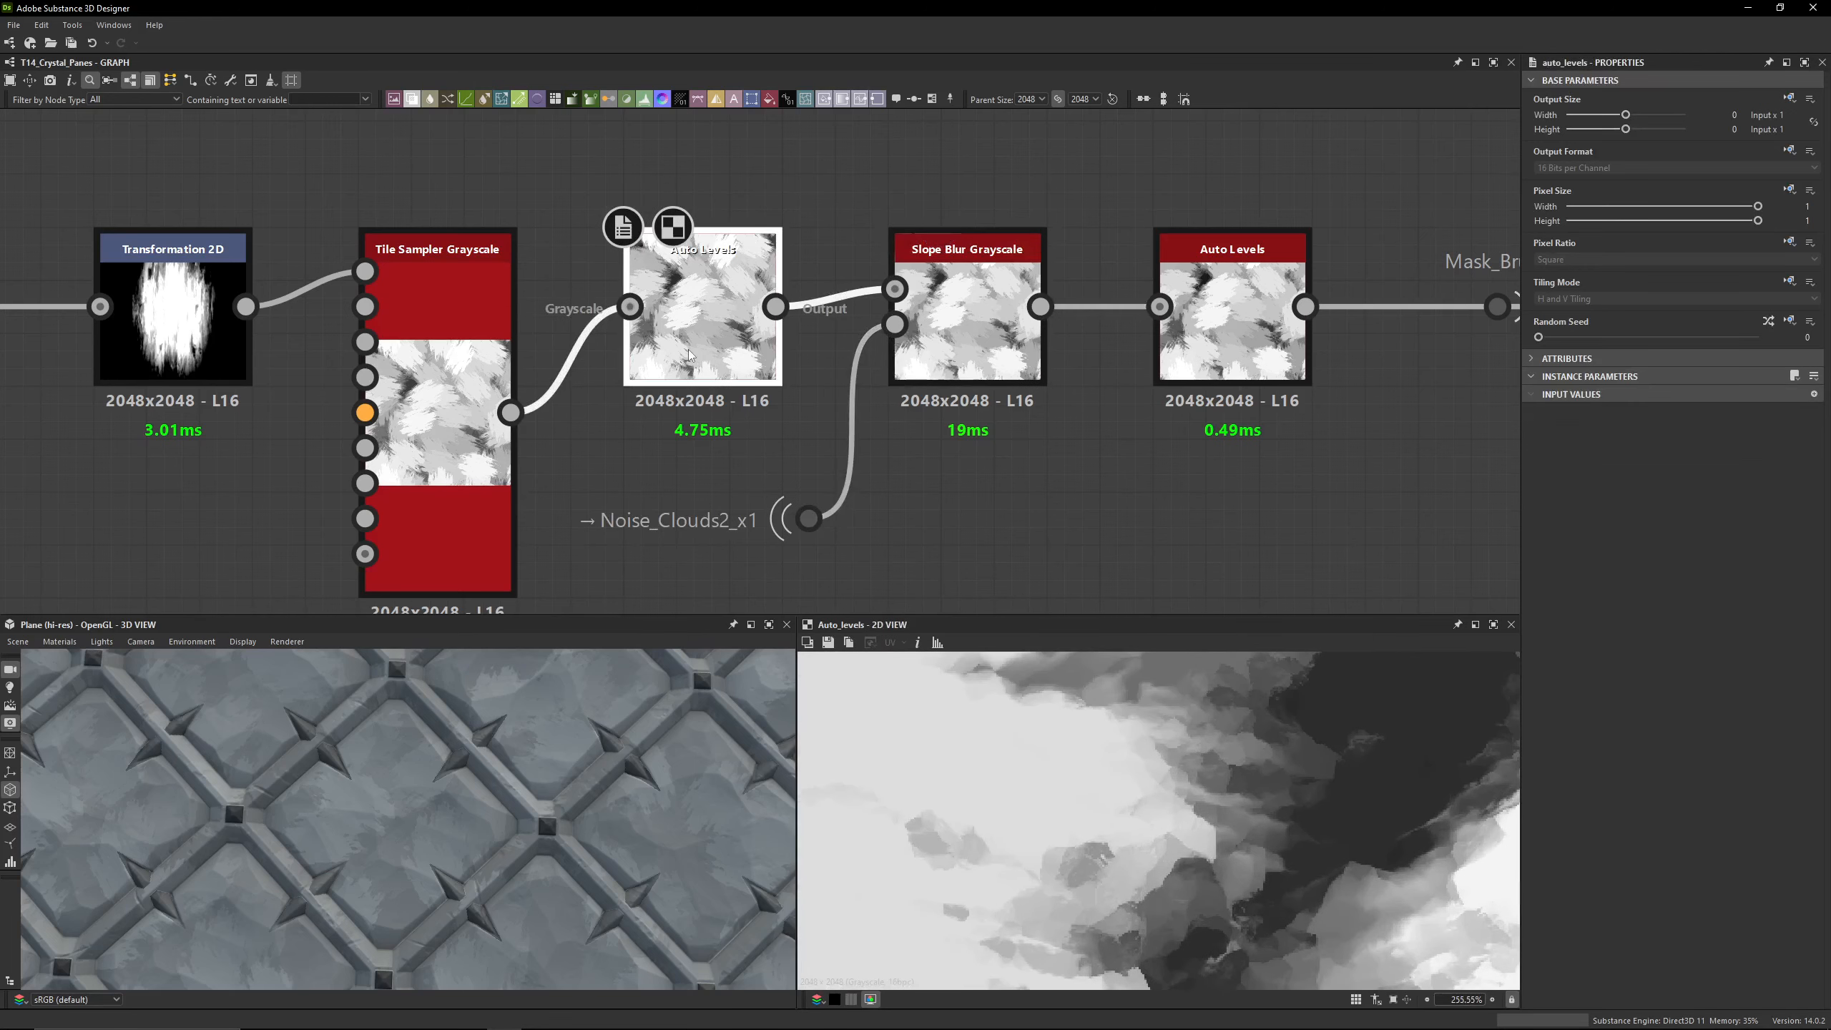
pyautogui.scroll(-2, 1295, 890)
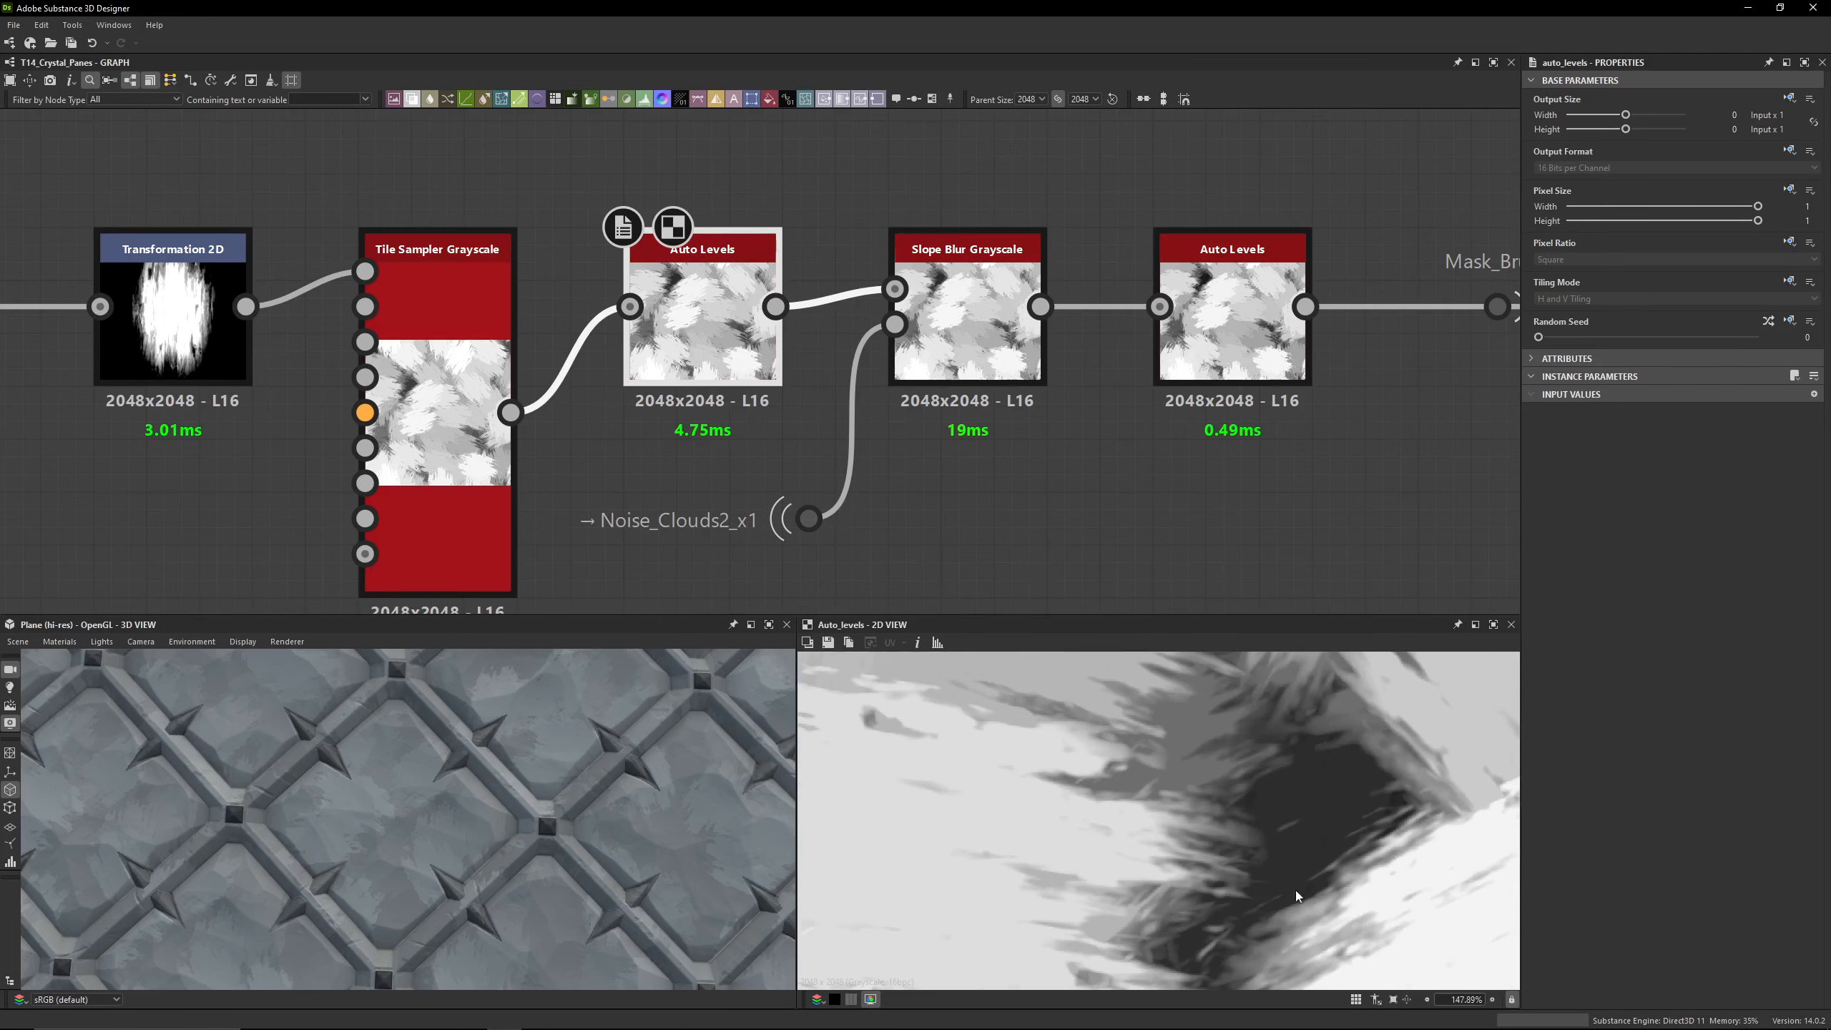
pyautogui.click(967, 332)
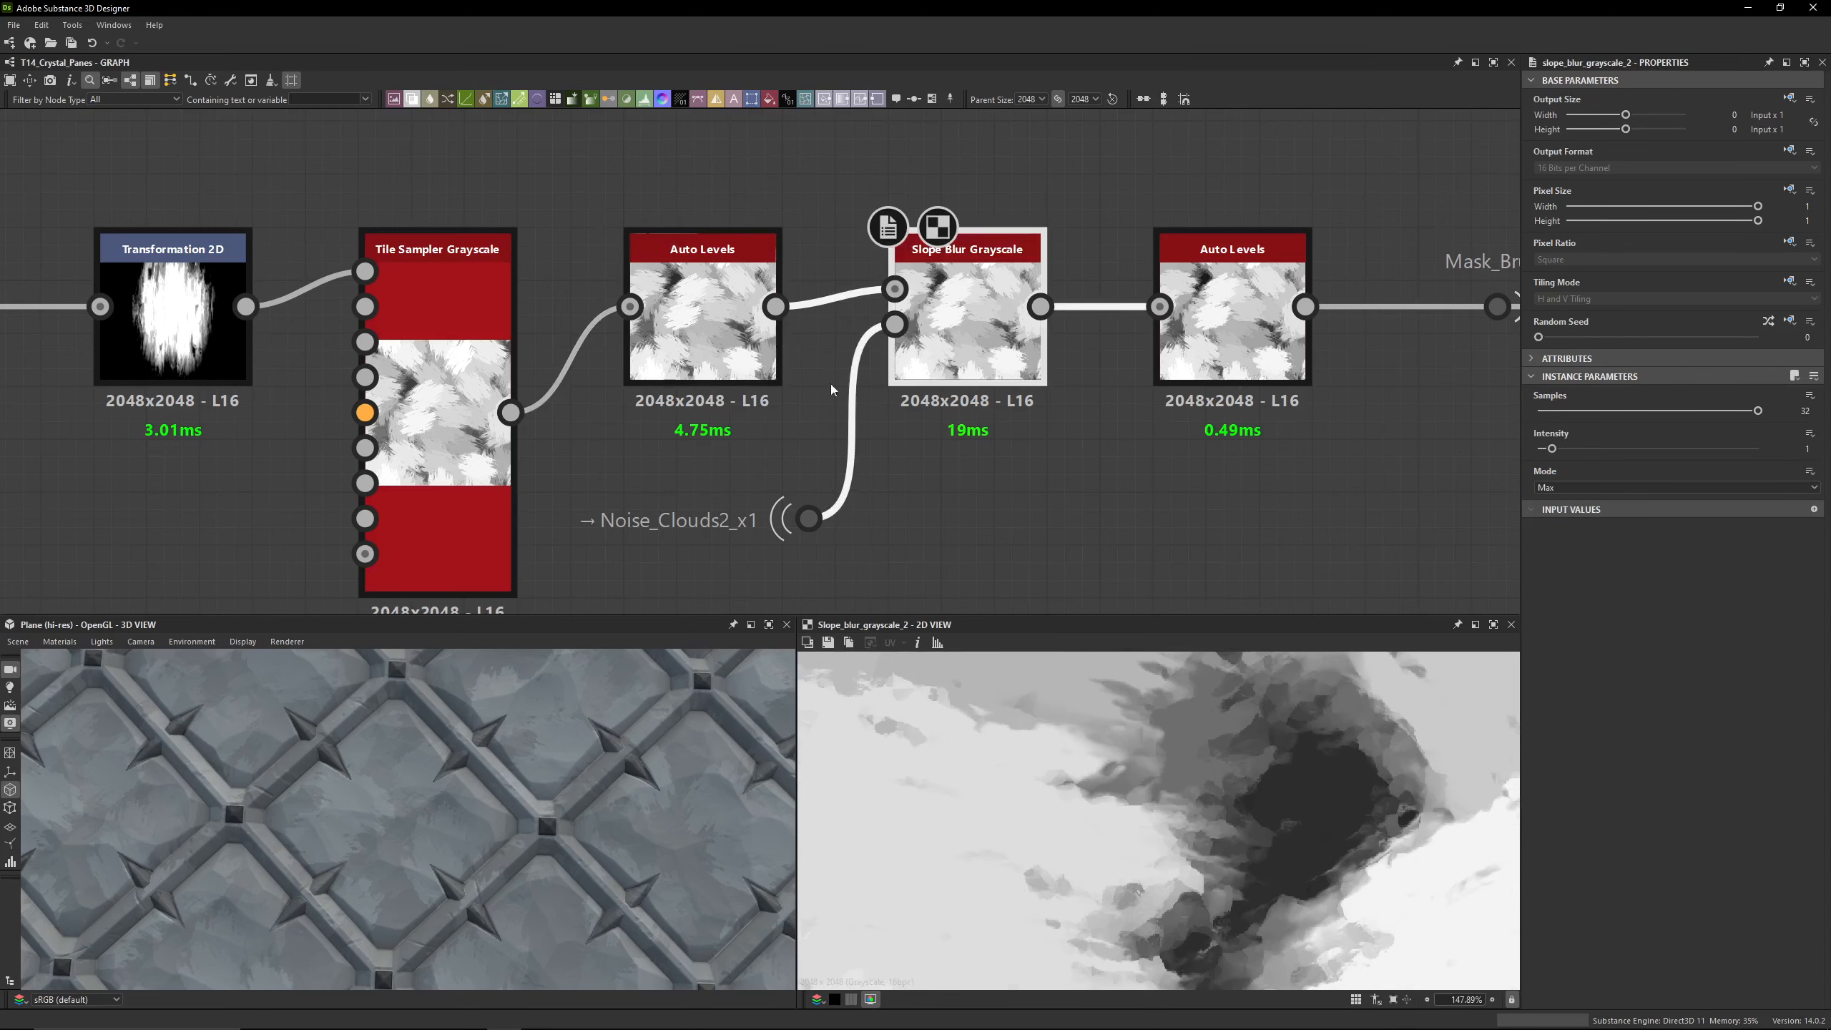
pyautogui.doubleClick(742, 353)
pyautogui.doubleClick(929, 357)
pyautogui.doubleClick(743, 356)
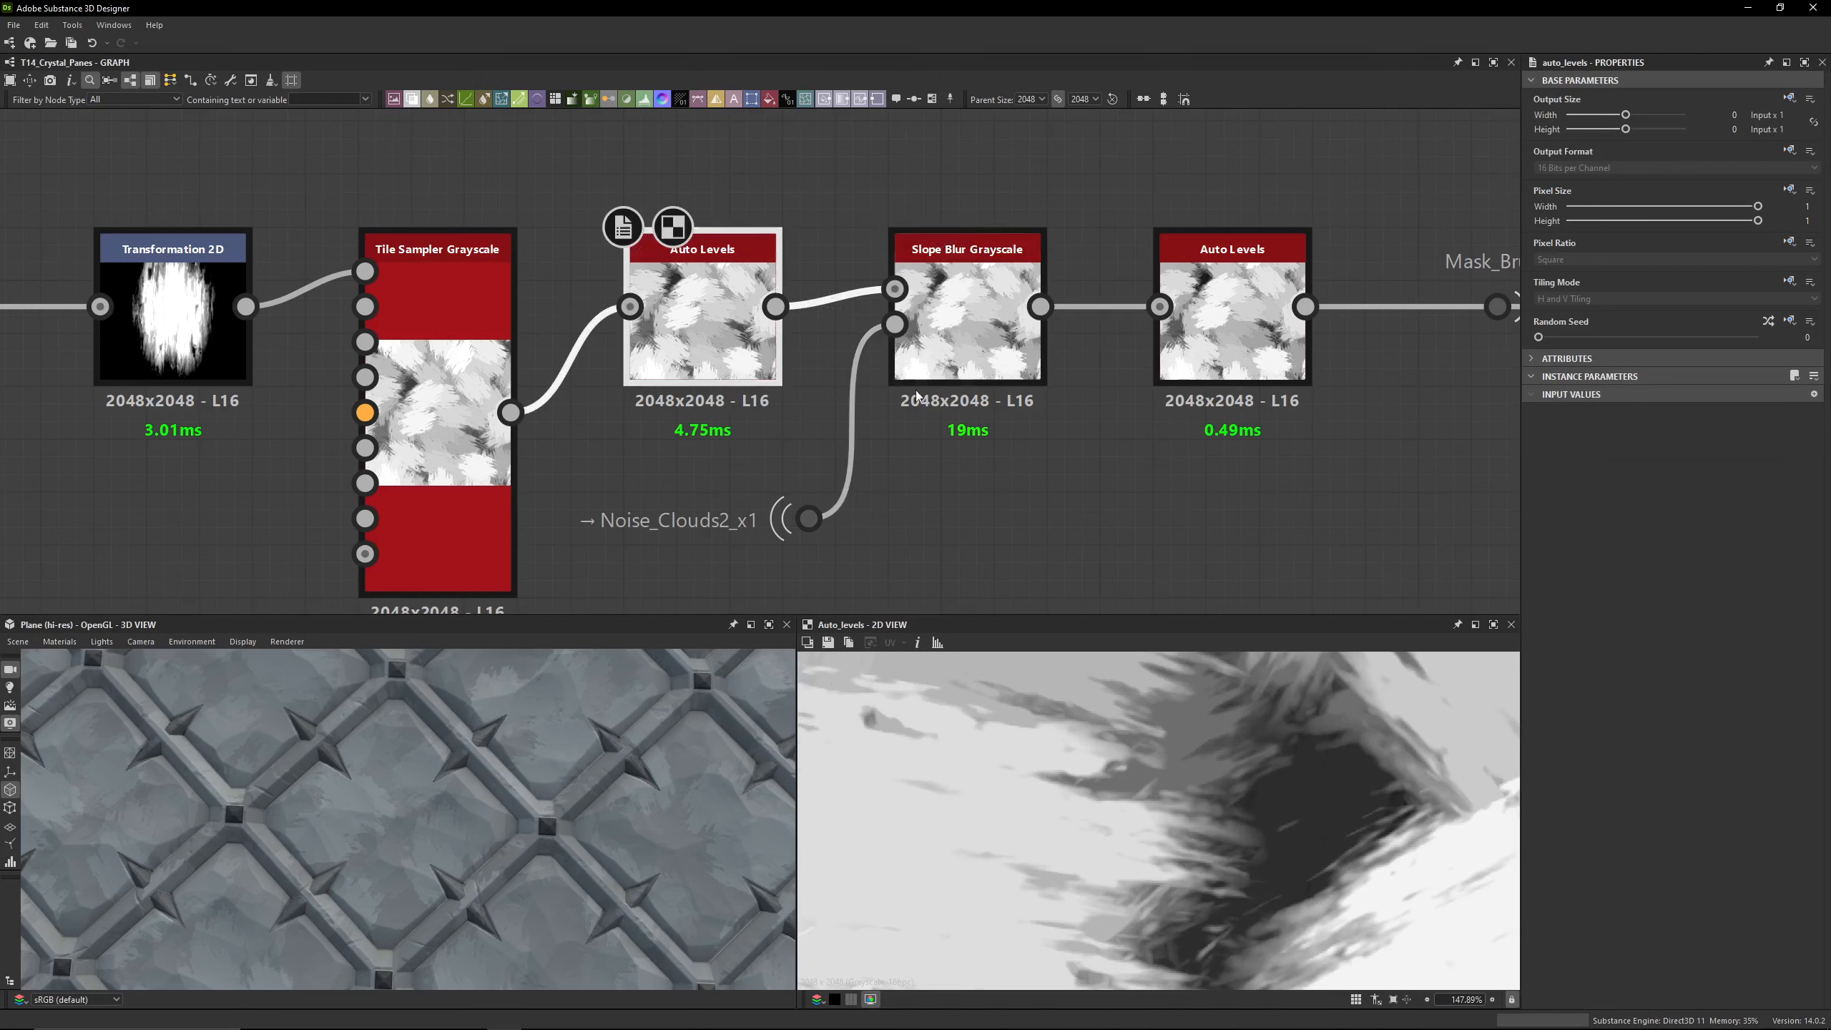
pyautogui.doubleClick(917, 394)
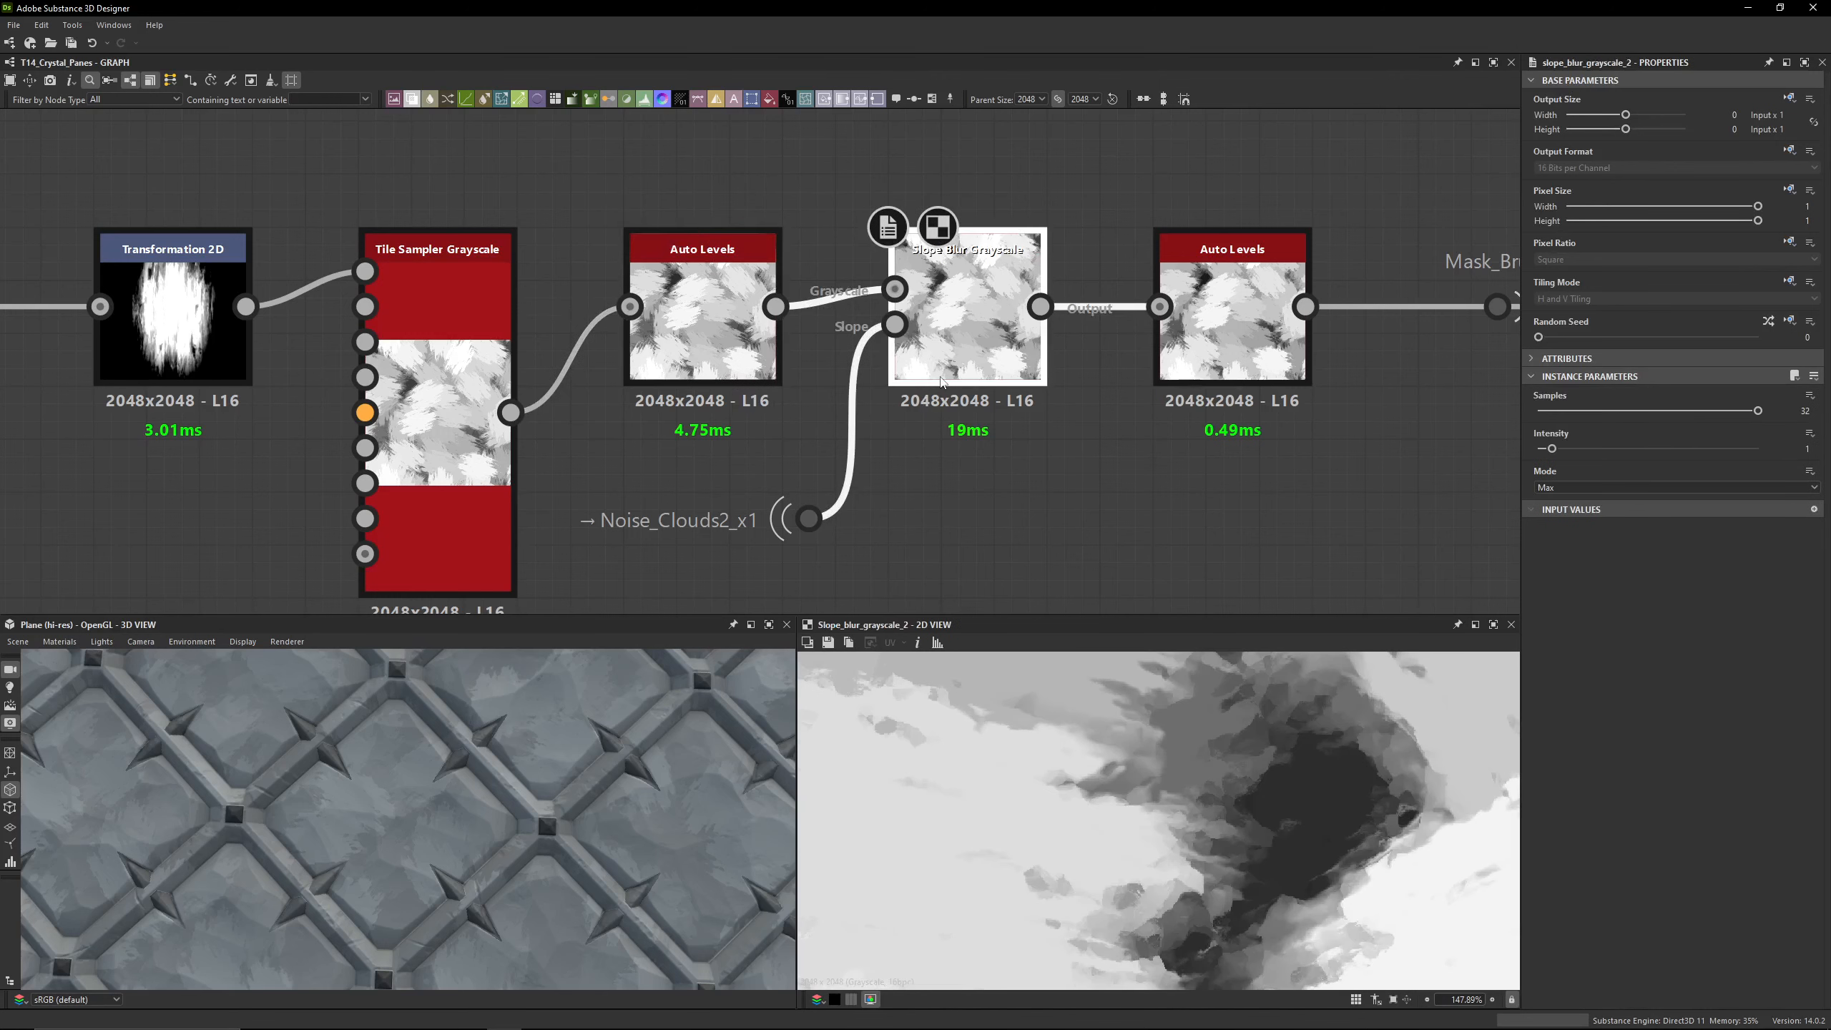
# Step: Try the Min and Blur modes on the Slope Blur Grayscale node and restore the mode to Max
pyautogui.click(1551, 493)
pyautogui.click(1552, 509)
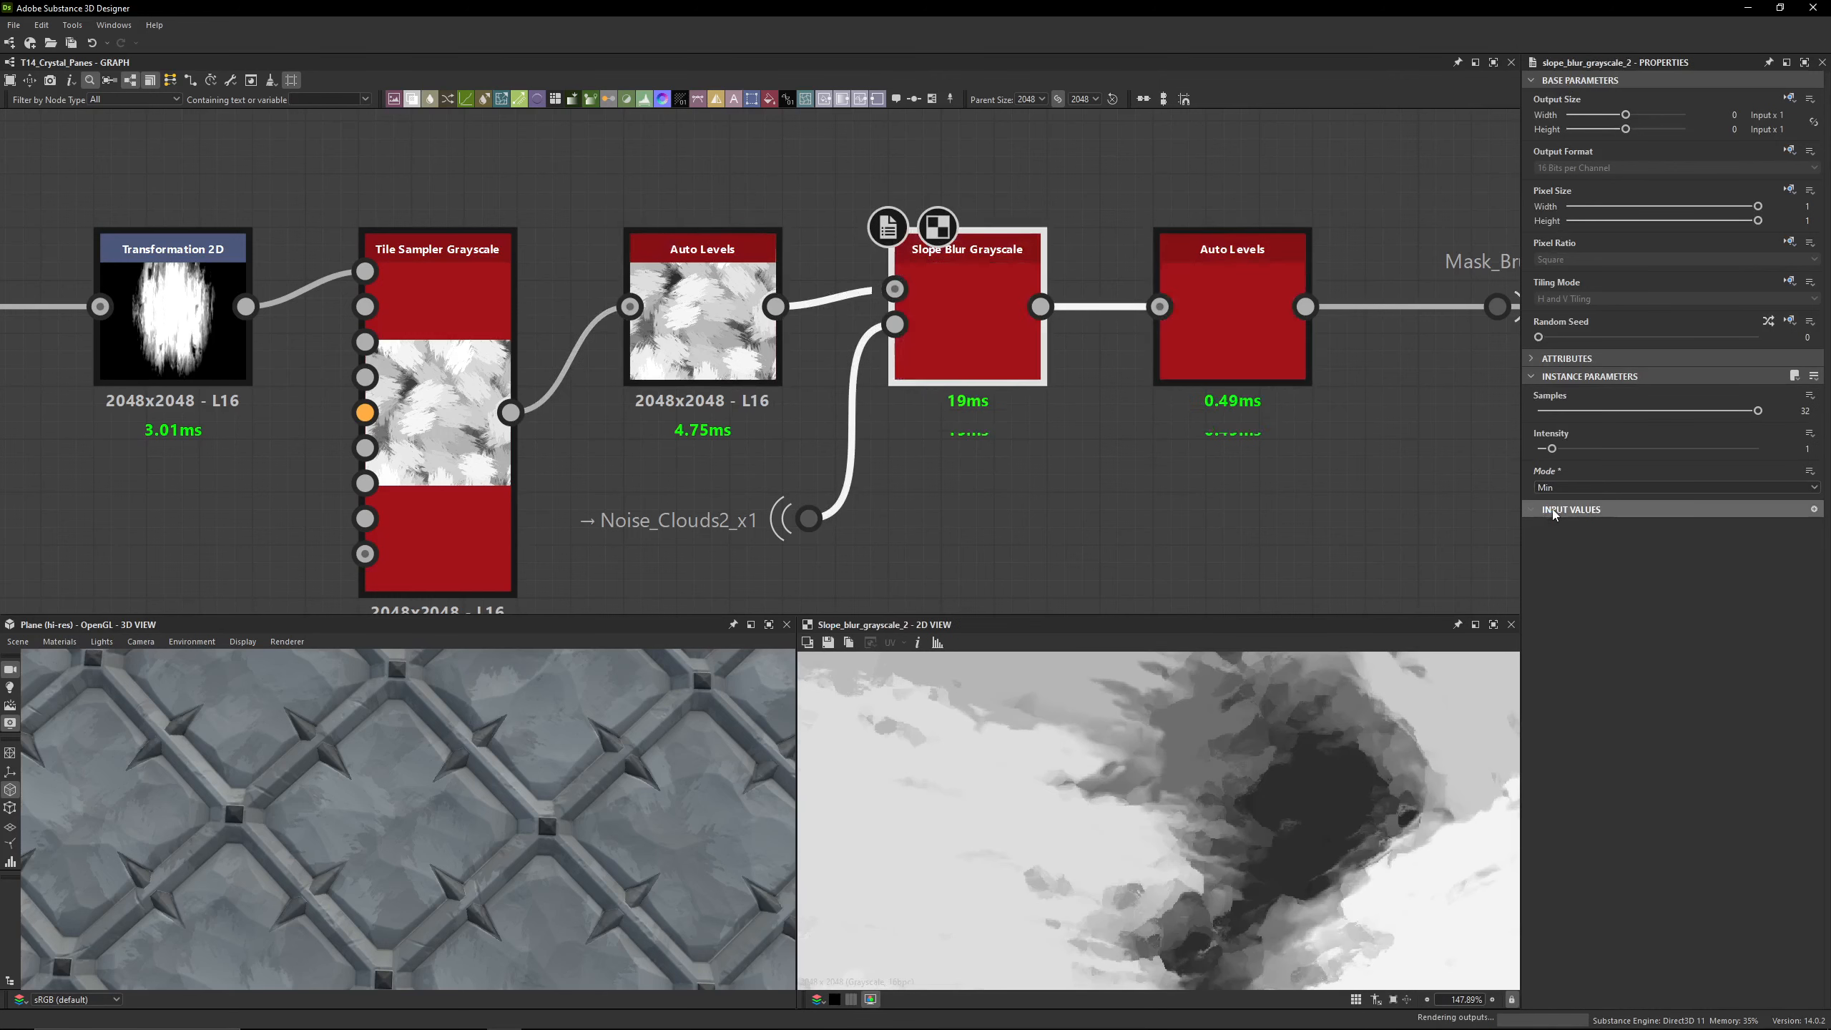
pyautogui.click(1551, 487)
pyautogui.click(1552, 500)
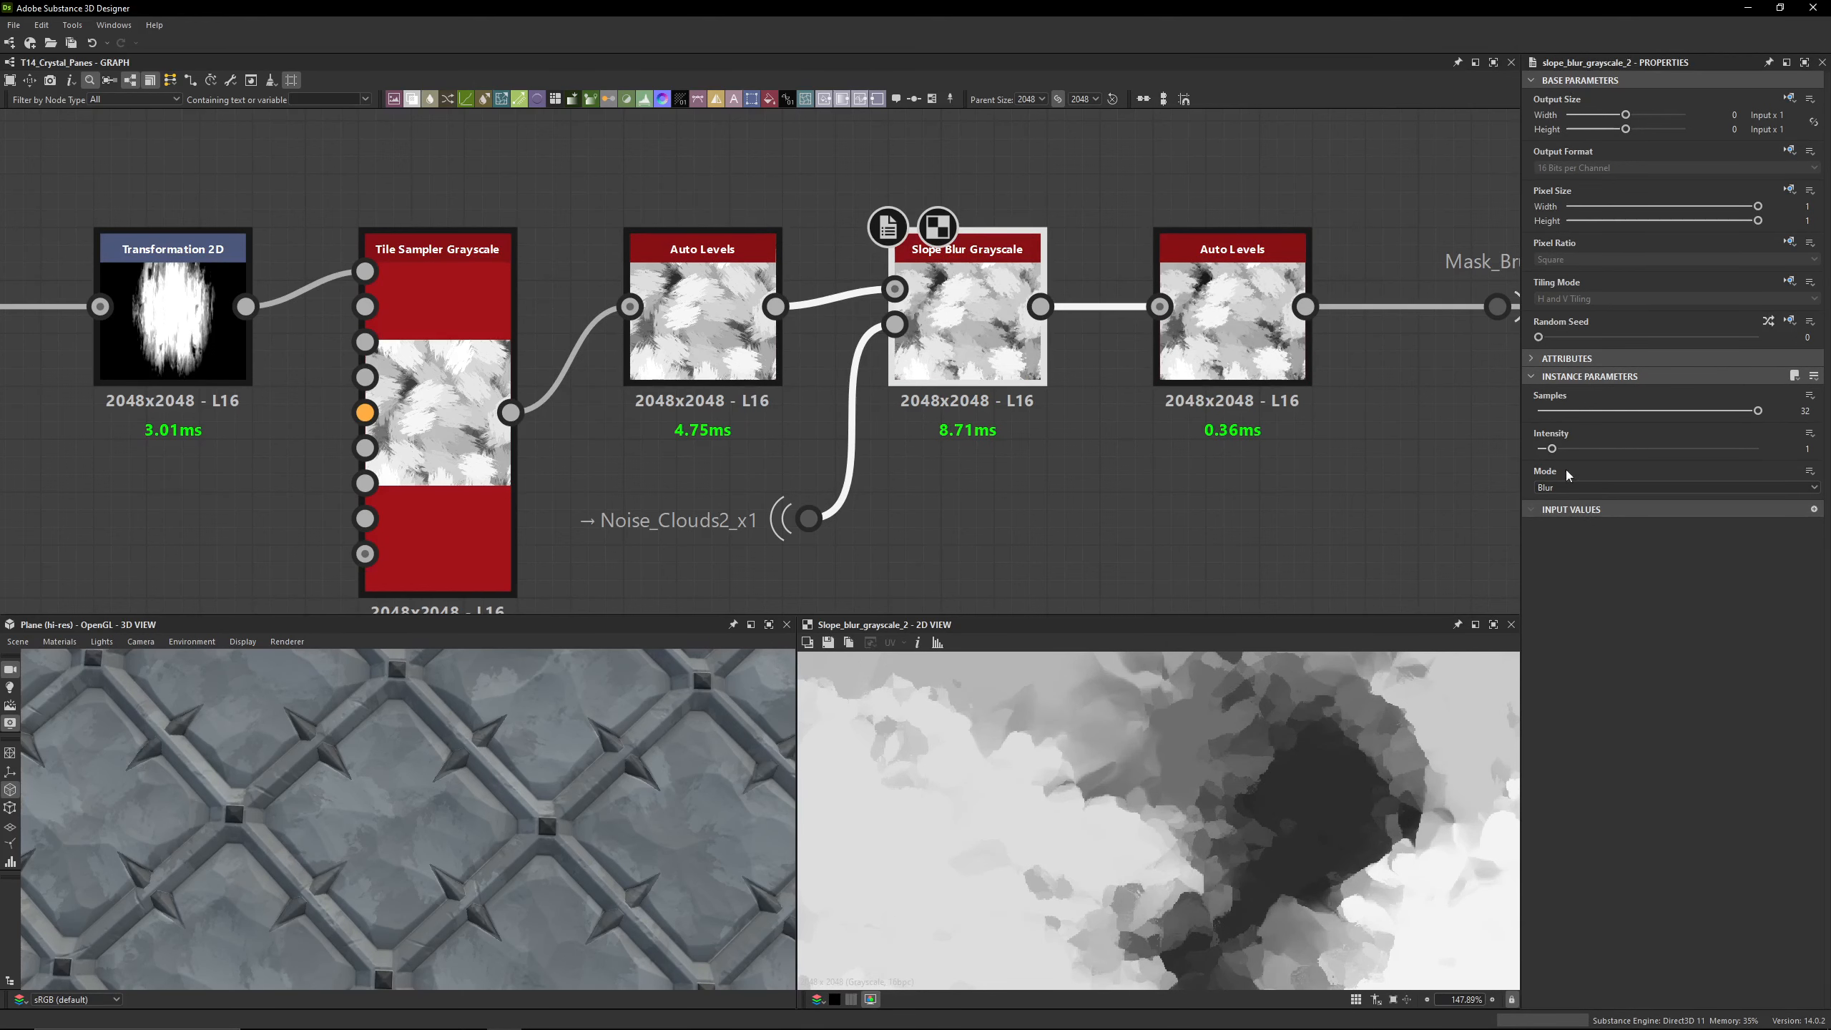
pyautogui.click(1552, 491)
pyautogui.click(1553, 523)
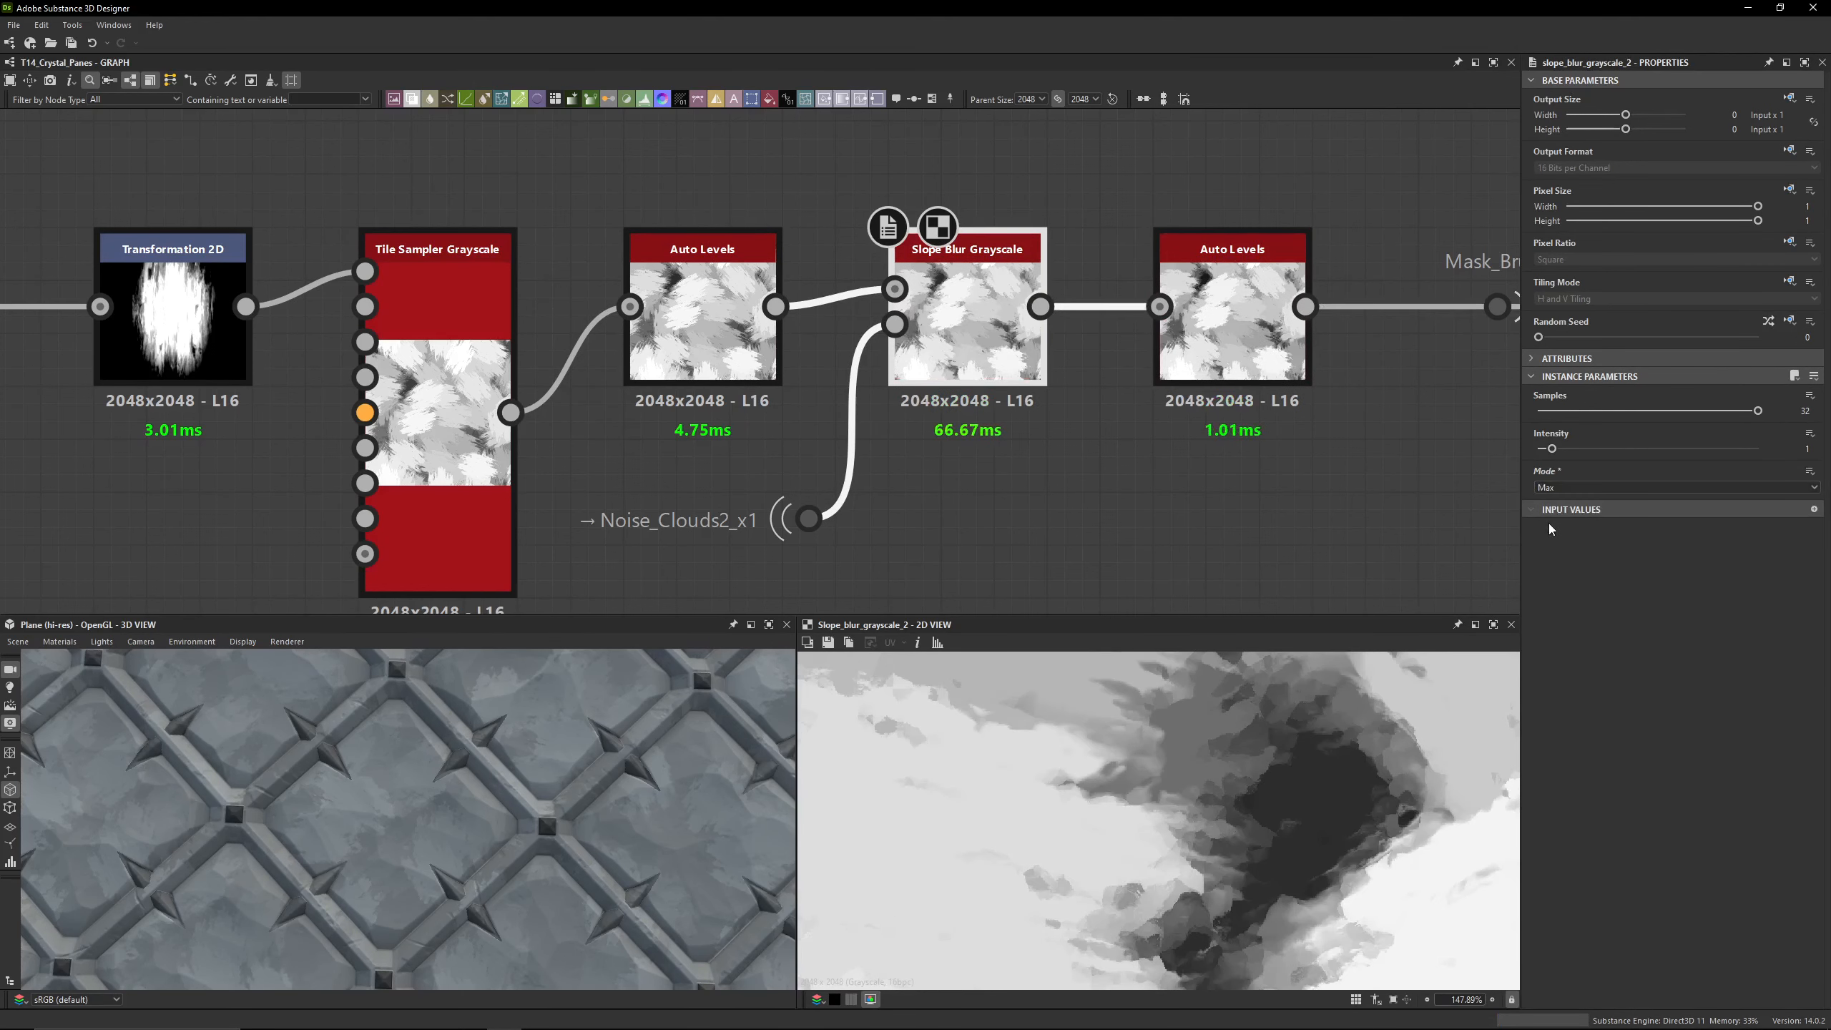
# Step: Preview the last Auto Levels node feeding the Mask_Brush portal and examine the whole brush pattern in the 2D view
pyautogui.moveTo(936, 454); pyautogui.dragTo(808, 492, button='middle')
pyautogui.click(1104, 396)
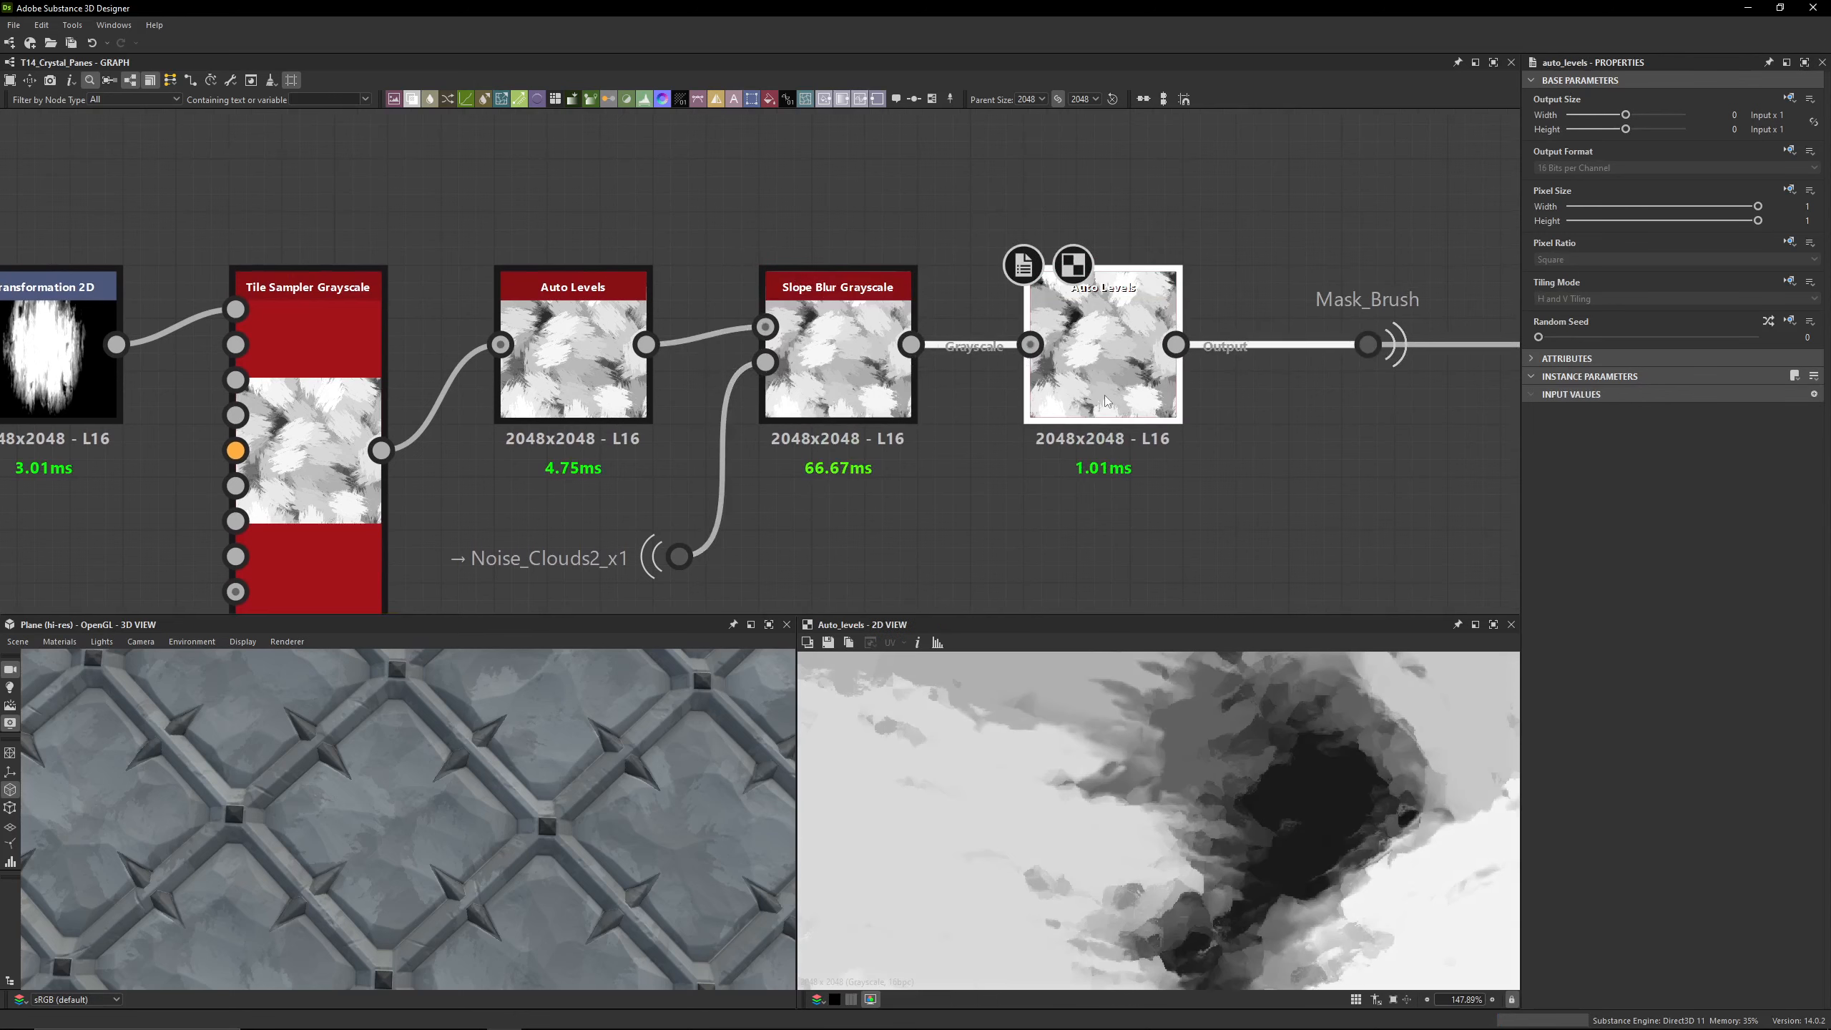
pyautogui.scroll(-5, 1176, 747)
pyautogui.moveTo(1313, 319); pyautogui.dragTo(768, 314, button='middle')
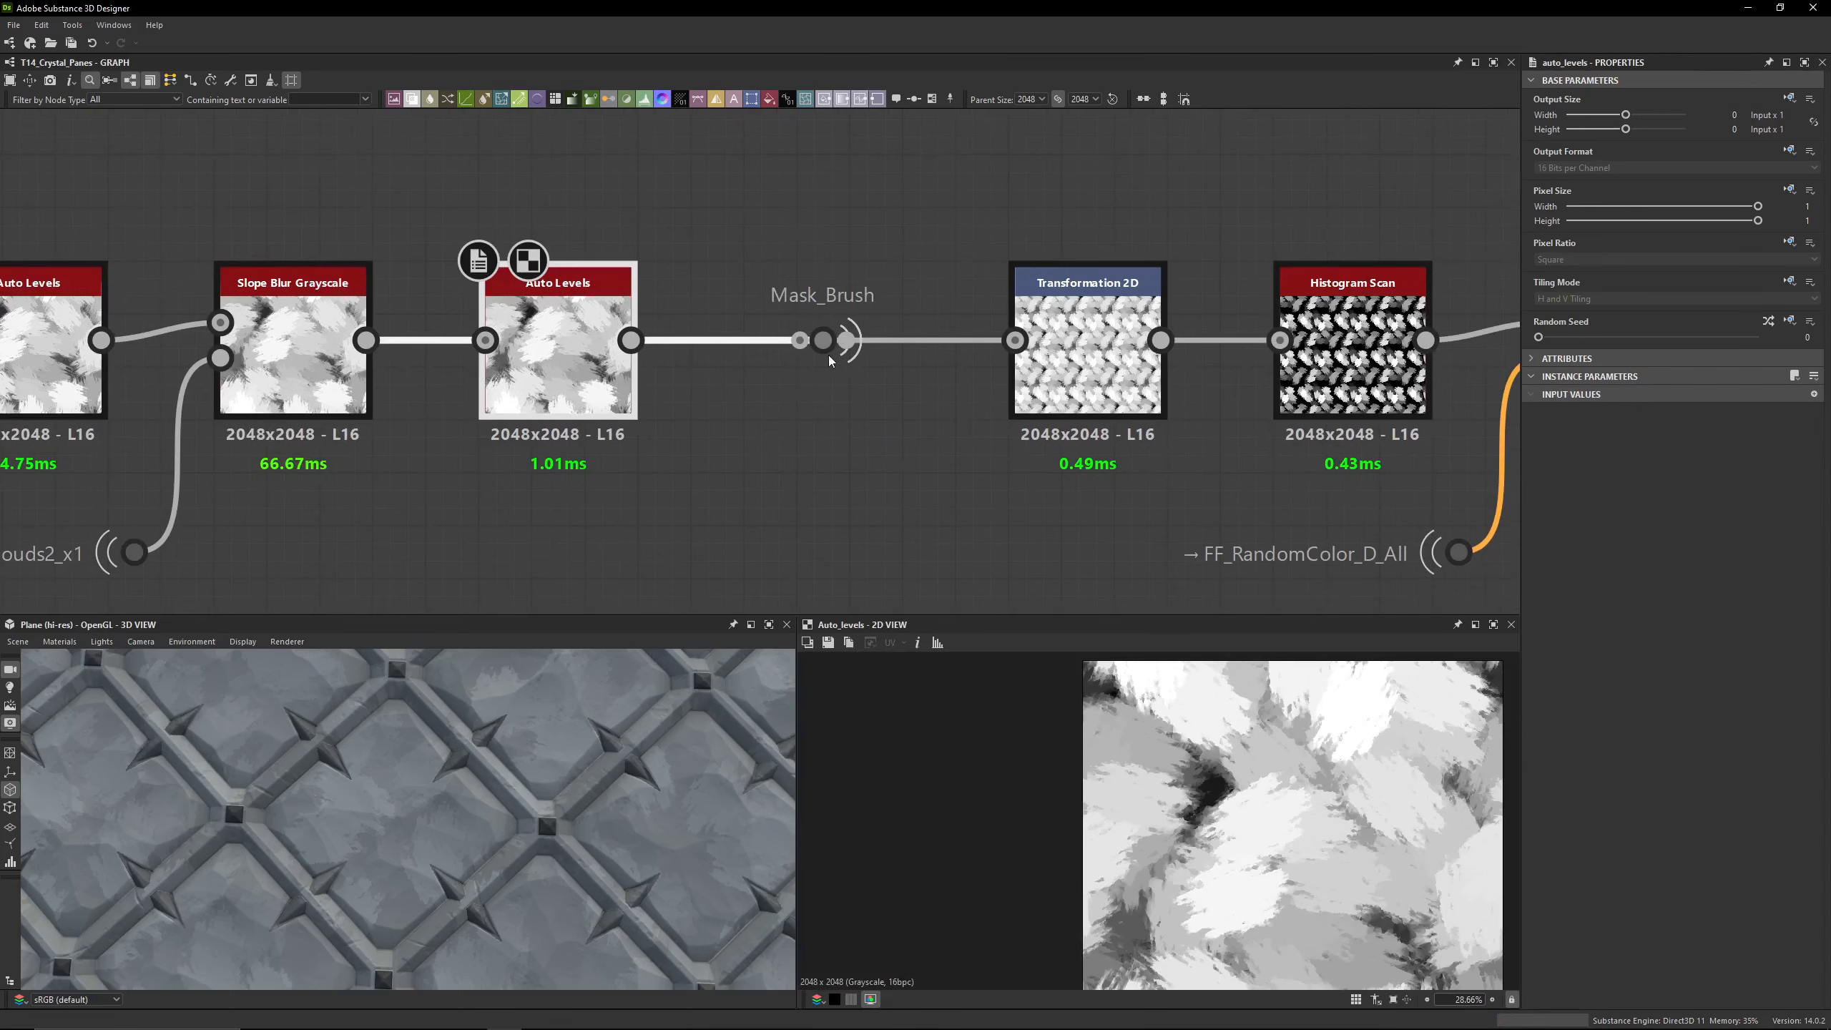
pyautogui.moveTo(764, 246); pyautogui.dragTo(967, 458)
pyautogui.moveTo(919, 253); pyautogui.dragTo(763, 415)
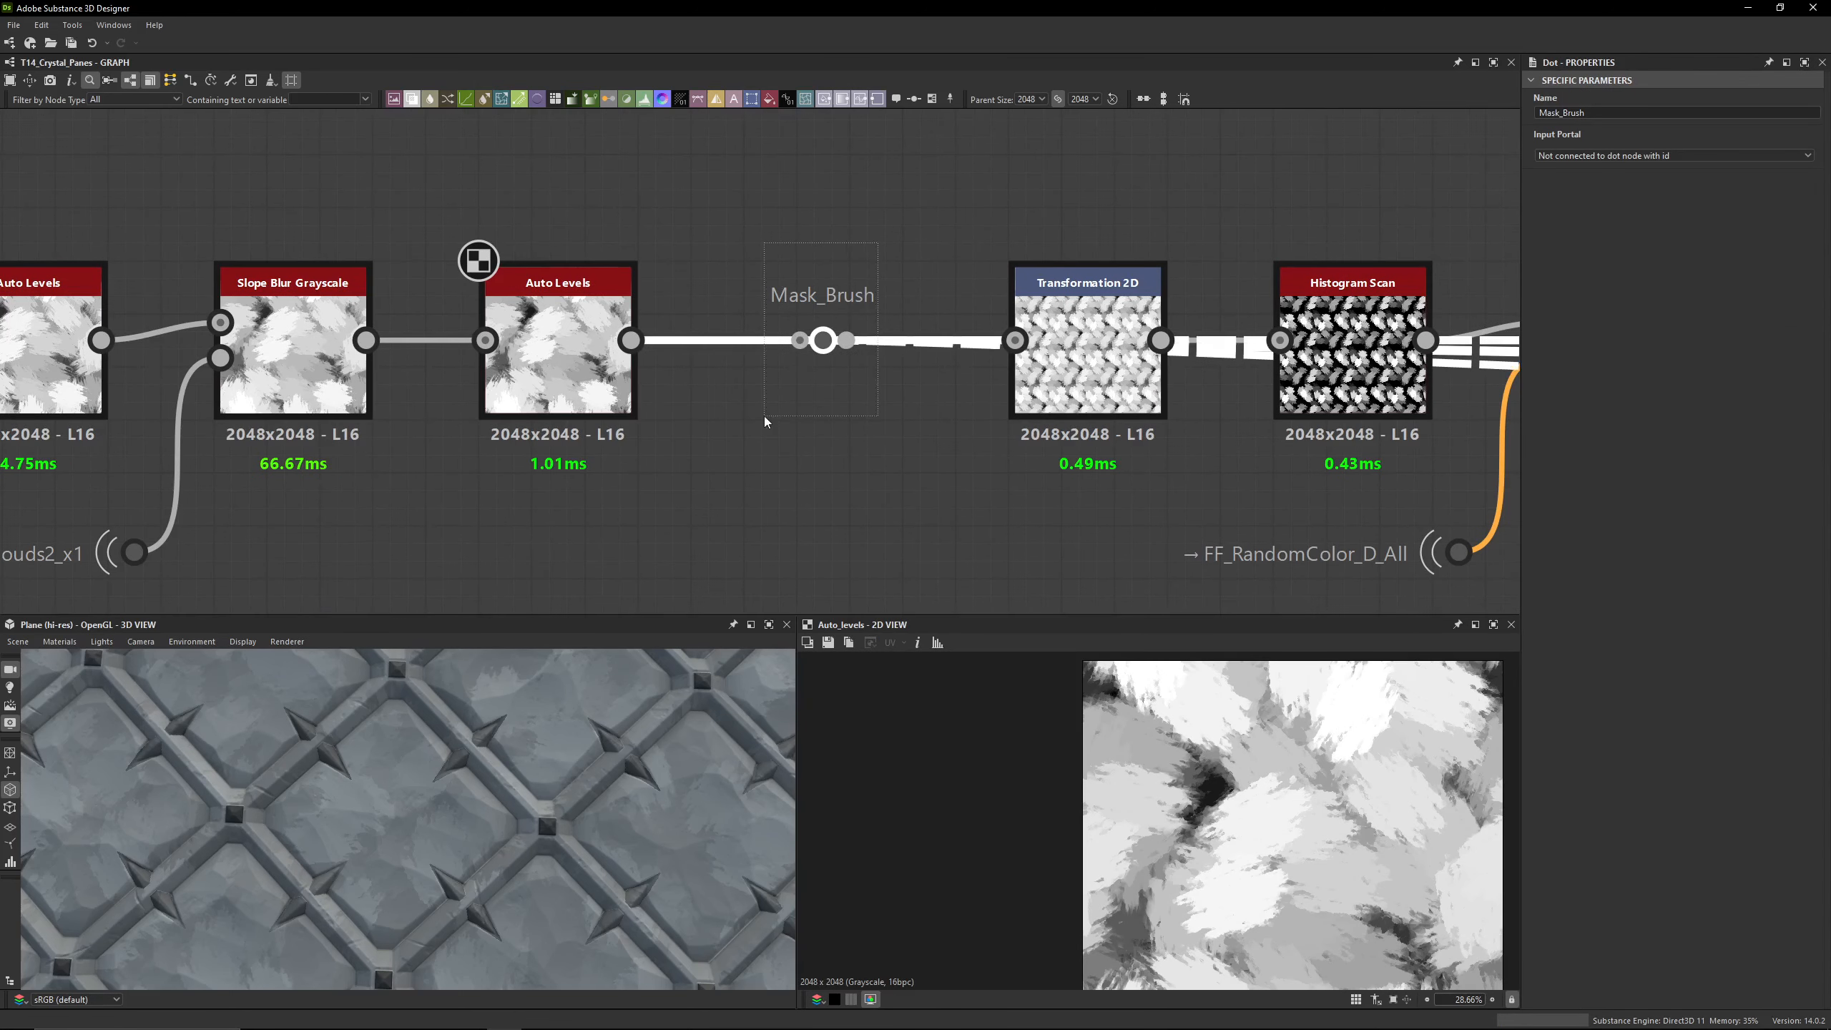
pyautogui.click(593, 380)
pyautogui.scroll(-3, 1188, 746)
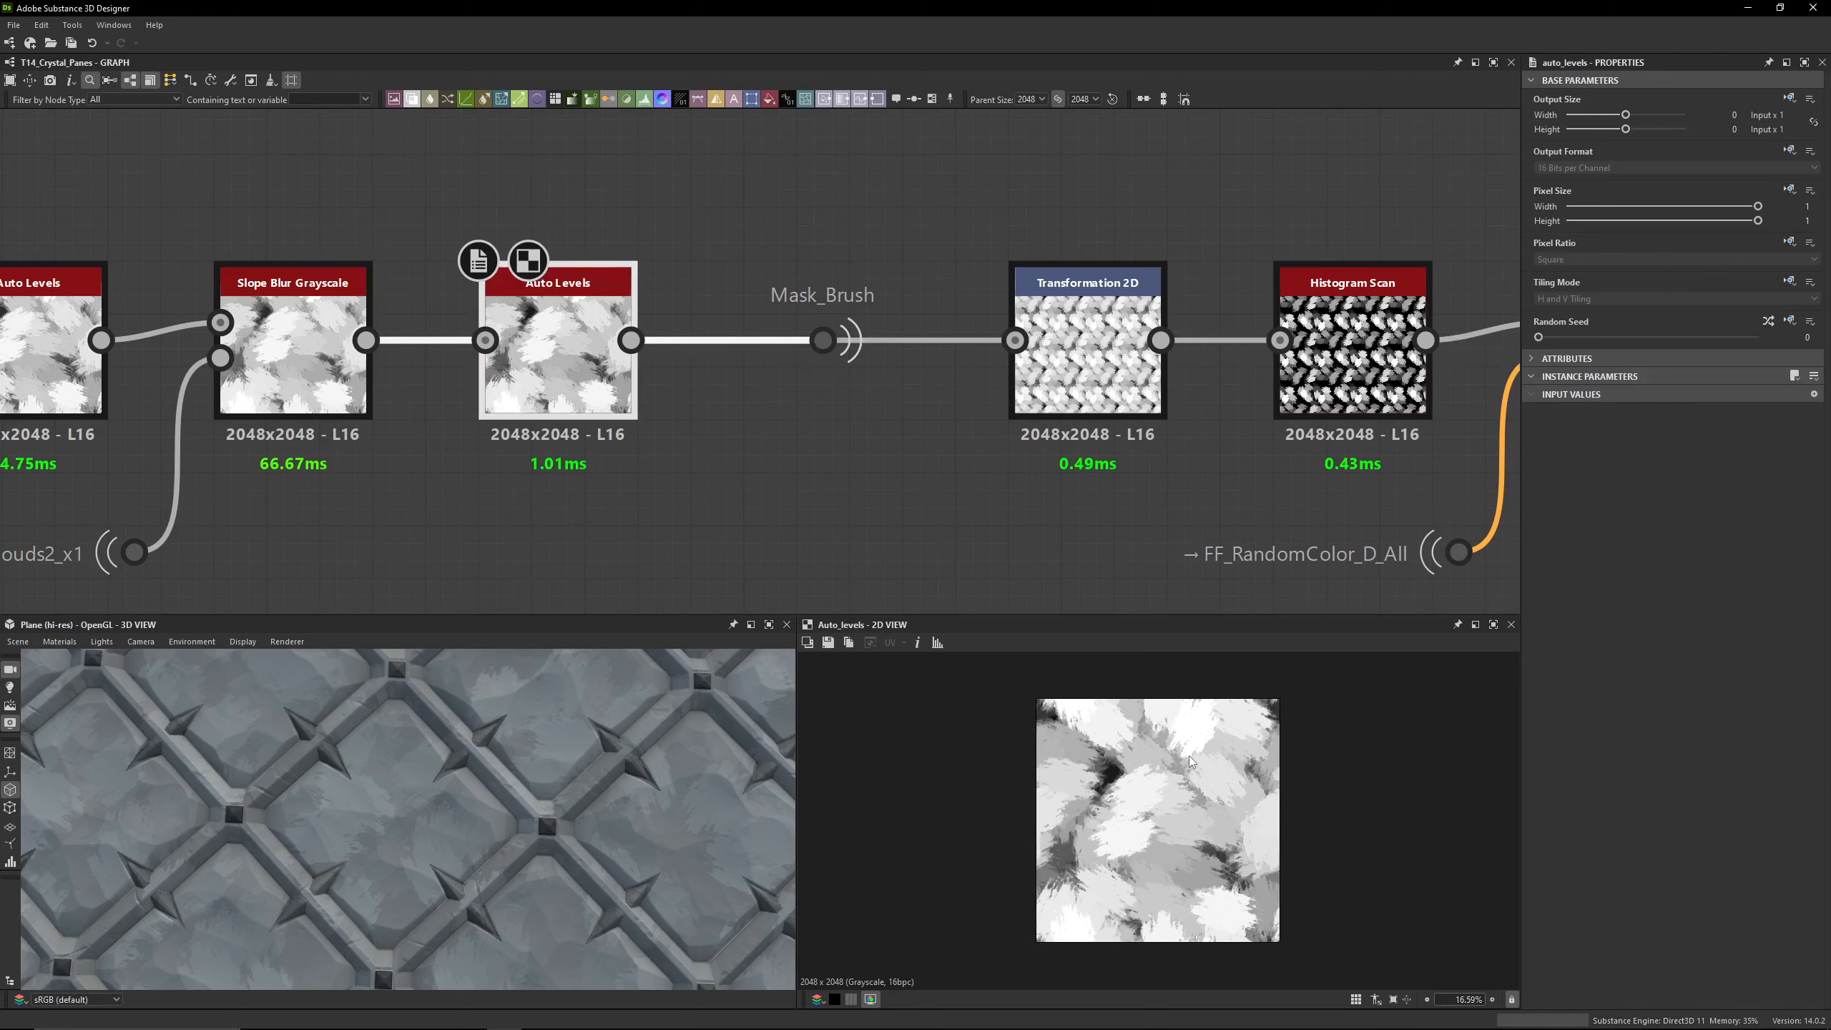
# Step: Rename the Mask_Brush dot node to Noise_Brush
pyautogui.click(824, 341)
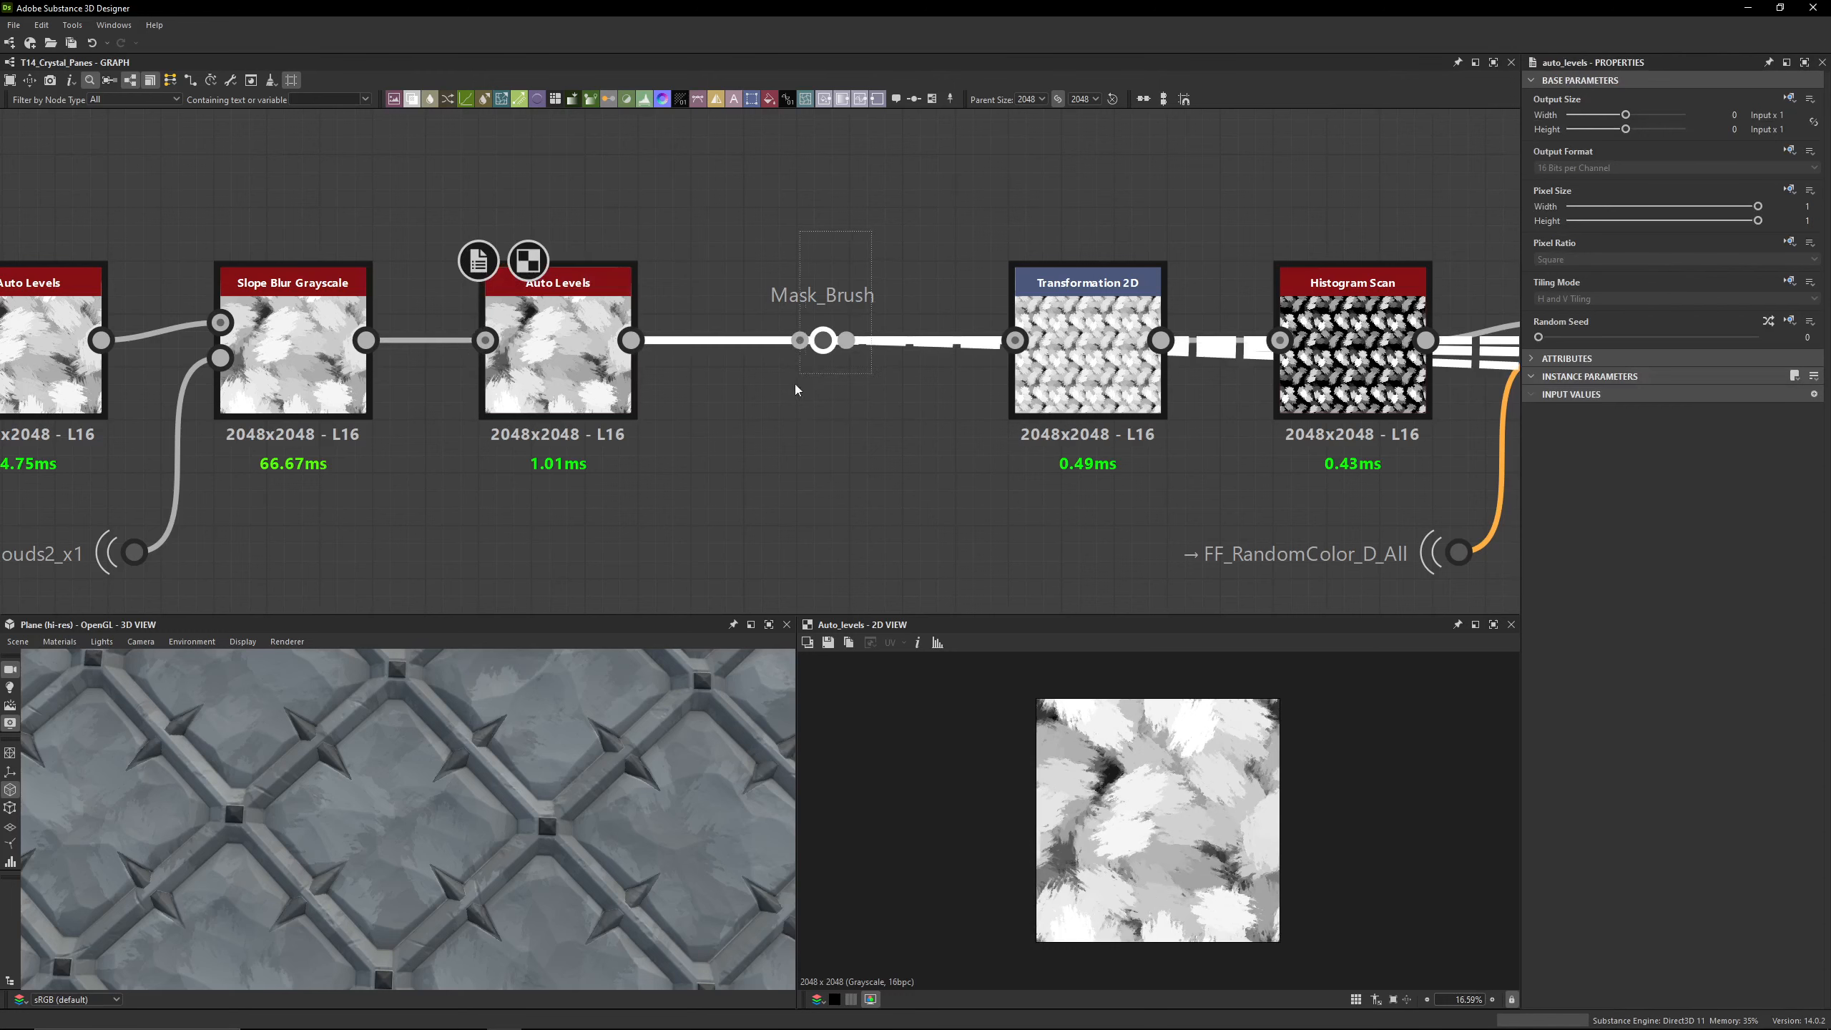
pyautogui.click(838, 266)
pyautogui.moveTo(823, 263); pyautogui.dragTo(651, 234, button='middle')
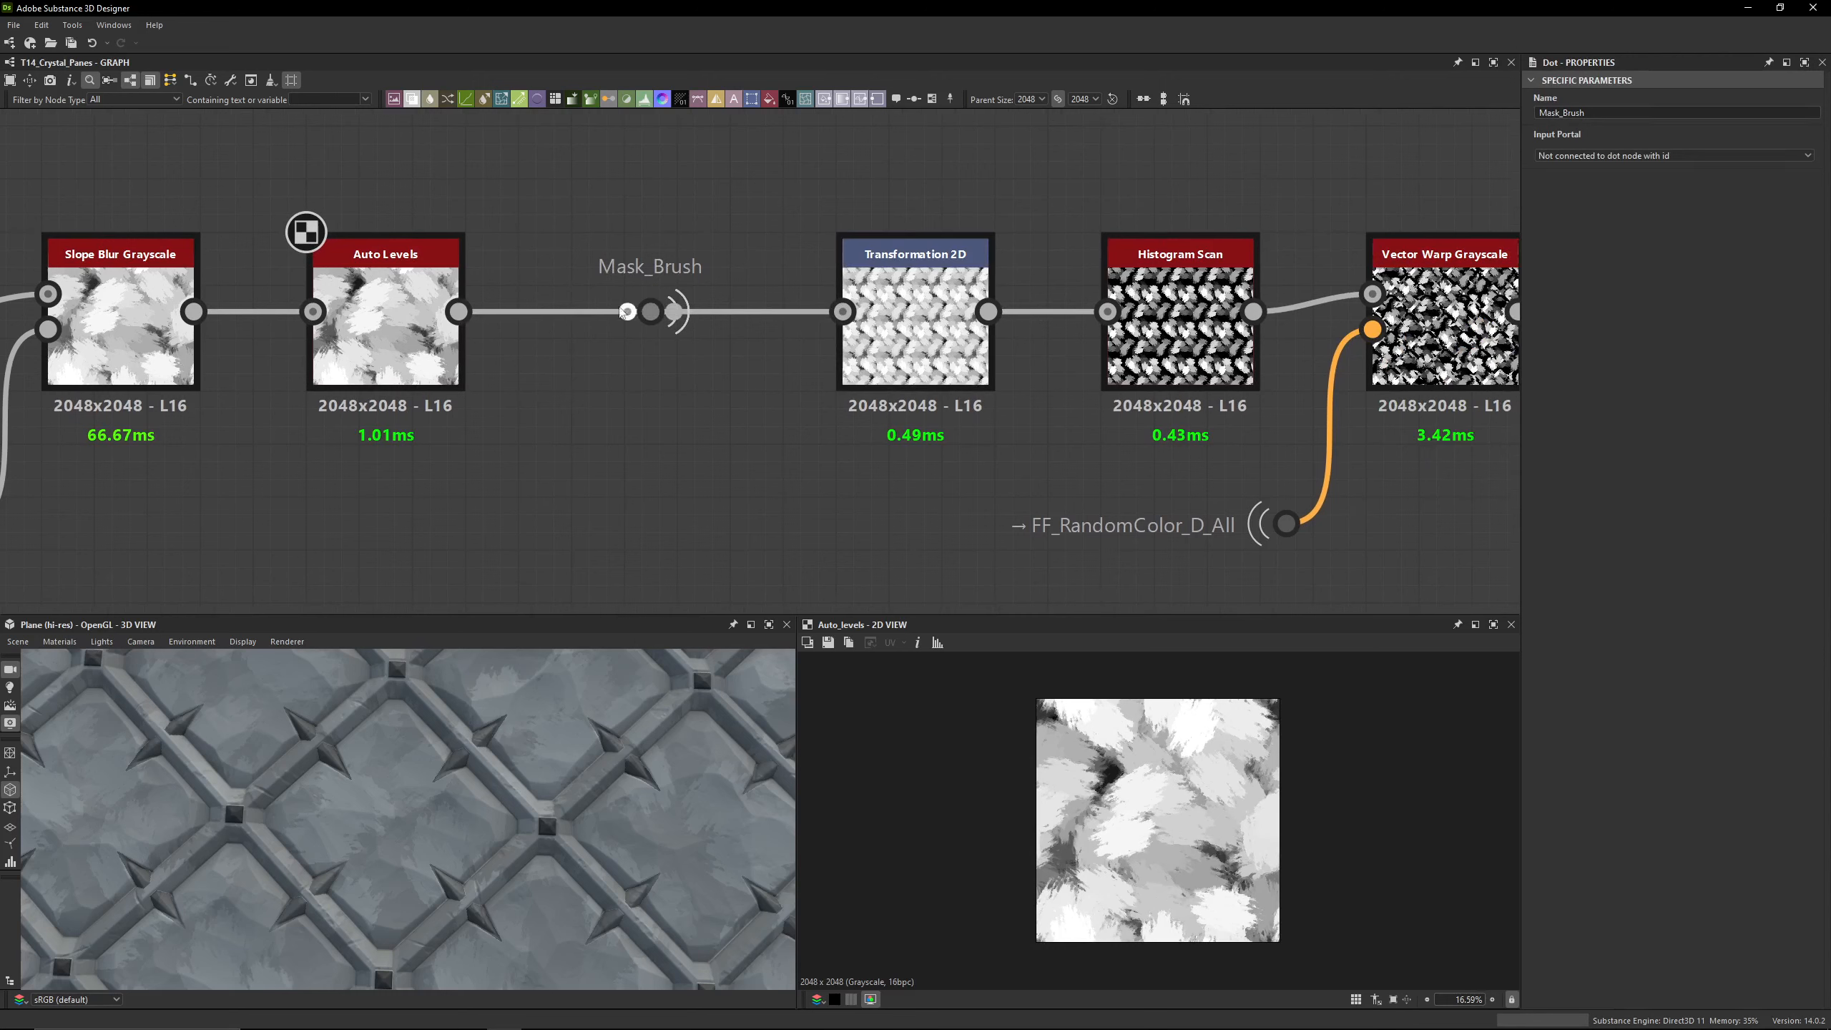
pyautogui.click(651, 314)
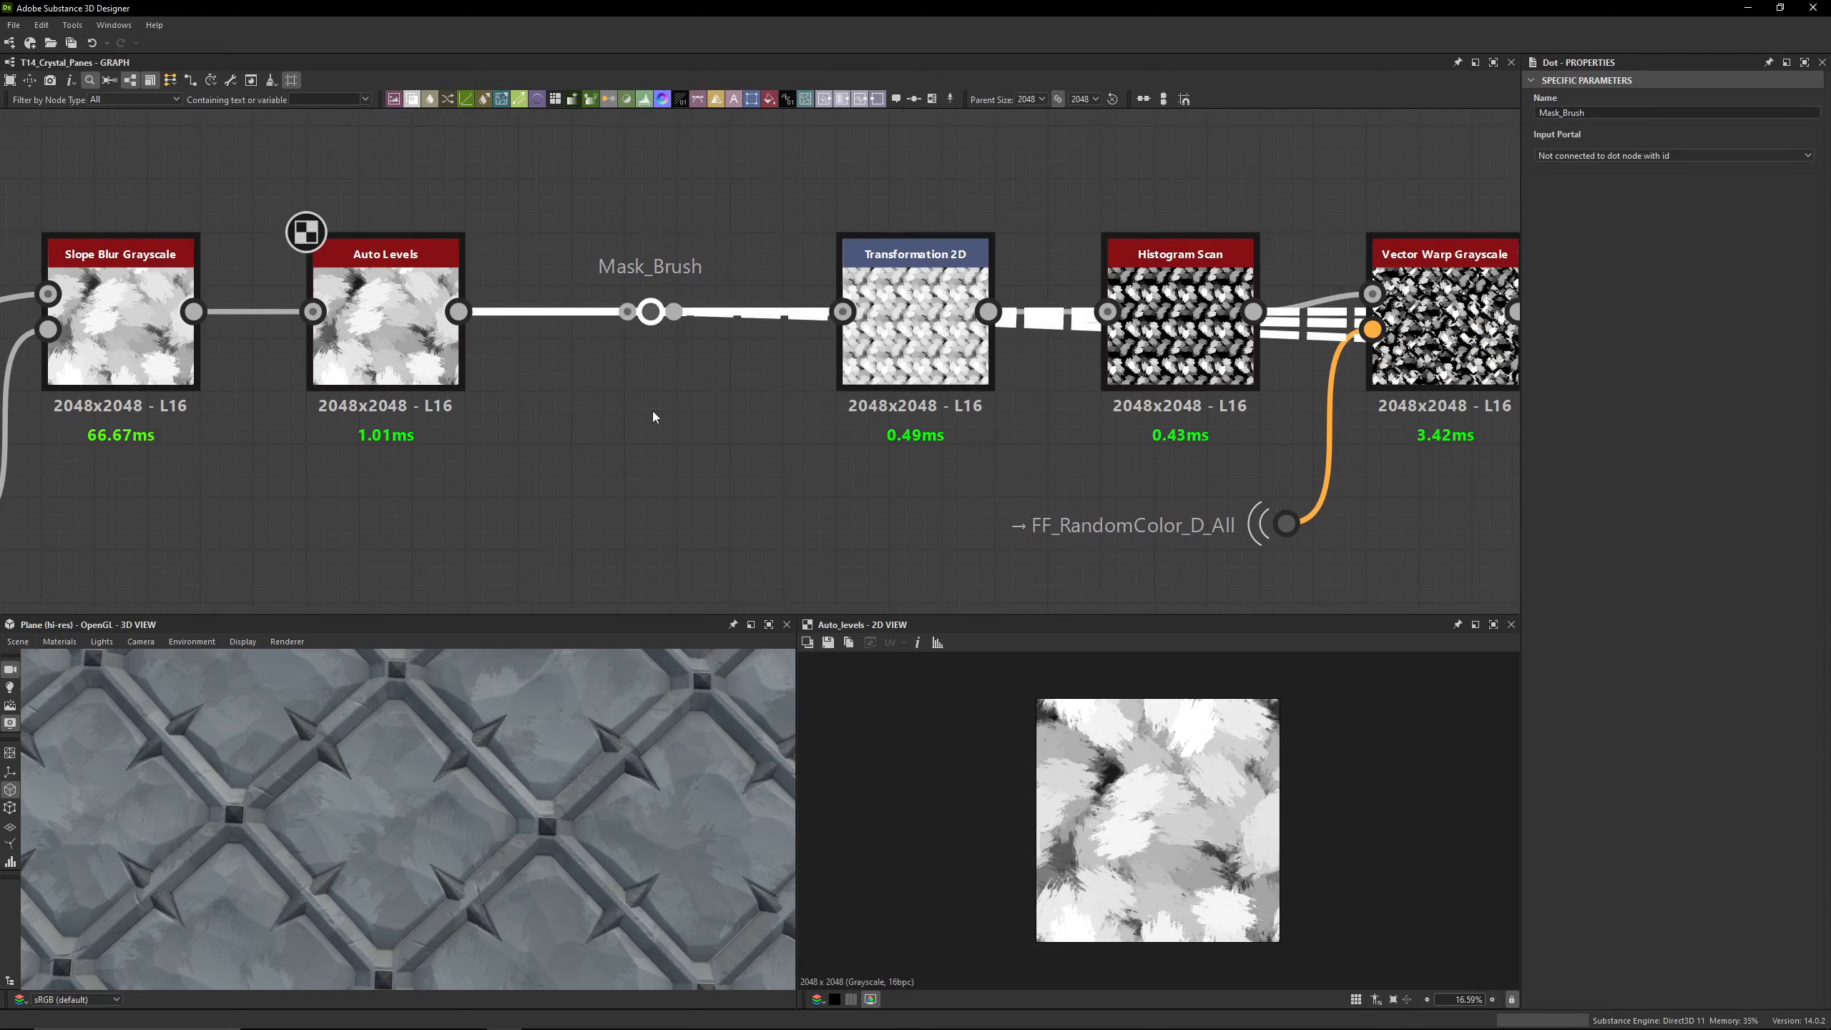
pyautogui.click(1548, 113)
pyautogui.press('BackSpace')
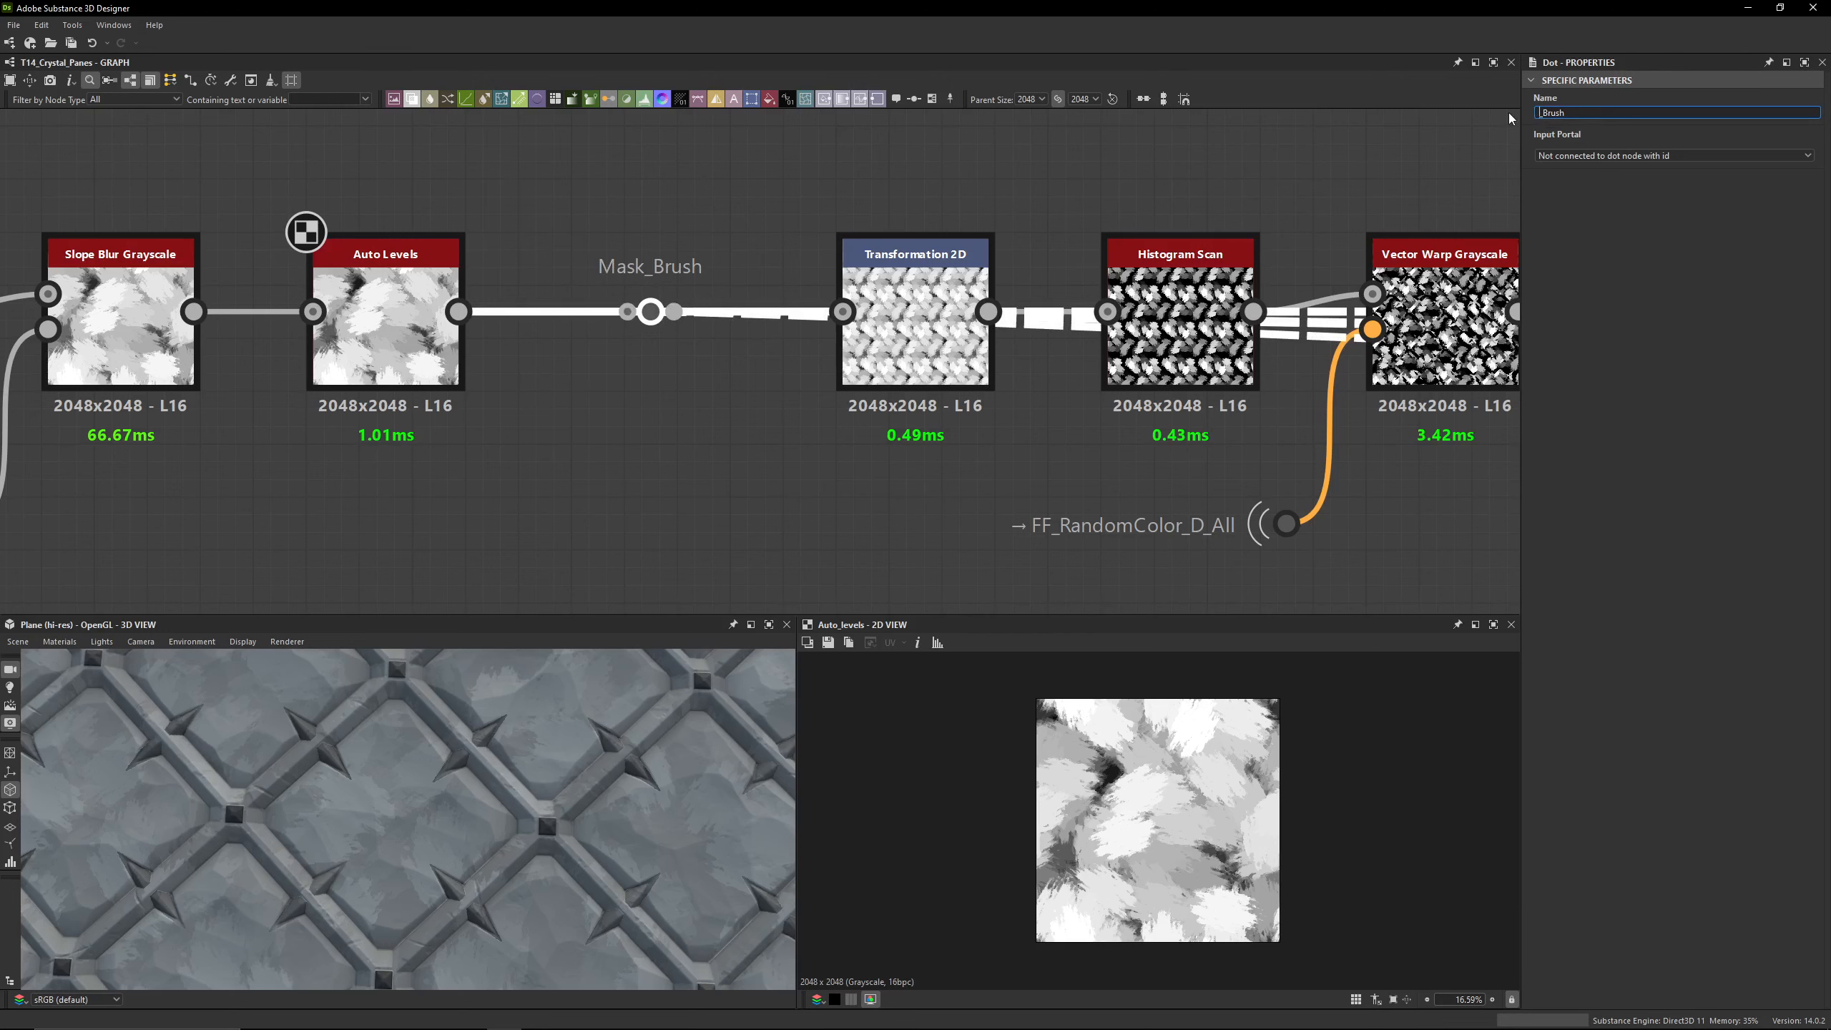
pyautogui.write('Noise')
pyautogui.press('Return')
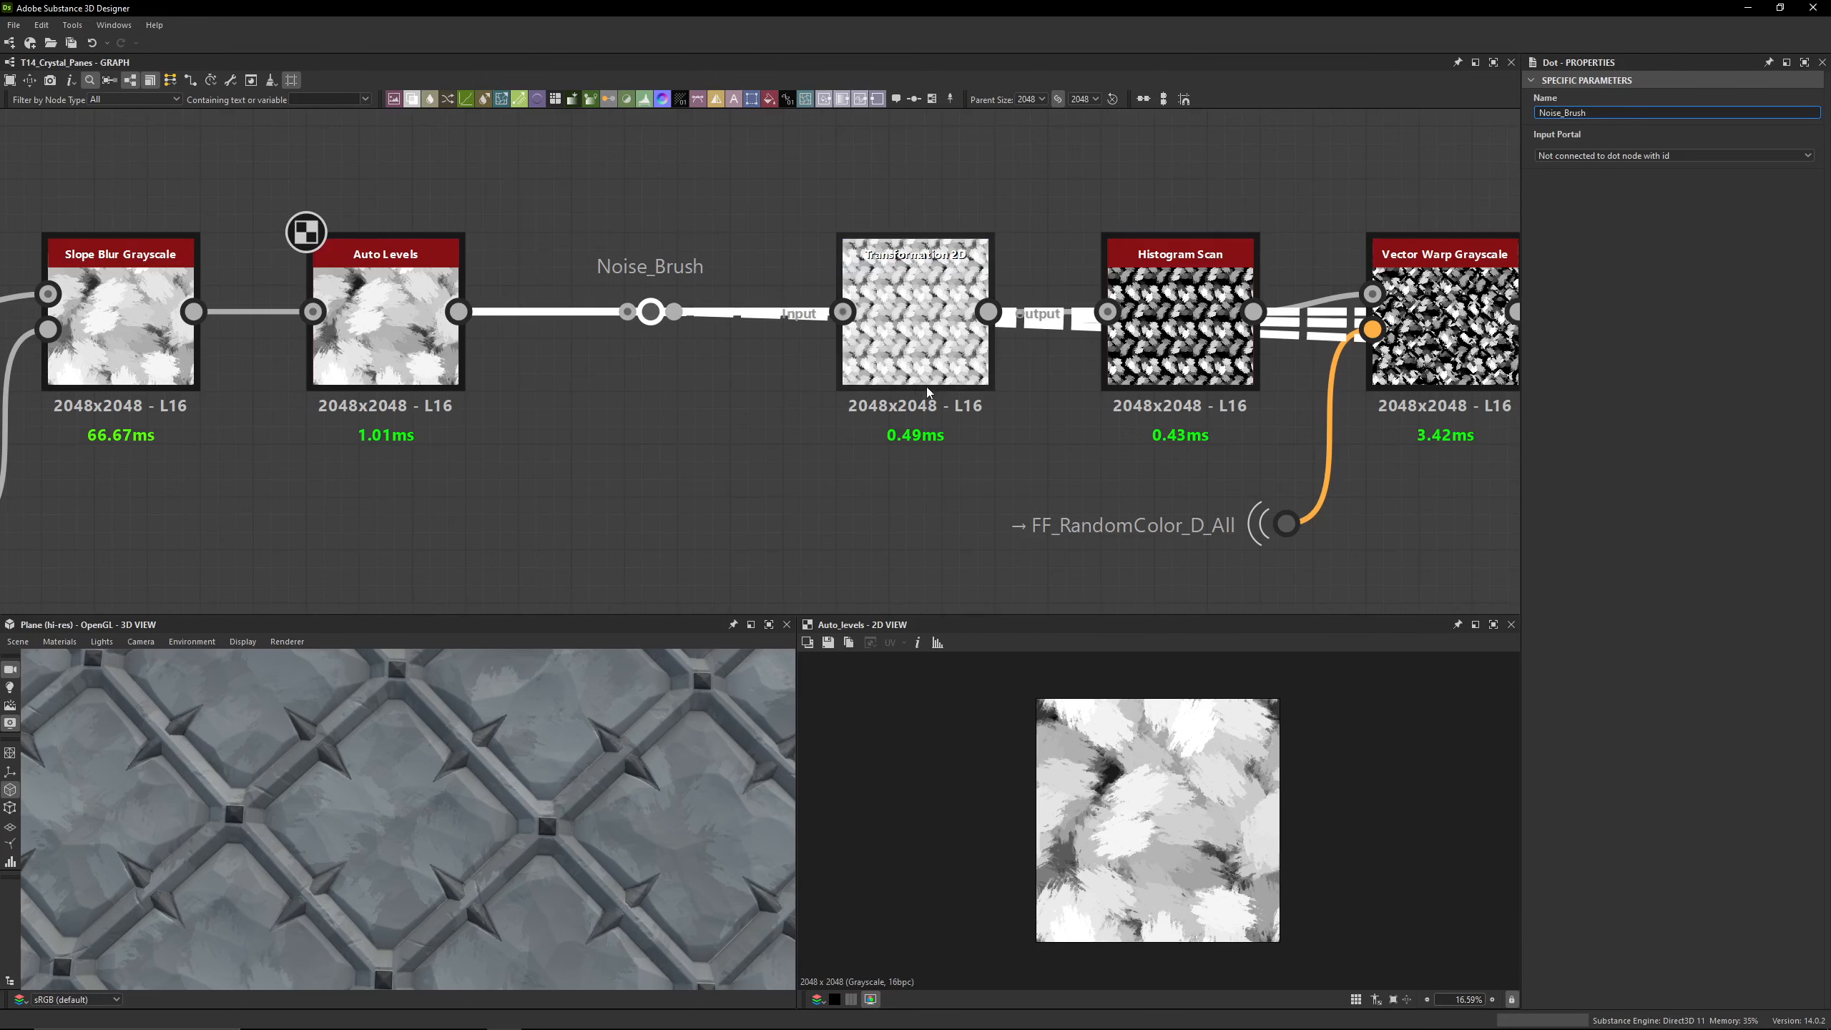
# Step: Inspect the transform matrix of the Transformation 2D after Noise_Brush and the Vector Warp Grayscale output up close in the 2D view
pyautogui.click(945, 398)
pyautogui.moveTo(942, 397); pyautogui.dragTo(832, 360, button='middle')
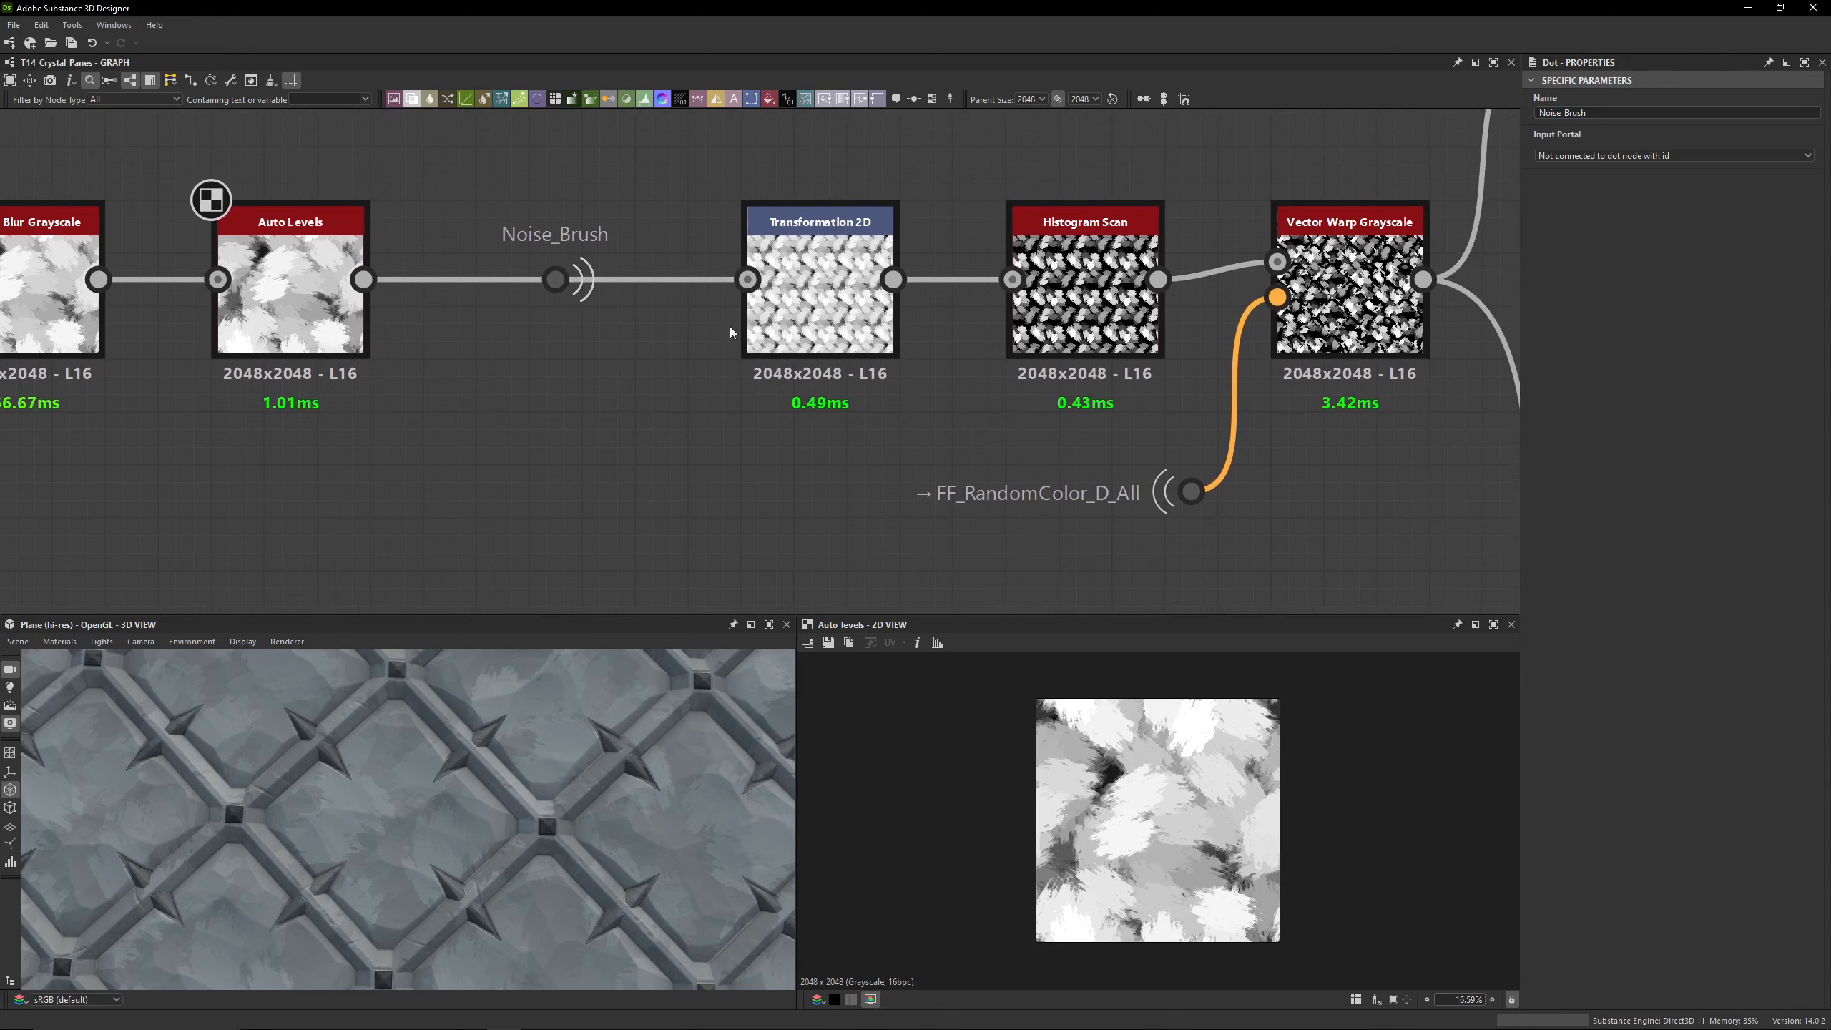
pyautogui.doubleClick(757, 325)
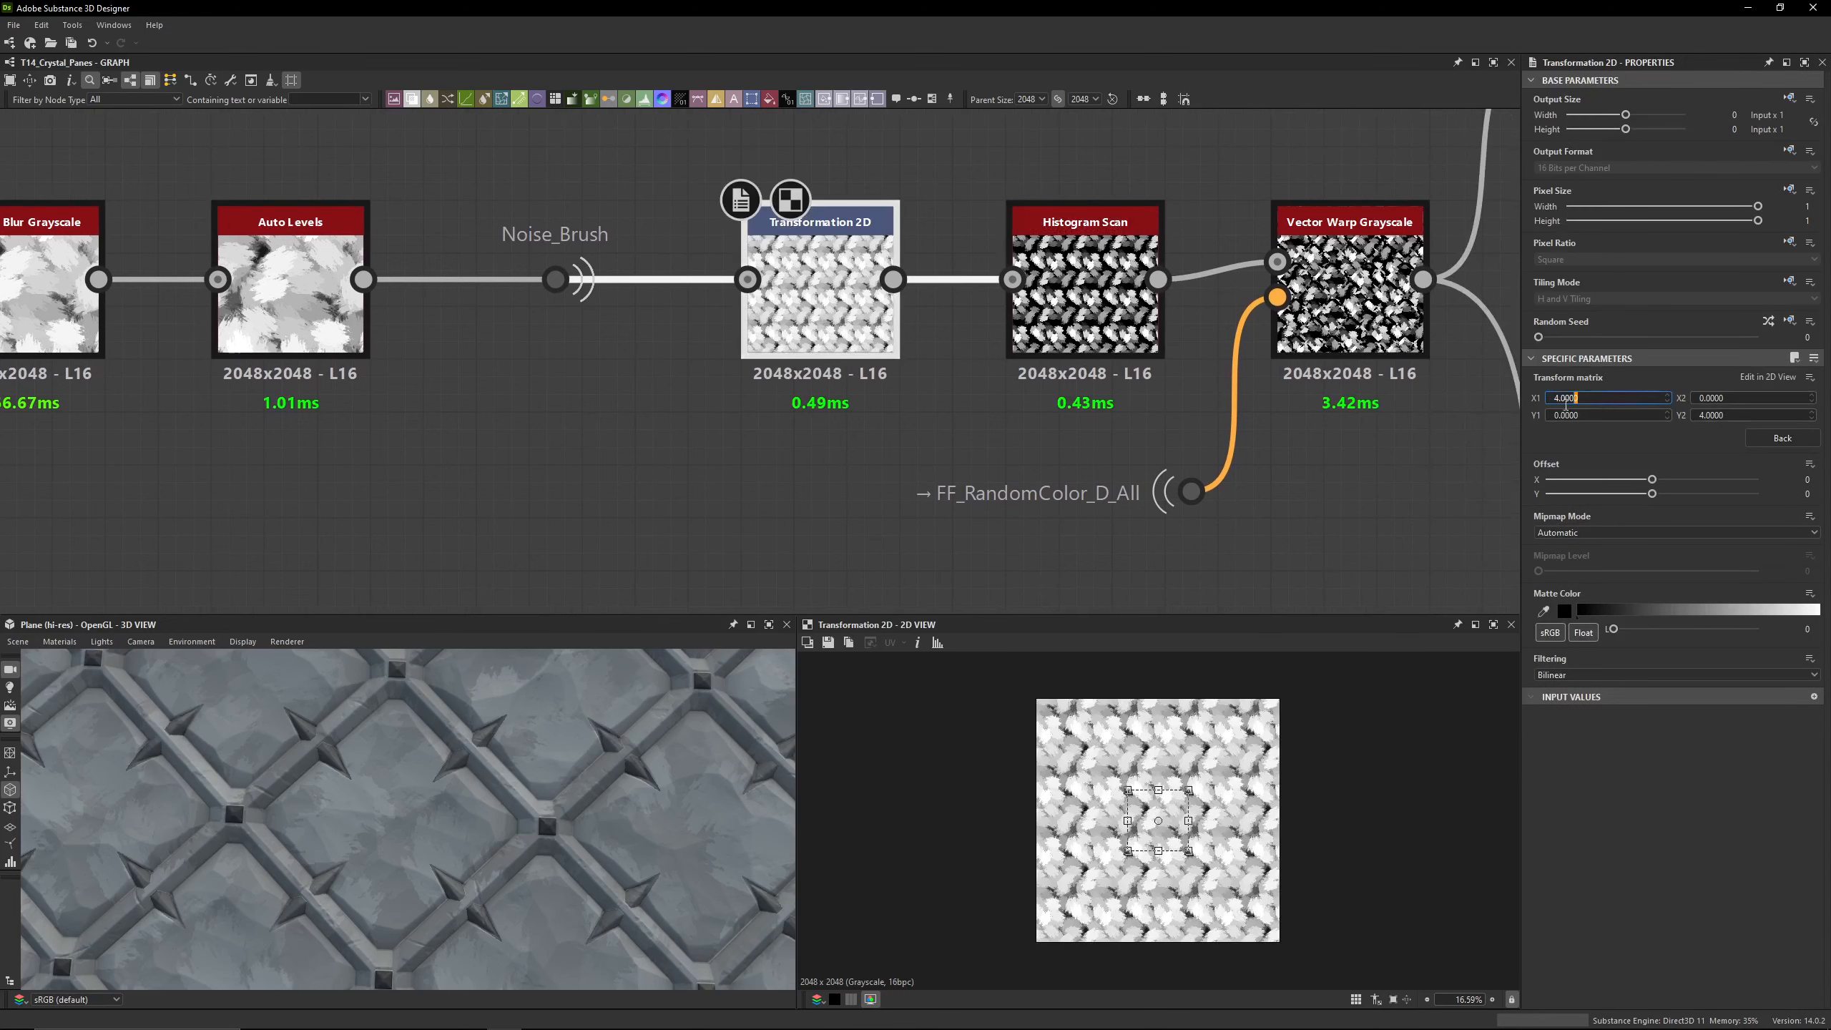
pyautogui.click(1010, 421)
pyautogui.moveTo(1218, 426); pyautogui.dragTo(814, 521, button='middle')
pyautogui.doubleClick(946, 390)
pyautogui.scroll(17, 1173, 898)
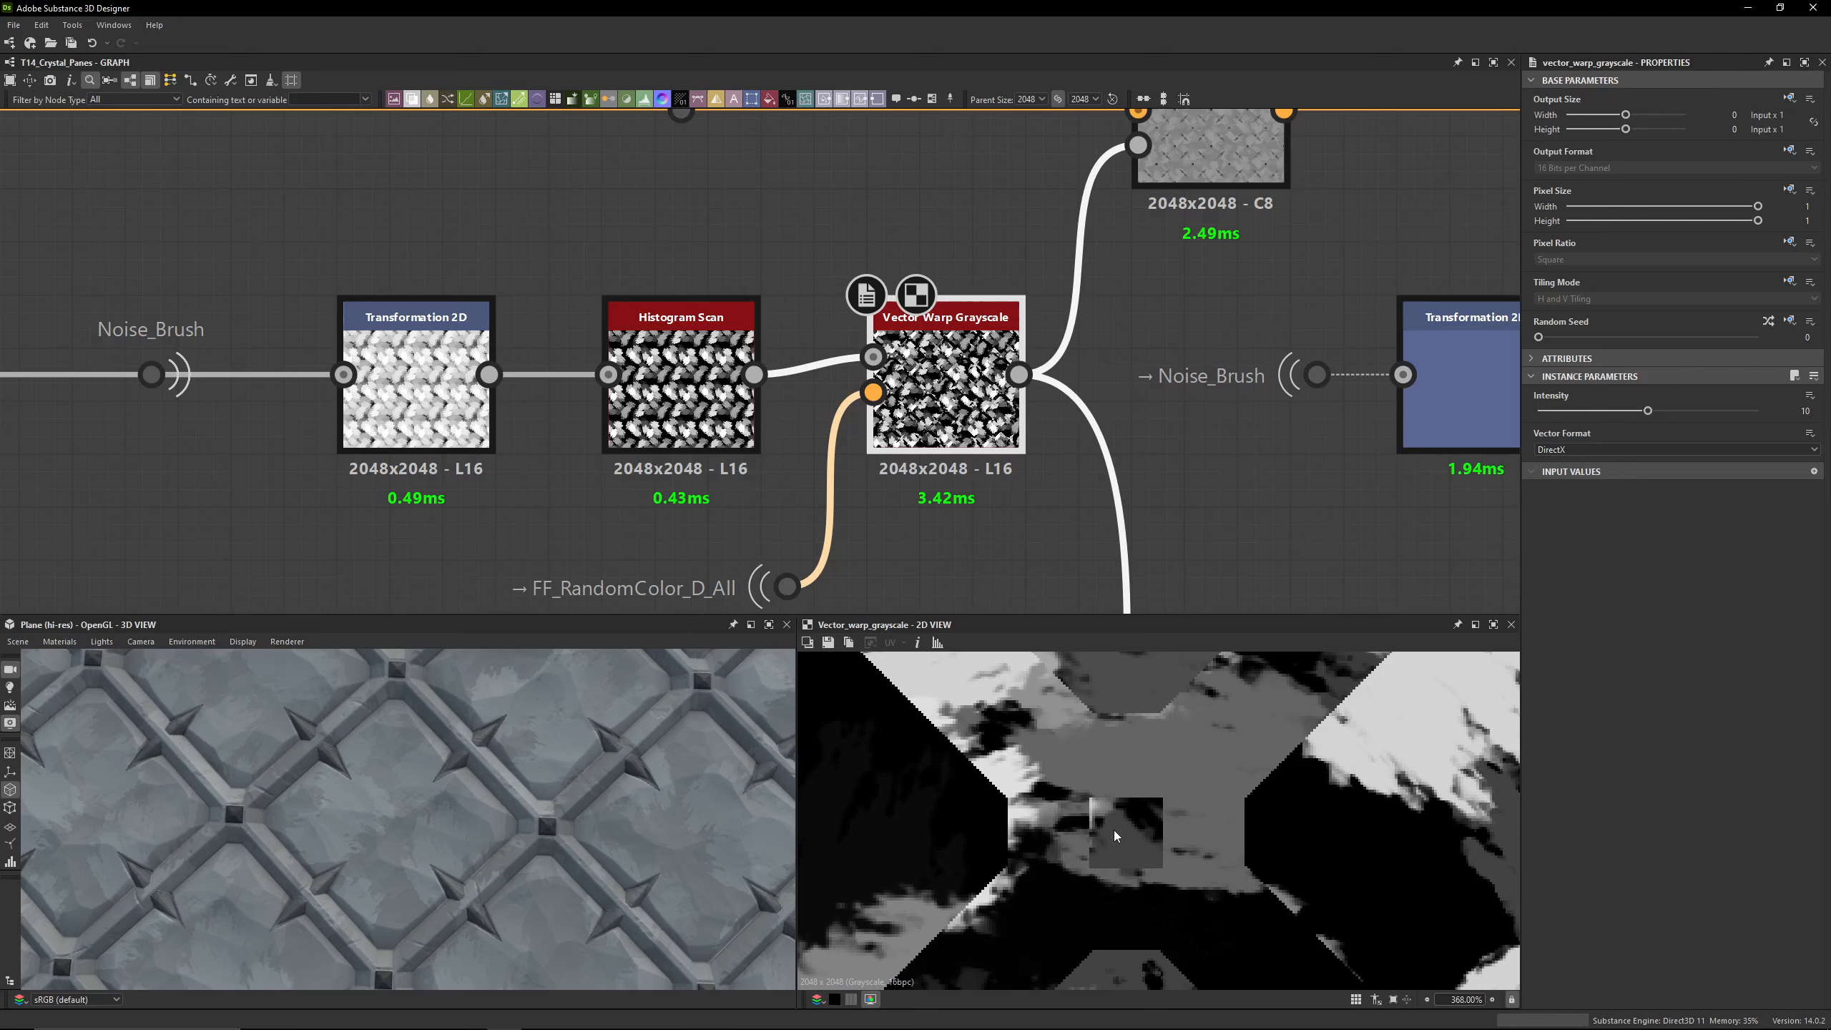
# Step: Preview the FF_RandomColor_D_All portal that drives the Vector Warp Grayscale and examine the brush branch leading into the first Blend
pyautogui.doubleClick(787, 586)
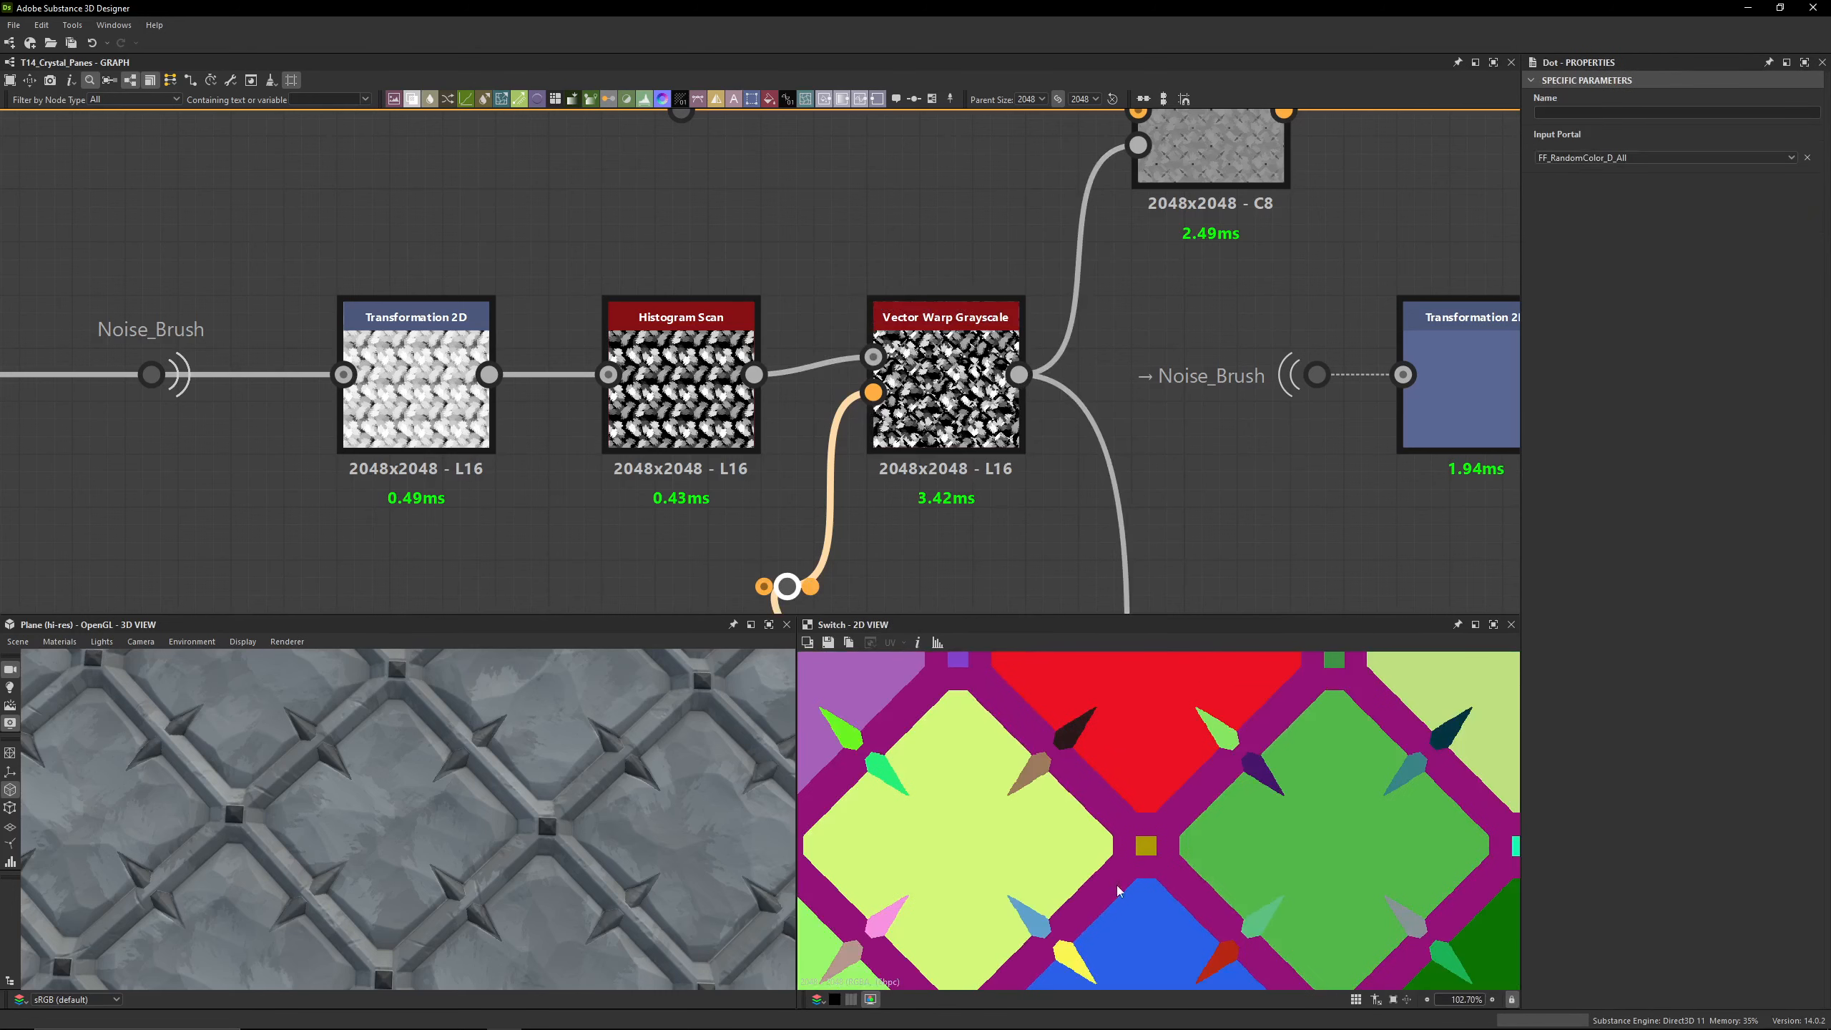
pyautogui.scroll(-5, 937, 353)
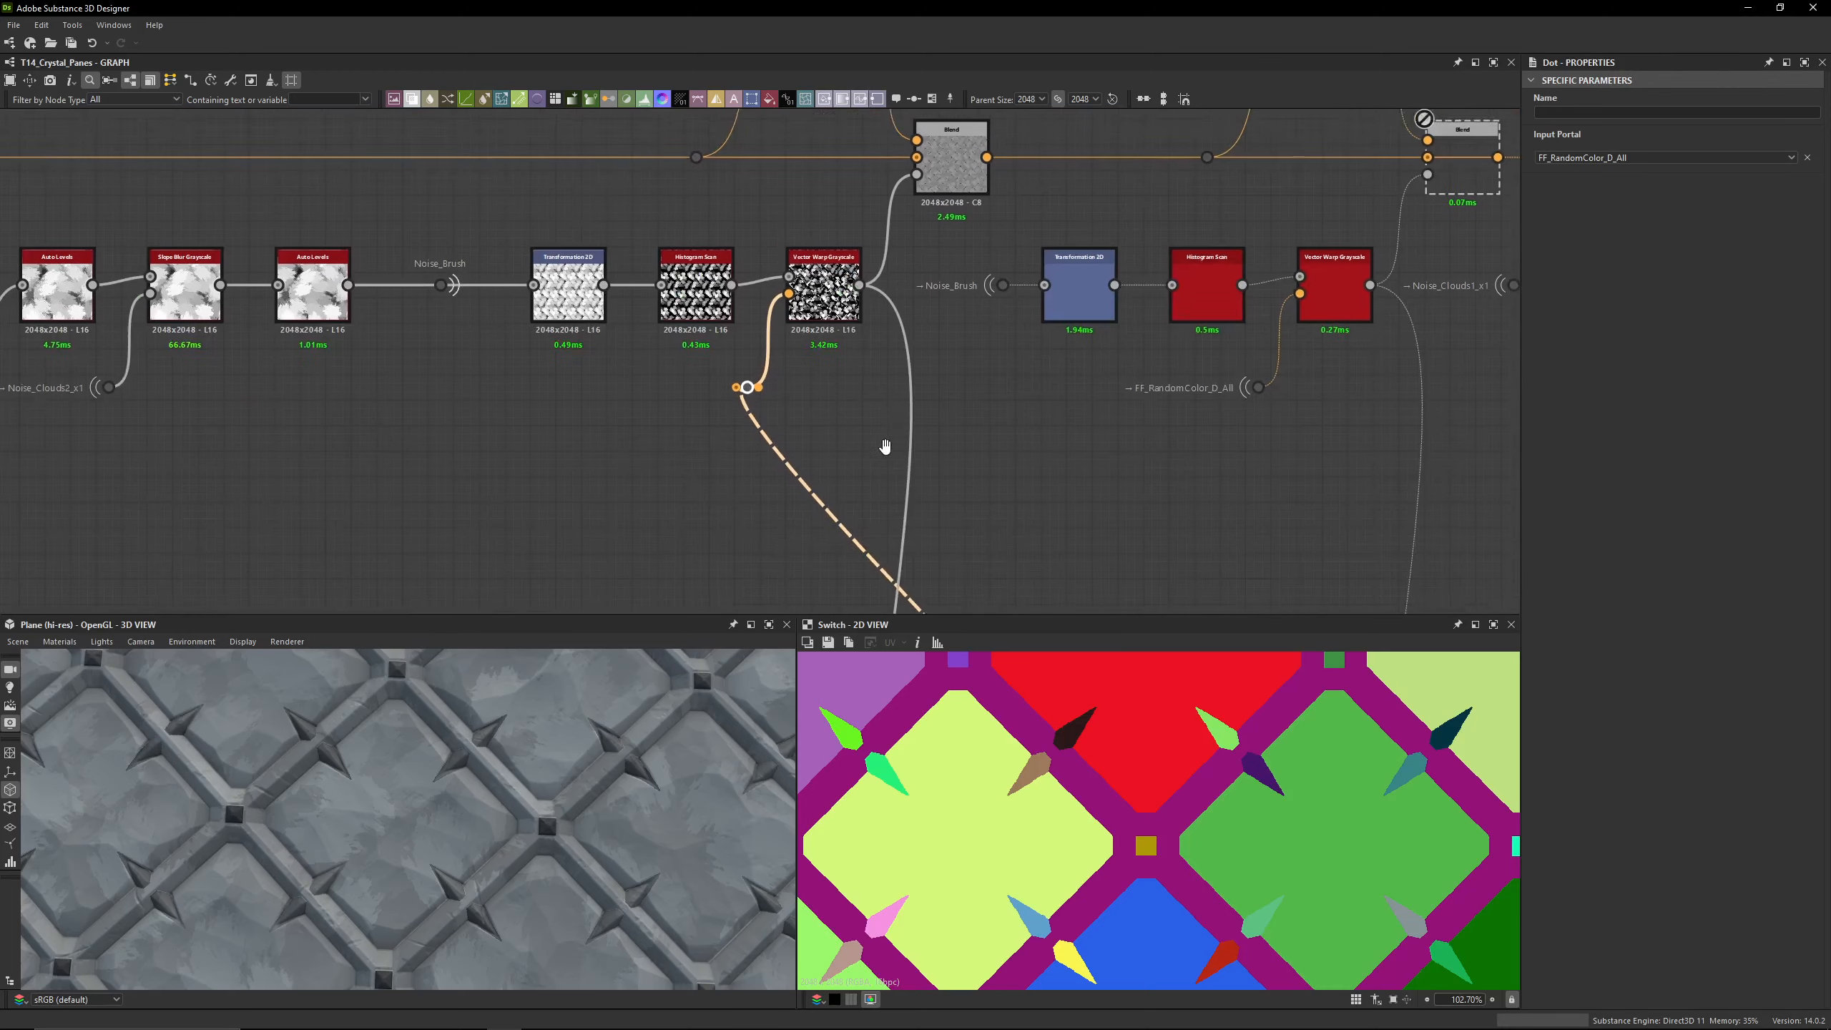
pyautogui.moveTo(930, 347); pyautogui.dragTo(929, 496, button='middle')
pyautogui.moveTo(799, 445); pyautogui.dragTo(1337, 372, button='middle')
pyautogui.scroll(-2, 497, 325)
pyautogui.moveTo(497, 324); pyautogui.dragTo(612, 335, button='middle')
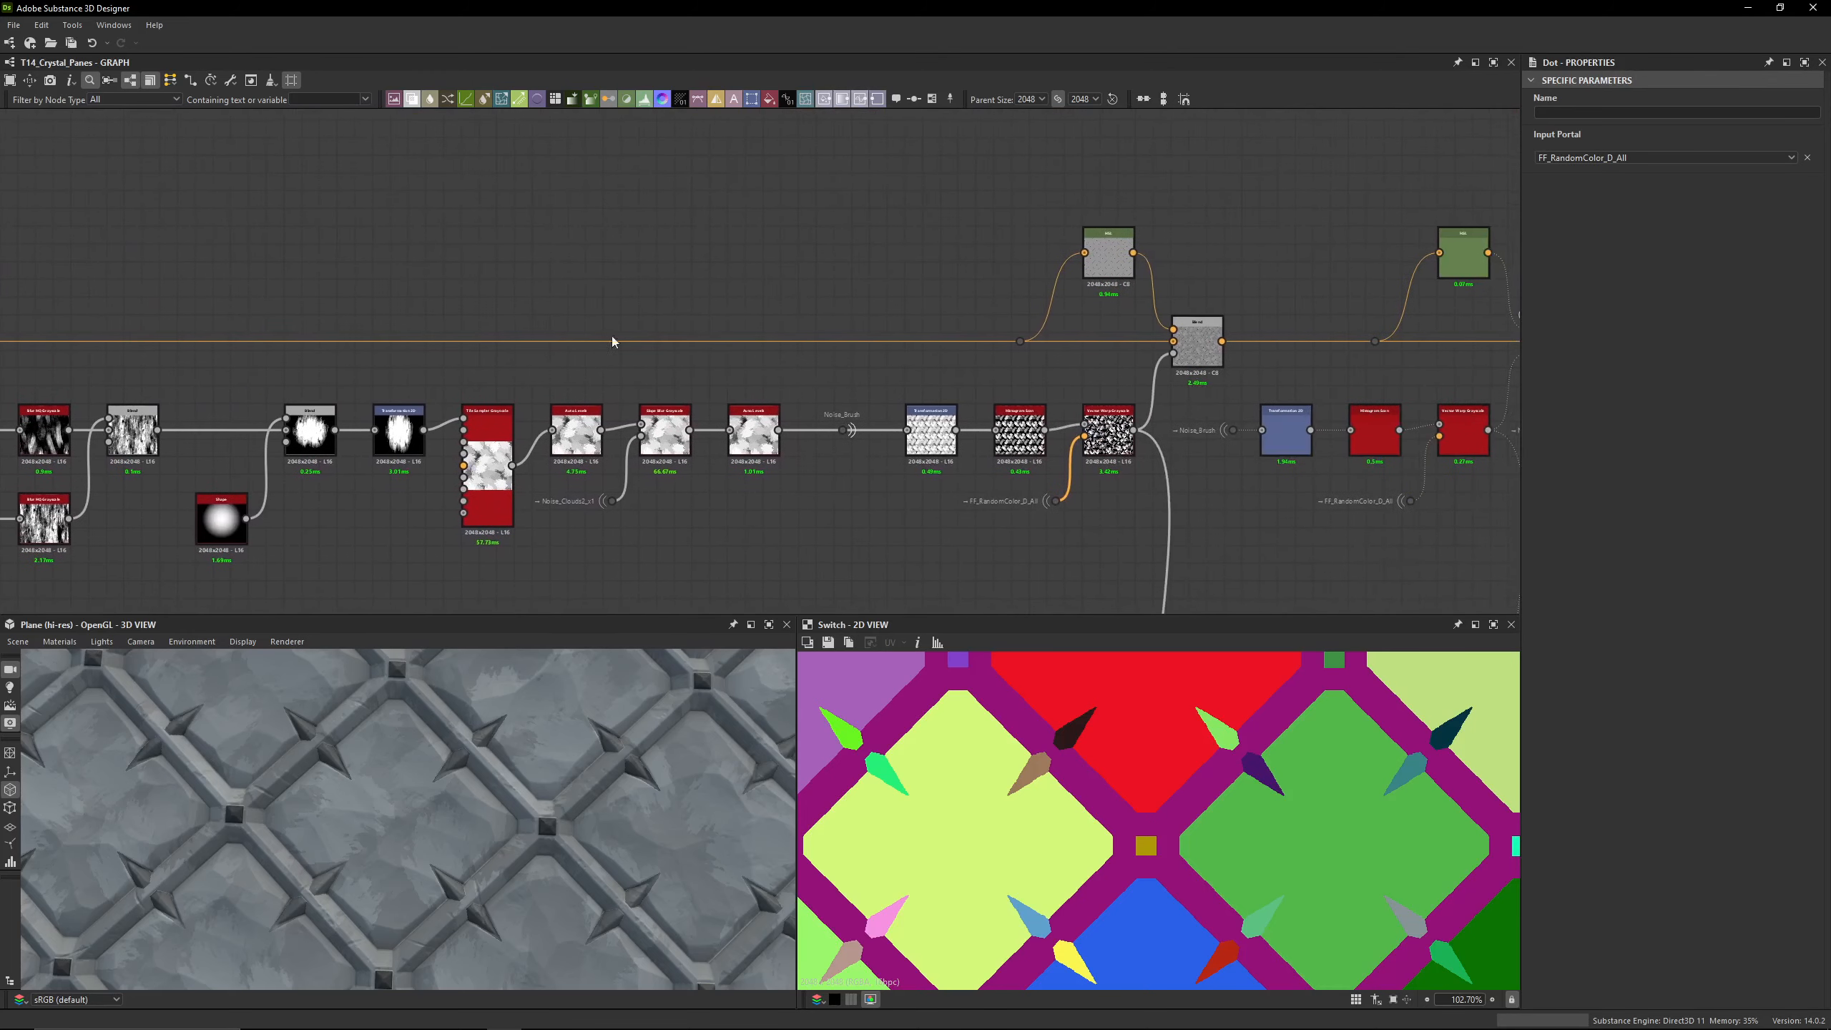
# Step: Compare the first Blend's output with its background input and its Vector Warp Grayscale mask in the 2D view
pyautogui.doubleClick(1199, 353)
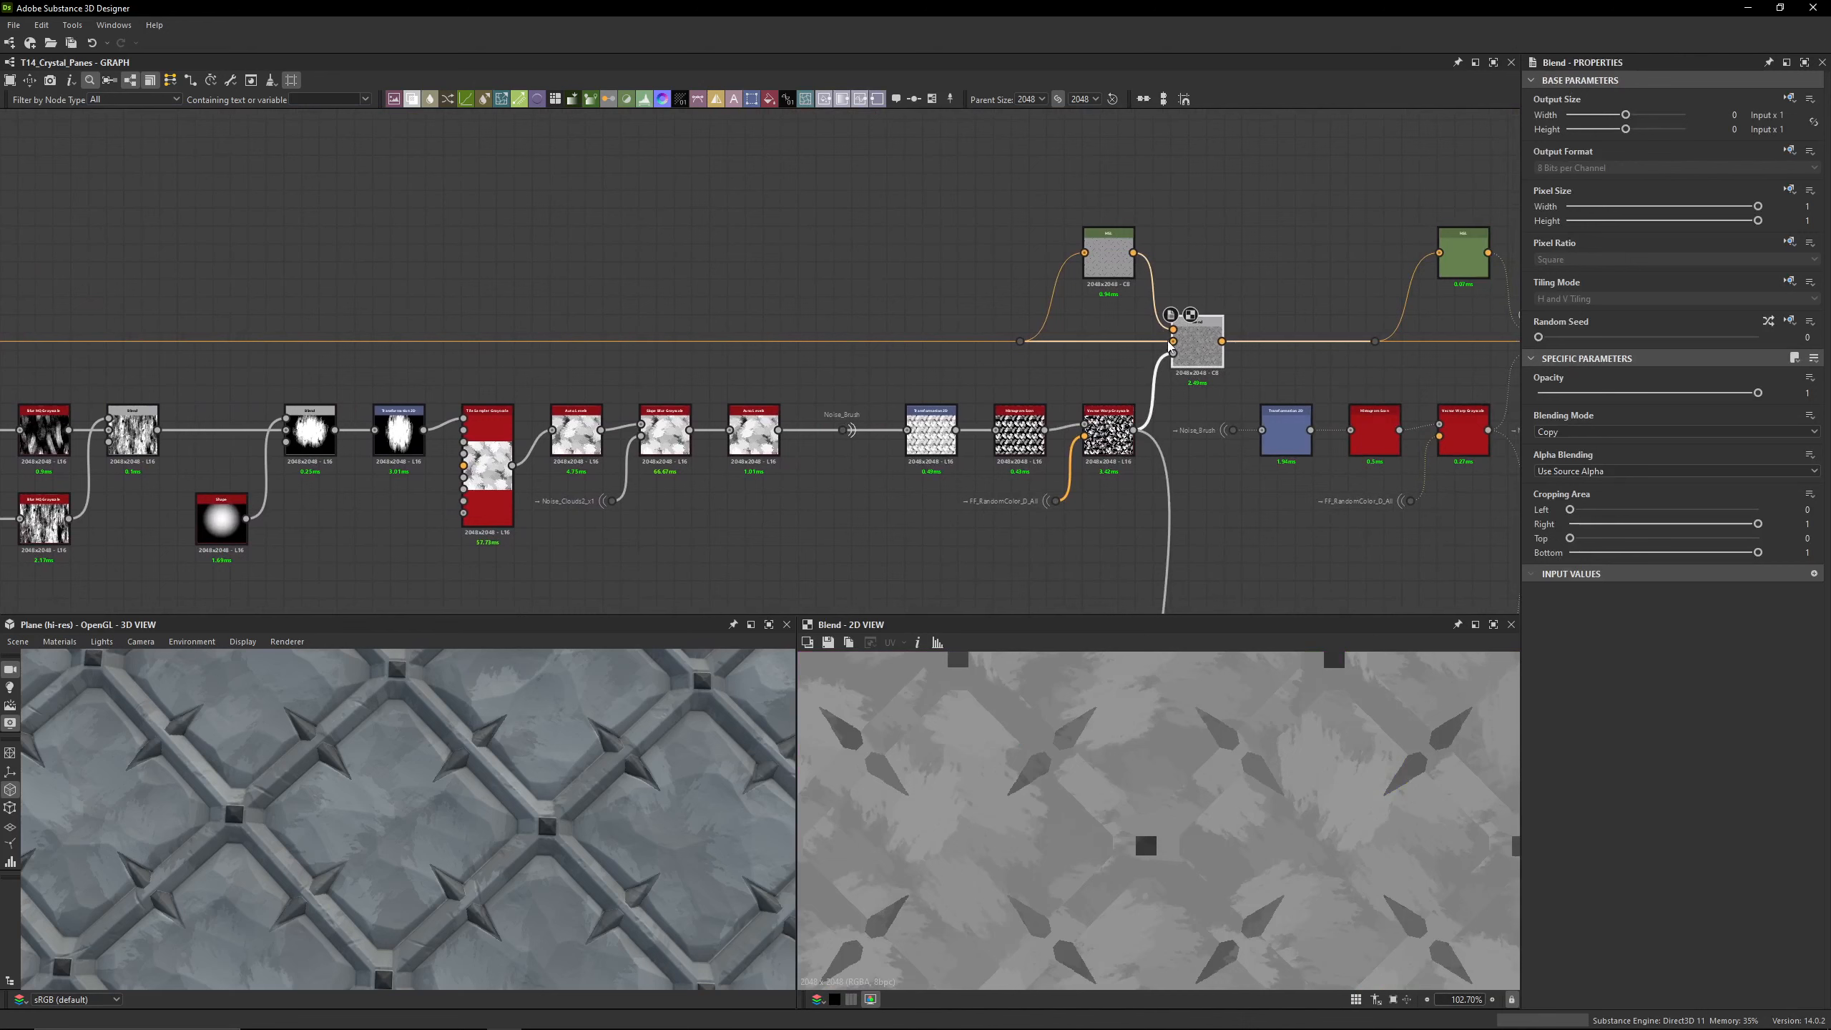
pyautogui.doubleClick(1173, 342)
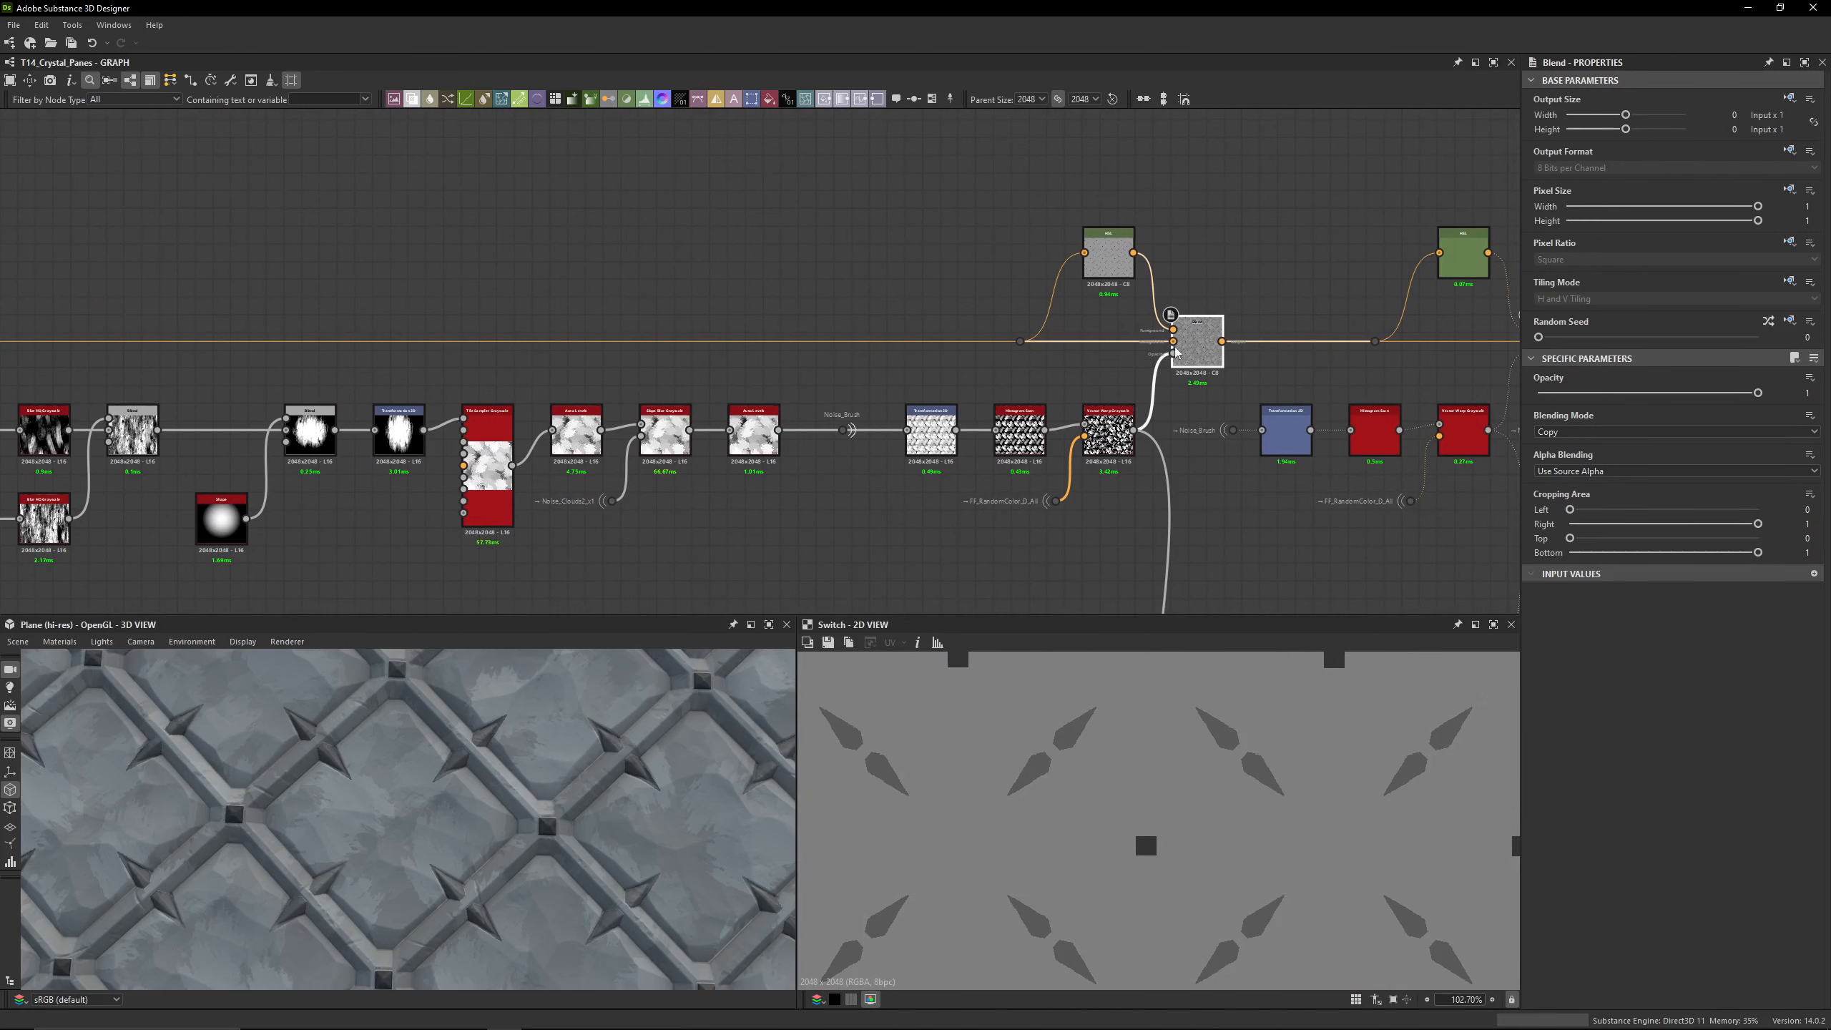
pyautogui.doubleClick(1108, 431)
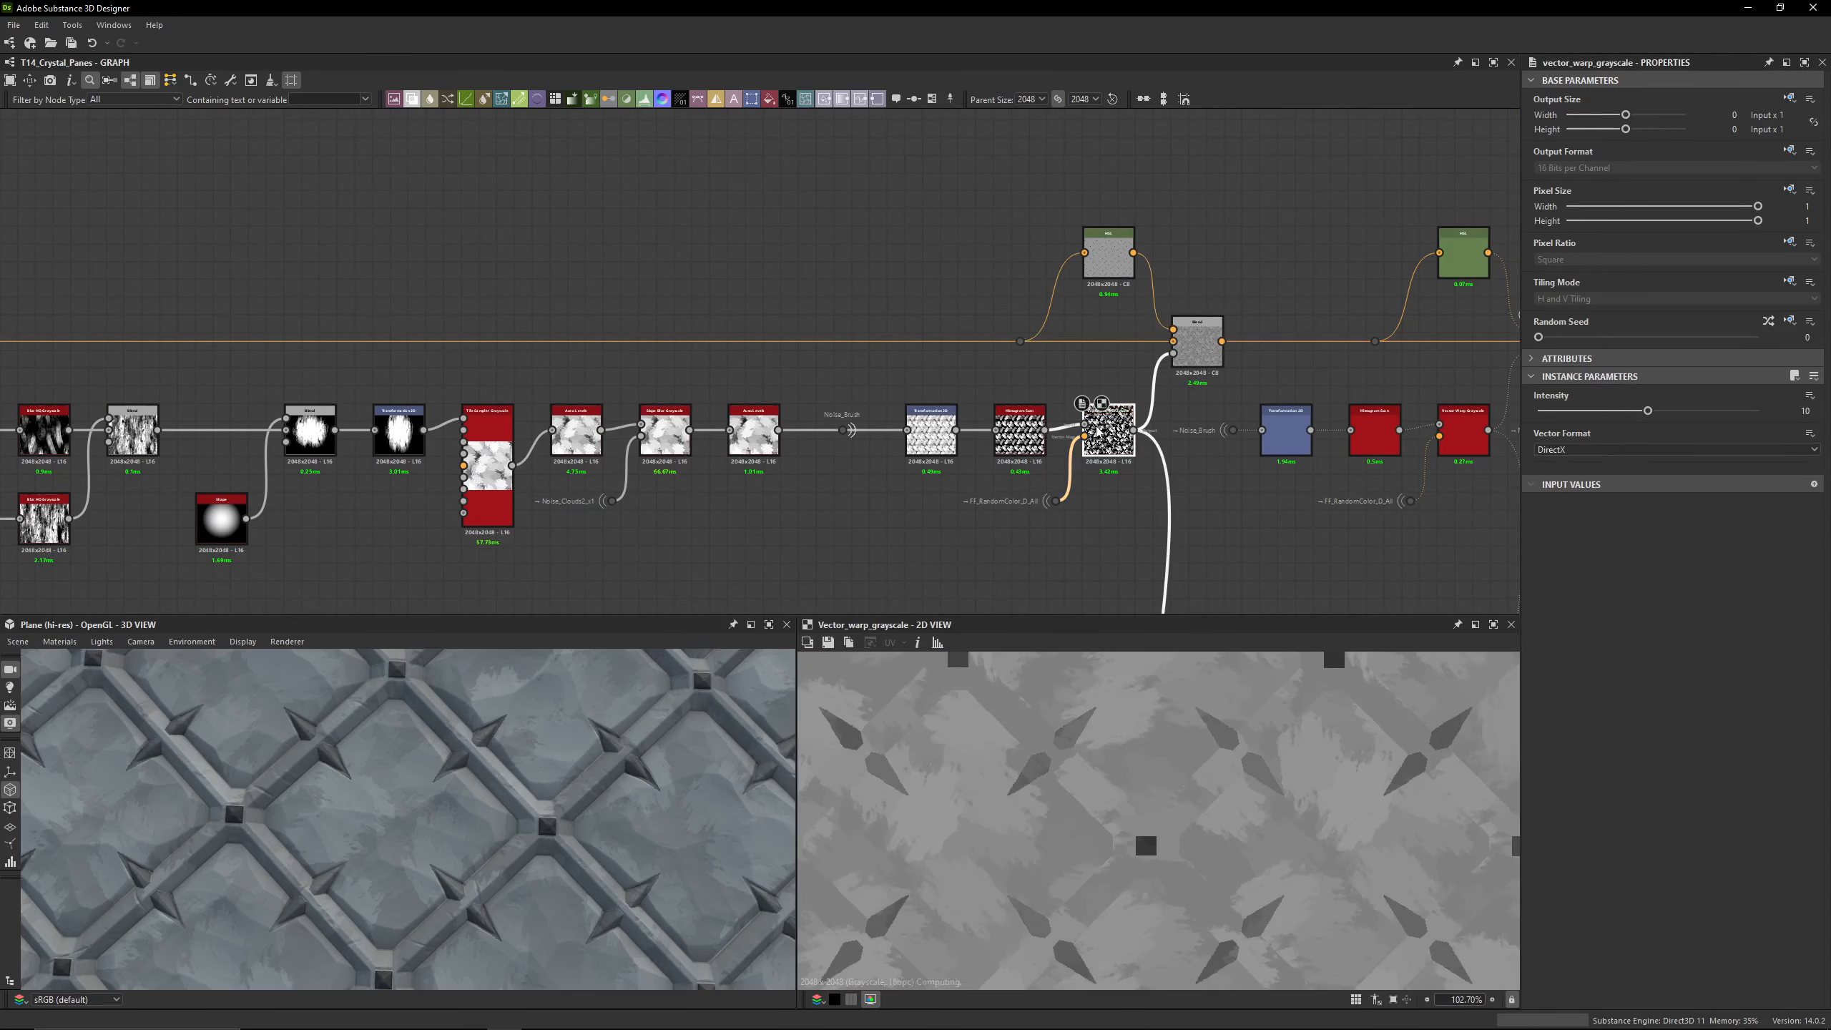
pyautogui.doubleClick(1196, 350)
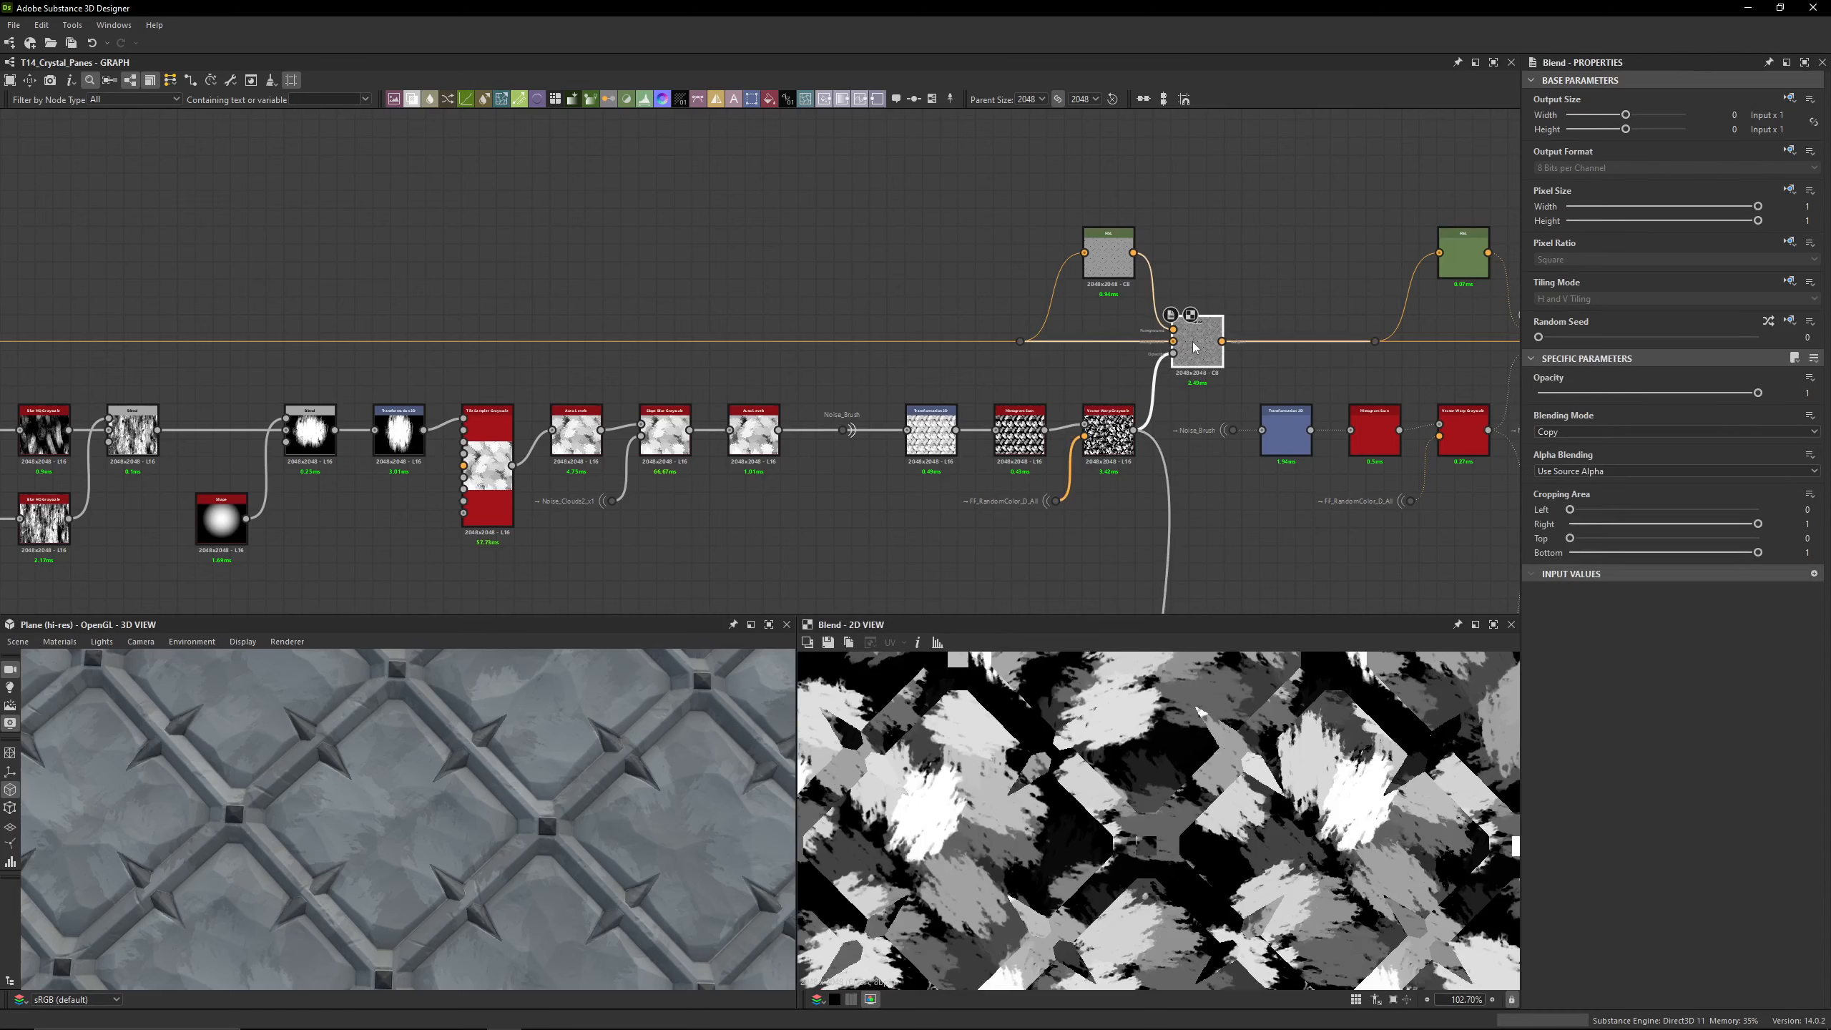
# Step: Preview the HSL node above the first Blend and trace its input back to the Switch node
pyautogui.doubleClick(1107, 256)
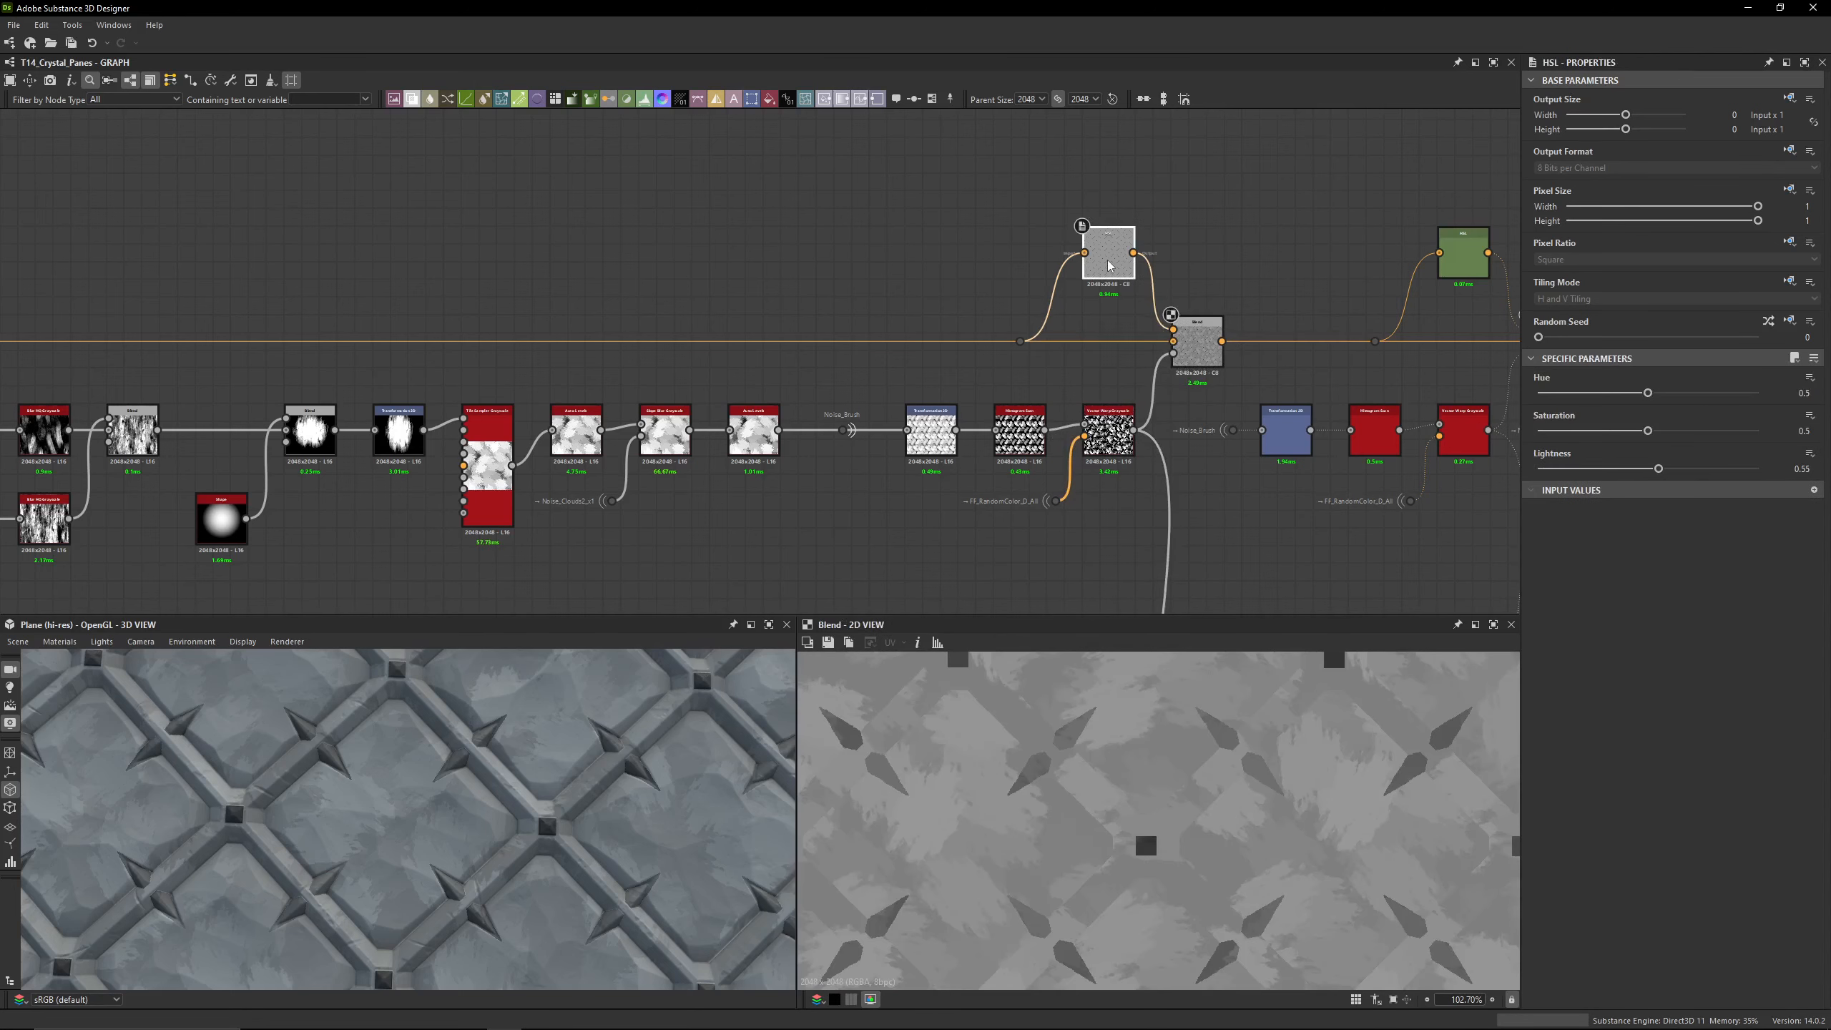
pyautogui.click(1019, 342)
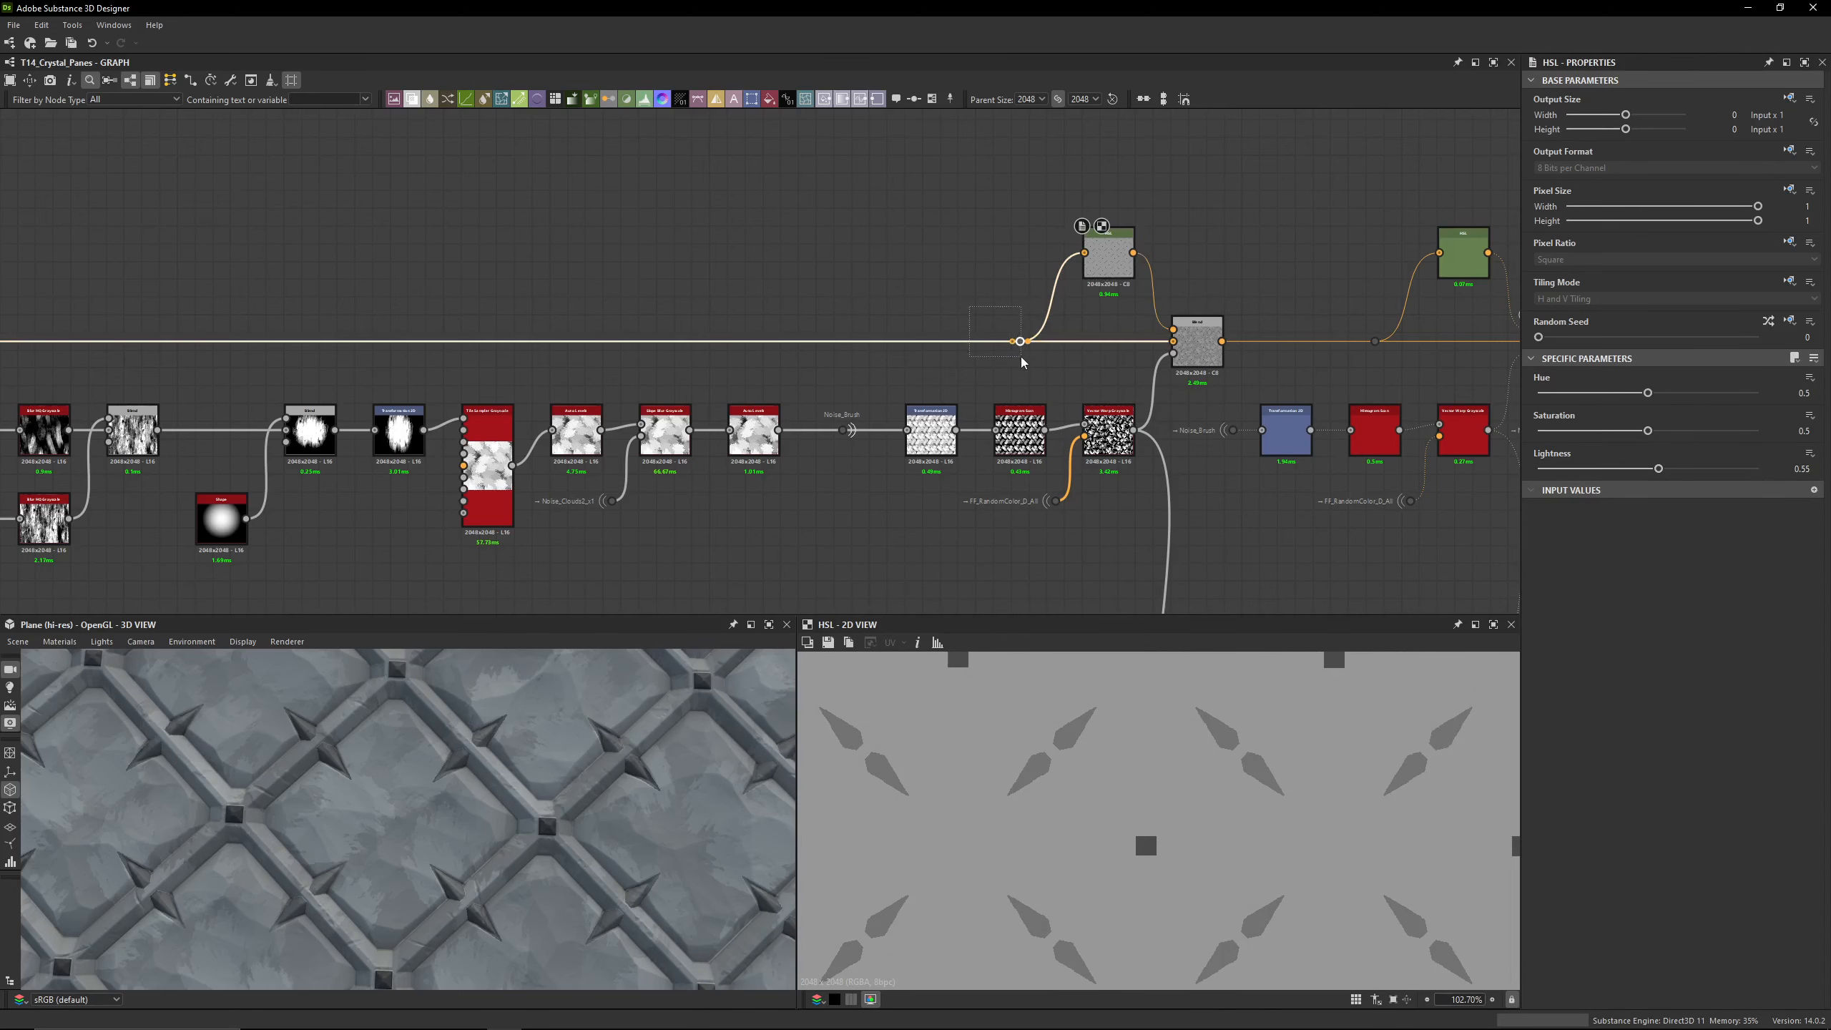
pyautogui.moveTo(384, 352); pyautogui.dragTo(708, 344, button='middle')
pyautogui.doubleClick(205, 351)
pyautogui.moveTo(1403, 334); pyautogui.dragTo(776, 399, button='middle')
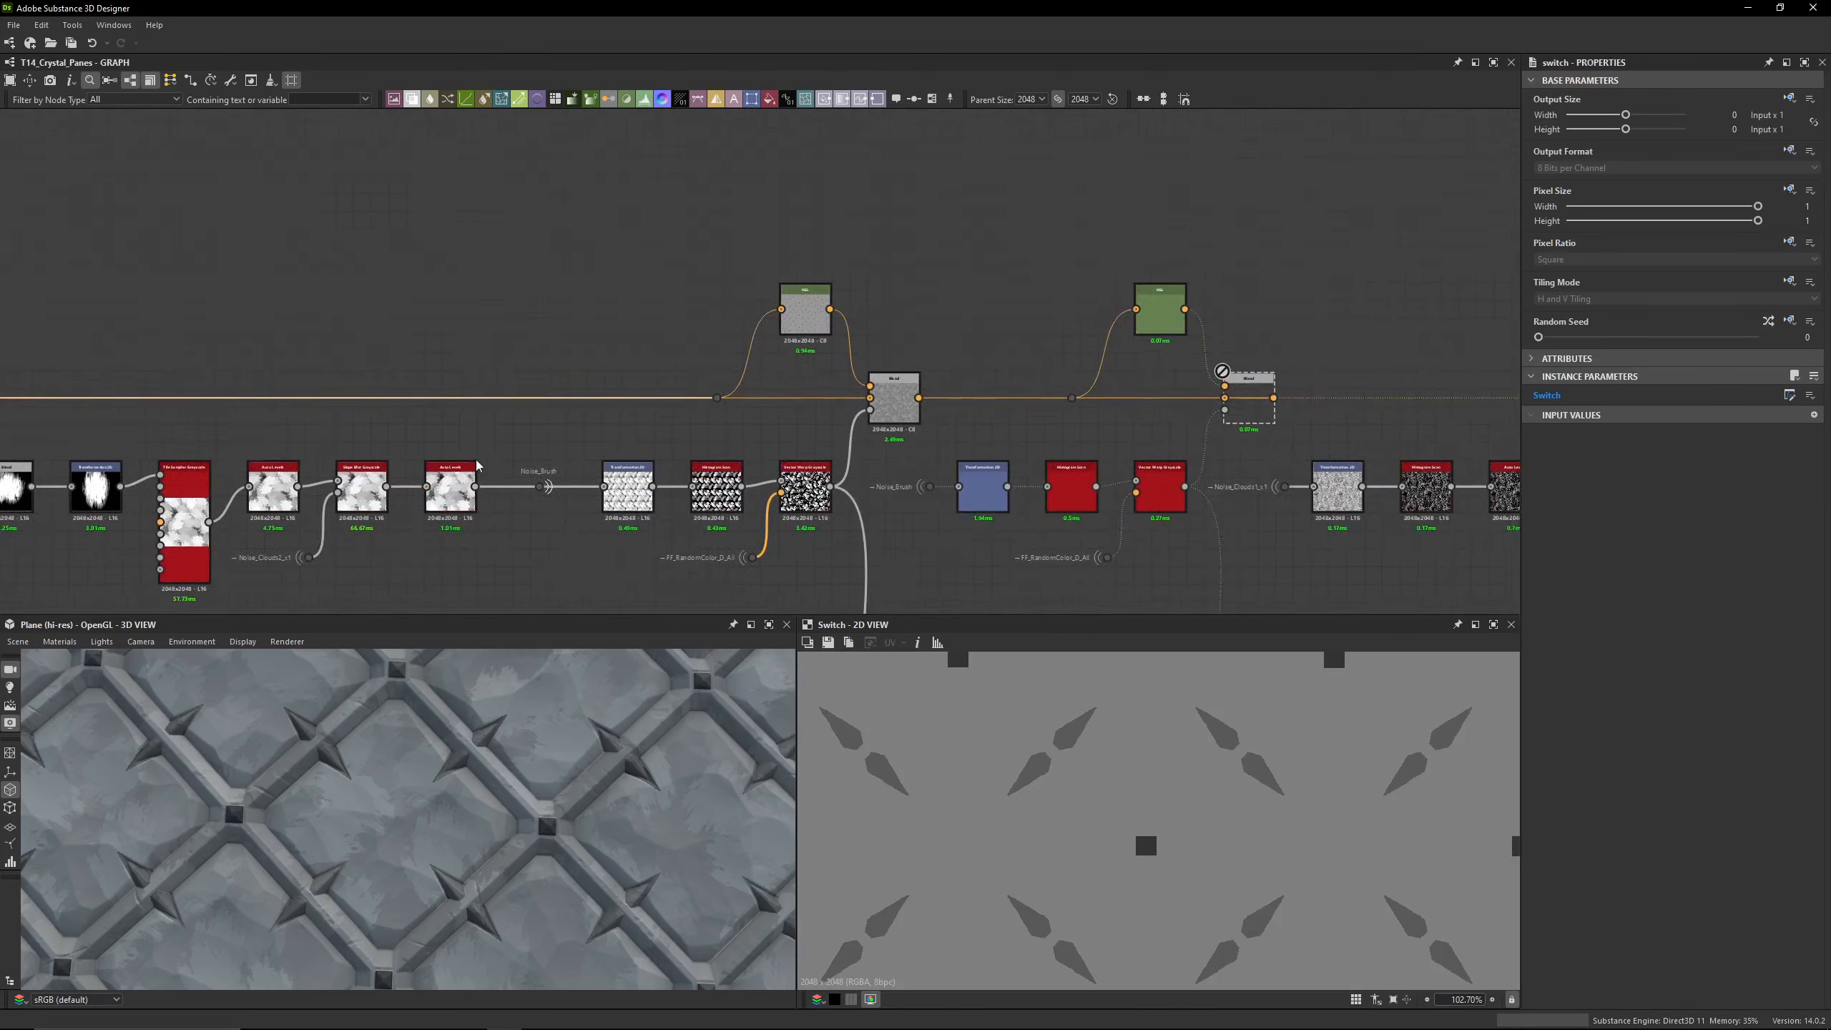
# Step: Examine the HSL foreground, the Blend result and the Vector Warp Grayscale opacity mask of the first brush layer
pyautogui.scroll(4, 776, 399)
pyautogui.doubleClick(833, 216)
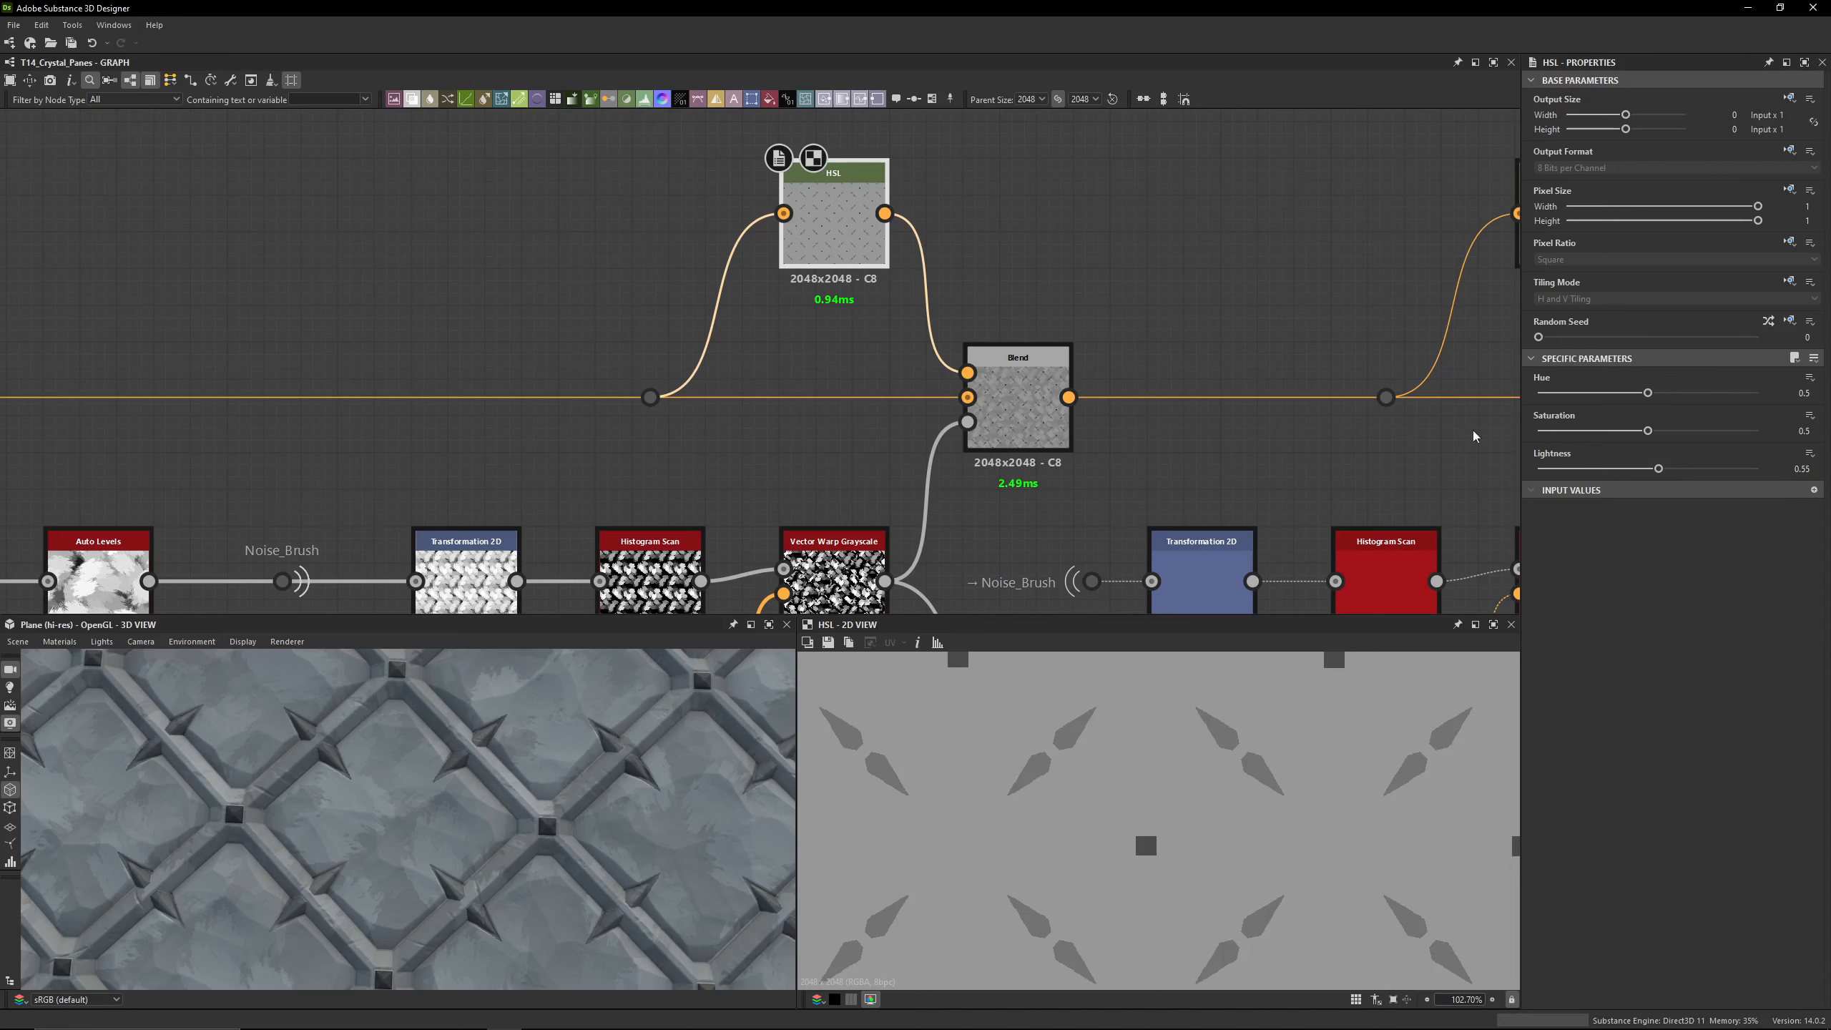
pyautogui.doubleClick(1012, 404)
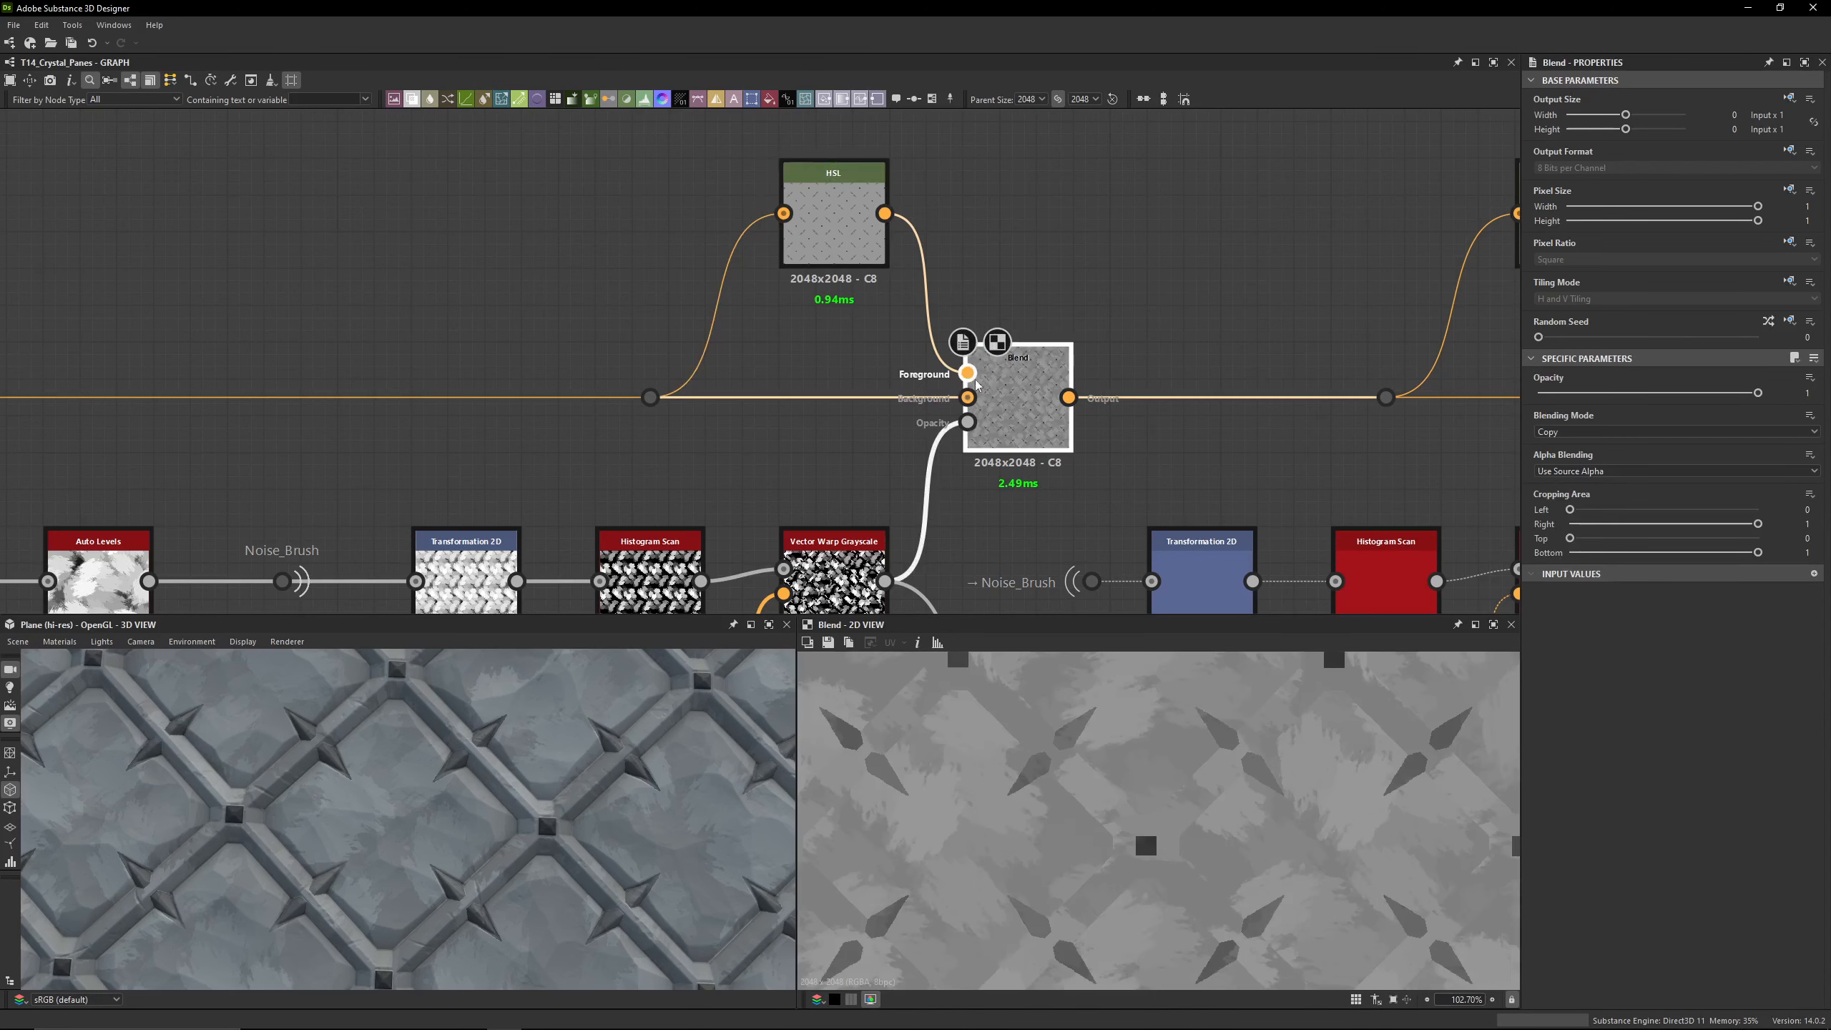
pyautogui.moveTo(914, 500); pyautogui.dragTo(912, 426, button='middle')
pyautogui.doubleClick(829, 512)
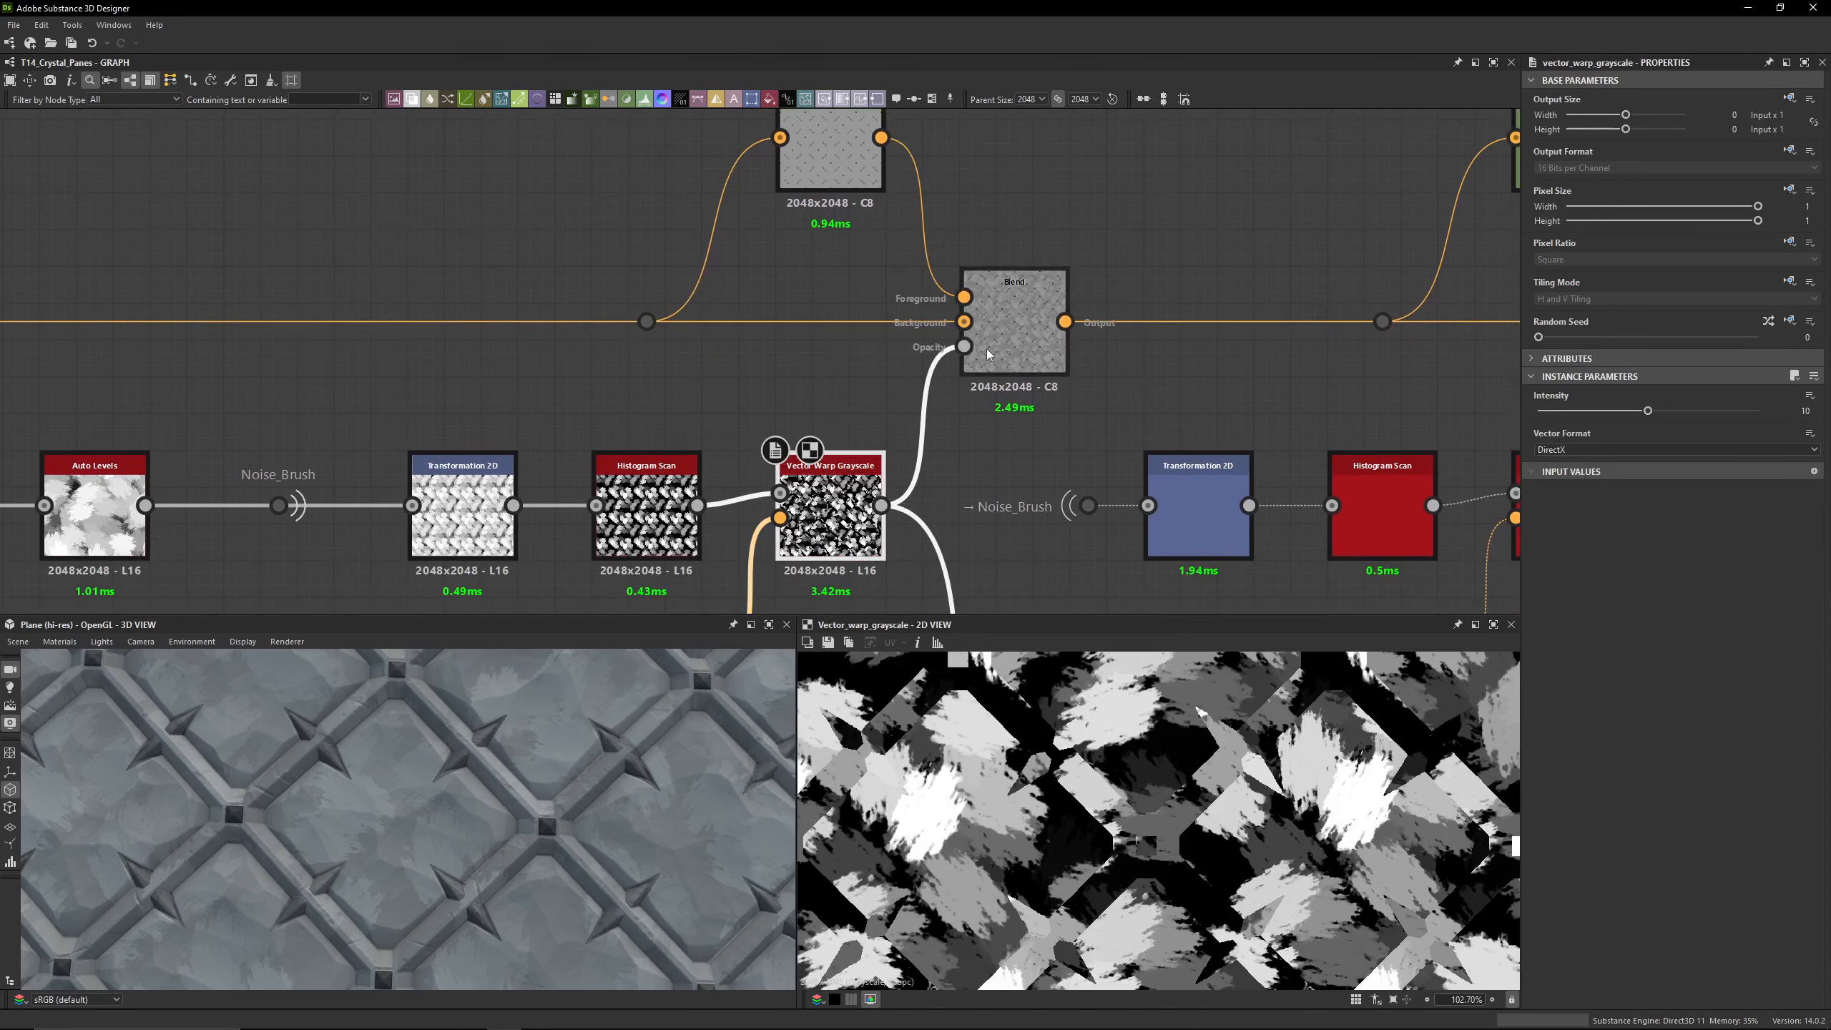
# Step: Temporarily disable the first Blend to compare the material with and without the brush strokes in the 3D view
pyautogui.doubleClick(991, 348)
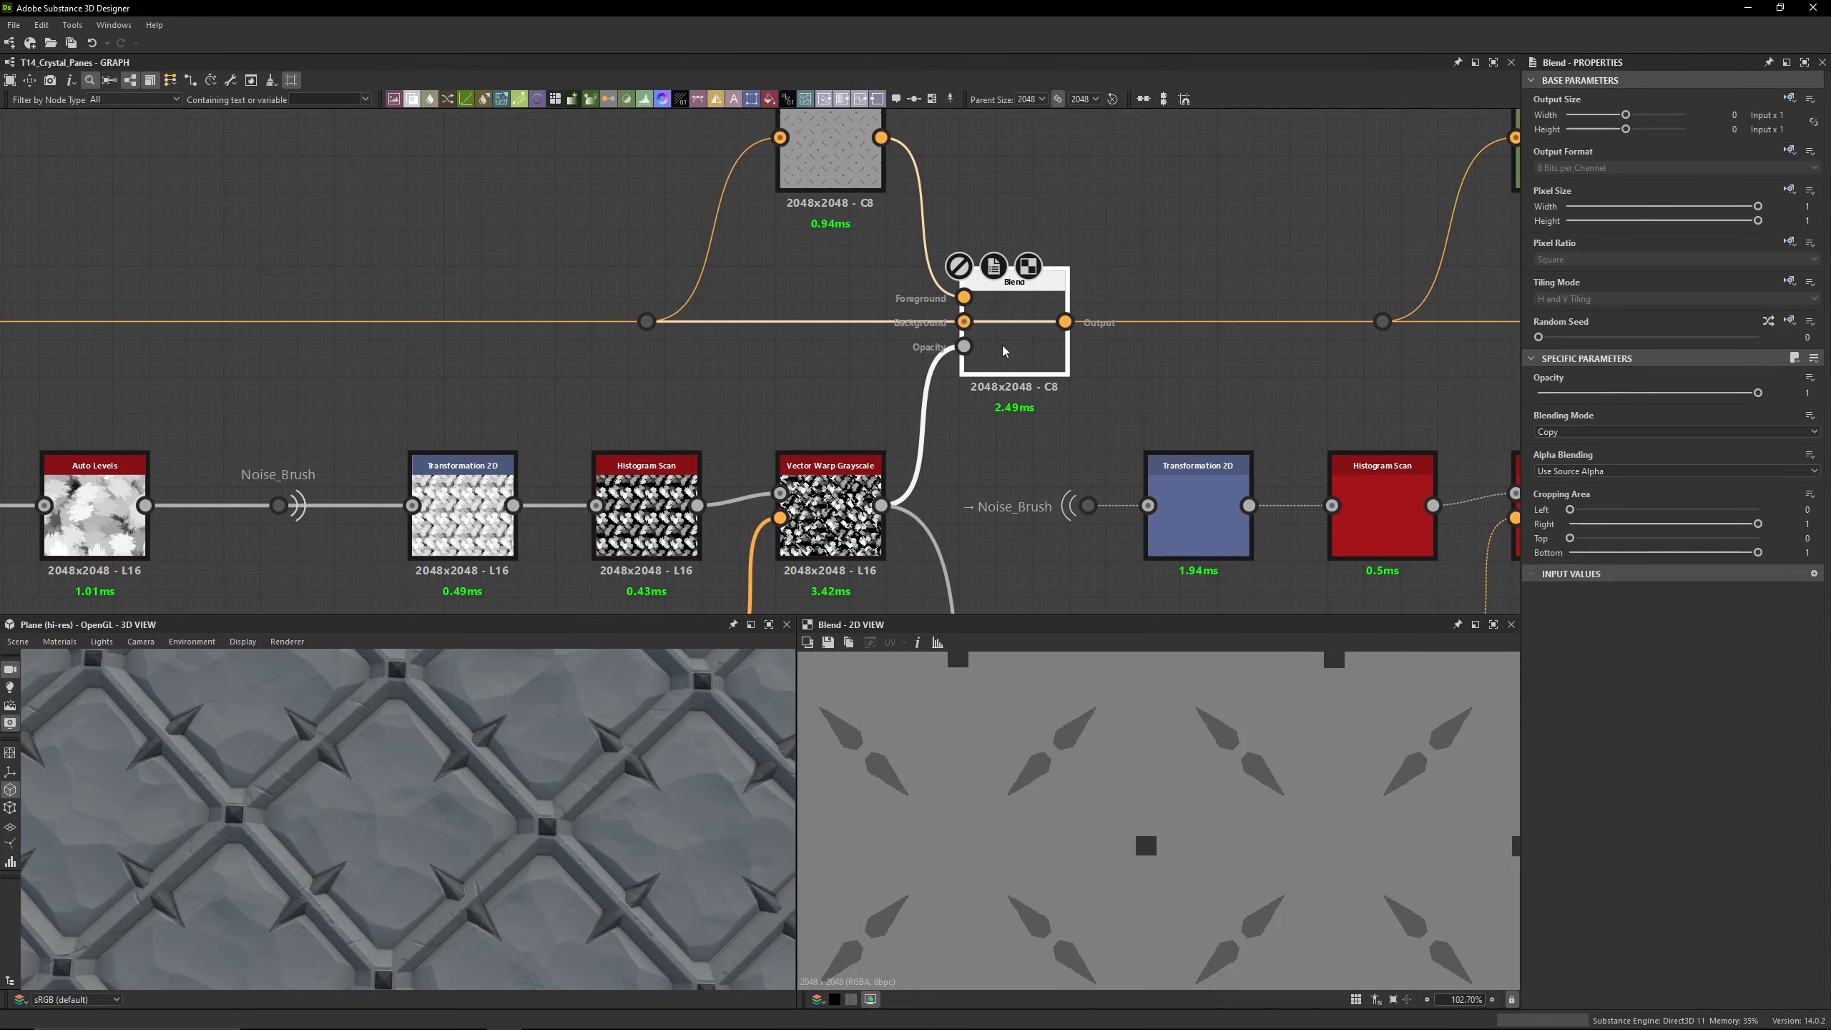
pyautogui.moveTo(423, 808); pyautogui.dragTo(454, 920, button='middle')
# Step: Try a Lightness of 0.75 on the first HSL node and undo the change
pyautogui.click(855, 159)
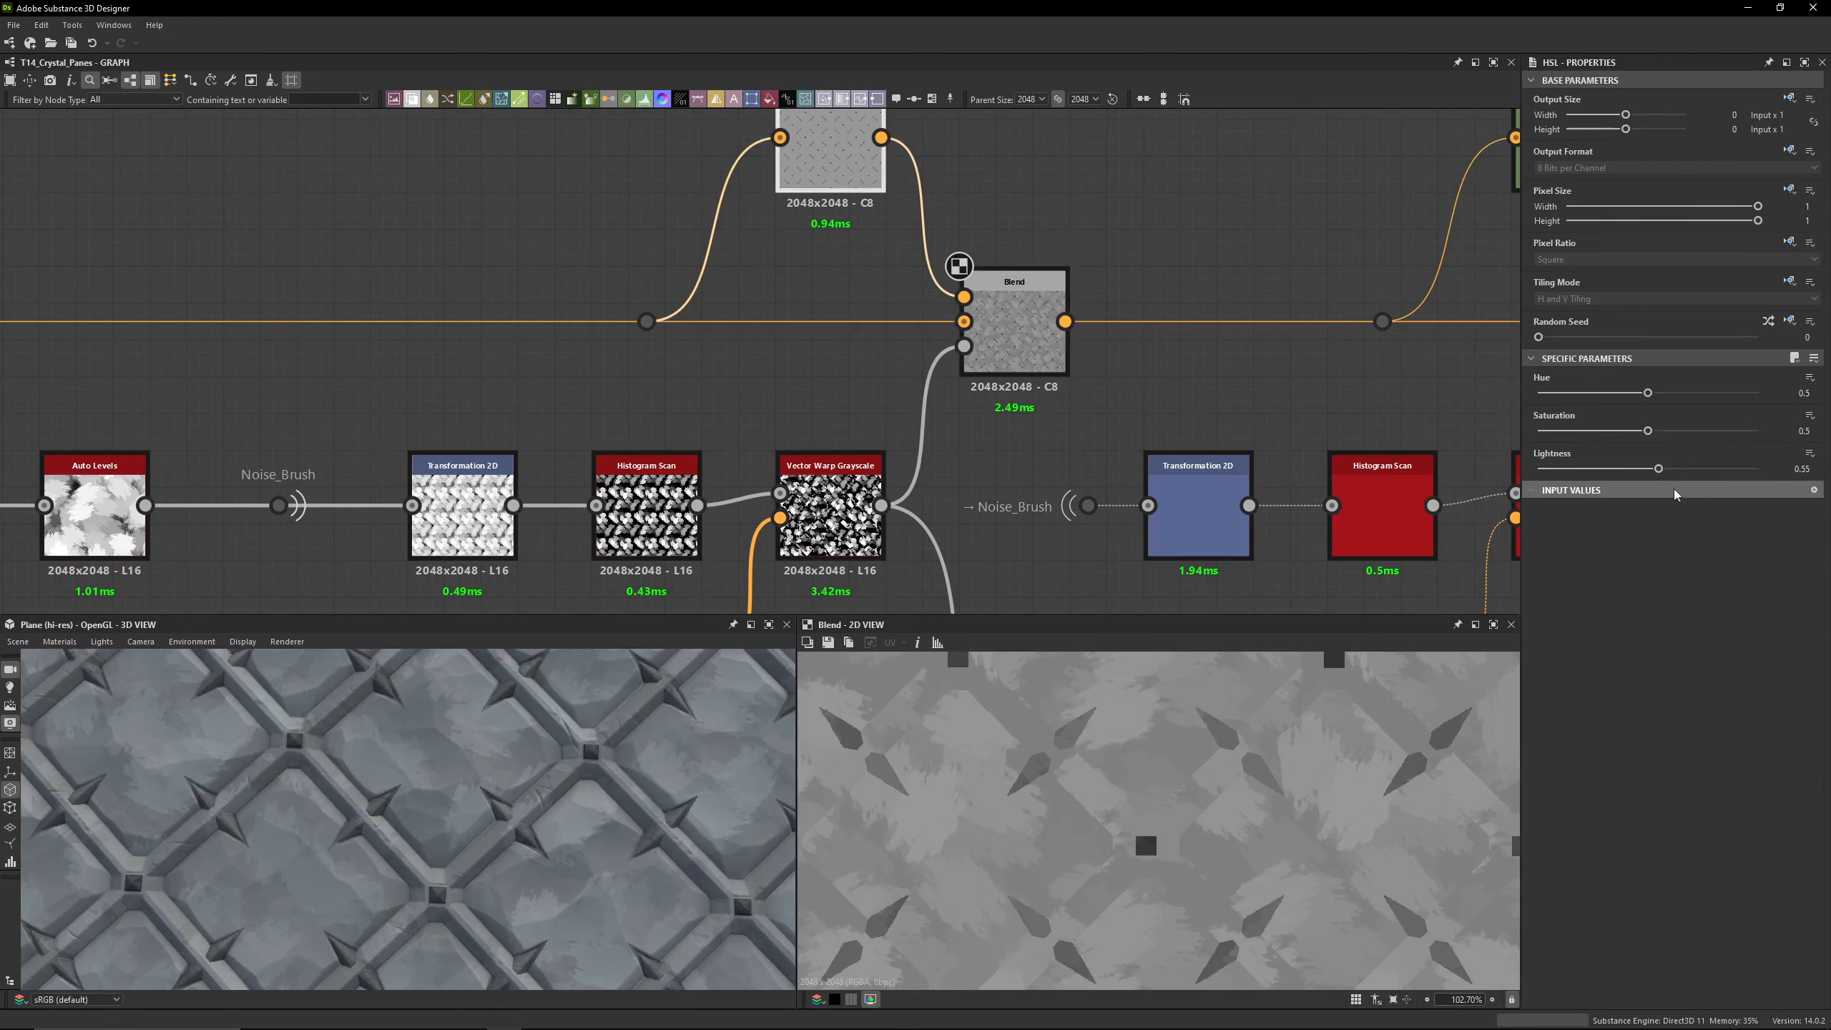
pyautogui.moveTo(1647, 468); pyautogui.dragTo(1699, 476)
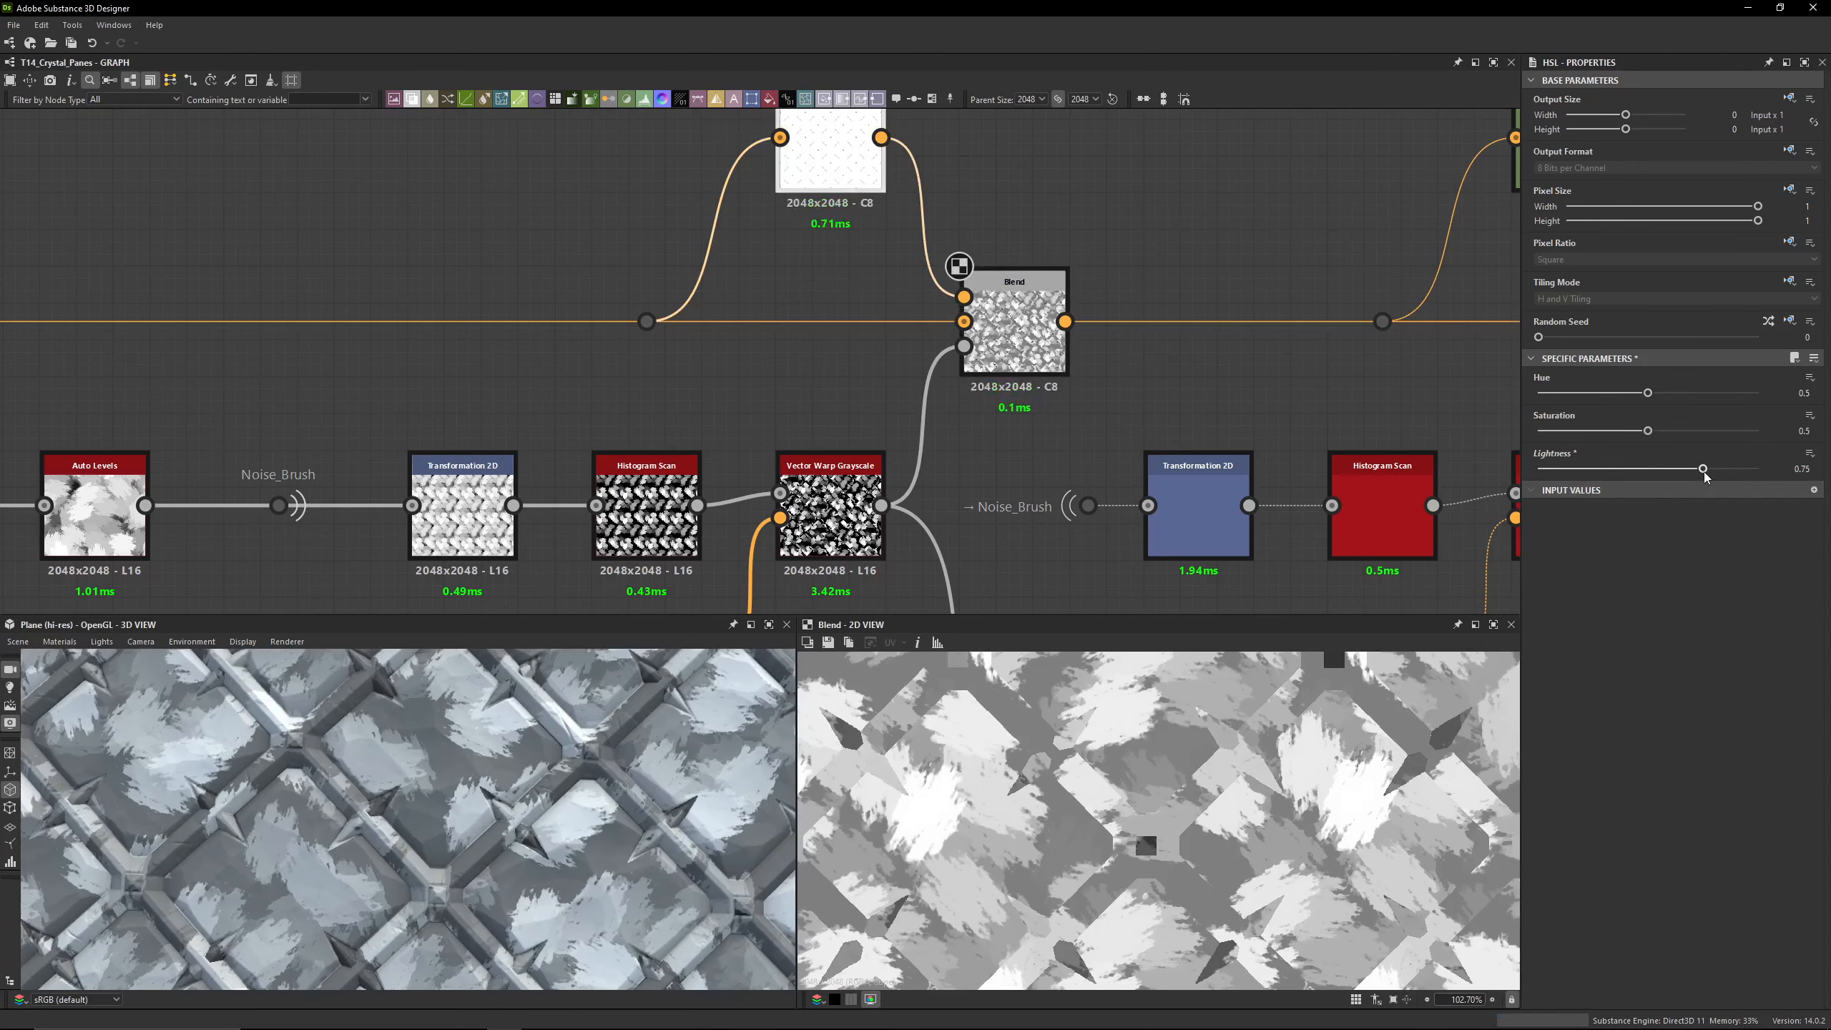
pyautogui.hotkey('ctrl', 'z')
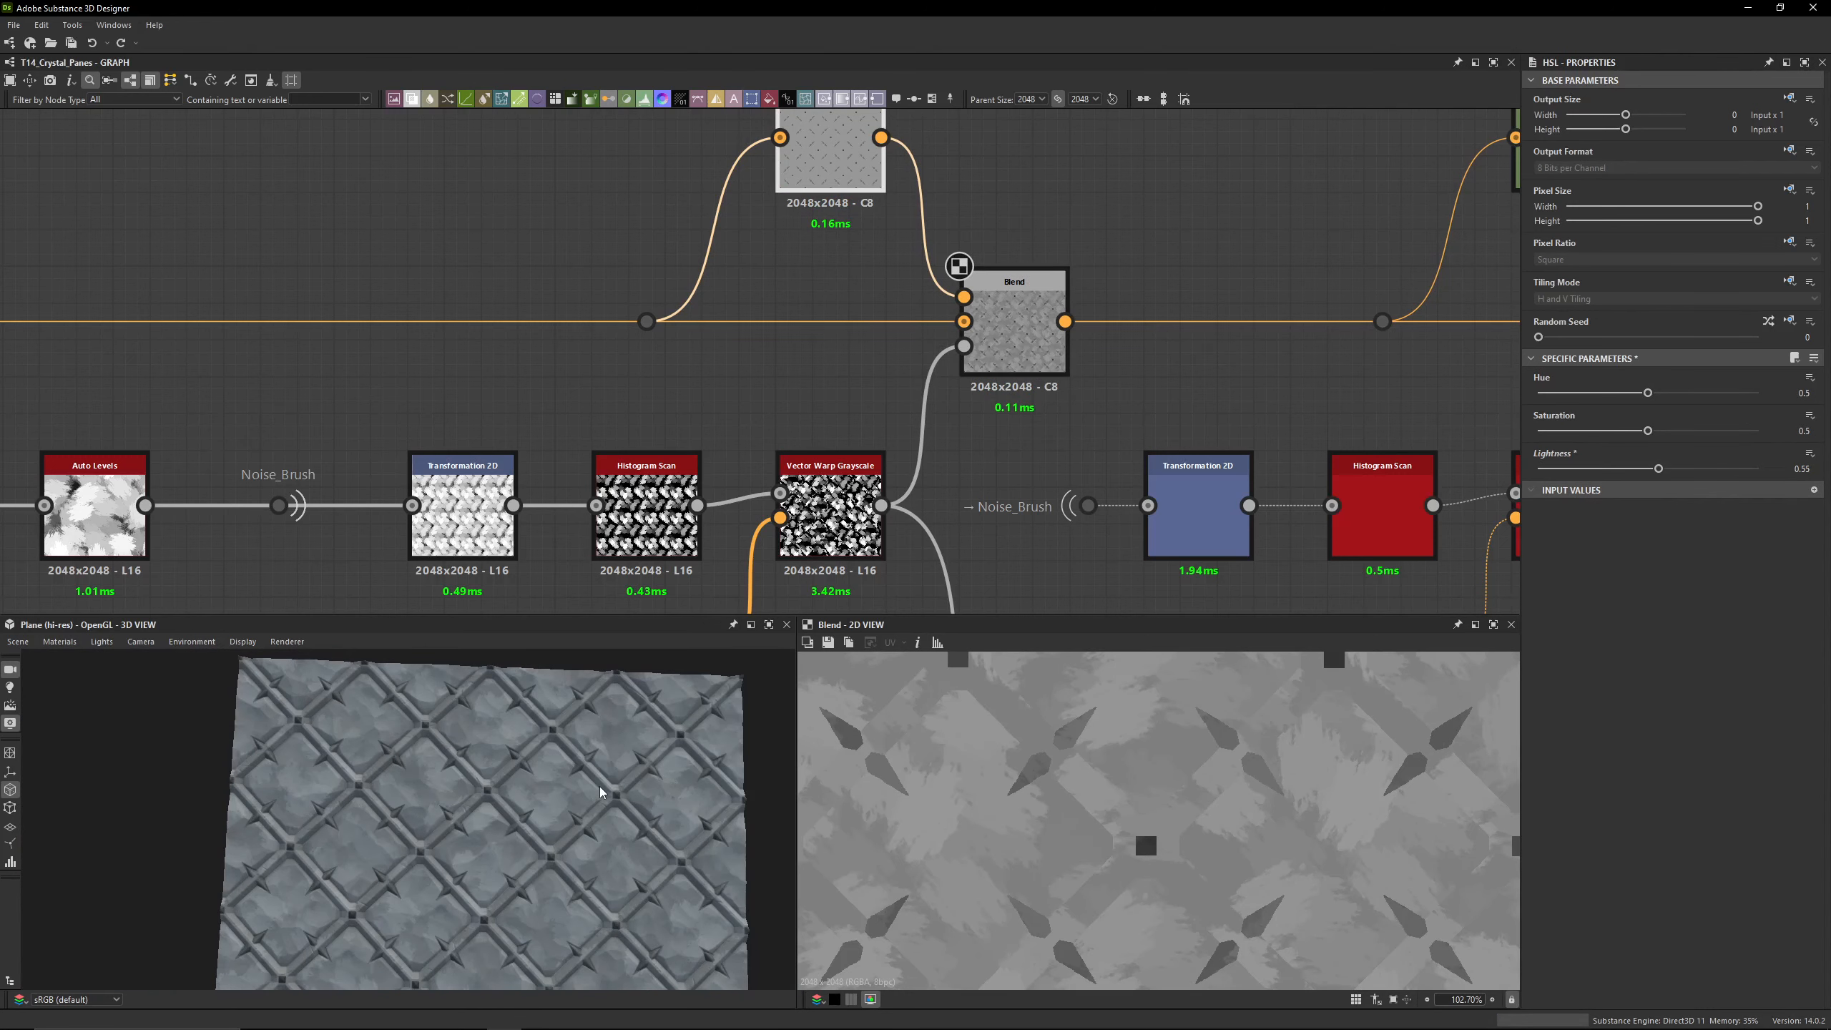
# Step: Enable the disabled Blend of the second Noise_Brush layer, toggling it for comparison, and preview its output in the 2D view
pyautogui.moveTo(1261, 348); pyautogui.dragTo(826, 323, button='middle')
pyautogui.scroll(-3, 950, 267)
pyautogui.moveTo(909, 318); pyautogui.dragTo(822, 312, button='middle')
pyautogui.click(921, 305)
pyautogui.hotkey('shift', 'd')
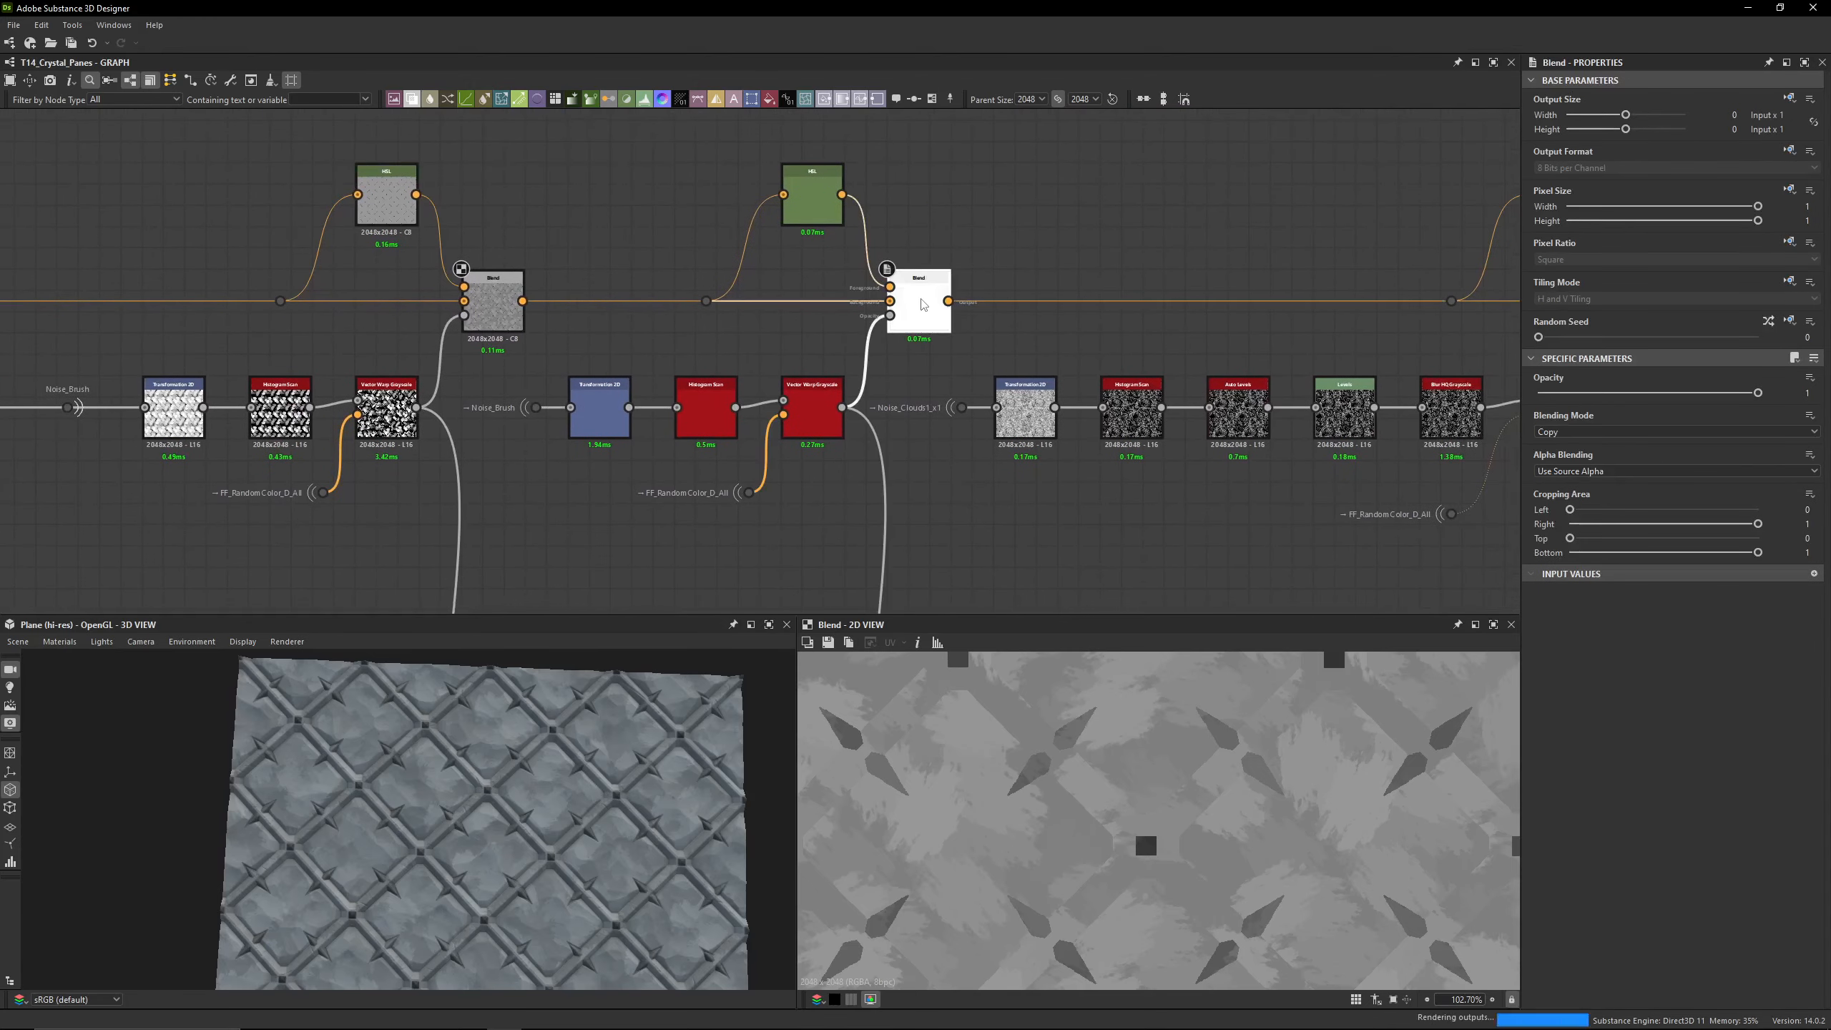
pyautogui.hotkey('shift', 'd')
pyautogui.hotkey('shift', 'd')
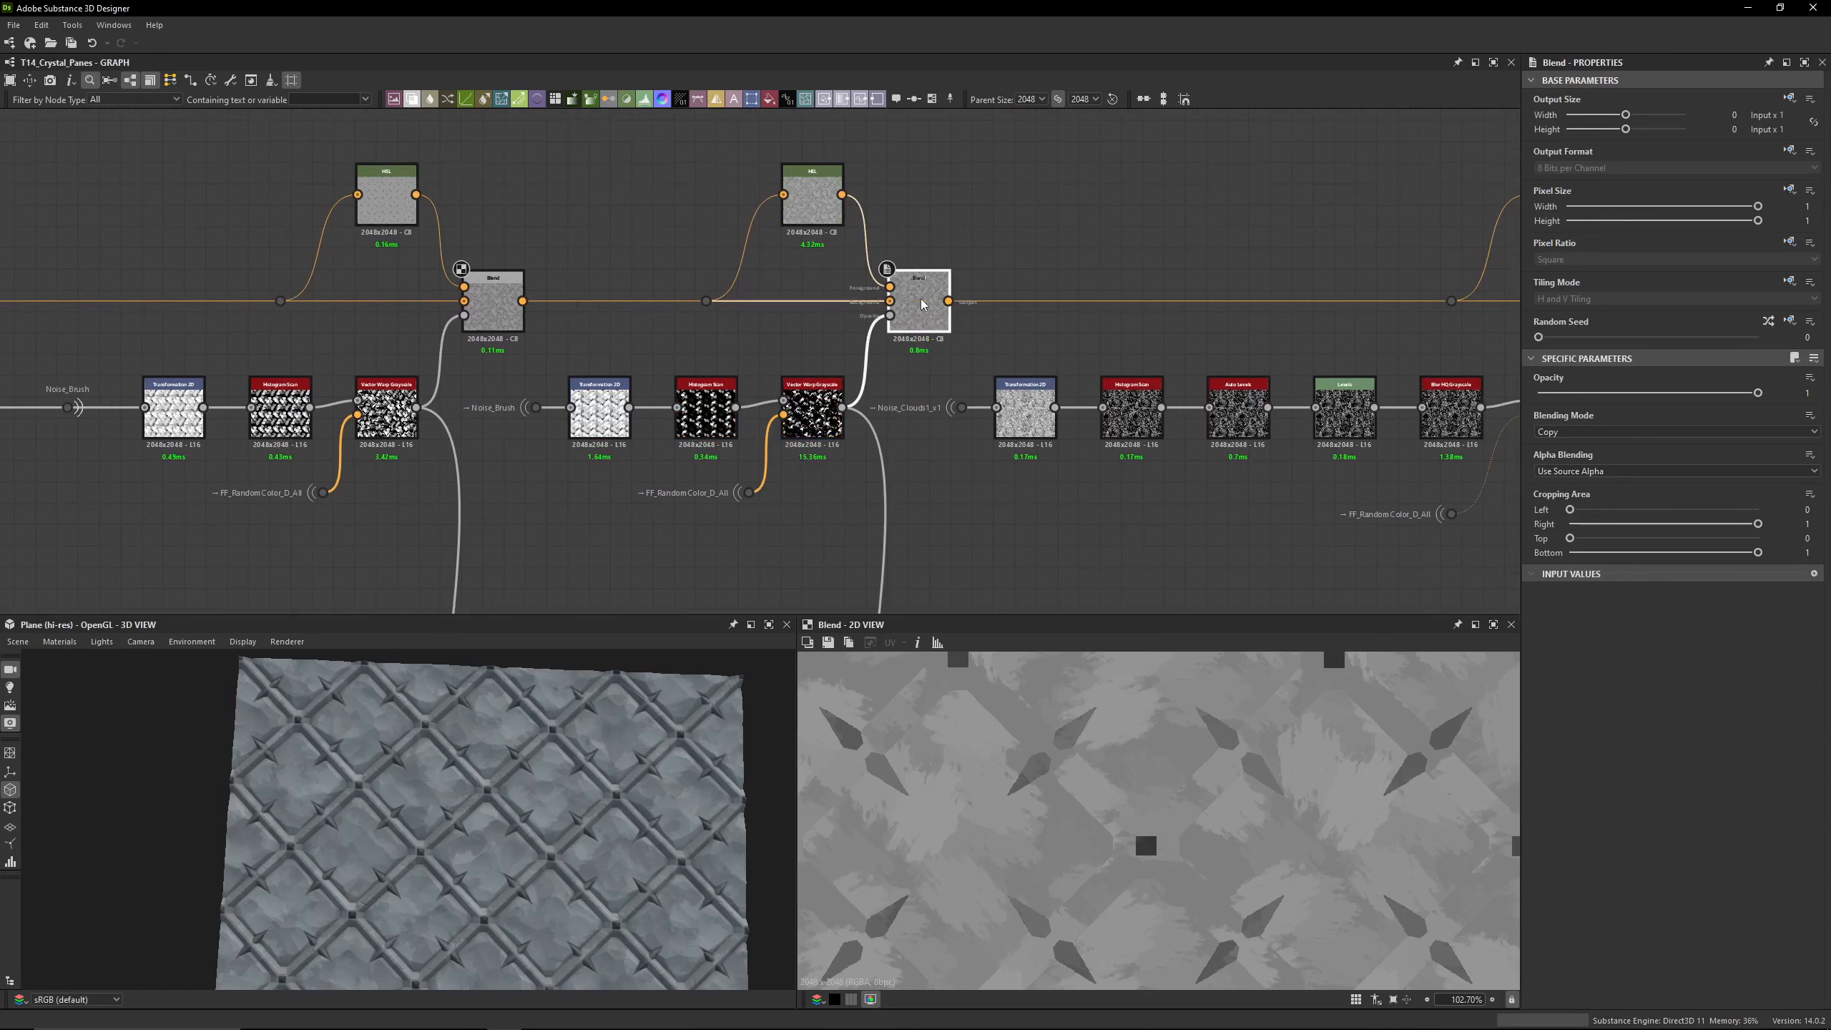
pyautogui.doubleClick(926, 315)
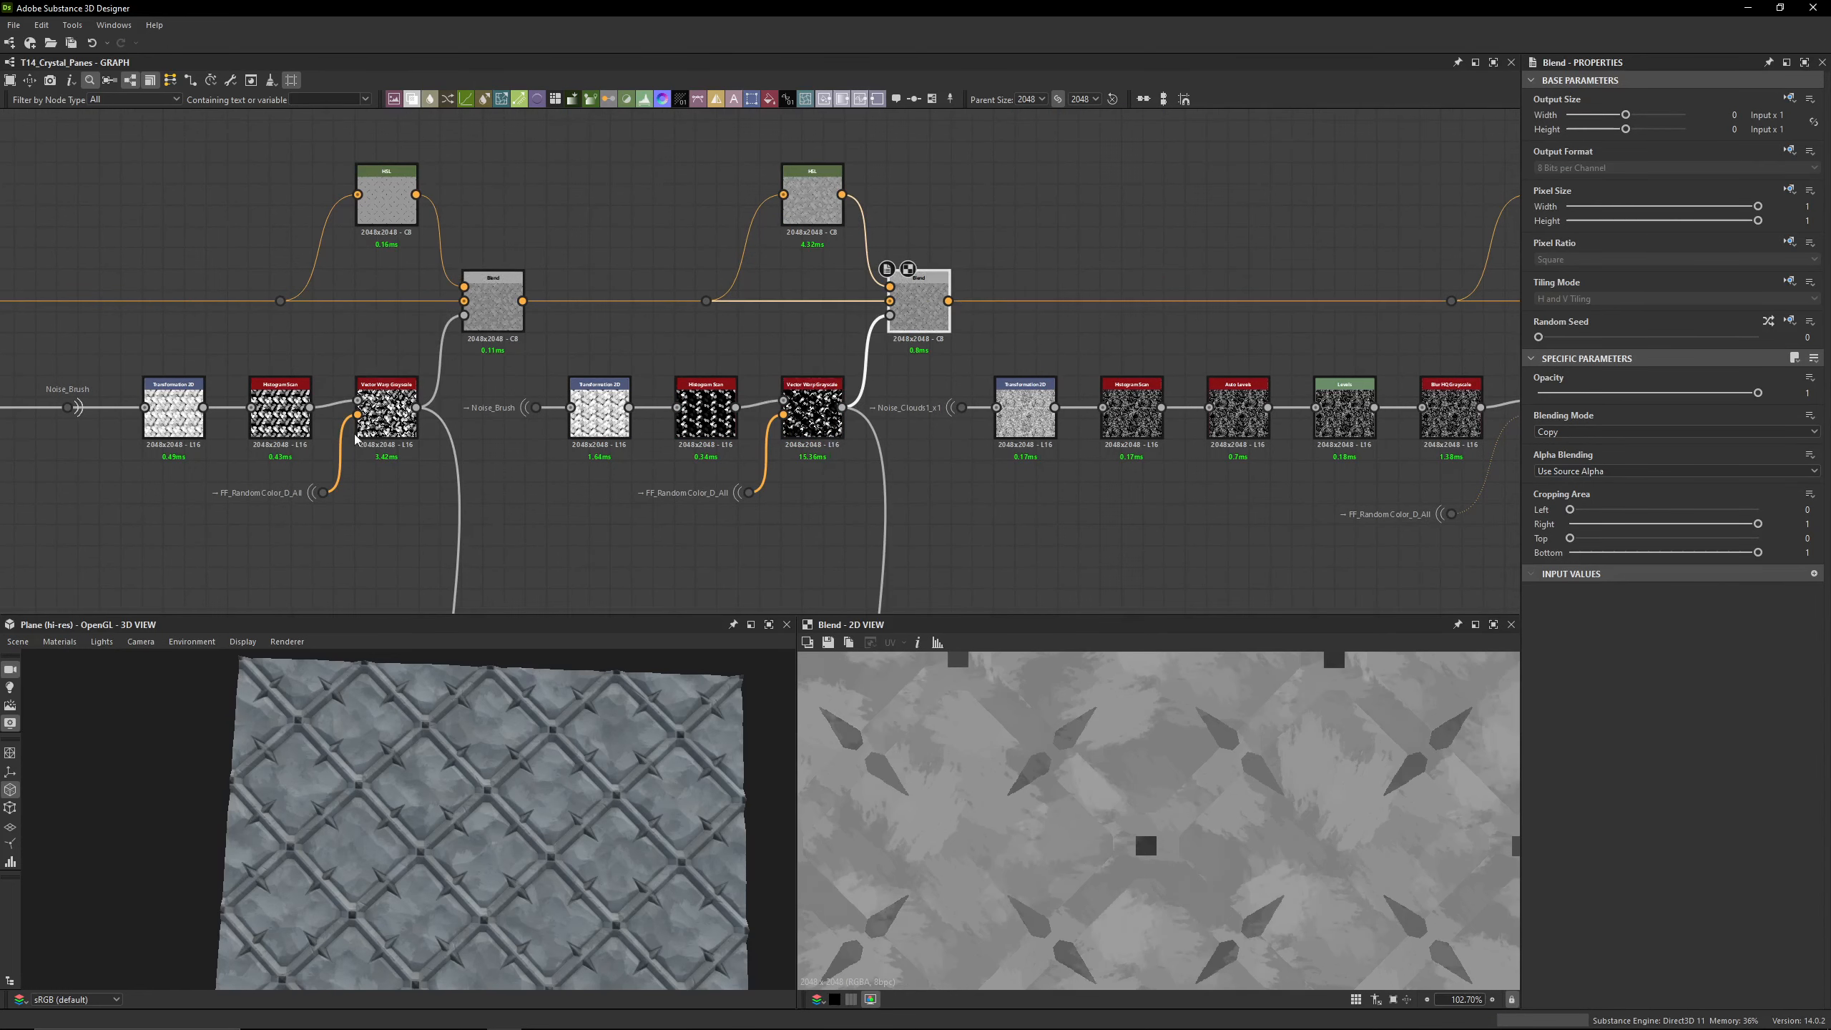
# Step: Compare the first layer's Transformation 2D and Vector Warp Grayscale outputs with the second layer's Vector Warp Grayscale mask
pyautogui.doubleClick(386, 411)
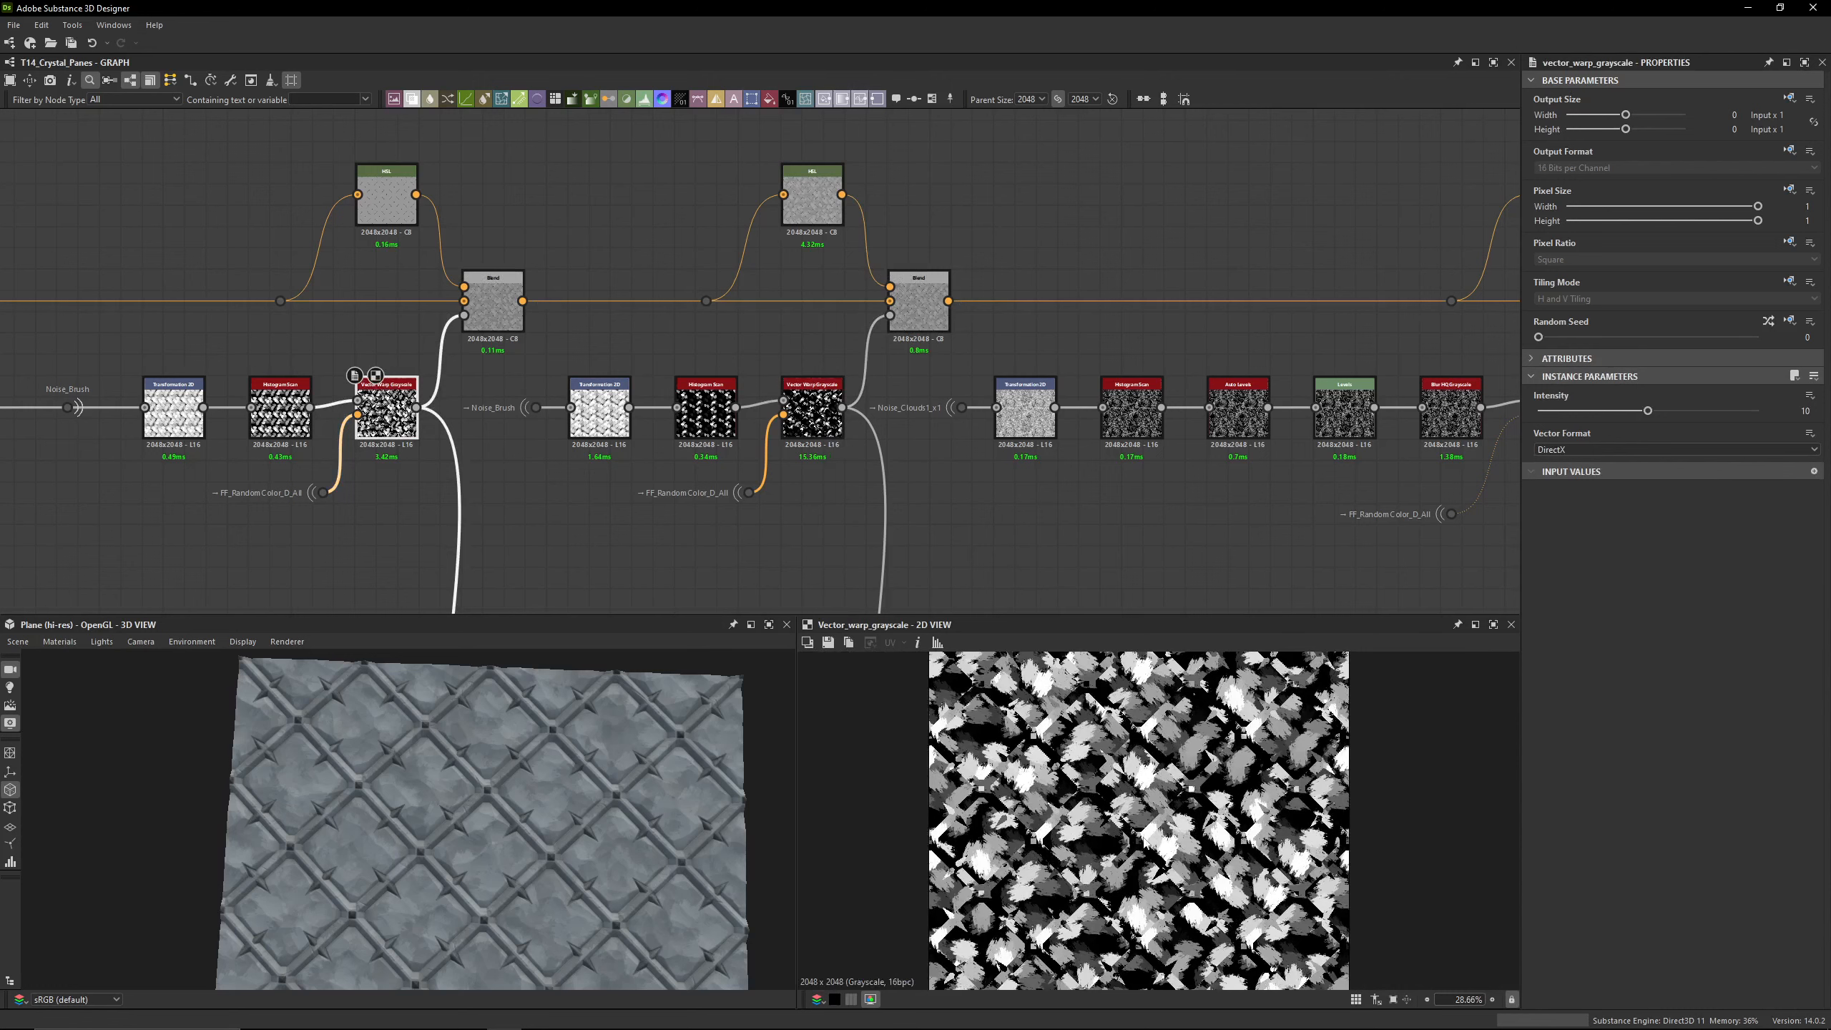
pyautogui.doubleClick(174, 411)
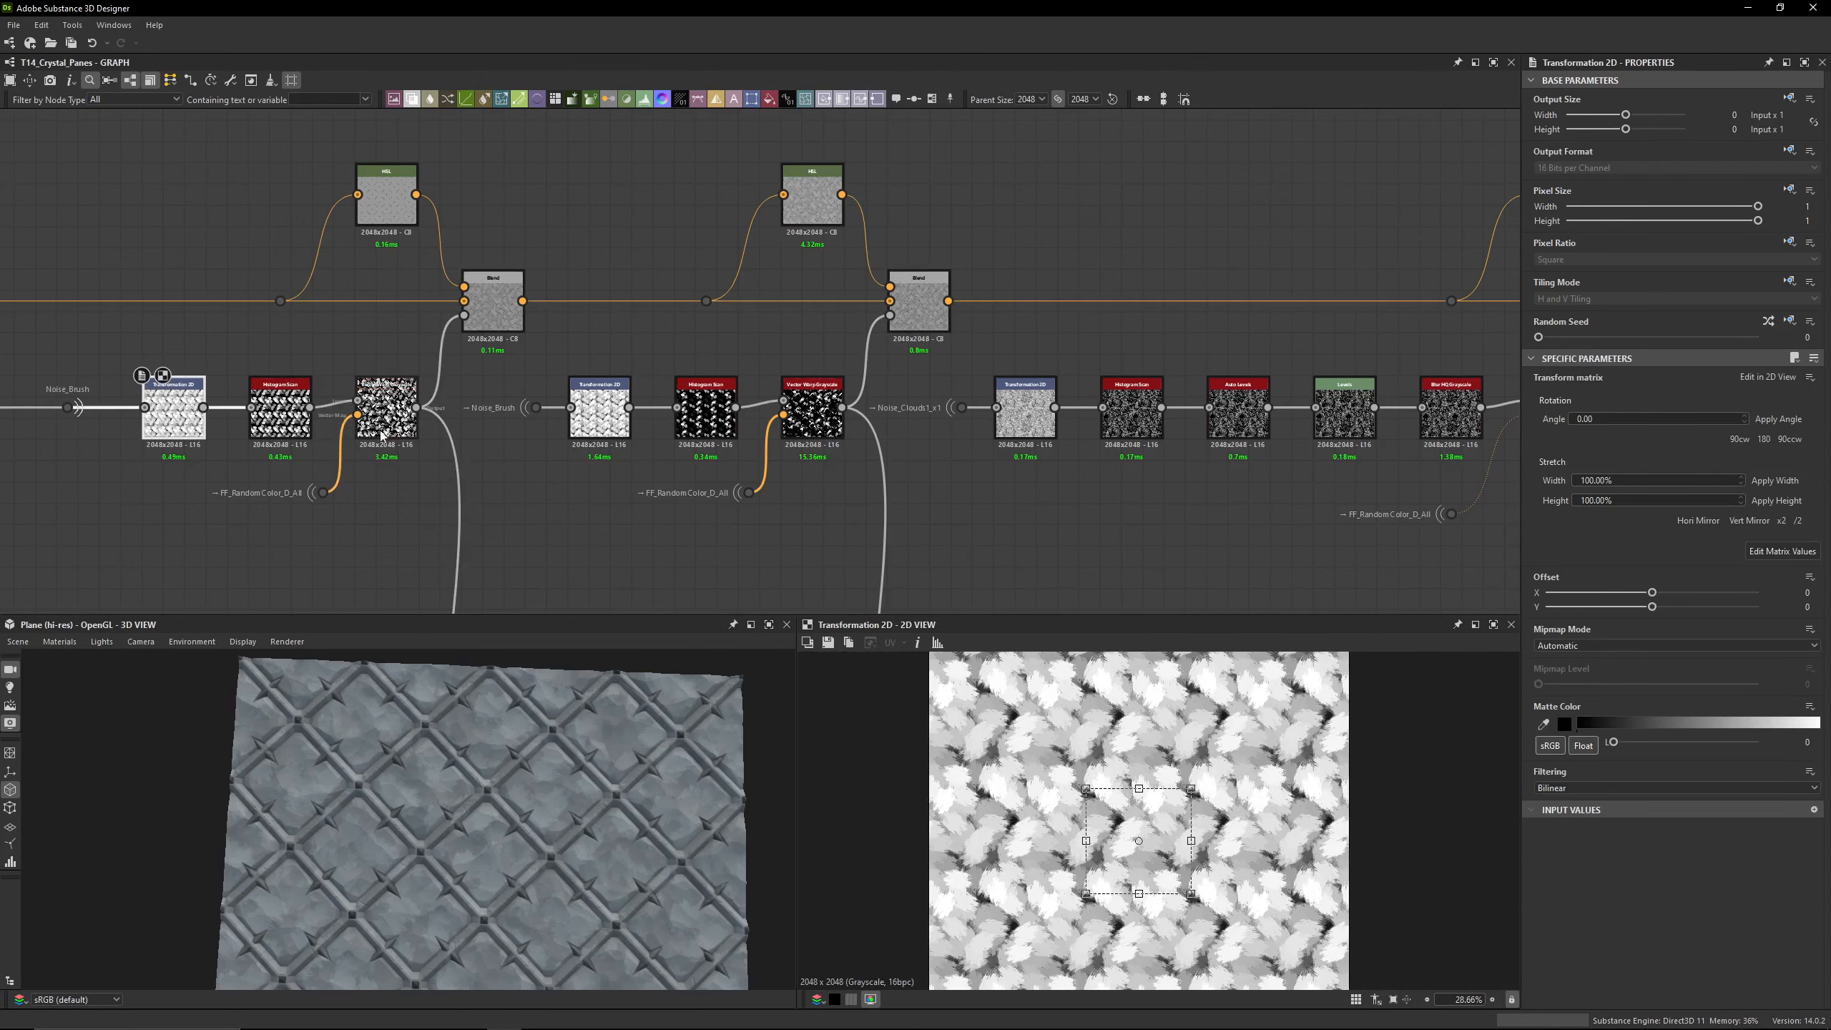
pyautogui.doubleClick(394, 435)
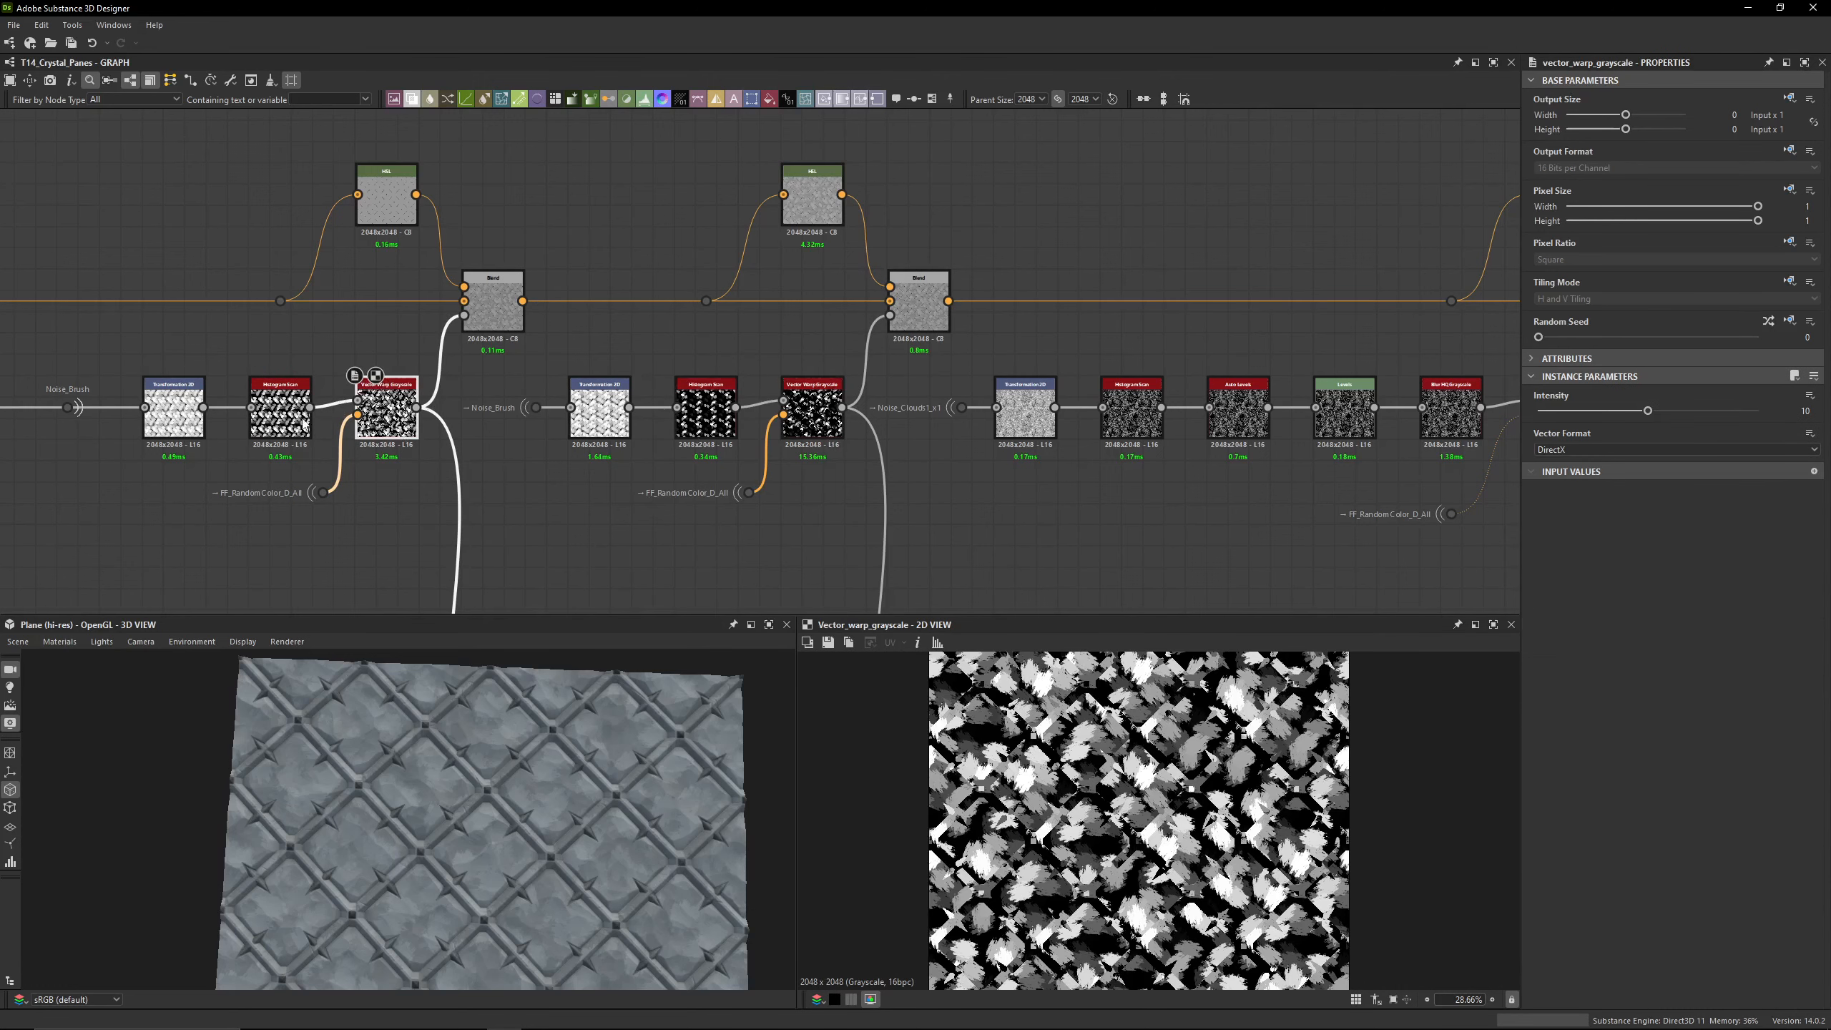
pyautogui.doubleClick(812, 411)
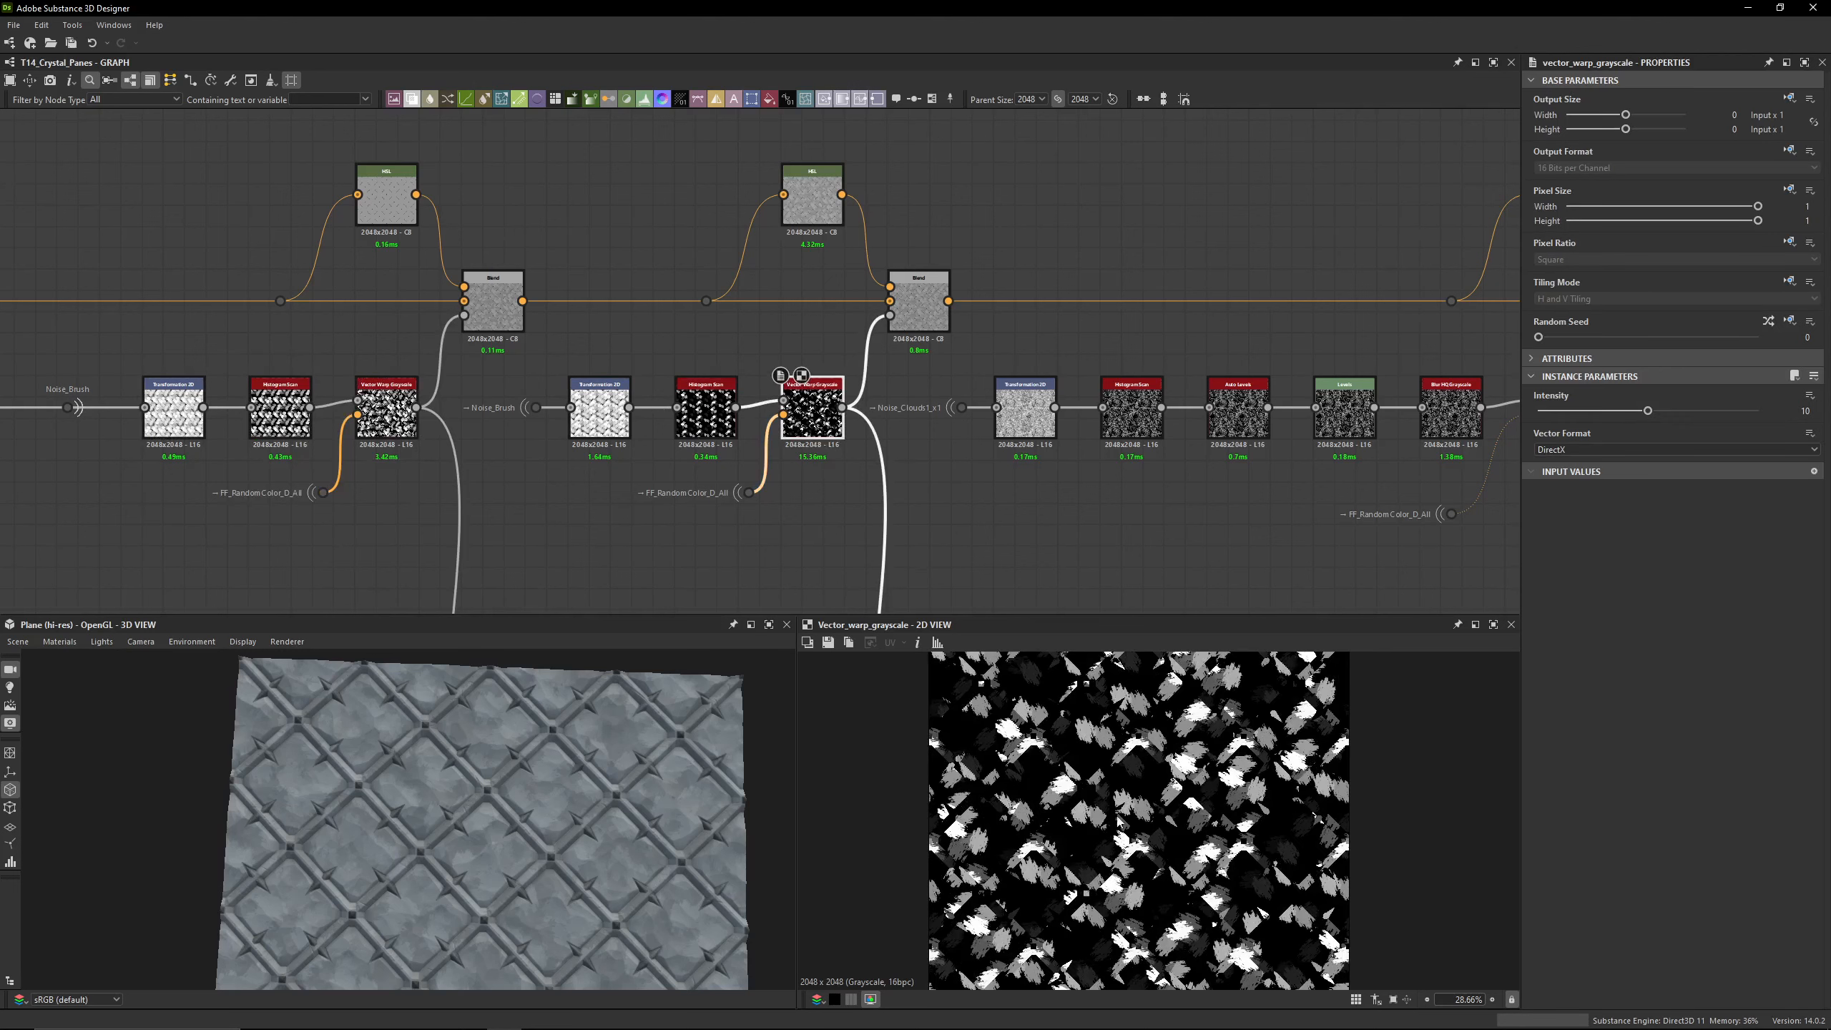
# Step: Preview the second layer's HSL node, check its Lightness value and trace the connection from the first Blend
pyautogui.doubleClick(813, 205)
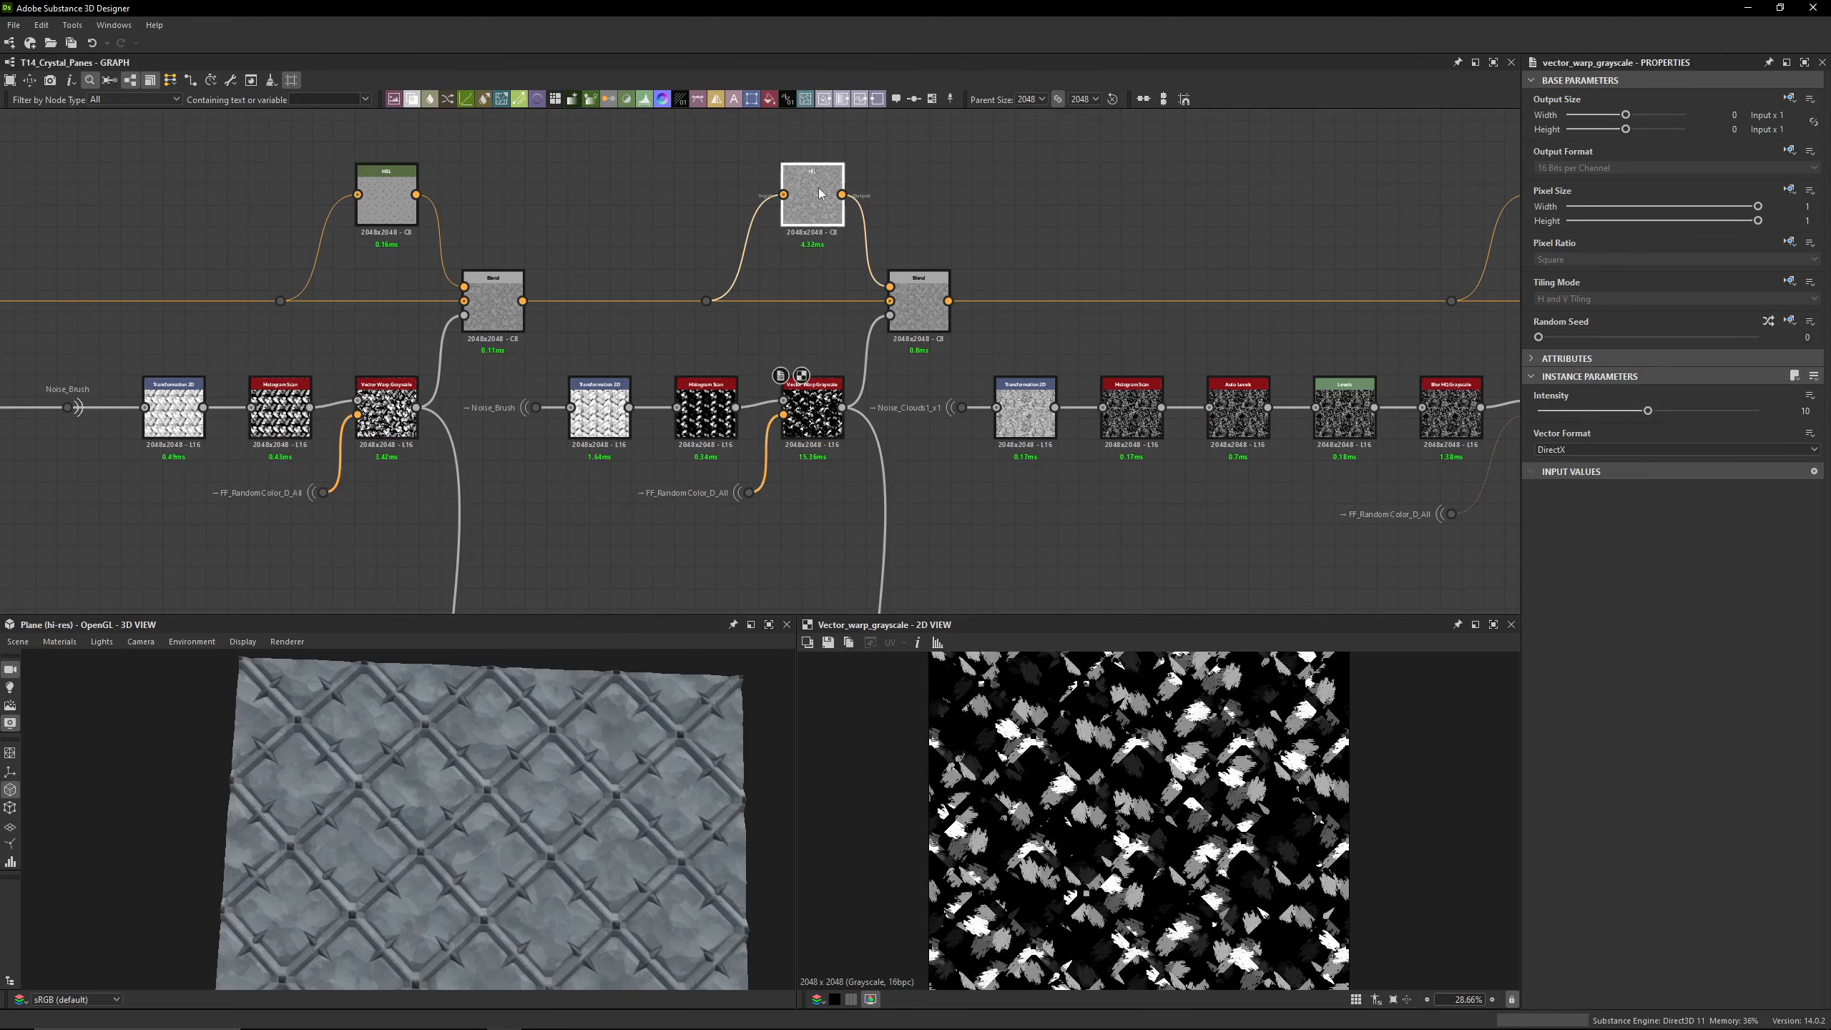
pyautogui.click(1799, 469)
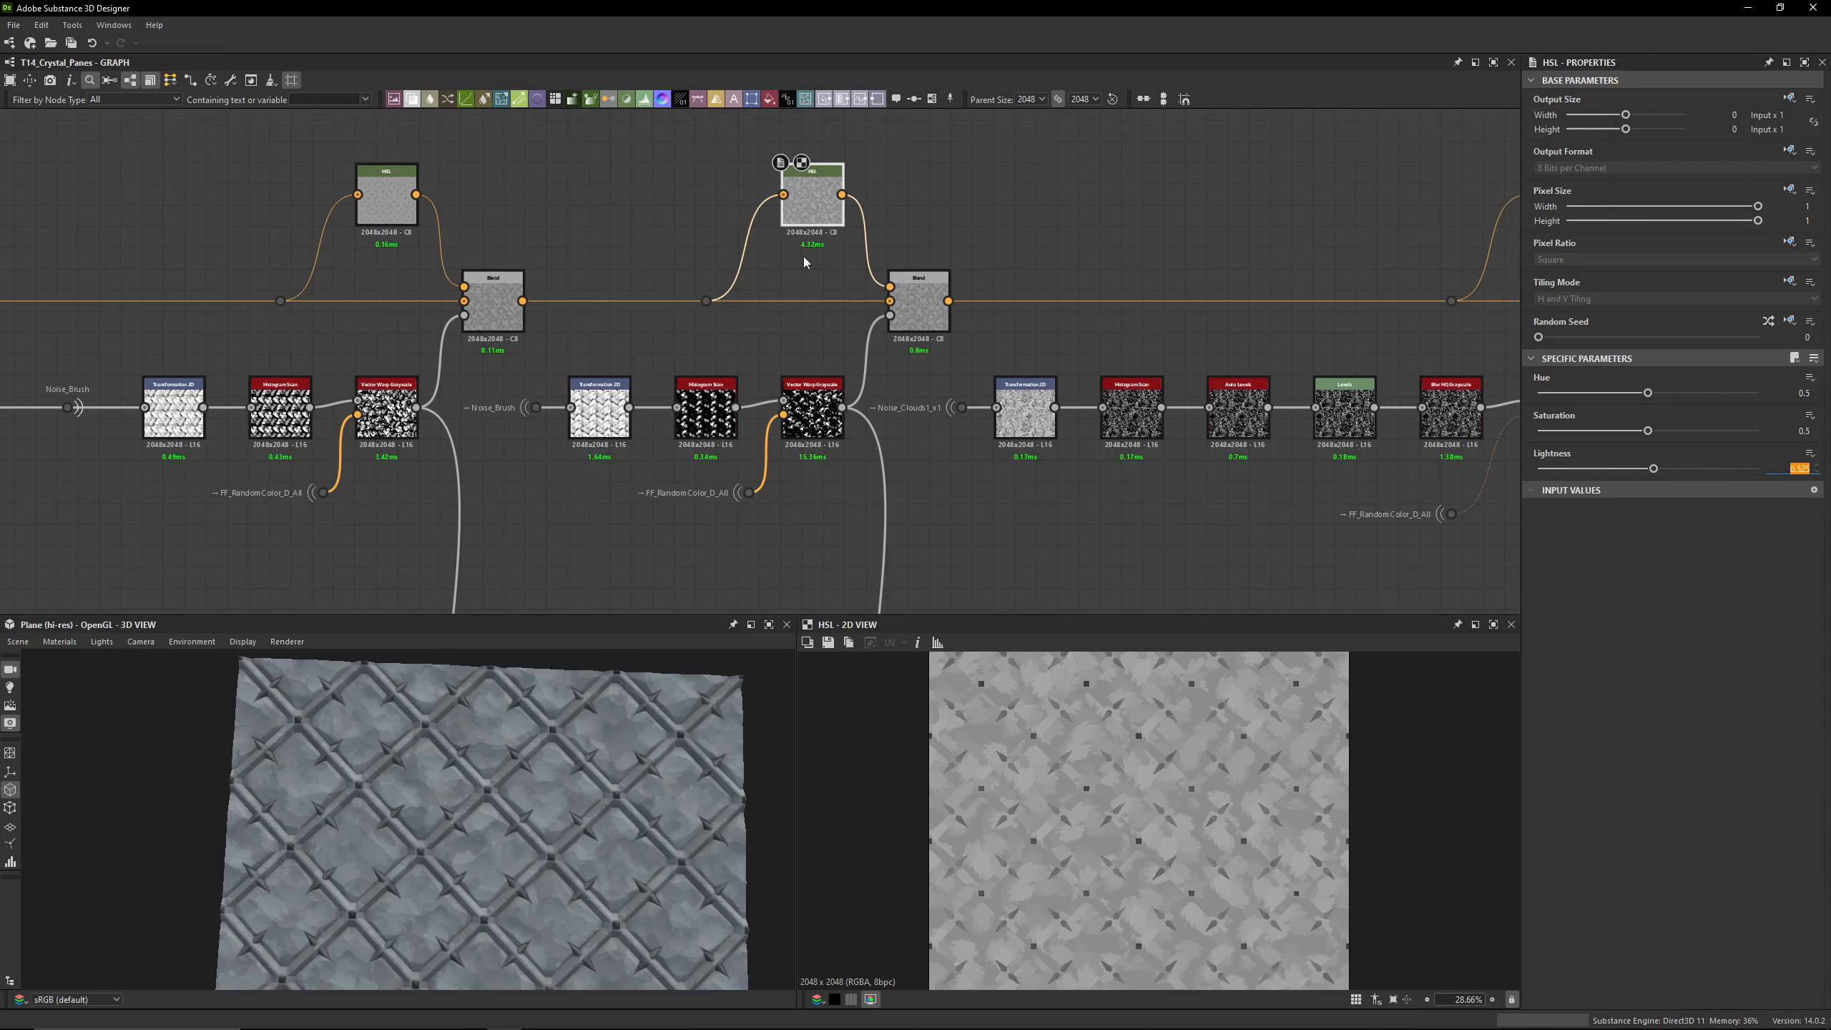
pyautogui.click(569, 302)
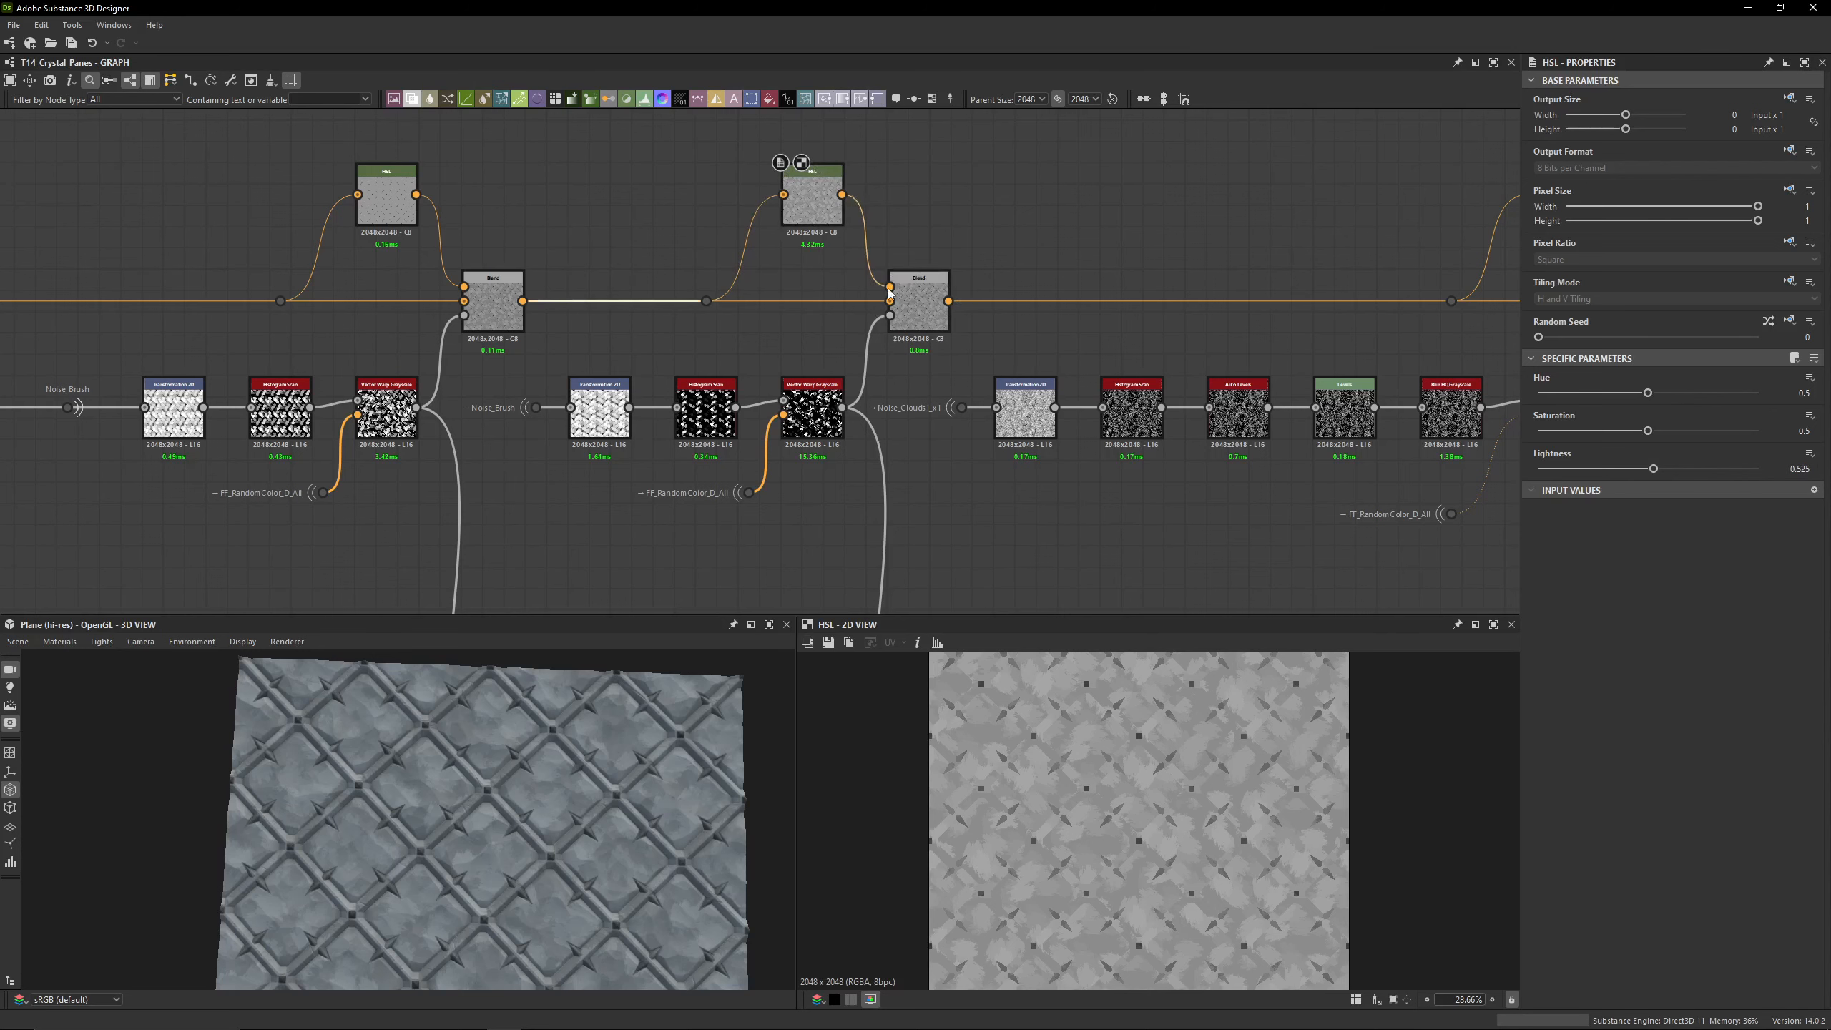
# Step: Check the second layer's Noise_Brush portal and compare the transform settings of both layers' Transformation 2D nodes
pyautogui.scroll(3, 656, 269)
pyautogui.moveTo(653, 264); pyautogui.dragTo(789, 349)
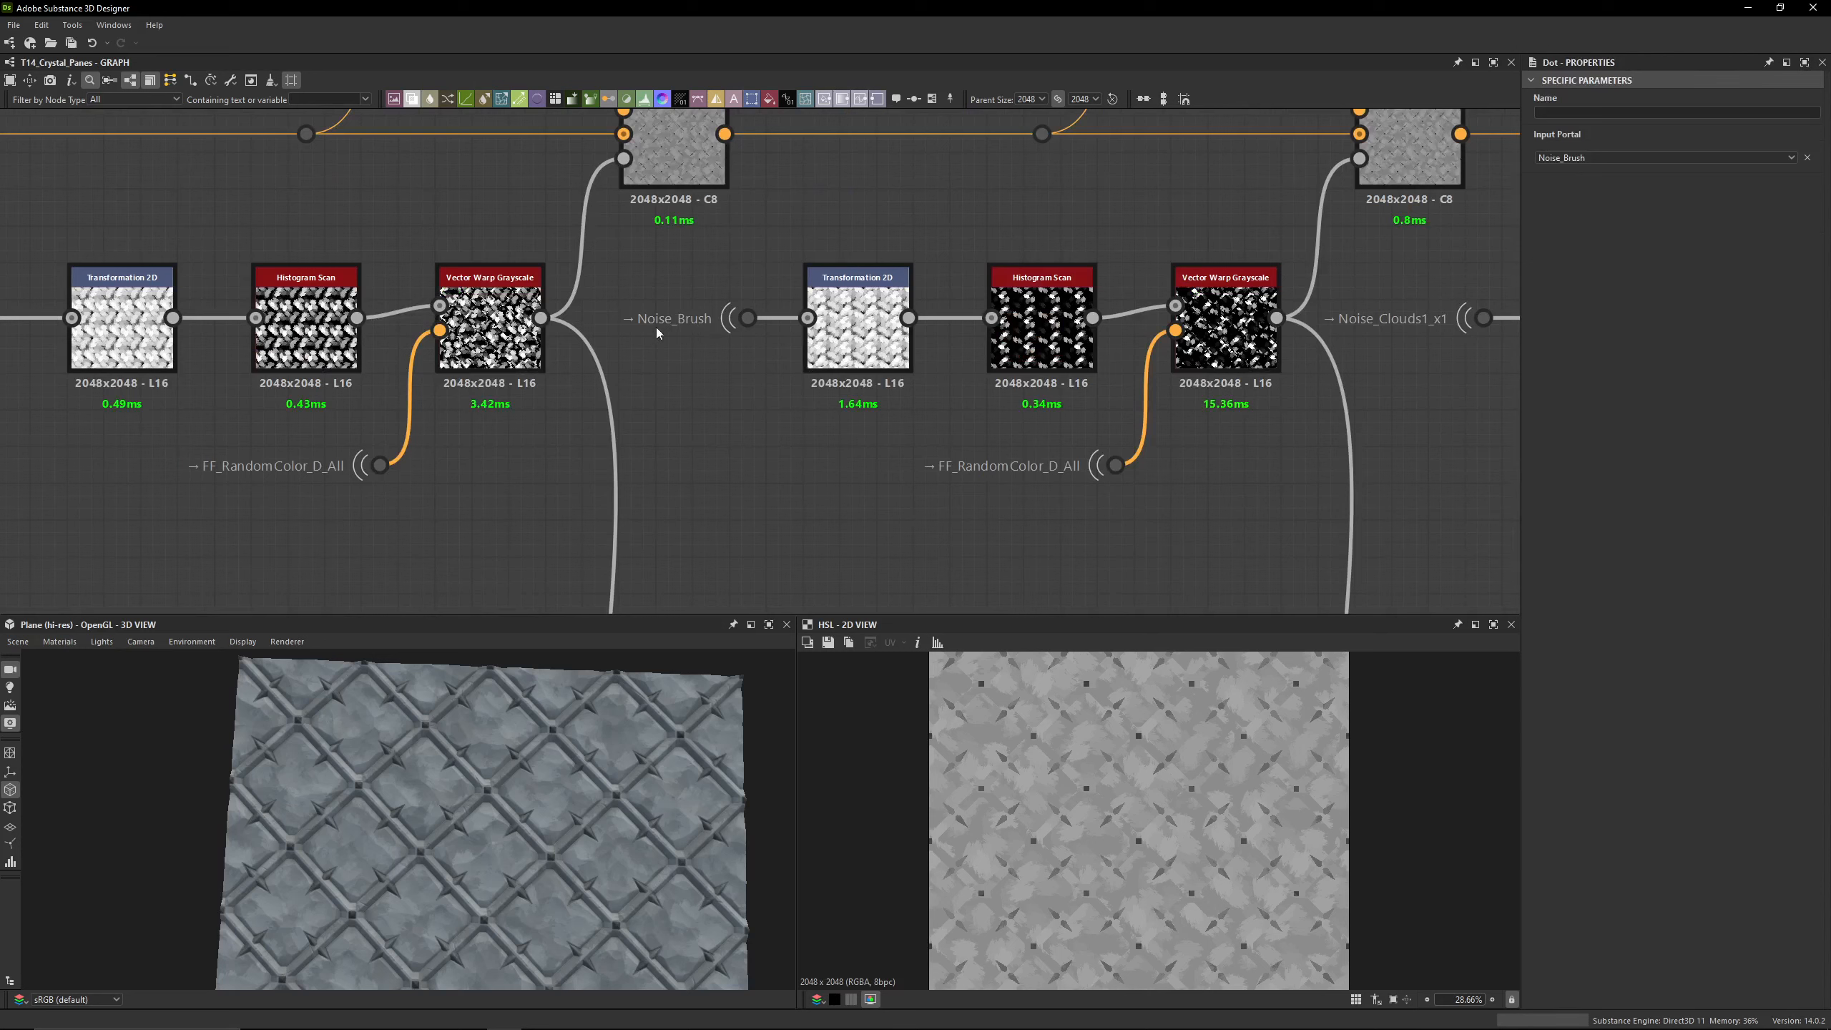
pyautogui.click(854, 333)
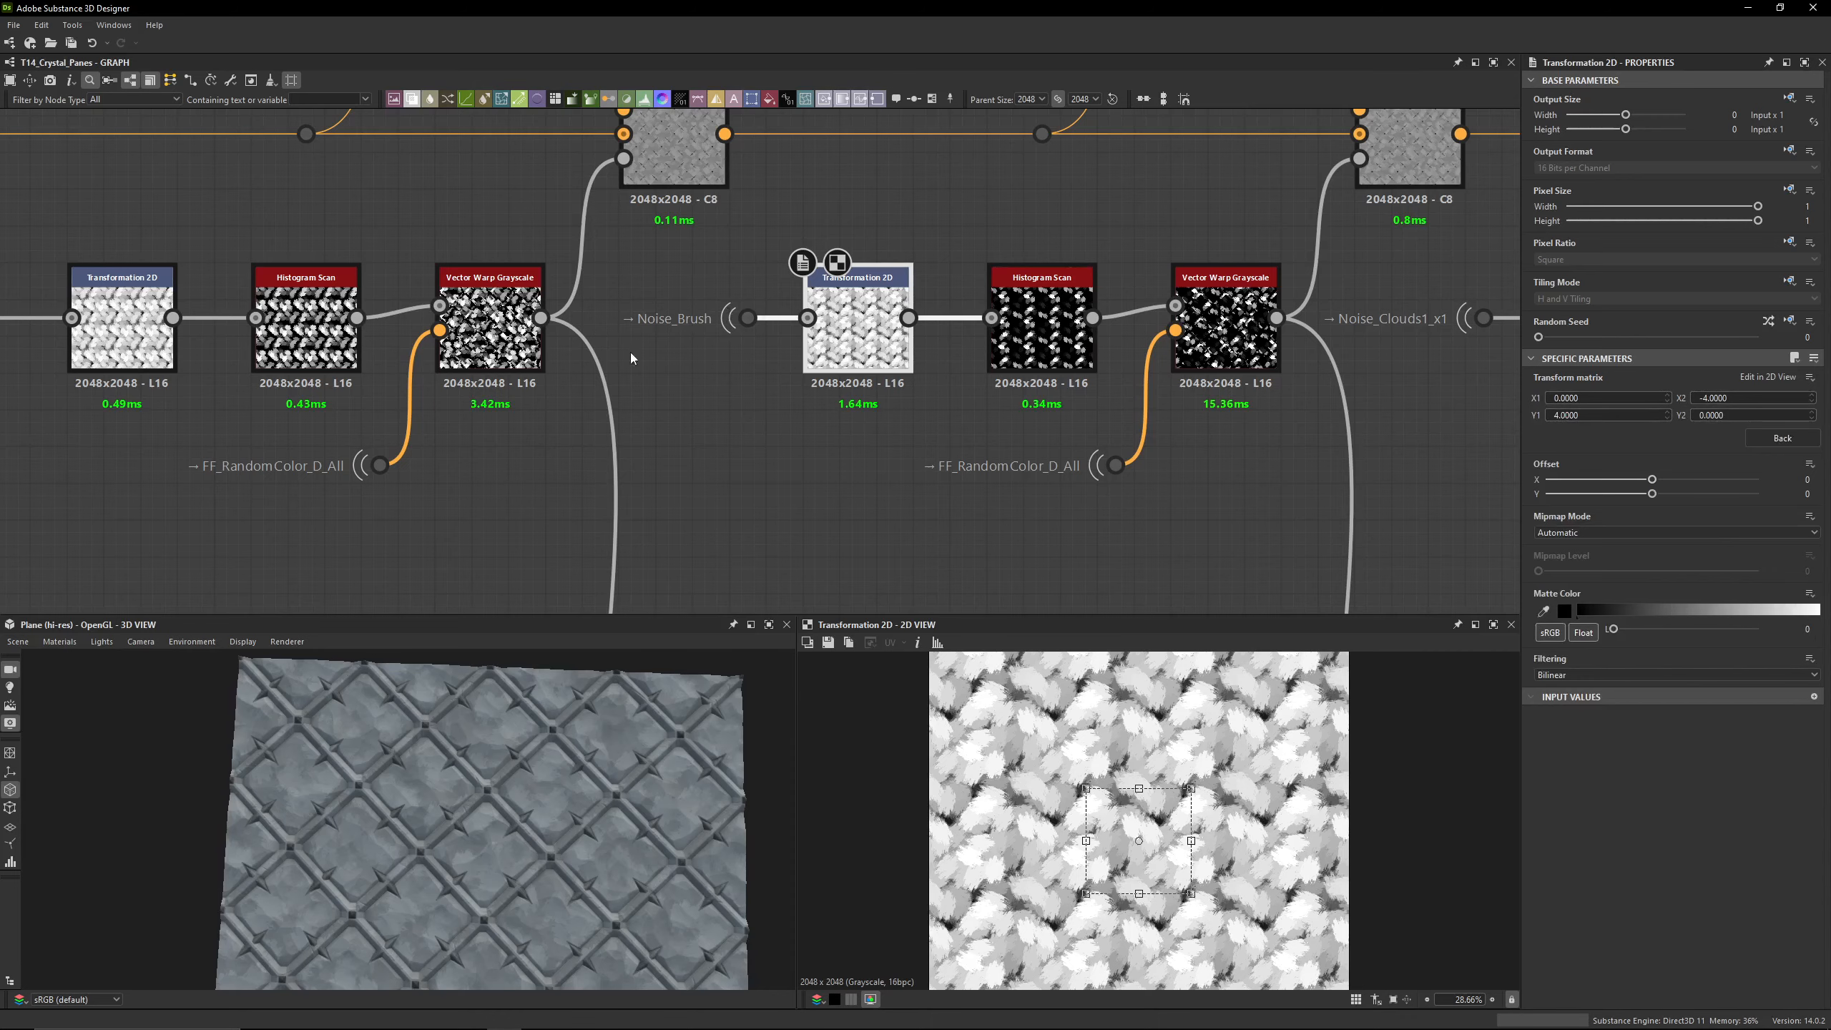
pyautogui.scroll(-1, 631, 358)
pyautogui.moveTo(632, 358); pyautogui.dragTo(848, 359, button='middle')
pyautogui.click(425, 332)
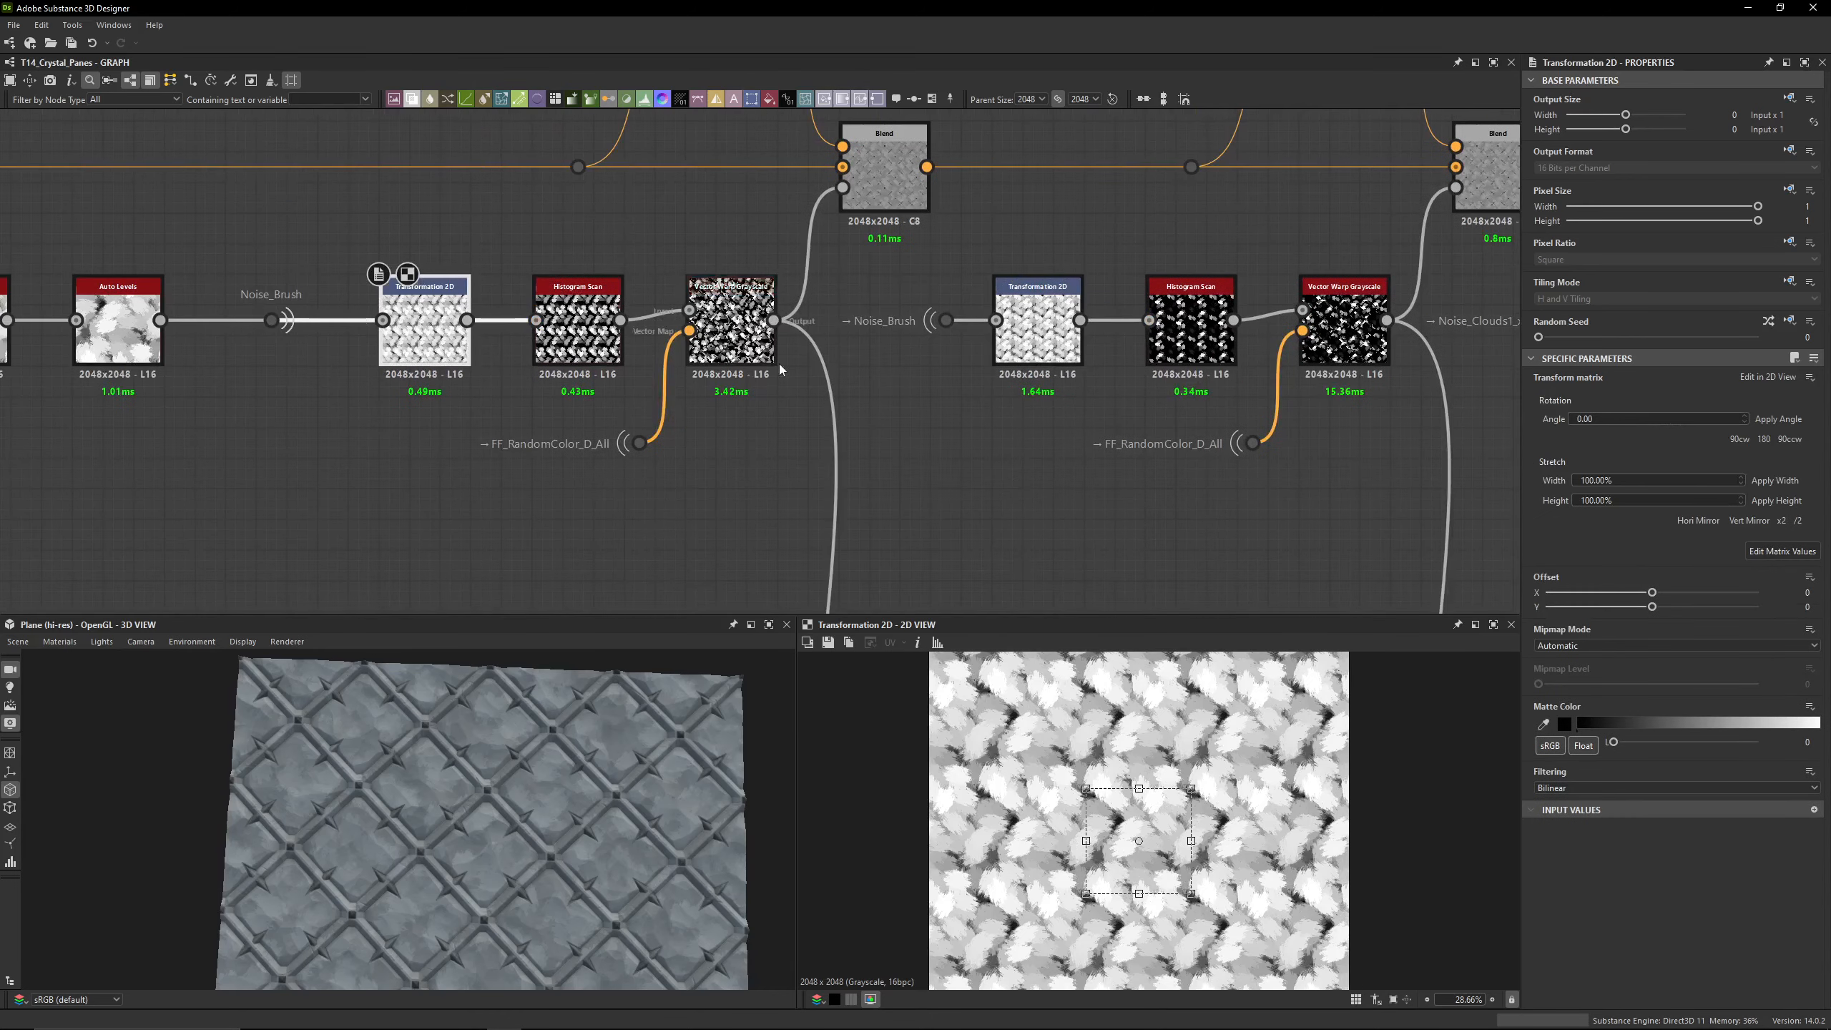
pyautogui.click(1037, 332)
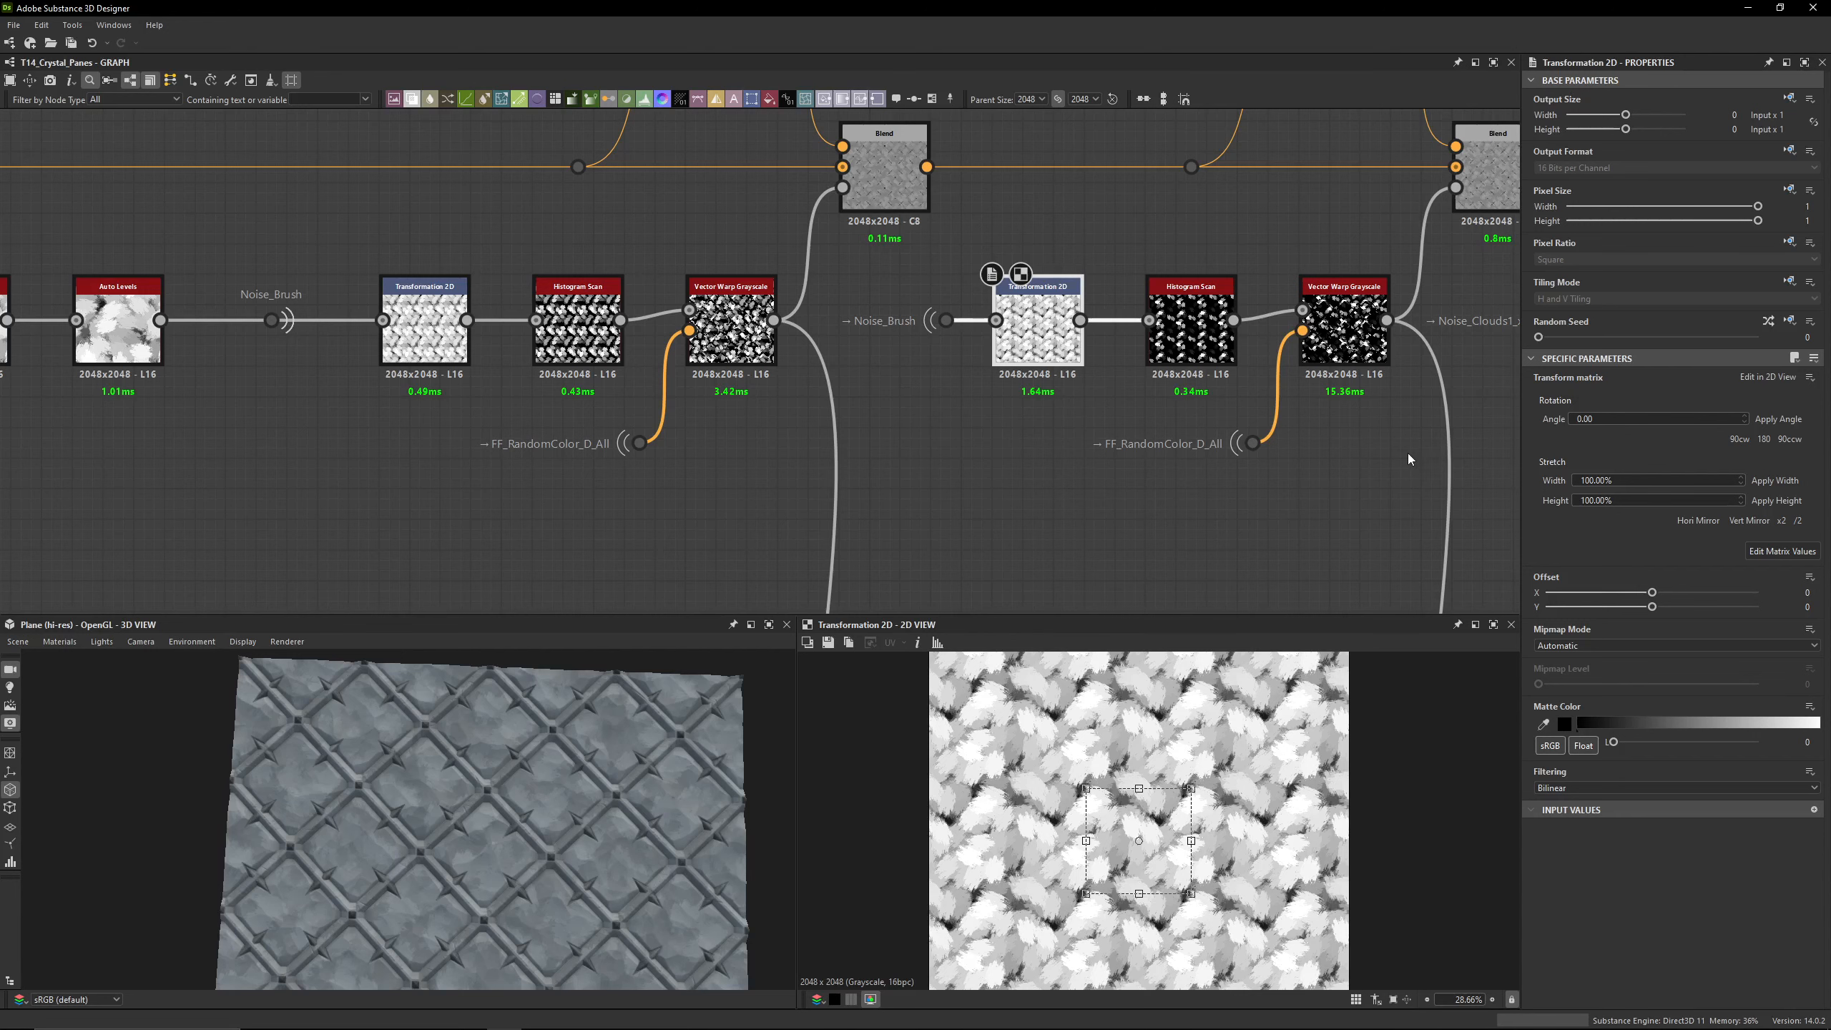
# Step: Inspect the second layer's Histogram Scan, Blend and Vector Warp Grayscale nodes and the FF_RandomColor_D_All portal driving the warp
pyautogui.moveTo(1078, 378); pyautogui.dragTo(938, 349, button='middle')
pyautogui.click(1050, 303)
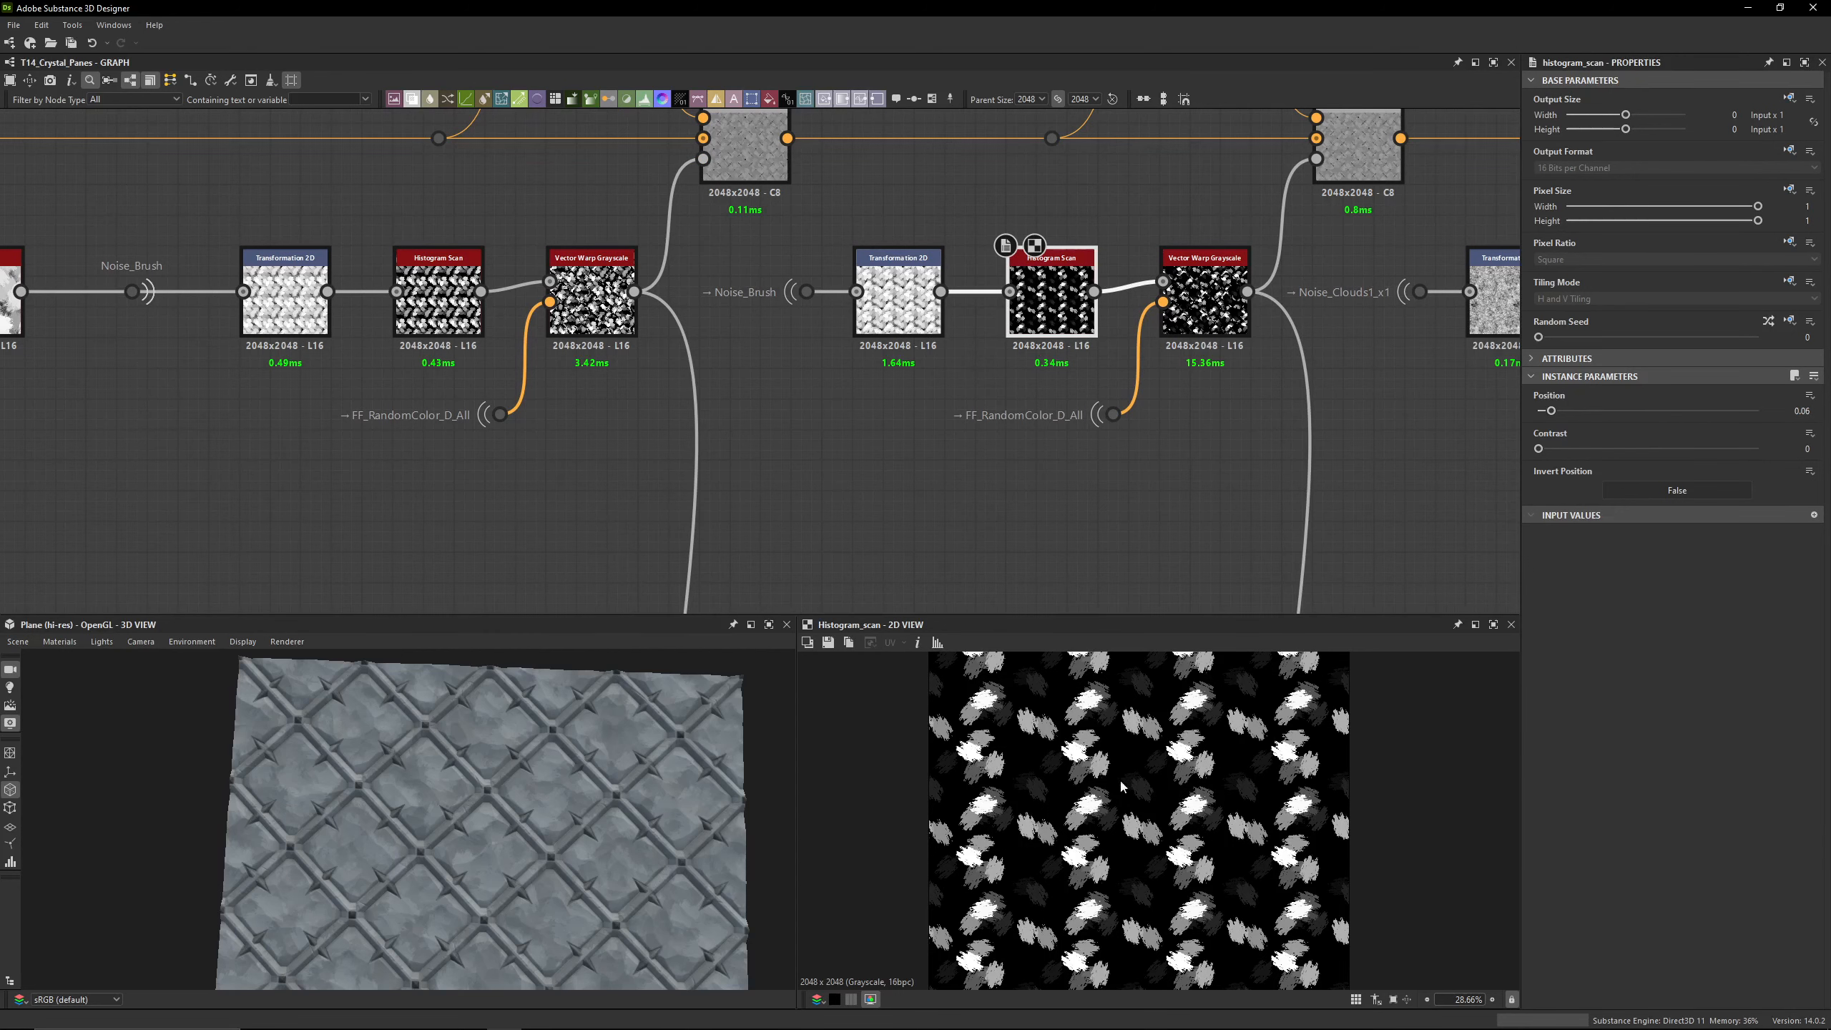
pyautogui.moveTo(1150, 454); pyautogui.dragTo(1006, 555, button='middle')
pyautogui.doubleClick(1222, 242)
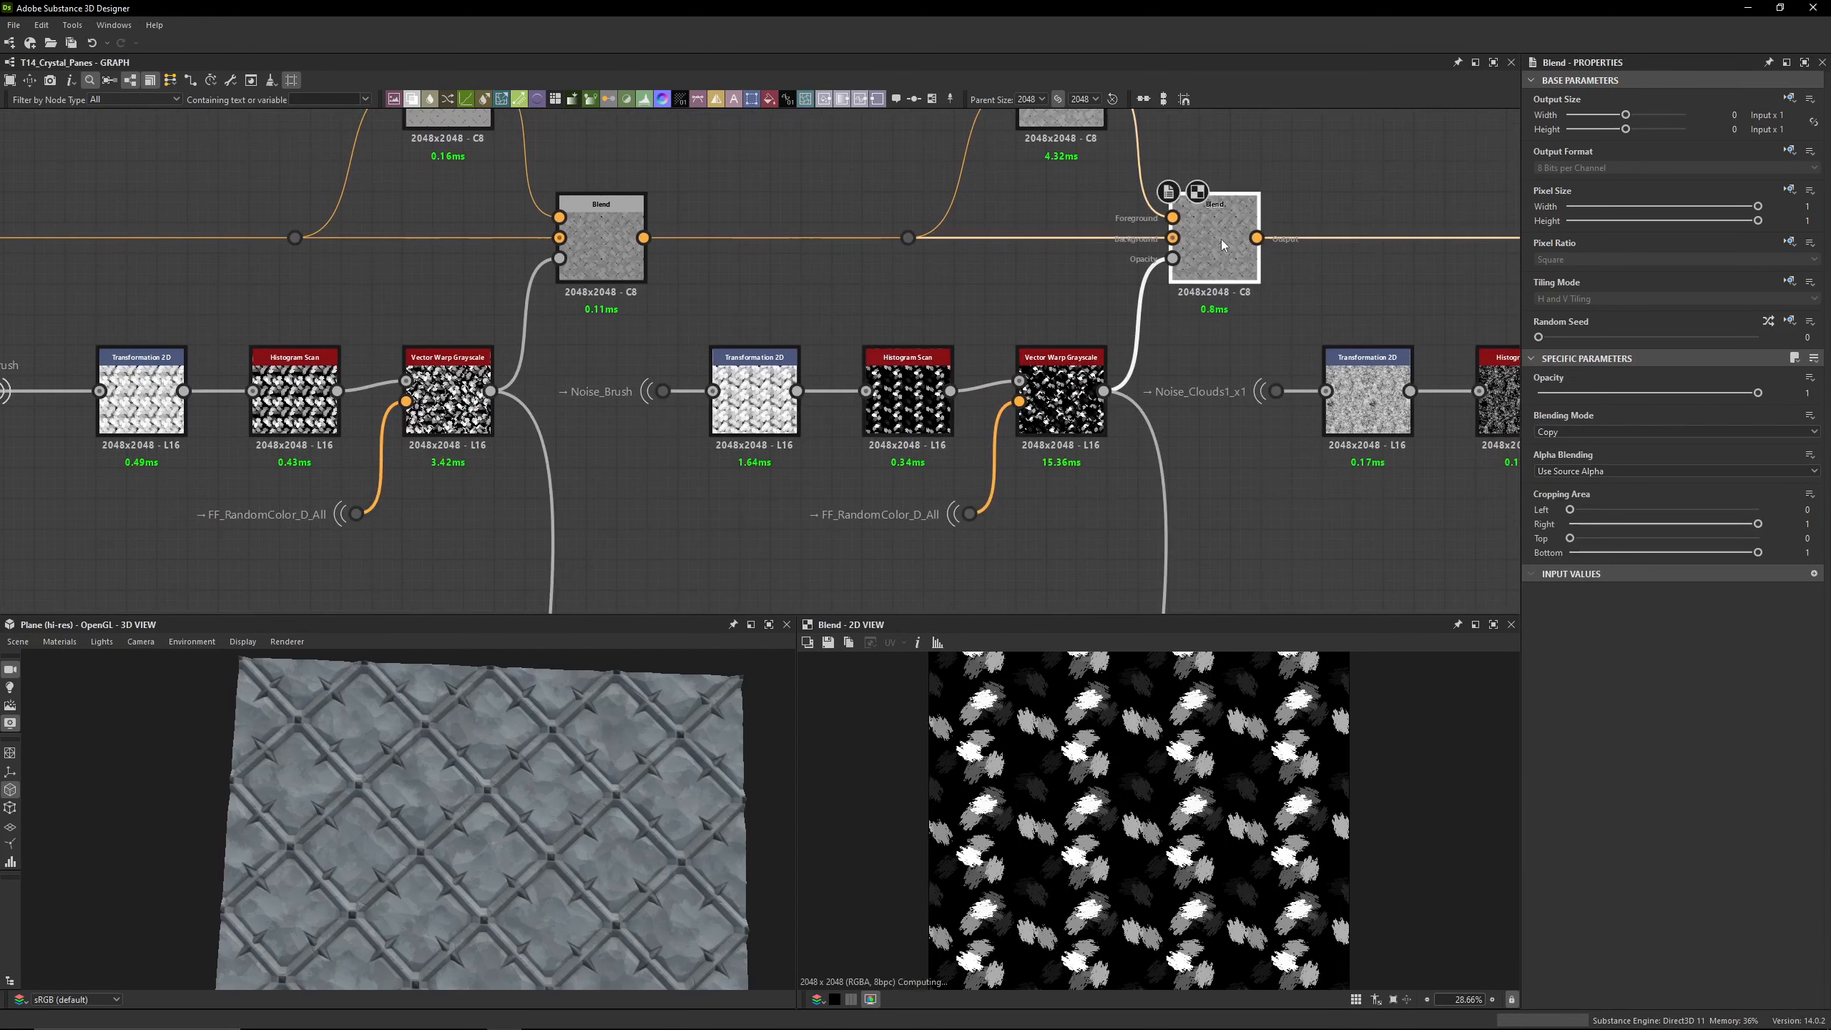
pyautogui.doubleClick(909, 401)
pyautogui.doubleClick(1067, 427)
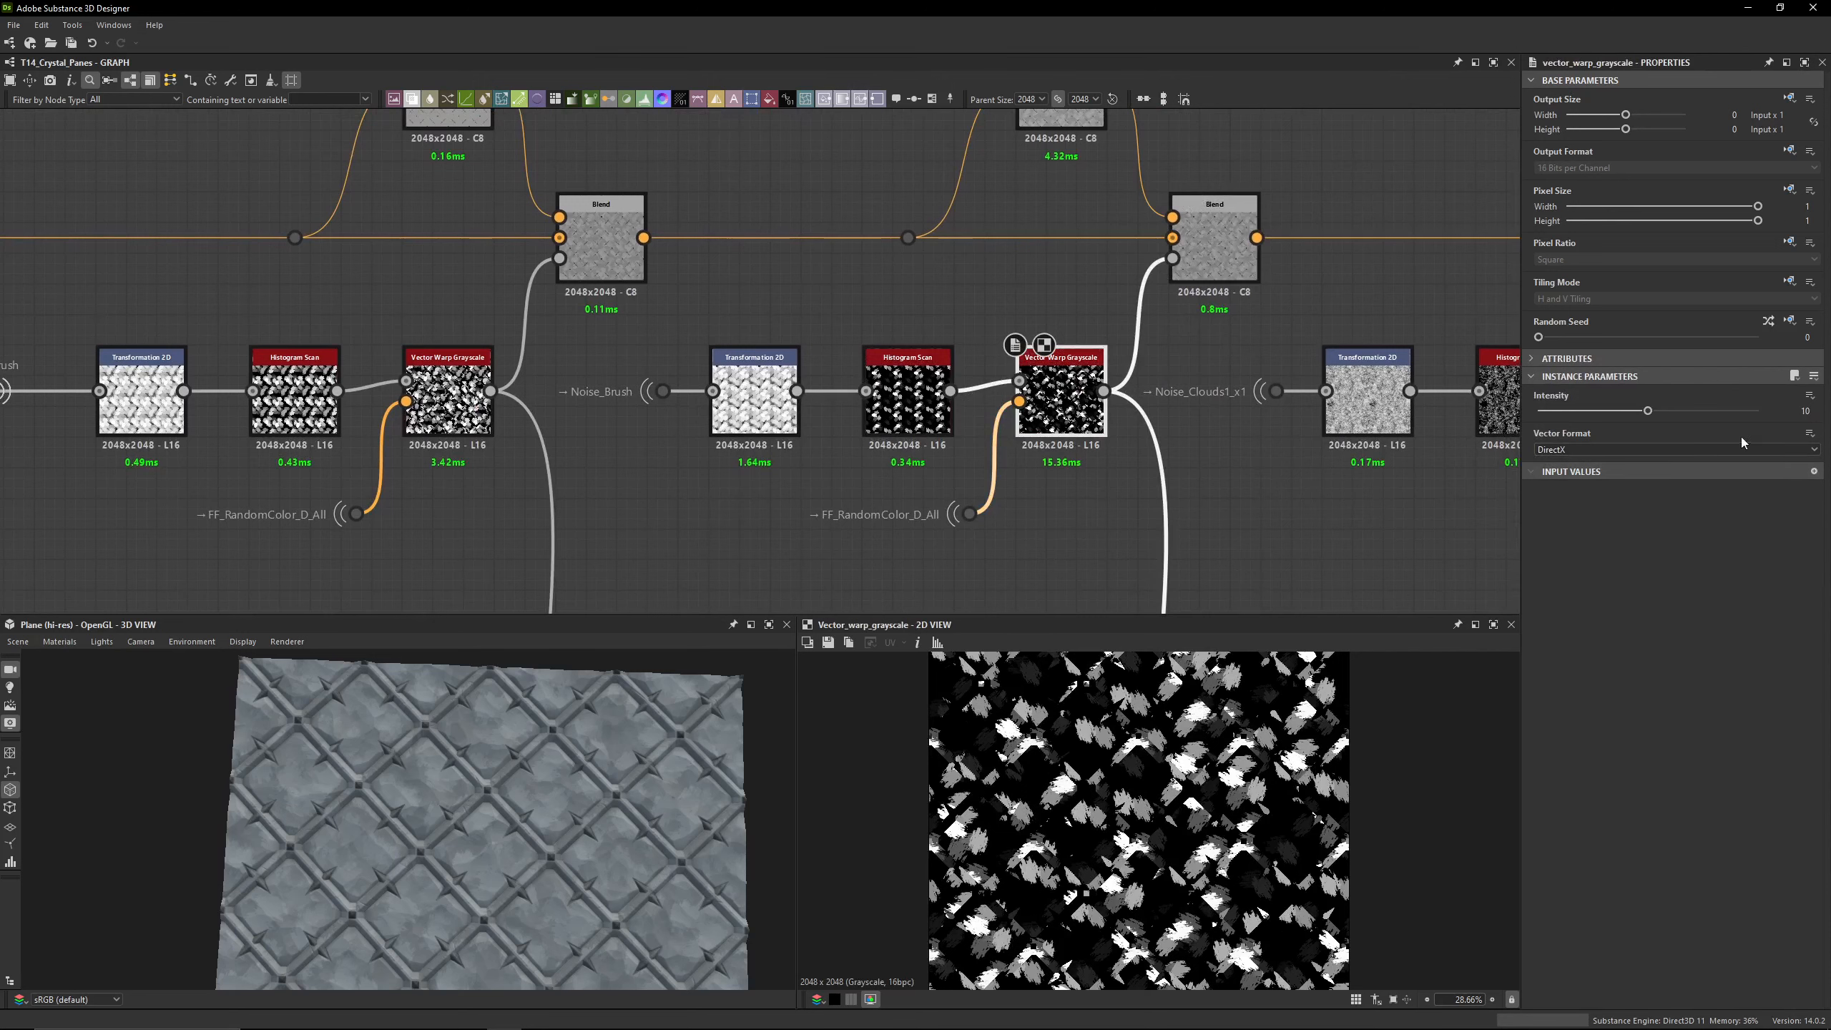
pyautogui.click(969, 513)
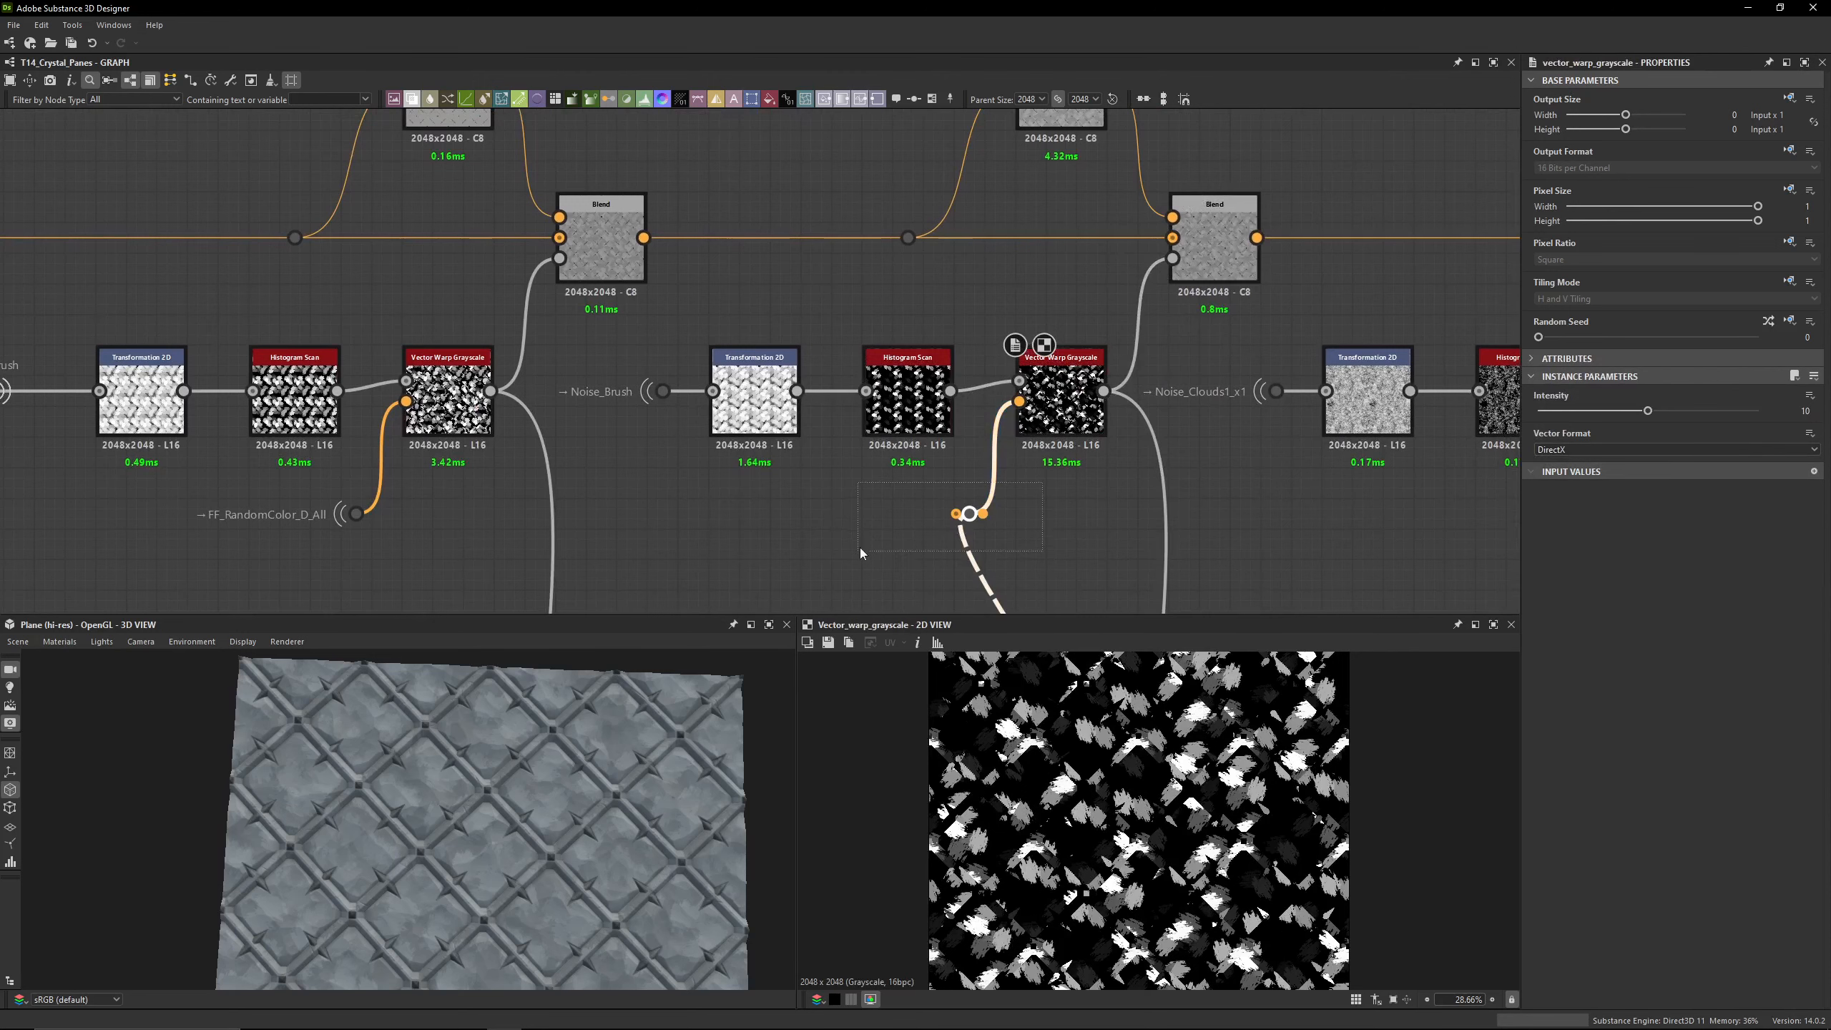
# Step: Check which input portal feeds the first layer's Vector Warp Grayscale and trace its connection alongside the second layer's
pyautogui.click(356, 513)
pyautogui.moveTo(981, 459); pyautogui.dragTo(794, 420, button='middle')
pyautogui.click(283, 446)
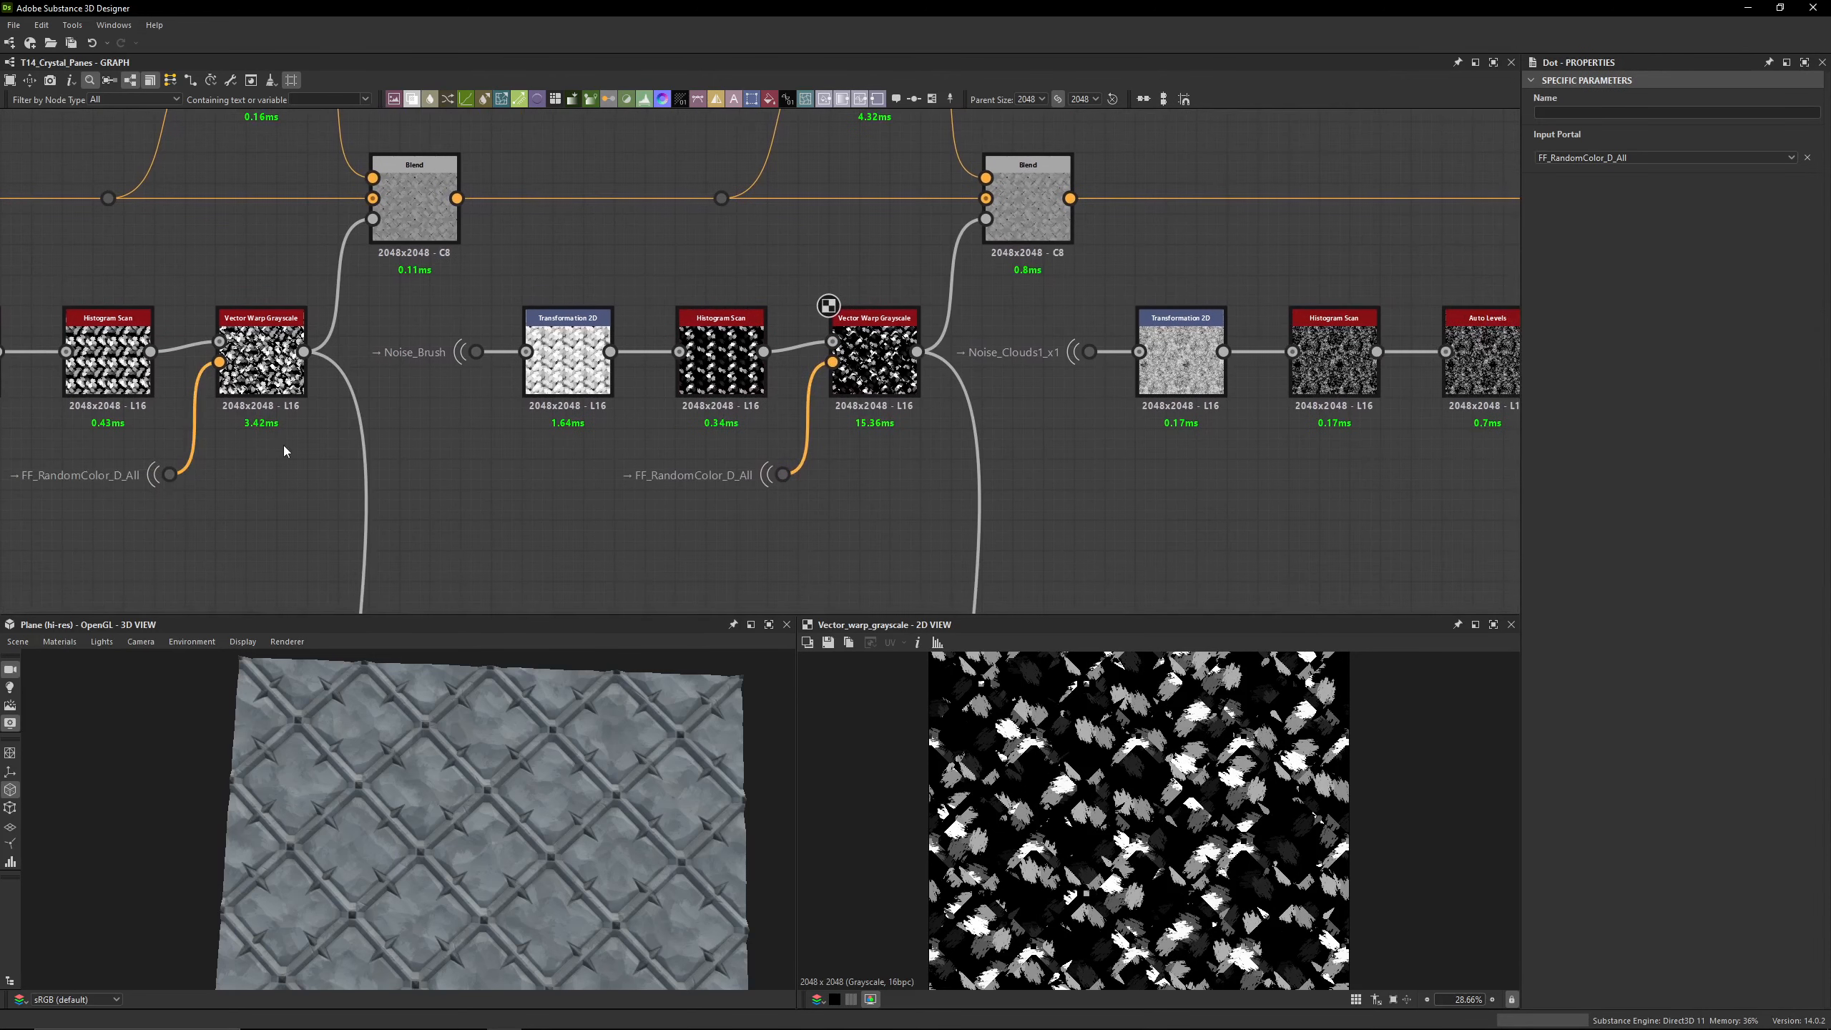
pyautogui.moveTo(205, 459); pyautogui.dragTo(114, 499)
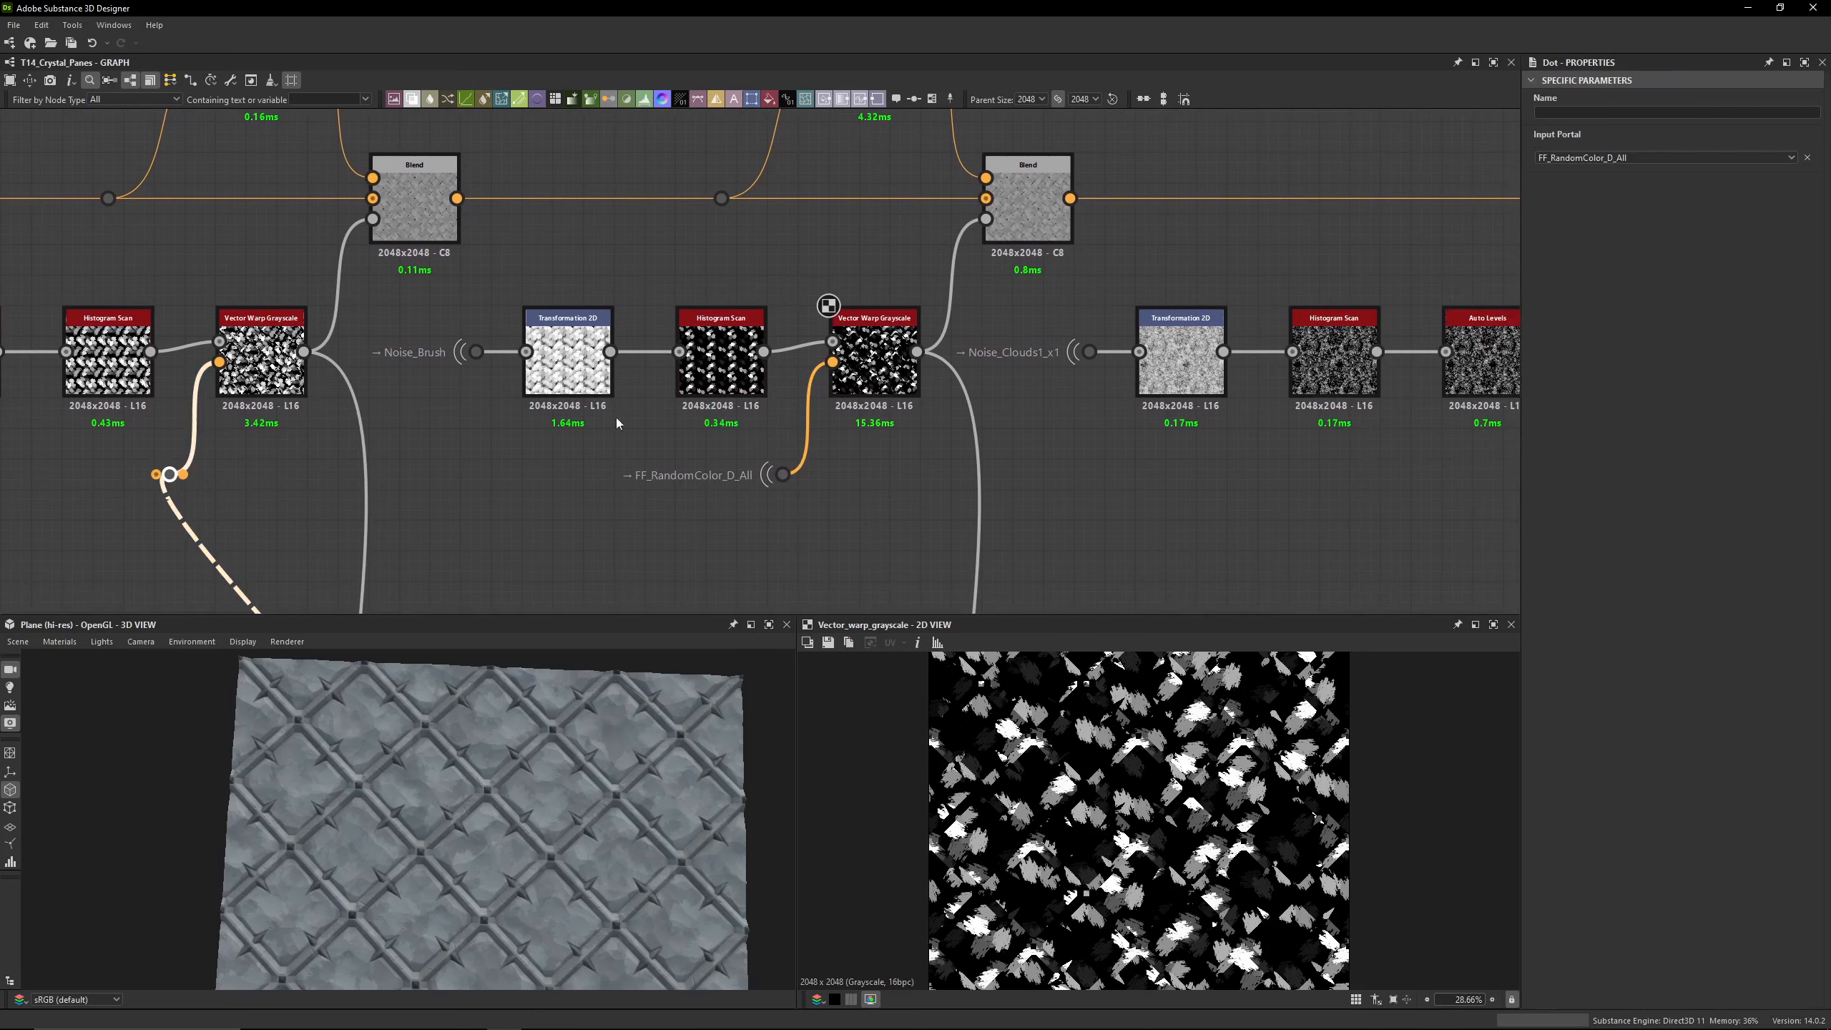
# Step: Preview the second layer's Blend result up close in the 2D view
pyautogui.moveTo(969, 282); pyautogui.dragTo(942, 384, button='middle')
pyautogui.doubleClick(1007, 307)
pyautogui.scroll(4, 1153, 778)
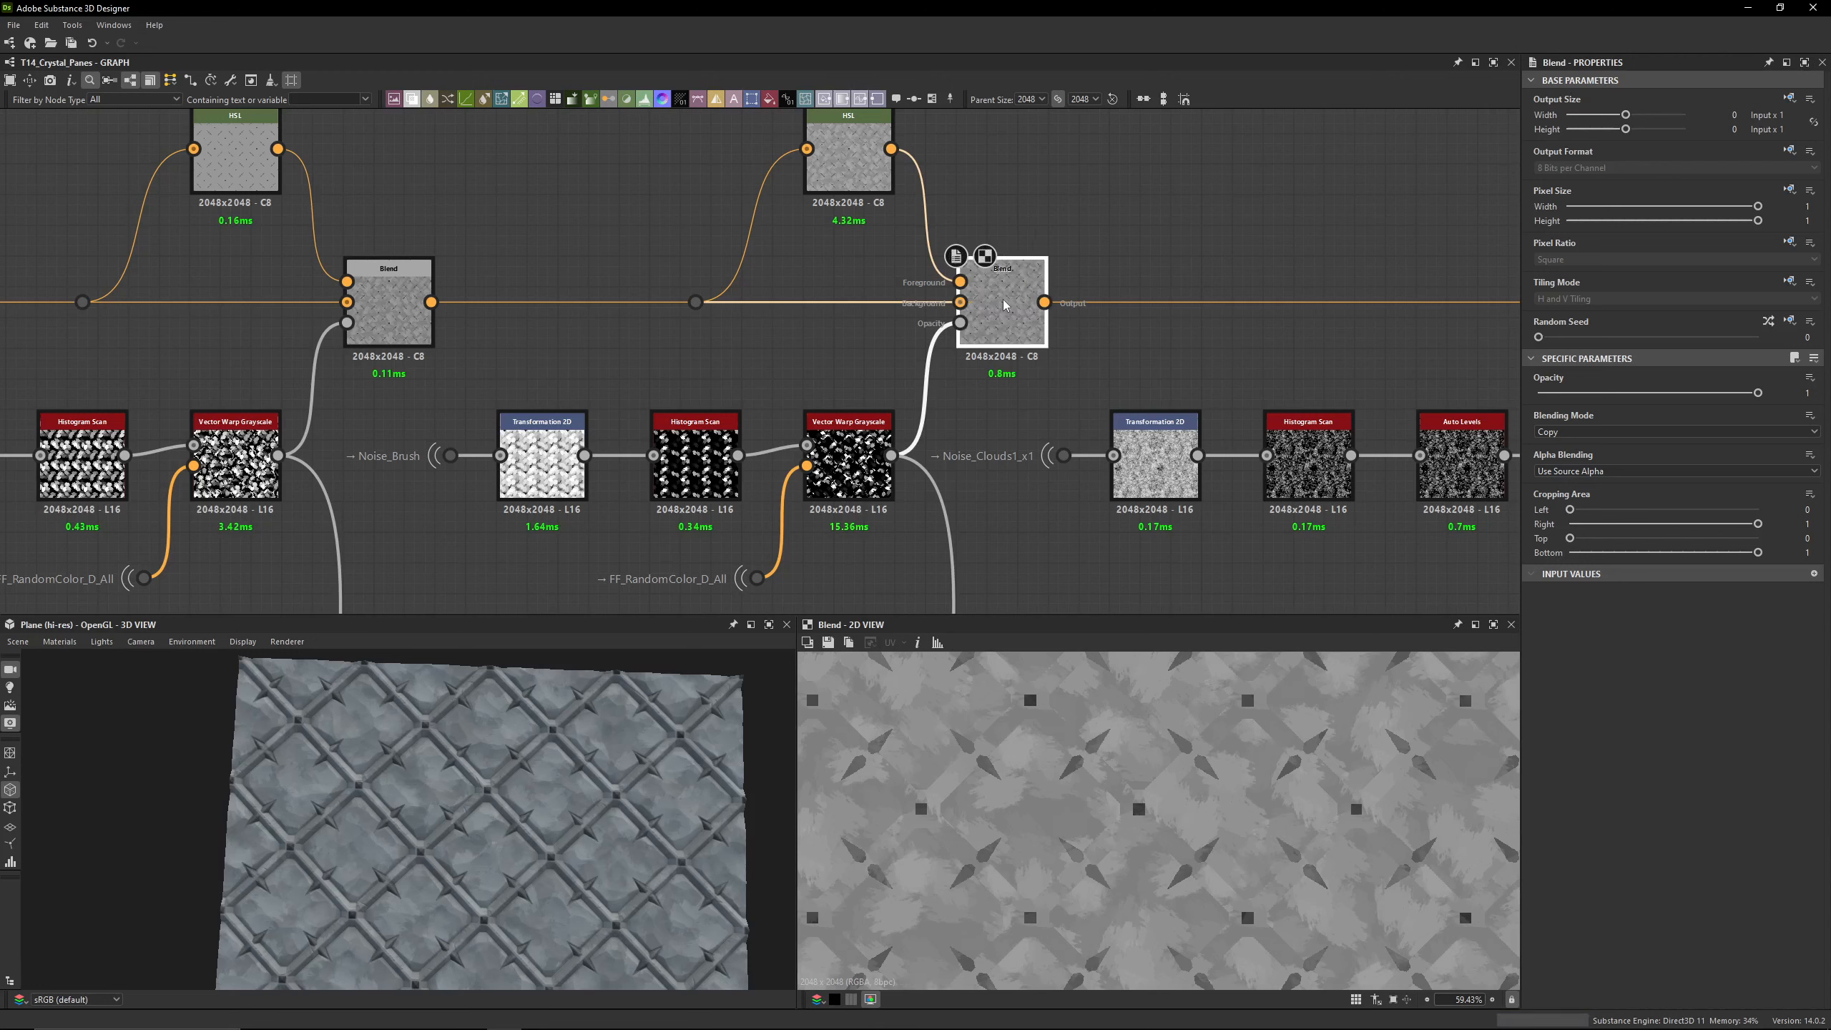
# Step: Try a Hue of 0.72 and a Saturation of 0.525 on the second layer's HSL node
pyautogui.click(848, 156)
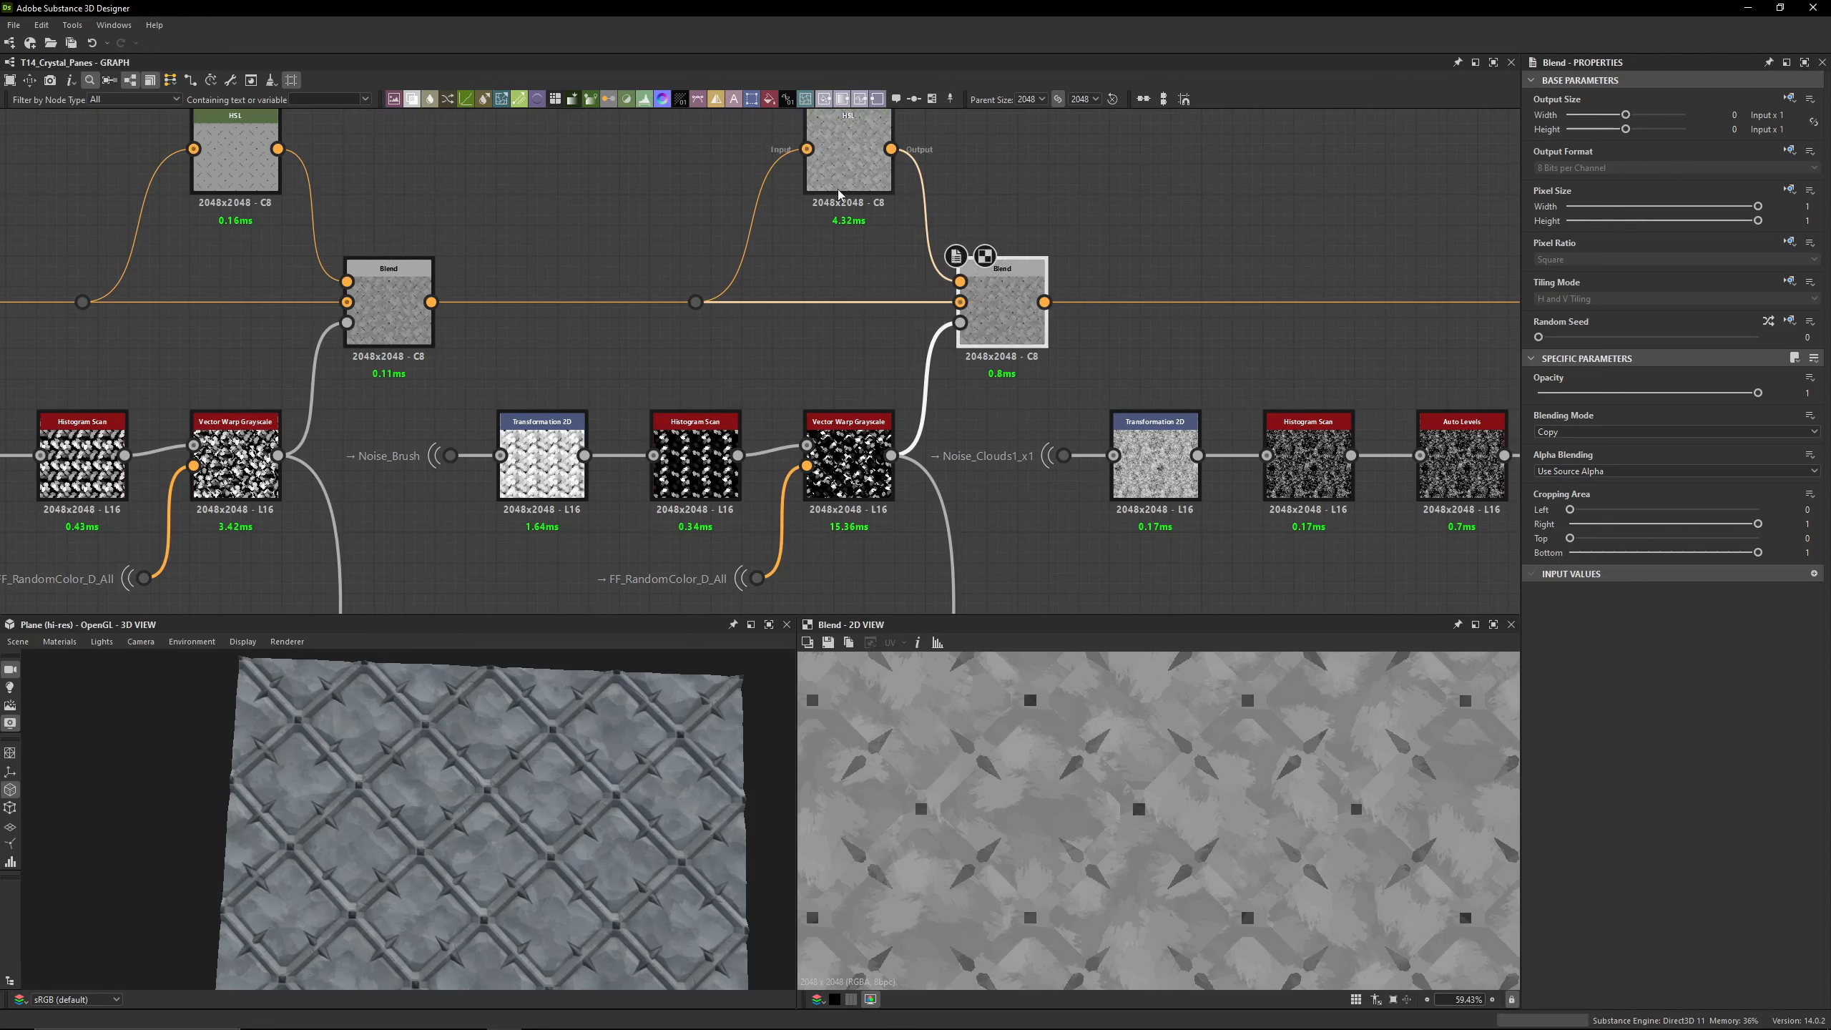
pyautogui.moveTo(1647, 392); pyautogui.dragTo(1691, 399)
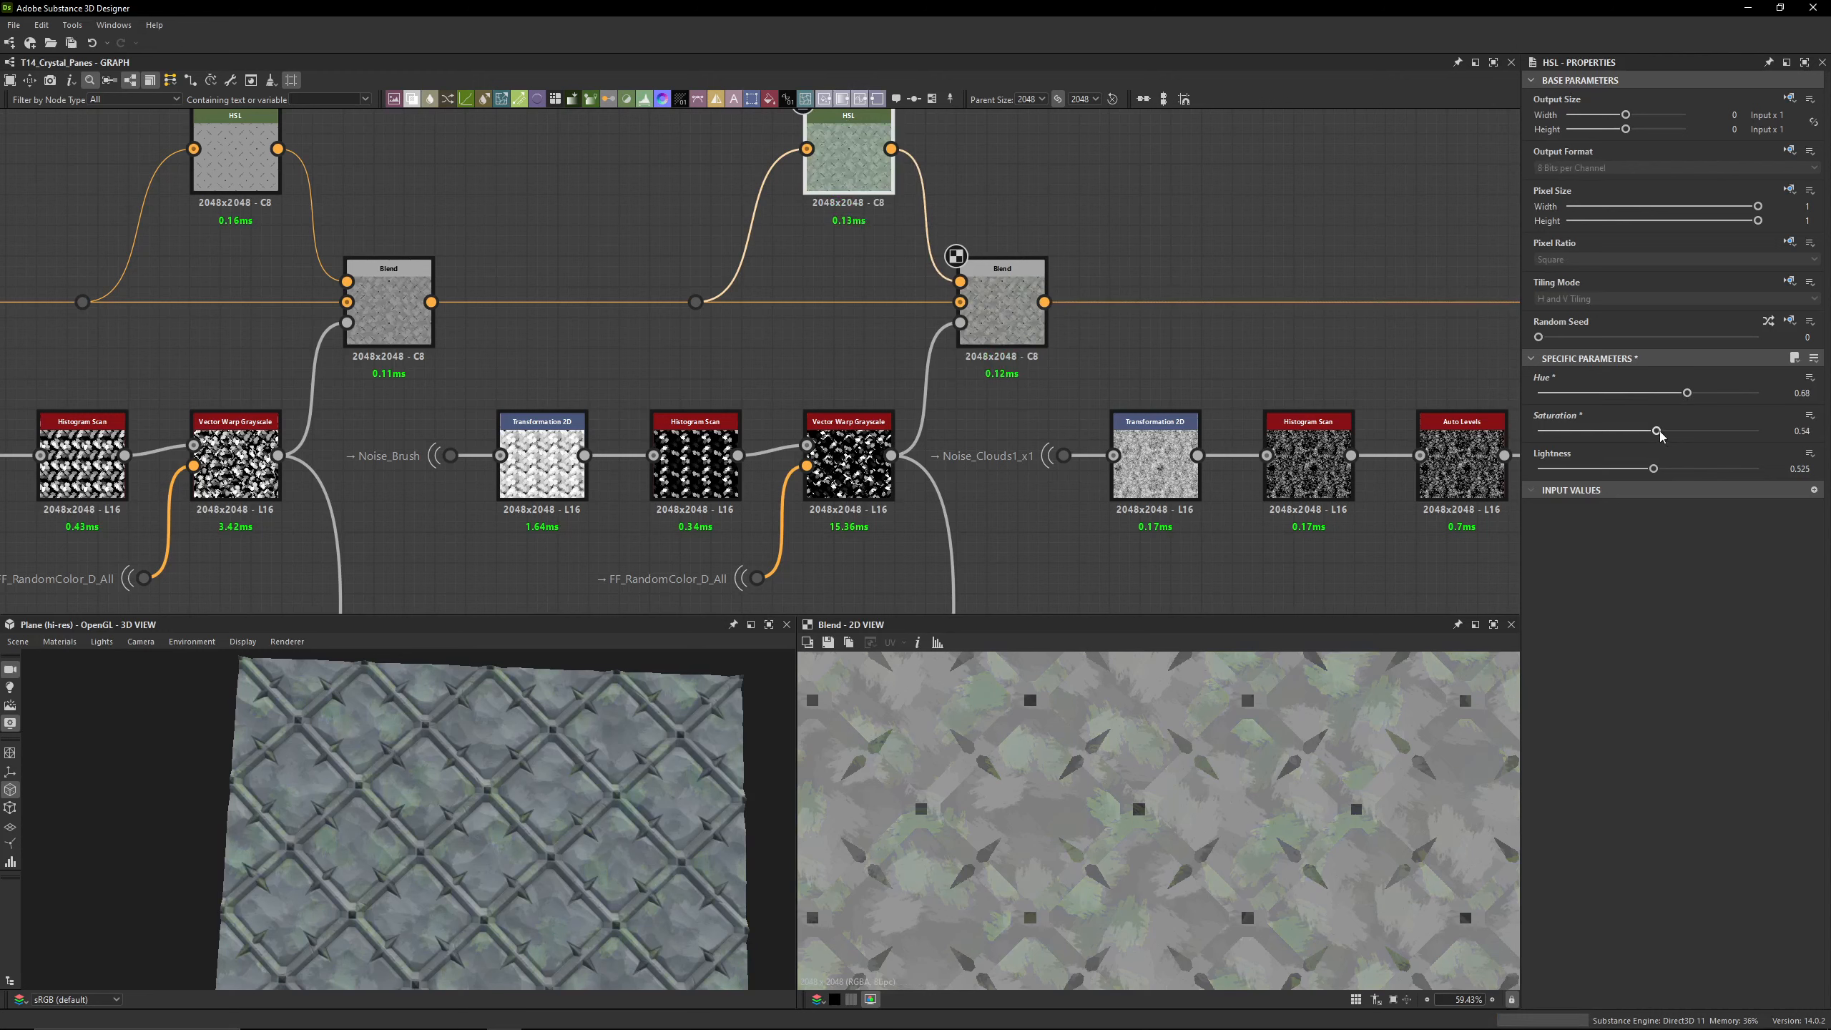
pyautogui.click(1815, 433)
pyautogui.write('0.525')
pyautogui.press('Return')
pyautogui.moveTo(1688, 398); pyautogui.dragTo(1699, 405)
pyautogui.click(1792, 432)
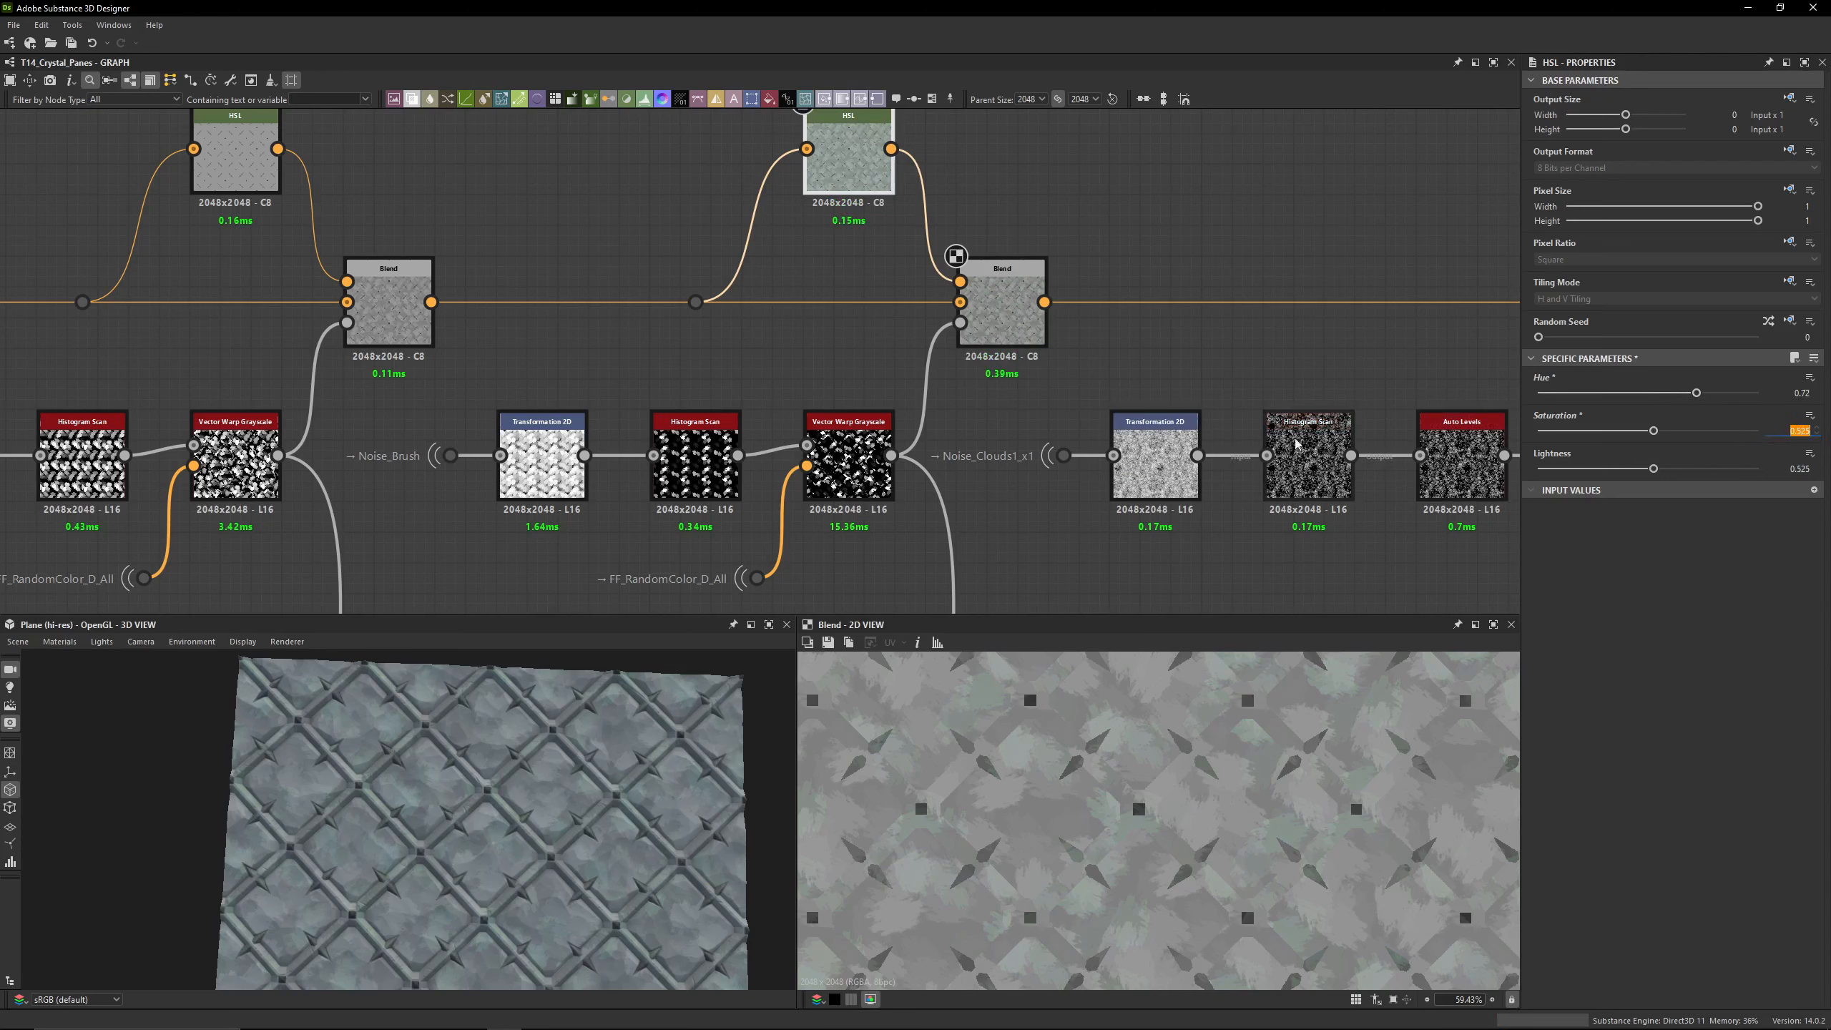
# Step: Undo the Hue and Saturation changes on the second layer's HSL node
pyautogui.click(1230, 296)
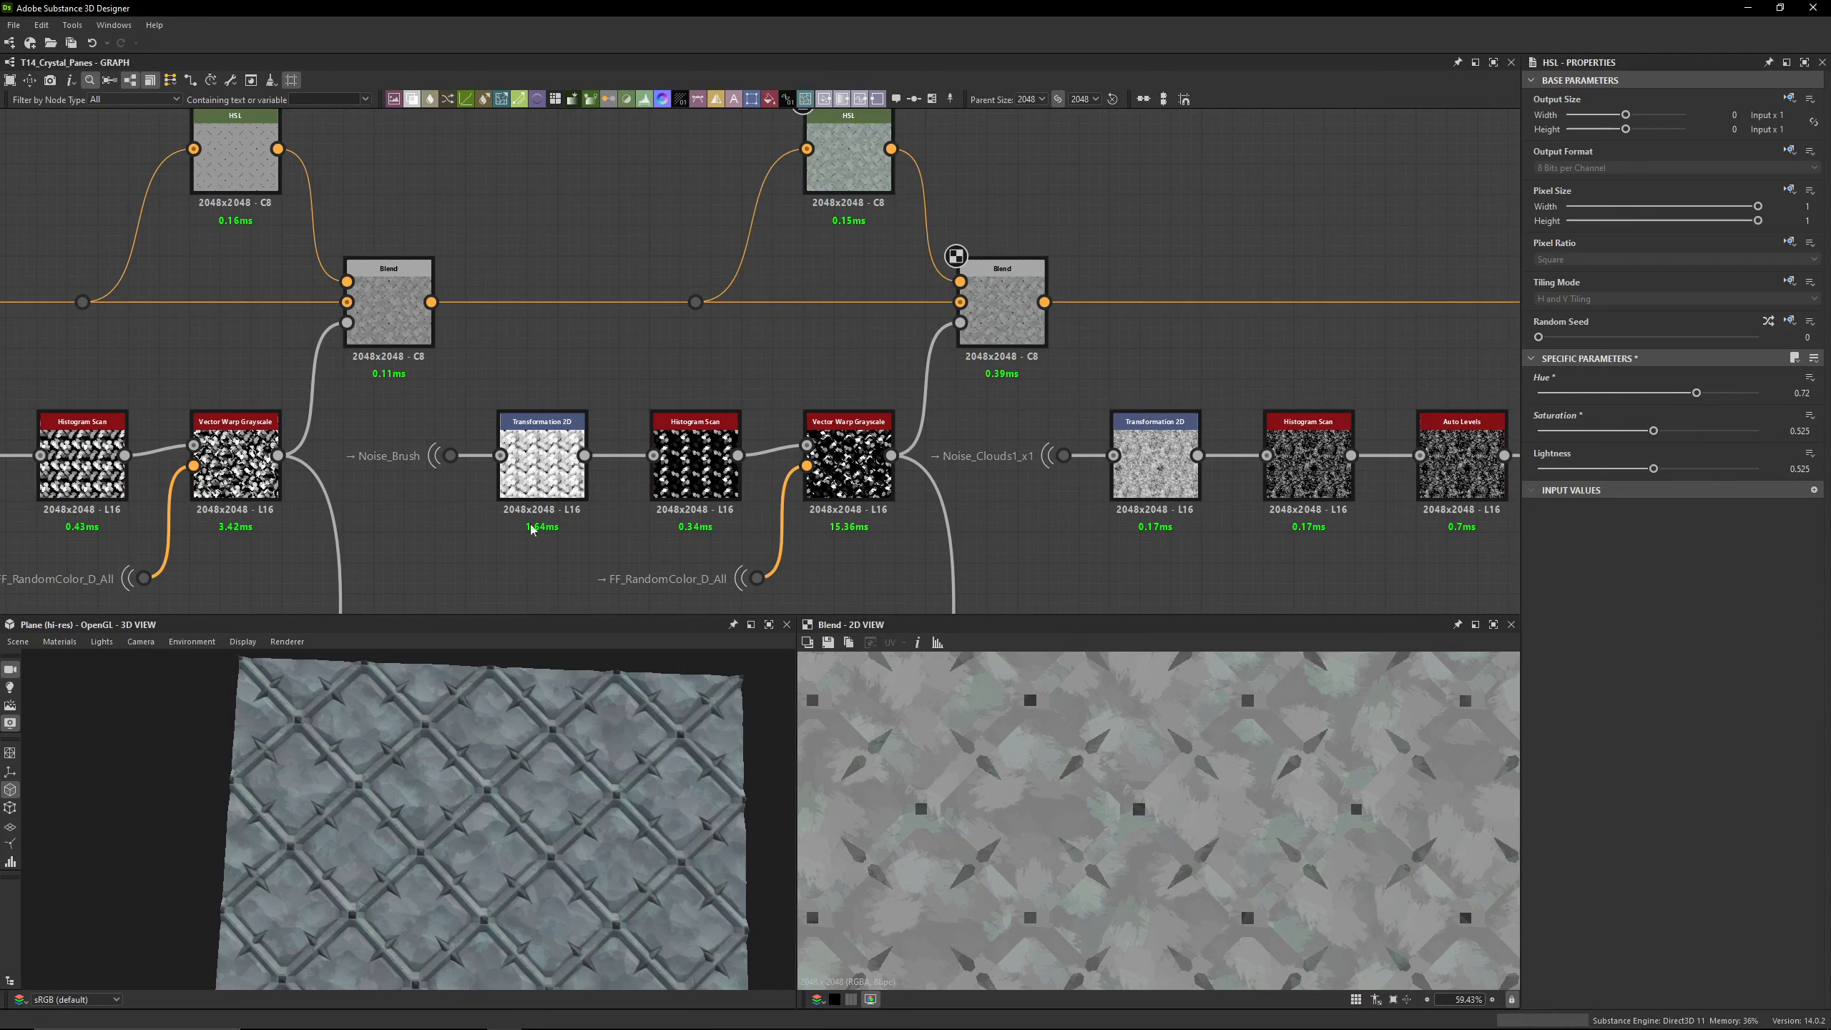
pyautogui.hotkey('ctrl', 'z')
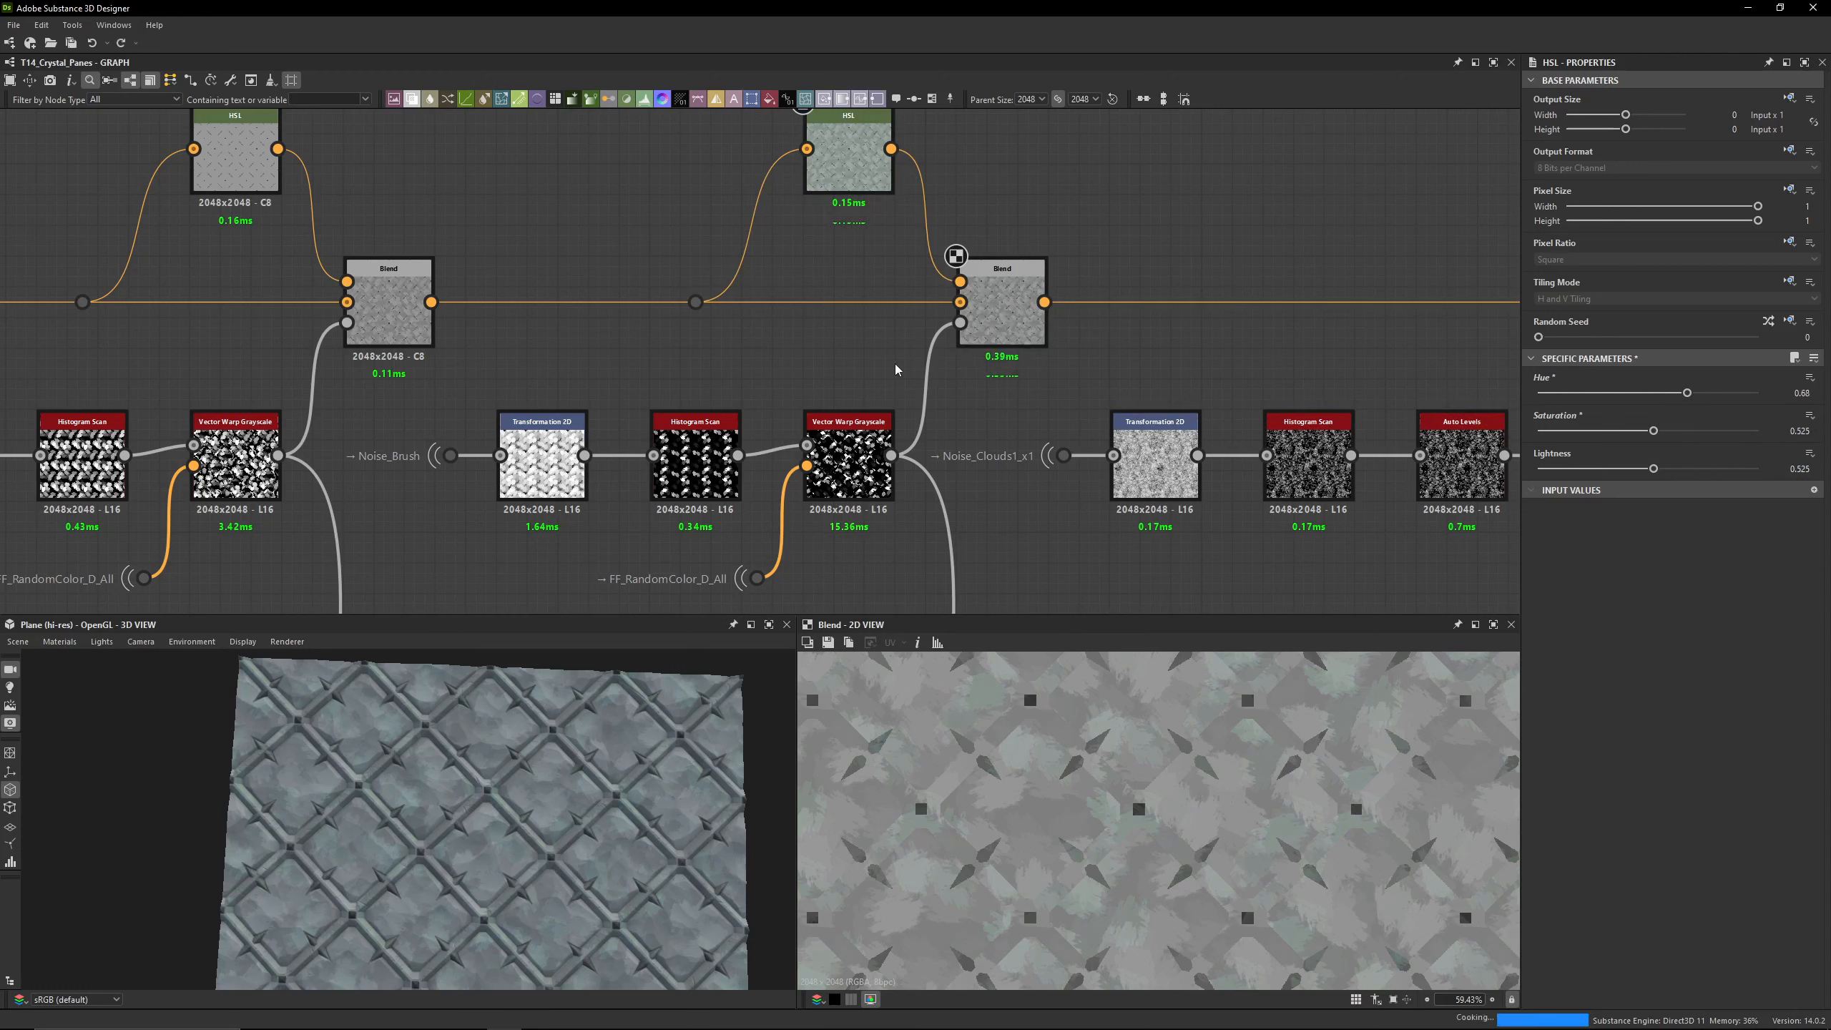
pyautogui.hotkey('ctrl', 'z')
pyautogui.hotkey('ctrl', 'z')
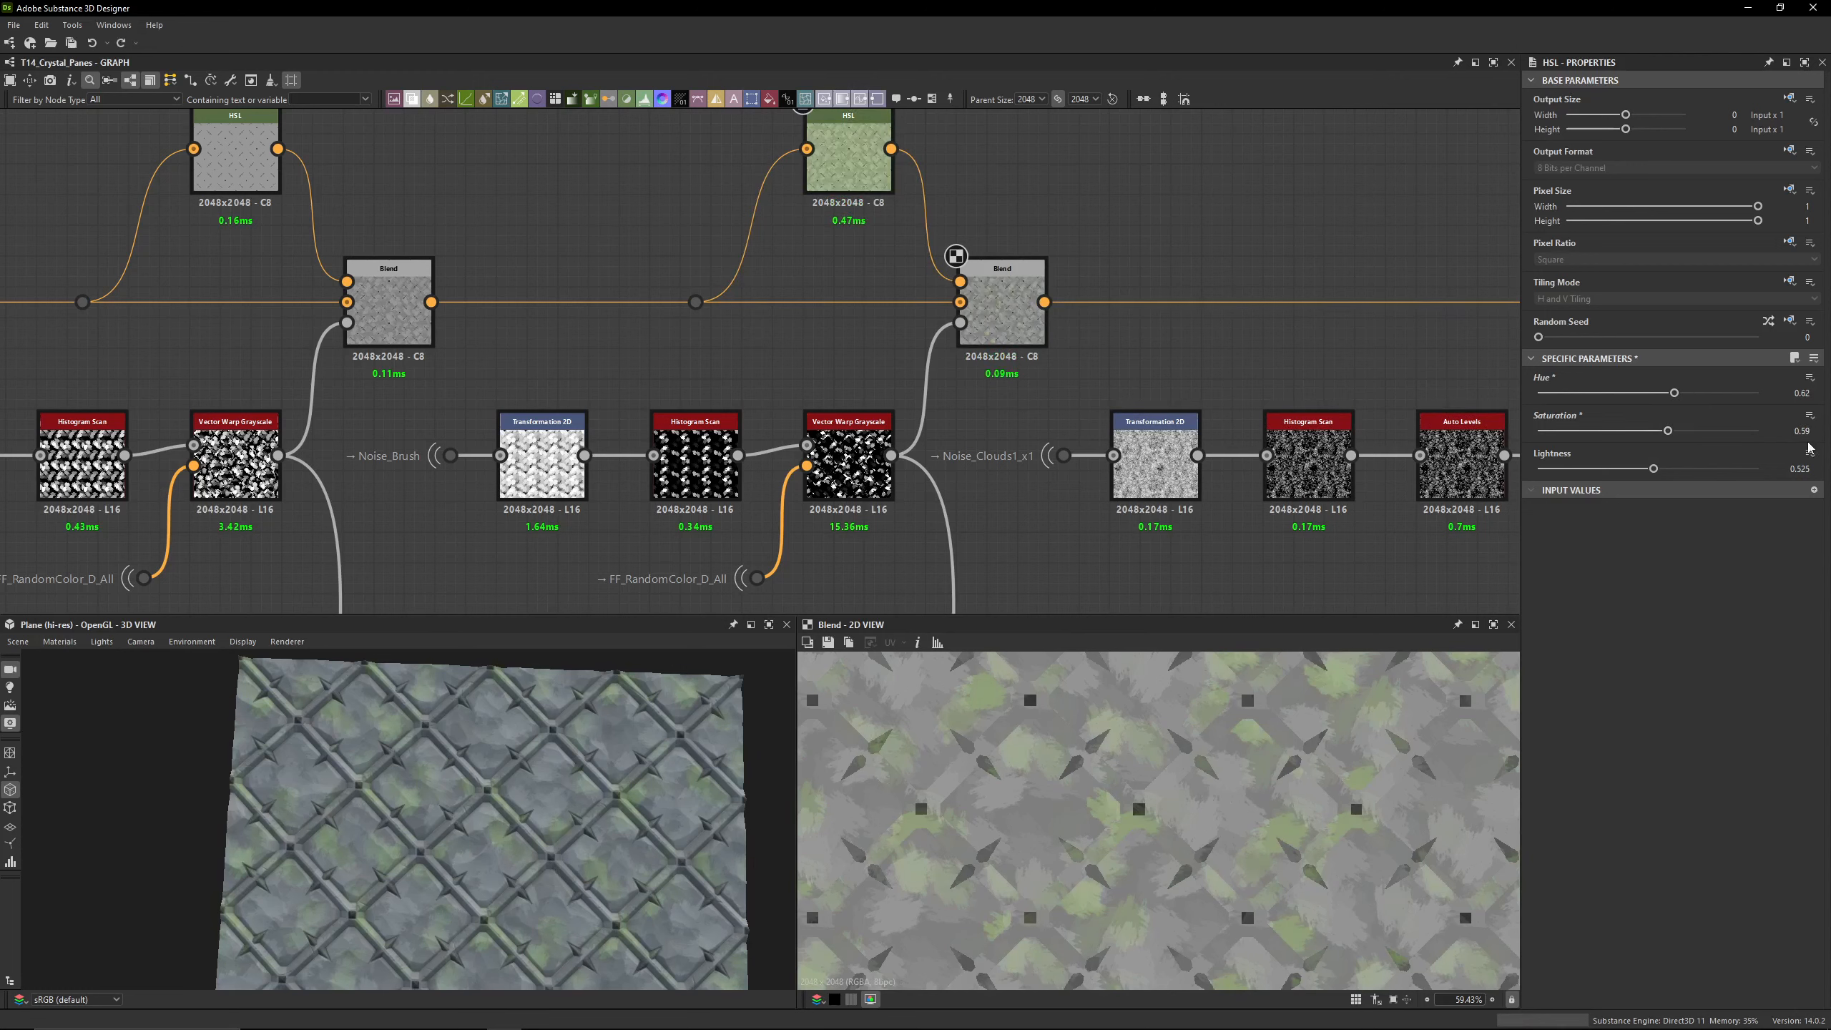
pyautogui.hotkey('ctrl', 'z')
pyautogui.hotkey('ctrl', 'z')
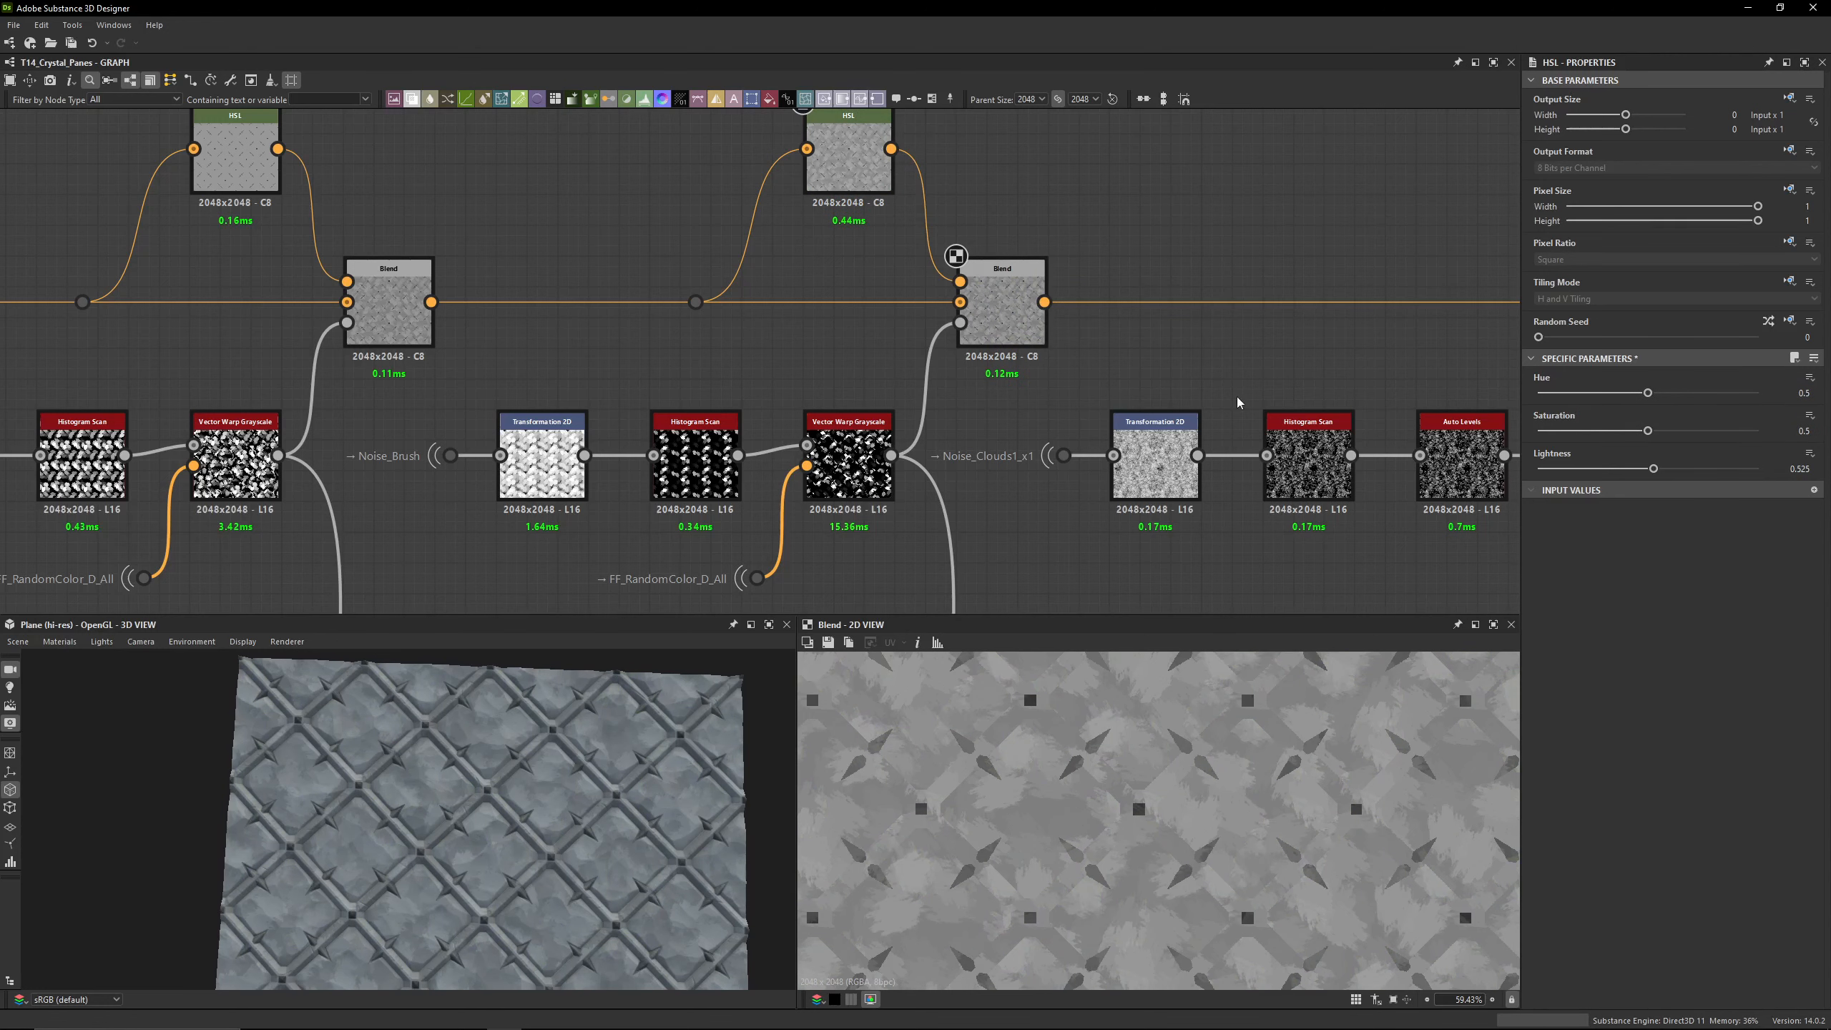
# Step: Preview the second layer's Blend and compare it with the third layer's Blend output
pyautogui.moveTo(968, 343); pyautogui.dragTo(804, 275, button='middle')
pyautogui.click(802, 275)
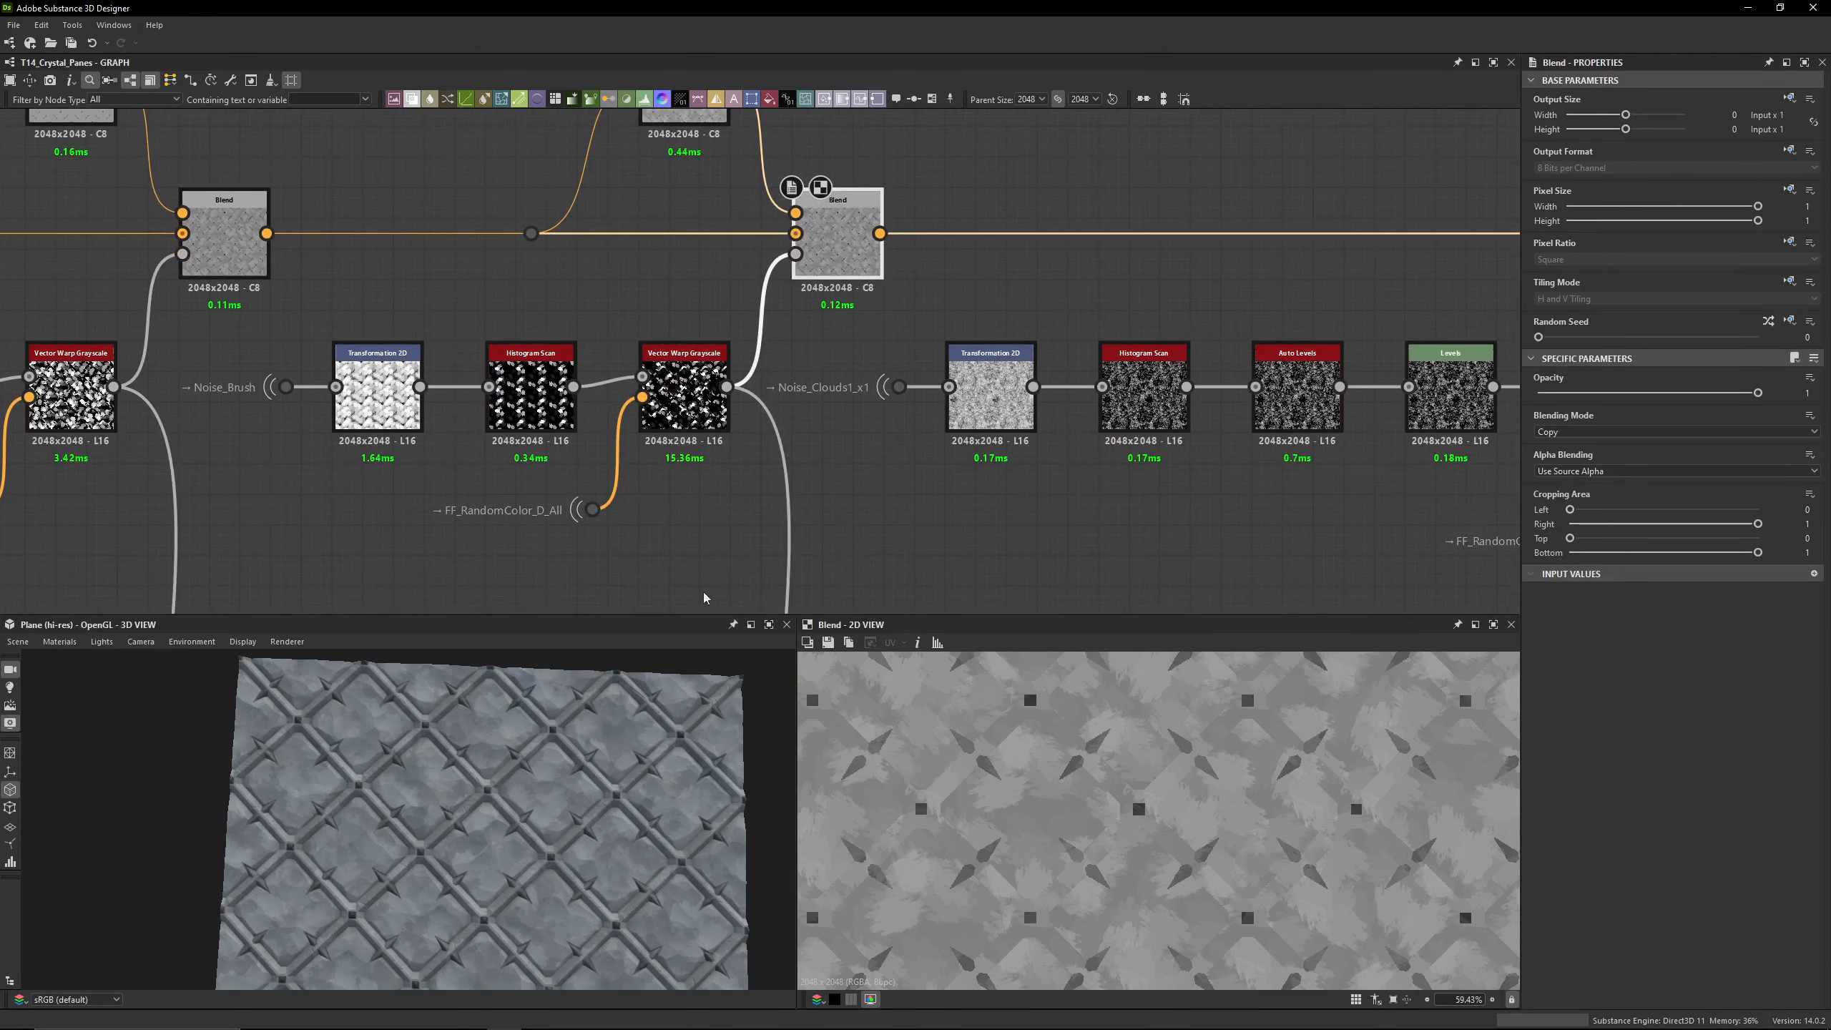
pyautogui.moveTo(897, 314); pyautogui.dragTo(731, 320, button='middle')
pyautogui.scroll(-2, 812, 346)
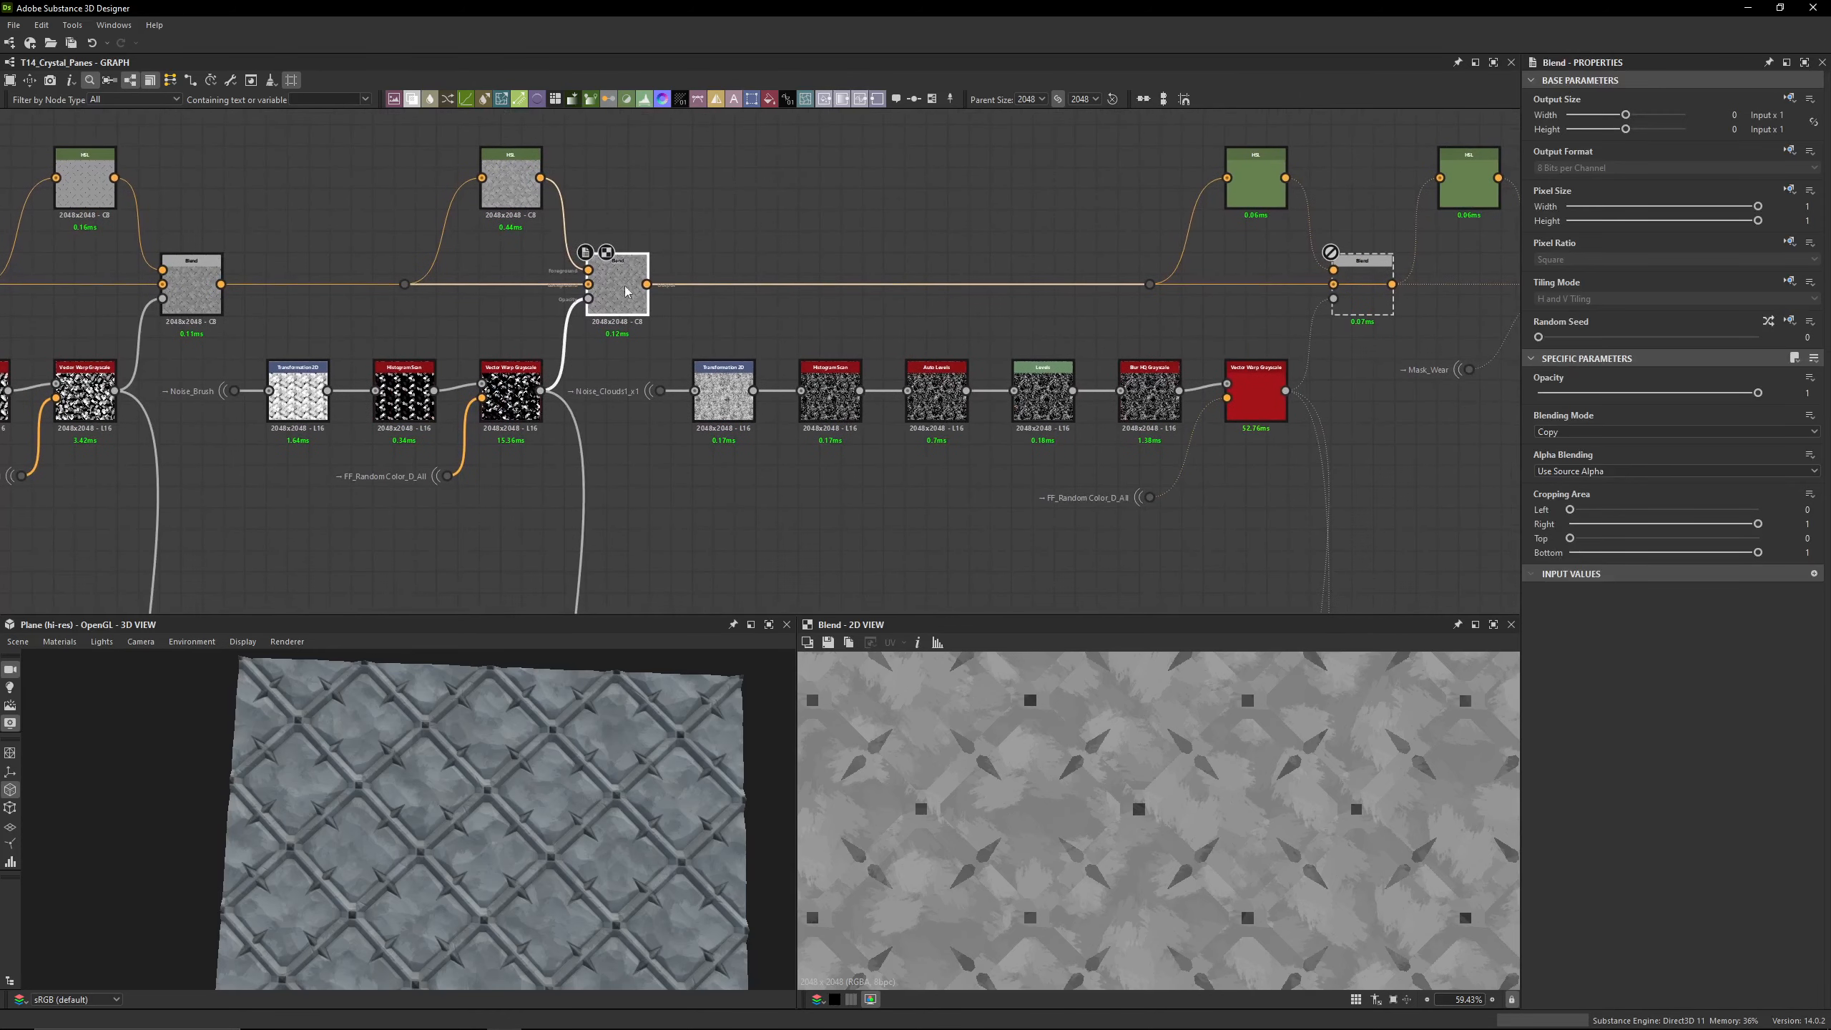
pyautogui.click(1359, 302)
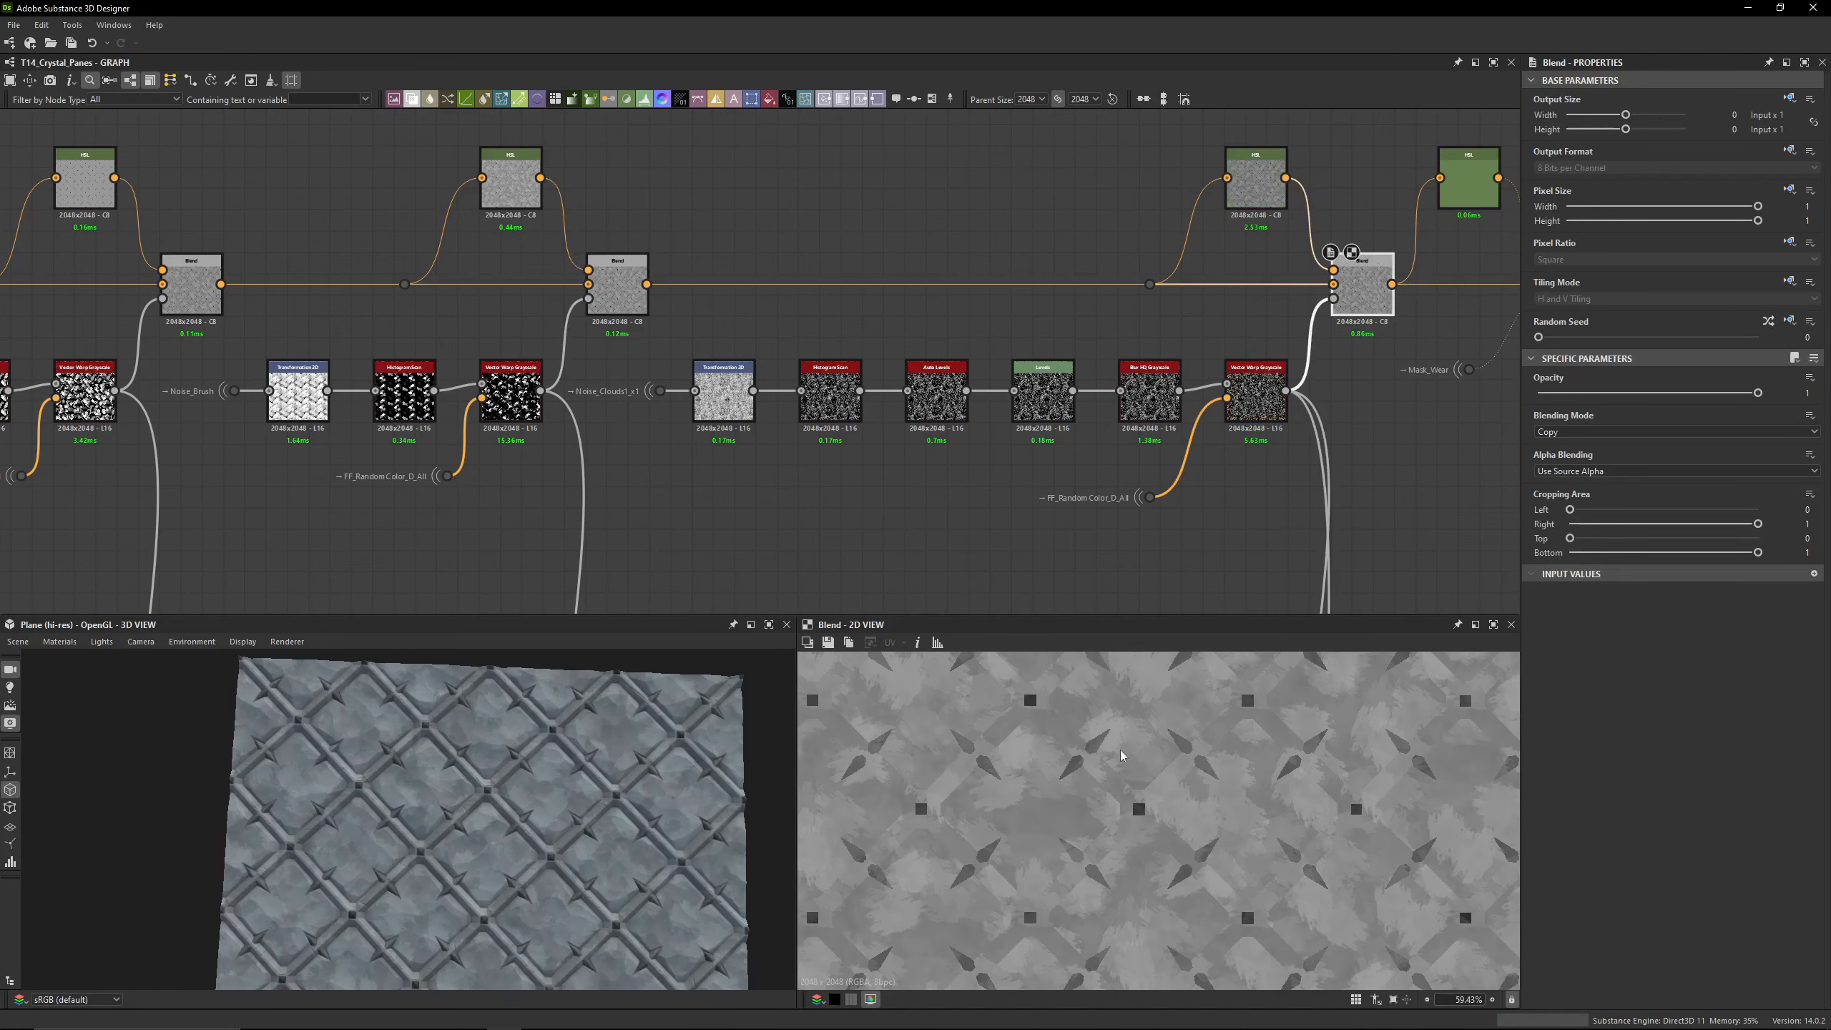
# Step: Examine the third layer's Blend up close, disabling and re-enabling the node to compare its effect on the panes
pyautogui.scroll(5, 1114, 754)
pyautogui.moveTo(1025, 889); pyautogui.dragTo(1101, 798, button='middle')
pyautogui.scroll(4, 966, 817)
pyautogui.moveTo(966, 817); pyautogui.dragTo(996, 779, button='middle')
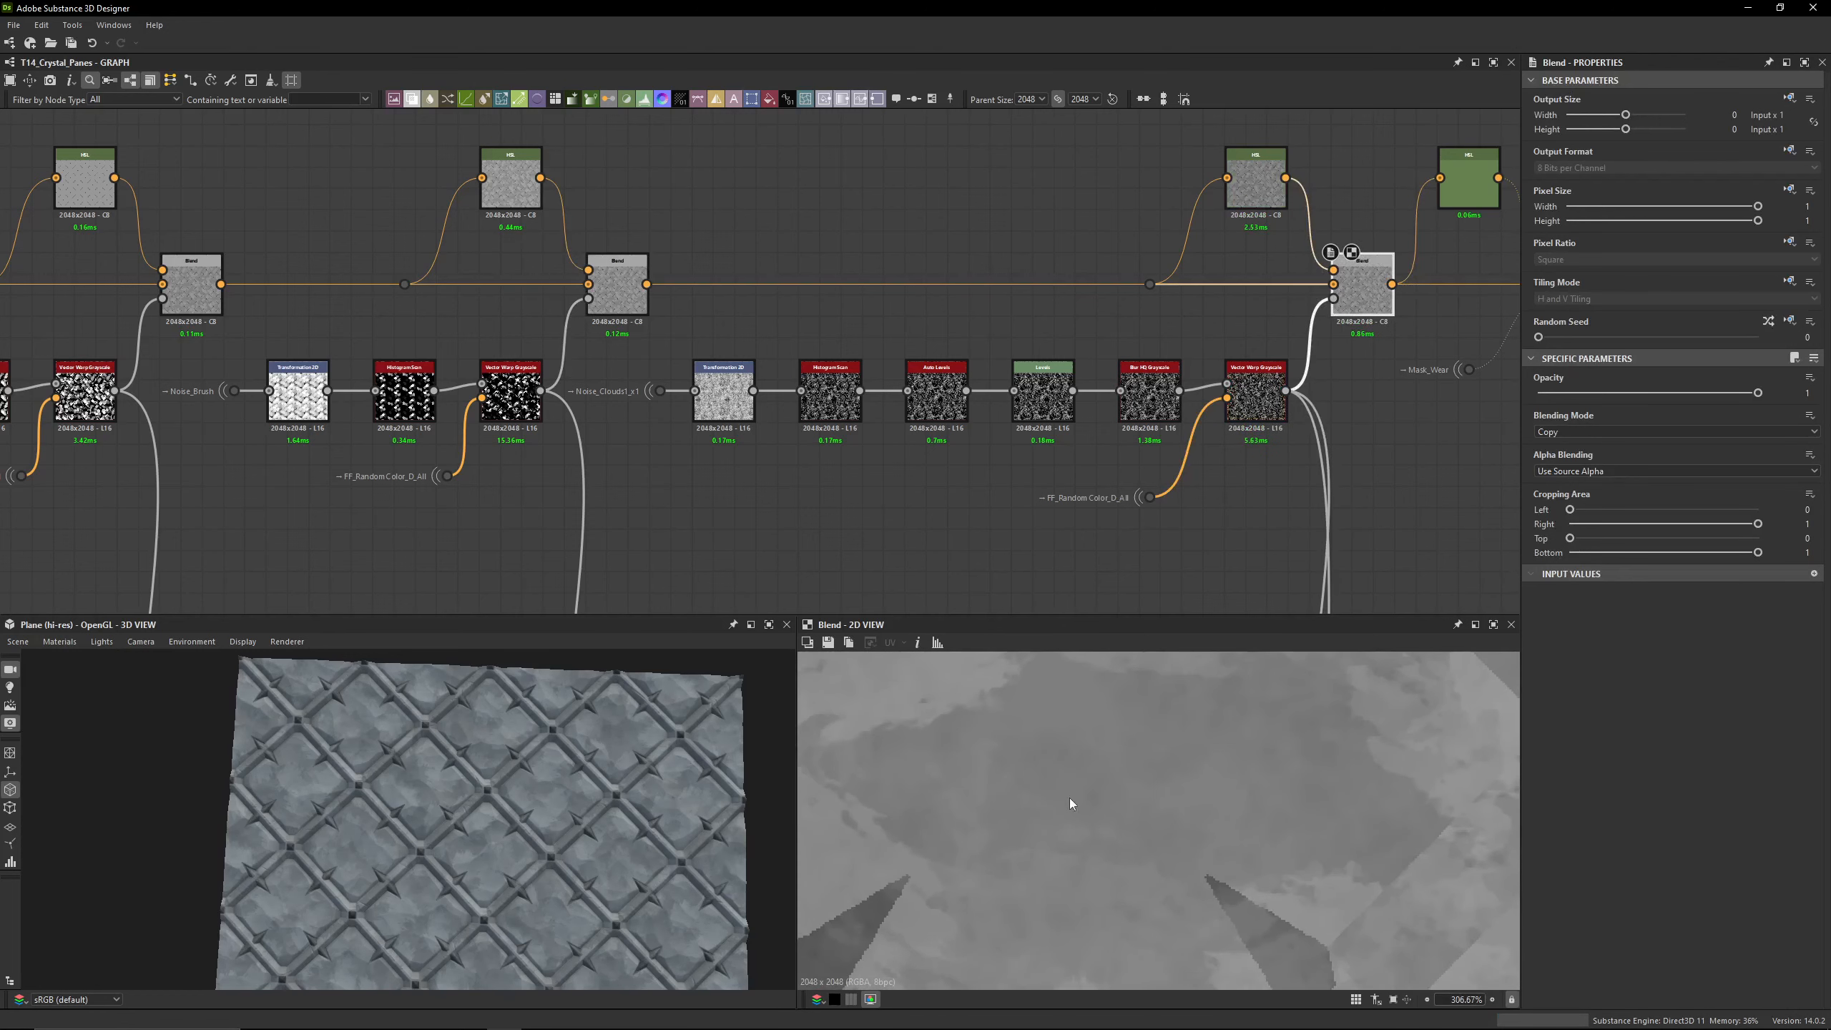
pyautogui.hotkey('shift', 'd')
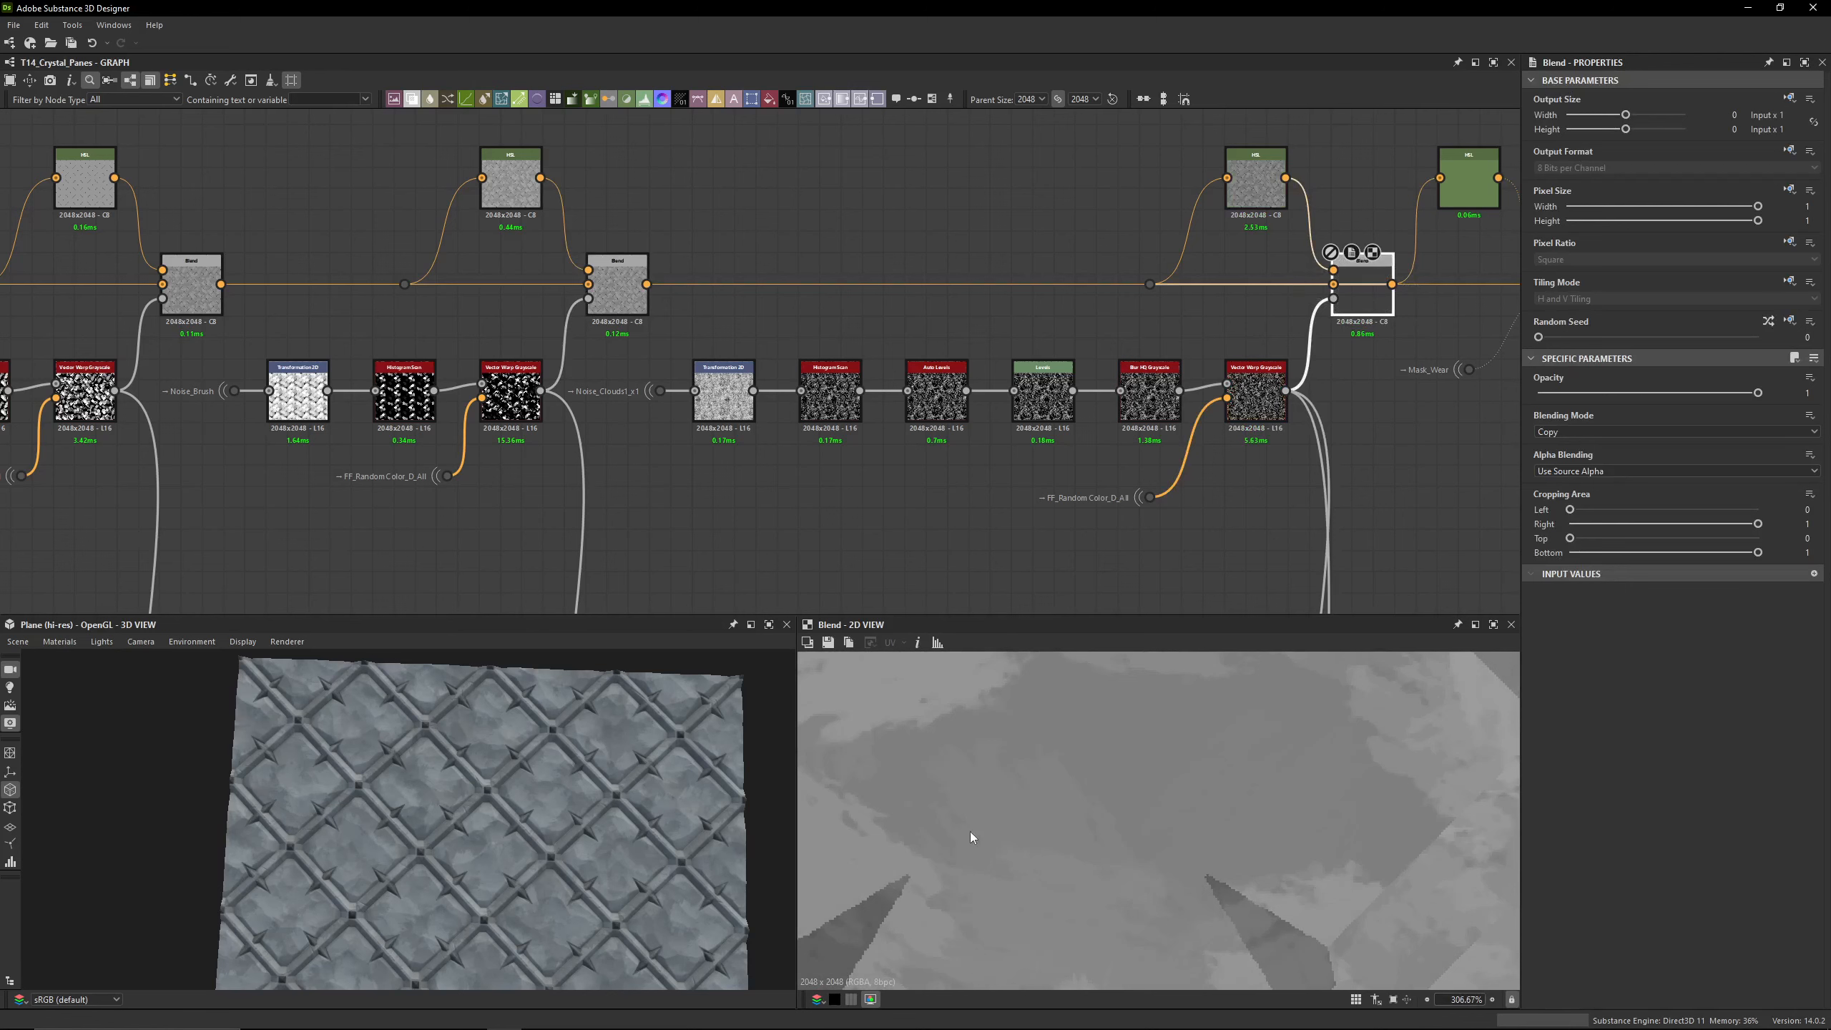
pyautogui.scroll(-1, 1058, 759)
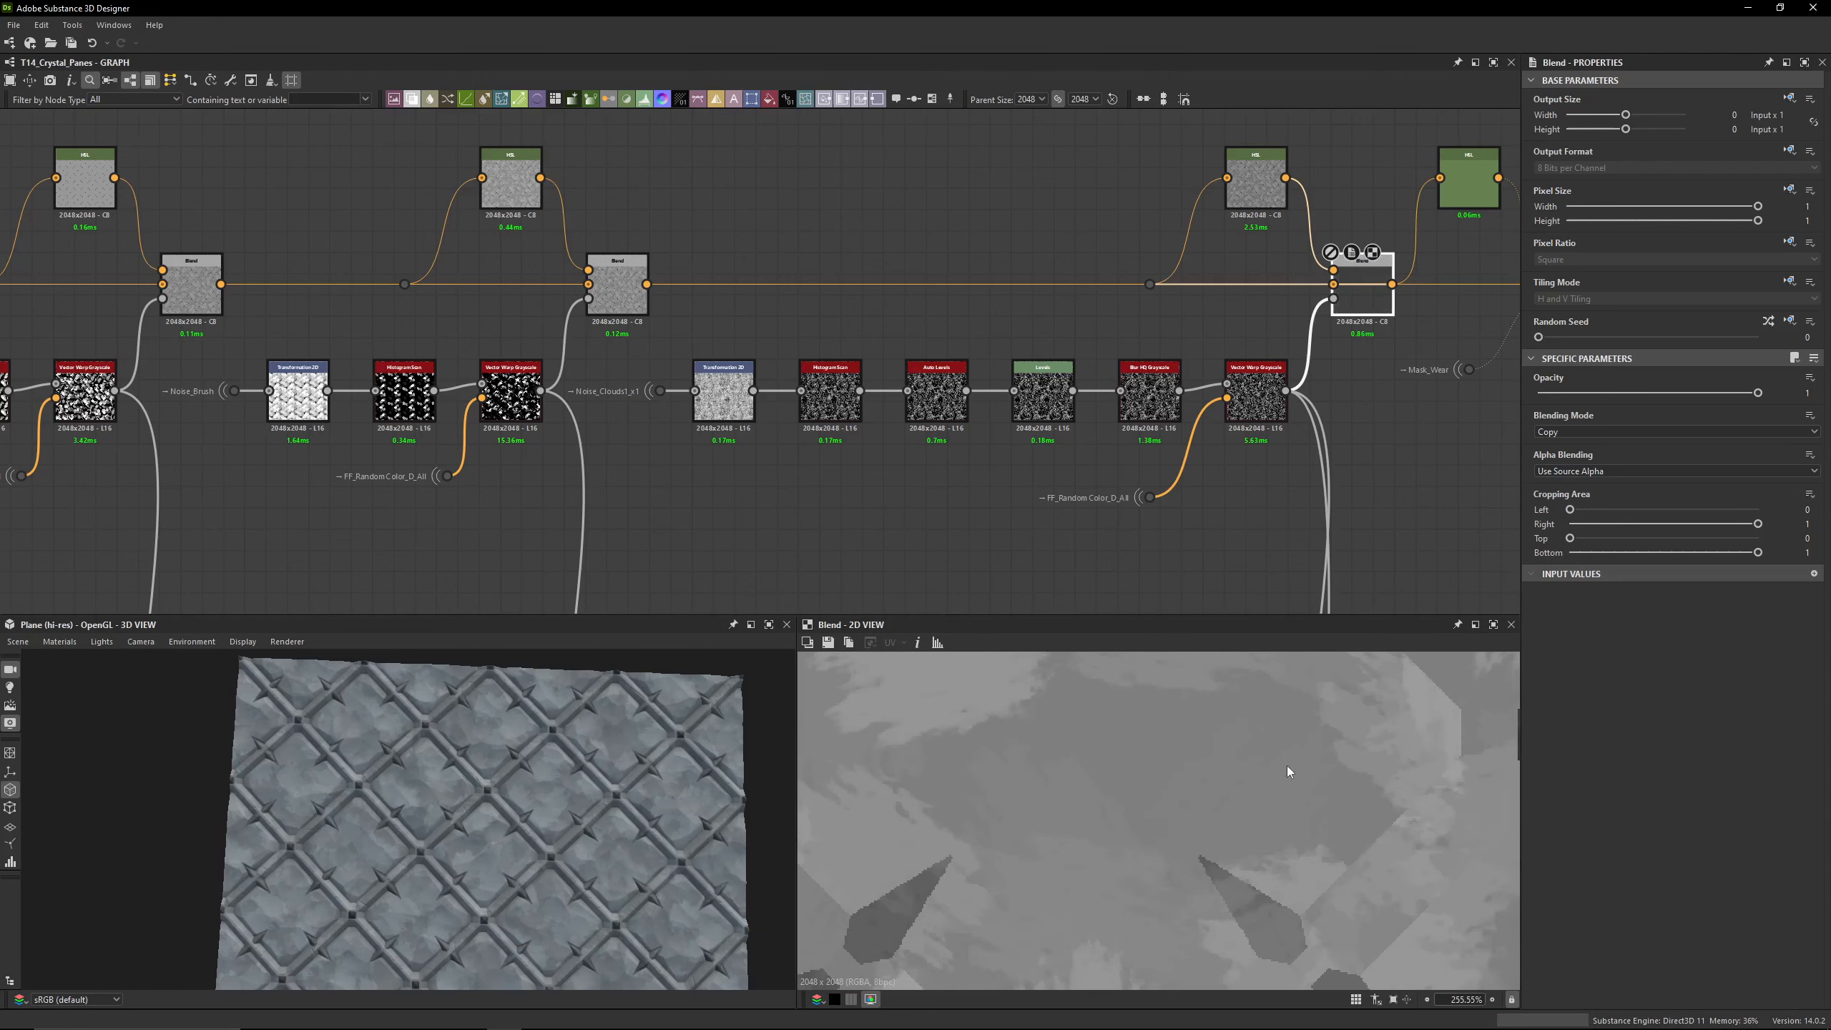
pyautogui.scroll(5, 1118, 758)
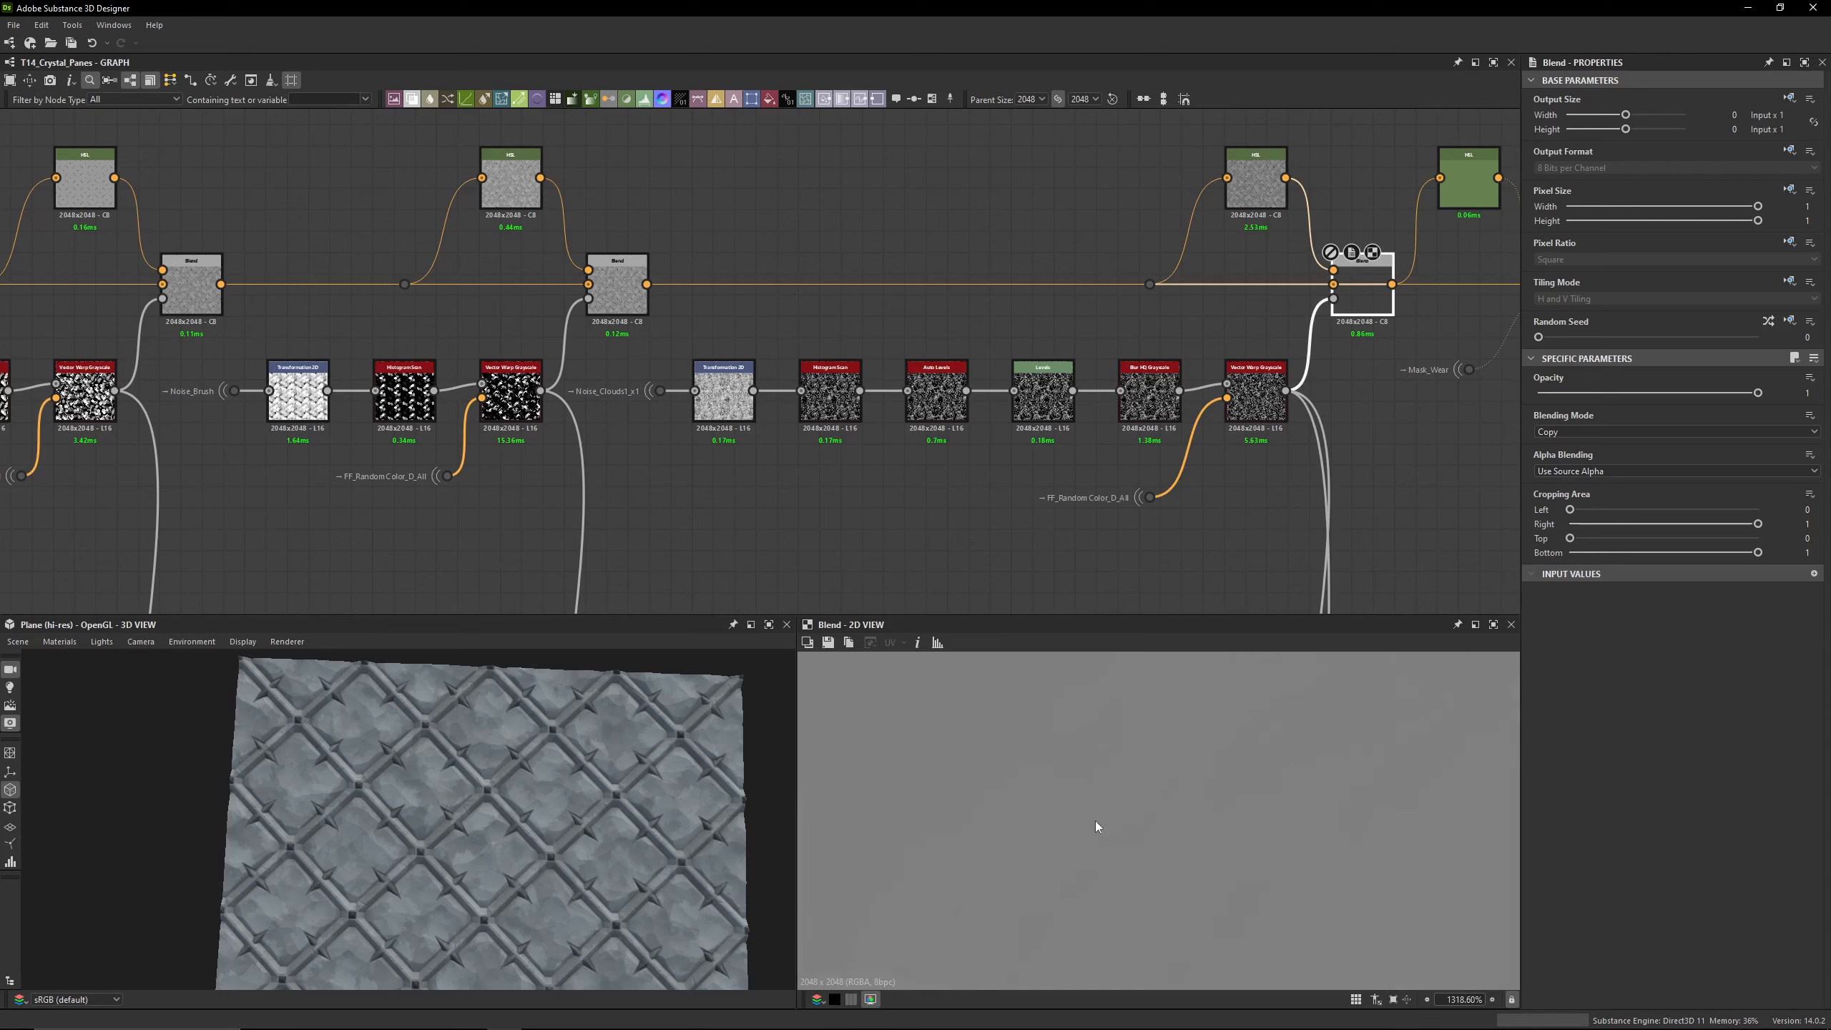
pyautogui.scroll(-5, 1057, 806)
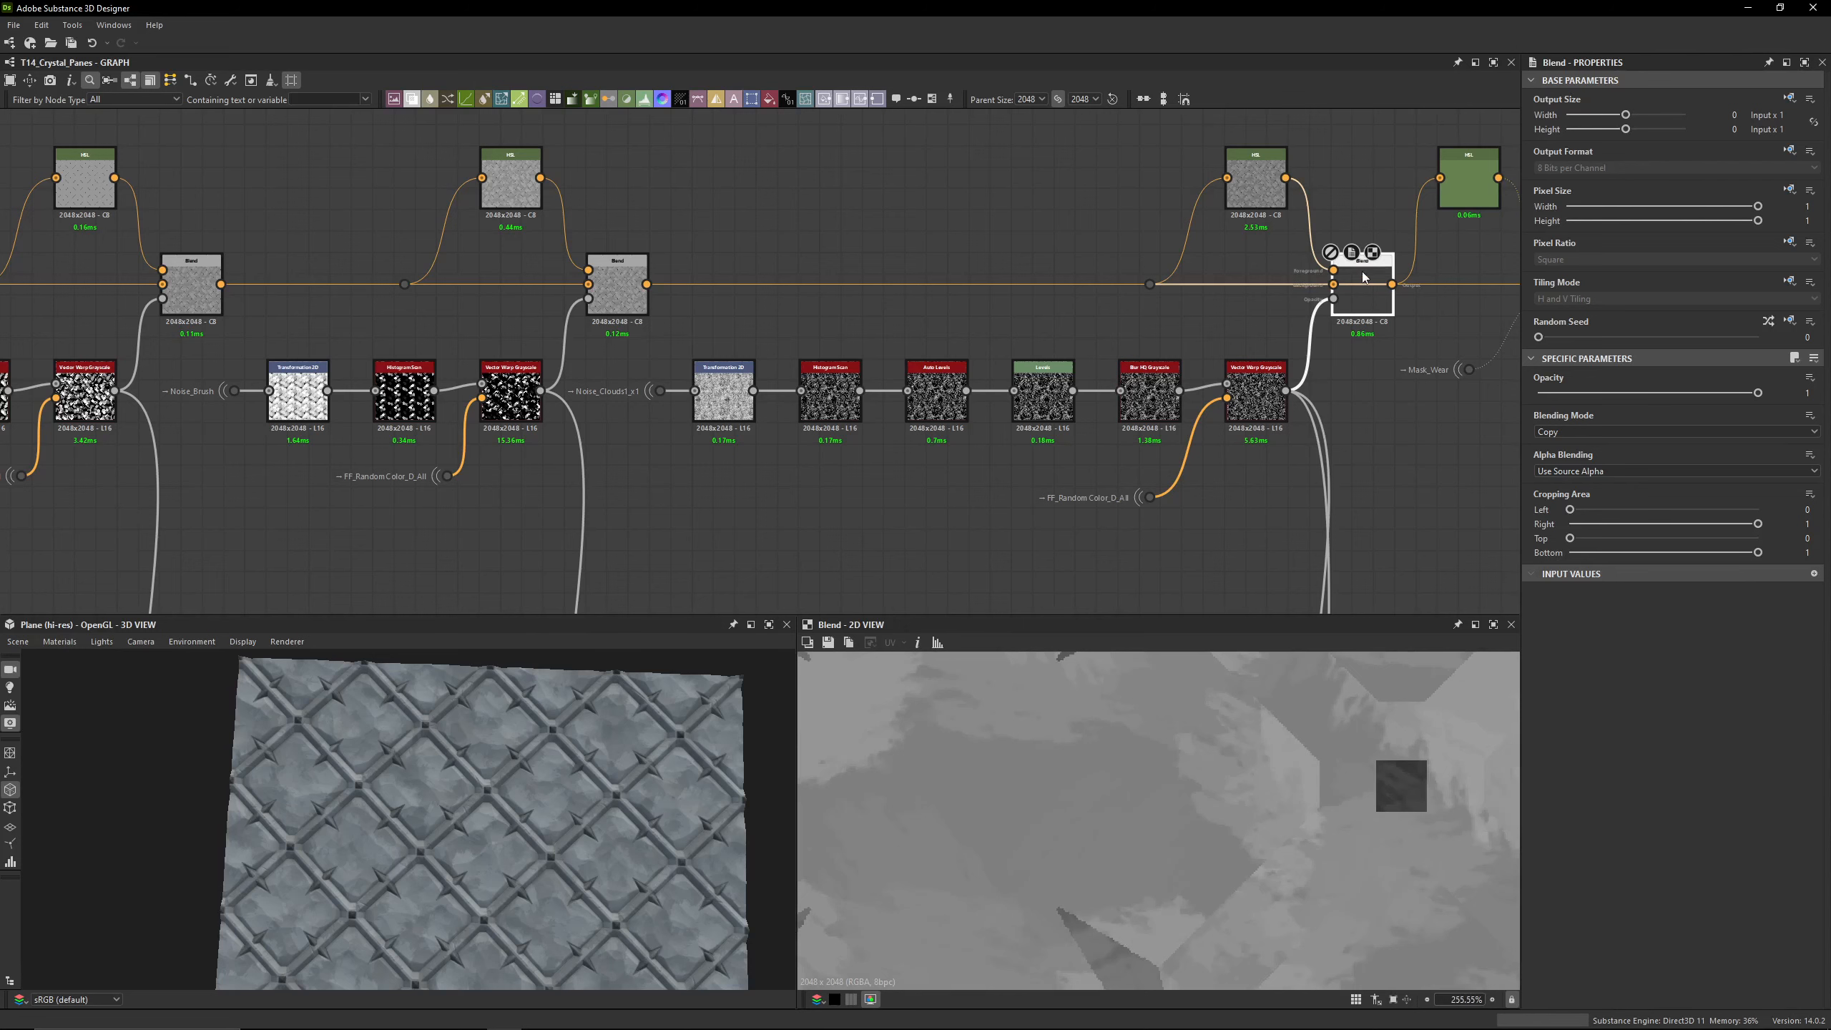
pyautogui.scroll(-5, 946, 719)
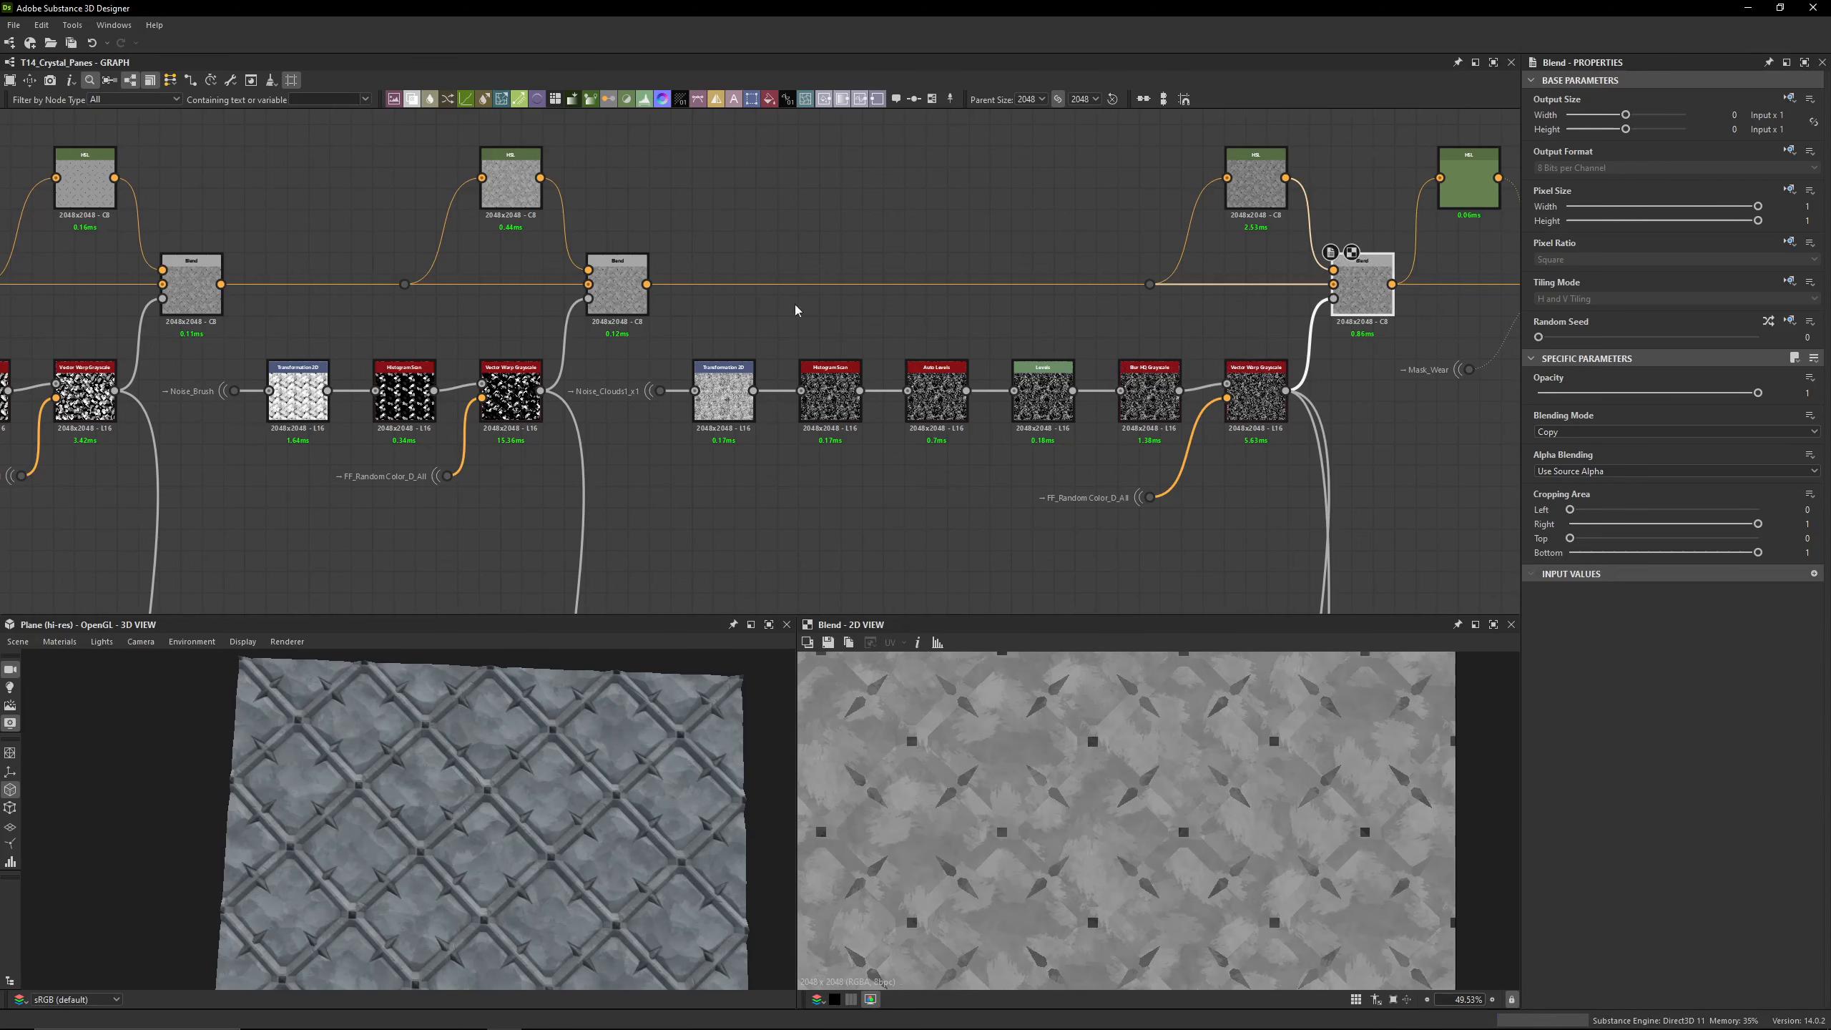
# Step: Preview the Transformation 2D node fed by the Noise_Clouds1_x1 portal and inspect its transform matrix values
pyautogui.scroll(2, 628, 404)
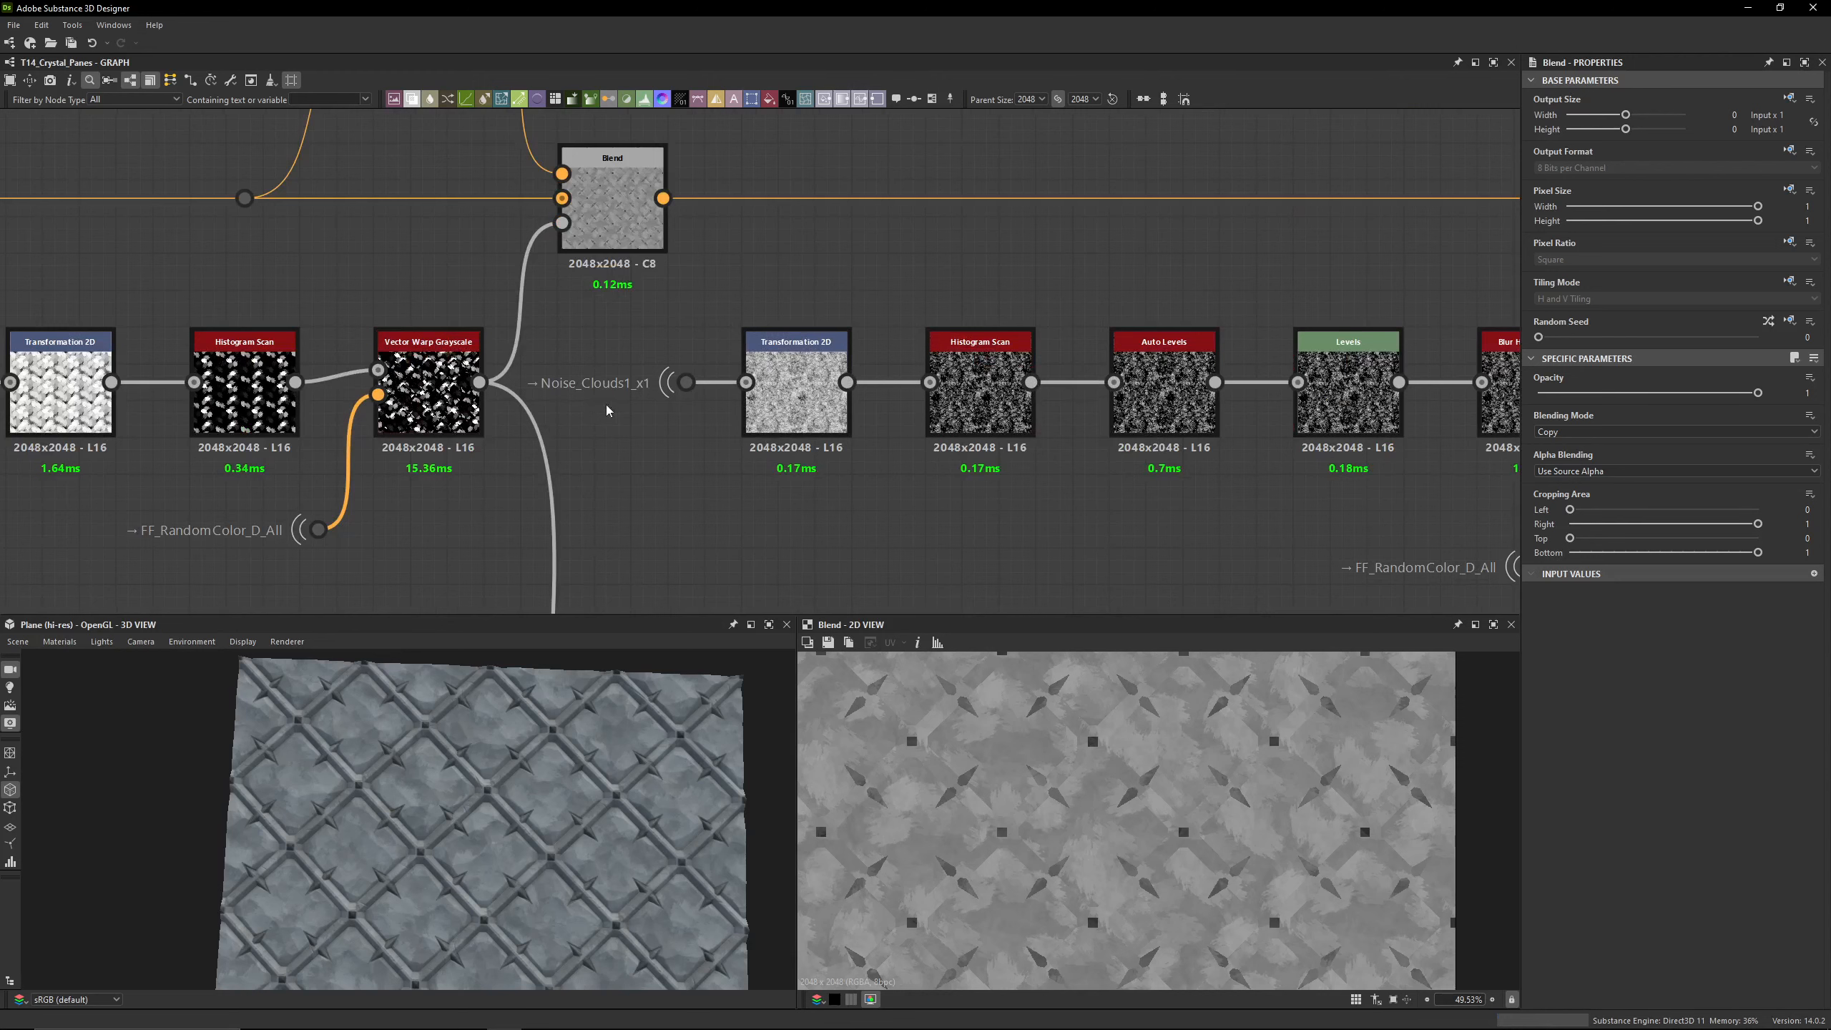
pyautogui.doubleClick(796, 394)
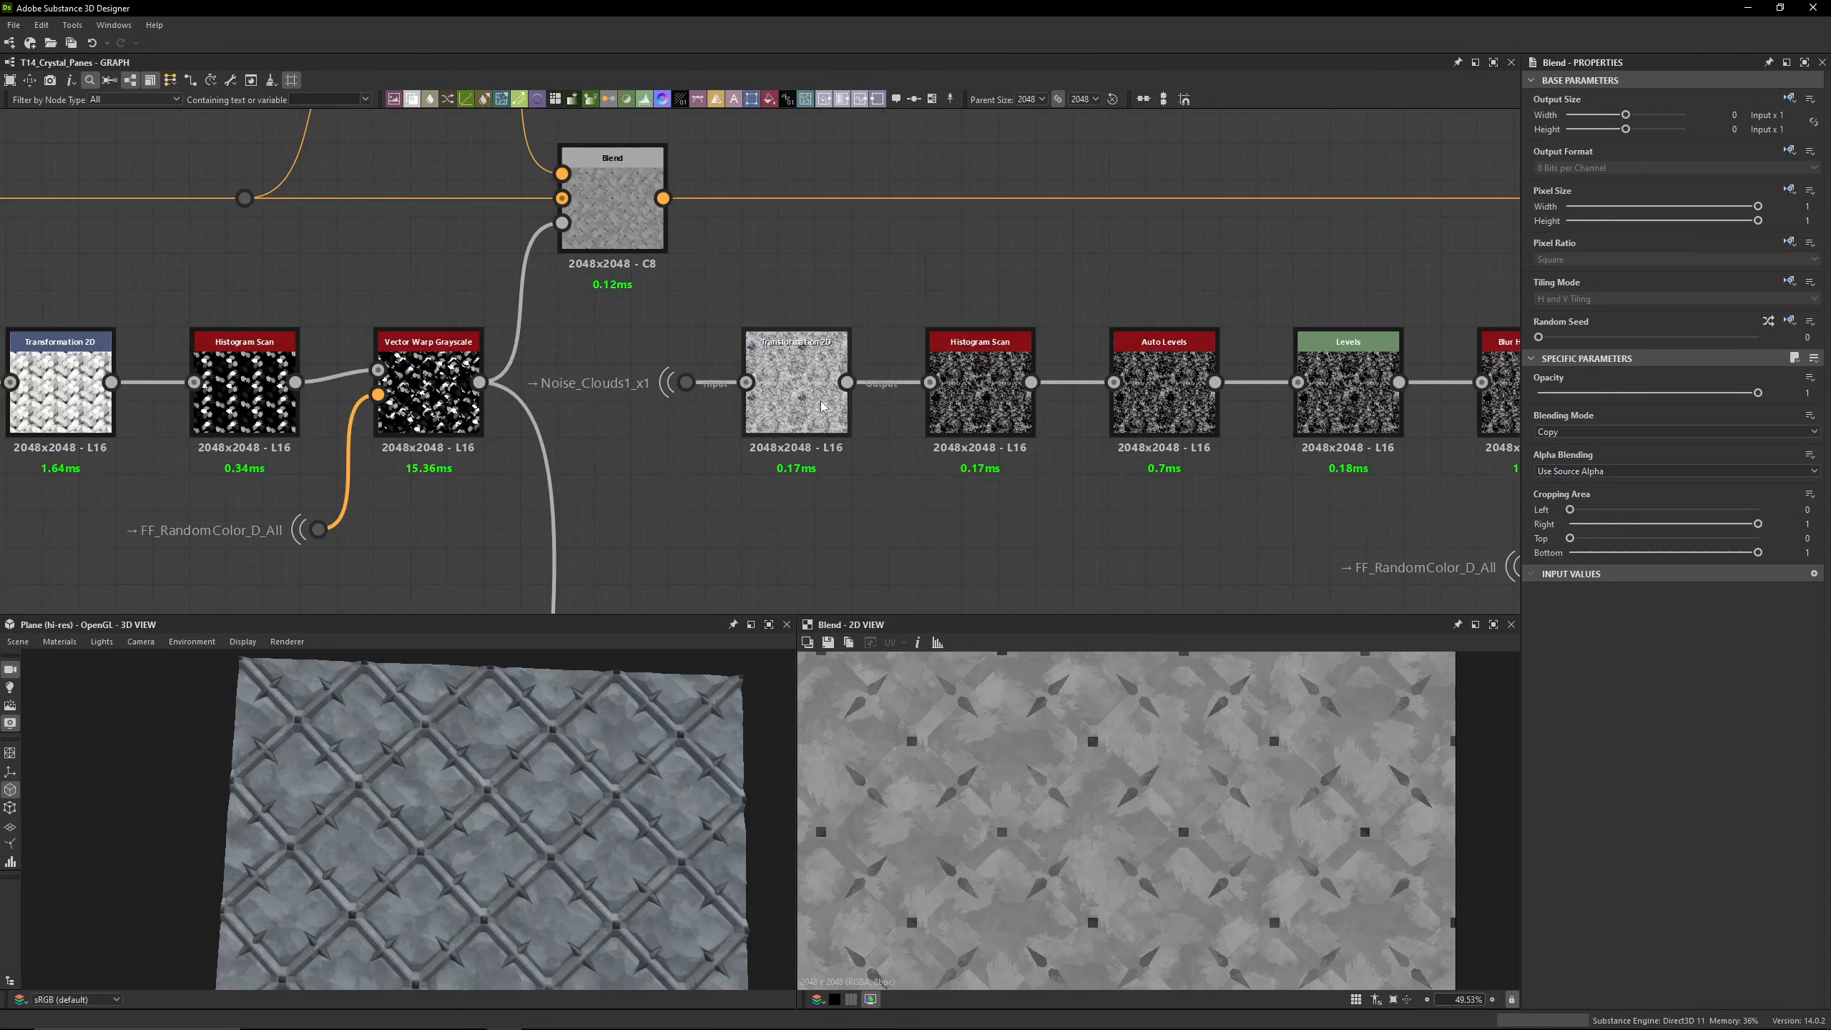
pyautogui.click(1769, 550)
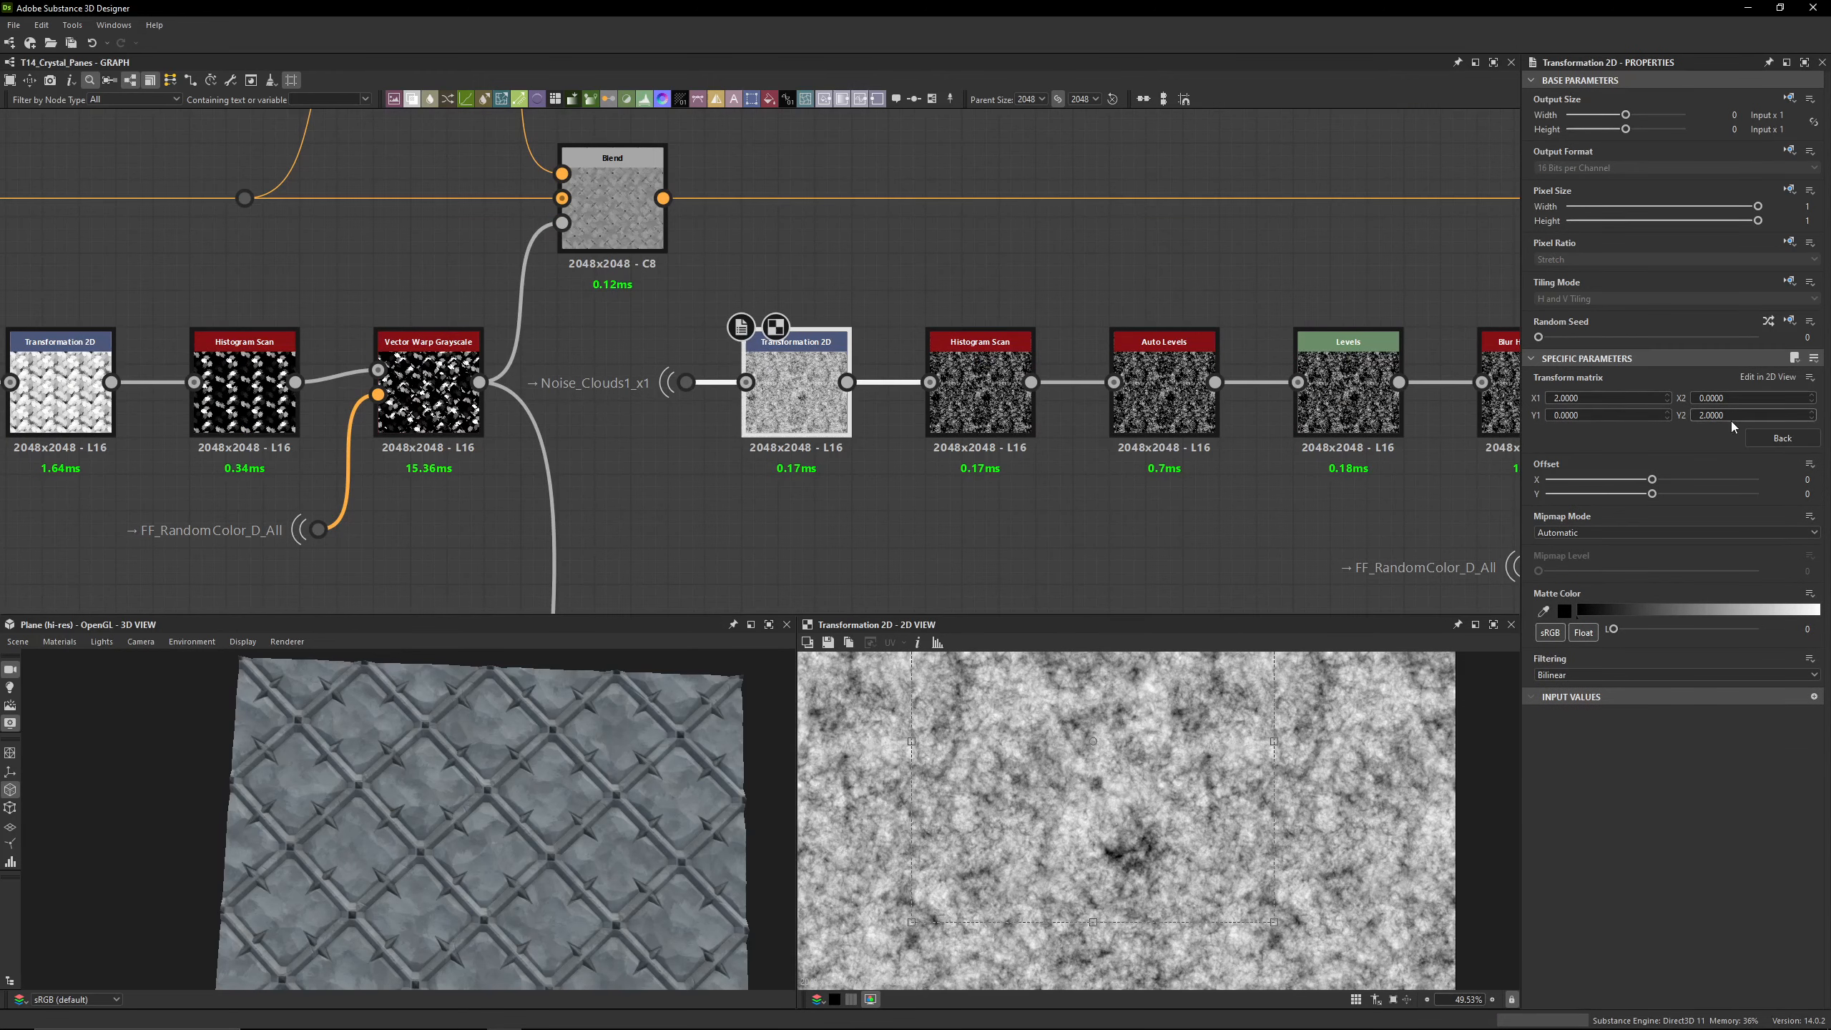
pyautogui.moveTo(1109, 396); pyautogui.dragTo(967, 331, button='middle')
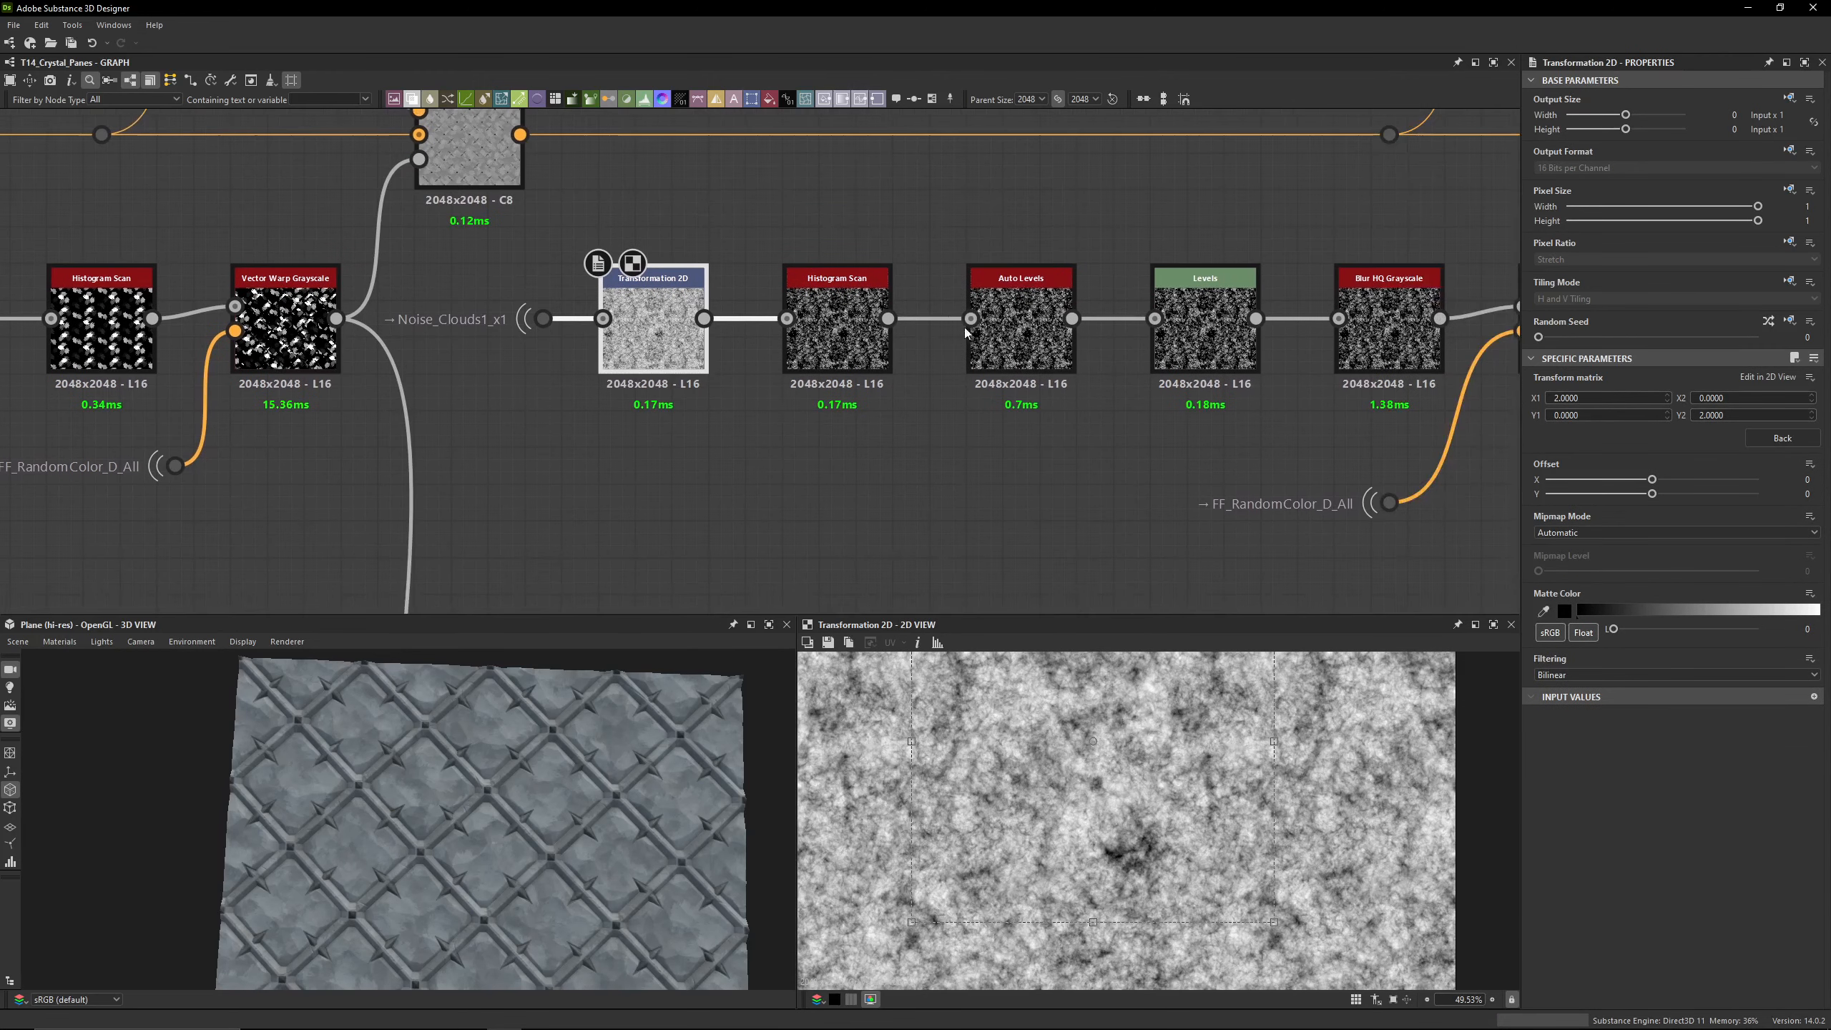
# Step: Preview the third layer's Histogram Scan, Auto Levels and Levels nodes, displaying the Levels settings as numeric parameters
pyautogui.doubleClick(836, 328)
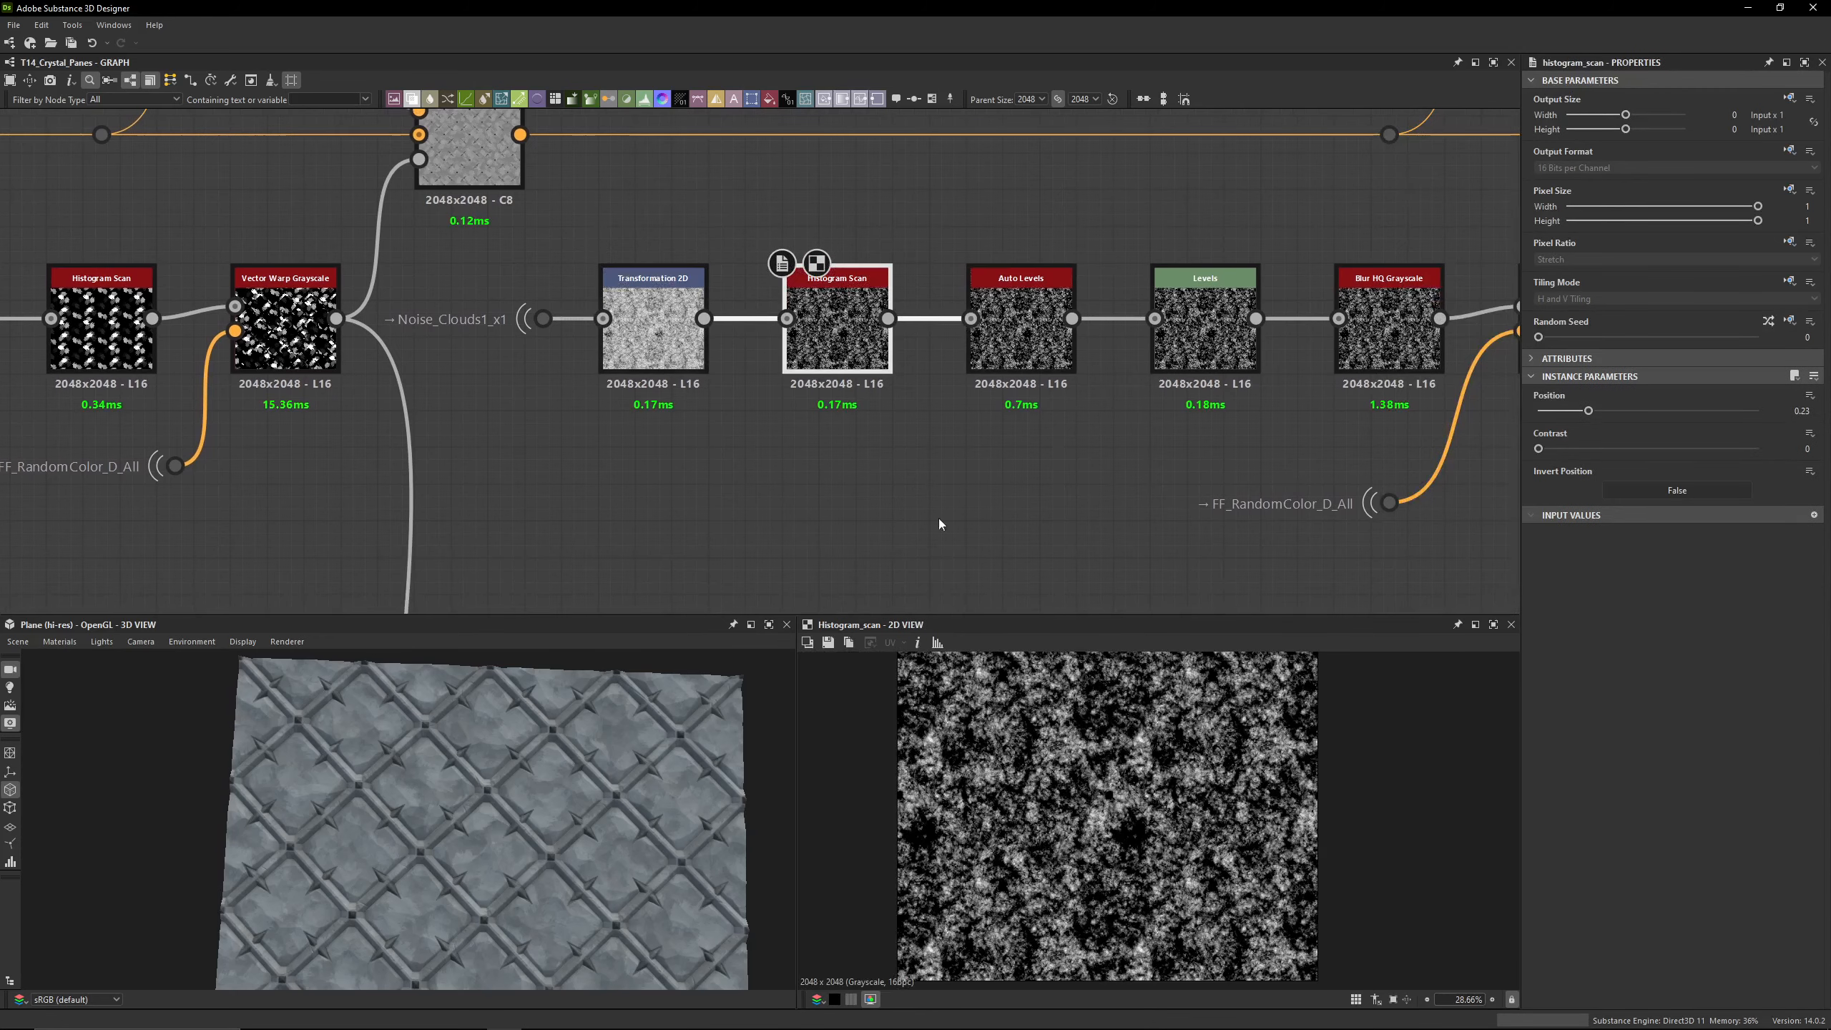
pyautogui.click(1021, 329)
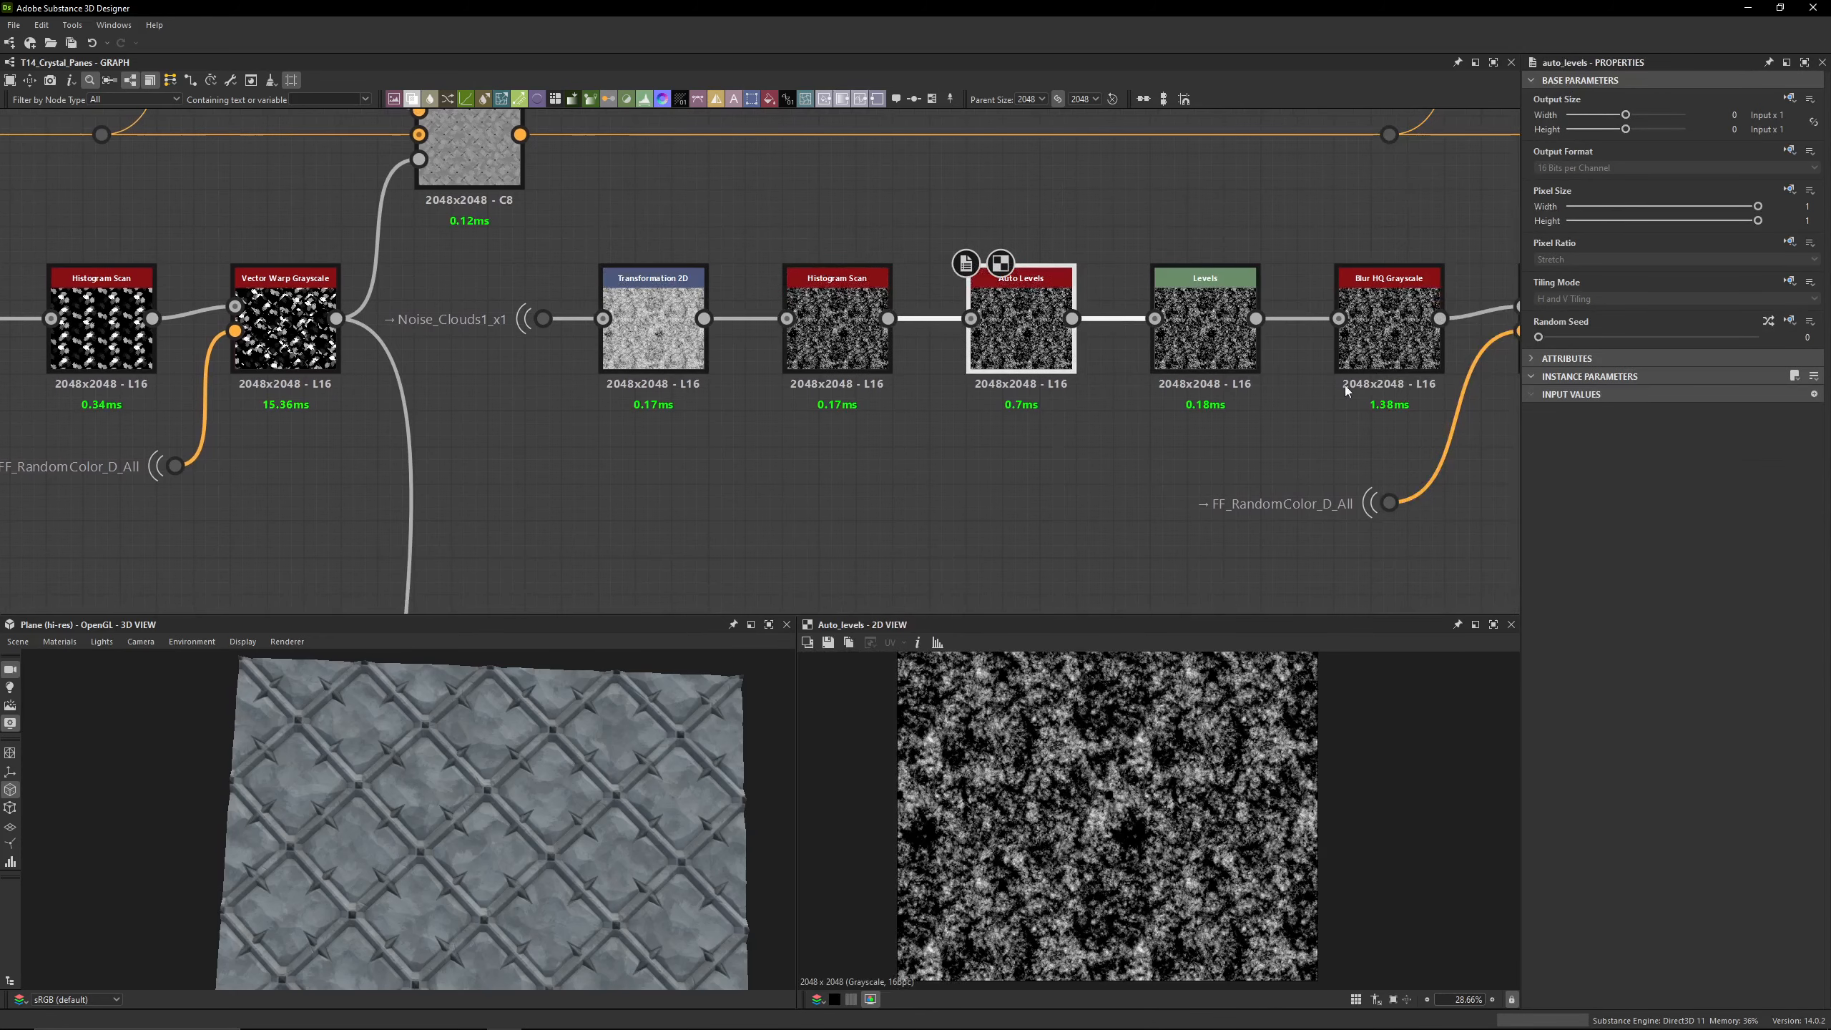
pyautogui.doubleClick(1228, 349)
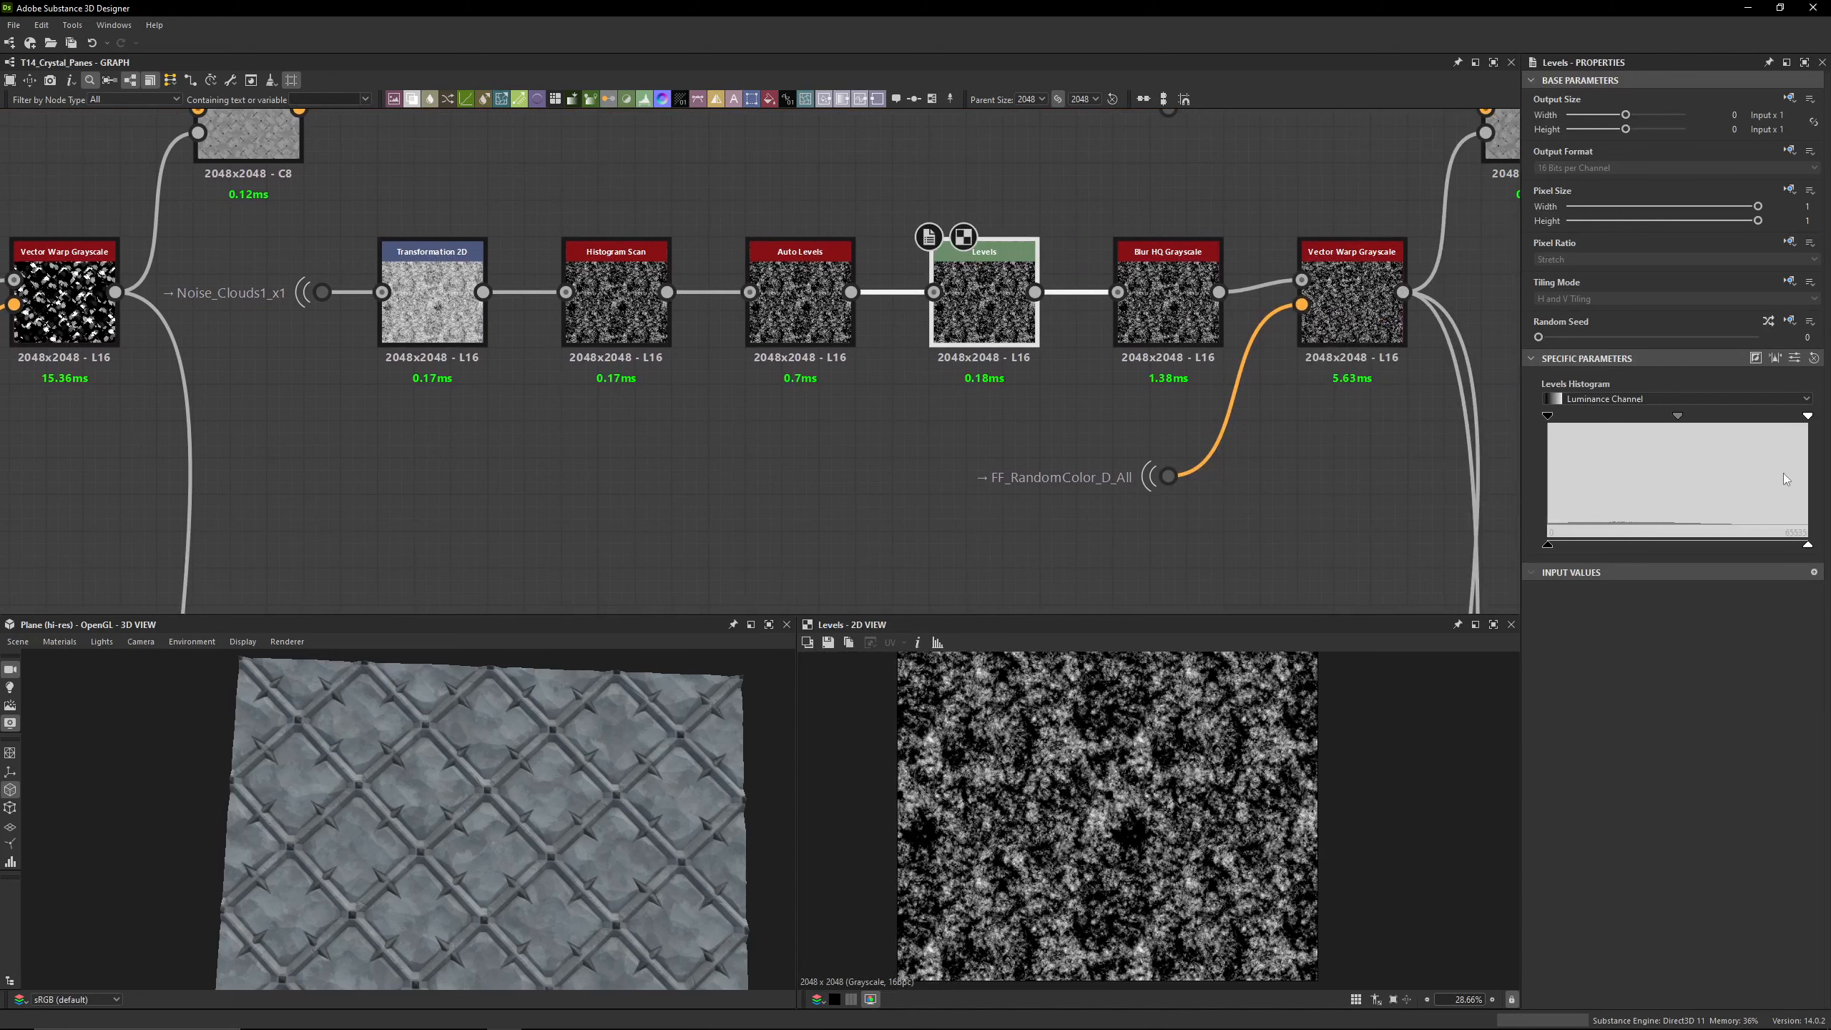
pyautogui.click(1795, 357)
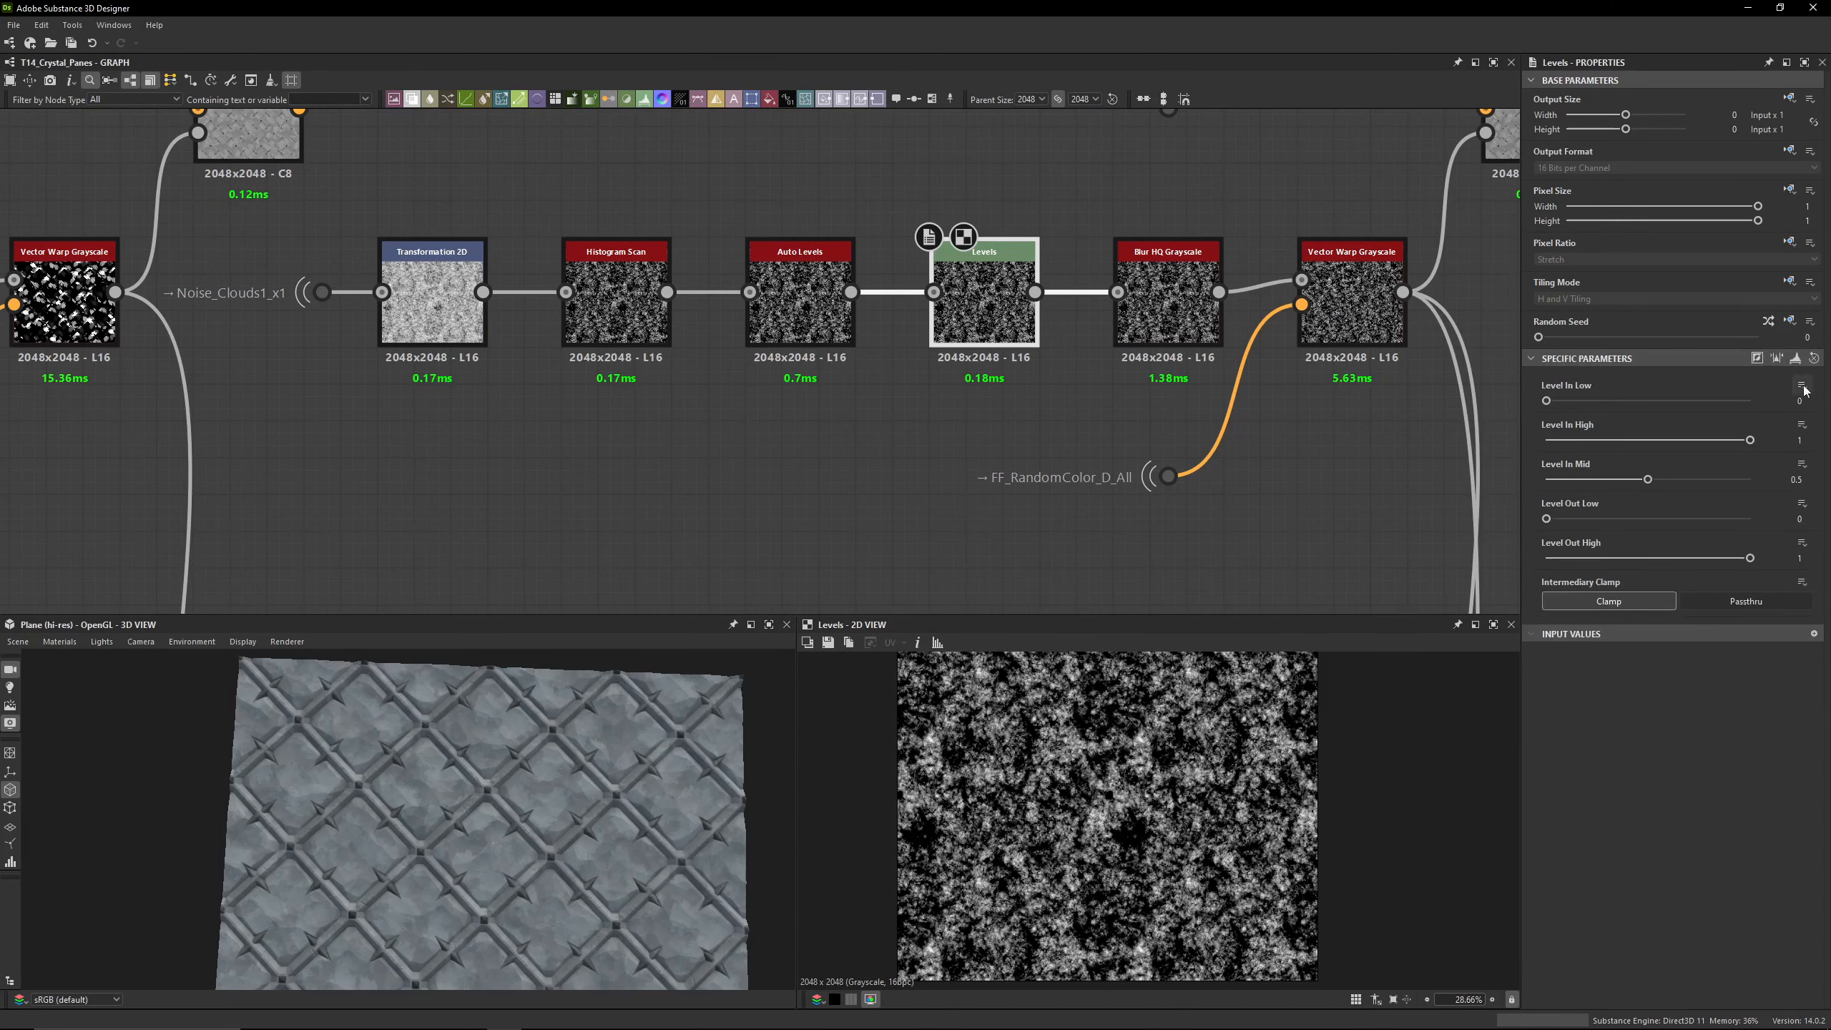
pyautogui.scroll(-4, 991, 412)
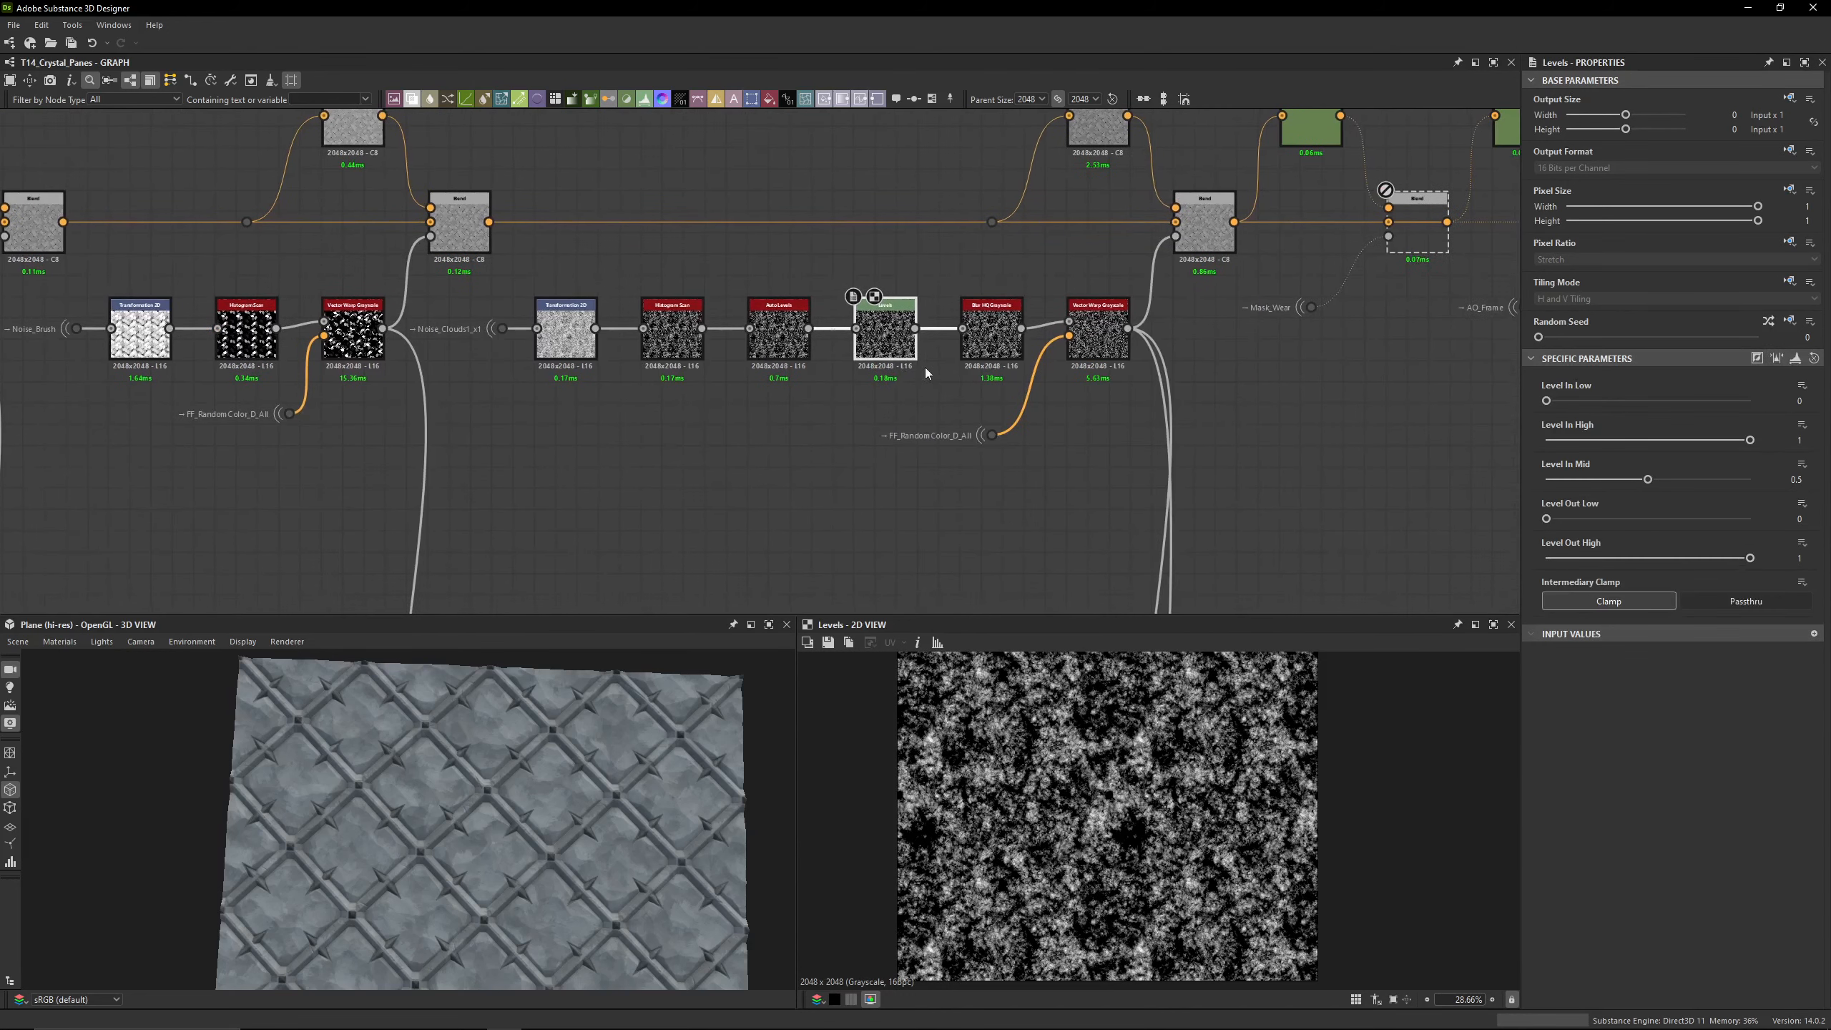
# Step: Compare the third layer's Blur HQ Grayscale output with the Levels output up close and check the blur settings
pyautogui.scroll(4, 964, 391)
pyautogui.click(1011, 288)
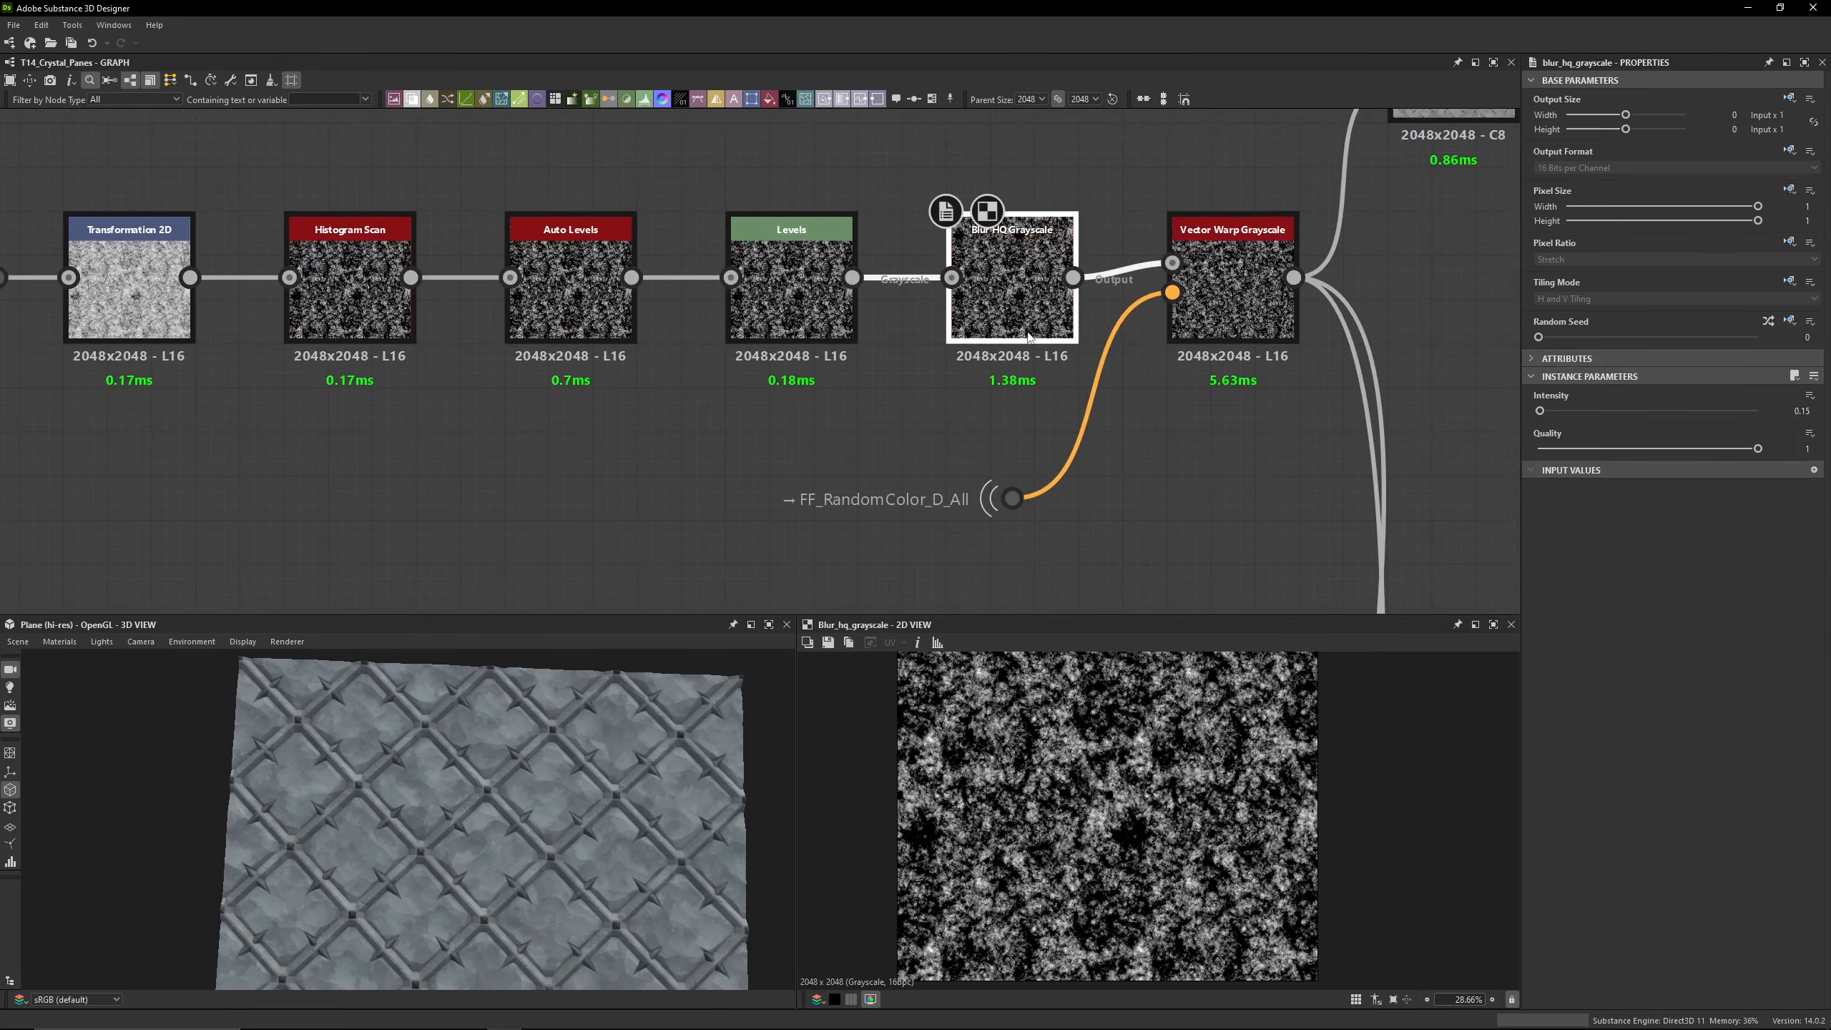
pyautogui.scroll(6, 1089, 736)
pyautogui.click(770, 292)
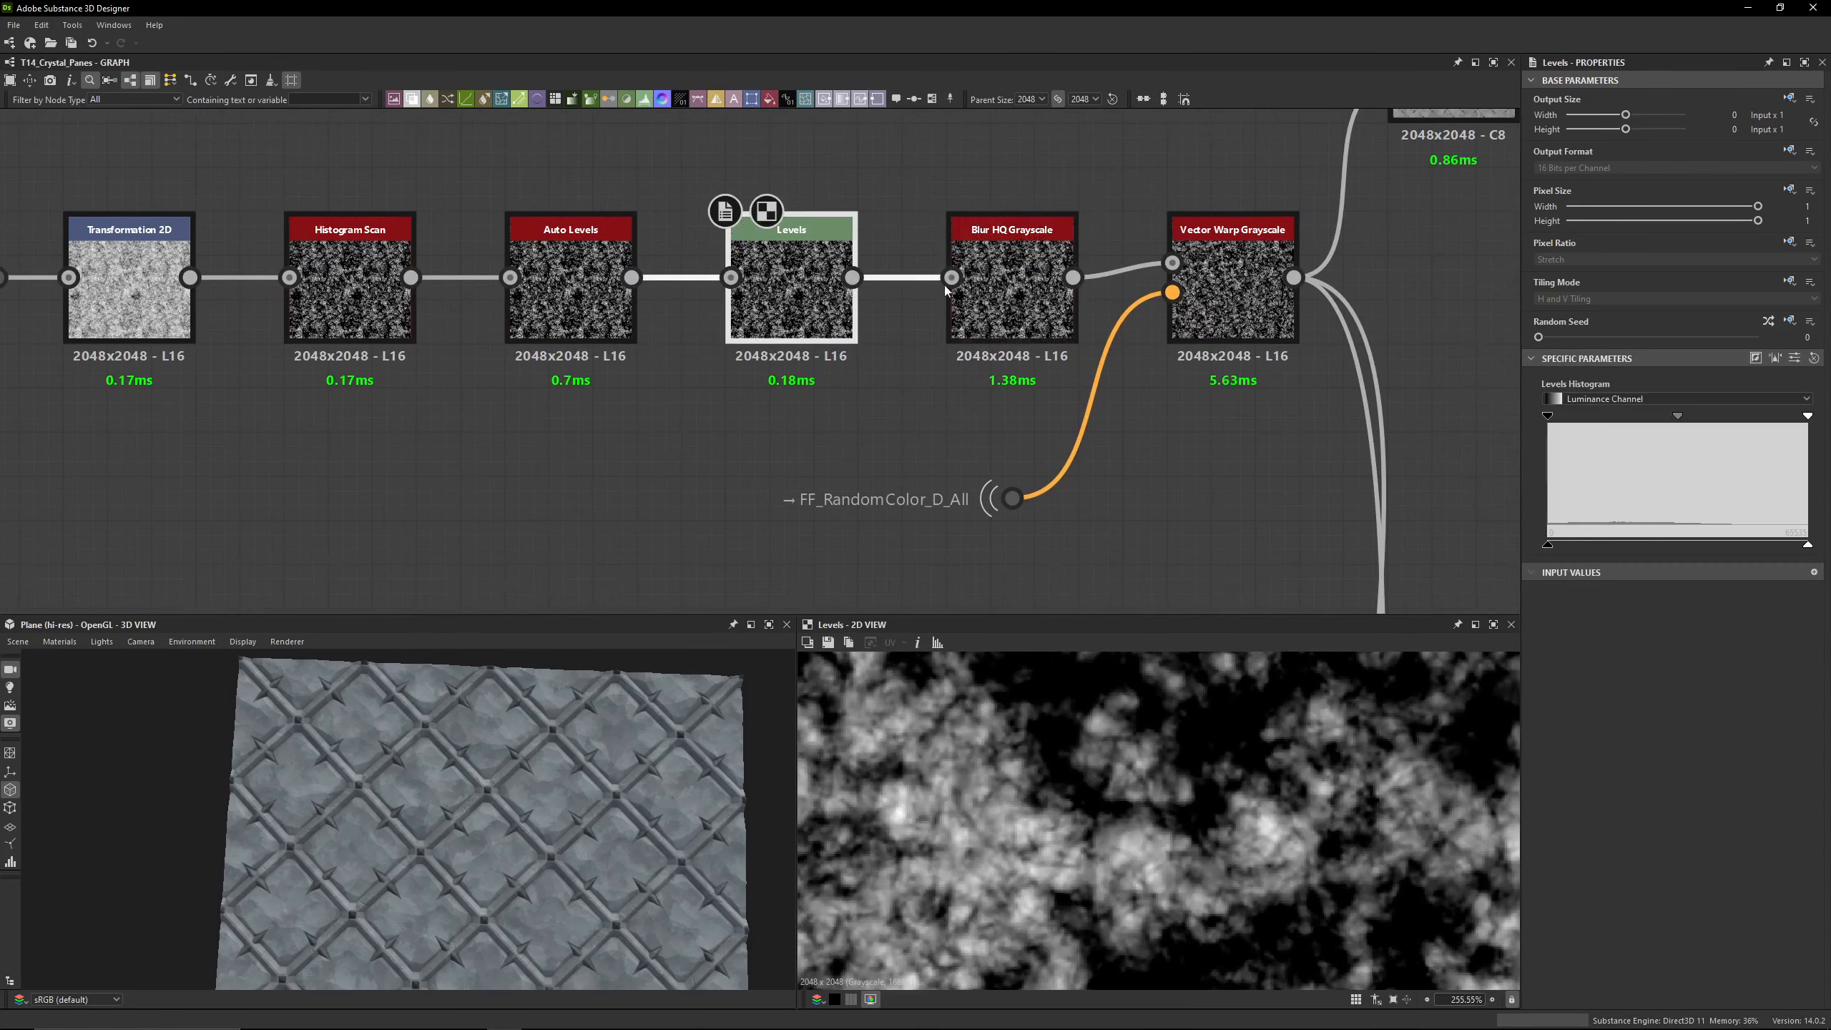
pyautogui.click(1016, 286)
# Step: Preview the third layer's Vector Warp Grayscale and its FF_RandomColor_D_All map, and follow the warped mask into the Blend
pyautogui.click(1229, 295)
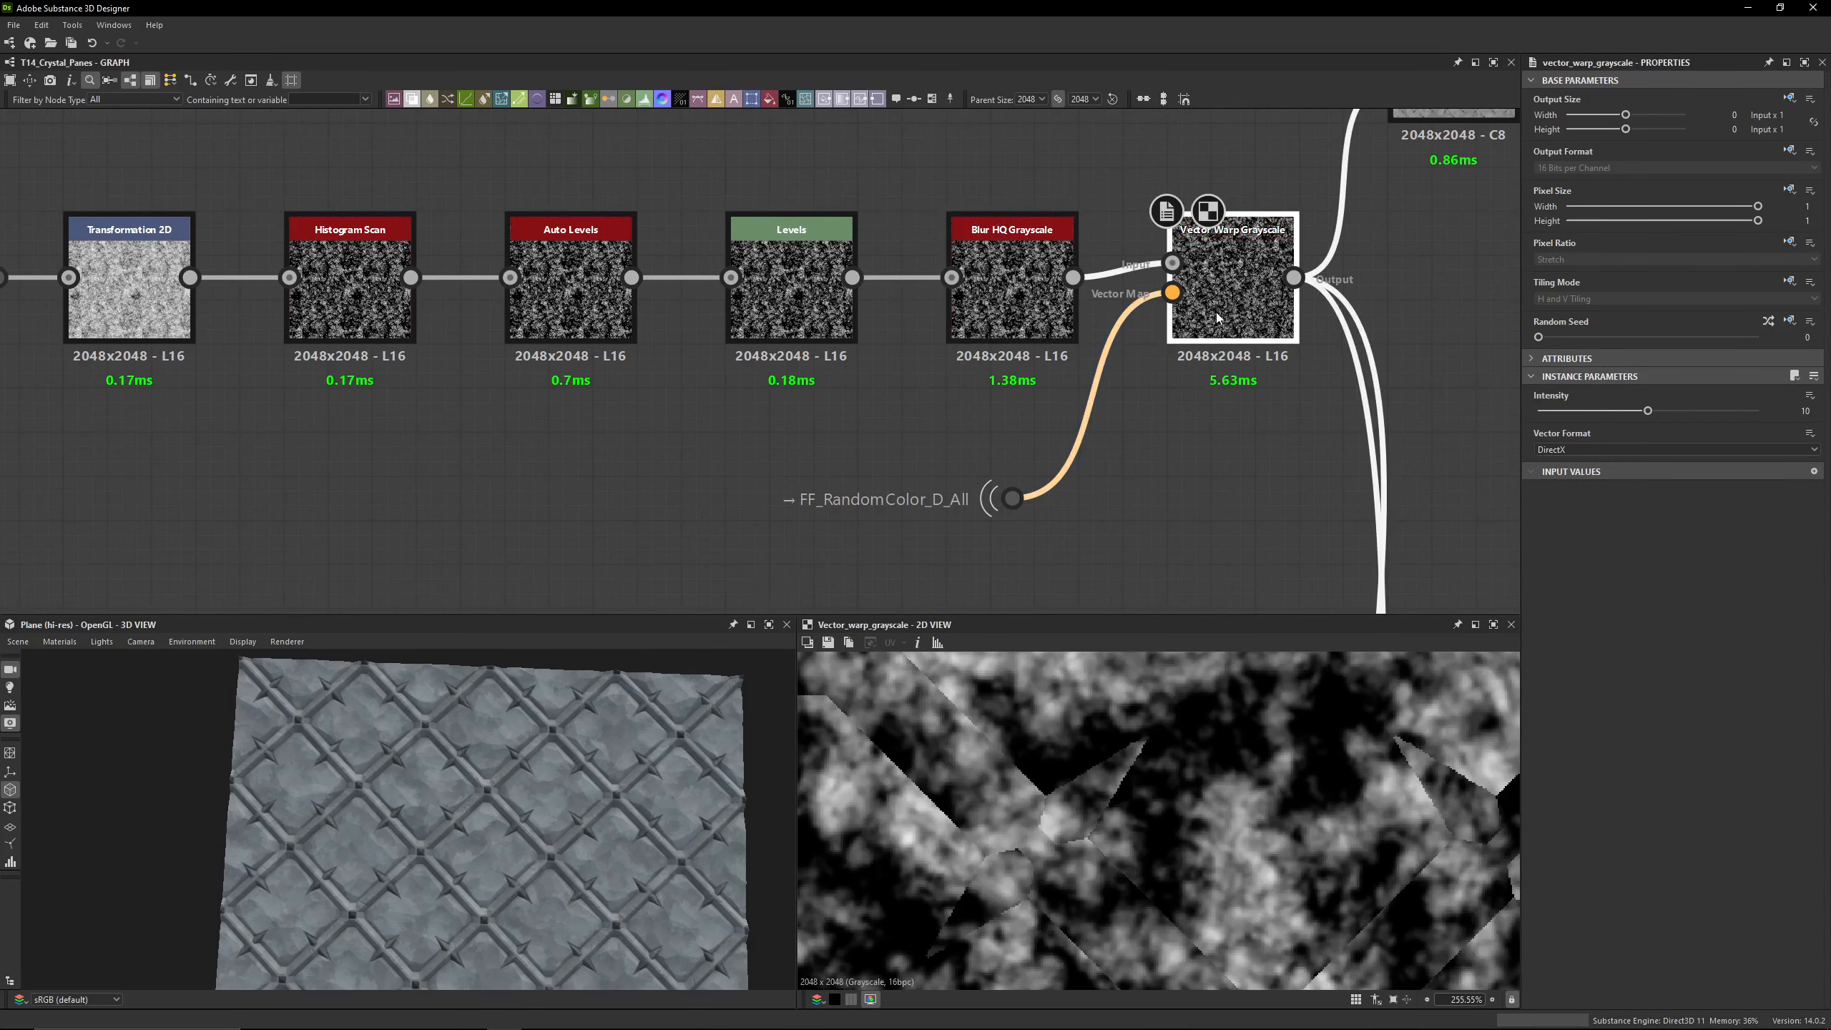
pyautogui.moveTo(1173, 461); pyautogui.dragTo(869, 555)
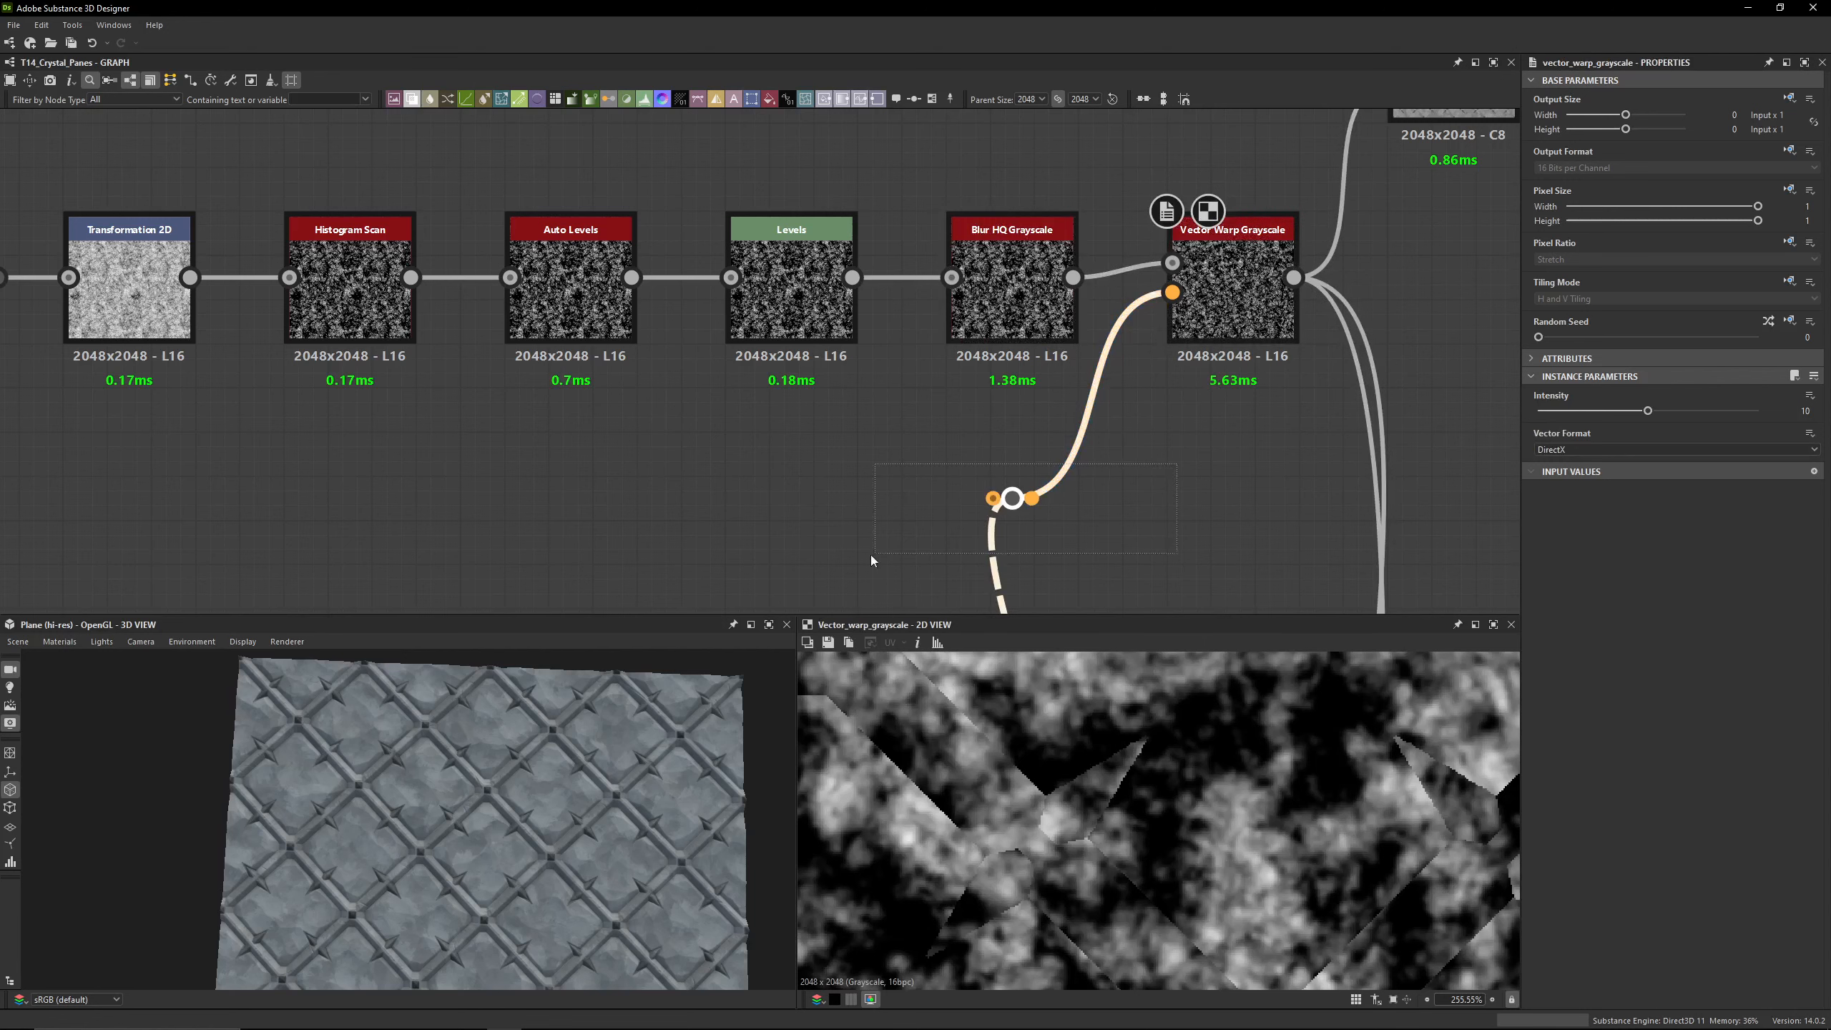
pyautogui.click(1045, 532)
pyautogui.doubleClick(1012, 498)
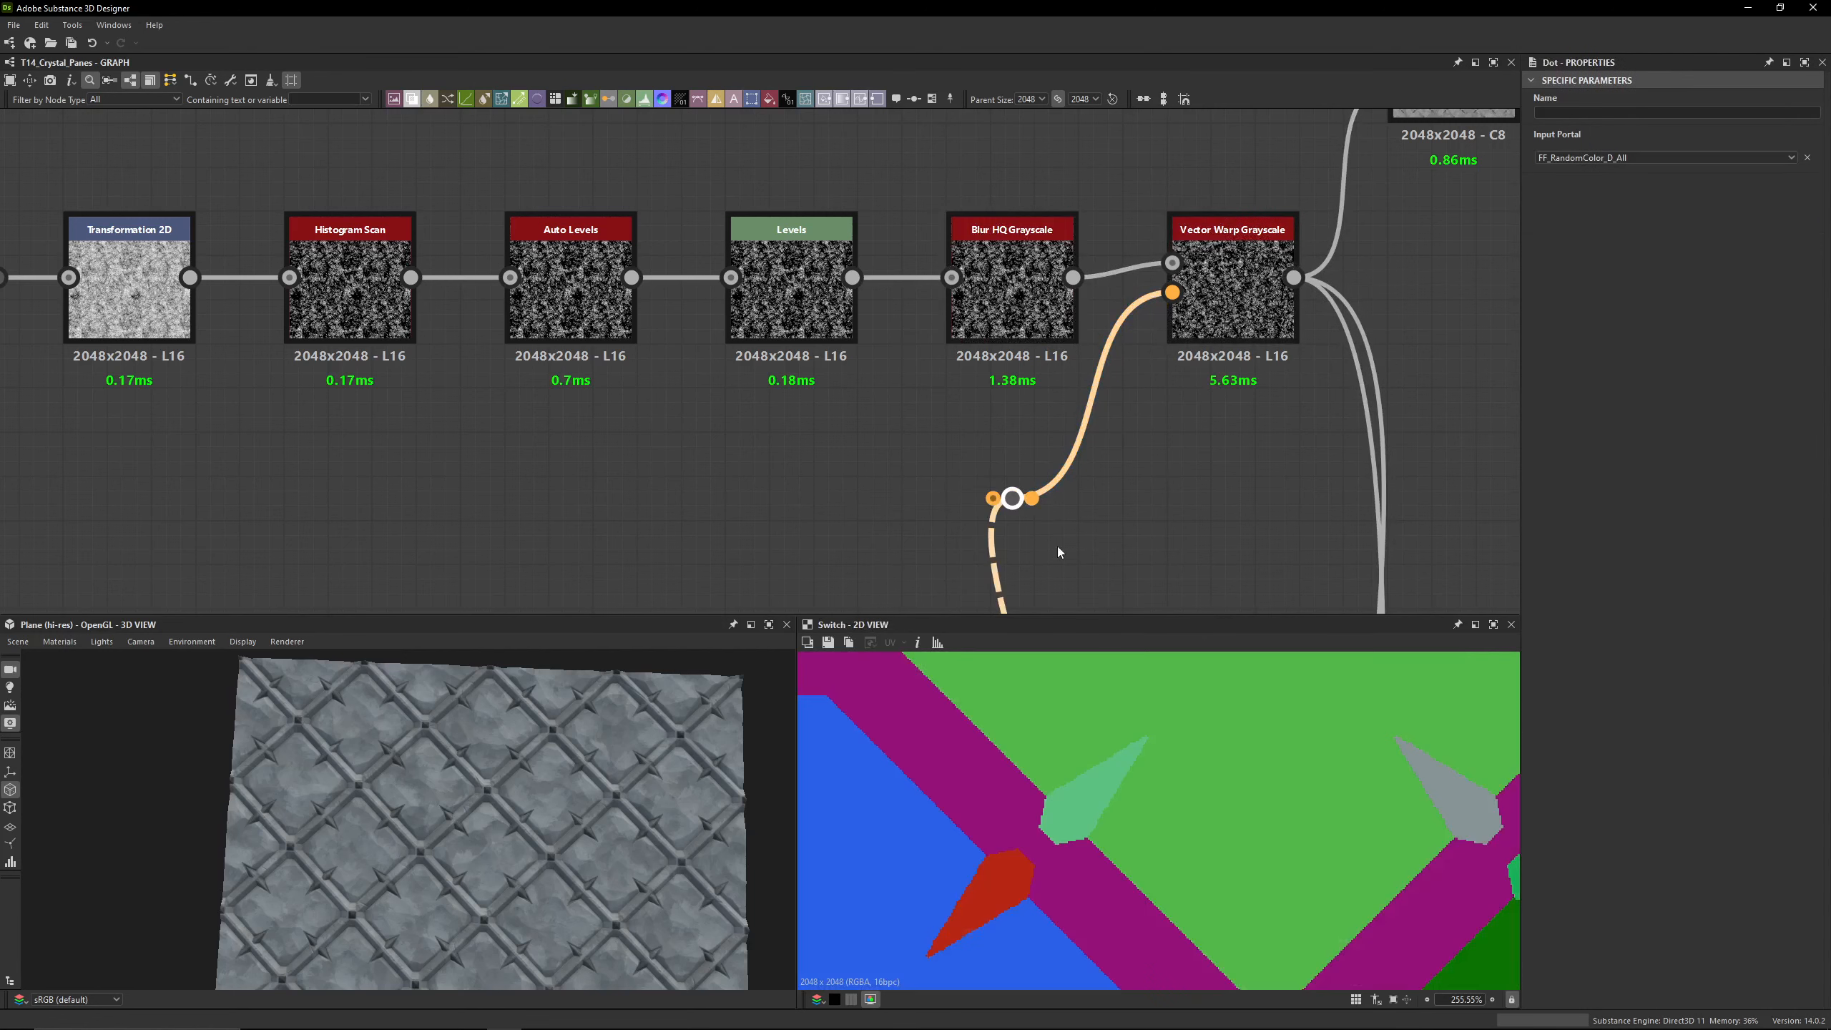
pyautogui.scroll(-6, 1139, 764)
pyautogui.scroll(-2, 1154, 808)
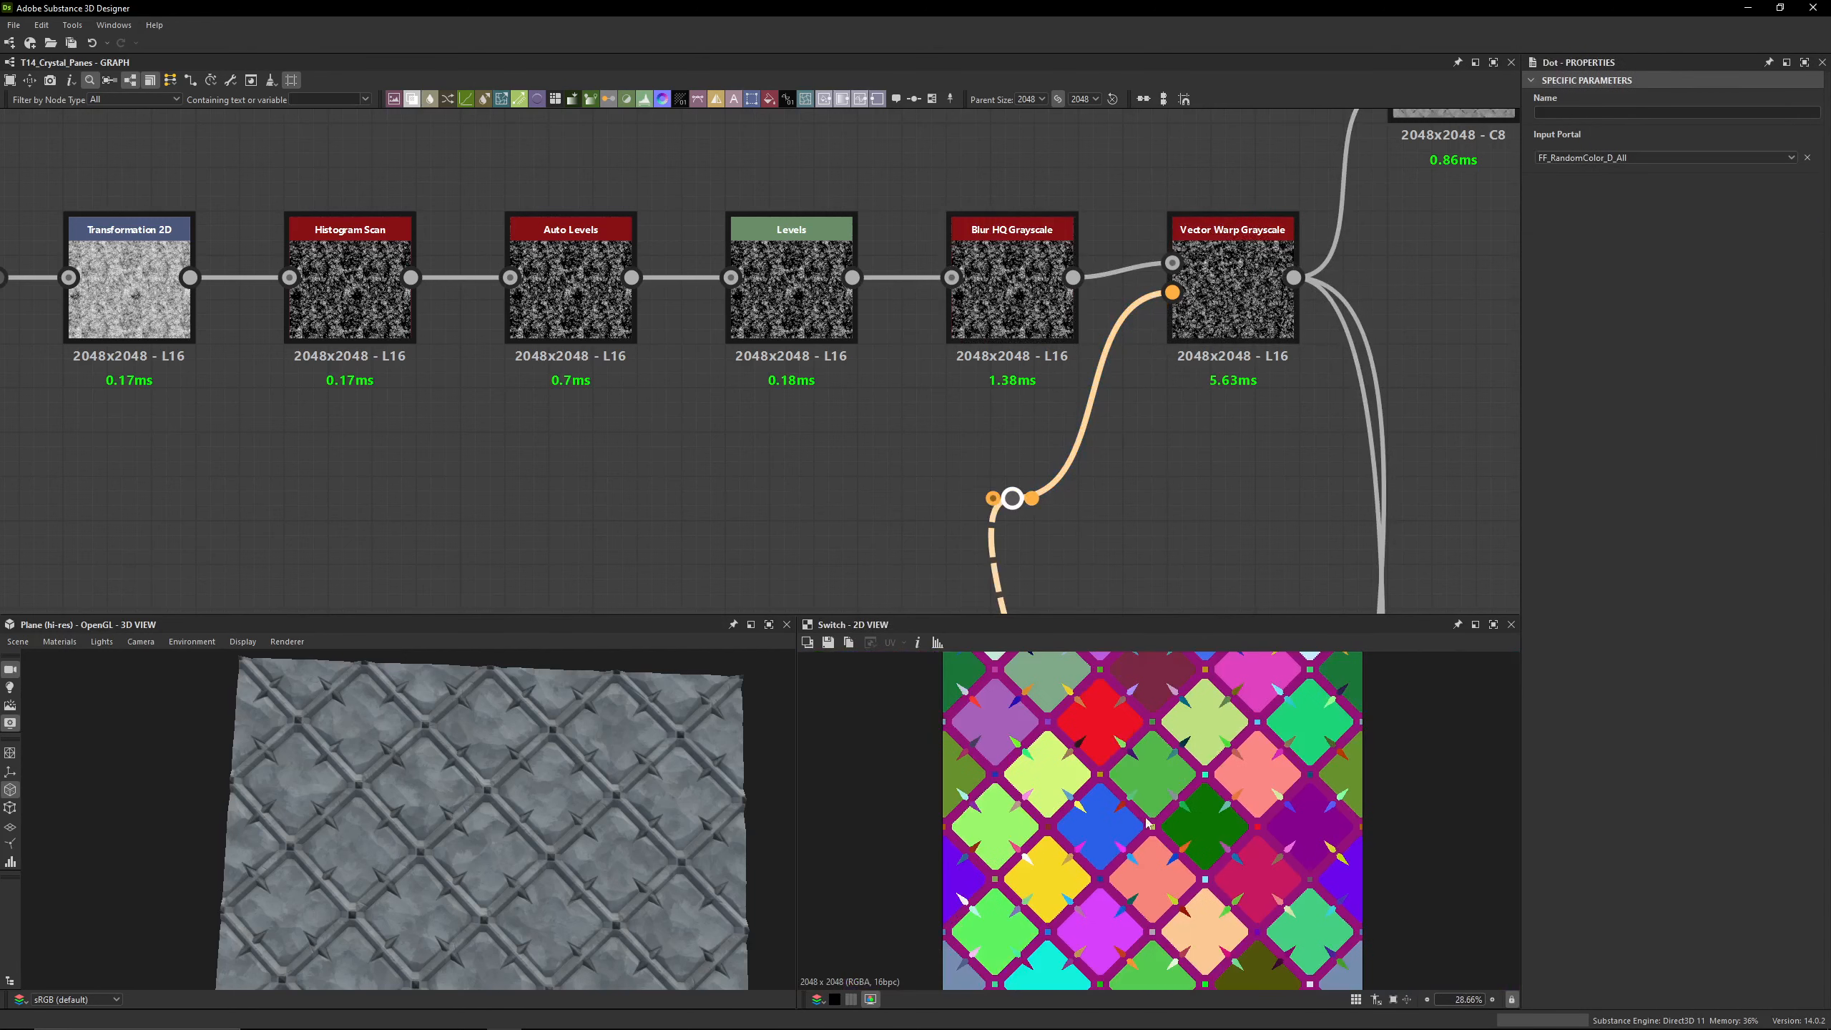
pyautogui.moveTo(1366, 286); pyautogui.dragTo(1066, 372, button='middle')
pyautogui.moveTo(1047, 442); pyautogui.dragTo(980, 628, button='middle')
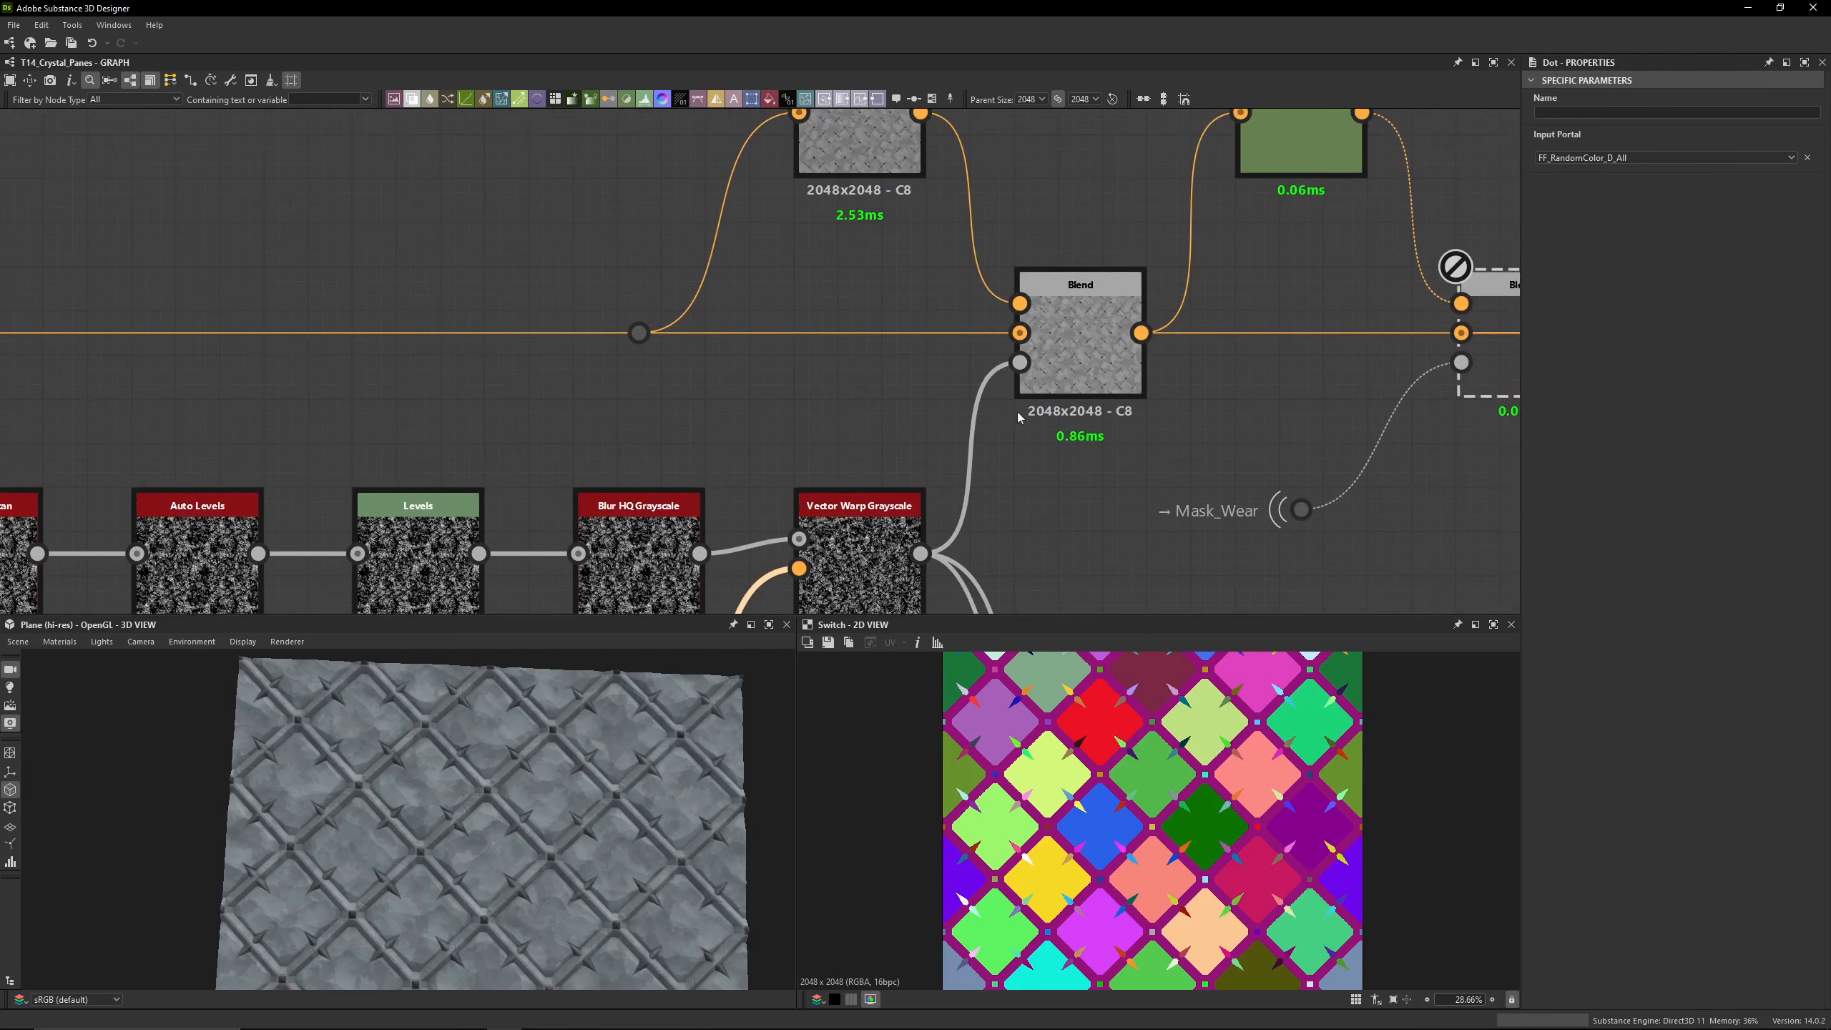
# Step: Compare the third layer's Blend with its HSL source and examine the result up close on the 3D plane
pyautogui.doubleClick(1113, 345)
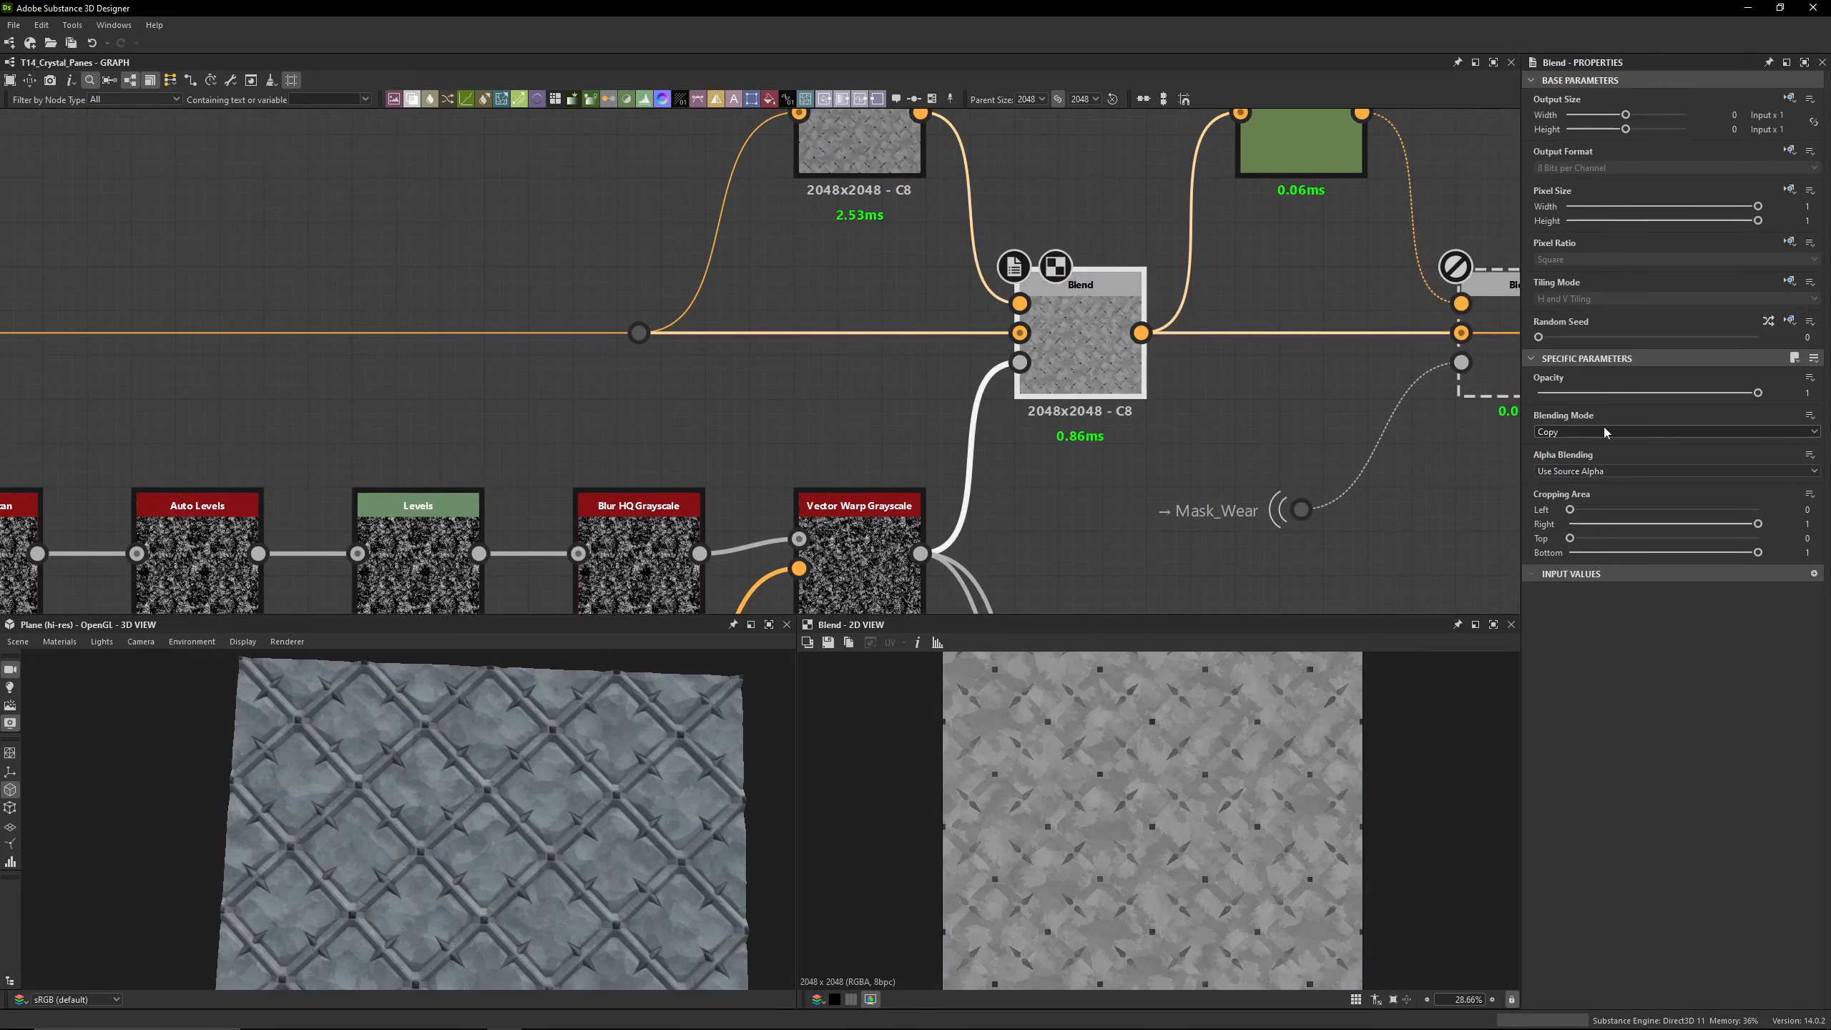
pyautogui.moveTo(1052, 329); pyautogui.dragTo(1056, 448, button='middle')
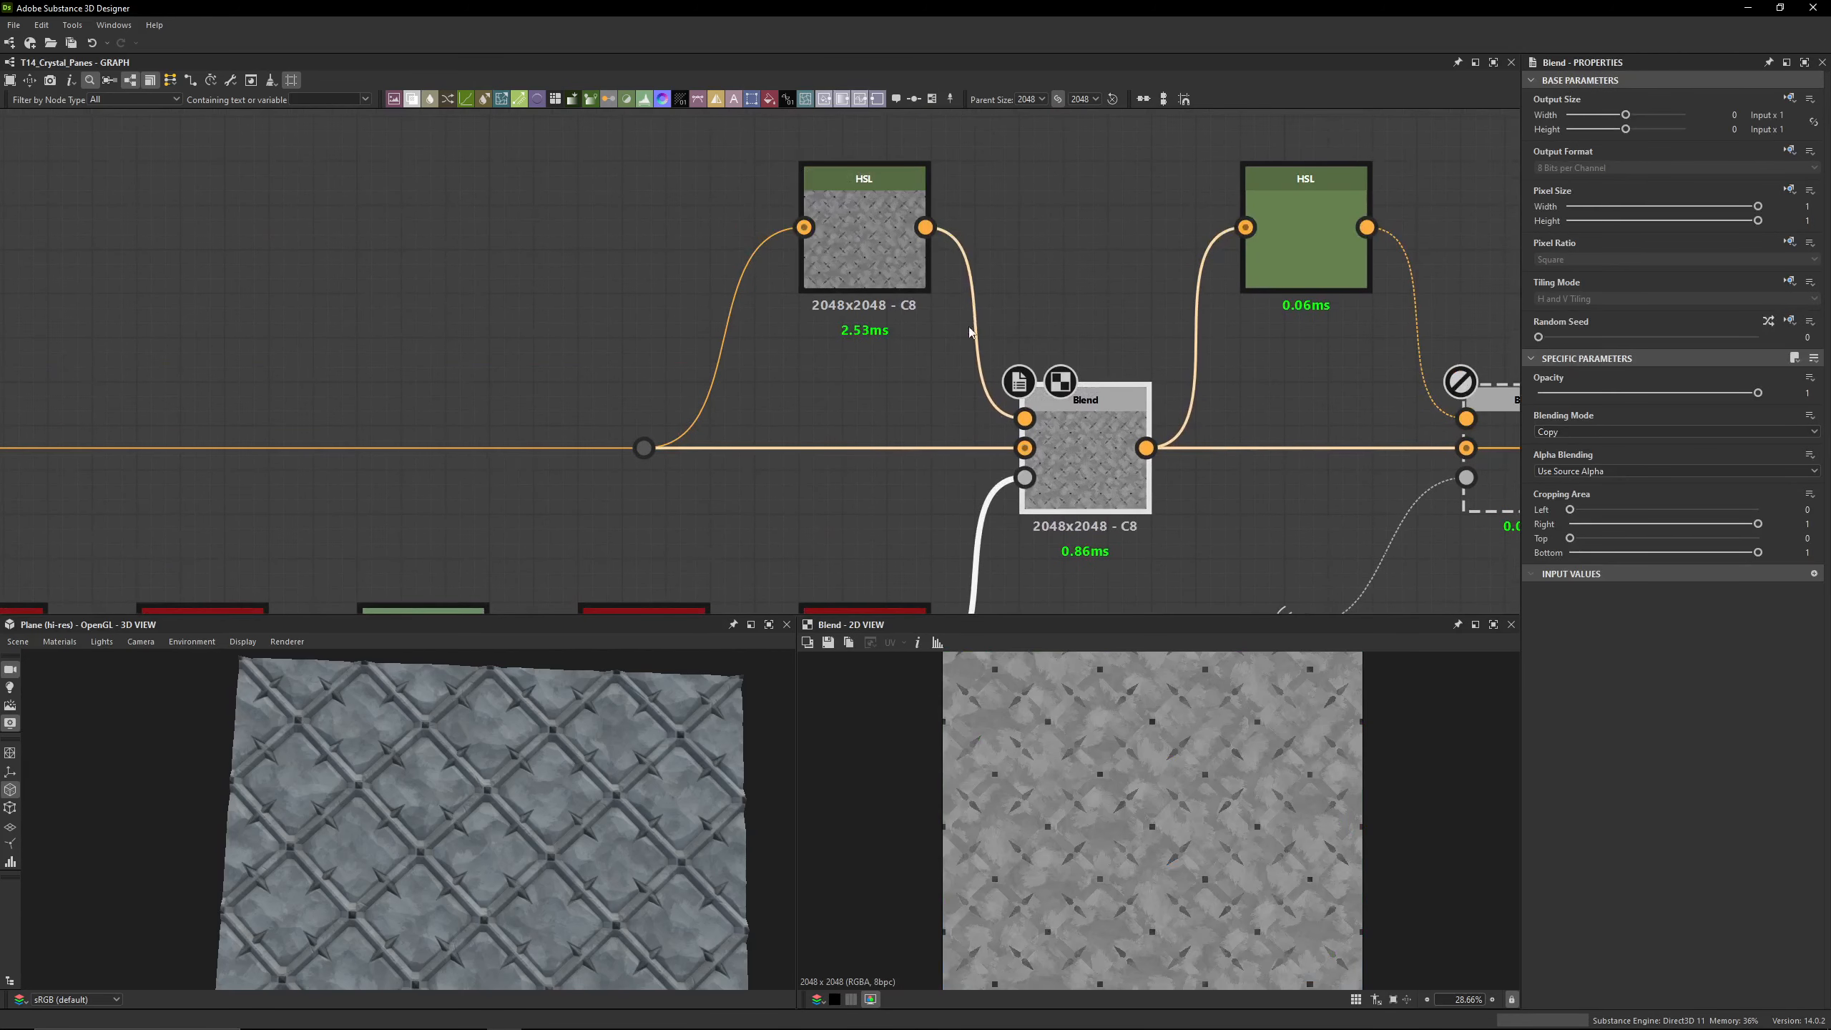
pyautogui.doubleClick(888, 263)
pyautogui.doubleClick(1109, 490)
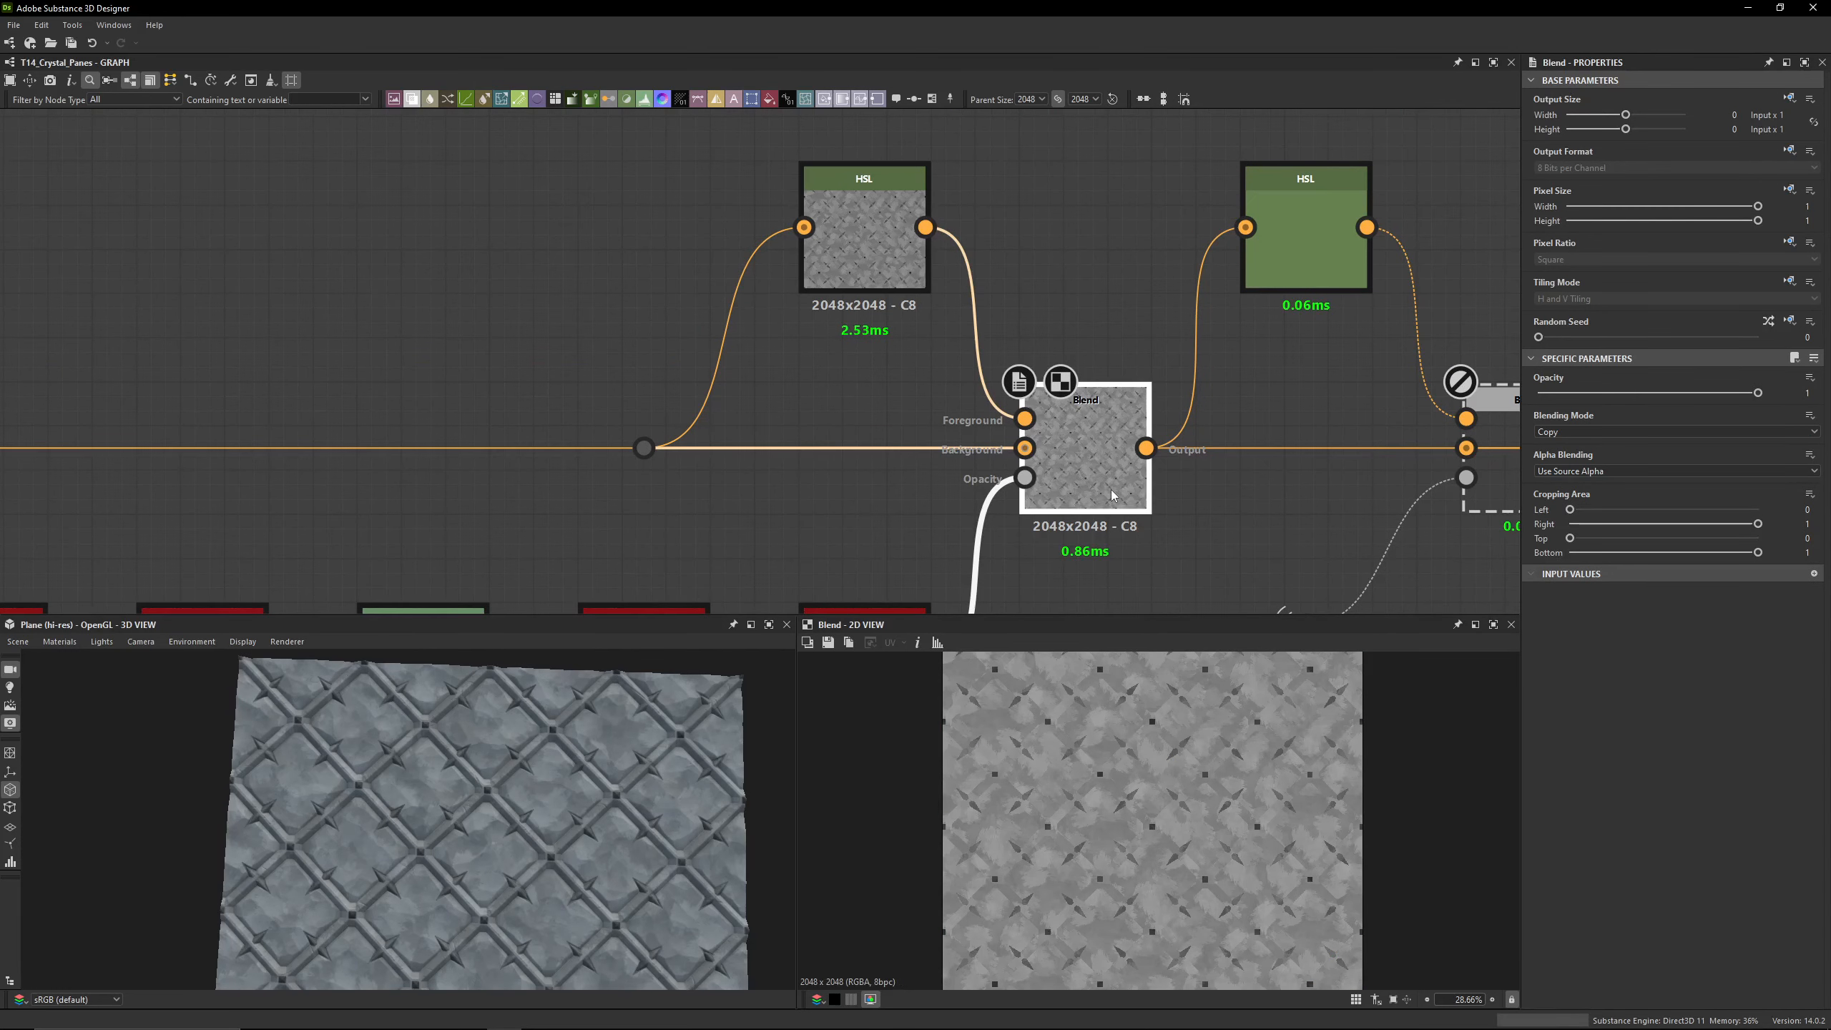
pyautogui.scroll(3, 545, 811)
pyautogui.scroll(5, 545, 811)
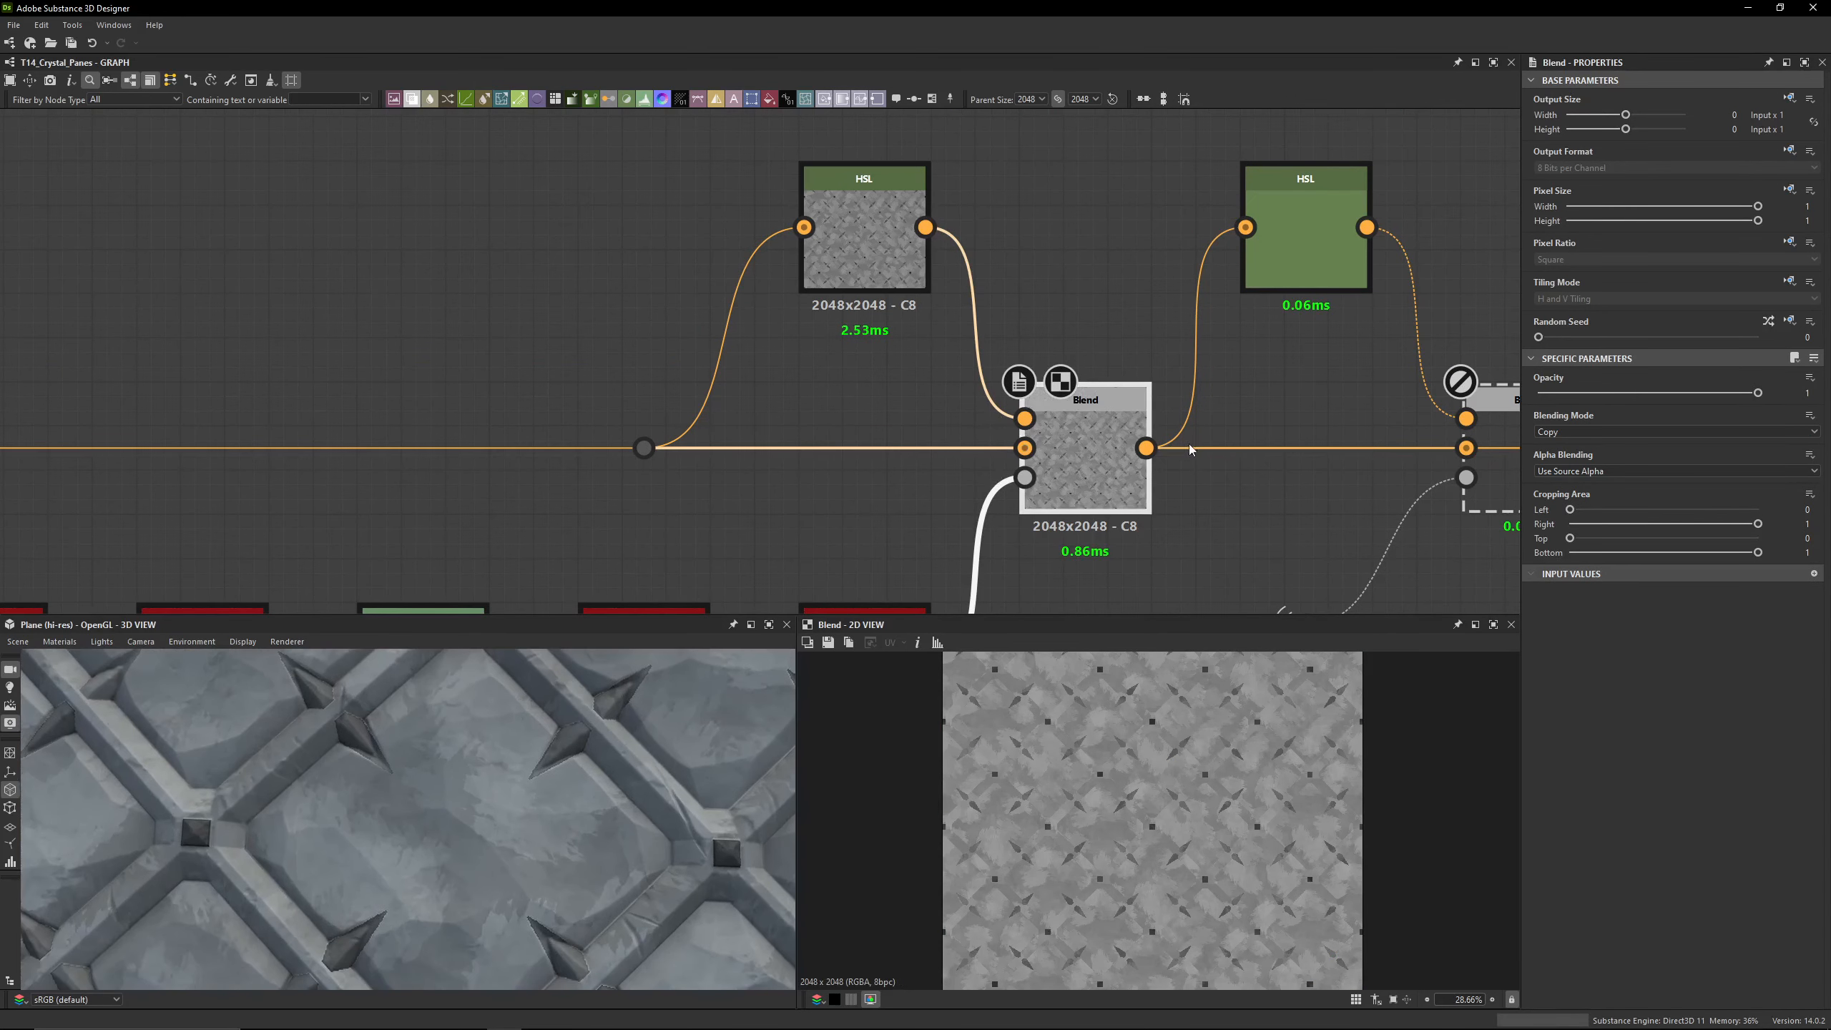
# Step: Toggle the third layer's Blend off and on to compare its effect on the panes
pyautogui.press('d')
pyautogui.press('d')
pyautogui.press('d')
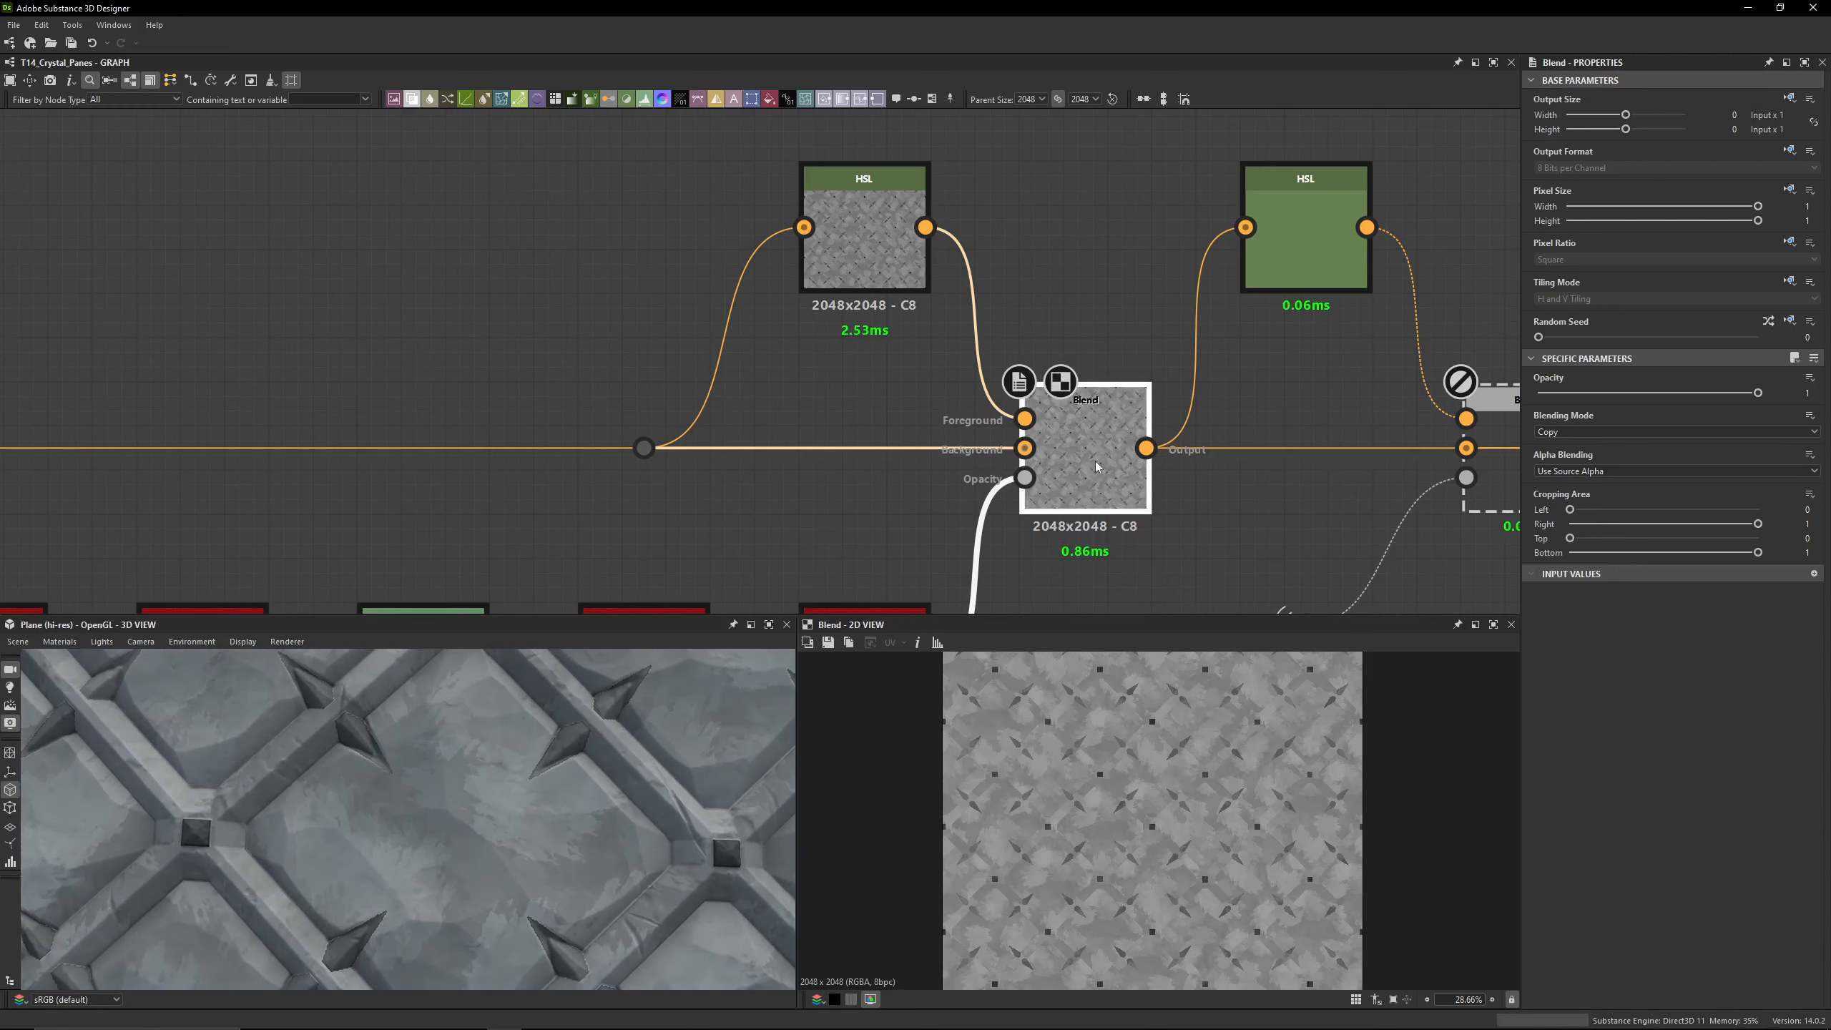
pyautogui.press('d')
# Step: Enable the Blend masked by the Mask_Wear portal, toggling it to compare the base color with and without it
pyautogui.moveTo(1094, 460); pyautogui.dragTo(836, 418, button='middle')
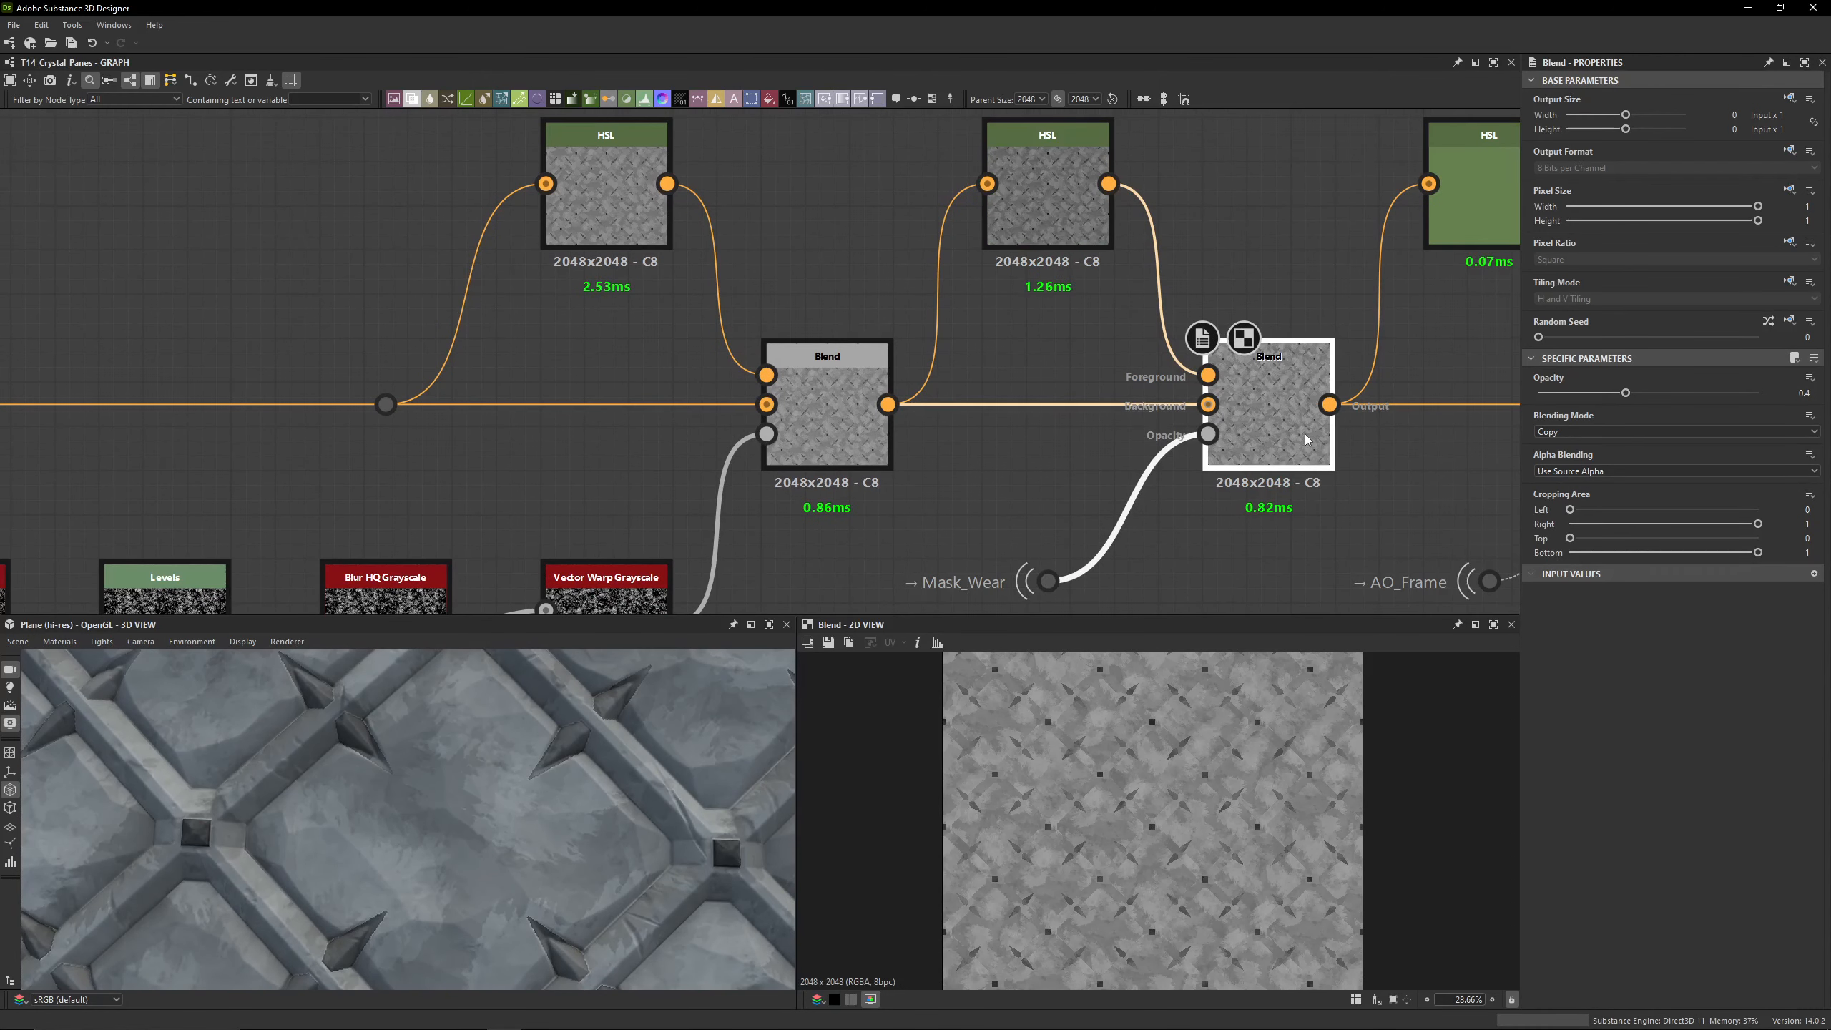
pyautogui.press('d')
pyautogui.press('d')
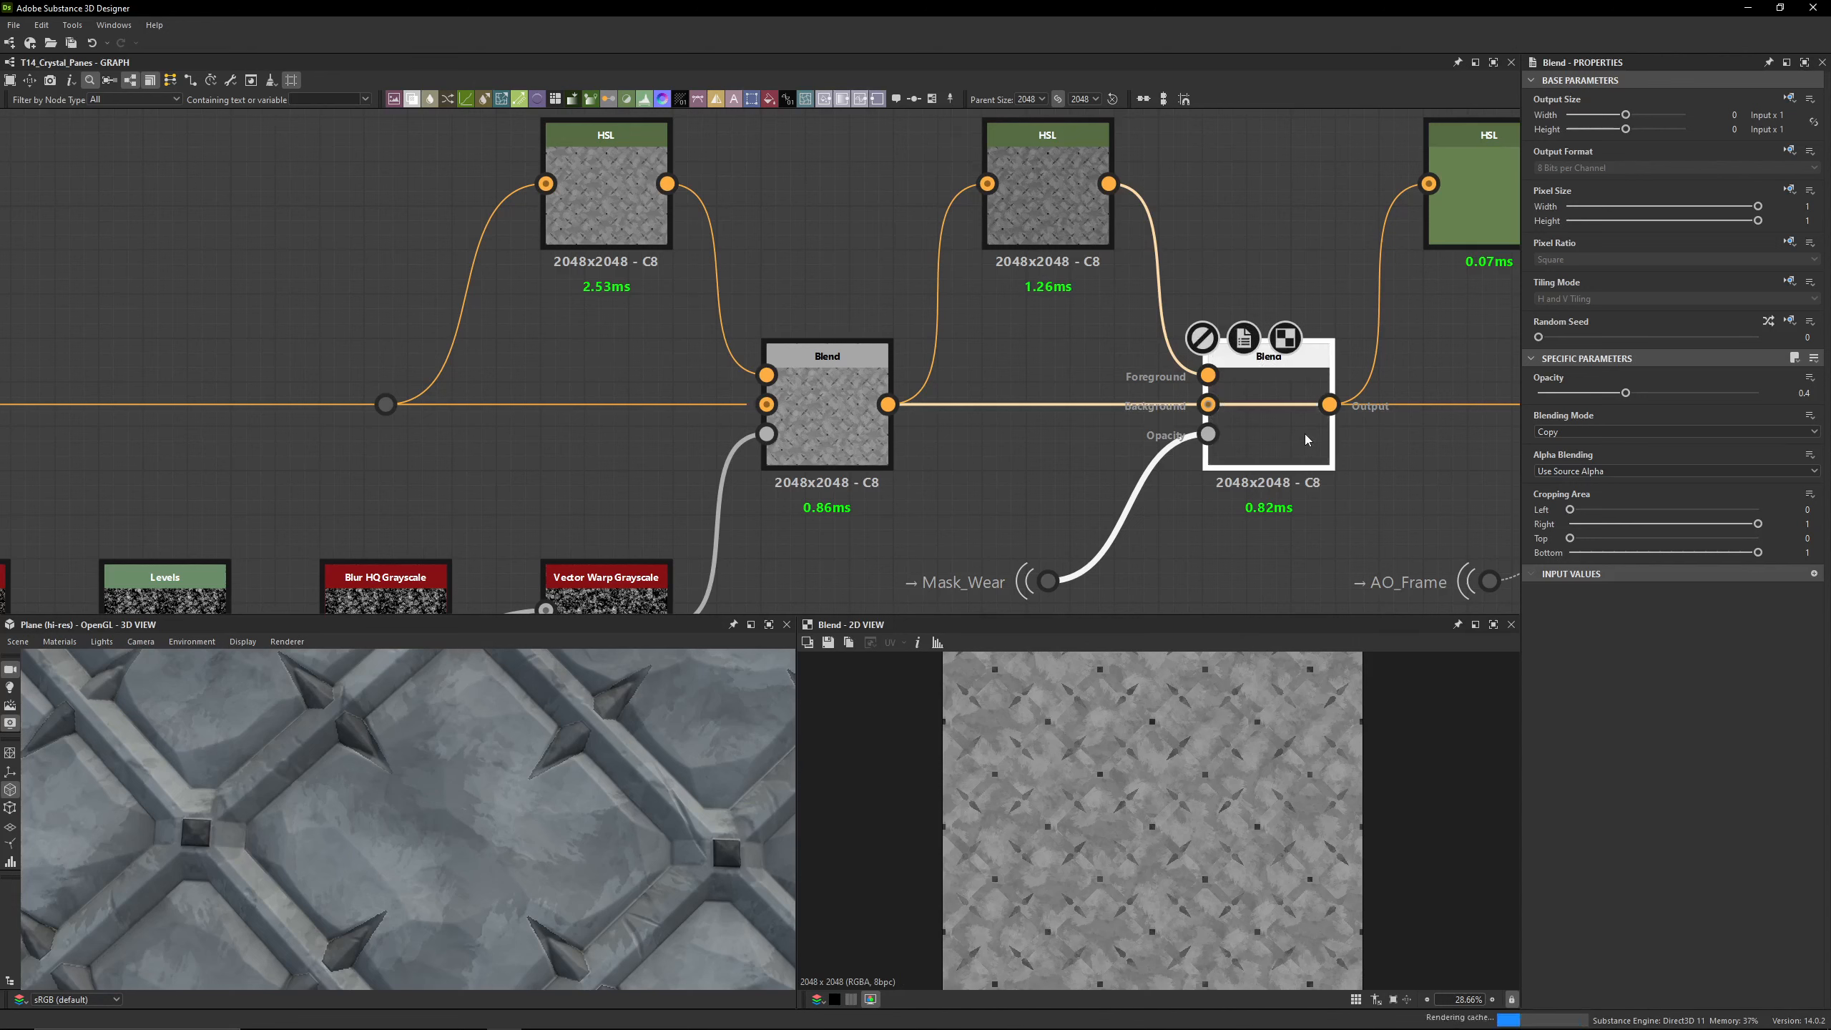
pyautogui.press('d')
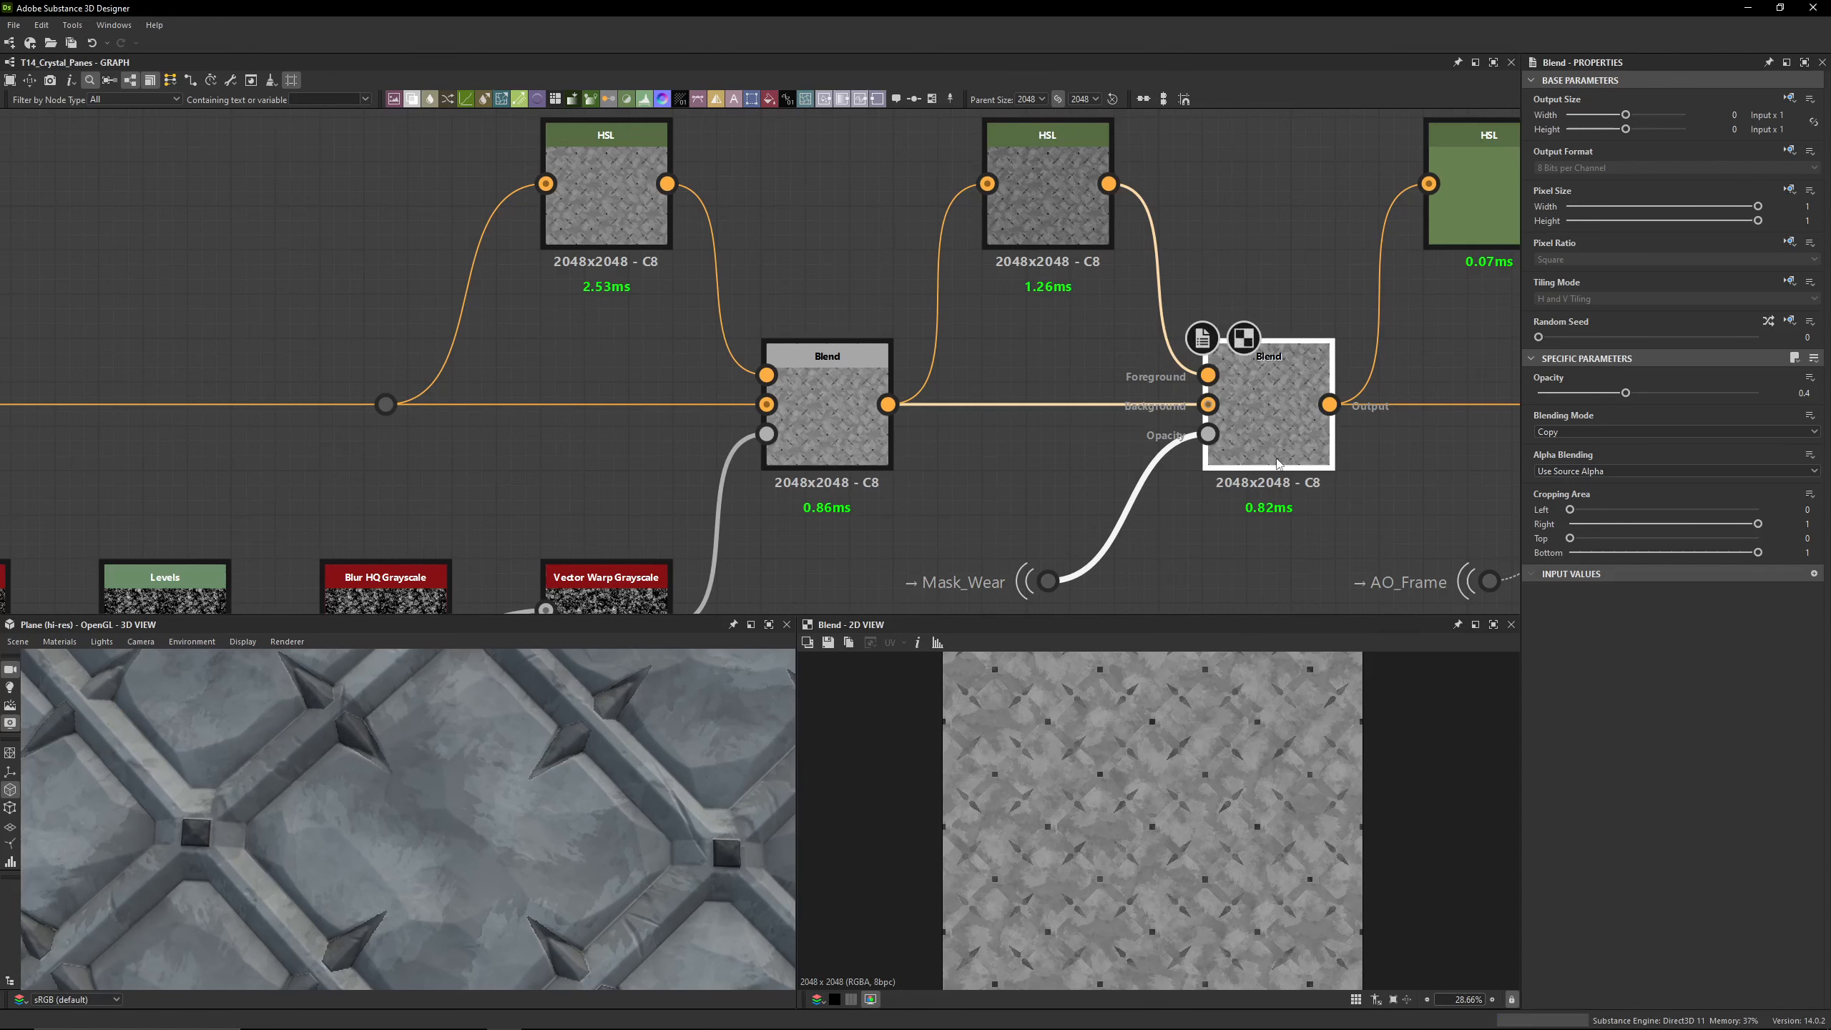
# Step: Preview the mask coming from the Mask_Wear portal and examine its worn patches up close
pyautogui.moveTo(1075, 523); pyautogui.dragTo(1035, 430, button='middle')
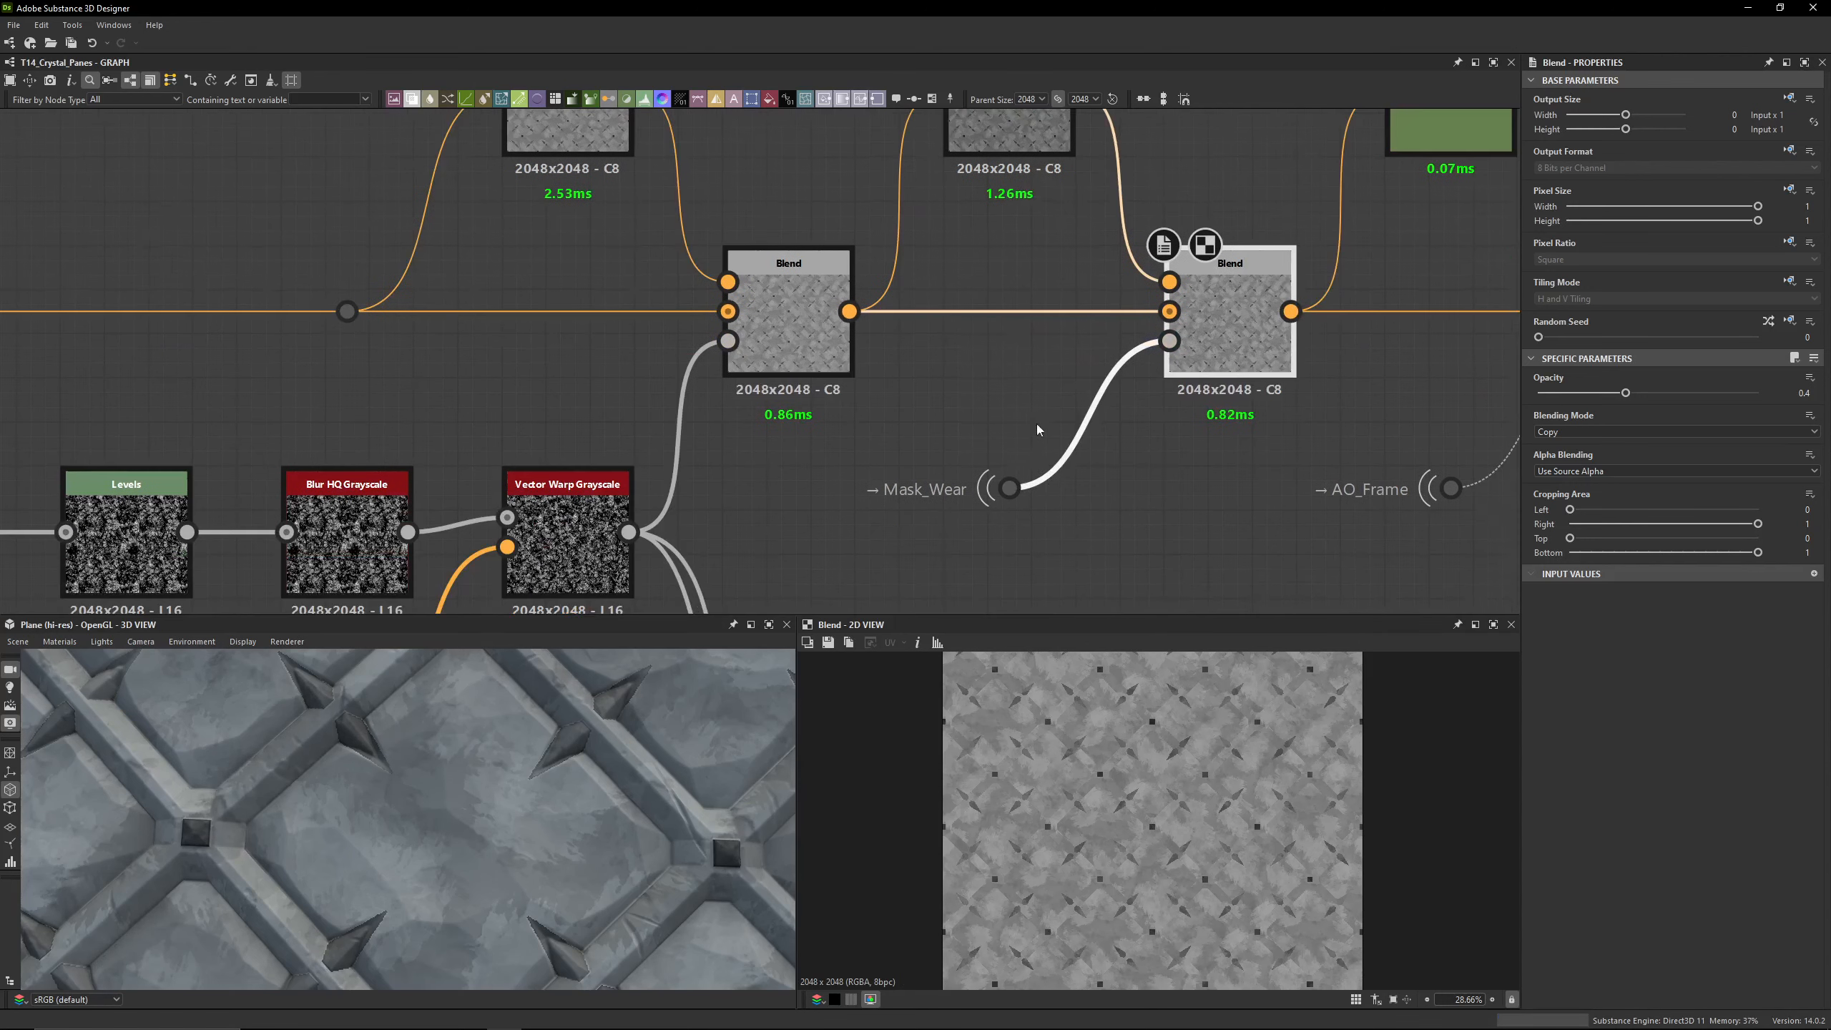
pyautogui.click(1009, 488)
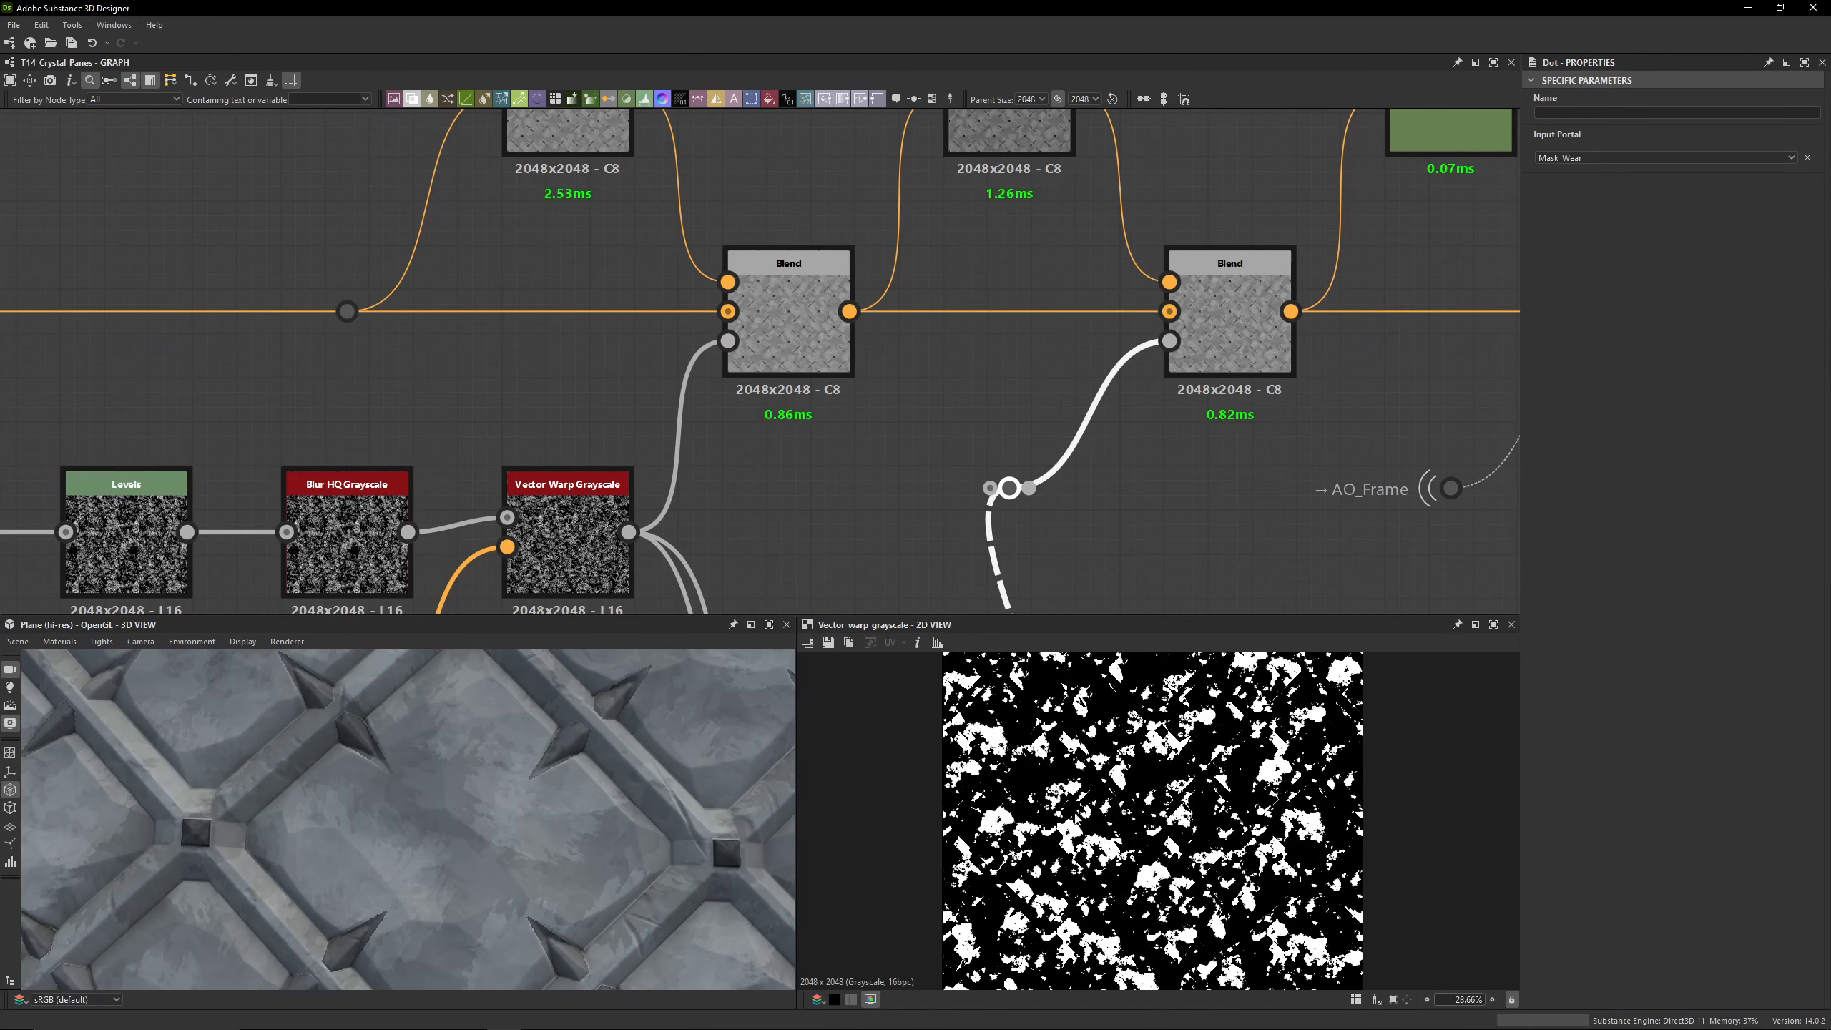
pyautogui.scroll(5, 1071, 800)
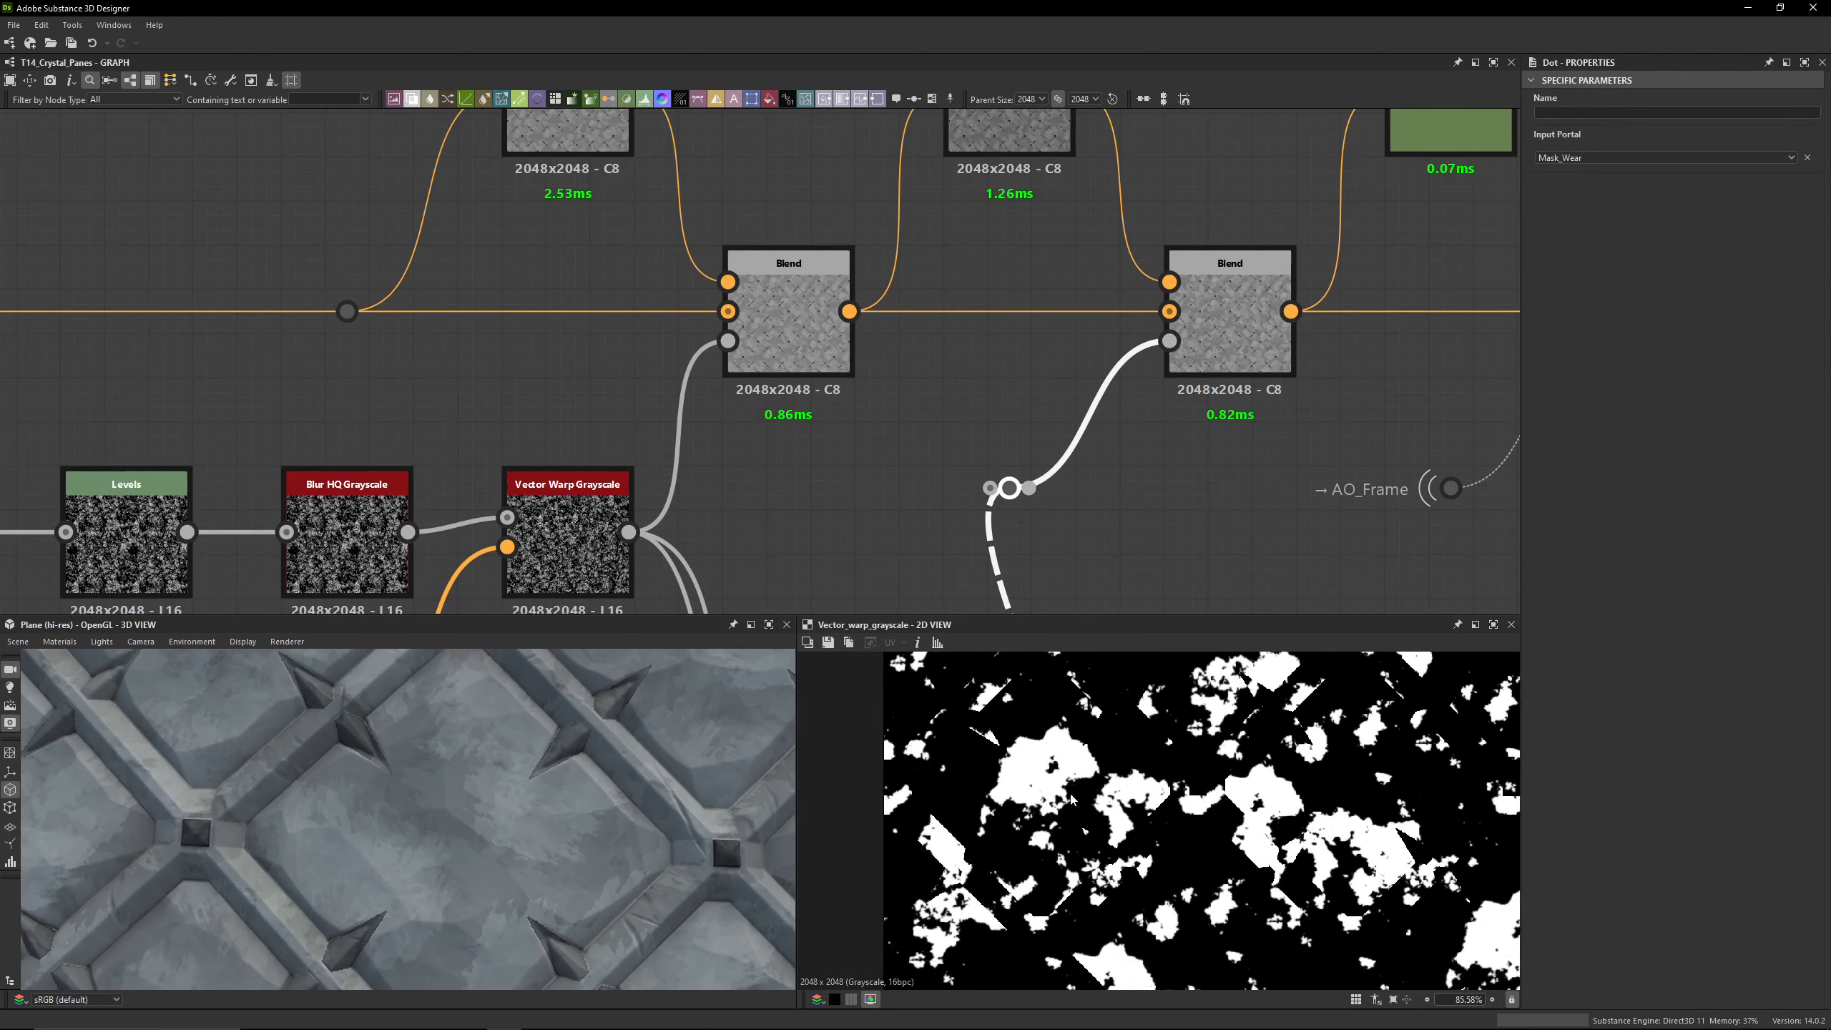
pyautogui.click(971, 528)
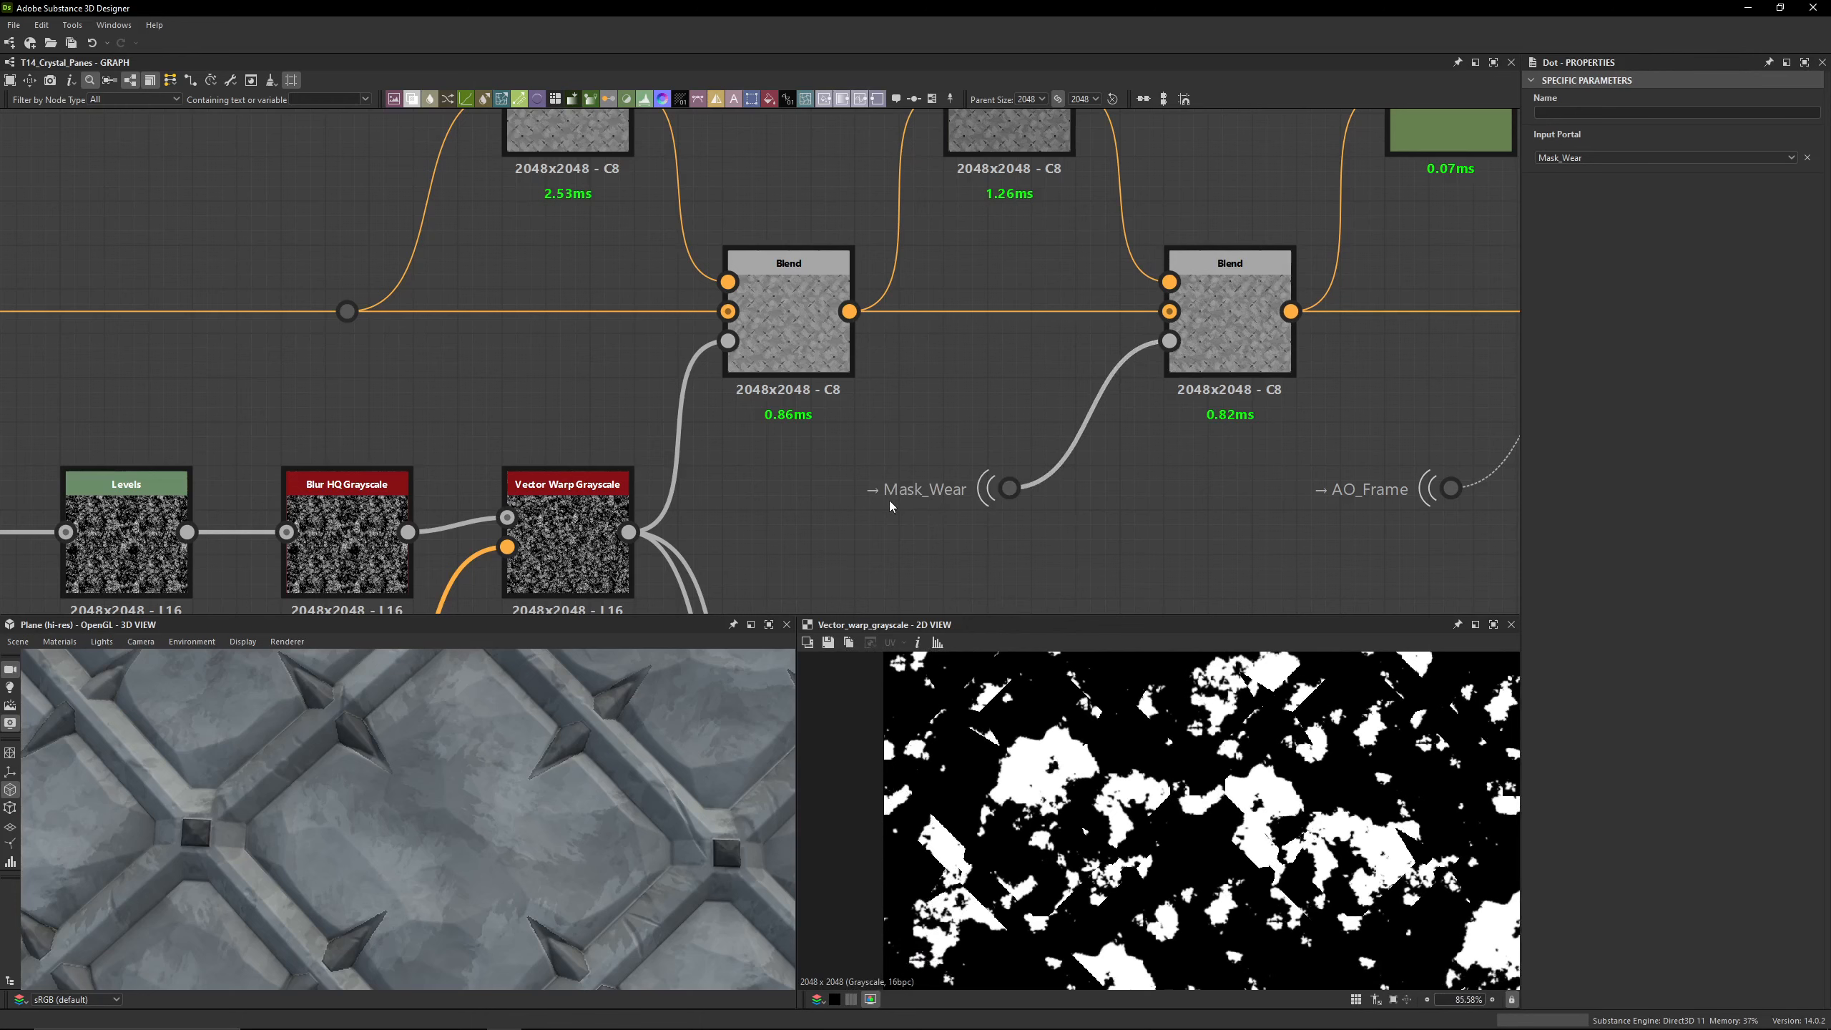
# Step: Compare the wear layer's HSL output with the preceding Blend and check the HSL lightness setting
pyautogui.moveTo(1082, 410); pyautogui.dragTo(939, 520, button='middle')
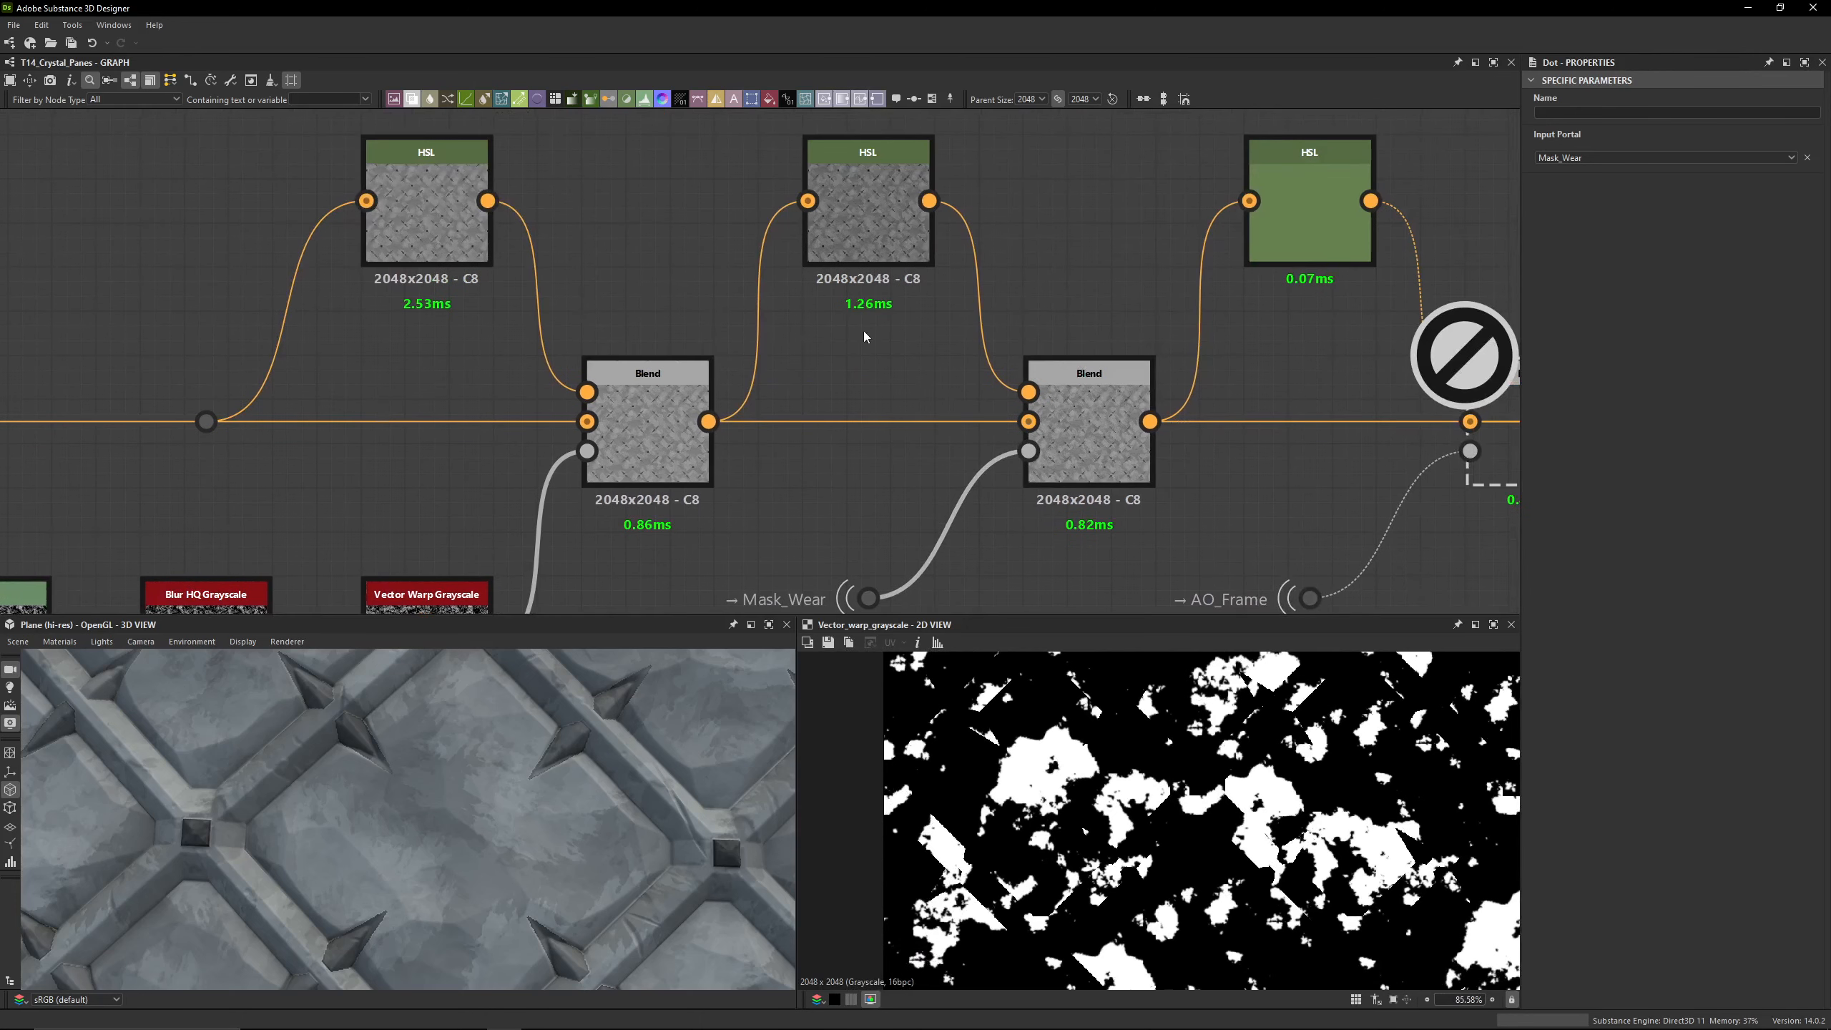
pyautogui.doubleClick(867, 260)
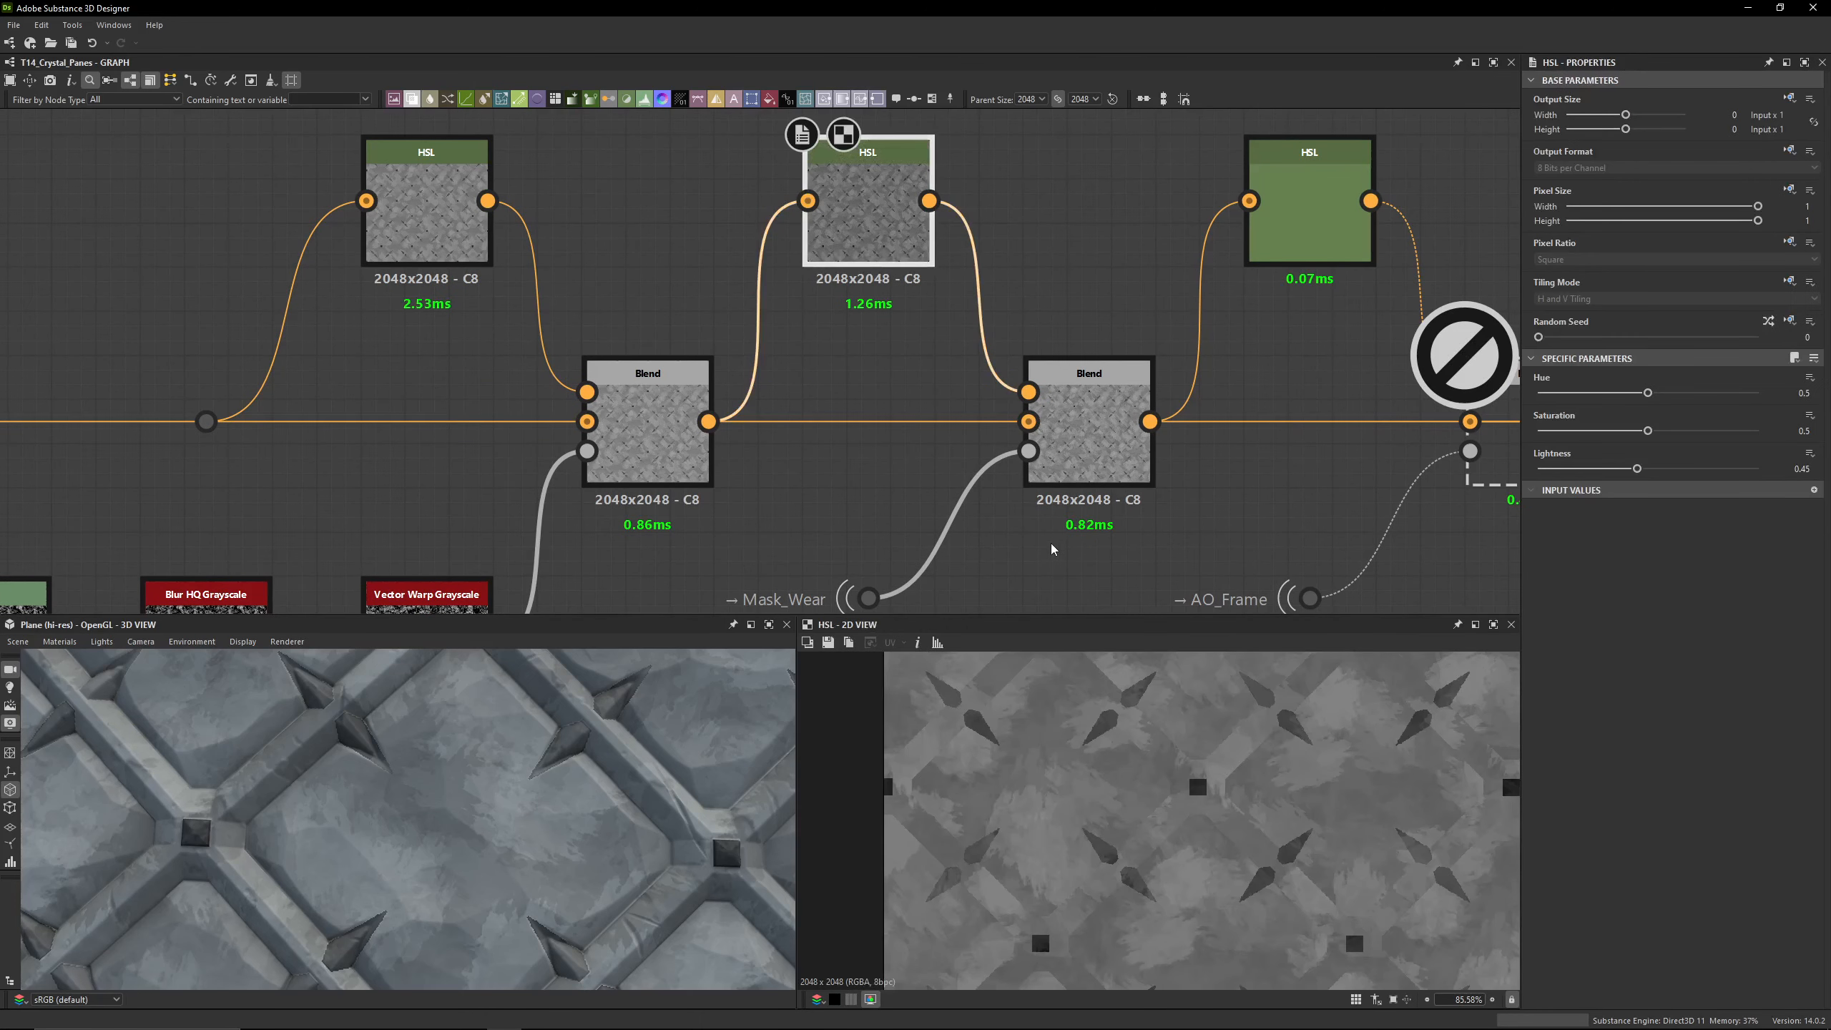
pyautogui.doubleClick(684, 433)
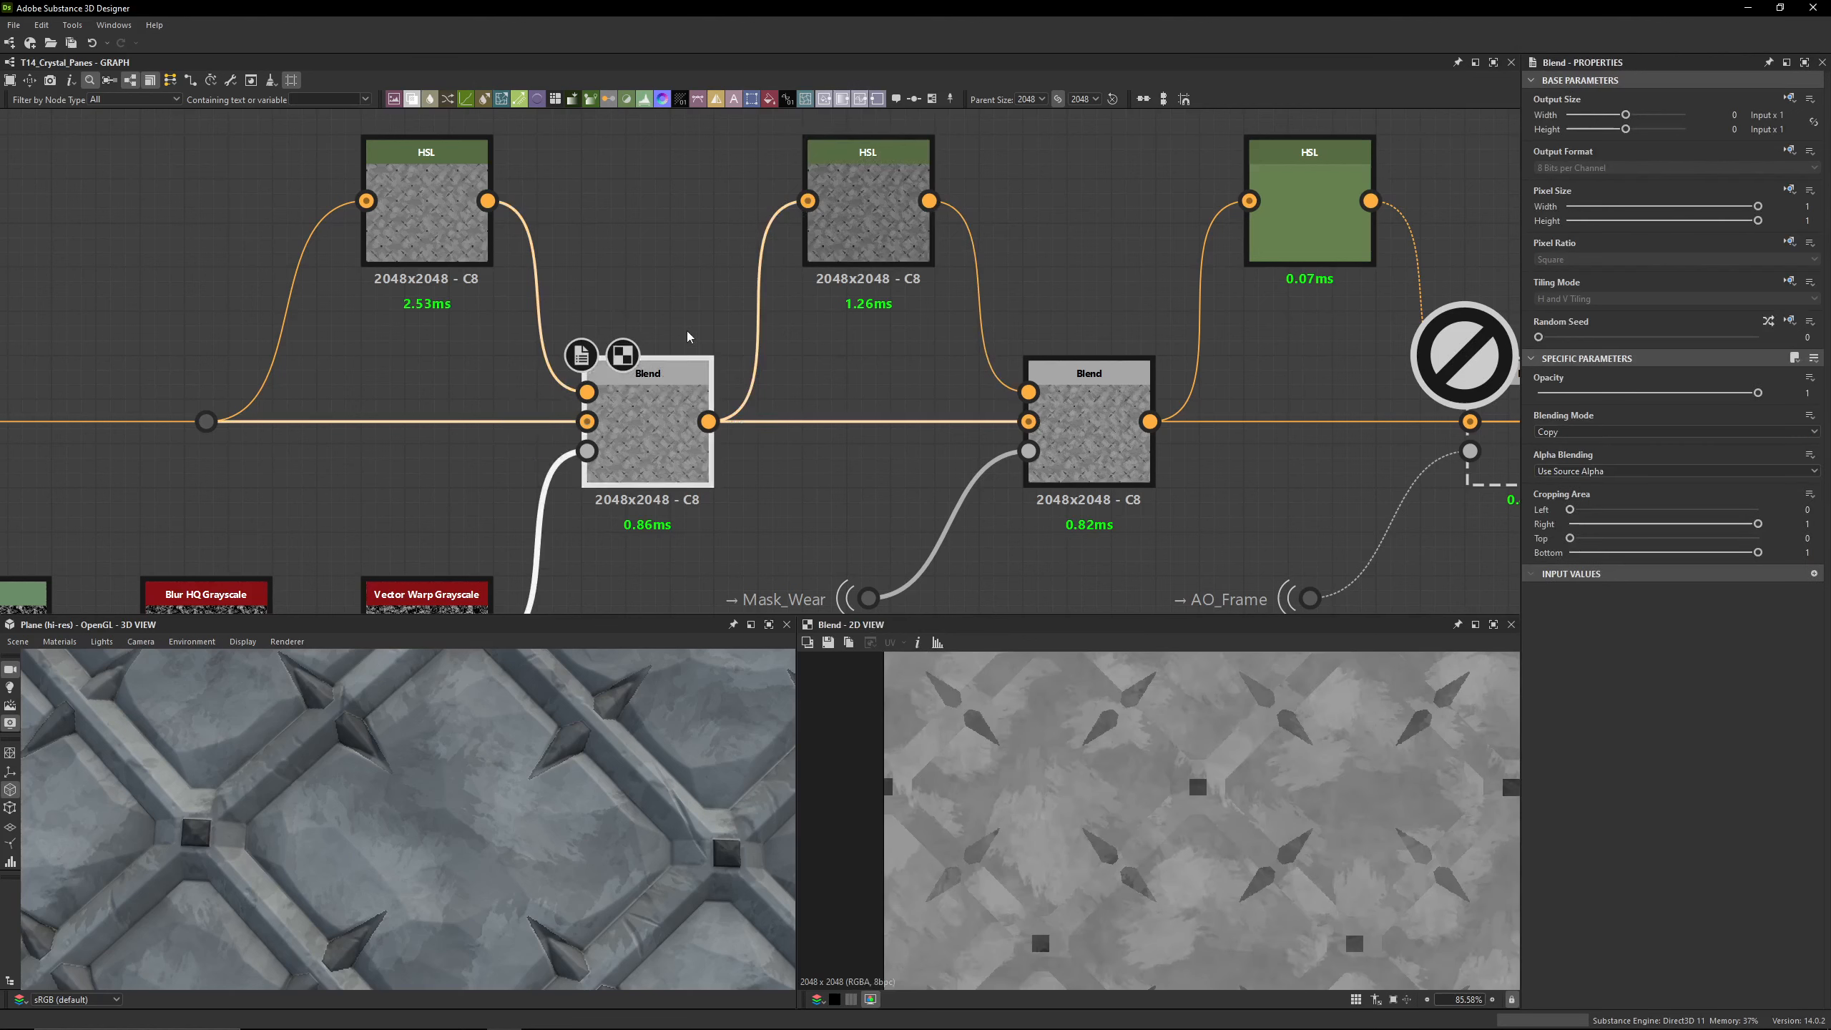
pyautogui.doubleClick(868, 231)
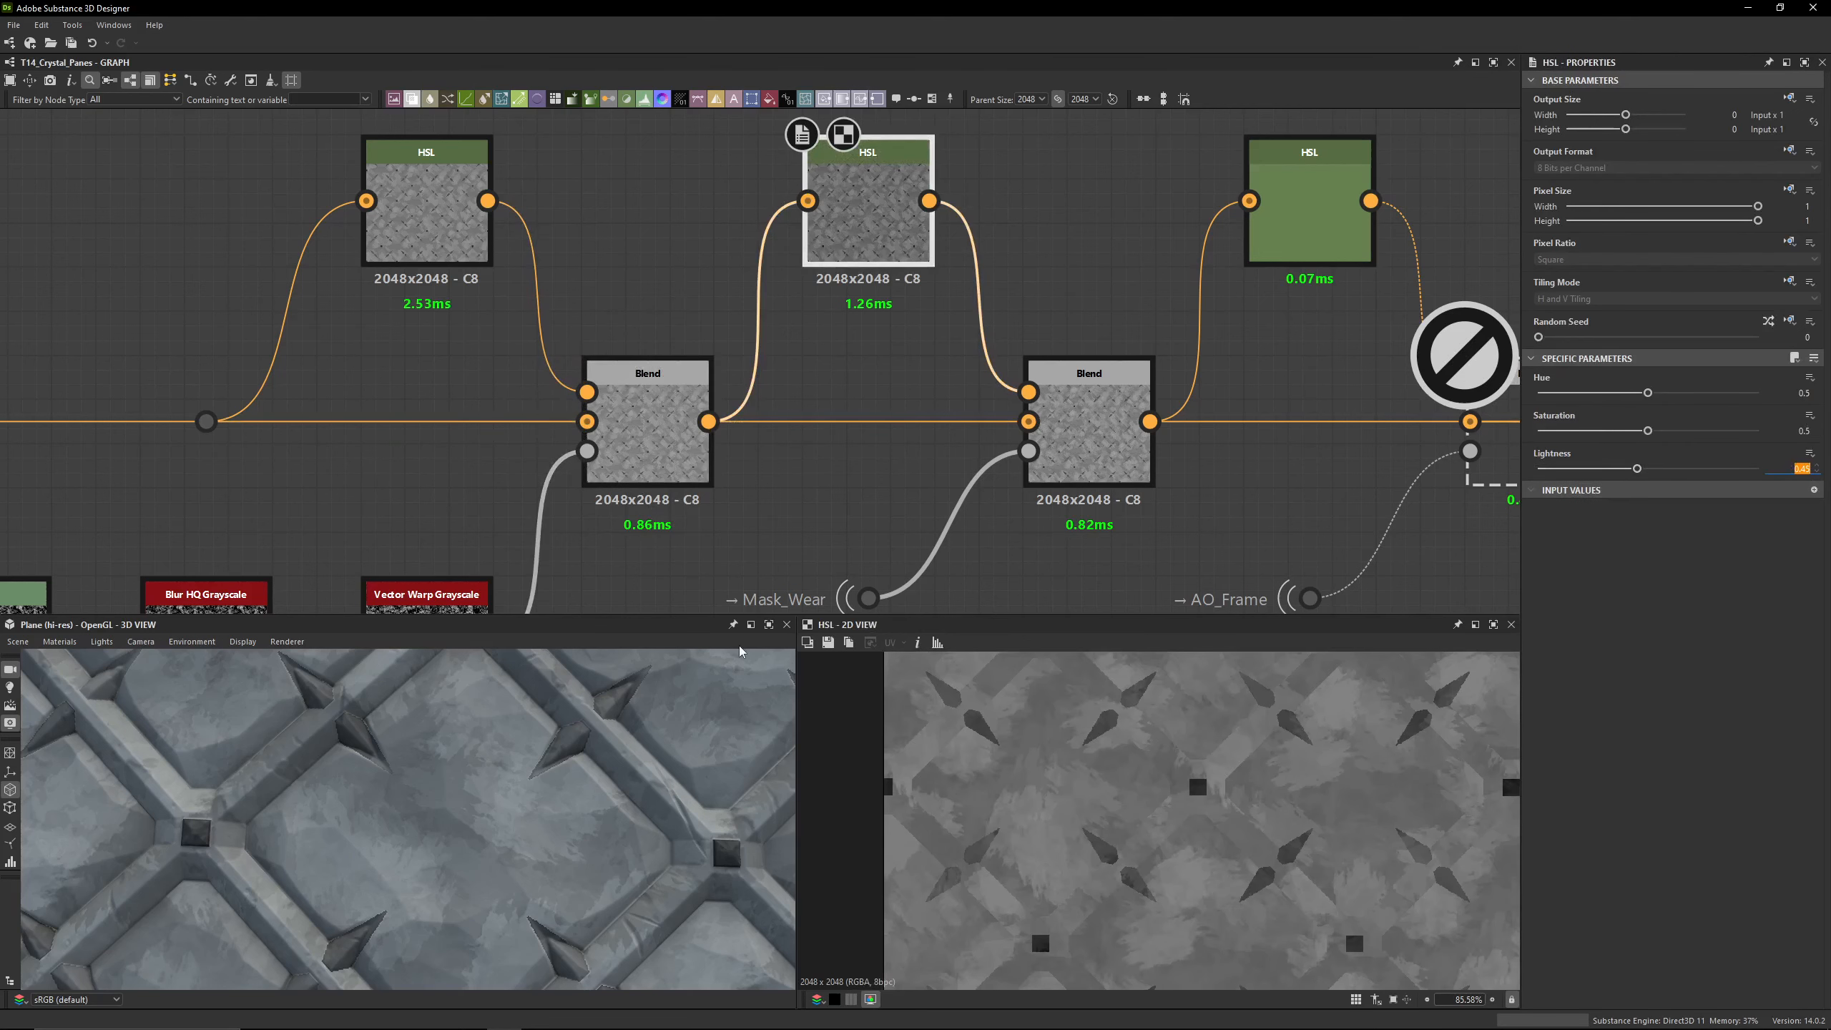
# Step: Examine the wear layer's effect on the frame edges in 3D and inspect its Blend output and opacity
pyautogui.scroll(6, 482, 744)
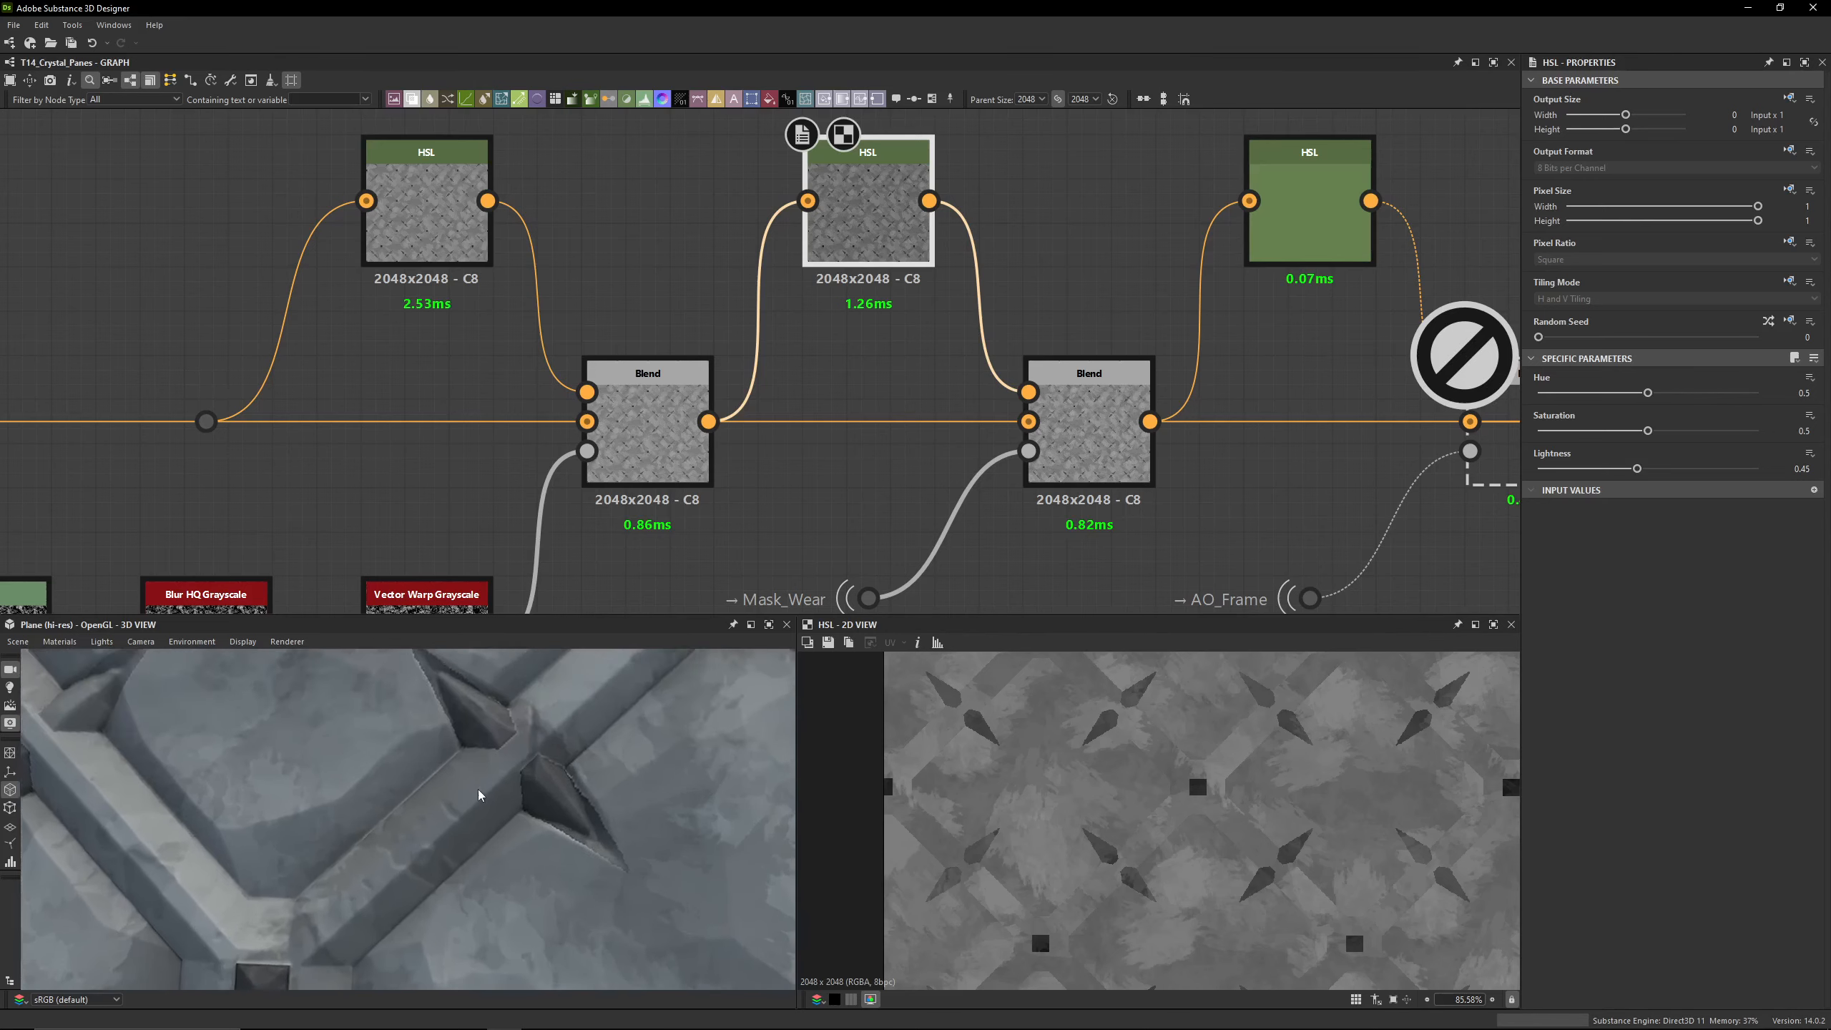
pyautogui.moveTo(479, 795); pyautogui.dragTo(342, 724)
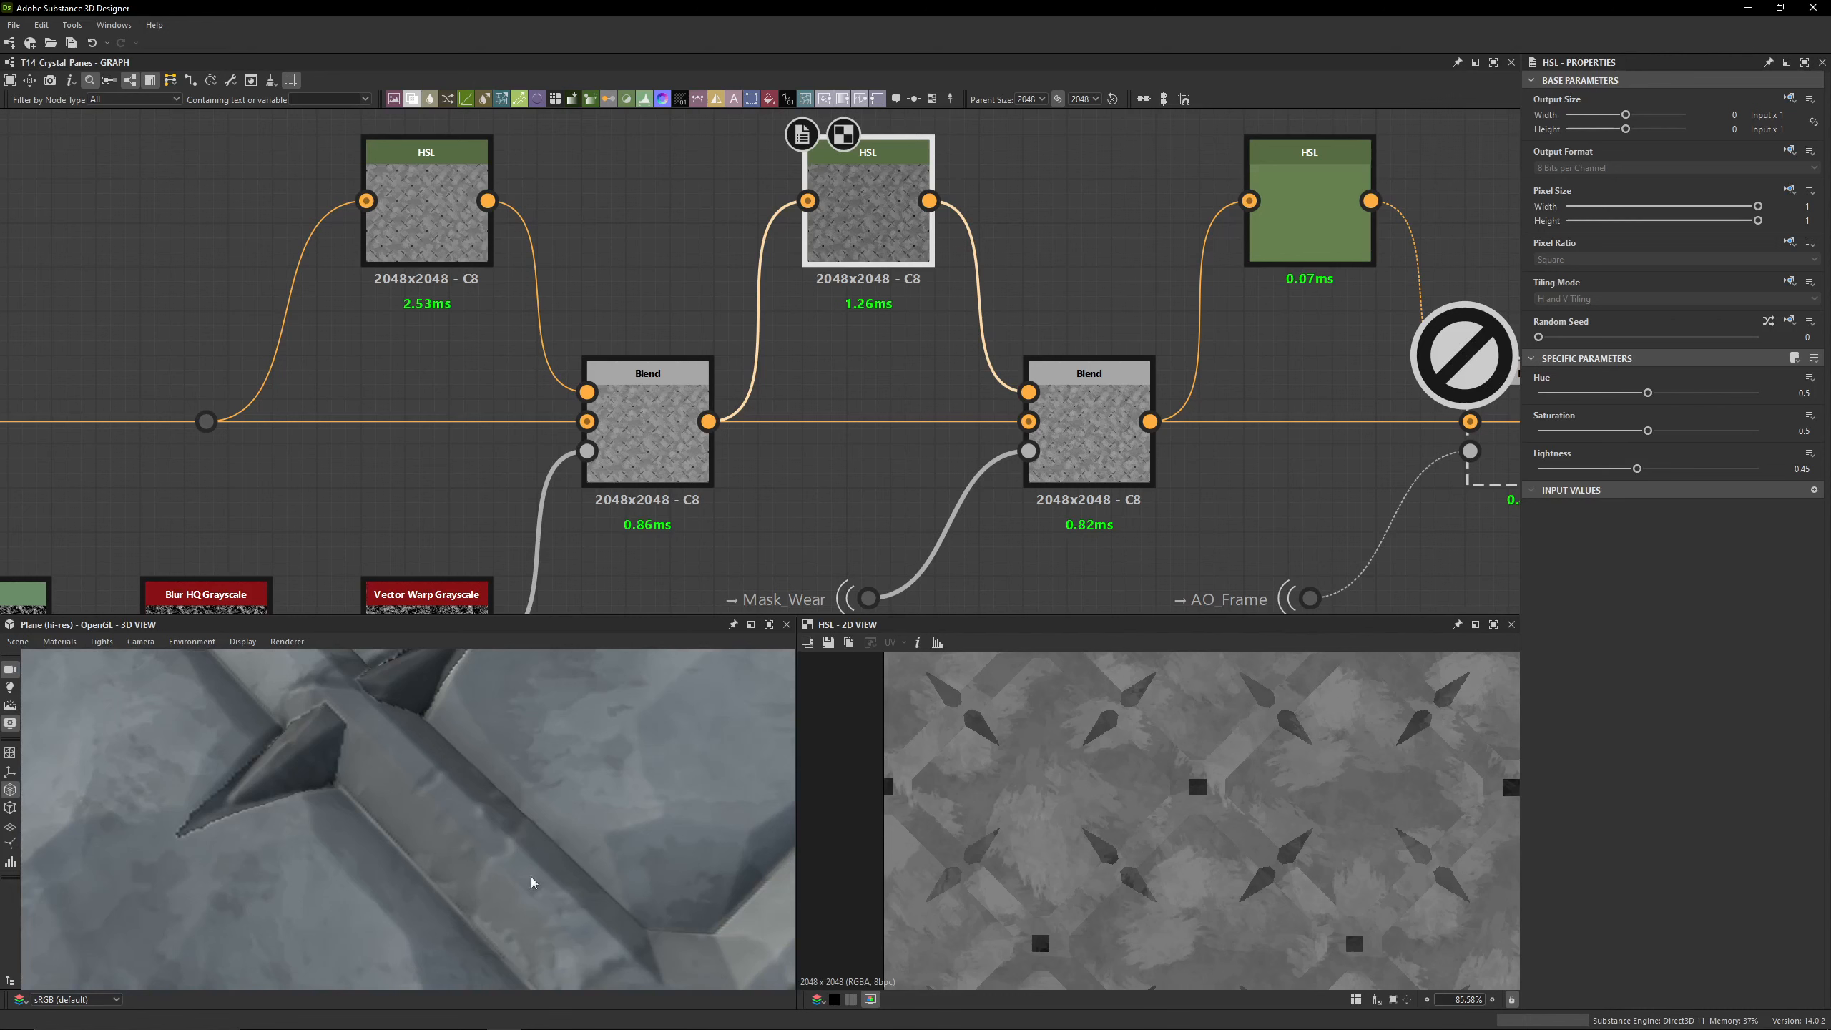
pyautogui.click(1067, 447)
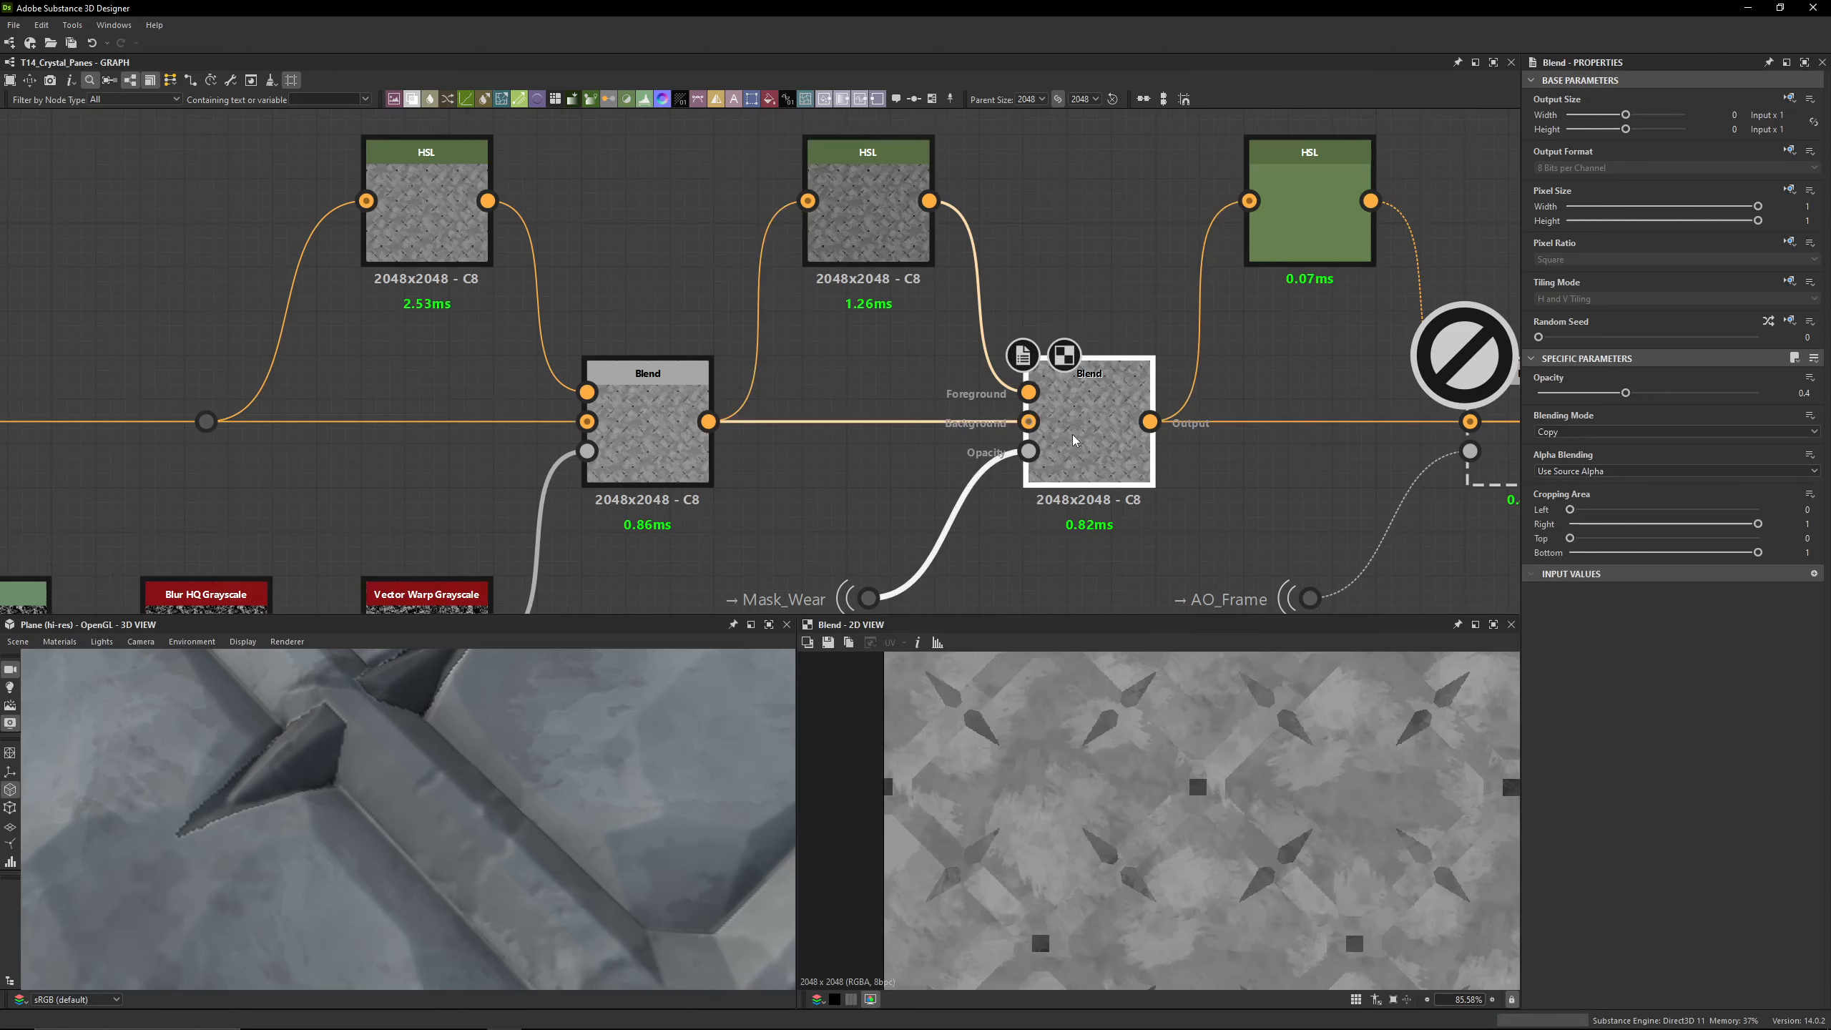
pyautogui.moveTo(592, 764); pyautogui.dragTo(505, 787)
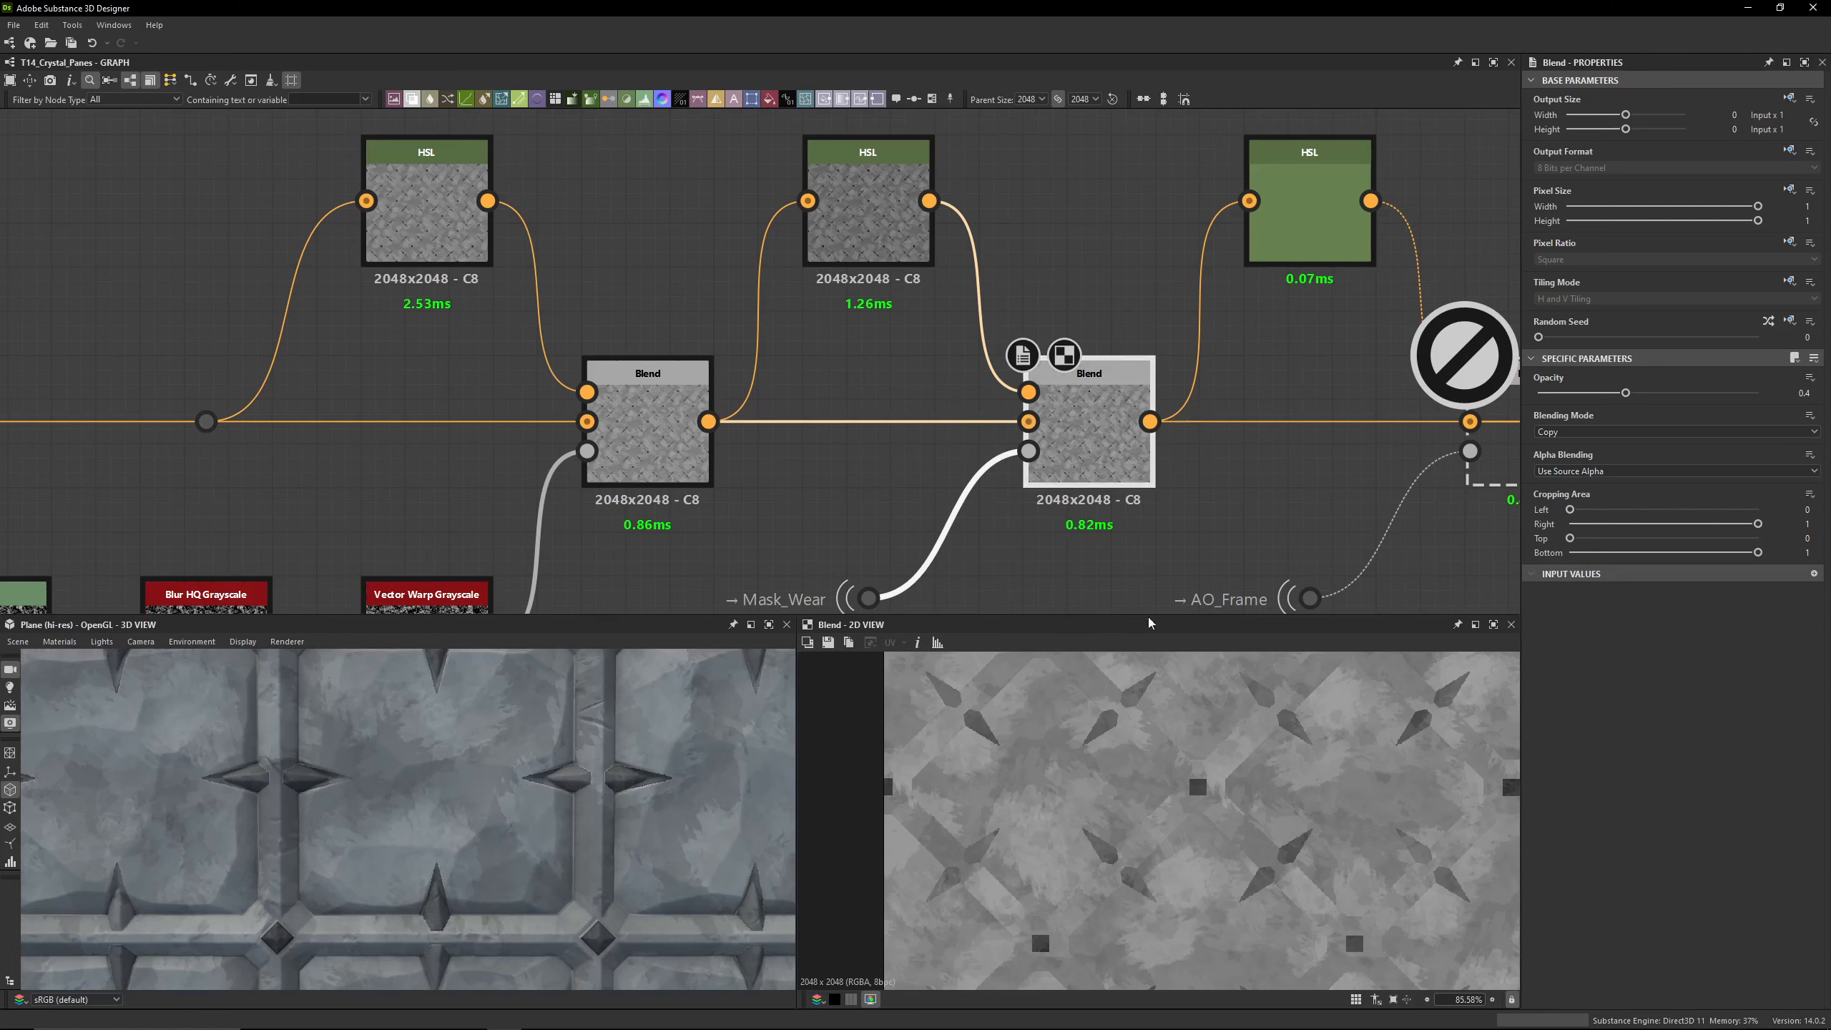
pyautogui.scroll(8, 1255, 750)
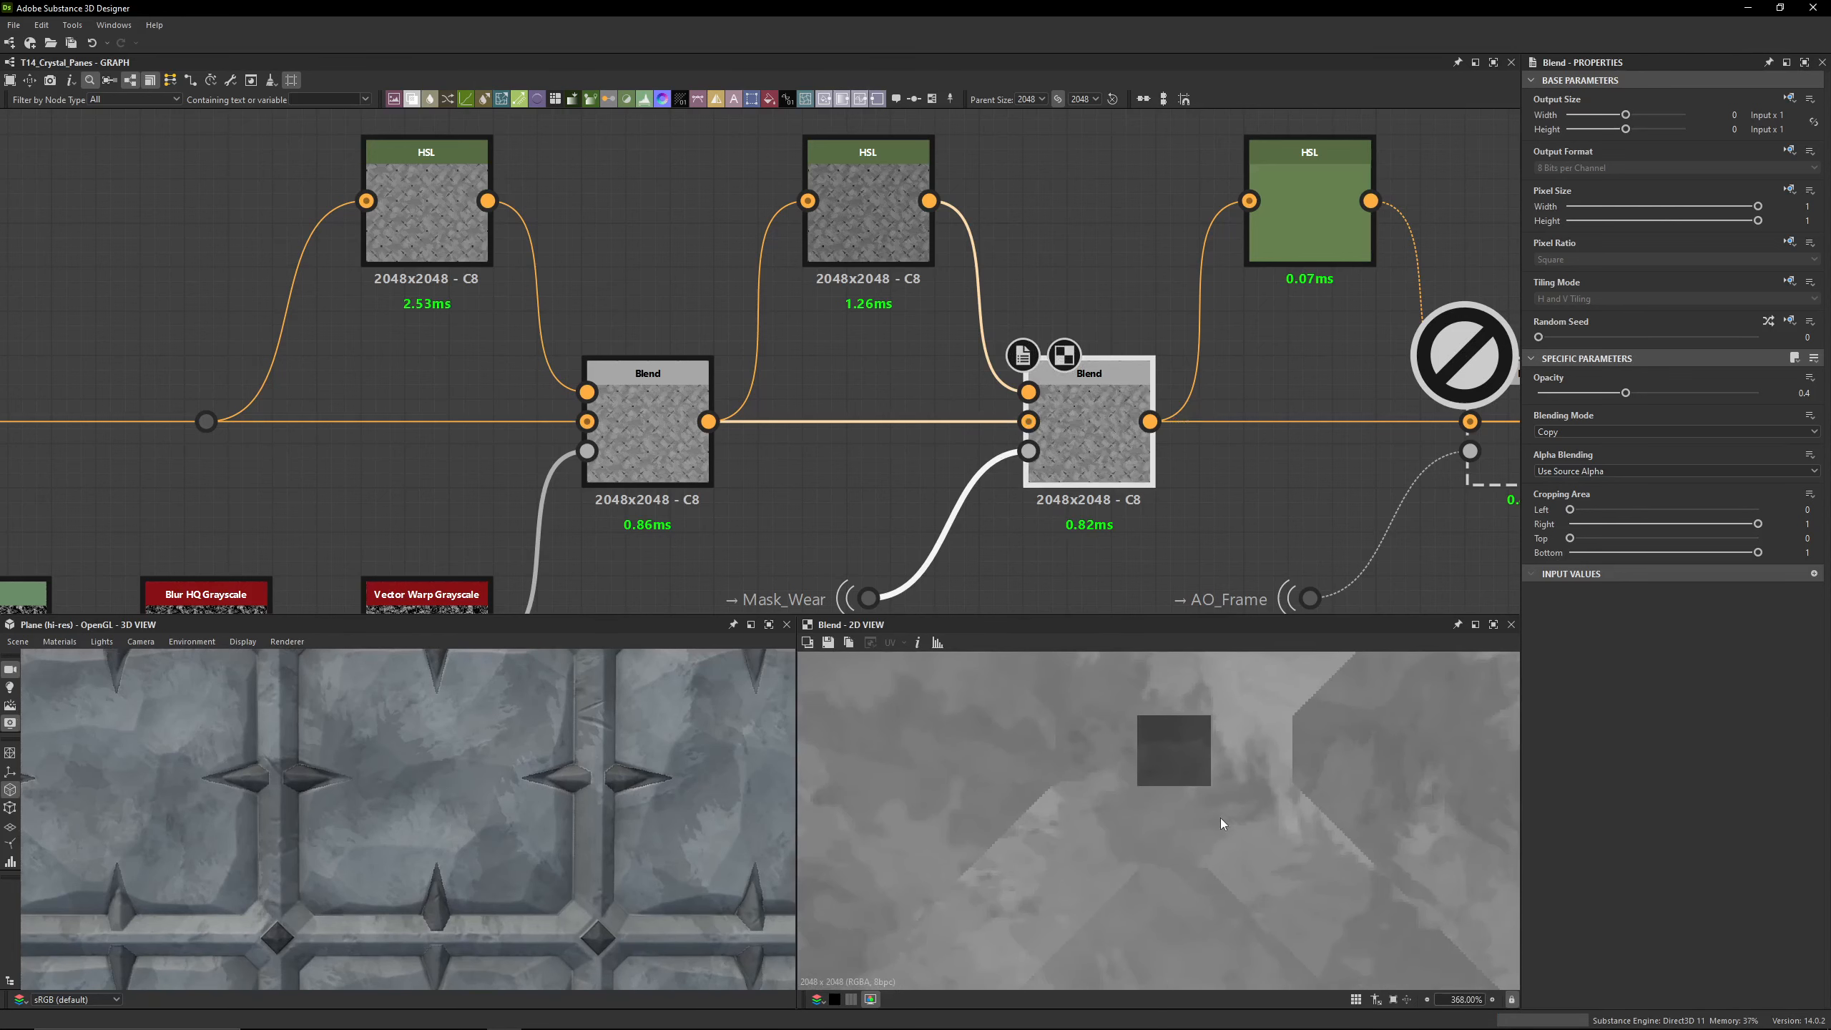
# Step: Enable the Blend masked by the AO_Frame portal, toggling it to compare, and examine the frame shading in 3D
pyautogui.moveTo(1260, 435); pyautogui.dragTo(817, 379, button='middle')
pyautogui.scroll(-3, 817, 378)
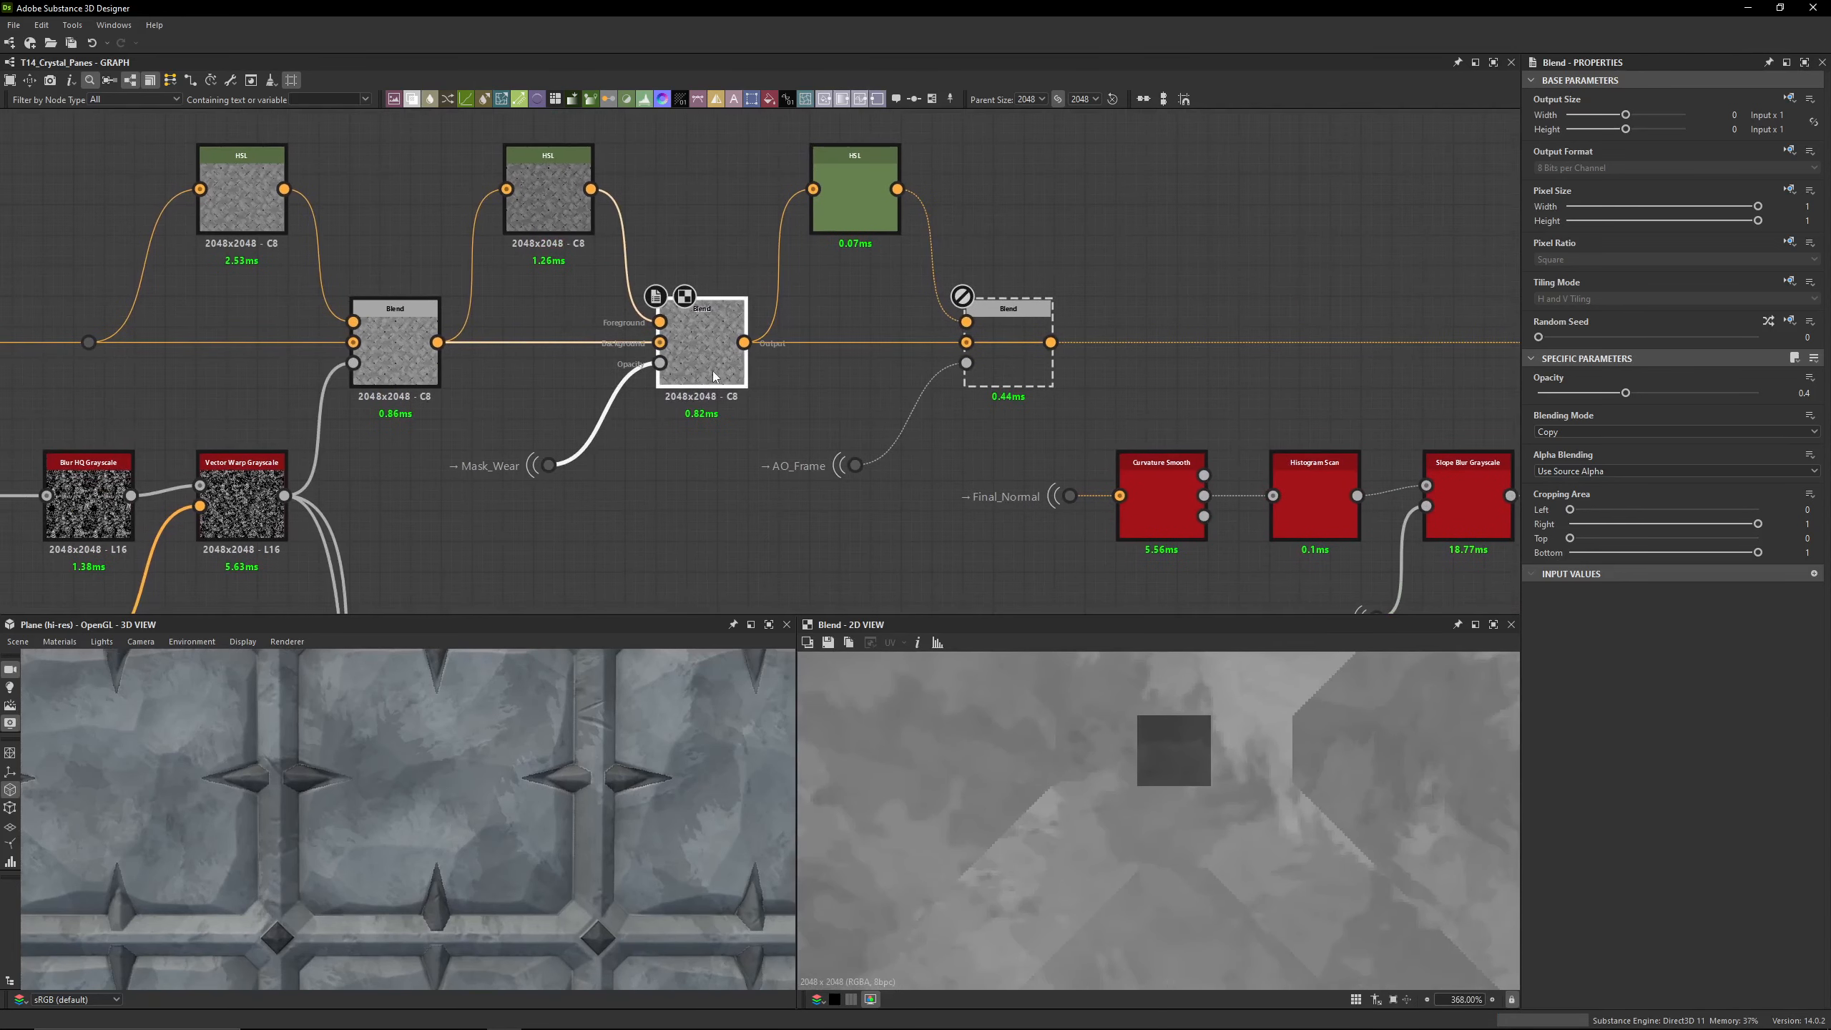
pyautogui.click(1001, 376)
pyautogui.press('d')
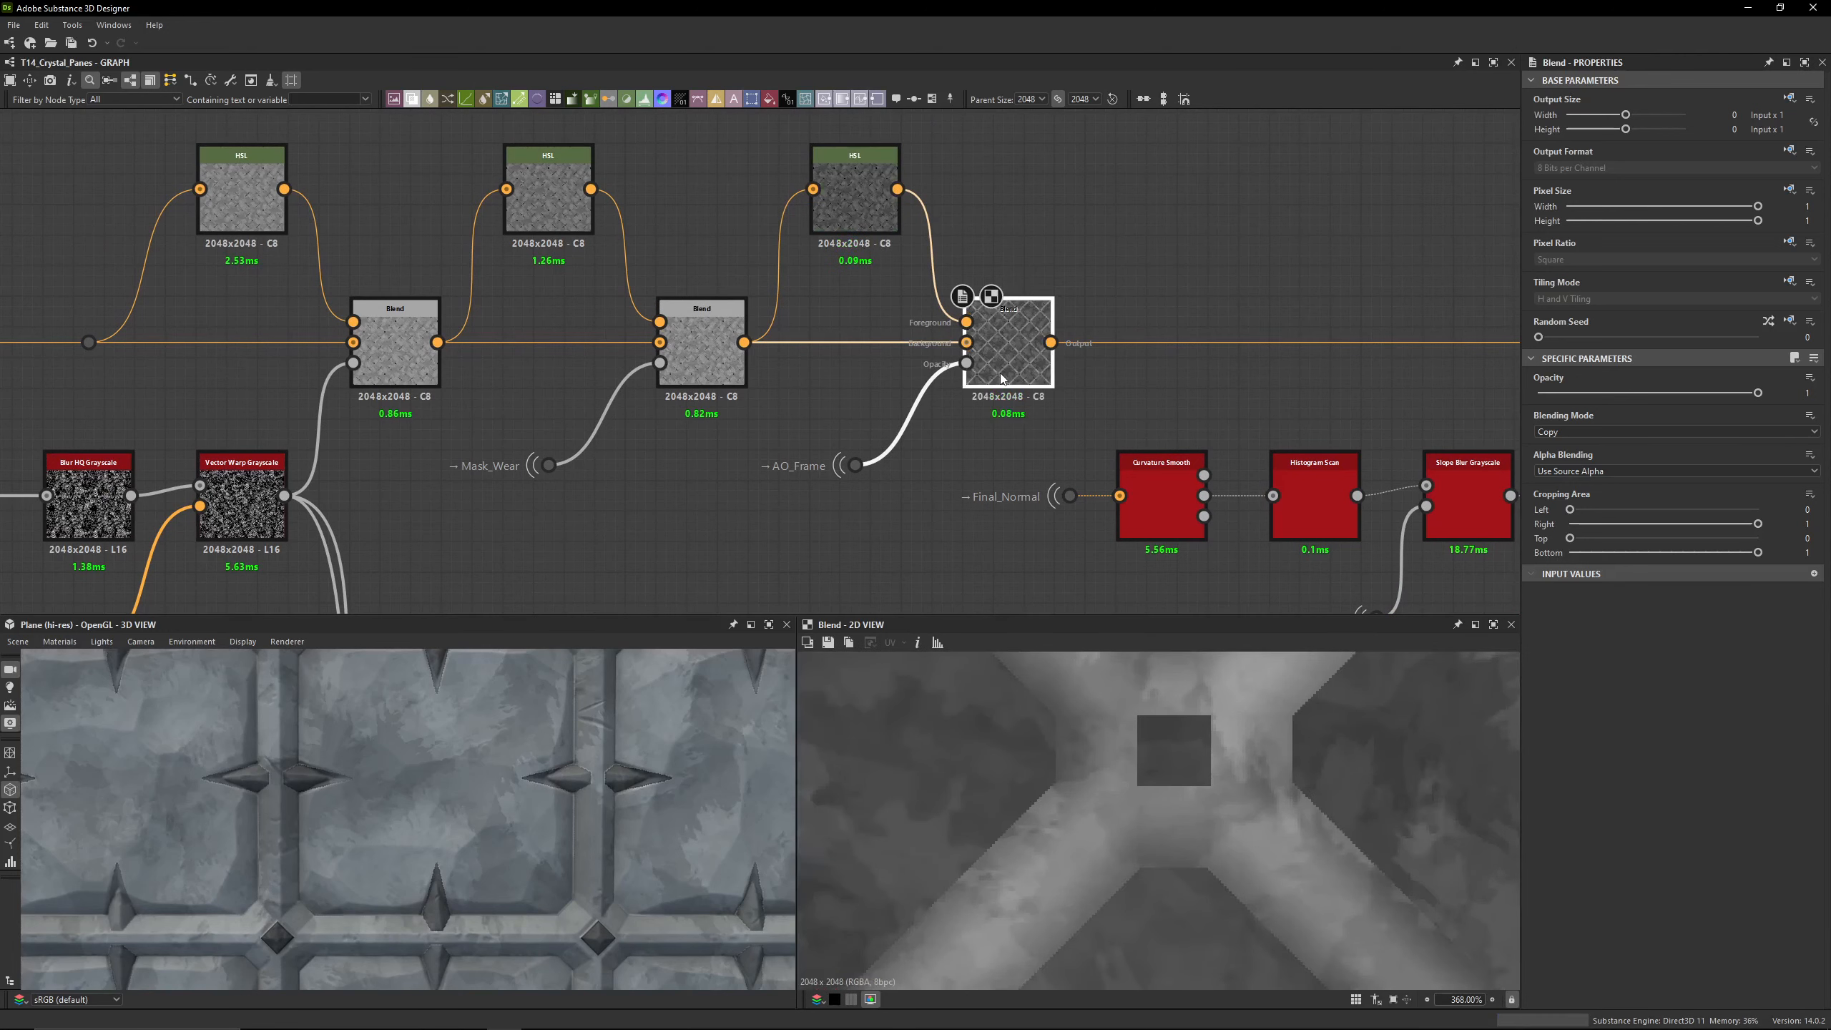
pyautogui.press('d')
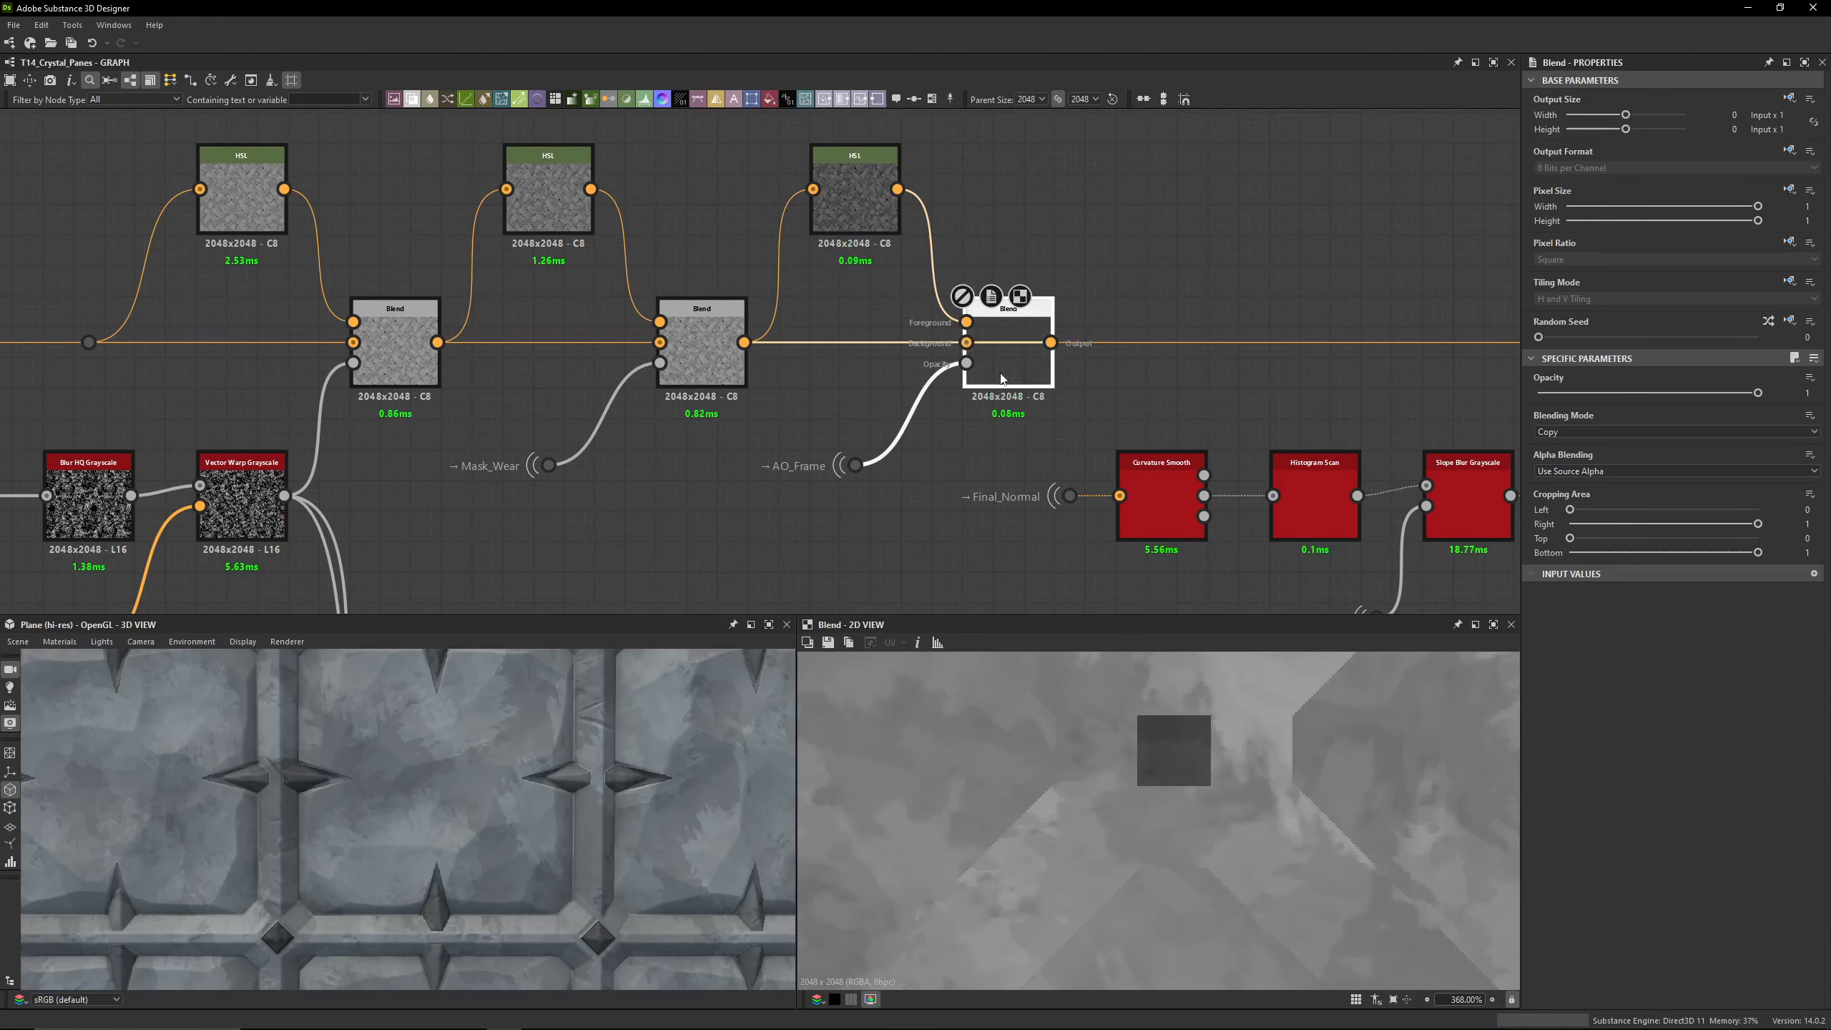
pyautogui.press('d')
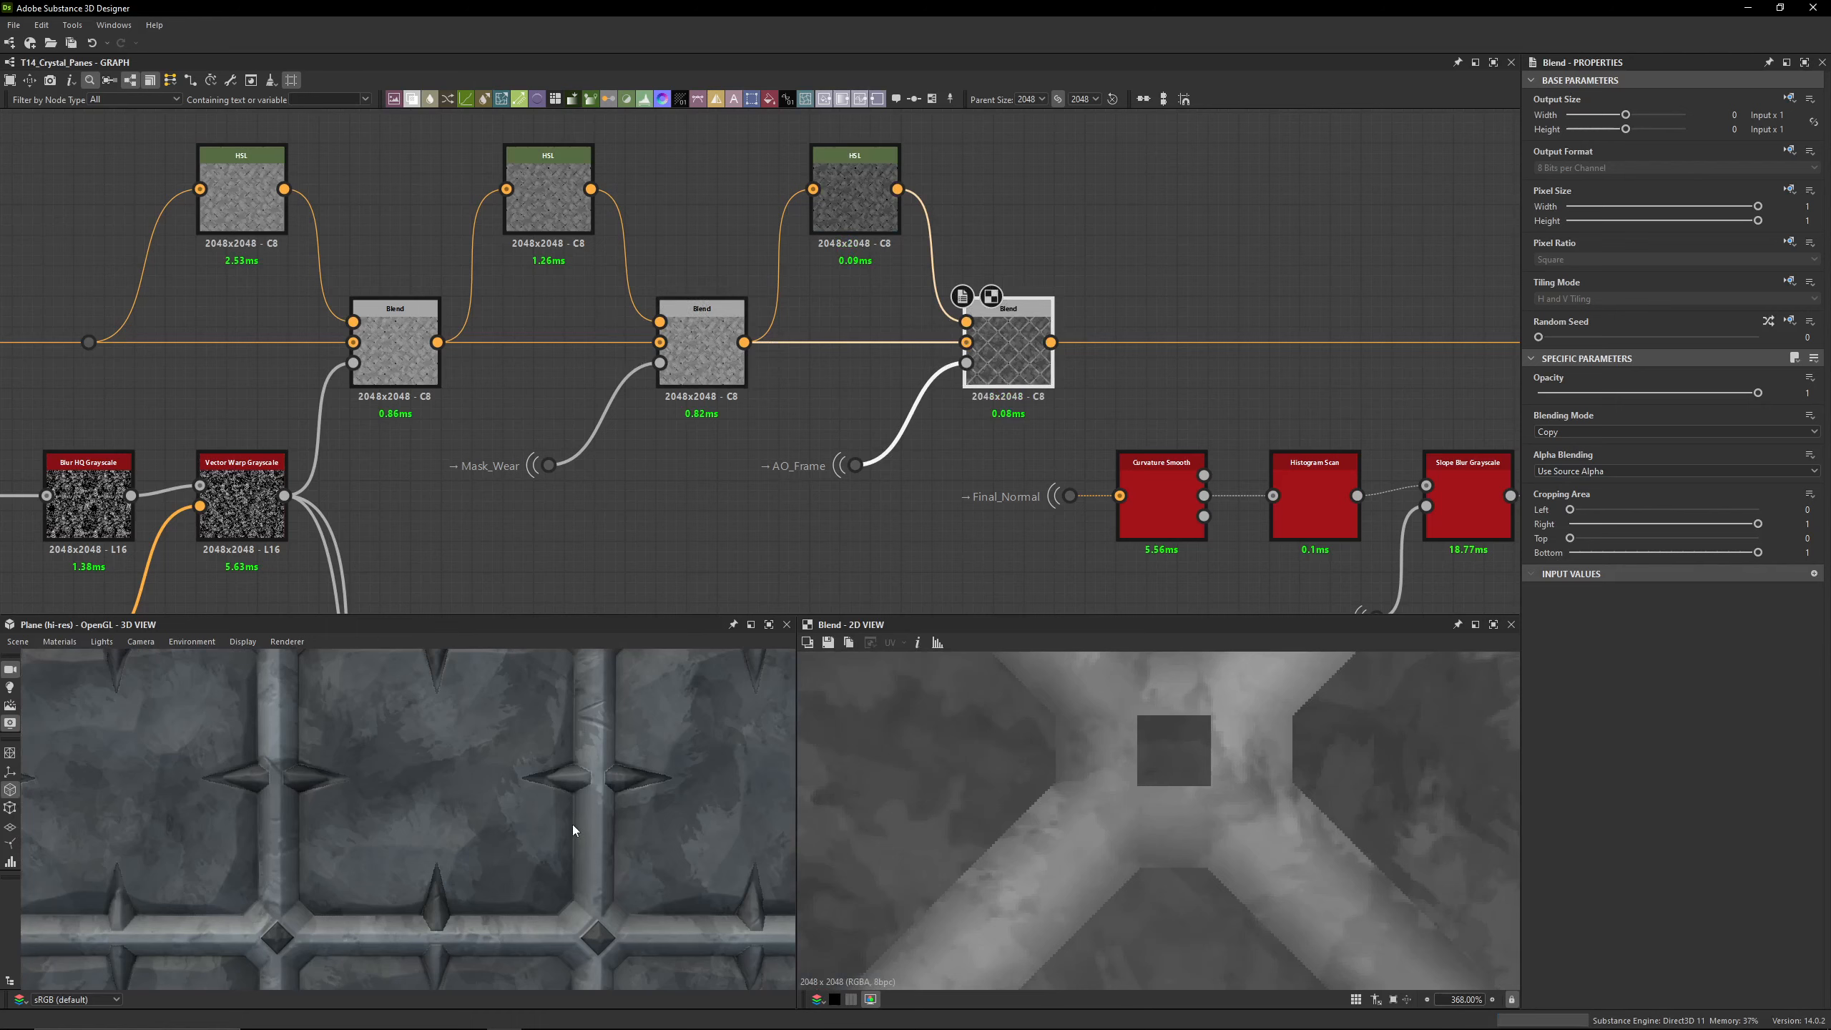
pyautogui.moveTo(572, 825); pyautogui.dragTo(447, 819)
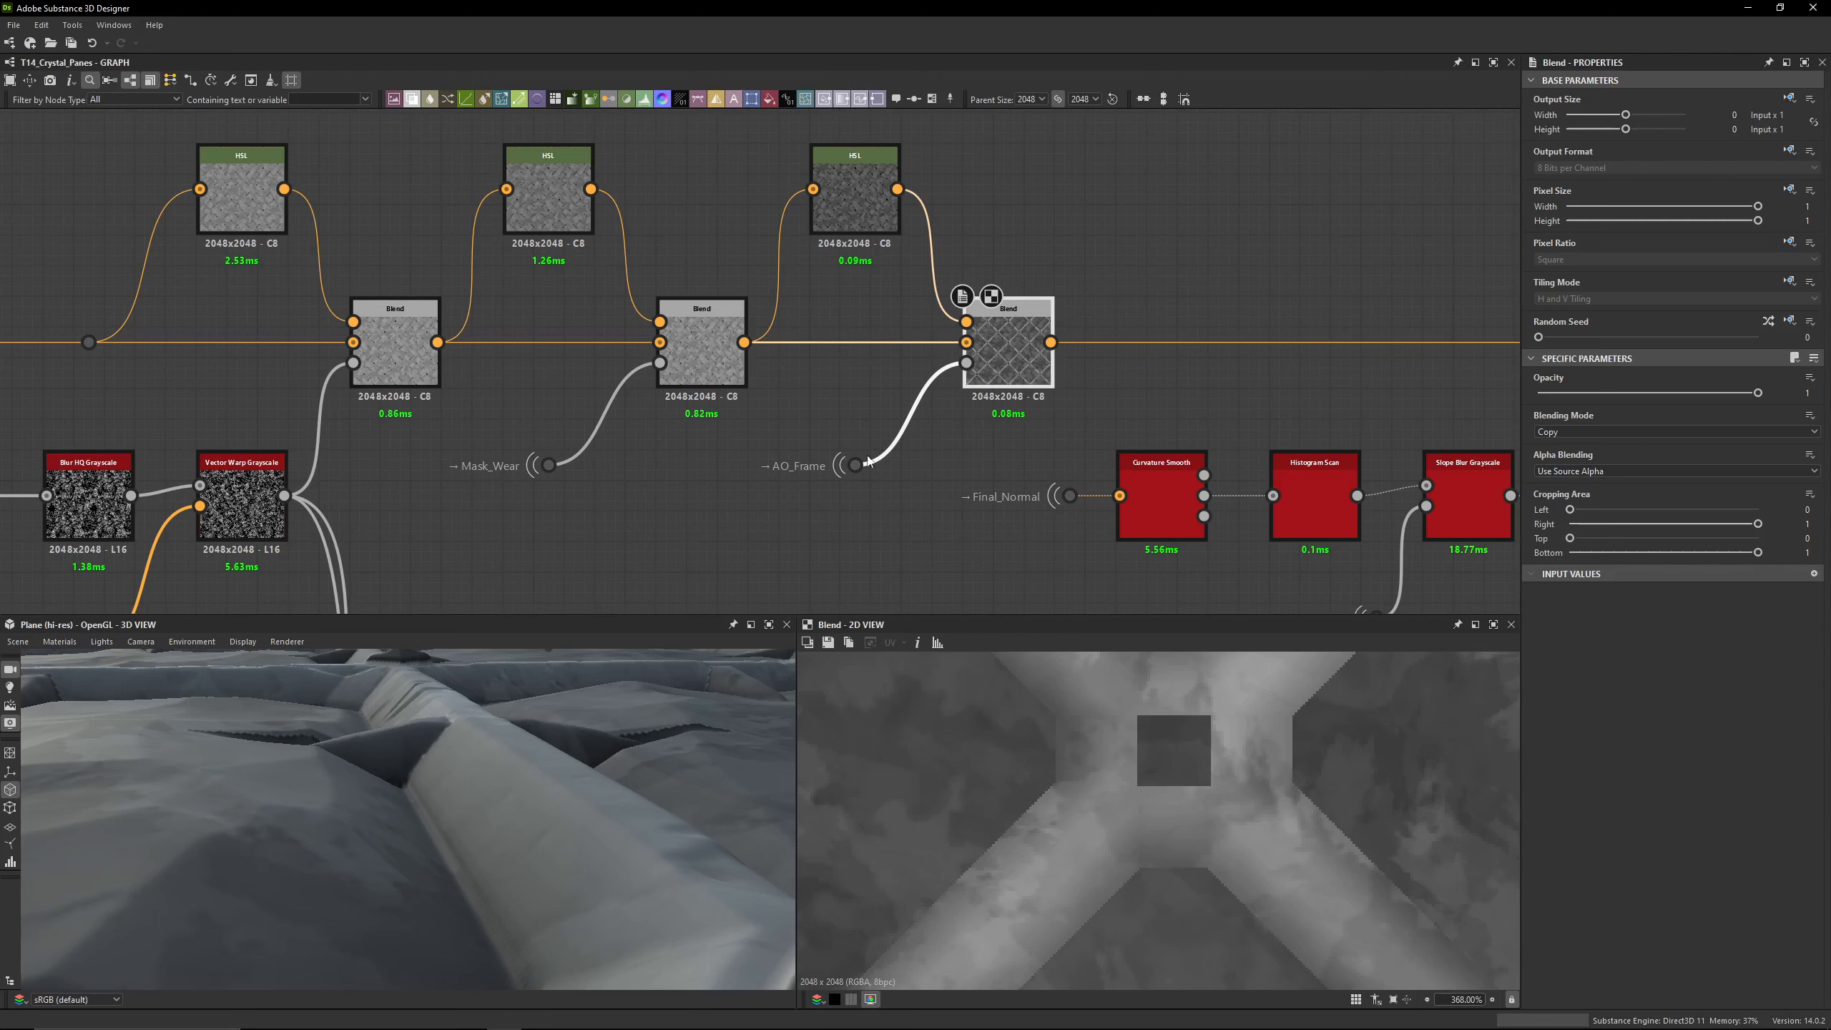
# Step: Compare the AO_Frame Blend with the preceding Blend, and inspect the lightness of the HSL node feeding it
pyautogui.doubleClick(705, 346)
pyautogui.doubleClick(1009, 349)
pyautogui.moveTo(1016, 836); pyautogui.dragTo(1110, 746, button='middle')
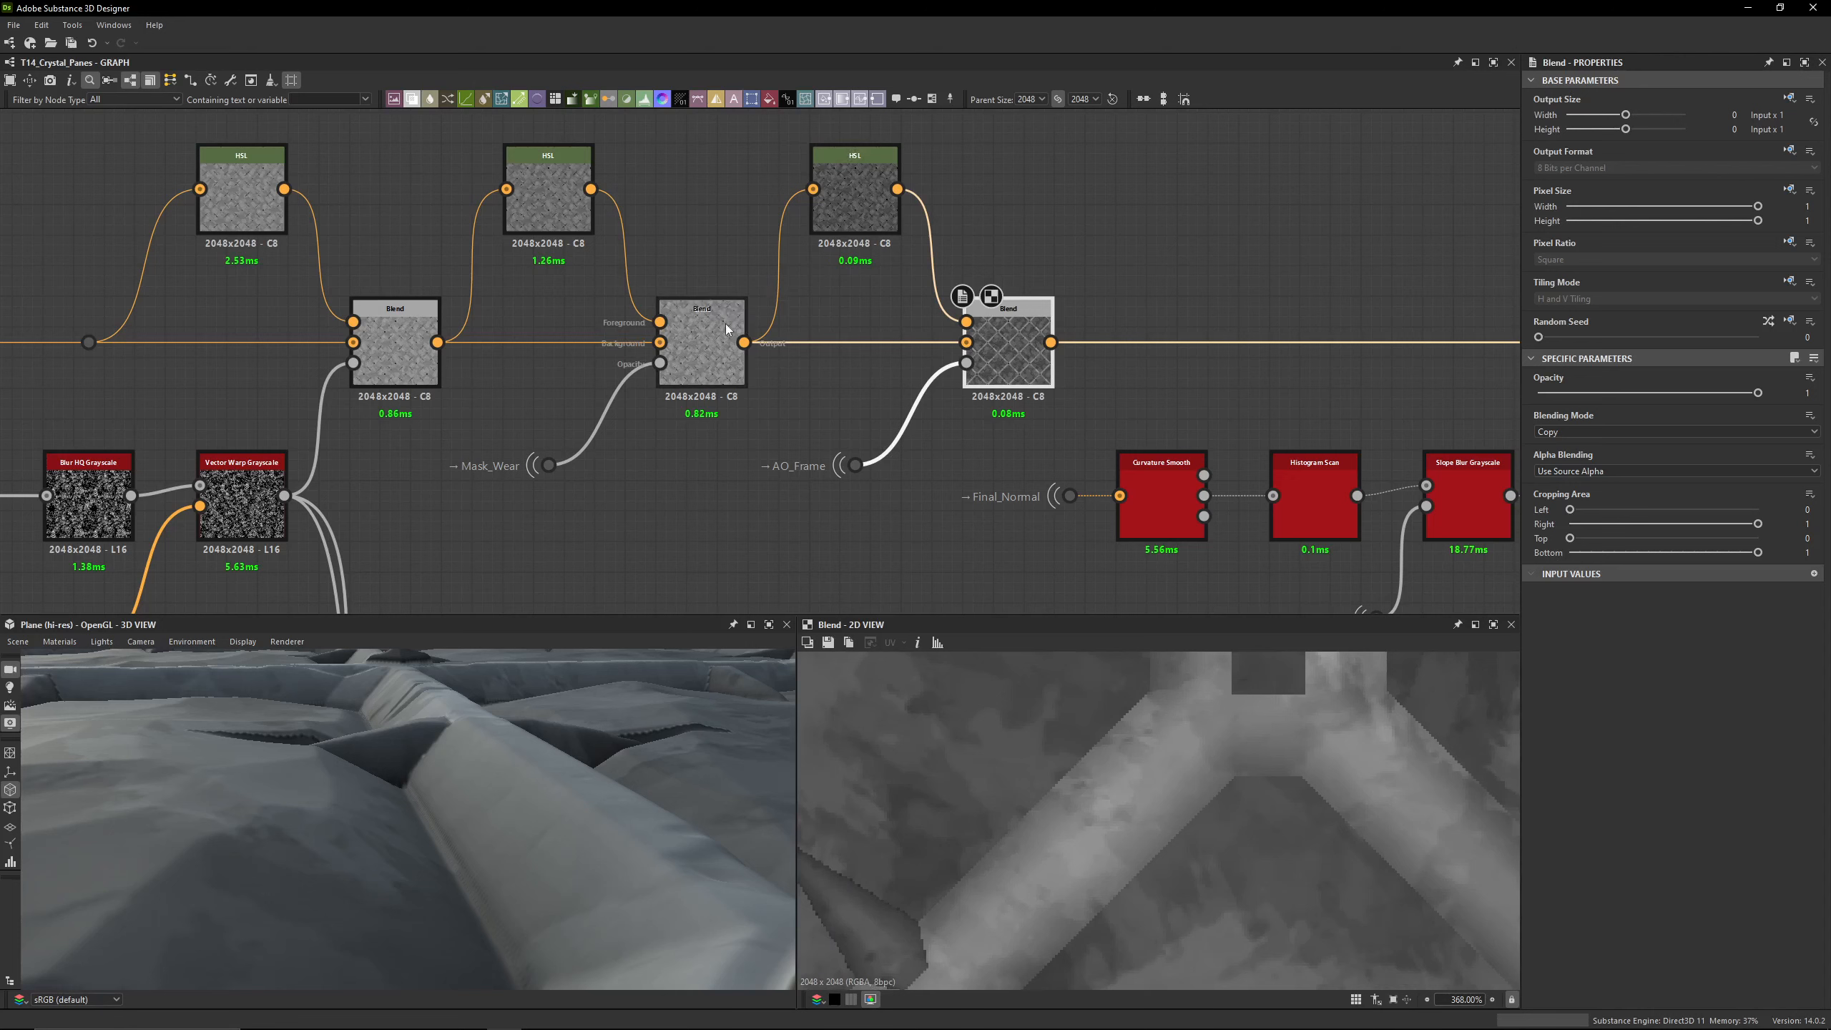
pyautogui.doubleClick(703, 346)
pyautogui.doubleClick(854, 195)
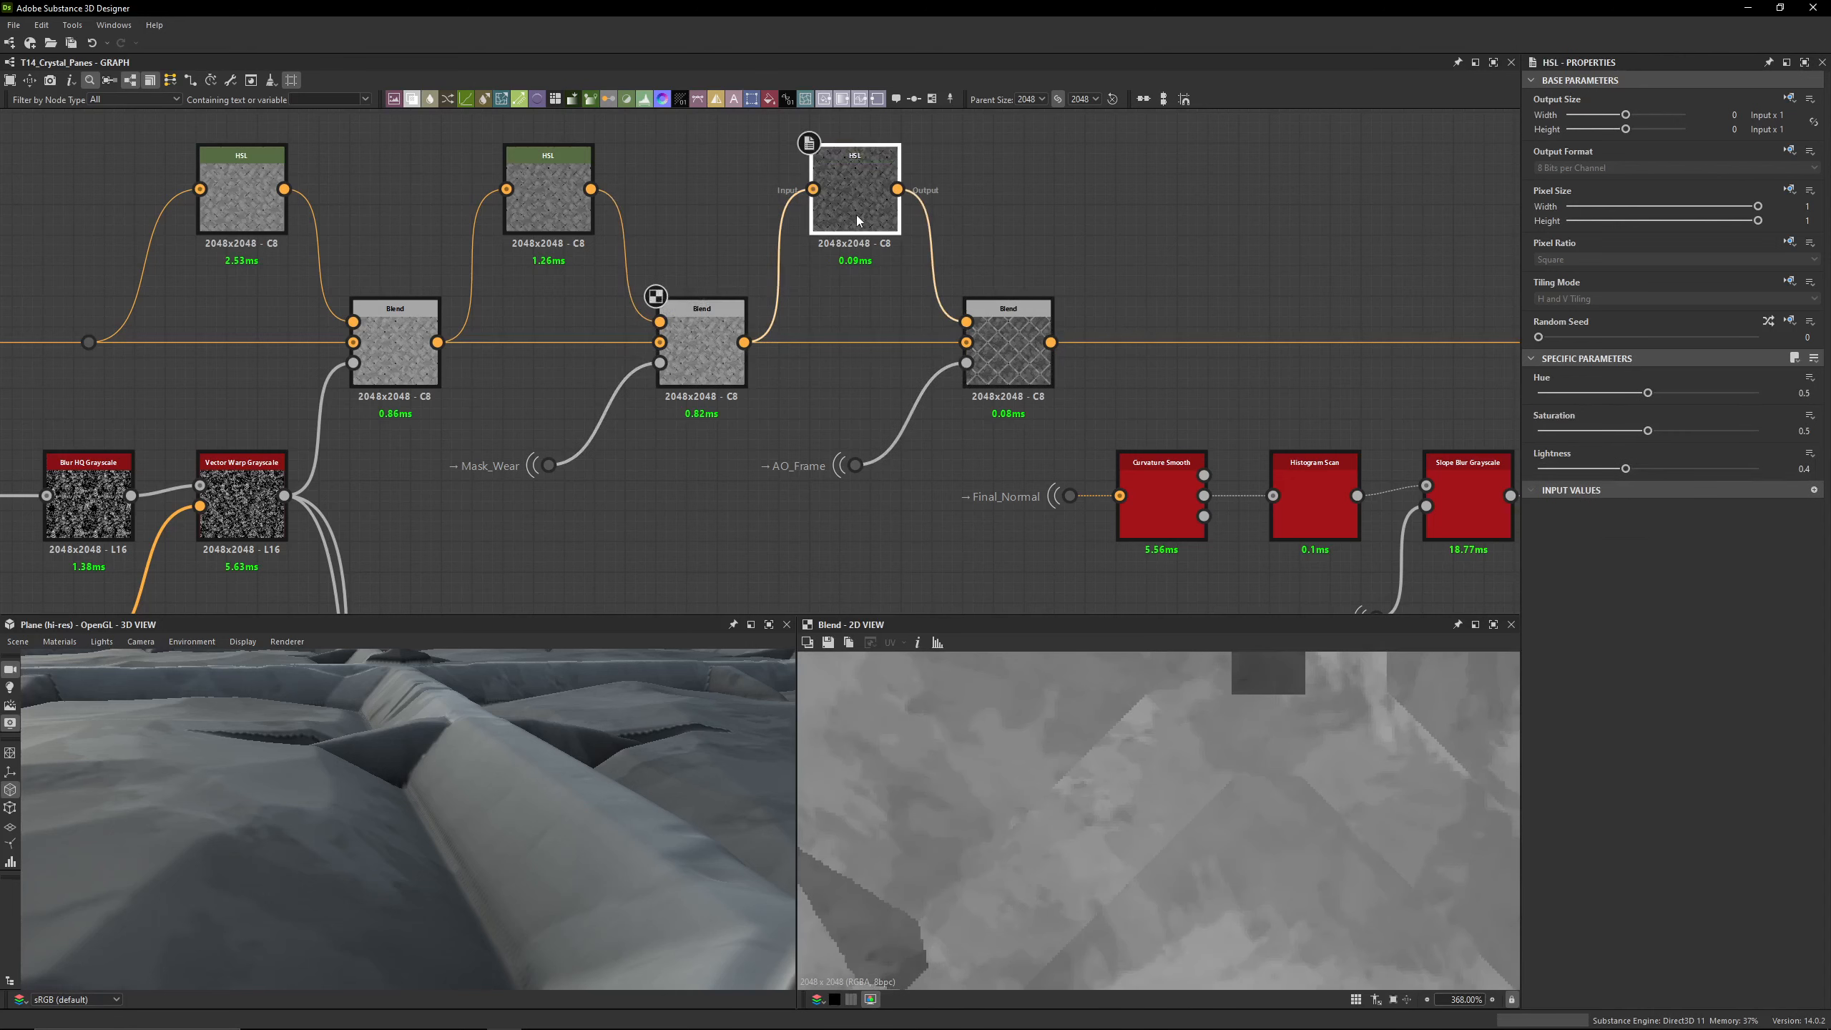
pyautogui.click(1782, 470)
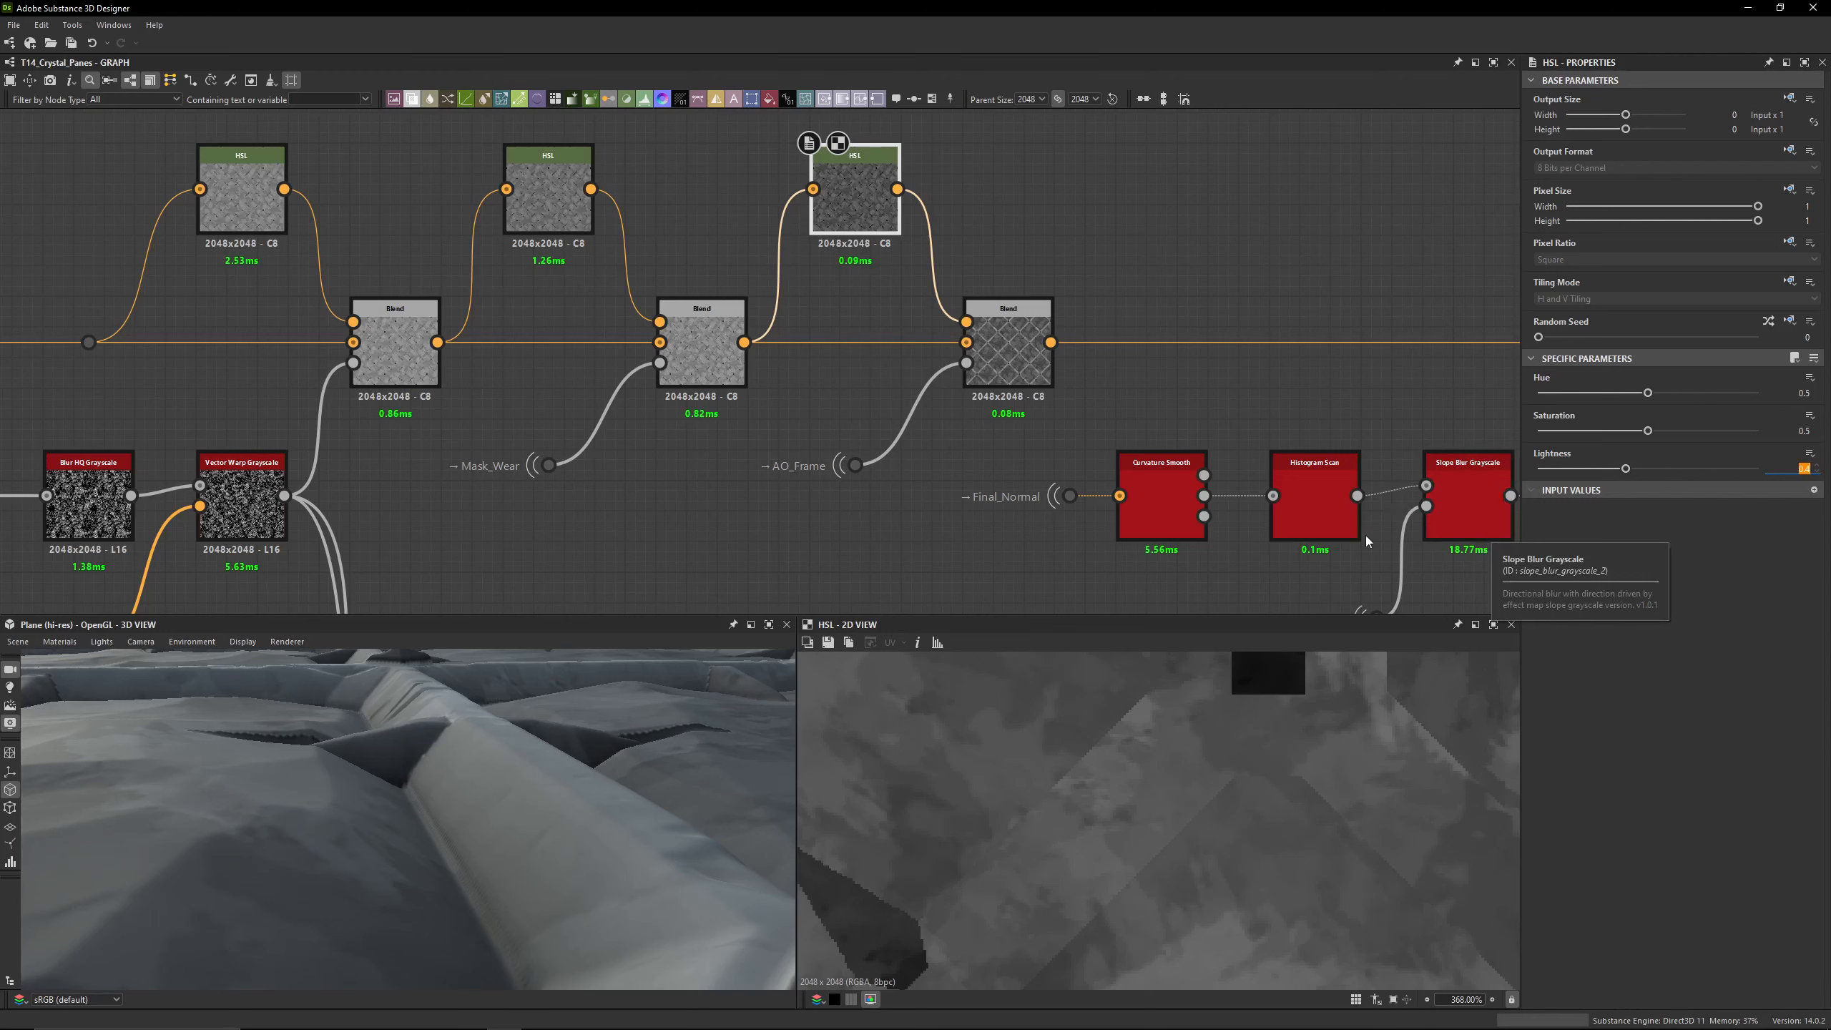
# Step: Trace the base color layer chain back past the Noise_Brush setup, selecting the HSL nodes of the layers for review
pyautogui.moveTo(918, 326); pyautogui.dragTo(1044, 452, button='middle')
pyautogui.click(395, 244)
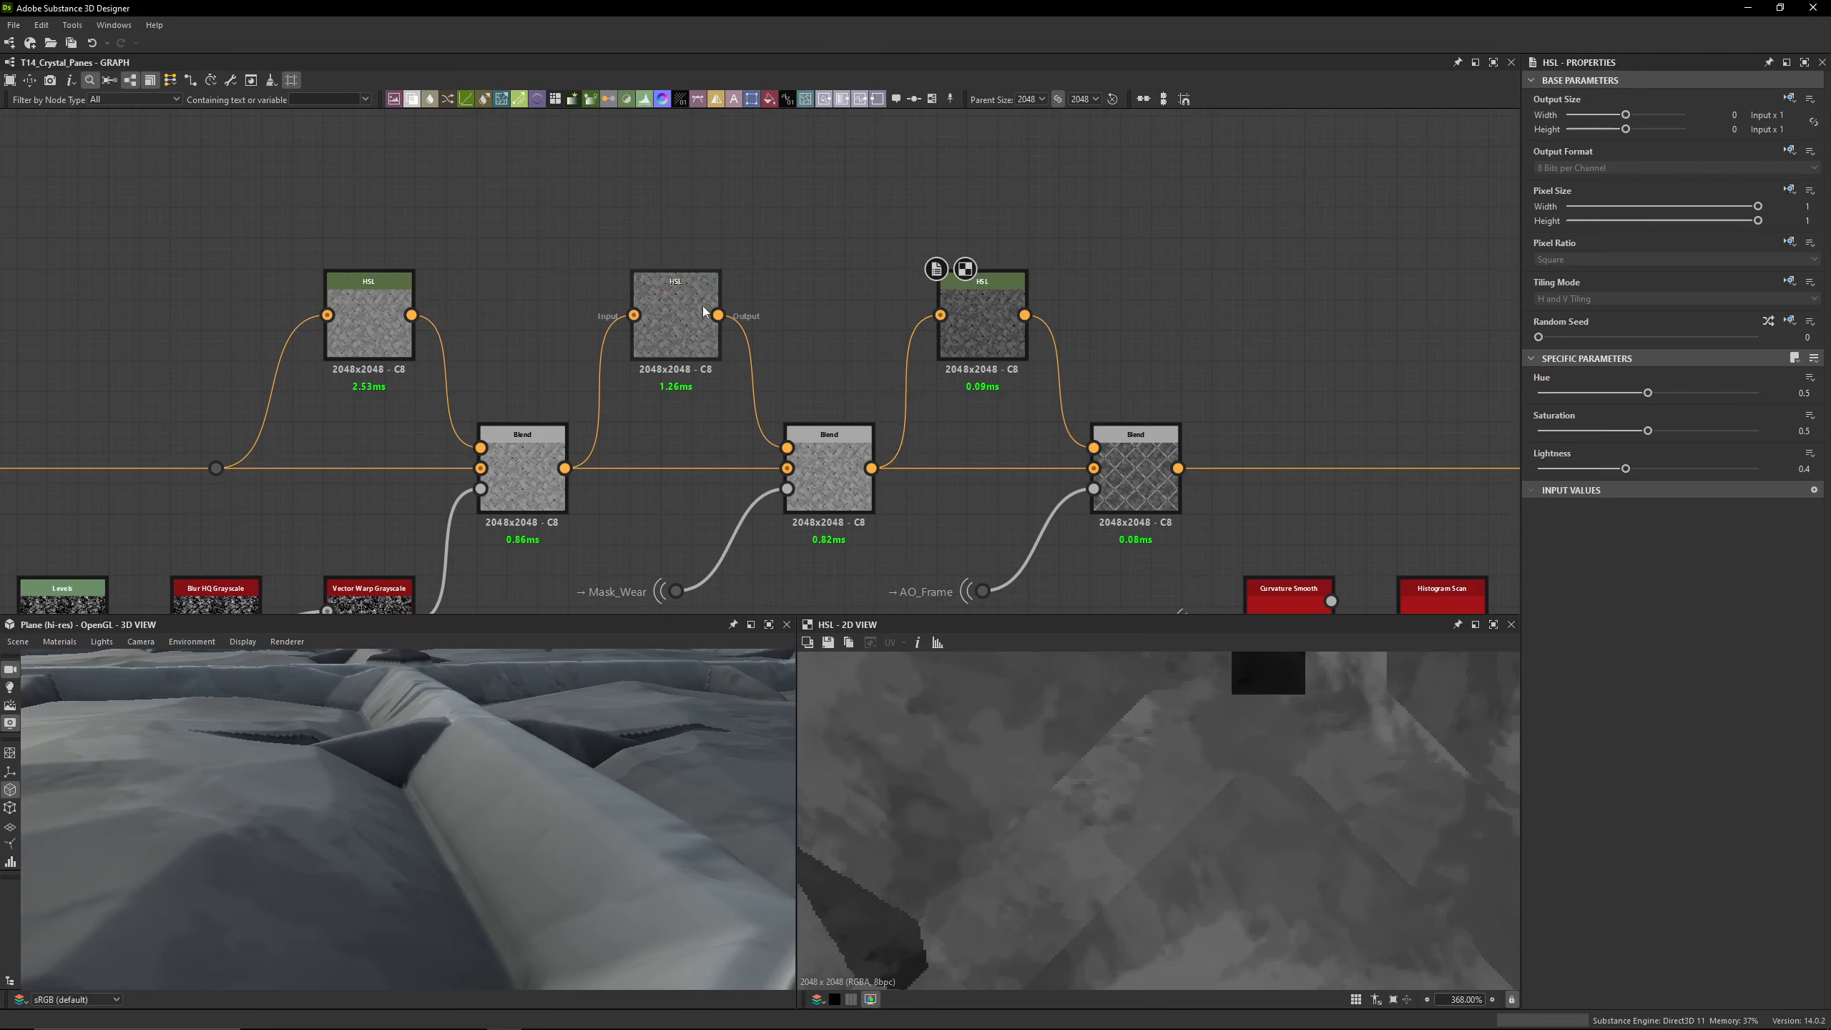
pyautogui.moveTo(539, 247); pyautogui.dragTo(976, 274, button='middle')
pyautogui.scroll(-3, 643, 282)
pyautogui.moveTo(527, 298); pyautogui.dragTo(757, 320, button='middle')
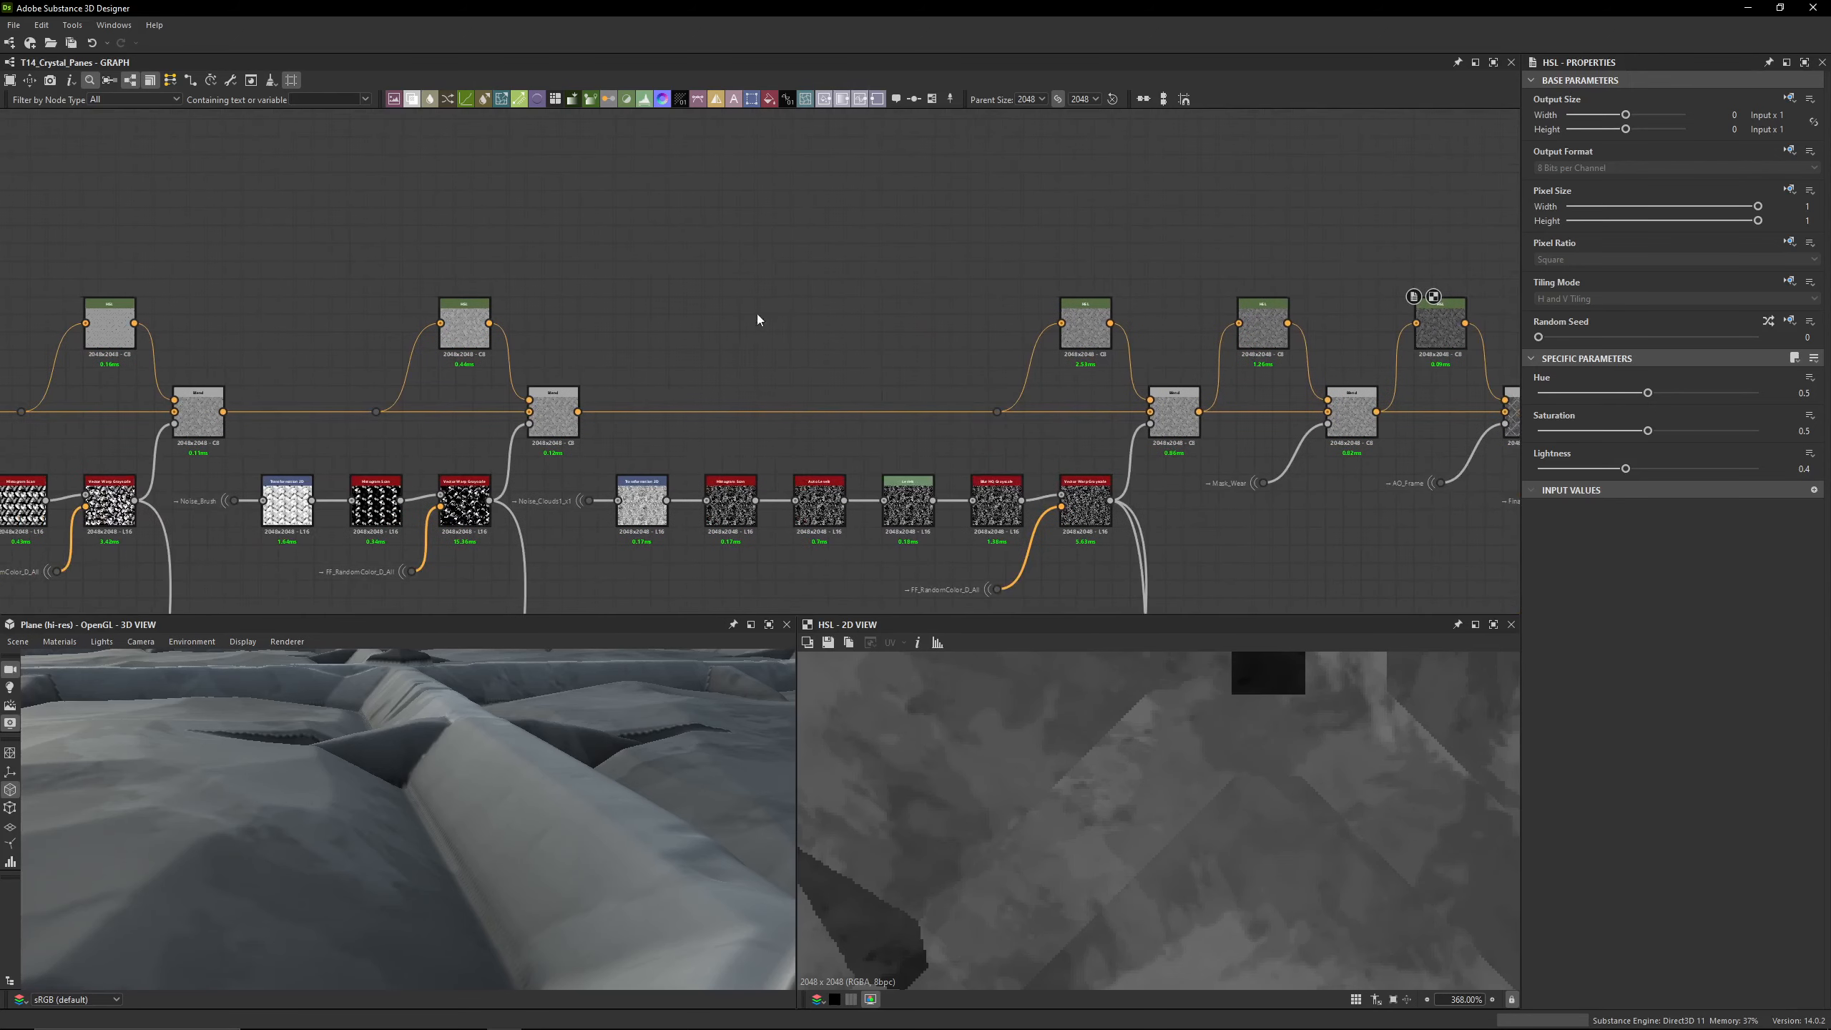
pyautogui.moveTo(415, 393); pyautogui.dragTo(821, 394, button='middle')
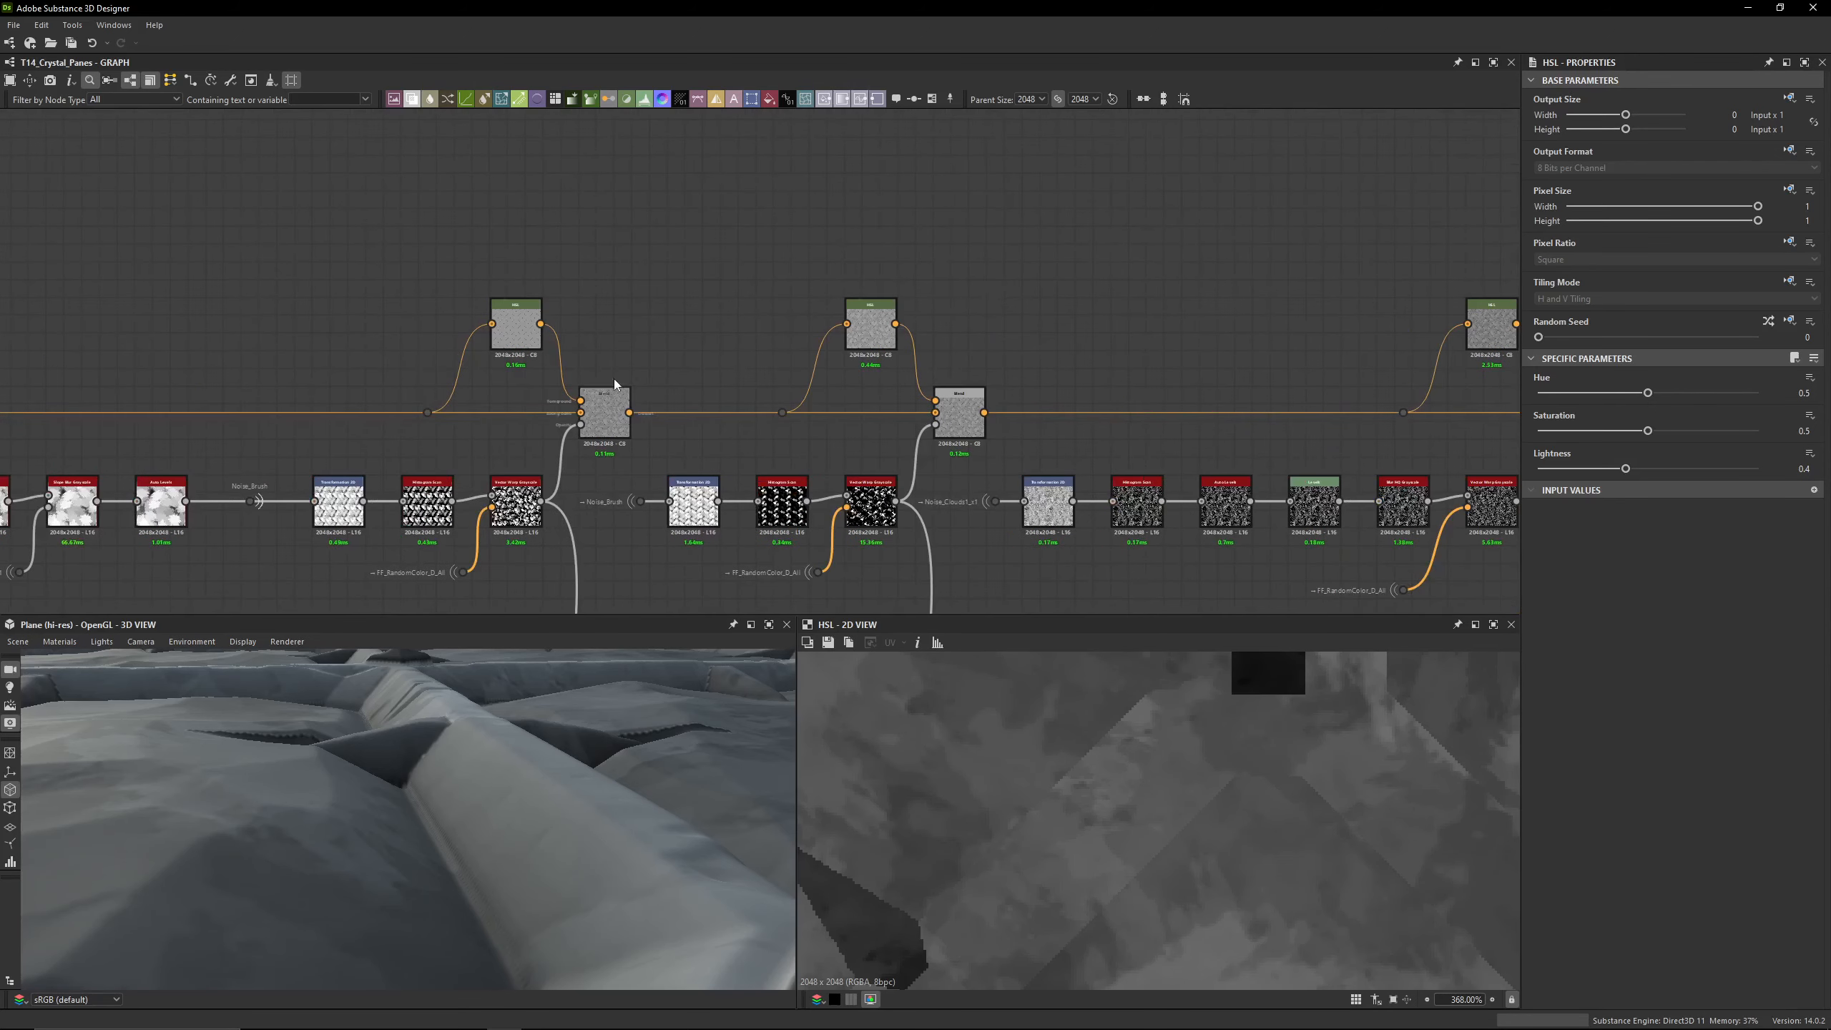
pyautogui.moveTo(988, 269); pyautogui.dragTo(619, 250, button='middle')
pyautogui.moveTo(273, 225); pyautogui.dragTo(1470, 351)
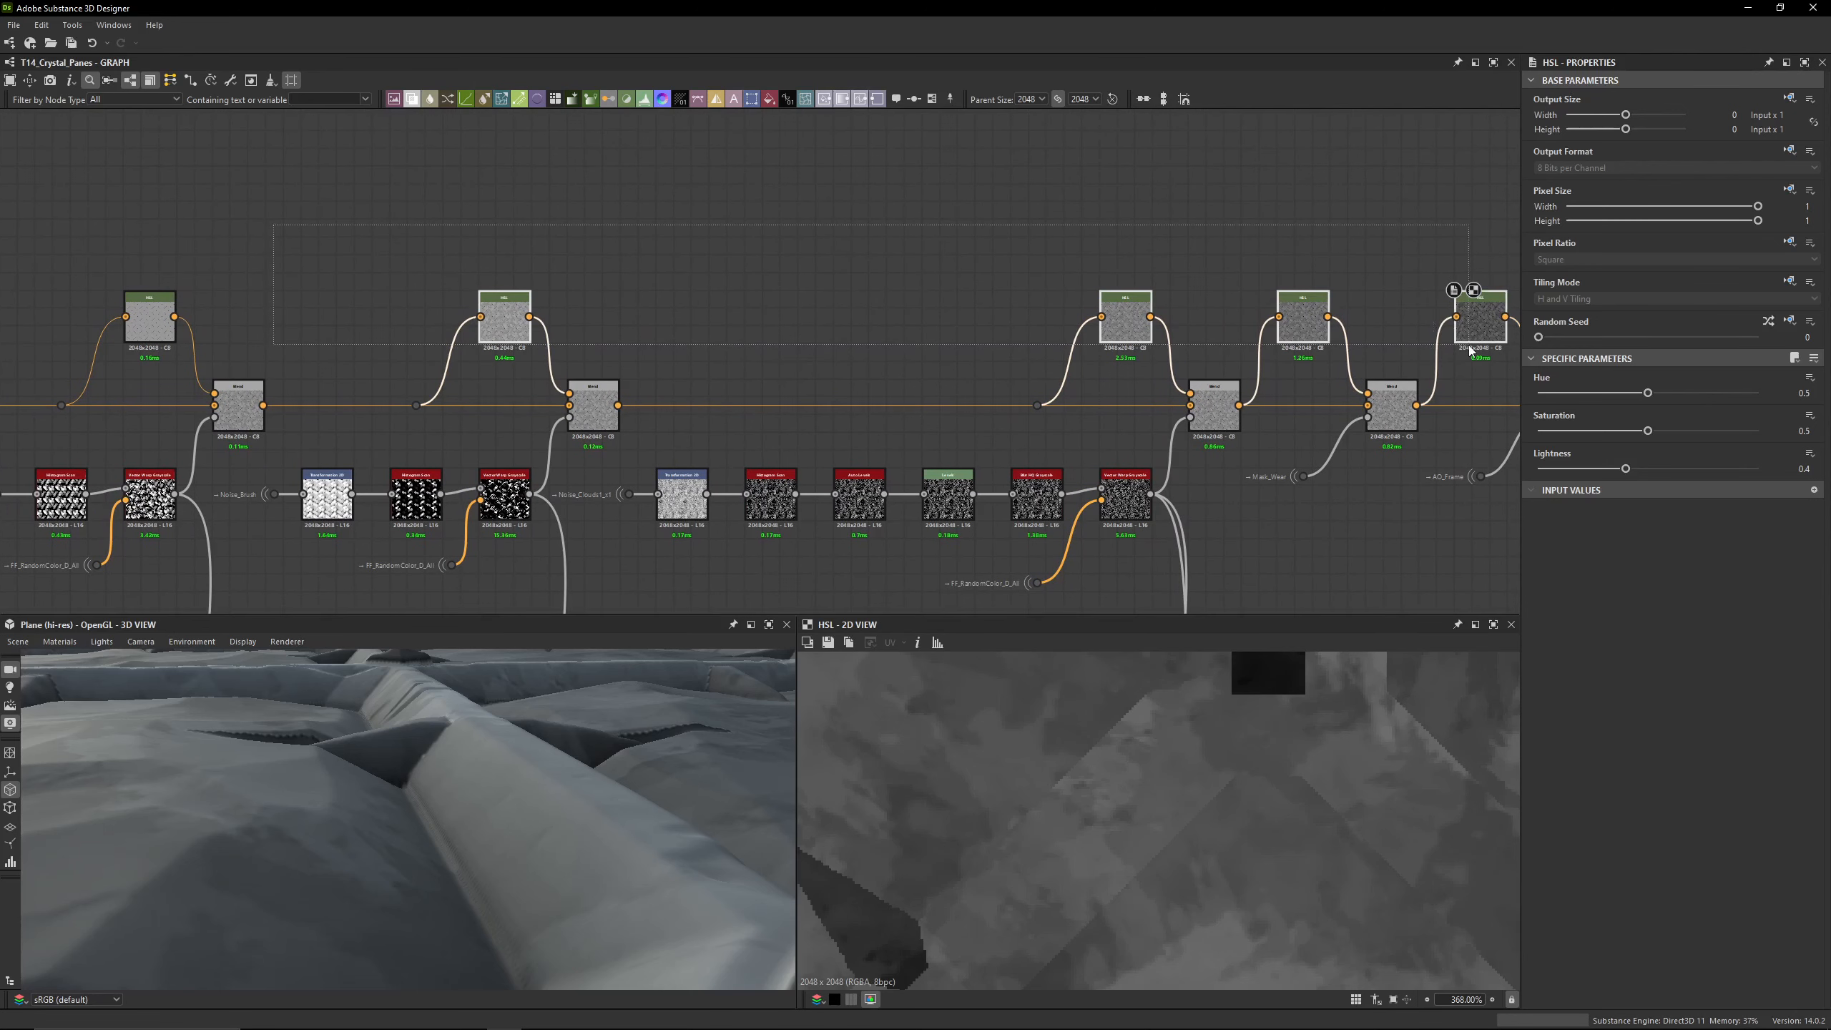
pyautogui.moveTo(1299, 273); pyautogui.dragTo(1324, 269, button='middle')
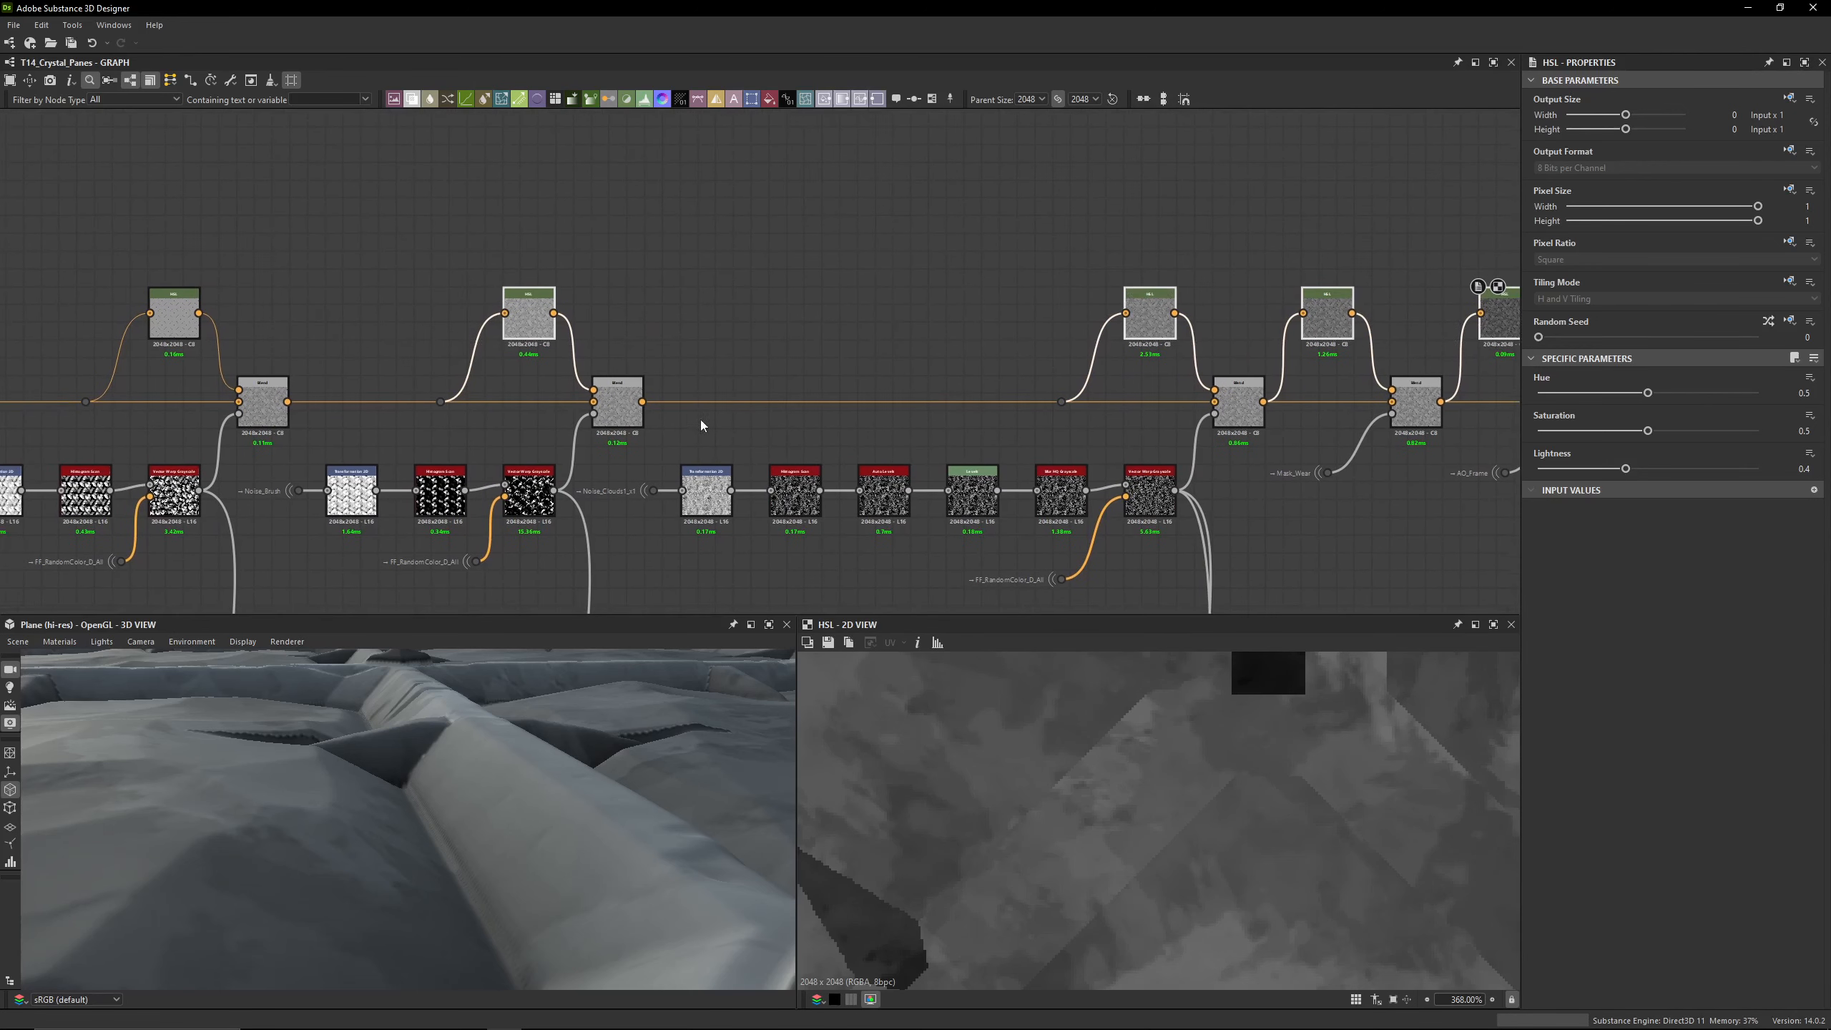
pyautogui.moveTo(282, 352); pyautogui.dragTo(764, 318, button='middle')
pyautogui.moveTo(301, 315); pyautogui.dragTo(860, 315, button='middle')
pyautogui.scroll(-2, 860, 316)
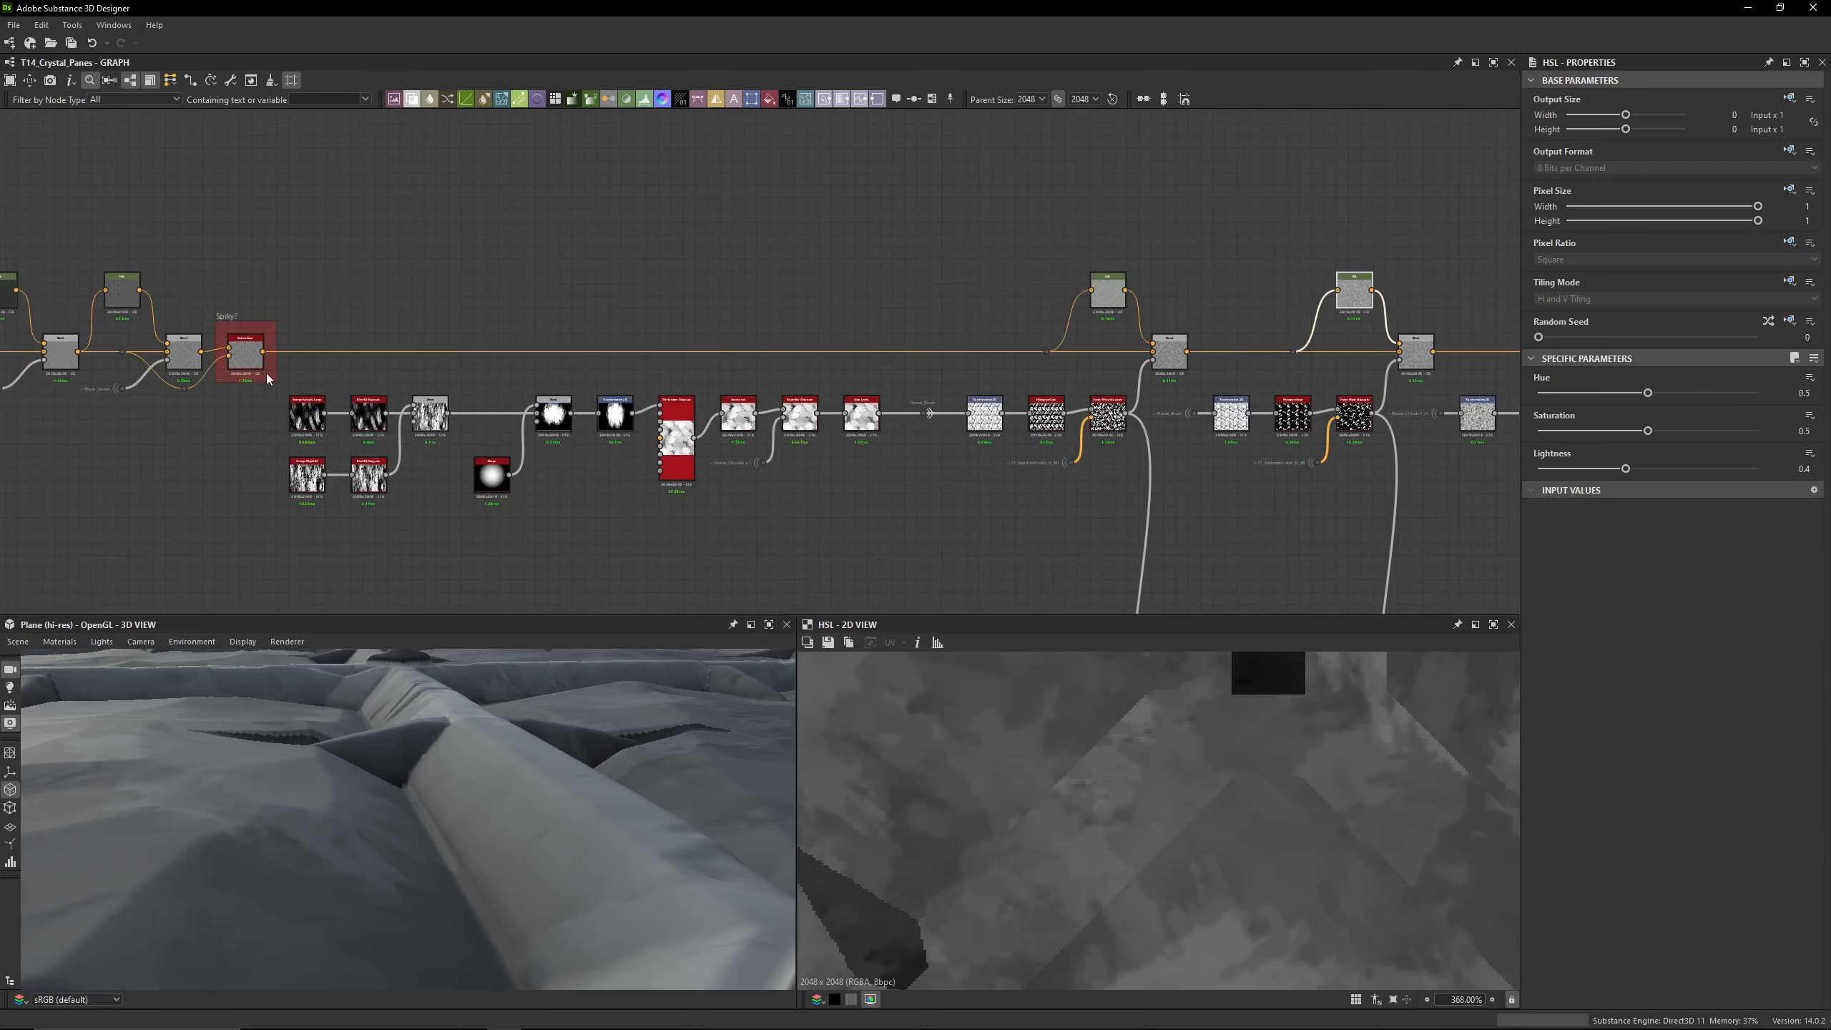
# Step: Check the base Uniform Color node, pick an orange Metal Color in the Rusted preset, and examine the panes in 3D
pyautogui.moveTo(465, 322); pyautogui.dragTo(993, 325, button='middle')
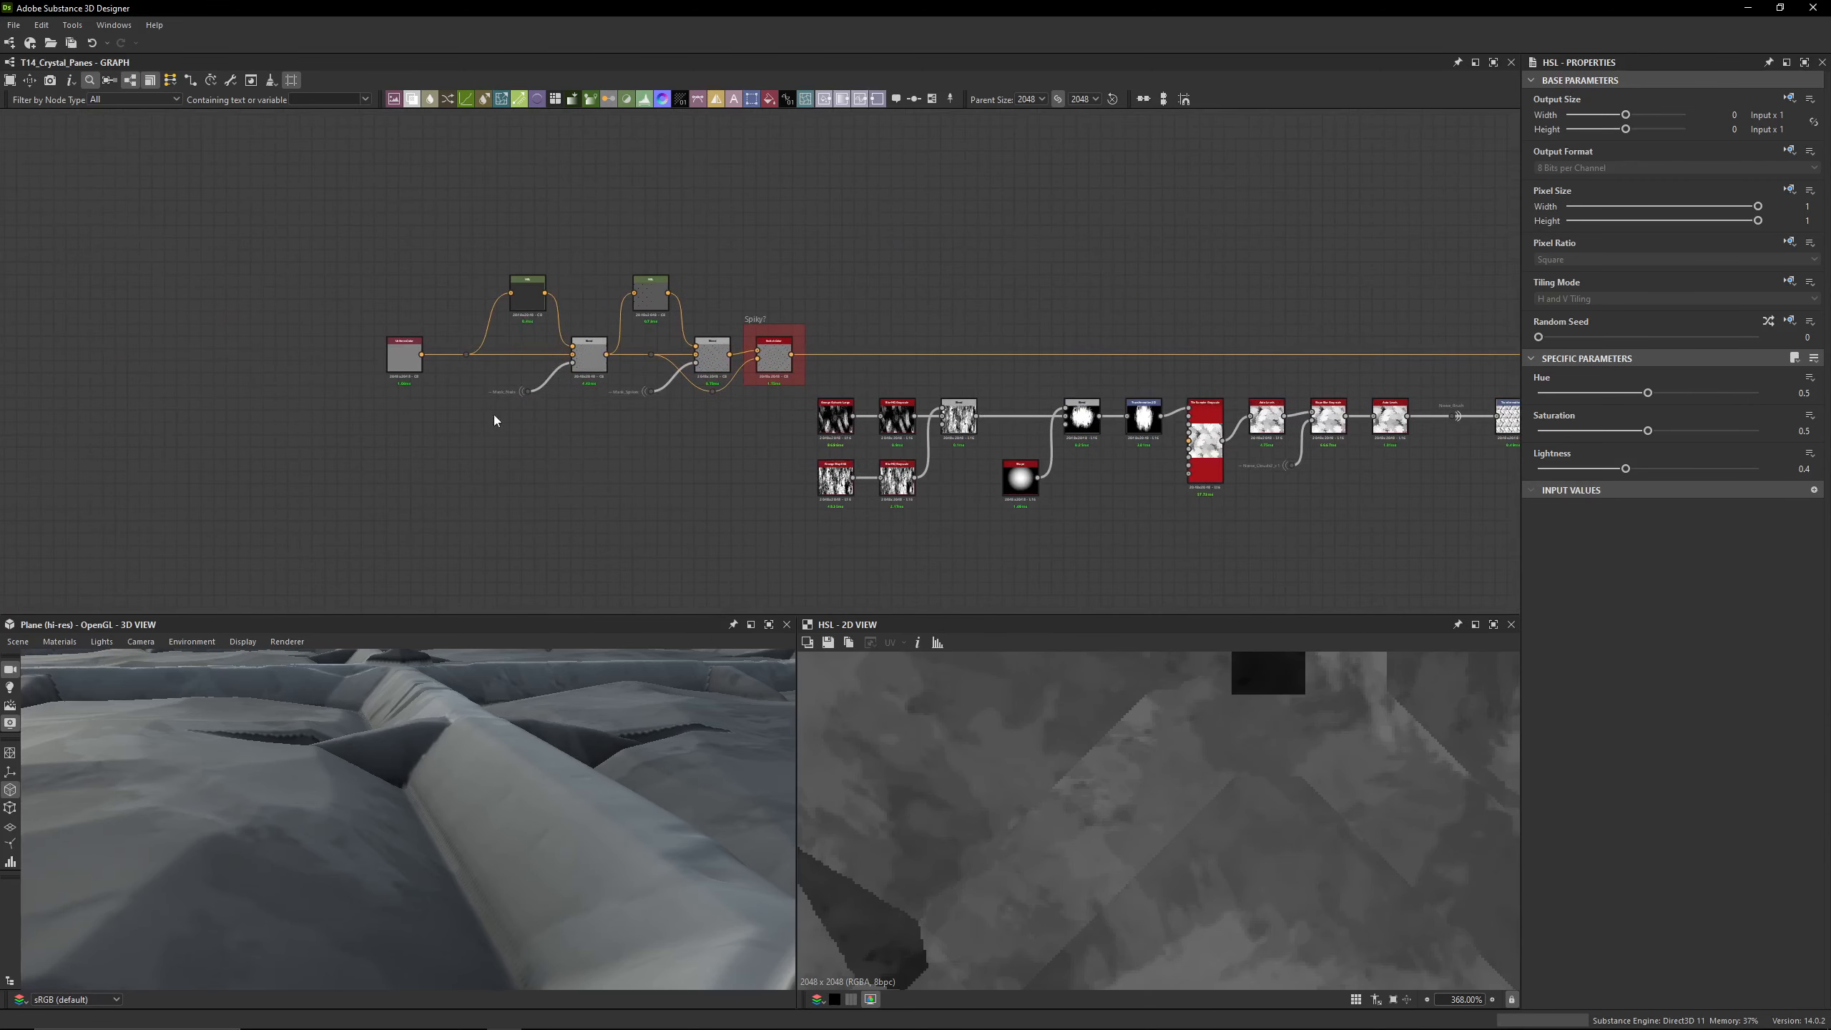
pyautogui.click(404, 356)
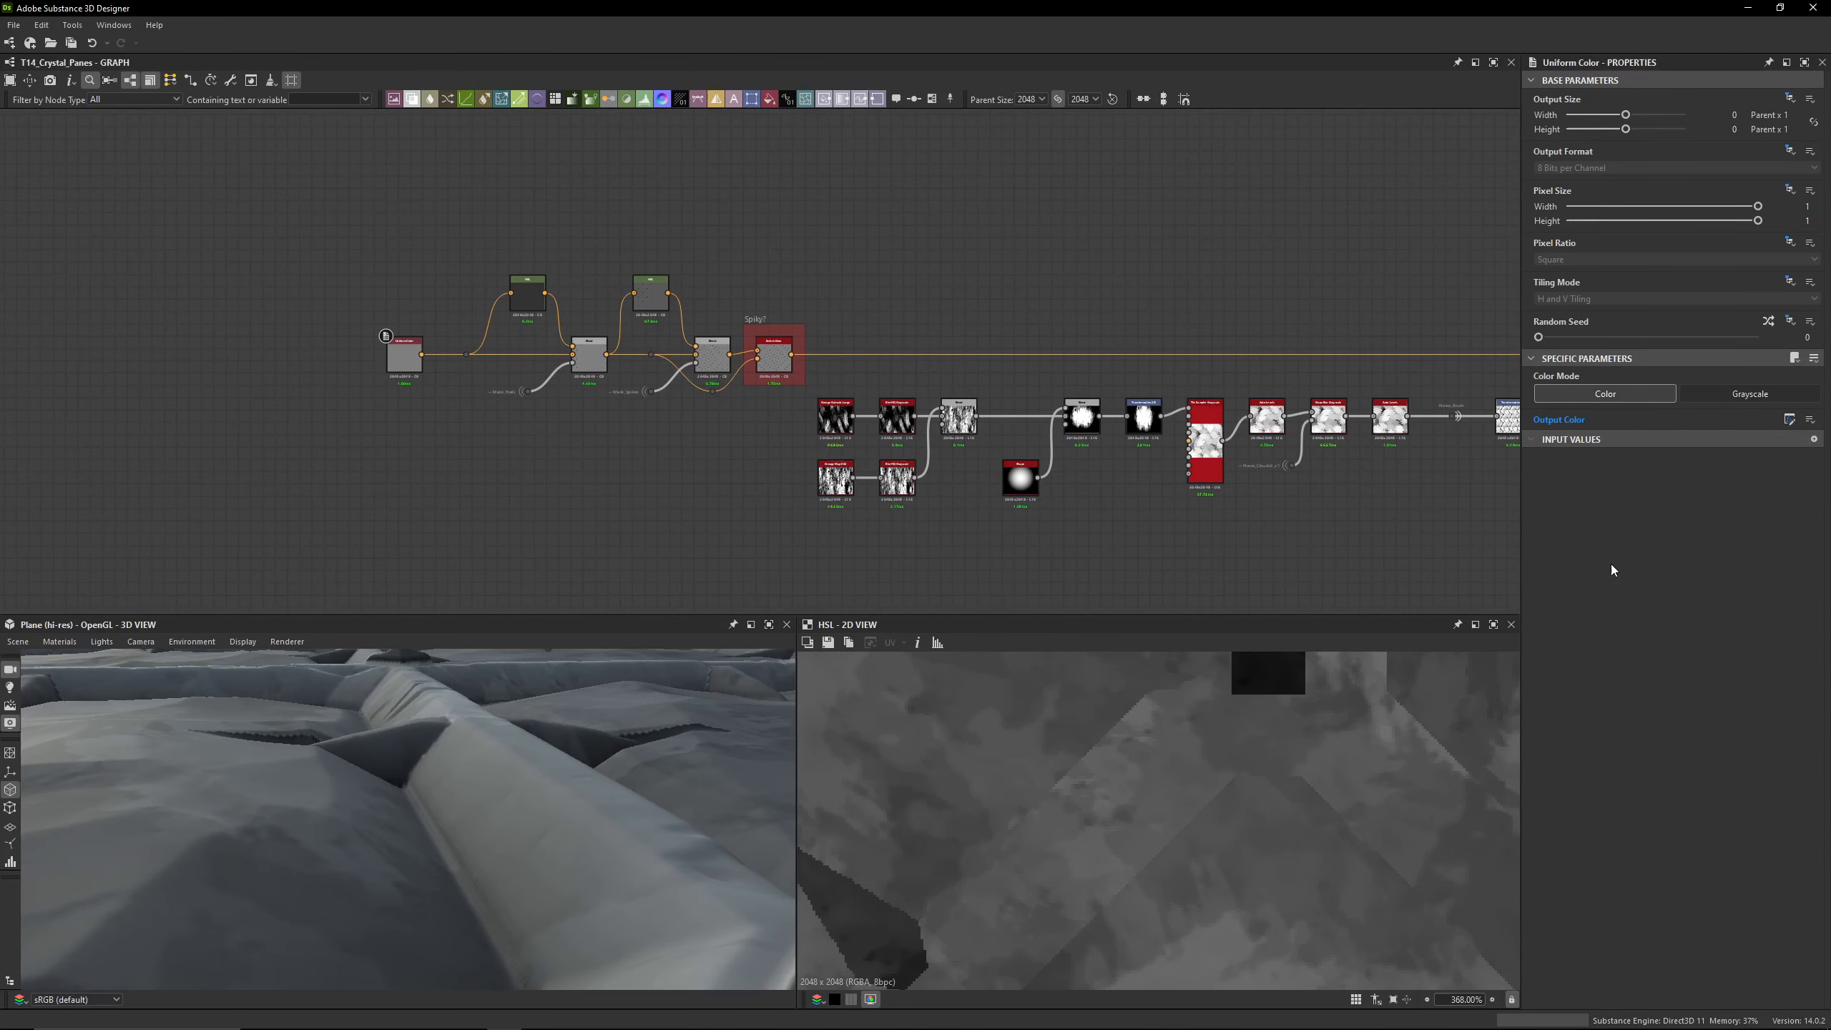
pyautogui.doubleClick(1463, 543)
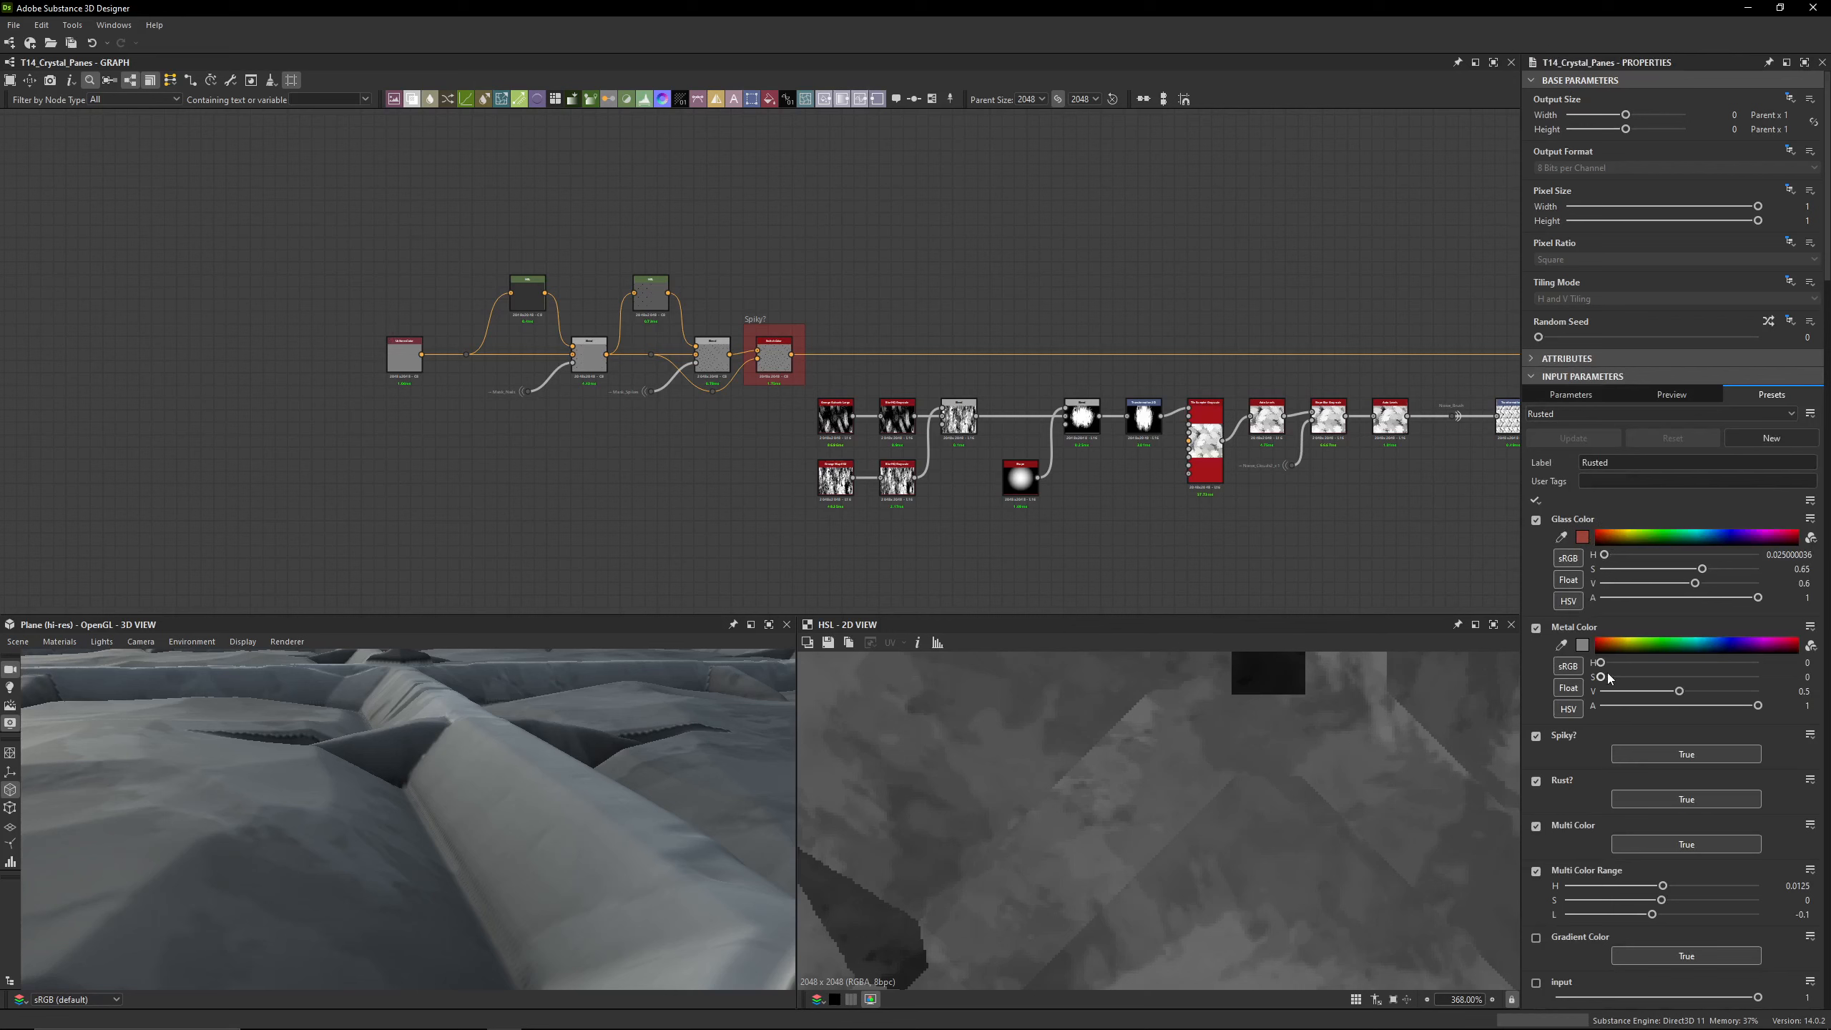
pyautogui.click(1610, 641)
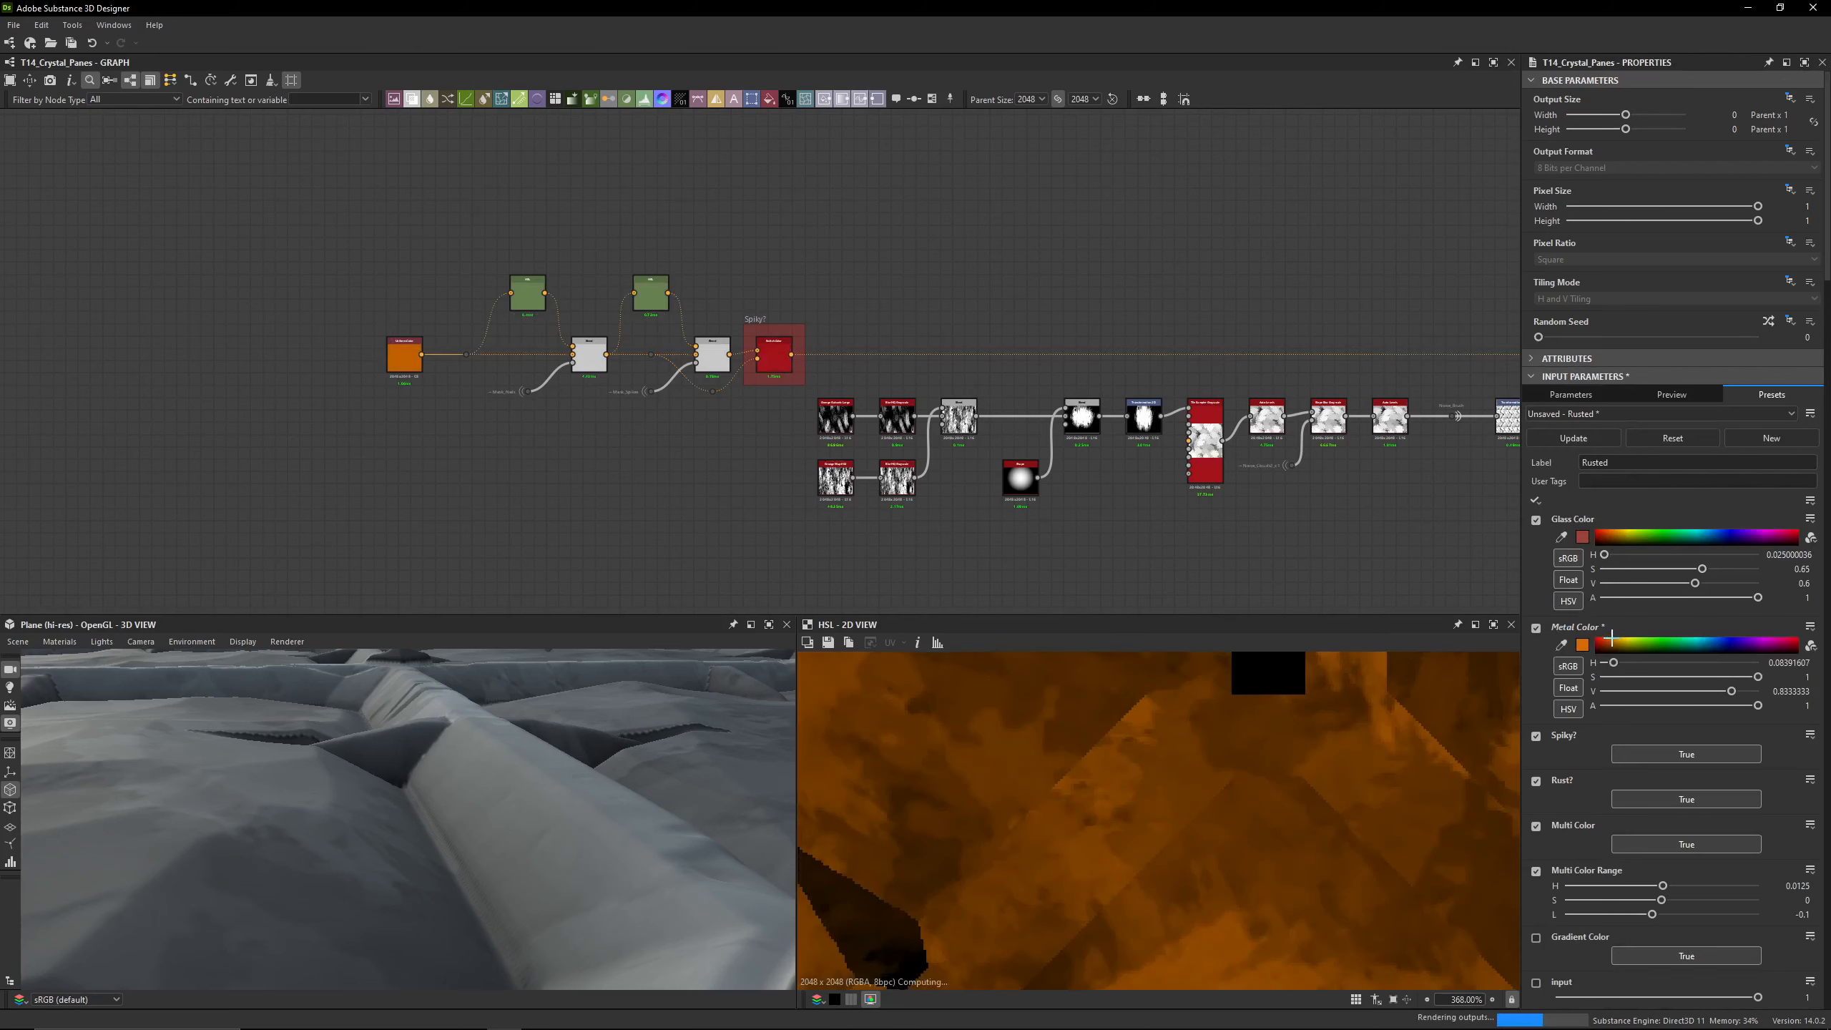
pyautogui.moveTo(516, 731); pyautogui.dragTo(524, 781)
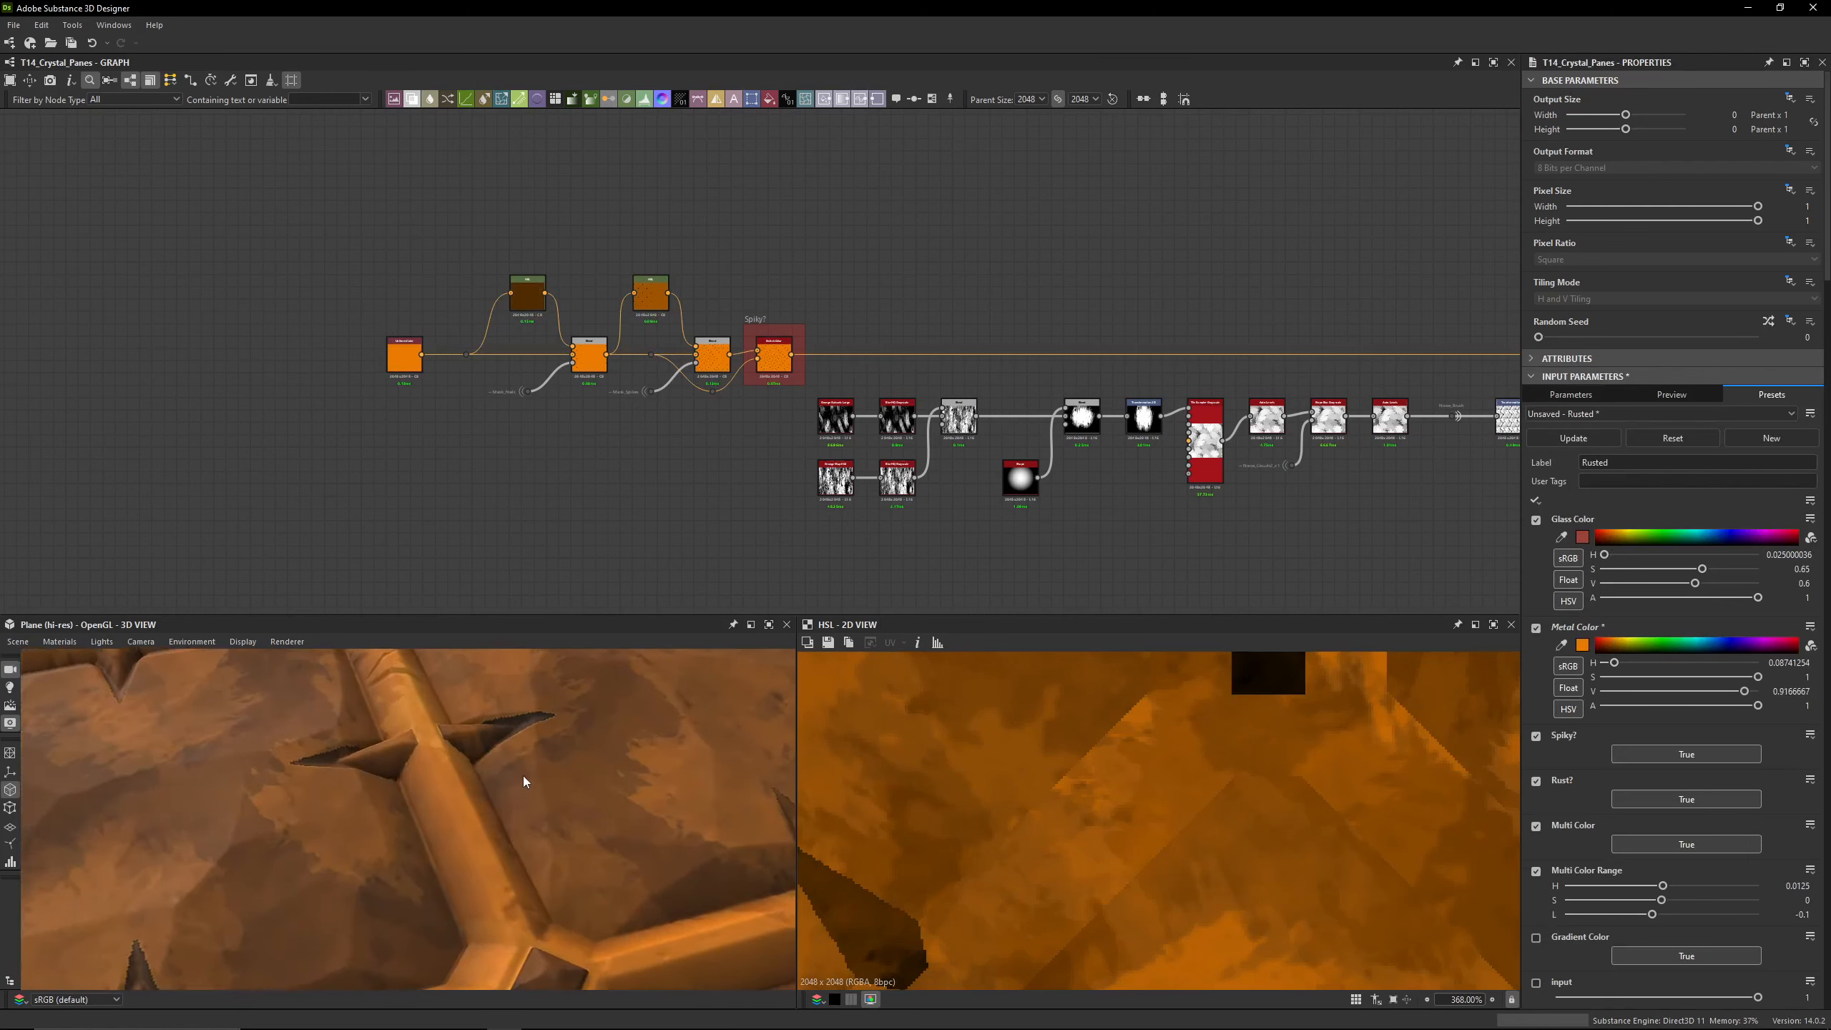
pyautogui.scroll(-5, 530, 754)
# Step: Set the Metal Color saturation to 0.76 and examine the recolored panes and frame in 3D
pyautogui.moveTo(1739, 677)
pyautogui.mouseDown()
pyautogui.moveTo(1698, 680)
pyautogui.moveTo(1721, 678)
pyautogui.mouseUp()
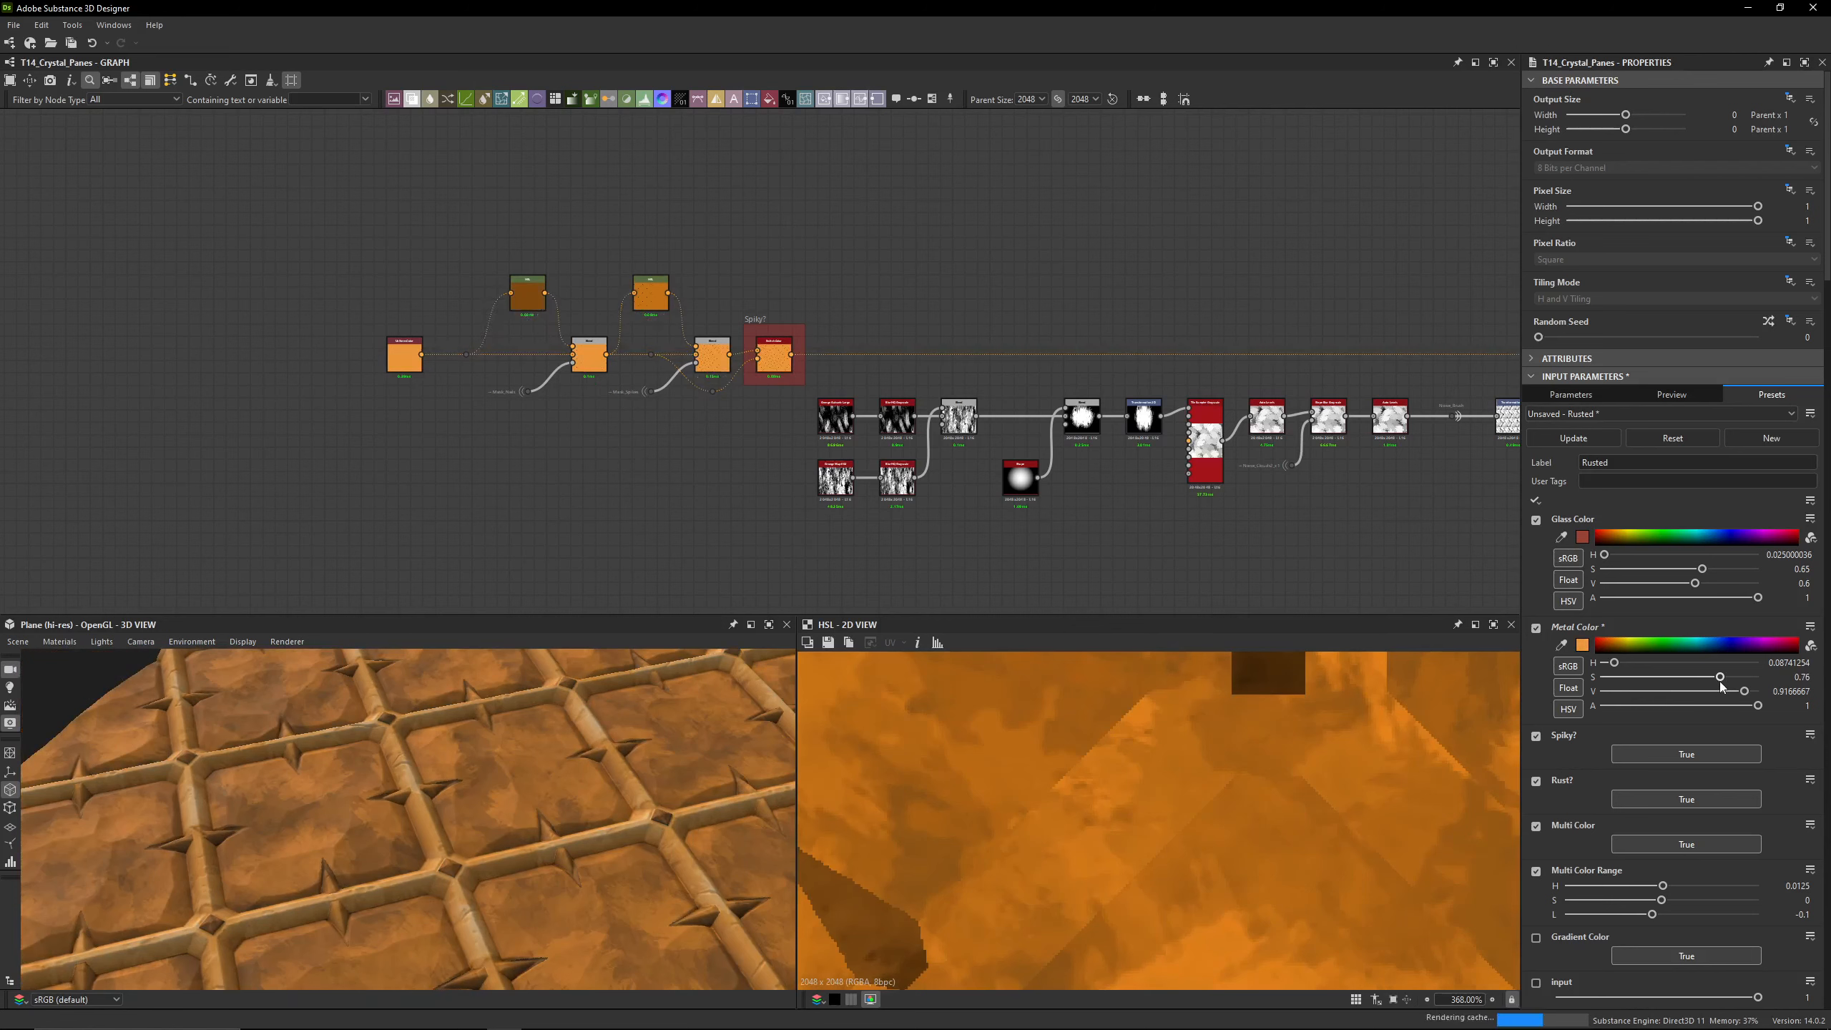
pyautogui.moveTo(467, 750); pyautogui.dragTo(464, 895)
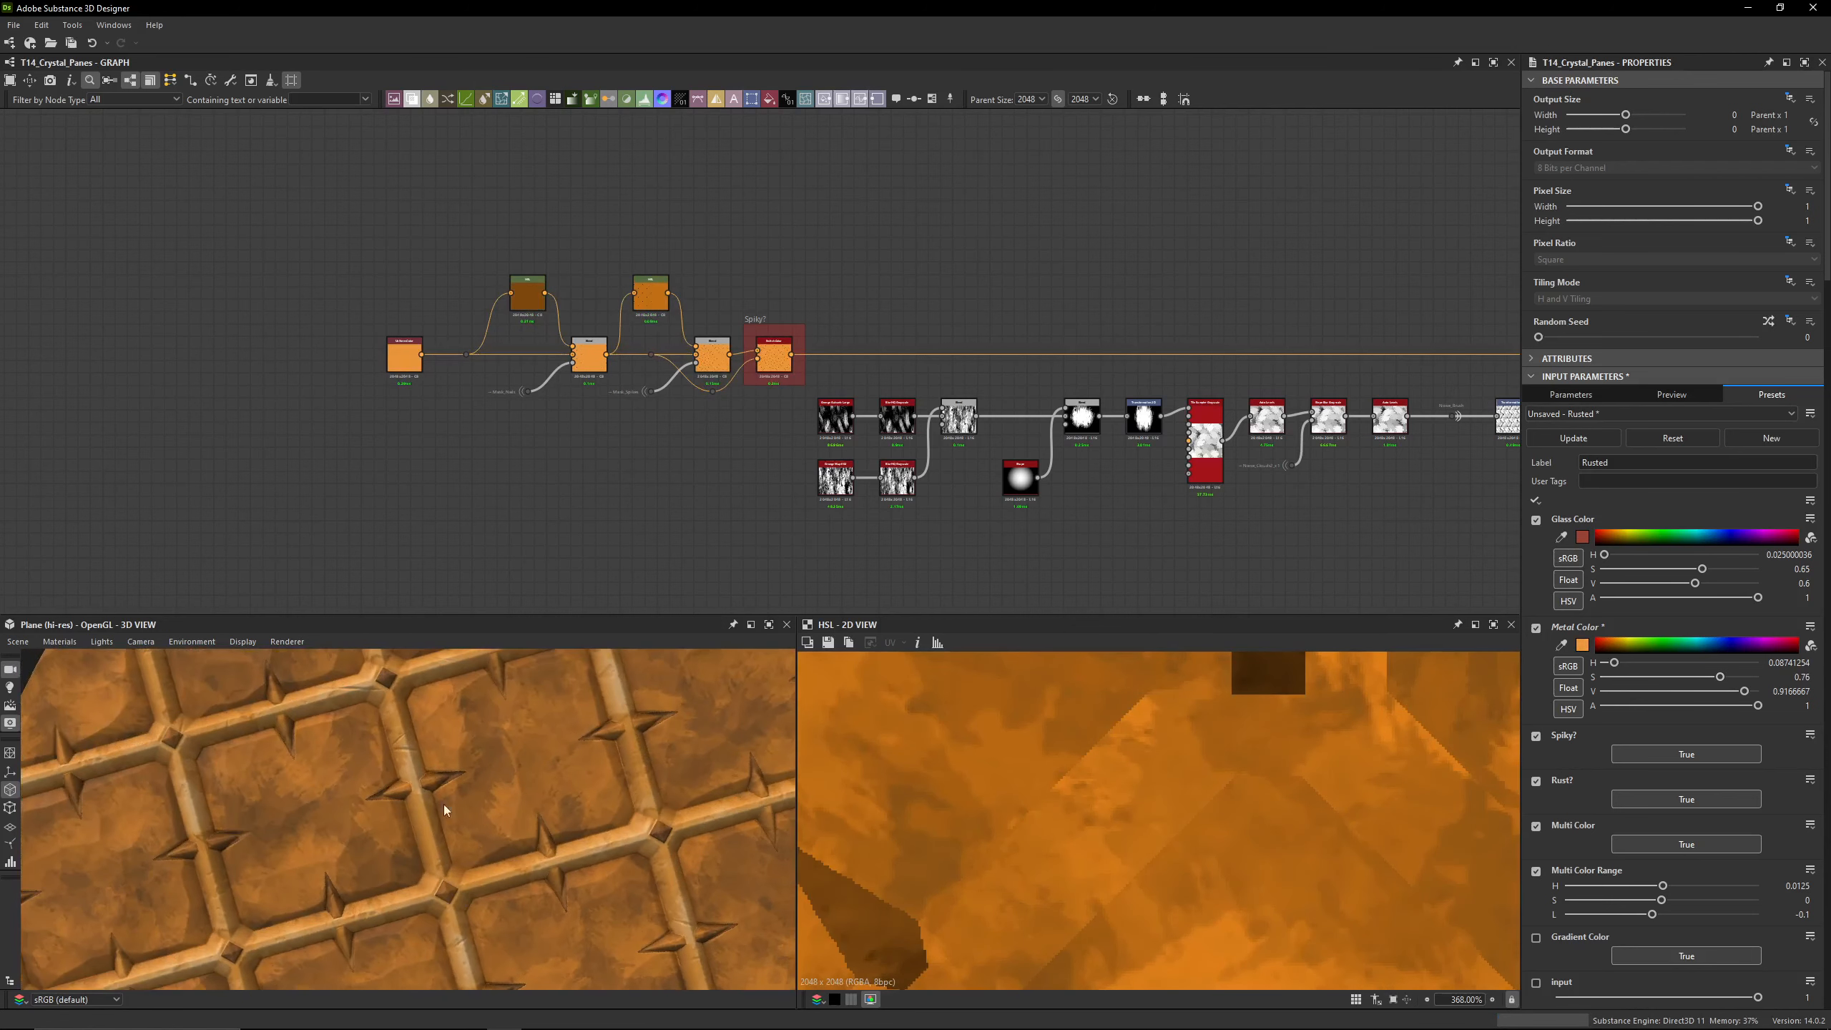
pyautogui.scroll(-4, 393, 784)
pyautogui.scroll(10, 385, 819)
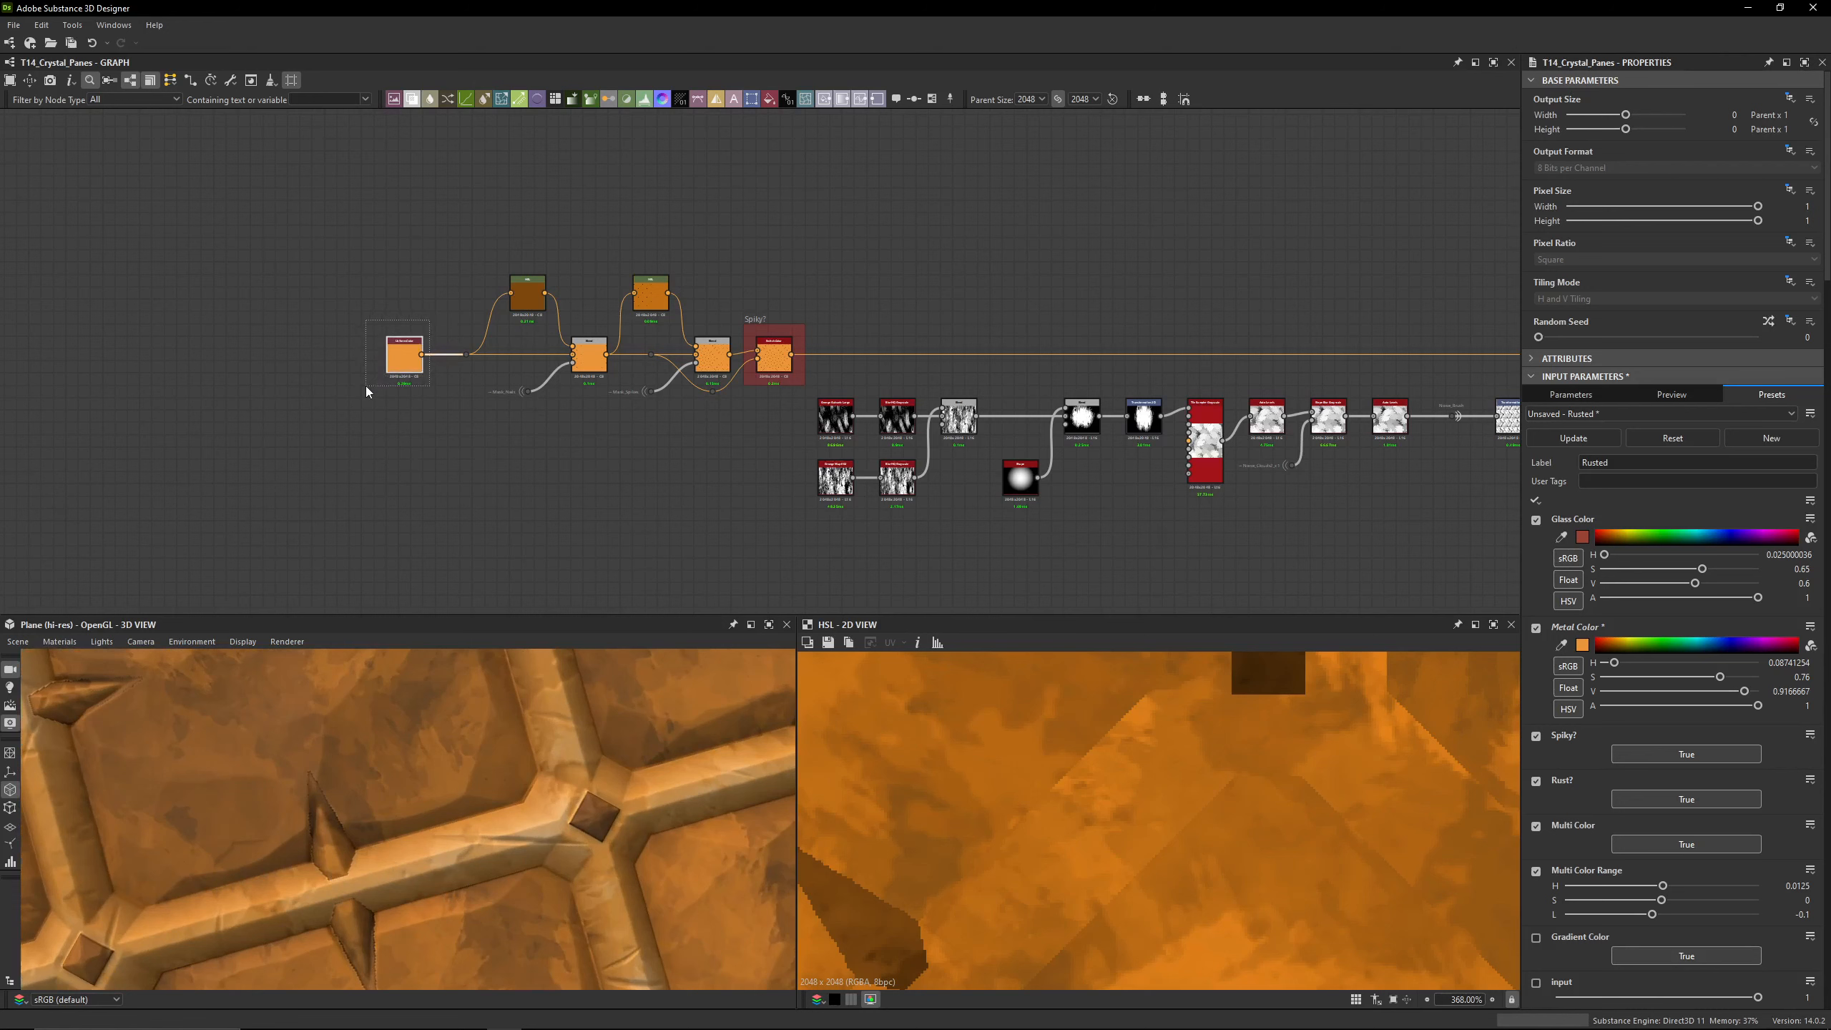
# Step: Trace the recolored layers from the Uniform Color node along the chain, and undo the Metal Color changes
pyautogui.moveTo(432, 322); pyautogui.dragTo(367, 390)
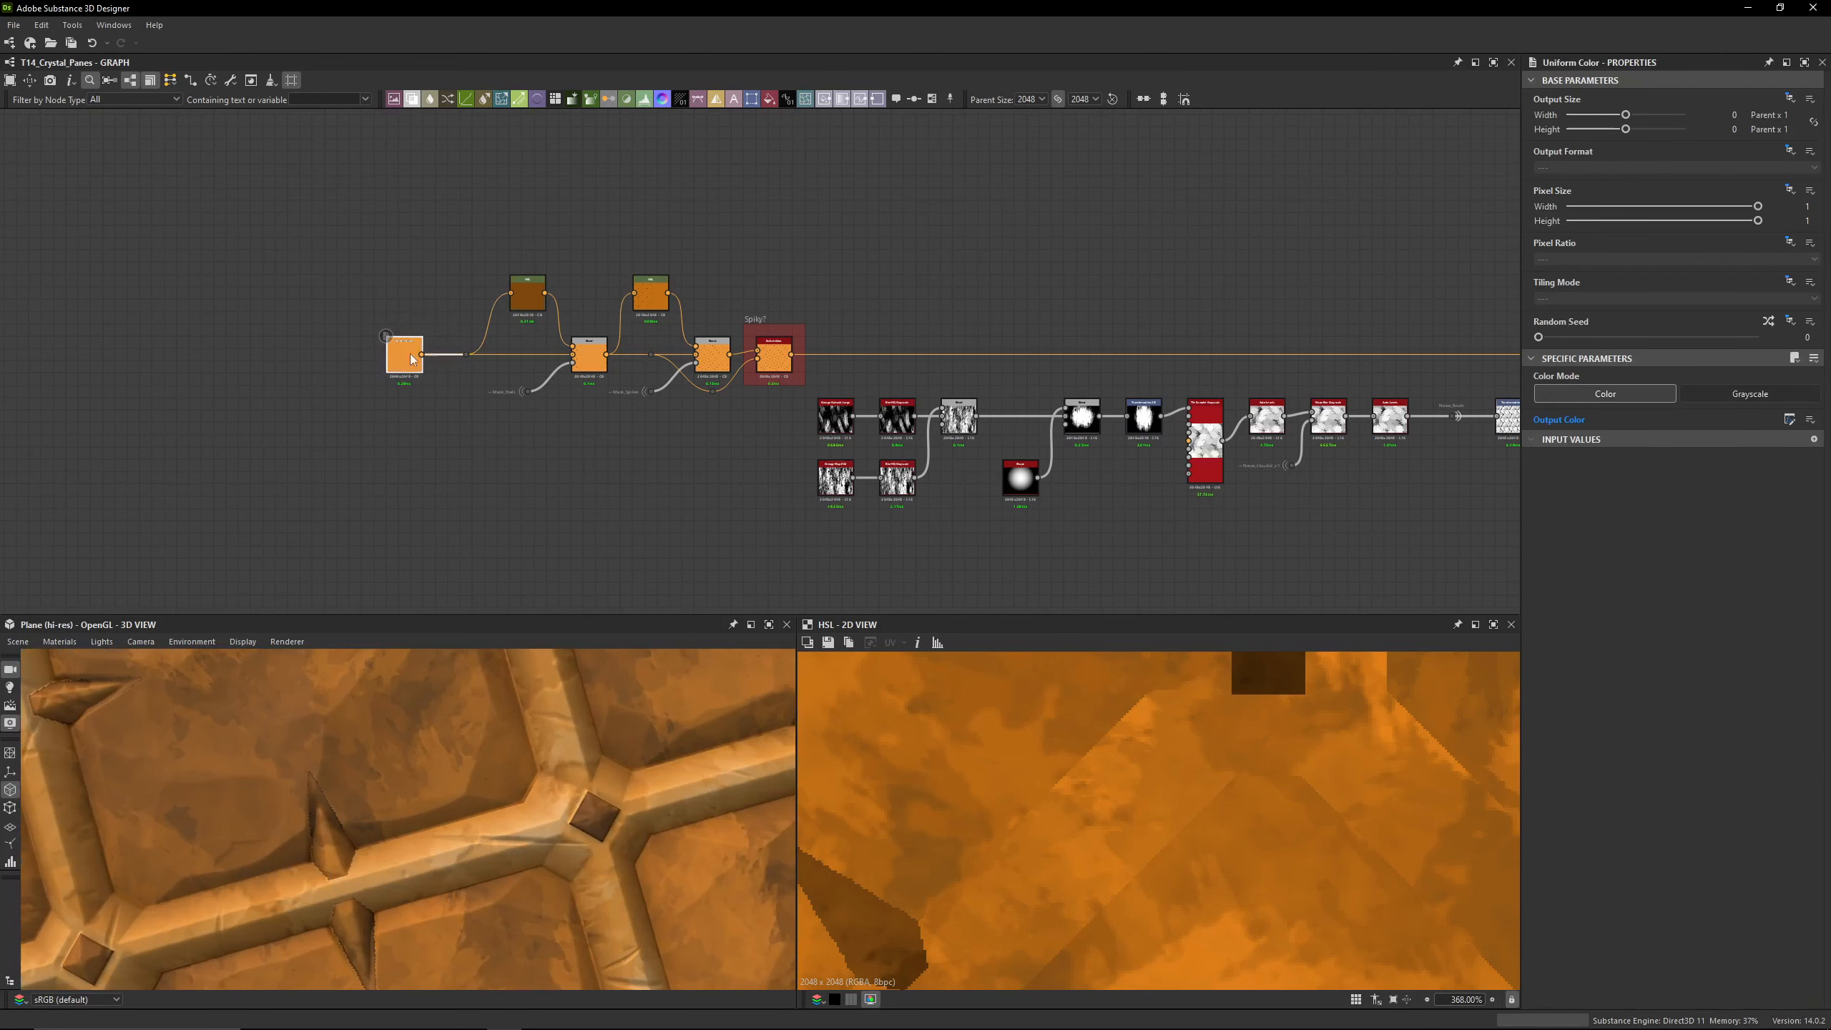
pyautogui.moveTo(635, 305); pyautogui.dragTo(209, 309, button='middle')
pyautogui.moveTo(1255, 313); pyautogui.dragTo(806, 314, button='middle')
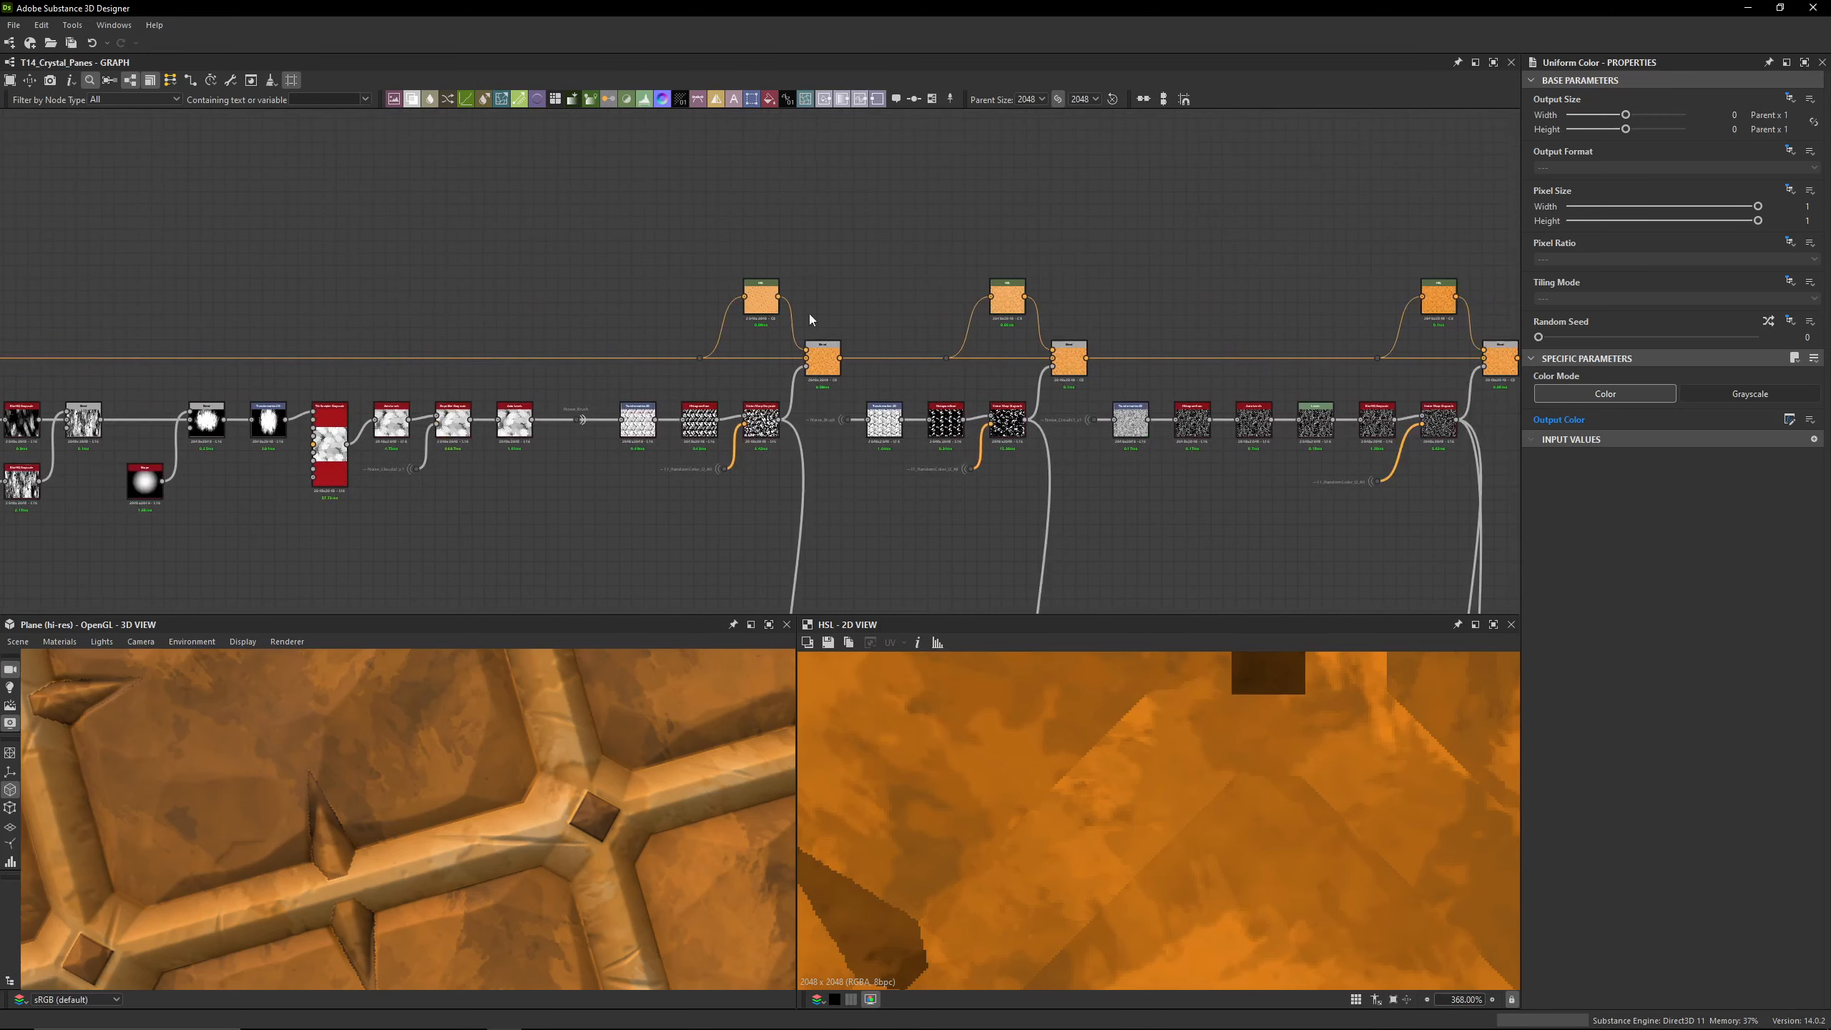
pyautogui.moveTo(1113, 326); pyautogui.dragTo(1092, 326, button='middle')
pyautogui.scroll(-5, 795, 360)
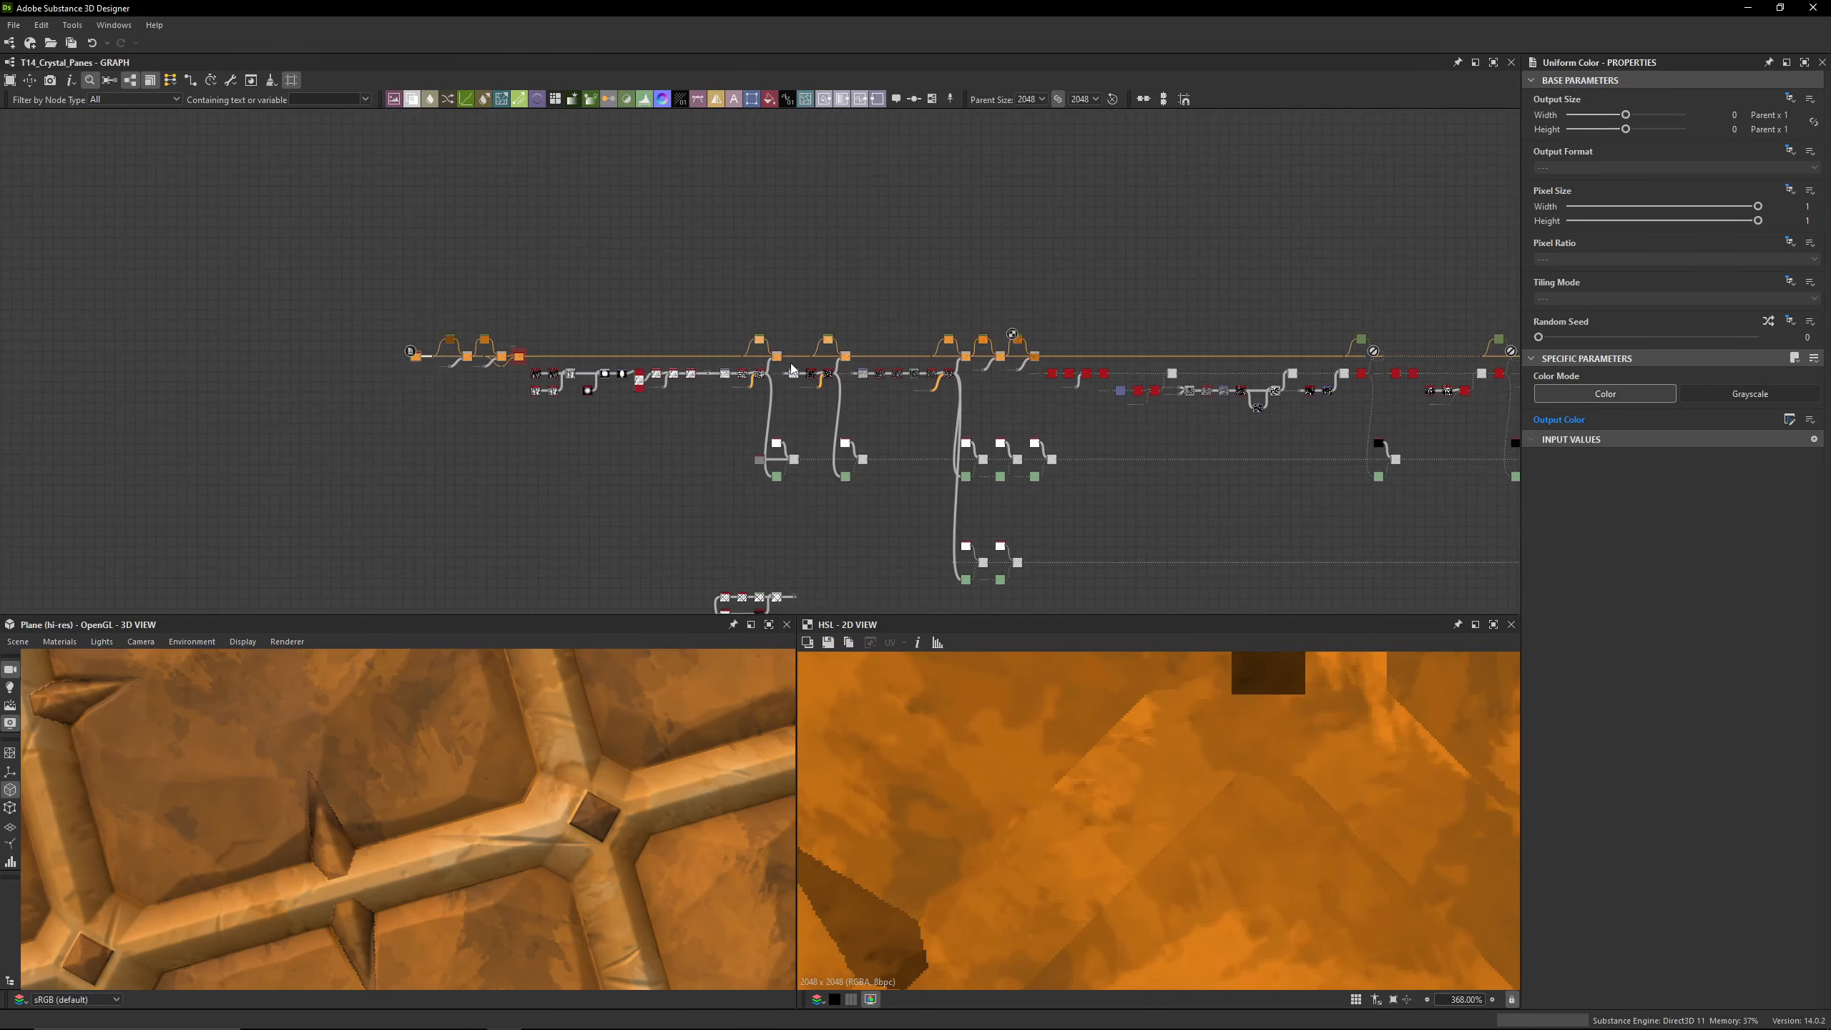
pyautogui.hotkey('ctrl', 'z')
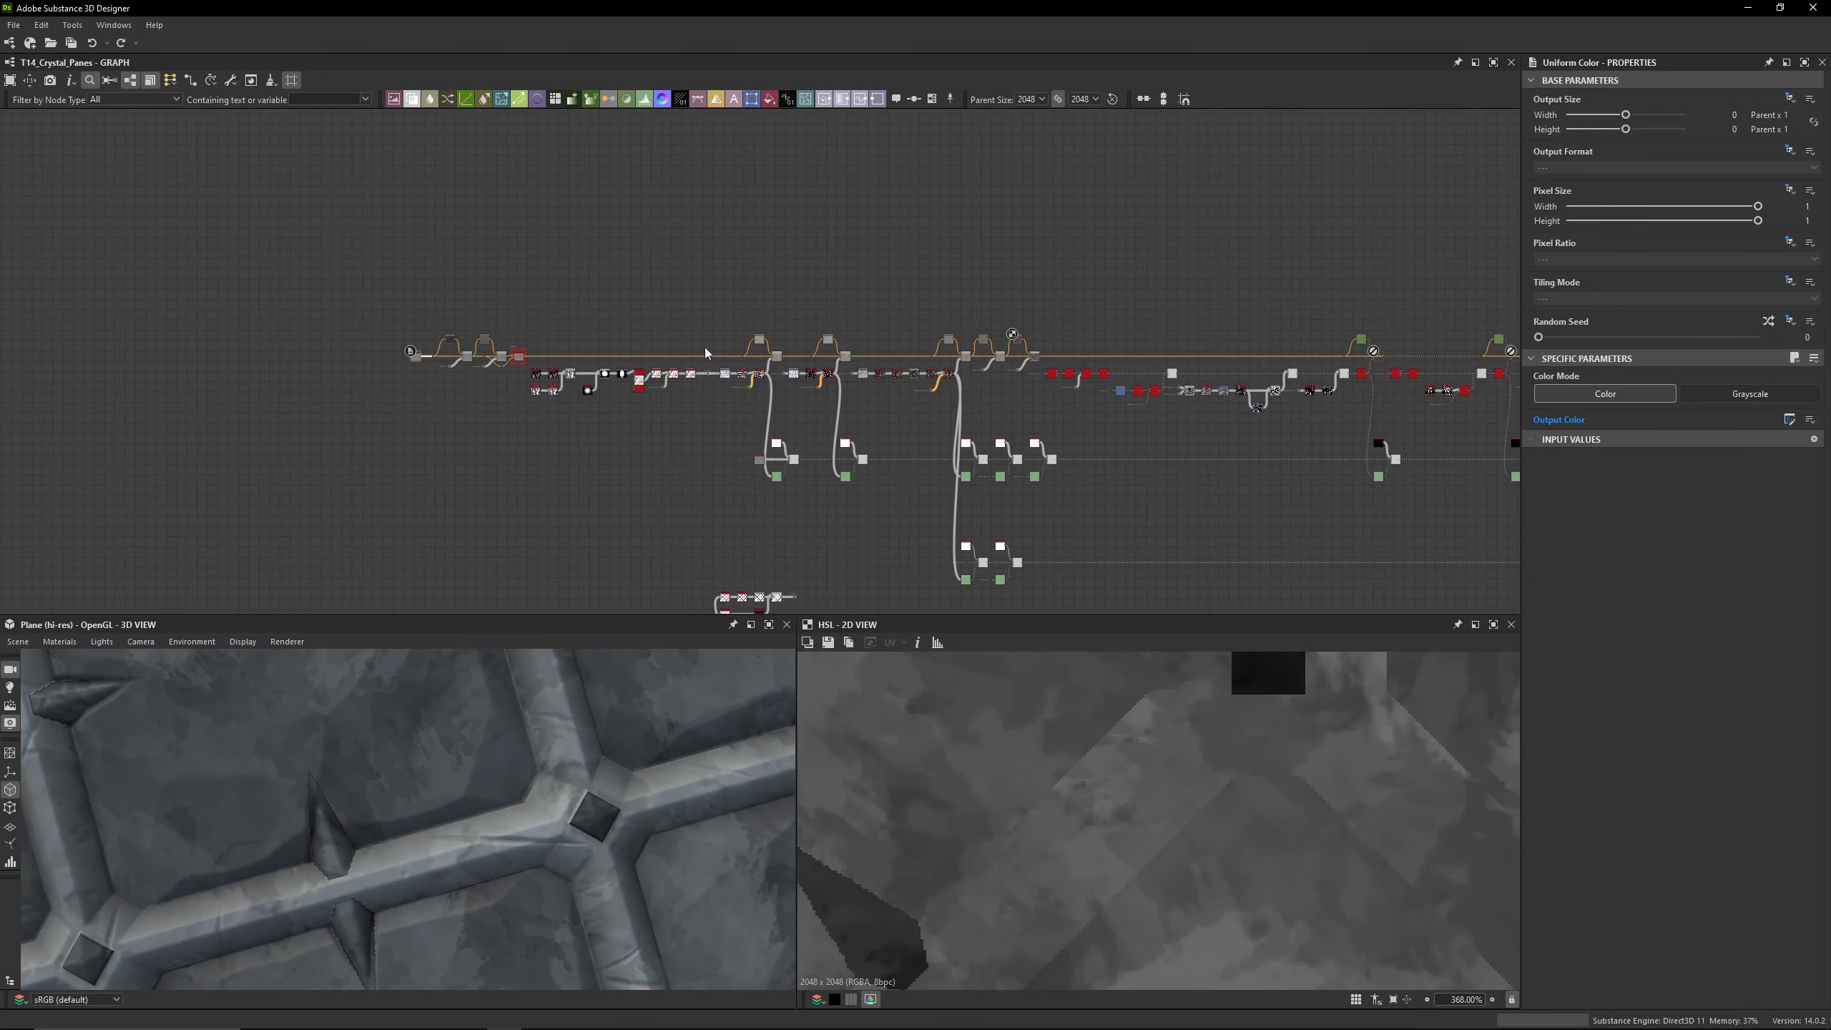
# Step: Inspect the HSL node feeding the AO_Frame Blend, and view the output of the preceding Mask_Wear Blend
pyautogui.scroll(4, 705, 352)
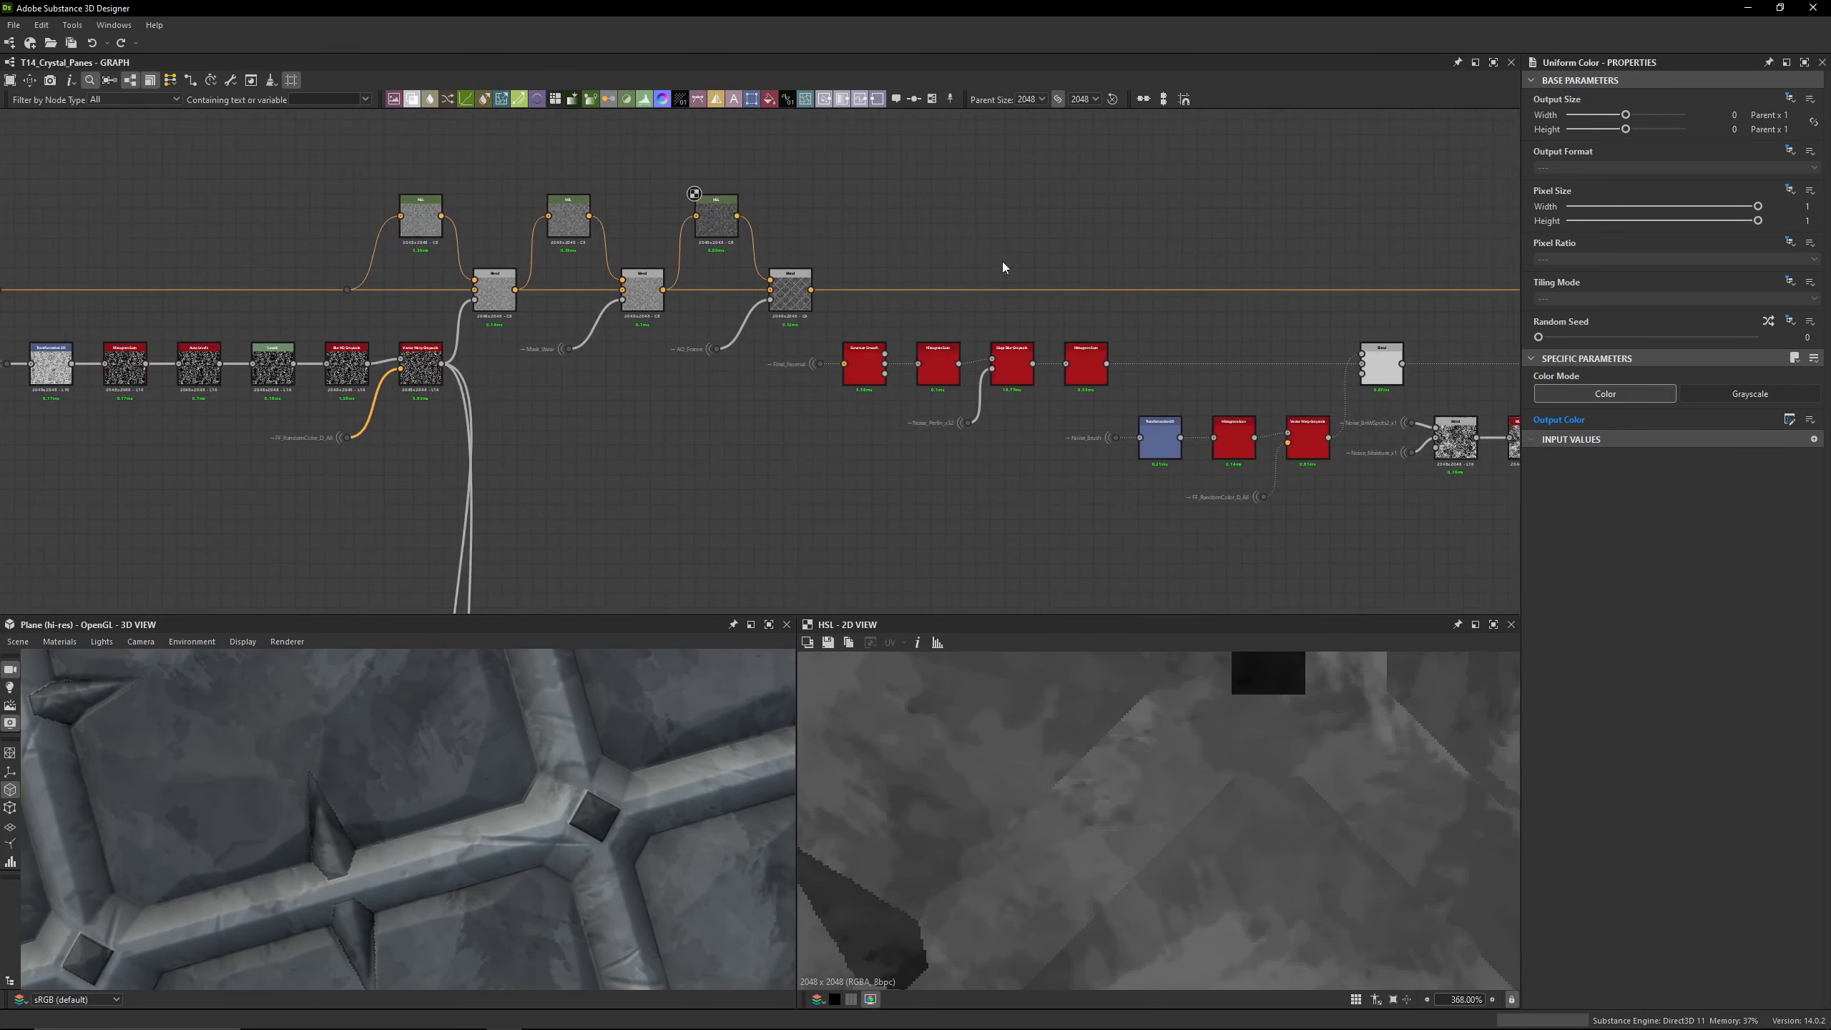
pyautogui.moveTo(1493, 269); pyautogui.dragTo(854, 273, button='middle')
pyautogui.moveTo(1055, 273); pyautogui.dragTo(1463, 295, button='middle')
pyautogui.moveTo(781, 274); pyautogui.dragTo(1137, 331, button='middle')
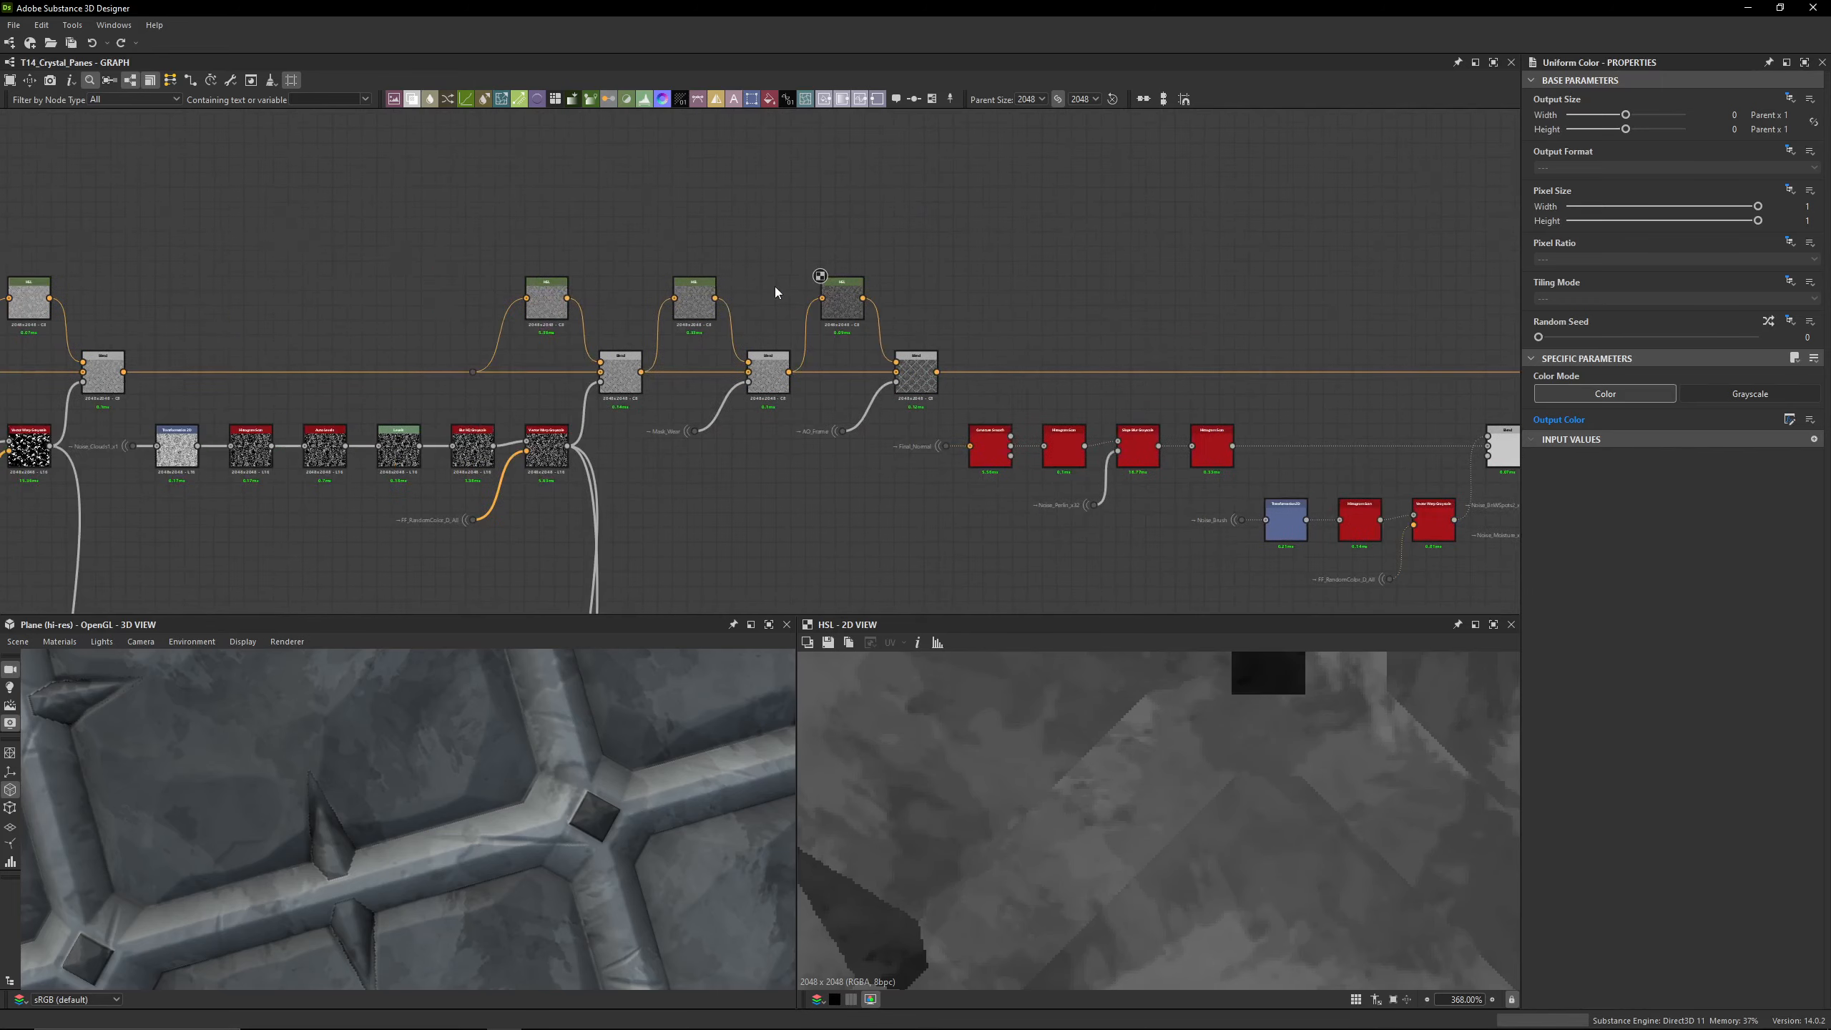
pyautogui.scroll(2, 775, 291)
pyautogui.click(867, 321)
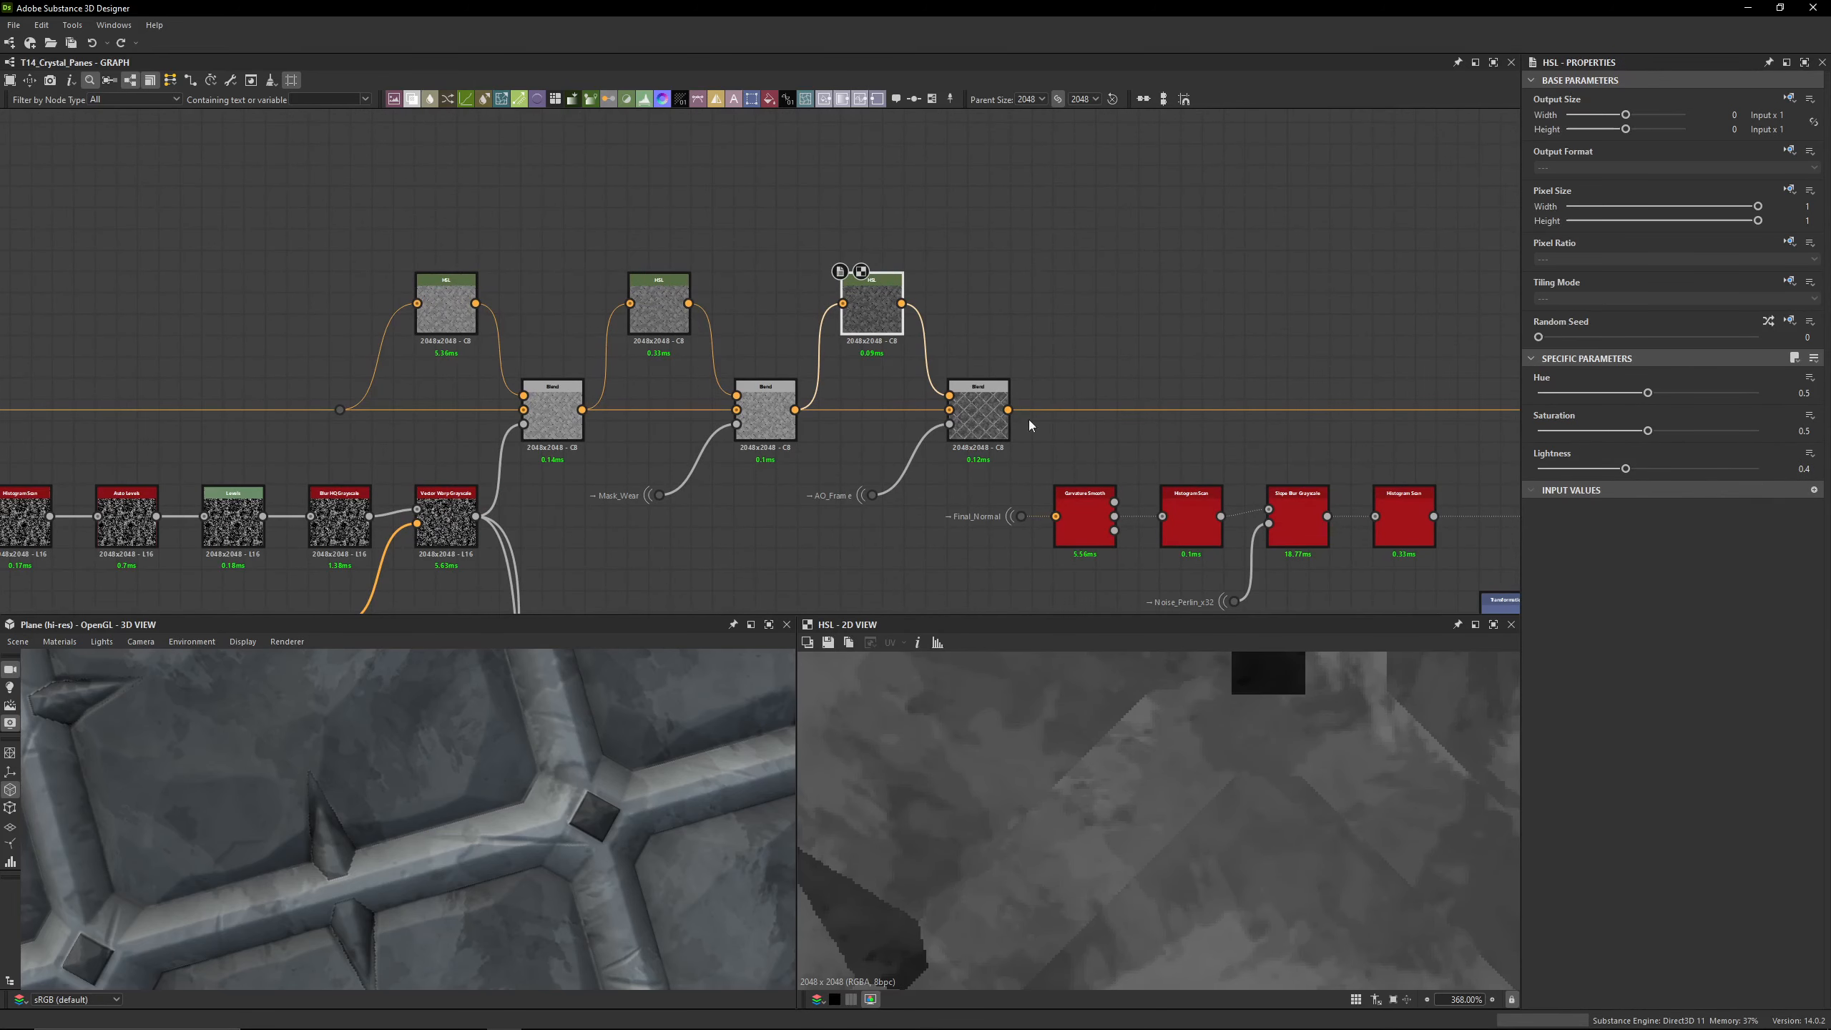
pyautogui.click(765, 415)
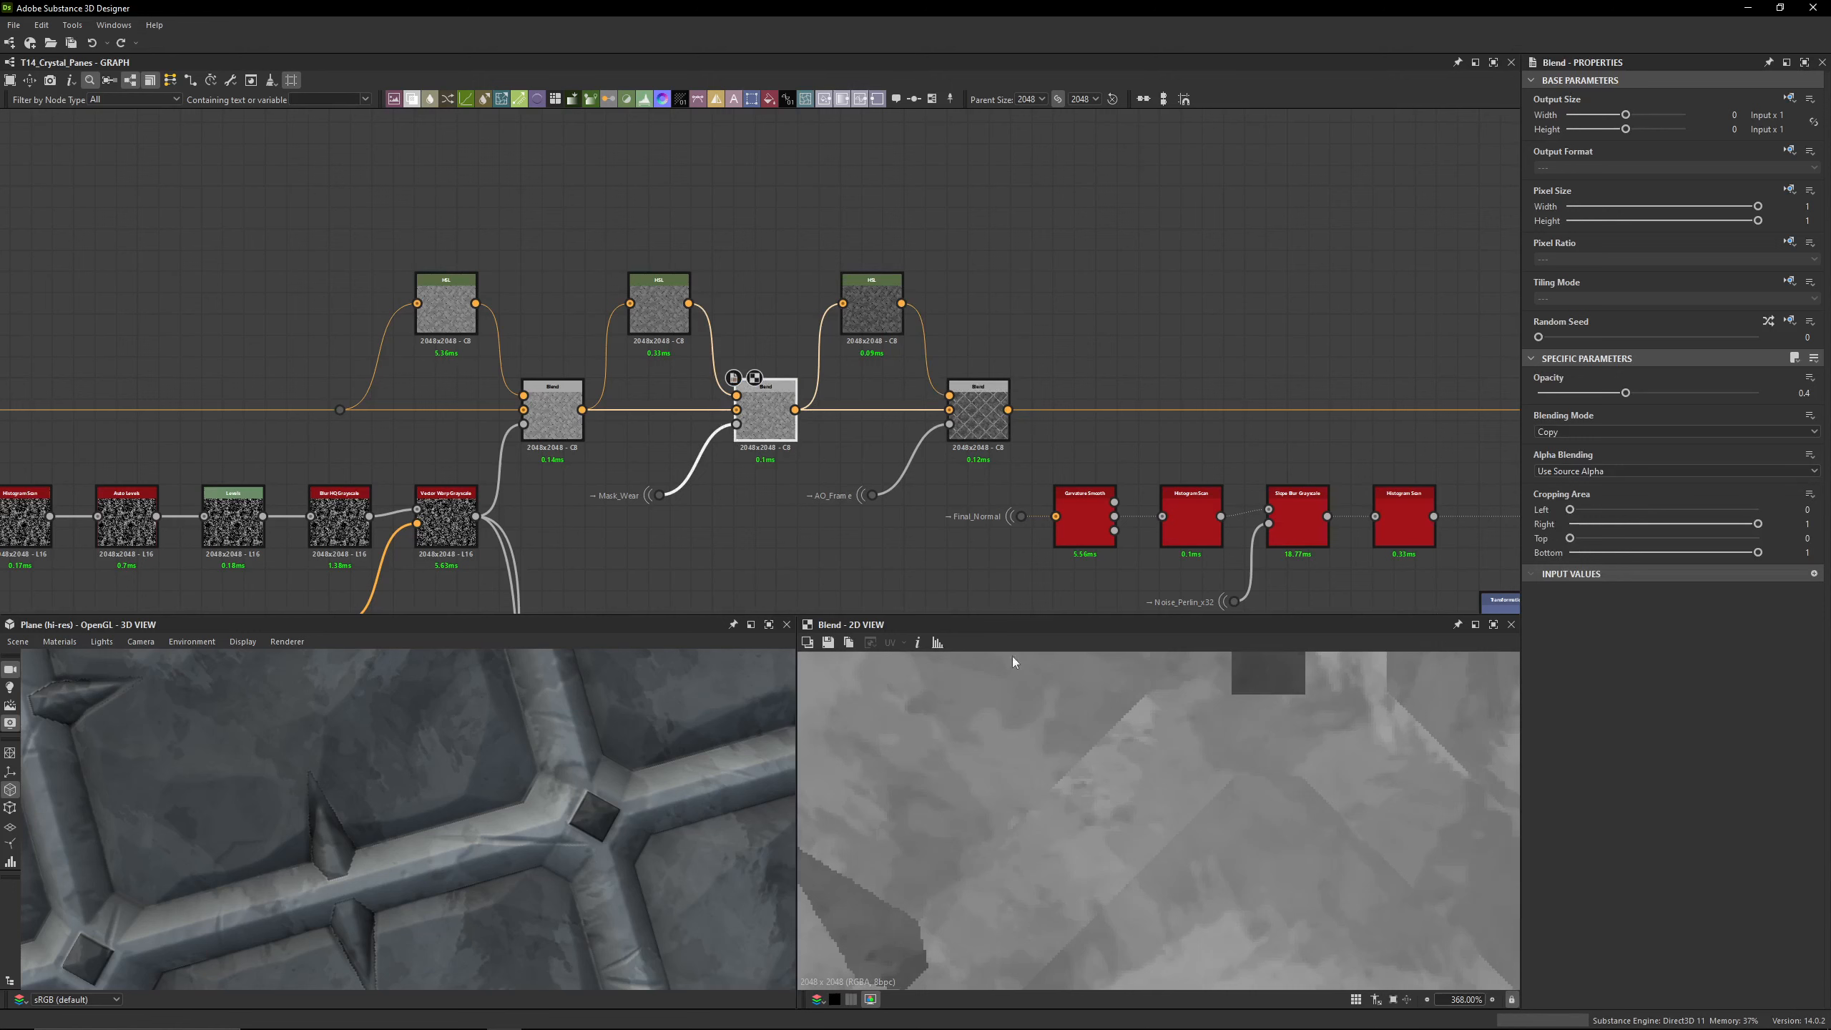
# Step: View the AO_Frame portal's mask in 2D and trace its link back to the source dot
pyautogui.click(881, 496)
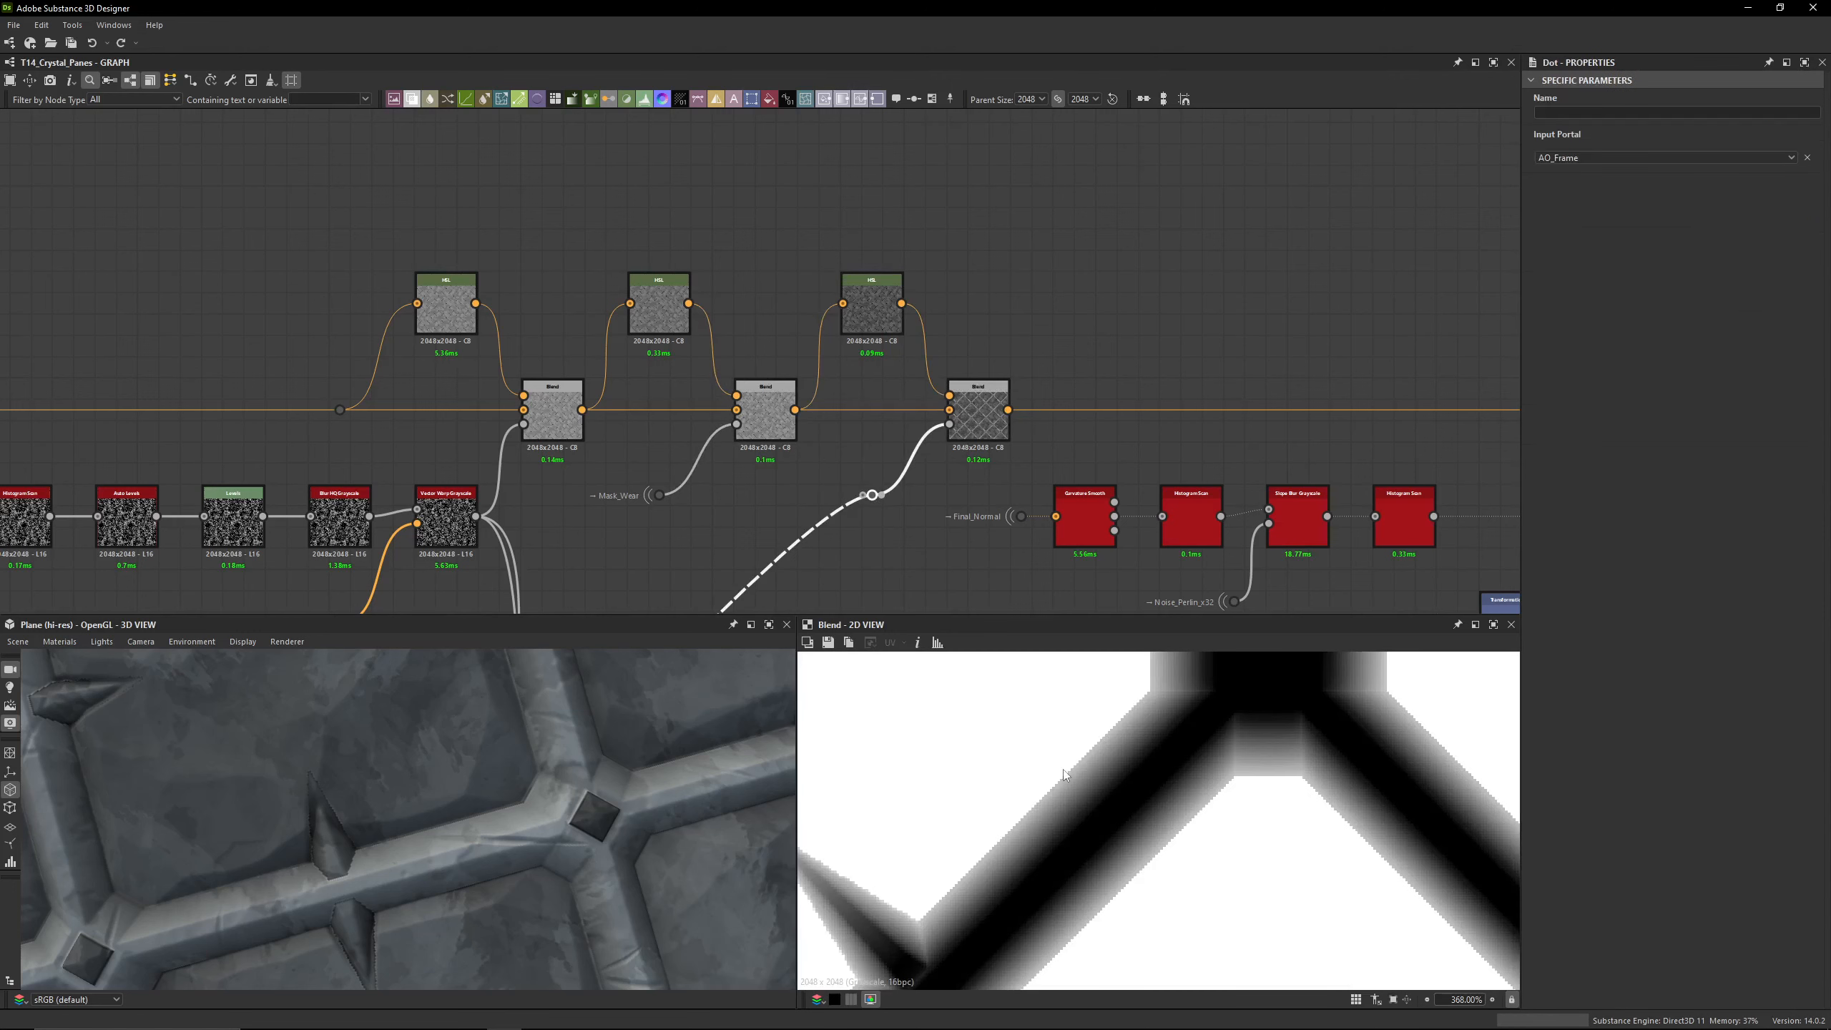
pyautogui.scroll(3, 947, 532)
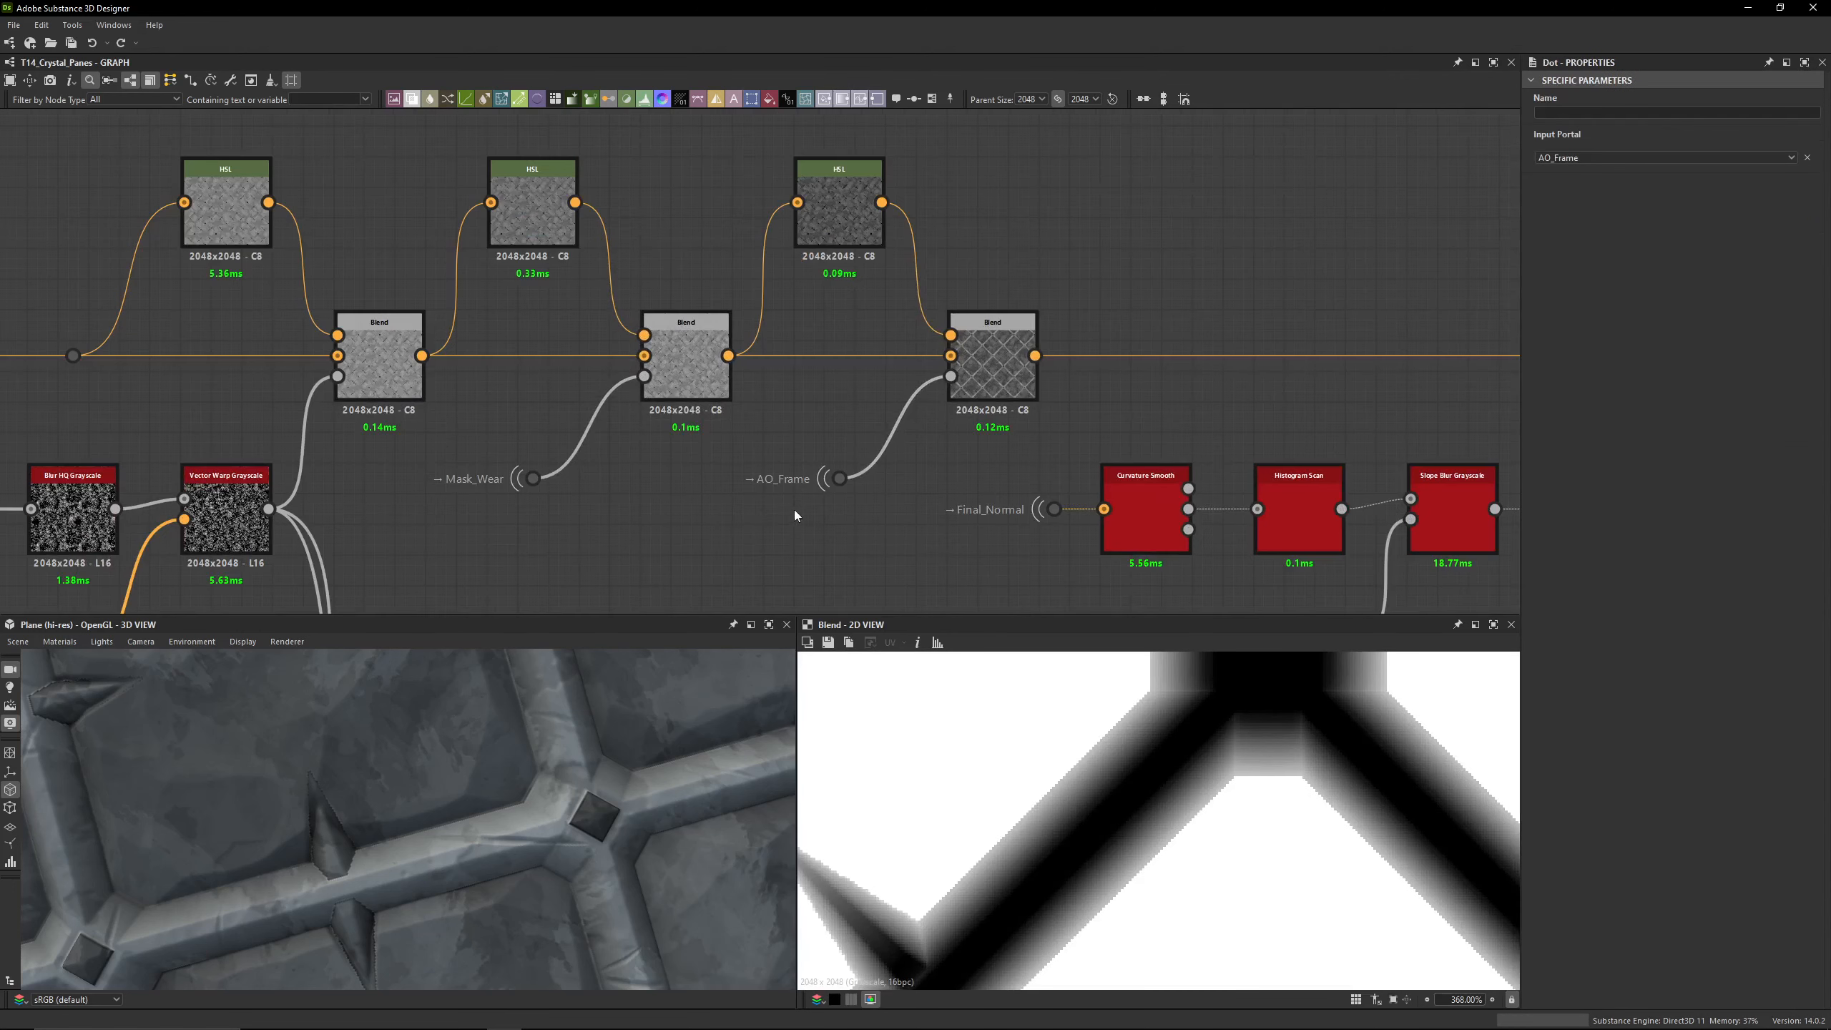
pyautogui.click(839, 479)
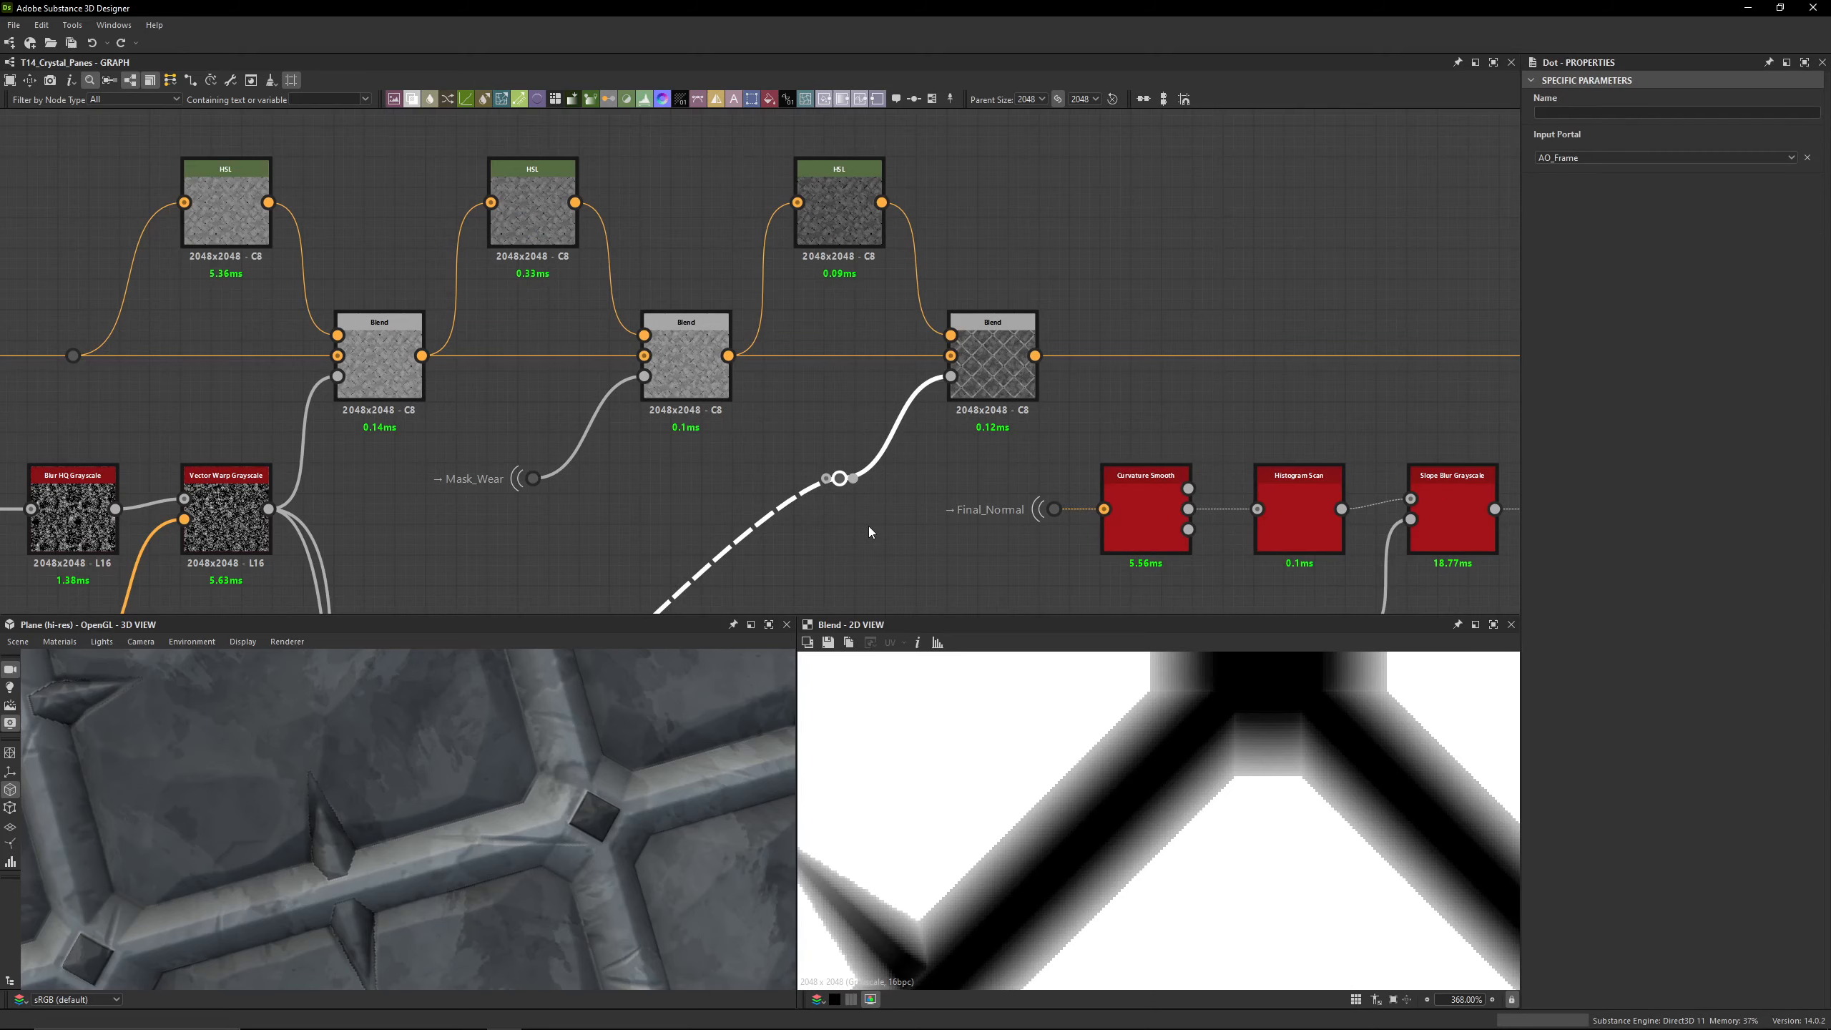
pyautogui.scroll(-7, 841, 502)
pyautogui.moveTo(715, 548); pyautogui.dragTo(945, 346, button='middle')
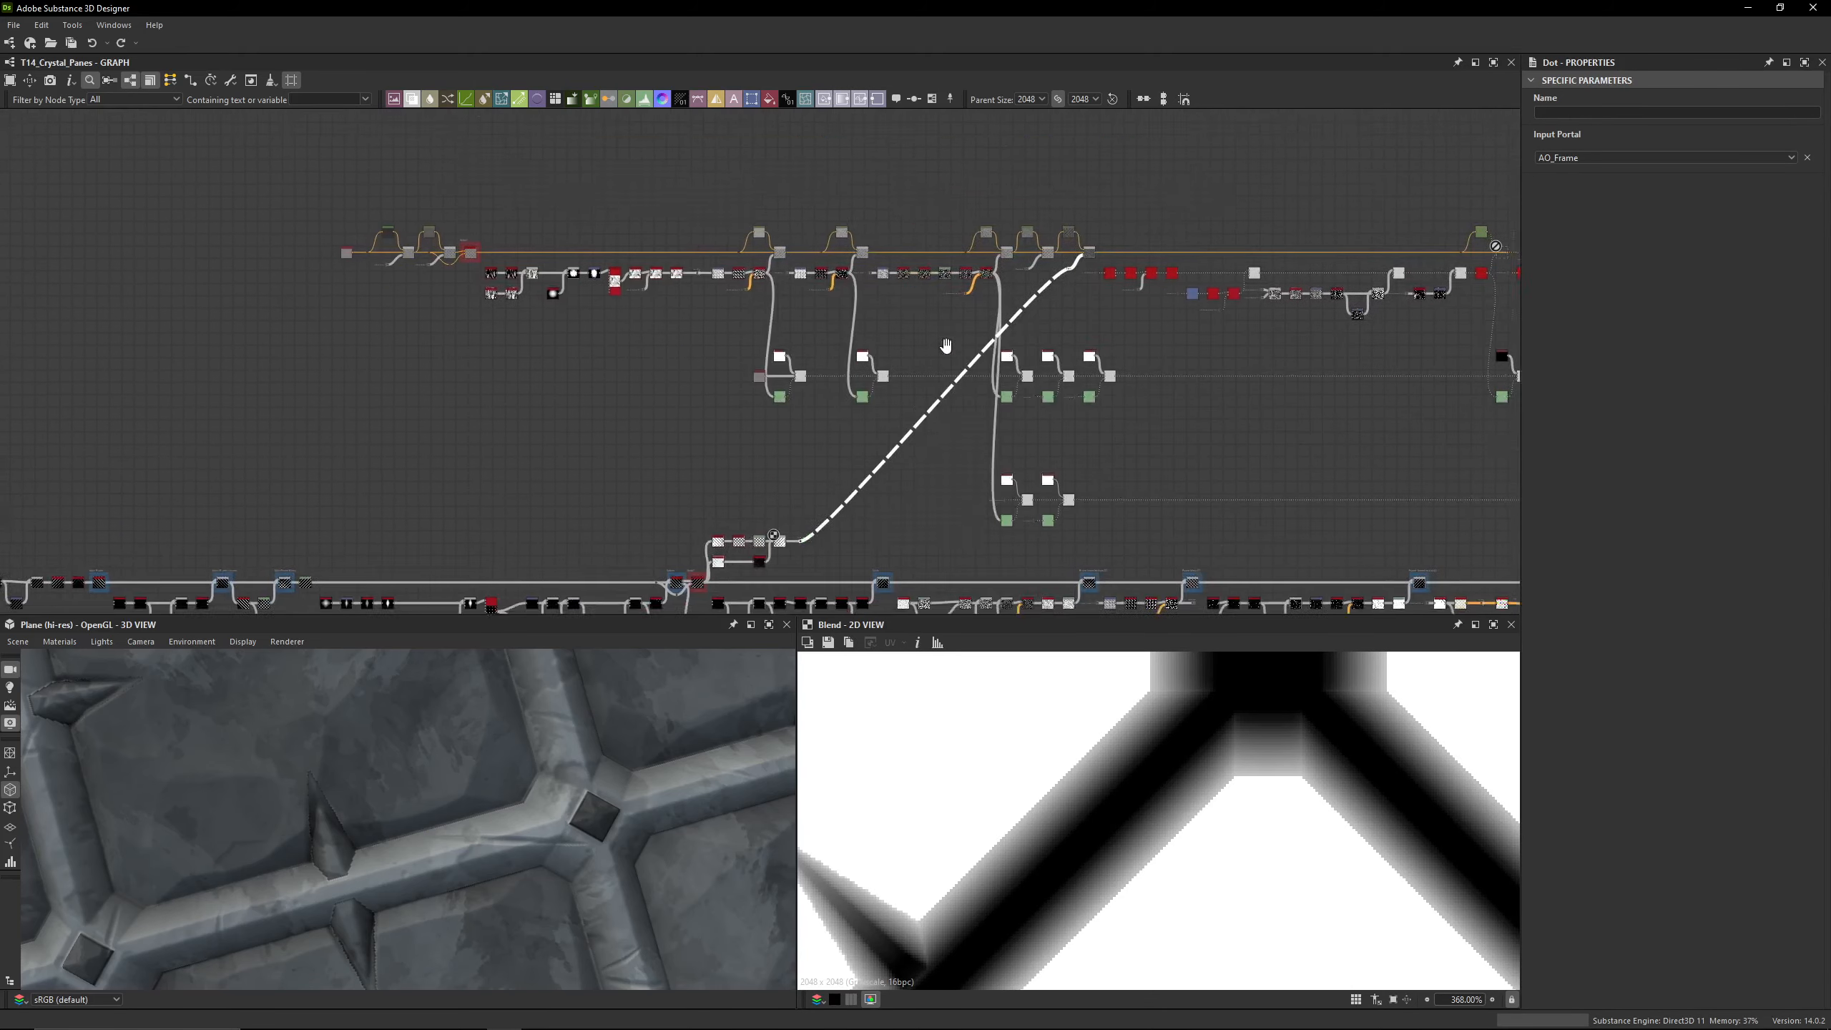
pyautogui.scroll(10, 858, 394)
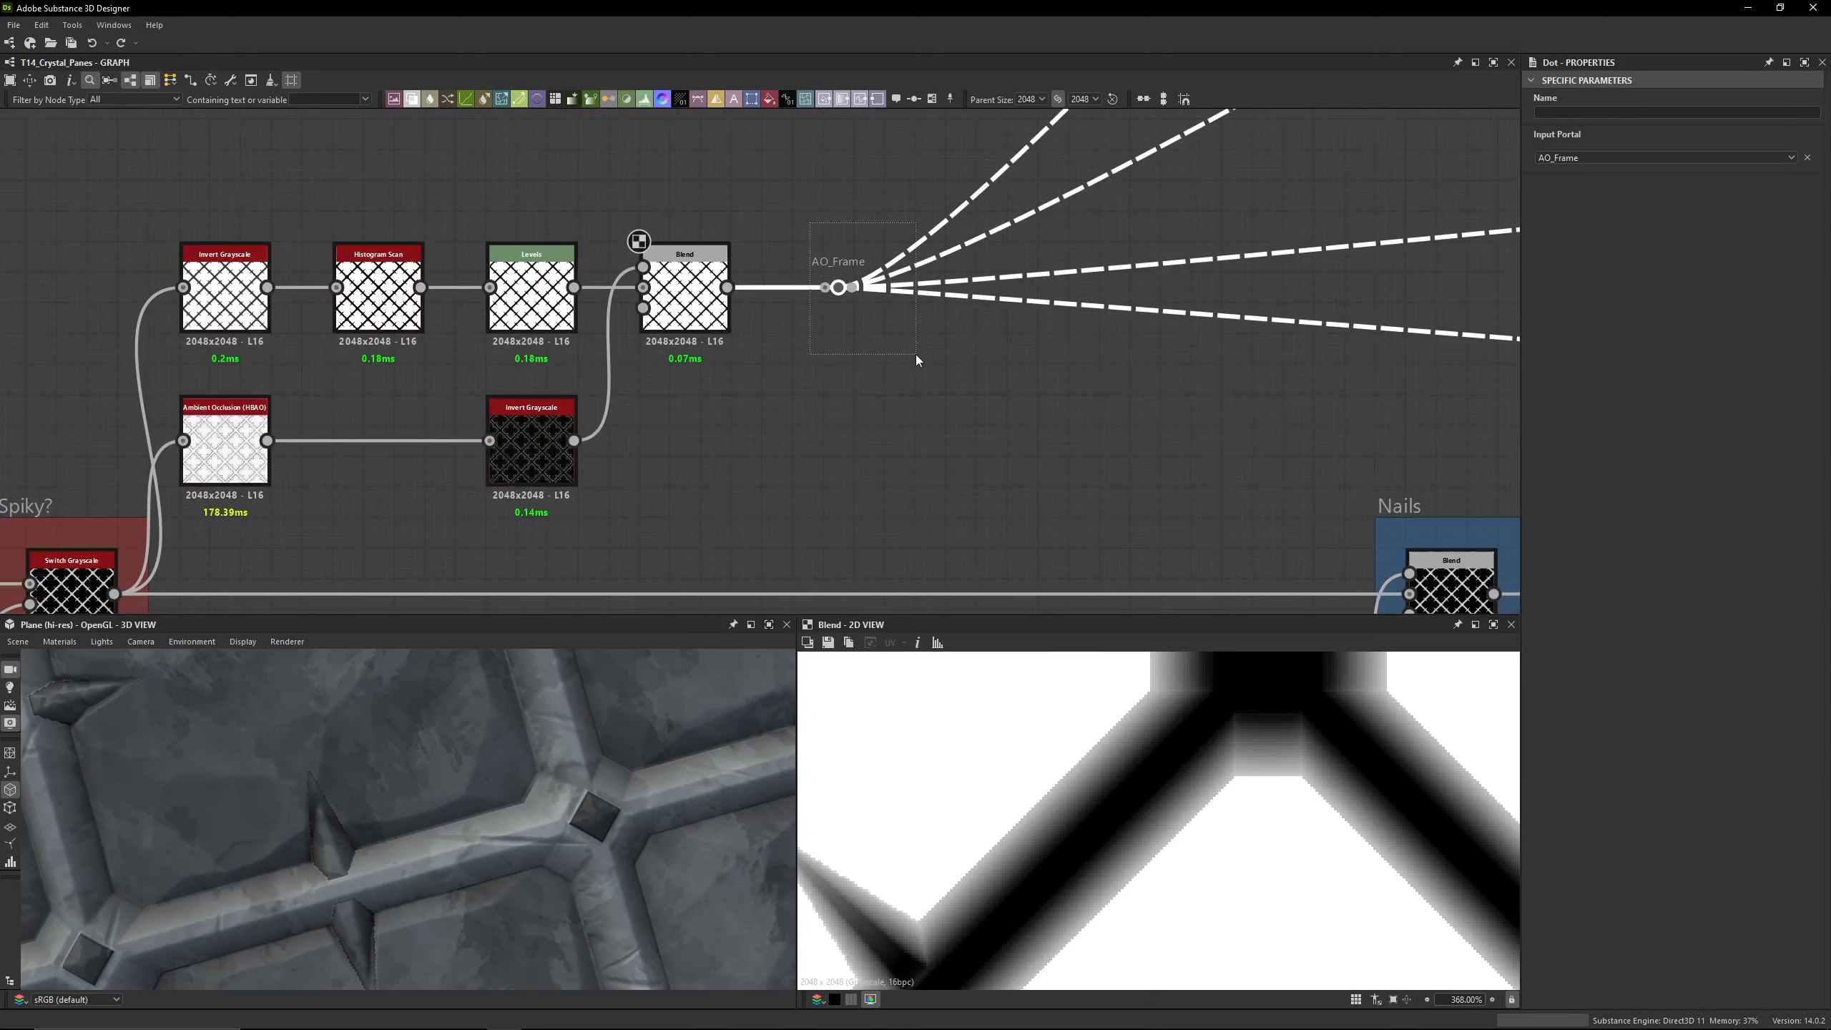
pyautogui.moveTo(916, 355); pyautogui.dragTo(916, 355)
# Step: Examine the AO_Frame source nodes branching off the Spiky? switch, including the Ambient Occlusion and Invert Grayscale nodes
pyautogui.scroll(-5, 1009, 277)
pyautogui.moveTo(1076, 175); pyautogui.dragTo(947, 388, button='middle')
pyautogui.scroll(-4, 947, 388)
pyautogui.scroll(4, 854, 451)
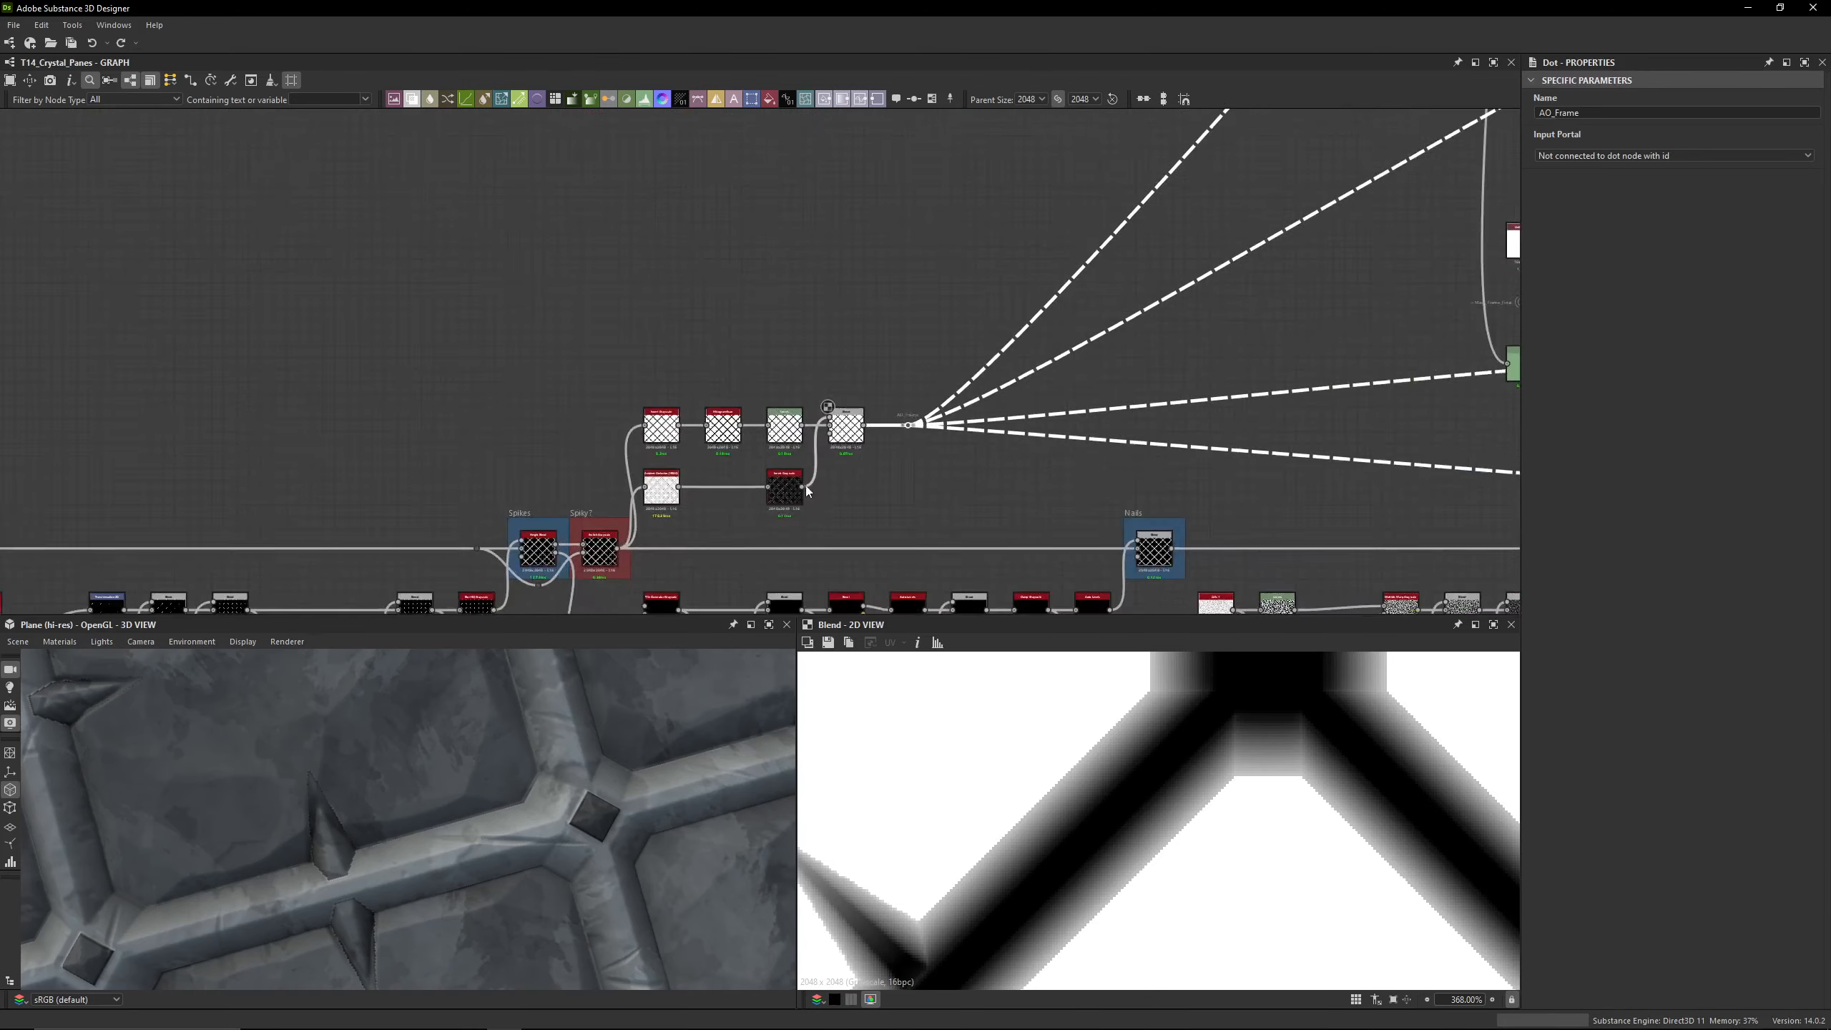
pyautogui.scroll(4, 805, 486)
pyautogui.scroll(-2, 1050, 403)
pyautogui.scroll(-4, 1037, 372)
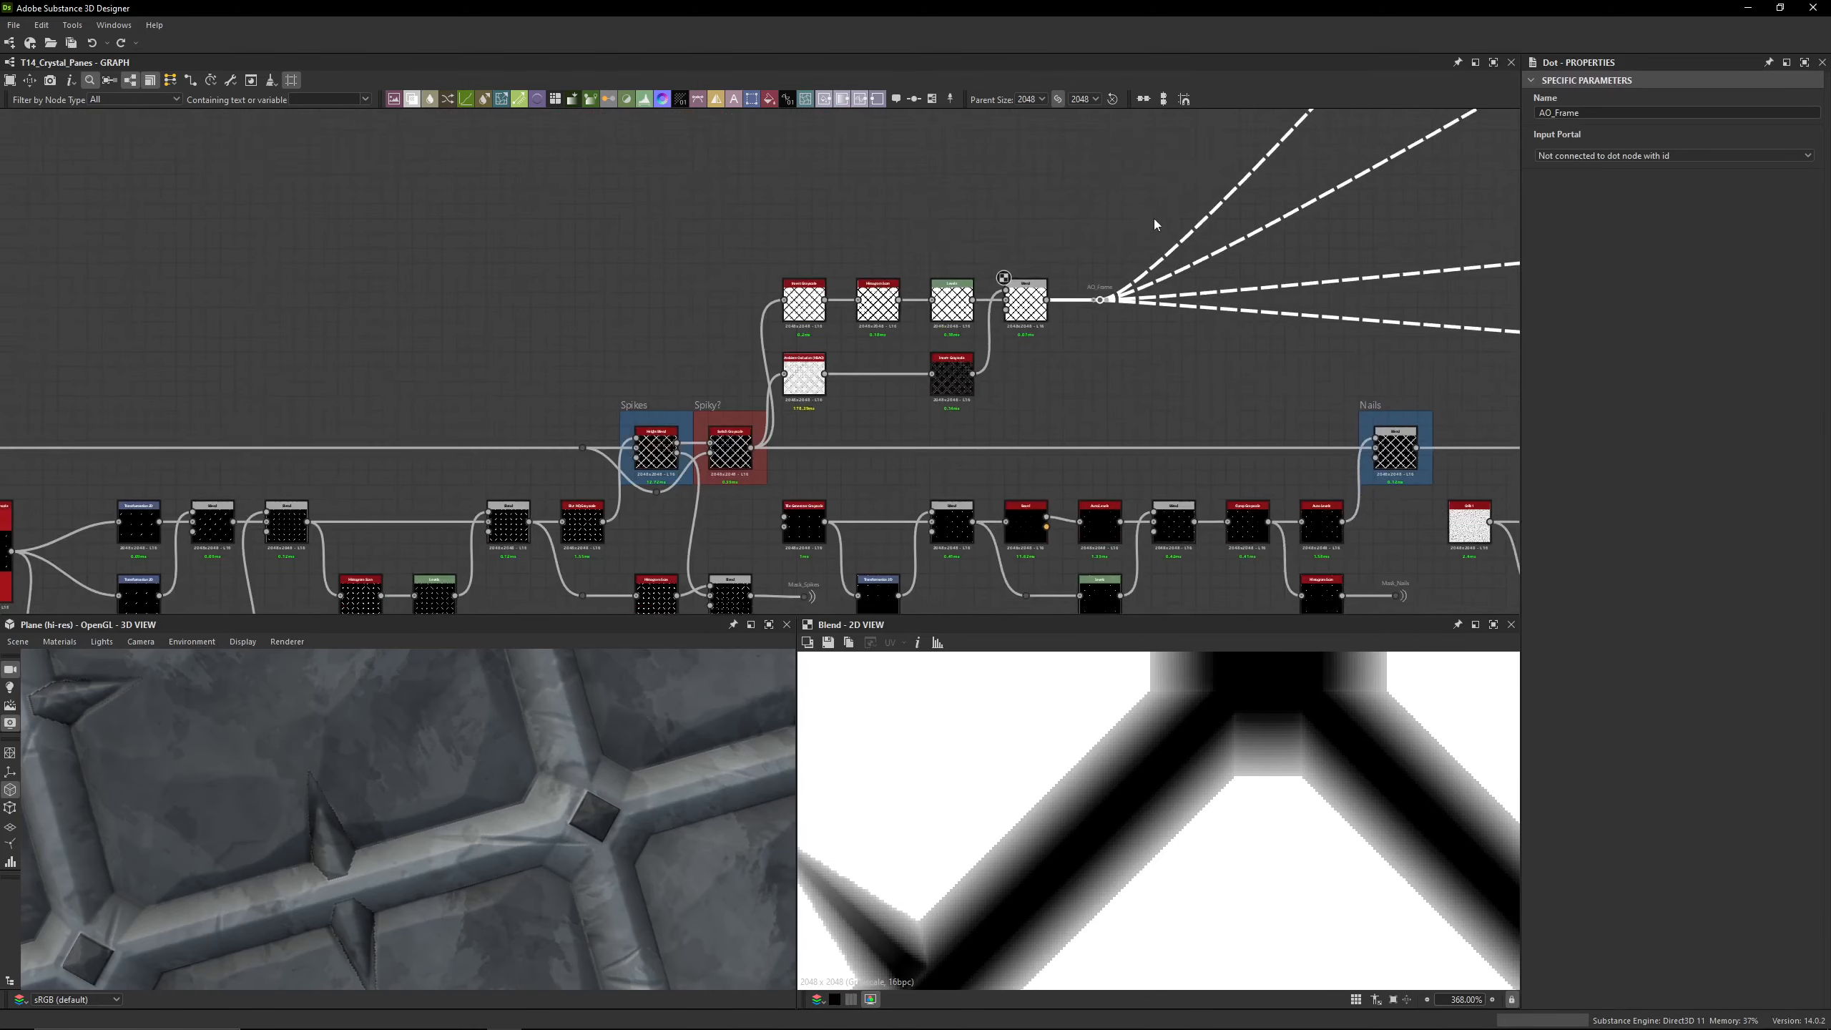
# Step: Return to the Blend masked by the AO_Frame portal and view its output in 2D
pyautogui.moveTo(1153, 218); pyautogui.dragTo(814, 537, button='middle')
pyautogui.moveTo(981, 307); pyautogui.dragTo(613, 599, button='middle')
pyautogui.moveTo(1099, 130); pyautogui.dragTo(617, 602, button='middle')
pyautogui.scroll(1, 854, 446)
pyautogui.scroll(2, 854, 453)
pyautogui.click(922, 346)
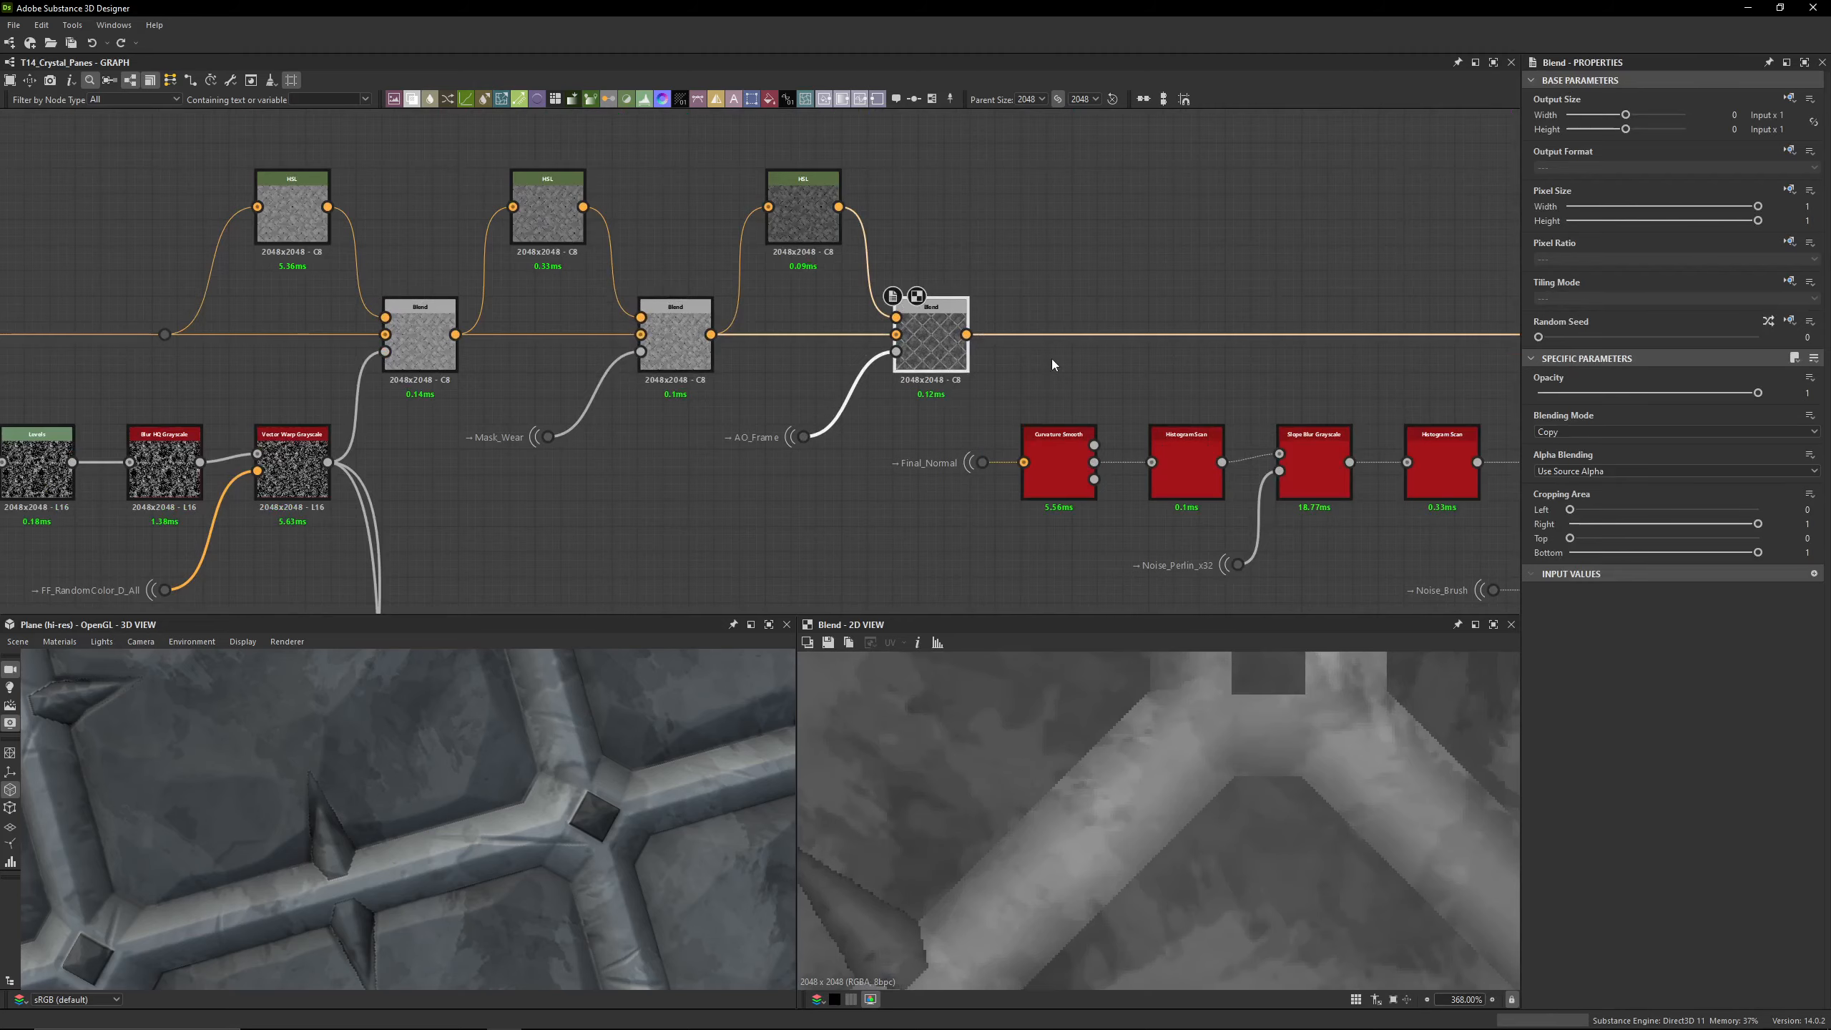
# Step: Enable the next disabled Blend along the base color chain, masked by the Blur HQ Grayscale node, and preview its output
pyautogui.moveTo(1092, 325); pyautogui.dragTo(510, 285, button='middle')
pyautogui.moveTo(1496, 310); pyautogui.dragTo(520, 282, button='middle')
pyautogui.moveTo(1412, 261); pyautogui.dragTo(628, 258, button='middle')
pyautogui.moveTo(1089, 285); pyautogui.dragTo(919, 374, button='middle')
pyautogui.click(964, 370)
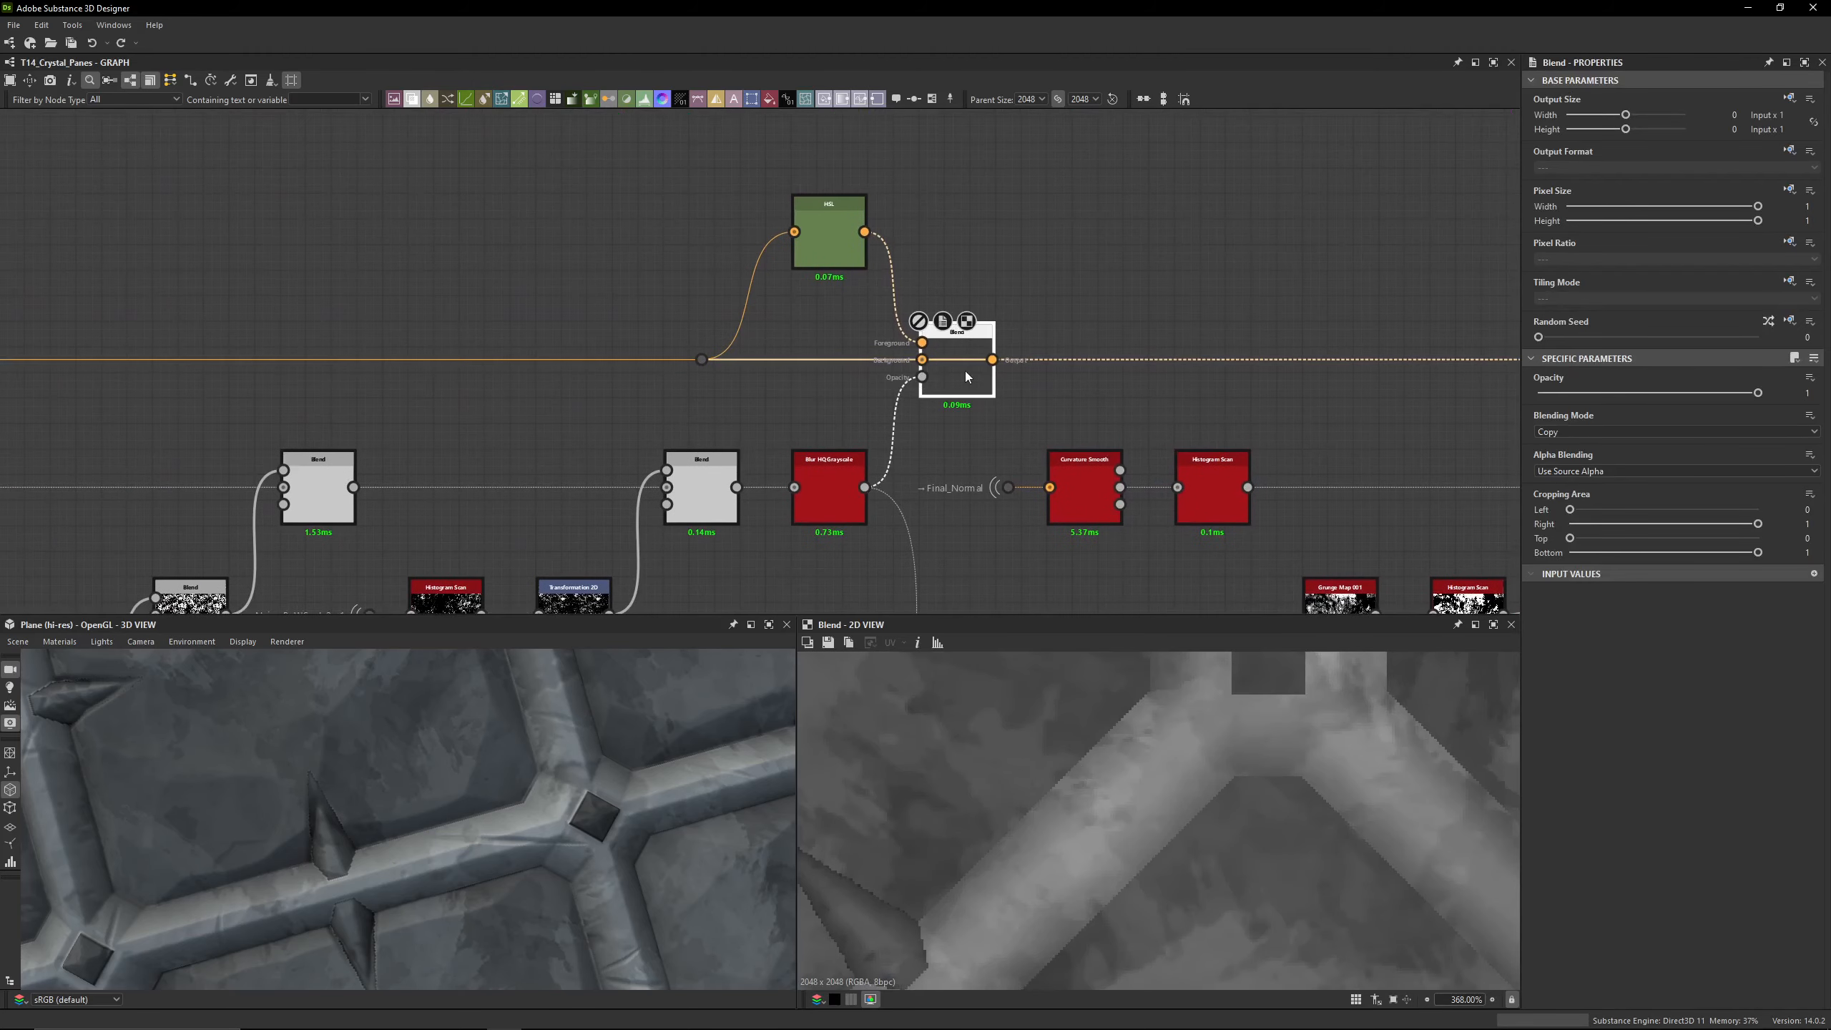
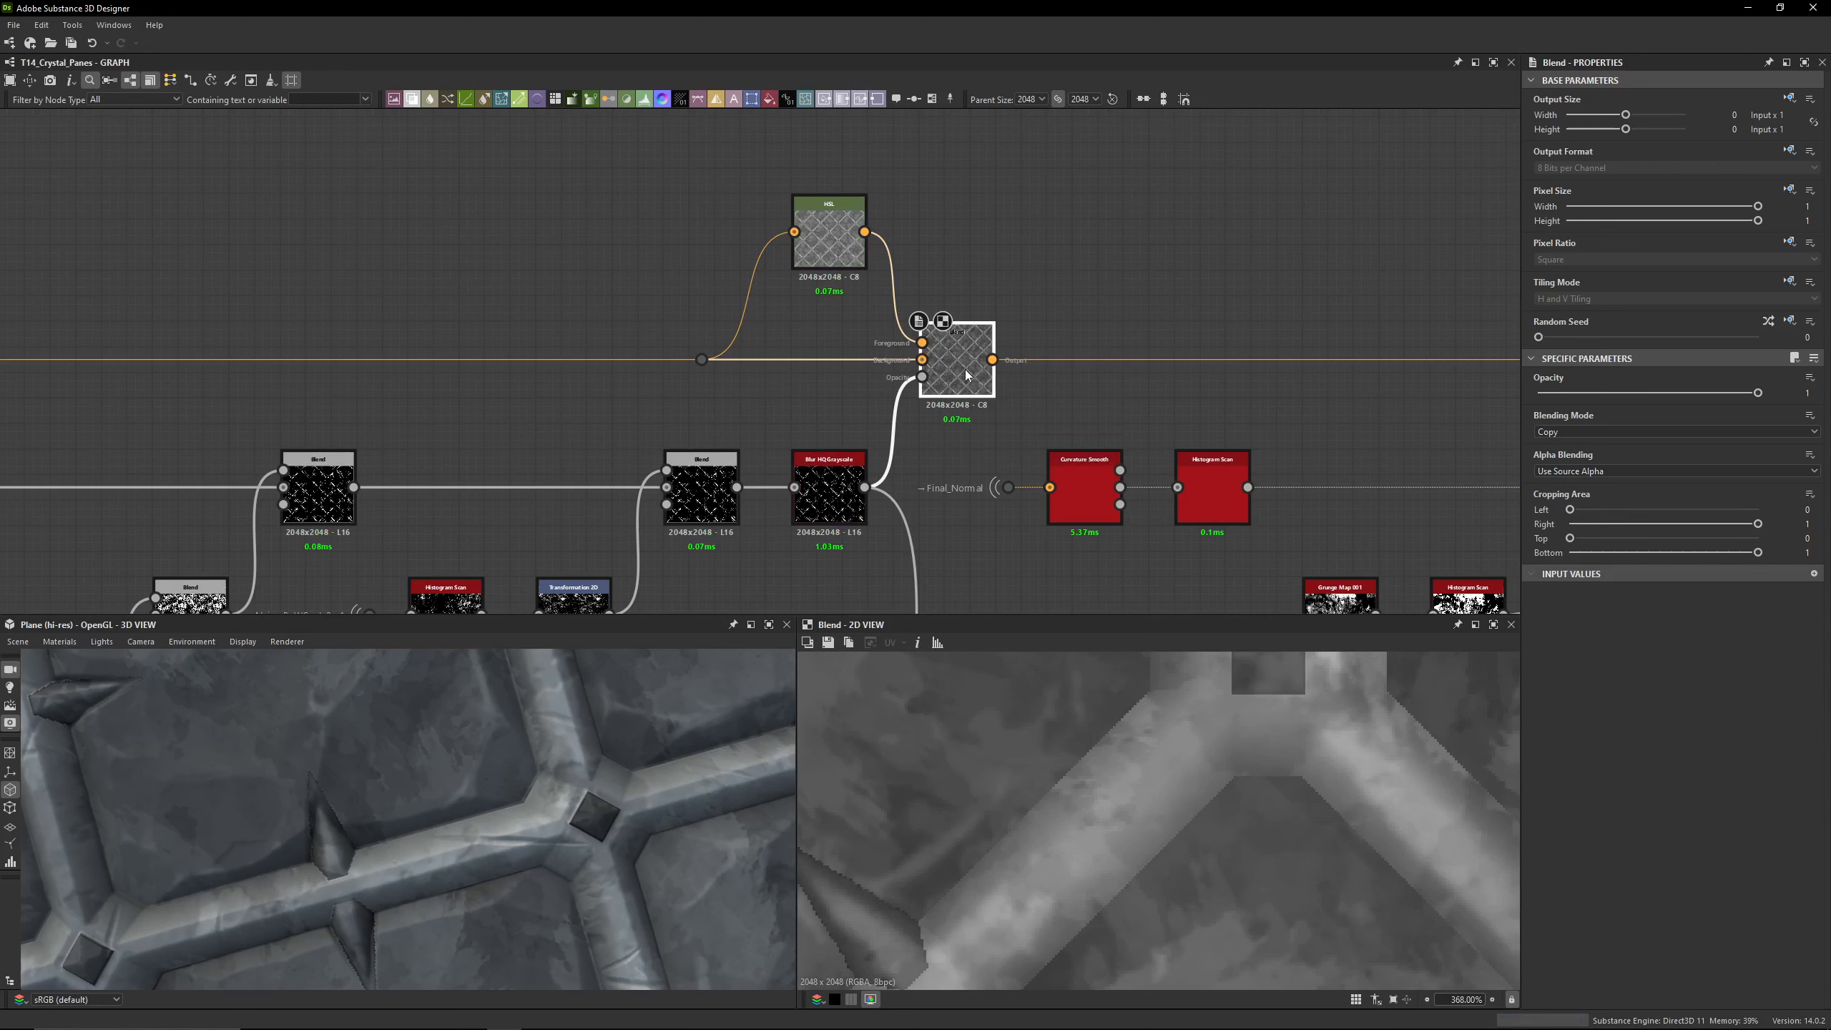
# Step: Try placing a frame around the enabled Blend, and delete that frame
pyautogui.click(934, 100)
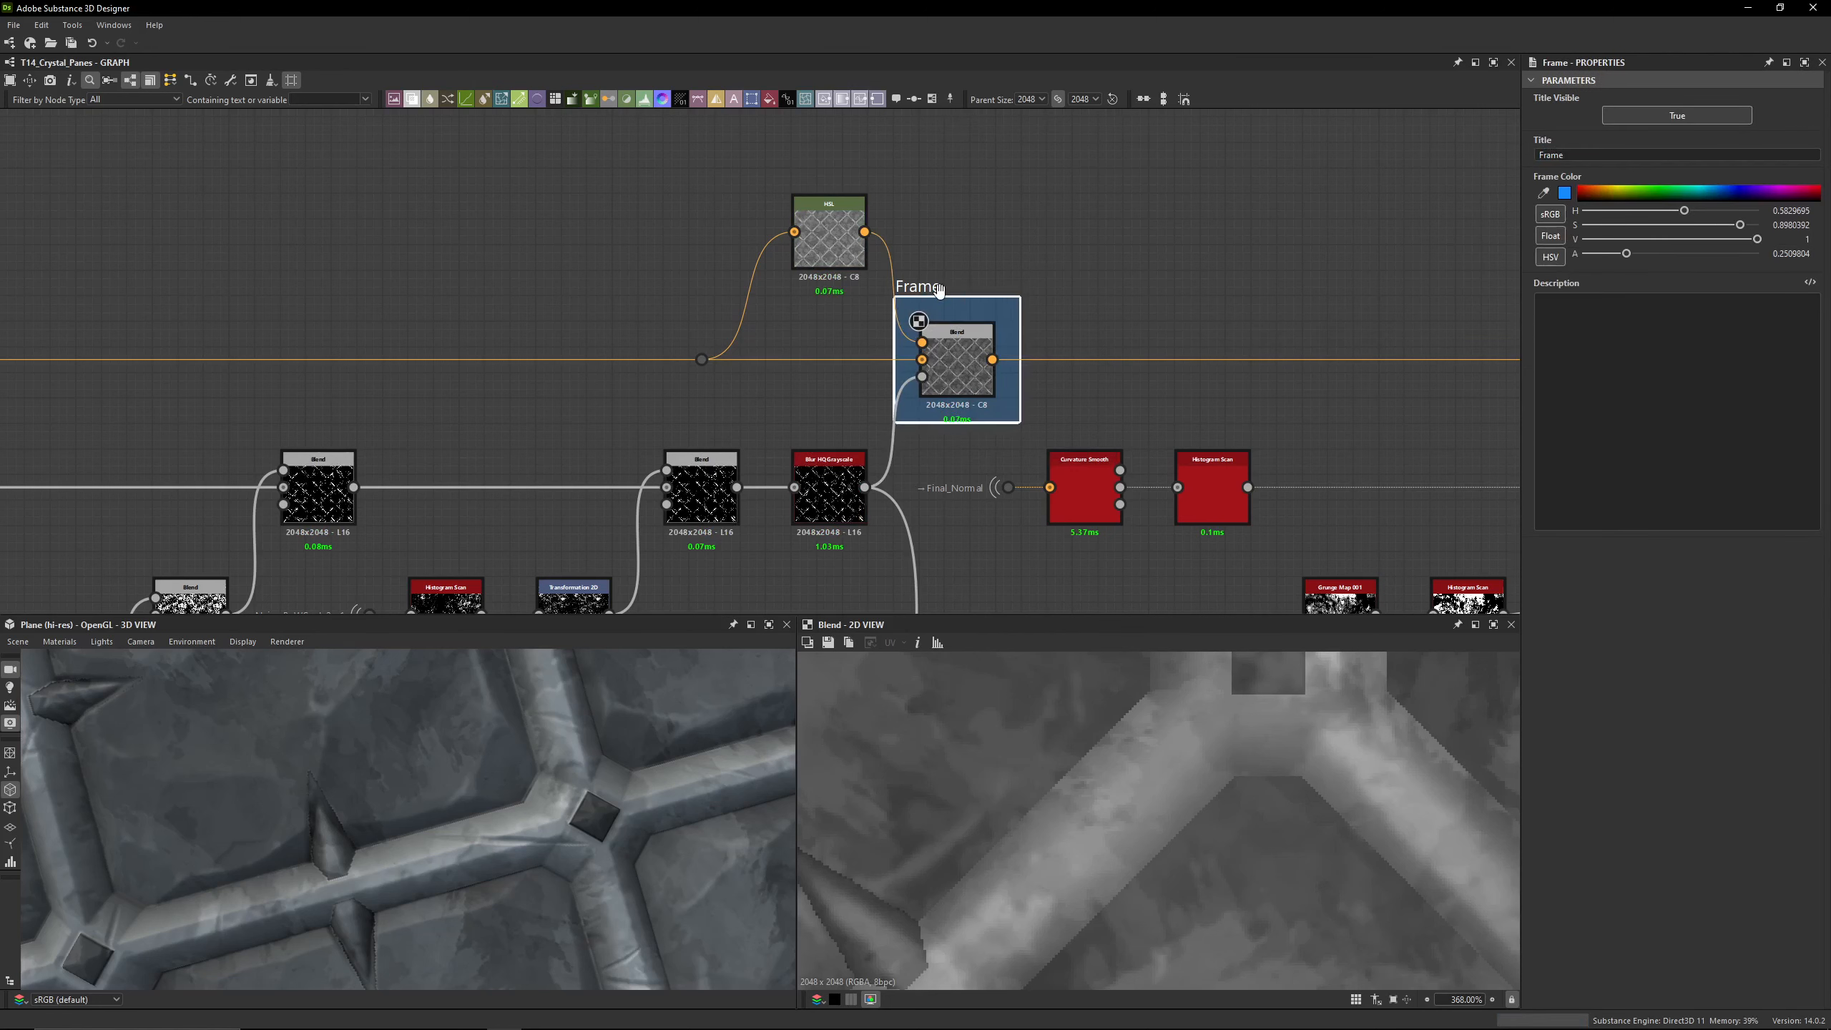
pyautogui.press('Delete')
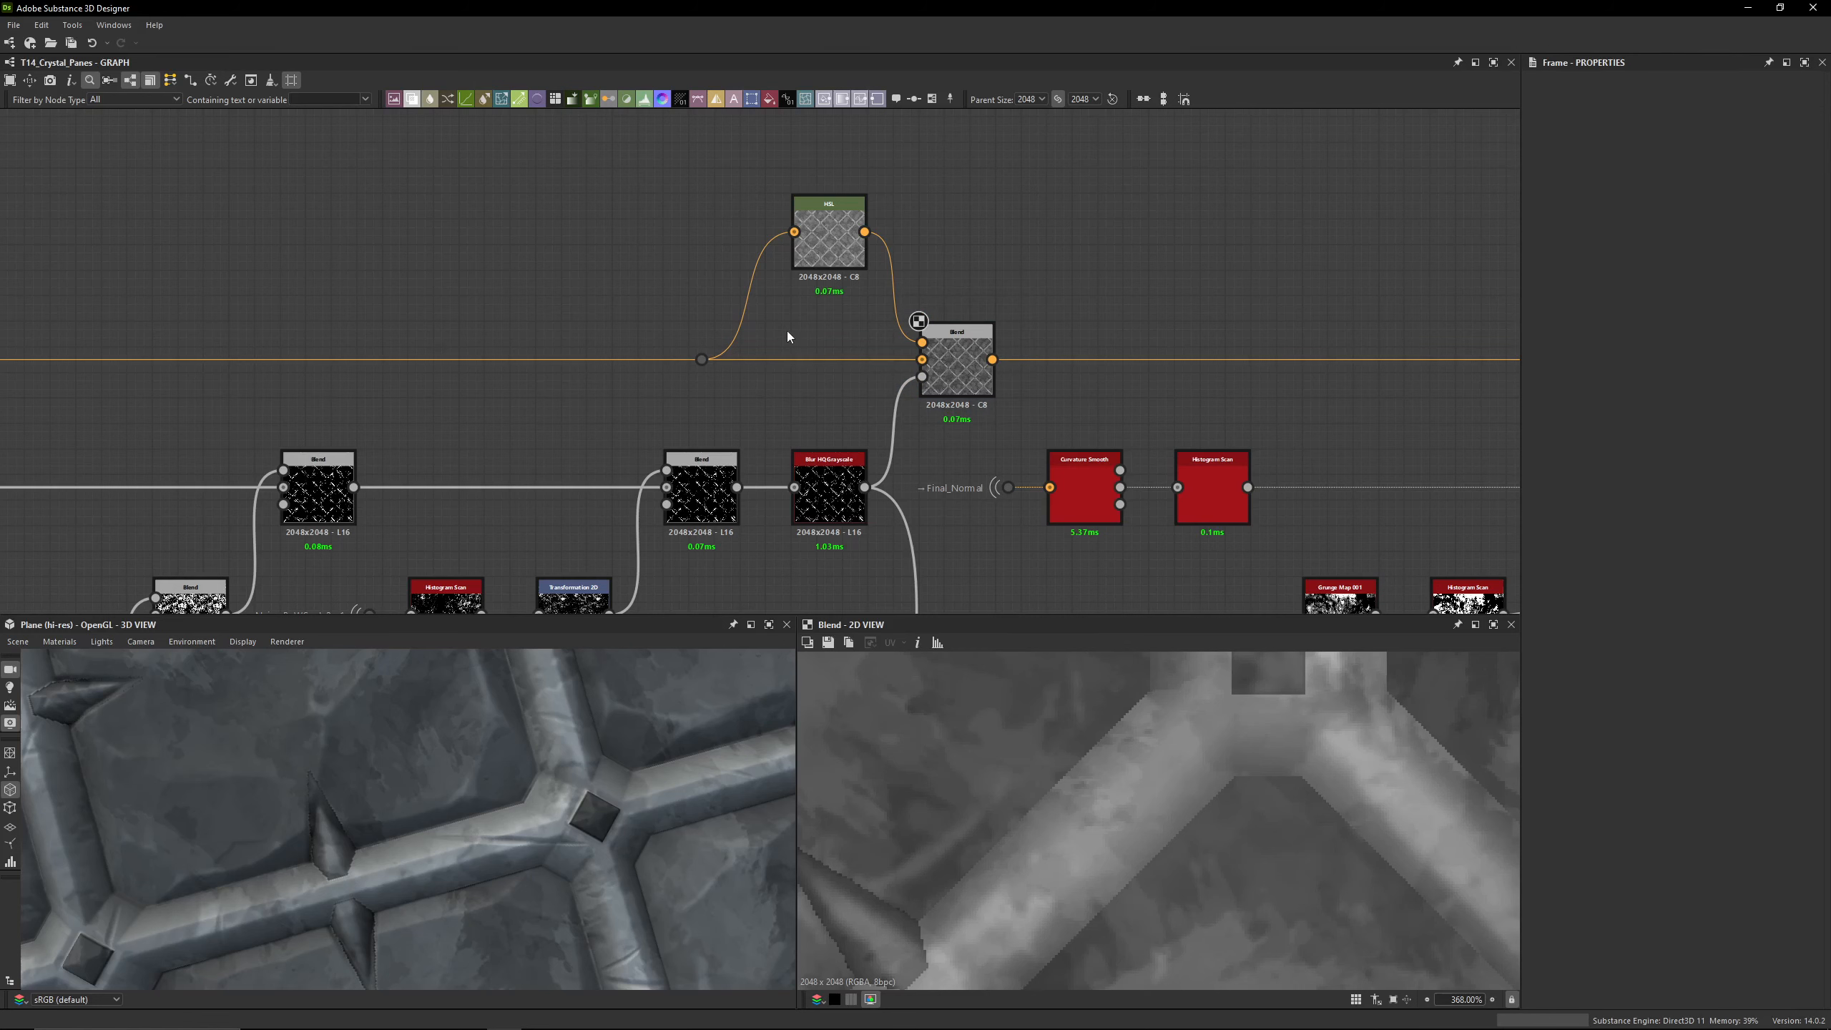
# Step: Trace the mask chain of the enabled Blend, from the Final_Normal portal through the noise Blends to Blur HQ Grayscale
pyautogui.moveTo(623, 345); pyautogui.dragTo(923, 327, button='middle')
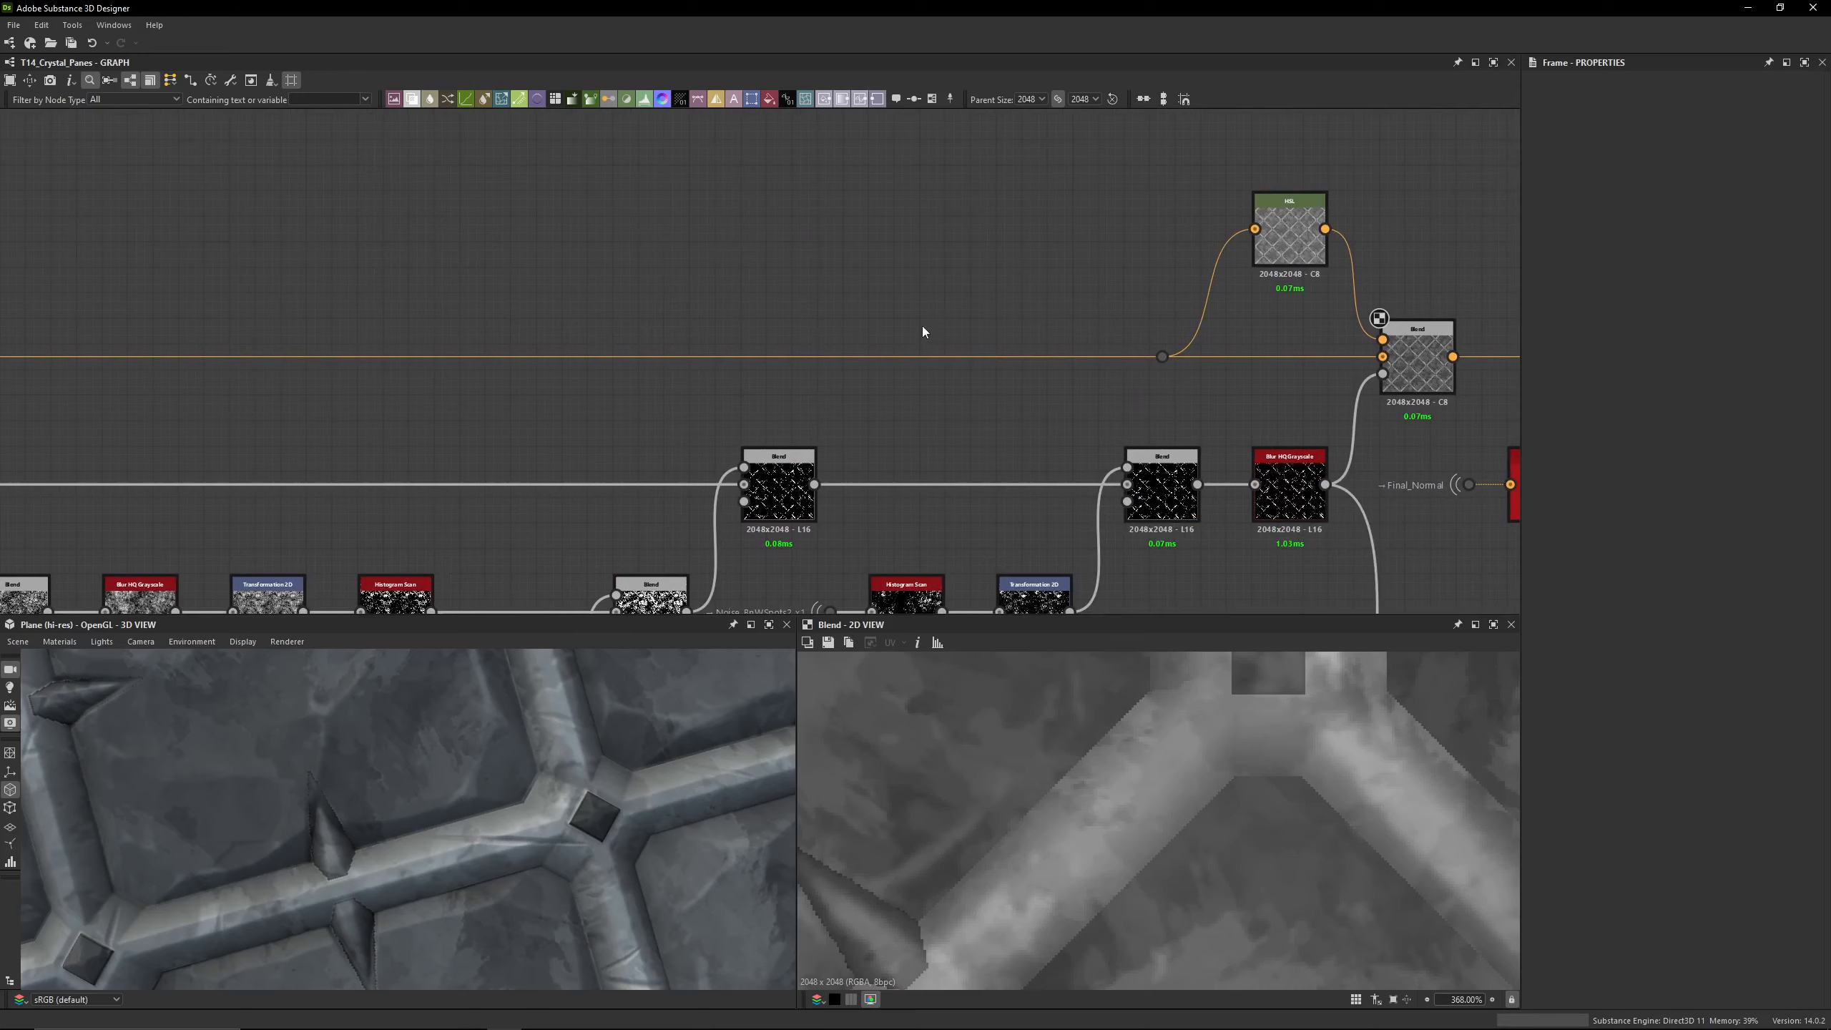
pyautogui.scroll(-4, 921, 326)
pyautogui.moveTo(644, 348); pyautogui.dragTo(1063, 348, button='middle')
pyautogui.scroll(5, 599, 382)
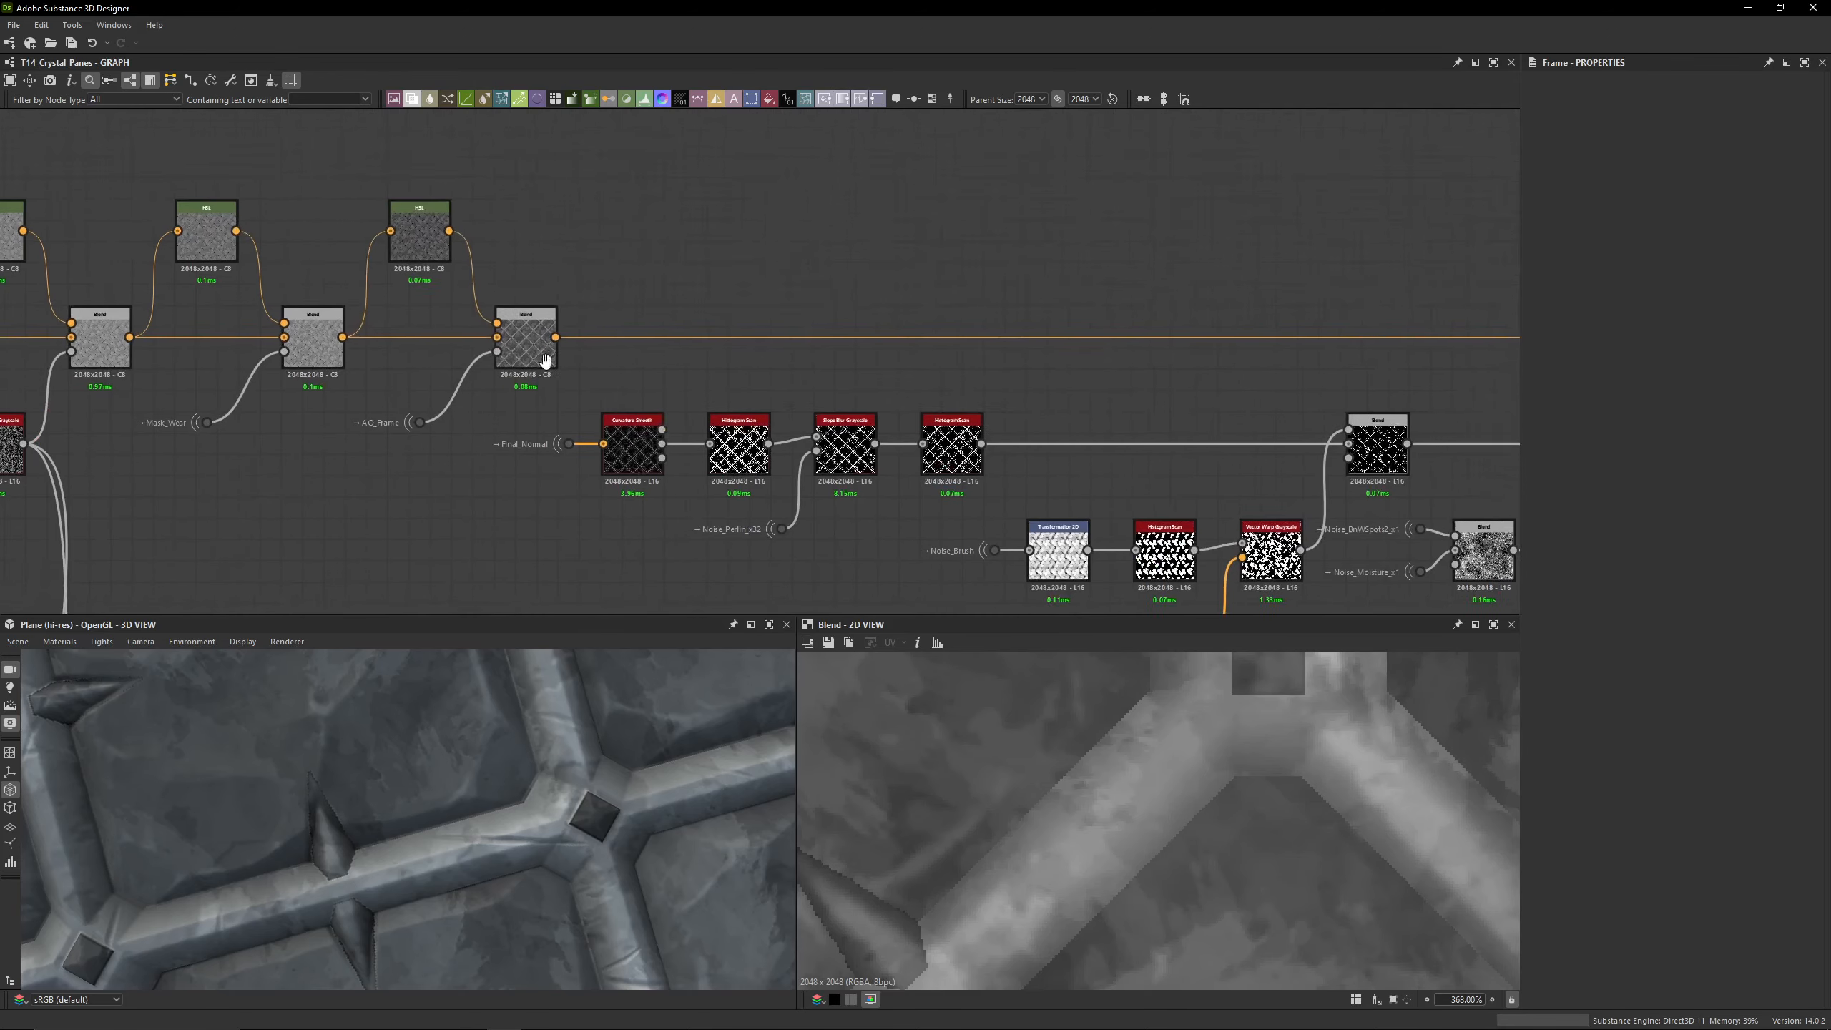
pyautogui.scroll(2, 565, 393)
pyautogui.moveTo(576, 393); pyautogui.dragTo(167, 351, button='middle')
pyautogui.moveTo(1182, 404); pyautogui.dragTo(605, 368, button='middle')
pyautogui.scroll(-6, 603, 461)
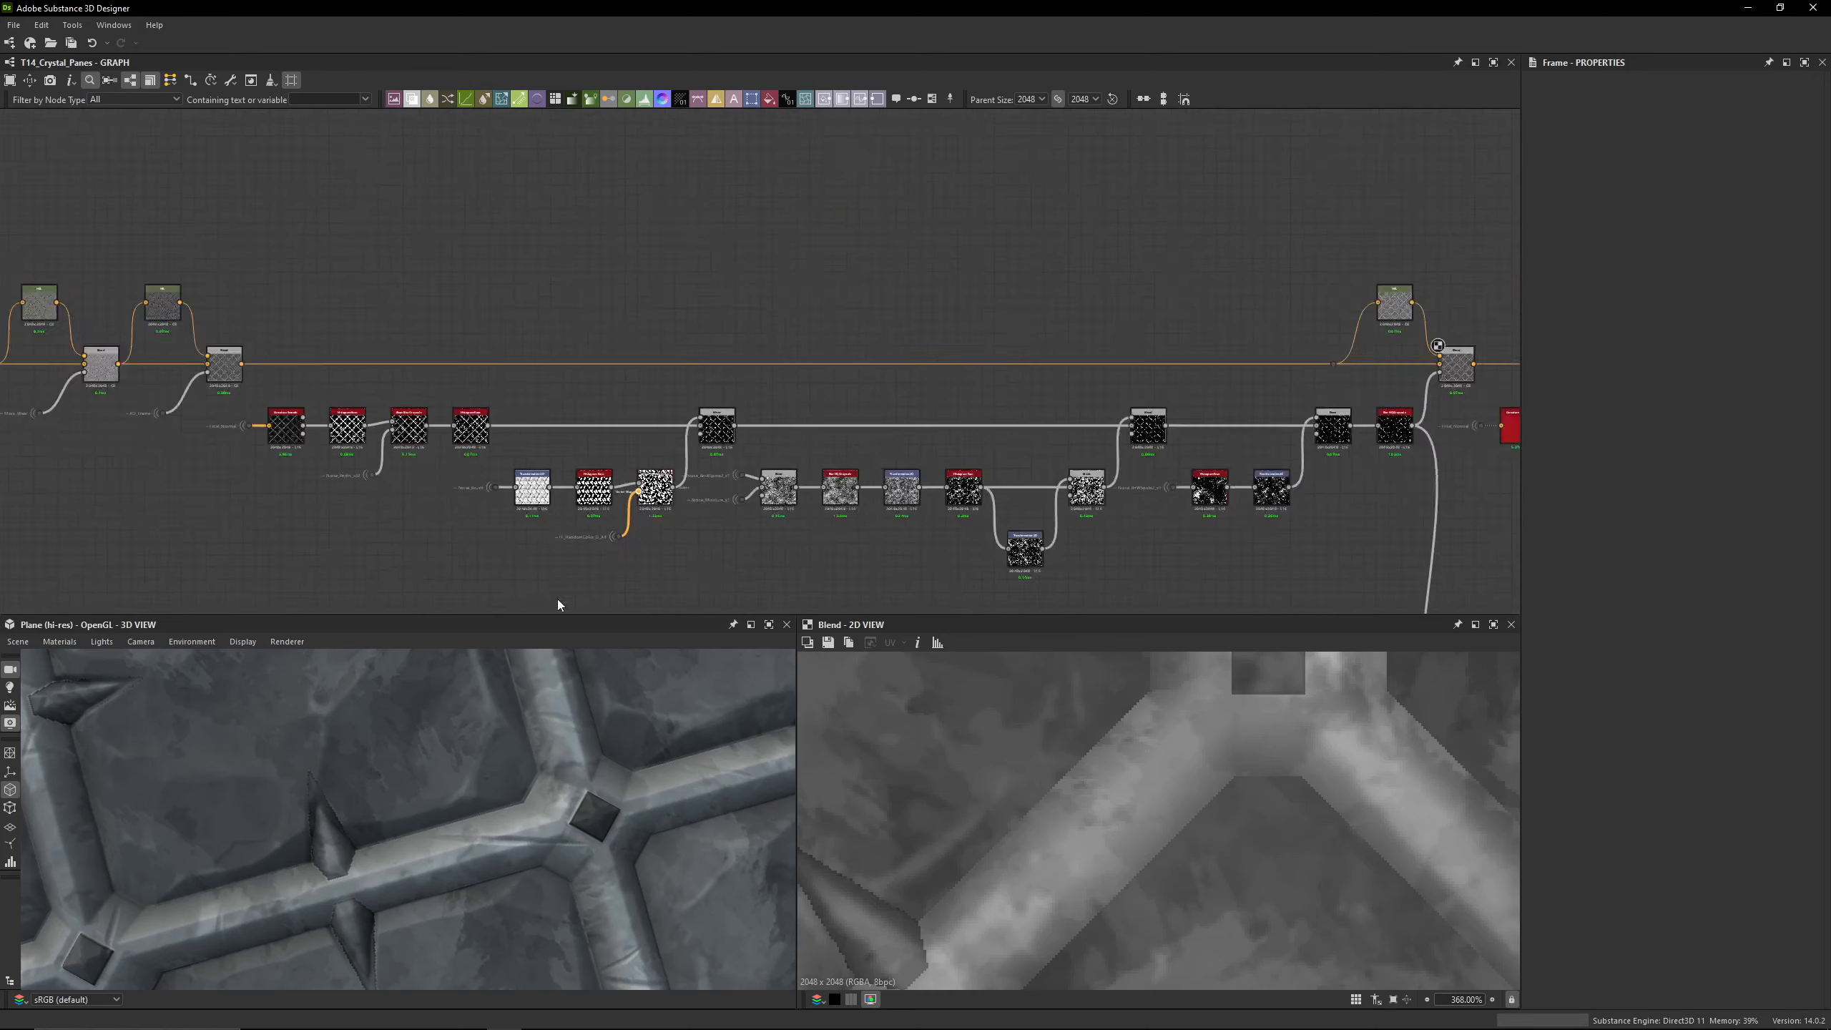
# Step: Examine the enabled layer's effect on the frame edges and spikes in 3D and in the Blend's 2D output
pyautogui.scroll(-3, 453, 758)
pyautogui.scroll(-1, 453, 759)
pyautogui.moveTo(453, 759); pyautogui.dragTo(480, 803, button='middle')
pyautogui.scroll(4, 363, 813)
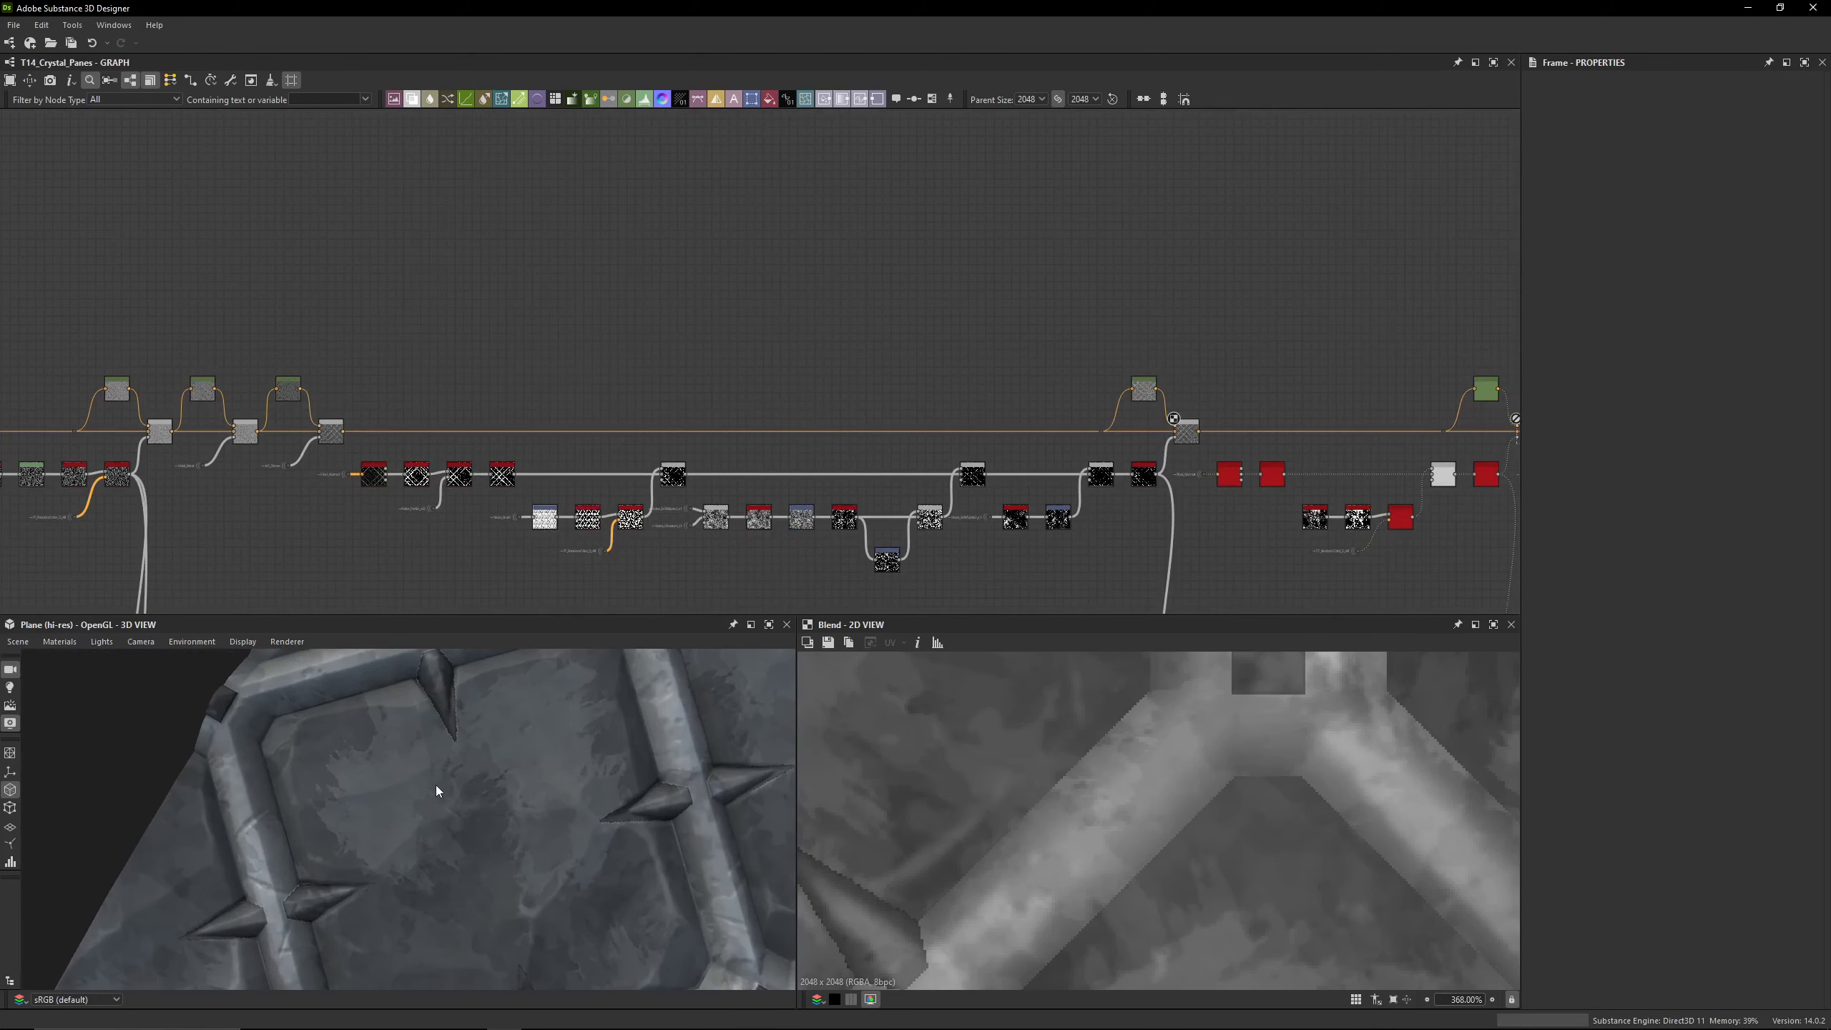
pyautogui.moveTo(914, 445); pyautogui.dragTo(878, 323, button='middle')
pyautogui.moveTo(703, 916); pyautogui.dragTo(519, 779, button='middle')
pyautogui.scroll(4, 576, 826)
pyautogui.scroll(3, 1163, 313)
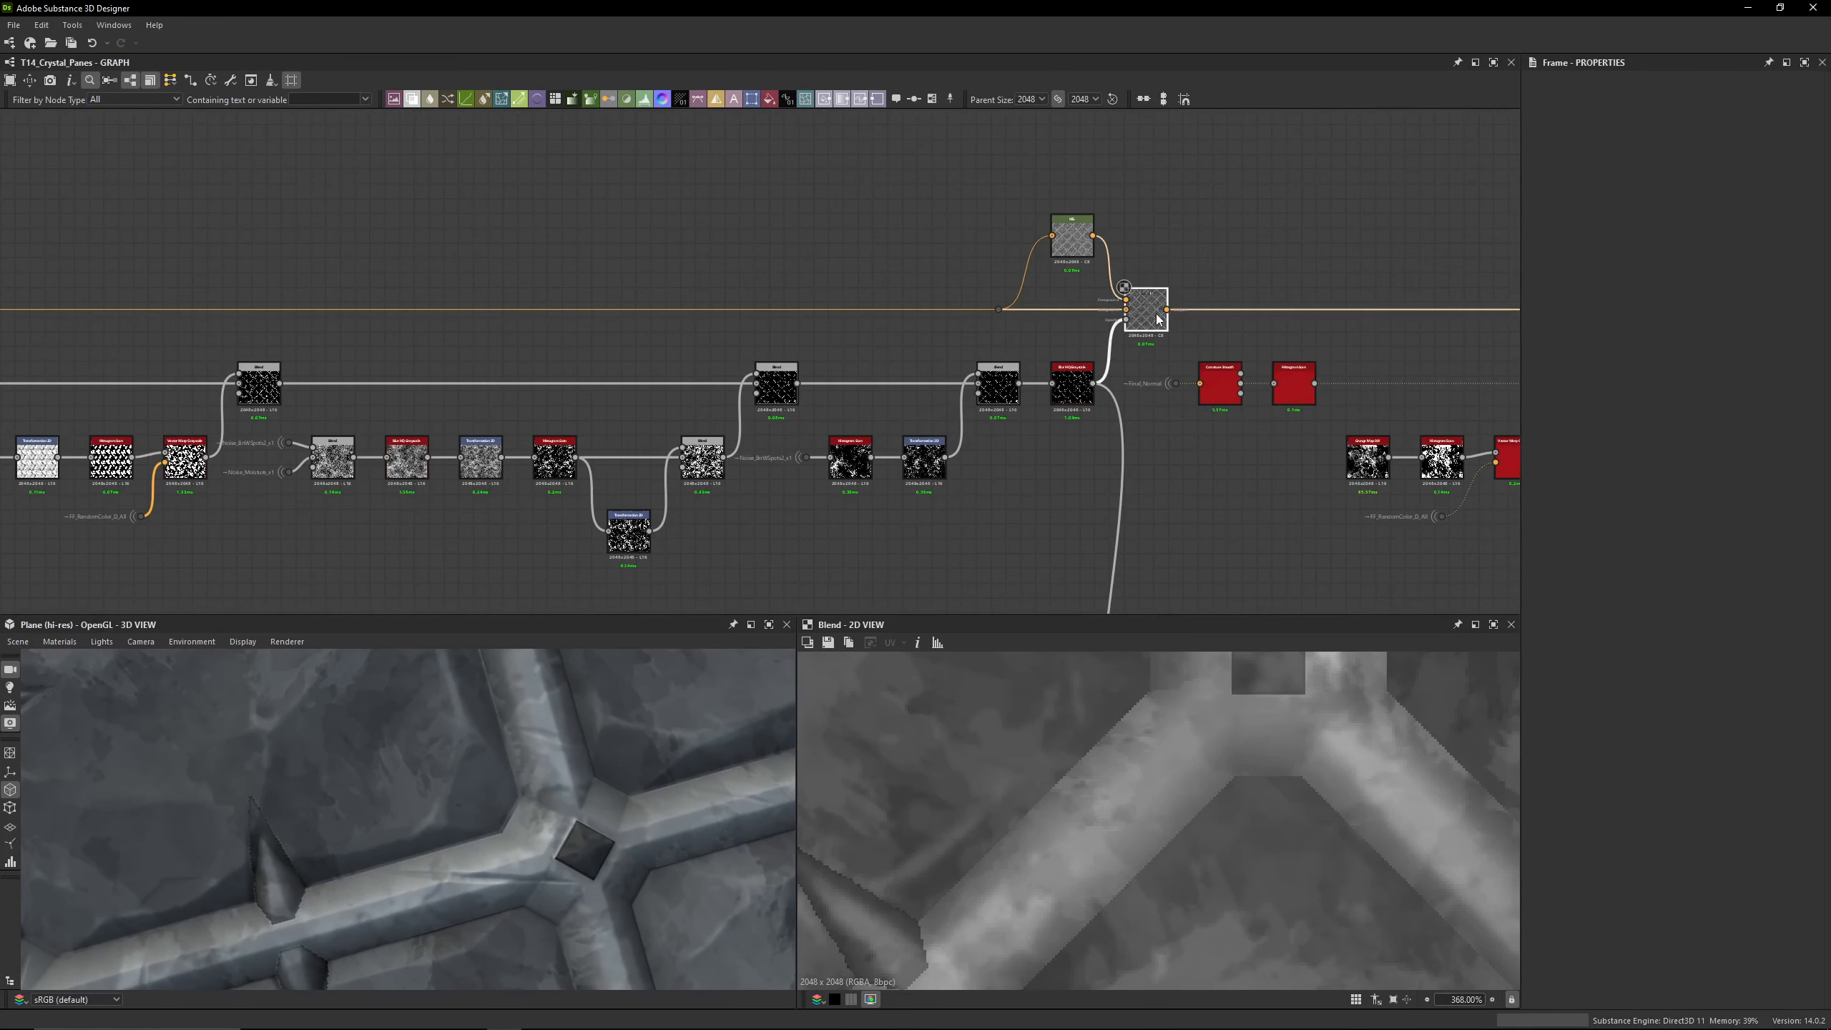
pyautogui.click(1154, 312)
pyautogui.moveTo(1078, 870); pyautogui.dragTo(1113, 789, button='middle')
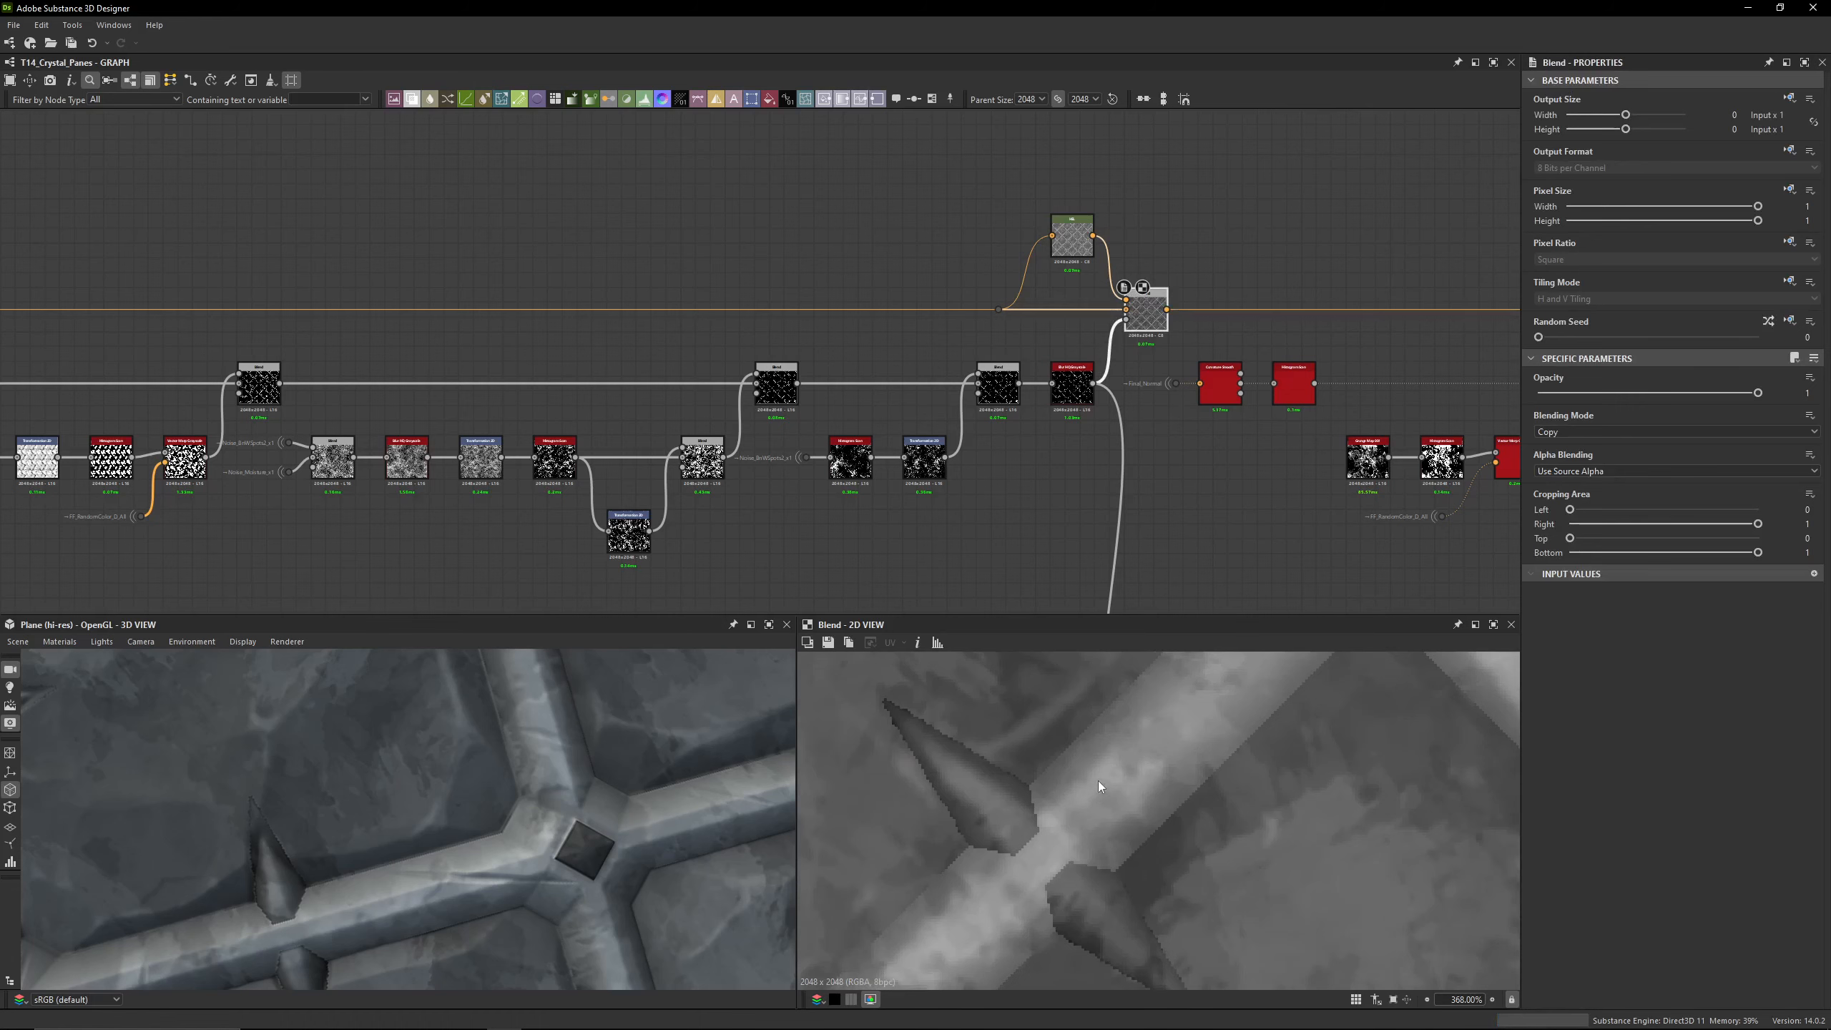
# Step: Trace the layer's mask back to its start and select the Final_Normal portal feeding the Curvature Smooth node
pyautogui.moveTo(383, 397); pyautogui.dragTo(322, 432, button='middle')
pyautogui.moveTo(545, 447); pyautogui.dragTo(938, 389, button='middle')
pyautogui.moveTo(912, 320); pyautogui.dragTo(354, 324, button='middle')
pyautogui.moveTo(575, 321); pyautogui.dragTo(1263, 324, button='middle')
pyautogui.scroll(9, 209, 318)
pyautogui.moveTo(395, 303); pyautogui.dragTo(657, 457)
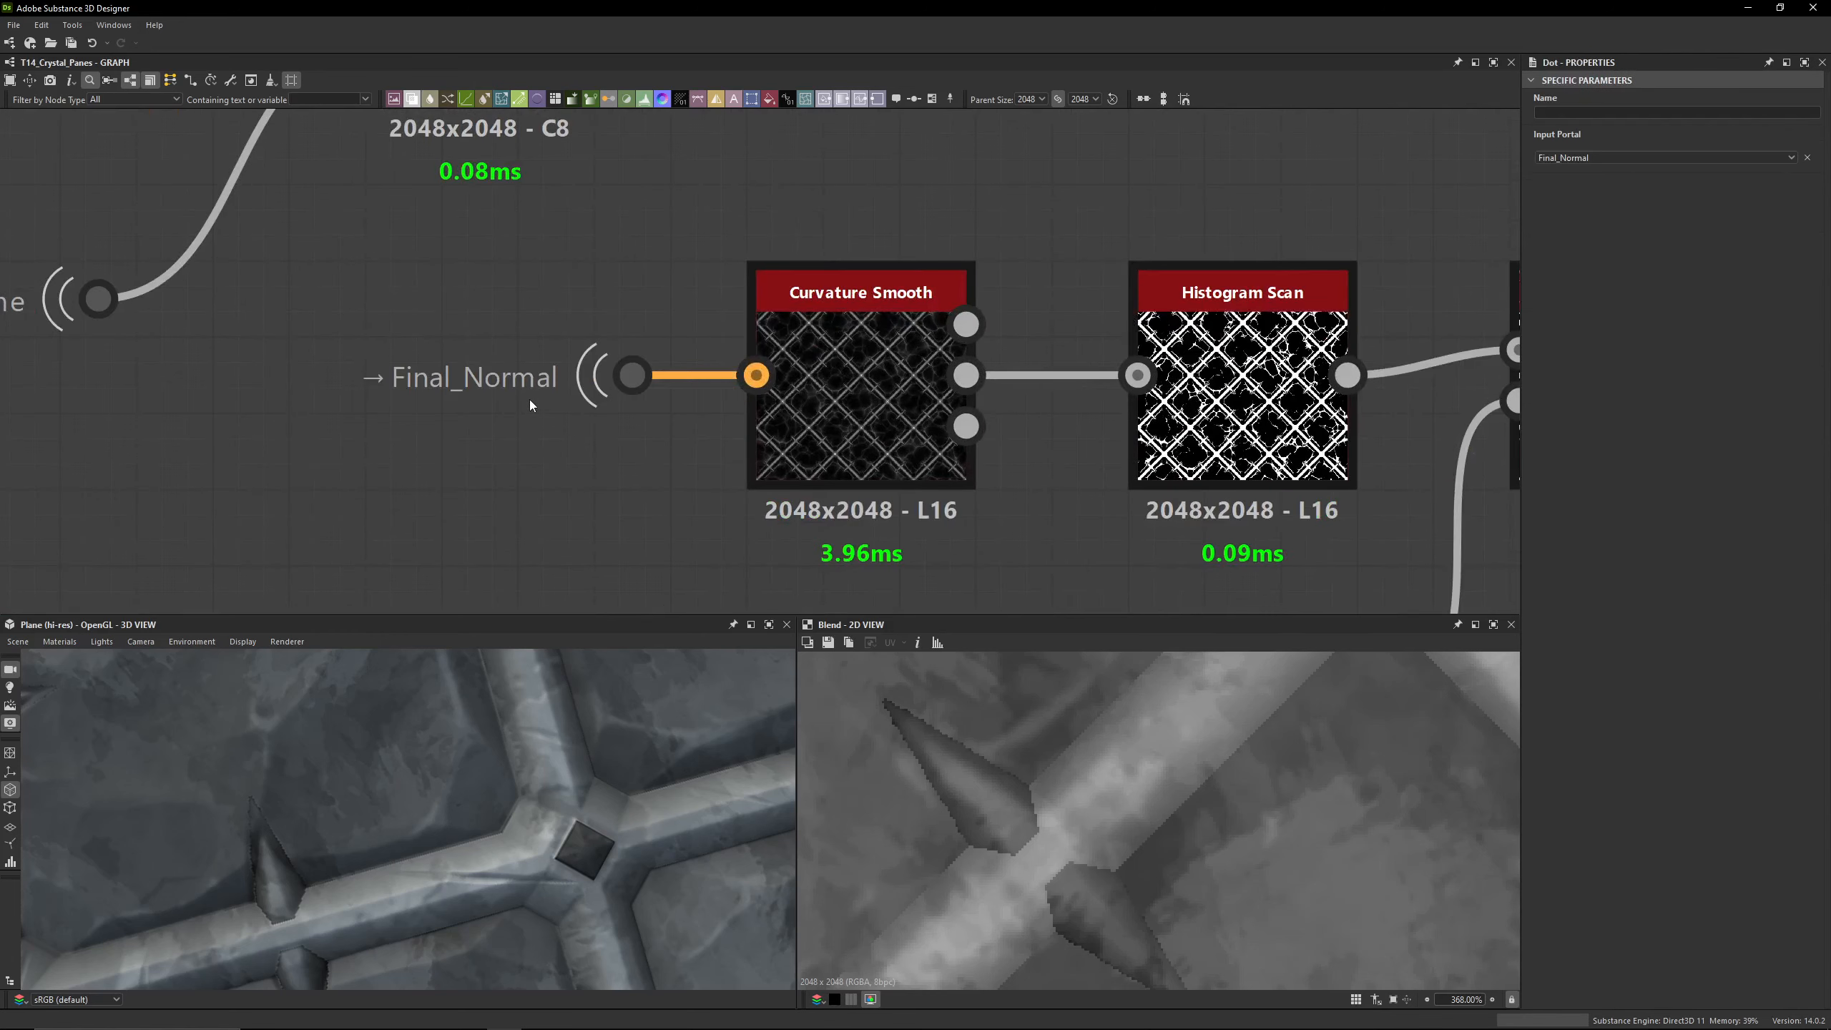
# Step: Go to the graph's height, normal and ambient occlusion outputs and preview the Levels node feeding Height_Final
pyautogui.scroll(-6, 596, 392)
pyautogui.scroll(-2, 590, 398)
pyautogui.moveTo(1370, 512); pyautogui.dragTo(871, 384, button='middle')
pyautogui.scroll(-1, 973, 394)
pyautogui.scroll(-2, 1052, 388)
pyautogui.moveTo(1370, 425)
pyautogui.mouseDown(button='middle')
pyautogui.moveTo(848, 339)
pyautogui.moveTo(442, 187)
pyautogui.moveTo(173, 155)
pyautogui.mouseUp(button='middle')
pyautogui.moveTo(1422, 442)
pyautogui.mouseDown(button='middle')
pyautogui.moveTo(923, 316)
pyautogui.moveTo(635, 267)
pyautogui.mouseUp(button='middle')
pyautogui.moveTo(1393, 342); pyautogui.dragTo(718, 282, button='middle')
pyautogui.moveTo(982, 253); pyautogui.dragTo(346, 303, button='middle')
pyautogui.moveTo(1365, 304); pyautogui.dragTo(673, 305, button='middle')
pyautogui.scroll(9, 673, 302)
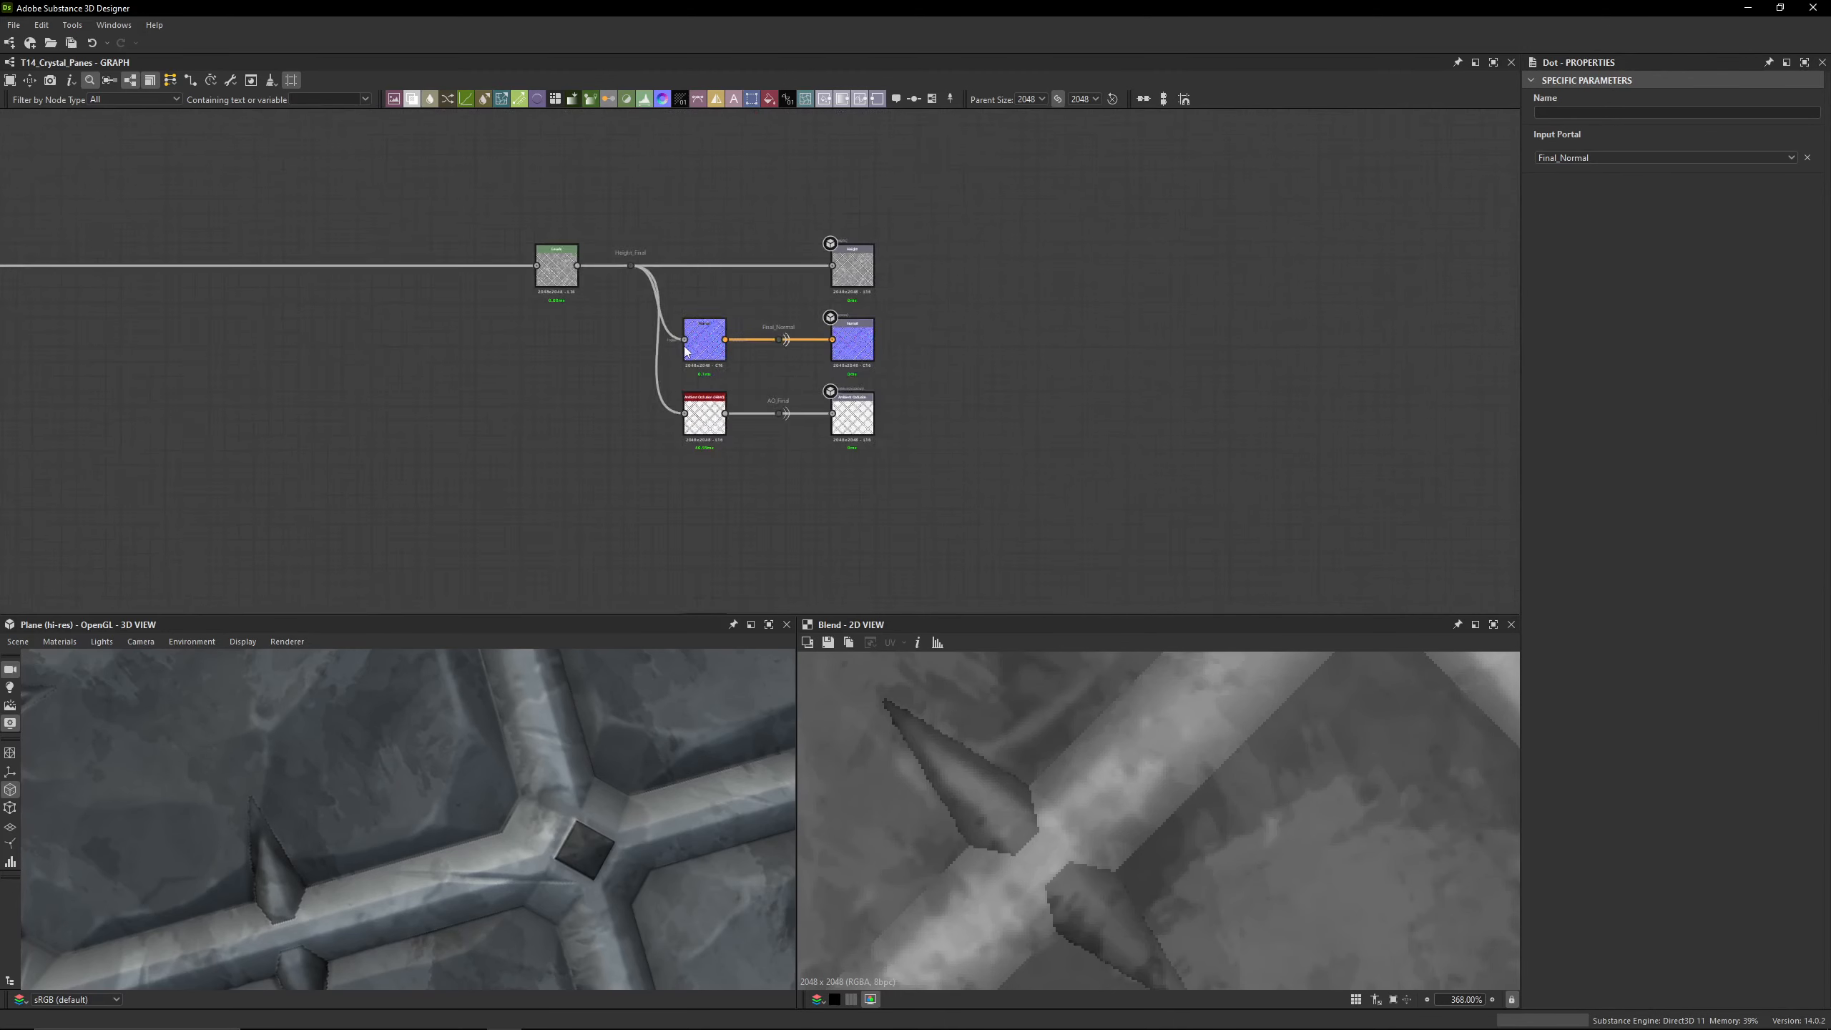
pyautogui.moveTo(569, 170); pyautogui.dragTo(646, 309, button='middle')
pyautogui.doubleClick(438, 275)
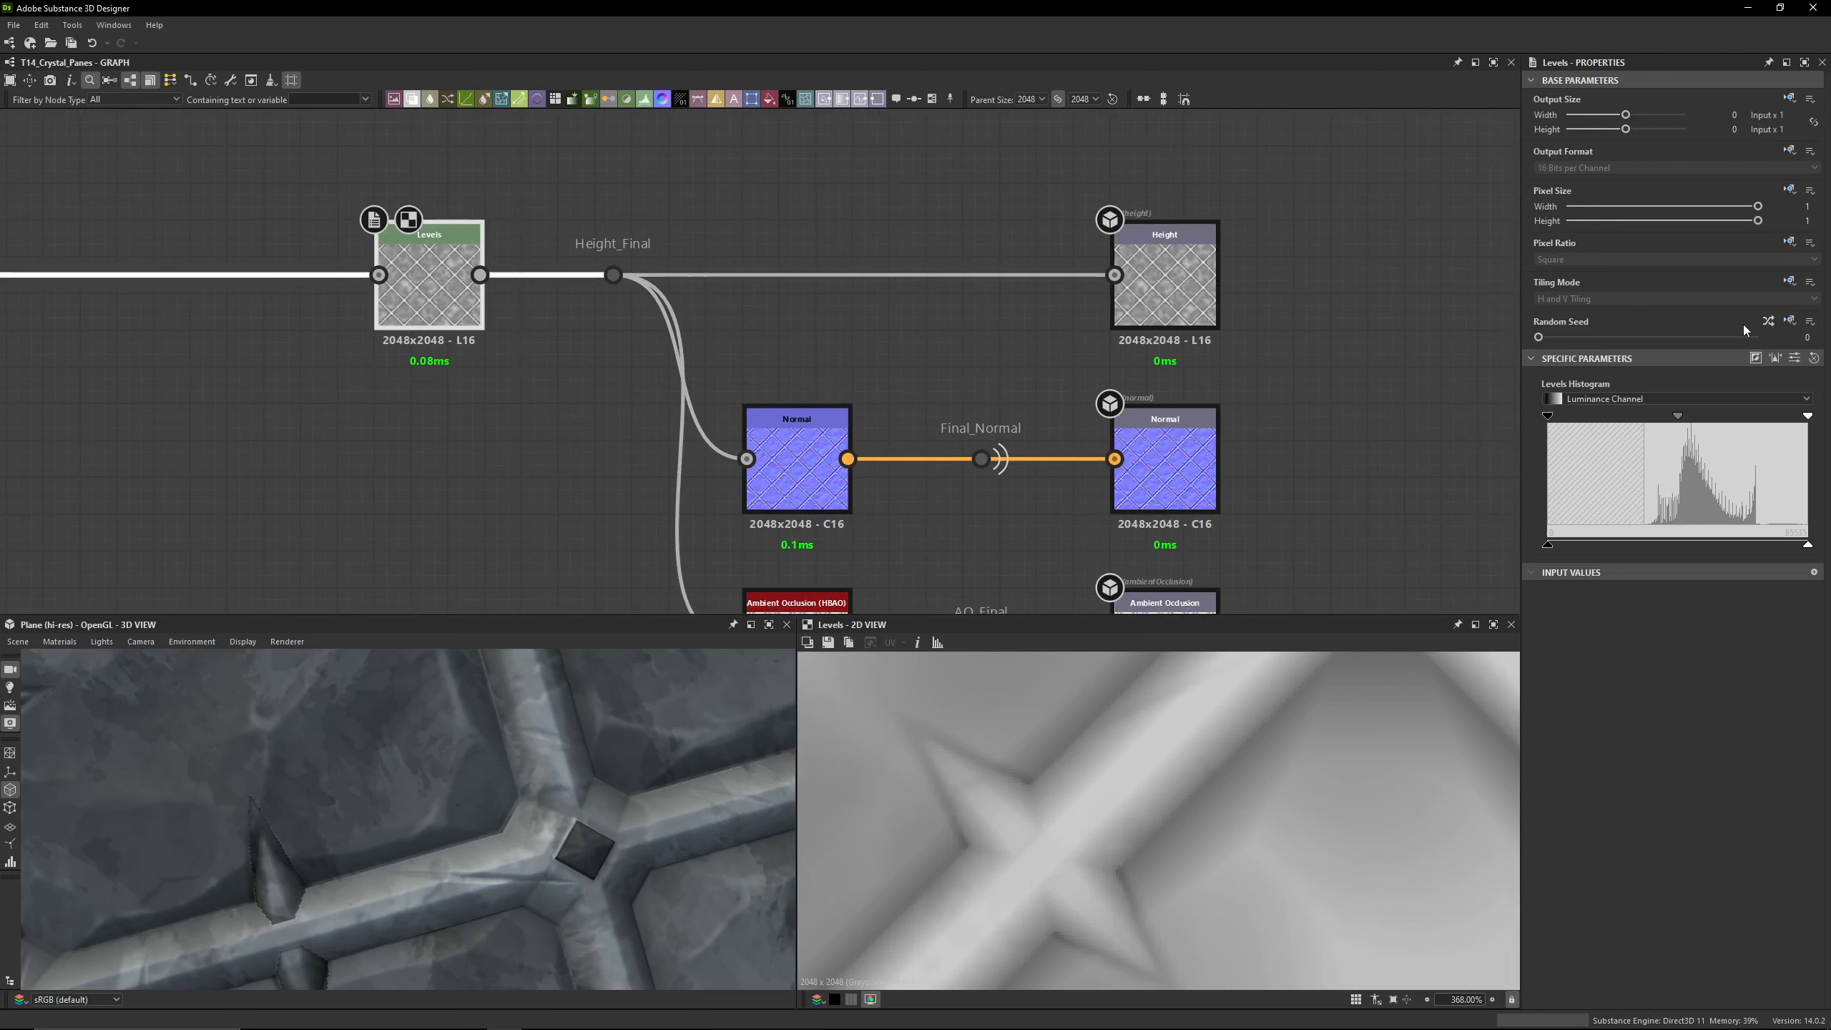
pyautogui.click(598, 283)
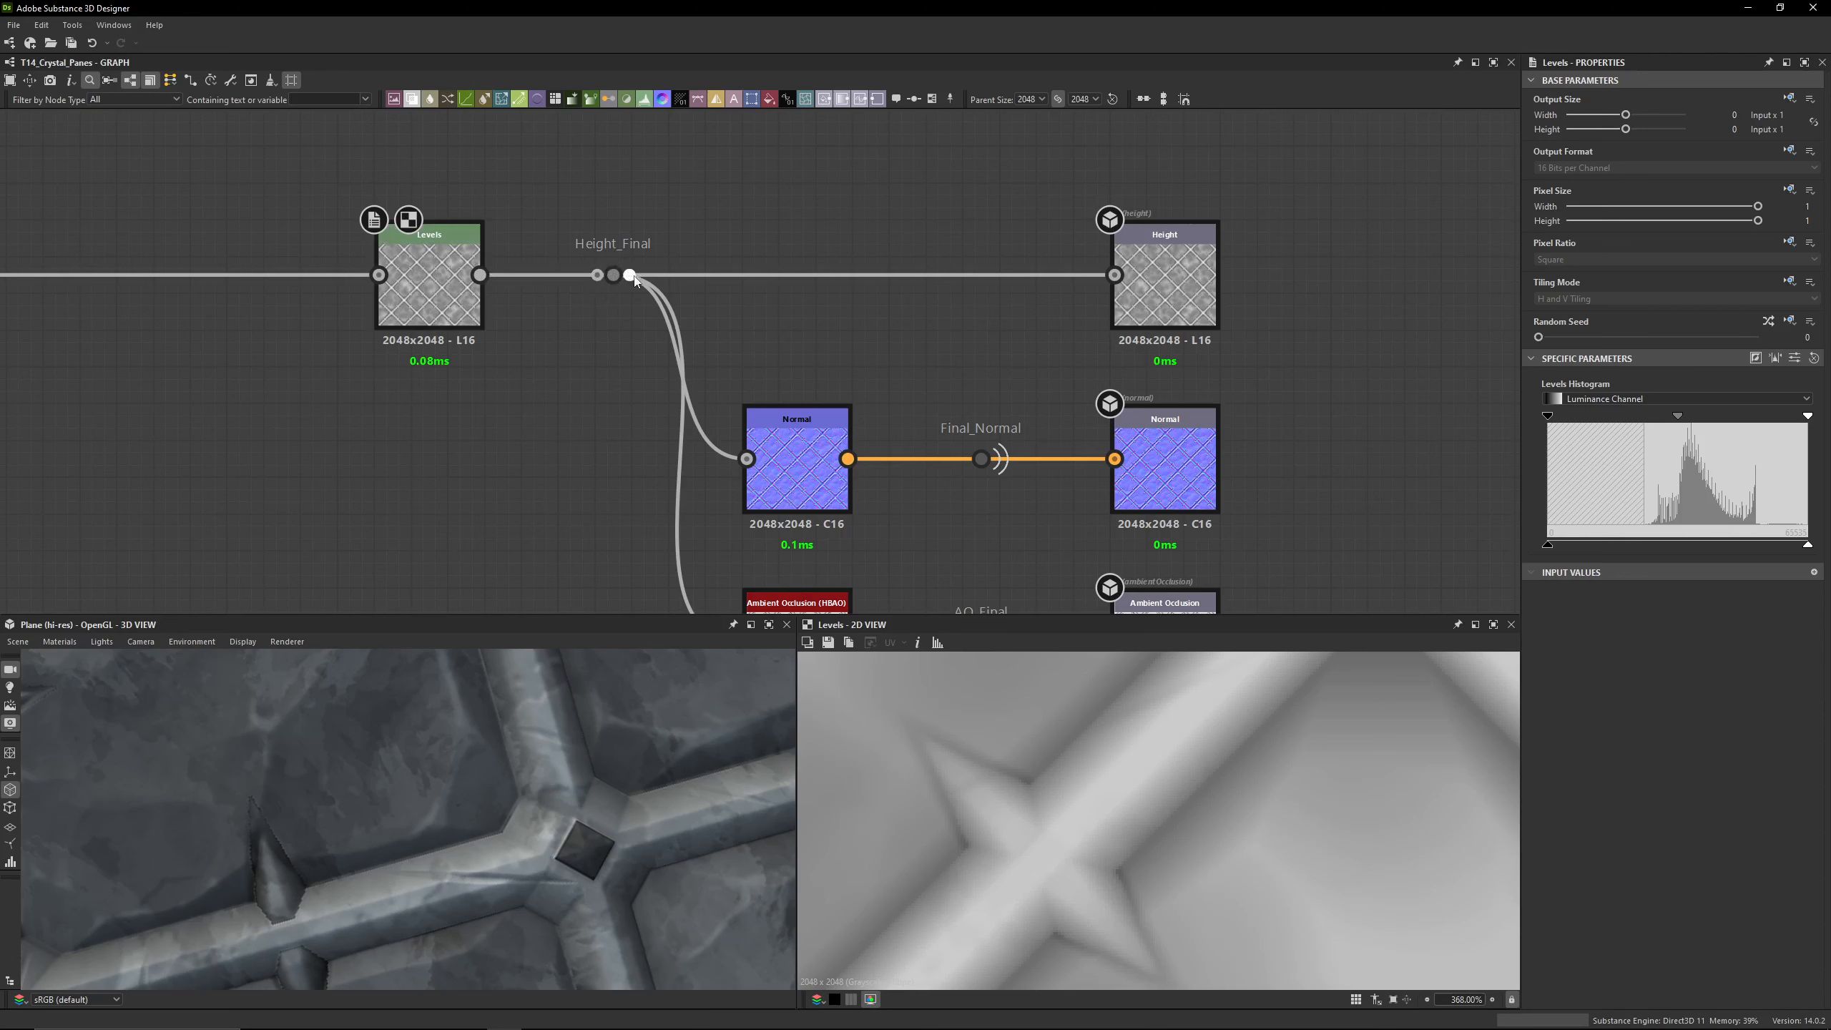
pyautogui.moveTo(700, 282); pyautogui.dragTo(675, 226, button='middle')
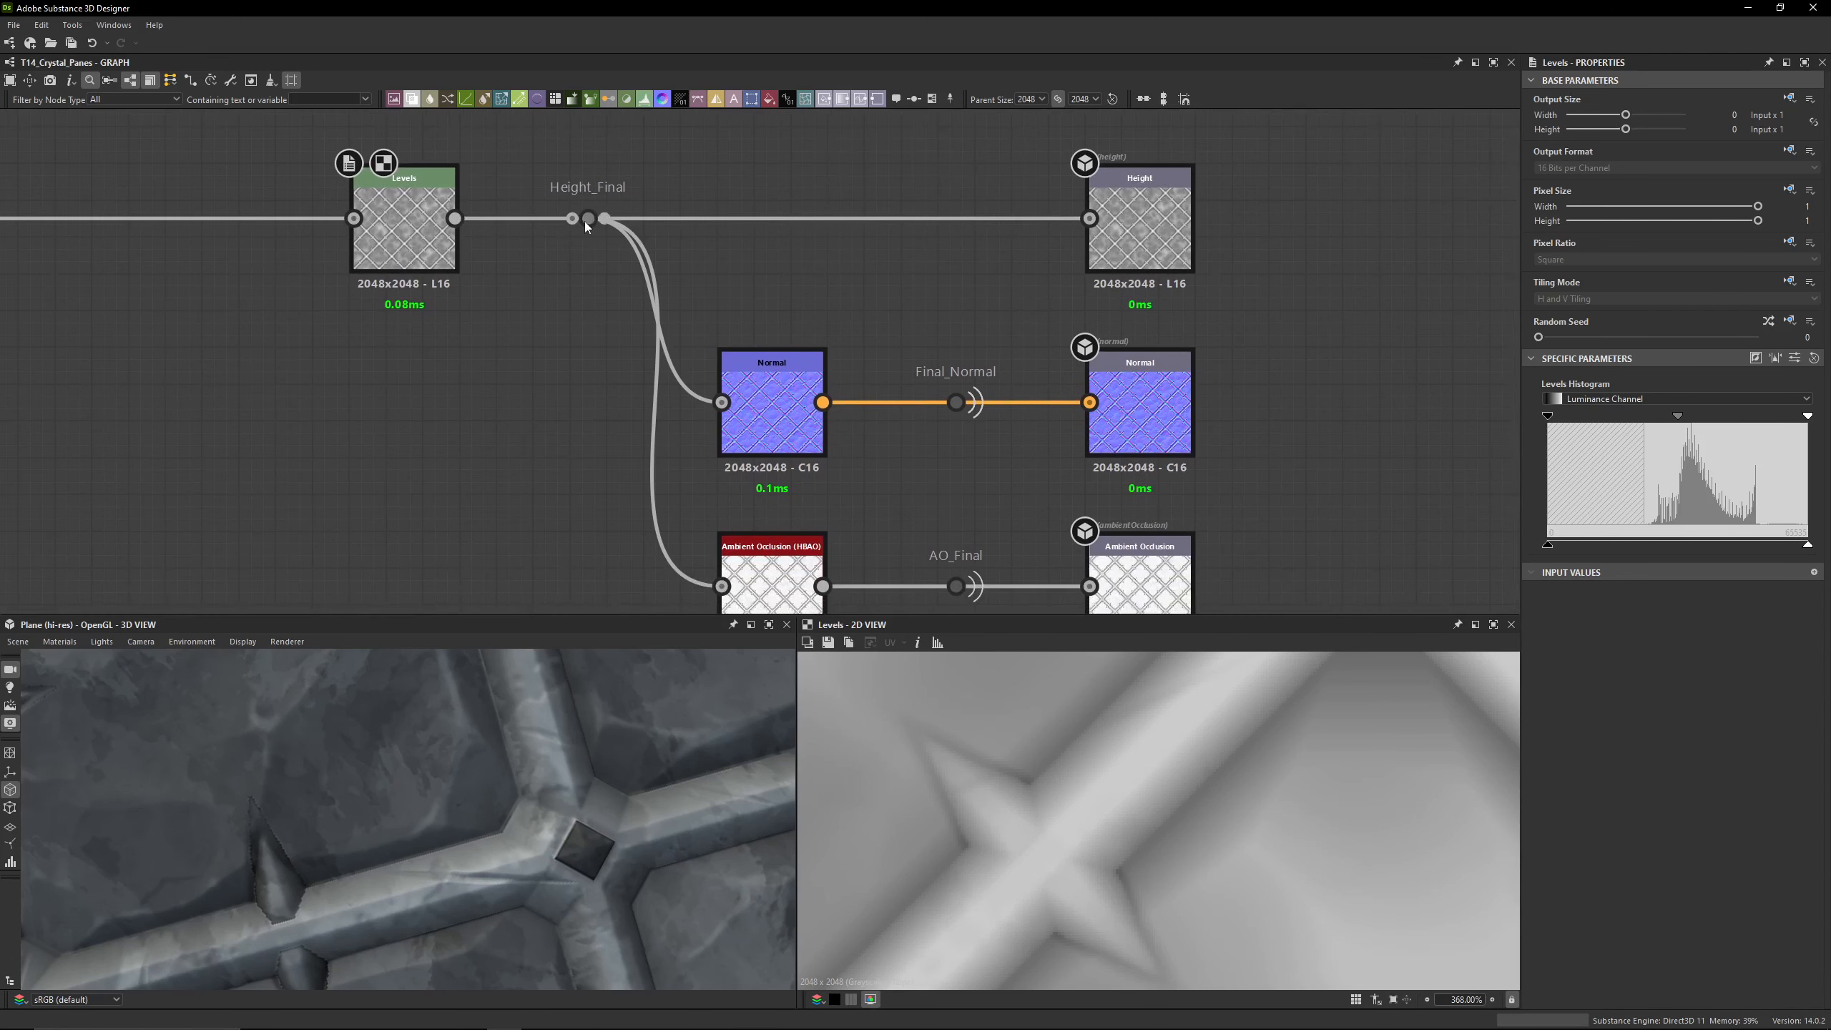
# Step: Inspect the Normal node's intensity, the Normal output's attributes and the connections of the Final_Normal portal
pyautogui.click(758, 404)
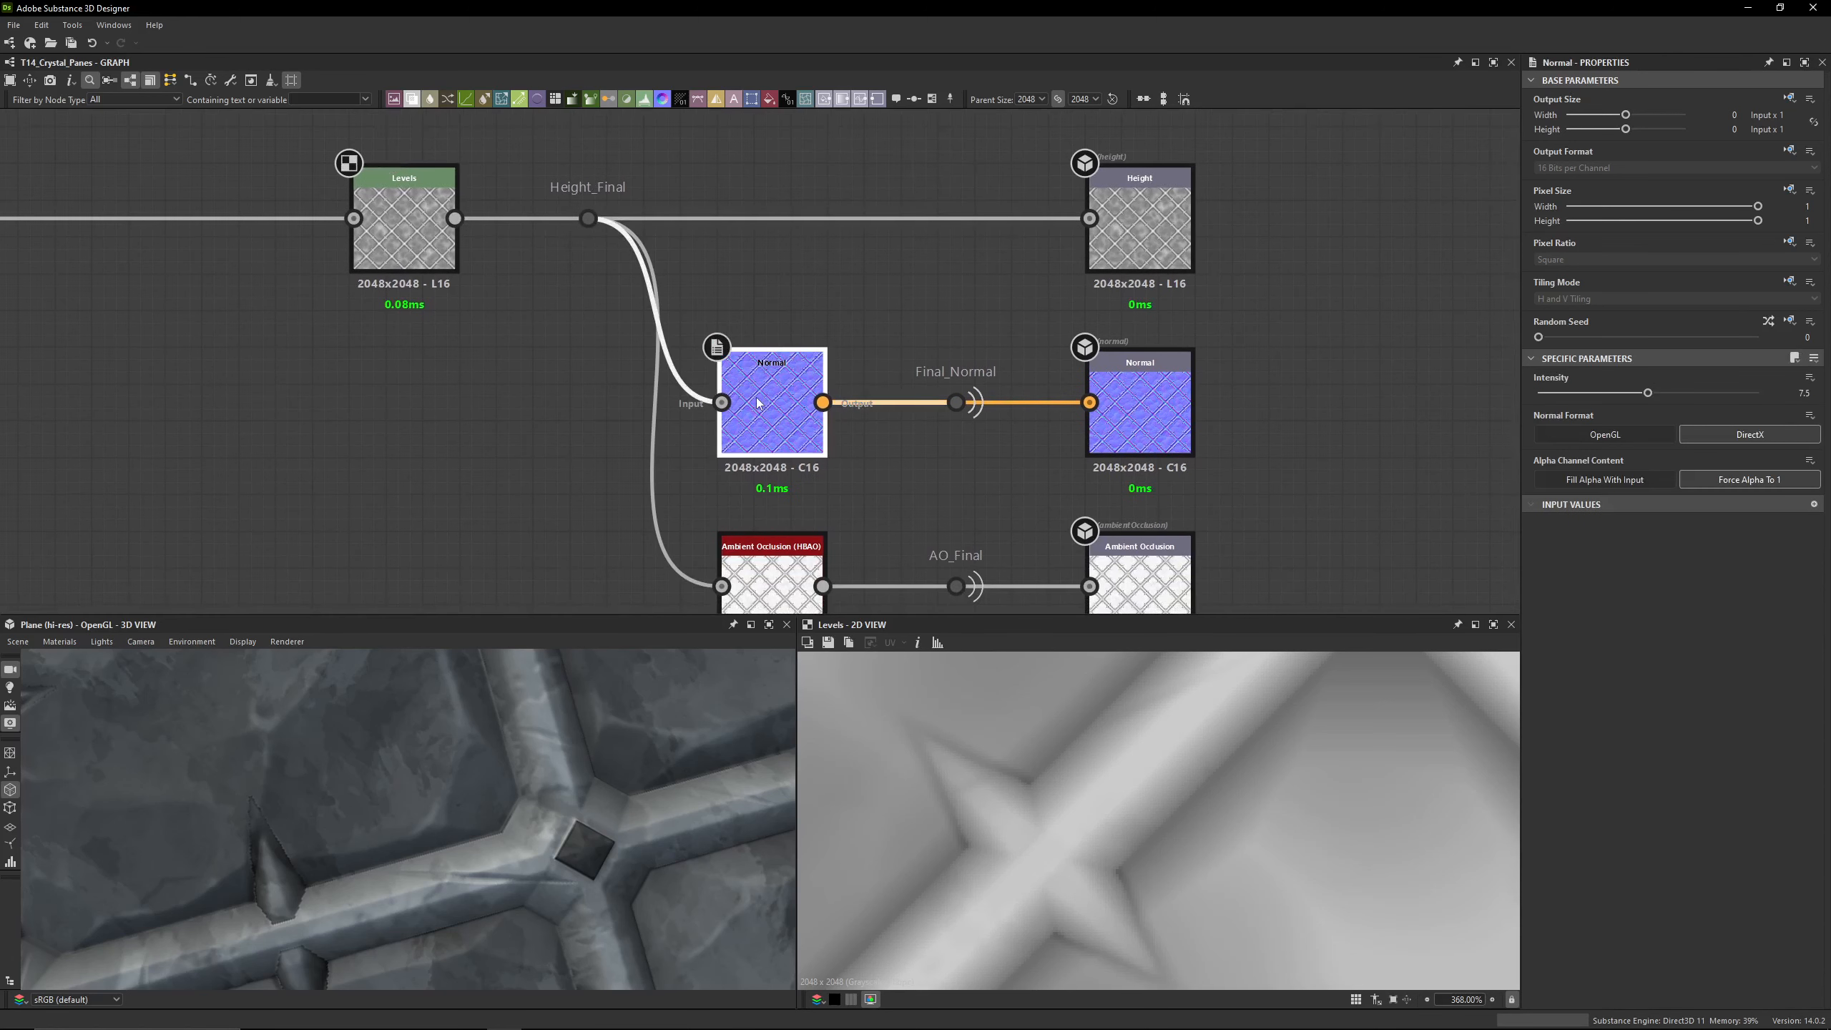
pyautogui.doubleClick(1808, 394)
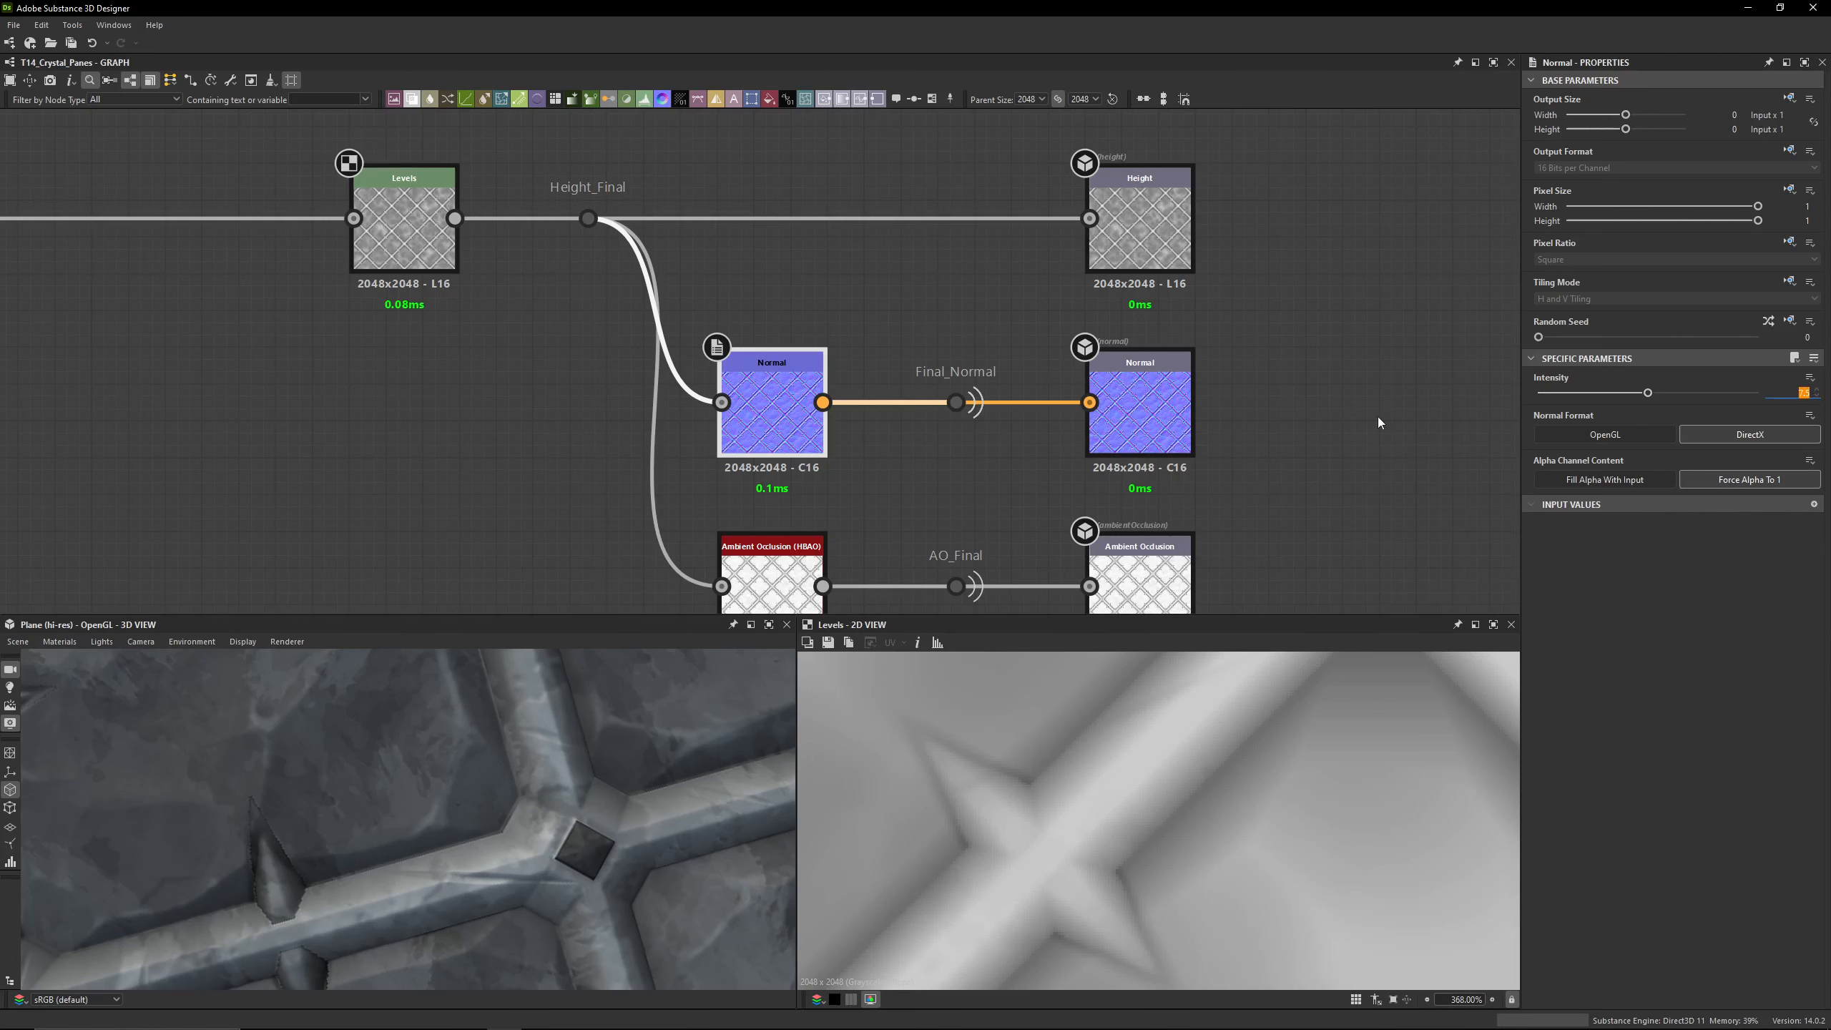
pyautogui.press('Return')
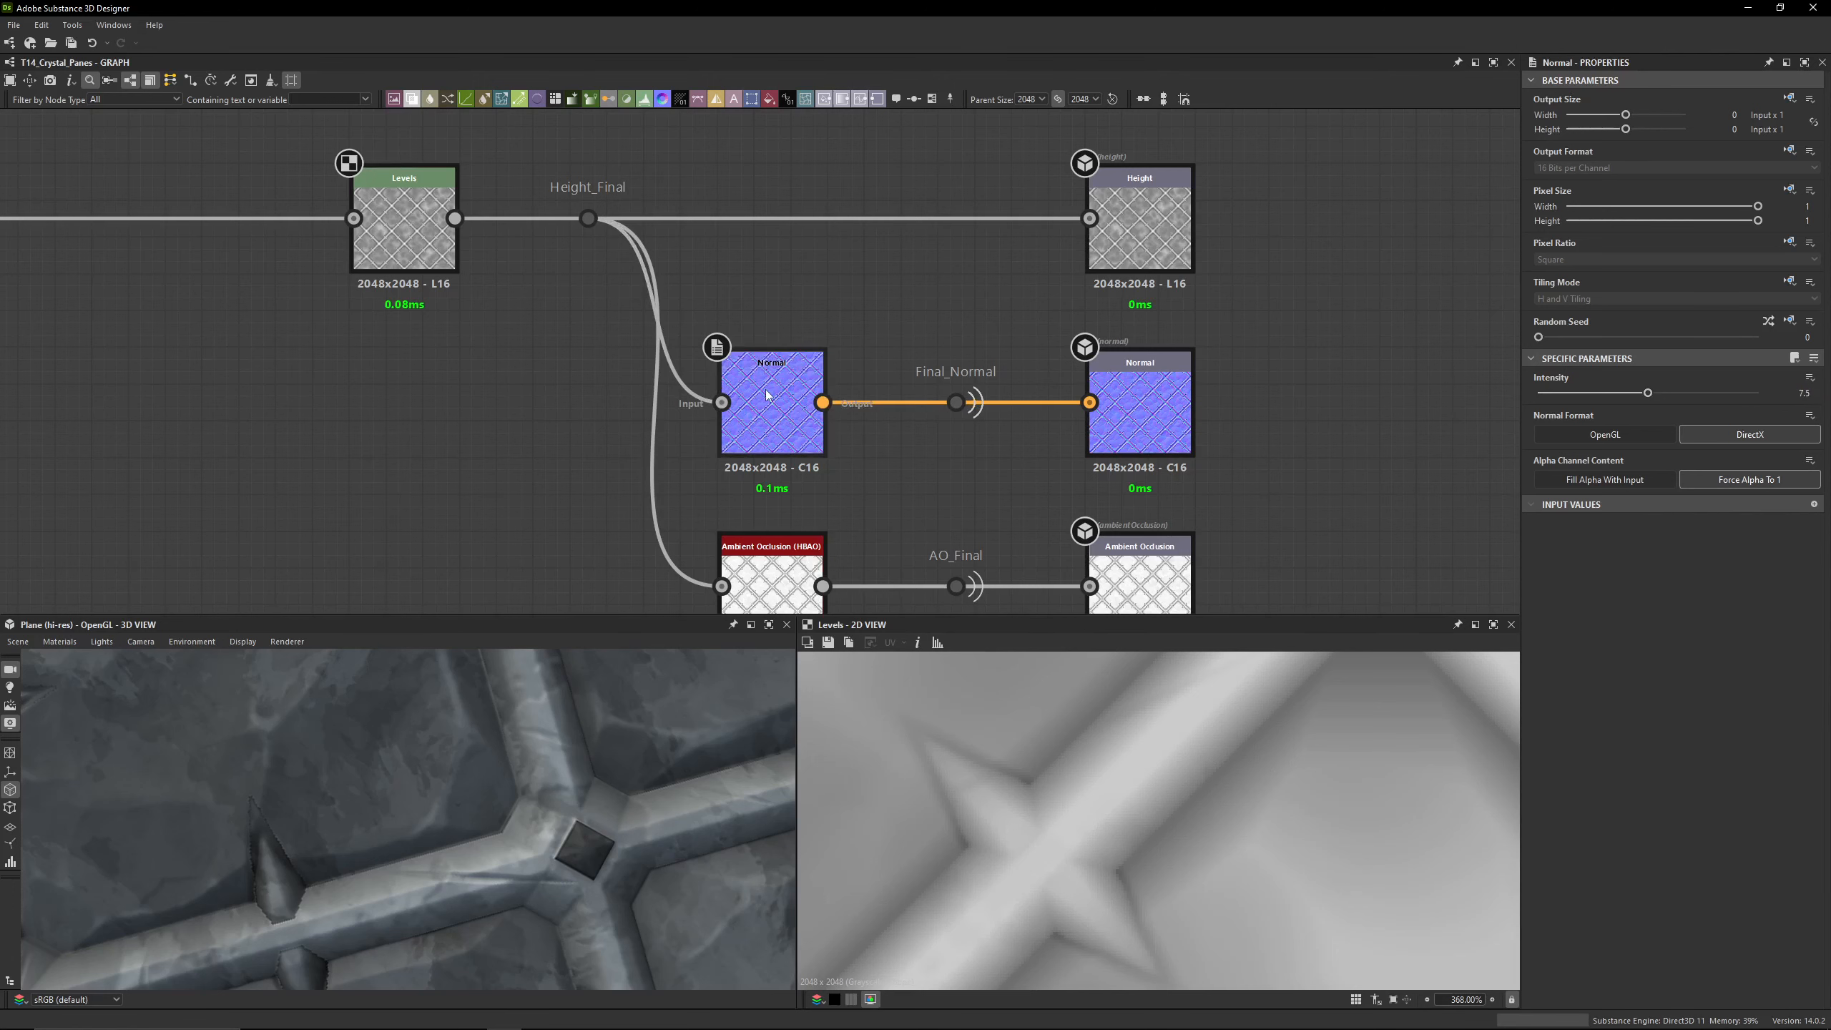
pyautogui.click(1142, 404)
pyautogui.click(955, 402)
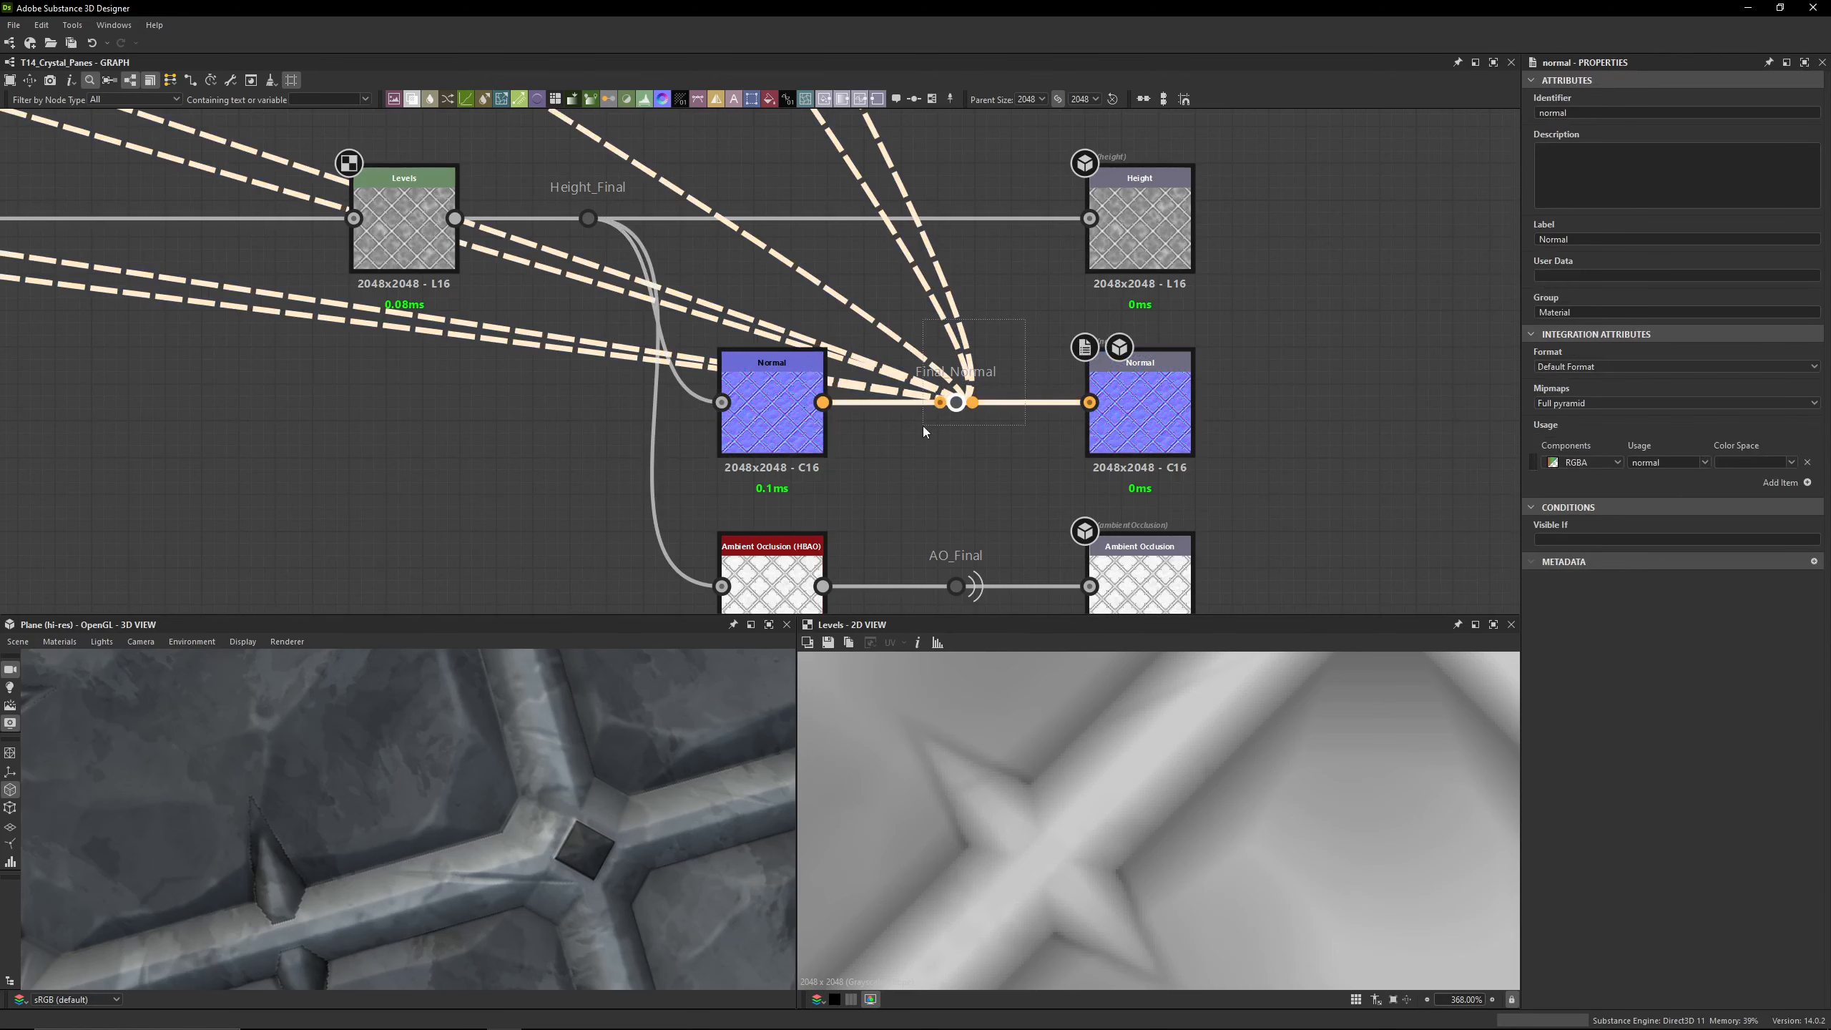
# Step: Select the AO_Final portal to inspect where the ambient occlusion is reused in the graph
pyautogui.moveTo(923, 424); pyautogui.dragTo(882, 291, button='middle')
pyautogui.click(915, 455)
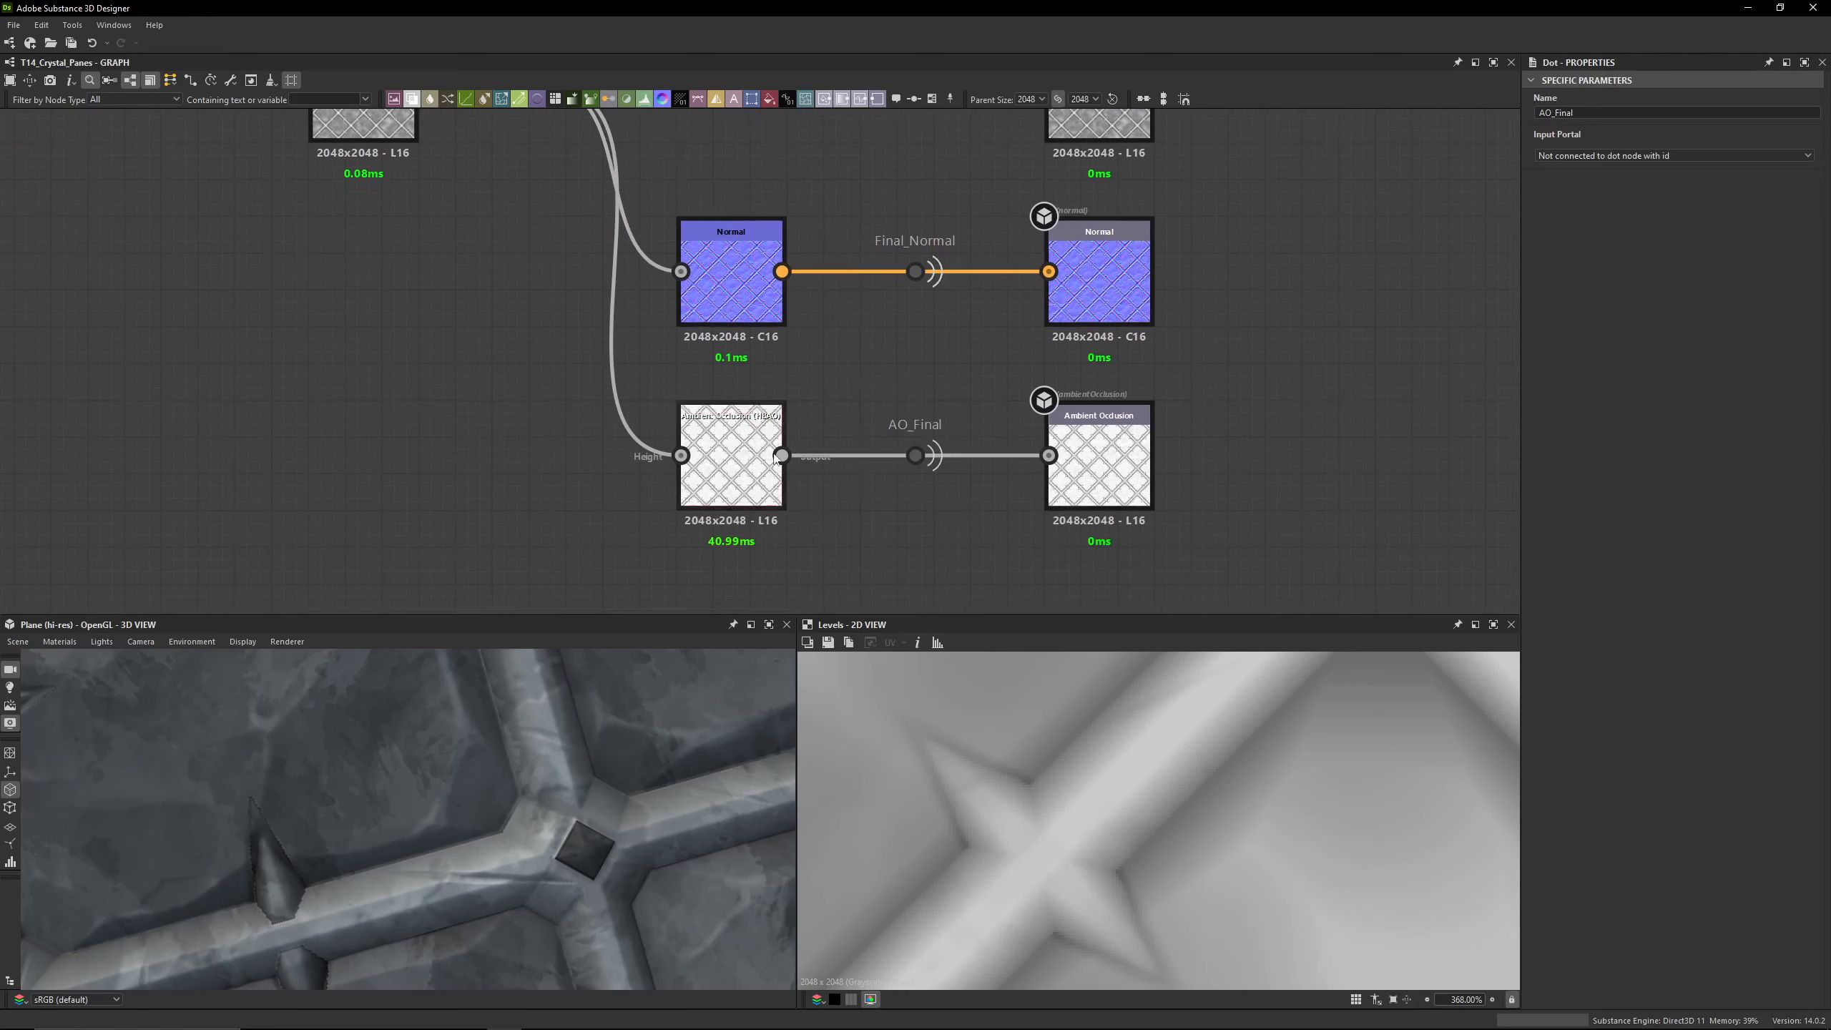
pyautogui.moveTo(936, 387); pyautogui.dragTo(885, 511)
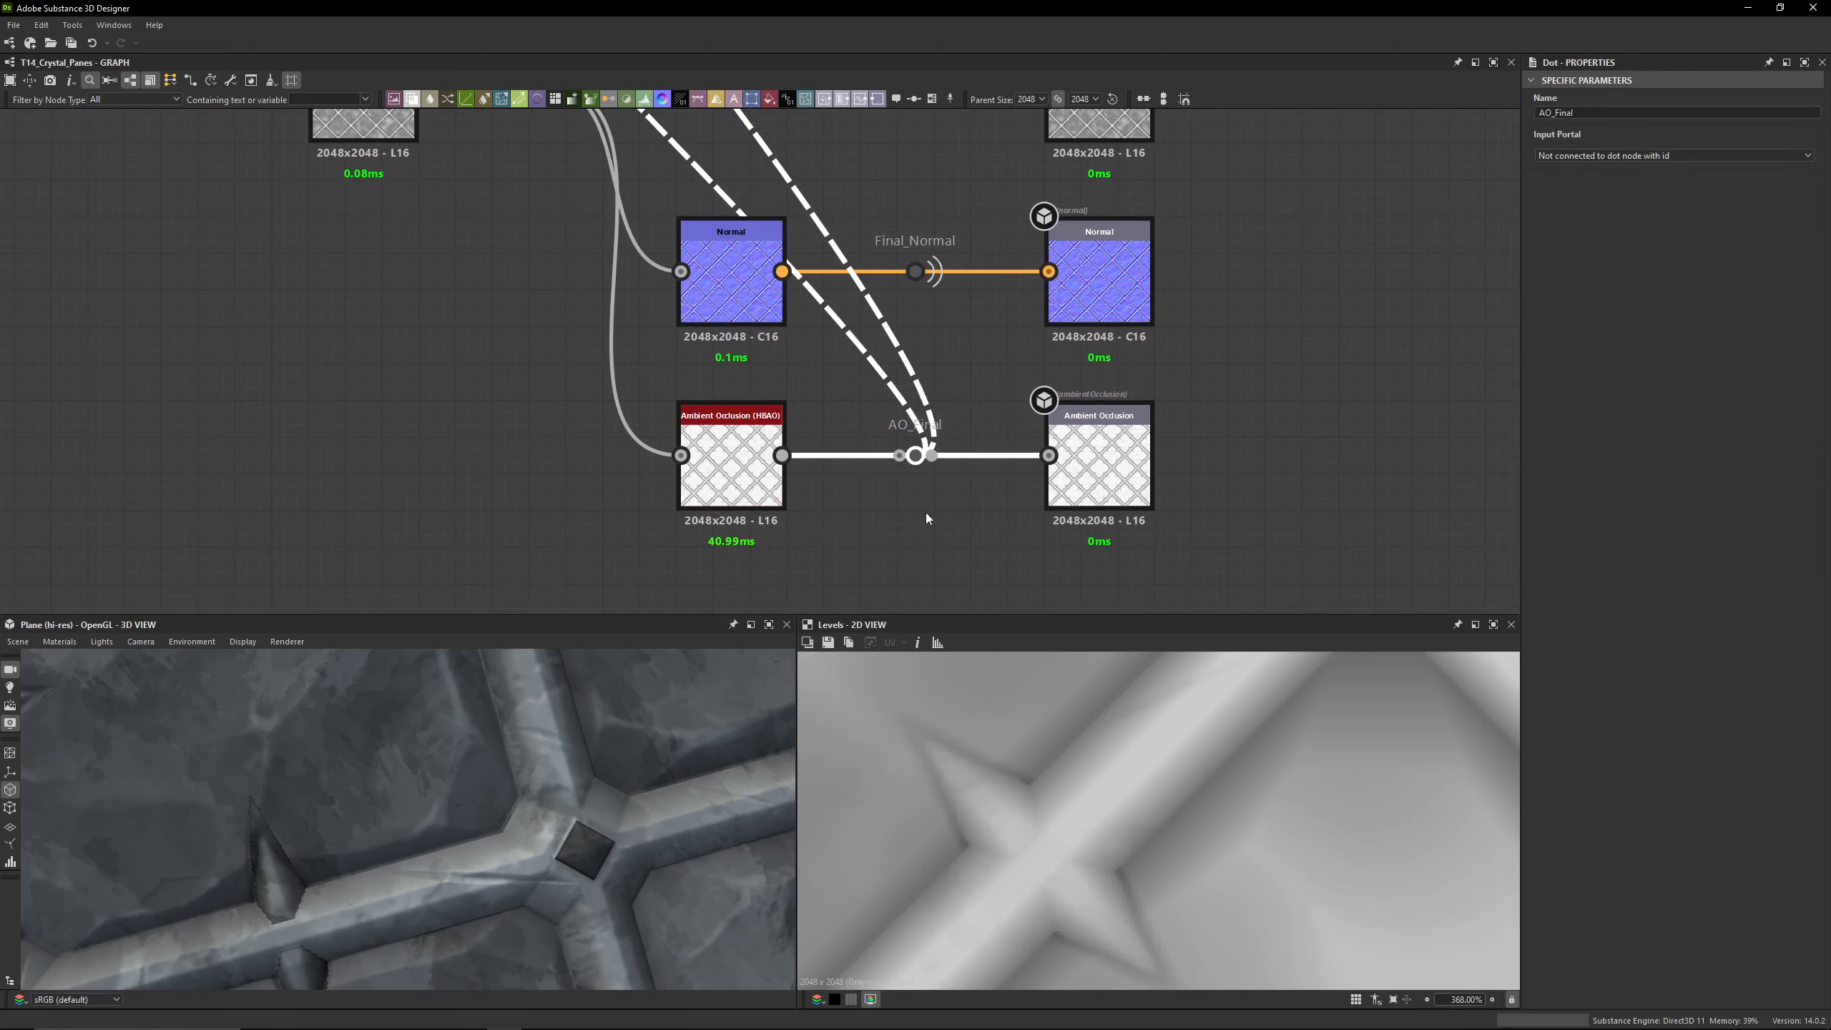
# Step: Rename the Final_Normal portal dot to Normal_Final
pyautogui.click(915, 271)
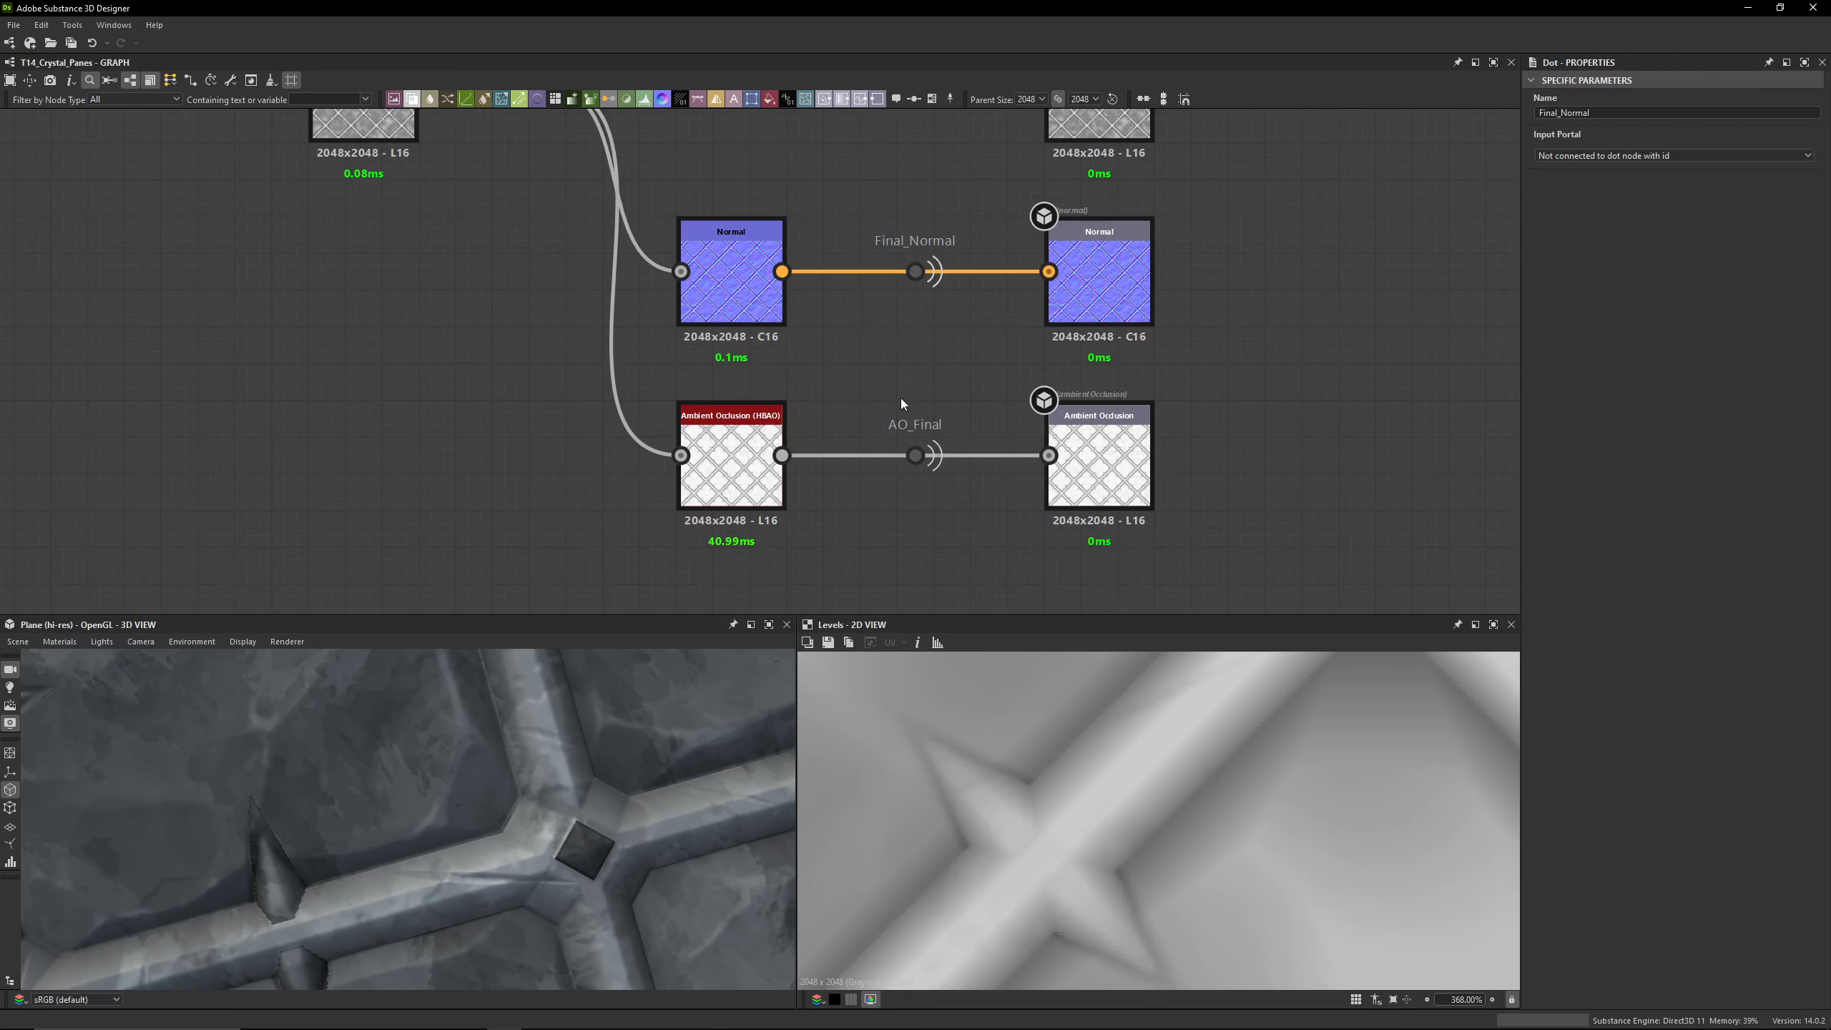
pyautogui.moveTo(862, 389)
pyautogui.mouseDown(button='middle')
pyautogui.moveTo(864, 509)
pyautogui.moveTo(845, 363)
pyautogui.moveTo(844, 418)
pyautogui.mouseUp(button='middle')
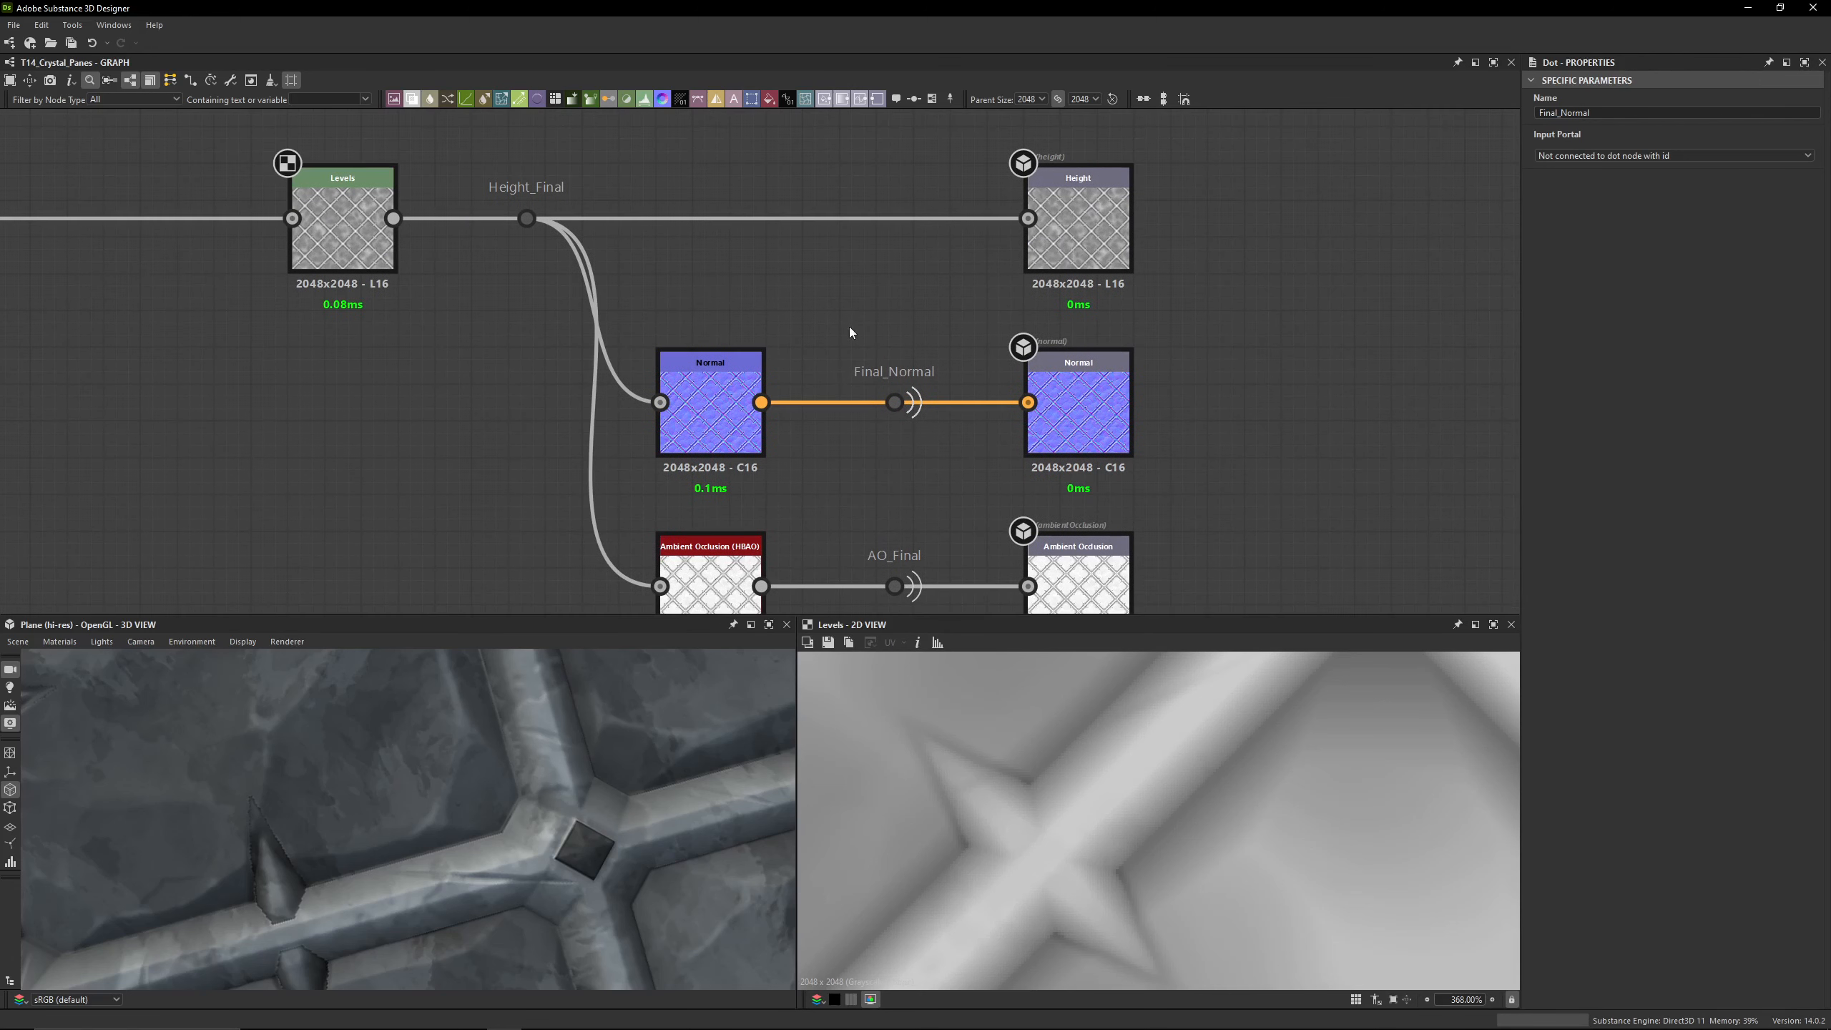
pyautogui.moveTo(849, 328); pyautogui.dragTo(933, 442)
pyautogui.doubleClick(1565, 114)
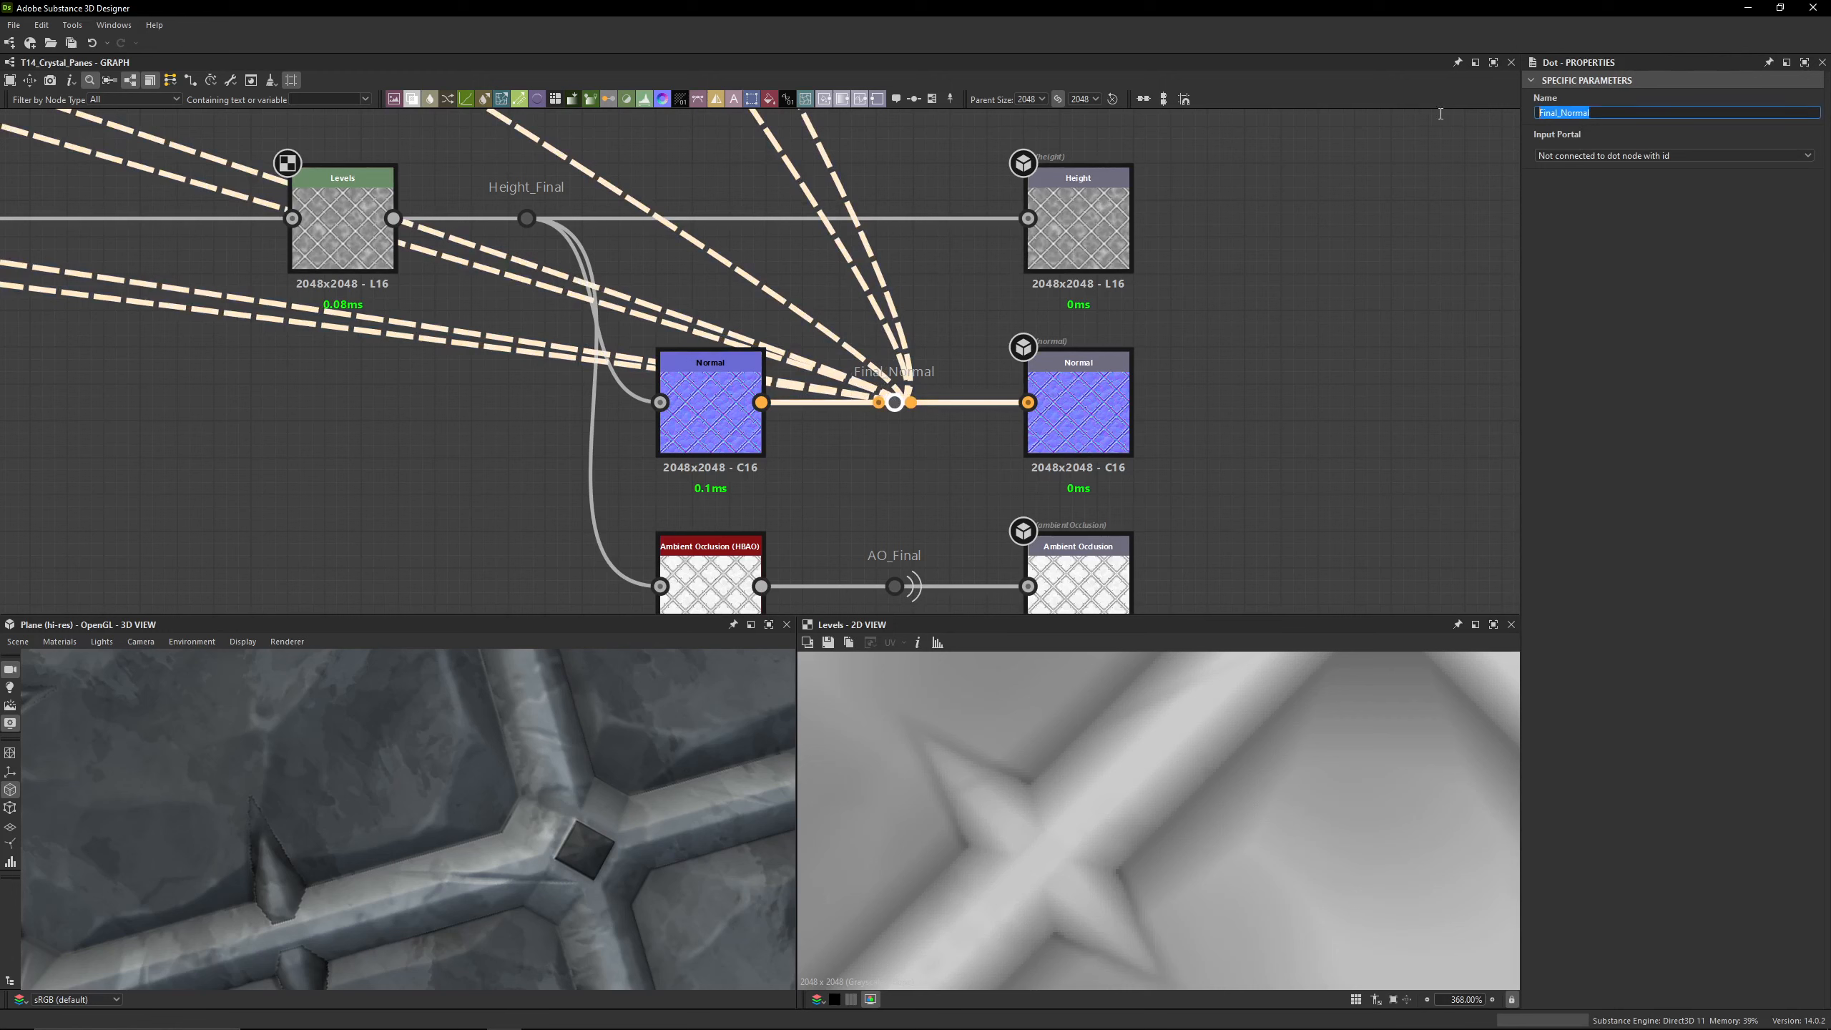
pyautogui.write('Normal_Final')
pyautogui.press('Return')
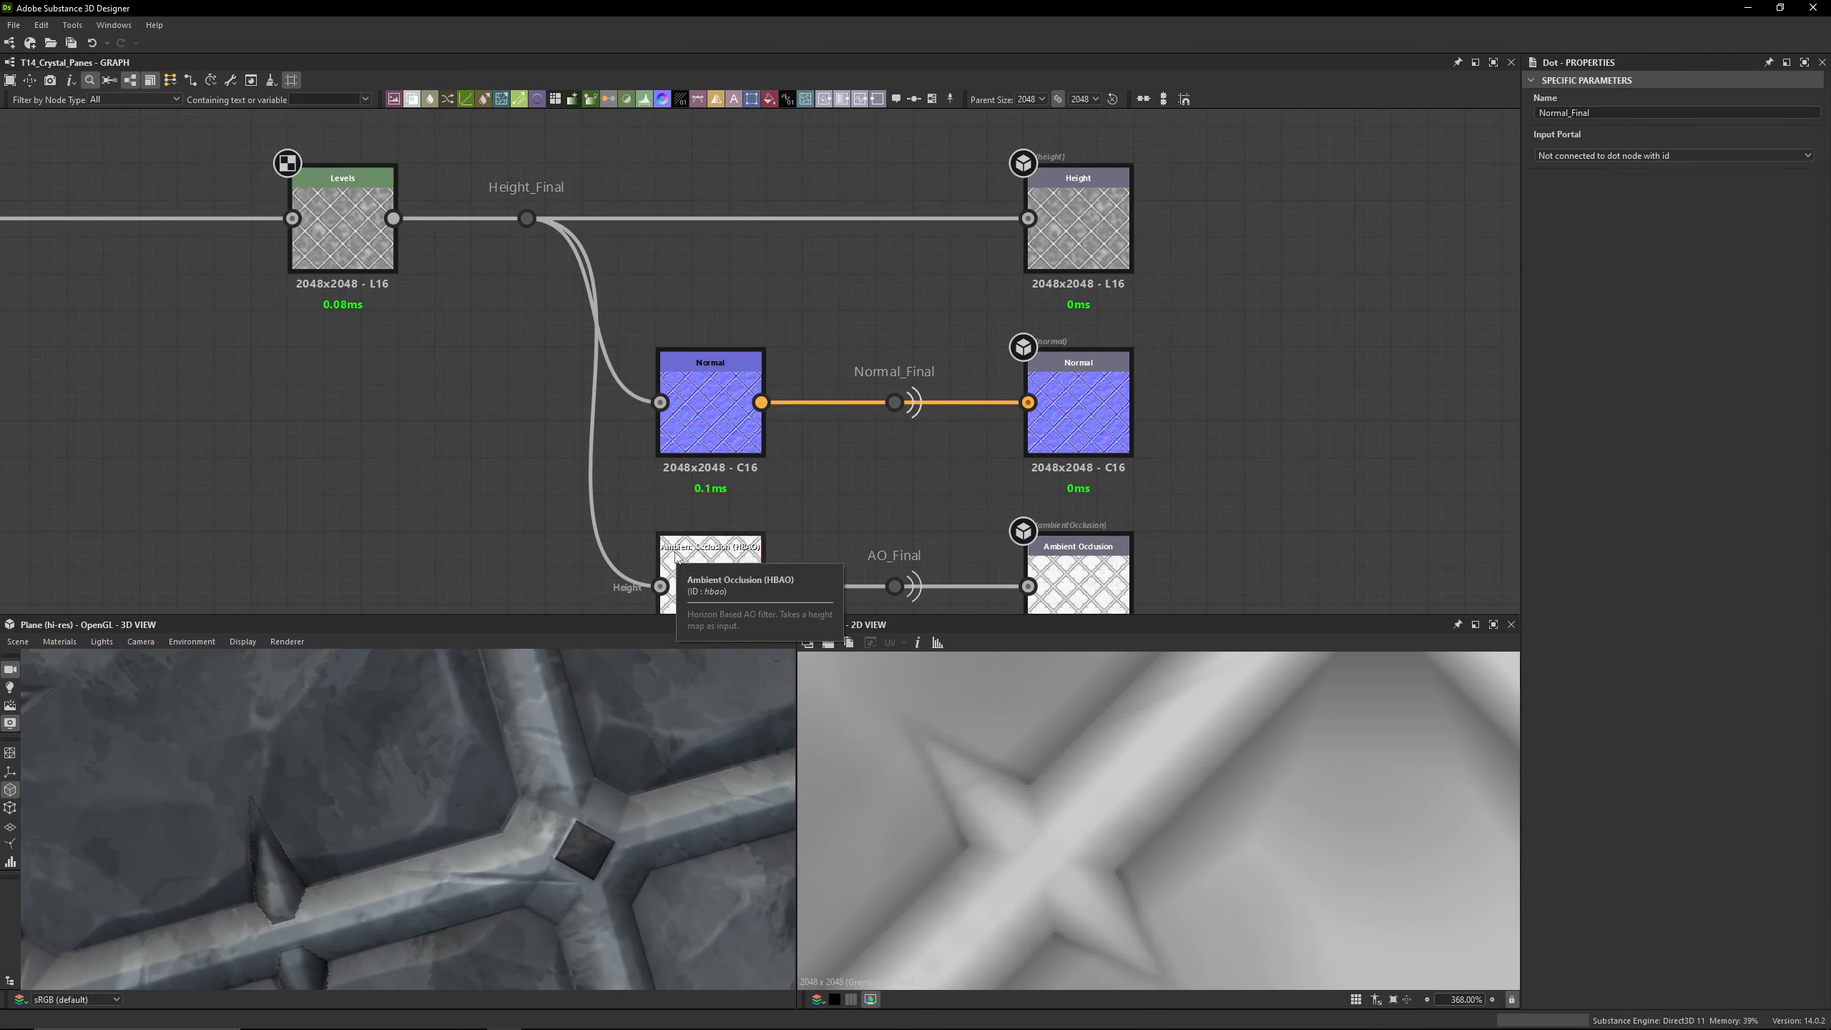
# Step: Return to the base color section and preview the Blend masked by AO_Frame
pyautogui.scroll(-10, 395, 306)
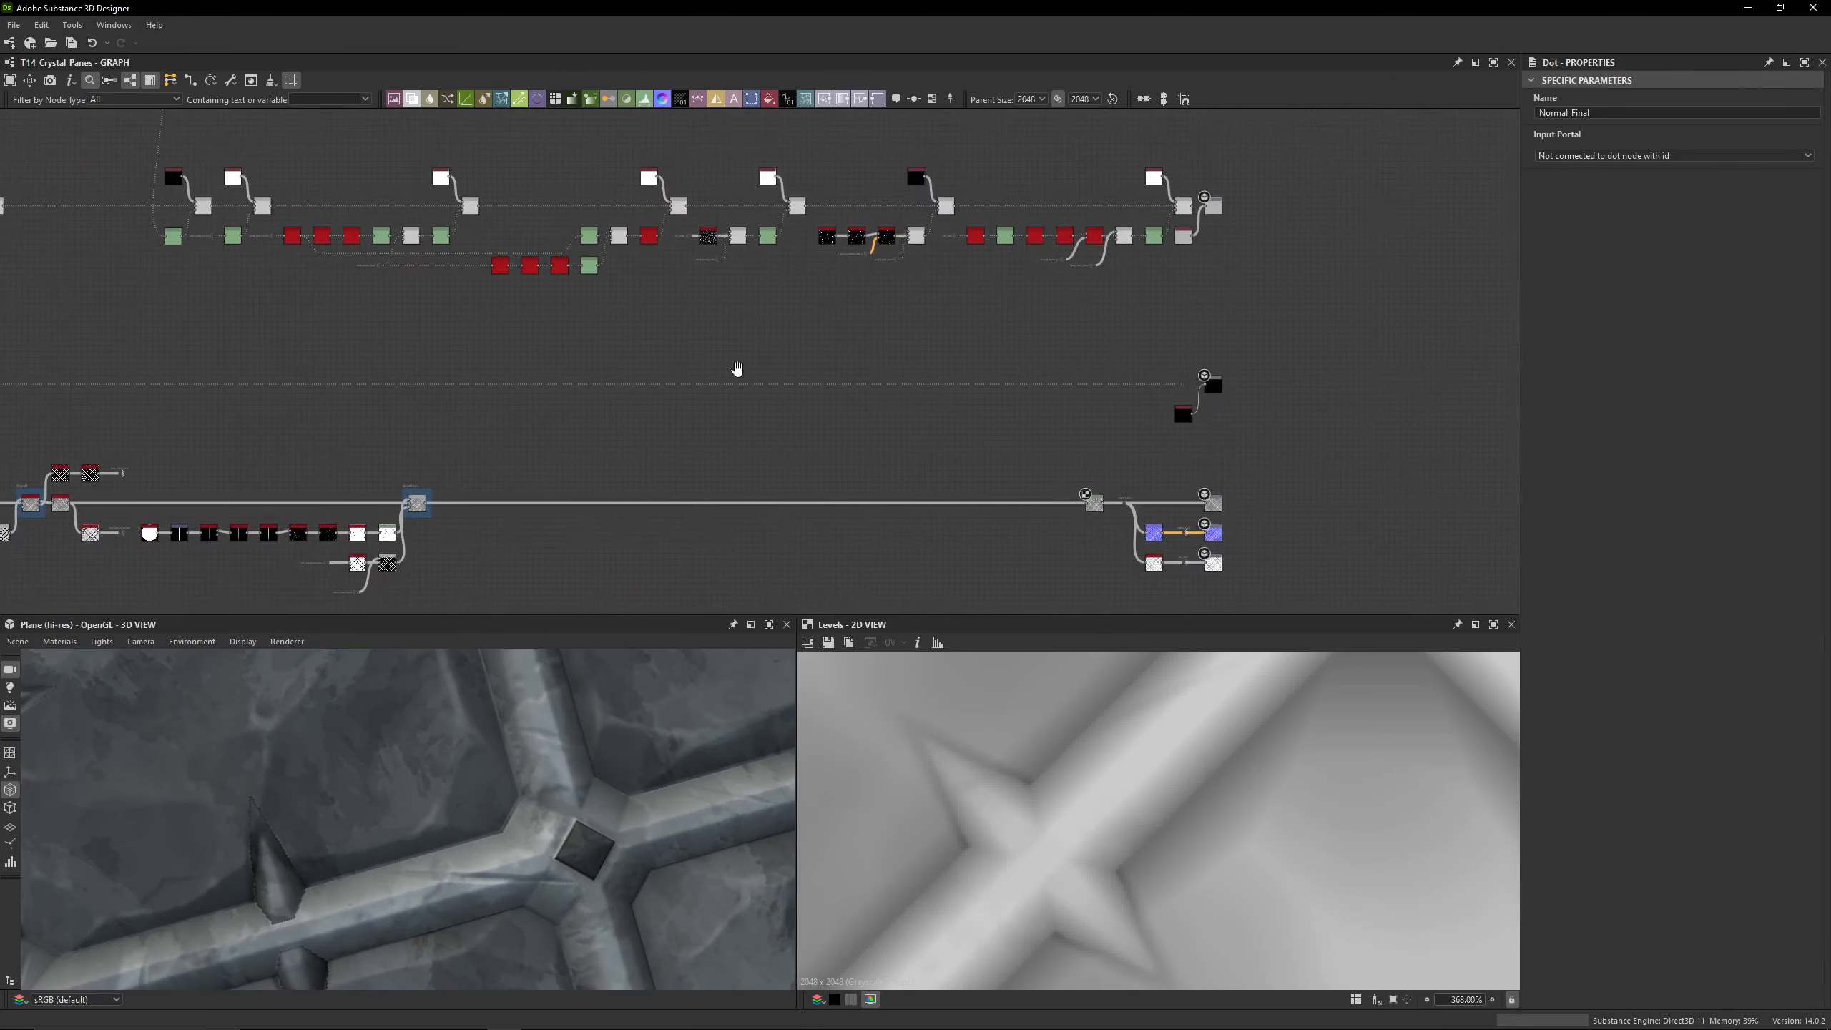
pyautogui.moveTo(284, 261); pyautogui.dragTo(1259, 465, button='middle')
pyautogui.moveTo(482, 417); pyautogui.dragTo(1175, 397, button='middle')
pyautogui.moveTo(456, 393); pyautogui.dragTo(964, 394, button='middle')
pyautogui.scroll(8, 690, 397)
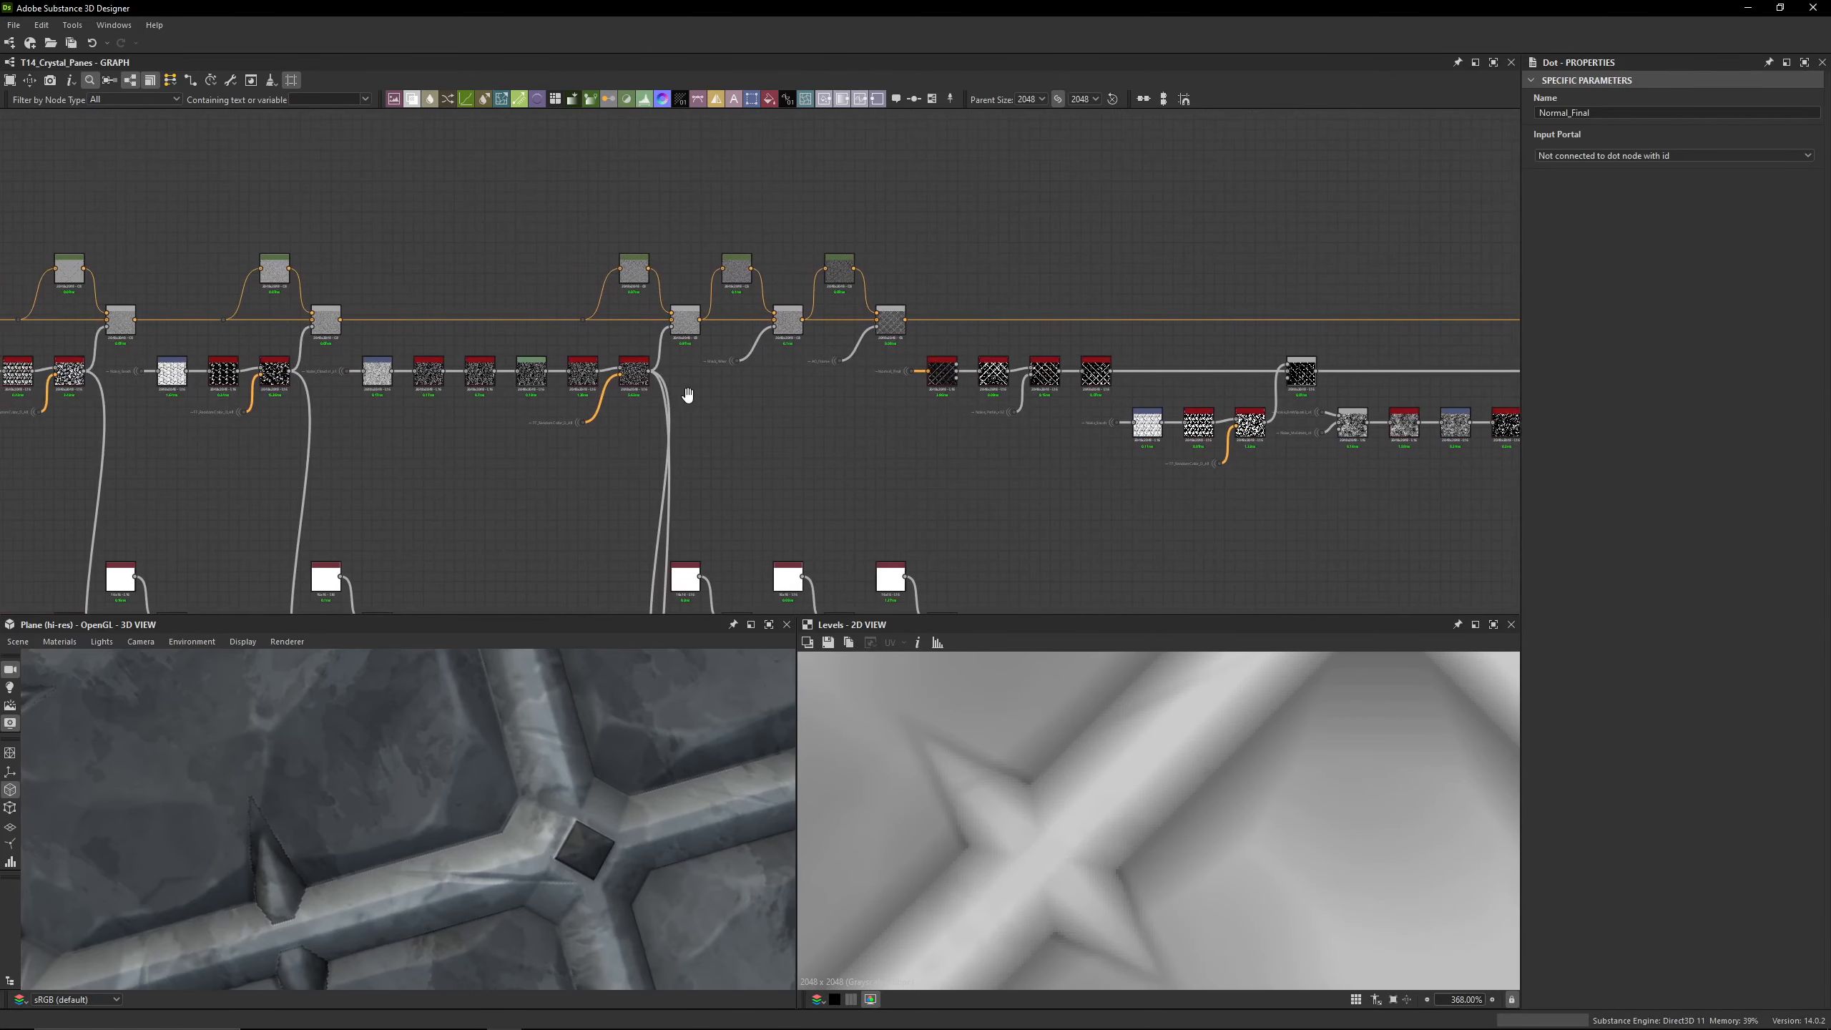
pyautogui.scroll(3, 689, 397)
pyautogui.moveTo(1233, 304); pyautogui.dragTo(797, 365, button='middle')
pyautogui.click(770, 267)
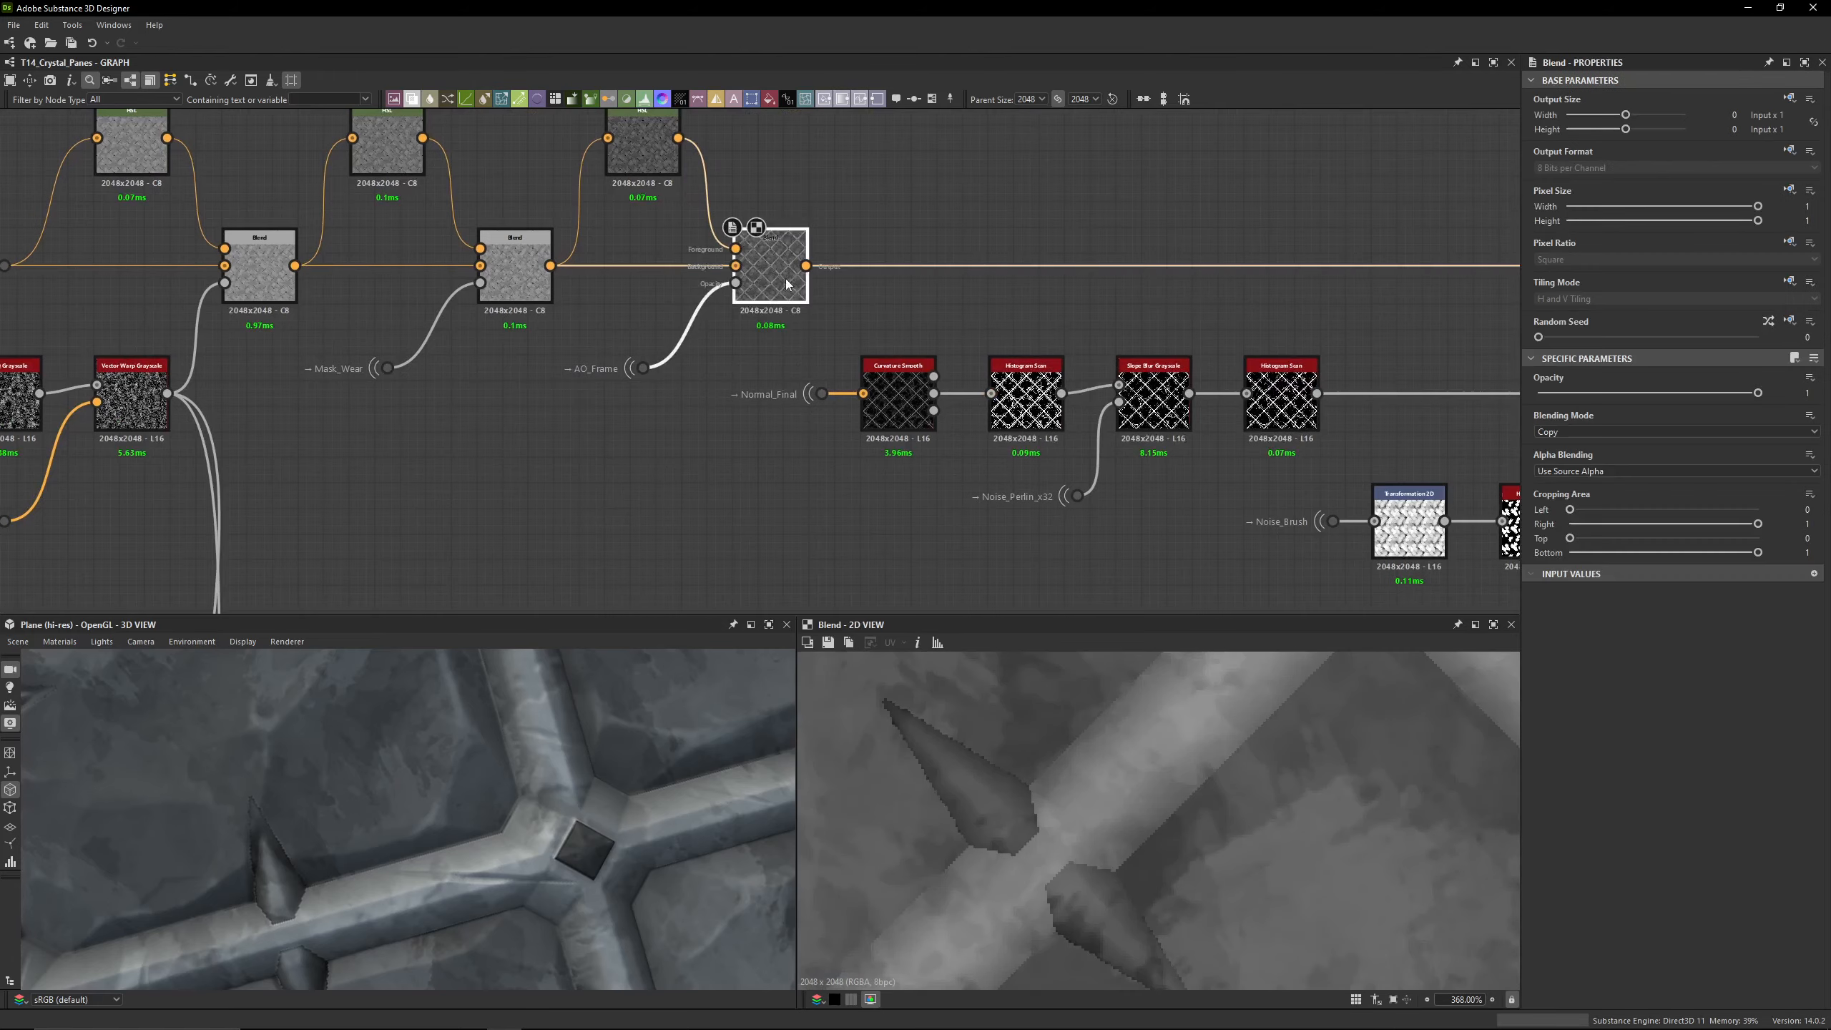
# Step: Follow the curvature mask chain to its end and preview the Blend it masks
pyautogui.moveTo(1060, 397); pyautogui.dragTo(646, 394, button='middle')
pyautogui.scroll(-5, 647, 393)
pyautogui.moveTo(878, 378); pyautogui.dragTo(701, 390, button='middle')
pyautogui.scroll(2, 1273, 363)
pyautogui.doubleClick(1434, 360)
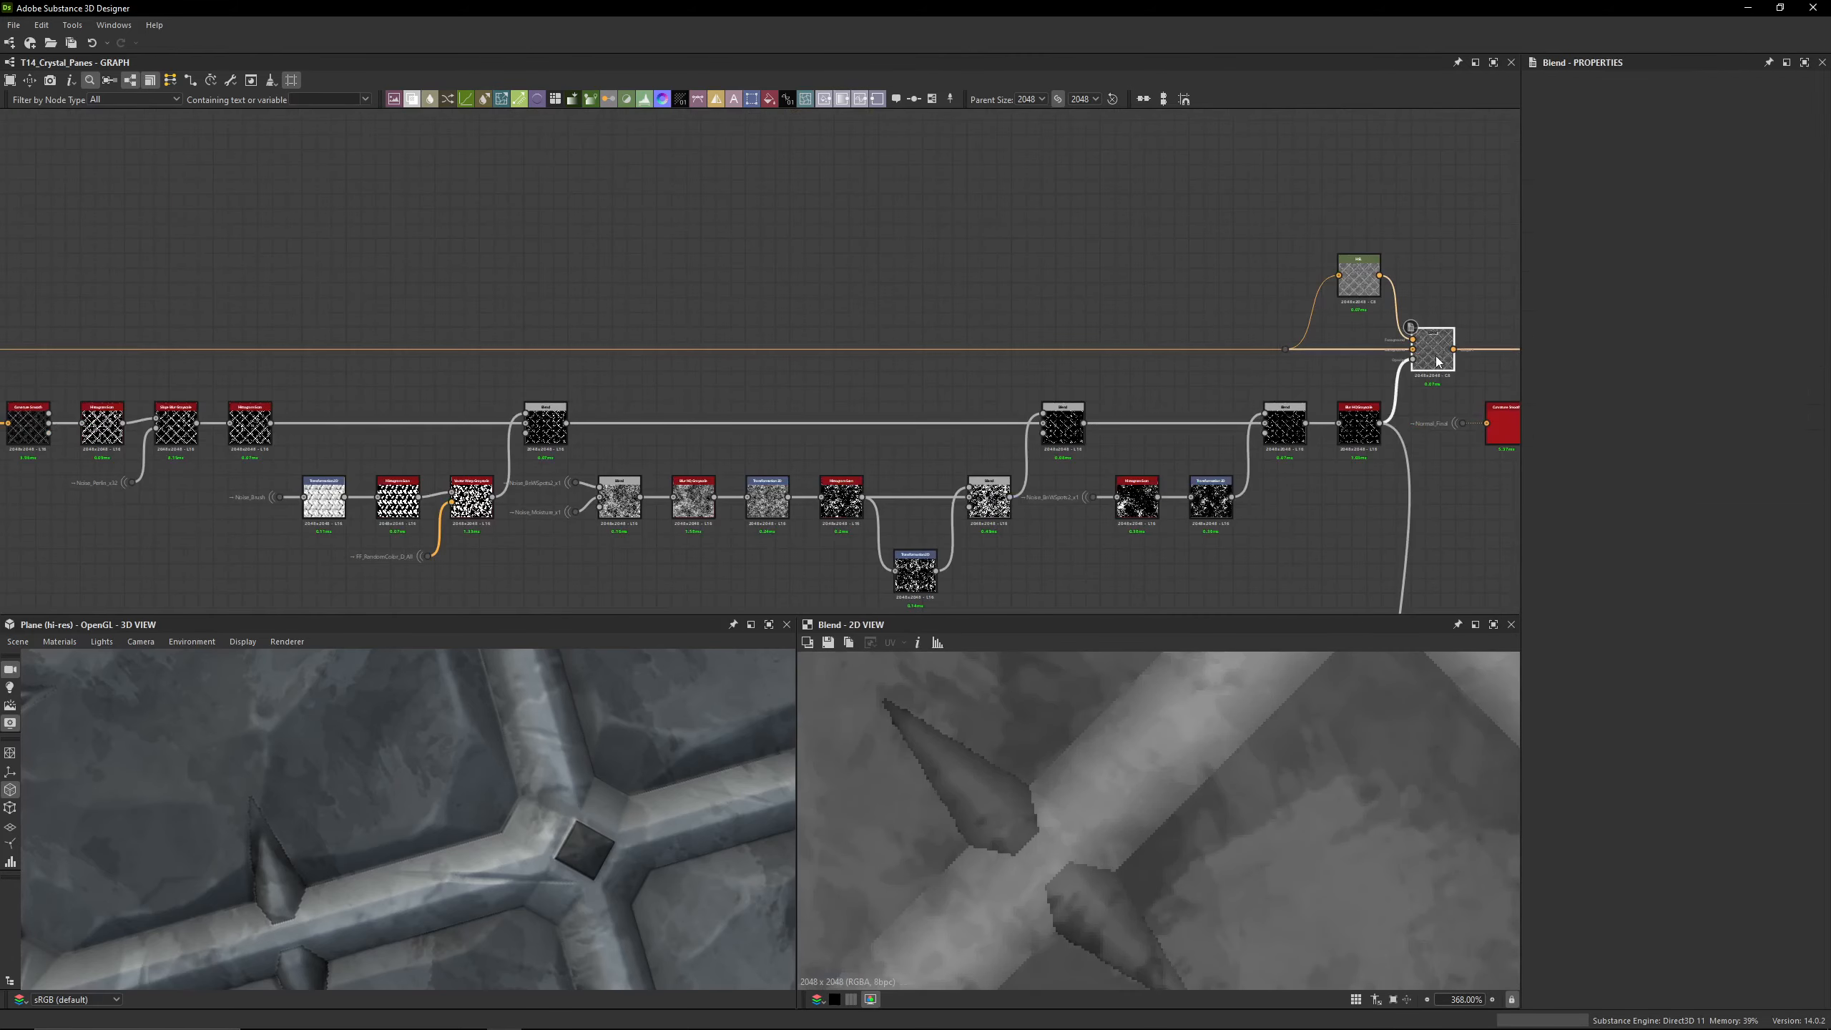
# Step: Select the renamed portal at the start of the curvature mask chain to check its input portal
pyautogui.moveTo(427, 332); pyautogui.dragTo(1171, 334, button='middle')
pyautogui.scroll(6, 804, 489)
pyautogui.moveTo(528, 319); pyautogui.dragTo(610, 435, button='middle')
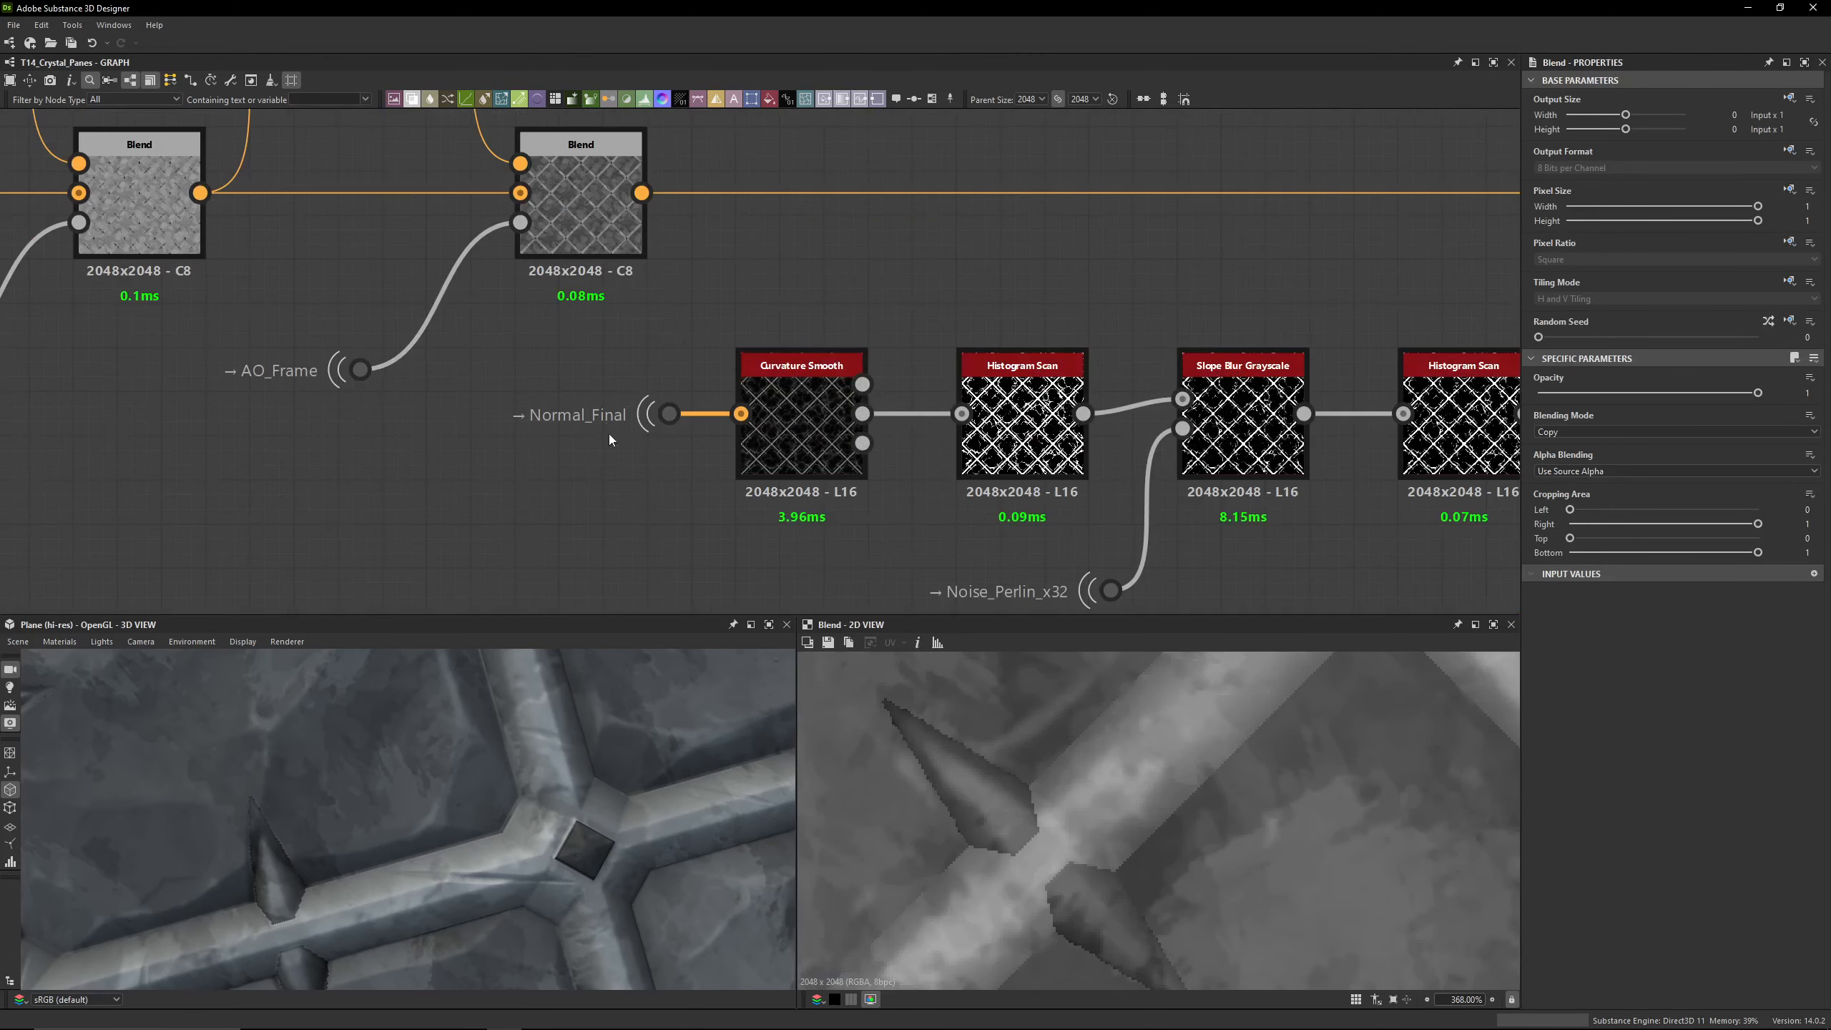
pyautogui.moveTo(547, 355); pyautogui.dragTo(700, 478)
pyautogui.click(706, 476)
pyautogui.moveTo(706, 476); pyautogui.dragTo(600, 415, button='middle')
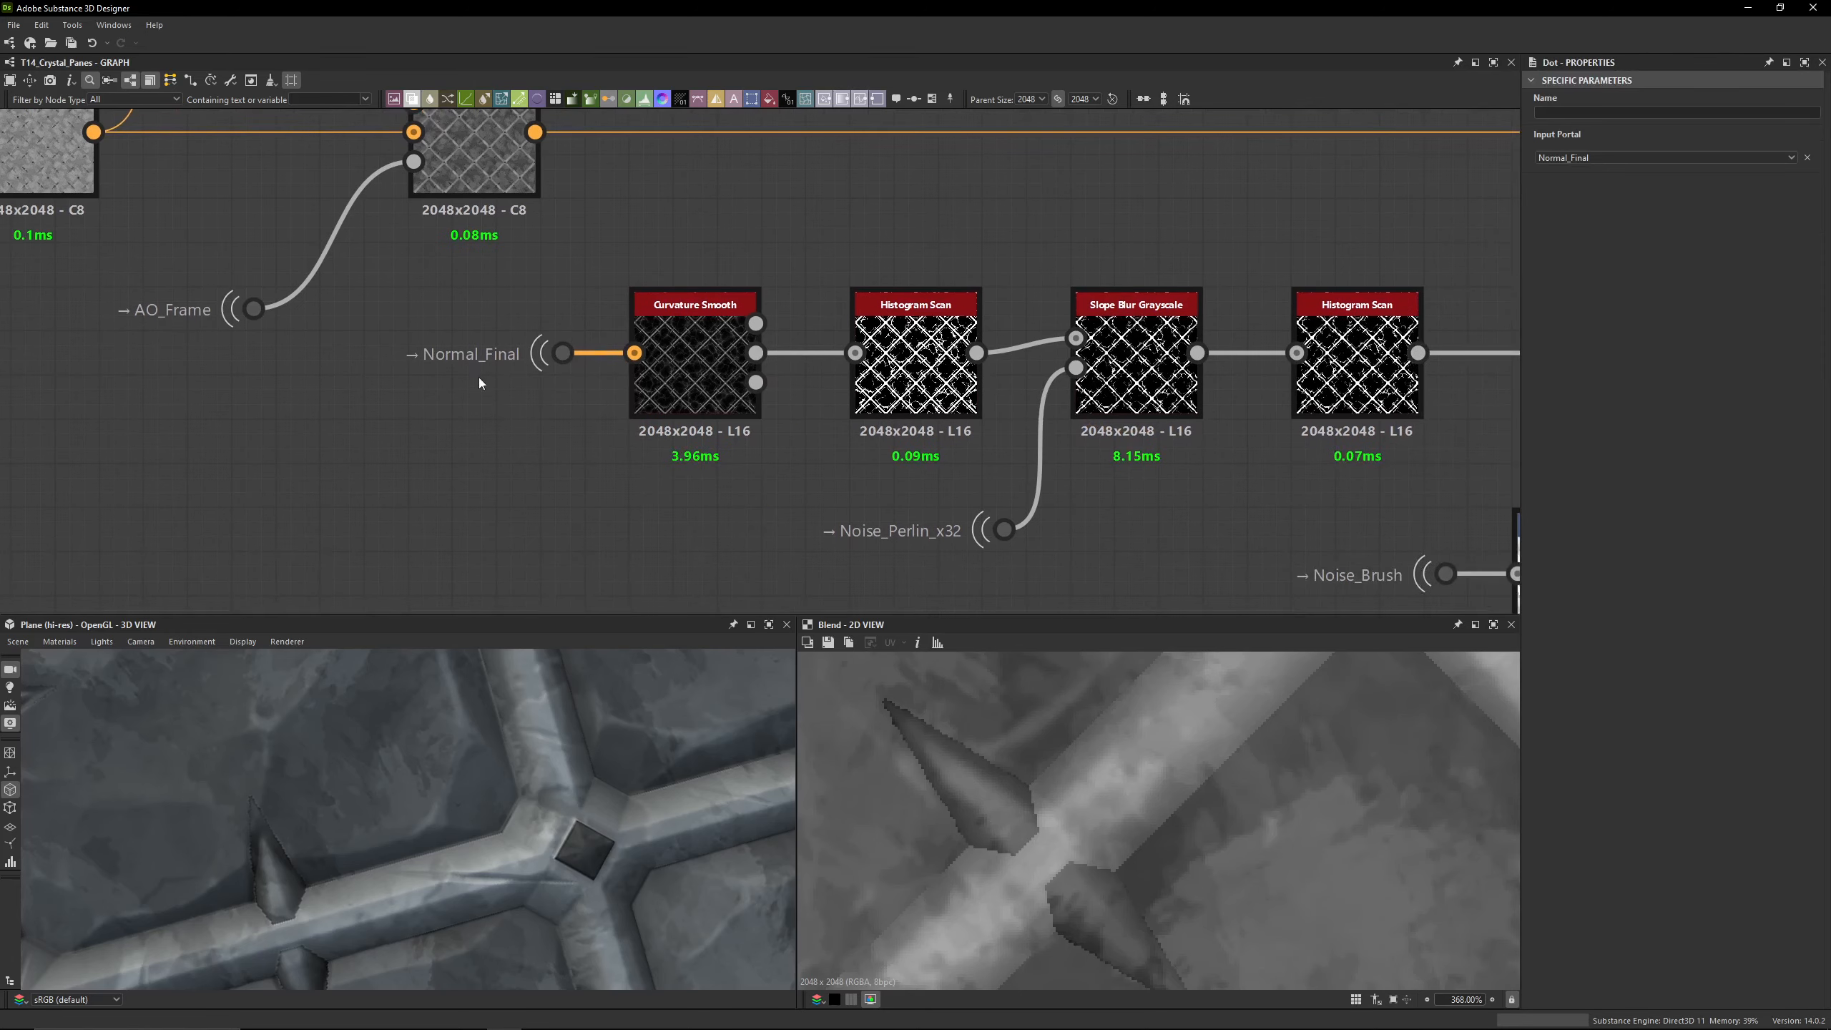
# Step: Preview the Curvature Smooth node's Curvature, Convexity and Concavity outputs, ending on Convexity
pyautogui.doubleClick(718, 392)
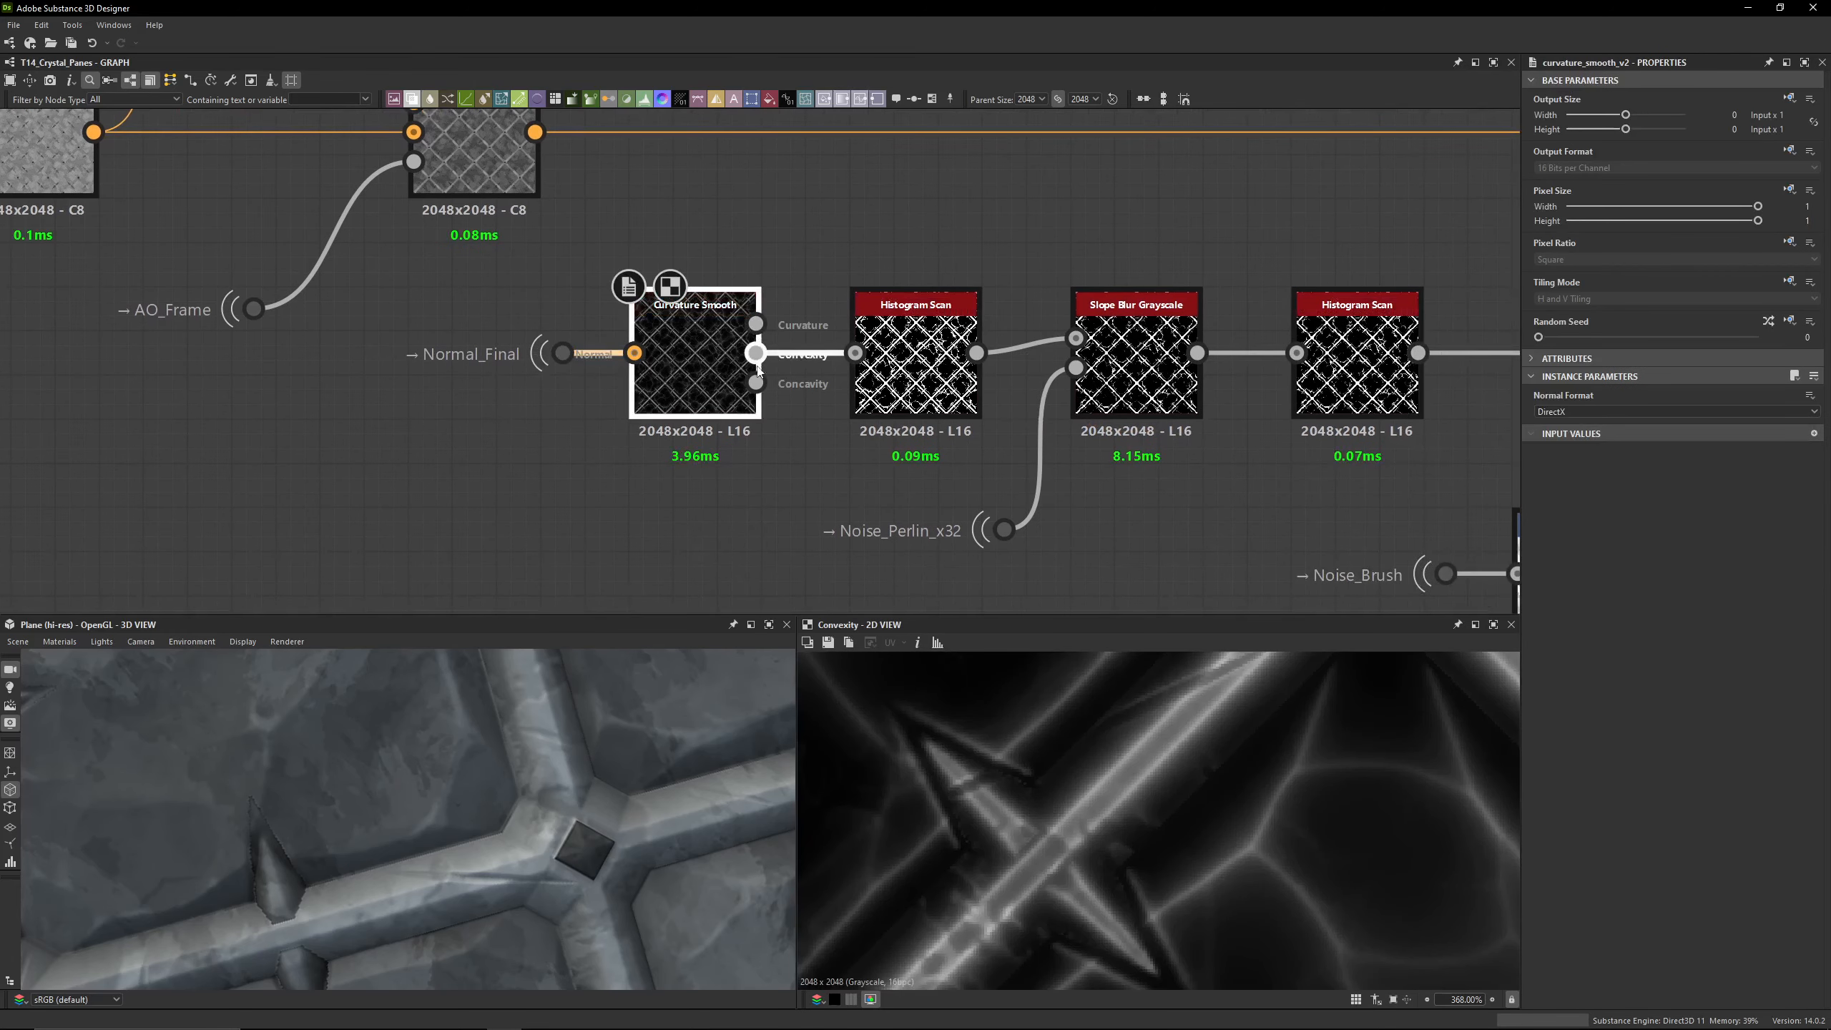
pyautogui.doubleClick(757, 319)
pyautogui.doubleClick(765, 354)
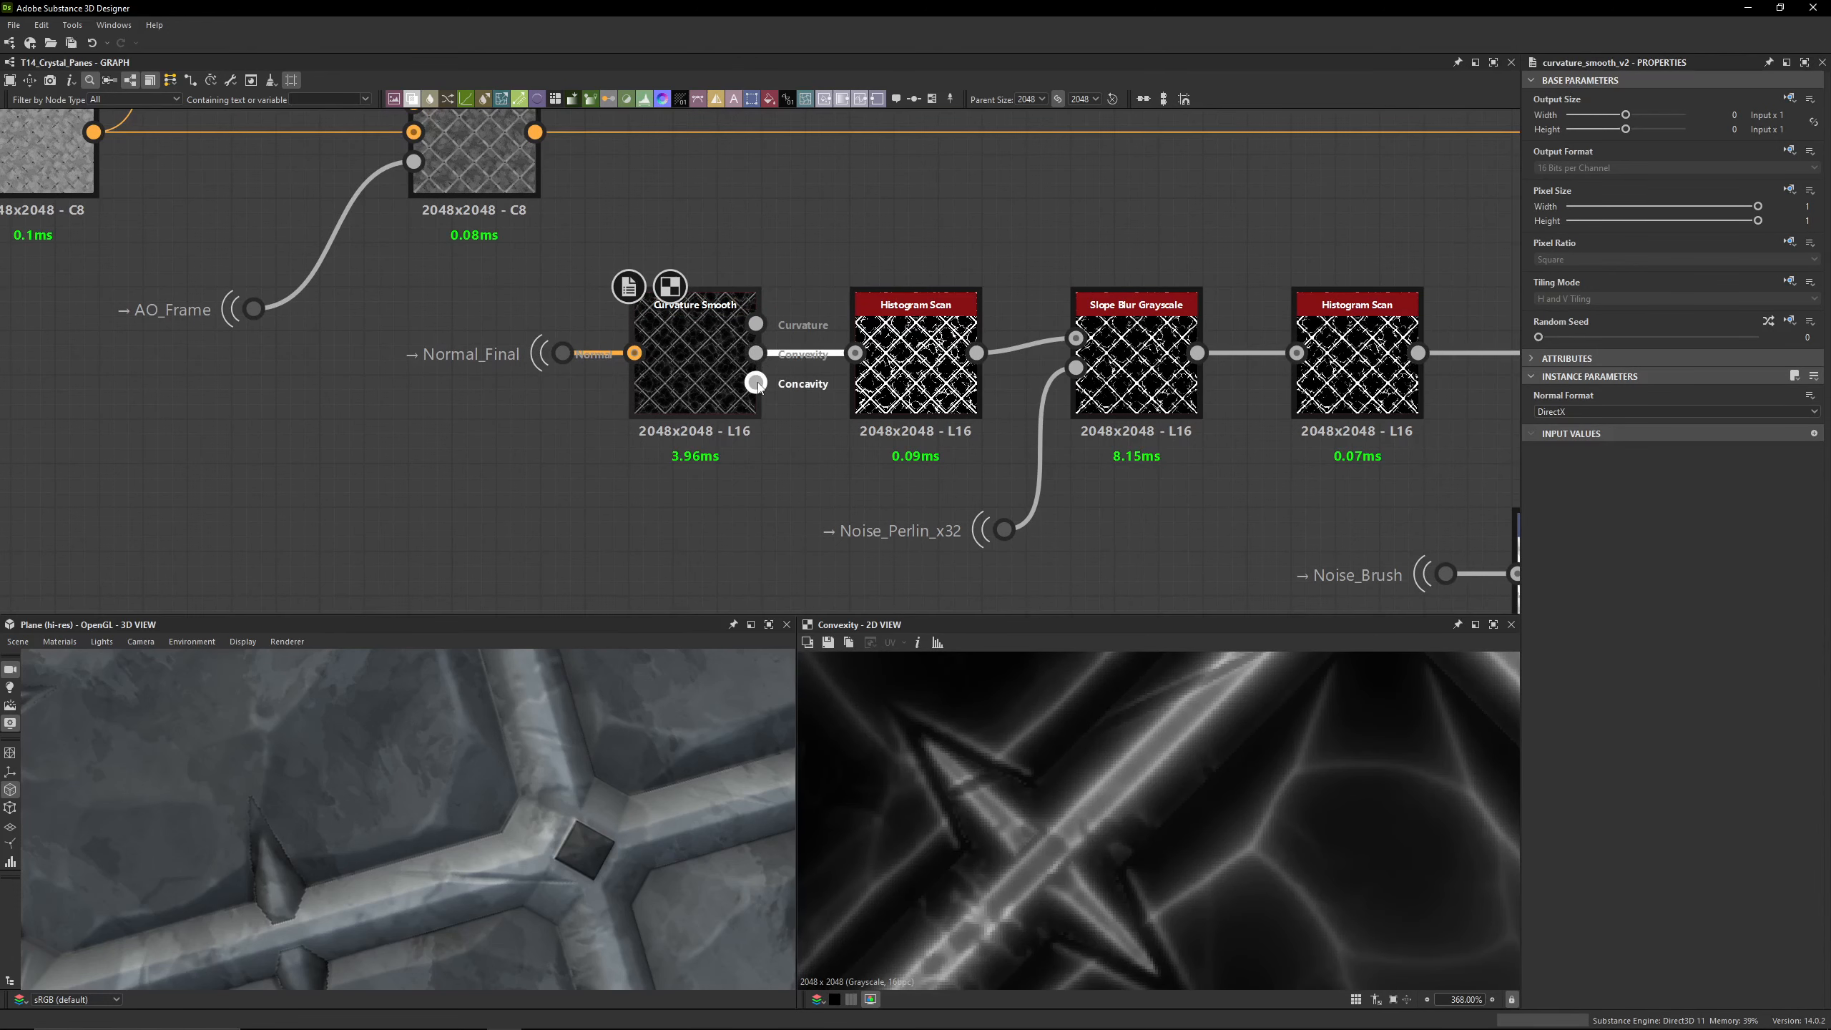
pyautogui.doubleClick(756, 382)
pyautogui.doubleClick(756, 353)
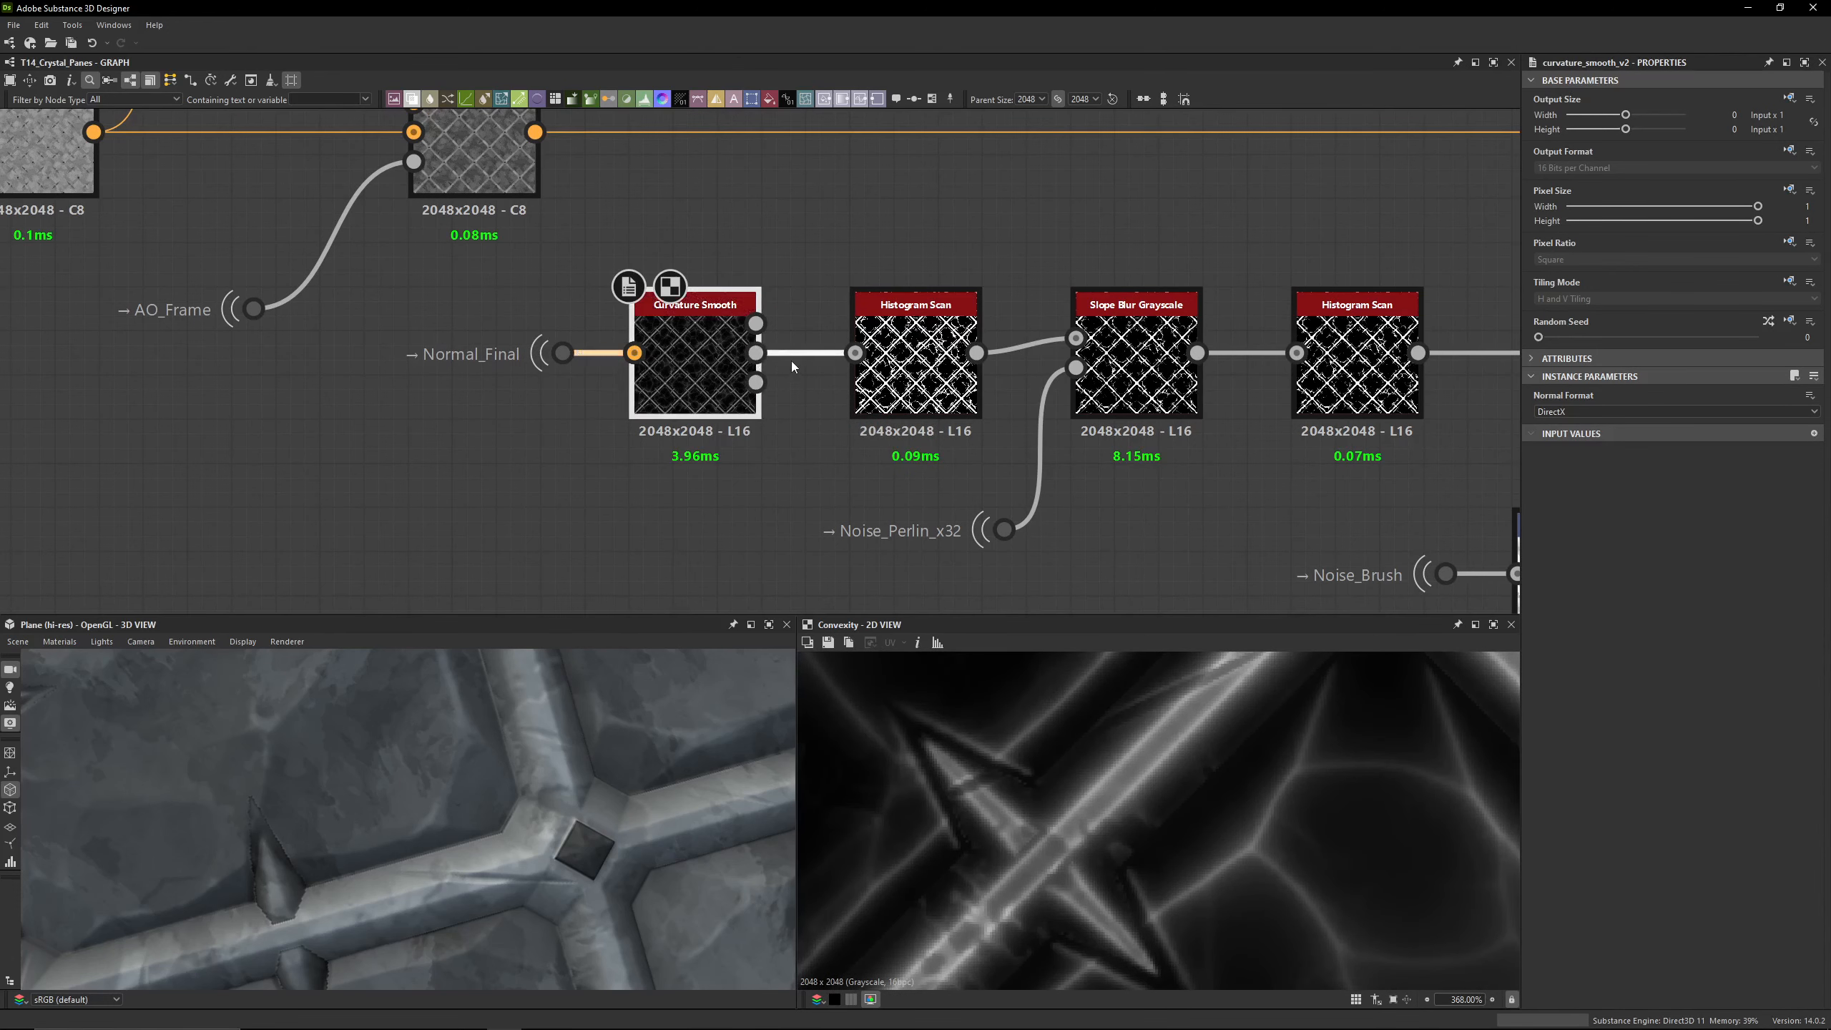
pyautogui.scroll(3, 791, 361)
pyautogui.moveTo(832, 419); pyautogui.dragTo(700, 404, button='middle')
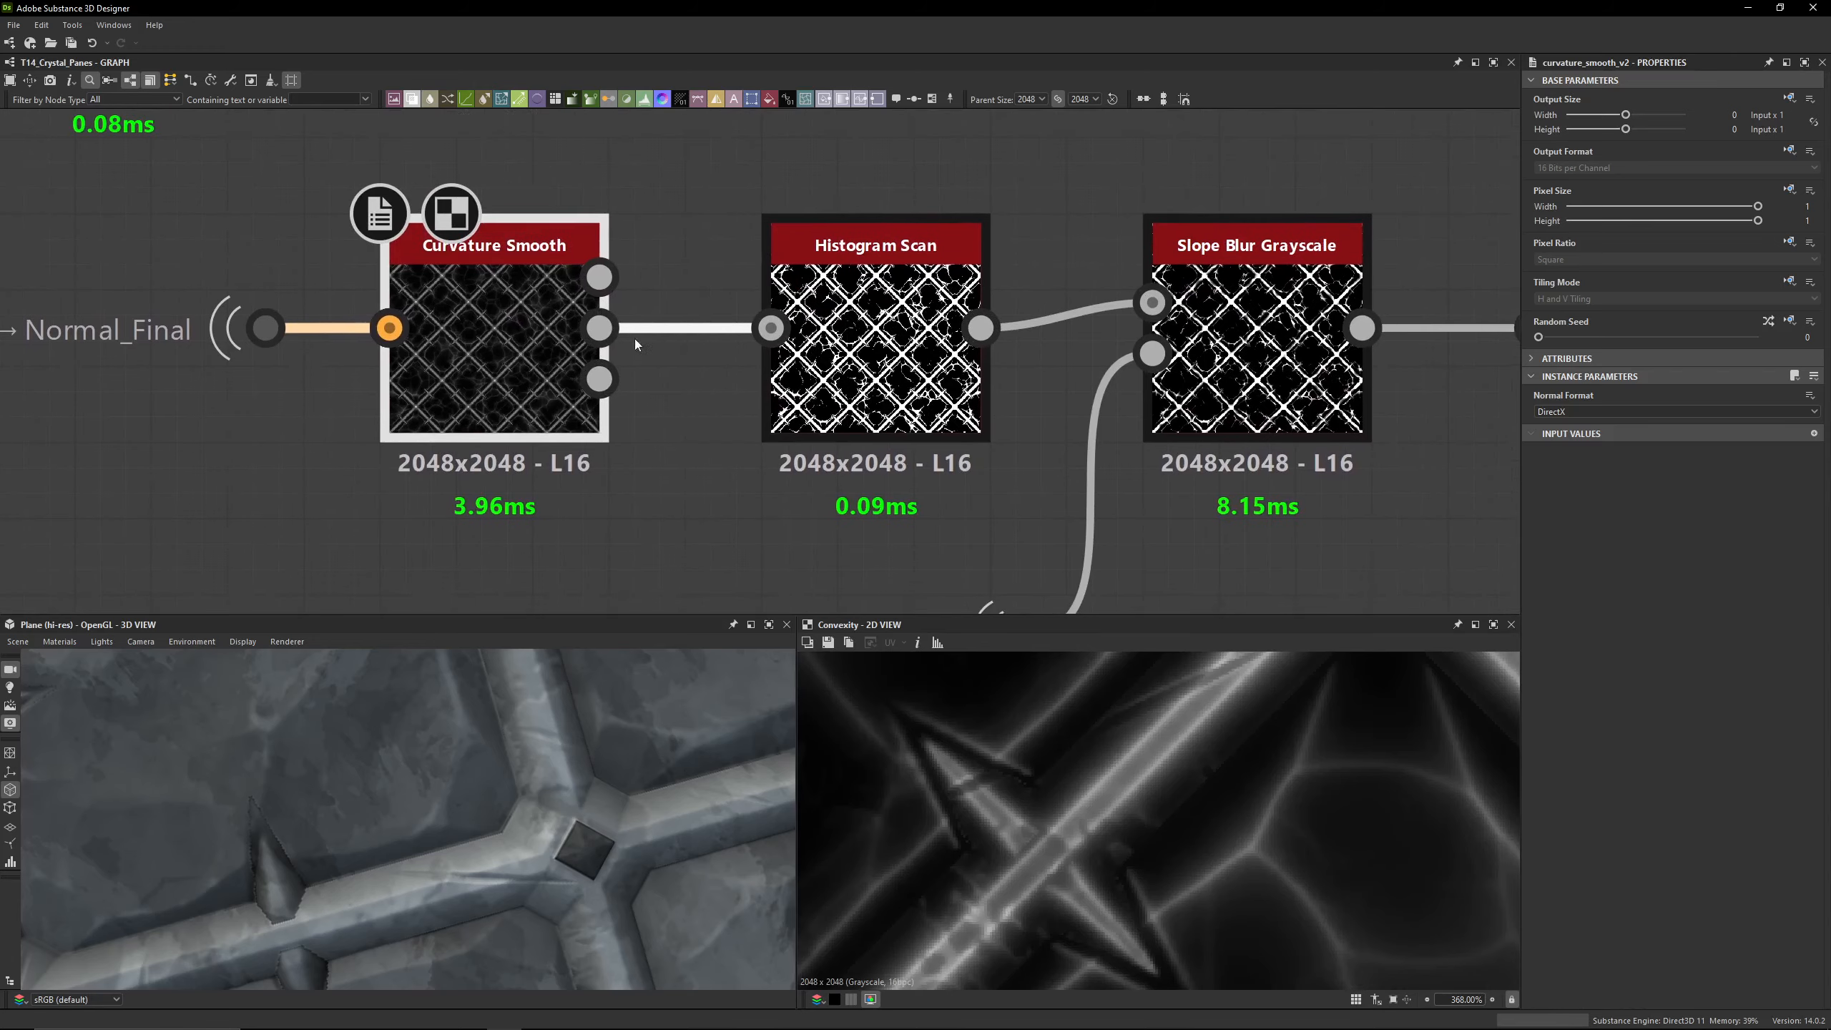
# Step: Preview the first Histogram Scan after Curvature Smooth and examine its edge mask in the 2D view
pyautogui.doubleClick(861, 288)
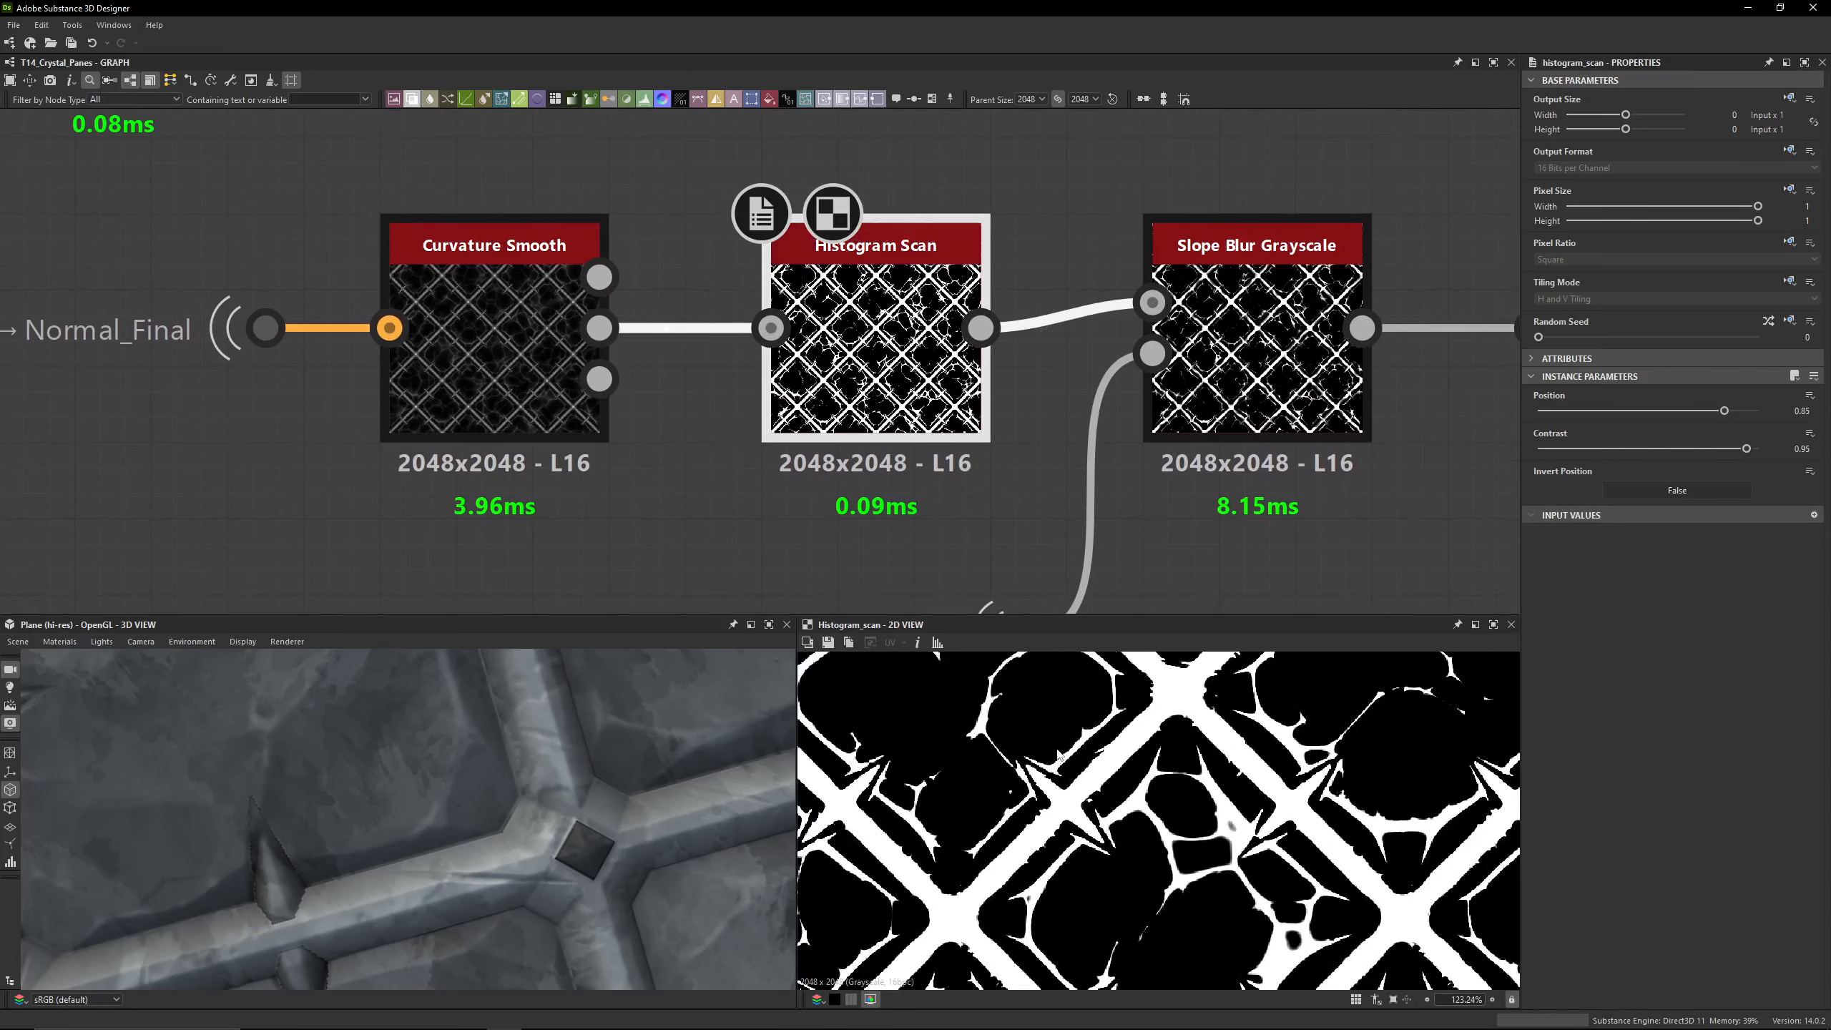
pyautogui.scroll(-8, 1058, 932)
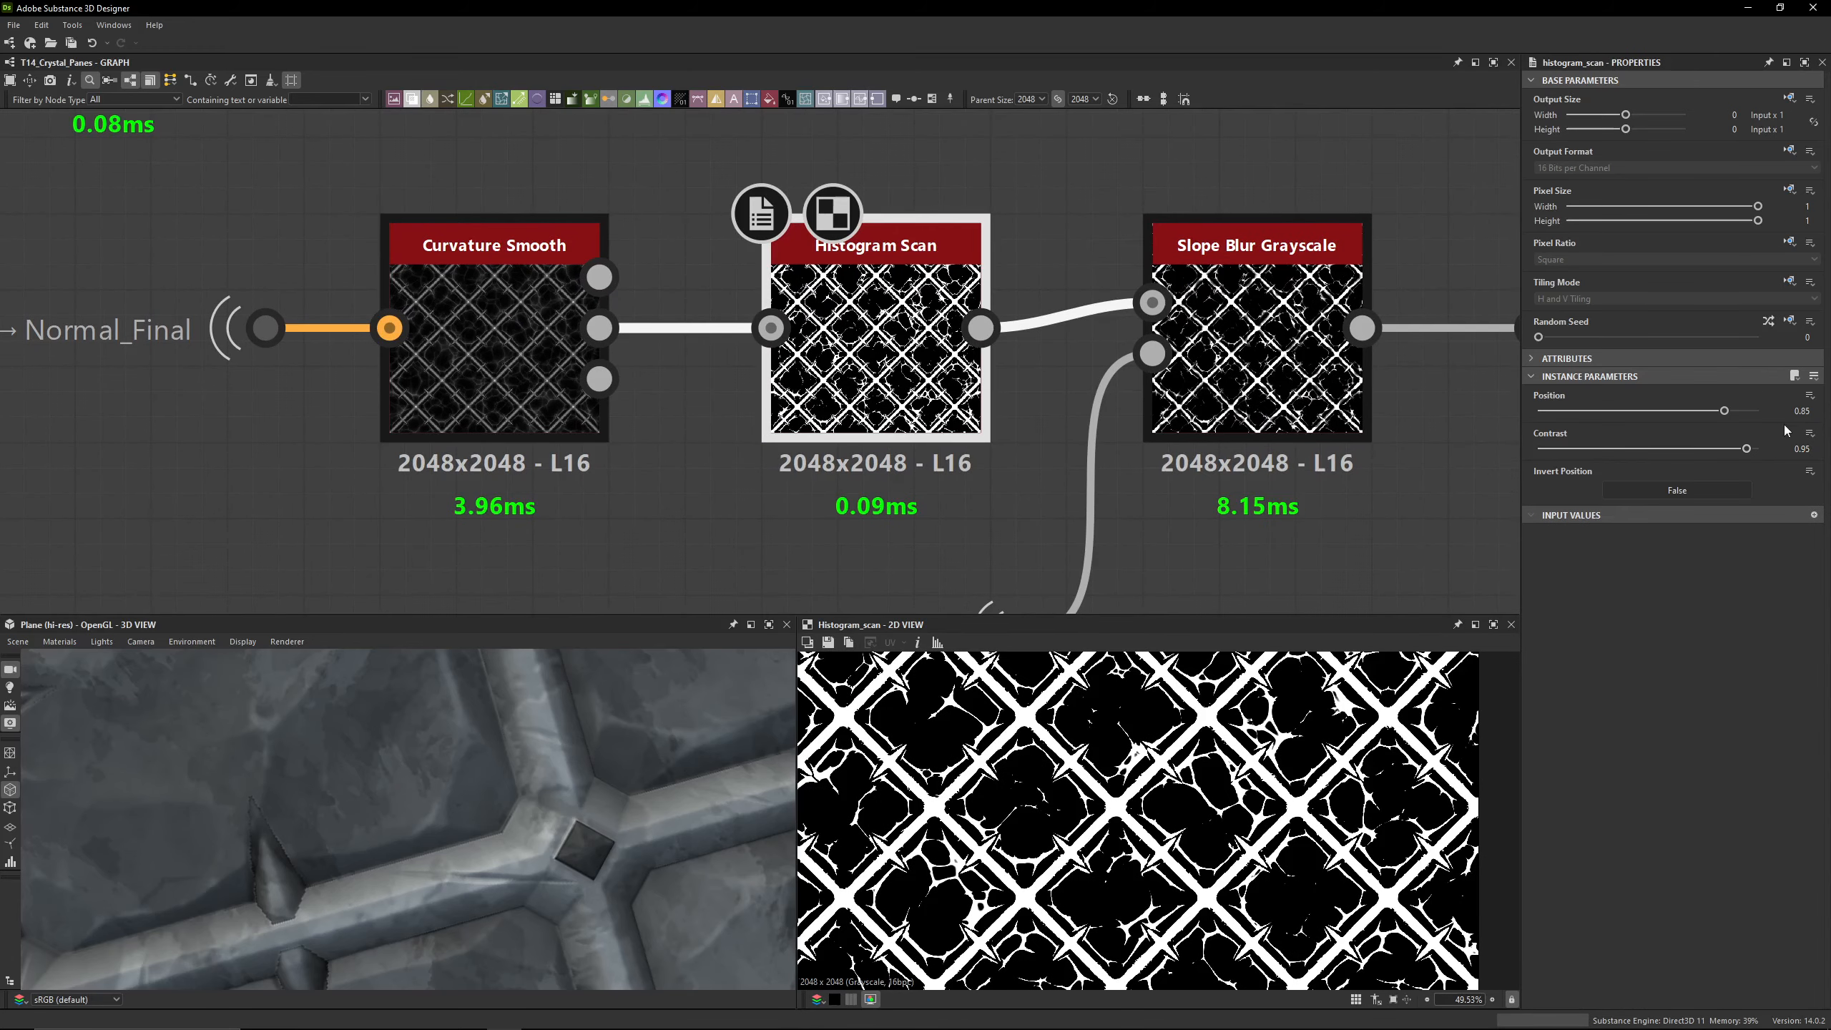
pyautogui.scroll(6, 1188, 773)
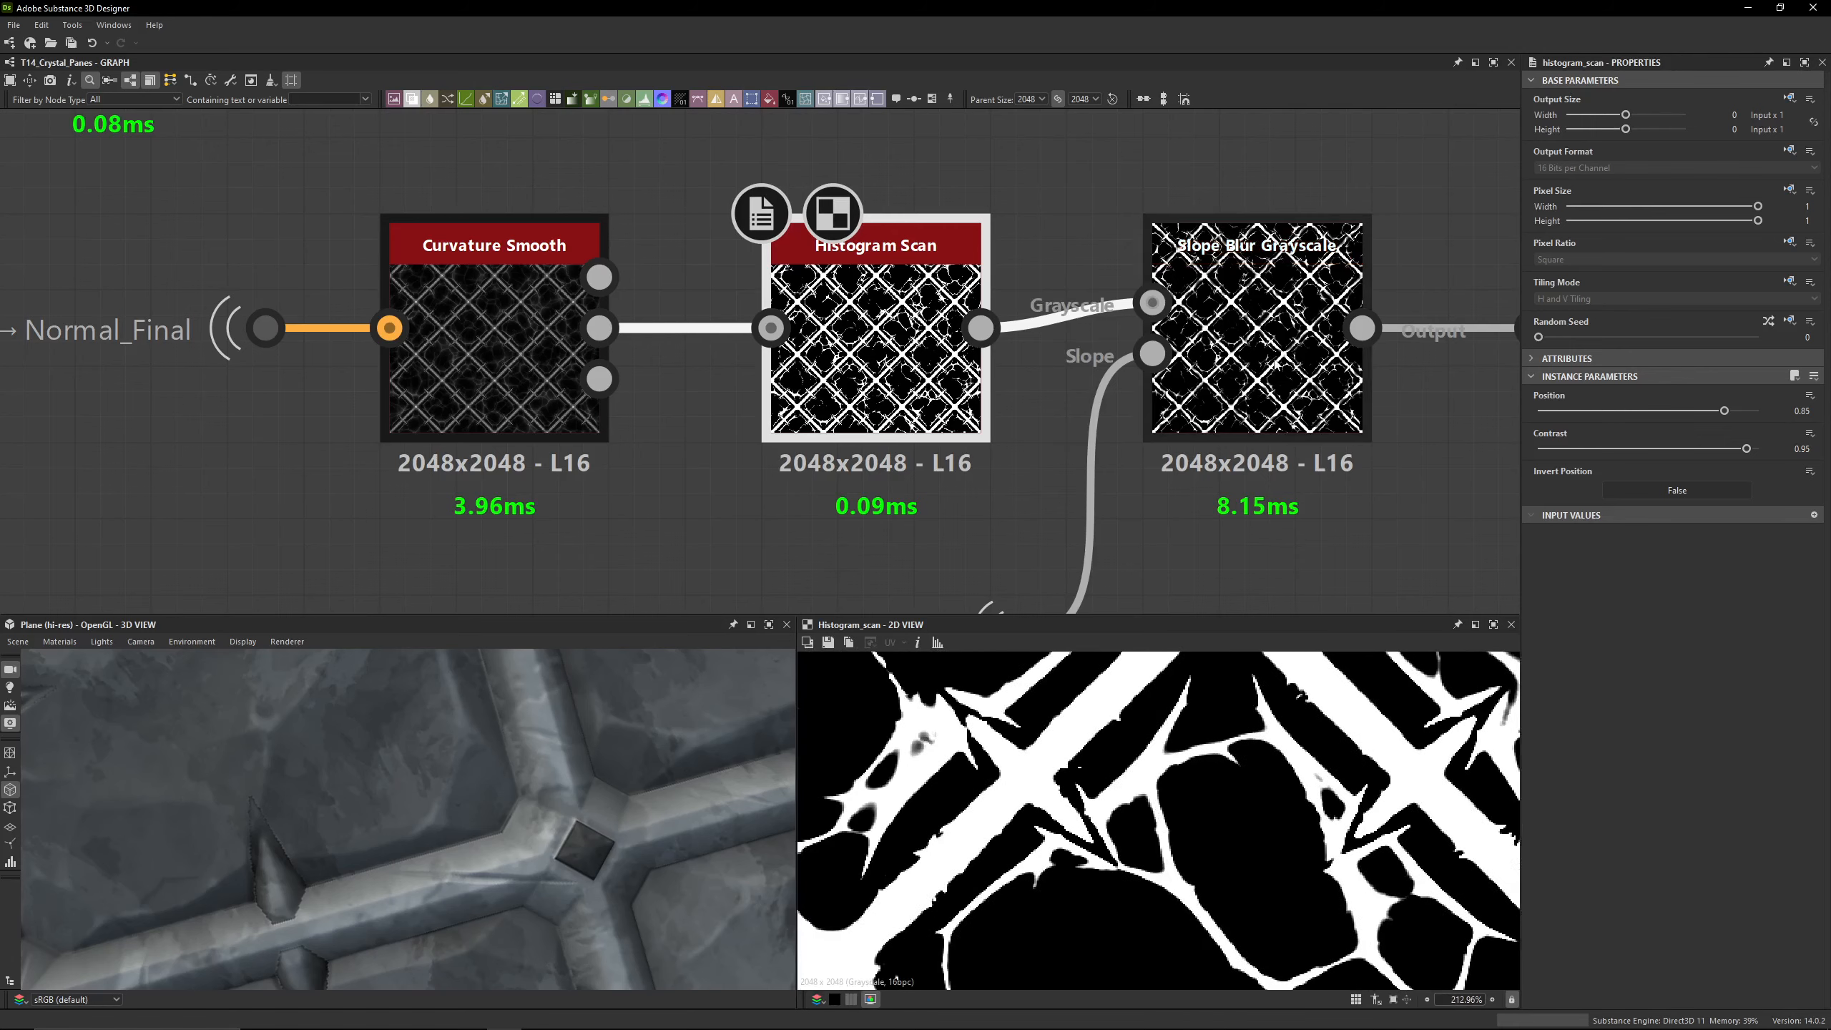
pyautogui.scroll(-4, 1158, 819)
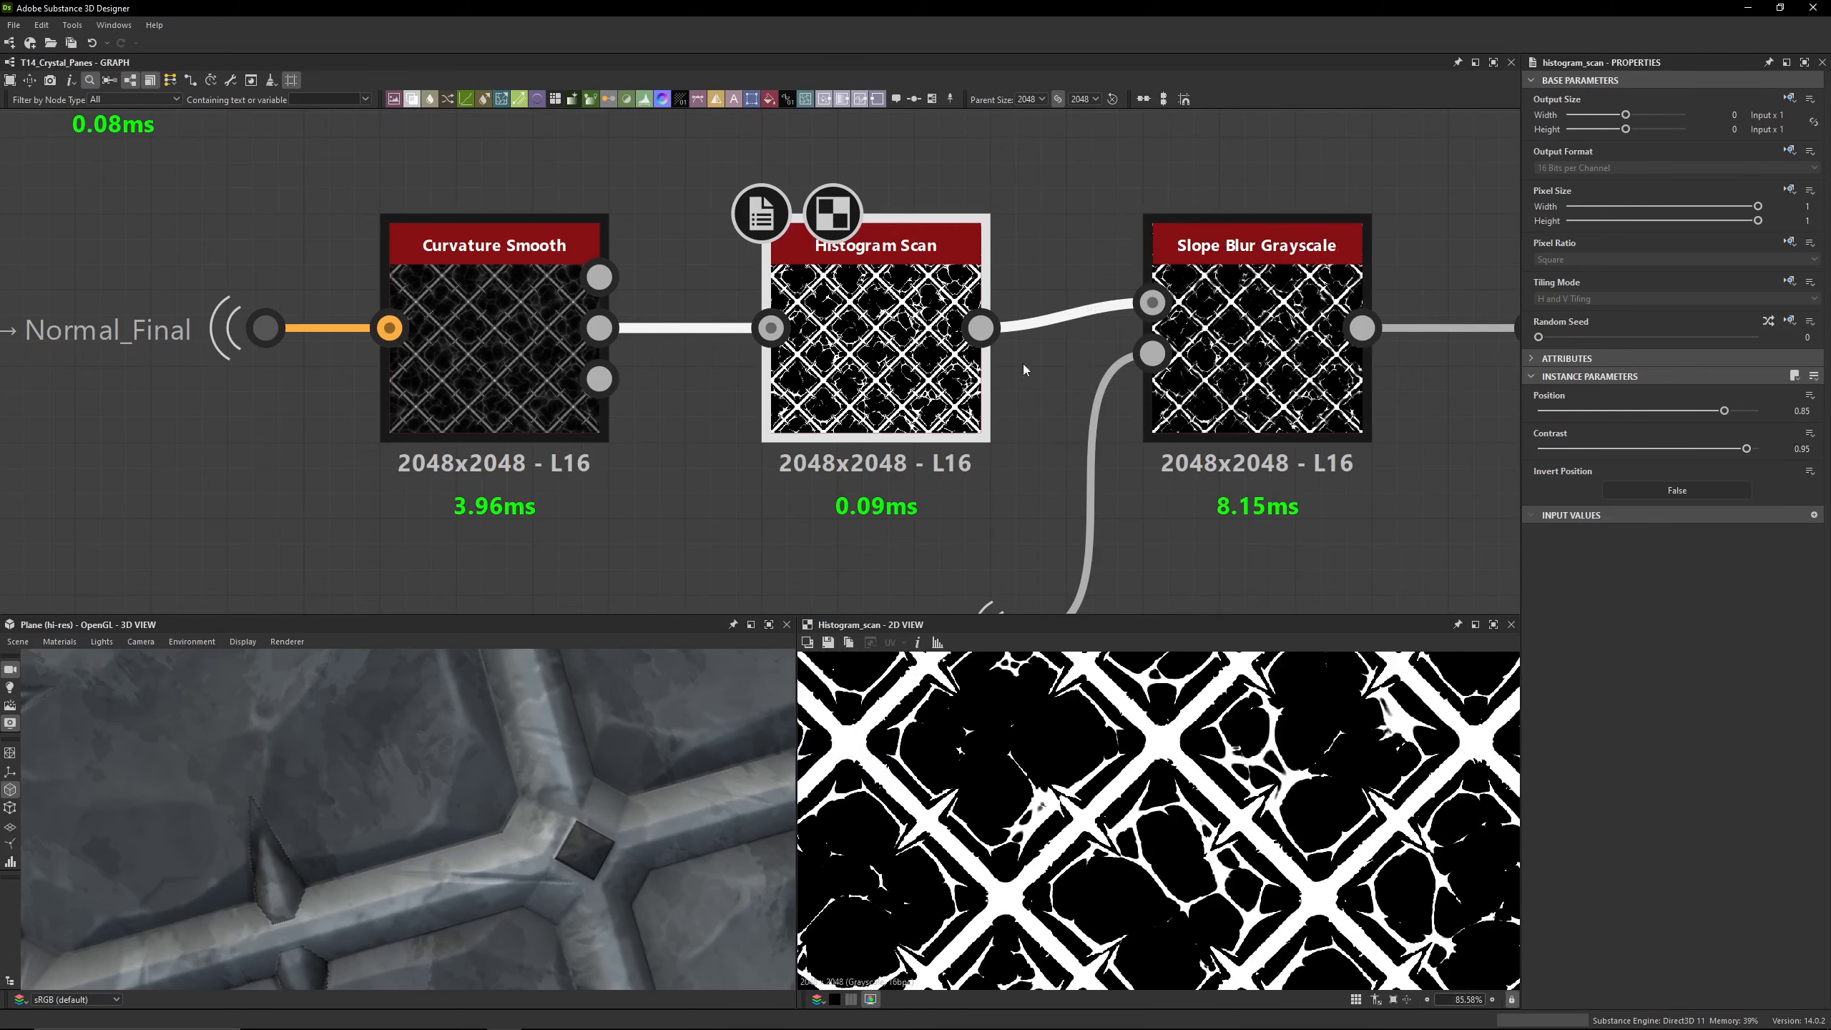
# Step: Connect the first Histogram Scan's output directly to the mask input of the Blend at the end of the chain
pyautogui.scroll(-8, 1024, 370)
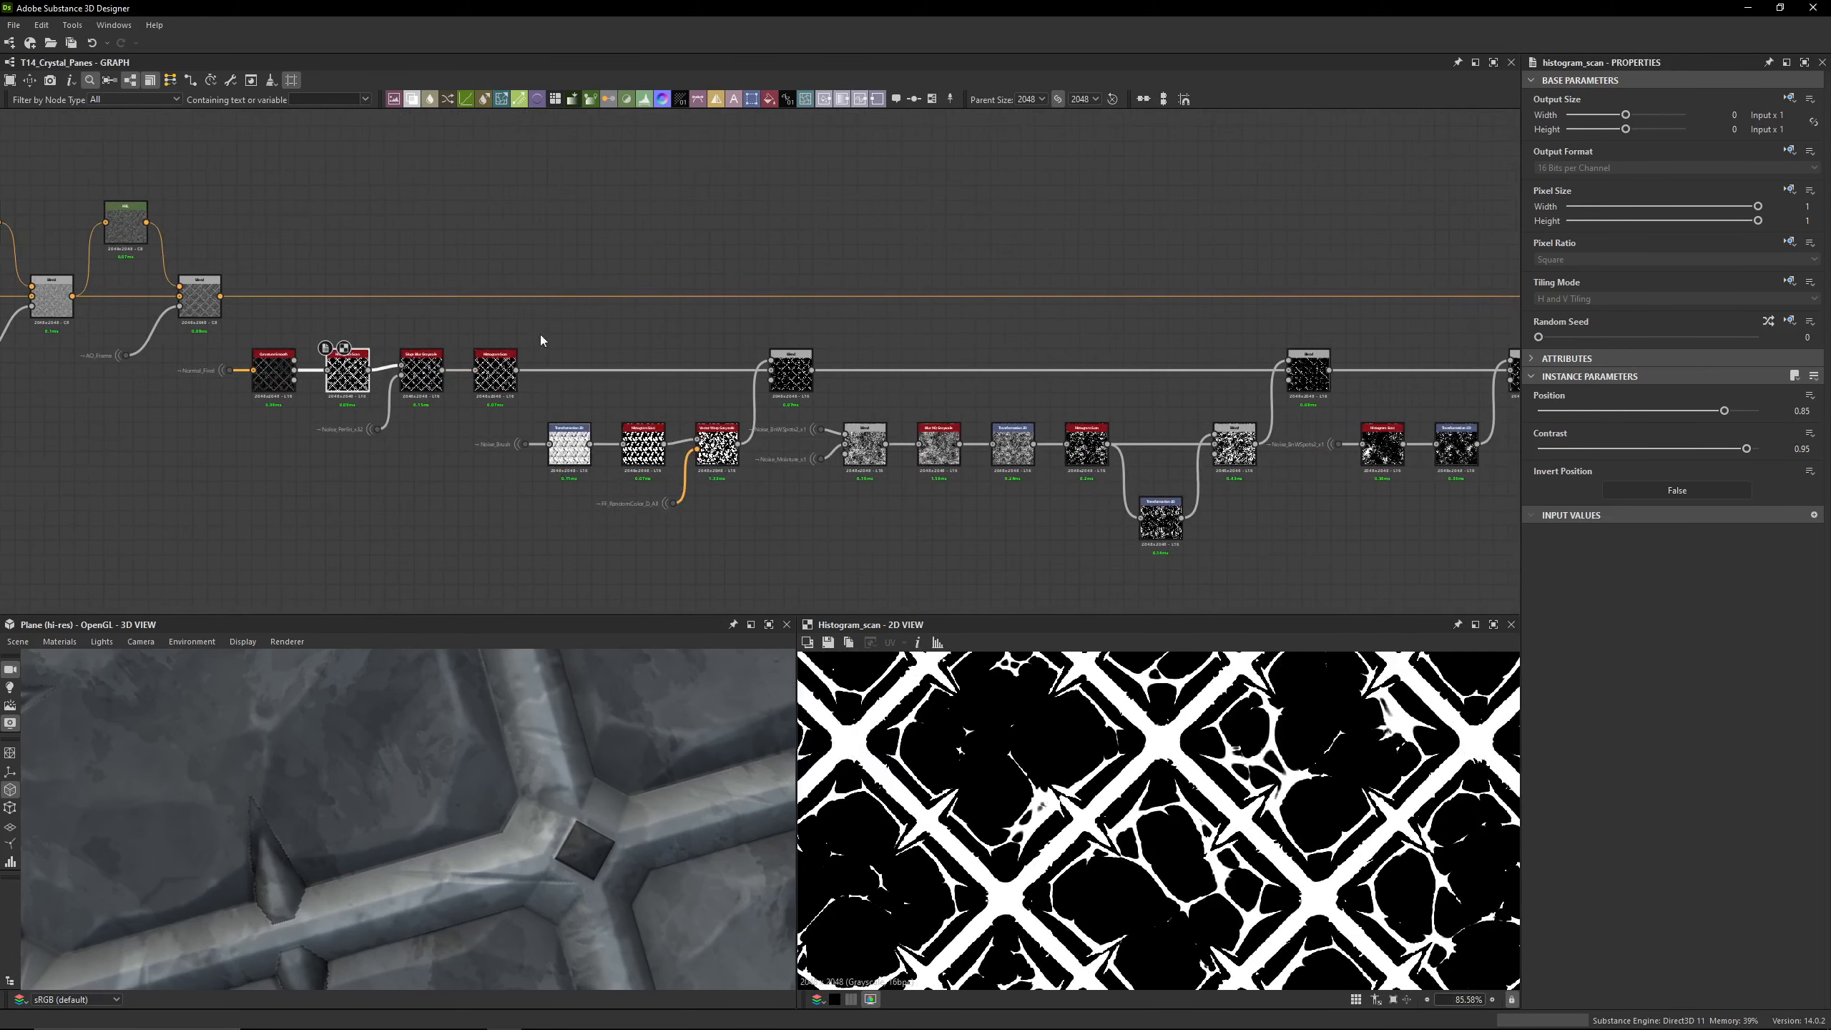
pyautogui.moveTo(368, 370); pyautogui.dragTo(1658, 316)
pyautogui.moveTo(1658, 316); pyautogui.dragTo(734, 329, button='middle')
pyautogui.scroll(5, 685, 325)
pyautogui.click(781, 311)
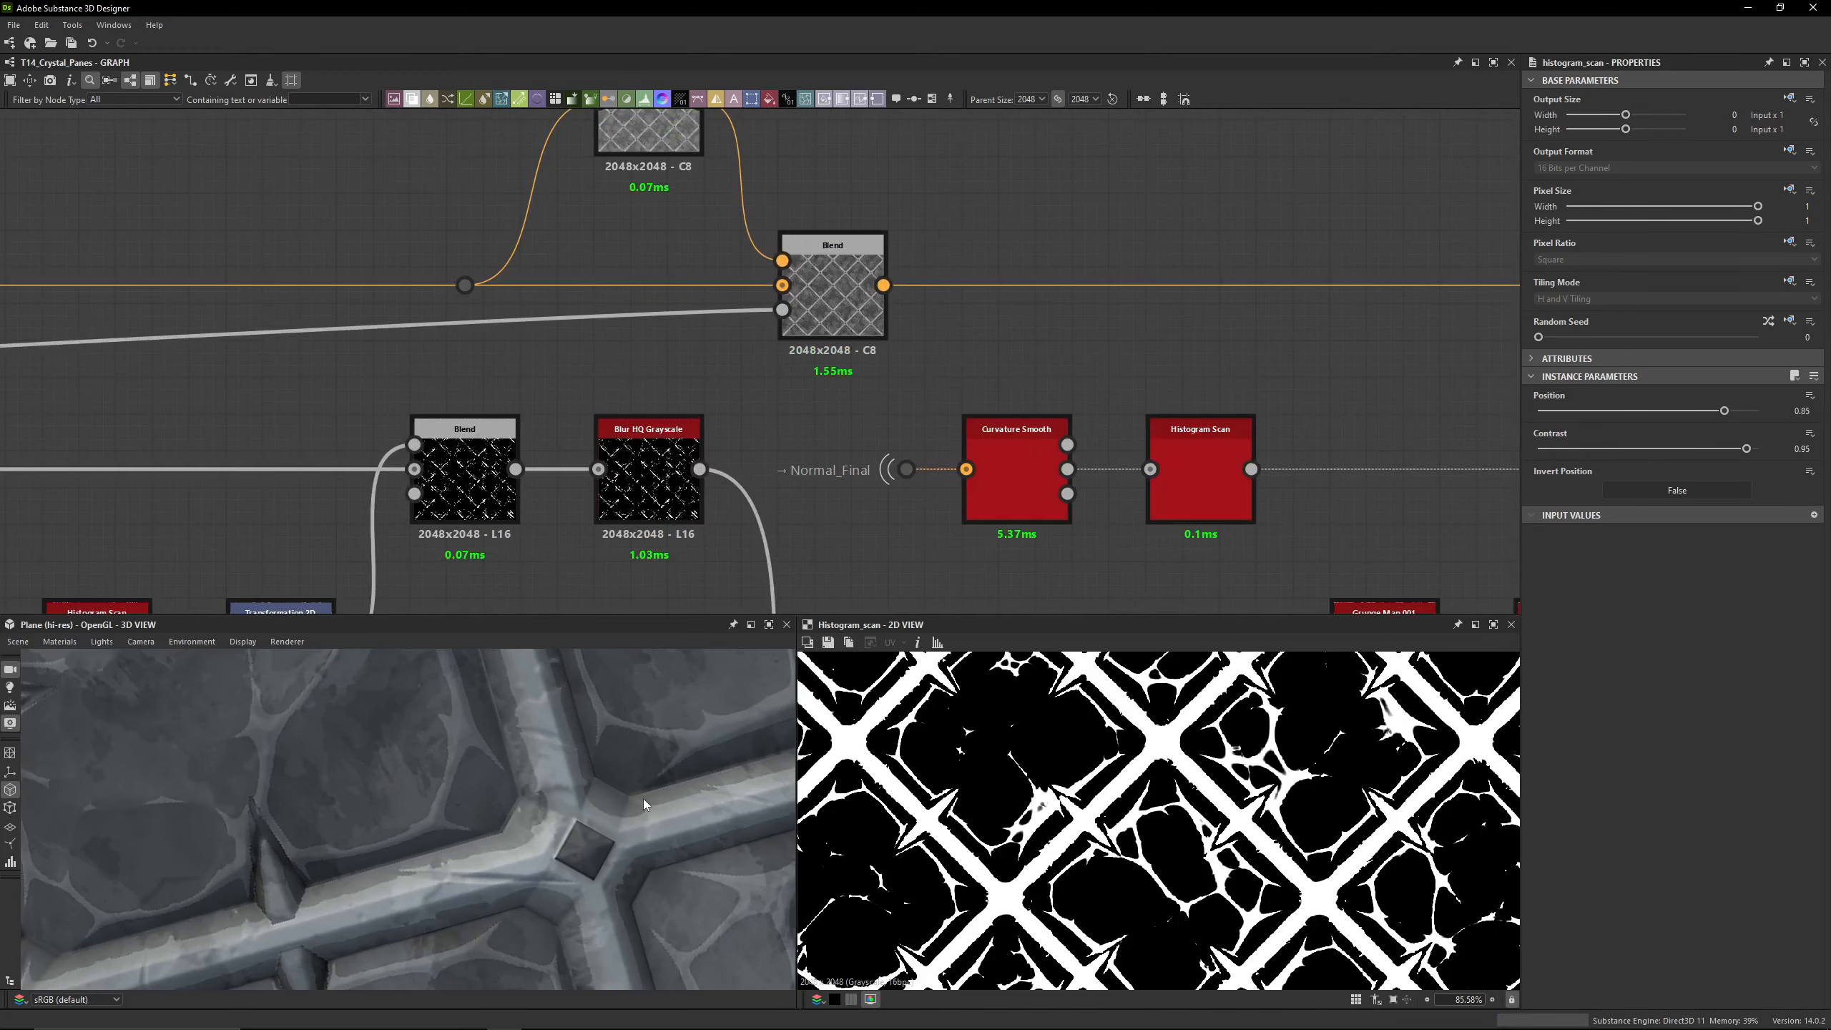
# Step: Examine the raw edge mask's effect on the frame and spikes in 3D, and undo the direct mask connection
pyautogui.scroll(-4, 583, 810)
pyautogui.moveTo(397, 844); pyautogui.dragTo(516, 844, button='middle')
pyautogui.scroll(5, 461, 868)
pyautogui.moveTo(516, 844); pyautogui.dragTo(437, 839)
pyautogui.moveTo(309, 863); pyautogui.dragTo(455, 795)
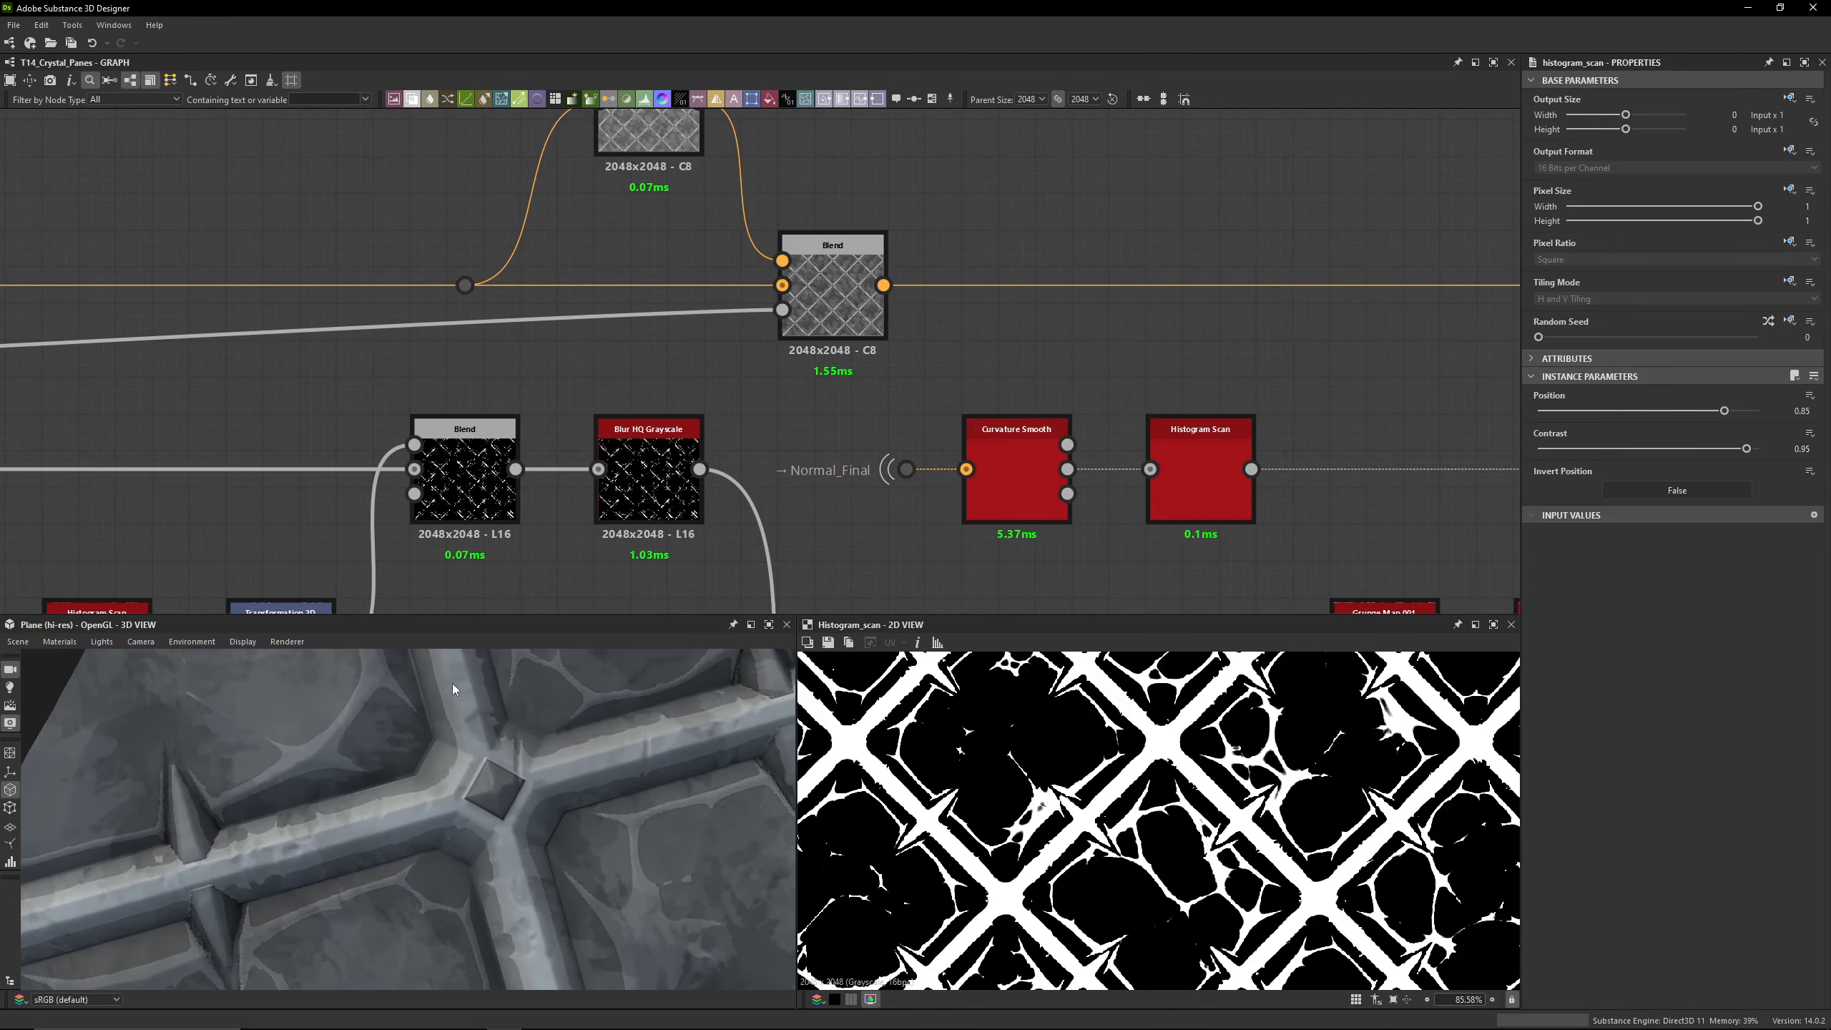
pyautogui.moveTo(349, 843); pyautogui.dragTo(145, 847)
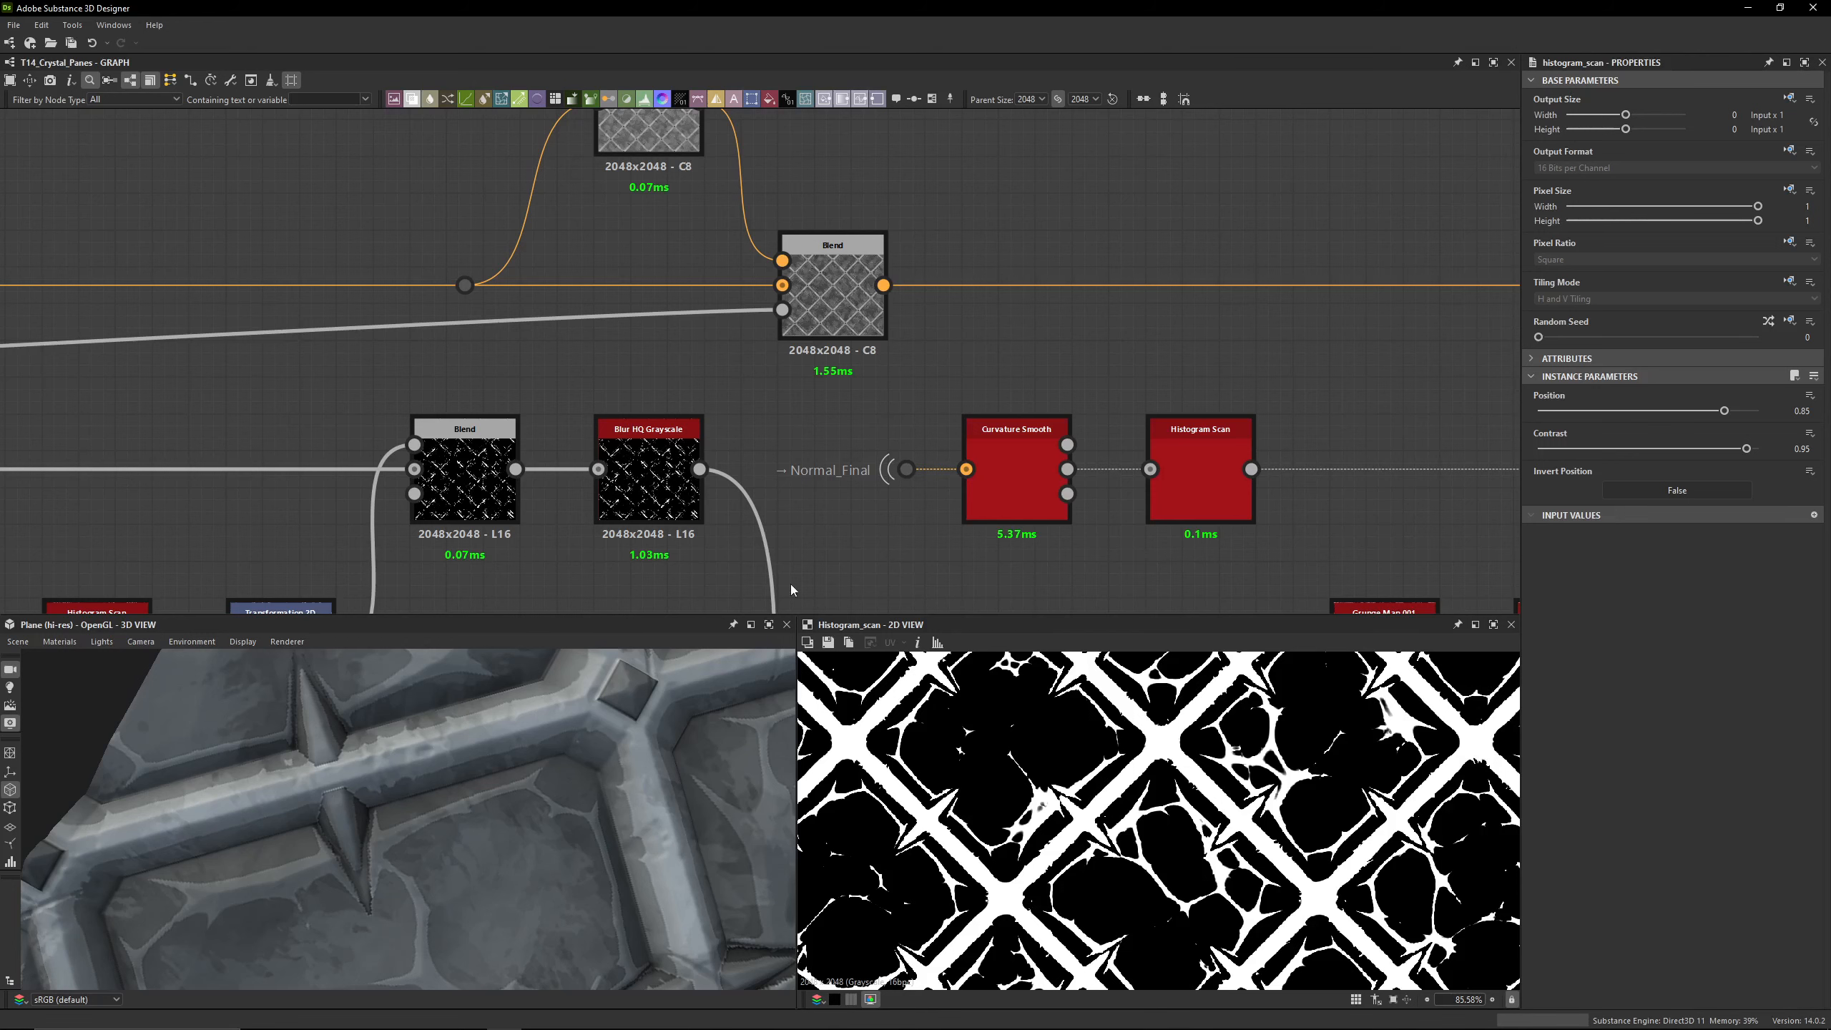
pyautogui.hotkey('ctrl', 'z')
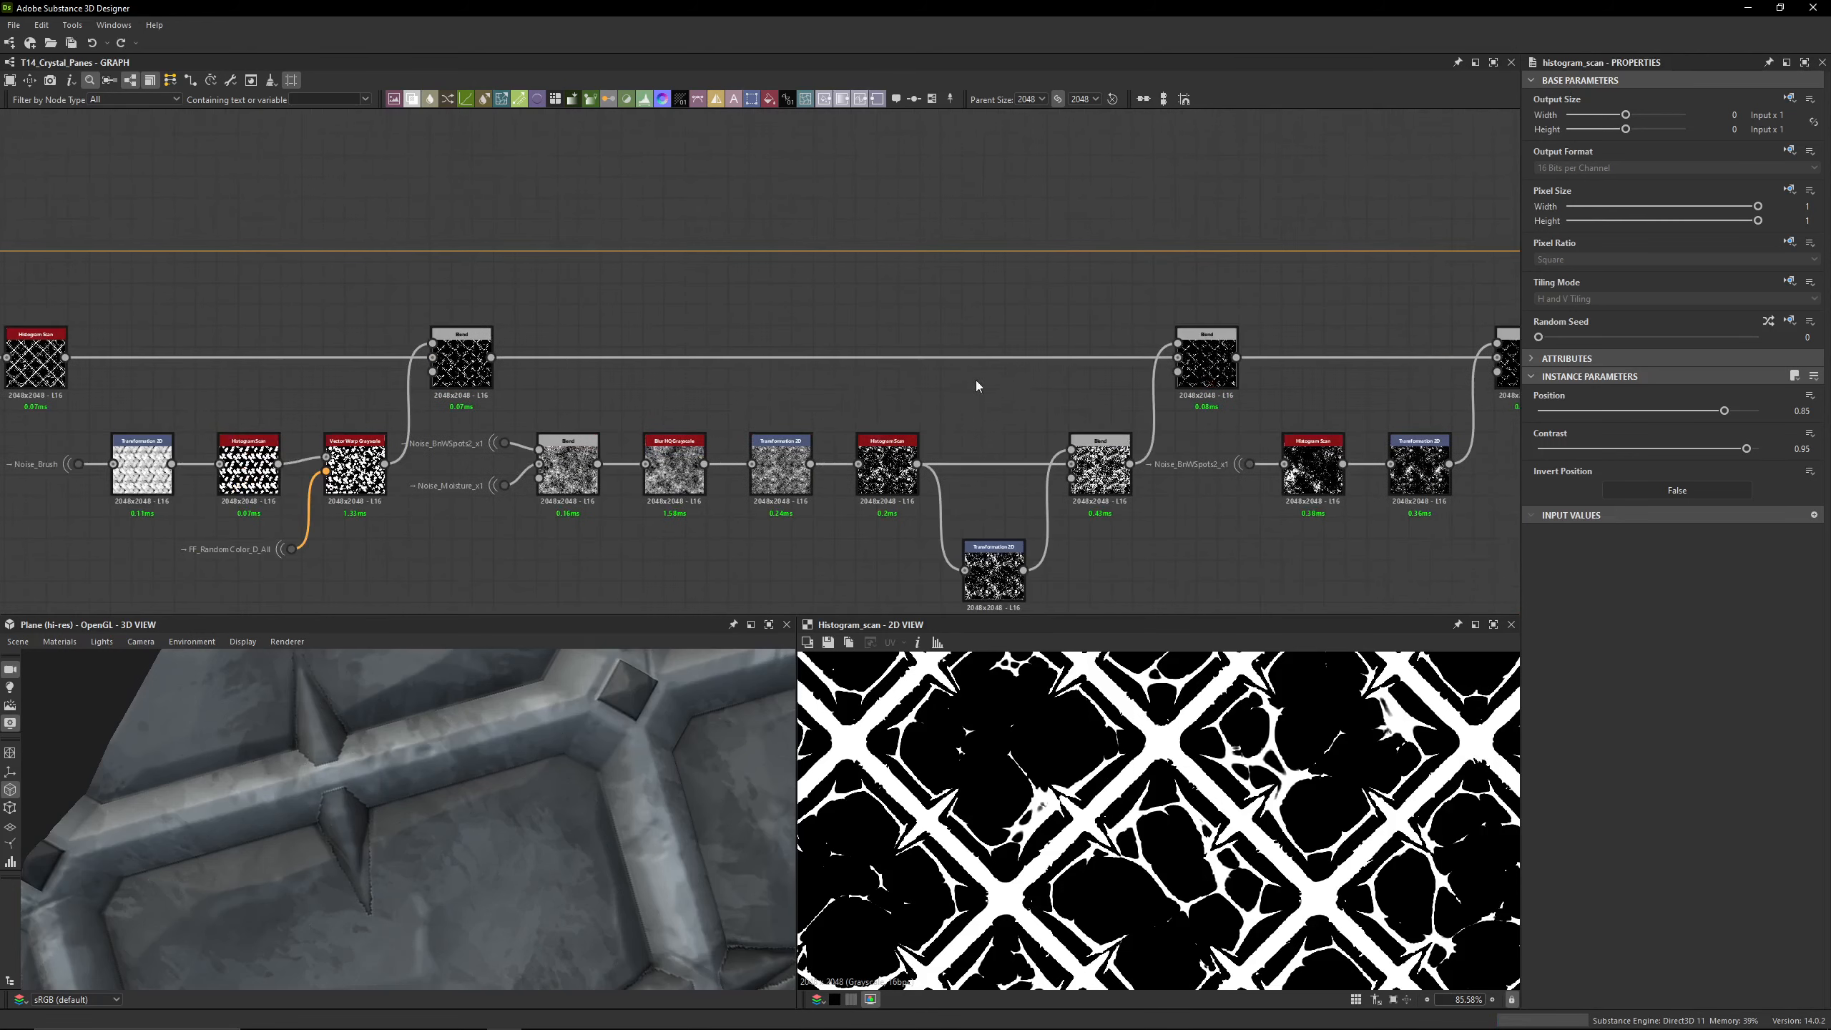
# Step: Go back to the start of the curvature mask chain and preview the Slope Blur Grayscale node
pyautogui.scroll(-2, 975, 381)
pyautogui.moveTo(821, 305); pyautogui.dragTo(1202, 245, button='middle')
pyautogui.scroll(6, 570, 314)
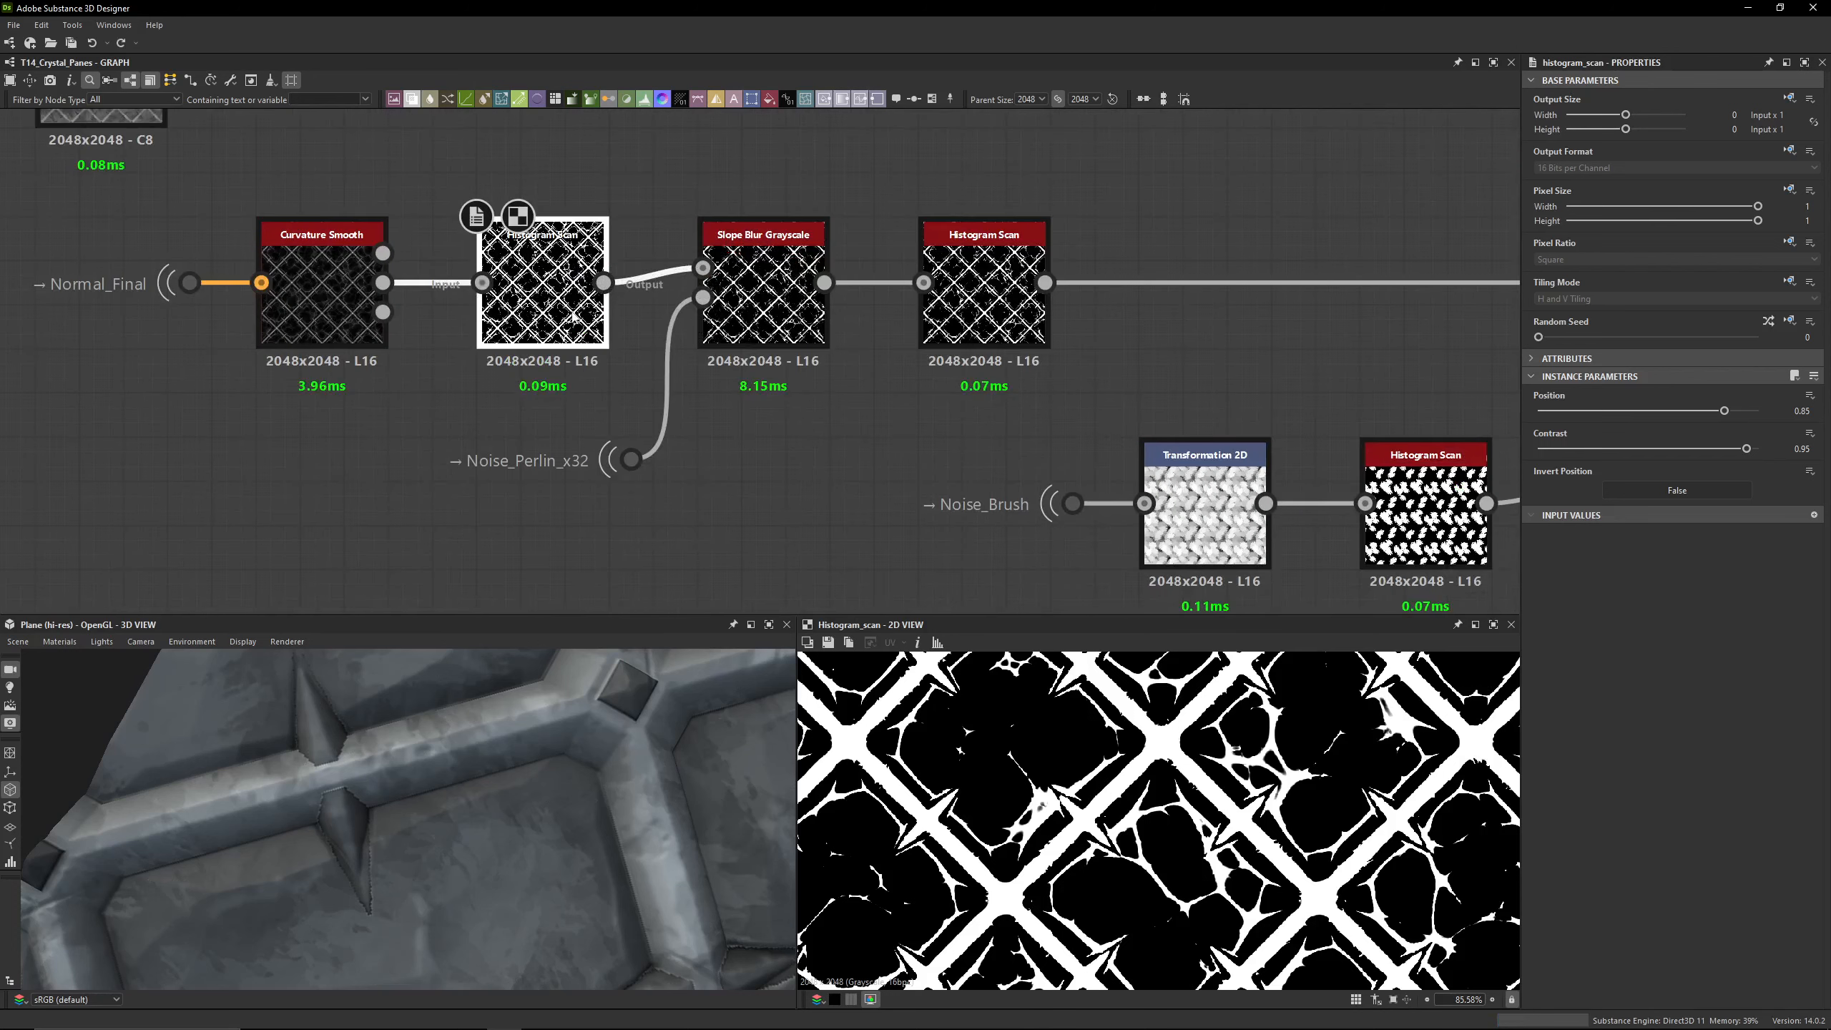
pyautogui.doubleClick(763, 304)
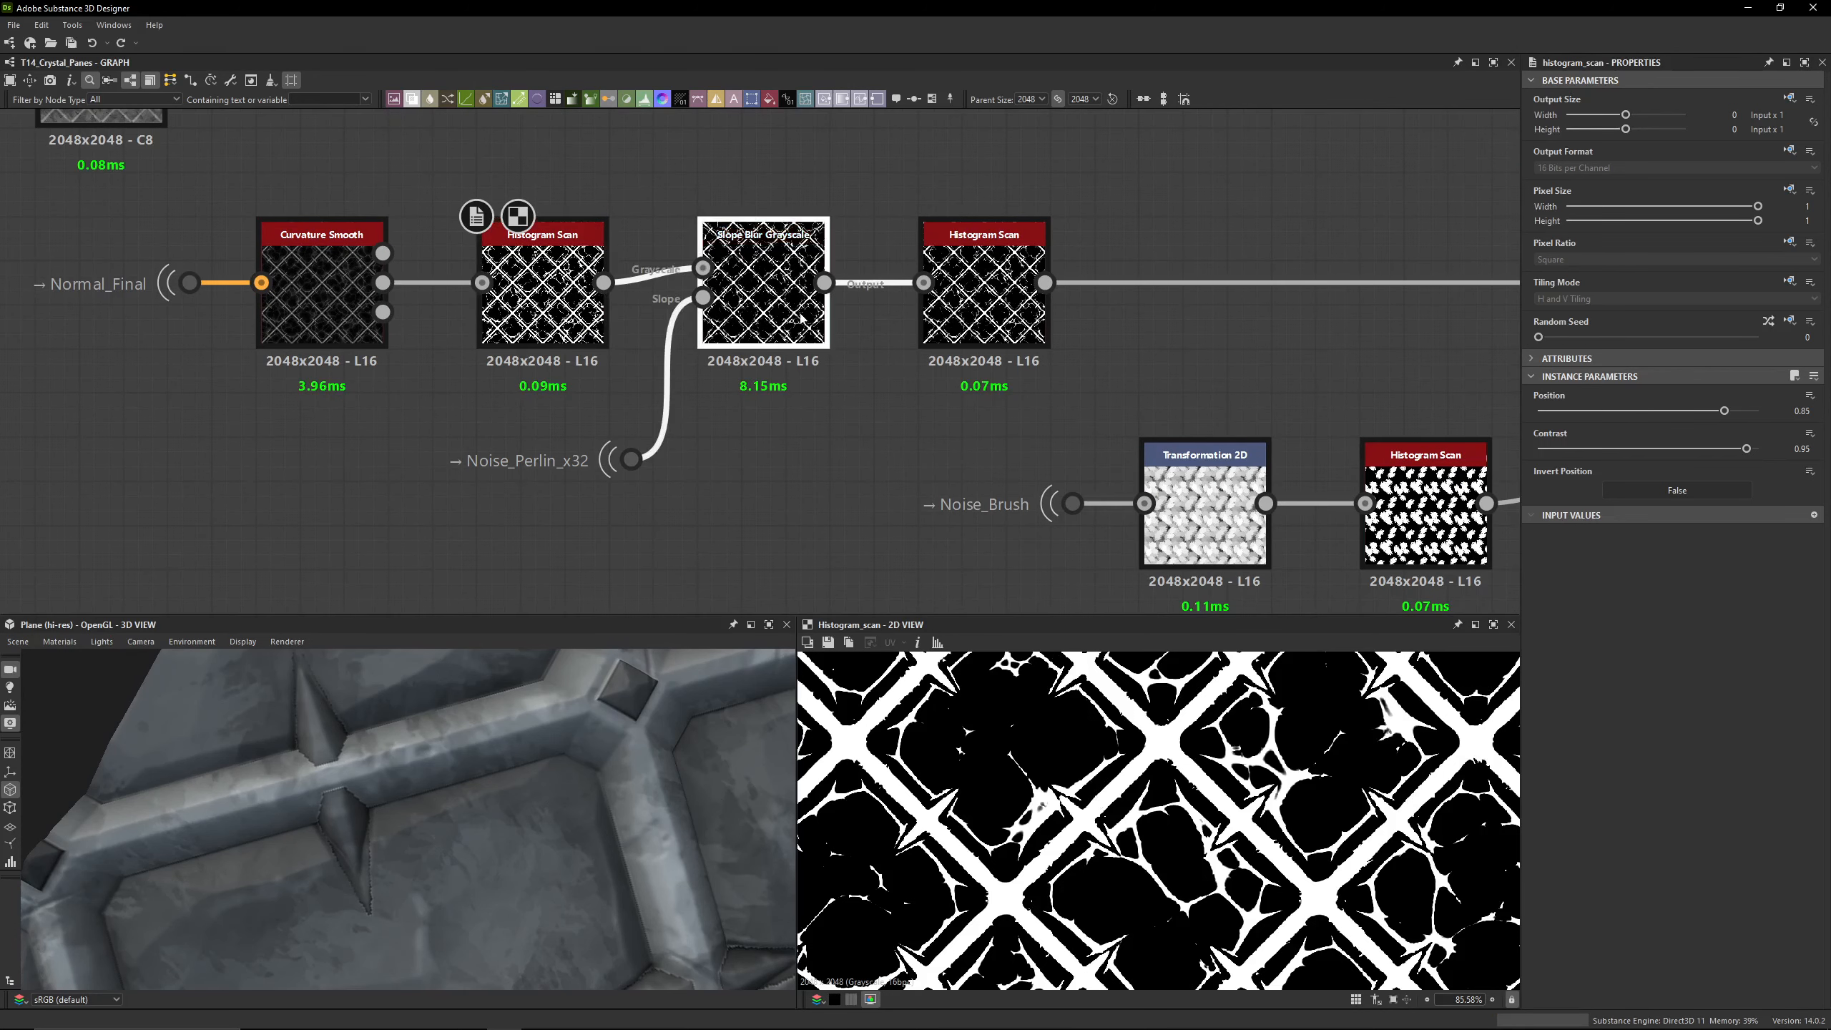
# Step: Try the Max mode on the Slope Blur Grayscale node driven by Noise_Perlin_x32, and return the mode to Min
pyautogui.scroll(3, 1072, 846)
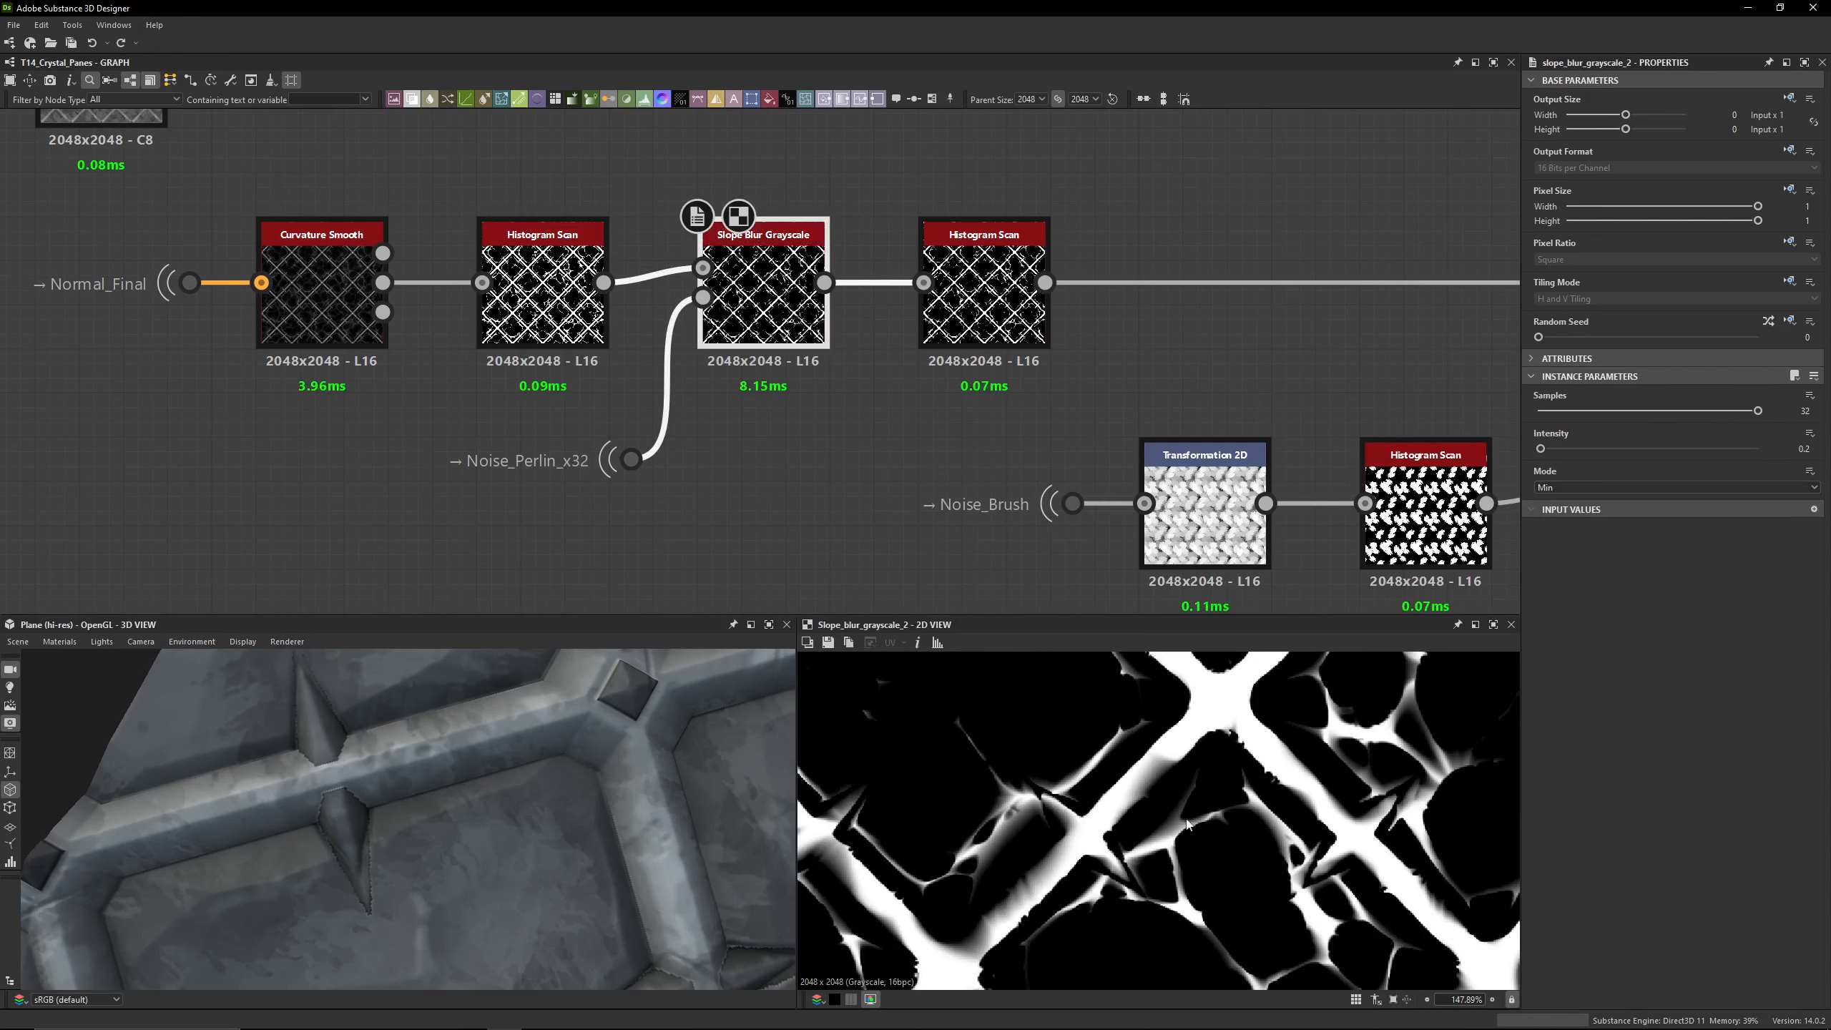
pyautogui.click(1565, 494)
pyautogui.click(1565, 517)
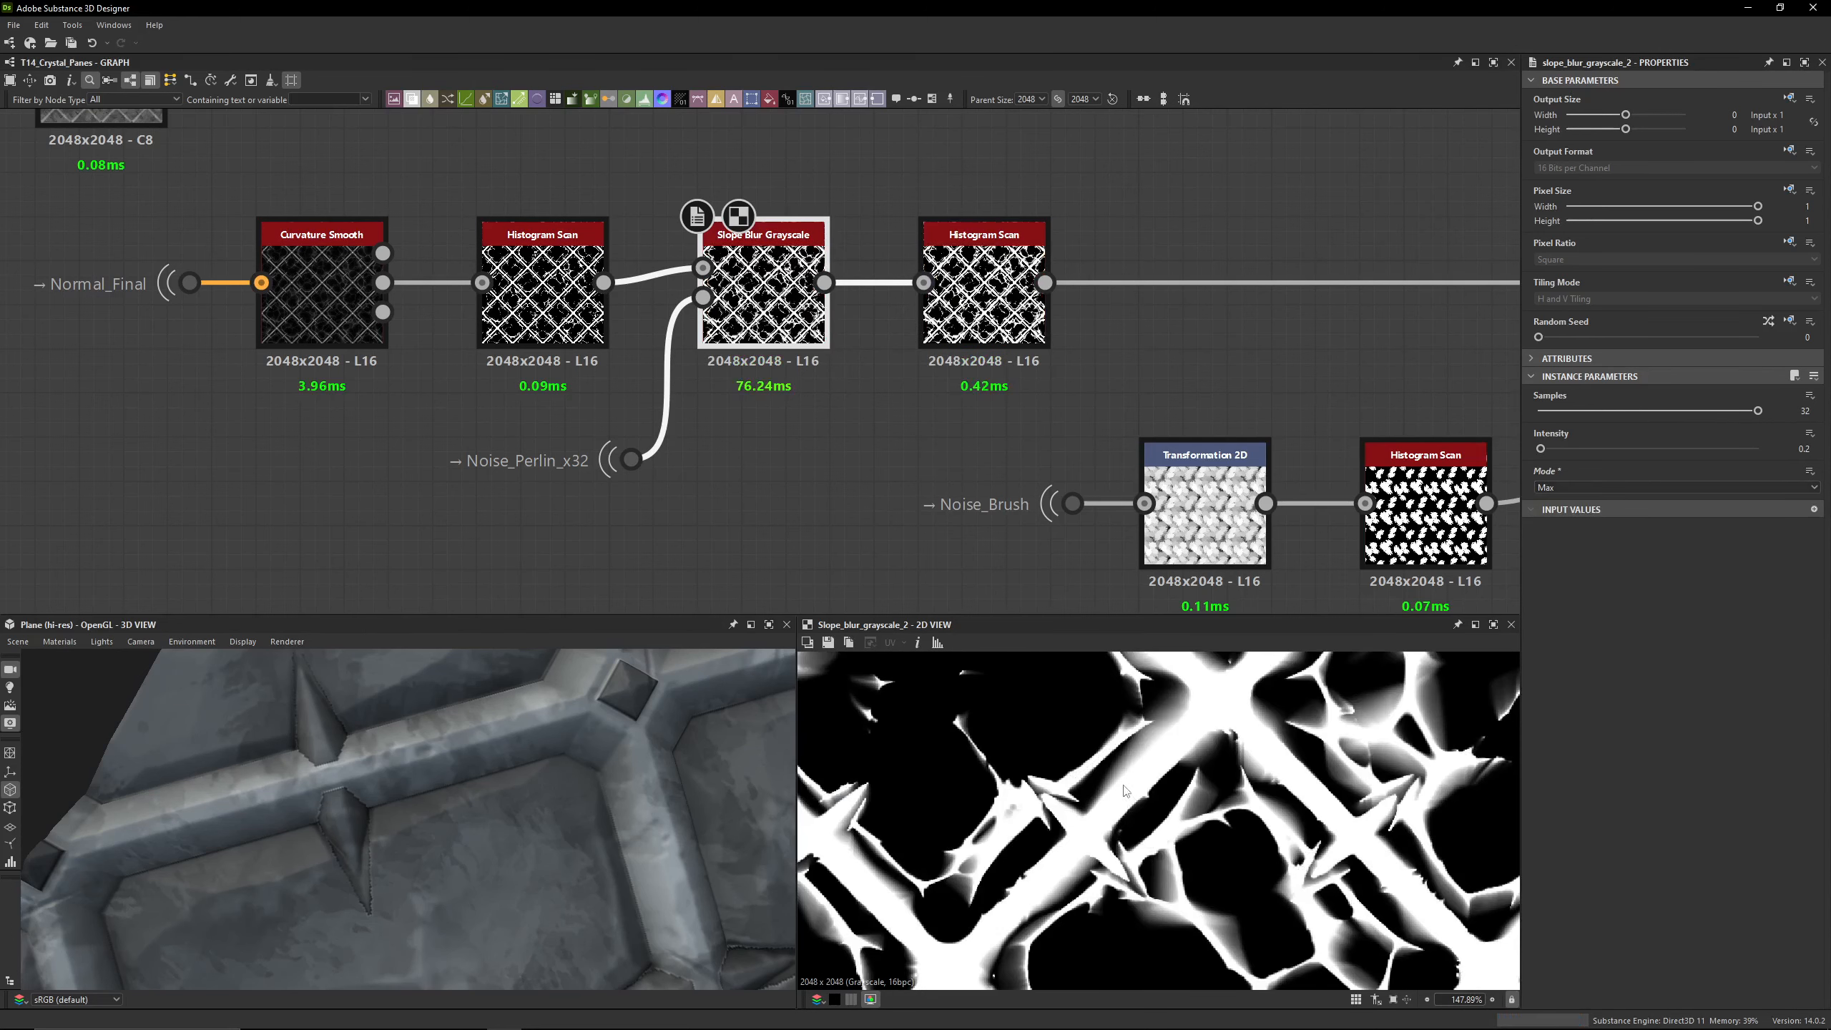
pyautogui.click(1582, 490)
pyautogui.click(1571, 513)
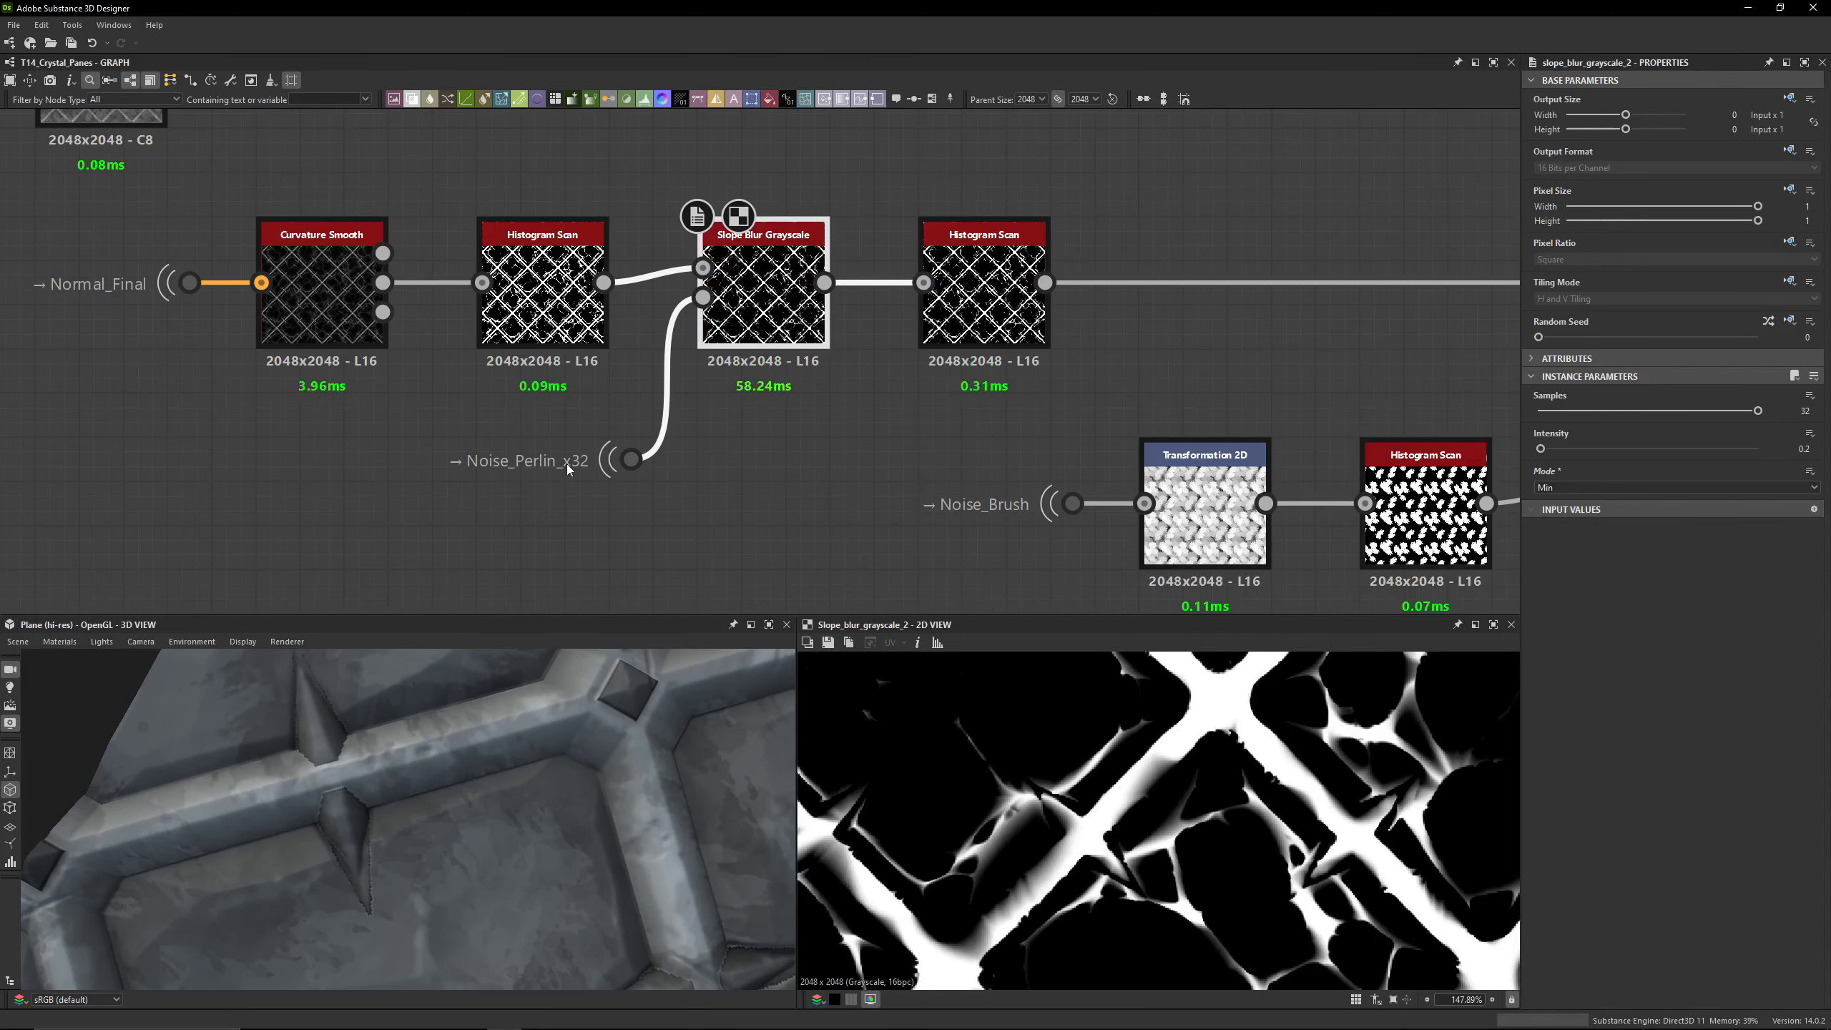
pyautogui.moveTo(455, 473); pyautogui.dragTo(588, 443)
pyautogui.click(728, 320)
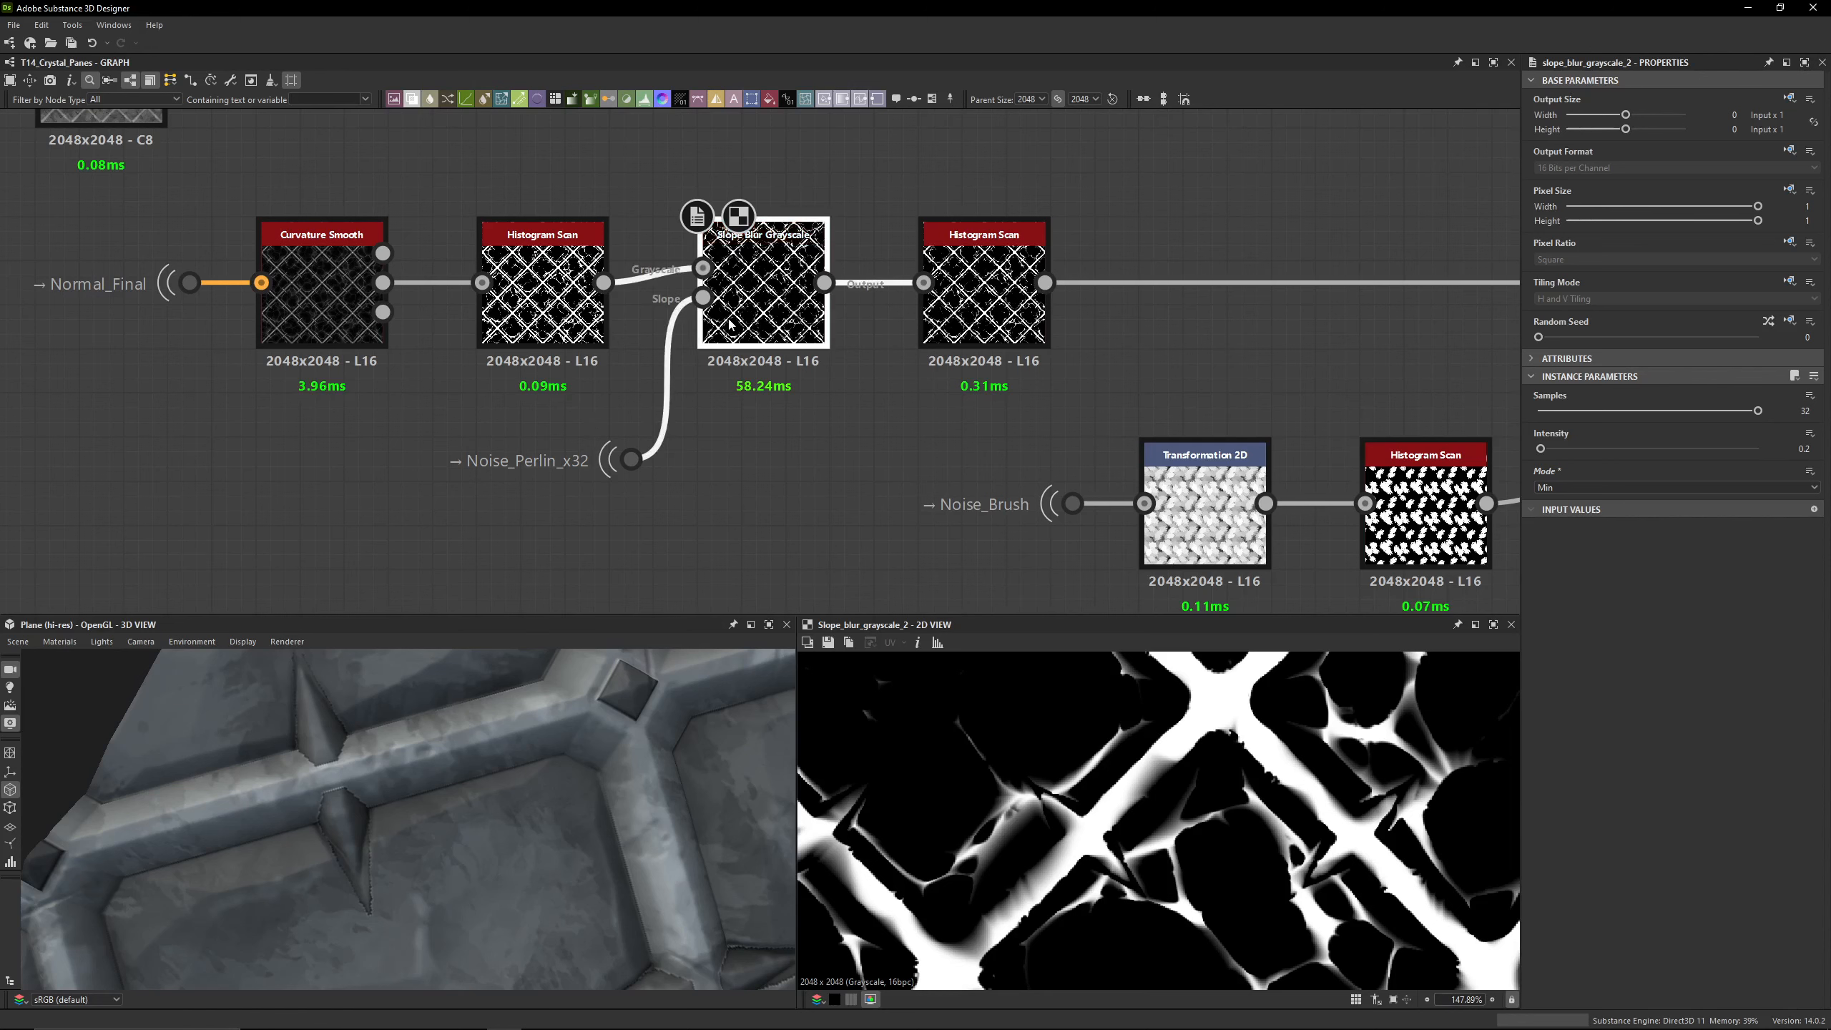
# Step: Preview the Histogram Scan that follows the Slope Blur Grayscale and compare the two nodes' outputs in the 2D view
pyautogui.click(1009, 311)
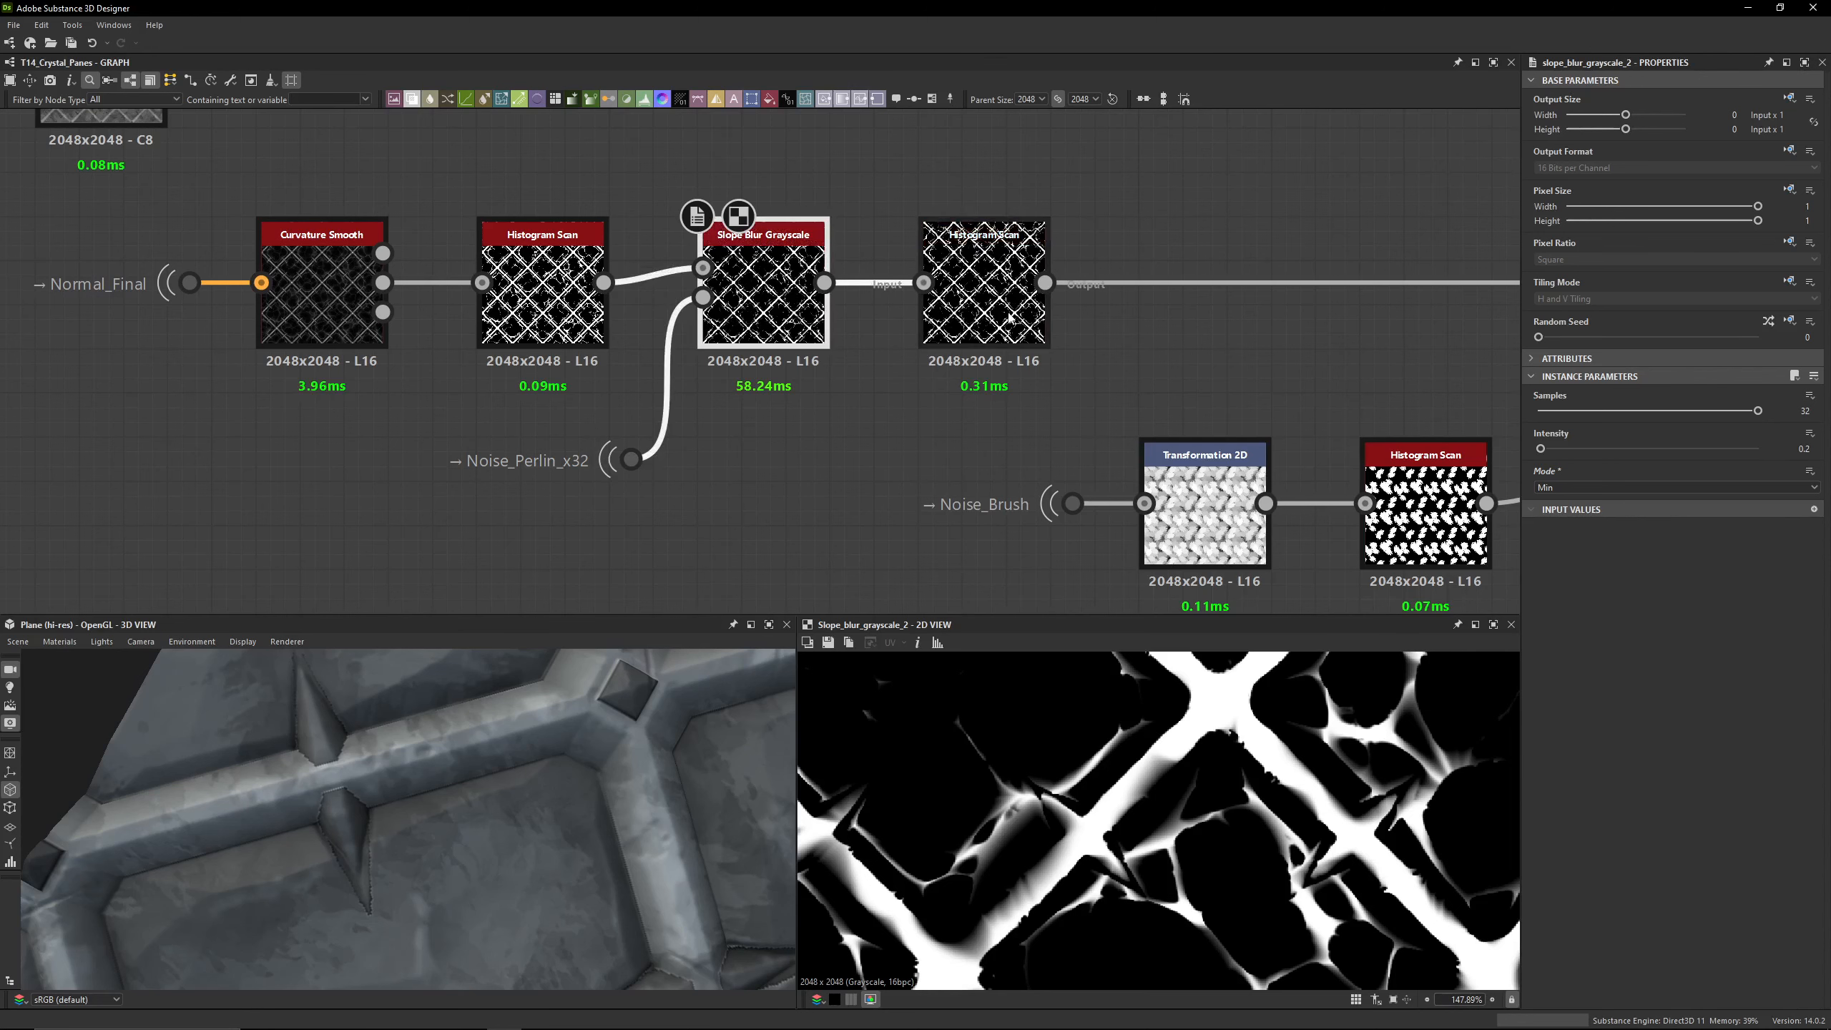
pyautogui.moveTo(1069, 340); pyautogui.dragTo(929, 303, button='middle')
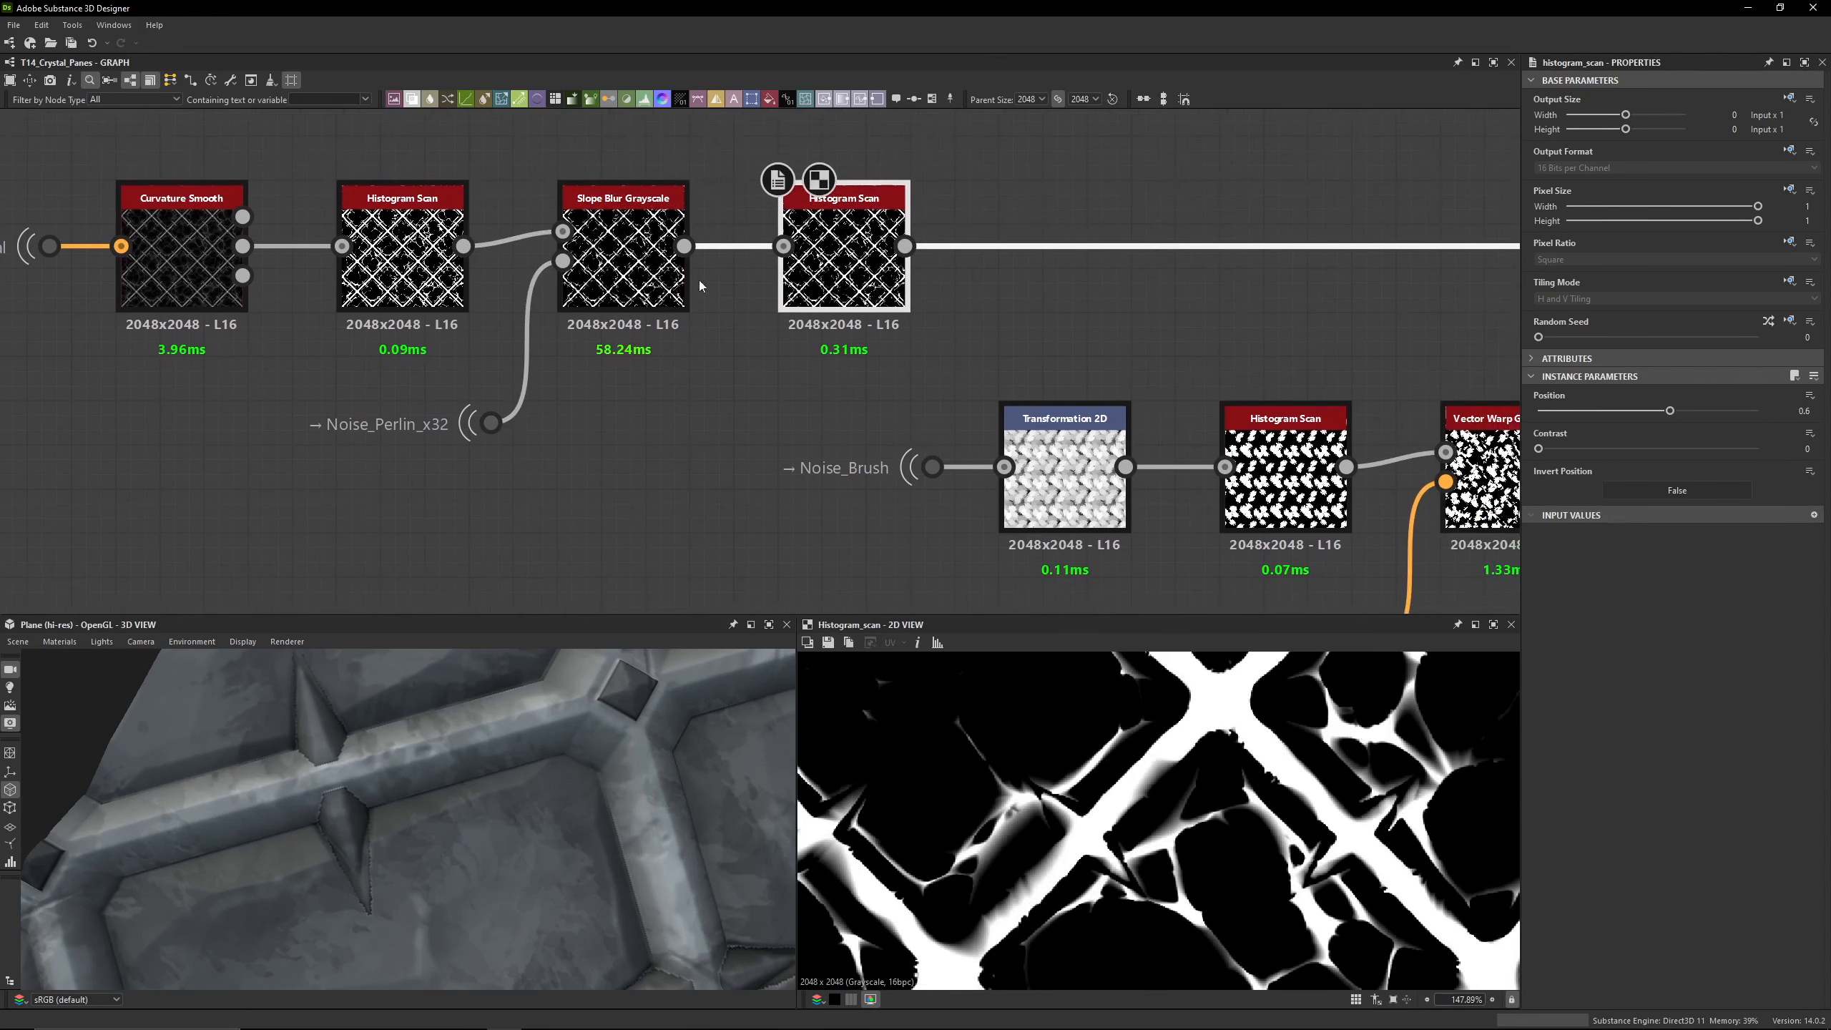
pyautogui.click(681, 282)
pyautogui.doubleClick(839, 290)
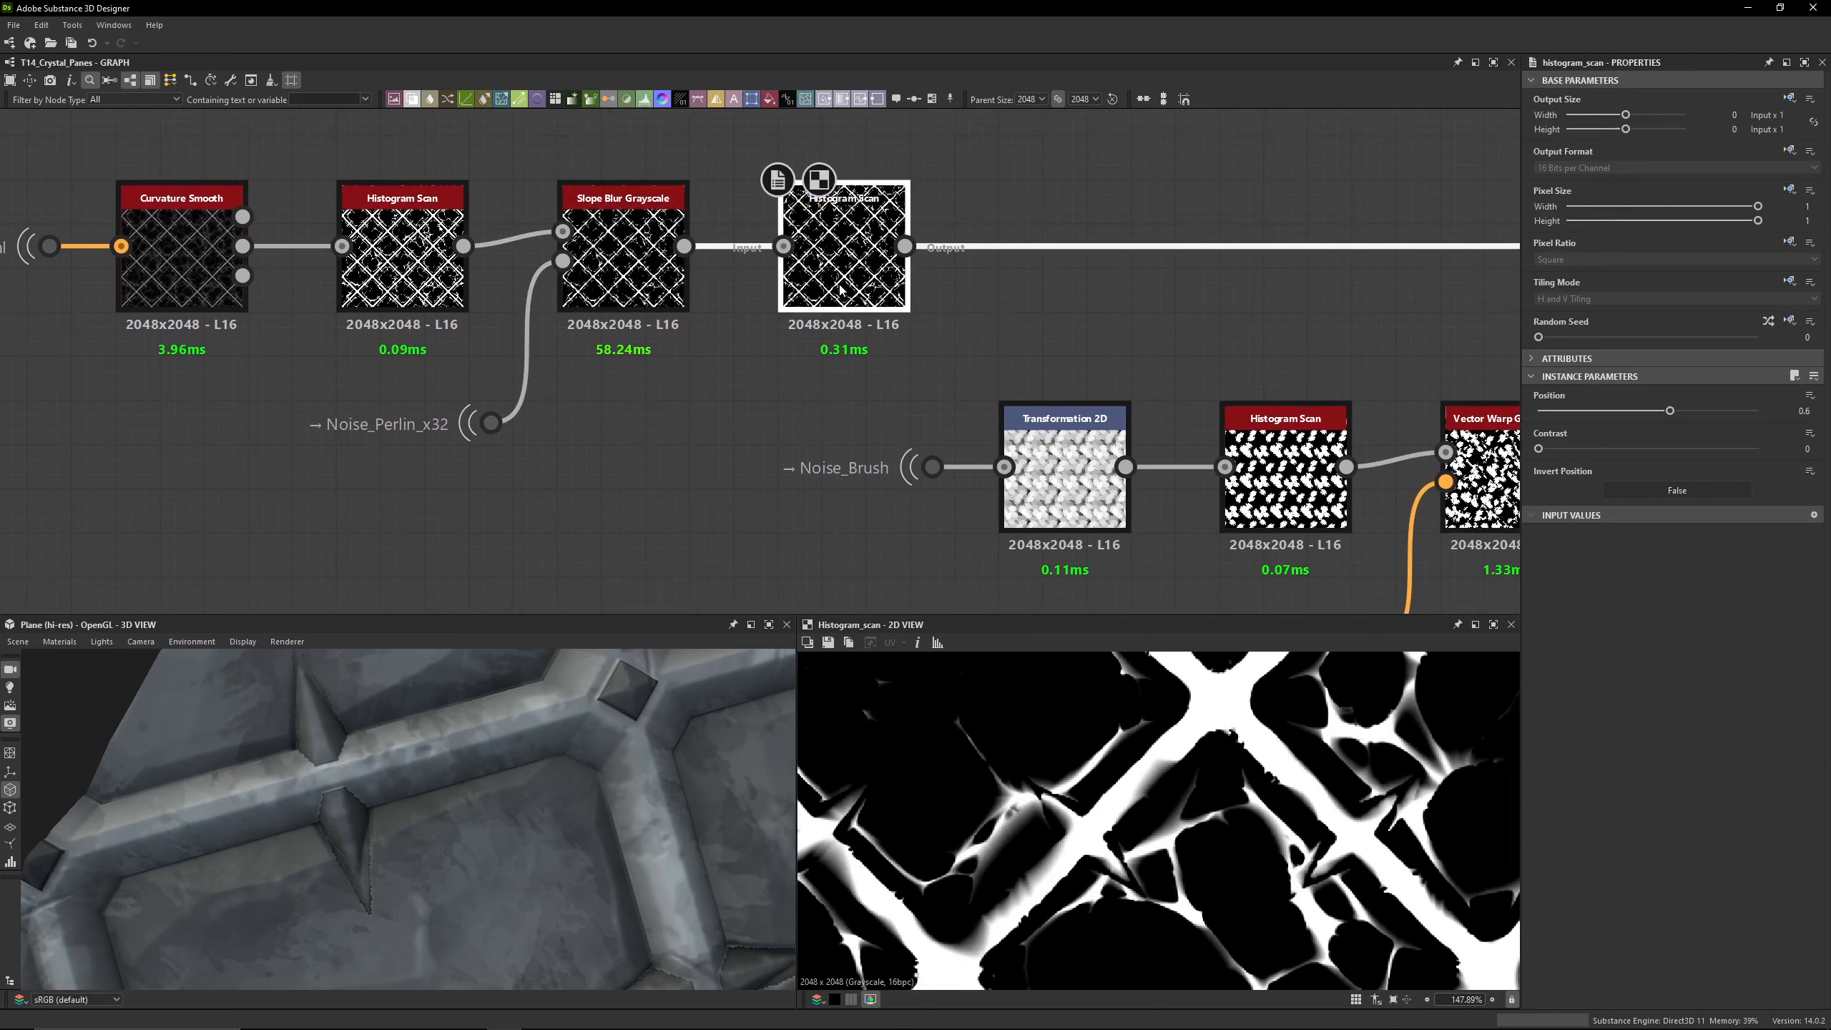
pyautogui.doubleClick(664, 292)
pyautogui.doubleClick(791, 301)
# Step: Inspect the mask's edge pixels up close in the Slope Blur Grayscale and in the Histogram Scan after it
pyautogui.doubleClick(648, 288)
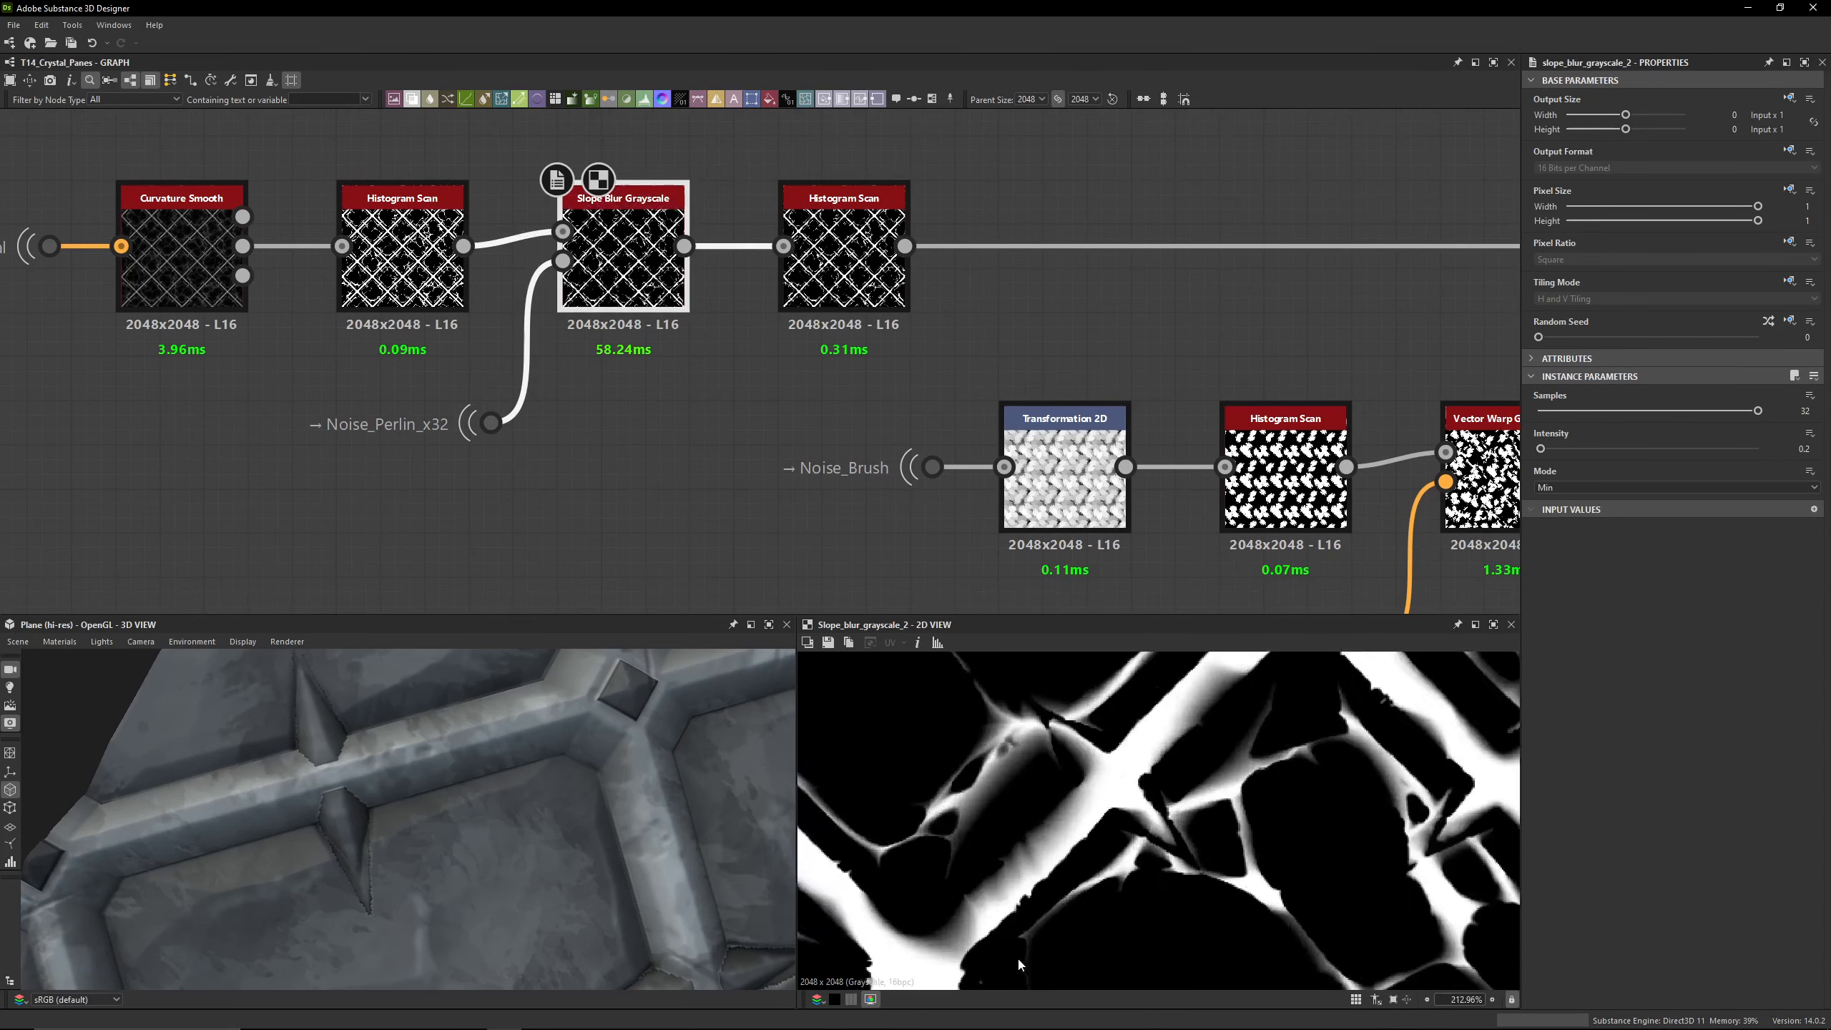
pyautogui.scroll(8, 1017, 956)
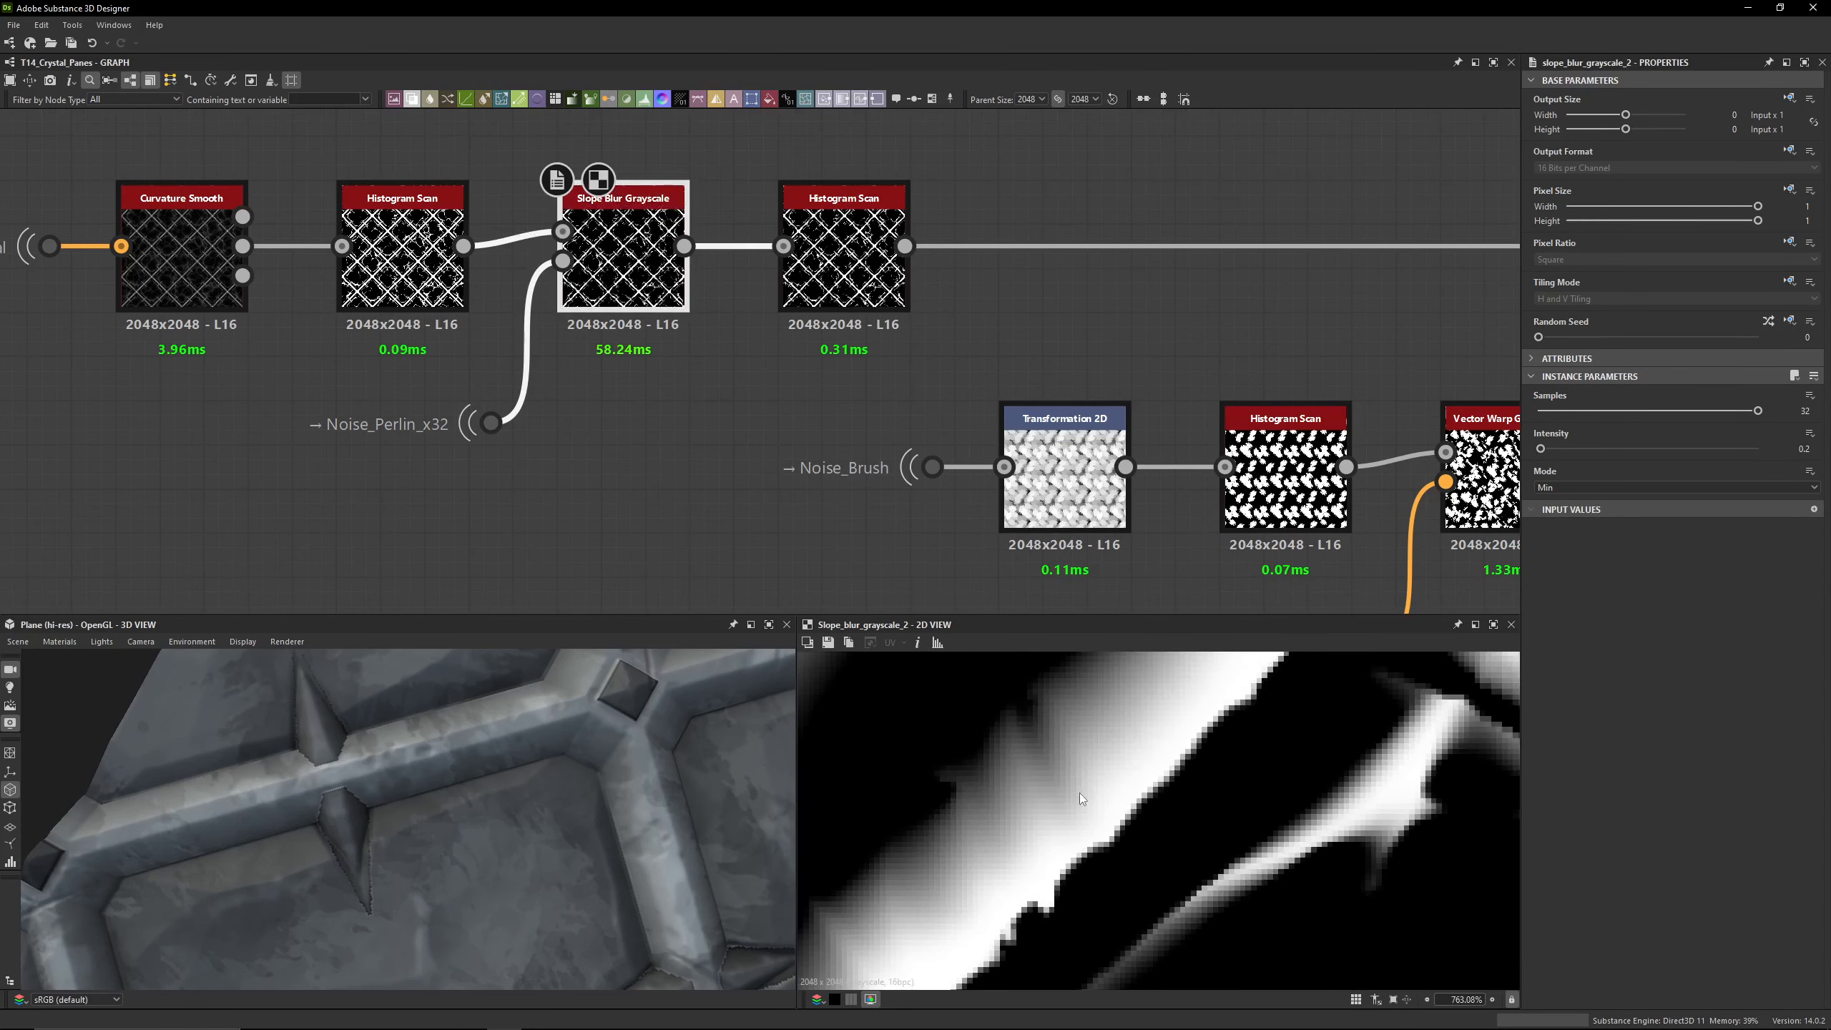
pyautogui.doubleClick(840, 281)
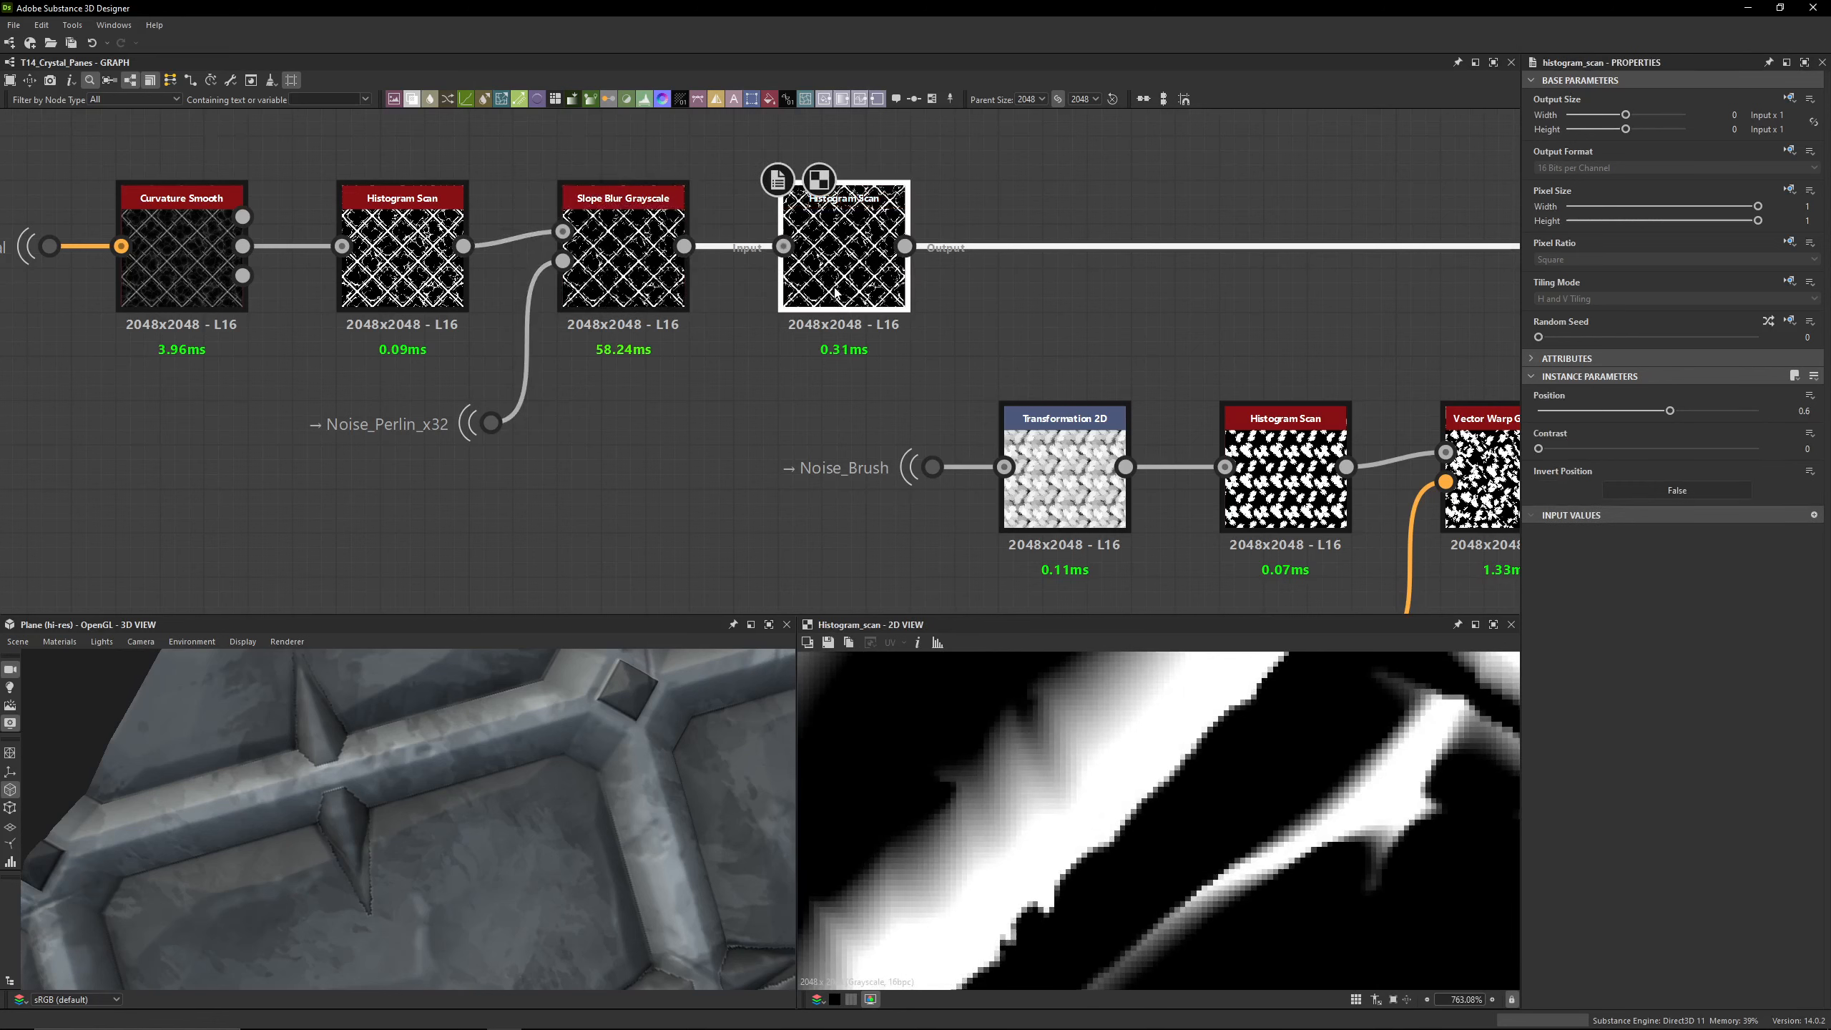
pyautogui.scroll(5, 1035, 831)
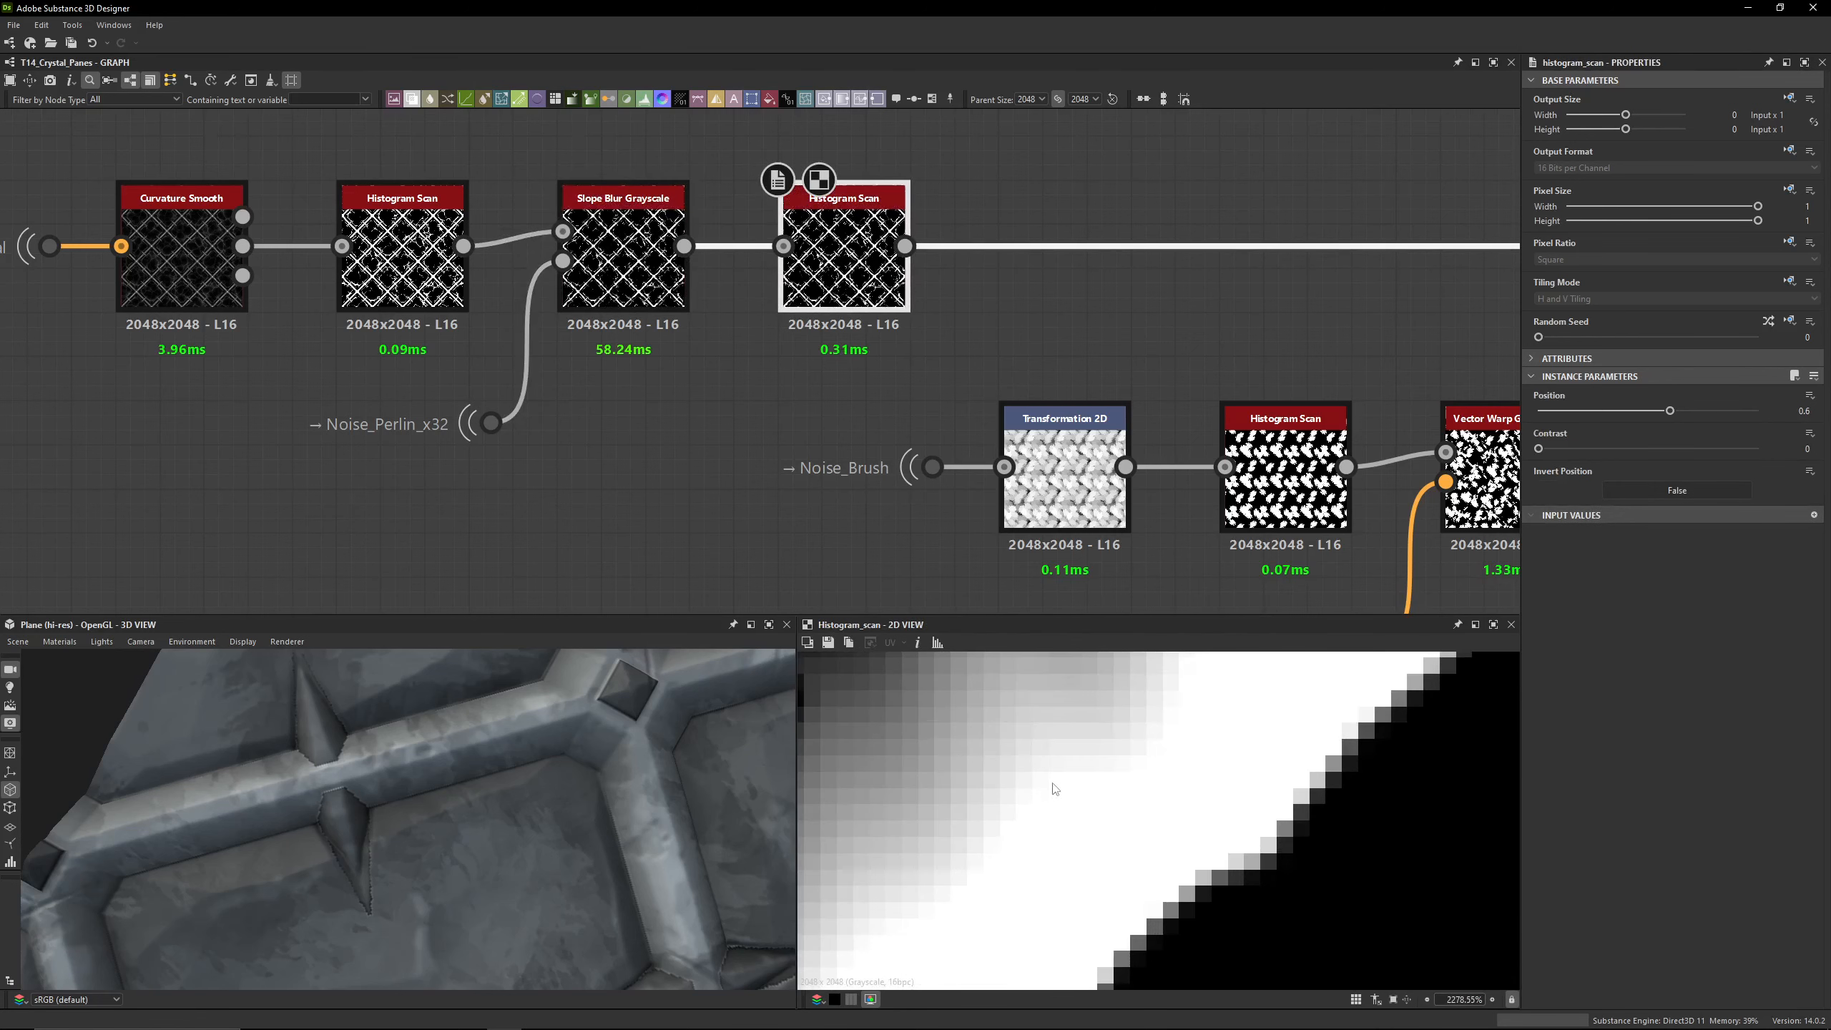
# Step: Preview the first Subtract Blend in the curvature mask chain and examine its broken-up mask in the 2D view
pyautogui.moveTo(1165, 320); pyautogui.dragTo(708, 279, button='middle')
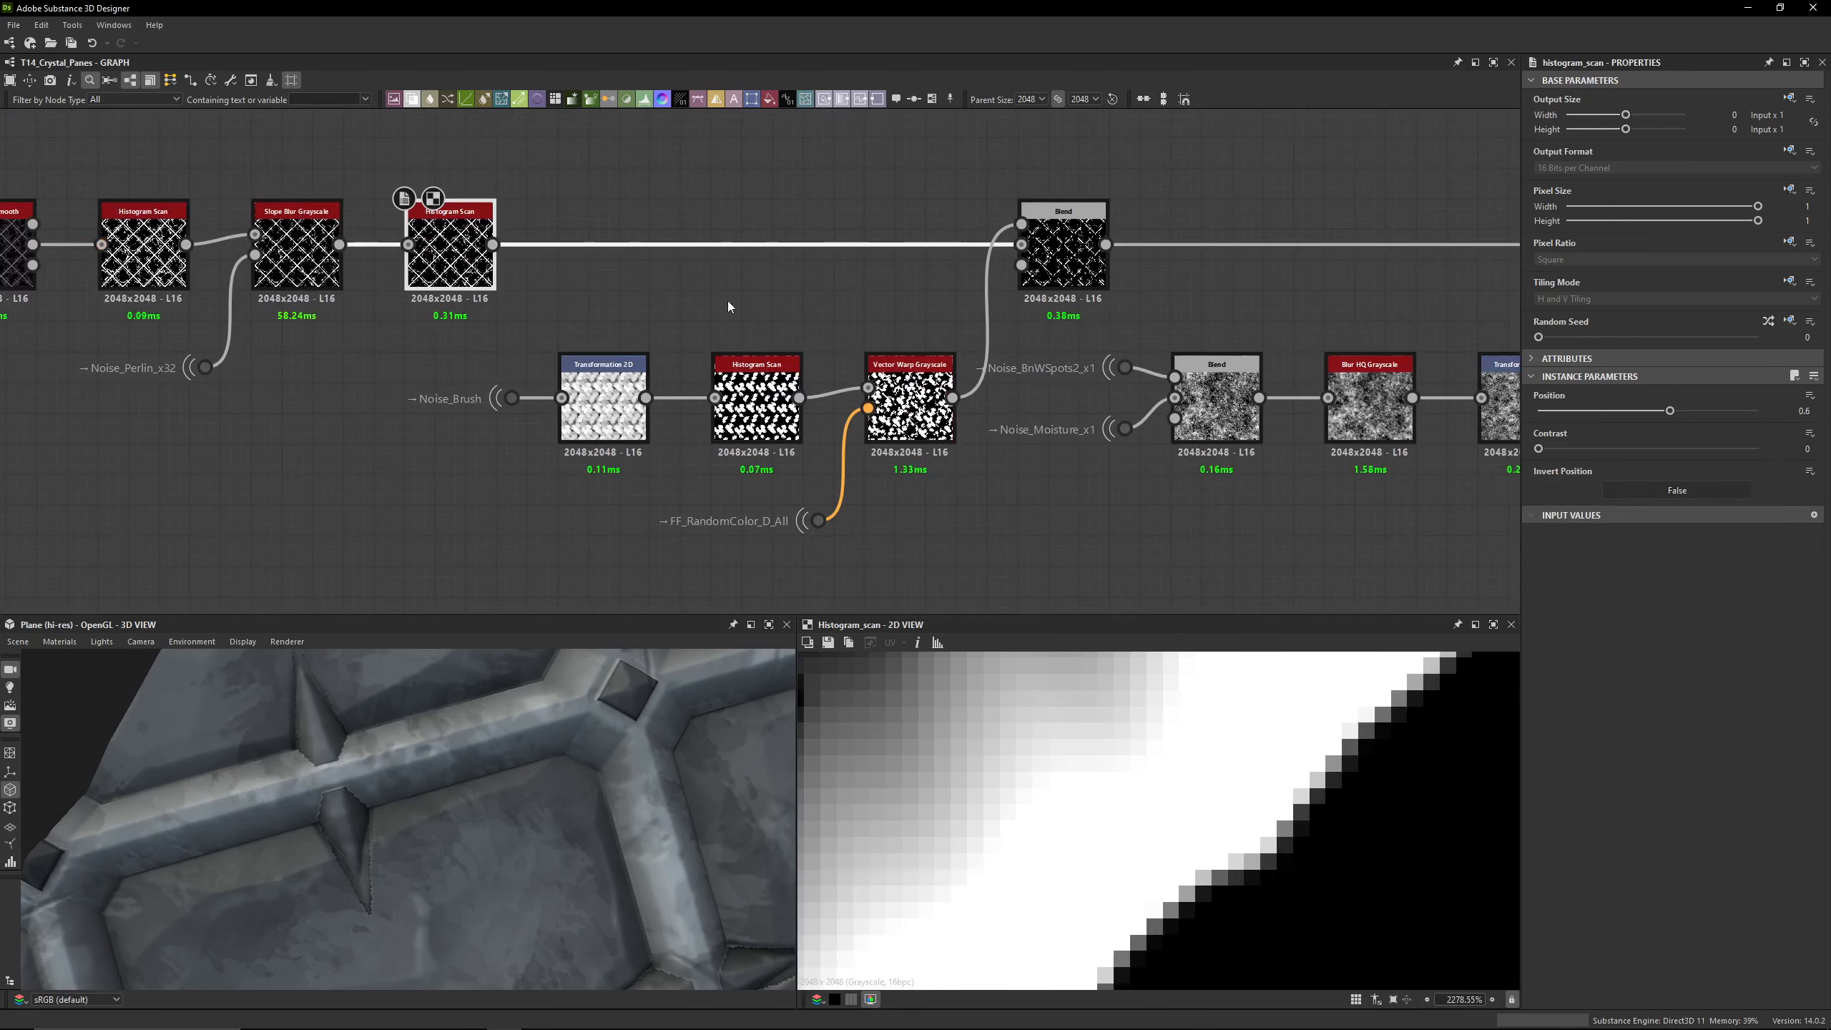
pyautogui.doubleClick(1074, 253)
pyautogui.scroll(-9, 1076, 715)
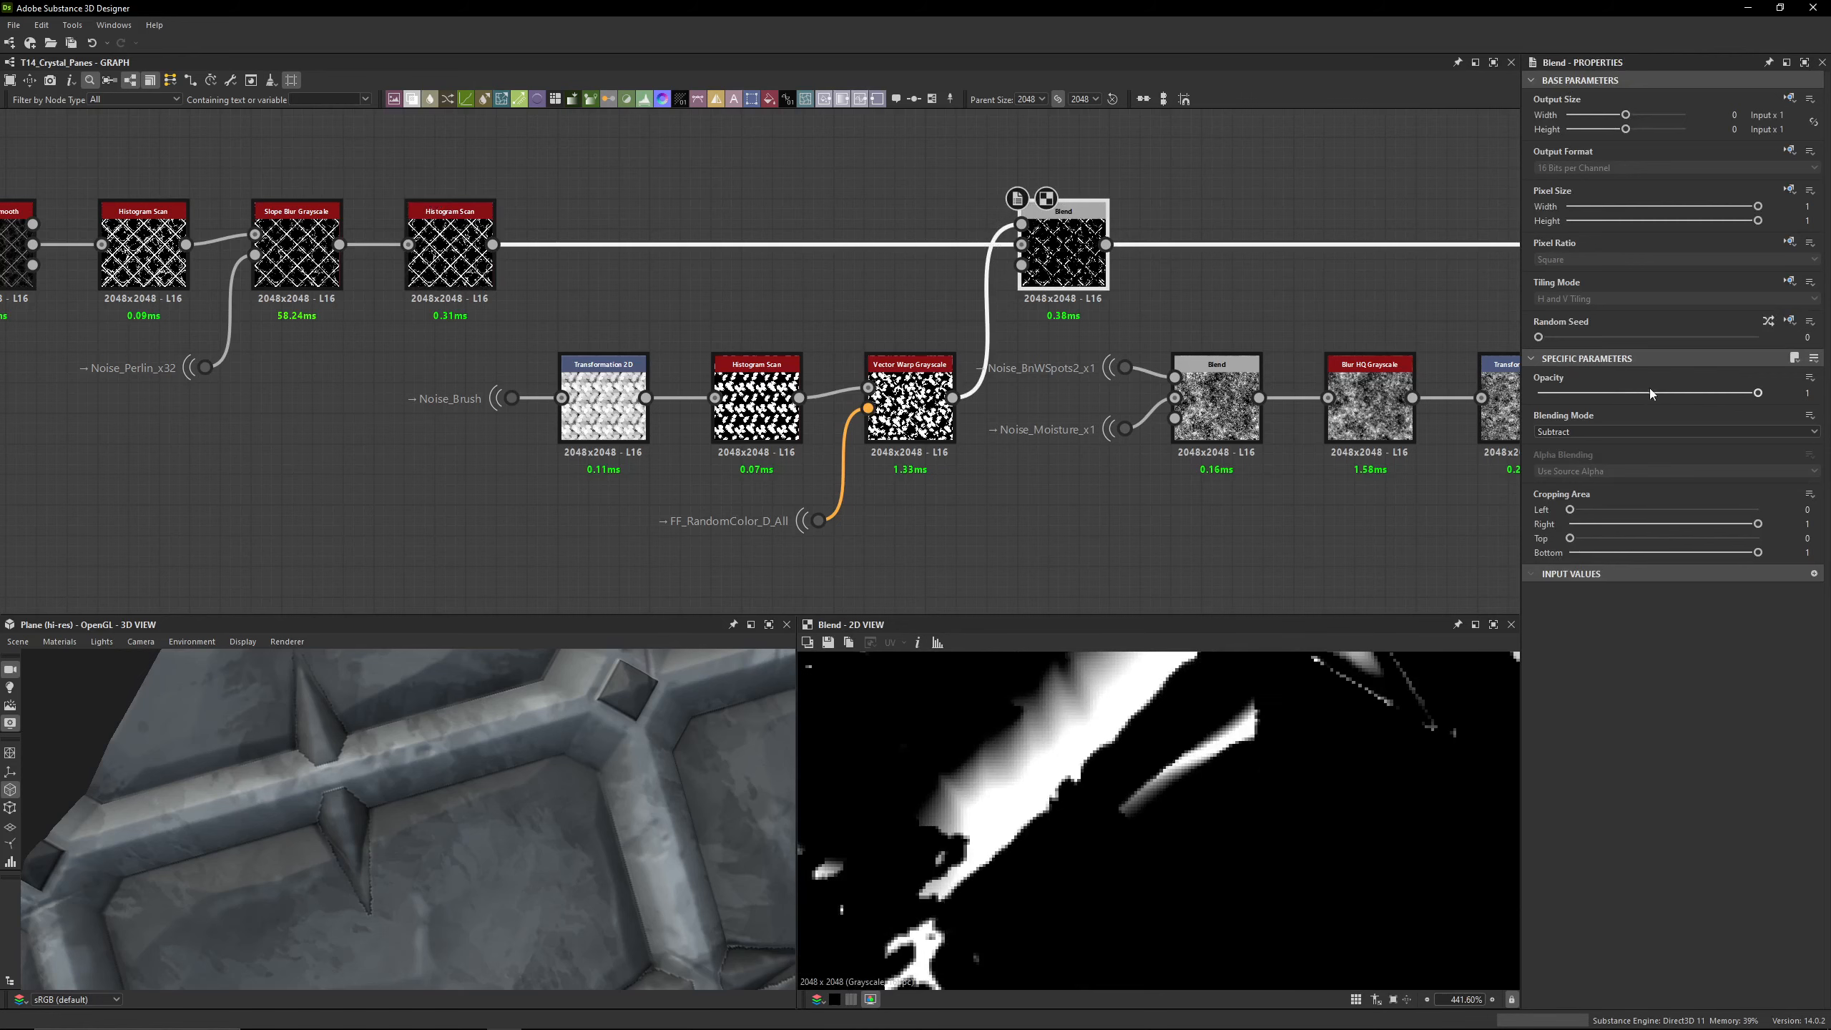
pyautogui.moveTo(865, 294); pyautogui.dragTo(974, 291, button='middle')
pyautogui.scroll(-12, 1154, 687)
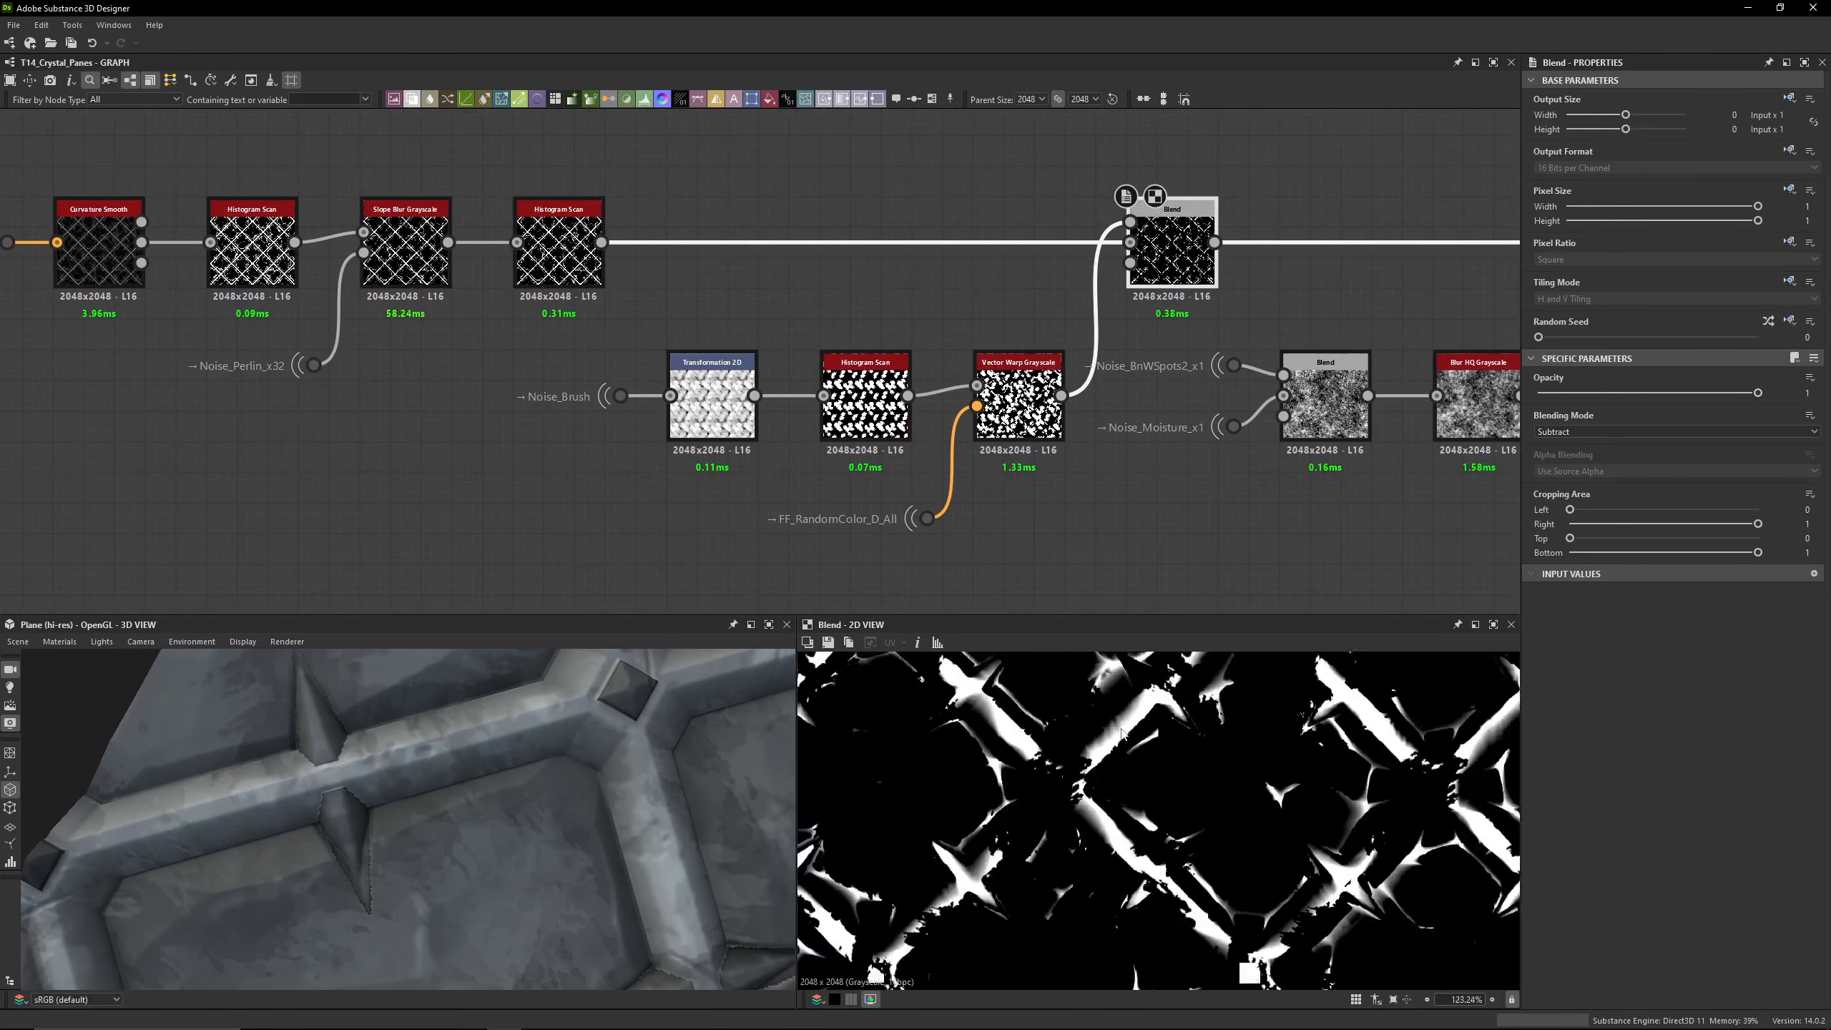
# Step: Compare the mask before and after the first Subtract Blend, examining the cut-out edges up close
pyautogui.doubleClick(559, 256)
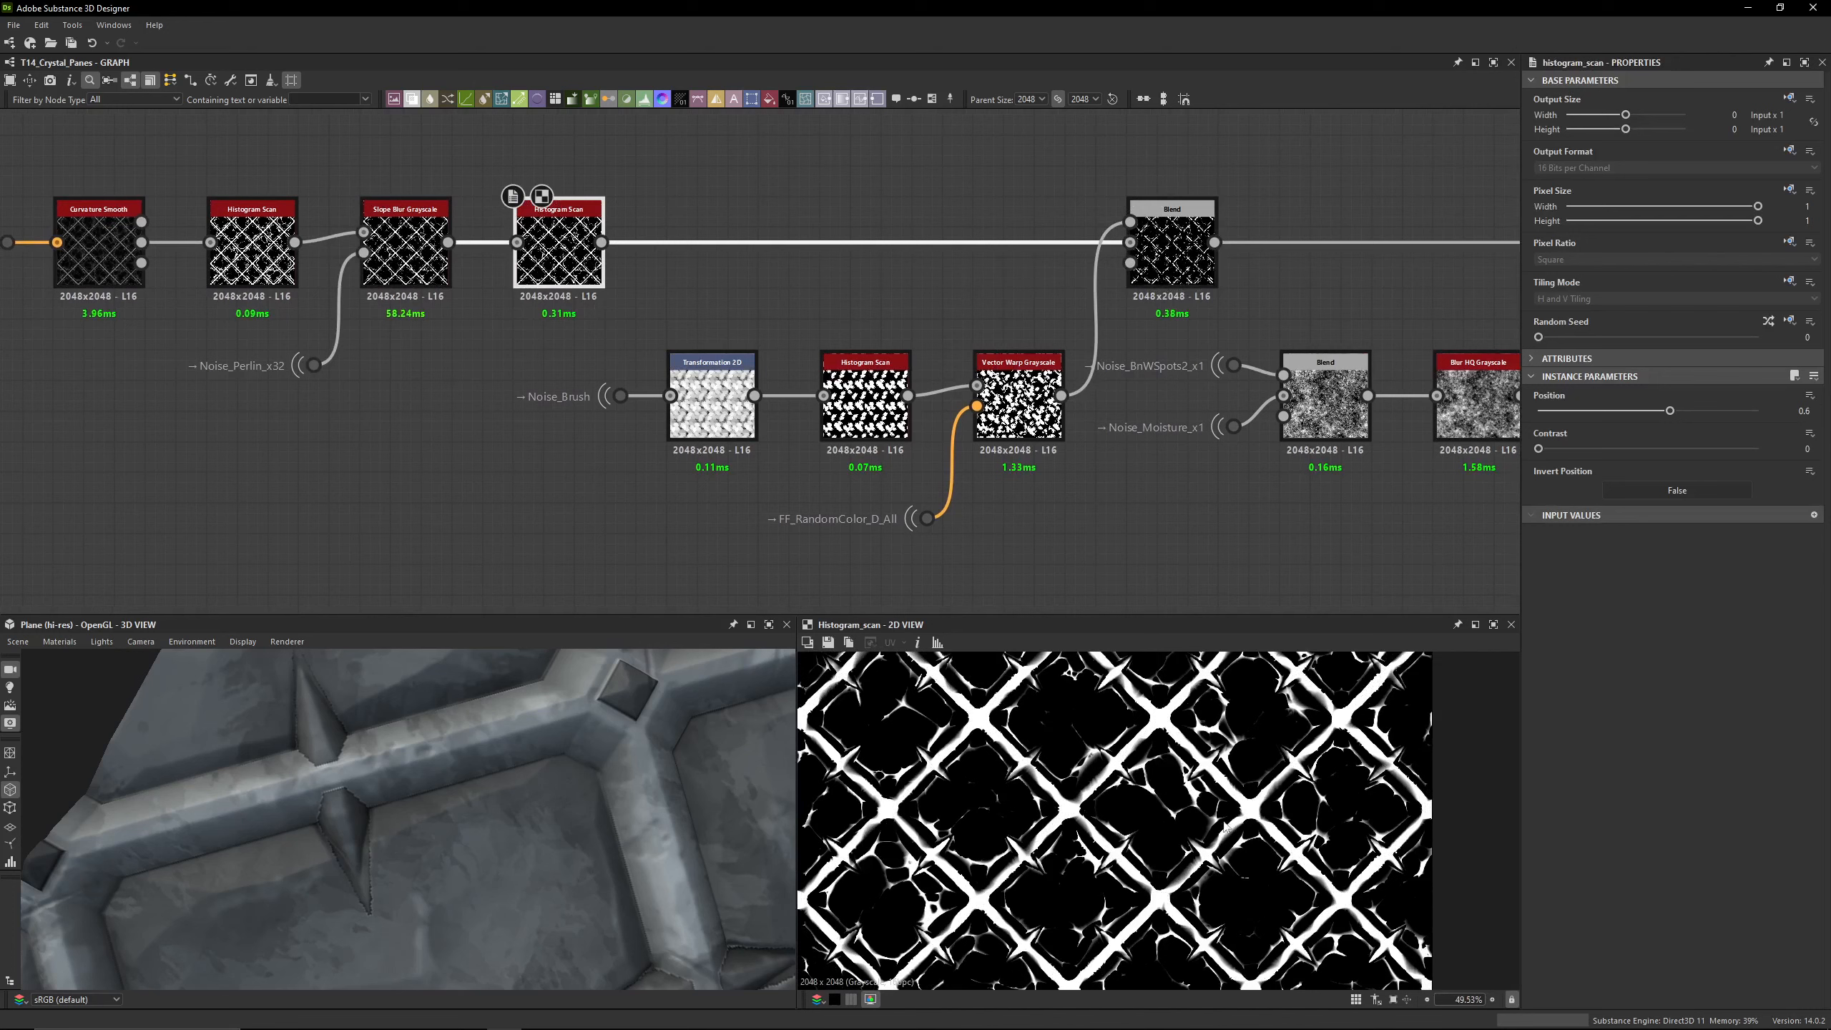
pyautogui.doubleClick(1182, 260)
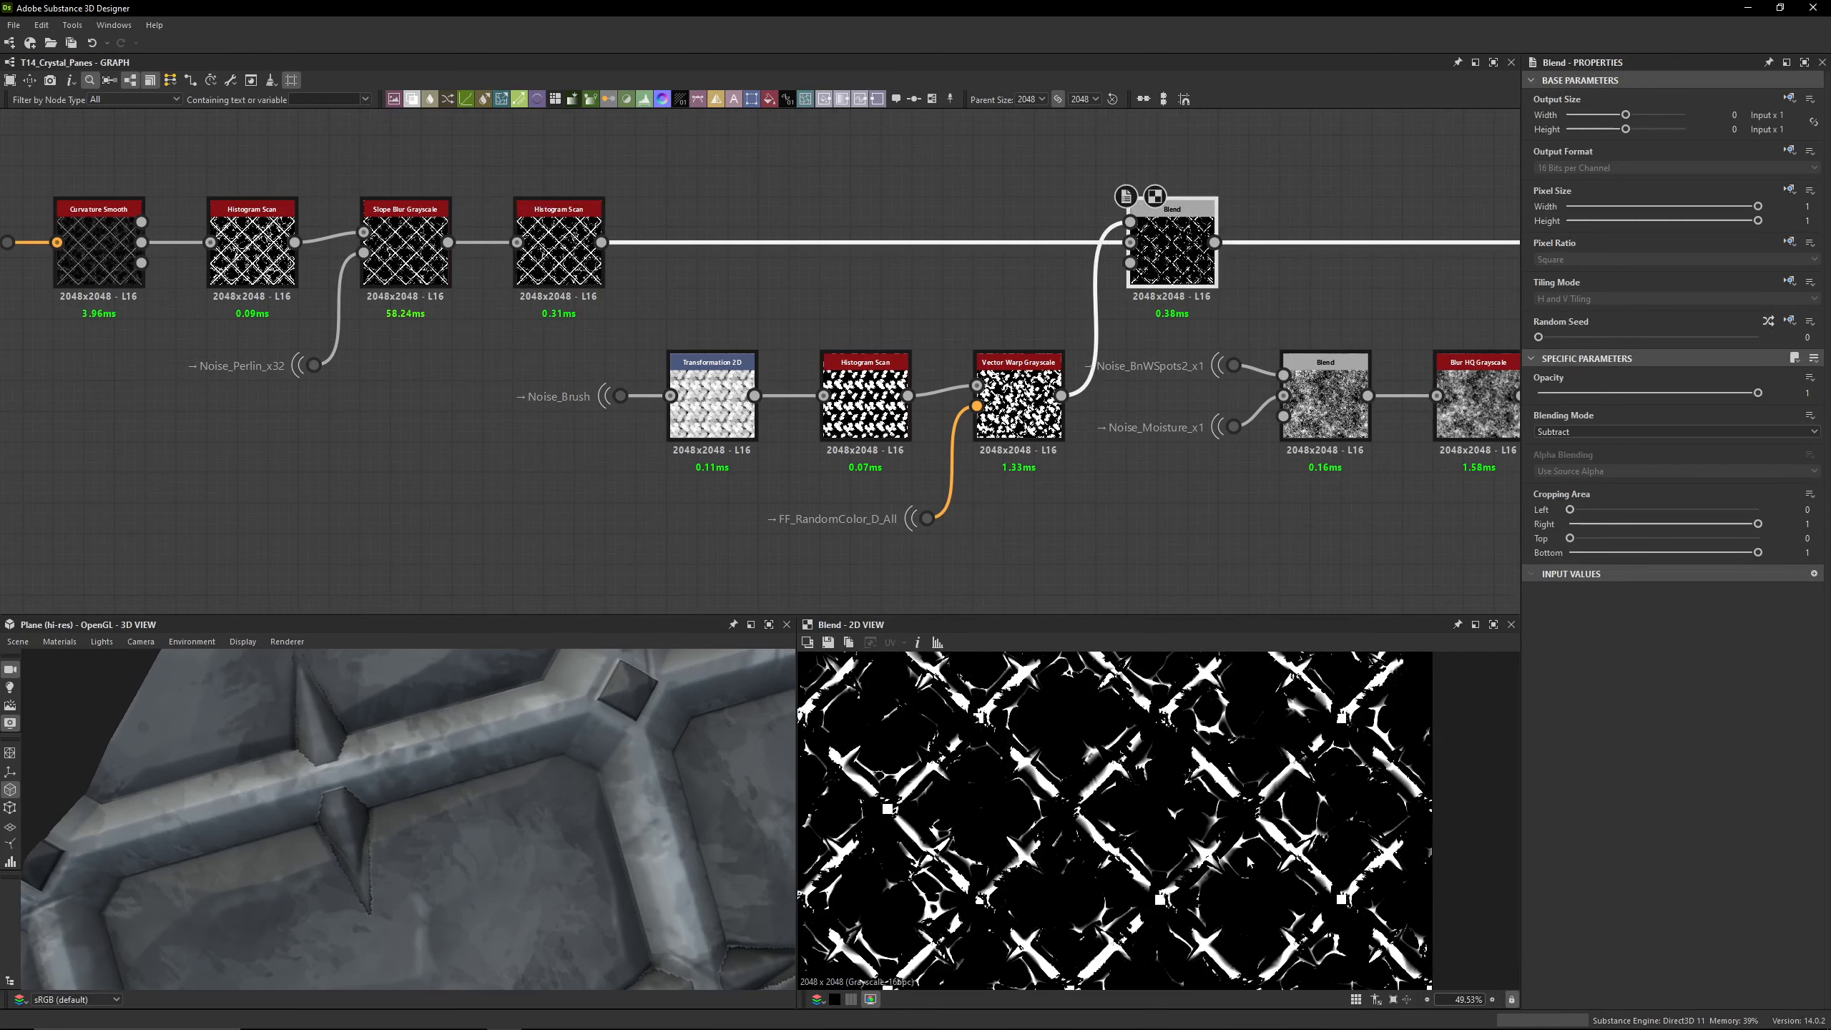
pyautogui.scroll(8, 968, 754)
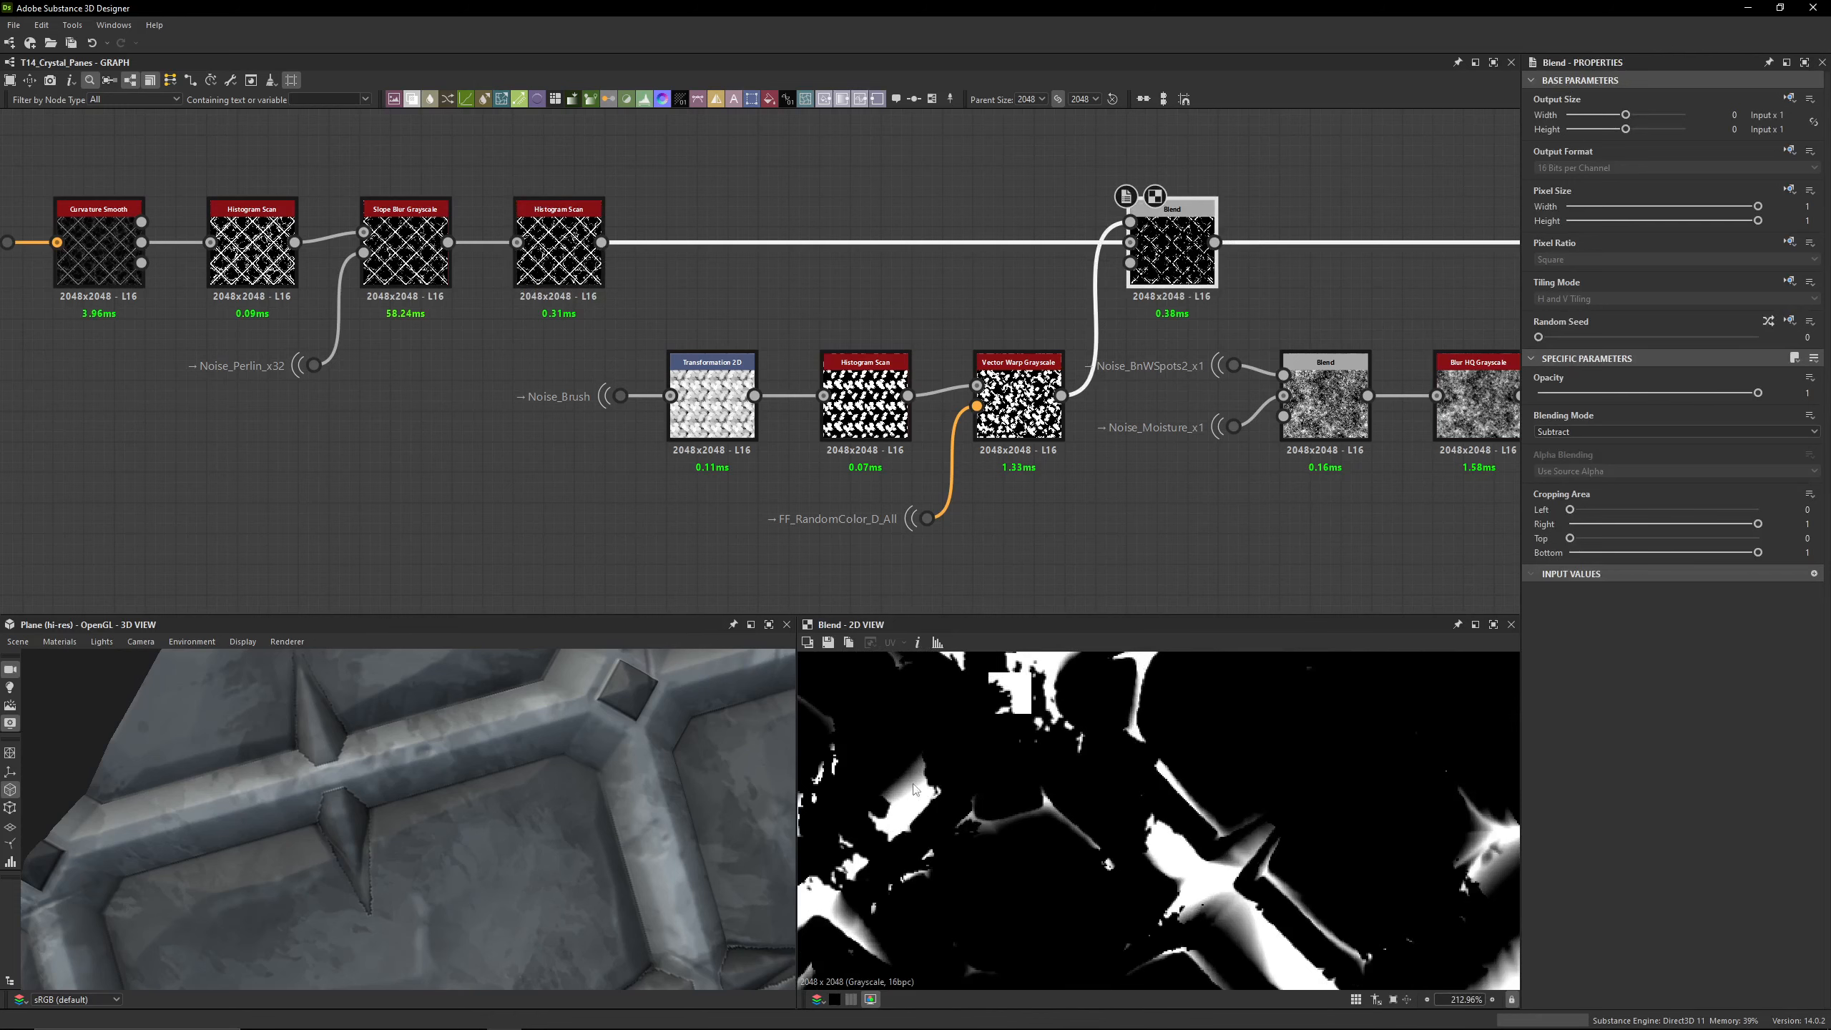
pyautogui.scroll(6, 913, 788)
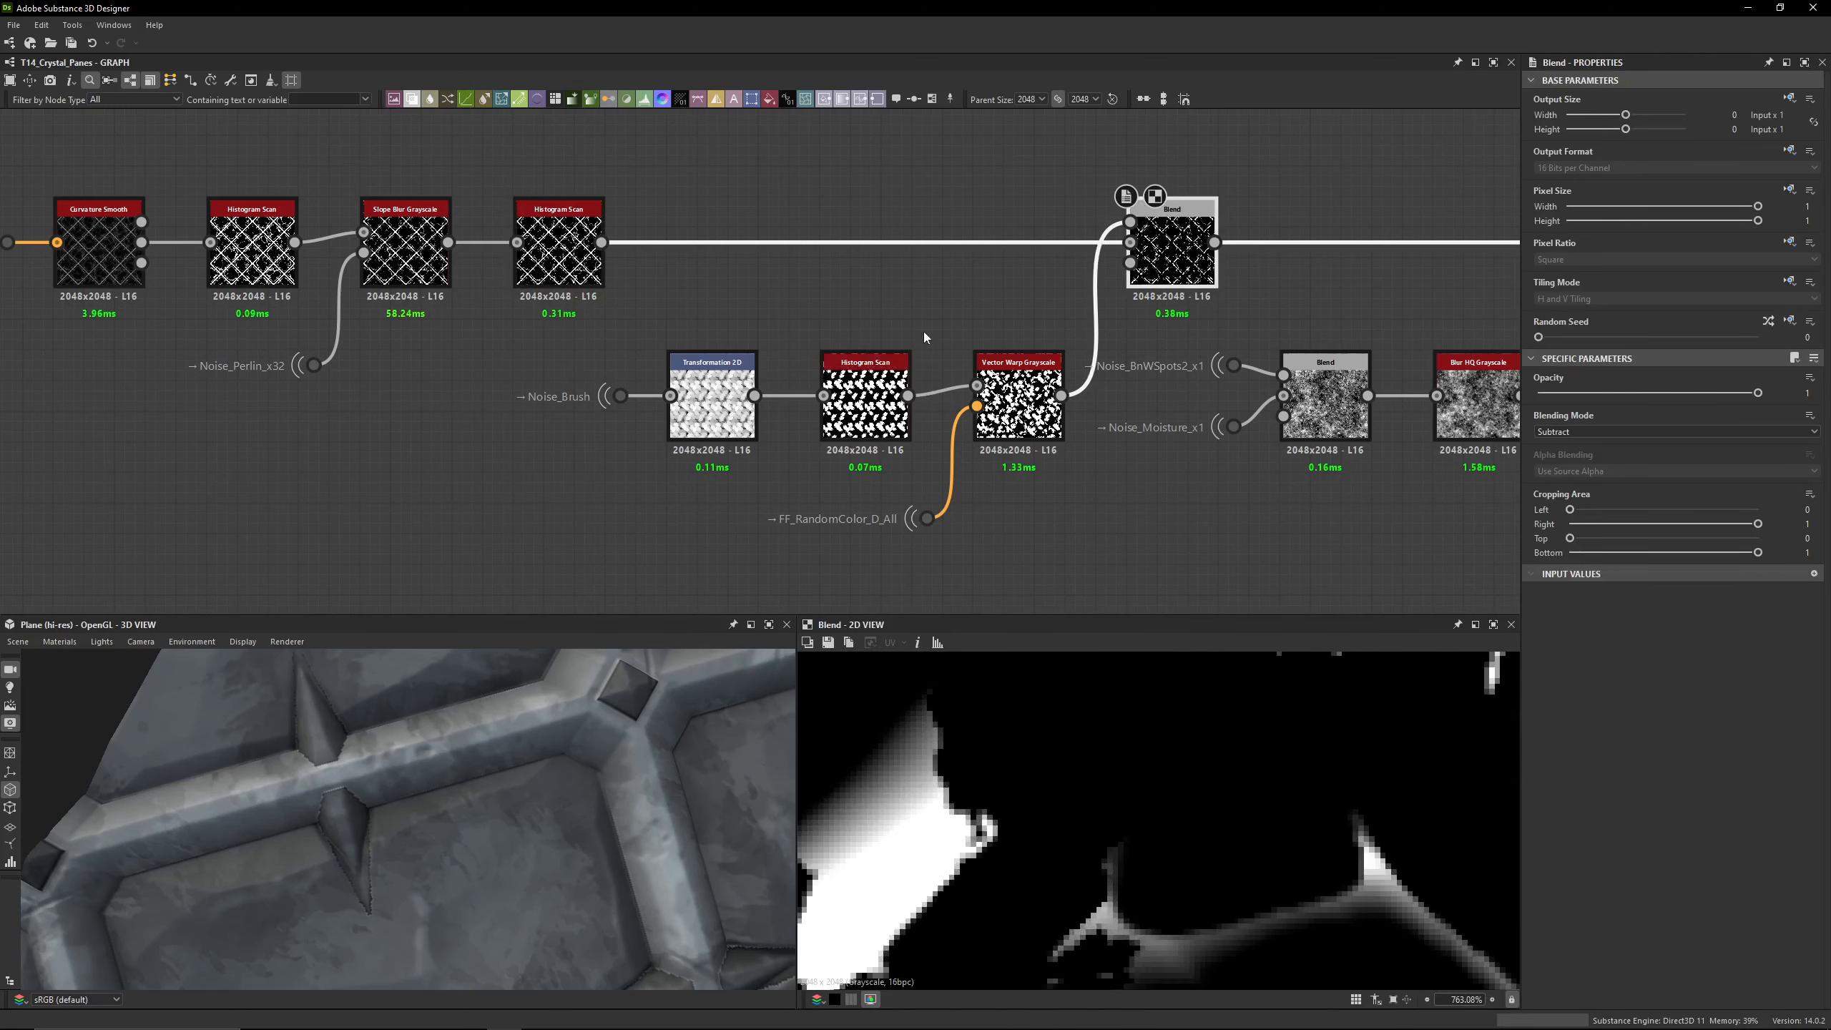
pyautogui.scroll(-3, 925, 337)
# Step: Preview the Noise_Brush input and its Transformation 2D node, and show the transformation's matrix values
pyautogui.scroll(-6, 1196, 764)
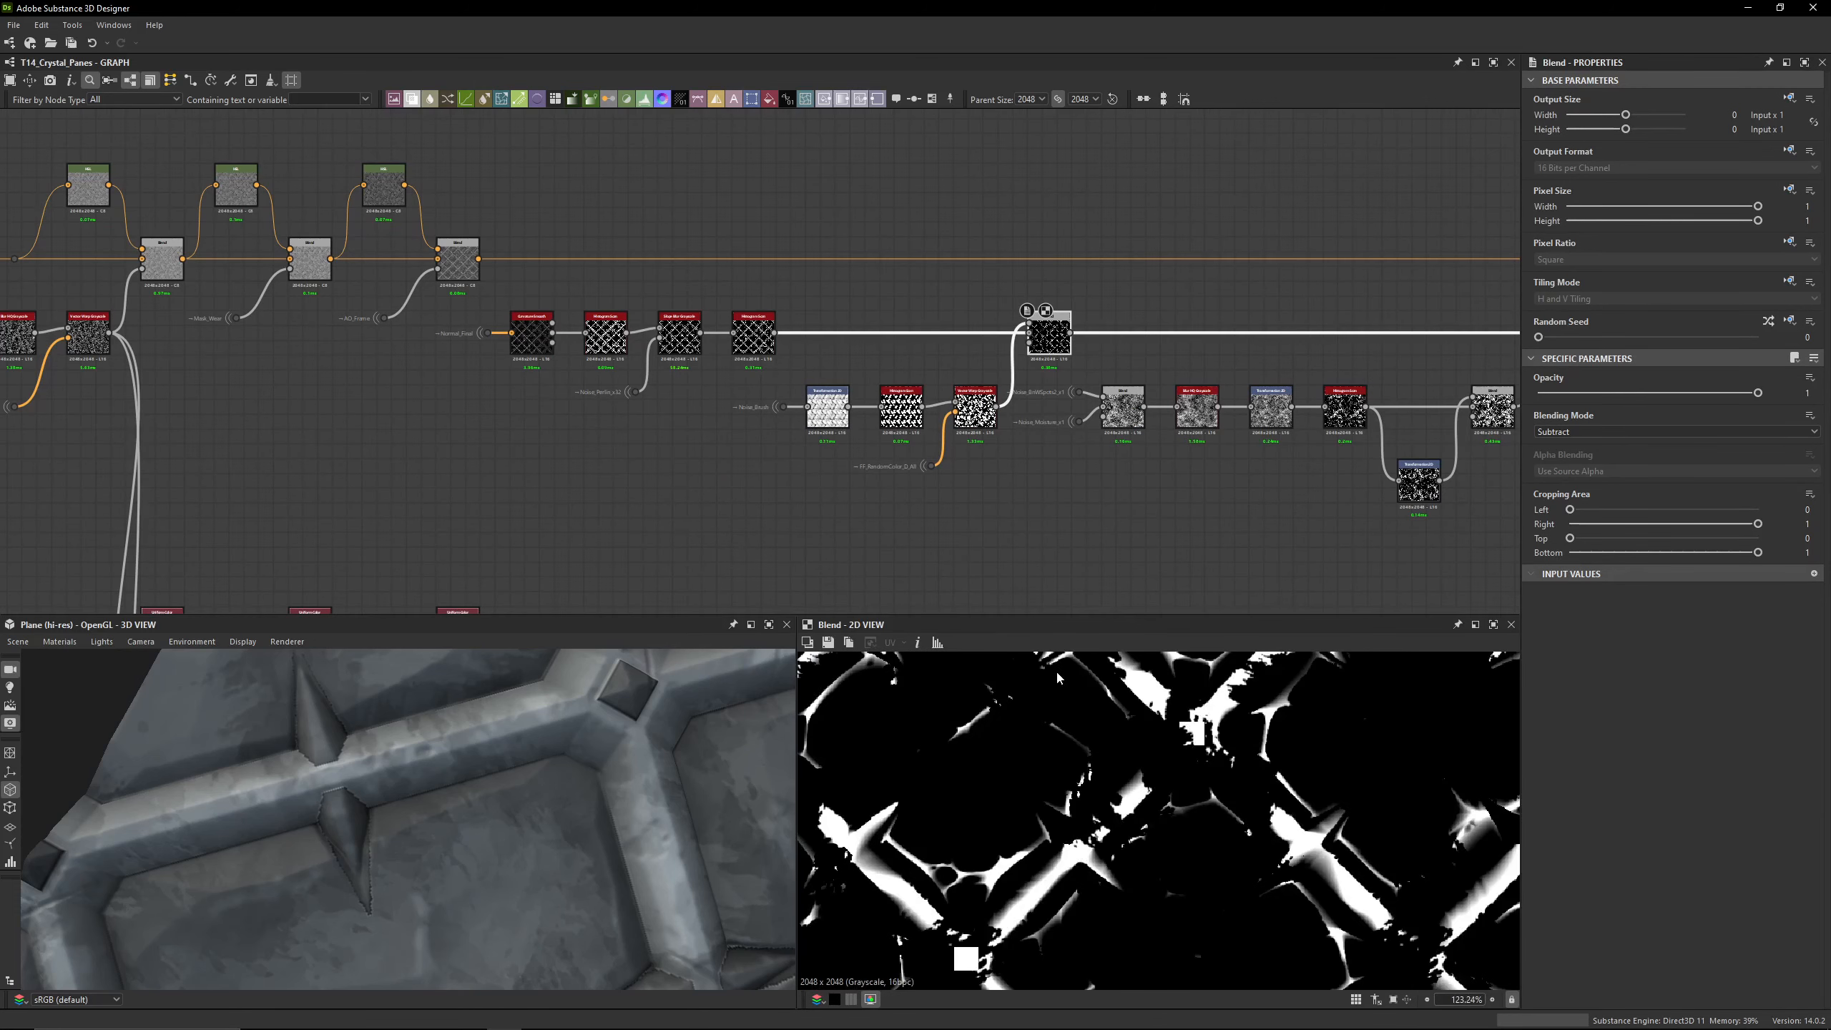
pyautogui.scroll(5, 782, 393)
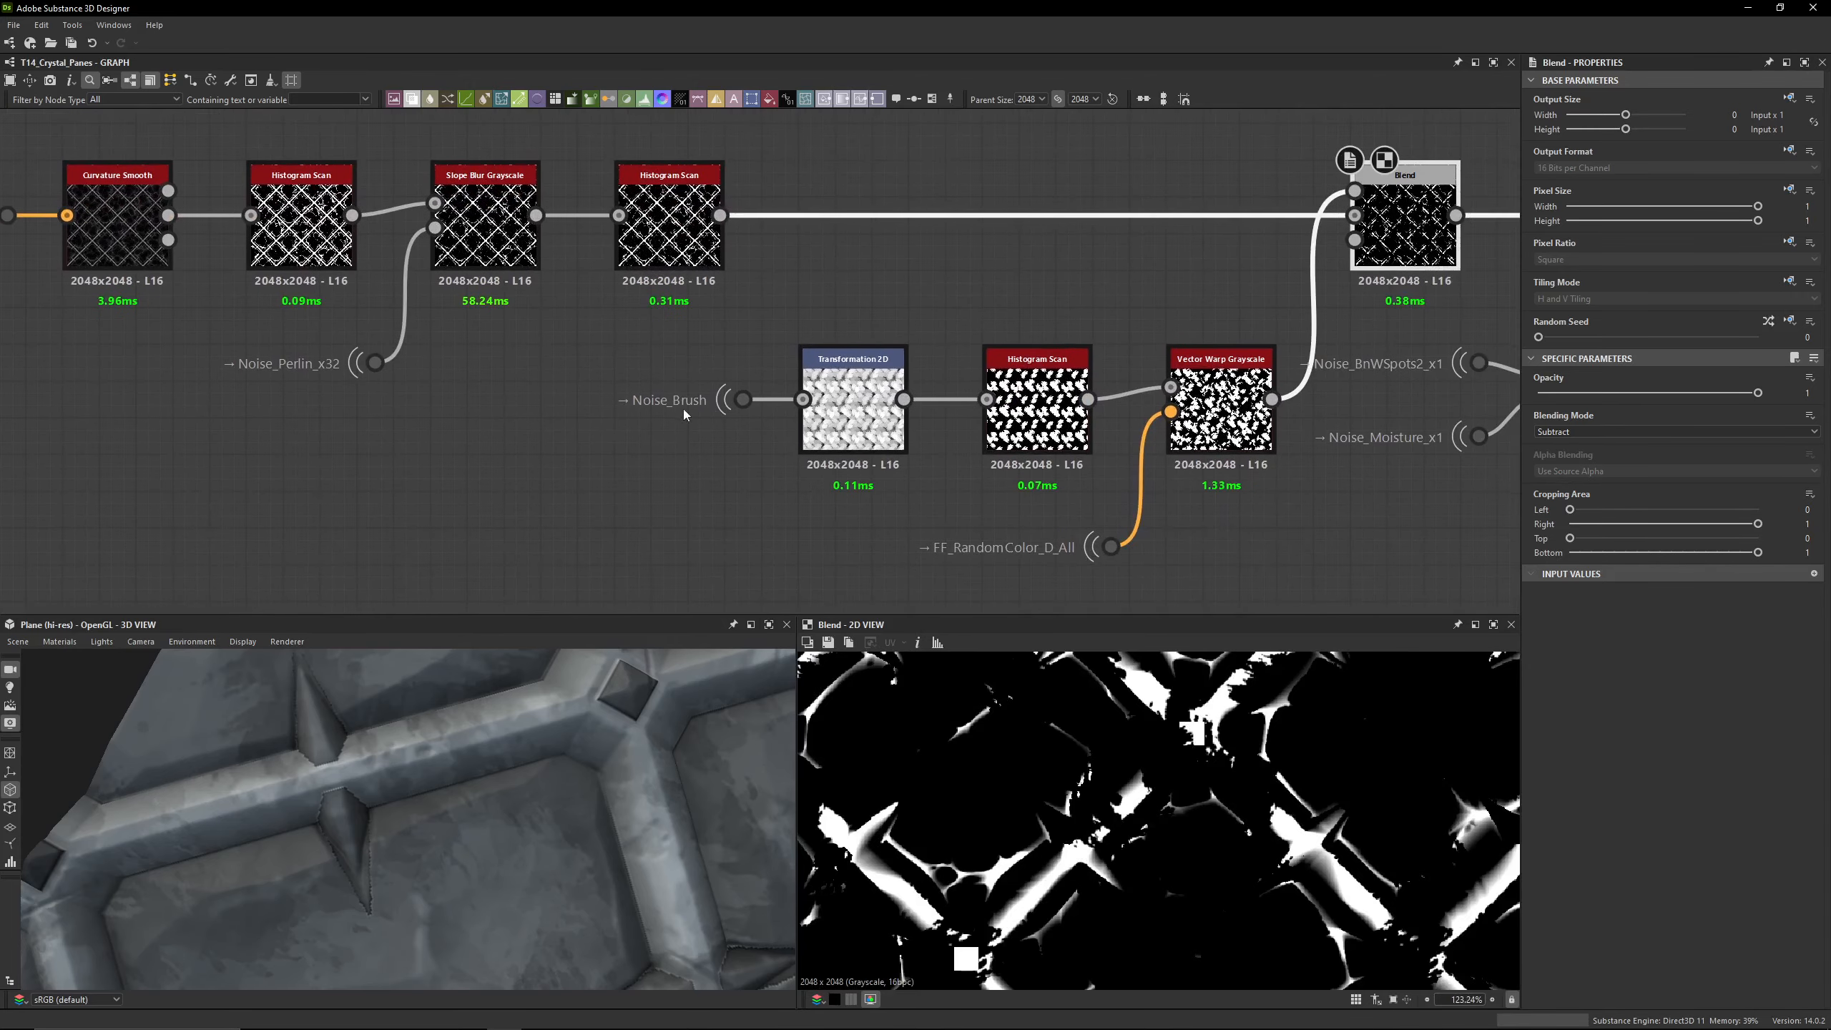
pyautogui.doubleClick(759, 403)
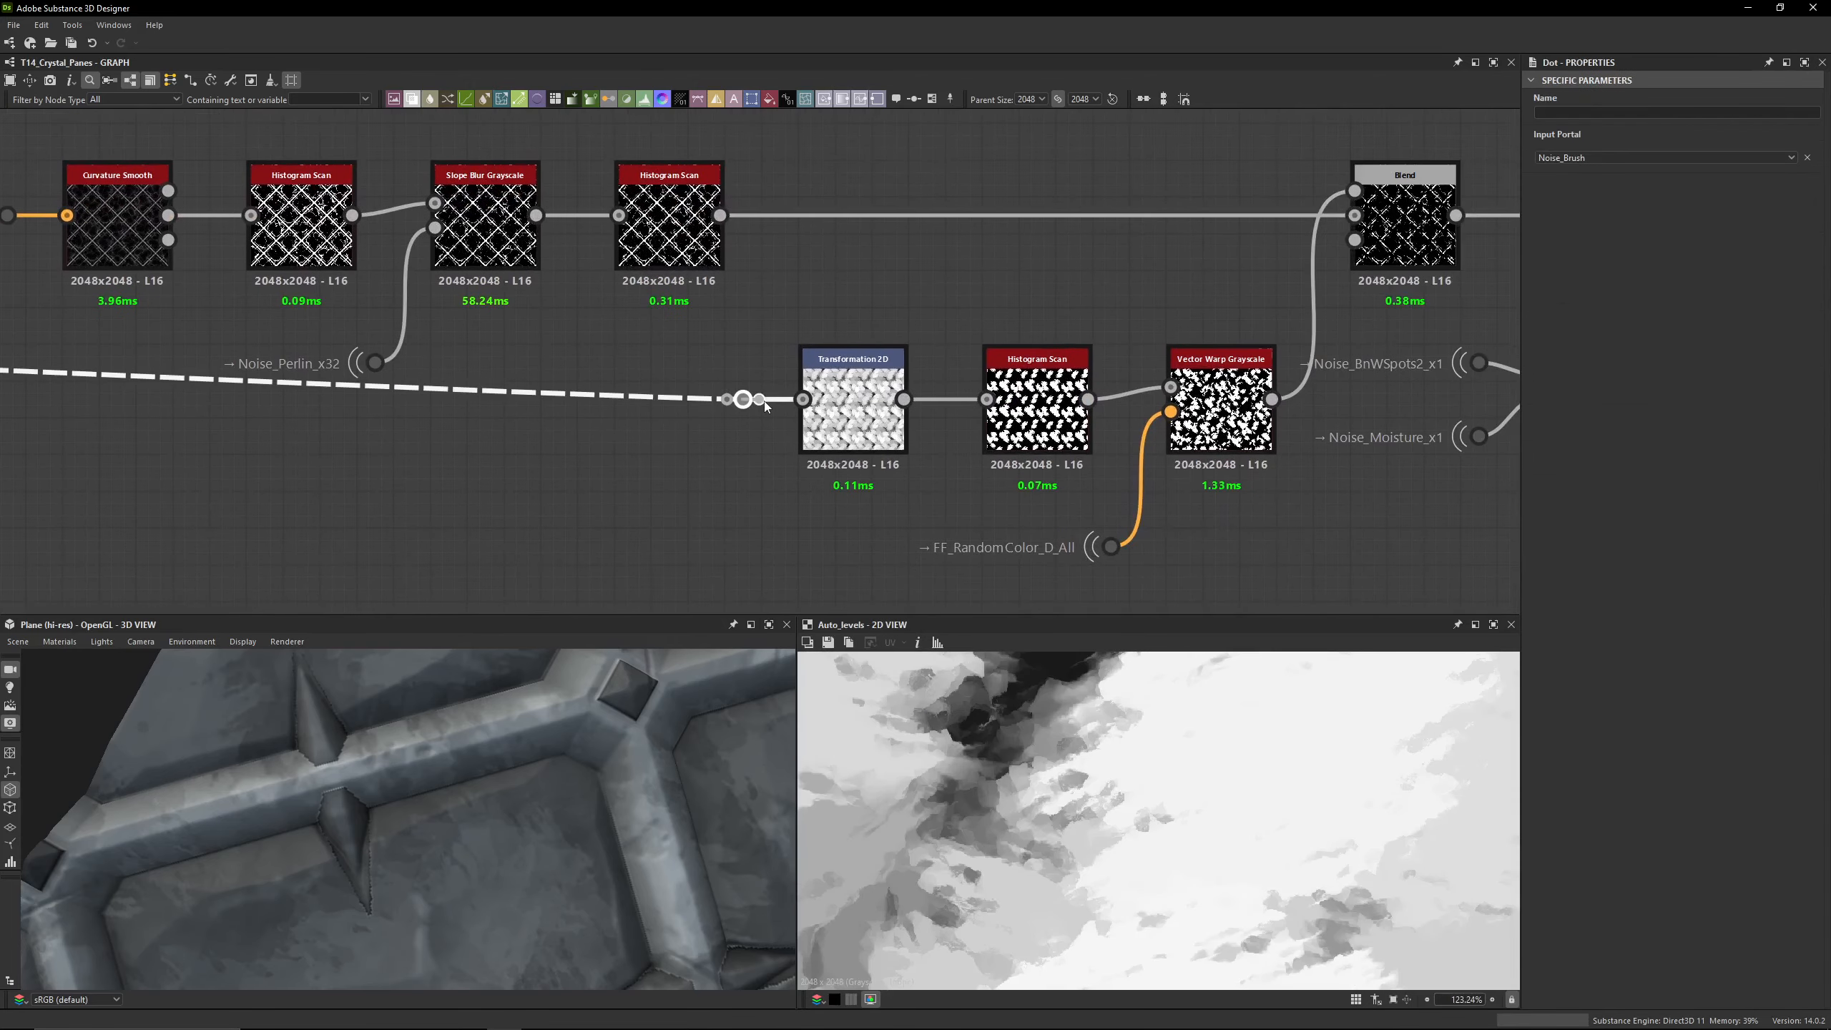
pyautogui.scroll(-8, 1242, 950)
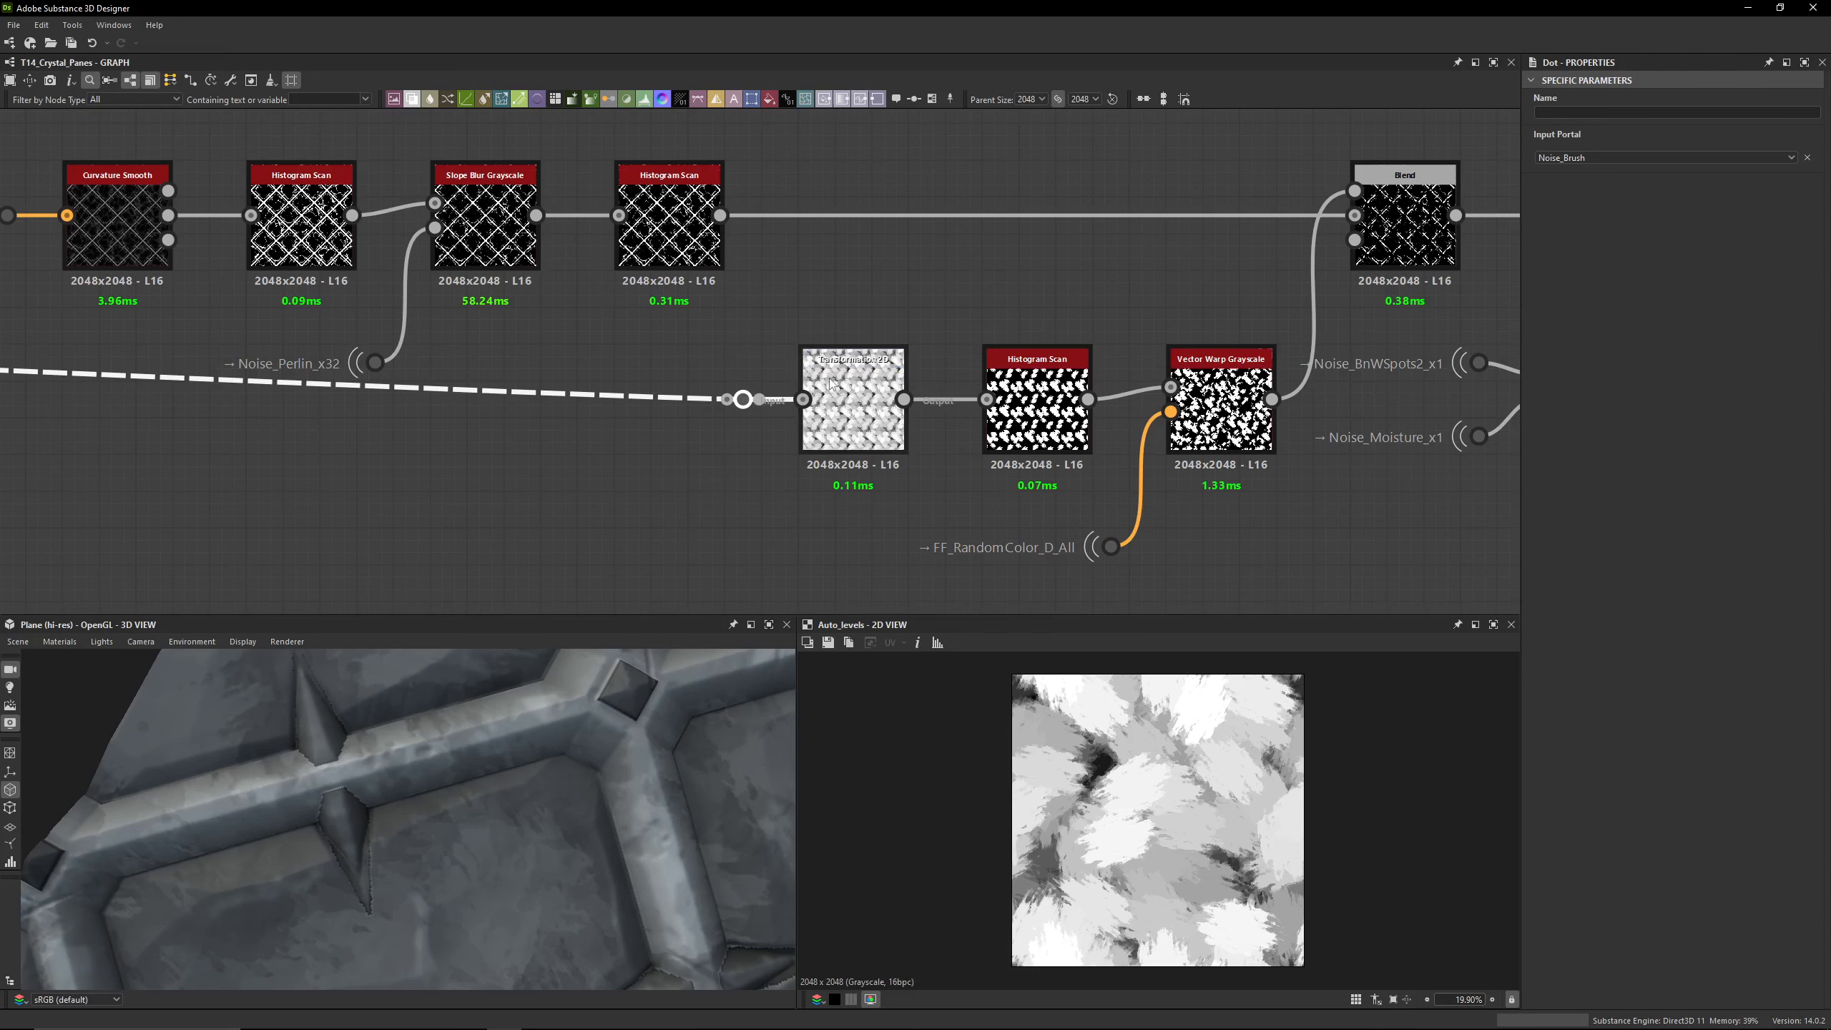
pyautogui.doubleClick(822, 415)
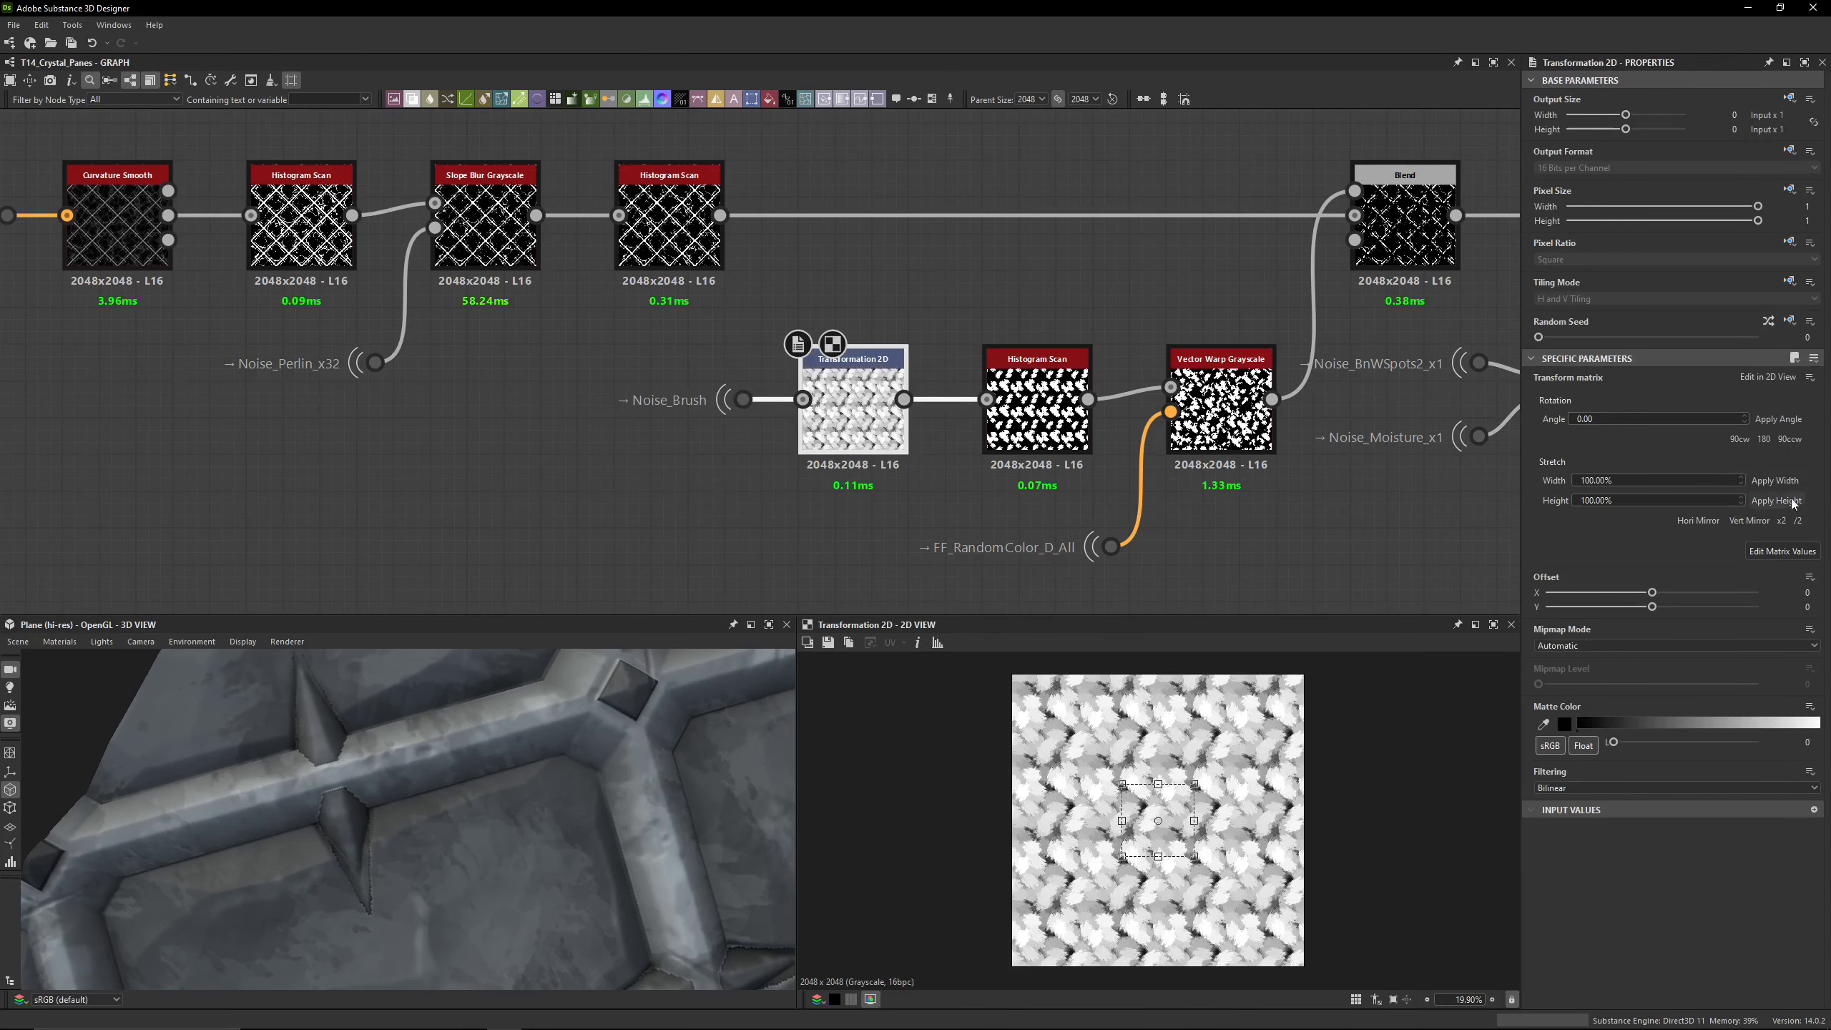
pyautogui.click(1794, 543)
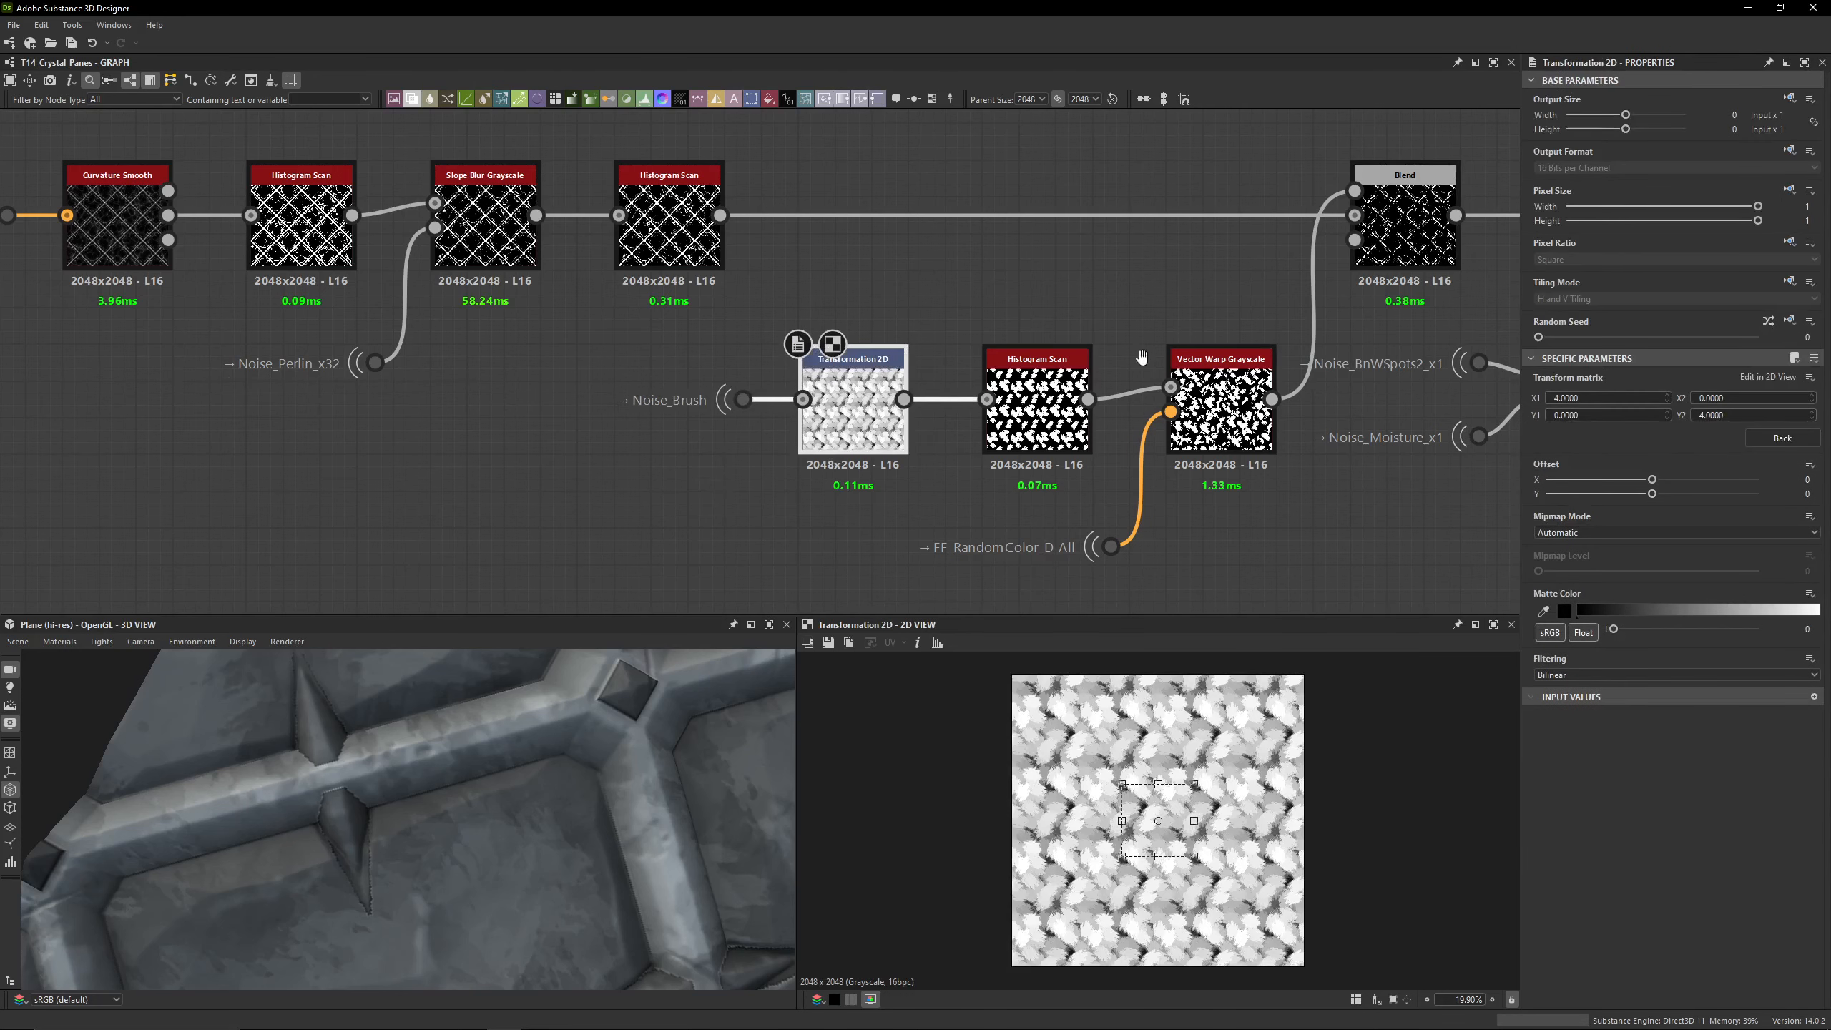
# Step: Preview the brush branch's Histogram Scan and Vector Warp Grayscale nodes, and examine the warped brush pattern
pyautogui.moveTo(1137, 351); pyautogui.dragTo(906, 288, button='middle')
pyautogui.doubleClick(843, 345)
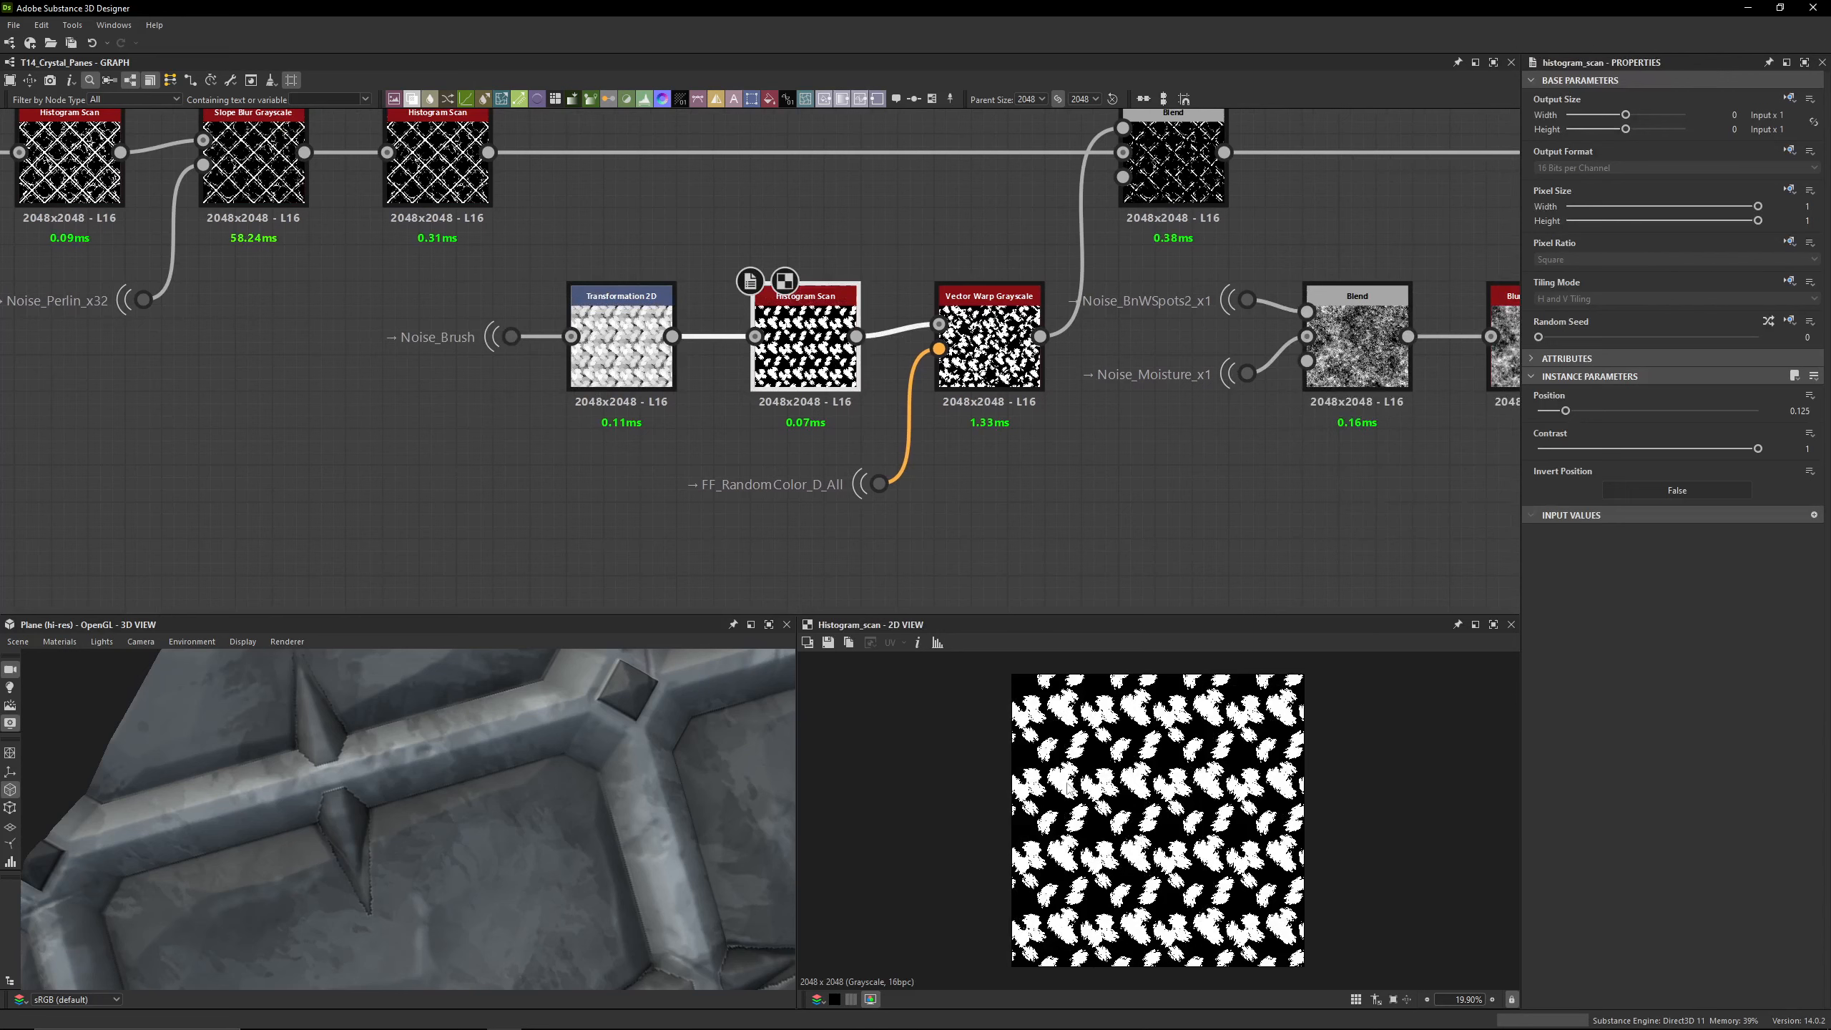
pyautogui.doubleClick(989, 339)
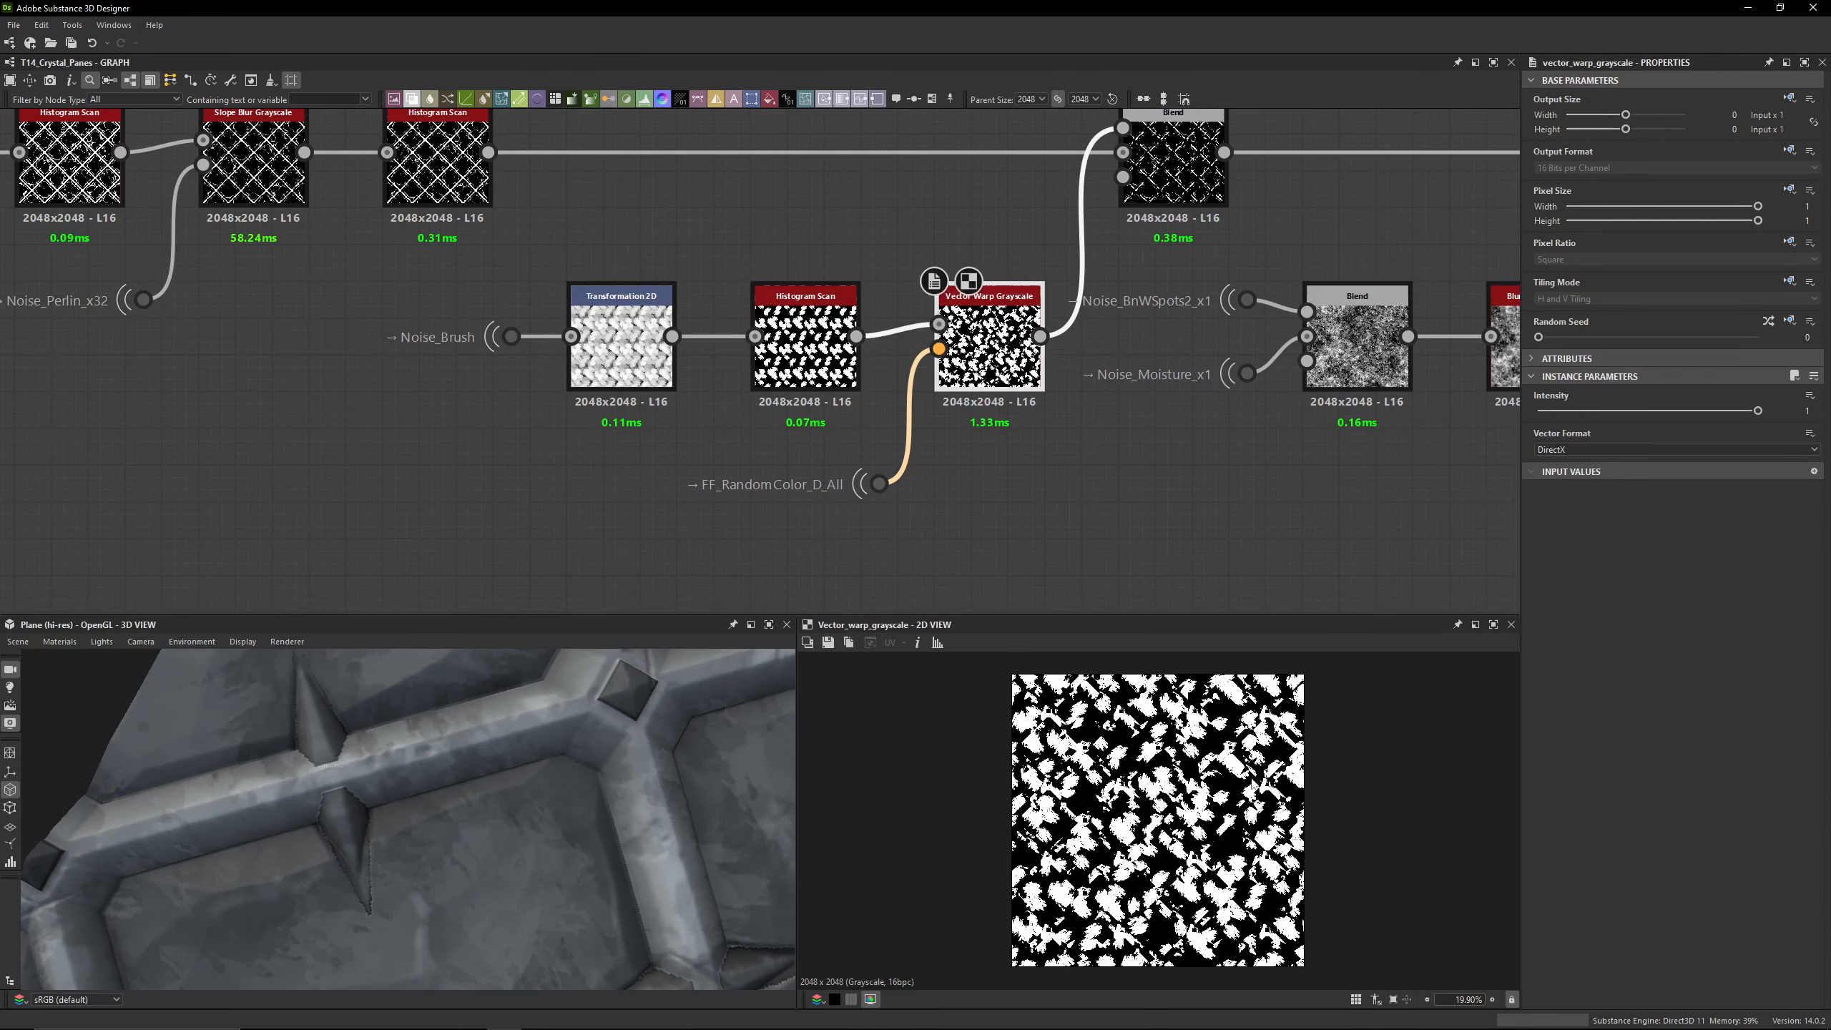
pyautogui.scroll(5, 1052, 771)
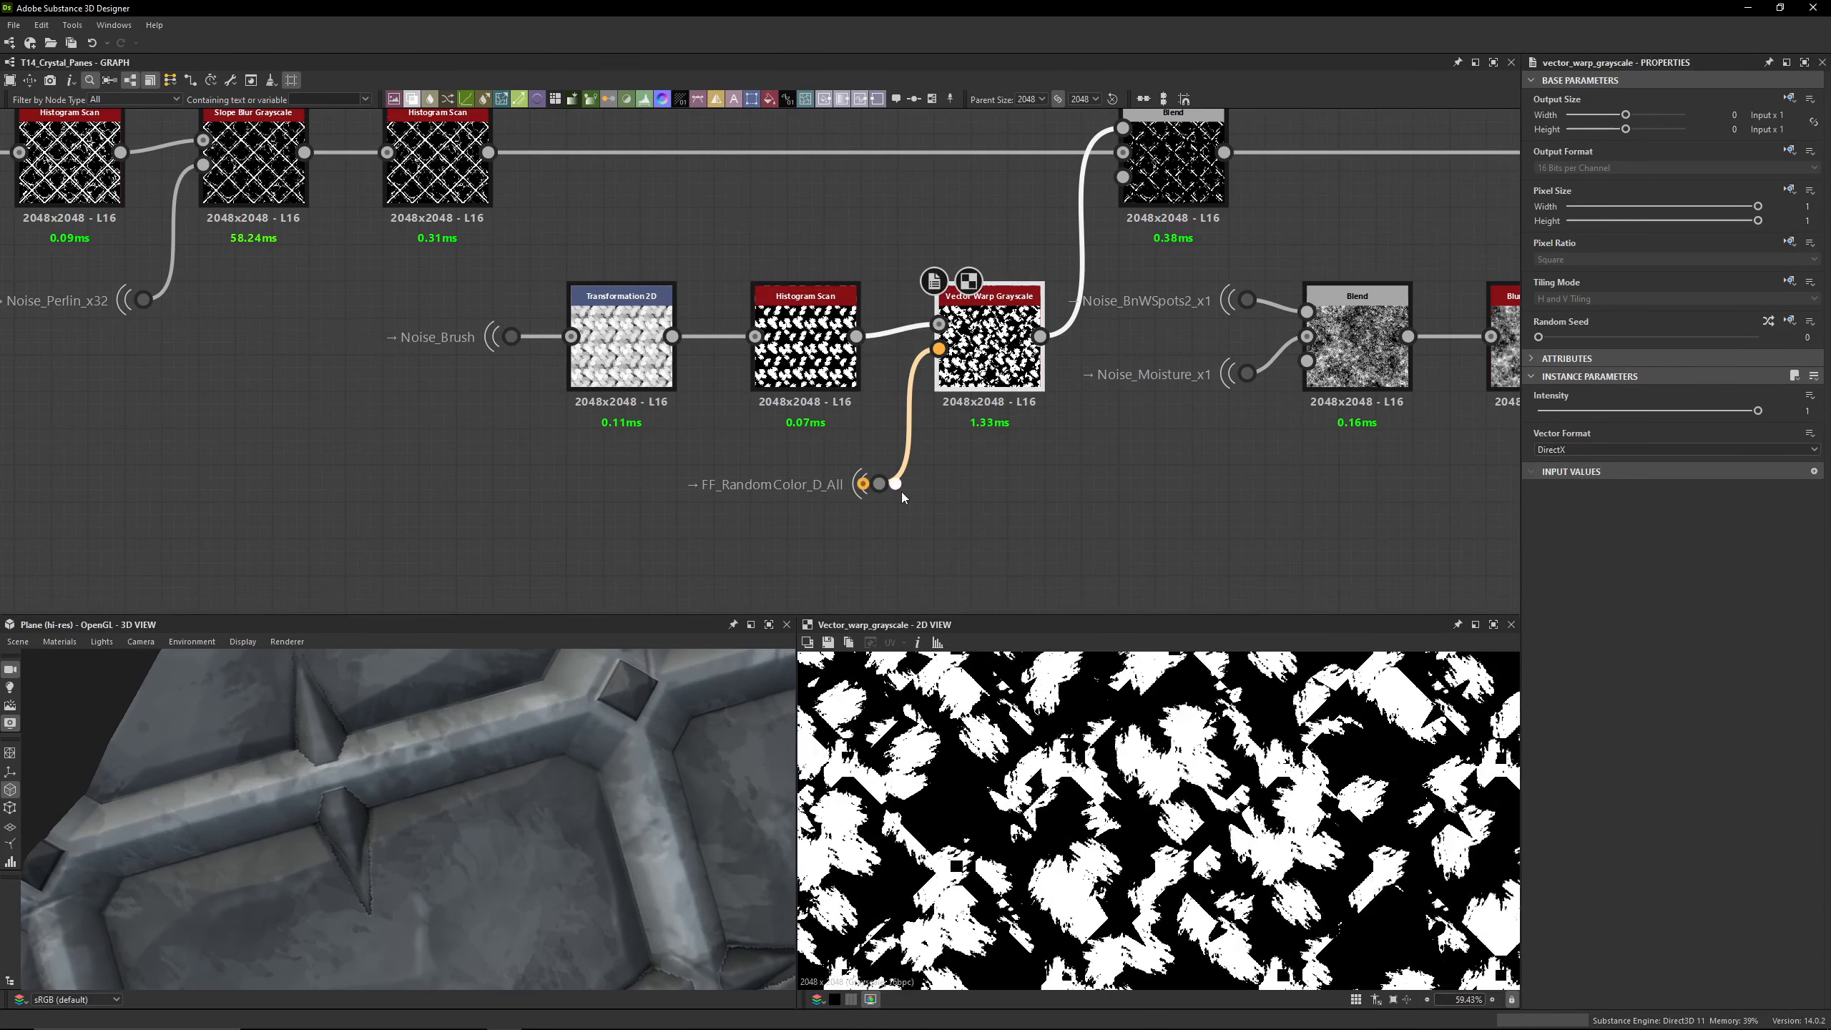
# Step: Preview the FF_RandomColor_D_All map driving the vector warp, and return to the preview of the first Subtract Blend
pyautogui.doubleClick(879, 485)
pyautogui.moveTo(985, 435); pyautogui.dragTo(826, 527, button='middle')
pyautogui.doubleClick(1009, 278)
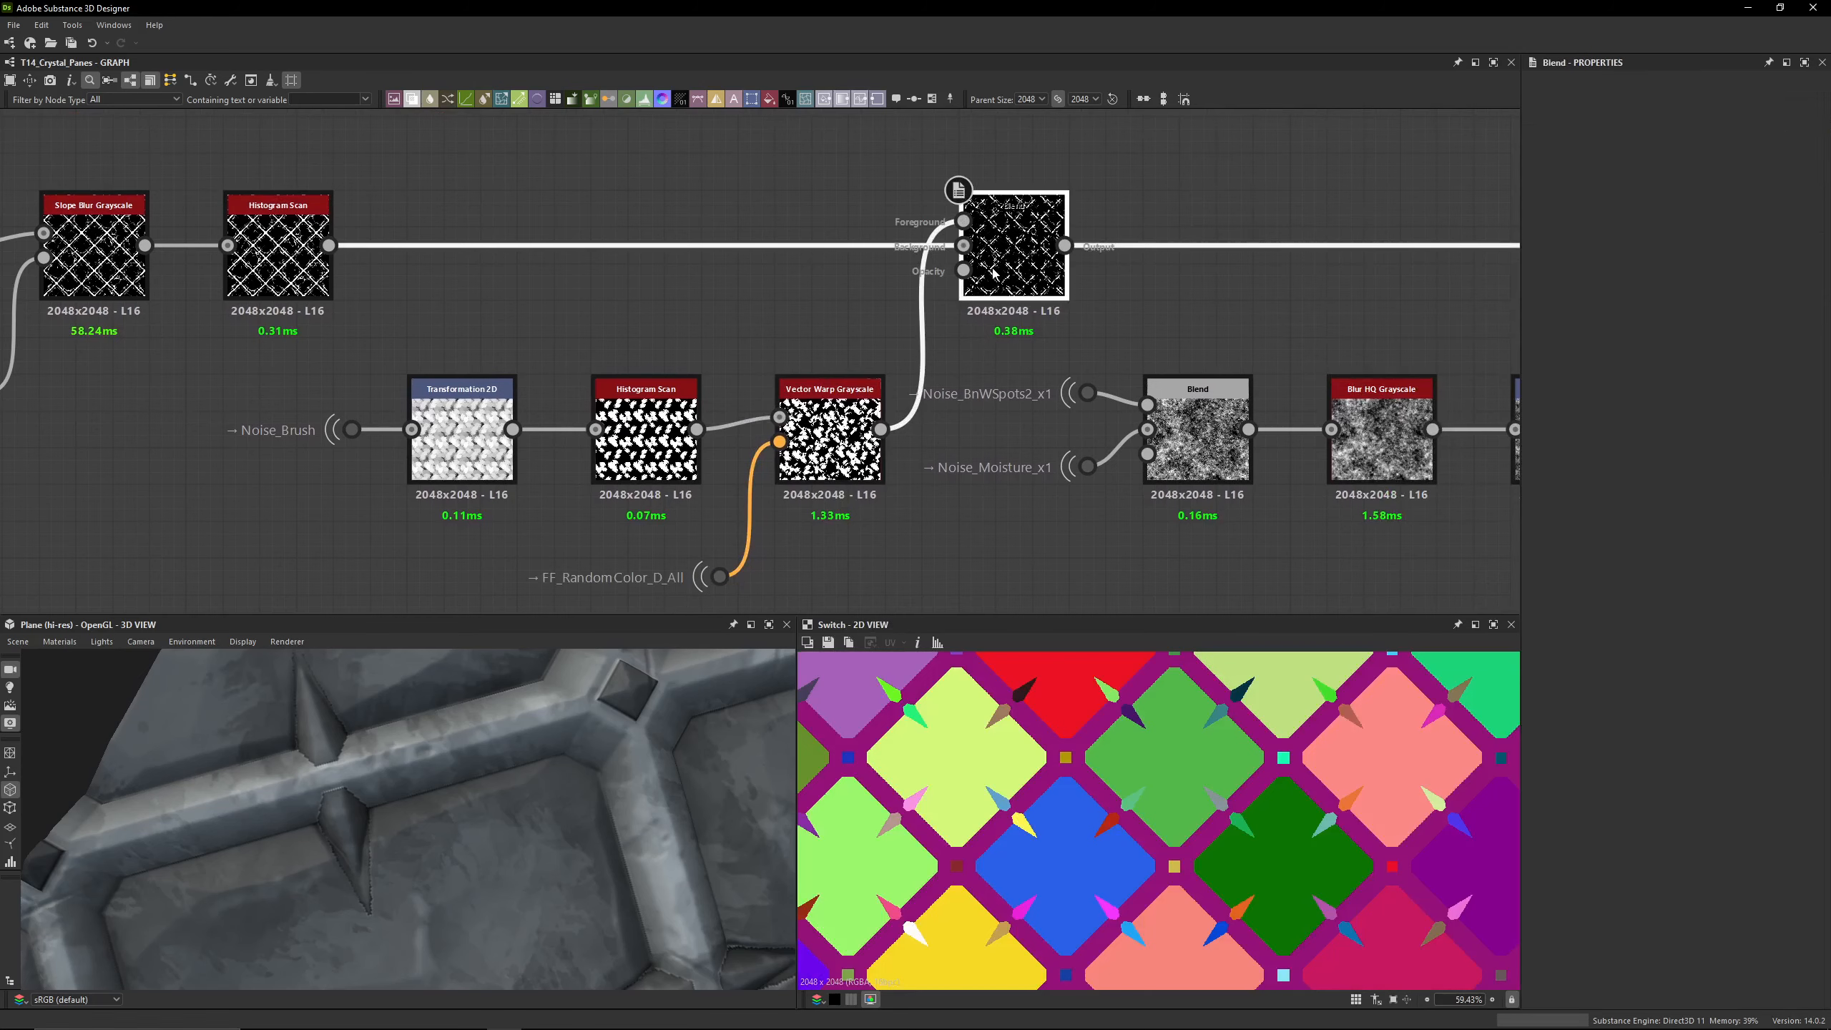
pyautogui.scroll(4, 1081, 784)
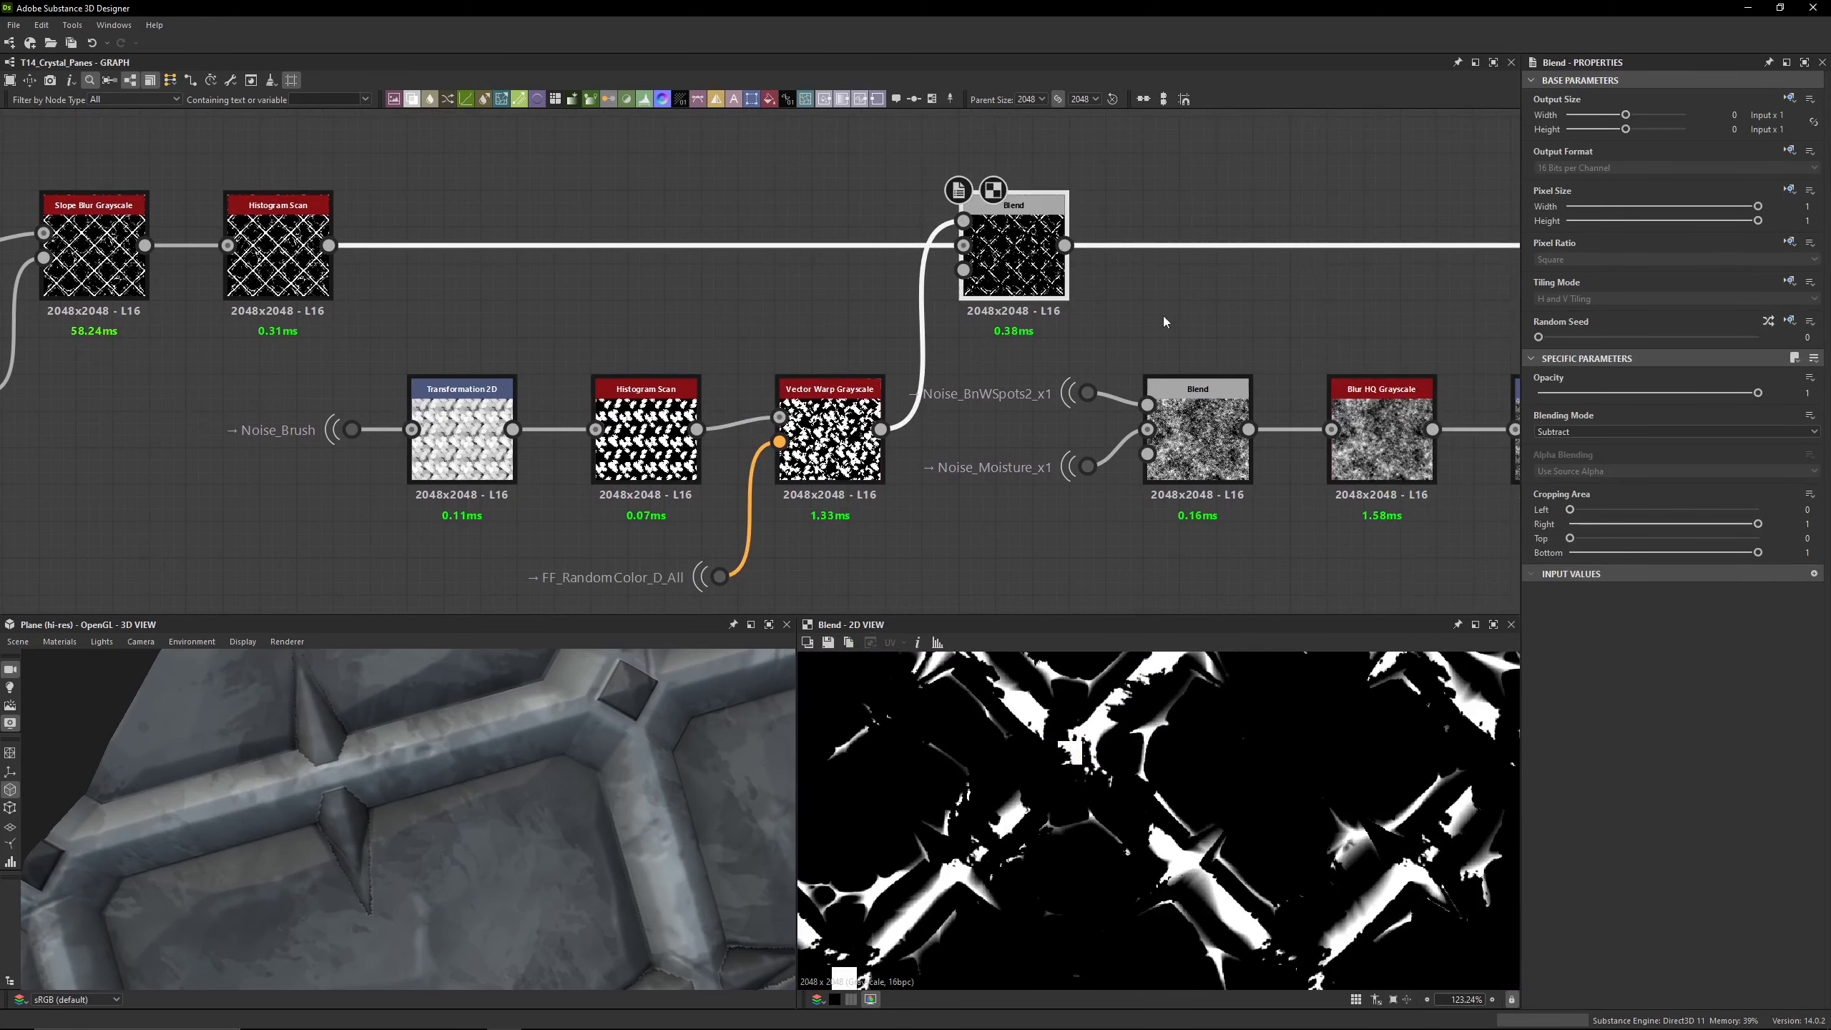
# Step: Follow the mask chain forward and preview the second Subtract Blend
pyautogui.moveTo(1143, 317); pyautogui.dragTo(792, 242, button='middle')
pyautogui.moveTo(1246, 207); pyautogui.dragTo(850, 260, button='middle')
pyautogui.scroll(-4, 840, 262)
pyautogui.moveTo(1017, 277); pyautogui.dragTo(935, 293, button='middle')
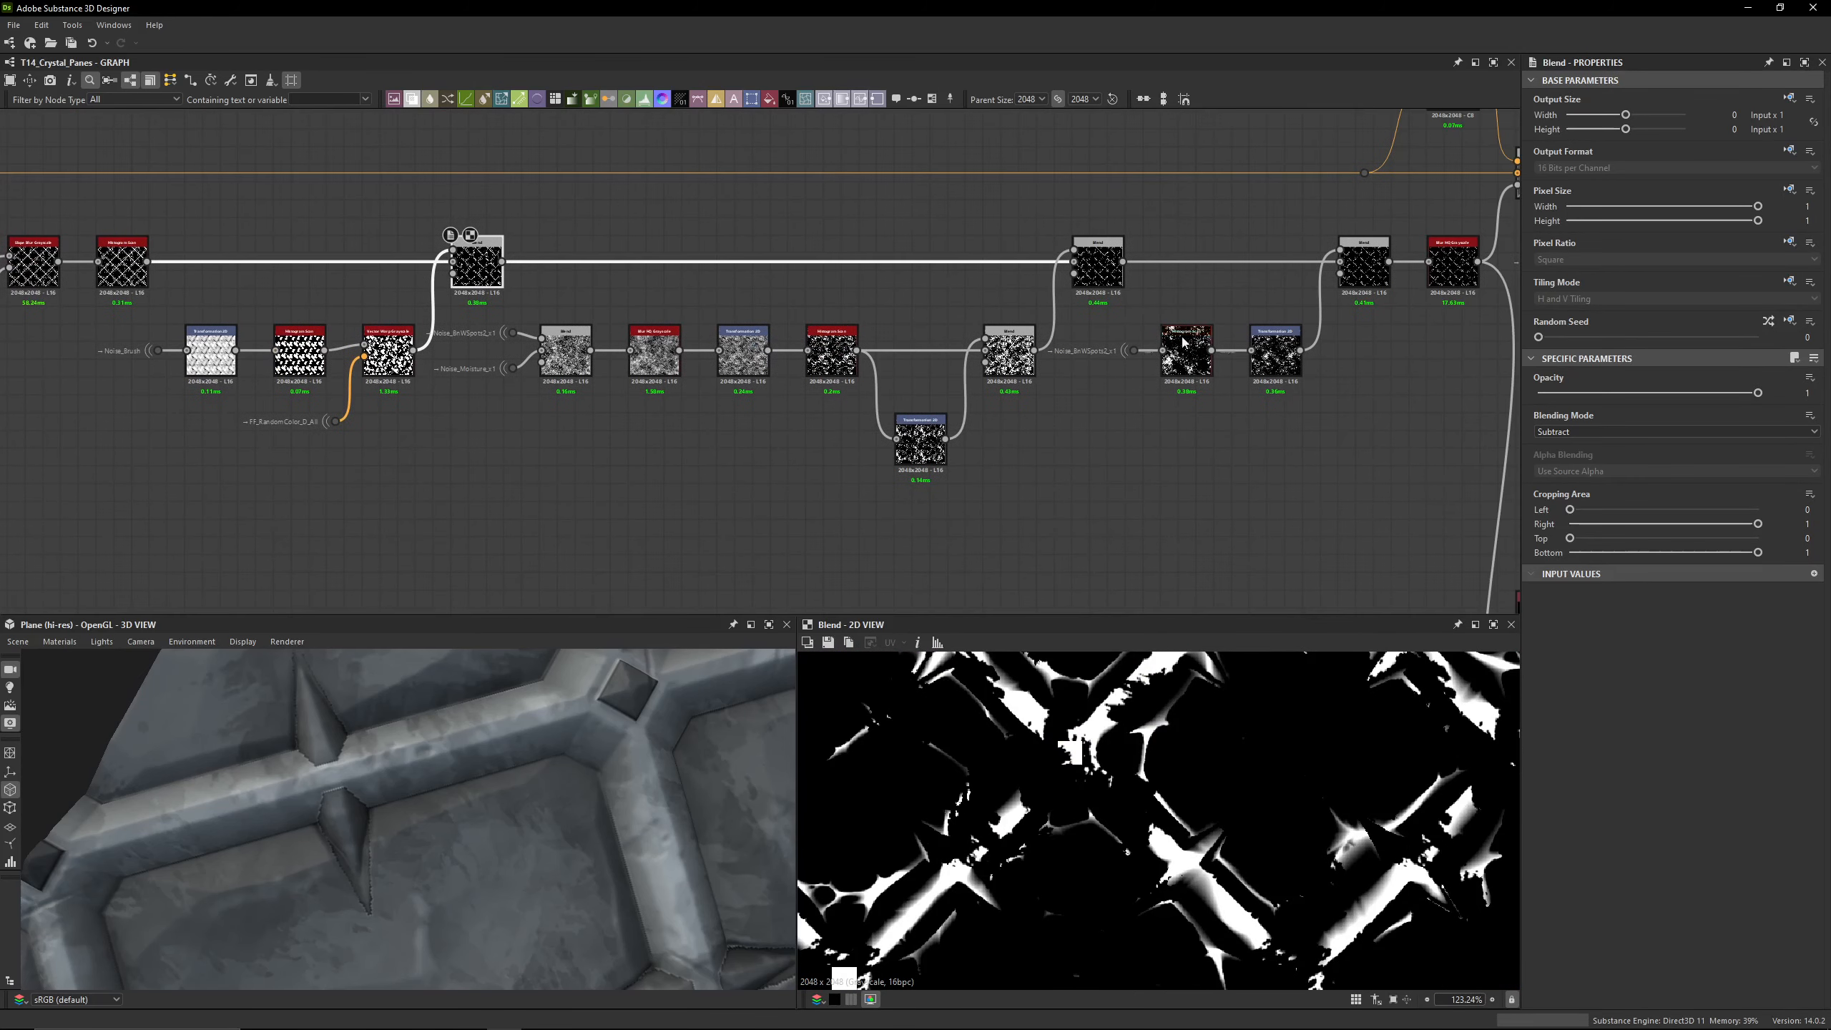
pyautogui.doubleClick(1097, 267)
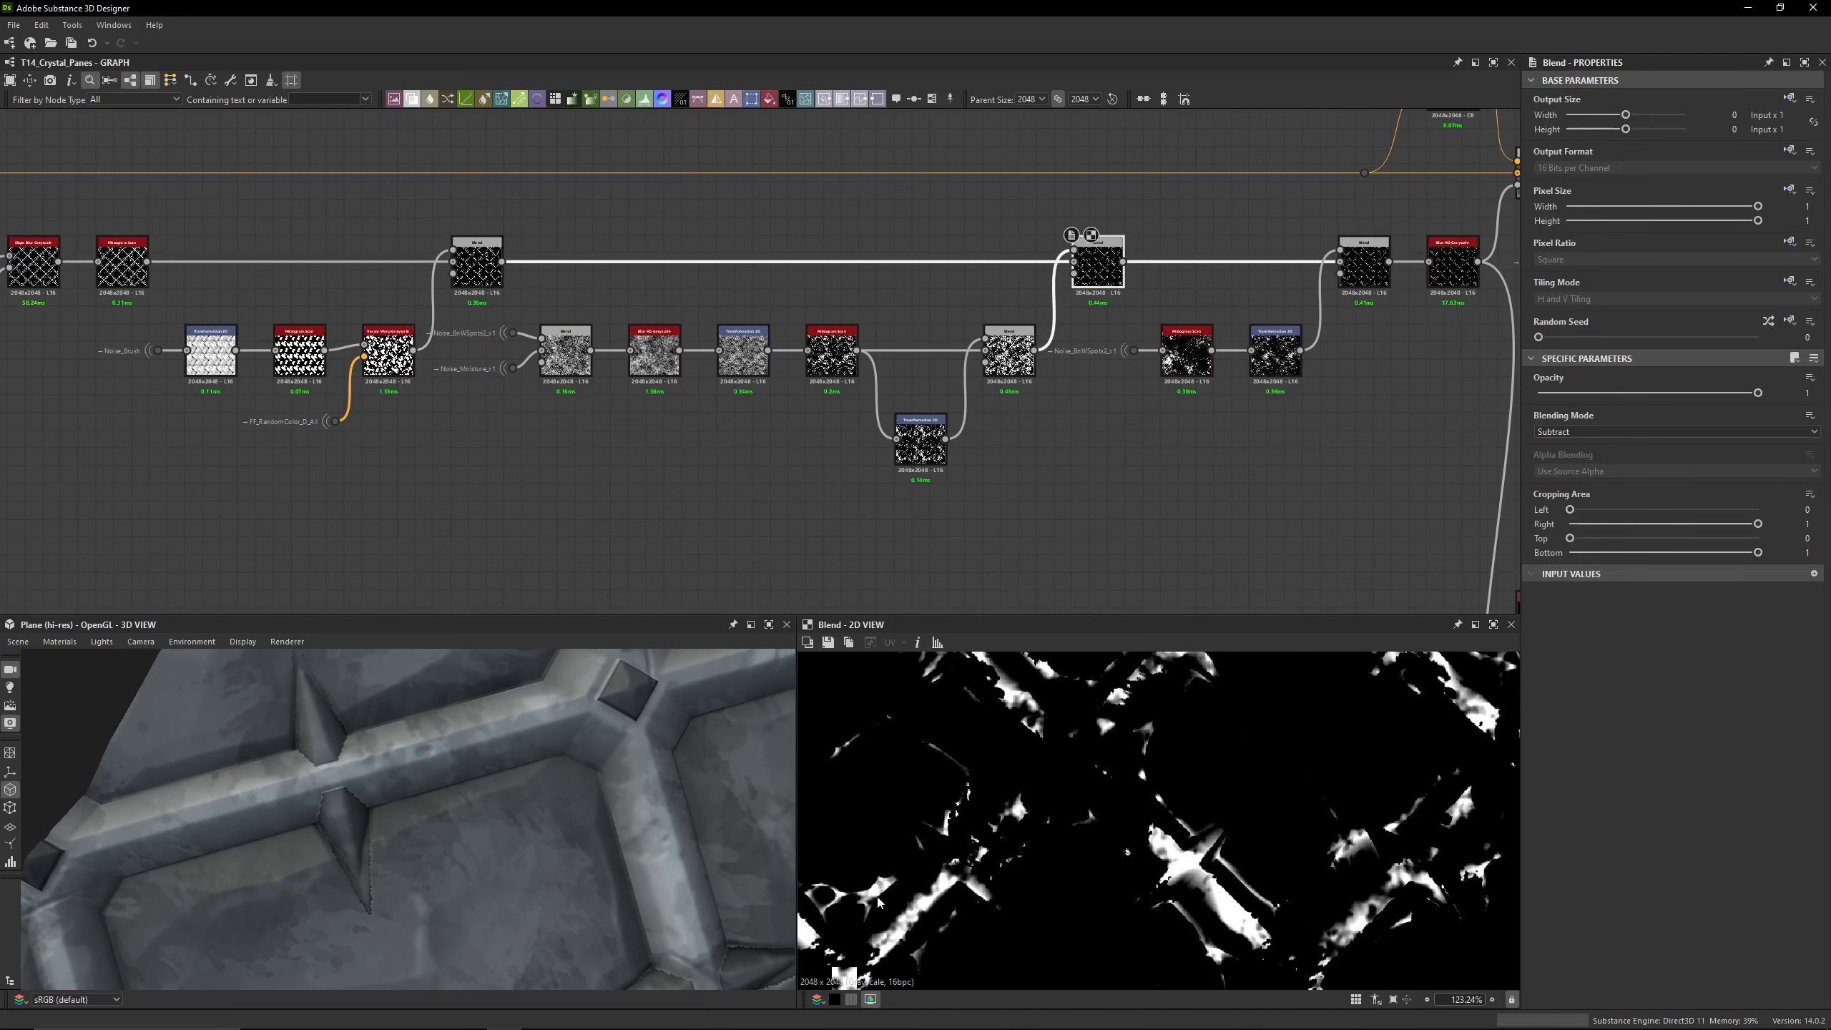
# Step: Go back to the start of the second Blend's noise branch and preview the Noise_BnWSpots2_x1 input
pyautogui.moveTo(474, 359); pyautogui.dragTo(741, 407, button='middle')
pyautogui.scroll(6, 815, 429)
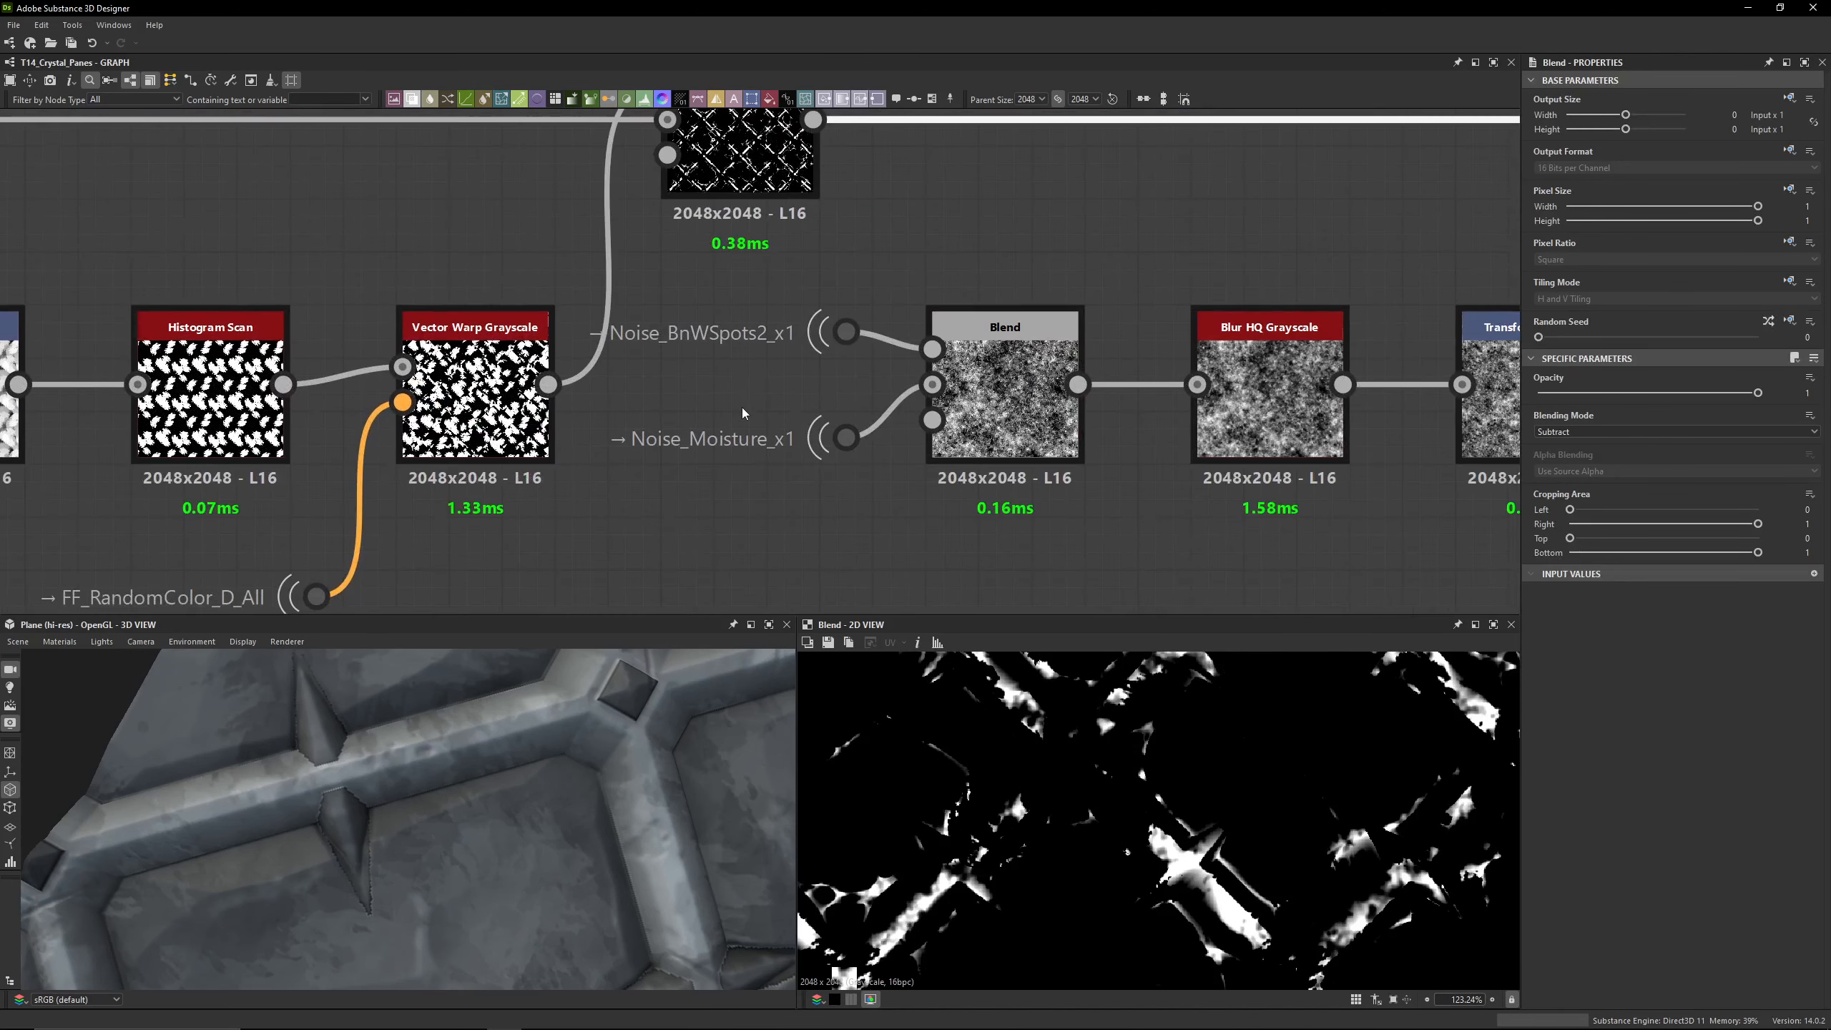
pyautogui.click(717, 383)
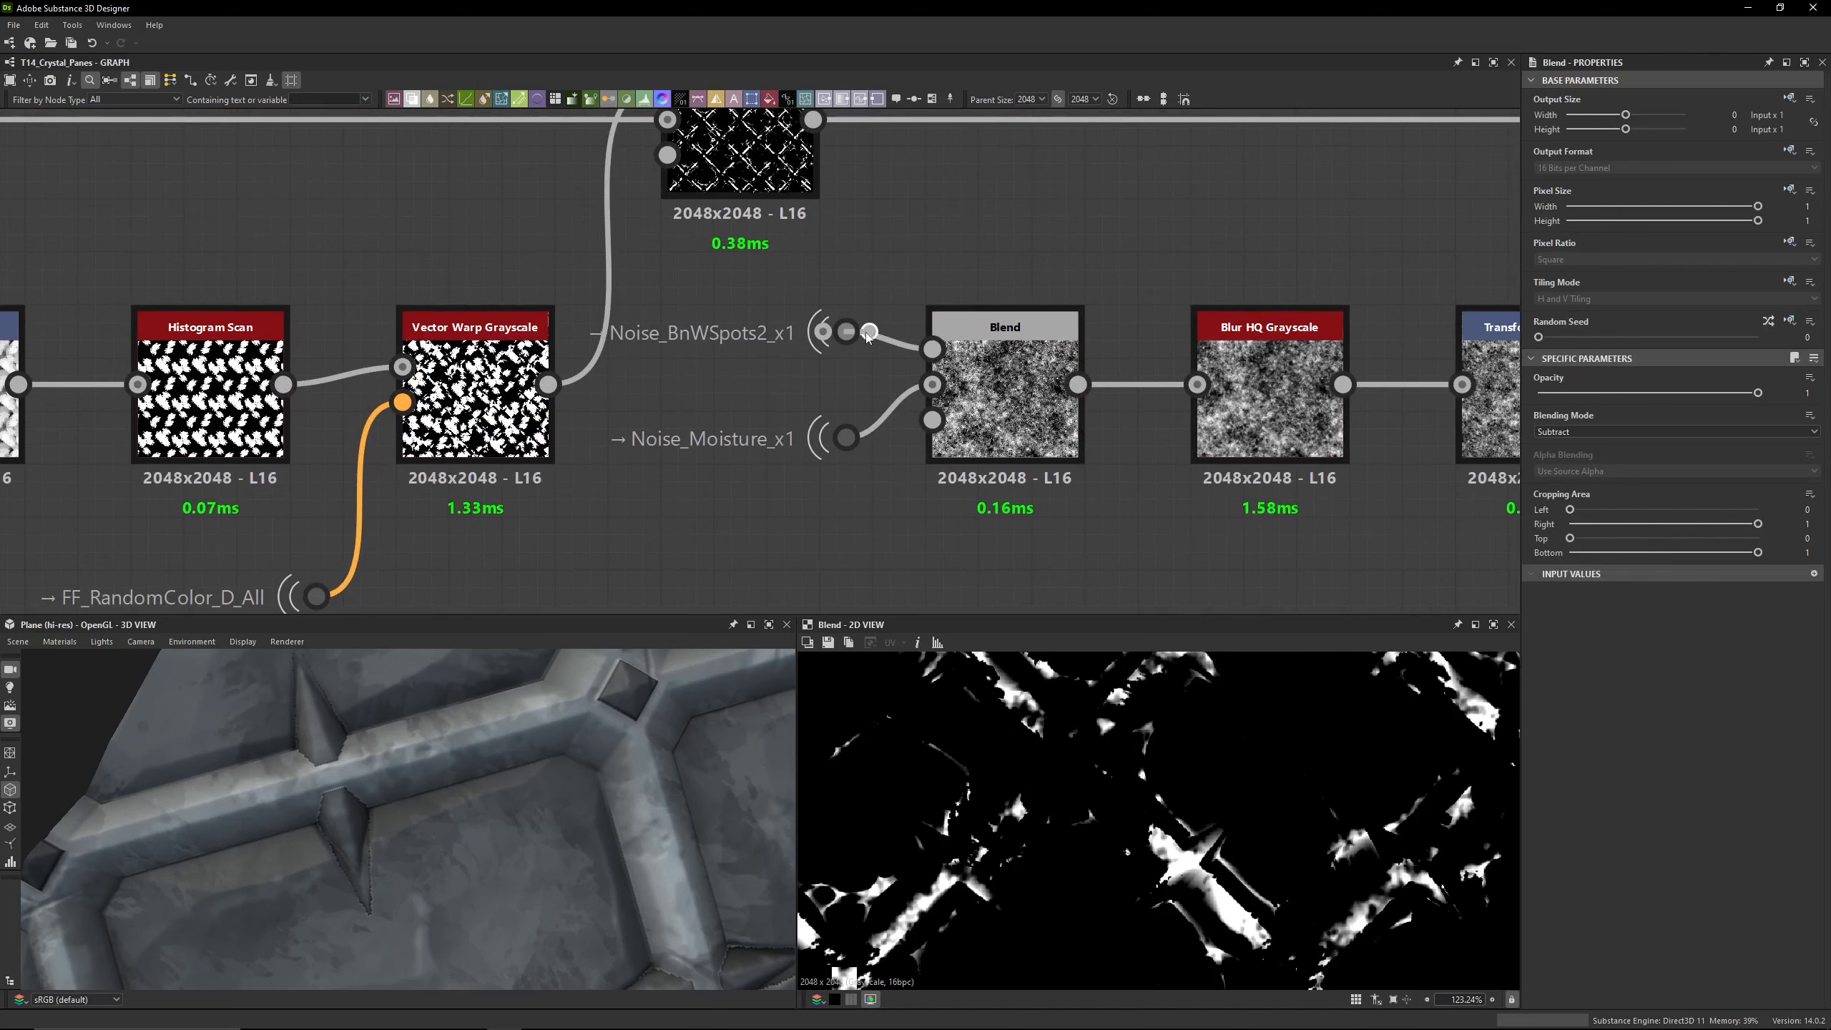
pyautogui.doubleClick(868, 333)
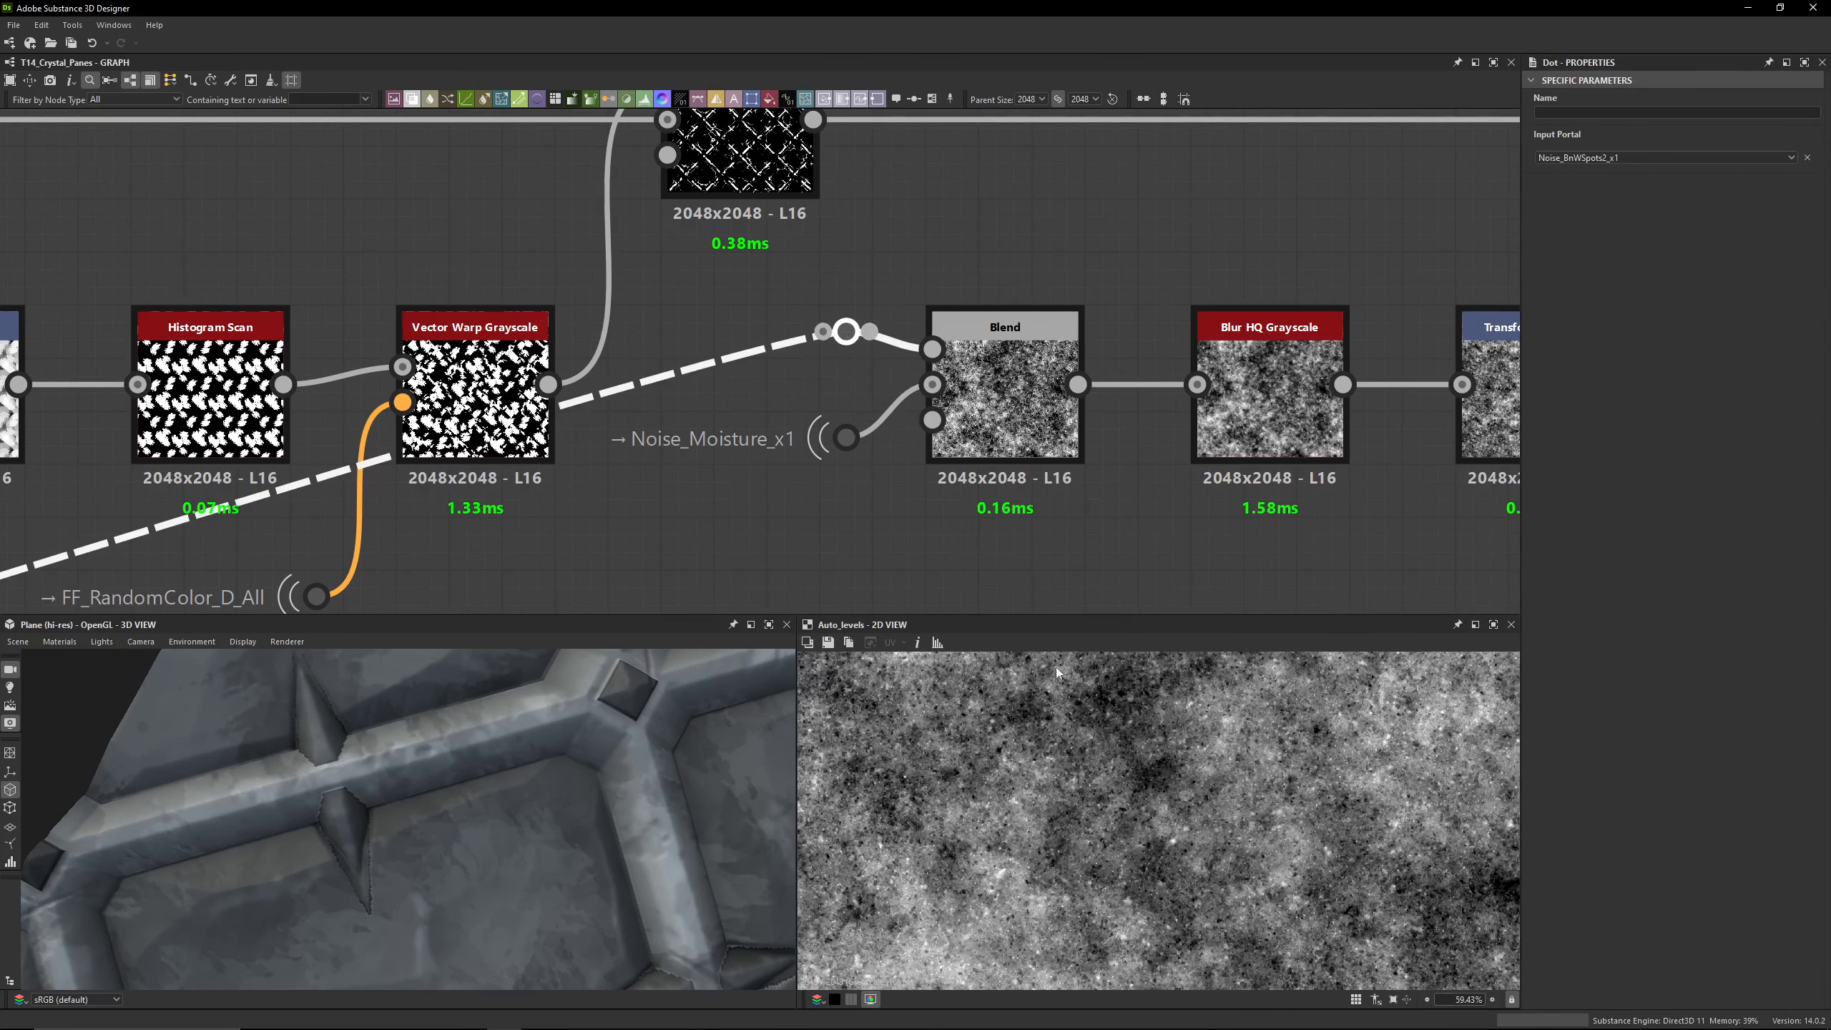
pyautogui.click(747, 479)
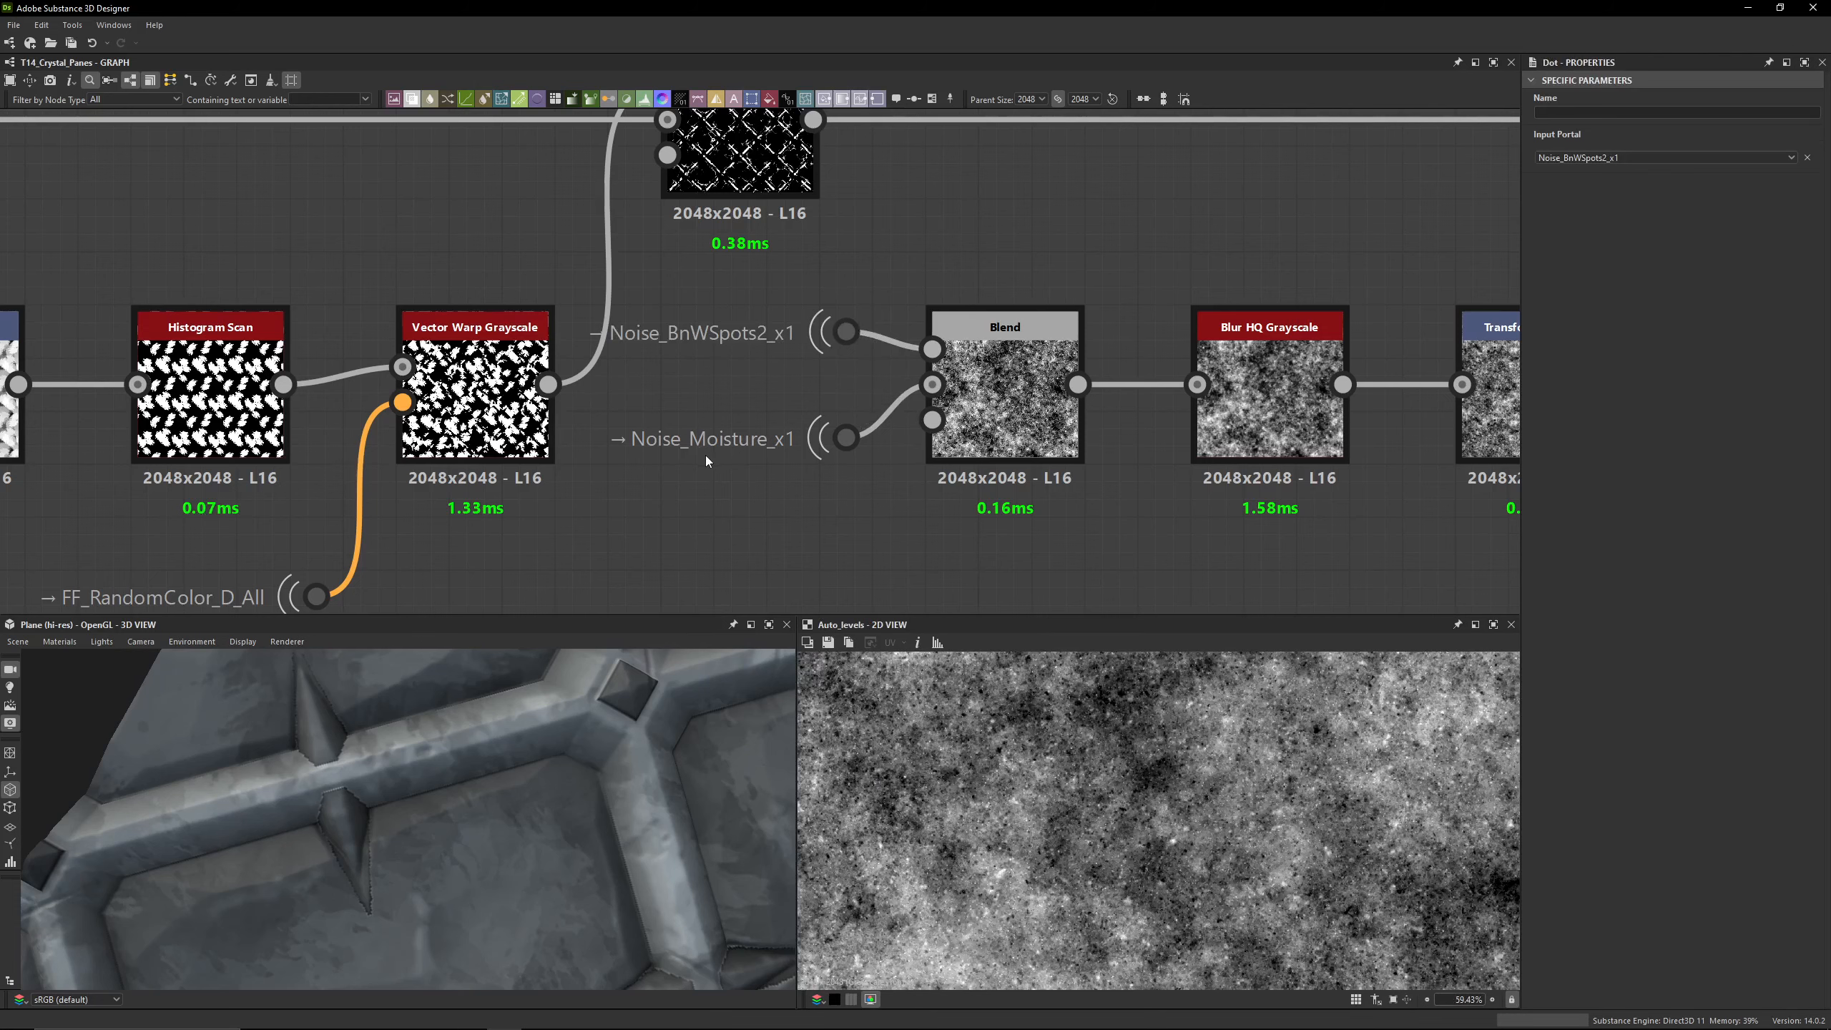
# Step: Preview the Blend node that combines Noise_BnWSpots2_x1 with Noise_Moisture_x1, and examine its whole noise pattern
pyautogui.moveTo(715, 474); pyautogui.dragTo(440, 445, button='middle')
pyautogui.doubleClick(730, 371)
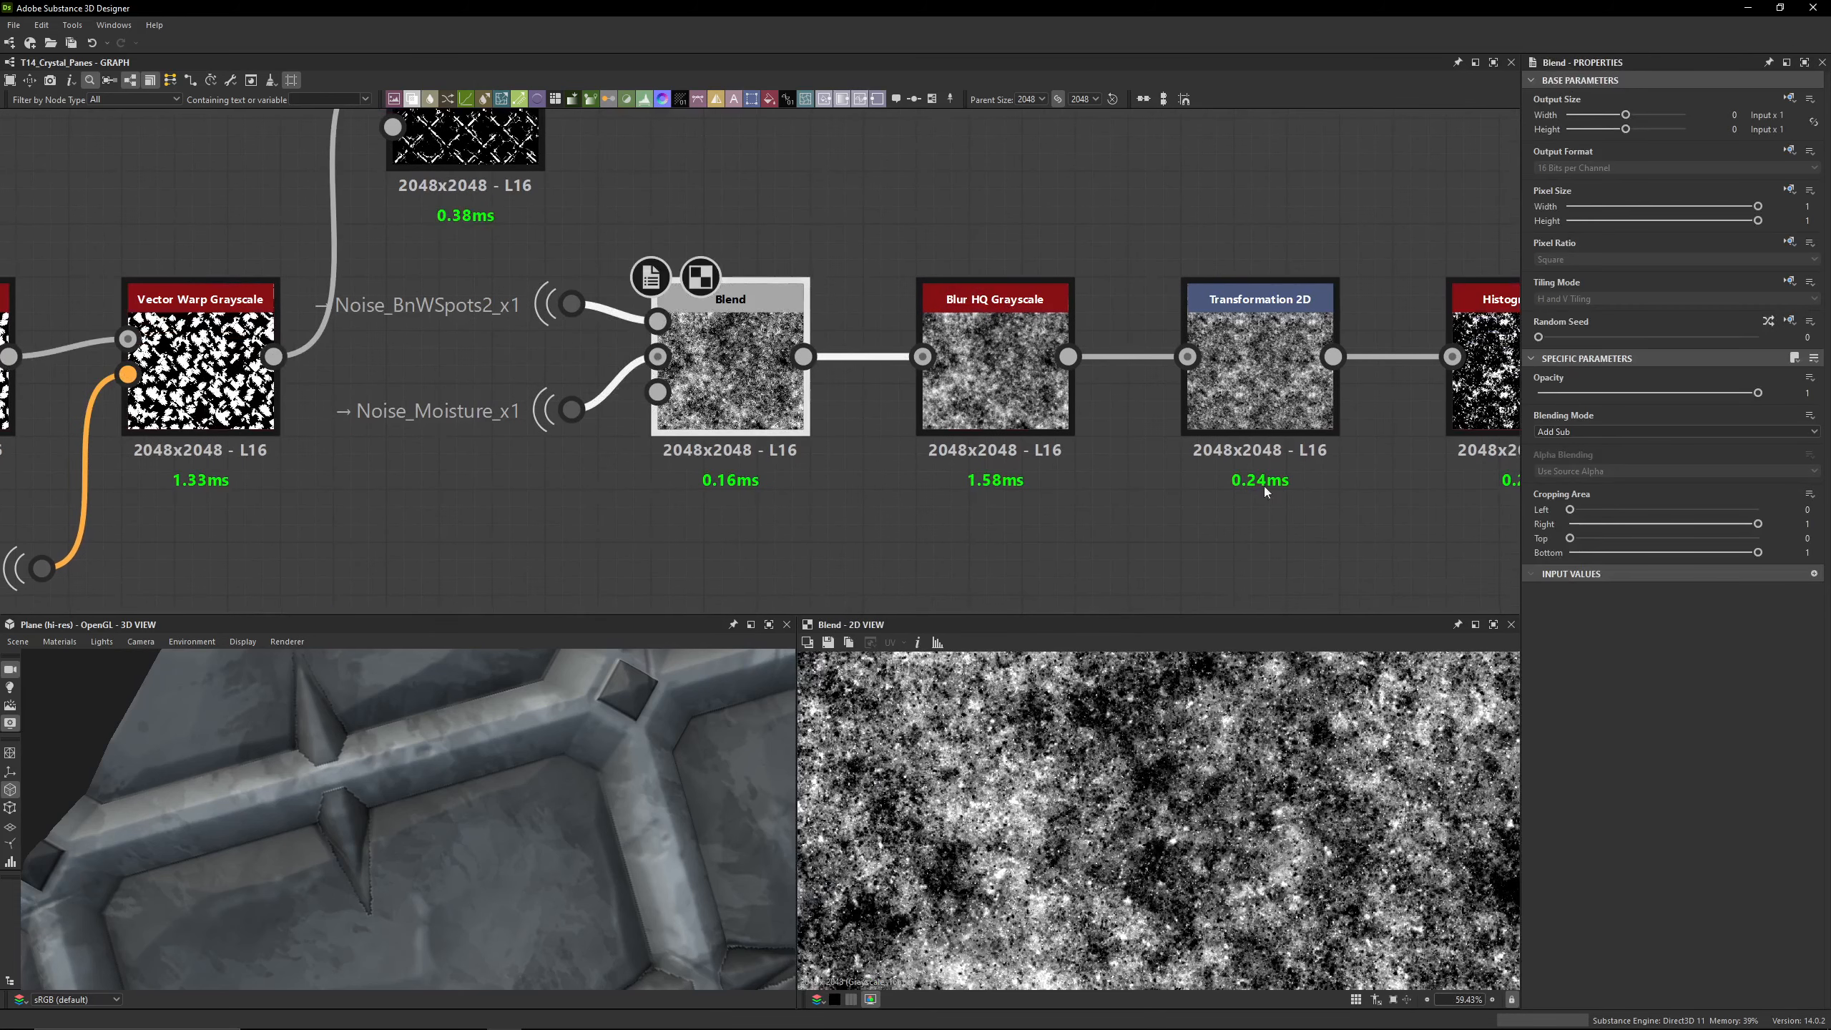
pyautogui.scroll(-4, 1170, 743)
# Step: Preview the Blur HQ Grayscale node after the noise Blend, and set its quality to 1 and intensity to 1
pyautogui.doubleClick(984, 388)
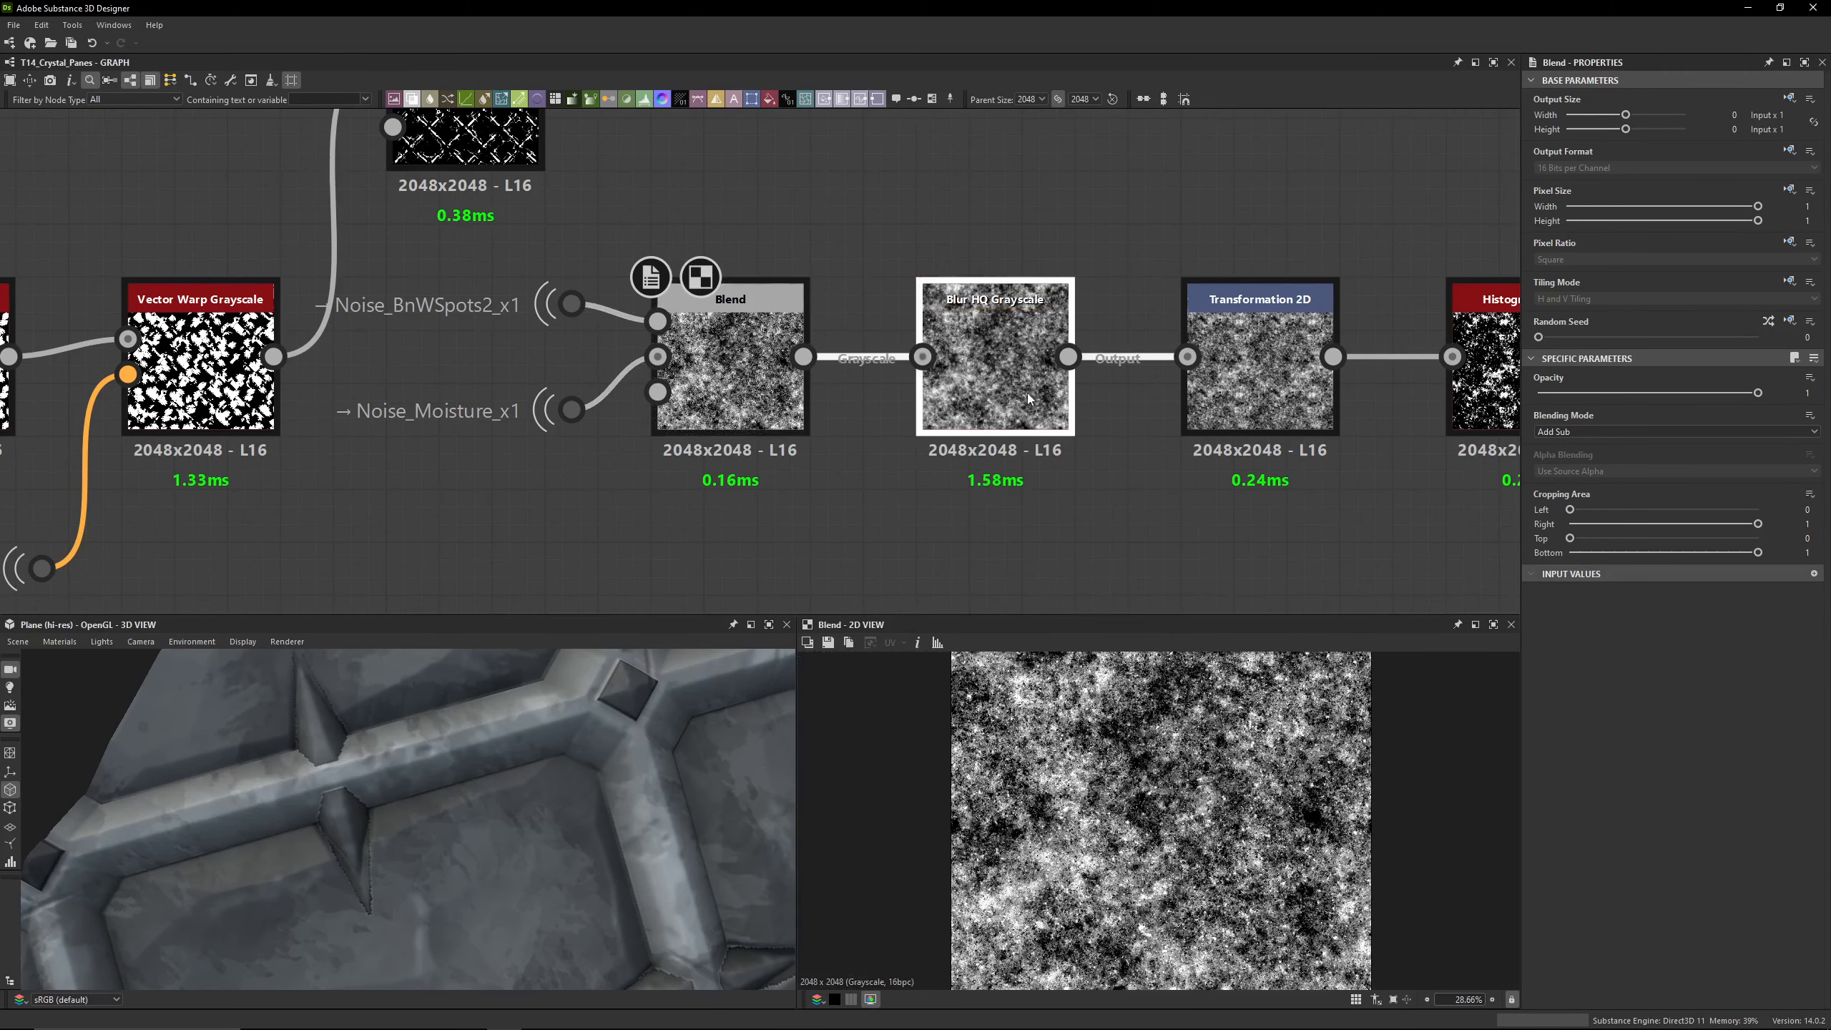
pyautogui.moveTo(982, 387); pyautogui.dragTo(836, 363, button='middle')
pyautogui.moveTo(1104, 482); pyautogui.dragTo(930, 470, button='middle')
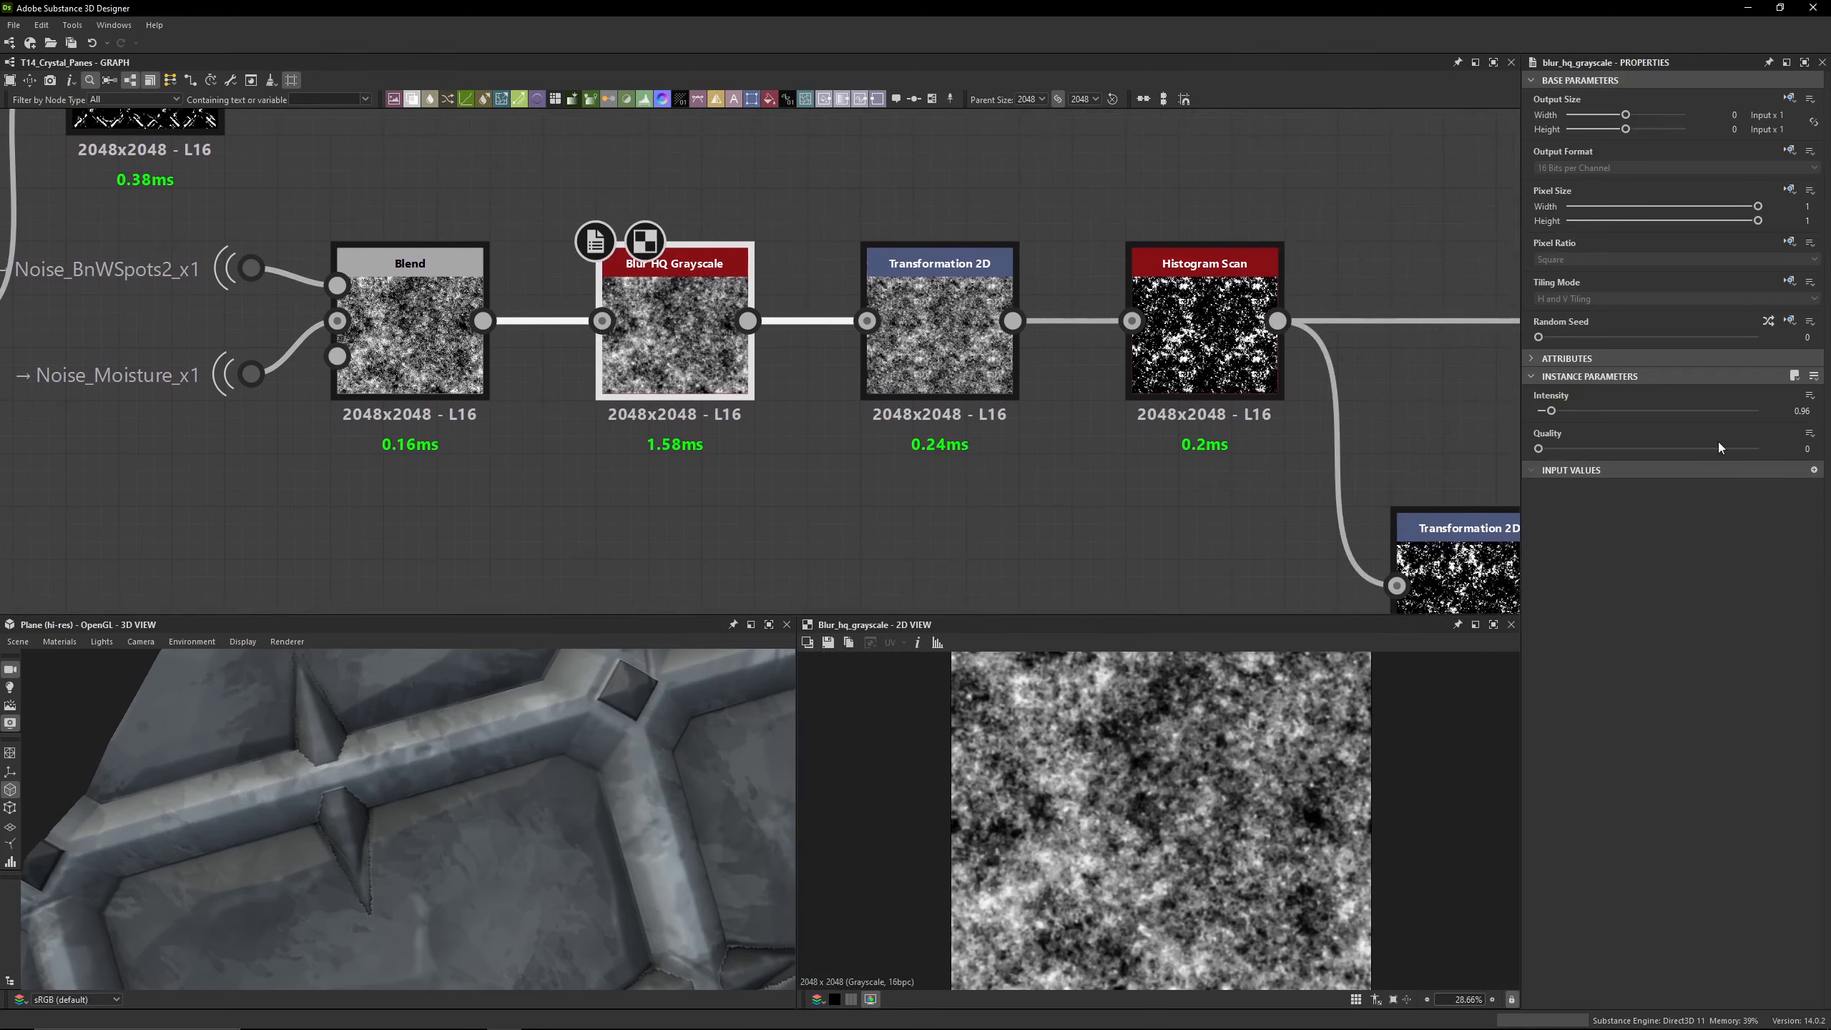
pyautogui.click(1722, 449)
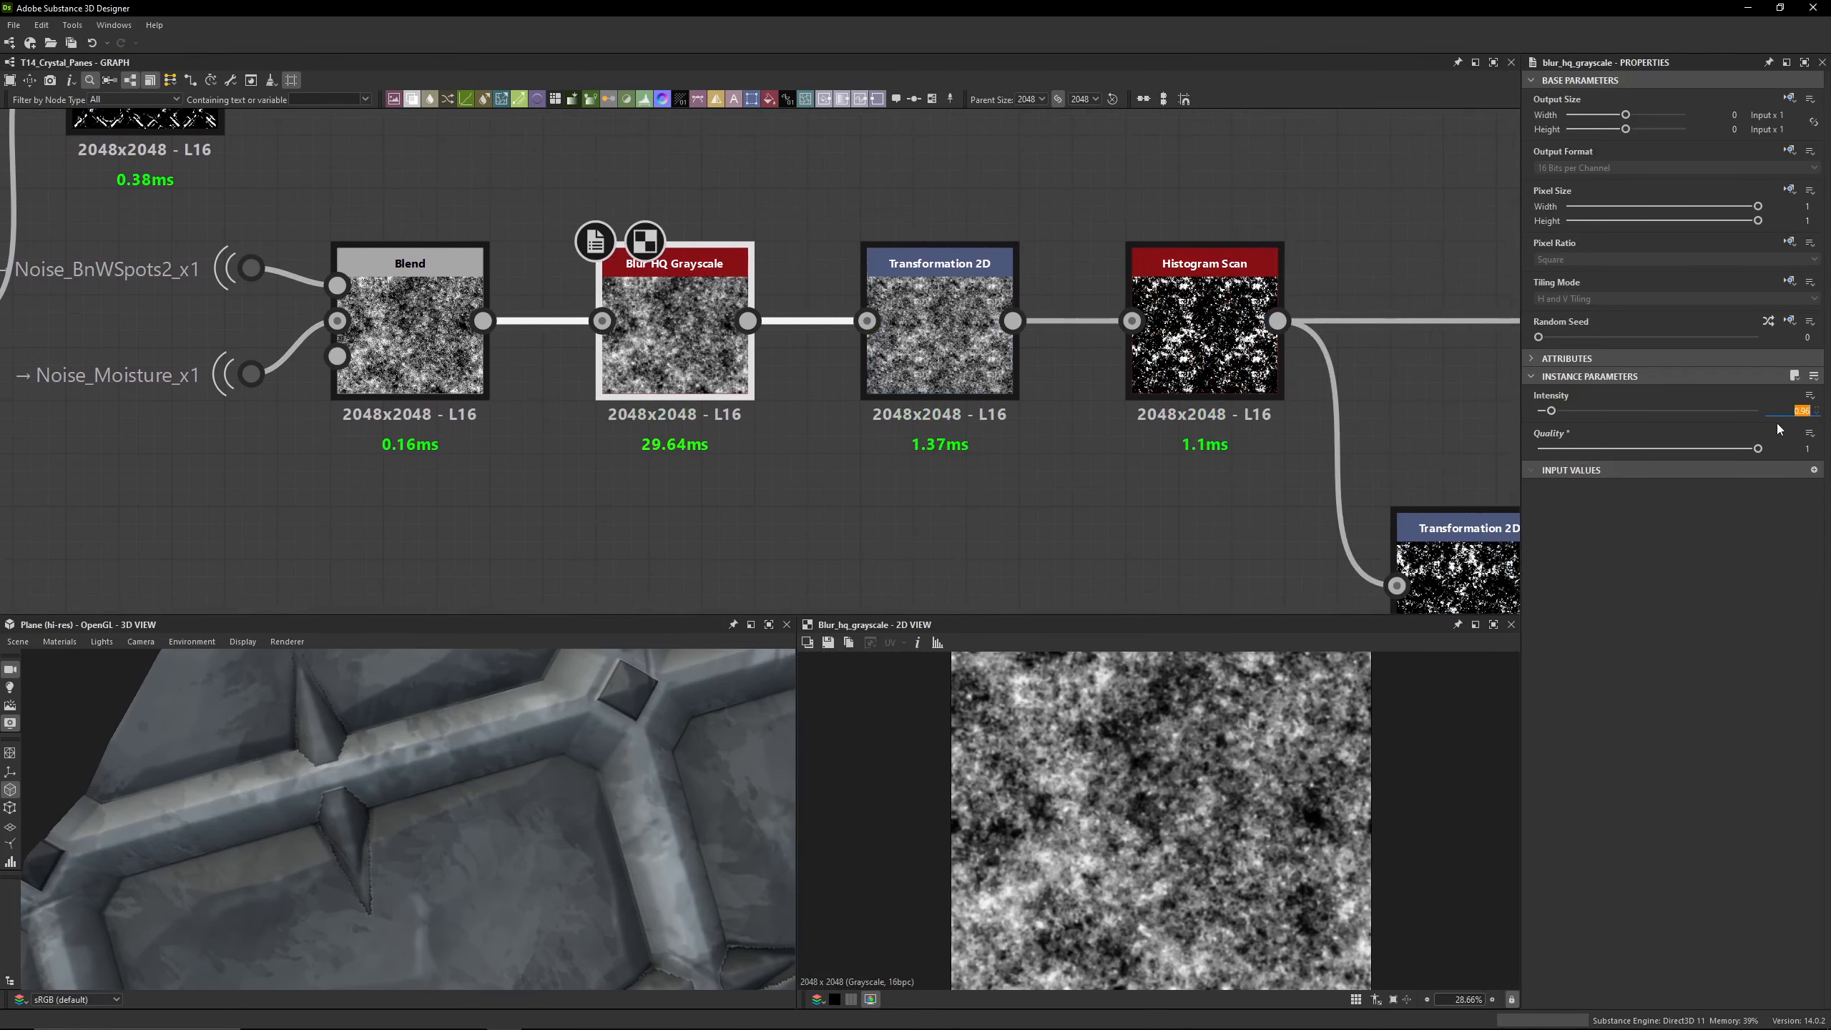
pyautogui.write('1')
pyautogui.press('Return')
# Step: Preview the Transformation 2D node that follows the blur, and examine its transform settings and tiled noise
pyautogui.doubleClick(938, 349)
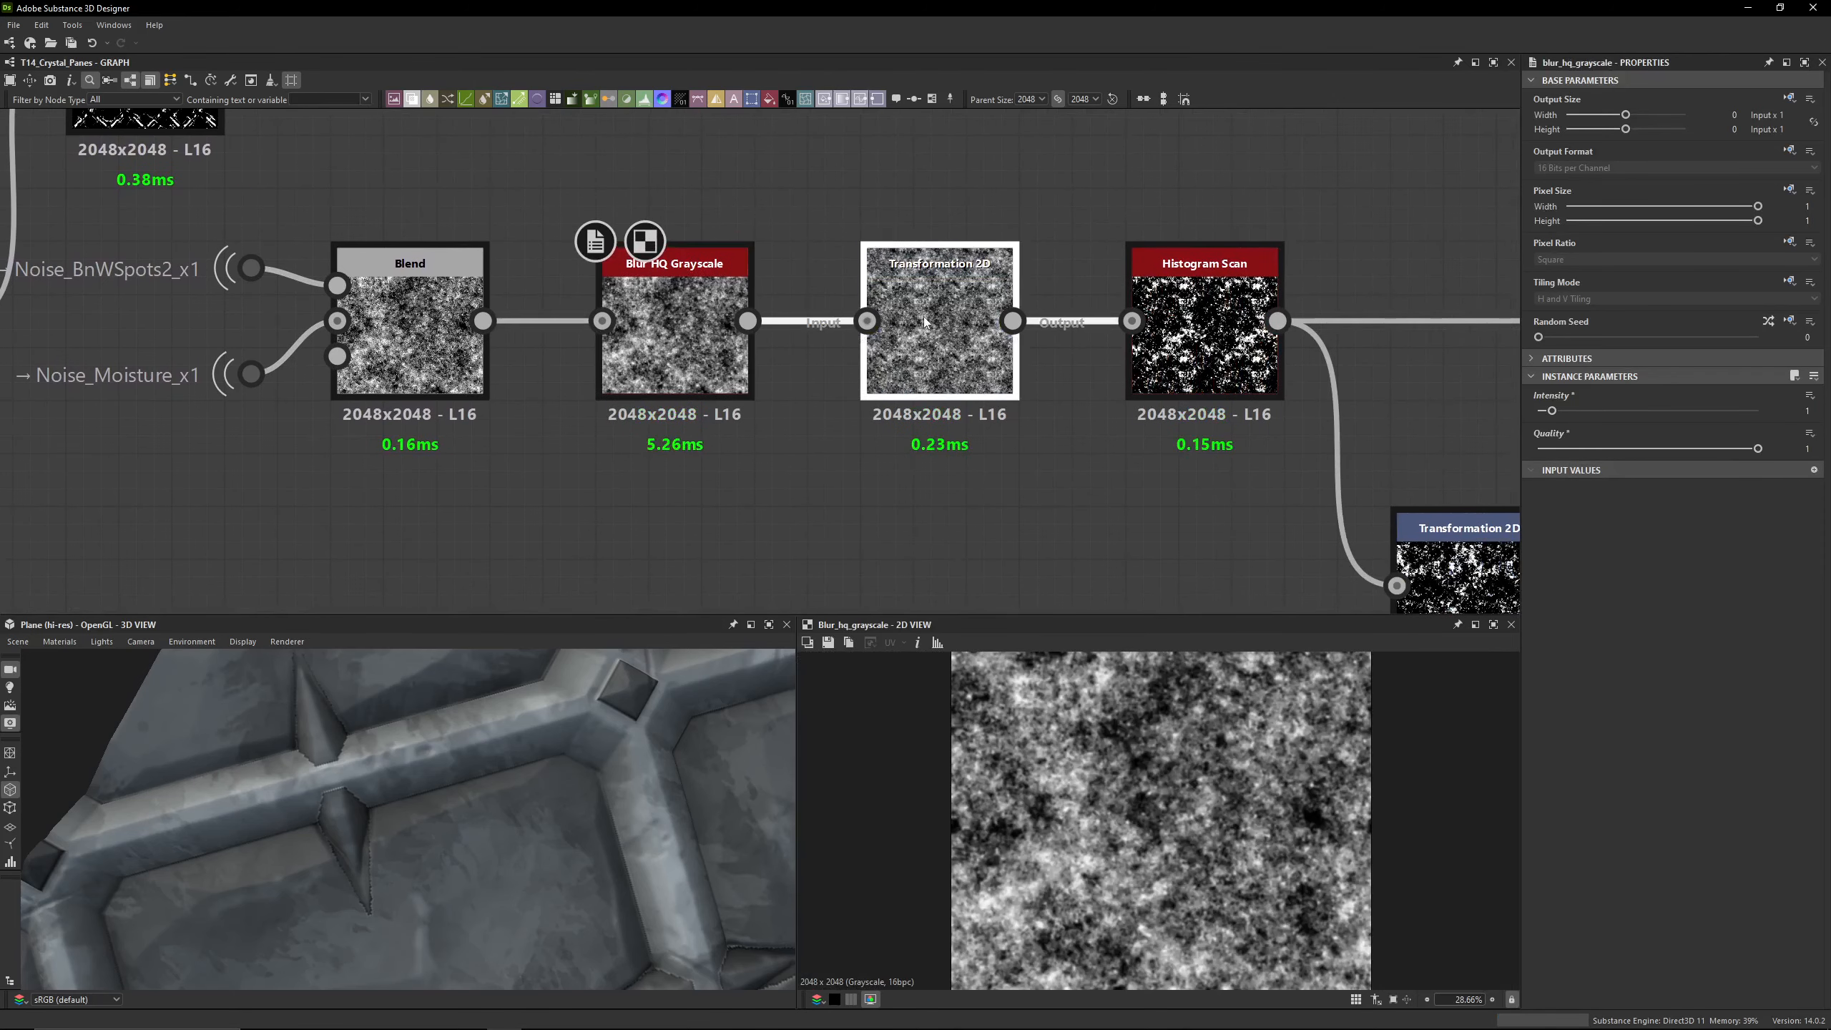
pyautogui.click(1796, 552)
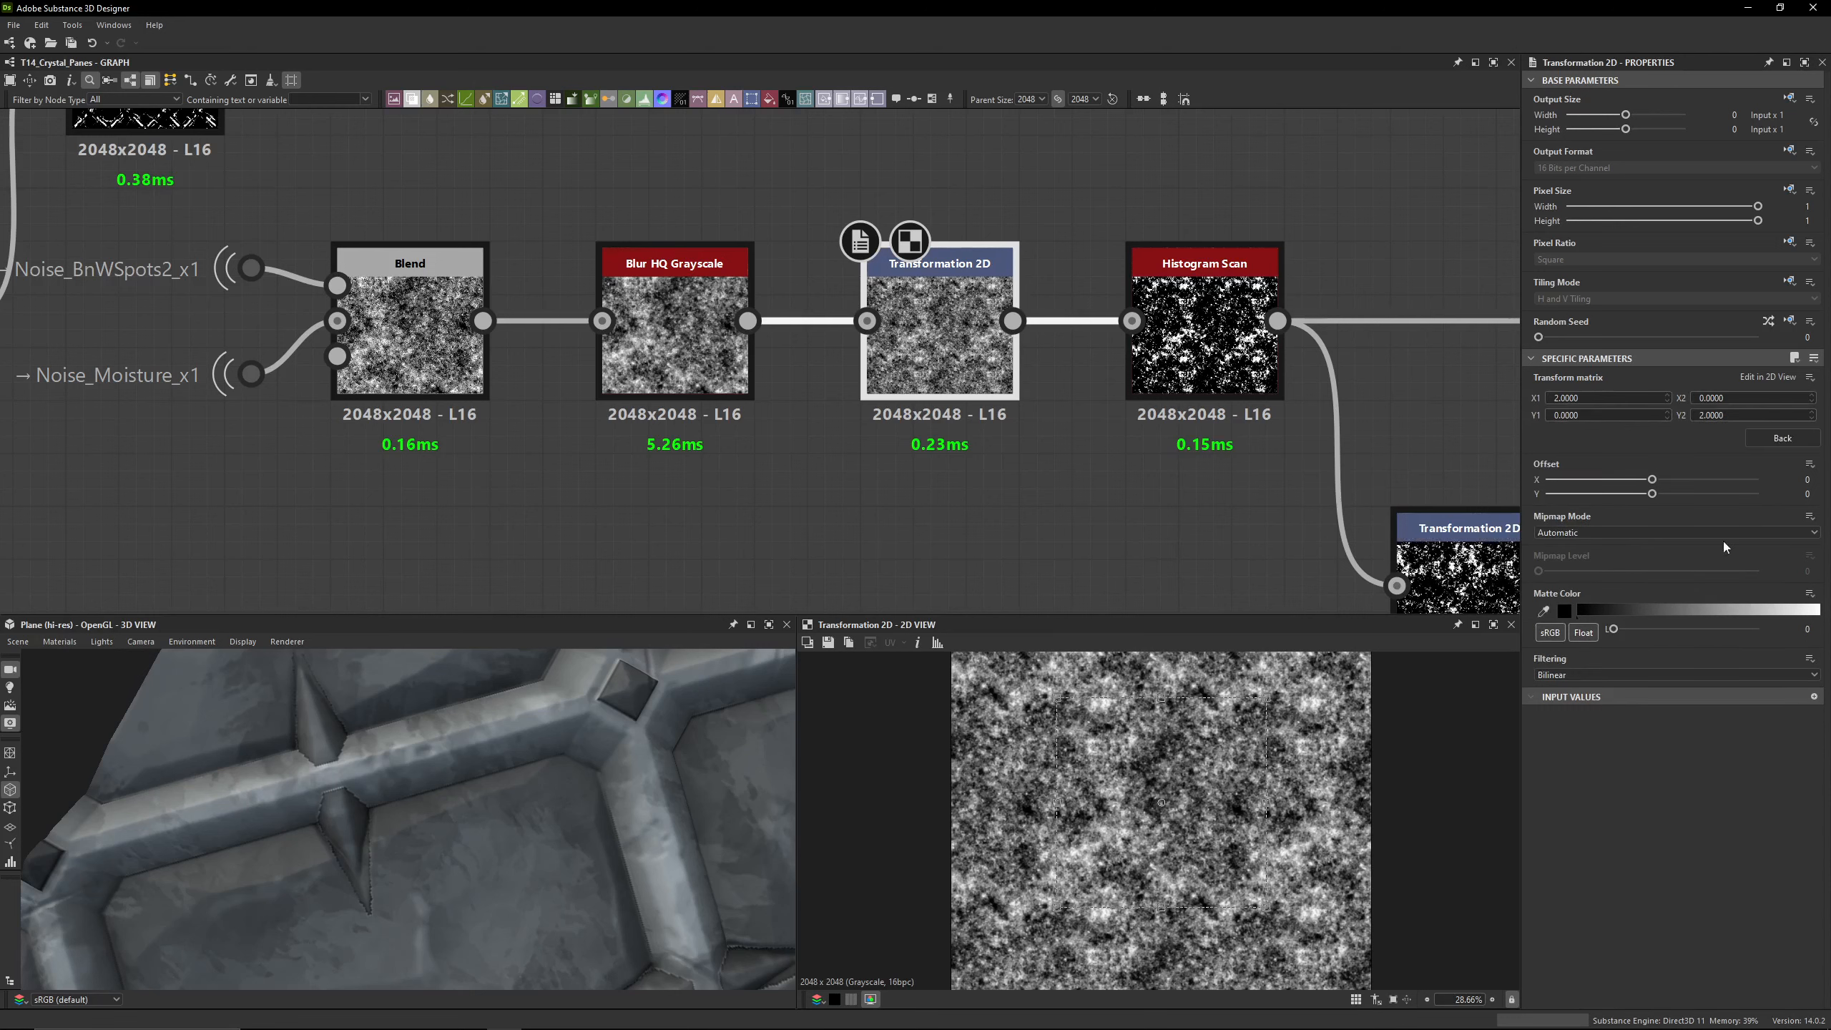
pyautogui.moveTo(1087, 339); pyautogui.dragTo(800, 245, button='middle')
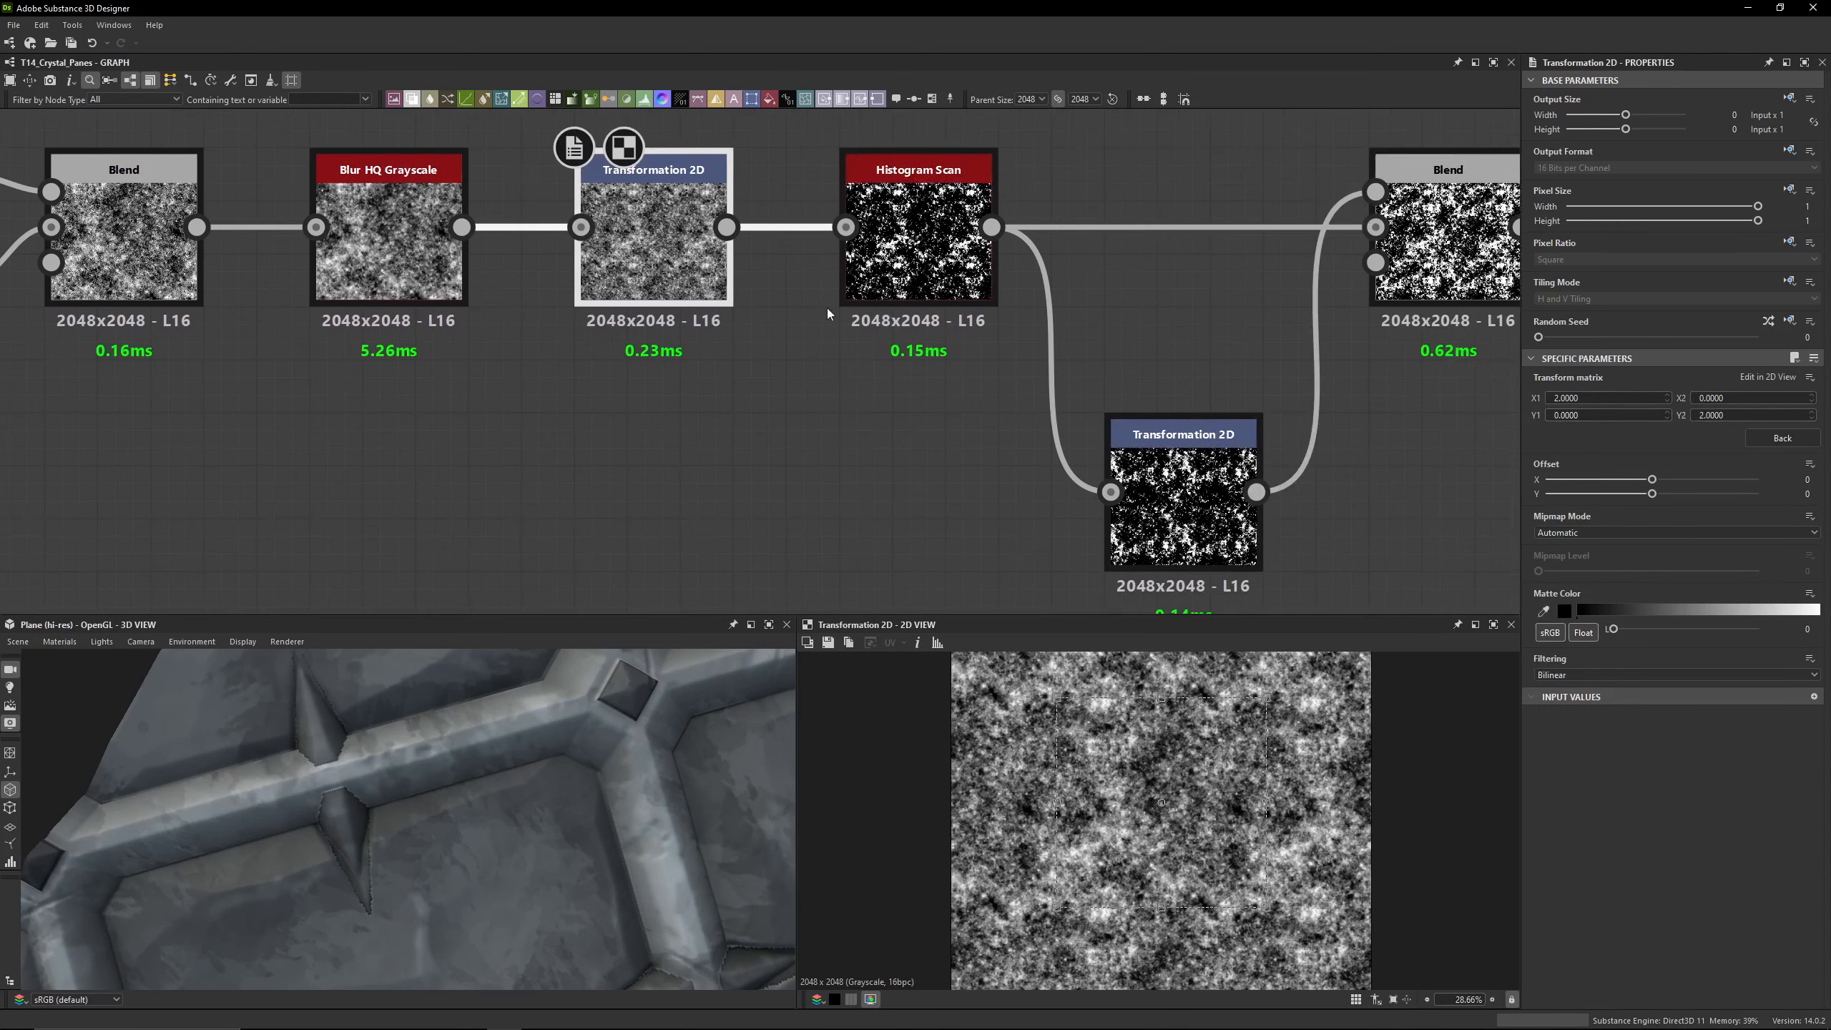
# Step: Set the offset of the Transformation 2D branching off the Histogram Scan to X -0.01 and Y 0.14, and show its matrix values
pyautogui.doubleClick(901, 253)
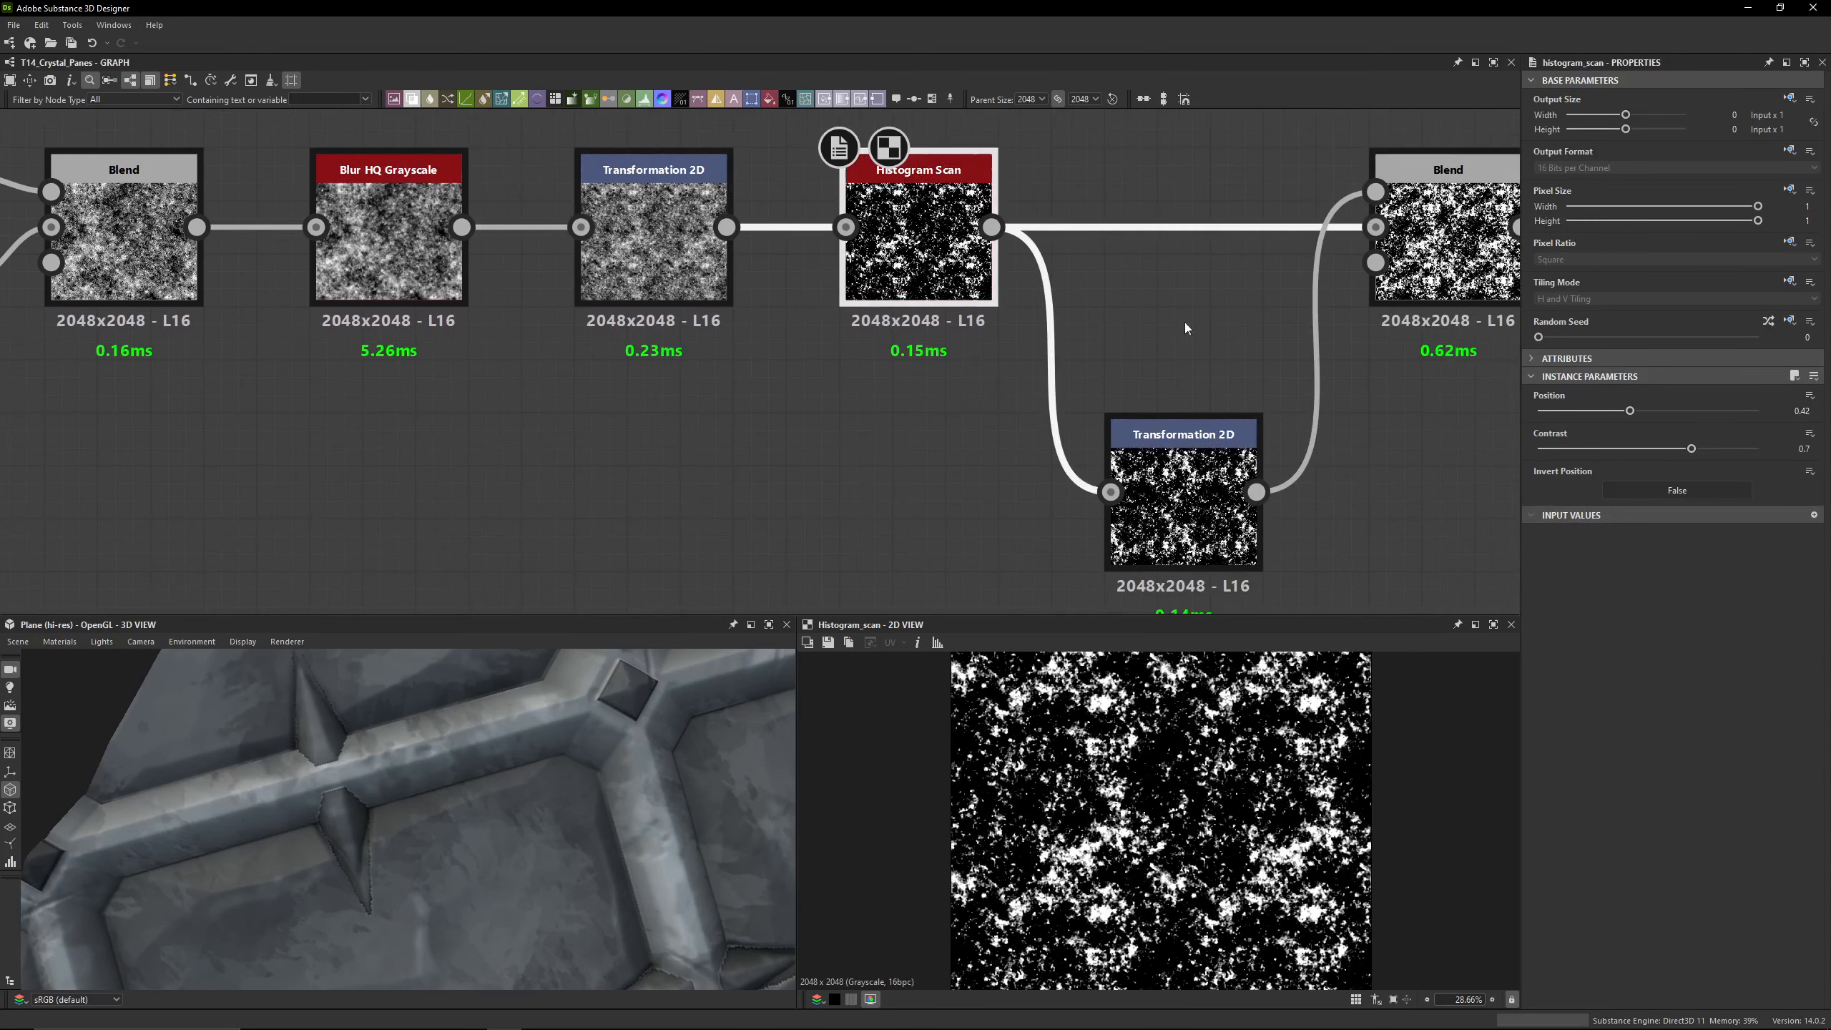
pyautogui.moveTo(1186, 328); pyautogui.dragTo(927, 282, button='middle')
pyautogui.click(965, 451)
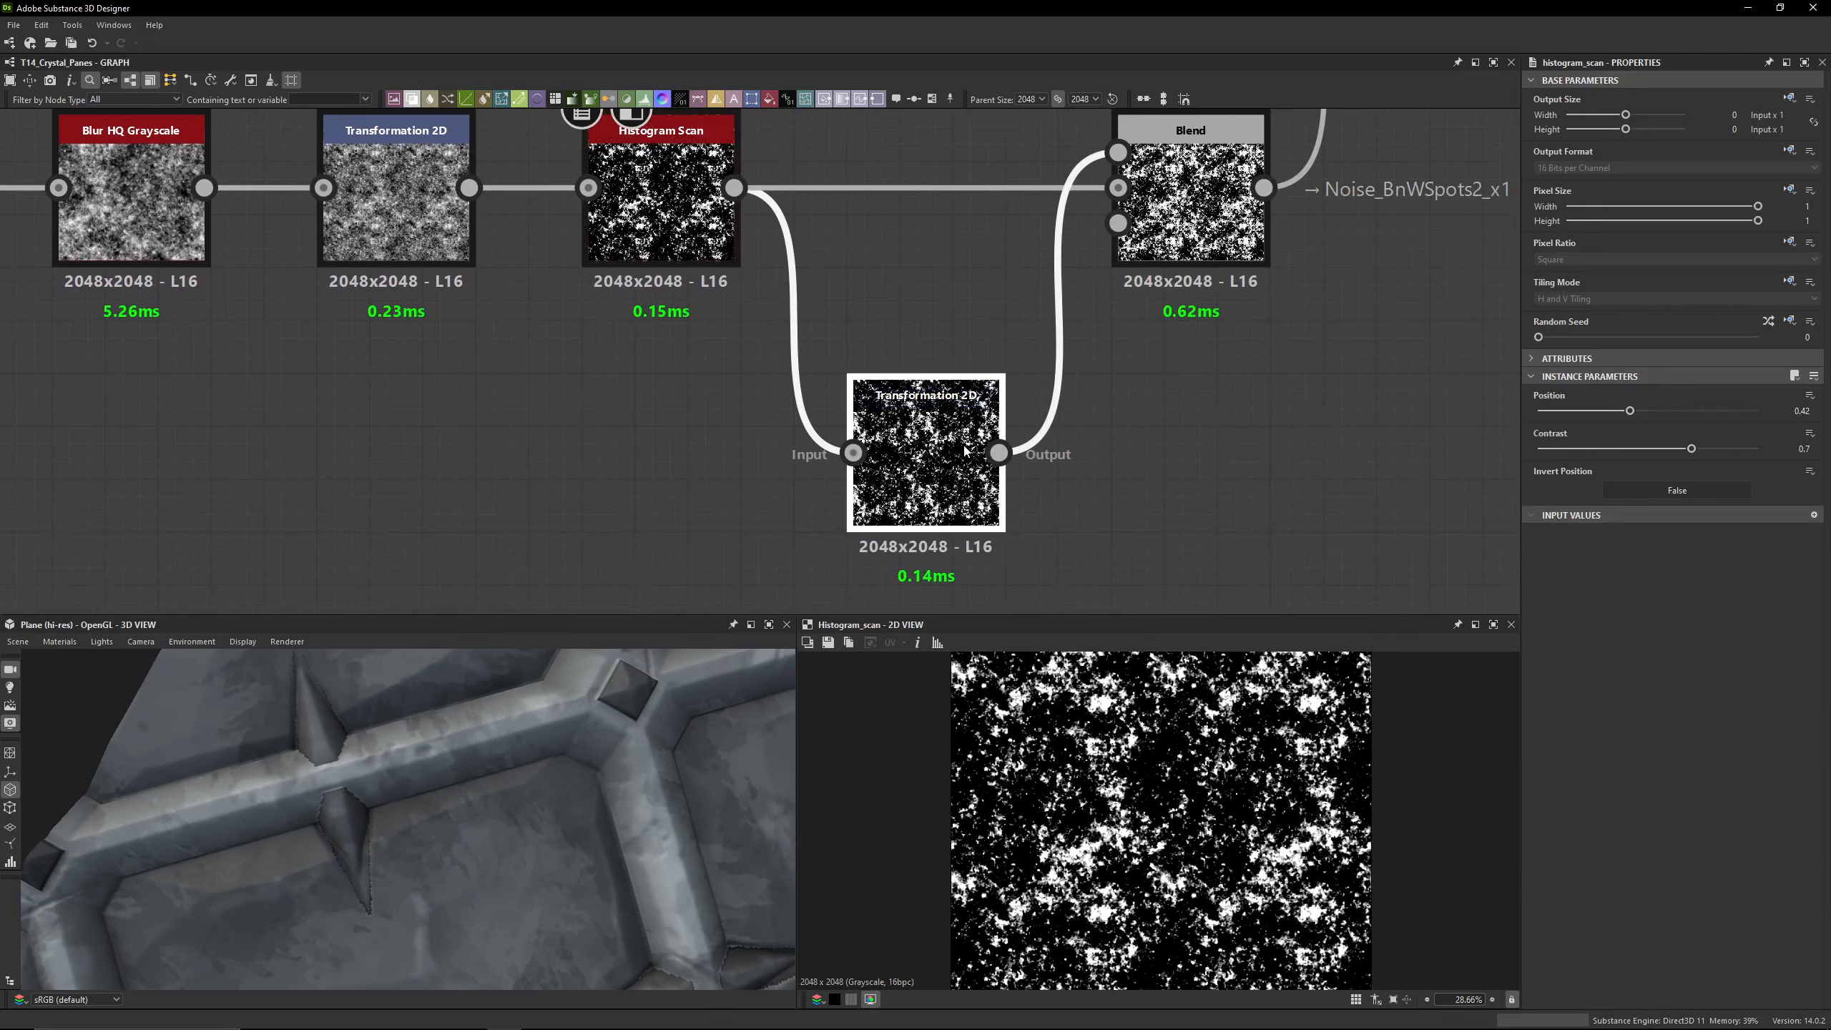
pyautogui.doubleClick(965, 451)
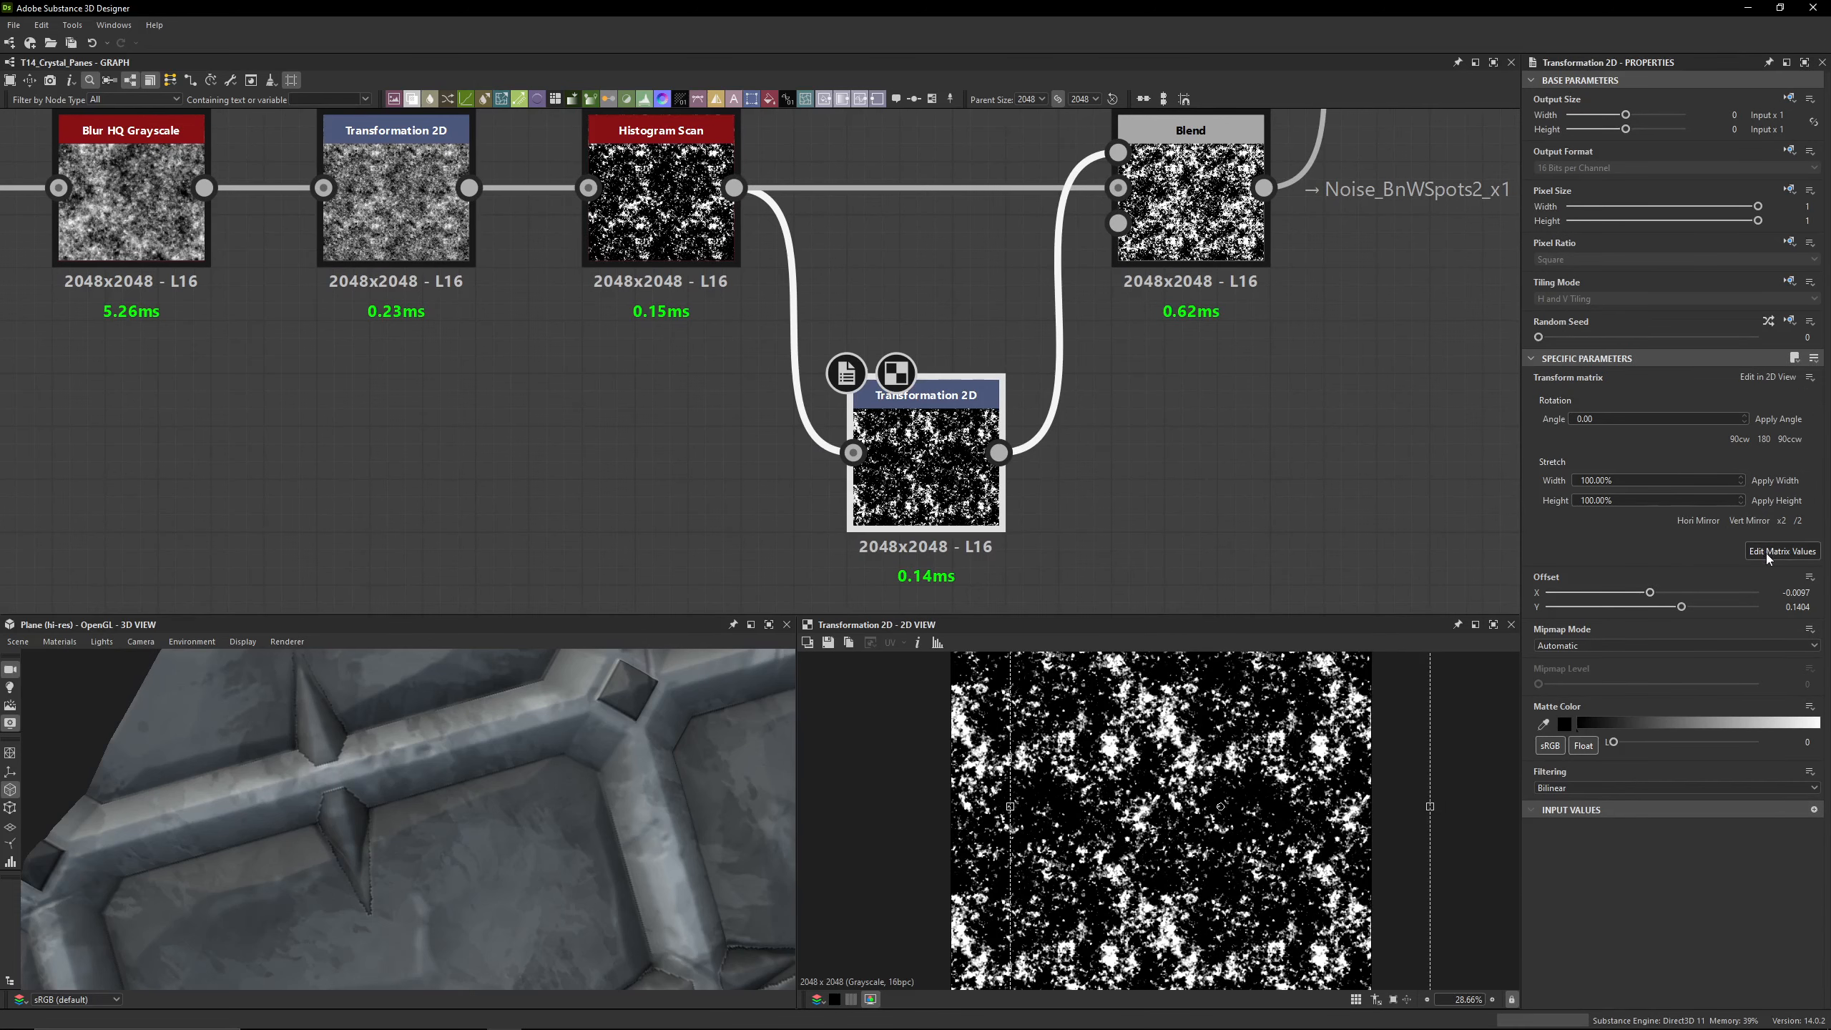
pyautogui.scroll(-2, 1079, 807)
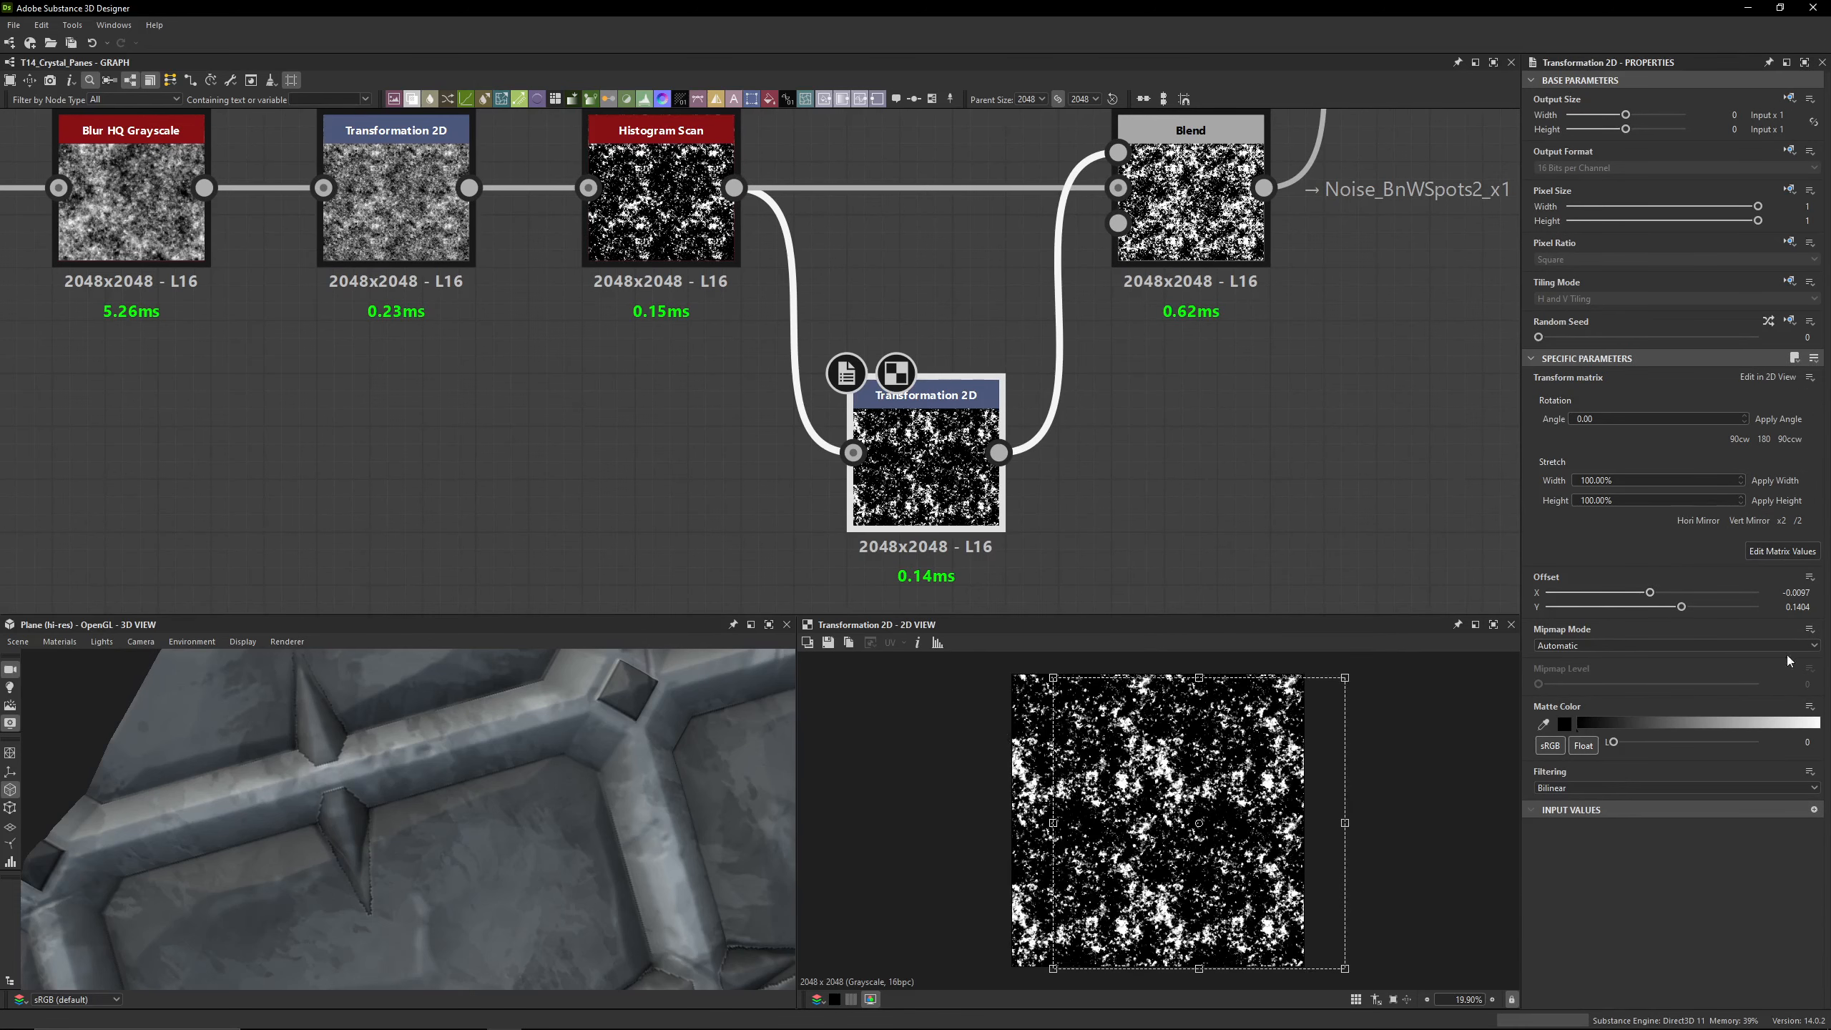
pyautogui.moveTo(1794, 592)
pyautogui.mouseDown()
pyautogui.moveTo(1823, 598)
pyautogui.moveTo(1815, 617)
pyautogui.mouseUp()
pyautogui.write('1')
pyautogui.press('Return')
pyautogui.press('BackSpace')
pyautogui.press('Return')
pyautogui.click(1777, 553)
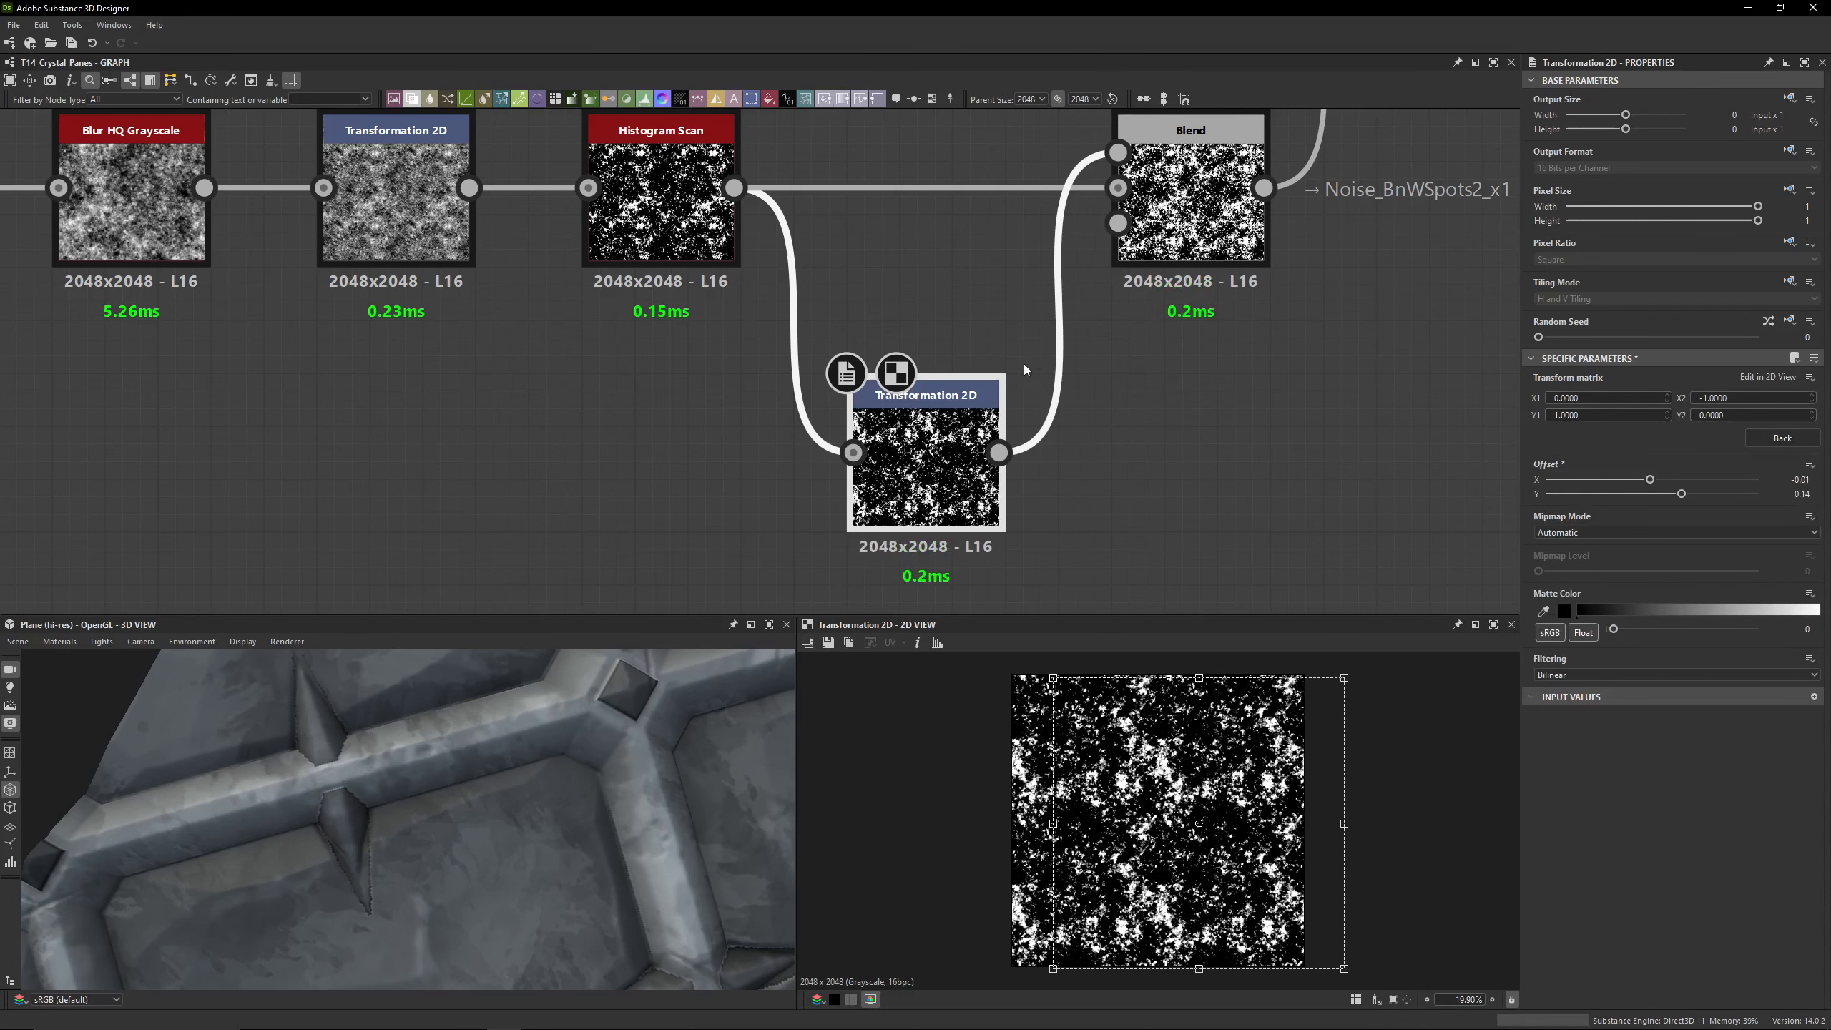
# Step: Examine the Blend that combines the scanned spots with their transformed copy, checking its blending mode and pattern up close
pyautogui.moveTo(932, 294); pyautogui.dragTo(932, 338, button='middle')
pyautogui.click(1189, 217)
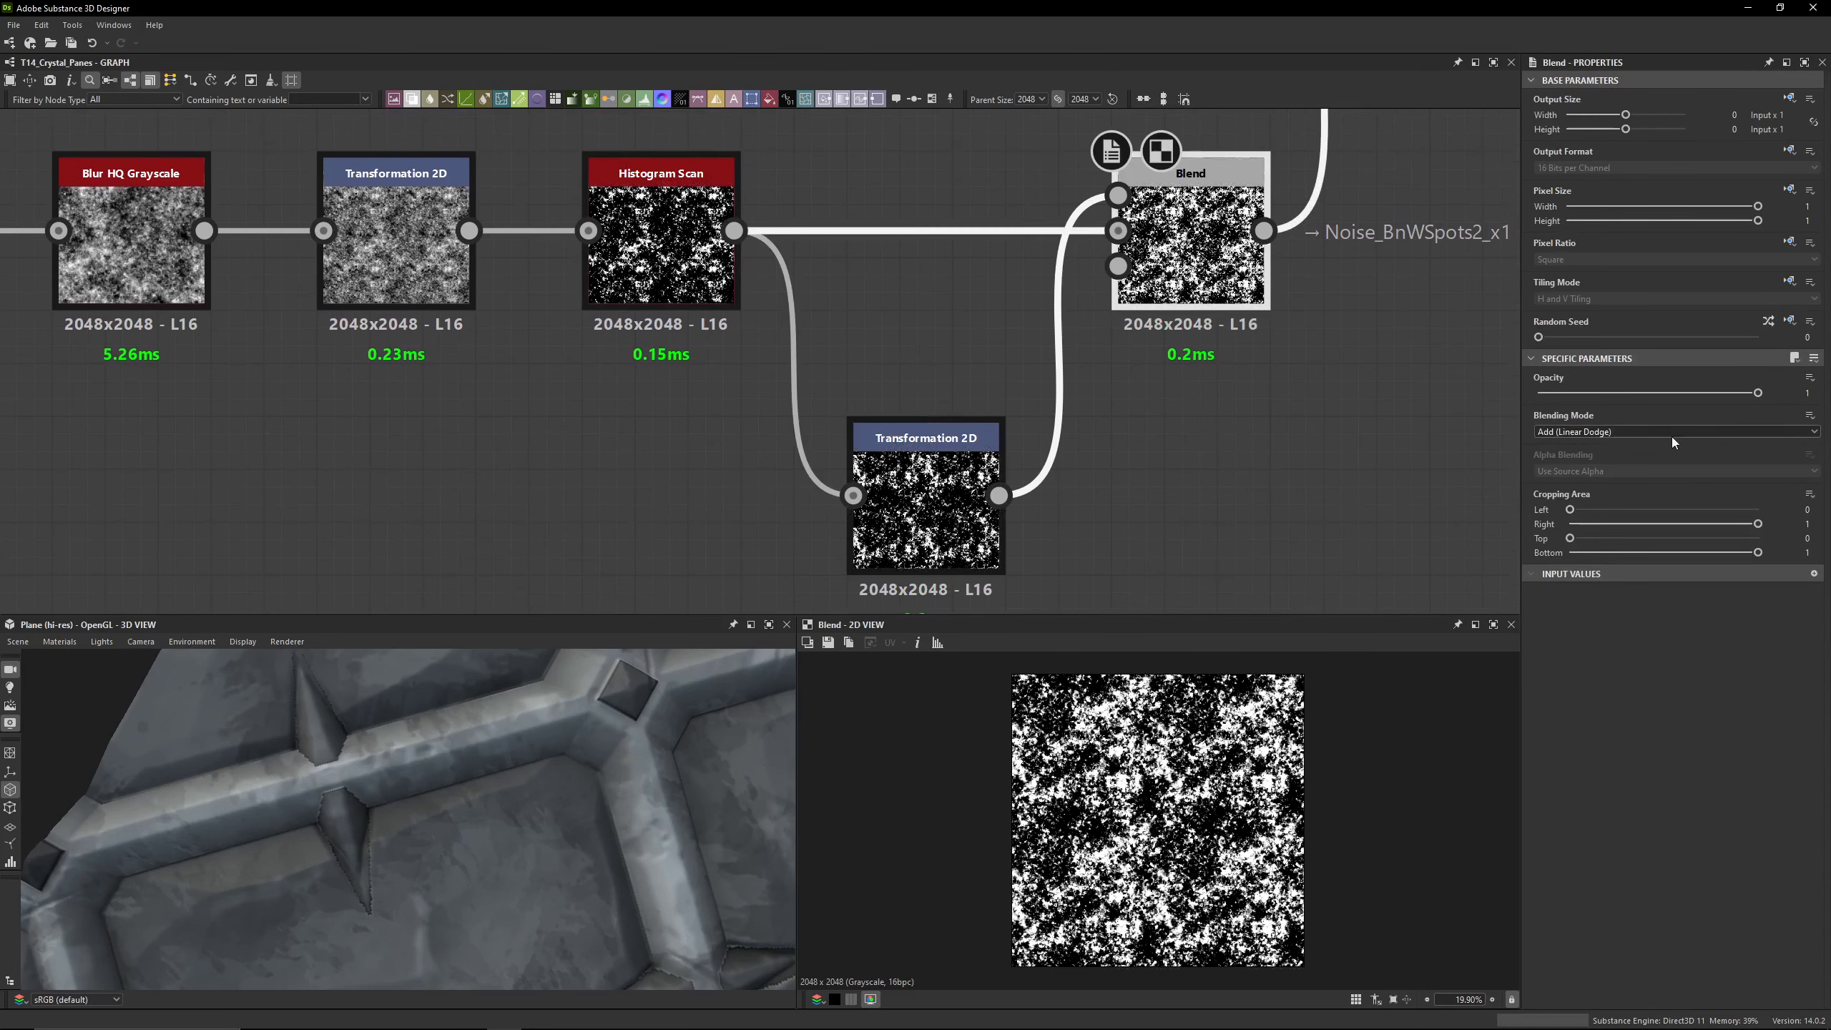
pyautogui.scroll(5, 1158, 820)
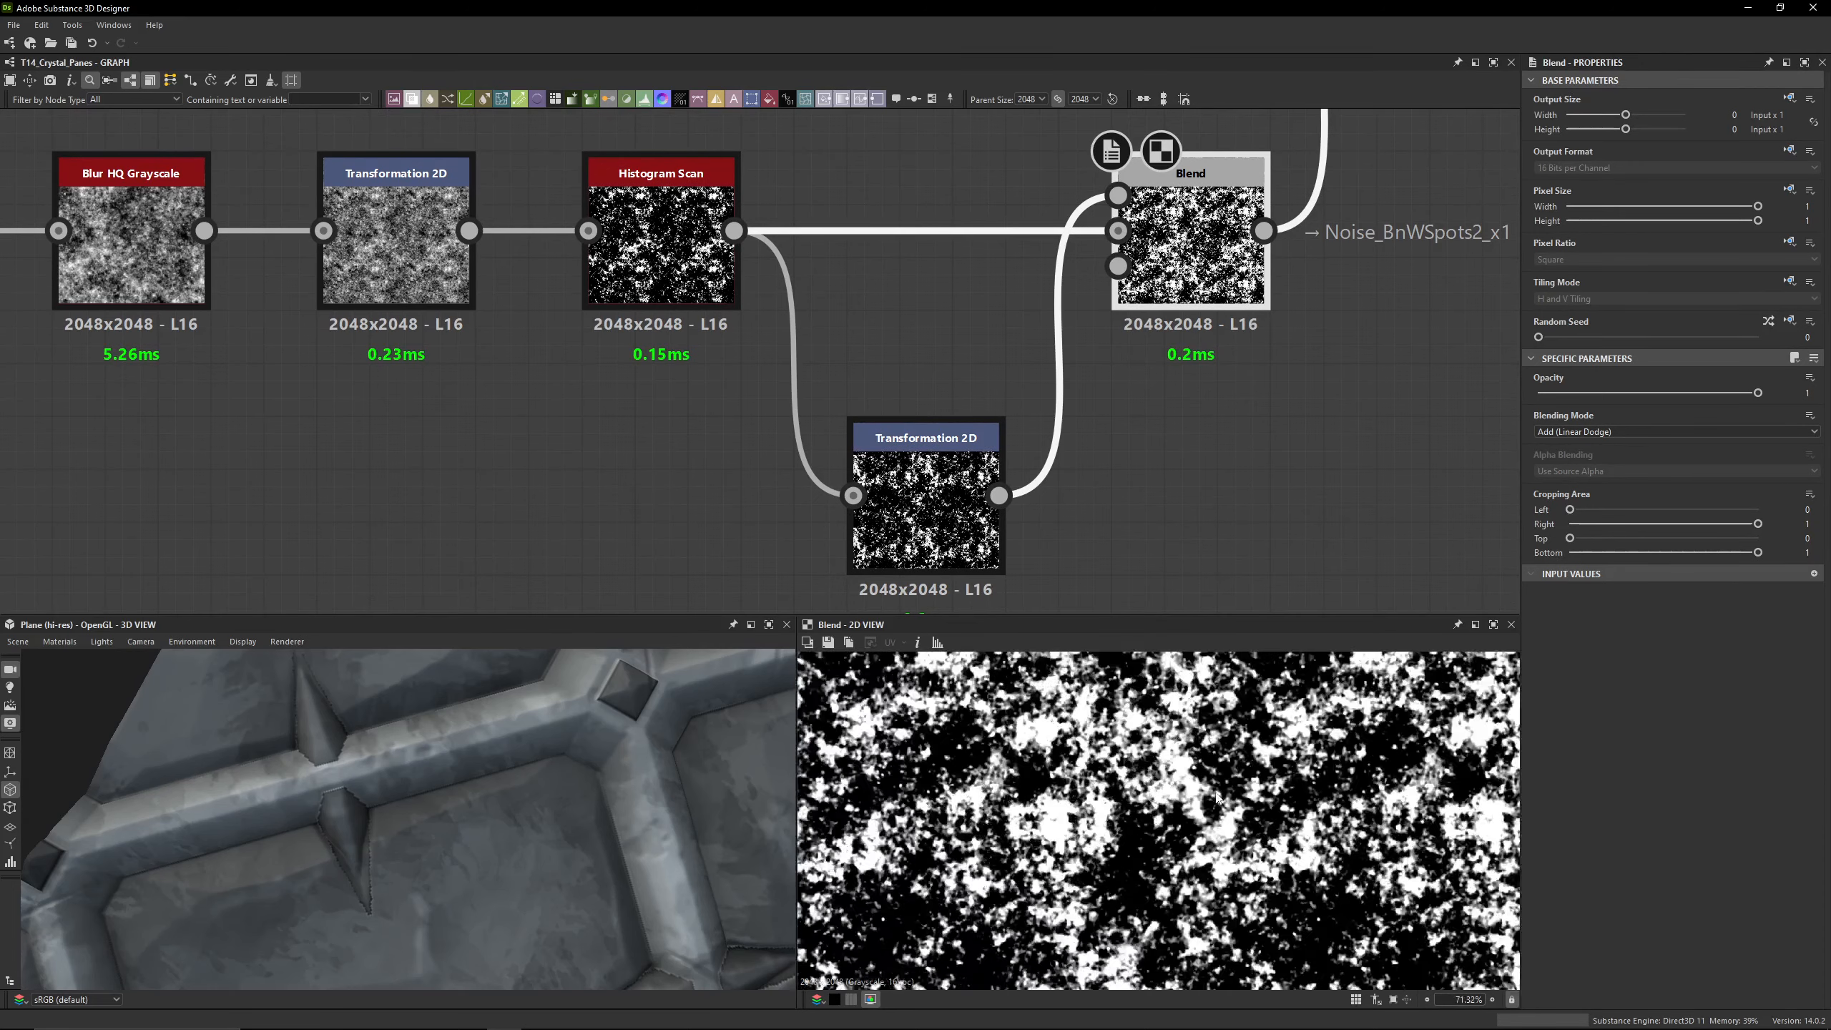
pyautogui.scroll(-4, 1158, 820)
pyautogui.scroll(-3, 1110, 506)
pyautogui.moveTo(1110, 507); pyautogui.dragTo(957, 484, button='middle')
# Step: Compare the edge mask across the successive Subtract Blends in the upper row of the node chain
pyautogui.click(1066, 261)
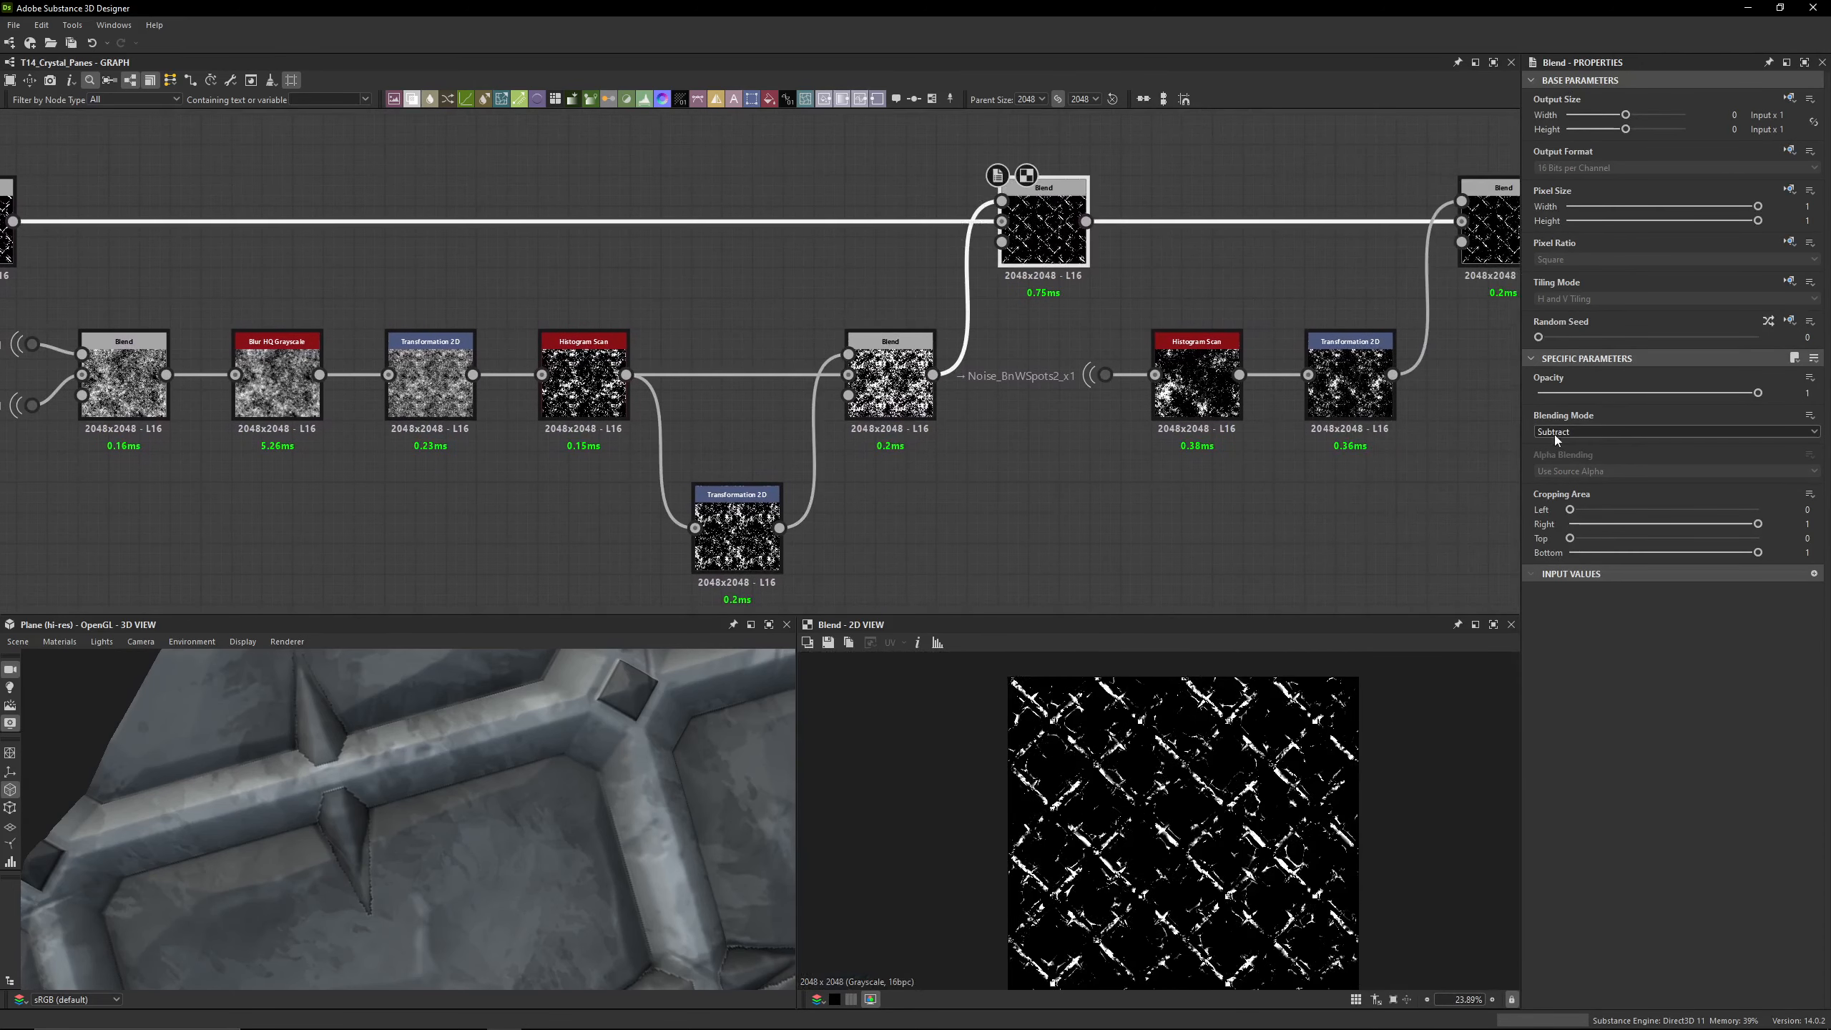
pyautogui.scroll(3, 1115, 780)
pyautogui.moveTo(21, 250); pyautogui.dragTo(365, 292, button='middle')
pyautogui.click(1370, 274)
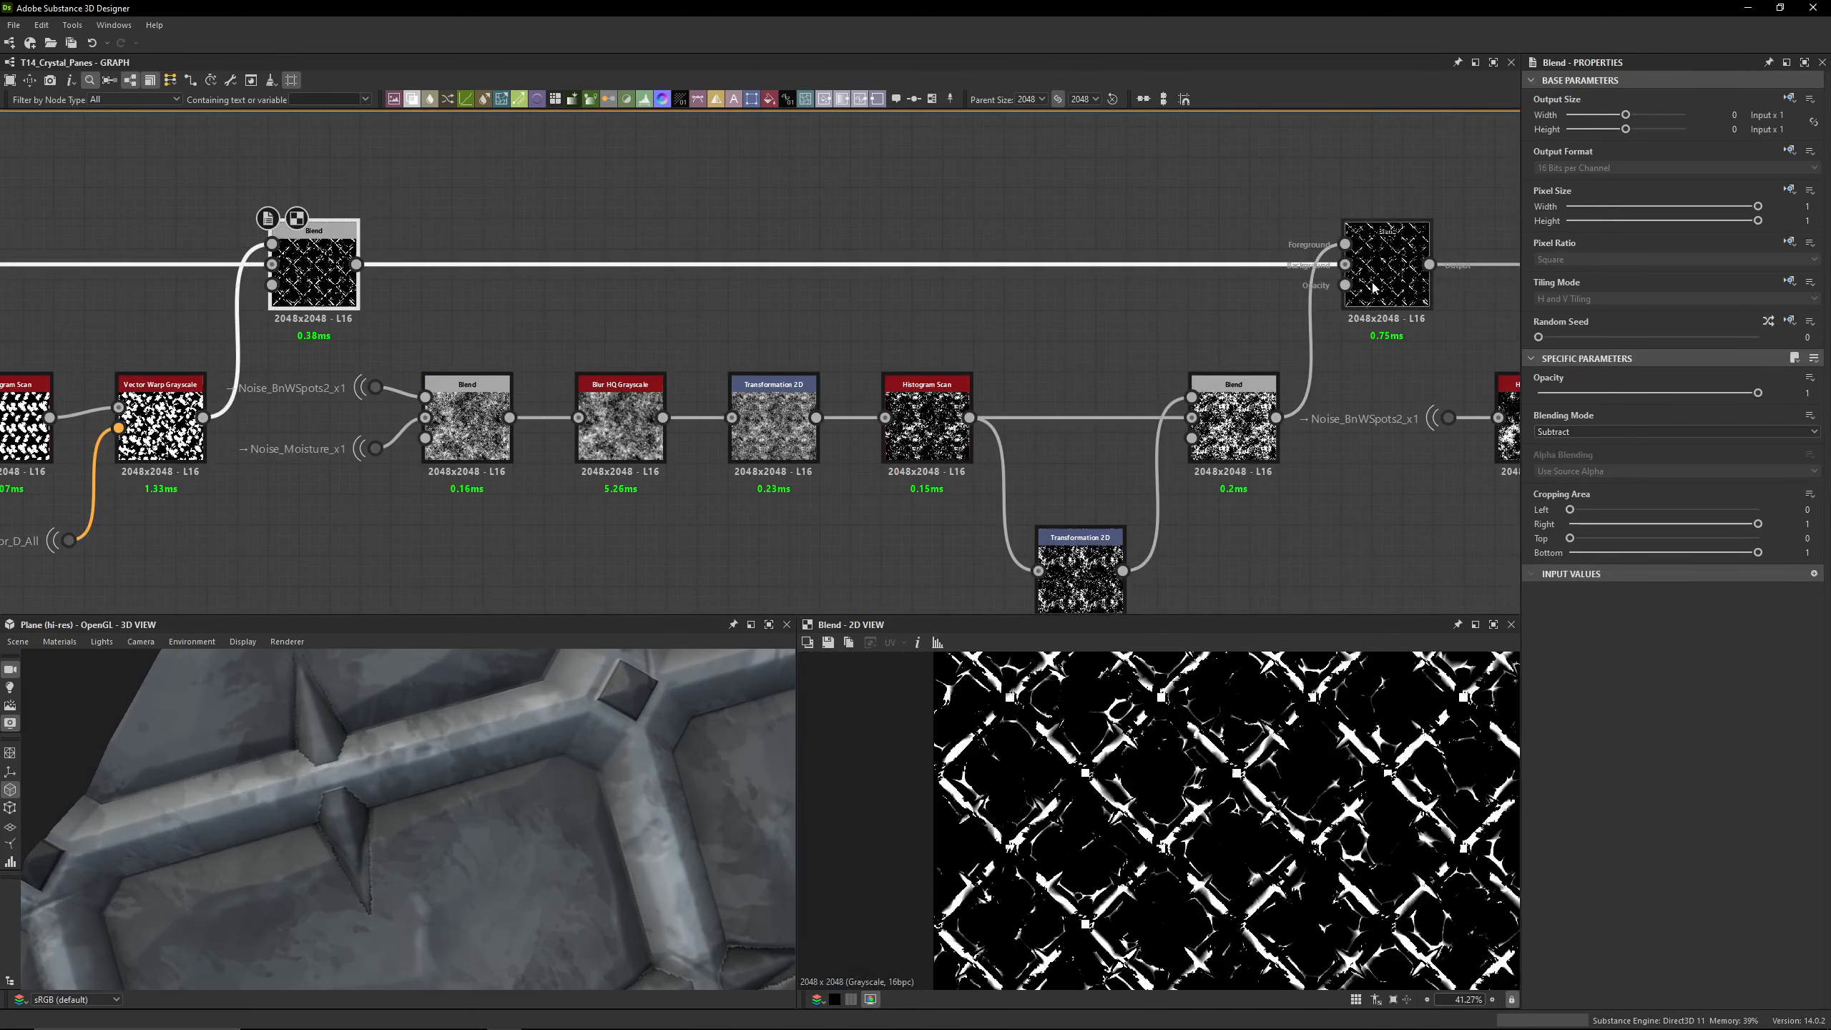
pyautogui.moveTo(1306, 281); pyautogui.dragTo(509, 299, button='middle')
pyautogui.click(1048, 292)
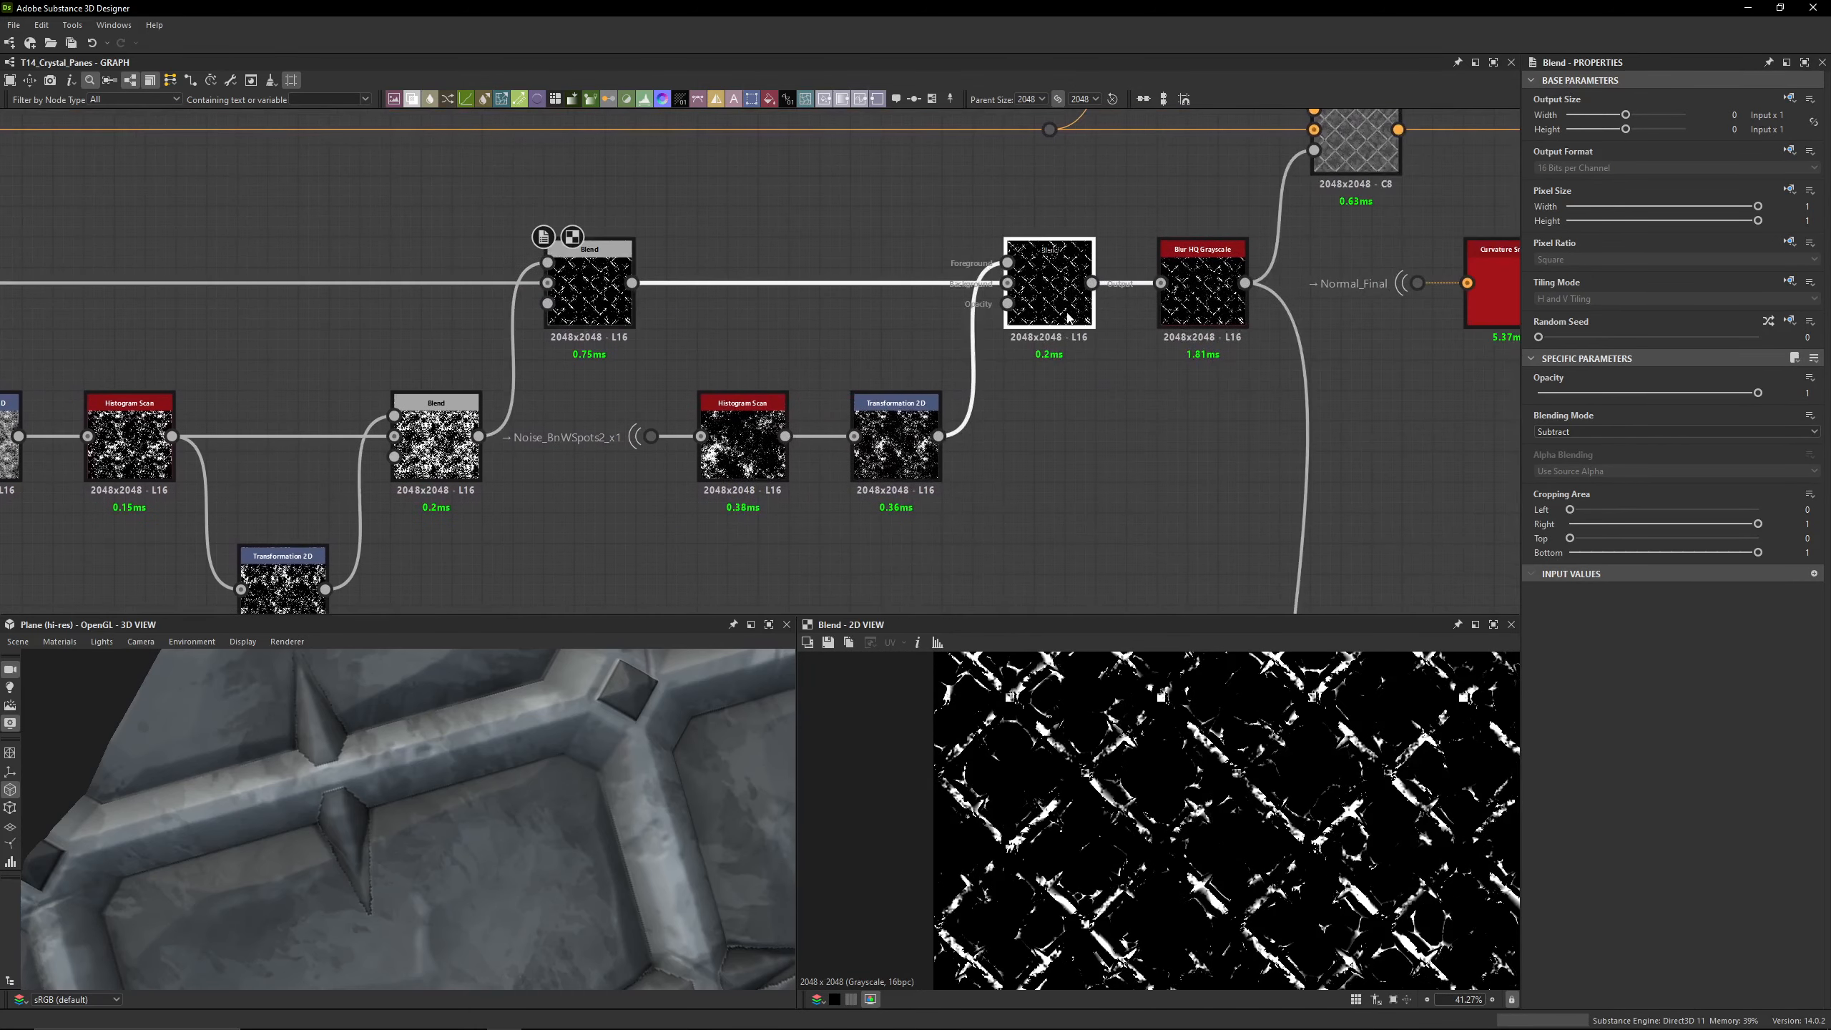
pyautogui.doubleClick(594, 314)
pyautogui.doubleClick(1065, 274)
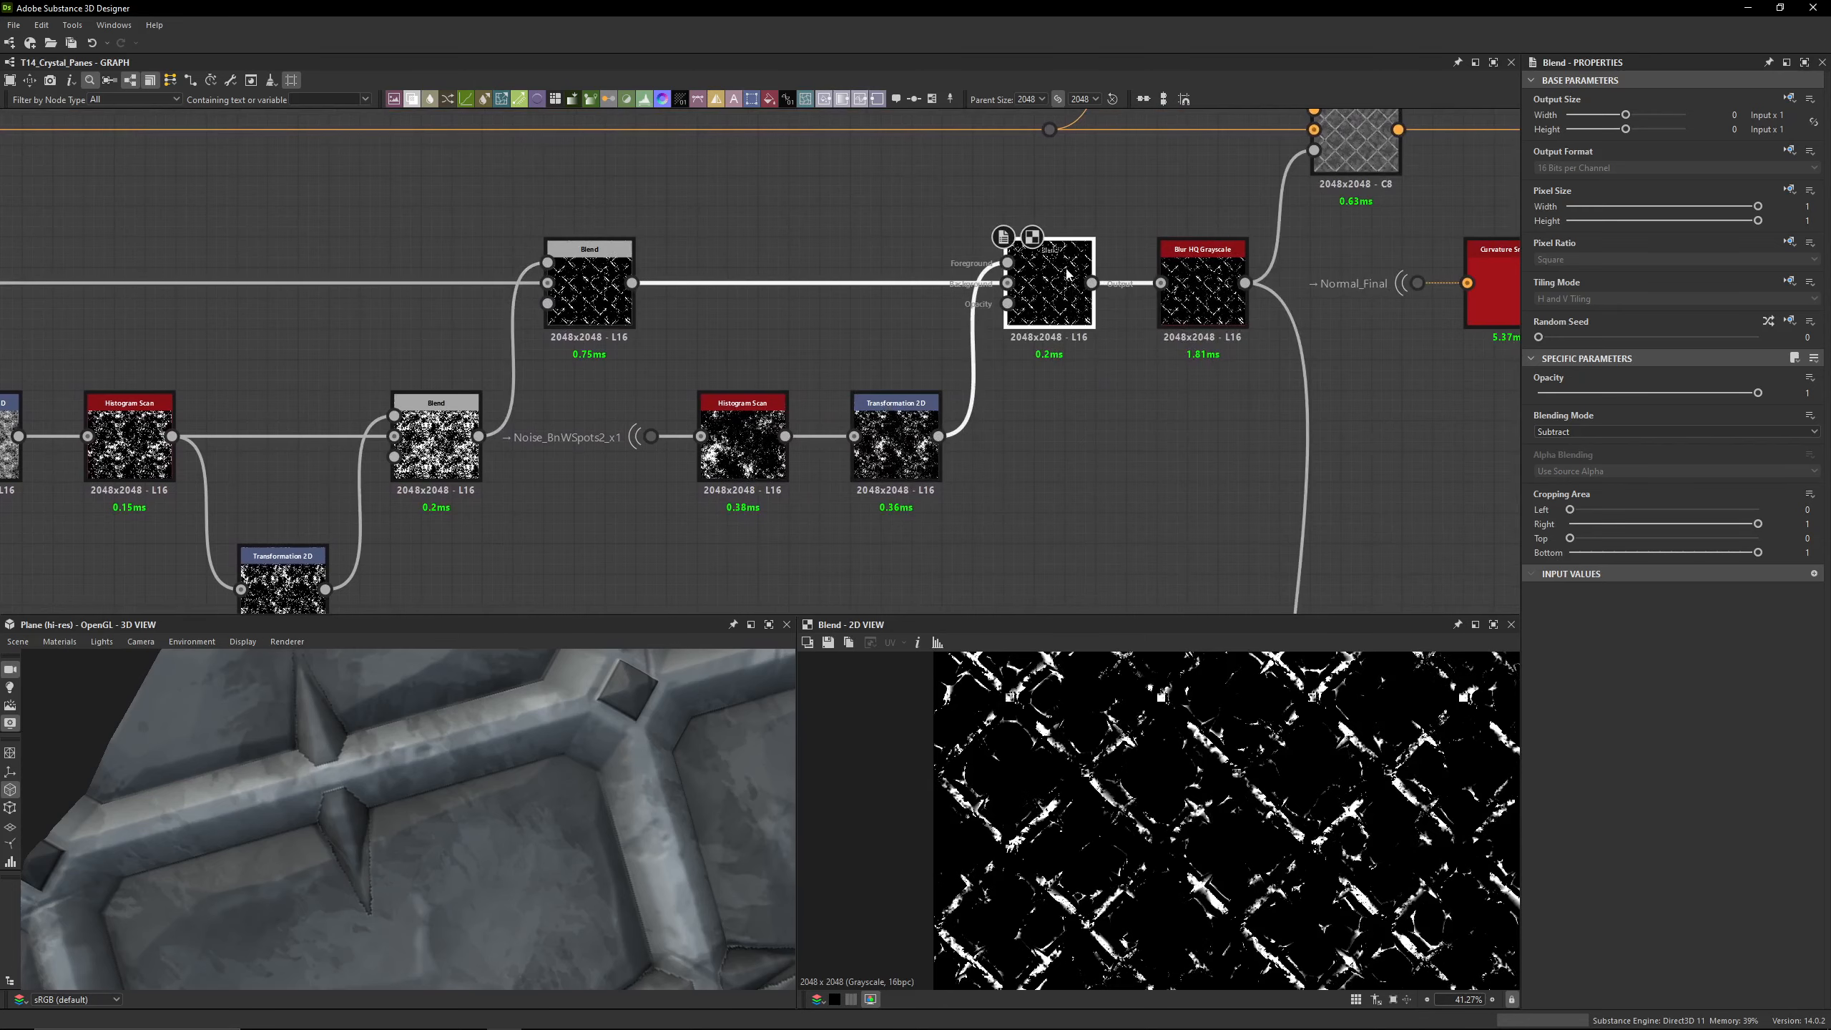
# Step: Examine the Histogram Scan fed by Noise_BnWSpots2_x1 and its Transformation 2D, and show the transform's matrix values
pyautogui.scroll(4, 573, 441)
pyautogui.click(680, 481)
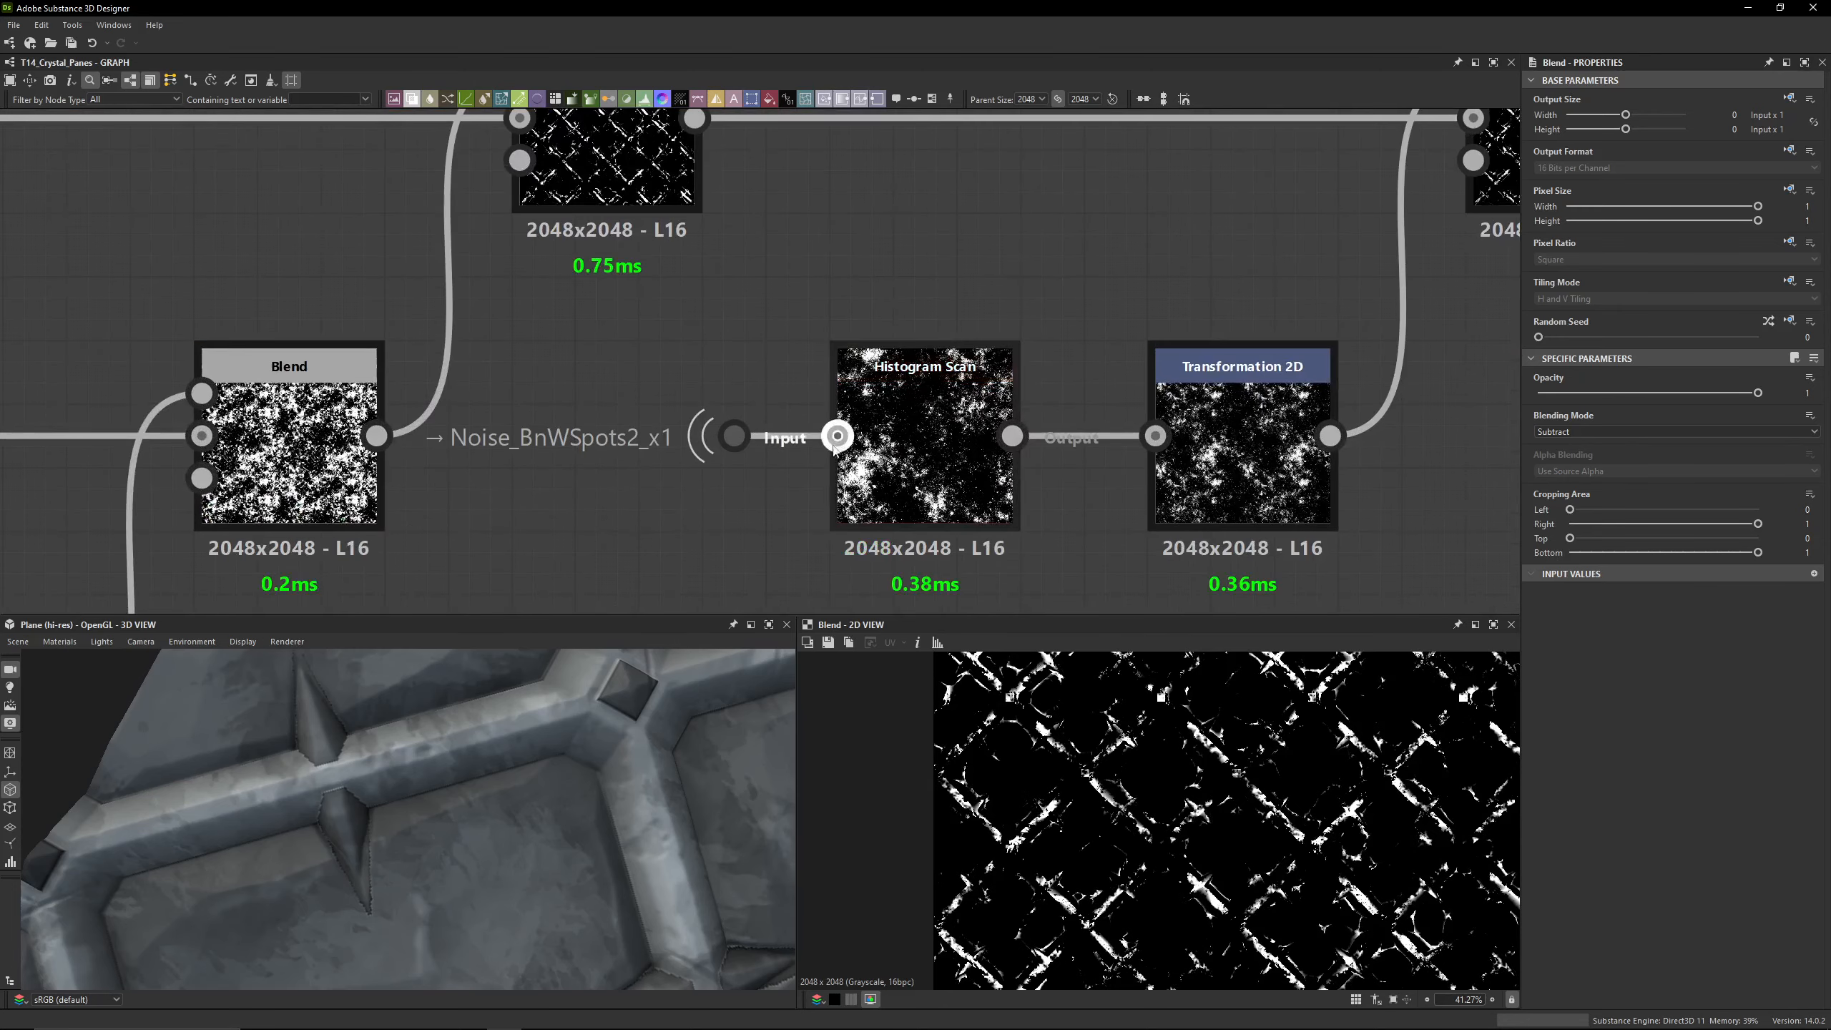
pyautogui.doubleClick(920, 444)
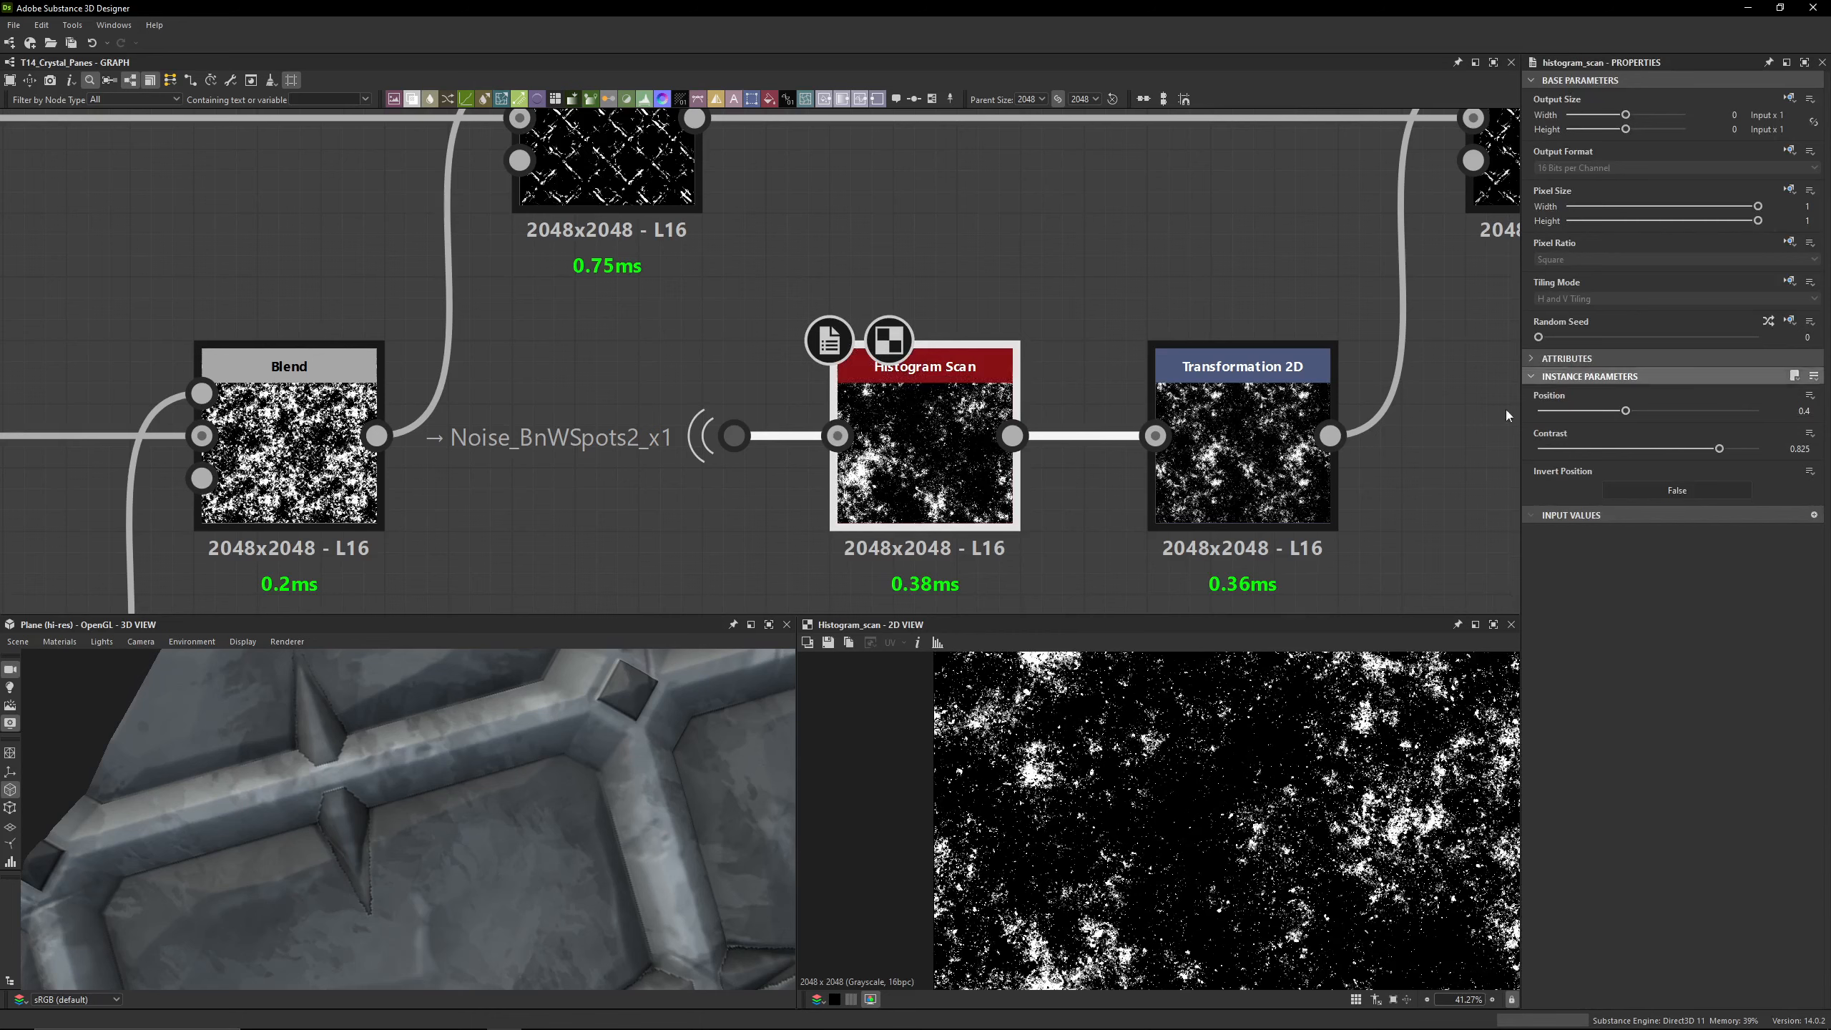
pyautogui.doubleClick(1269, 474)
pyautogui.moveTo(1268, 474); pyautogui.dragTo(1095, 448, button='middle')
pyautogui.press('f')
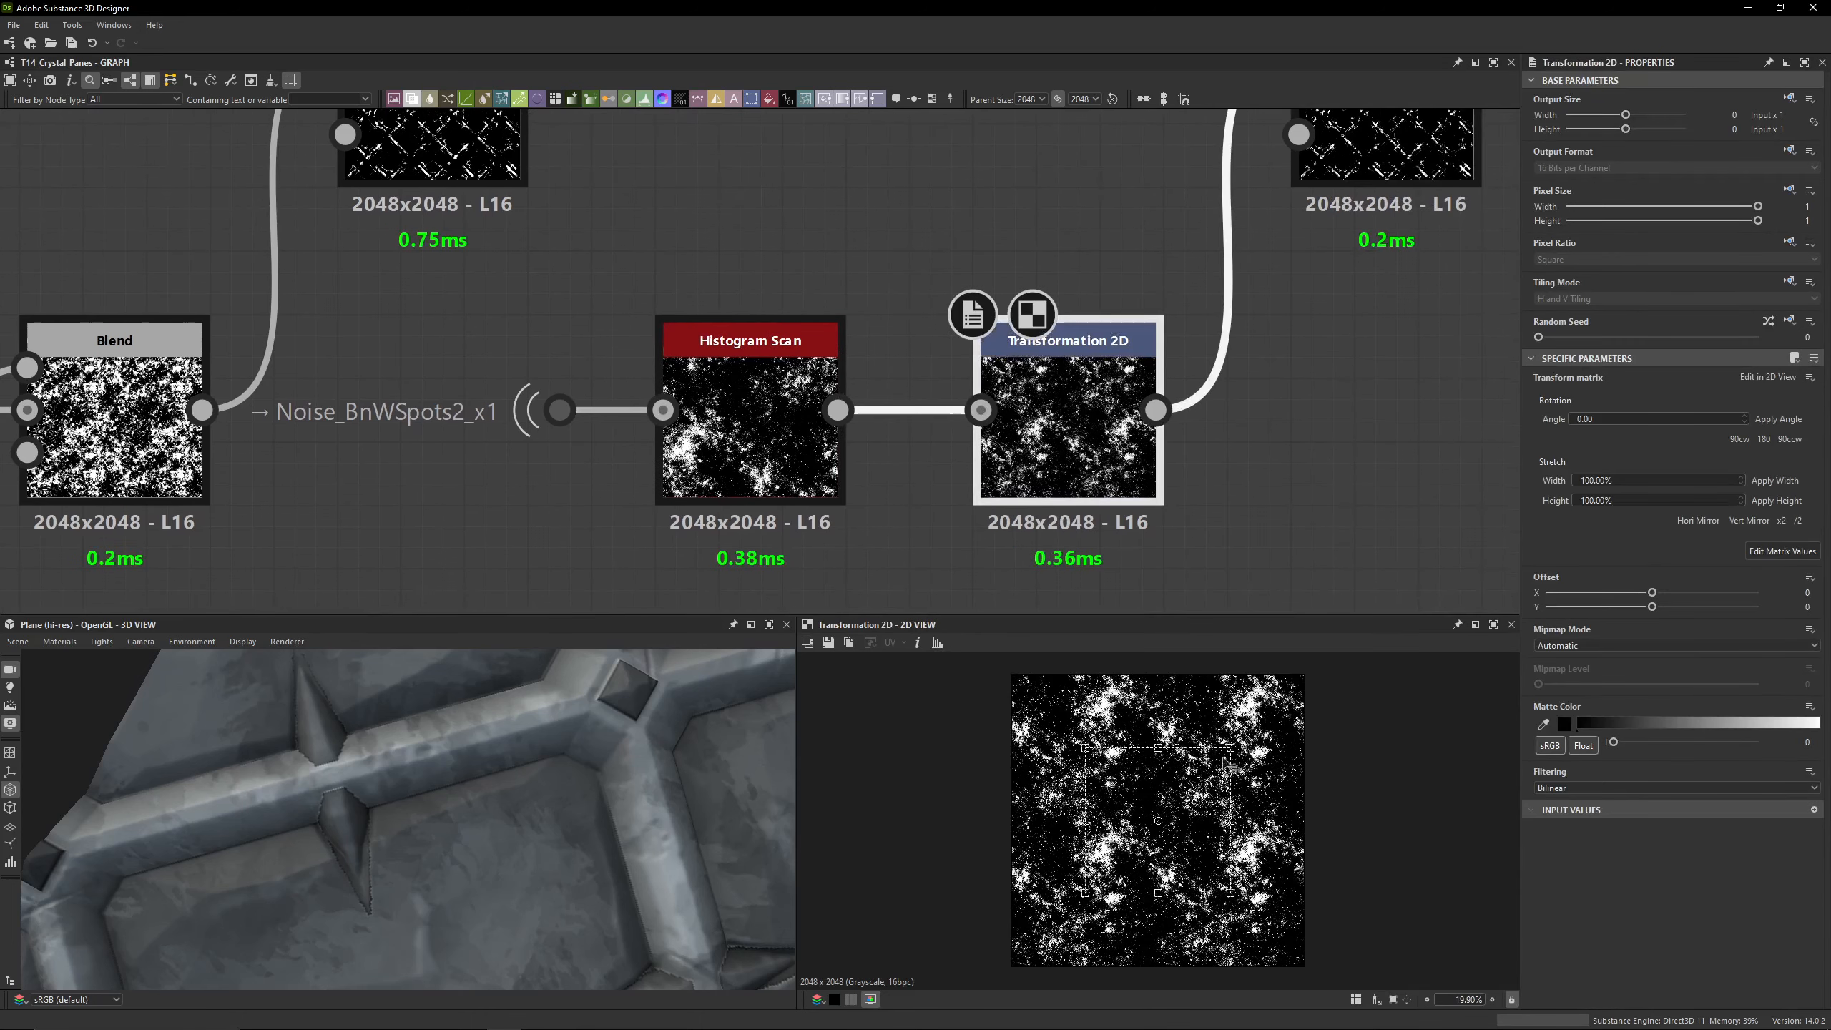
pyautogui.click(1782, 553)
# Step: Compare the last Subtract Blend's mask with the Blur HQ Grayscale output, zoomed in to pixel level
pyautogui.moveTo(1076, 260); pyautogui.dragTo(698, 441, button='middle')
pyautogui.doubleClick(1011, 364)
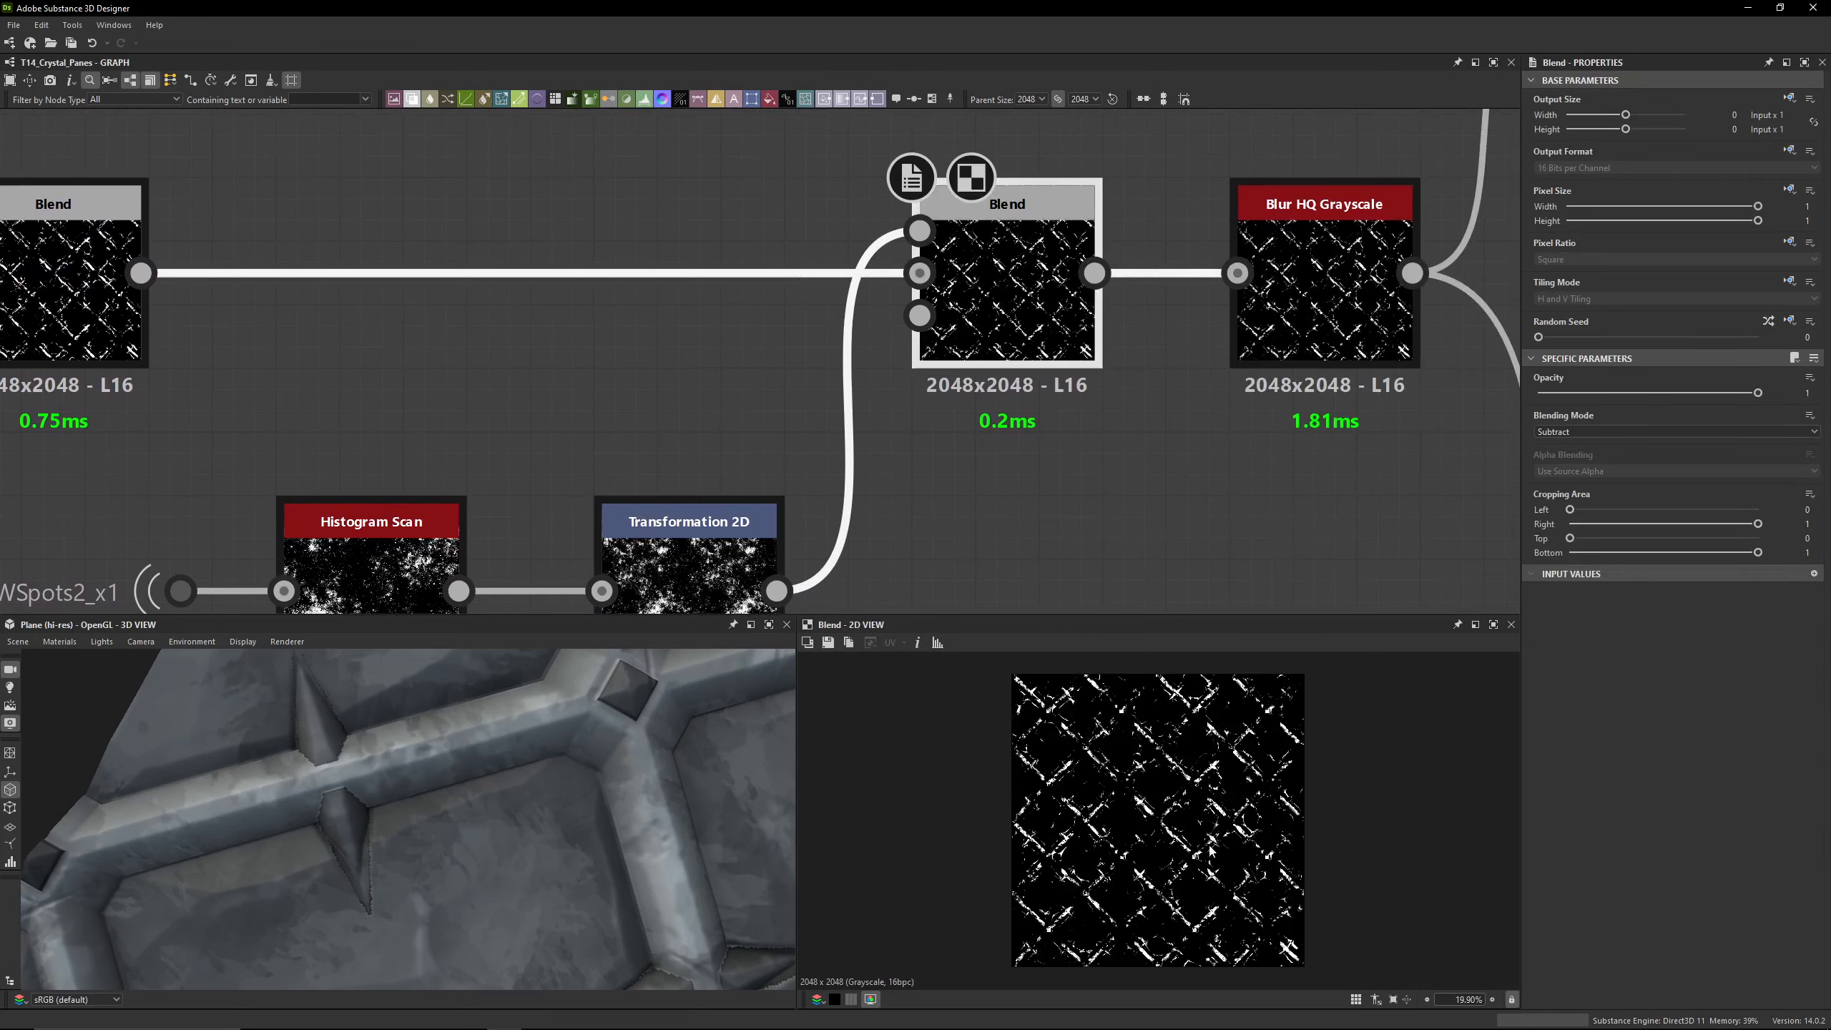
pyautogui.moveTo(1156, 415); pyautogui.dragTo(801, 485, button='middle')
pyautogui.doubleClick(970, 360)
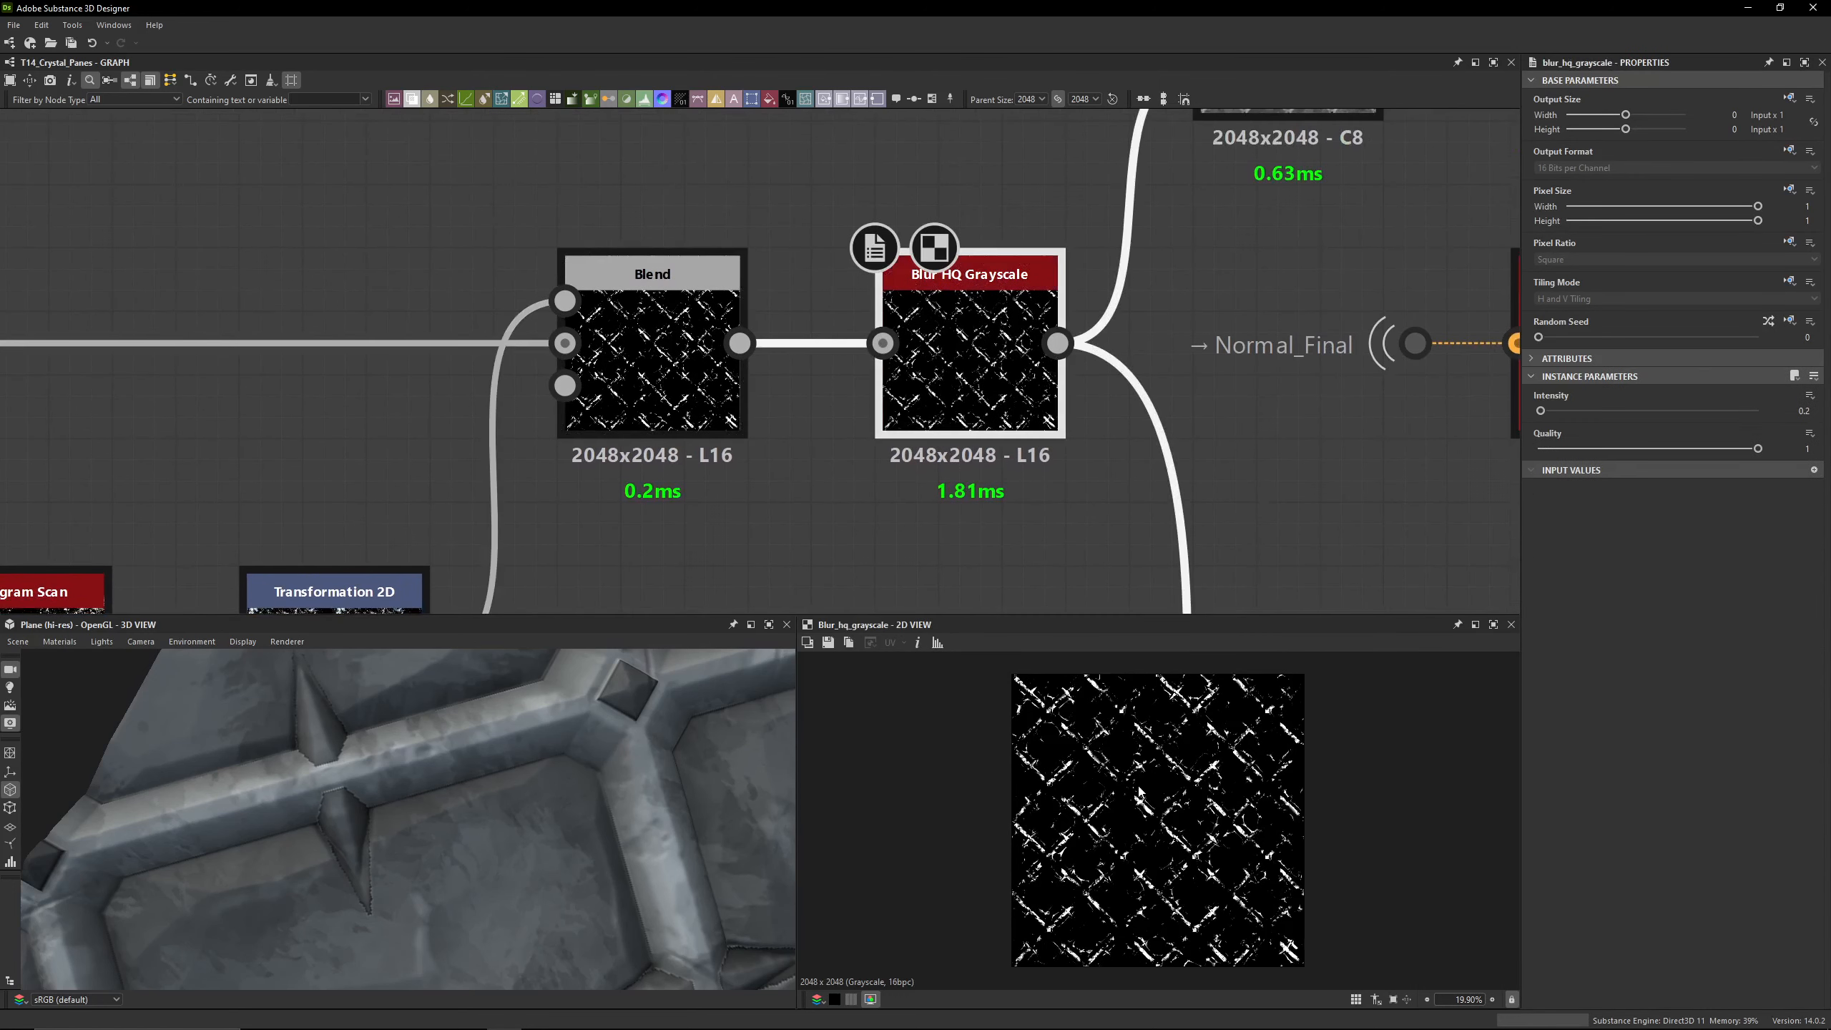
pyautogui.scroll(8, 1147, 811)
pyautogui.scroll(4, 1146, 811)
pyautogui.doubleClick(652, 360)
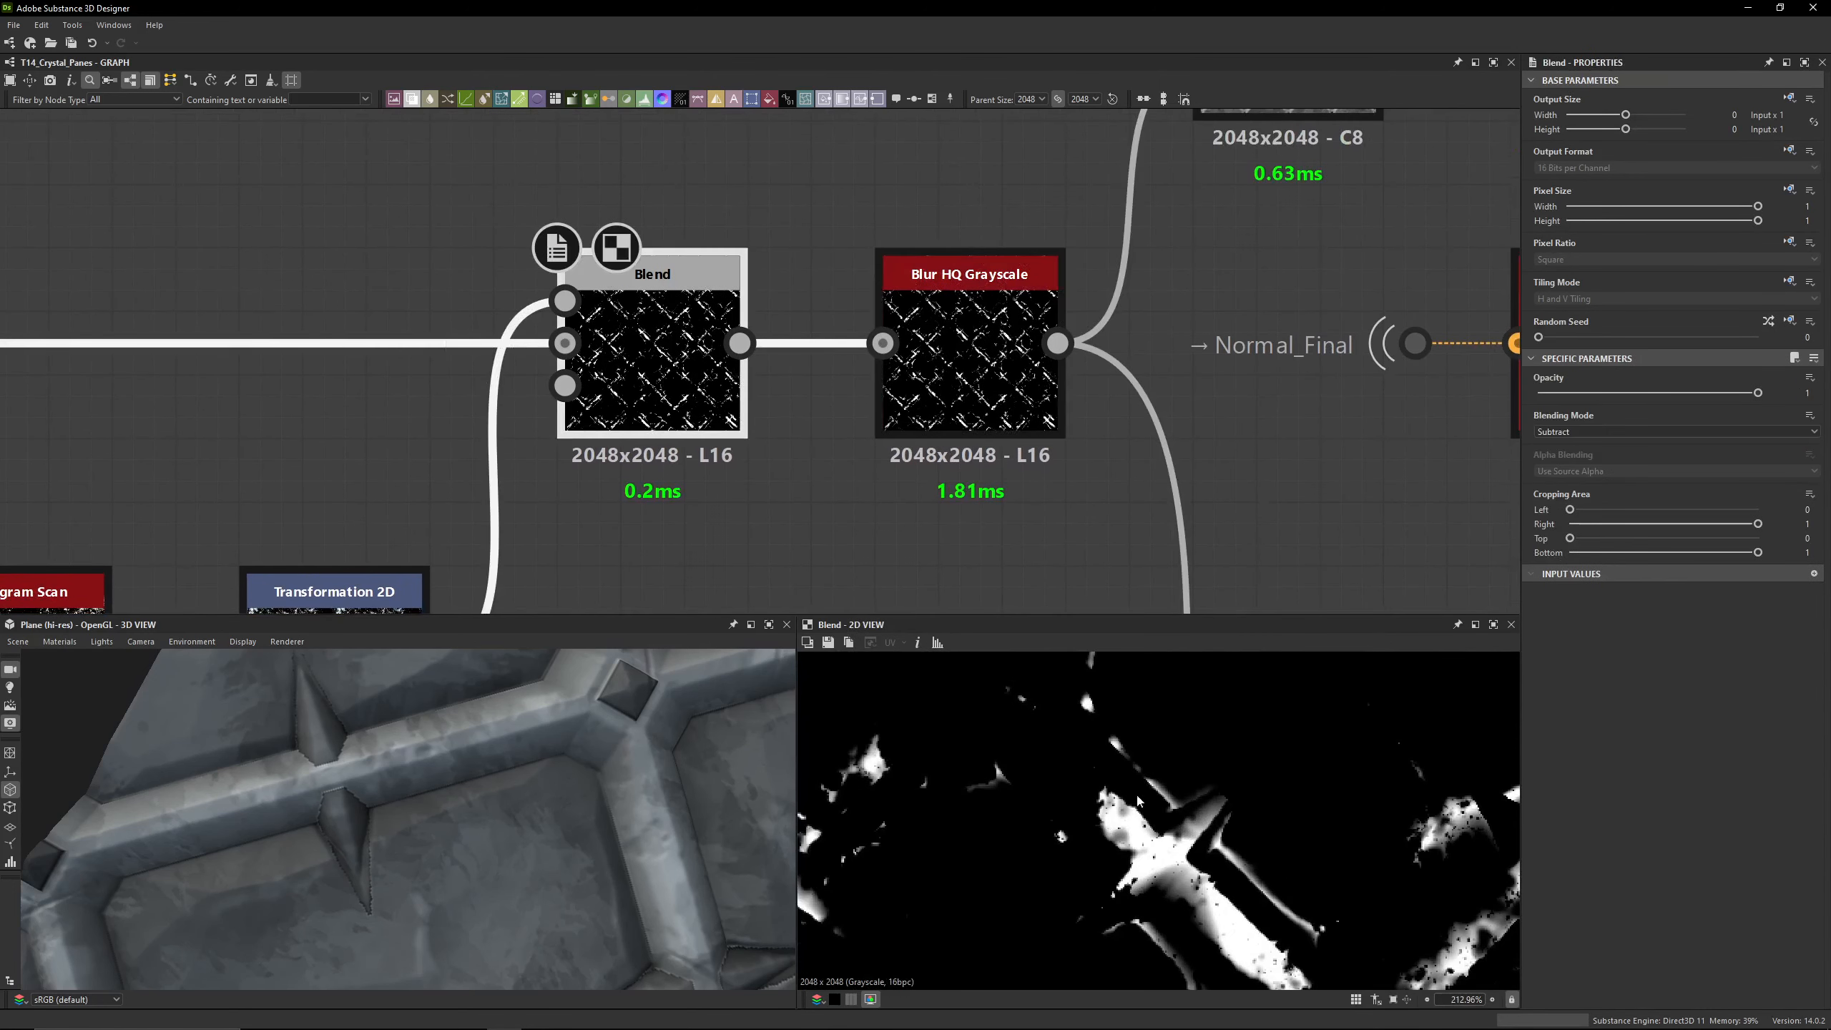
pyautogui.scroll(10, 1158, 869)
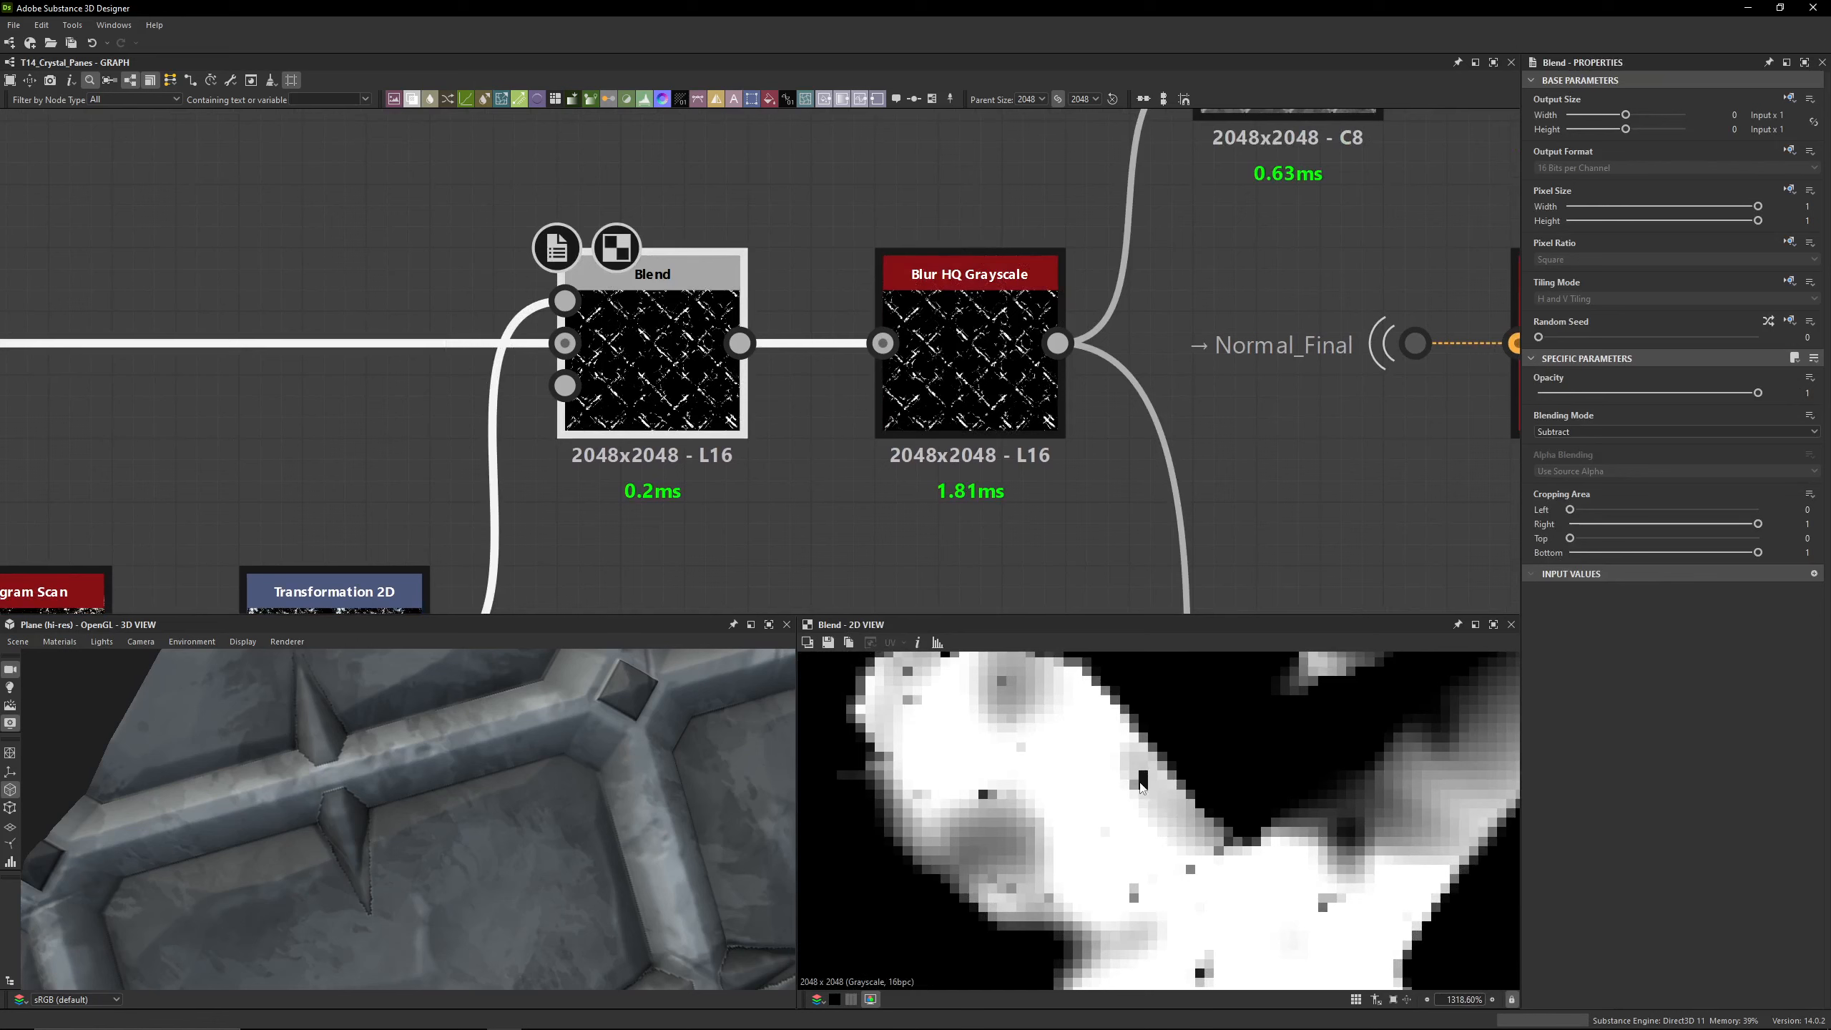
pyautogui.doubleClick(1041, 414)
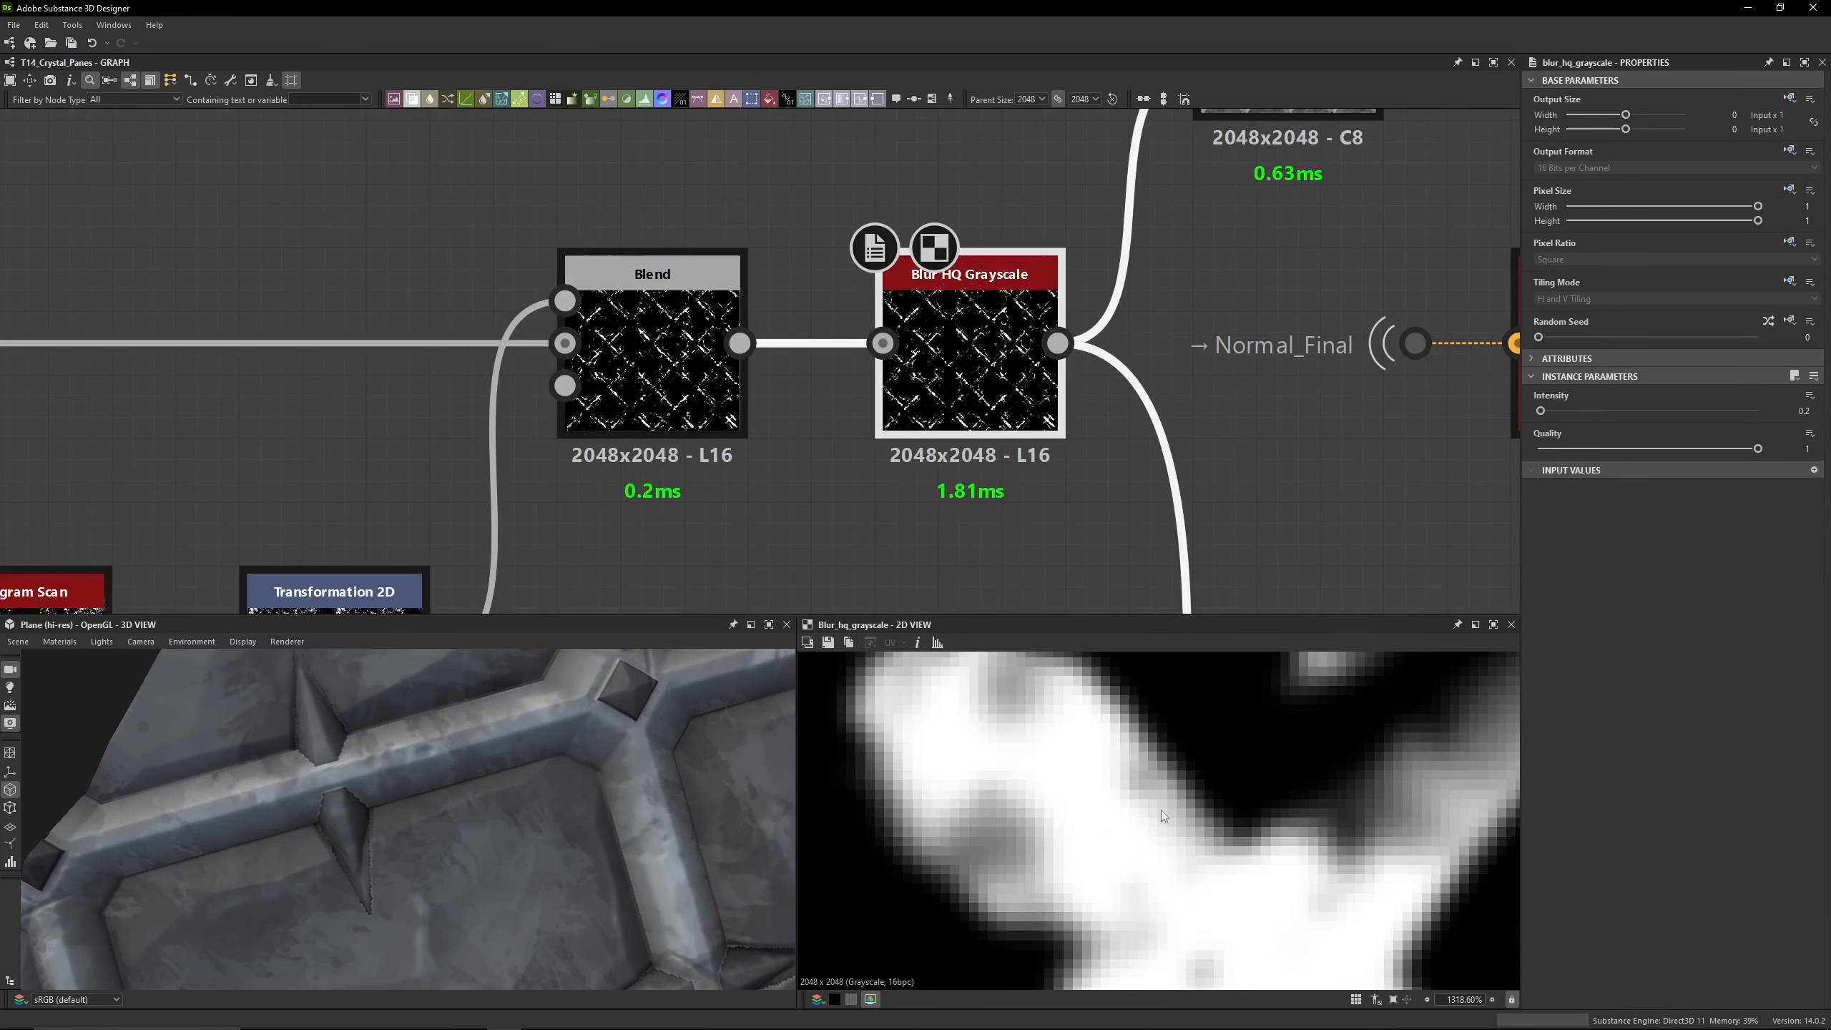
pyautogui.scroll(-4, 950, 395)
# Step: Preview the colour Blend that uses the blurred edge mask as its opacity
pyautogui.moveTo(950, 395); pyautogui.dragTo(839, 497, button='middle')
pyautogui.click(1001, 344)
pyautogui.doubleClick(1000, 345)
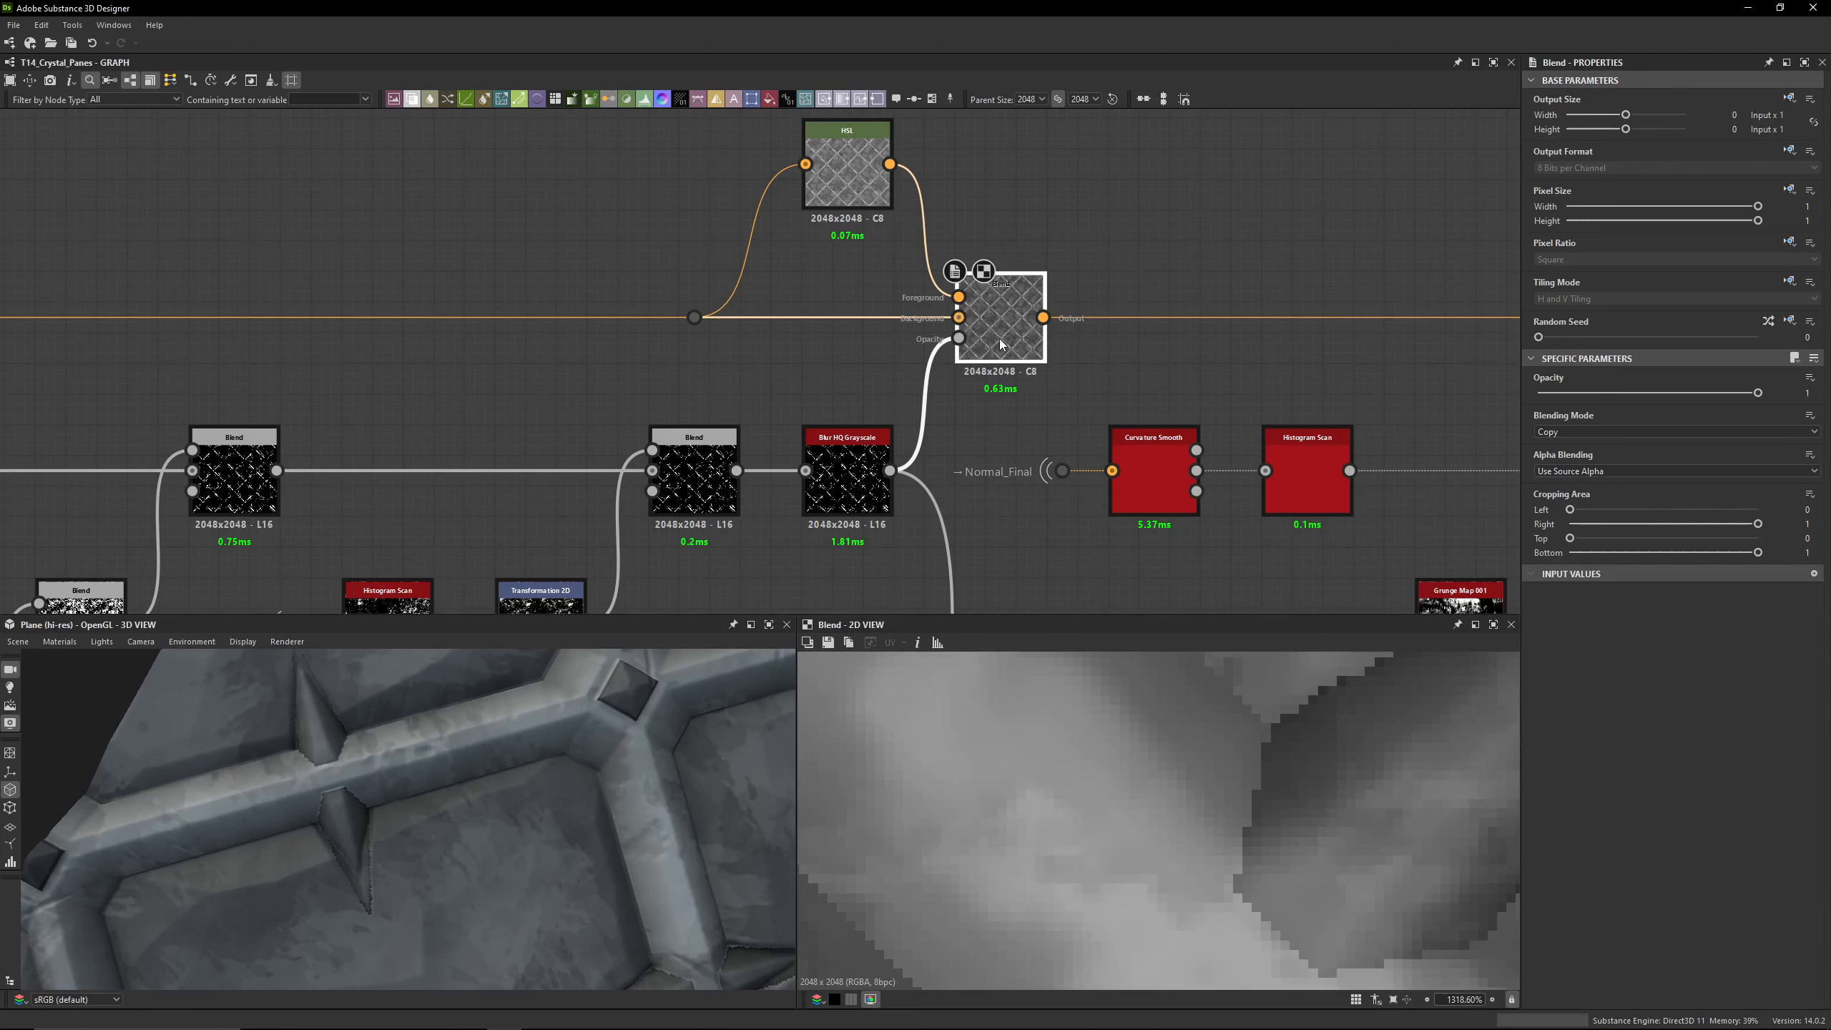
# Step: Preview the next colour Blend along the main chain and examine the edge highlights on the bevelled strips
pyautogui.scroll(-6, 1000, 345)
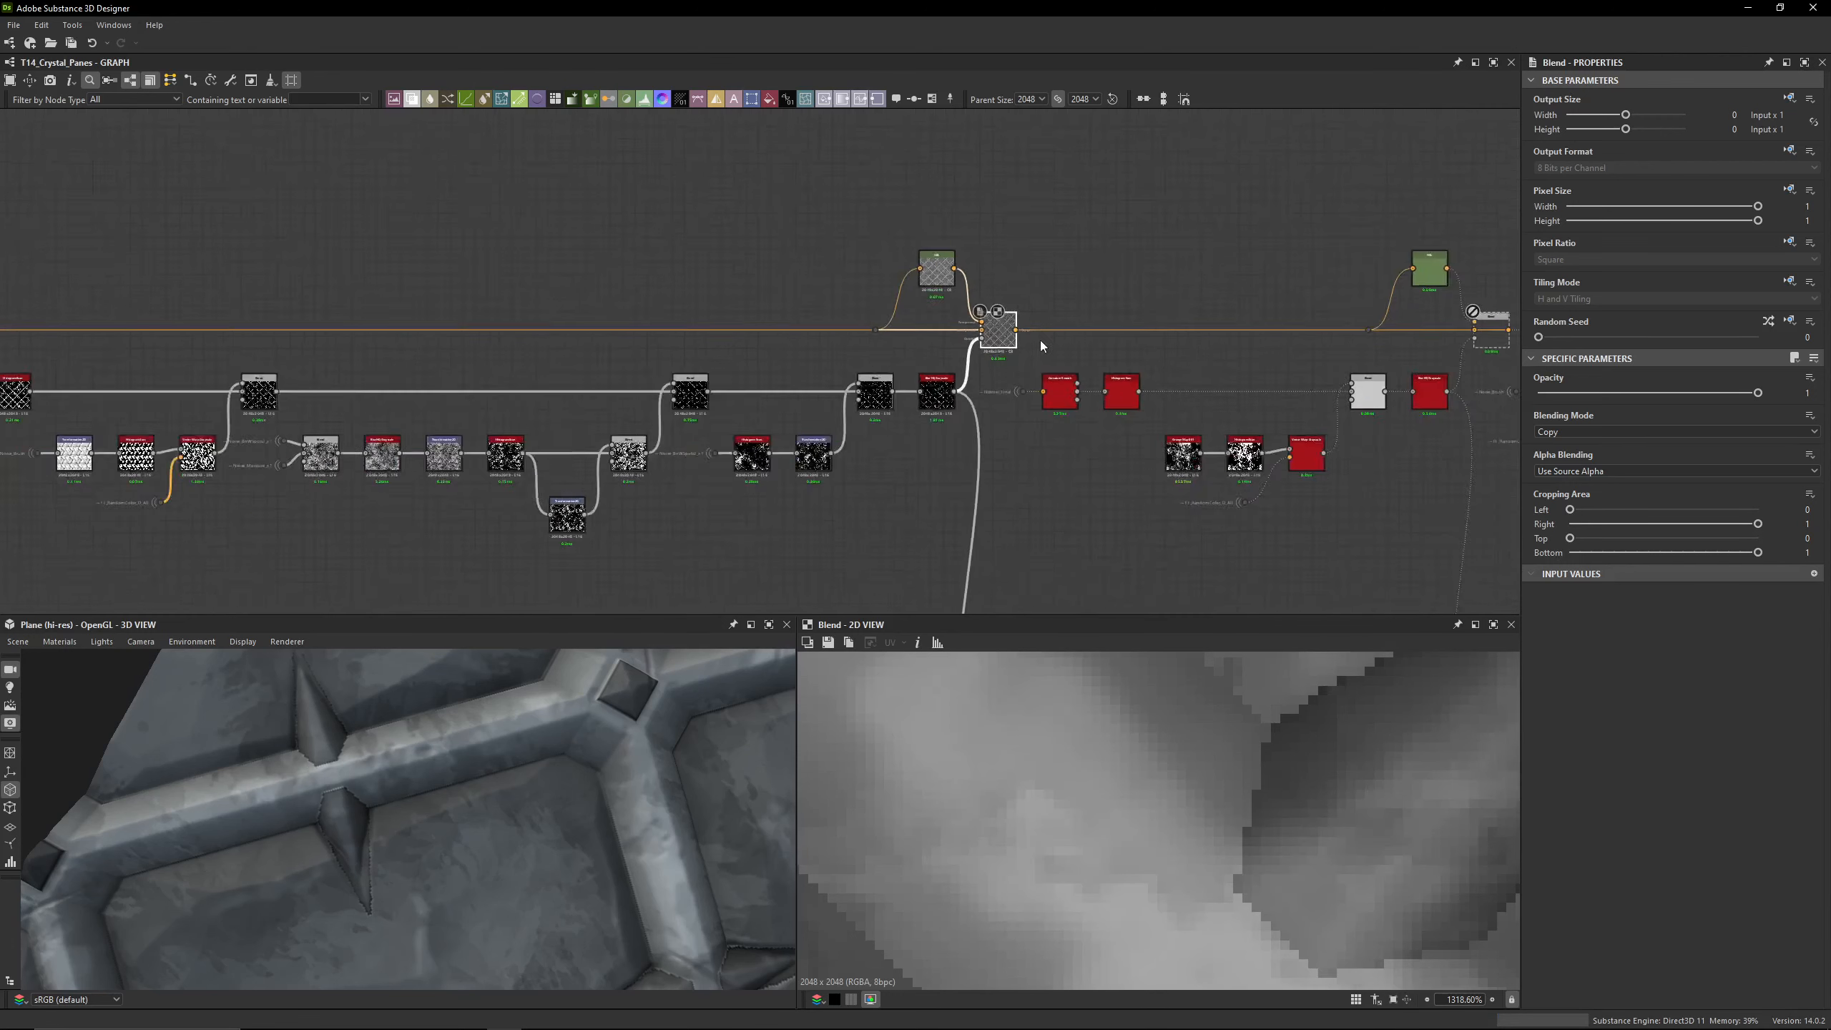
pyautogui.moveTo(1040, 340); pyautogui.dragTo(733, 346, button='middle')
pyautogui.click(1067, 345)
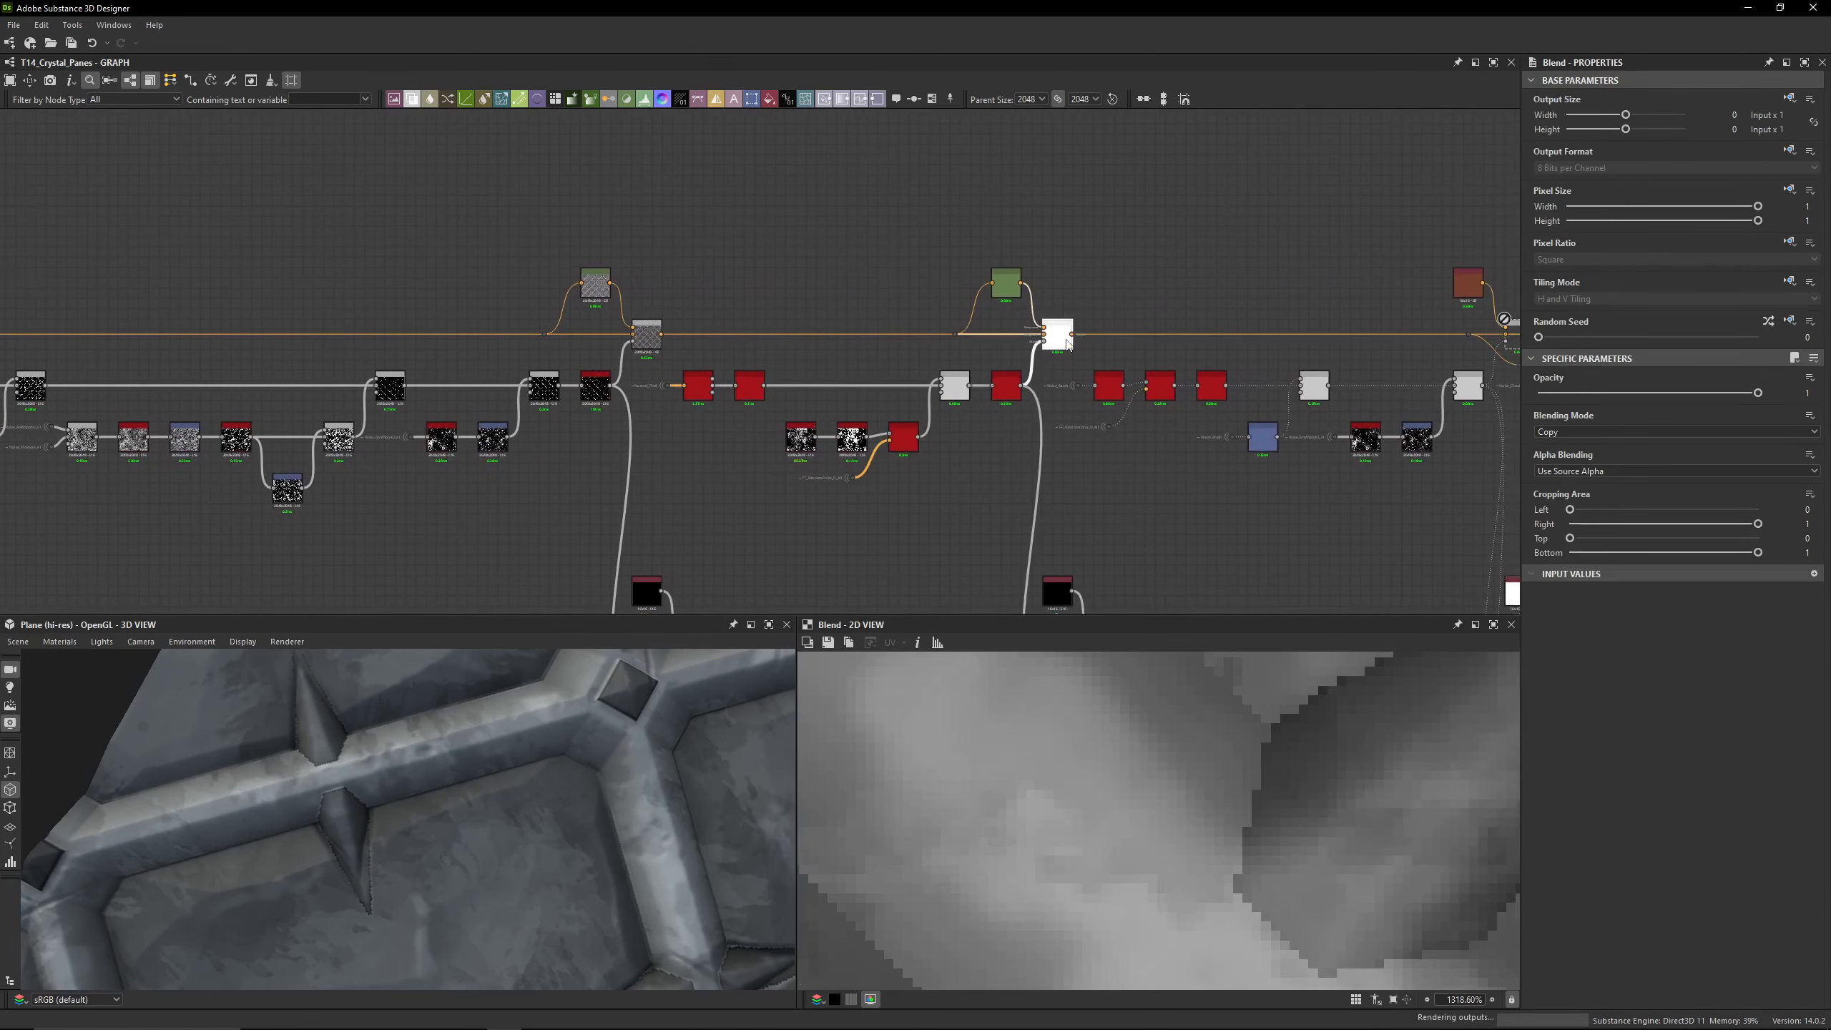
pyautogui.scroll(-5, 982, 770)
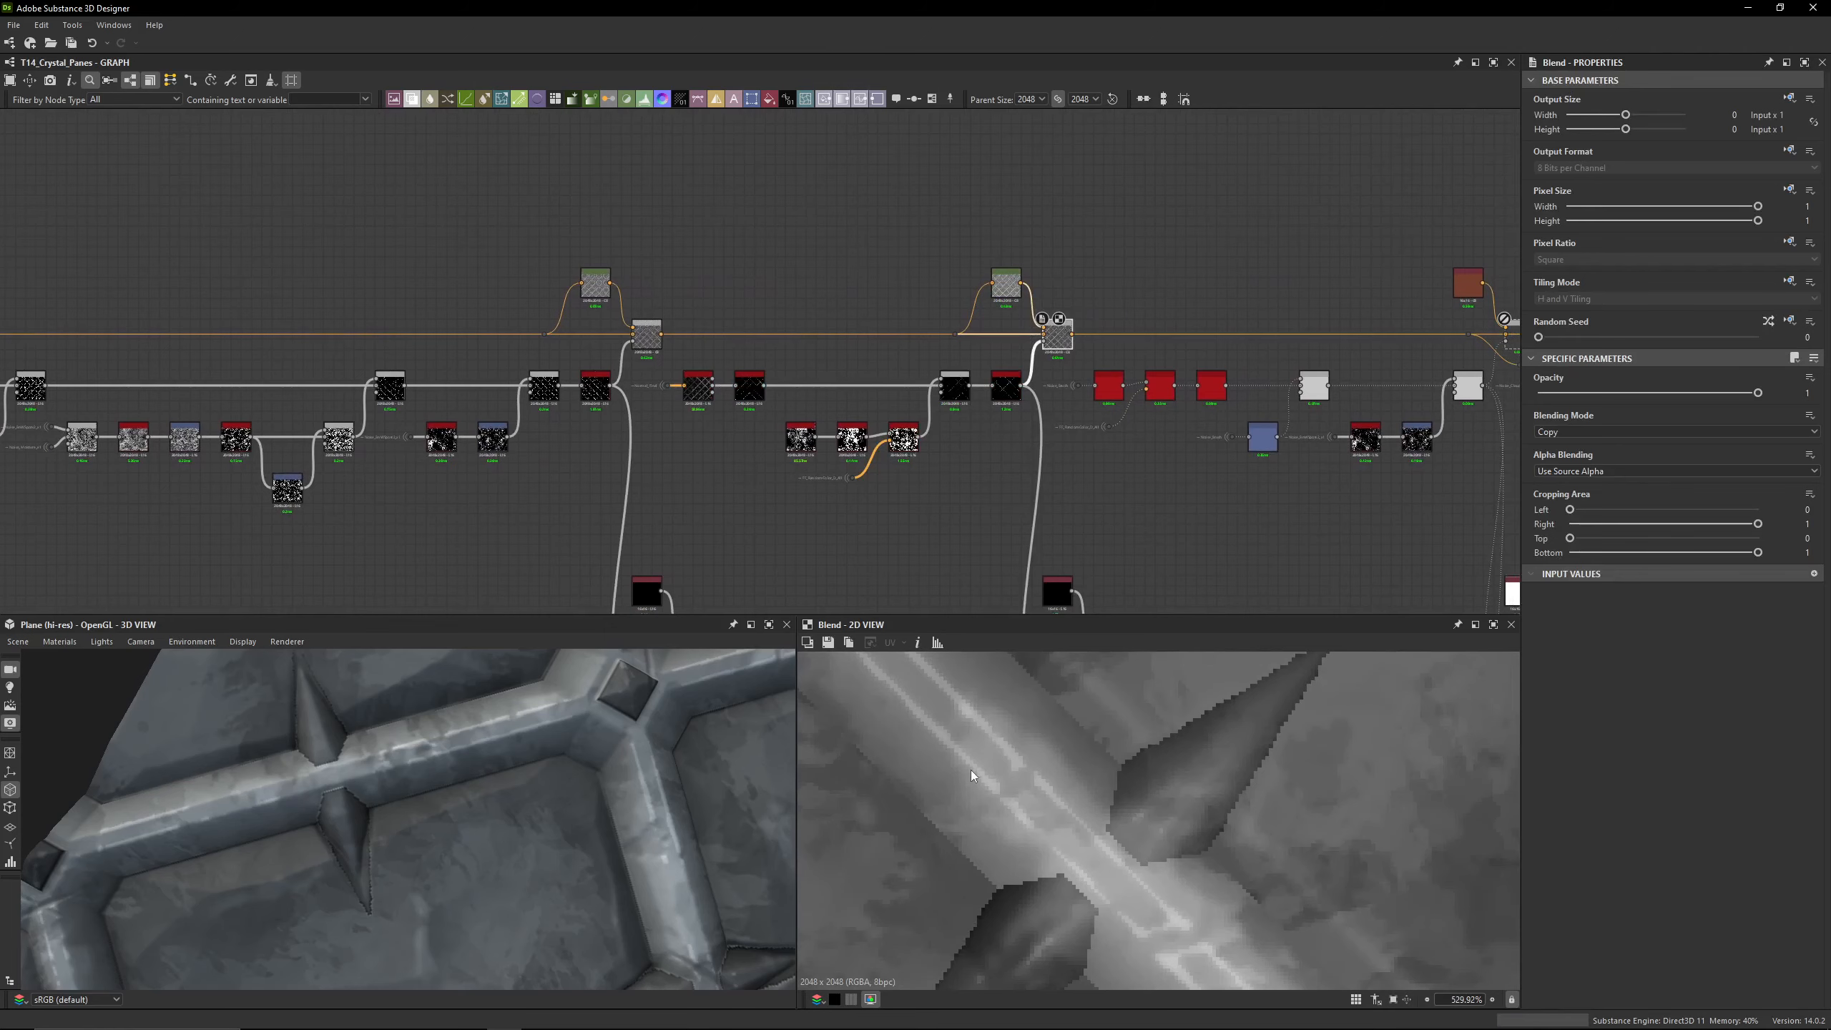
pyautogui.moveTo(972, 775); pyautogui.dragTo(1265, 880, button='middle')
pyautogui.moveTo(941, 740); pyautogui.dragTo(1050, 856, button='middle')
pyautogui.moveTo(1018, 768); pyautogui.dragTo(1277, 764, button='middle')
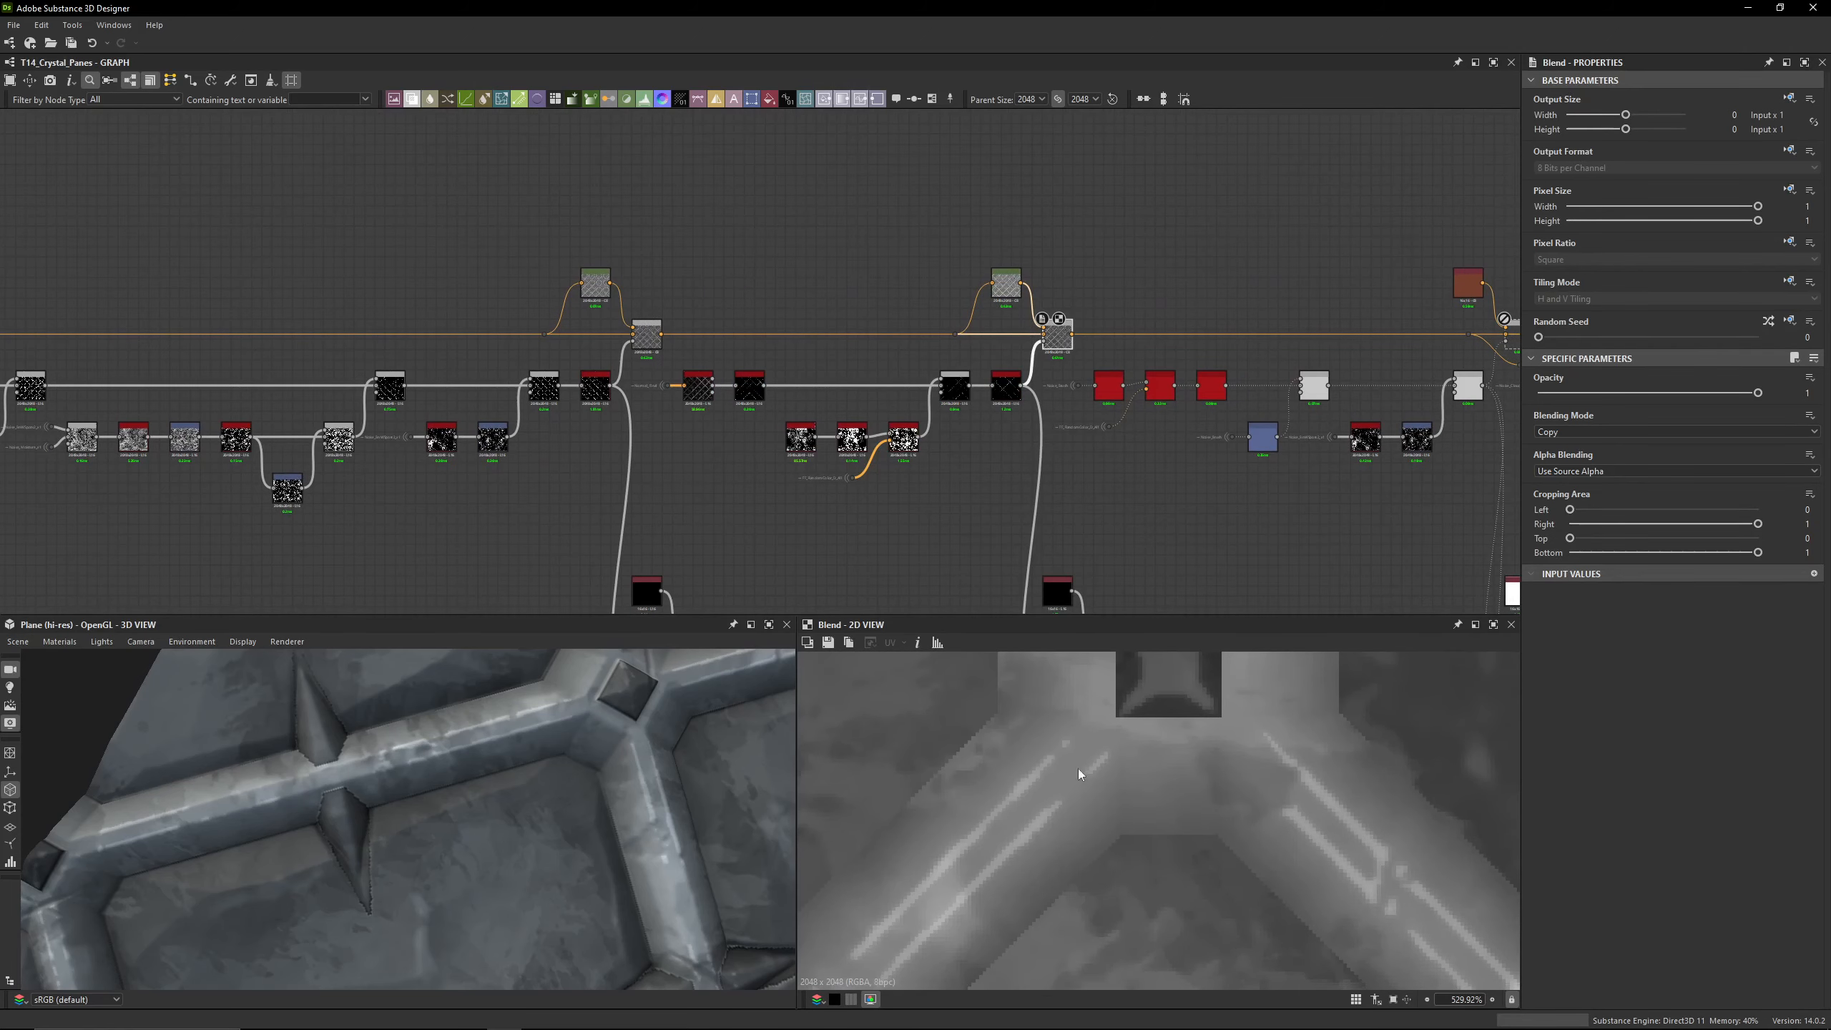
pyautogui.moveTo(1080, 773); pyautogui.dragTo(1140, 698, button='middle')
# Step: Preview the Curvature Smooth node fed by Normal_Final and check its settings
pyautogui.scroll(7, 674, 393)
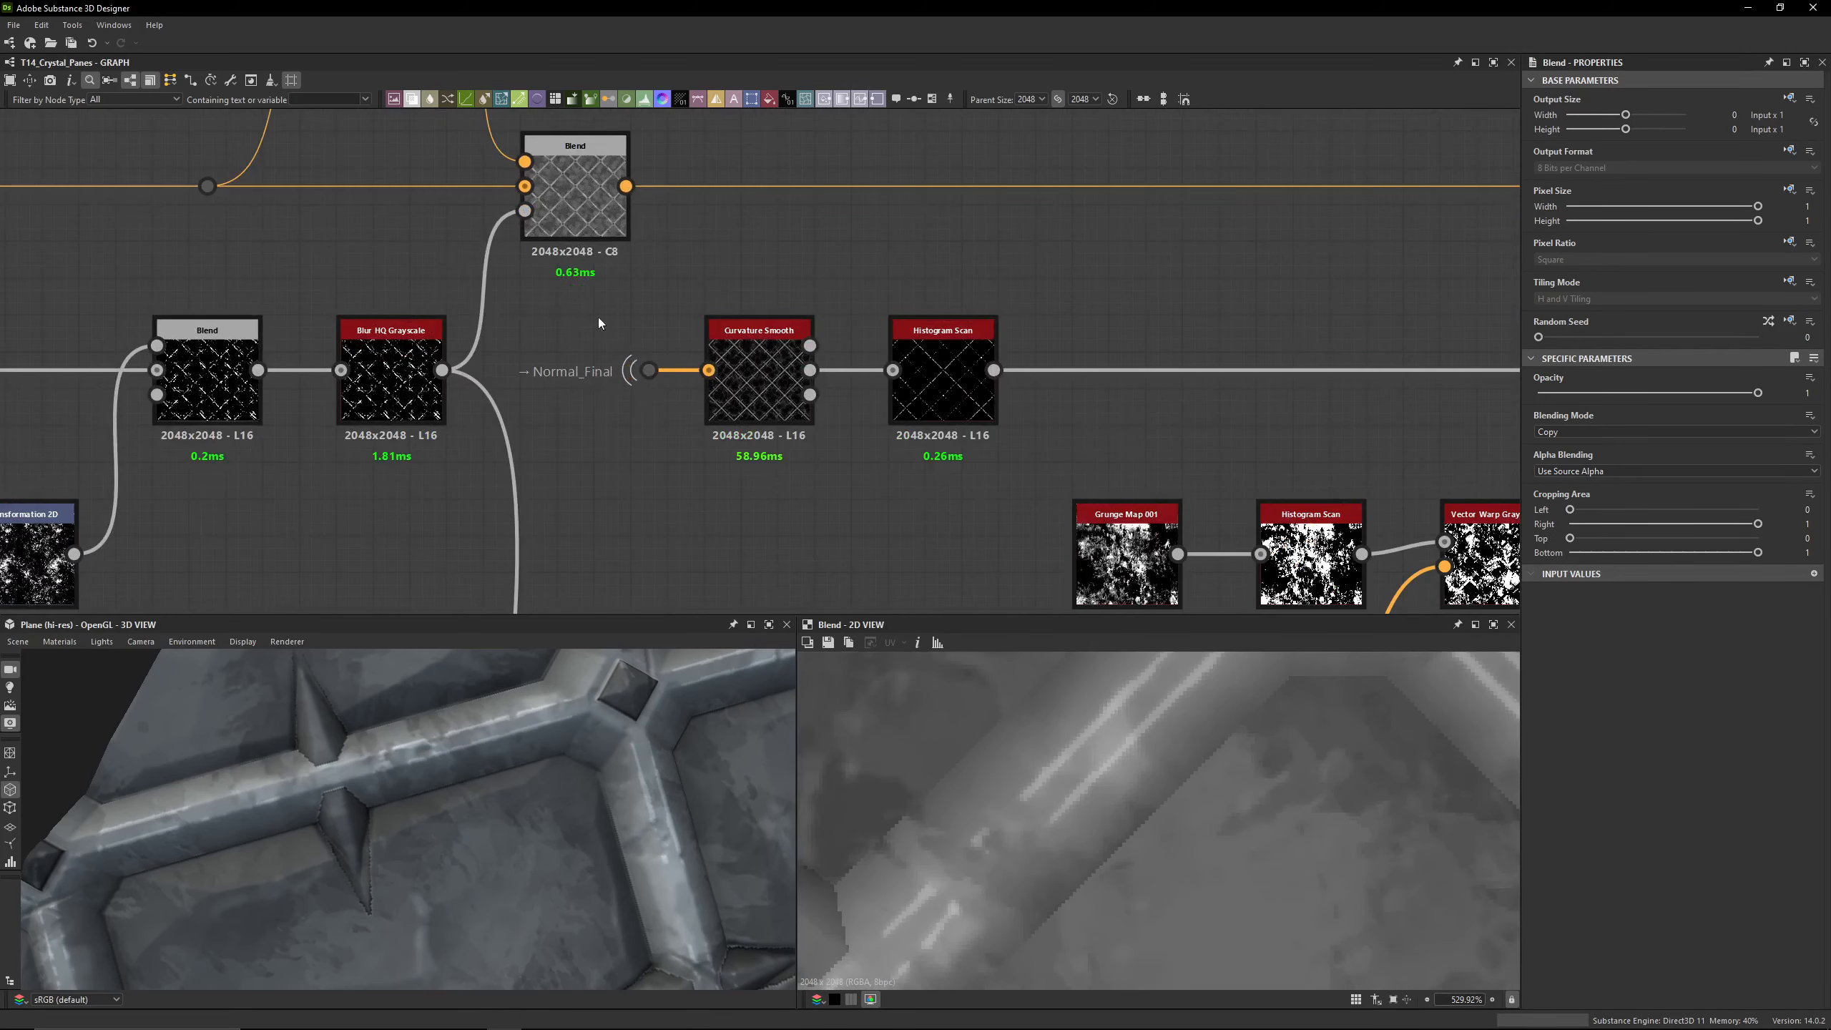
pyautogui.click(649, 370)
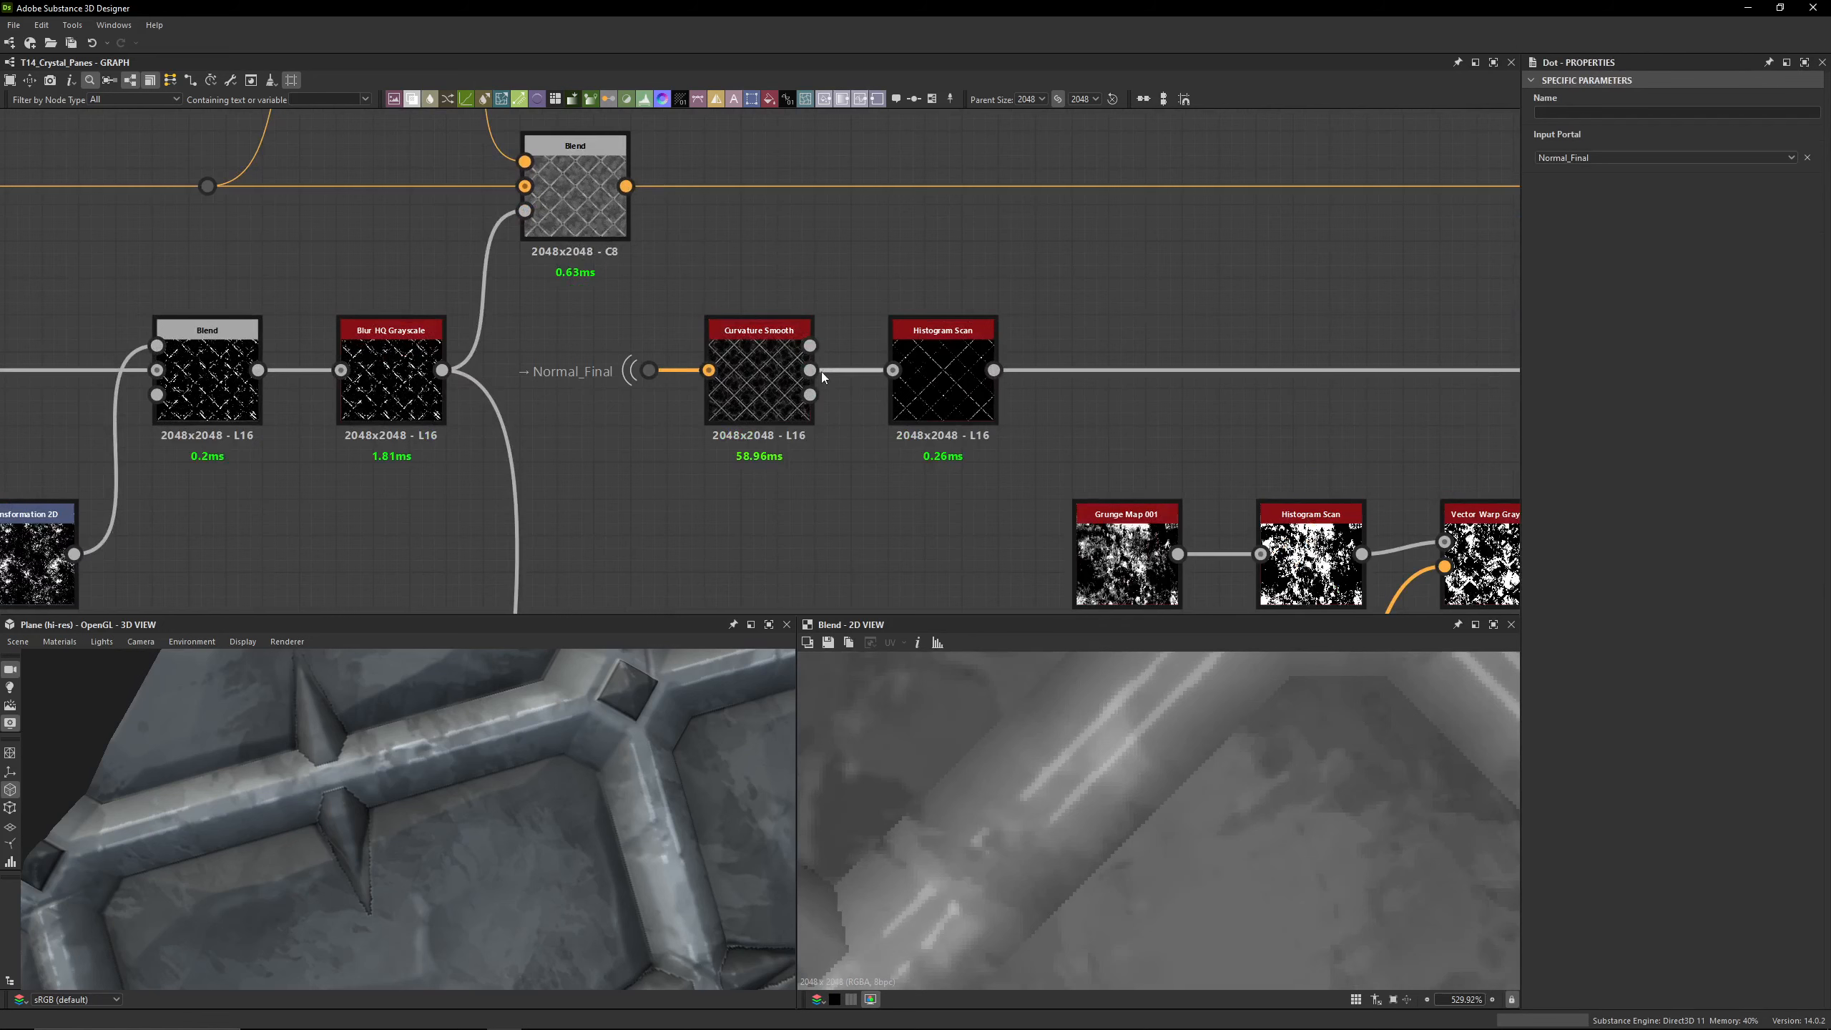
pyautogui.doubleClick(778, 403)
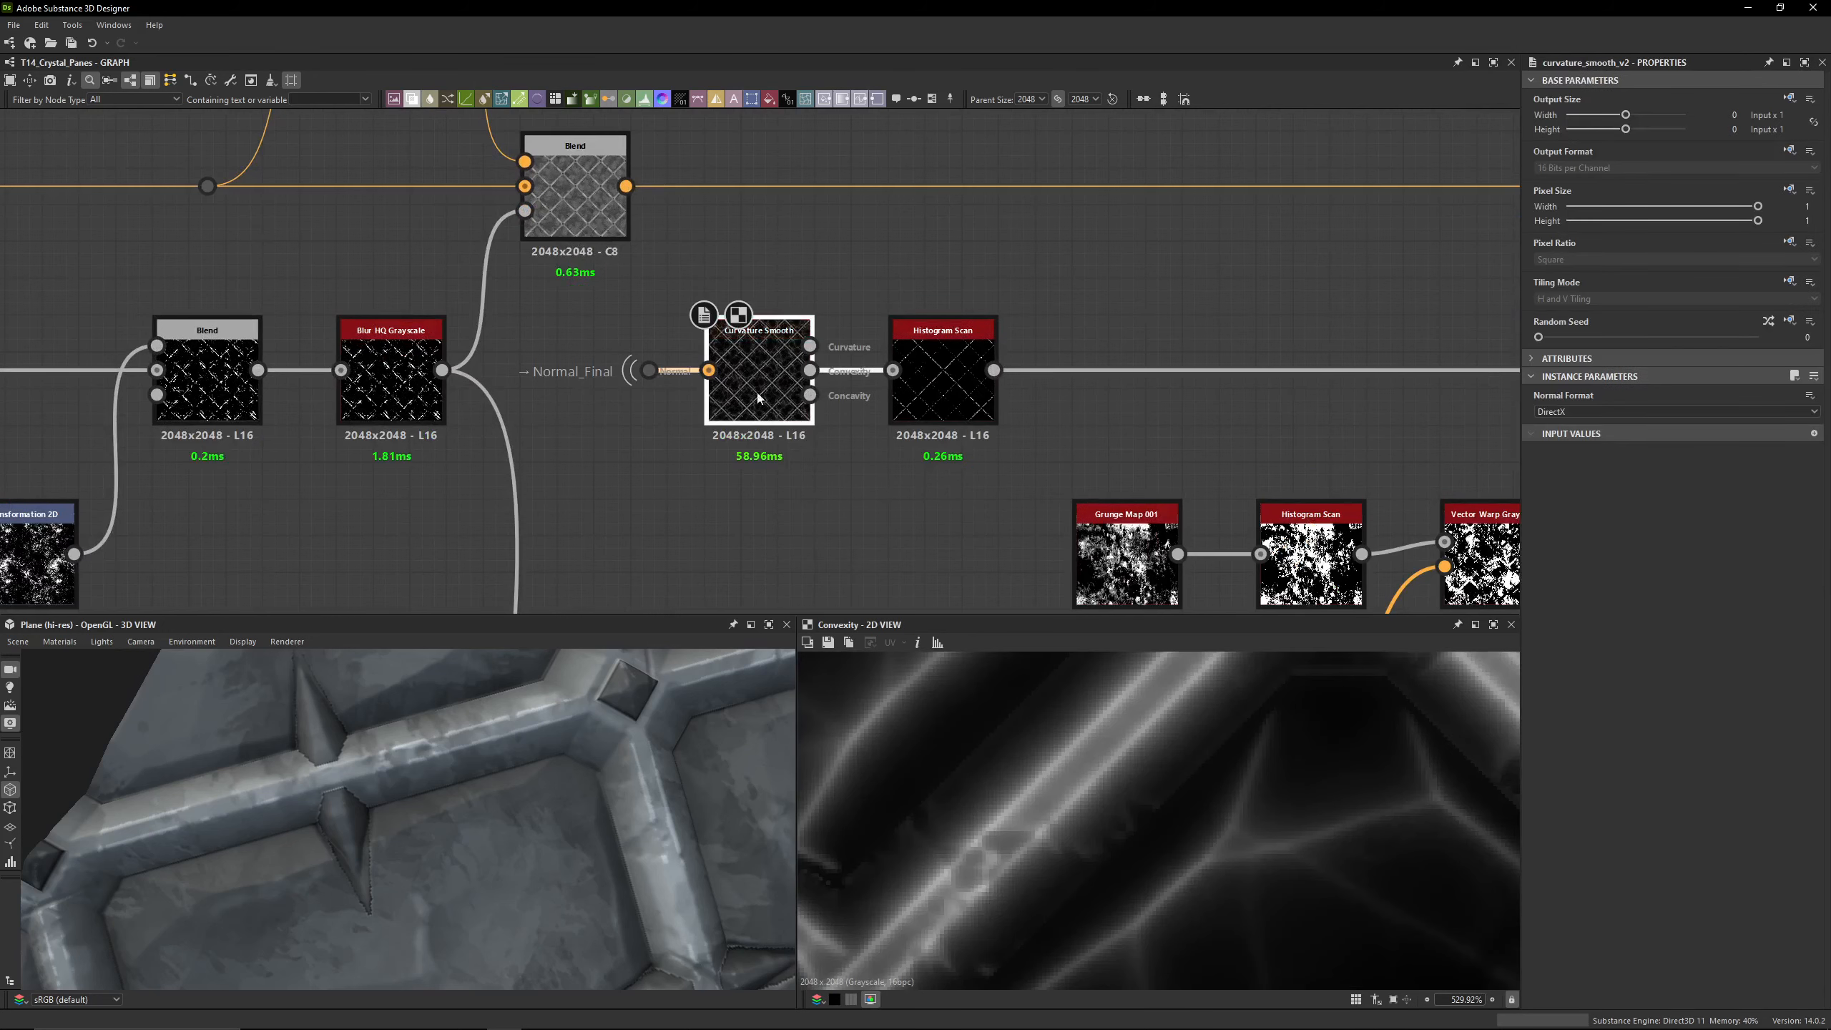
# Step: Examine the earlier Curvature Smooth branch with its Histogram Scan and Slope Blur Grayscale nodes for comparison
pyautogui.scroll(-4, 815, 372)
pyautogui.moveTo(815, 372); pyautogui.dragTo(1391, 371, button='middle')
pyautogui.scroll(-3, 737, 339)
pyautogui.moveTo(405, 359); pyautogui.dragTo(413, 358, button='middle')
pyautogui.scroll(5, 412, 358)
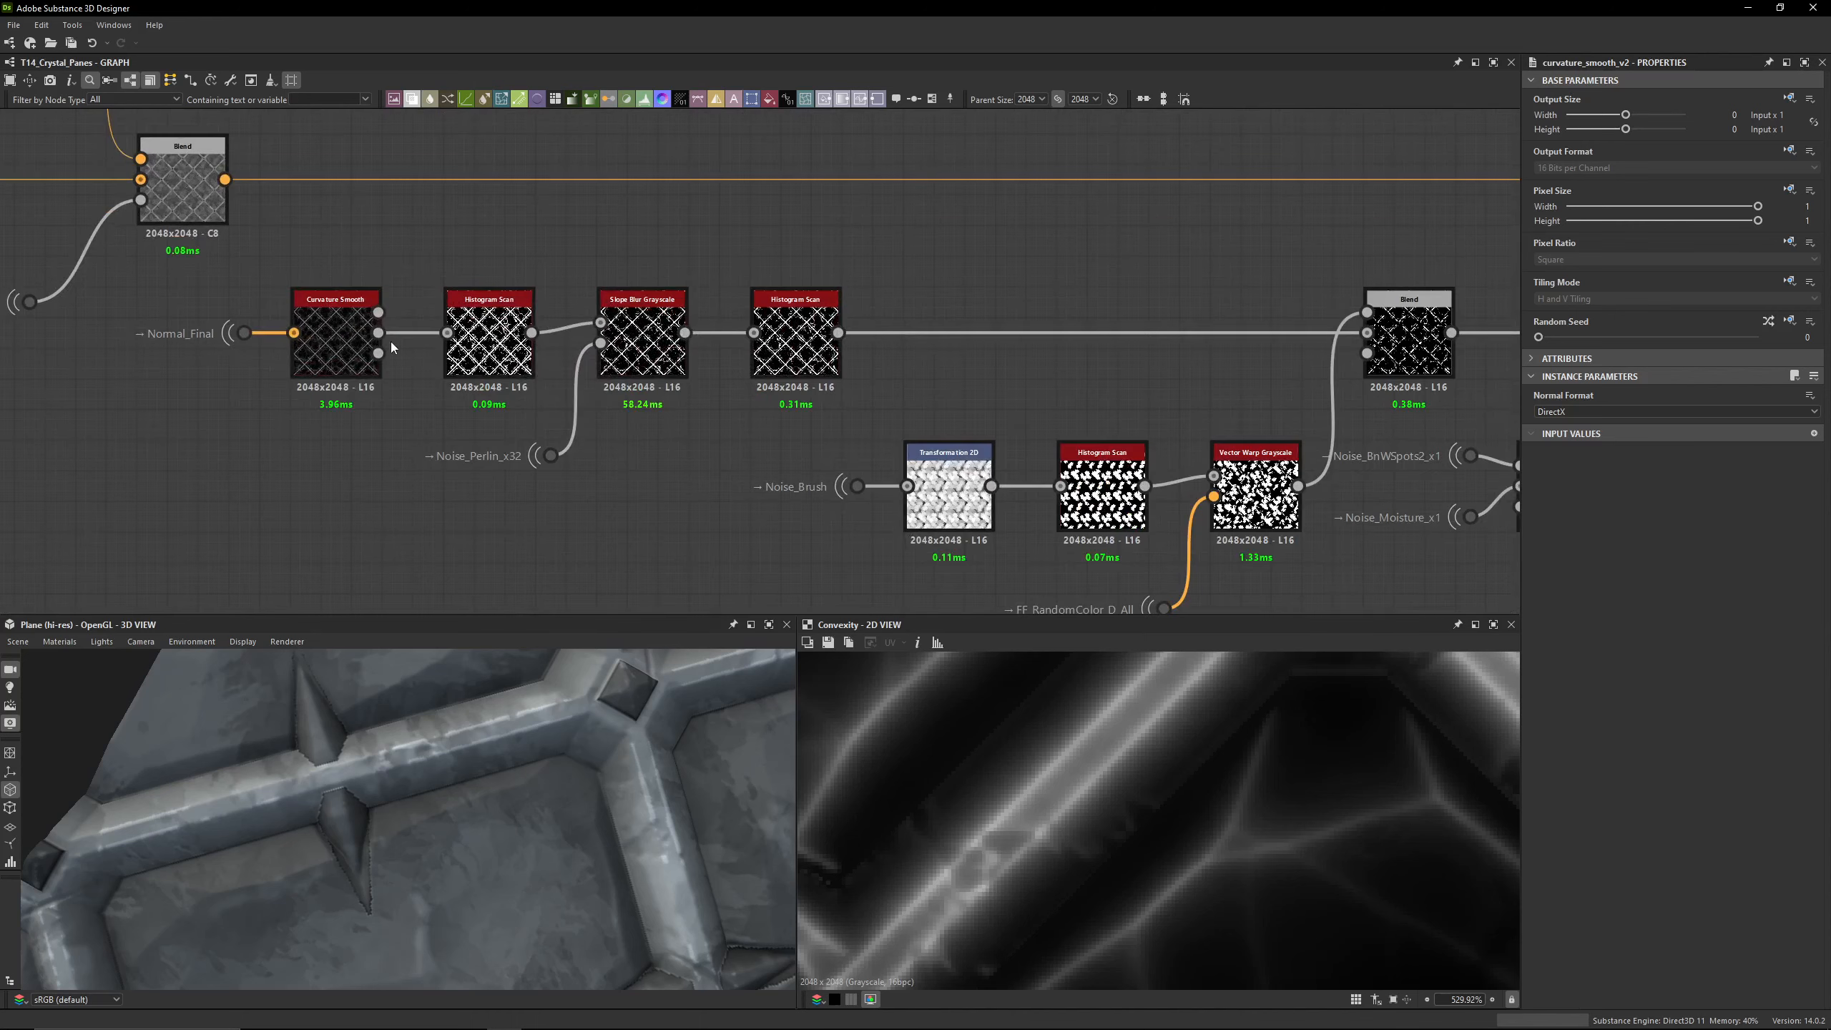
pyautogui.moveTo(378, 333); pyautogui.dragTo(570, 588)
pyautogui.press('Escape')
pyautogui.scroll(-4, 638, 483)
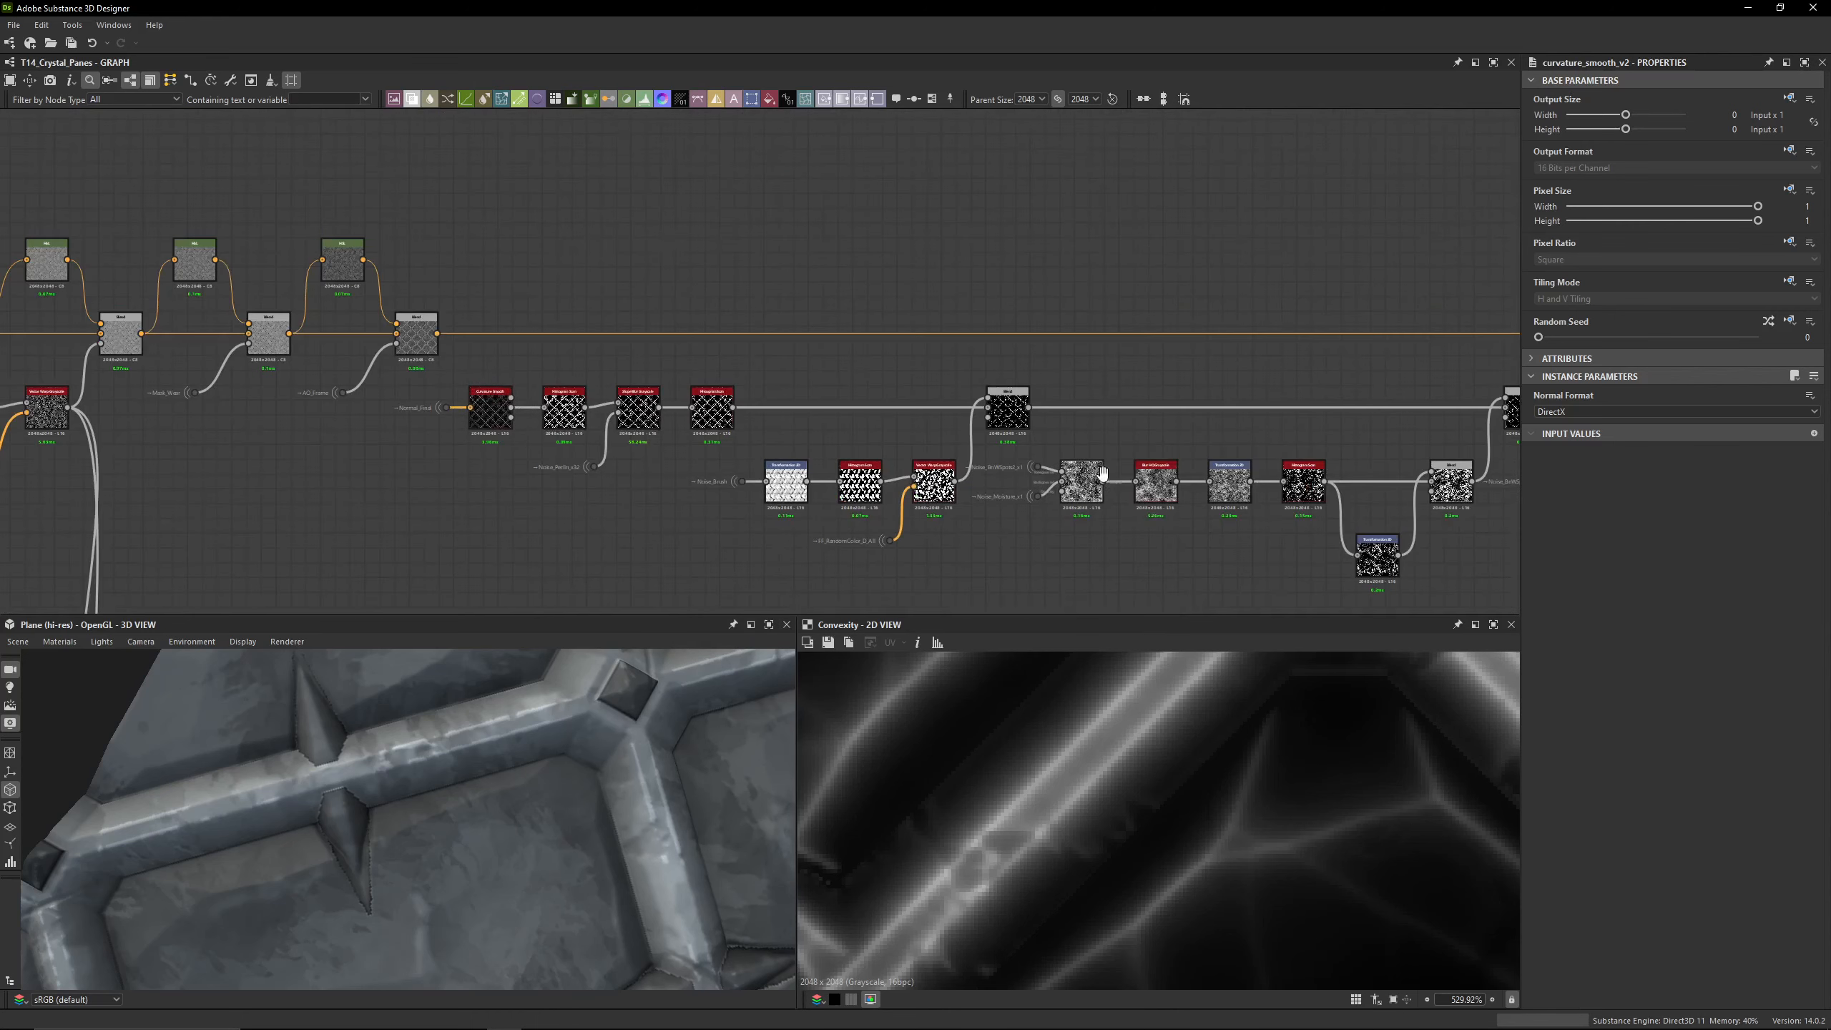
# Step: Examine the second Curvature Smooth node's Convexity output around the intersection of the bevelled strips
pyautogui.moveTo(1095, 474); pyautogui.dragTo(385, 413, button='middle')
pyautogui.moveTo(857, 343); pyautogui.dragTo(612, 331, button='middle')
pyautogui.scroll(3, 1065, 364)
pyautogui.scroll(3, 937, 310)
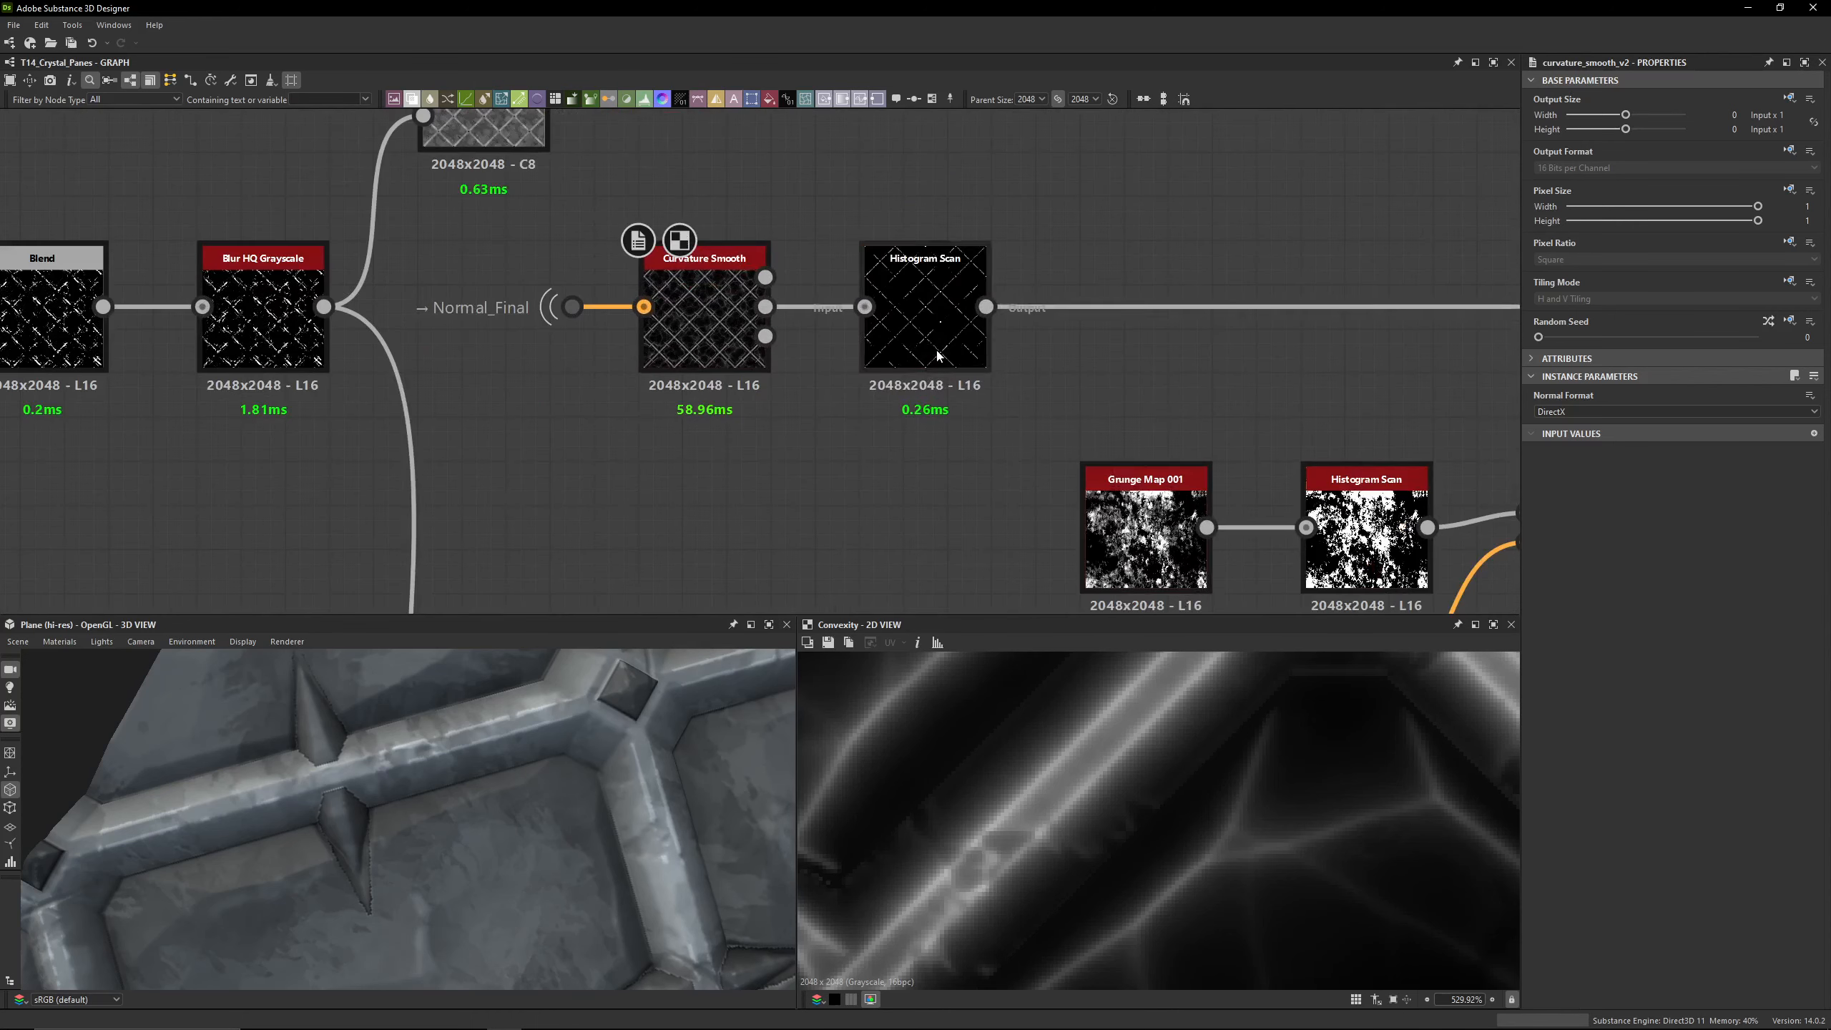
pyautogui.click(909, 361)
pyautogui.click(710, 364)
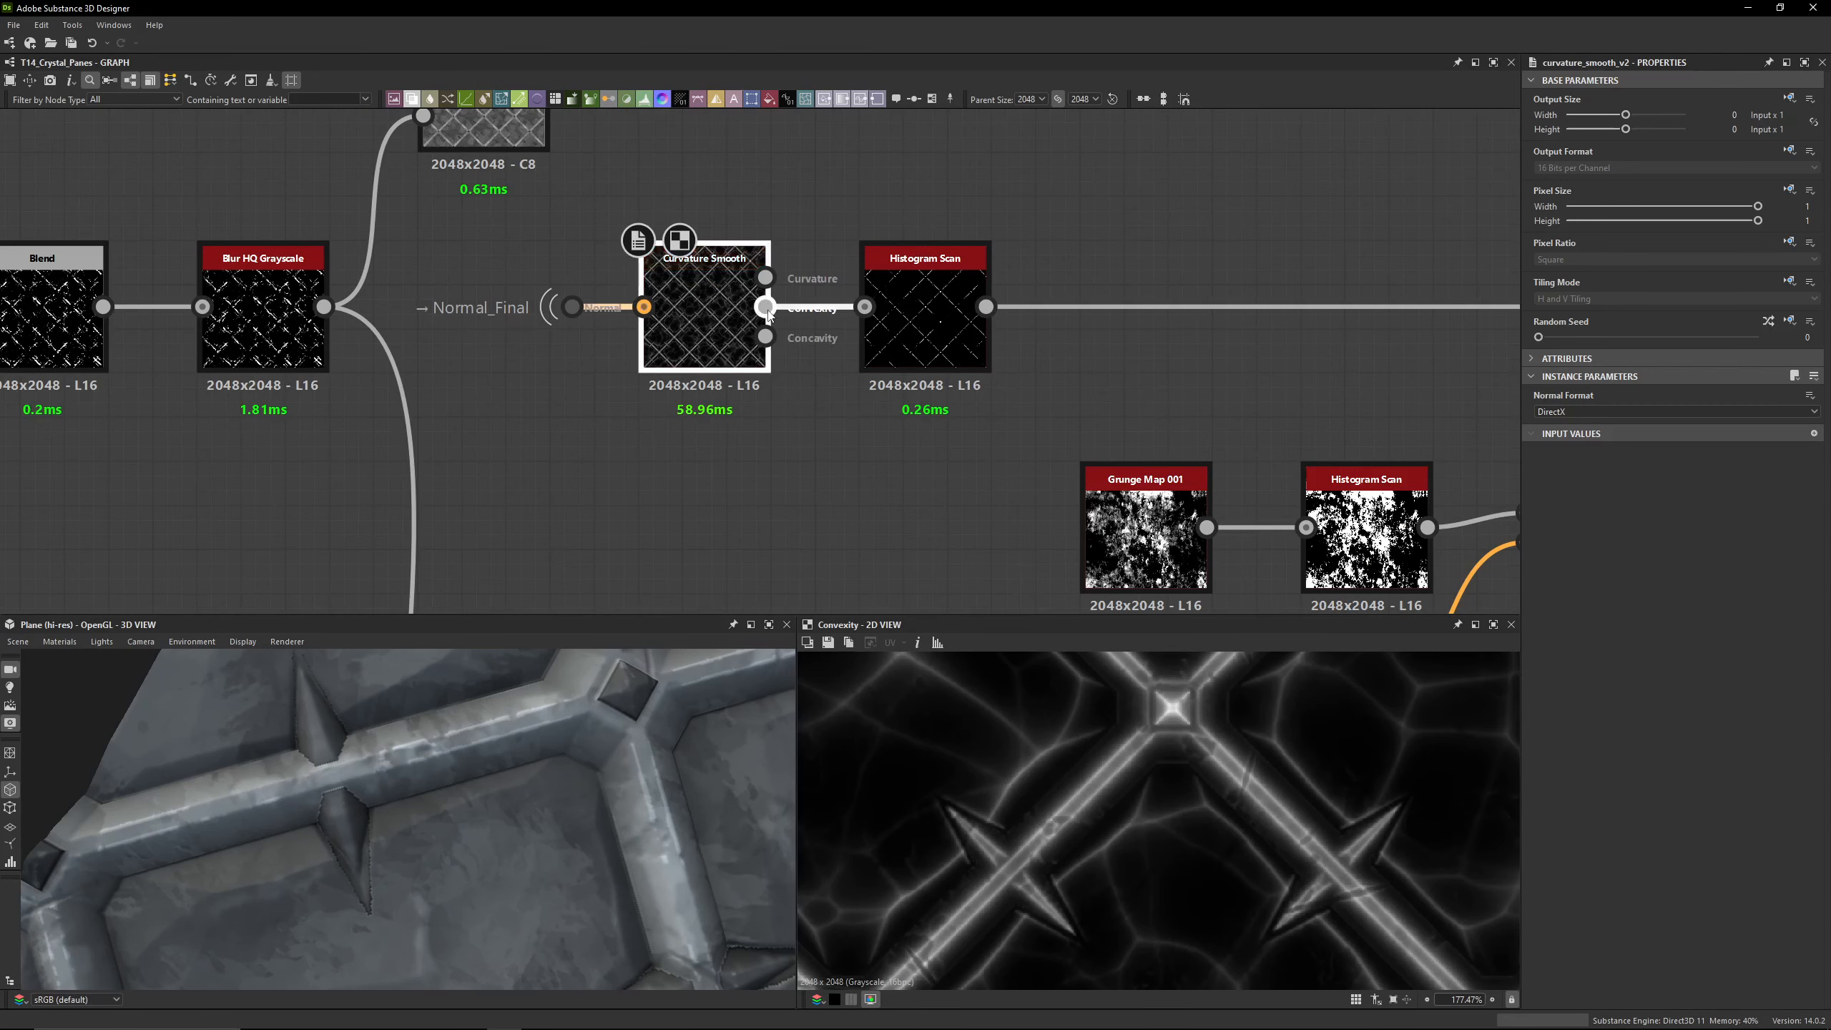
pyautogui.scroll(2, 1017, 720)
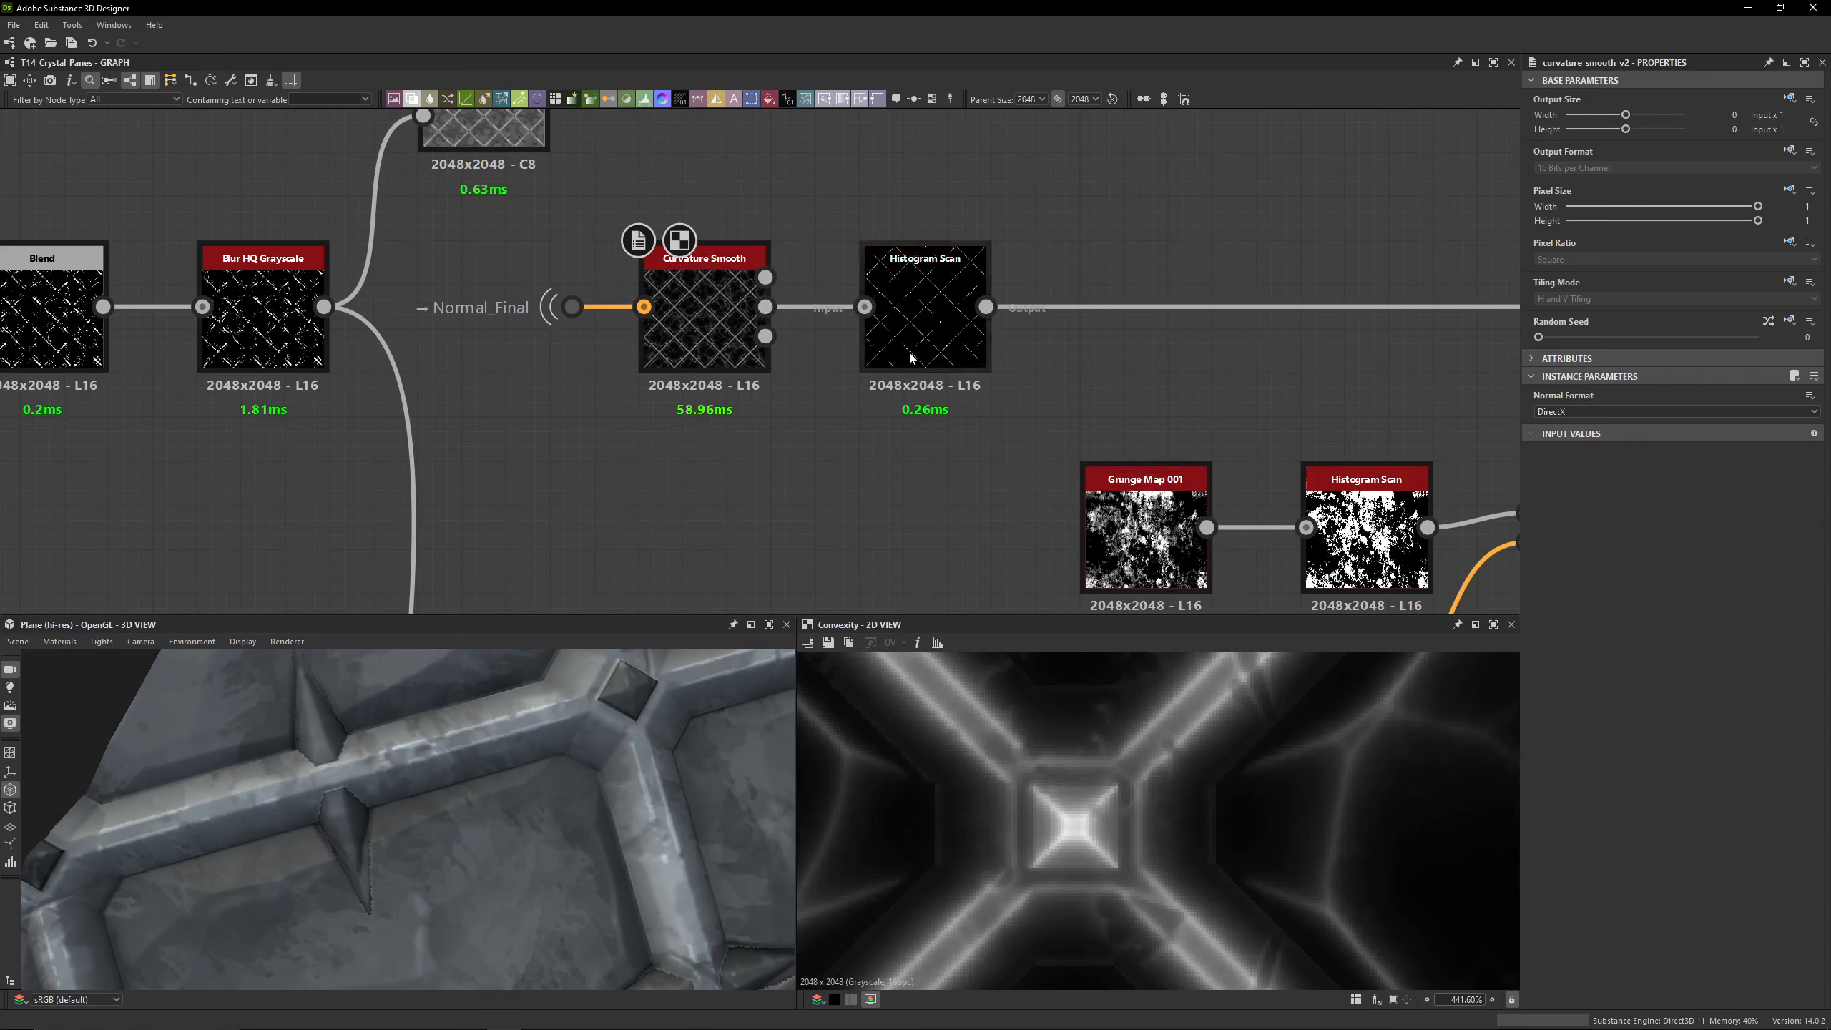
# Step: Try a lower Position on the Histogram Scan following the second Curvature Smooth, and undo the change
pyautogui.doubleClick(925, 332)
pyautogui.moveTo(1642, 411); pyautogui.dragTo(1625, 412)
pyautogui.hotkey('ctrl', 'z')
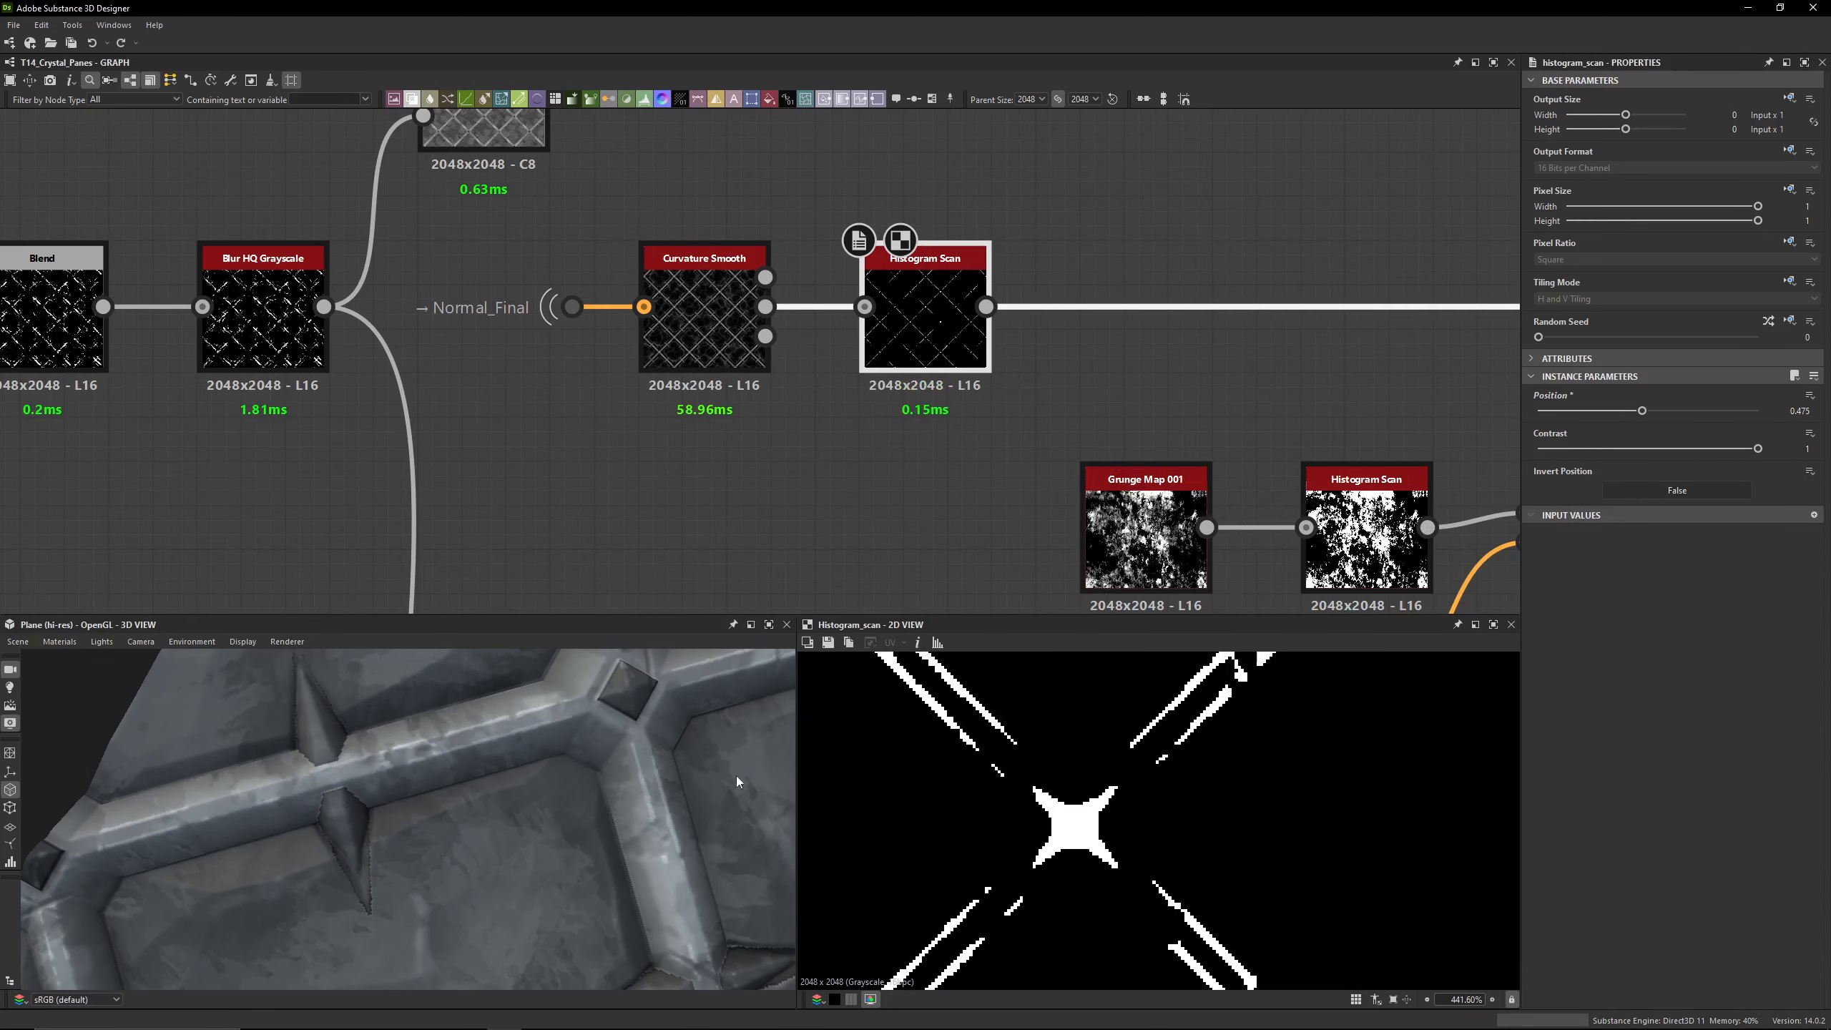
# Step: Set the contrast of the Histogram Scan following the second Curvature Smooth to 0.7
pyautogui.doubleClick(764, 307)
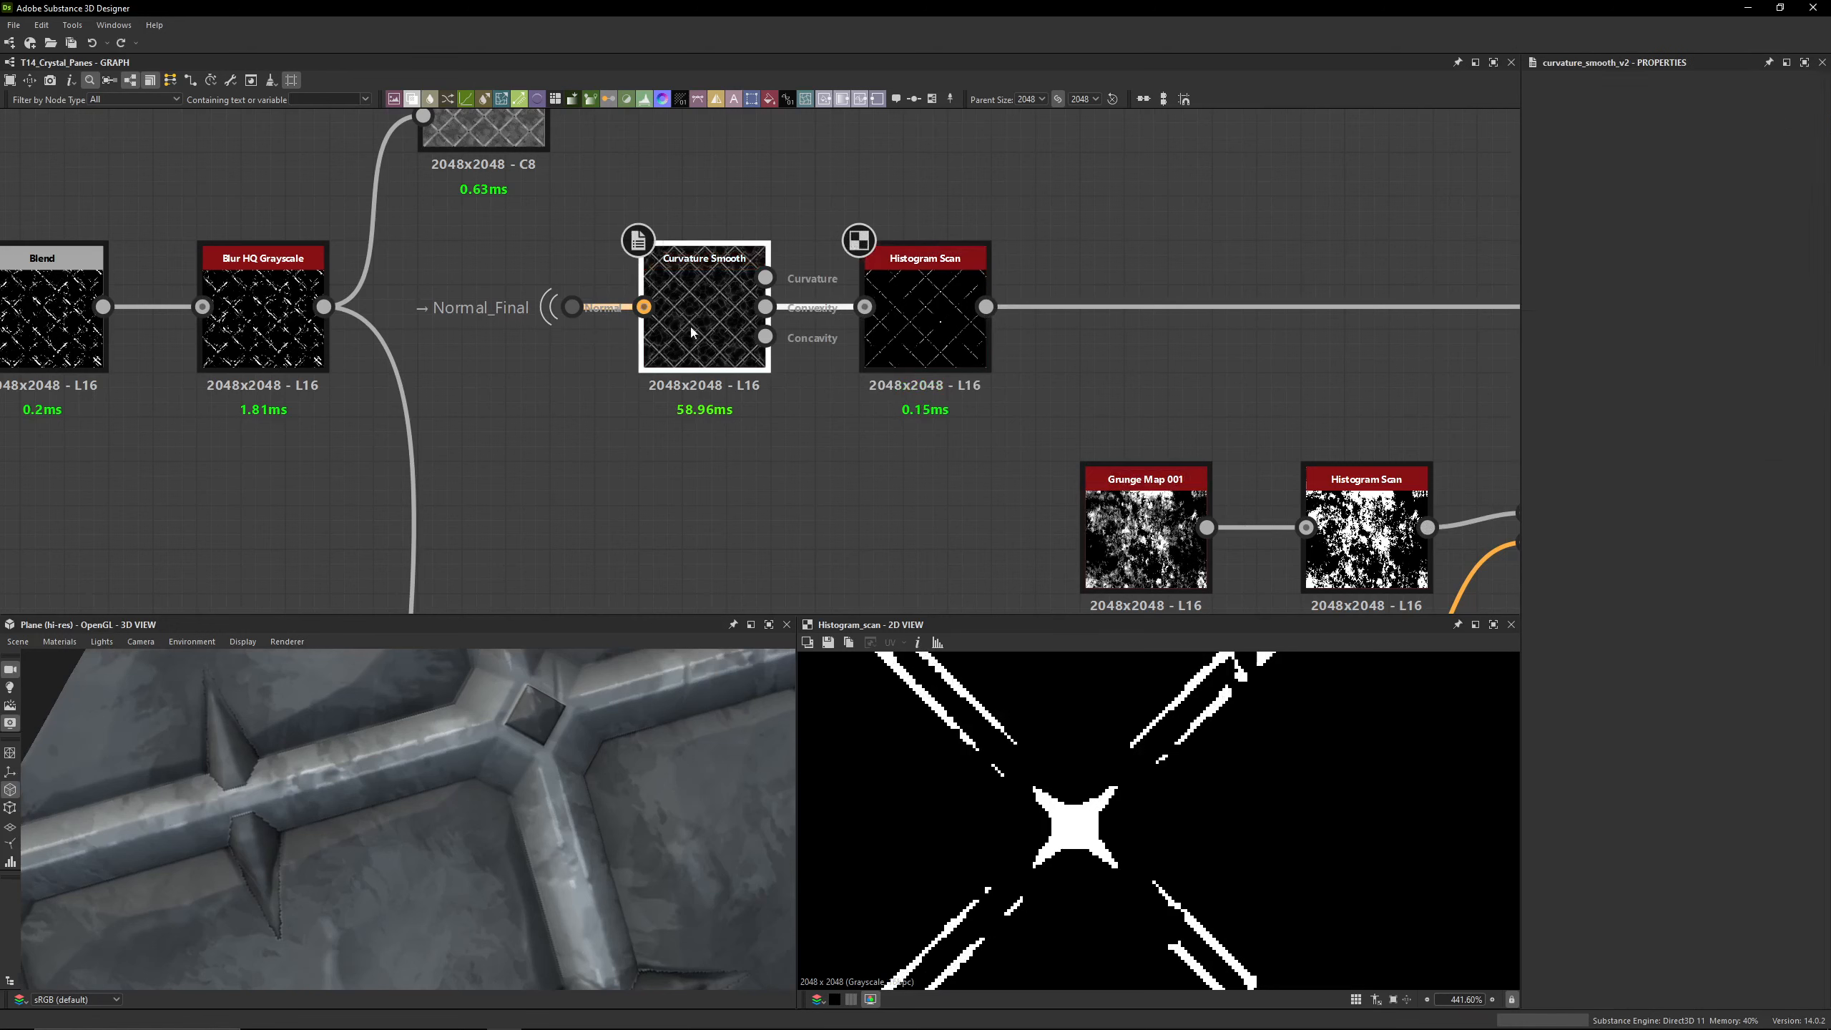
pyautogui.doubleClick(938, 351)
pyautogui.moveTo(1752, 451); pyautogui.dragTo(1696, 454)
pyautogui.hotkey('ctrl', 'z')
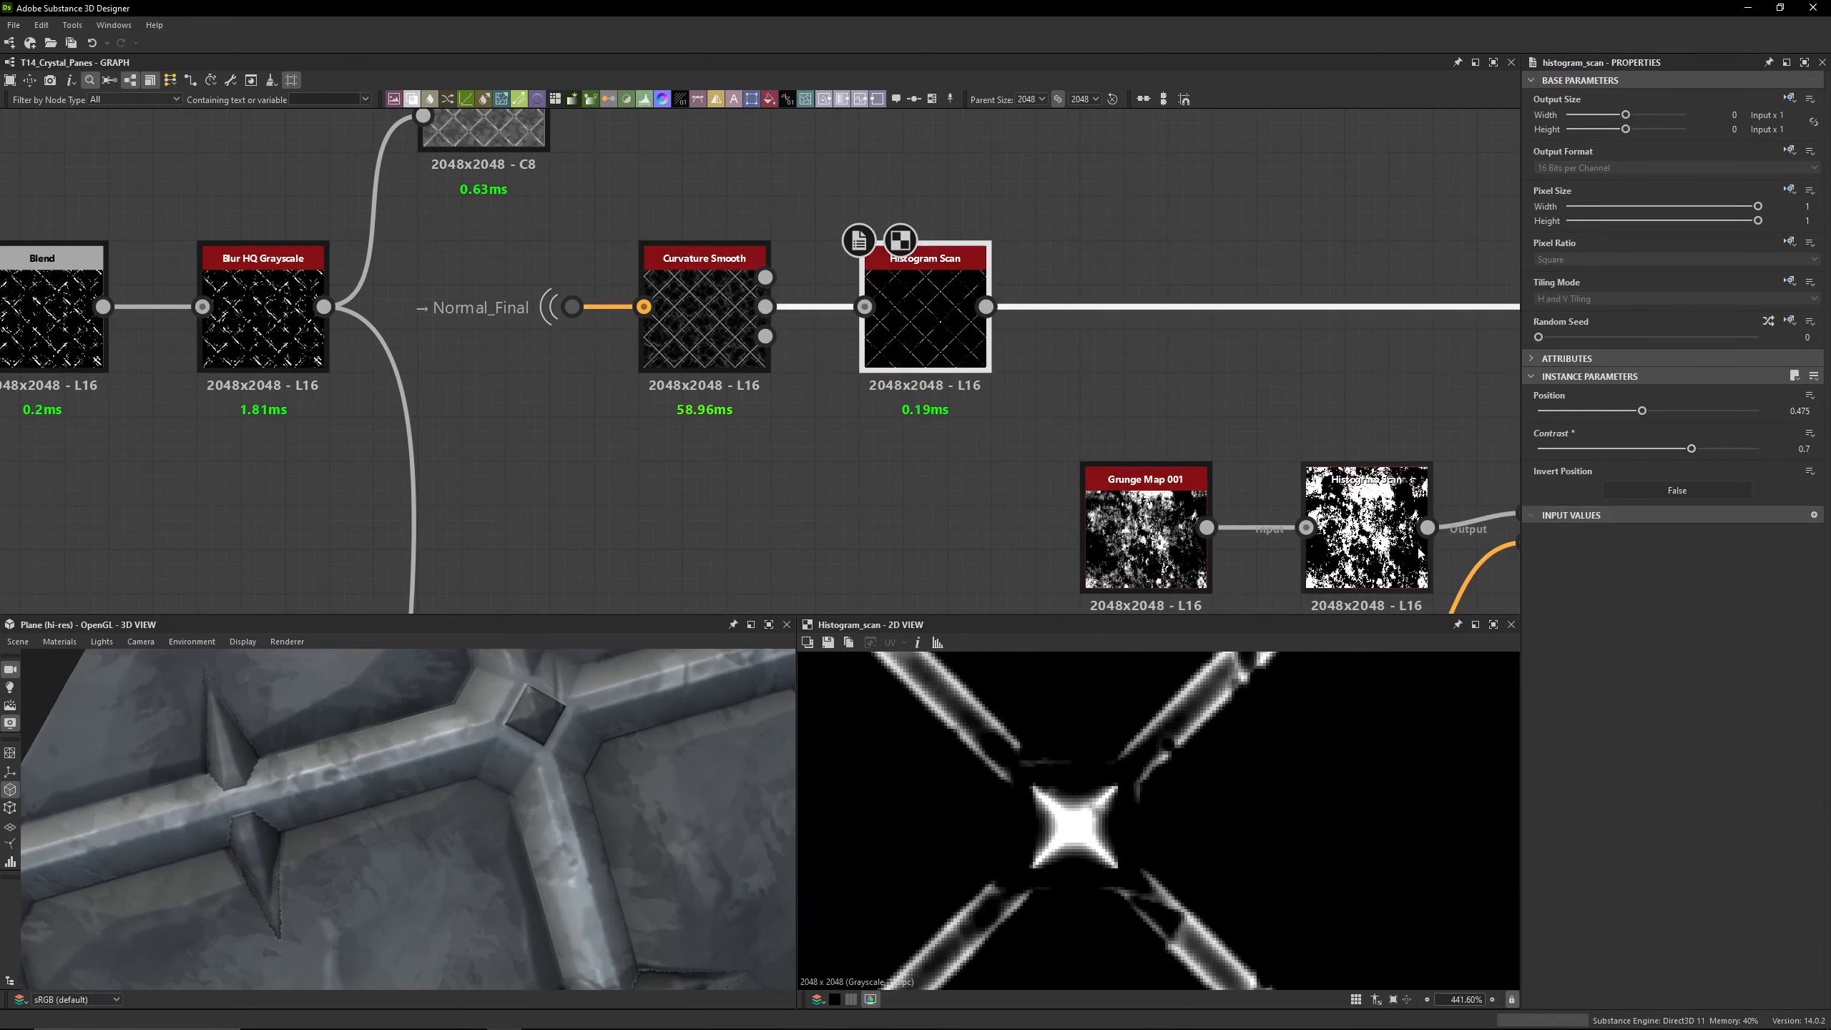
# Step: Raise the contrast of the Histogram Scan after the second Curvature Smooth to 0.8, then 0.9, checking a close-up of the bevel edge
pyautogui.scroll(3, 384, 739)
pyautogui.moveTo(390, 663); pyautogui.dragTo(503, 781, button='middle')
pyautogui.scroll(6, 418, 793)
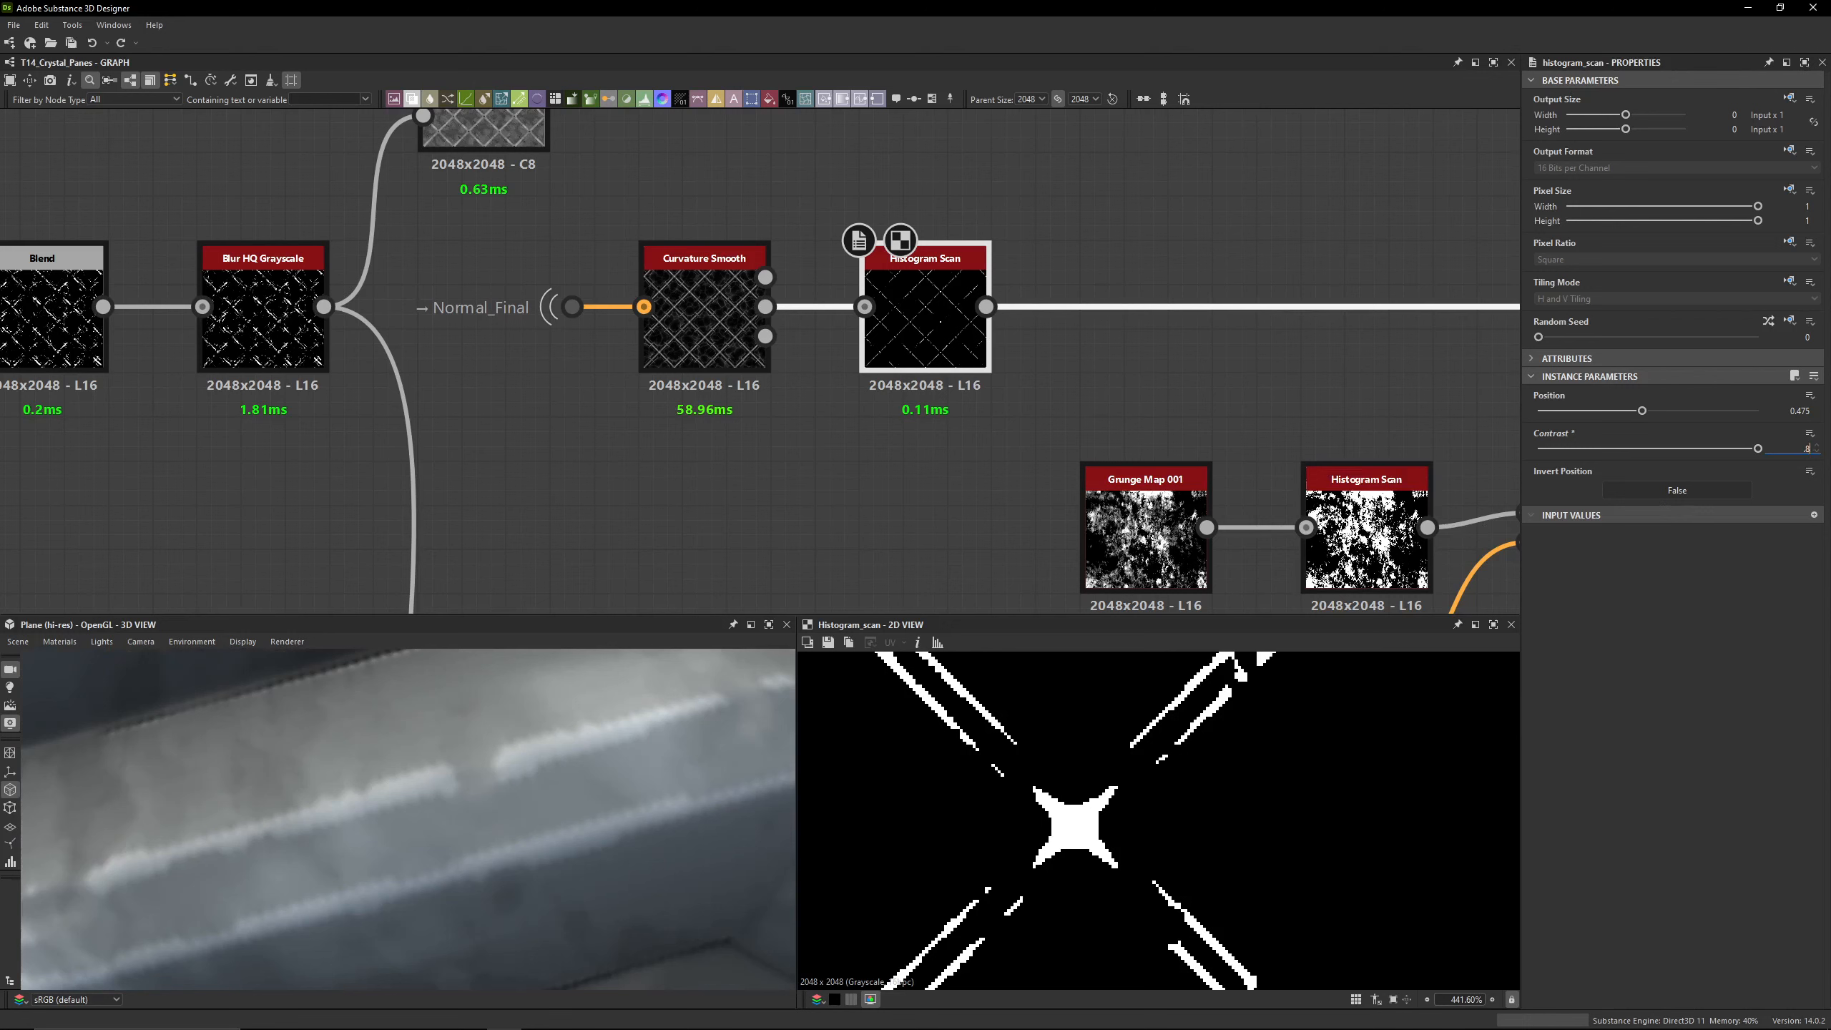
pyautogui.press('Return')
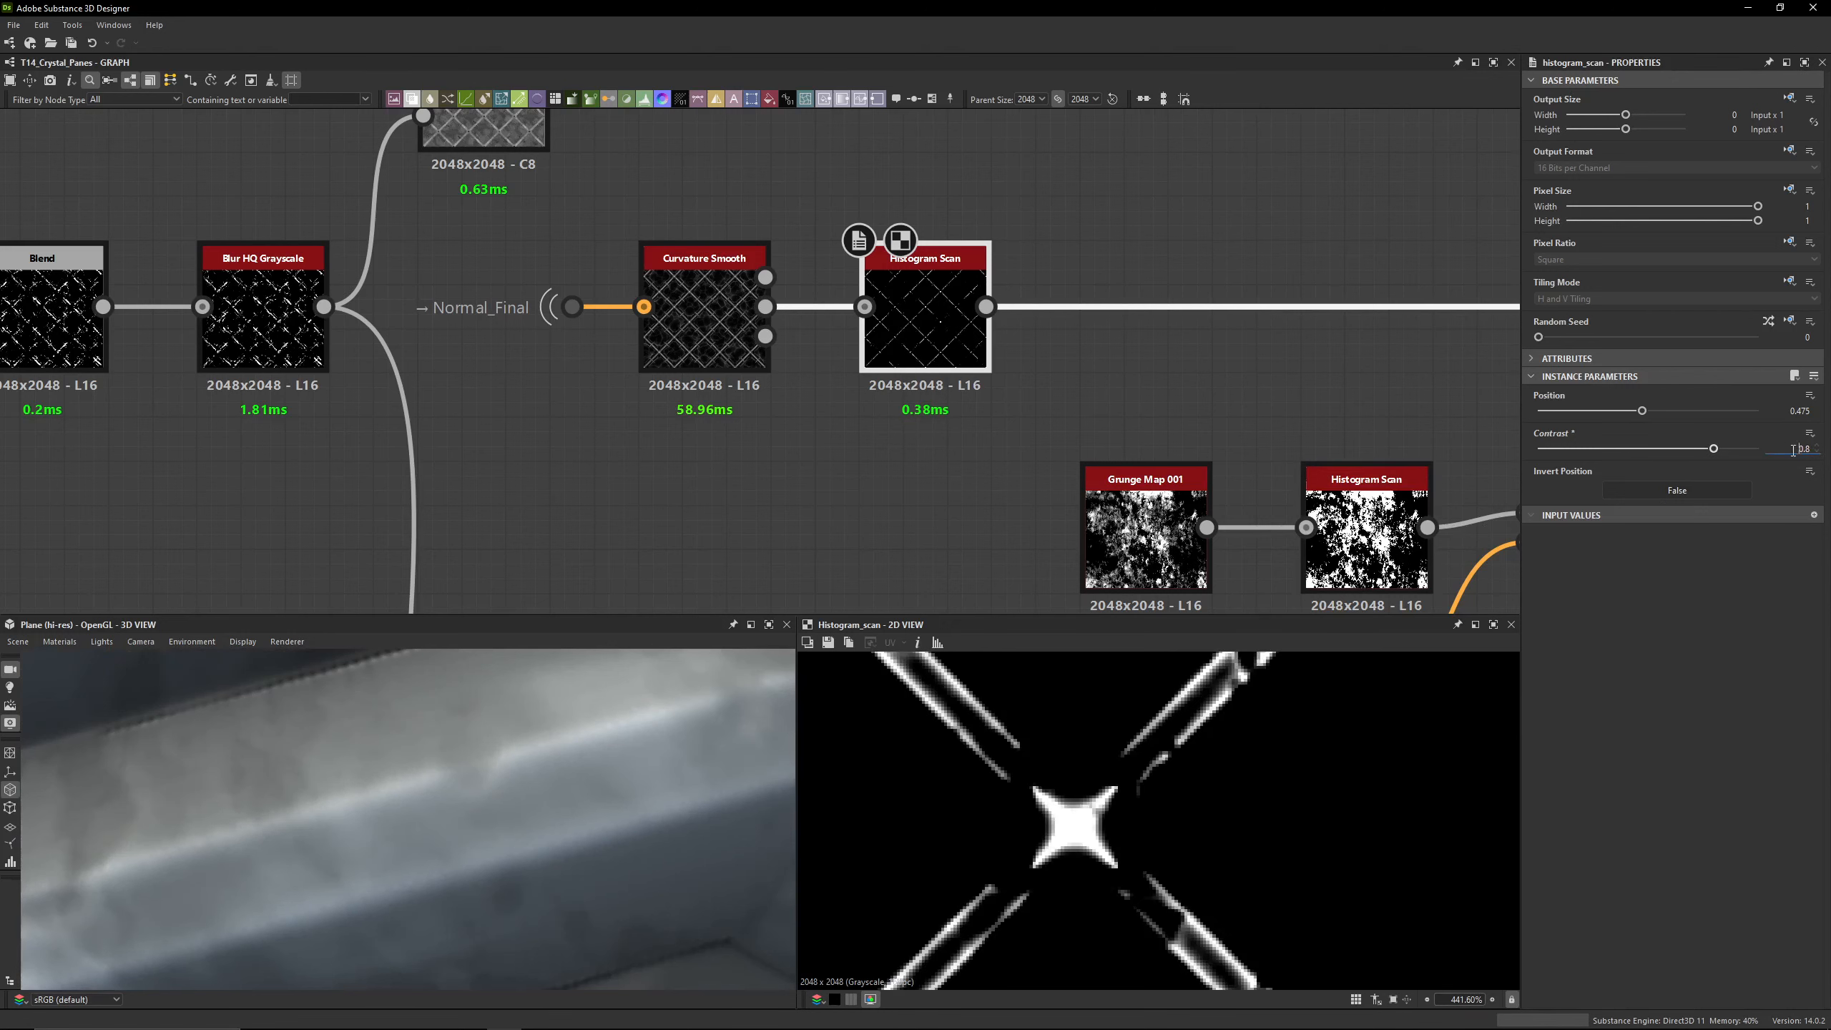
pyautogui.moveTo(1794, 450); pyautogui.dragTo(1824, 460)
pyautogui.write('.9')
pyautogui.press('Return')
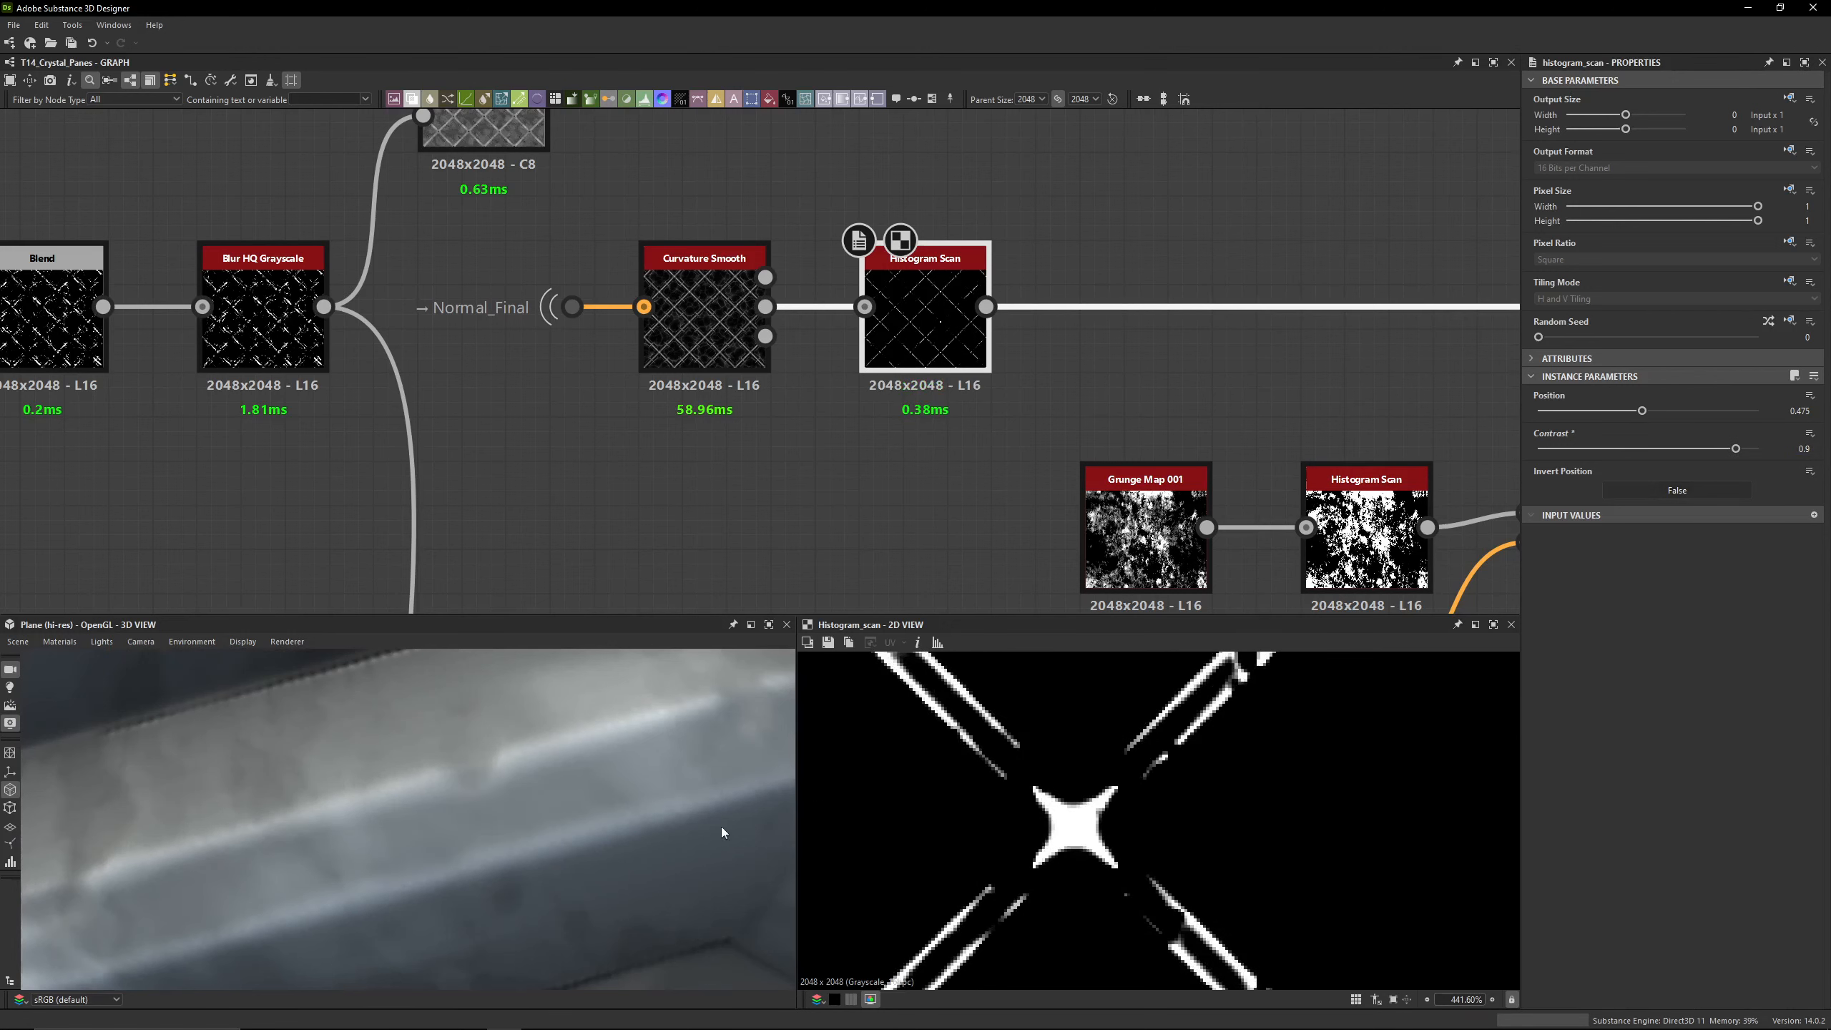
# Step: Refine the Histogram Scan's contrast to 0.925 and check the highlights along the bevelled strip
pyautogui.moveTo(723, 833); pyautogui.dragTo(415, 815)
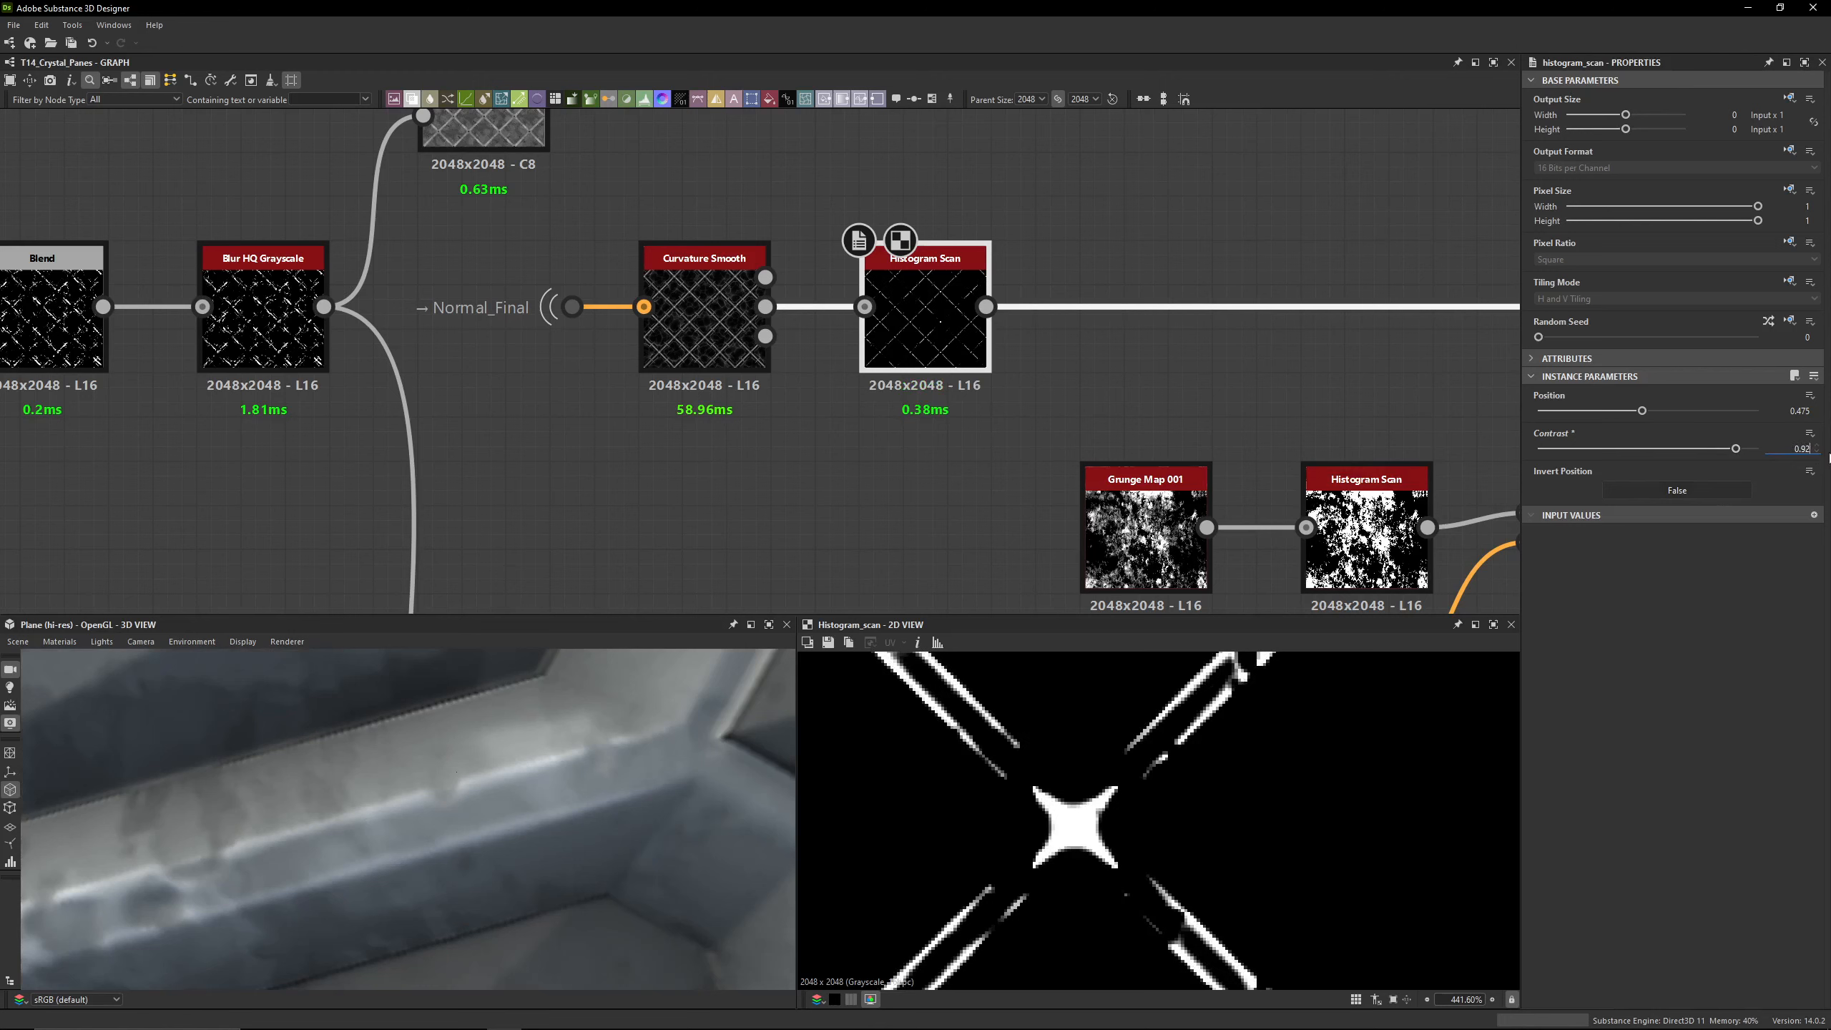
pyautogui.write('5')
pyautogui.press('Return')
pyautogui.scroll(-5, 569, 707)
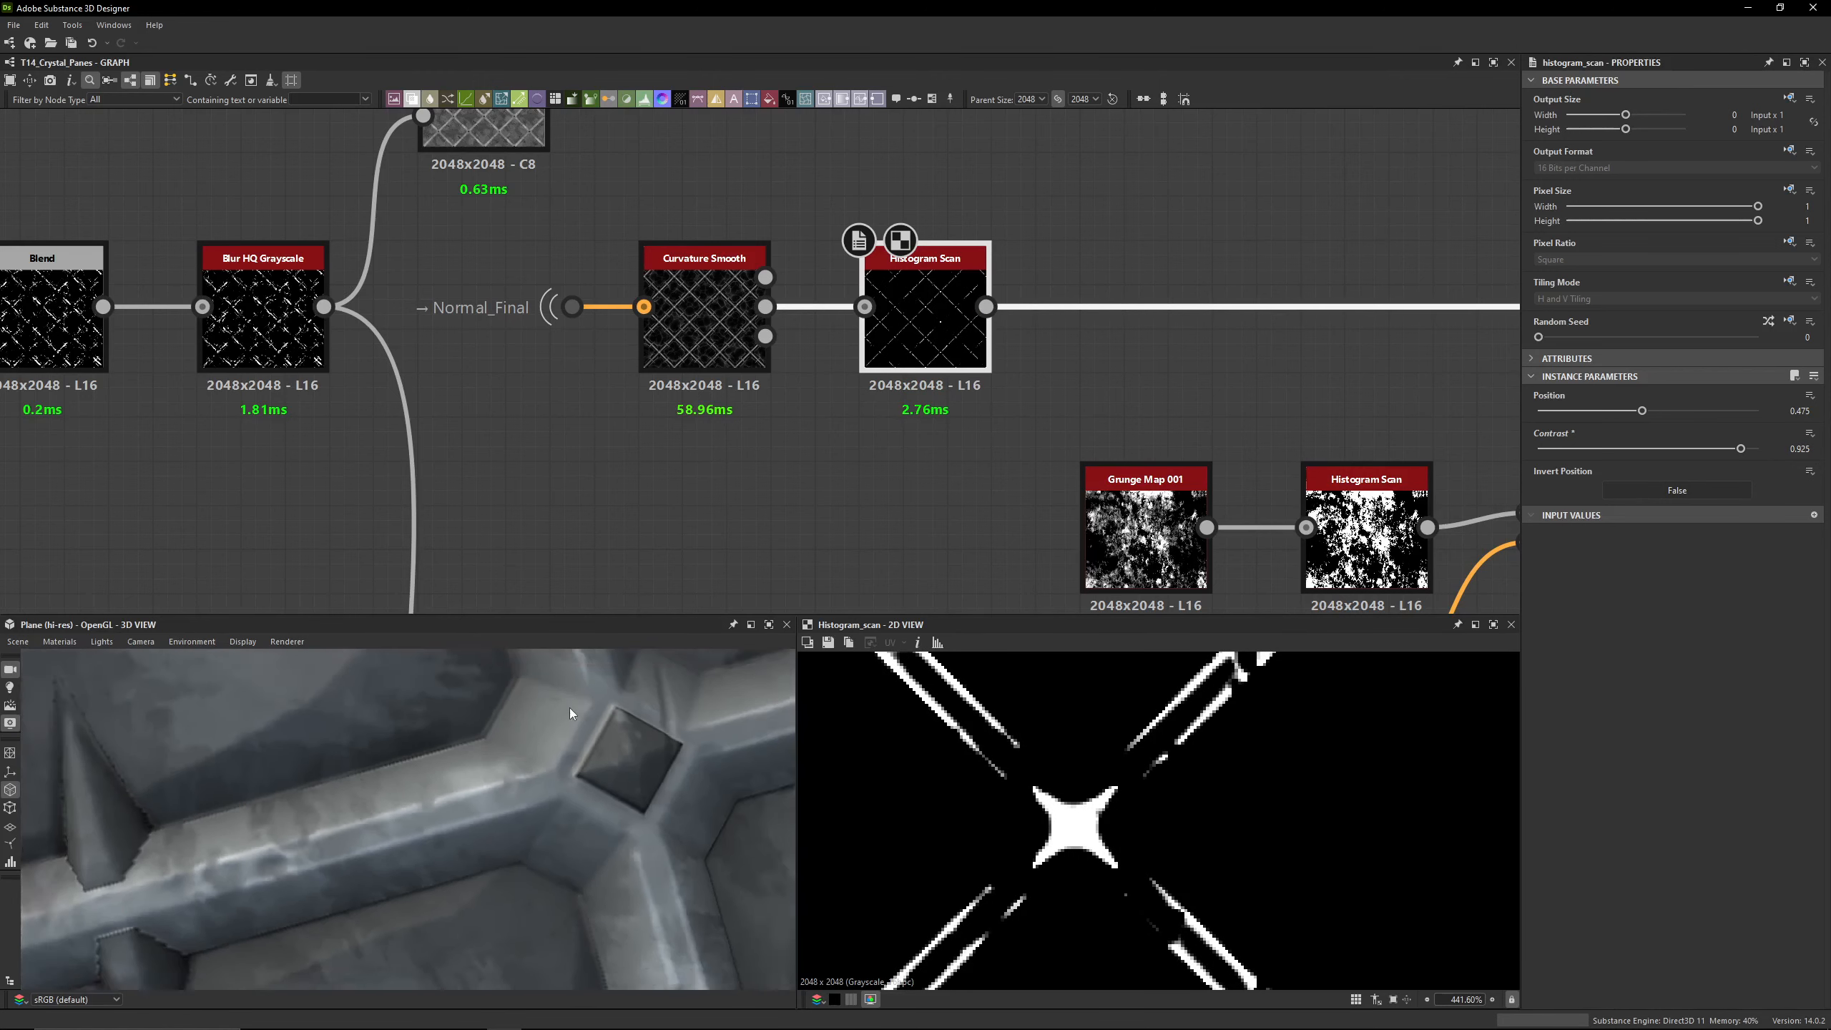
pyautogui.scroll(5, 463, 833)
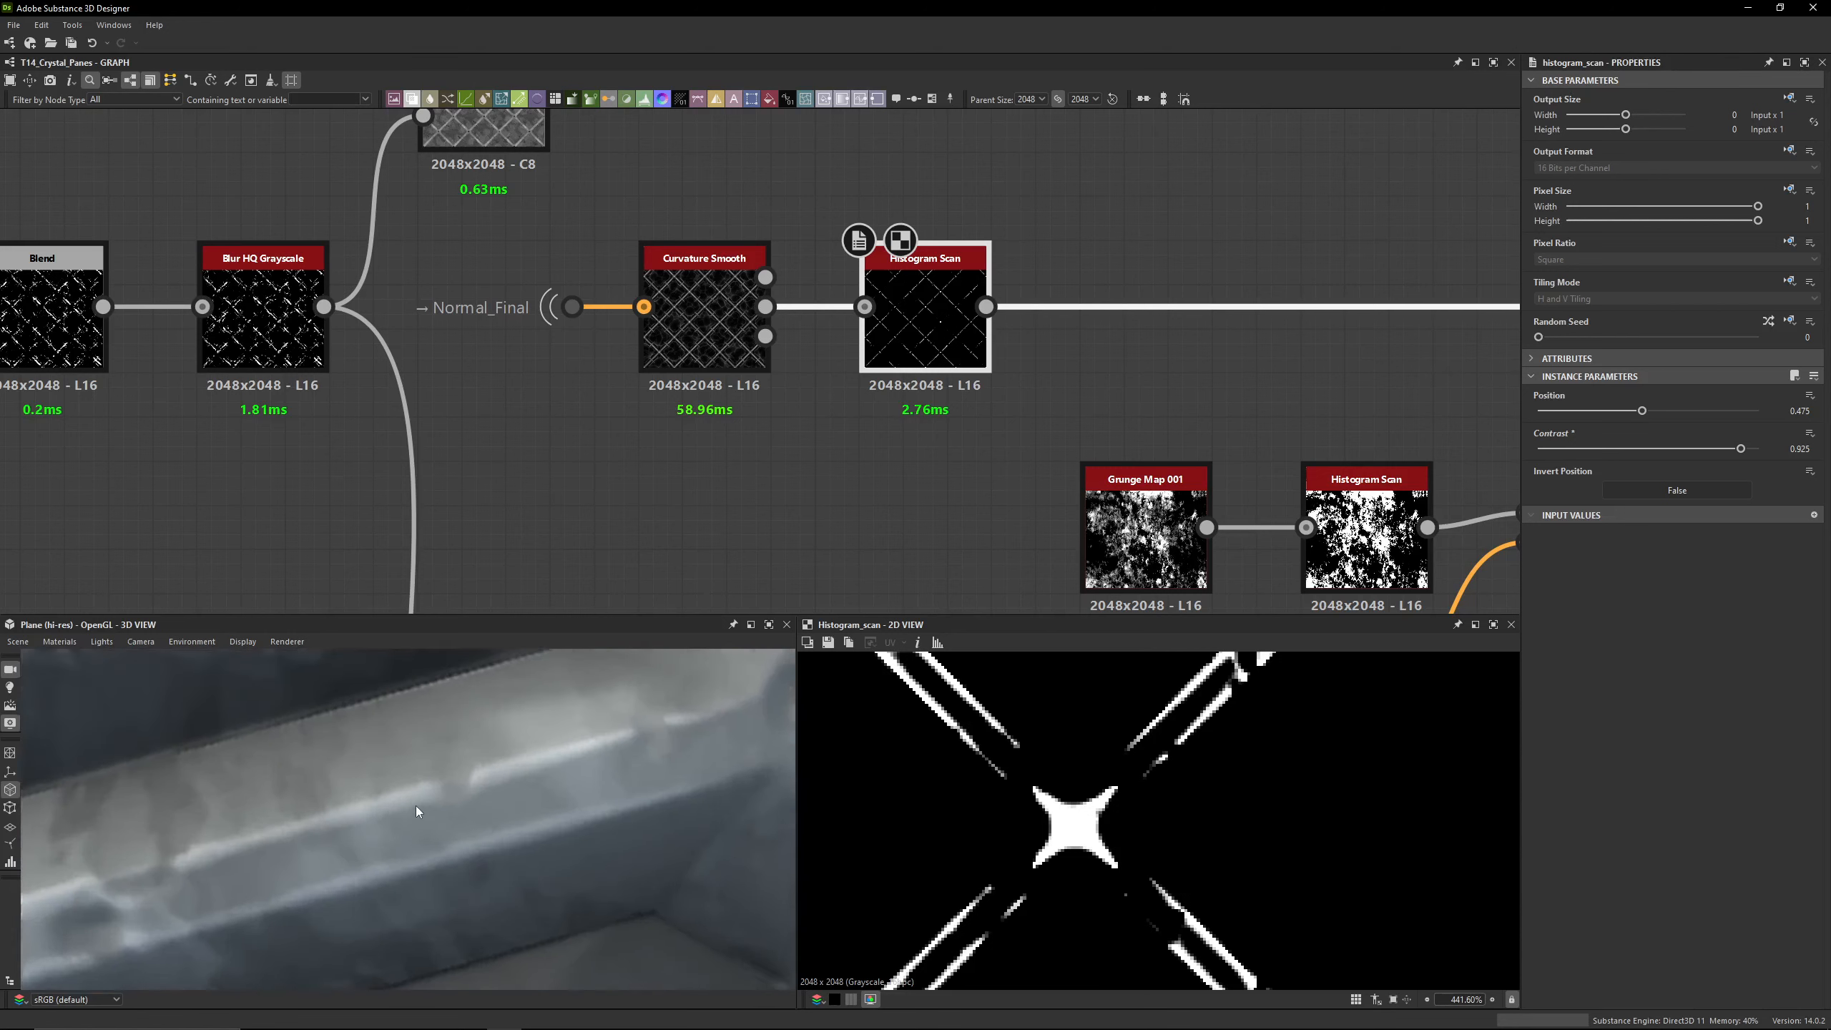
# Step: Try a contrast of 1 on the same Histogram Scan, and undo the change
pyautogui.moveTo(1742, 448); pyautogui.dragTo(1762, 449)
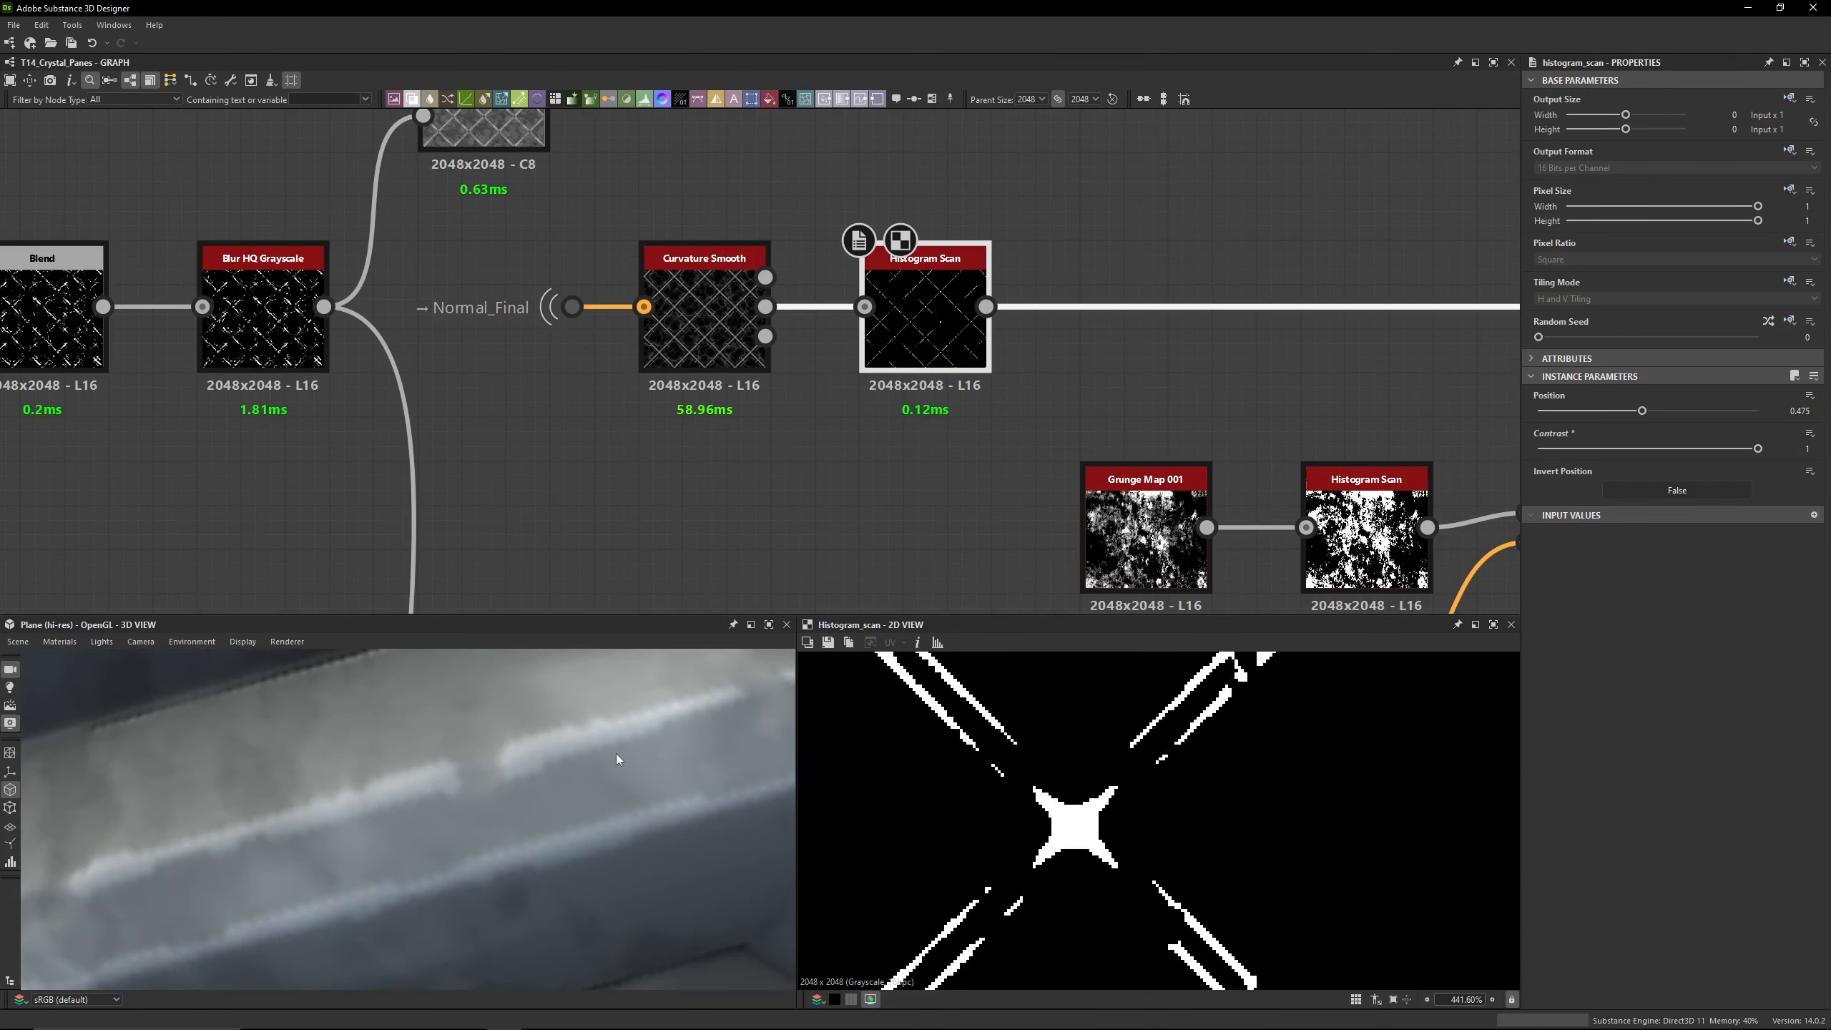
pyautogui.scroll(-10, 578, 831)
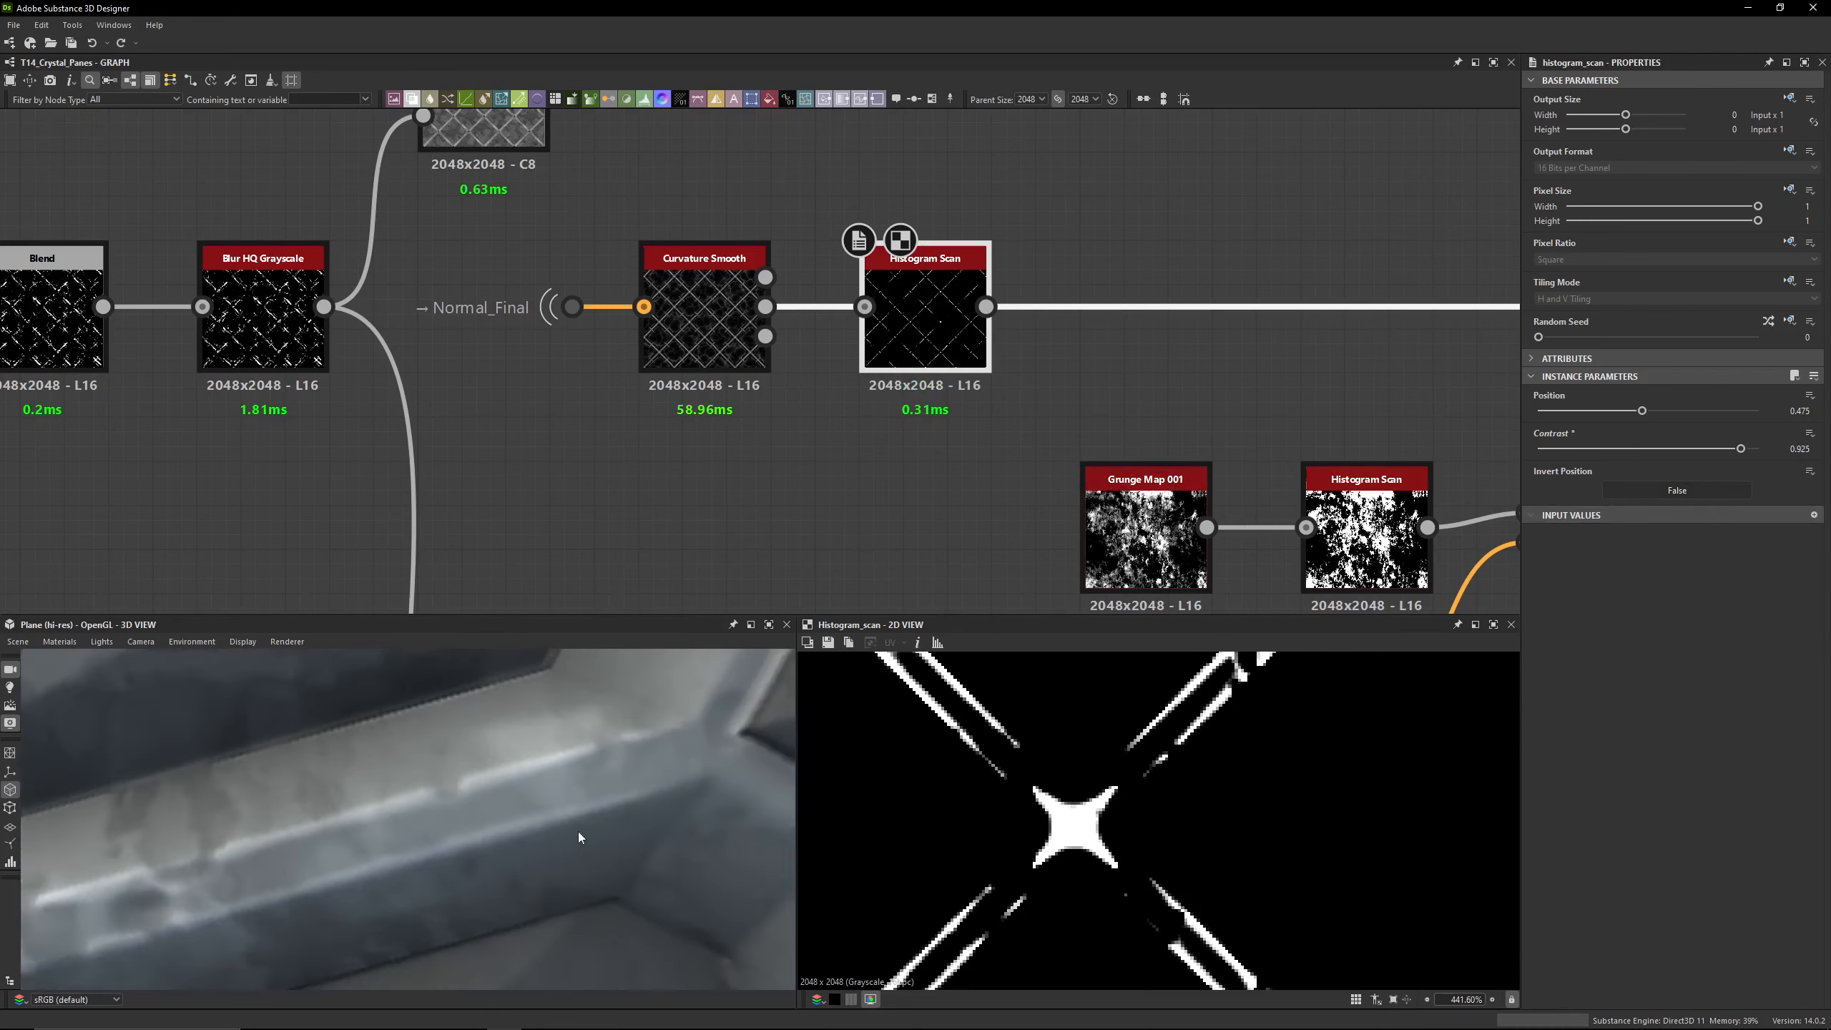
pyautogui.moveTo(514, 797); pyautogui.dragTo(378, 824)
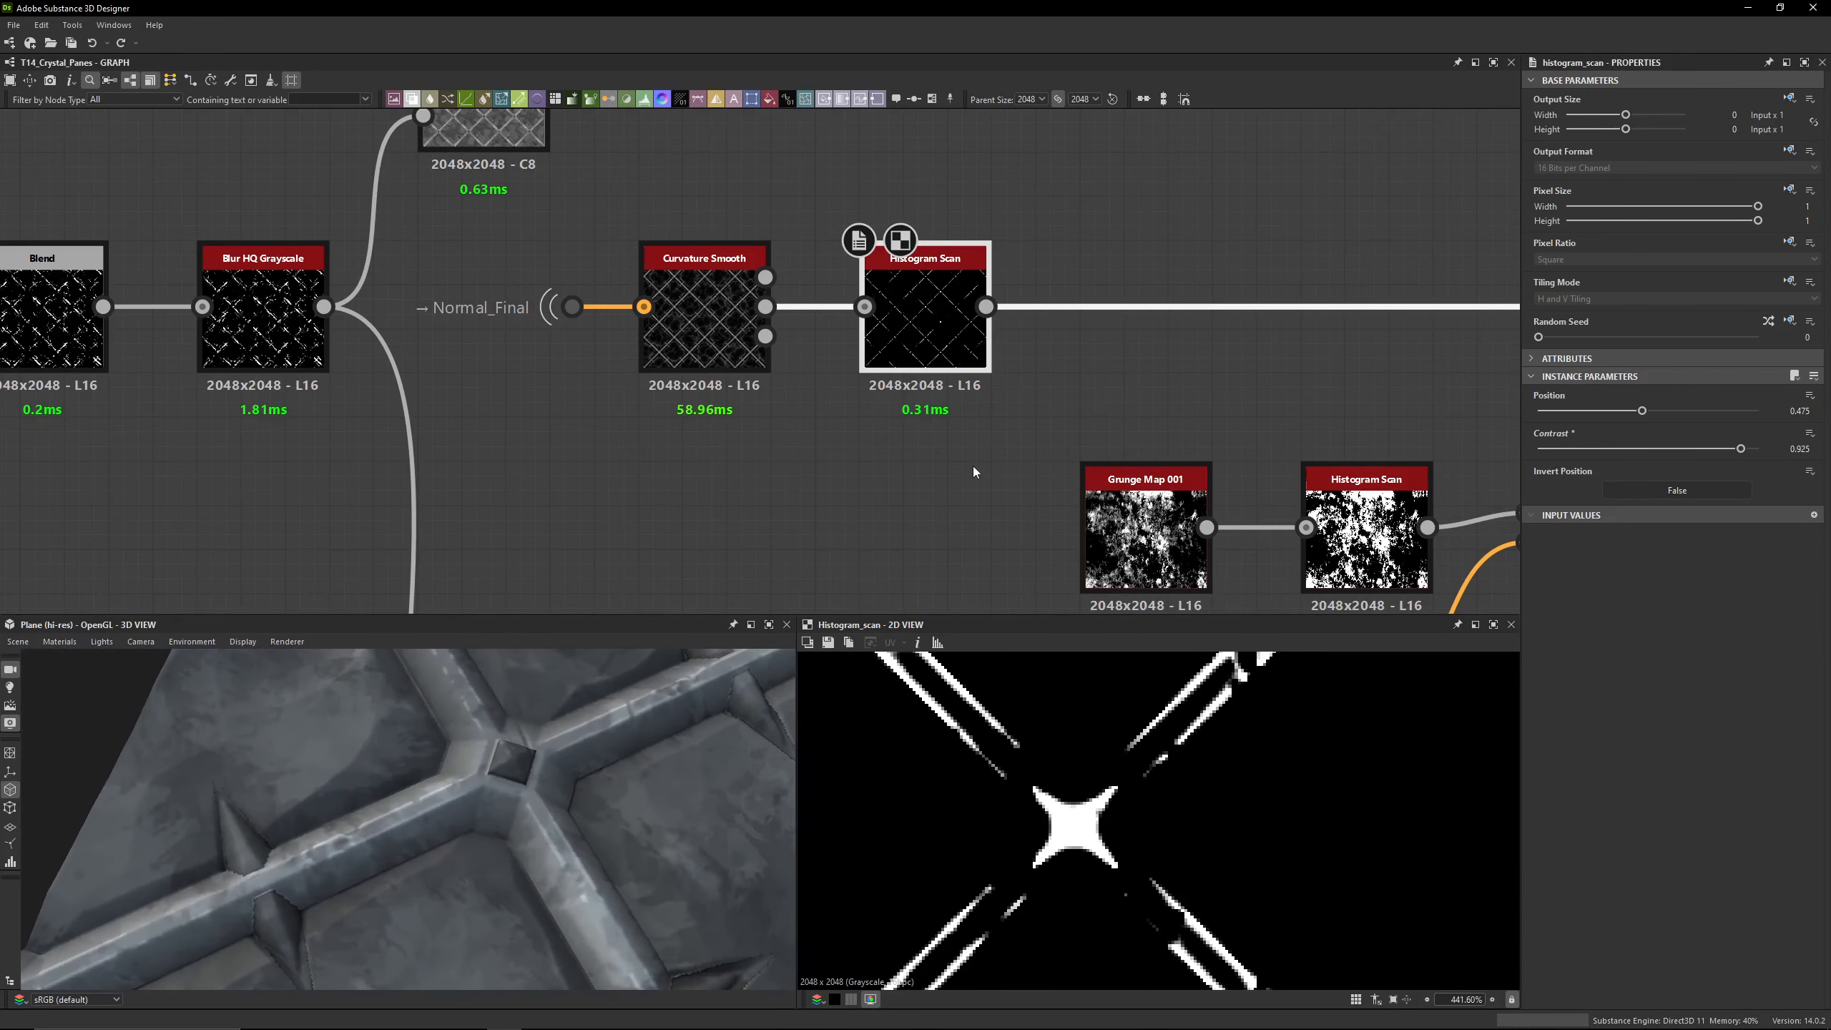
# Step: Examine the Subtract Blend that combines the curvature Histogram Scan with the warped grunge mask
pyautogui.moveTo(1082, 342); pyautogui.dragTo(589, 300, button='middle')
pyautogui.moveTo(1020, 297); pyautogui.dragTo(938, 257, button='middle')
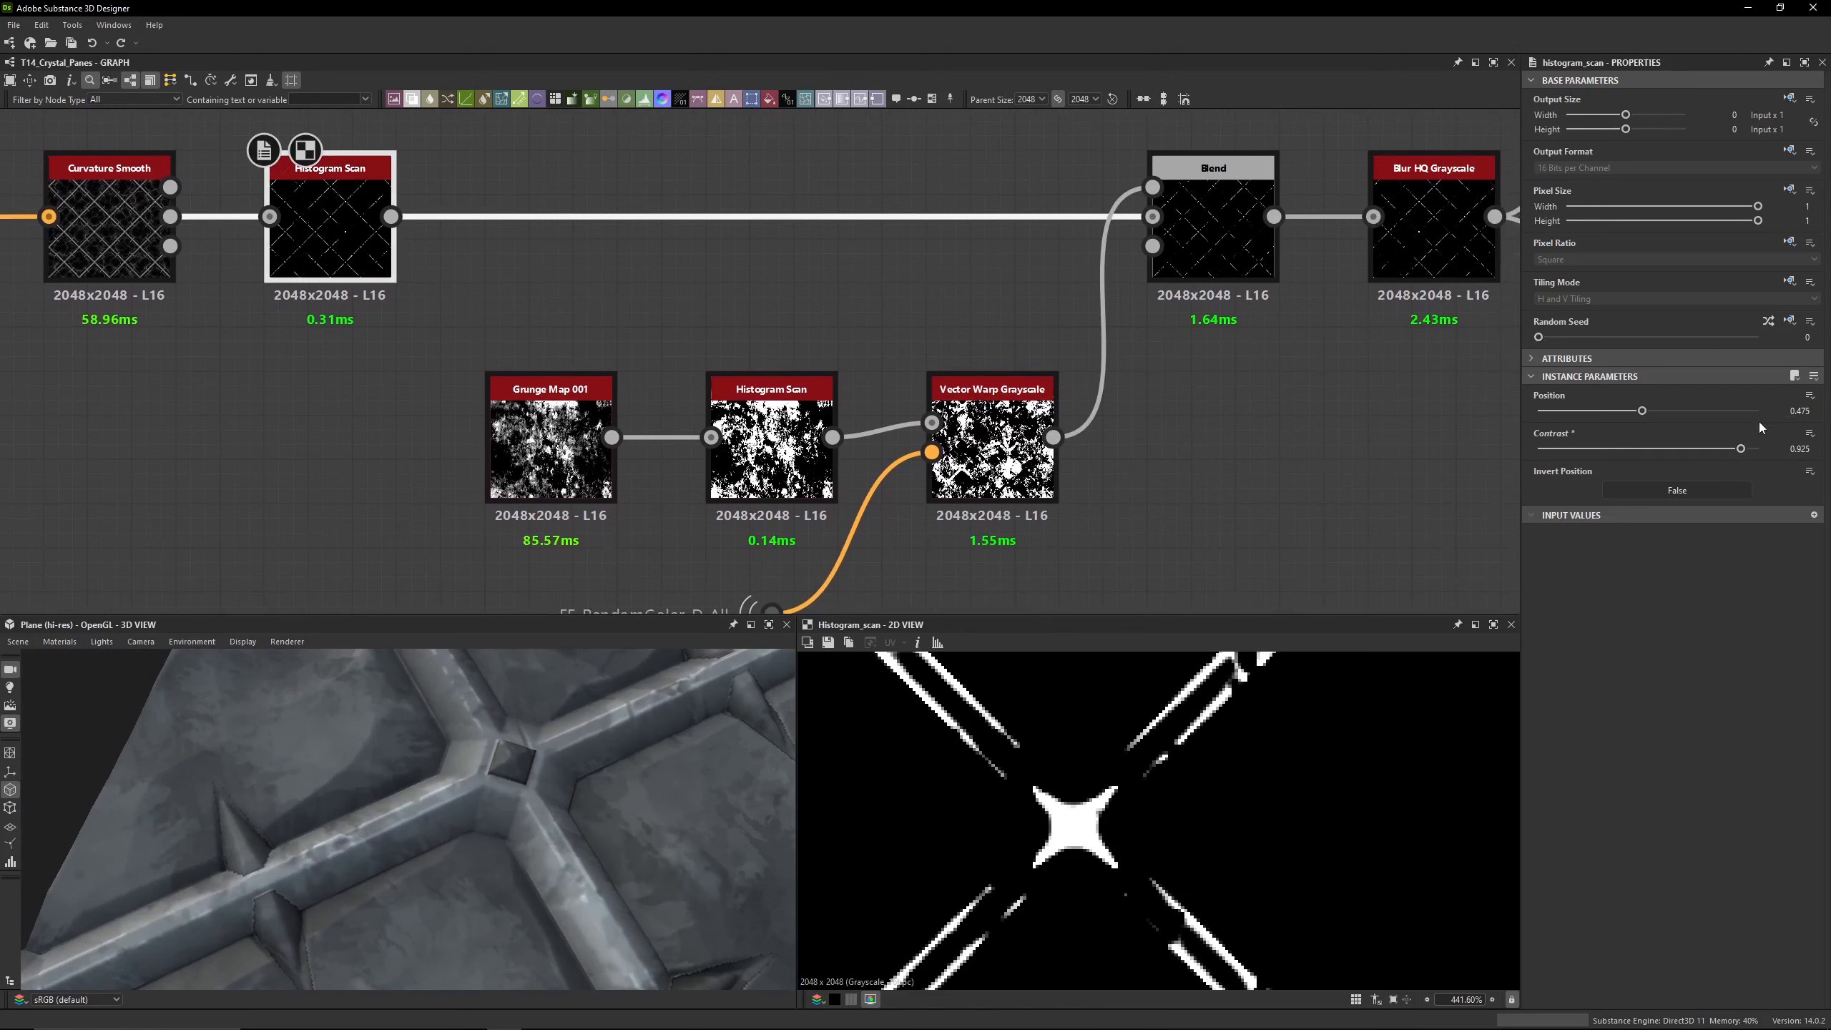
pyautogui.click(1213, 173)
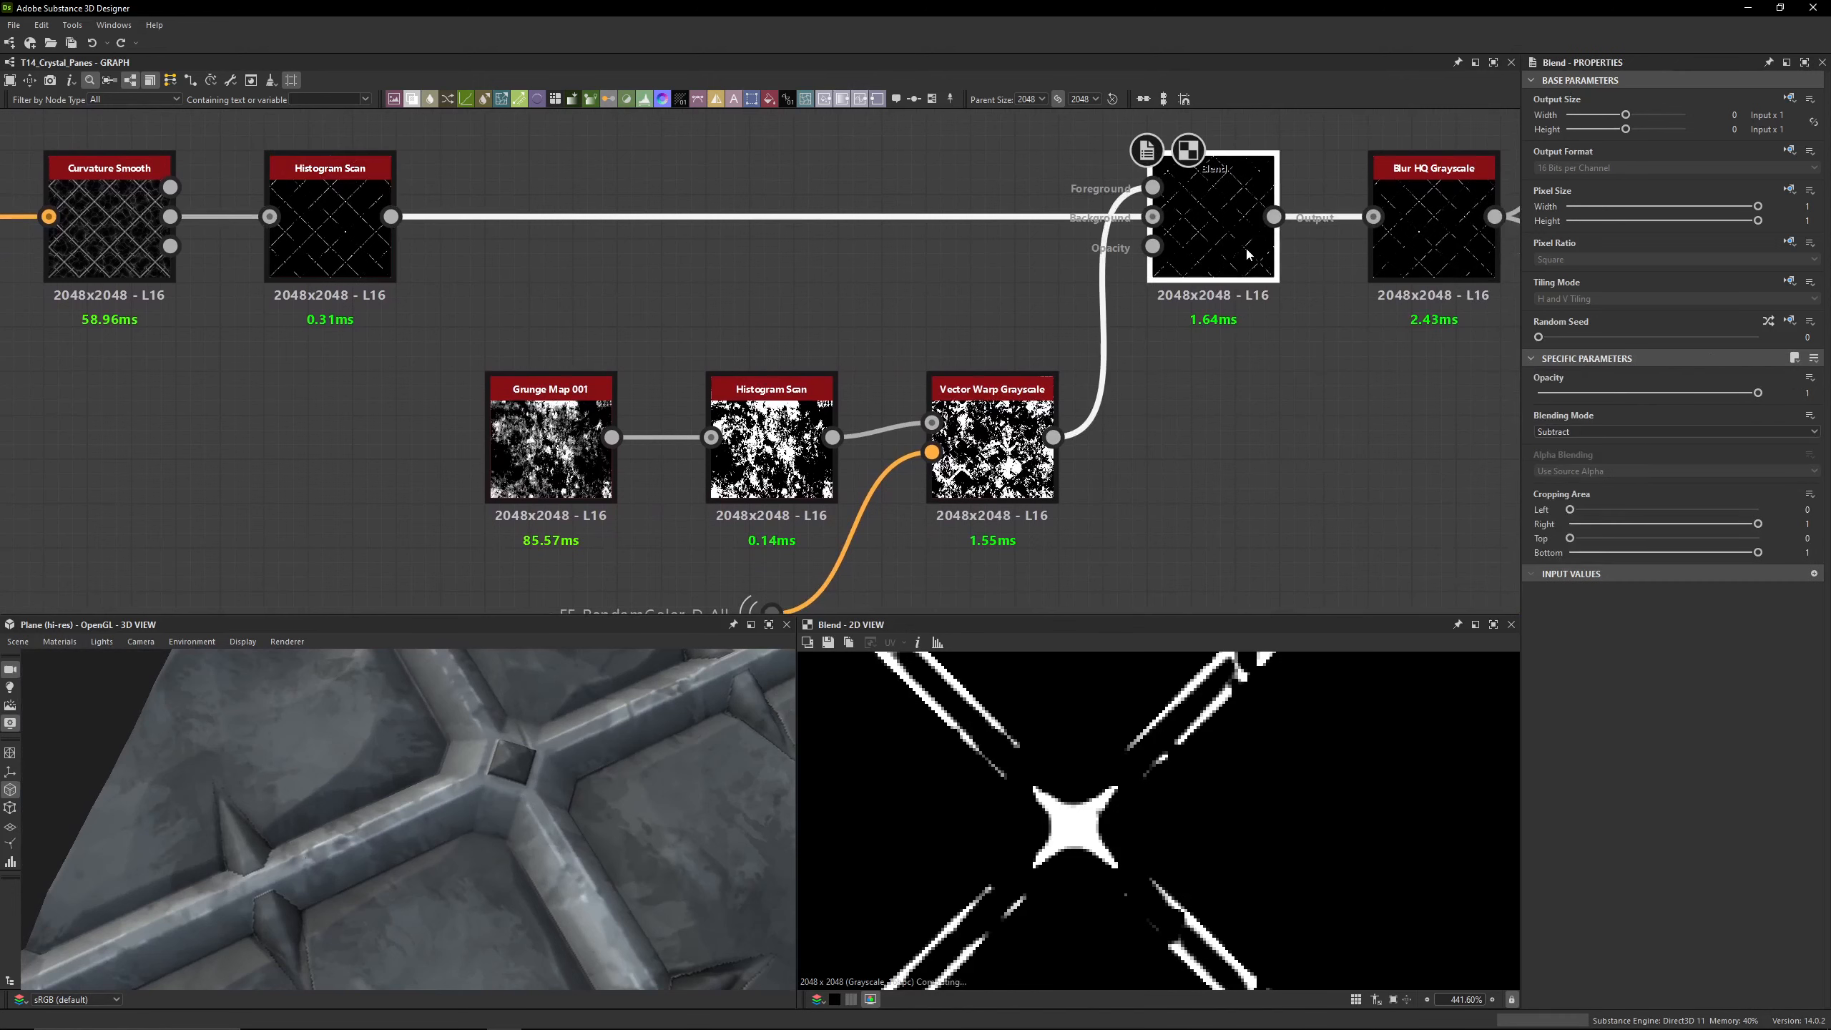
pyautogui.doubleClick(380, 252)
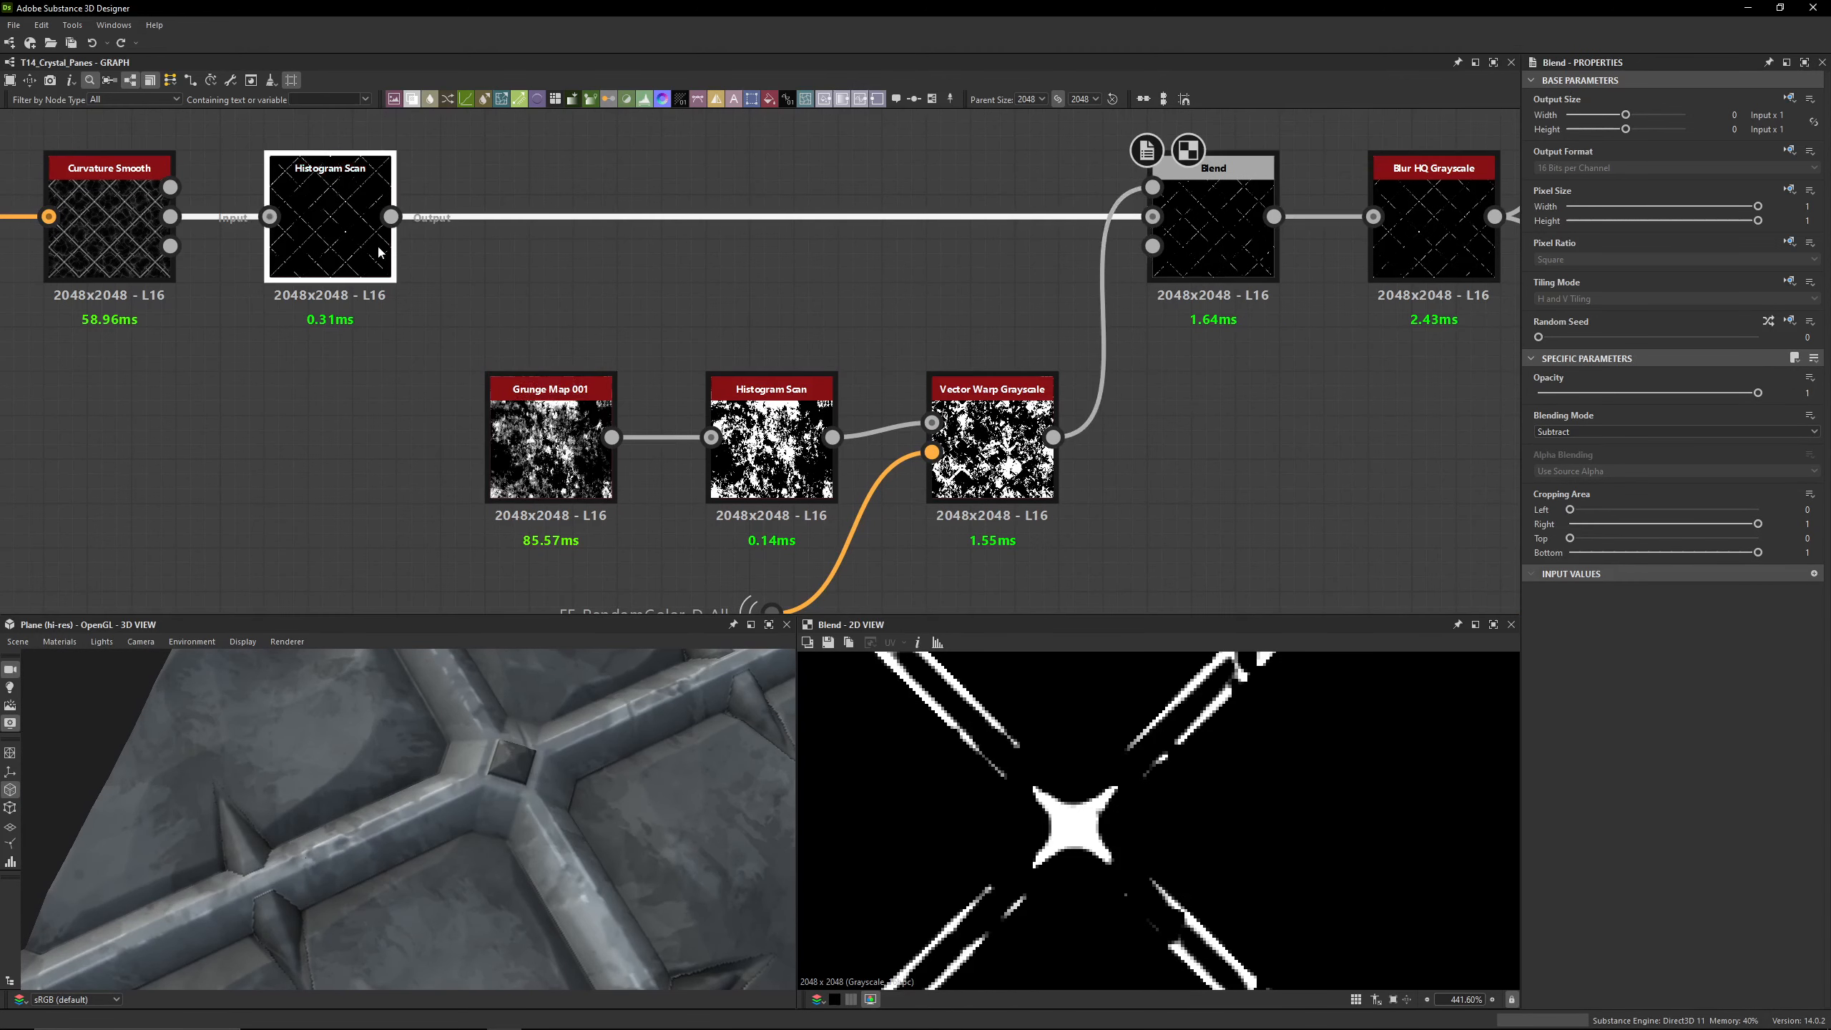
pyautogui.doubleClick(1226, 262)
# Step: Examine the Grunge Map 001 branch with its Histogram Scan, the FF_RandomColor_D_All vector map input and the Vector Warp Grayscale
pyautogui.doubleClick(575, 418)
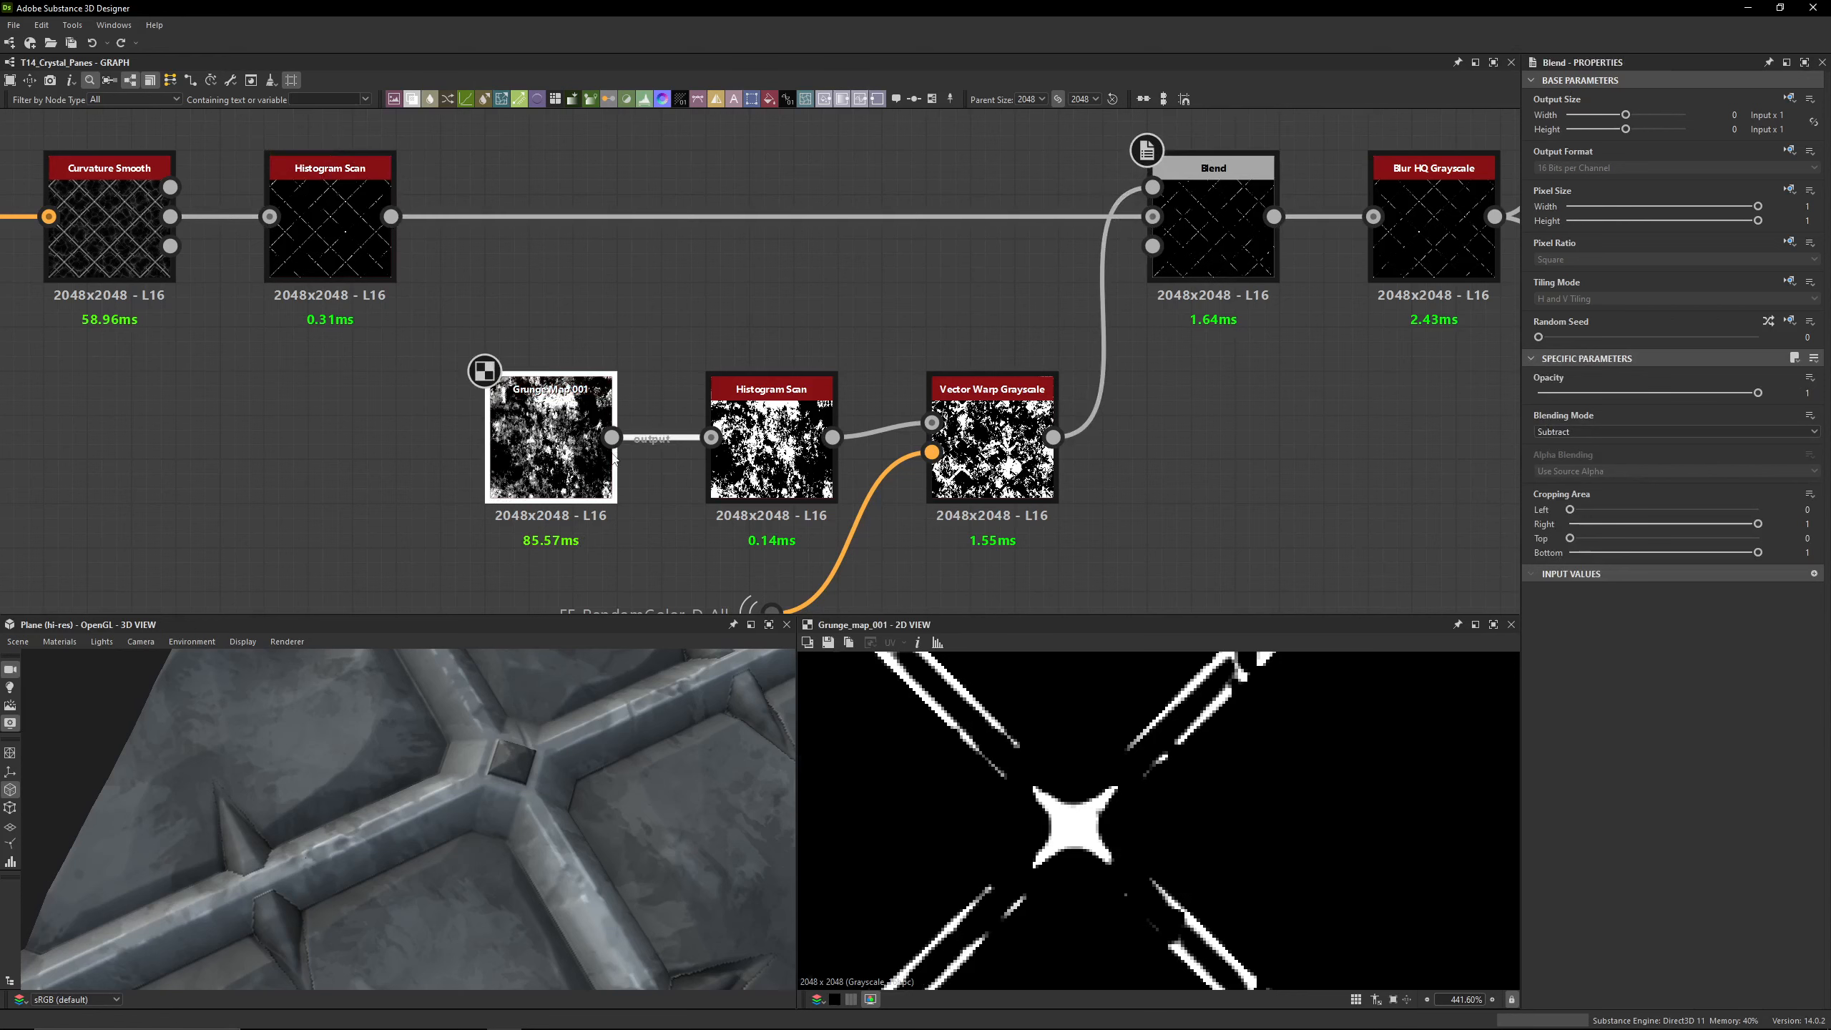
pyautogui.scroll(-6, 1074, 855)
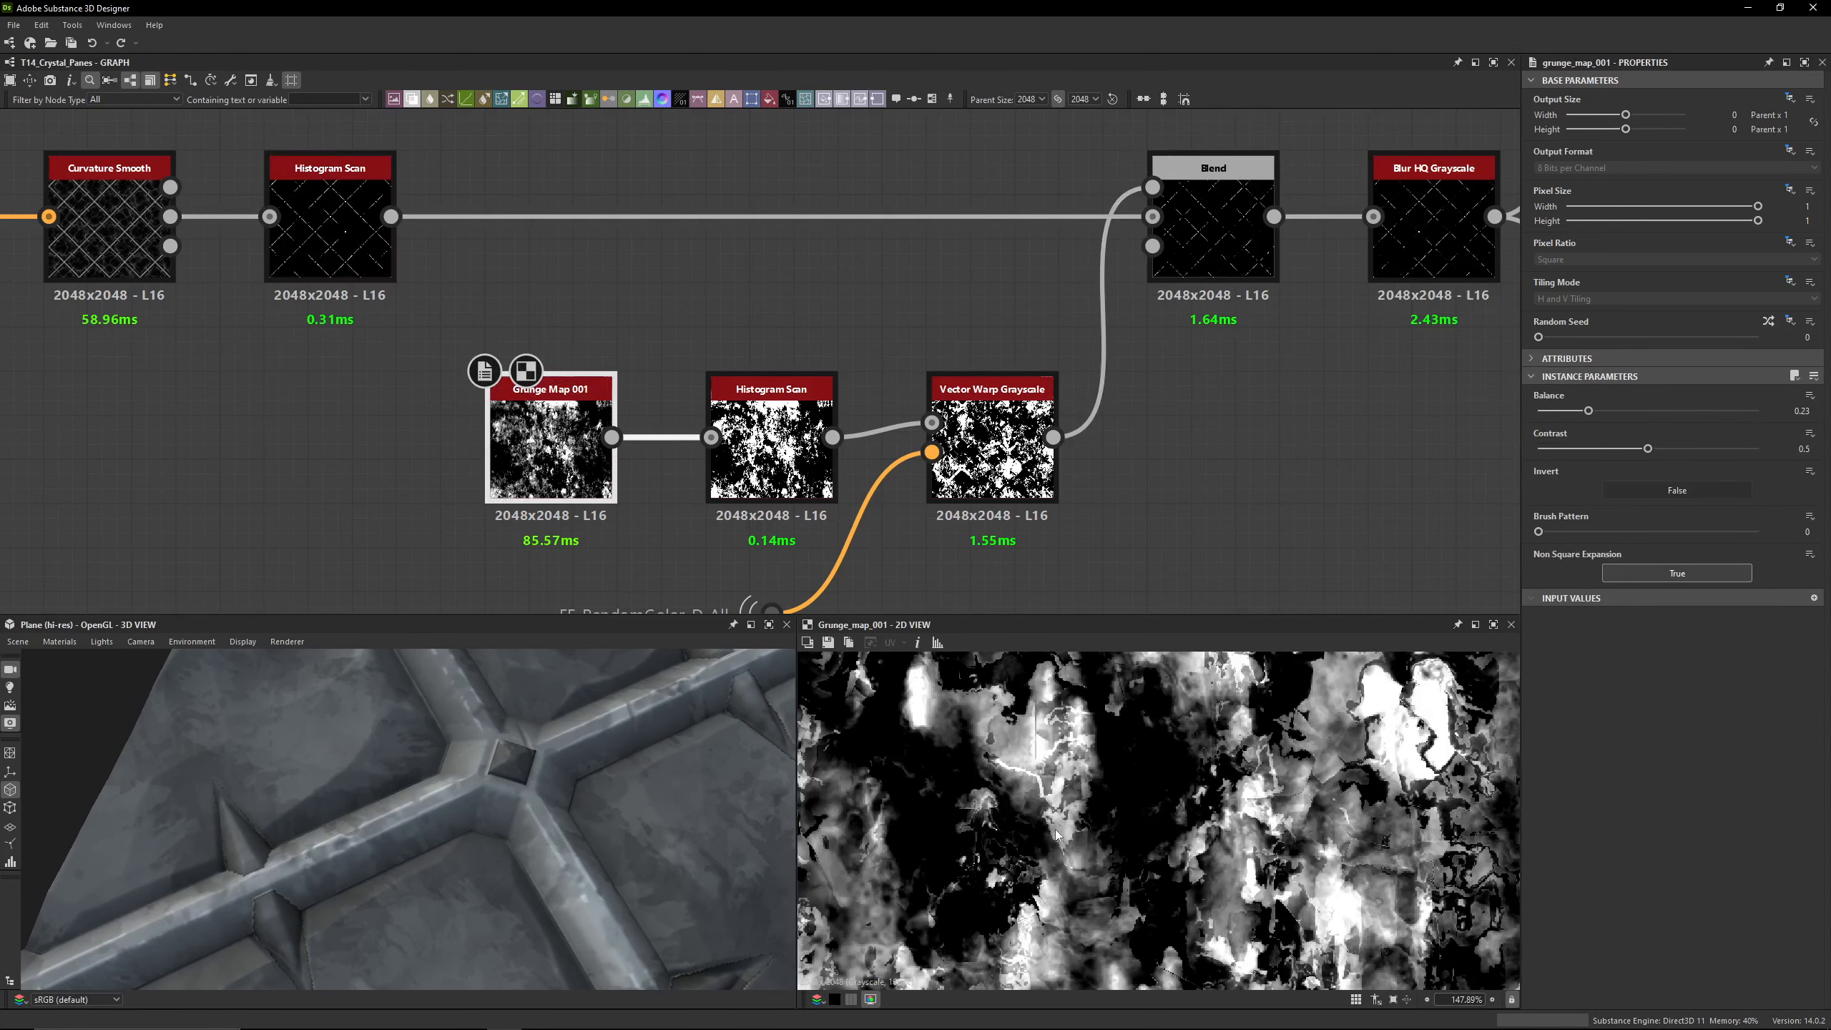
pyautogui.moveTo(1292, 472); pyautogui.dragTo(1308, 409, button='middle')
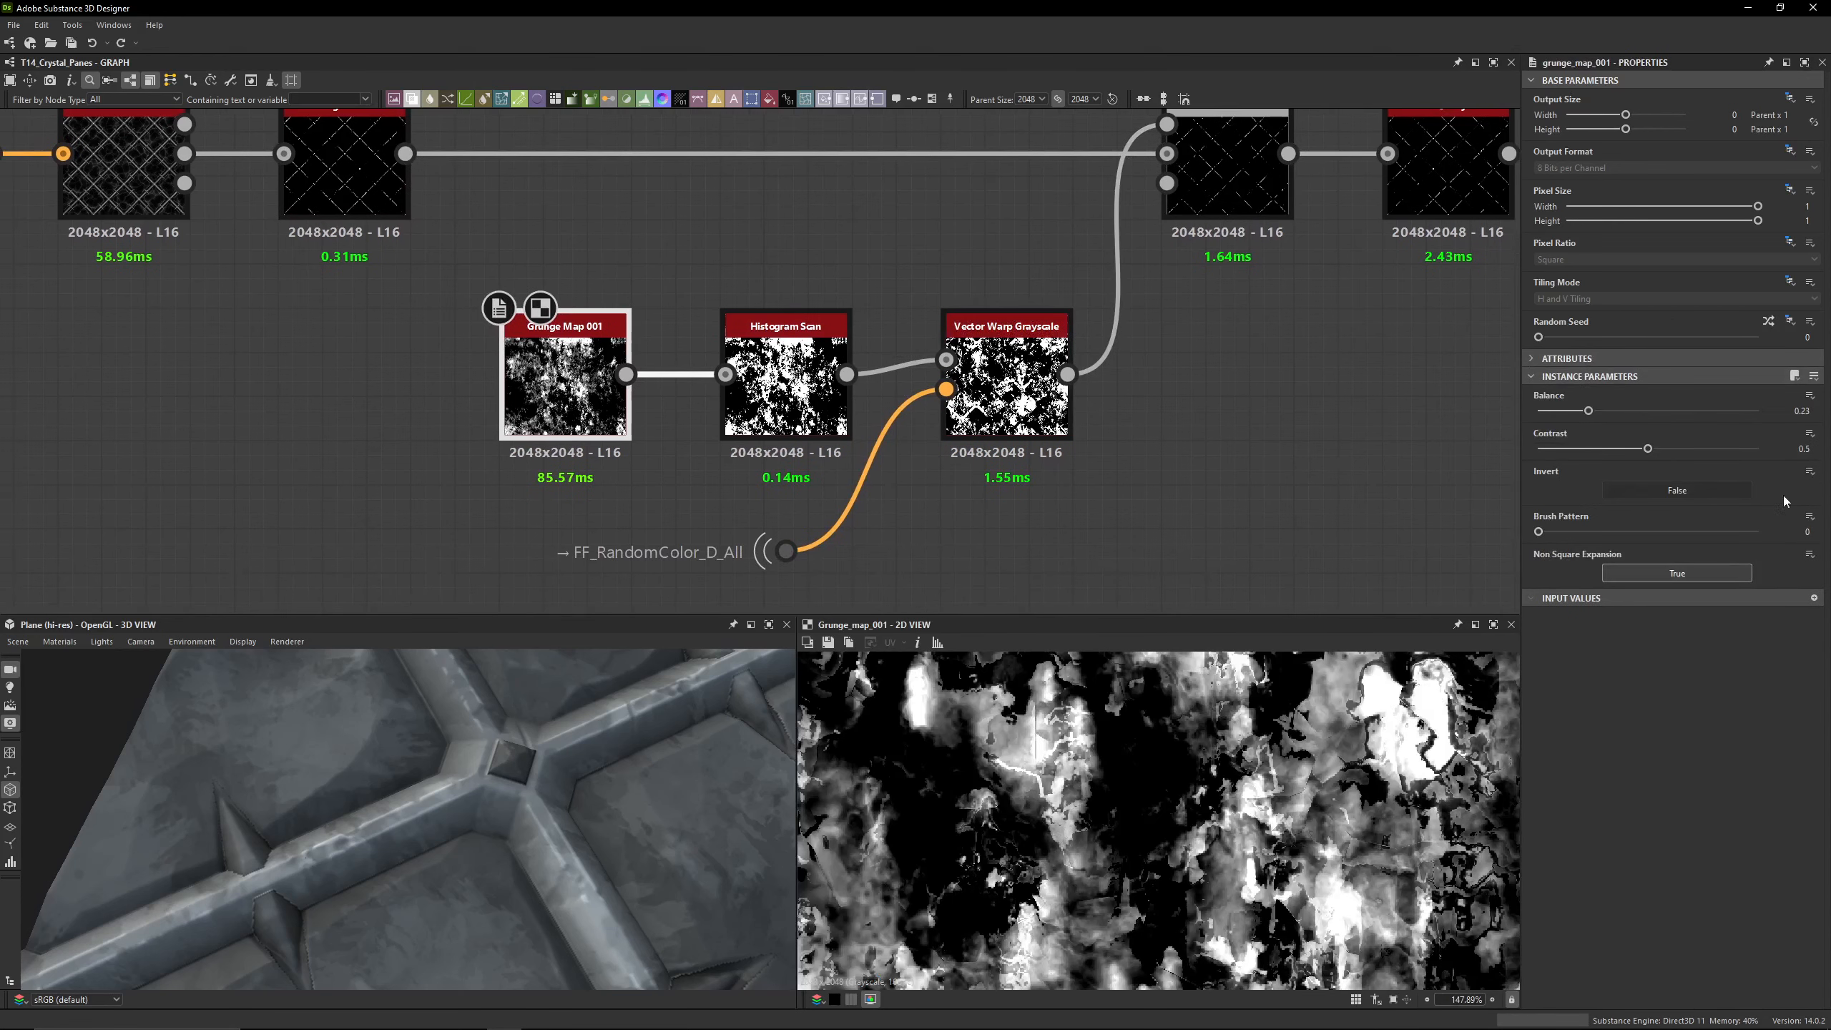
pyautogui.doubleClick(788, 434)
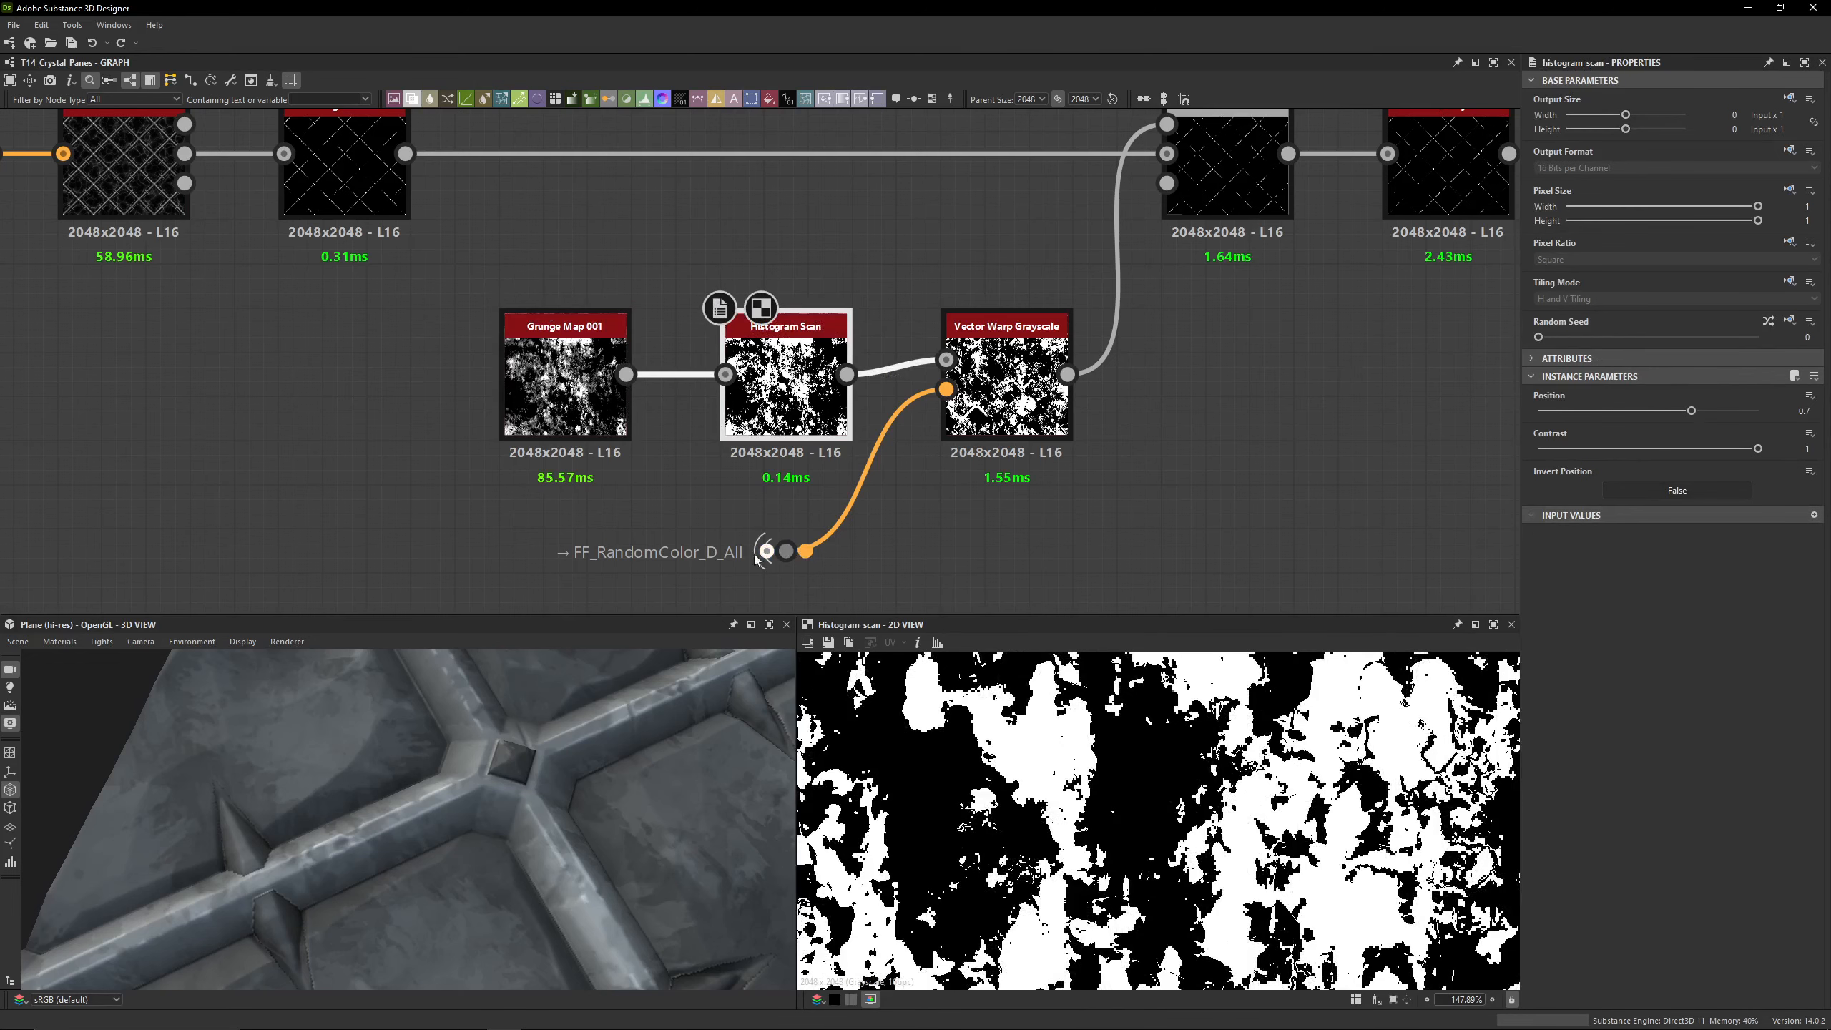
pyautogui.moveTo(888, 528); pyautogui.dragTo(481, 590)
pyautogui.click(843, 564)
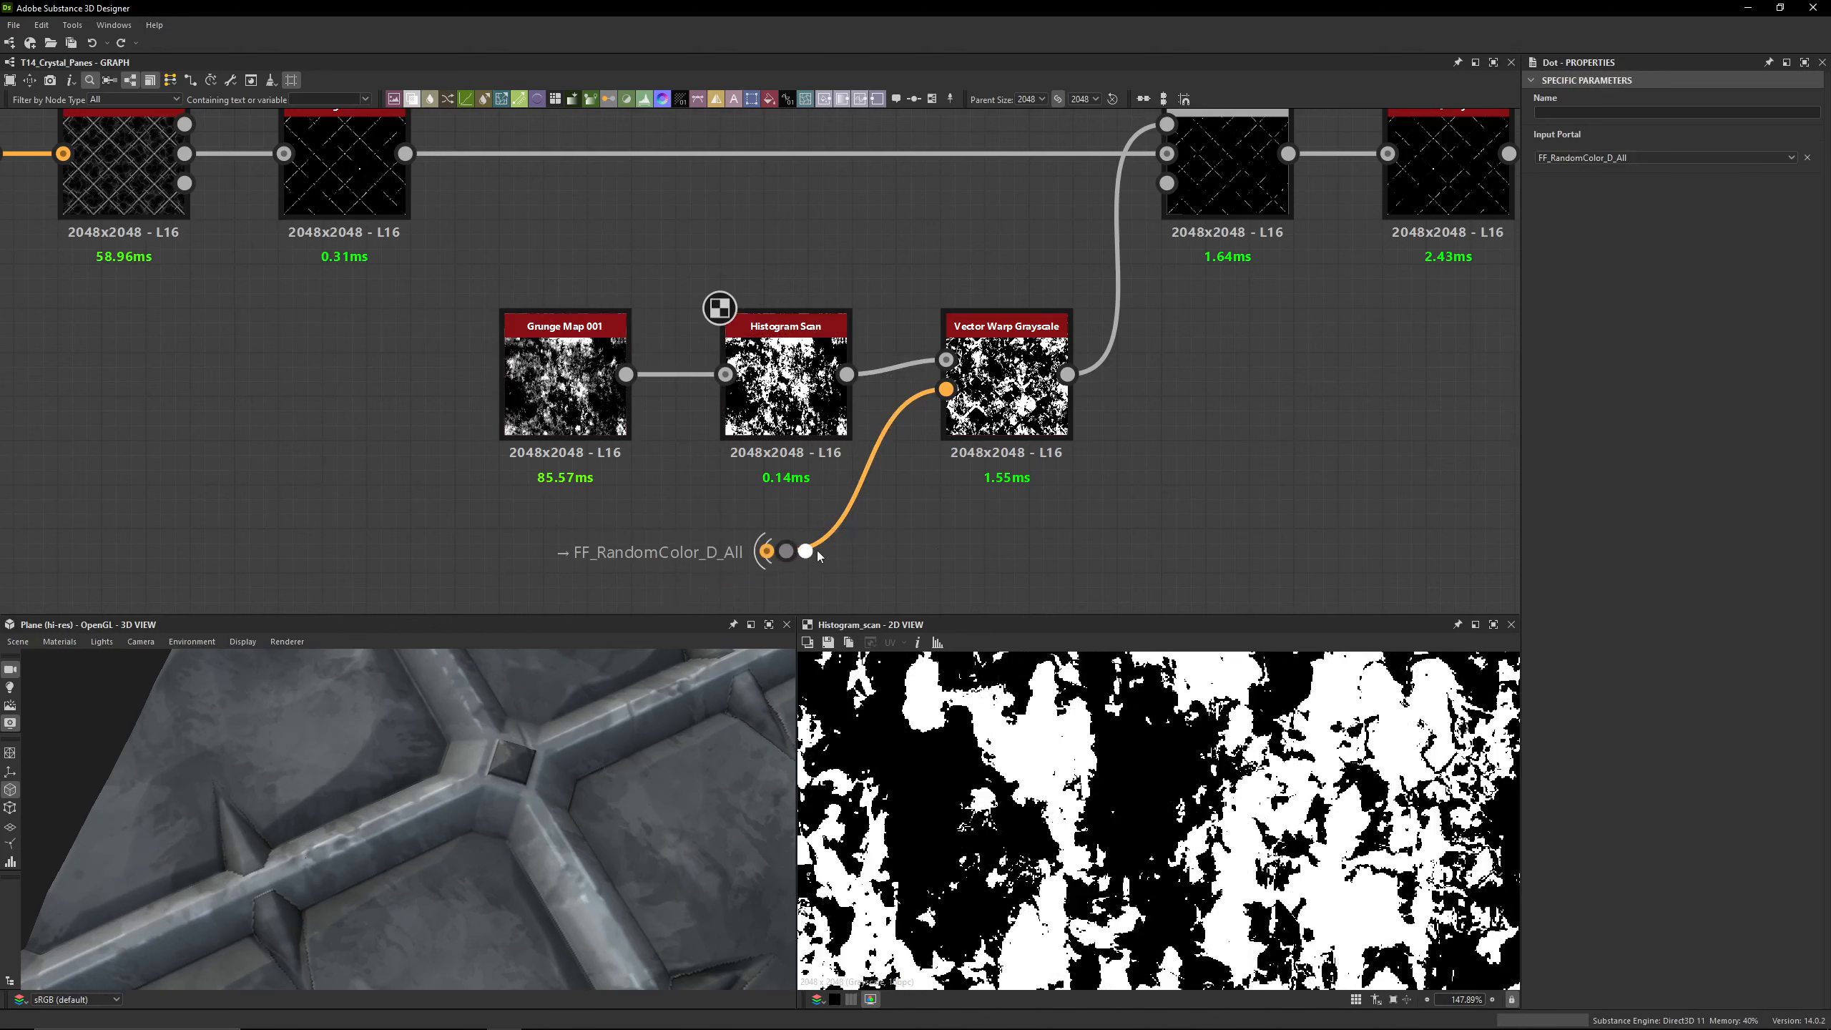
pyautogui.doubleClick(802, 553)
pyautogui.doubleClick(1068, 404)
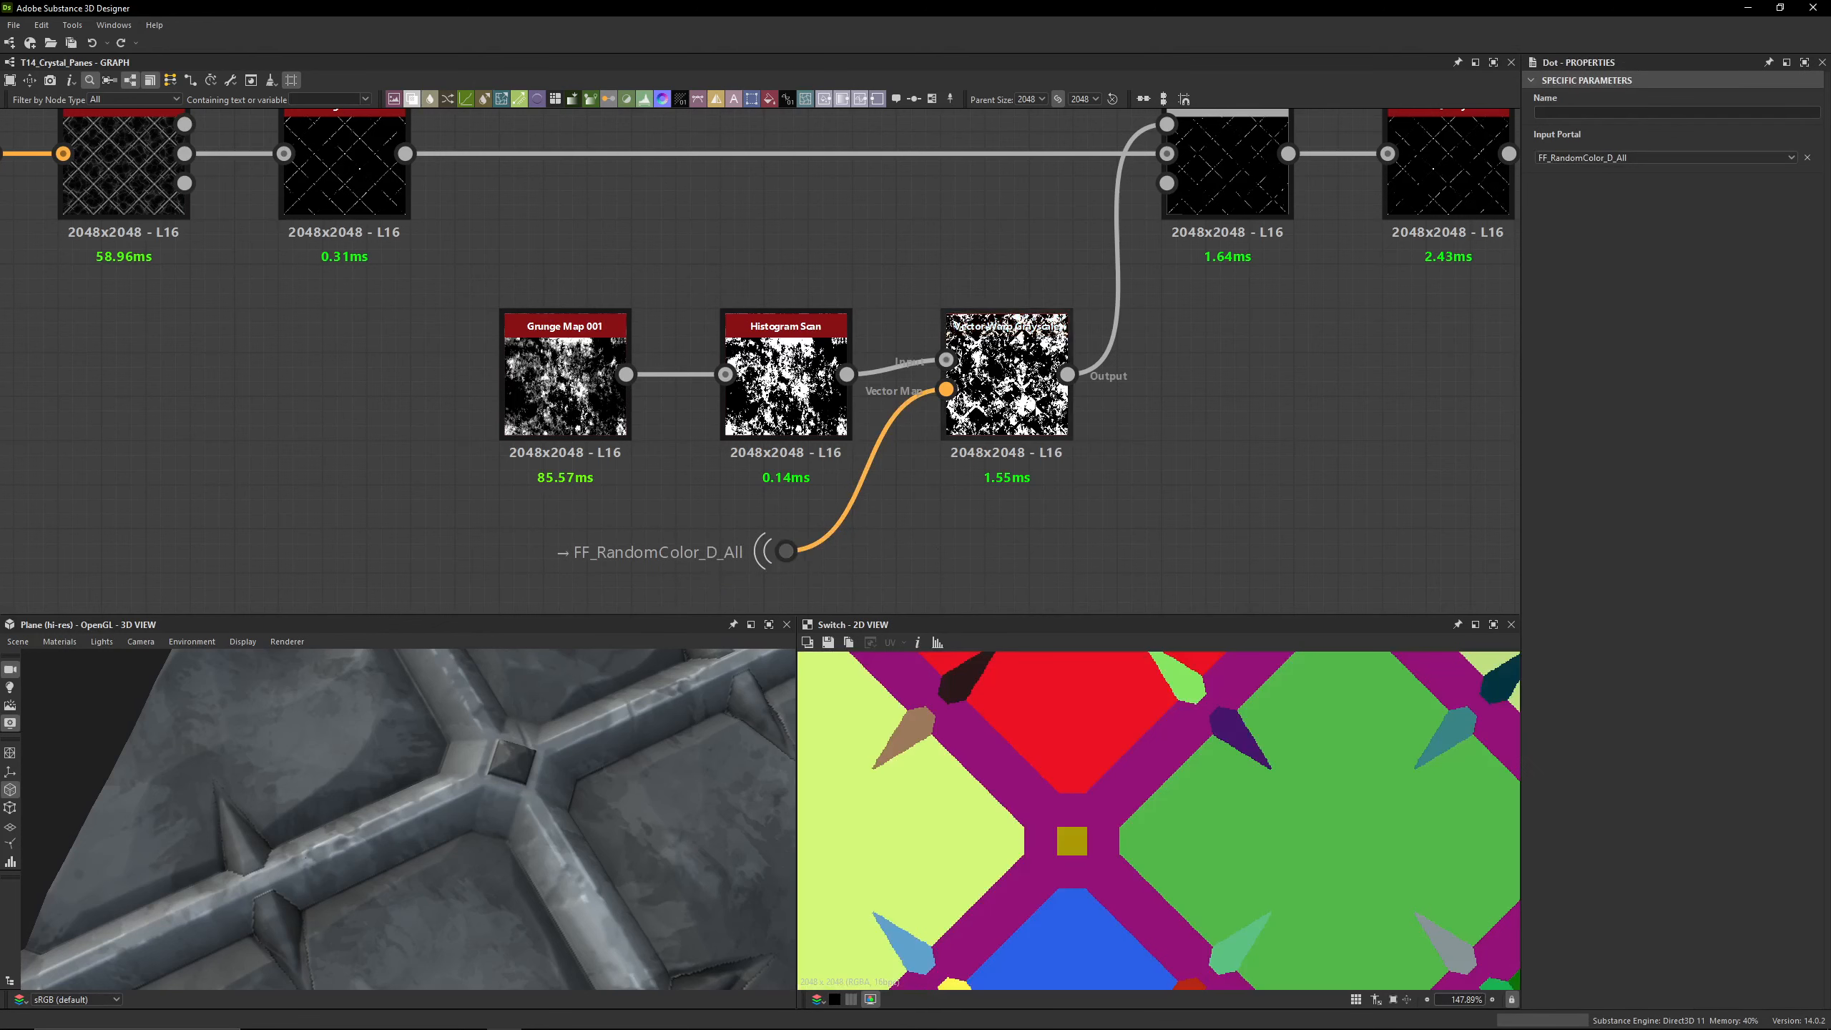
# Step: Disable and re-enable the Subtract Blend node twice to compare the edge highlights with and without the grunge breakup
pyautogui.moveTo(1152, 385); pyautogui.dragTo(967, 541, button='middle')
pyautogui.doubleClick(1032, 331)
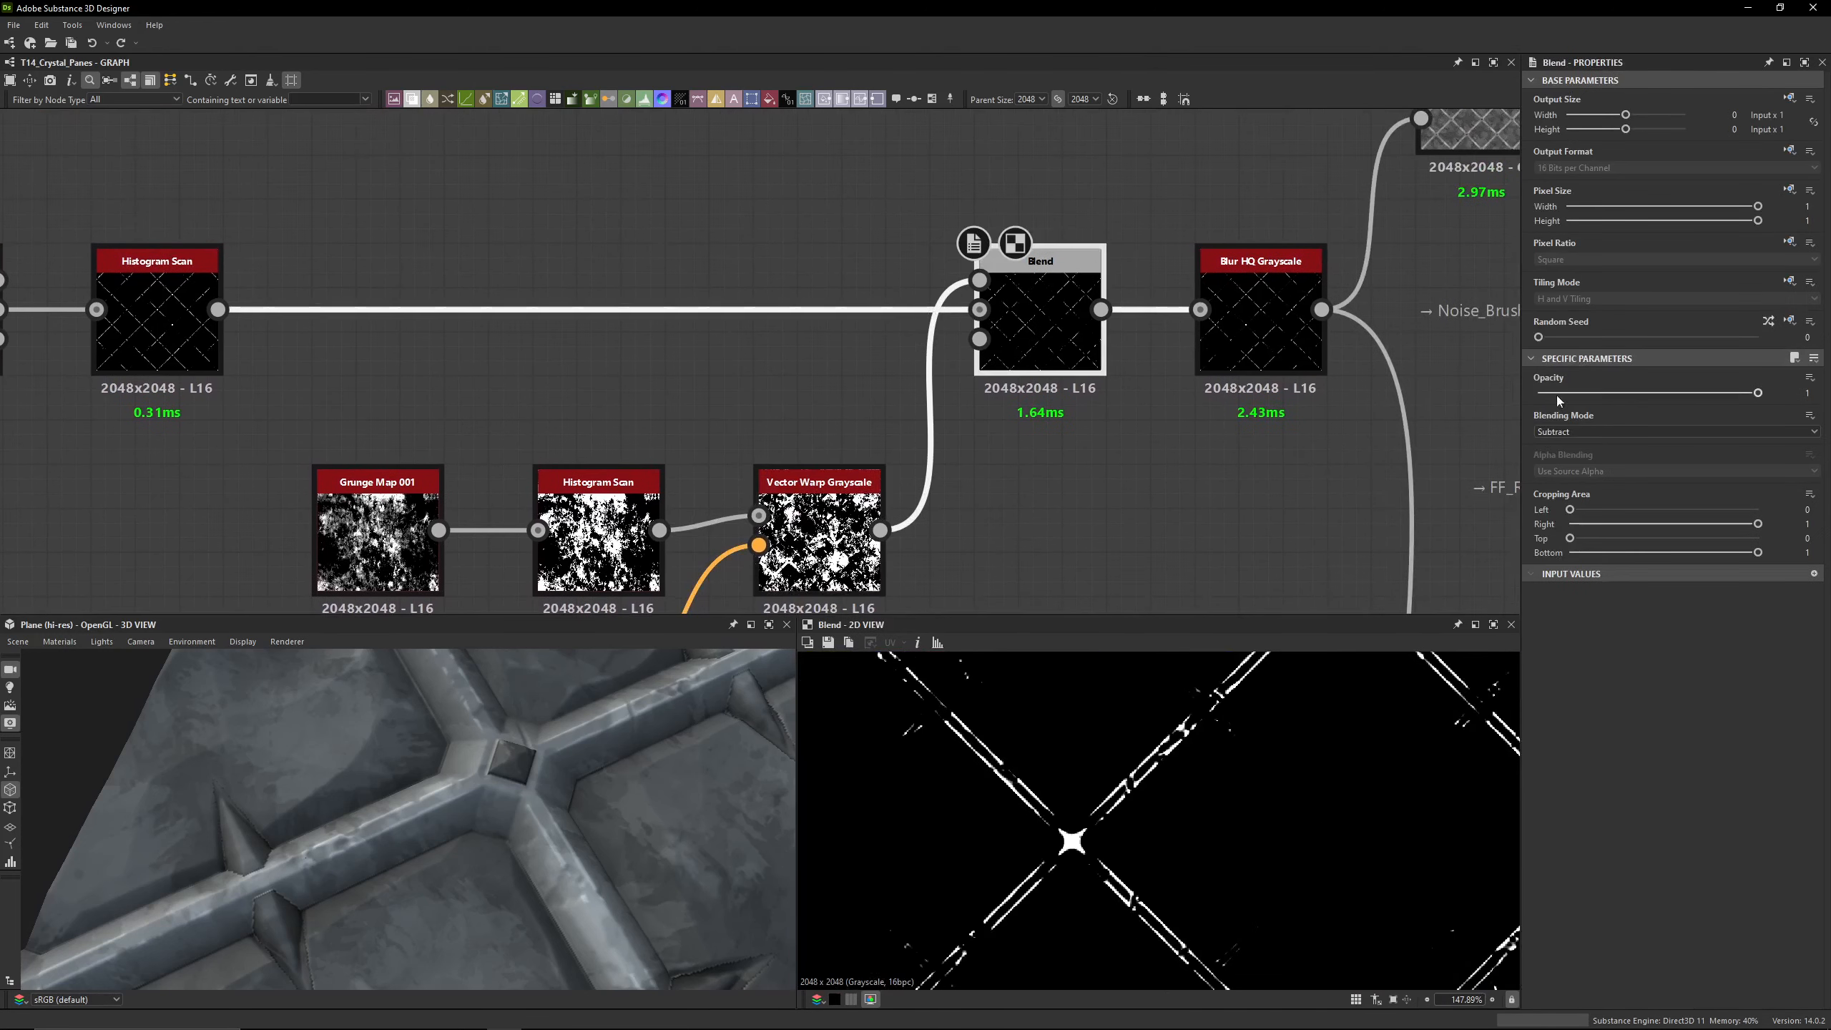
pyautogui.hotkey('shift', 'd')
pyautogui.hotkey('shift', 'd')
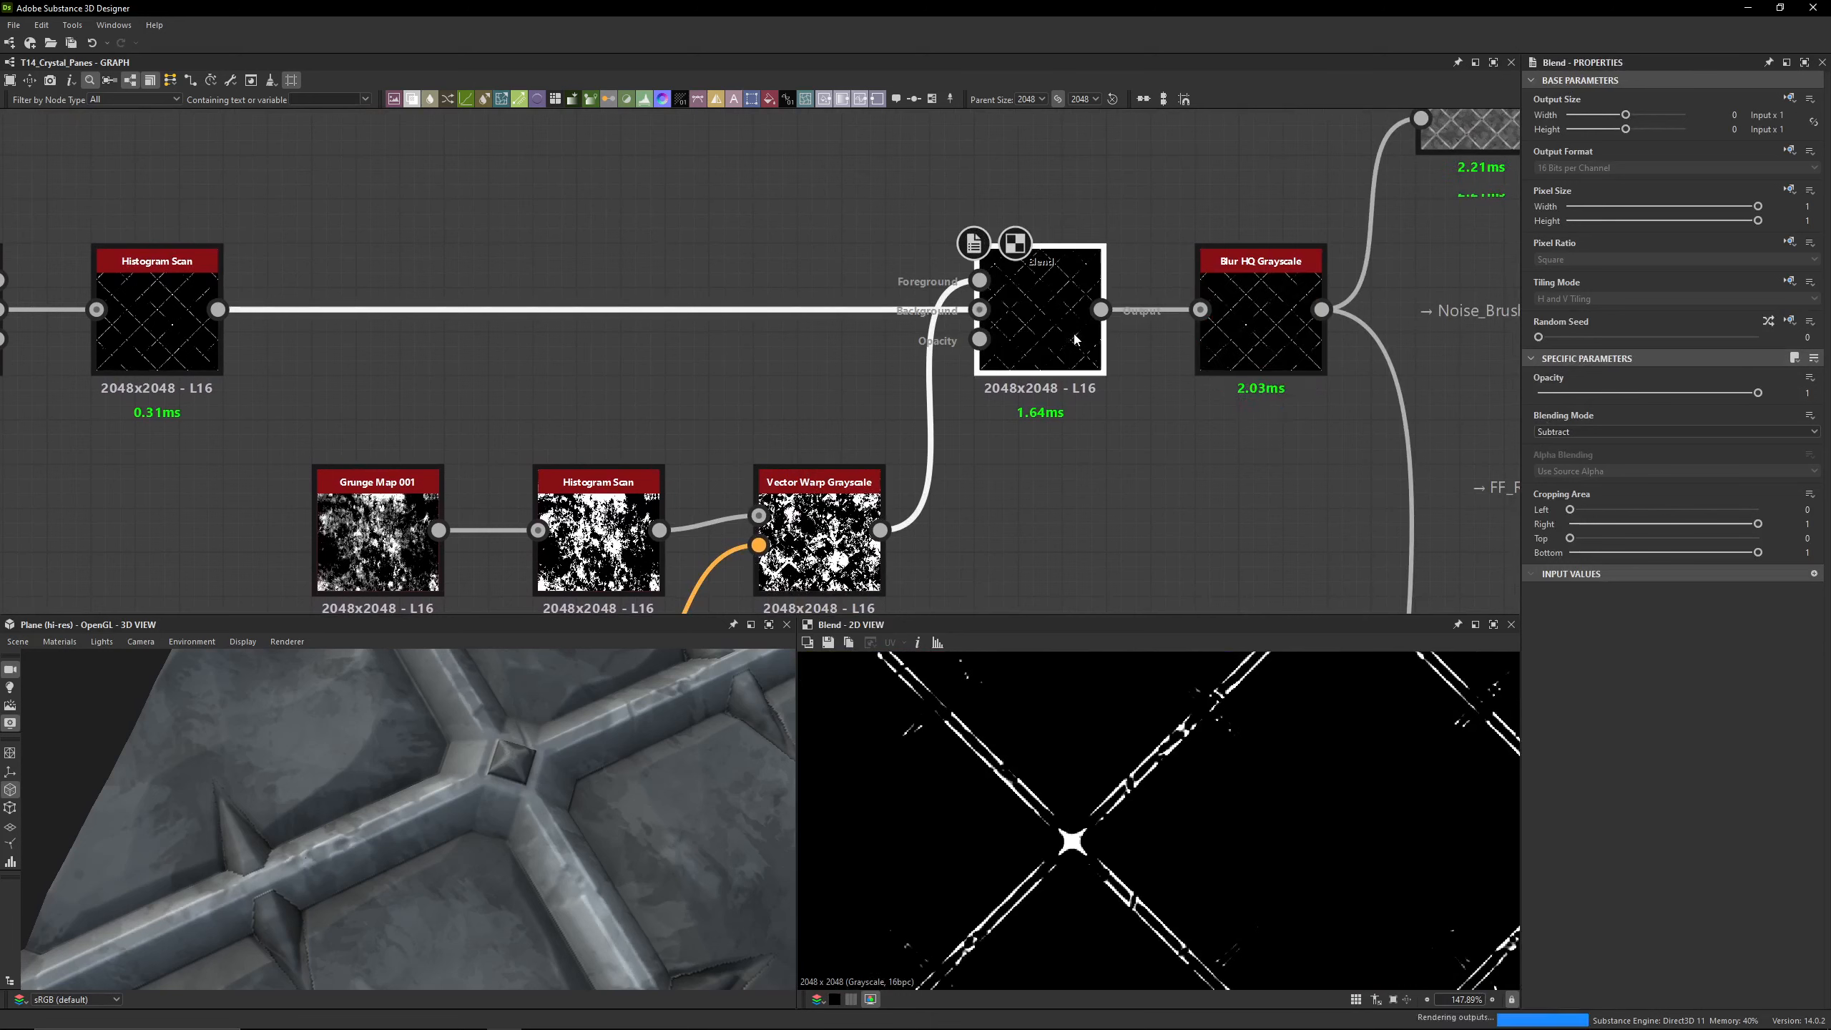
pyautogui.moveTo(994, 707); pyautogui.dragTo(1098, 799, button='middle')
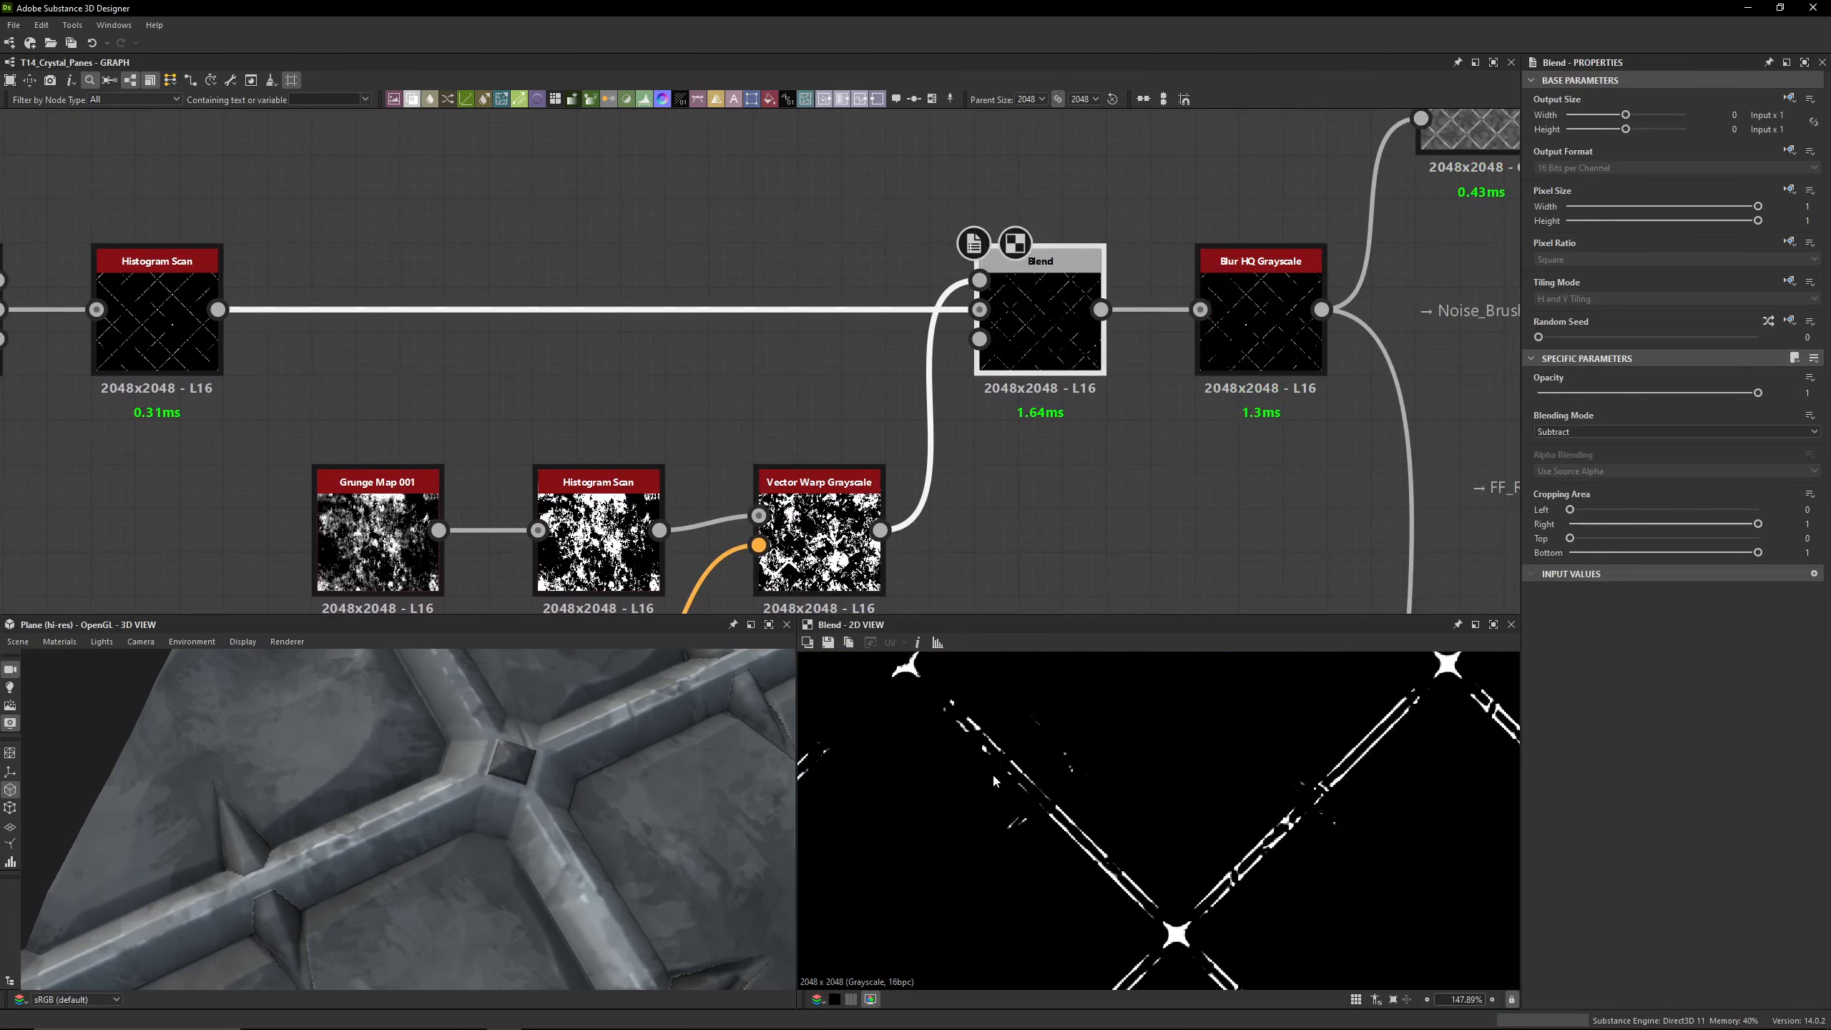
pyautogui.hotkey('shift', 'd')
pyautogui.hotkey('shift', 'd')
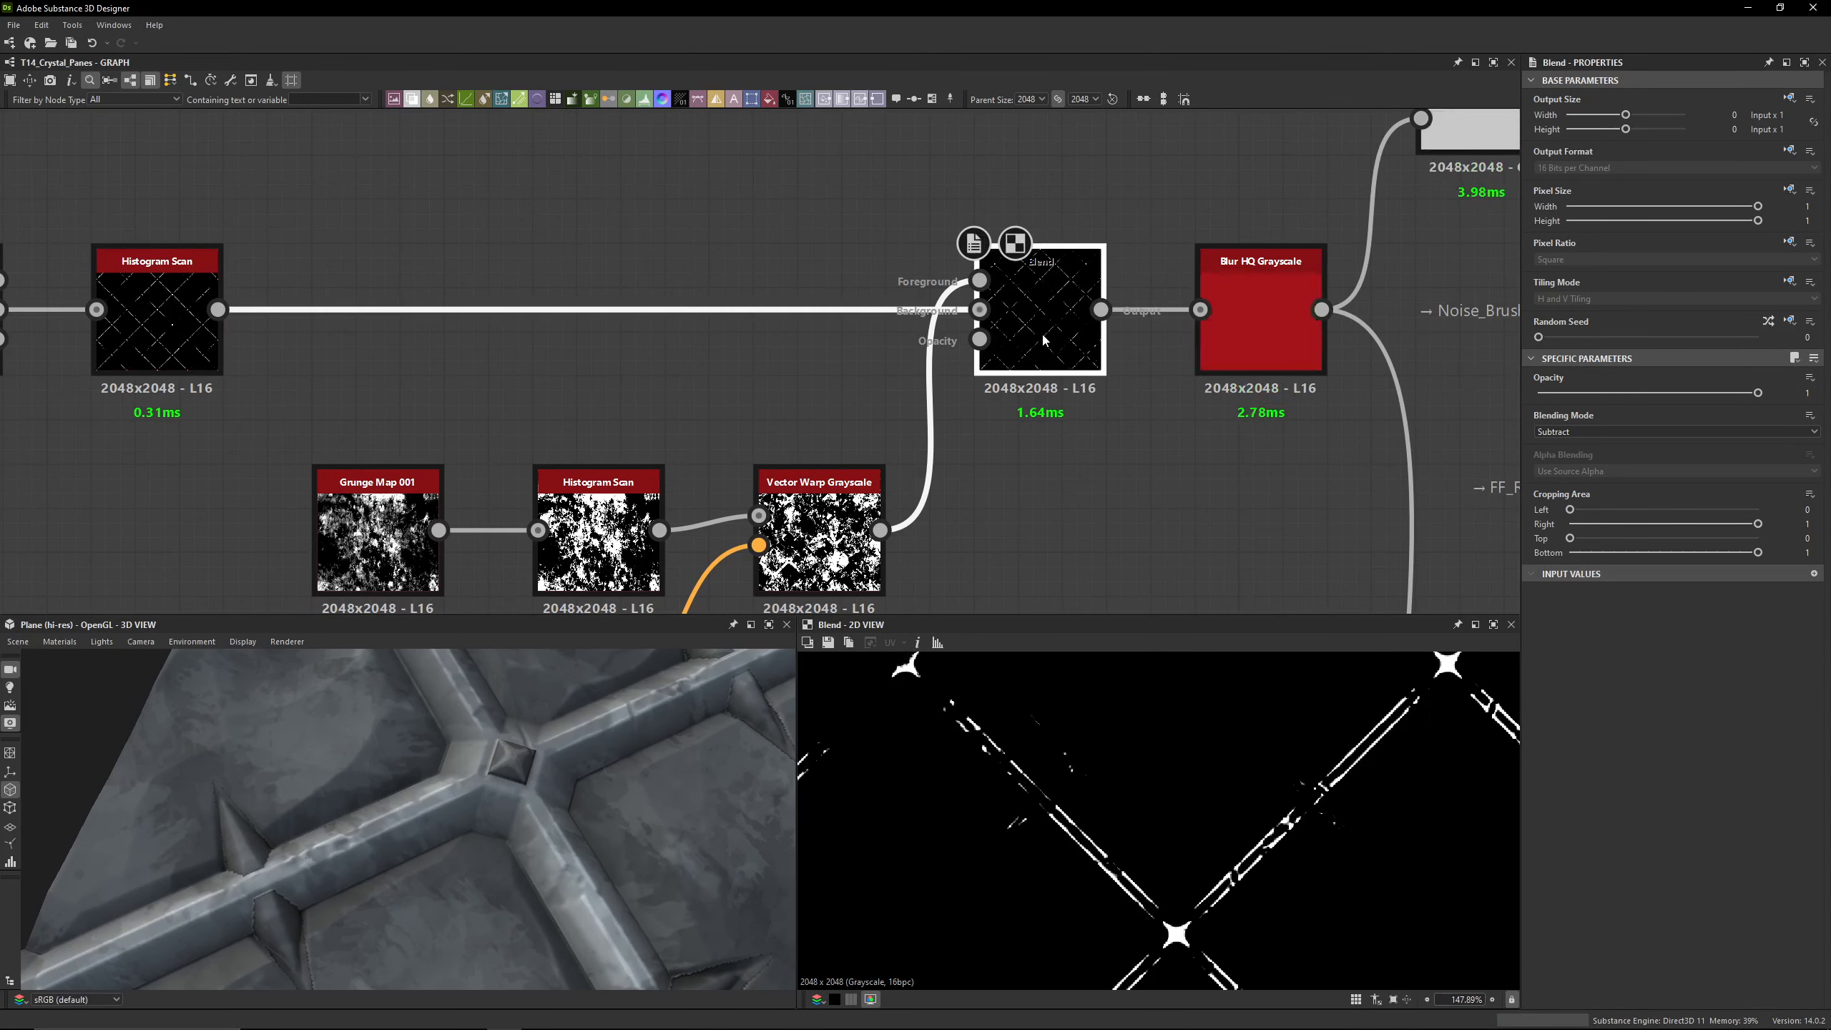
pyautogui.moveTo(989, 777); pyautogui.dragTo(1051, 834, button='middle')
# Step: Compare the output of the Subtract Blend with that of the Blur HQ Grayscale node in a magnified 2D preview
pyautogui.moveTo(1134, 429); pyautogui.dragTo(996, 474, button='middle')
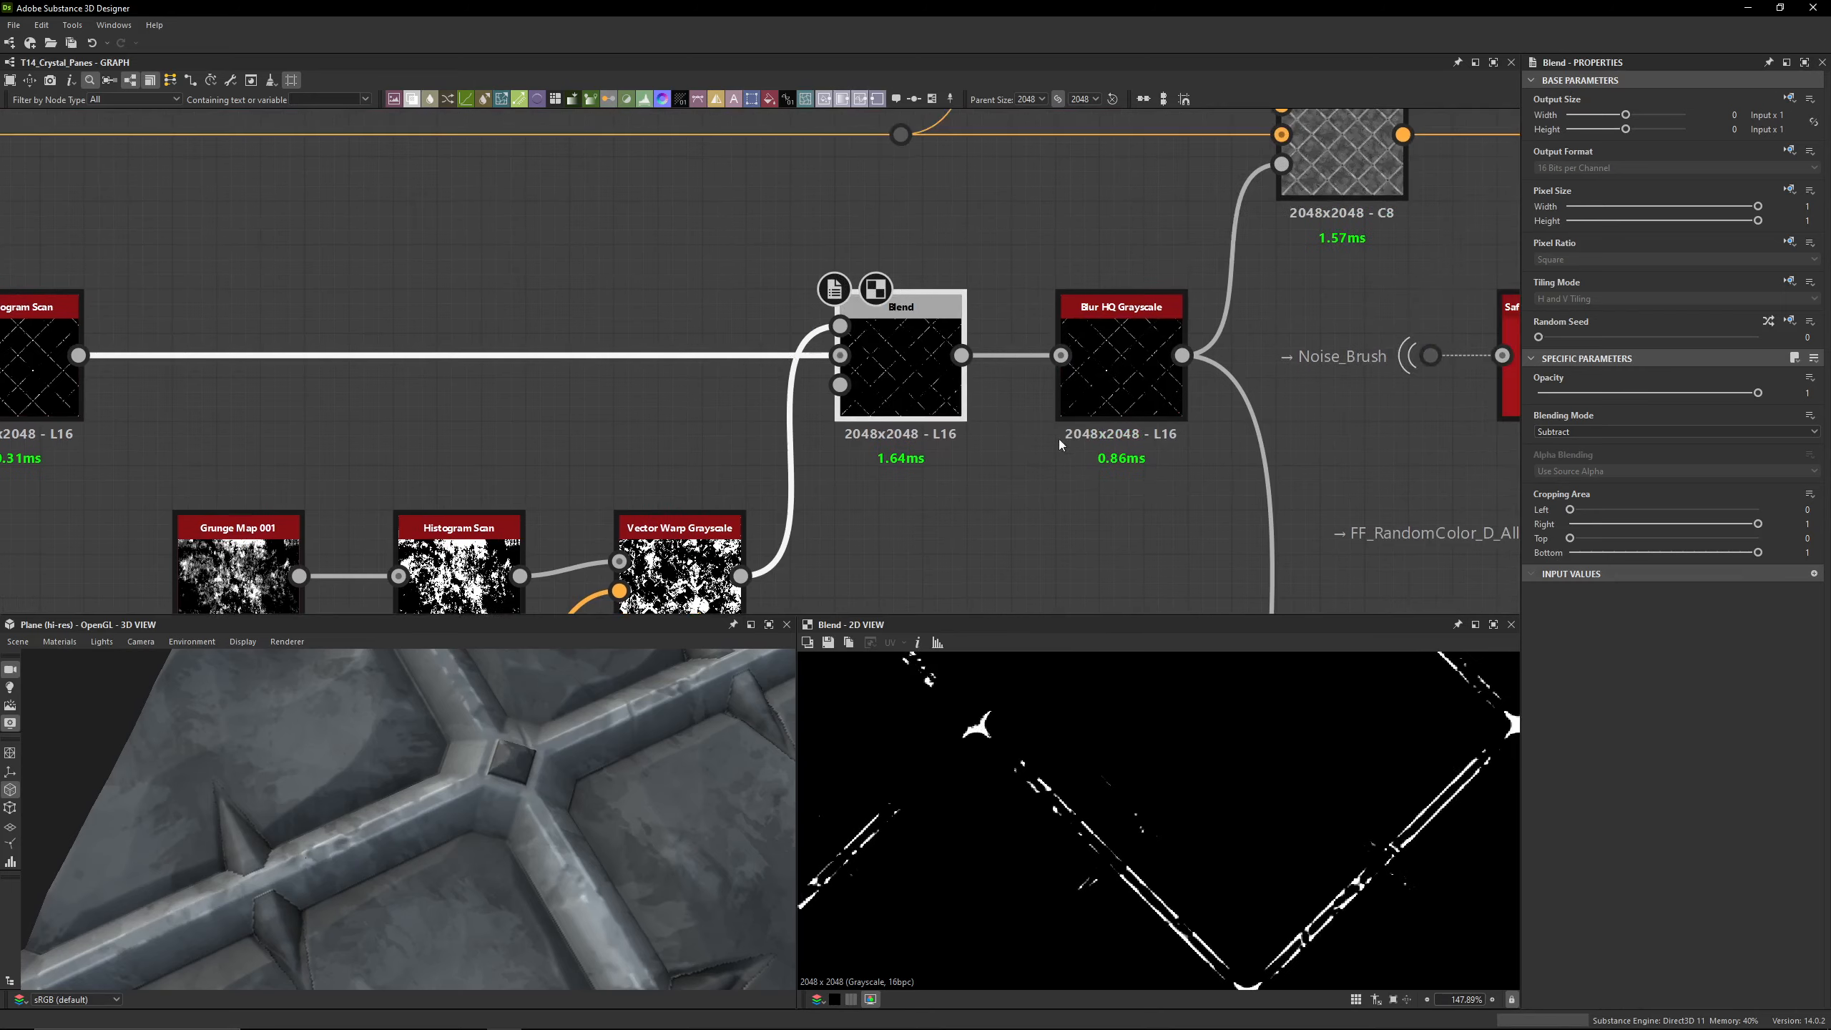
pyautogui.click(1108, 394)
pyautogui.scroll(9, 1045, 814)
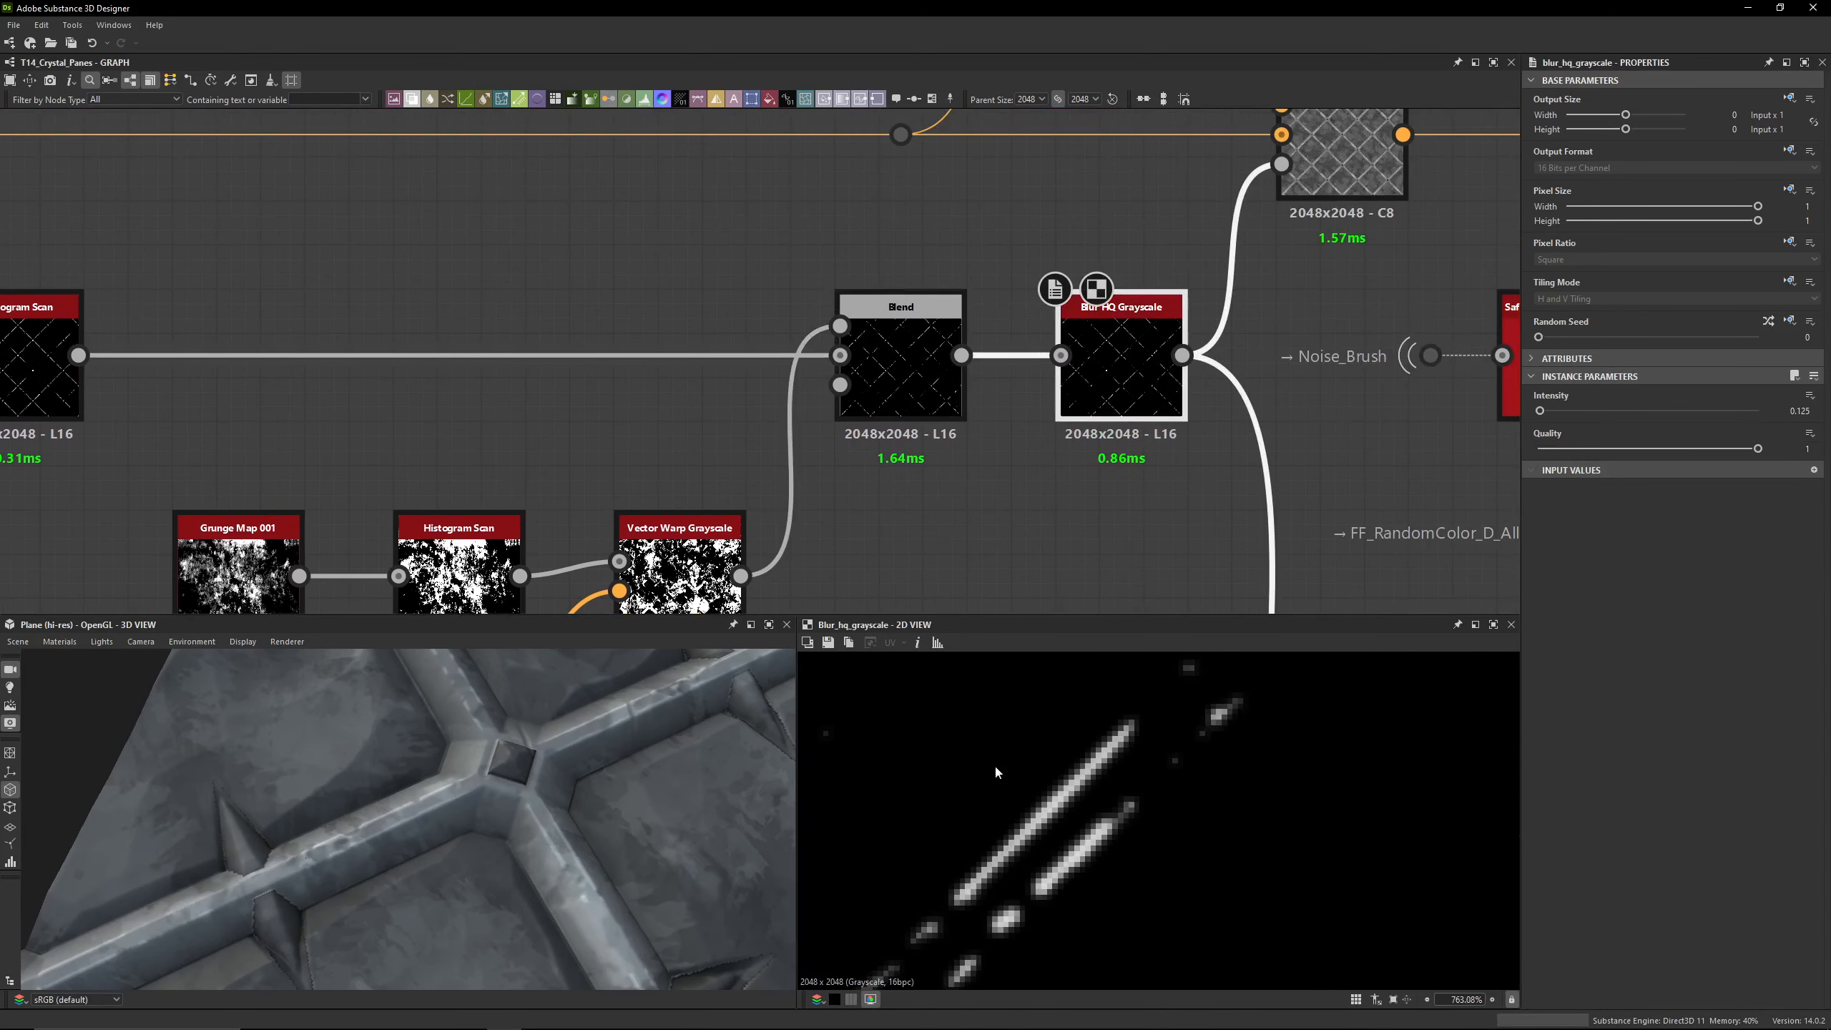
pyautogui.doubleClick(906, 393)
pyautogui.doubleClick(1134, 406)
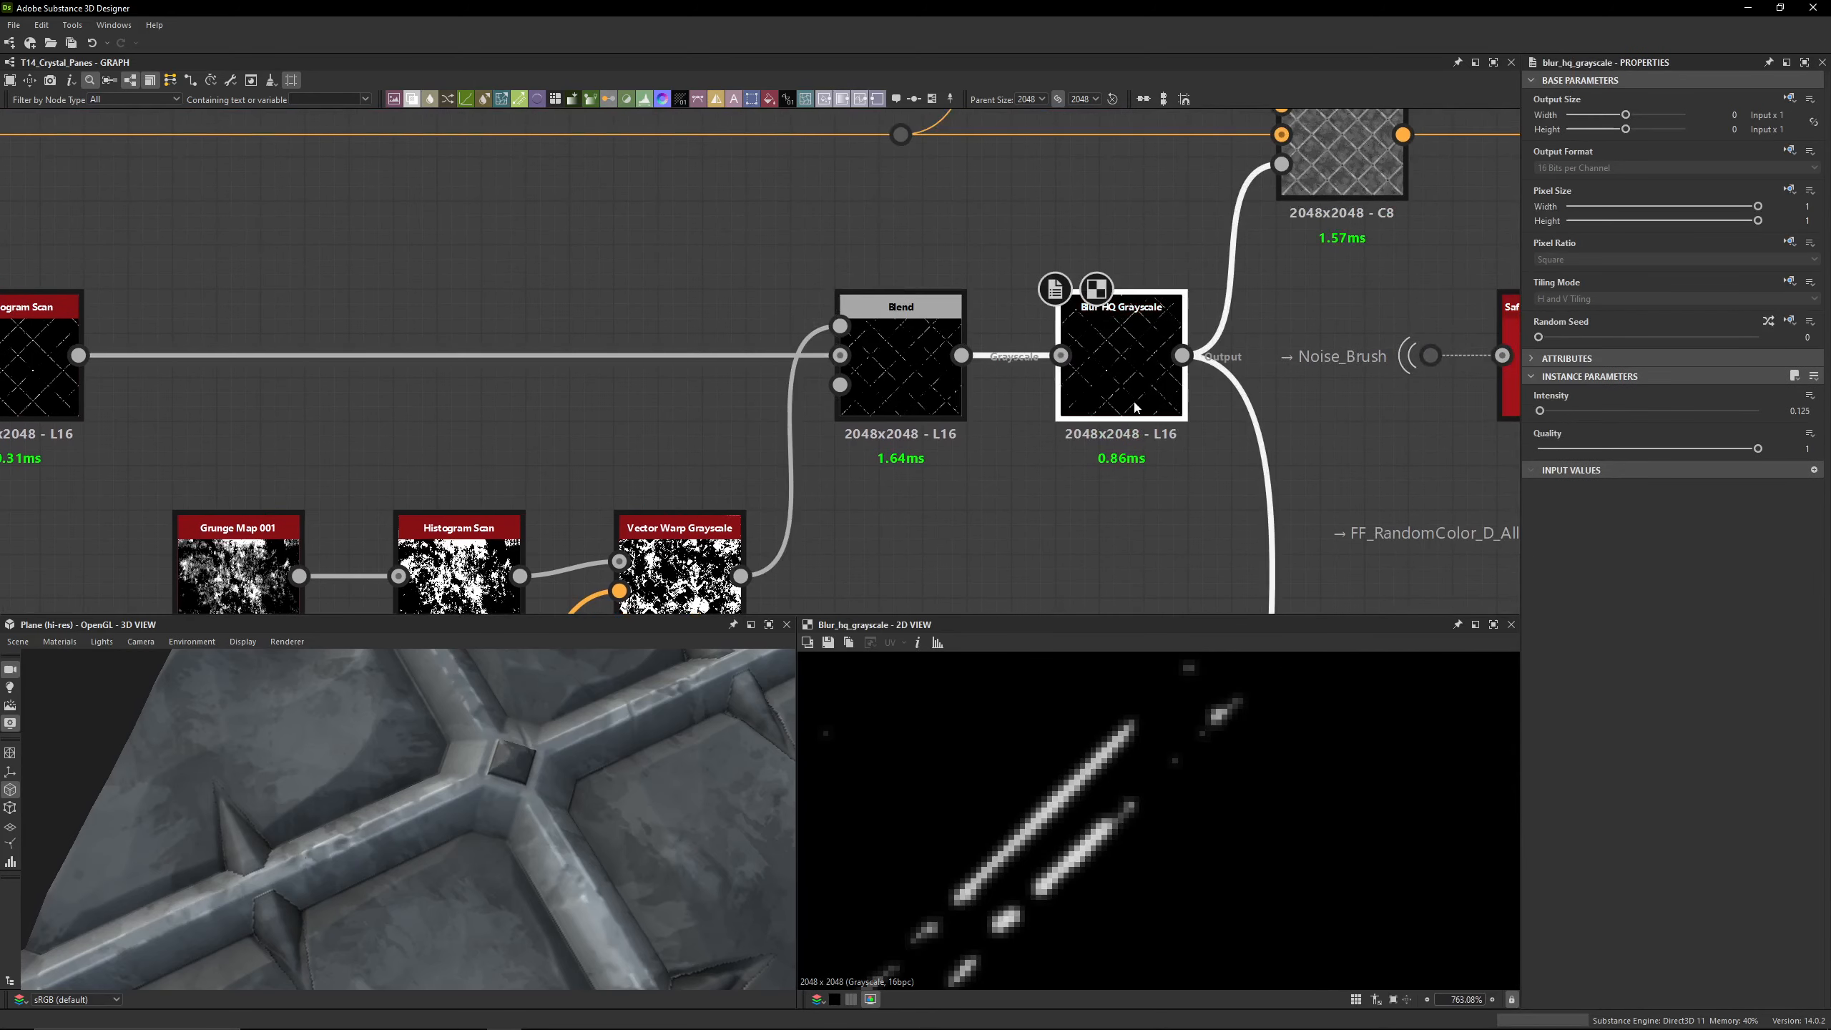
# Step: Disable and re-enable the Blur HQ Grayscale node to compare the softness of the edge highlights up close on the 3D plane
pyautogui.hotkey('shift', 'd')
pyautogui.scroll(6, 335, 869)
pyautogui.moveTo(334, 870); pyautogui.dragTo(460, 792, button='middle')
pyautogui.scroll(-3, 461, 793)
pyautogui.hotkey('shift', 'd')
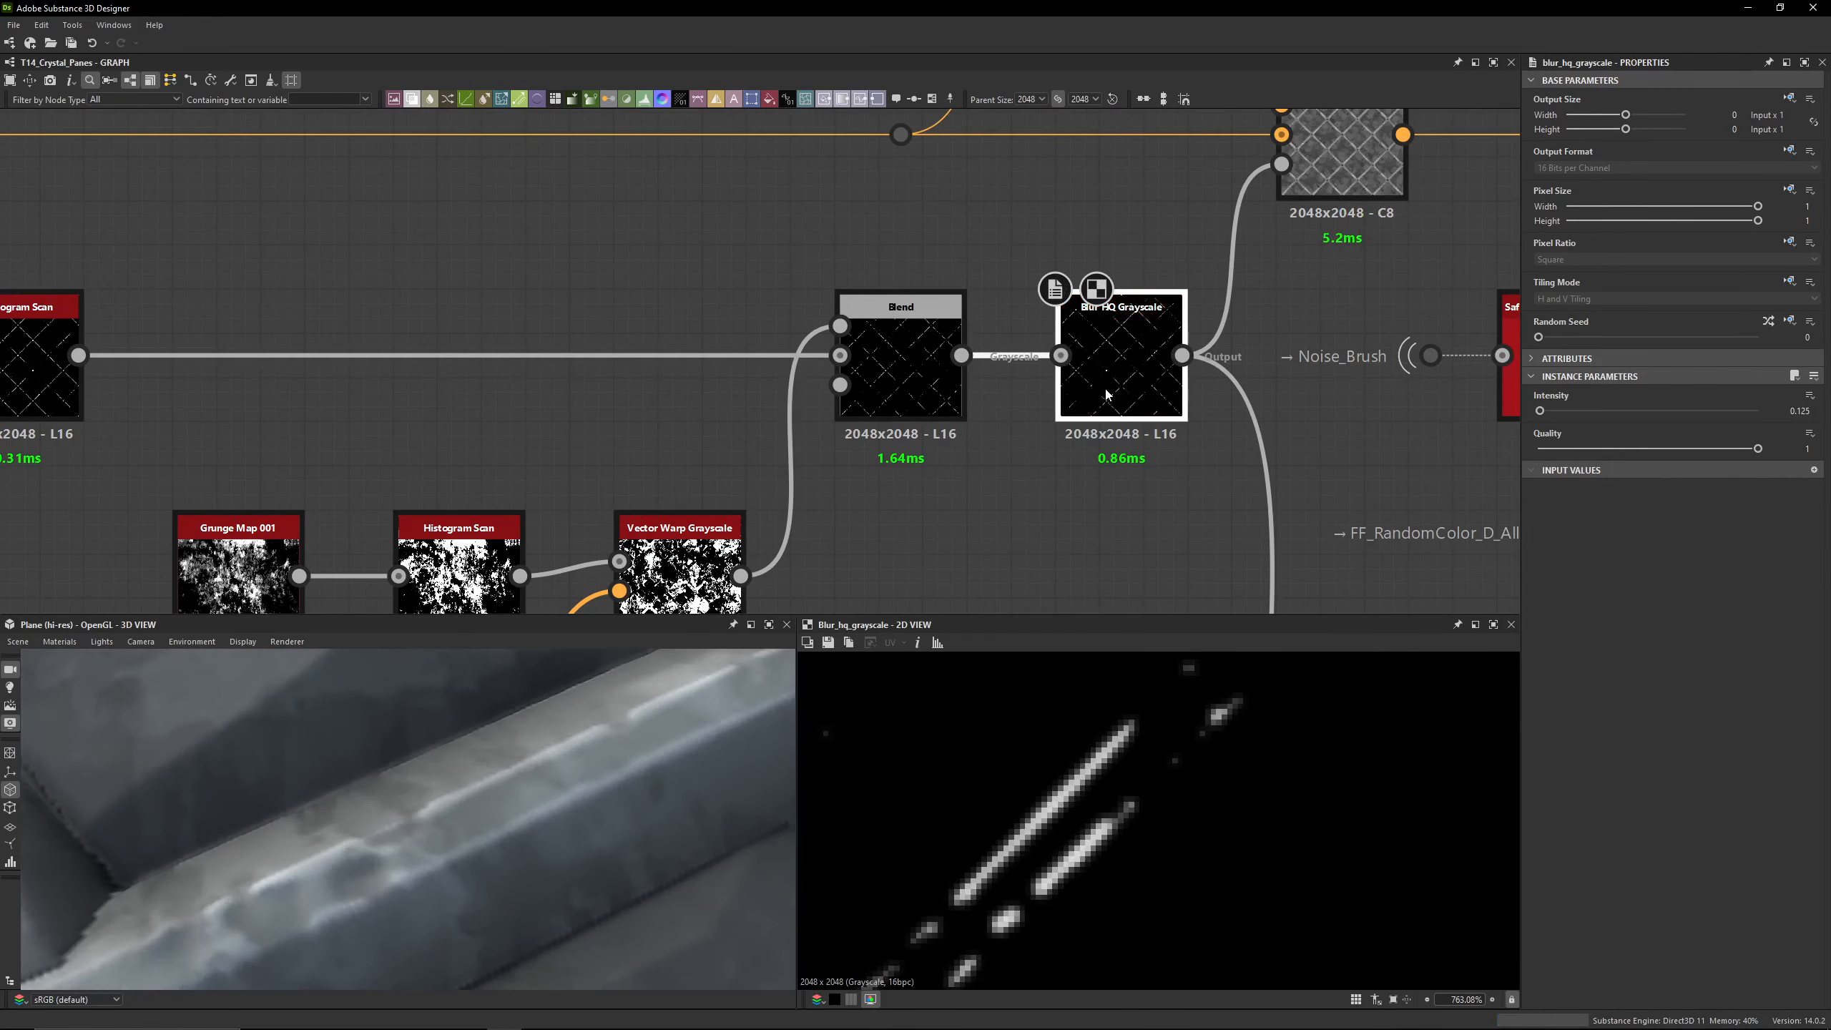
pyautogui.hotkey('shift', 'd')
pyautogui.hotkey('shift', 'd')
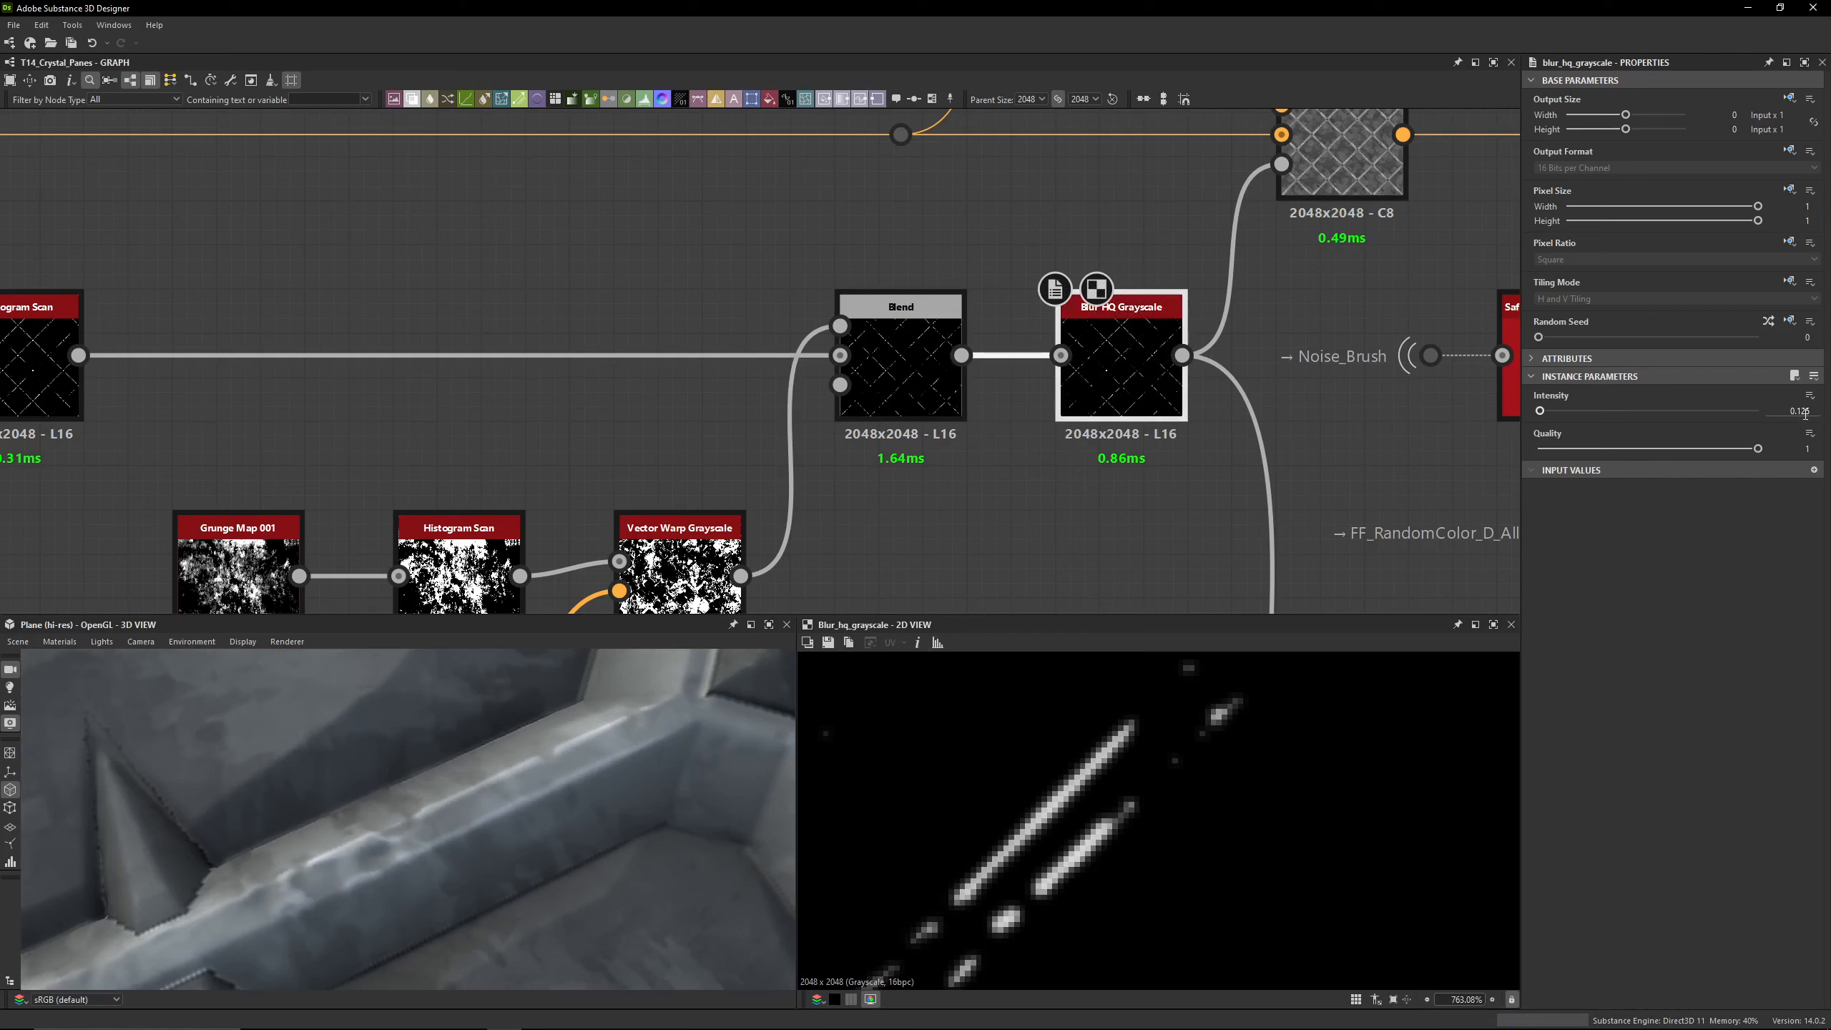
# Step: Set the Intensity of the Blur HQ Grayscale after the Subtract Blend to 0.11
pyautogui.moveTo(1780, 414); pyautogui.dragTo(1822, 413)
pyautogui.moveTo(1801, 412); pyautogui.dragTo(1819, 415)
pyautogui.write('1')
pyautogui.press('Return')
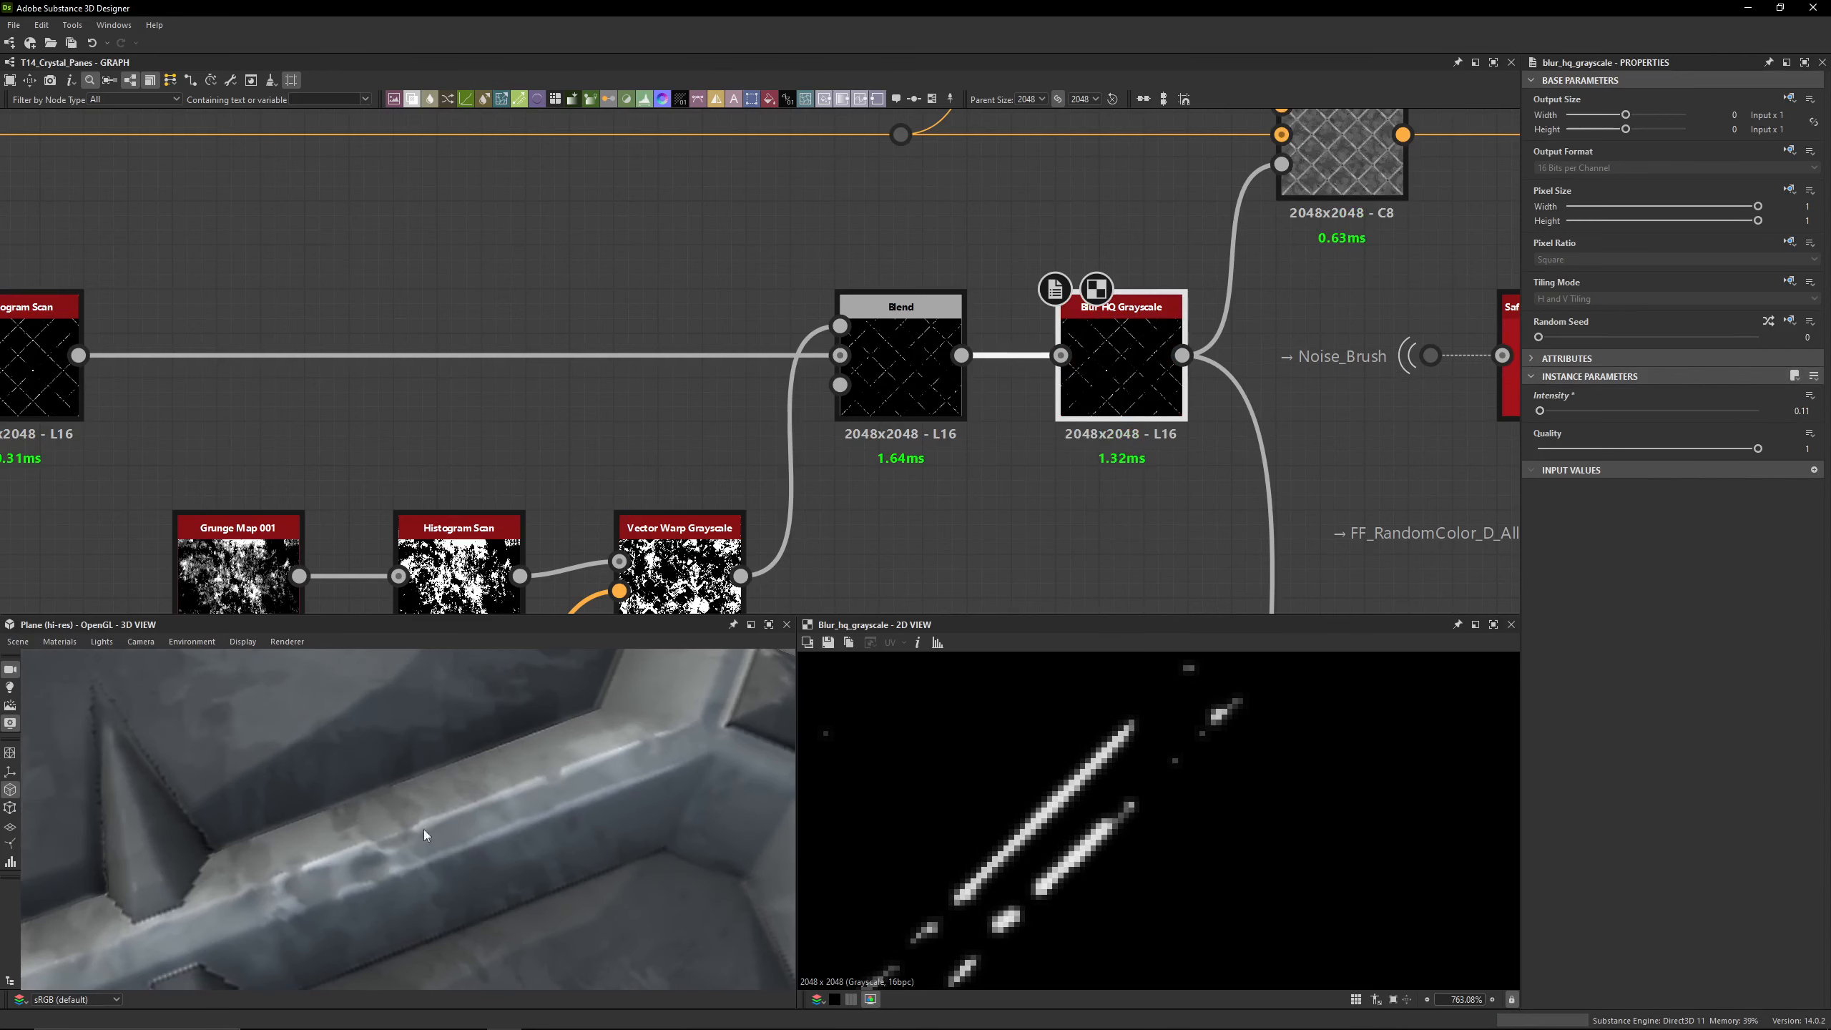
# Step: Try Intensity values of 0.1 and 0.05 on the Blur HQ Grayscale, and undo both changes
pyautogui.doubleClick(1801, 411)
pyautogui.write('0.1')
pyautogui.press('Return')
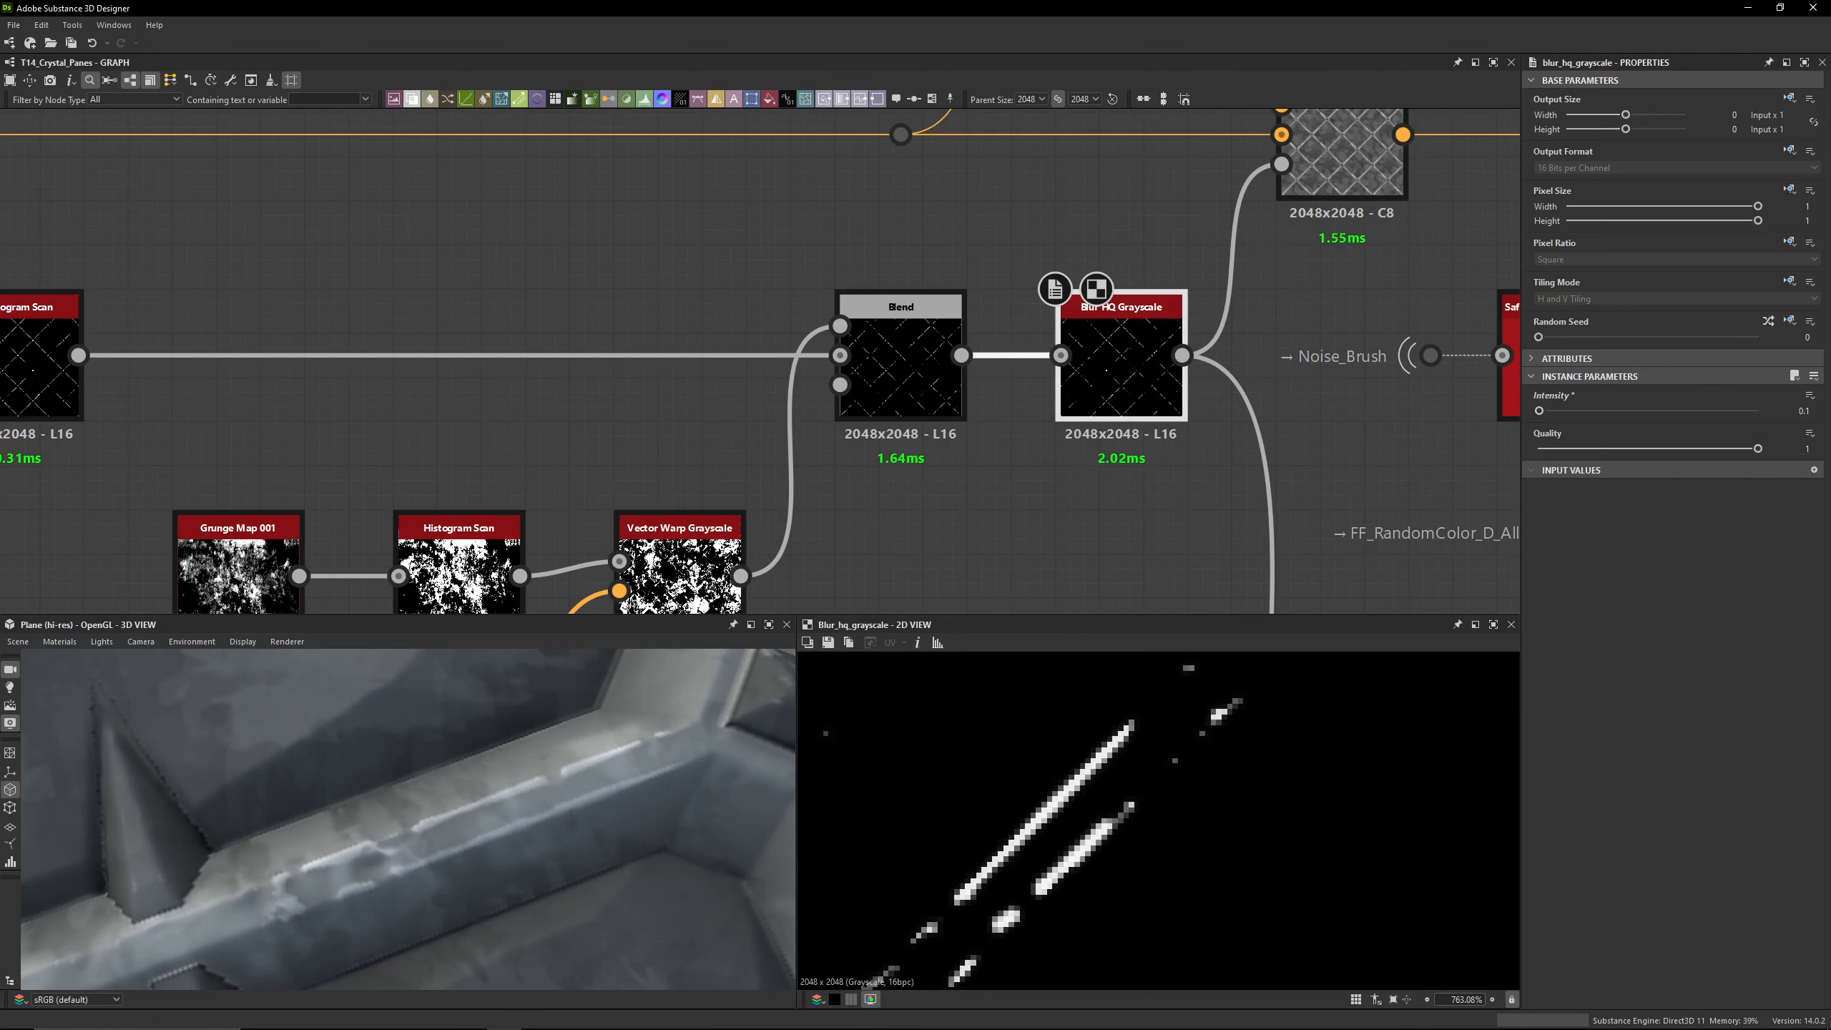
pyautogui.moveTo(721, 837); pyautogui.dragTo(427, 898)
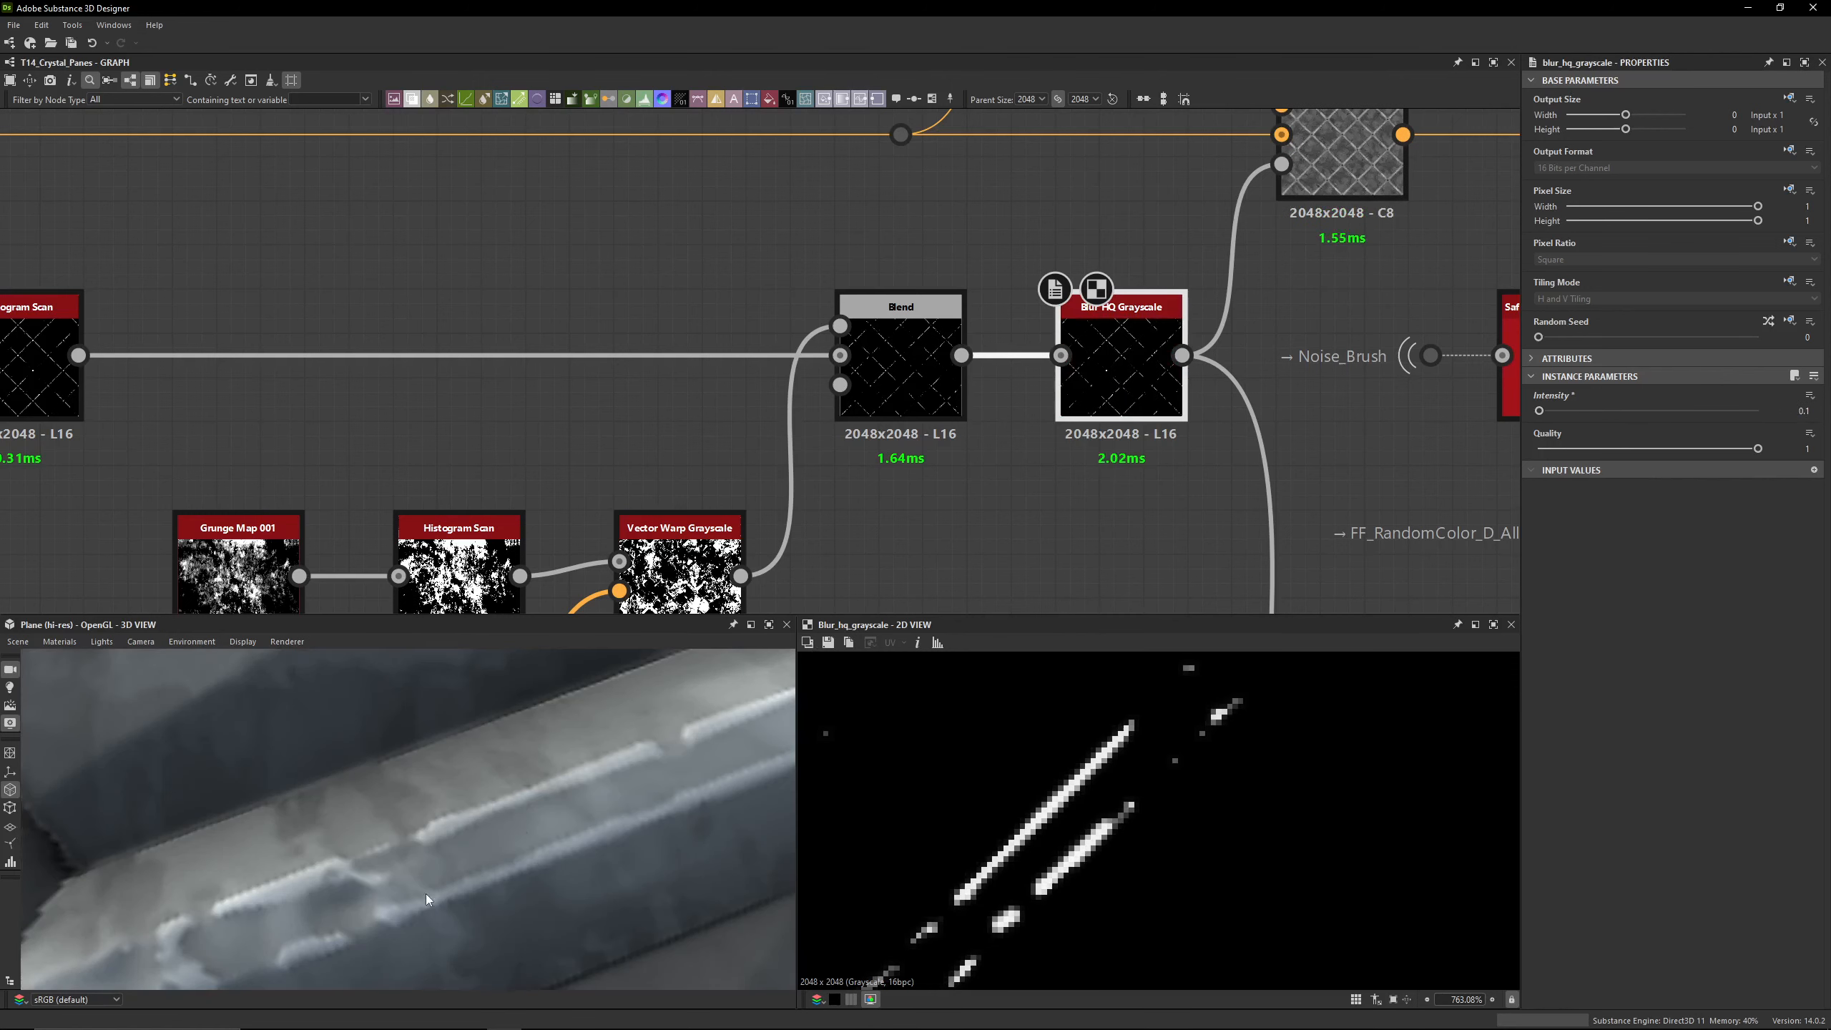
pyautogui.doubleClick(1824, 412)
pyautogui.write('0.05')
pyautogui.press('Return')
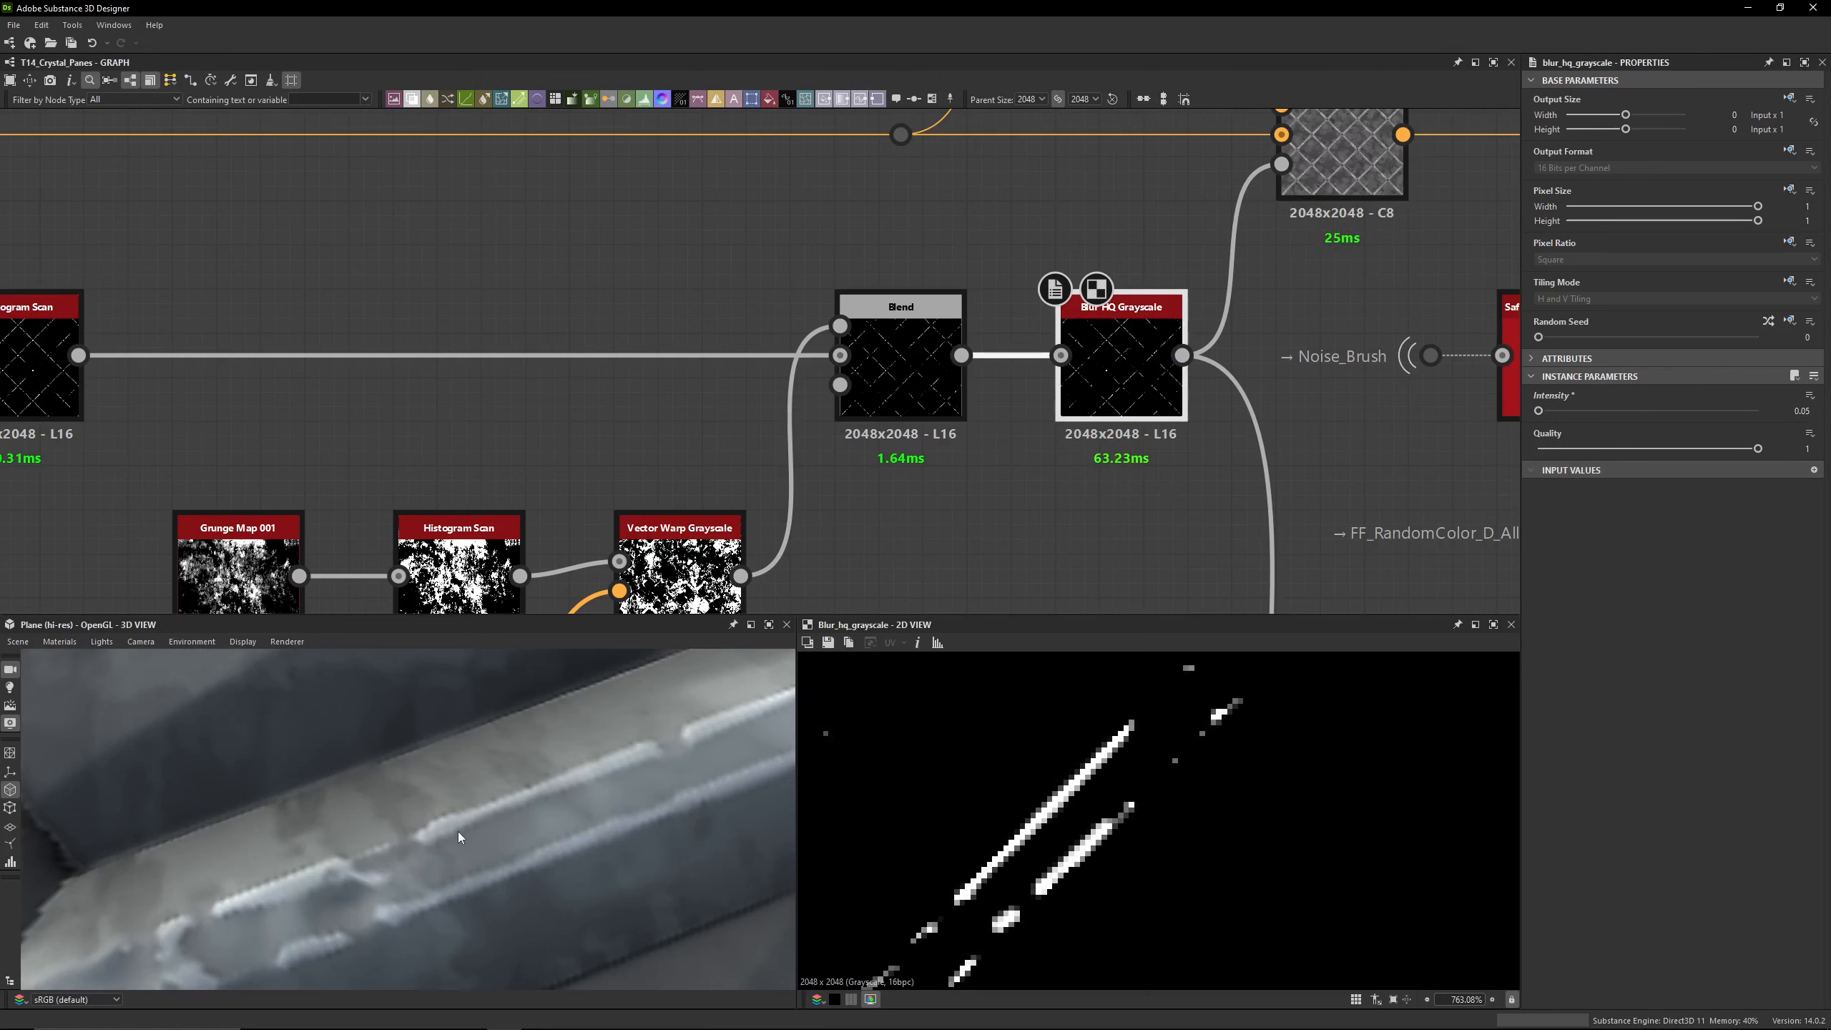
pyautogui.hotkey('ctrl', 'z')
pyautogui.hotkey('ctrl', 'z')
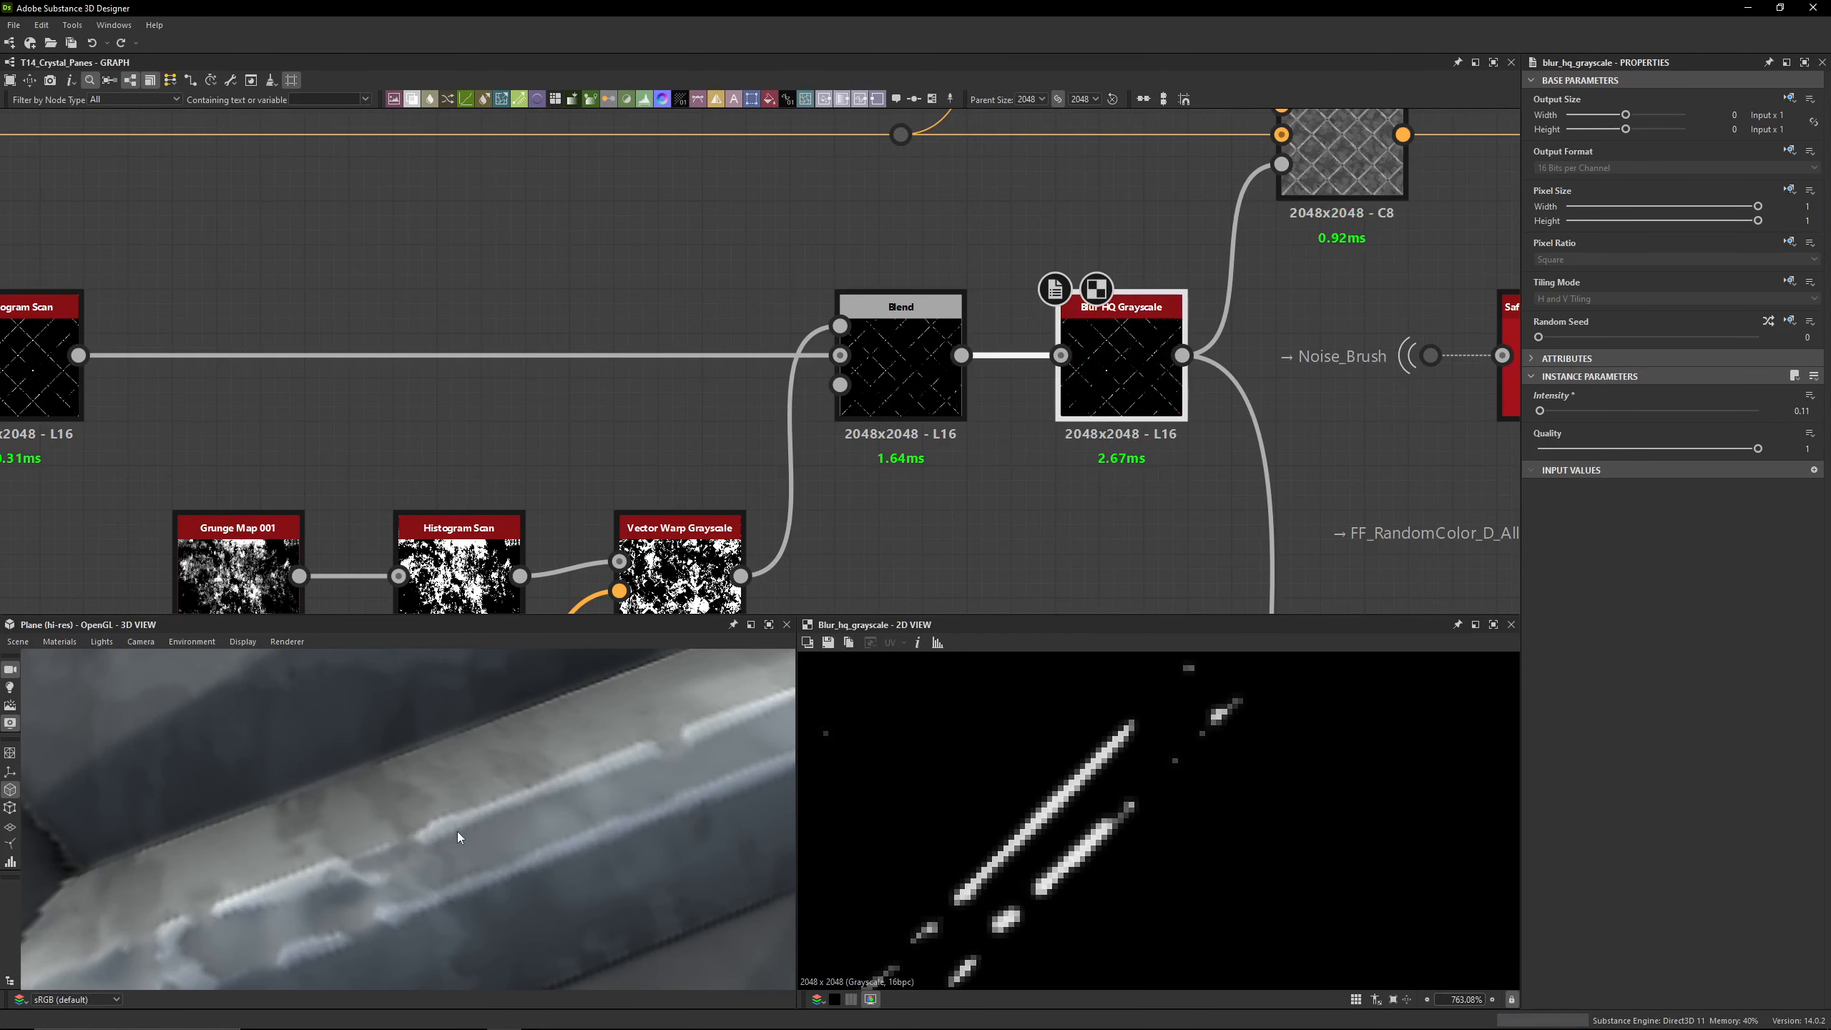
# Step: Examine the color Blend masked by the blurred edges and the HSL node feeding its foreground
pyautogui.moveTo(1282, 171); pyautogui.dragTo(1115, 293, button='middle')
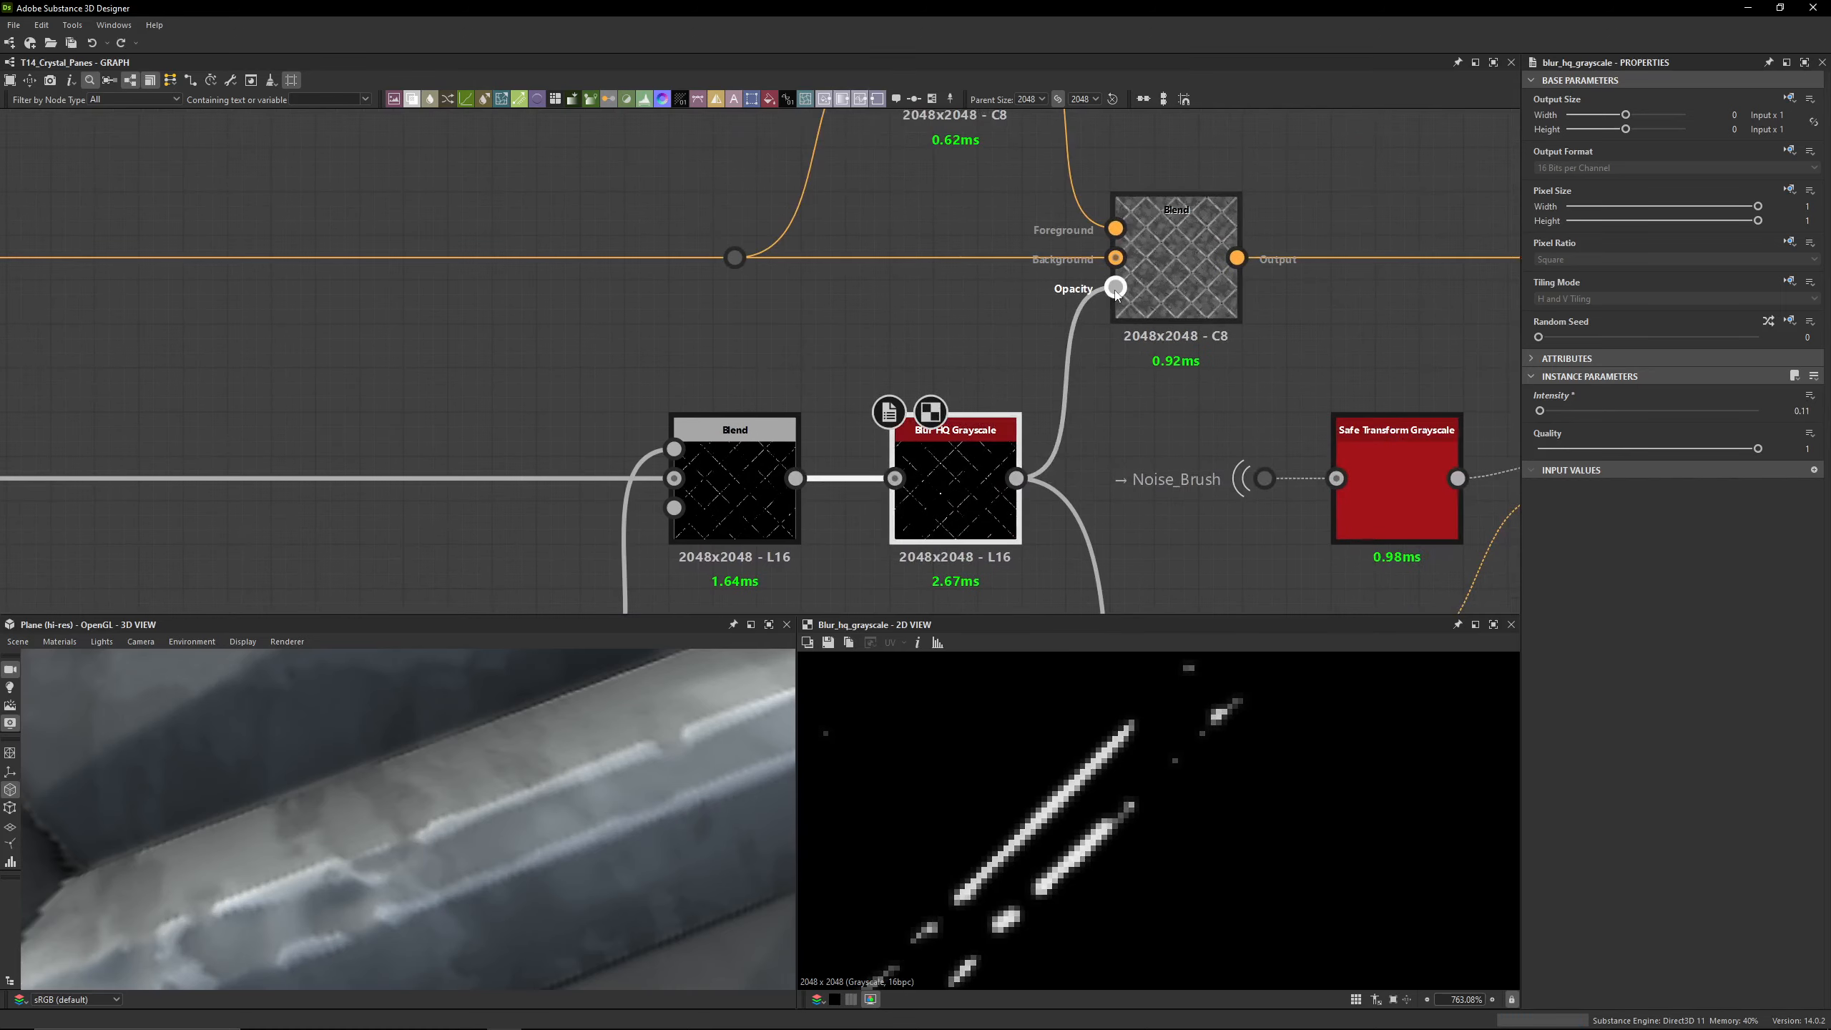
pyautogui.click(1116, 293)
pyautogui.scroll(-6, 951, 390)
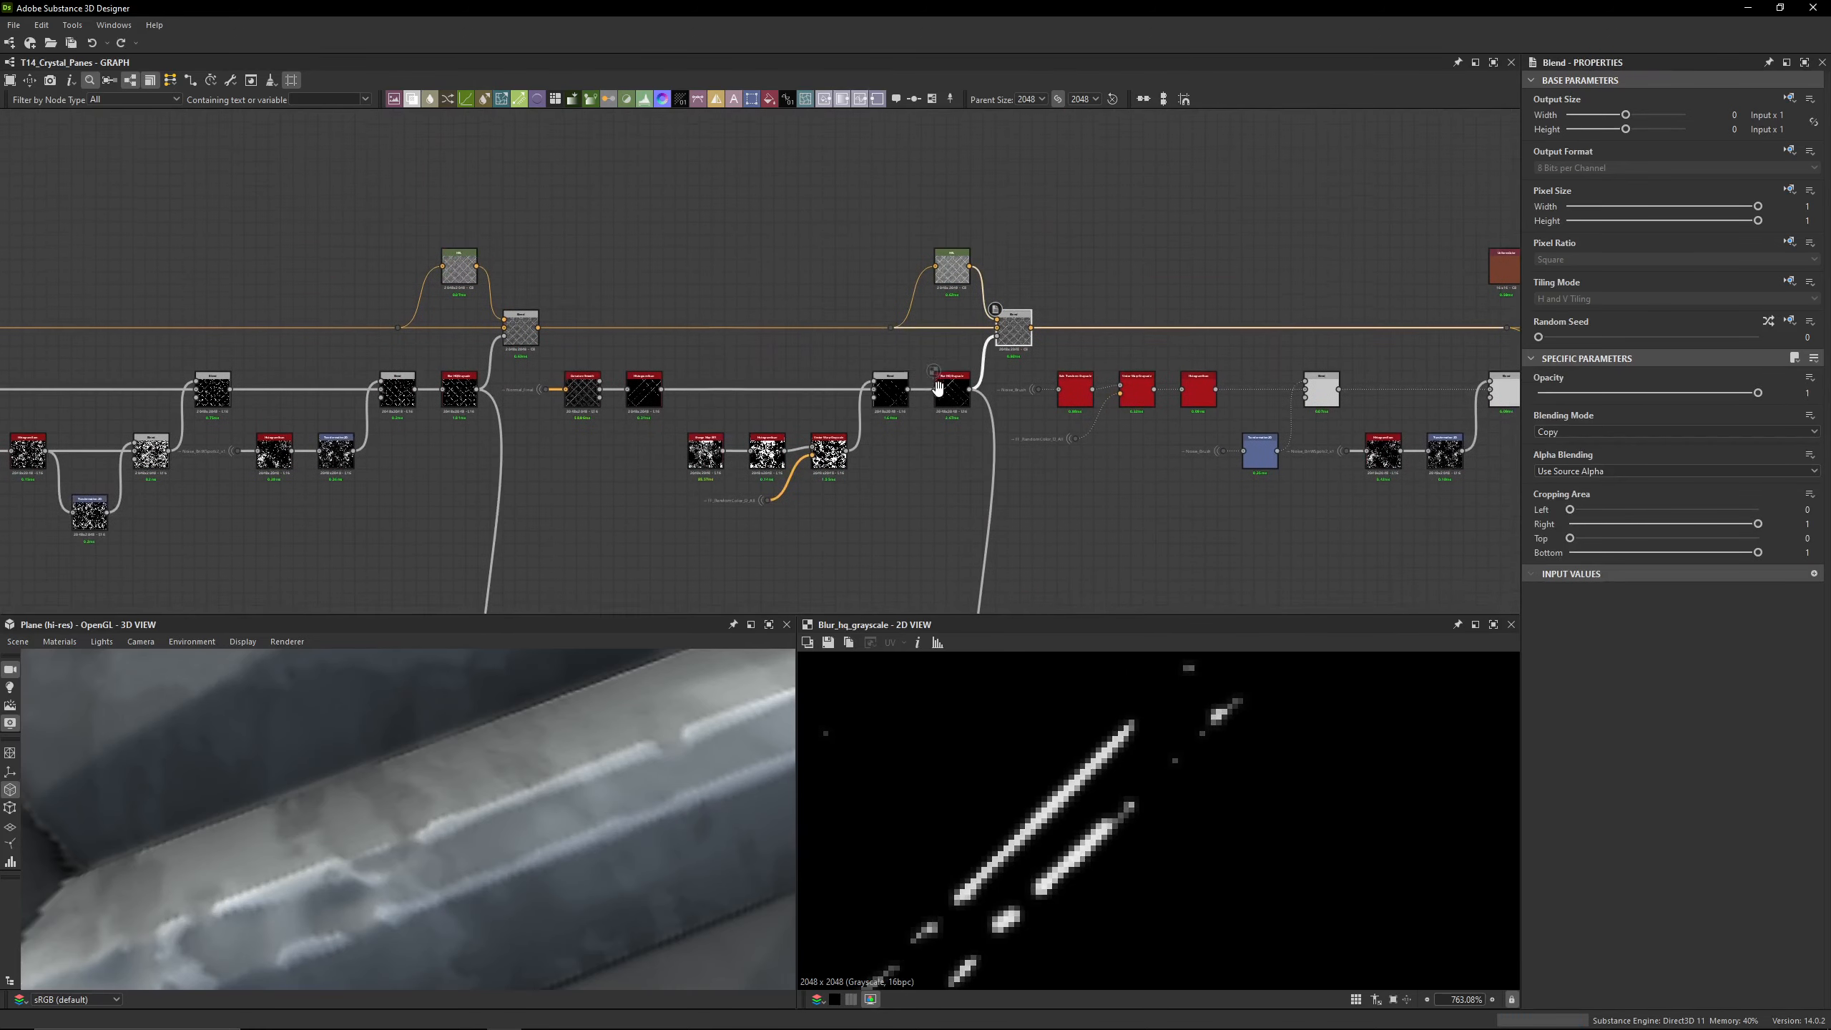
pyautogui.scroll(2, 967, 358)
pyautogui.scroll(2, 967, 357)
pyautogui.doubleClick(937, 173)
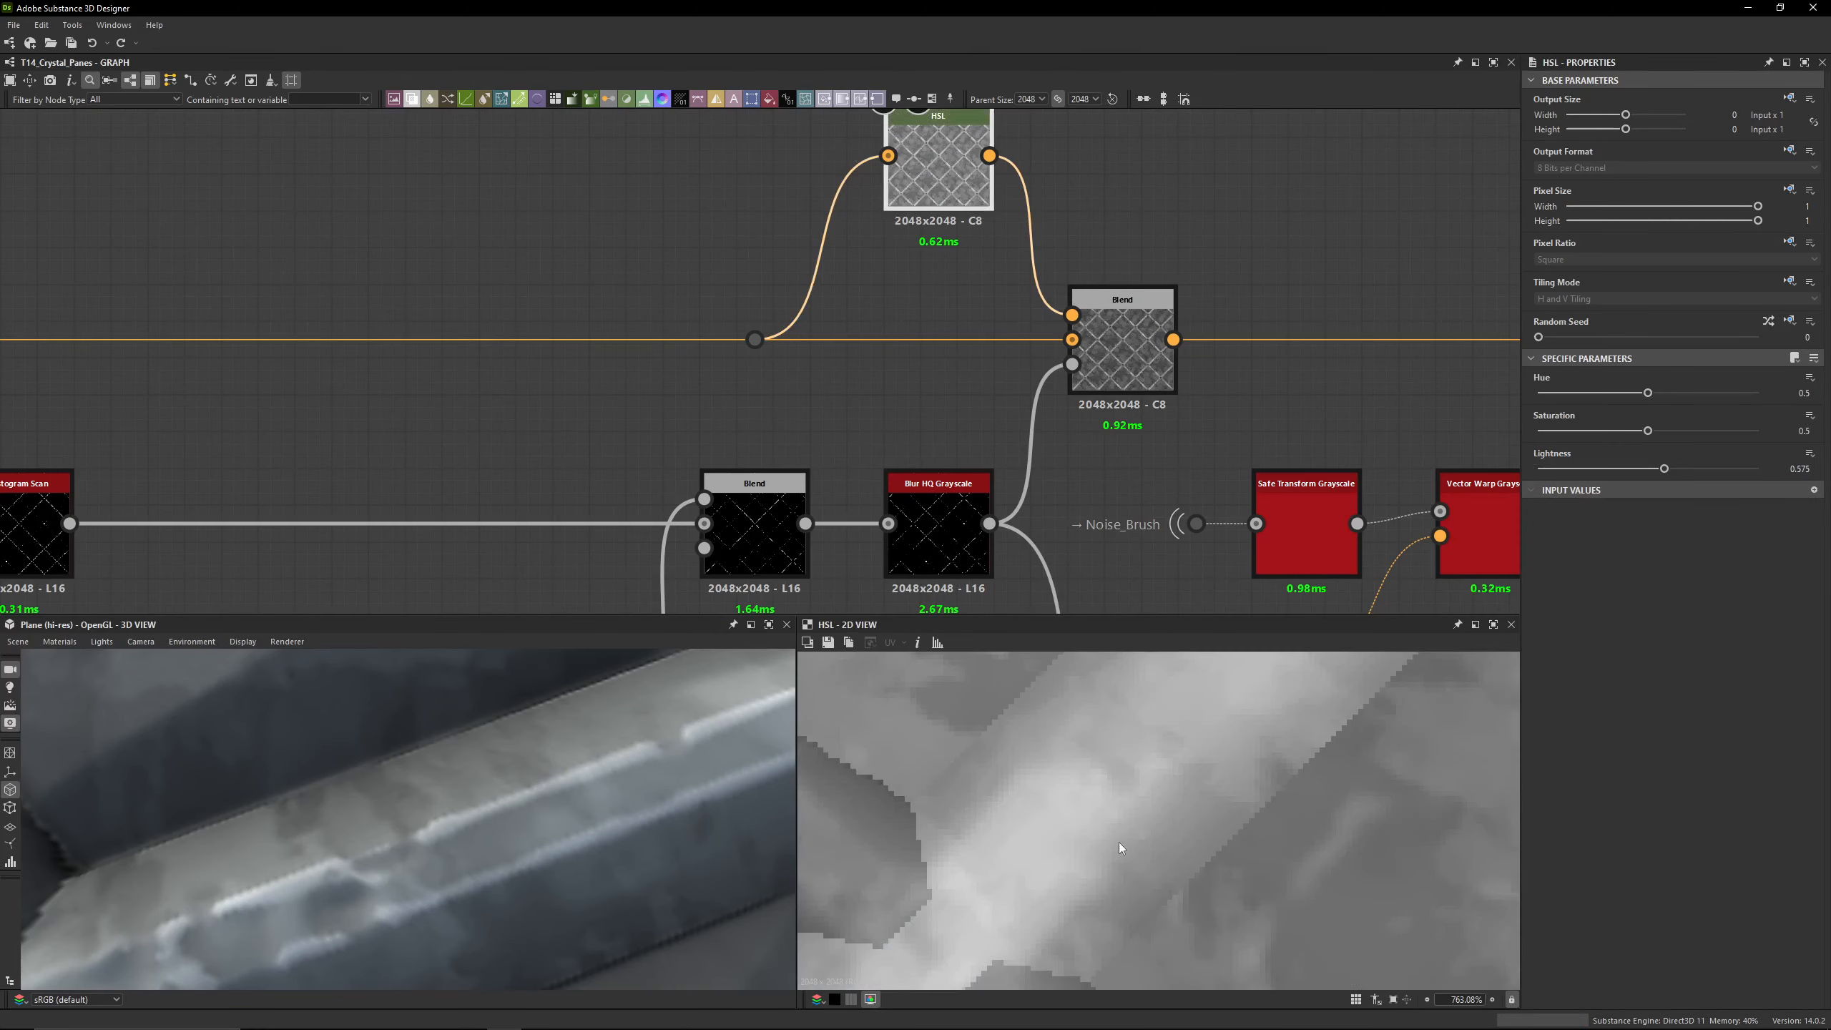
# Step: Check the HSL node's Lightness, and disable and re-enable the color Blend it feeds to compare the edge highlights on the 3D plane
pyautogui.scroll(-2, 859, 226)
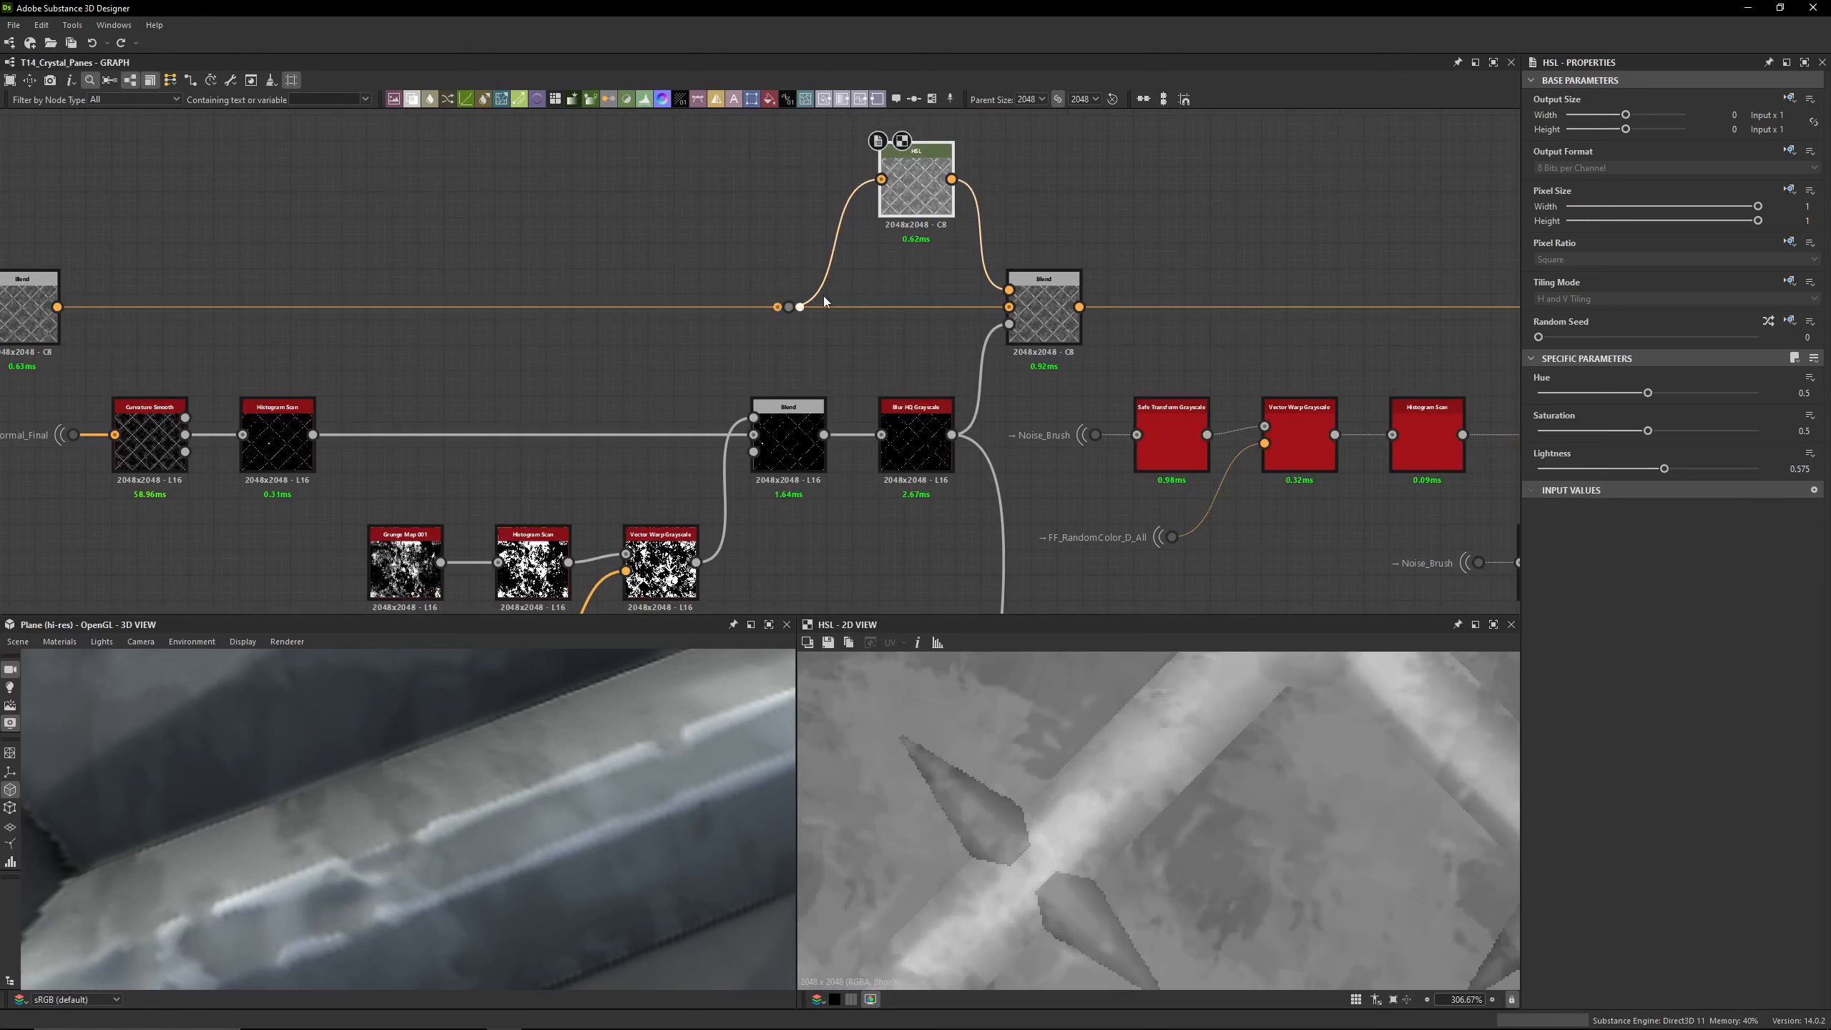
pyautogui.click(1818, 470)
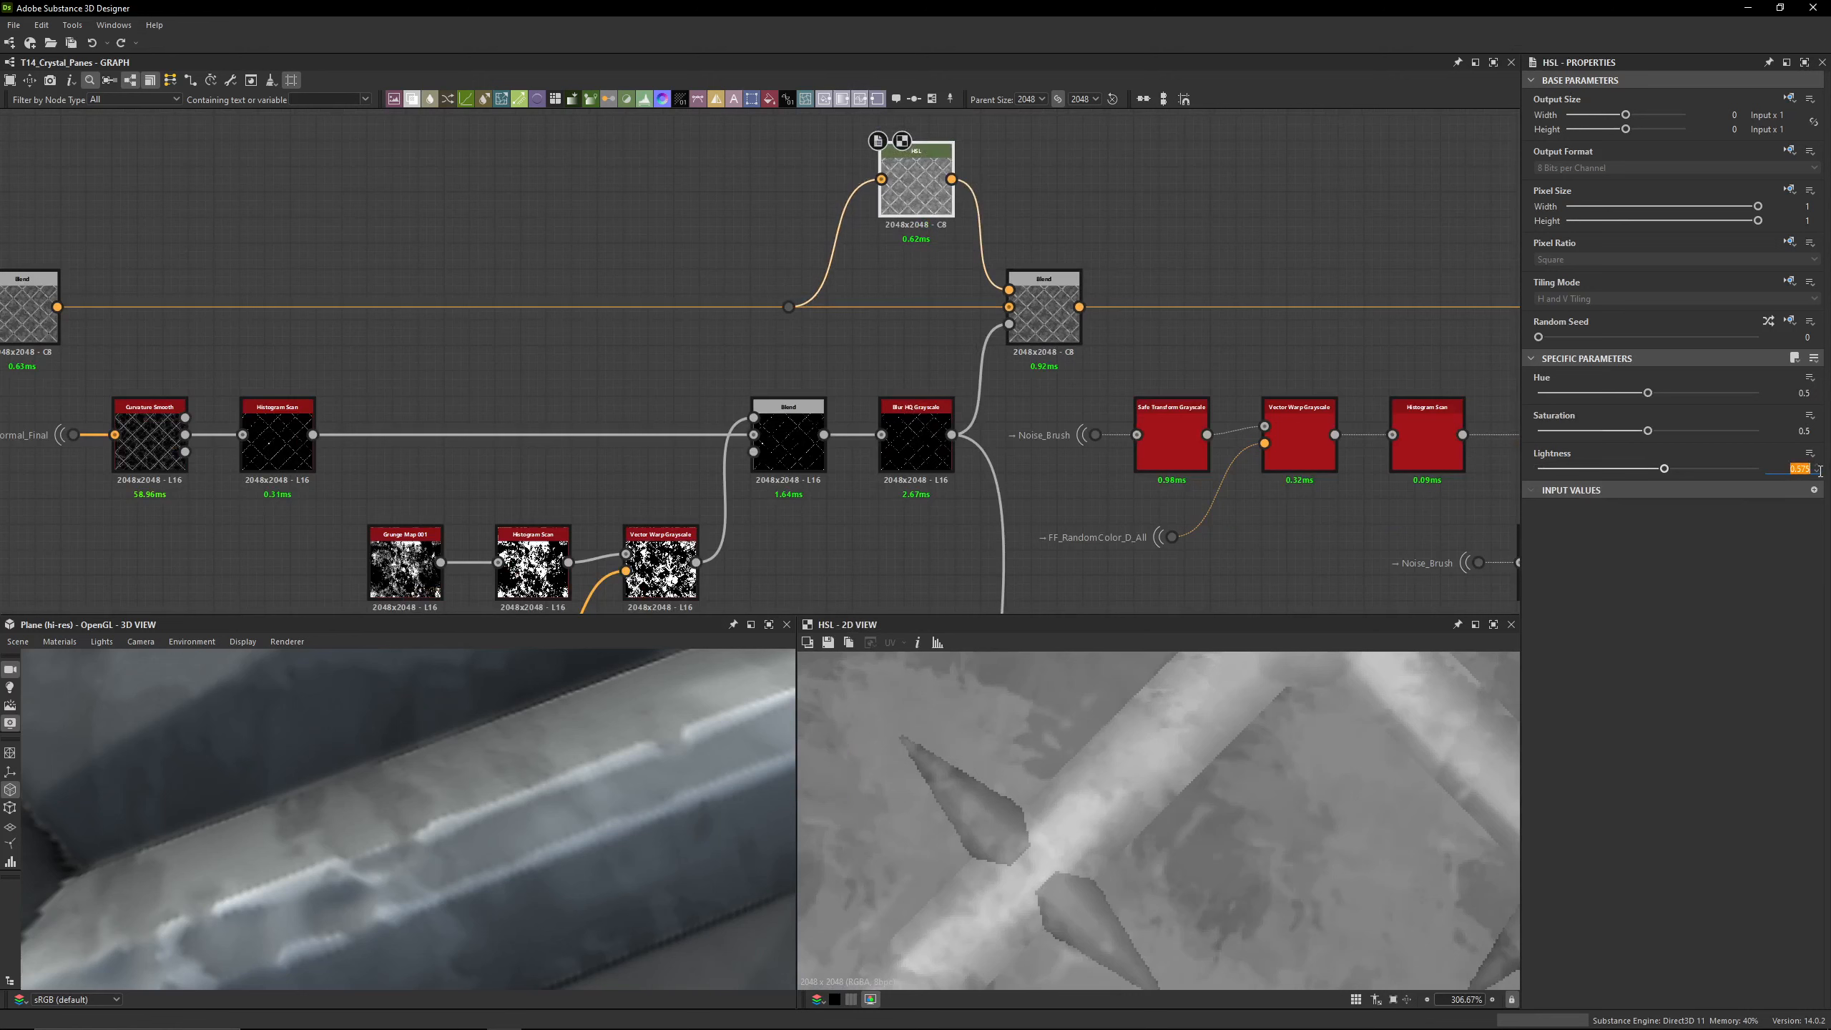
pyautogui.doubleClick(1058, 332)
pyautogui.hotkey('shift', 'd')
pyautogui.hotkey('shift', 'd')
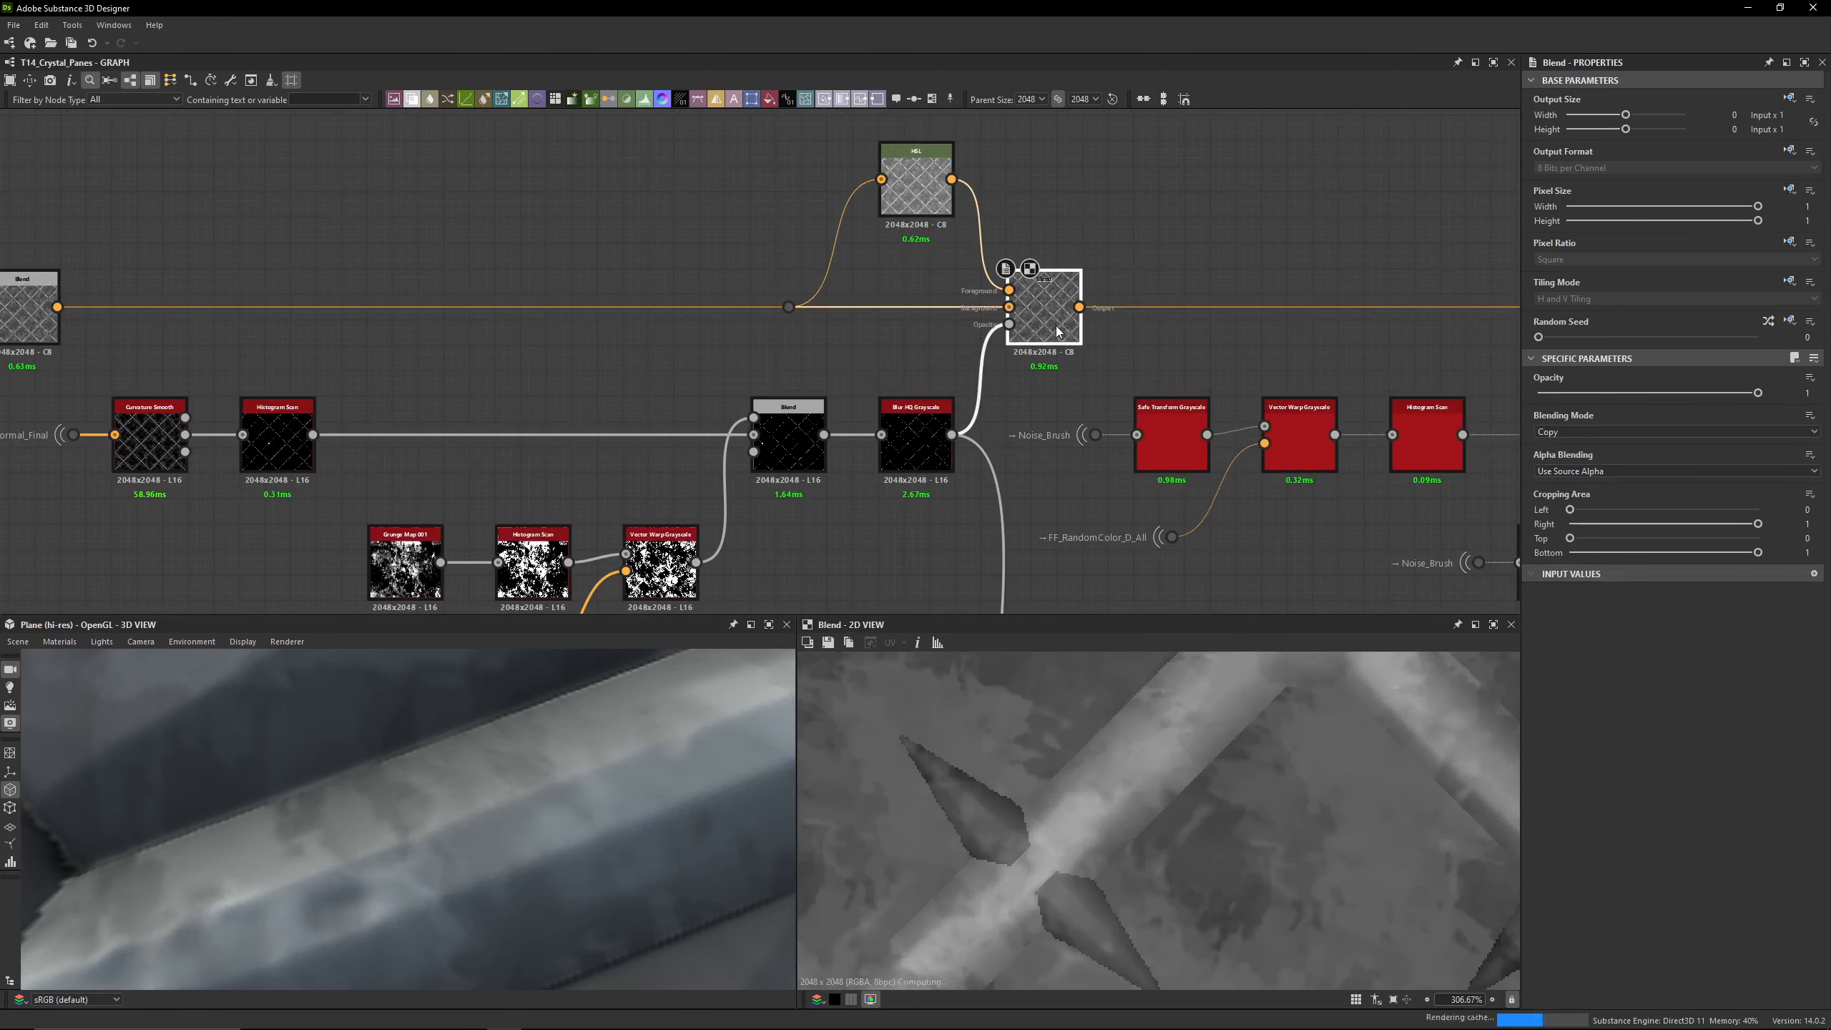
pyautogui.moveTo(1182, 254); pyautogui.dragTo(1221, 269, button='middle')
# Step: Try a Lightness of 0.3 on the HSL node, check the edges on the 3D plane, and undo the change
pyautogui.moveTo(1648, 469); pyautogui.dragTo(1605, 470)
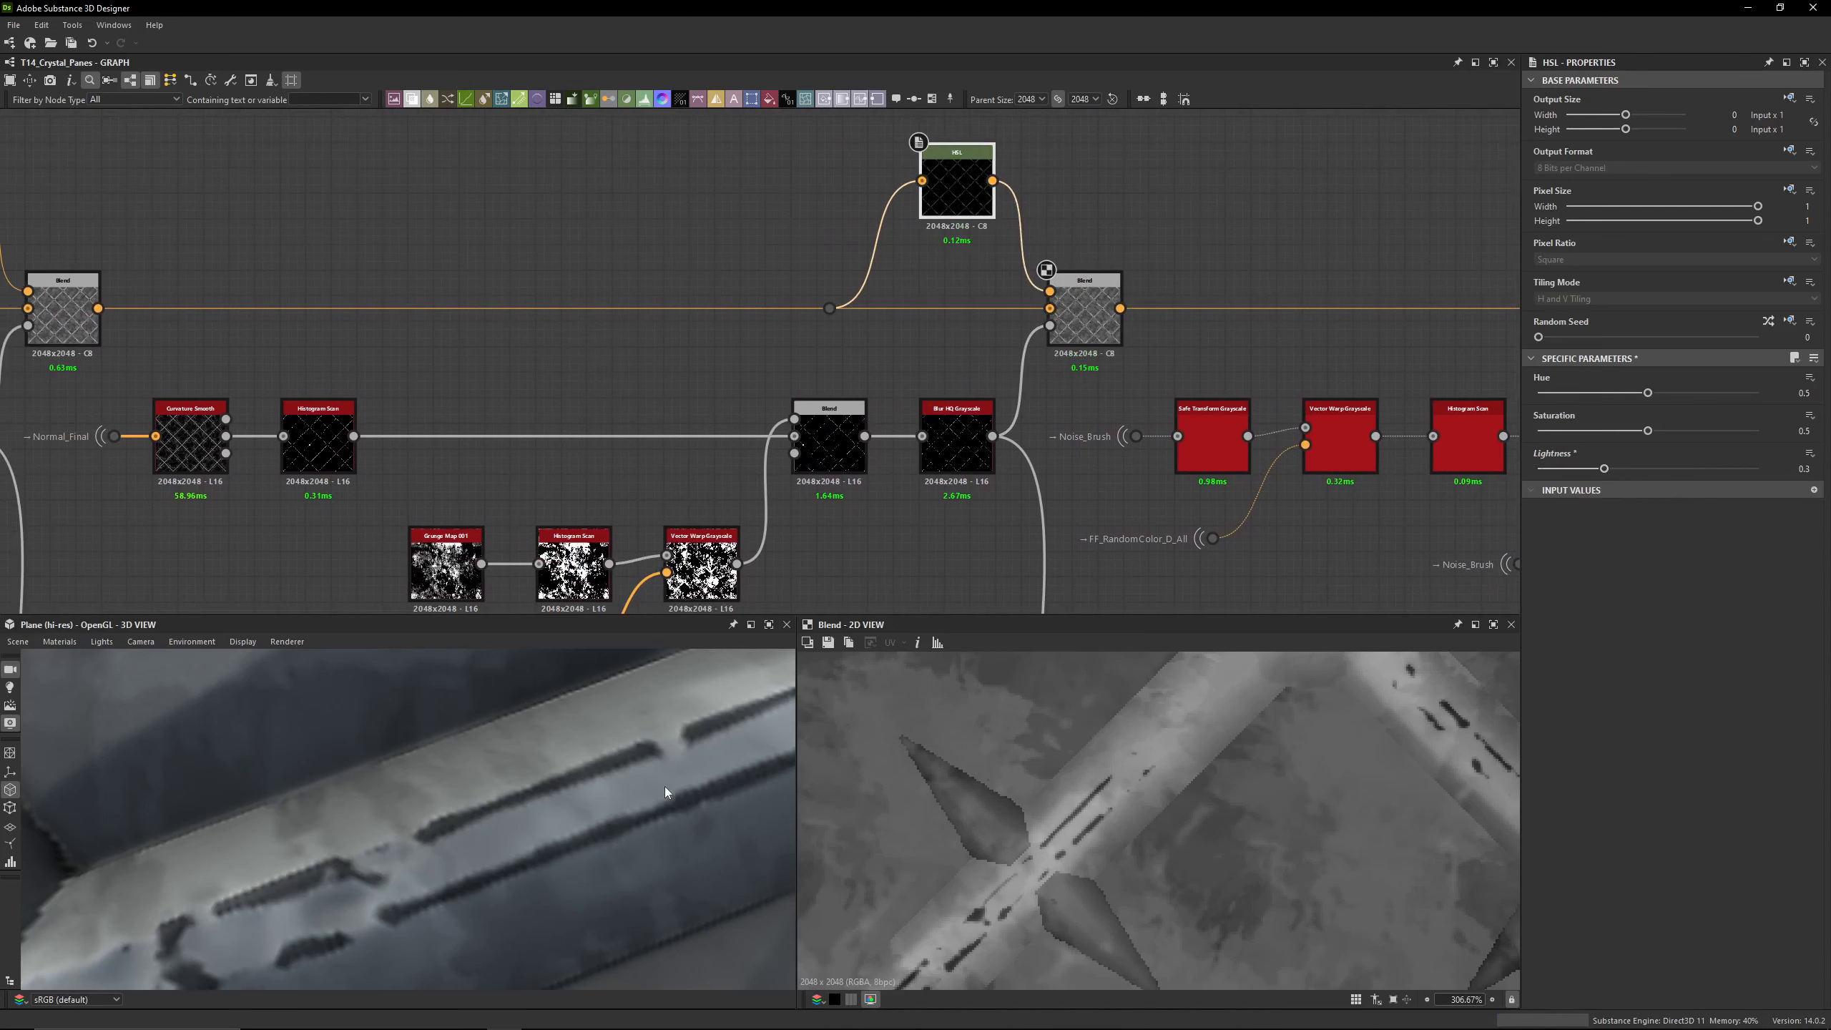
pyautogui.scroll(-8, 677, 768)
pyautogui.scroll(-5, 640, 768)
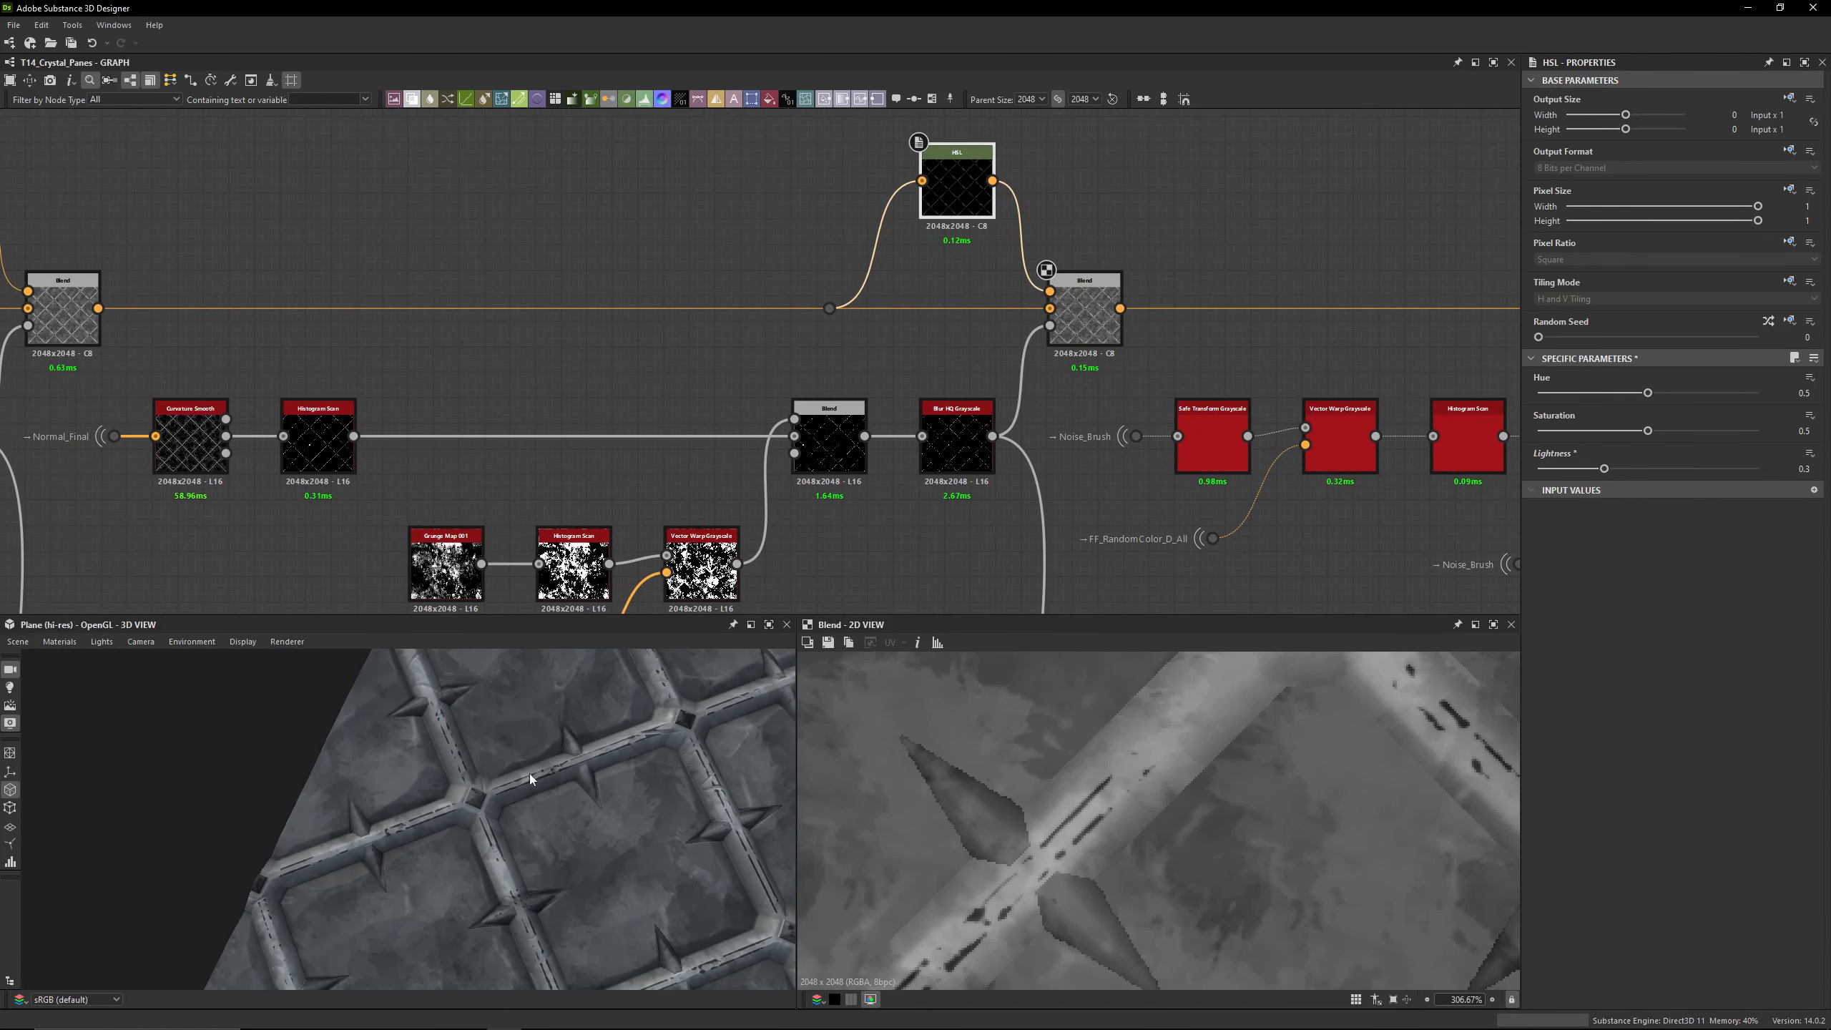
pyautogui.scroll(4, 548, 777)
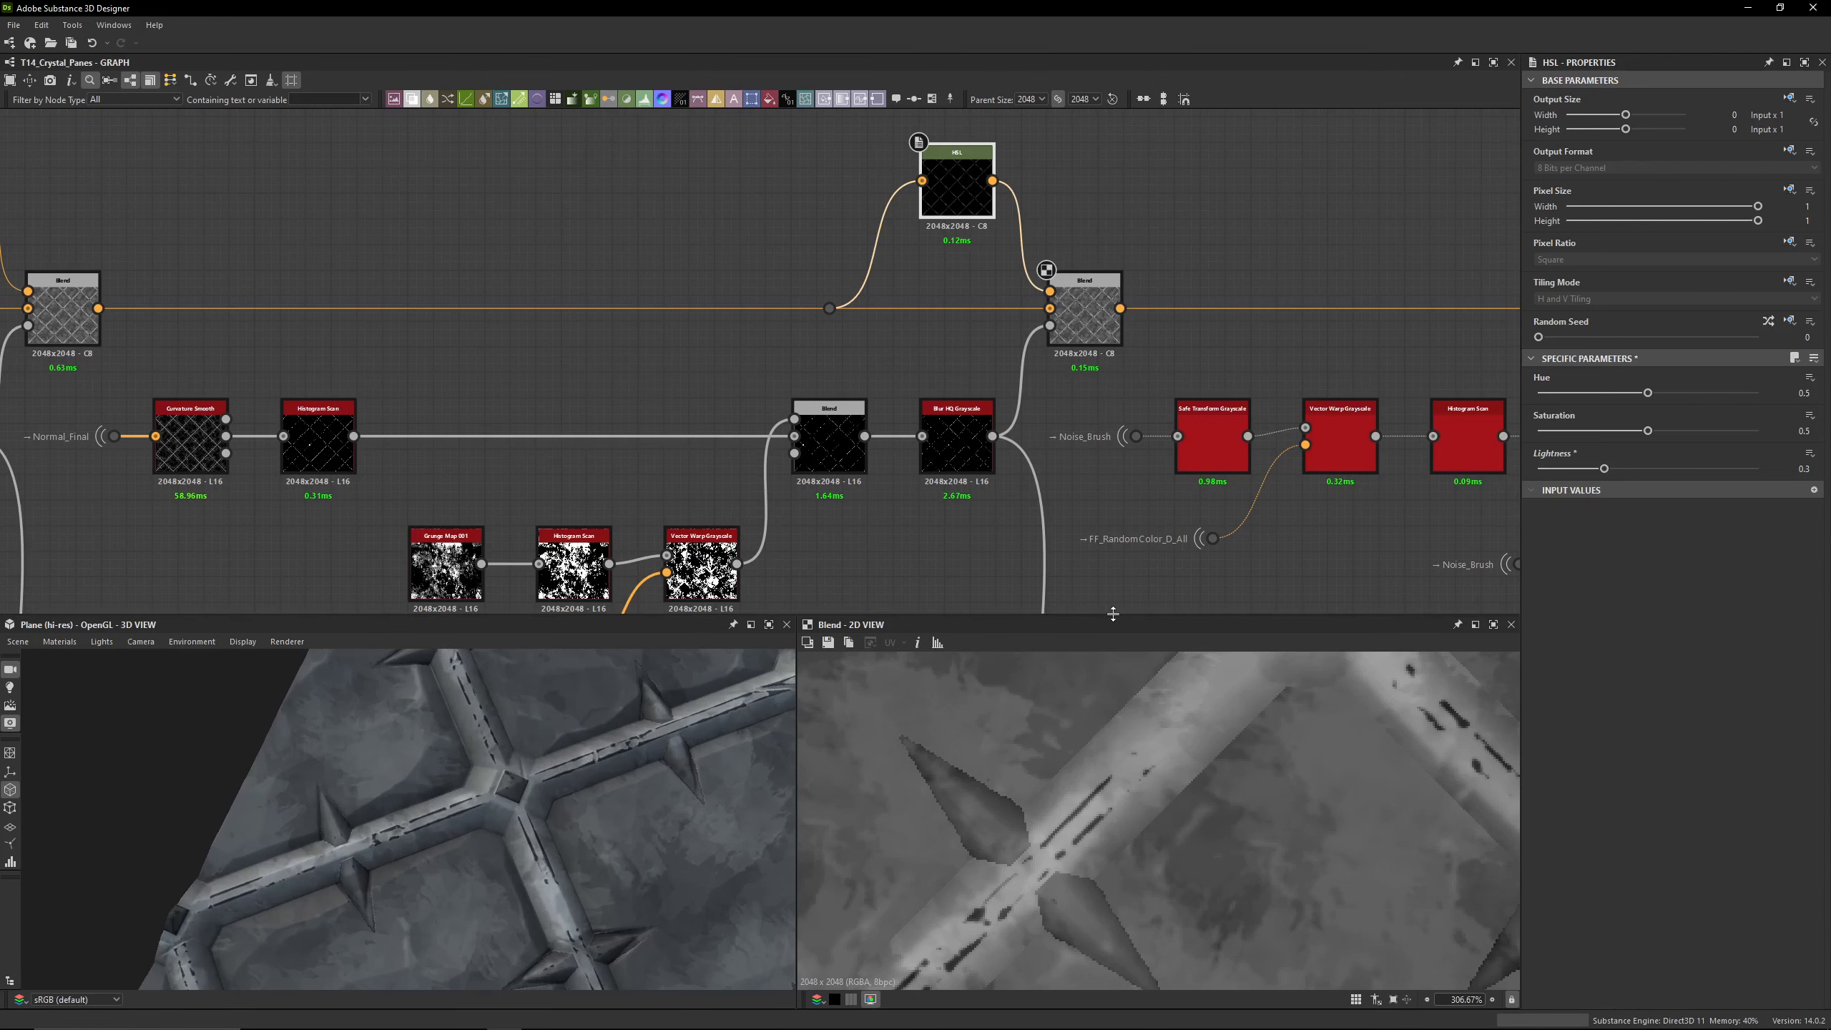
pyautogui.moveTo(1039, 386); pyautogui.dragTo(1049, 390, button='middle')
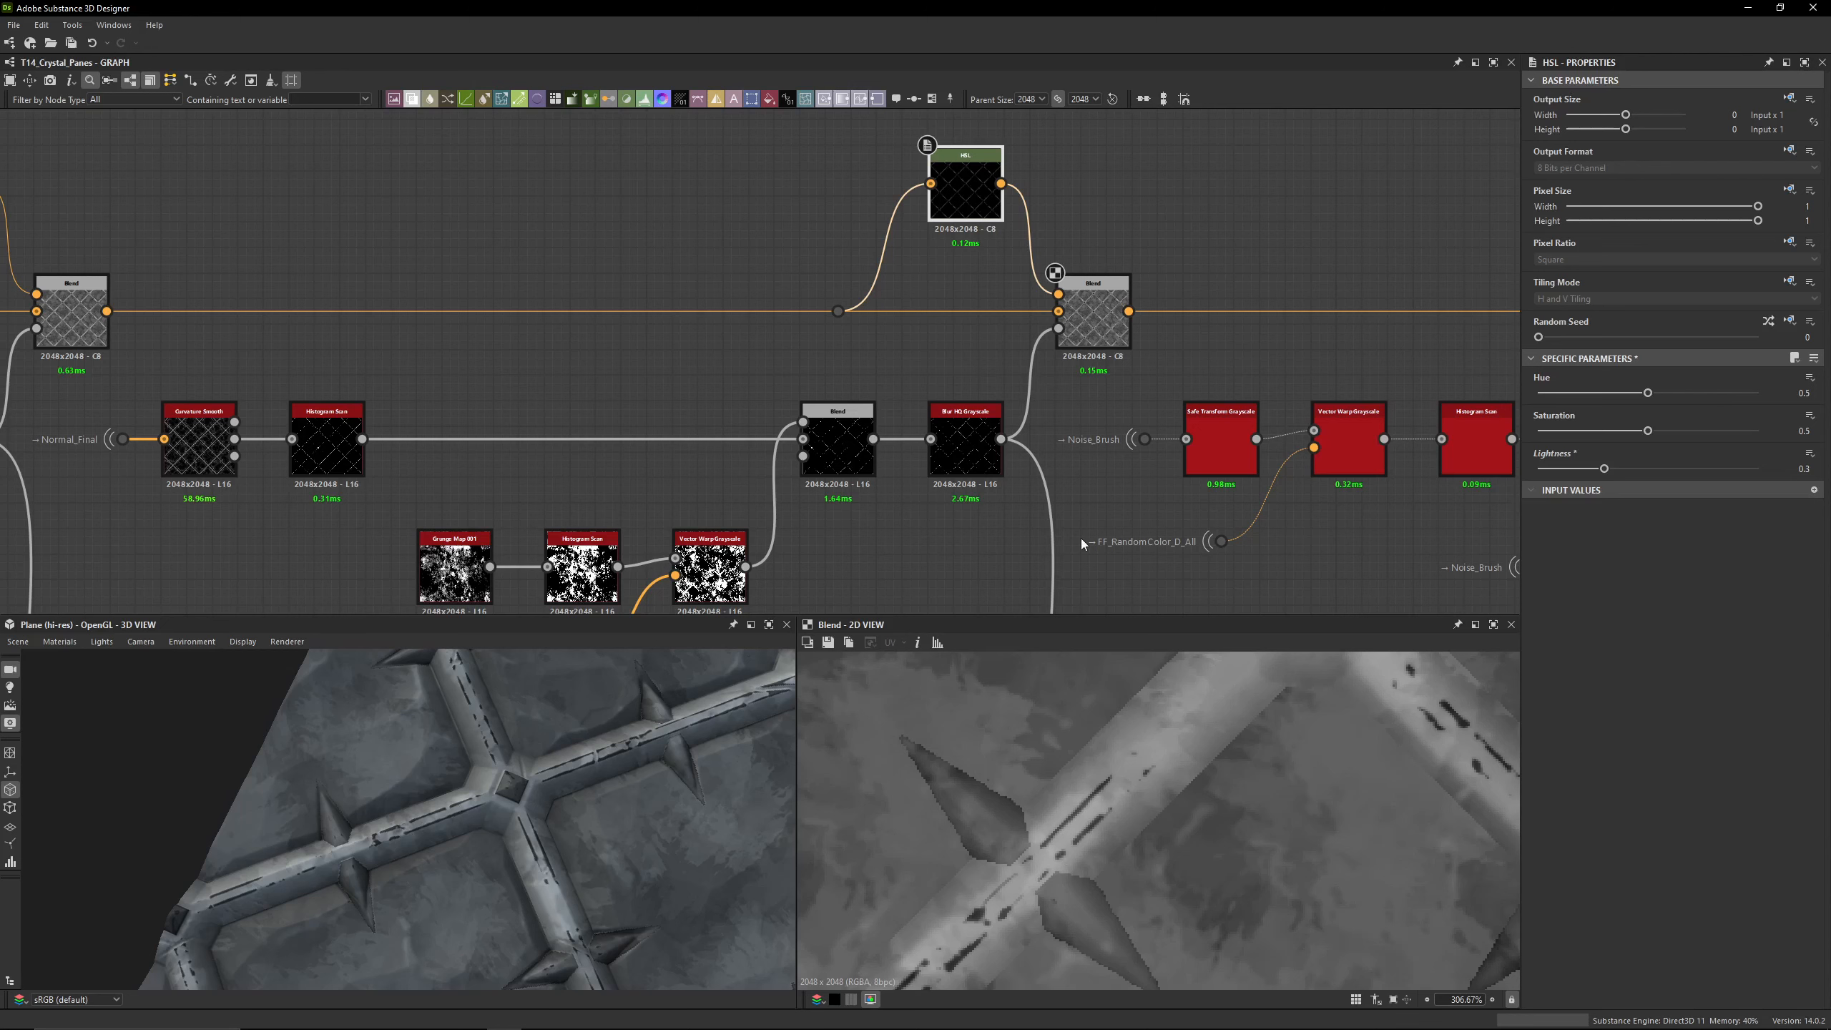
pyautogui.hotkey('ctrl', 'z')
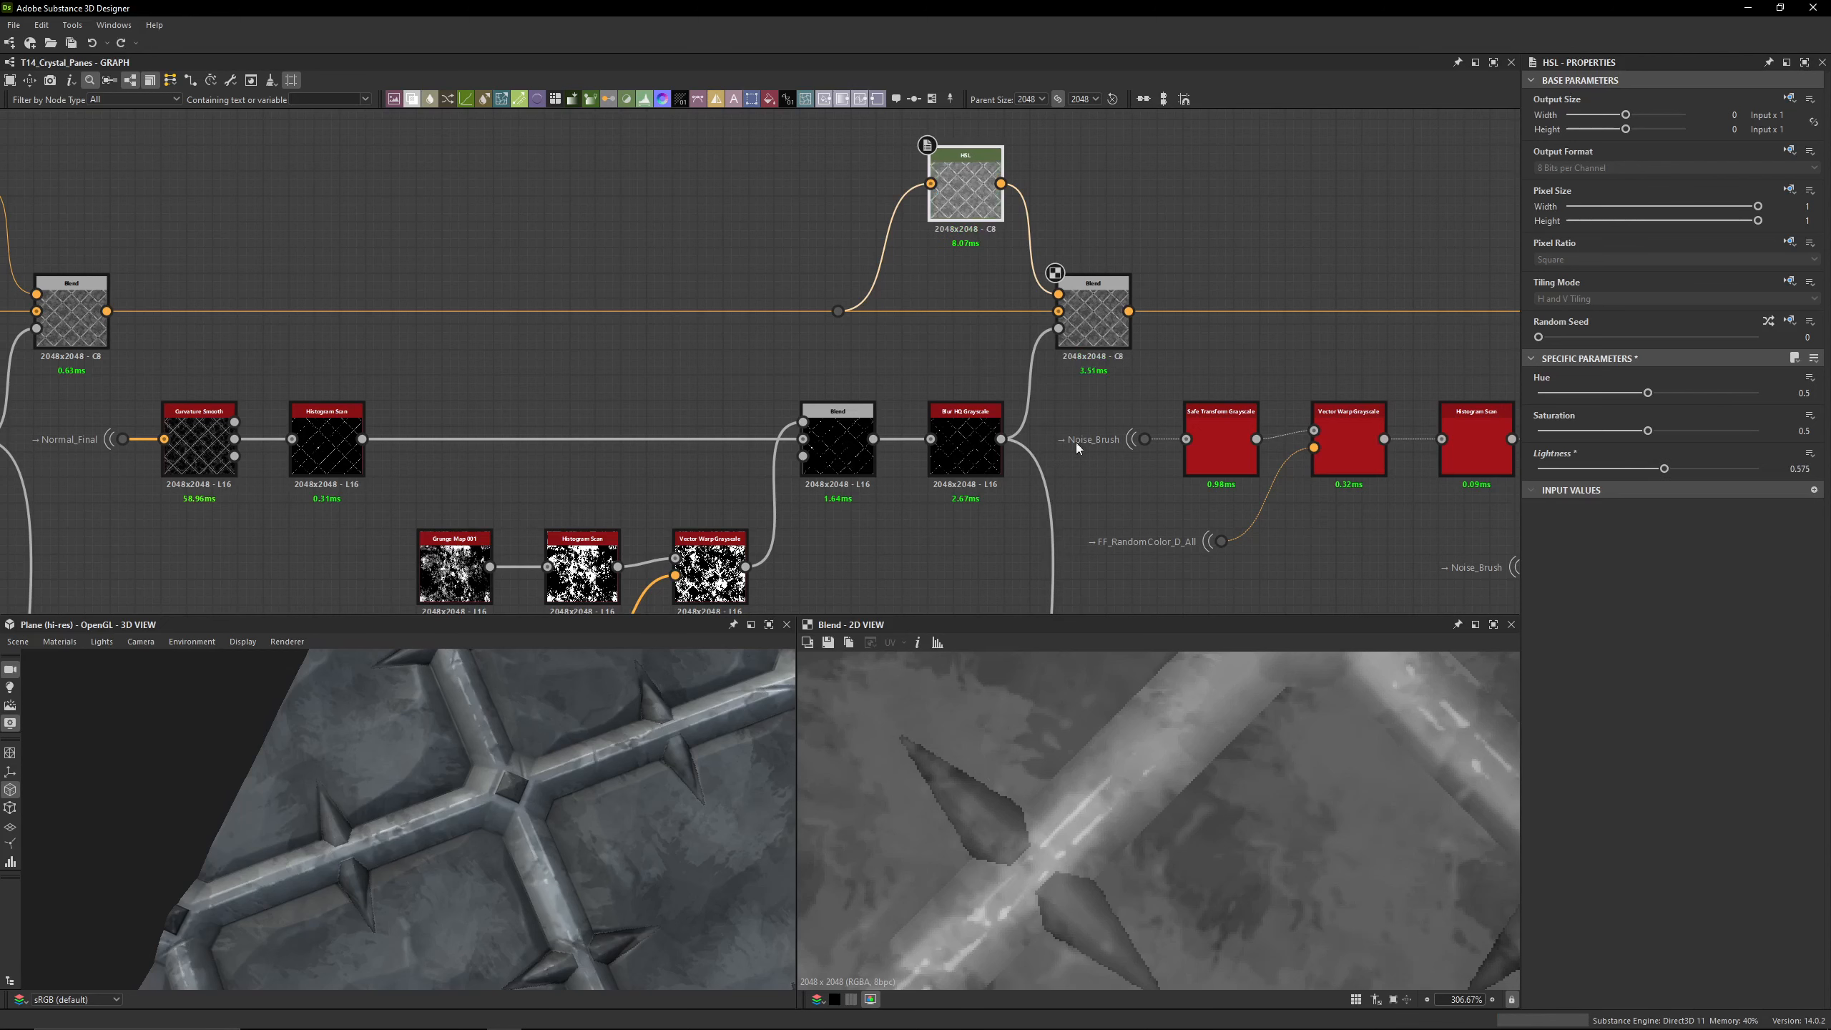
# Step: Enable the disabled Blend node that overlays the reddish-brown Uniform Color on the metal as rust
pyautogui.moveTo(1009, 381); pyautogui.dragTo(680, 381, button='middle')
pyautogui.moveTo(914, 376); pyautogui.dragTo(590, 227, button='middle')
pyautogui.click(677, 248)
pyautogui.moveTo(1283, 347); pyautogui.dragTo(775, 311, button='middle')
pyautogui.scroll(-4, 776, 311)
pyautogui.moveTo(915, 243); pyautogui.dragTo(818, 311, button='middle')
pyautogui.scroll(4, 818, 311)
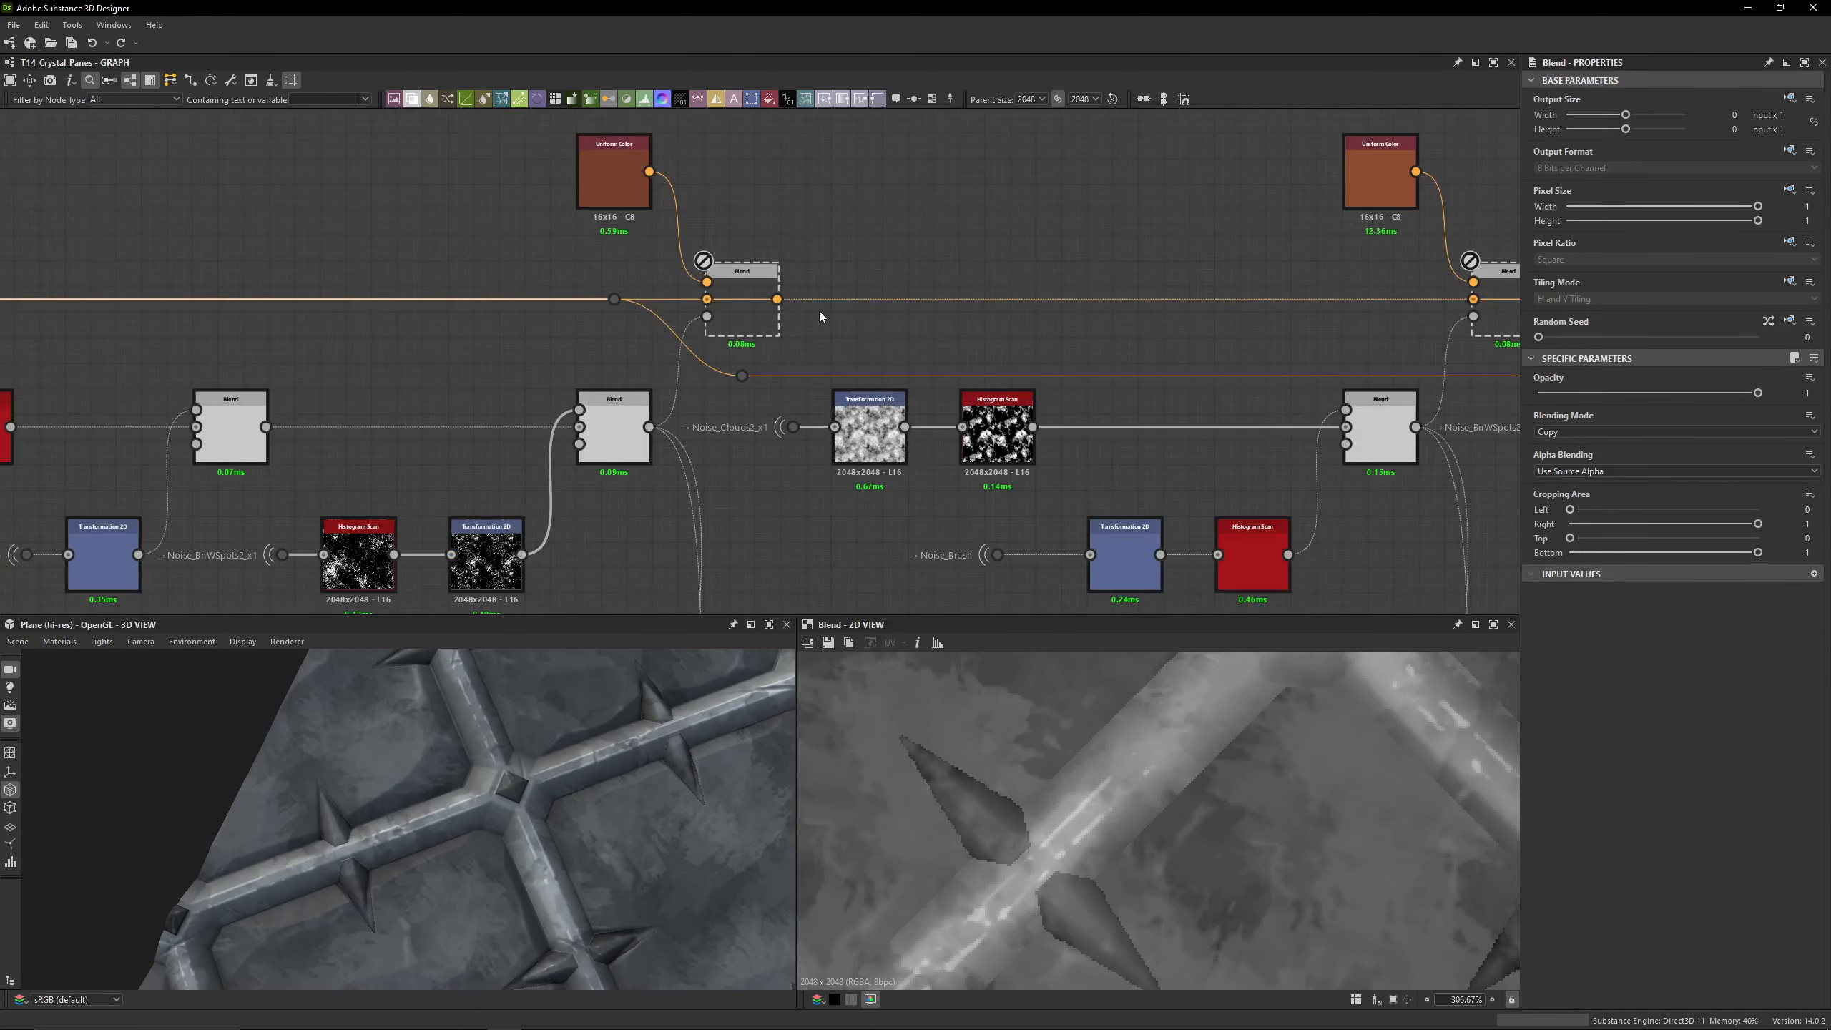
pyautogui.doubleClick(769, 316)
pyautogui.press('d')
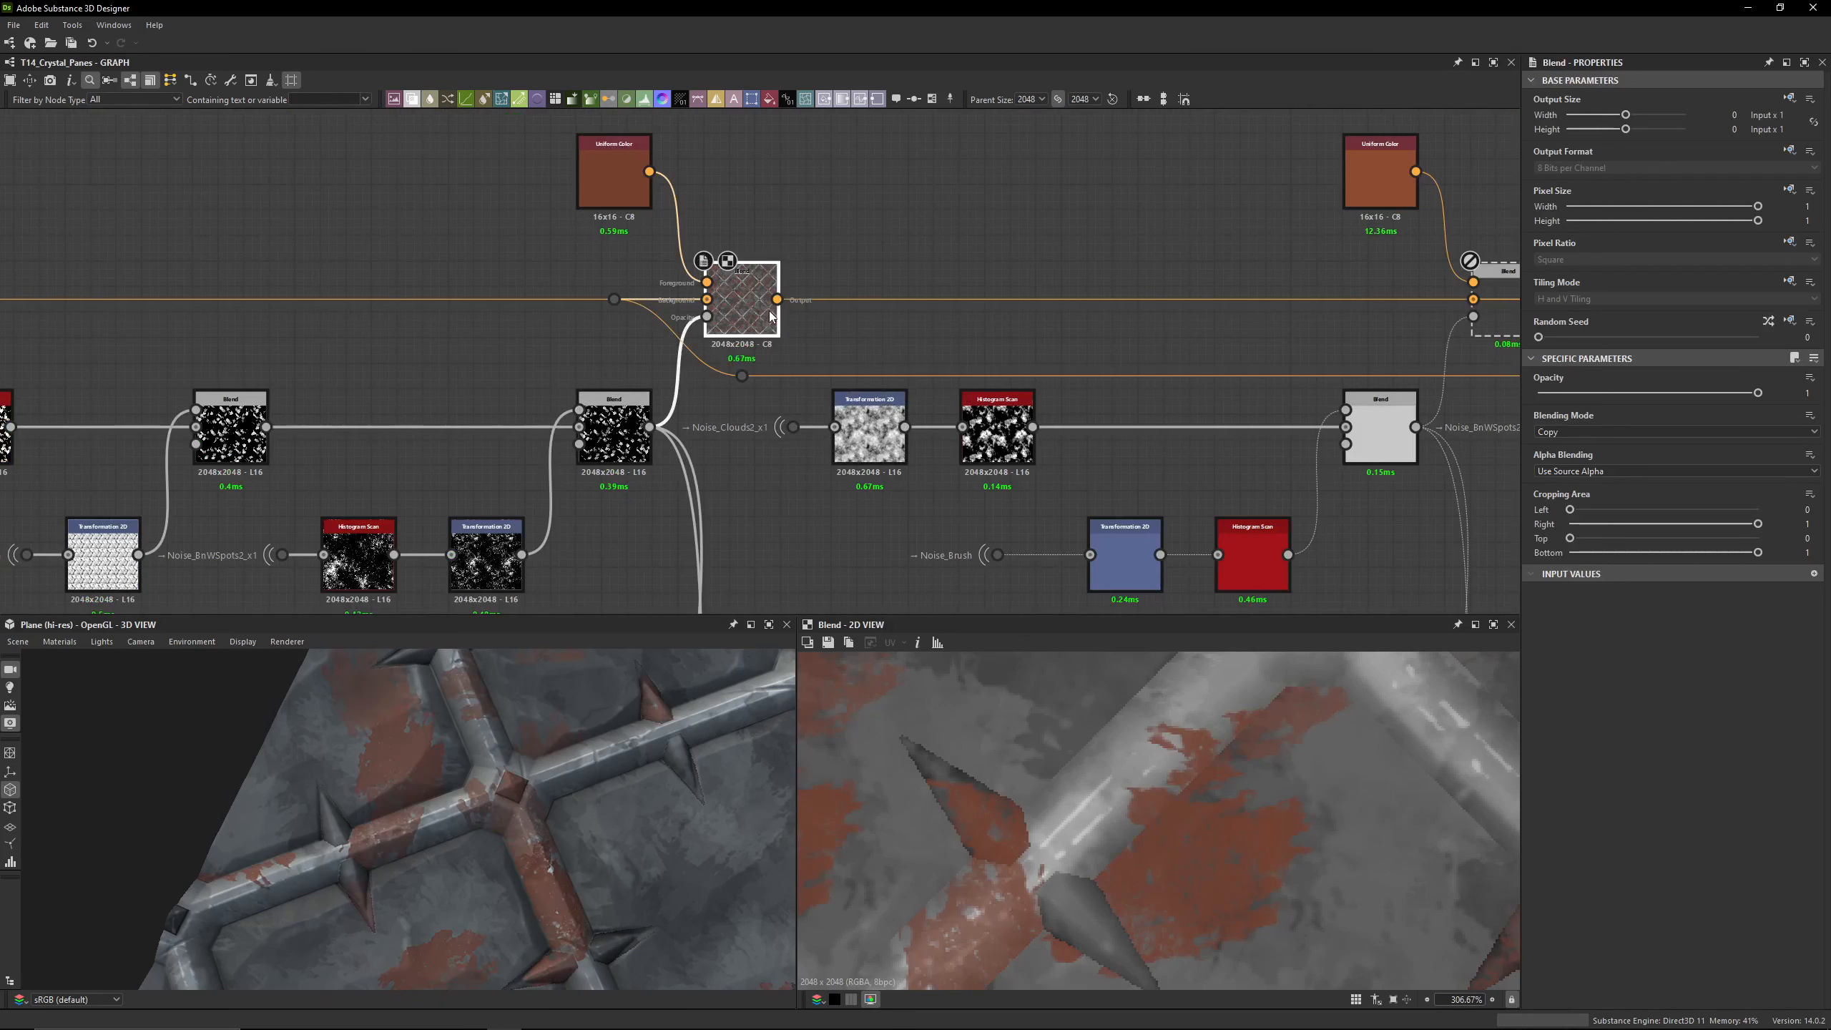
# Step: Examine the node chain behind the rust mask and the spread of the rust patches across the 3D plane
pyautogui.moveTo(375, 332); pyautogui.dragTo(616, 322, button='middle')
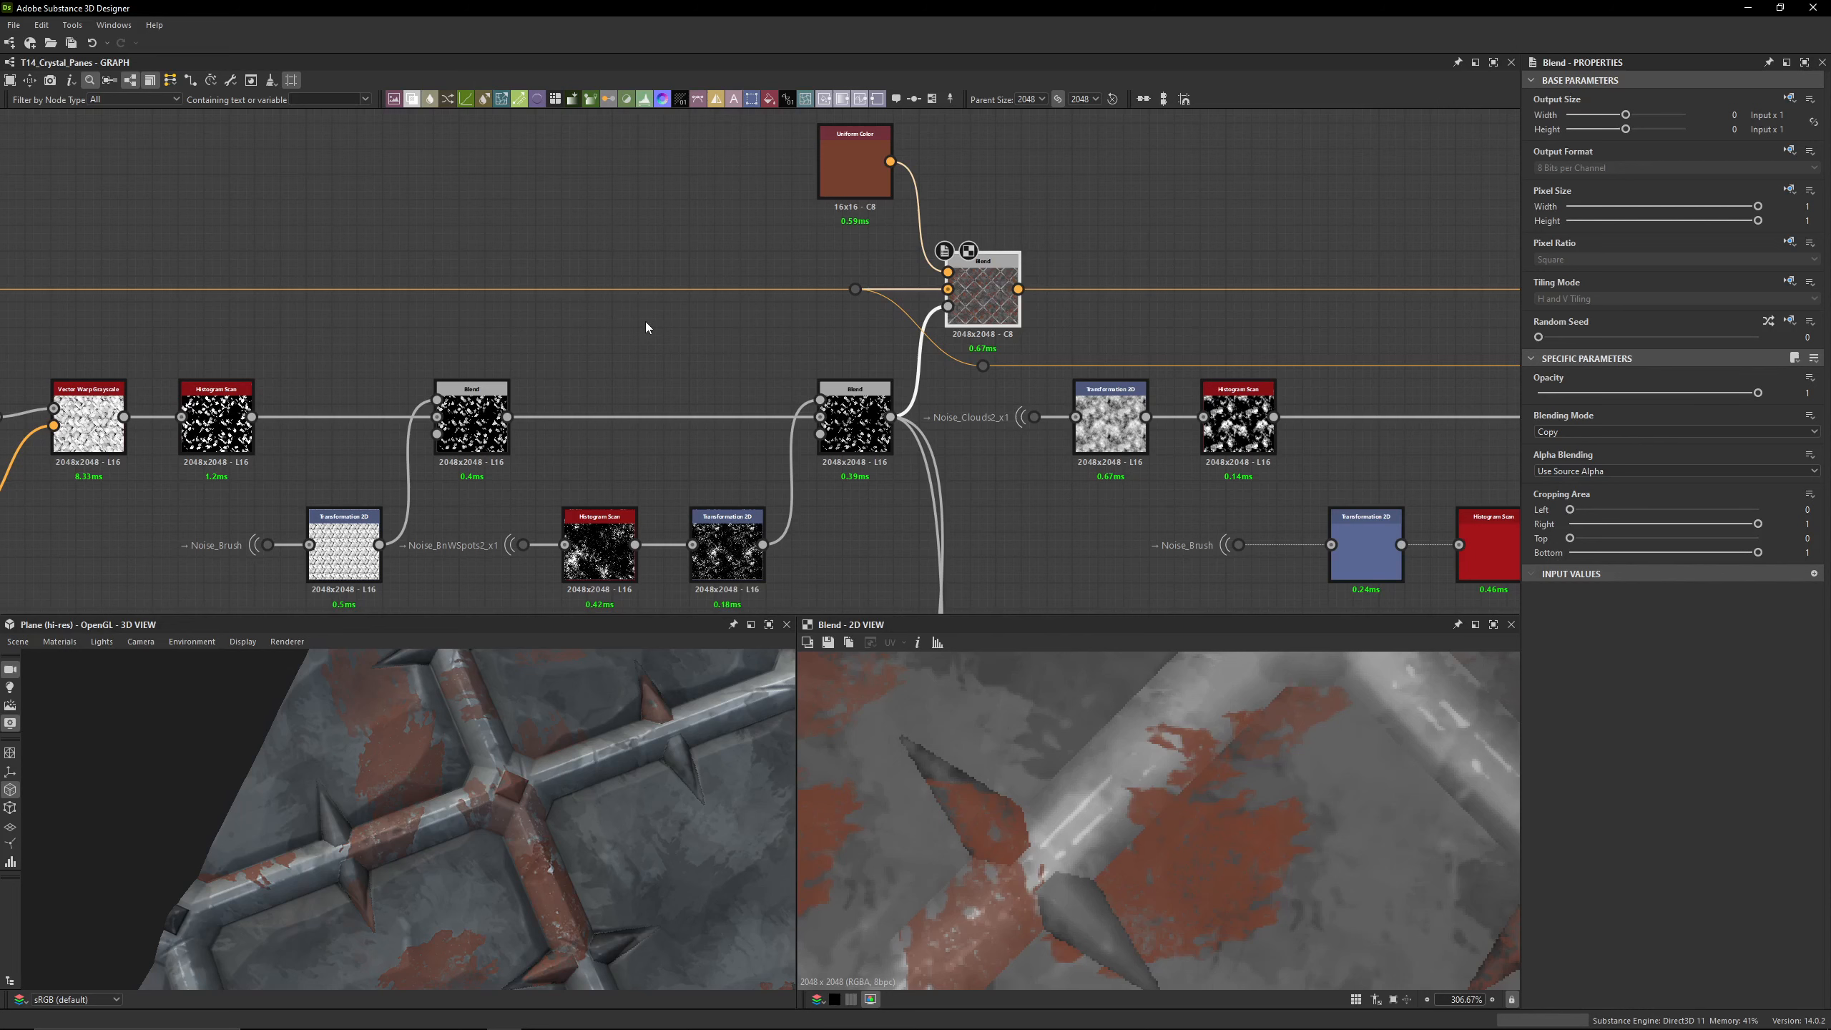
pyautogui.moveTo(753, 316); pyautogui.dragTo(1299, 316, button='middle')
pyautogui.scroll(-2, 771, 327)
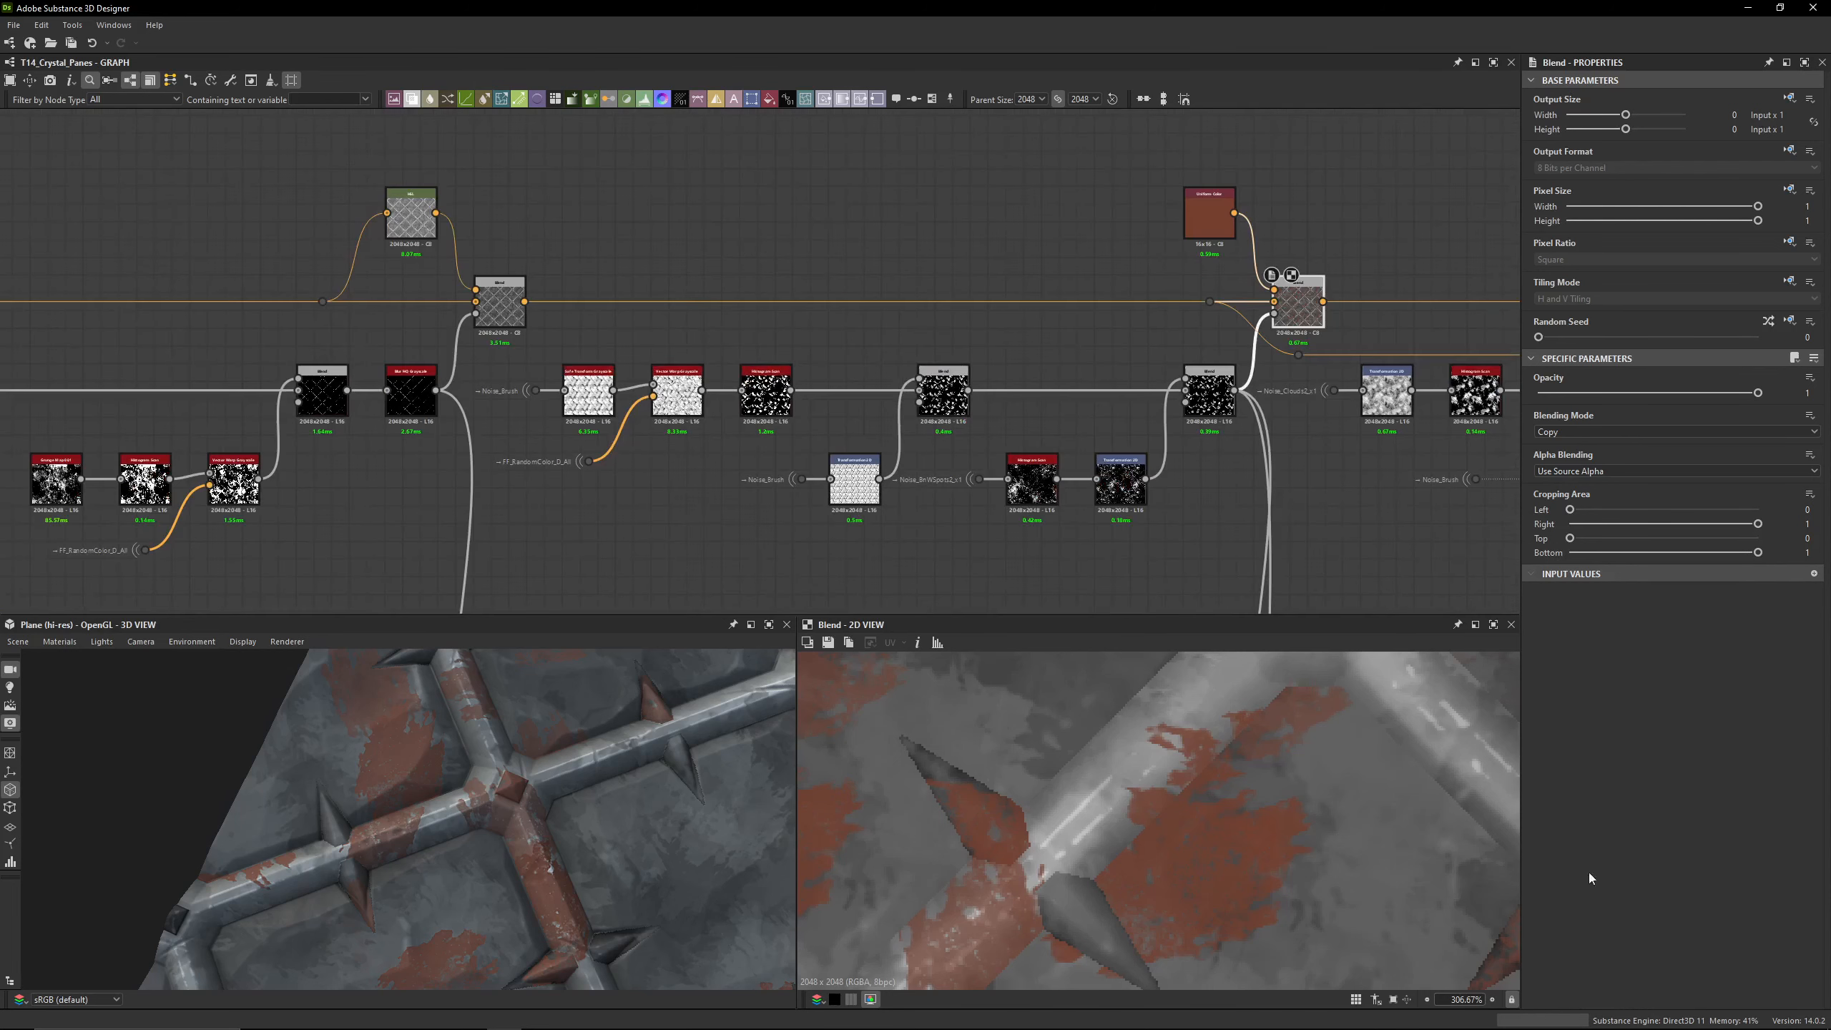
pyautogui.scroll(-3, 570, 847)
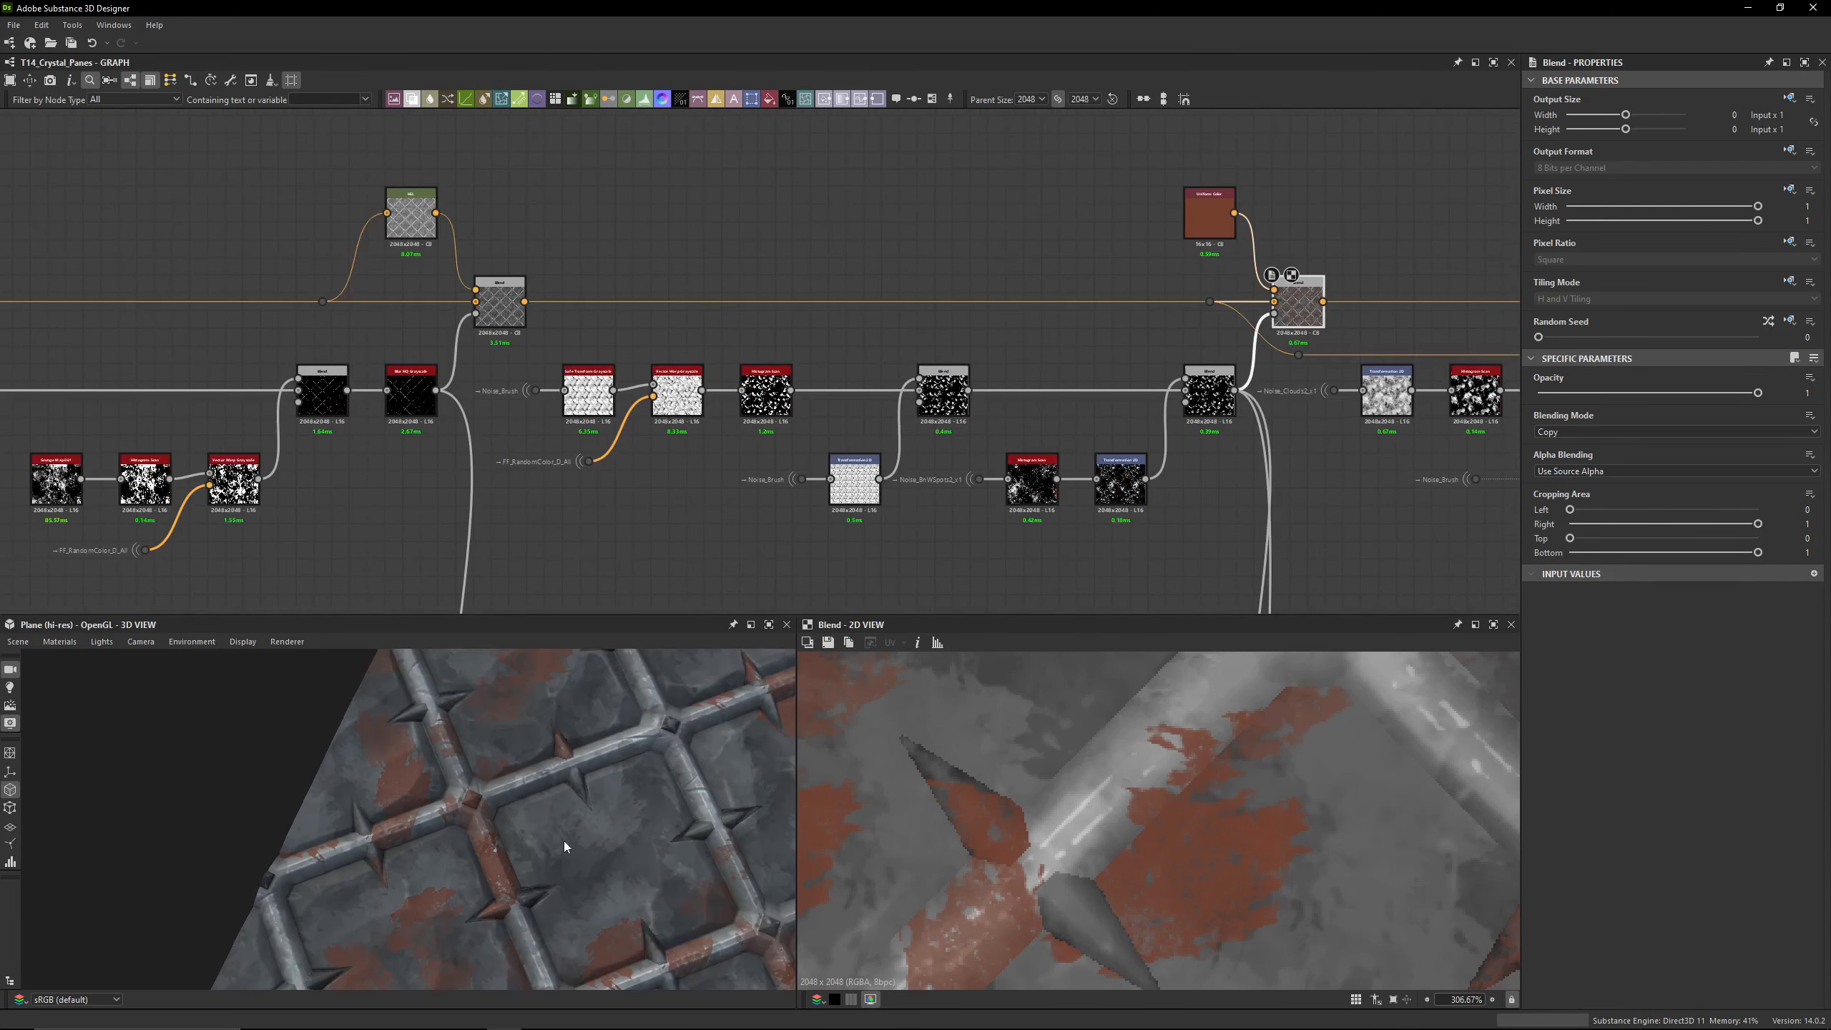
pyautogui.scroll(-2, 557, 836)
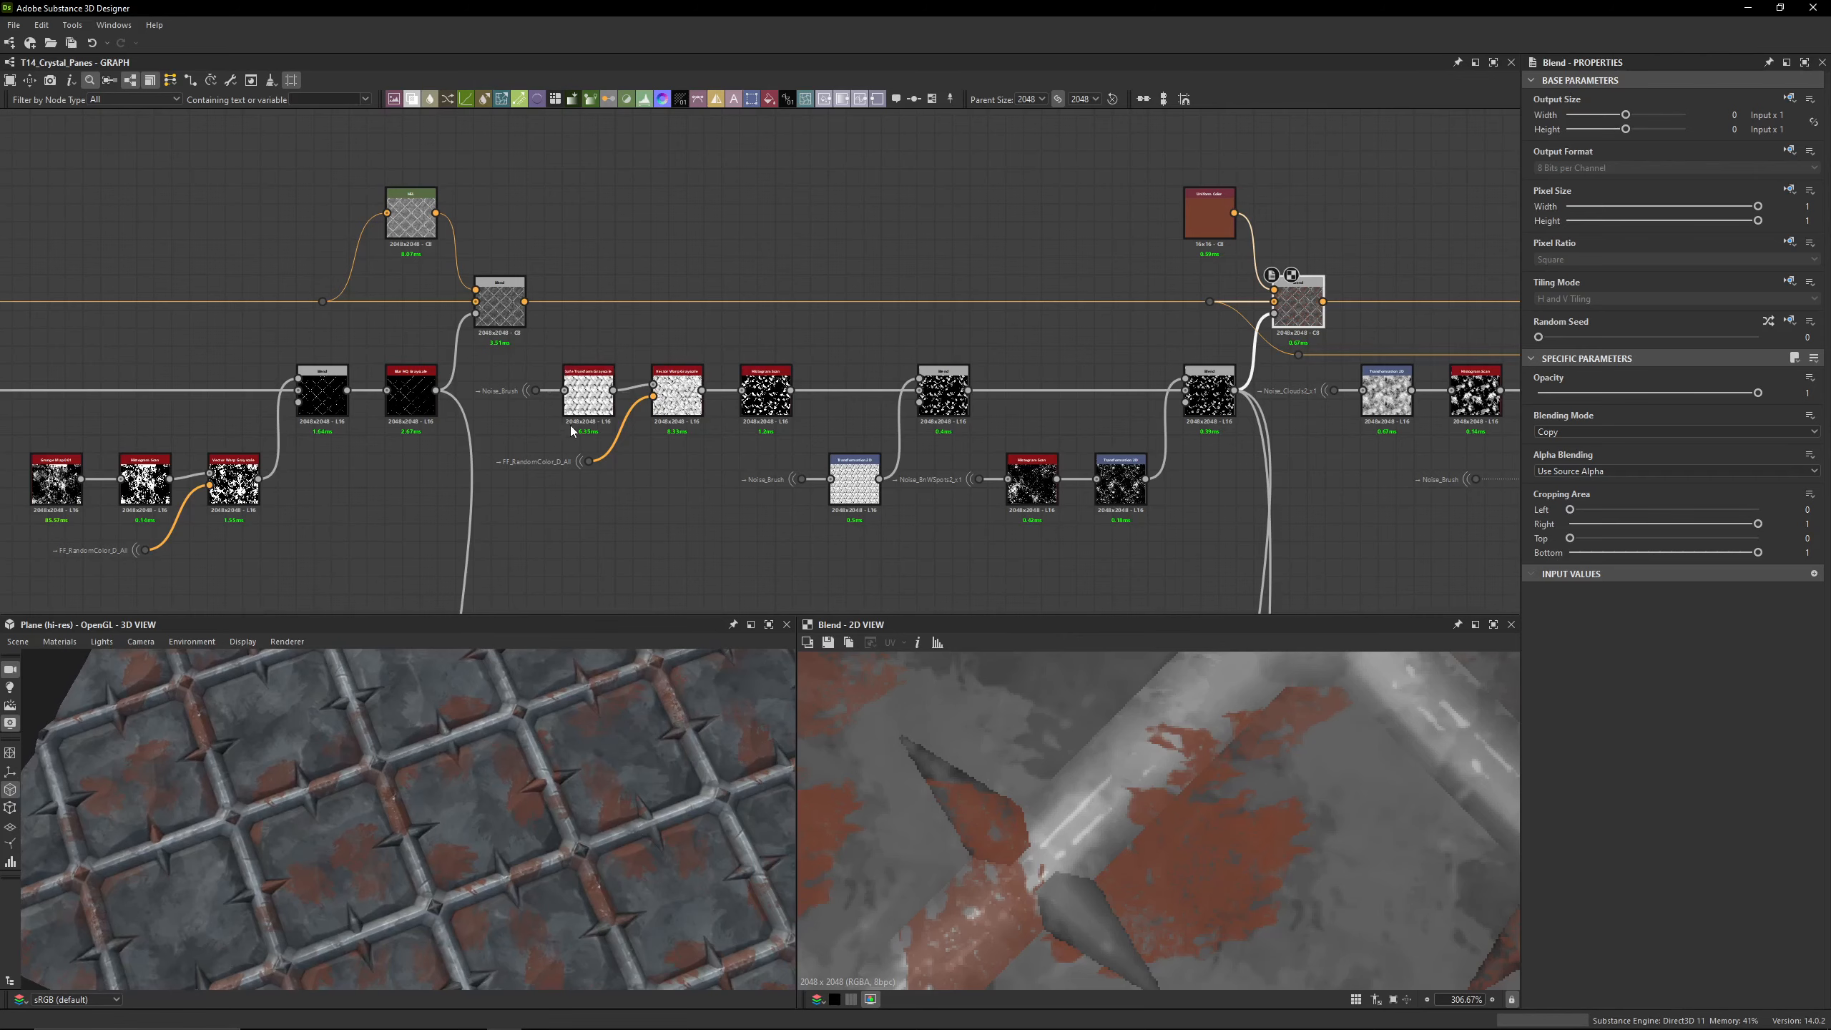
# Step: Inspect the Noise_Brush portal feeding the Safe Transform Grayscale and its list of available input portals
pyautogui.scroll(5, 569, 425)
pyautogui.moveTo(542, 274); pyautogui.dragTo(679, 396)
pyautogui.click(513, 346)
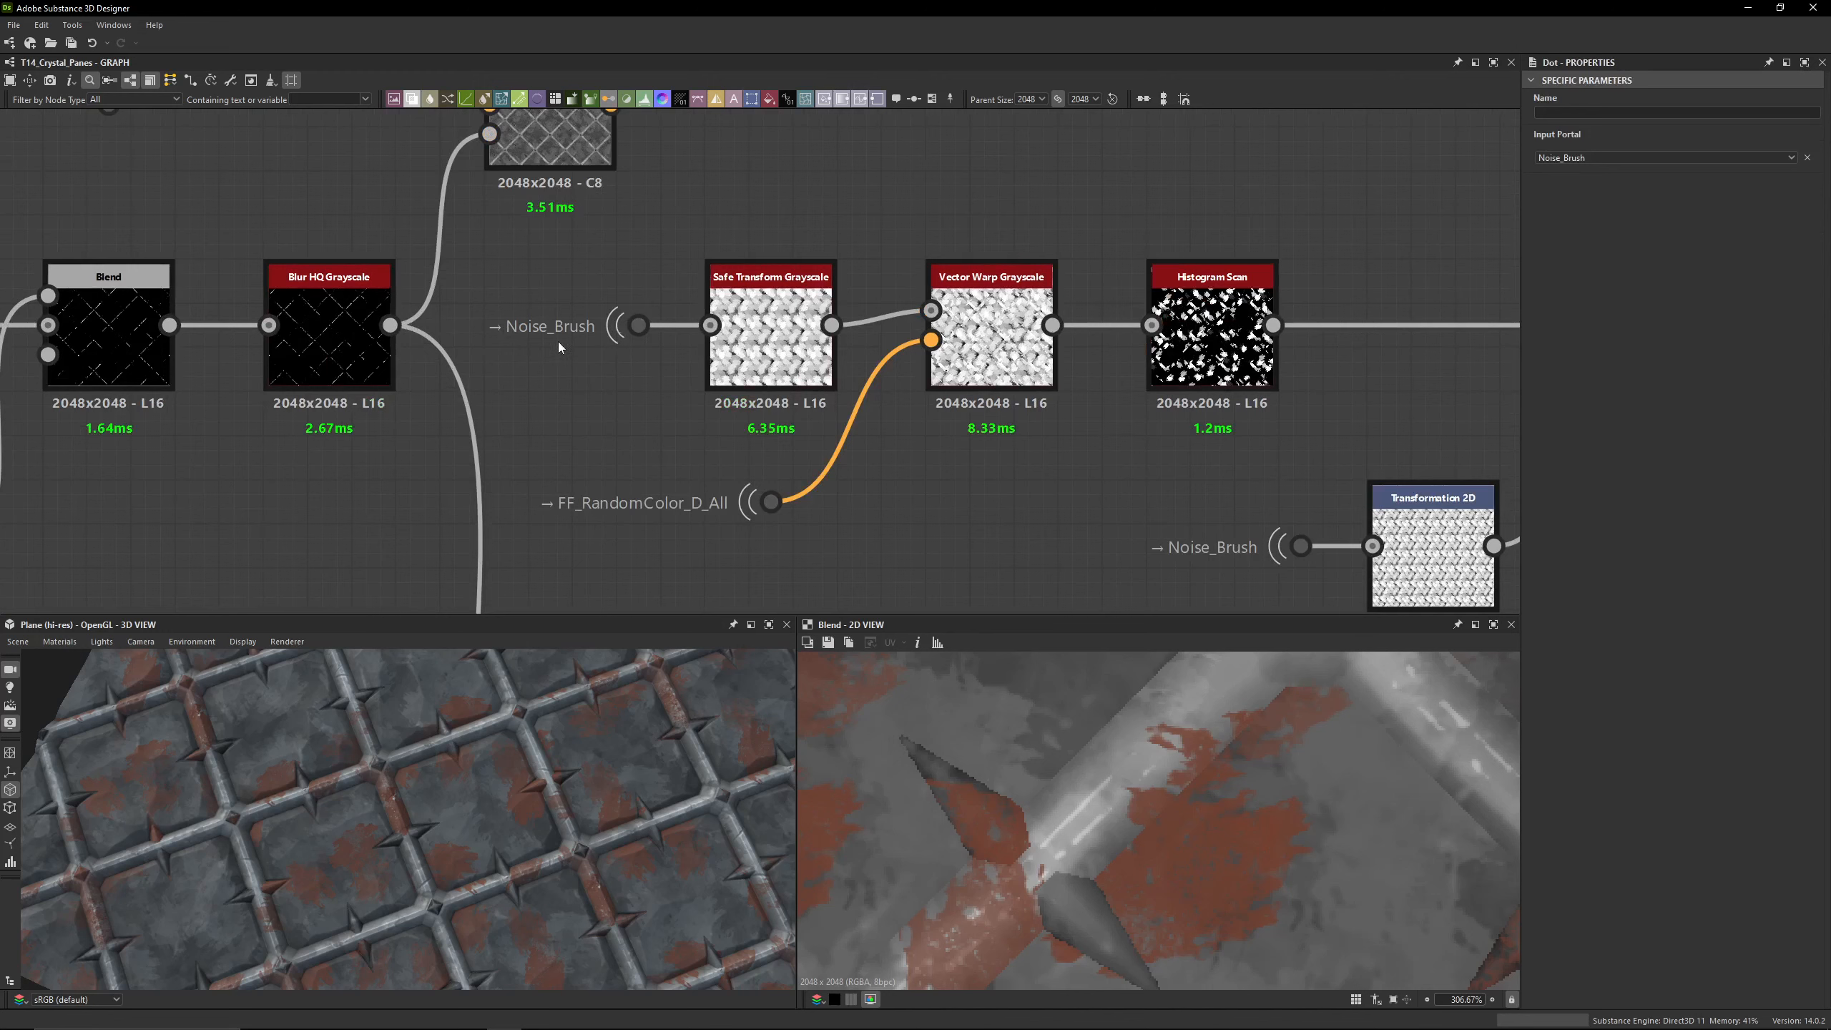
pyautogui.click(1560, 157)
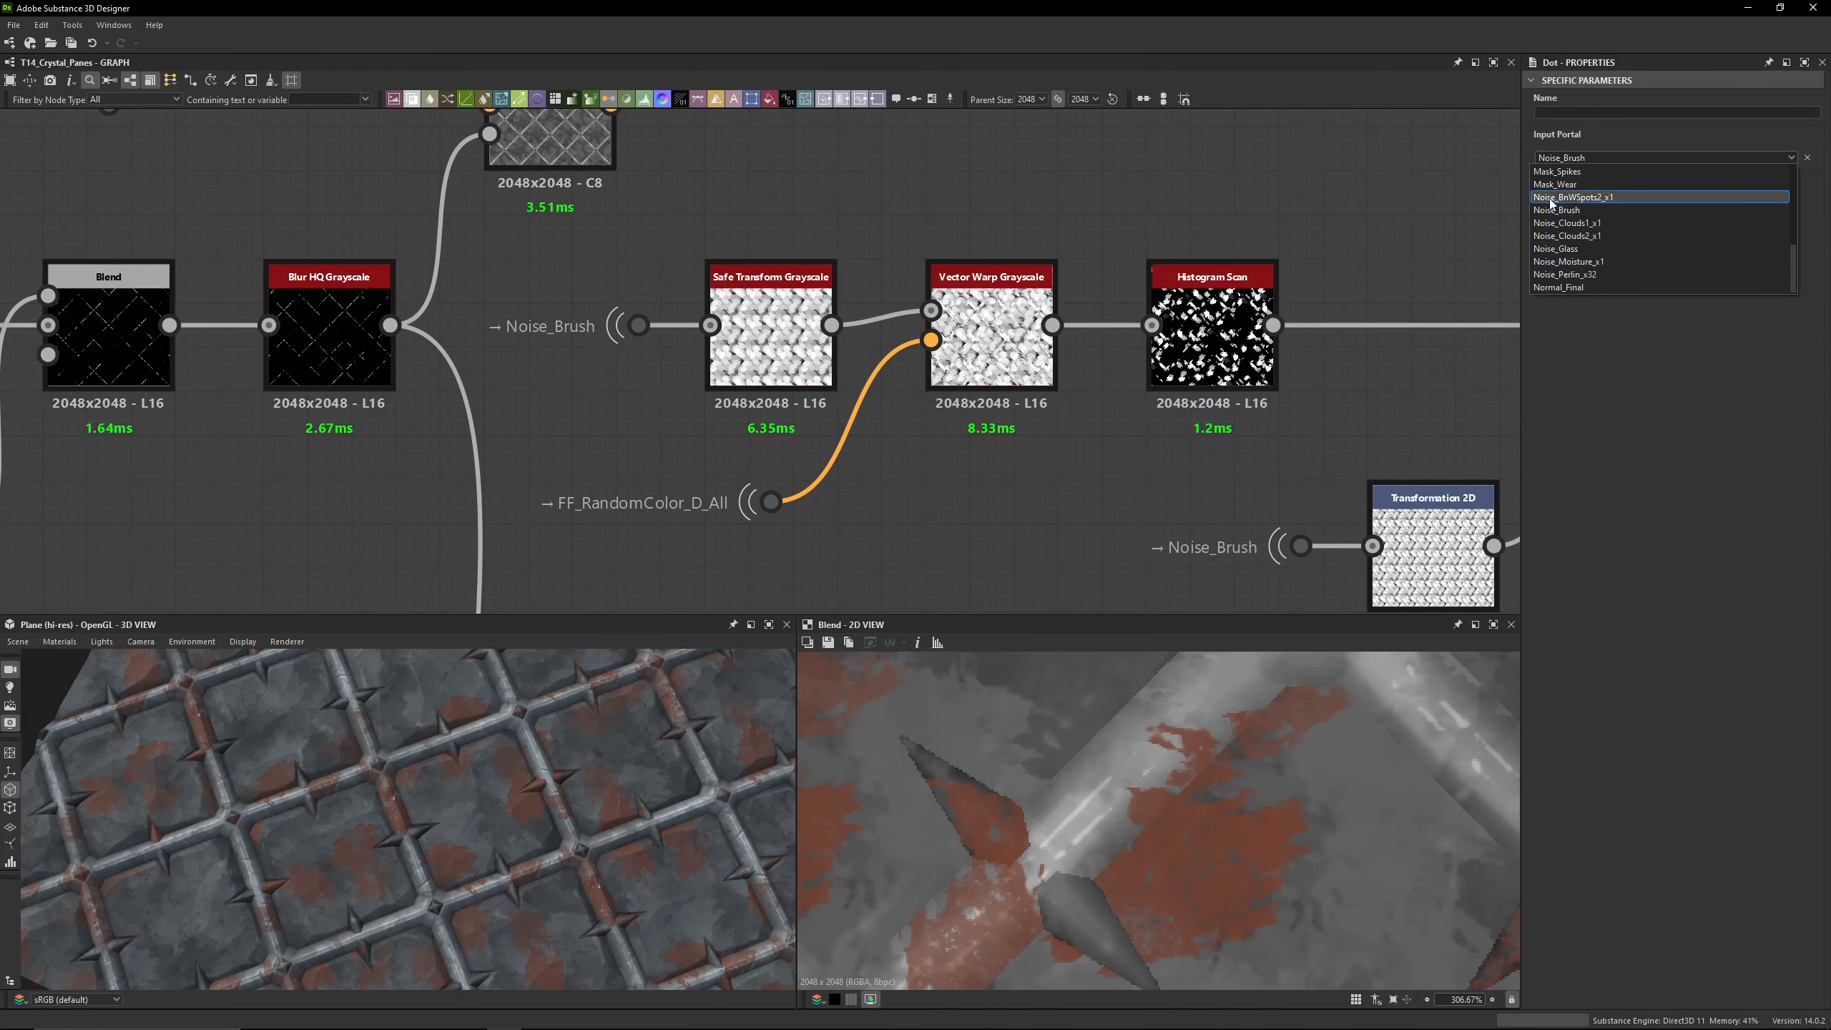
pyautogui.scroll(1, 1549, 203)
pyautogui.click(1091, 201)
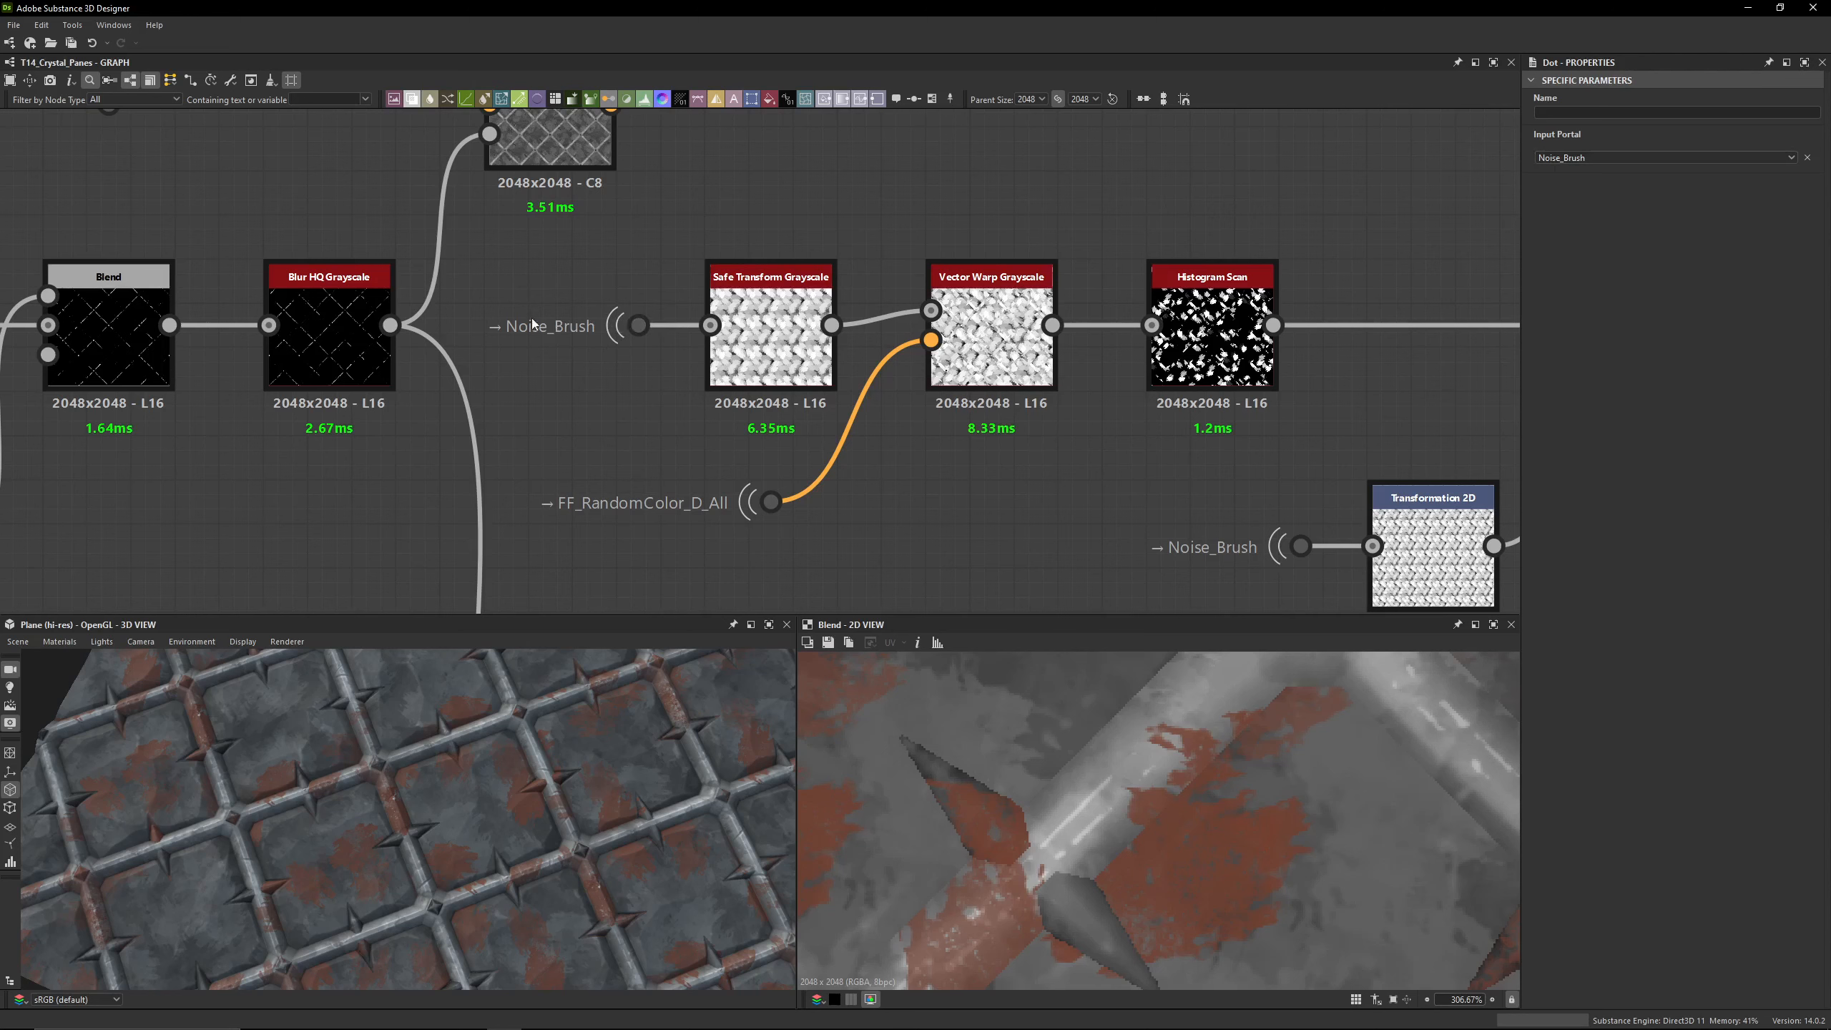
# Step: Examine the Safe Transform Grayscale's Tile setting, the FF_RandomColor_D_All portal and the Vector Warp Grayscale they feed
pyautogui.doubleClick(786, 289)
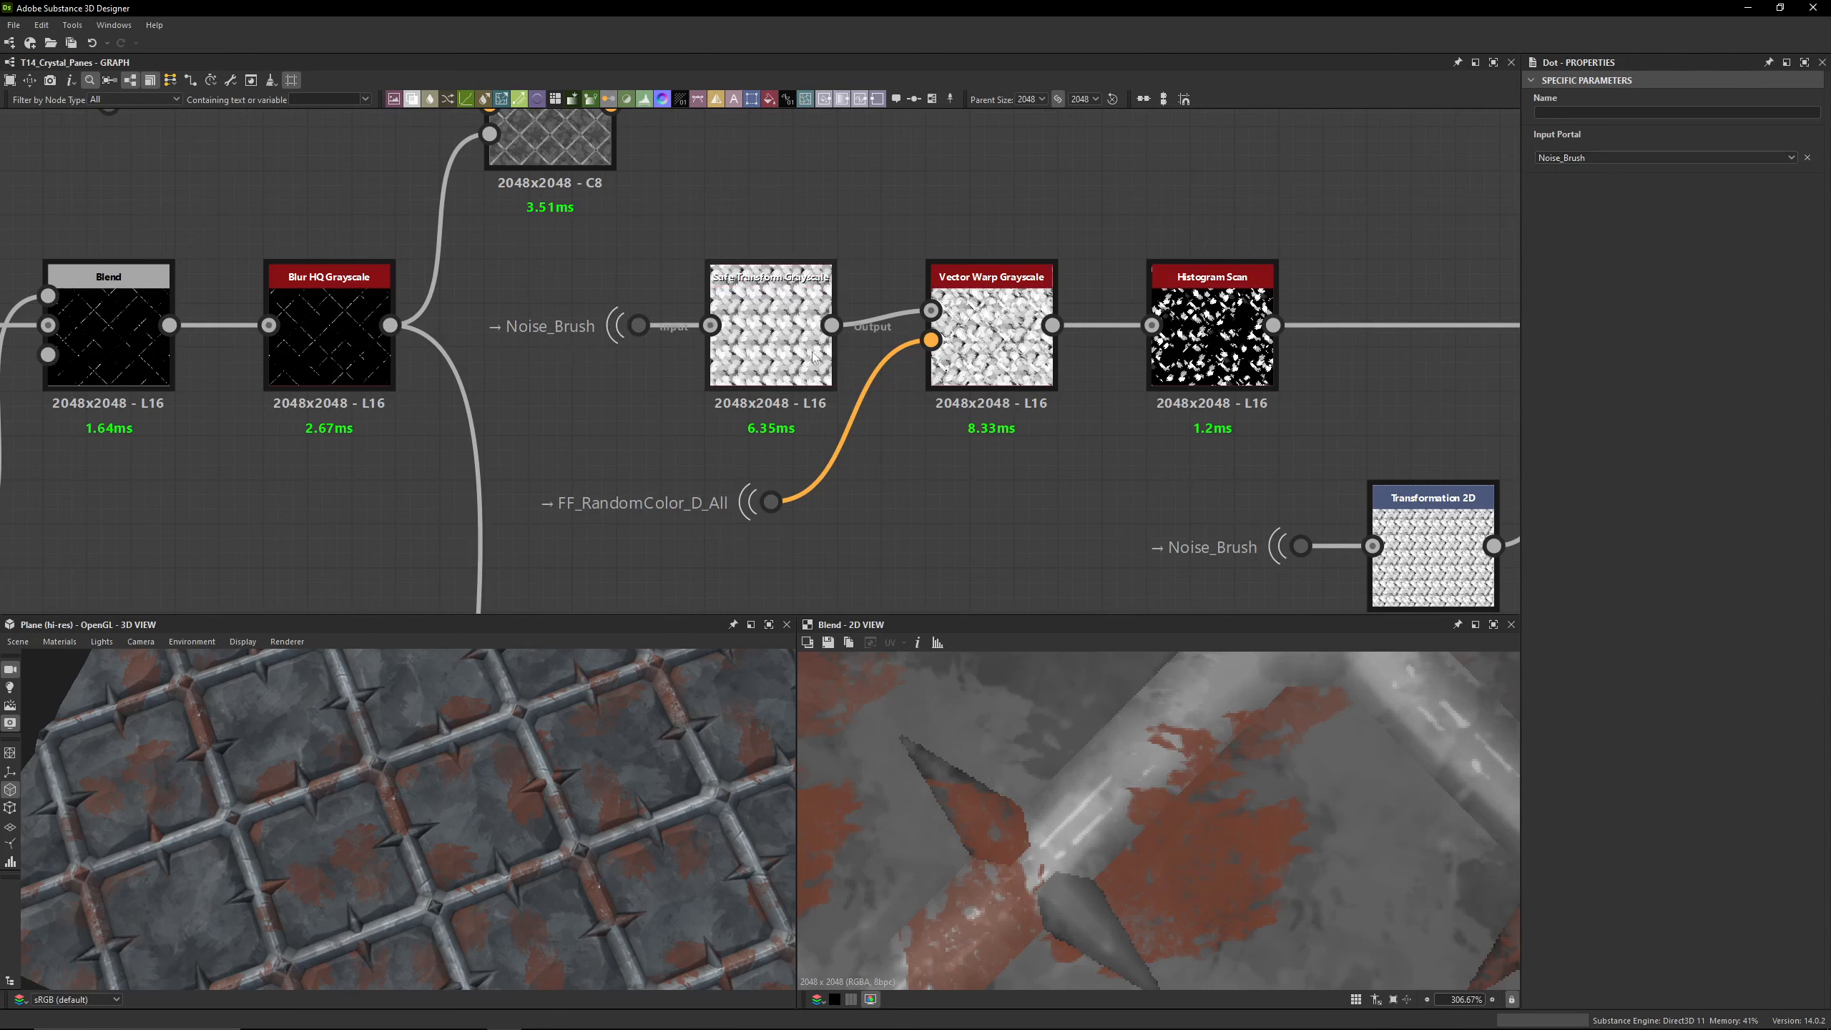
pyautogui.scroll(-8, 1139, 754)
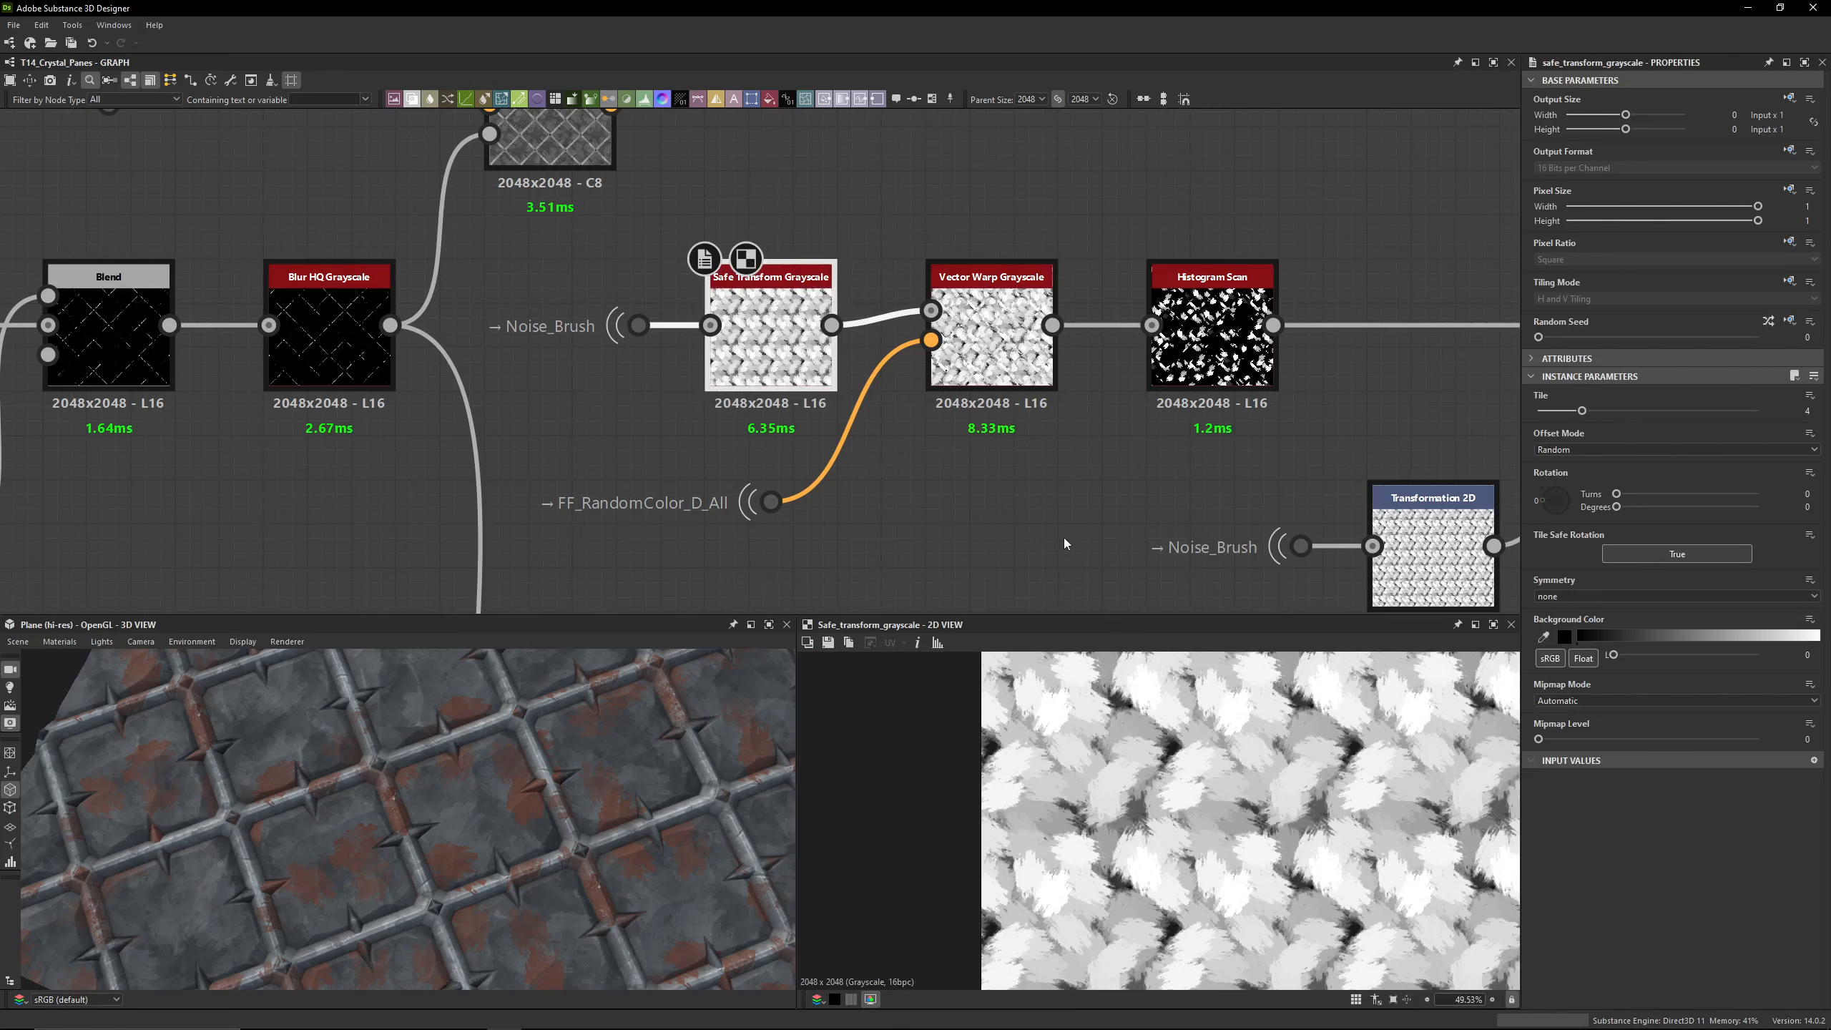
pyautogui.scroll(-3, 1162, 799)
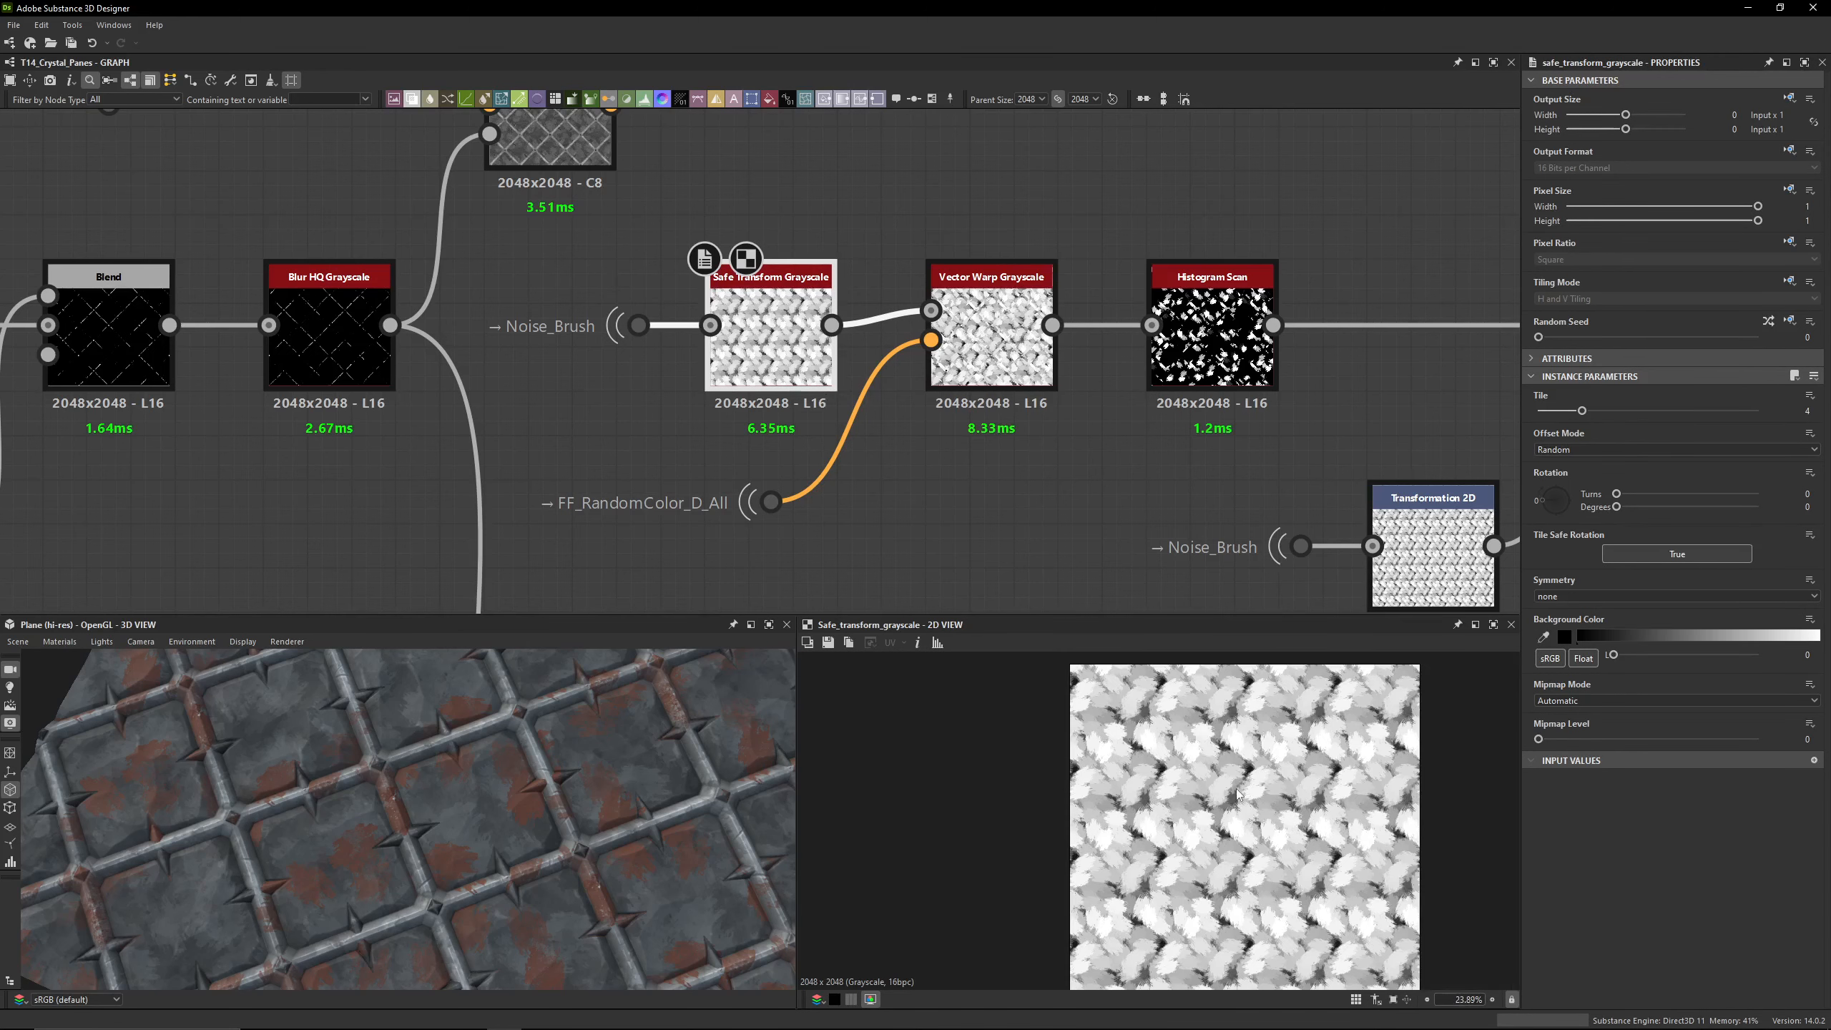
pyautogui.click(1807, 410)
pyautogui.click(770, 502)
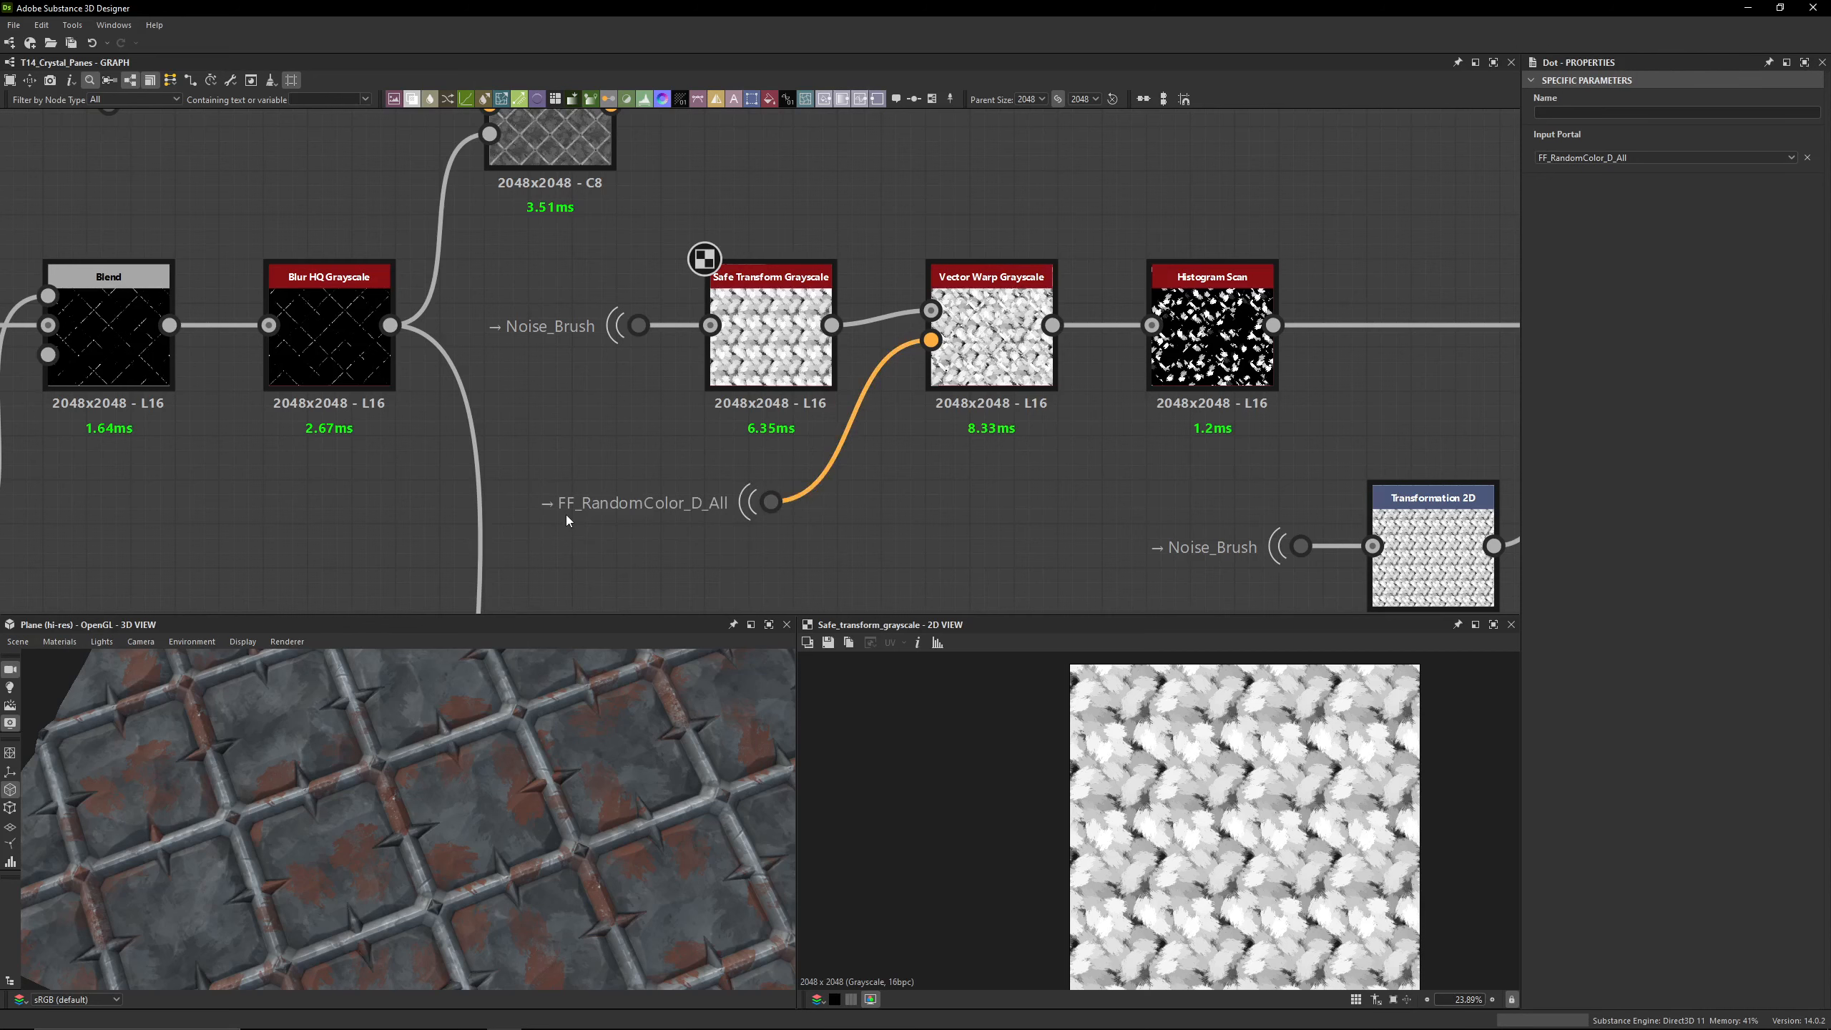
pyautogui.click(939, 388)
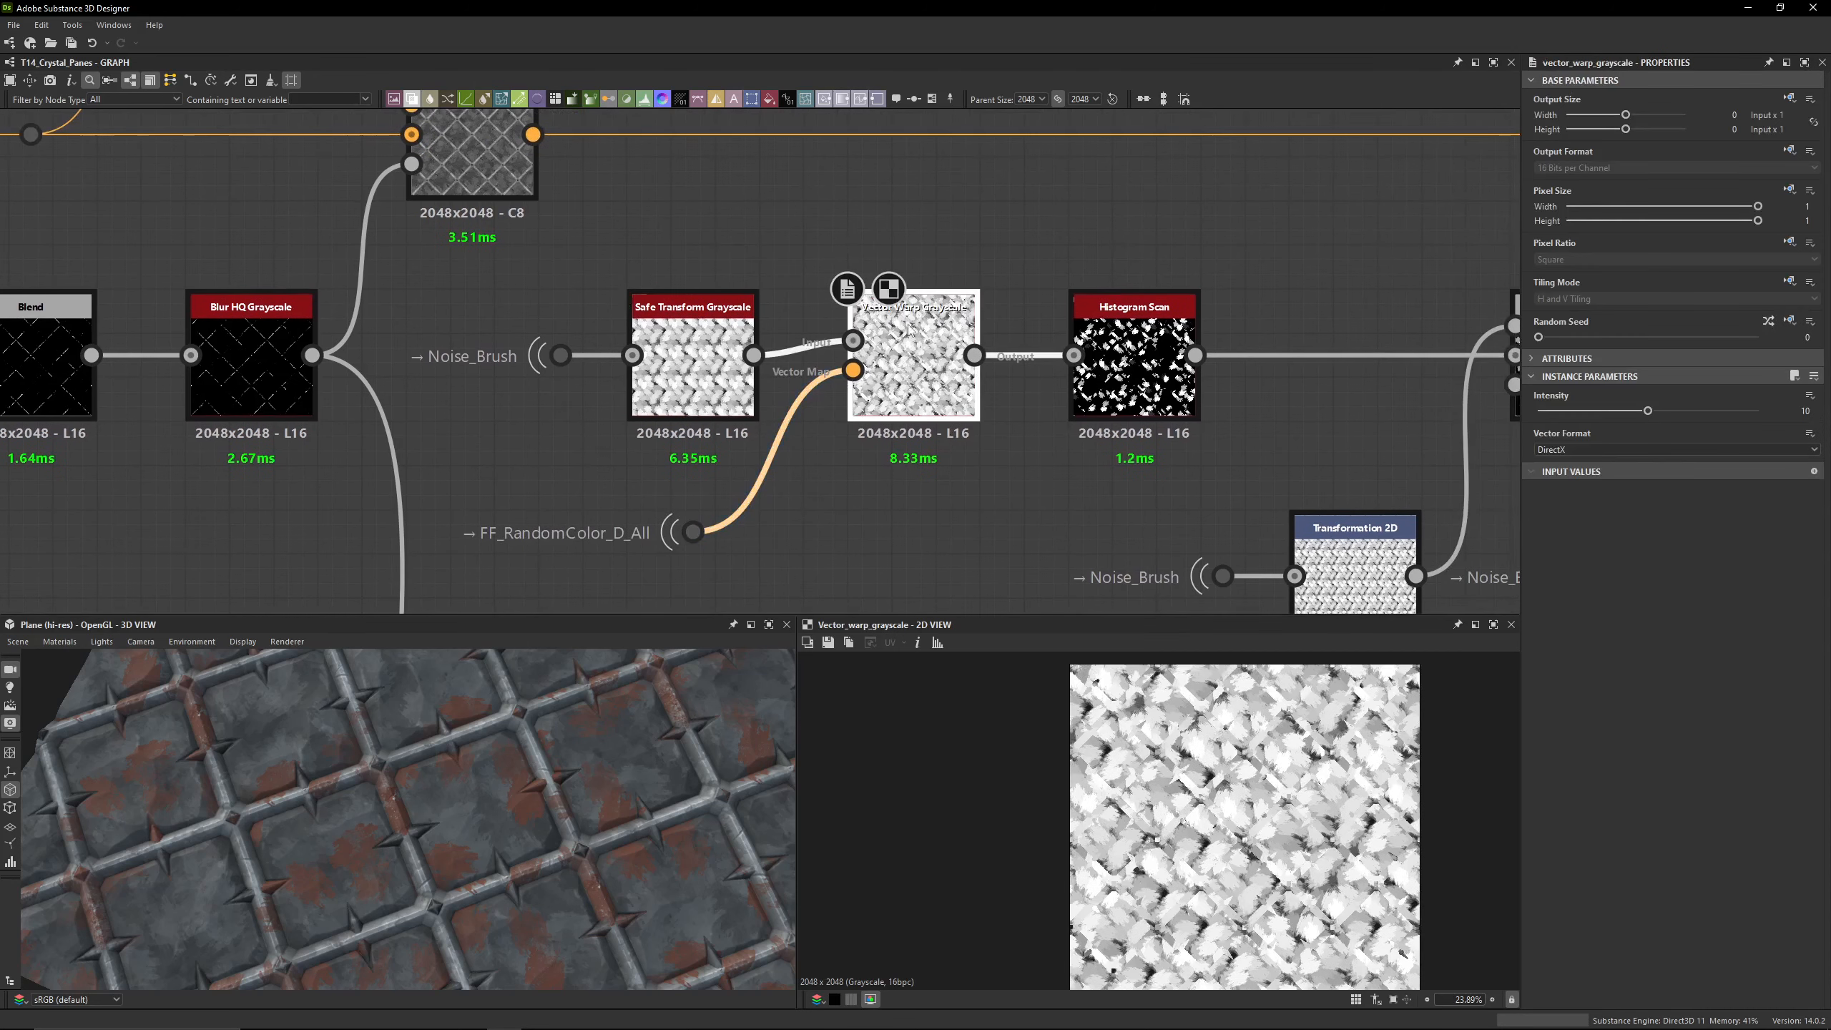
# Step: Inspect the settings and output of the Histogram Scan after the Vector Warp Grayscale and of the Subtract Blend it feeds
pyautogui.moveTo(1085, 429); pyautogui.dragTo(798, 382, button='middle')
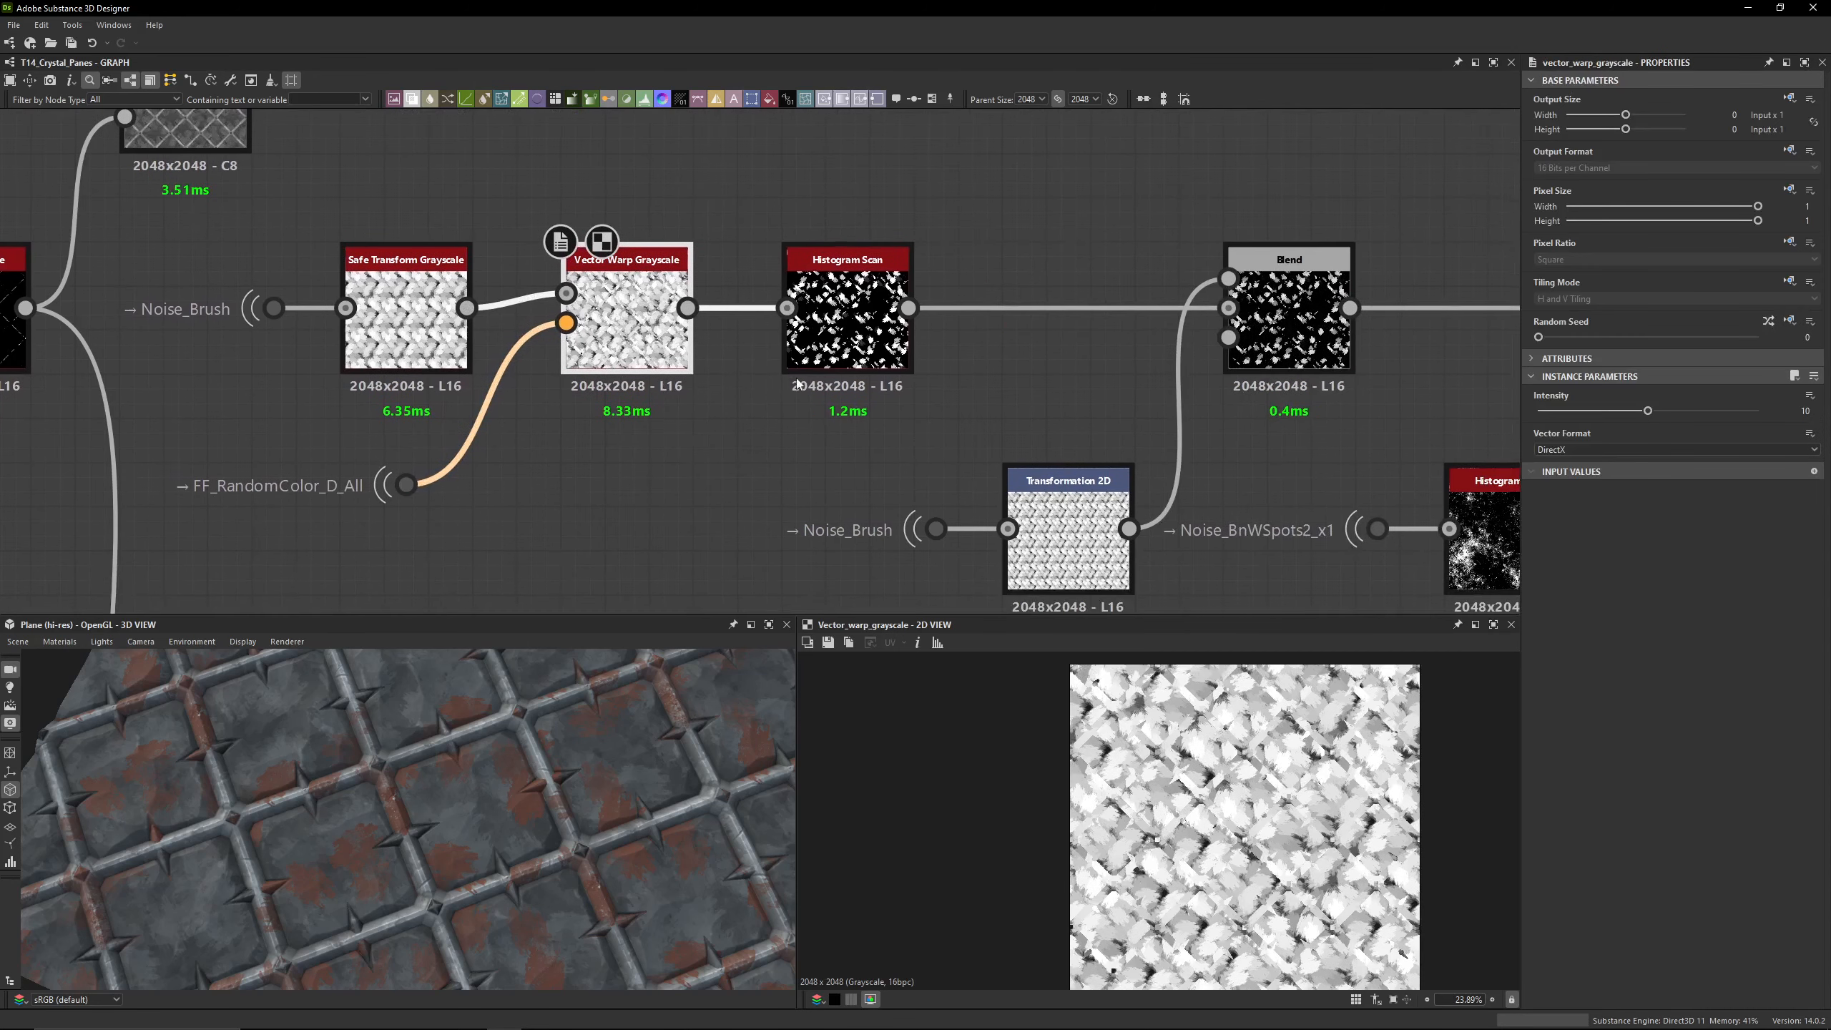
pyautogui.click(798, 380)
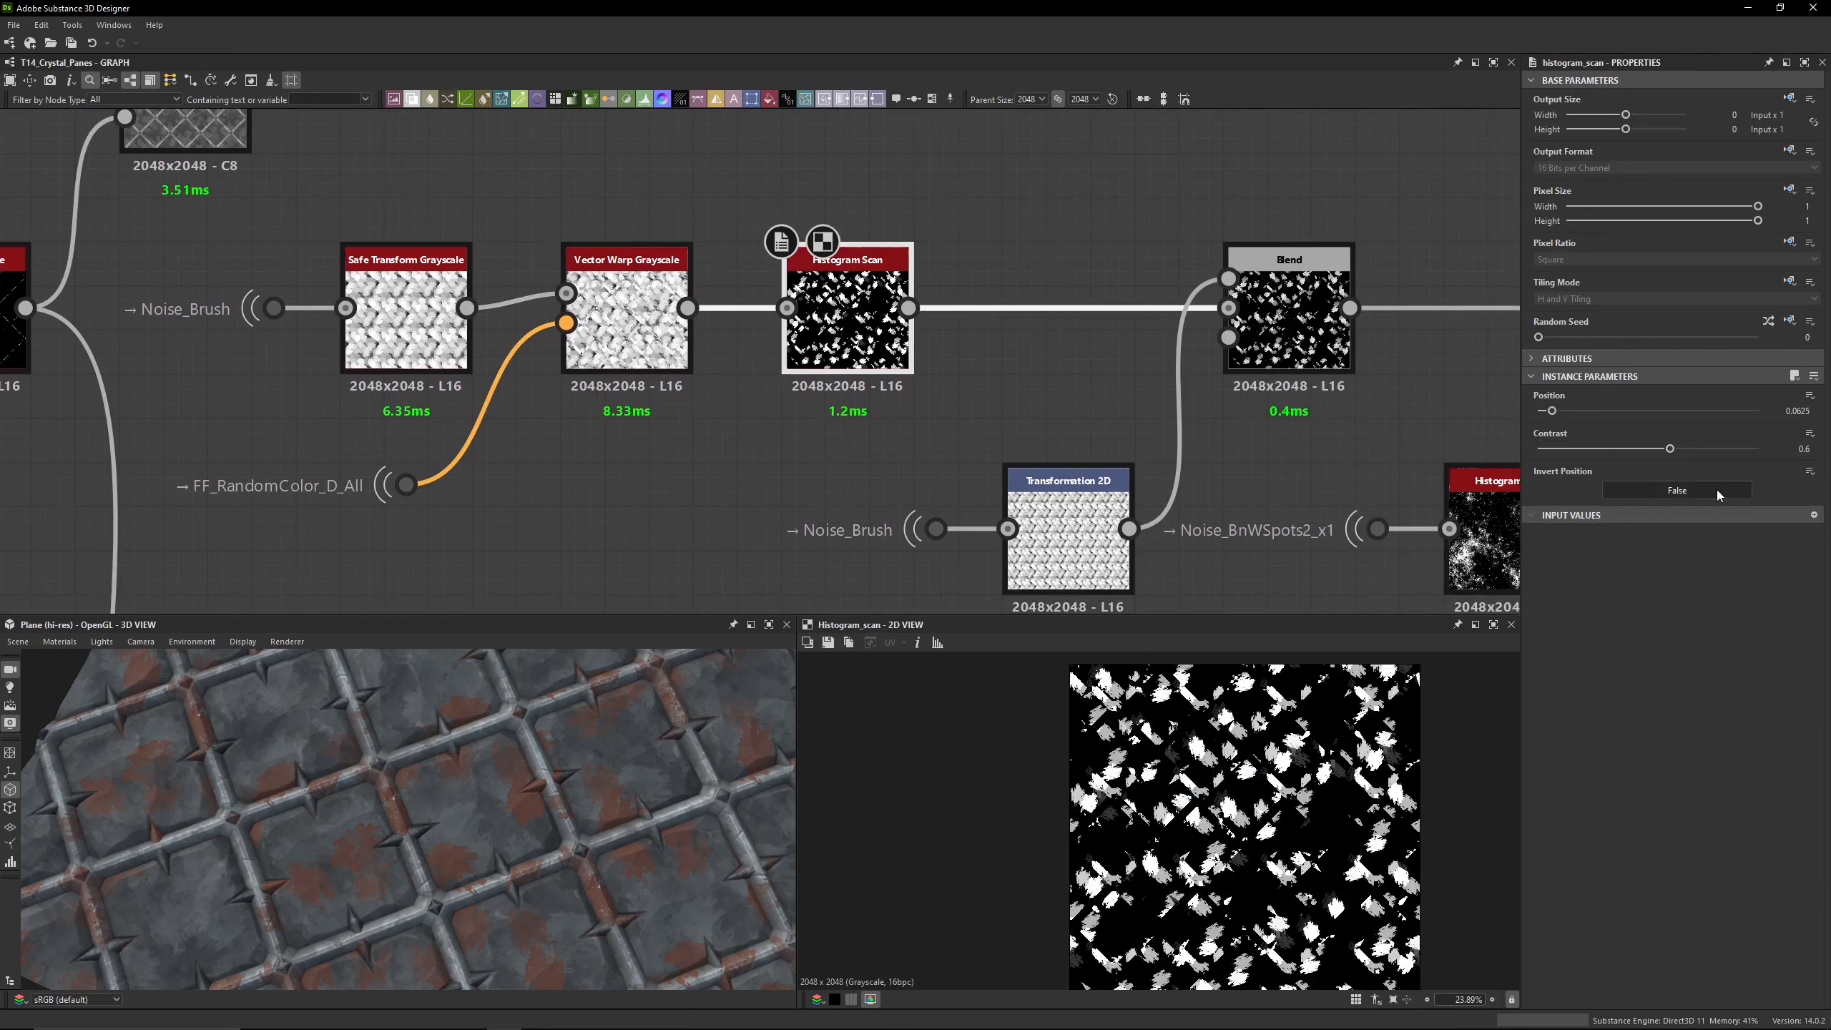
pyautogui.moveTo(1157, 455); pyautogui.dragTo(856, 400, button='middle')
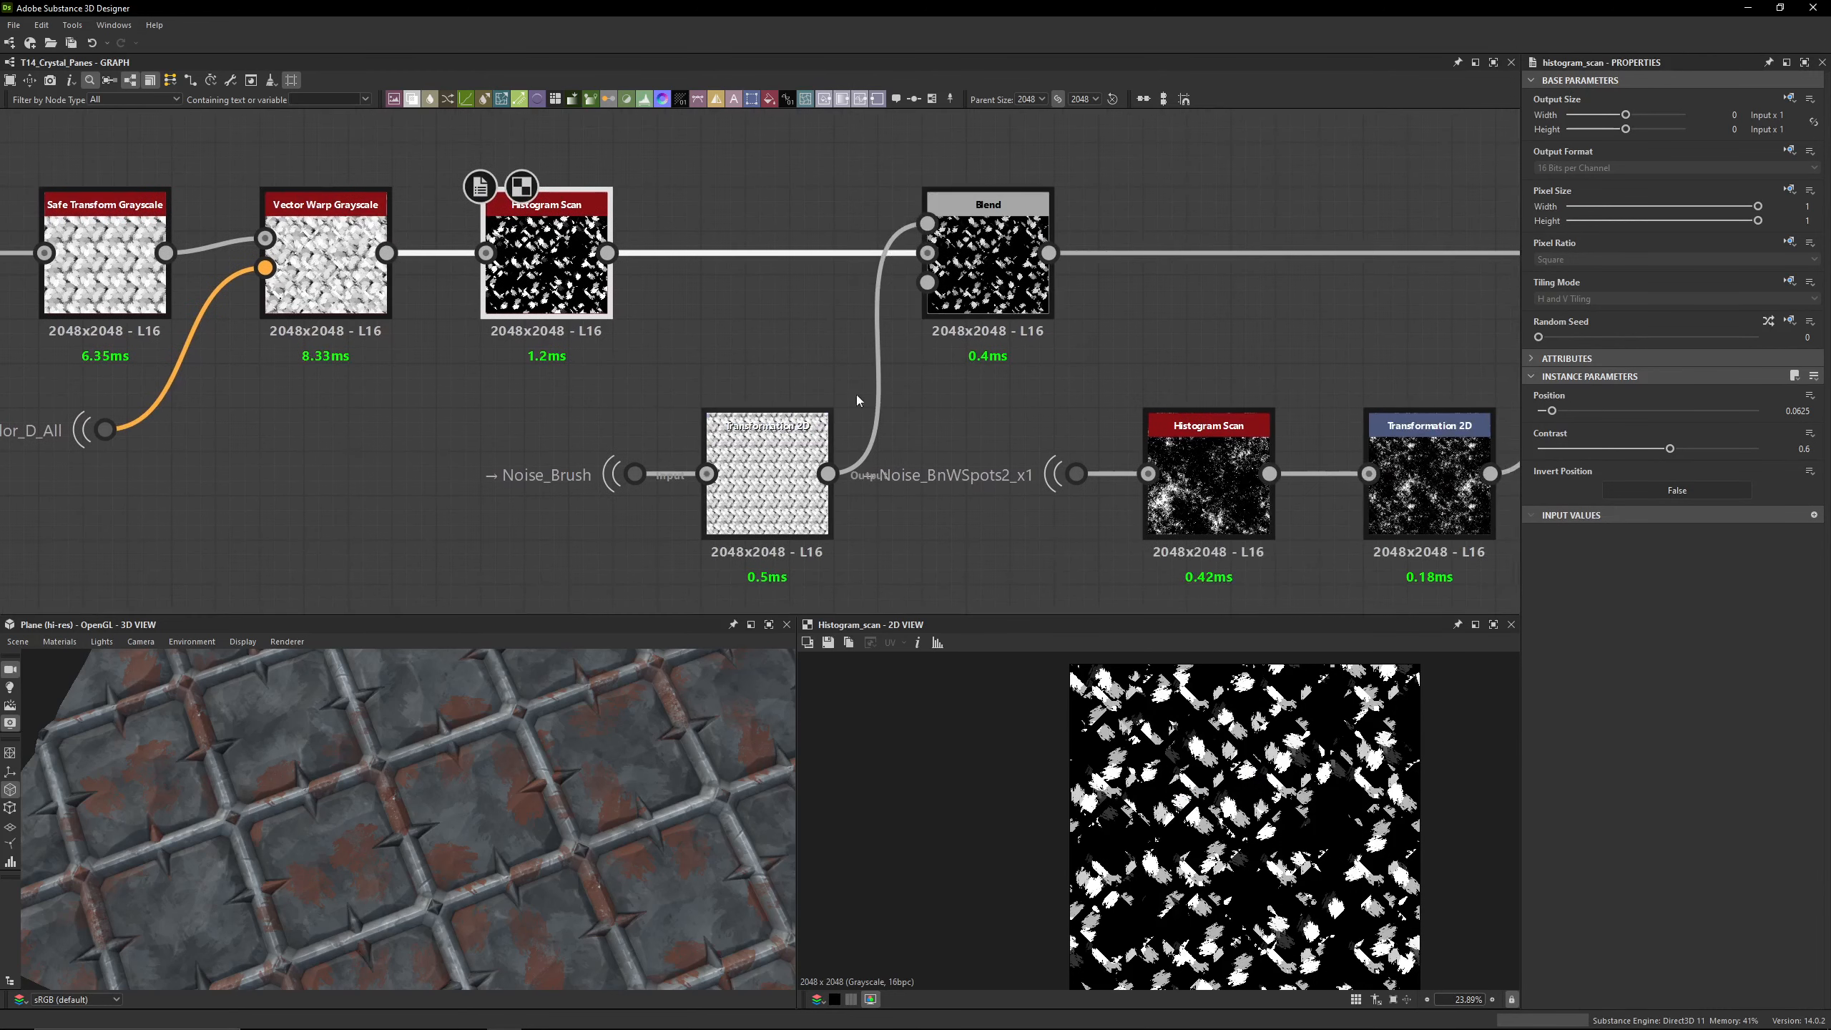
pyautogui.click(987, 274)
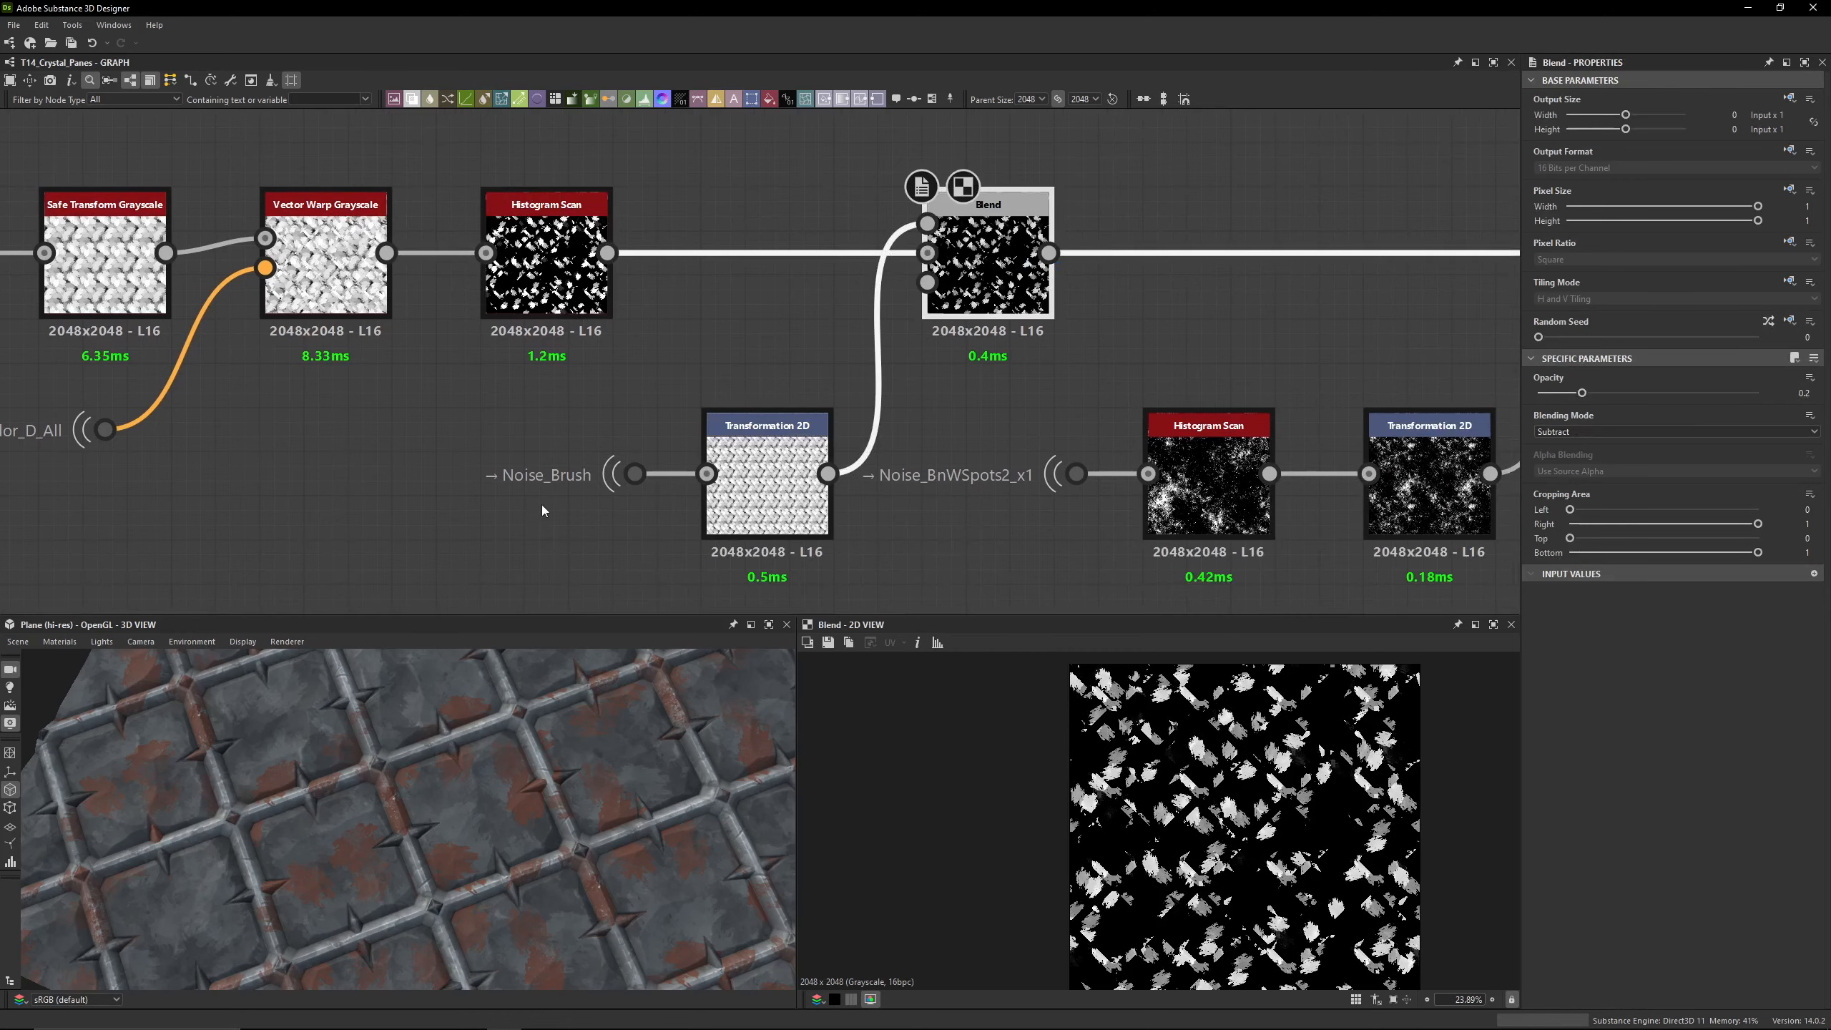
# Step: Display the transform matrix values of the Transformation 2D node fed by Noise_Brush
pyautogui.moveTo(543, 510); pyautogui.dragTo(787, 418, button='middle')
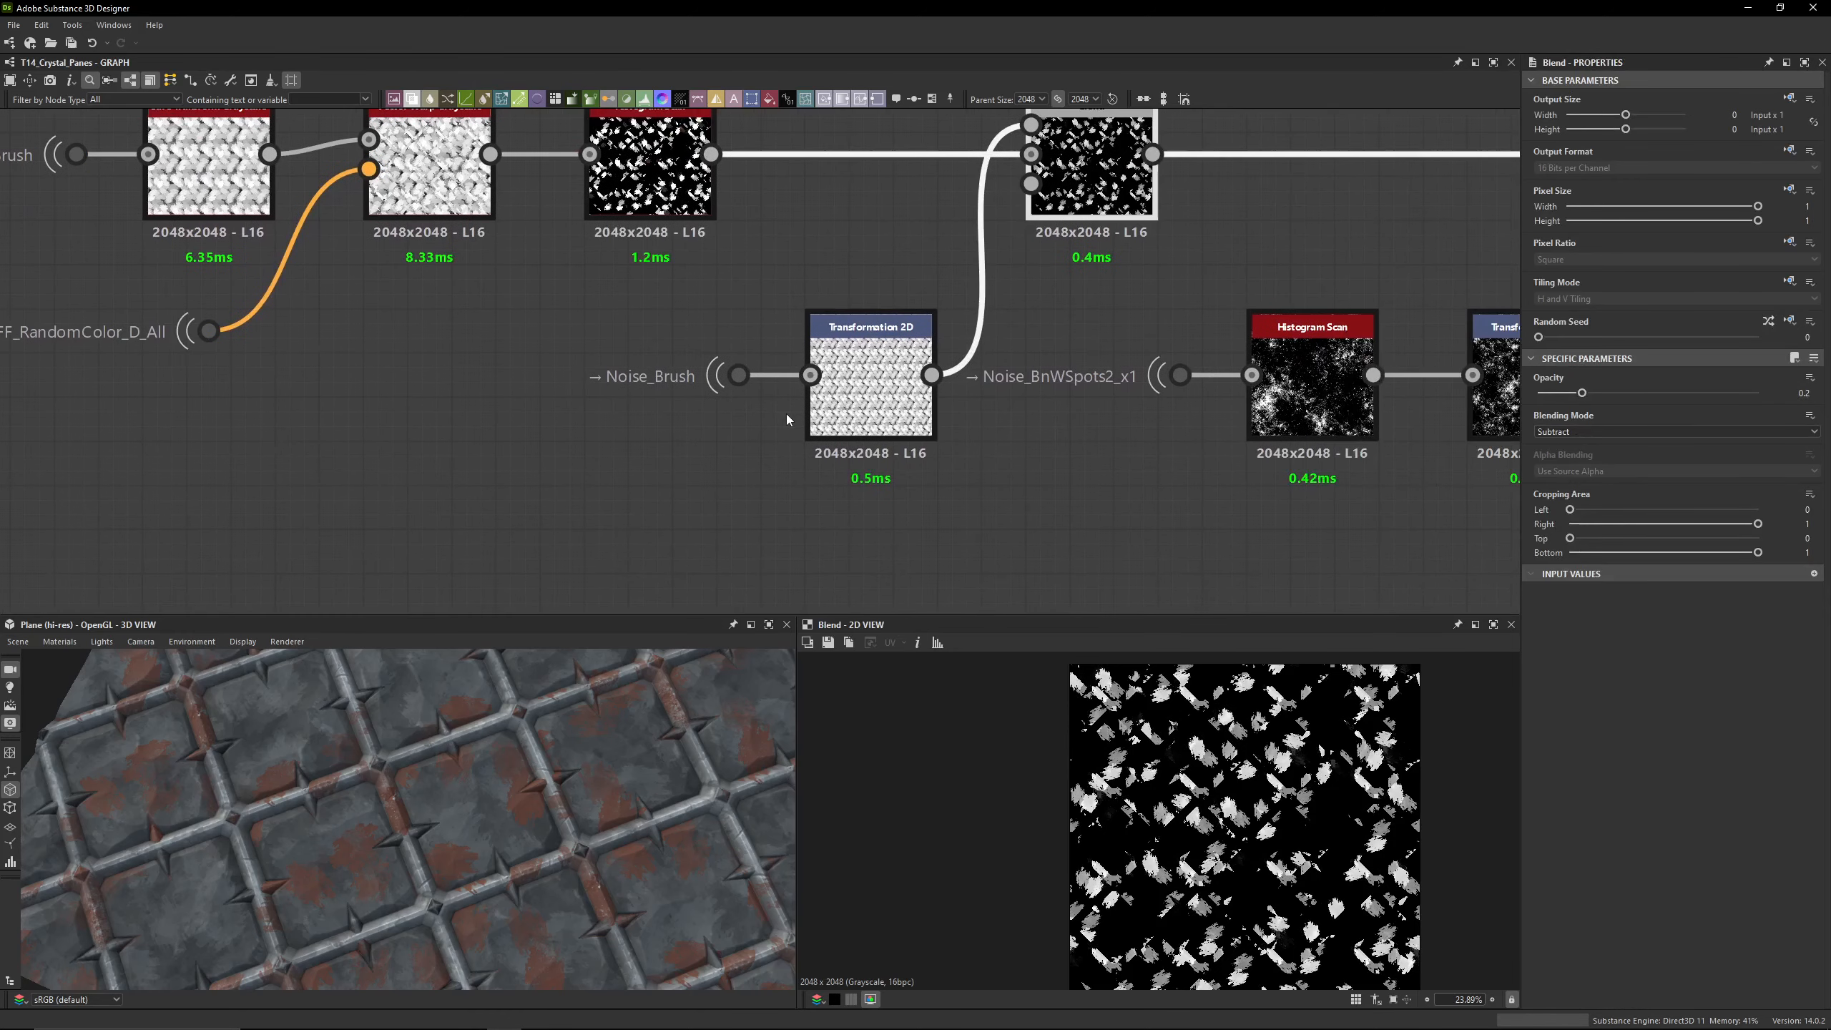
pyautogui.click(848, 405)
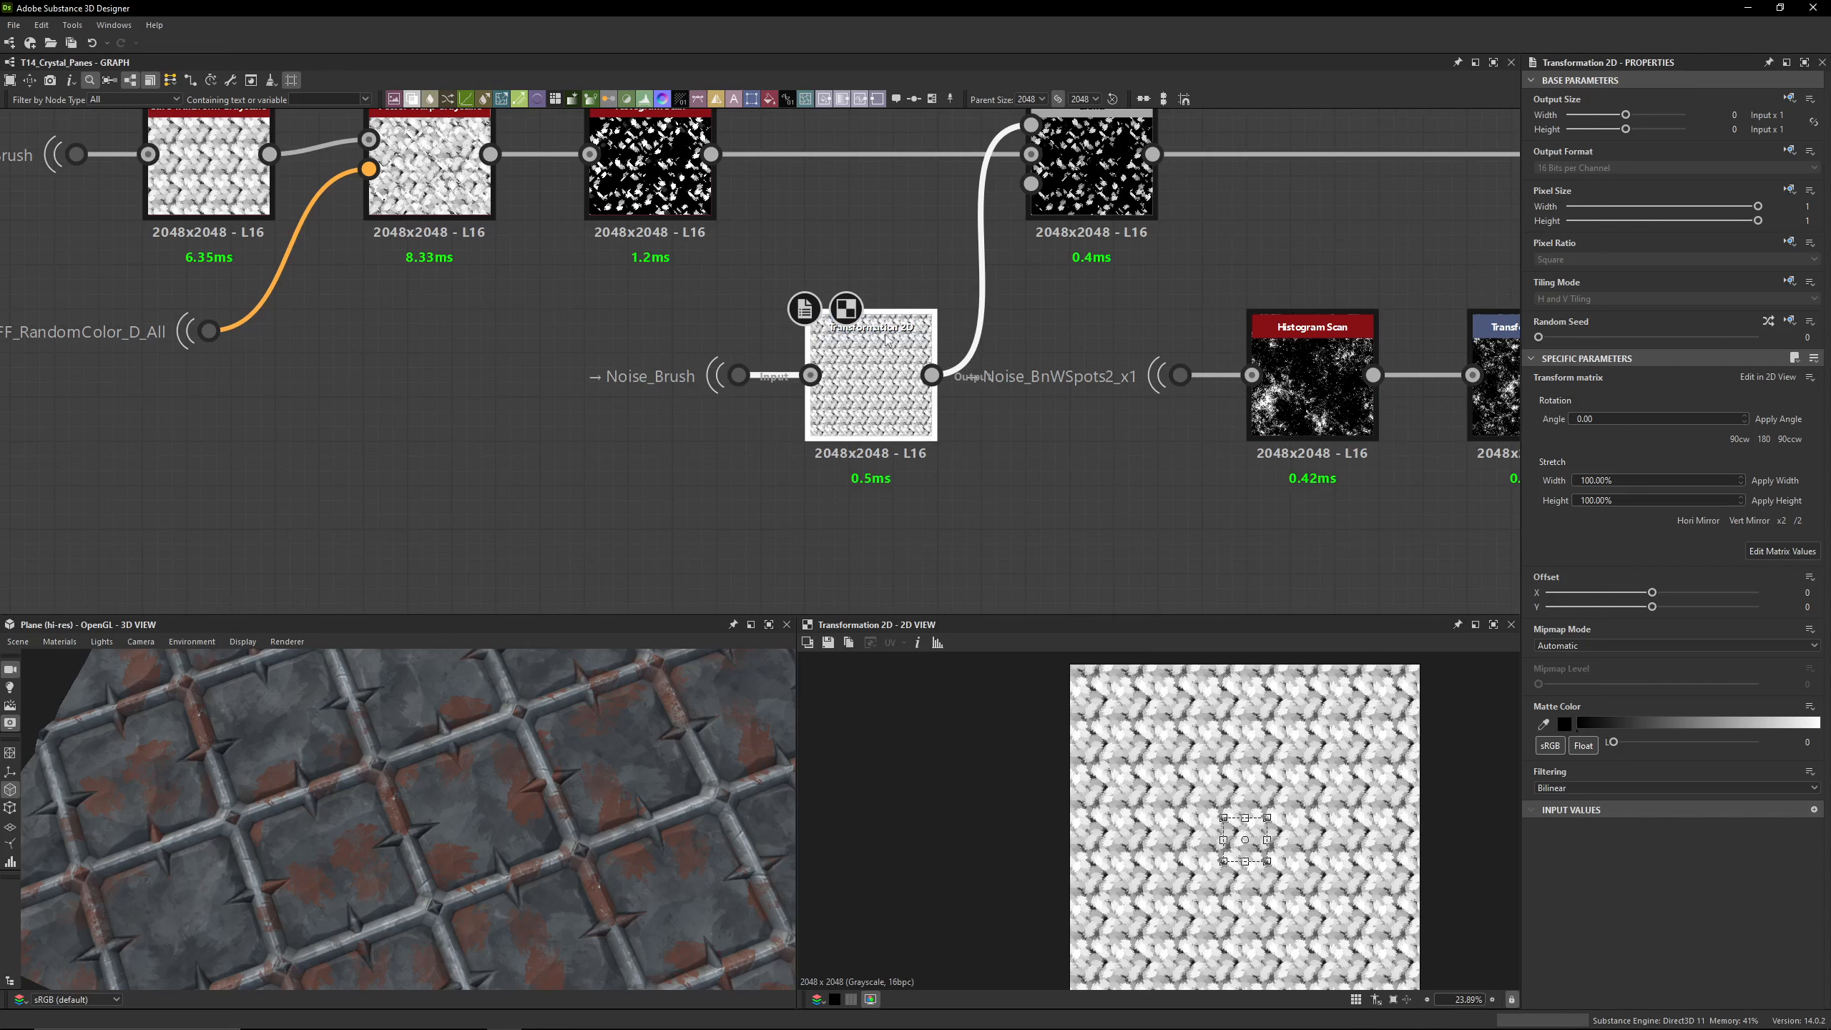
pyautogui.click(1782, 551)
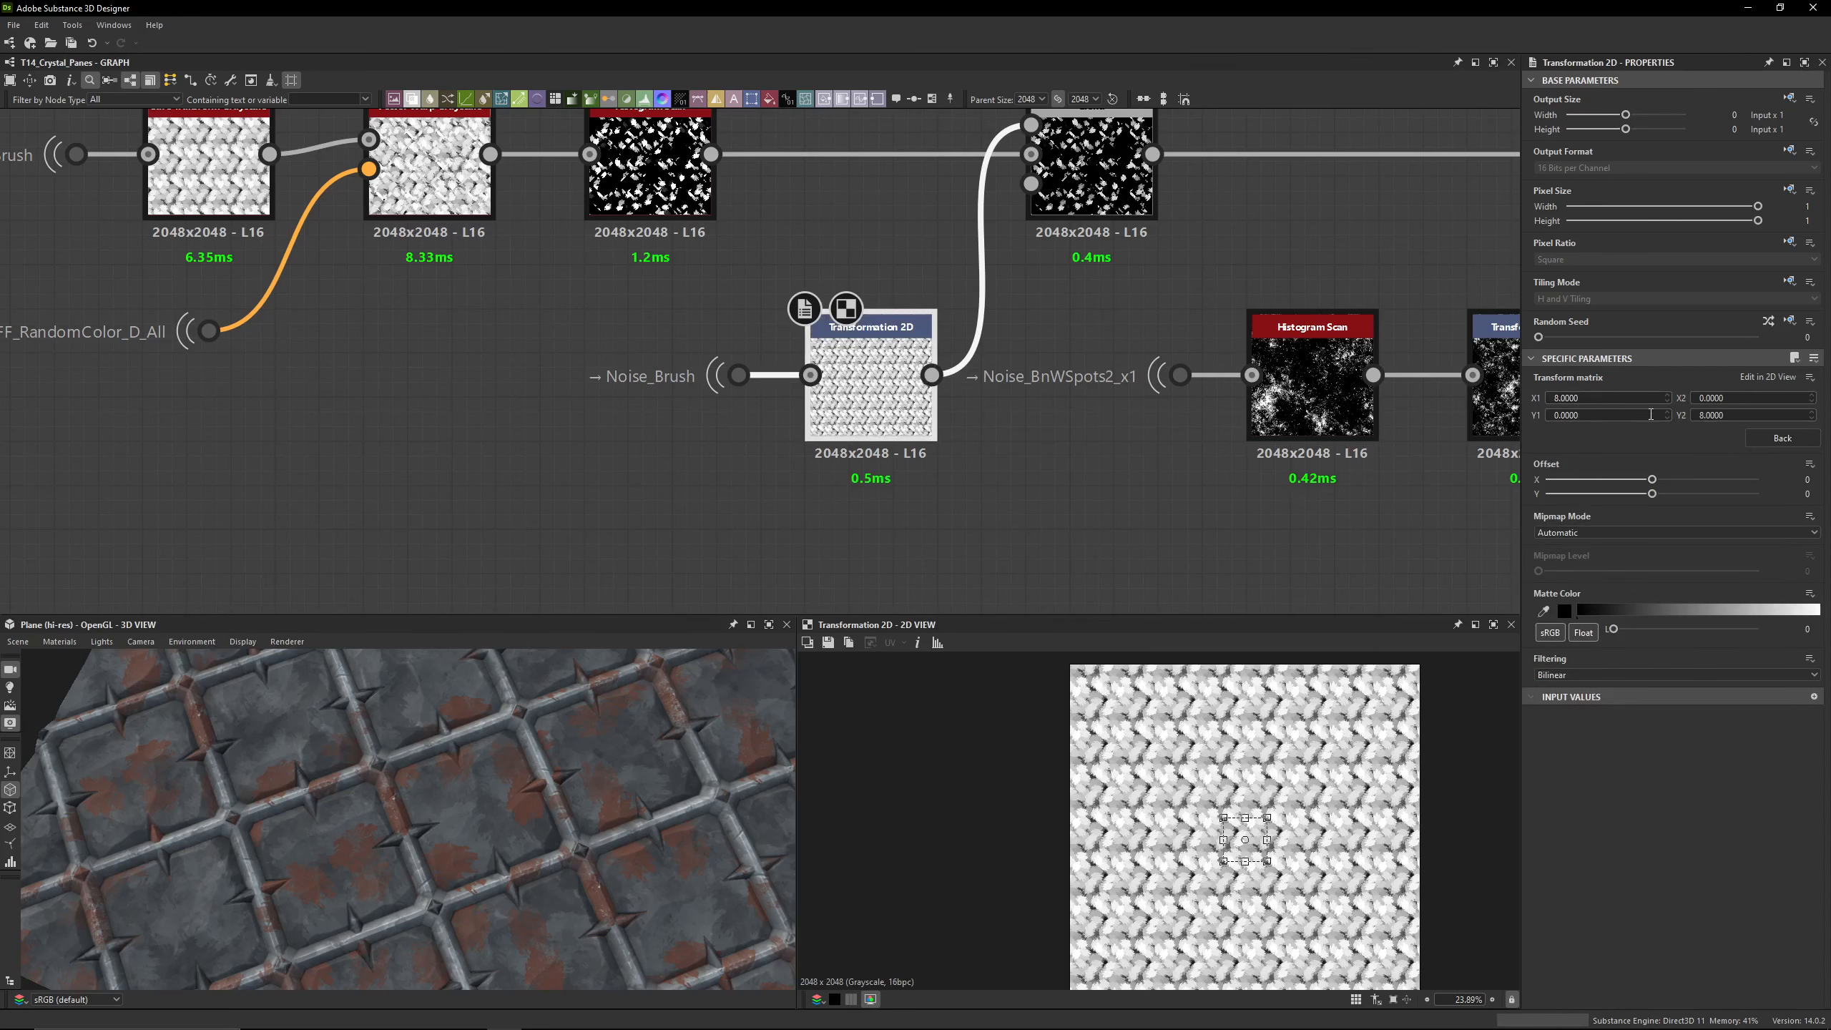
# Step: Compare the Histogram Scan output with the Subtract Blend output up close in the 2D view
pyautogui.moveTo(1125, 305); pyautogui.dragTo(941, 403, button='middle')
pyautogui.doubleClick(914, 268)
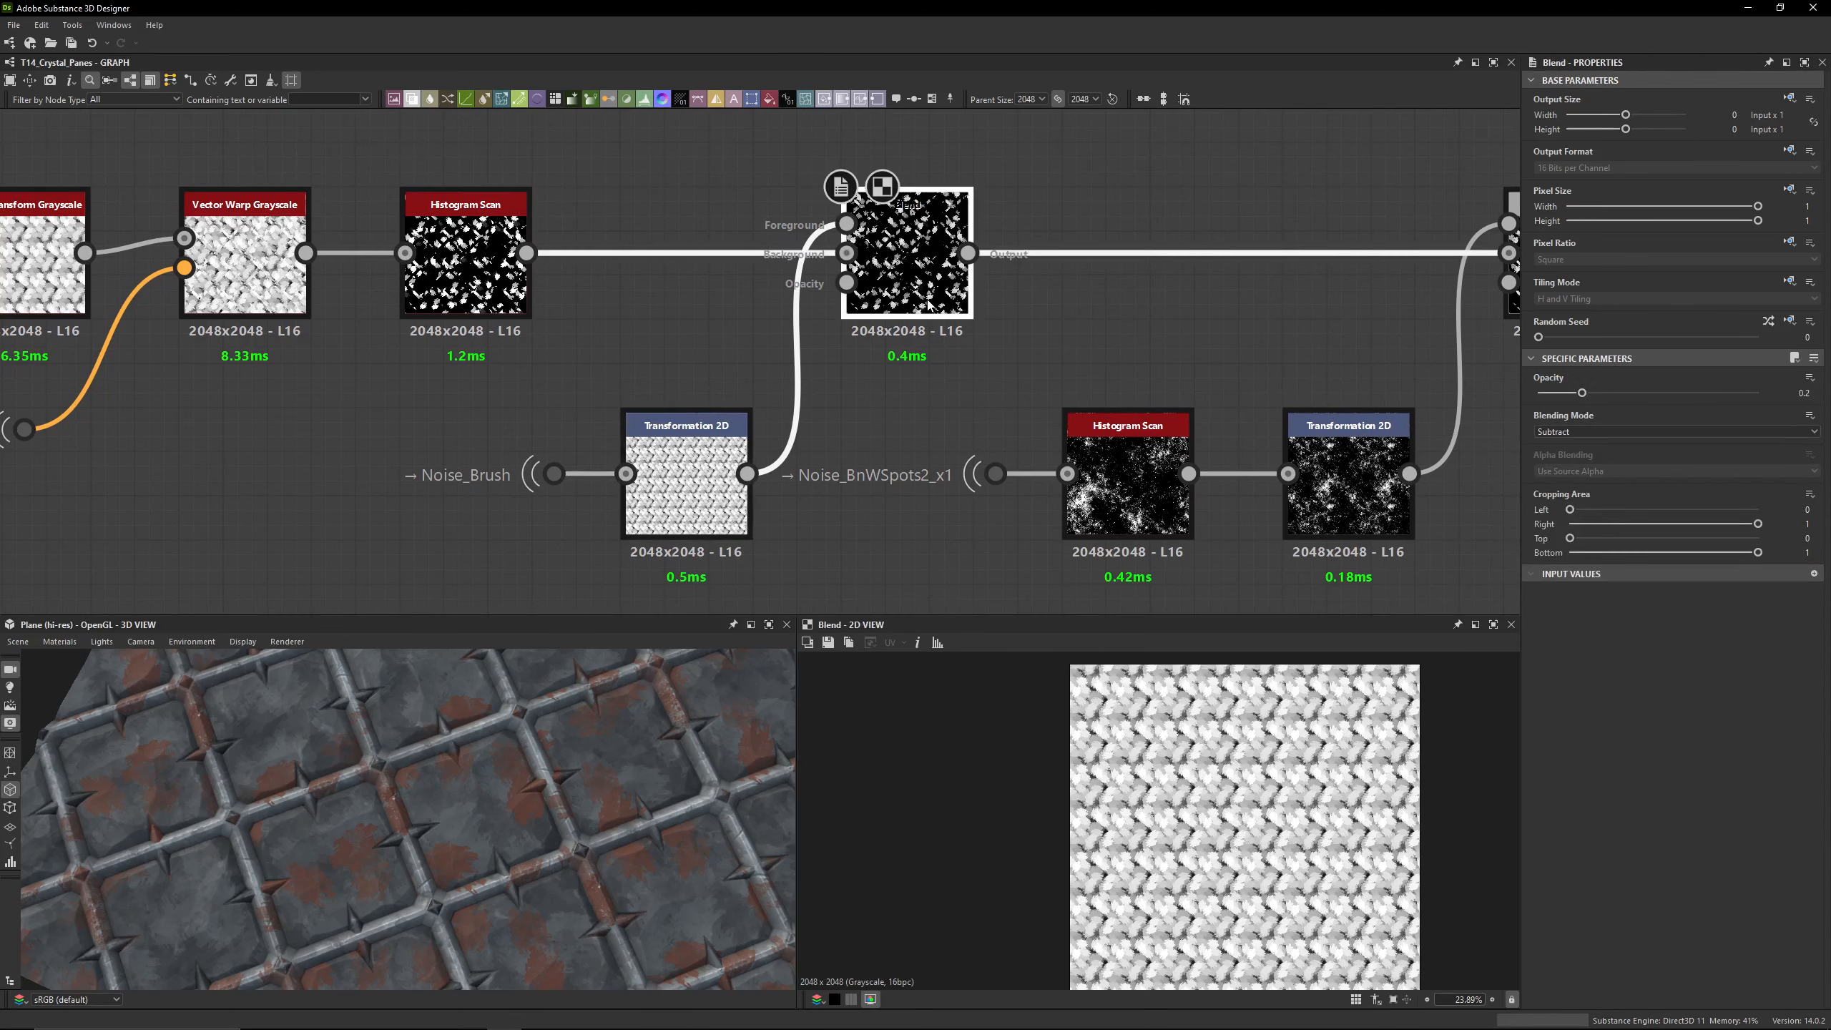
pyautogui.doubleClick(470, 265)
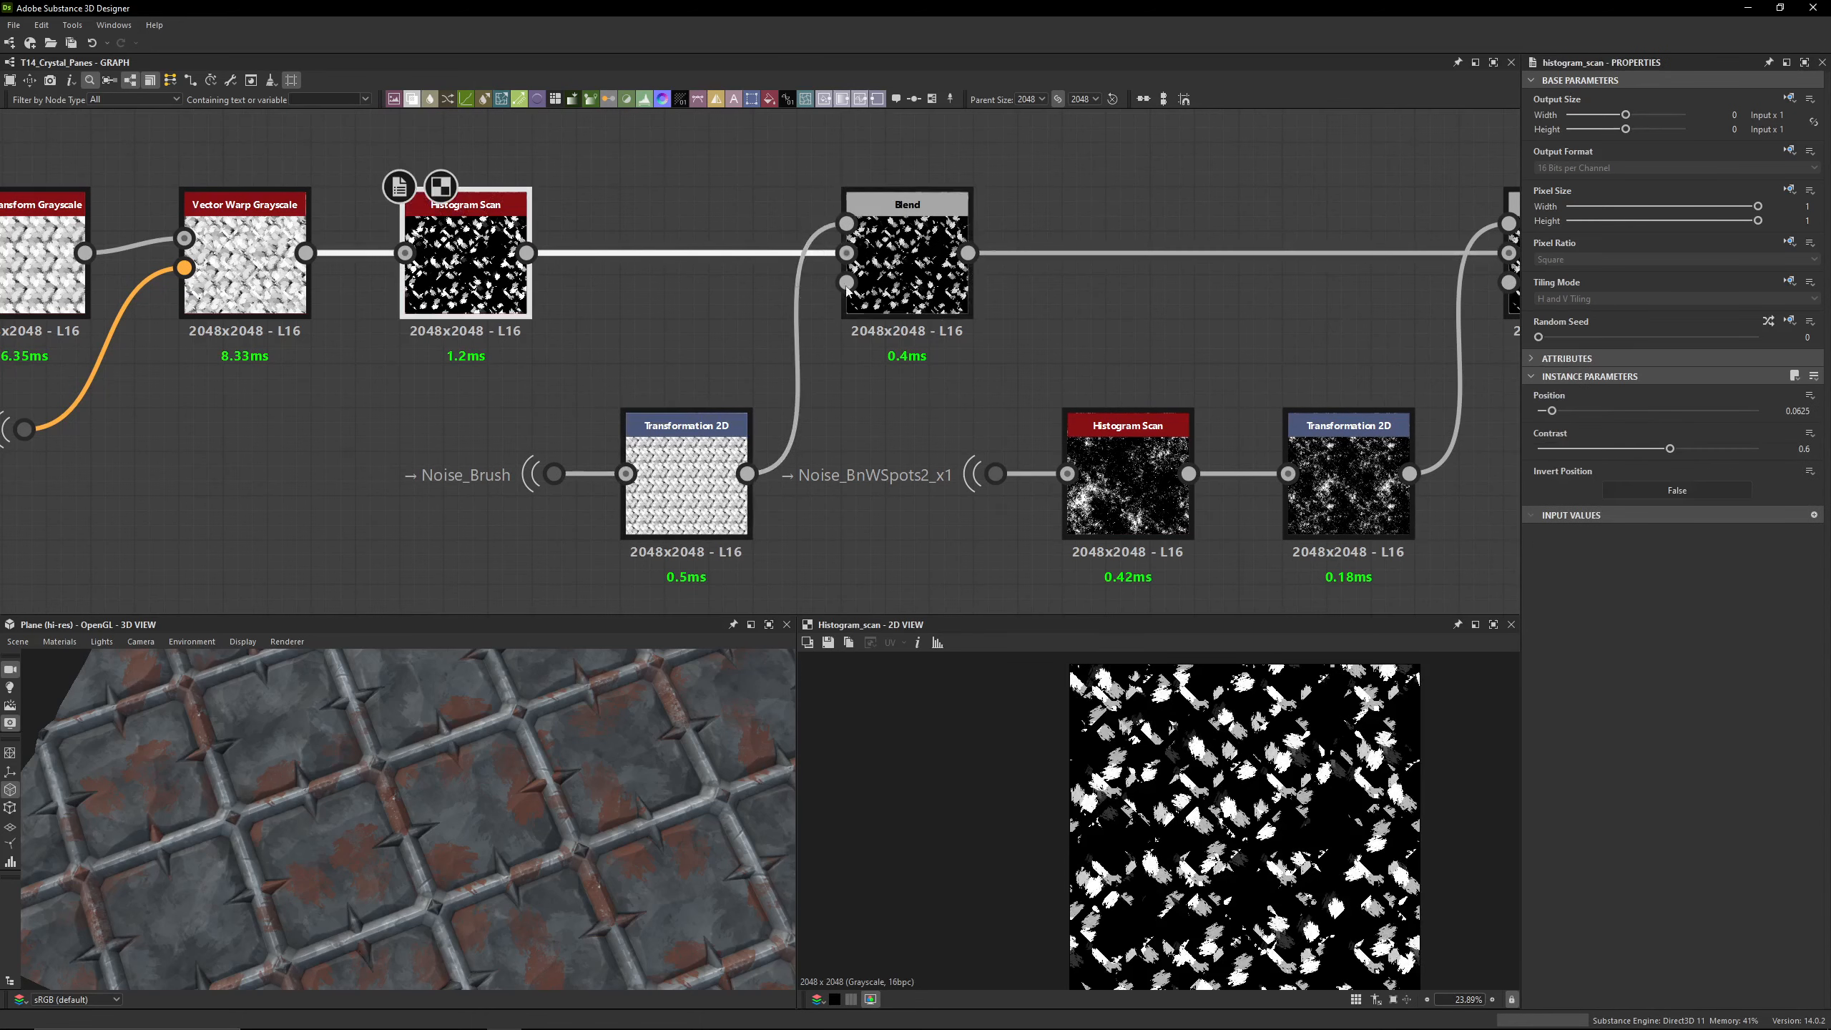
pyautogui.doubleClick(906, 266)
pyautogui.scroll(6, 1240, 754)
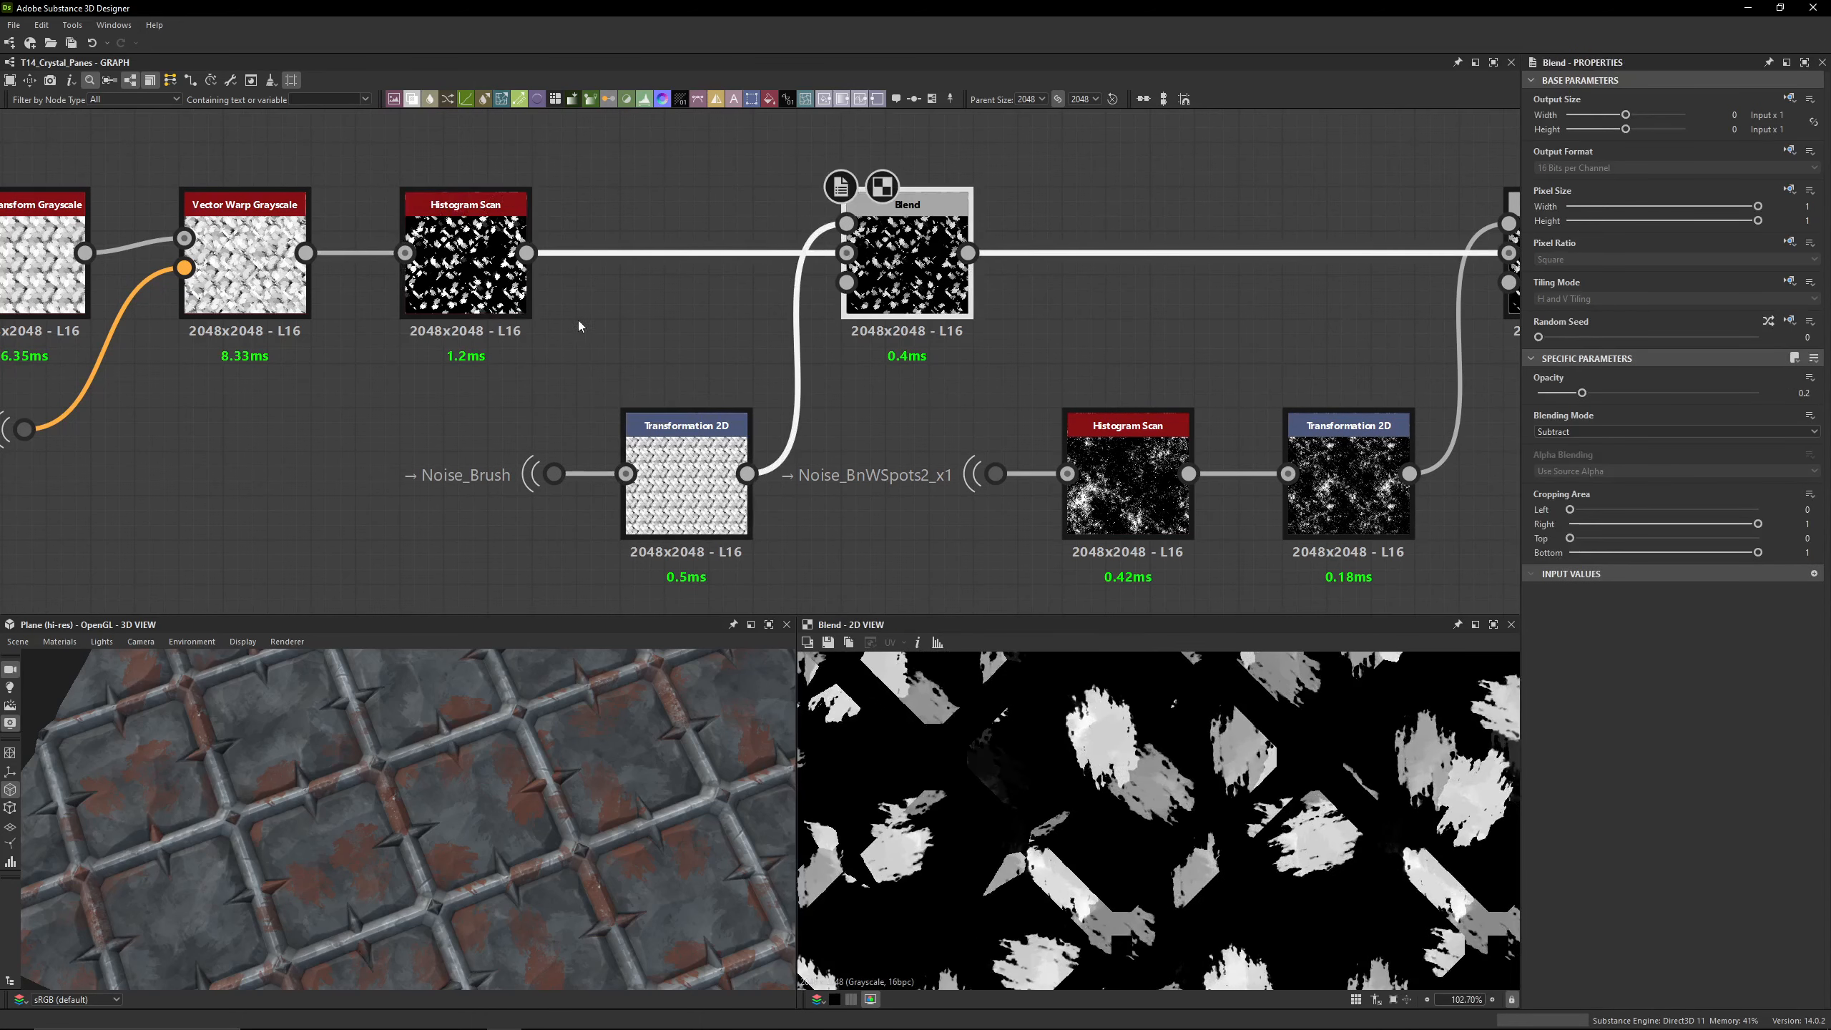
pyautogui.doubleClick(468, 270)
pyautogui.doubleClick(878, 288)
# Step: Check the Opacity of the second Subtract Blend, which takes the Noise_BnWSpots2_x1 branch as its foreground
pyautogui.click(1228, 212)
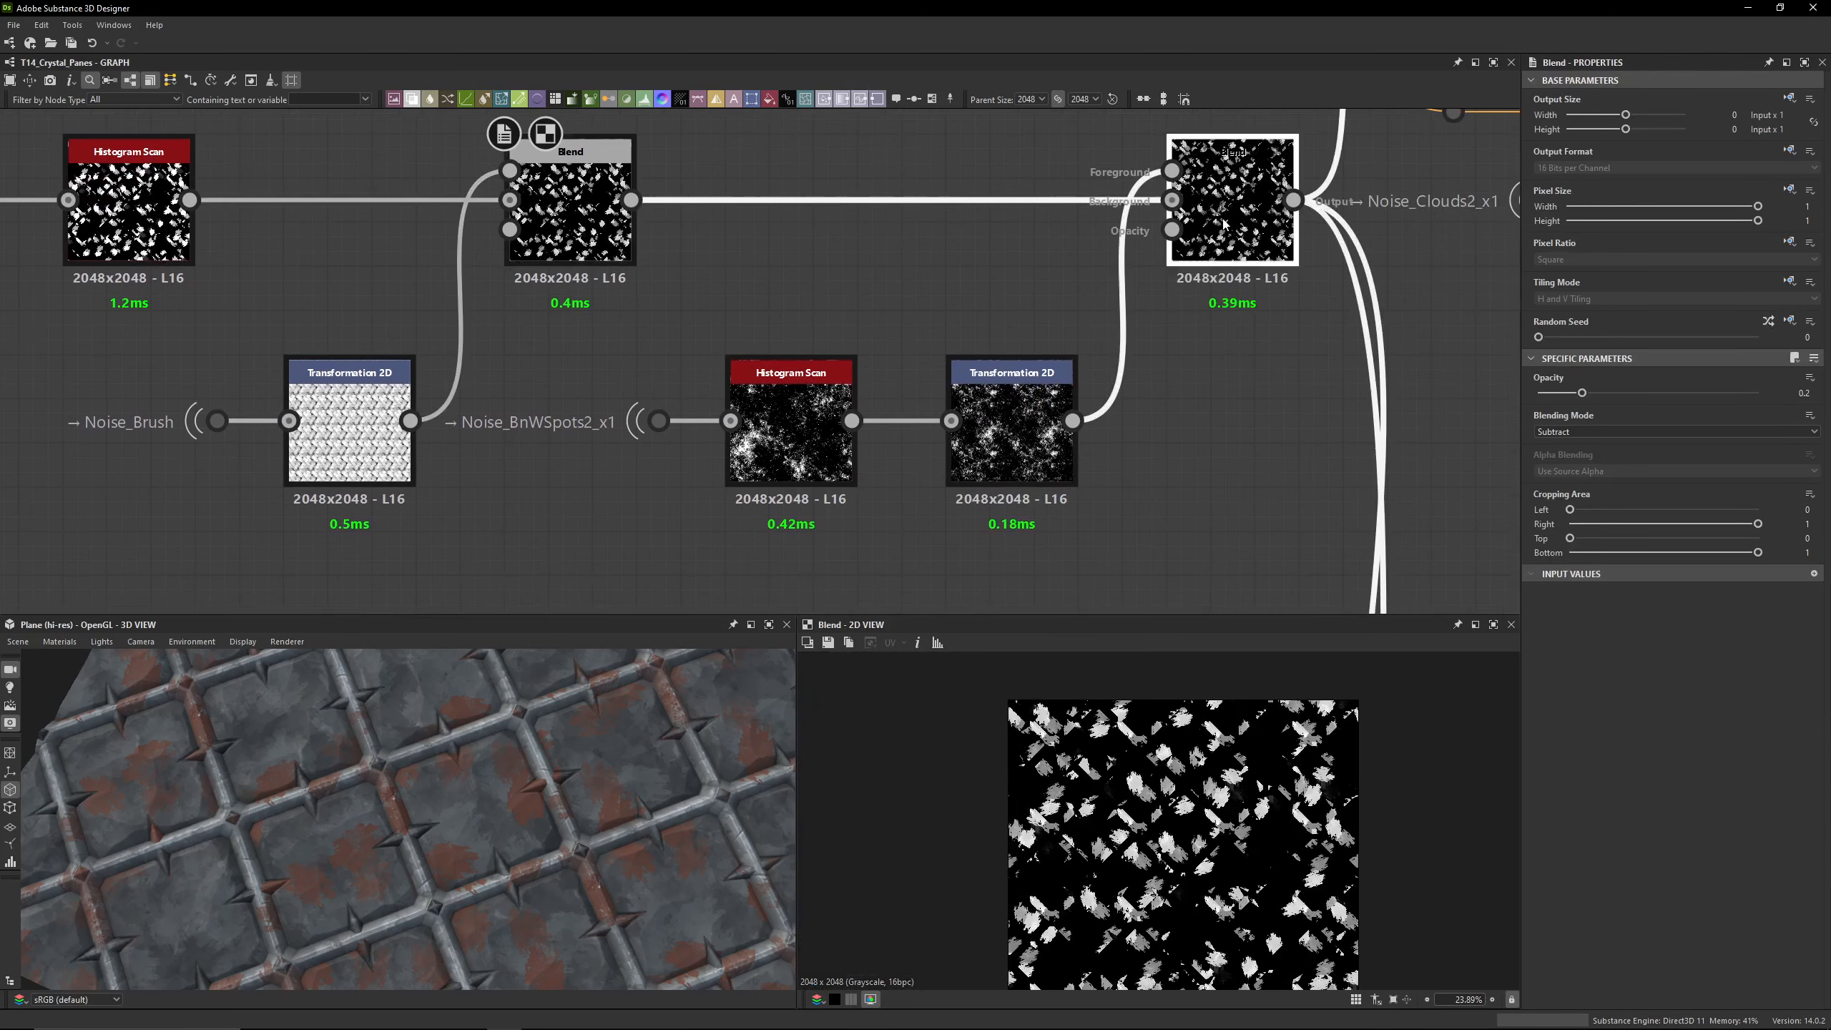
pyautogui.doubleClick(1801, 393)
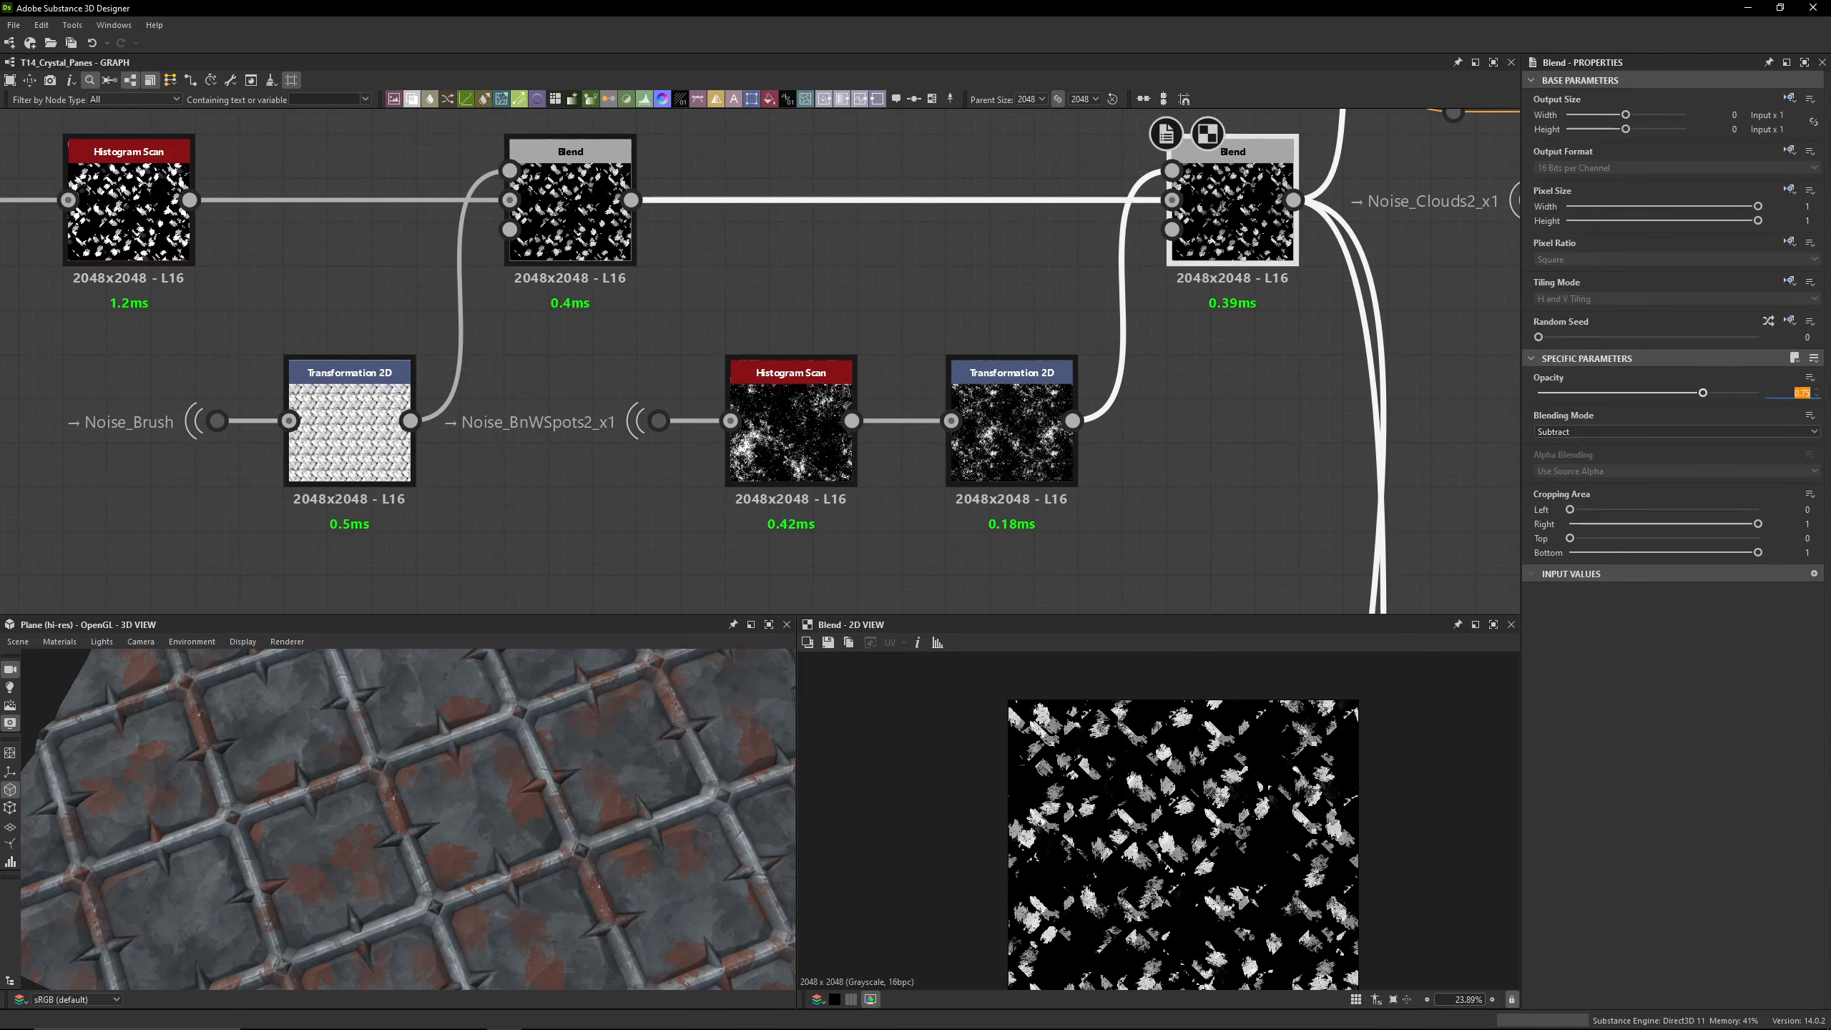
pyautogui.click(632, 502)
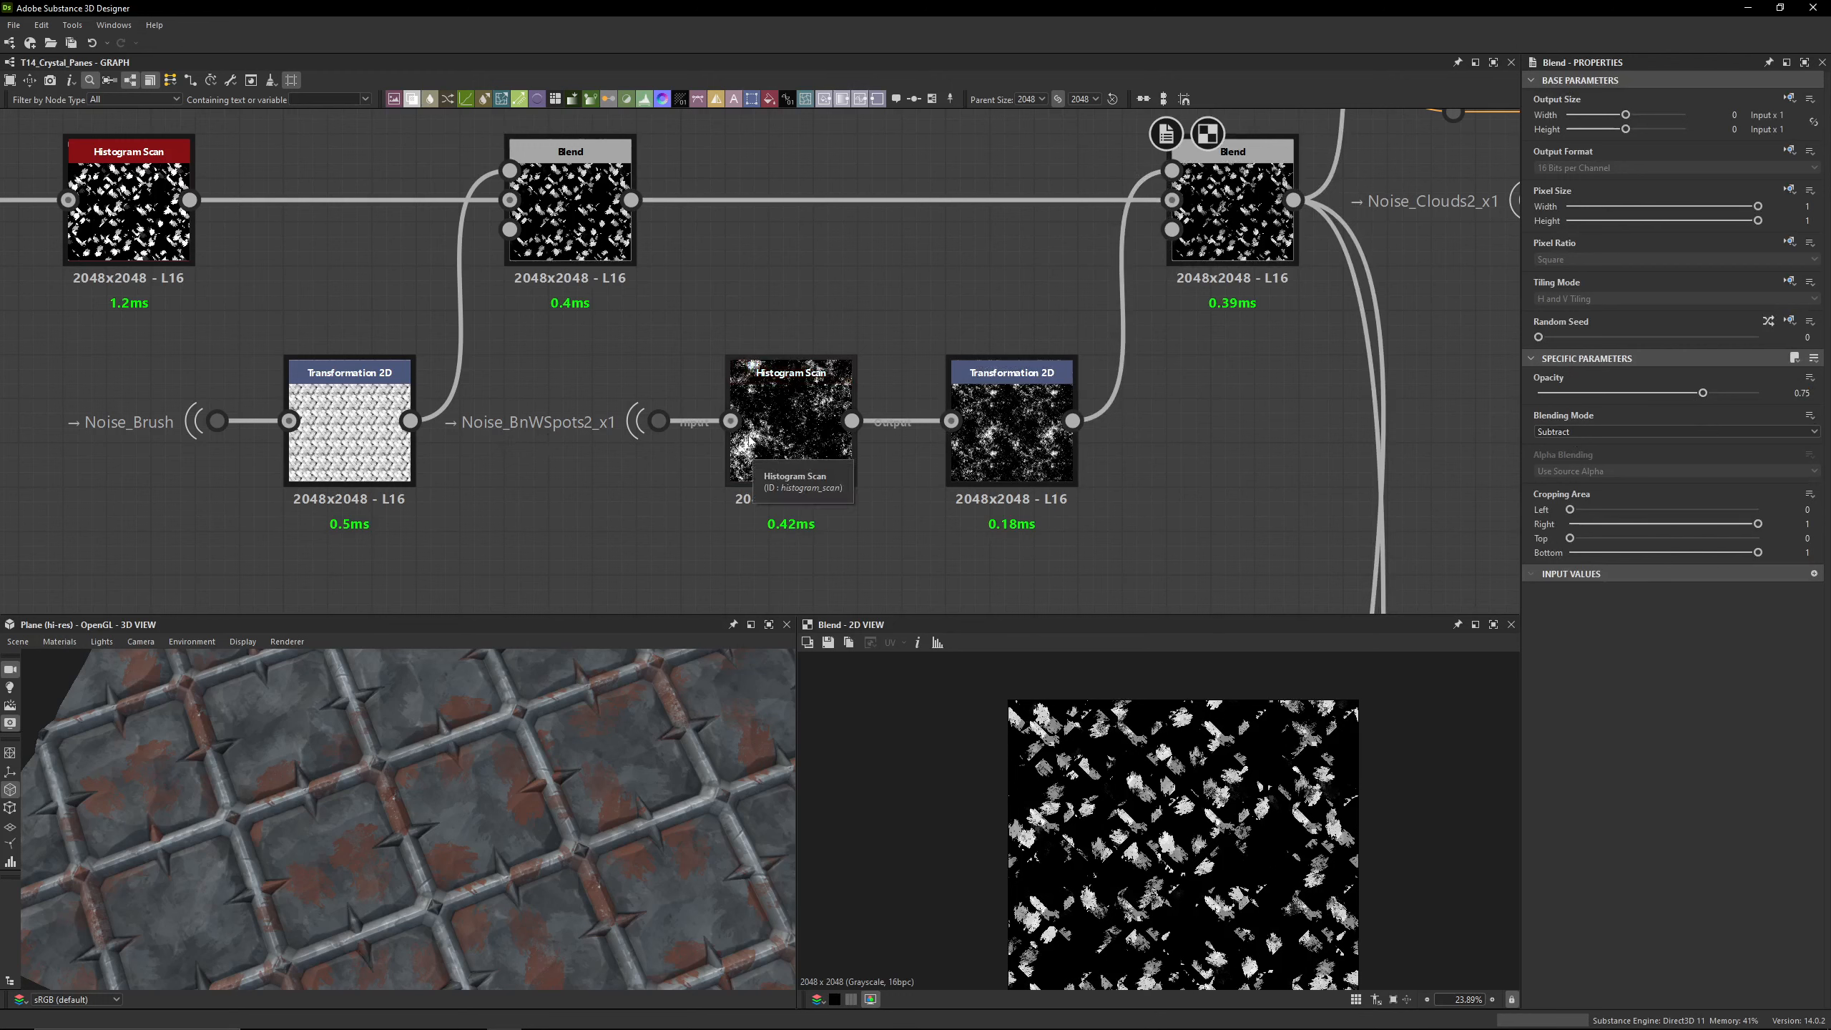
# Step: Inspect the Noise_BnWSpots2_x1 branch's Histogram Scan and display the transform matrix values of the Transformation 2D after it
pyautogui.click(790, 391)
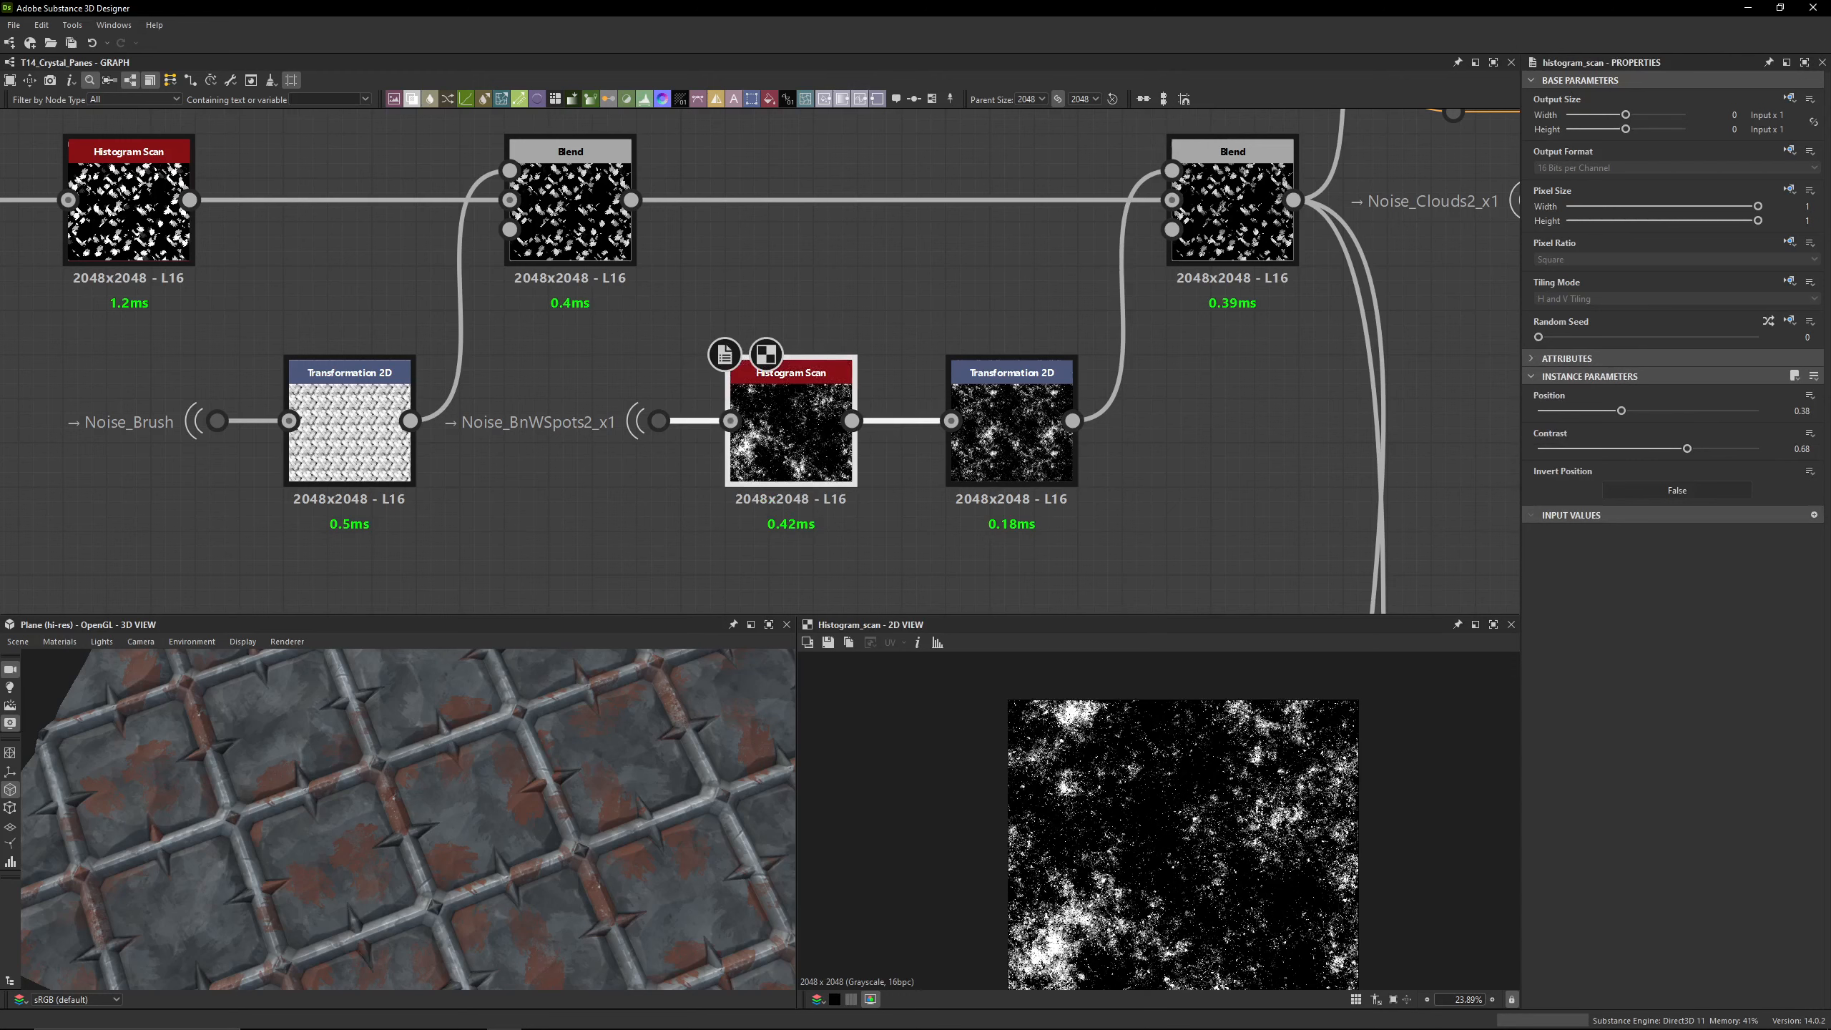
pyautogui.moveTo(1019, 450); pyautogui.dragTo(935, 392, button='middle')
pyautogui.click(935, 392)
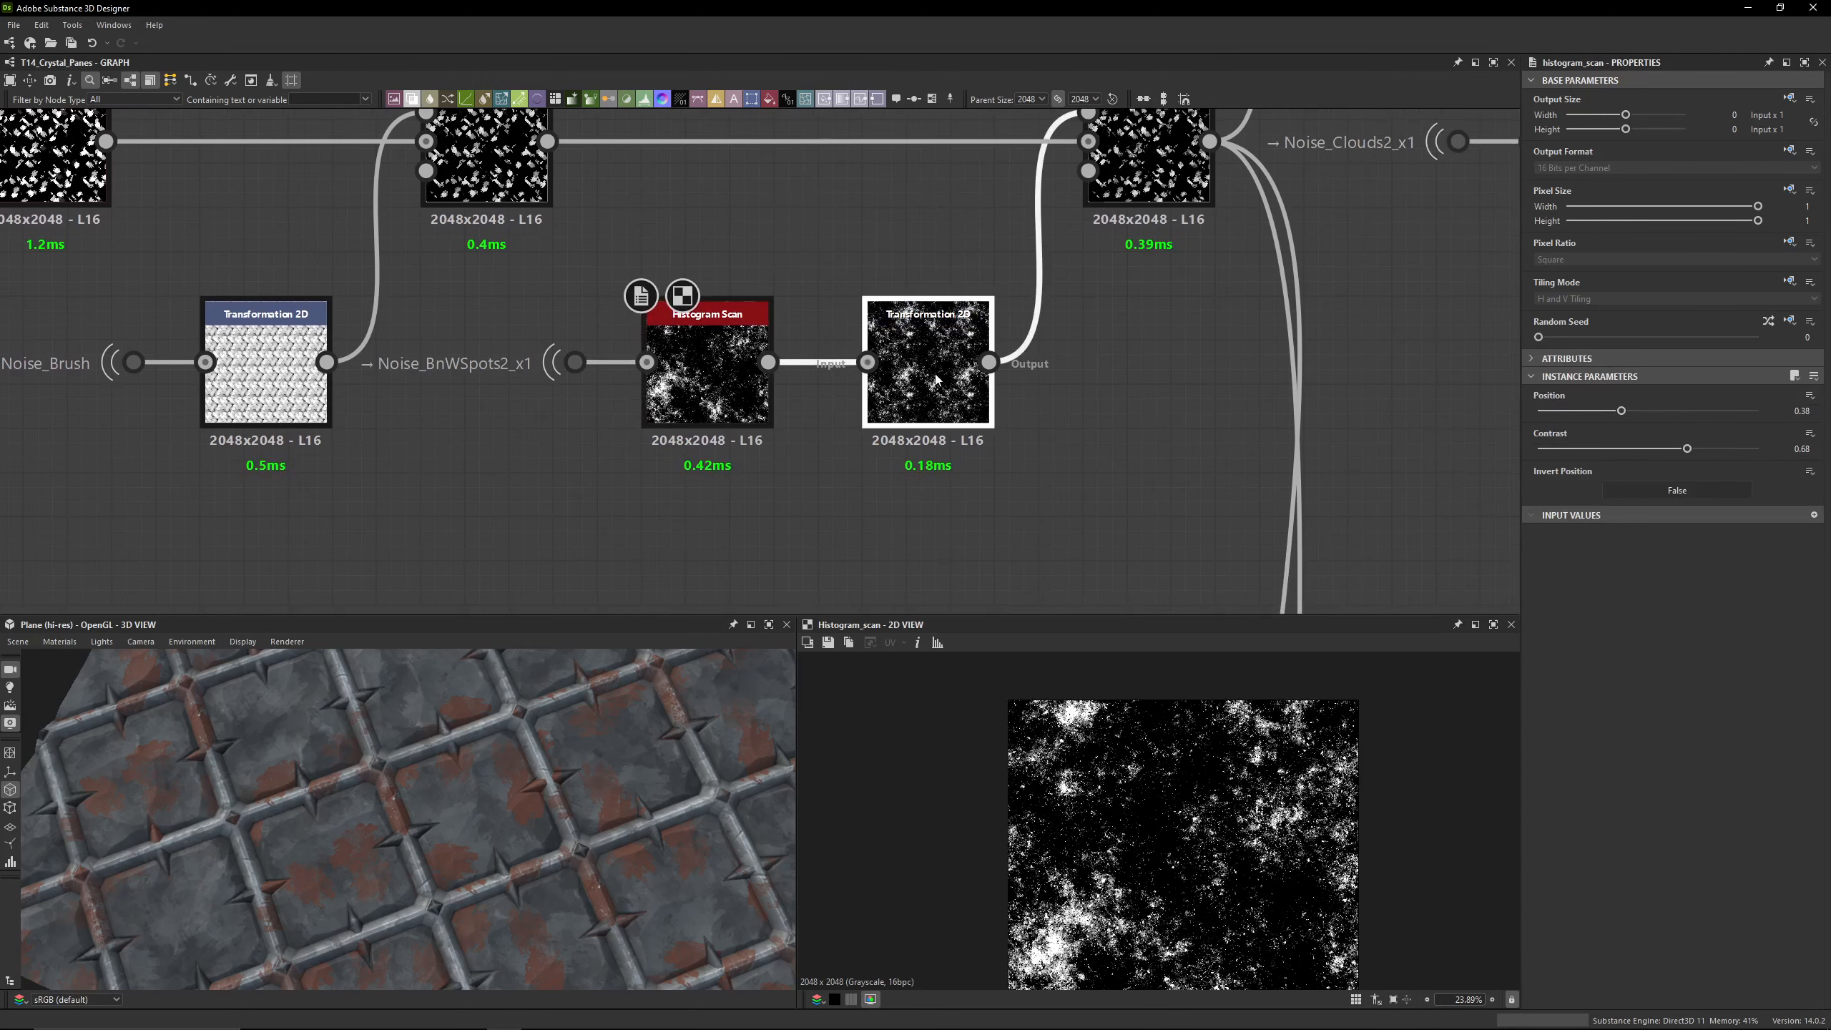
pyautogui.scroll(-2, 1370, 699)
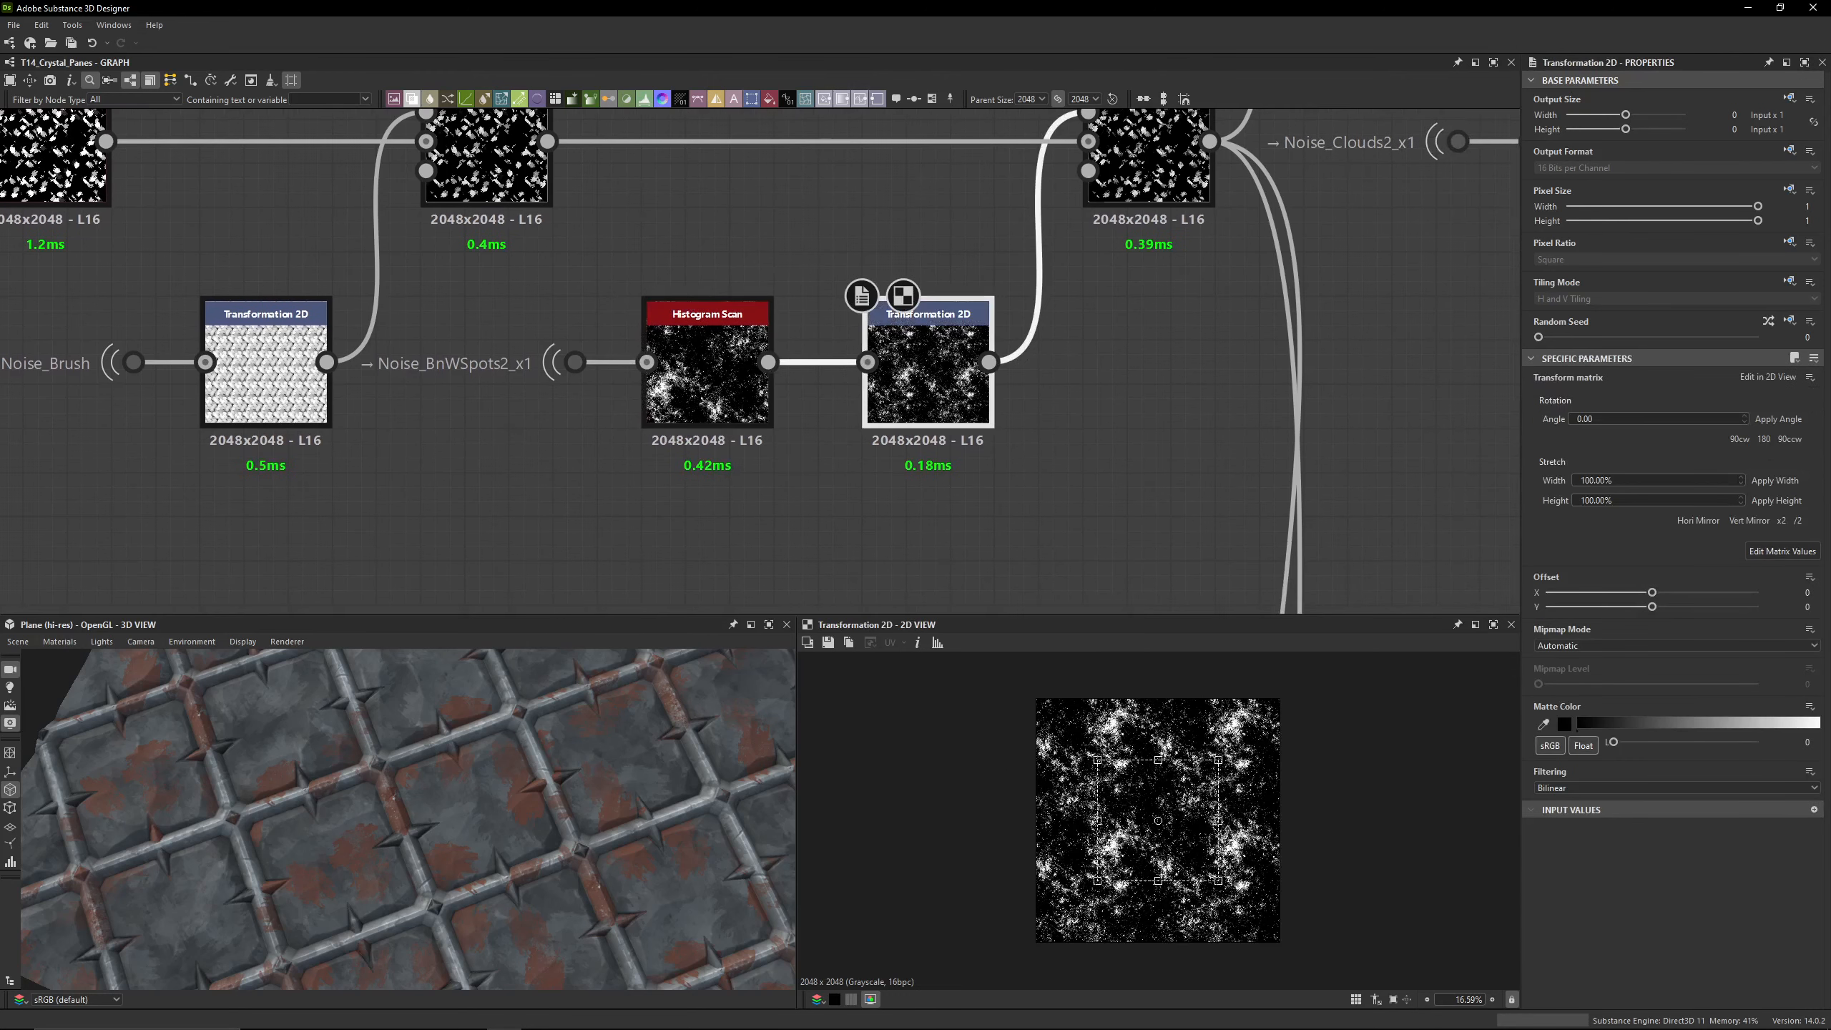
pyautogui.click(1774, 552)
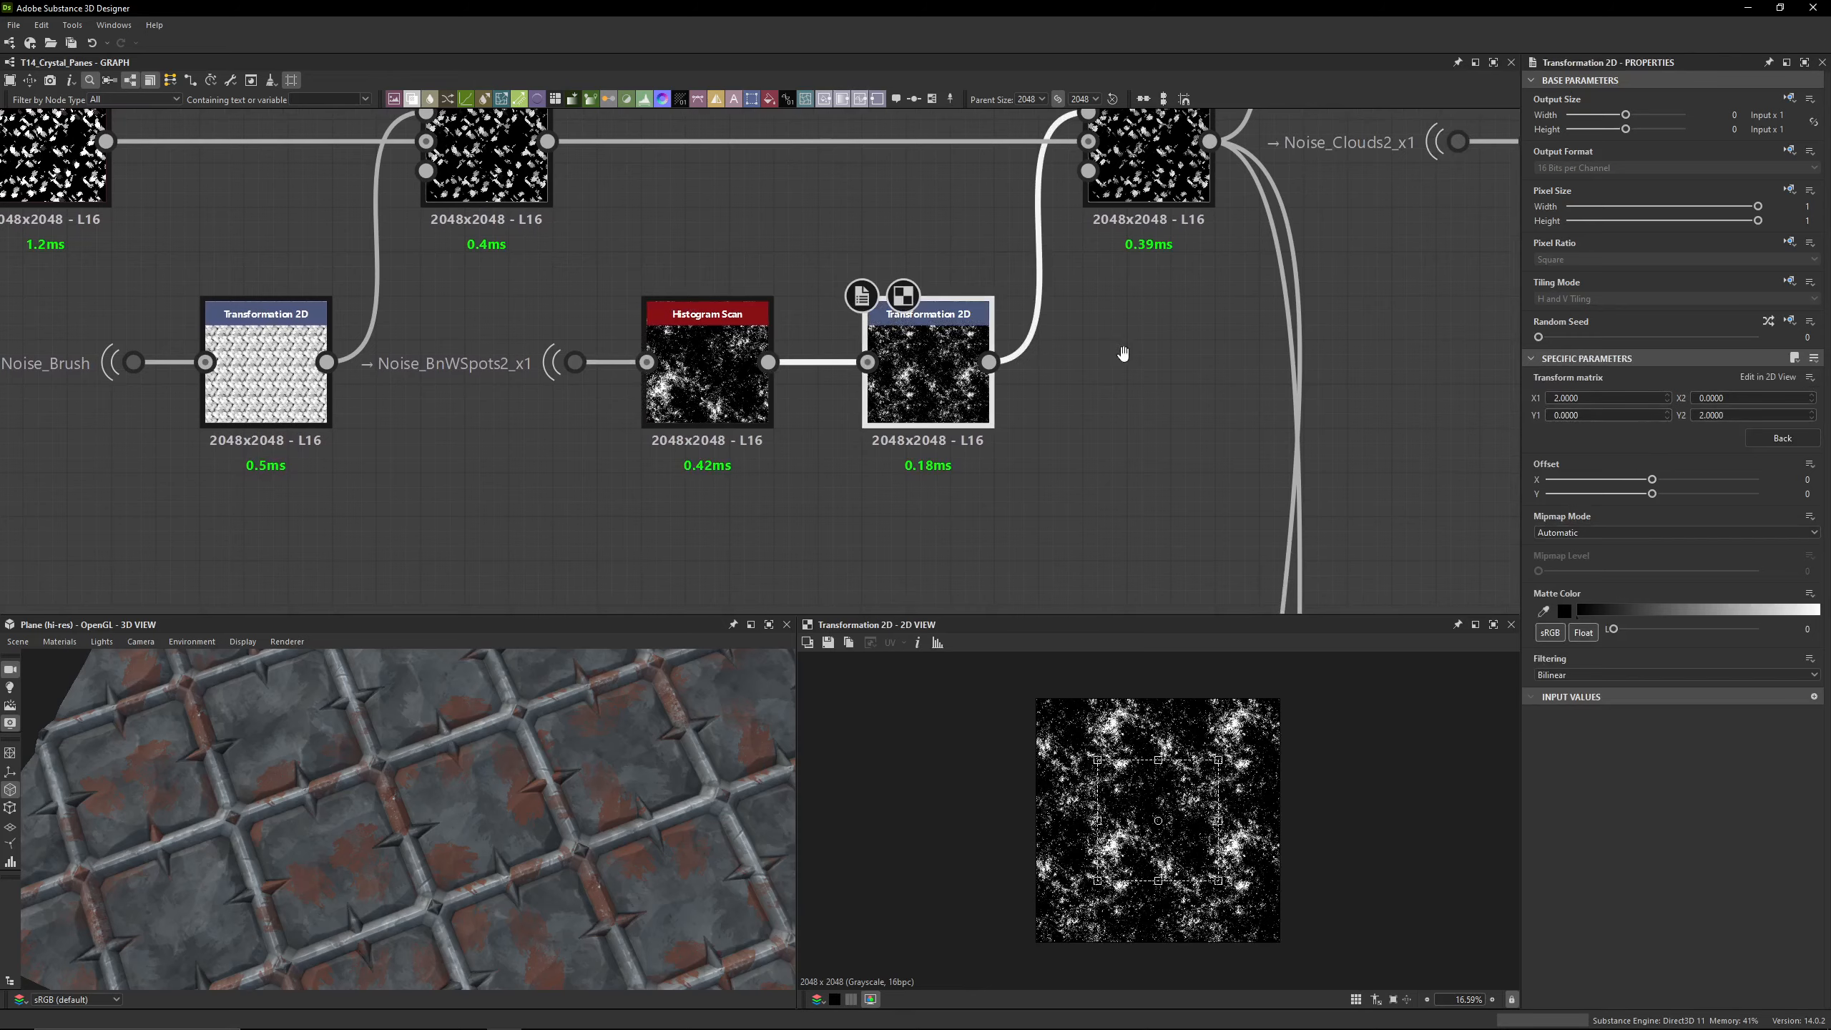
# Step: Preview the second Subtract Blend and the Copy Blend that uses it as the opacity mask for the rust color
pyautogui.moveTo(1117, 347); pyautogui.dragTo(1079, 505, button='middle')
pyautogui.doubleClick(1109, 324)
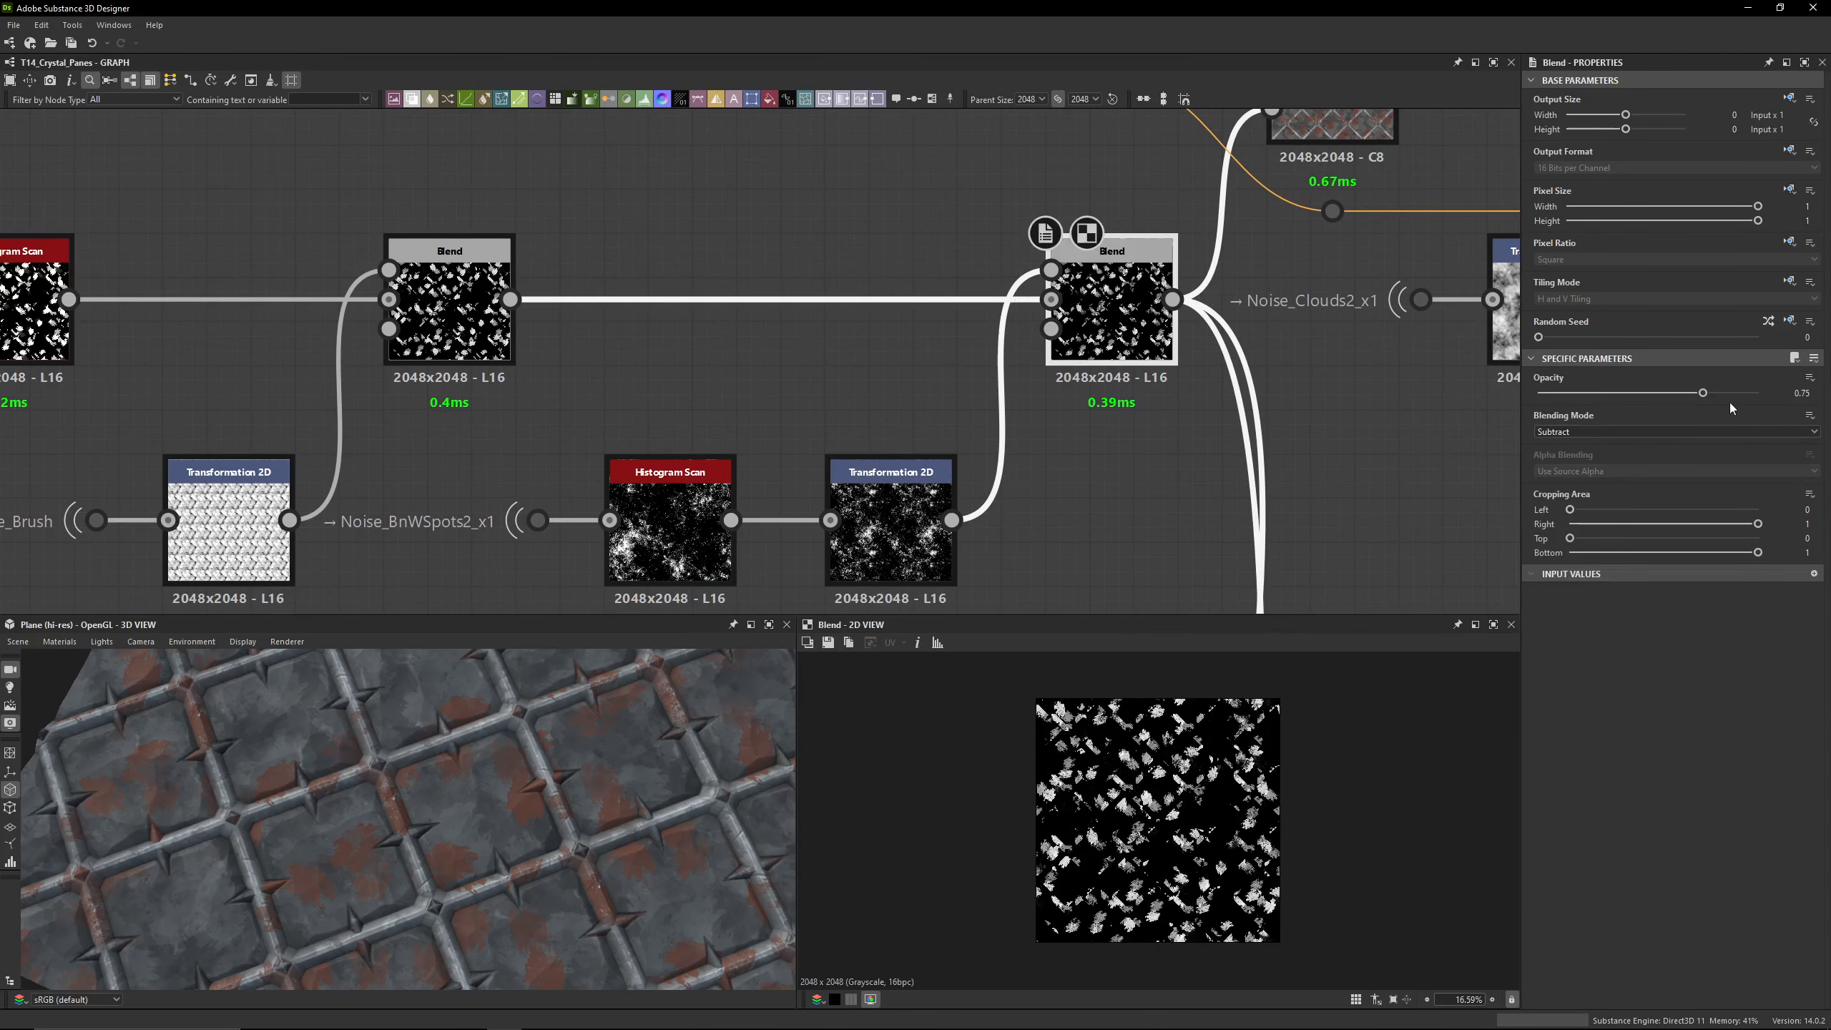
pyautogui.moveTo(1113, 395); pyautogui.dragTo(948, 572, button='middle')
pyautogui.click(1114, 287)
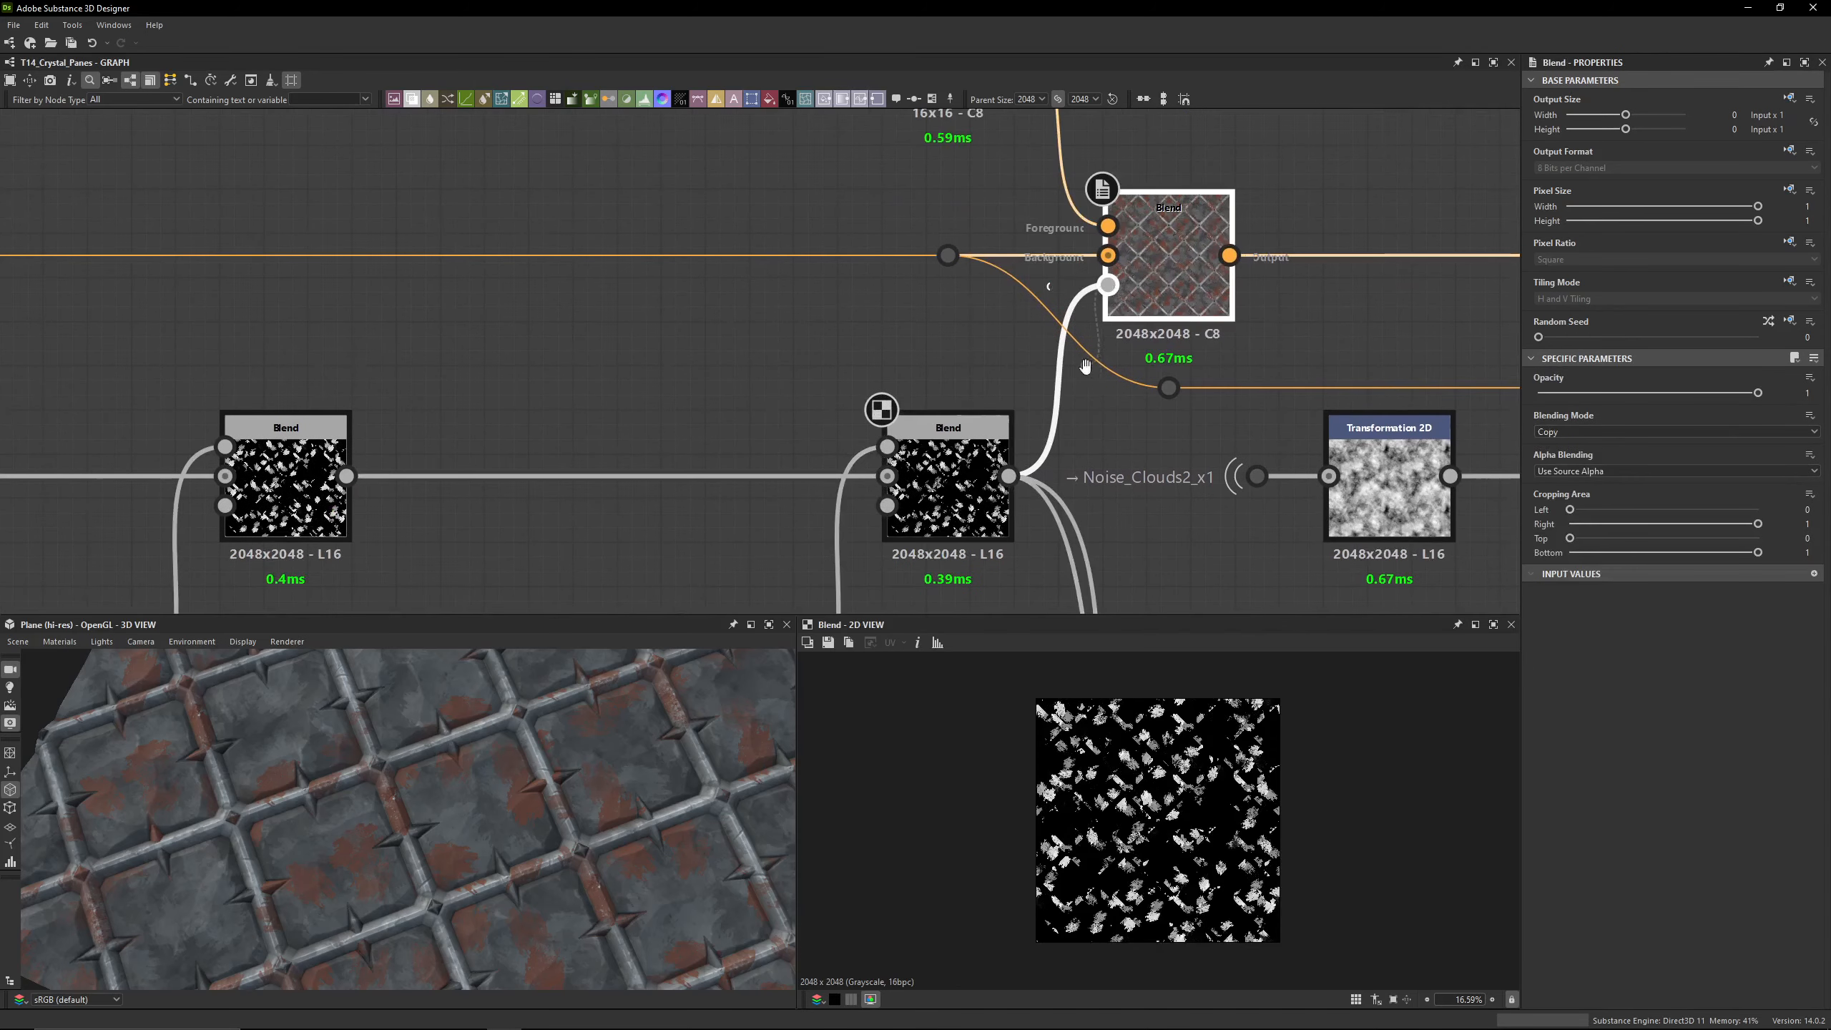
pyautogui.moveTo(1085, 366); pyautogui.dragTo(1038, 532, button='middle')
pyautogui.doubleClick(1162, 428)
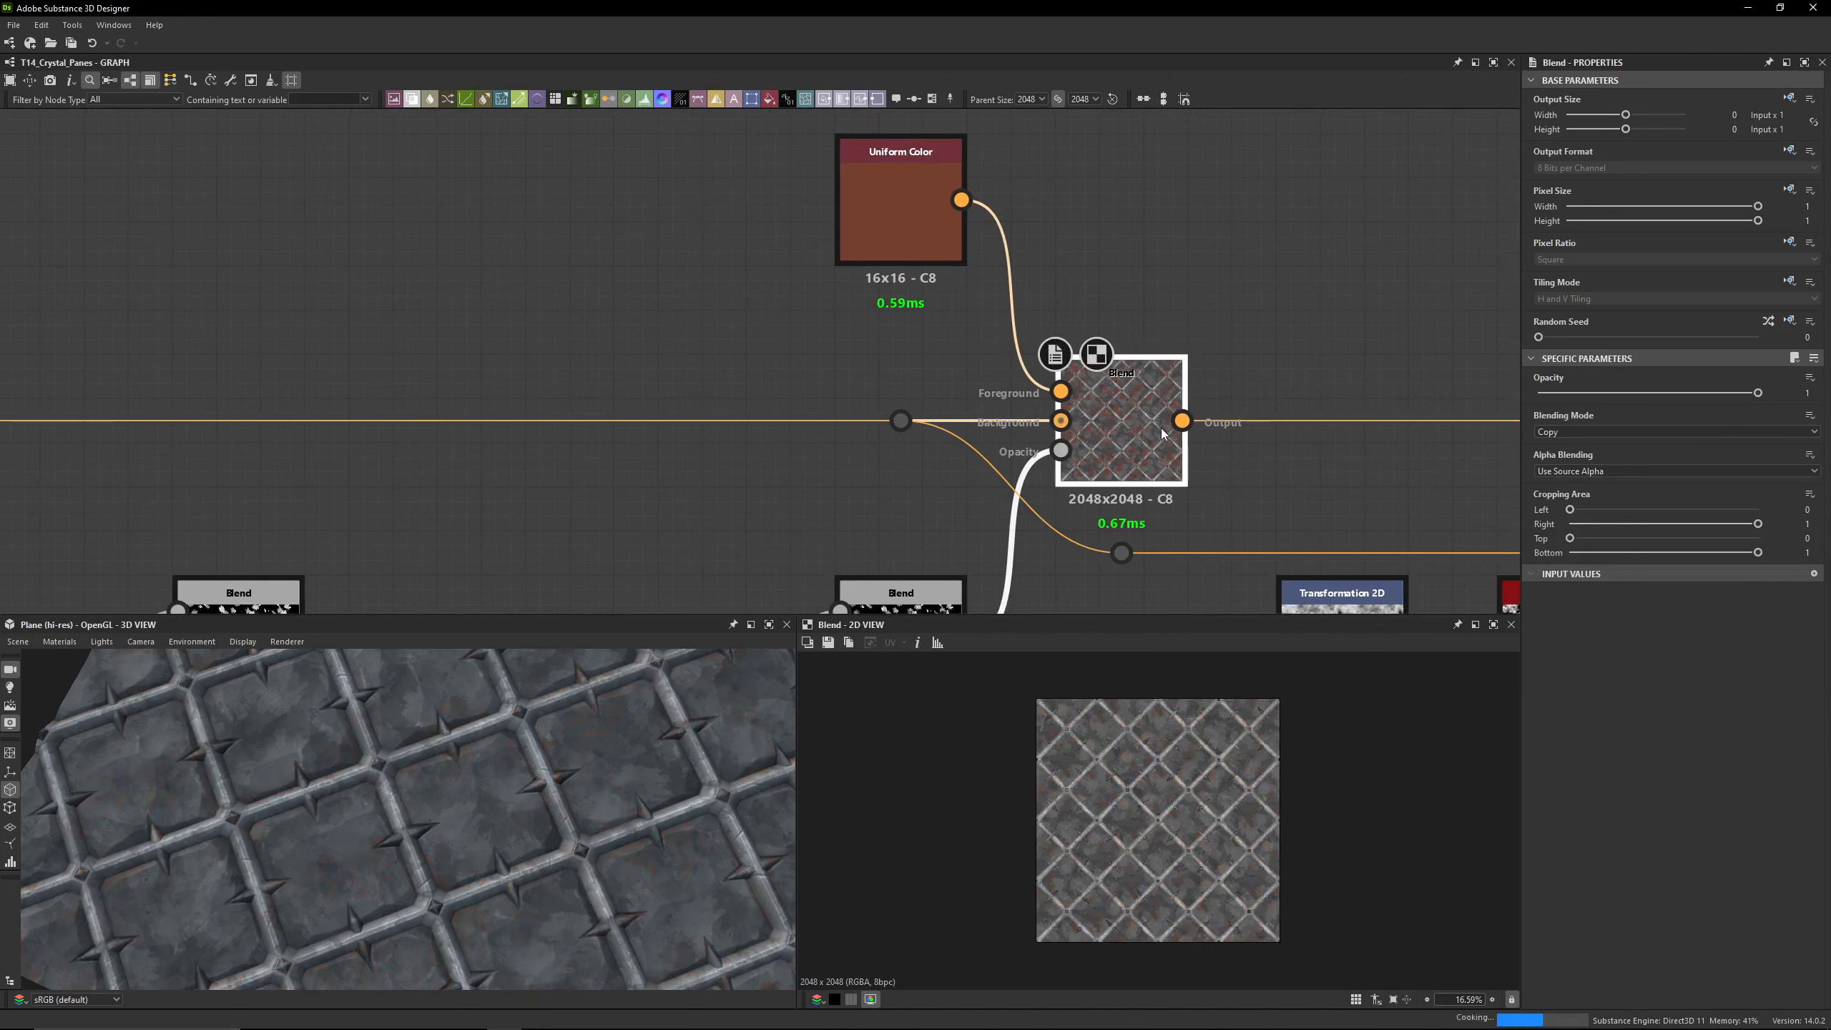
# Step: Inspect the output color of the Uniform Color node feeding the first rust Blend's foreground
pyautogui.click(913, 249)
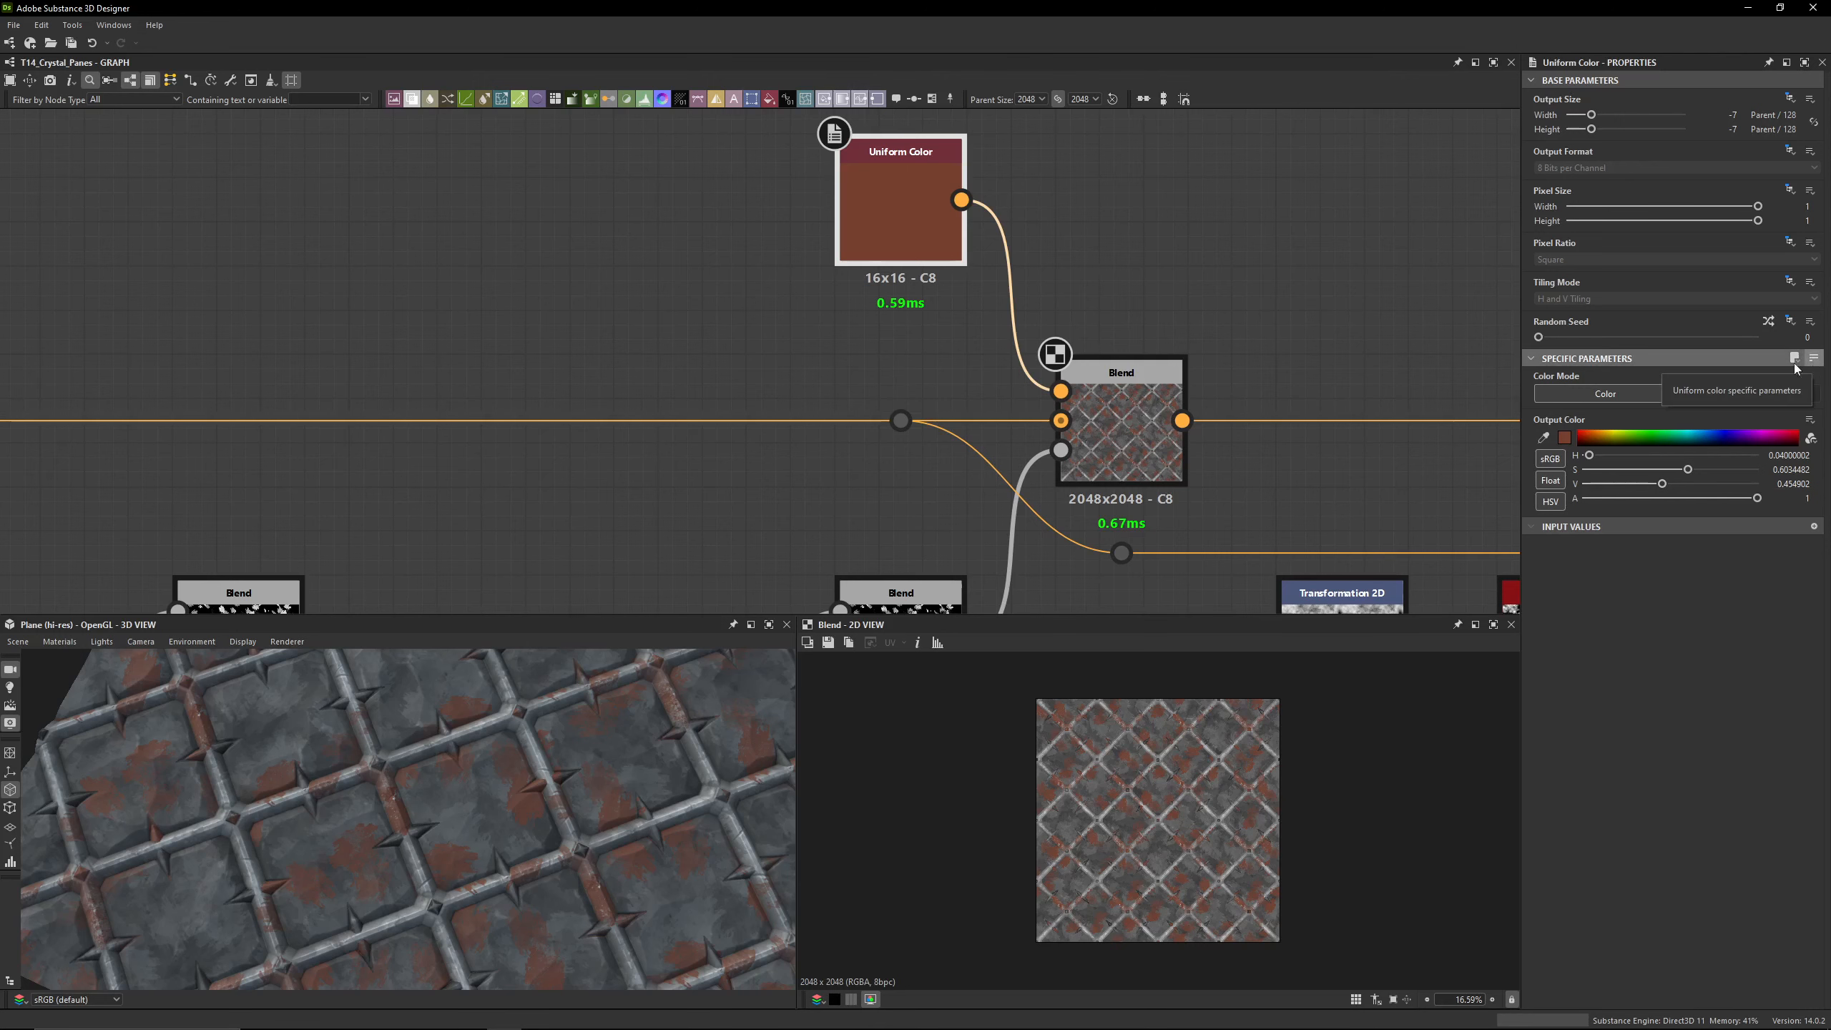
pyautogui.scroll(-4, 1023, 326)
pyautogui.moveTo(750, 326); pyautogui.dragTo(695, 328, button='middle')
pyautogui.moveTo(1009, 329); pyautogui.dragTo(907, 319, button='middle')
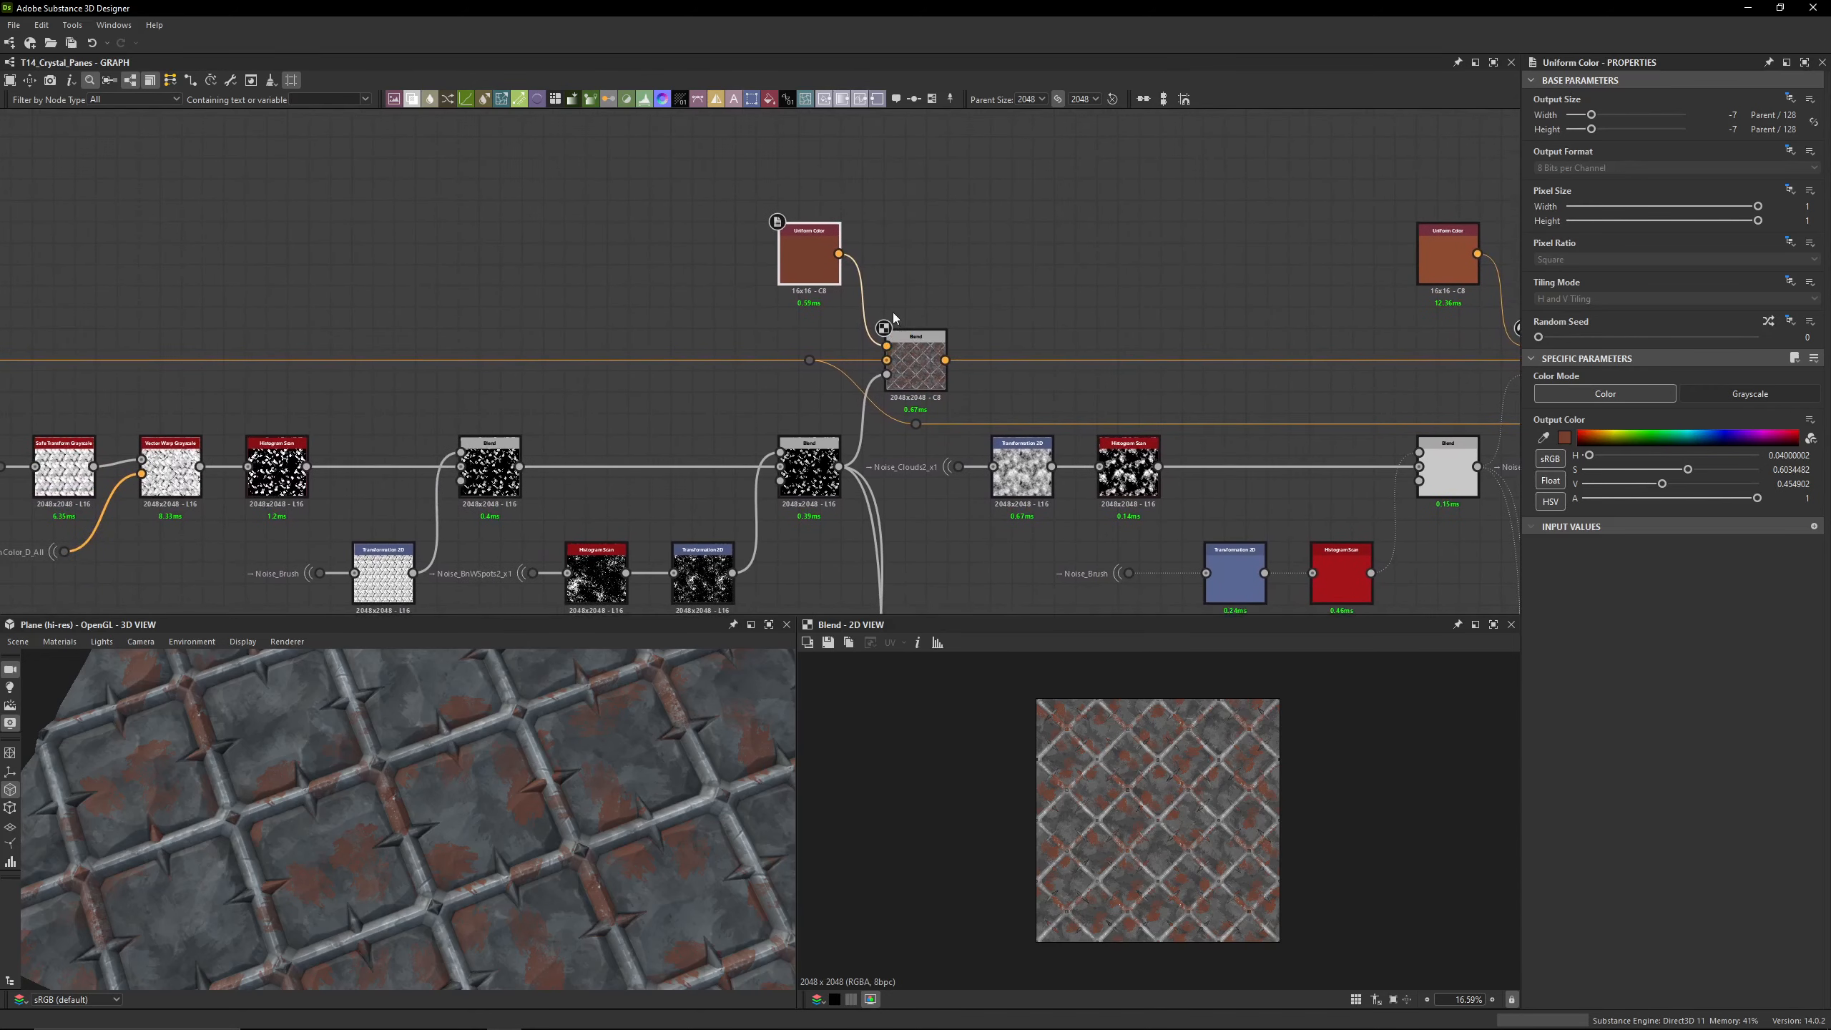
pyautogui.scroll(3, 894, 317)
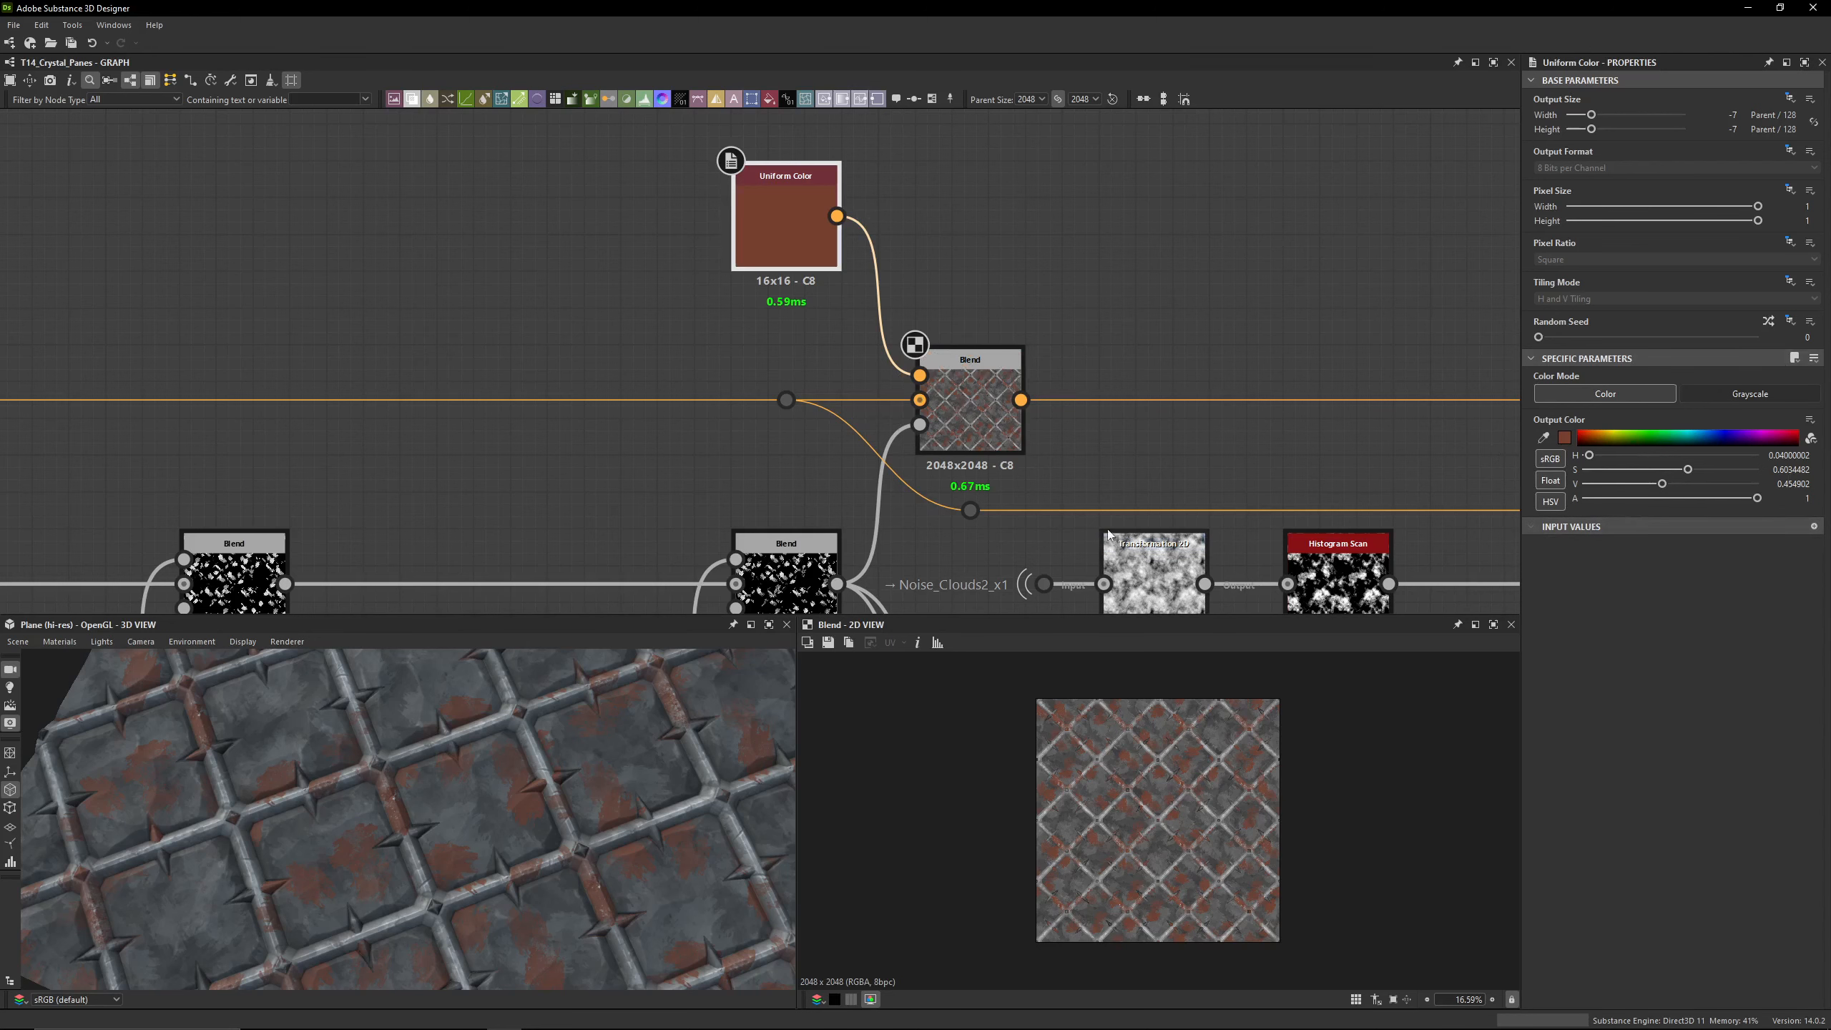
# Step: Compare the HSV values of the orange and dark red Uniform Color nodes further along the rust chain
pyautogui.moveTo(831, 268); pyautogui.dragTo(565, 289, button='middle')
pyautogui.moveTo(797, 303); pyautogui.dragTo(378, 296, button='middle')
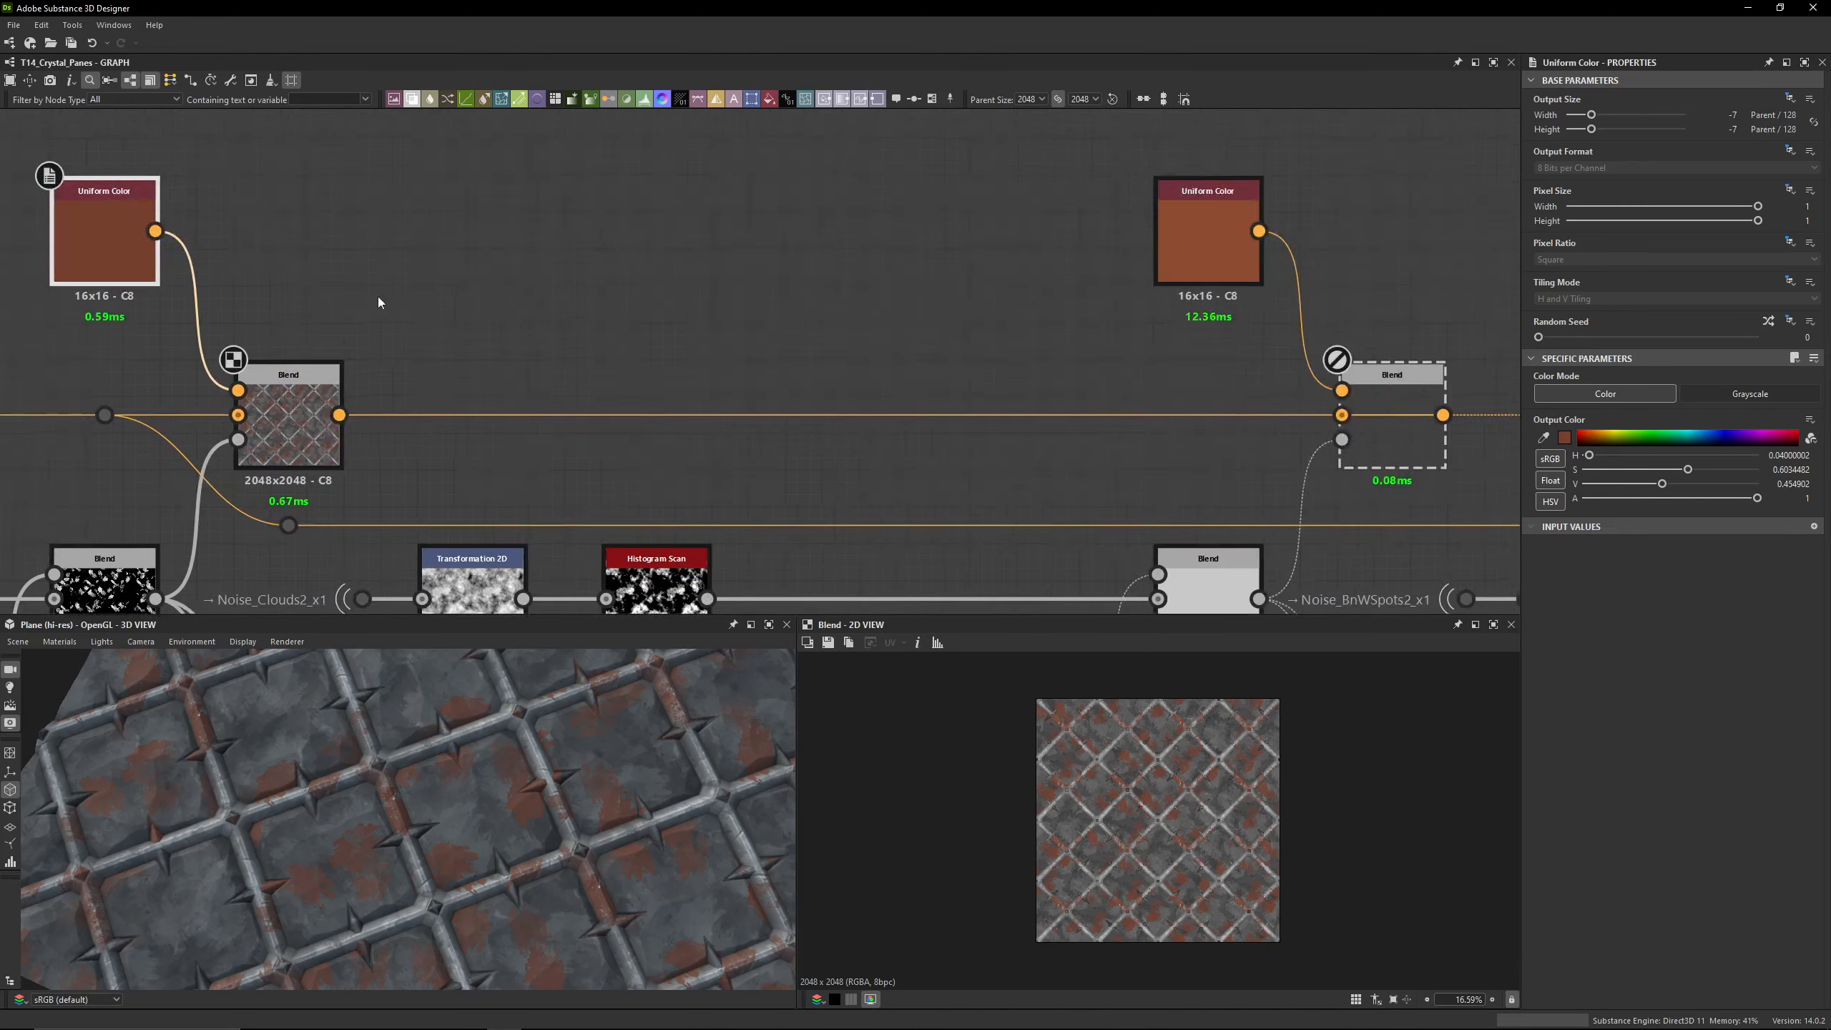
pyautogui.scroll(-2, 378, 296)
pyautogui.click(955, 264)
pyautogui.click(1332, 266)
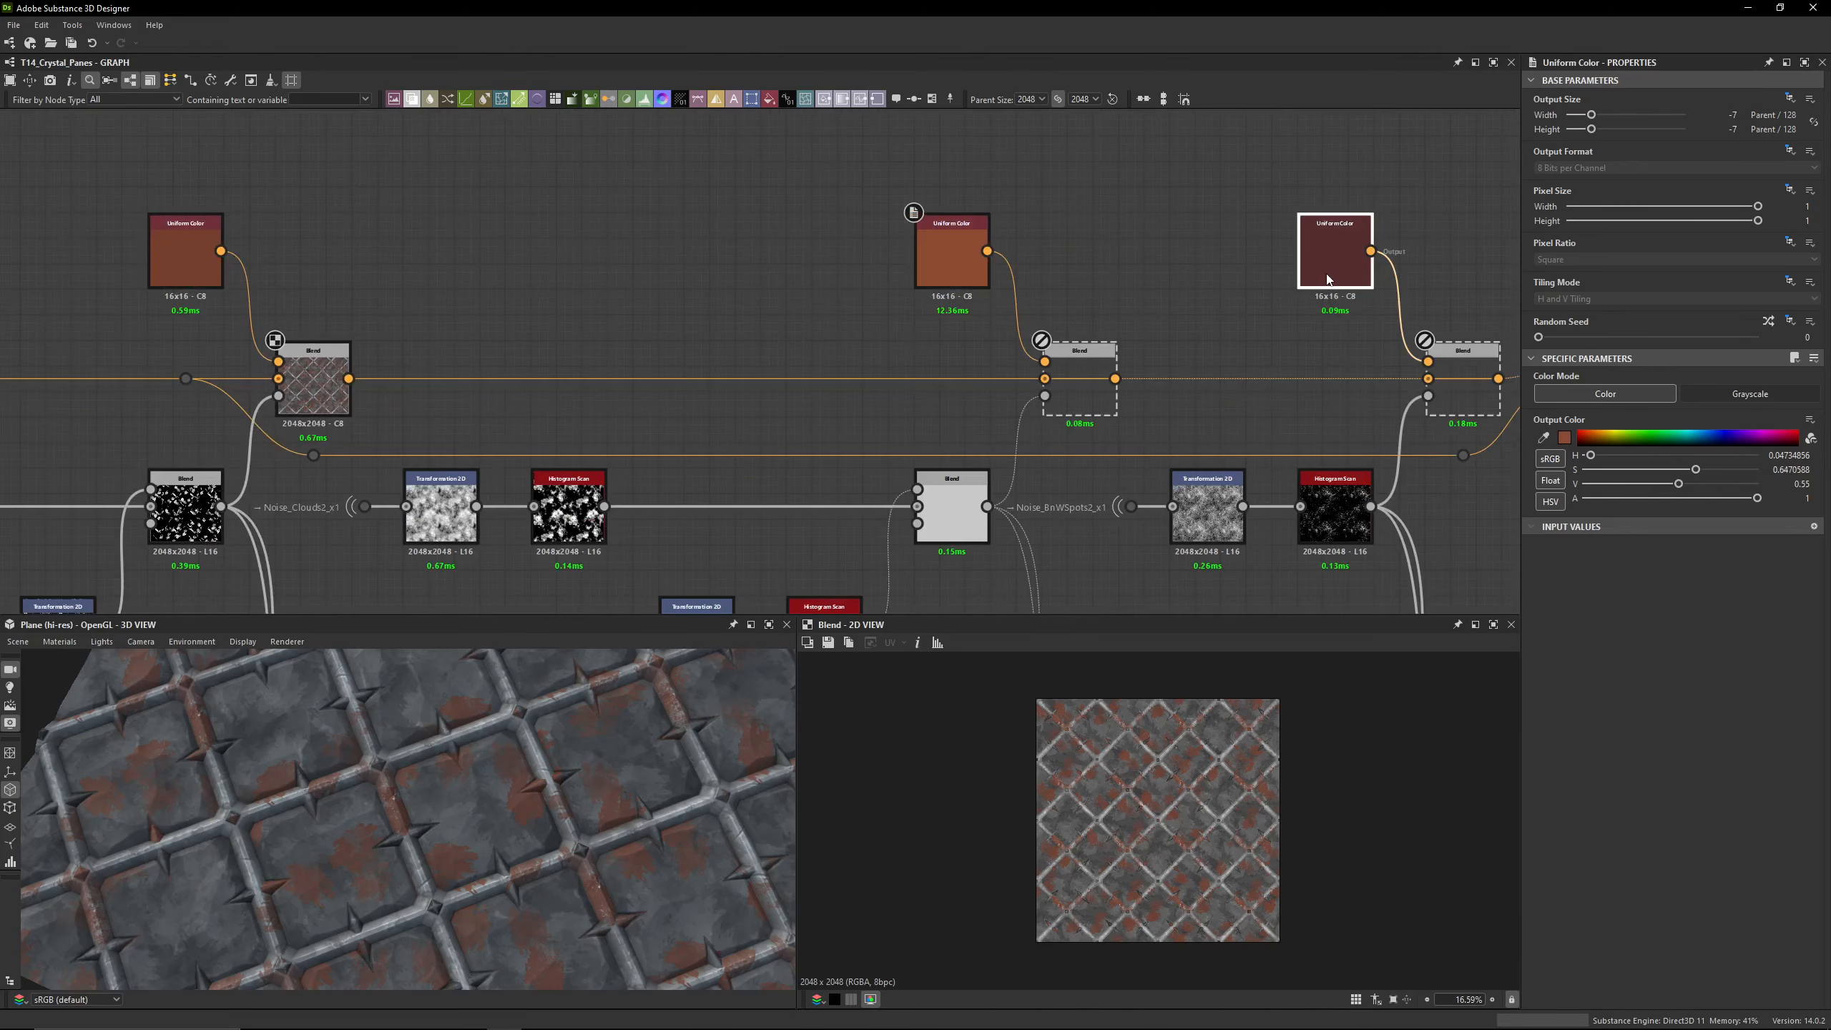
pyautogui.click(535, 297)
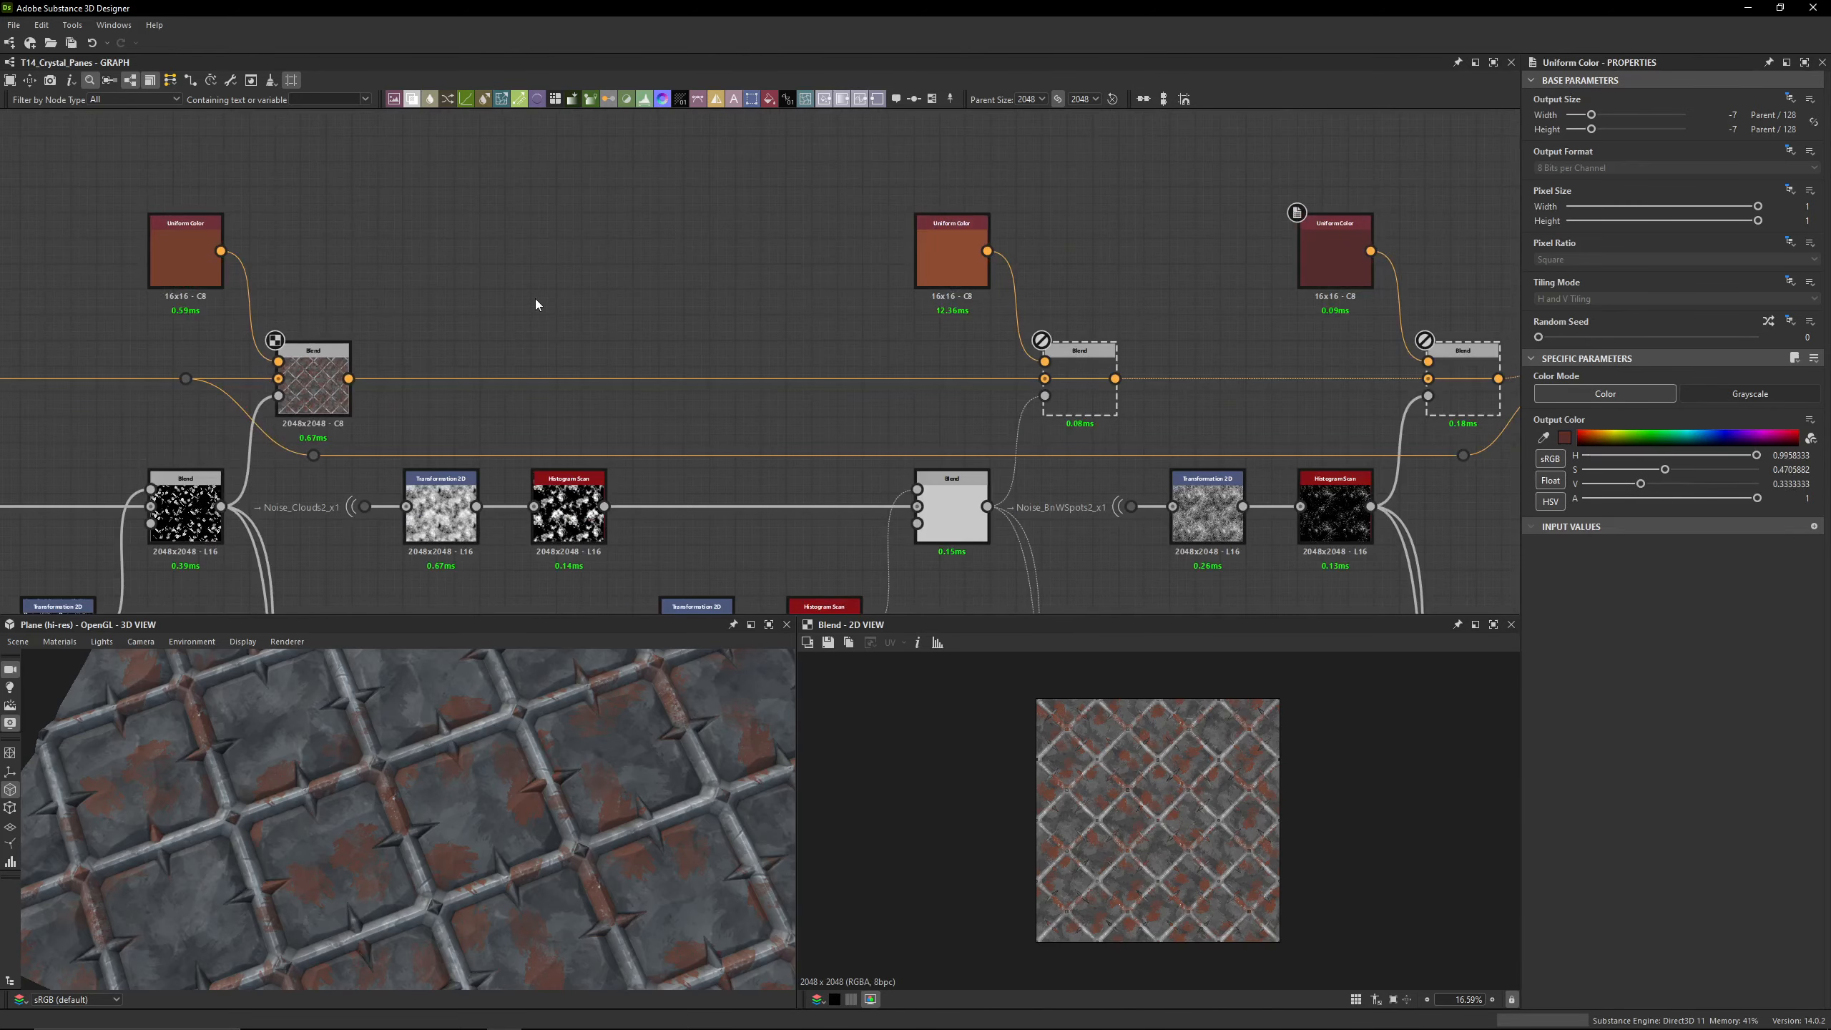
pyautogui.moveTo(414, 318); pyautogui.dragTo(813, 324, button='middle')
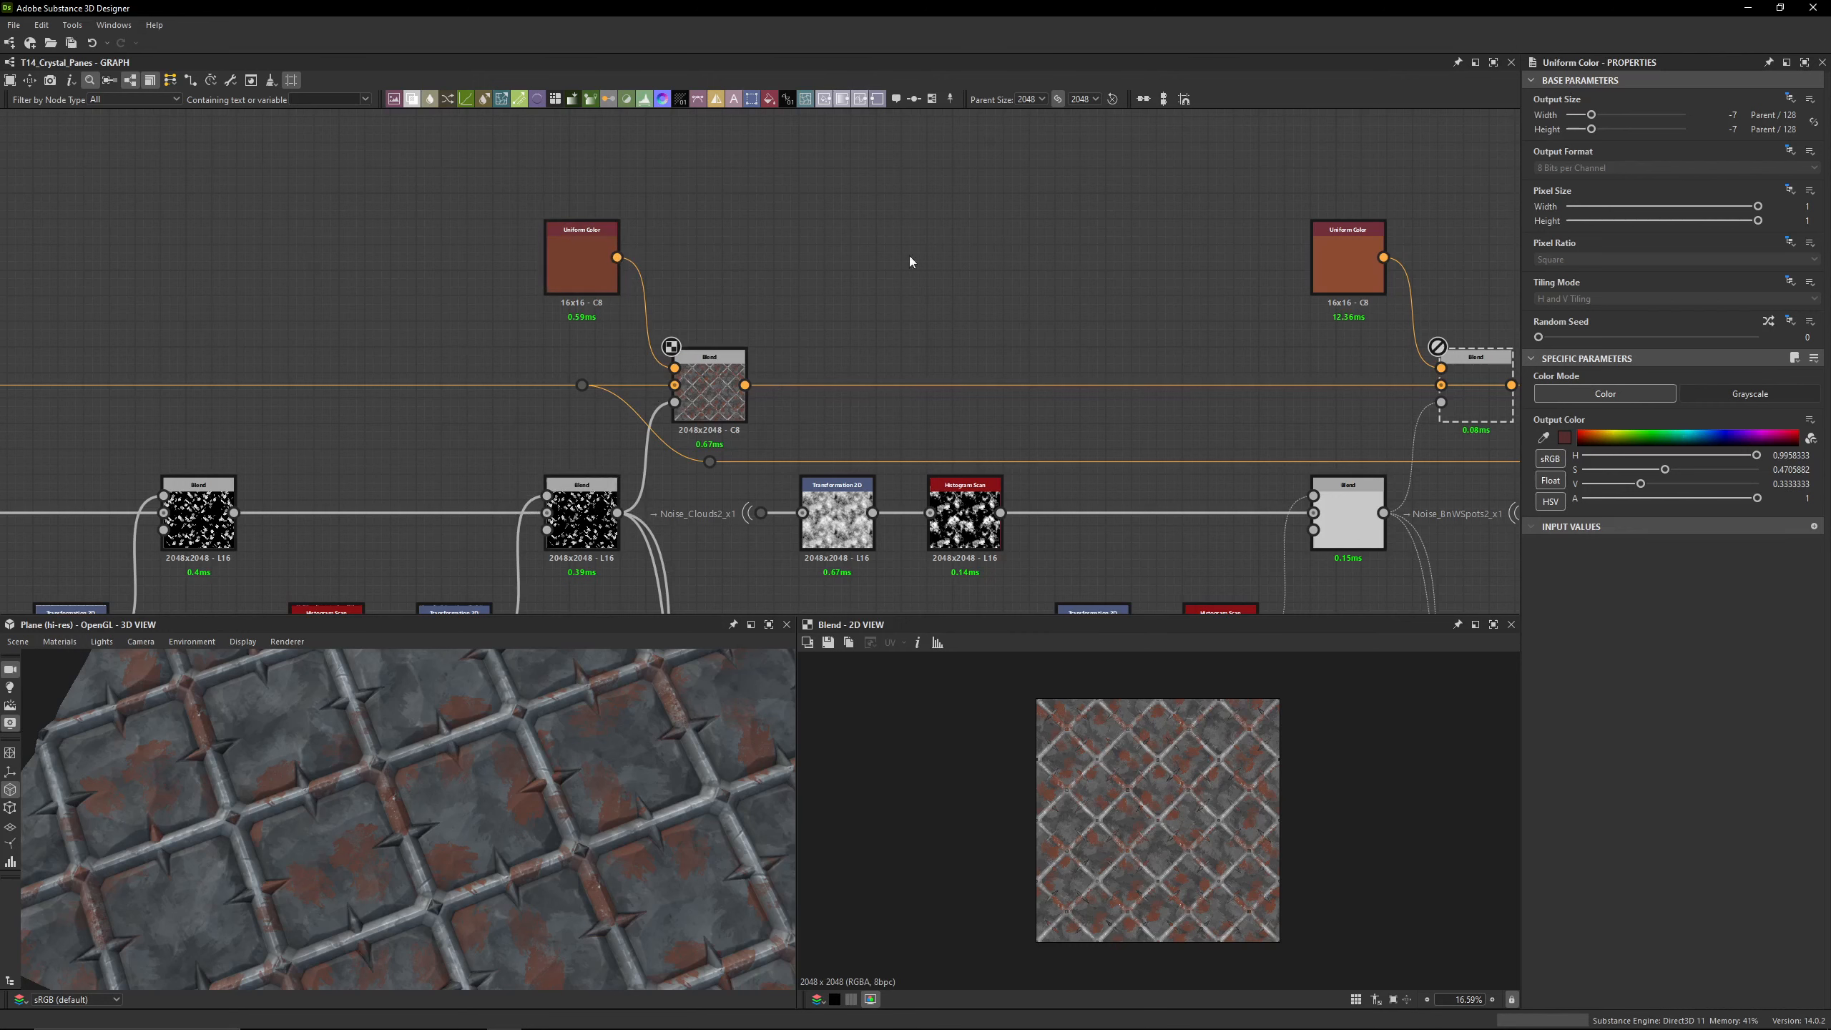
# Step: Review the first rust Uniform Color's HSV values and the settings of the Blend it feeds
pyautogui.click(589, 256)
pyautogui.moveTo(1173, 252)
pyautogui.mouseDown(button='middle')
pyautogui.moveTo(727, 257)
pyautogui.moveTo(1174, 266)
pyautogui.mouseUp(button='middle')
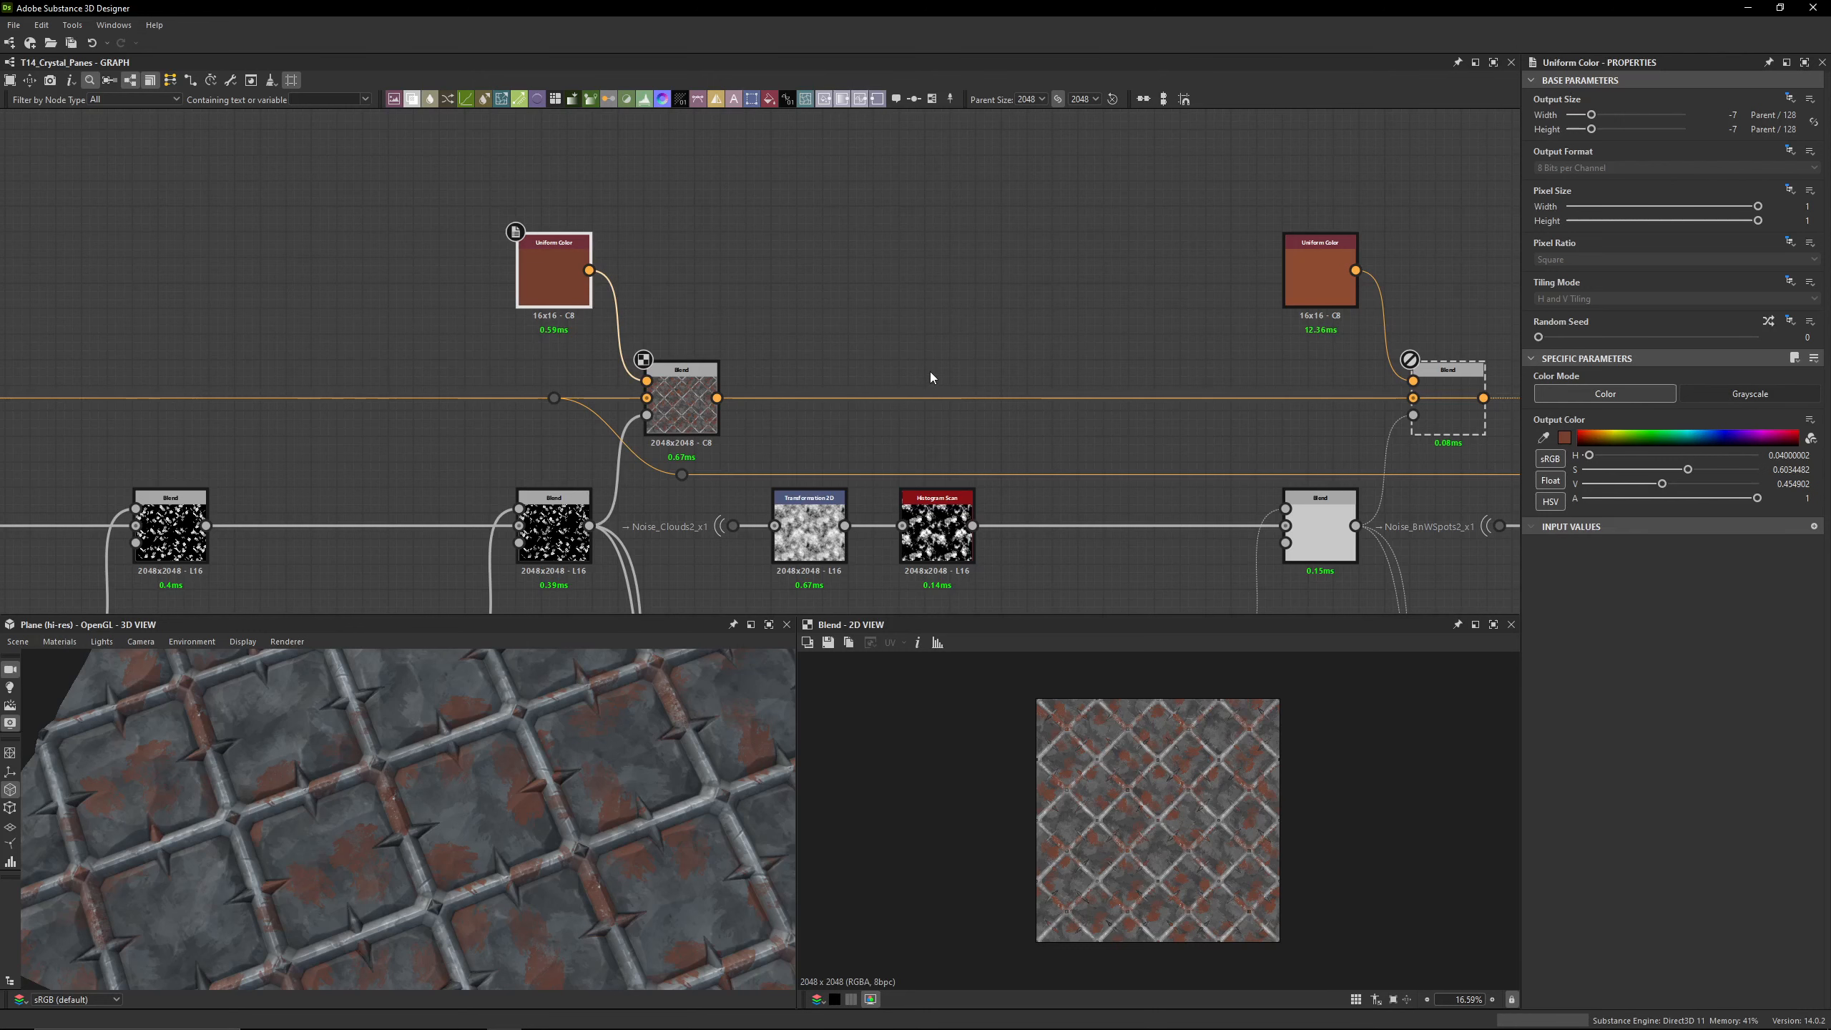
pyautogui.moveTo(728, 324); pyautogui.dragTo(709, 265, button='middle')
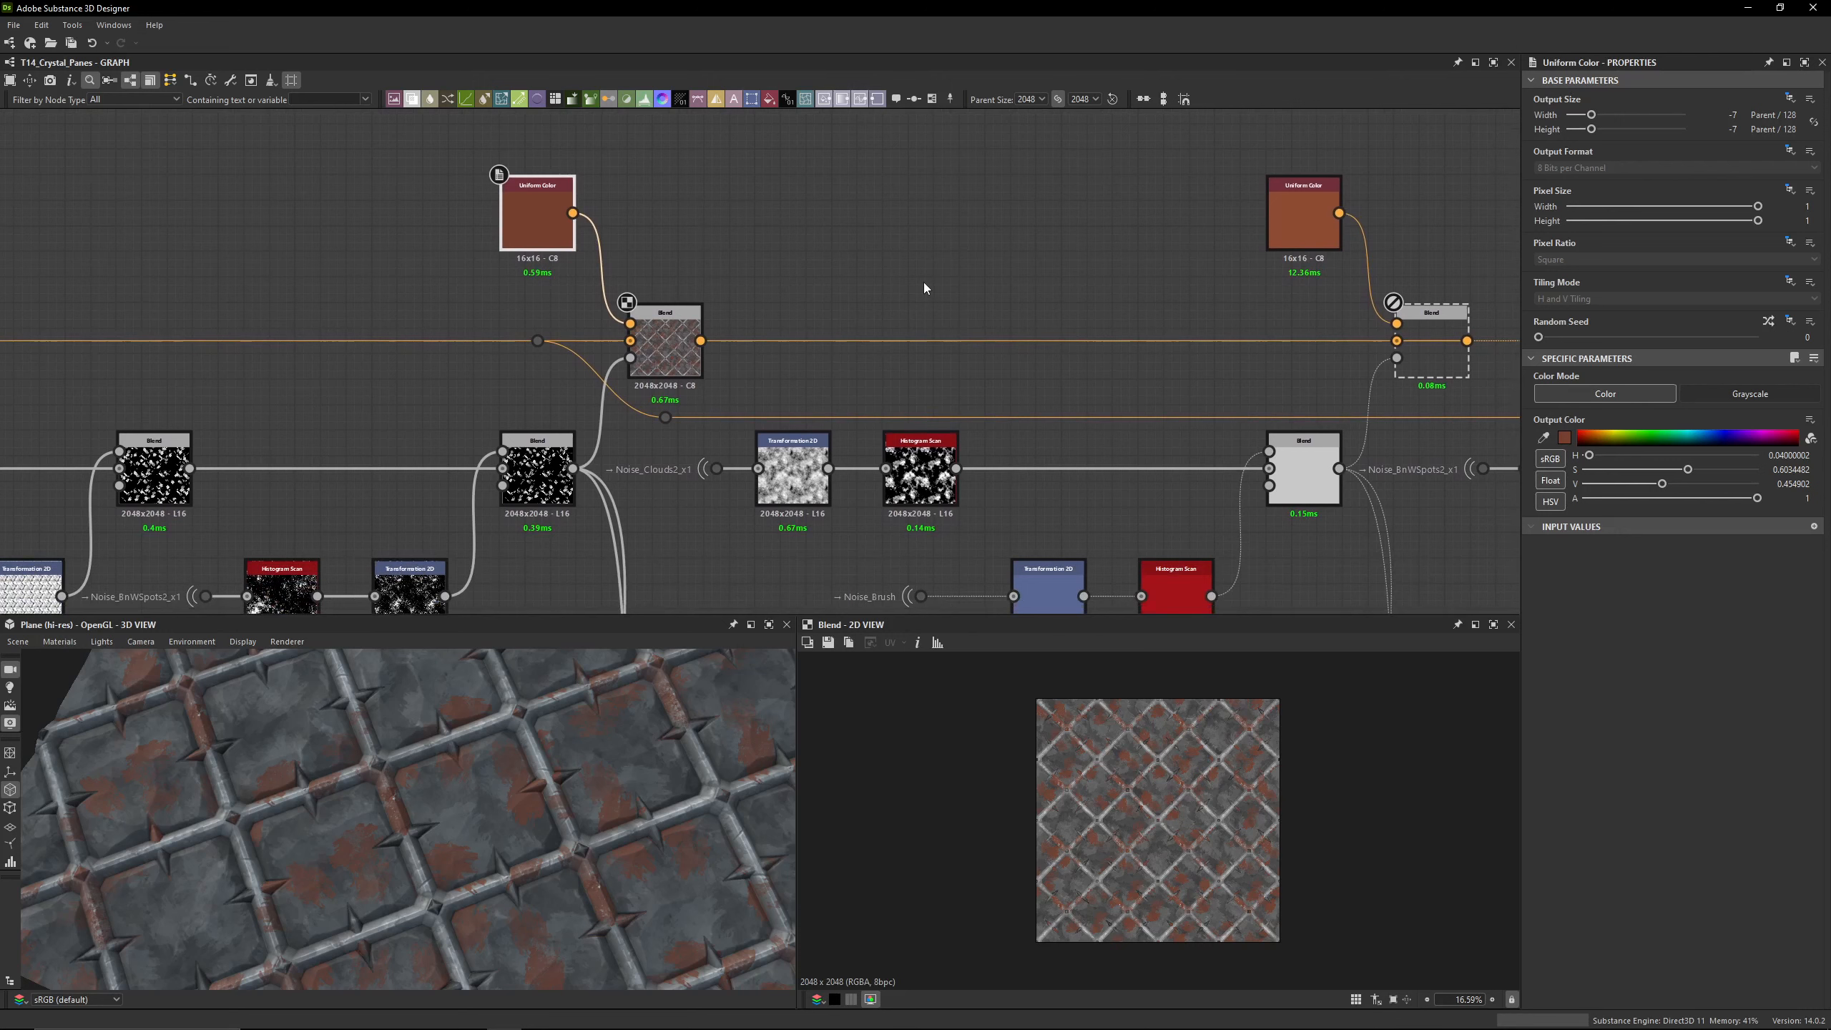
pyautogui.moveTo(879, 234); pyautogui.dragTo(617, 209, button='middle')
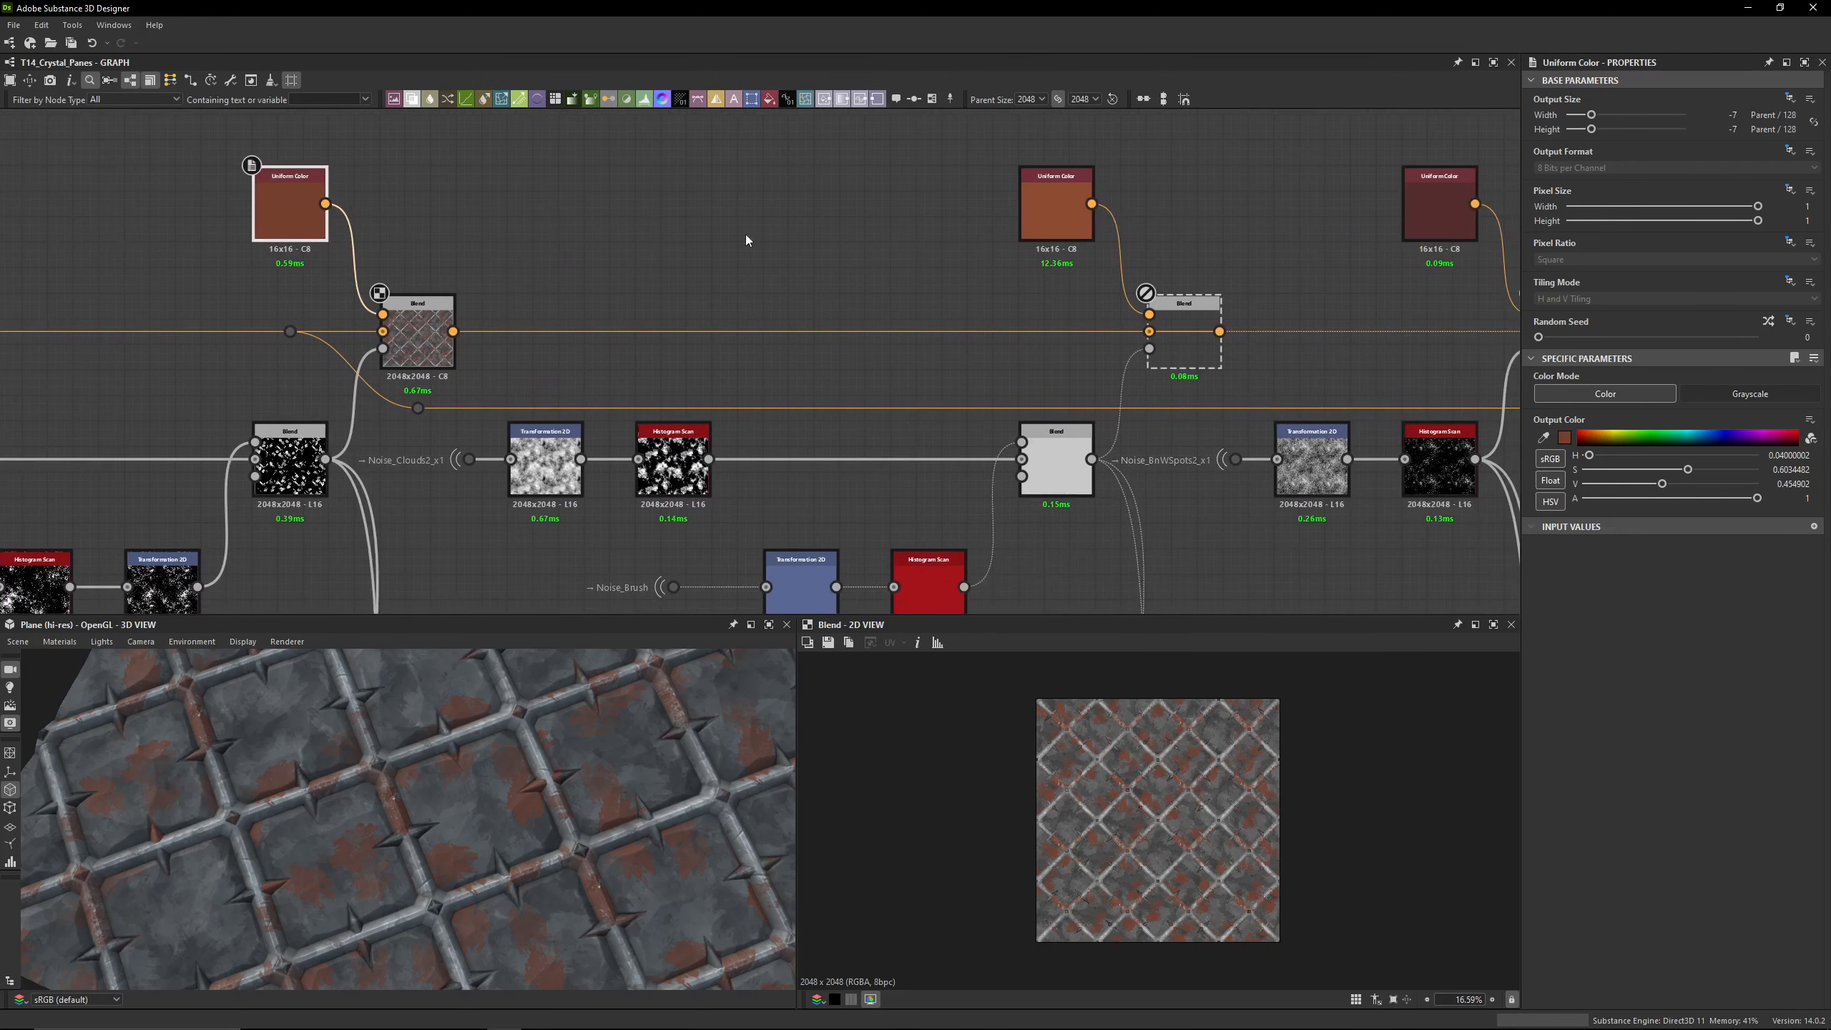
pyautogui.moveTo(609, 288); pyautogui.dragTo(756, 210, button='middle')
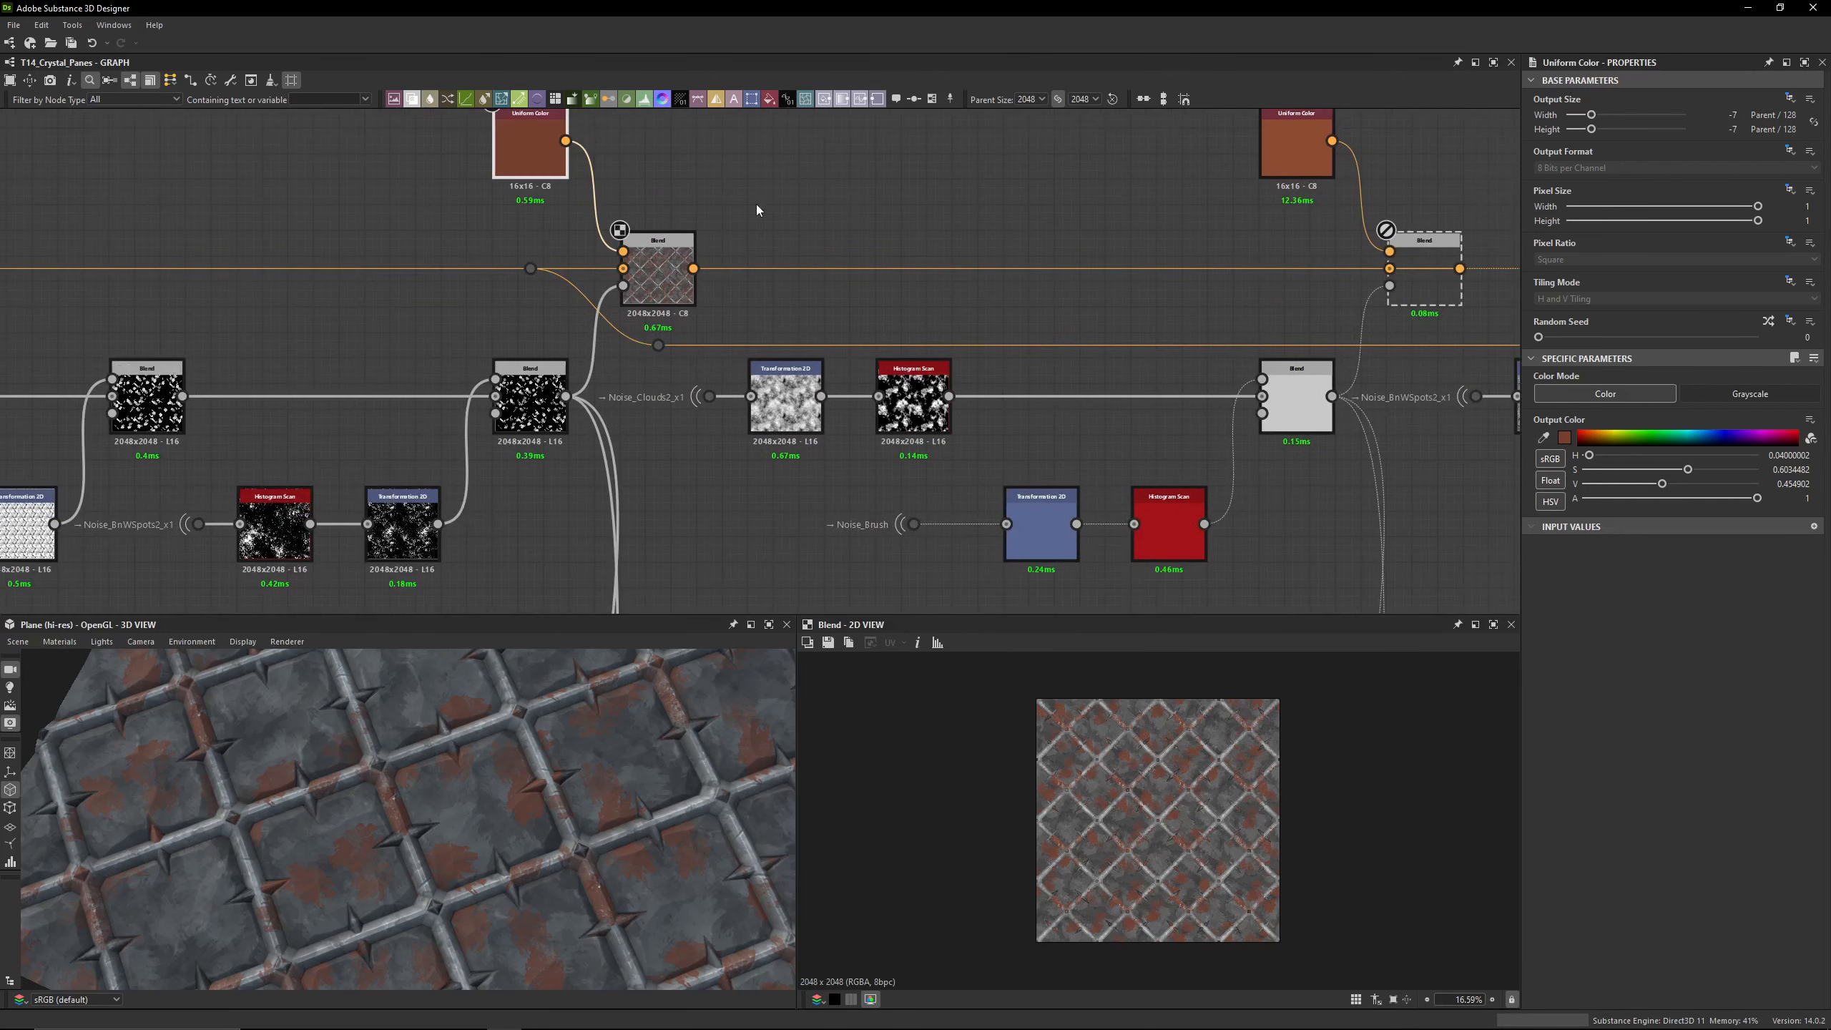
pyautogui.click(655, 267)
pyautogui.moveTo(668, 347); pyautogui.dragTo(770, 322, button='middle')
# Step: Set the first rust Uniform Color's saturation to 0.6 and its value to 0.46
pyautogui.moveTo(628, 134); pyautogui.dragTo(623, 201, button='middle')
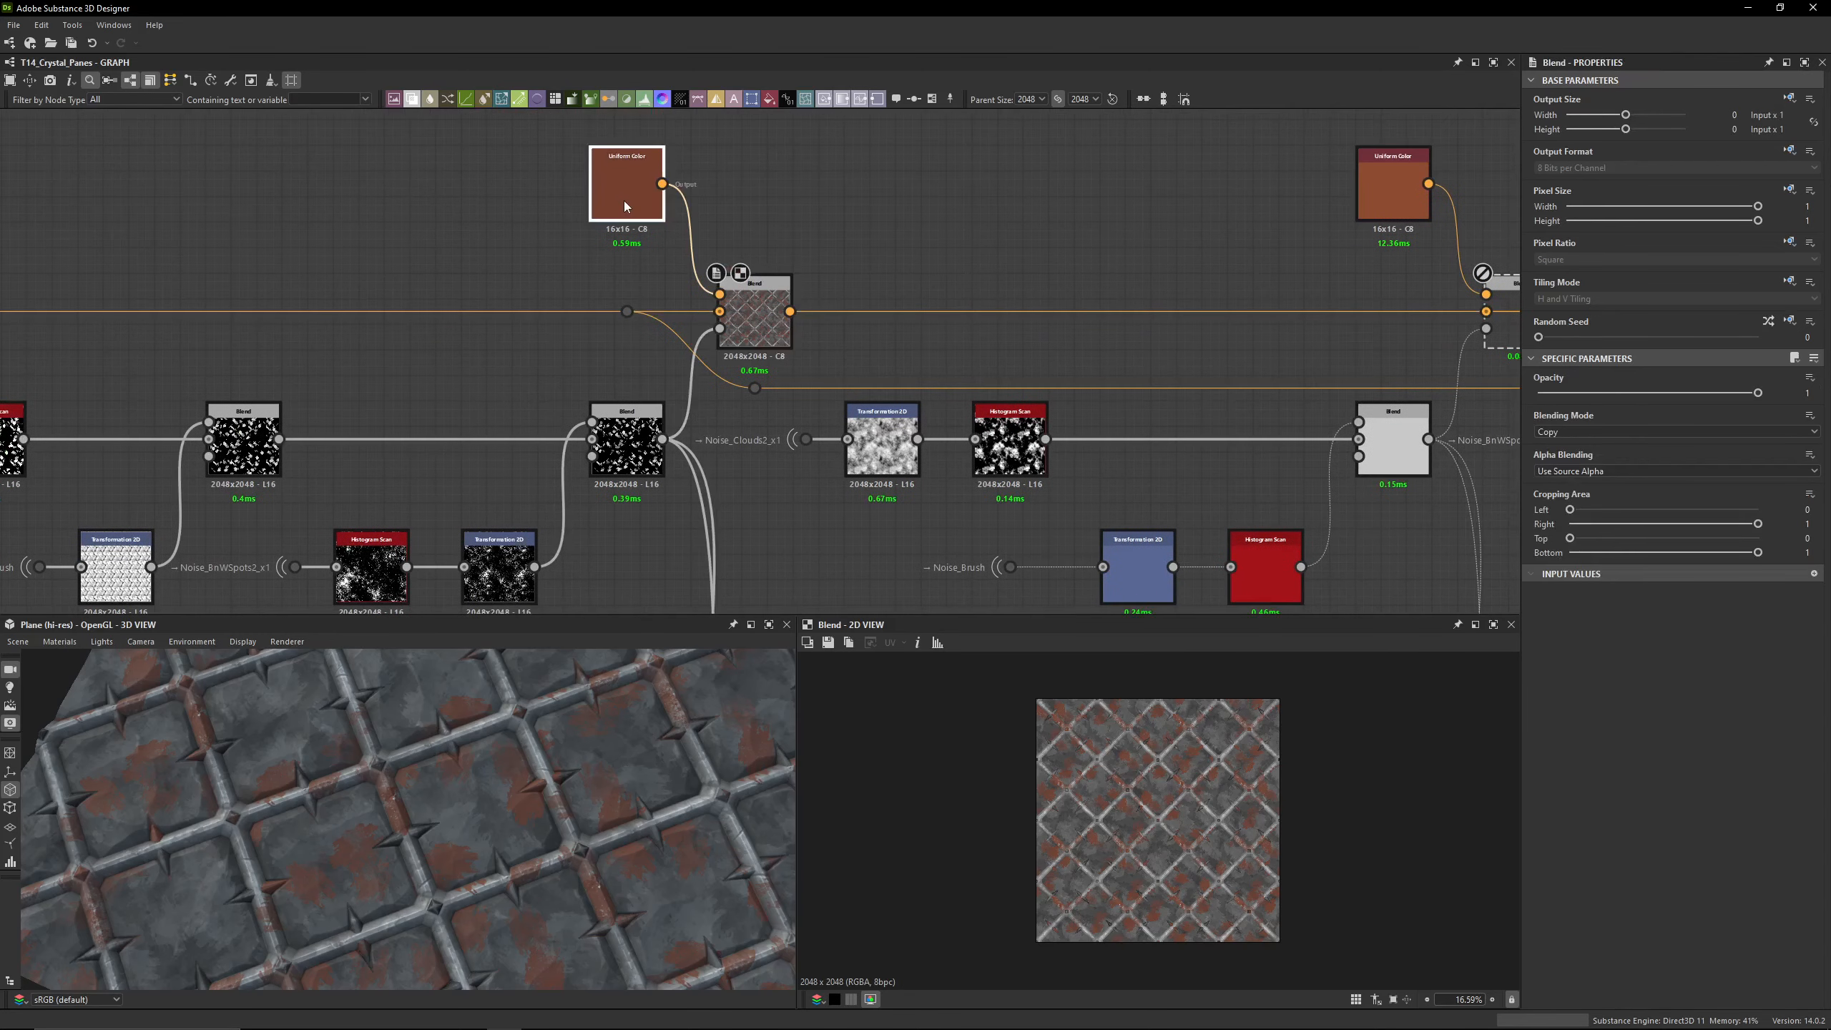
pyautogui.click(623, 200)
pyautogui.doubleClick(1790, 469)
pyautogui.write('0.600')
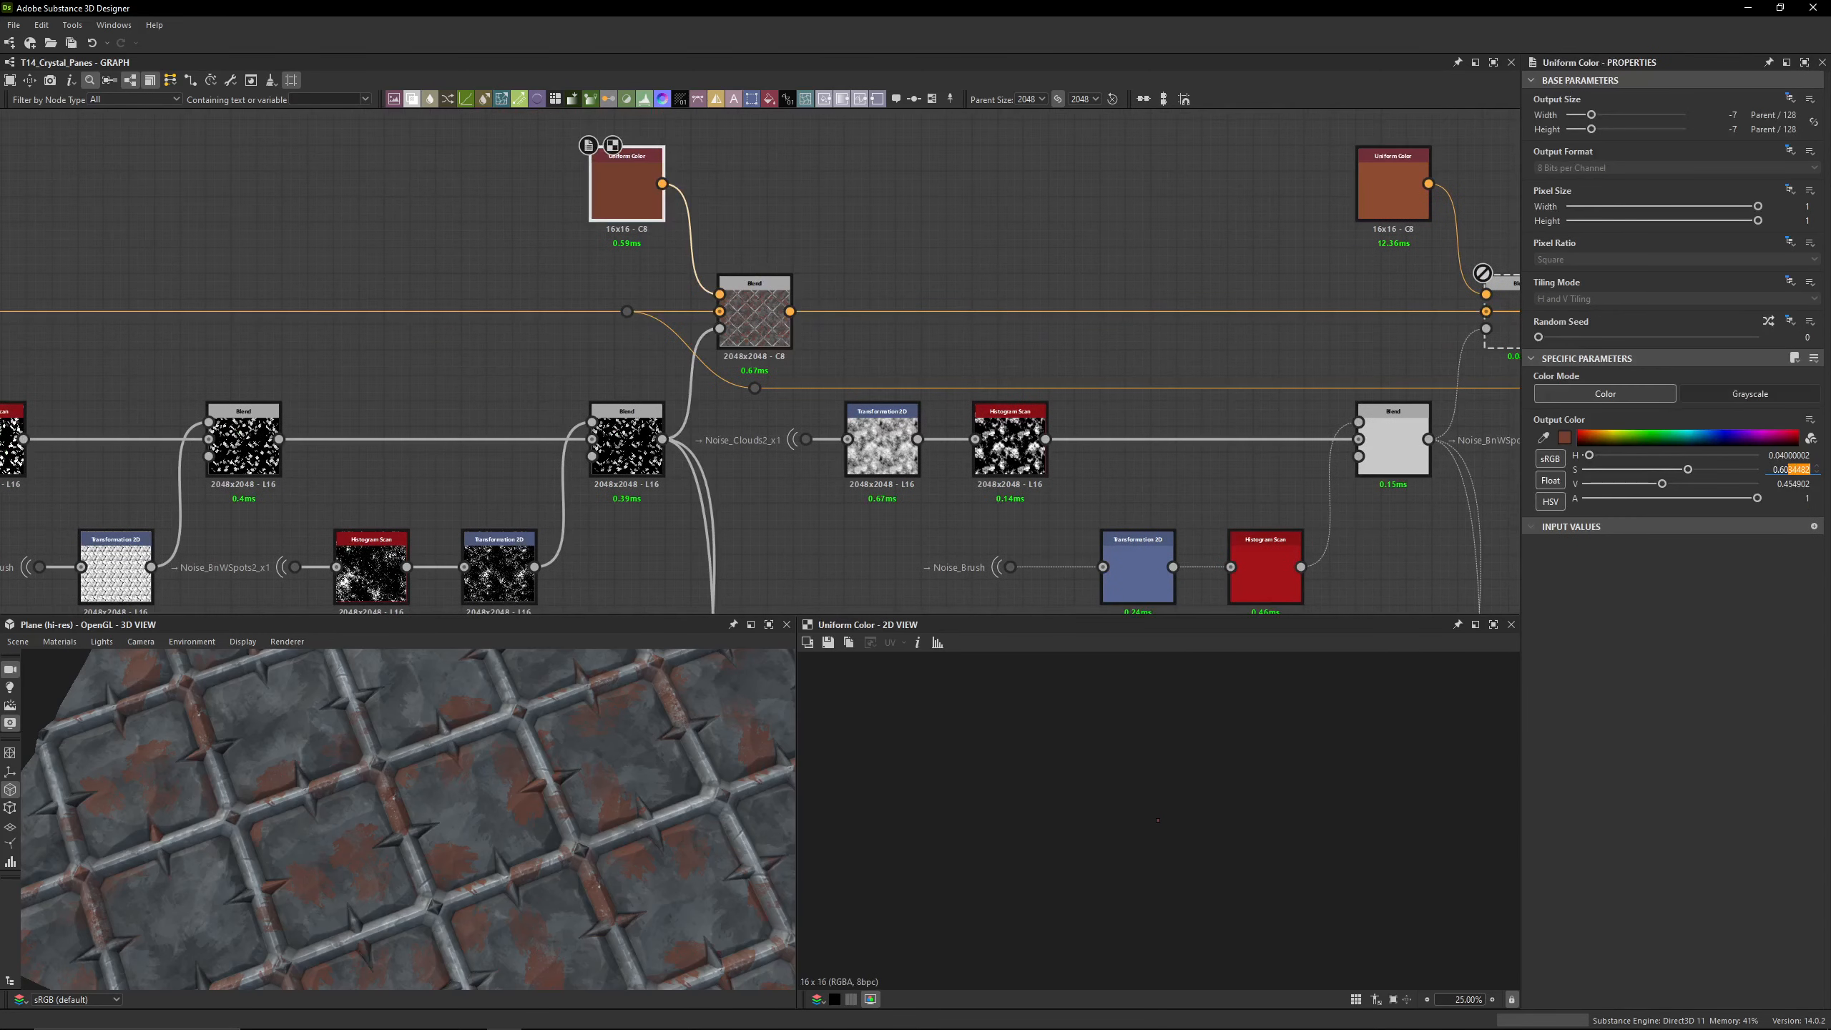
pyautogui.press('Return')
pyautogui.click(1793, 488)
pyautogui.moveTo(1791, 484); pyautogui.dragTo(1817, 484)
pyautogui.write('6')
pyautogui.press('Return')
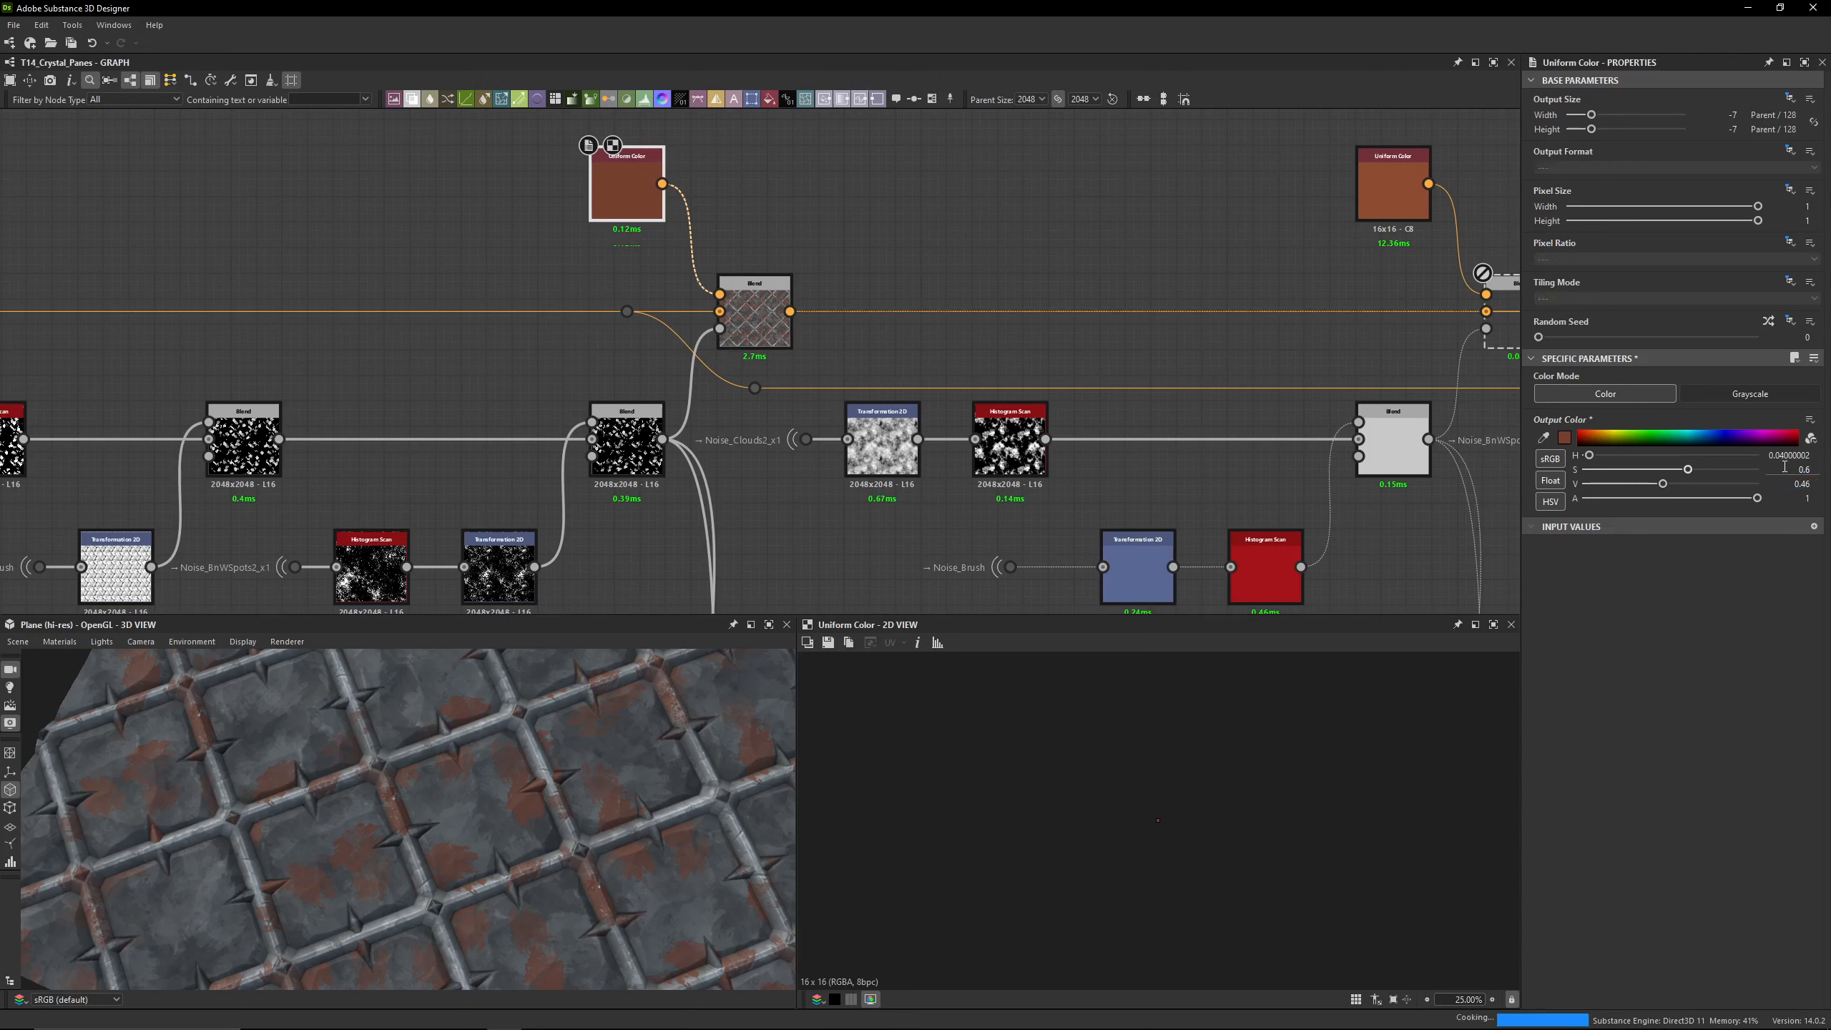
# Step: Set the first rust Uniform Color's hue to exactly 0.04
pyautogui.click(1786, 455)
pyautogui.moveTo(1784, 455); pyautogui.dragTo(1812, 455)
pyautogui.press('BackSpace')
pyautogui.press('Return')
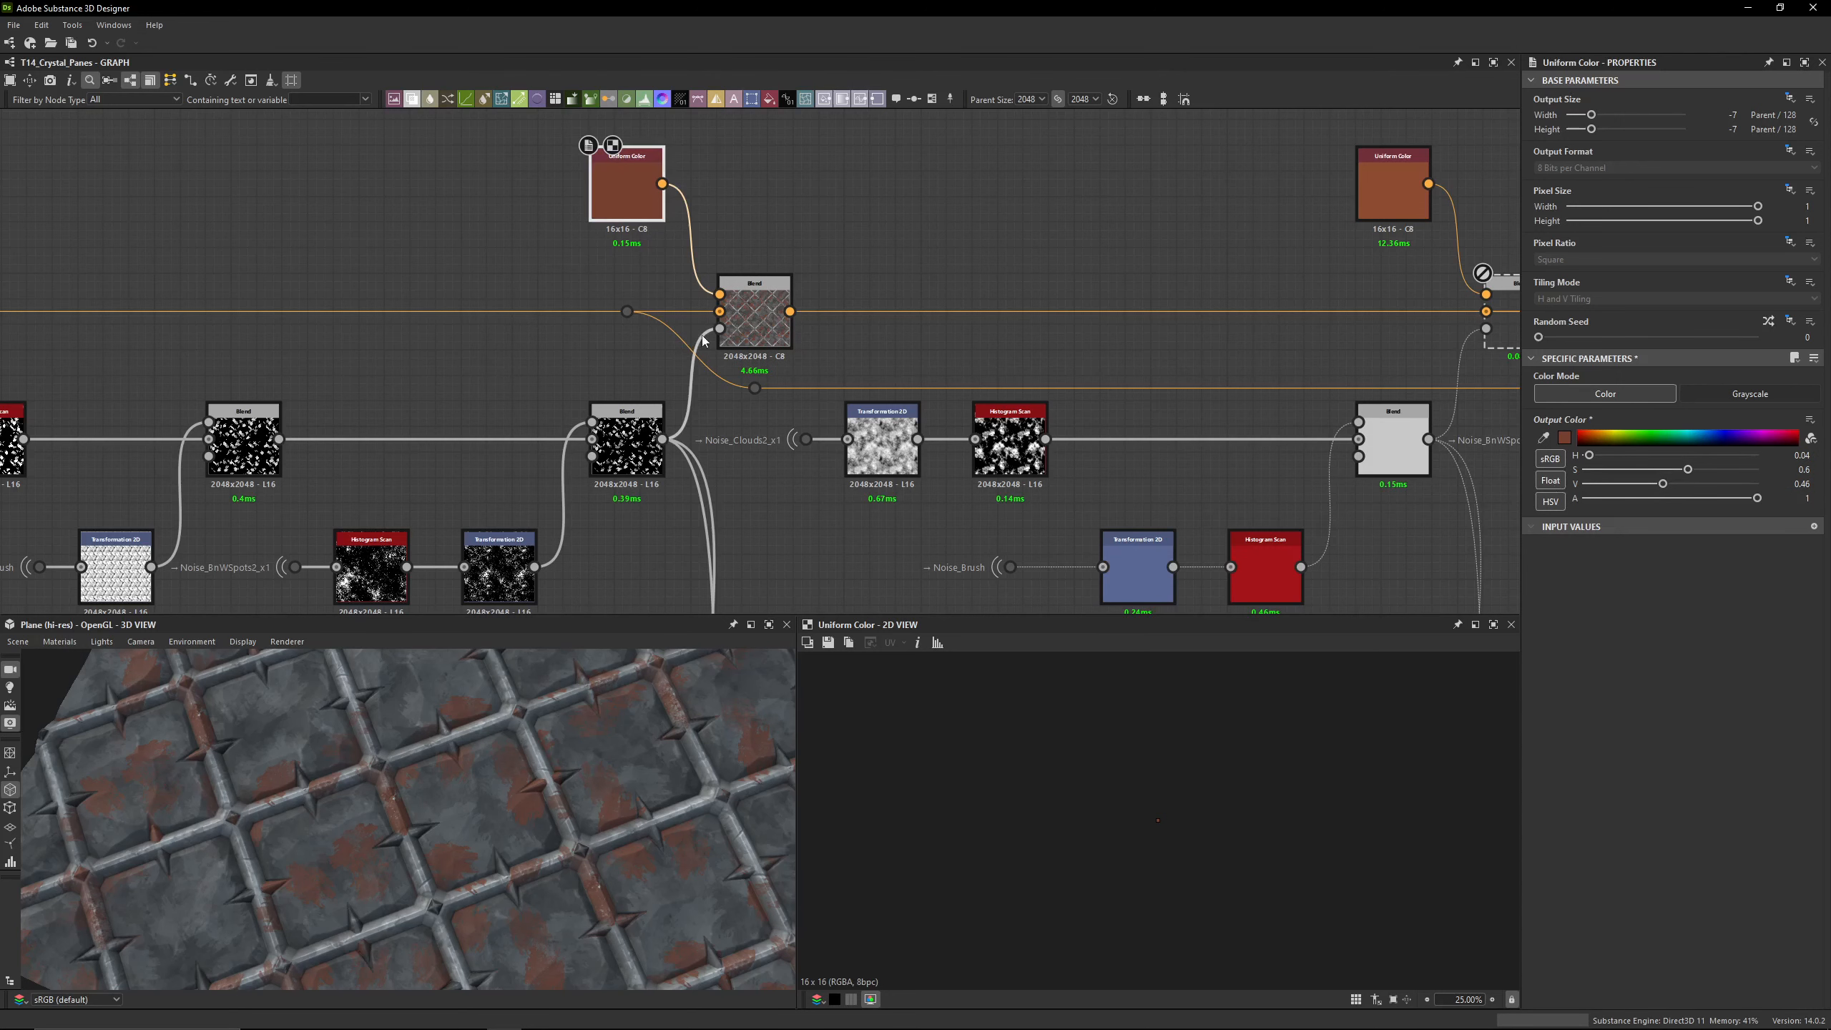
# Step: Preview the first rust Blend's output with the adjusted color in the 2D view
pyautogui.moveTo(826, 288); pyautogui.dragTo(824, 260, button='middle')
pyautogui.click(754, 304)
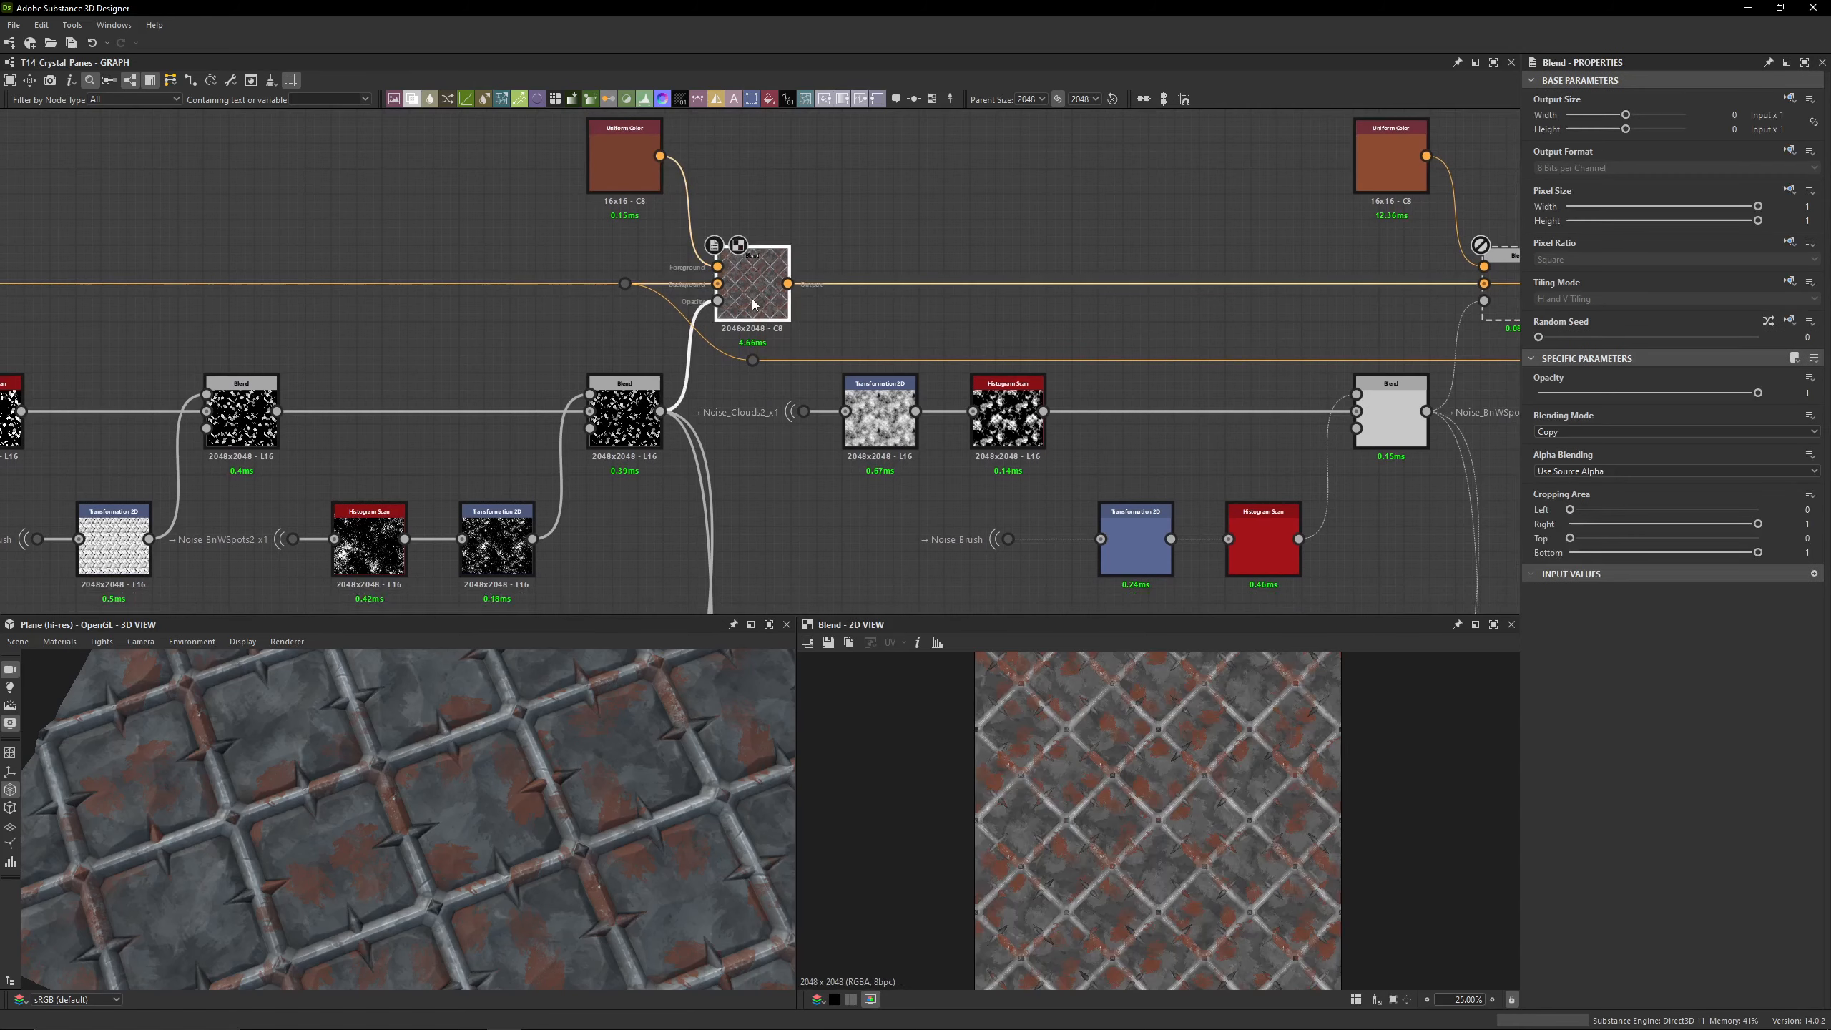
pyautogui.moveTo(932, 290); pyautogui.dragTo(774, 261, button='middle')
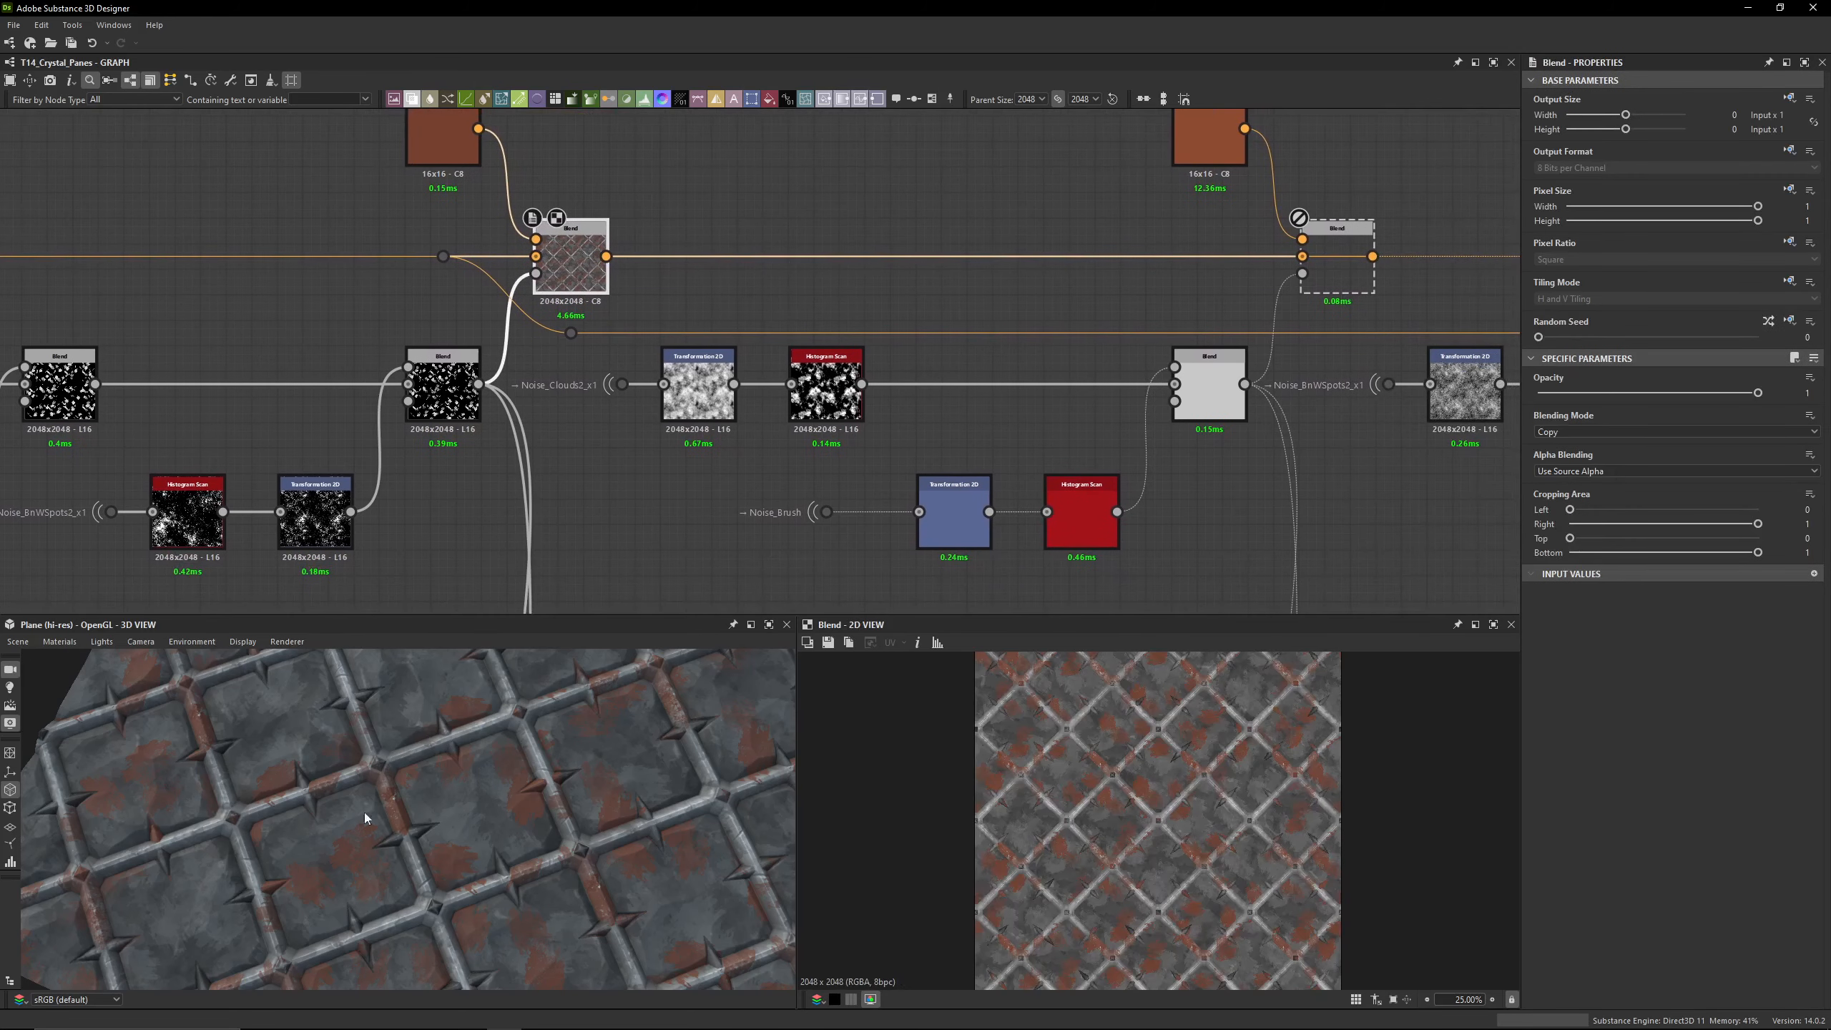
# Step: Enable the second rust Blend, fed by the orange Uniform Color, and preview its output
pyautogui.keyDown('shift'); pyautogui.click(1335, 245); pyautogui.keyUp('shift')
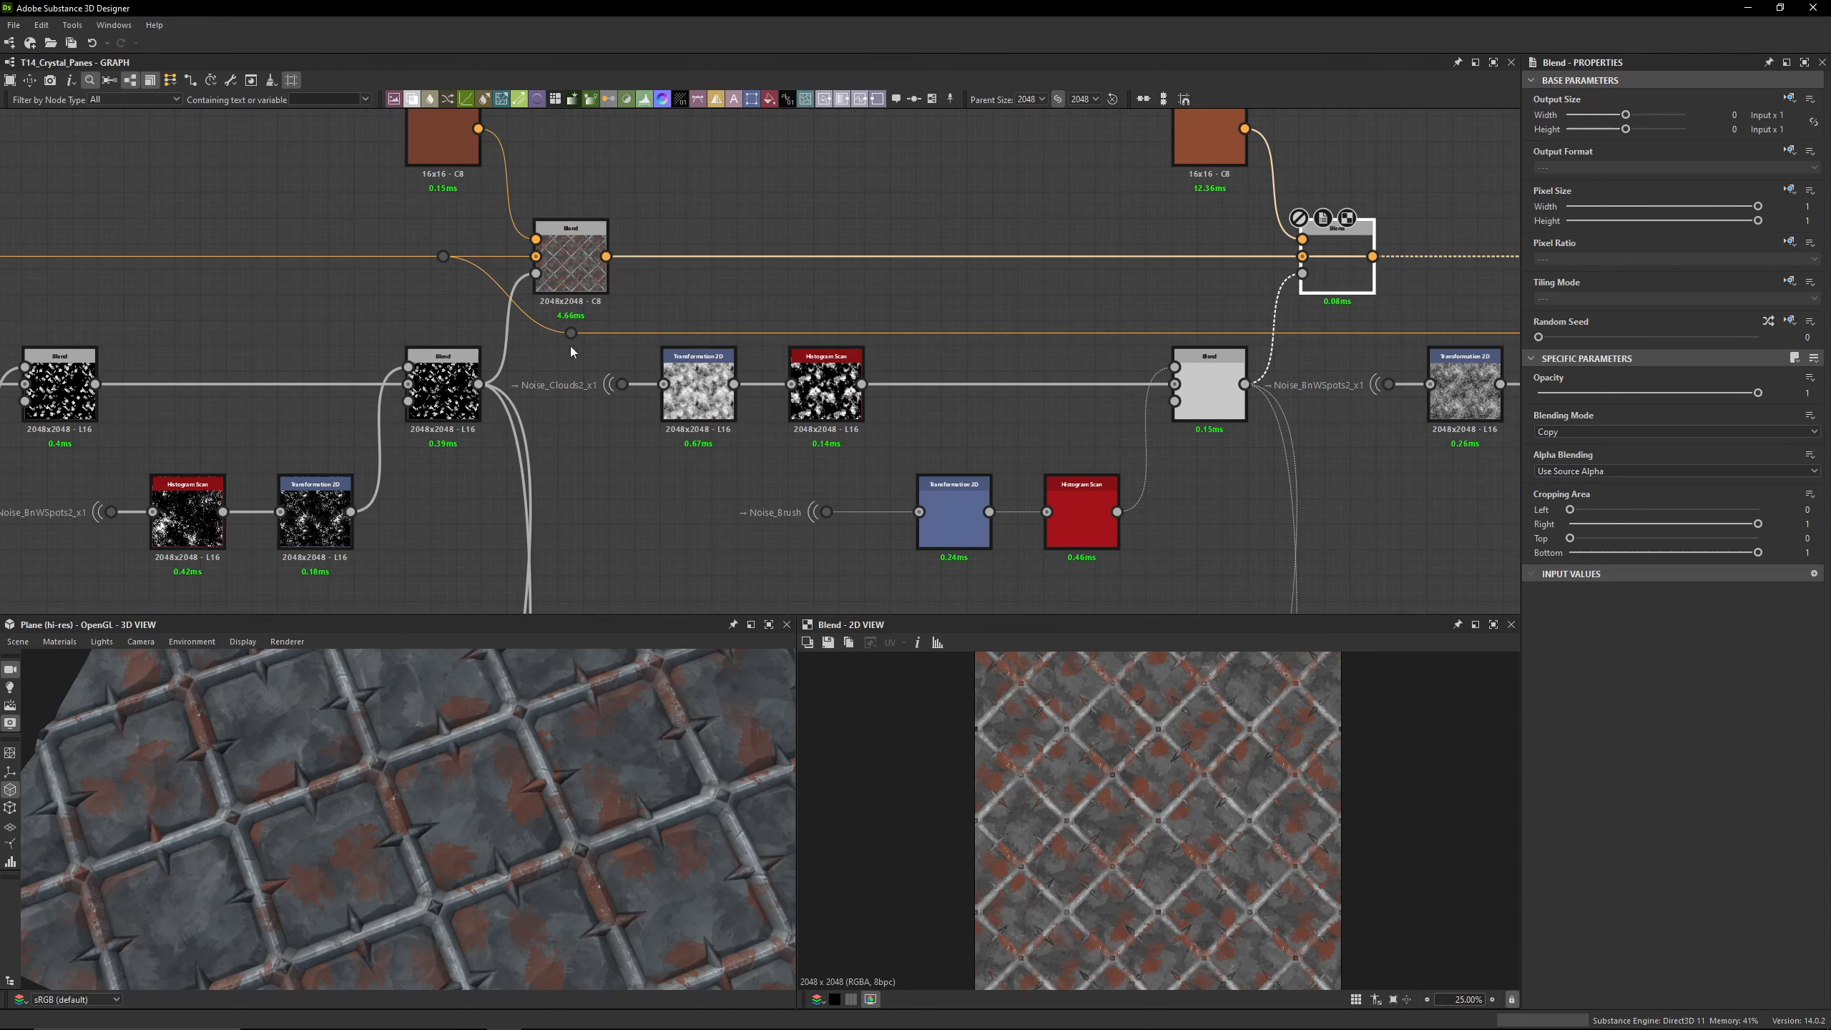
pyautogui.click(539, 280)
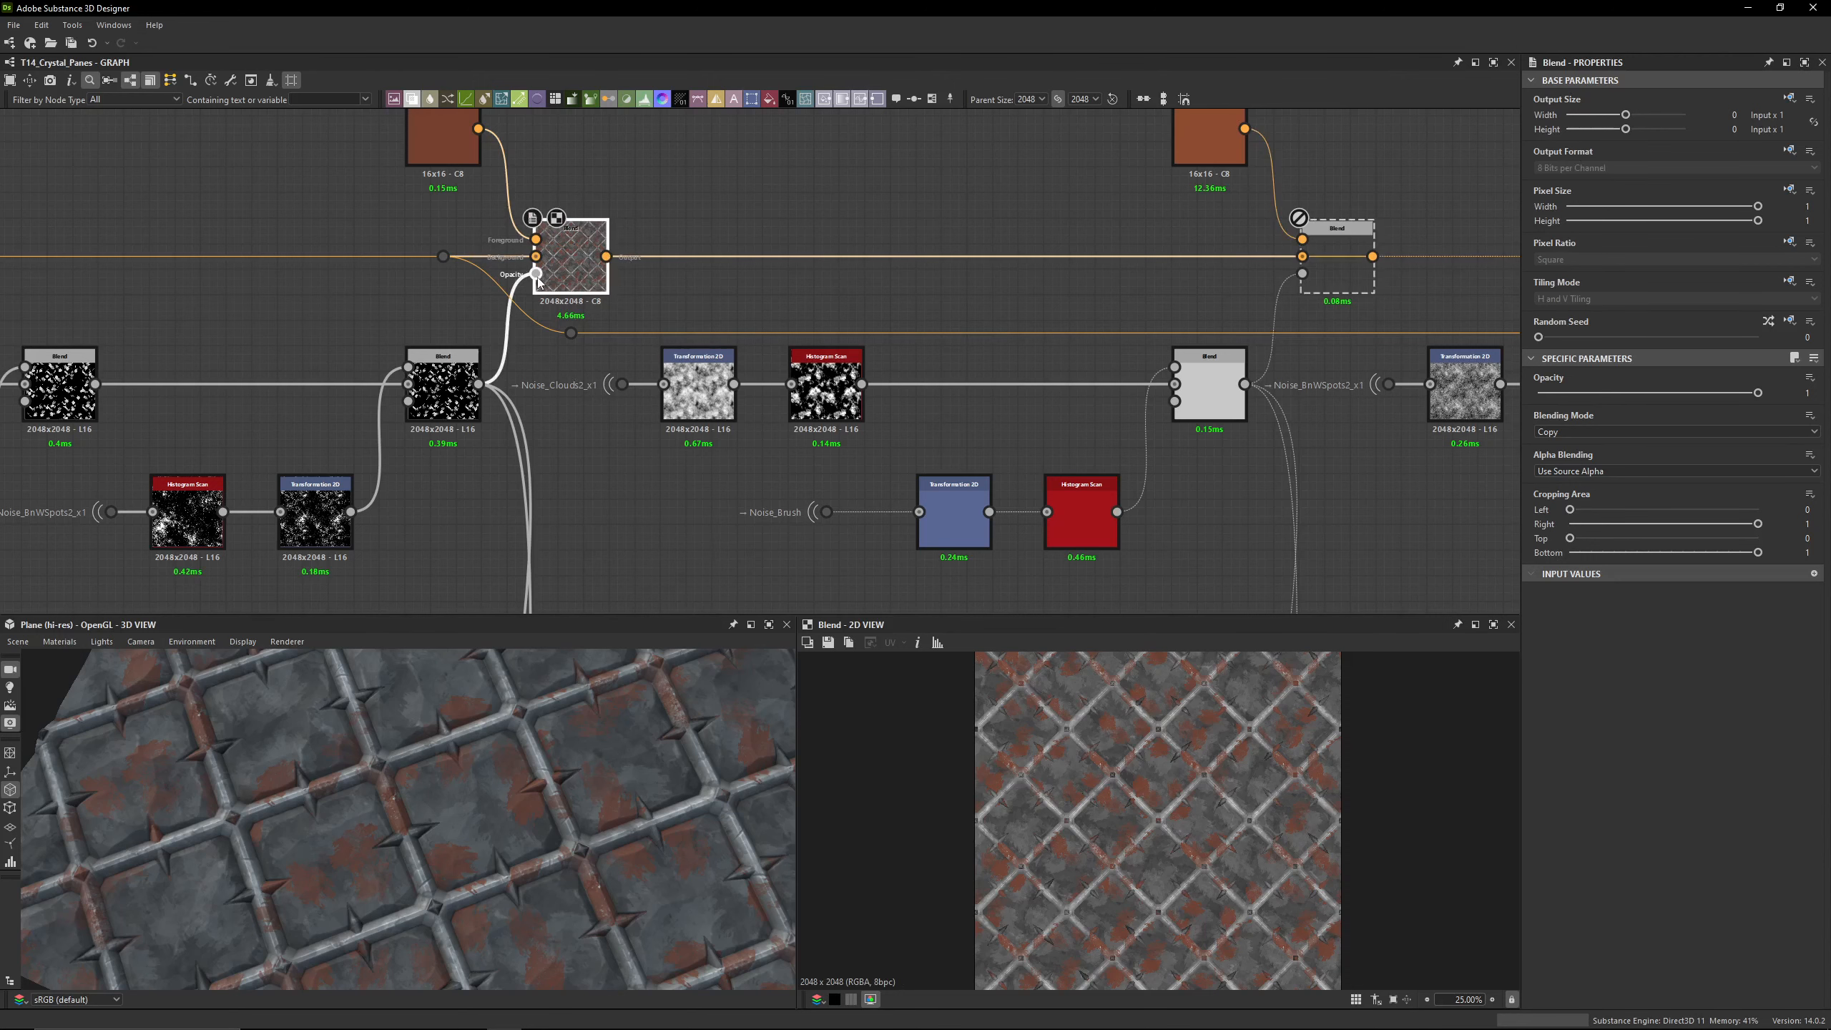
pyautogui.moveTo(644, 260); pyautogui.dragTo(359, 301, button='middle')
pyautogui.click(1067, 305)
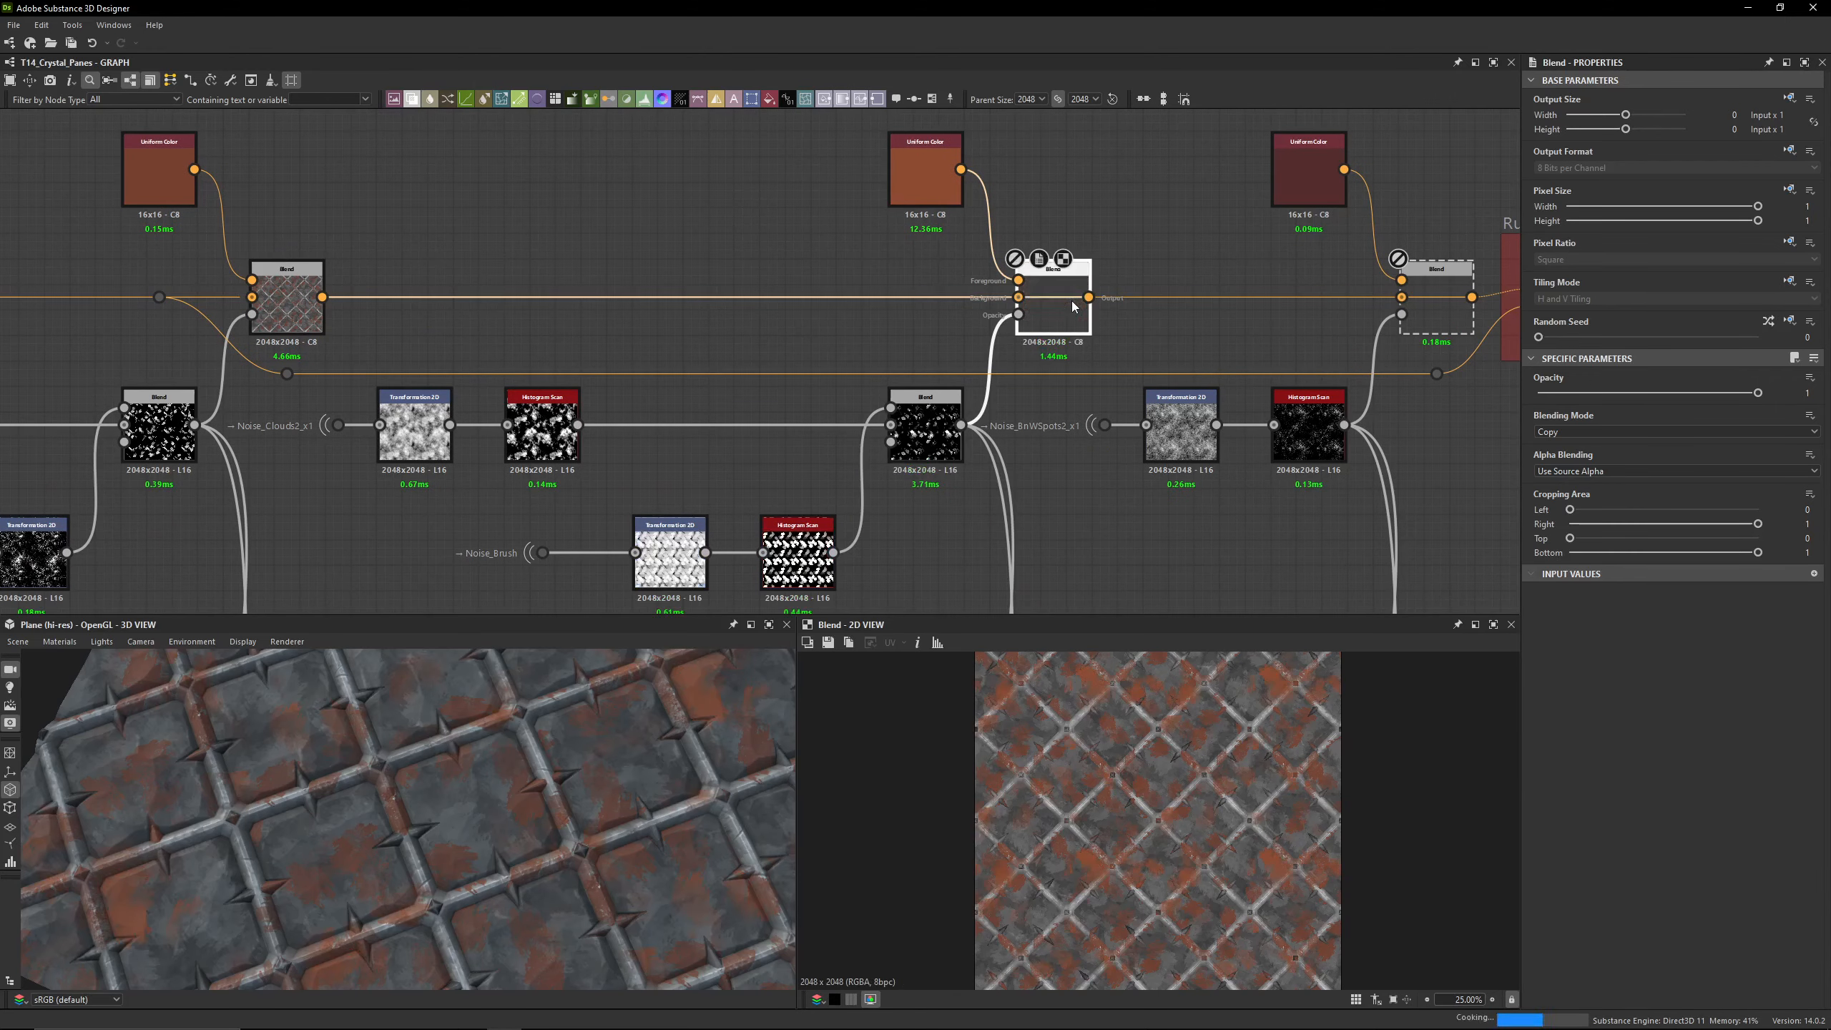
# Step: Display the transform matrix values of the Transformation 2D node fed by Noise_Clouds2_x1
pyautogui.moveTo(560, 308); pyautogui.dragTo(717, 244, button='middle')
pyautogui.scroll(3, 606, 396)
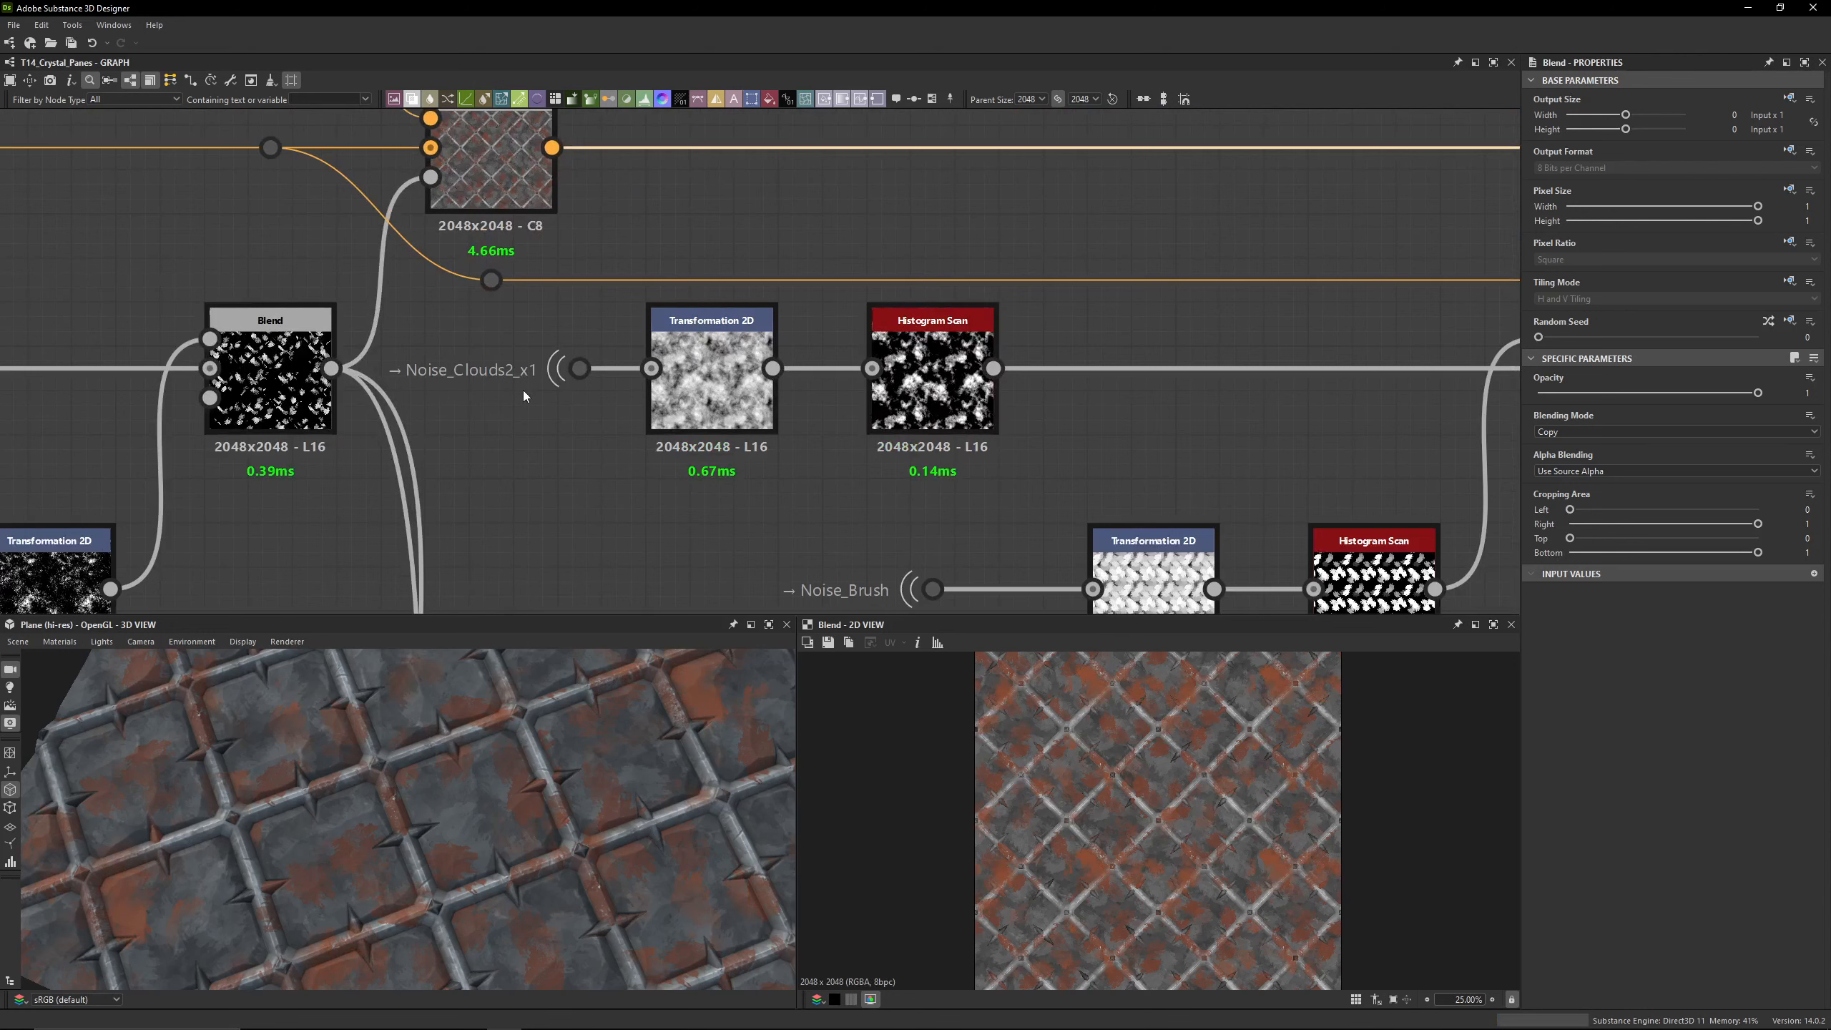
pyautogui.click(712, 375)
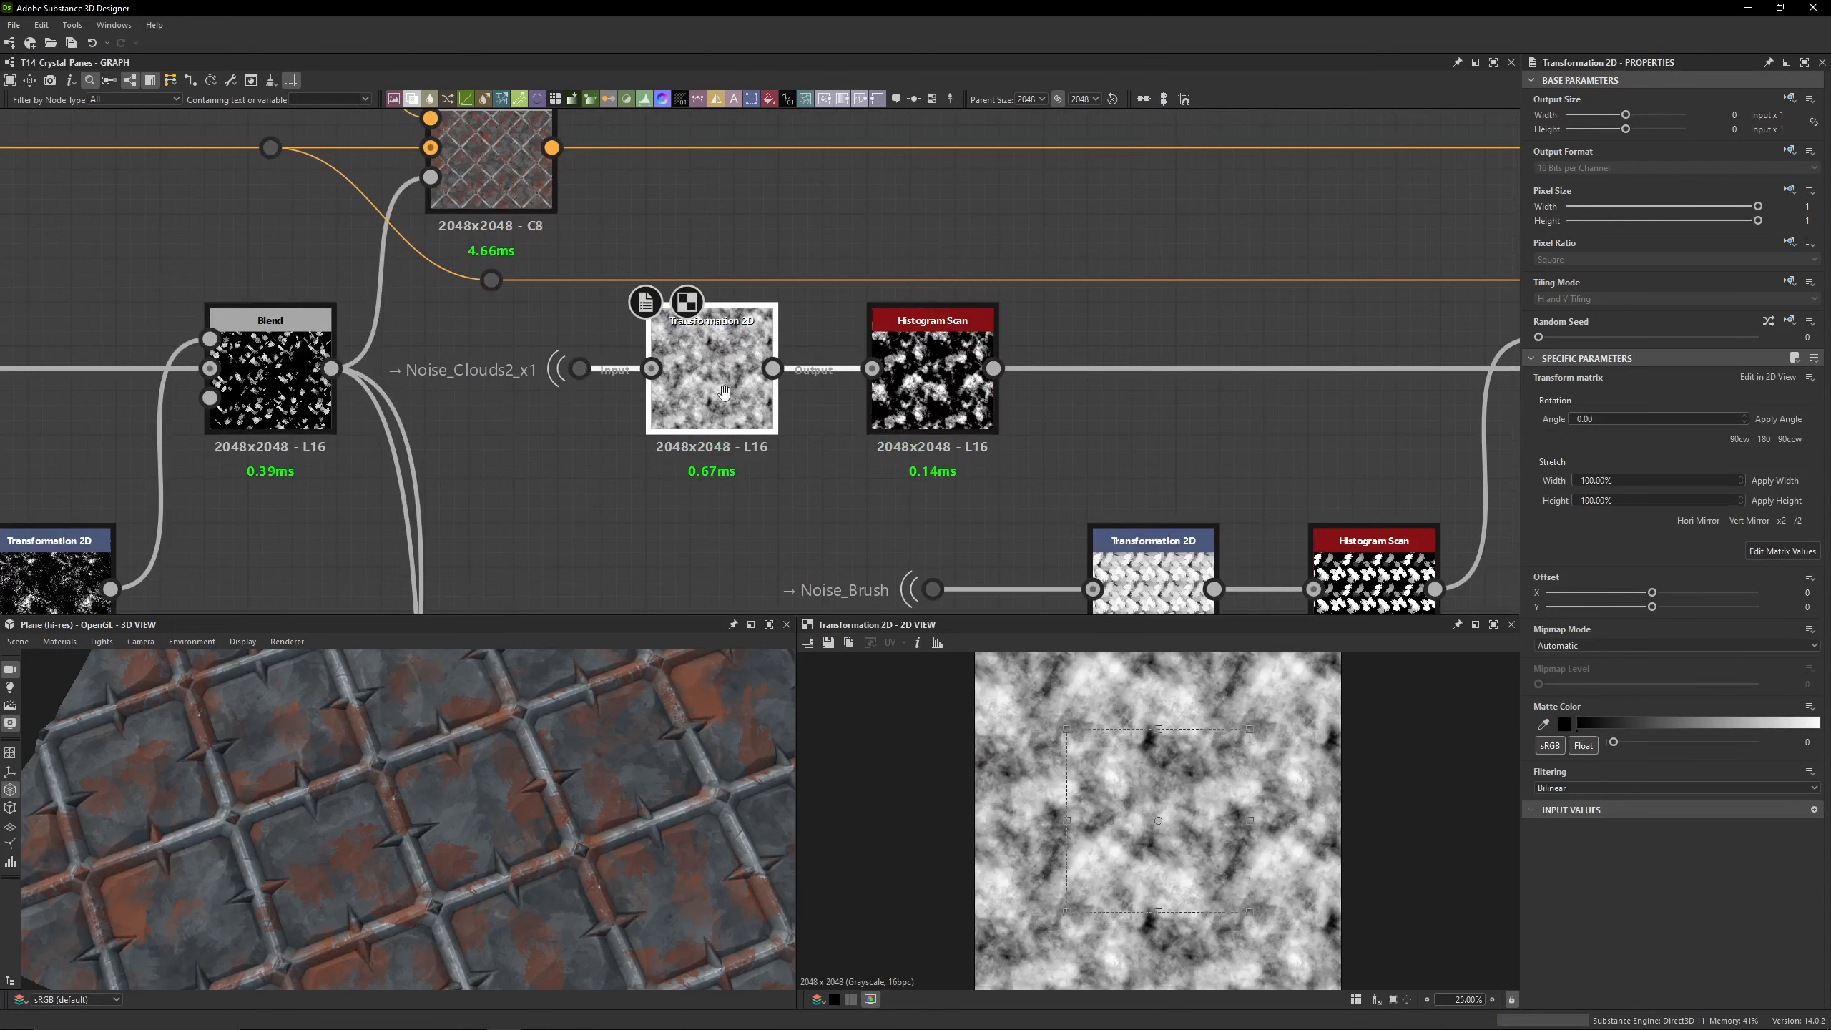
pyautogui.moveTo(714, 375); pyautogui.dragTo(673, 341, button='middle')
pyautogui.moveTo(940, 392); pyautogui.dragTo(791, 326, button='middle')
# Step: Check the Noise_Clouds2_x1 branch's Histogram Scan and the Multiply Blend that combines it with the brush noise
pyautogui.click(790, 326)
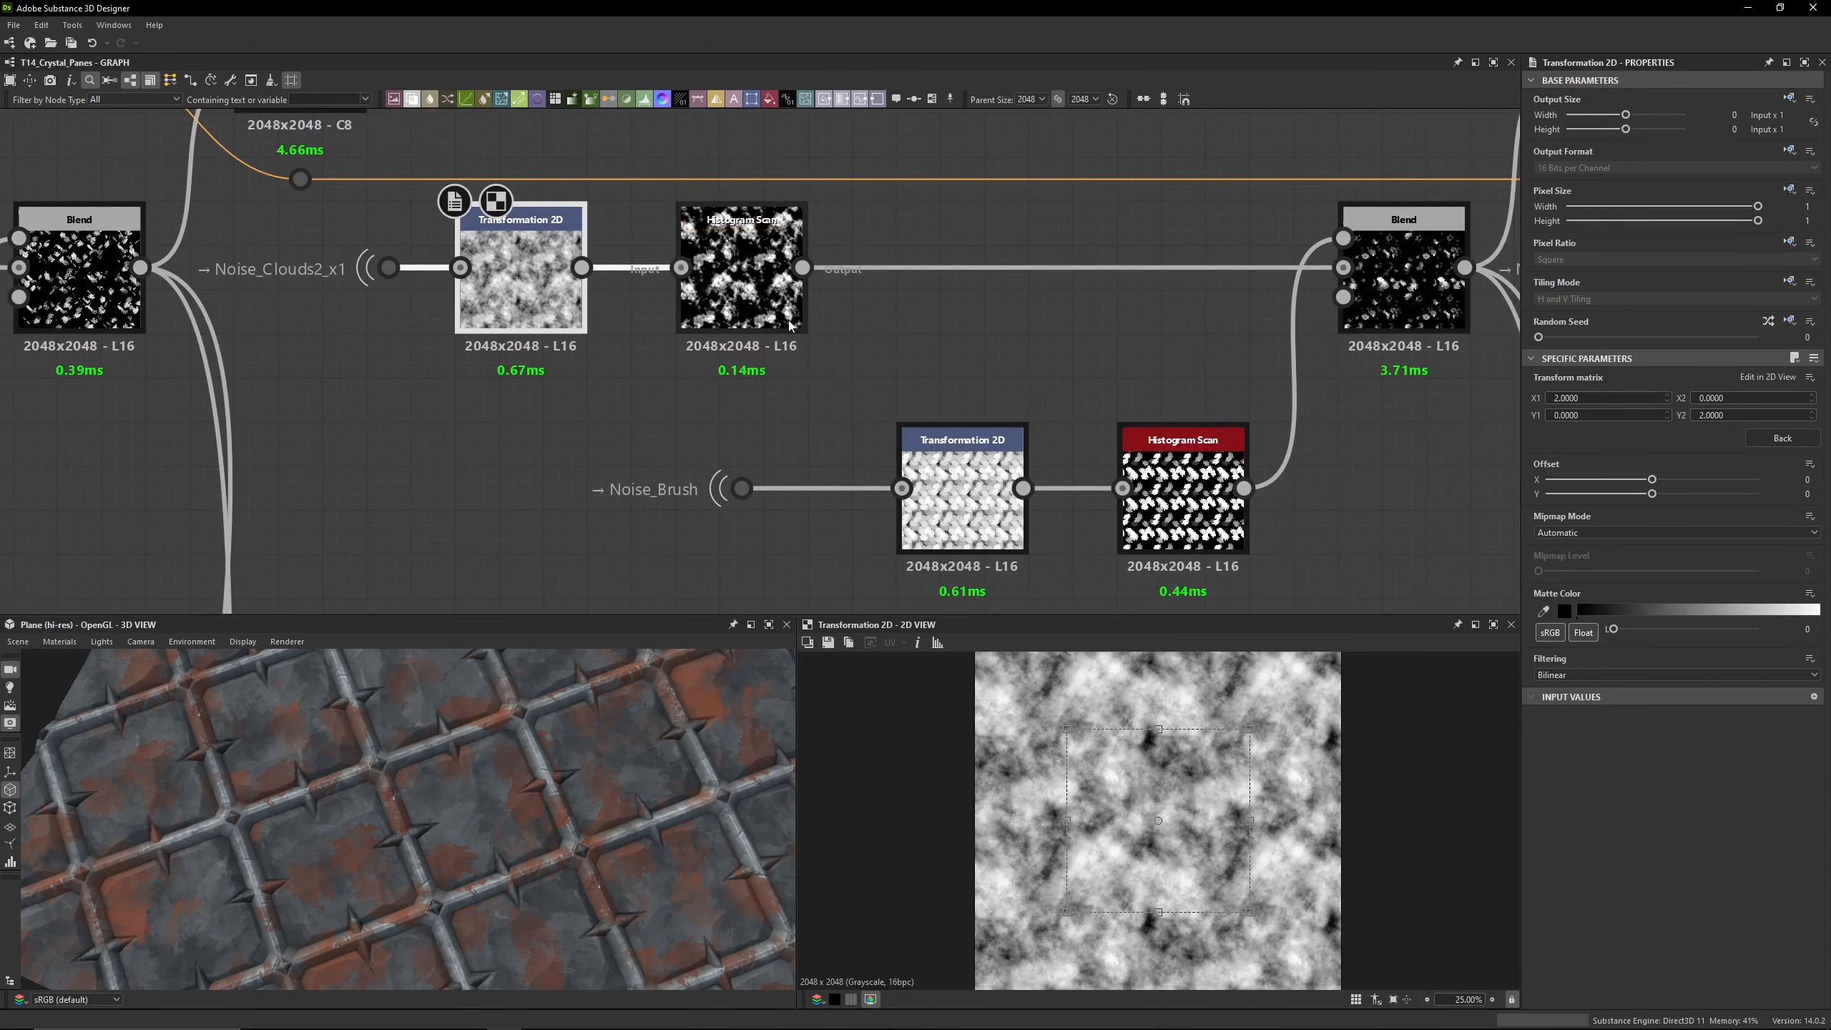
pyautogui.moveTo(1071, 360); pyautogui.dragTo(949, 329, button='middle')
pyautogui.click(1174, 252)
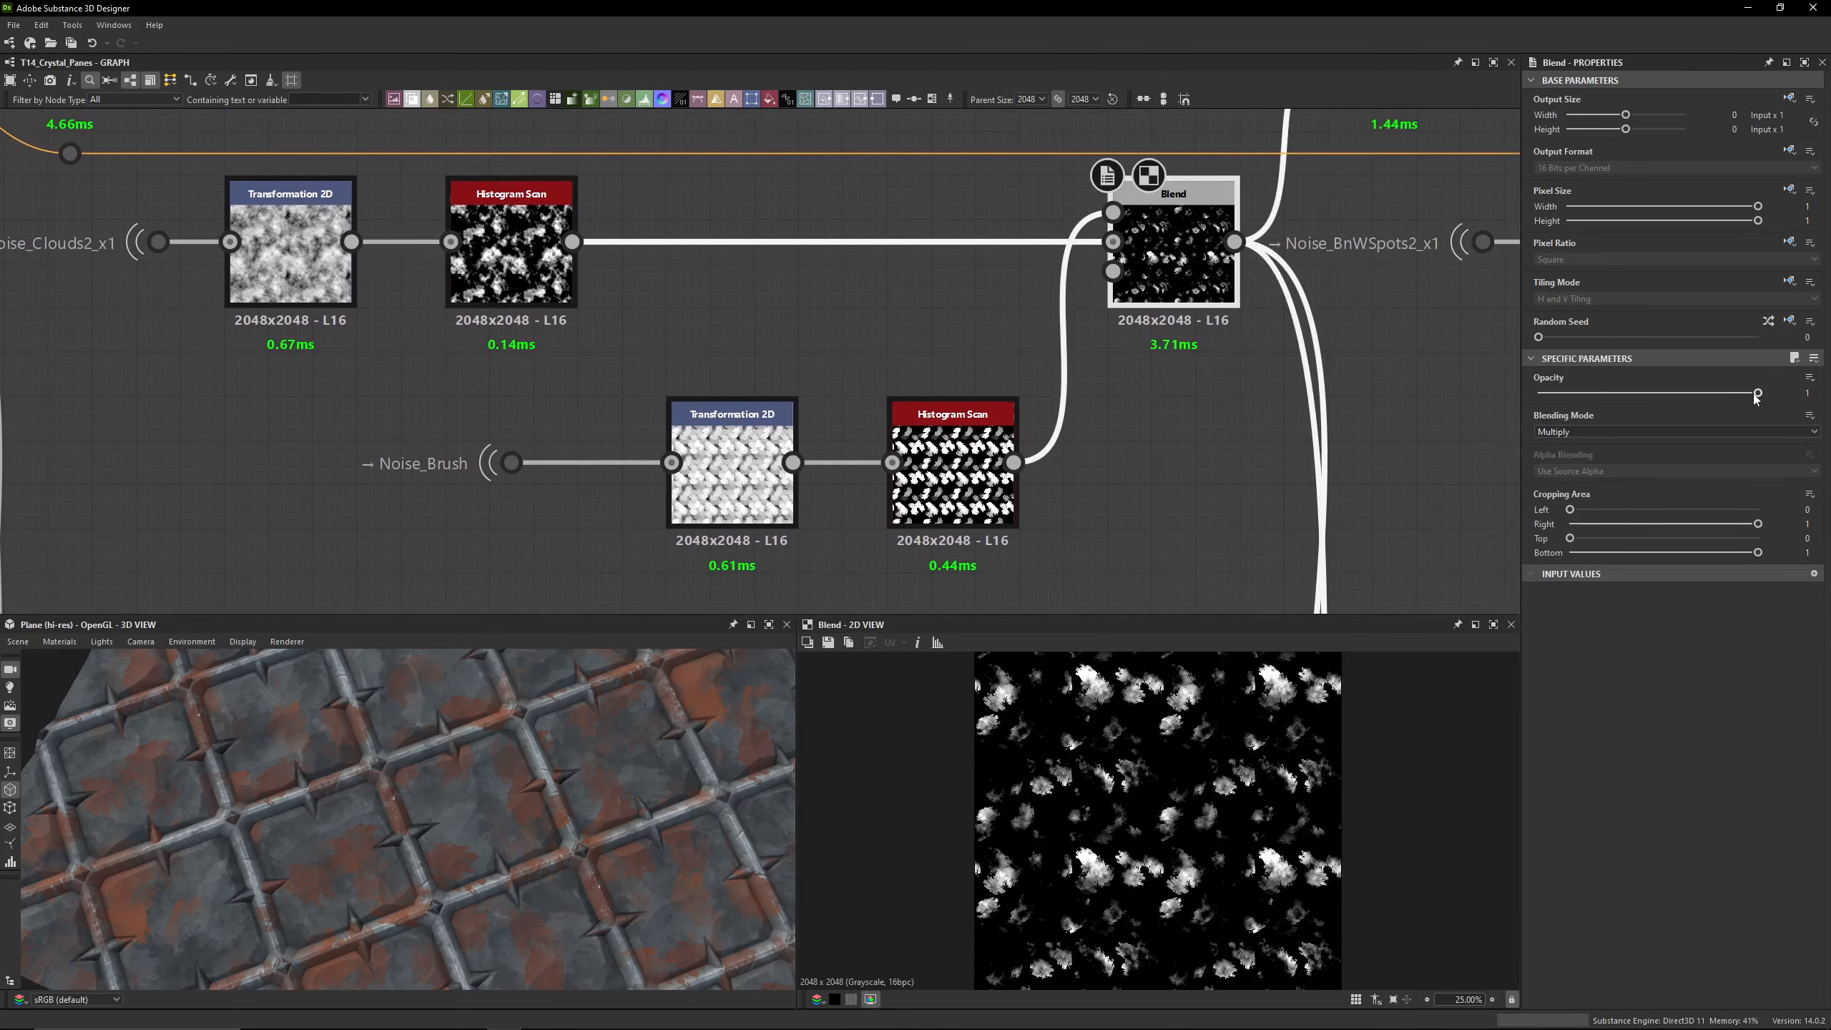
# Step: Inspect the Noise_Brush branch feeding the Multiply Blend: its Transformation 2D matrix values and its Histogram Scan settings
pyautogui.click(511, 462)
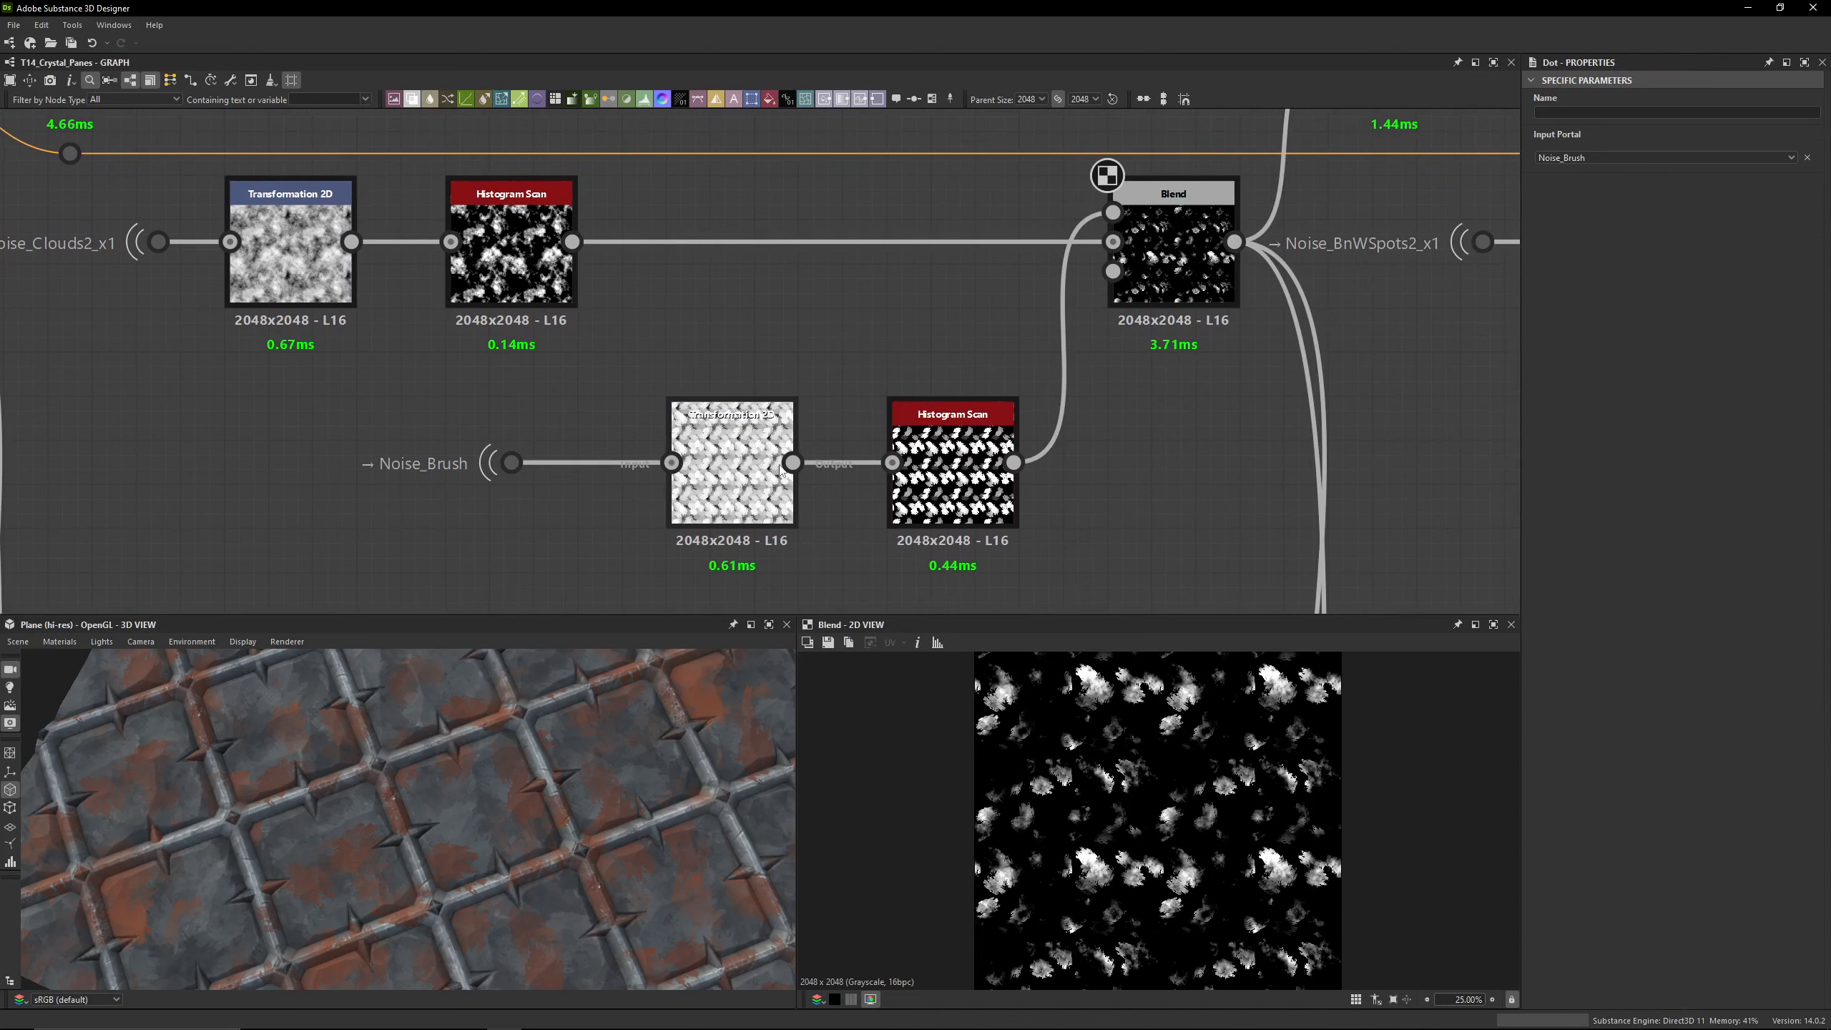
pyautogui.click(772, 494)
pyautogui.click(1768, 551)
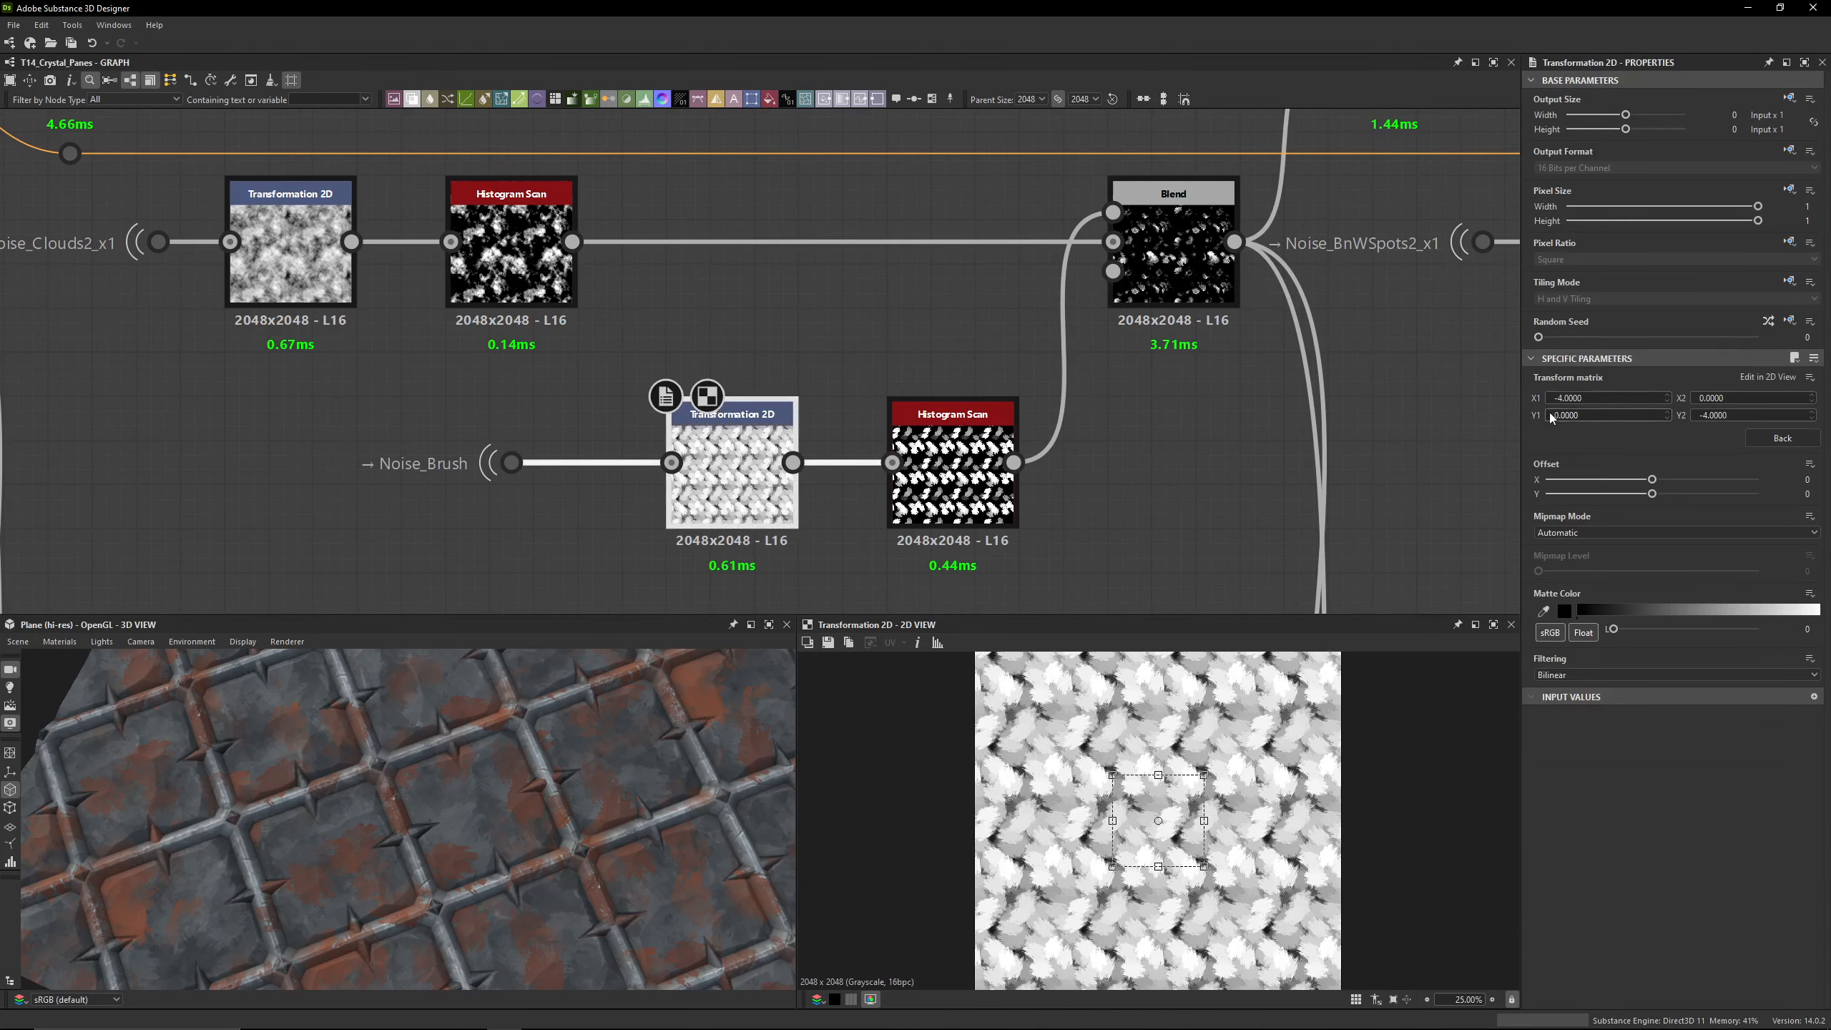
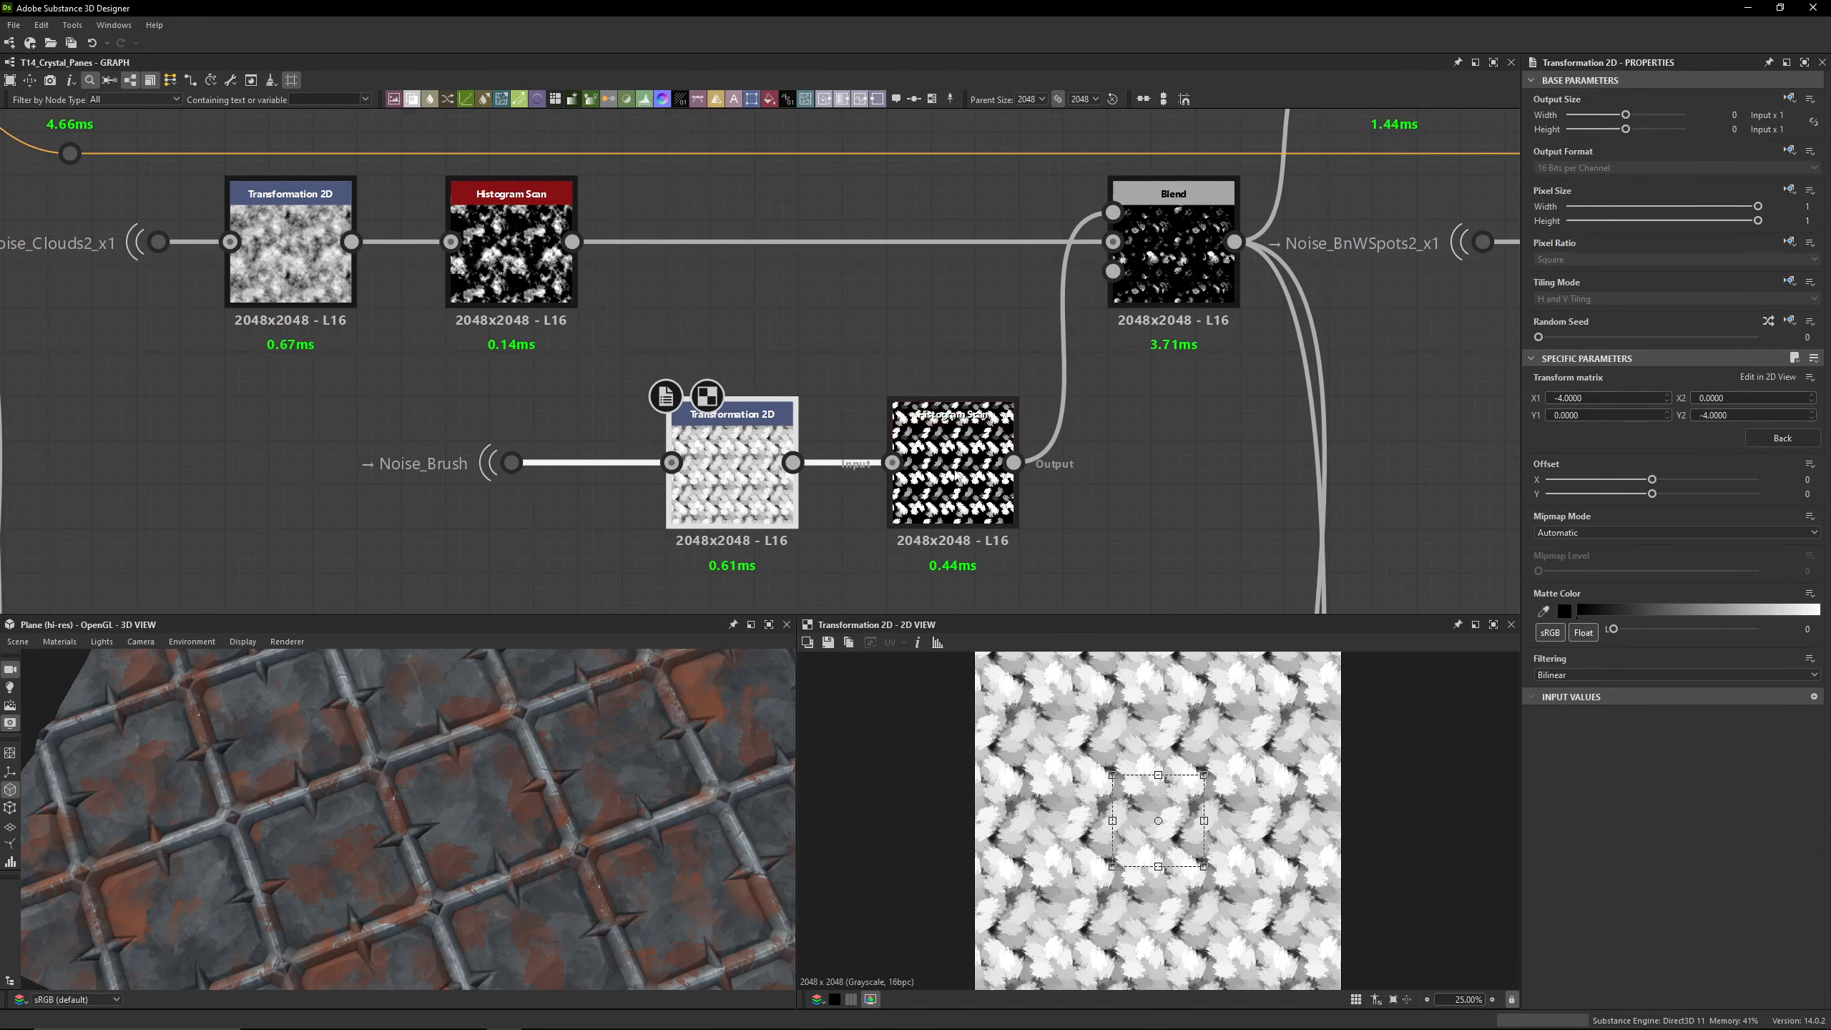
pyautogui.click(955, 473)
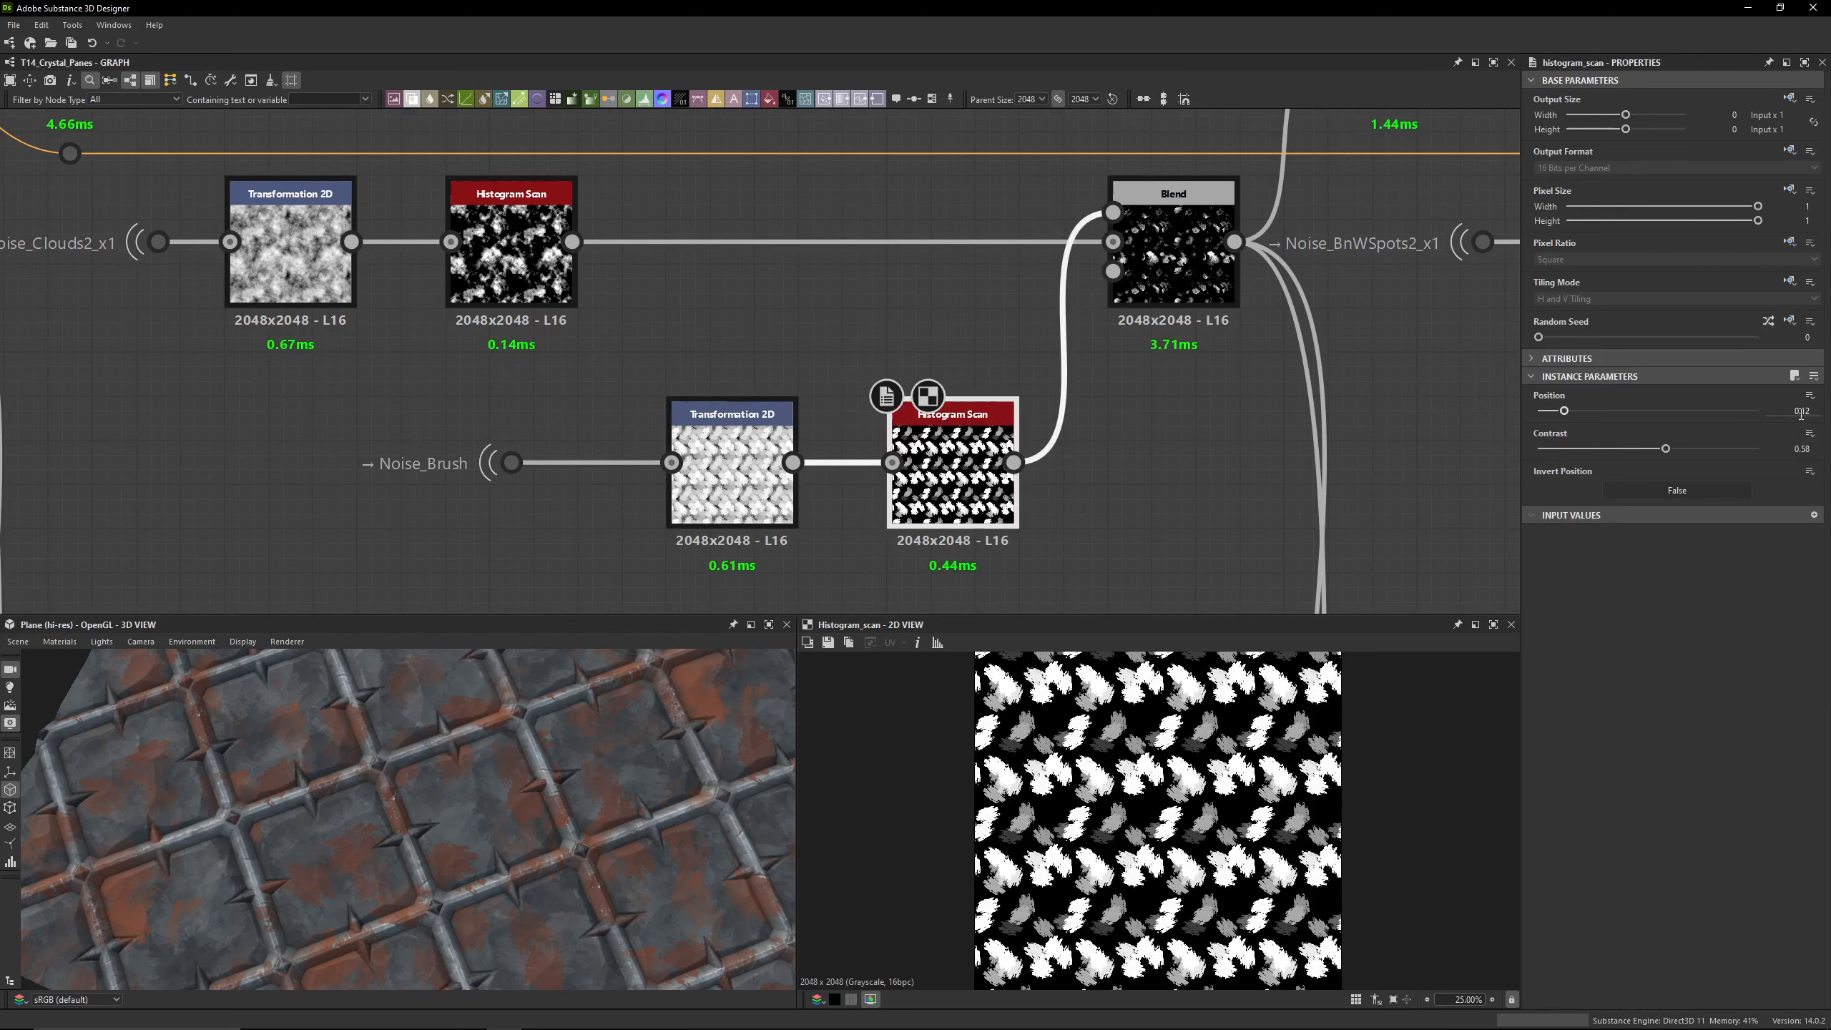
# Step: Preview the Multiply Blend's mask and the second rust Blend it drives, then examine the rust on the 3D material
pyautogui.doubleClick(1179, 270)
pyautogui.moveTo(1180, 269); pyautogui.dragTo(822, 377, button='middle')
pyautogui.scroll(-1, 844, 356)
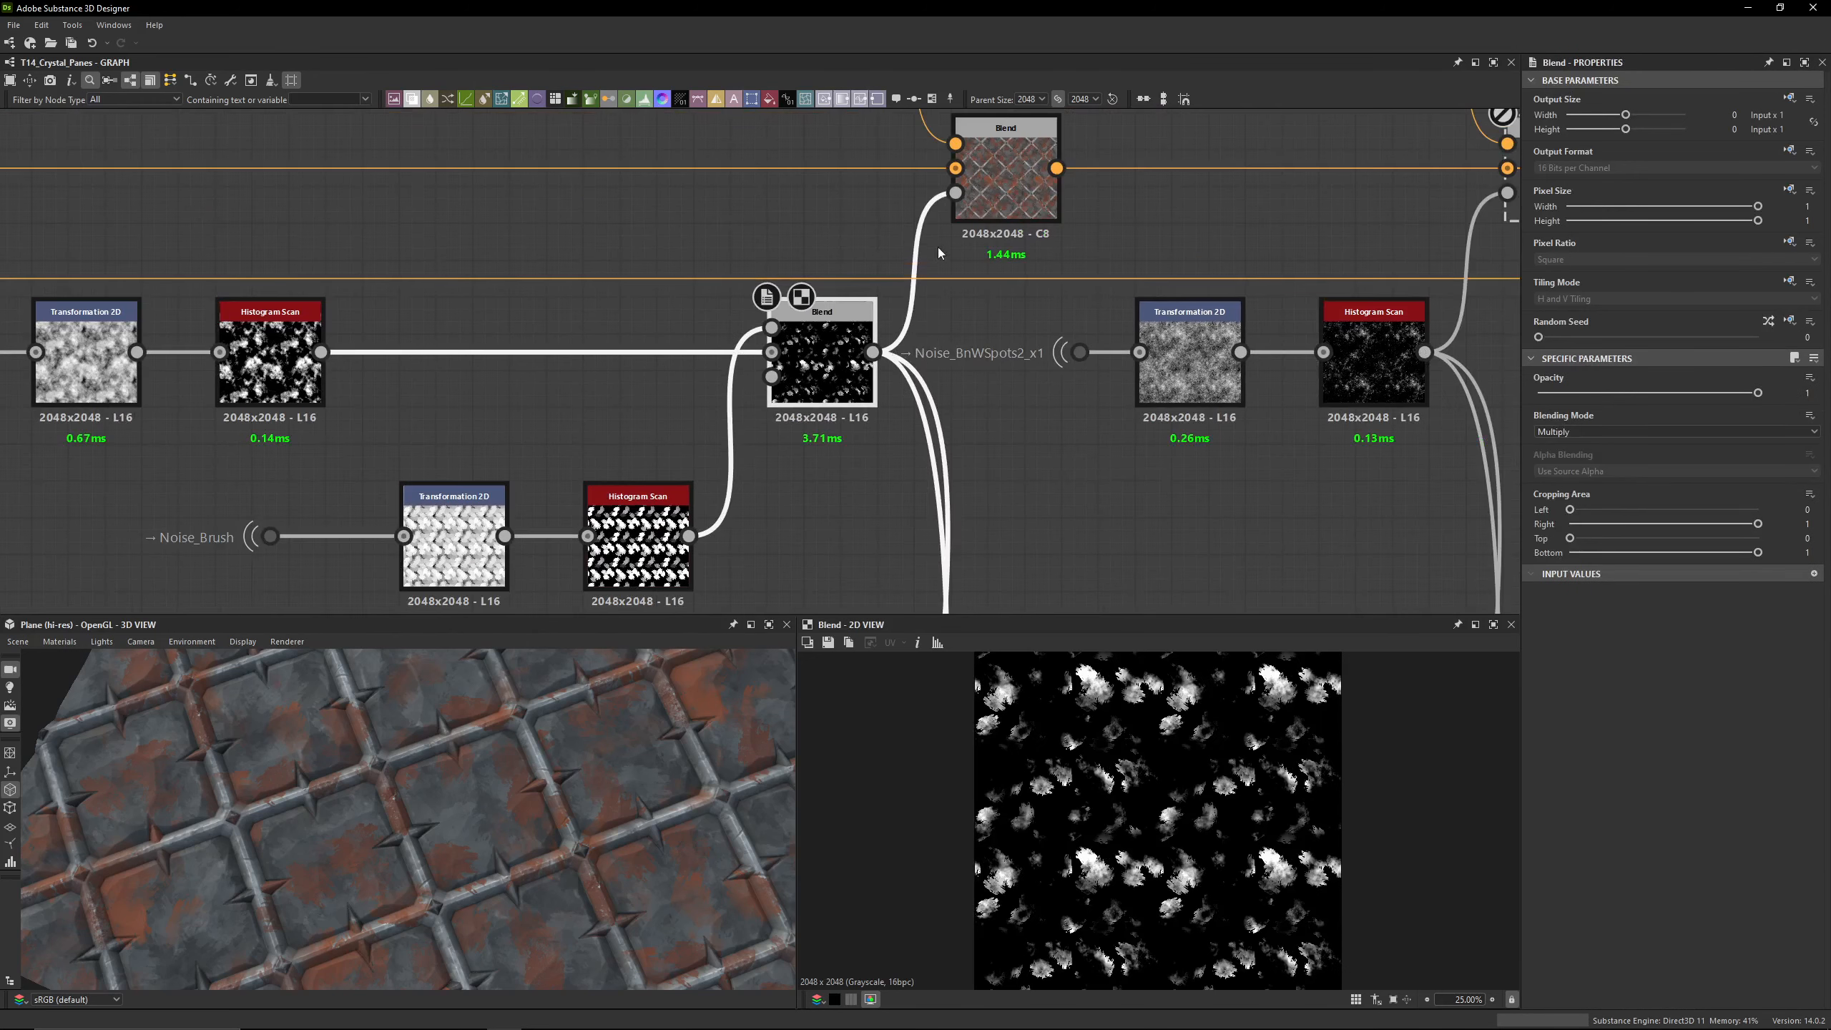
pyautogui.click(965, 200)
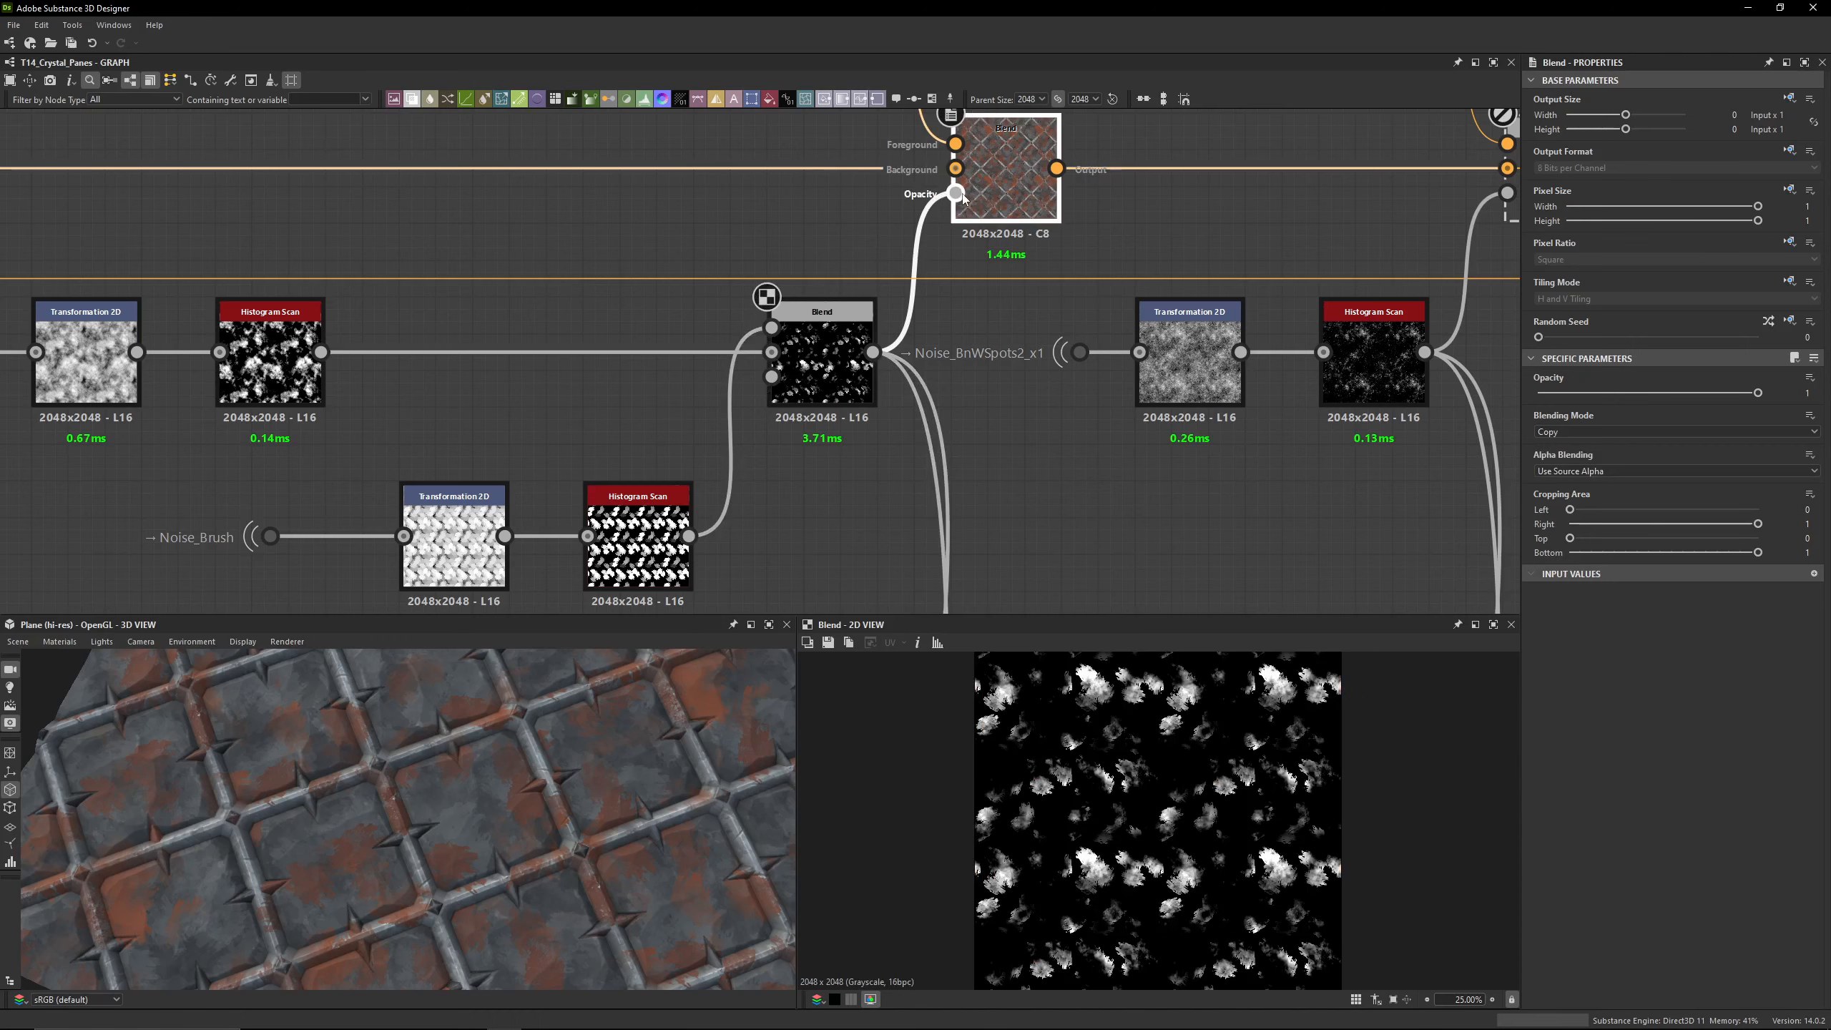
pyautogui.moveTo(963, 198); pyautogui.dragTo(995, 310, button='middle')
pyautogui.doubleClick(995, 310)
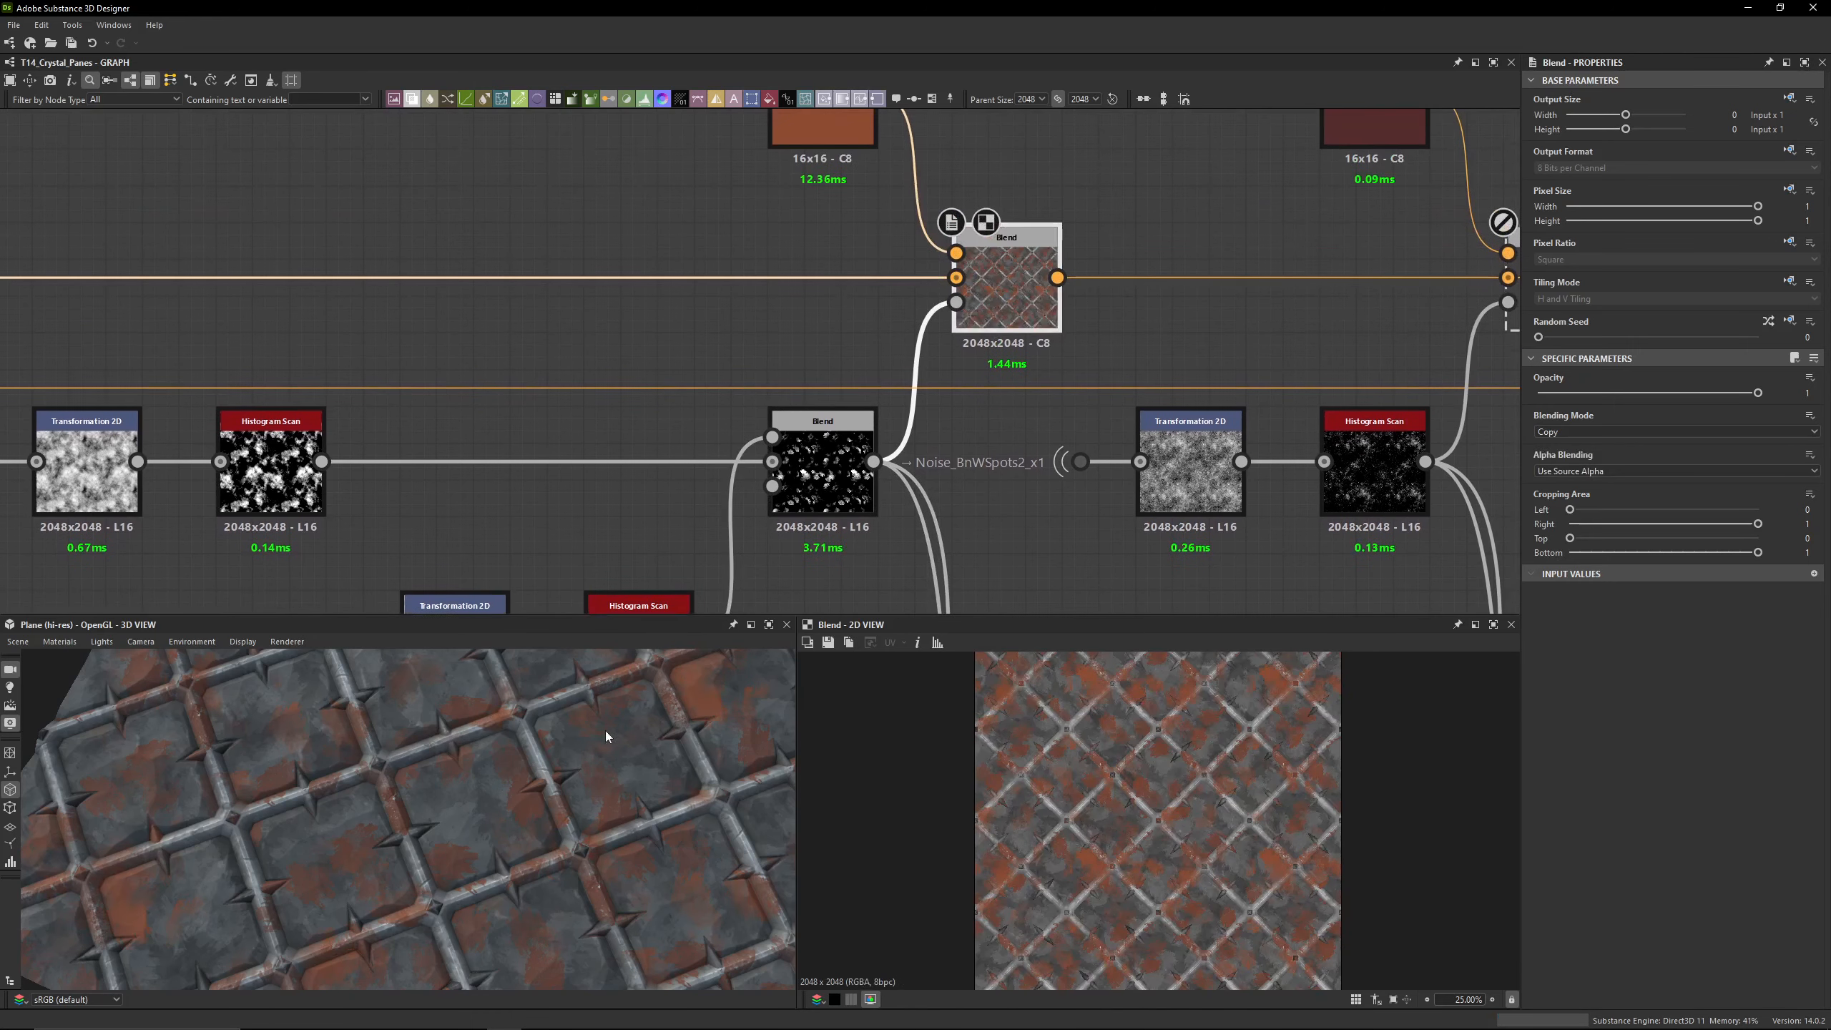
pyautogui.moveTo(606, 736); pyautogui.dragTo(587, 858)
pyautogui.scroll(-6, 1182, 346)
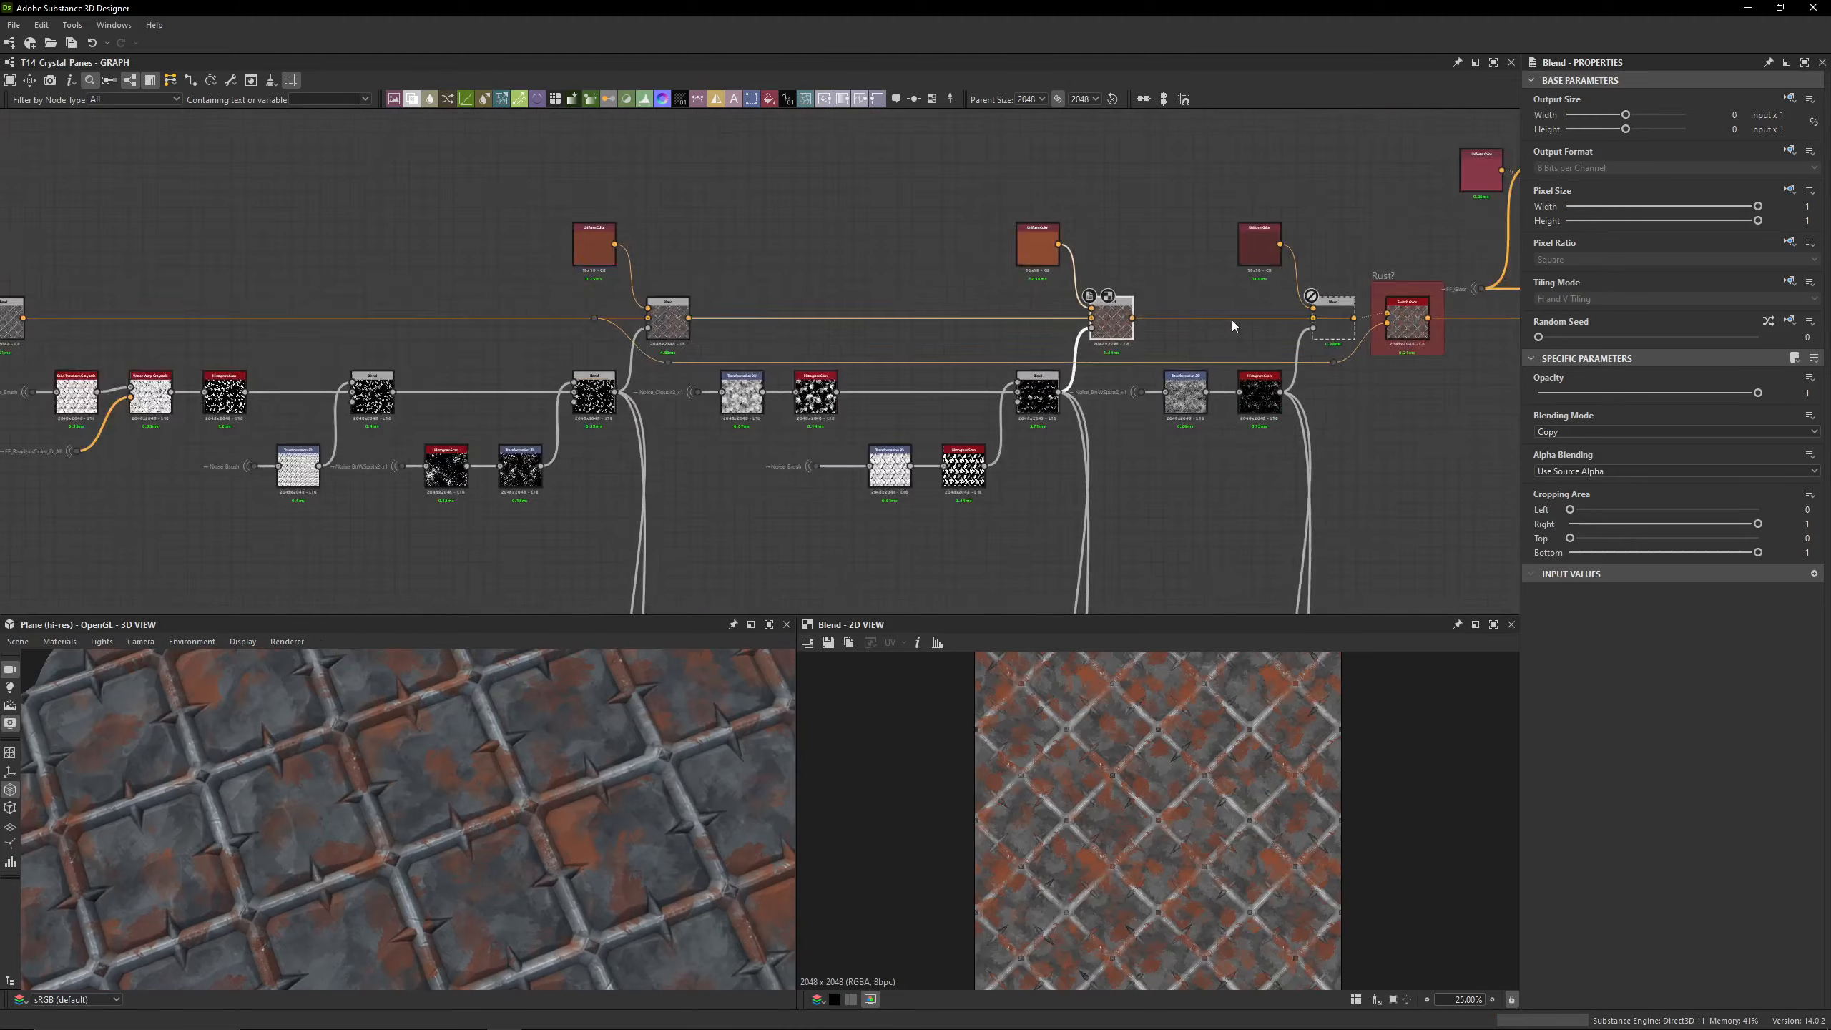
# Step: Enable the Blend that lays the glass color over the rusted metal and bring the panes into 3D view
pyautogui.moveTo(1172, 297); pyautogui.dragTo(252, 274, button='middle')
pyautogui.moveTo(885, 294); pyautogui.dragTo(494, 305, button='middle')
pyautogui.click(945, 319)
pyautogui.hotkey('shift', 'd')
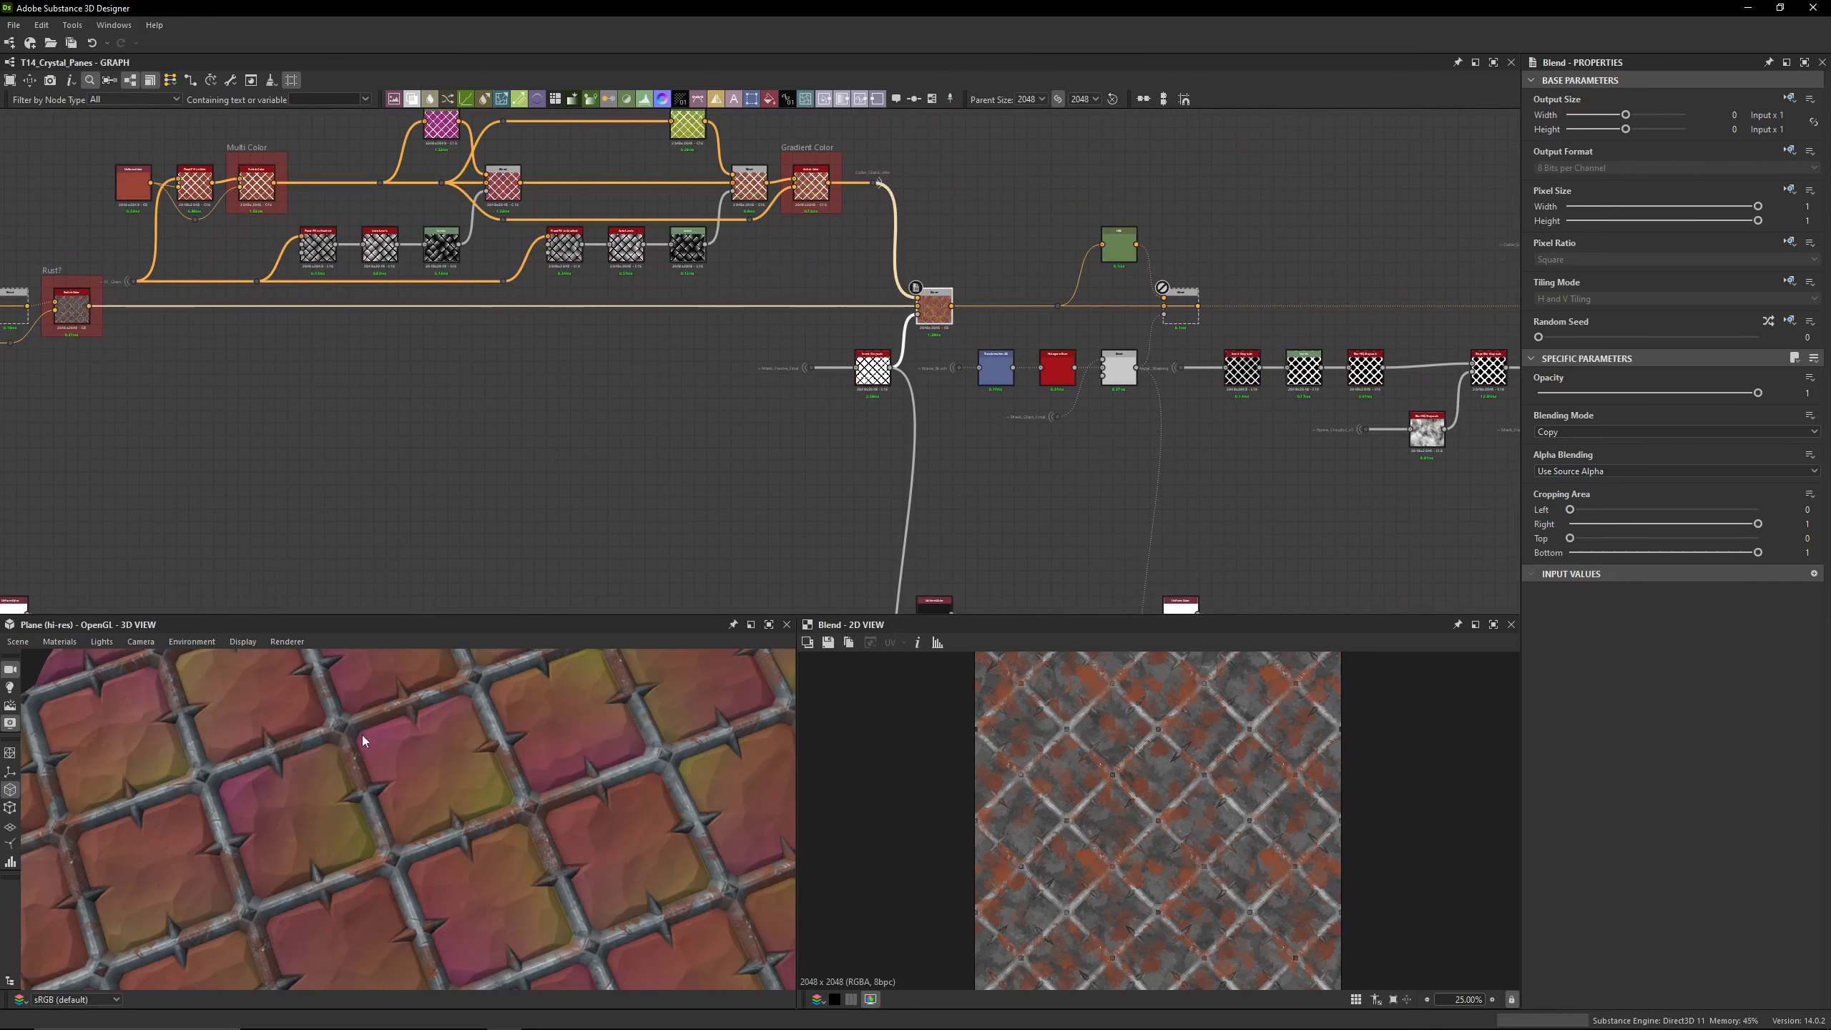
pyautogui.scroll(3, 351, 750)
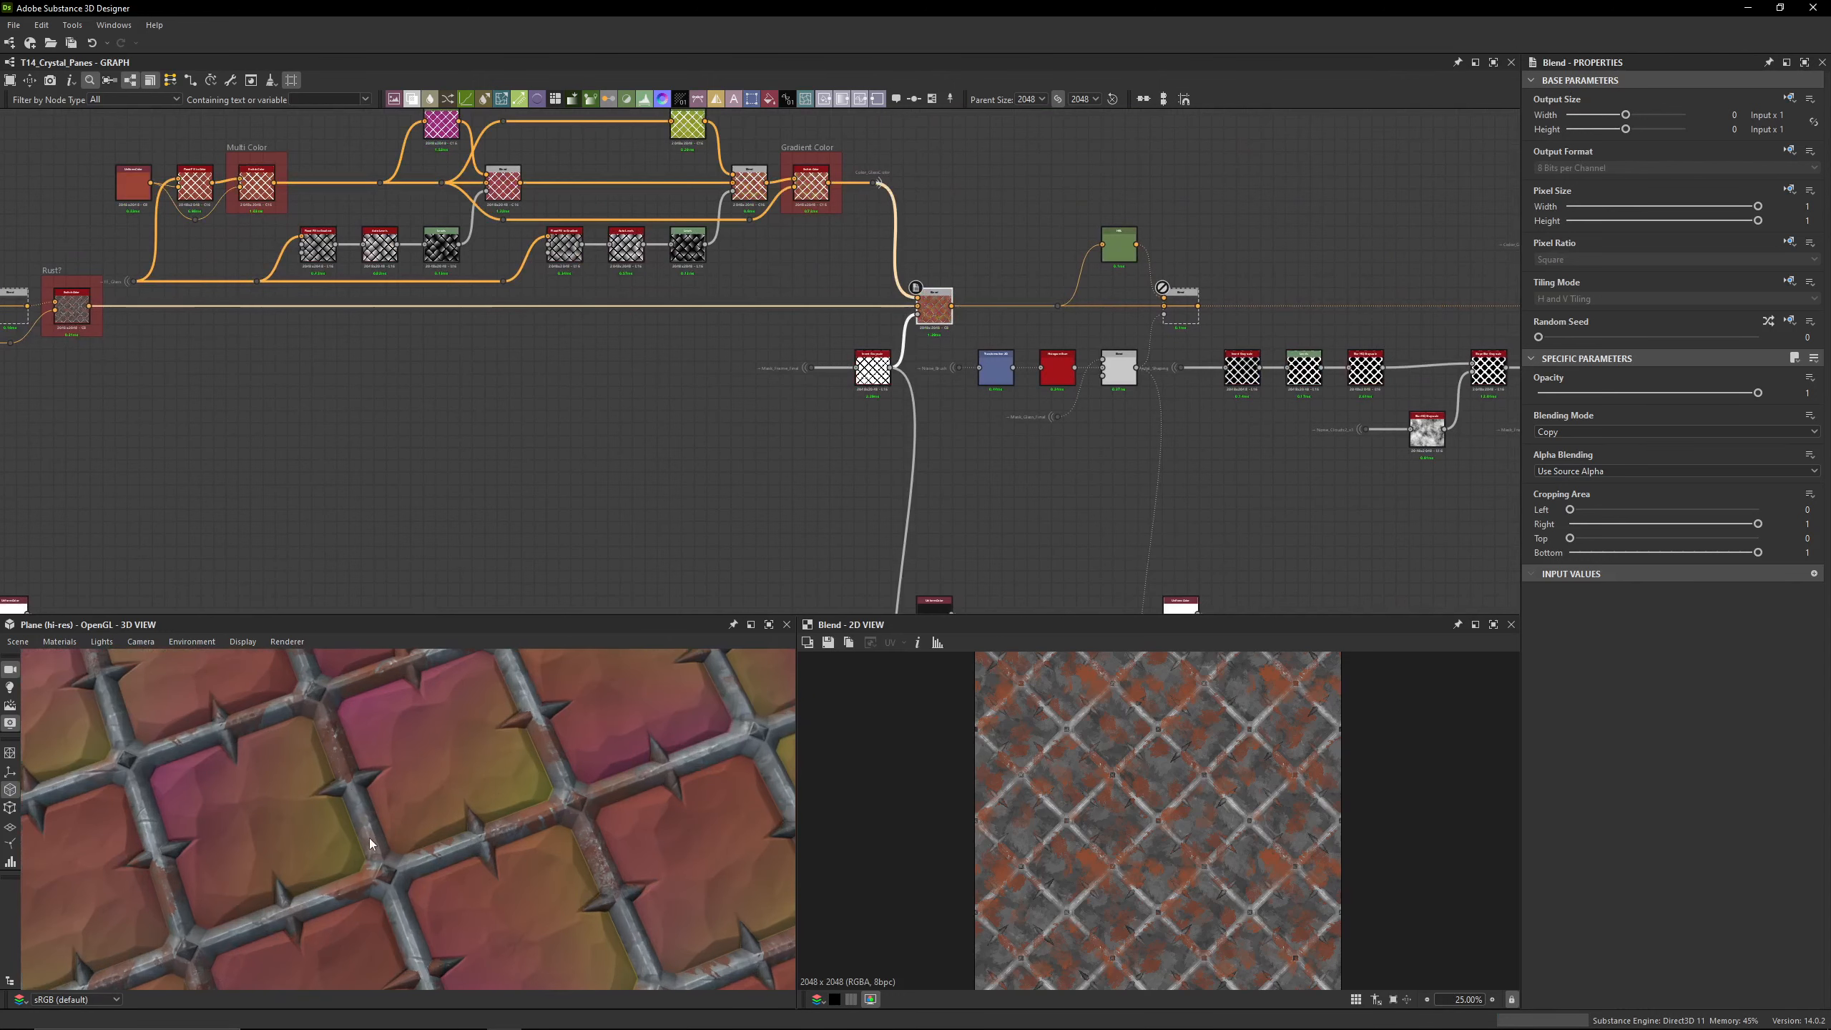
pyautogui.moveTo(372, 881); pyautogui.dragTo(675, 596)
pyautogui.moveTo(690, 369); pyautogui.dragTo(693, 413, button='middle')
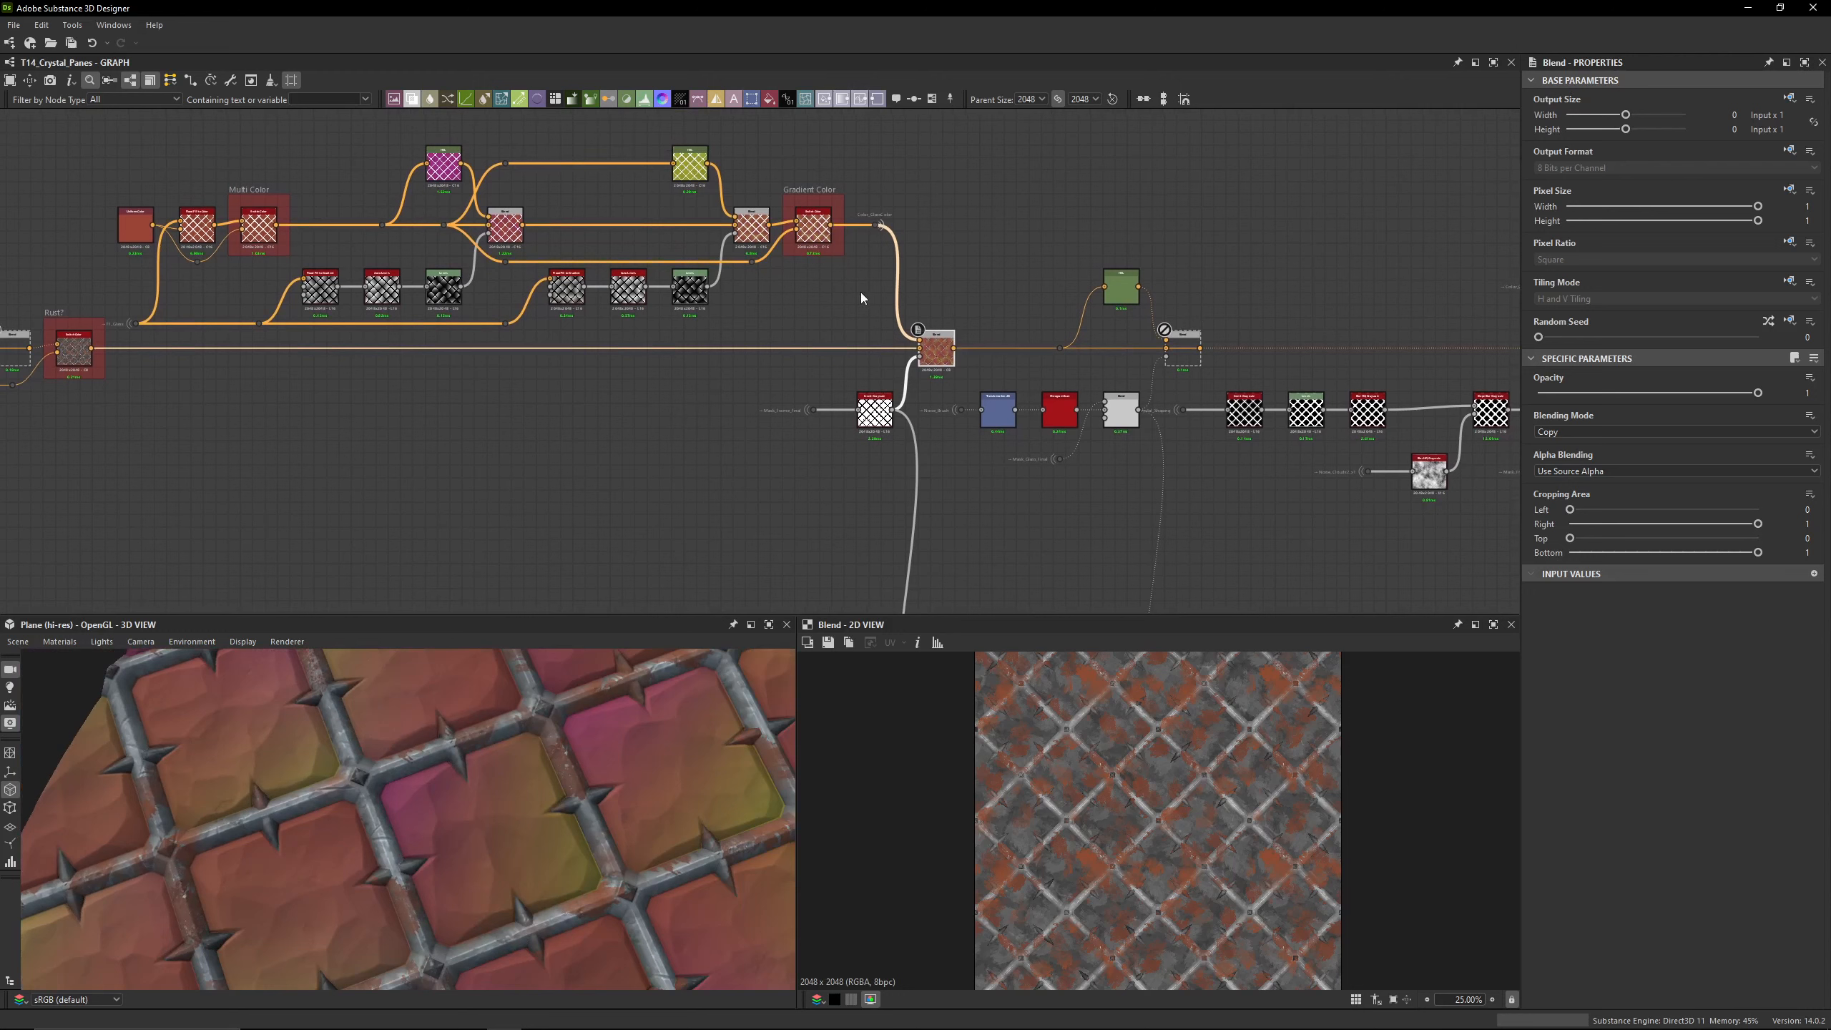
# Step: Add a blue Uniform Color with hue 0.54, saturation 0.63 and value 0.71, and connect it as the glass Blend's foreground
pyautogui.press('space')
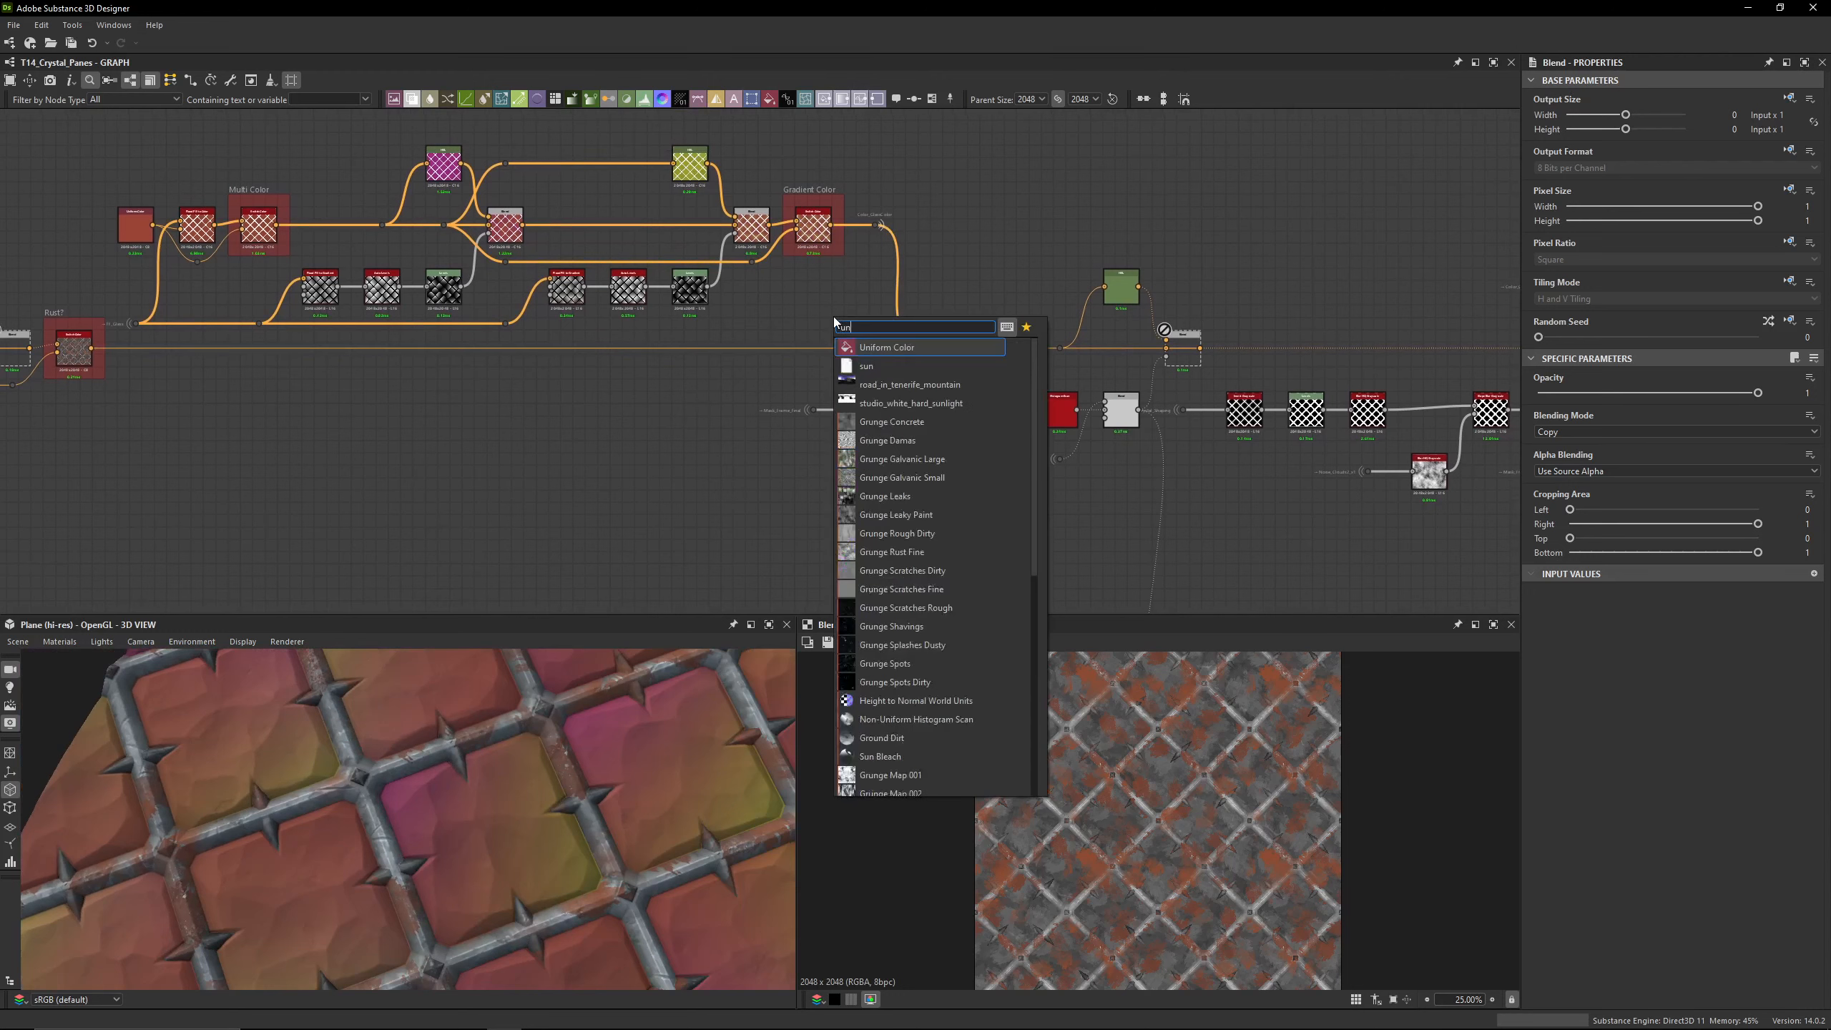
pyautogui.write('uniform')
pyautogui.press('Return')
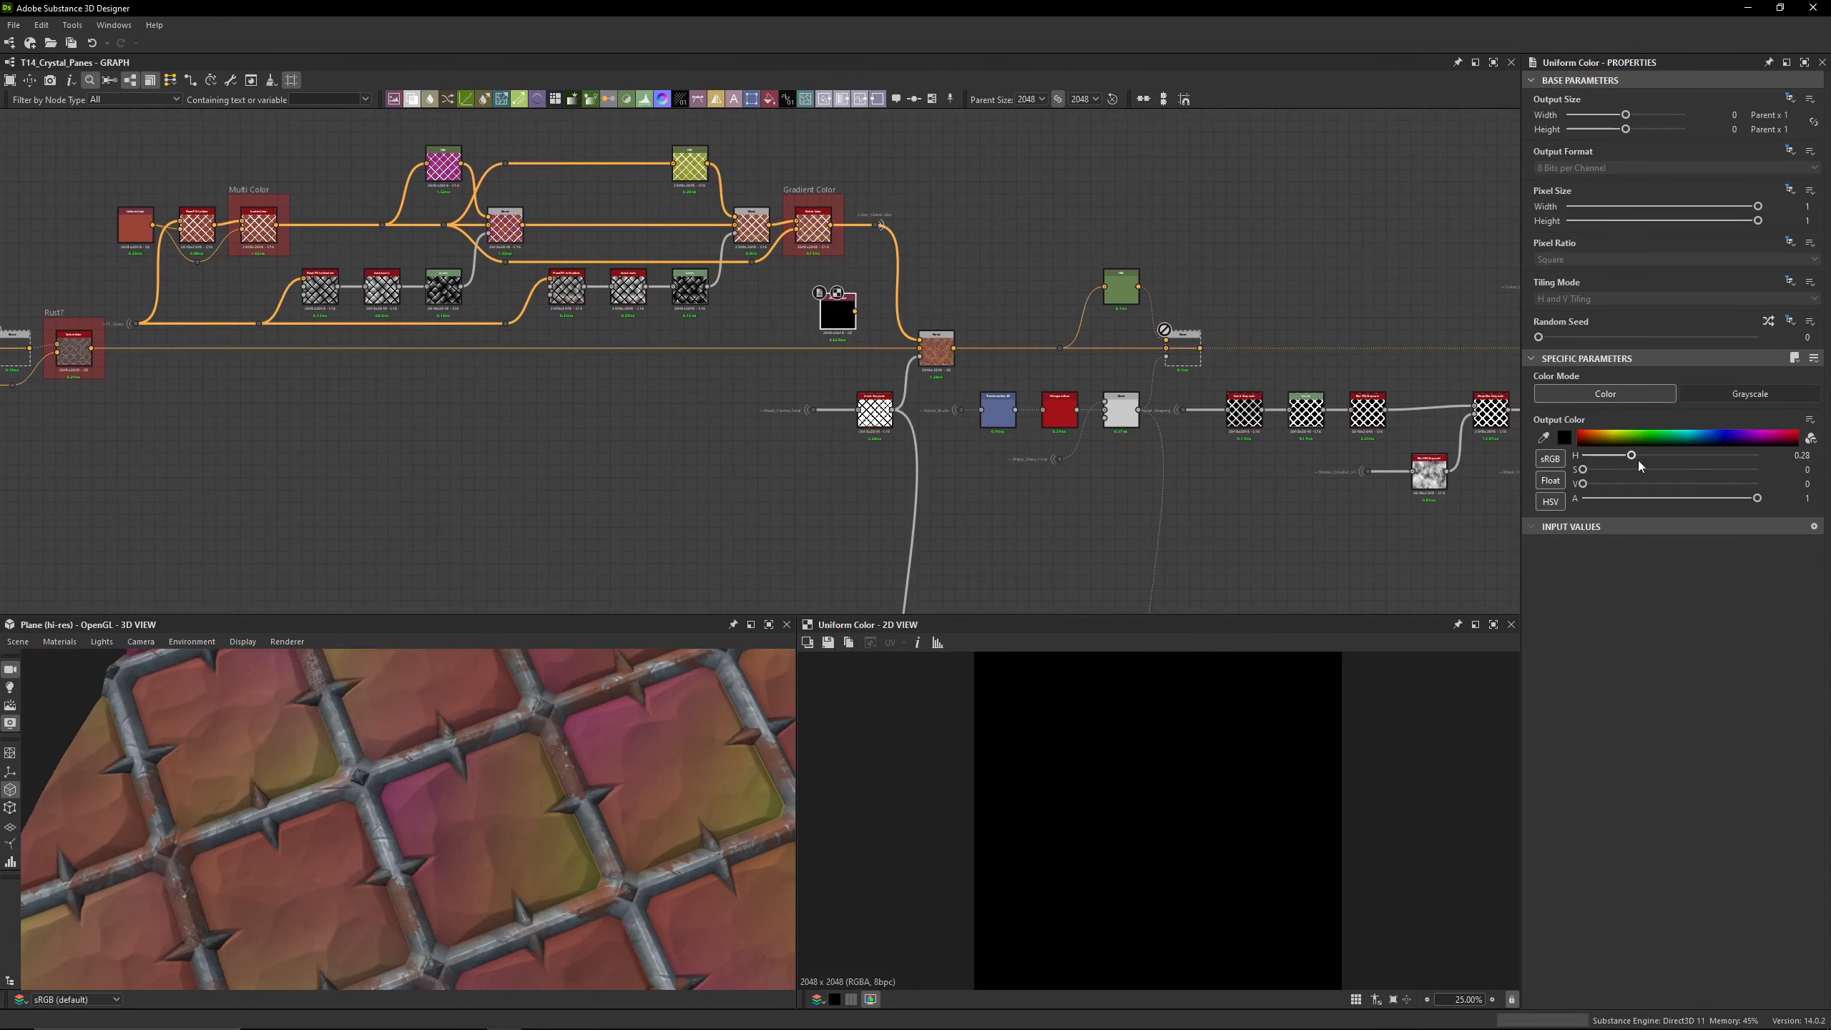
pyautogui.moveTo(1582, 483); pyautogui.dragTo(1676, 456)
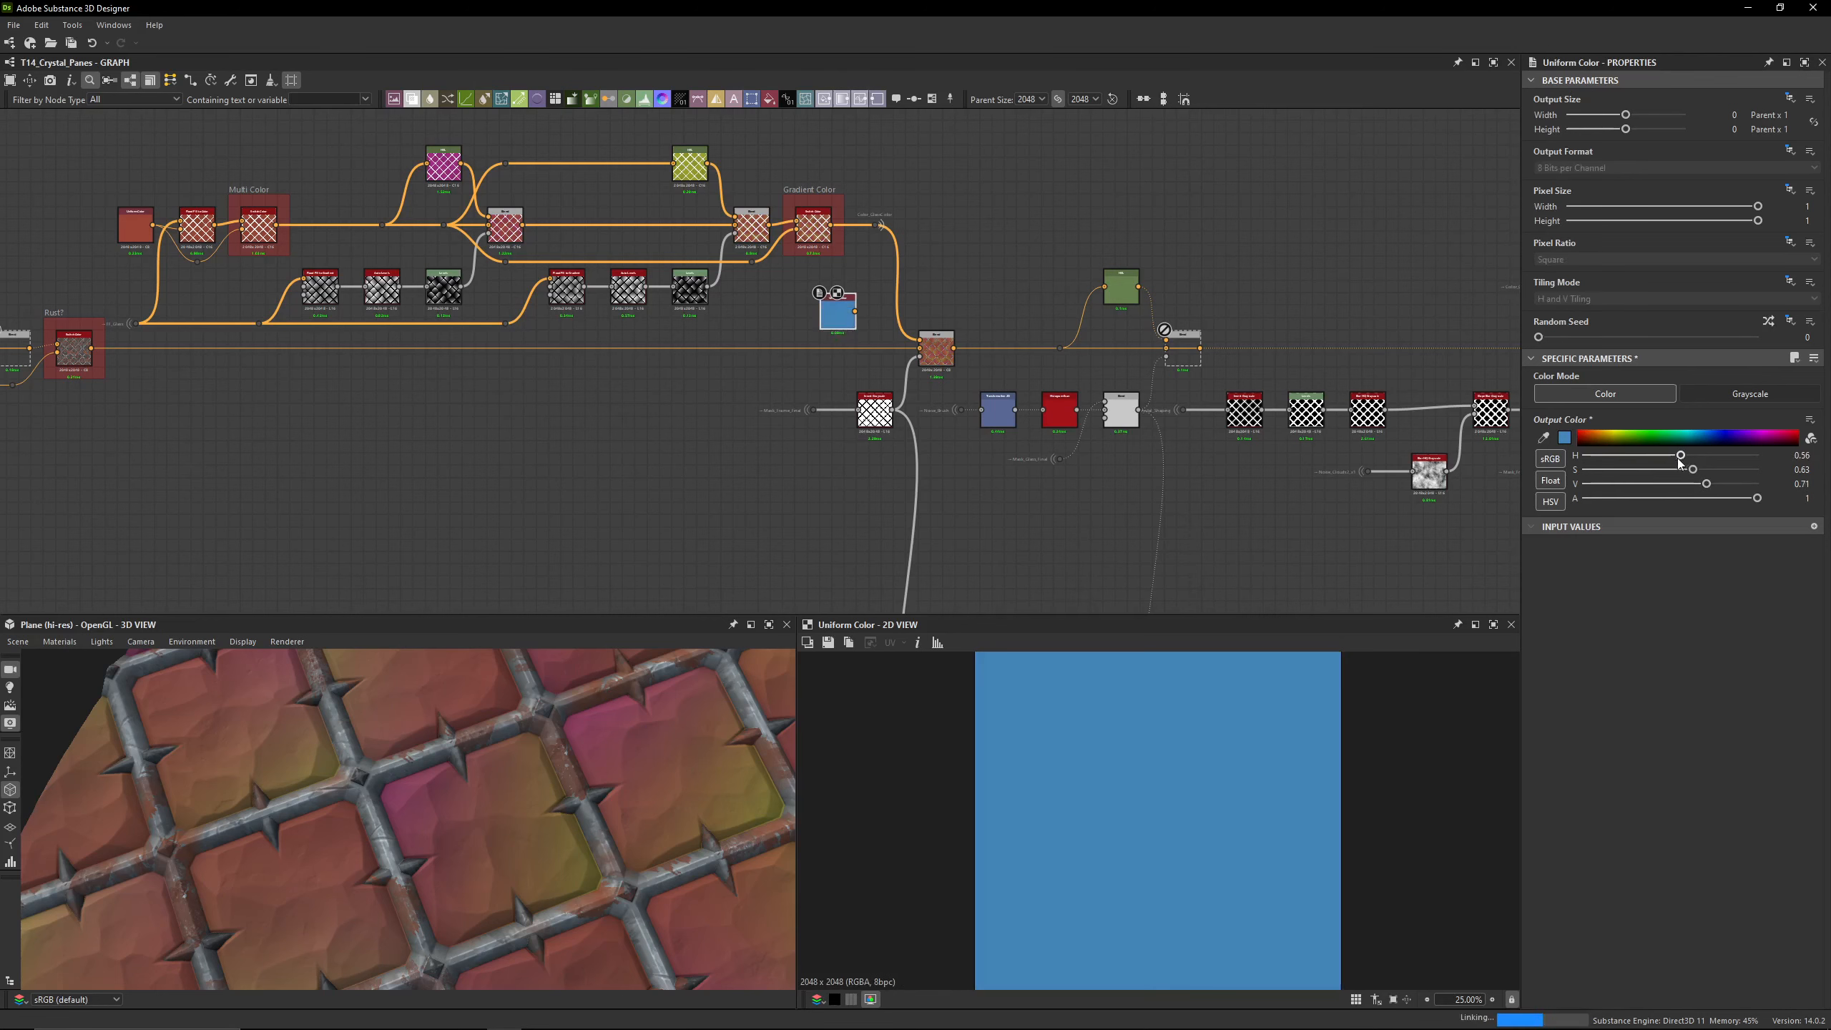
pyautogui.moveTo(856, 311); pyautogui.dragTo(920, 339)
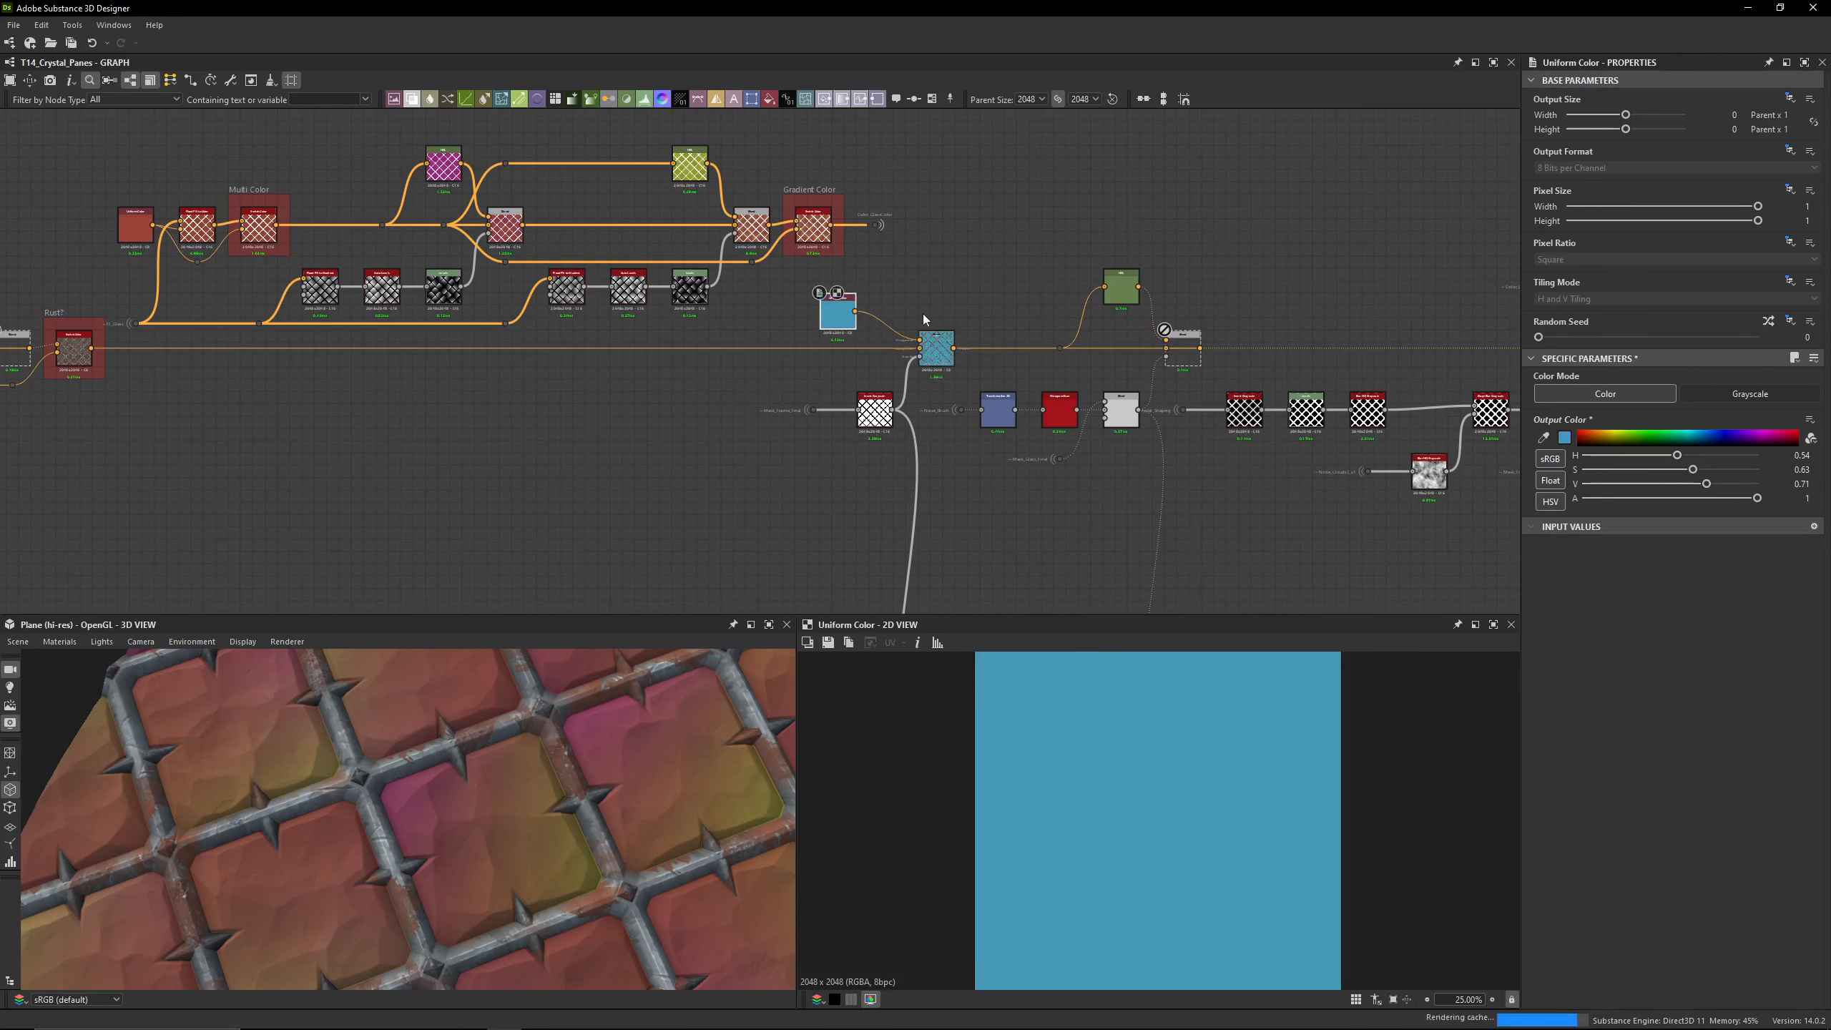
# Step: Round the second rust layer's orange Uniform Color to hue 0.04735 and saturation 0.647
pyautogui.scroll(-2, 509, 682)
pyautogui.moveTo(285, 339); pyautogui.dragTo(872, 424, button='middle')
pyautogui.scroll(4, 652, 392)
pyautogui.moveTo(440, 359); pyautogui.dragTo(1040, 362, button='middle')
pyautogui.doubleClick(848, 352)
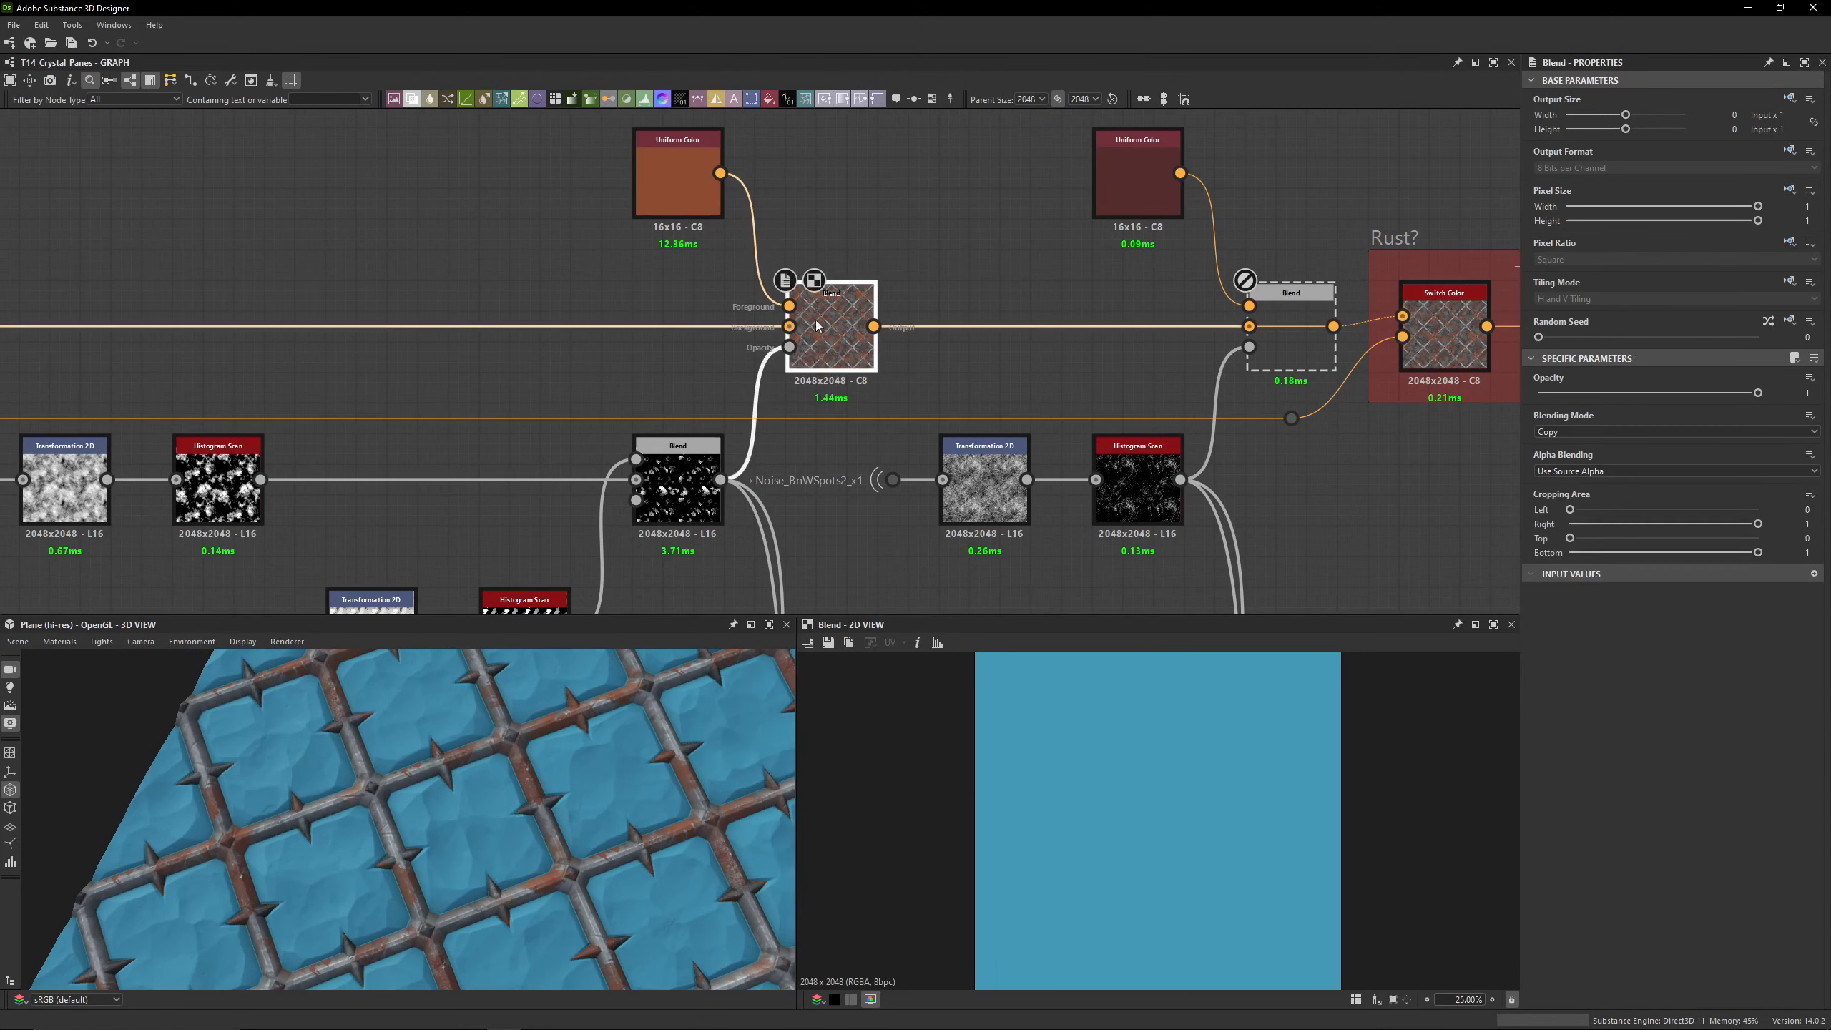
pyautogui.doubleClick(701, 174)
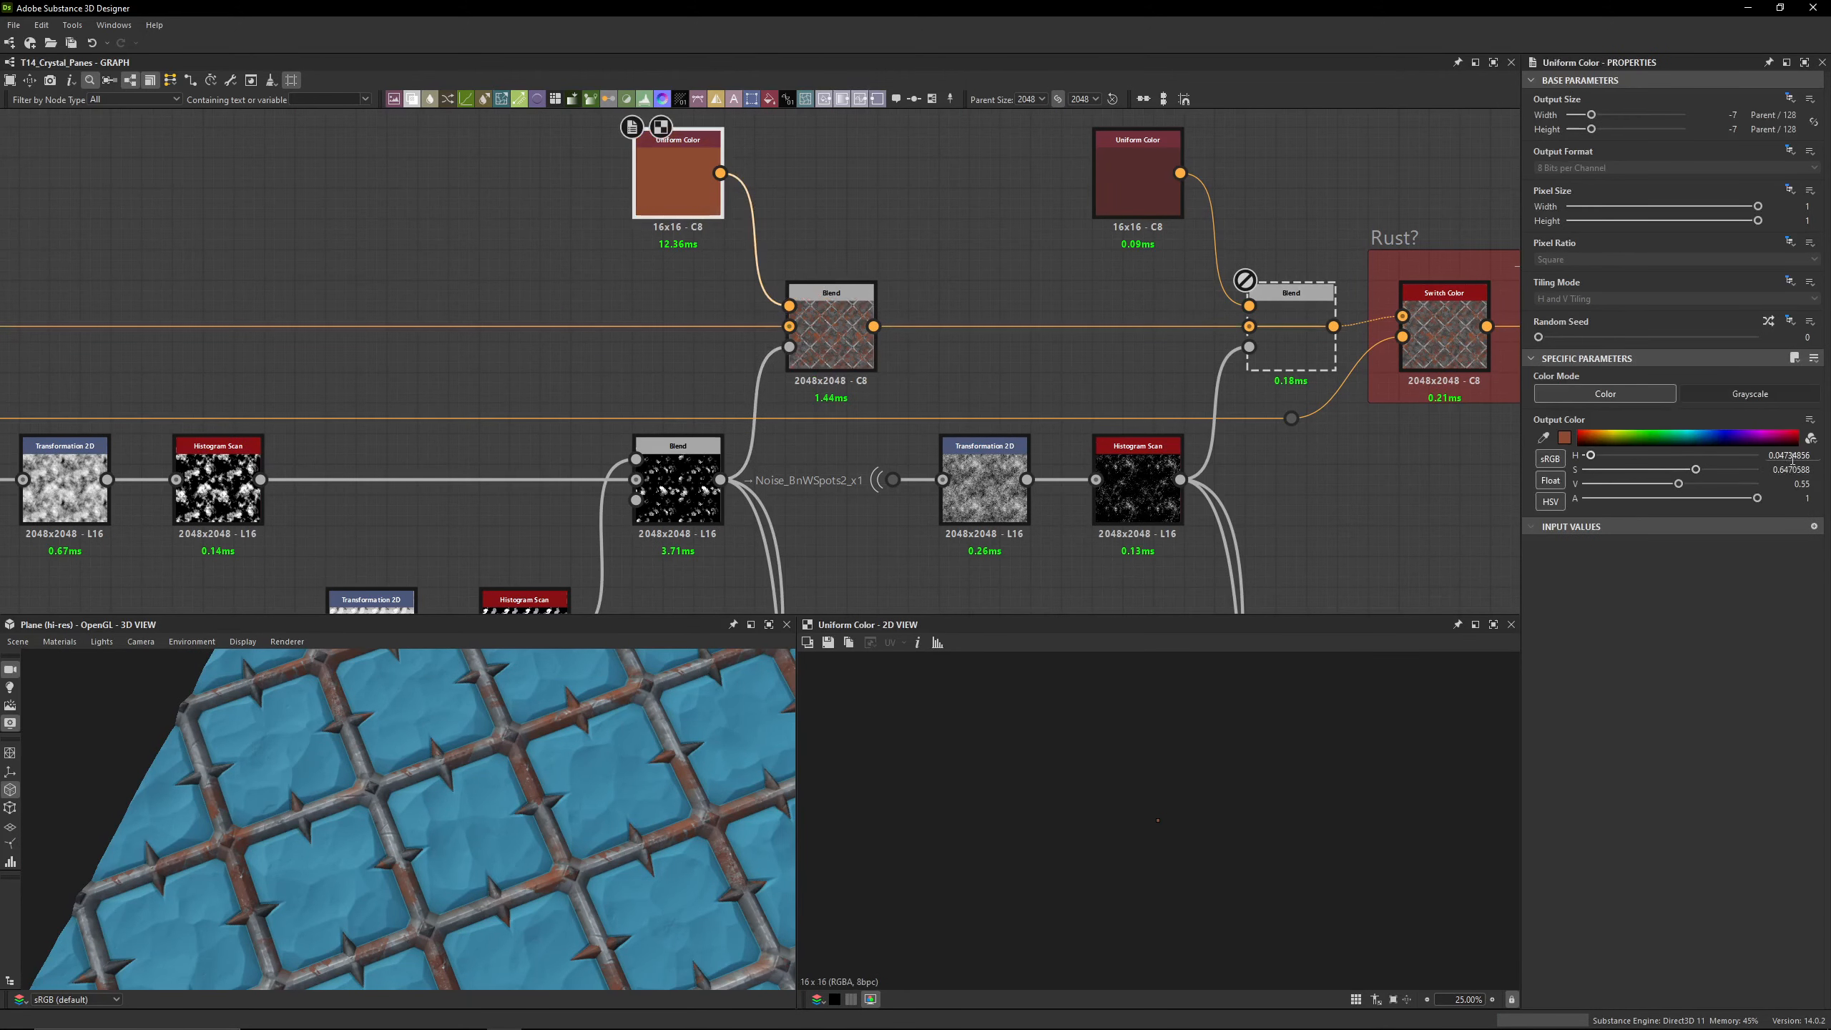
pyautogui.moveTo(1792, 455); pyautogui.dragTo(1825, 461)
pyautogui.write('5')
pyautogui.press('Return')
pyautogui.moveTo(1793, 470); pyautogui.dragTo(1828, 482)
pyautogui.write('7')
pyautogui.press('Return')
# Step: Preview the second rust Blend and compare the material with it disabled and enabled
pyautogui.moveTo(780, 374); pyautogui.dragTo(831, 419, button='middle')
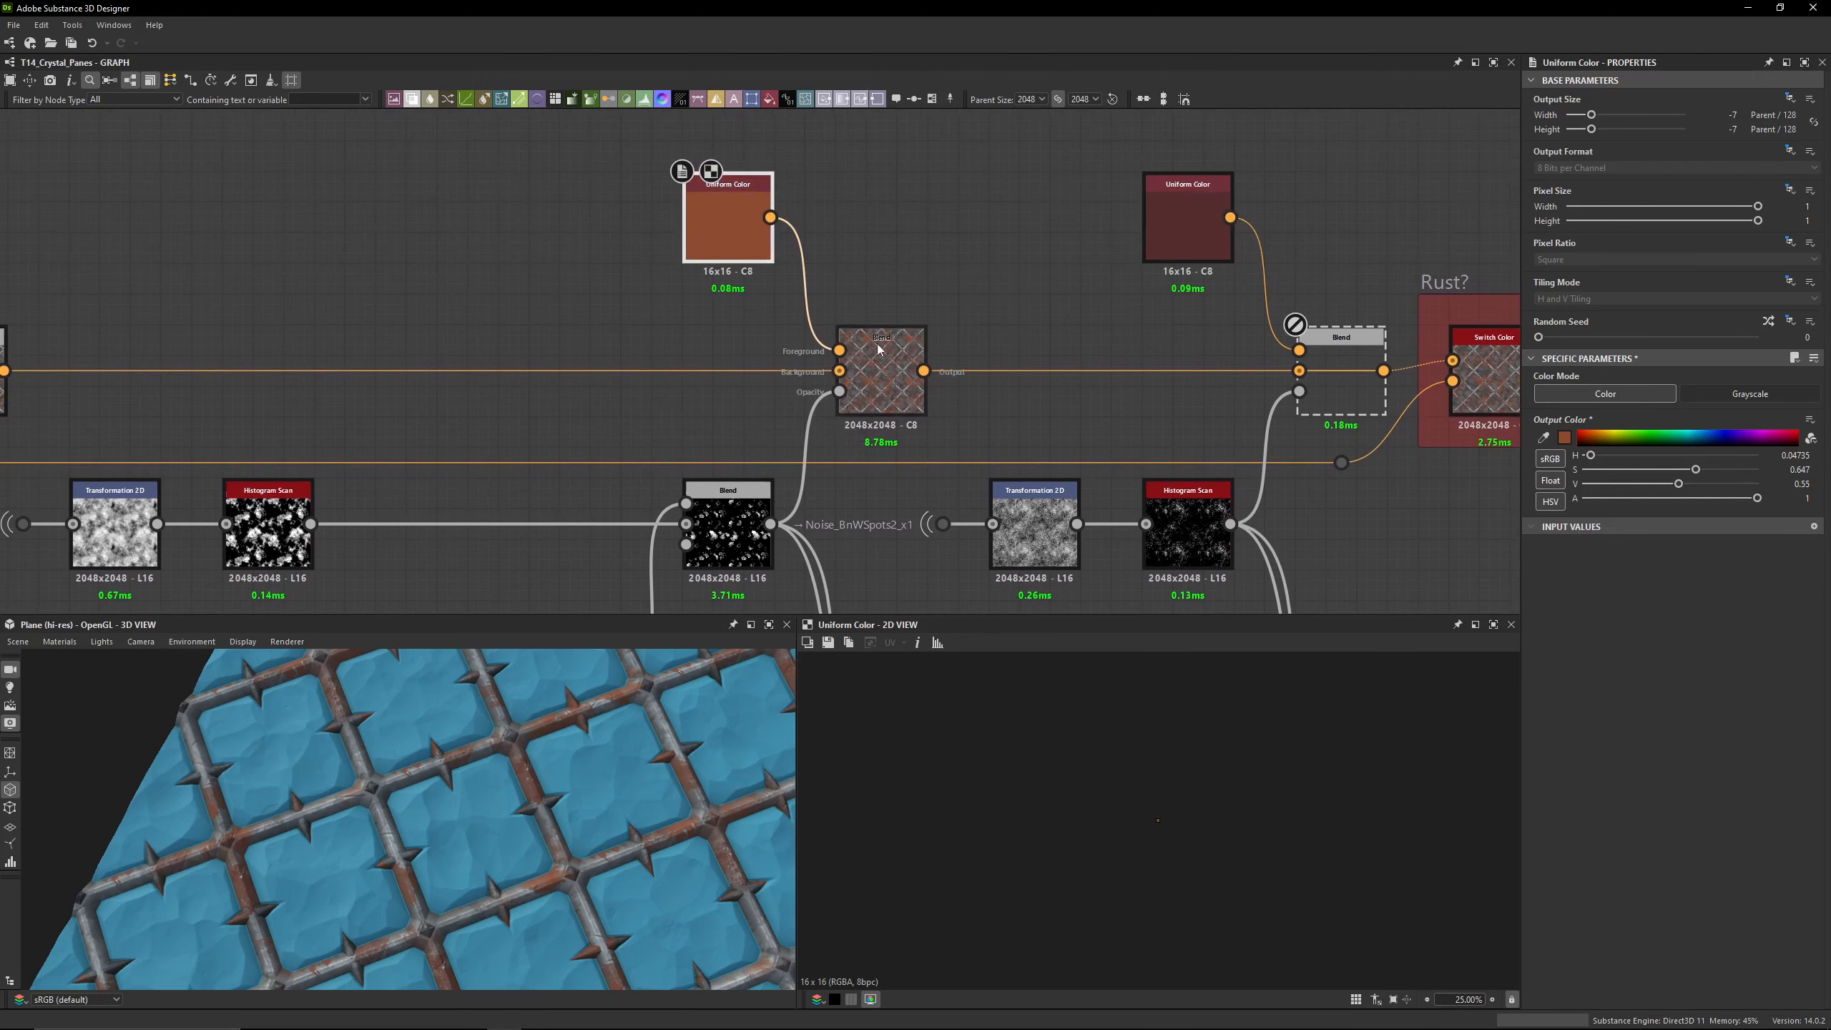
pyautogui.doubleClick(874, 371)
pyautogui.moveTo(873, 366); pyautogui.dragTo(906, 267, button='middle')
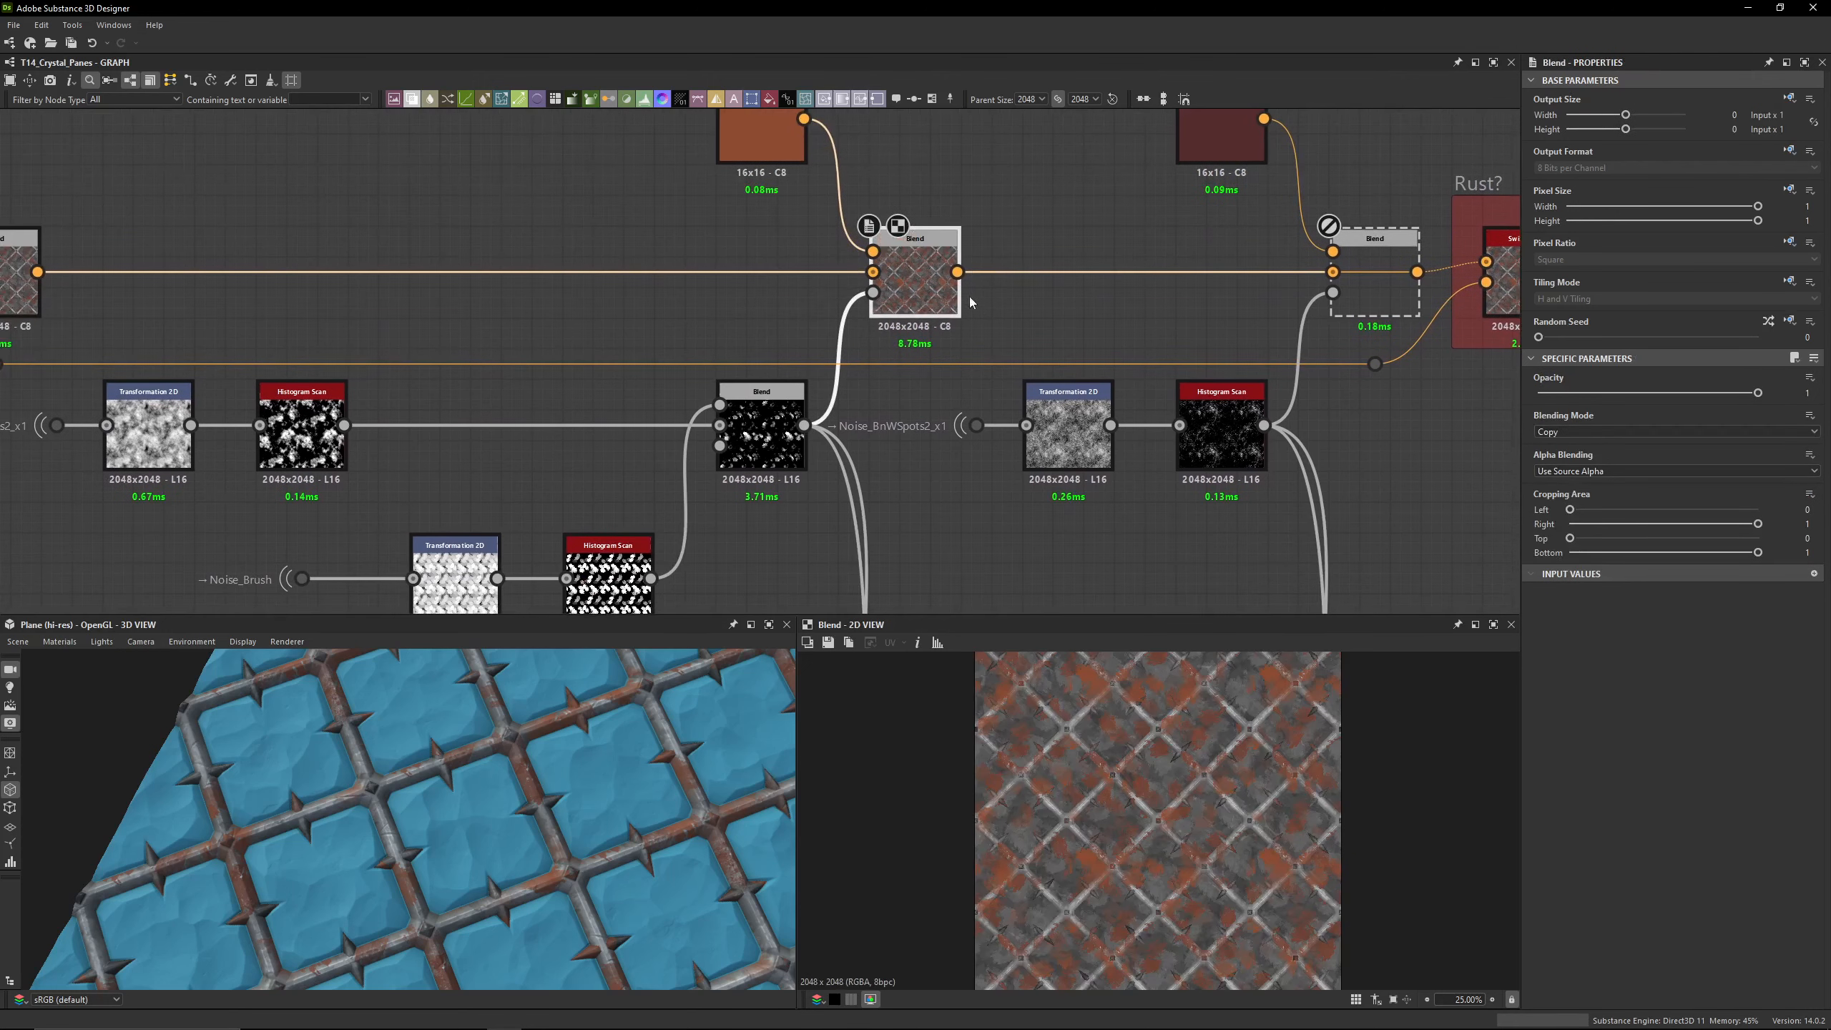
pyautogui.hotkey('shift', 'd')
pyautogui.hotkey('shift', 'd')
# Step: Enable the third rust Blend, fed by the dark red Uniform Color, and look closely at the metal bars in 3D
pyautogui.moveTo(1400, 287); pyautogui.dragTo(998, 338, button='middle')
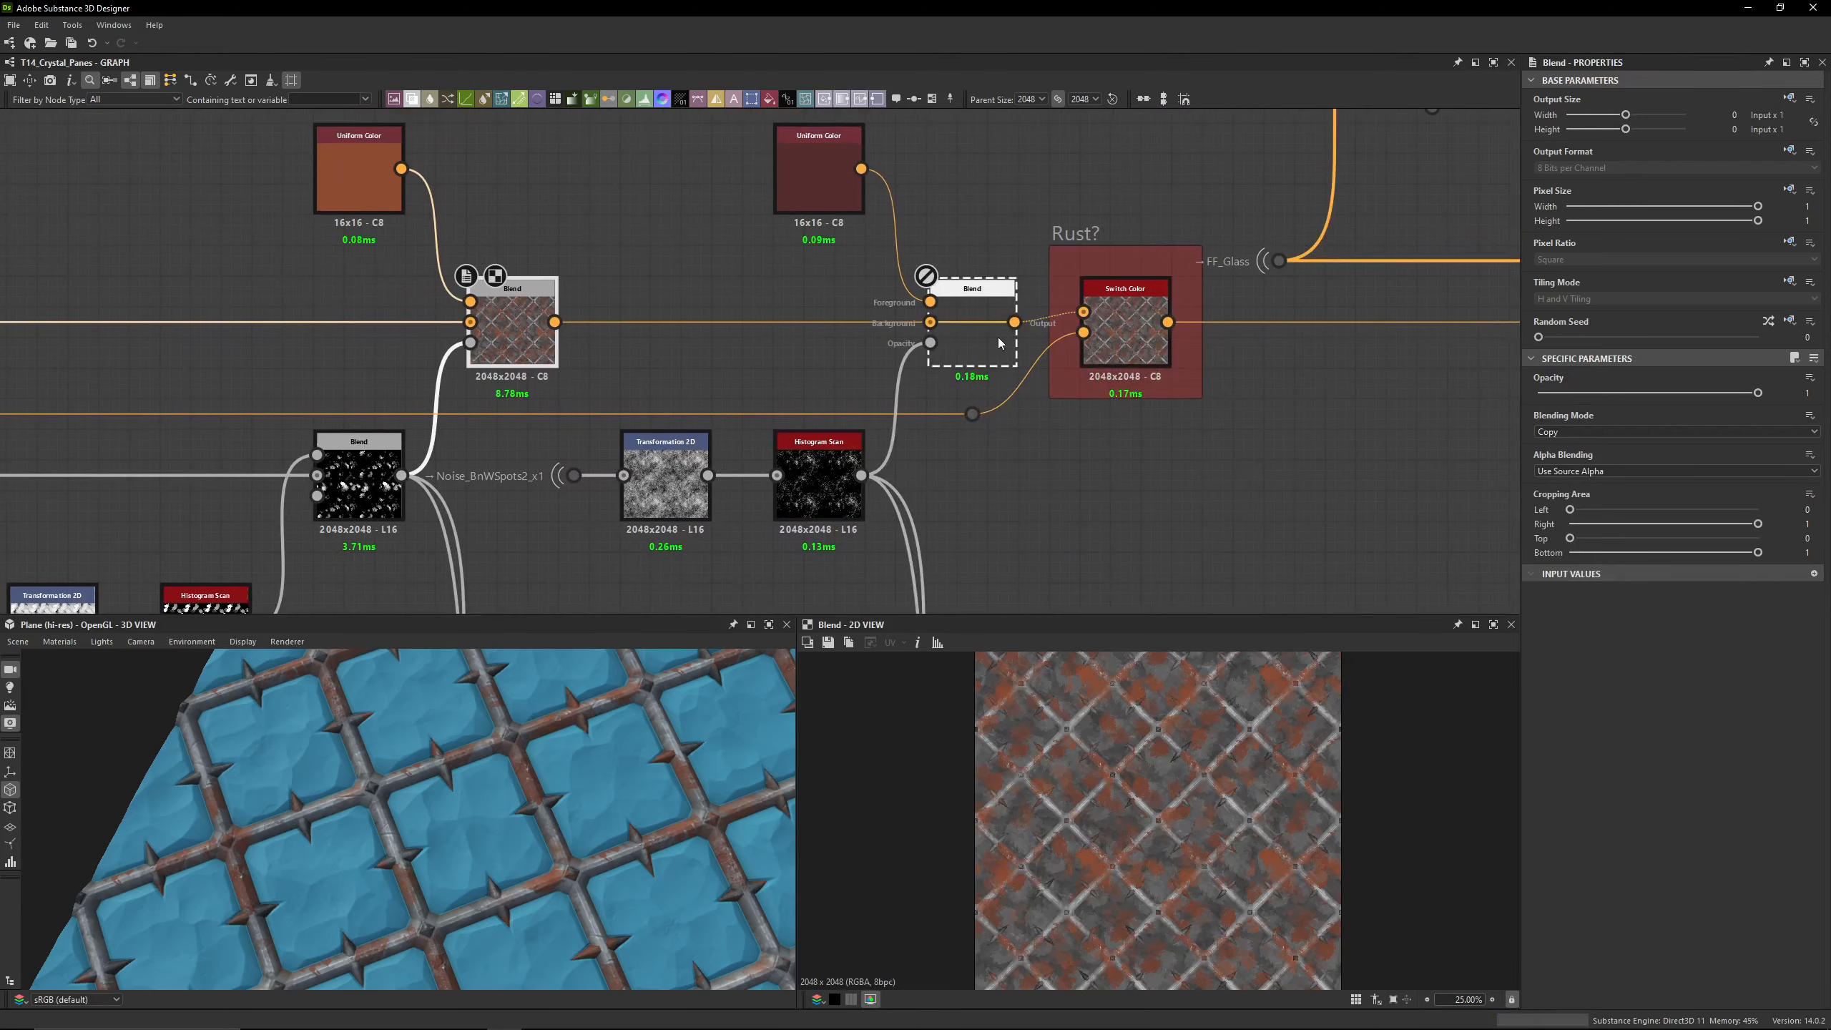
pyautogui.click(998, 337)
pyautogui.hotkey('shift', 'd')
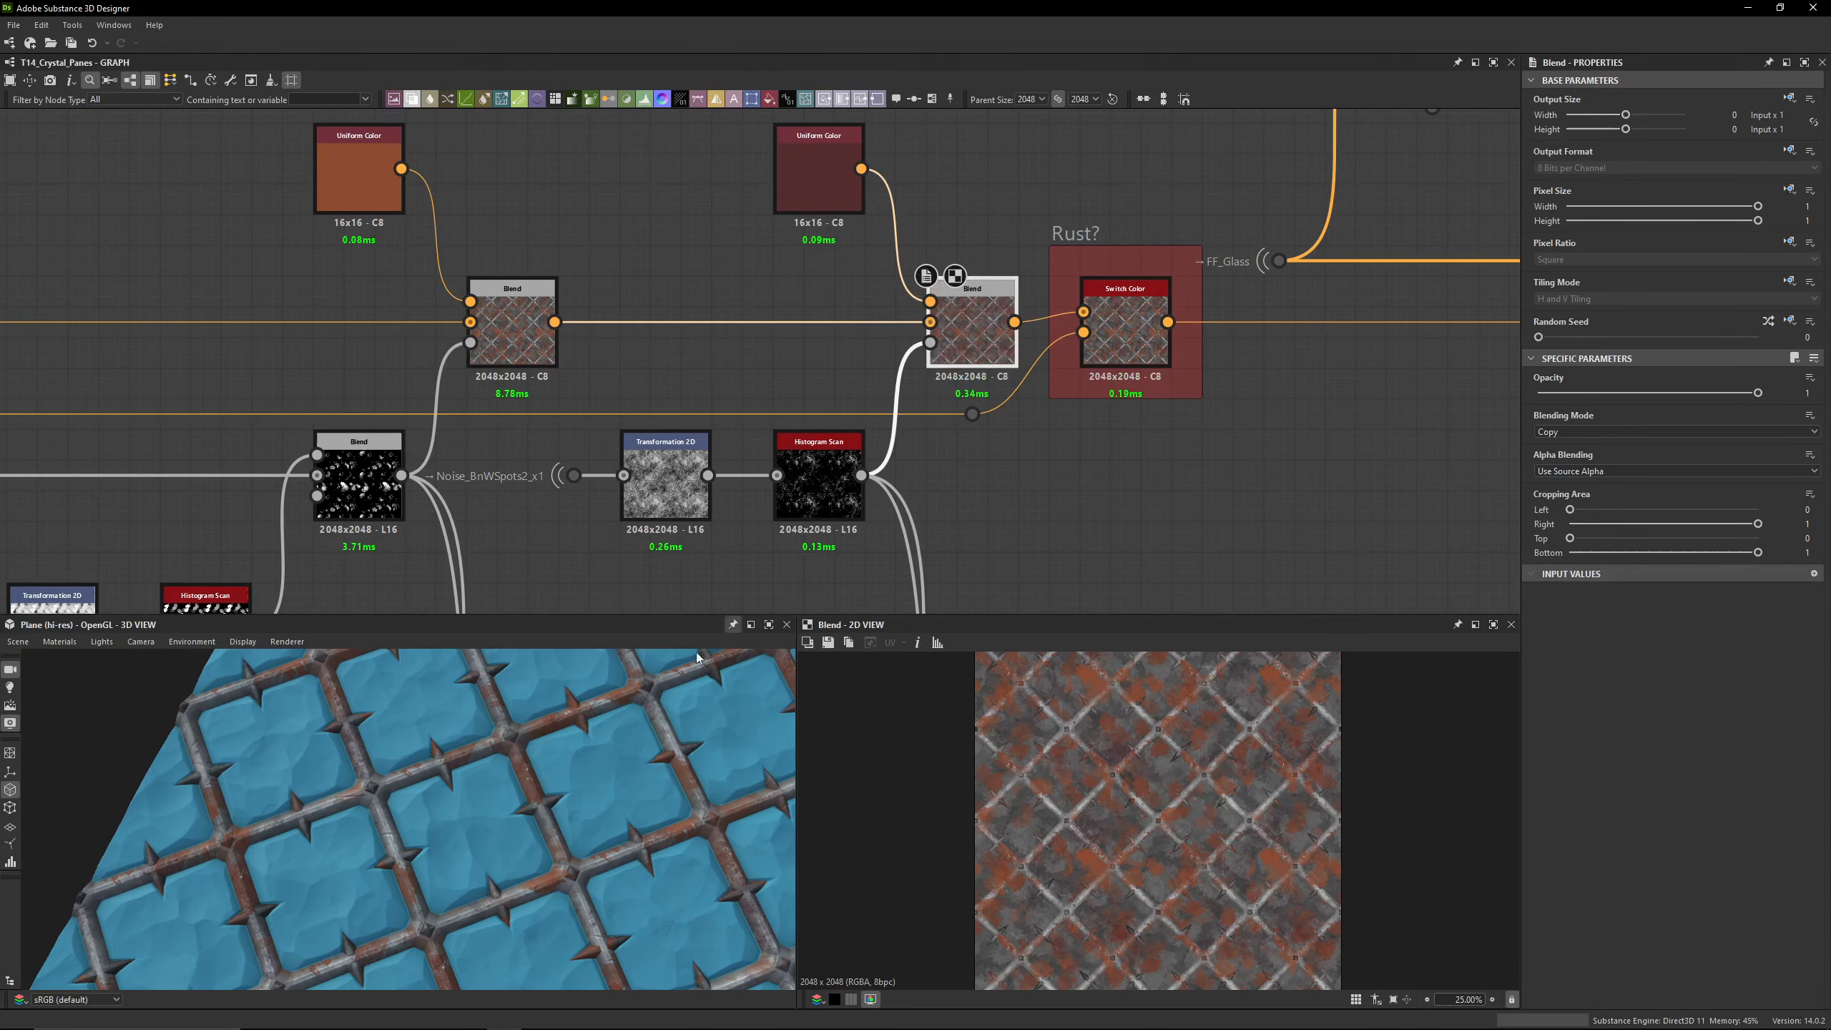
pyautogui.scroll(5, 535, 801)
pyautogui.moveTo(535, 801); pyautogui.dragTo(470, 801, button='middle')
pyautogui.scroll(-3, 470, 801)
# Step: Switch the third rust Blend off and on repeatedly to compare its effect on the metal bars
pyautogui.hotkey('shift', 'd')
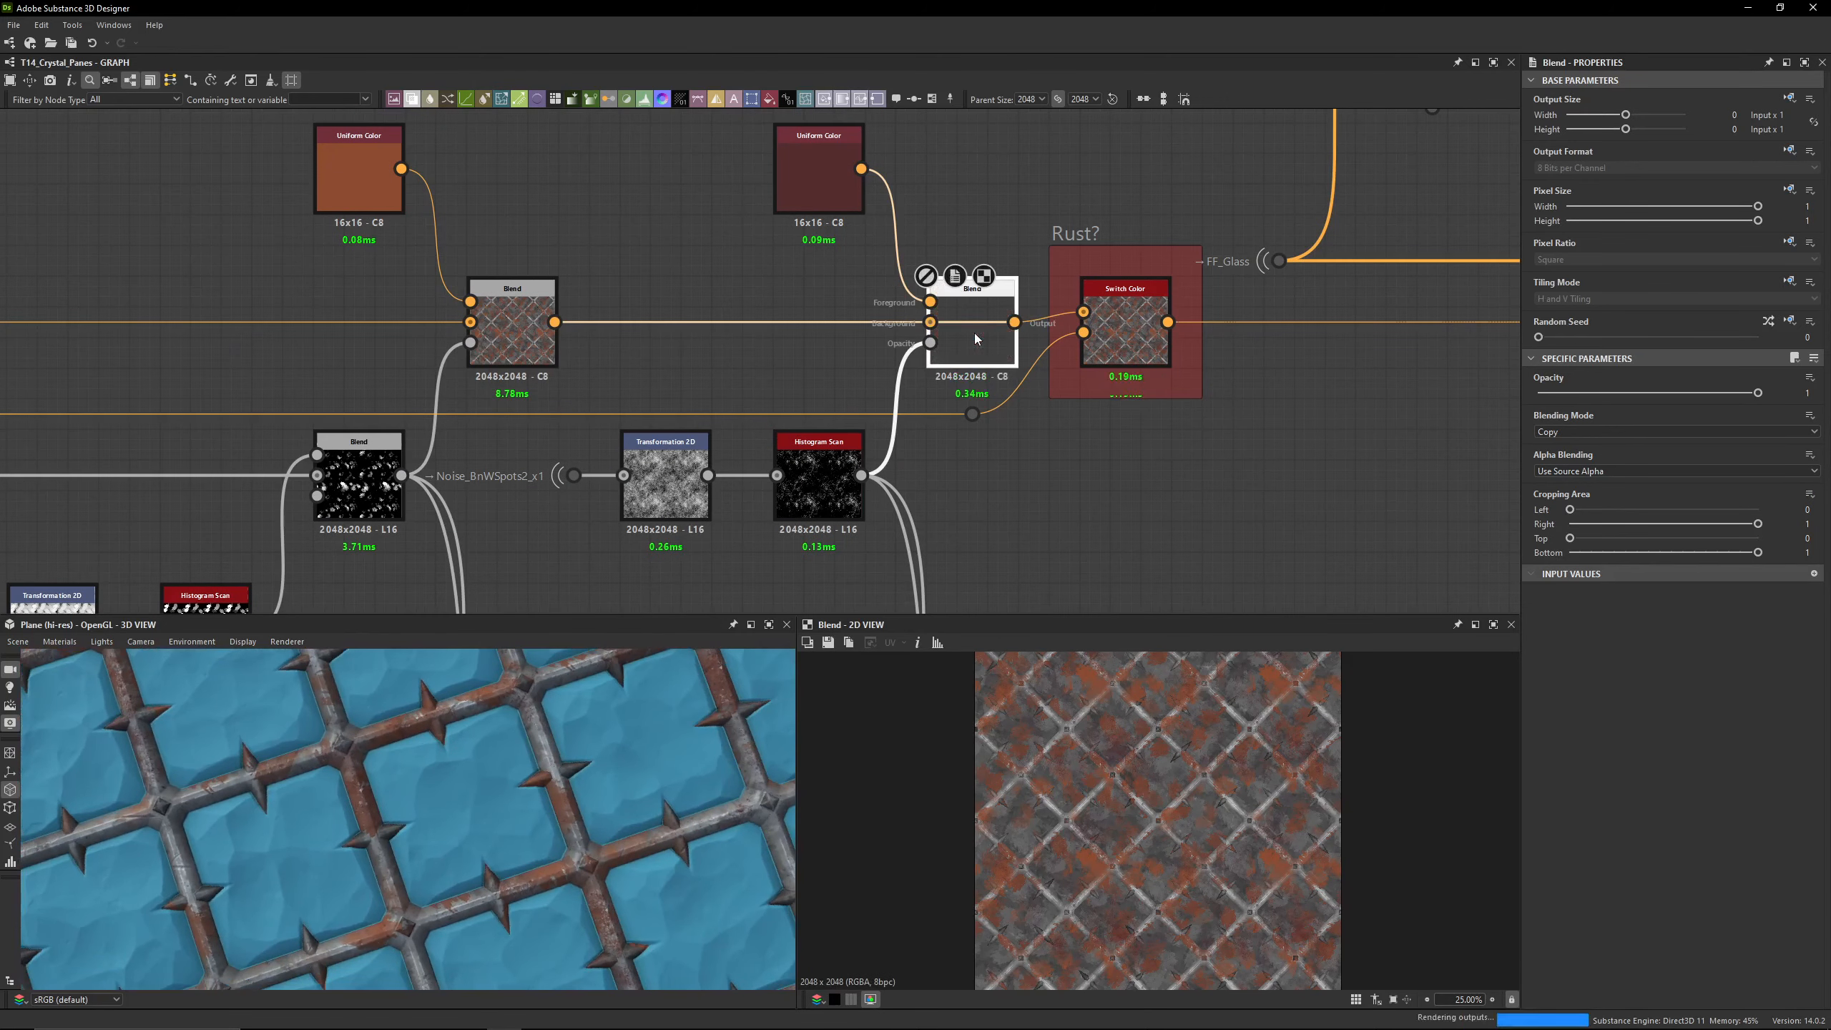
pyautogui.hotkey('shift', 'd')
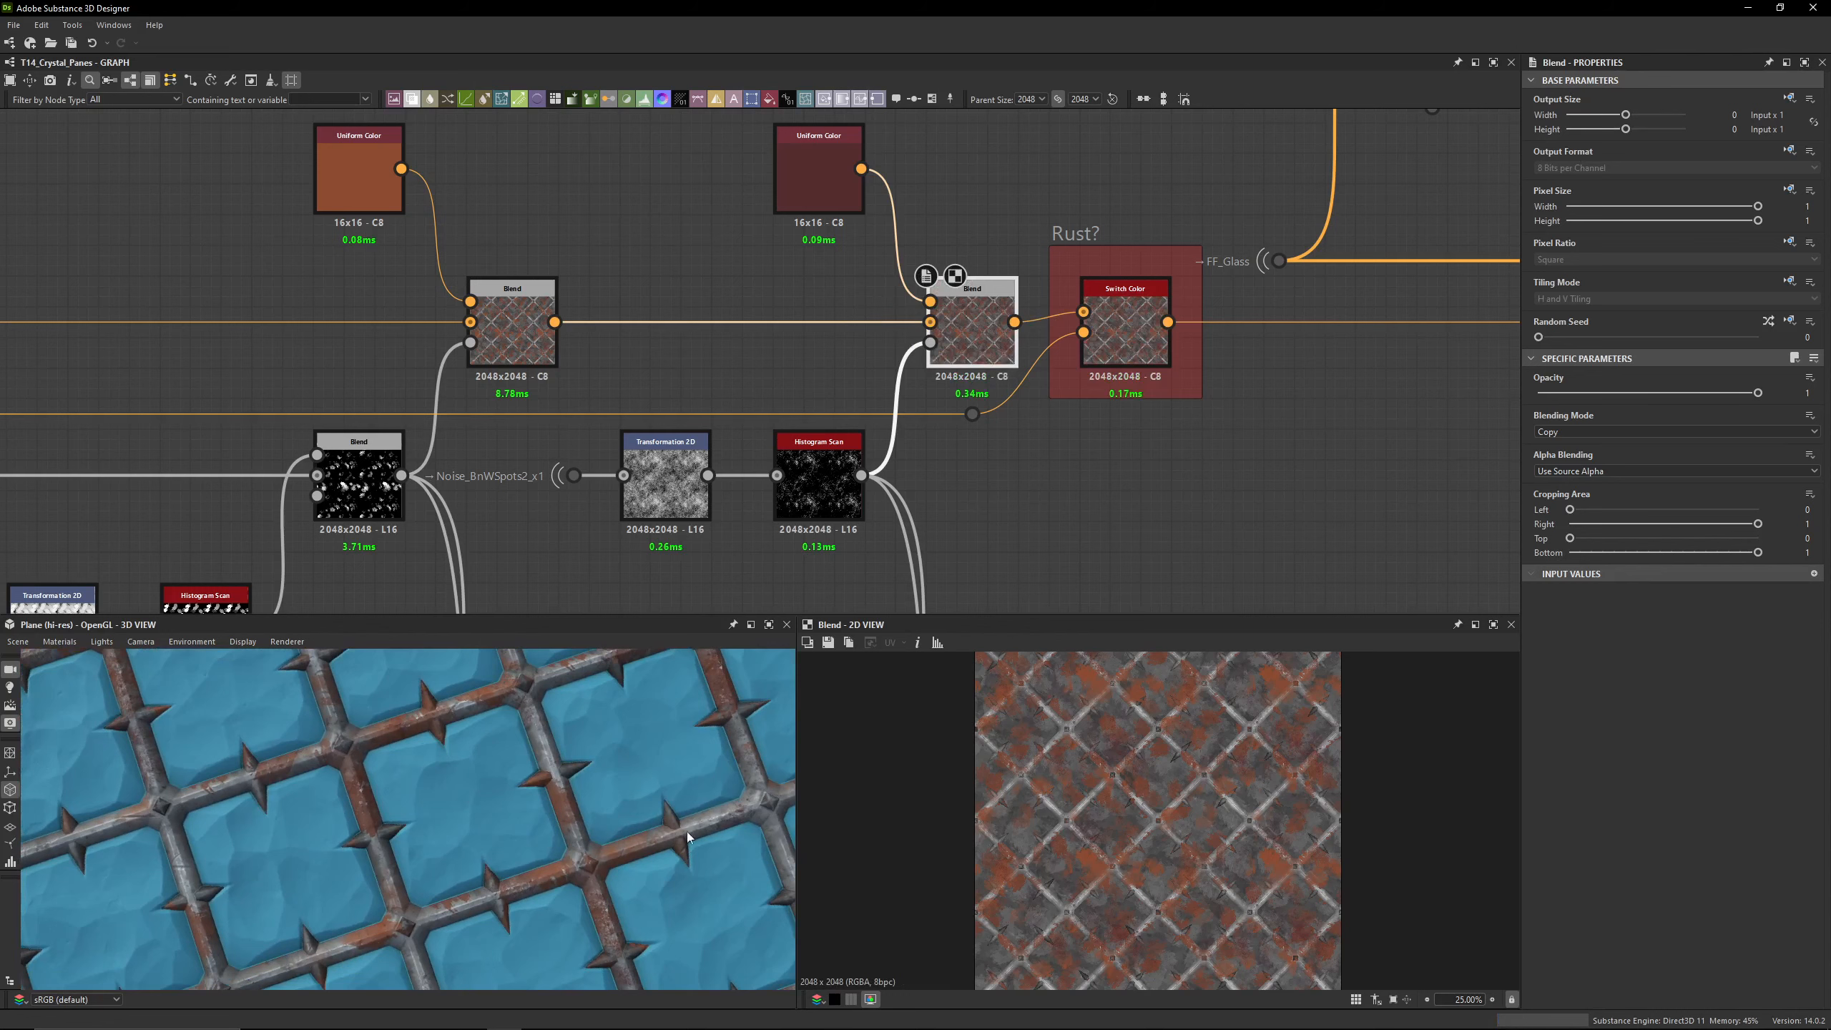
pyautogui.hotkey('shift', 'd')
pyautogui.hotkey('shift', 'd')
pyautogui.hotkey('shift', 'd')
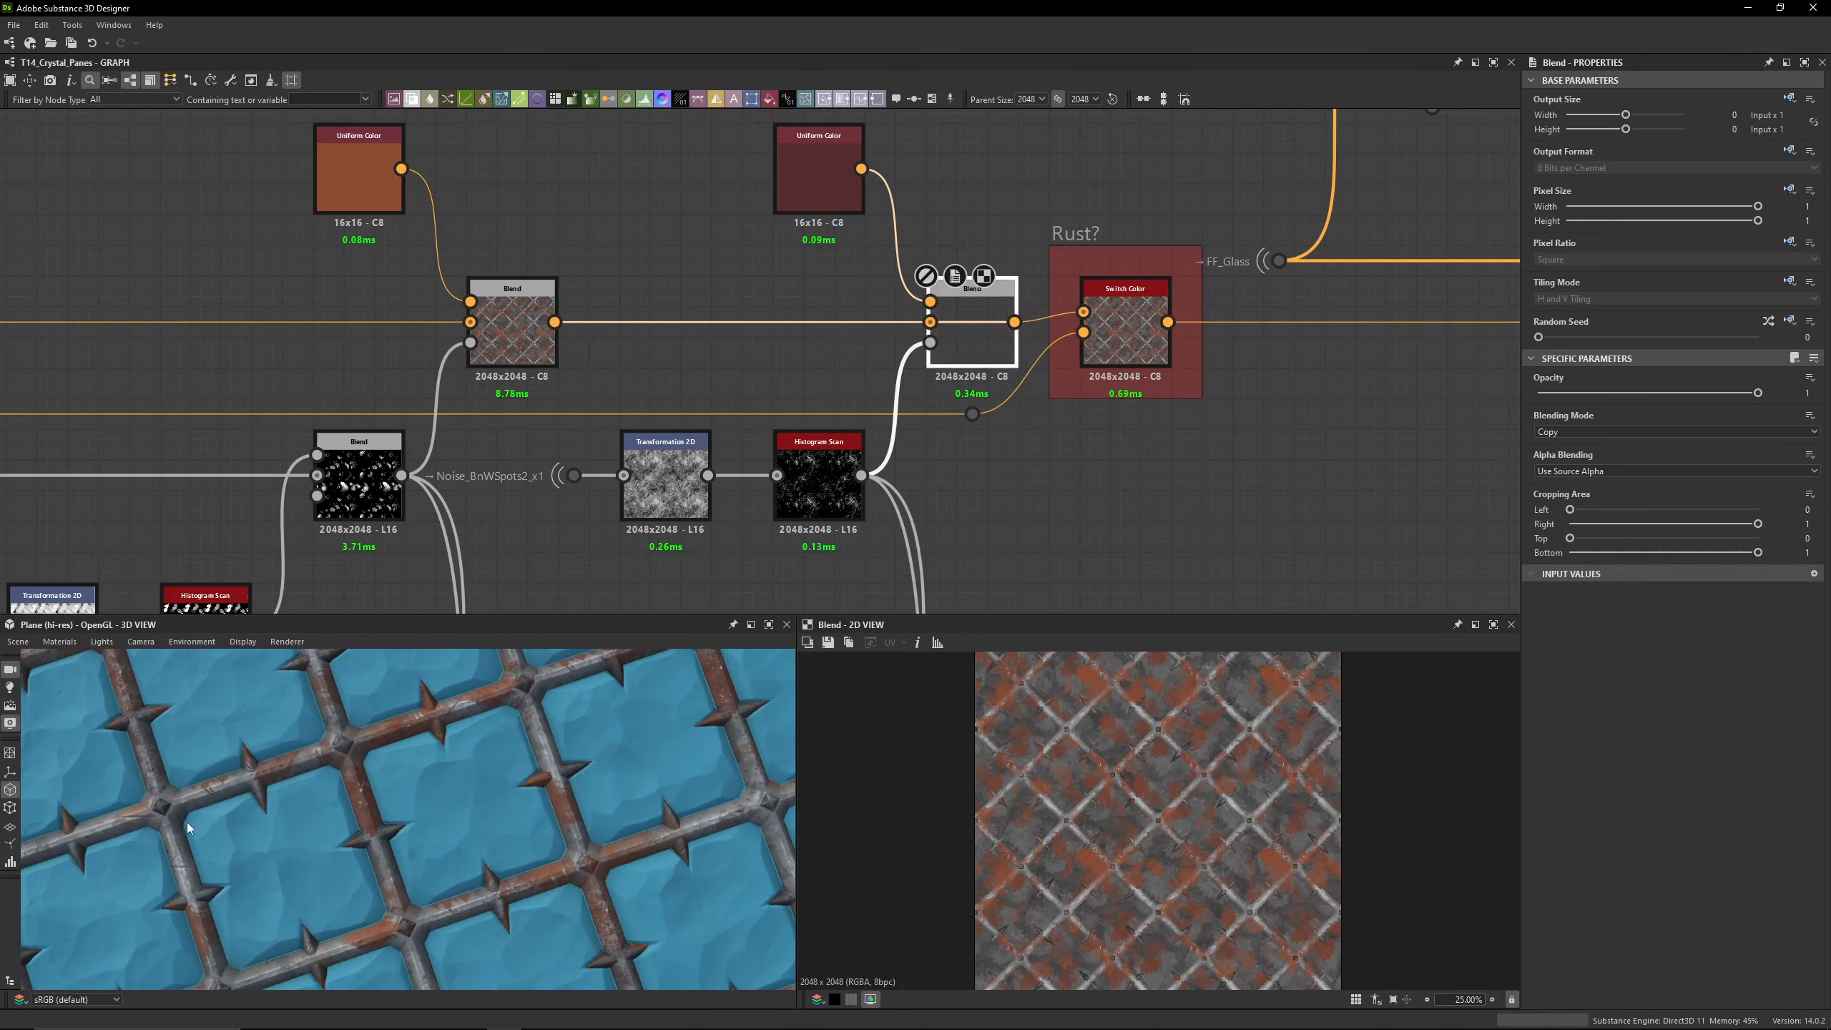
pyautogui.hotkey('shift', 'd')
# Step: Inspect the Noise_BnWSpots2_x1 branch: its portal, the Transformation 2D matrix values and the Histogram Scan settings
pyautogui.moveTo(968, 474); pyautogui.dragTo(1191, 294, button='middle')
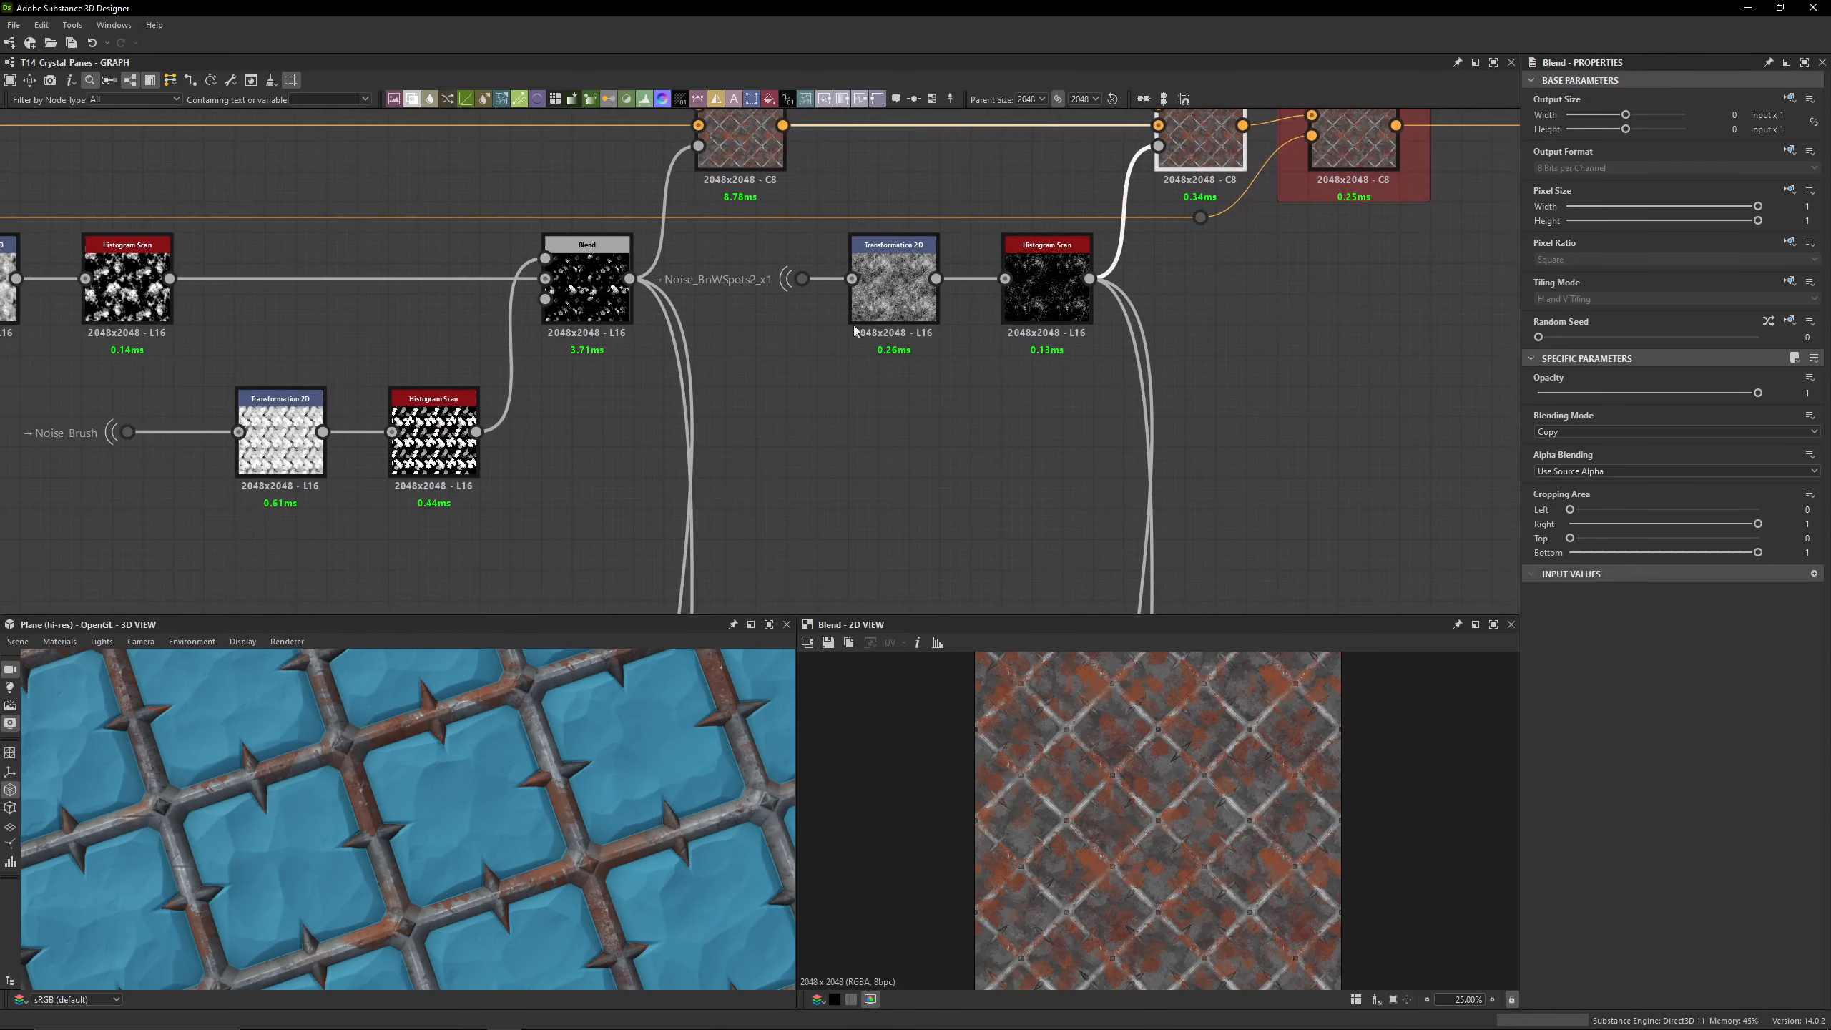
pyautogui.scroll(3, 738, 318)
pyautogui.click(838, 269)
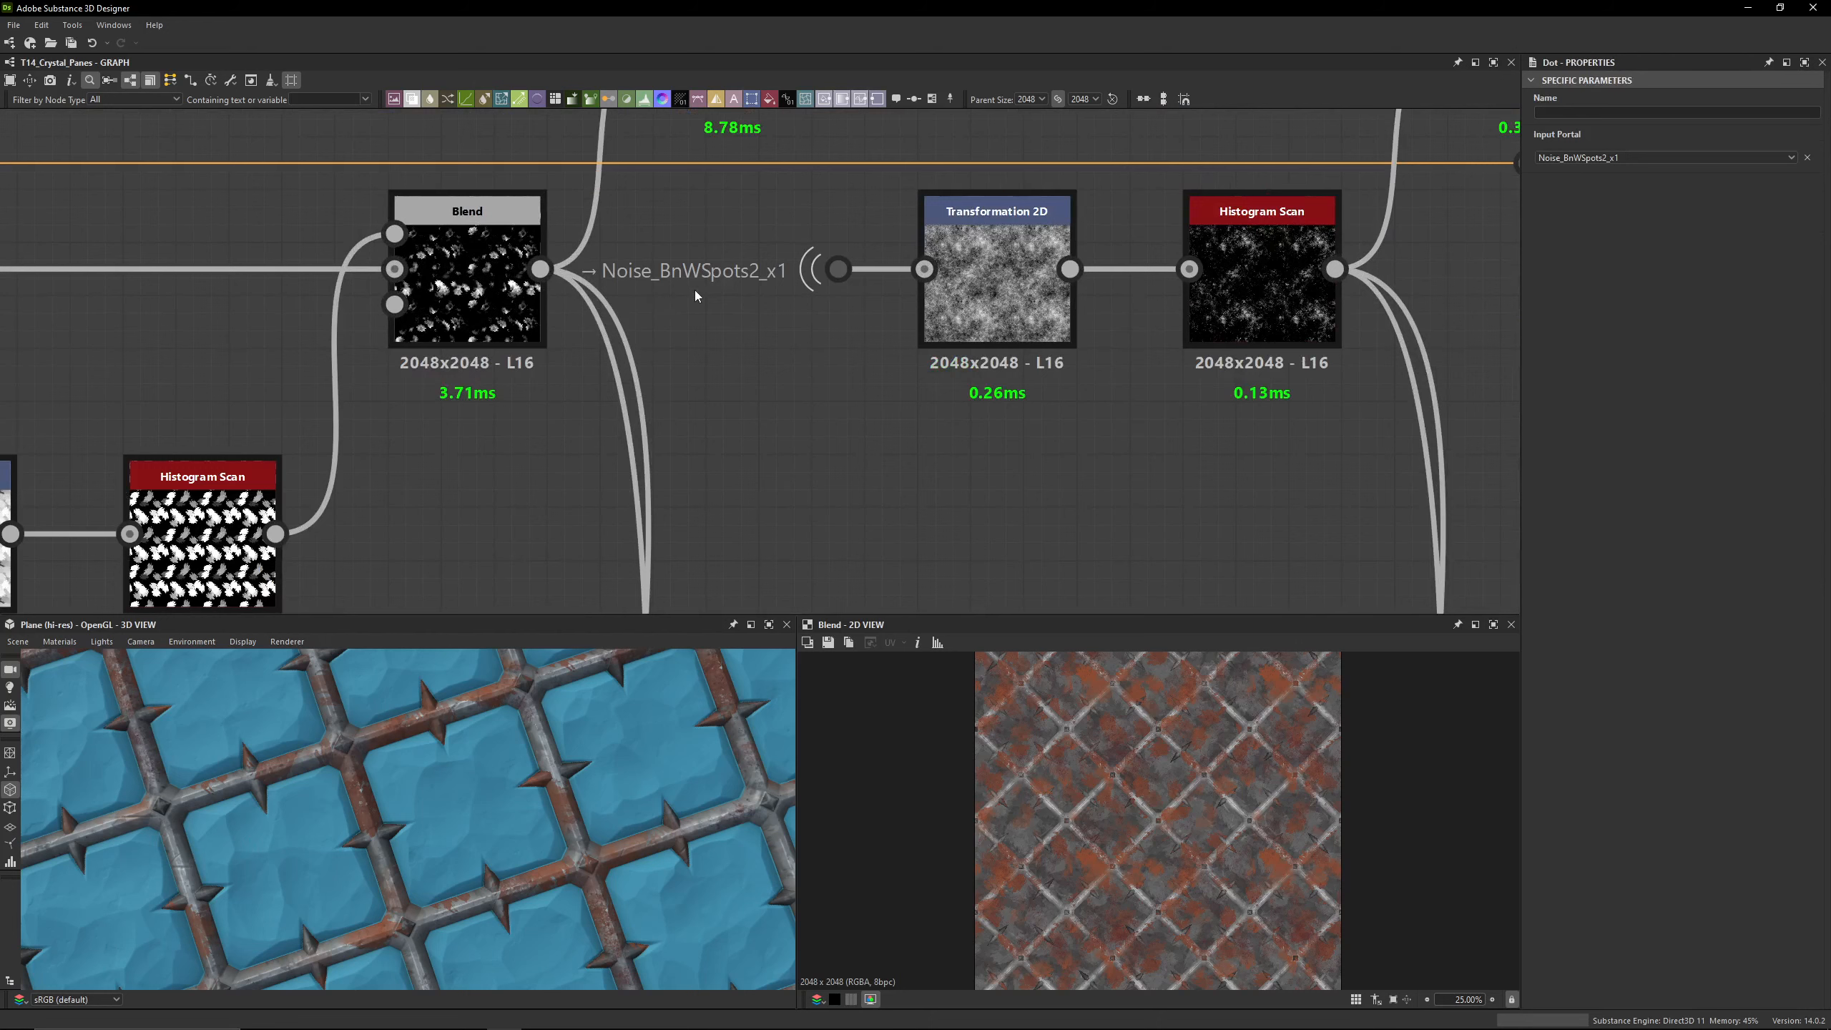
pyautogui.moveTo(934, 311); pyautogui.dragTo(749, 359, button='middle')
pyautogui.doubleClick(750, 359)
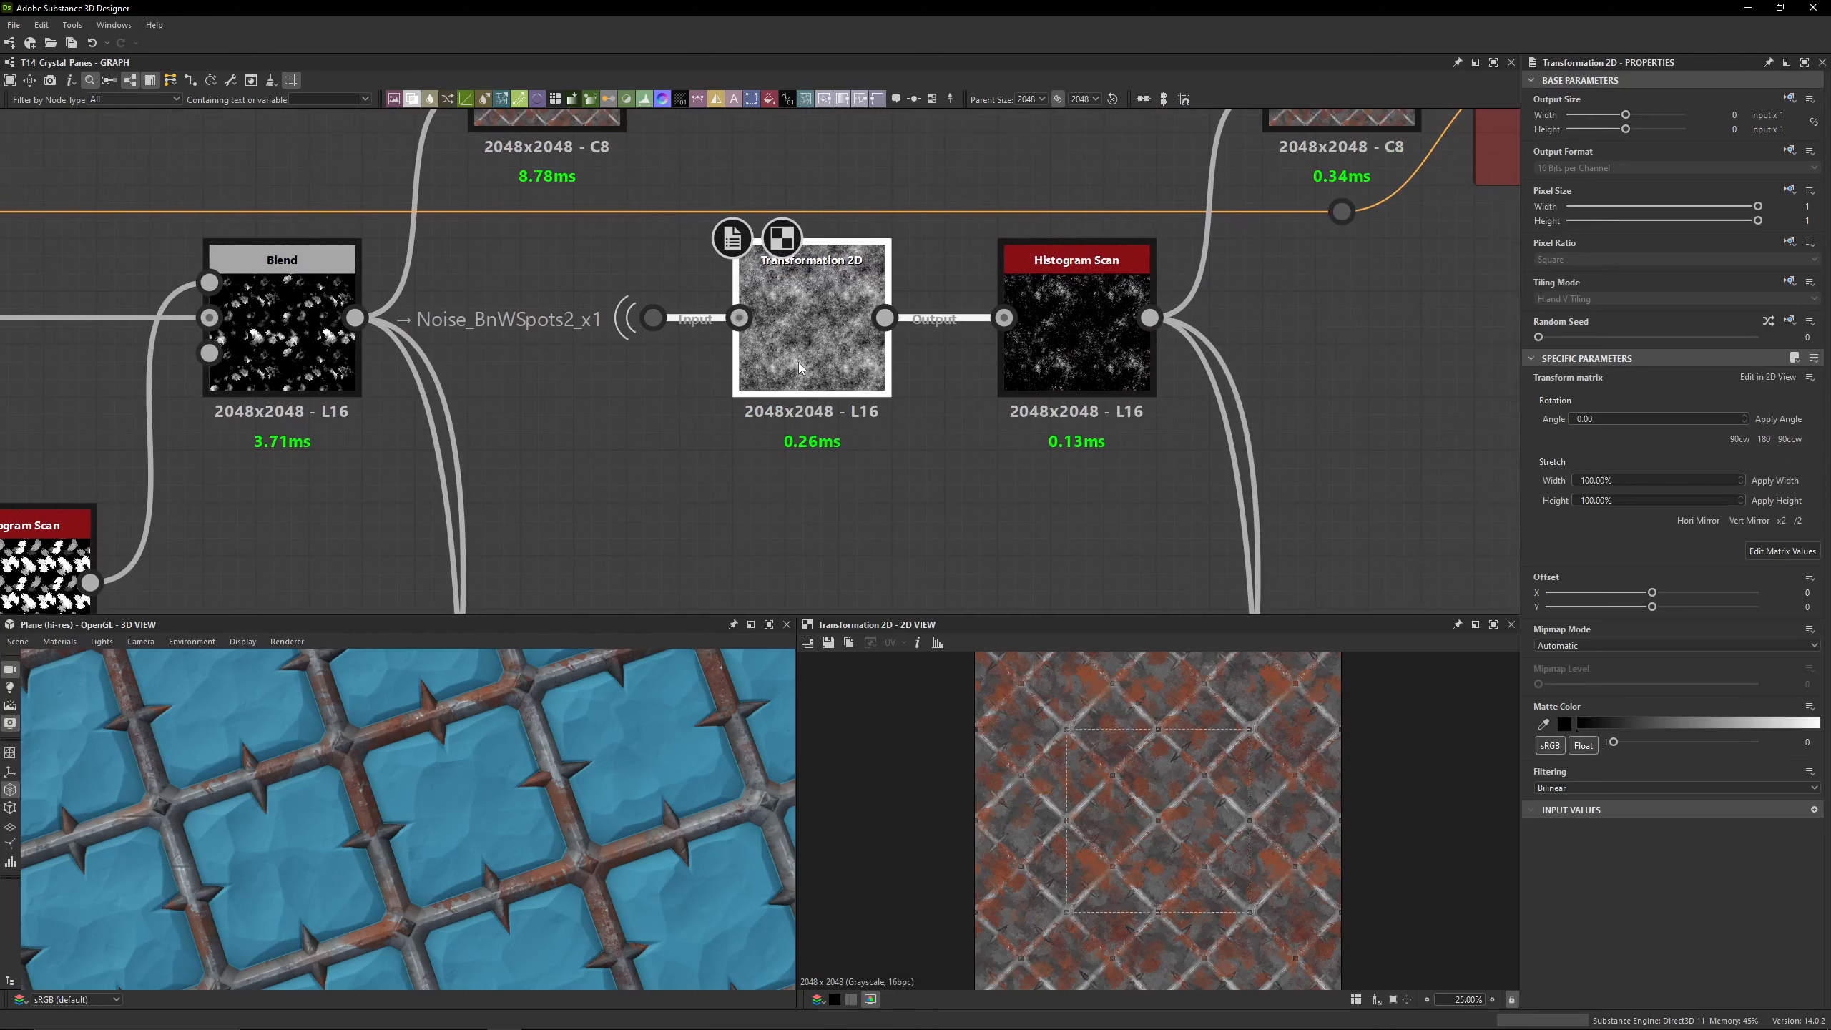
pyautogui.click(1747, 552)
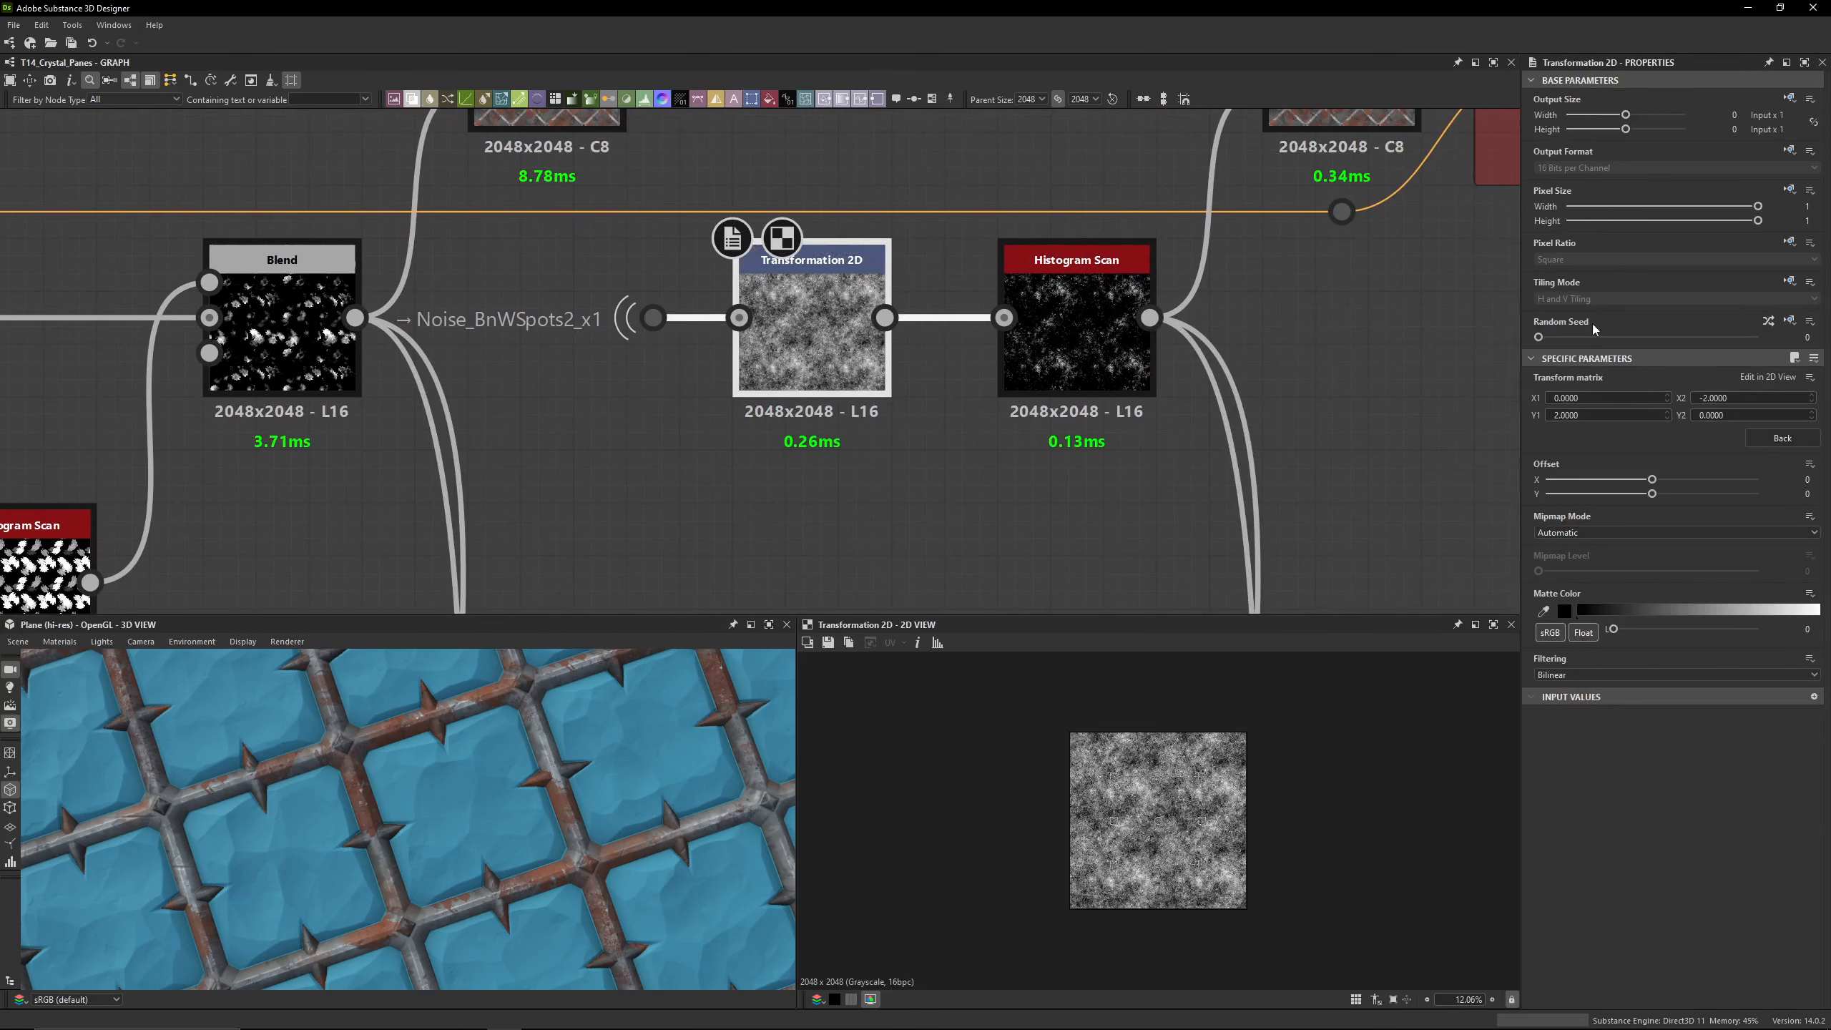
pyautogui.scroll(-5, 1050, 283)
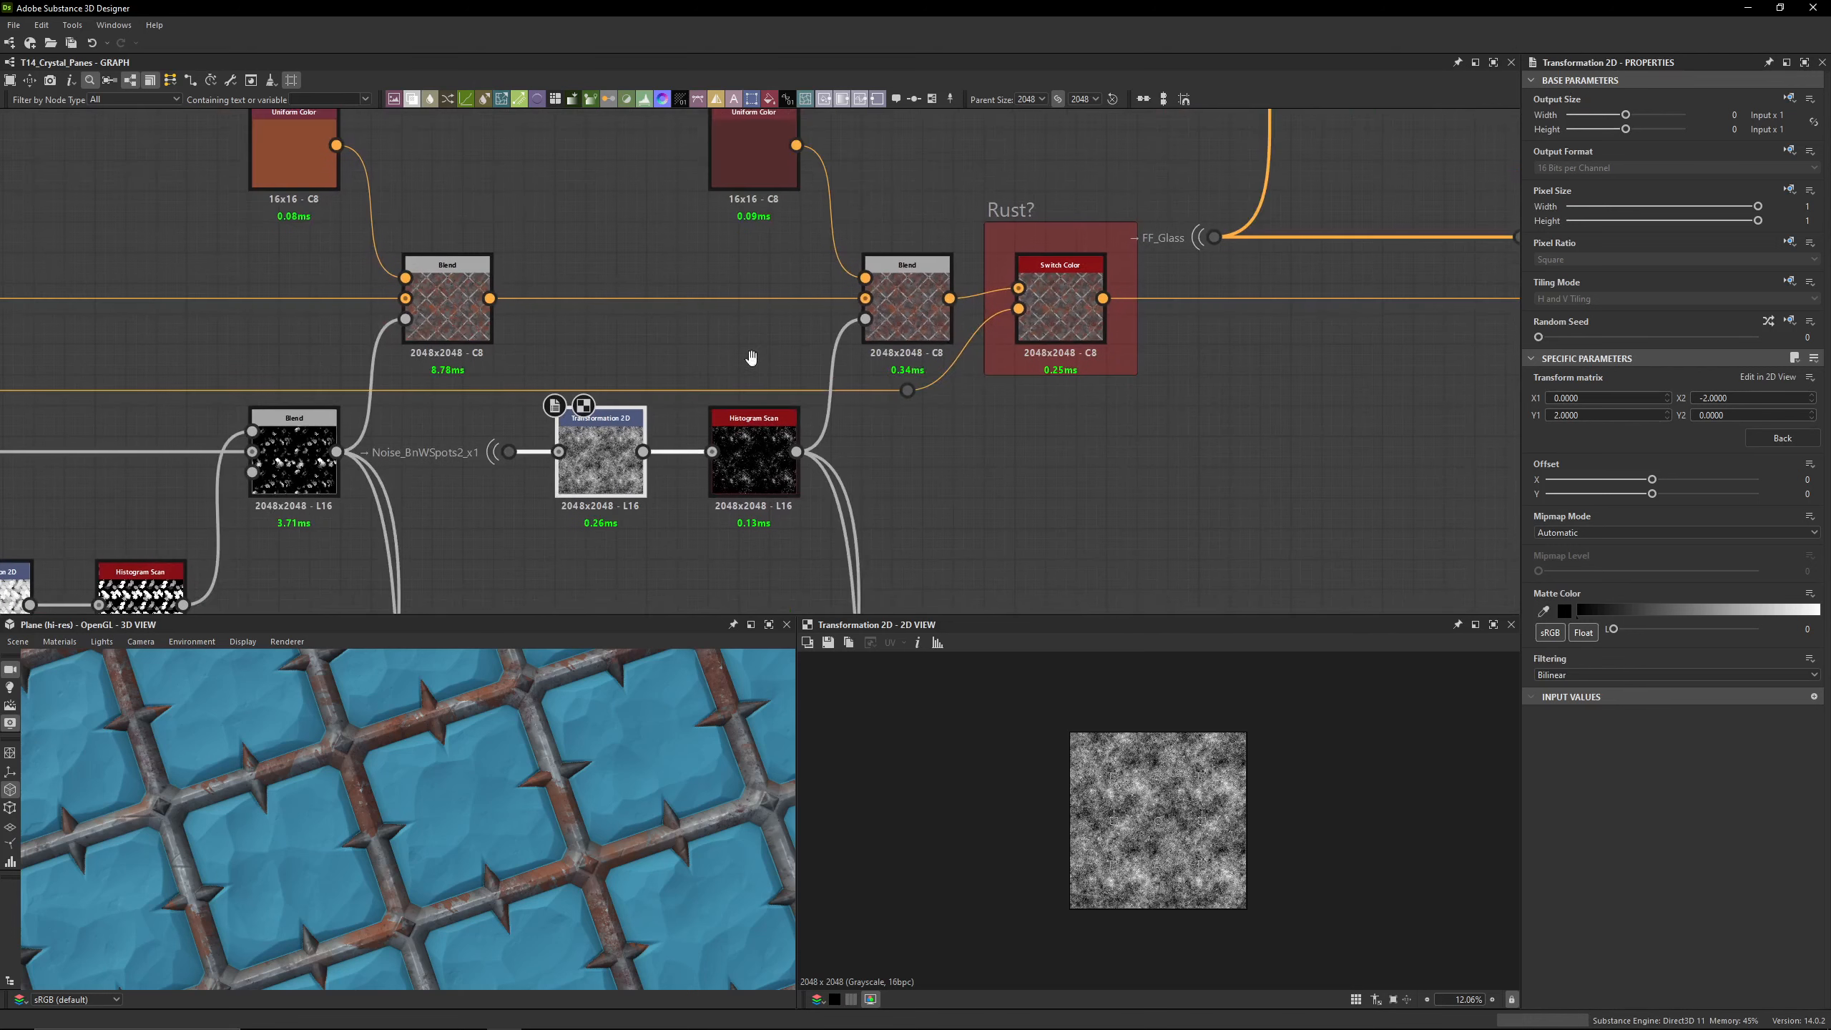
pyautogui.doubleClick(765, 495)
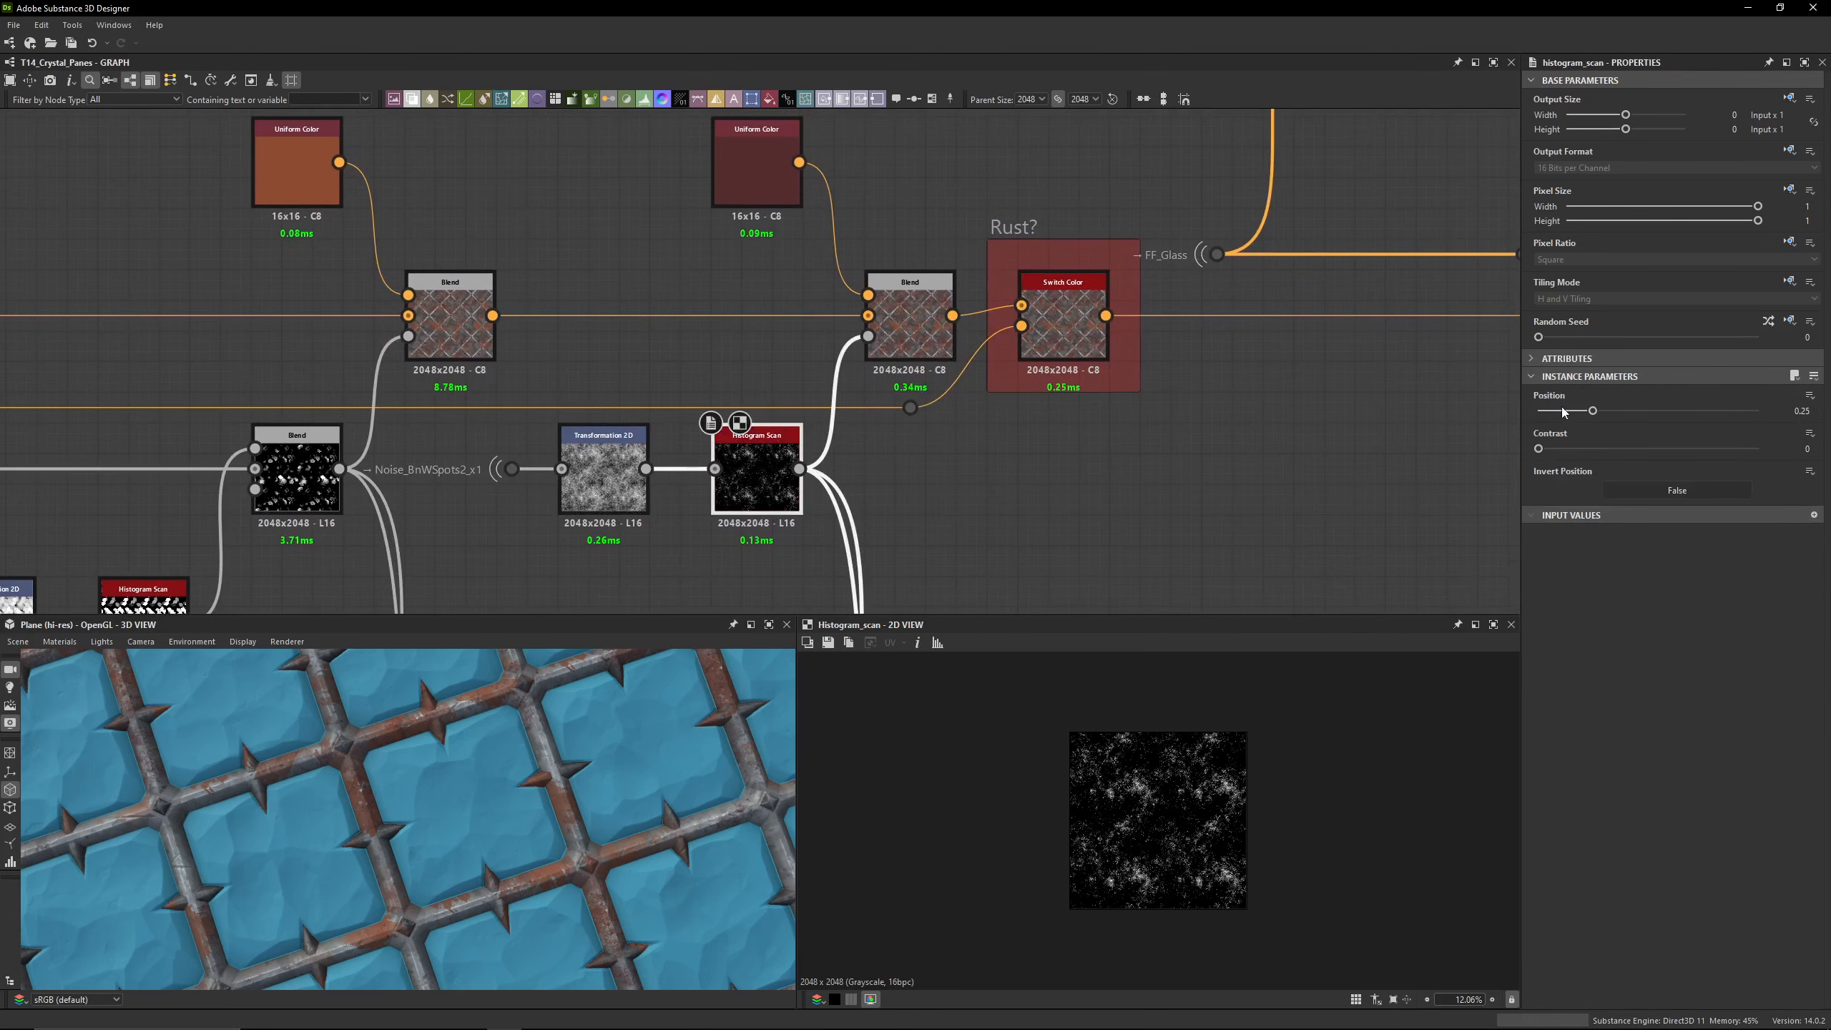
# Step: Check the dark red Uniform Color's HSV values and preview the third rust Blend it feeds
pyautogui.doubleClick(910, 324)
pyautogui.doubleClick(782, 200)
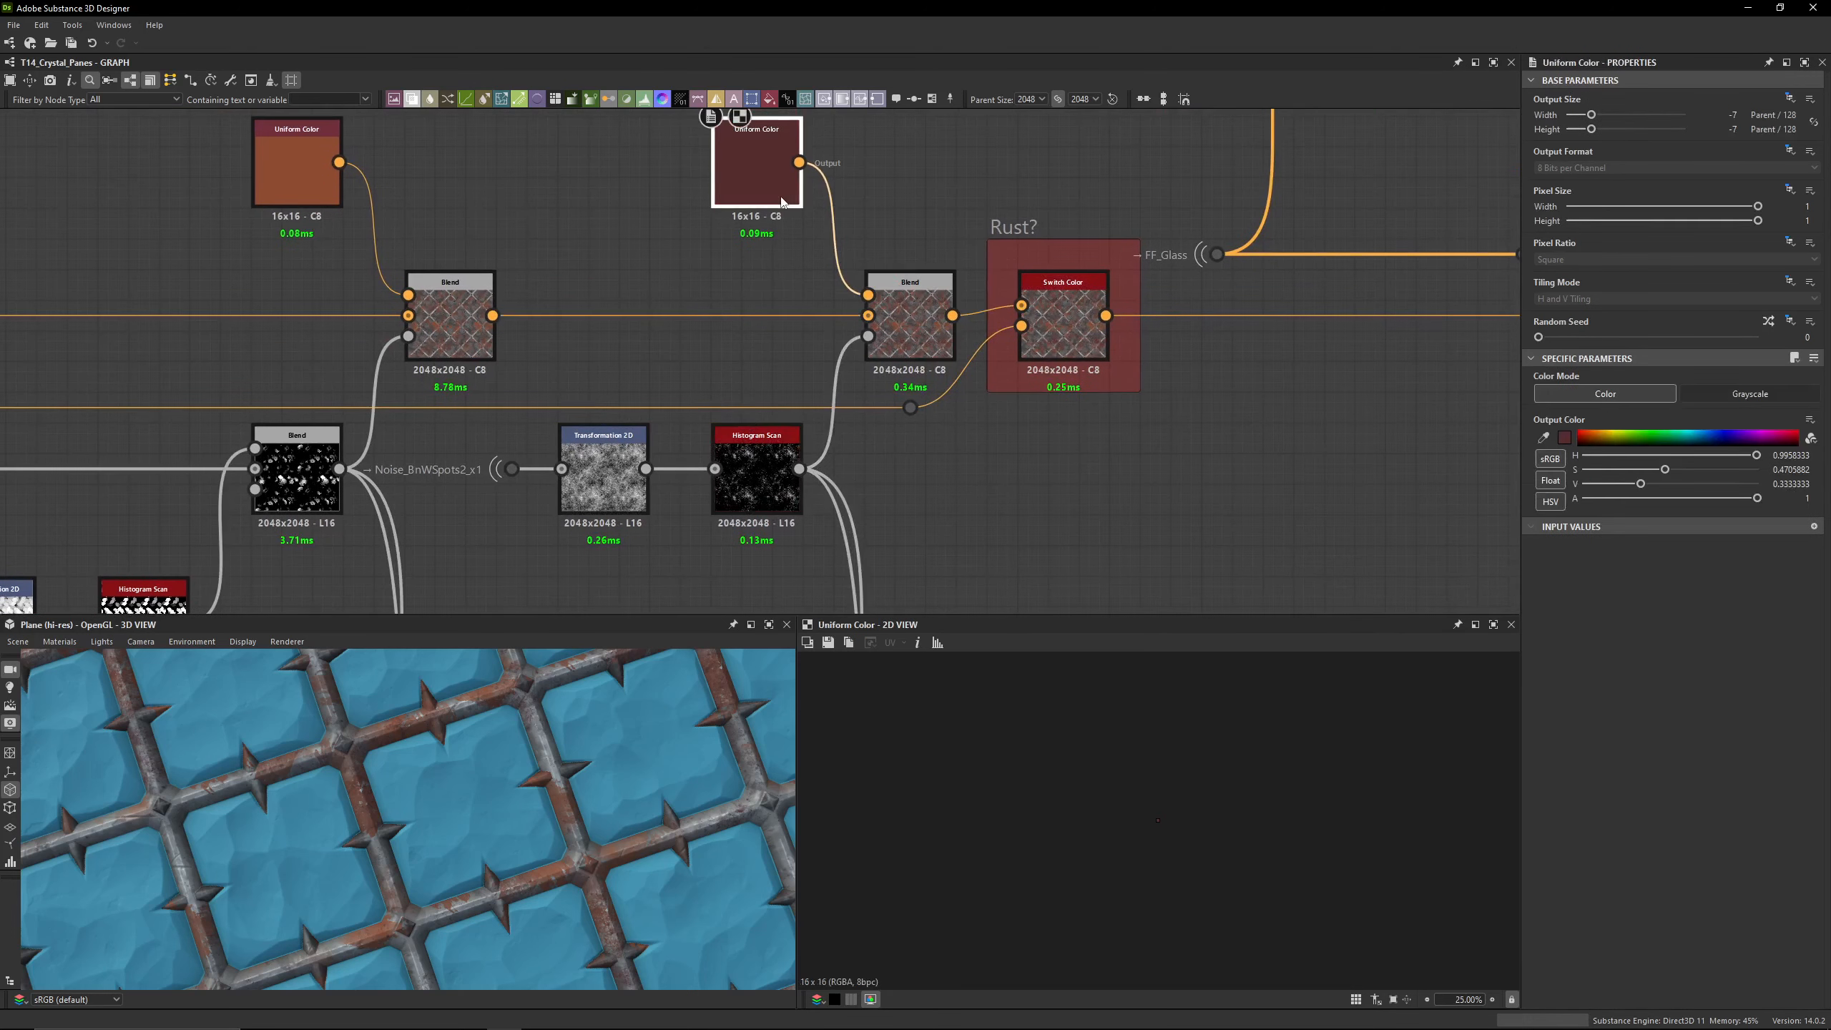
pyautogui.doubleClick(910, 325)
# Step: Trace the Rust? Switch Color's two inputs to the third rust Blend and to the dot before the first rust Blend
pyautogui.moveTo(1079, 153); pyautogui.dragTo(1039, 455)
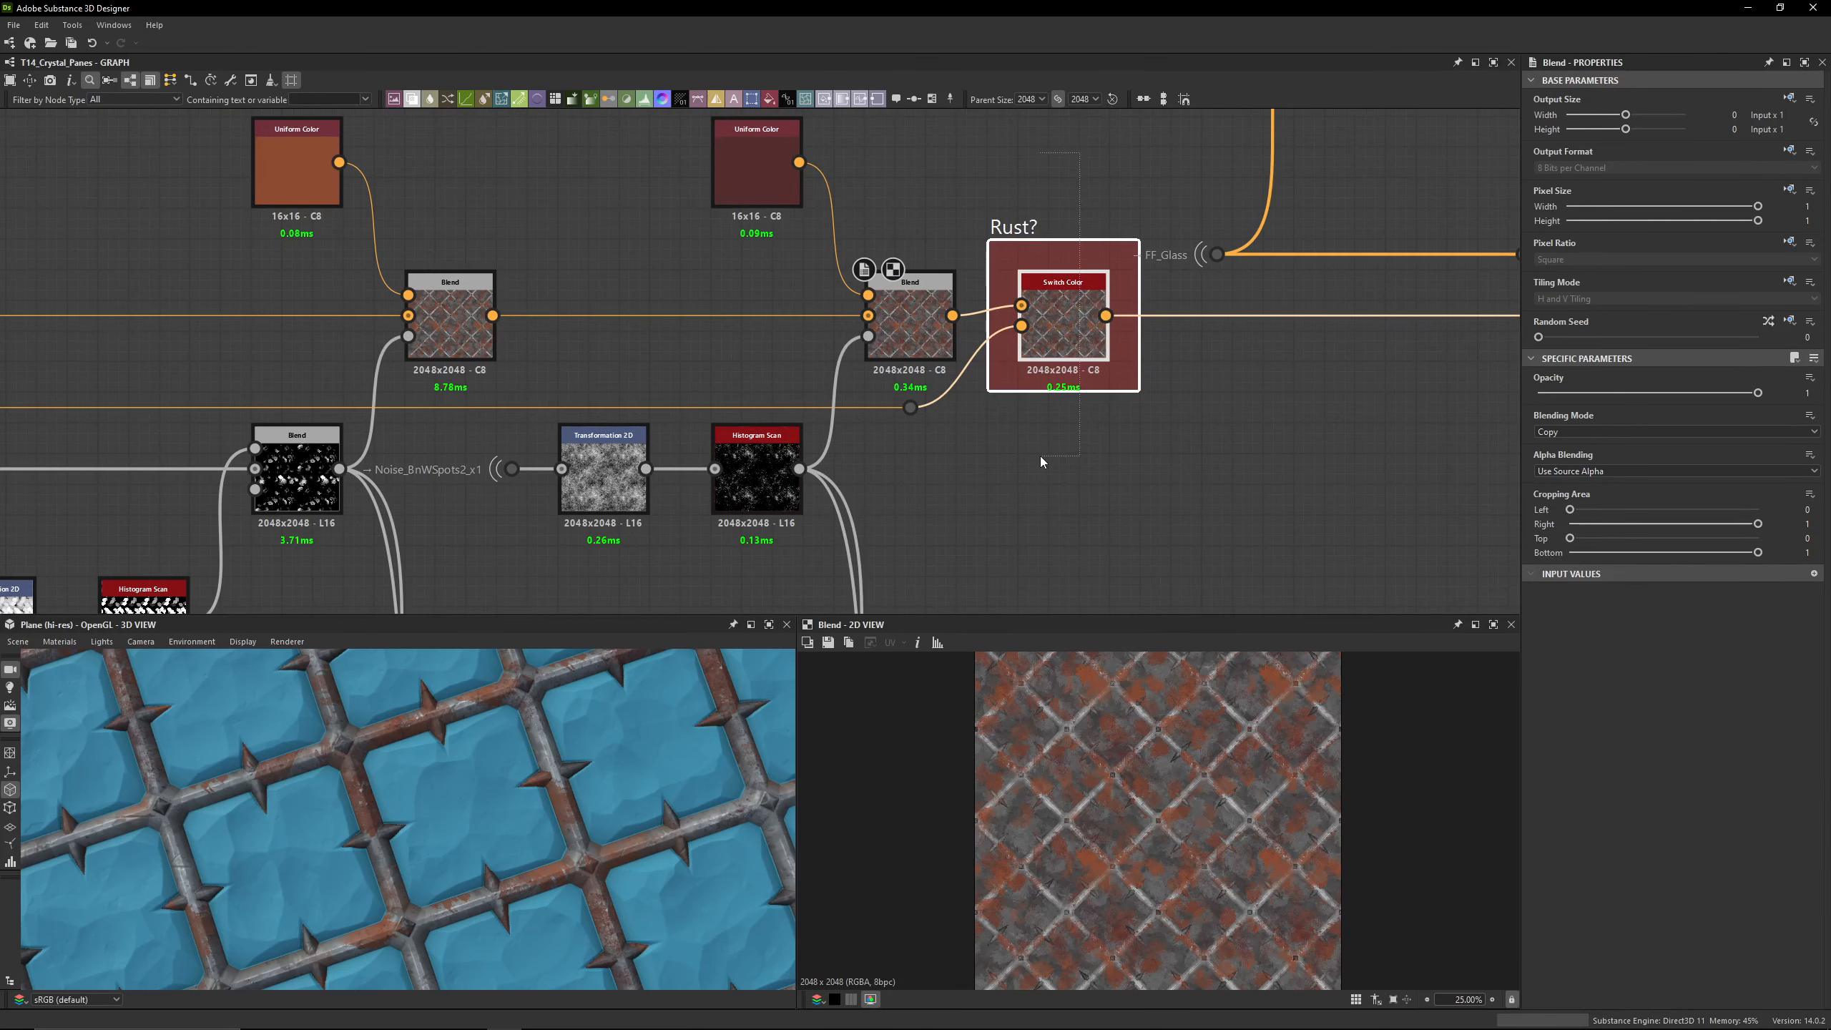
pyautogui.click(964, 342)
pyautogui.click(928, 342)
pyautogui.scroll(3, 928, 342)
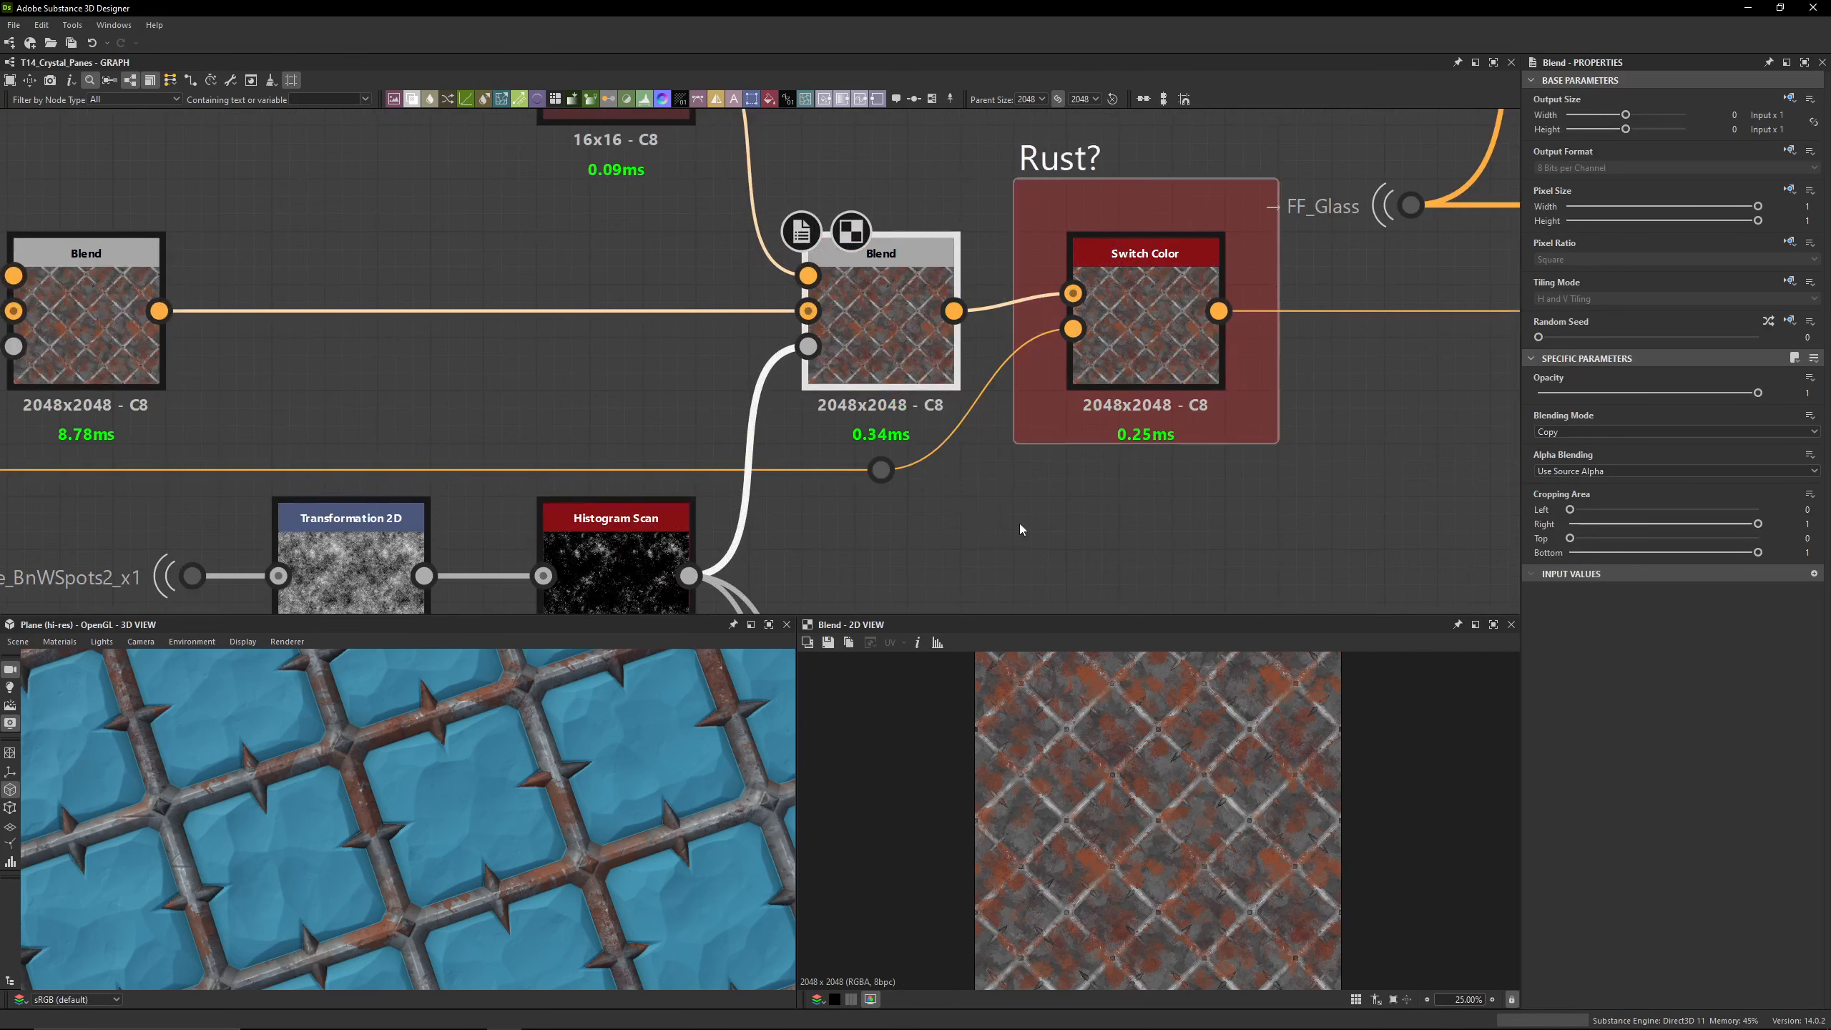
pyautogui.click(881, 469)
pyautogui.scroll(-4, 788, 454)
pyautogui.moveTo(613, 447); pyautogui.dragTo(1348, 410, button='middle')
pyautogui.moveTo(650, 390); pyautogui.dragTo(1207, 389, button='middle')
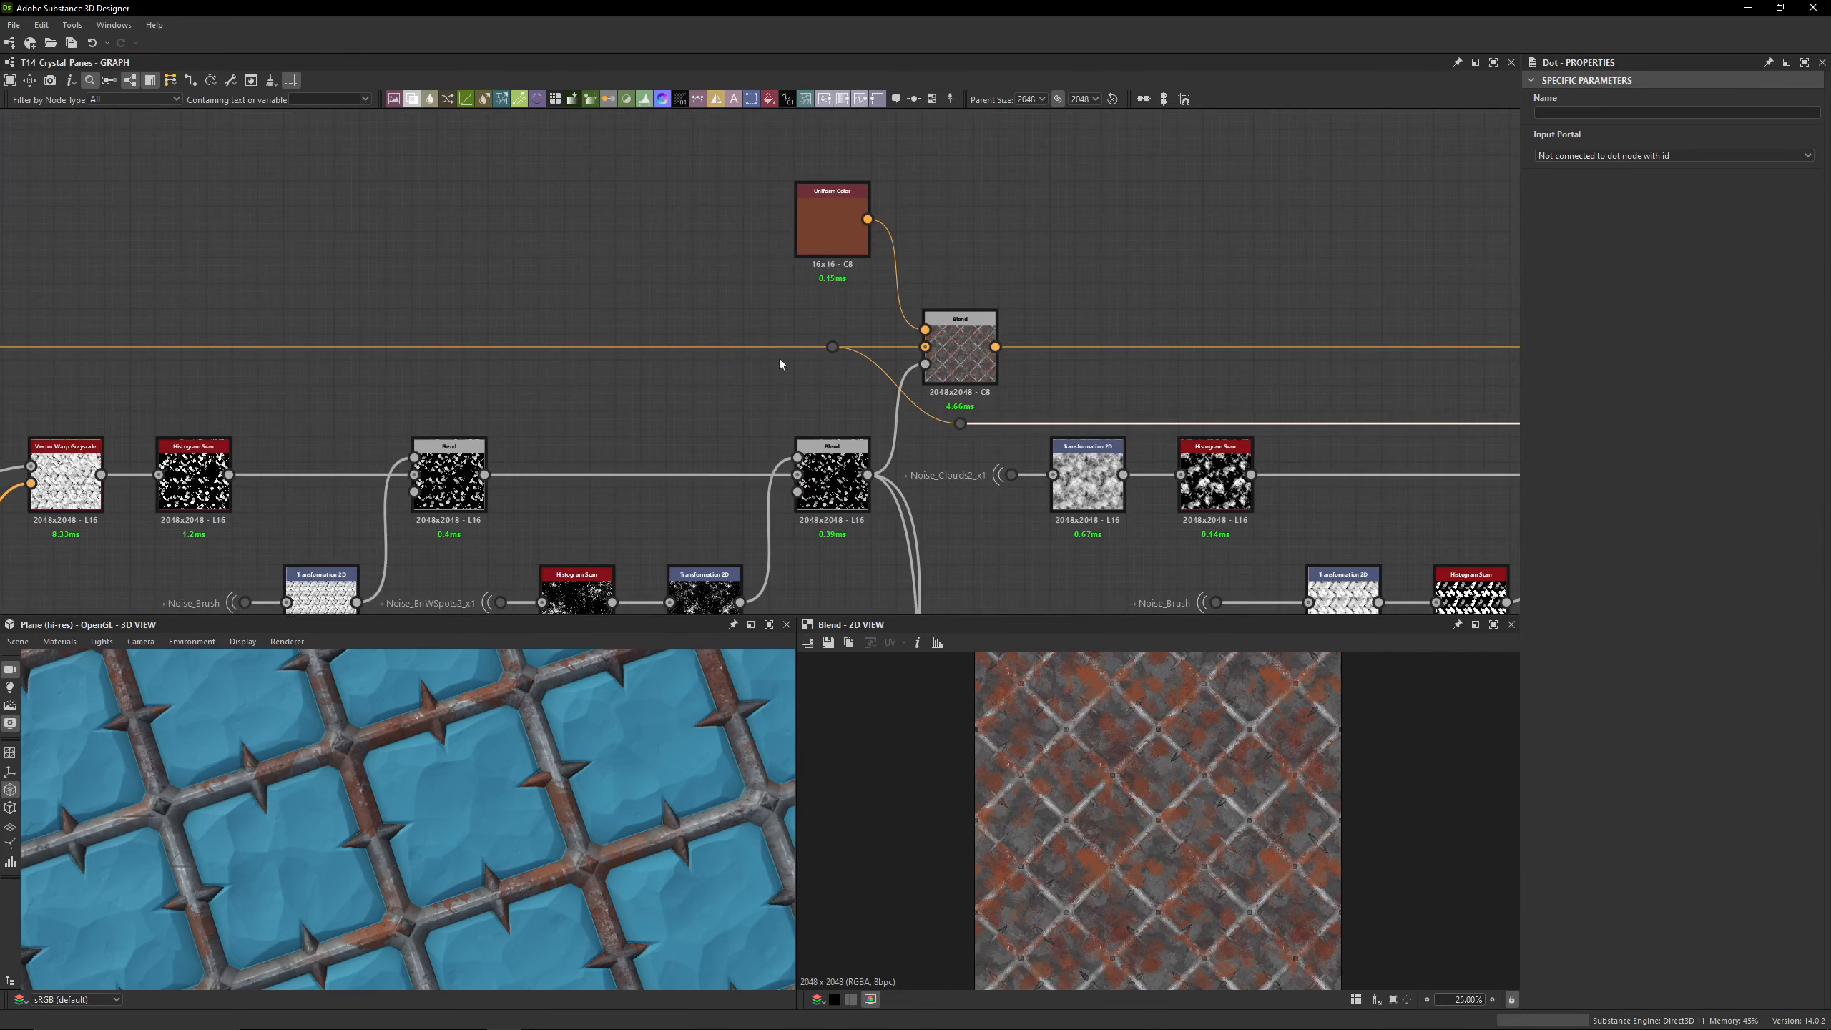
pyautogui.moveTo(841, 321); pyautogui.dragTo(805, 382)
pyautogui.moveTo(803, 383); pyautogui.dragTo(380, 206, button='middle')
pyautogui.moveTo(380, 206); pyautogui.dragTo(1513, 382)
pyautogui.click(825, 380)
pyautogui.click(258, 353)
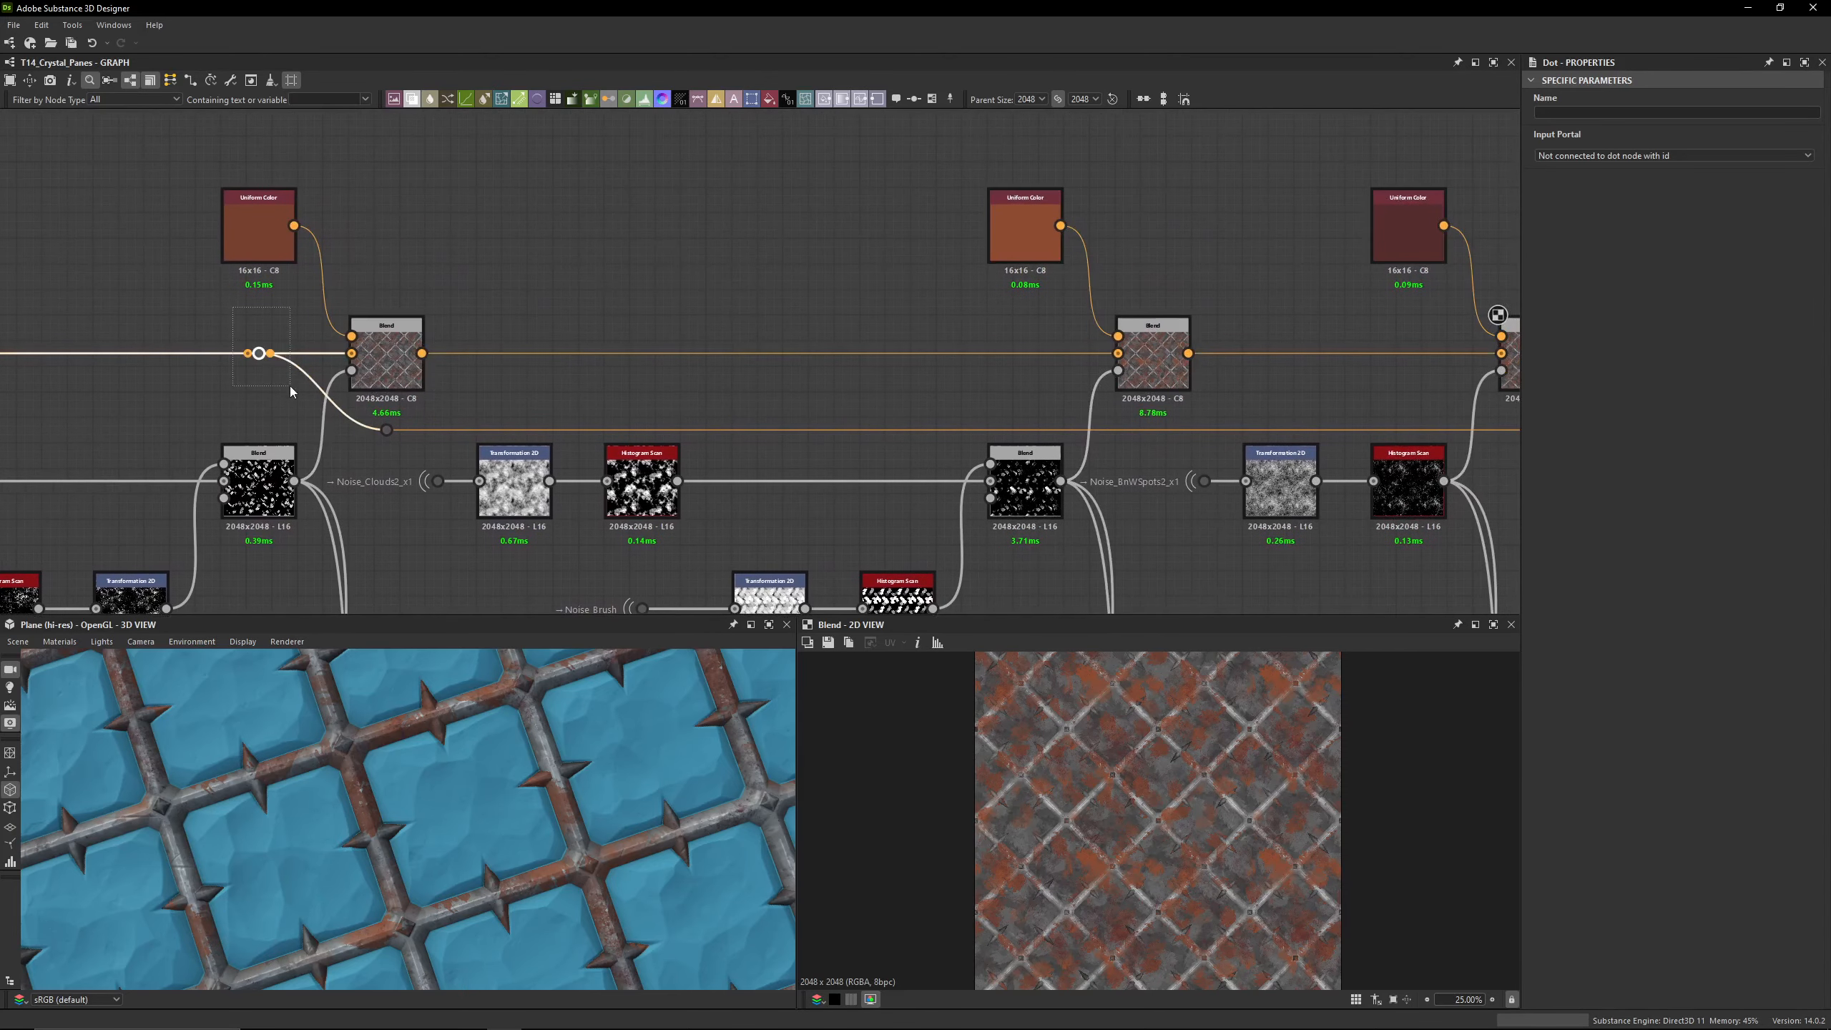
pyautogui.moveTo(289, 387); pyautogui.dragTo(289, 387)
# Step: Preview the graph's Rust? input in both states, leave it at False, and return to the input presets
pyautogui.moveTo(1313, 287); pyautogui.dragTo(605, 290, button='middle')
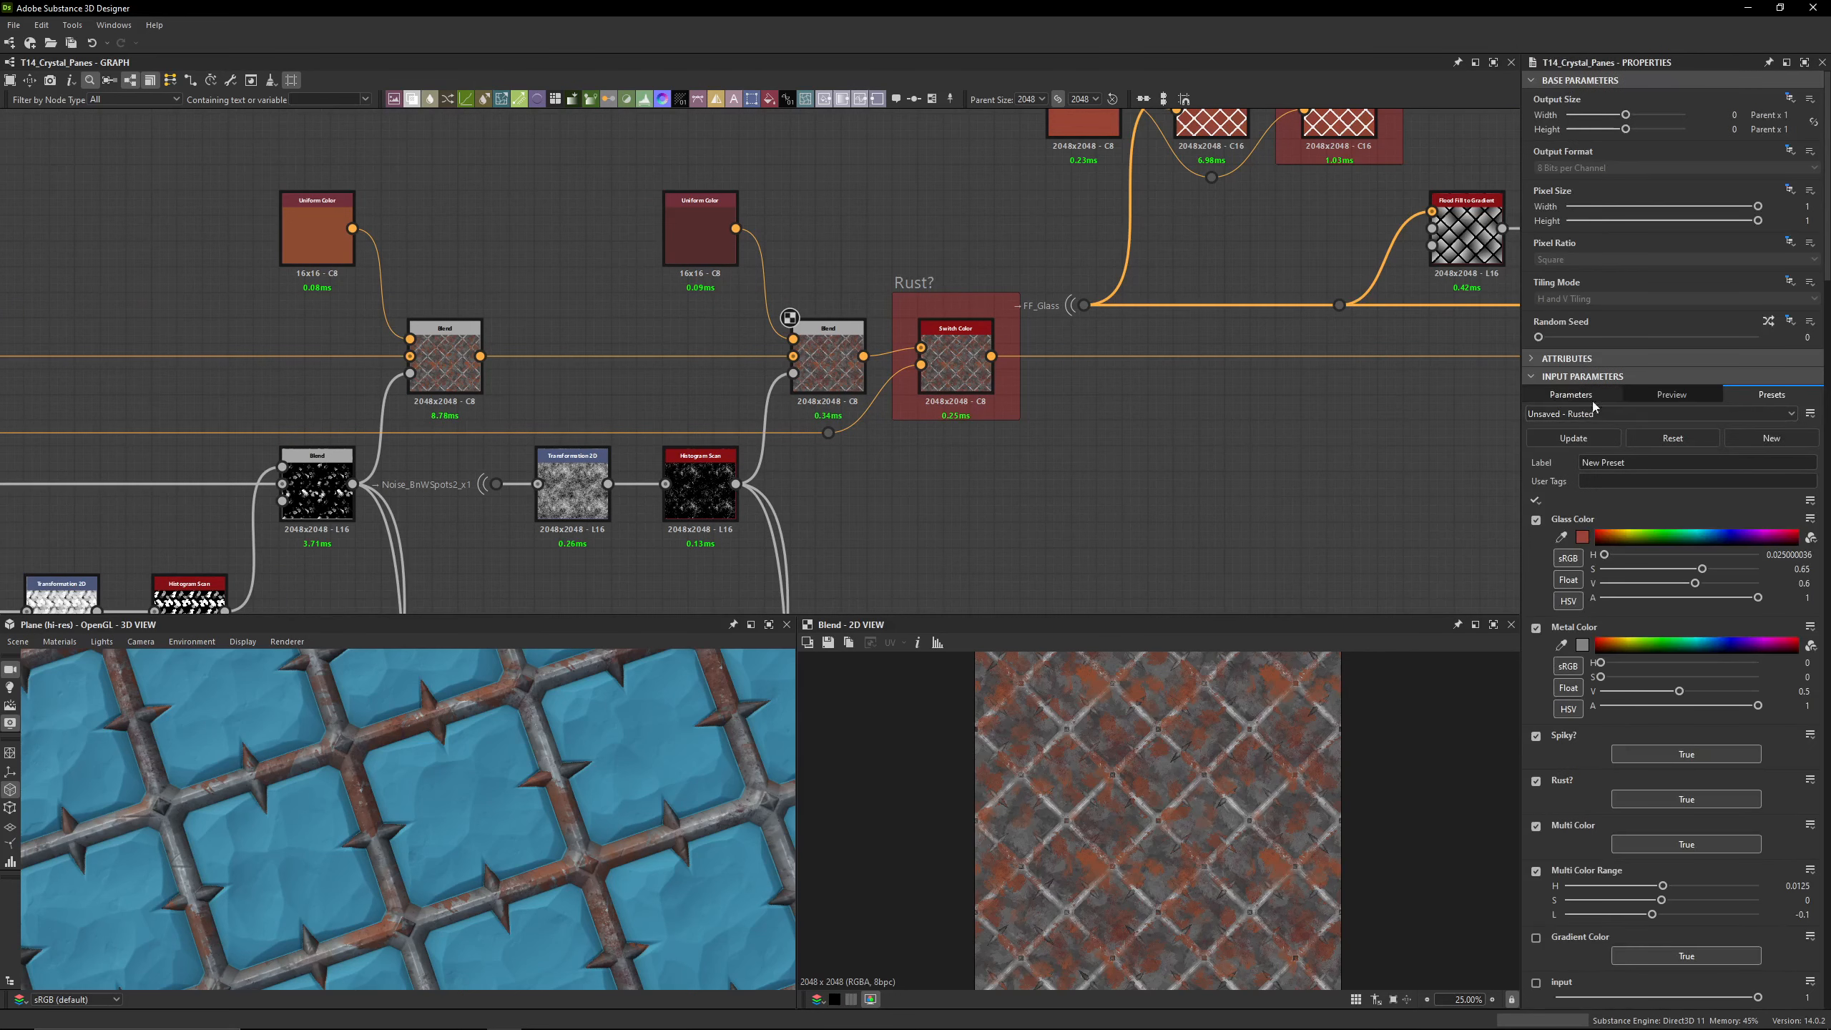
pyautogui.click(1669, 398)
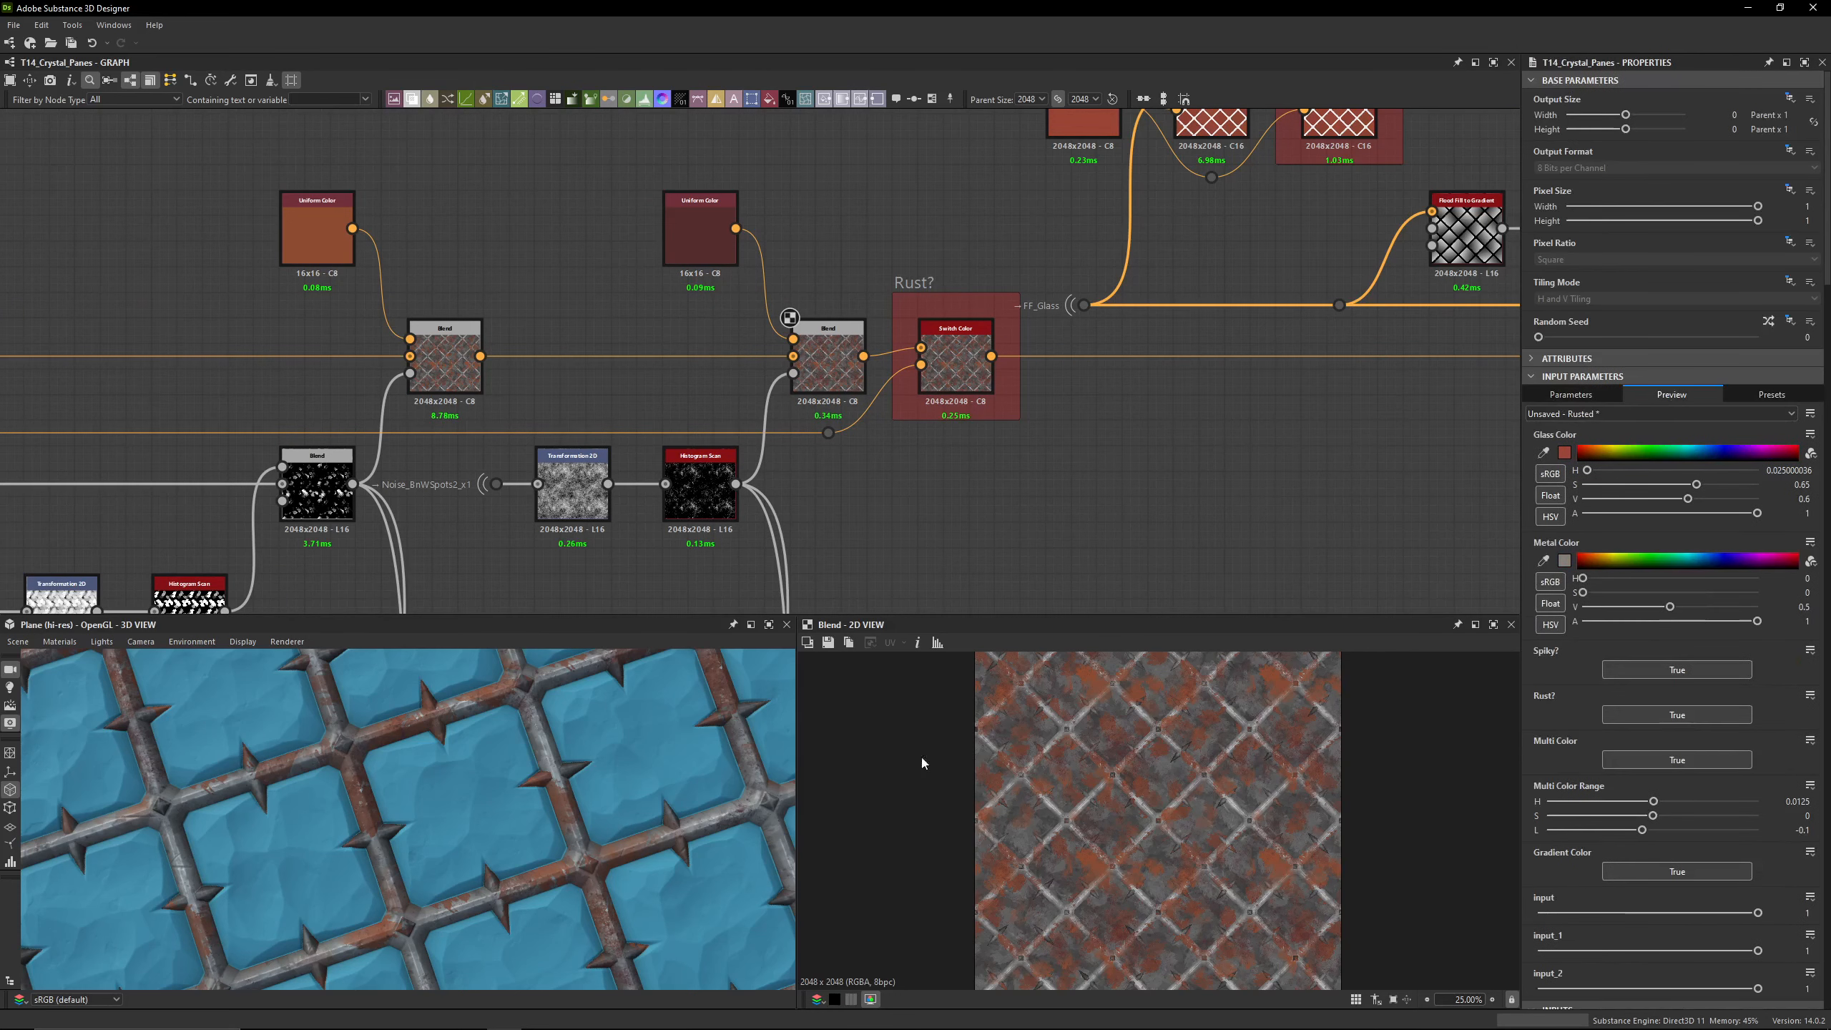
pyautogui.click(1685, 718)
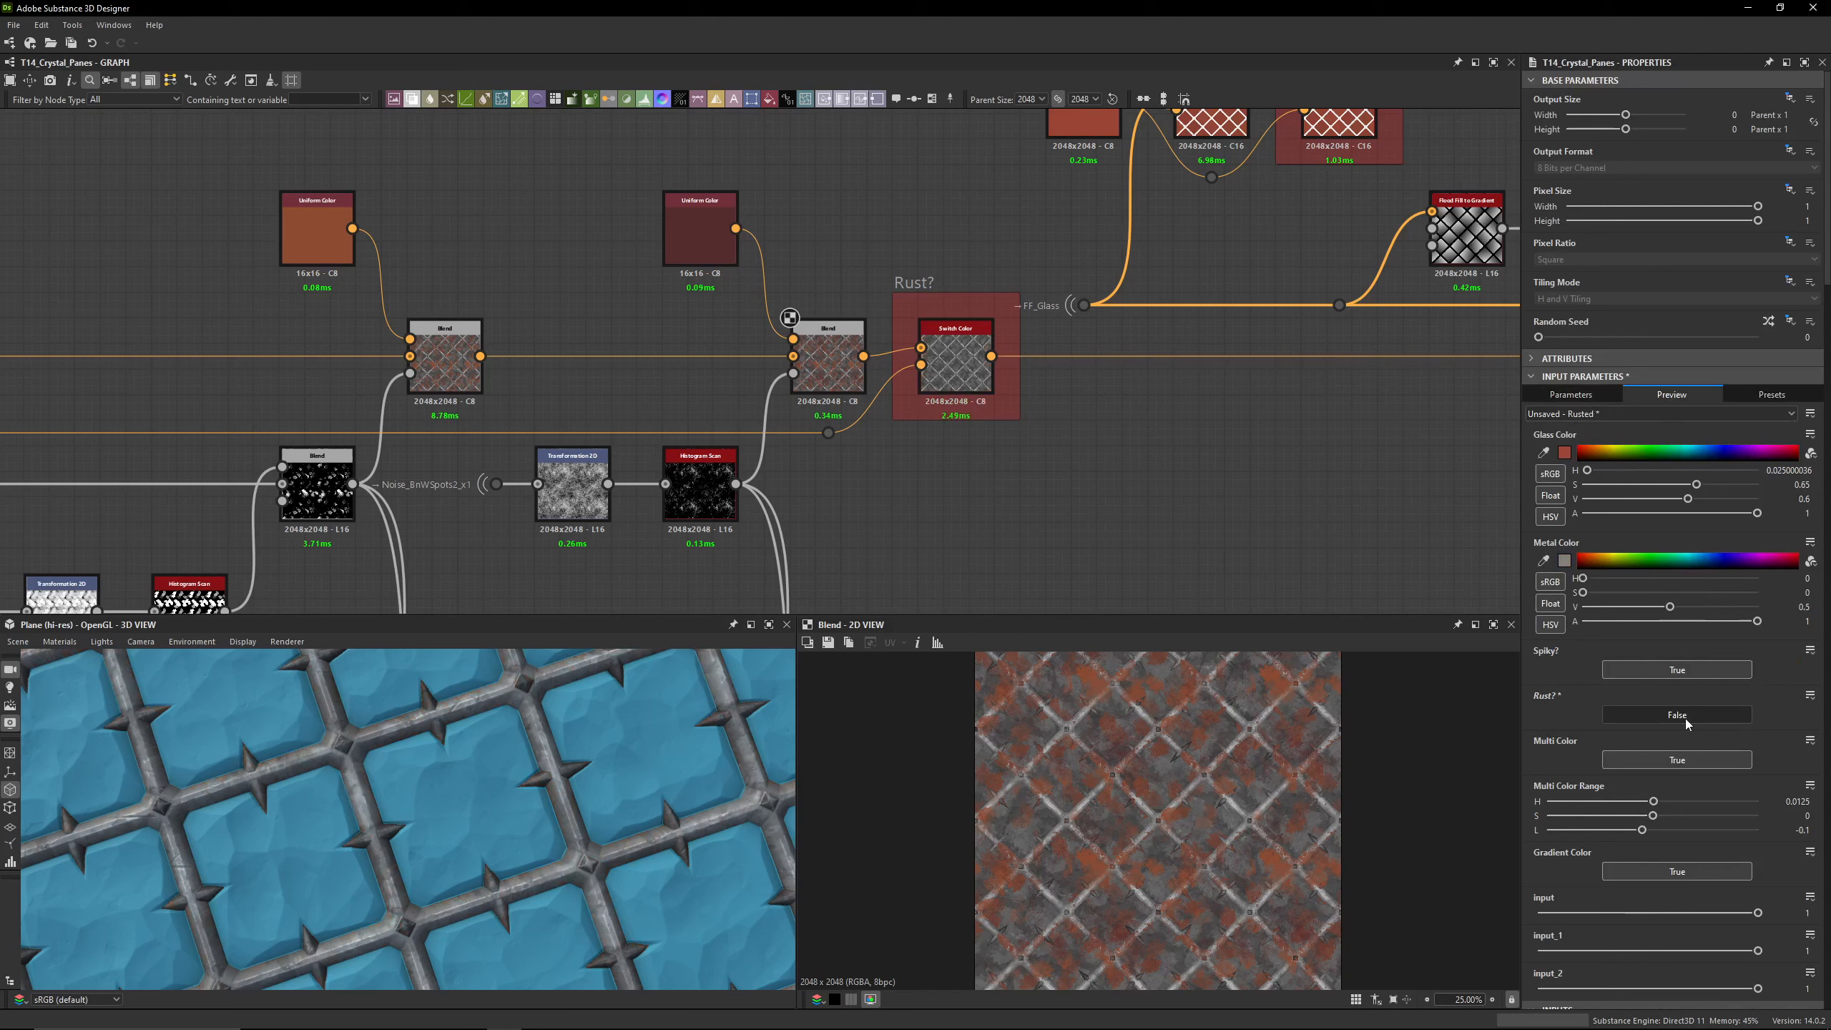
pyautogui.click(1685, 718)
pyautogui.click(1685, 718)
pyautogui.click(1771, 394)
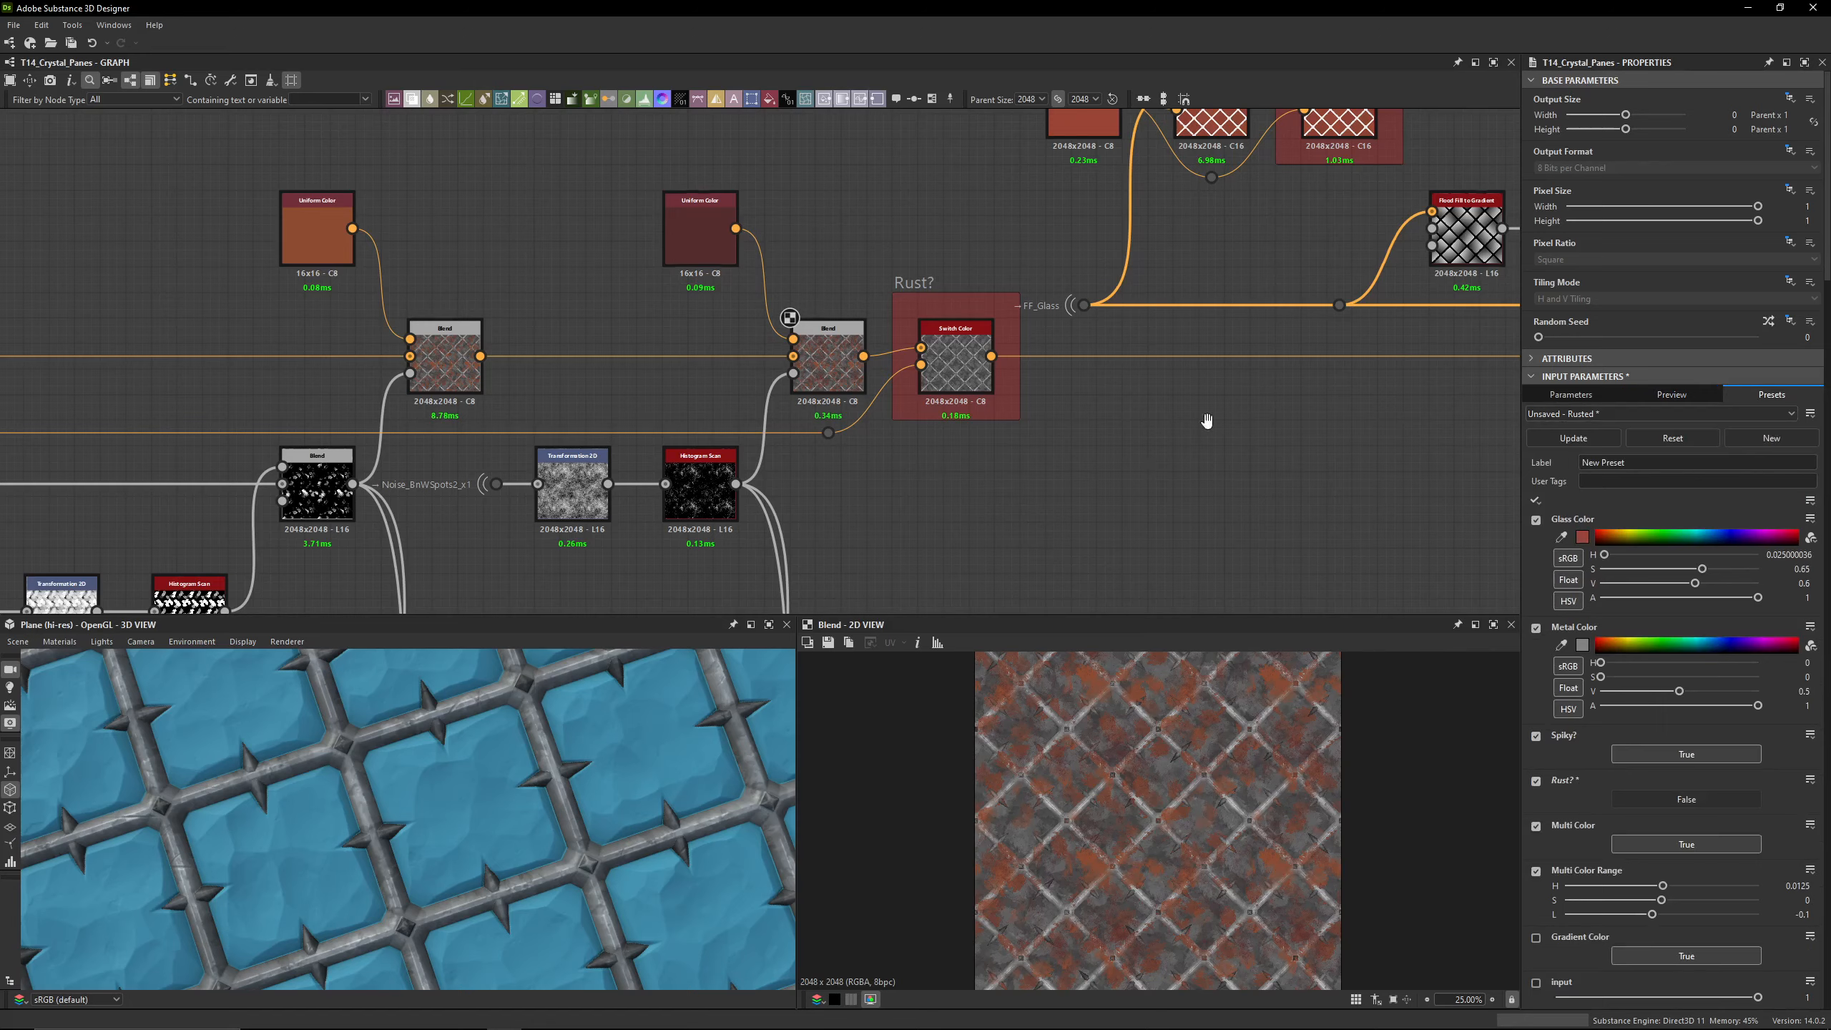
# Step: Preview the output of the Rust? Switch Color node
pyautogui.moveTo(1206, 420); pyautogui.dragTo(1007, 431, button='middle')
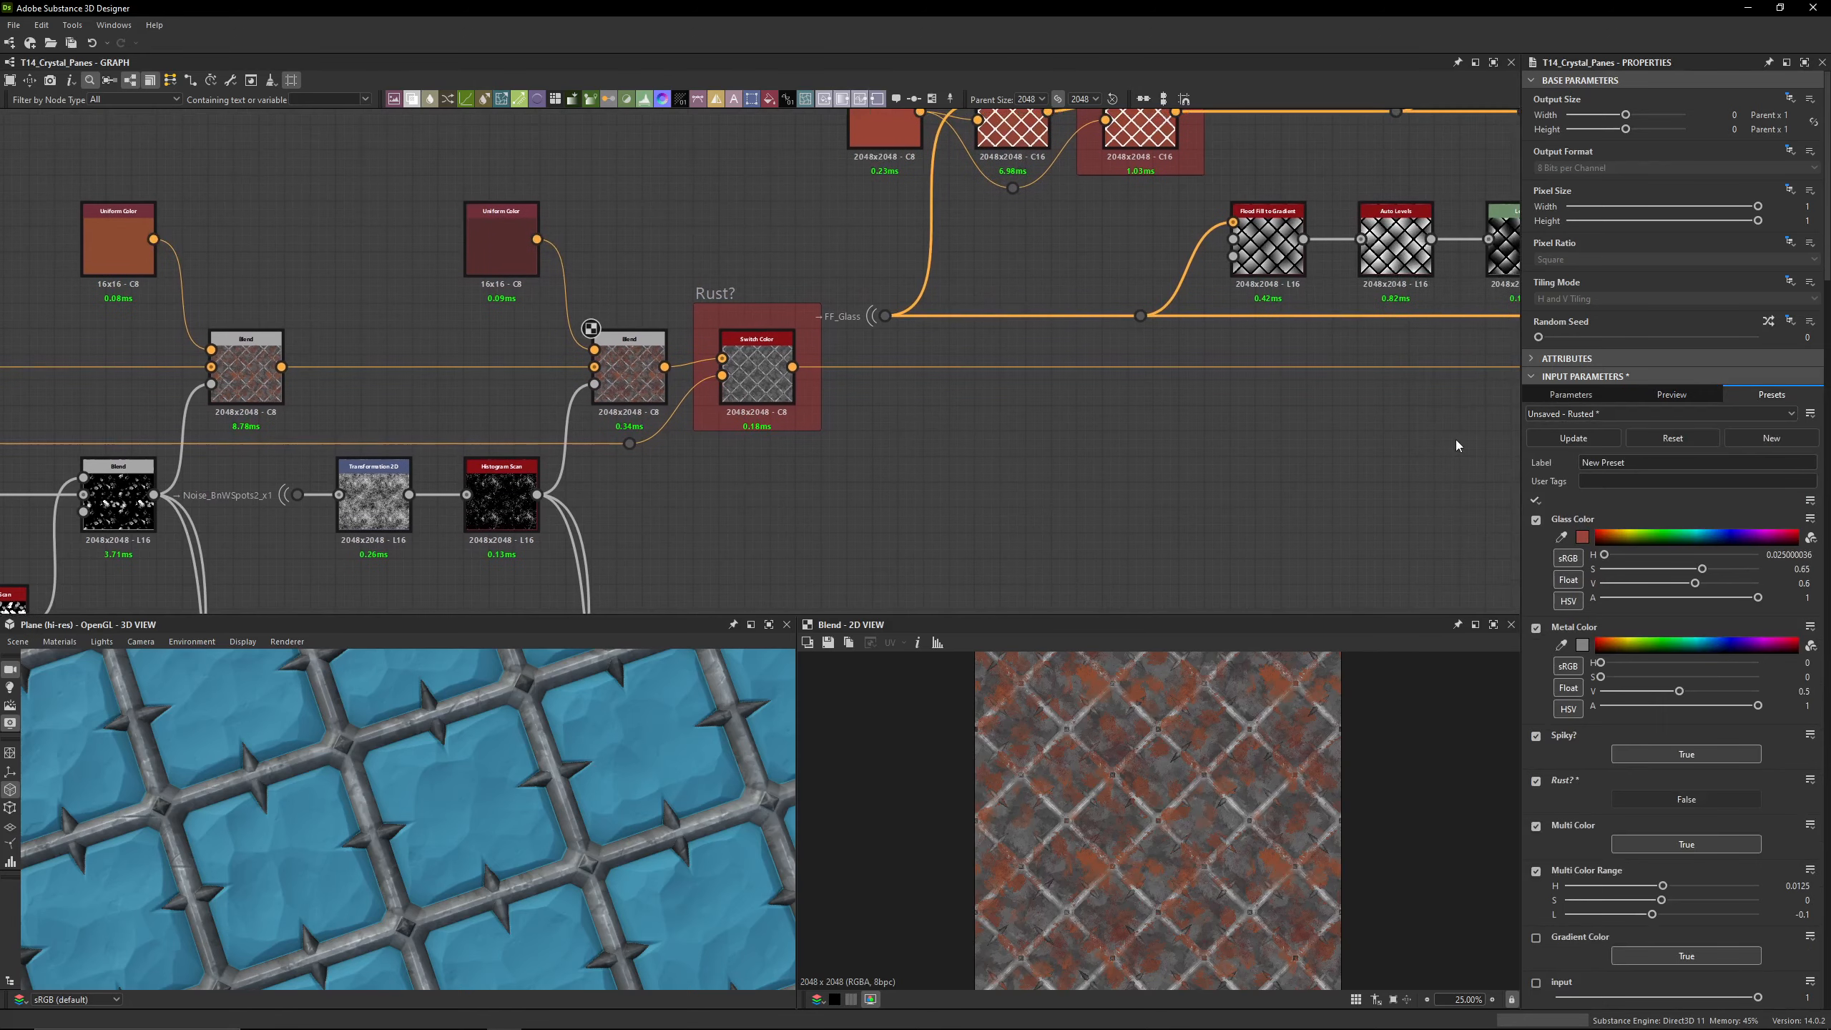
pyautogui.doubleClick(755, 385)
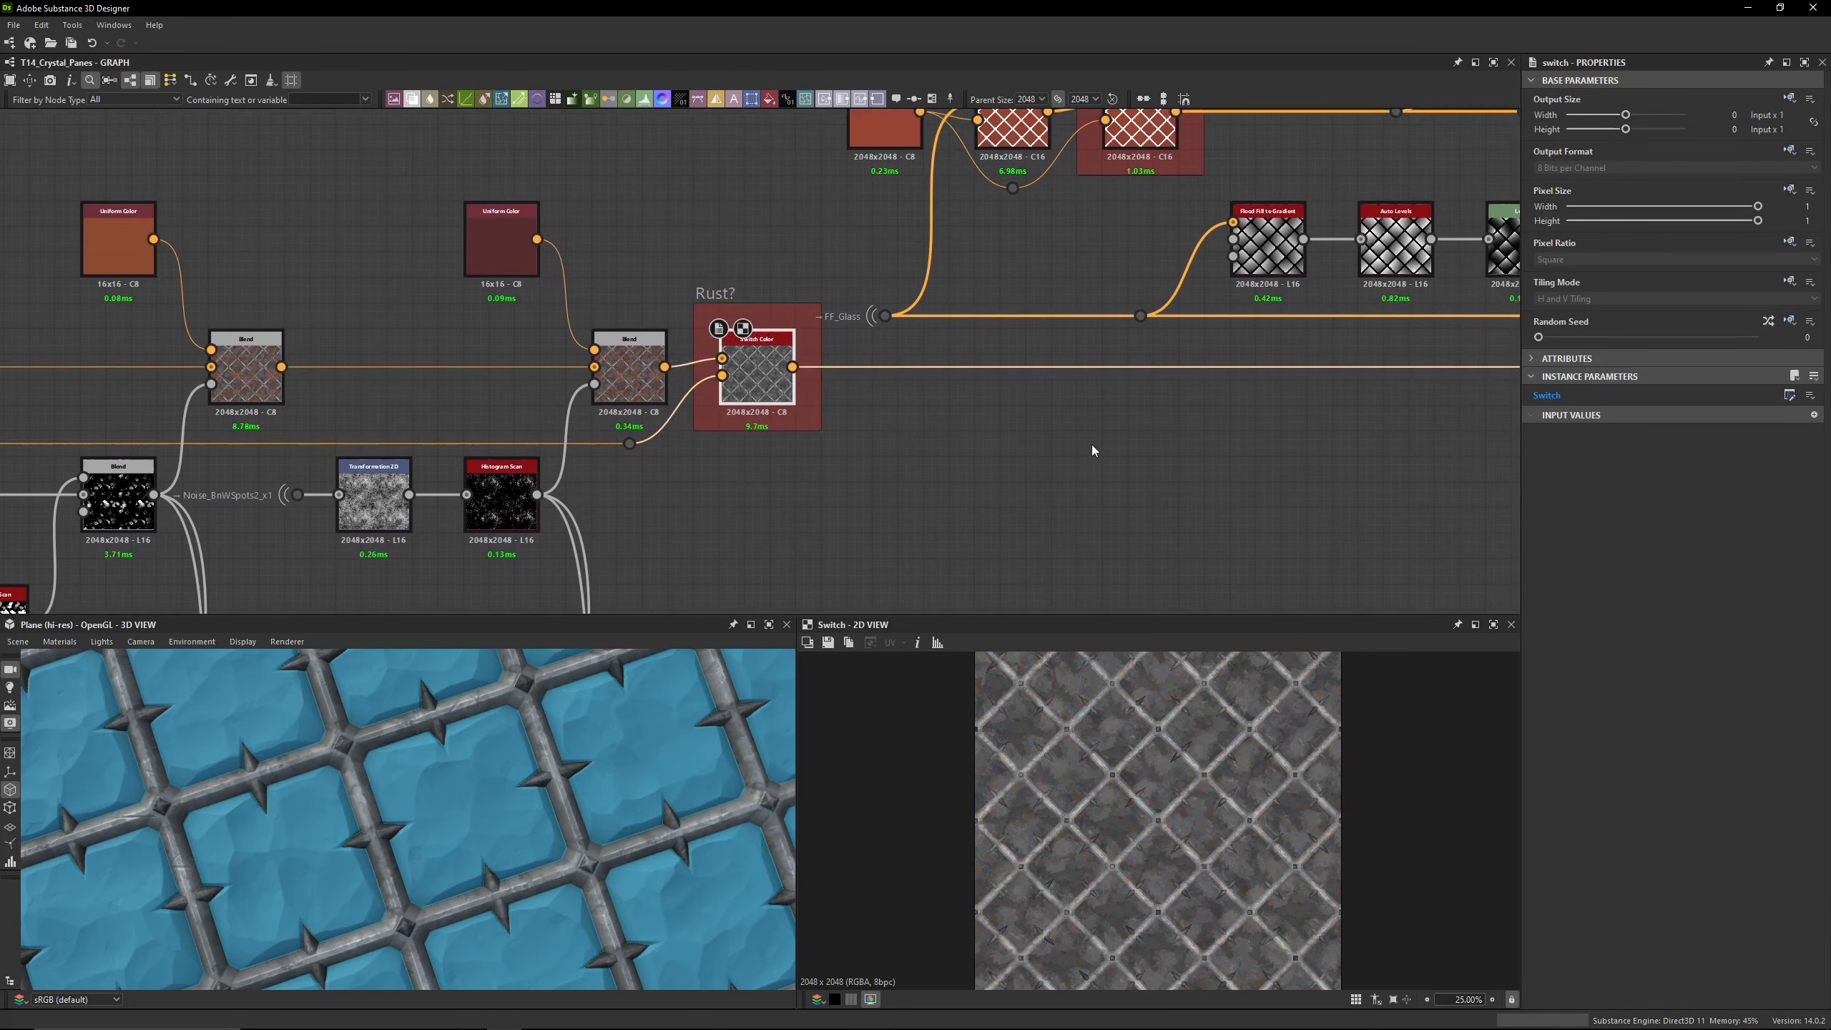
# Step: Connect the Color_GlassColor portal to the glass Blend's foreground input and delete the blue Uniform Color it replaces
pyautogui.moveTo(1026, 425); pyautogui.dragTo(686, 492, button='middle')
pyautogui.scroll(-3, 685, 493)
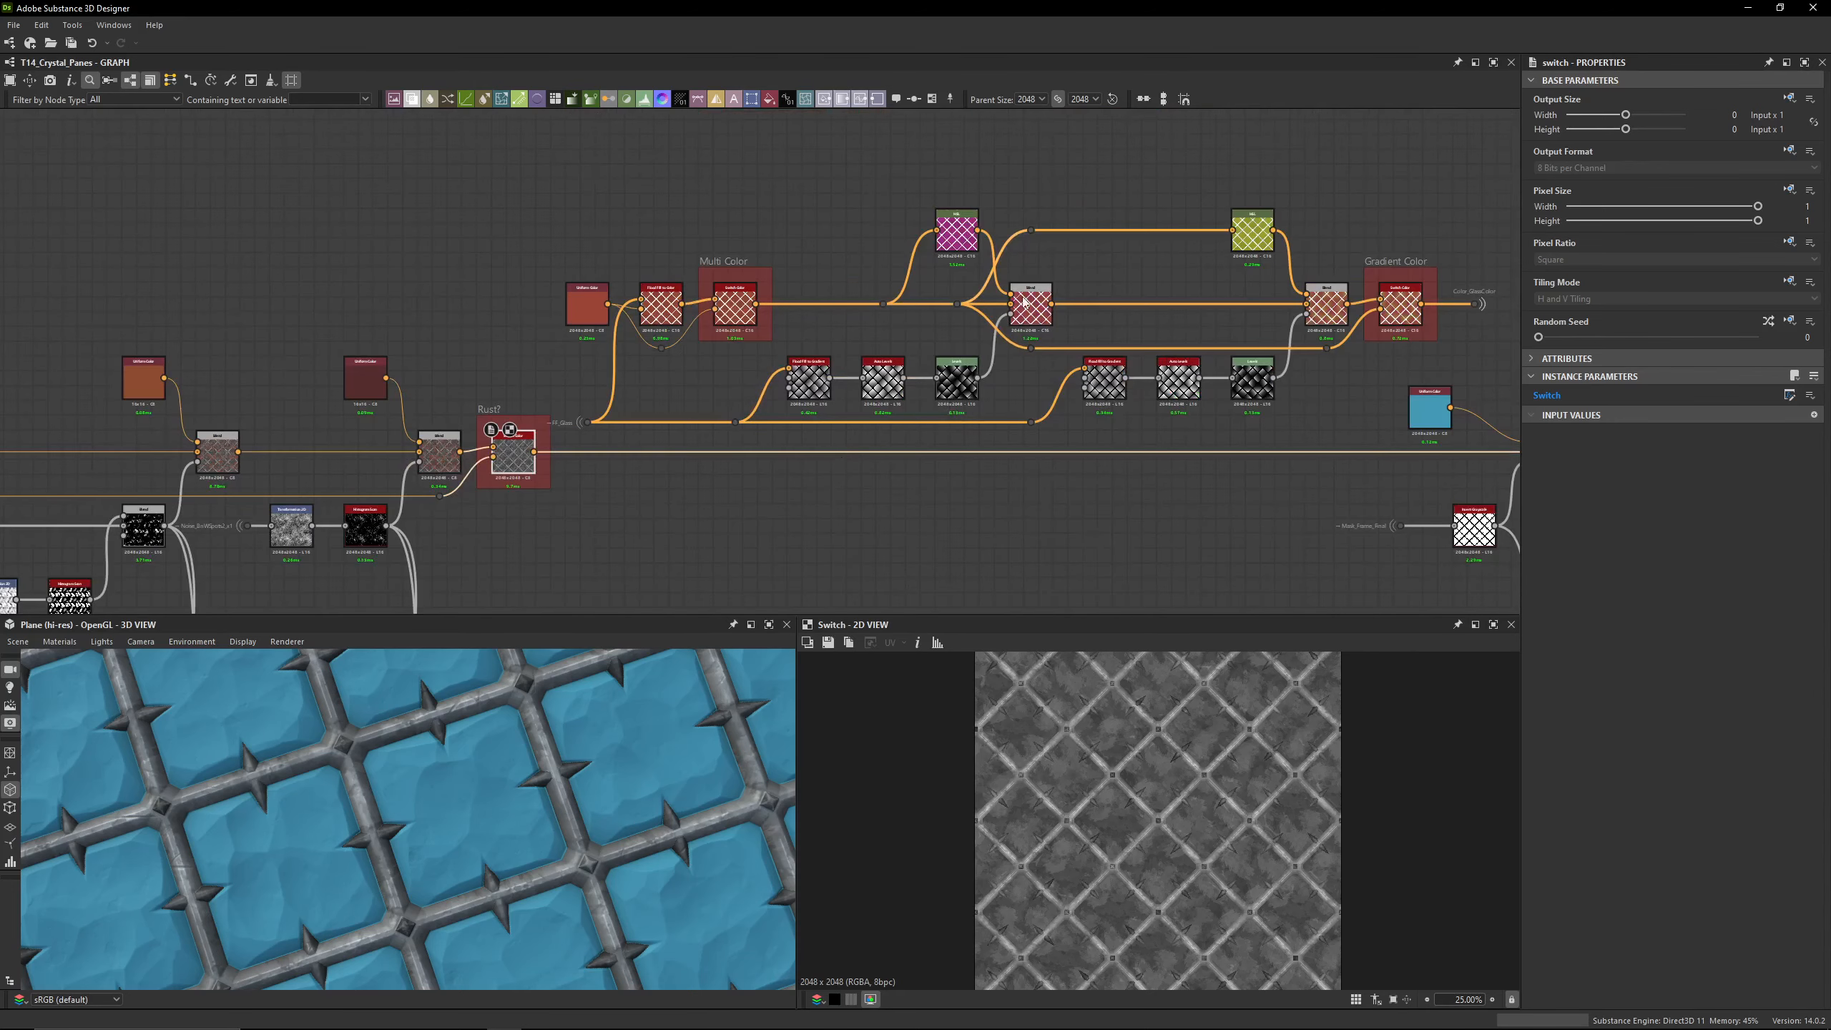
pyautogui.moveTo(901, 422); pyautogui.dragTo(432, 378, button='middle')
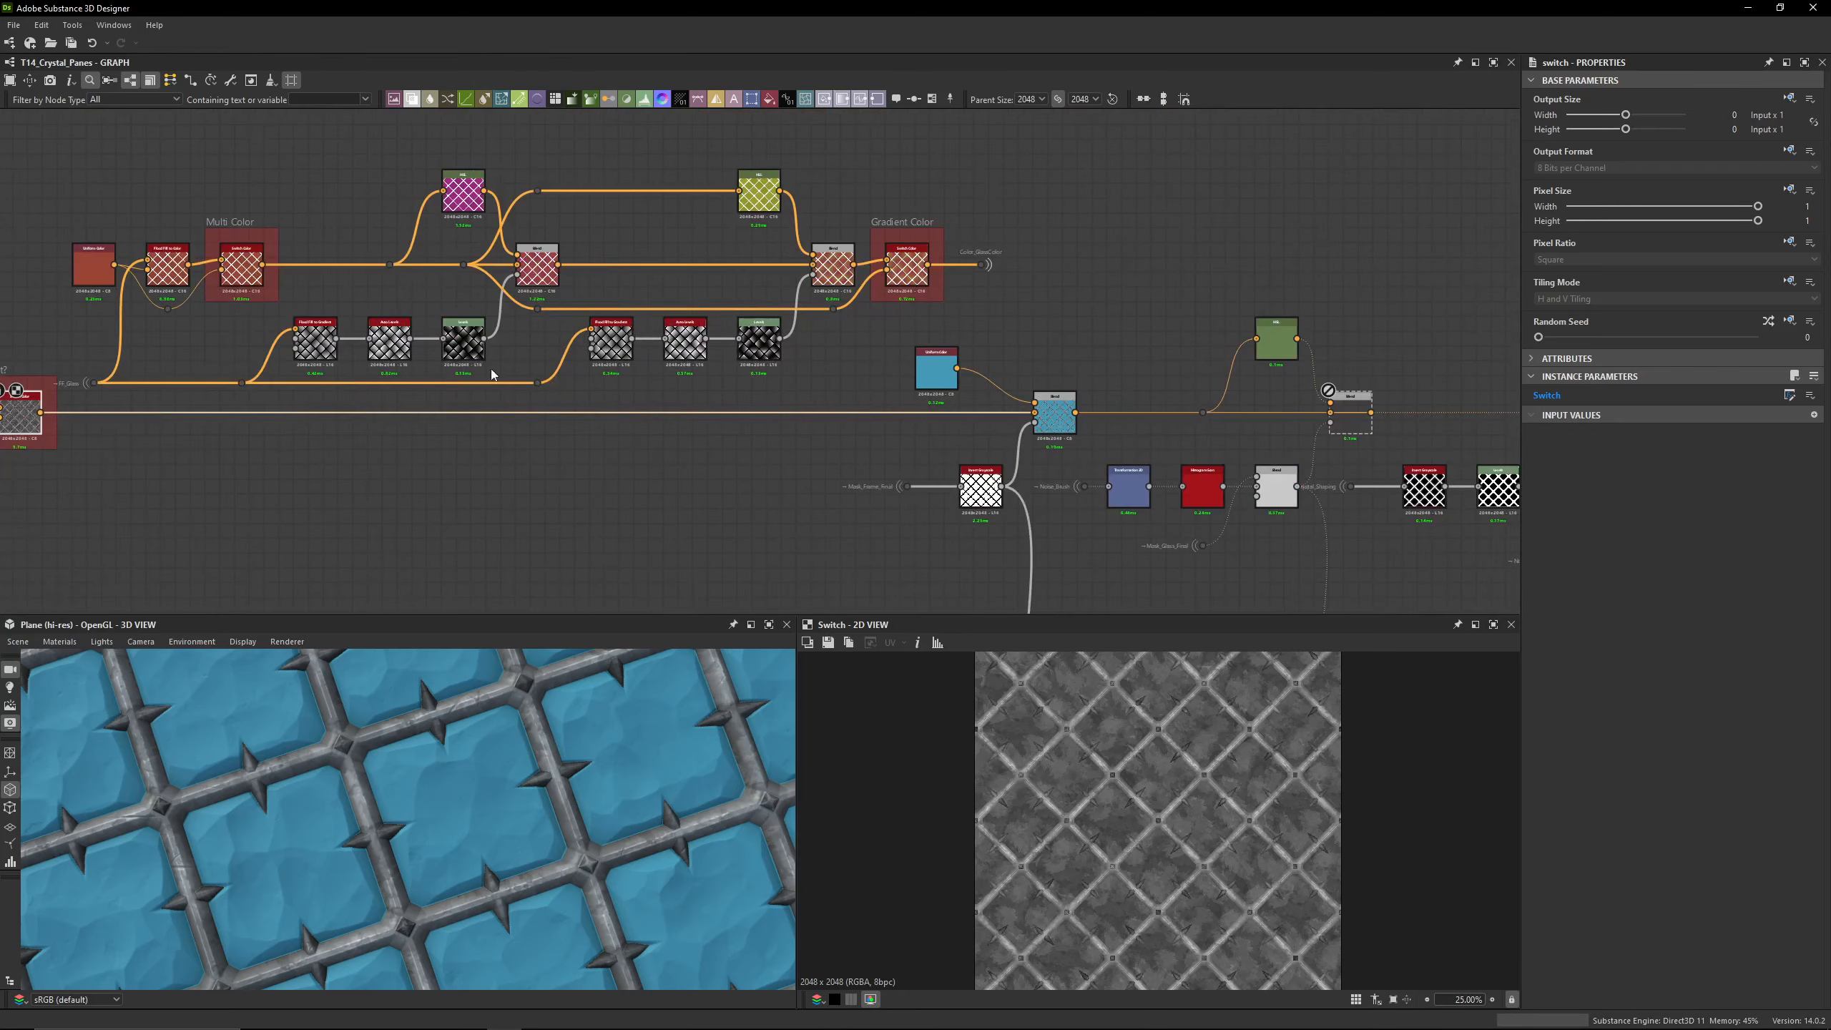
pyautogui.scroll(3, 976, 390)
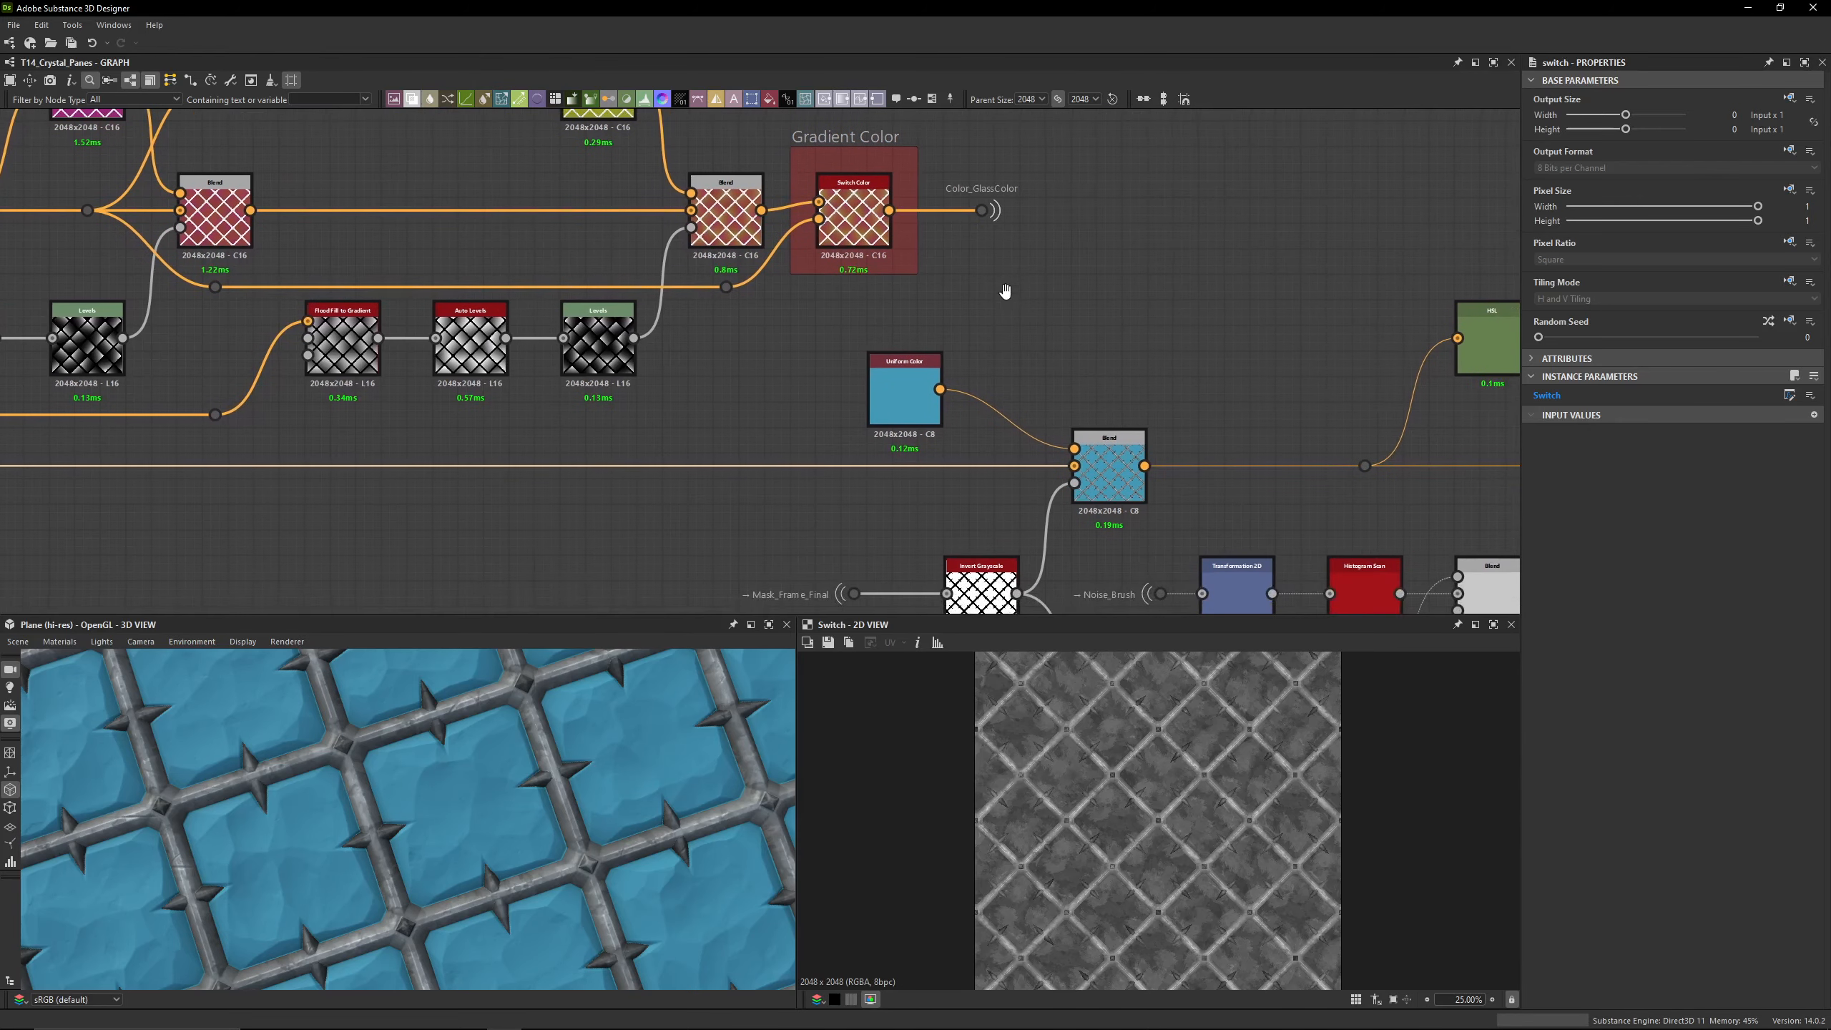
pyautogui.moveTo(995, 217); pyautogui.dragTo(1074, 448)
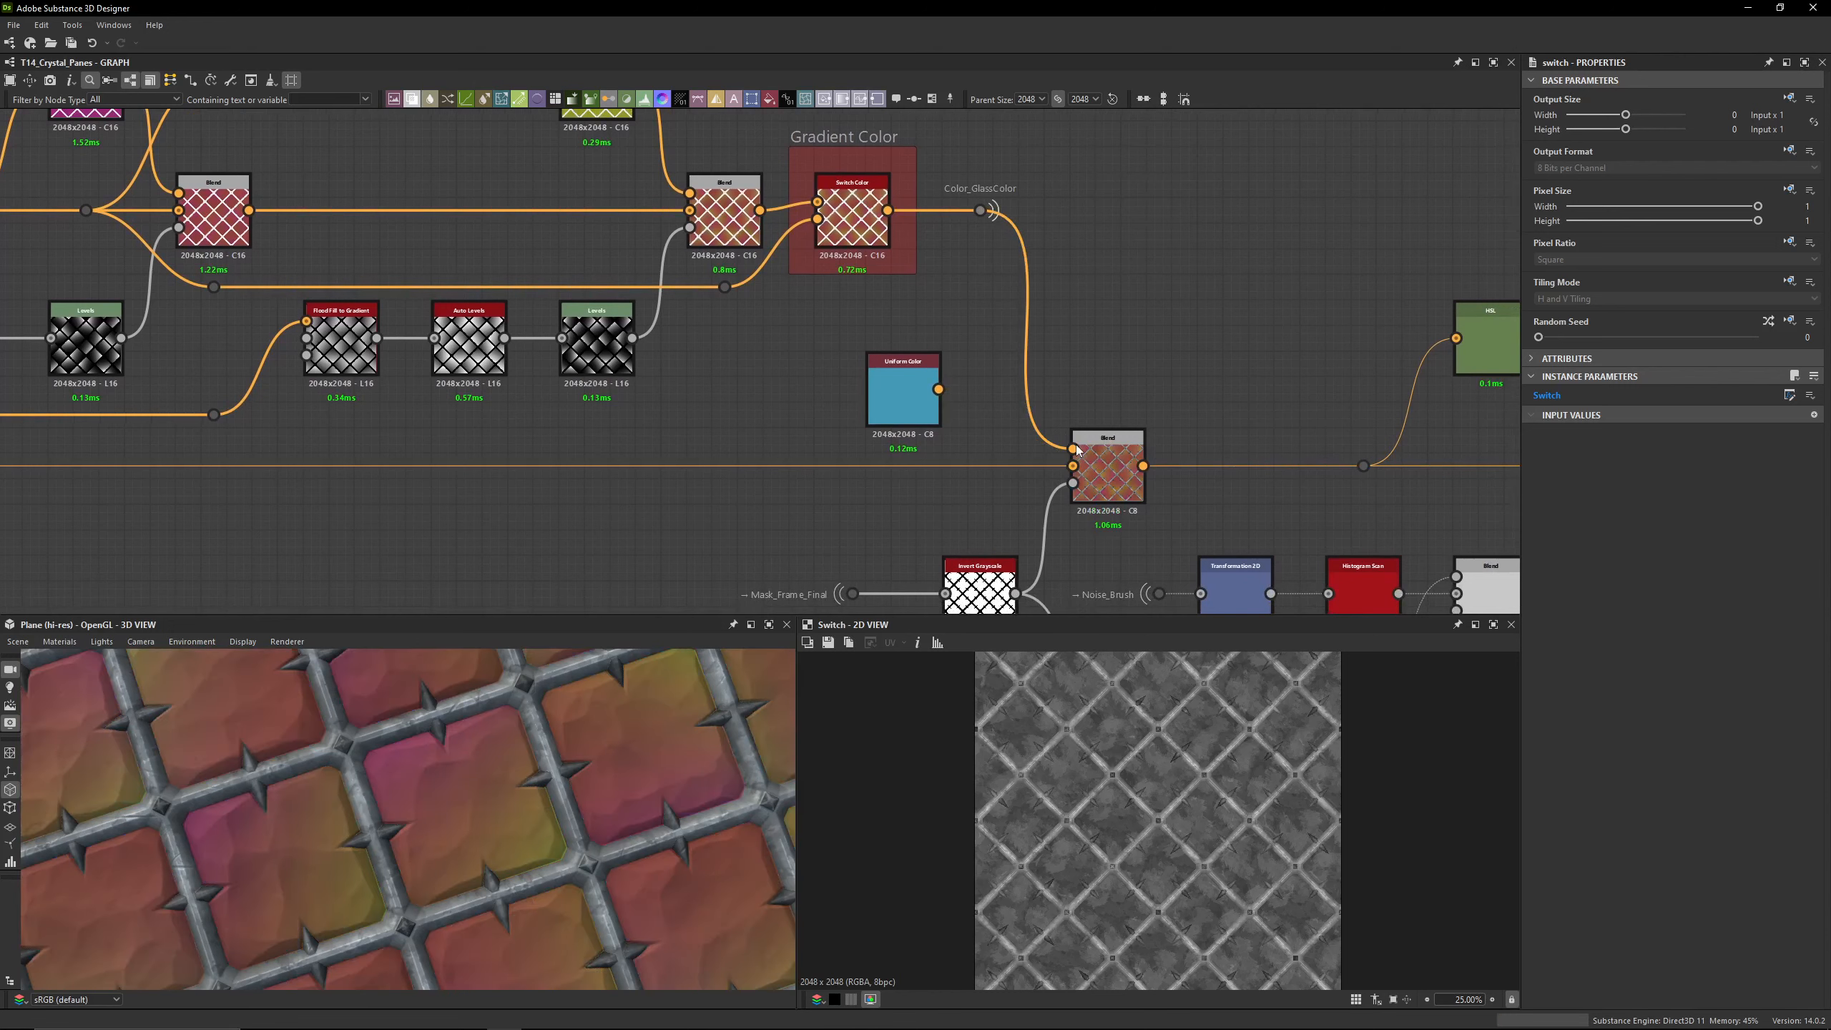
pyautogui.click(892, 388)
pyautogui.press('Delete')
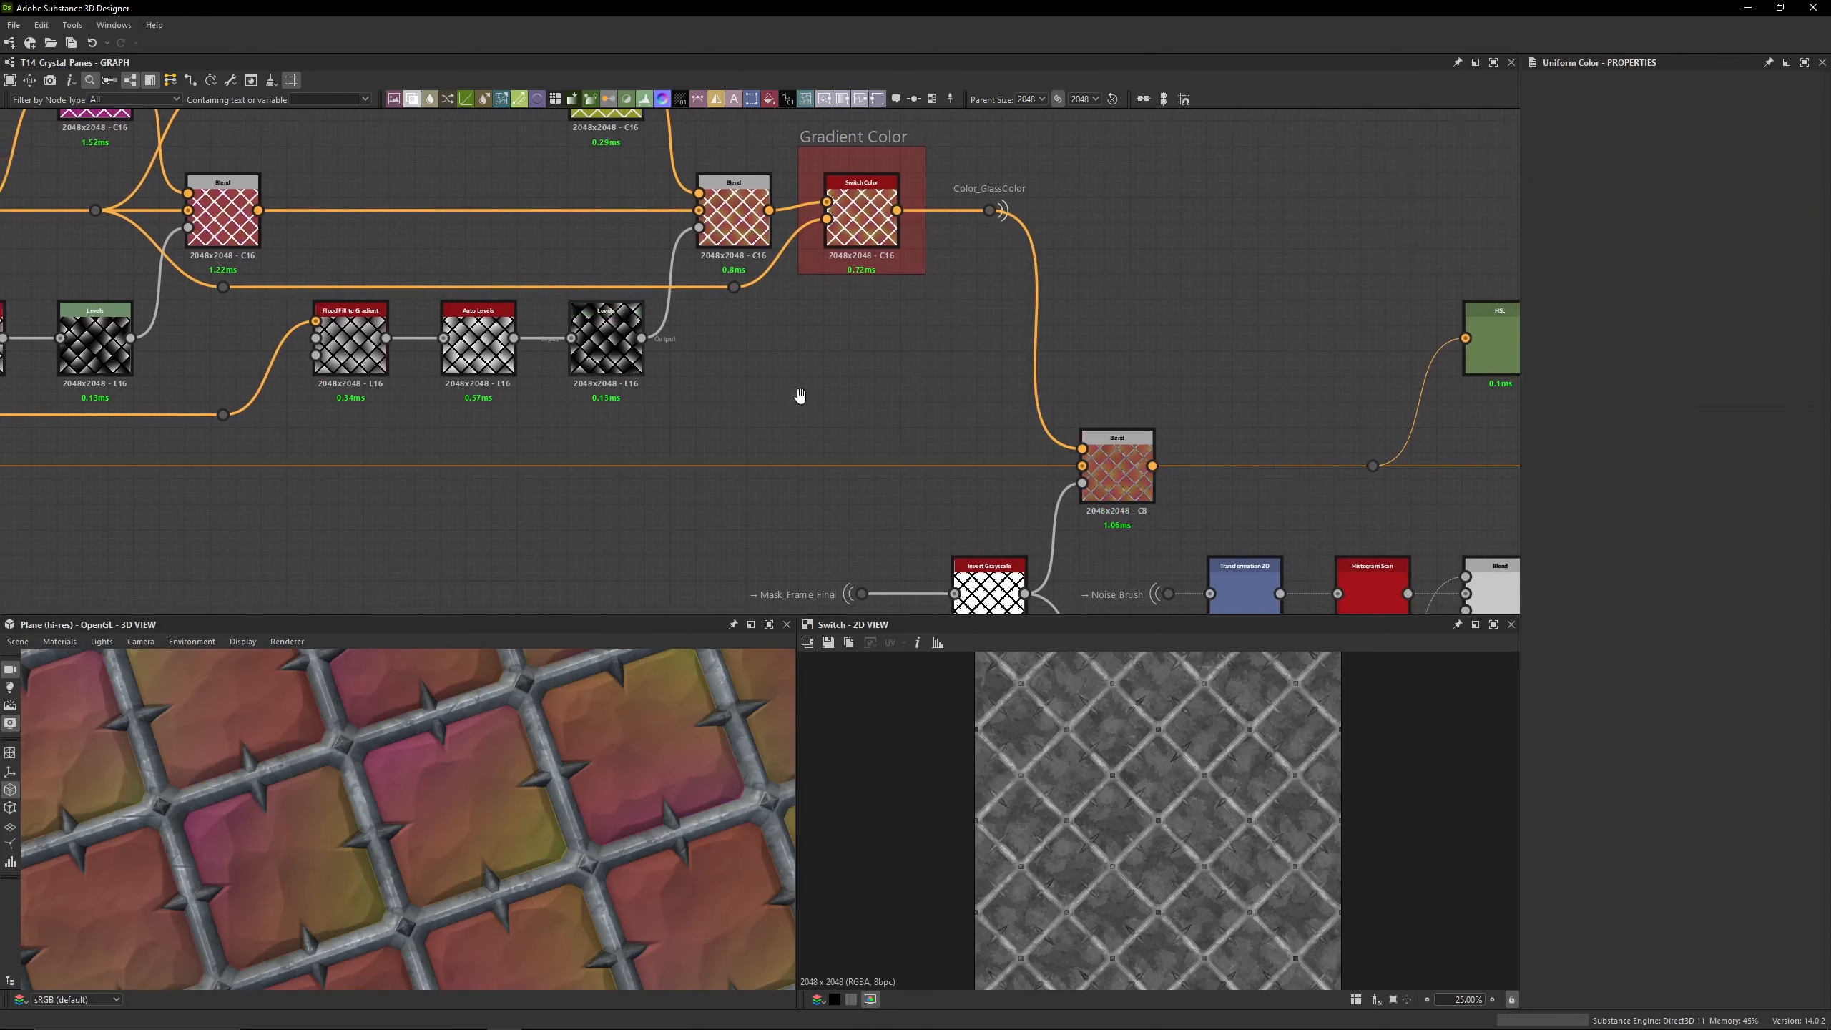
# Step: Switch the graph's input preset to Default Settings
pyautogui.moveTo(798, 397); pyautogui.dragTo(1398, 432, button='middle')
pyautogui.moveTo(375, 298); pyautogui.dragTo(1038, 312, button='middle')
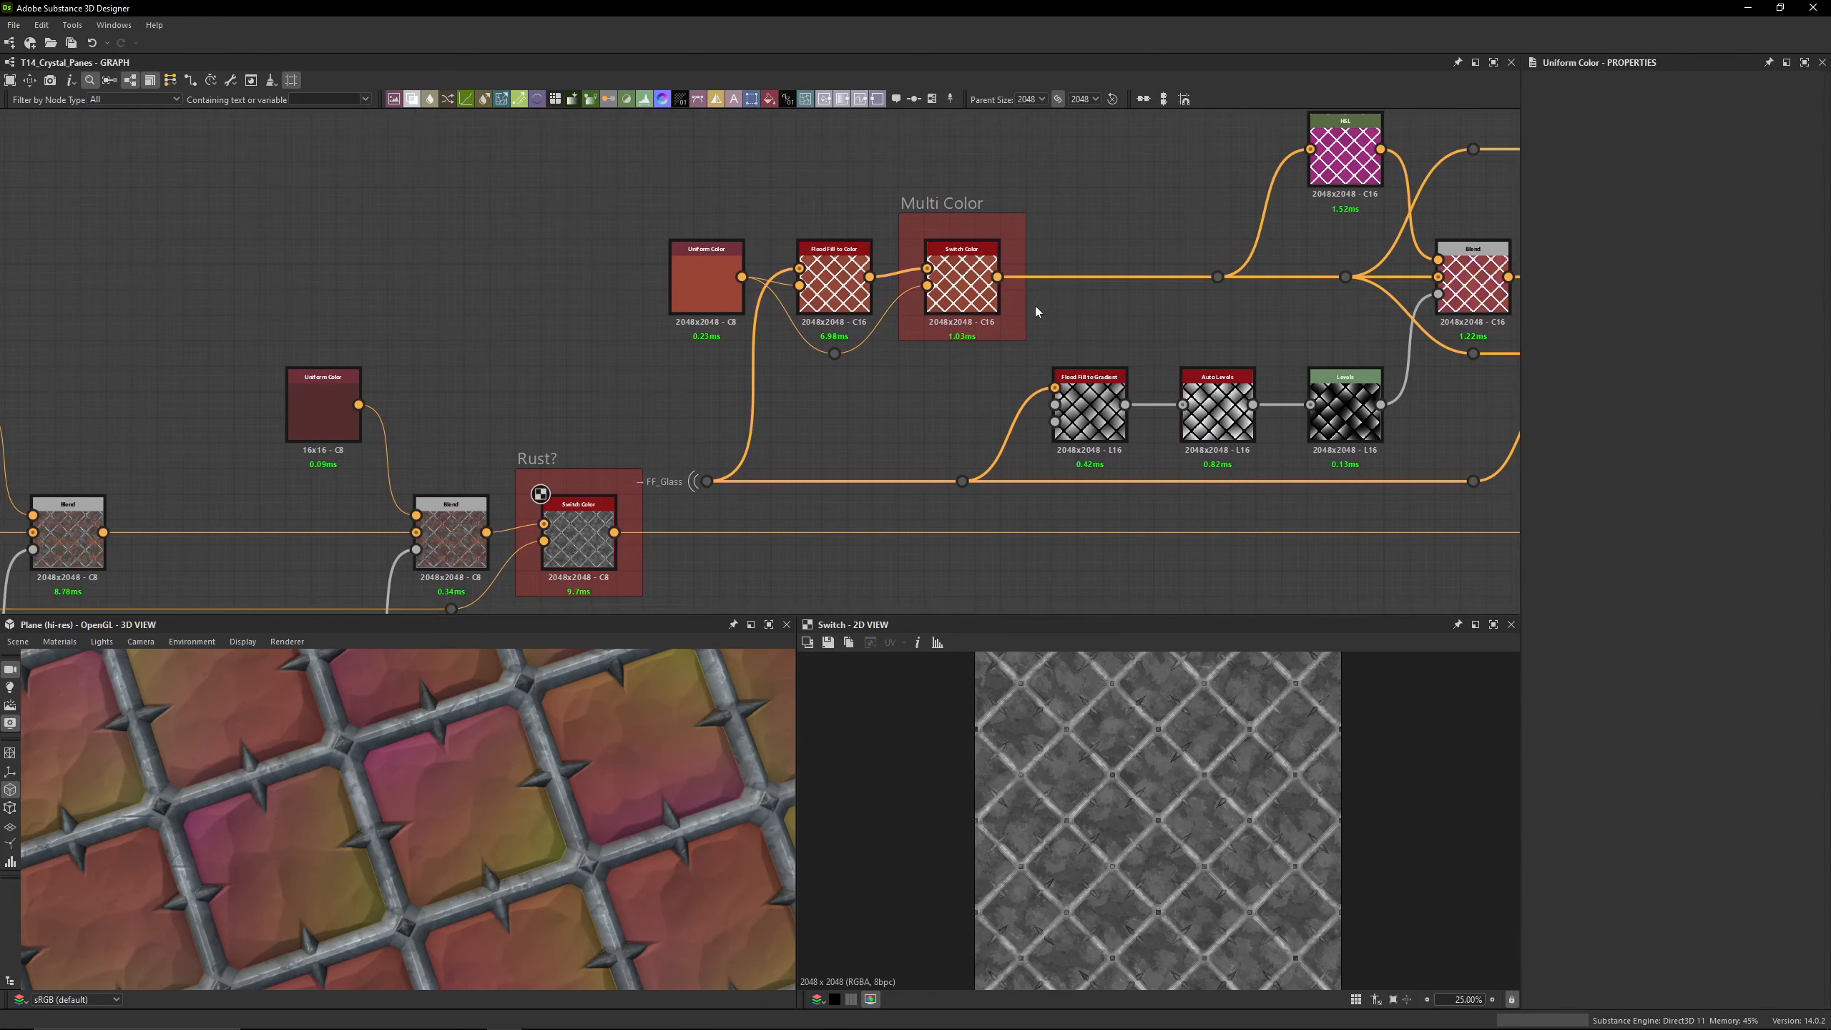
pyautogui.click(900, 396)
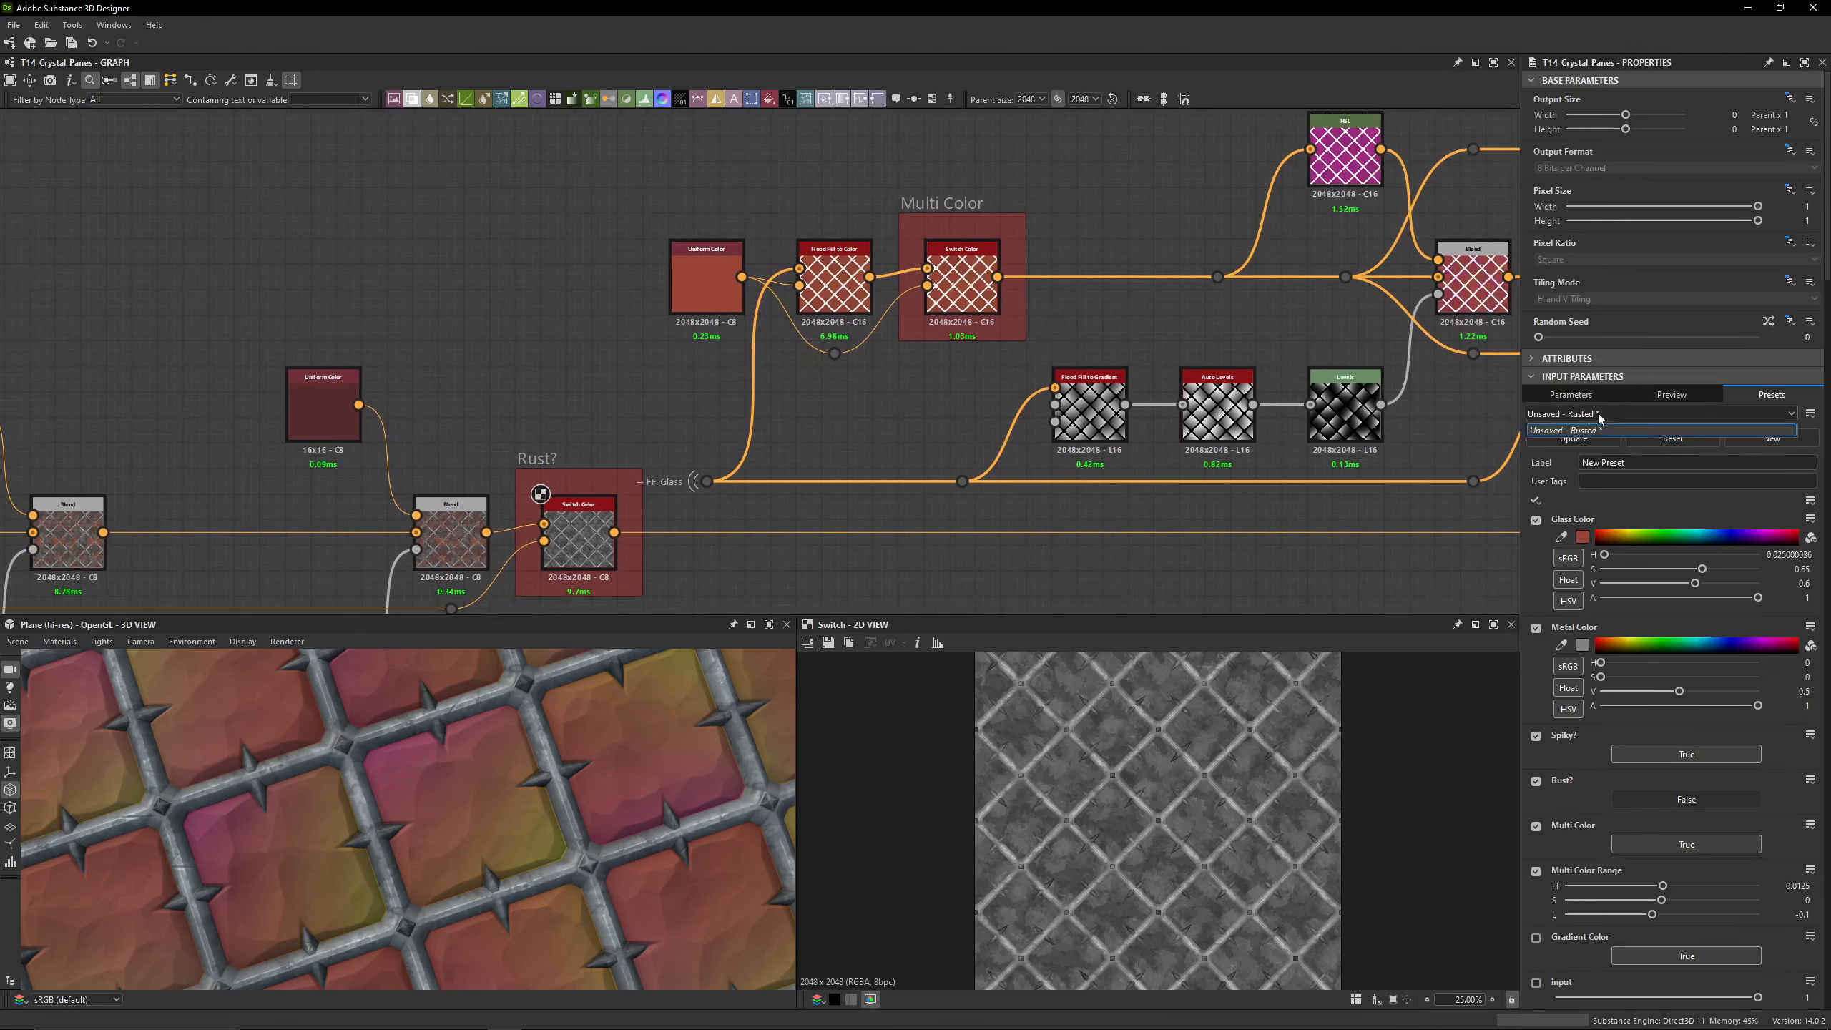
pyautogui.click(1545, 436)
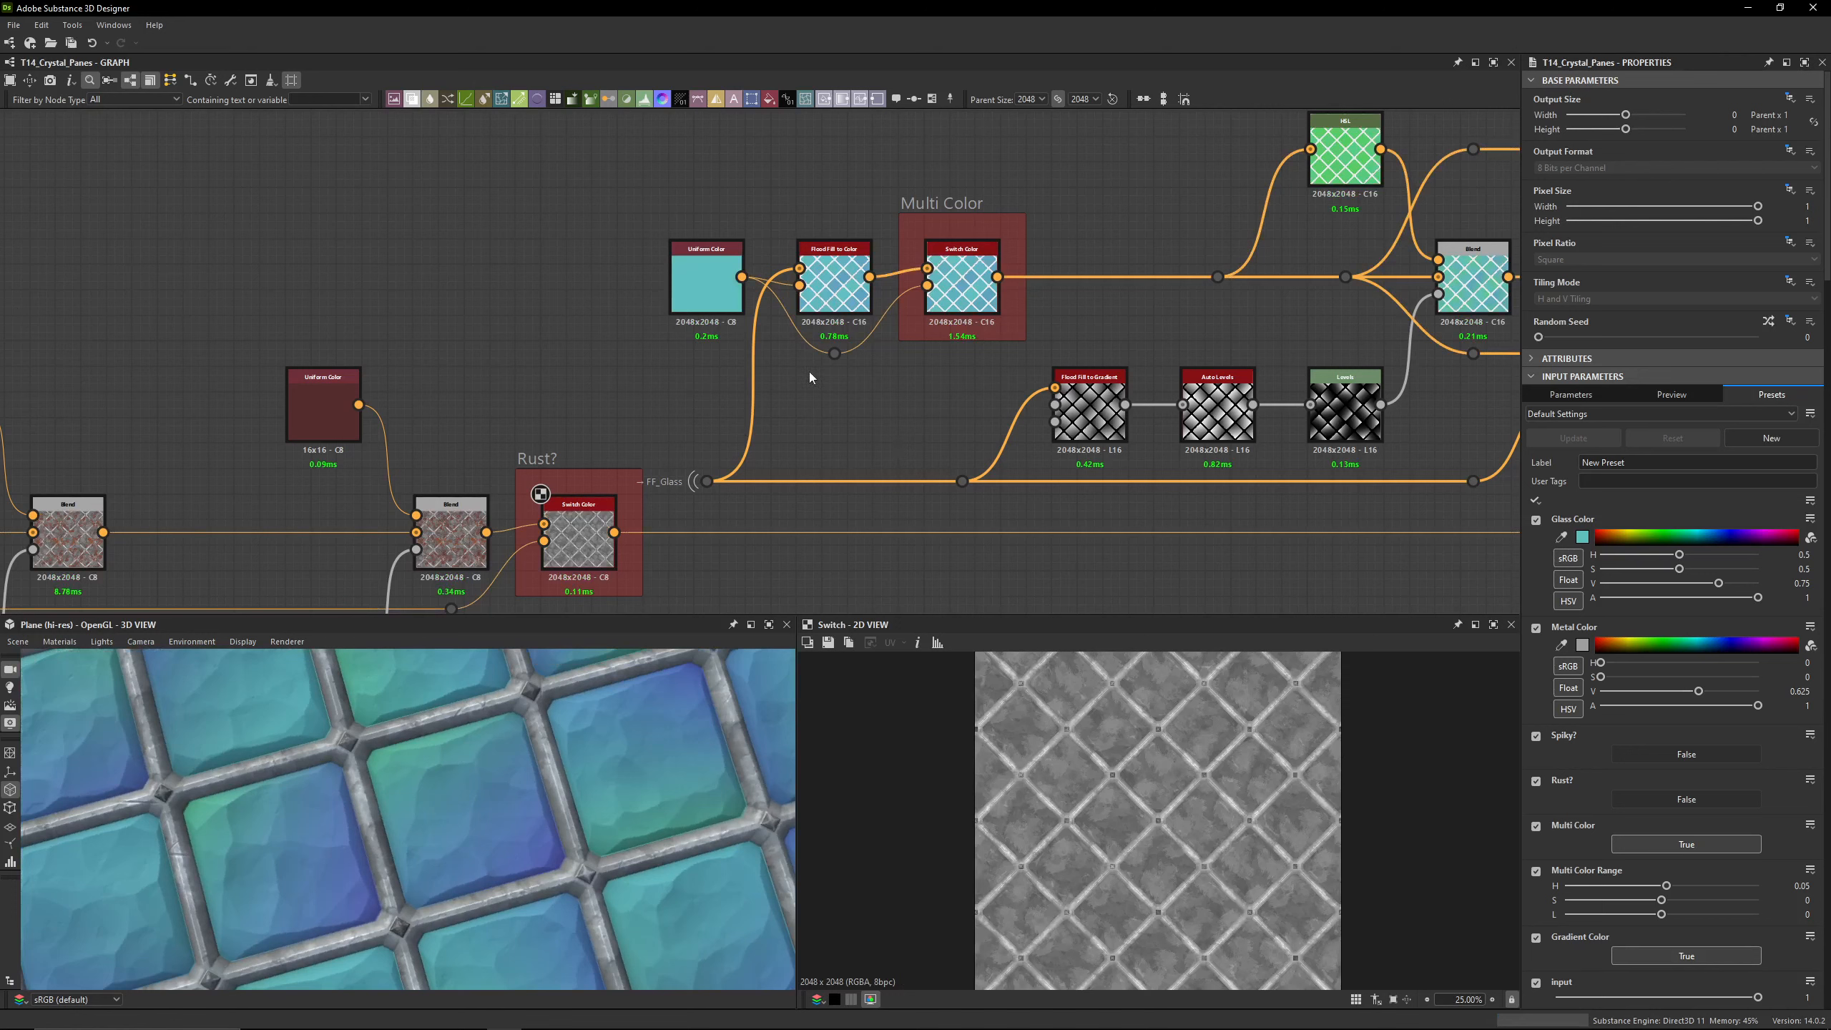
# Step: Preview the Uniform Color feeding the Multi Color section and trace the base color chain back to its start
pyautogui.doubleClick(704, 314)
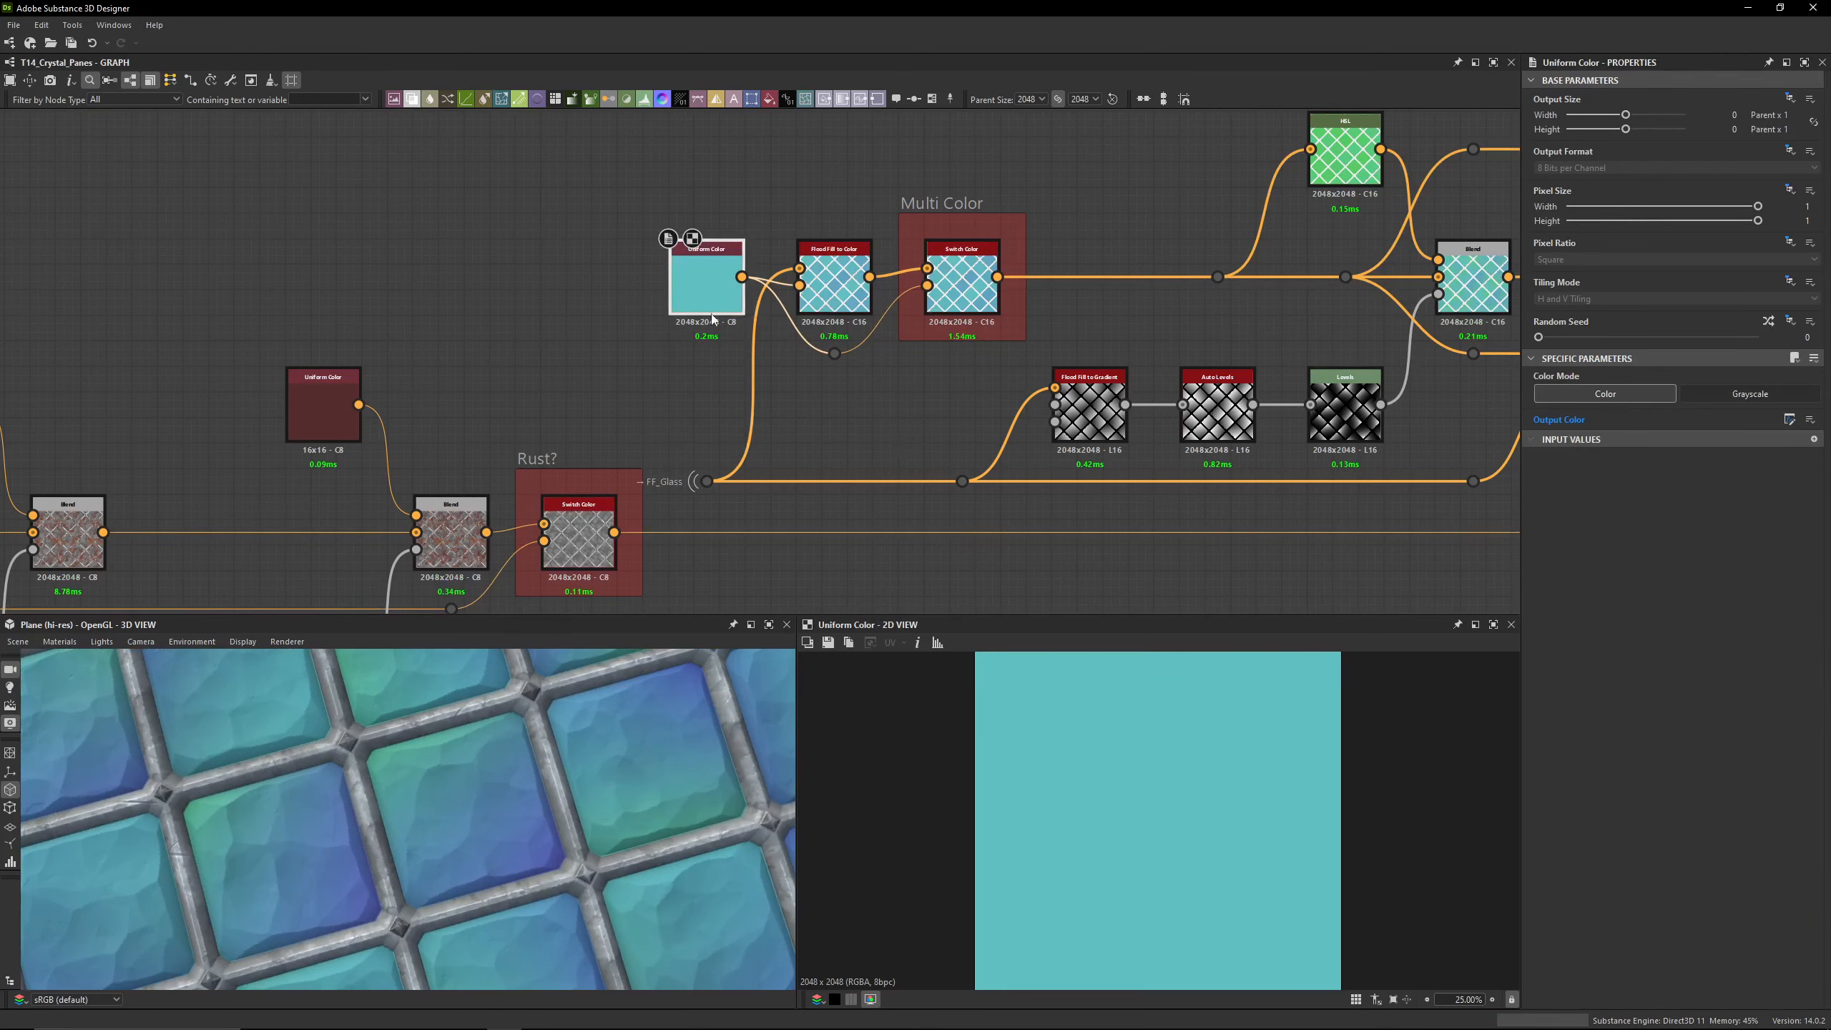
pyautogui.moveTo(633, 210); pyautogui.dragTo(729, 327)
pyautogui.scroll(-4, 455, 314)
pyautogui.moveTo(455, 314); pyautogui.dragTo(1081, 274, button='middle')
pyautogui.scroll(-4, 337, 271)
pyautogui.moveTo(333, 279); pyautogui.dragTo(1398, 282, button='middle')
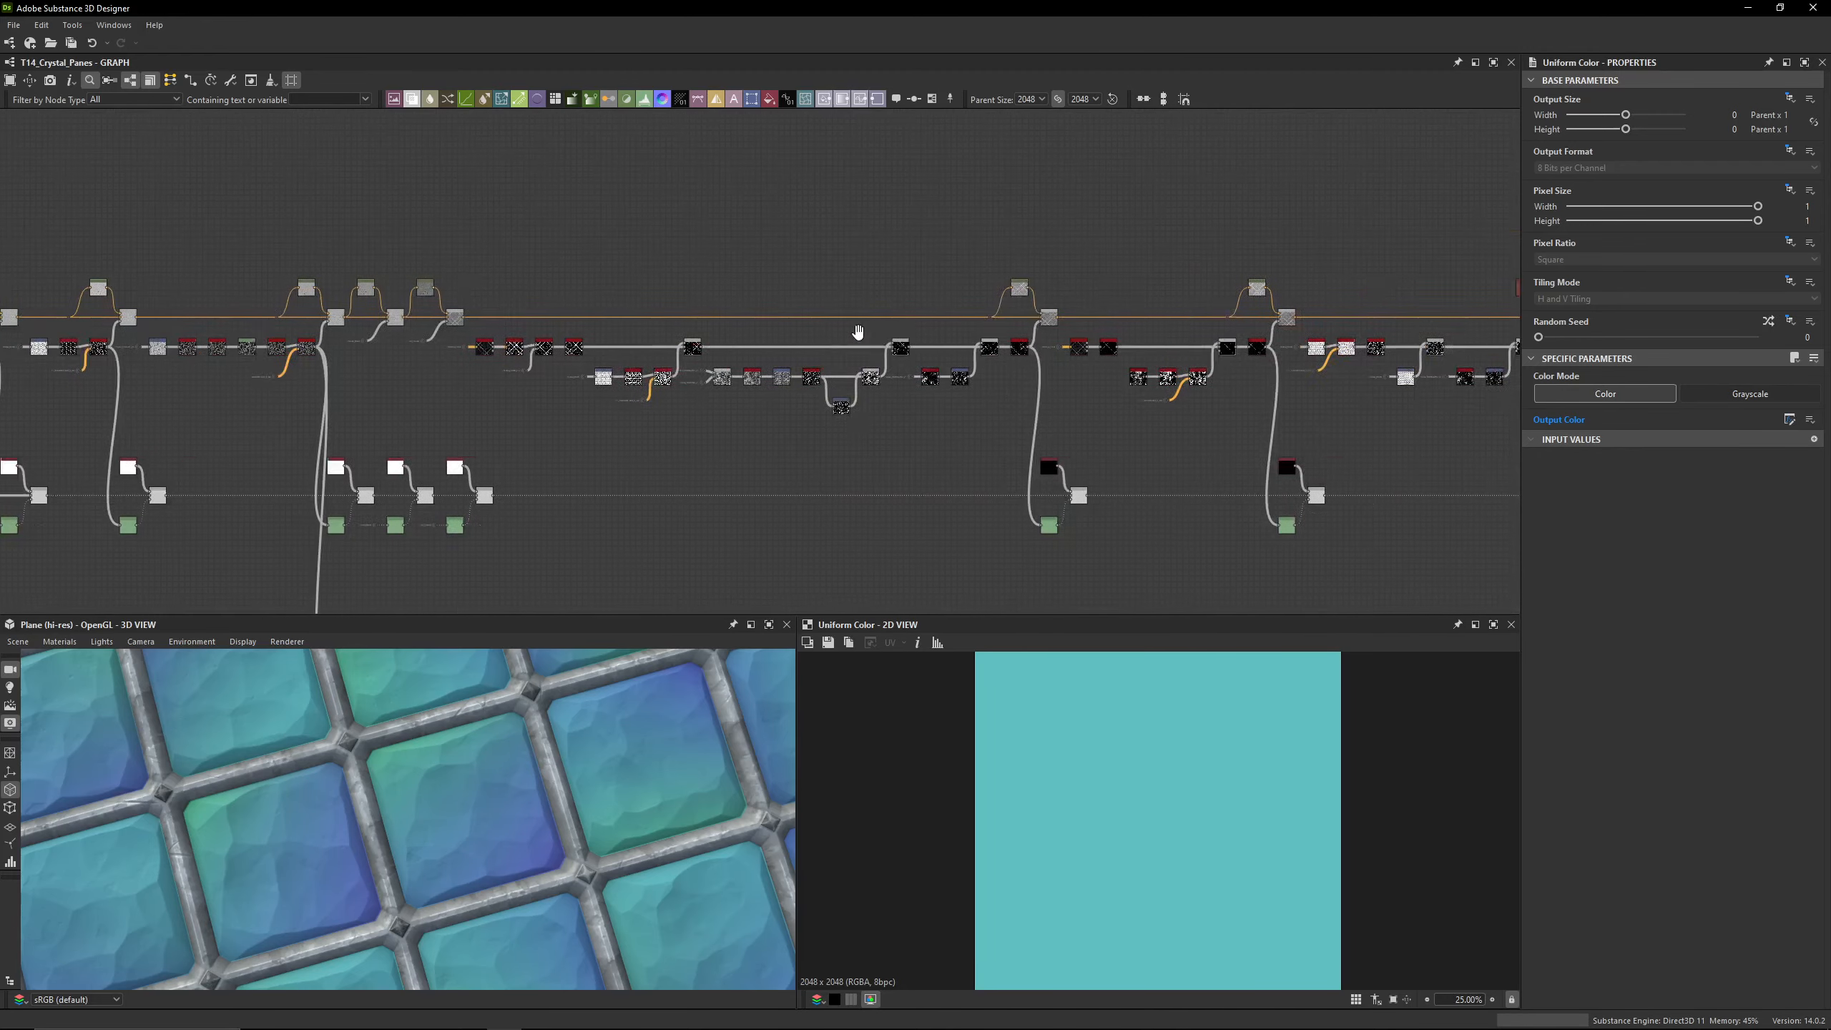
pyautogui.moveTo(336, 314); pyautogui.dragTo(911, 305, button='middle')
pyautogui.moveTo(50, 301); pyautogui.dragTo(223, 314, button='middle')
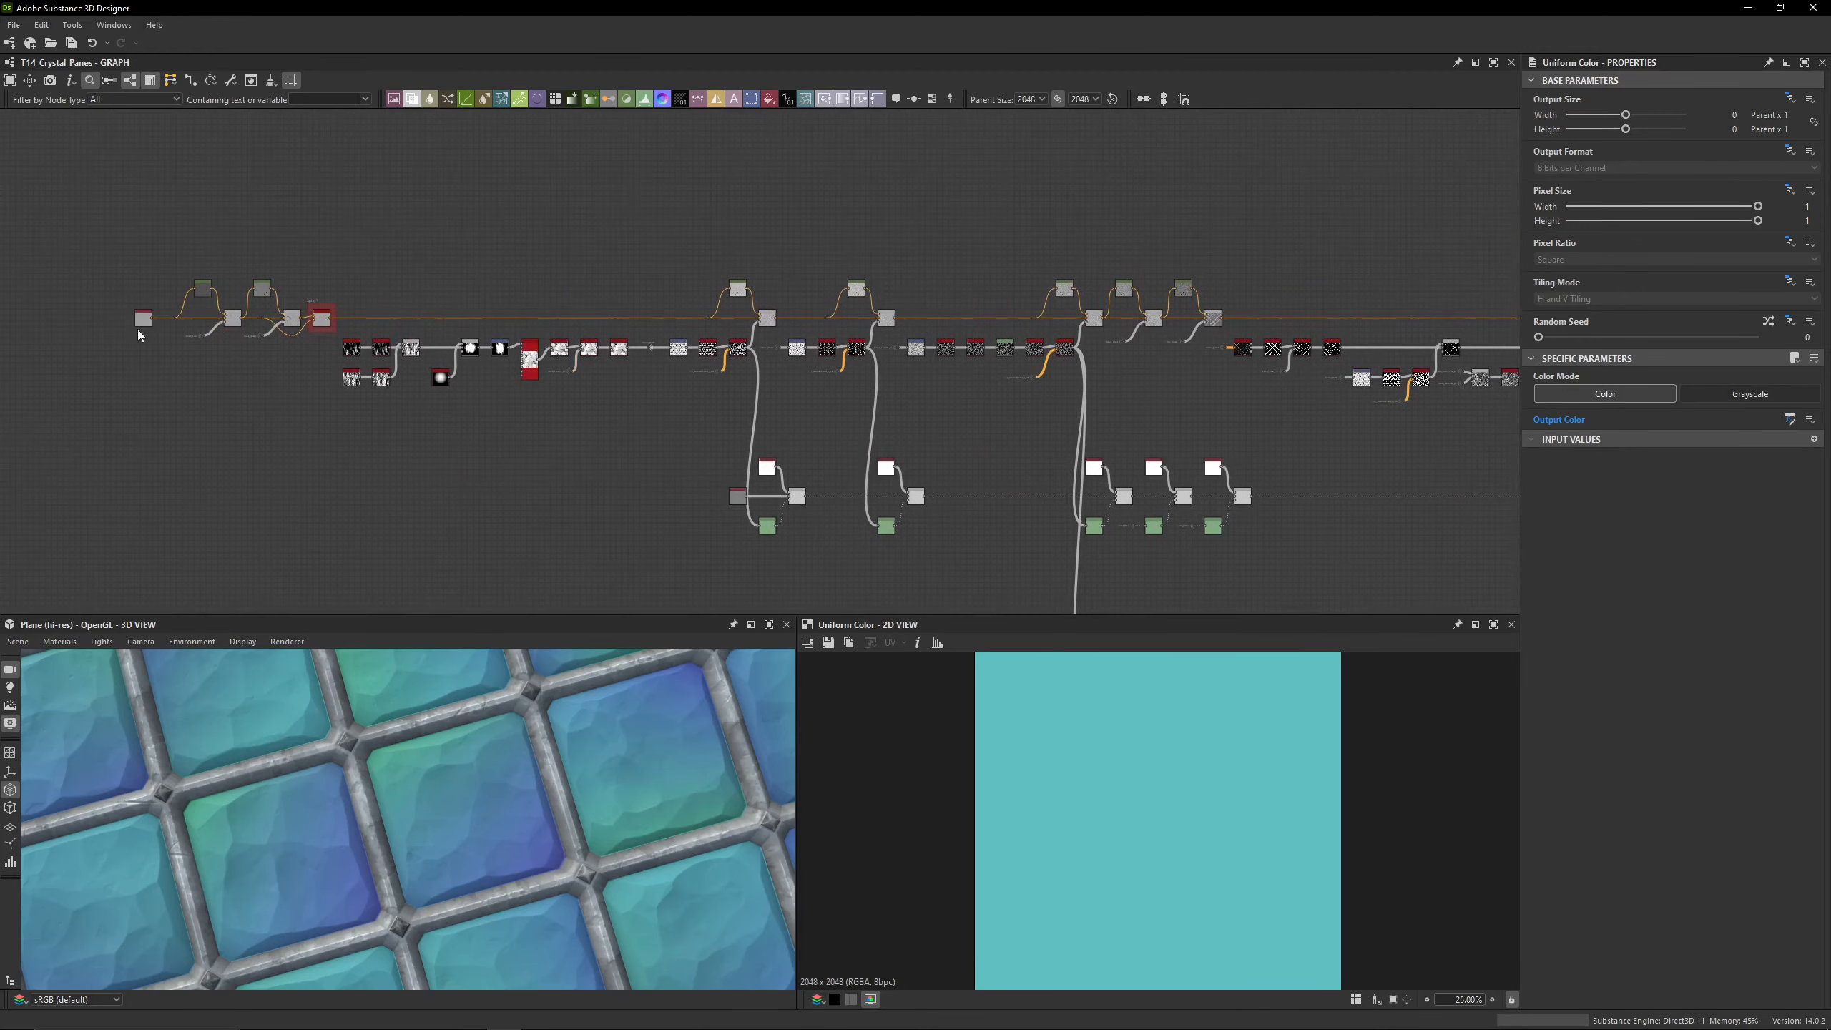
pyautogui.moveTo(1506, 256); pyautogui.dragTo(742, 299, button='middle')
pyautogui.scroll(3, 1228, 265)
pyautogui.scroll(1, 1227, 265)
pyautogui.scroll(7, 899, 286)
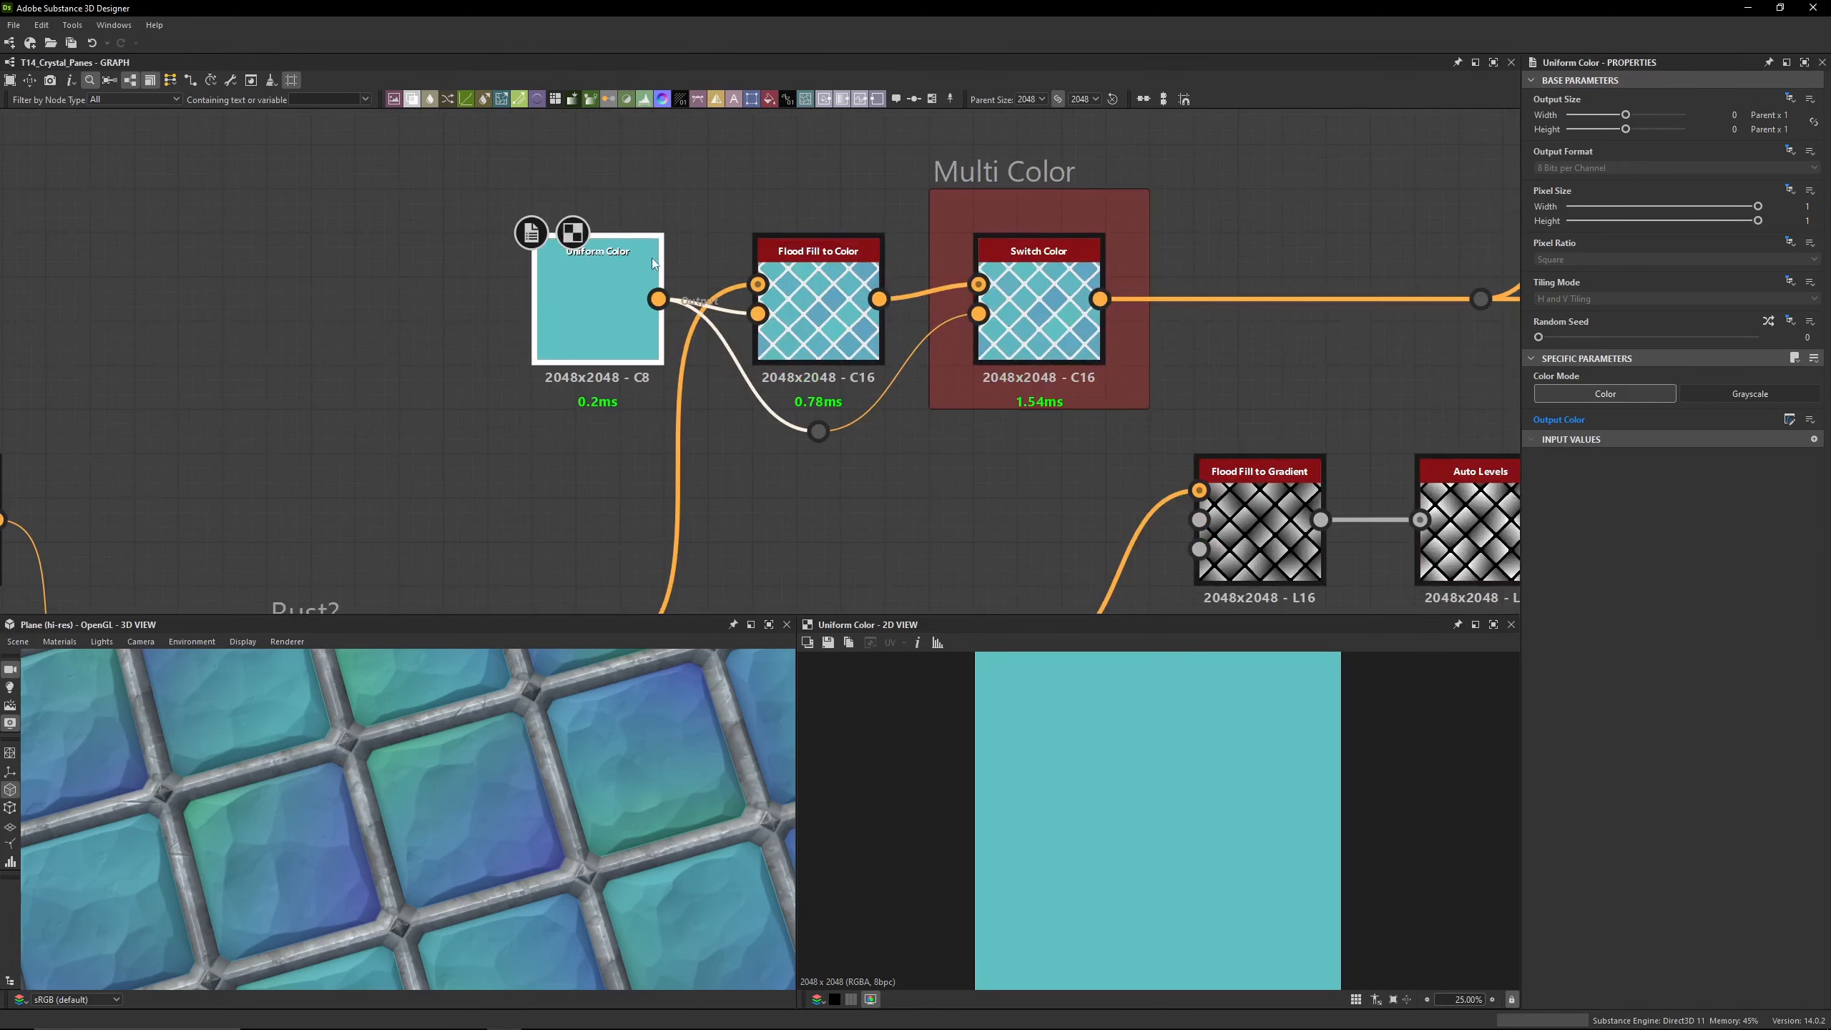
# Step: Preview the Flood Fill to Color node against its Uniform Color input and check its HSL Random parameter
pyautogui.doubleClick(794, 265)
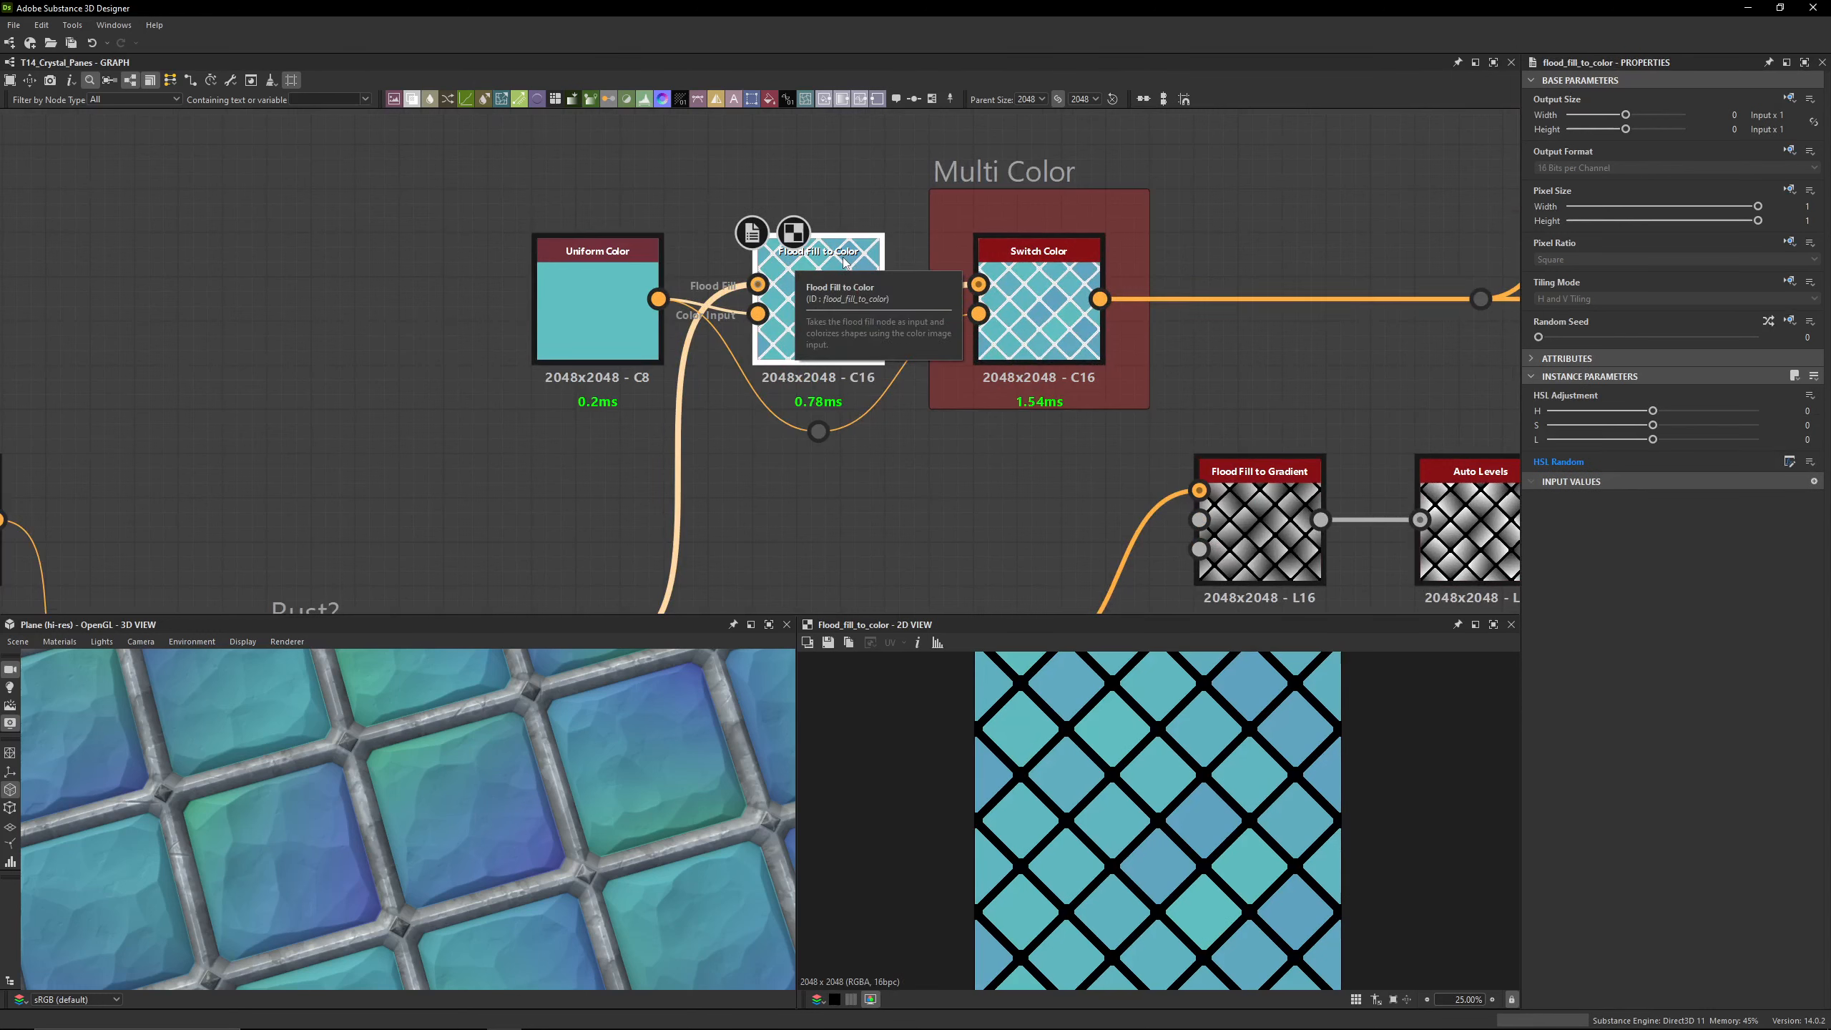
pyautogui.doubleClick(600, 269)
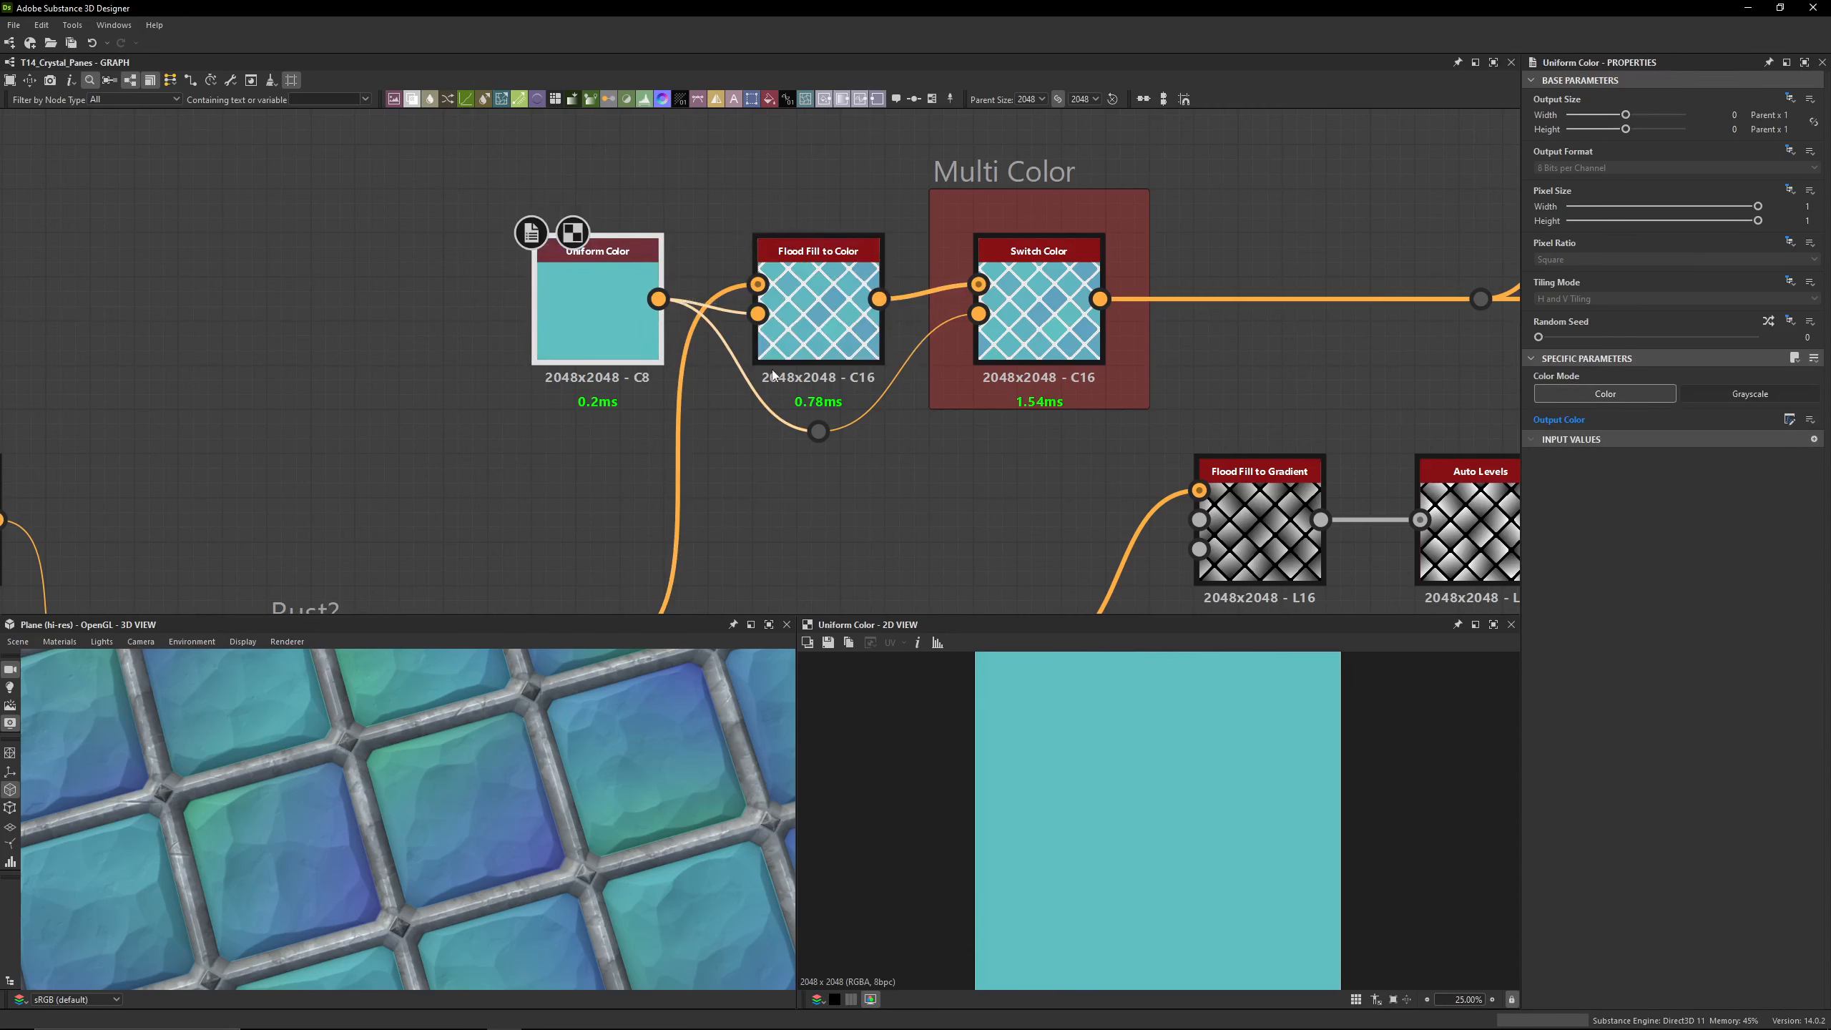
pyautogui.doubleClick(858, 311)
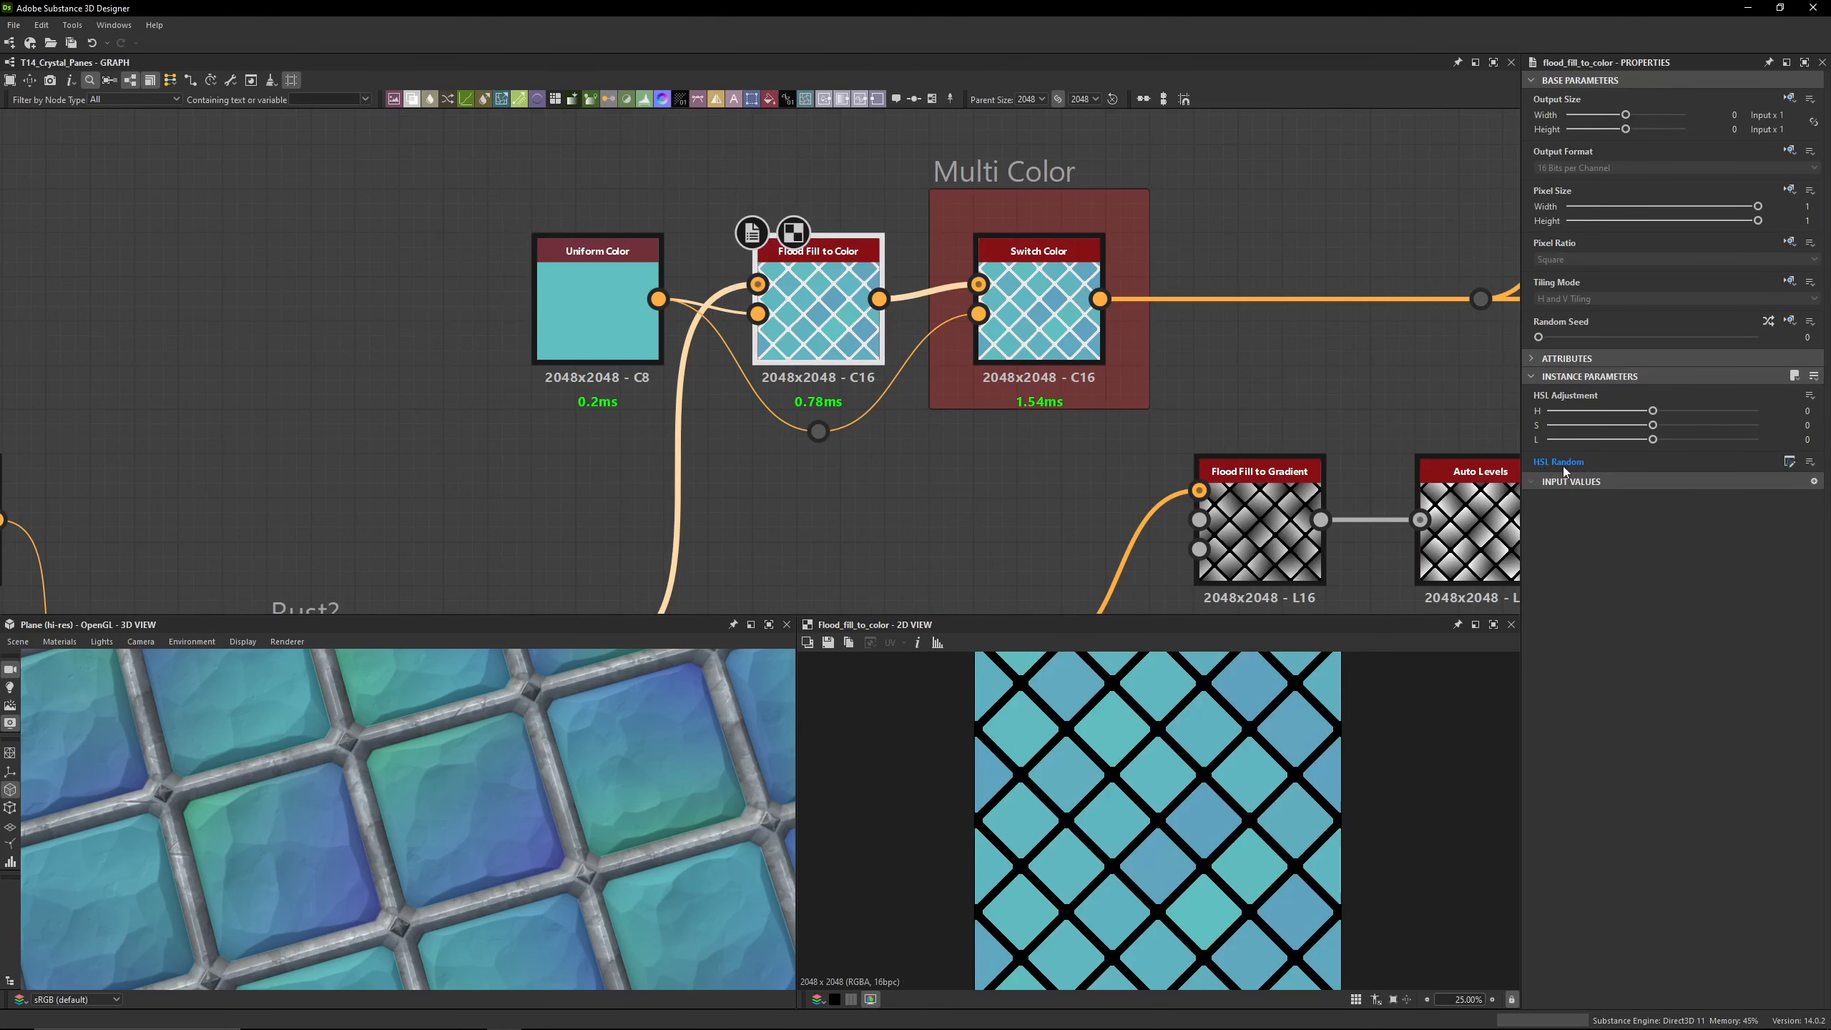
pyautogui.moveTo(490, 265); pyautogui.dragTo(643, 499, button='middle')
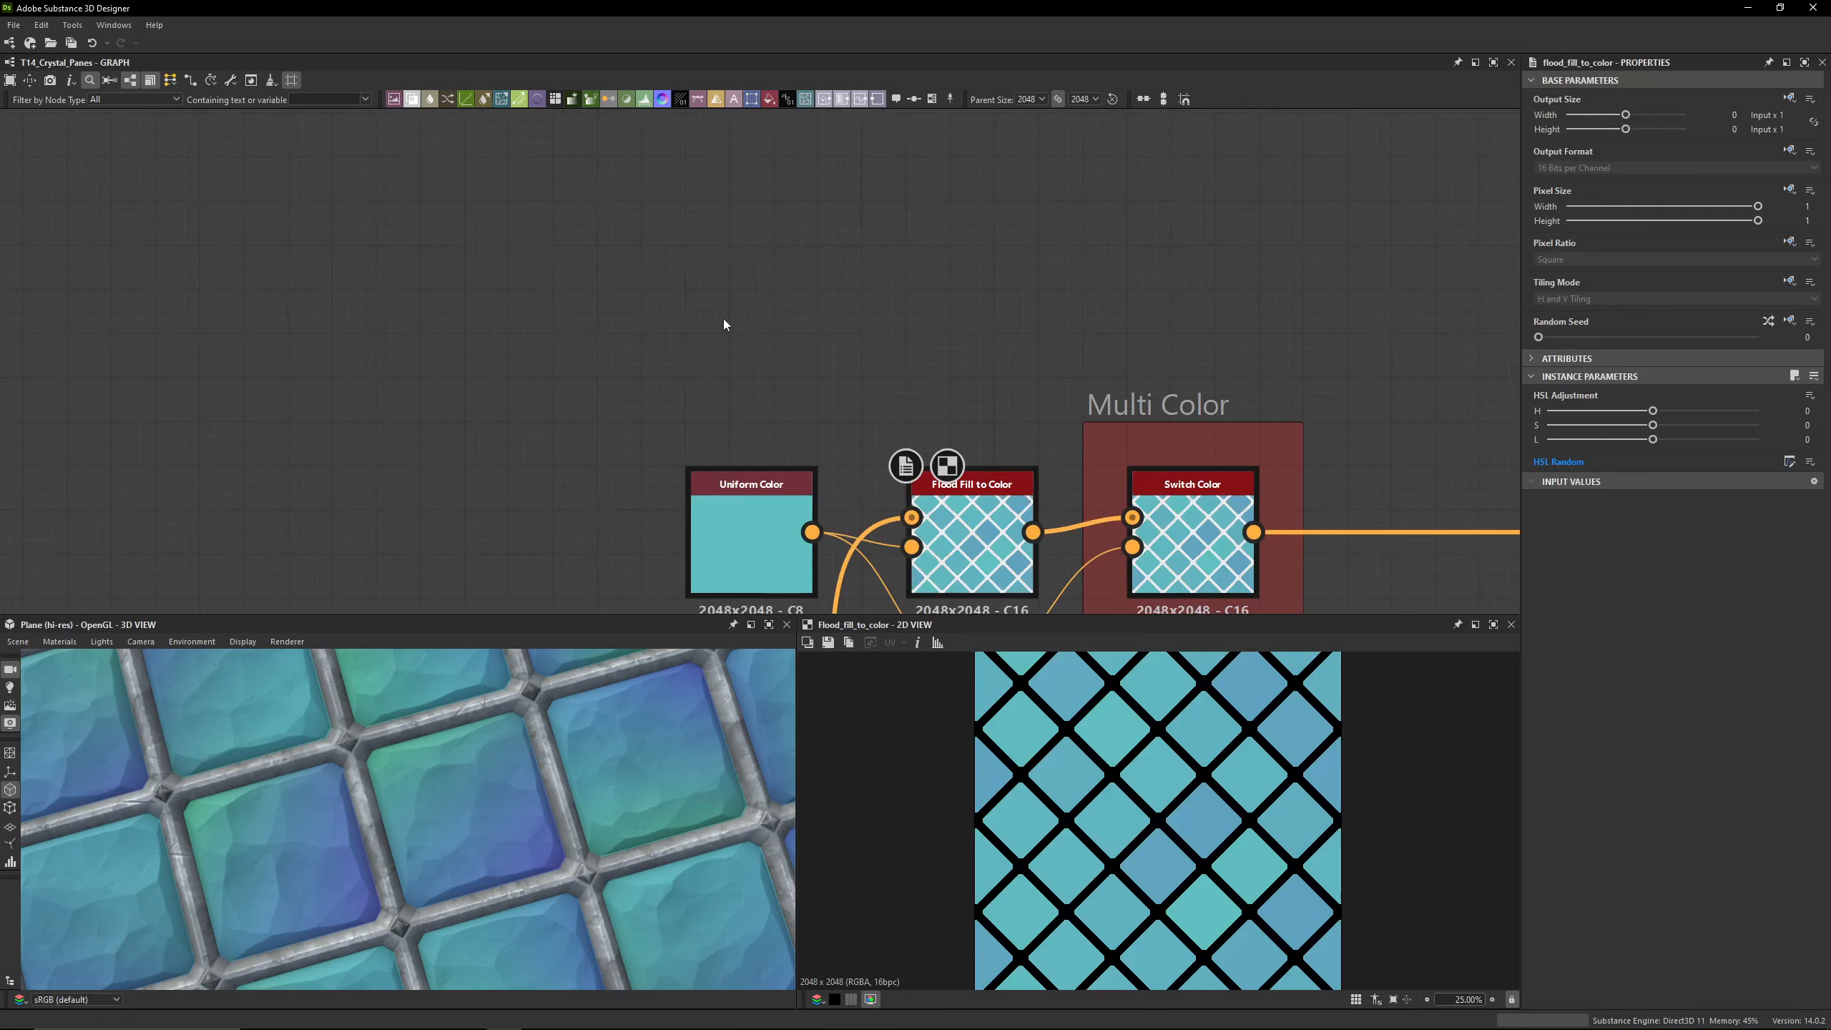
pyautogui.moveTo(728, 318); pyautogui.dragTo(738, 374, button='middle')
pyautogui.press('space')
pyautogui.write('uniform')
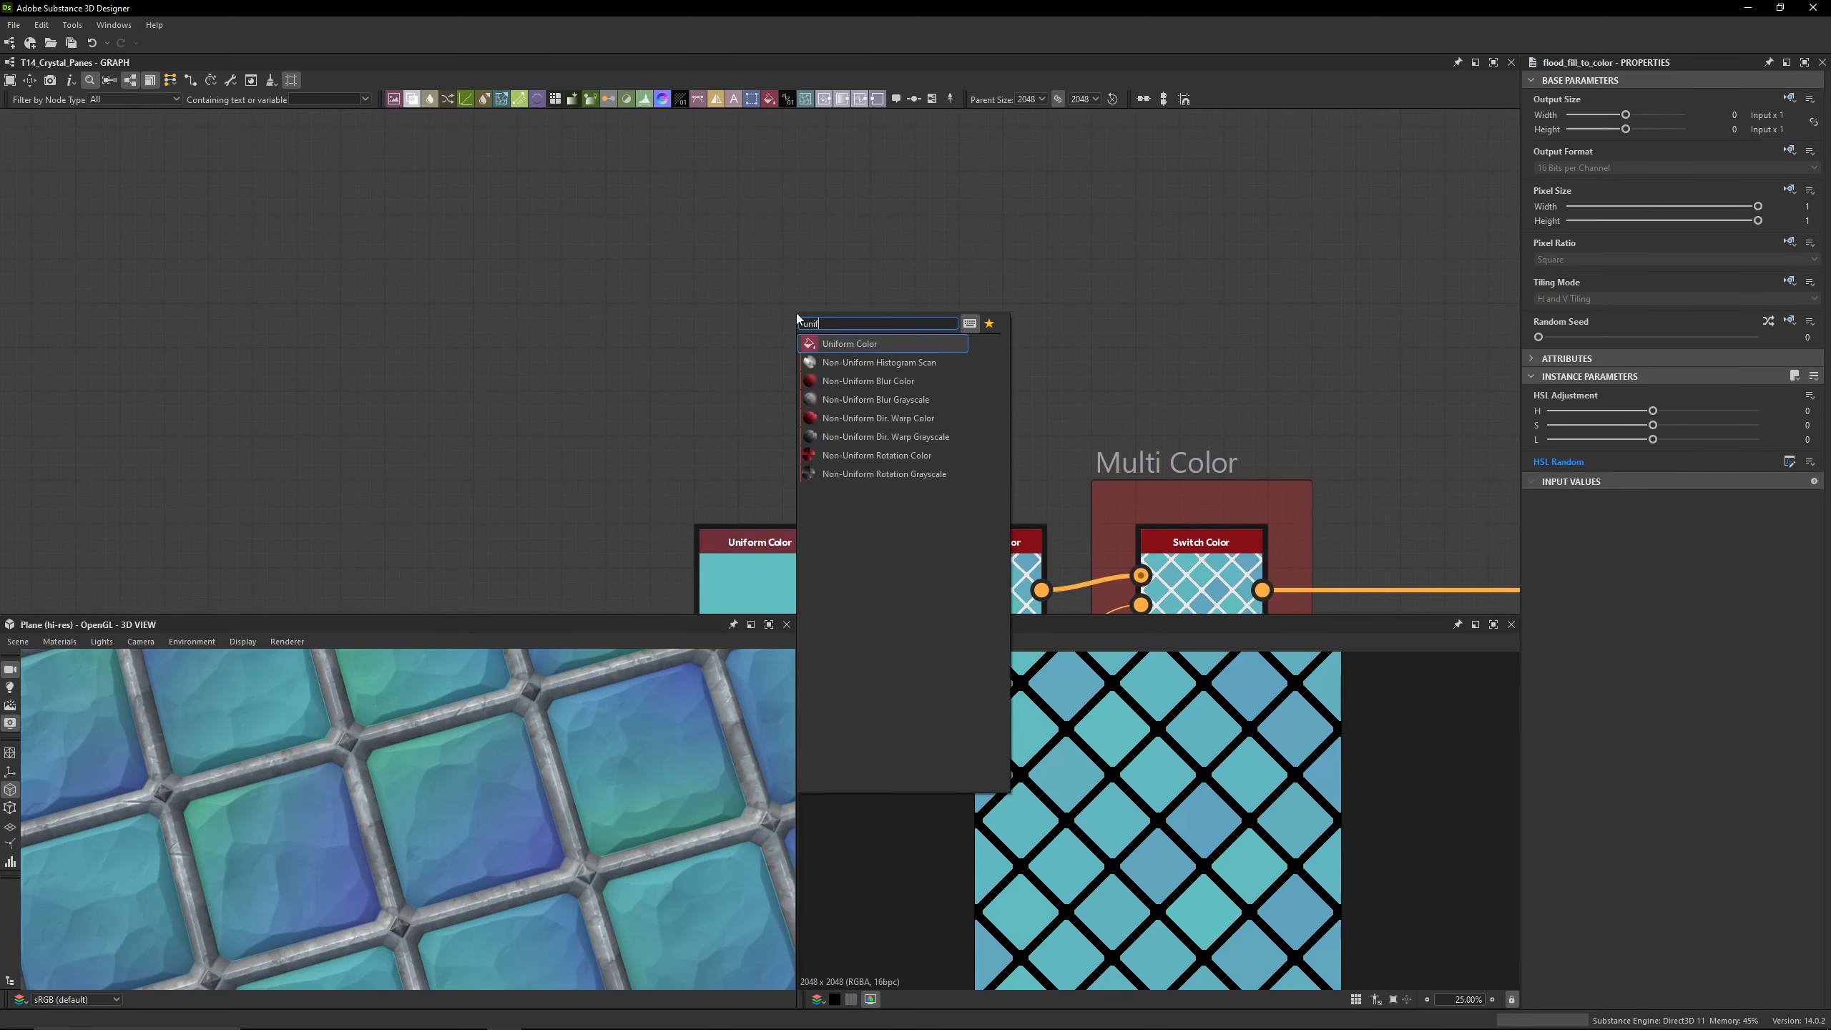
pyautogui.press('Return')
pyautogui.click(748, 571)
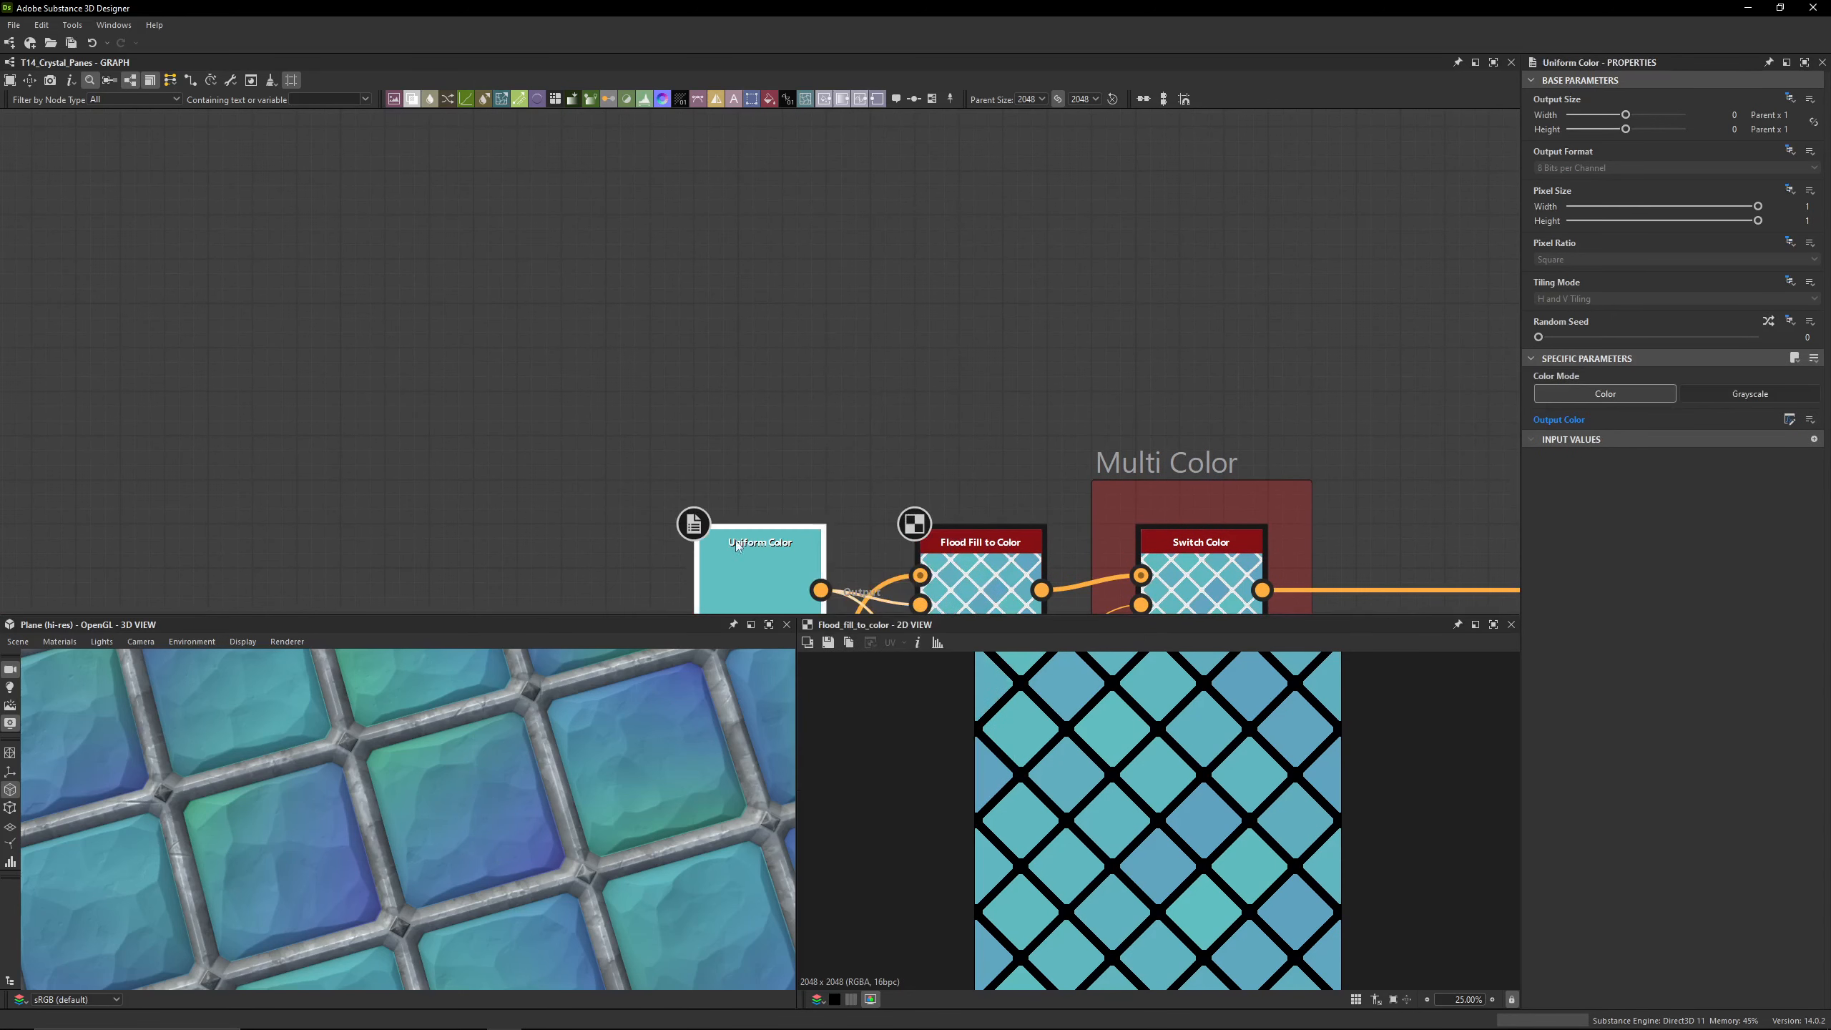
pyautogui.hotkey('ctrl', 'c')
pyautogui.hotkey('ctrl', 'v')
pyautogui.moveTo(720, 542); pyautogui.dragTo(677, 254)
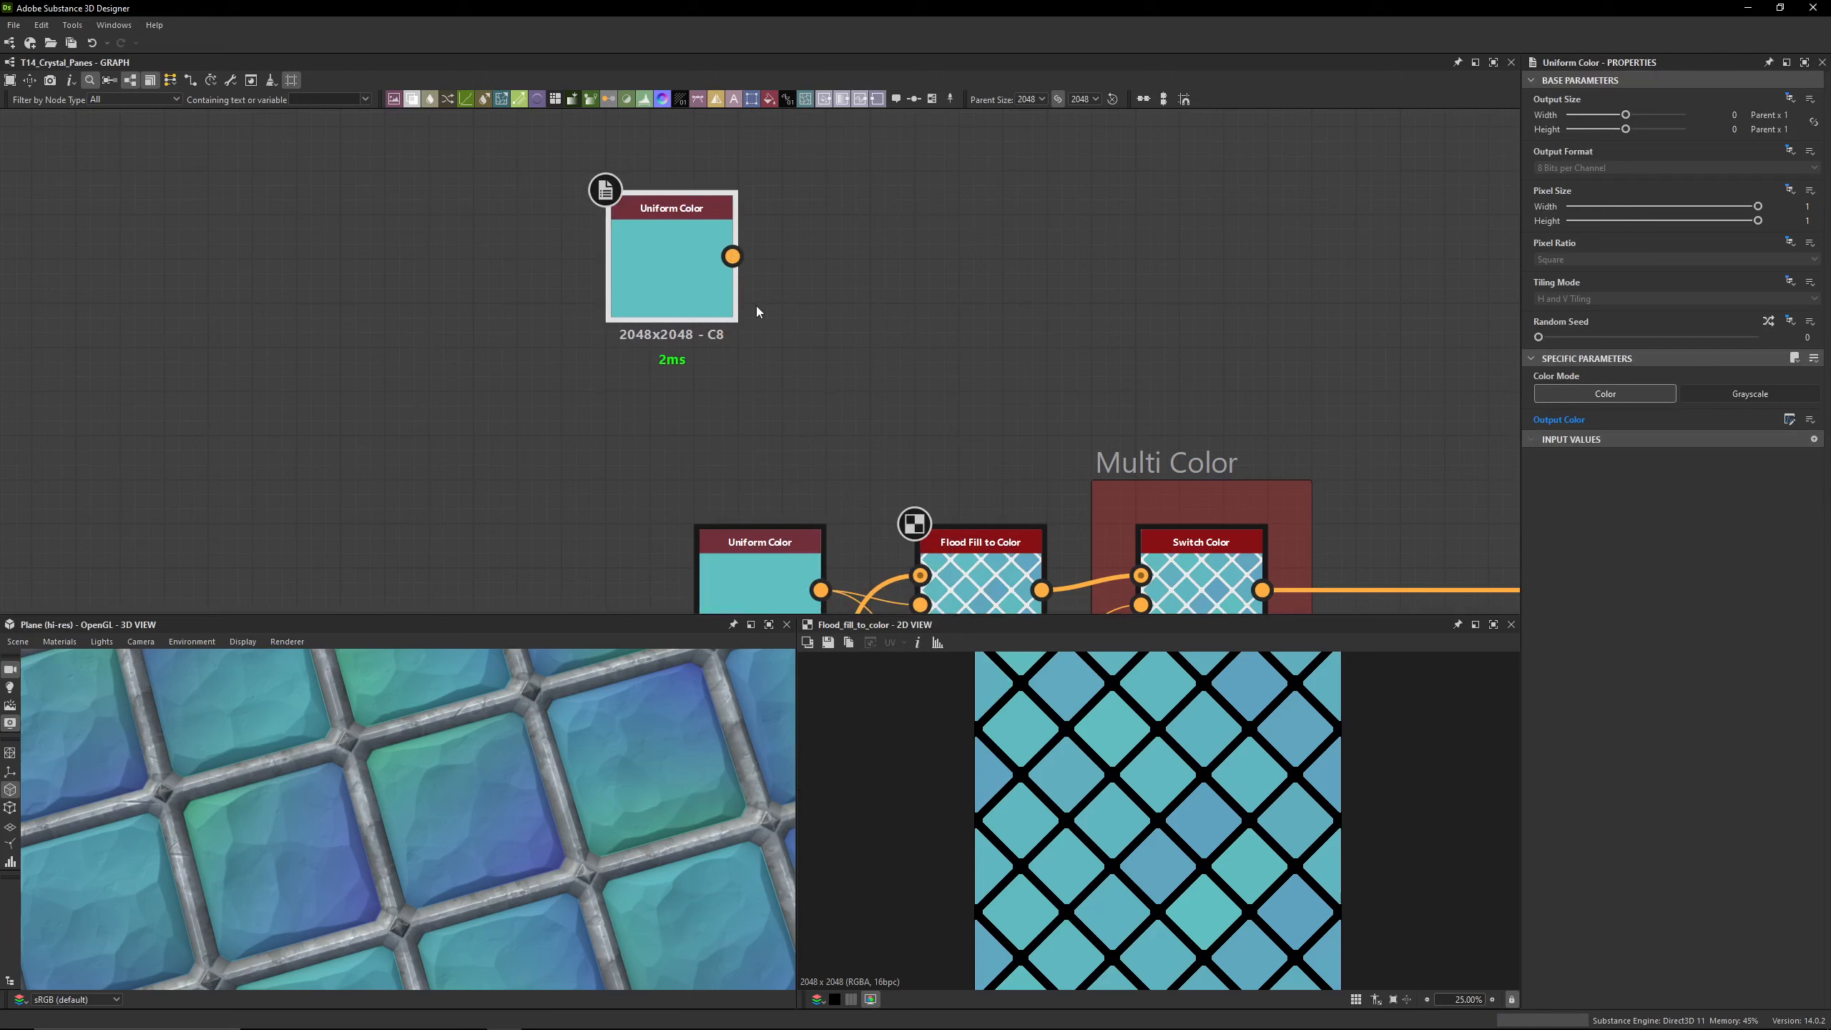
pyautogui.press('Delete')
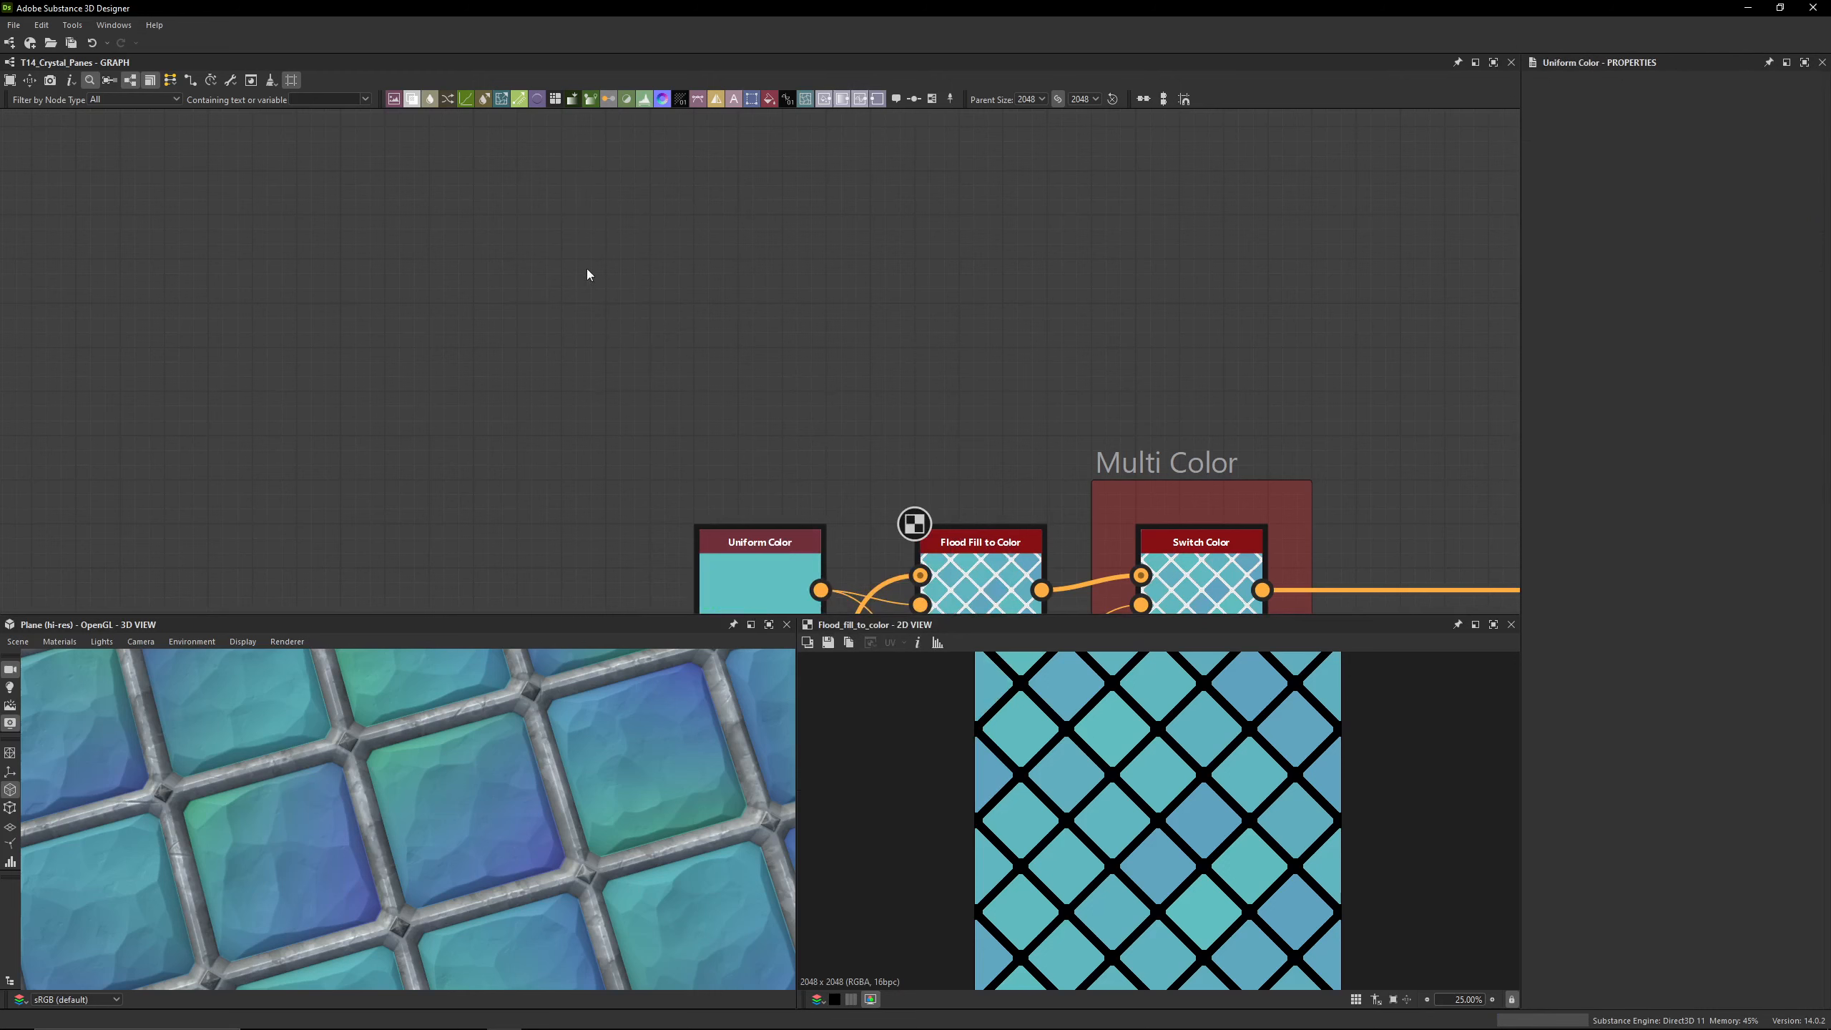
# Step: Add a separate Uniform Color node above the Multi Color section and set it to green with HSV 0.25, 0.76, 0.68
pyautogui.press('space')
pyautogui.write('uni')
pyautogui.press('Return')
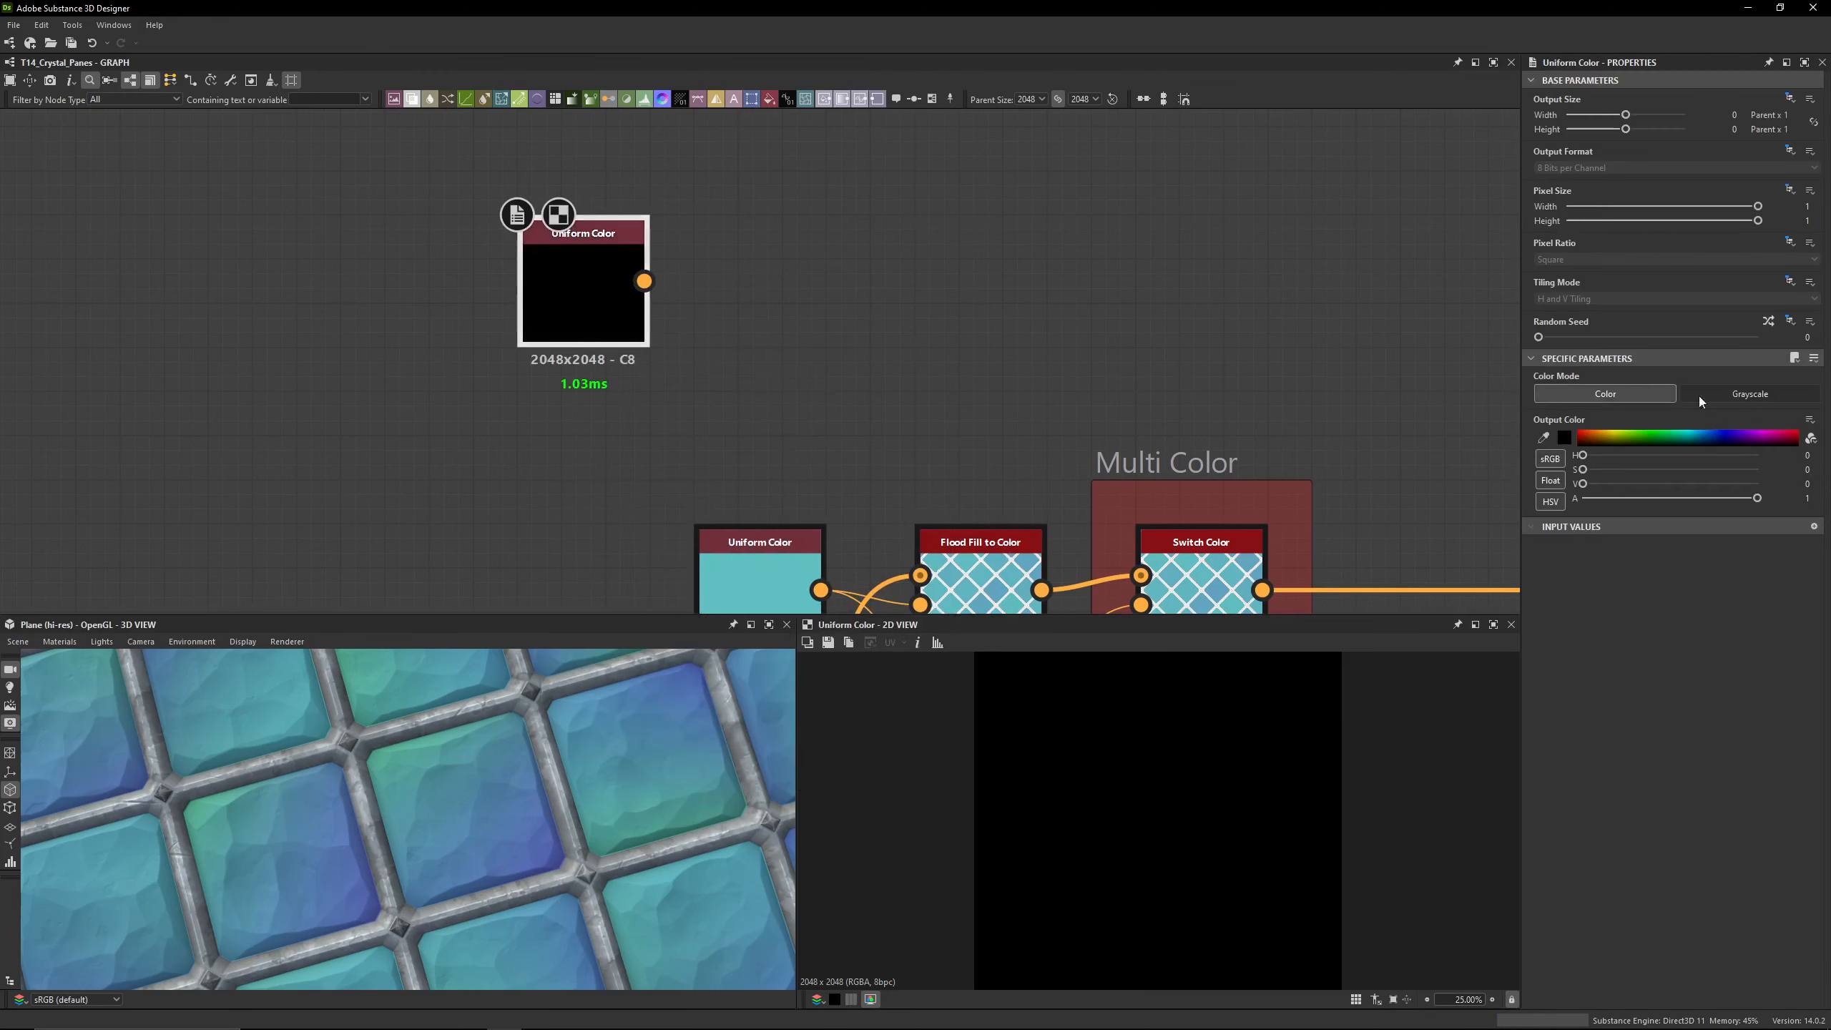
pyautogui.moveTo(1614, 475)
pyautogui.mouseDown()
pyautogui.moveTo(1715, 474)
pyautogui.moveTo(1621, 457)
pyautogui.mouseUp()
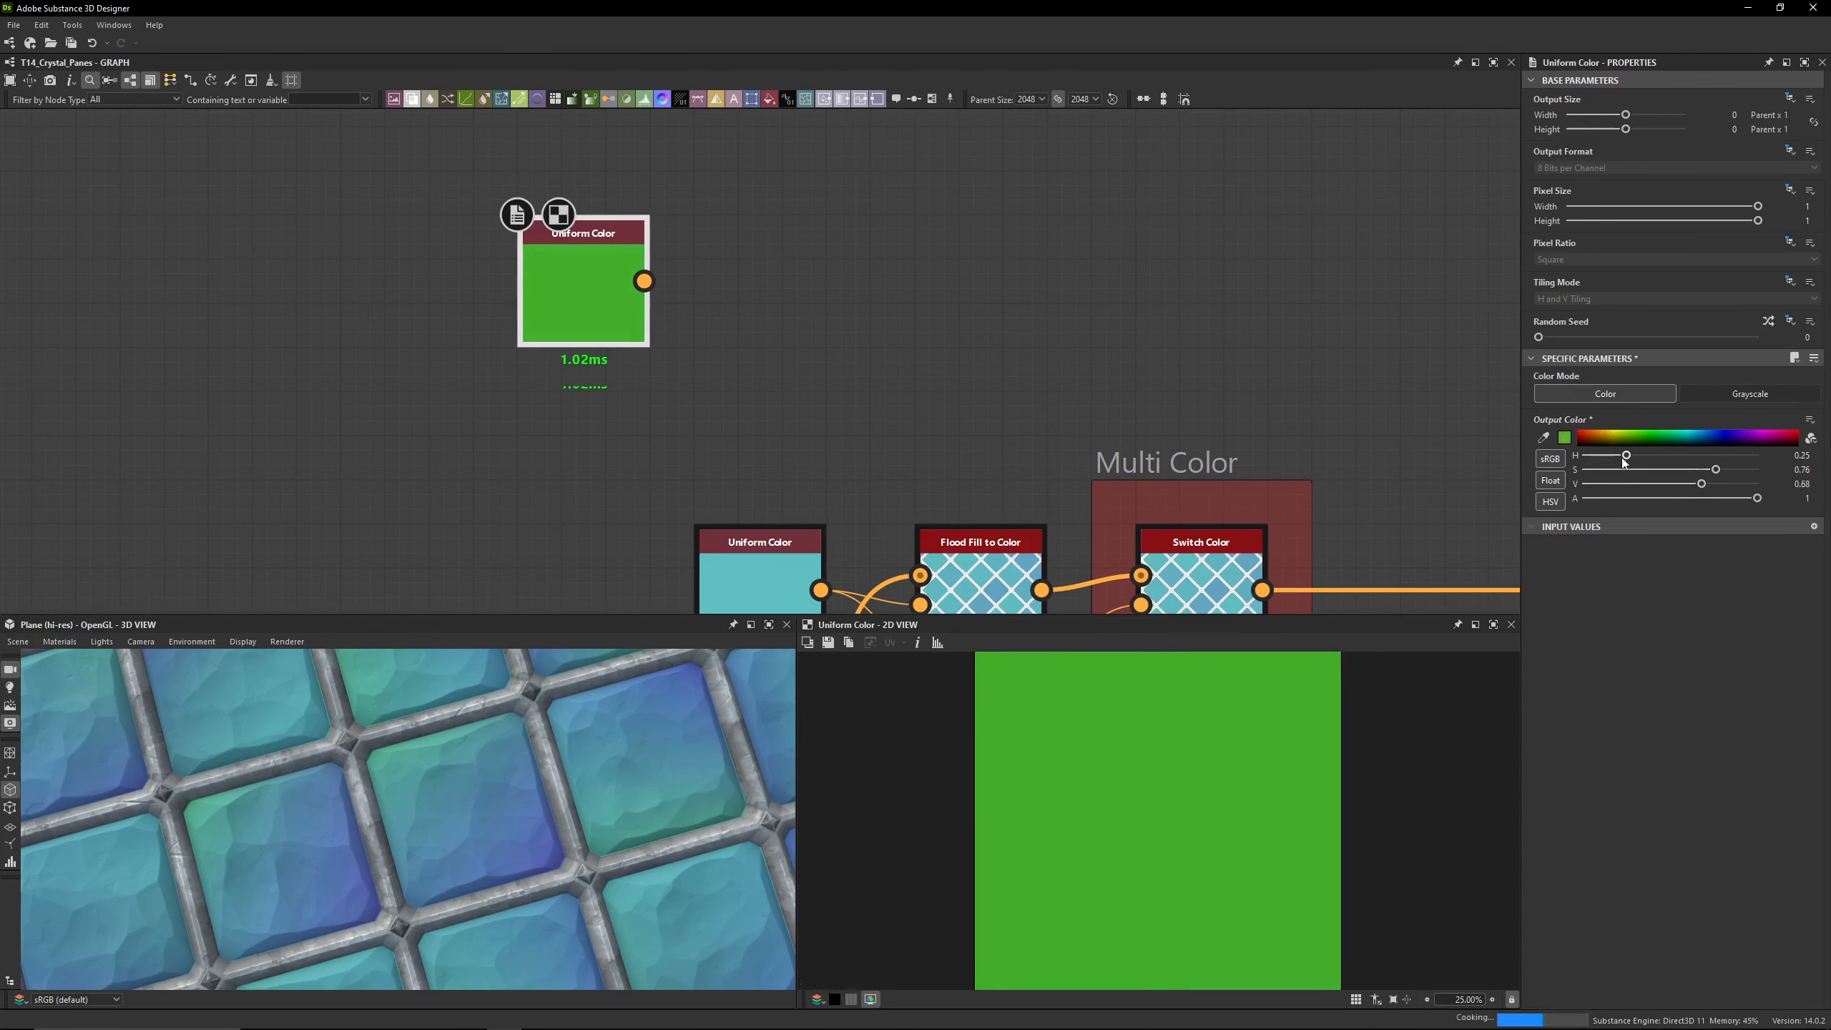
pyautogui.moveTo(970, 559); pyautogui.dragTo(973, 510, button='middle')
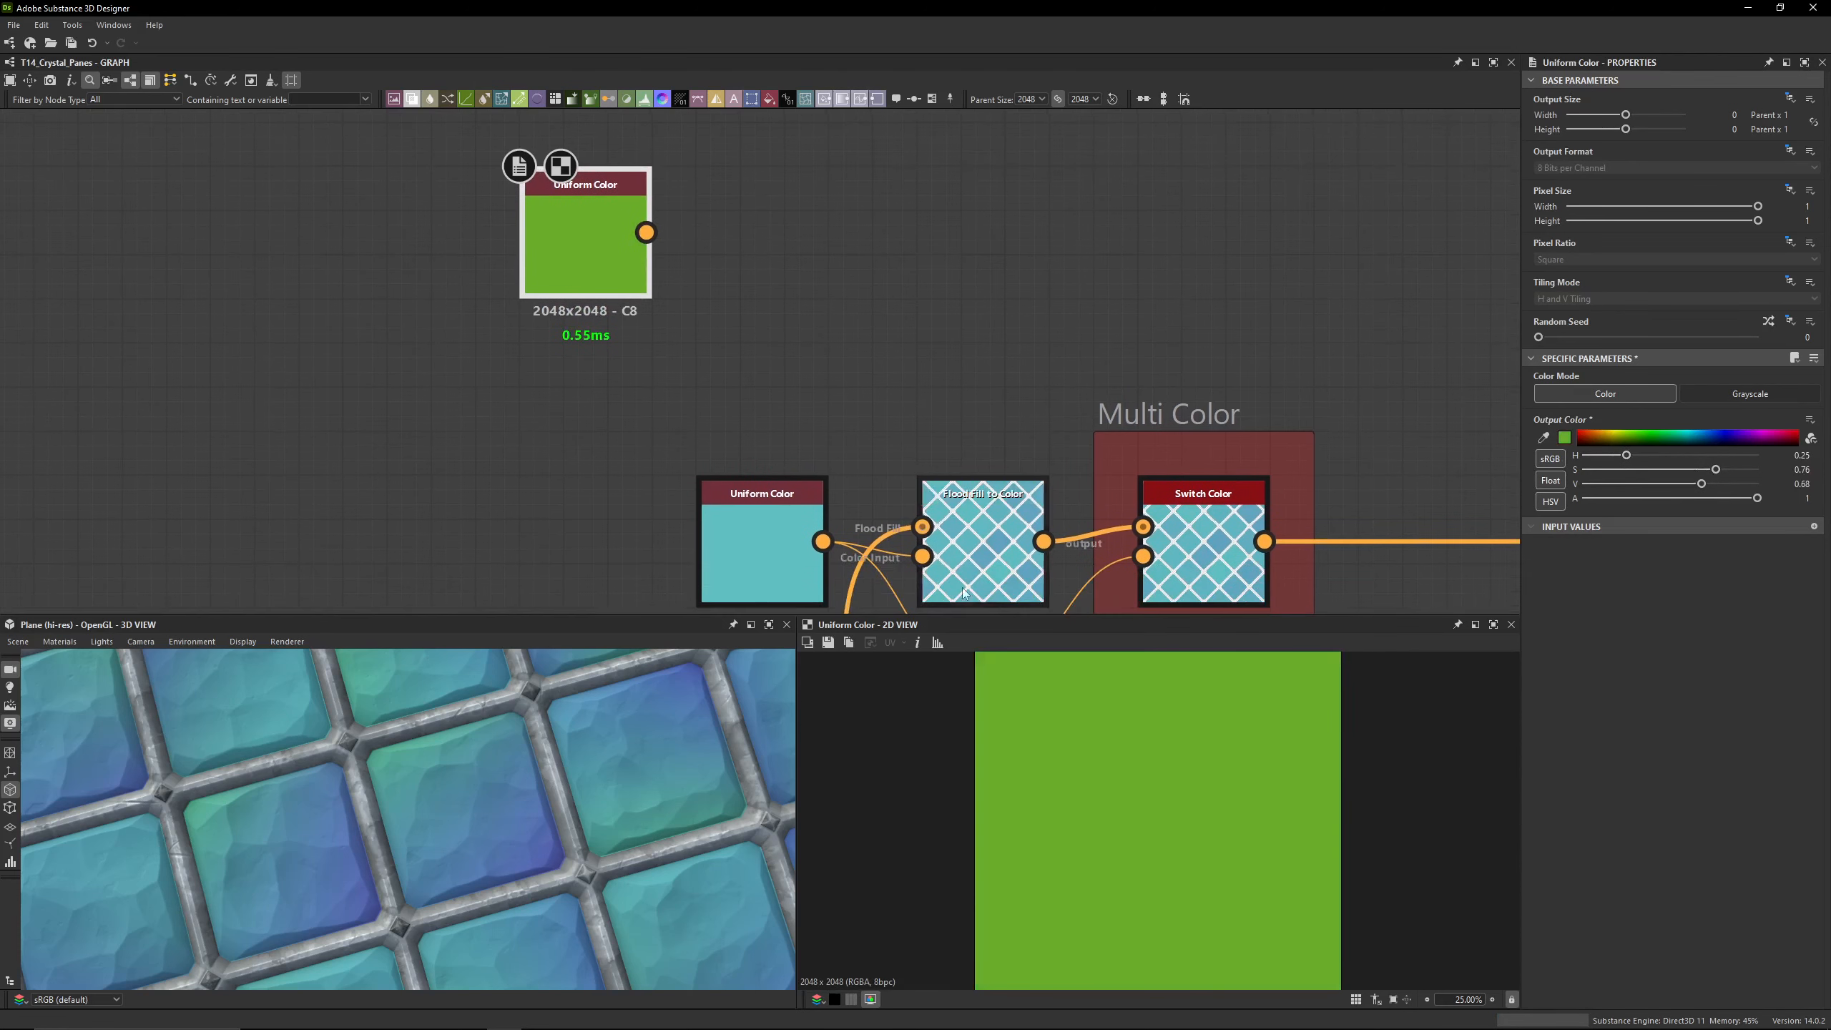
pyautogui.click(968, 503)
pyautogui.hotkey('ctrl', 'c')
pyautogui.hotkey('ctrl', 'v')
pyautogui.moveTo(909, 278); pyautogui.dragTo(865, 252)
pyautogui.moveTo(647, 233); pyautogui.dragTo(766, 191)
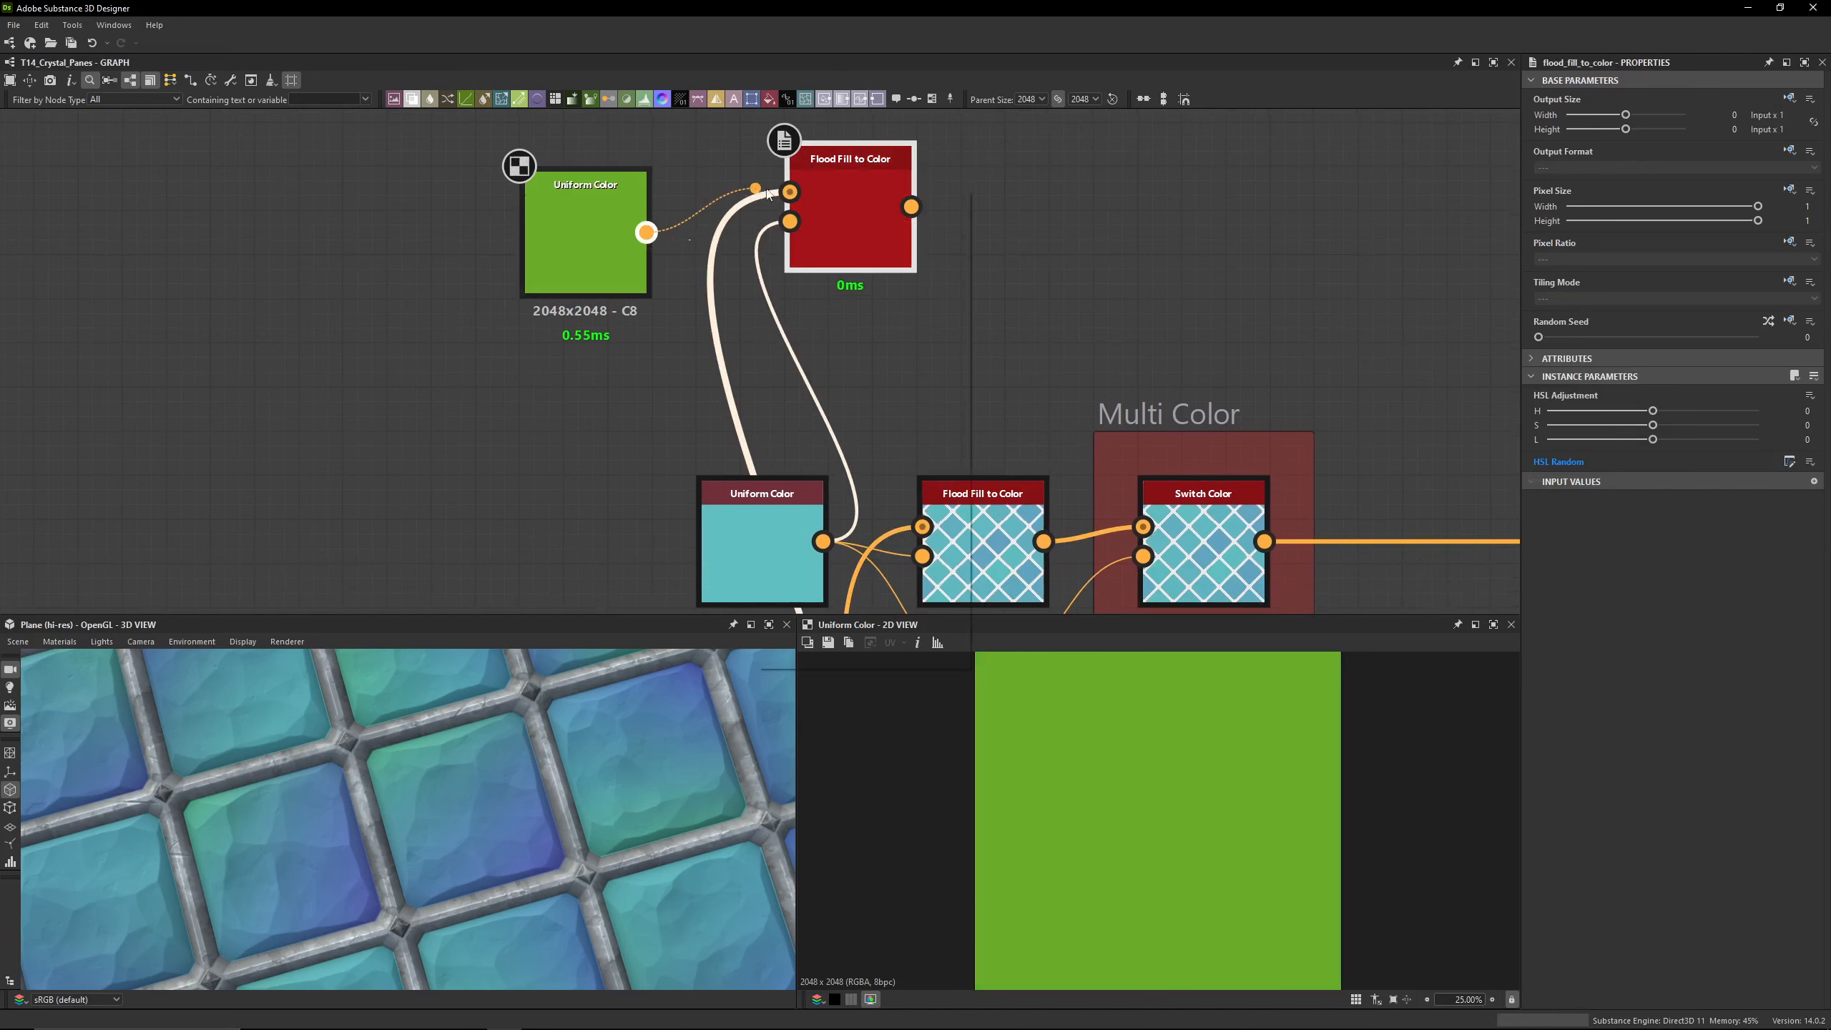
pyautogui.click(750, 219)
pyautogui.click(845, 232)
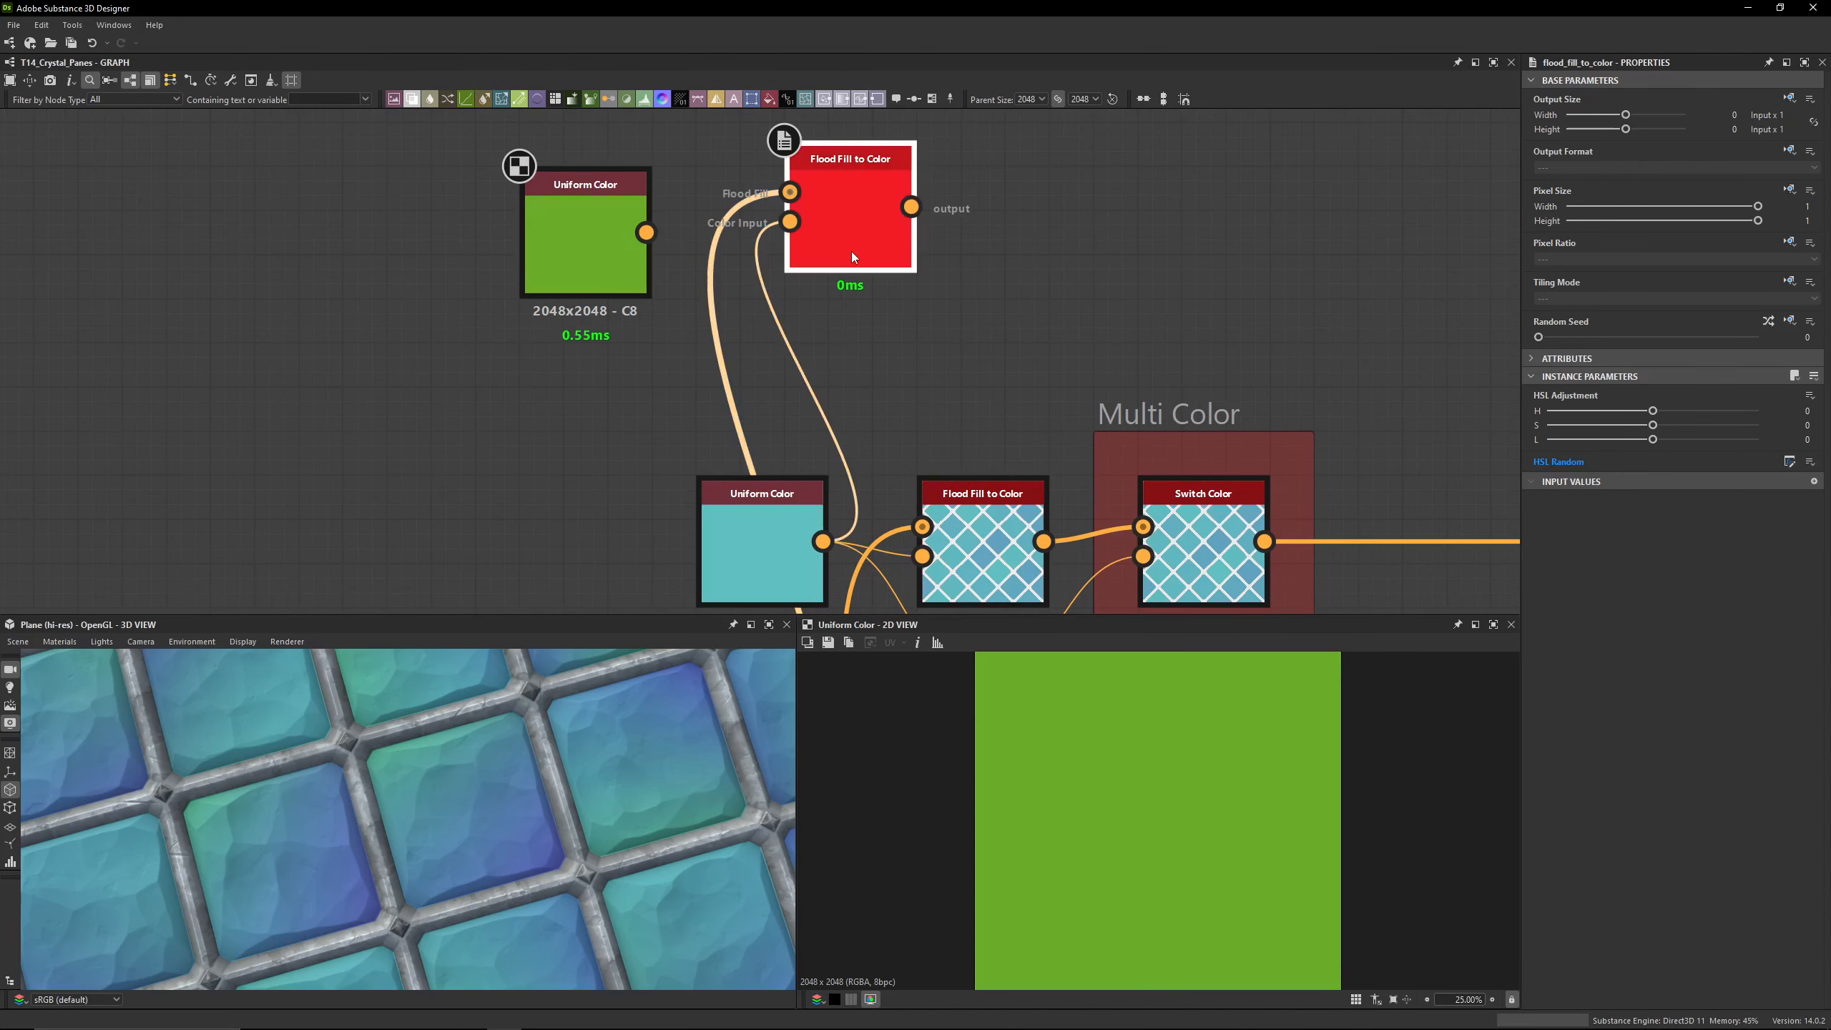
pyautogui.press('Delete')
pyautogui.press('space')
pyautogui.write('flood fill')
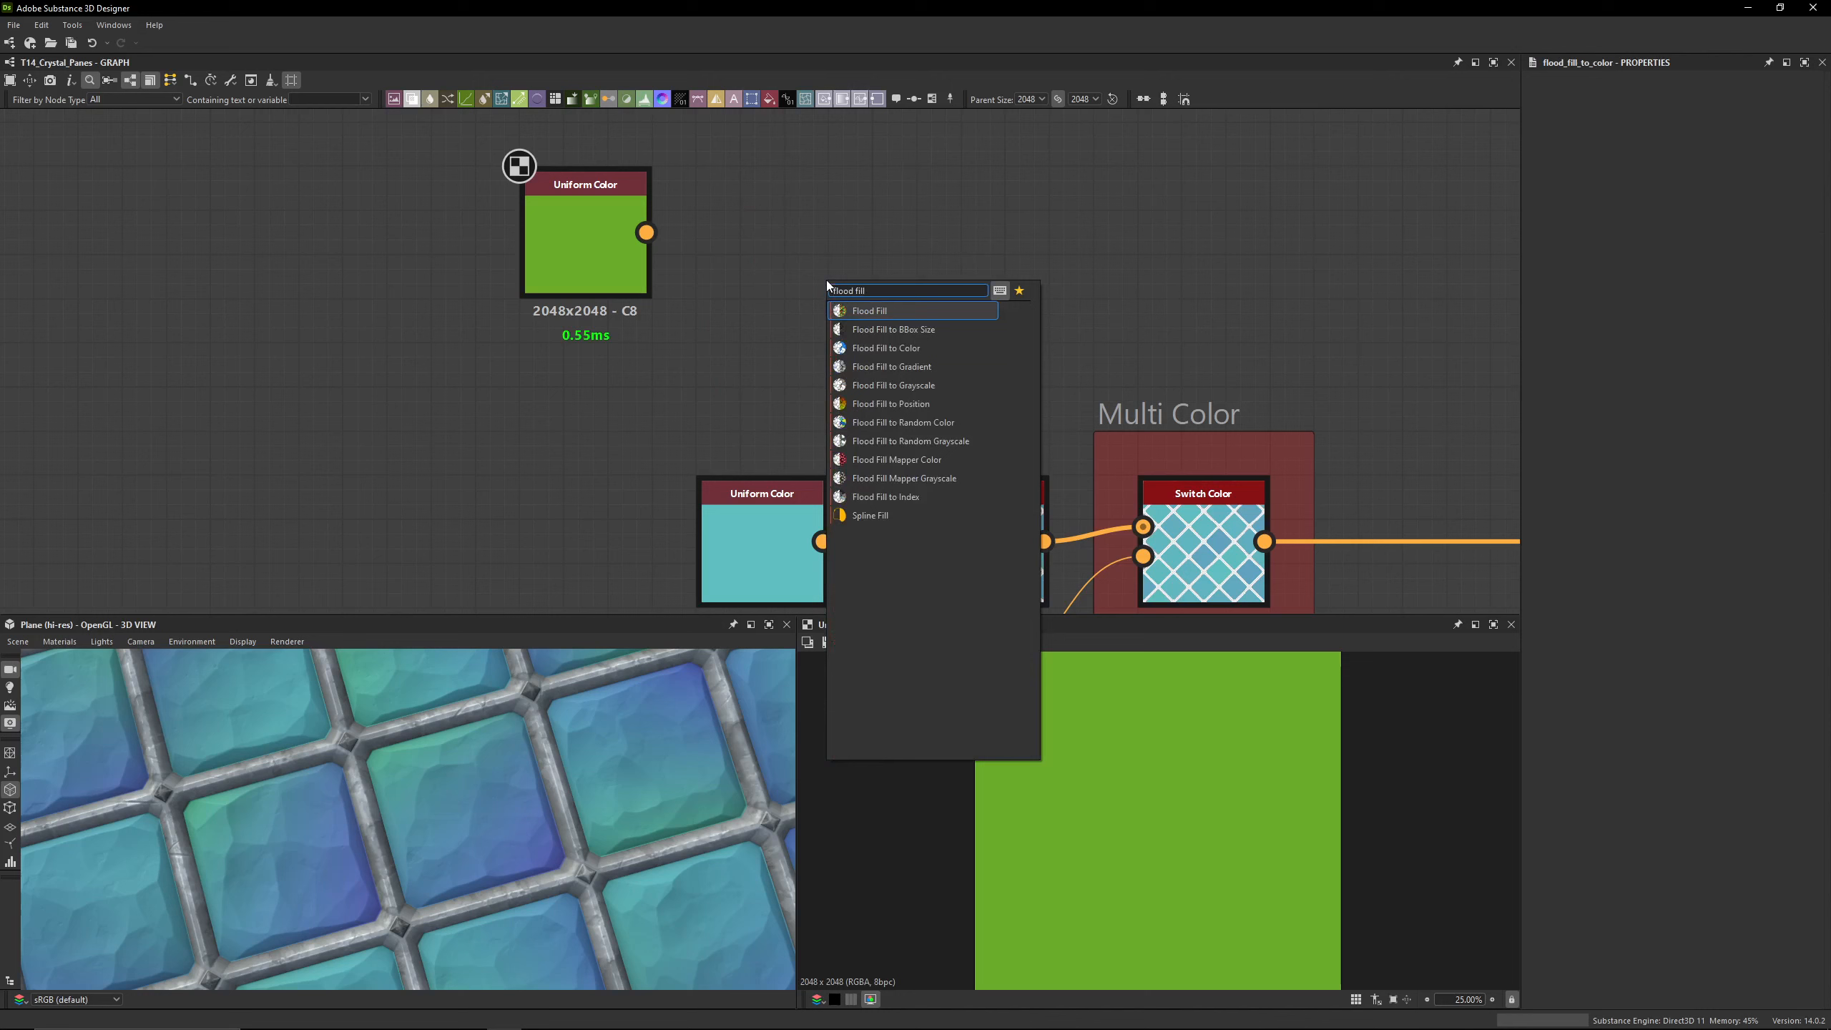
pyautogui.click(936, 343)
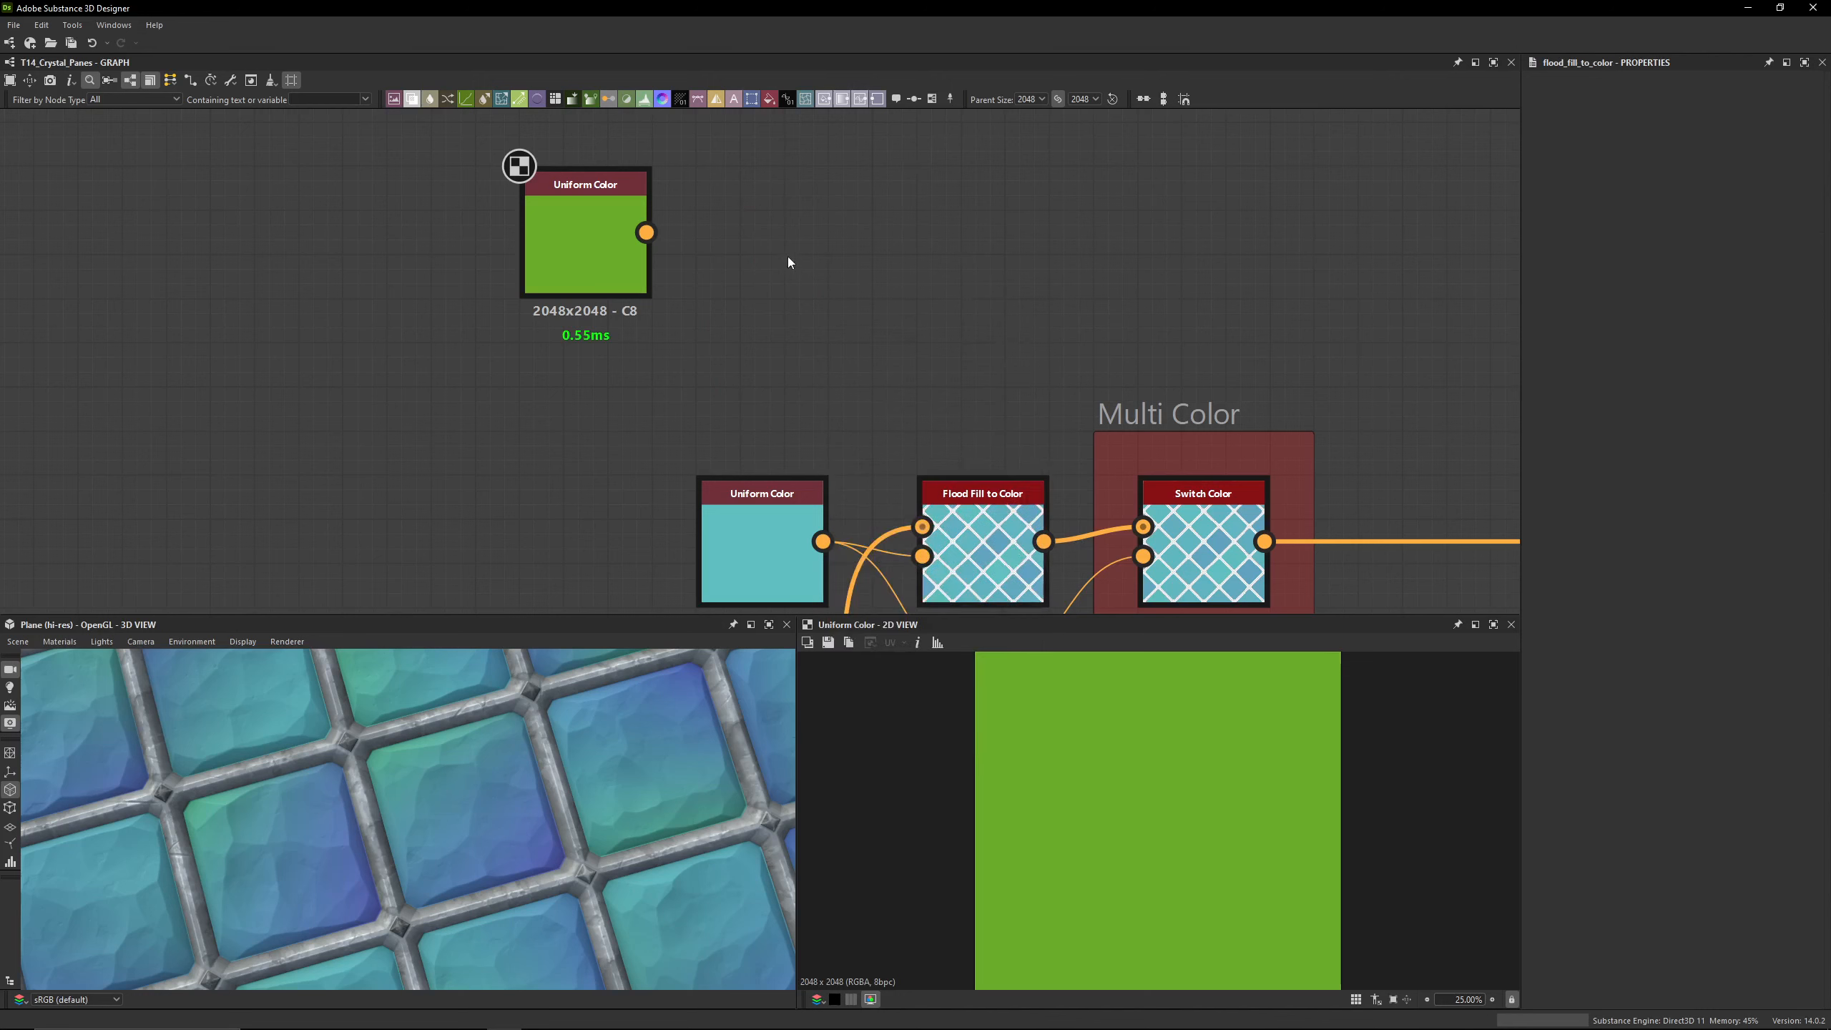
# Step: Add a Flood Fill to Color node with the green Uniform Color as Color Input and the FF_Glass portal as Flood Fill
pyautogui.press('space')
pyautogui.write('flood fill to col')
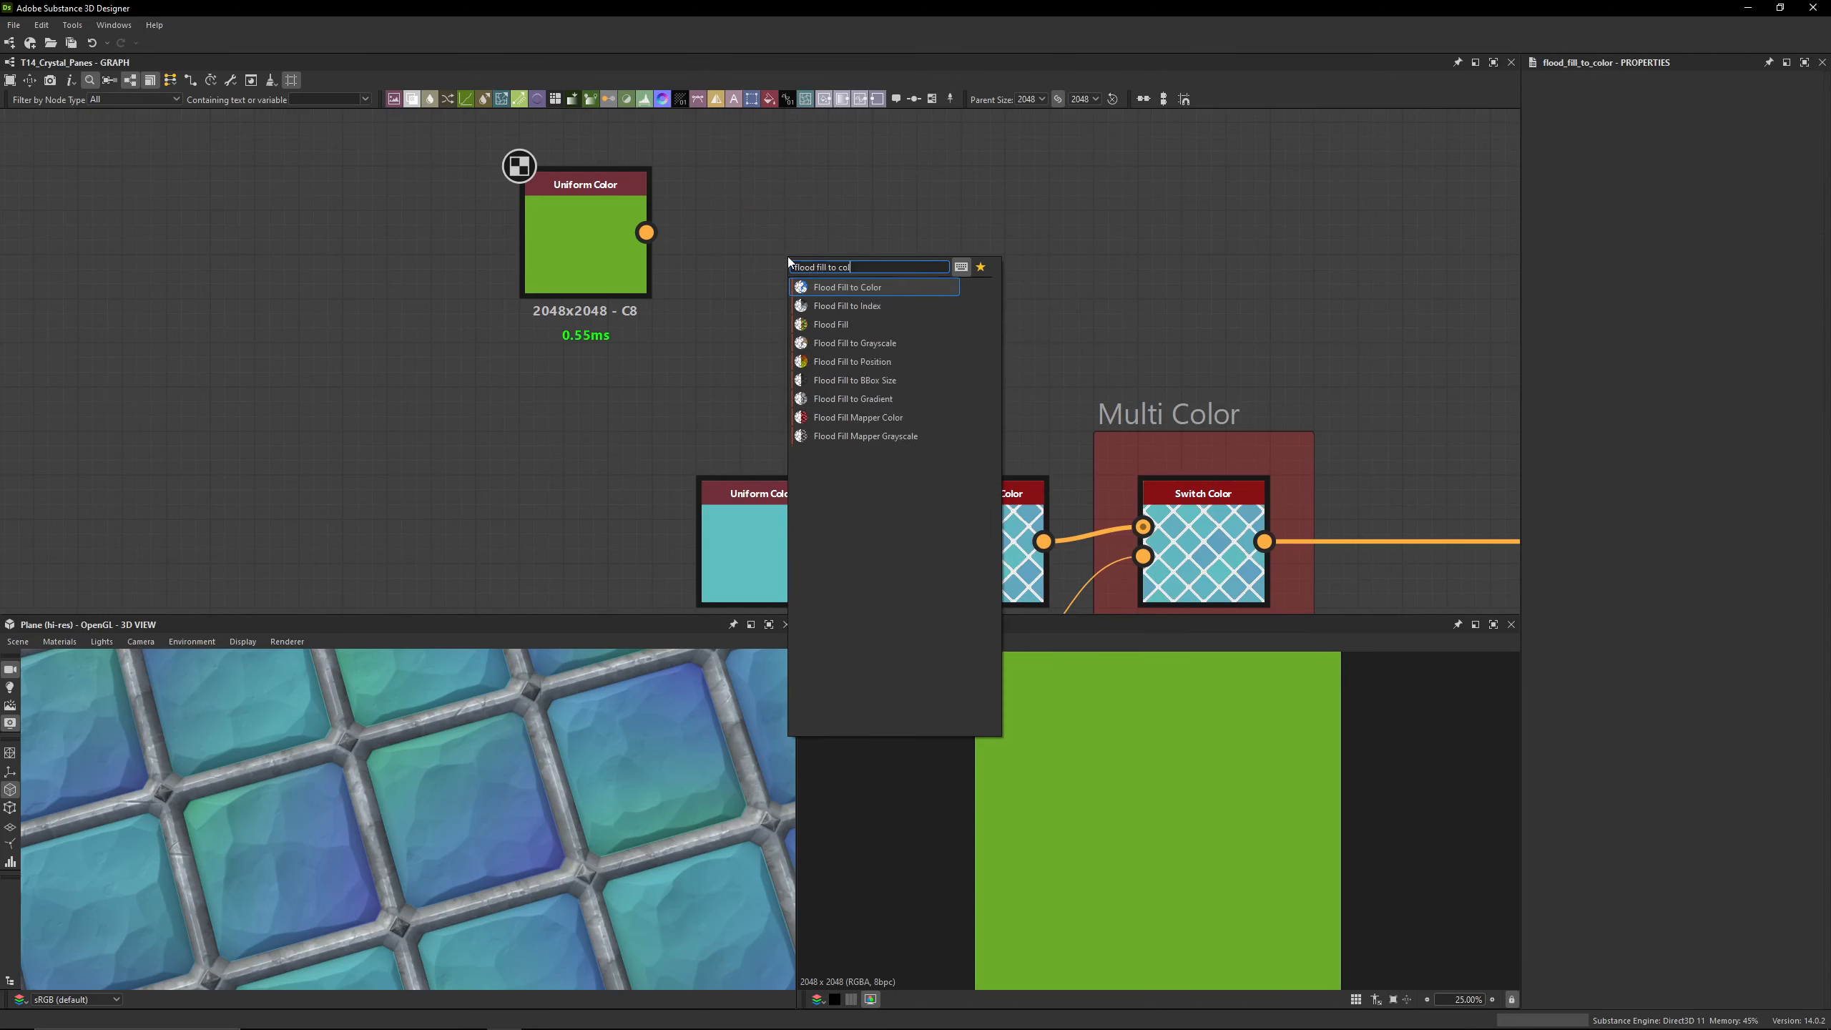
pyautogui.press('Return')
pyautogui.moveTo(874, 229); pyautogui.dragTo(918, 228)
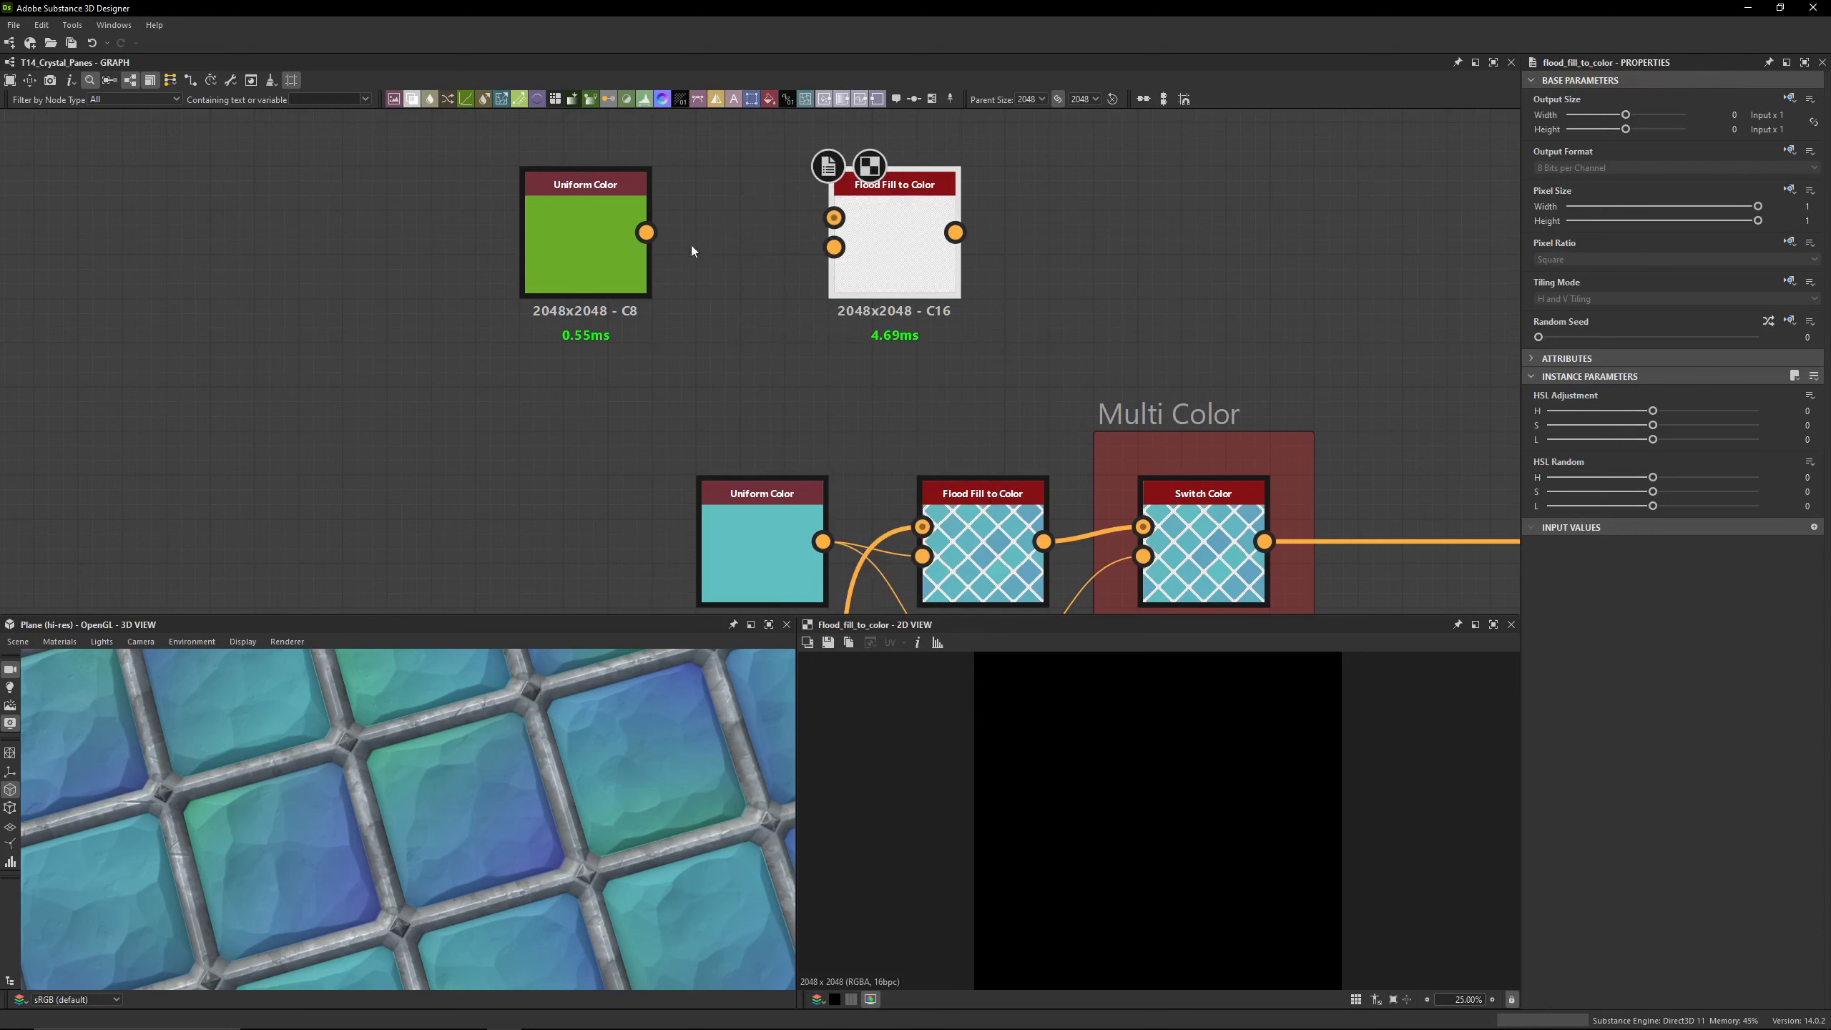
pyautogui.moveTo(646, 232); pyautogui.dragTo(834, 248)
pyautogui.scroll(-4, 818, 237)
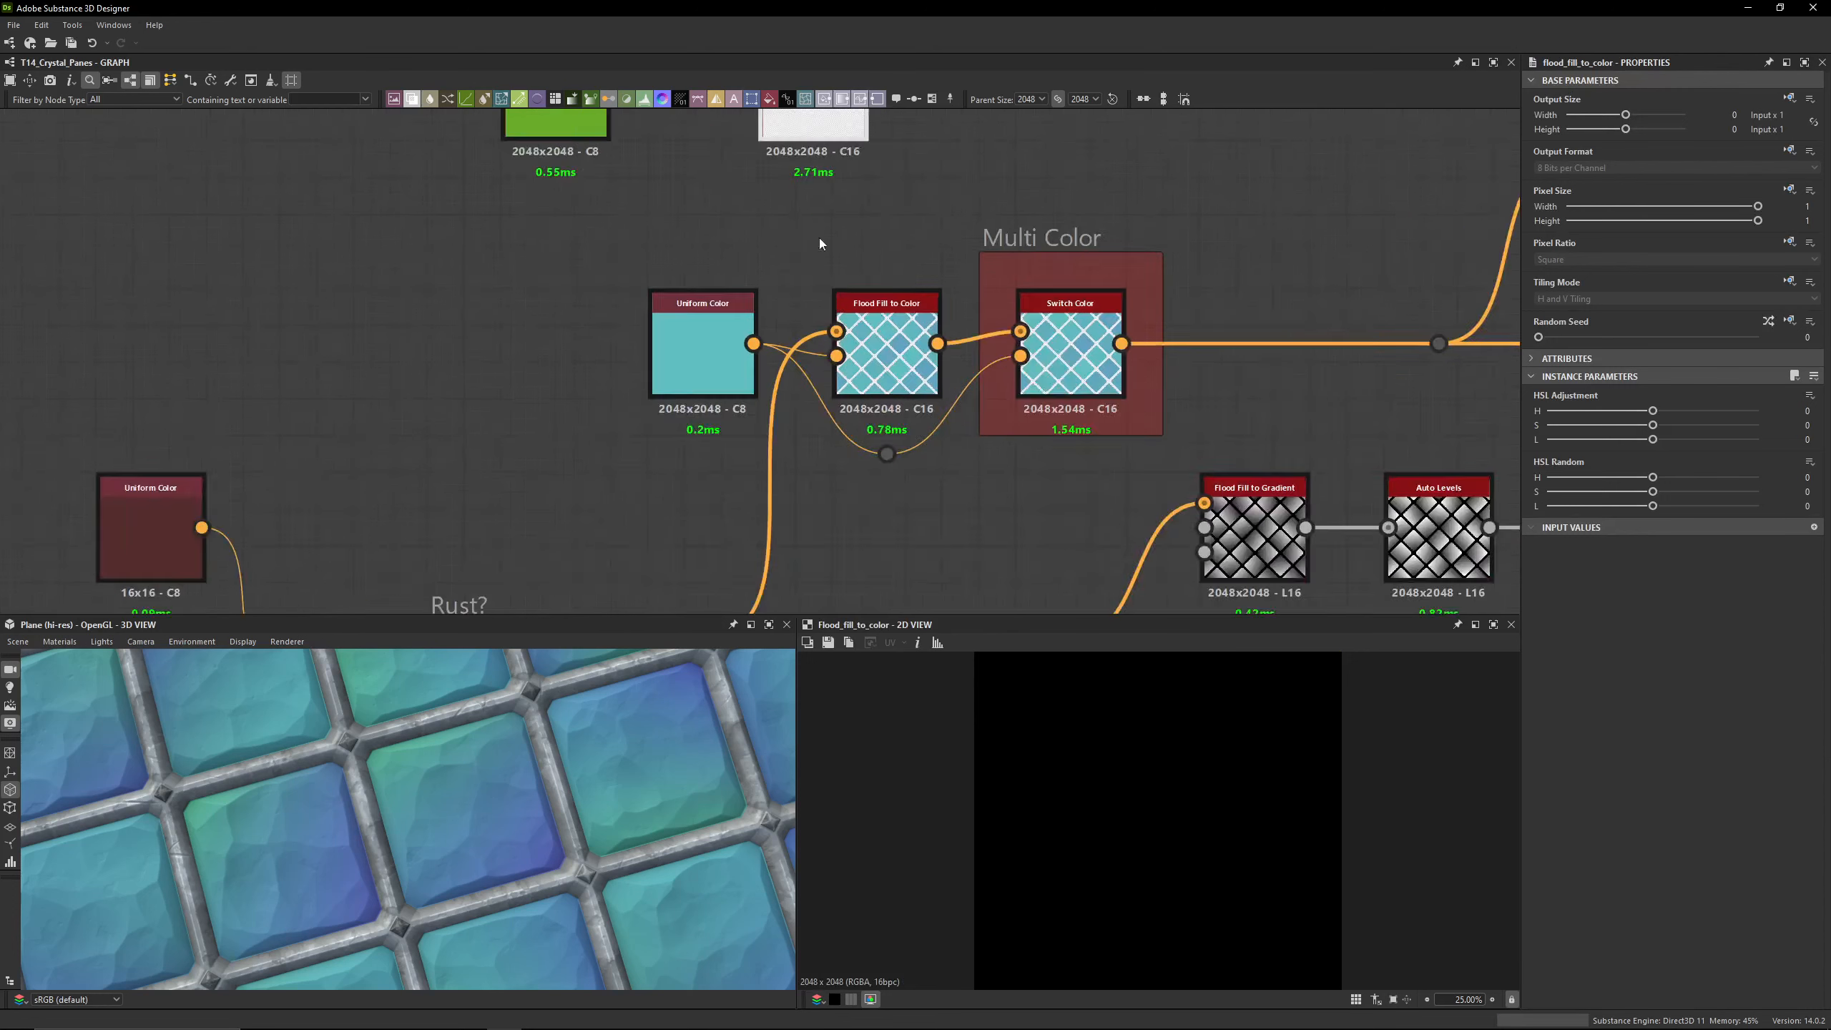
pyautogui.moveTo(740, 509); pyautogui.dragTo(782, 119)
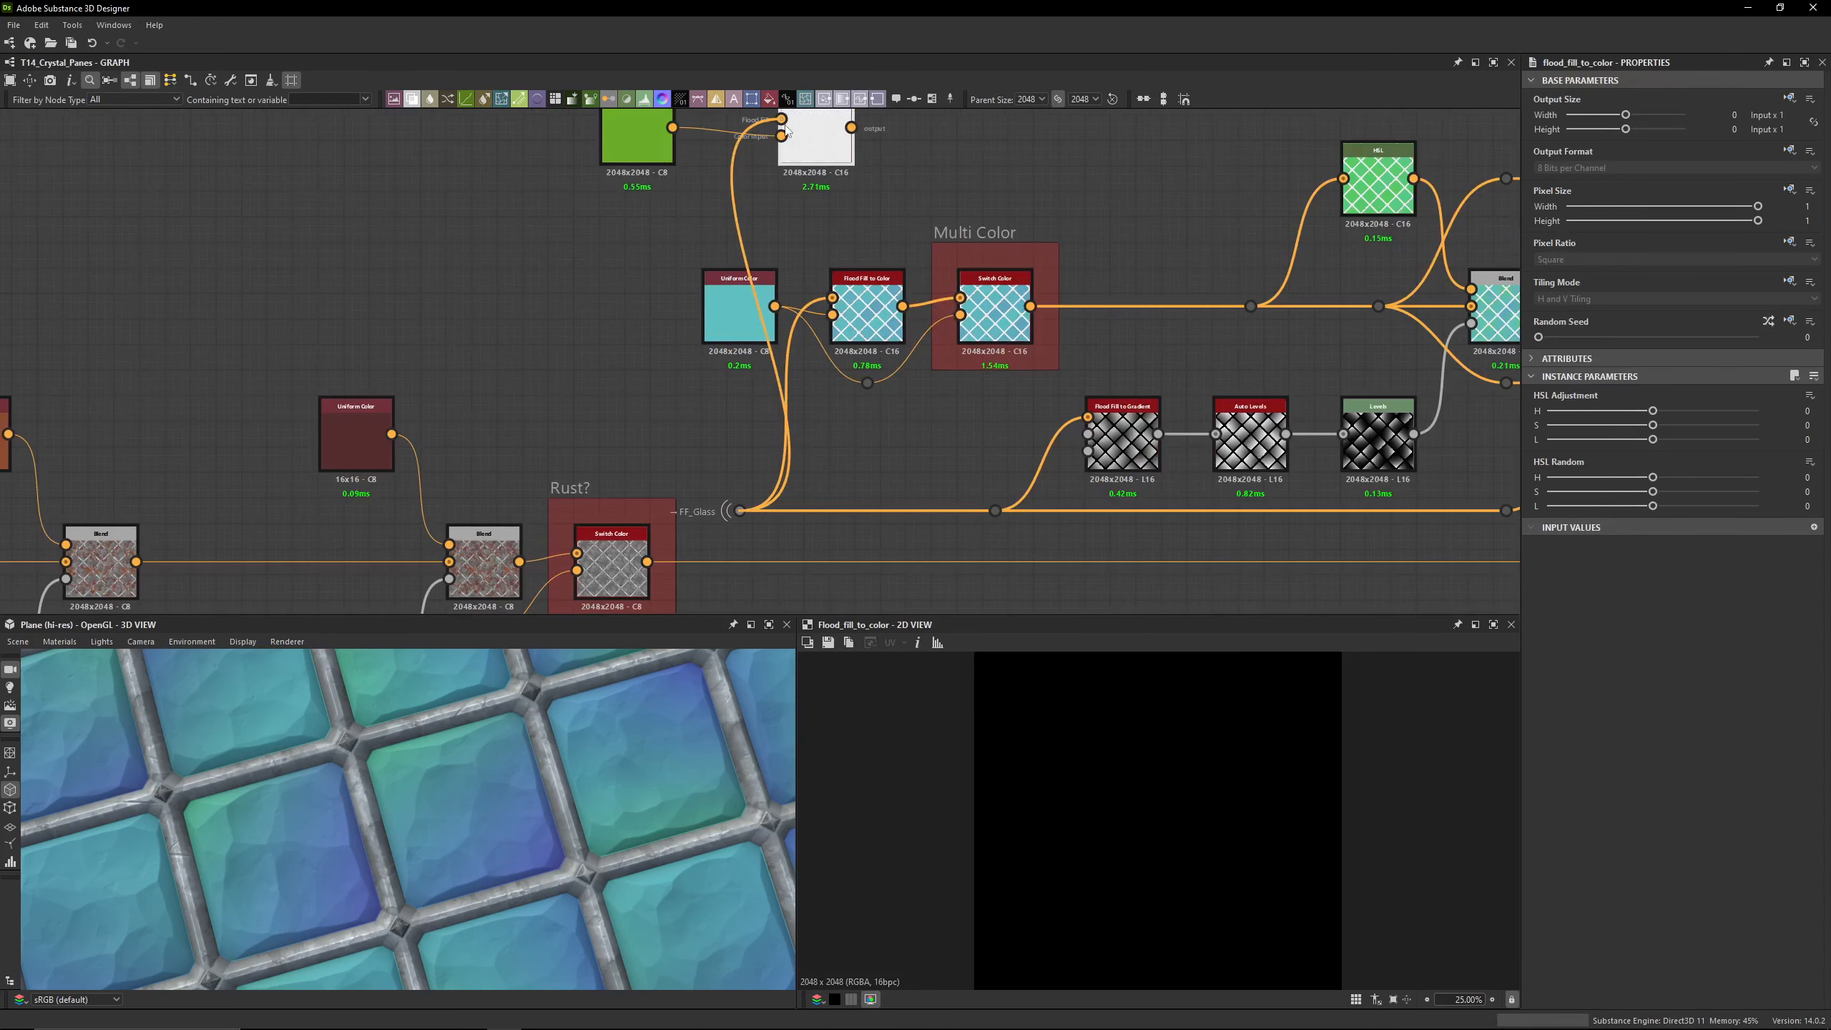
# Step: Set the HSL Random hue of the Flood Fill to Color node fed by the green Uniform Color to -0.08
pyautogui.click(1544, 461)
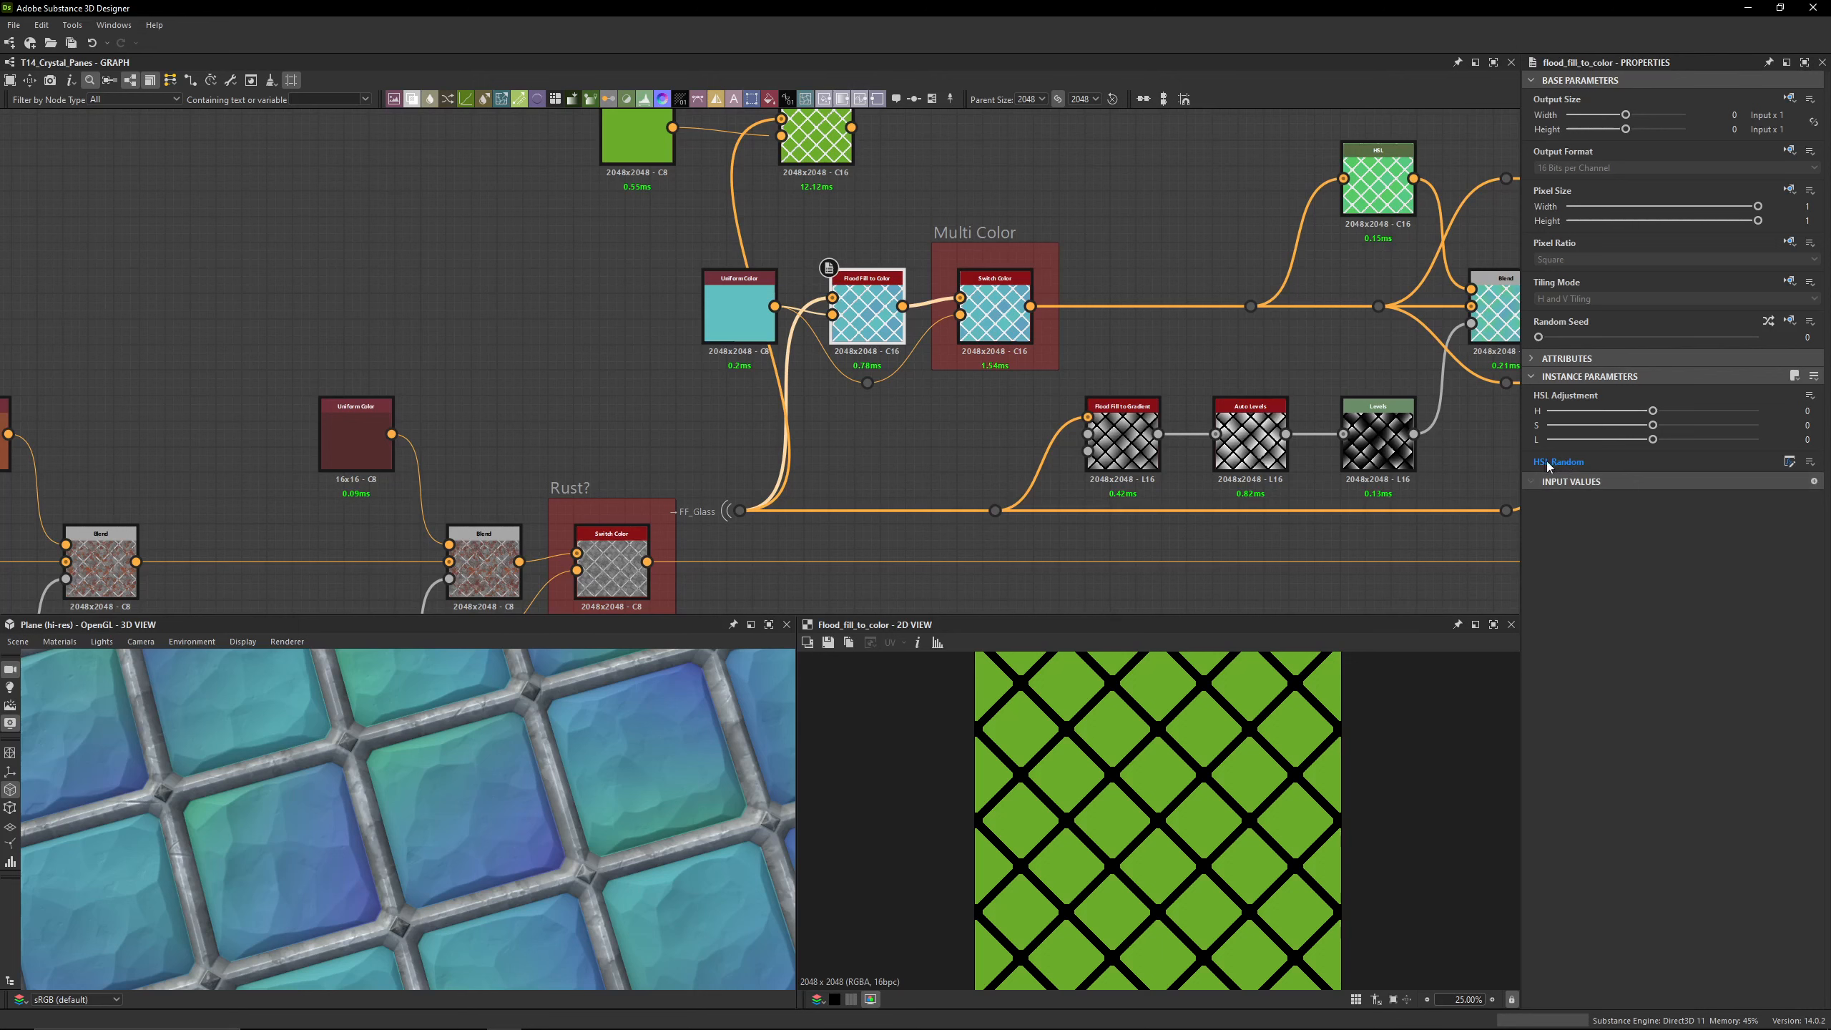
pyautogui.moveTo(1110, 280); pyautogui.dragTo(1110, 403, button='middle')
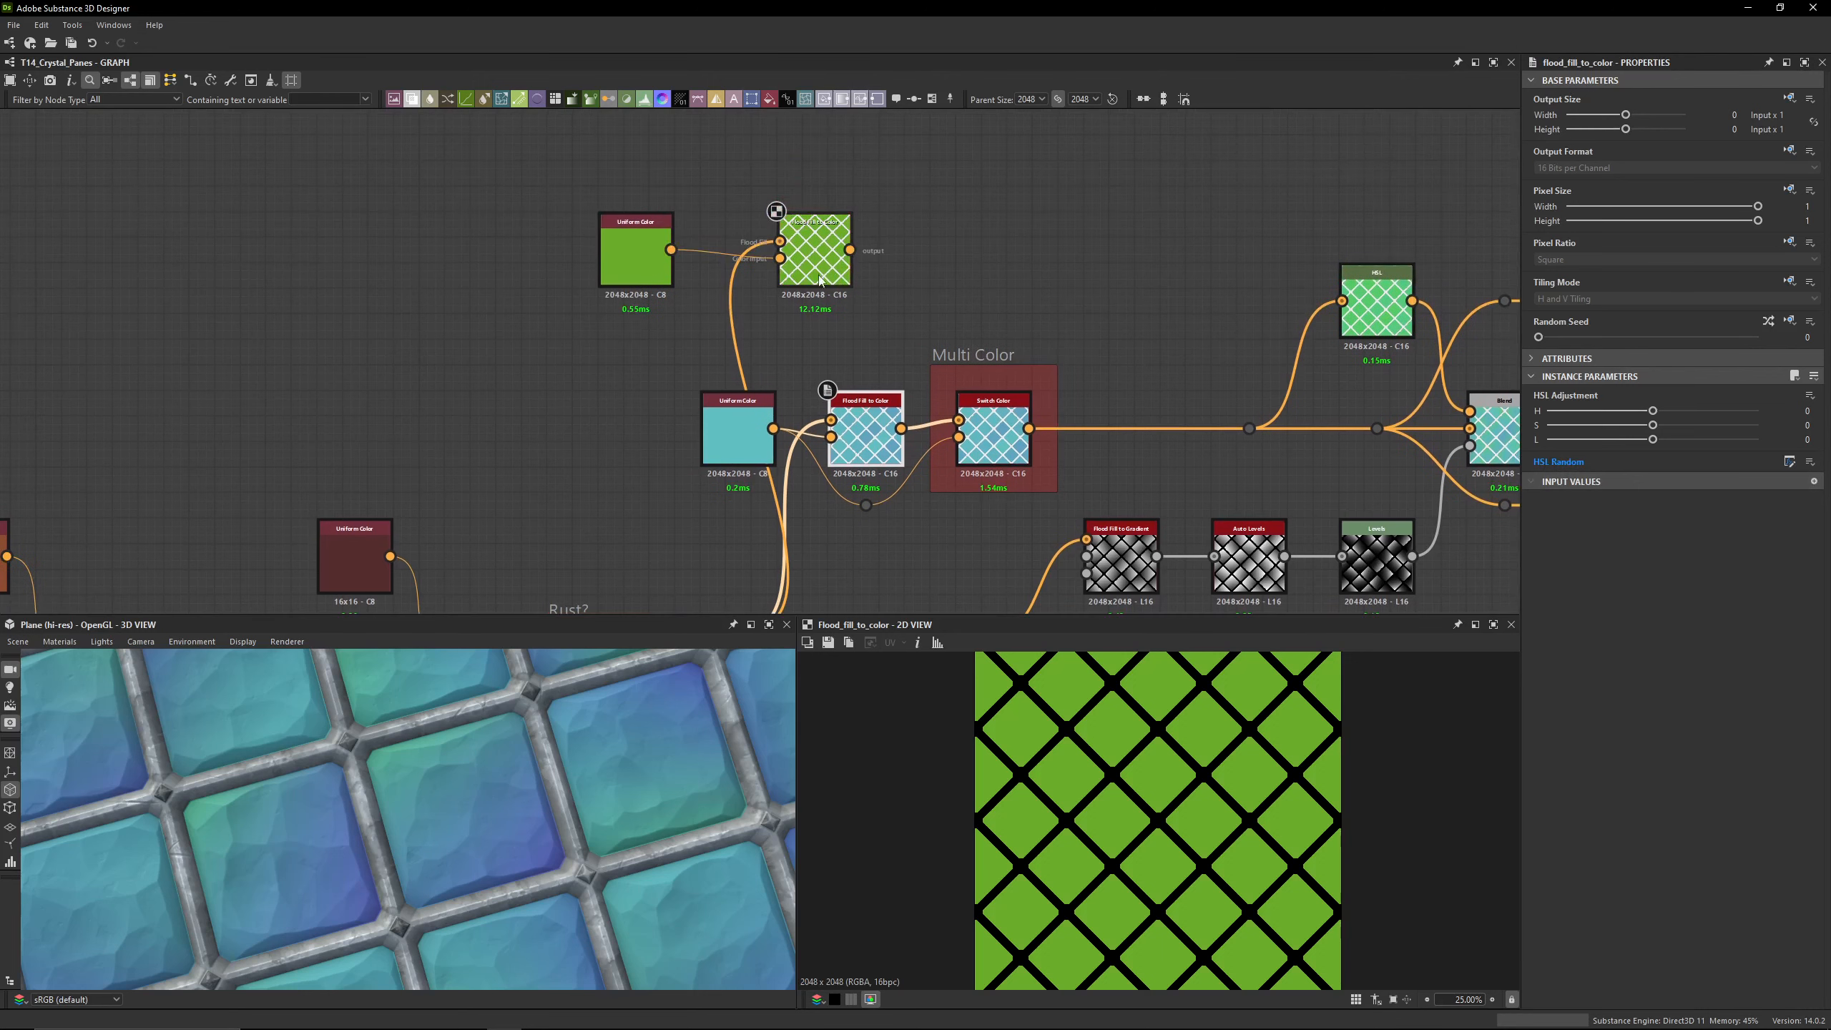
pyautogui.click(1646, 462)
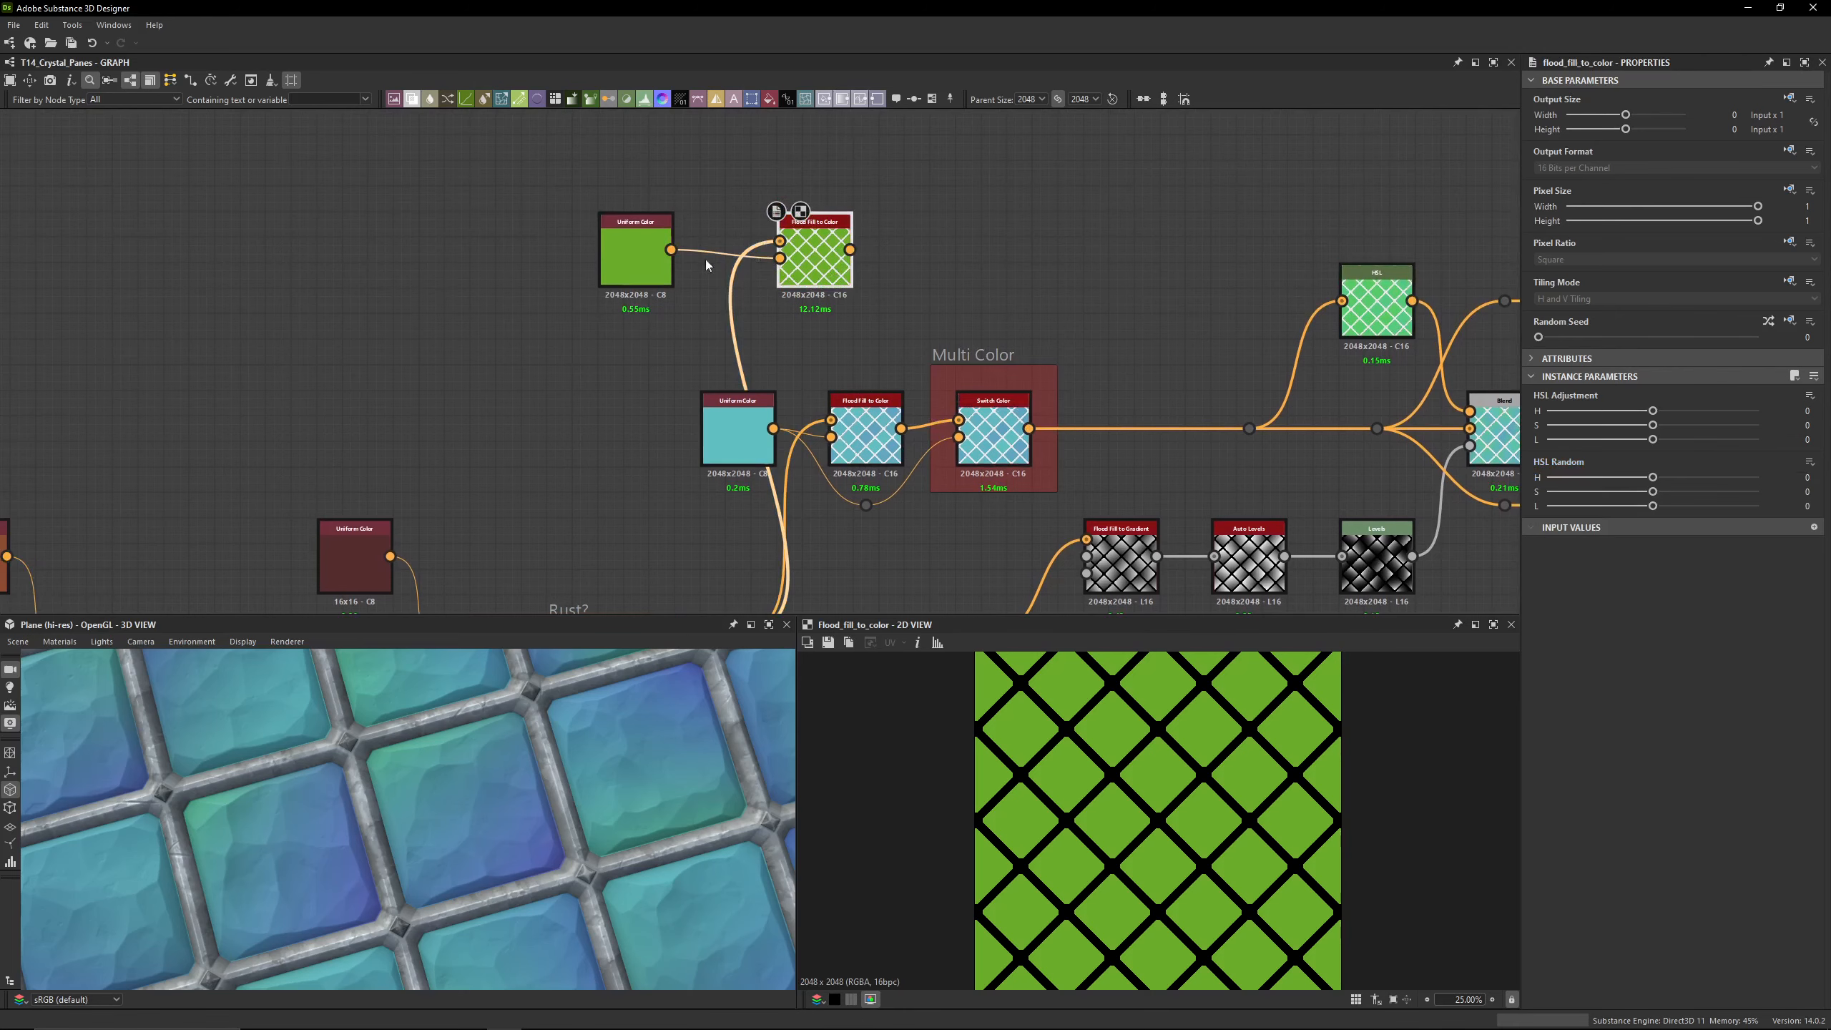
pyautogui.scroll(4, 611, 226)
pyautogui.moveTo(466, 150); pyautogui.dragTo(795, 412)
pyautogui.click(1052, 317)
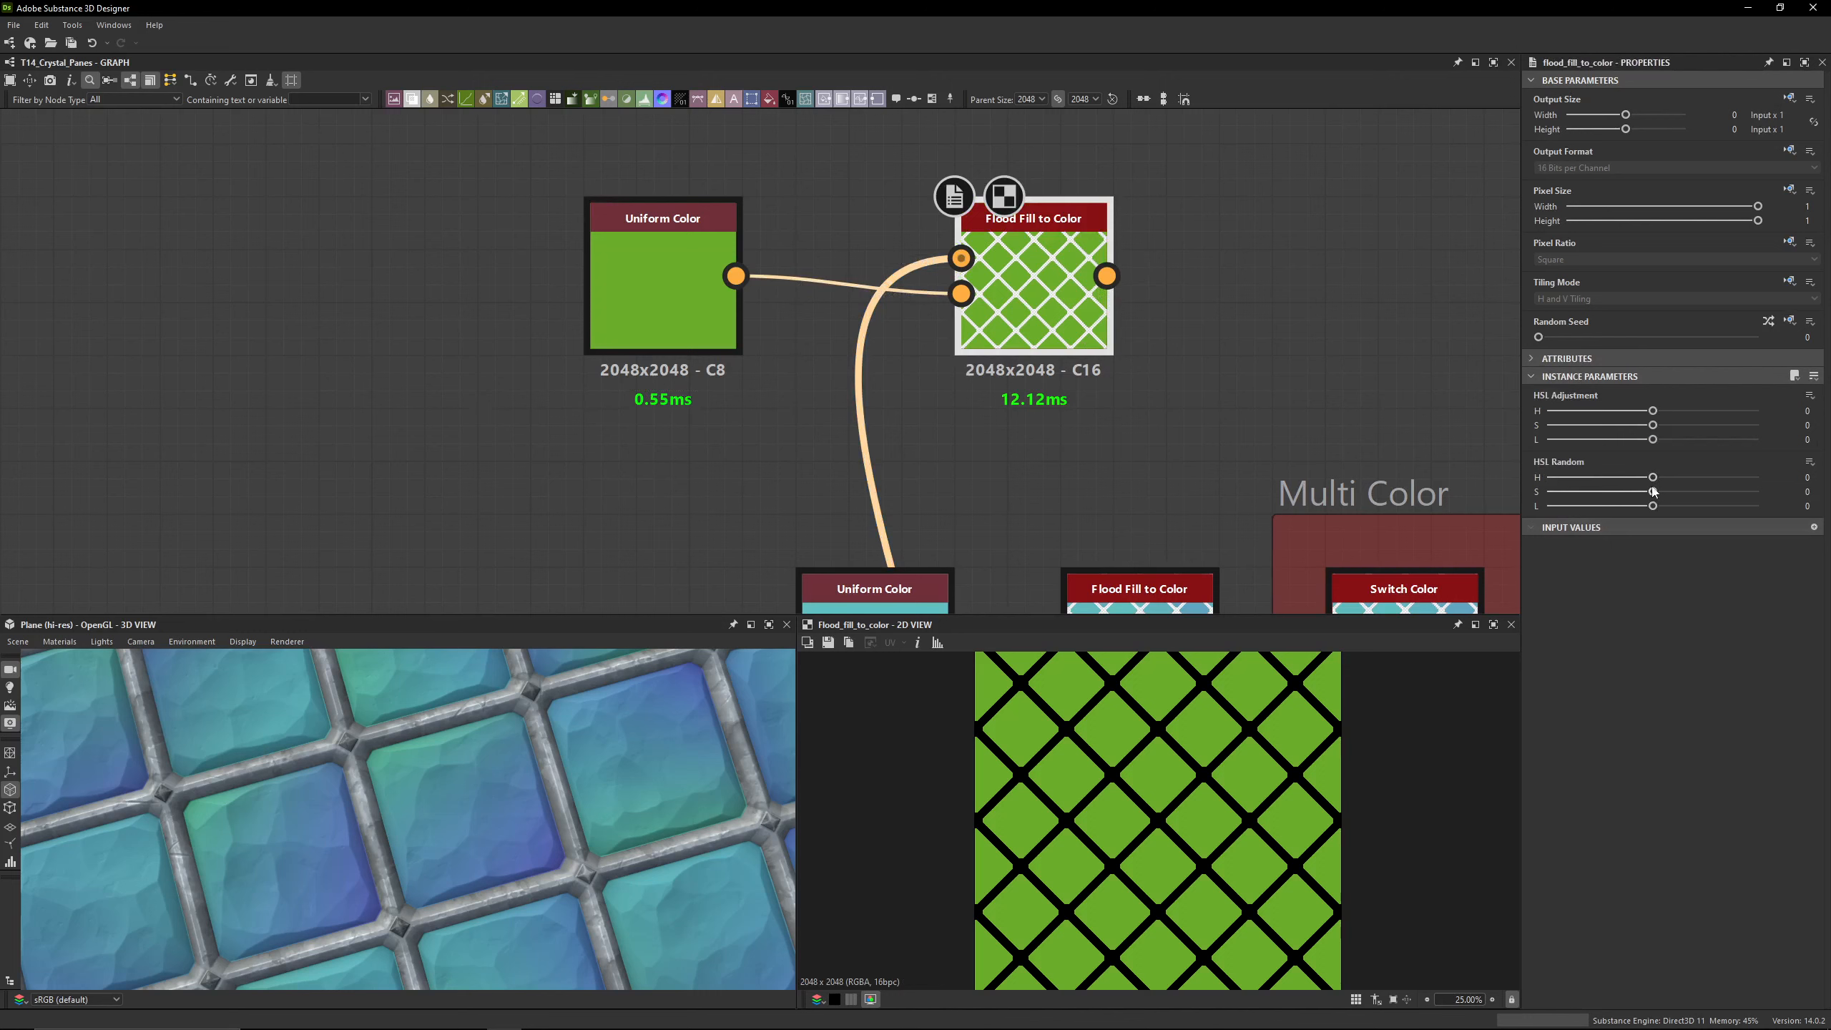
pyautogui.moveTo(1653, 477)
pyautogui.mouseDown()
pyautogui.moveTo(1672, 484)
pyautogui.moveTo(1646, 484)
pyautogui.mouseUp()
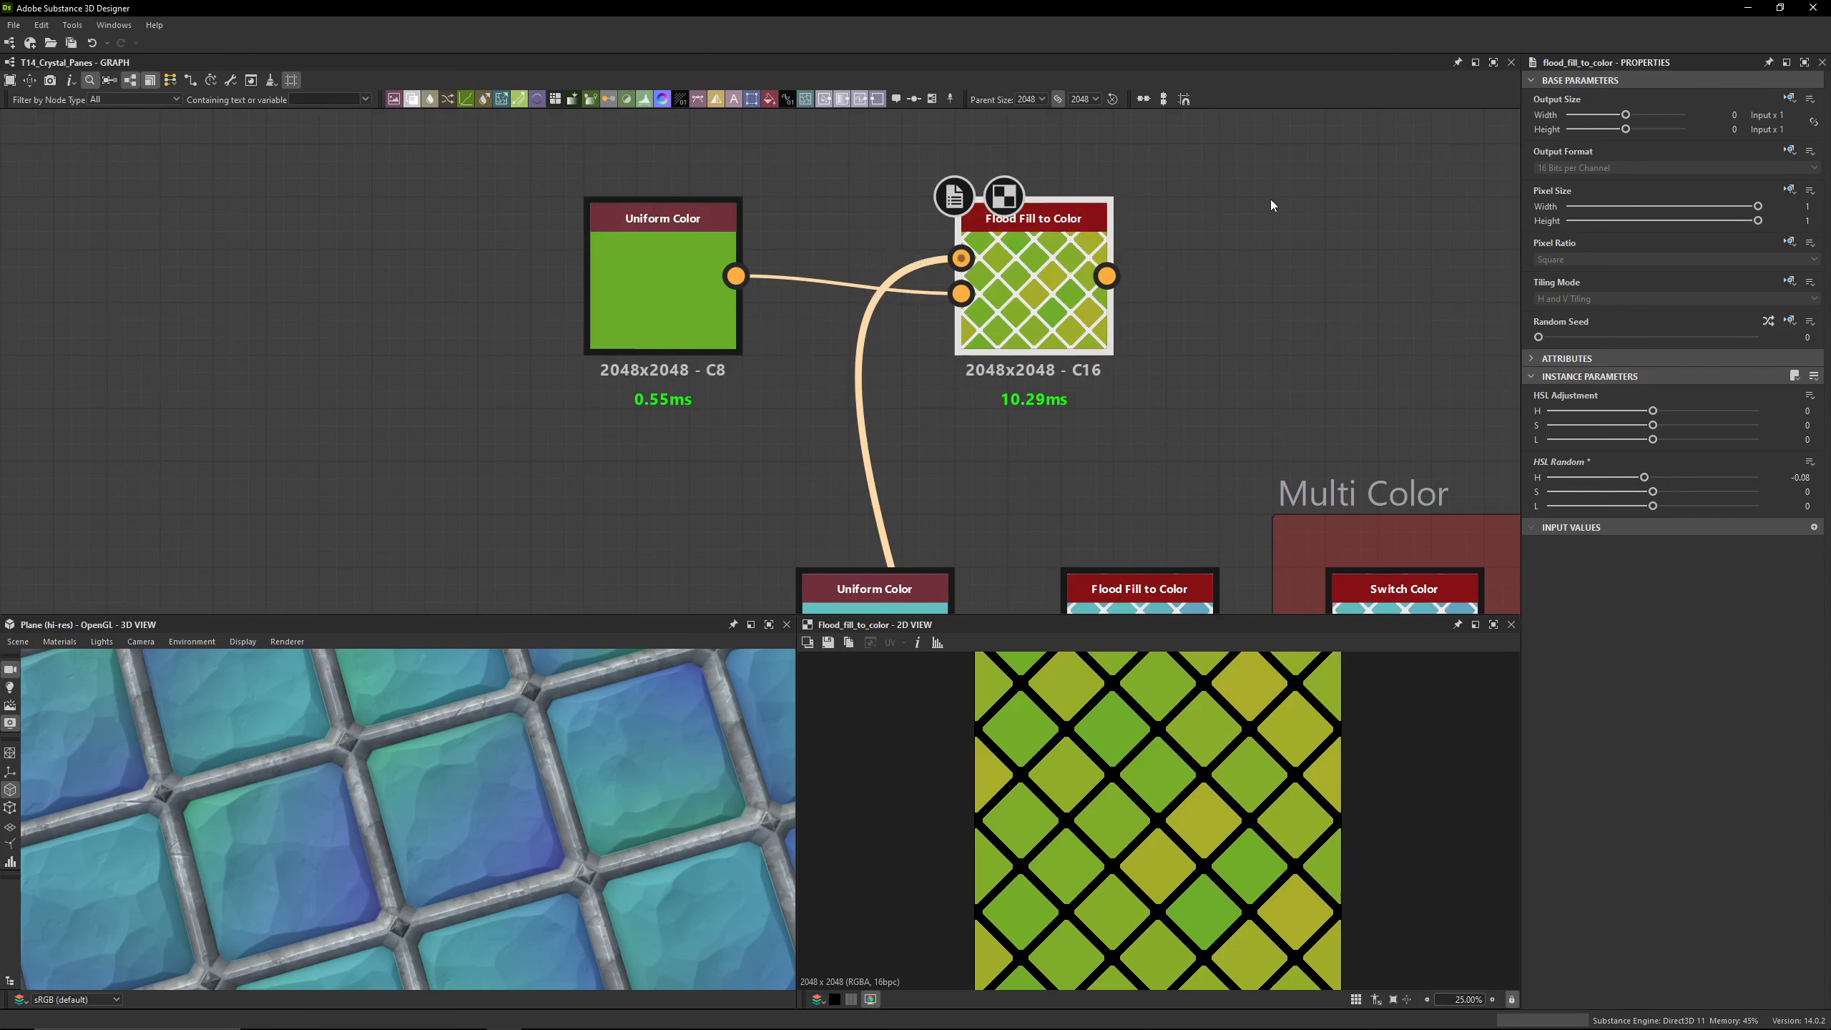
pyautogui.moveTo(1285, 242); pyautogui.dragTo(1388, 261)
pyautogui.moveTo(1655, 411)
pyautogui.mouseDown()
pyautogui.moveTo(1687, 410)
pyautogui.moveTo(1637, 414)
pyautogui.mouseUp()
pyautogui.hotkey('ctrl', 'z')
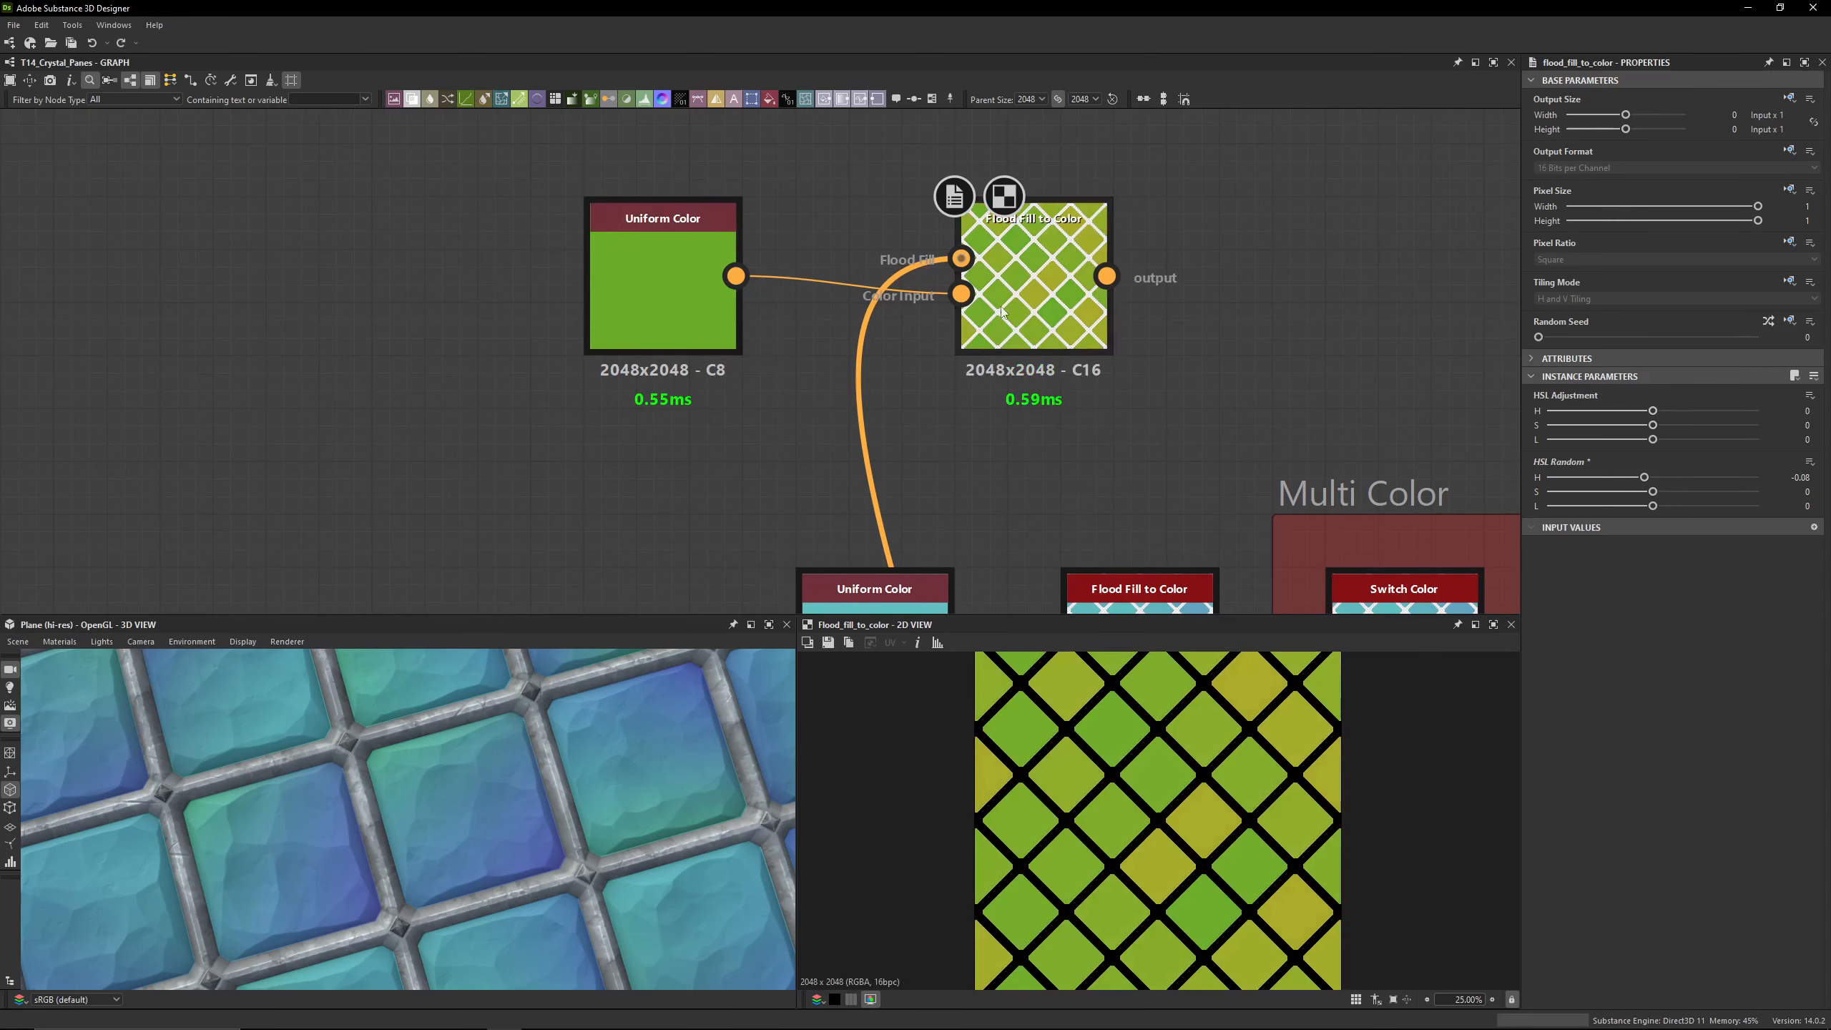
# Step: Set the green example's Flood Fill to Color HSL Random hue to 0.12 and compare its output with the Uniform Color input
pyautogui.click(1030, 292)
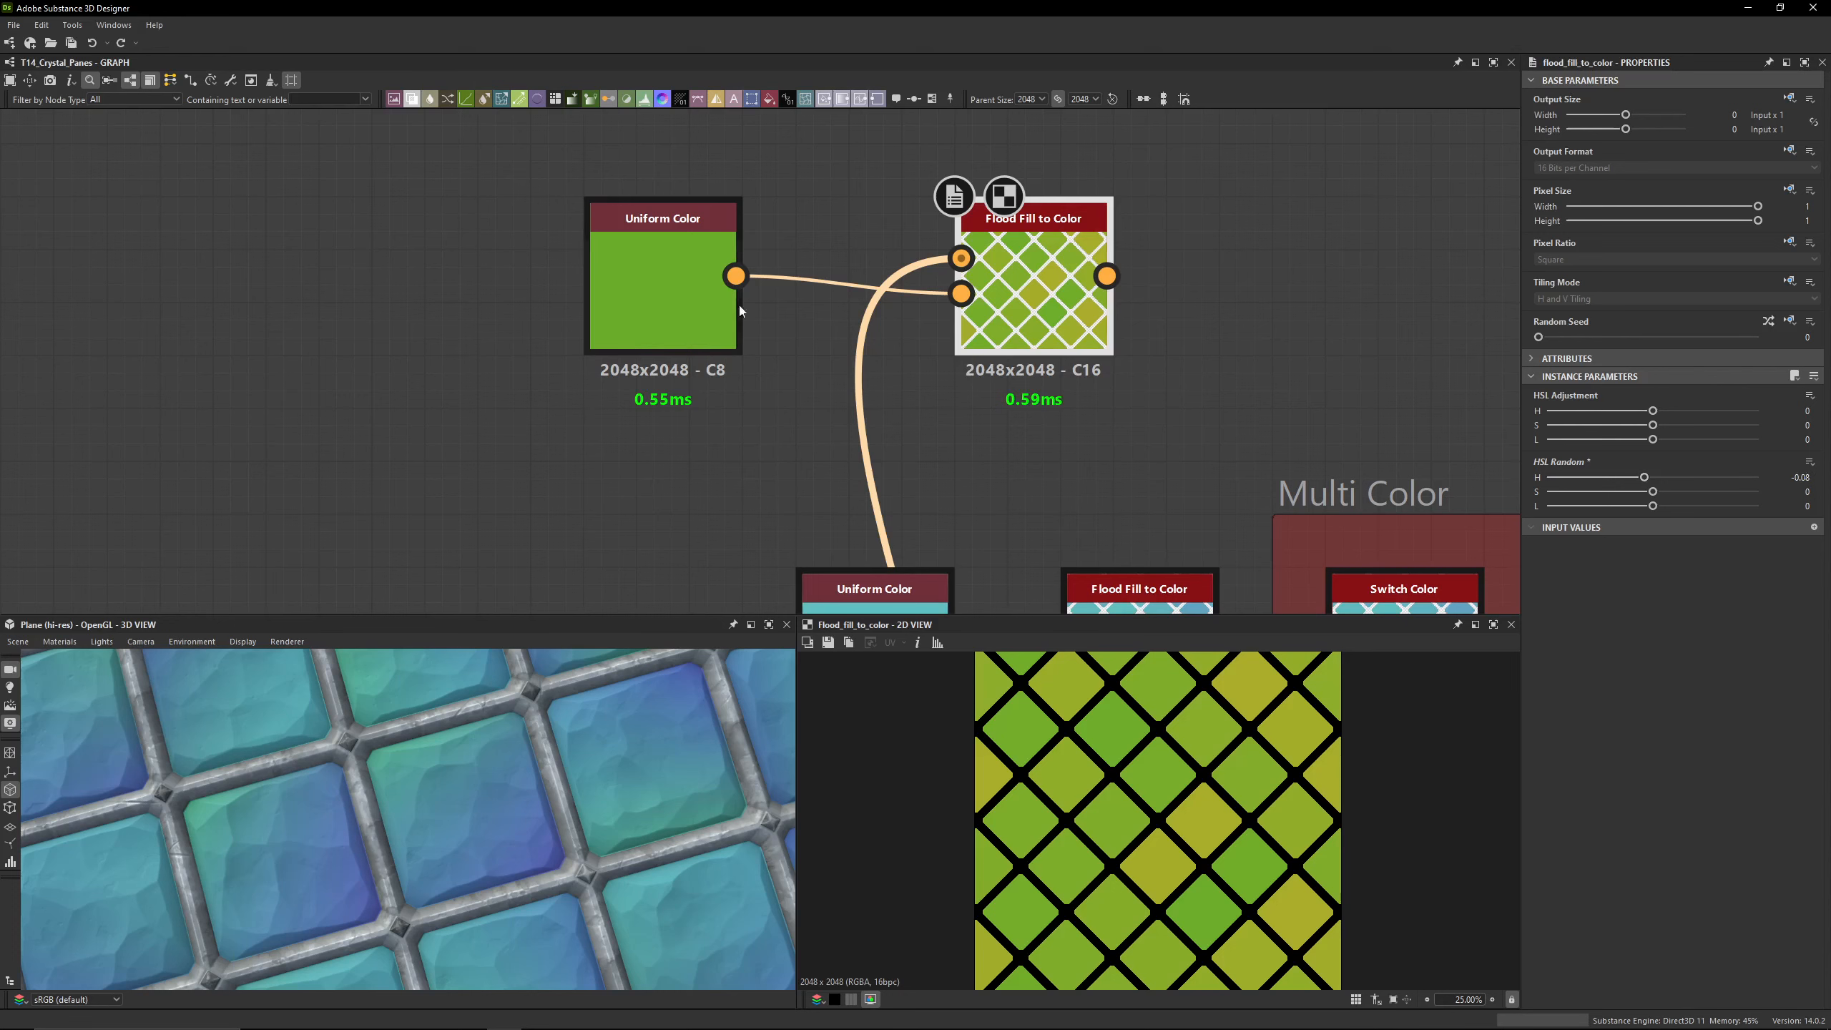
pyautogui.click(663, 288)
pyautogui.click(1024, 287)
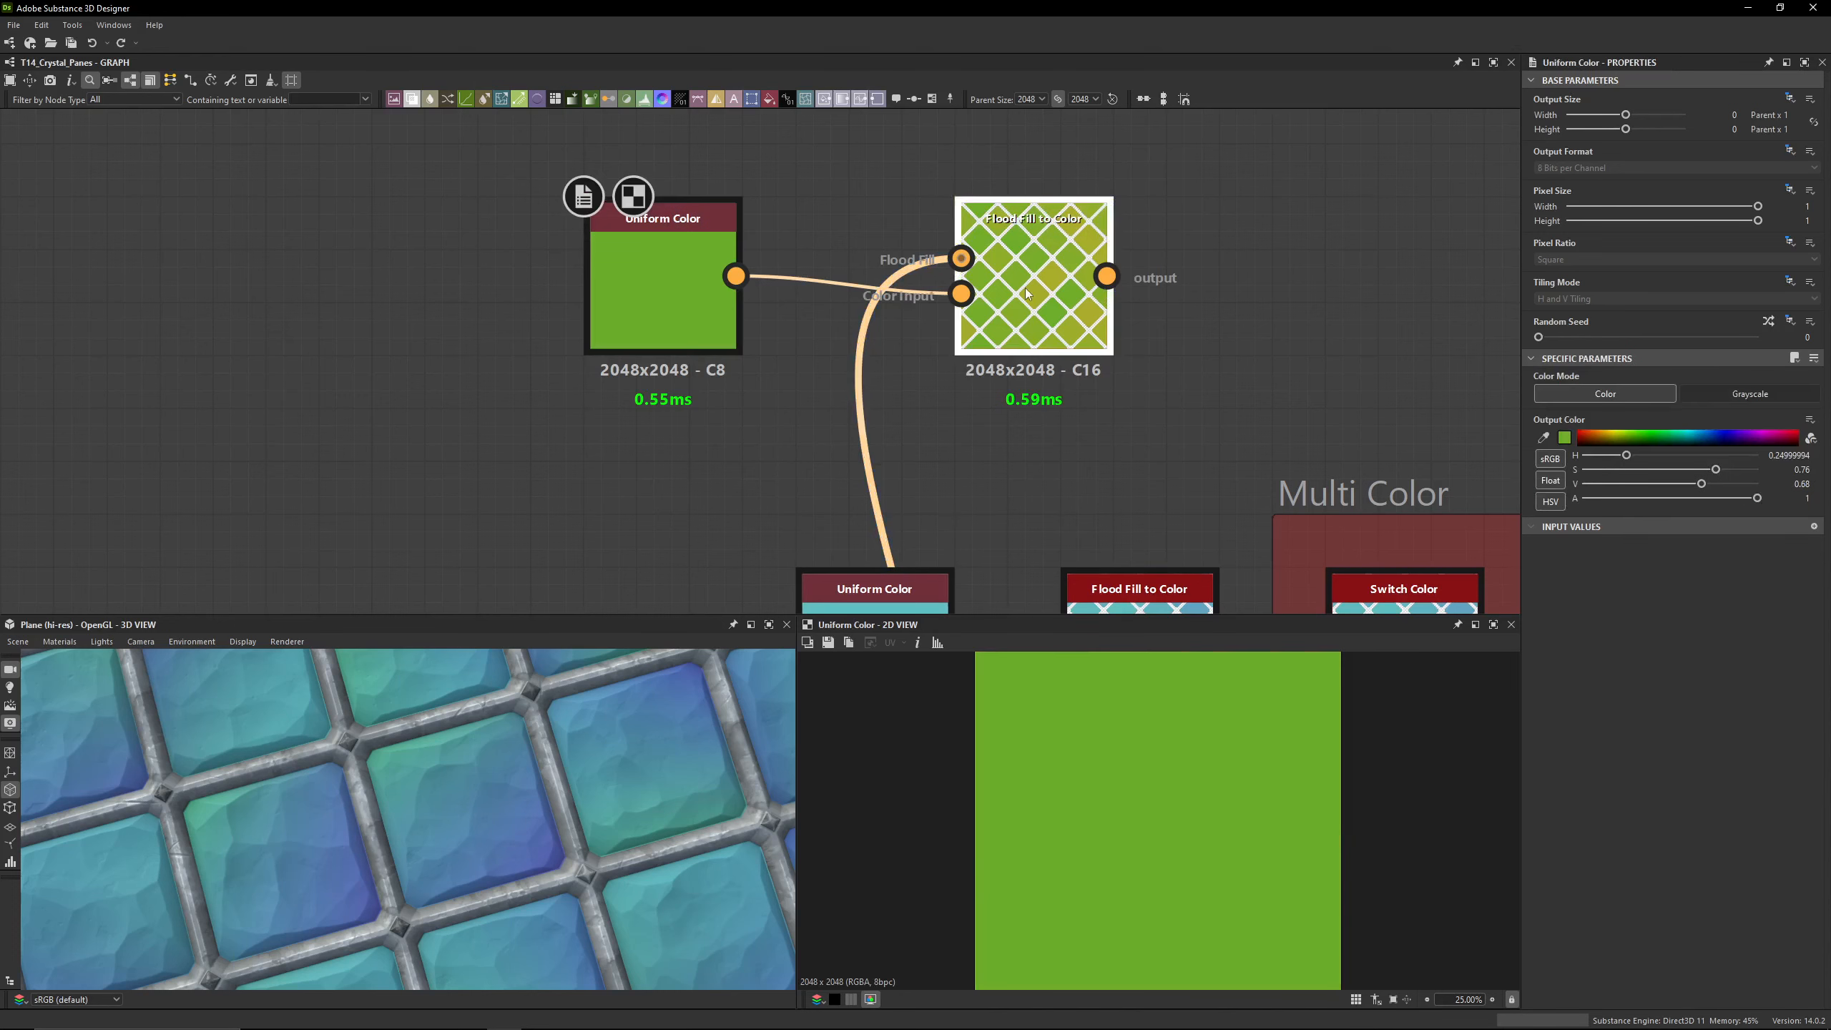
pyautogui.moveTo(1648, 478); pyautogui.dragTo(1663, 478)
pyautogui.doubleClick(632, 286)
pyautogui.click(1045, 344)
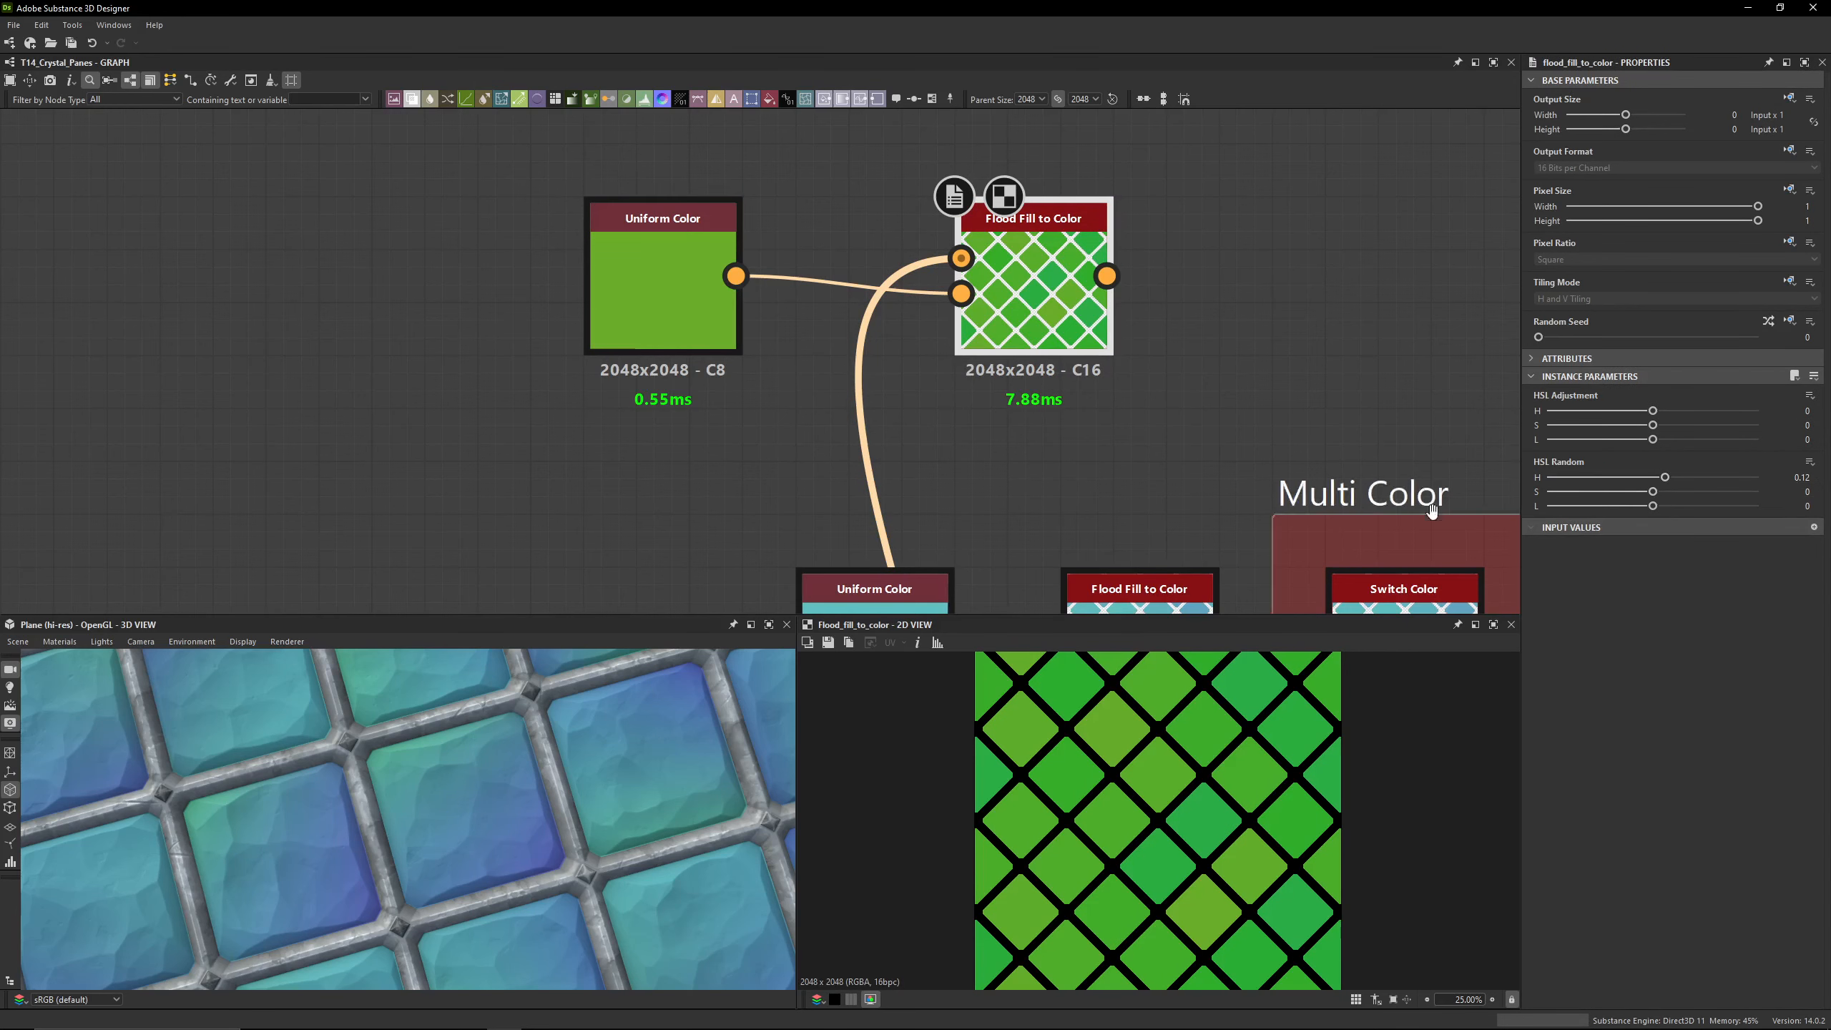
pyautogui.scroll(-1, 1215, 825)
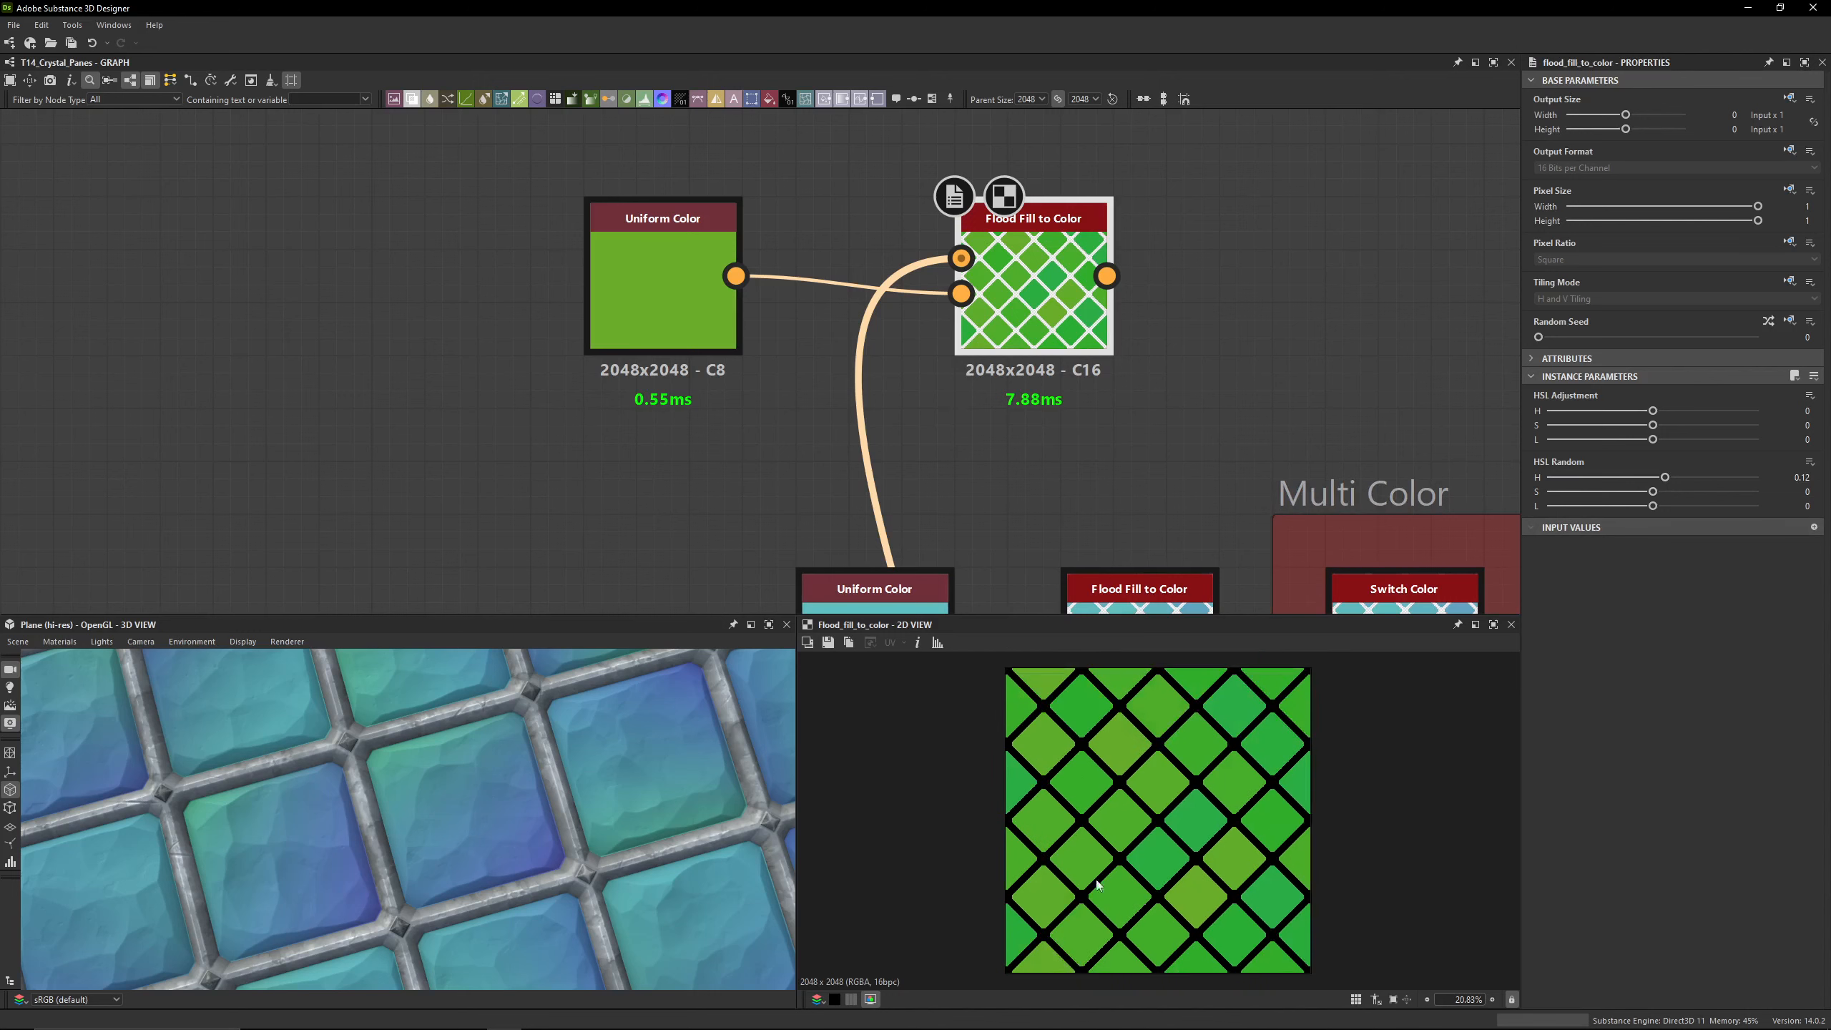
# Step: Preview the Flood Fill input and add a Flood Fill to Random Grayscale node from the FF_Glass portal above the green example
pyautogui.doubleClick(960, 258)
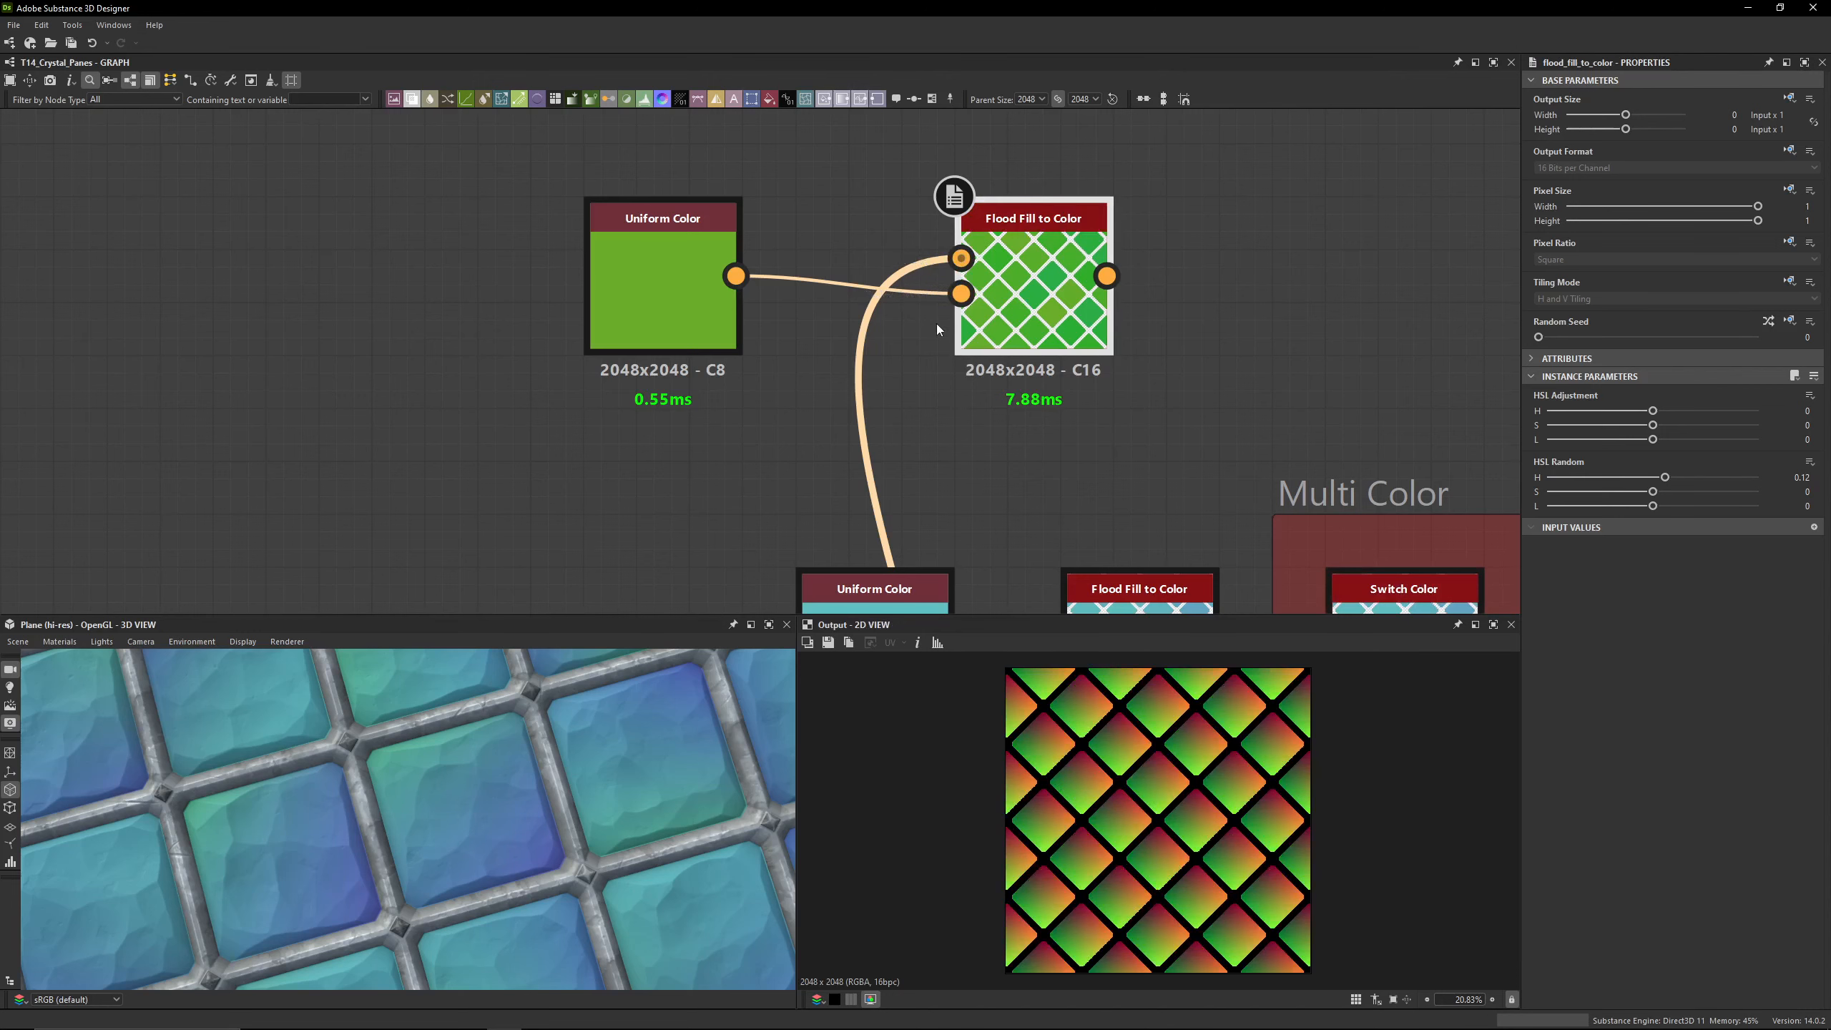
pyautogui.moveTo(756, 253); pyautogui.dragTo(785, 384, button='middle')
pyautogui.moveTo(885, 229); pyautogui.dragTo(859, 377, button='middle')
pyautogui.click(846, 263)
pyautogui.scroll(-1, 848, 278)
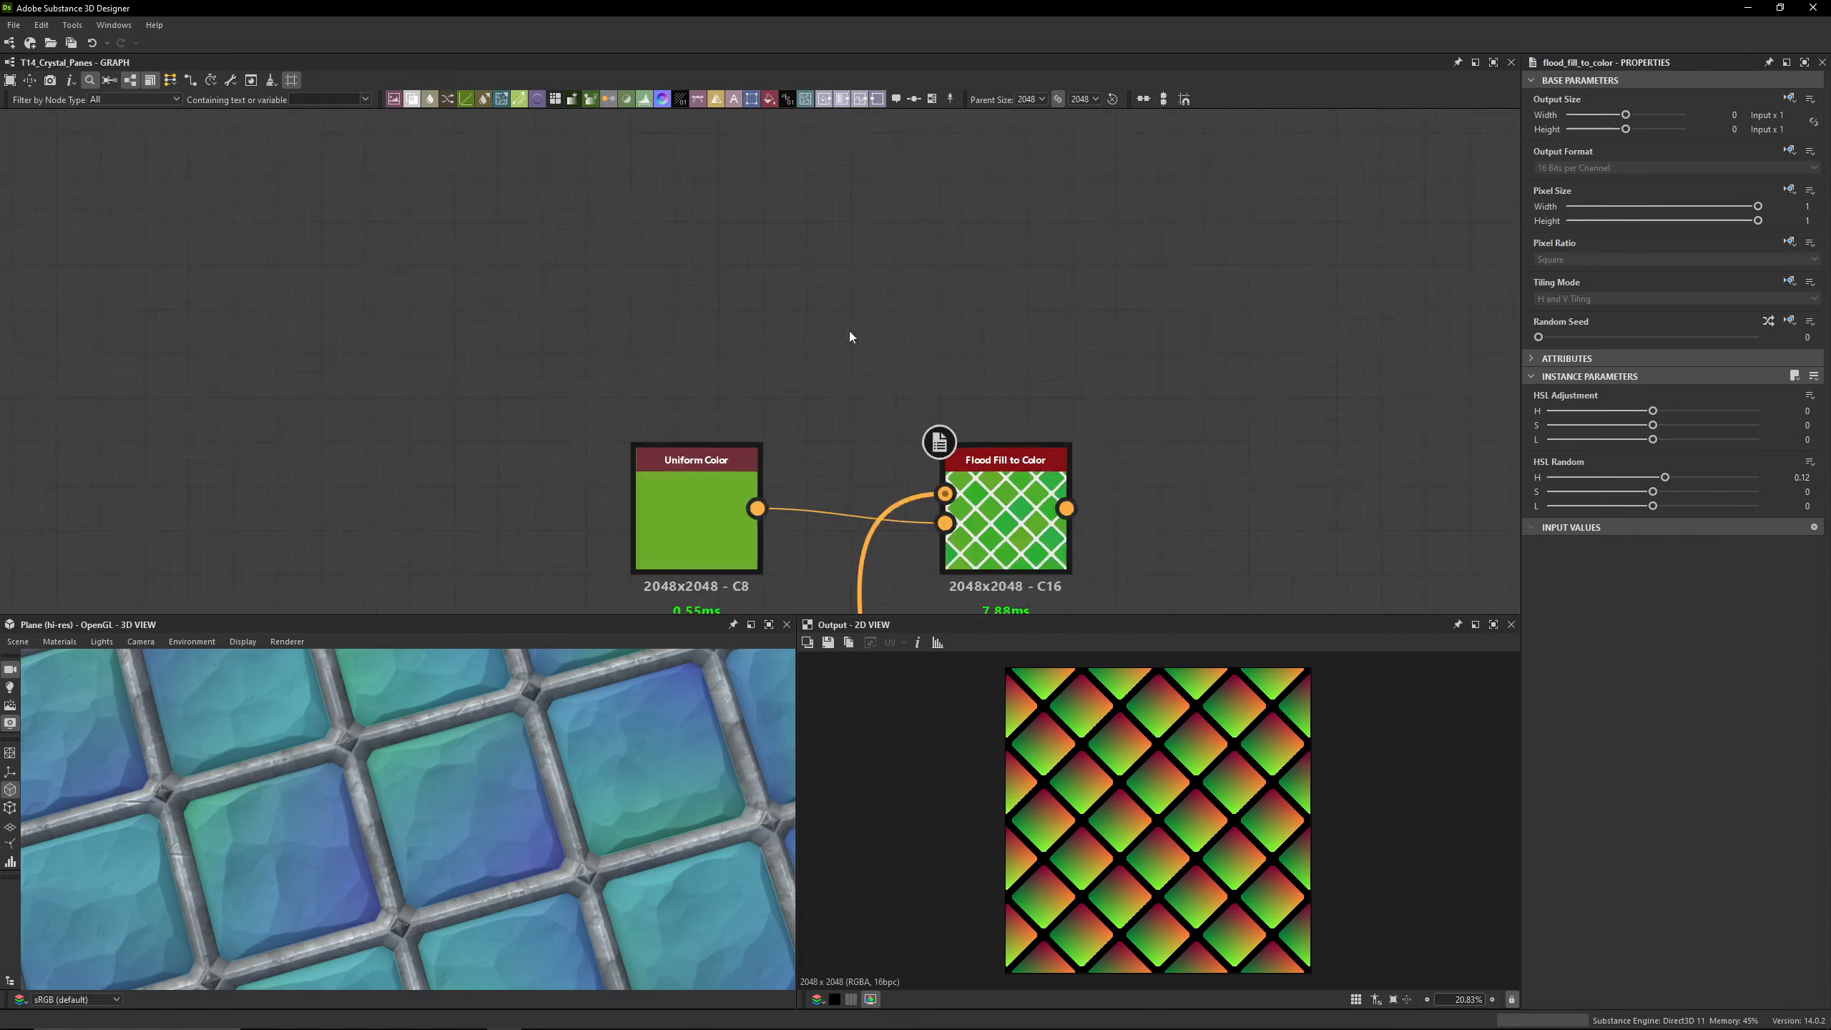
pyautogui.scroll(-5, 822, 469)
pyautogui.moveTo(812, 487); pyautogui.dragTo(771, 269, button='middle')
pyautogui.moveTo(804, 536); pyautogui.dragTo(789, 134)
pyautogui.write('flood fill ')
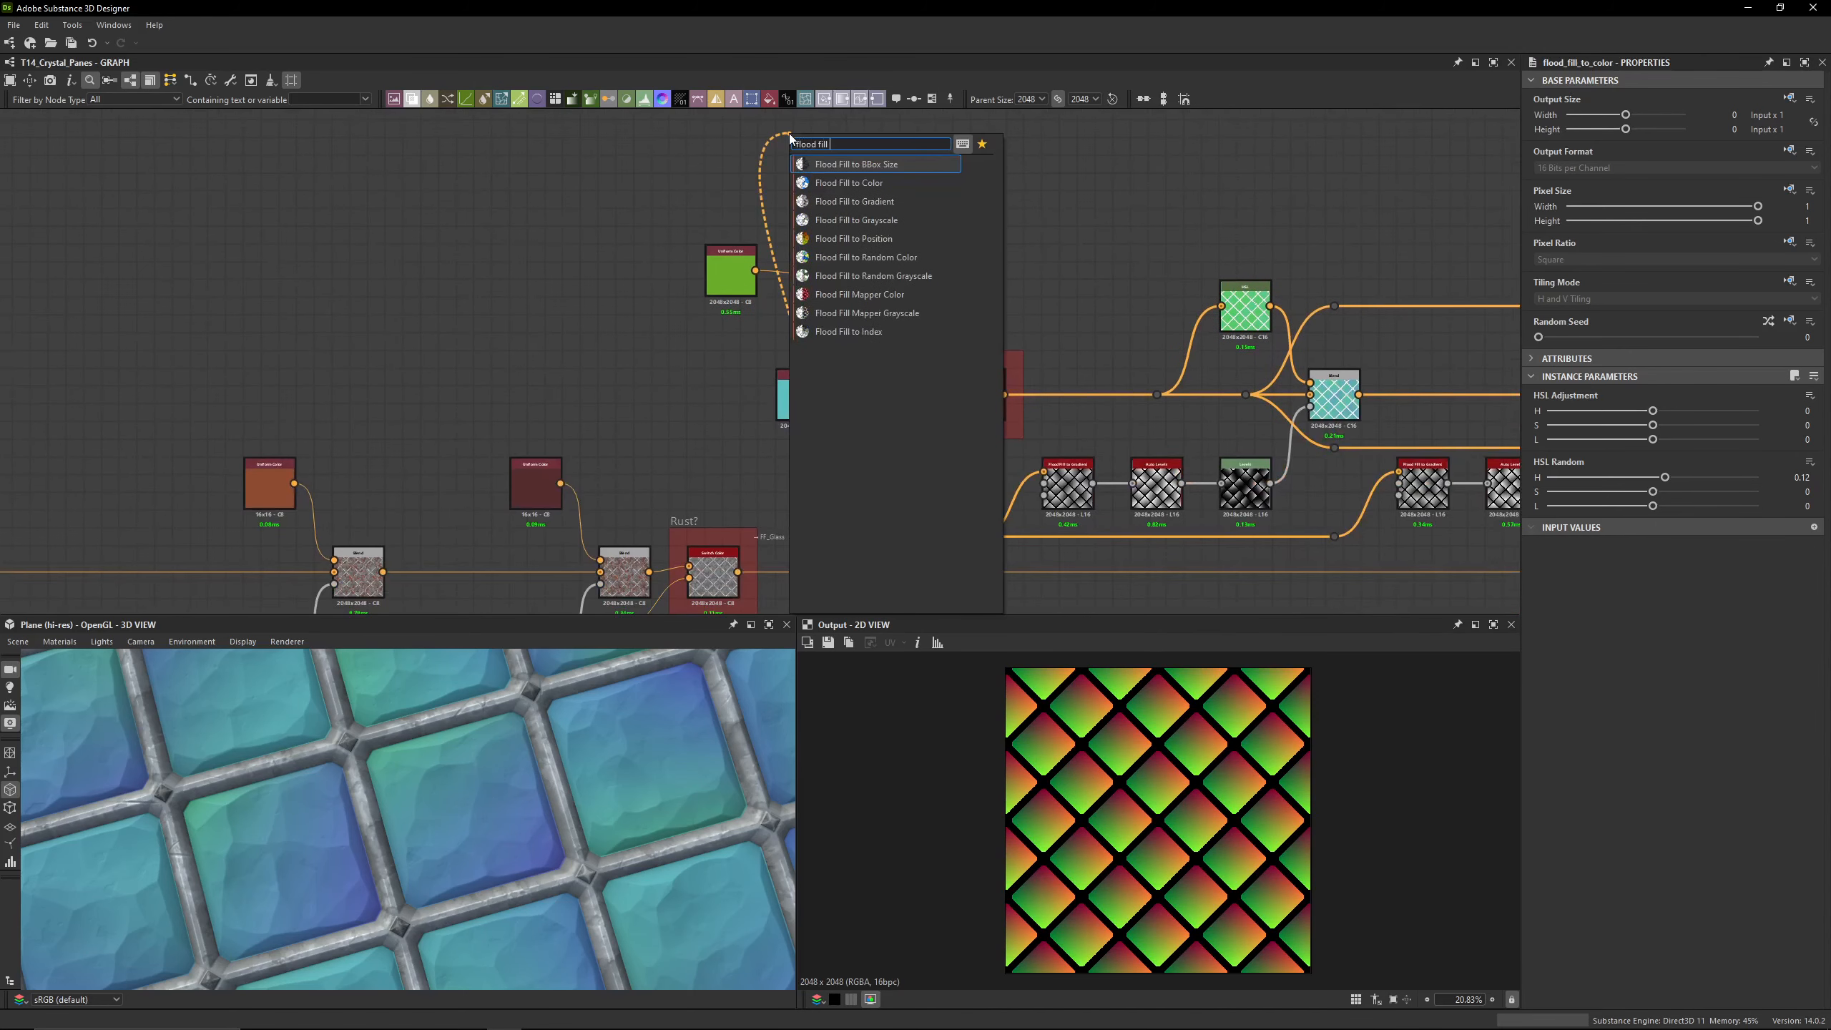
pyautogui.write('to random gr')
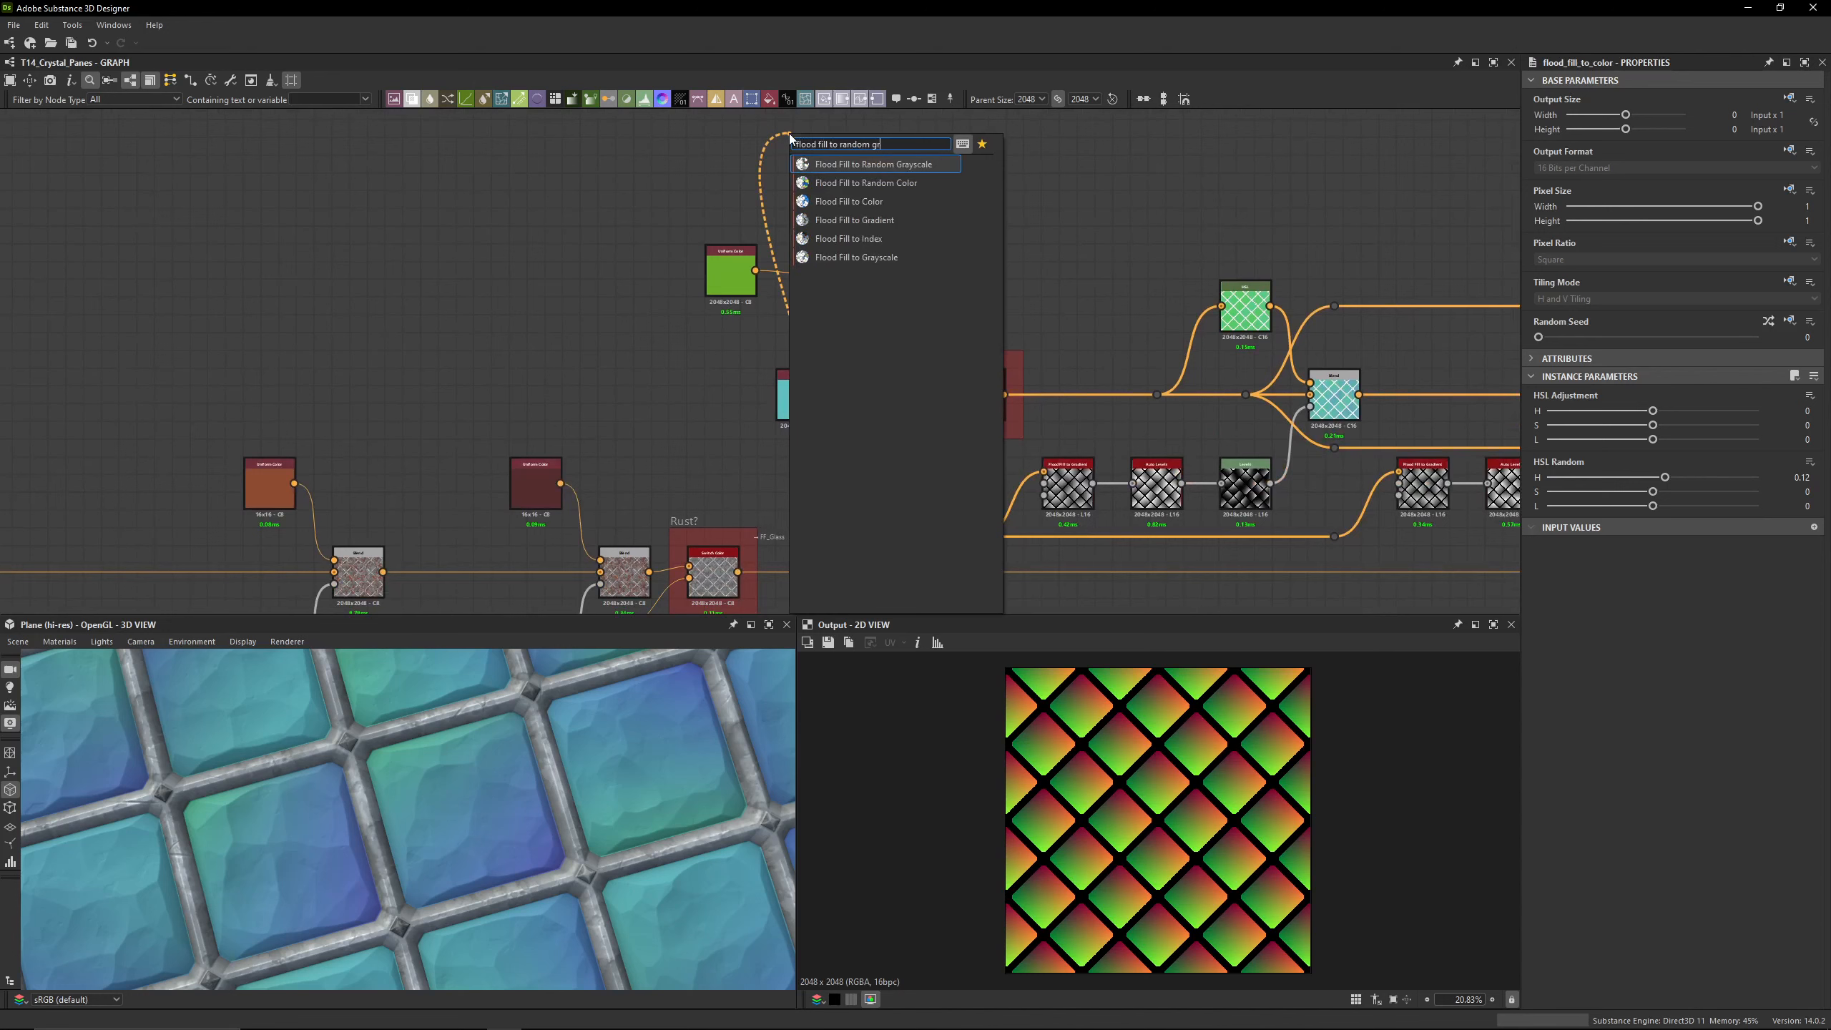
pyautogui.press('Return')
pyautogui.moveTo(906, 217); pyautogui.dragTo(967, 276, button='middle')
# Step: Duplicate the green Uniform Color and add a Blend node with the copy as Foreground and the original as Background
pyautogui.click(792, 316)
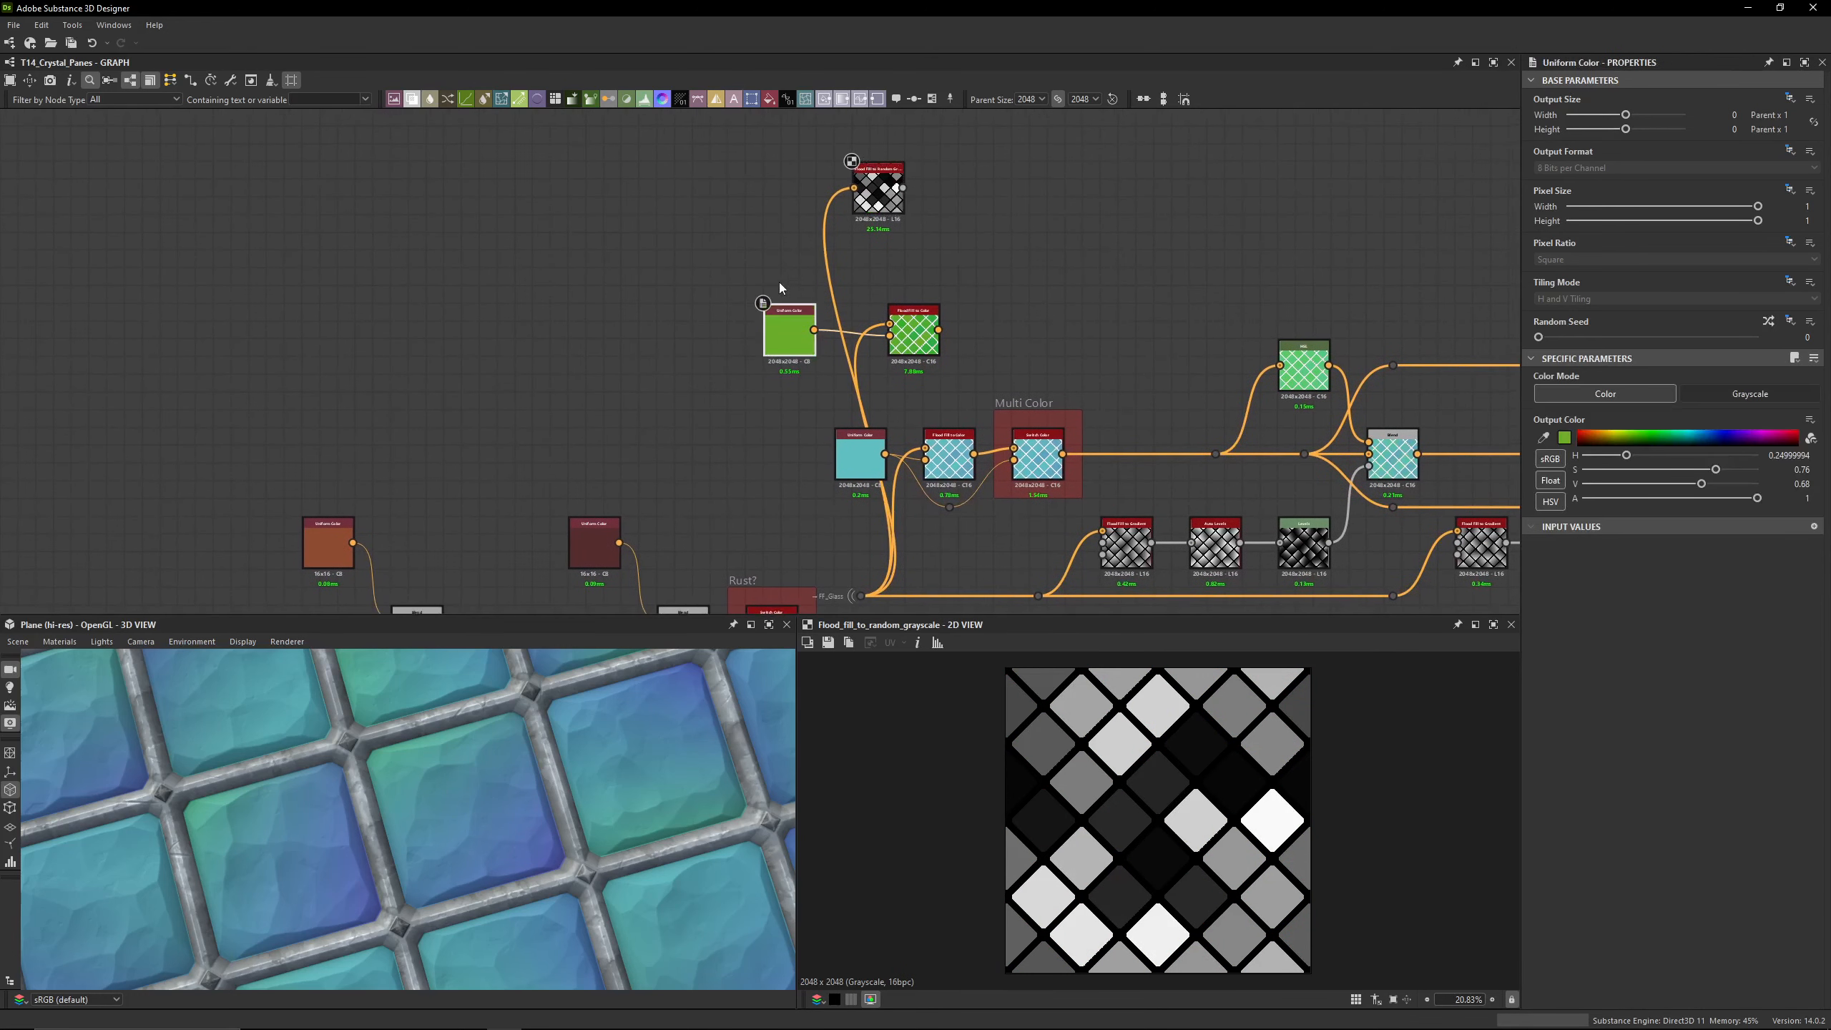
pyautogui.hotkey('ctrl', 'd')
pyautogui.moveTo(782, 281); pyautogui.dragTo(763, 264)
pyautogui.press('space')
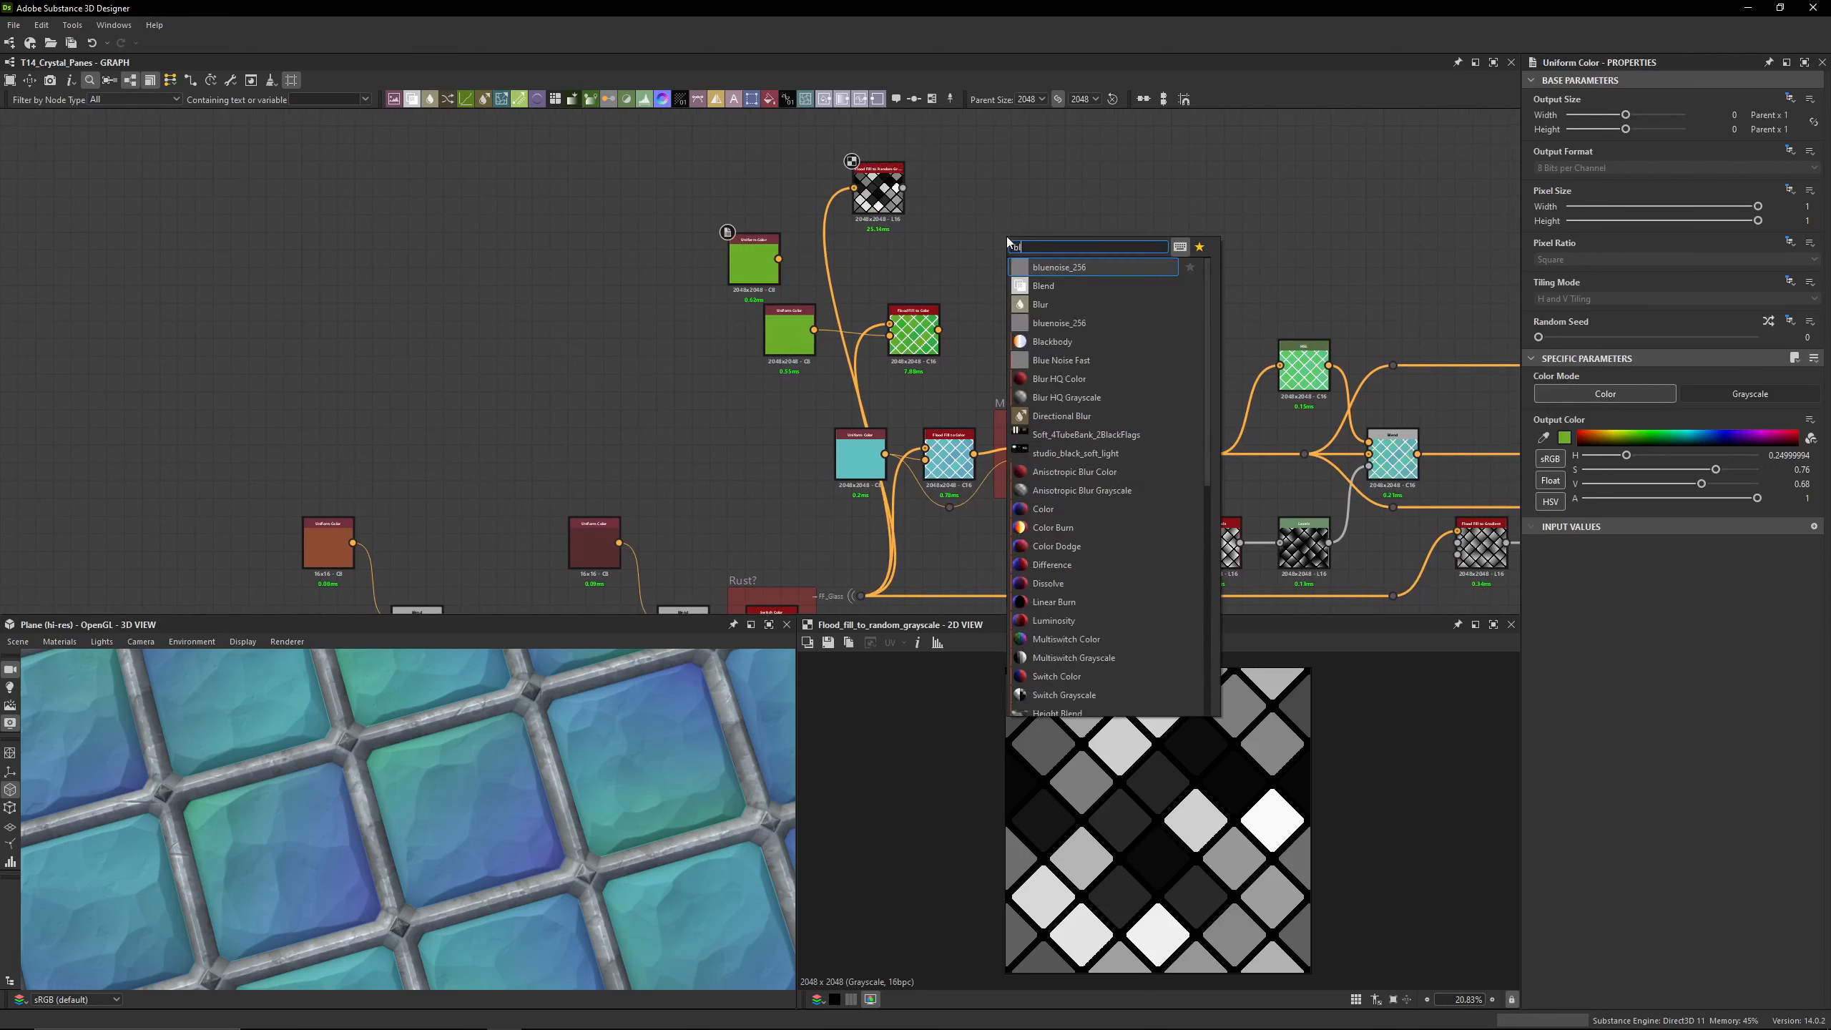
pyautogui.click(1052, 268)
pyautogui.scroll(3, 834, 298)
pyautogui.moveTo(794, 353); pyautogui.dragTo(1079, 200)
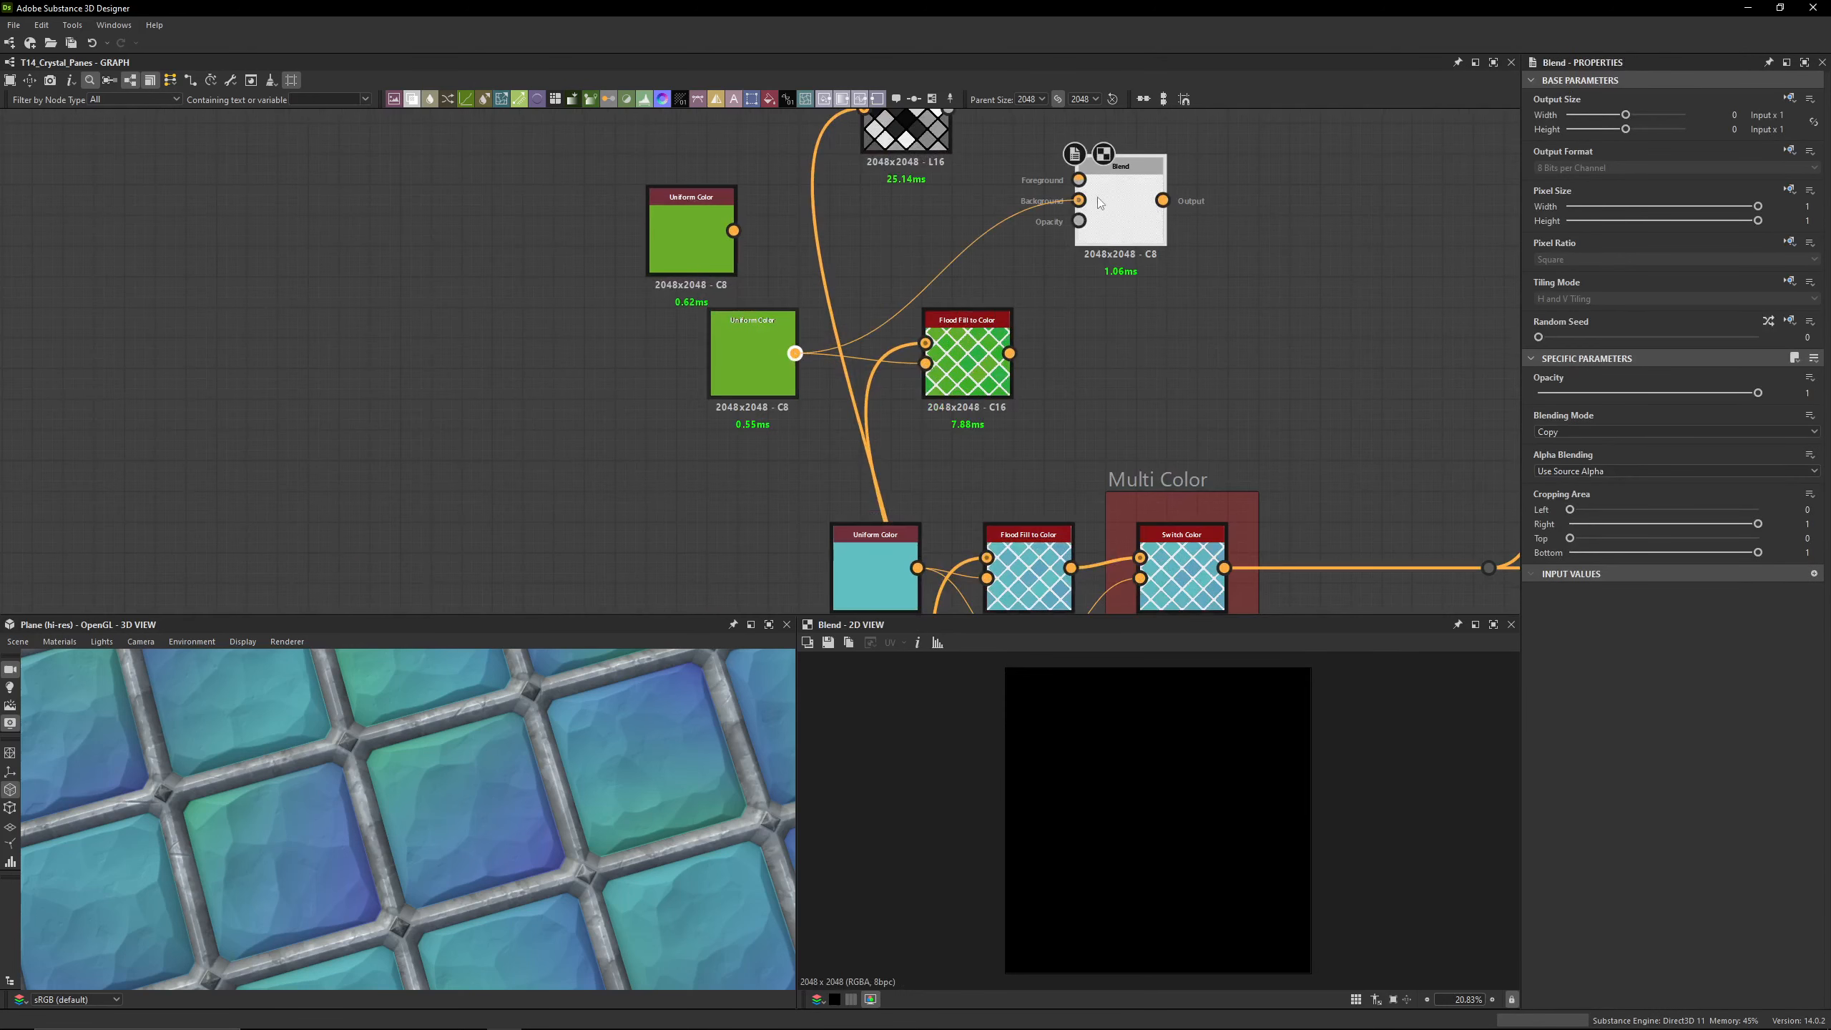
pyautogui.moveTo(733, 231); pyautogui.dragTo(1079, 180)
# Step: Set the duplicated Uniform Color's hue to 0.65 for blue and feed the Flood Fill to Random Grayscale into the Blend's Opacity
pyautogui.click(705, 215)
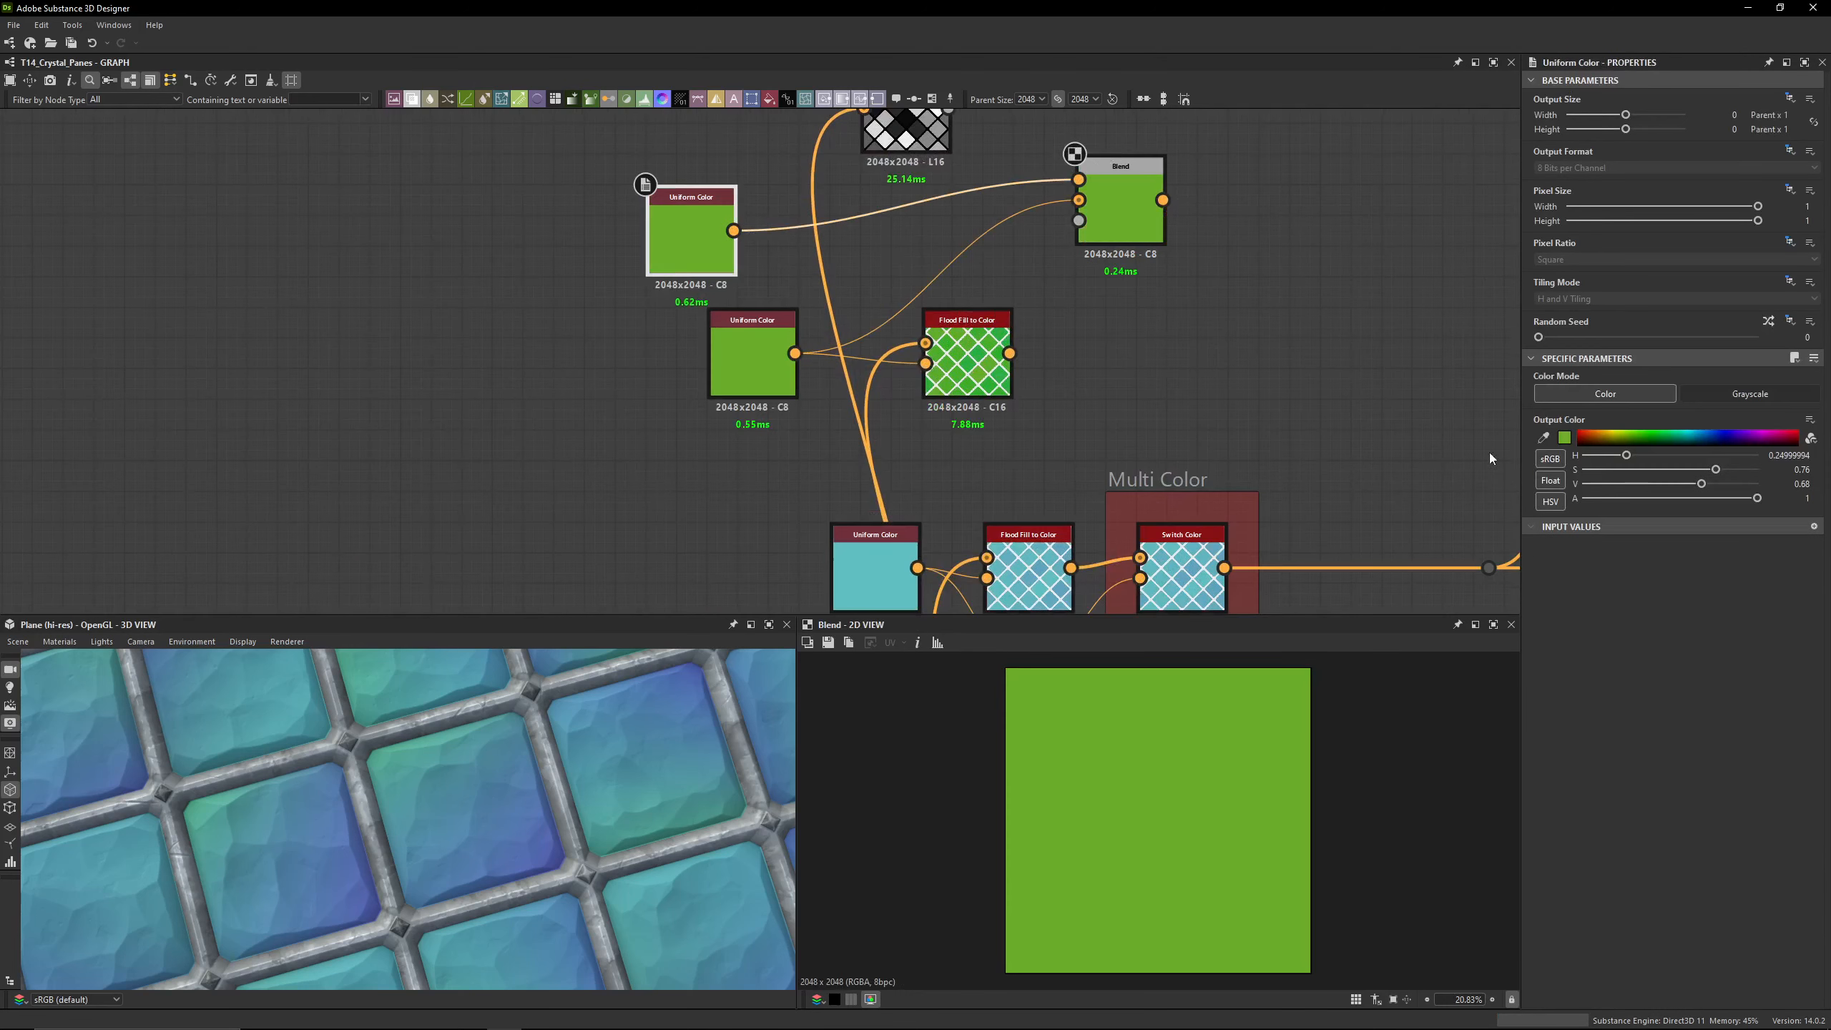
pyautogui.moveTo(1625, 455); pyautogui.dragTo(1696, 455)
pyautogui.moveTo(663, 315); pyautogui.dragTo(629, 361, button='middle')
pyautogui.moveTo(913, 154); pyautogui.dragTo(1044, 266)
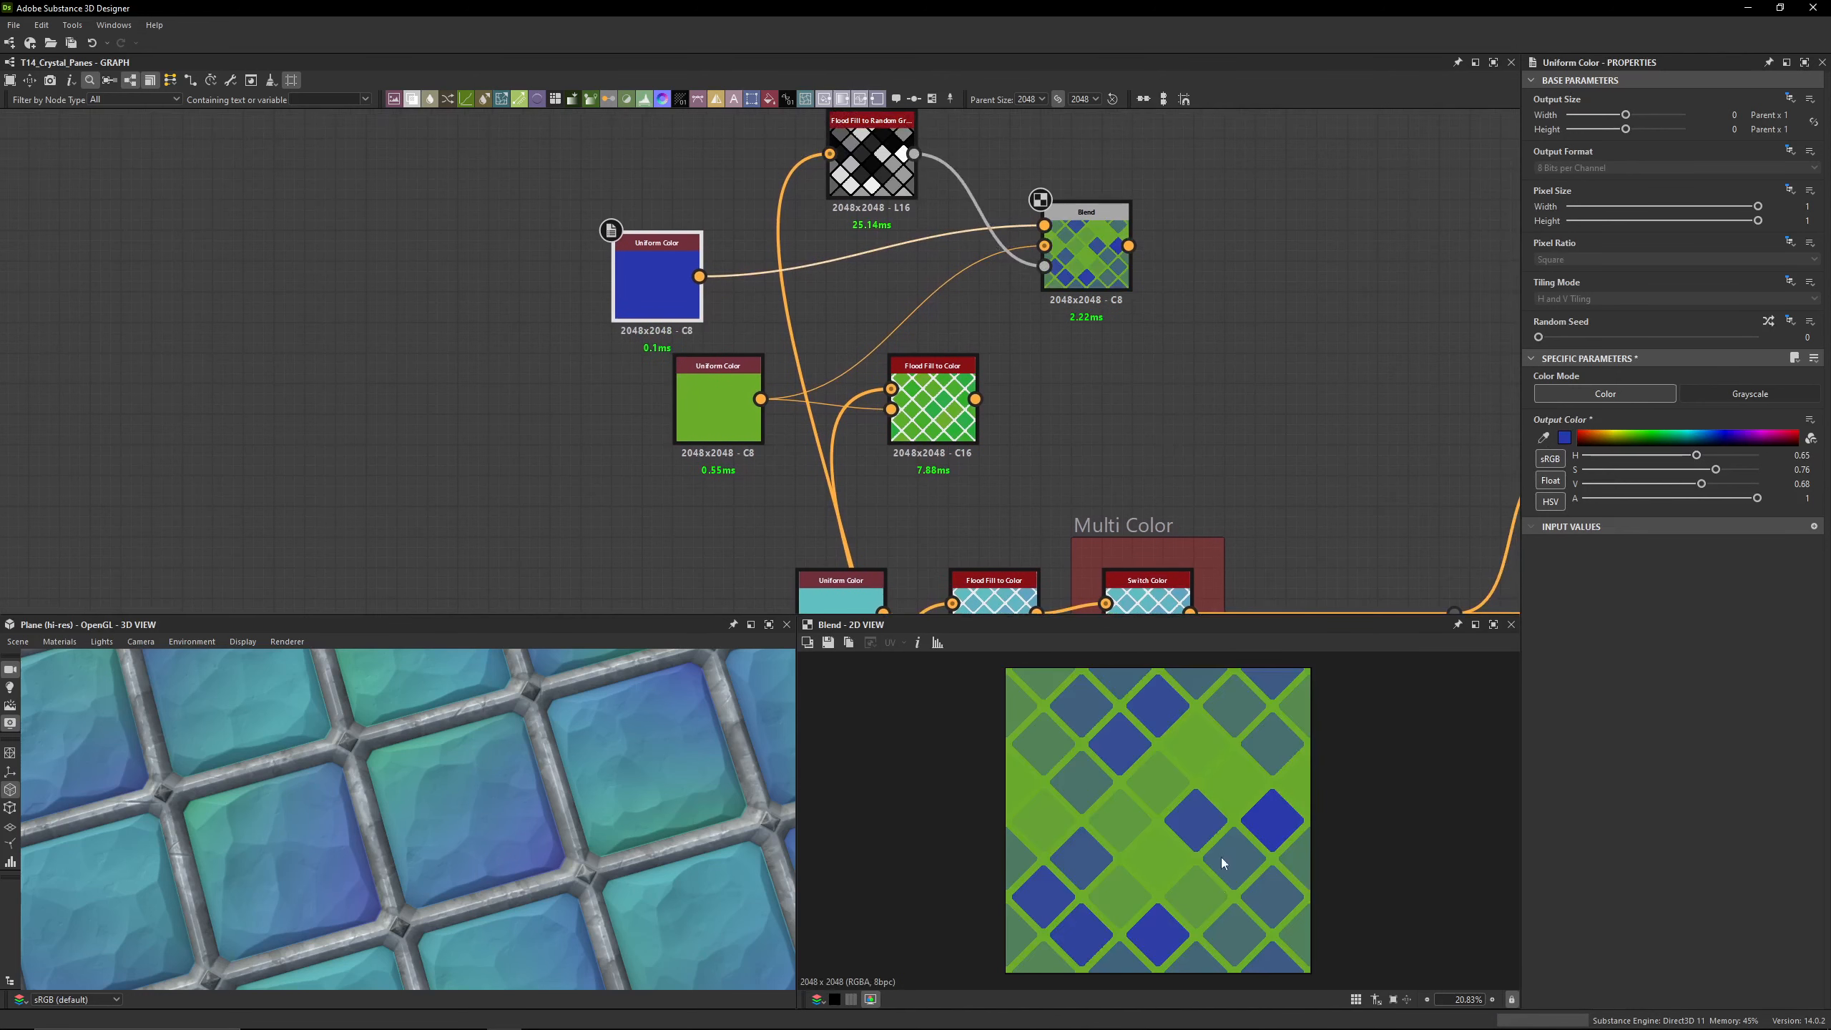
# Step: Compare the outputs of the green Flood Fill to Color node and the green and blue Blend node
pyautogui.doubleClick(941, 412)
pyautogui.doubleClick(1074, 268)
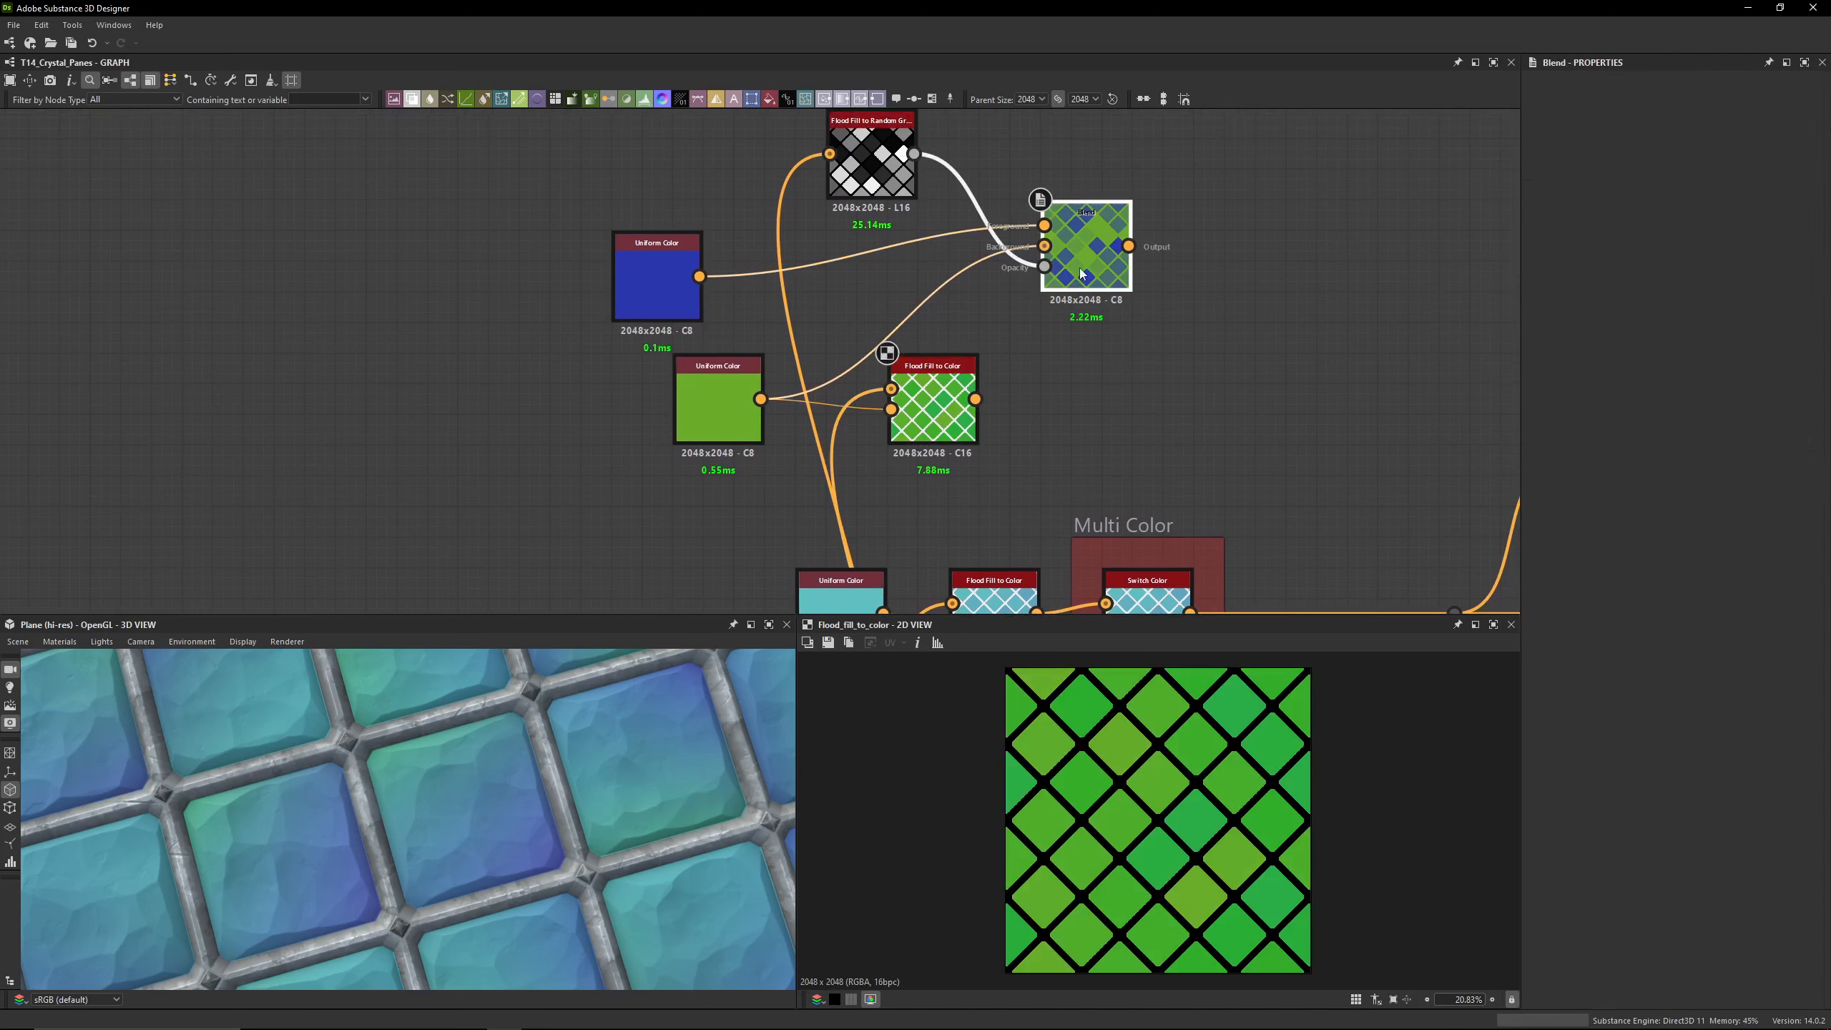
pyautogui.doubleClick(936, 411)
pyautogui.doubleClick(1086, 261)
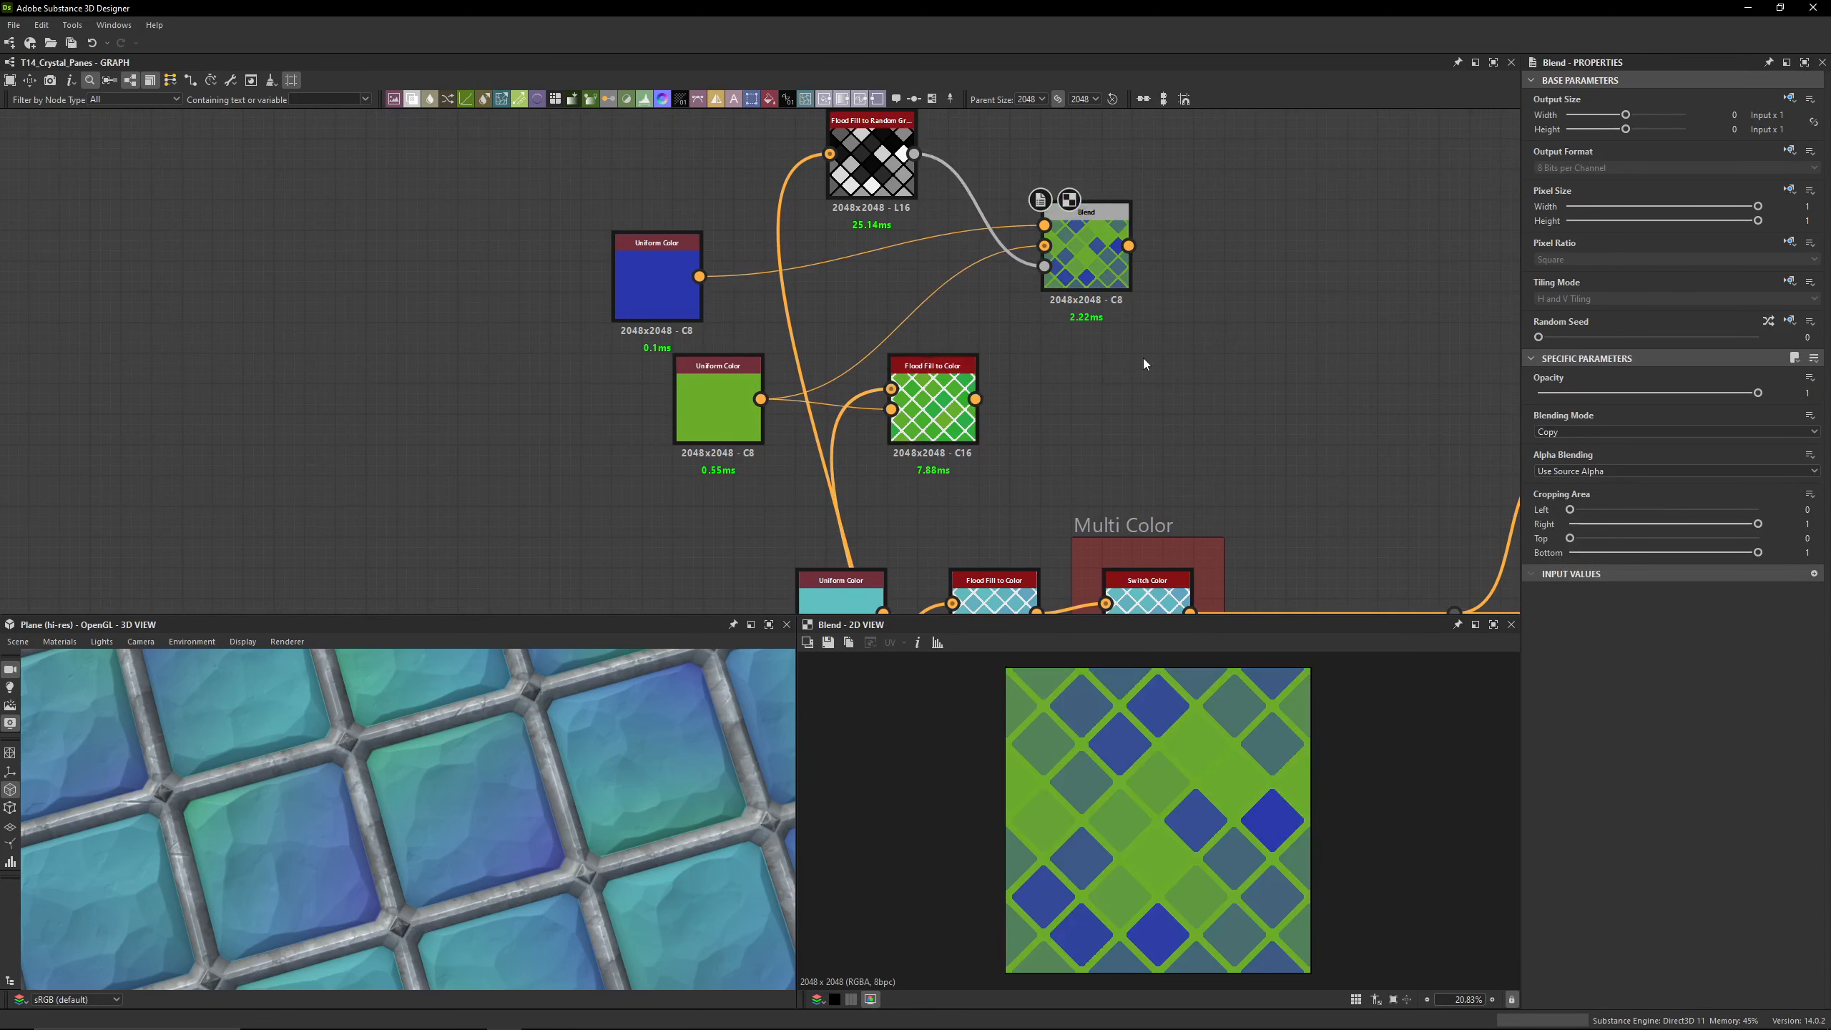
# Step: Add a Histogram Scan node after the Flood Fill to Random Grayscale and set its Position to 1
pyautogui.click(1156, 317)
pyautogui.moveTo(1157, 316); pyautogui.dragTo(1071, 330, button='middle')
pyautogui.moveTo(828, 168); pyautogui.dragTo(950, 122)
pyautogui.write('scan')
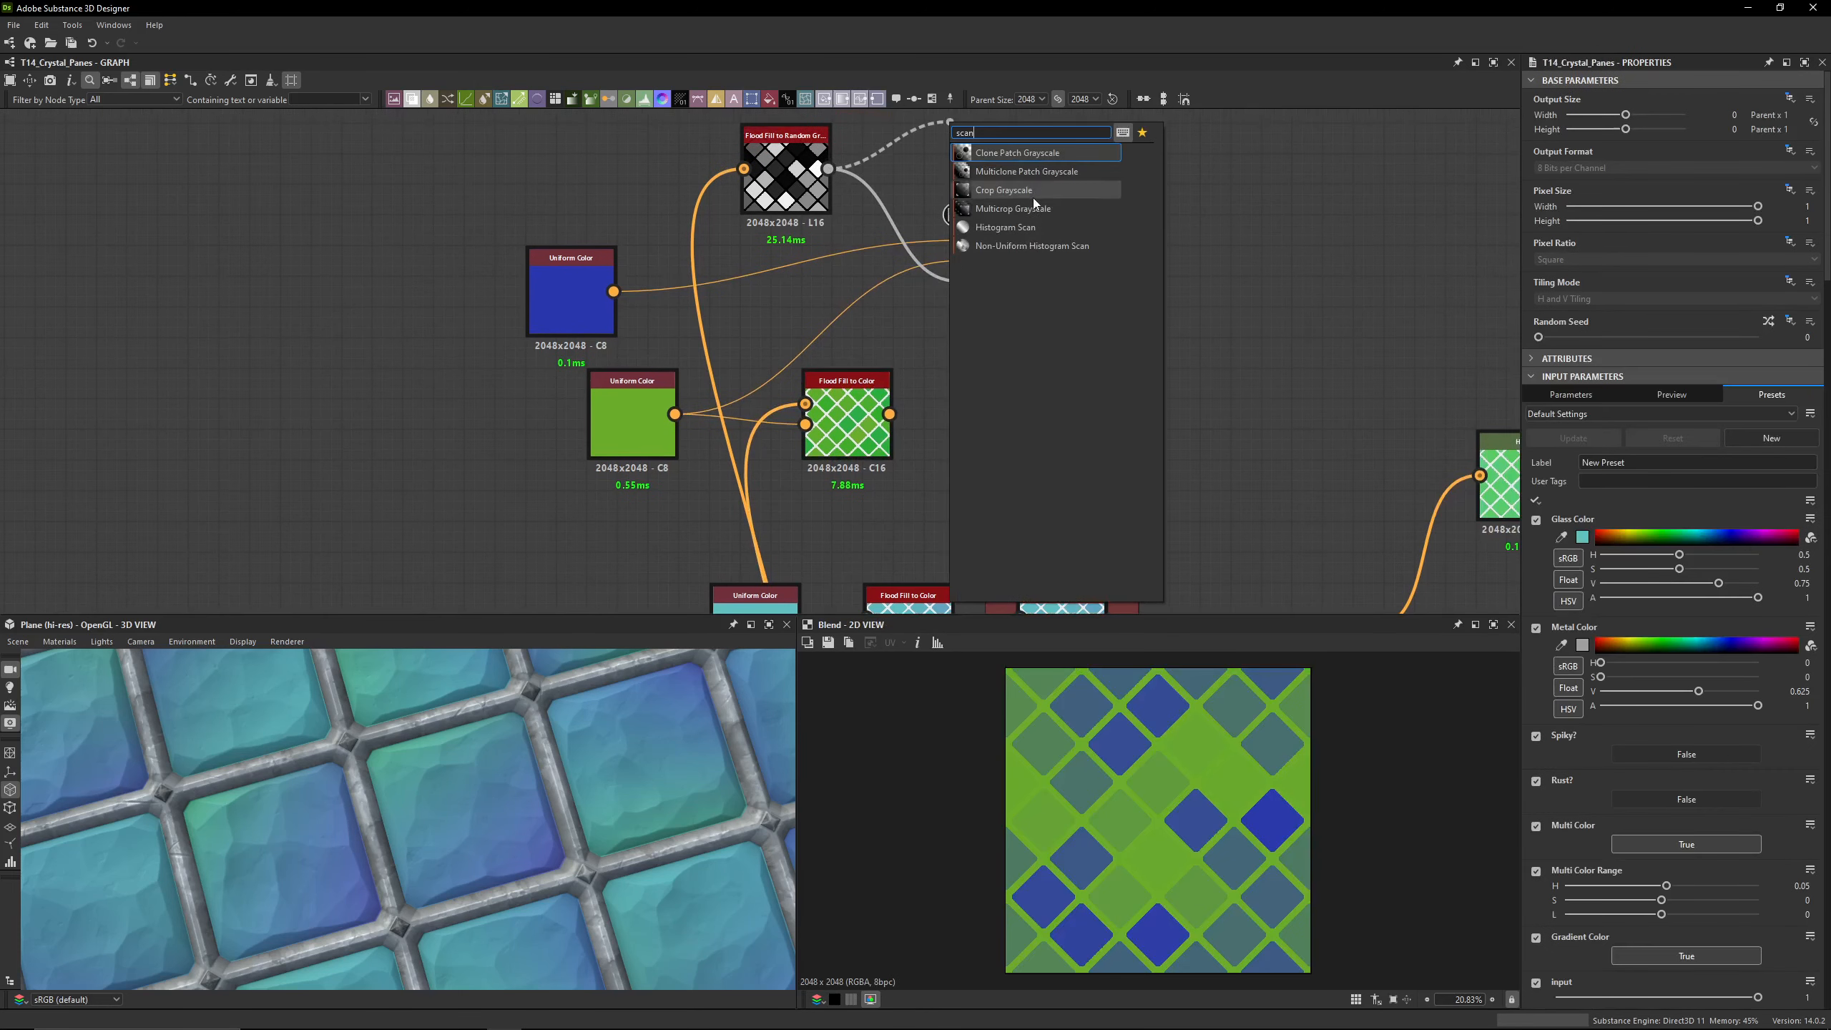
pyautogui.click(1014, 227)
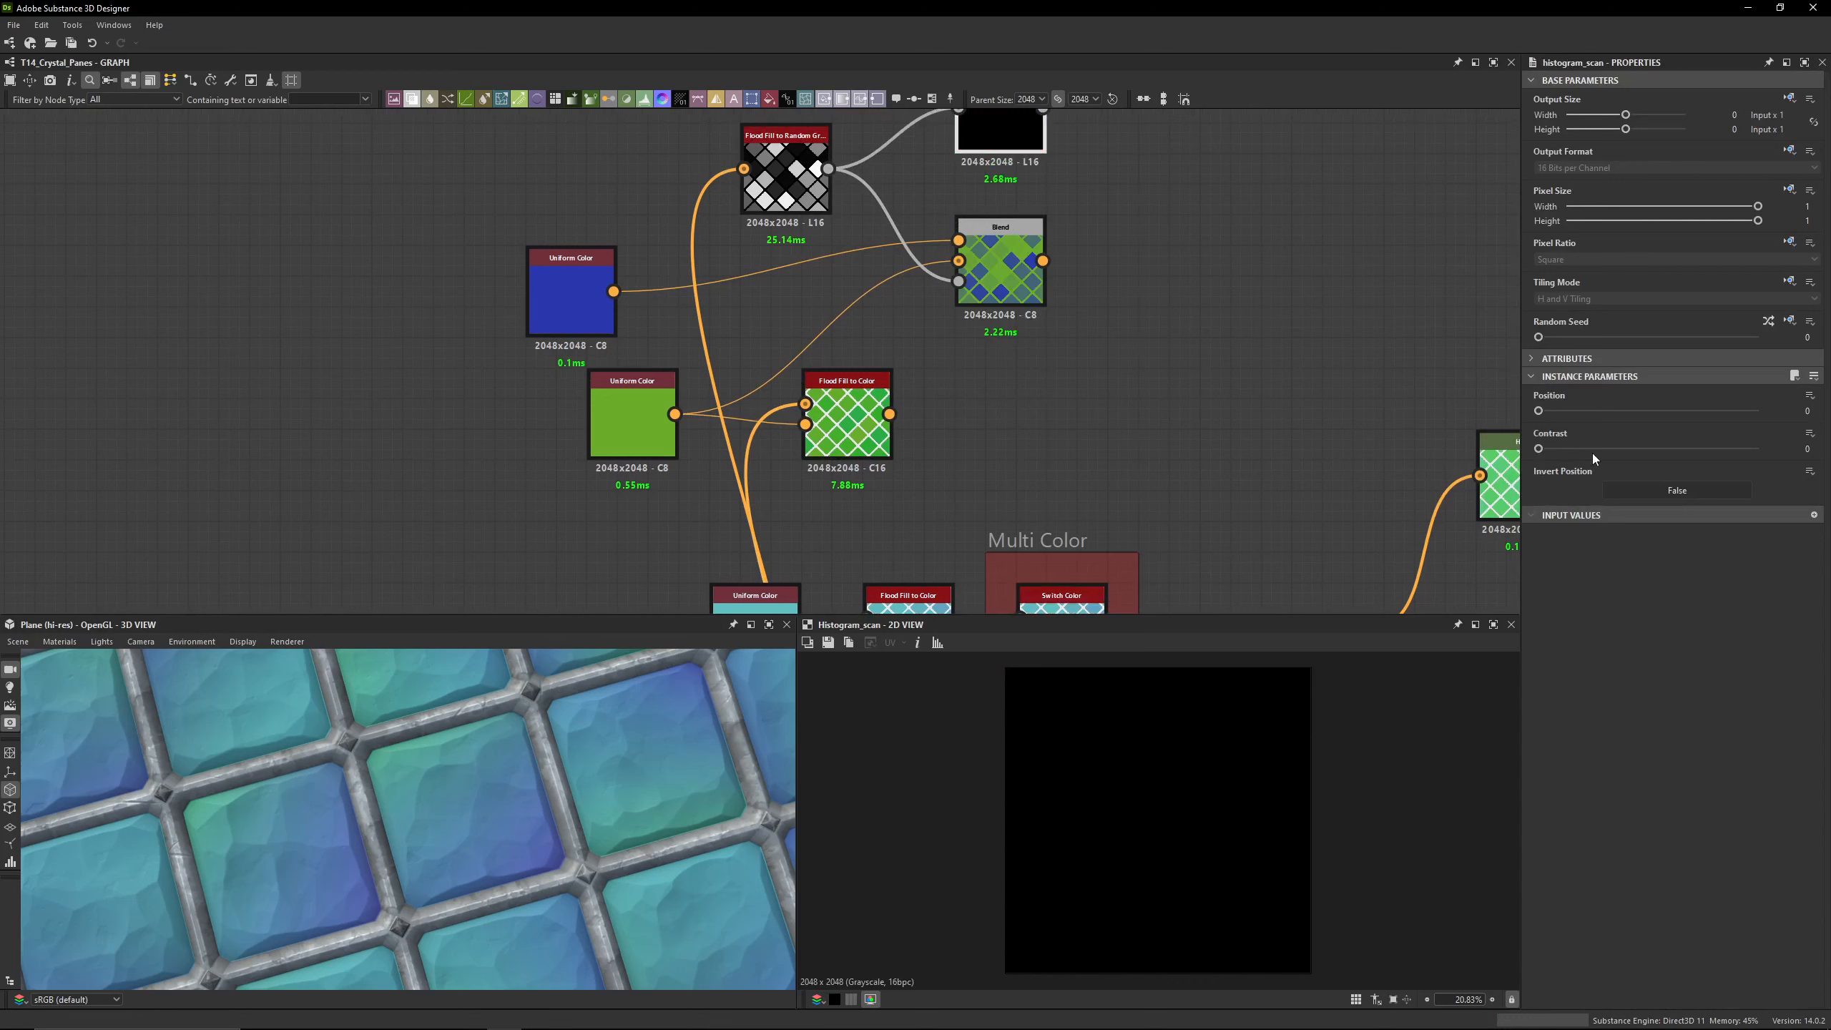
pyautogui.click(1759, 411)
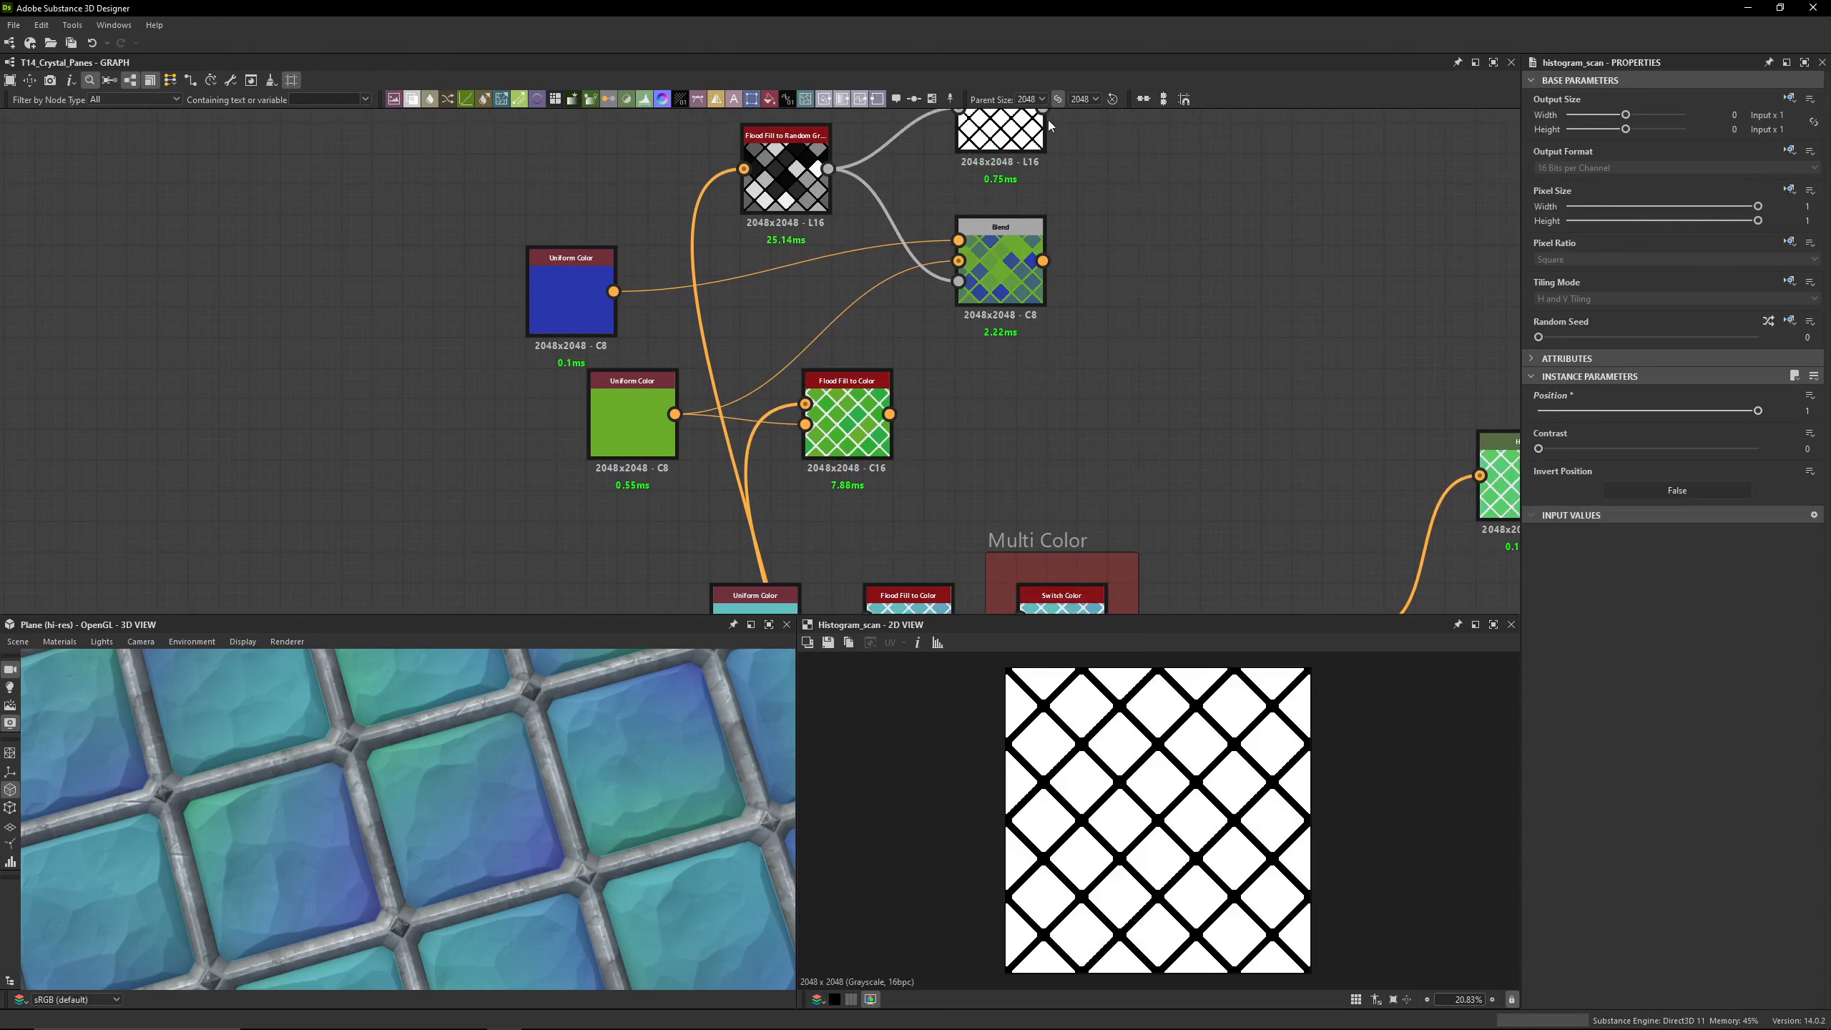
# Step: Add a second Blend node with the Histogram Scan as Background and the first Blend as Foreground
pyautogui.moveTo(1044, 110); pyautogui.dragTo(1141, 240)
pyautogui.write('blend')
pyautogui.press('Return')
pyautogui.moveTo(1141, 186); pyautogui.dragTo(1160, 241, button='middle')
# Step: Move the Histogram Scan aside and insert a Gradient Map node between it and the second Blend
pyautogui.click(995, 187)
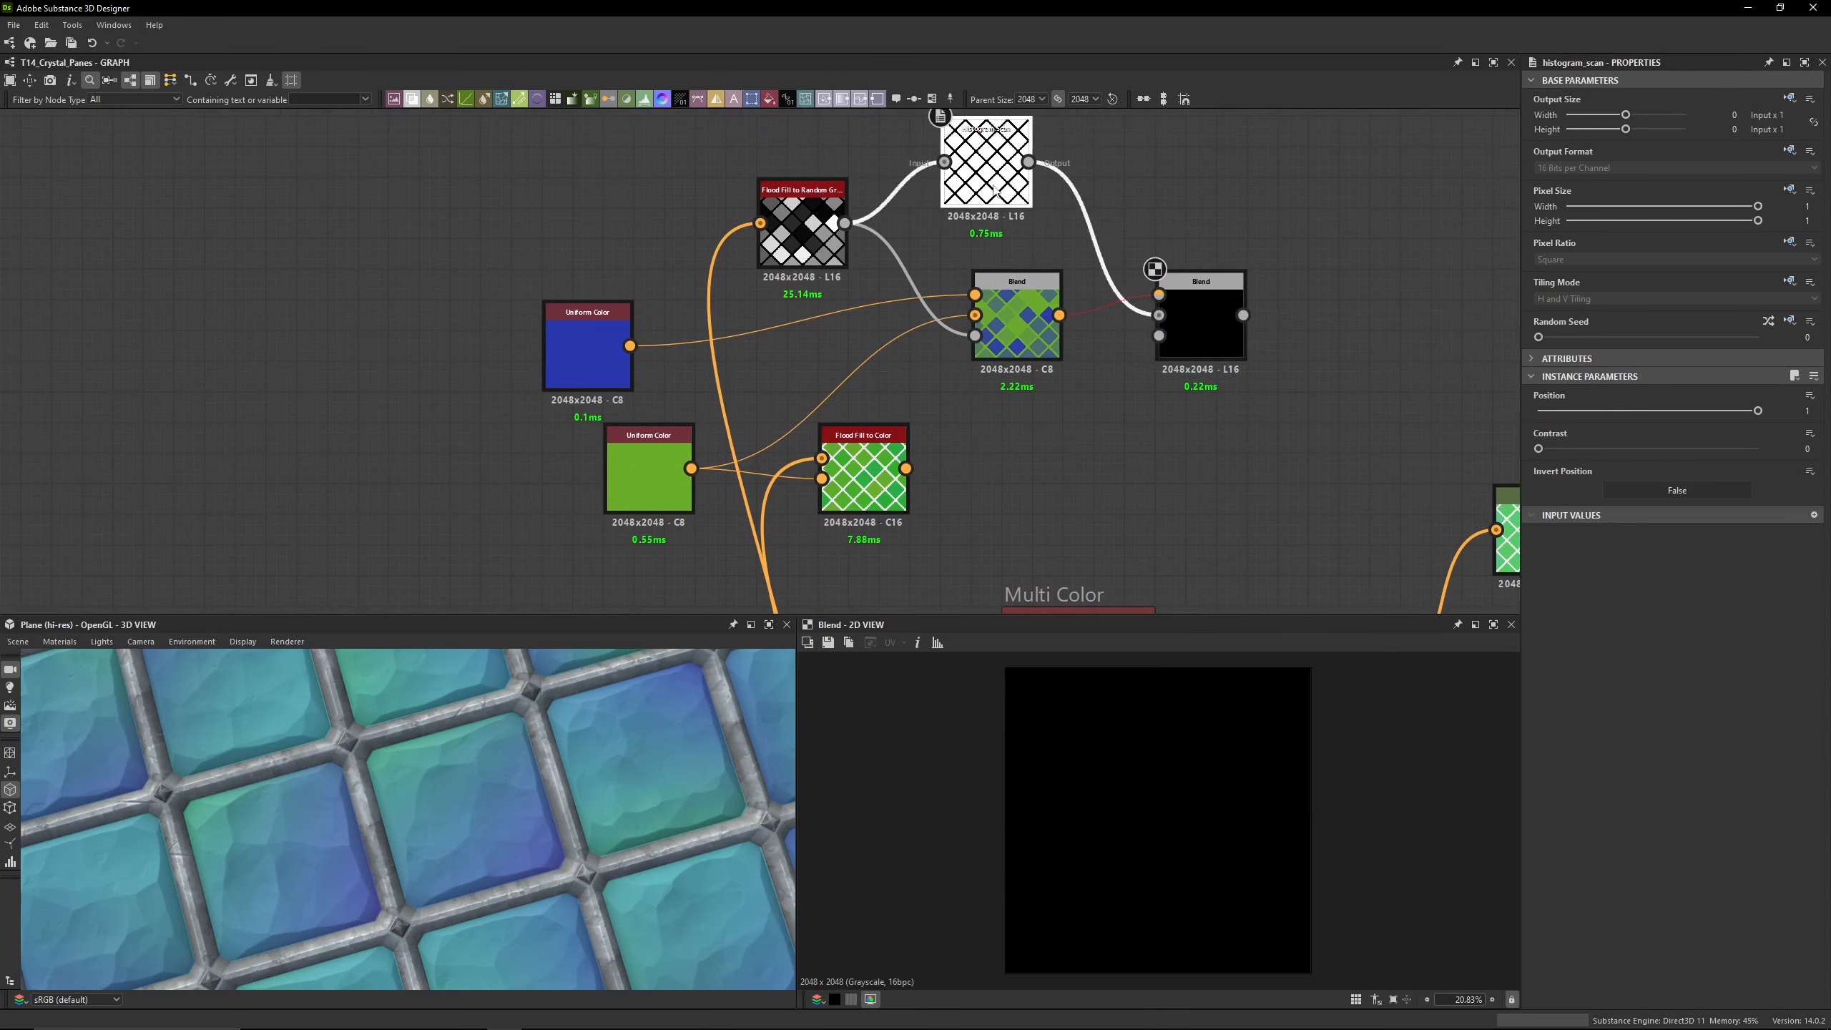
pyautogui.moveTo(995, 189); pyautogui.dragTo(934, 189)
pyautogui.press('space')
pyautogui.write('gra')
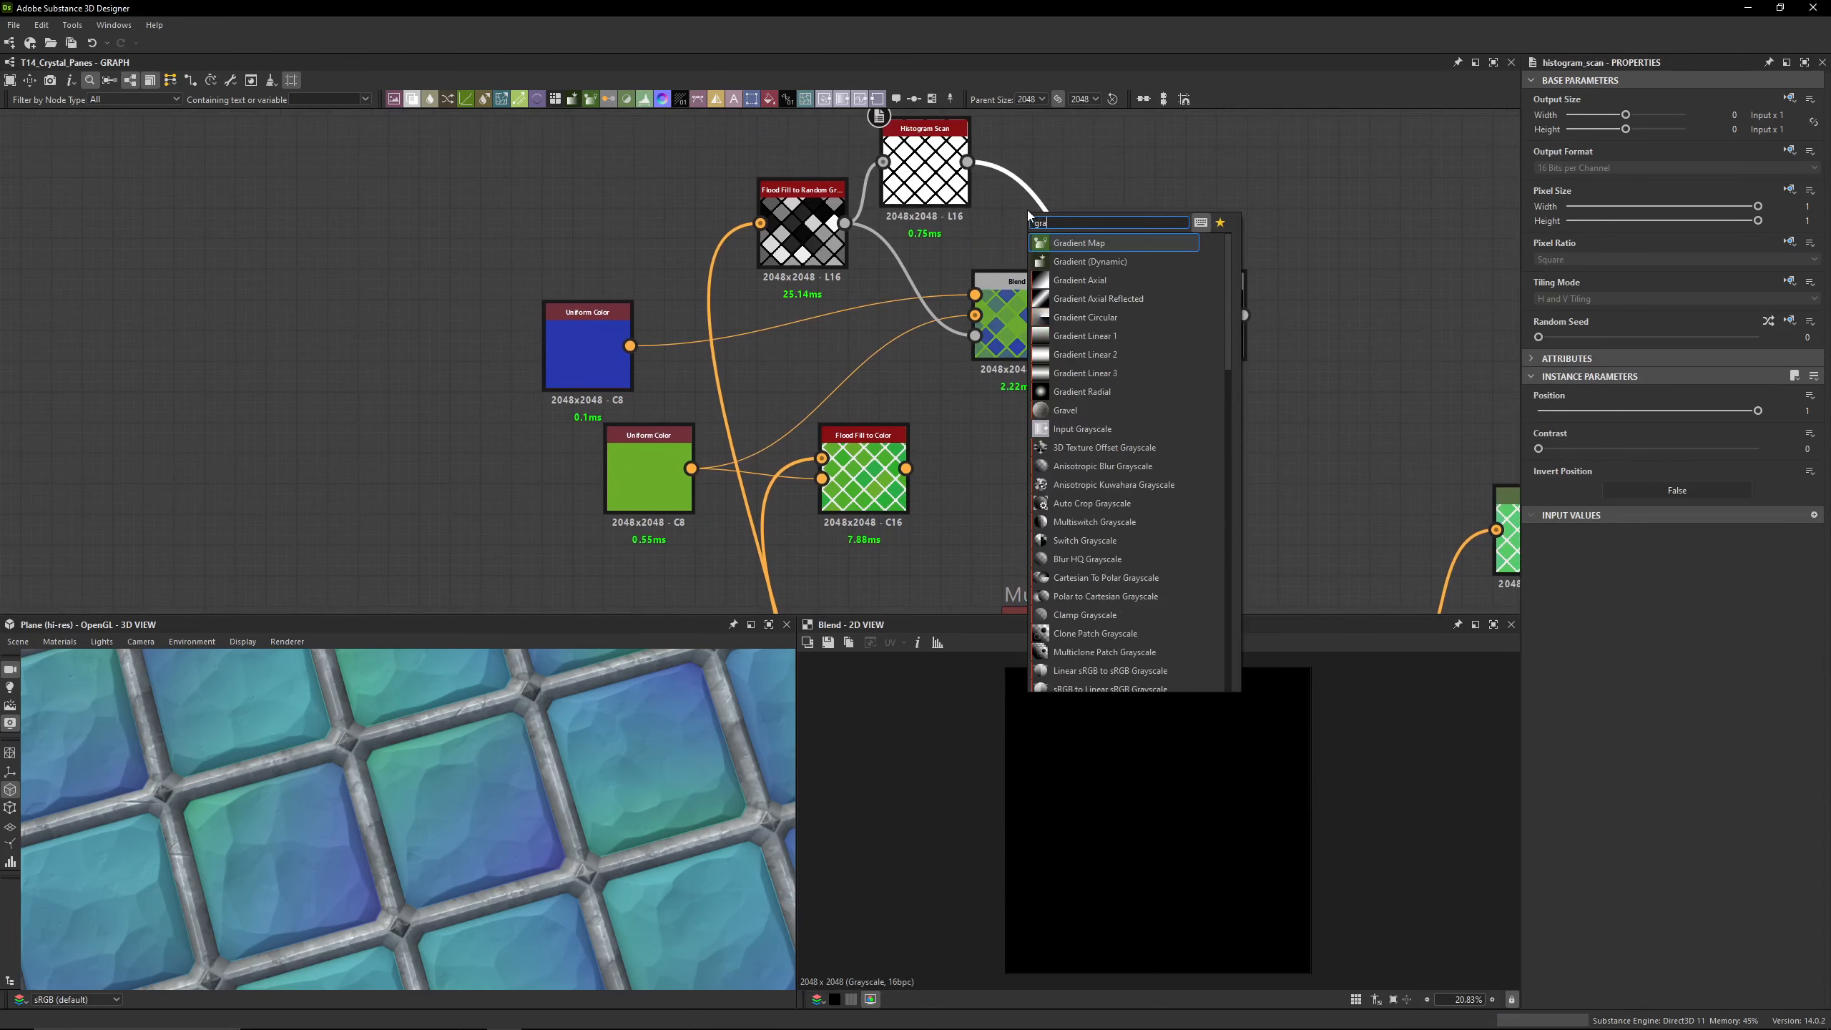
pyautogui.click(1091, 244)
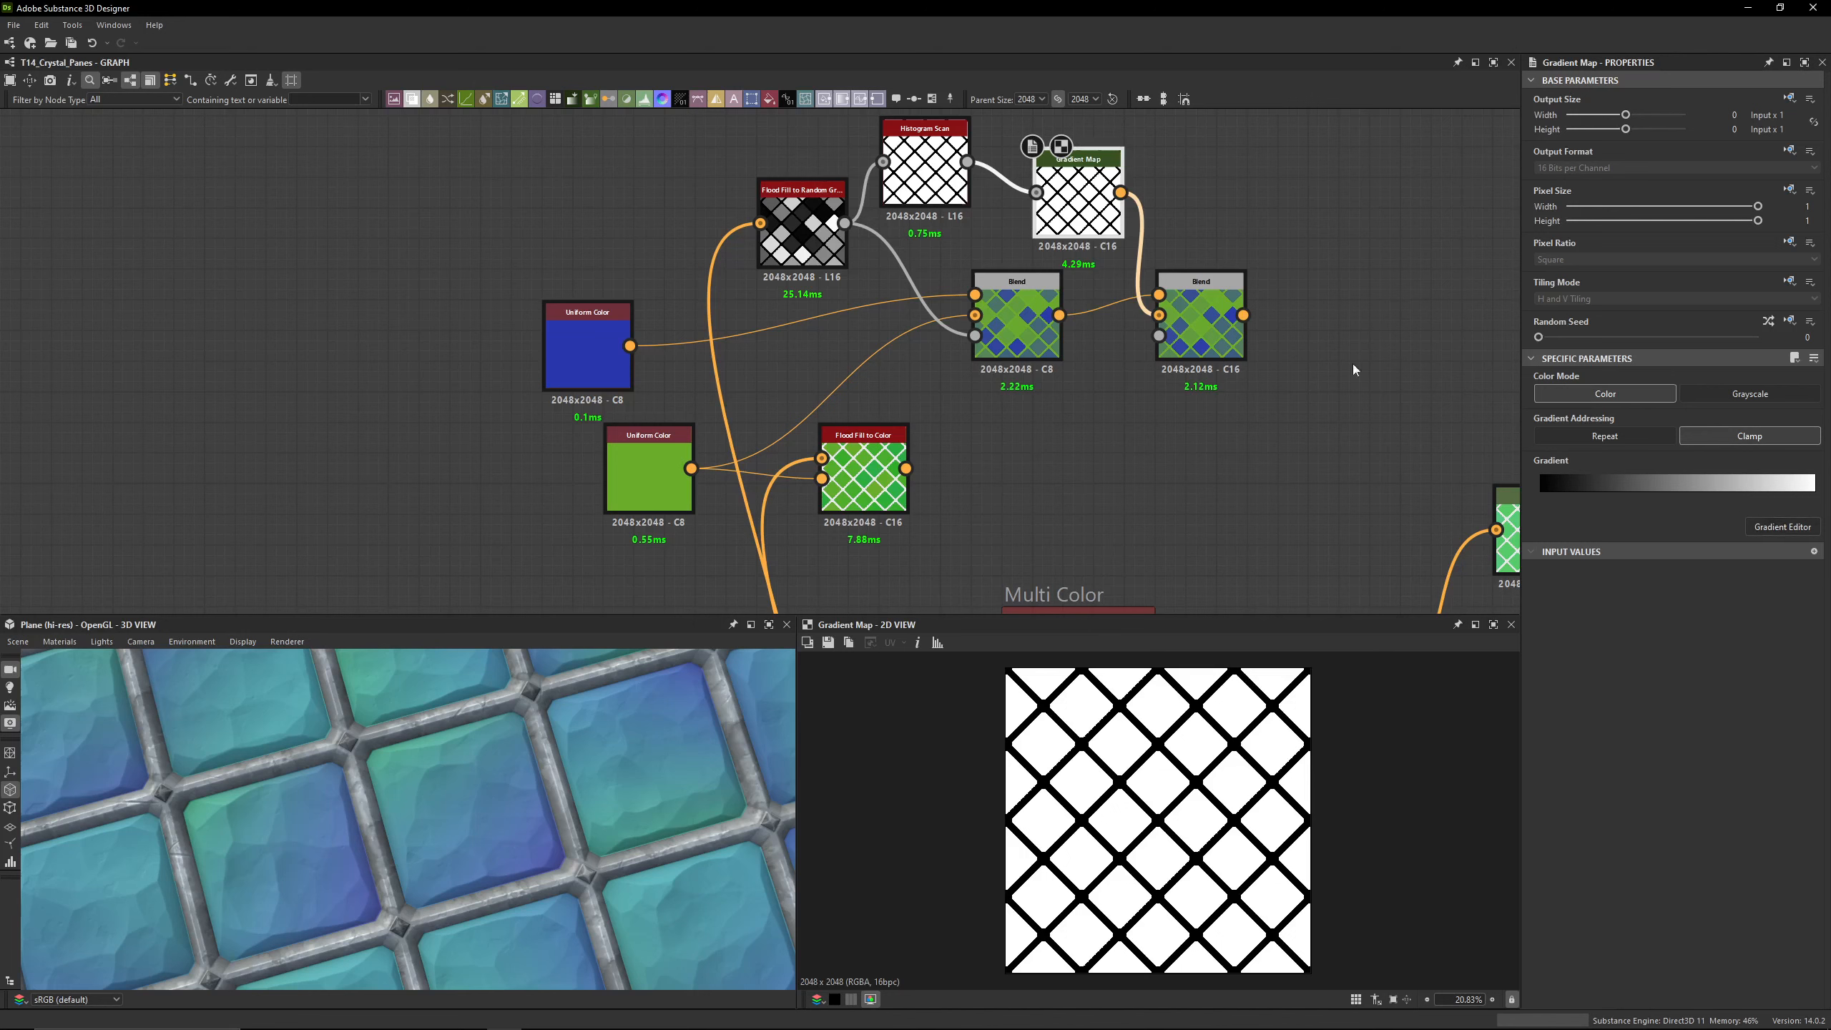
# Step: Preview the second Blend and set its Blending Mode to Multiply
pyautogui.doubleClick(1200, 317)
pyautogui.click(1599, 431)
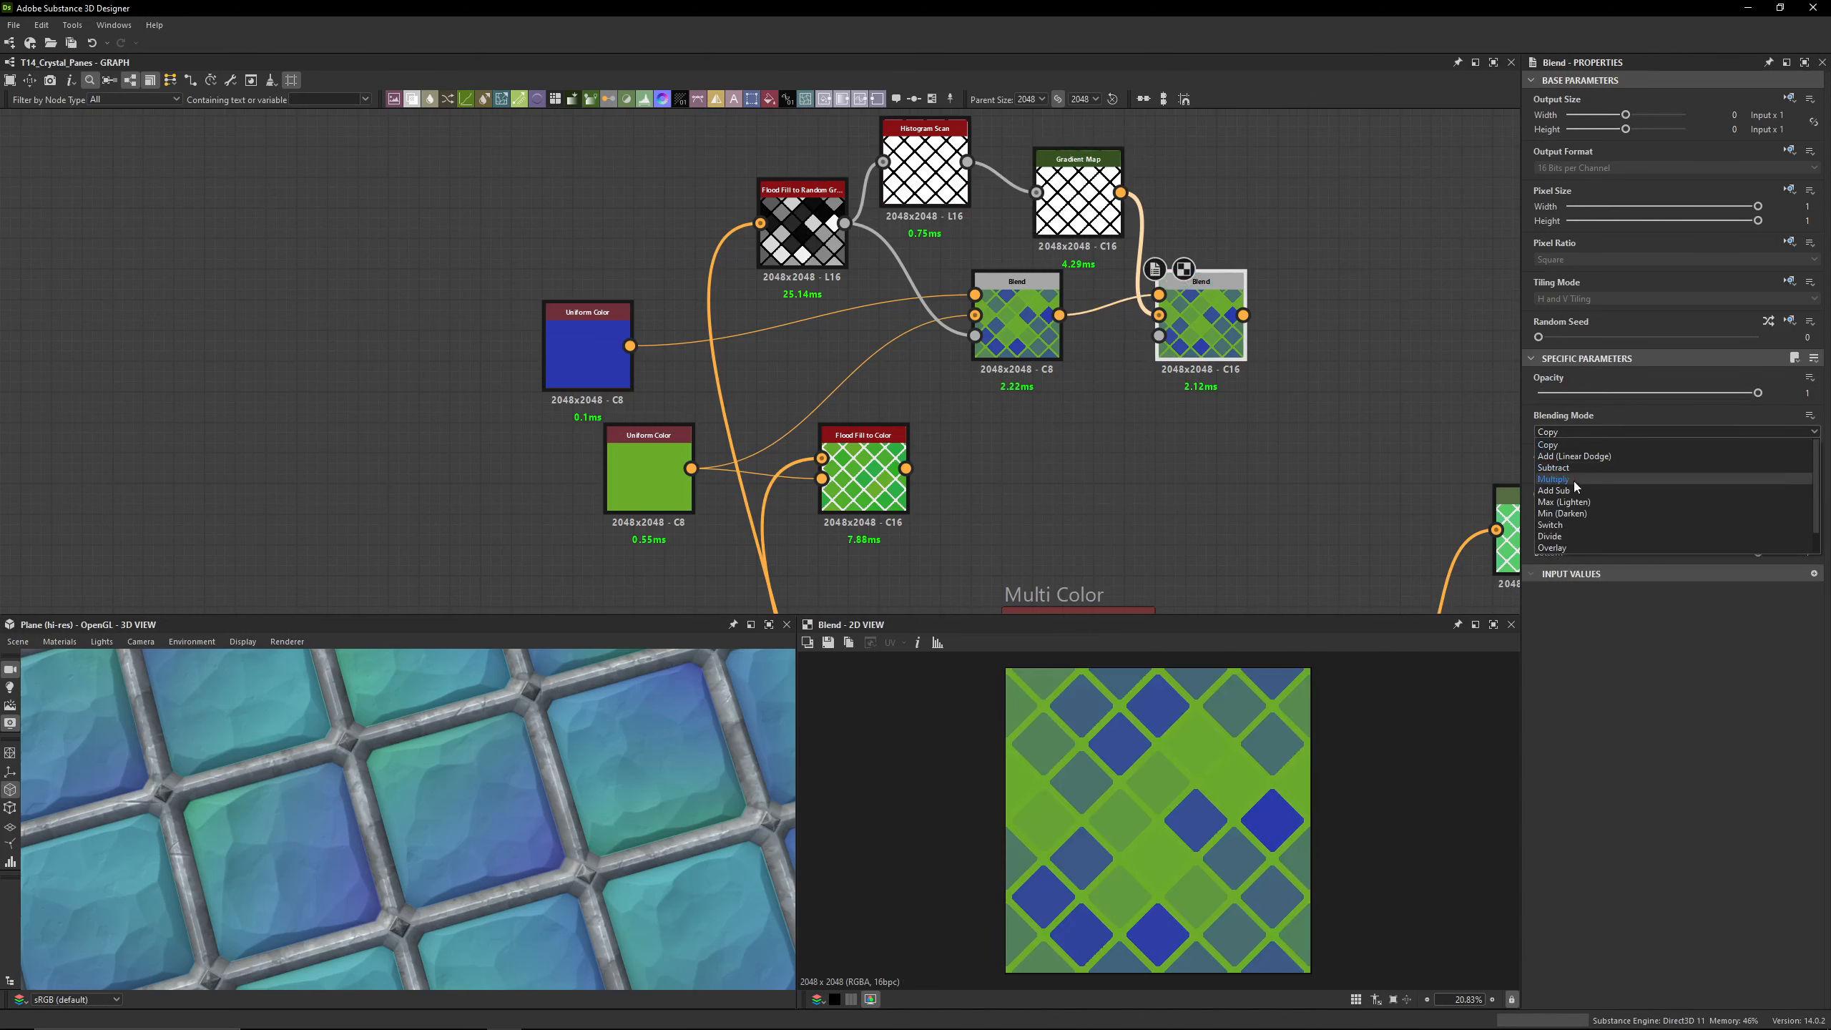
pyautogui.click(1564, 479)
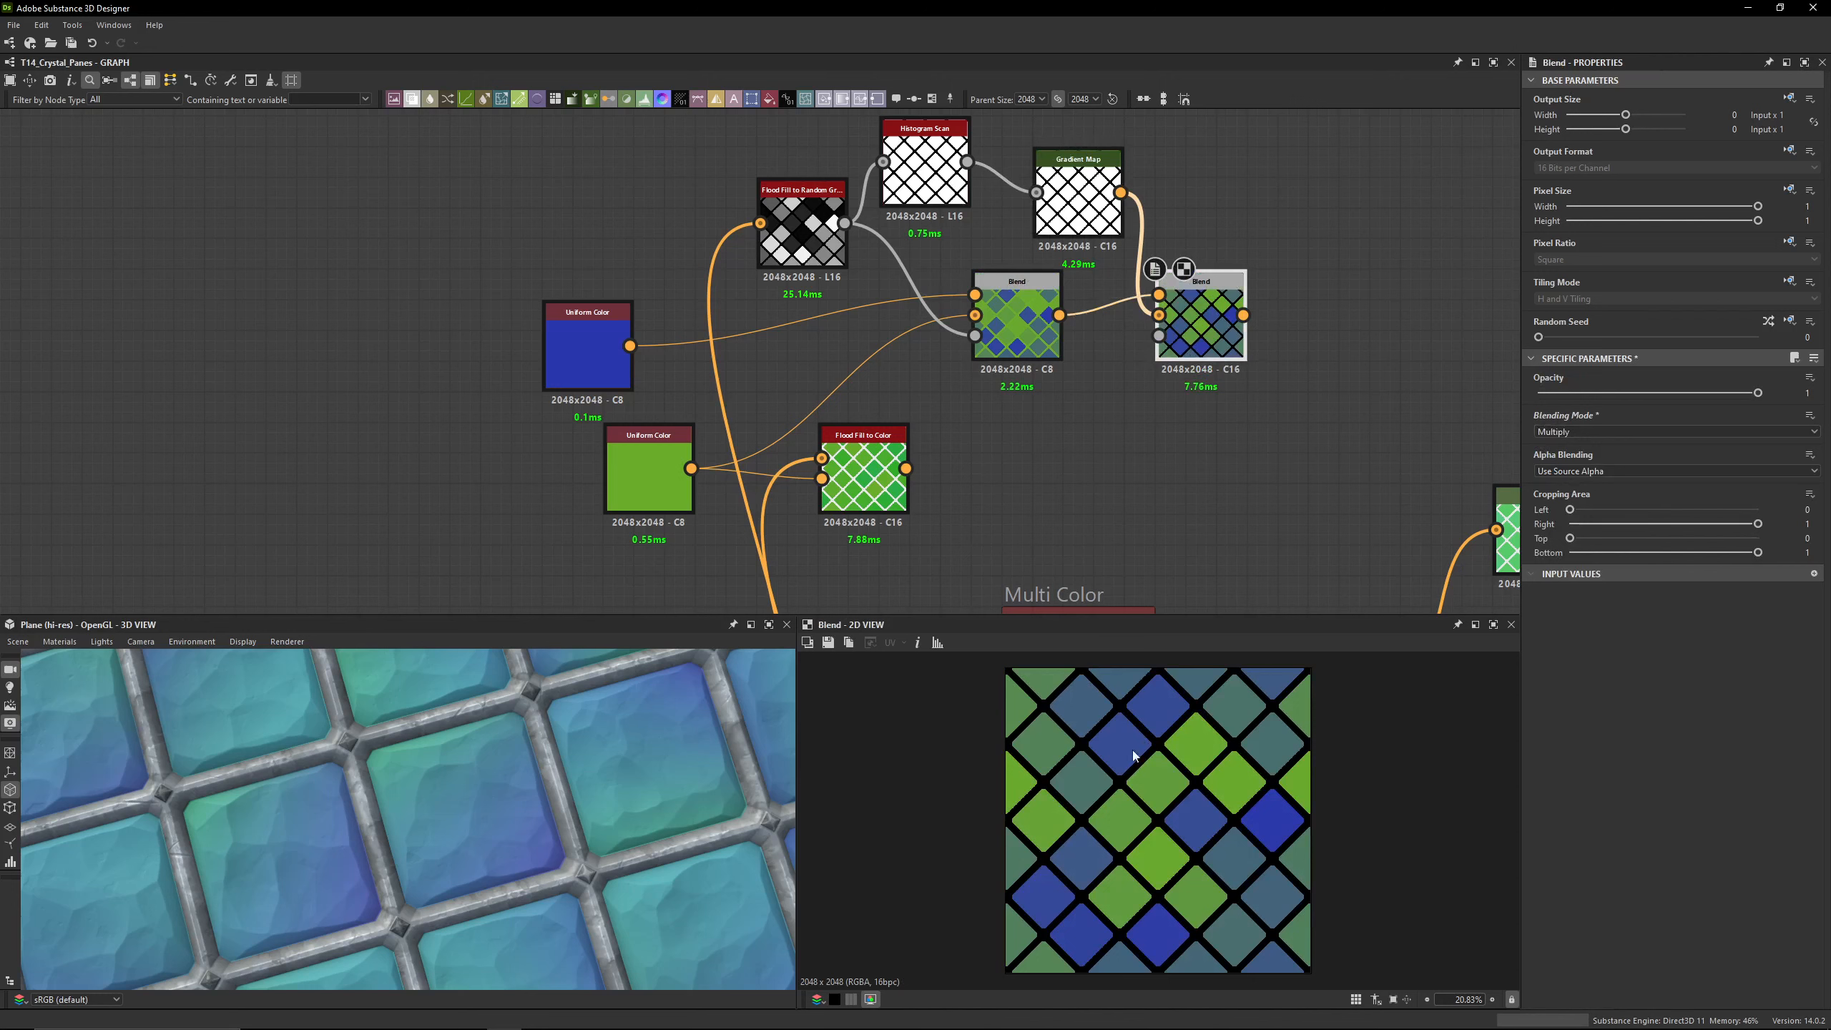
# Step: Compare the green Flood Fill to Color output with the multiplied Blend output
pyautogui.doubleClick(863, 473)
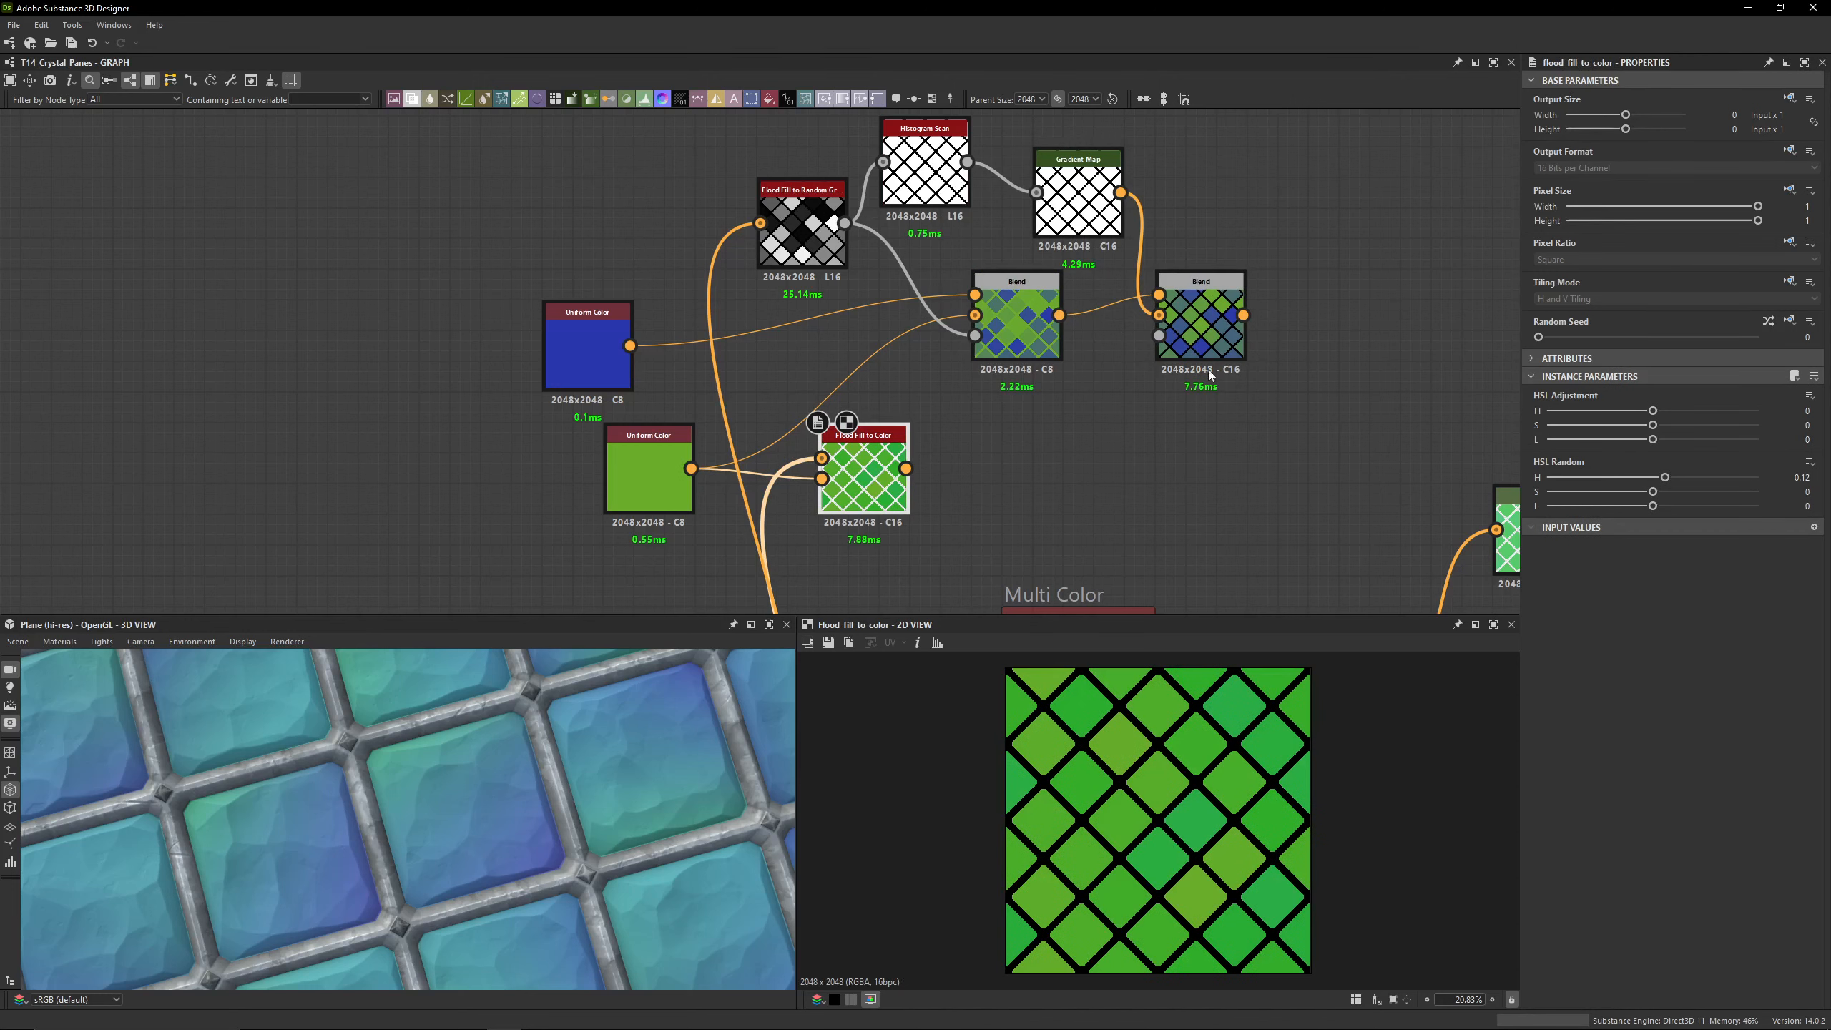
pyautogui.doubleClick(1202, 336)
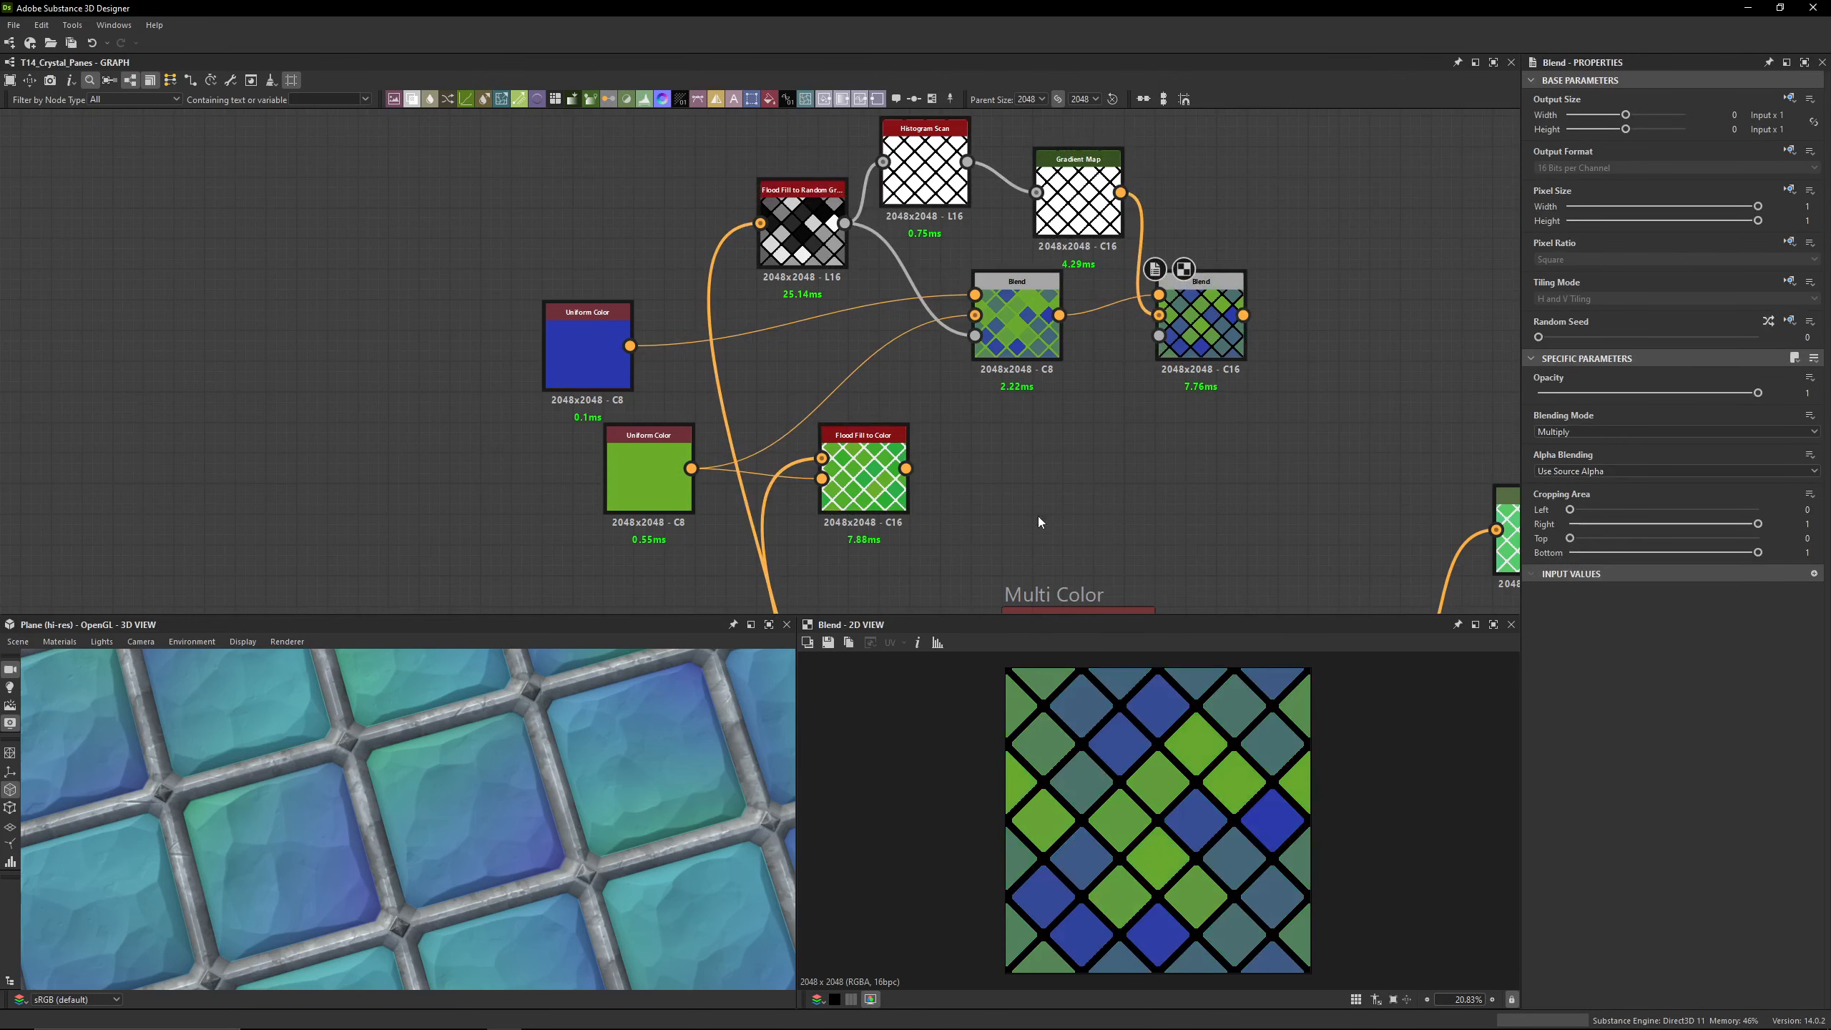
pyautogui.doubleClick(892, 495)
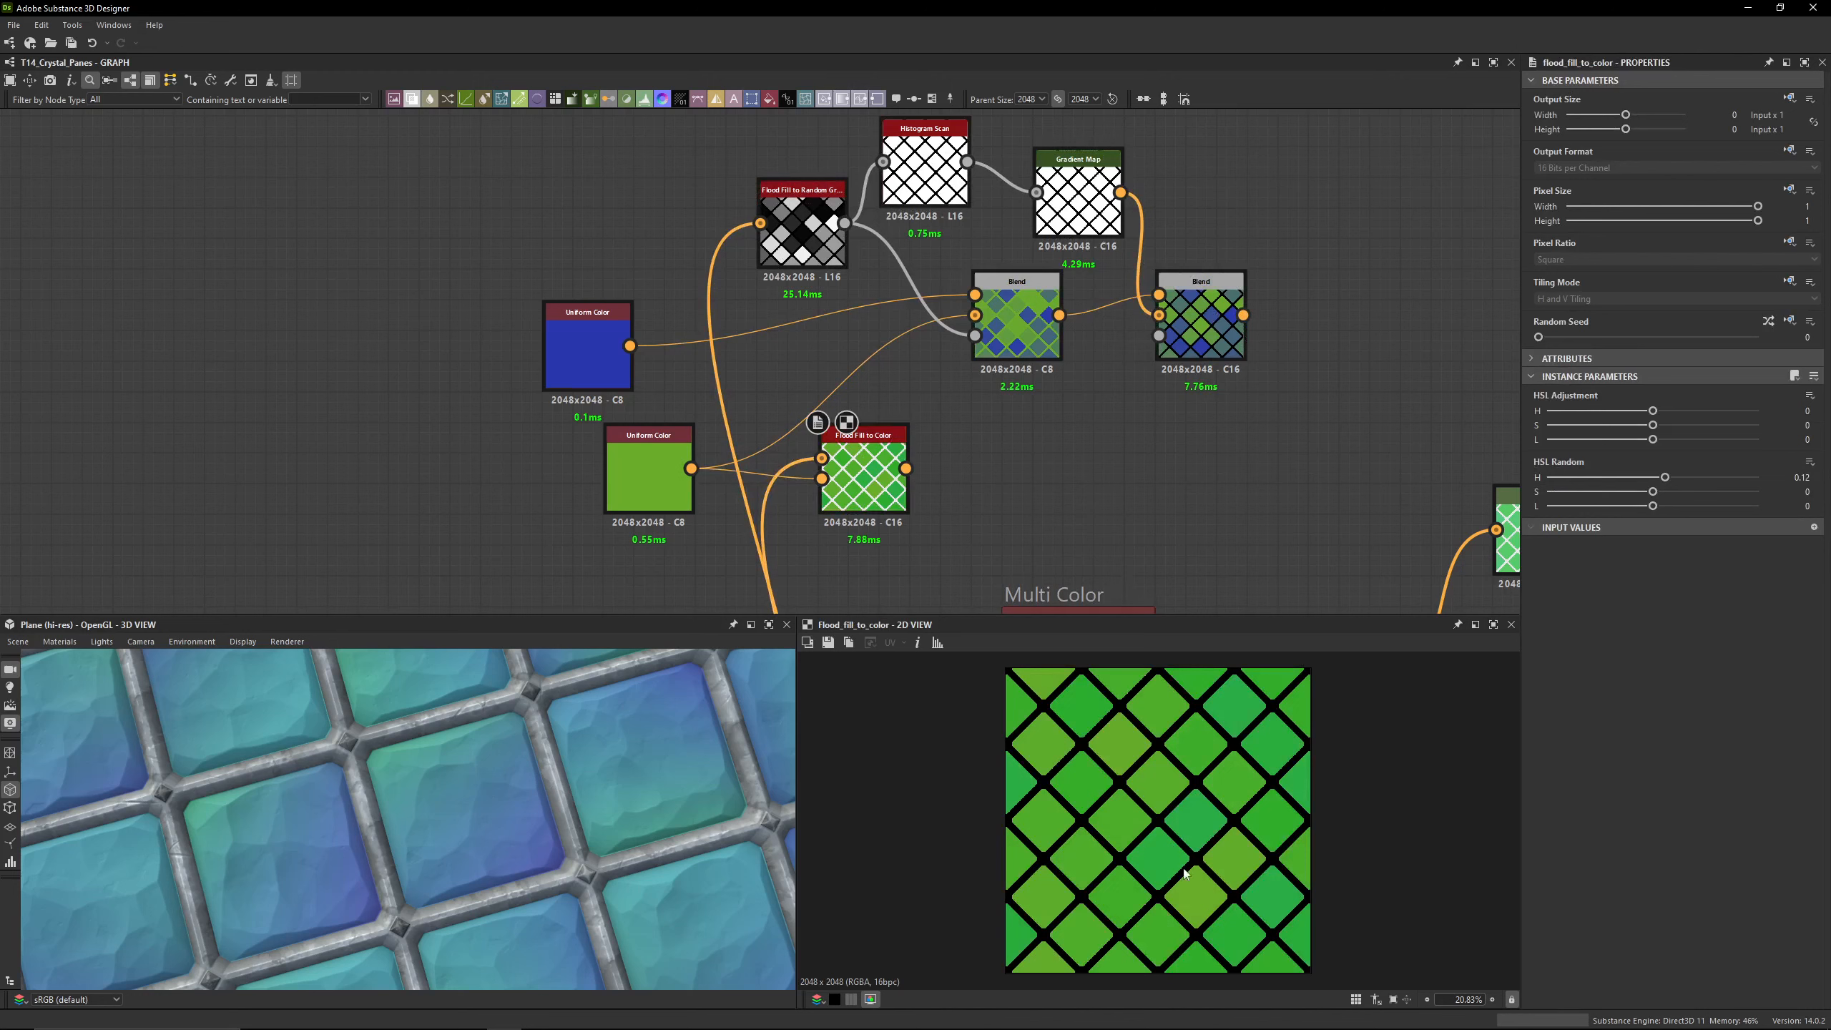
pyautogui.doubleClick(1200, 324)
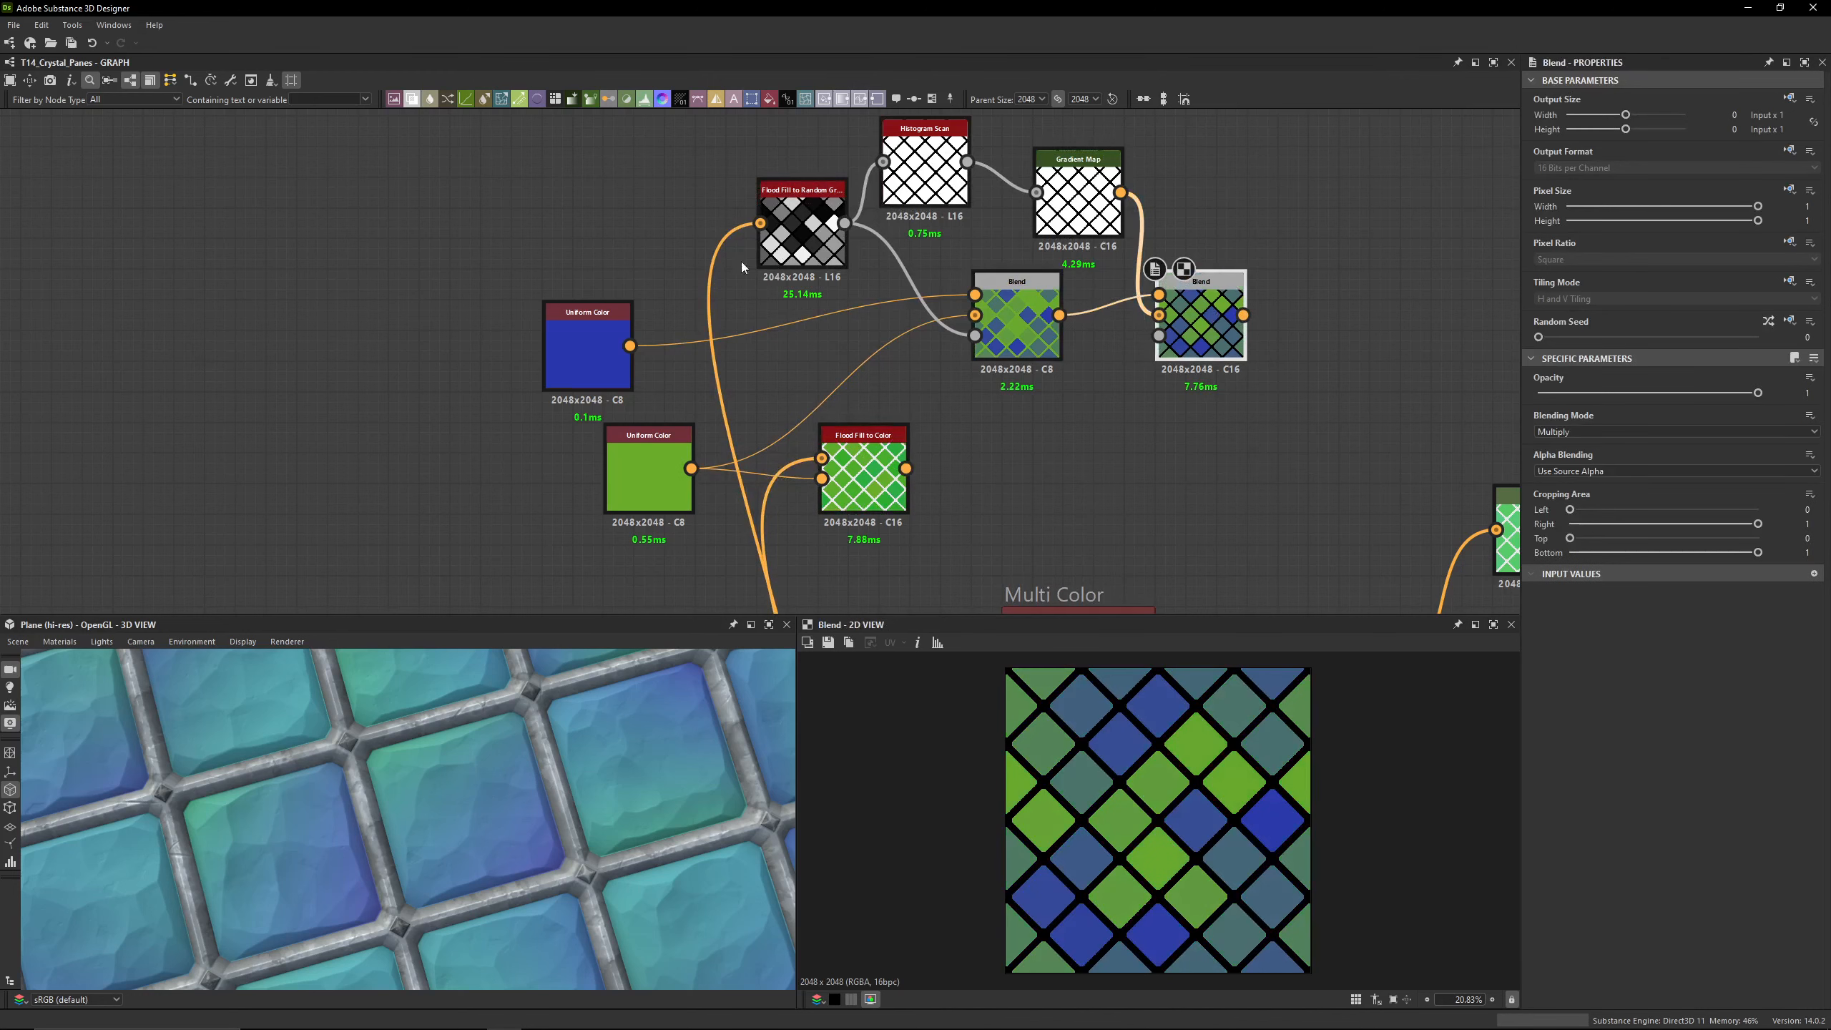
# Step: Shift the hue of the blue Uniform Color to purple while previewing the multiplied Blend
pyautogui.click(587, 349)
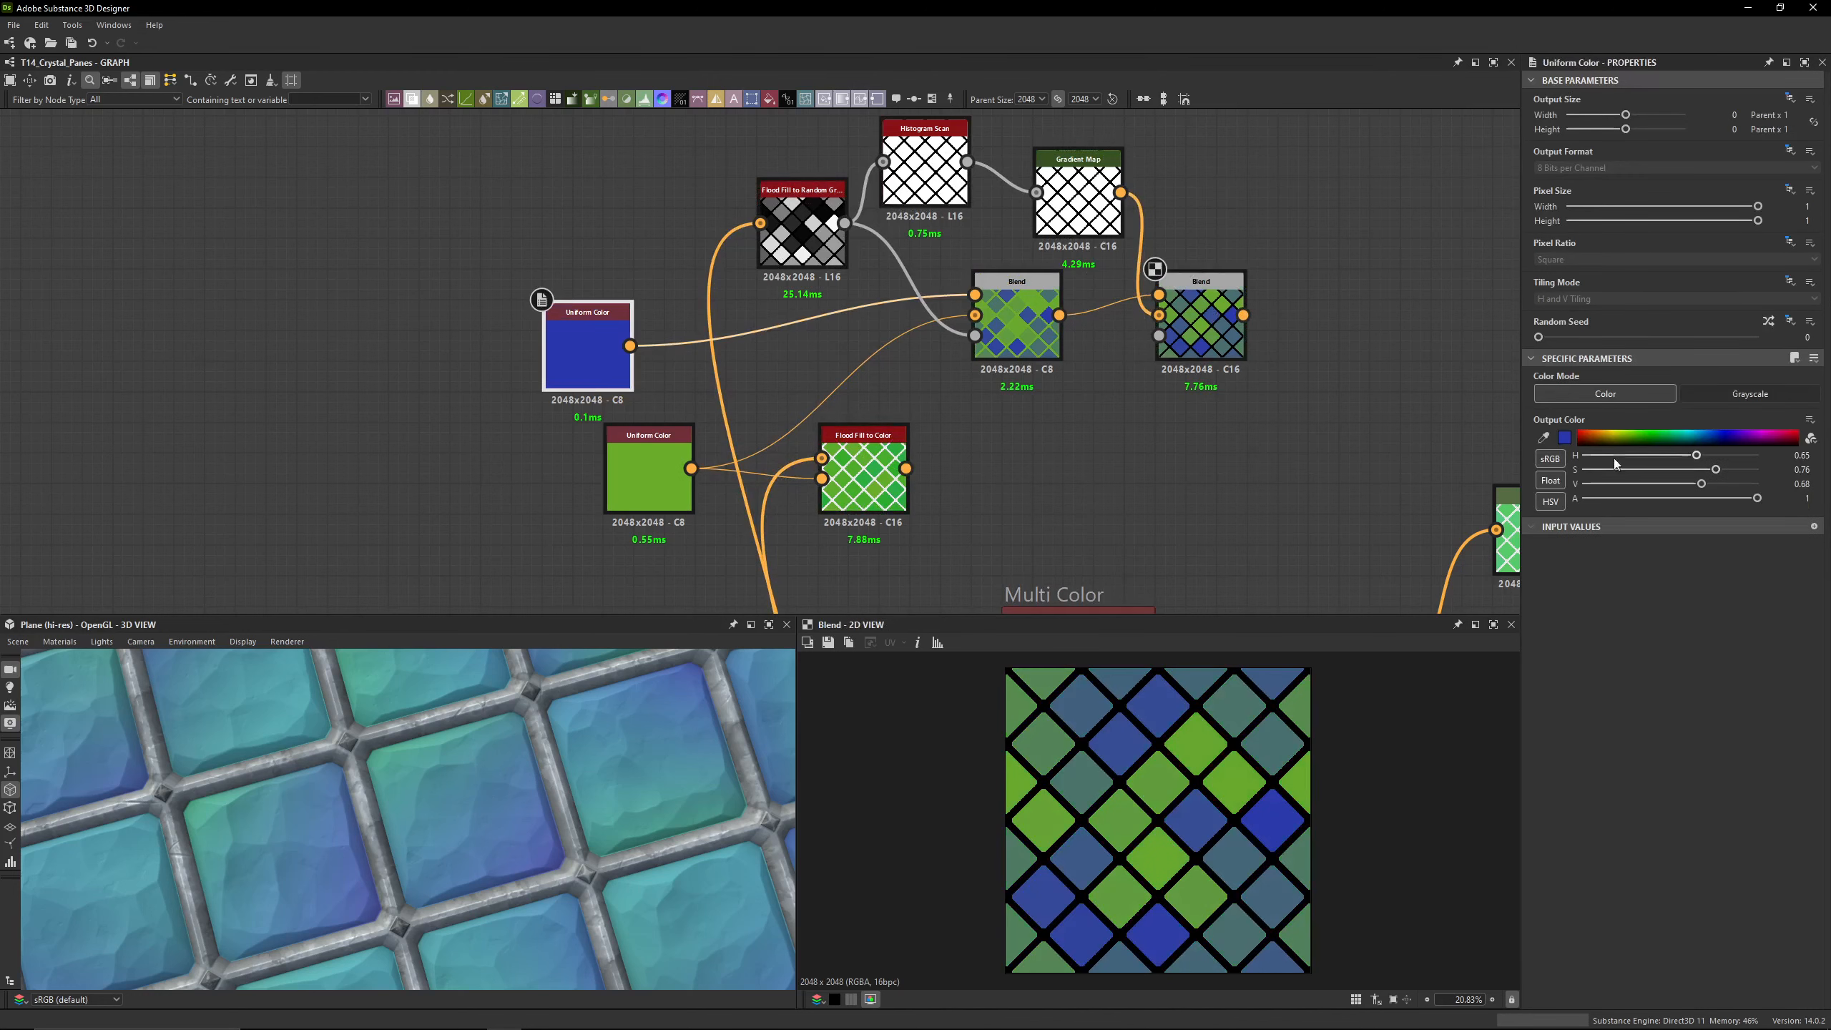
pyautogui.click(1606, 456)
pyautogui.moveTo(1609, 461); pyautogui.dragTo(1722, 457)
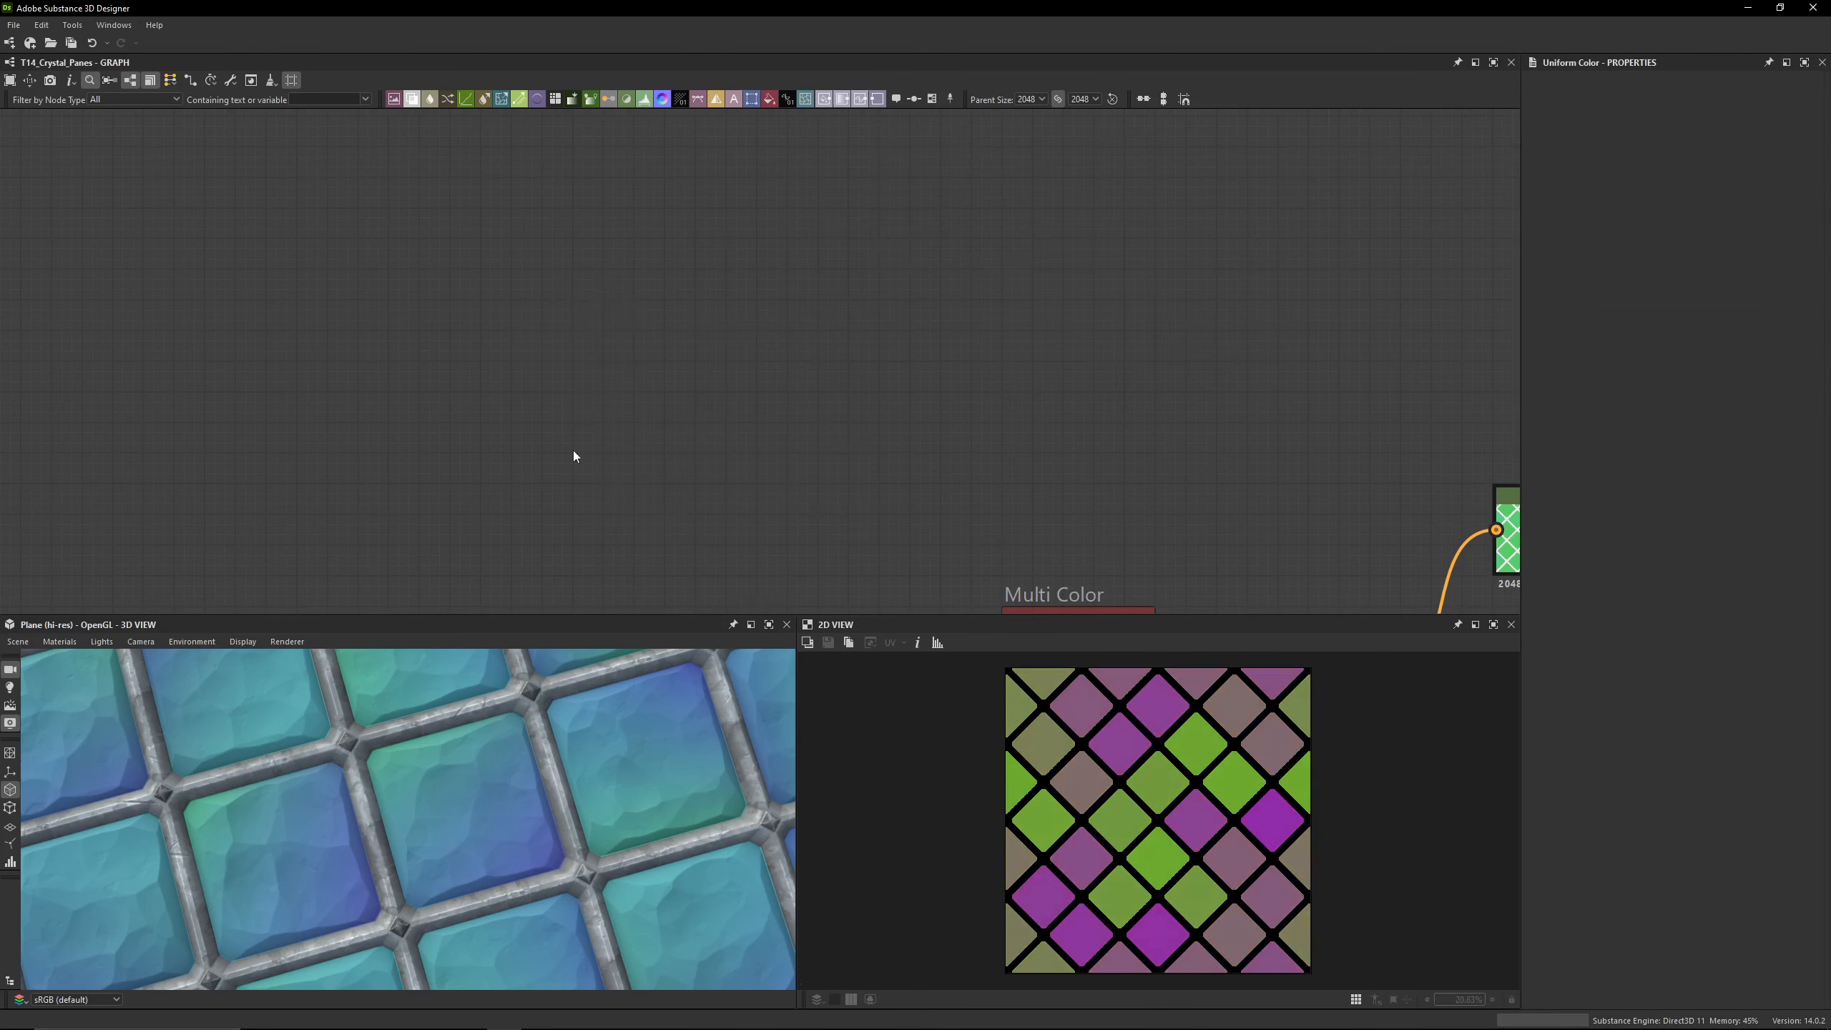
# Step: Preview the Flood Fill to Color node beside the Multi Color switch and inspect its instance parameters
pyautogui.scroll(6, 804, 277)
pyautogui.doubleClick(922, 447)
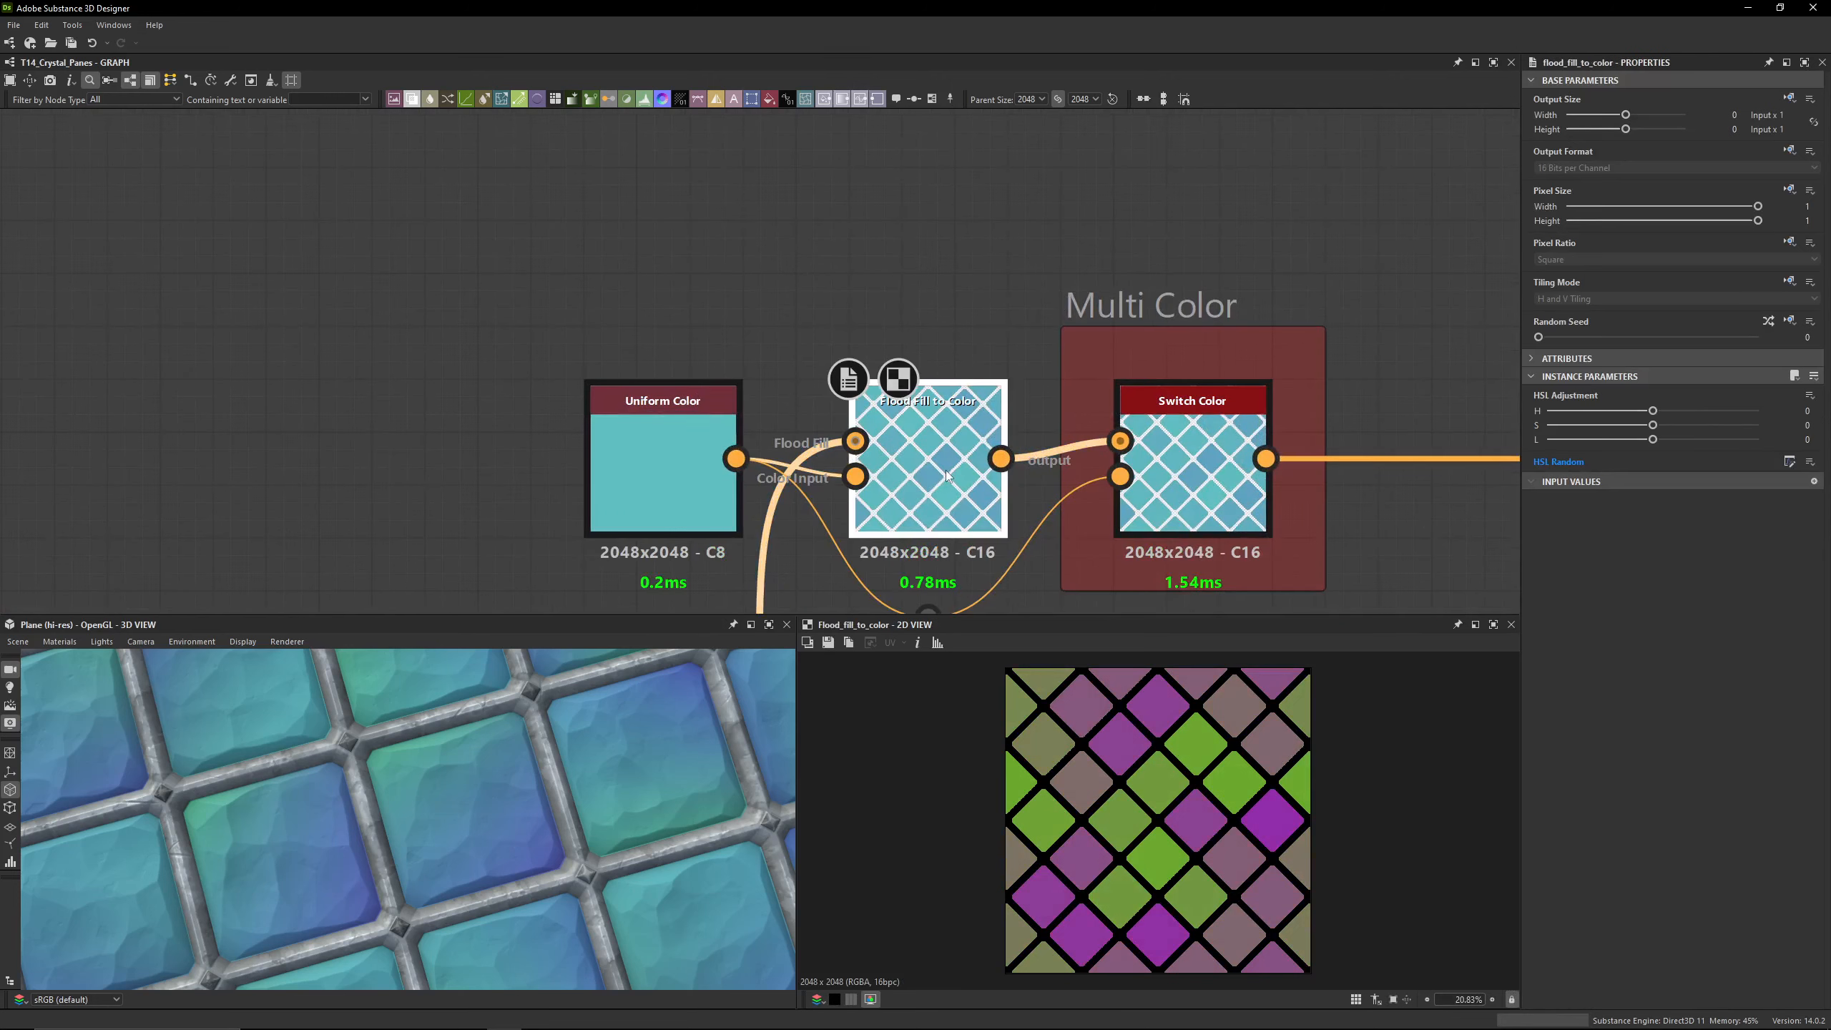
pyautogui.moveTo(797, 303); pyautogui.dragTo(787, 231, button='middle')
pyautogui.moveTo(534, 271); pyautogui.dragTo(653, 506)
pyautogui.click(910, 347)
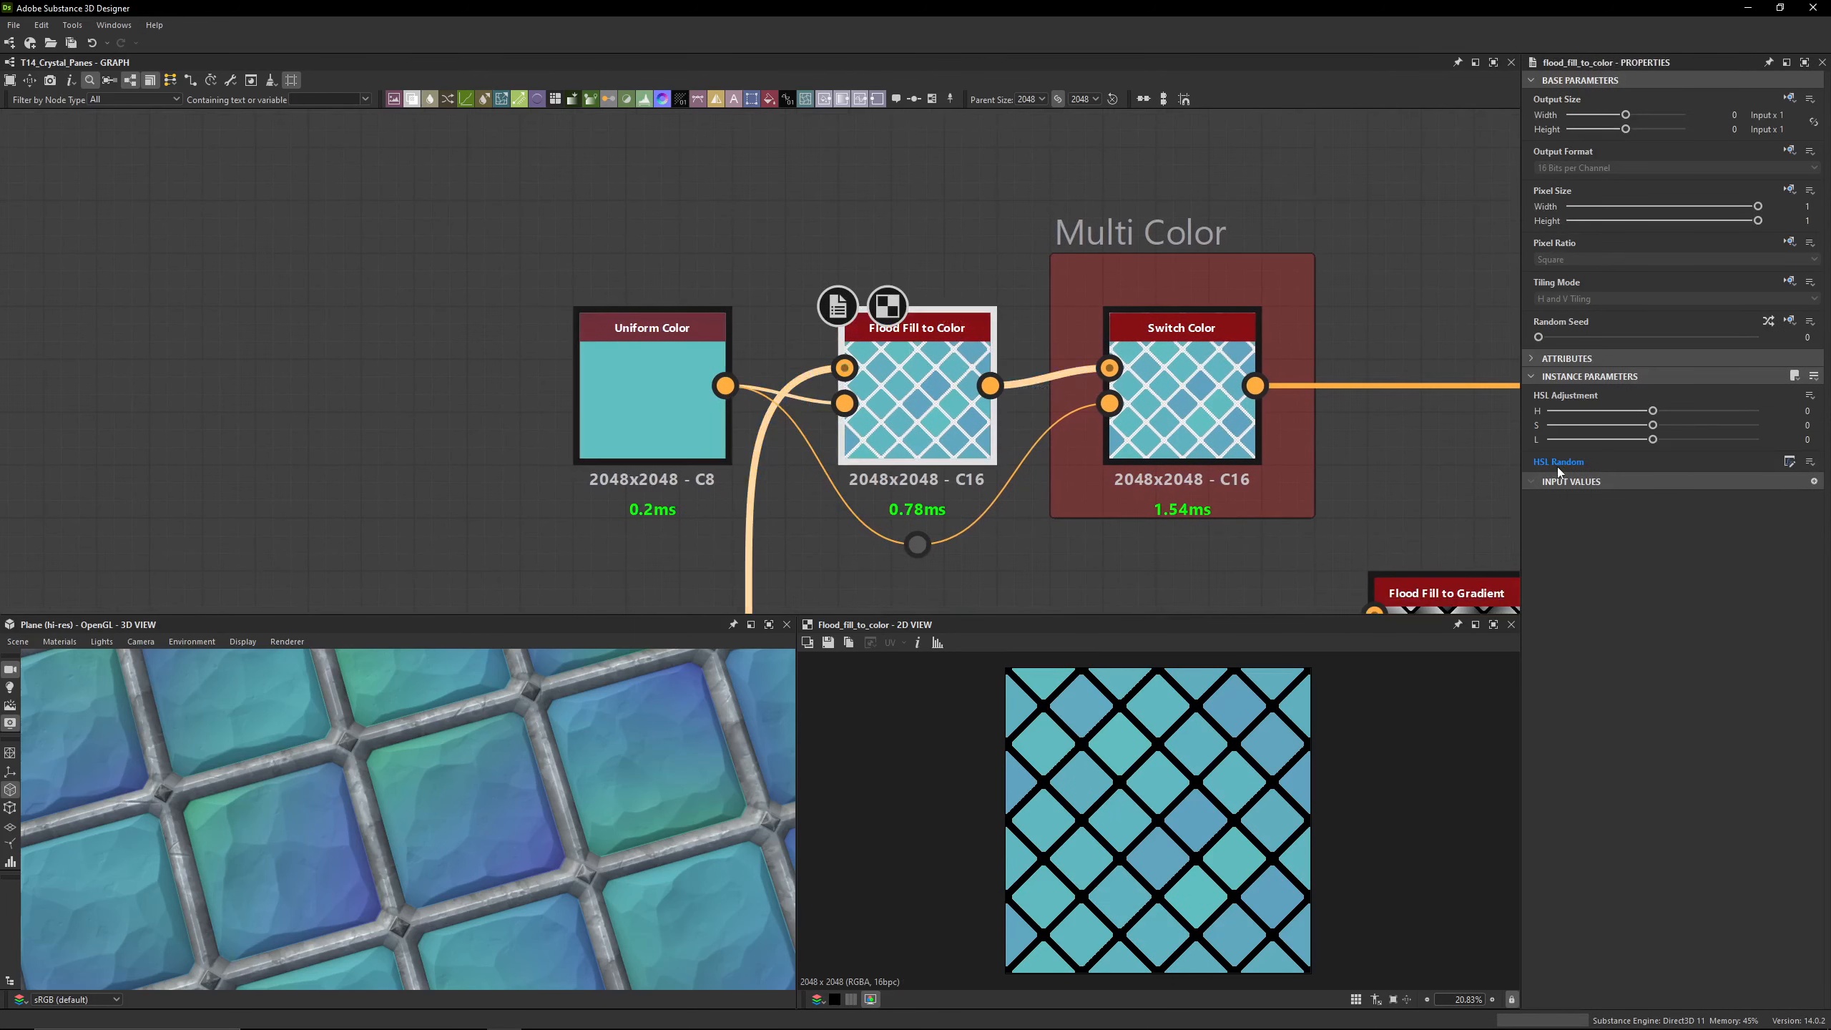
# Step: Try a Multi Color Range H value of 0.62 in the graph's preset parameters and undo it
pyautogui.click(895, 201)
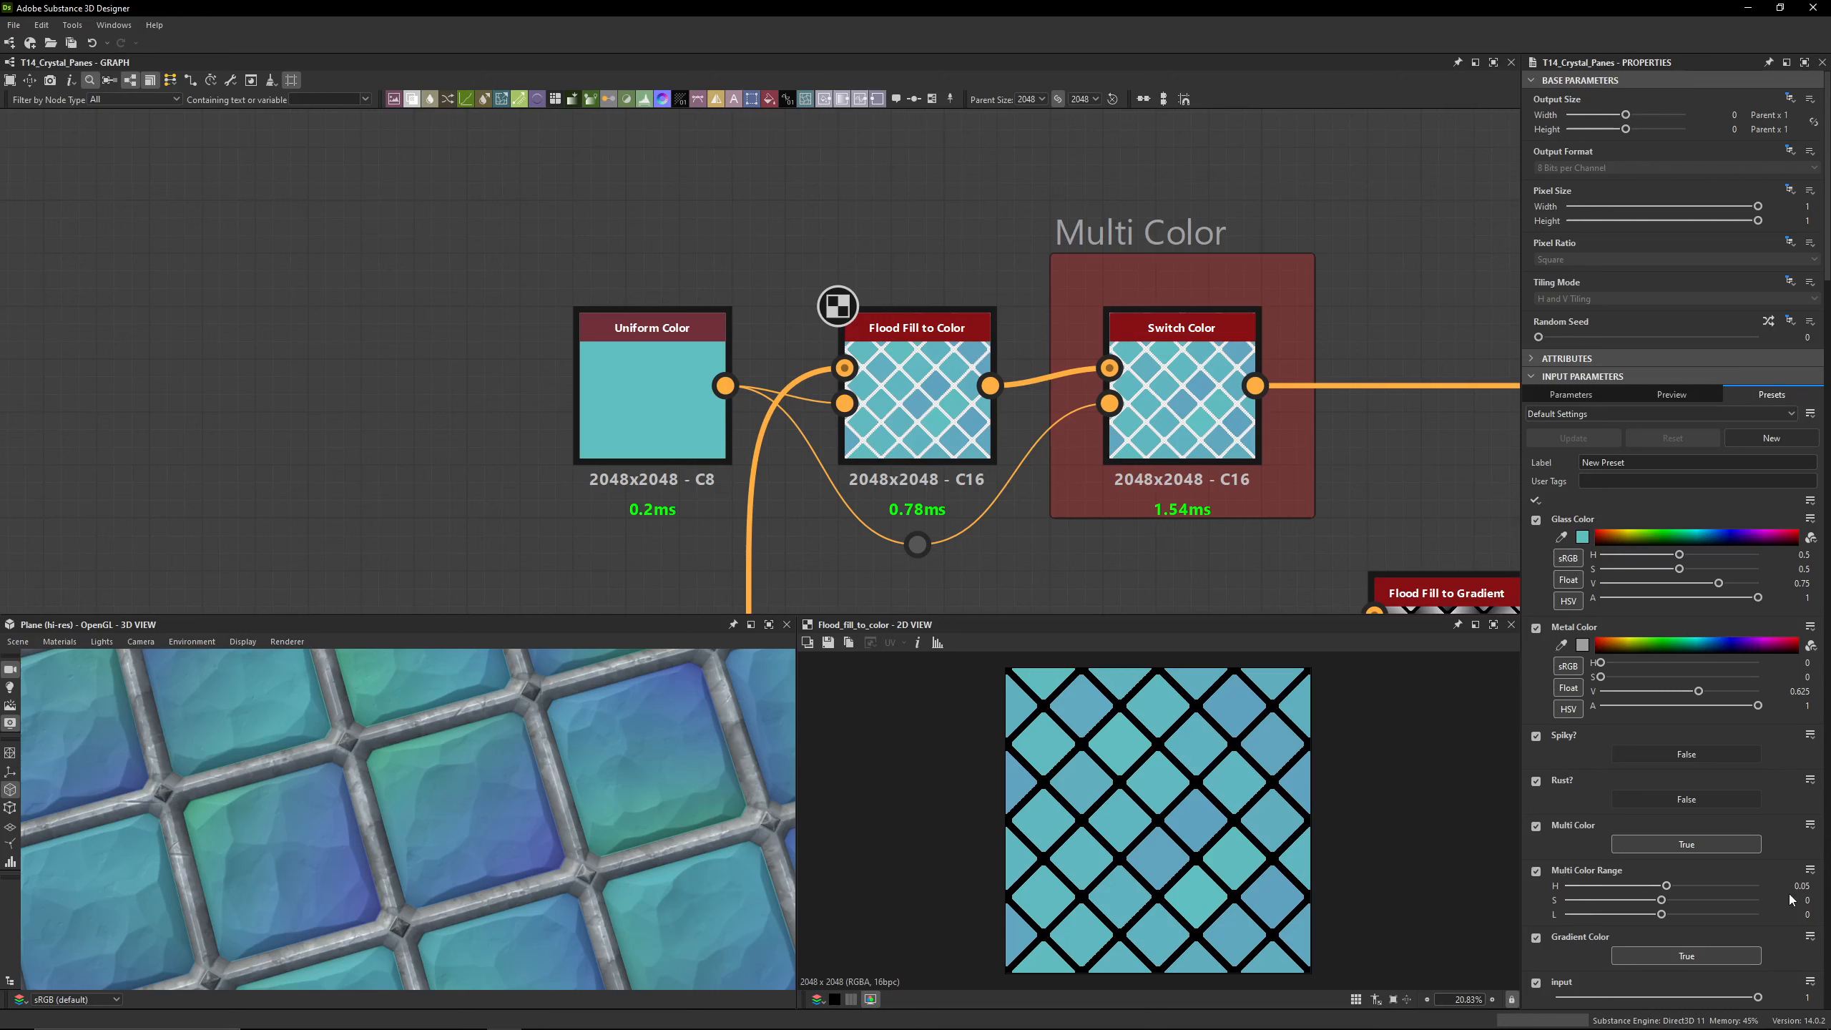
pyautogui.moveTo(1683, 886); pyautogui.dragTo(1721, 885)
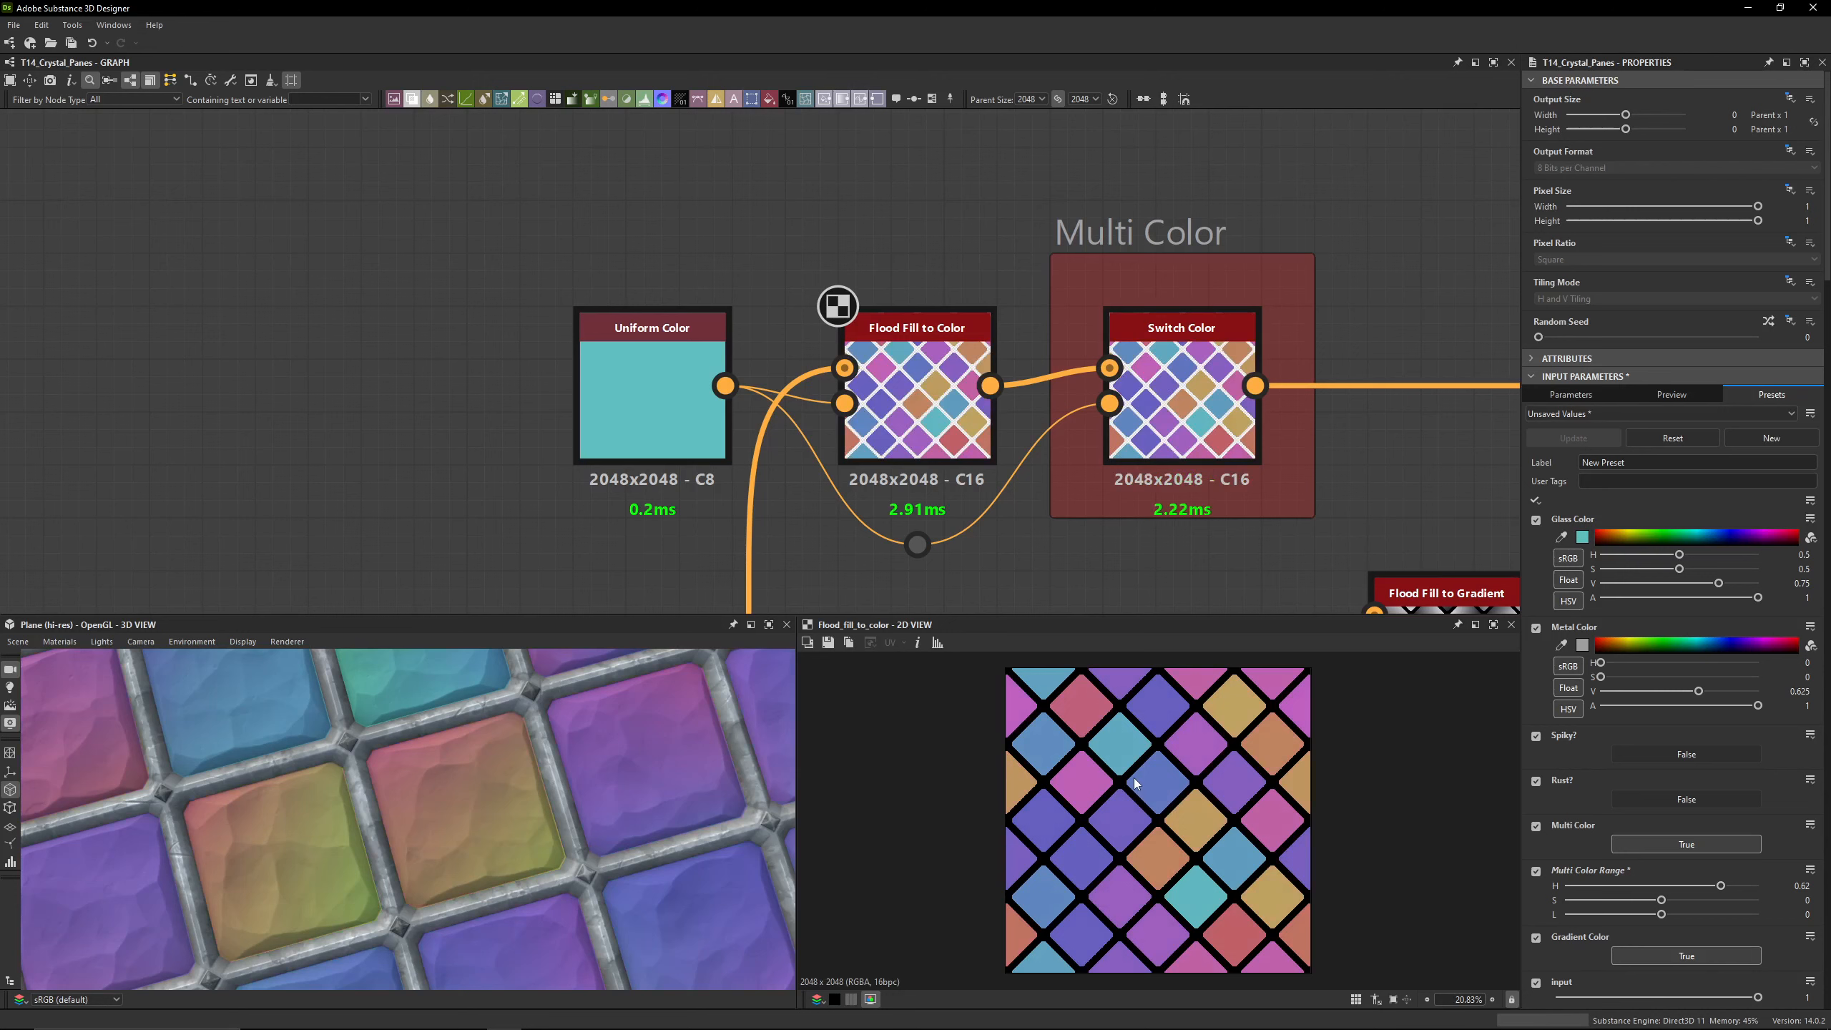
pyautogui.hotkey('ctrl', 'z')
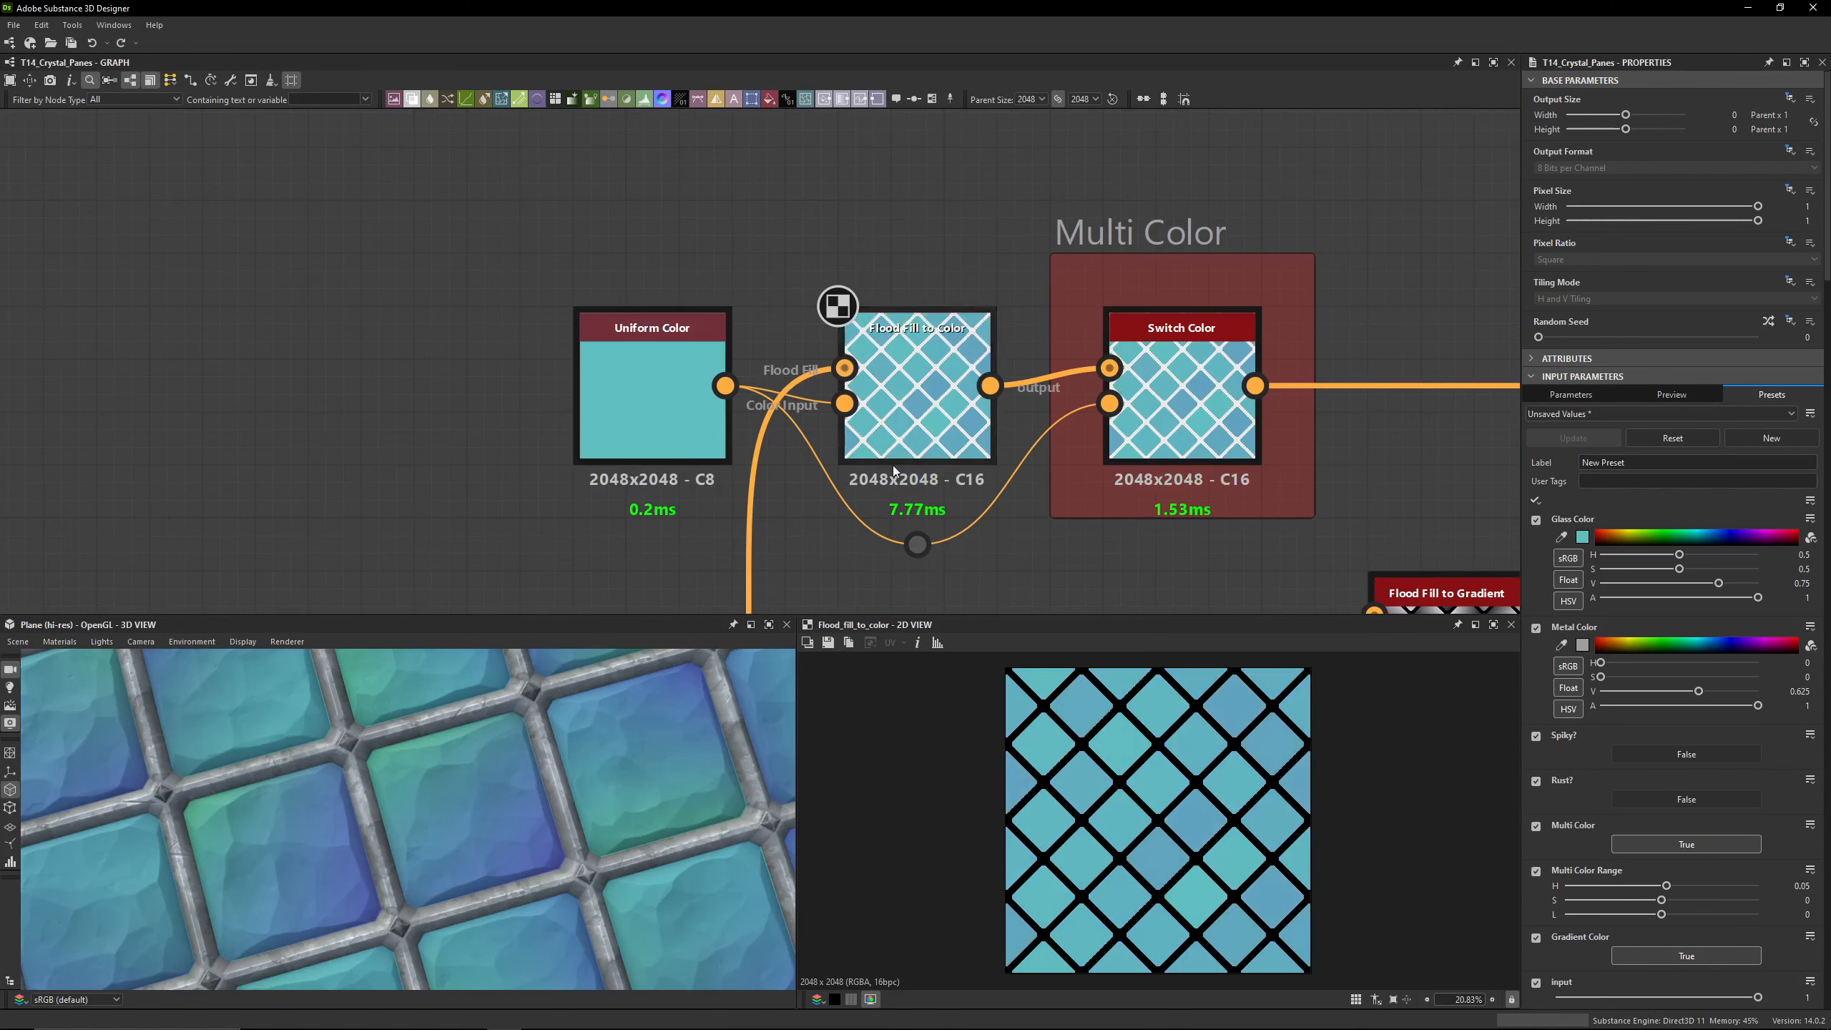
# Step: Turn Gradient Color off and toggle Multi Color off and back on to compare the pane colors in 3D
pyautogui.moveTo(878, 447); pyautogui.dragTo(756, 367, button='middle')
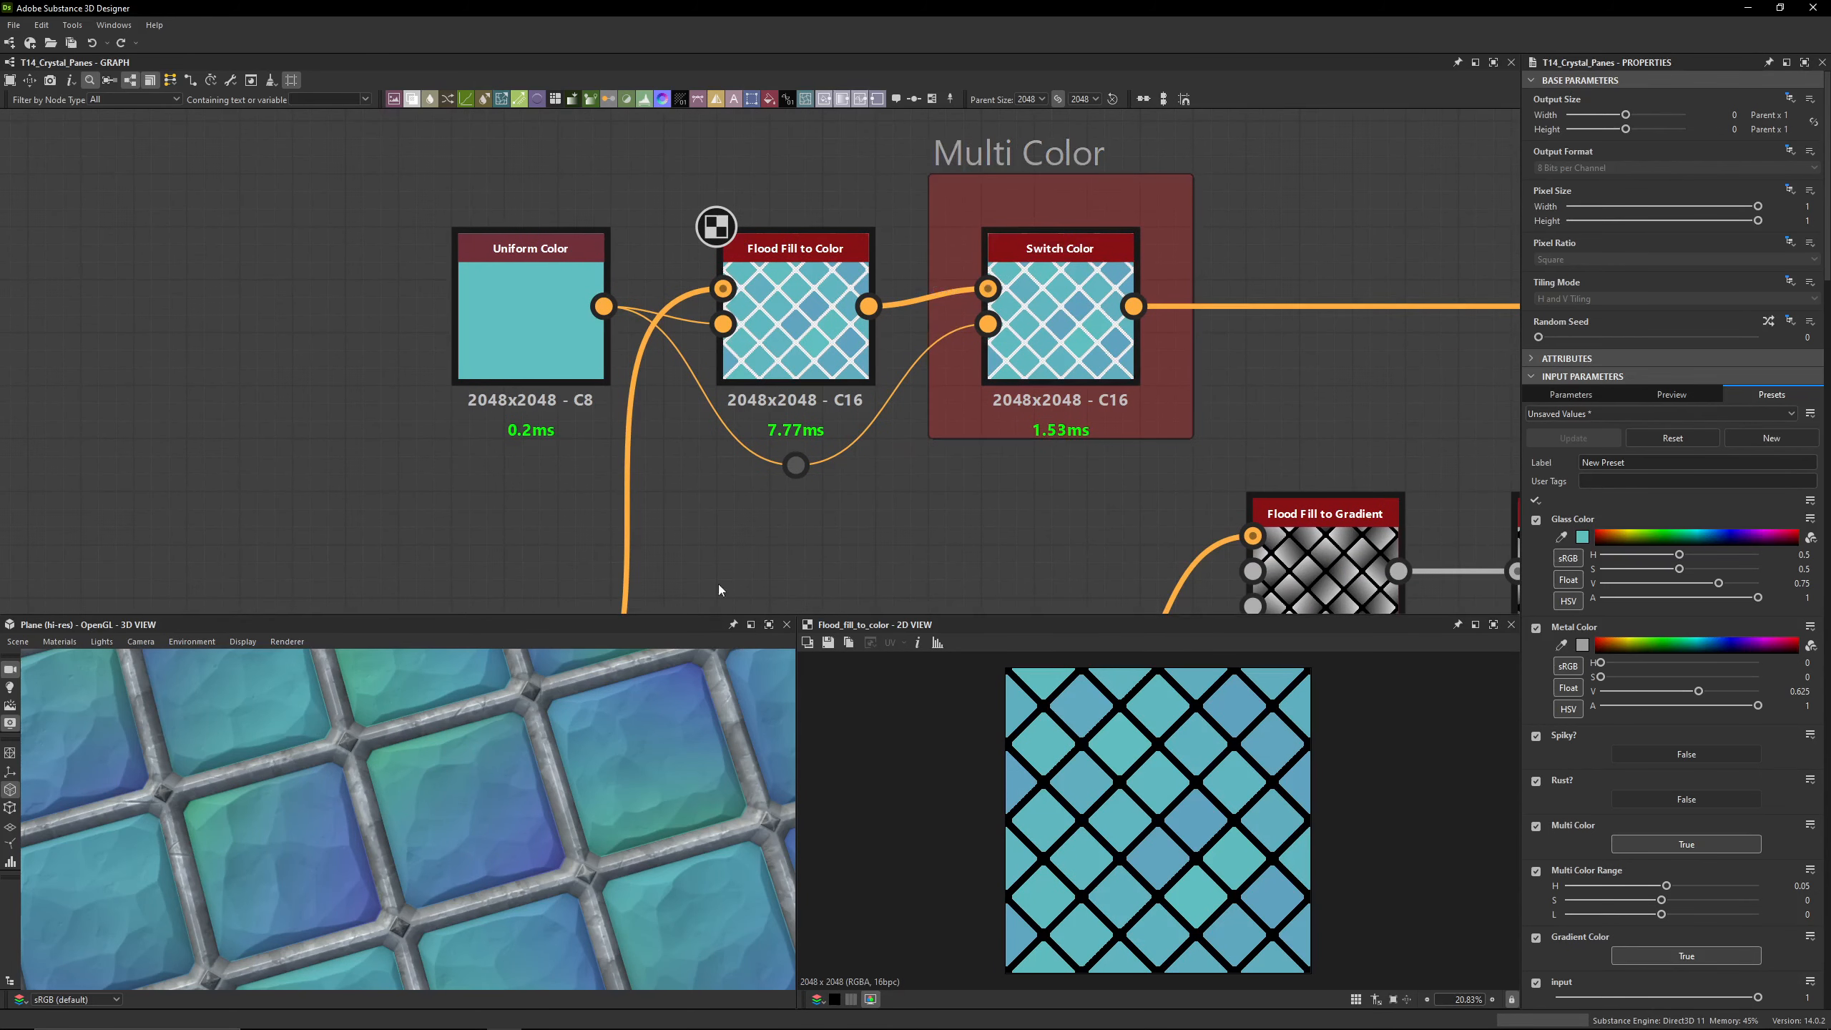
pyautogui.click(1652, 949)
pyautogui.scroll(-5, 398, 831)
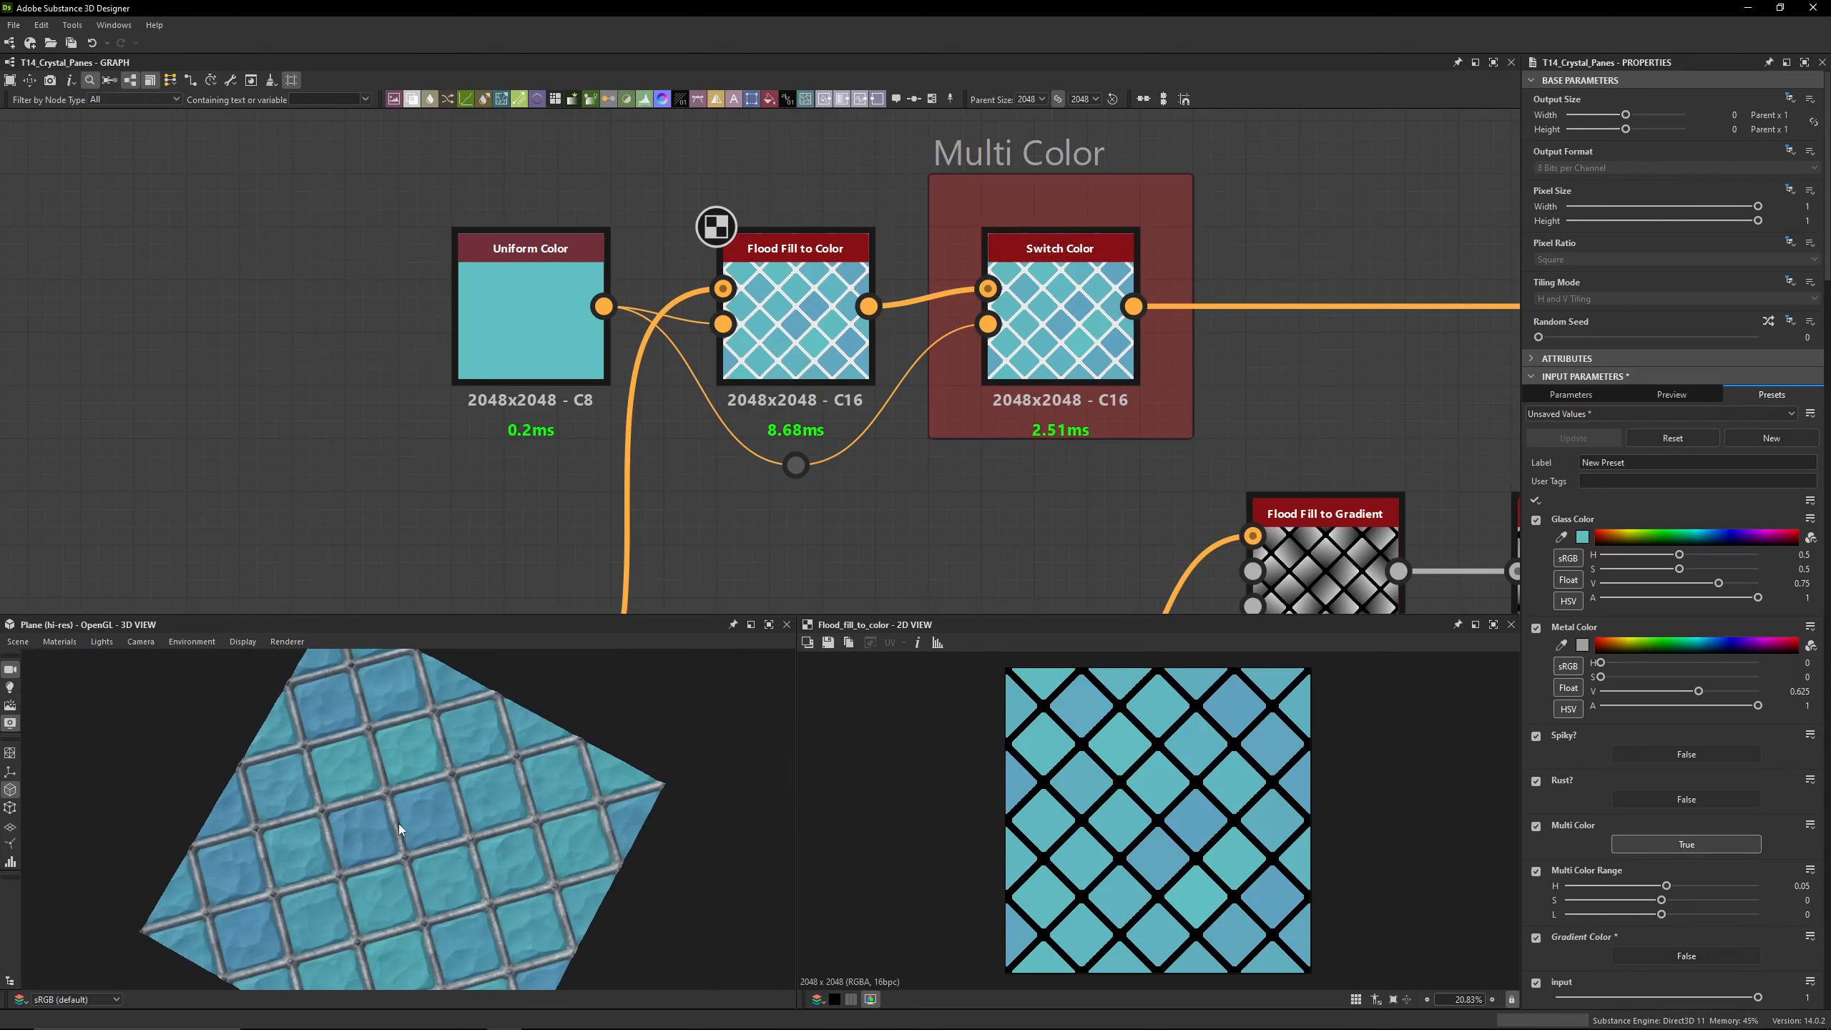
pyautogui.click(1677, 850)
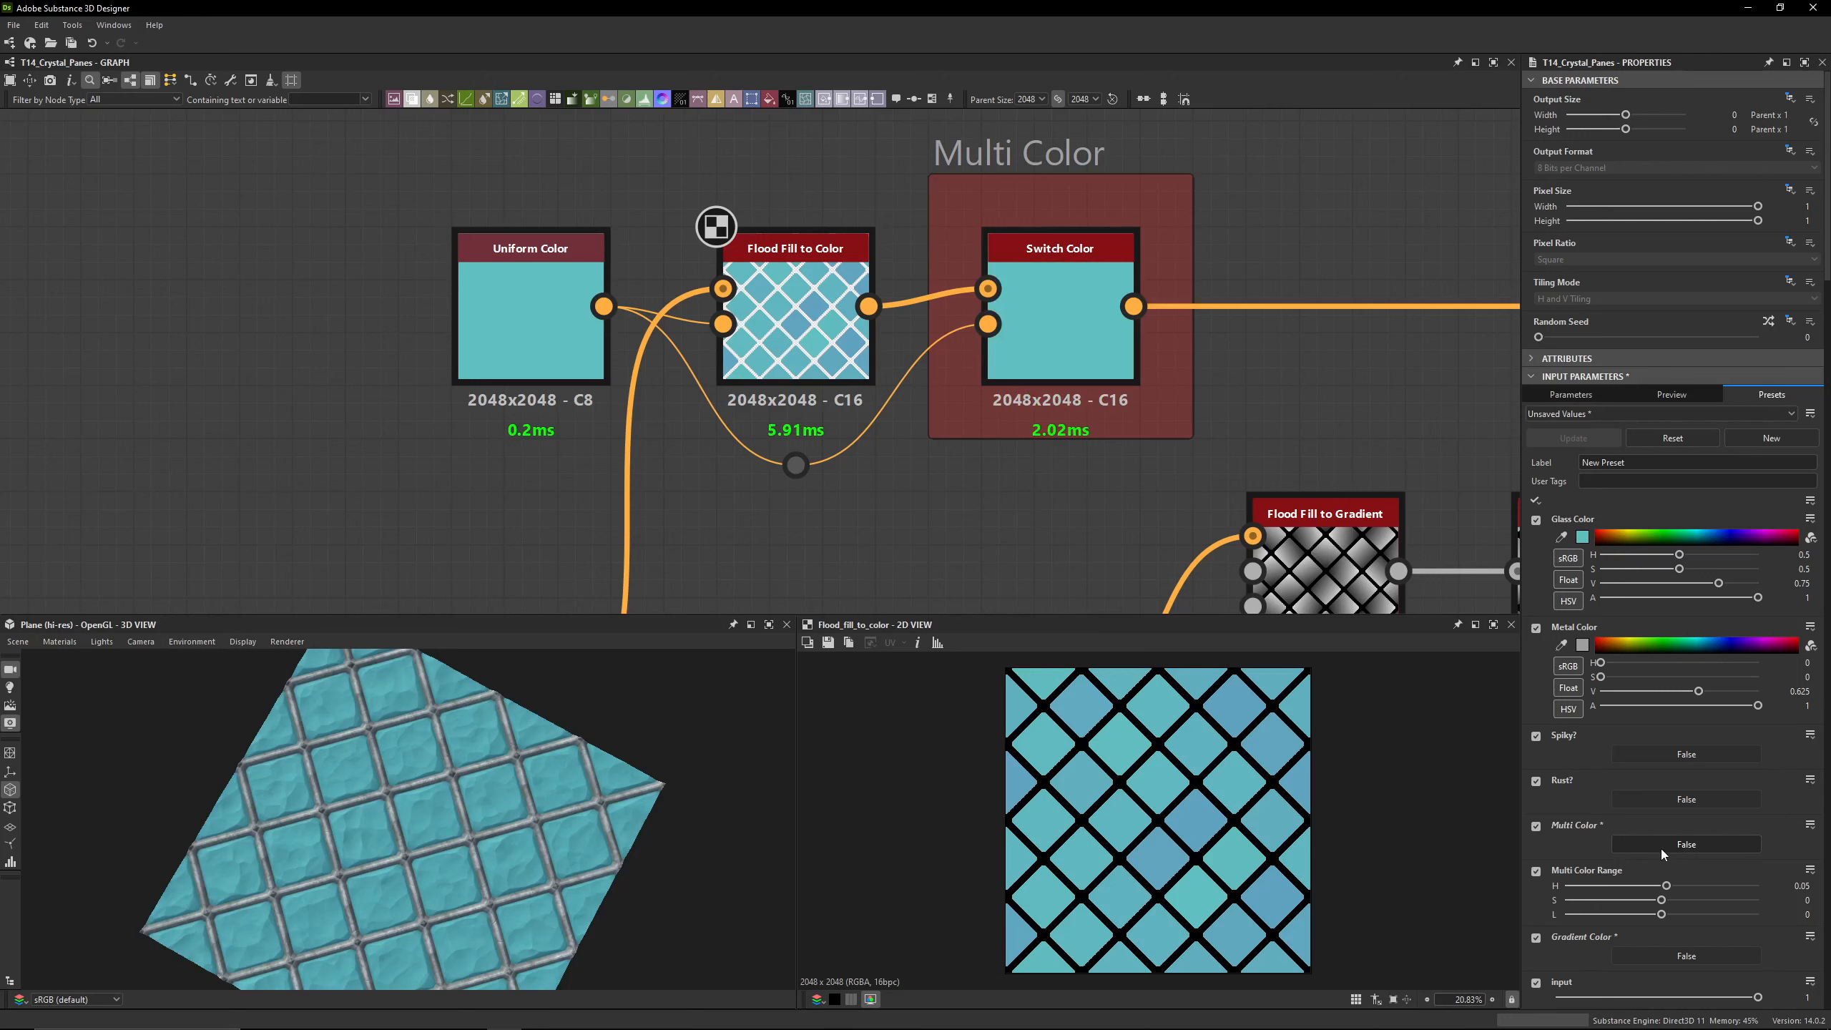
pyautogui.click(1660, 849)
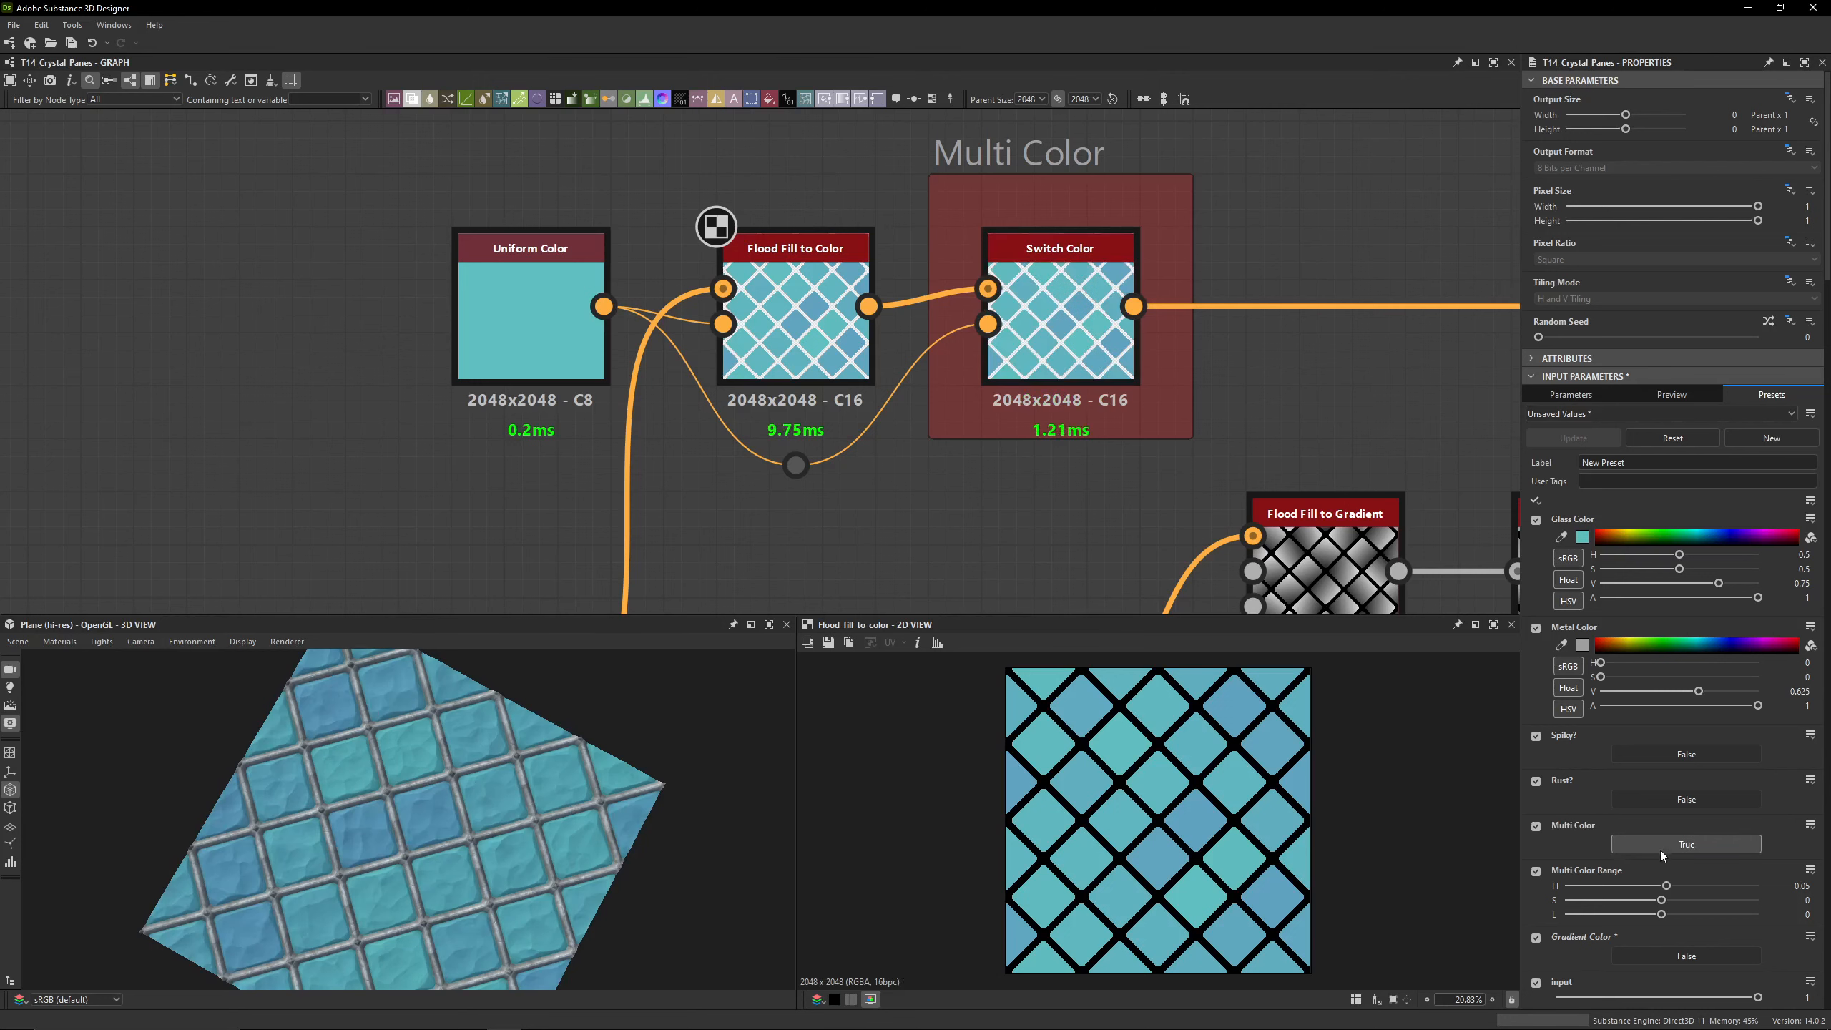
# Step: Check which exposed graph input drives the Switch parameter of the Multi Color node
pyautogui.click(1029, 309)
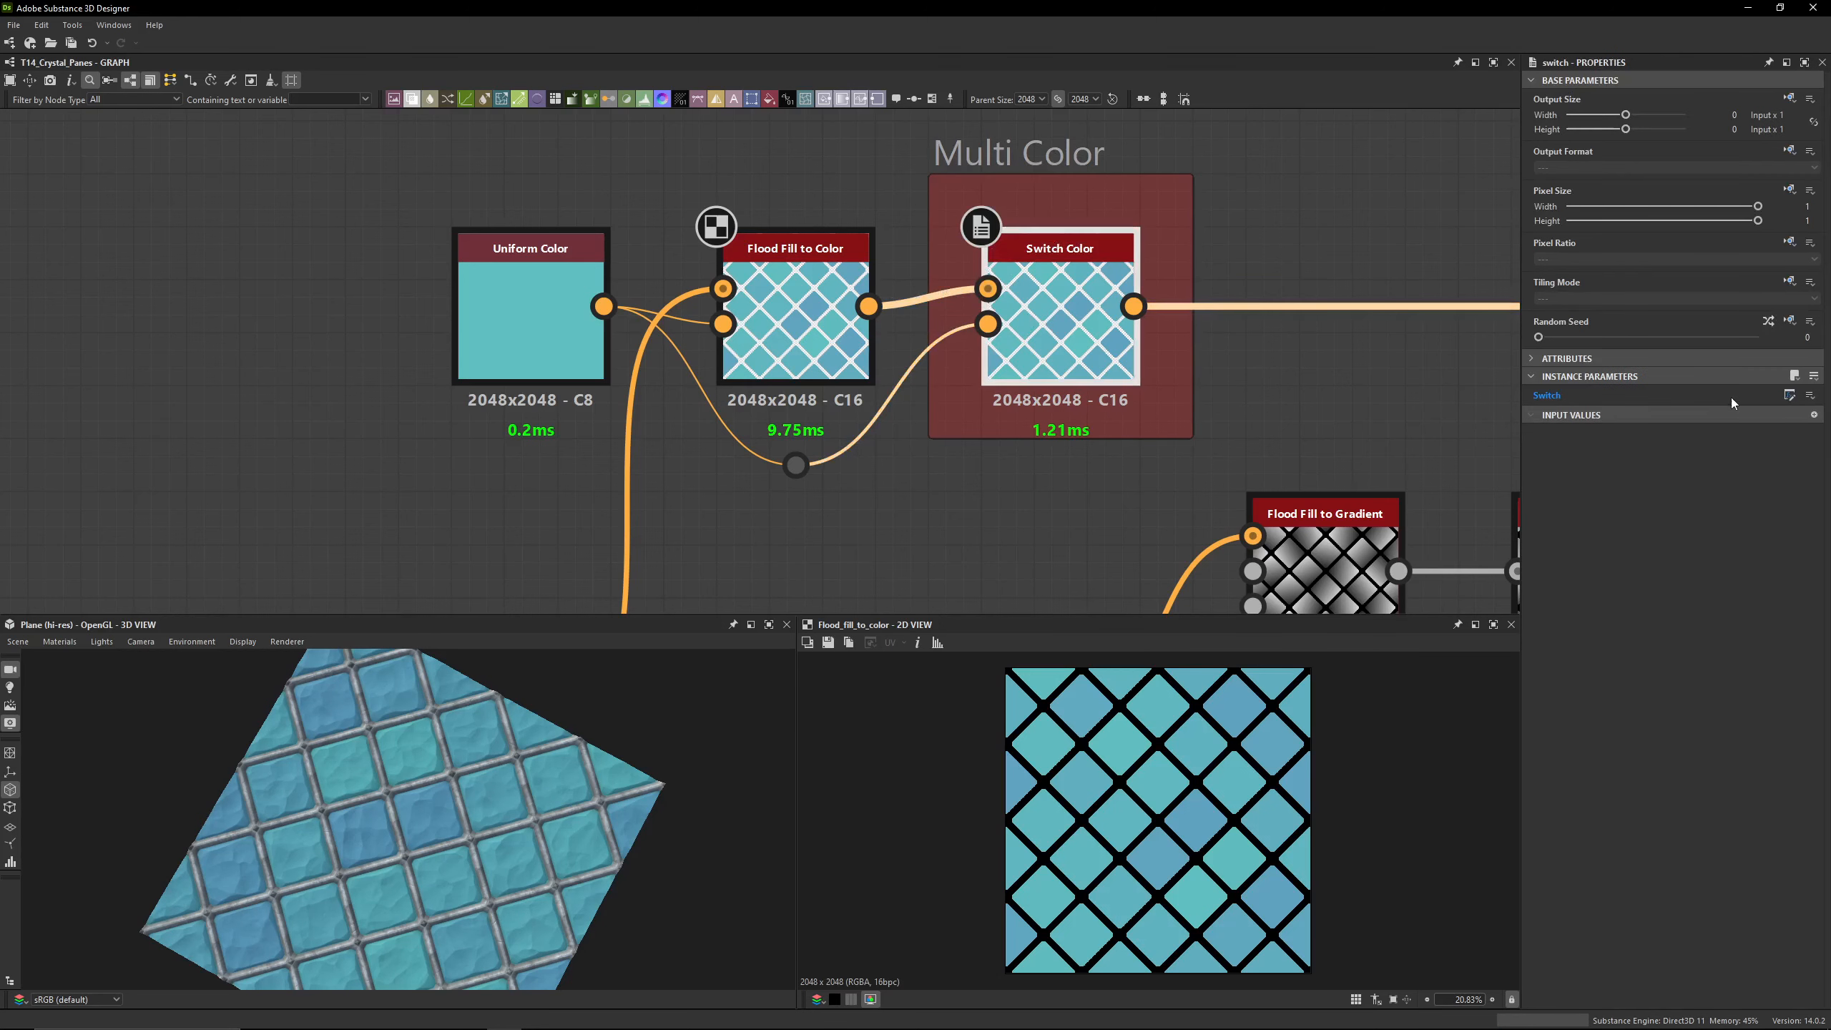
pyautogui.click(1810, 395)
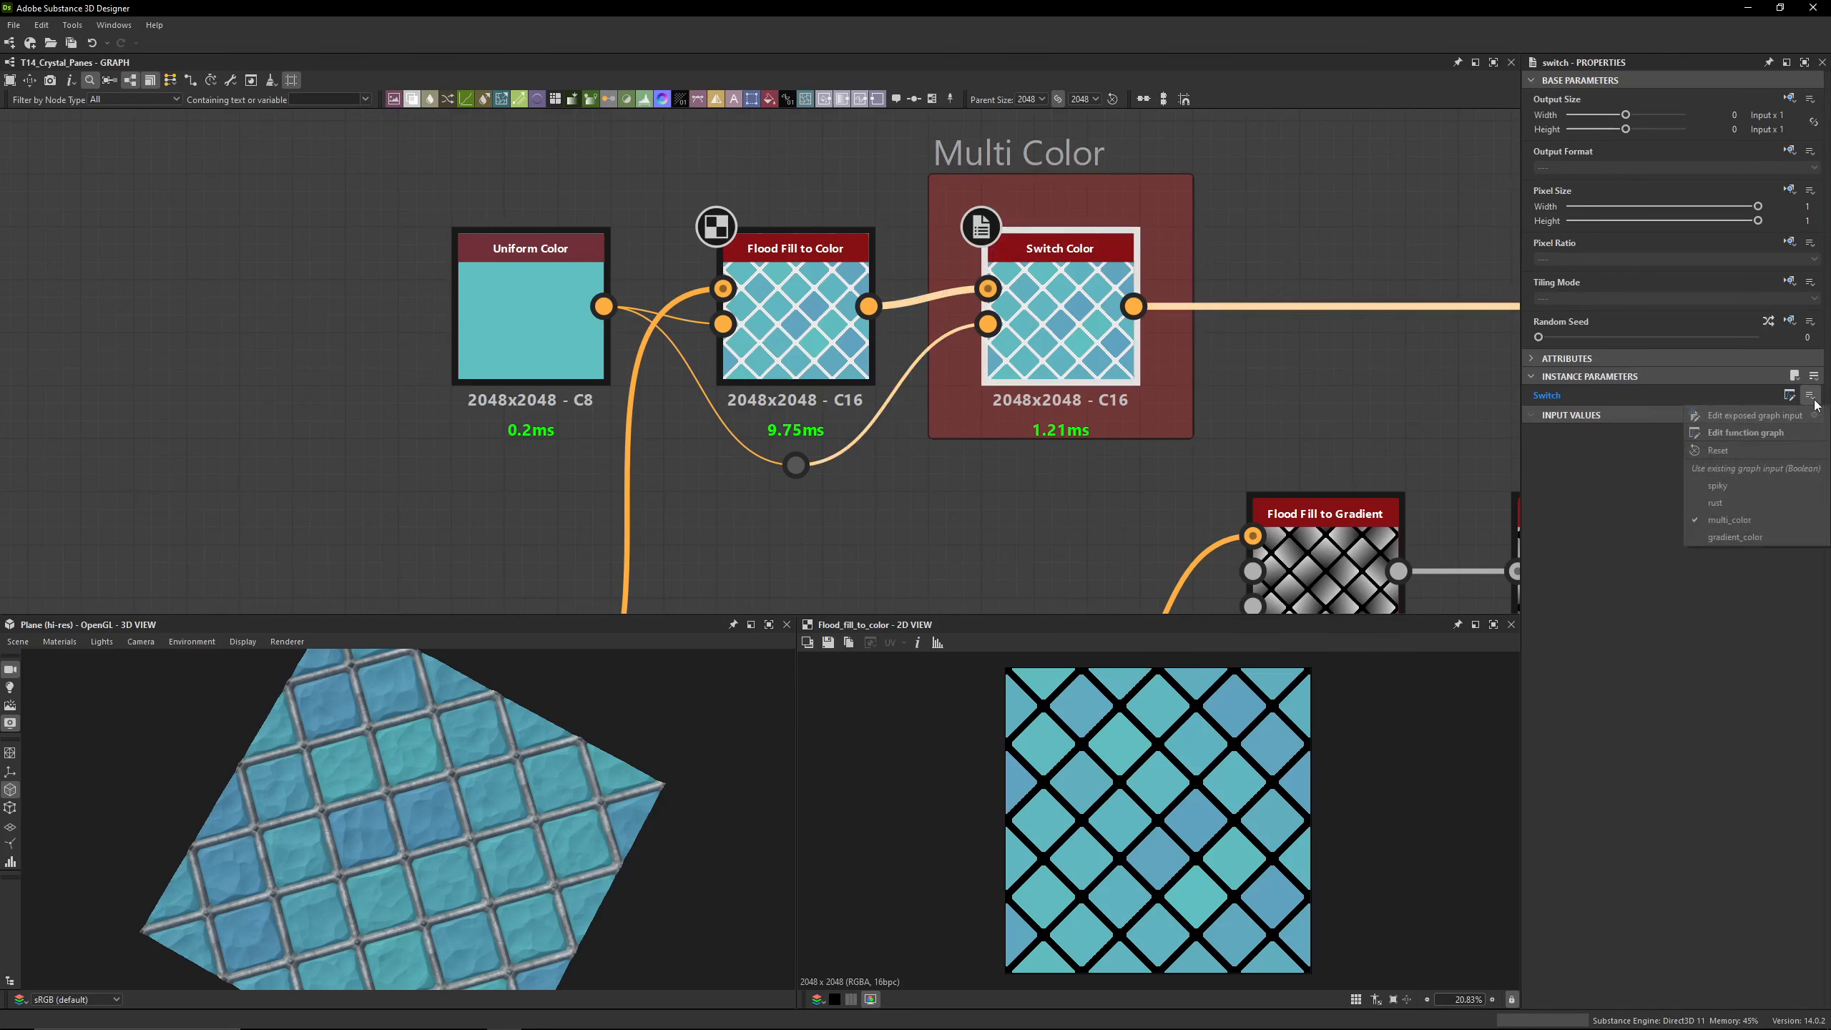
pyautogui.click(1710, 520)
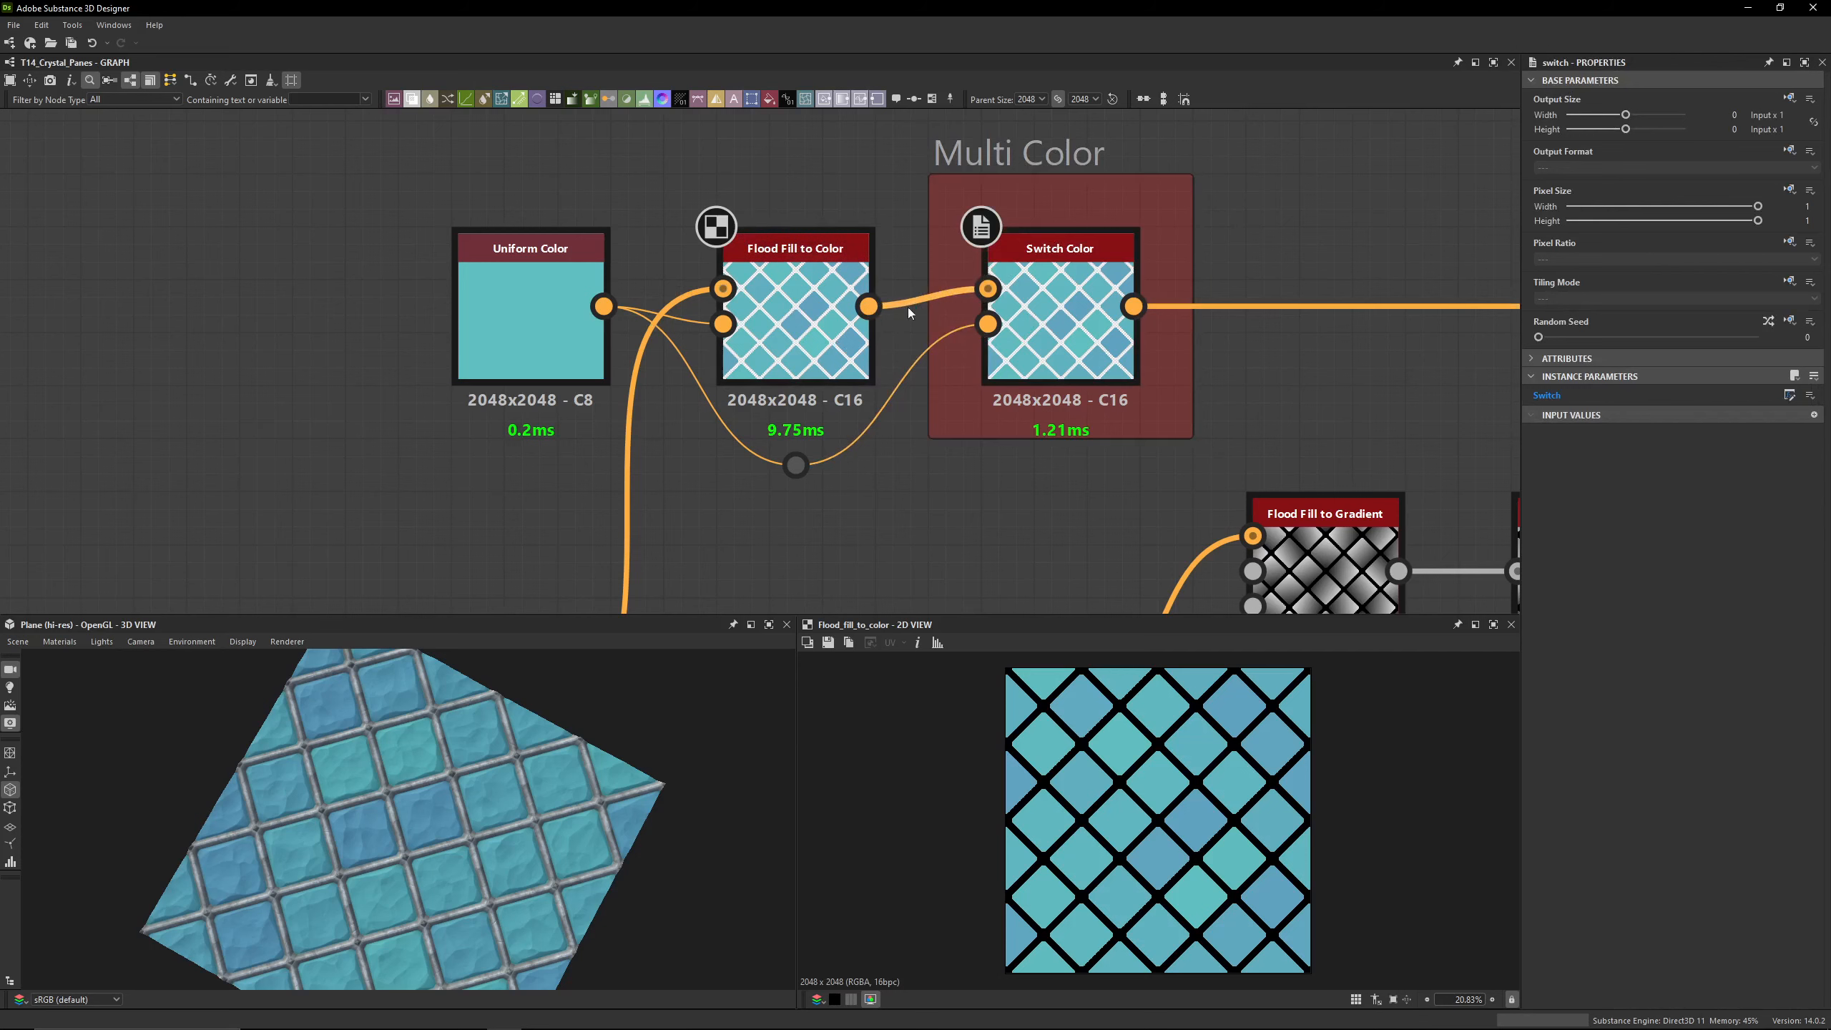
# Step: Review the Flood Fill to Color and Uniform Color inputs, and preview the Multi Color switch output
pyautogui.click(802, 290)
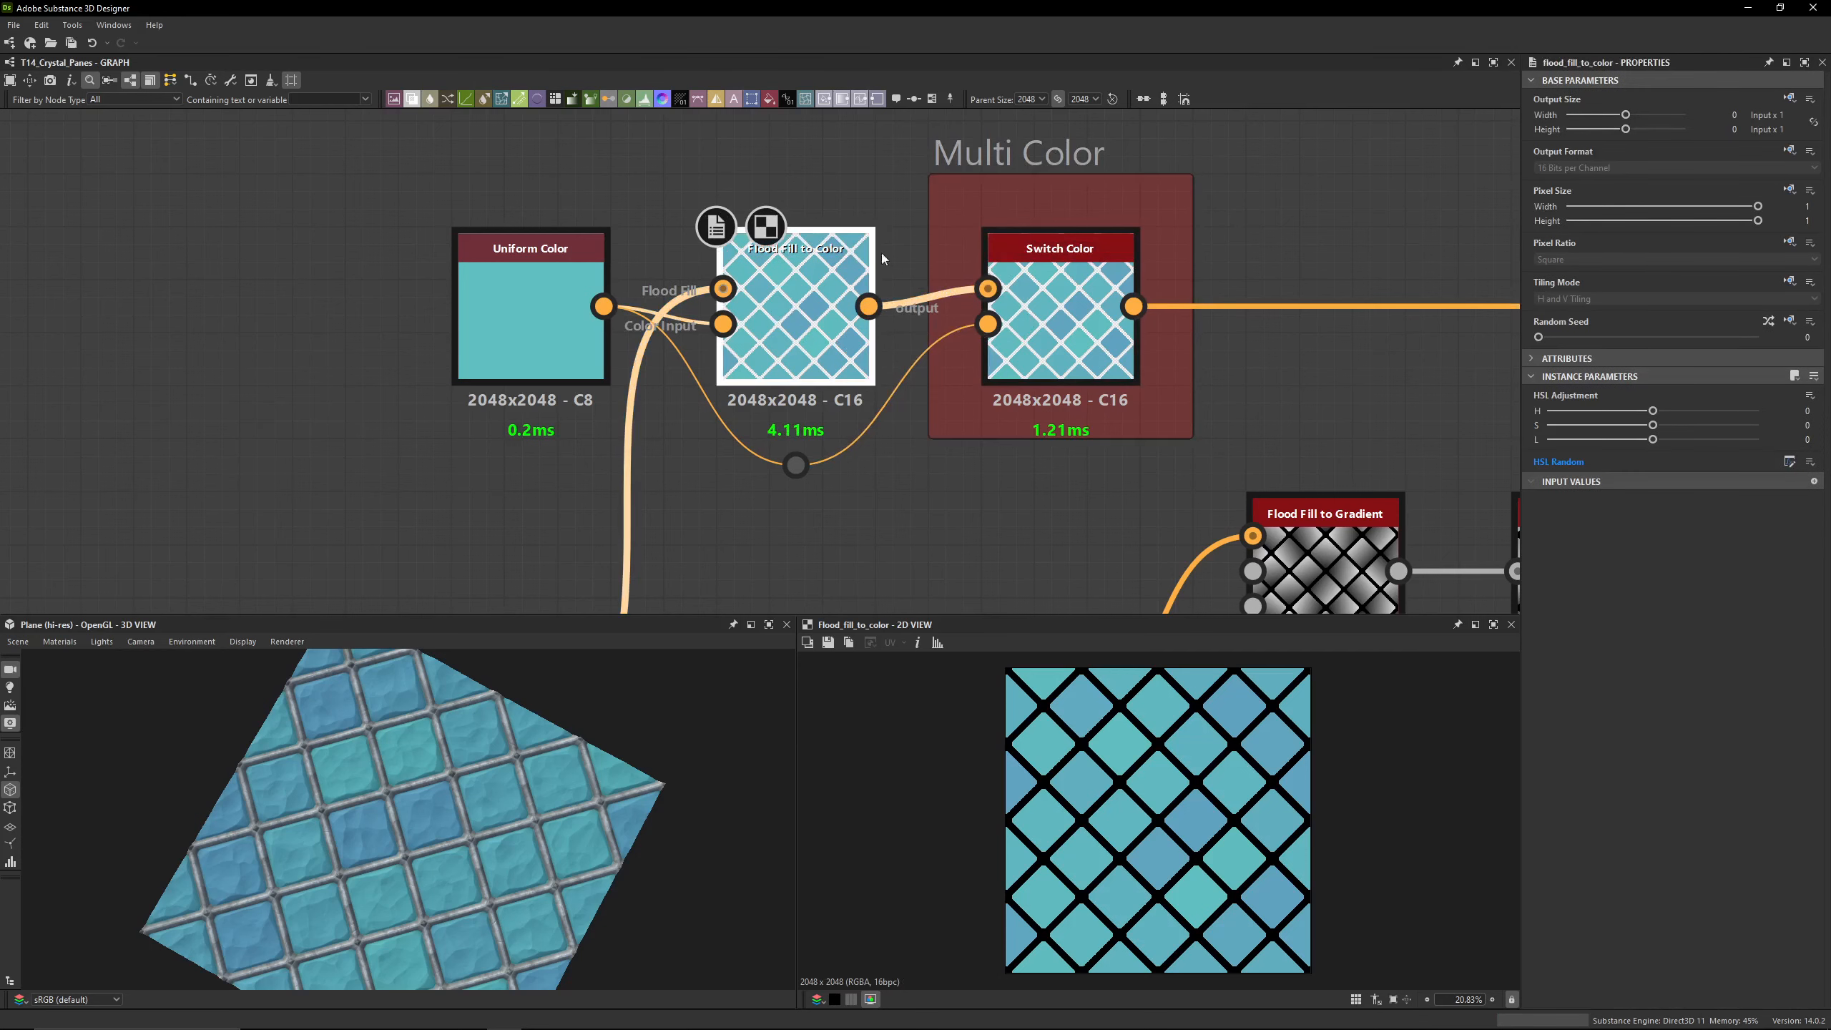
pyautogui.click(522, 319)
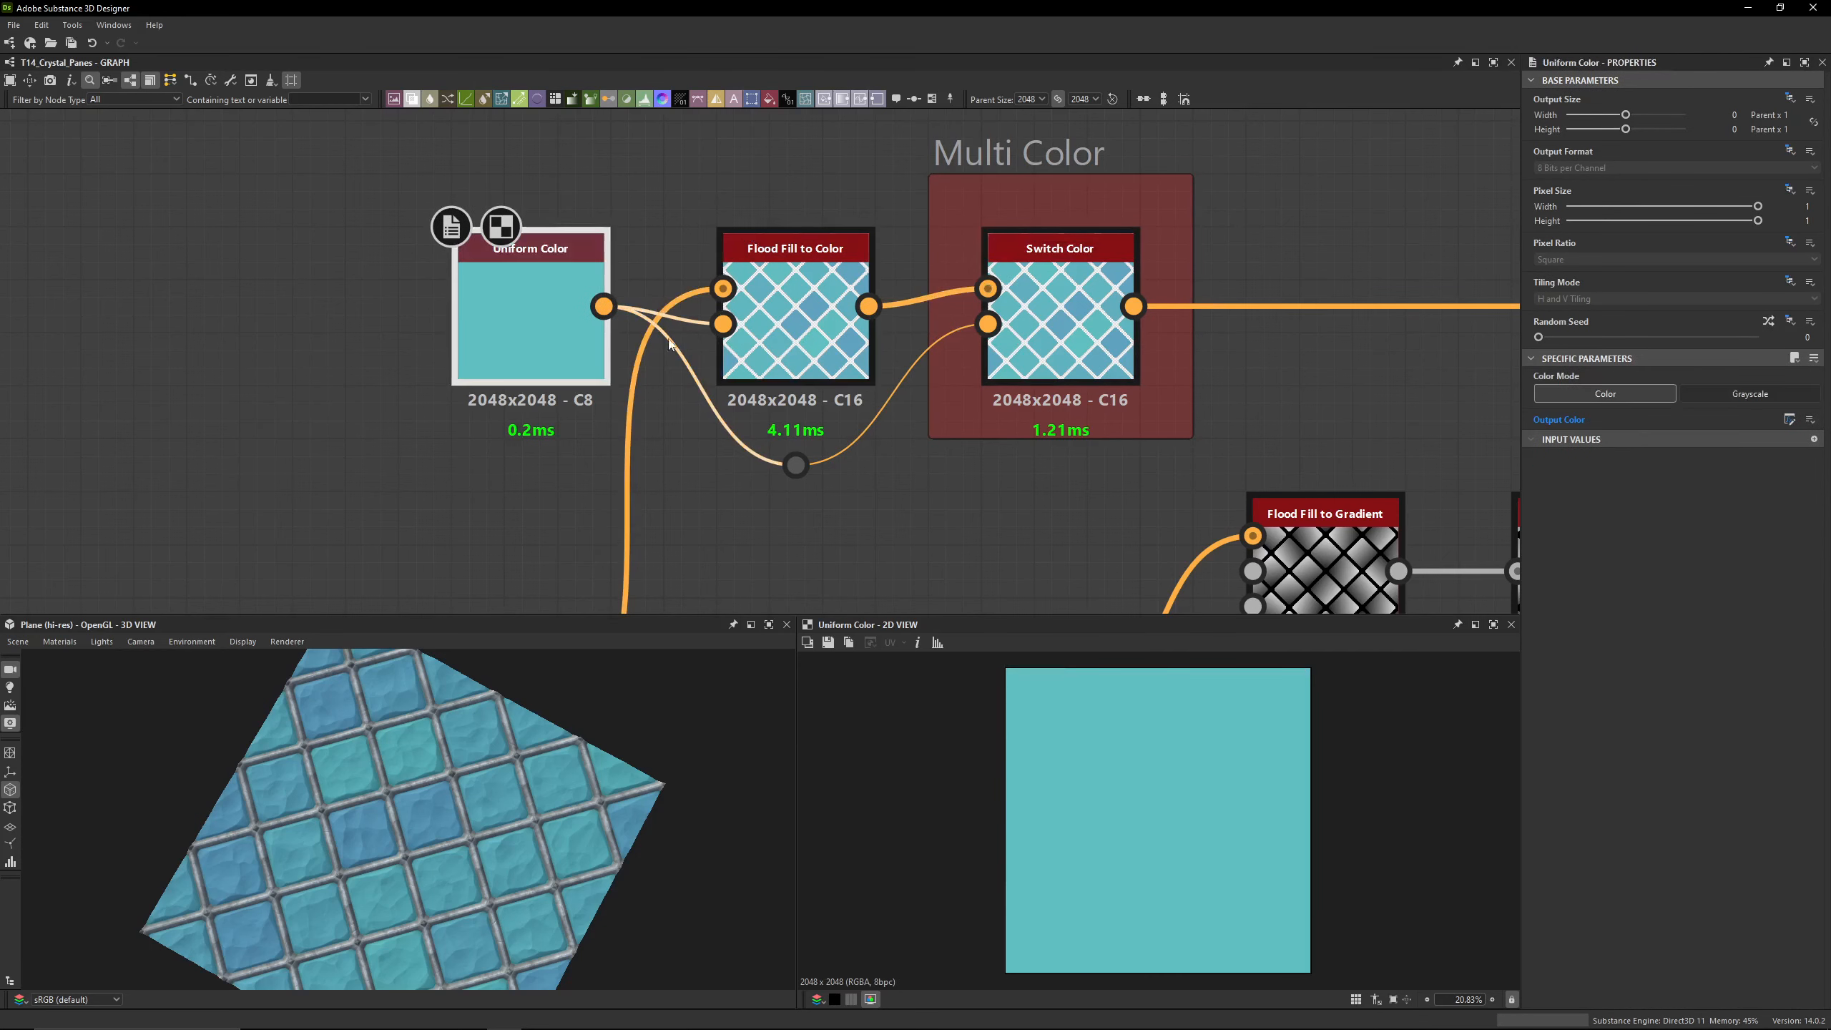
pyautogui.doubleClick(1048, 318)
# Step: Locate the Gradient Color switch further along the glass color chain and set Gradient Color to True
pyautogui.scroll(-2, 1196, 404)
pyautogui.moveTo(1196, 404); pyautogui.dragTo(789, 290, button='middle')
pyautogui.scroll(-2, 972, 311)
pyautogui.moveTo(973, 311); pyautogui.dragTo(343, 379, button='middle')
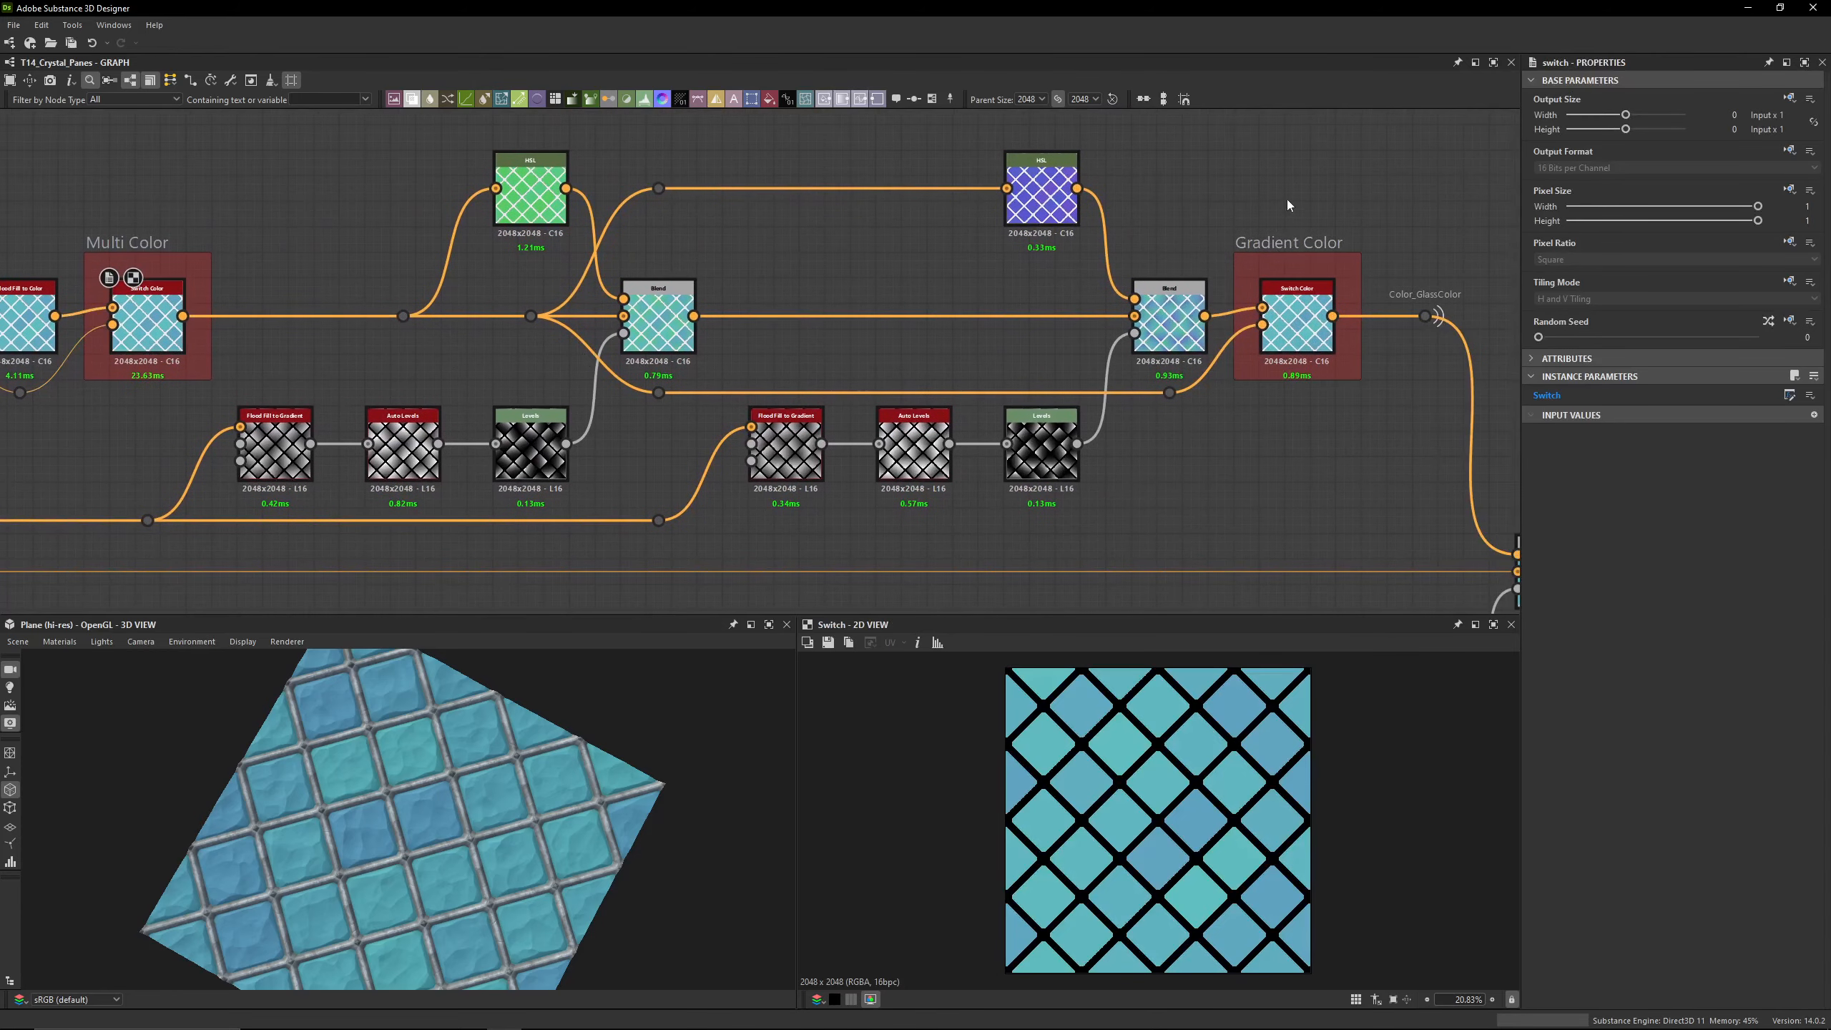
pyautogui.moveTo(1302, 169); pyautogui.dragTo(1296, 500)
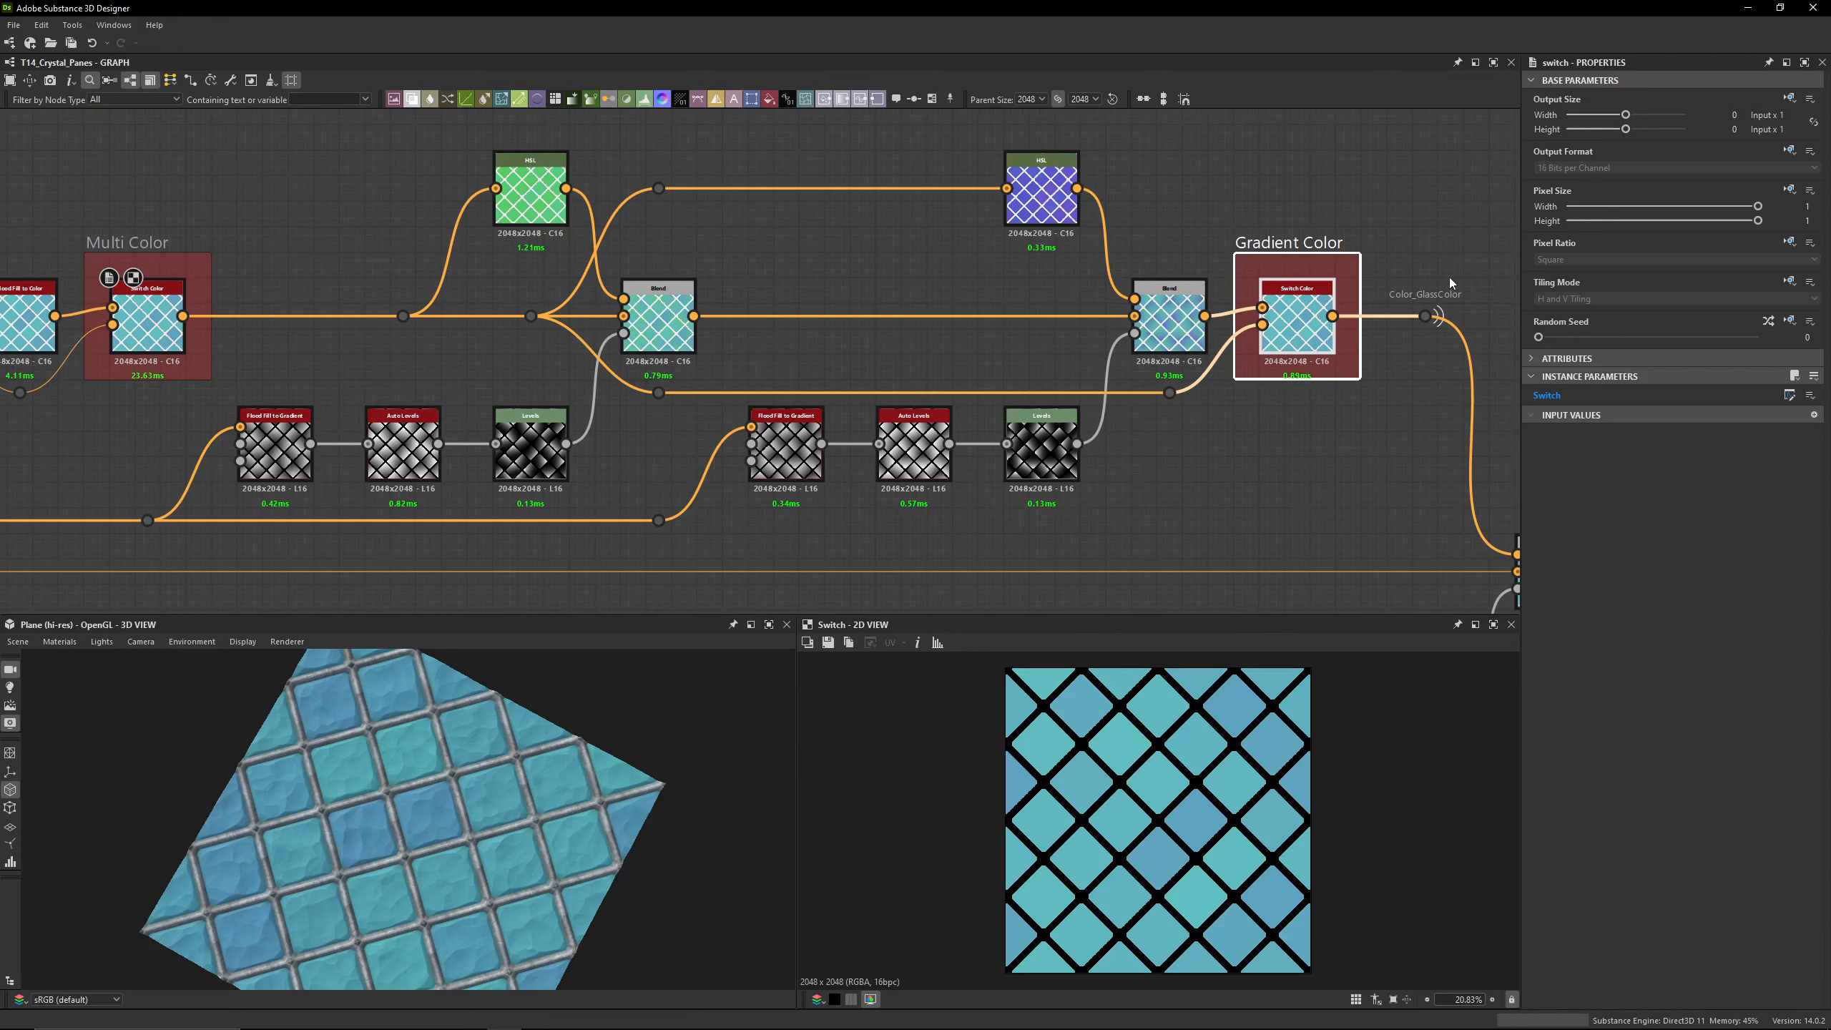
pyautogui.click(1339, 515)
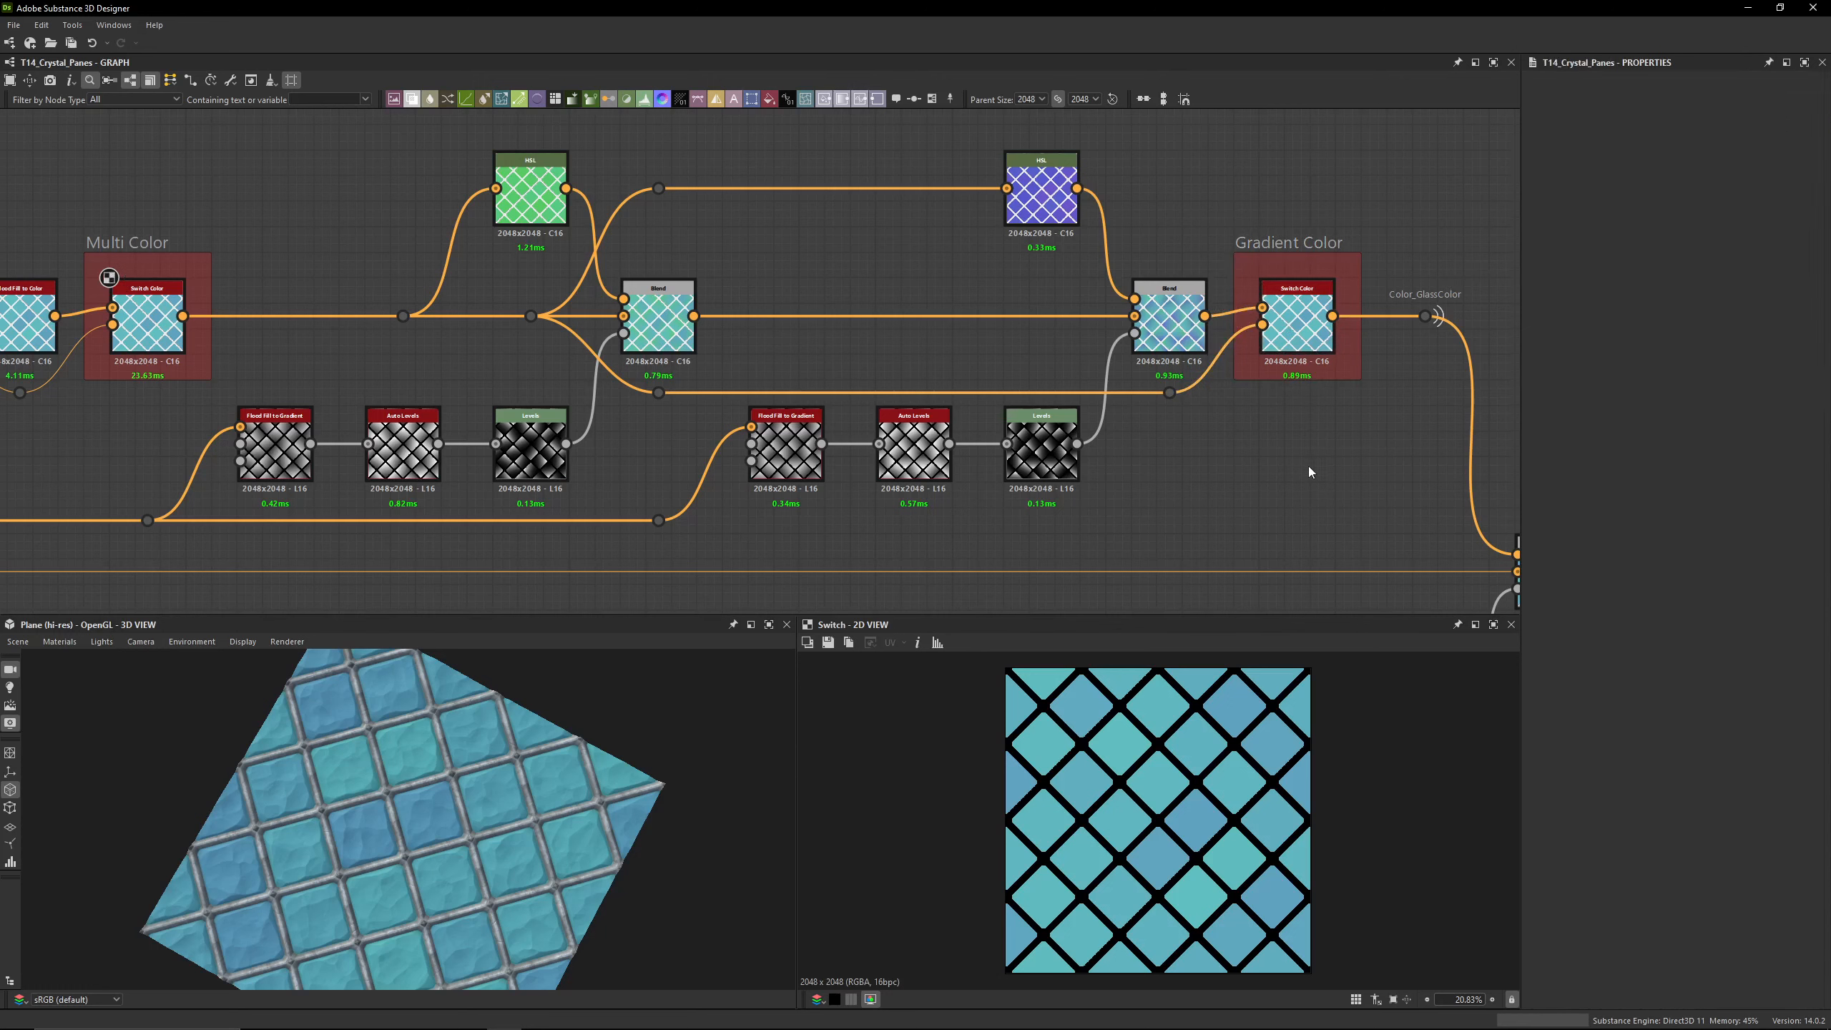
pyautogui.click(1673, 953)
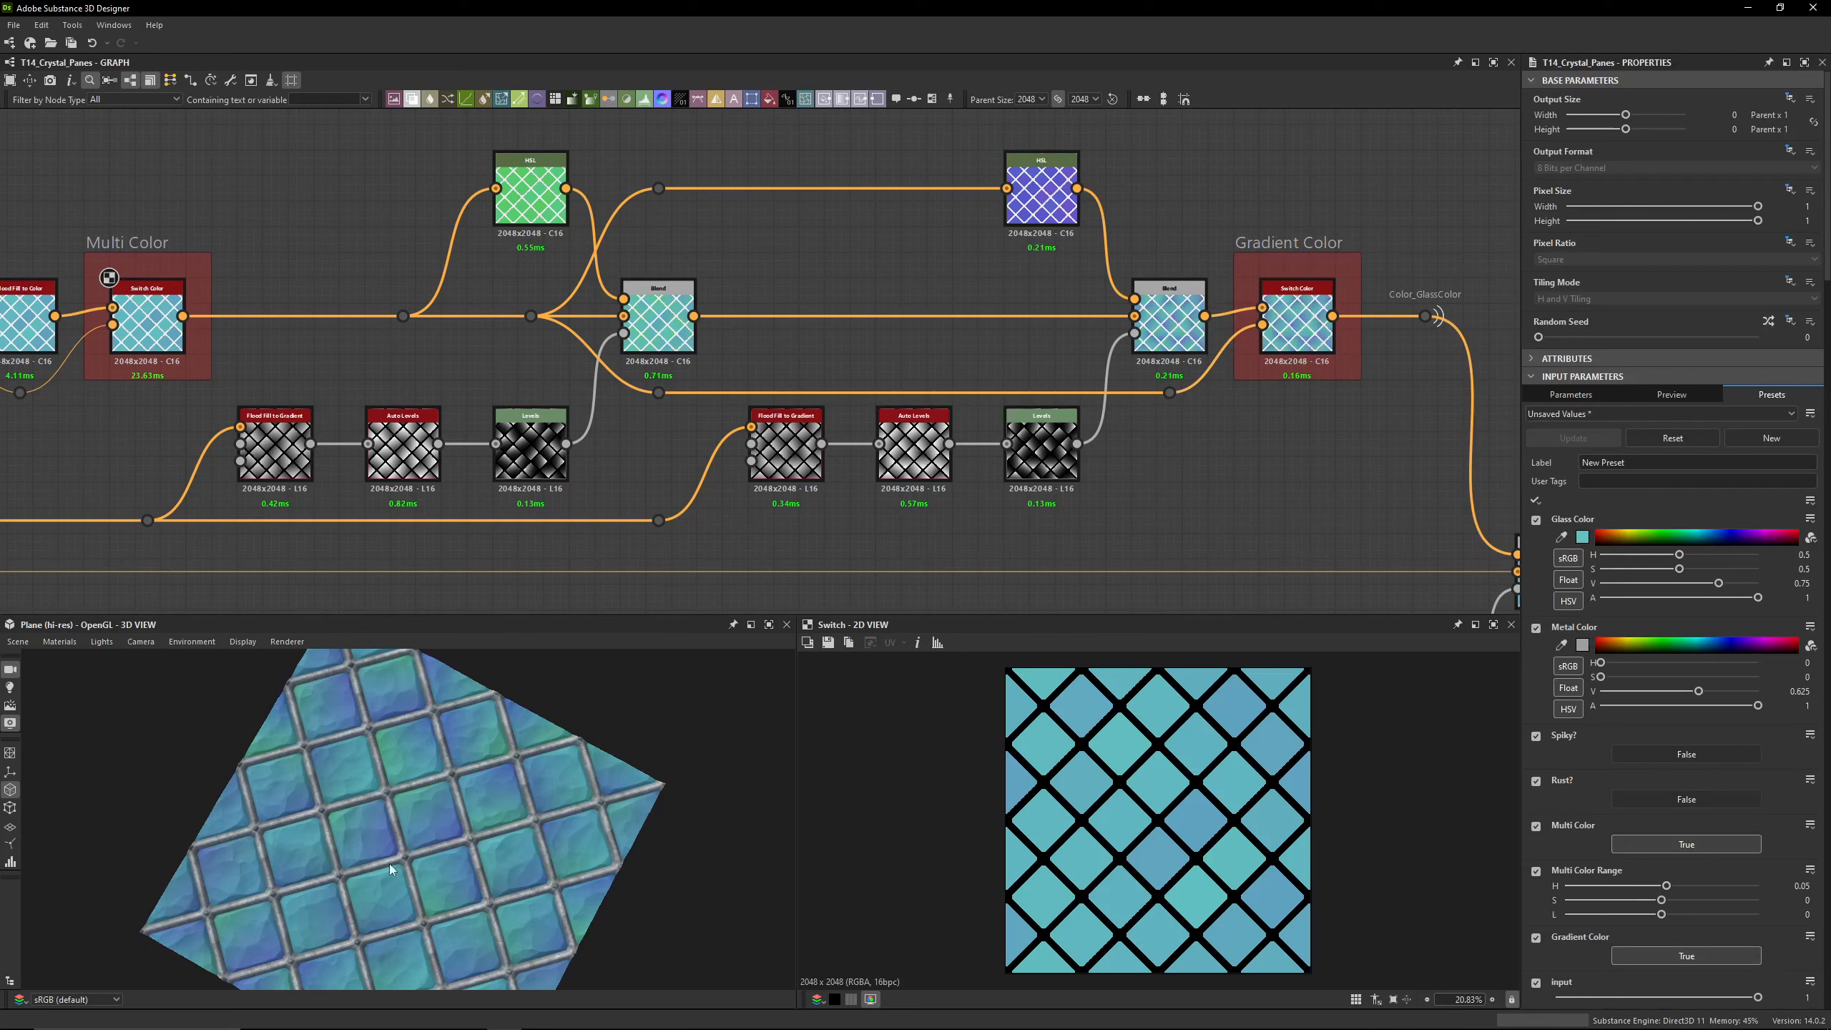
# Step: Preview both Levels gradient masks and the two Blend nodes they control in the Gradient Color section
pyautogui.scroll(5, 413, 848)
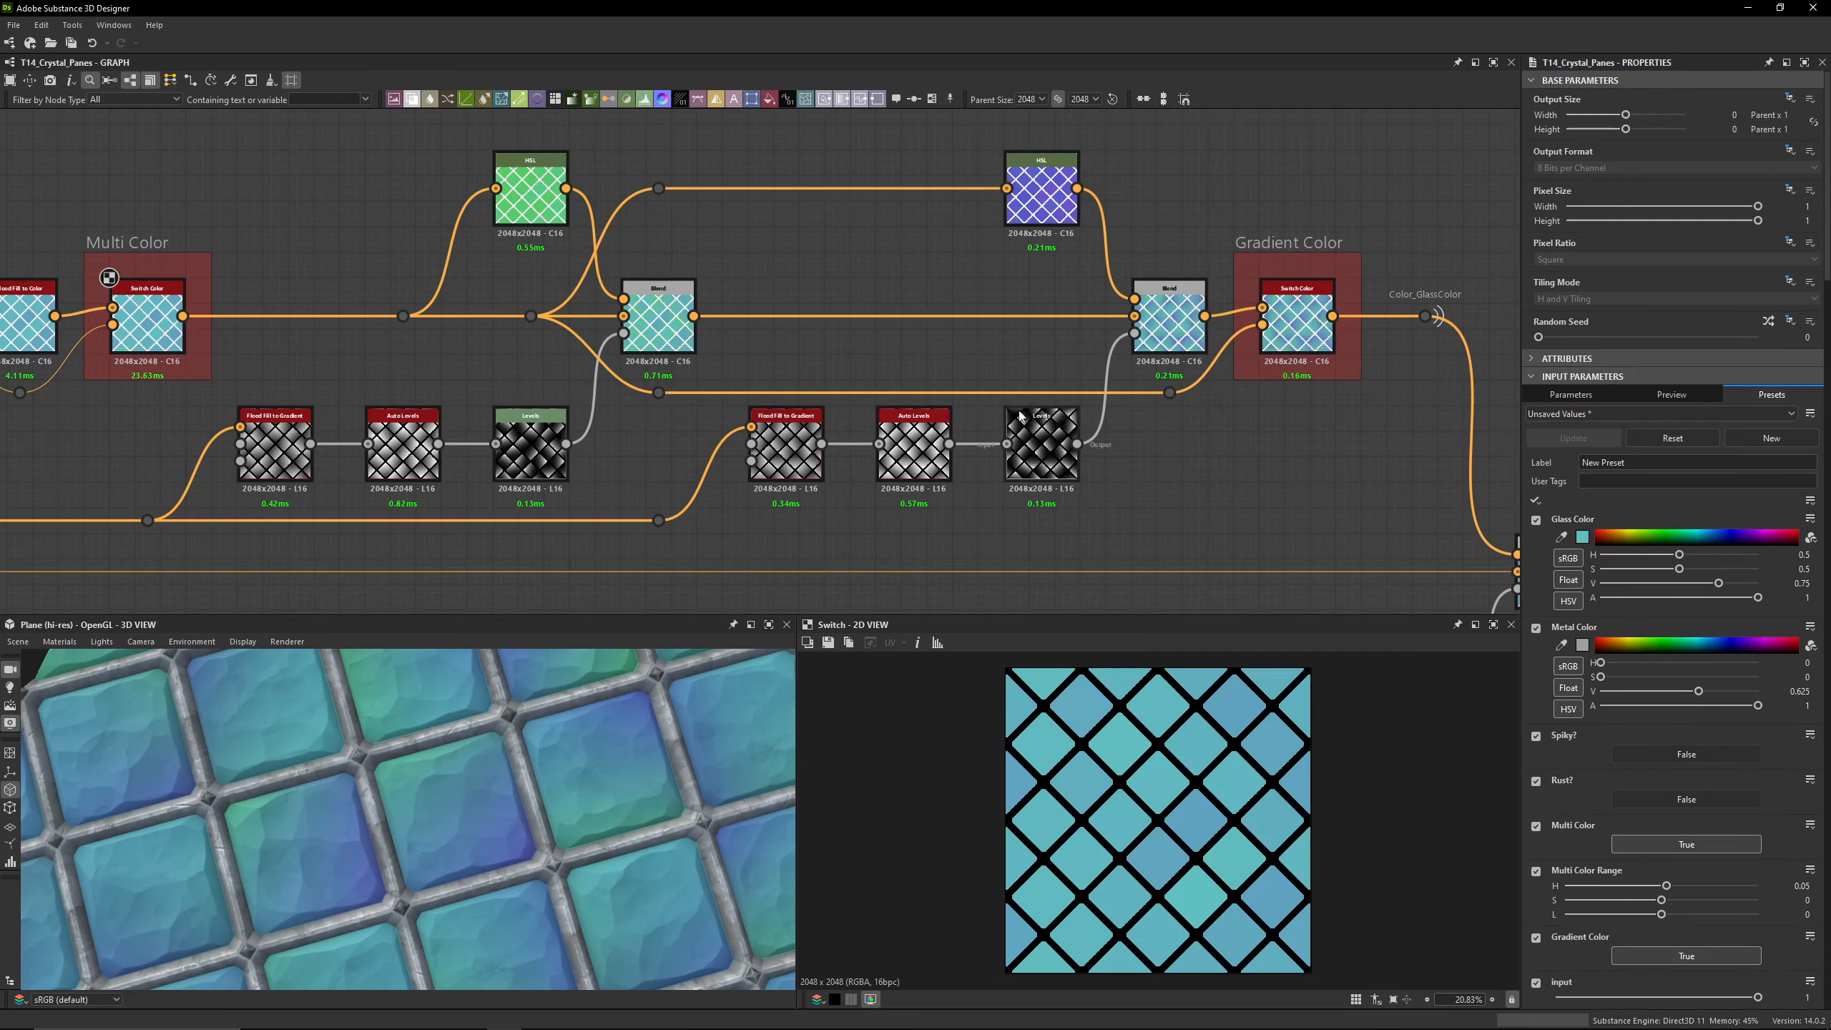
pyautogui.doubleClick(1042, 451)
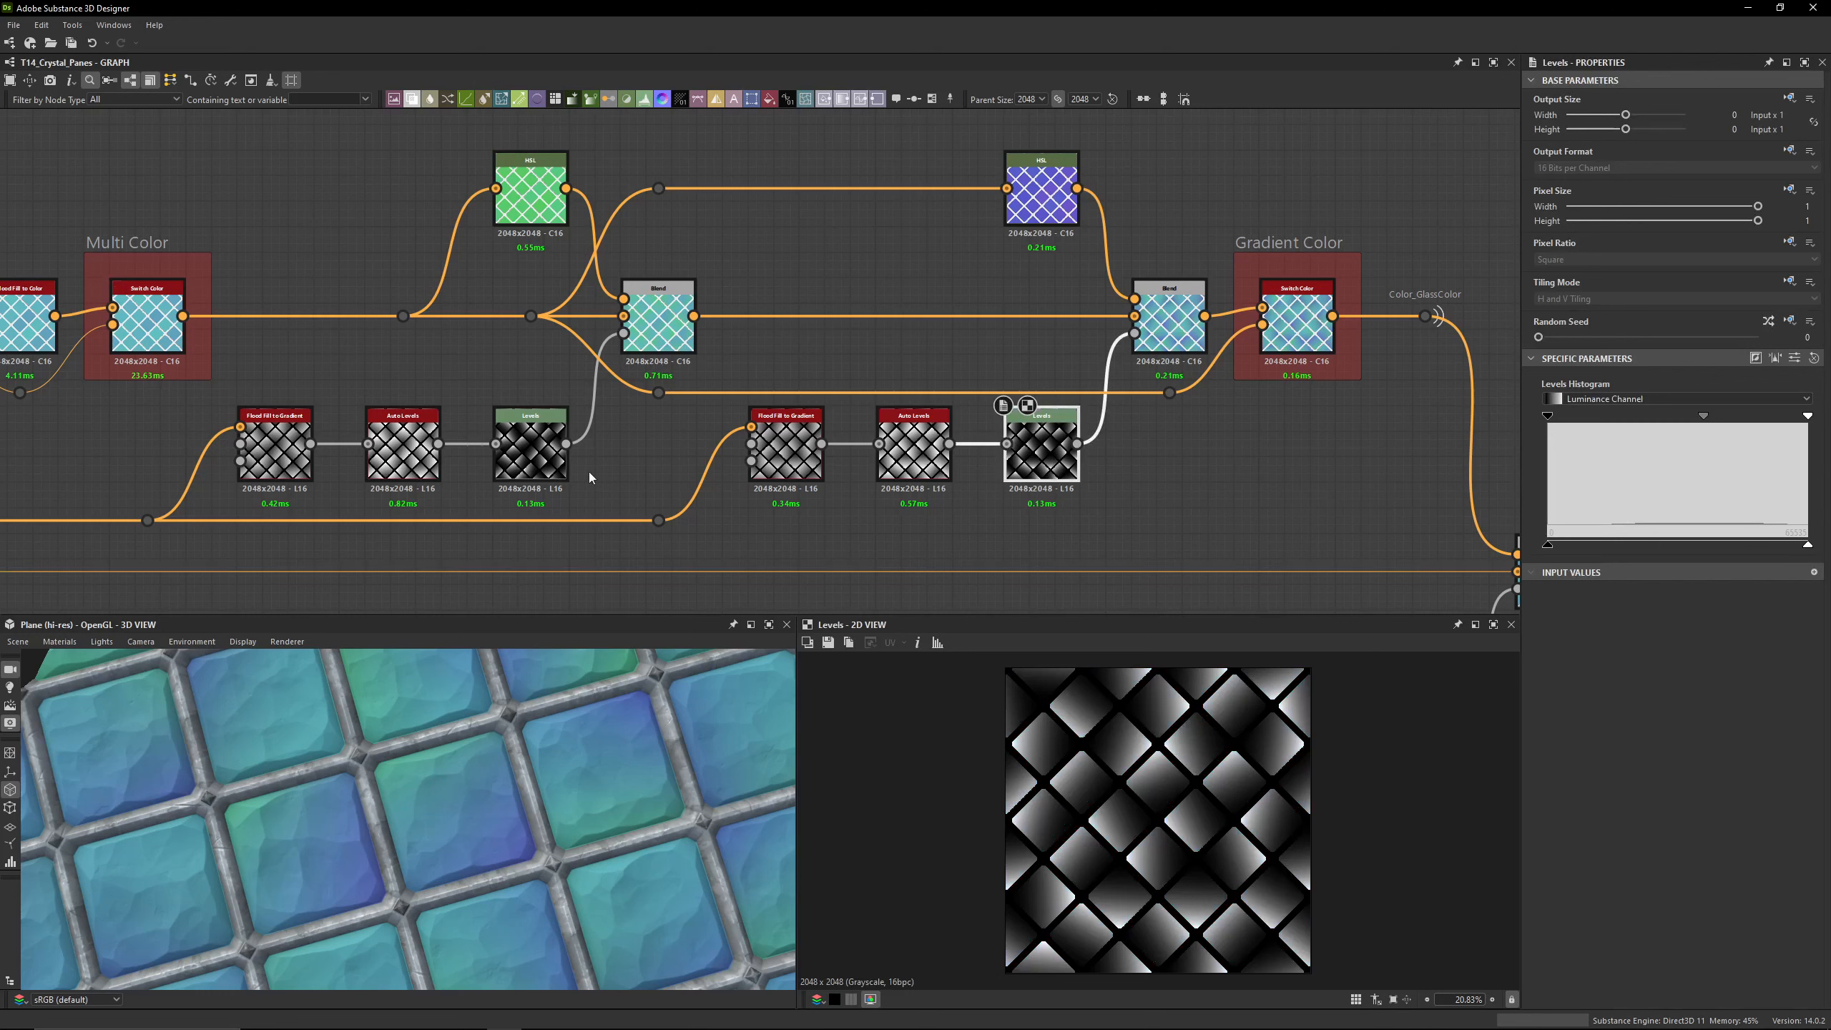
pyautogui.doubleClick(531, 450)
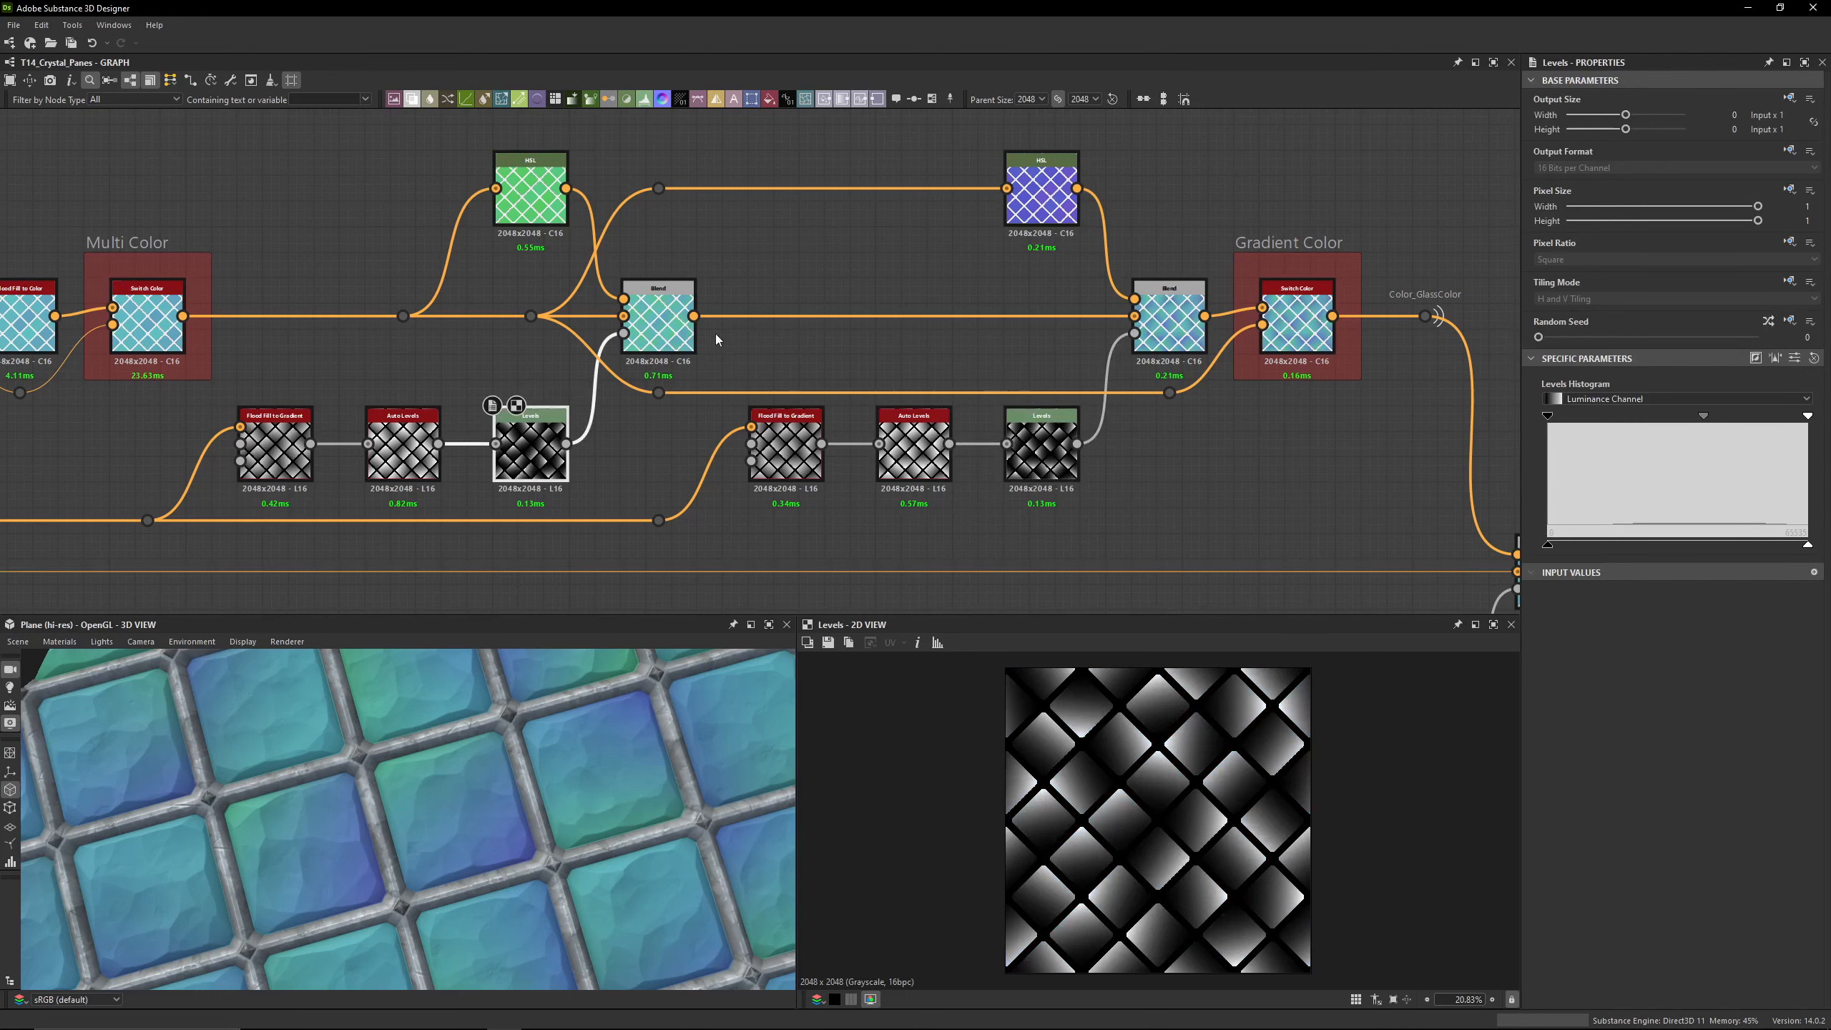
pyautogui.doubleClick(660, 323)
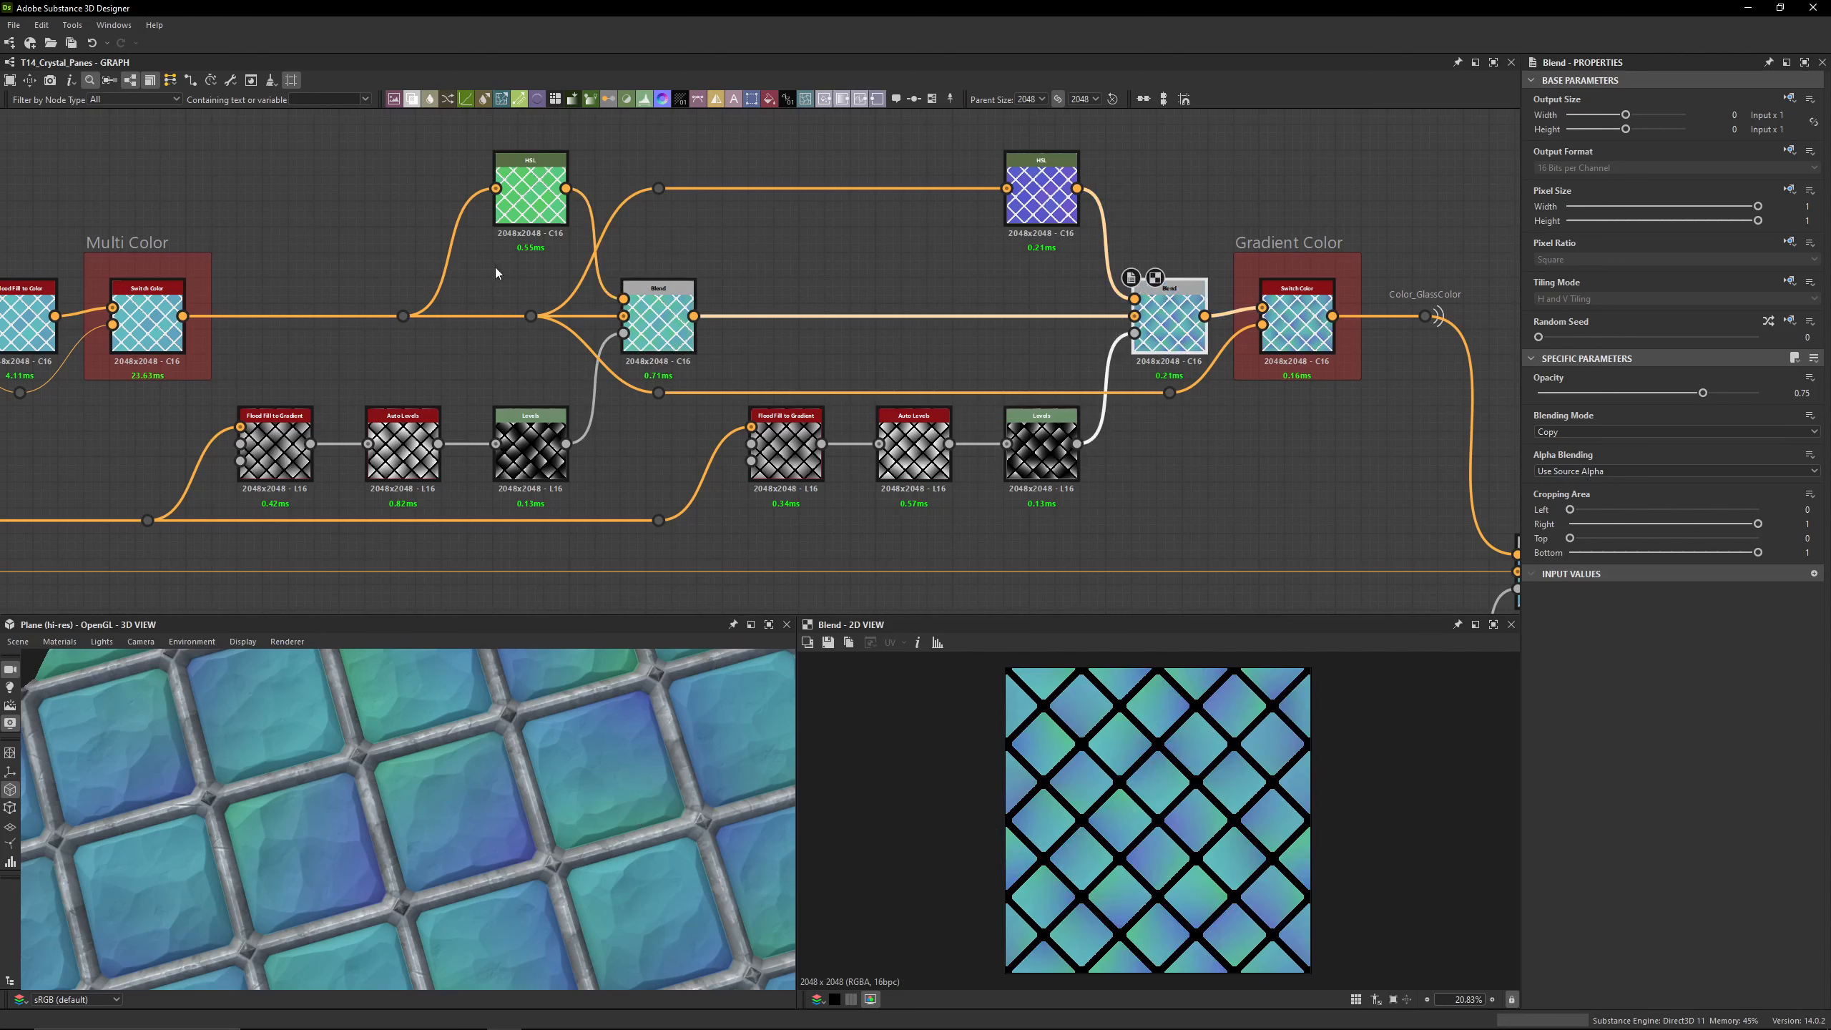
pyautogui.doubleClick(1169, 317)
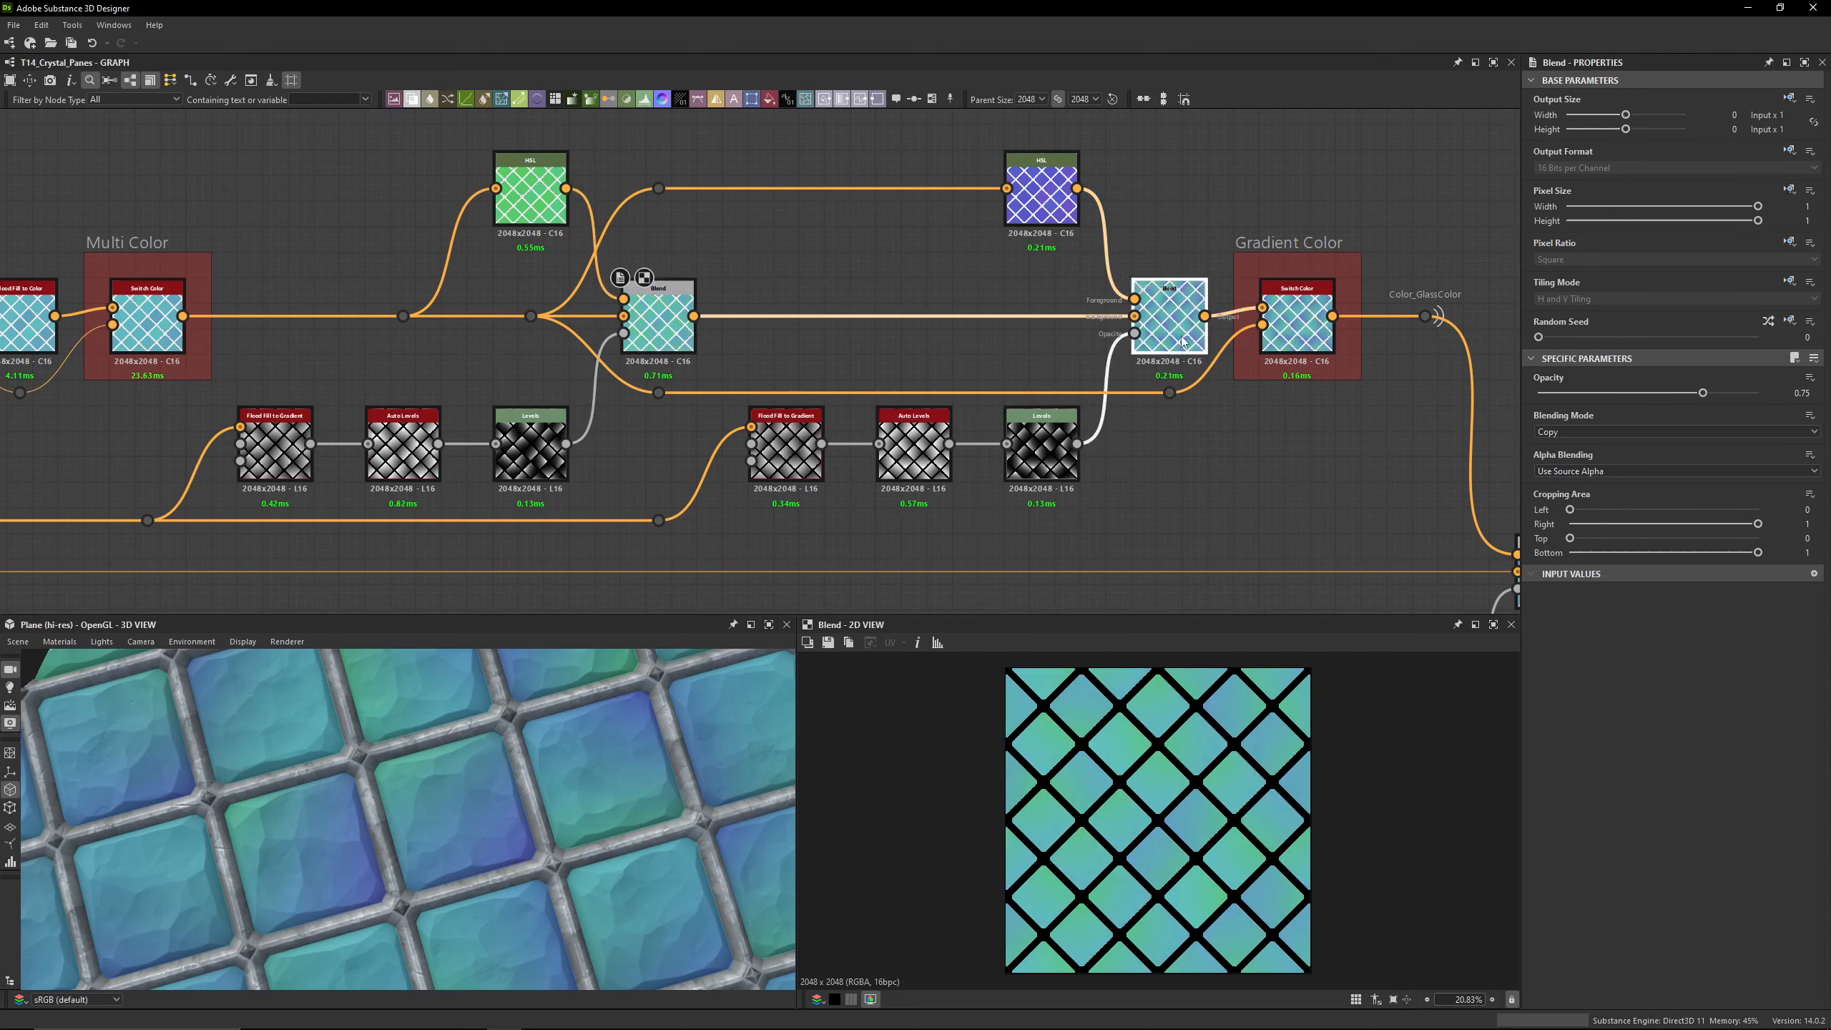
# Step: Toggle Gradient Color off and back on, and check the Multi Color toggle's effect on the glass panes
pyautogui.click(1263, 435)
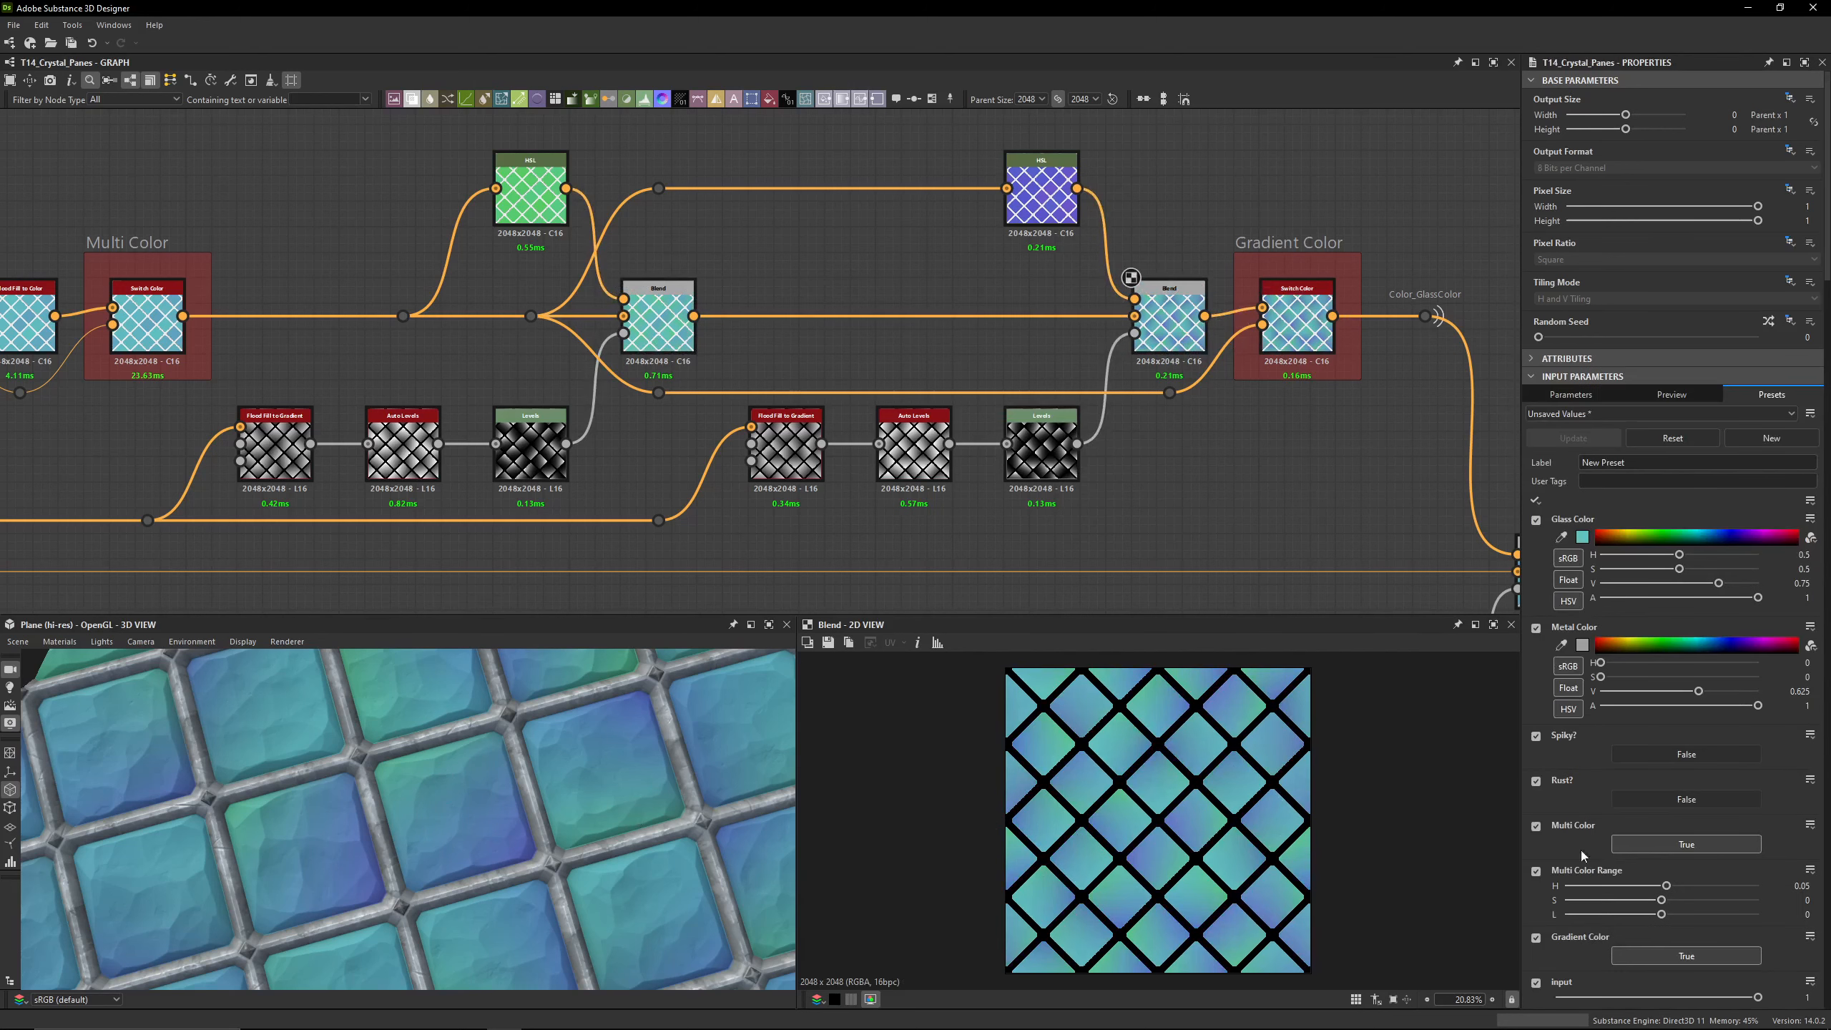
pyautogui.click(1675, 956)
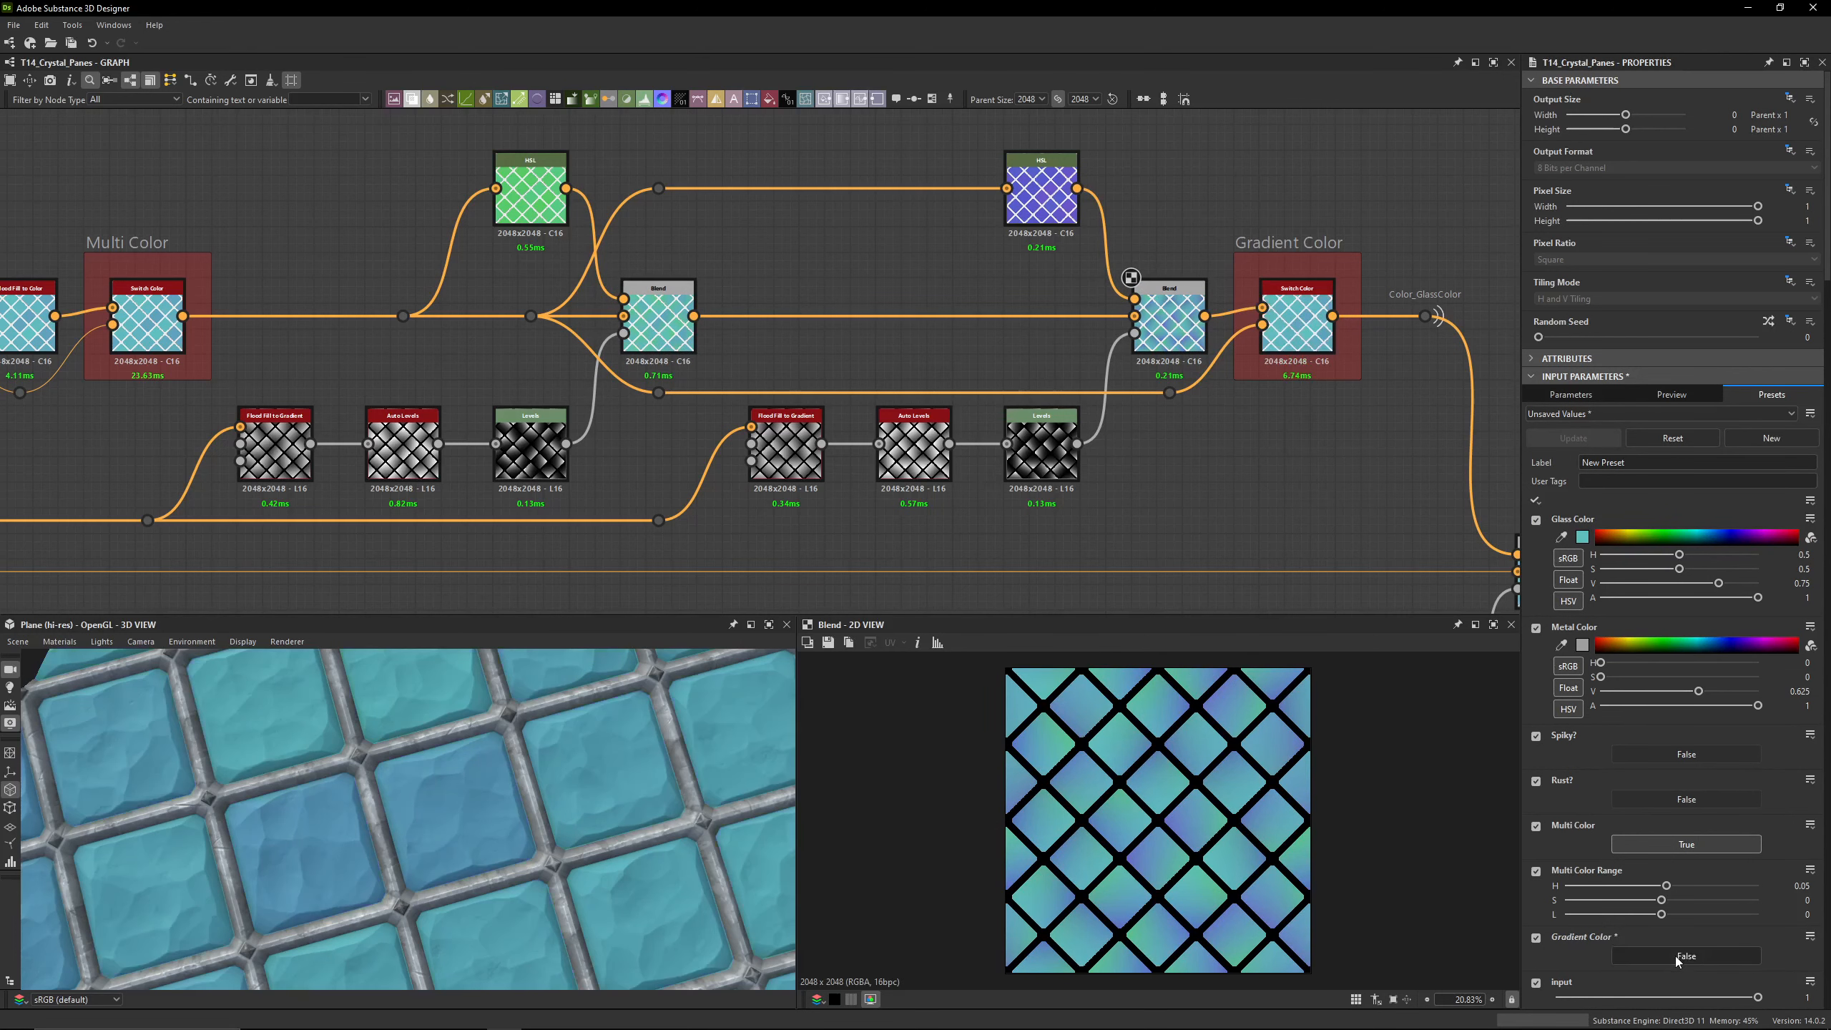
pyautogui.click(1671, 954)
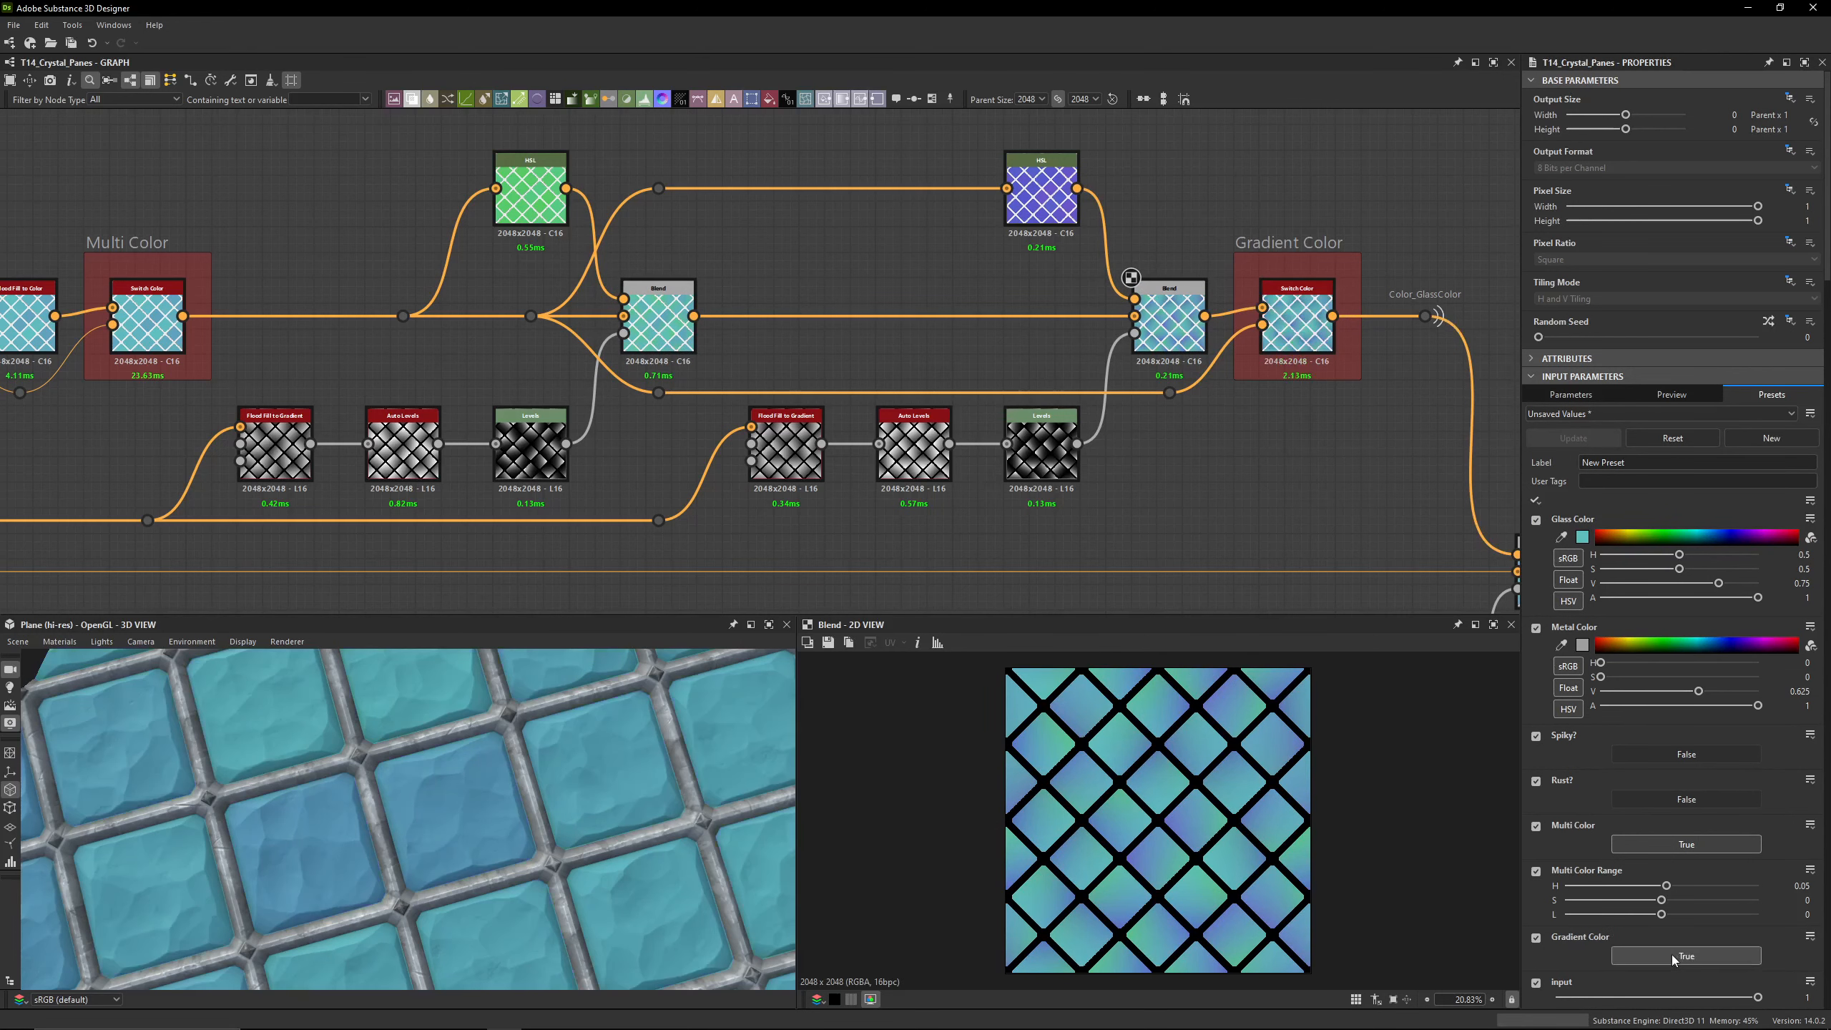
pyautogui.moveTo(538, 353); pyautogui.dragTo(927, 298, button='middle')
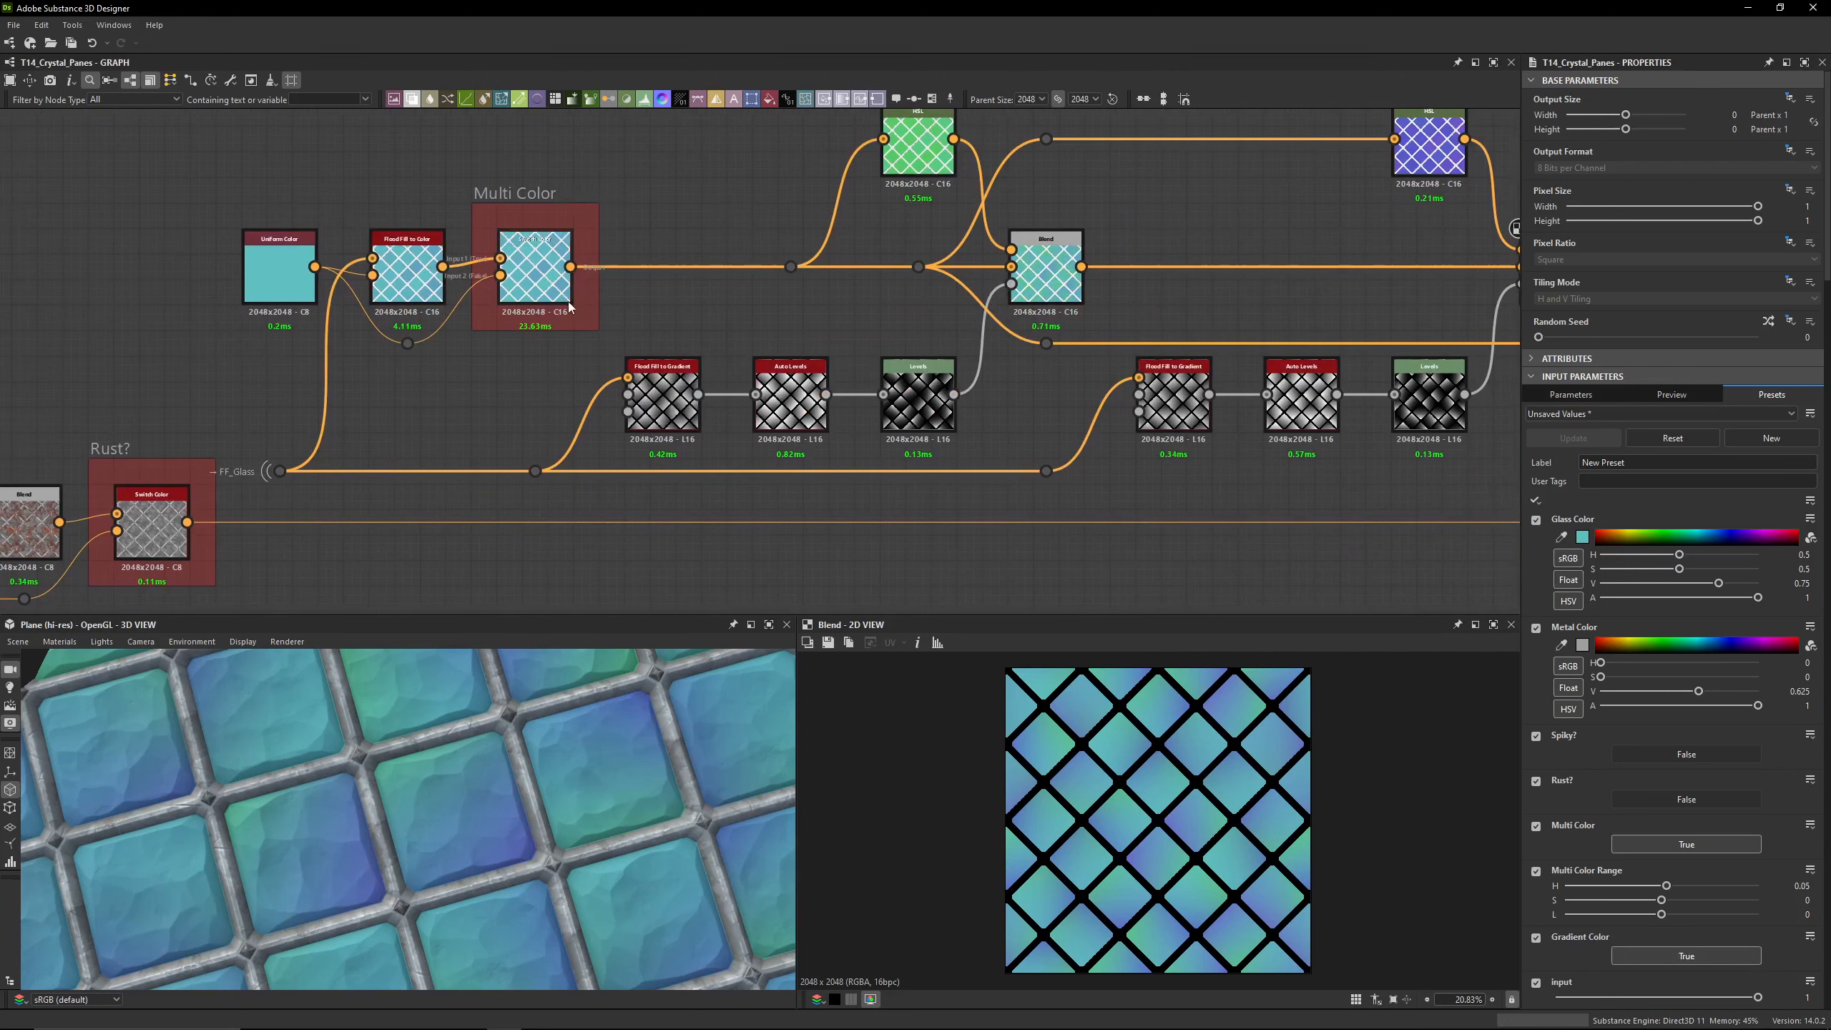
pyautogui.click(1672, 849)
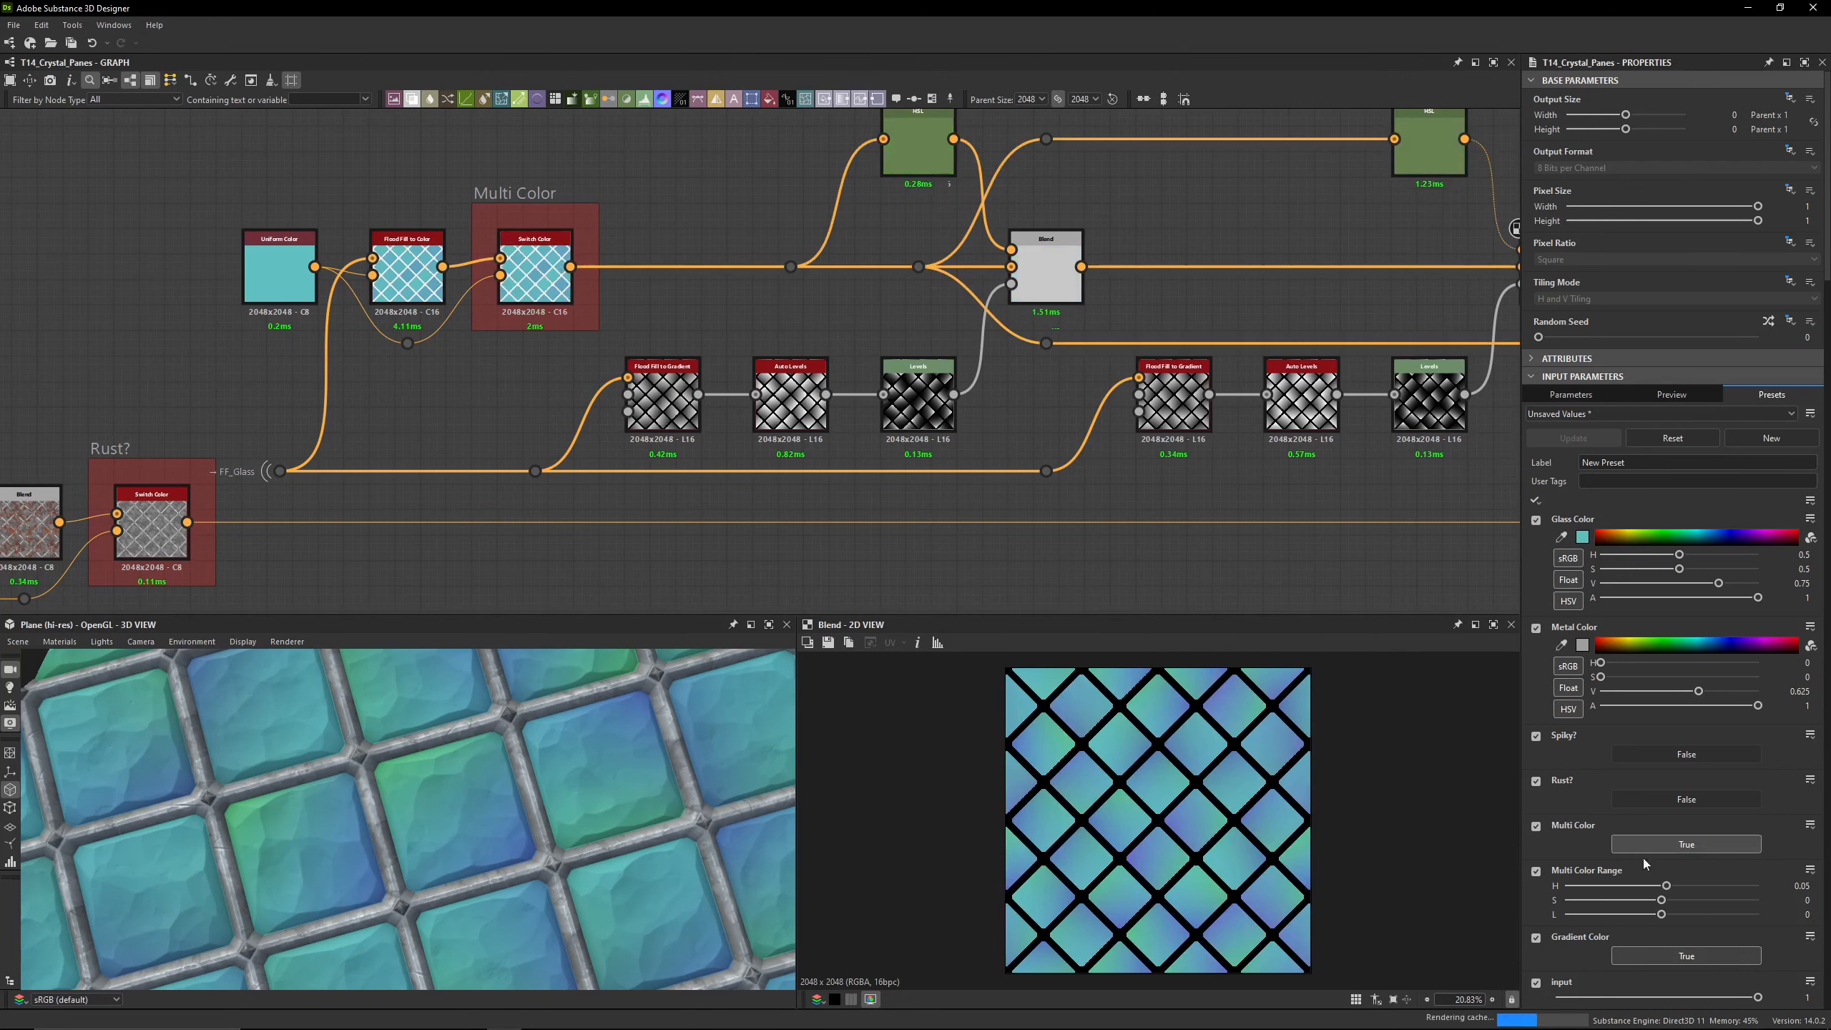
# Step: Trace the glass color chain back to the FF_Glass portal that feeds the flood fill nodes
pyautogui.scroll(-2, 1000, 376)
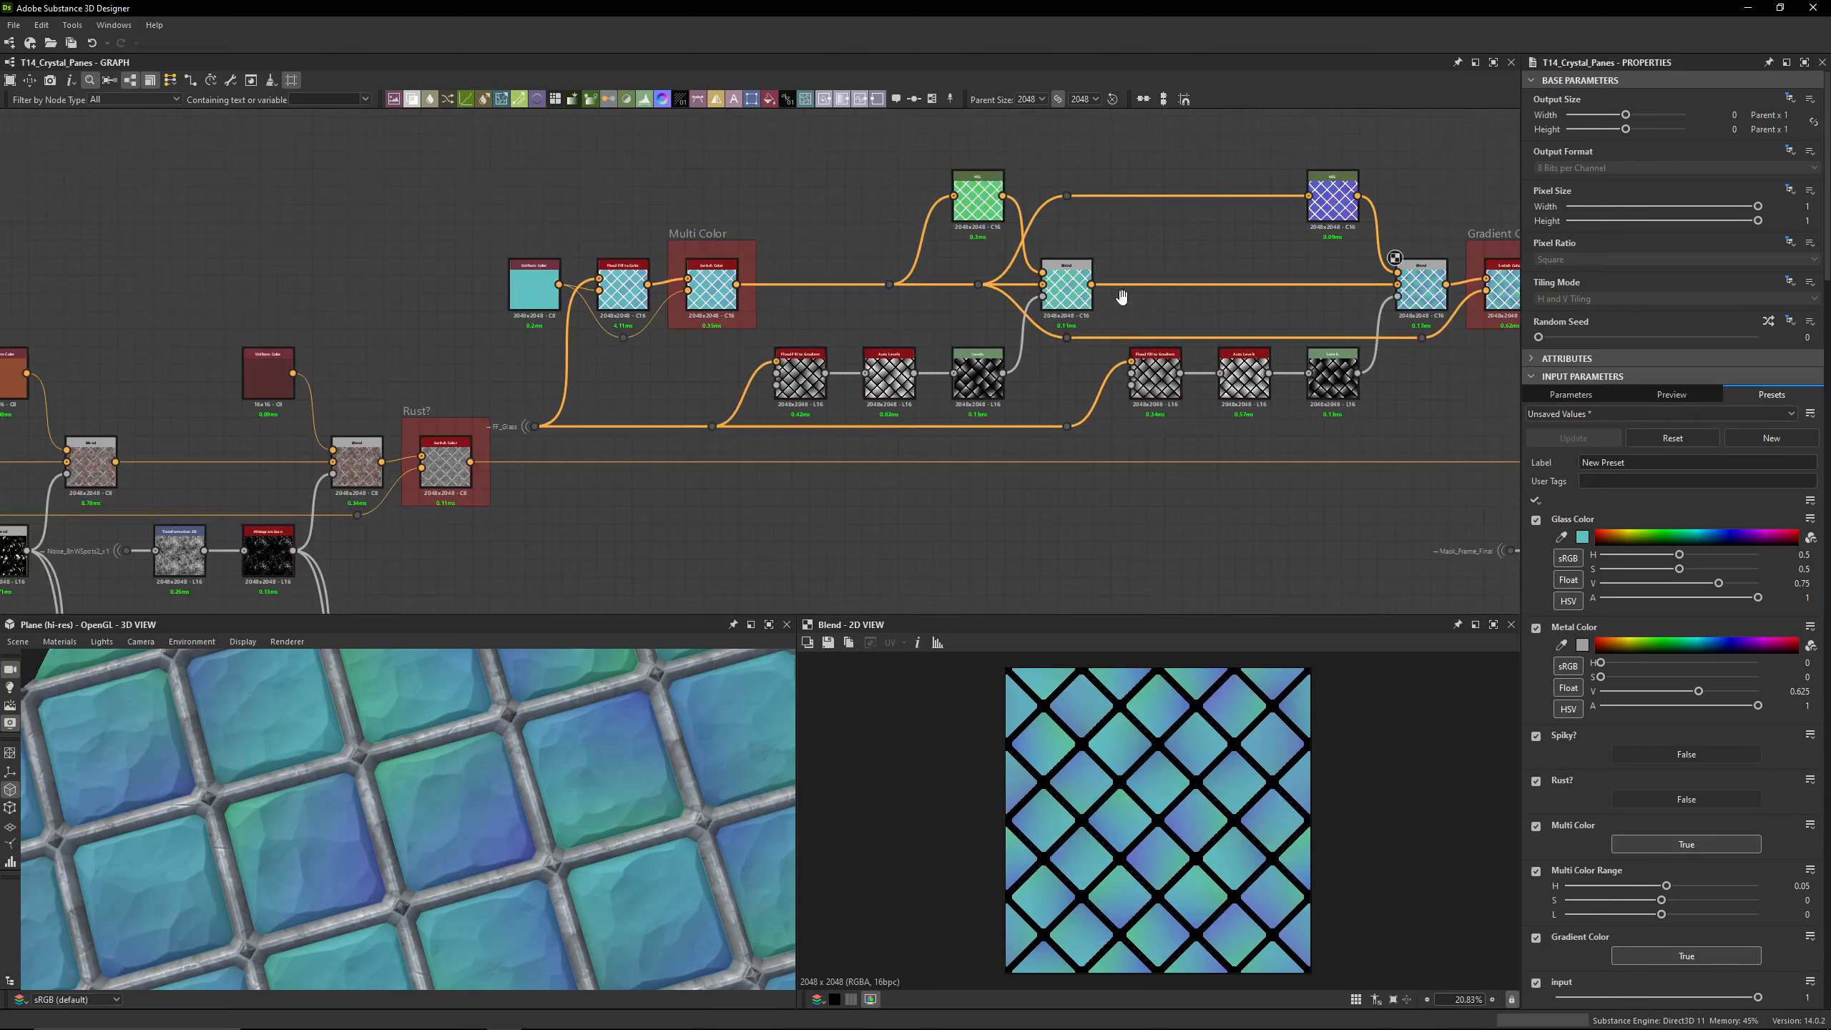
pyautogui.moveTo(1116, 294); pyautogui.dragTo(668, 264, button='middle')
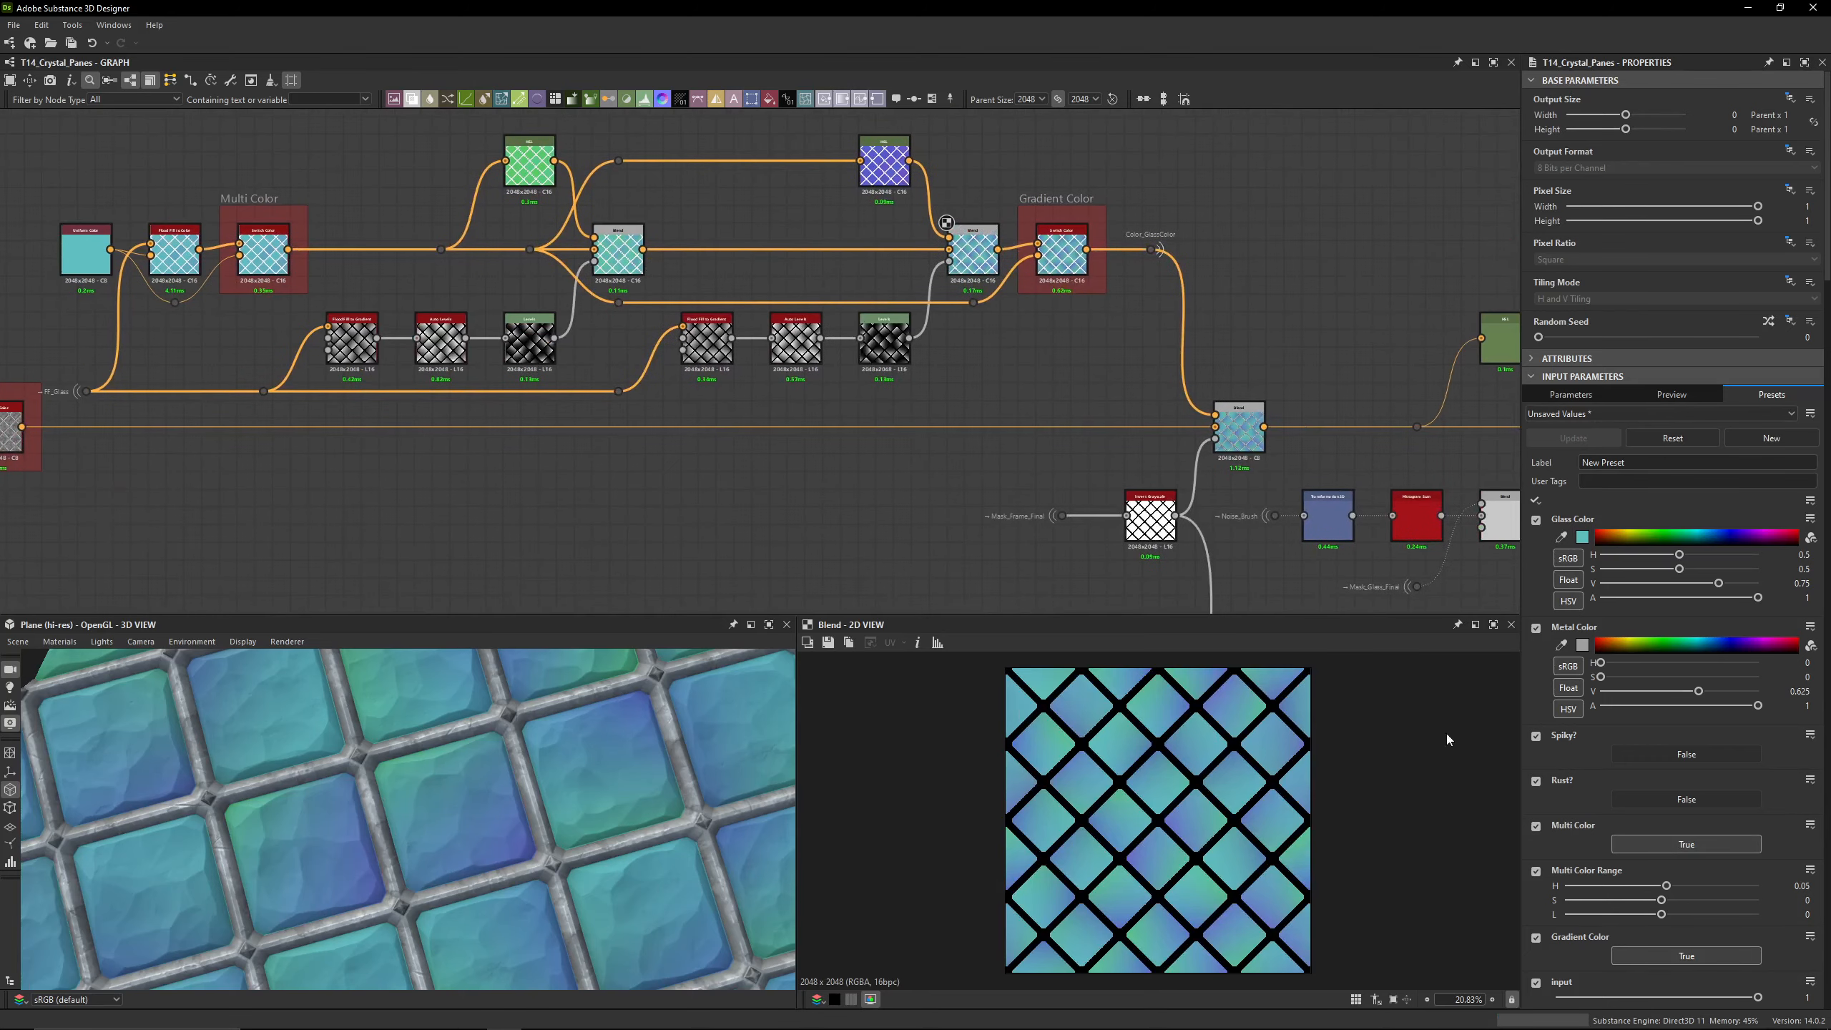
pyautogui.moveTo(479, 280); pyautogui.dragTo(877, 345, button='middle')
pyautogui.scroll(3, 468, 469)
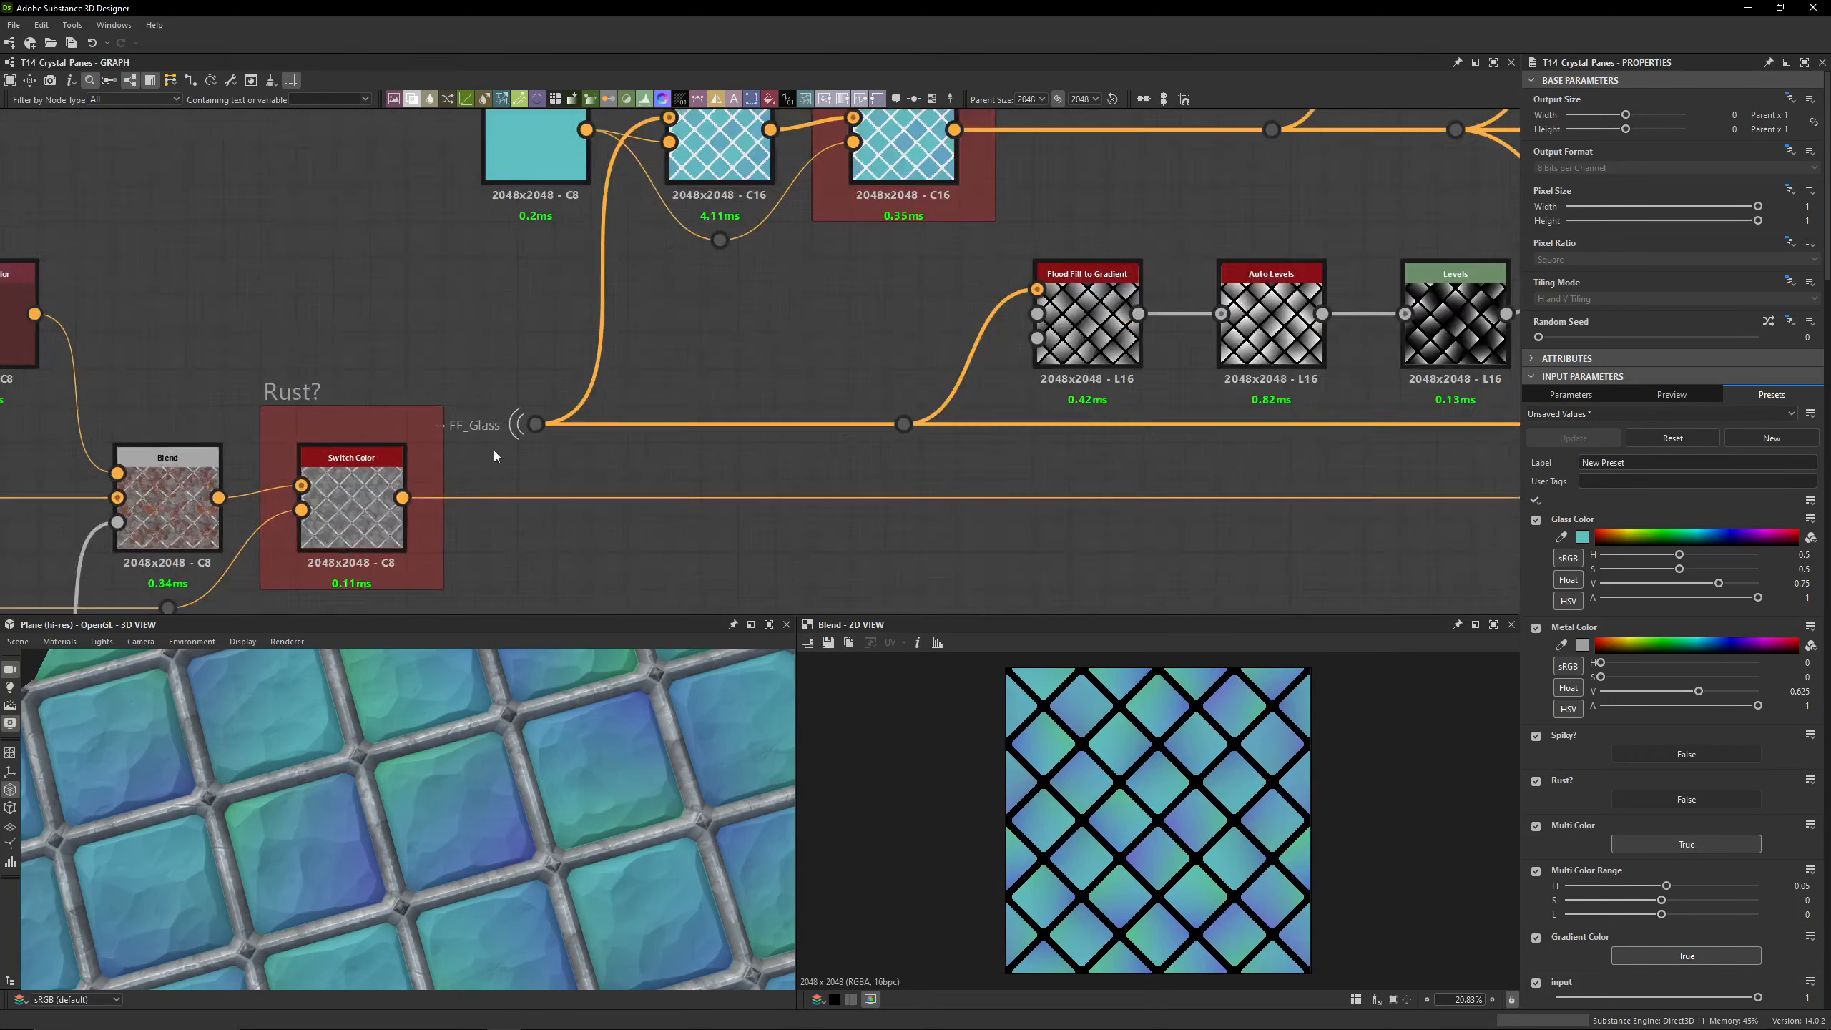
pyautogui.scroll(2, 493, 449)
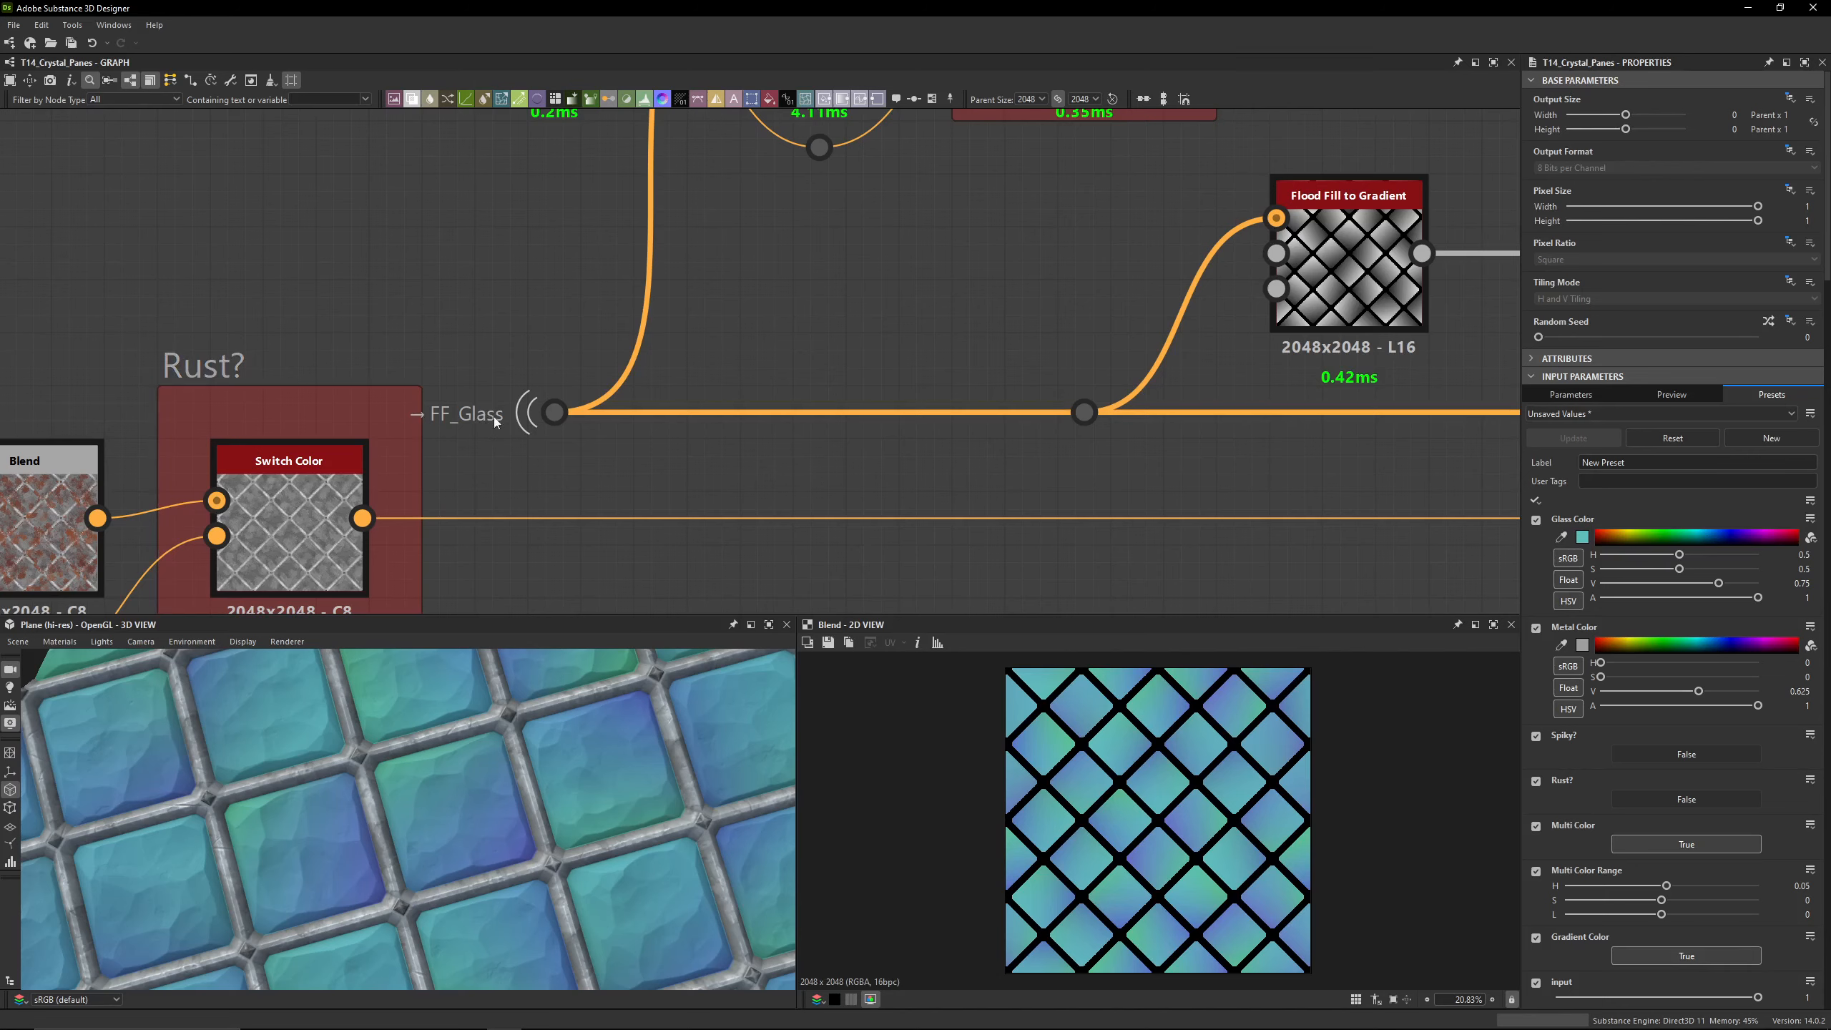
# Step: Preview the first Flood Fill to Gradient node and the Auto Levels node connected after it
pyautogui.moveTo(1386, 425); pyautogui.dragTo(755, 529, button='middle')
pyautogui.scroll(-3, 755, 528)
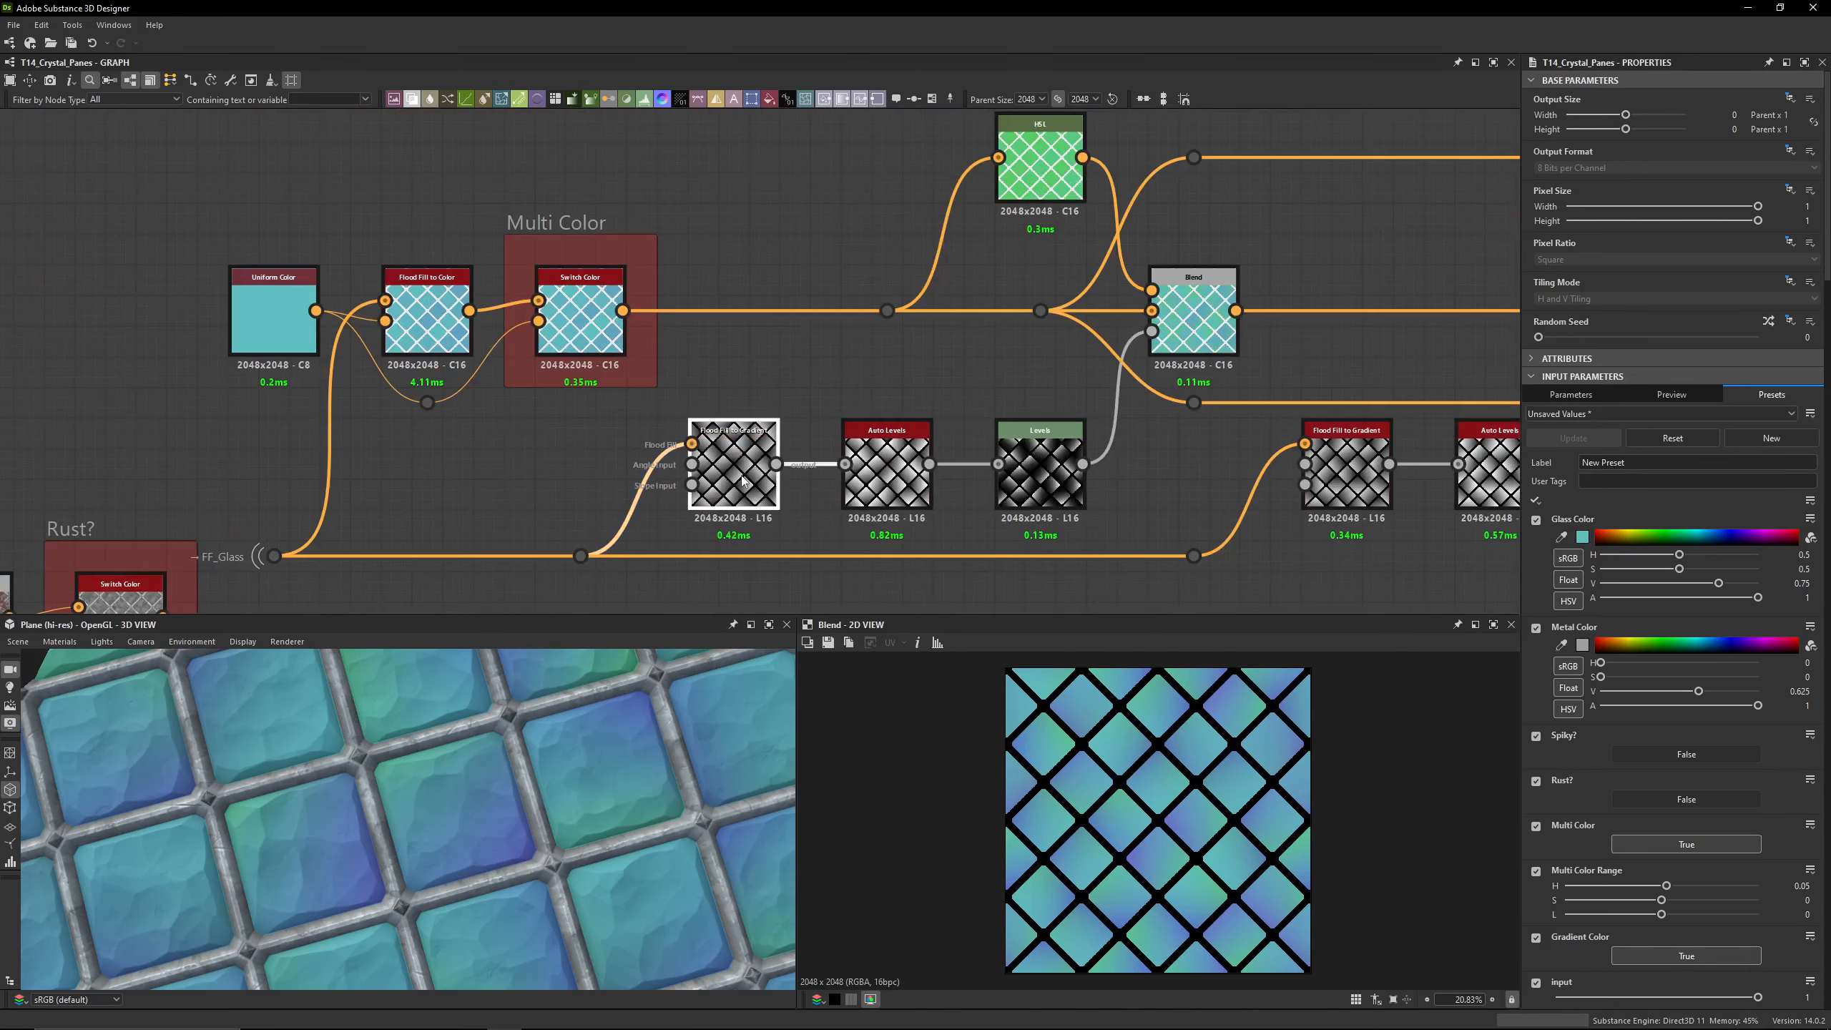
pyautogui.doubleClick(742, 481)
pyautogui.scroll(3, 748, 473)
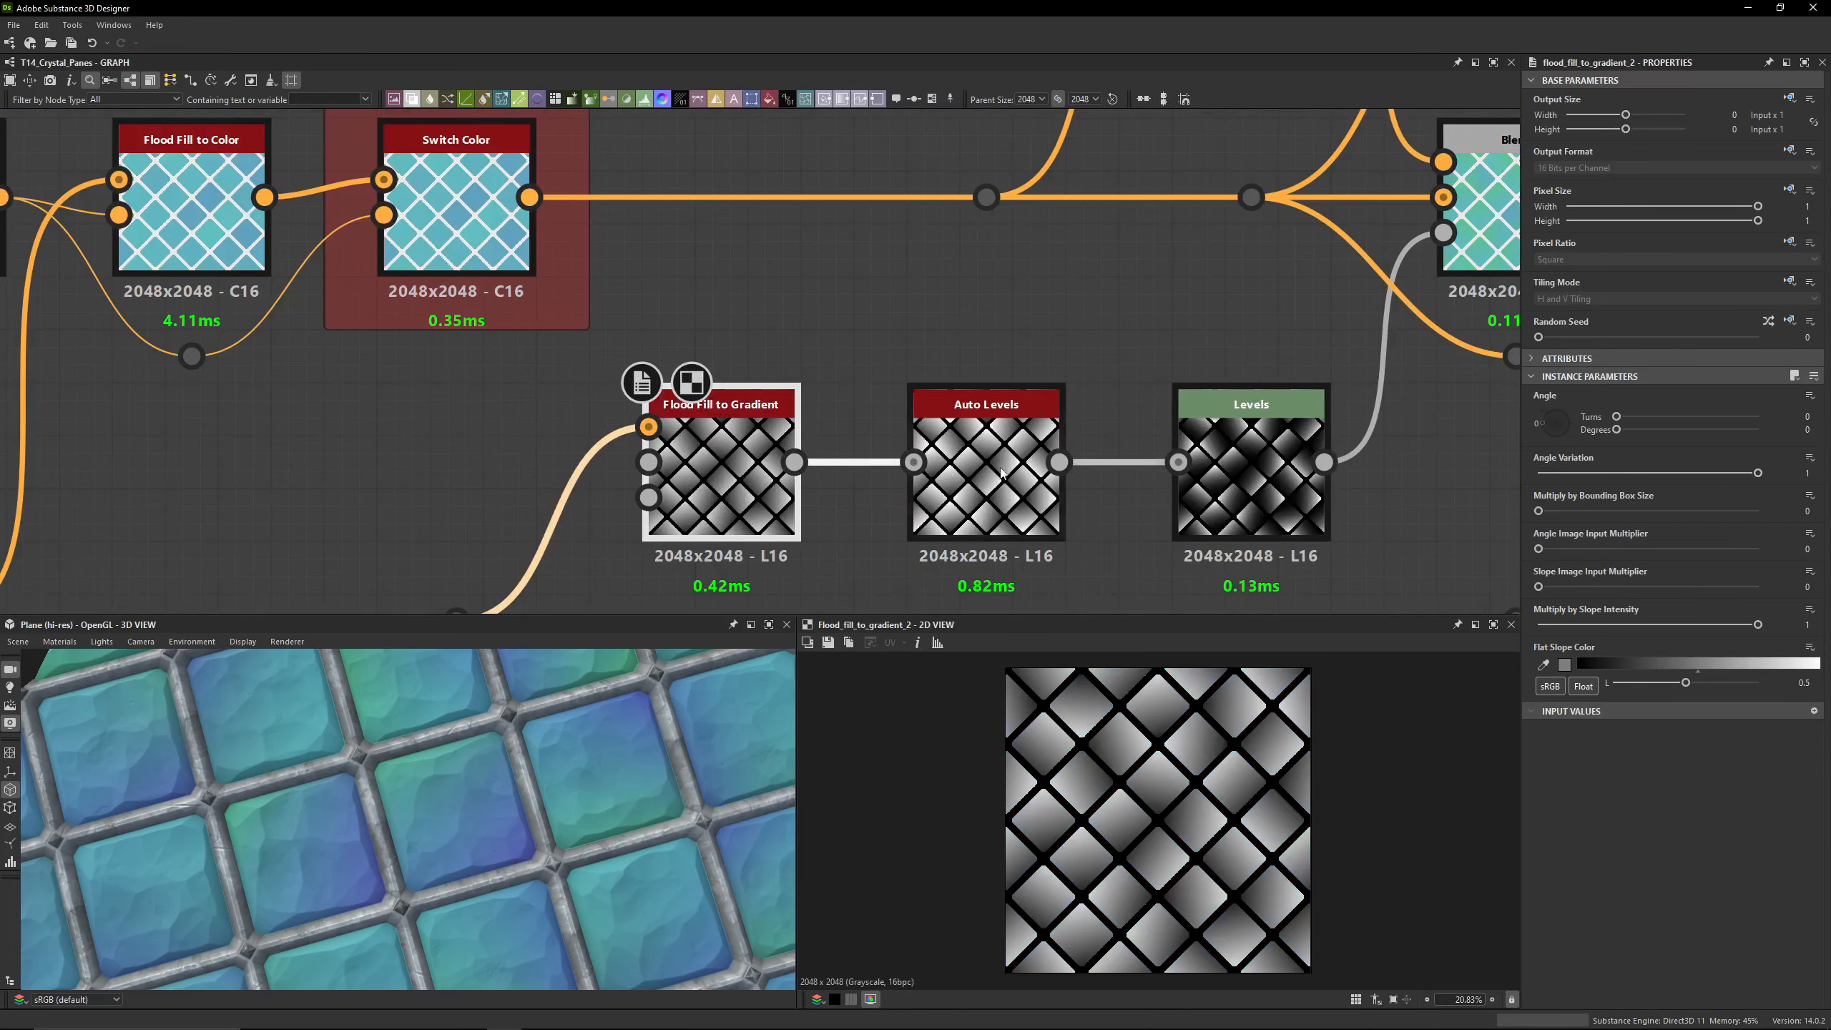
pyautogui.scroll(-2, 1048, 512)
pyautogui.moveTo(1048, 512); pyautogui.dragTo(919, 417, button='middle')
pyautogui.doubleClick(918, 416)
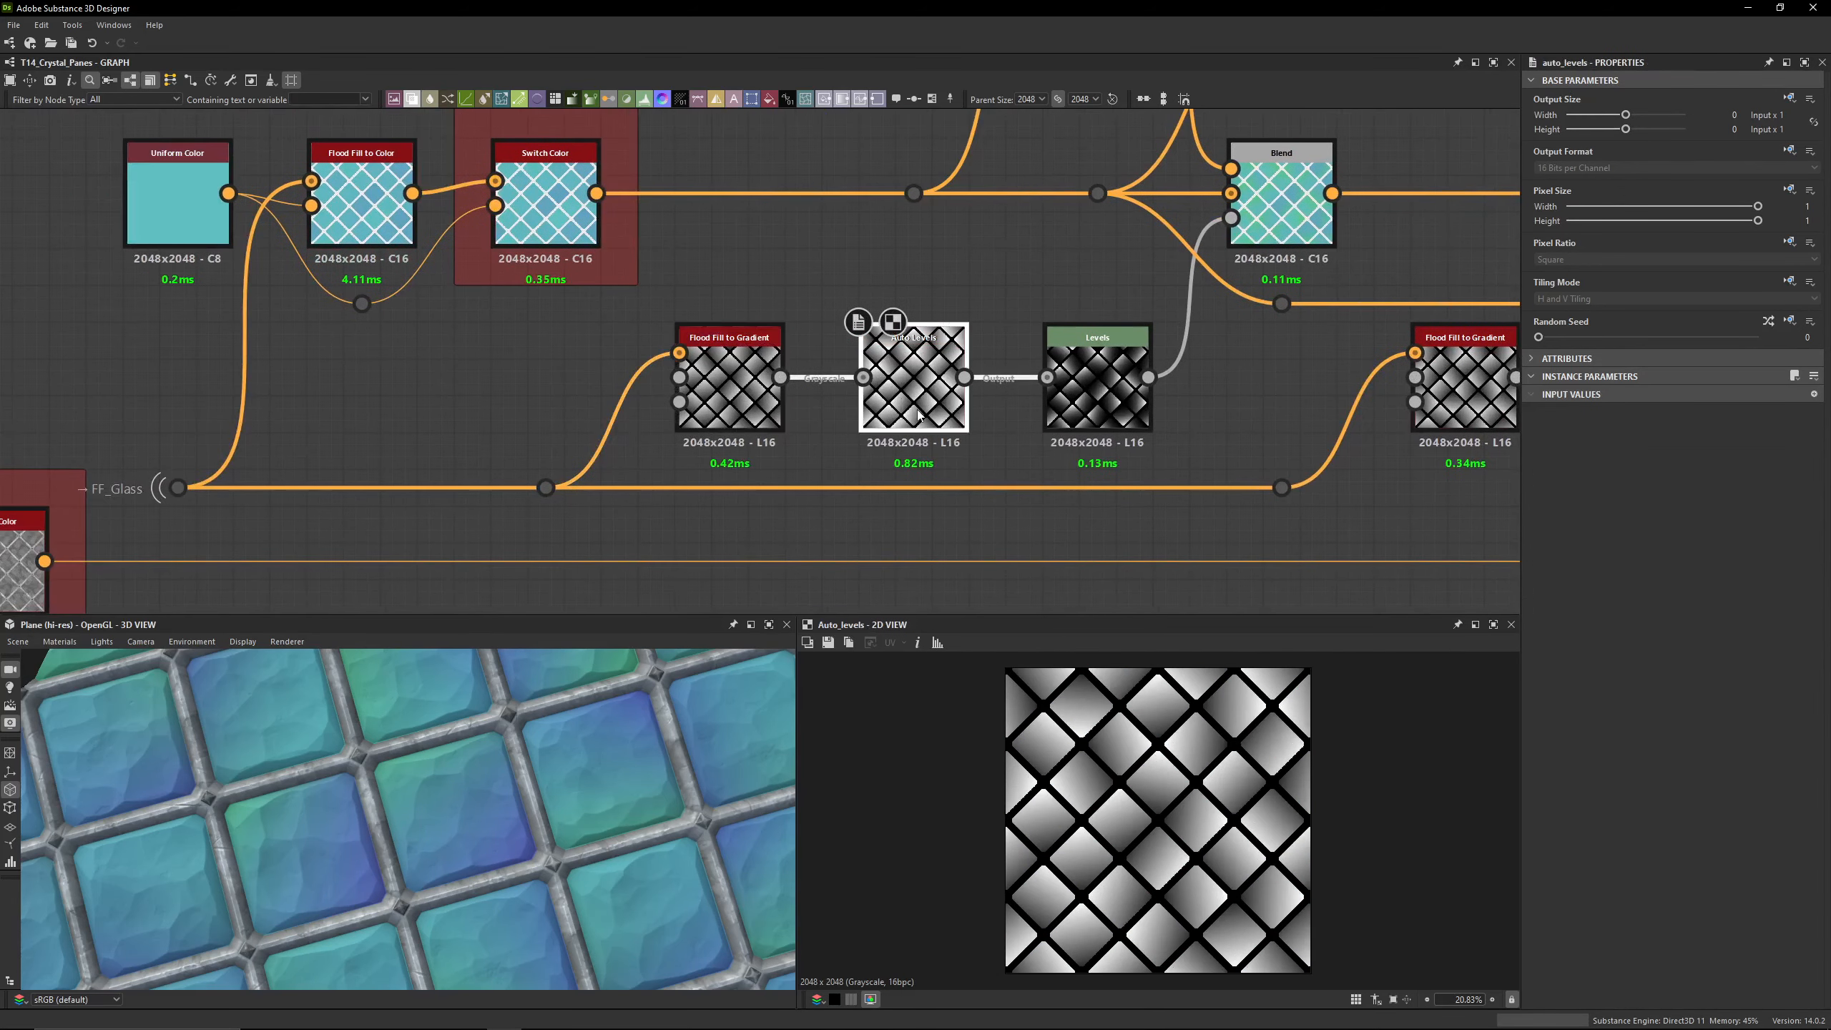
# Step: Preview the first Levels gradient mask and the Blend node it controls, examining the gradient on a single pane up close
pyautogui.moveTo(1108, 411); pyautogui.dragTo(968, 442, button='middle')
pyautogui.click(968, 441)
pyautogui.doubleClick(952, 390)
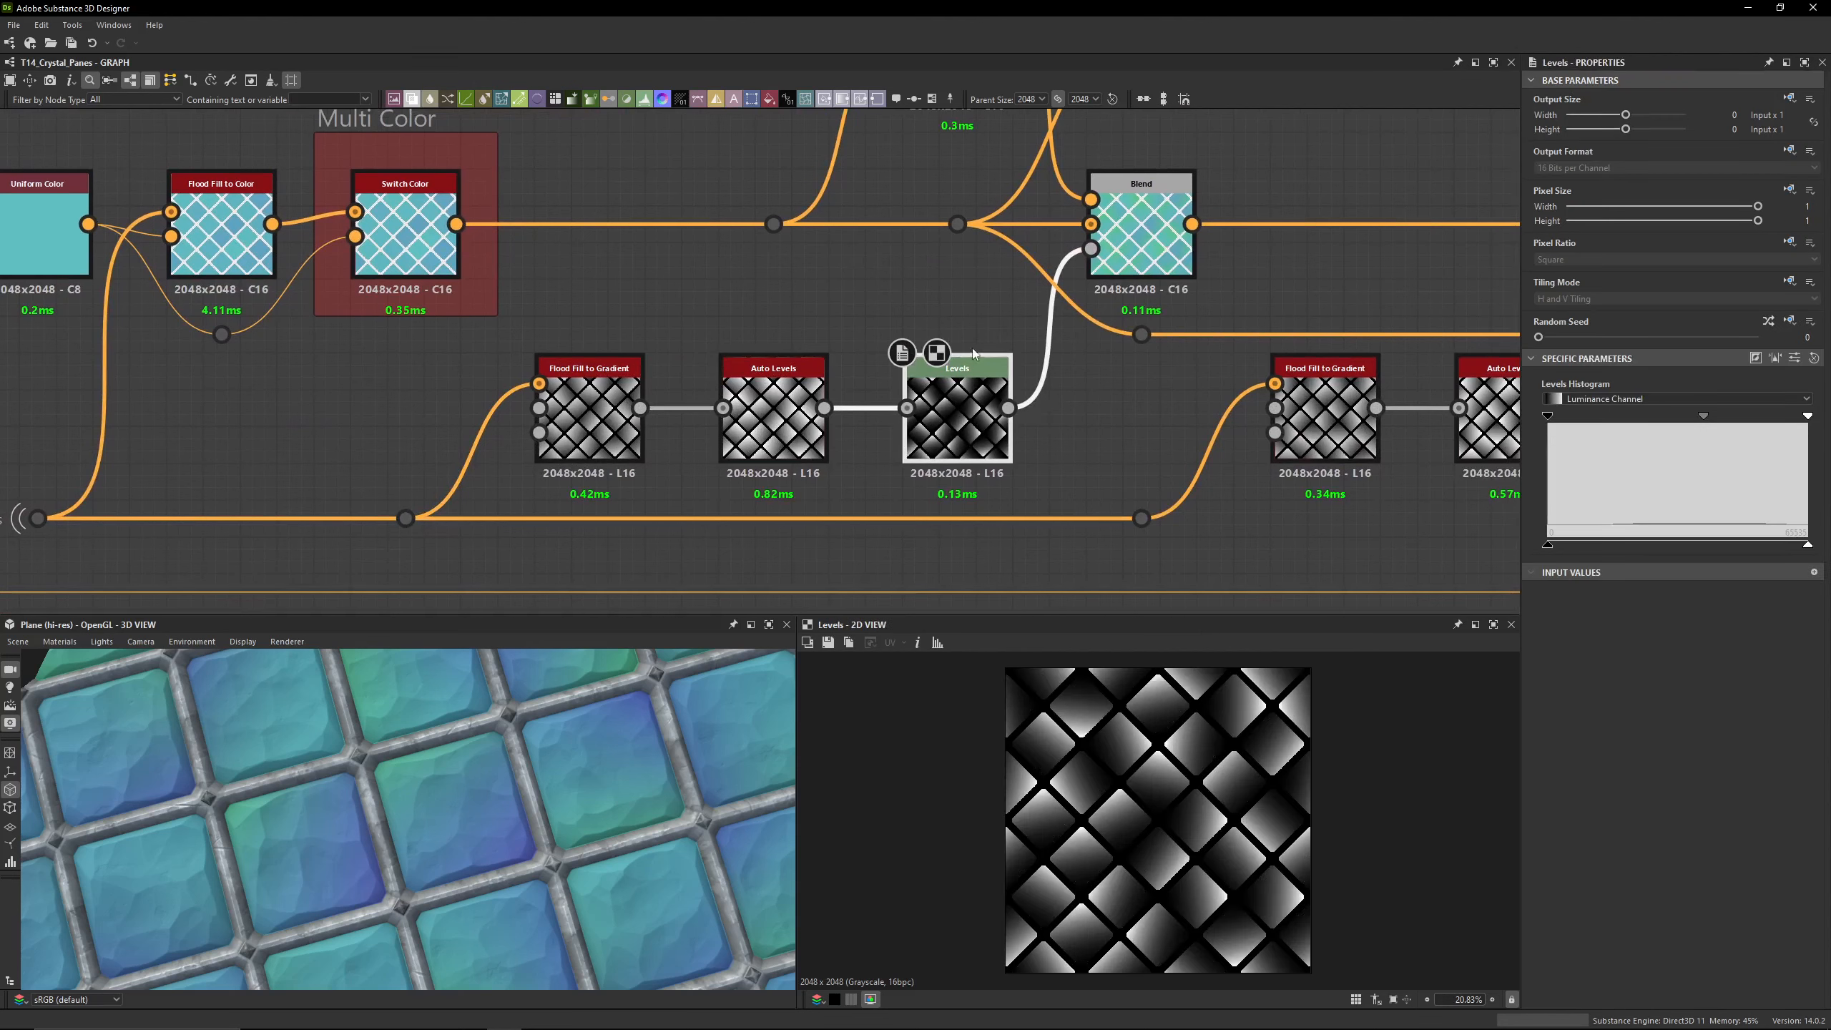
pyautogui.doubleClick(1141, 238)
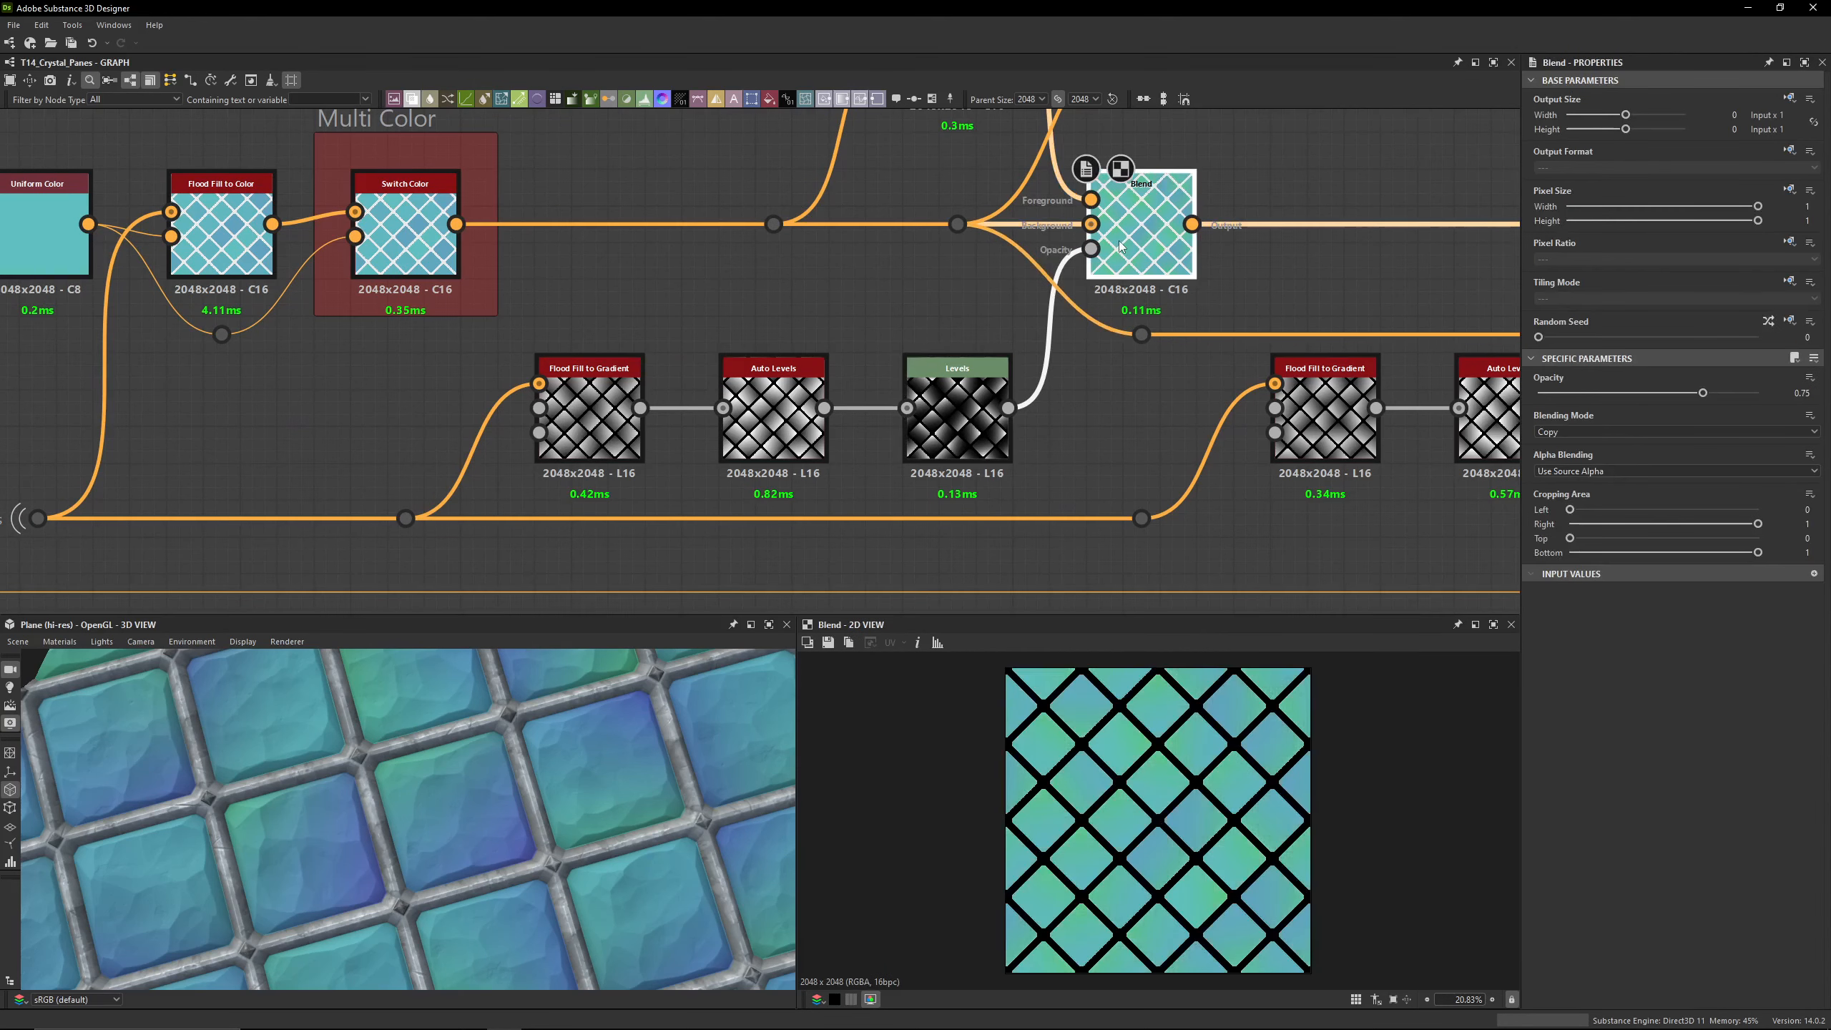
pyautogui.scroll(5, 1113, 834)
pyautogui.scroll(1, 1113, 833)
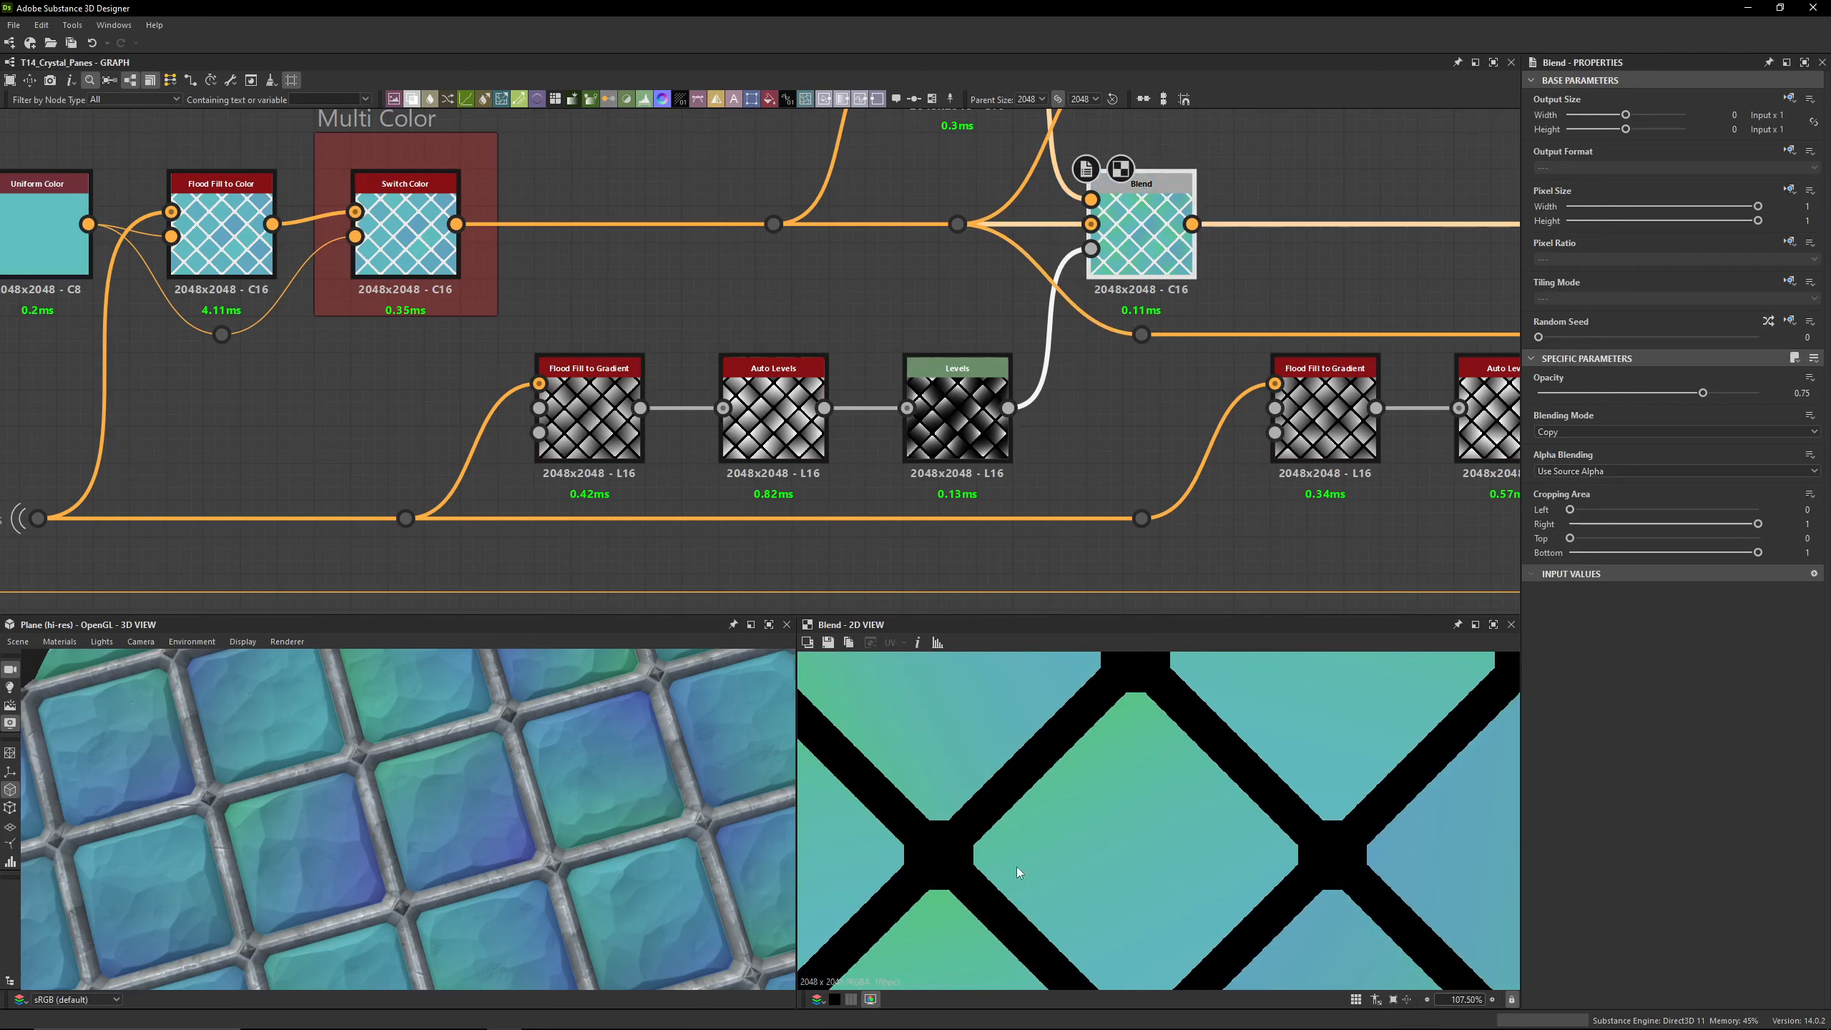
# Step: Try lowering Level In Mid to about 0.457 on the first Levels node, and undo the change
pyautogui.click(957, 414)
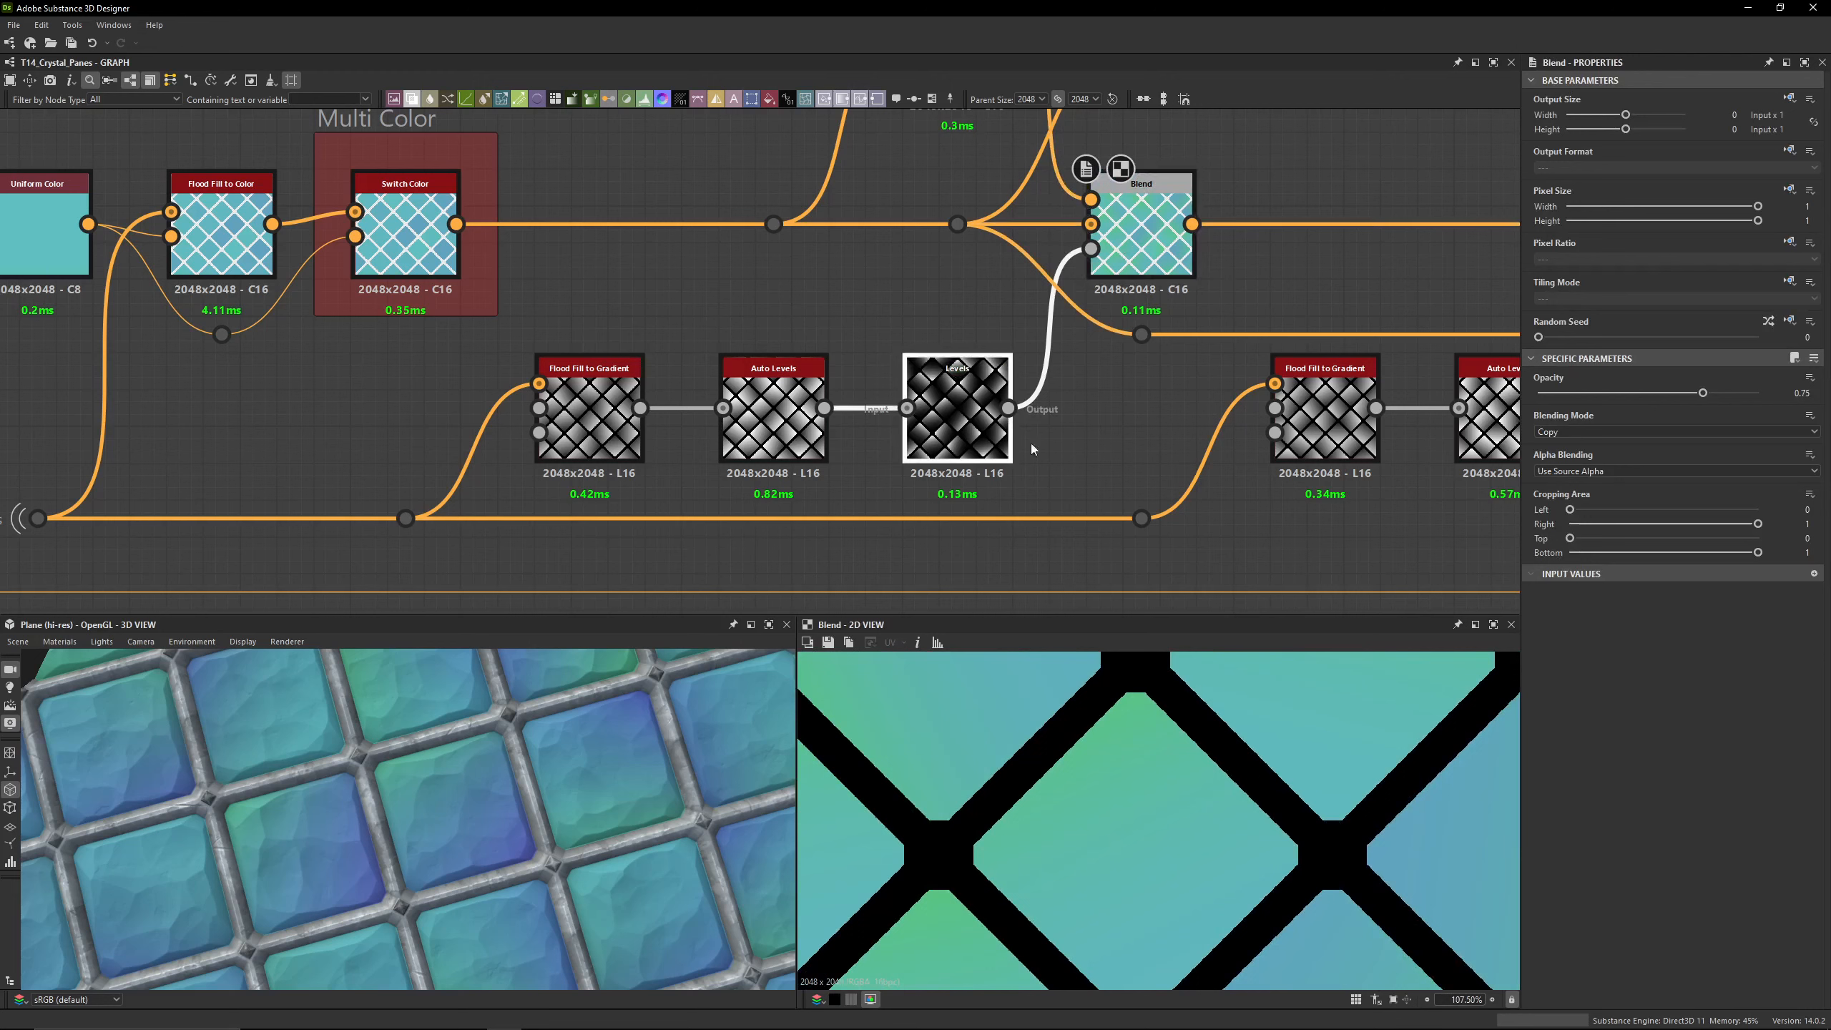
pyautogui.moveTo(1705, 422); pyautogui.dragTo(1671, 438)
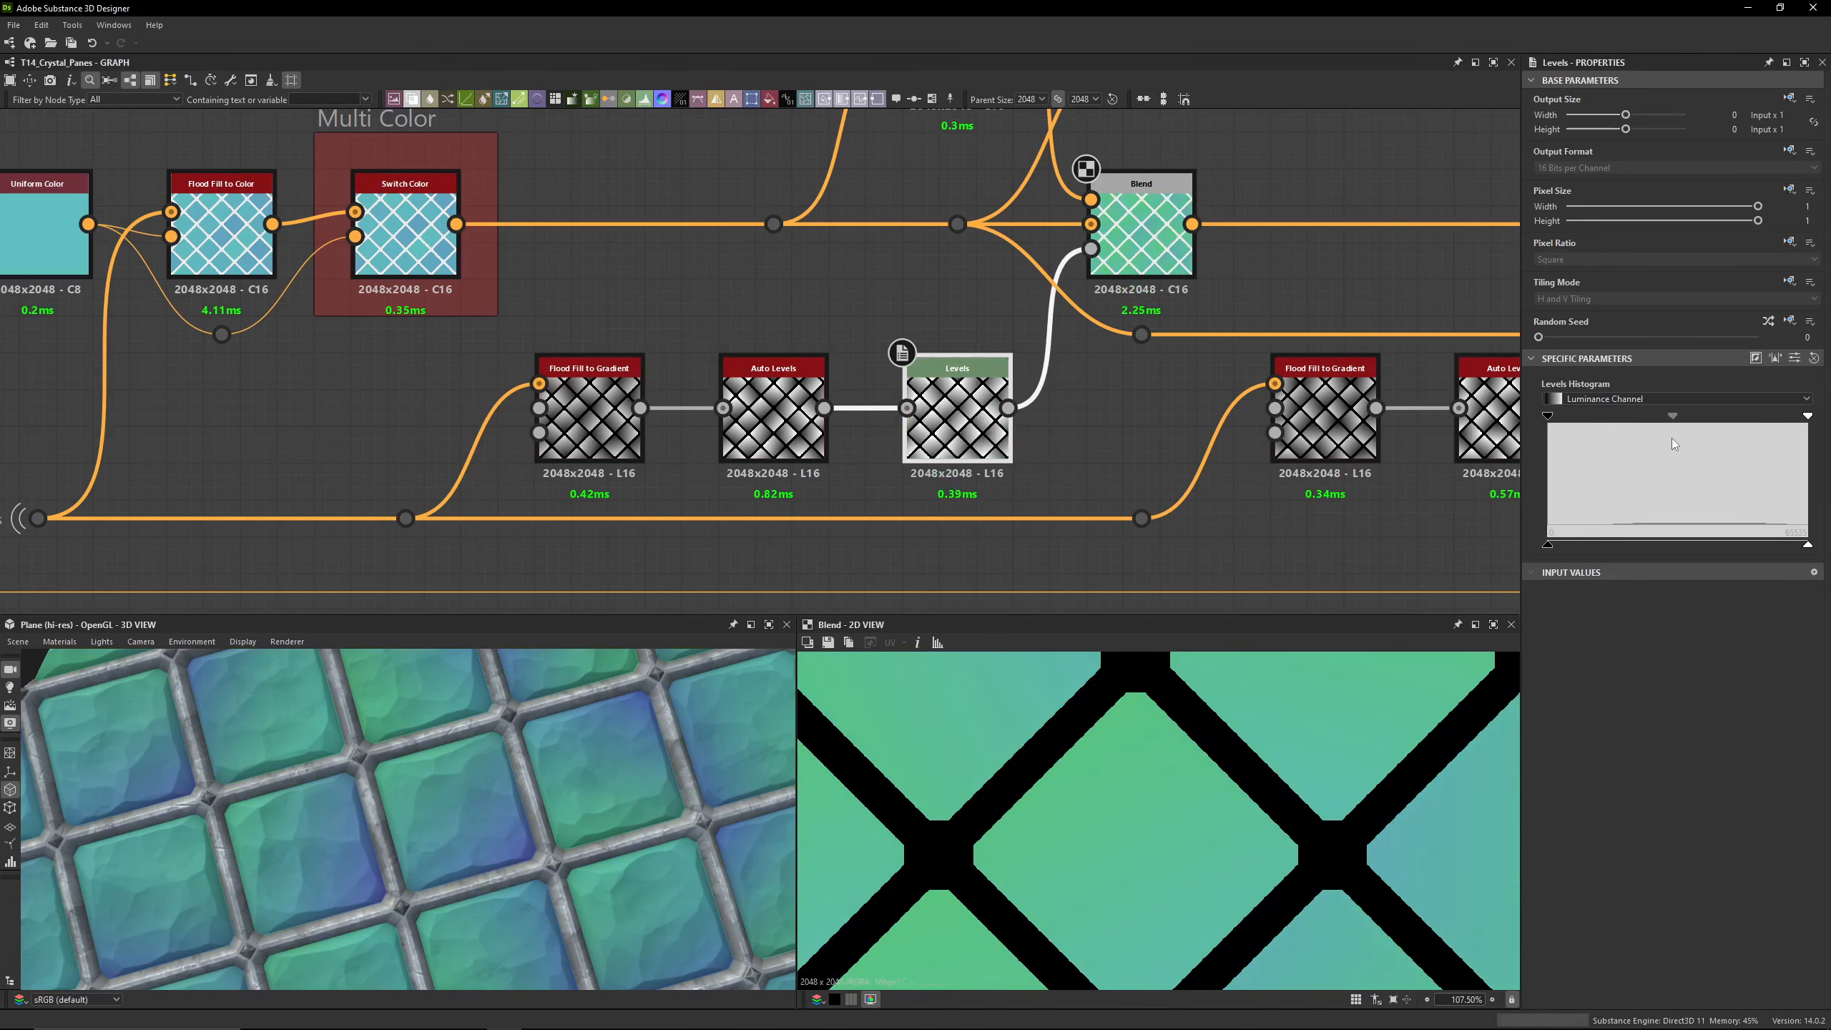
pyautogui.click(1795, 358)
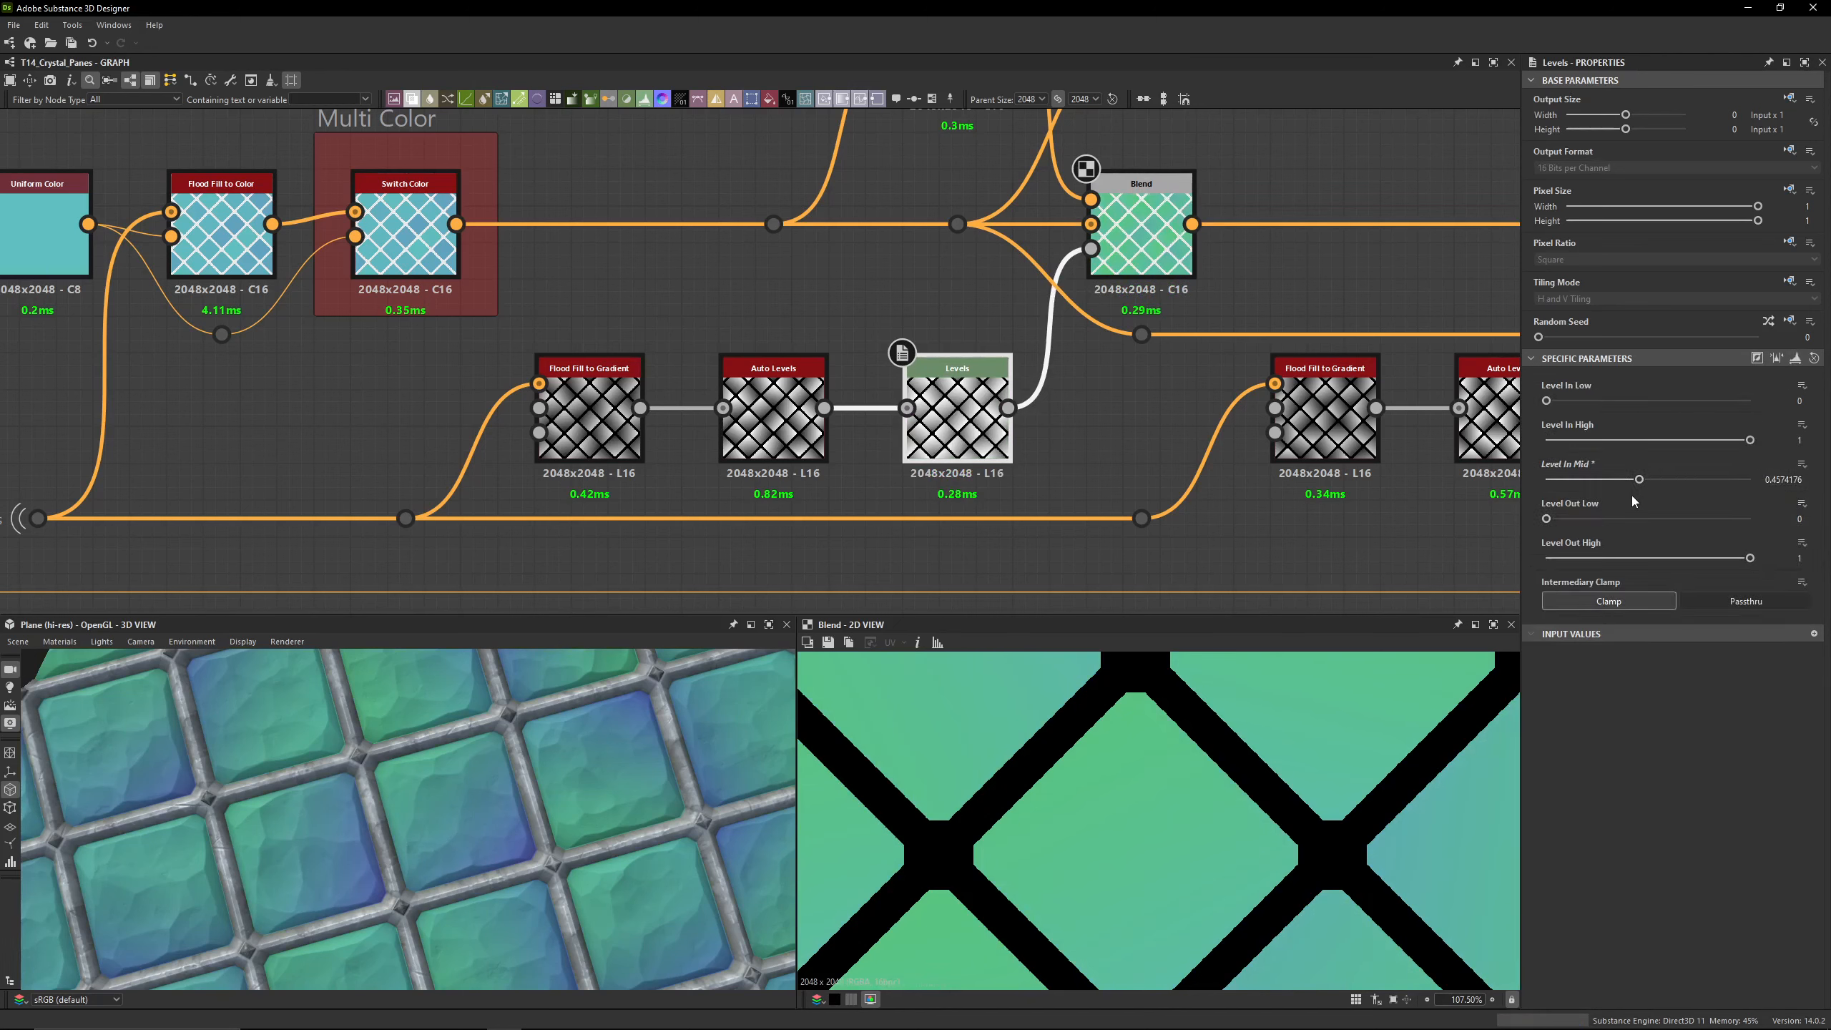
pyautogui.hotkey('ctrl', 'z')
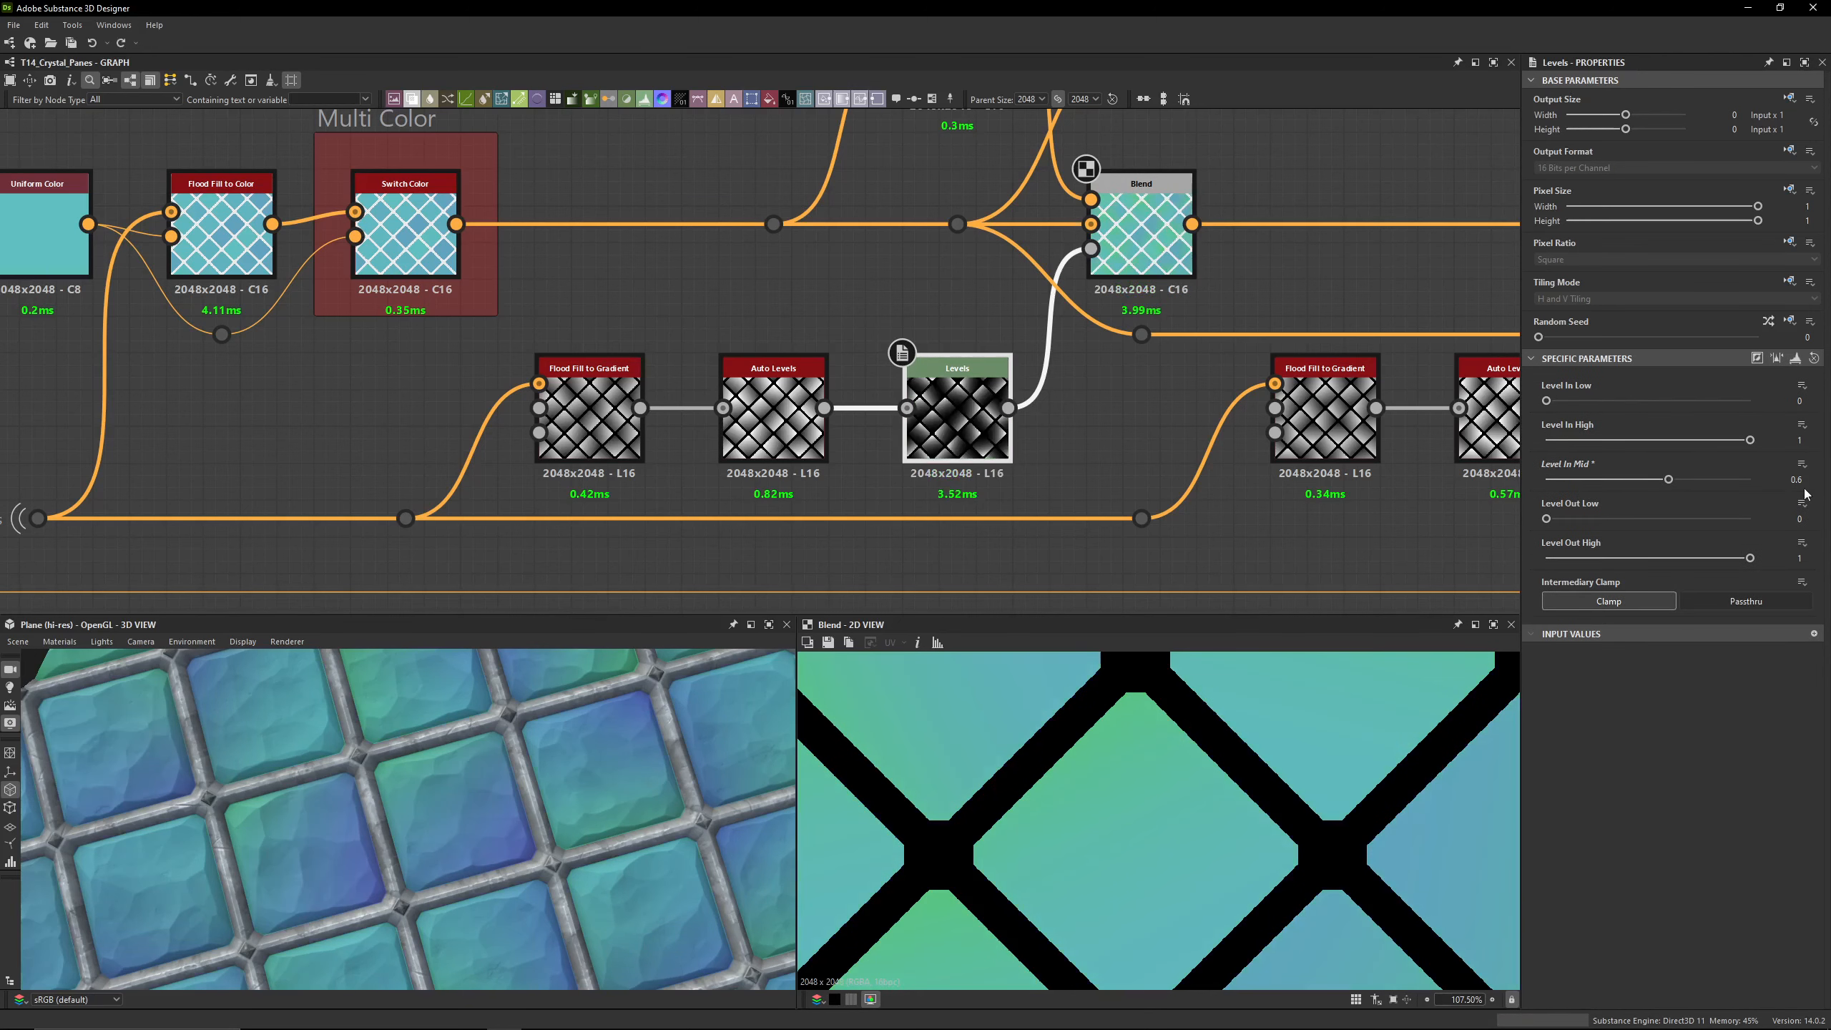
# Step: Try a lower Level In High on the first Levels node, check the effect in the connected Blend, and undo it
pyautogui.doubleClick(970, 421)
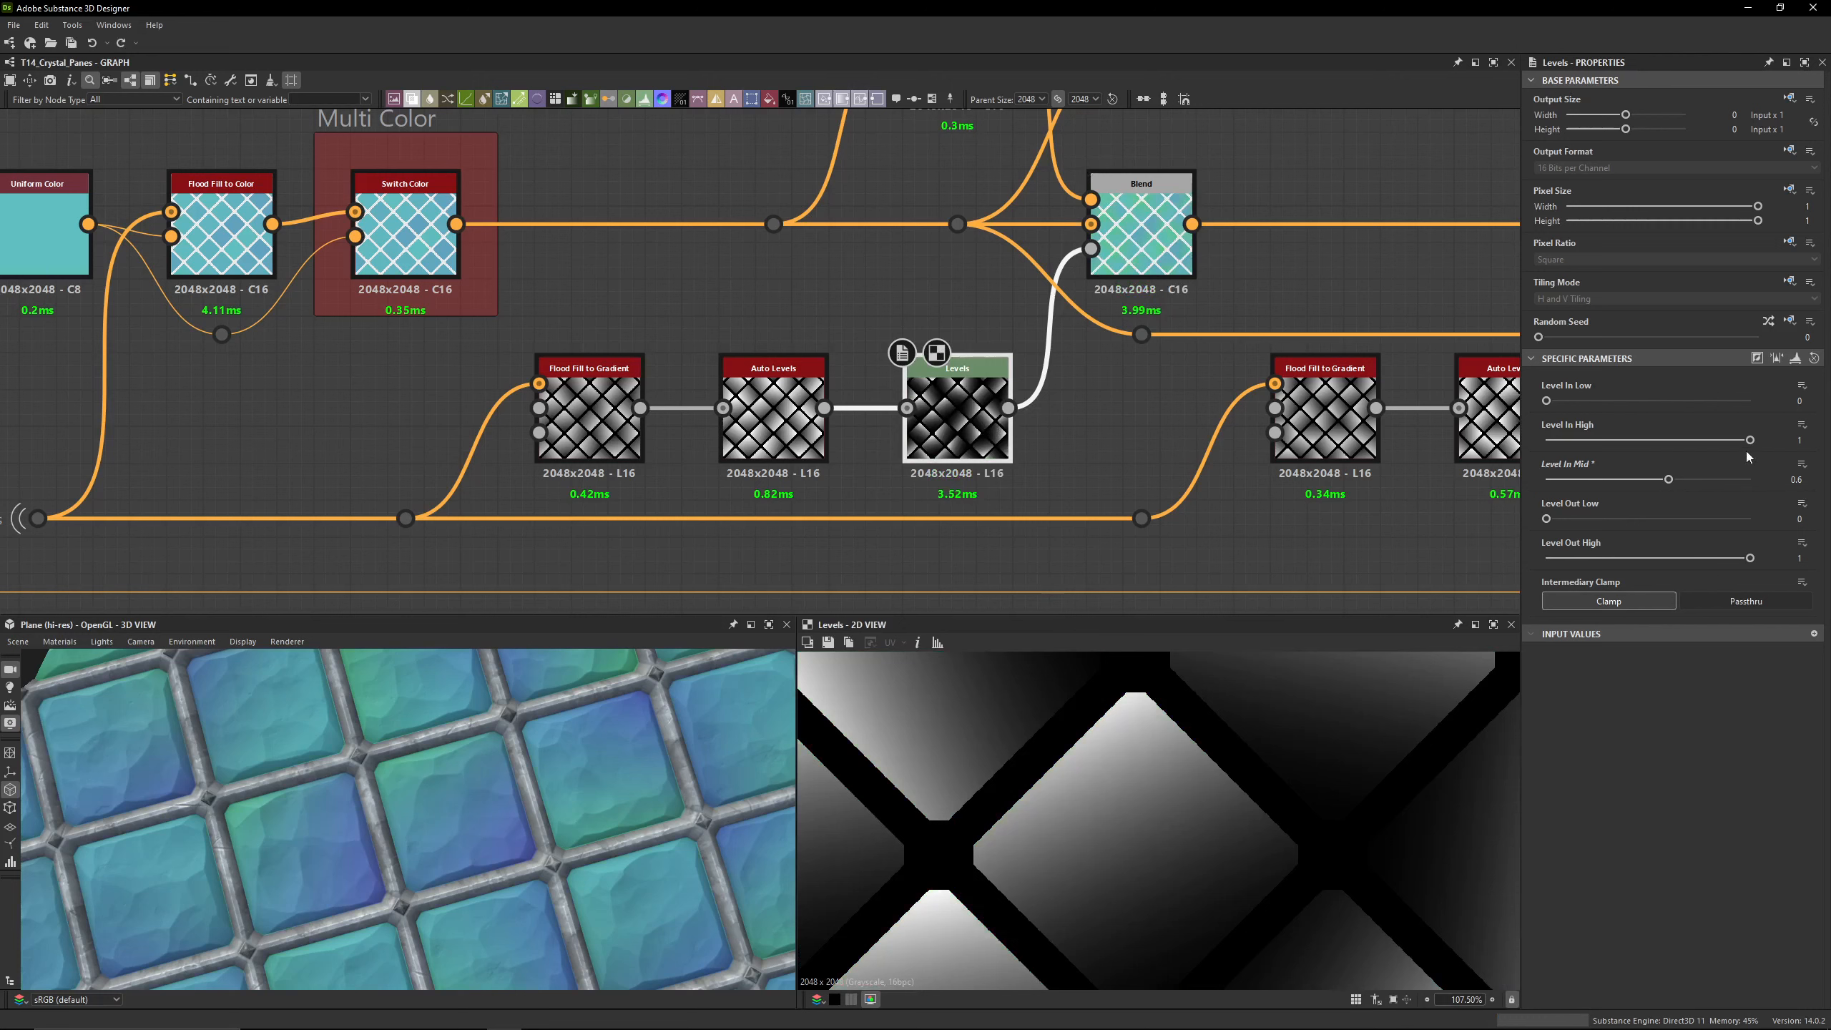
pyautogui.moveTo(1746, 456); pyautogui.dragTo(1704, 454)
pyautogui.doubleClick(1143, 238)
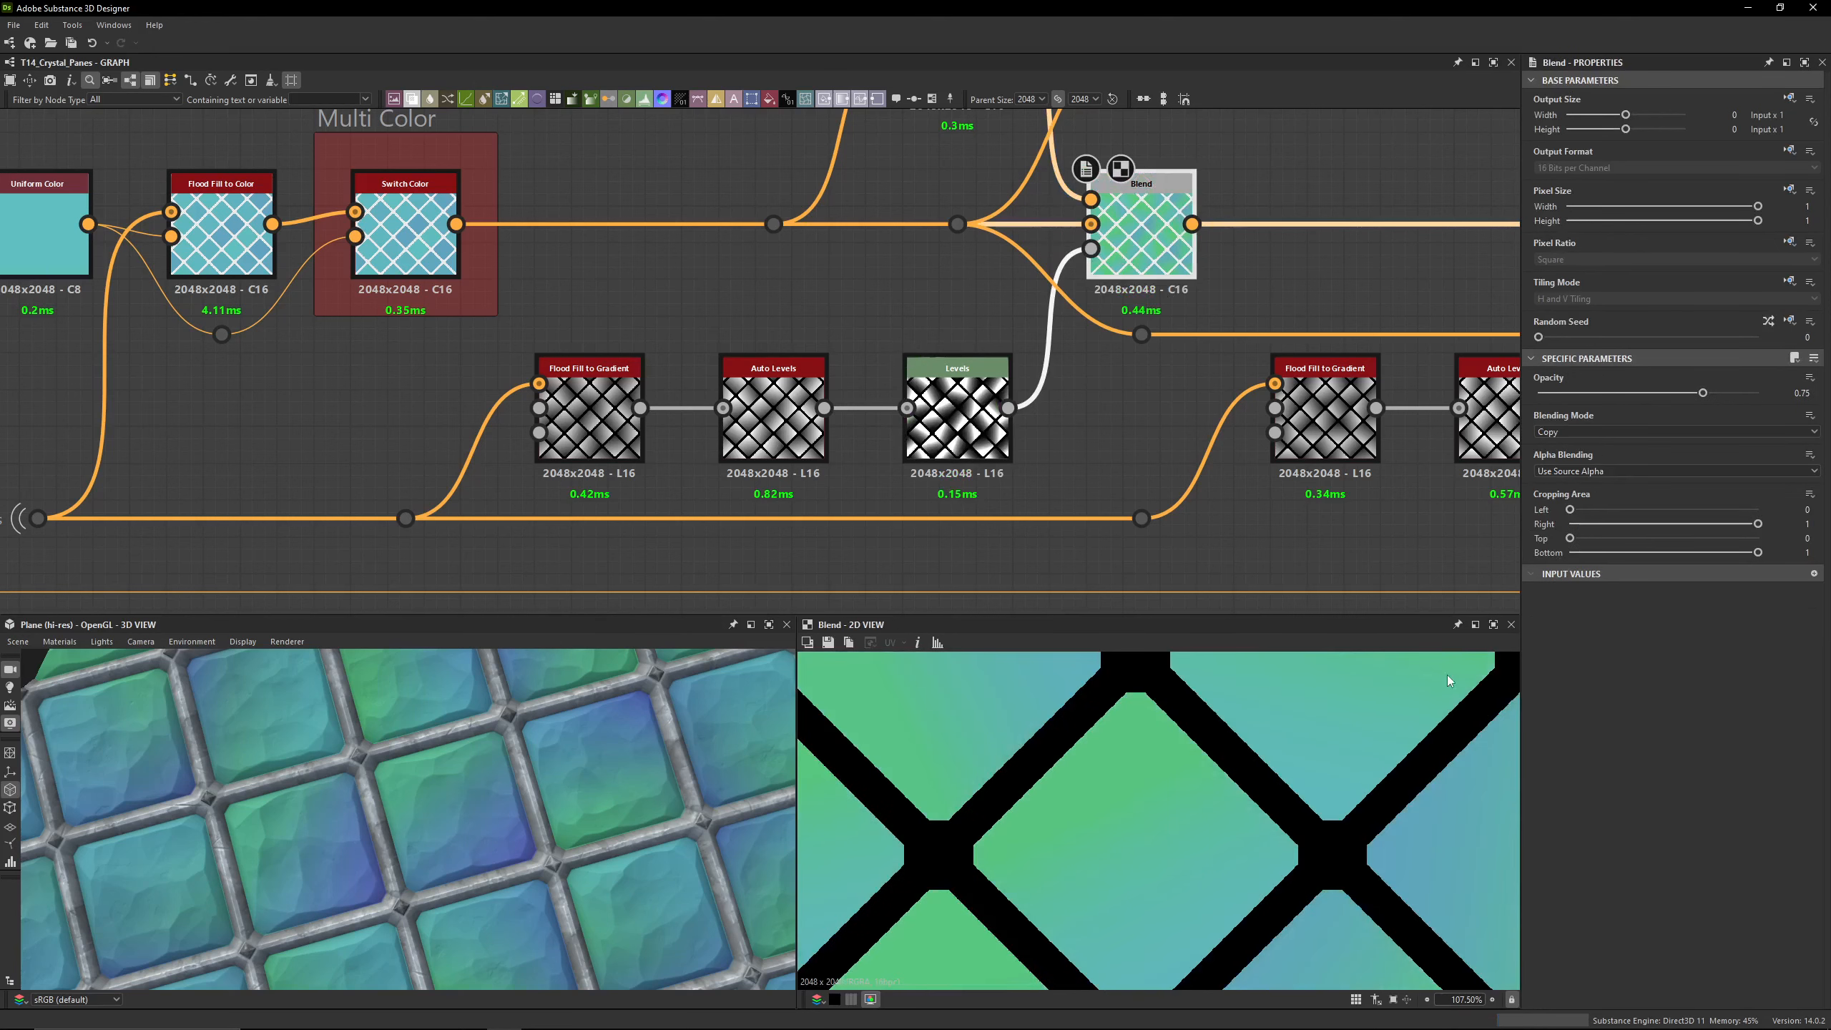
pyautogui.hotkey('ctrl', 'z')
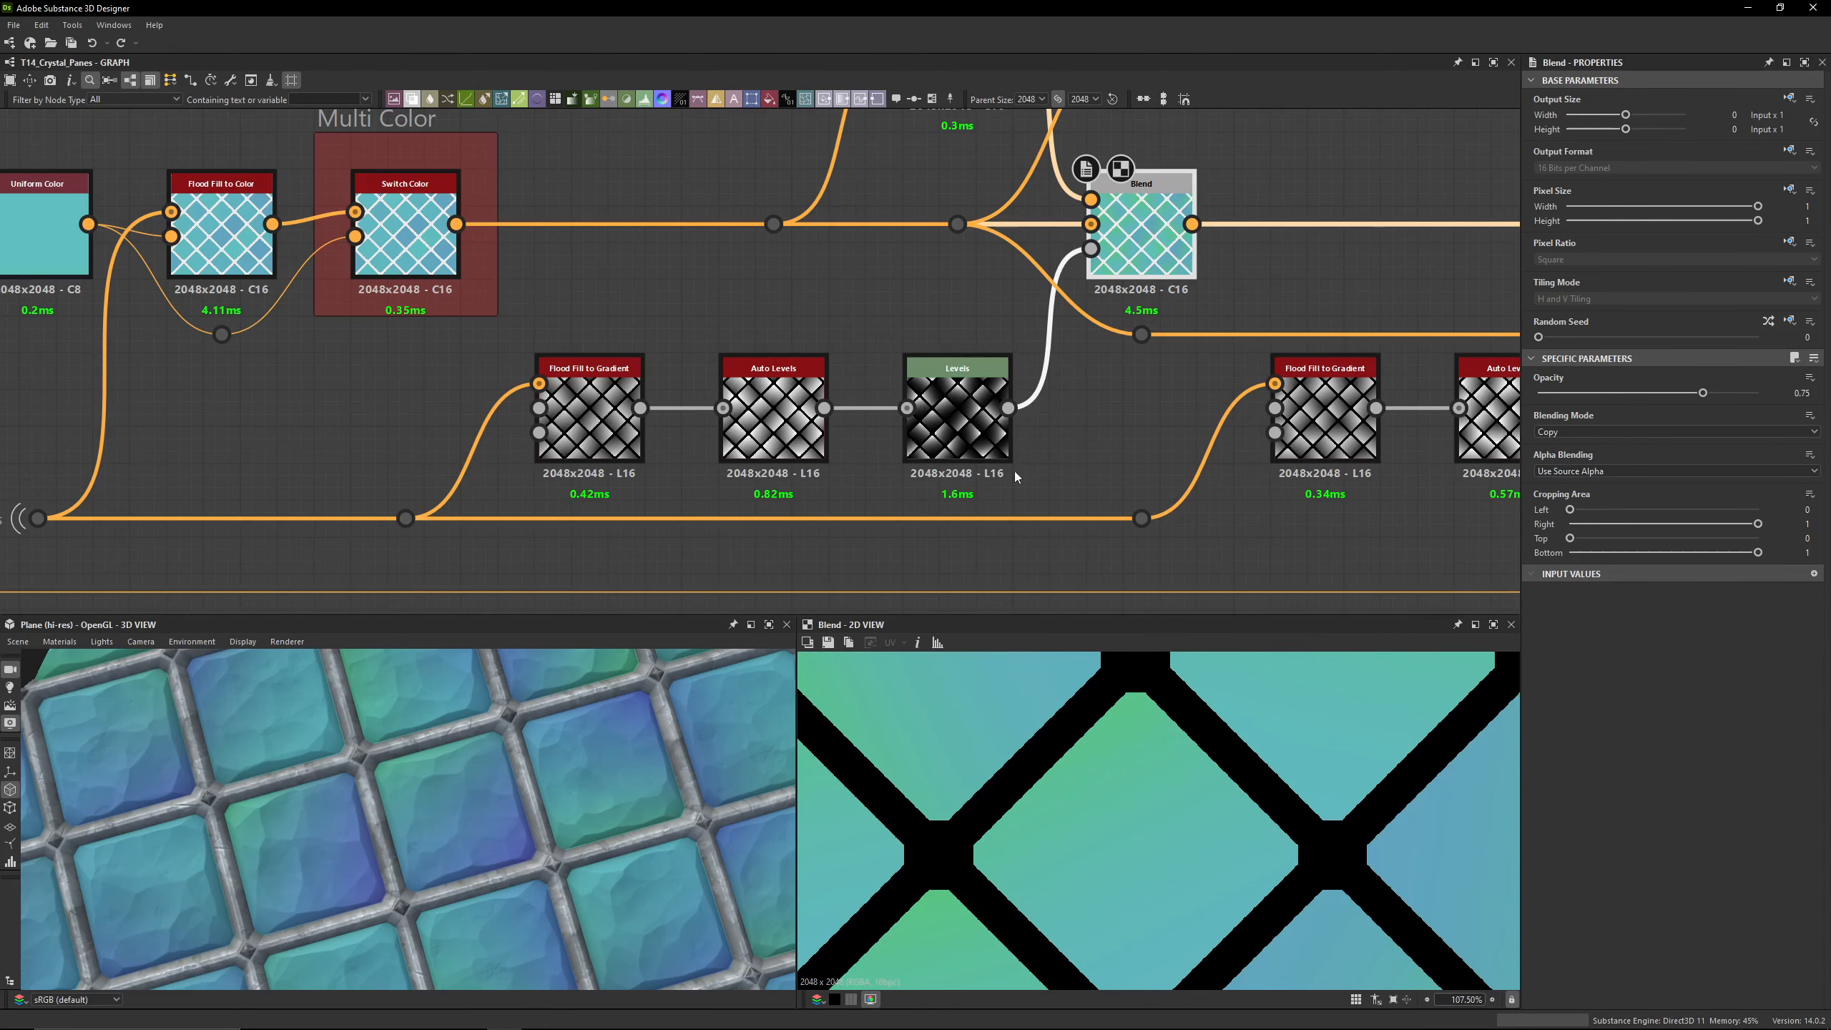
# Step: Try an Opacity of 1 on the first Blend node, and undo the change
pyautogui.moveTo(1087, 372); pyautogui.dragTo(1047, 517, button='middle')
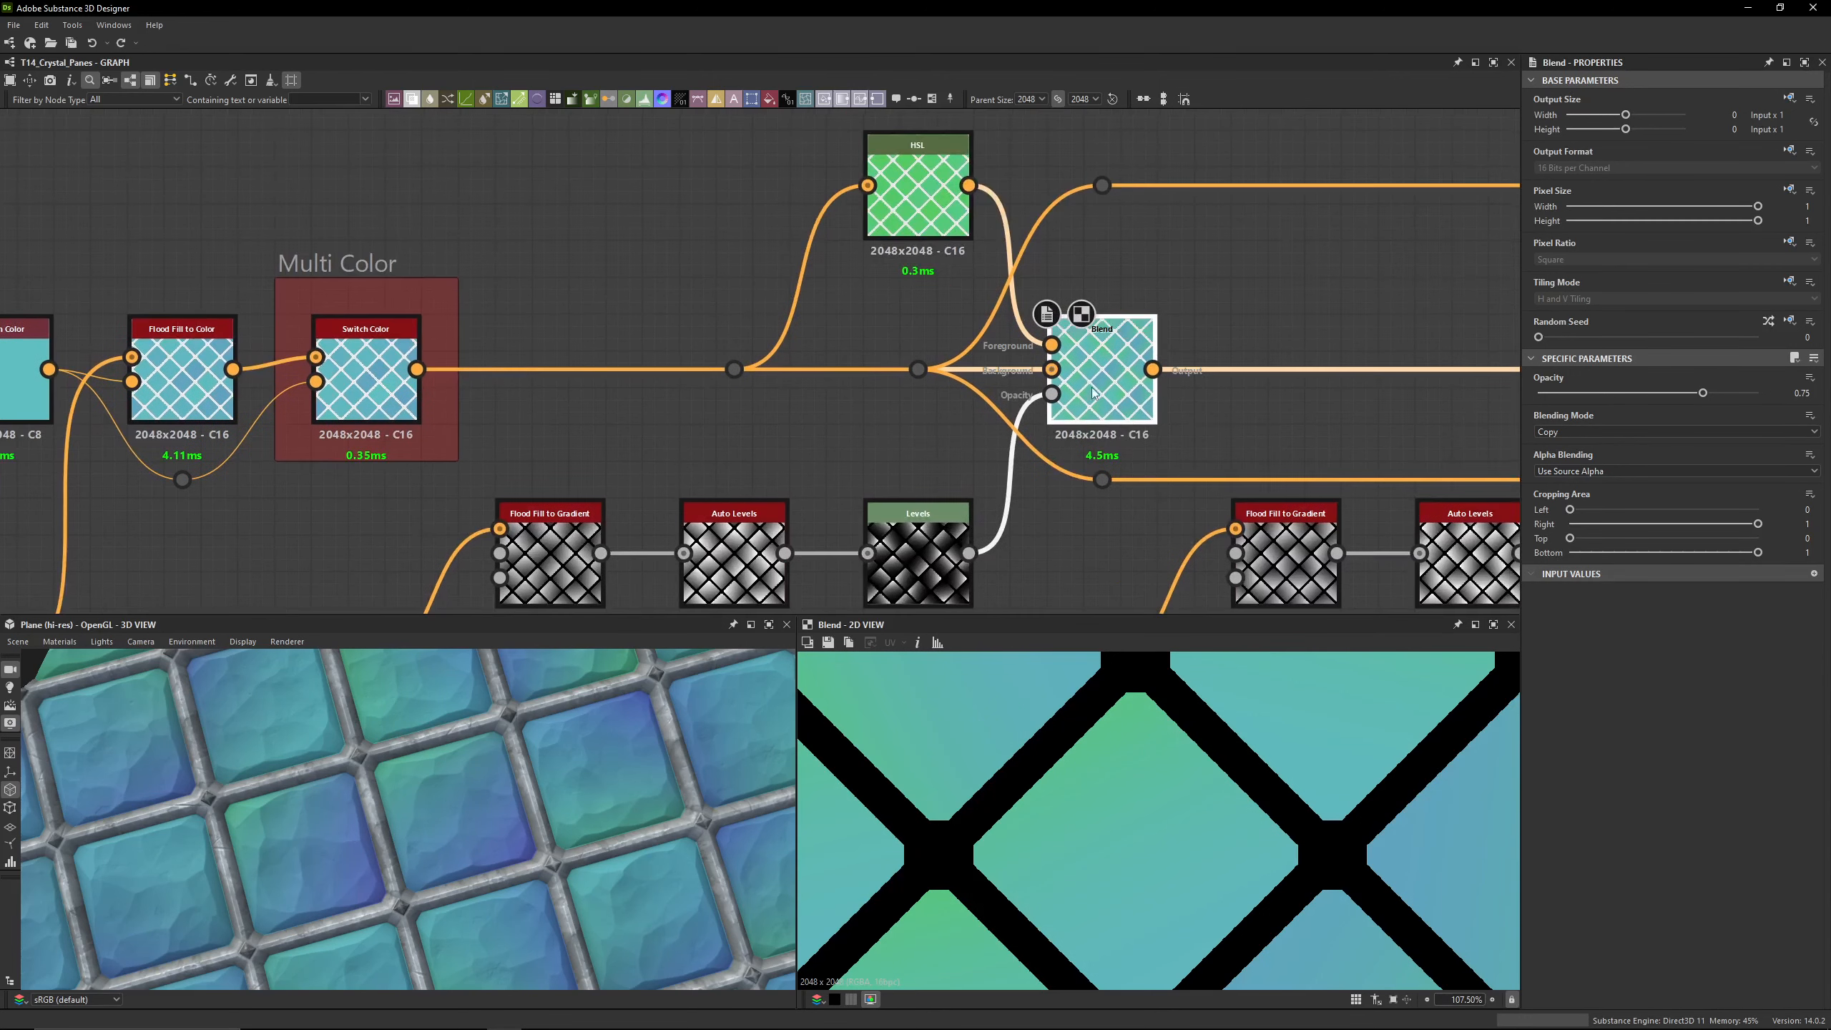
pyautogui.moveTo(1703, 393); pyautogui.dragTo(1759, 393)
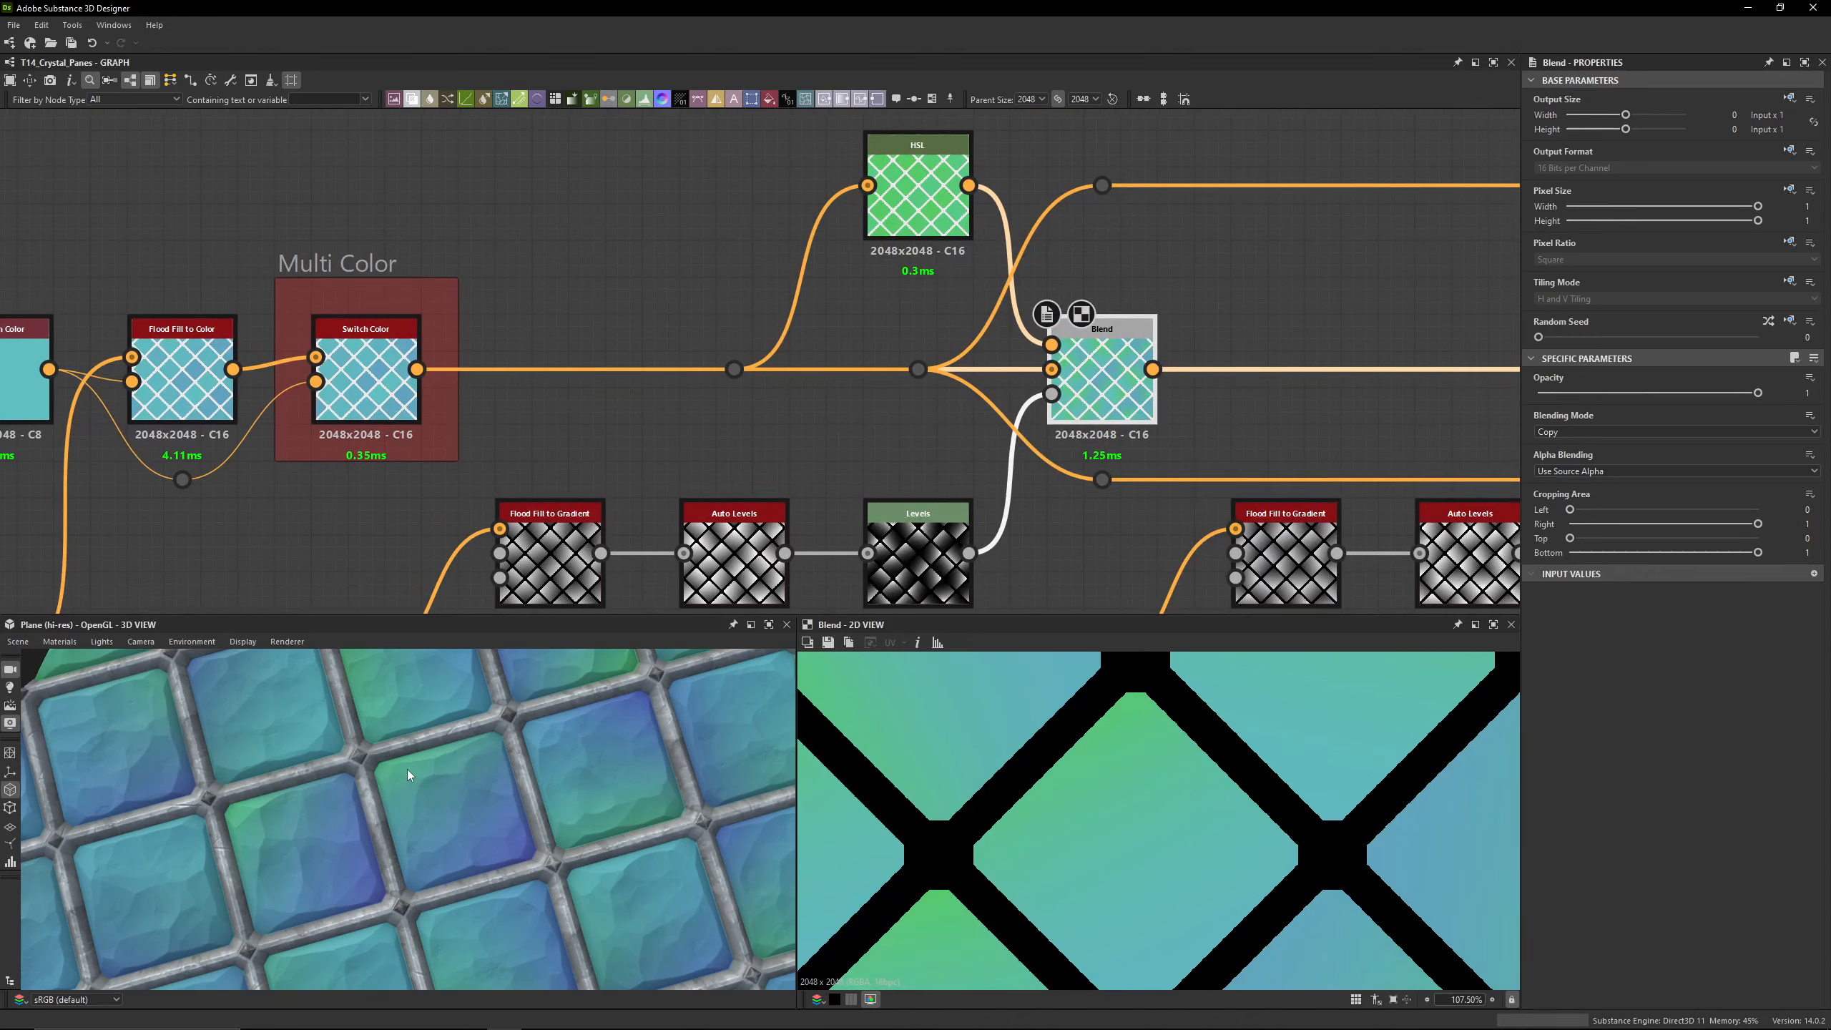
pyautogui.hotkey('ctrl', 'z')
# Step: Preview the Uniform Color base and compare it with the output of the first Blend node
pyautogui.moveTo(489, 433); pyautogui.dragTo(610, 396, button='middle')
pyautogui.click(84, 303)
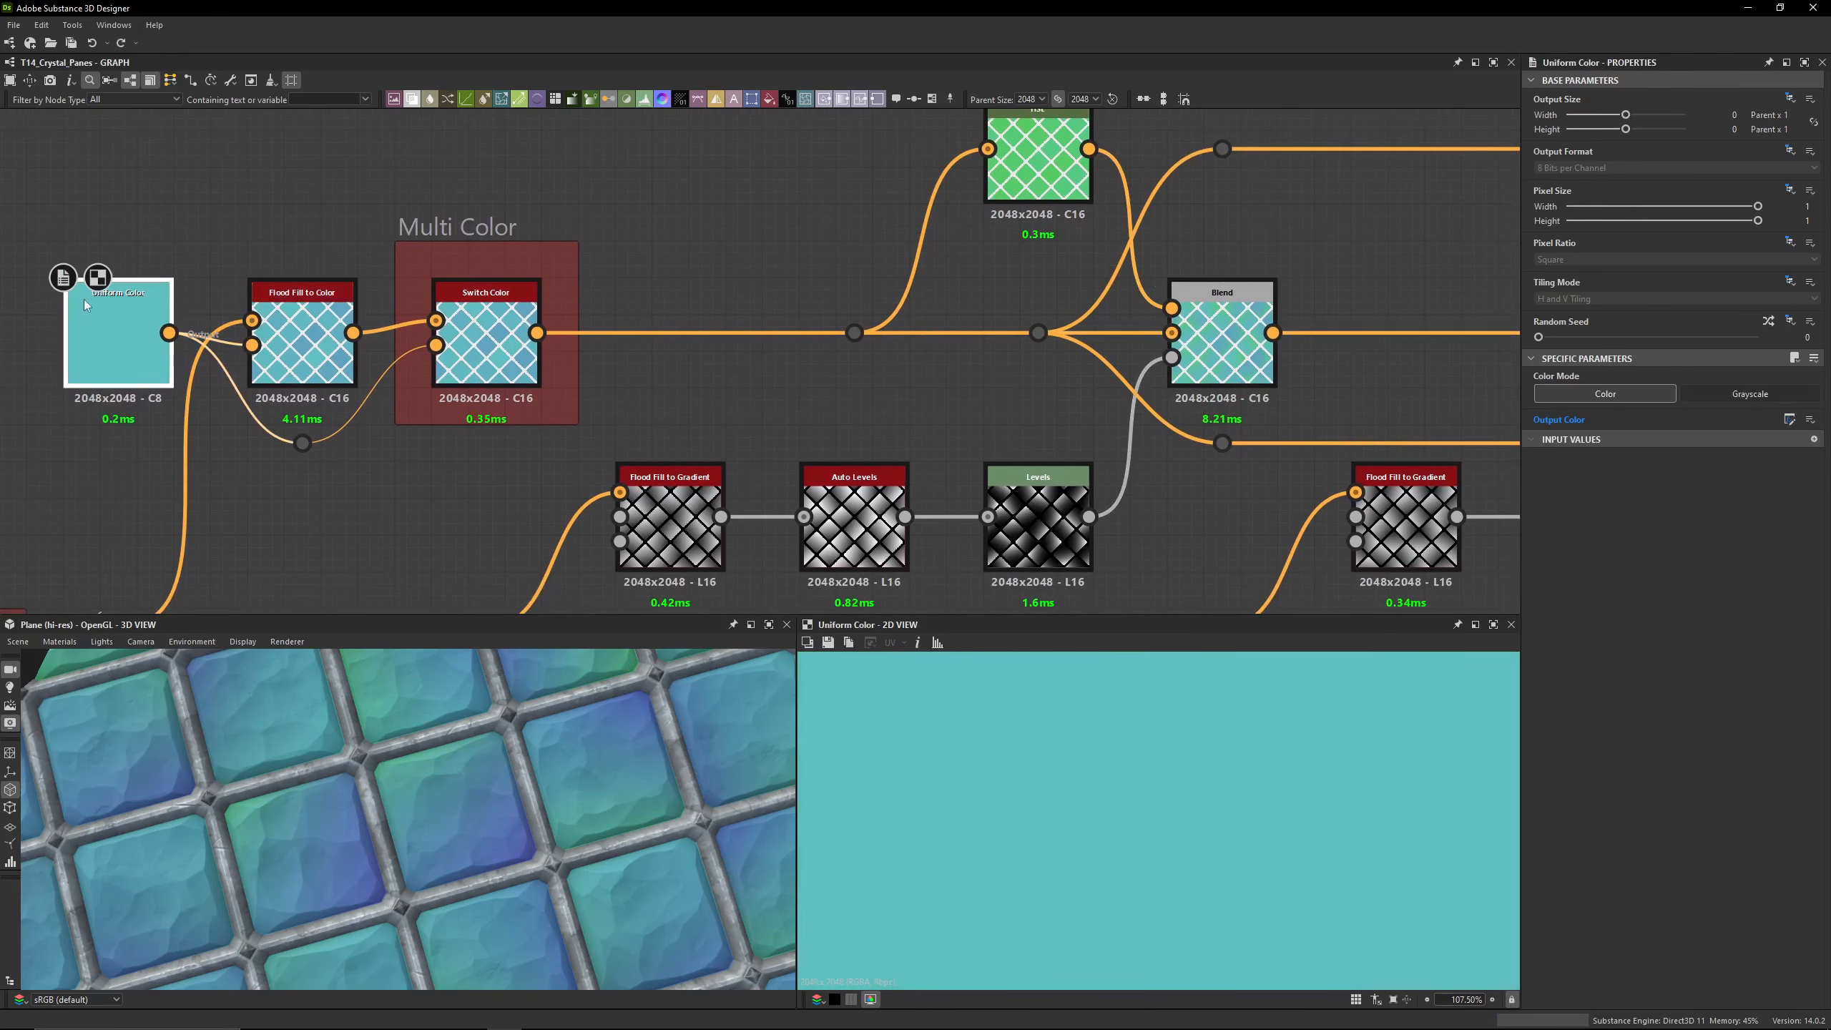
pyautogui.click(1207, 339)
pyautogui.moveTo(1205, 339); pyautogui.dragTo(825, 371, button='middle')
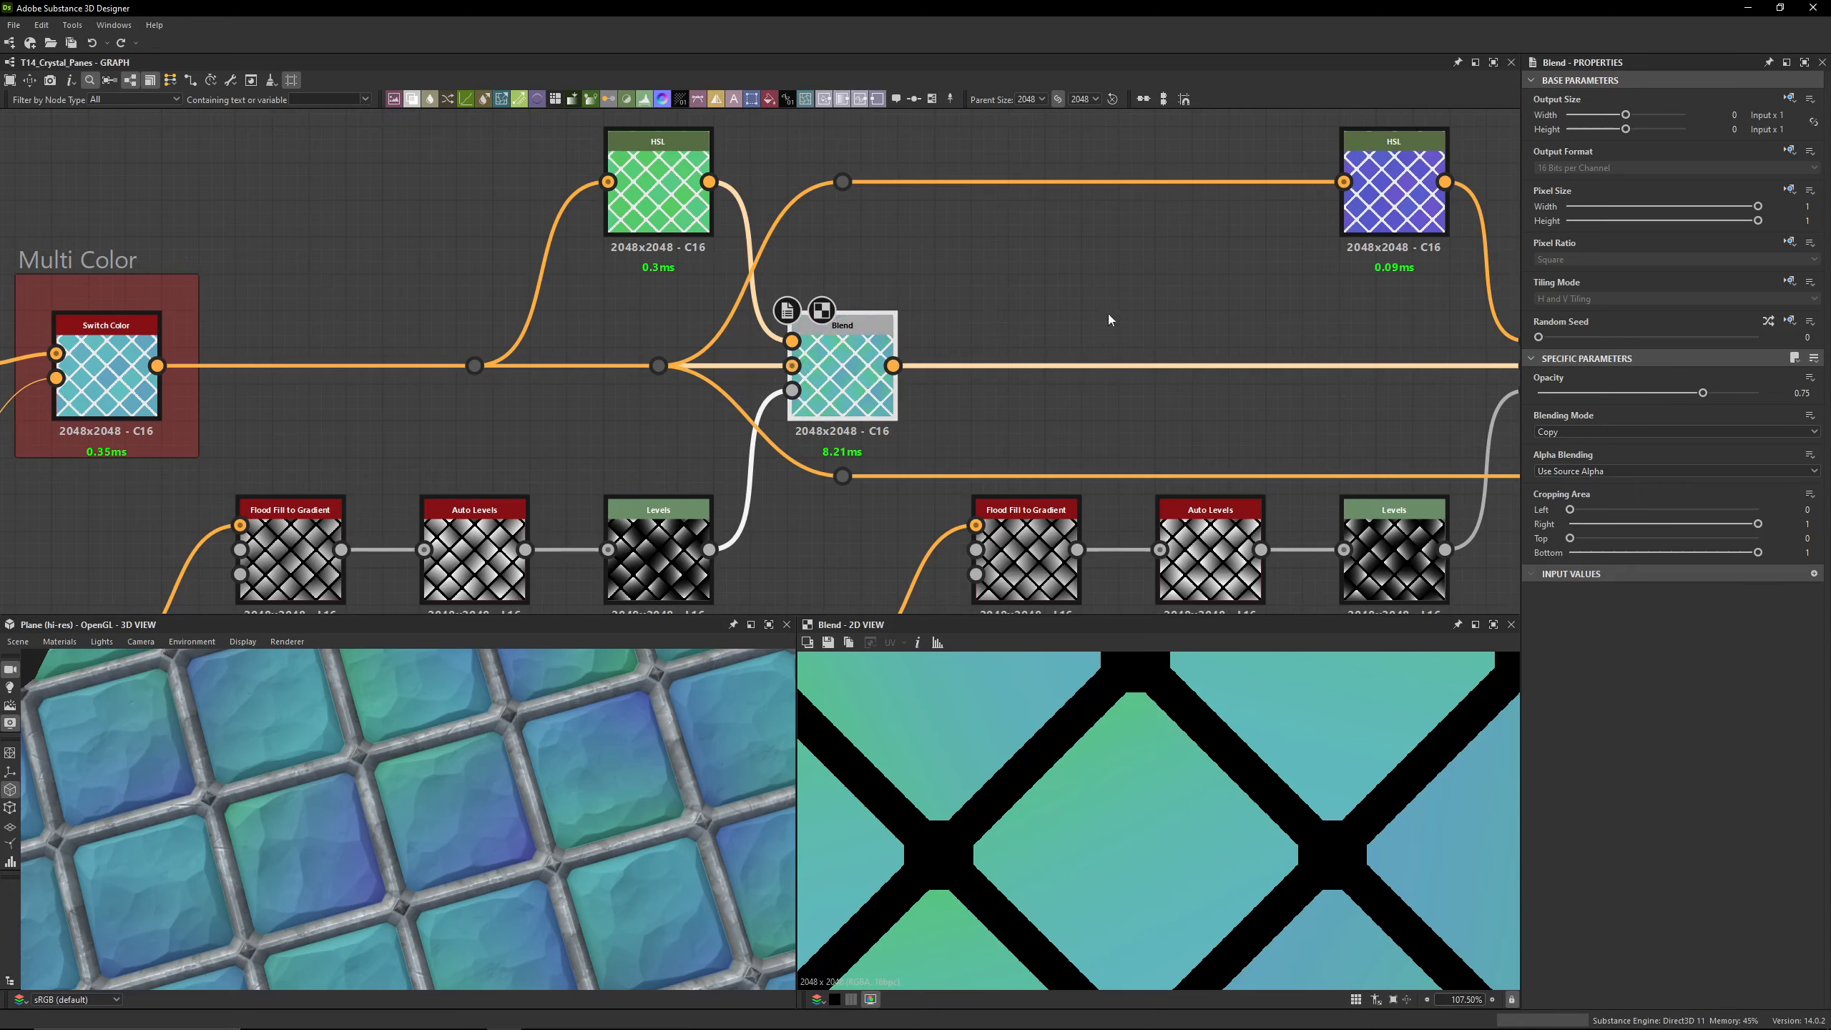
# Step: Preview the first HSL node above the Blend and examine its Hue, Saturation and Lightness parameters
pyautogui.moveTo(1510, 400); pyautogui.dragTo(1228, 382, button='middle')
pyautogui.moveTo(747, 322); pyautogui.dragTo(1066, 324, button='middle')
pyautogui.click(693, 180)
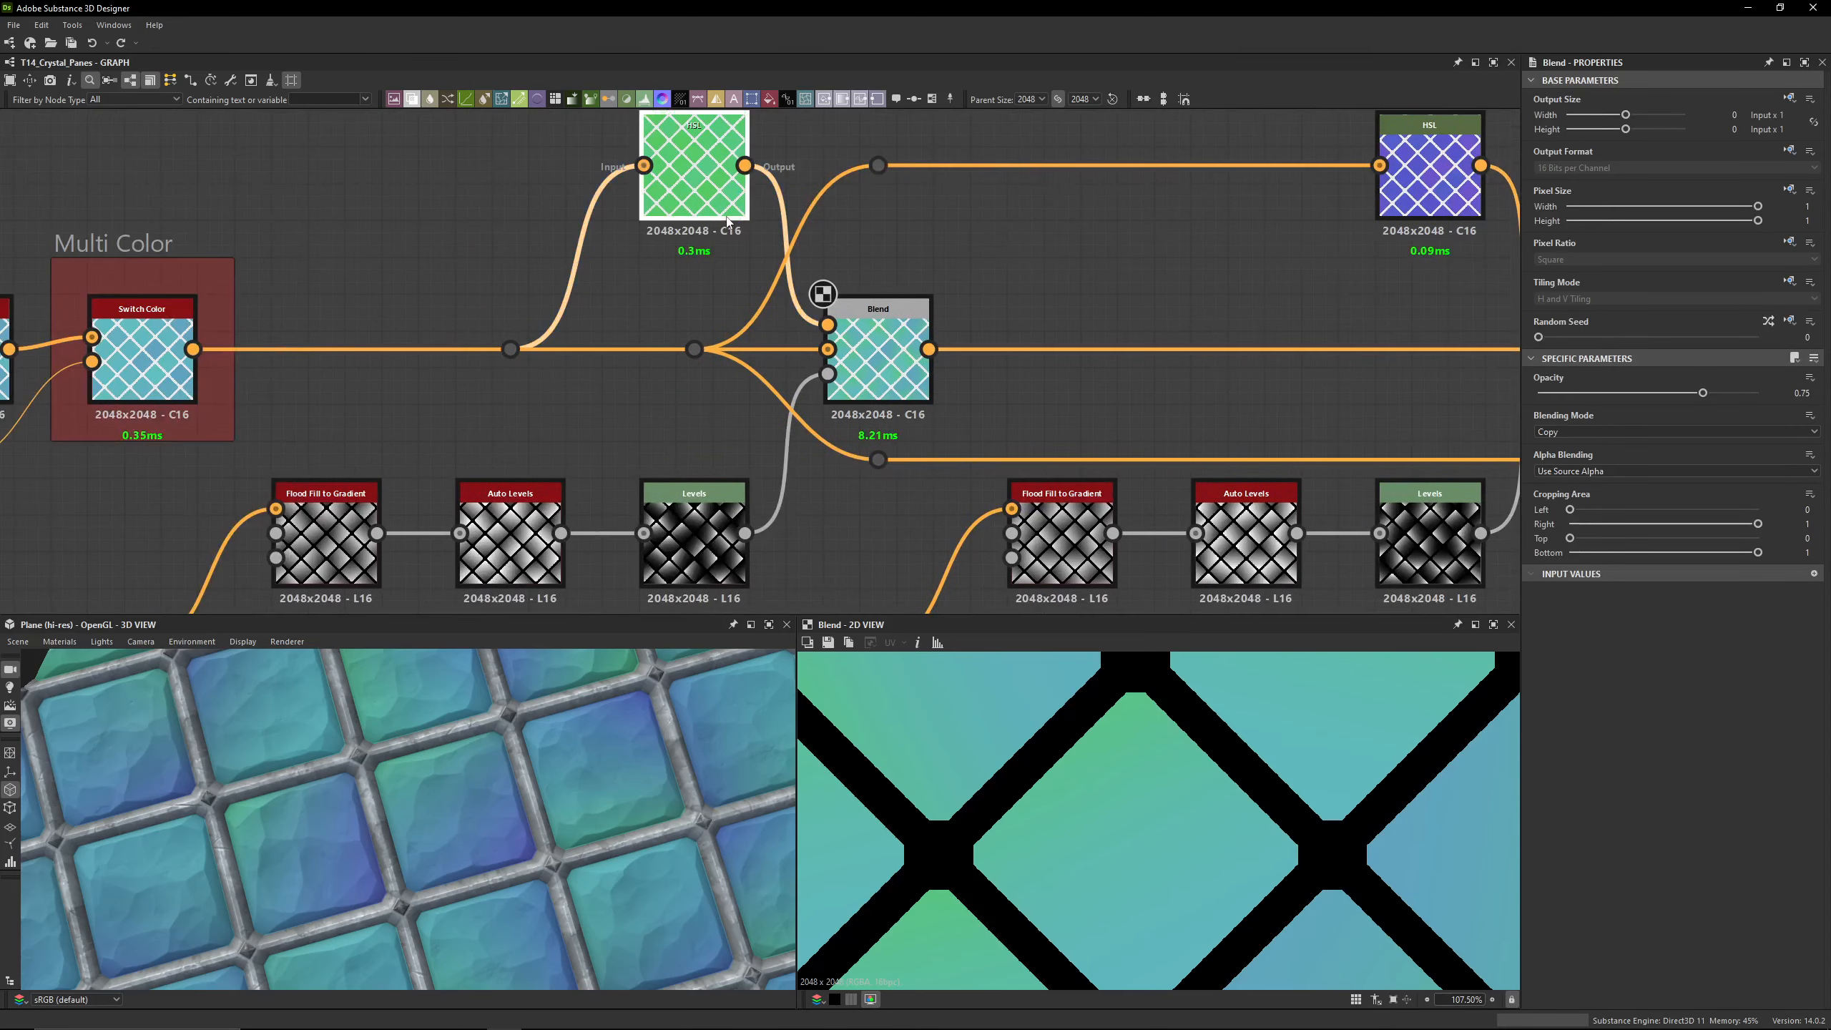
pyautogui.moveTo(307, 259); pyautogui.dragTo(725, 296, button='middle')
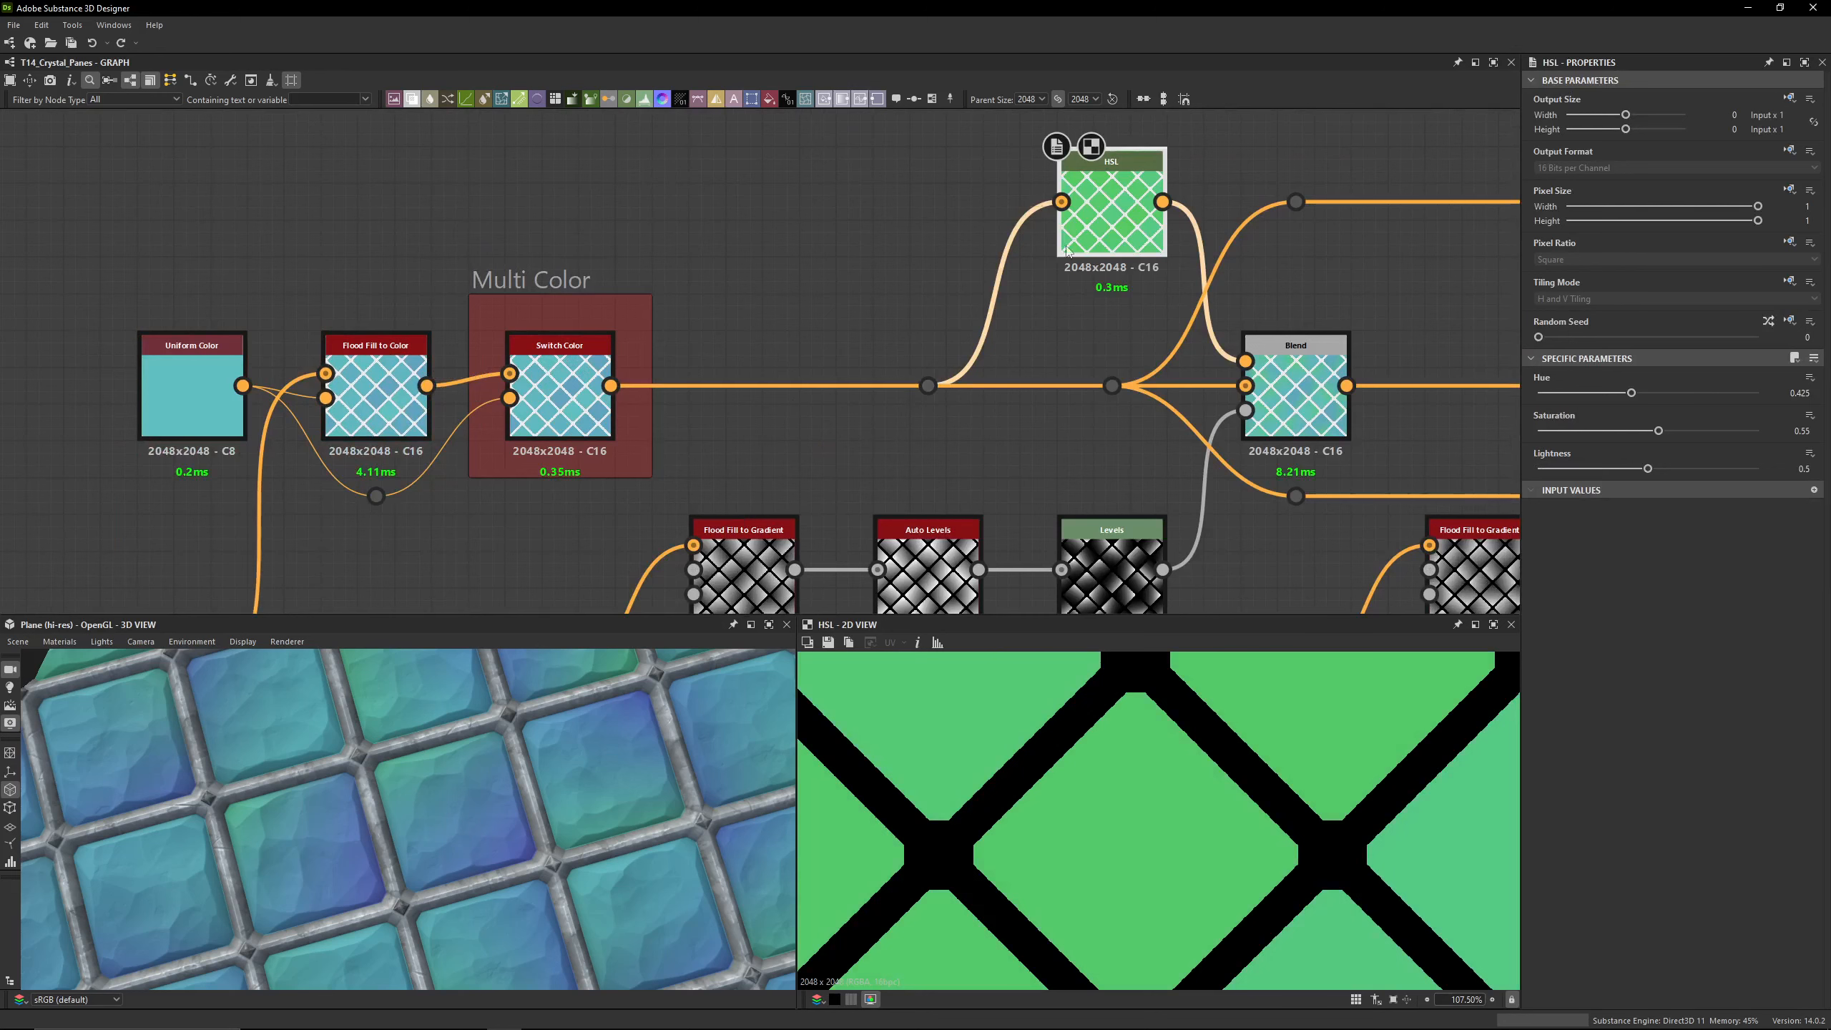
pyautogui.moveTo(1088, 221); pyautogui.dragTo(871, 213, button='middle')
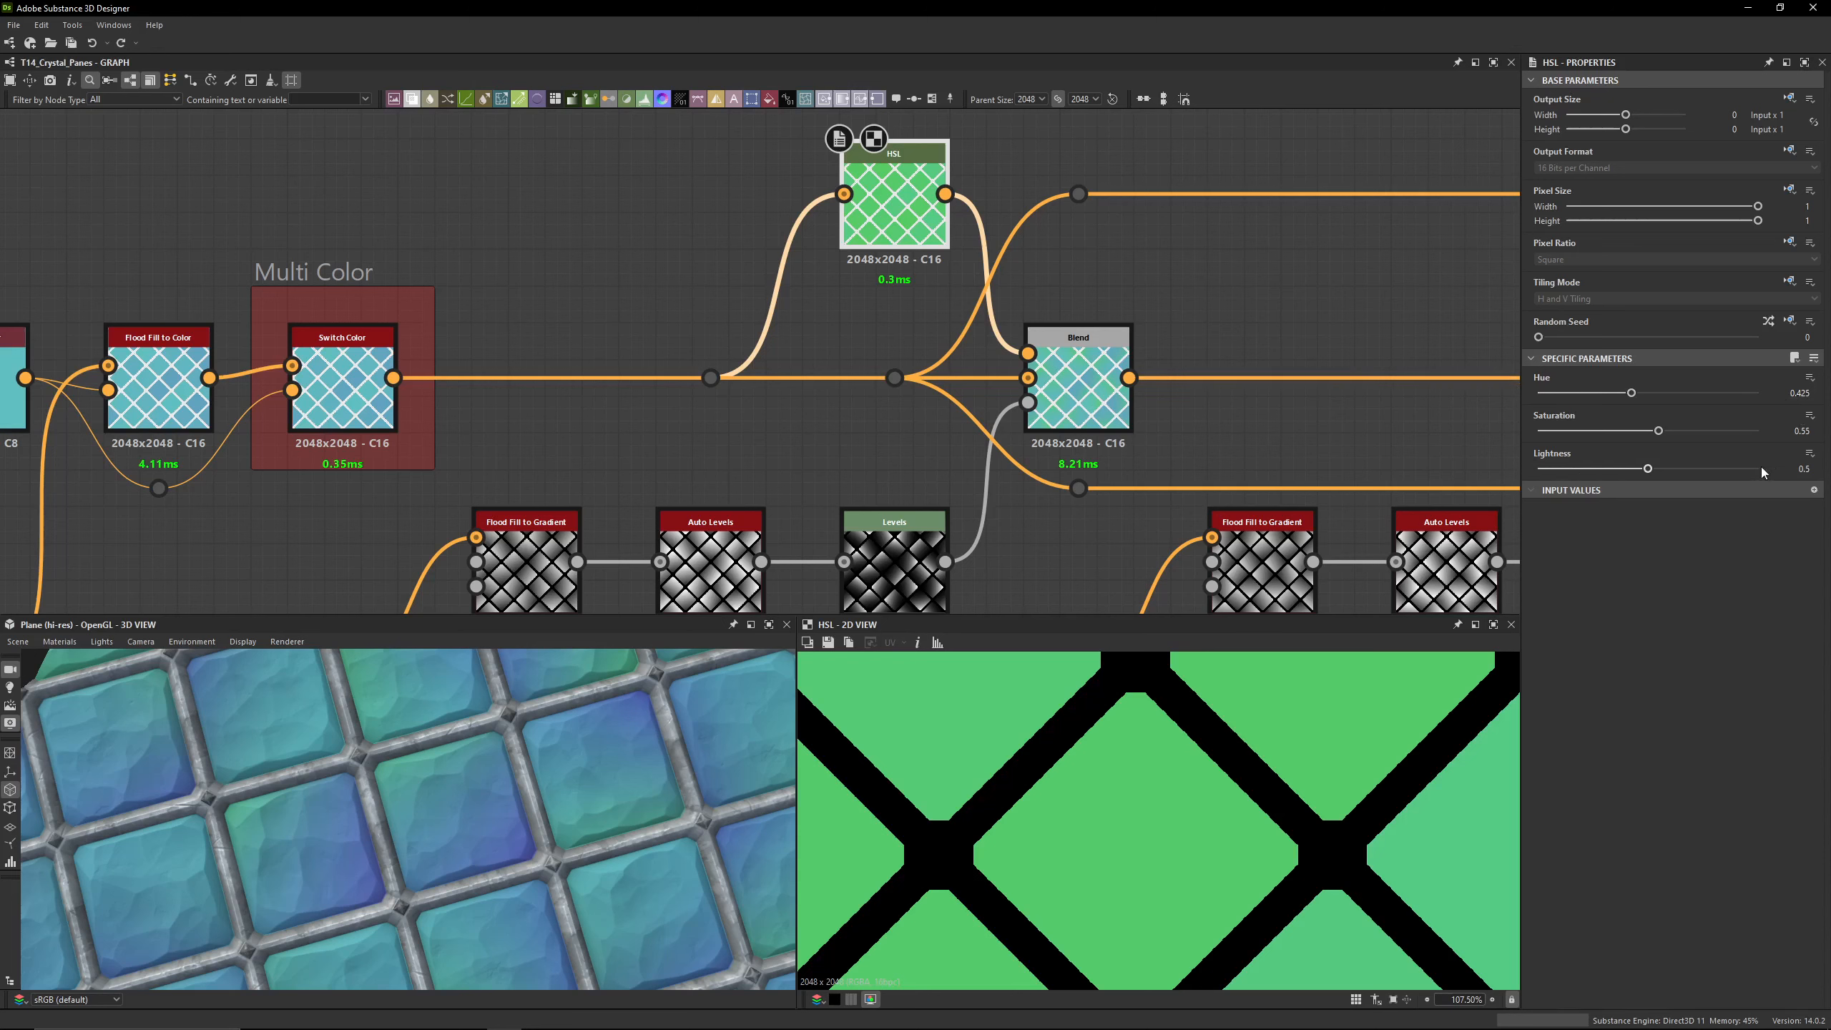
# Step: Preview the Flood Fill to Color node before the Multi Color switch and examine its HSL Adjustment and HSL Random parameters
pyautogui.scroll(-3, 645, 315)
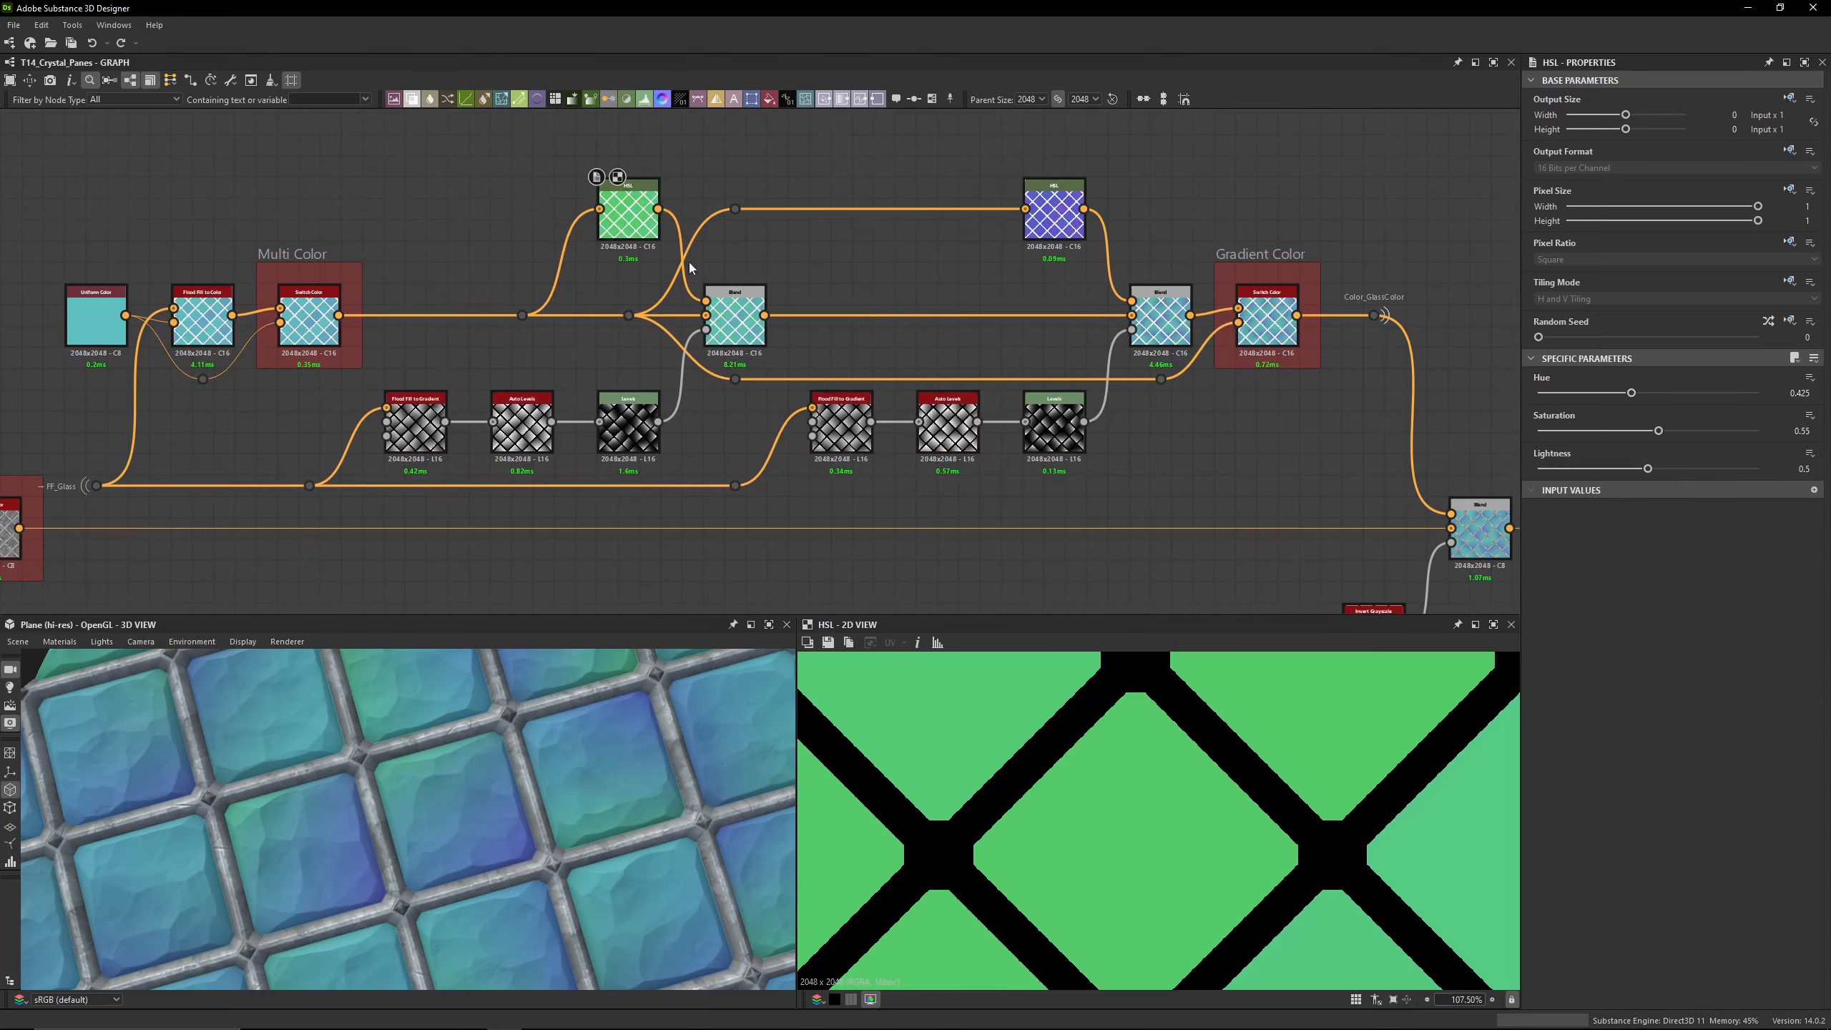
pyautogui.moveTo(645, 315); pyautogui.dragTo(1159, 342)
pyautogui.moveTo(736, 256); pyautogui.dragTo(1202, 254, button='middle')
pyautogui.scroll(4, 594, 369)
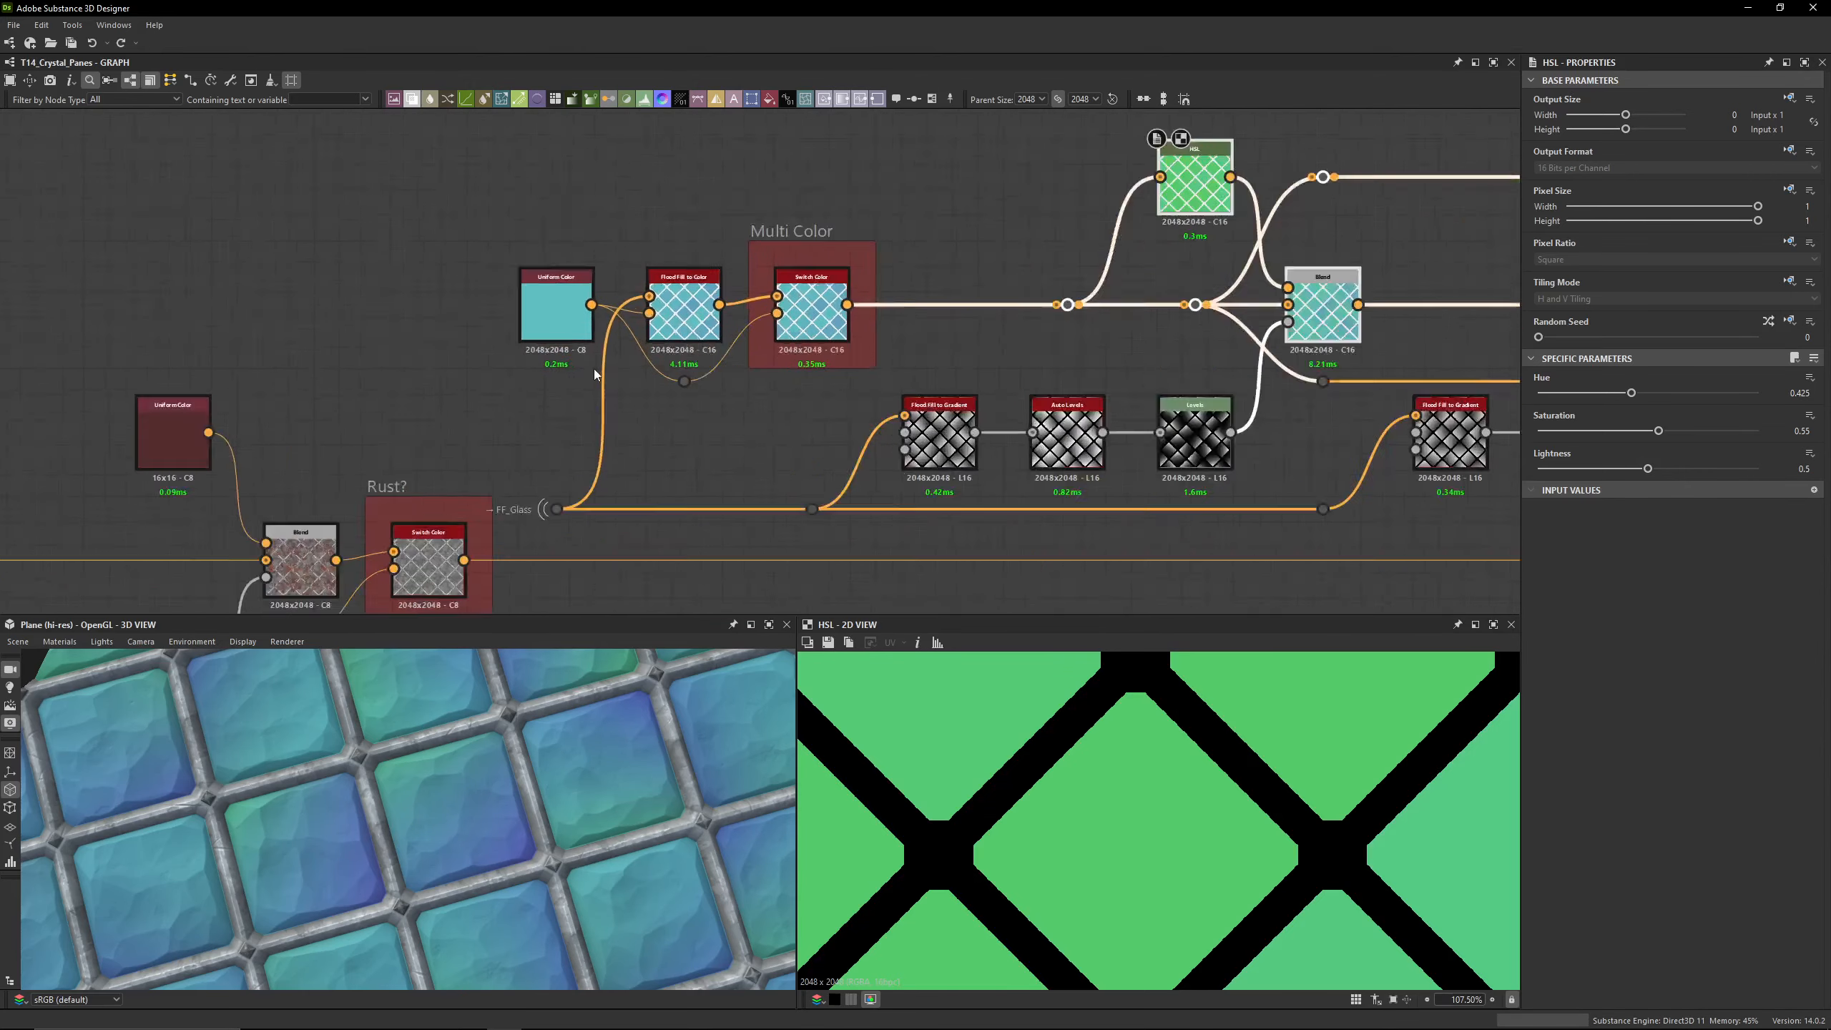
pyautogui.doubleClick(770, 306)
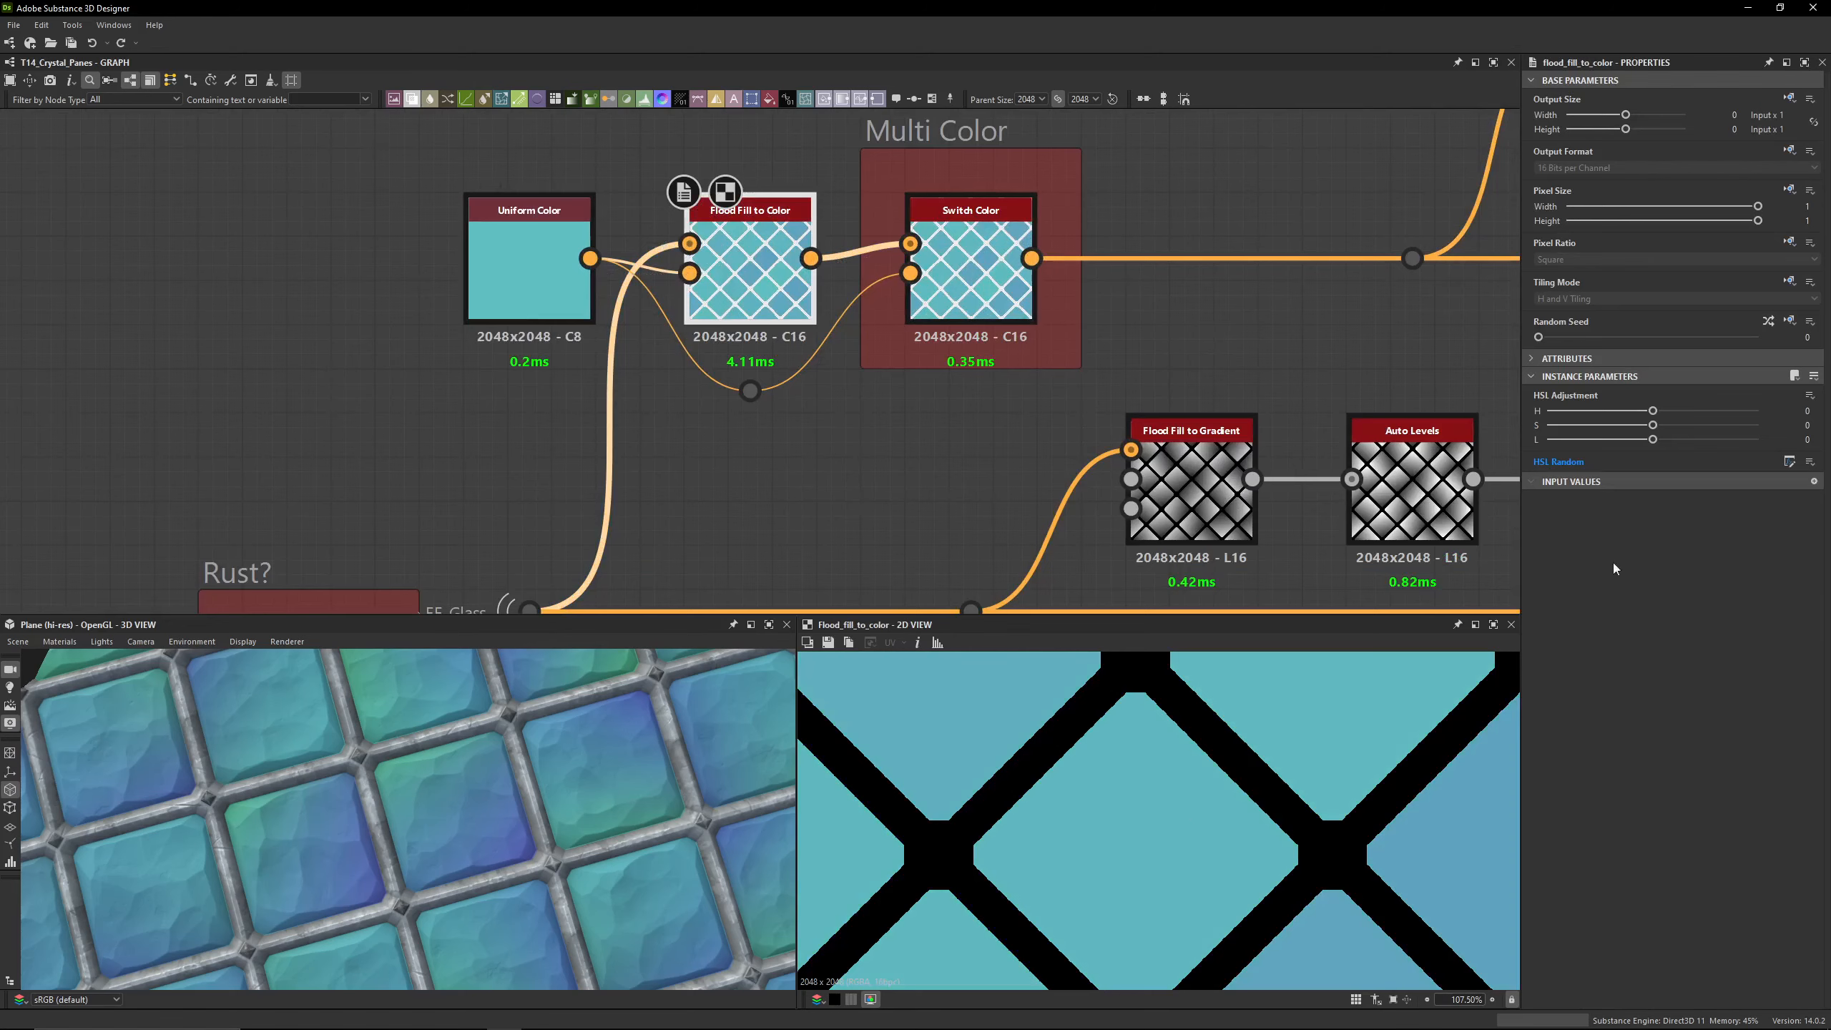
pyautogui.moveTo(1279, 409); pyautogui.dragTo(1109, 426, button='middle')
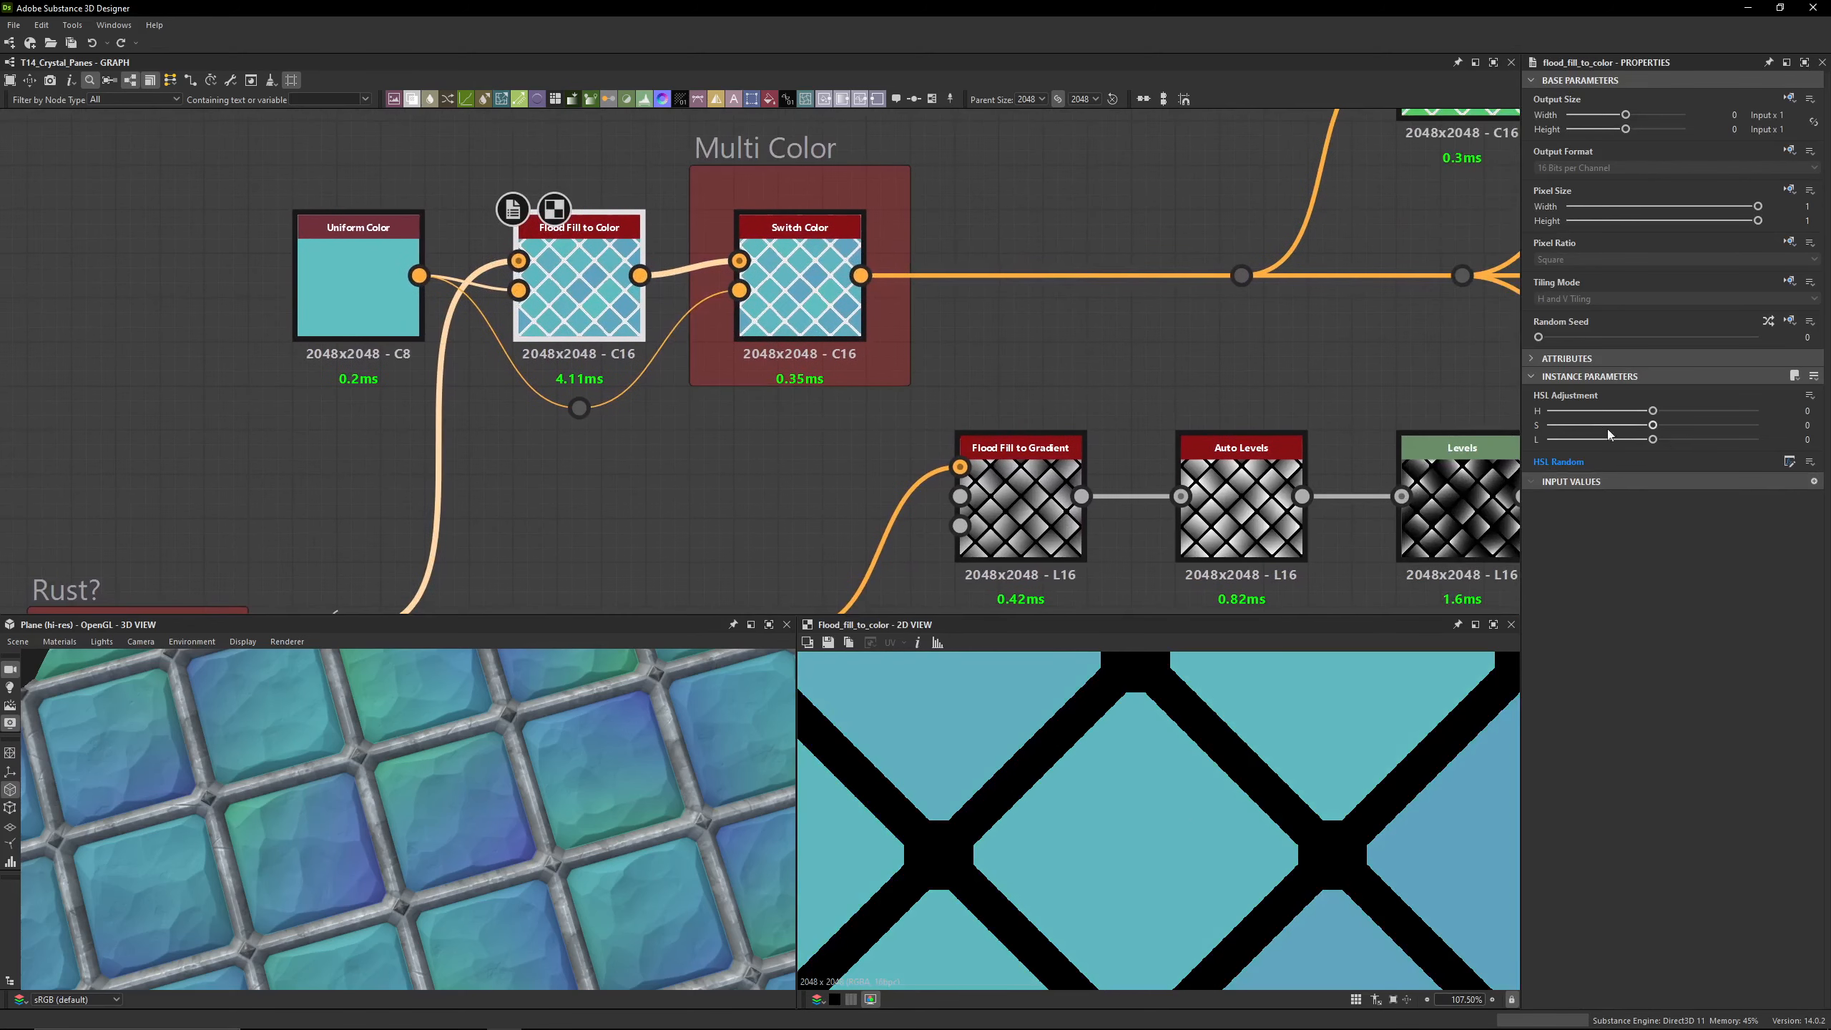
pyautogui.scroll(-4, 1115, 368)
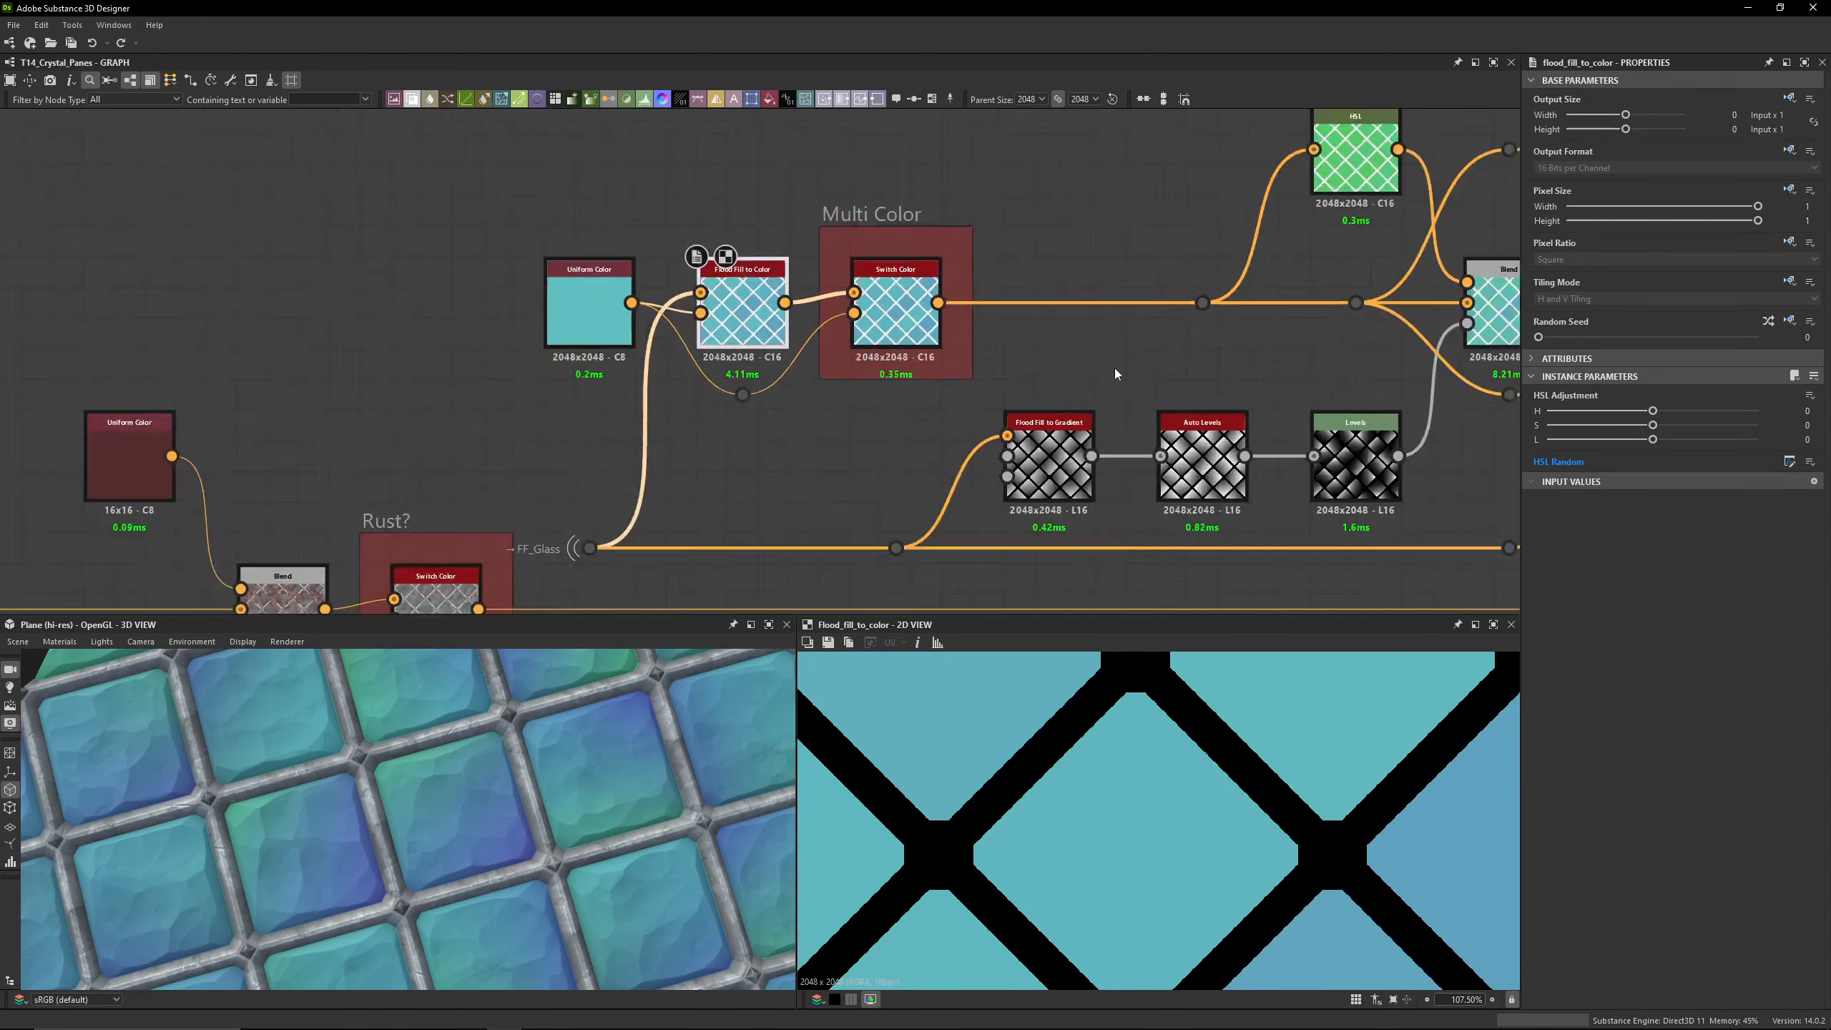
# Step: Preview the Multi Color switch output and compare it with the green and the blue HSL variations
pyautogui.moveTo(1114, 368); pyautogui.dragTo(713, 395, button='middle')
pyautogui.click(893, 267)
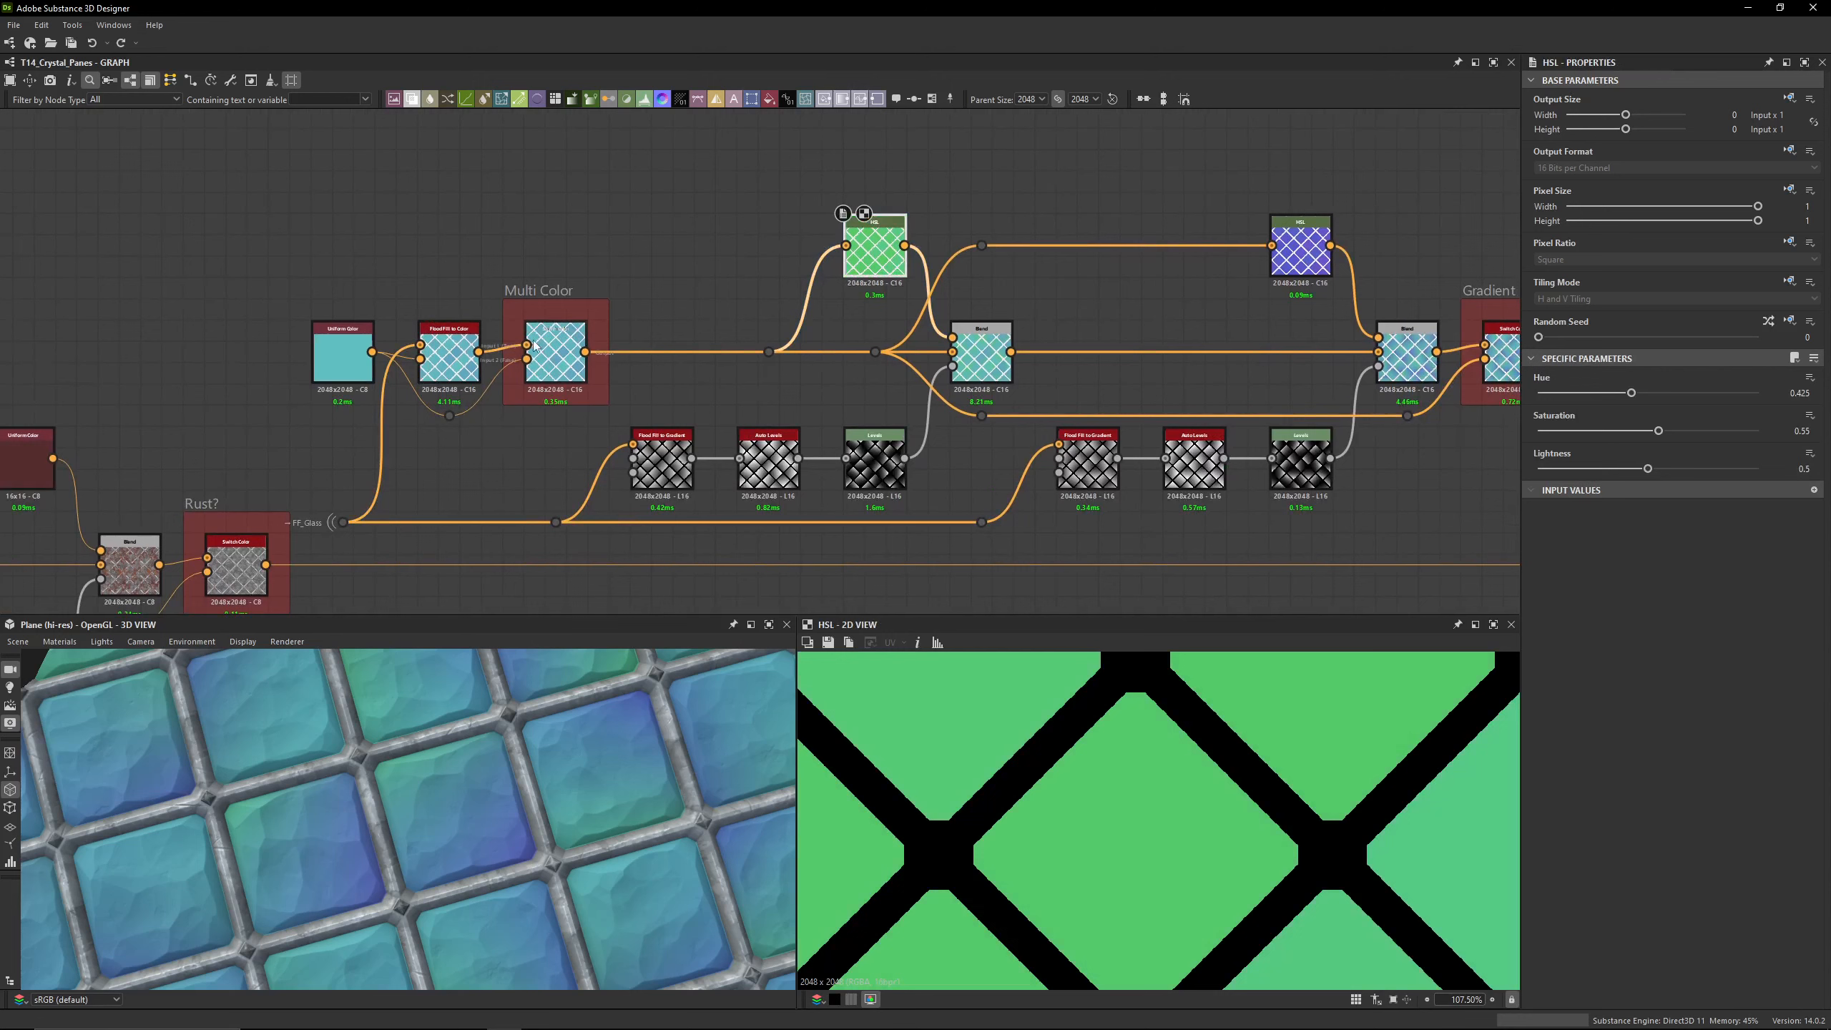
pyautogui.click(577, 360)
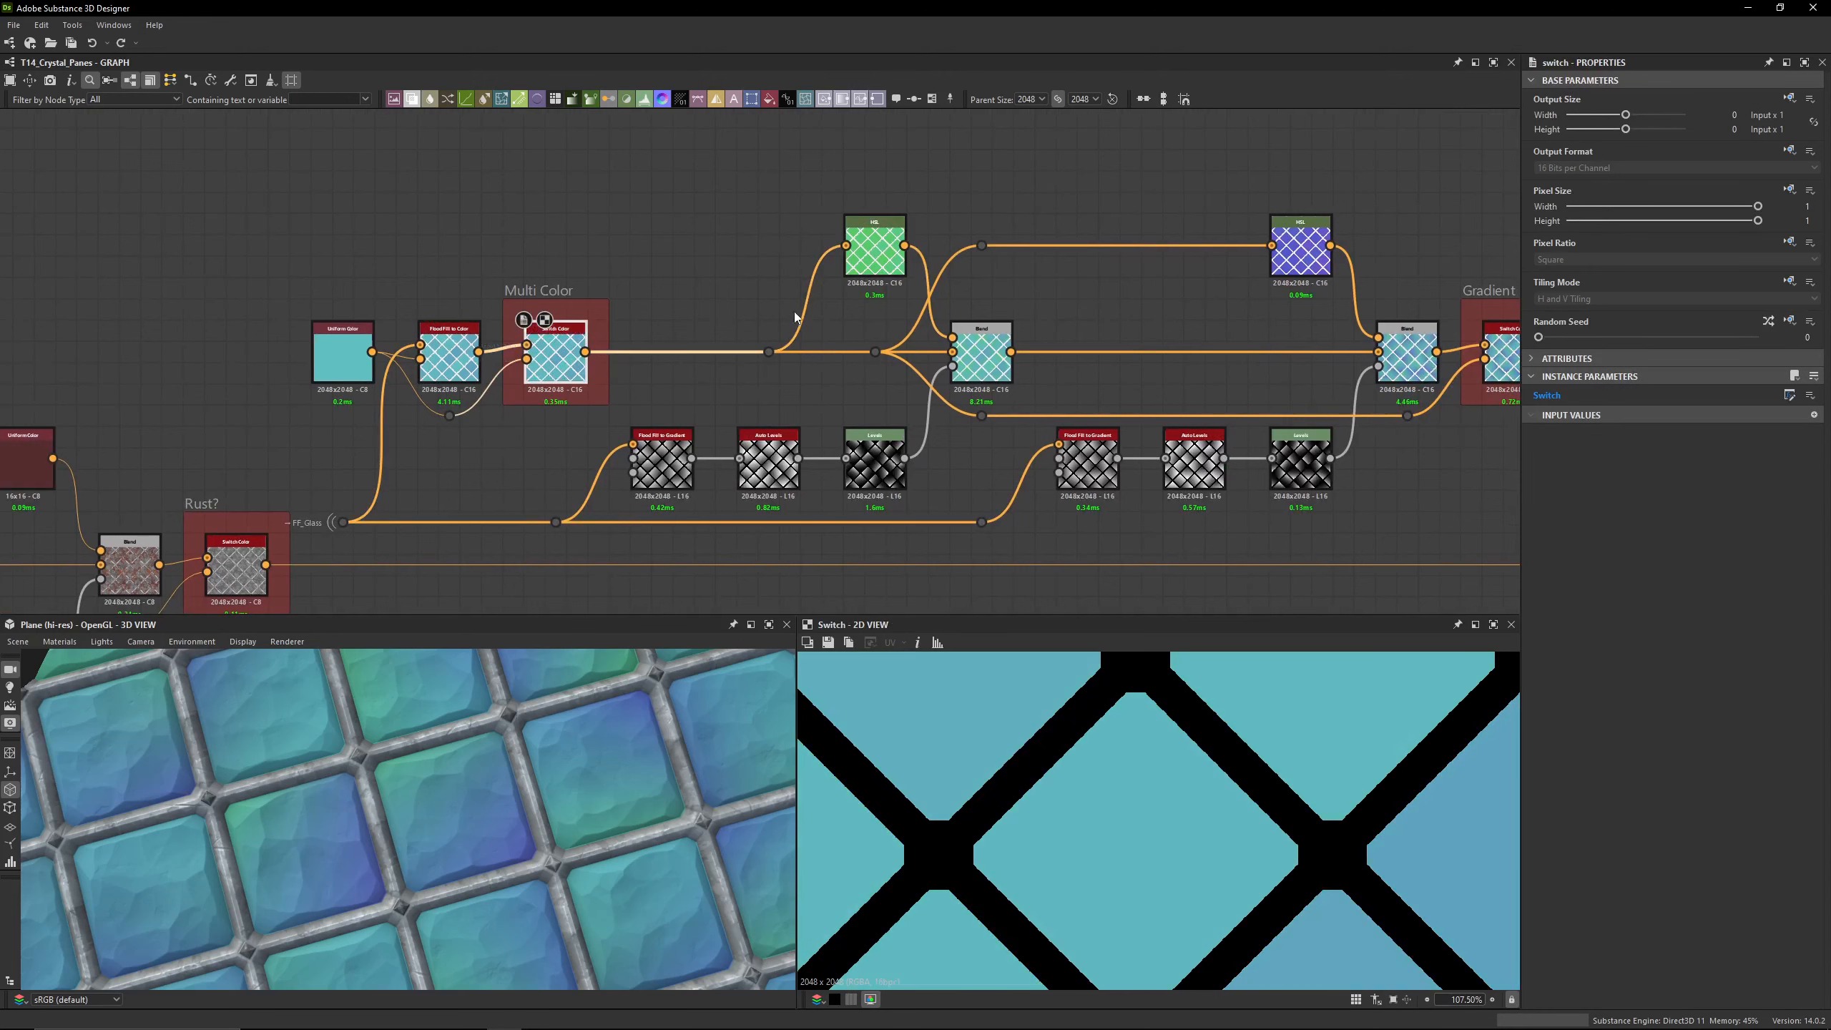
pyautogui.click(874, 252)
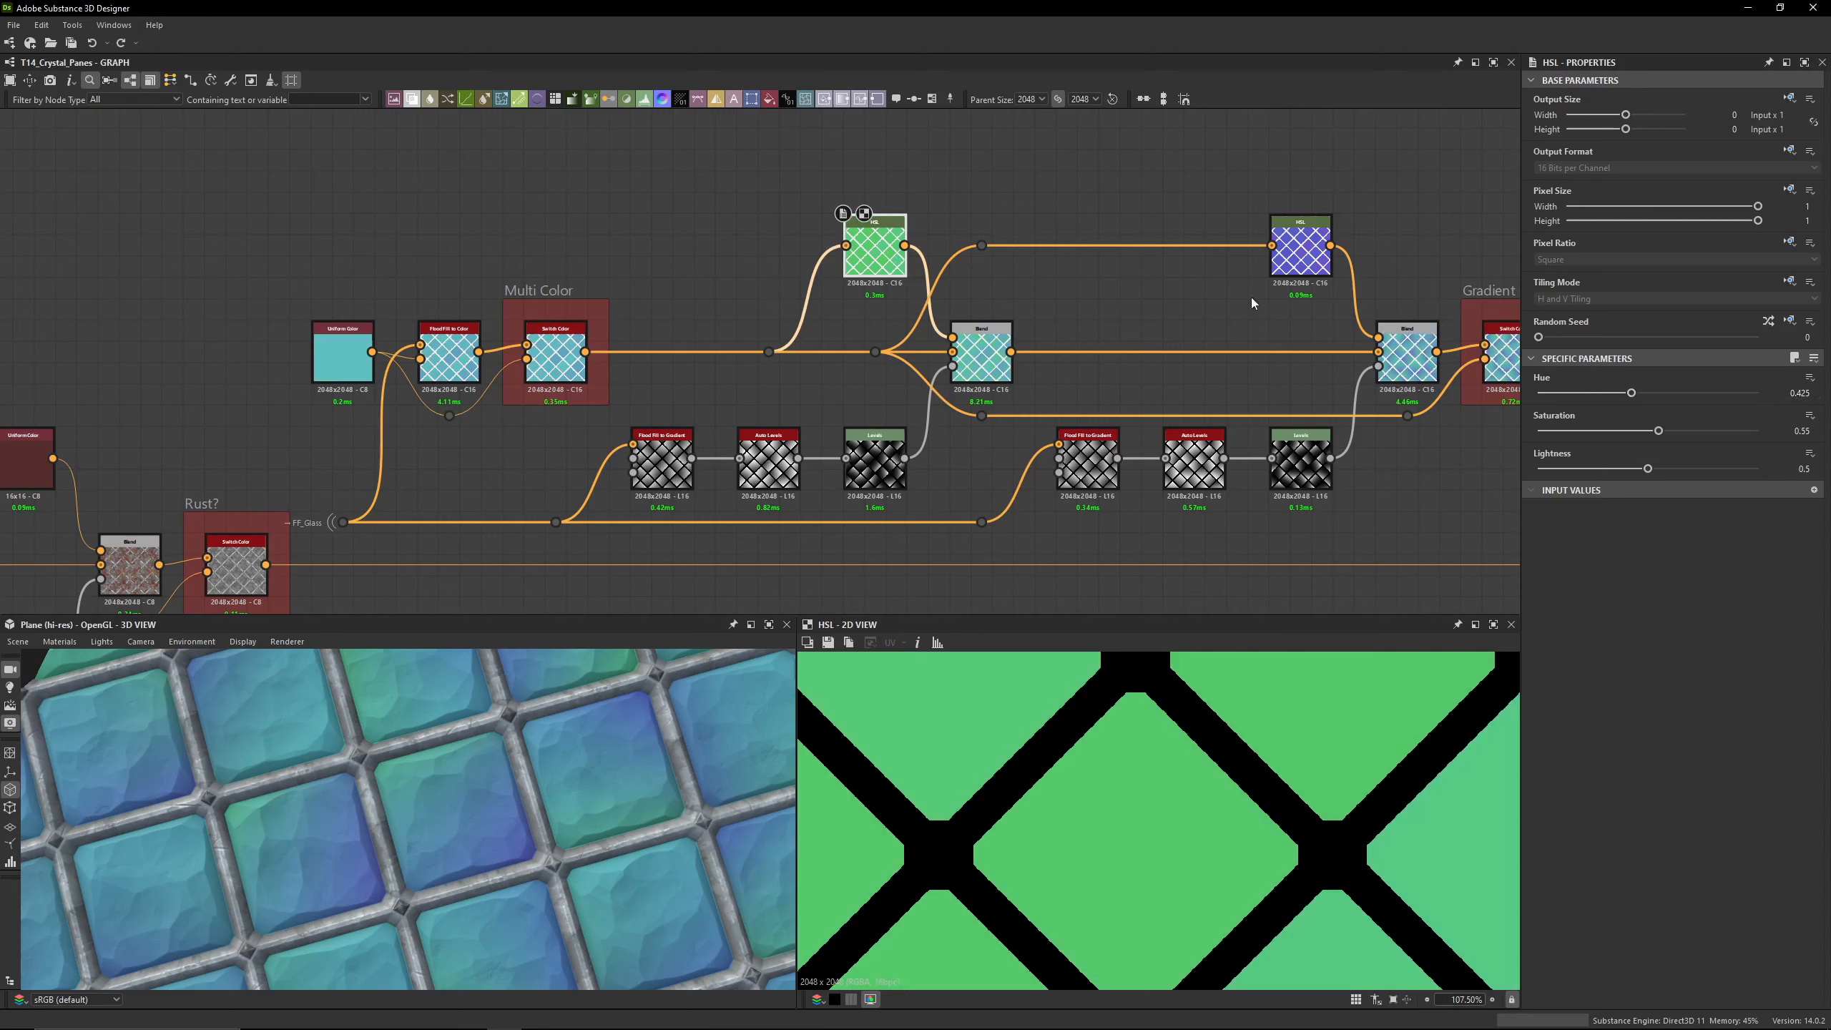
pyautogui.click(1297, 253)
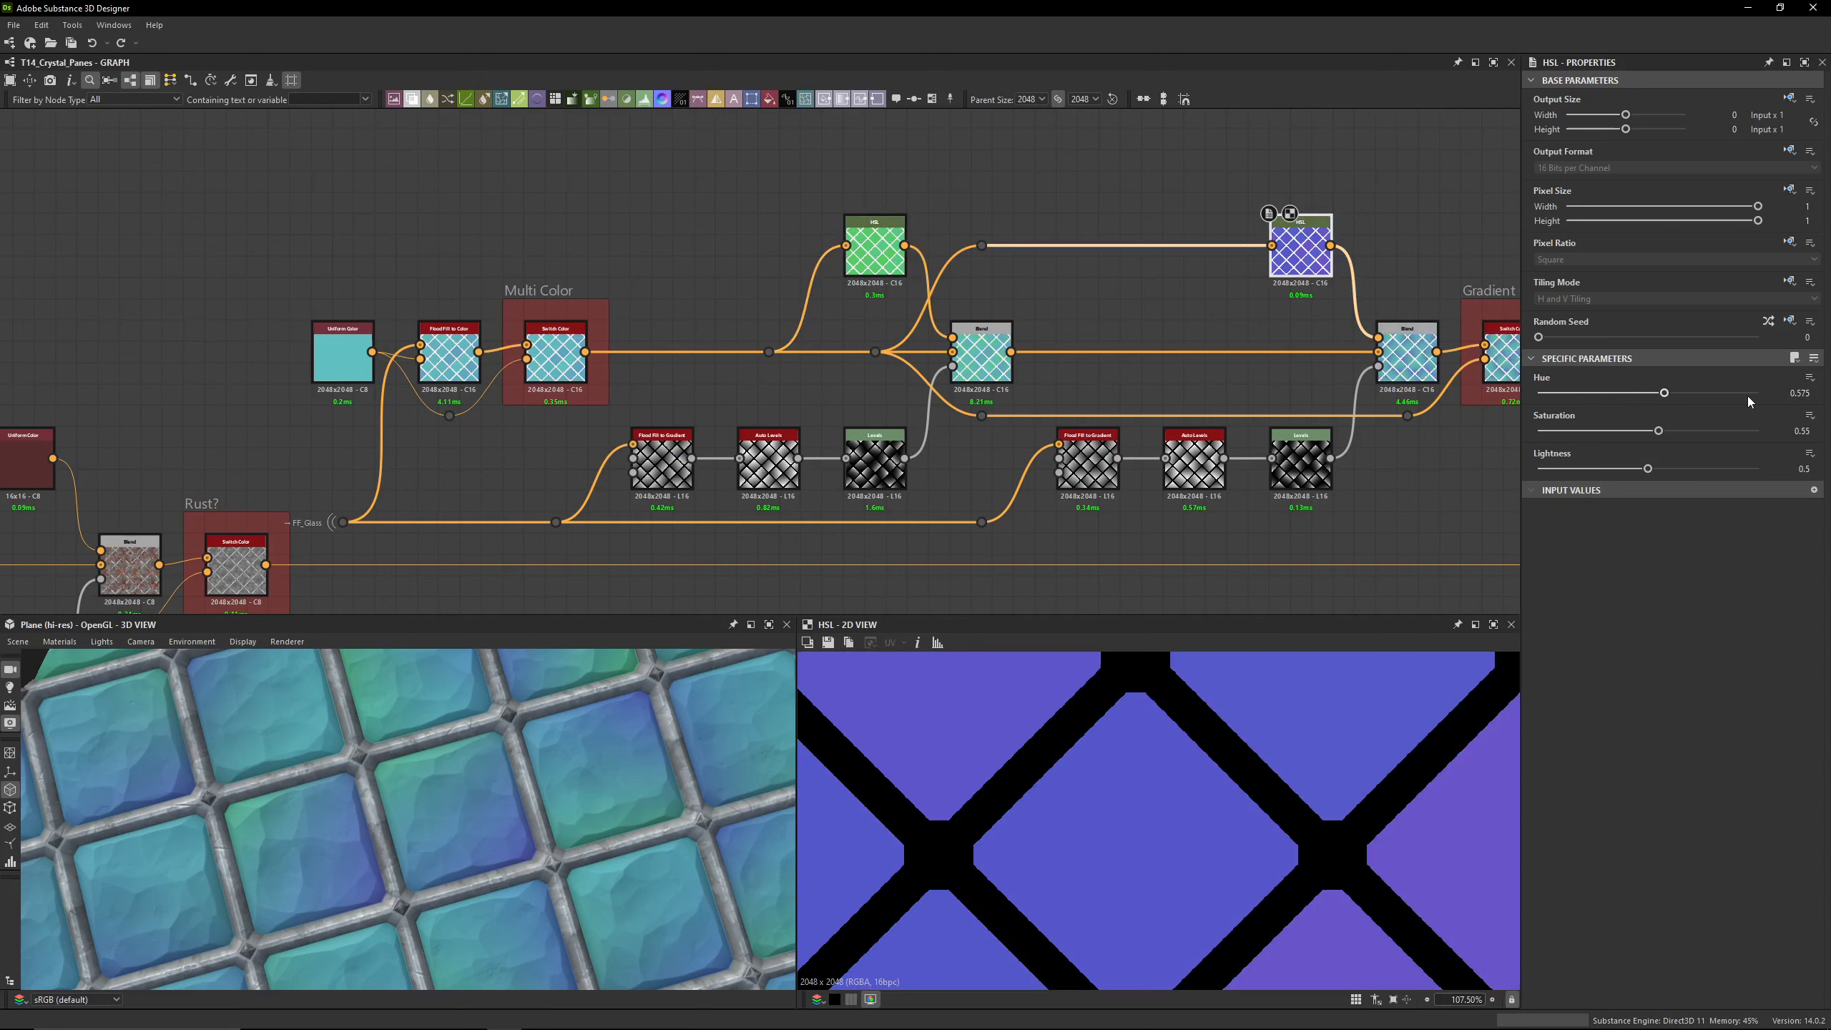
pyautogui.click(889, 271)
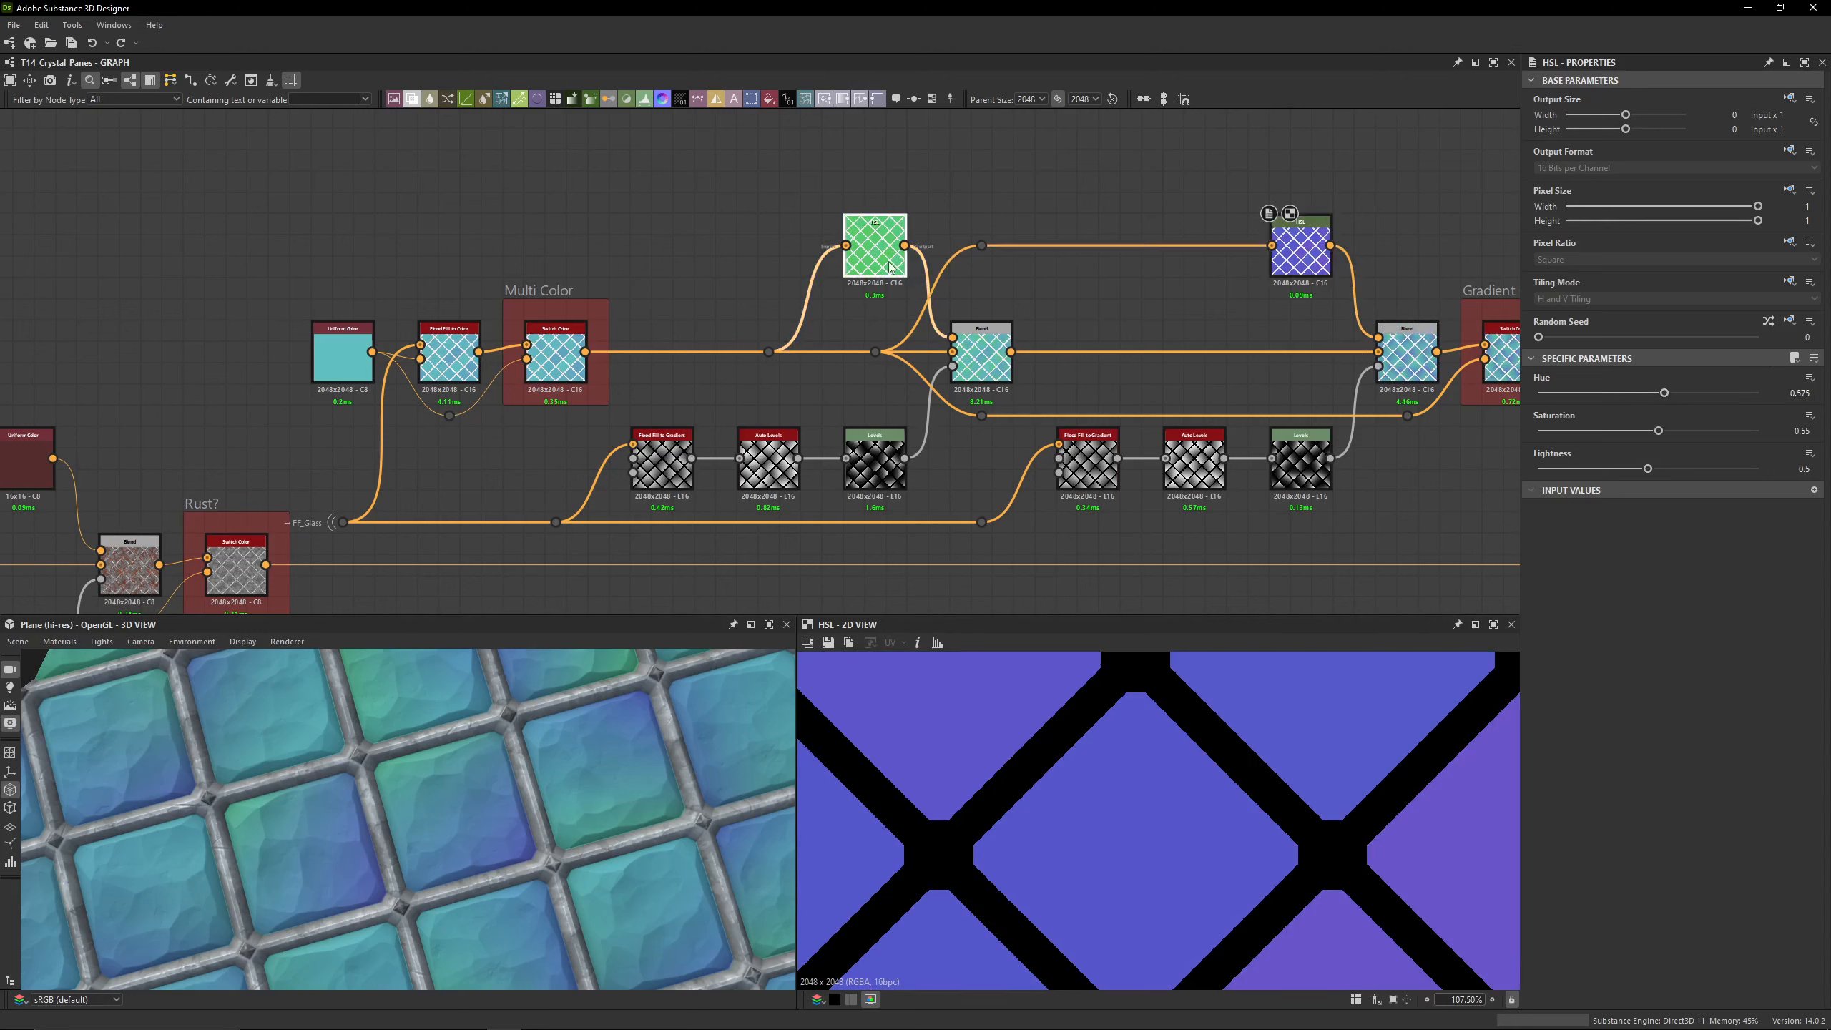
pyautogui.click(1298, 252)
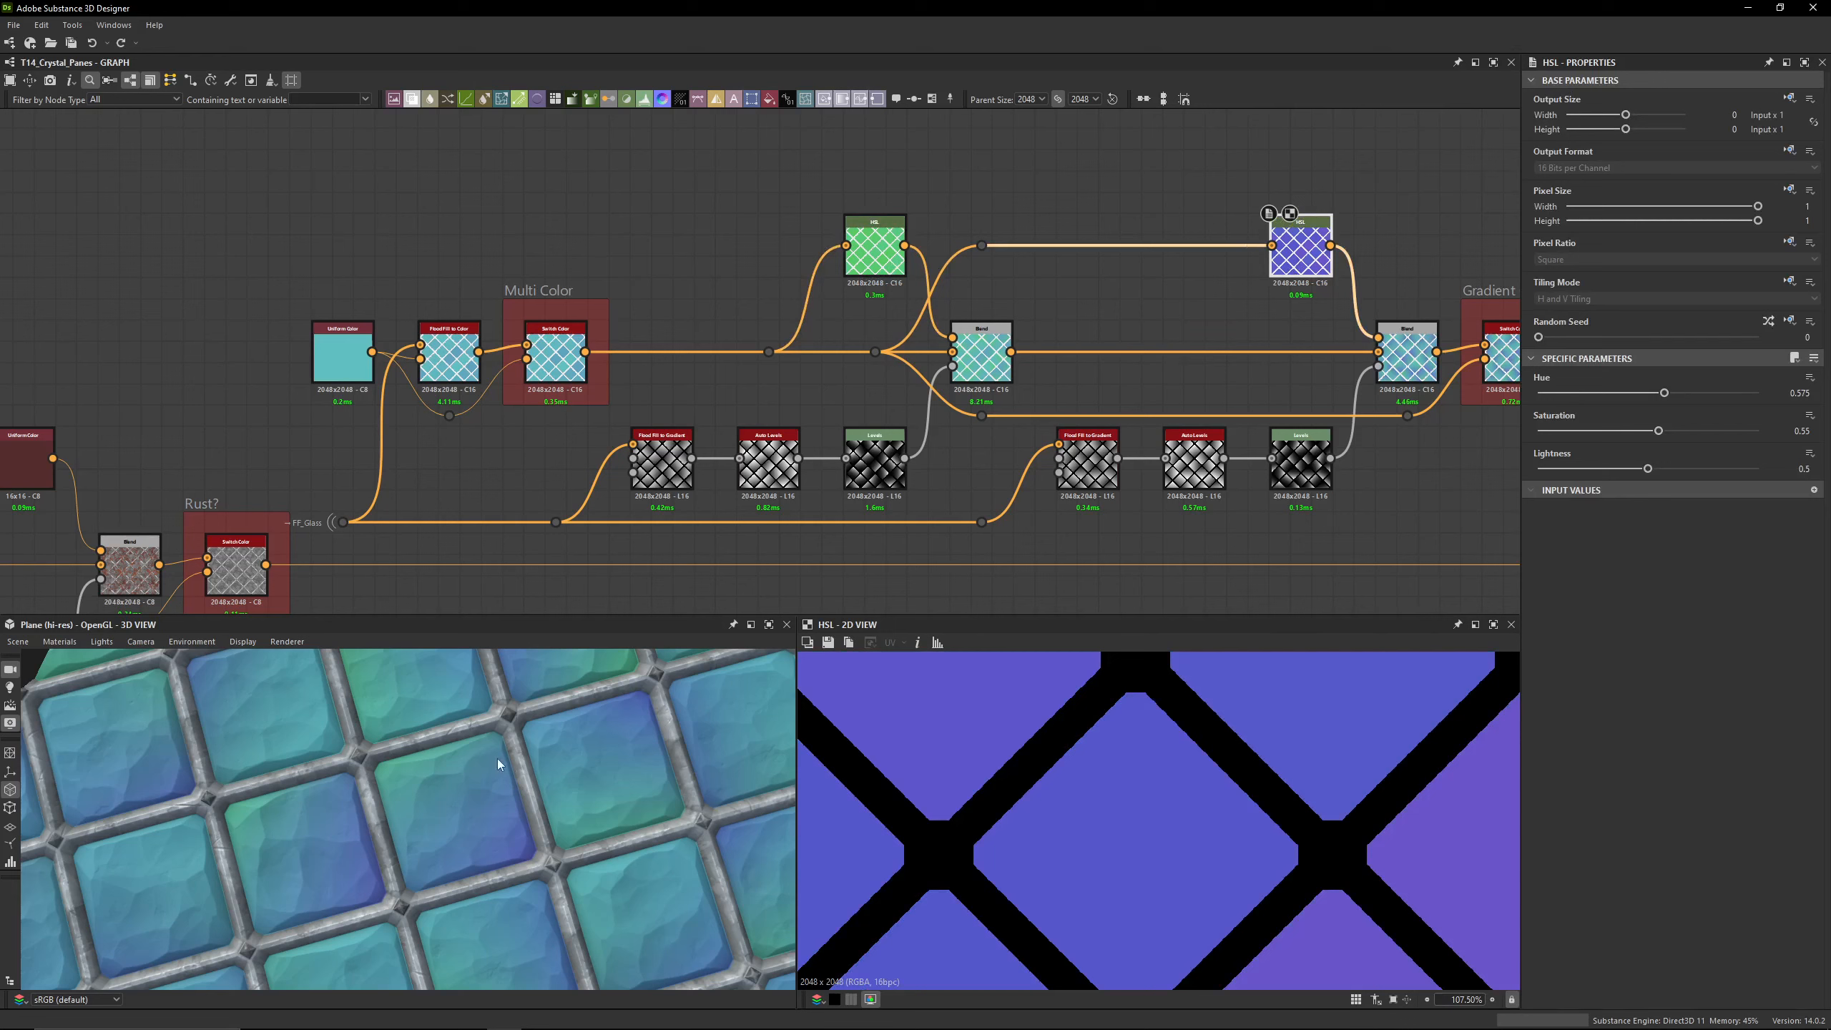
# Step: Try a Hue of 0.38 on the first HSL node while viewing the glass panes up close
pyautogui.moveTo(497, 759); pyautogui.dragTo(449, 860)
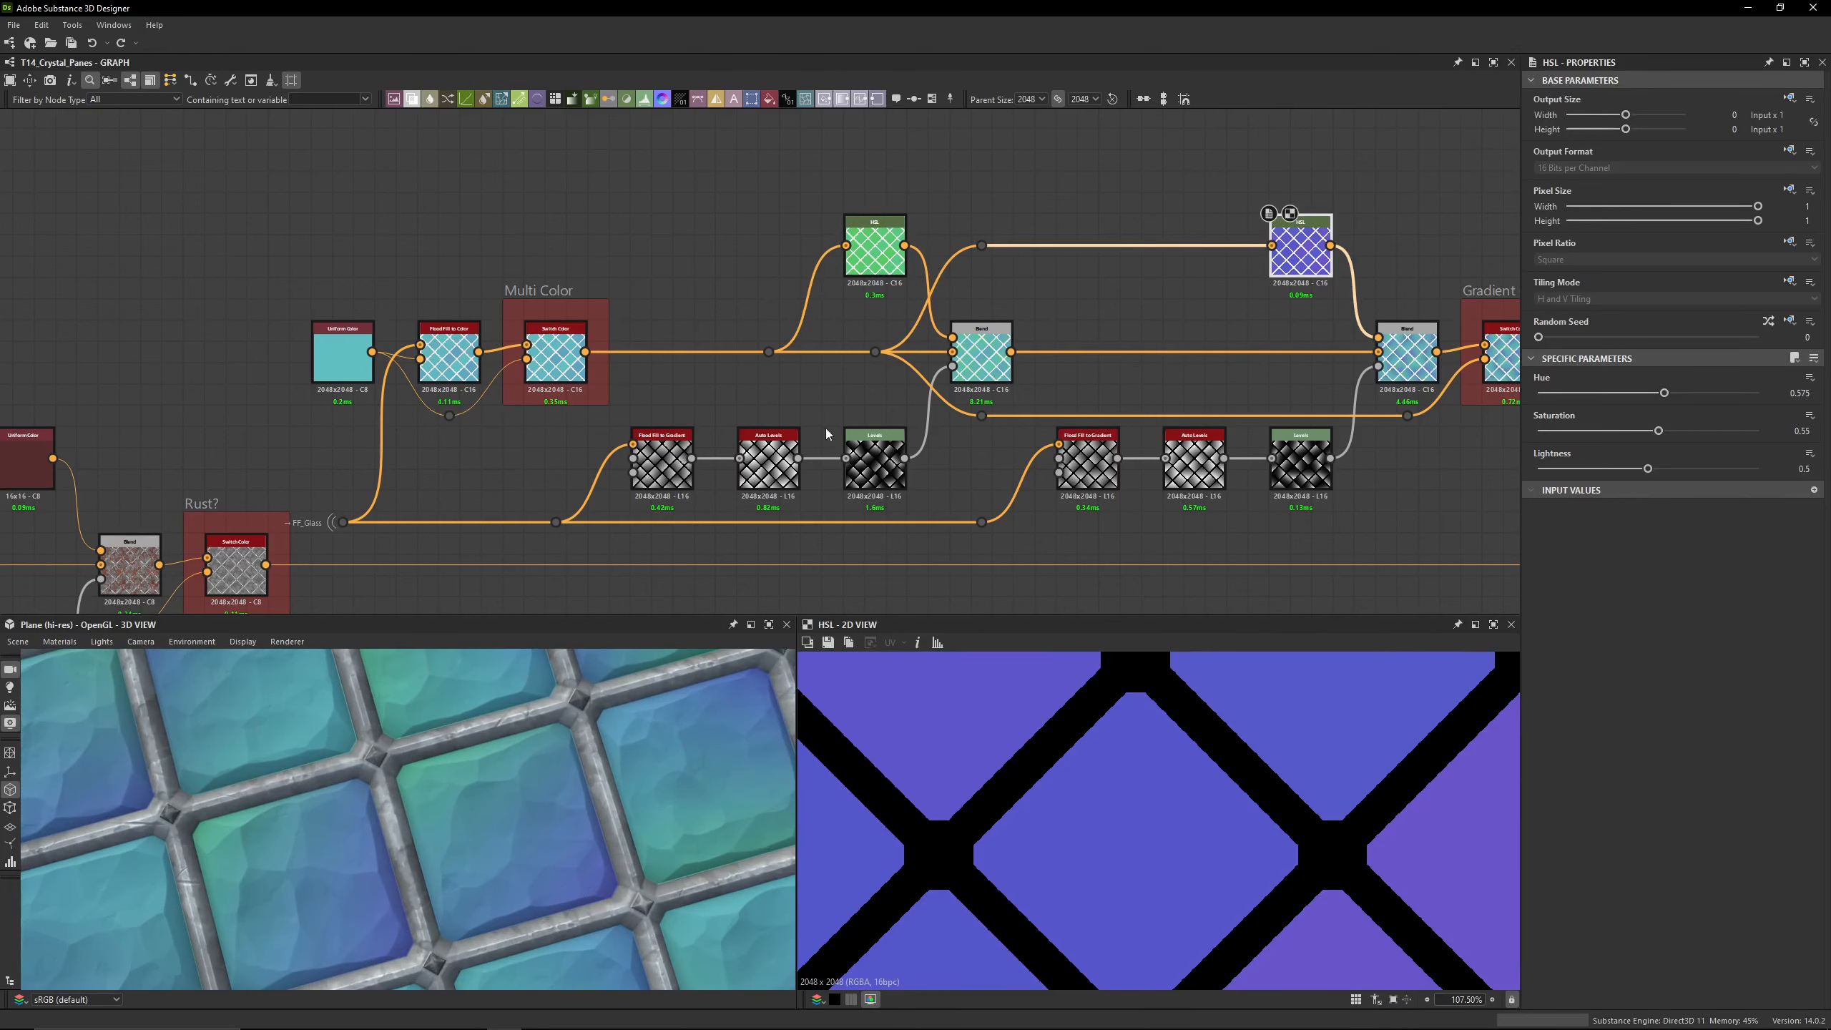
pyautogui.click(875, 249)
pyautogui.moveTo(1627, 394)
pyautogui.mouseDown()
pyautogui.moveTo(1582, 408)
pyautogui.moveTo(1622, 406)
pyautogui.mouseUp()
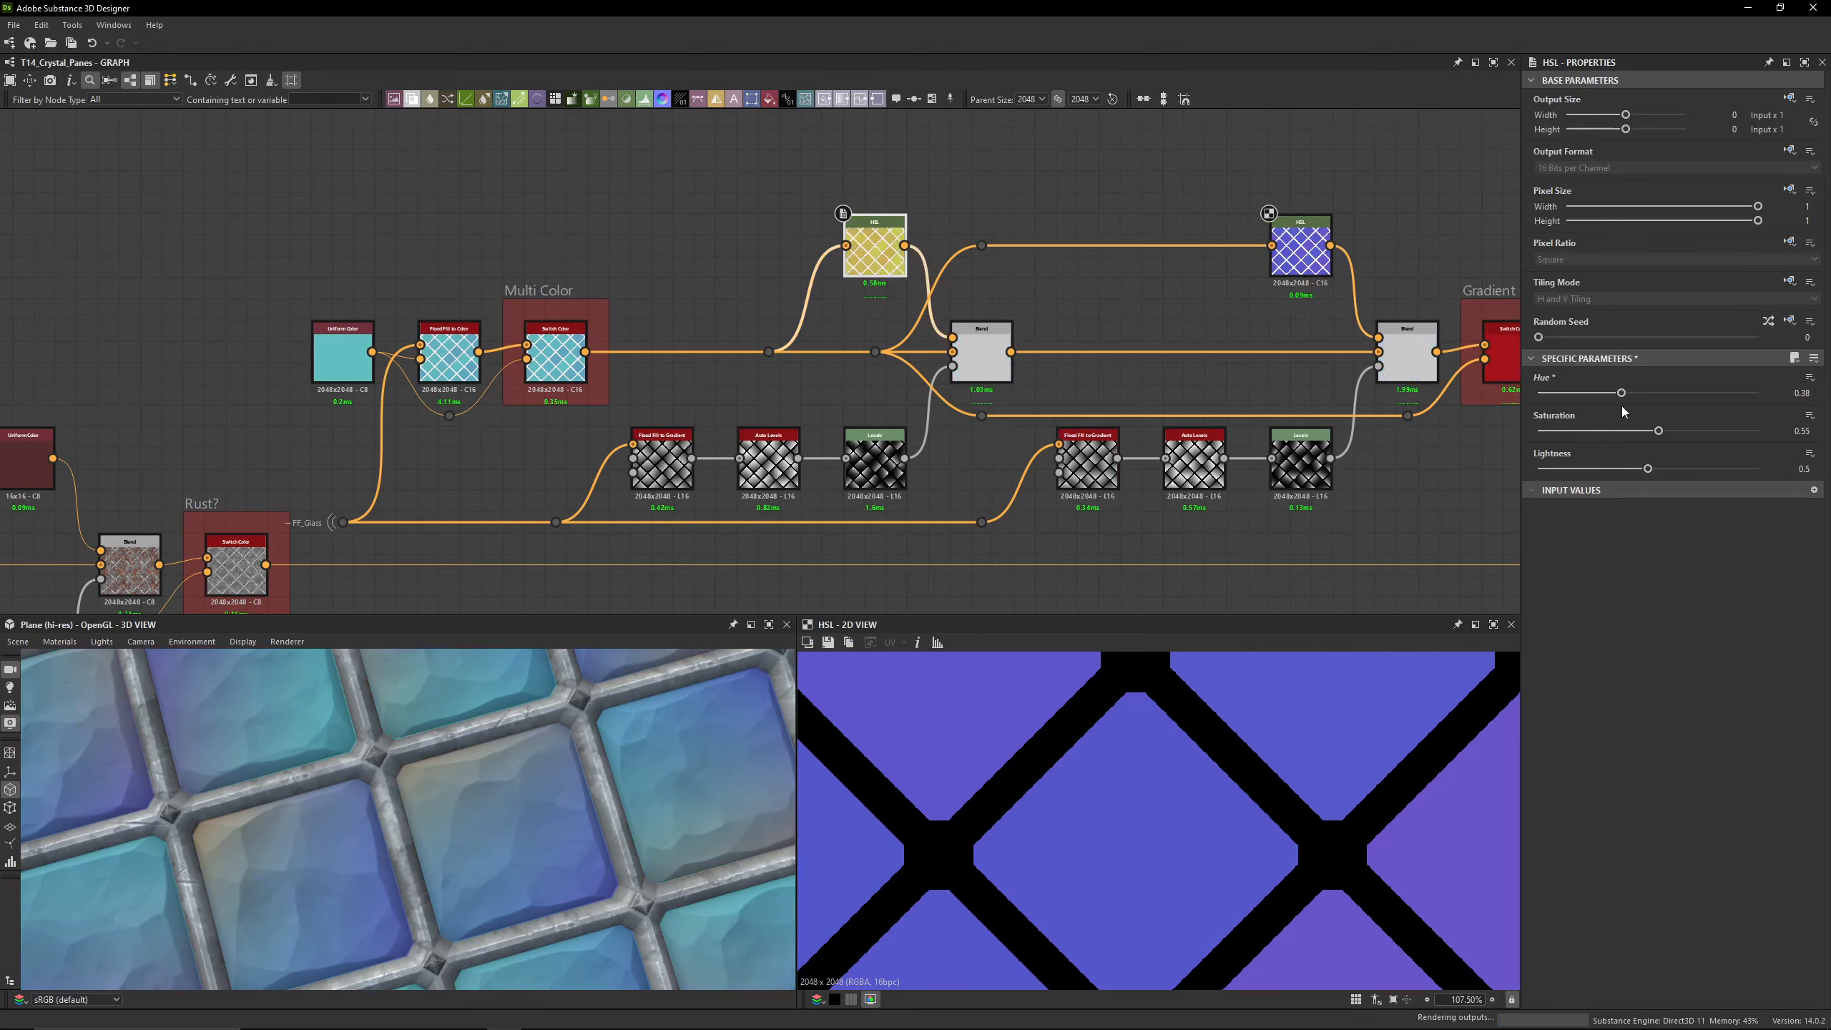
# Step: Try a Hue of 0.51 and a Saturation of 0.97 on the second HSL node, and undo both changes
pyautogui.click(1304, 273)
pyautogui.moveTo(1664, 396); pyautogui.dragTo(1651, 398)
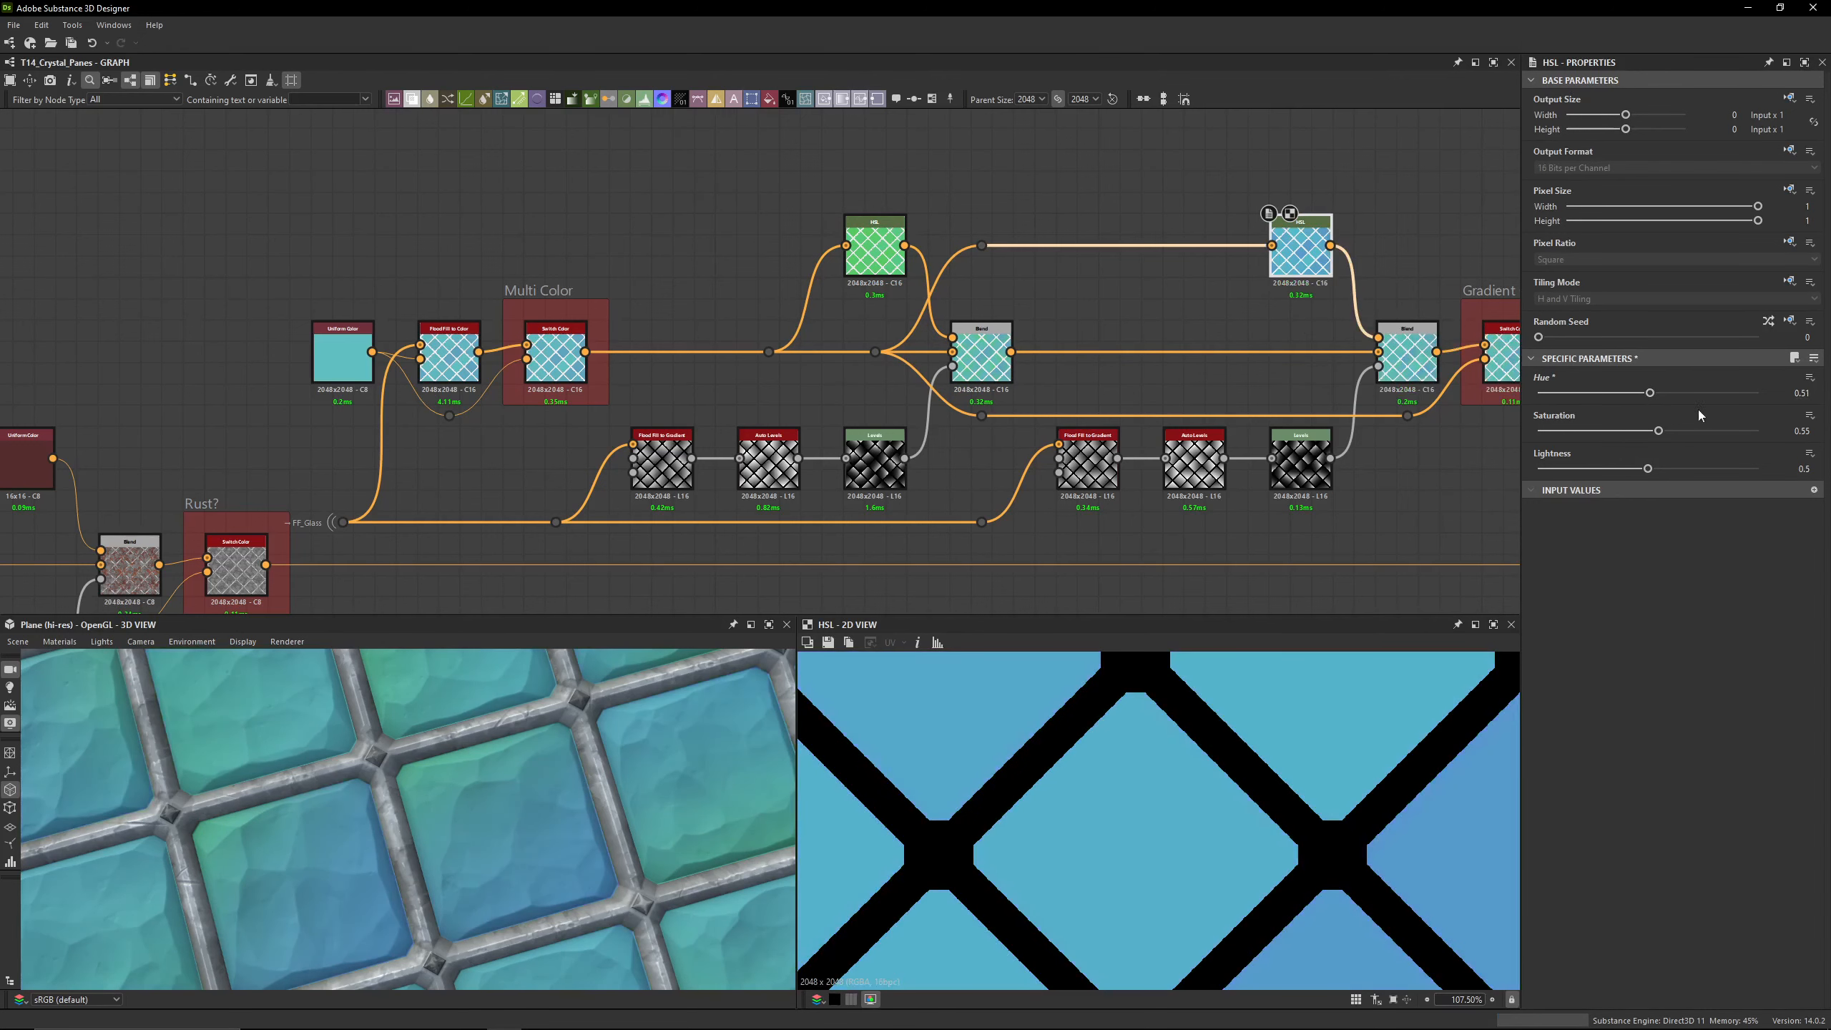
pyautogui.moveTo(1717, 432); pyautogui.dragTo(1749, 430)
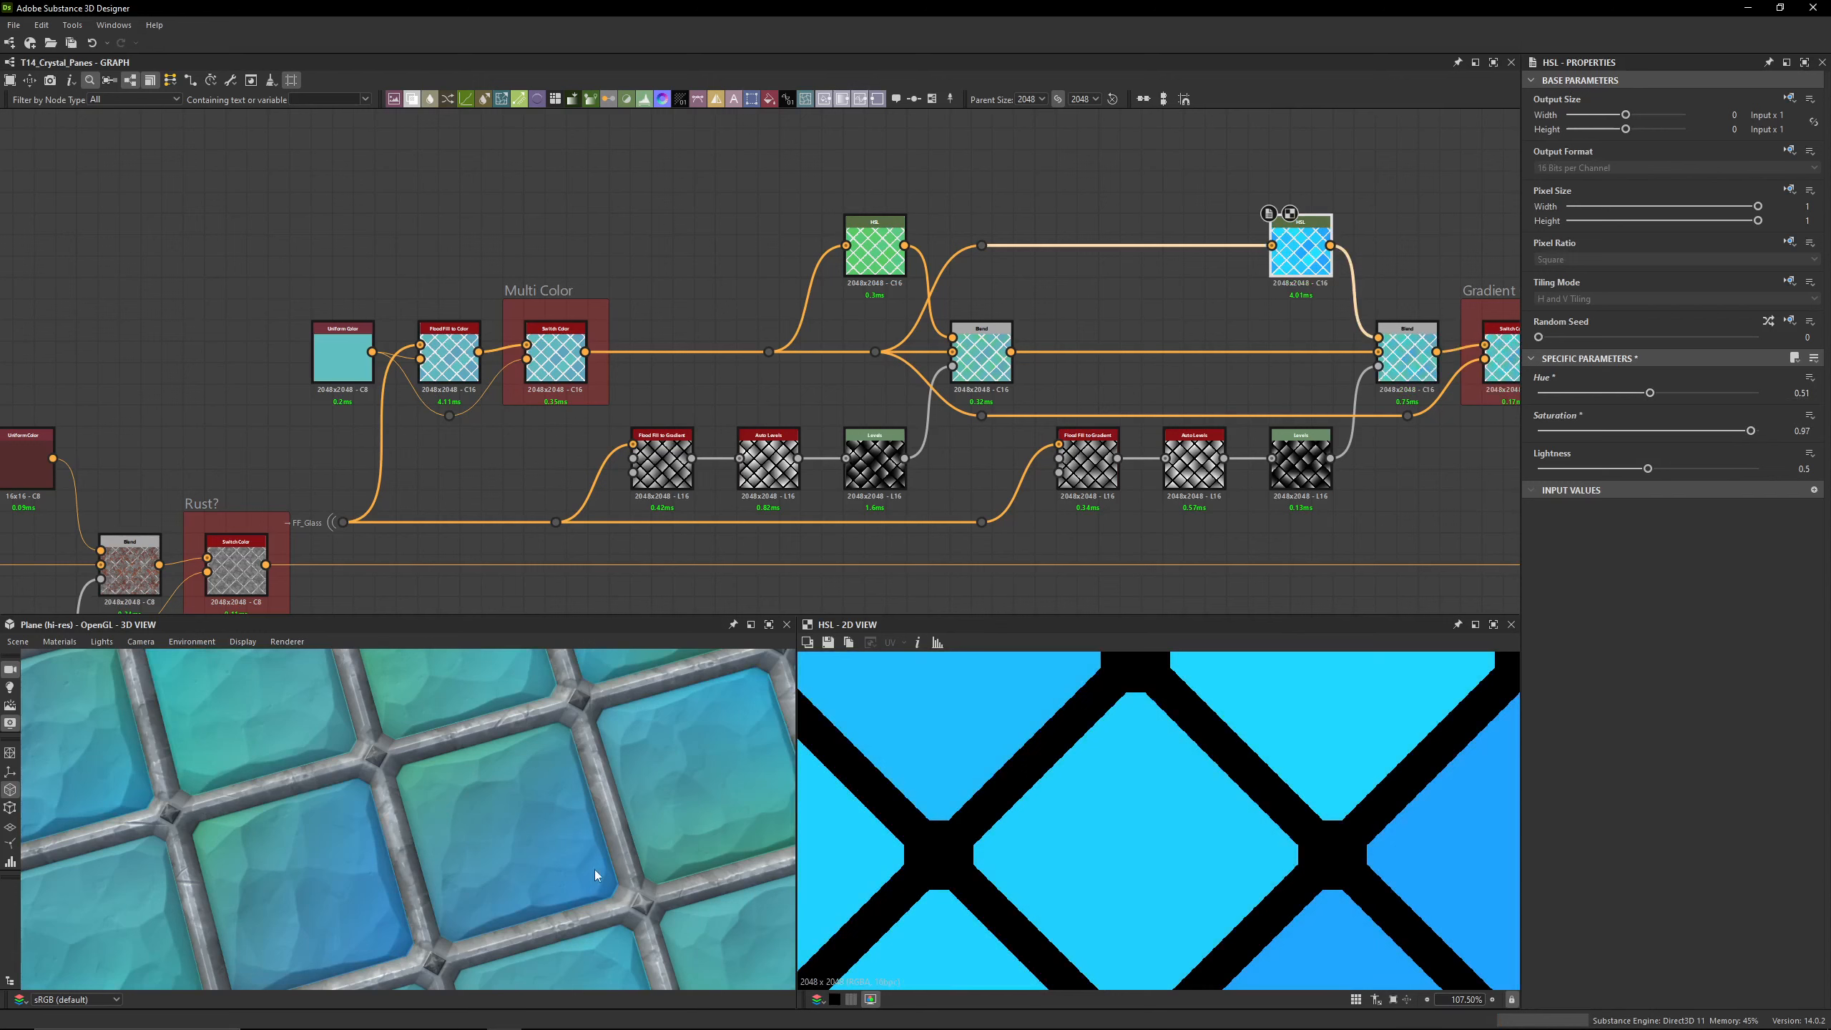
pyautogui.hotkey('ctrl', 'z')
pyautogui.hotkey('ctrl', 'z')
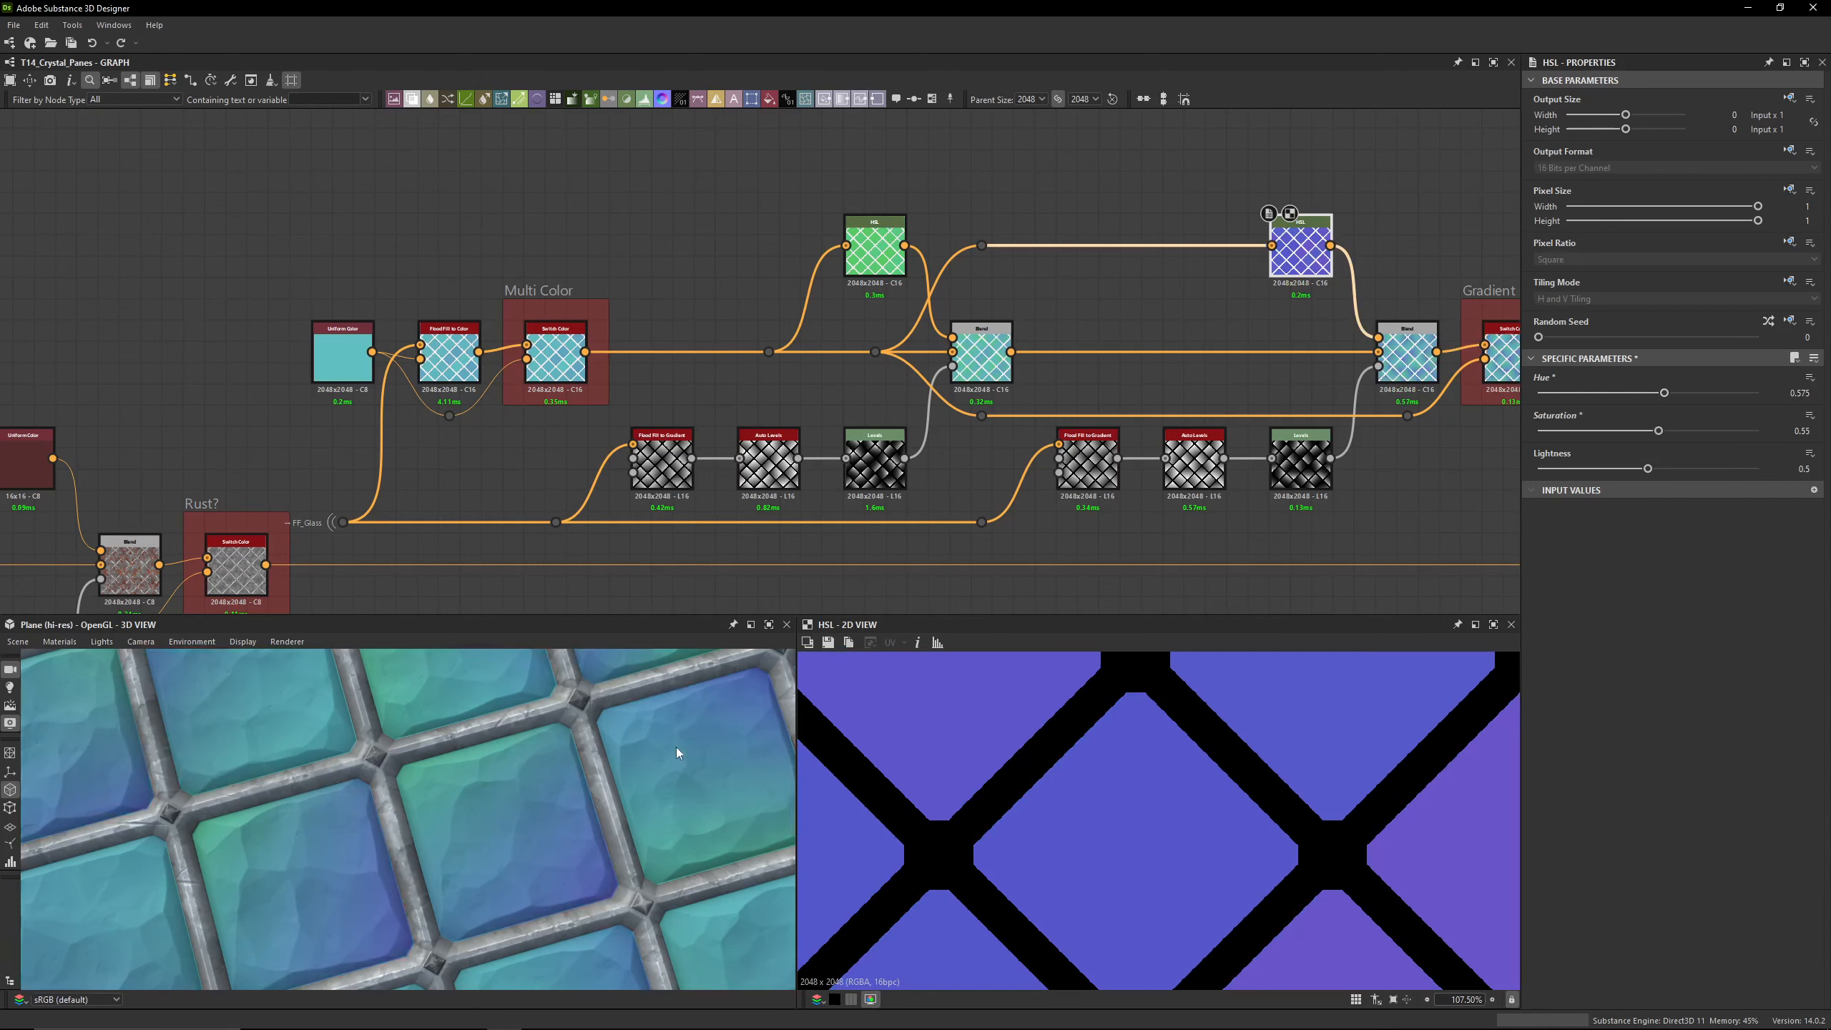
# Step: Preview both HSL nodes in turn once more, ending on the green one that feeds the first Blend
pyautogui.doubleClick(878, 249)
pyautogui.doubleClick(1303, 248)
pyautogui.doubleClick(871, 270)
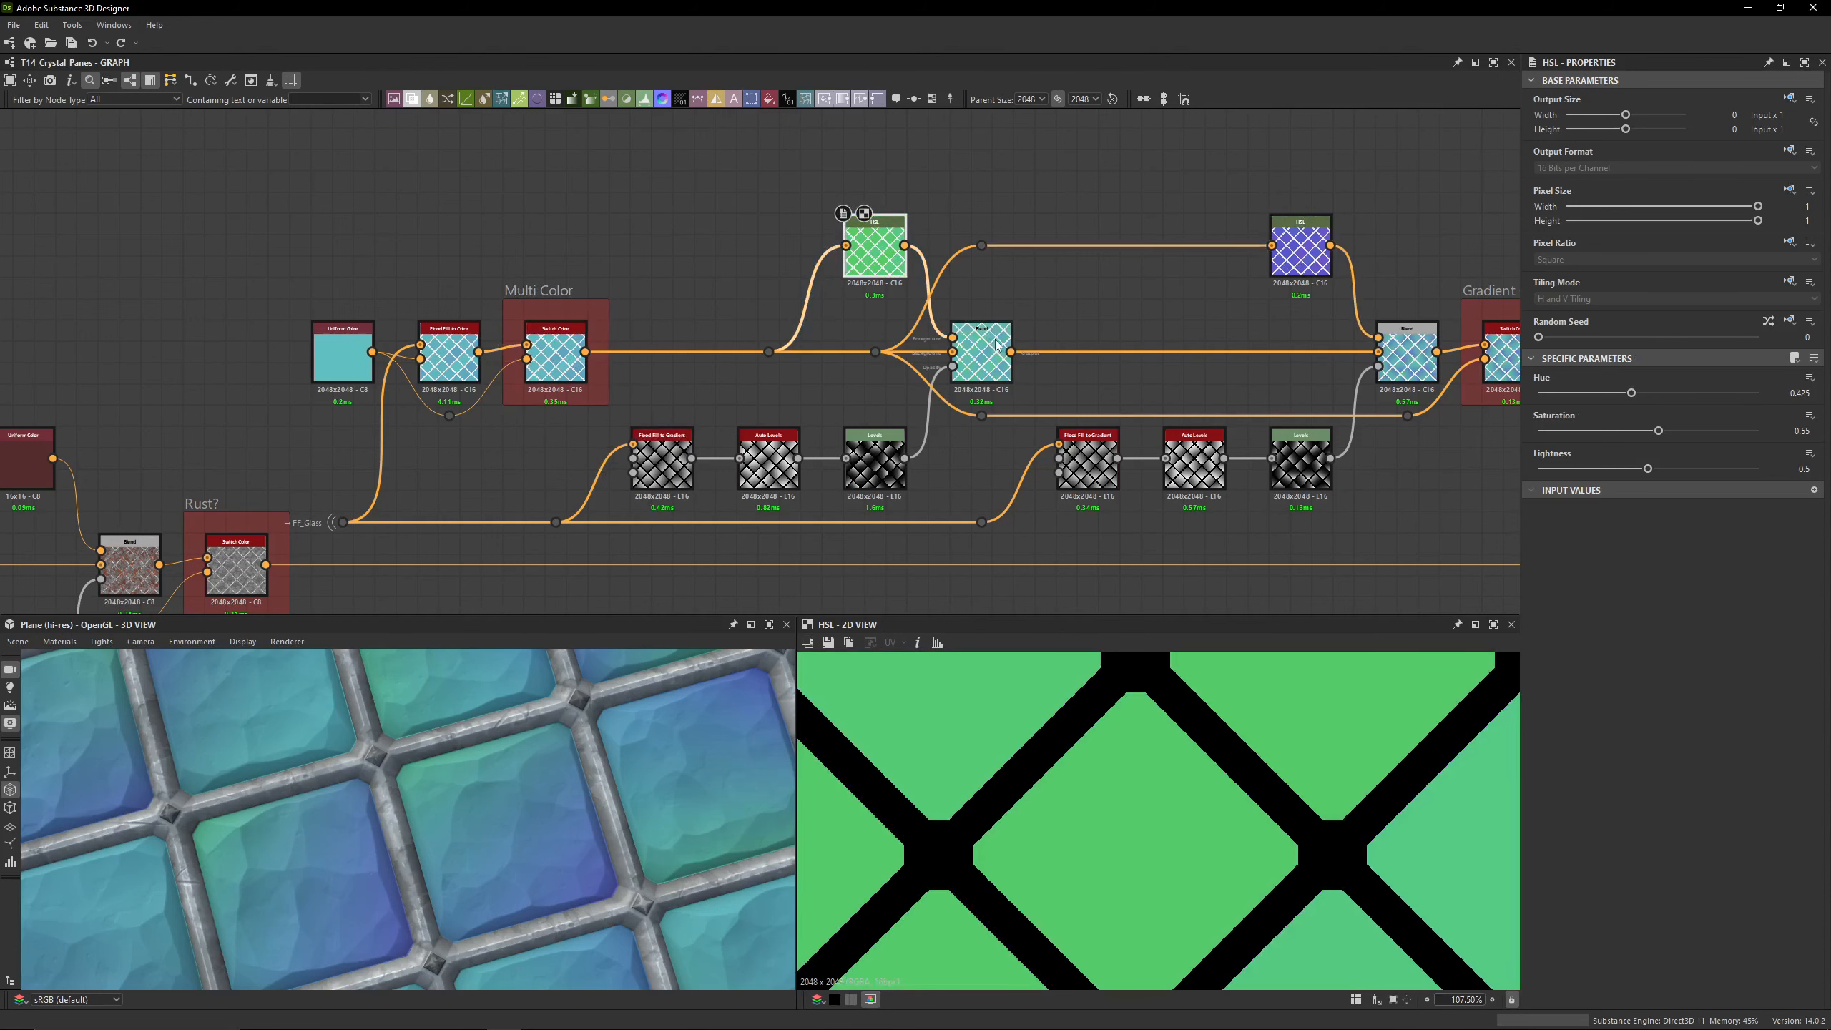
pyautogui.scroll(3, 993, 340)
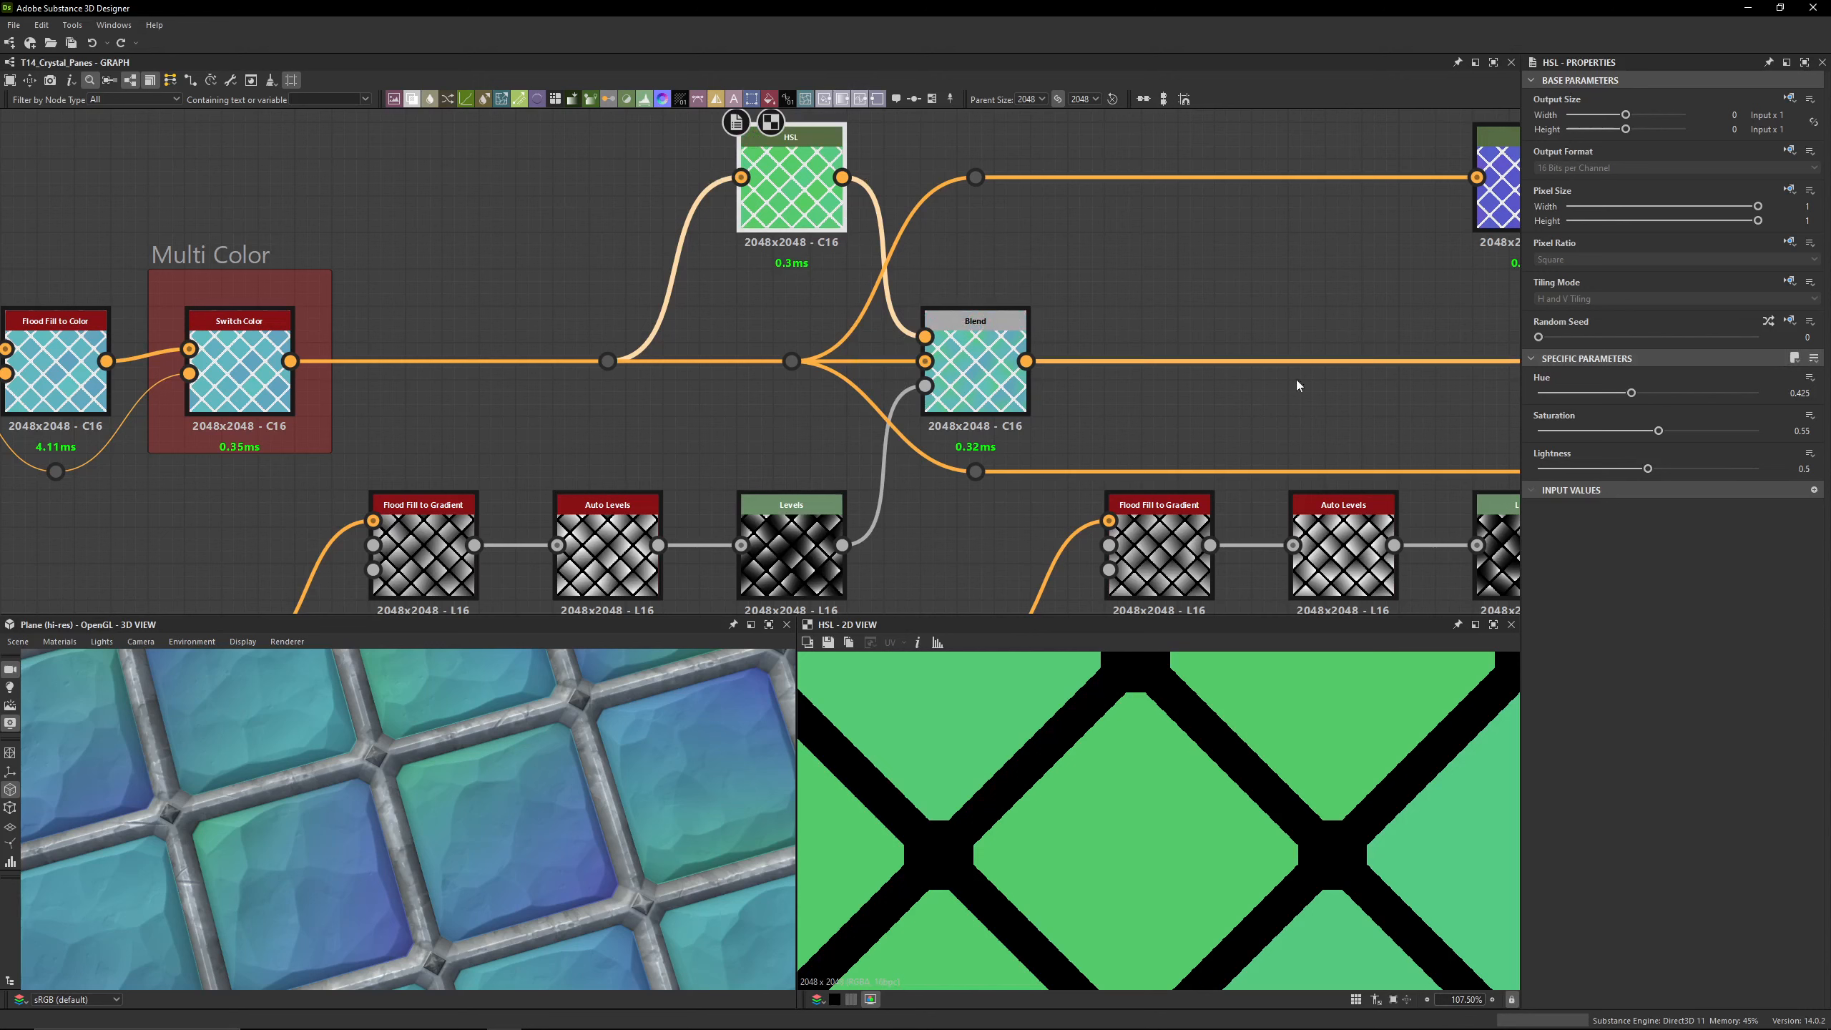
# Step: Review the green HSL node, and view the first Levels mask with its settings shown as numeric sliders instead of the histogram
pyautogui.click(1208, 260)
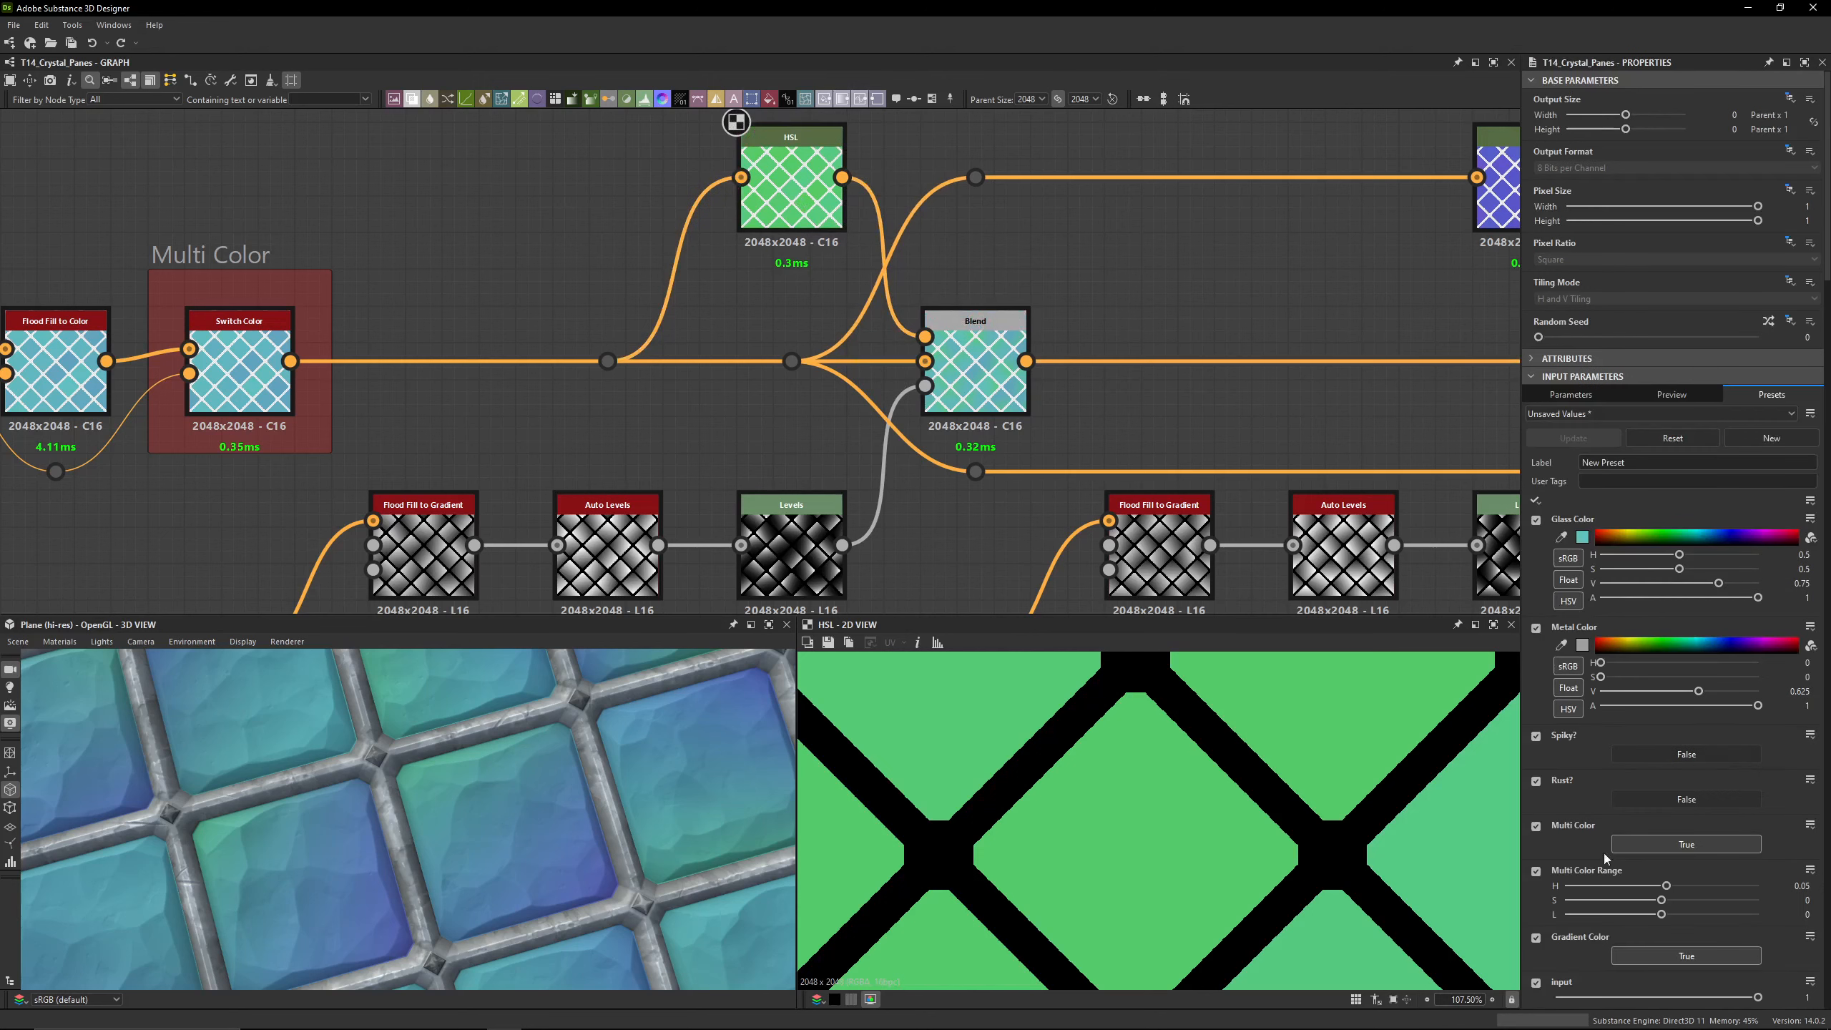
pyautogui.click(791, 137)
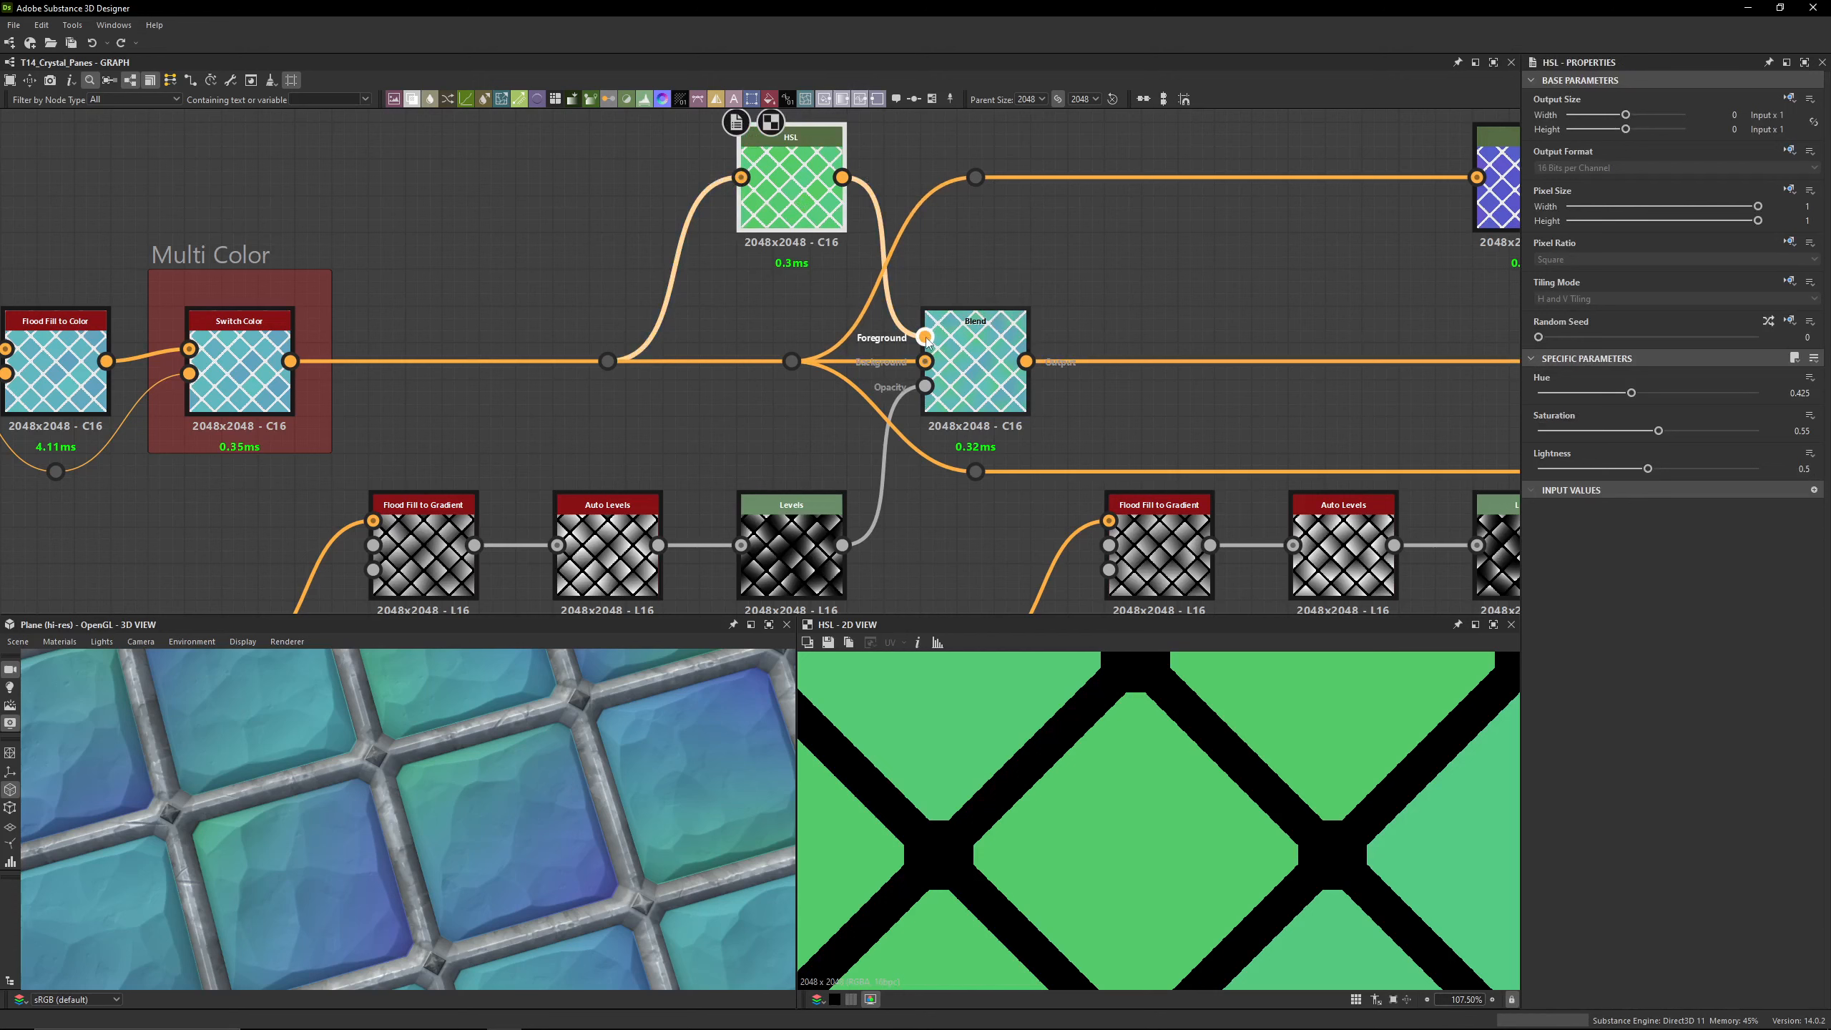
pyautogui.click(784, 574)
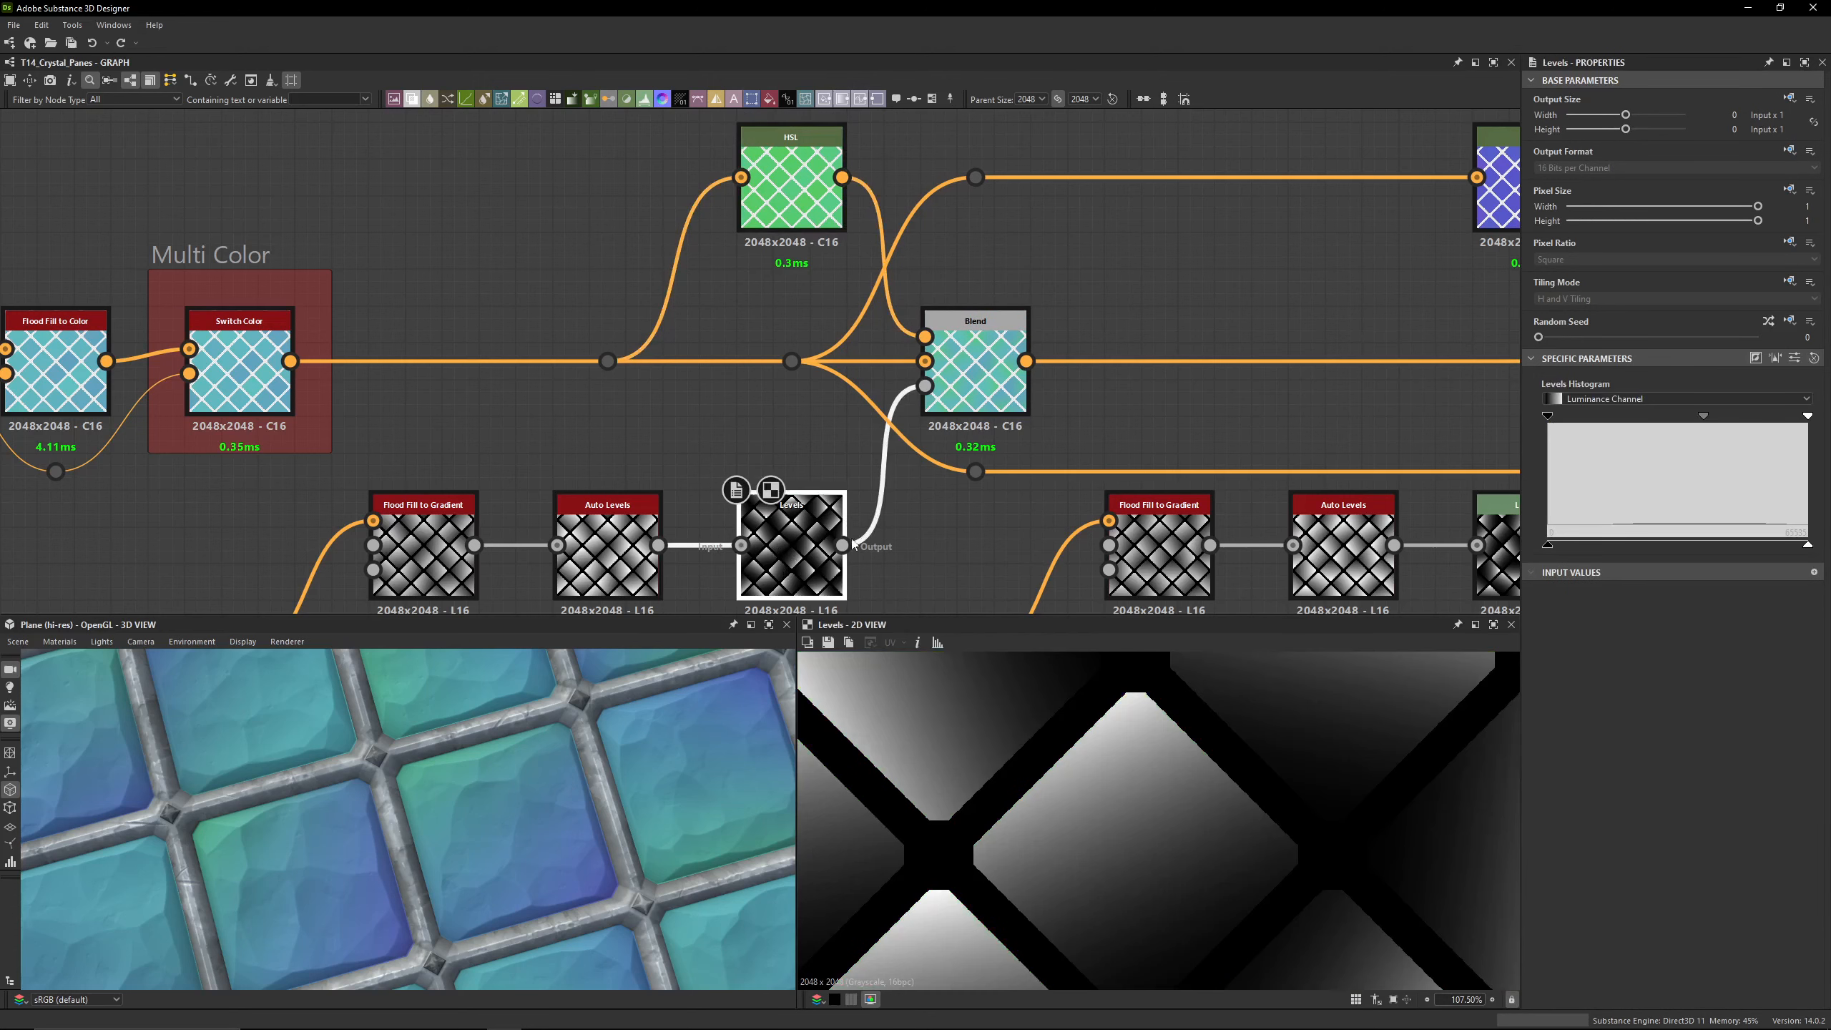
pyautogui.click(1795, 358)
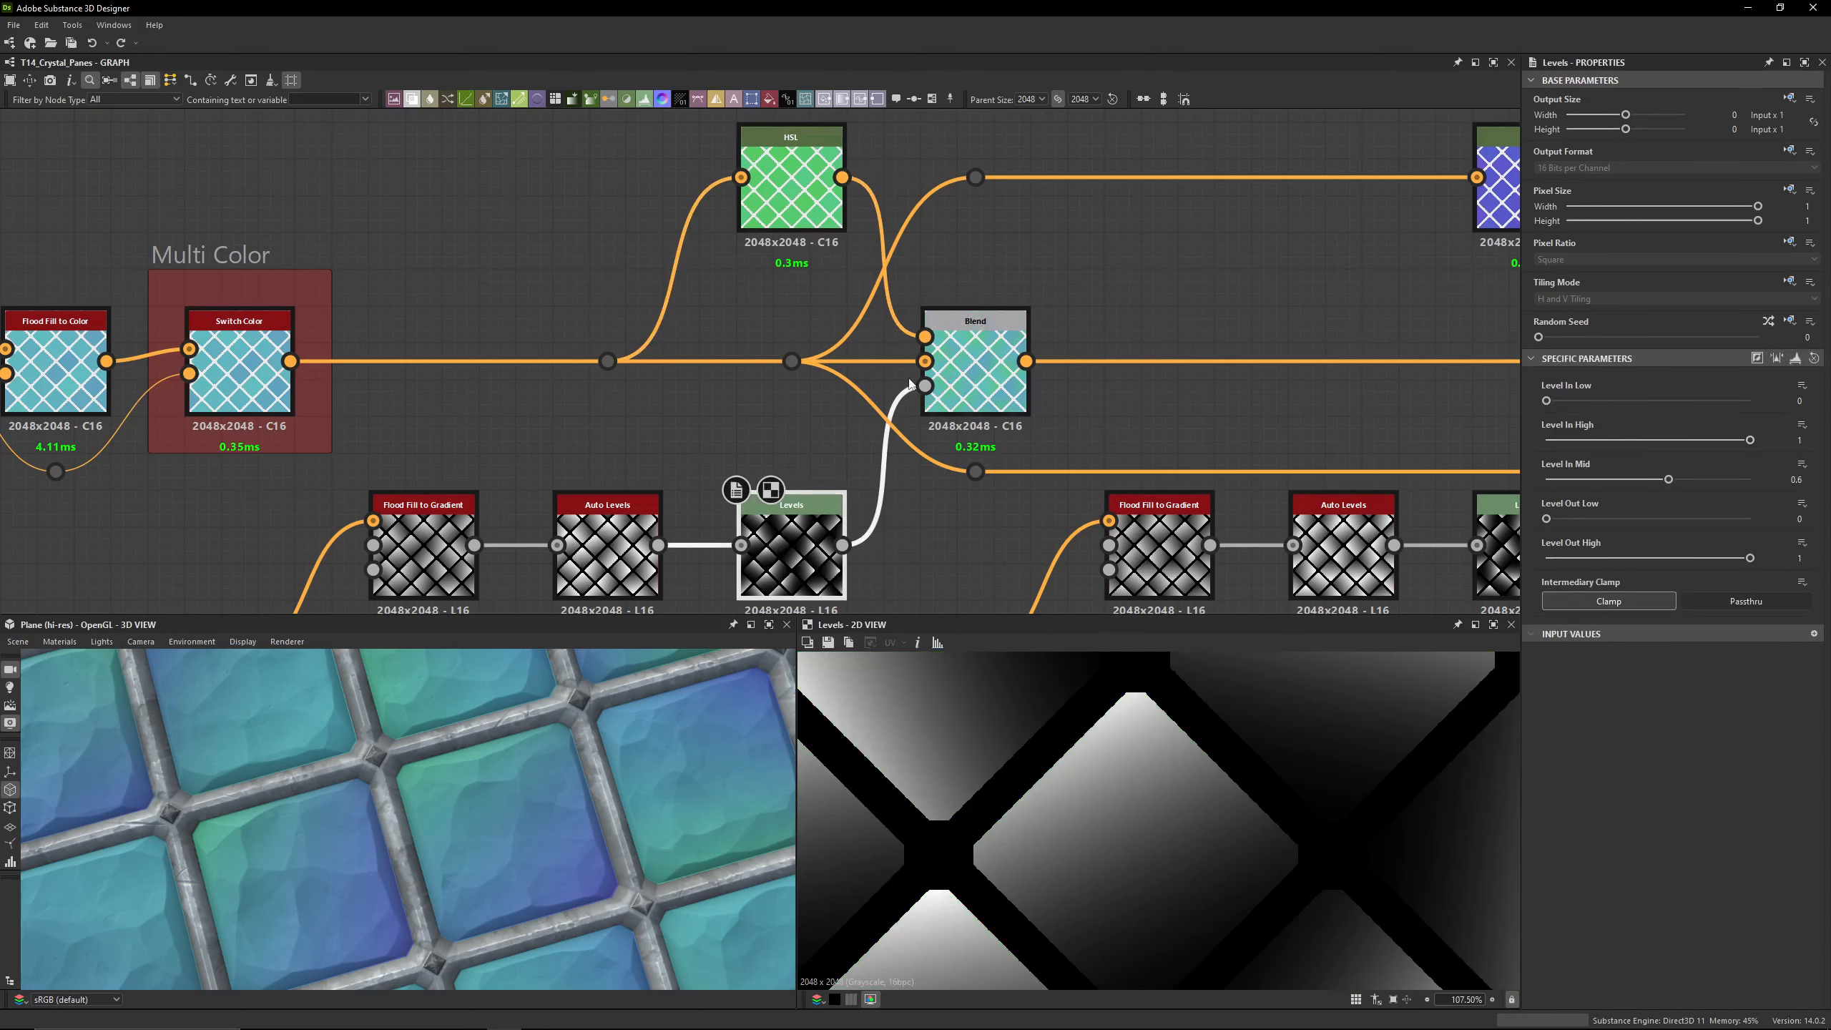
# Step: Preview the first Blend's output up close and trace its connections between the Multi Color switch and the second Blend
pyautogui.click(975, 323)
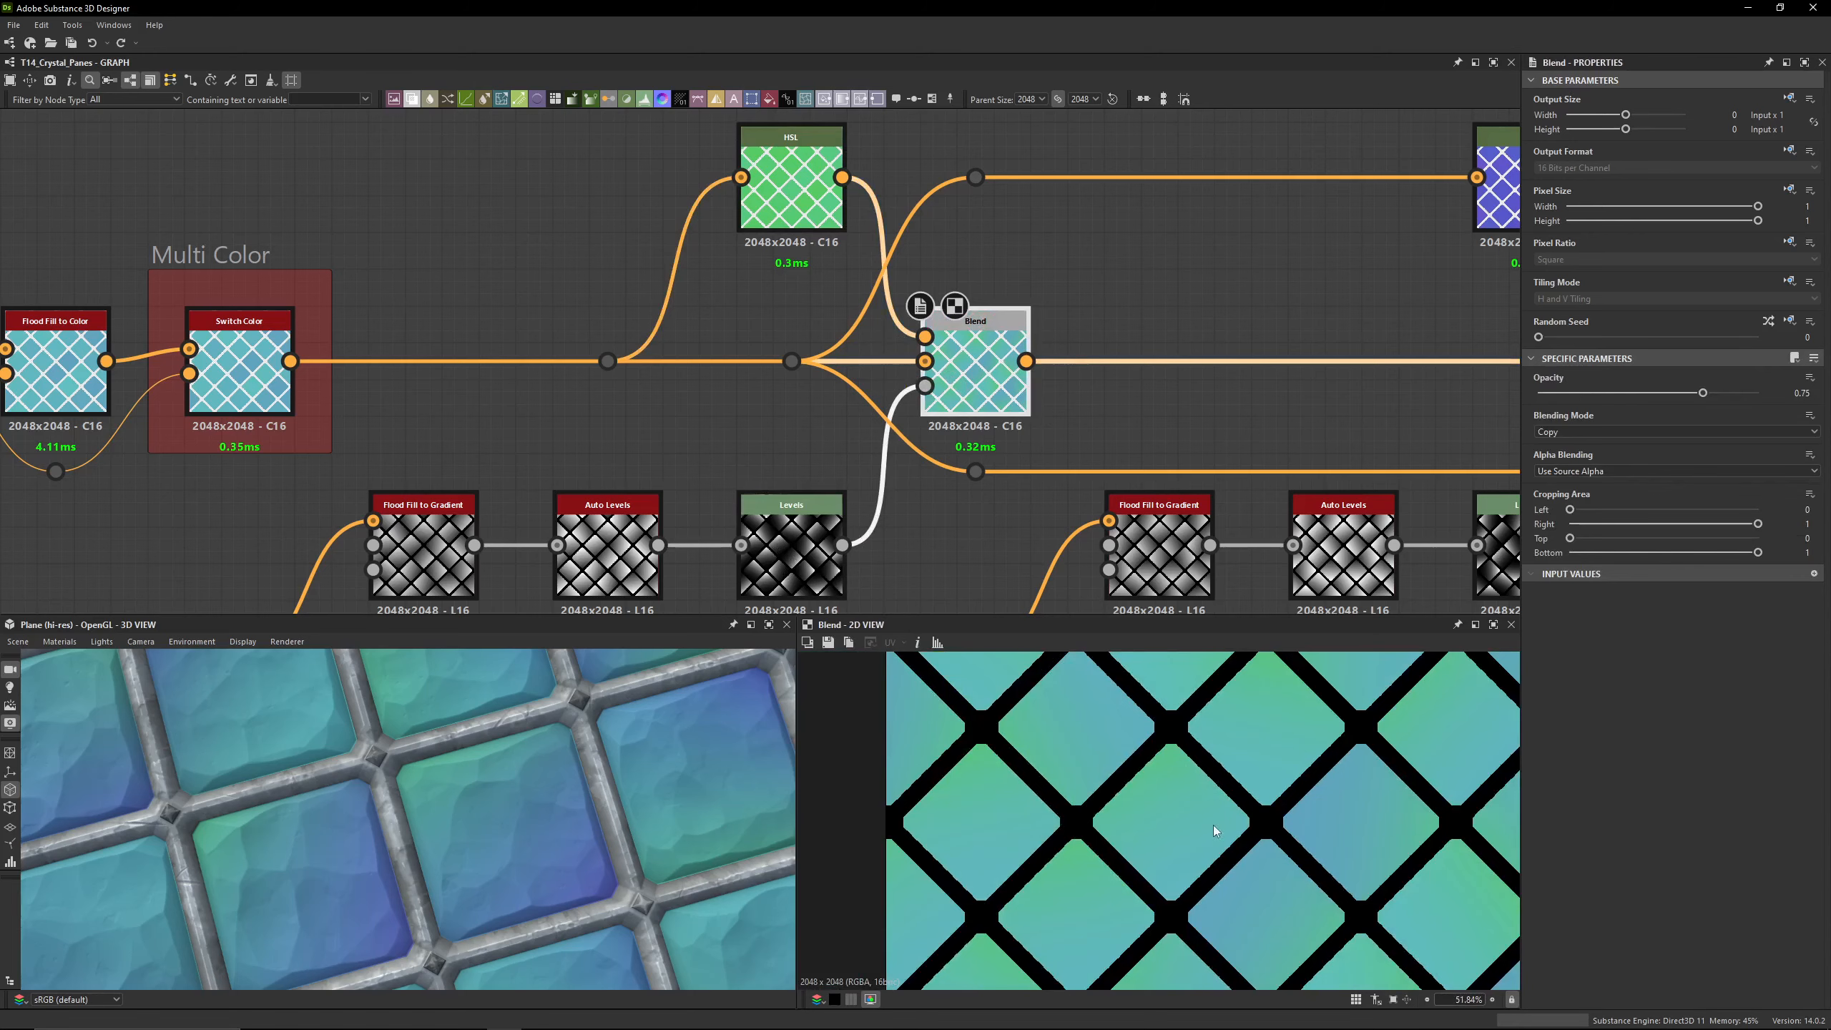
pyautogui.moveTo(1179, 408); pyautogui.dragTo(656, 401, button='middle')
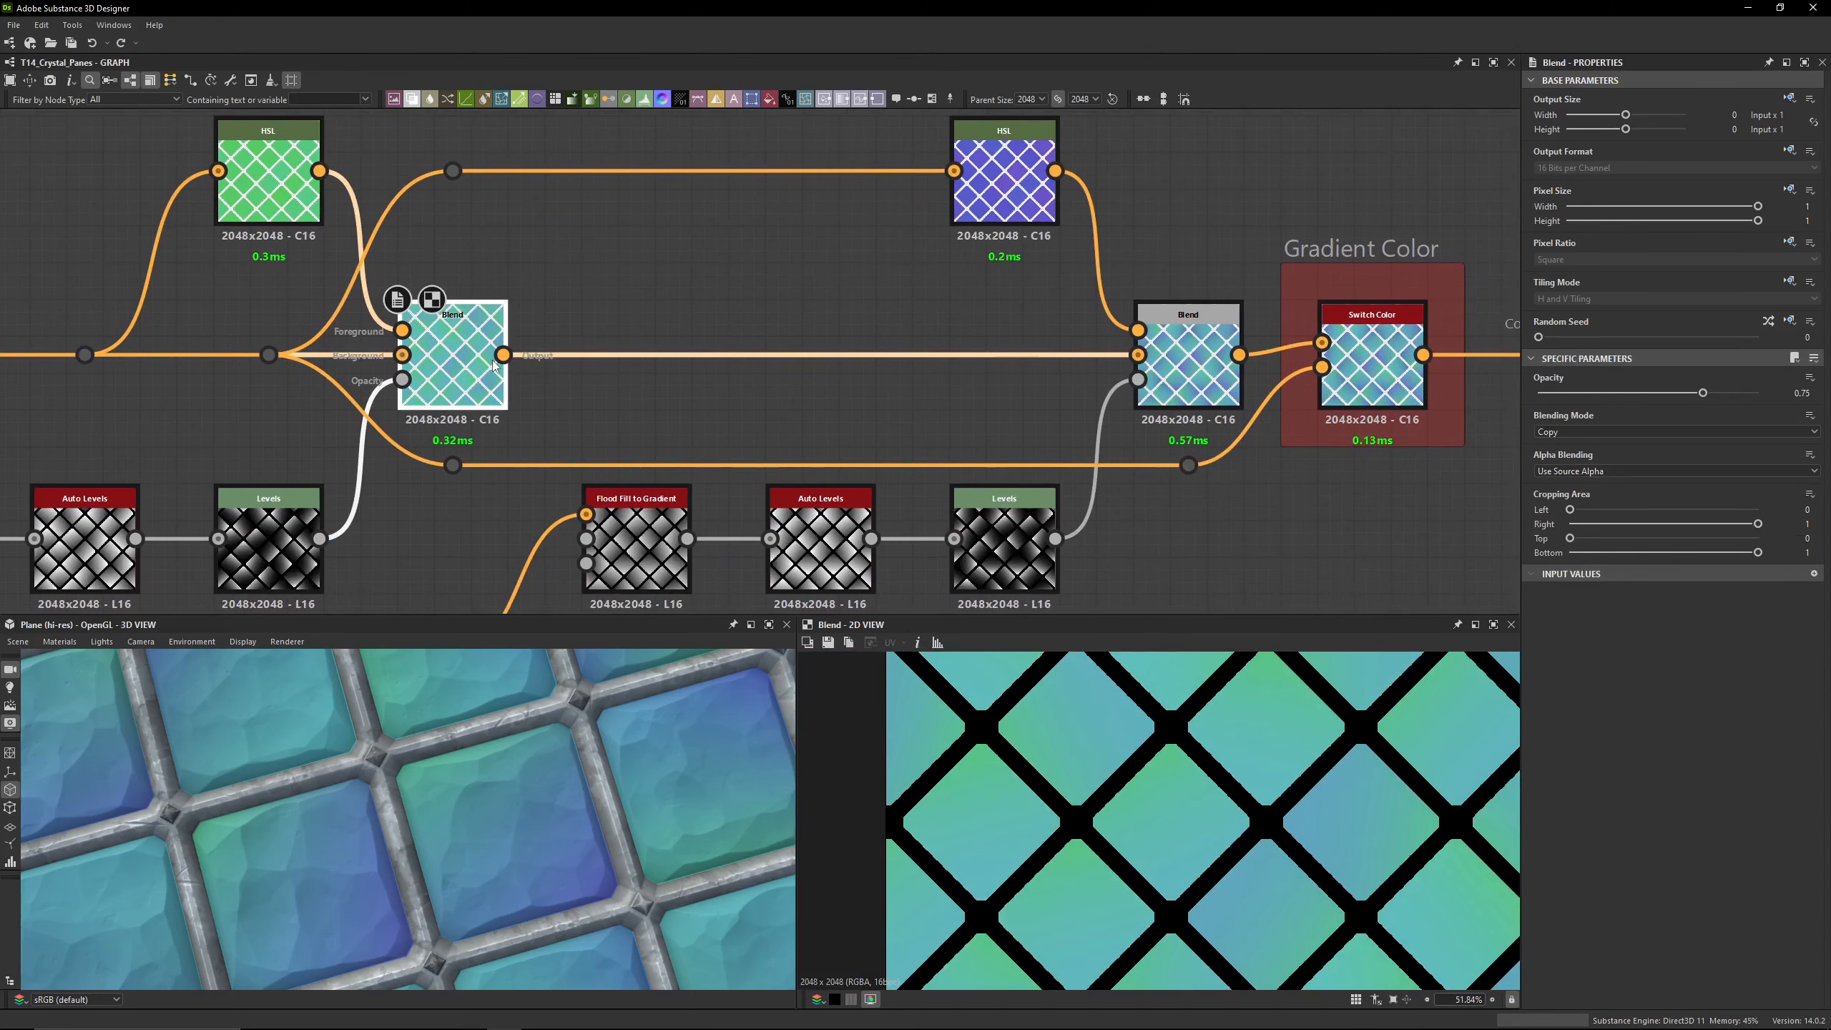
pyautogui.moveTo(458, 191); pyautogui.dragTo(769, 203, button='middle')
pyautogui.moveTo(608, 318); pyautogui.dragTo(911, 288, button='middle')
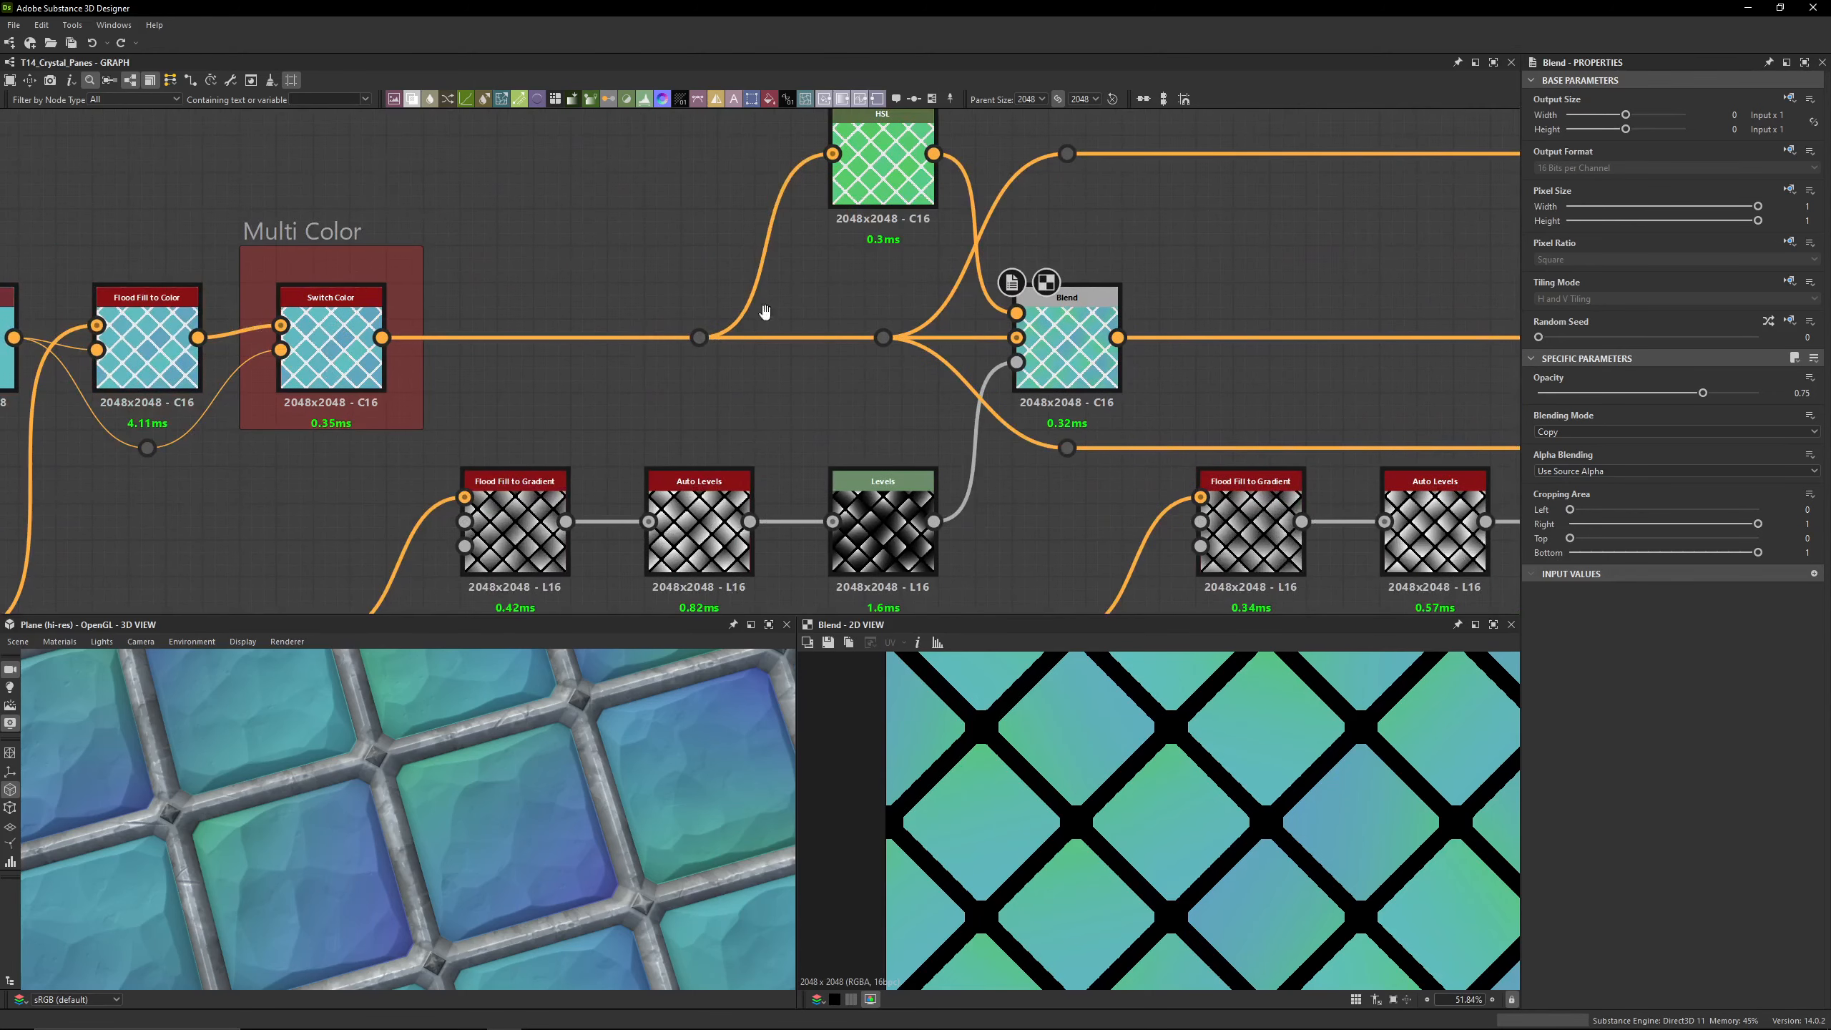
pyautogui.moveTo(1231, 325); pyautogui.dragTo(1021, 356, button='middle')
pyautogui.click(865, 375)
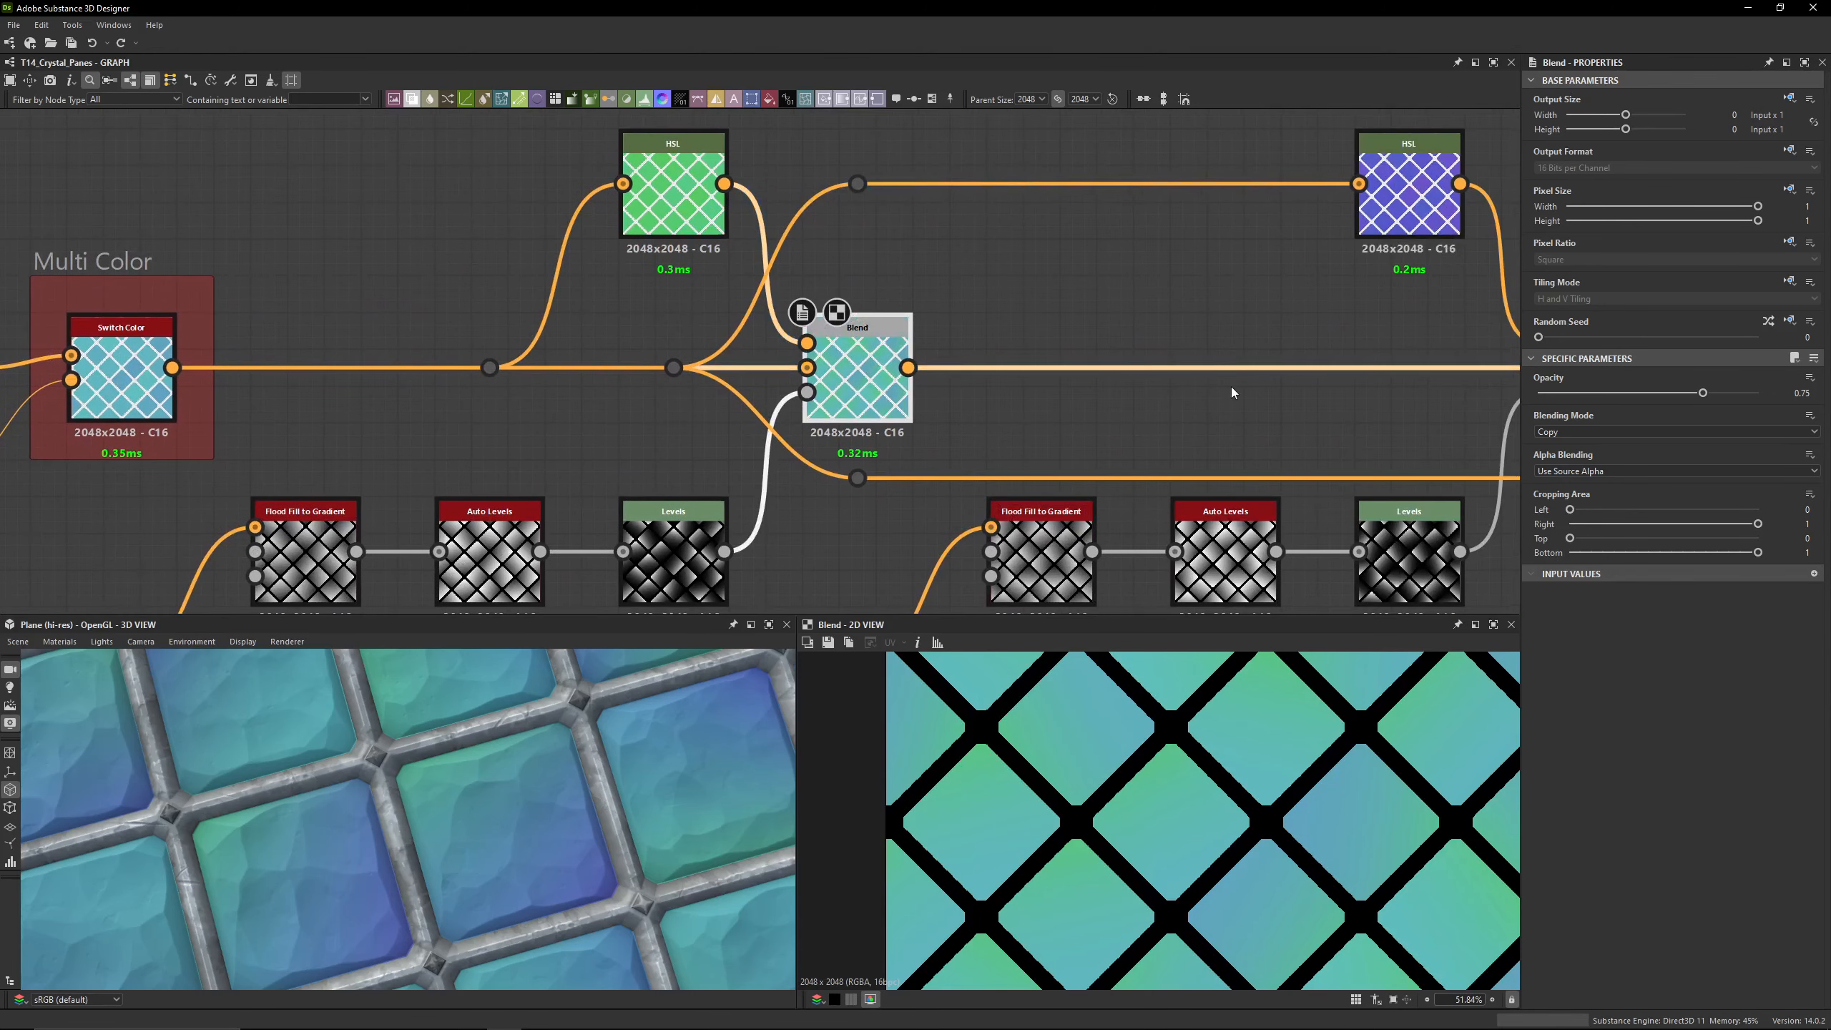
pyautogui.scroll(4, 1149, 789)
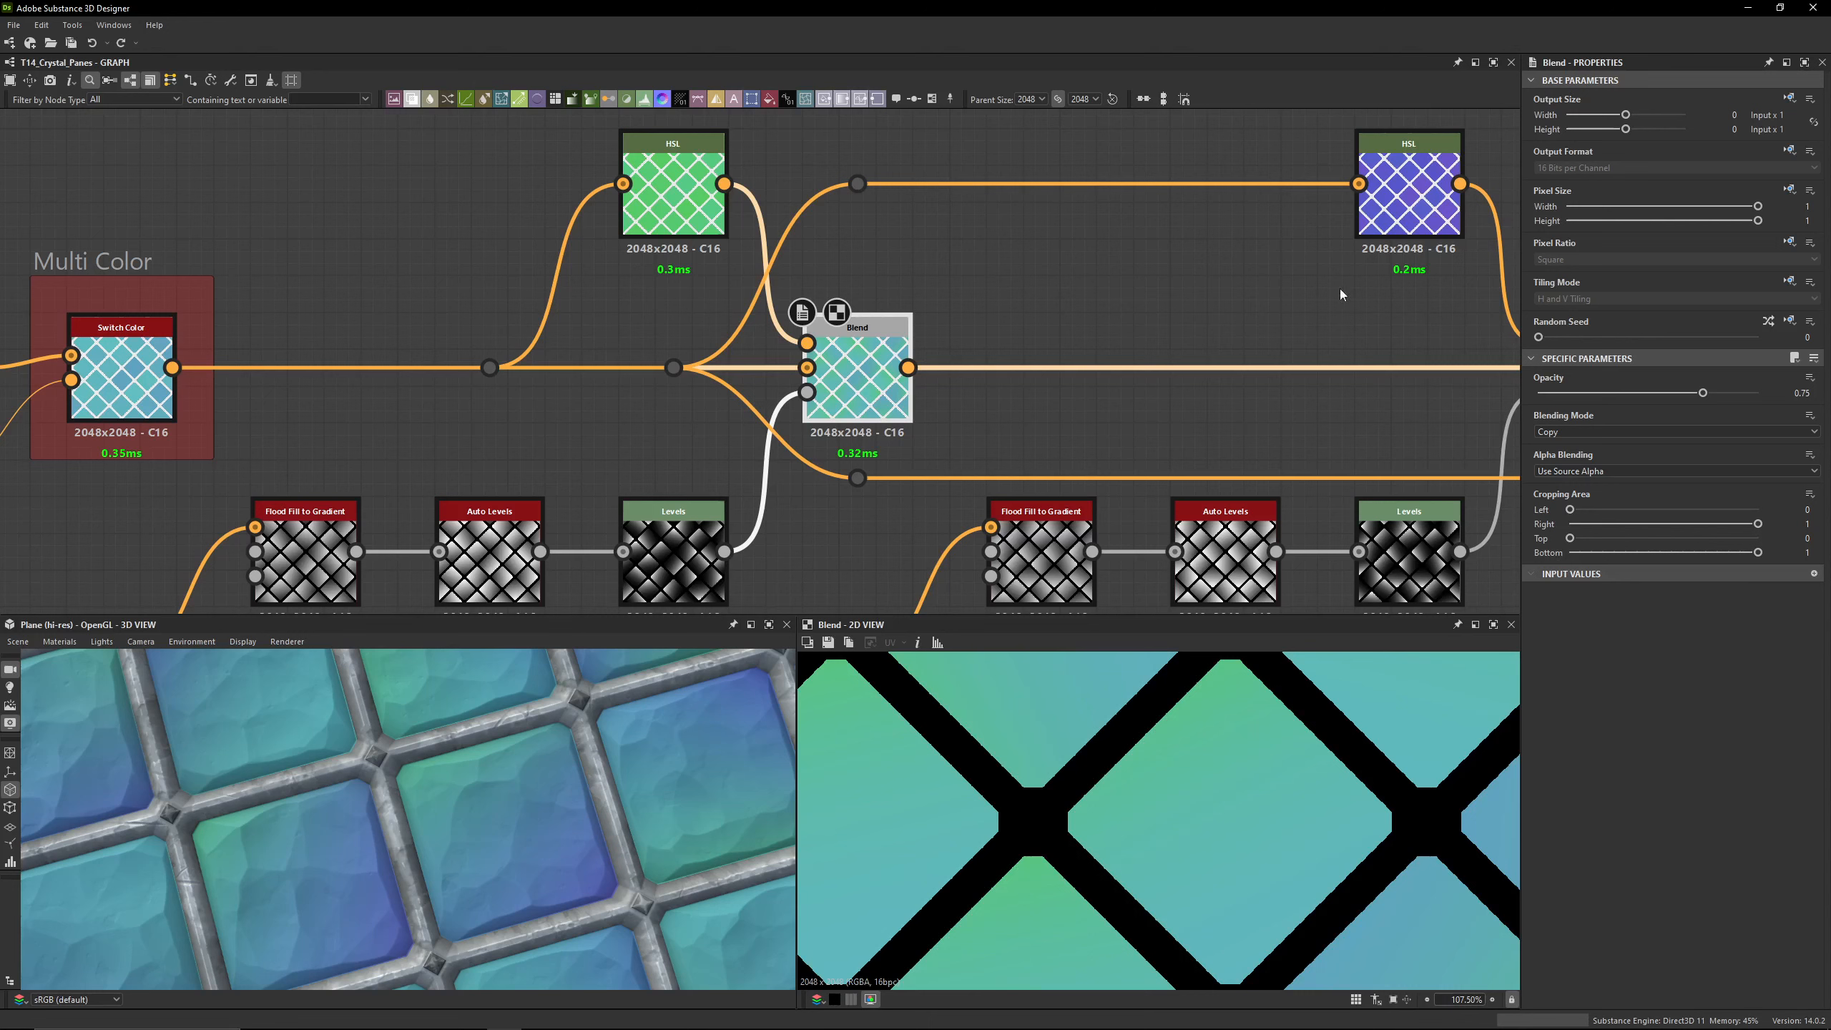
# Step: Examine the blue HSL node, the dot feeding it from Multi Color, and the two Blend nodes before Gradient Color
pyautogui.click(1408, 201)
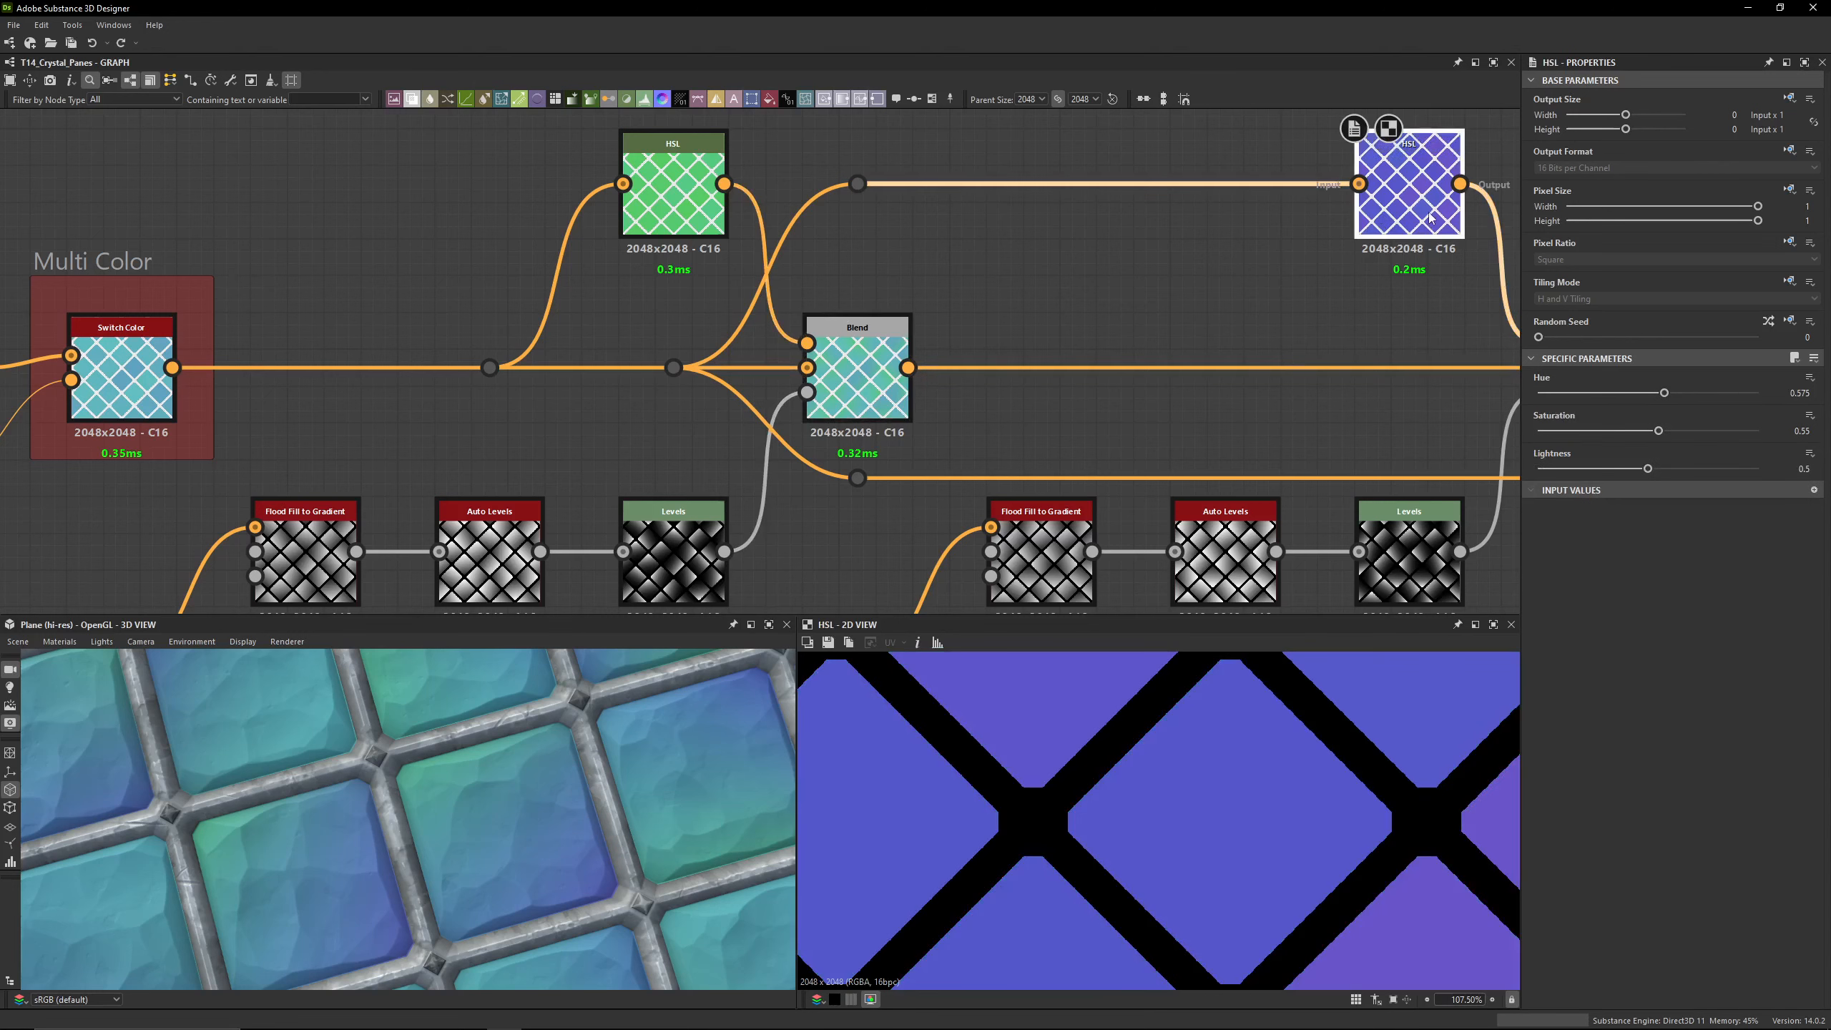
pyautogui.click(689, 369)
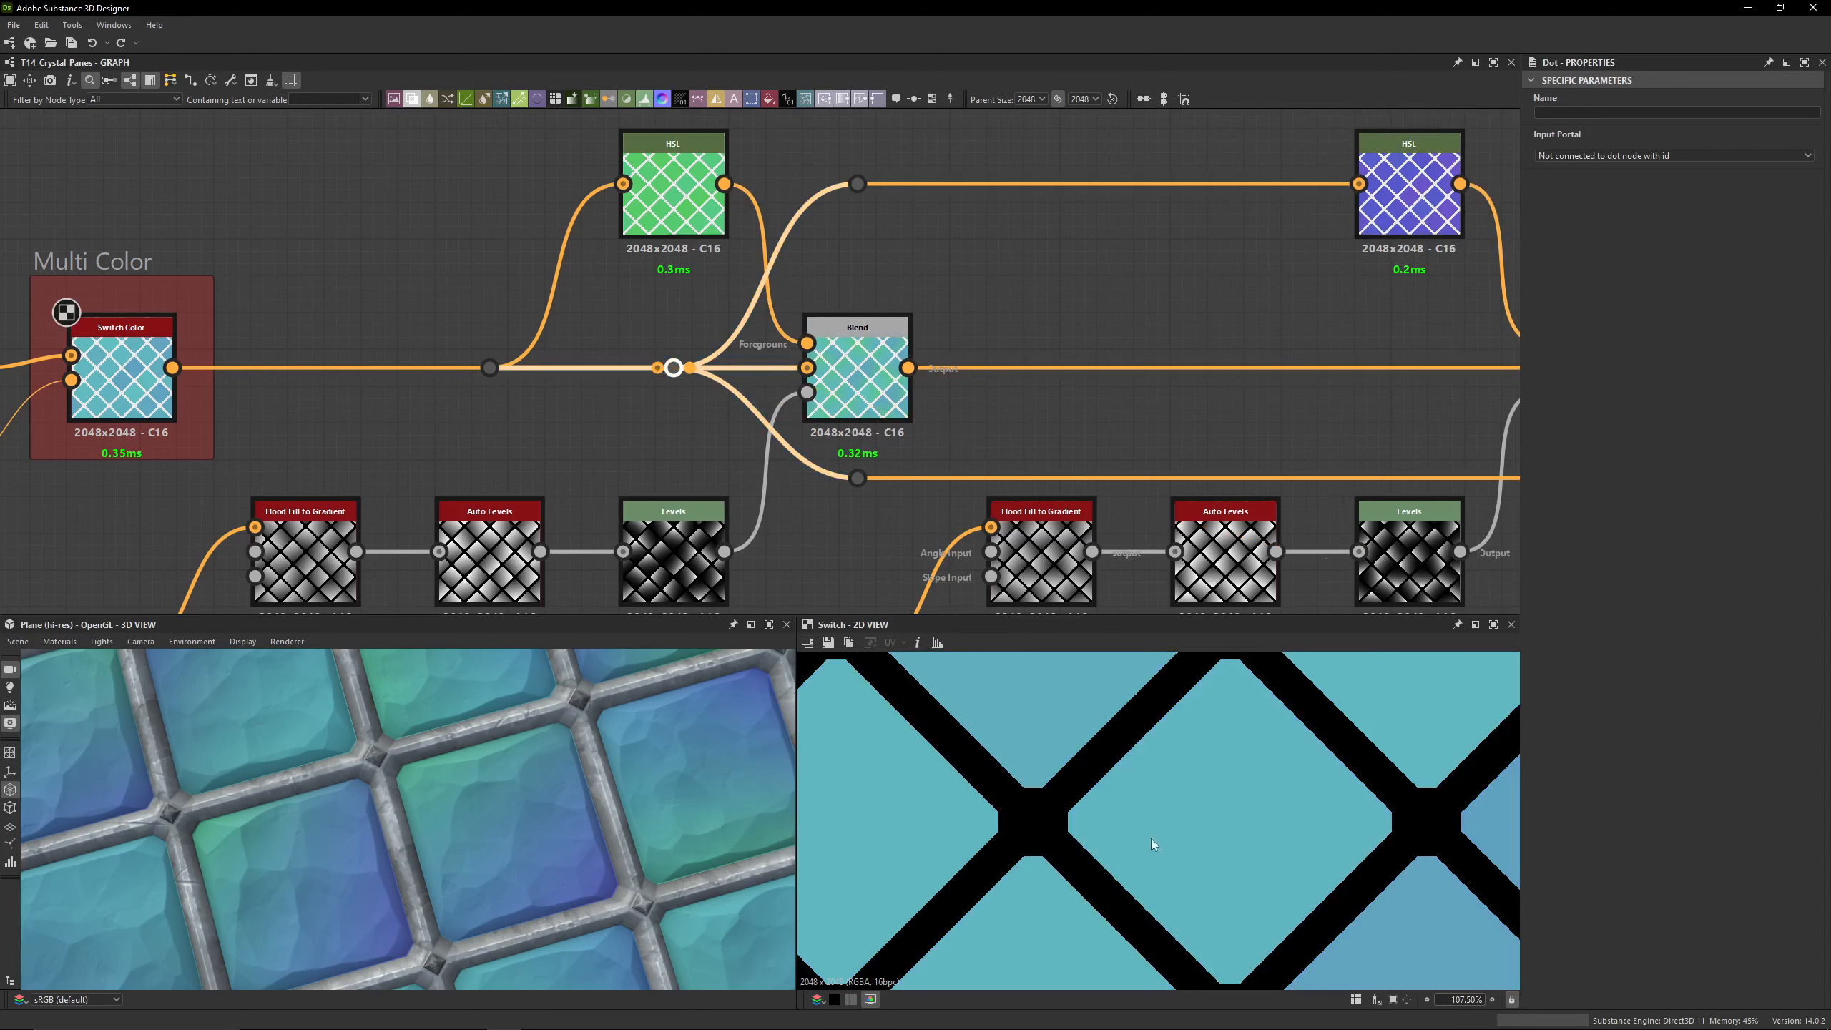
pyautogui.moveTo(1471, 246); pyautogui.dragTo(1094, 252, button='middle')
pyautogui.click(1074, 231)
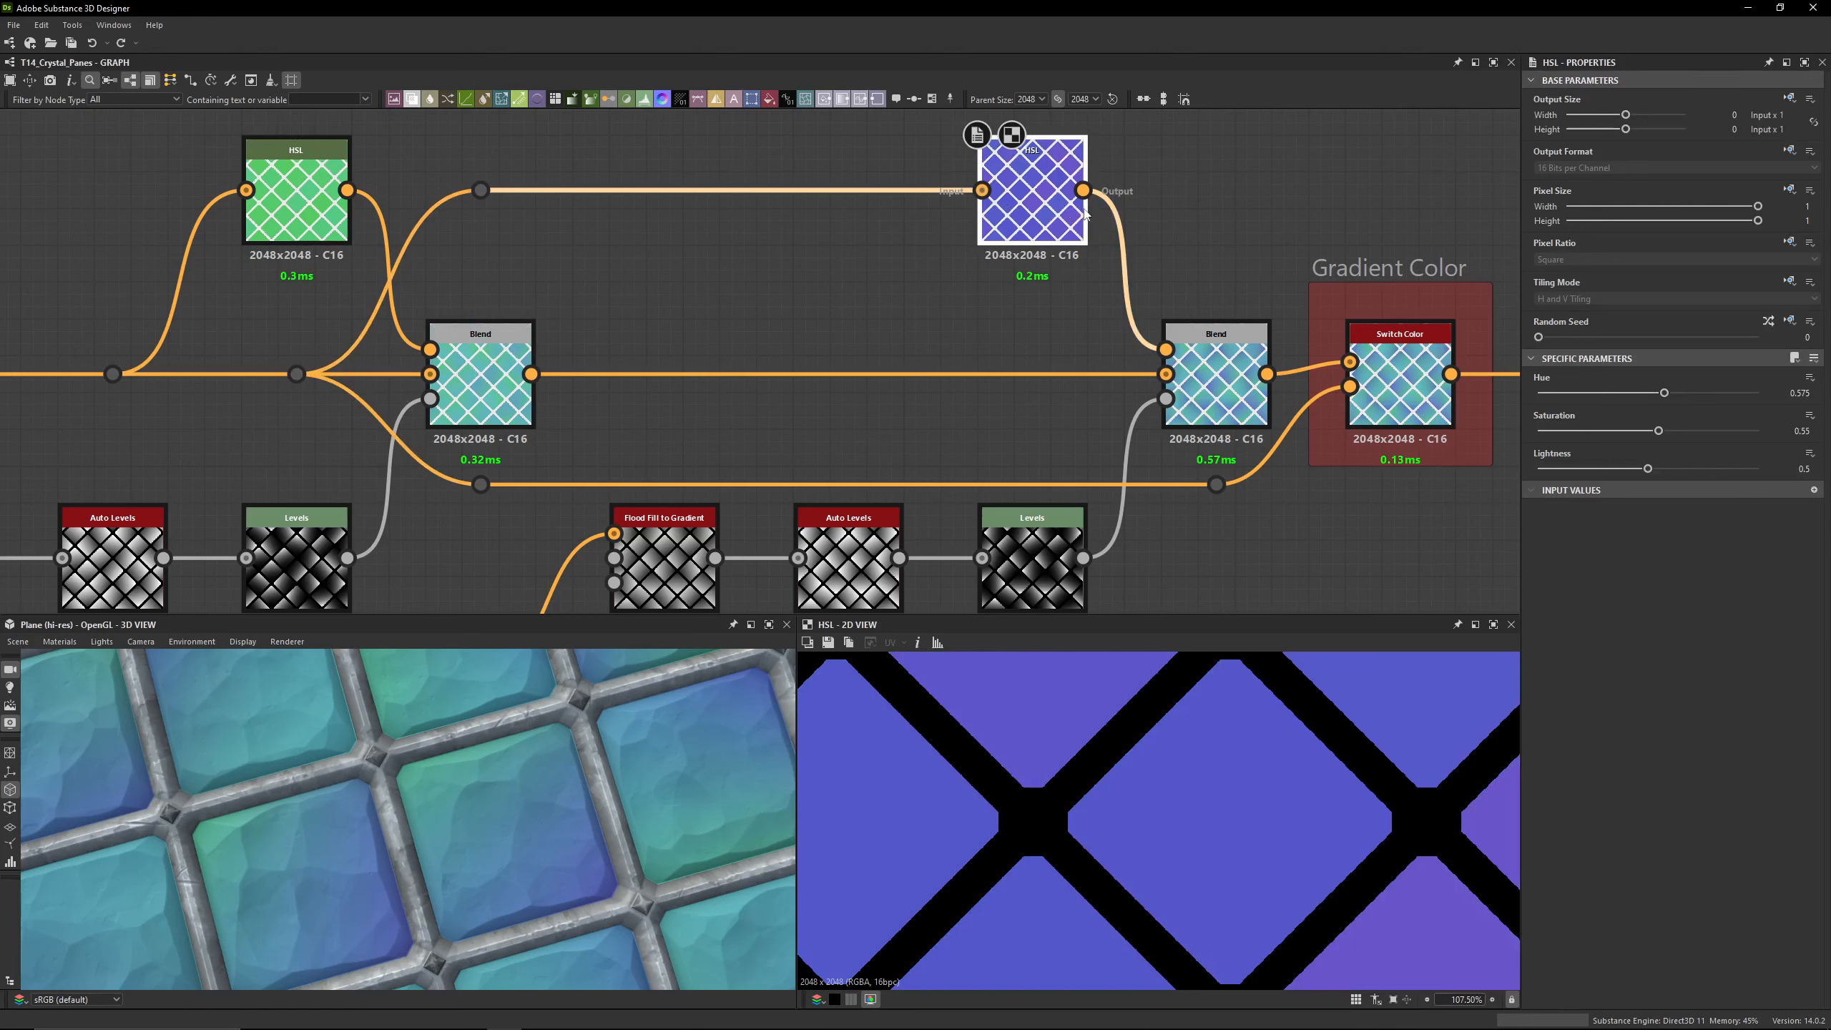
pyautogui.click(1800, 392)
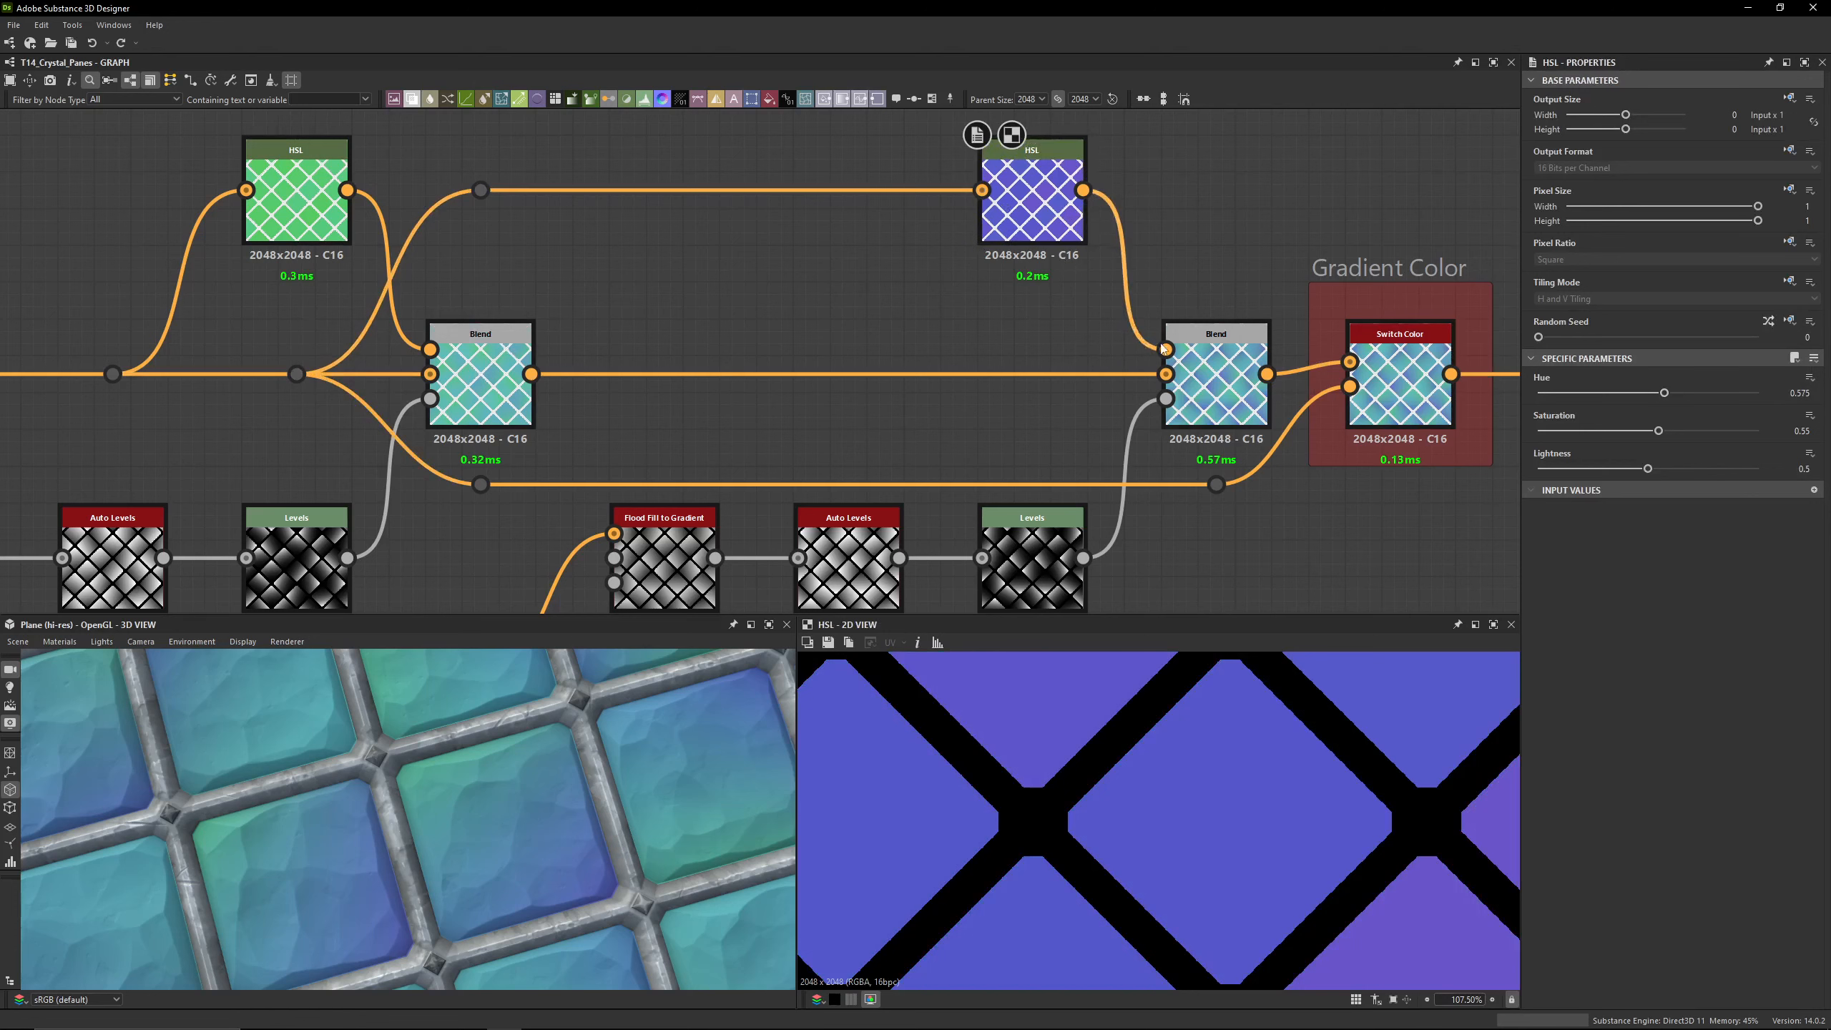
pyautogui.click(1235, 399)
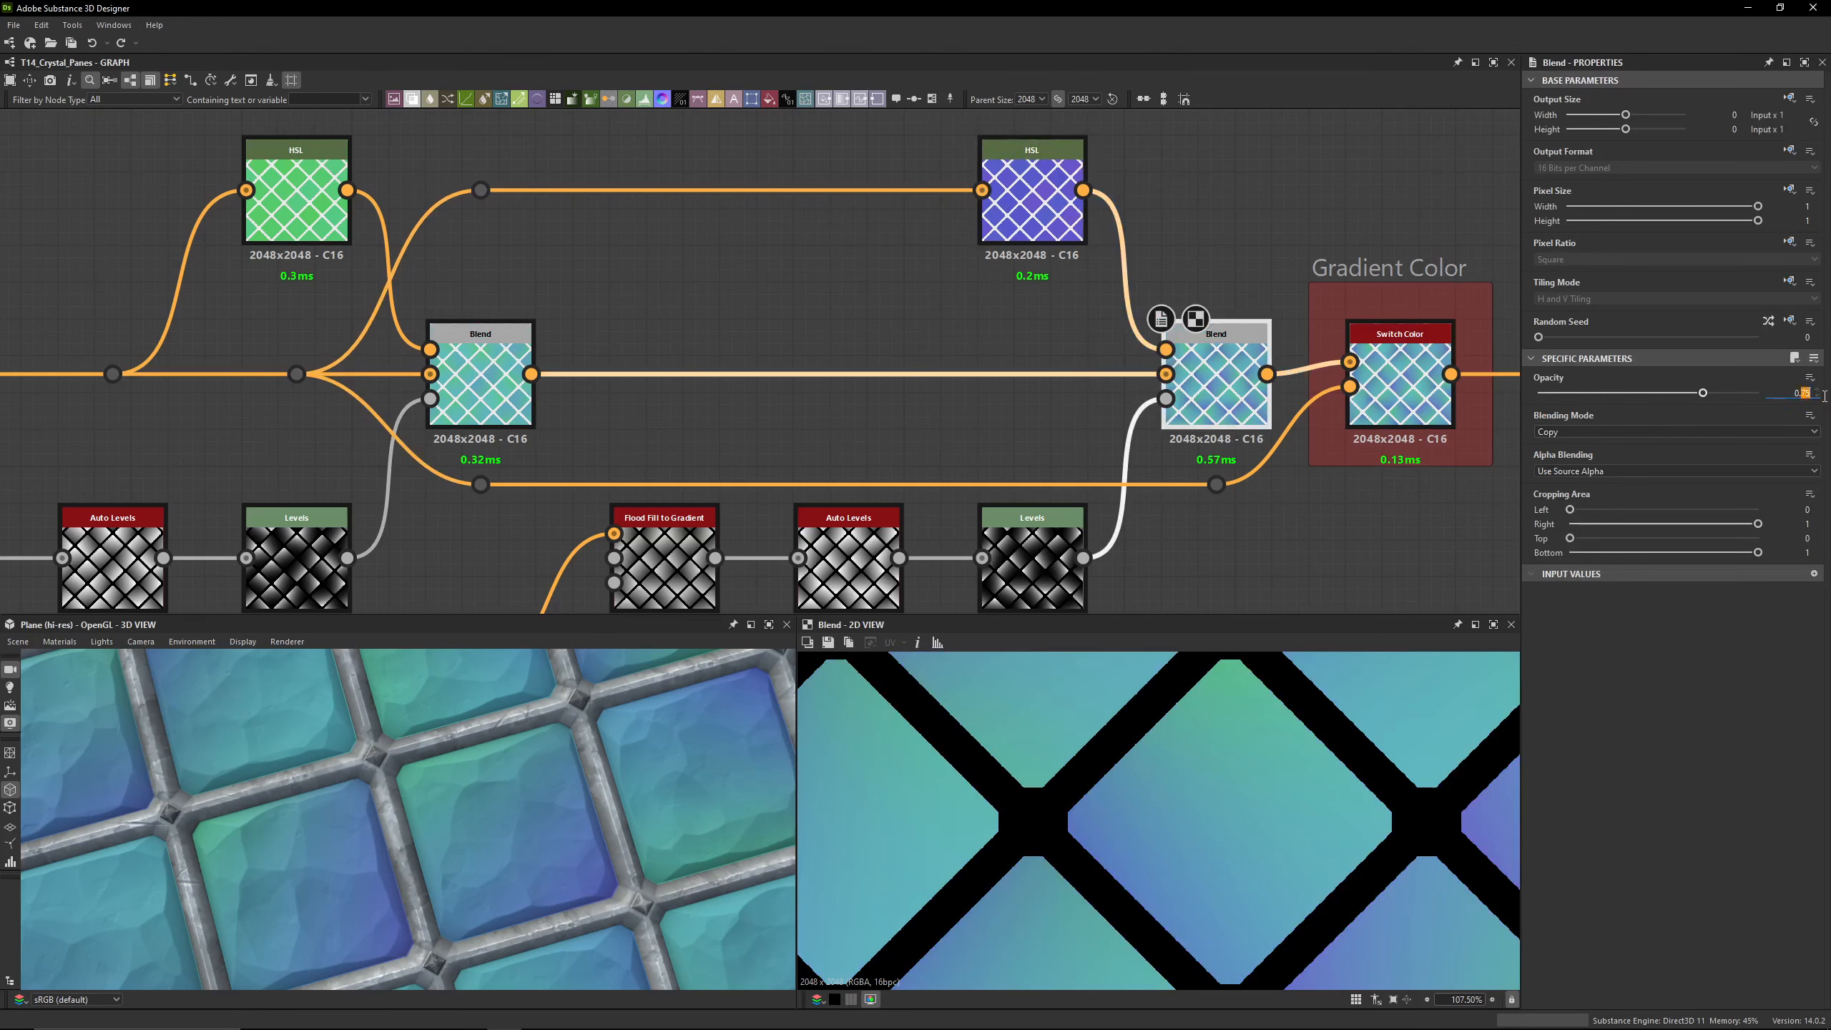
pyautogui.click(480, 386)
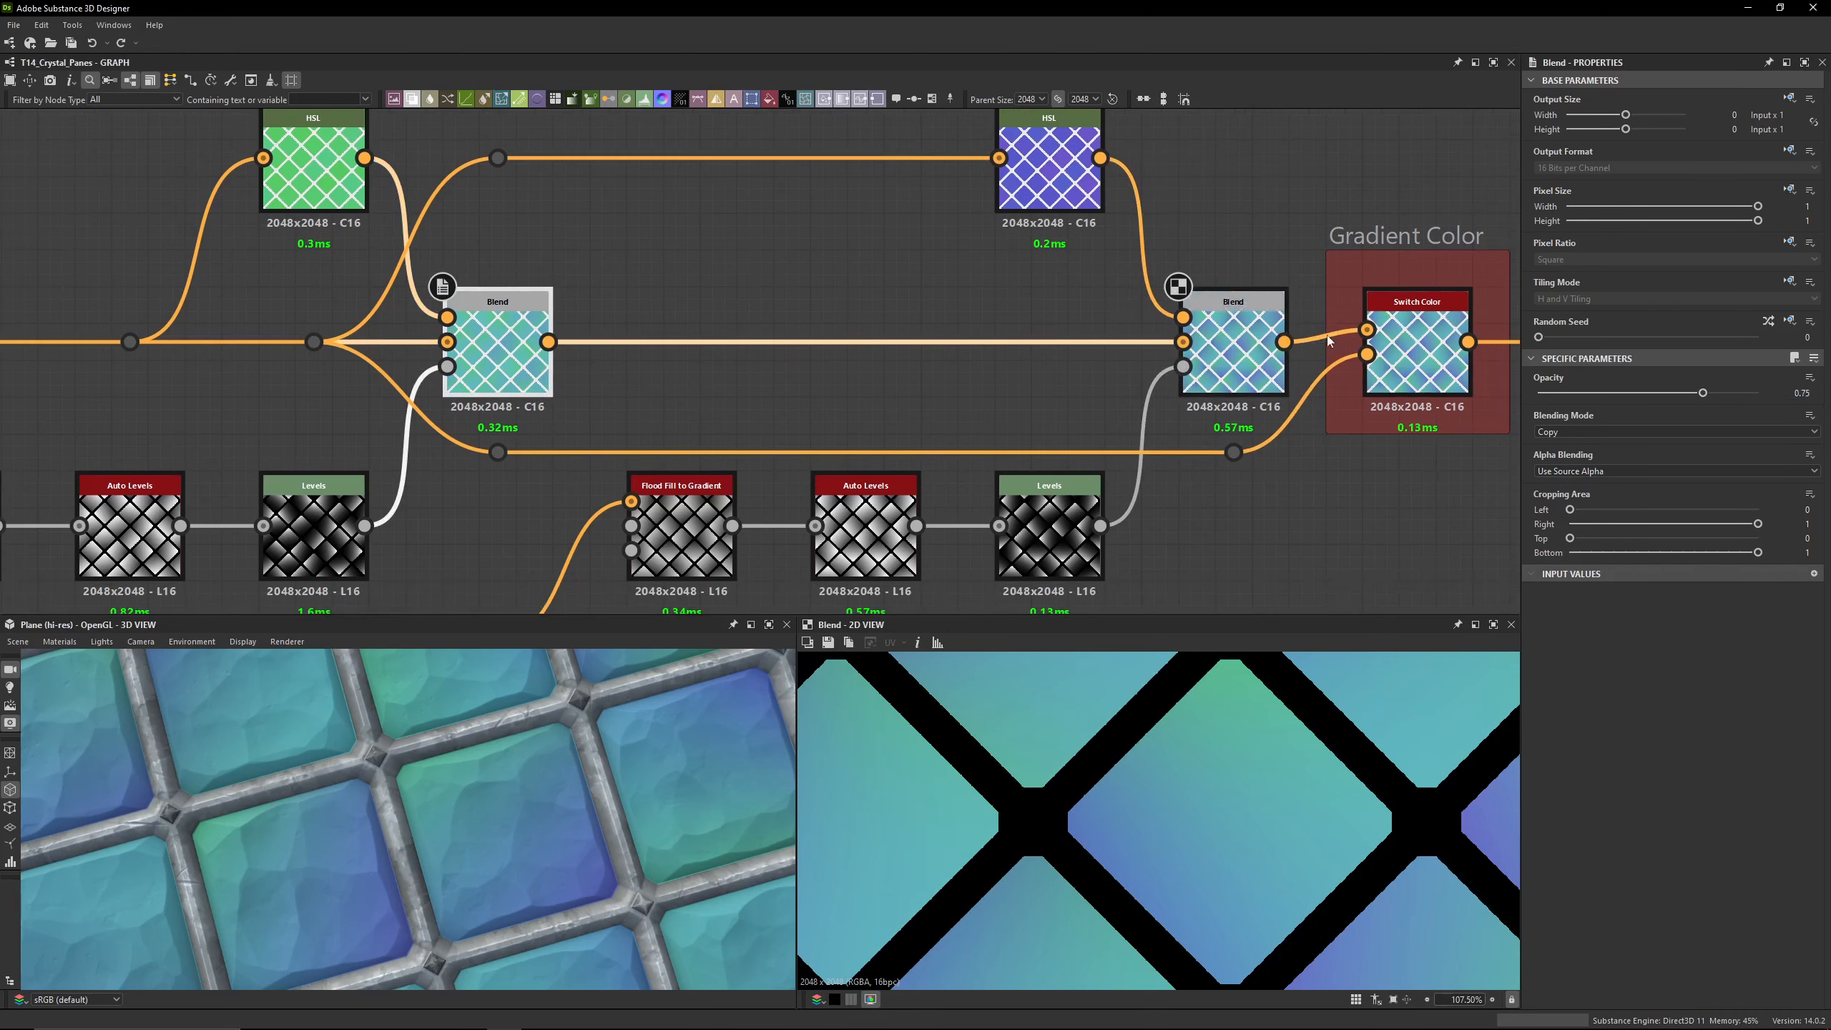
# Step: Compare the Random Seed settings of the two Flood Fill to Gradient nodes and preview the second one
pyautogui.moveTo(954, 443); pyautogui.dragTo(1467, 218, button='middle')
pyautogui.click(1204, 256)
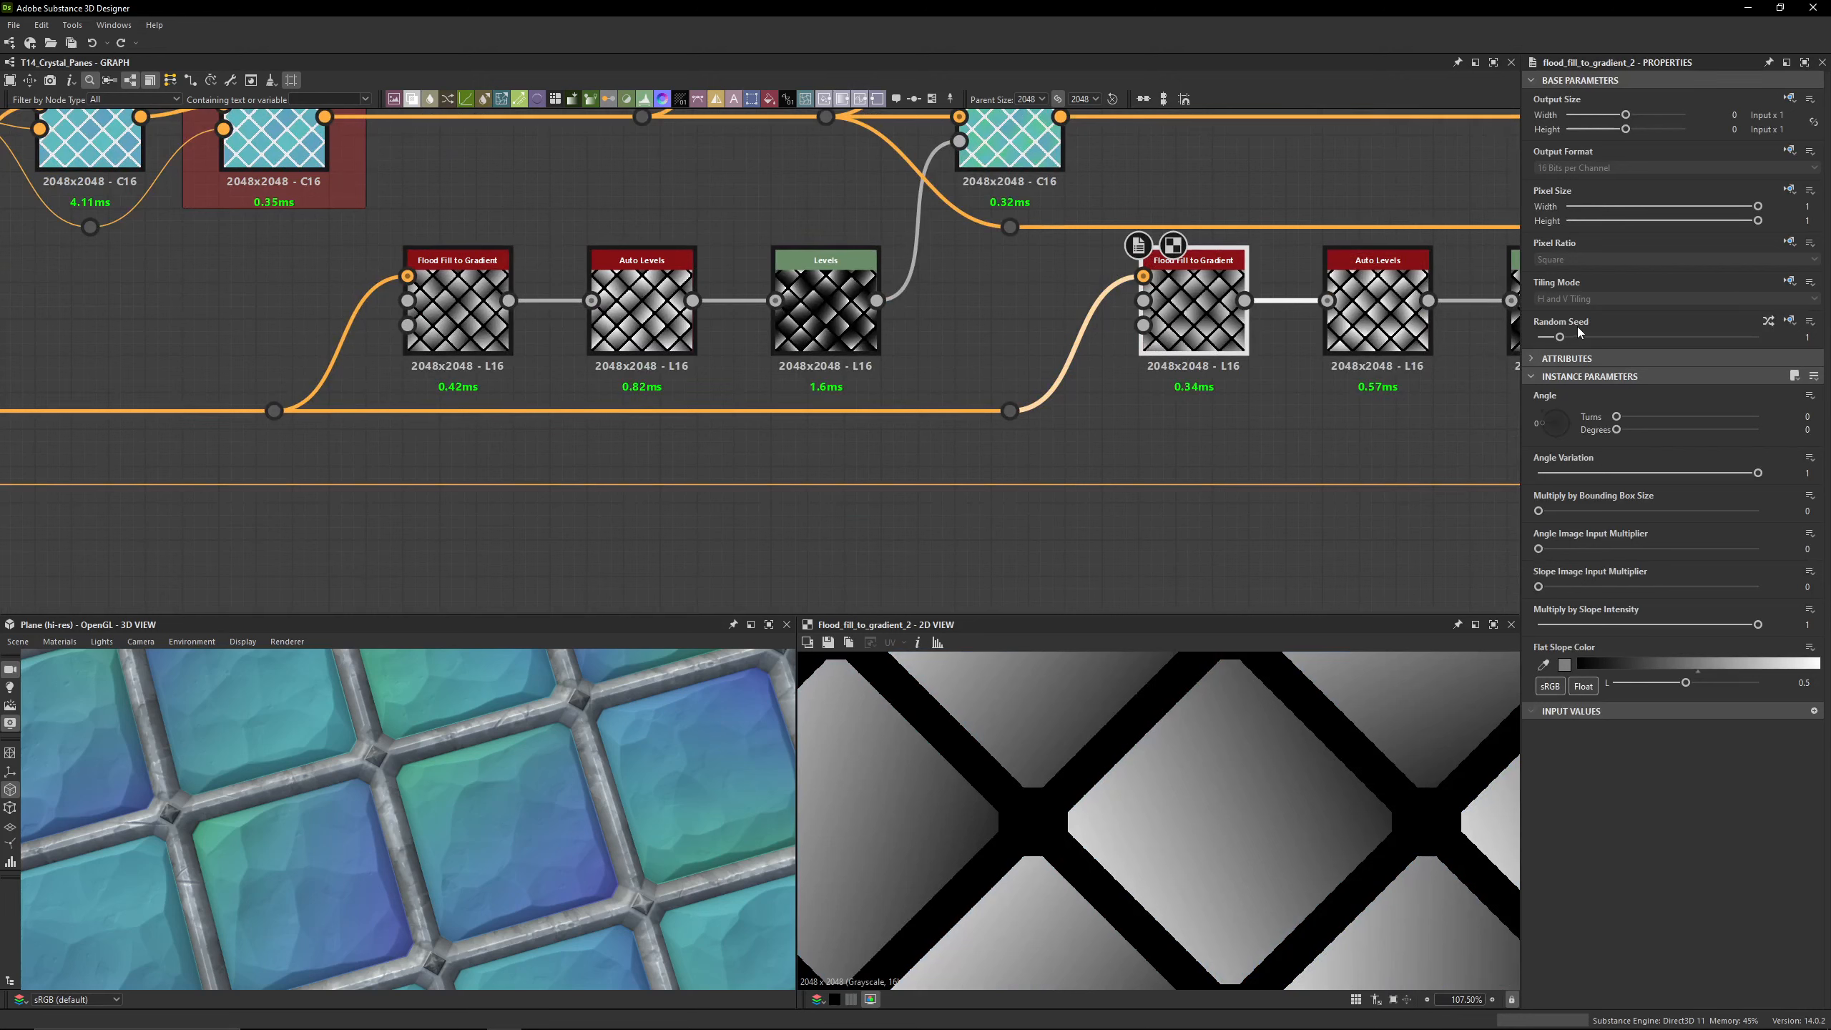
pyautogui.click(445, 327)
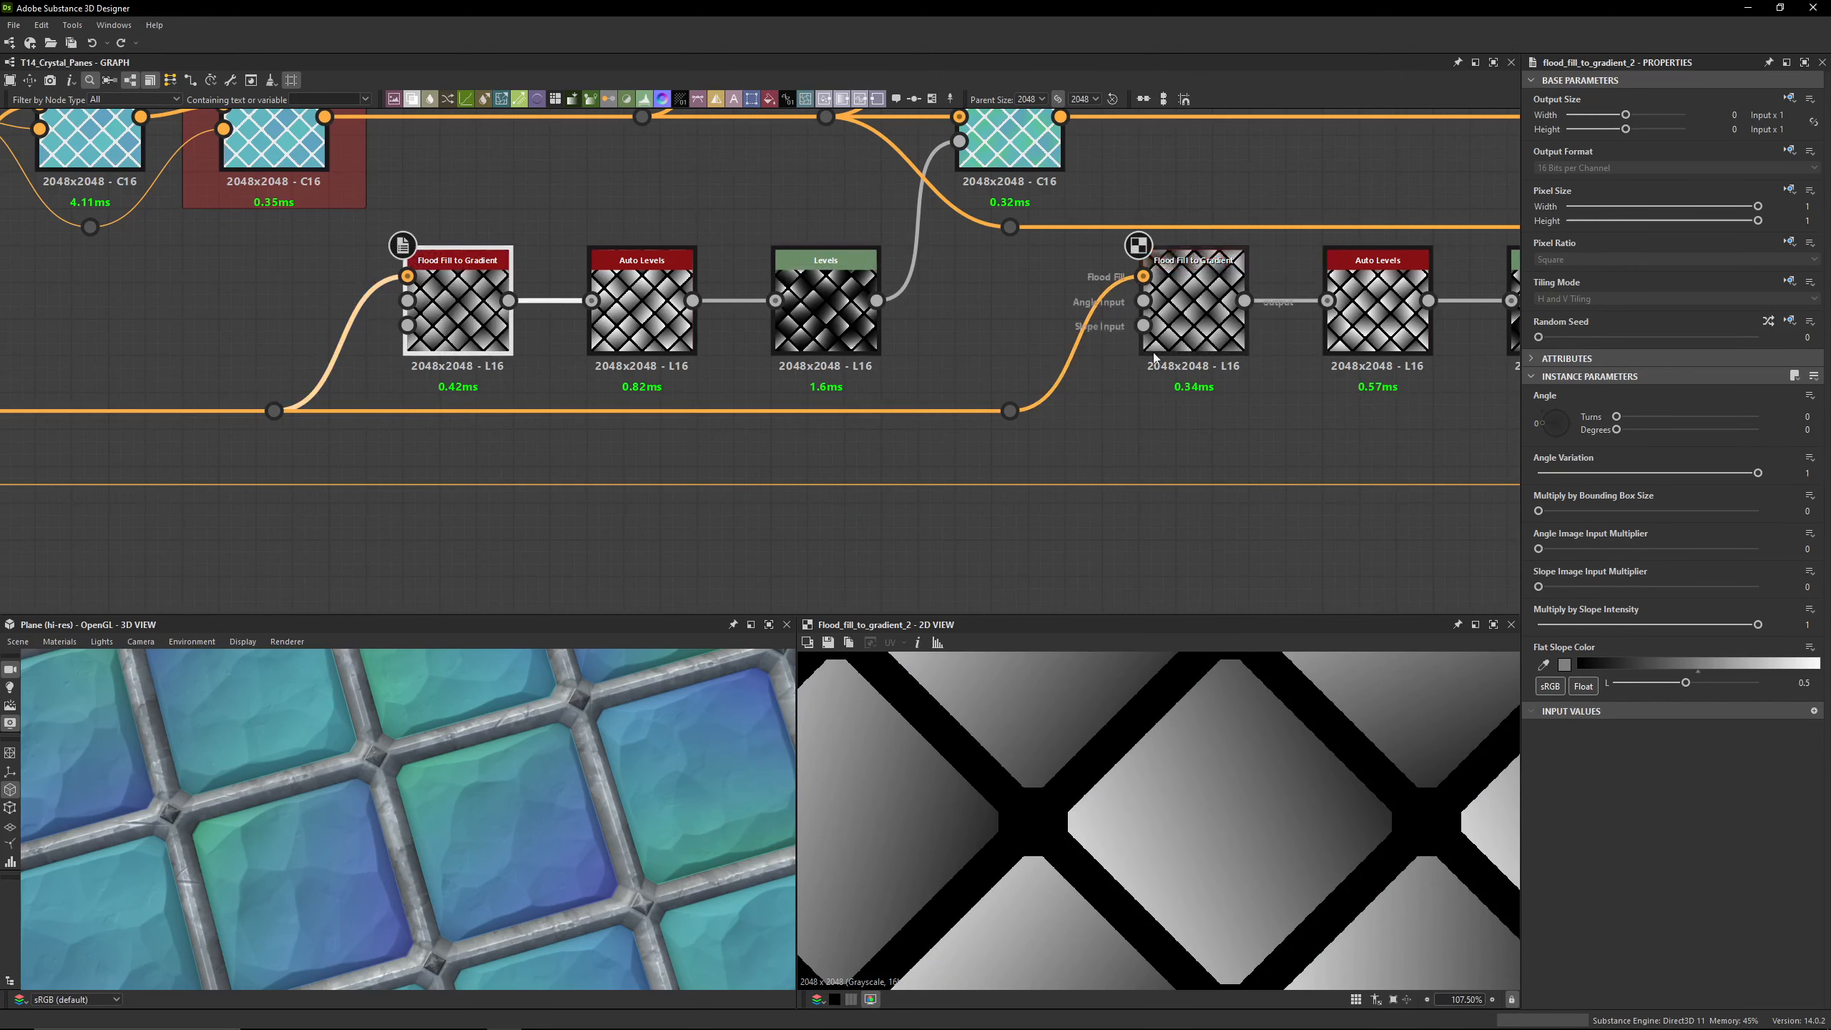
pyautogui.click(1195, 325)
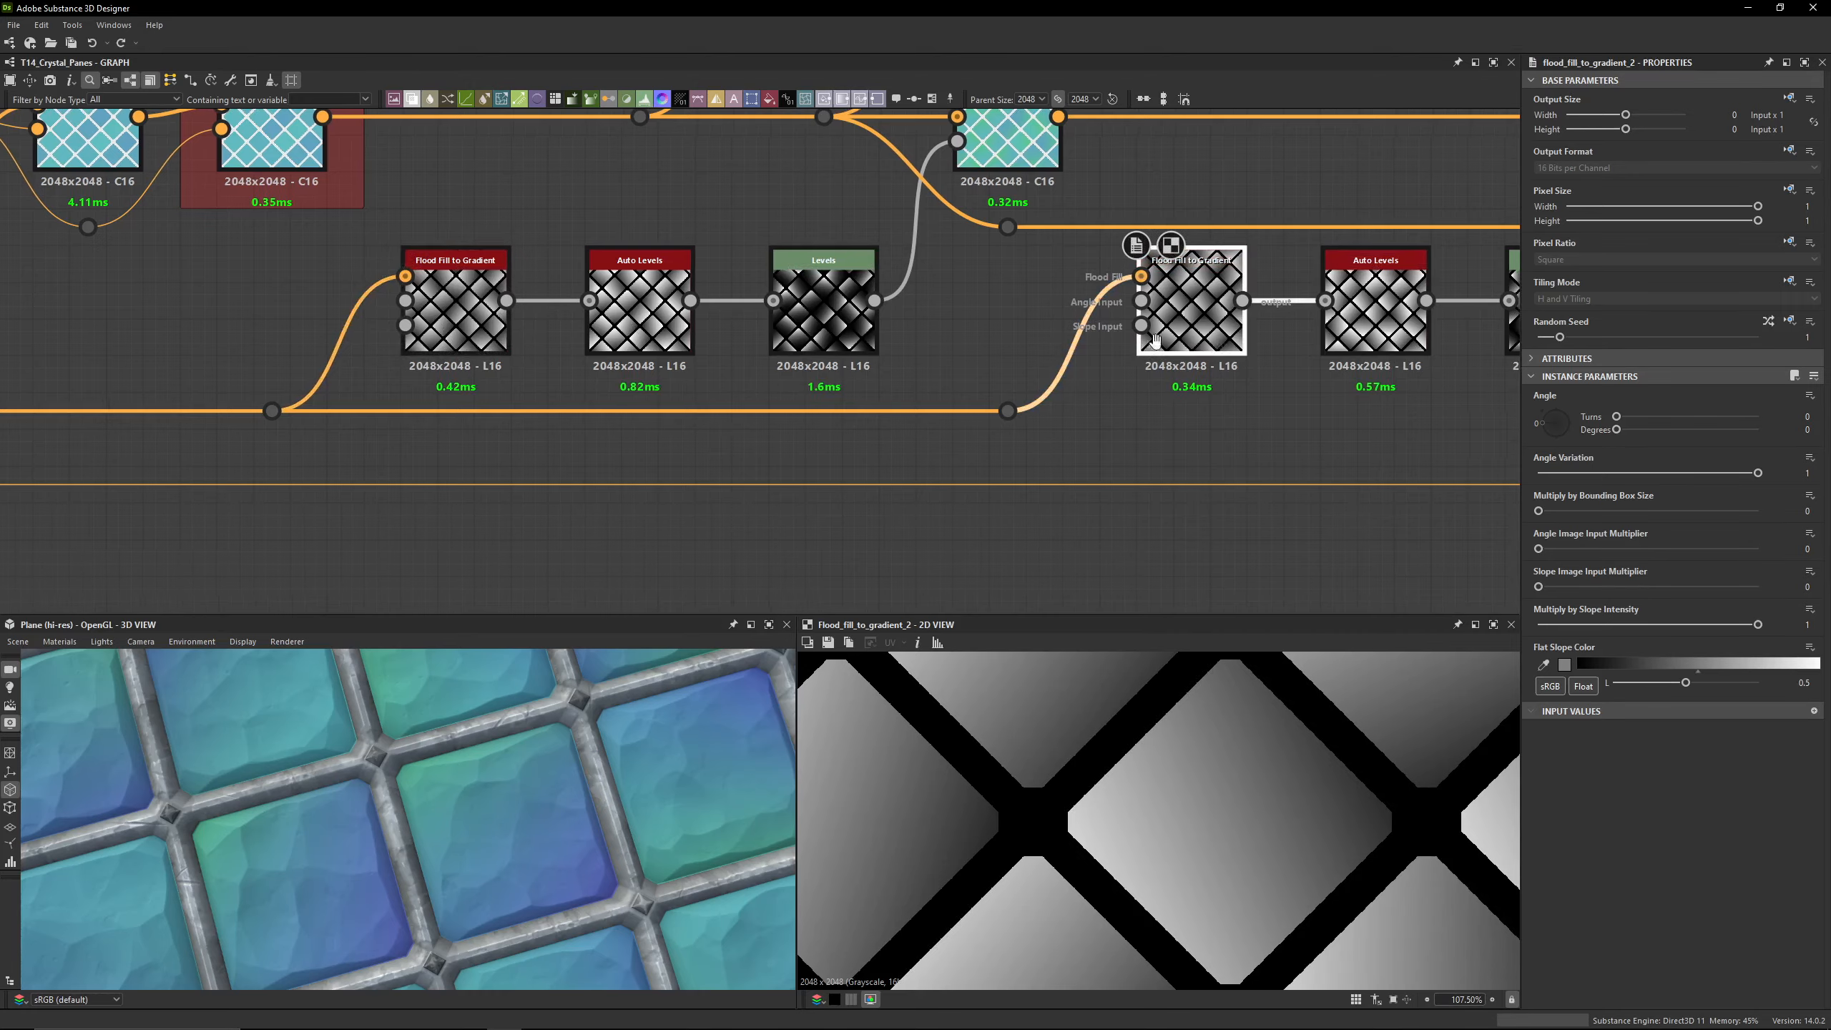
# Step: Preview the second Levels node and compare the slider values of both Levels nodes that feed the Blend opacities
pyautogui.moveTo(1308, 376); pyautogui.dragTo(899, 391, button='middle')
pyautogui.click(967, 332)
pyautogui.click(1152, 331)
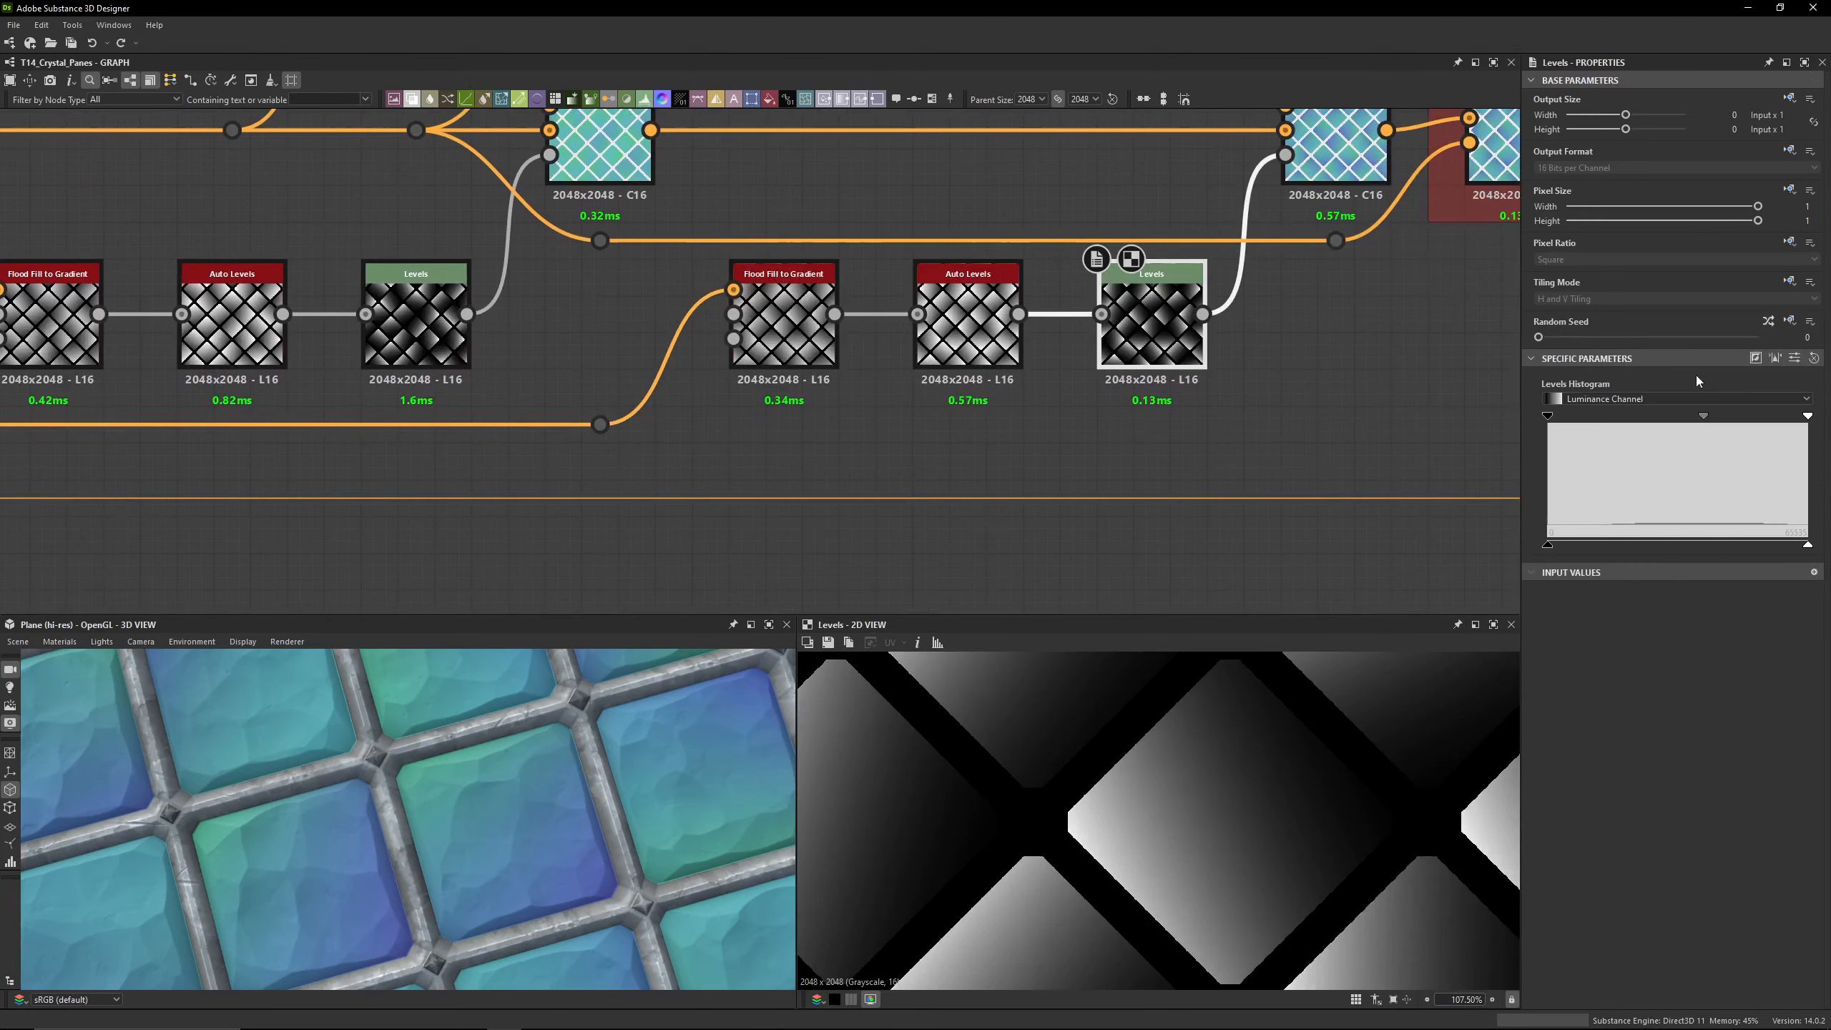
pyautogui.click(1795, 358)
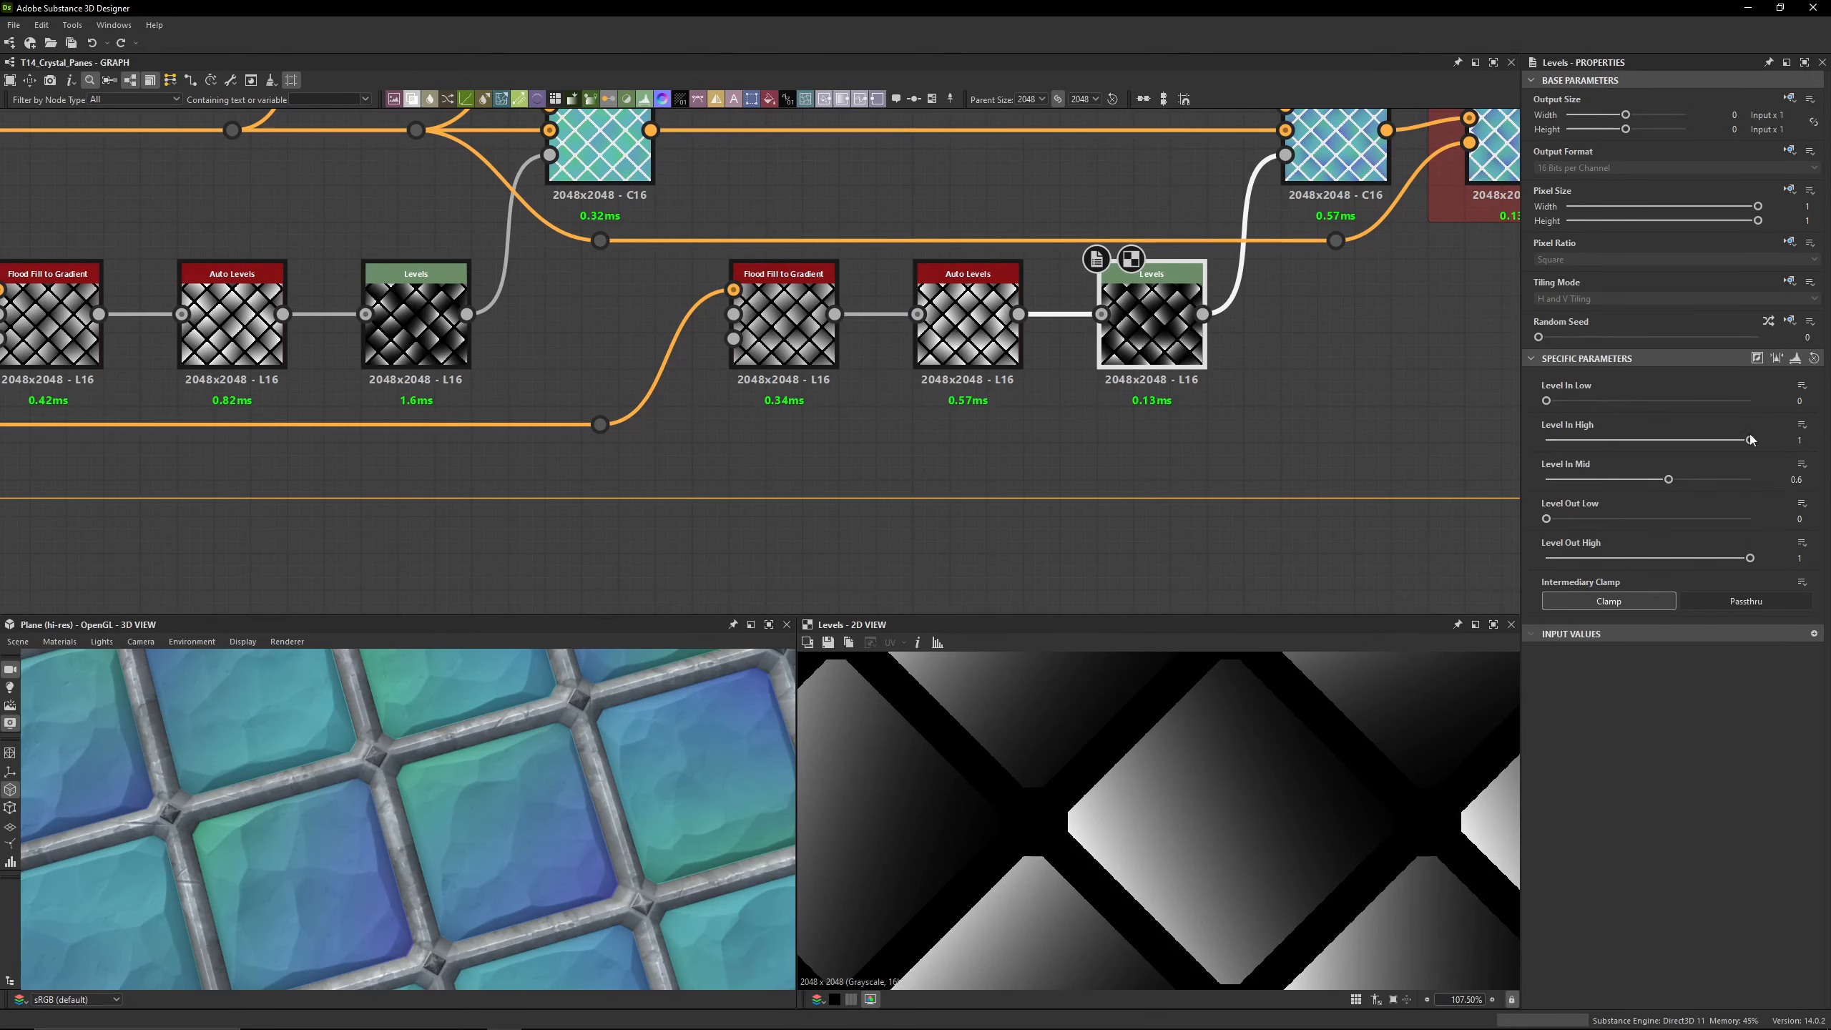
pyautogui.click(416, 324)
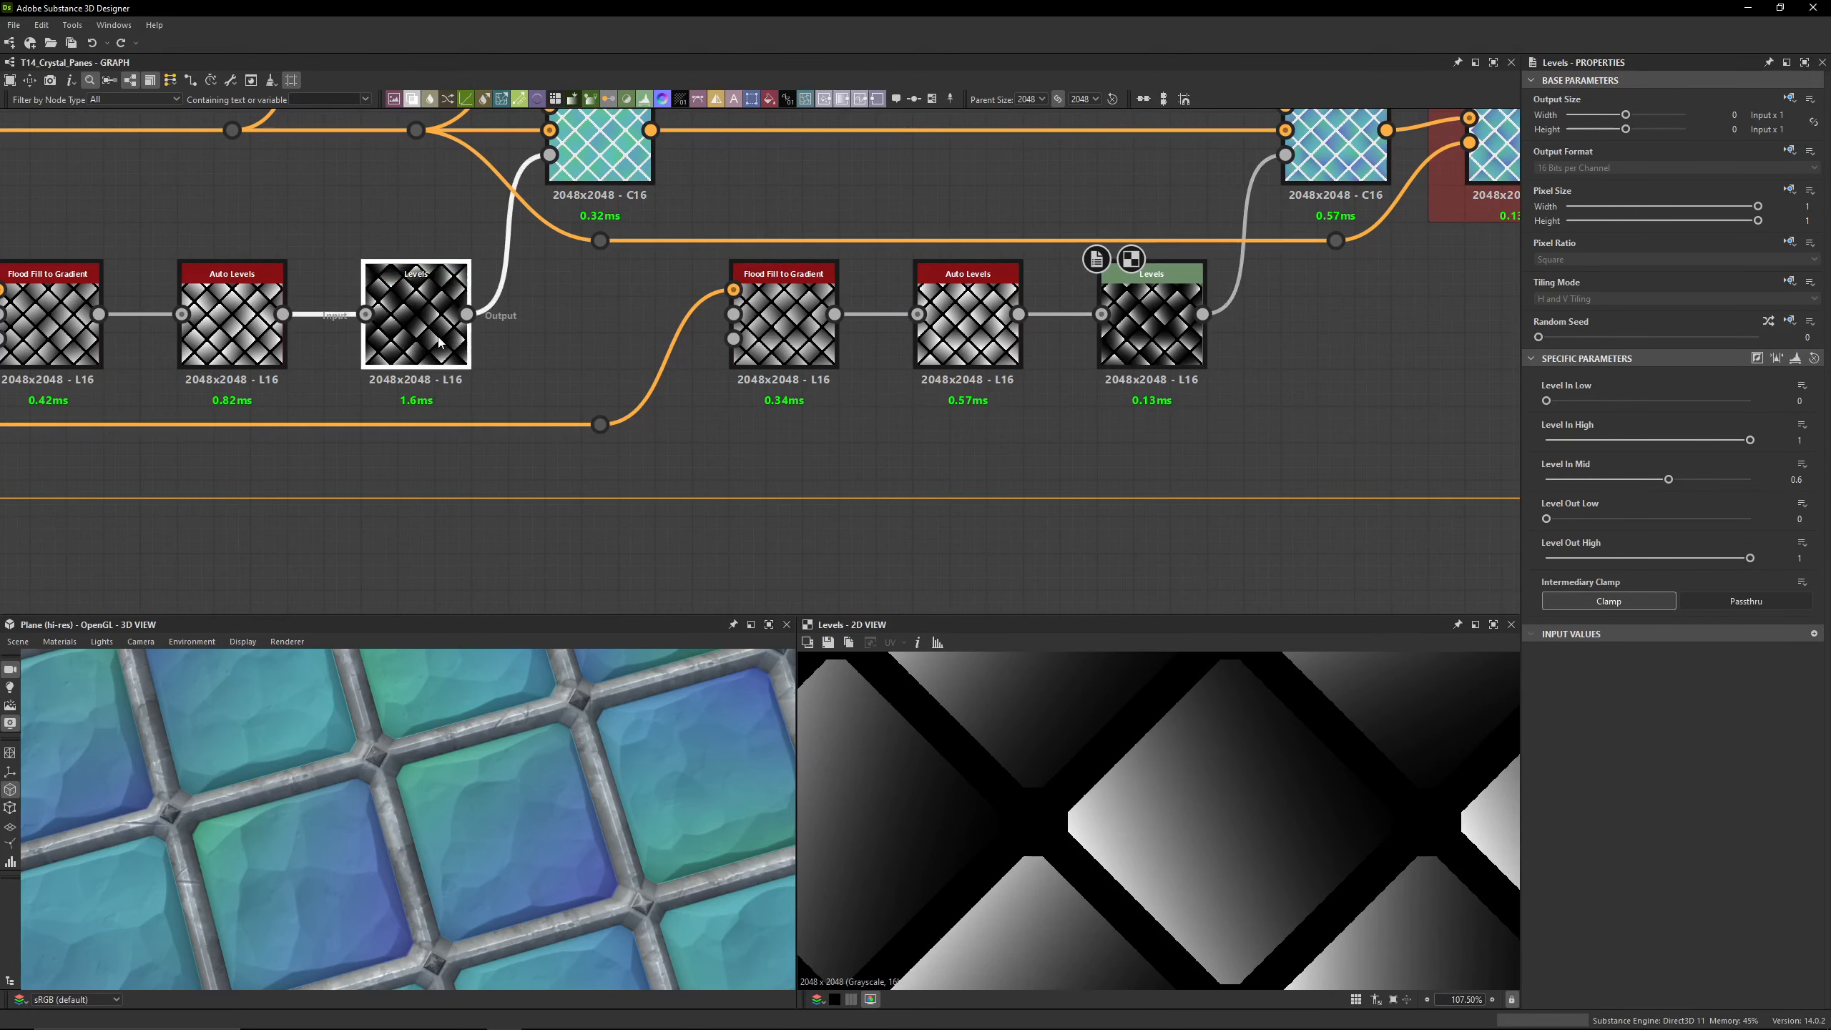
pyautogui.click(1797, 359)
pyautogui.scroll(-2, 1146, 454)
pyautogui.moveTo(671, 258); pyautogui.dragTo(649, 326, button='middle')
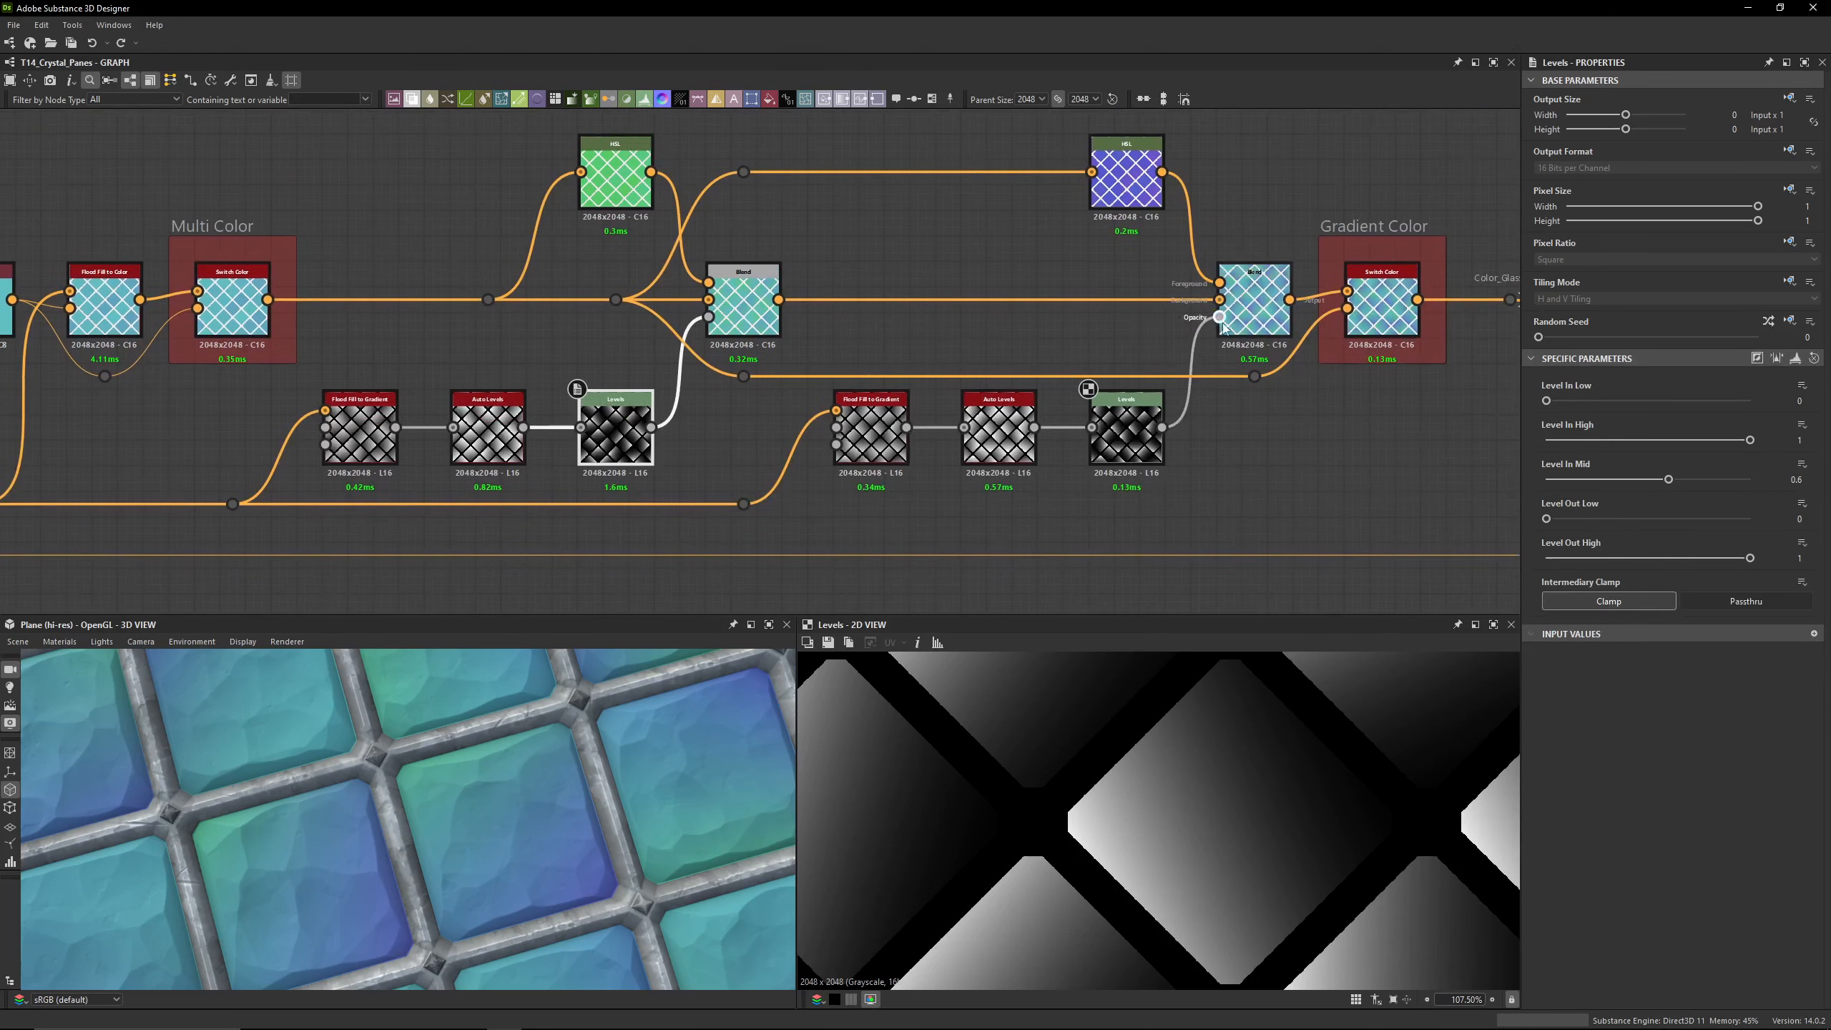
# Step: Preview the blue HSL node again and inspect the Gradient Color frame around the Switch Color node
pyautogui.click(1134, 181)
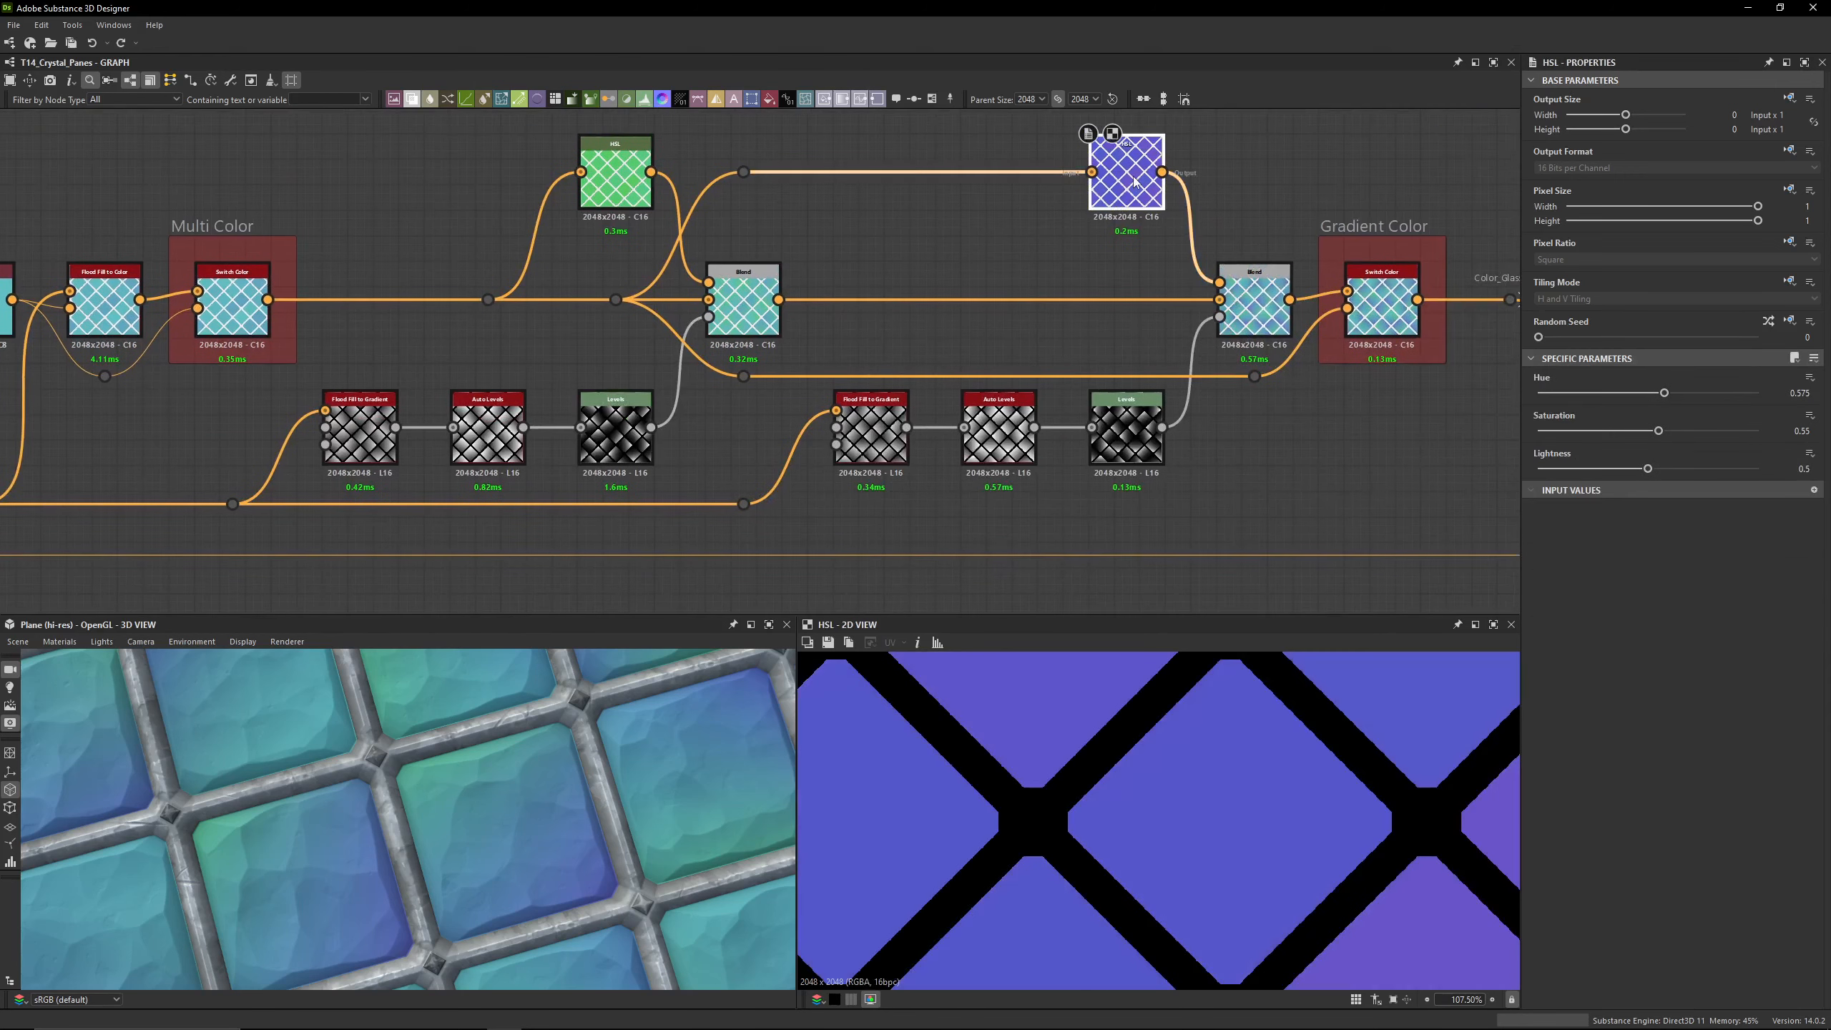
pyautogui.moveTo(1177, 291); pyautogui.dragTo(901, 286, button='middle')
pyautogui.moveTo(298, 281); pyautogui.dragTo(397, 267, button='middle')
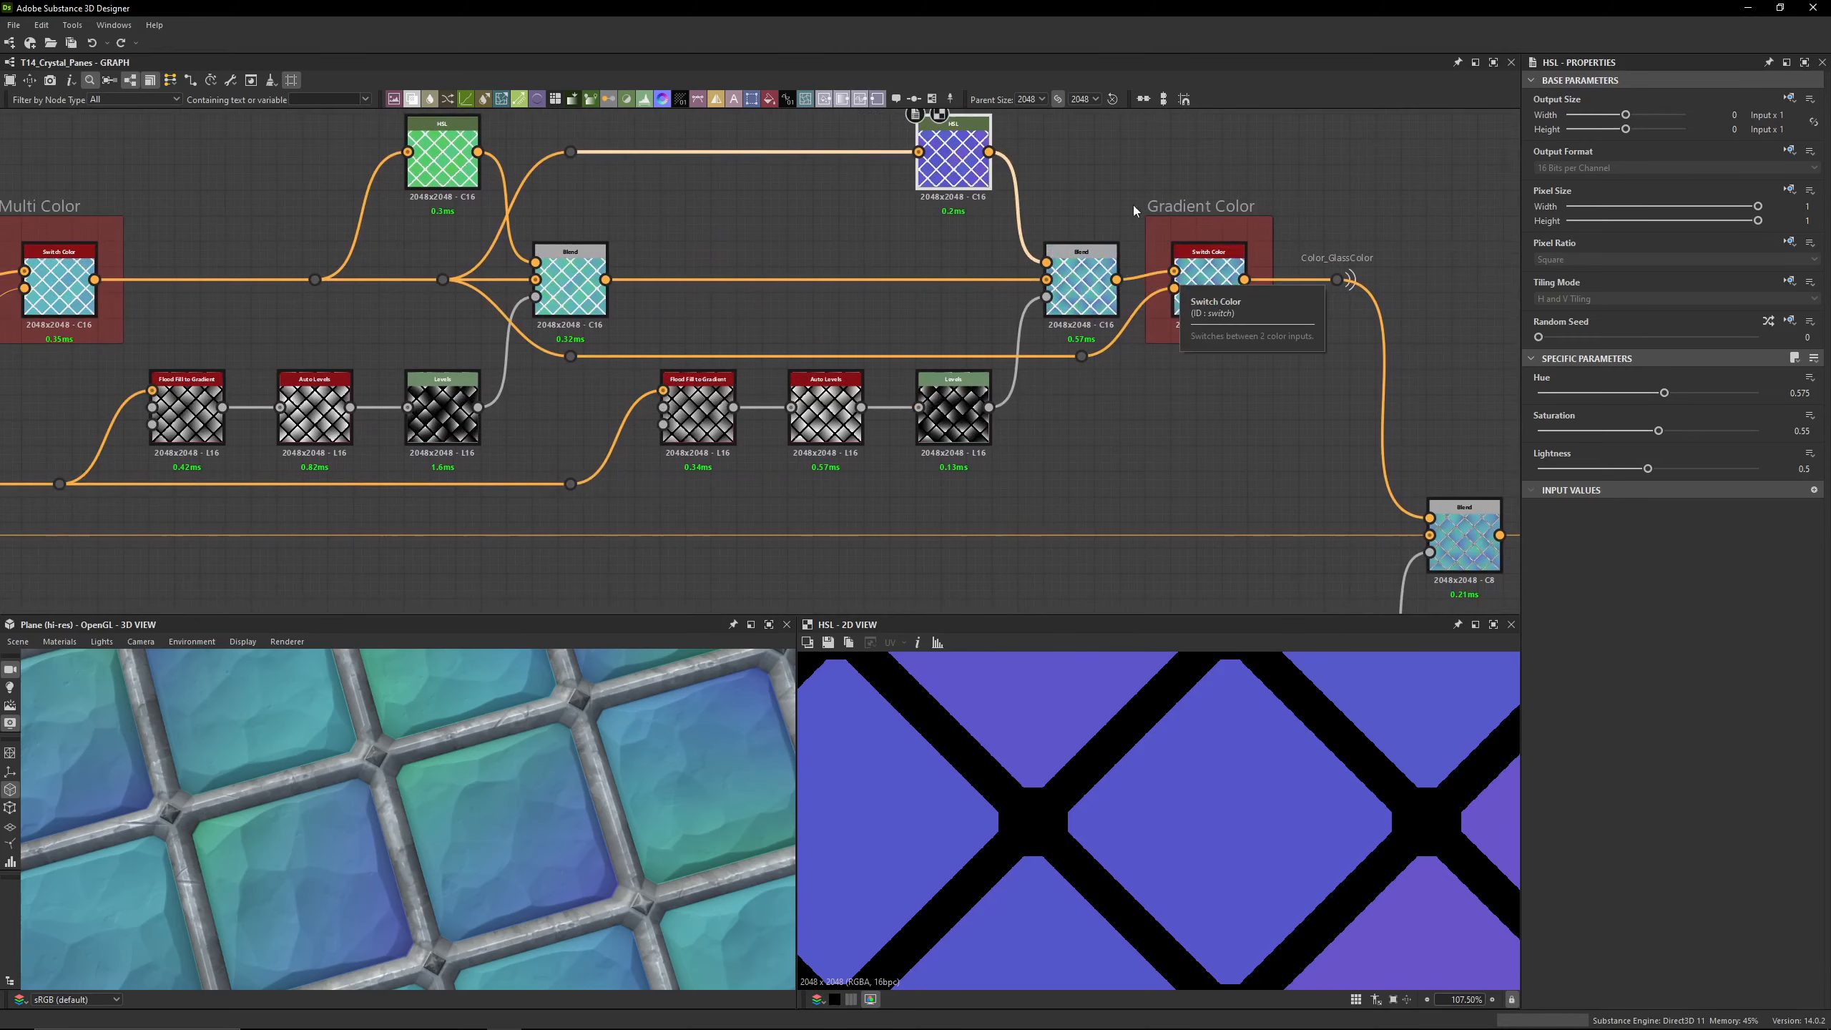
pyautogui.moveTo(1112, 176); pyautogui.dragTo(1293, 218)
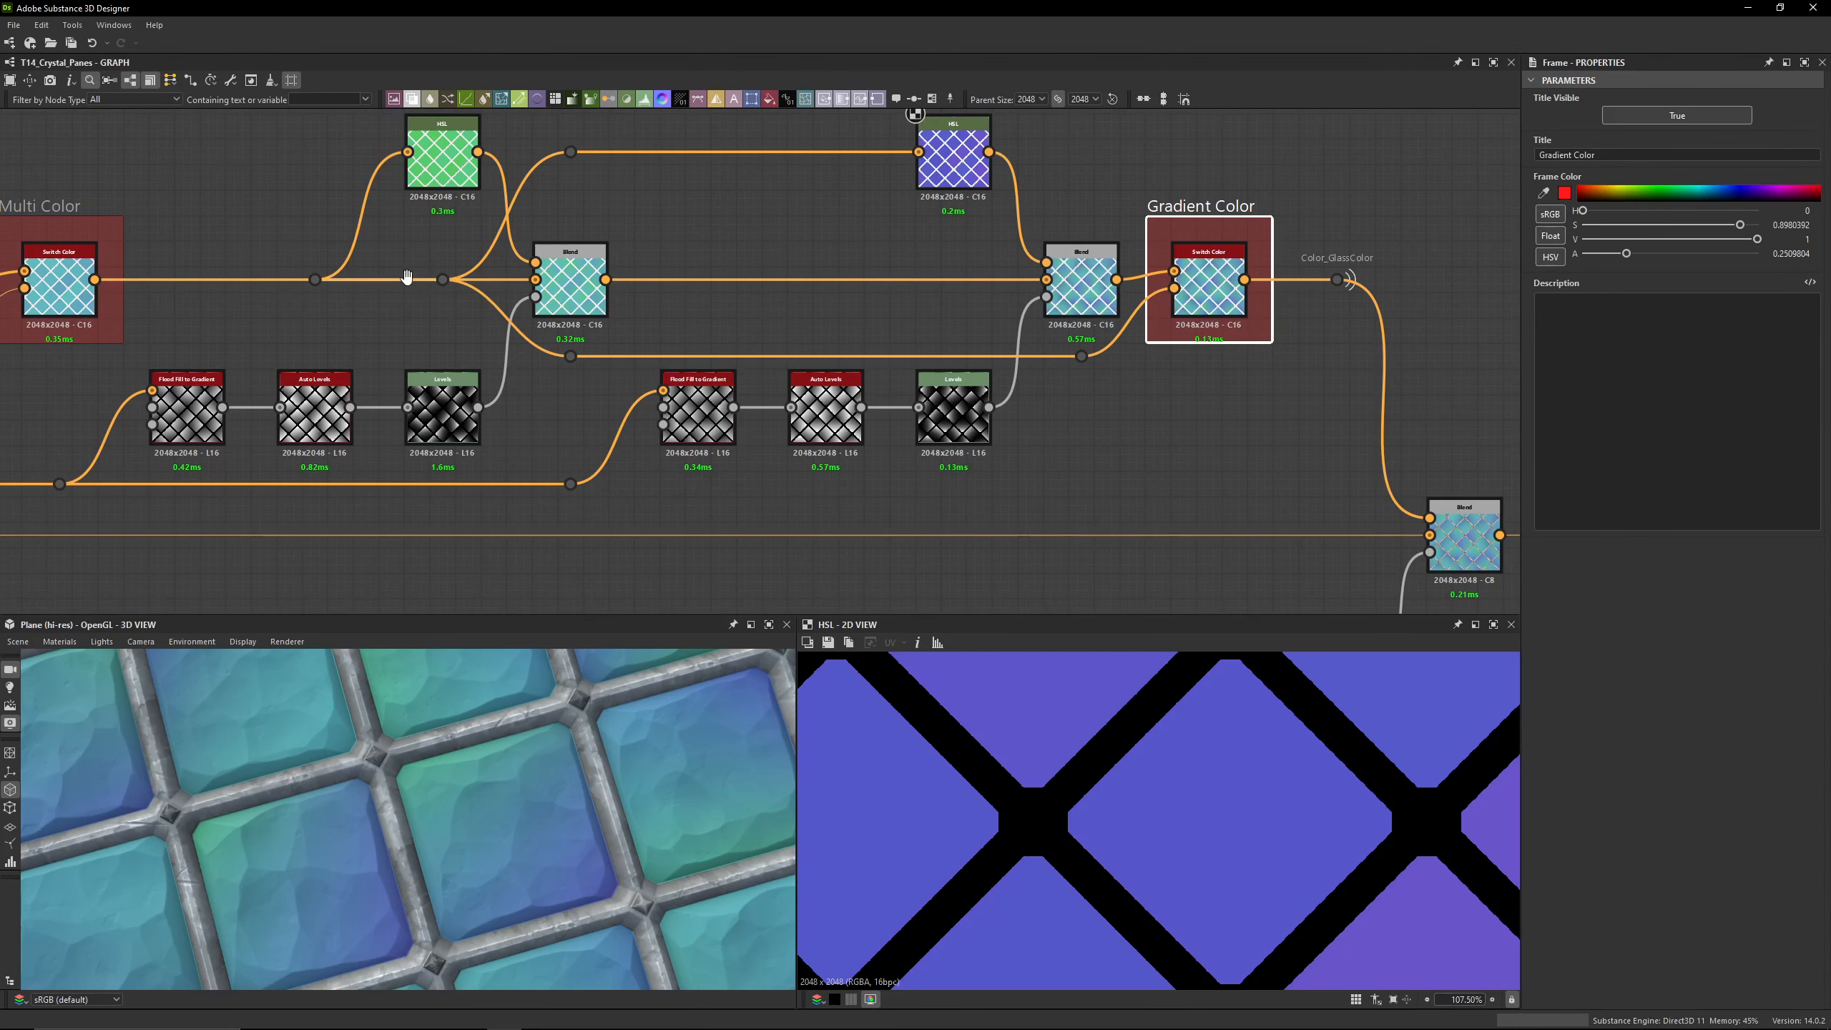
pyautogui.moveTo(450, 293); pyautogui.dragTo(531, 284, button='middle')
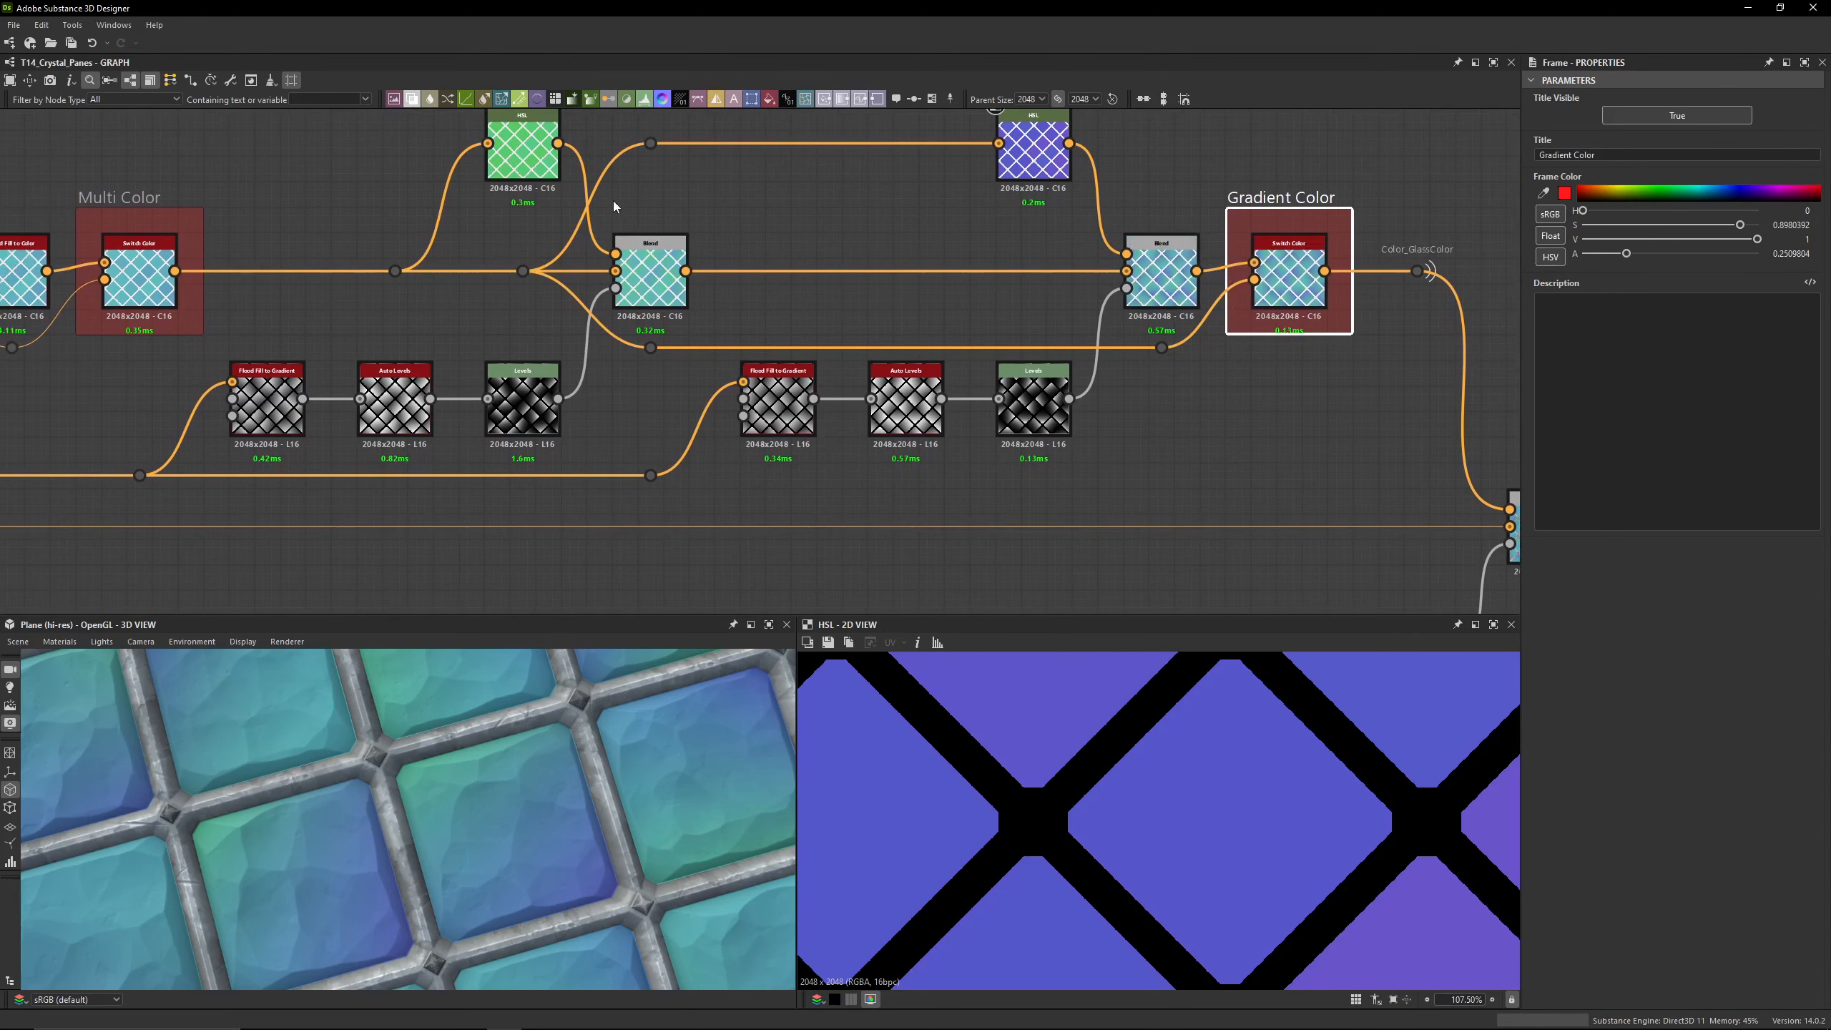
# Step: Trace the color chain from the shared dot through the first Blend, and preview the second Blend's result
pyautogui.moveTo(614, 198); pyautogui.dragTo(1130, 287)
pyautogui.click(758, 331)
pyautogui.click(523, 273)
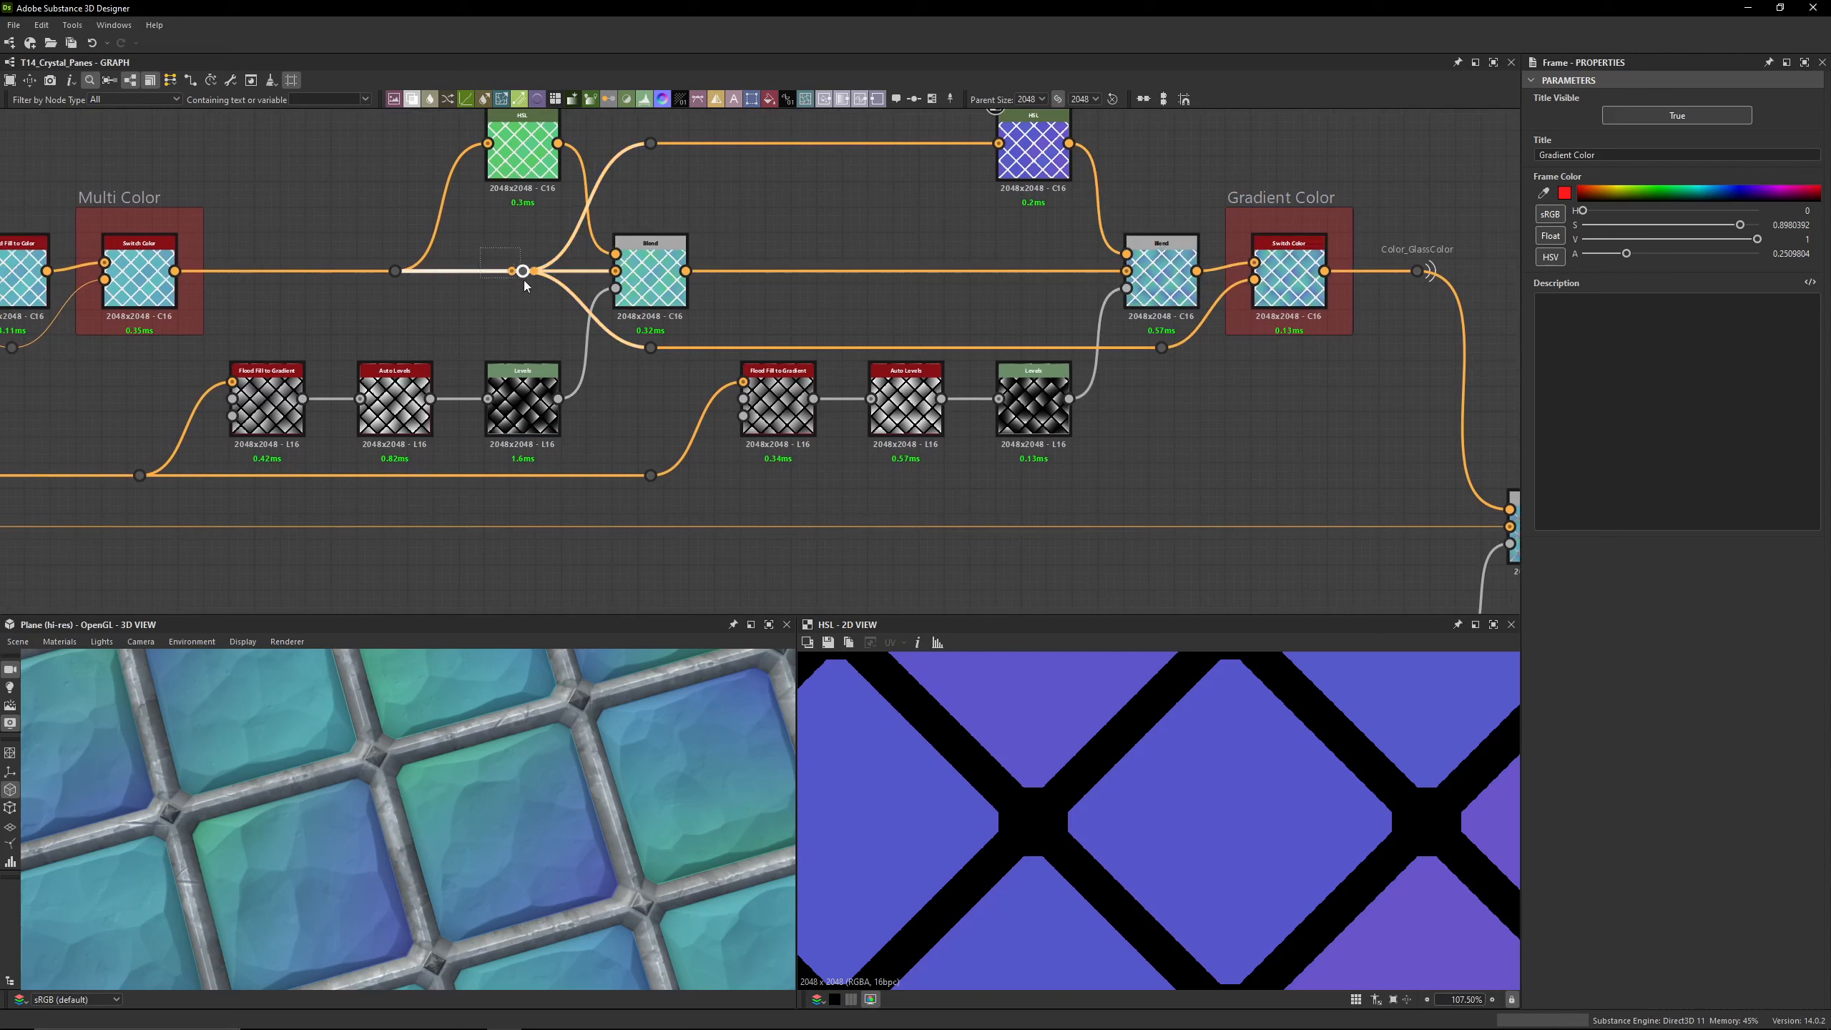
pyautogui.click(664, 274)
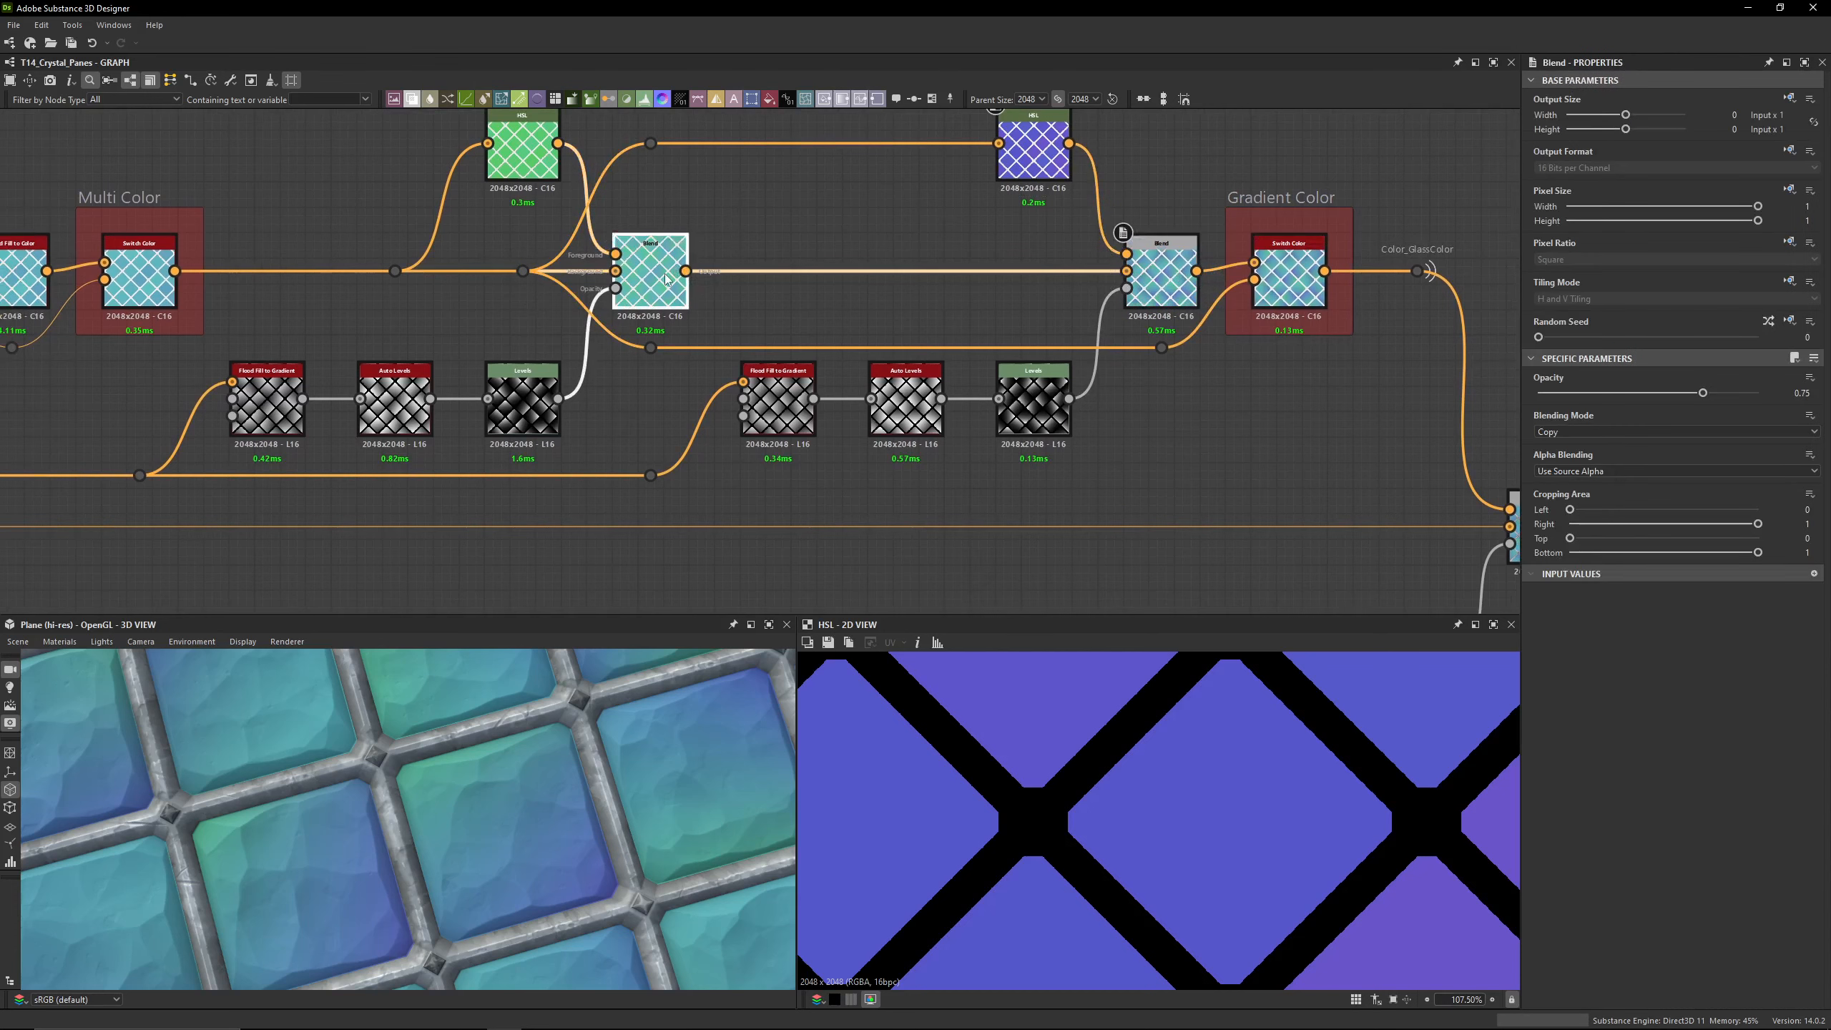
pyautogui.doubleClick(1161, 278)
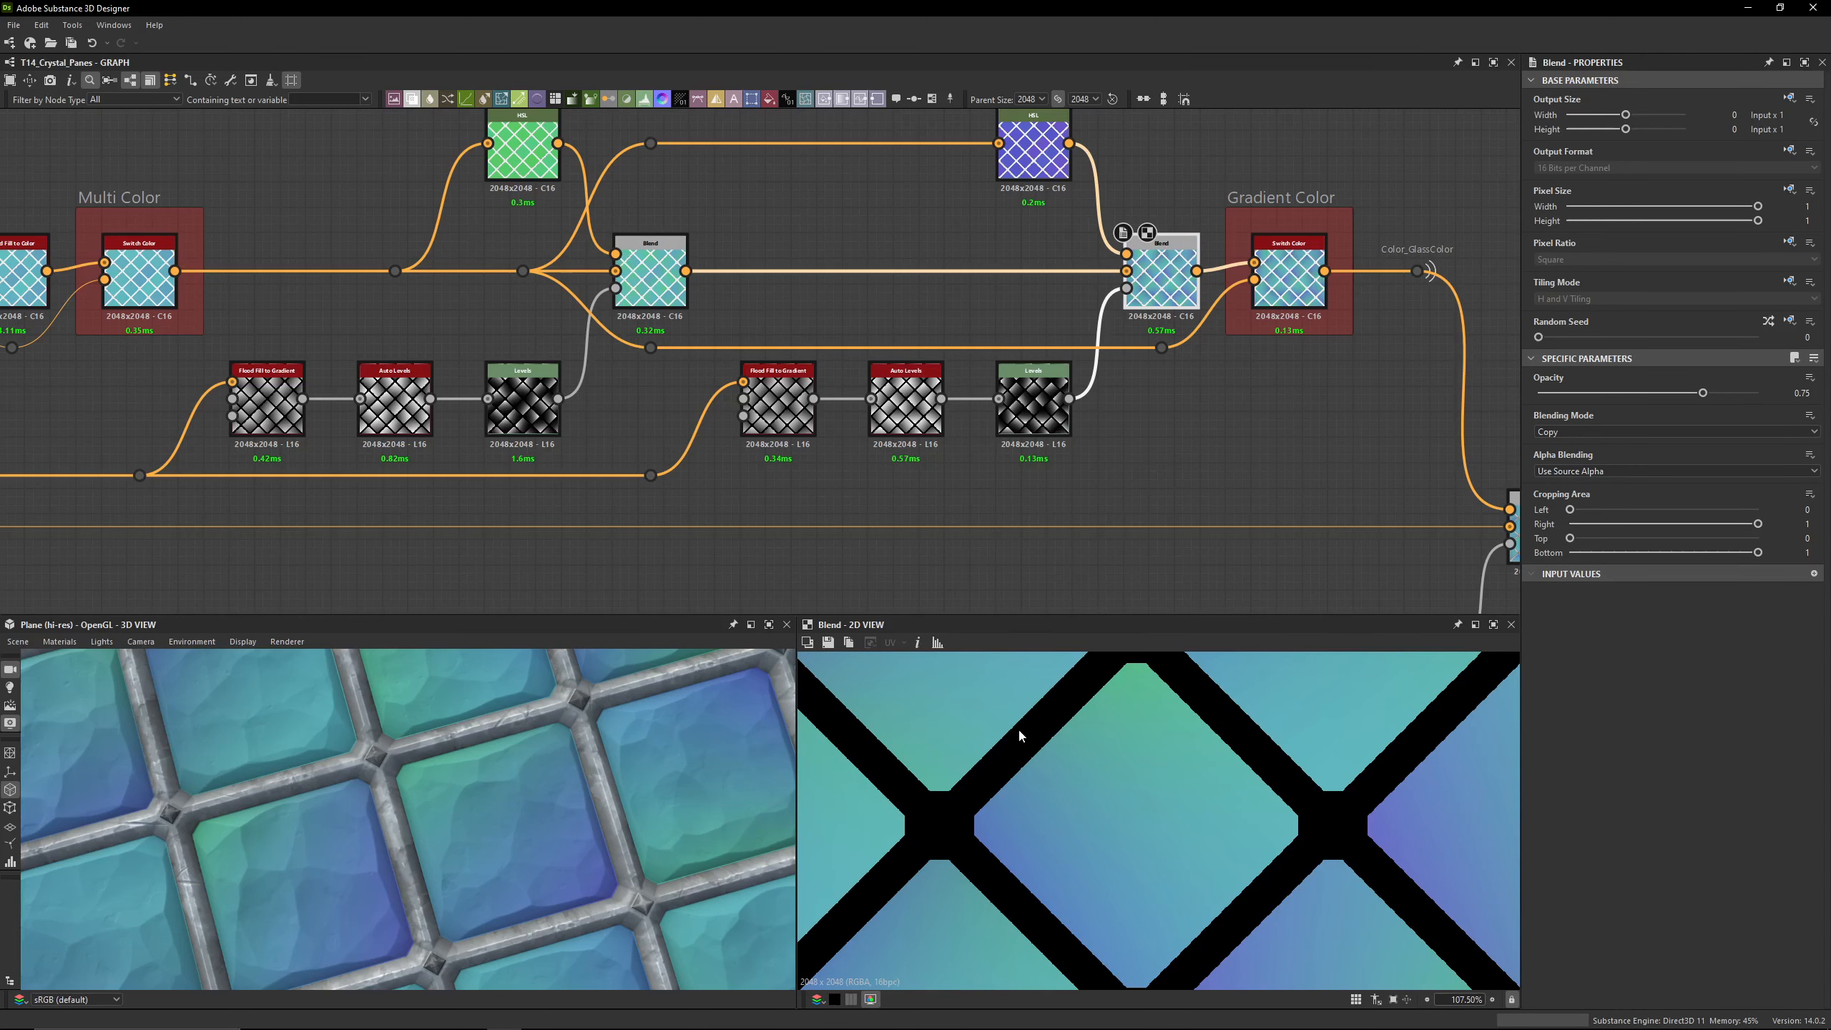
# Step: Preview the second Flood Fill to Gradient node that masks the blue tint
pyautogui.moveTo(1153, 372); pyautogui.dragTo(977, 378, button='middle')
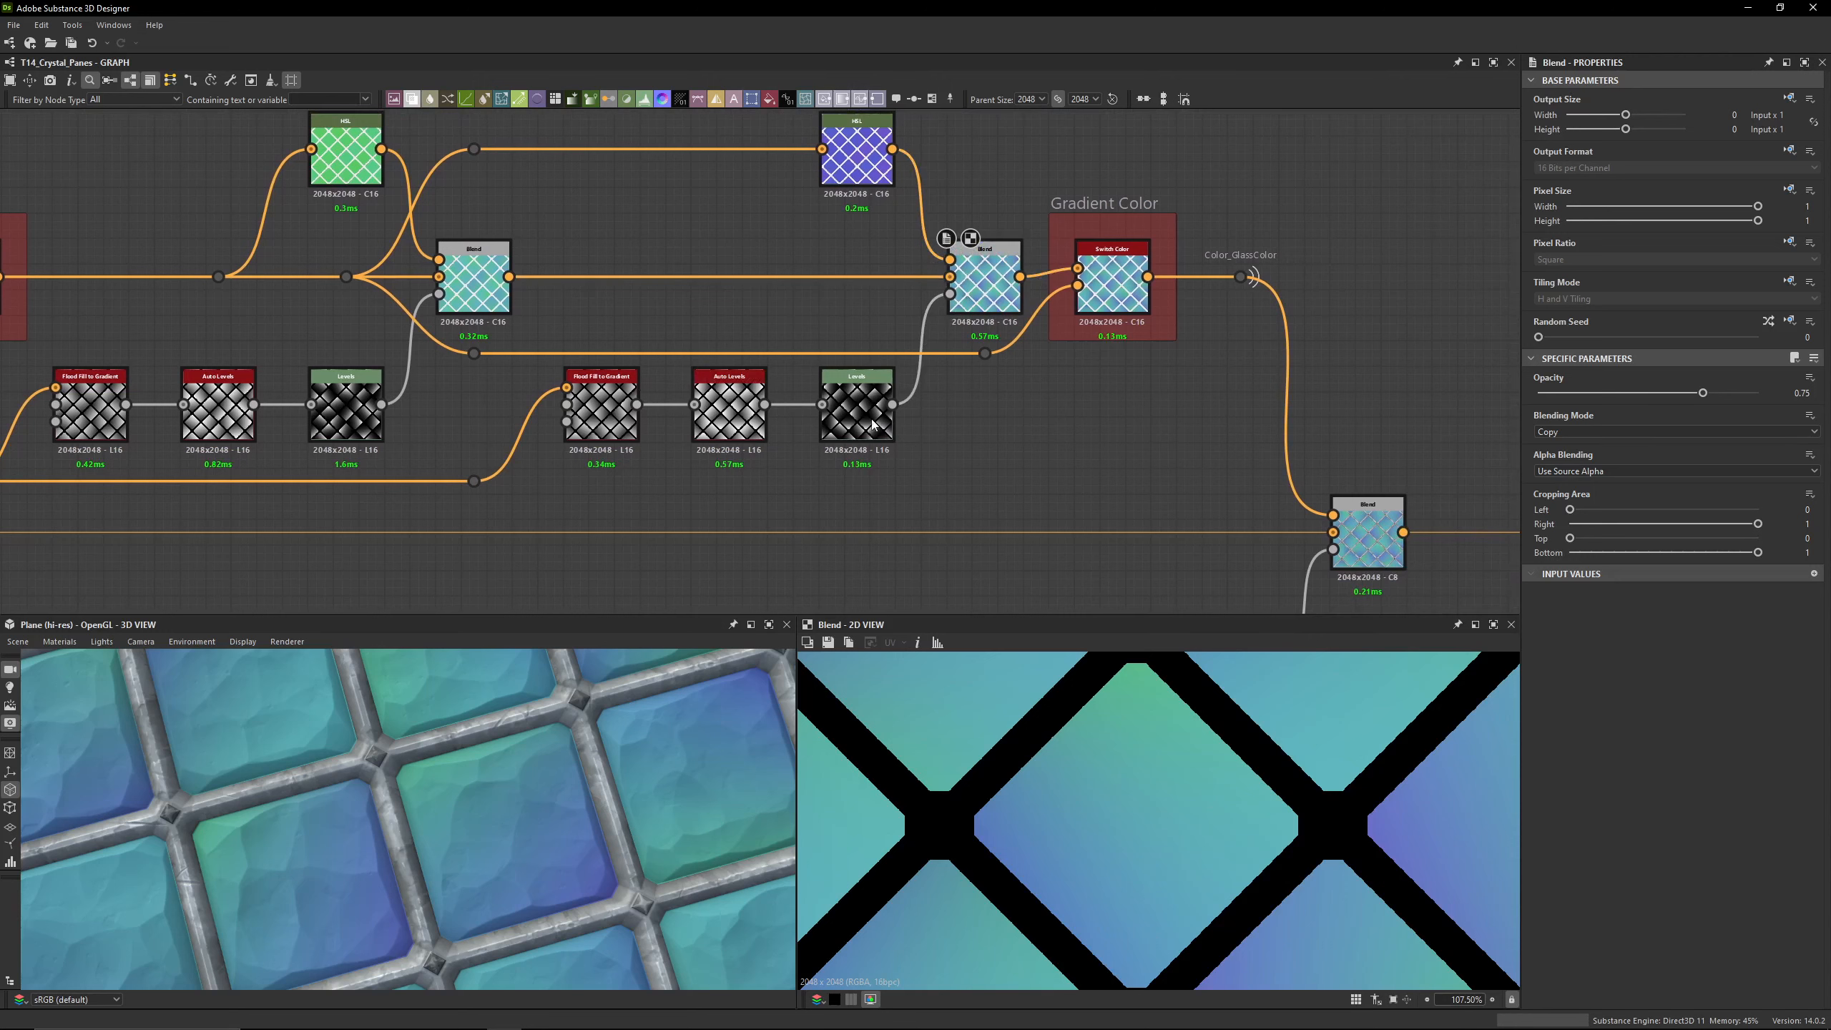
pyautogui.click(892, 548)
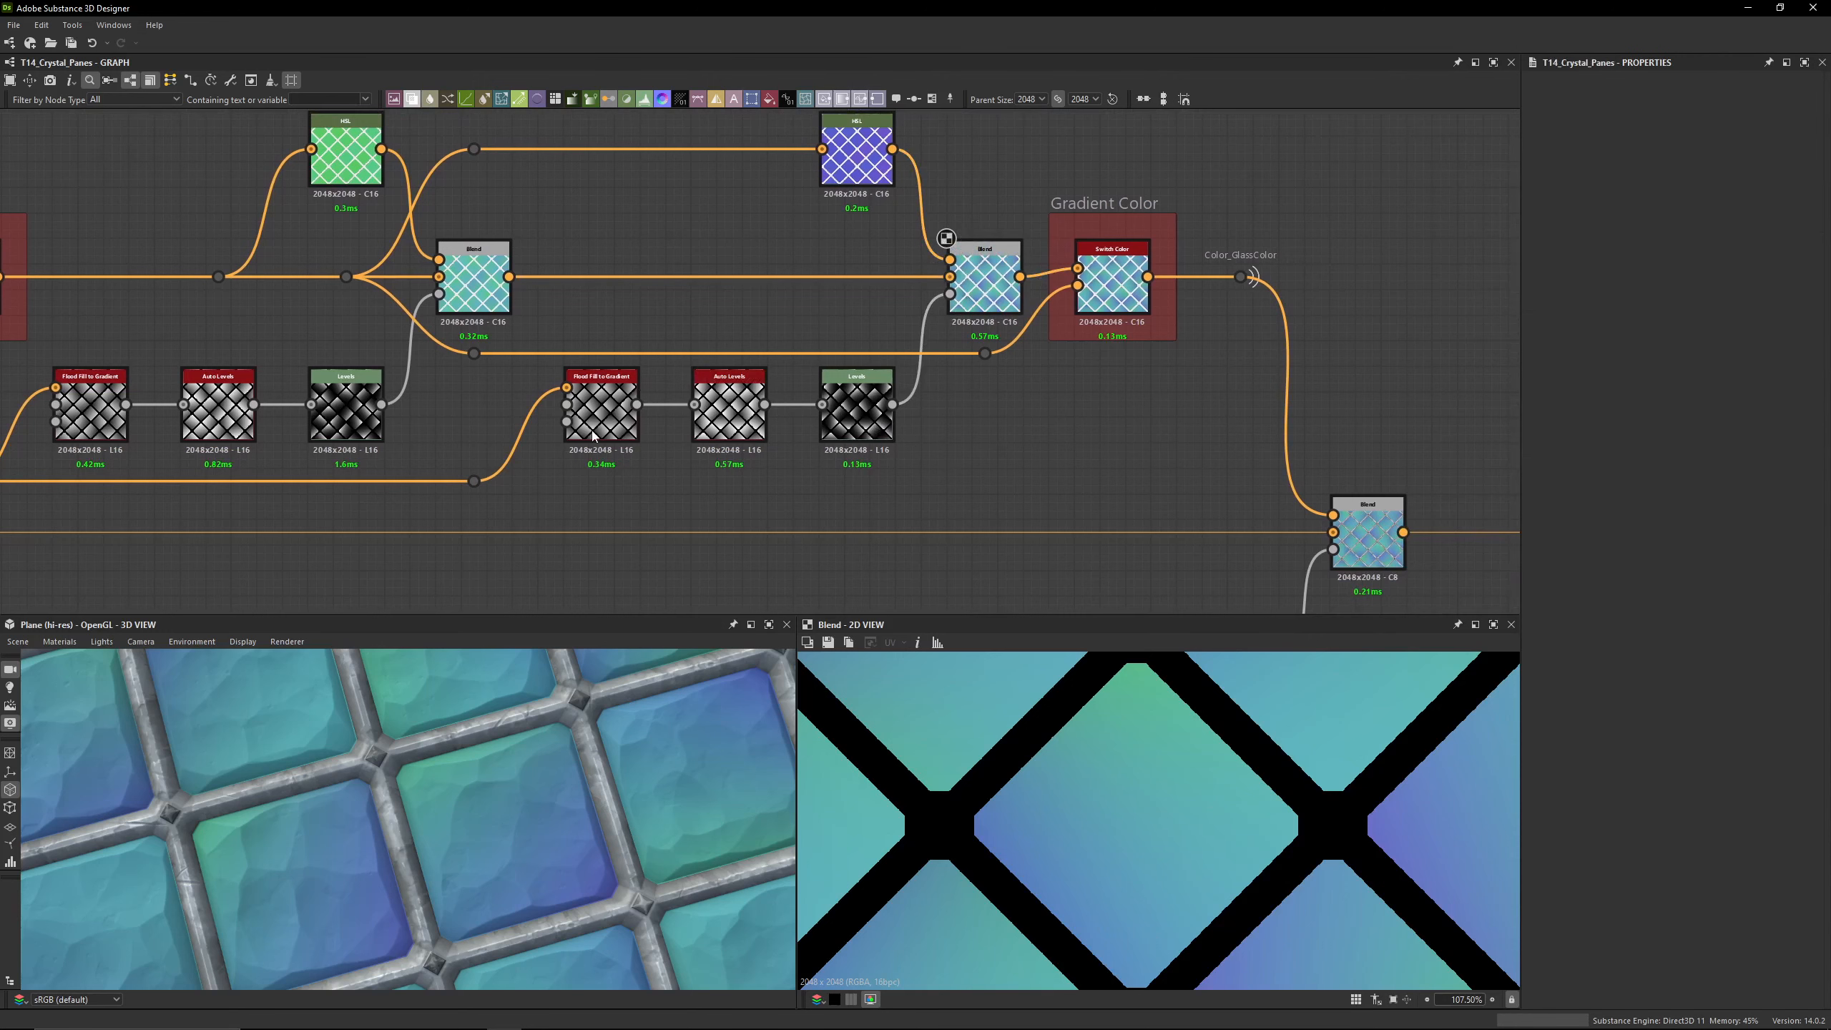
pyautogui.doubleClick(593, 436)
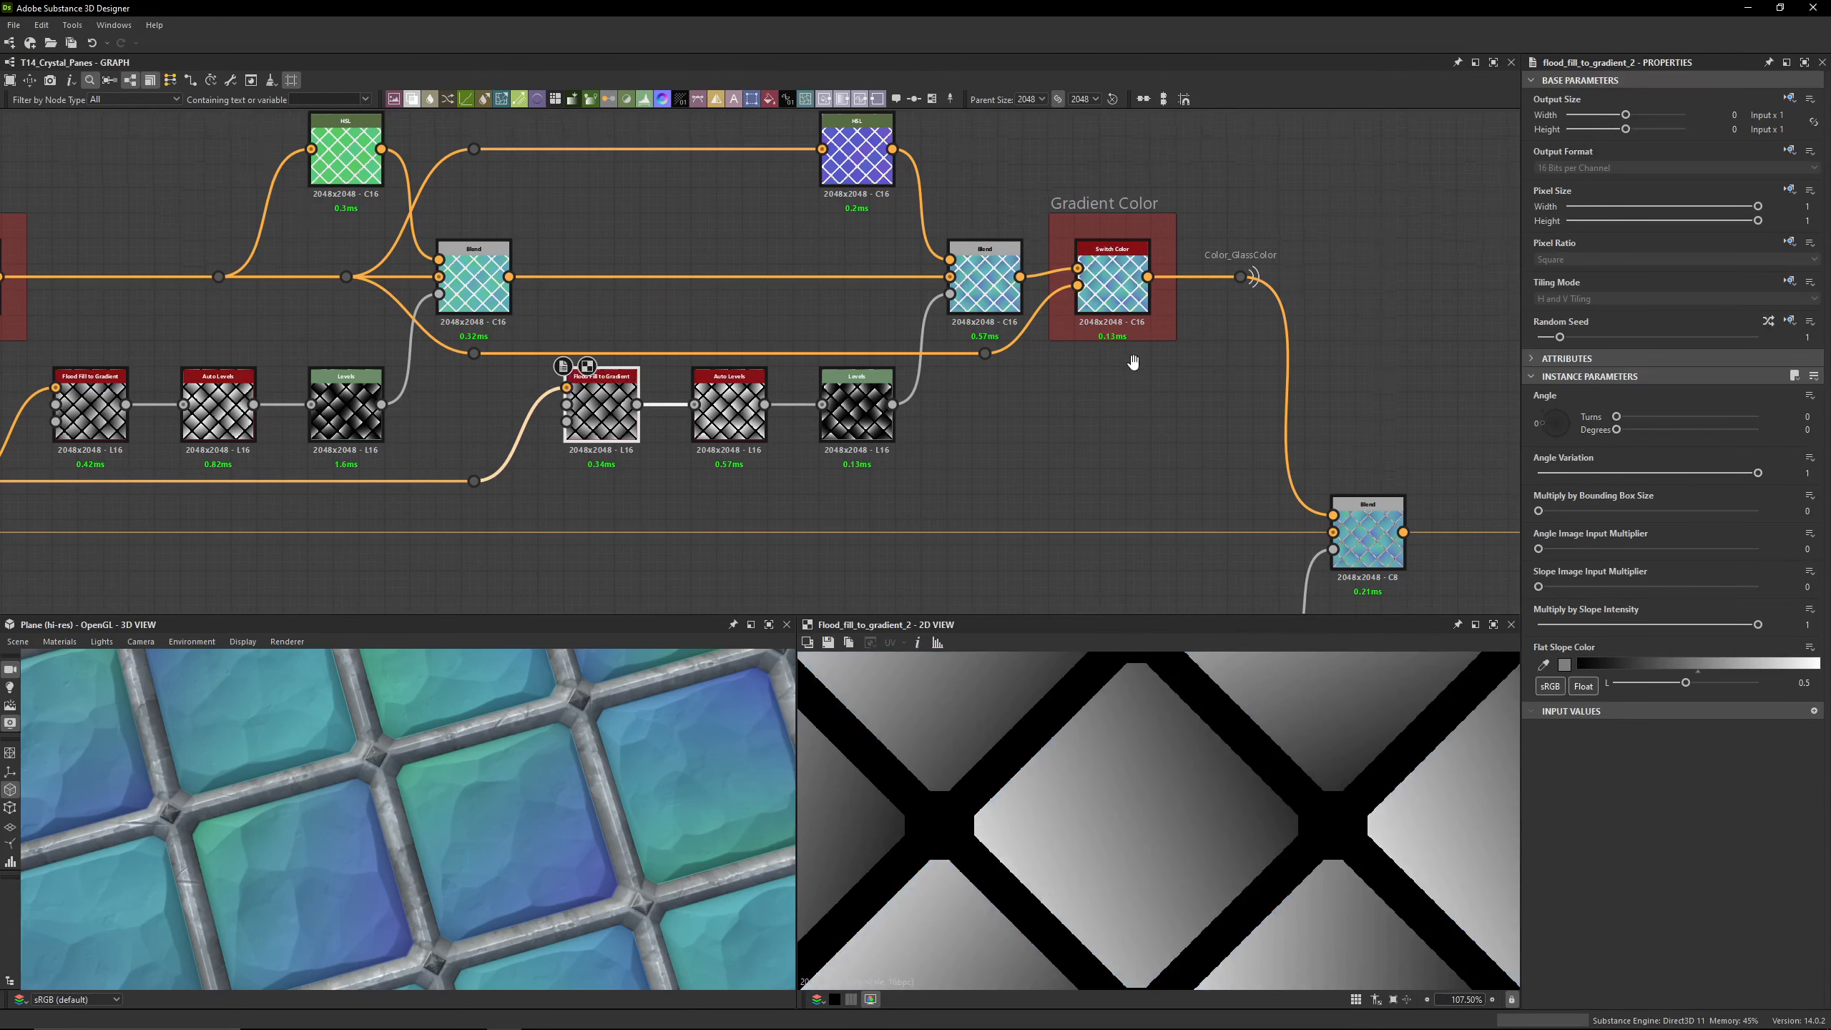
# Step: Preview the Switch Color node in the Gradient Color frame and check its Switch parameter
pyautogui.moveTo(1133, 362); pyautogui.dragTo(975, 340, button='middle')
pyautogui.click(1120, 392)
pyautogui.scroll(-1, 1119, 393)
pyautogui.moveTo(883, 415); pyautogui.dragTo(764, 404, button='middle')
pyautogui.scroll(5, 847, 249)
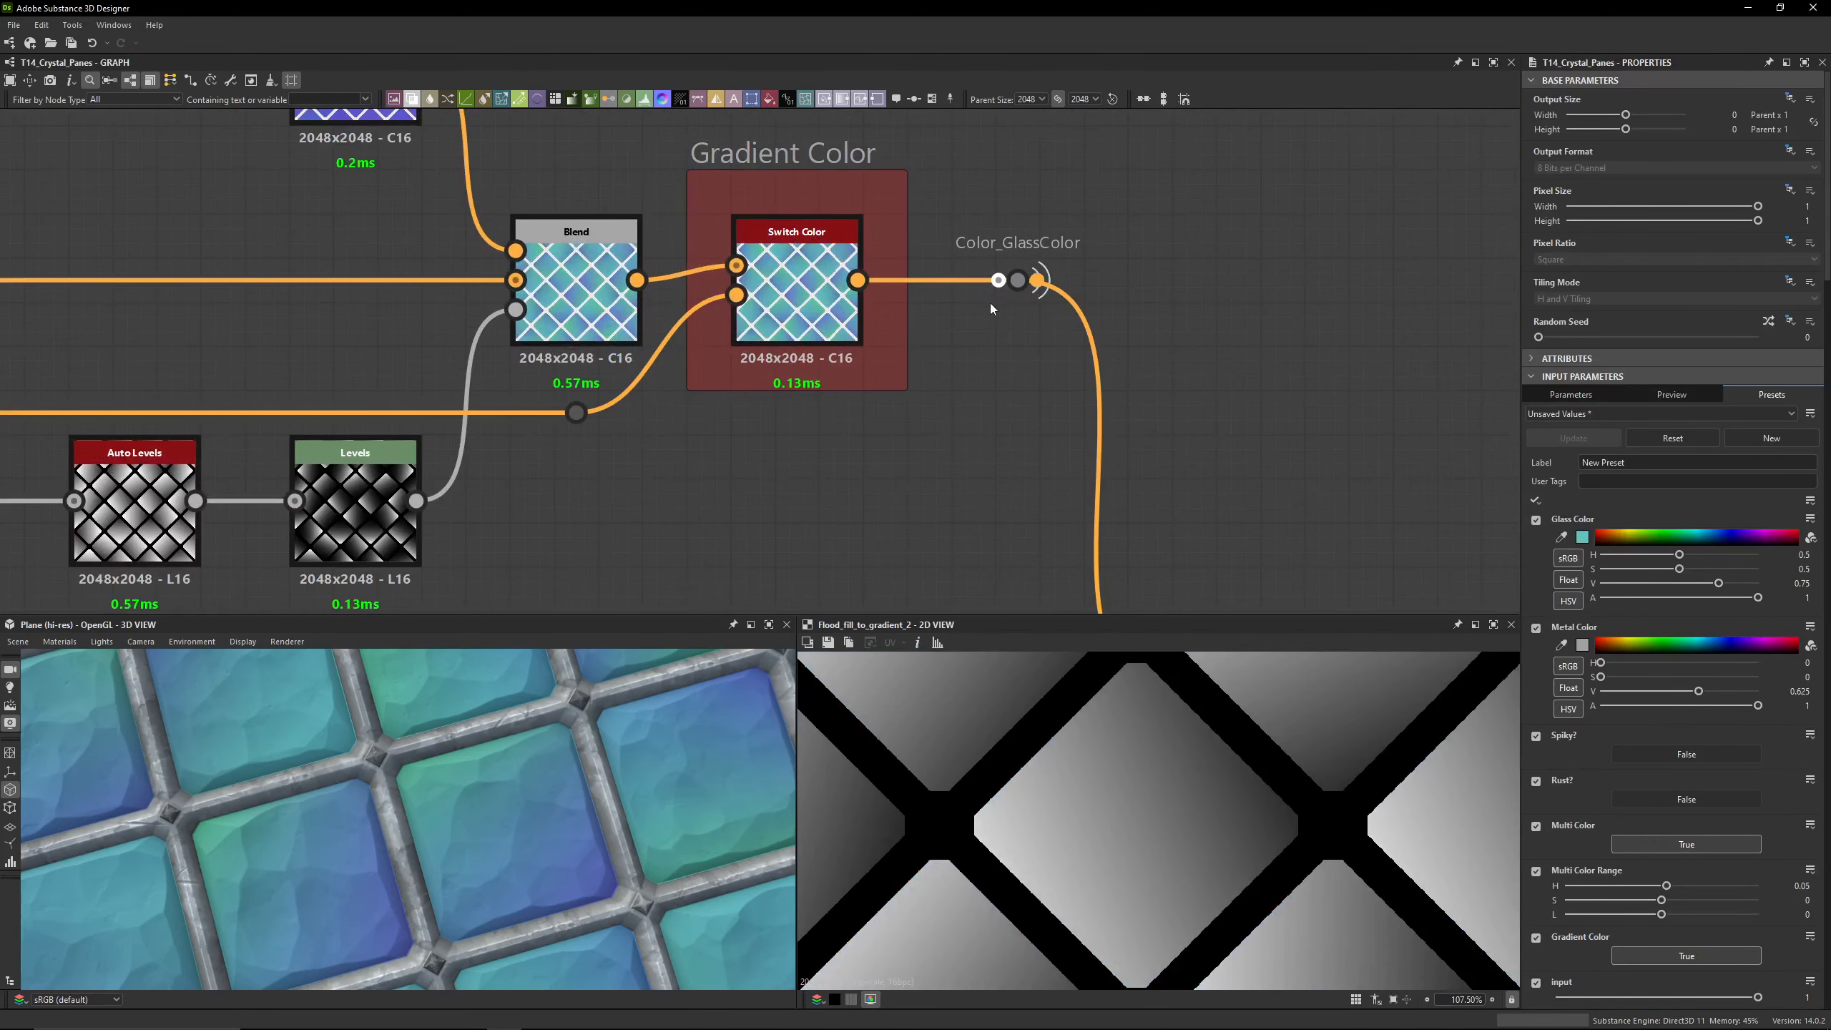
pyautogui.click(796, 303)
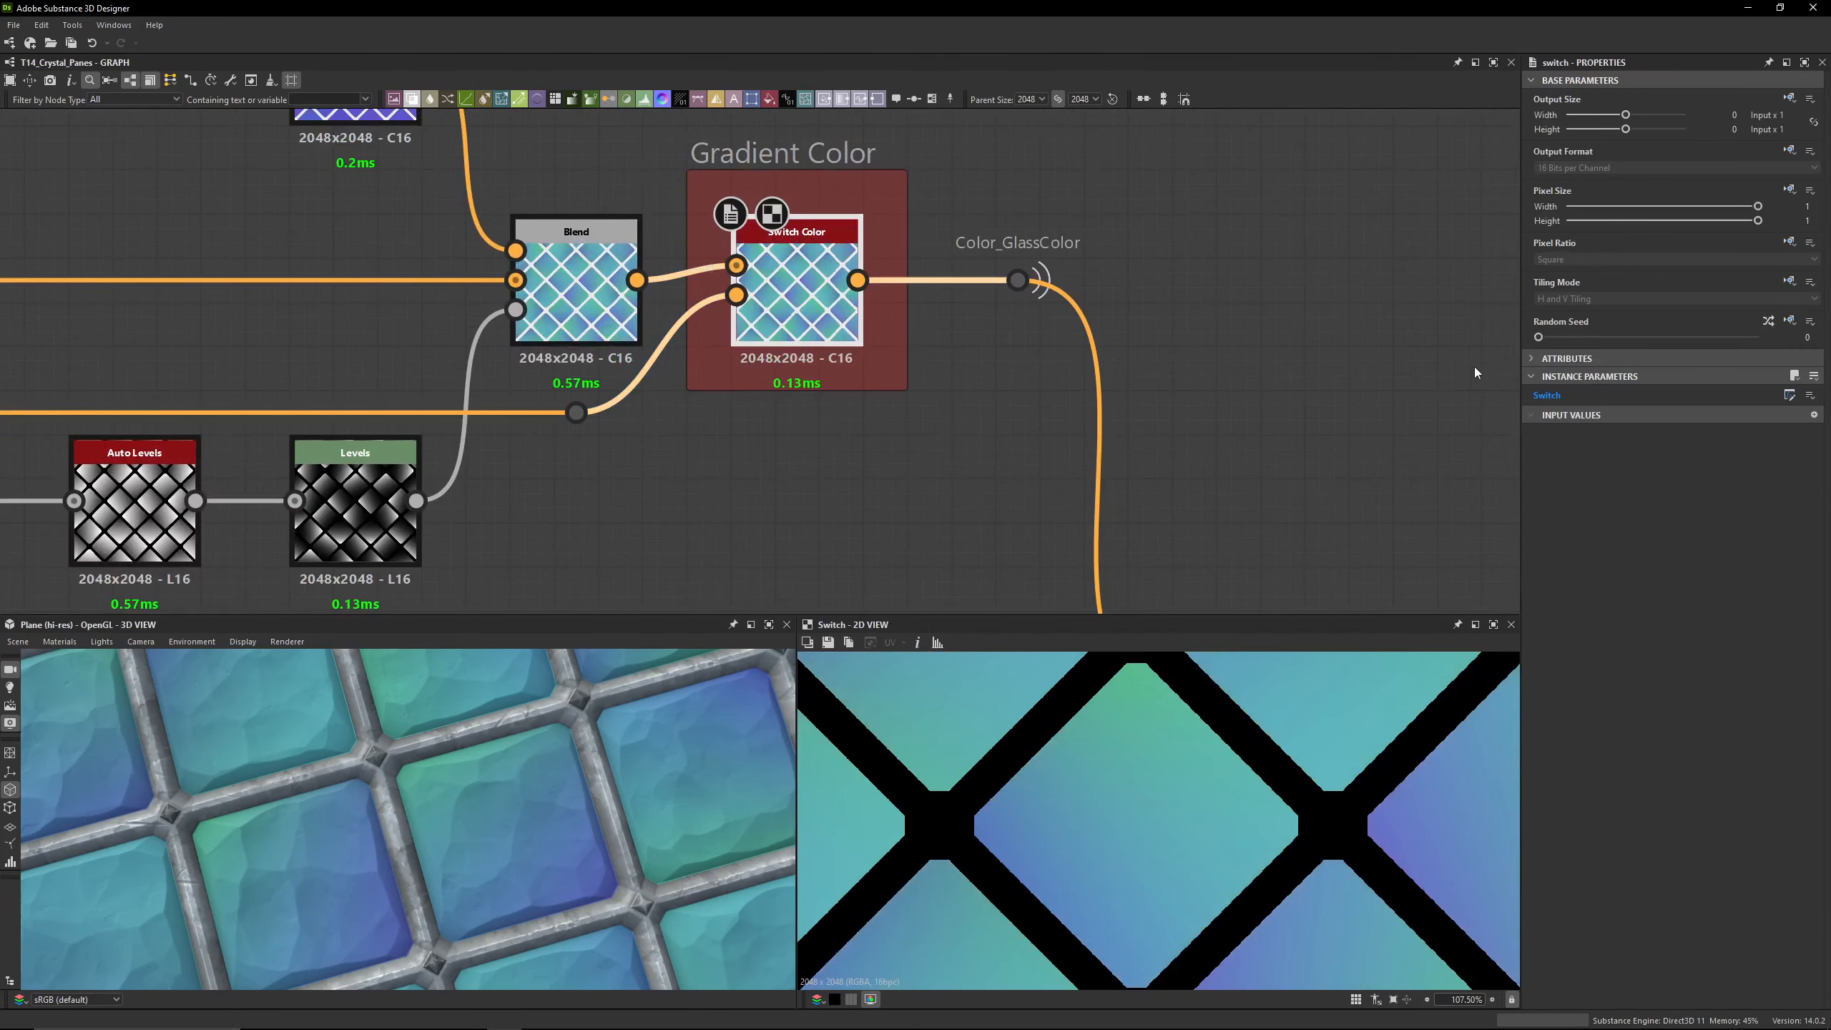
pyautogui.moveTo(908, 170); pyautogui.dragTo(1173, 390)
pyautogui.hotkey('ctrl', 'z')
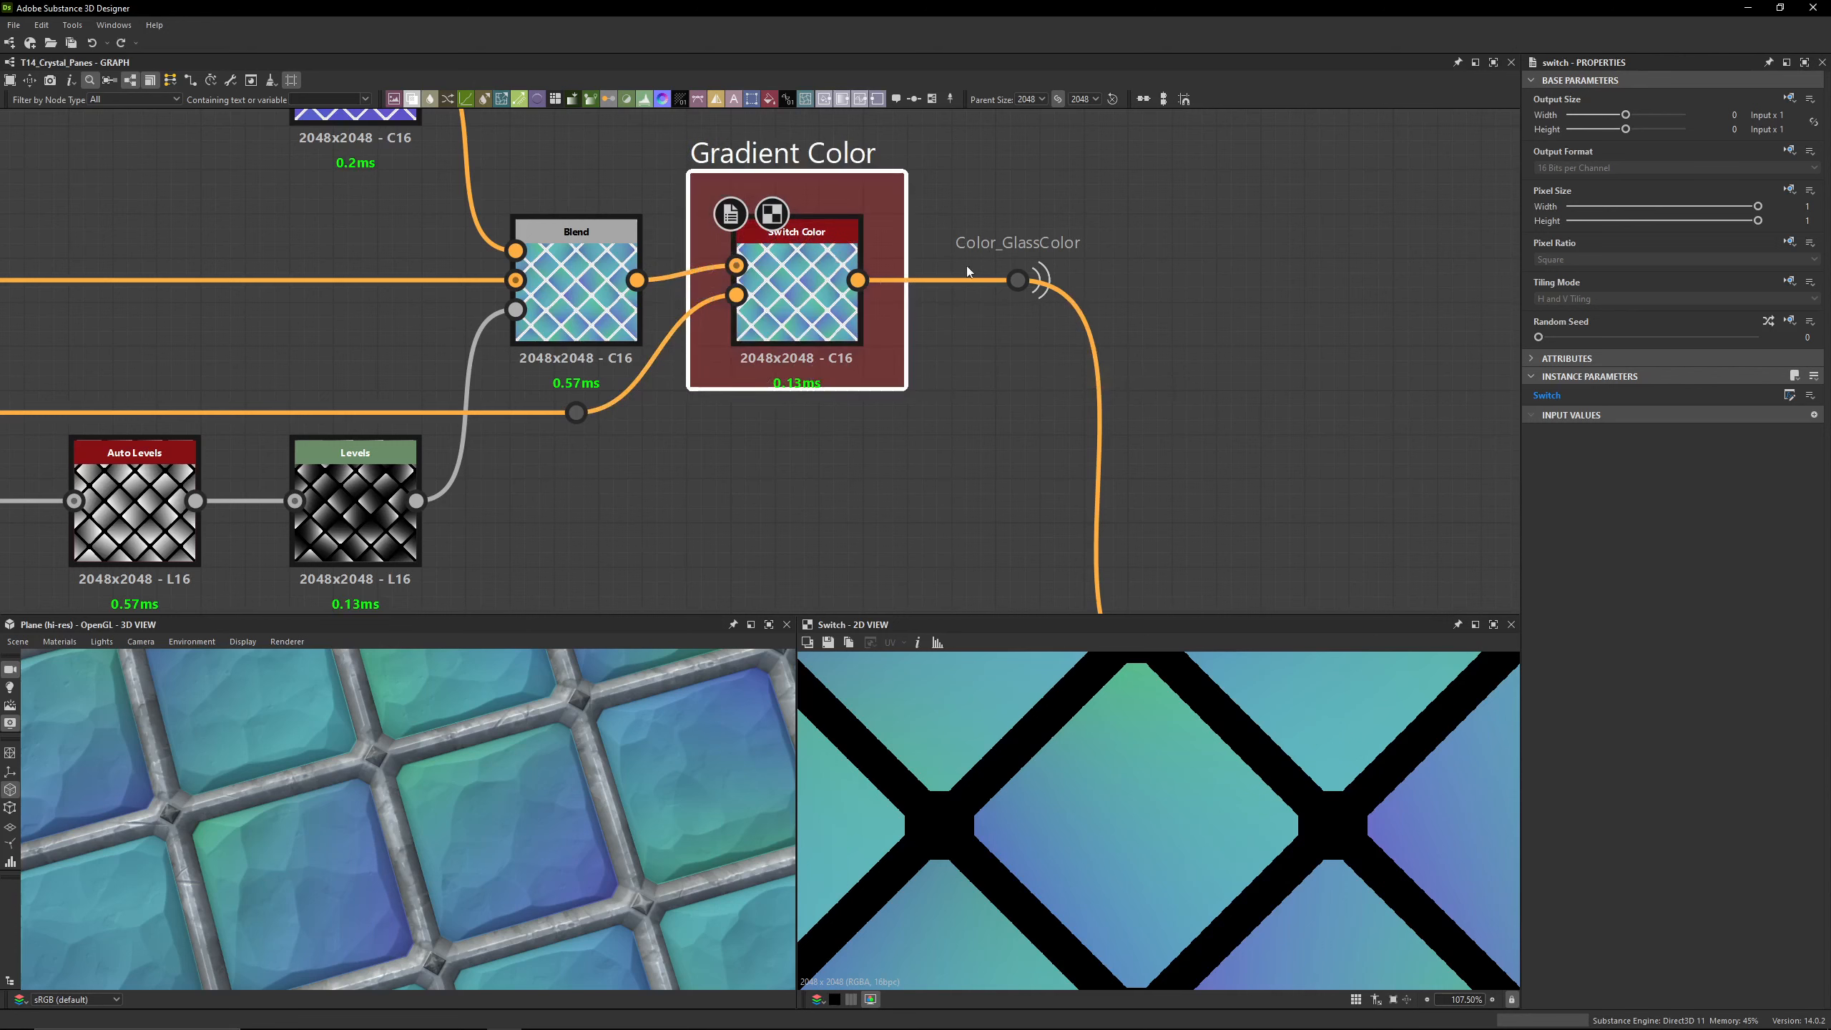
# Step: Inspect the Color_GlassColor dot and follow its connections to the Blend node that combines glass and frame
pyautogui.click(999, 205)
pyautogui.click(1015, 280)
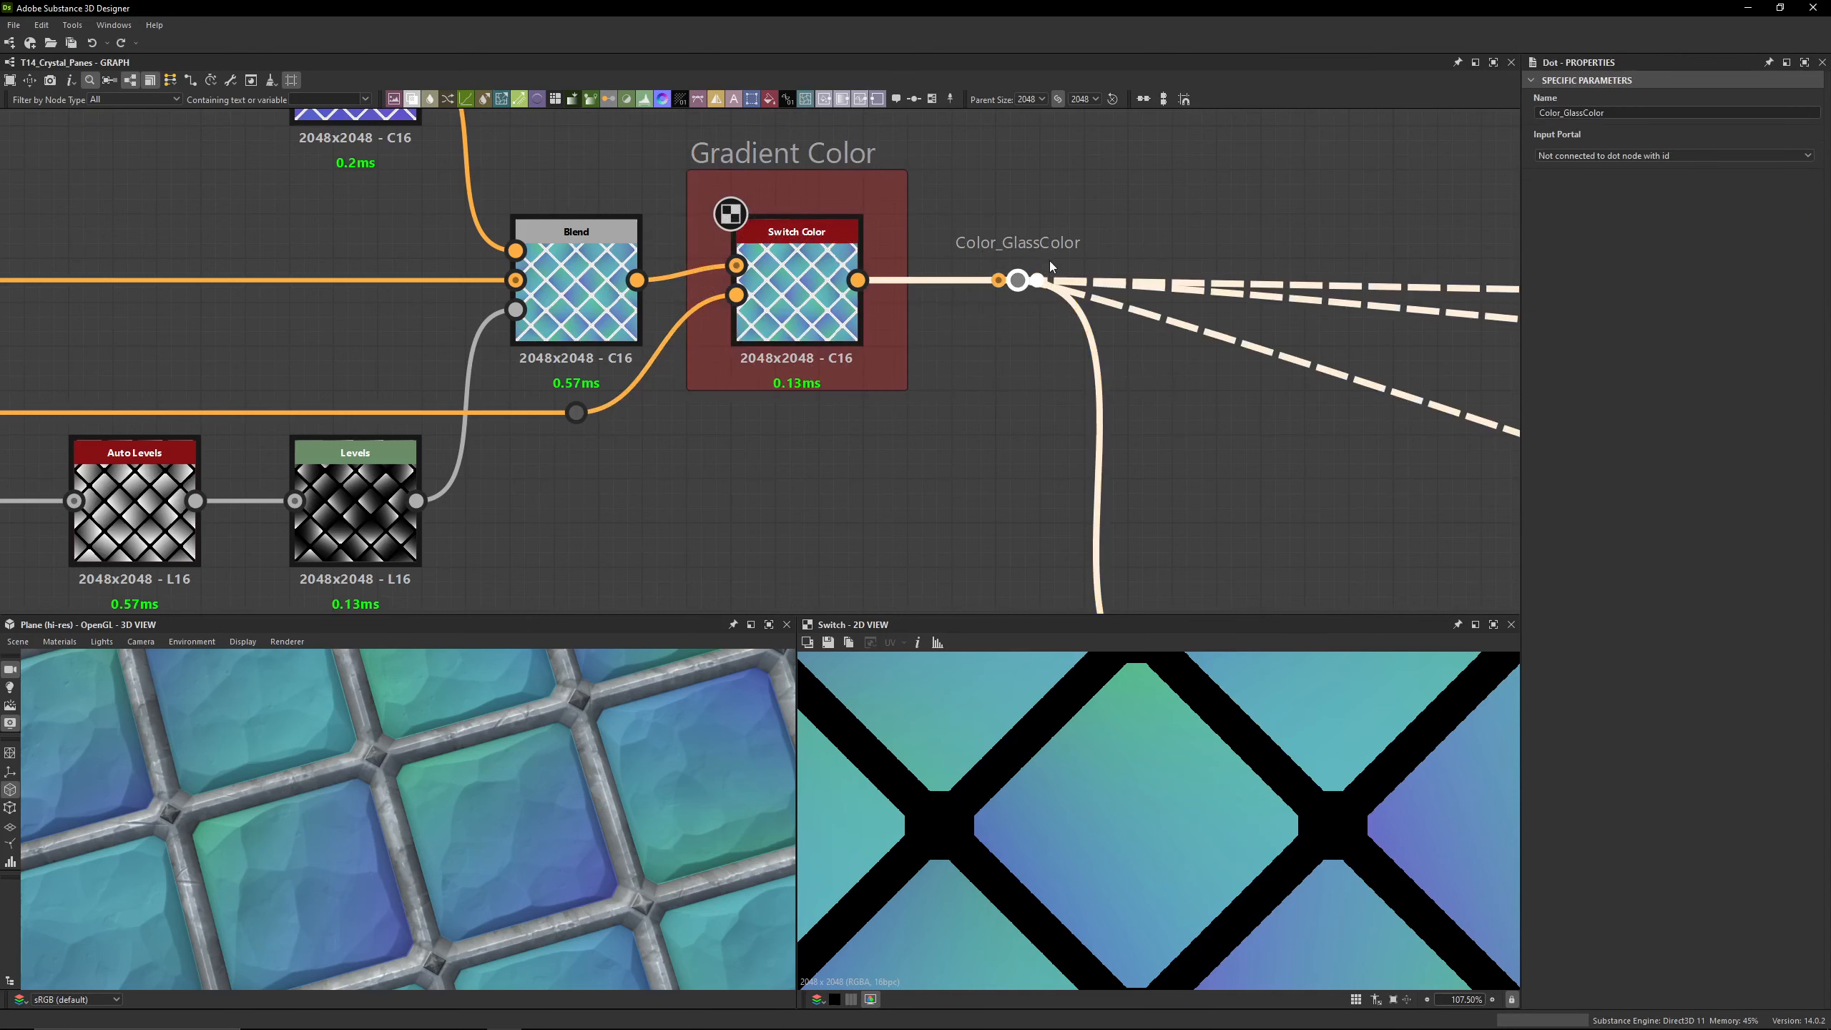
pyautogui.scroll(-3, 1036, 341)
pyautogui.moveTo(982, 356); pyautogui.dragTo(877, 272, button='middle')
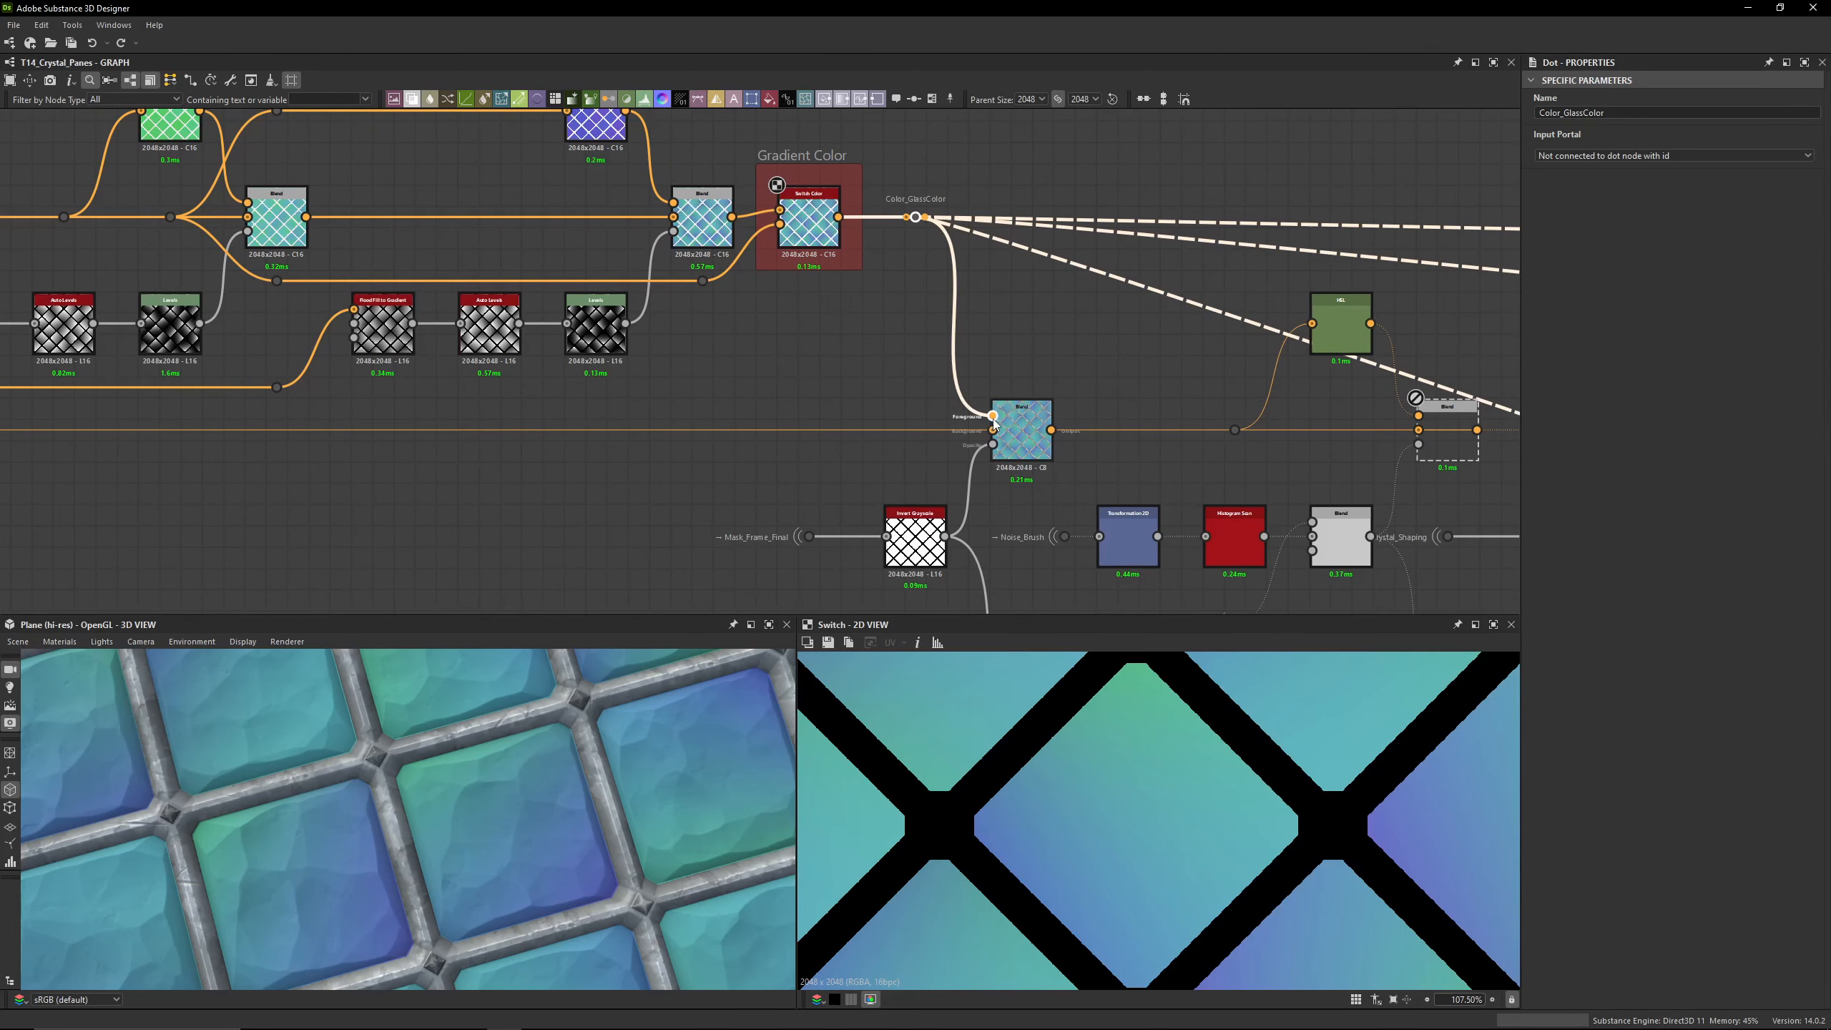
pyautogui.moveTo(869, 347)
pyautogui.mouseDown(button='middle')
pyautogui.moveTo(932, 282)
pyautogui.moveTo(1111, 233)
pyautogui.moveTo(886, 318)
pyautogui.mouseUp(button='middle')
# Step: Inspect the Mask_Frame_Final portal and preview the Invert Grayscale node it feeds
pyautogui.scroll(6, 841, 389)
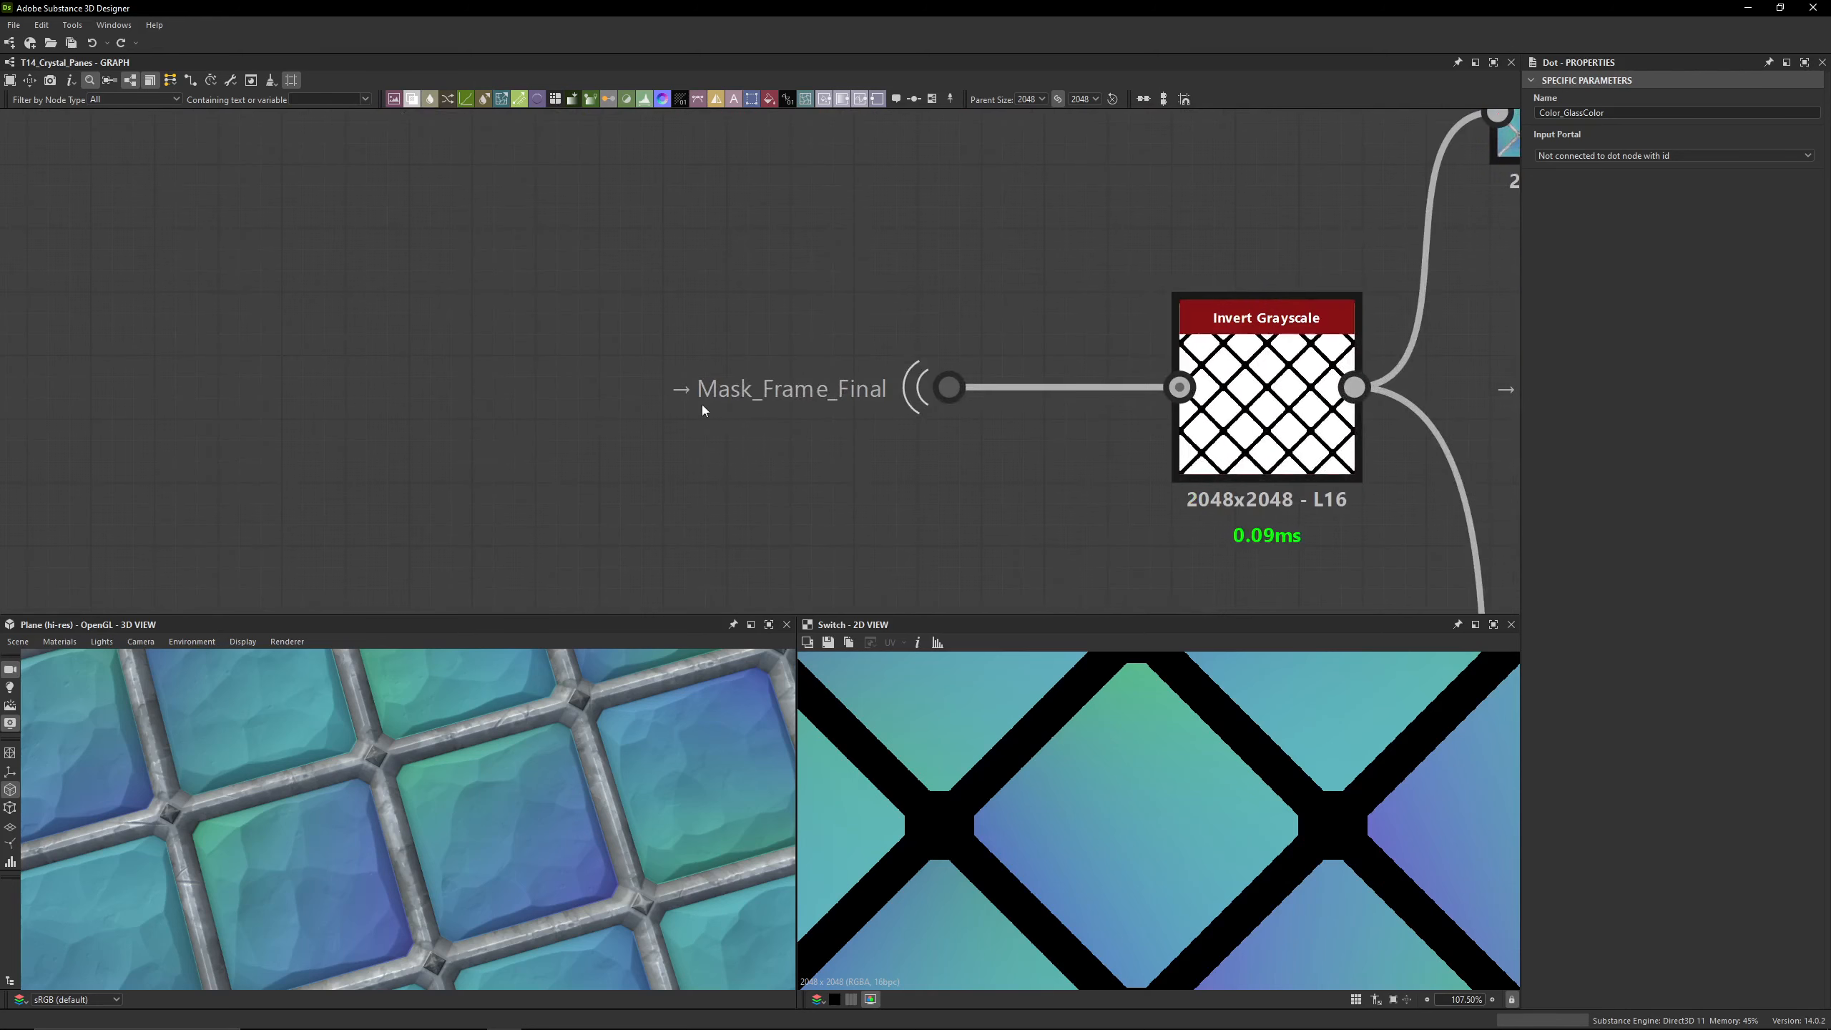
pyautogui.click(948, 387)
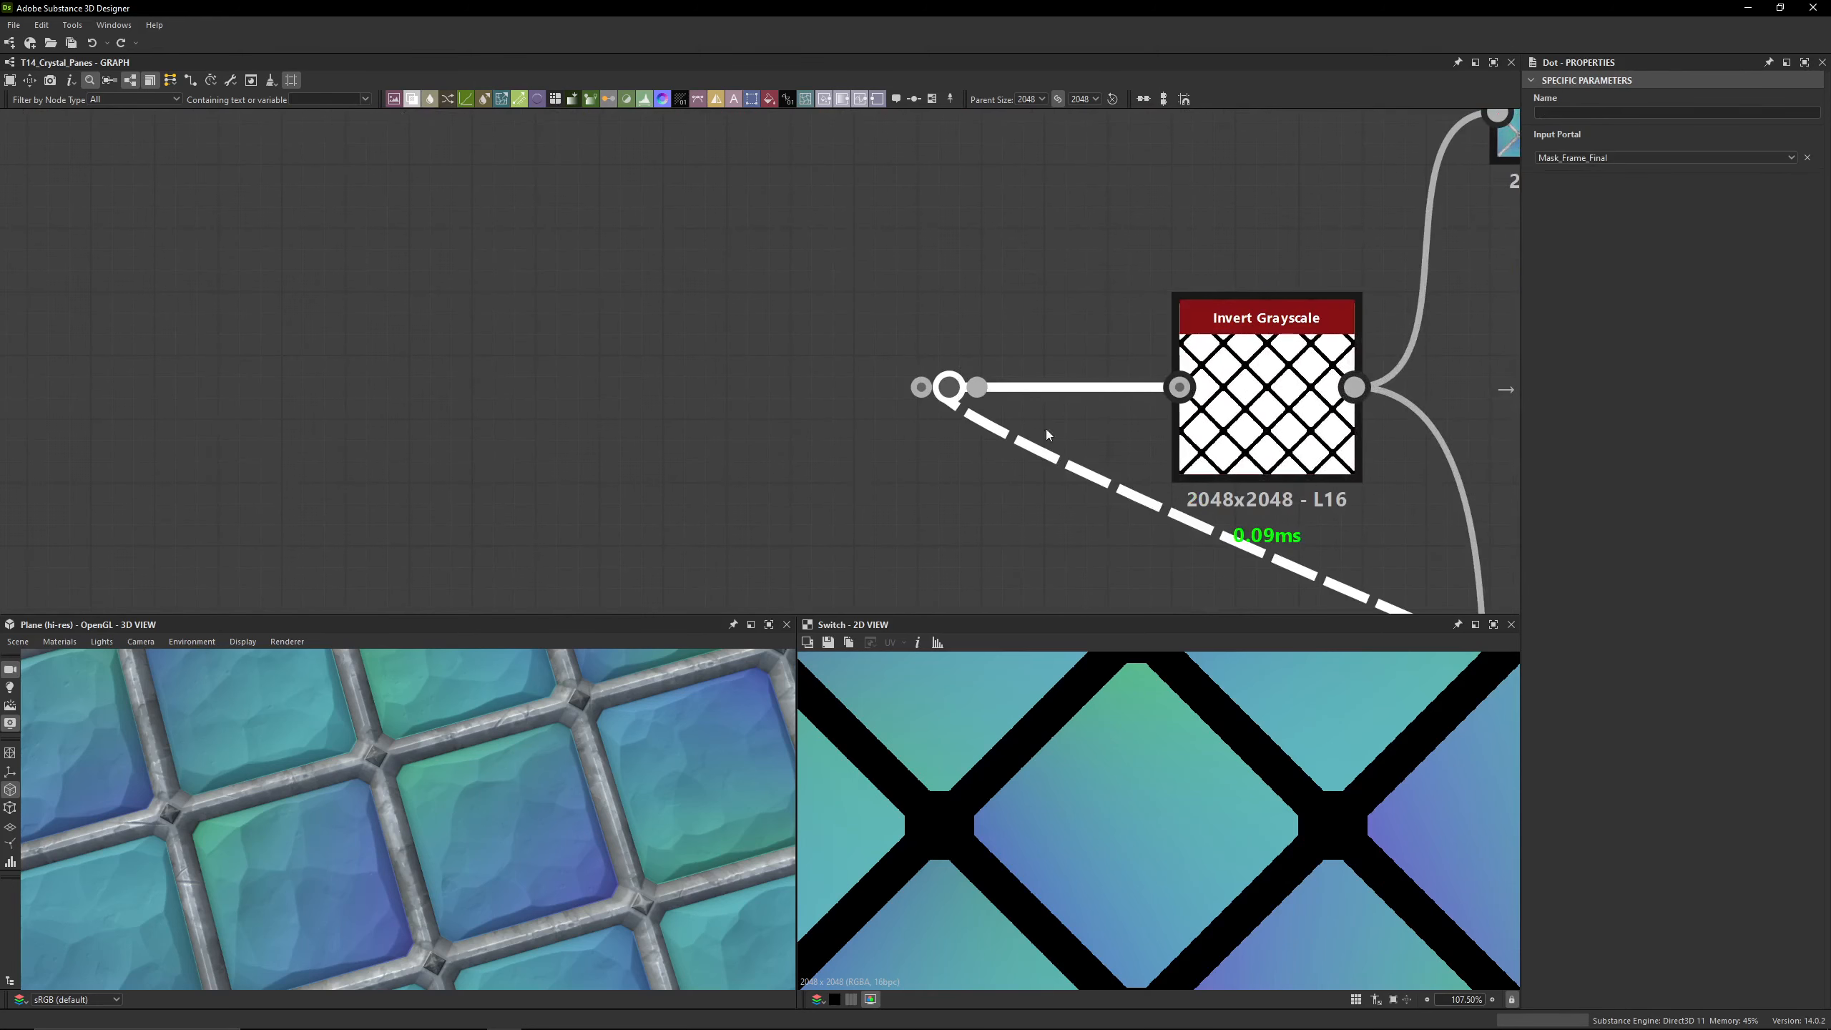
pyautogui.doubleClick(1266, 404)
# Step: Examine the settings of the Blend node masked by Invert Grayscale and preview its combined glass and frame color
pyautogui.moveTo(1502, 382); pyautogui.dragTo(958, 581, button='middle')
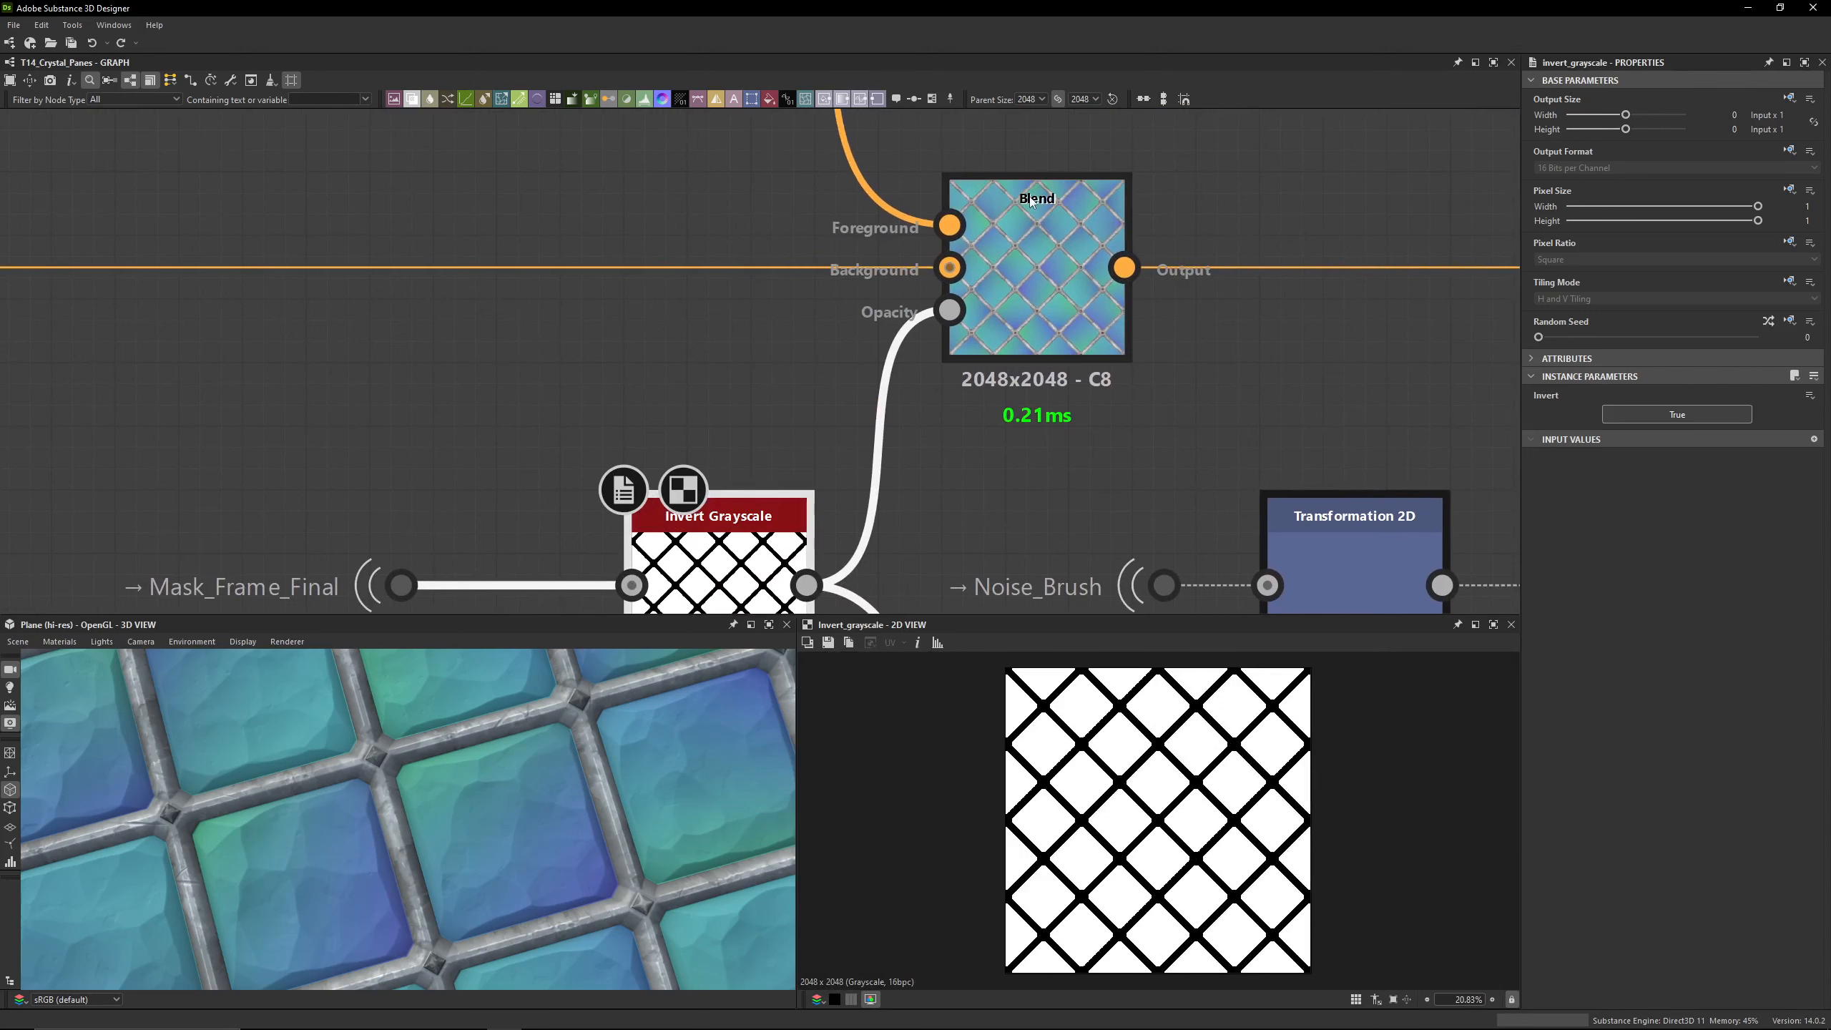
pyautogui.doubleClick(1038, 289)
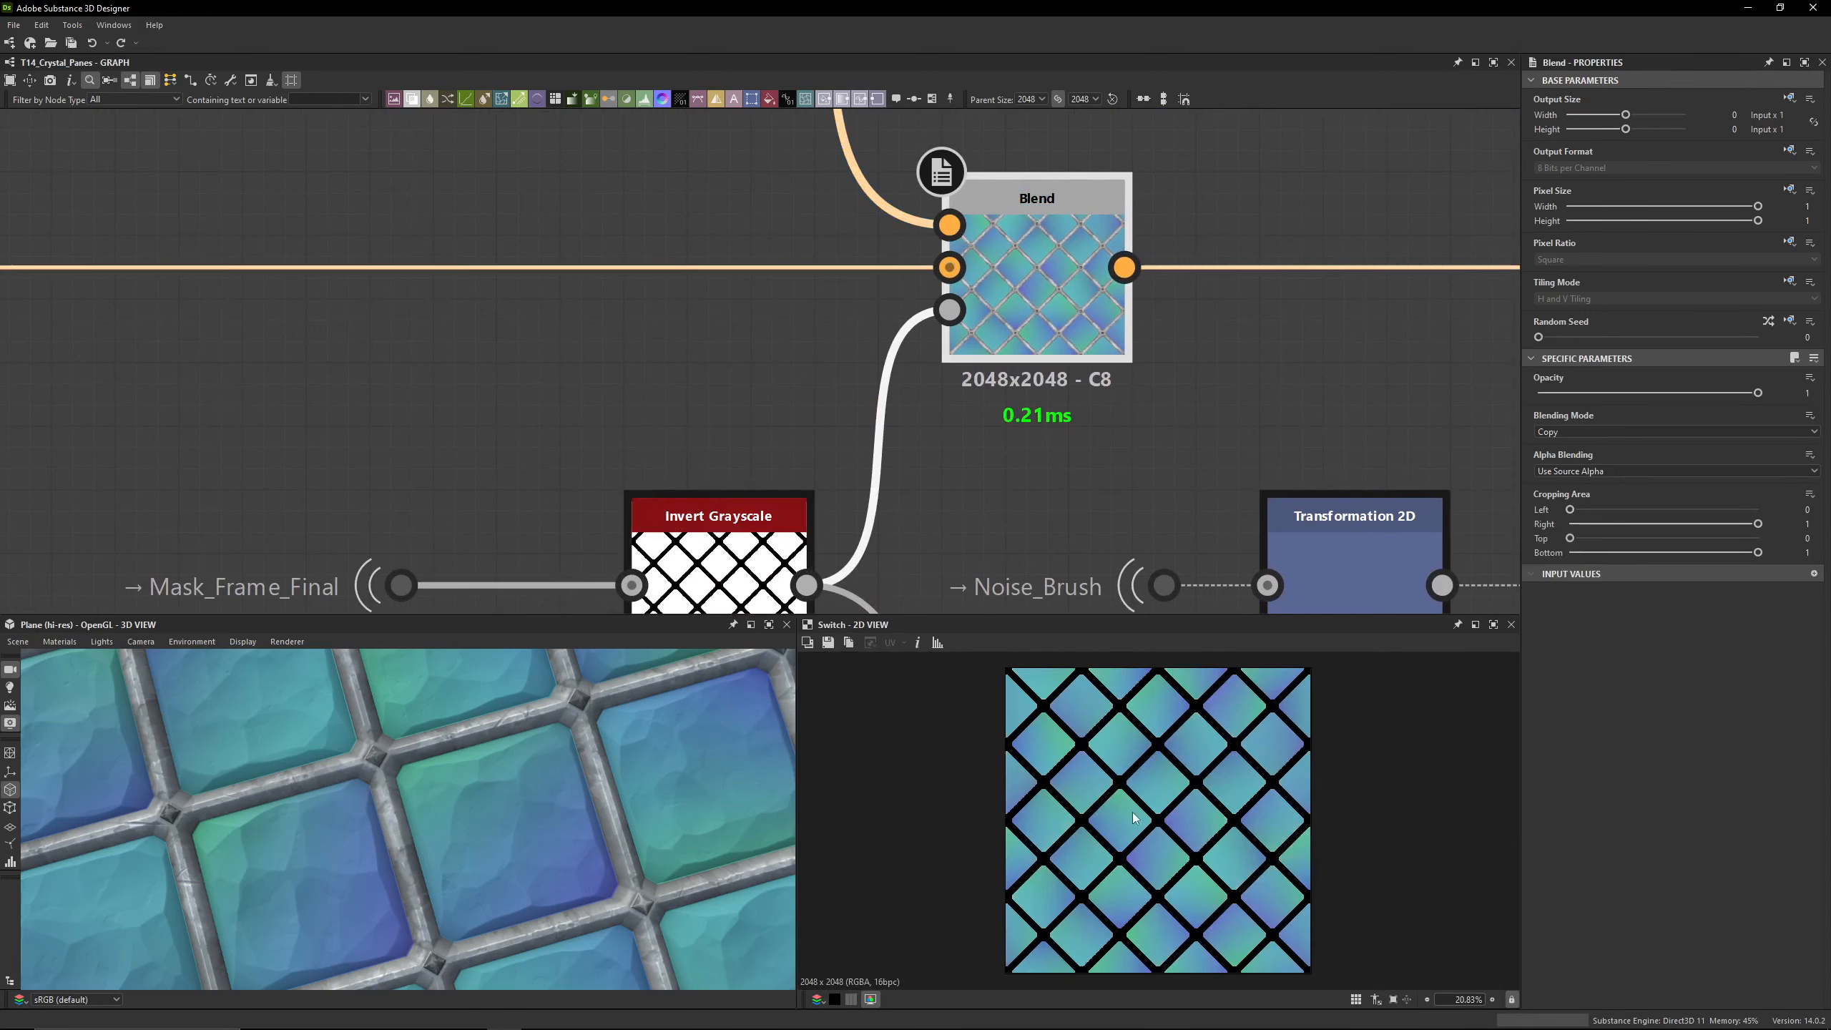
pyautogui.scroll(4, 1155, 772)
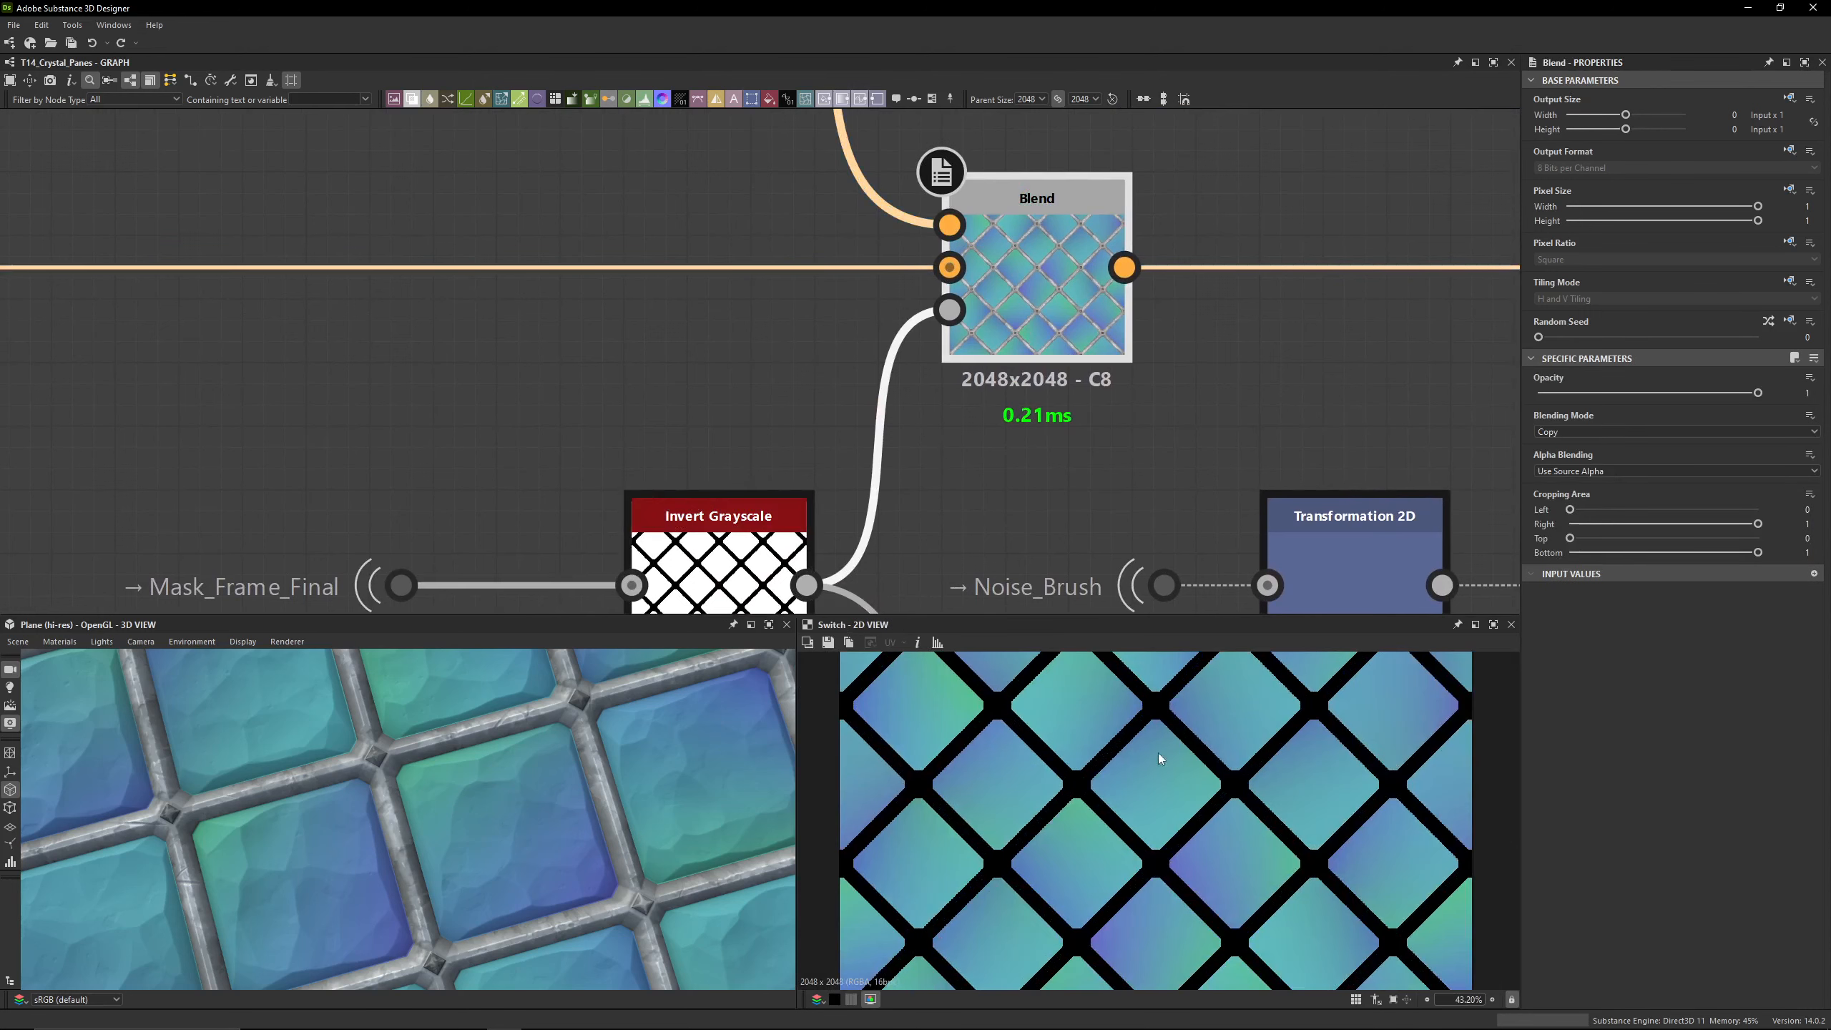
pyautogui.doubleClick(1052, 296)
pyautogui.scroll(4, 1110, 797)
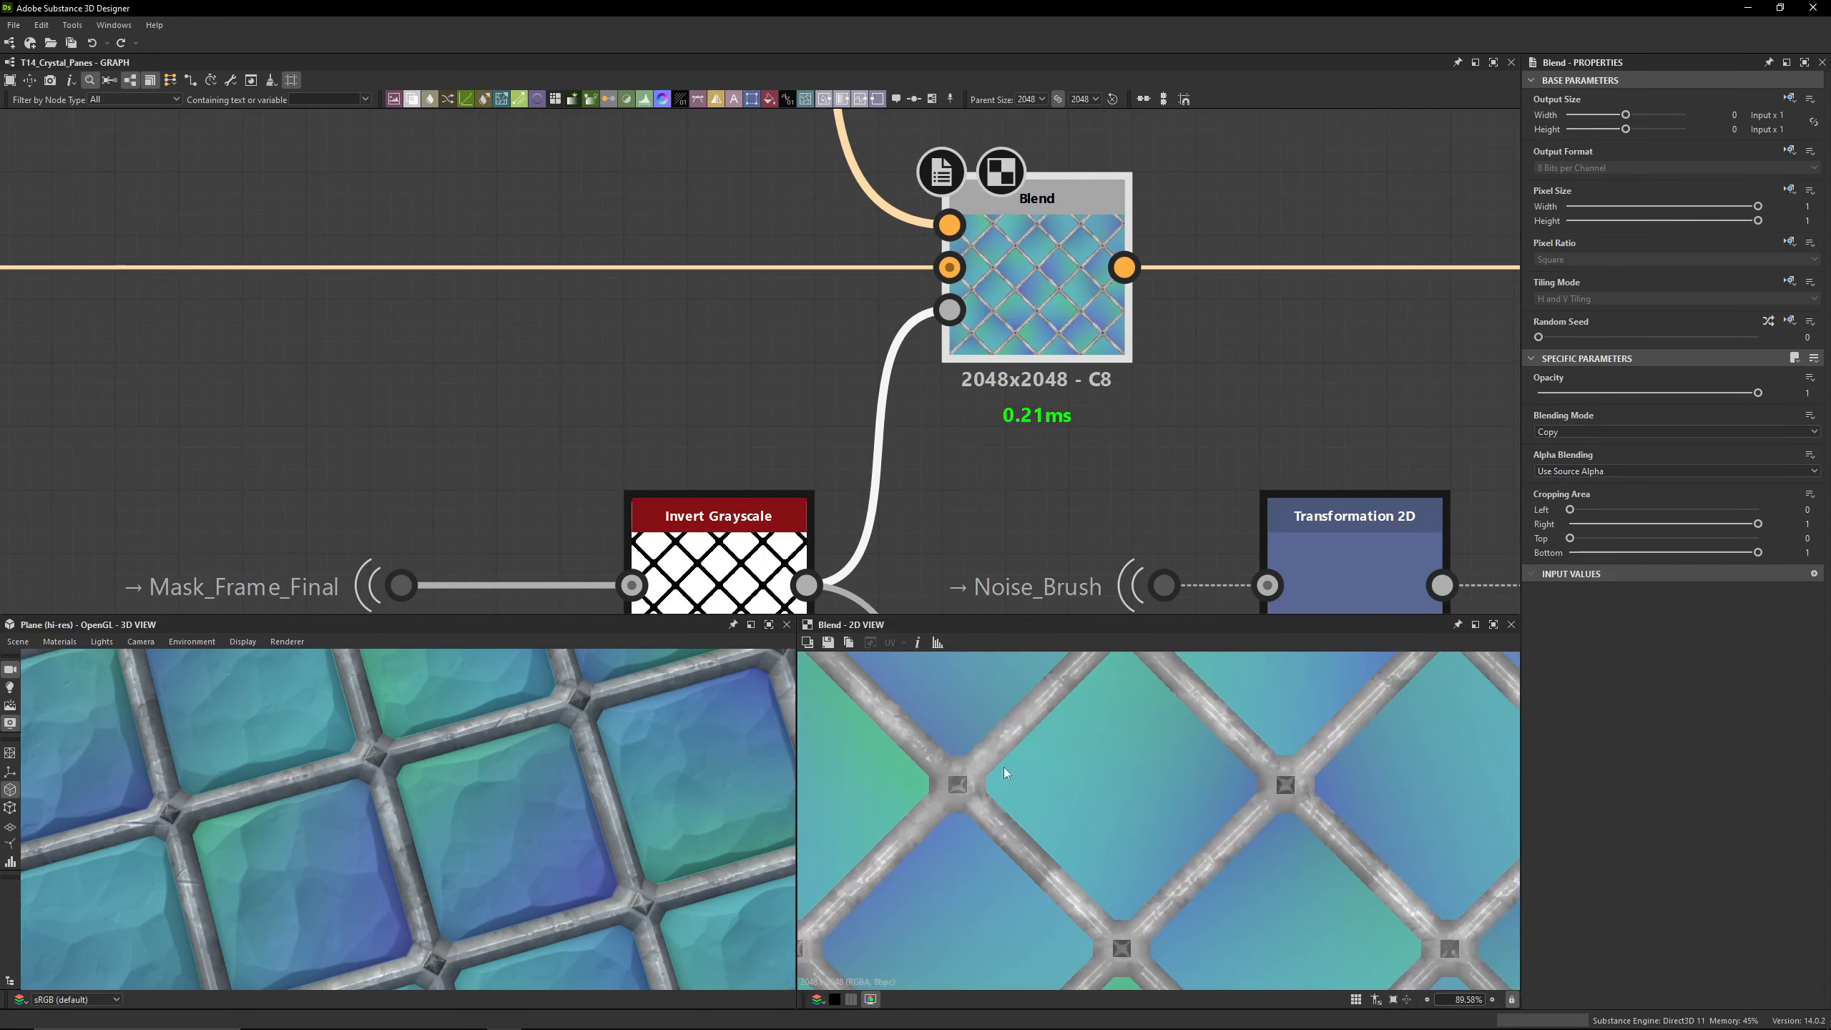
pyautogui.scroll(-6, 1047, 390)
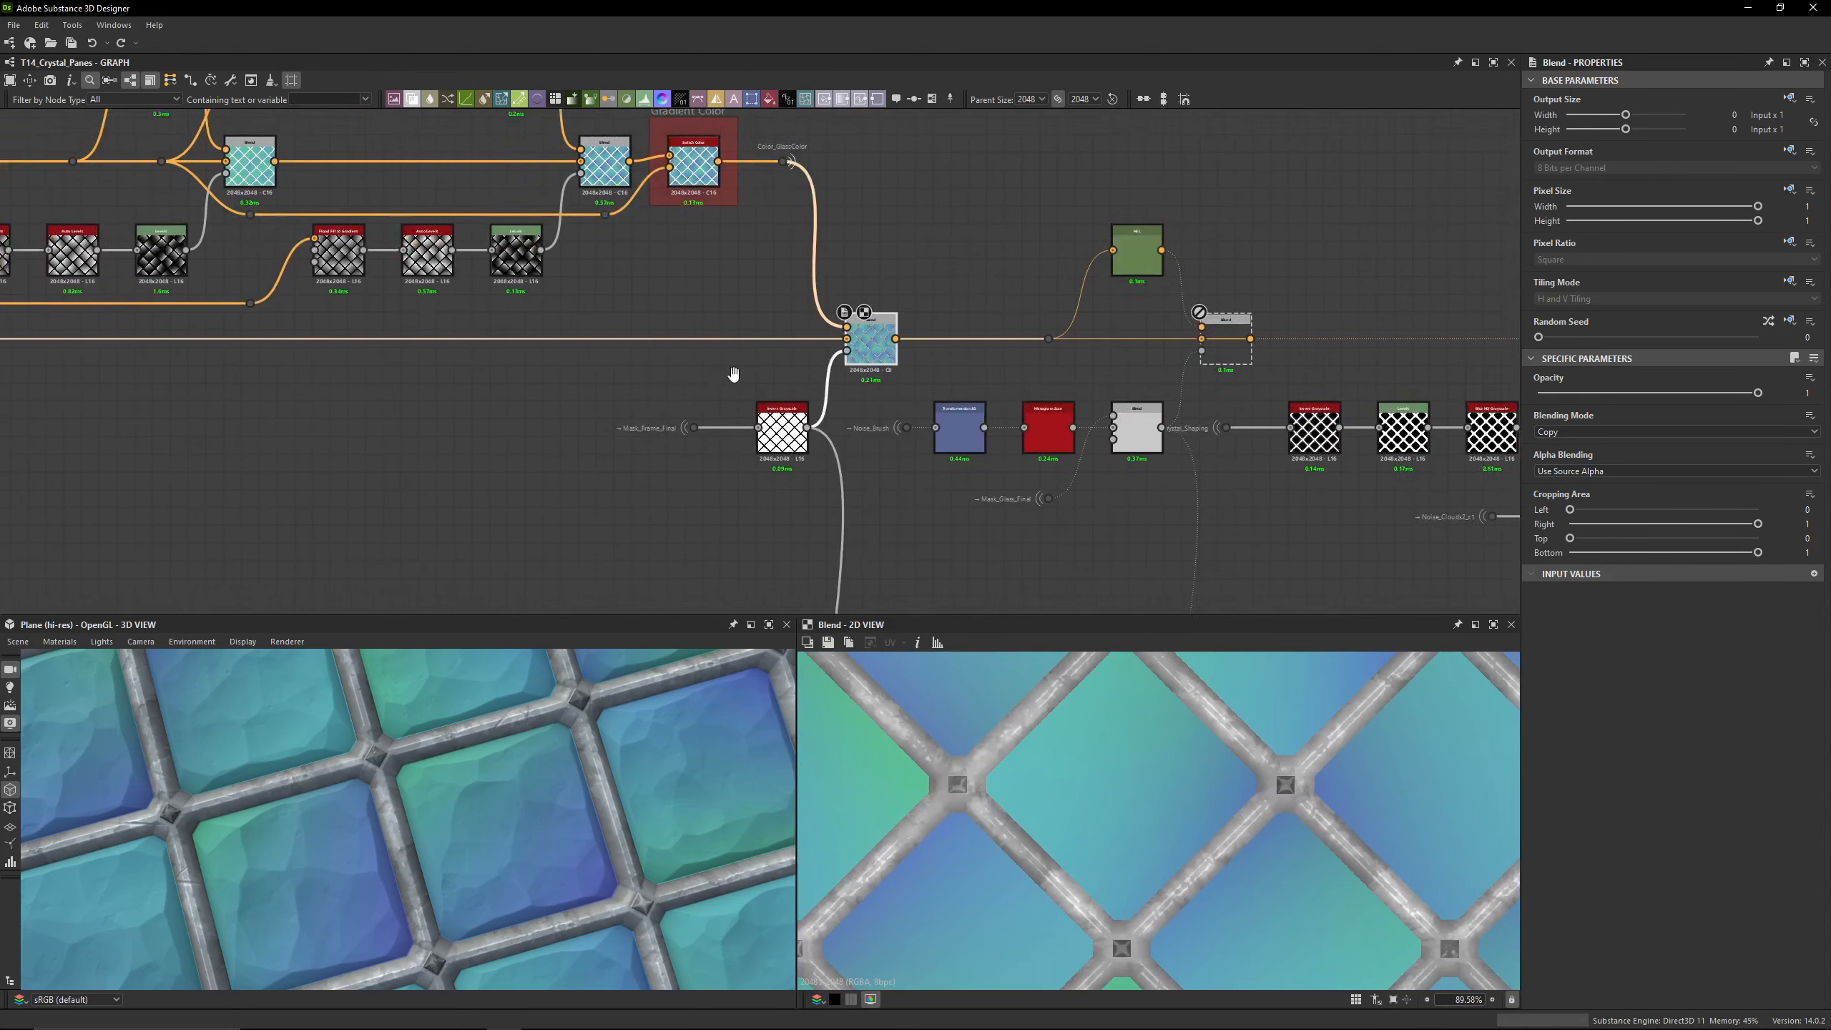
# Step: Enable the Blend node that layers the HSL variation over the combined glass and frame color, and preview its output
pyautogui.moveTo(1225, 315); pyautogui.dragTo(1075, 327, button='middle')
pyautogui.click(1071, 358)
pyautogui.doubleClick(1071, 358)
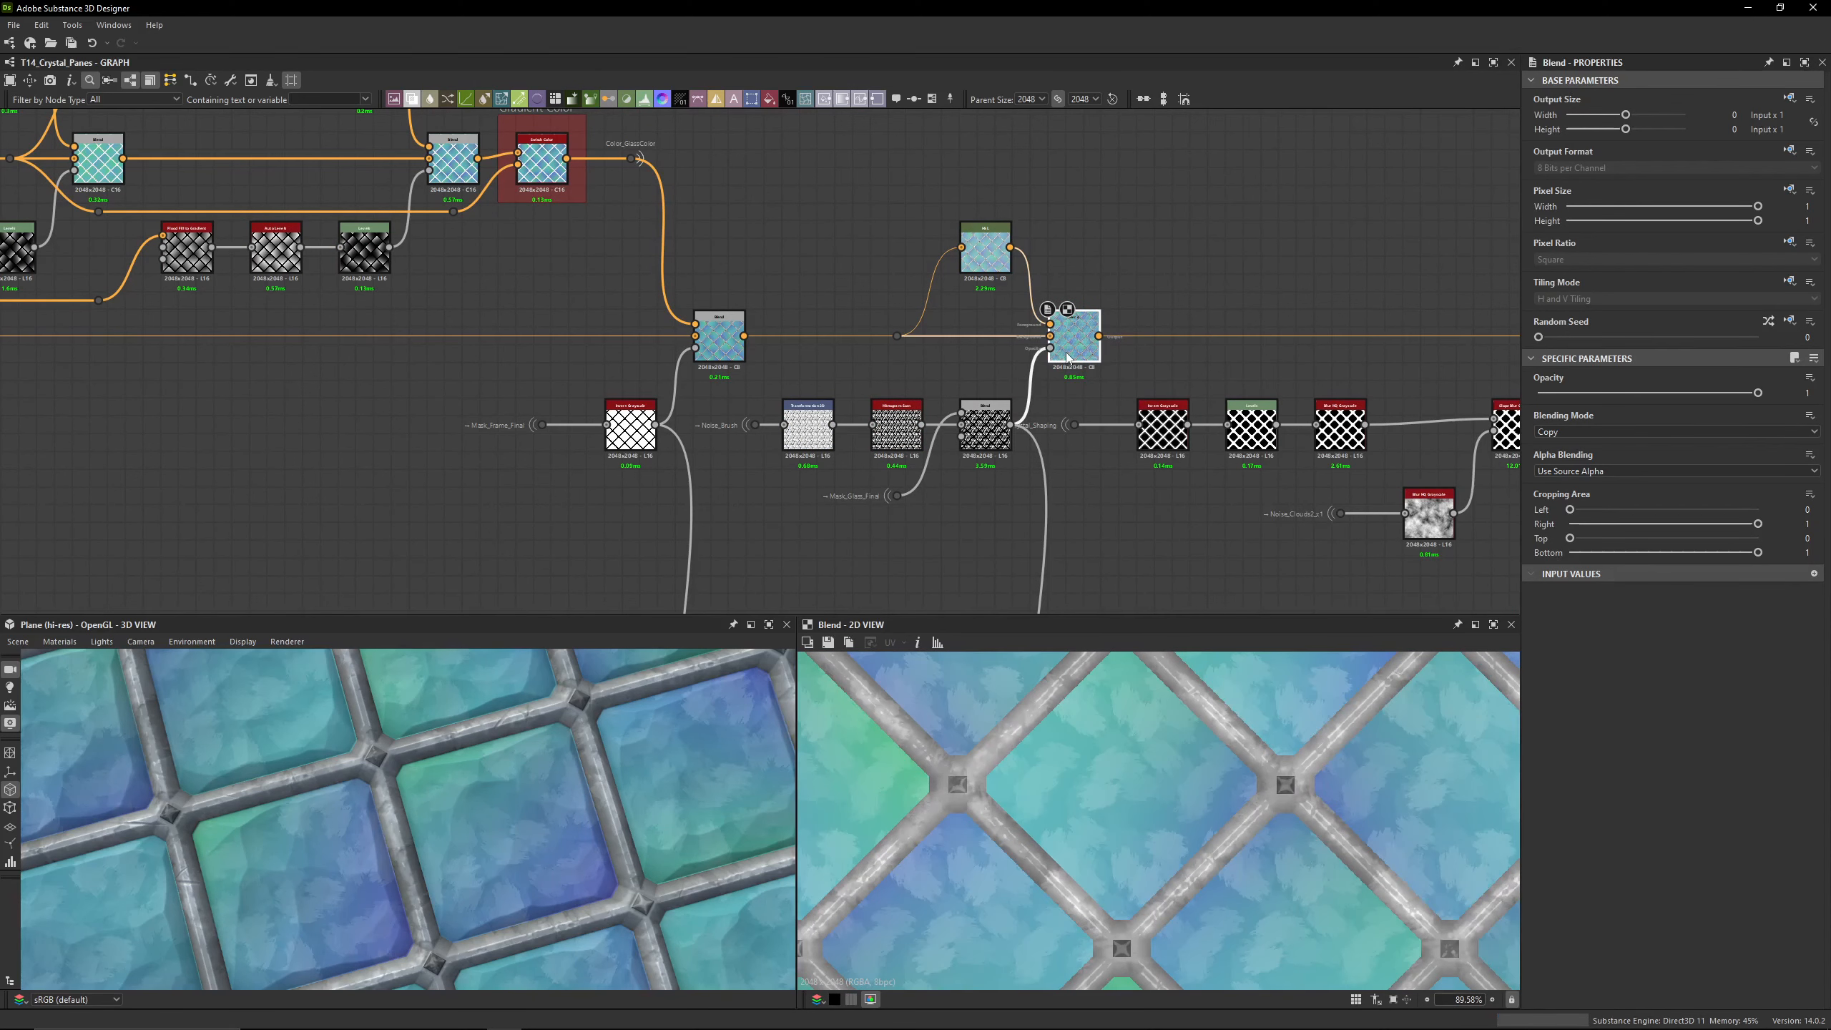
pyautogui.scroll(5, 769, 424)
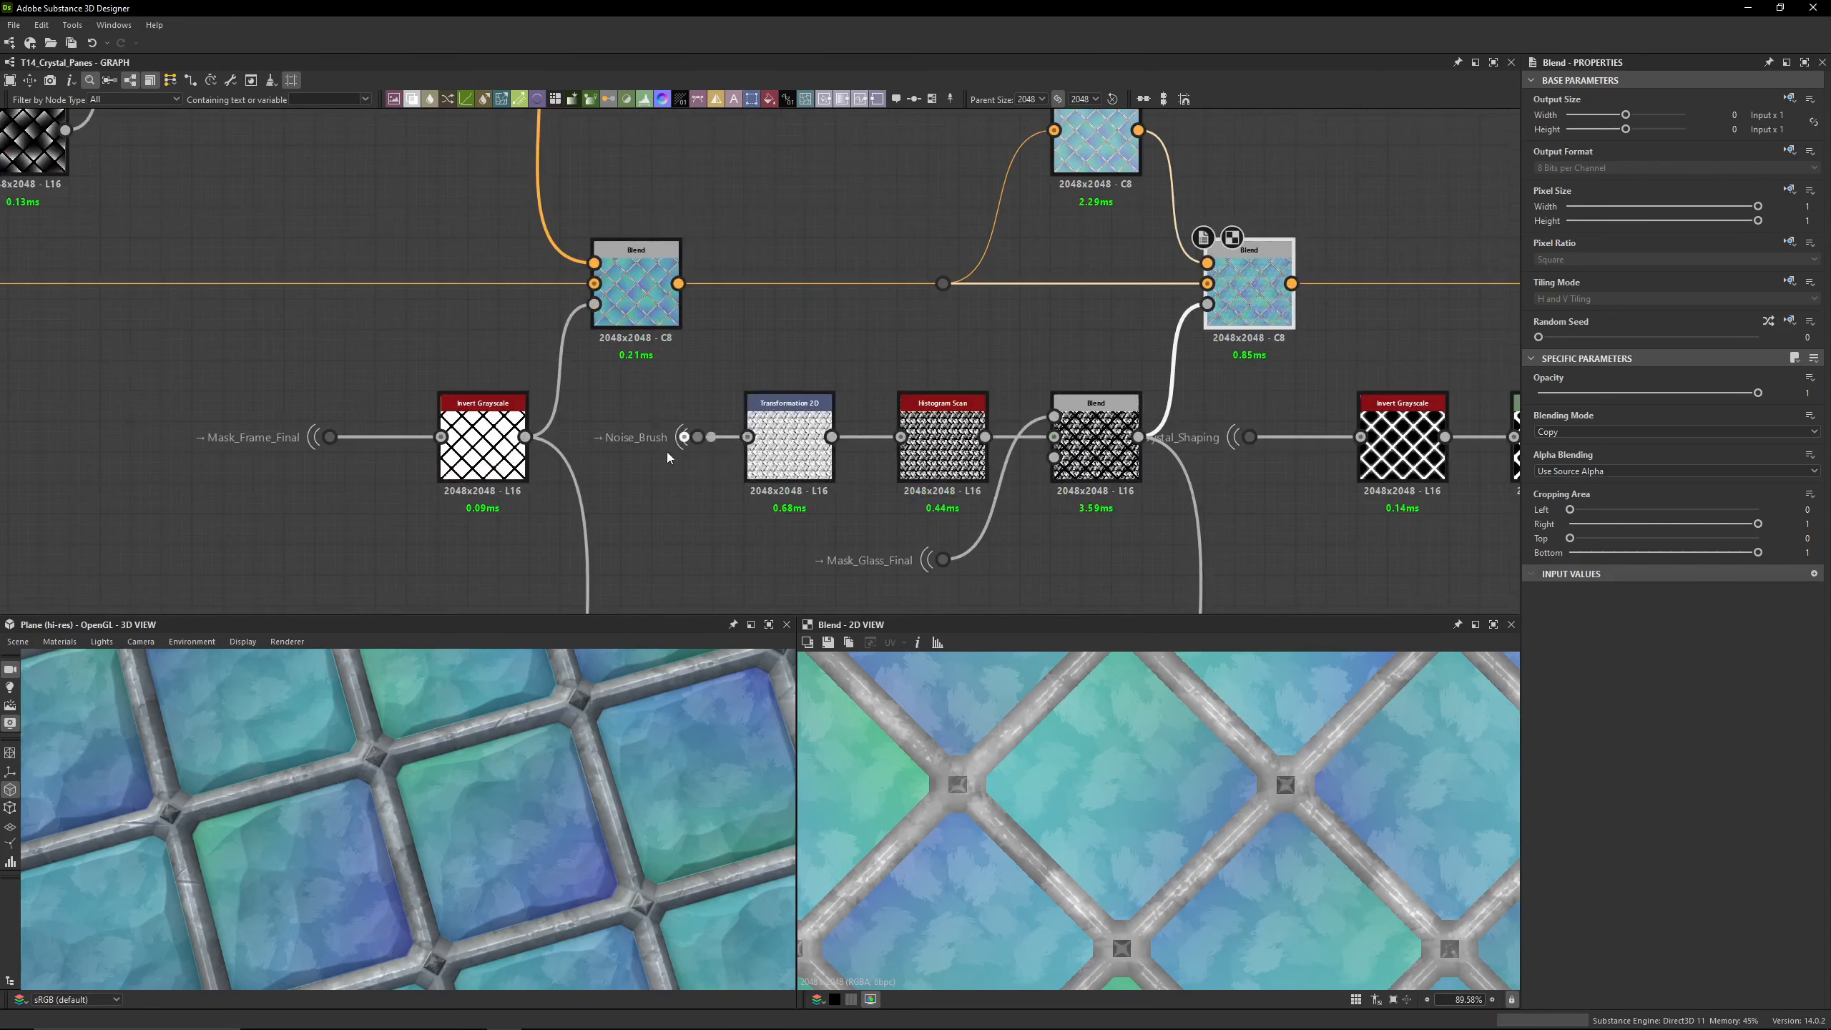
# Step: Inspect the Noise_Brush portal and preview the Transformation 2D and Histogram Scan nodes it feeds, checking their parameters
pyautogui.click(723, 427)
pyautogui.doubleClick(882, 443)
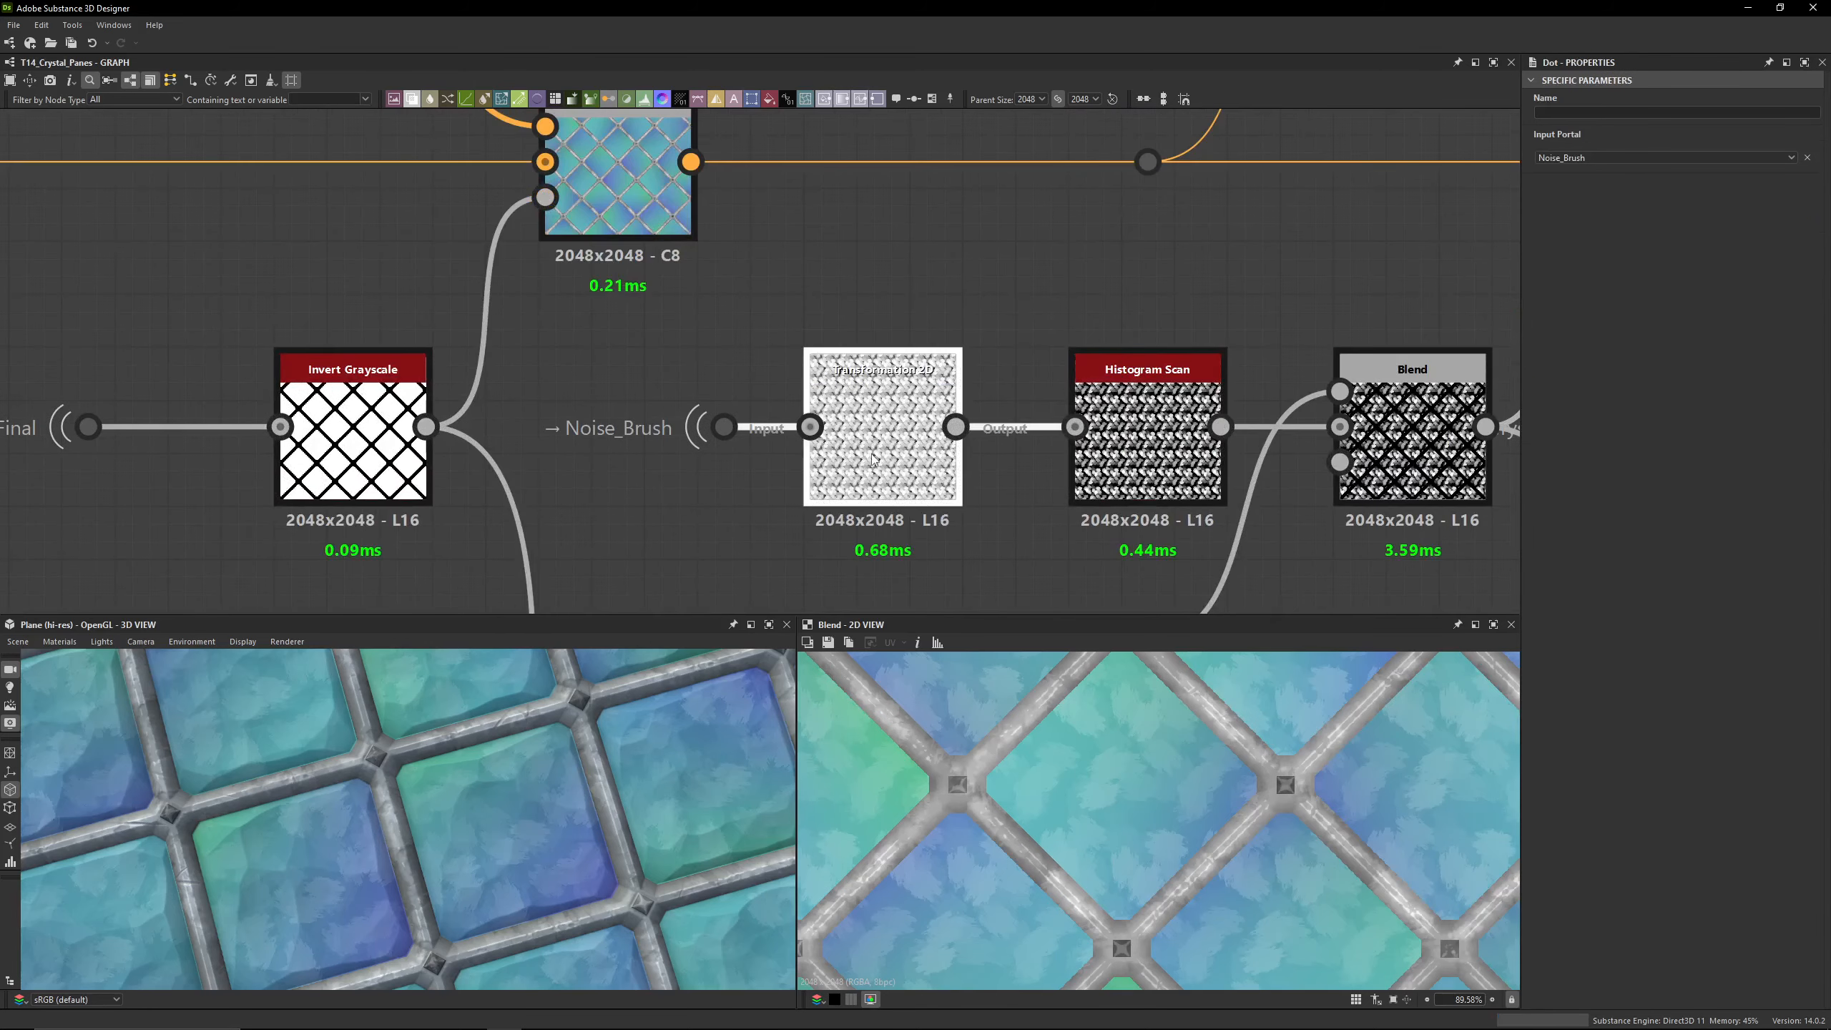
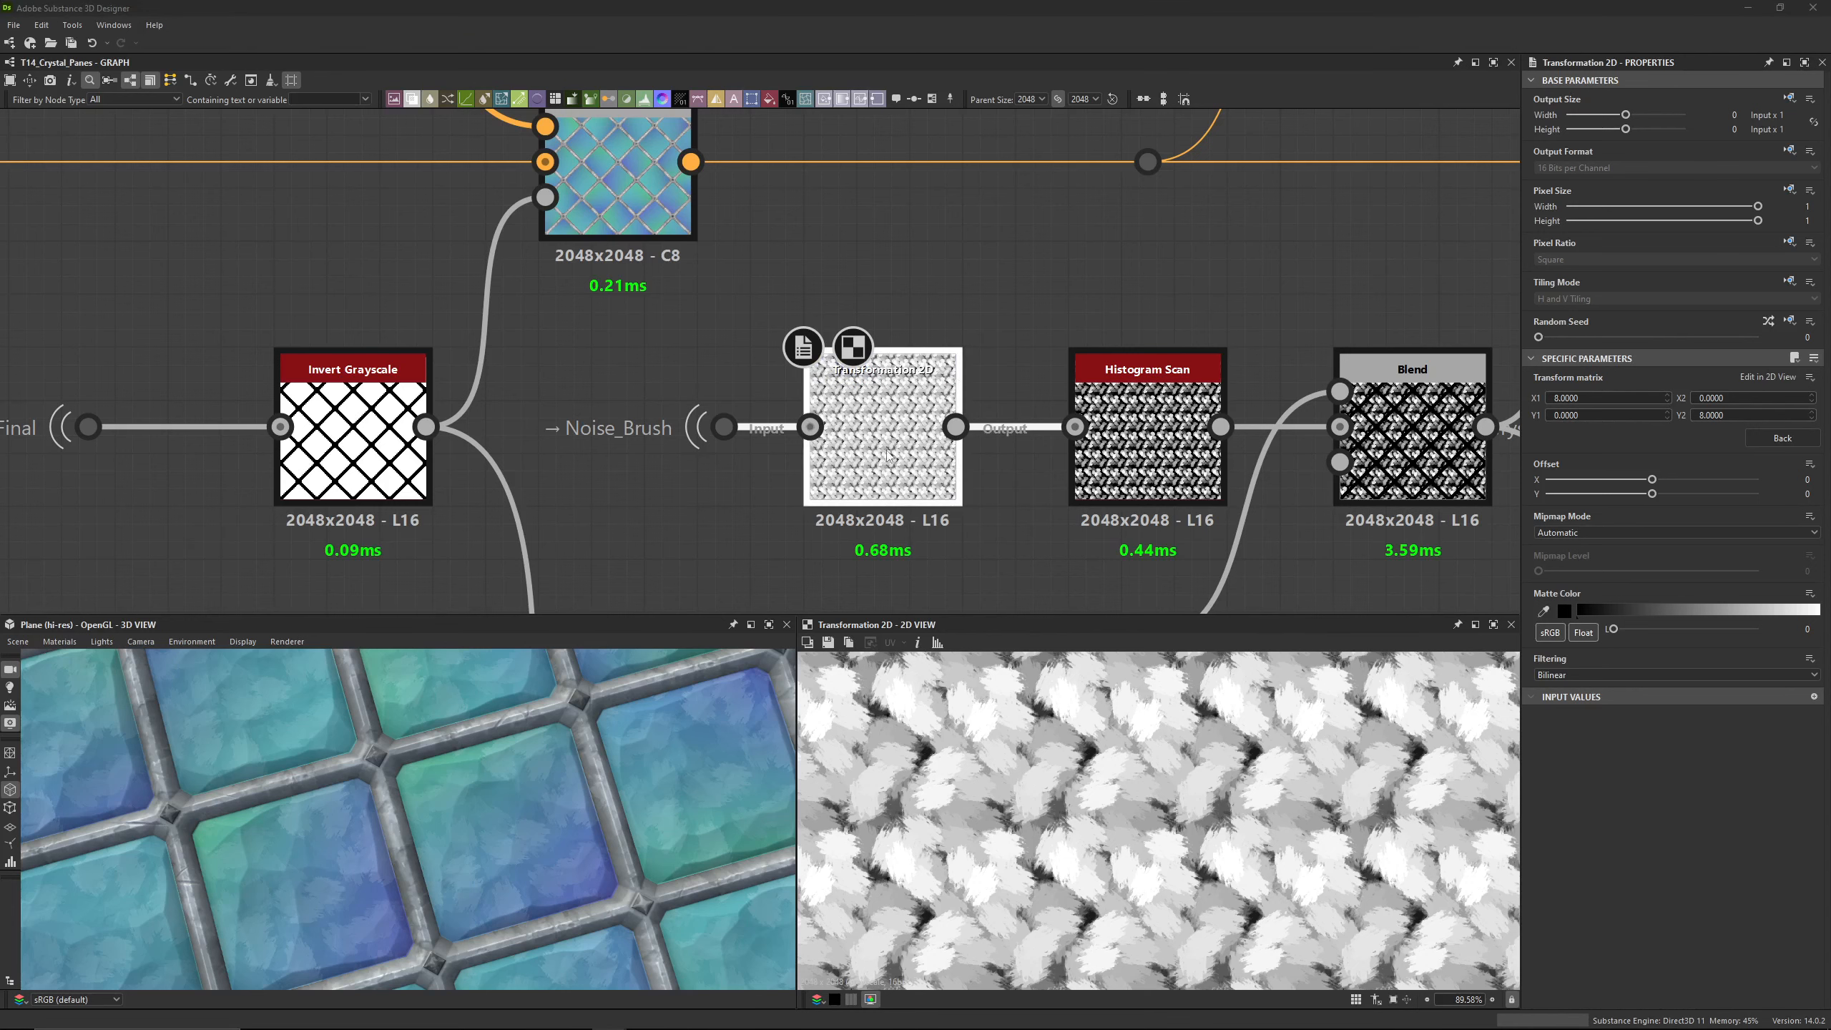
pyautogui.moveTo(1221, 454); pyautogui.dragTo(1079, 385, button='middle')
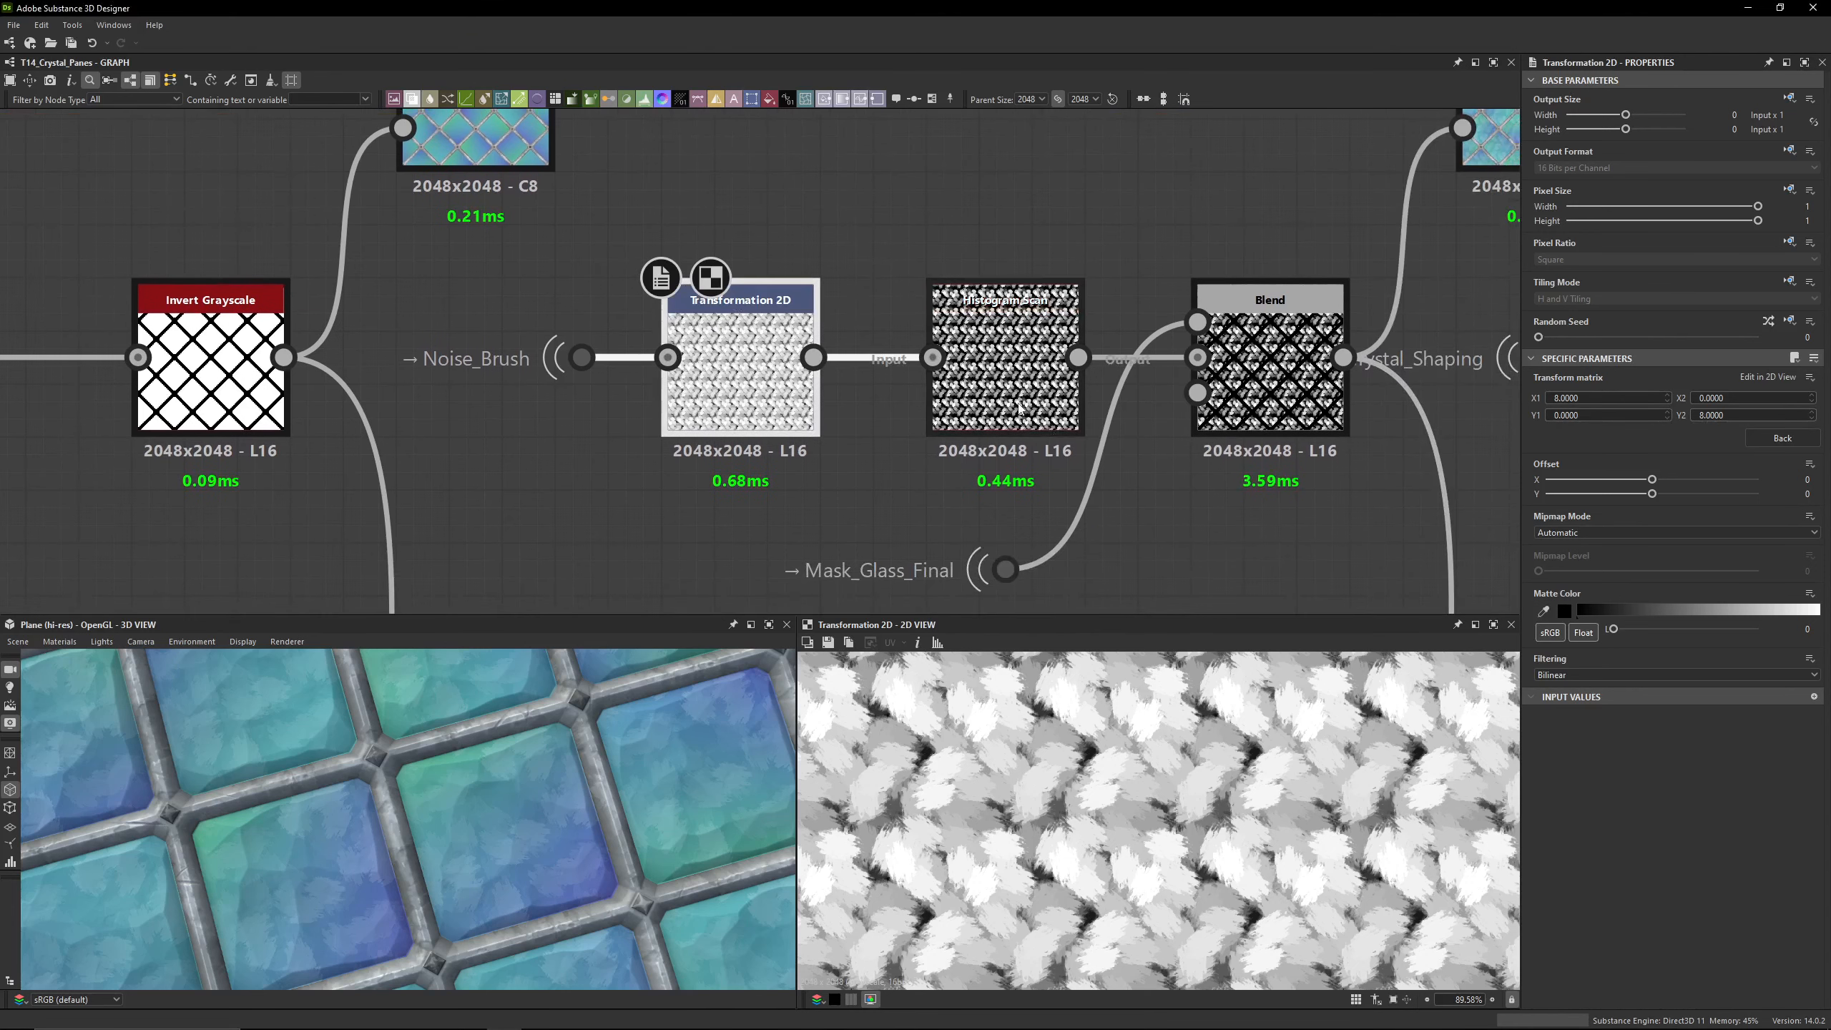
pyautogui.click(1019, 408)
pyautogui.moveTo(1237, 478); pyautogui.dragTo(890, 446, button='middle')
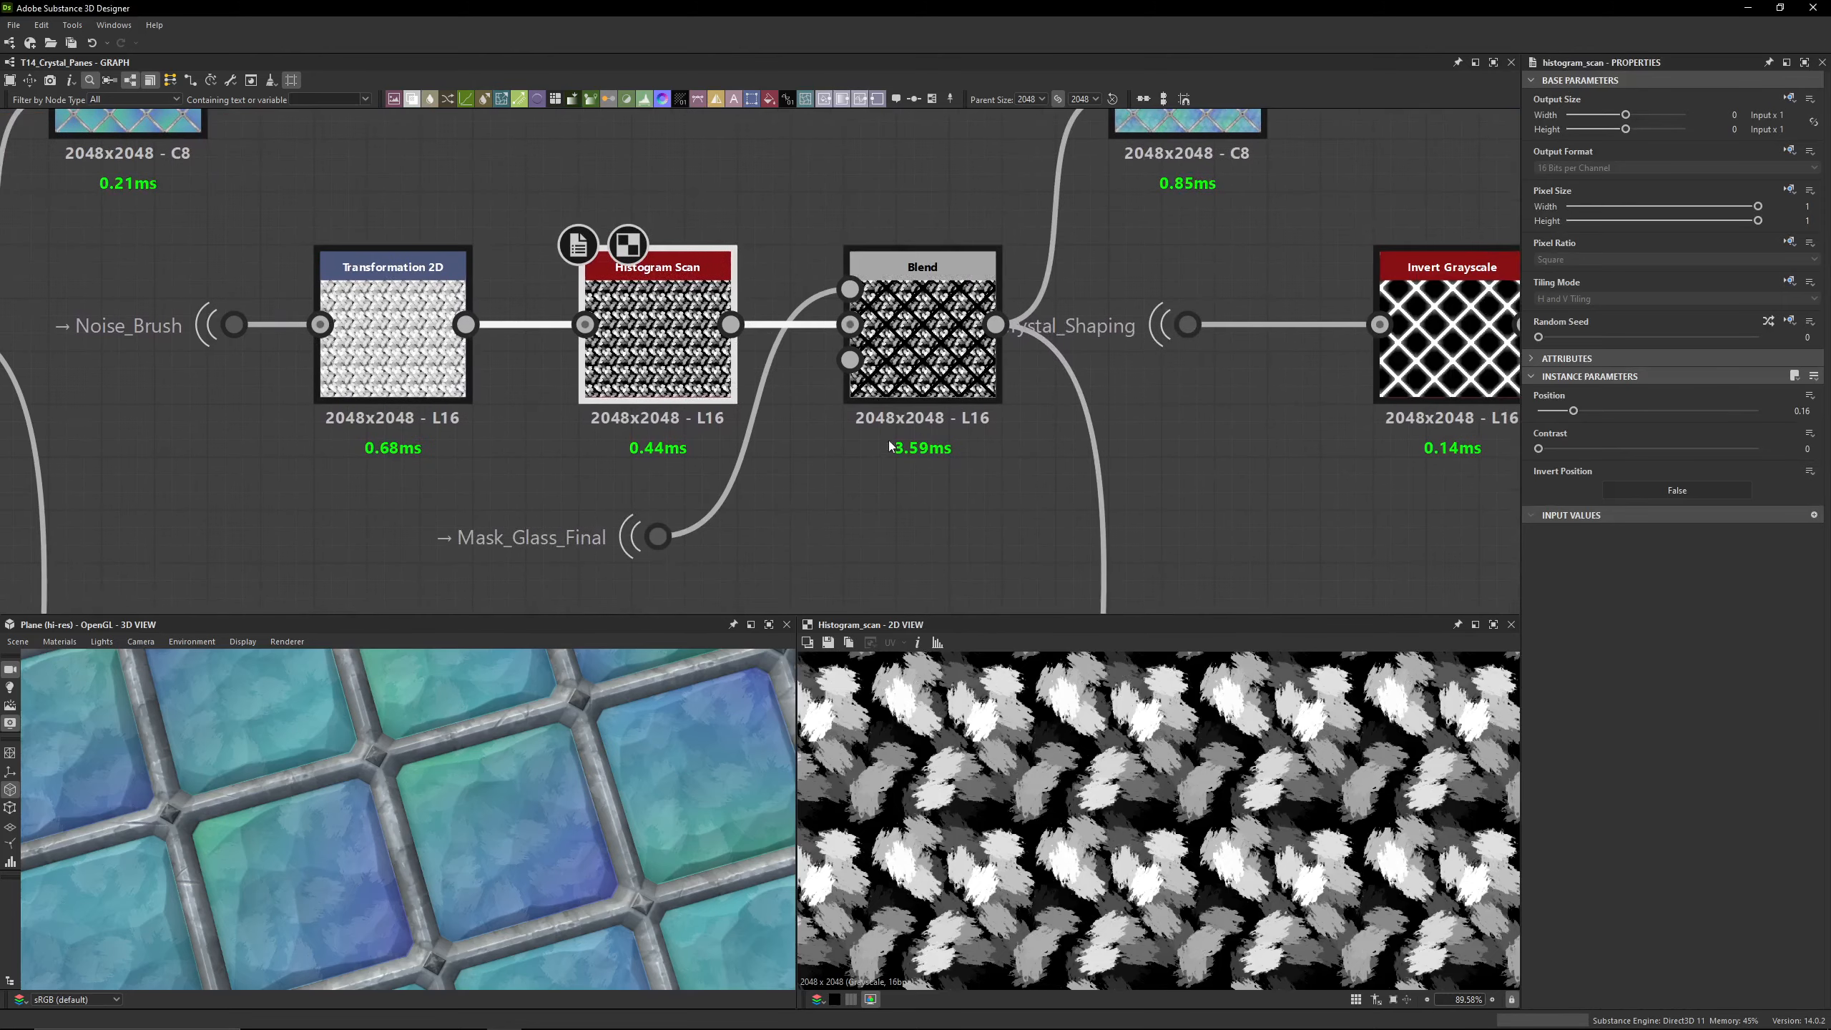
# Step: Preview the Multiply Blend after Histogram Scan and inspect the Mask_Glass_Final portal connected to its foreground
pyautogui.click(901, 375)
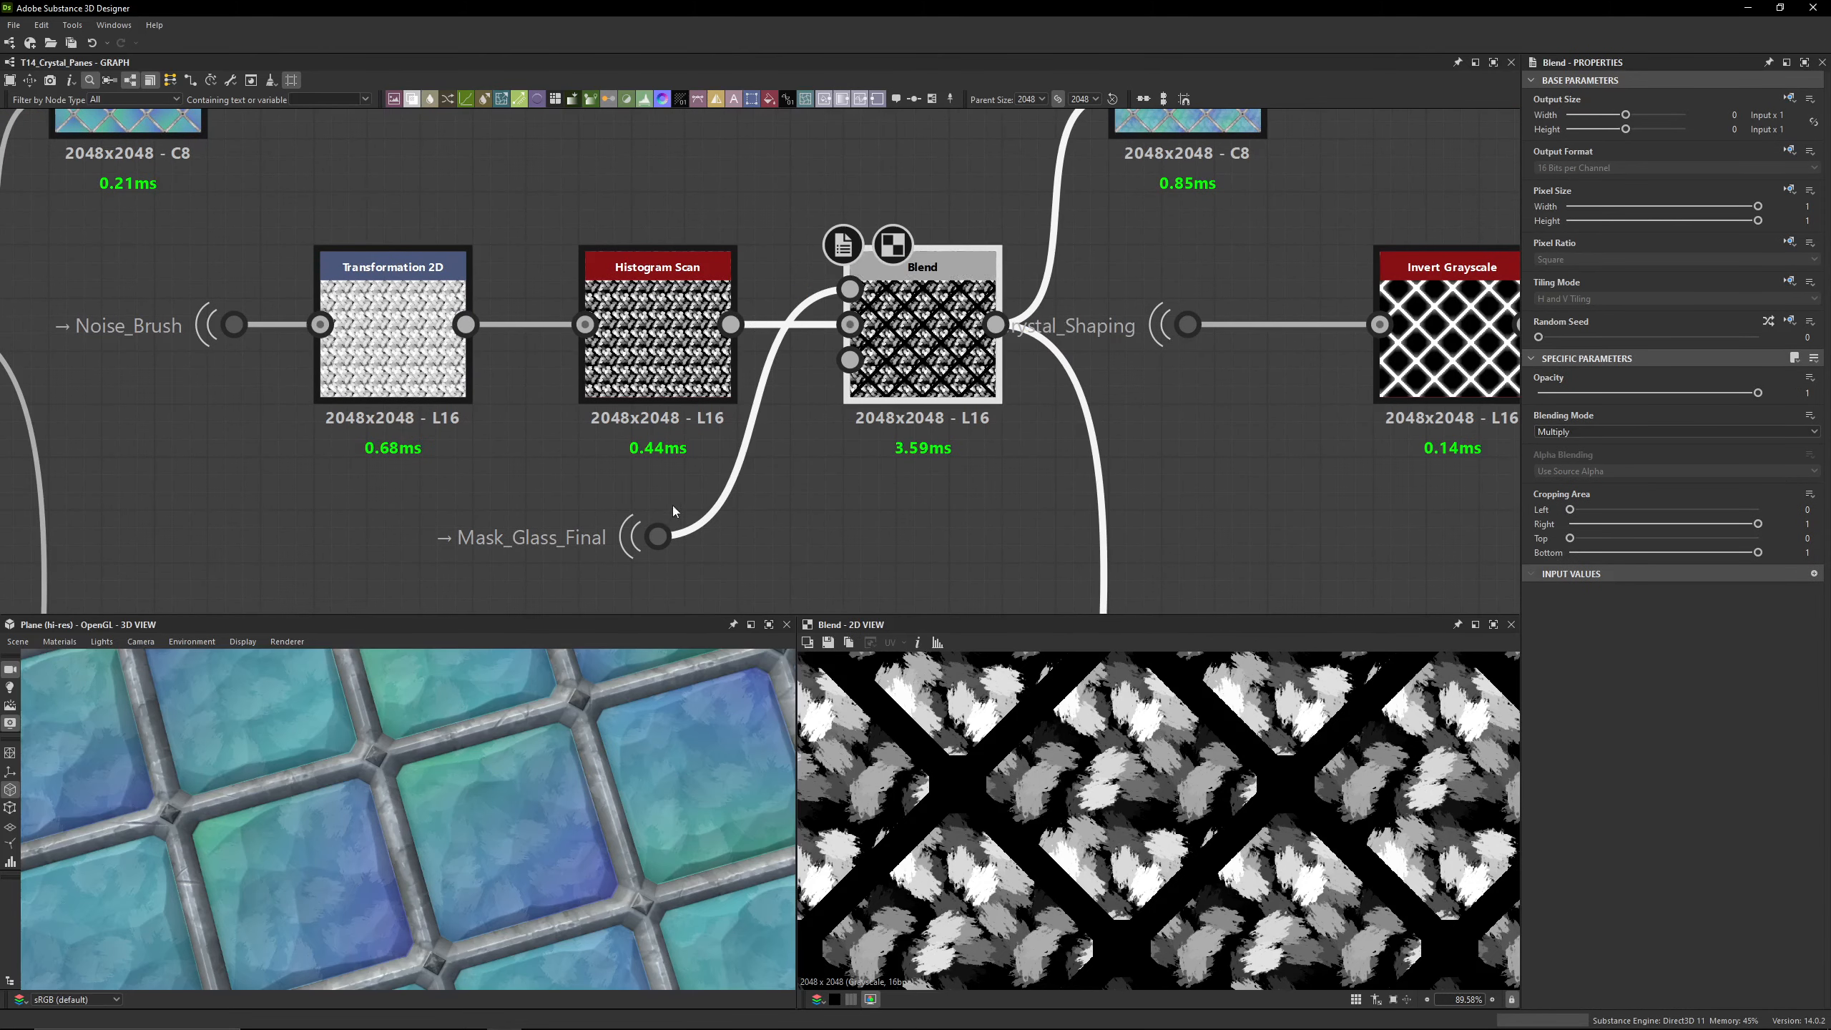
pyautogui.moveTo(707, 561); pyautogui.dragTo(818, 503, button='middle')
pyautogui.click(807, 480)
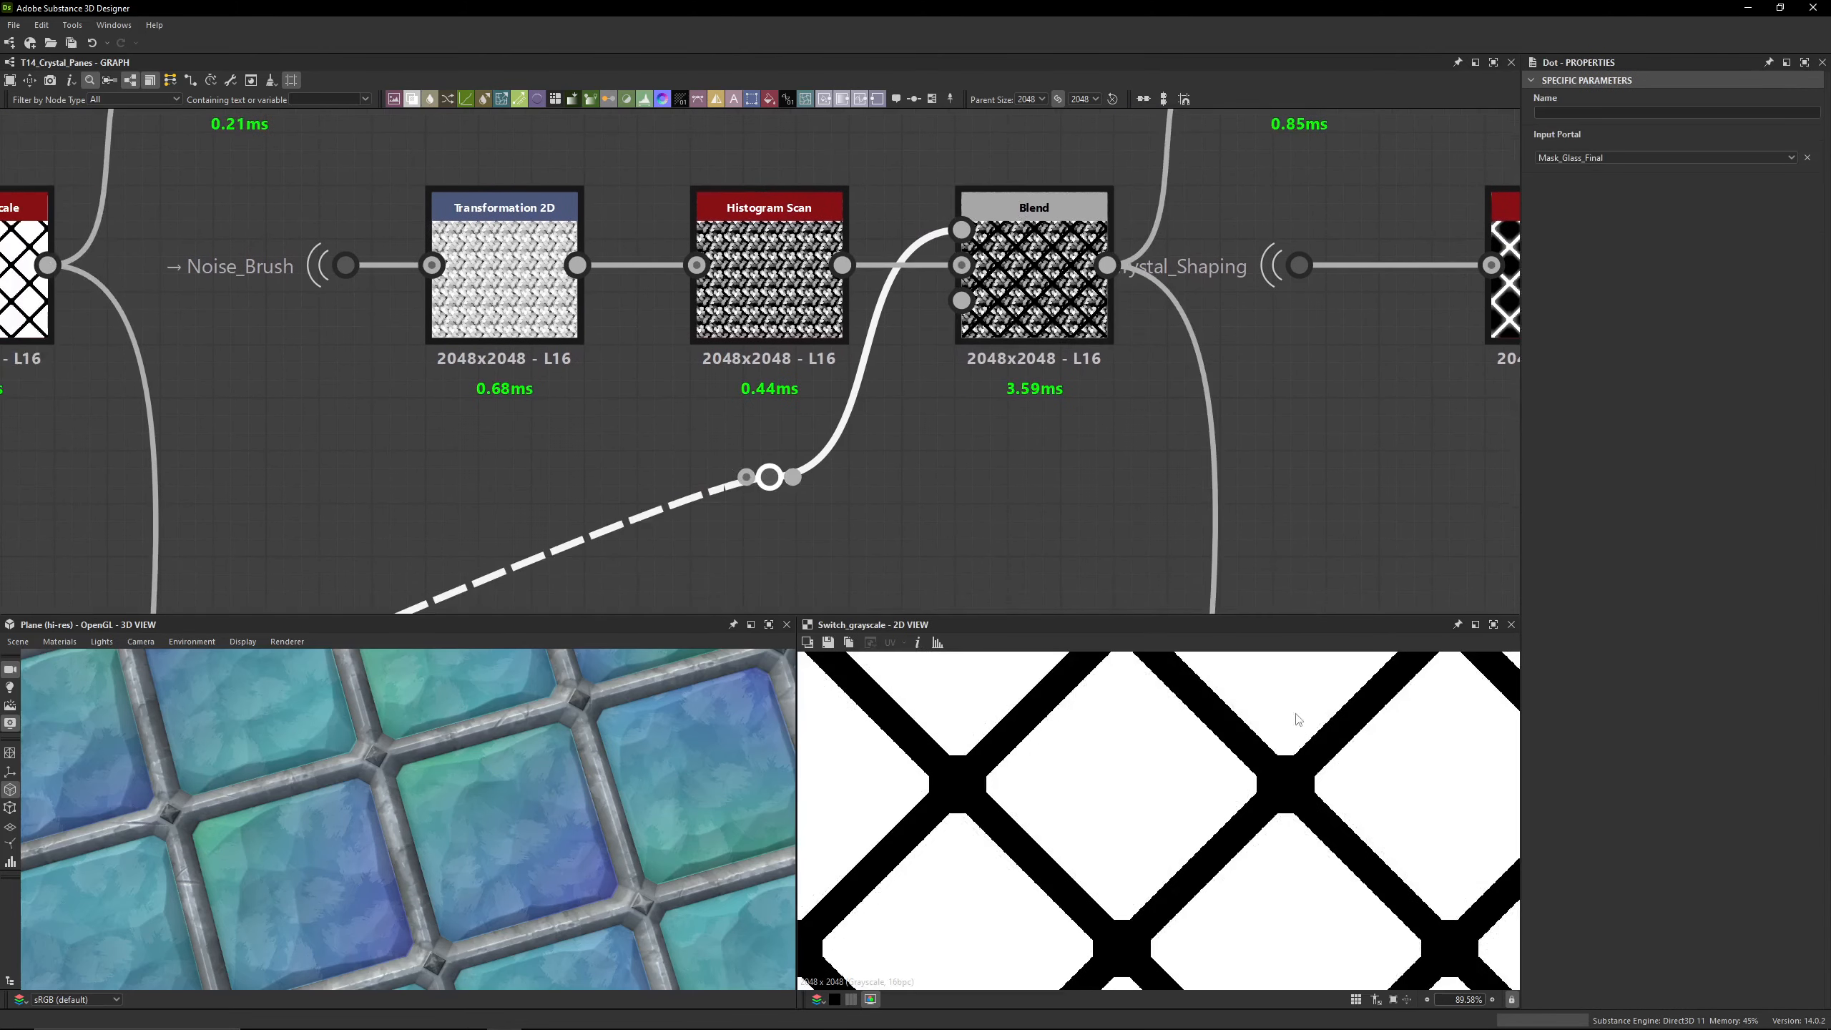
pyautogui.click(677, 566)
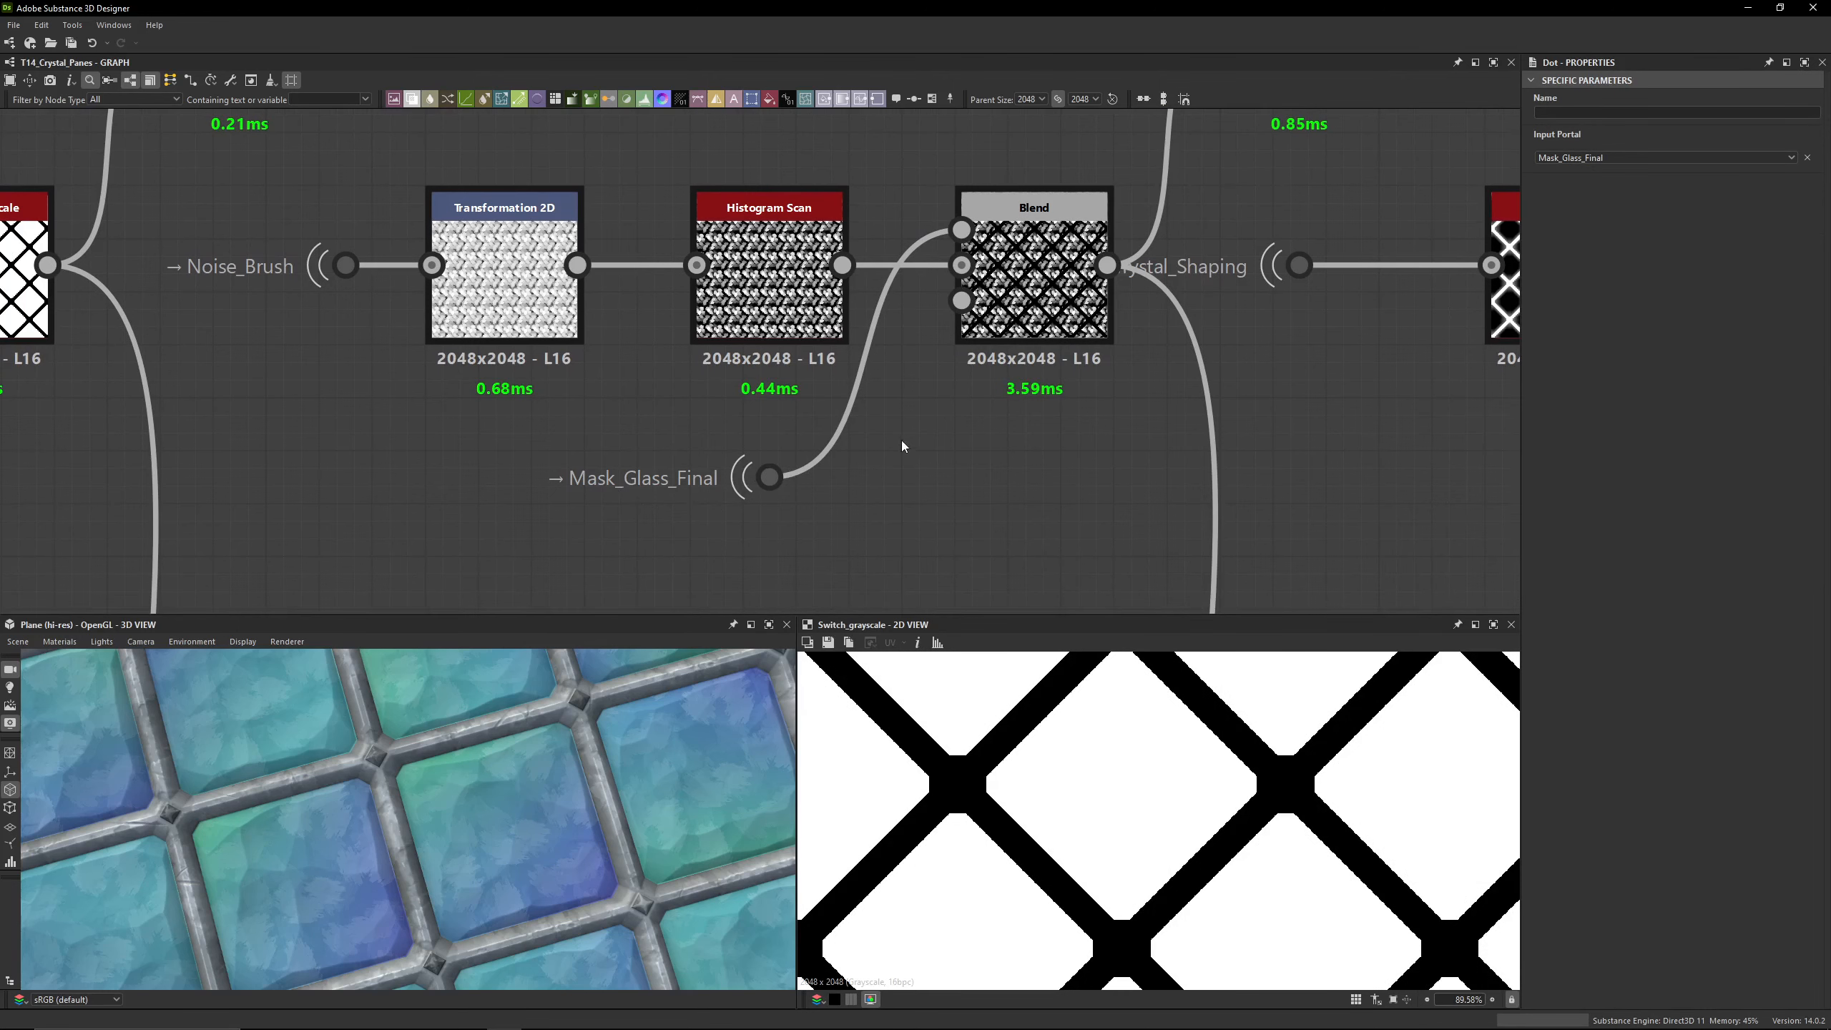
# Step: Compare the brush mask with and without Mask_Glass_Final by previewing Histogram Scan and toggling the Multiply Blend off and on
pyautogui.moveTo(1026, 295); pyautogui.dragTo(876, 330, button='middle')
pyautogui.doubleClick(878, 322)
pyautogui.doubleClick(609, 325)
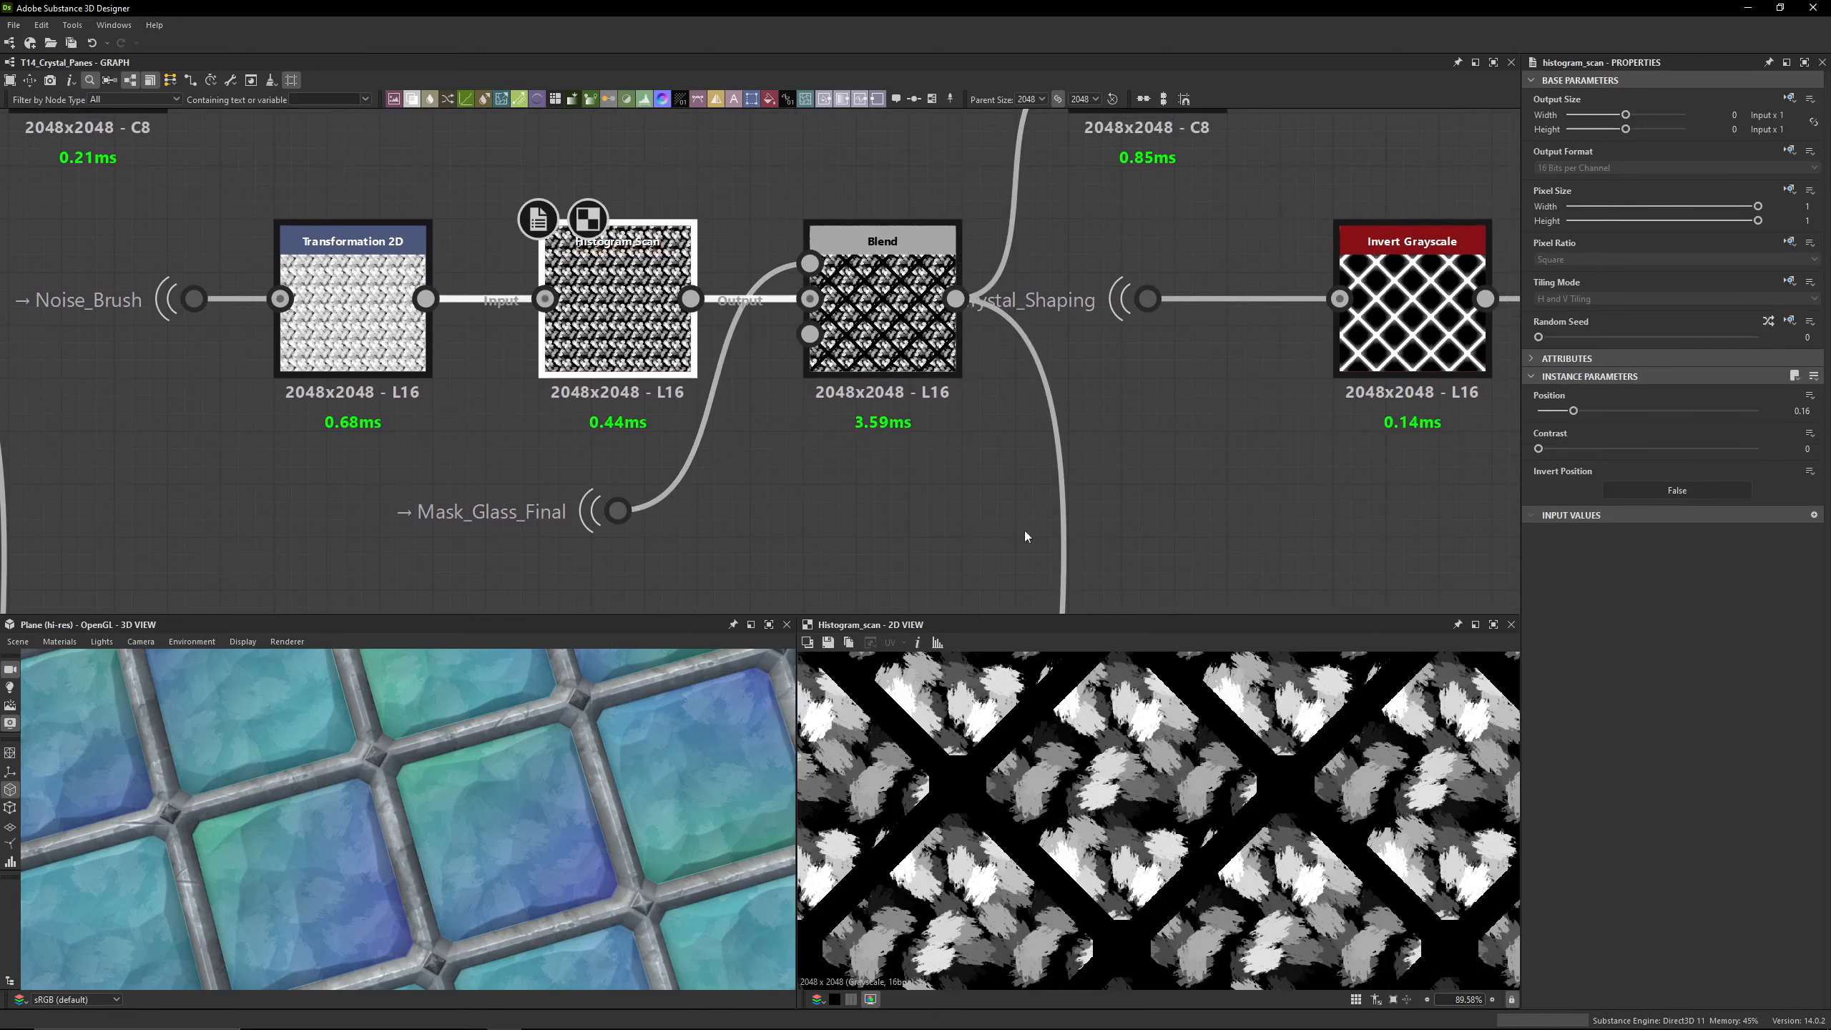
pyautogui.doubleClick(904, 346)
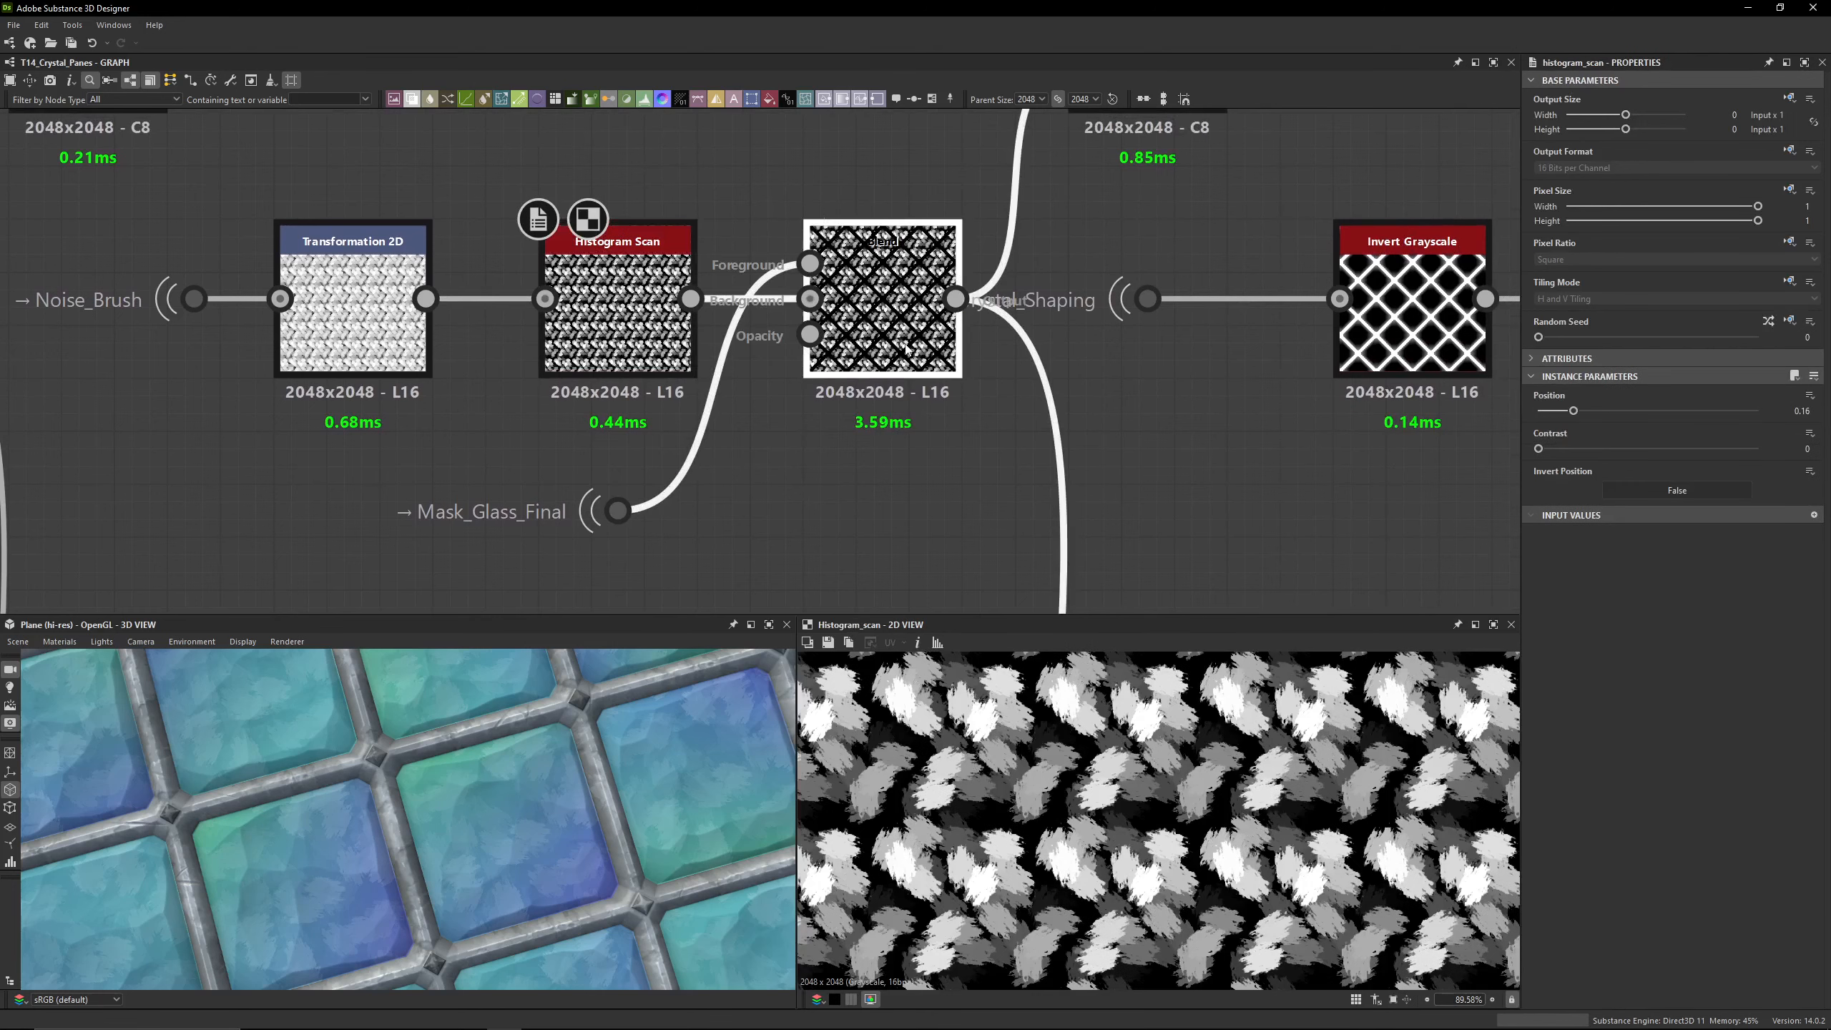
pyautogui.hotkey('ctrl', 'b')
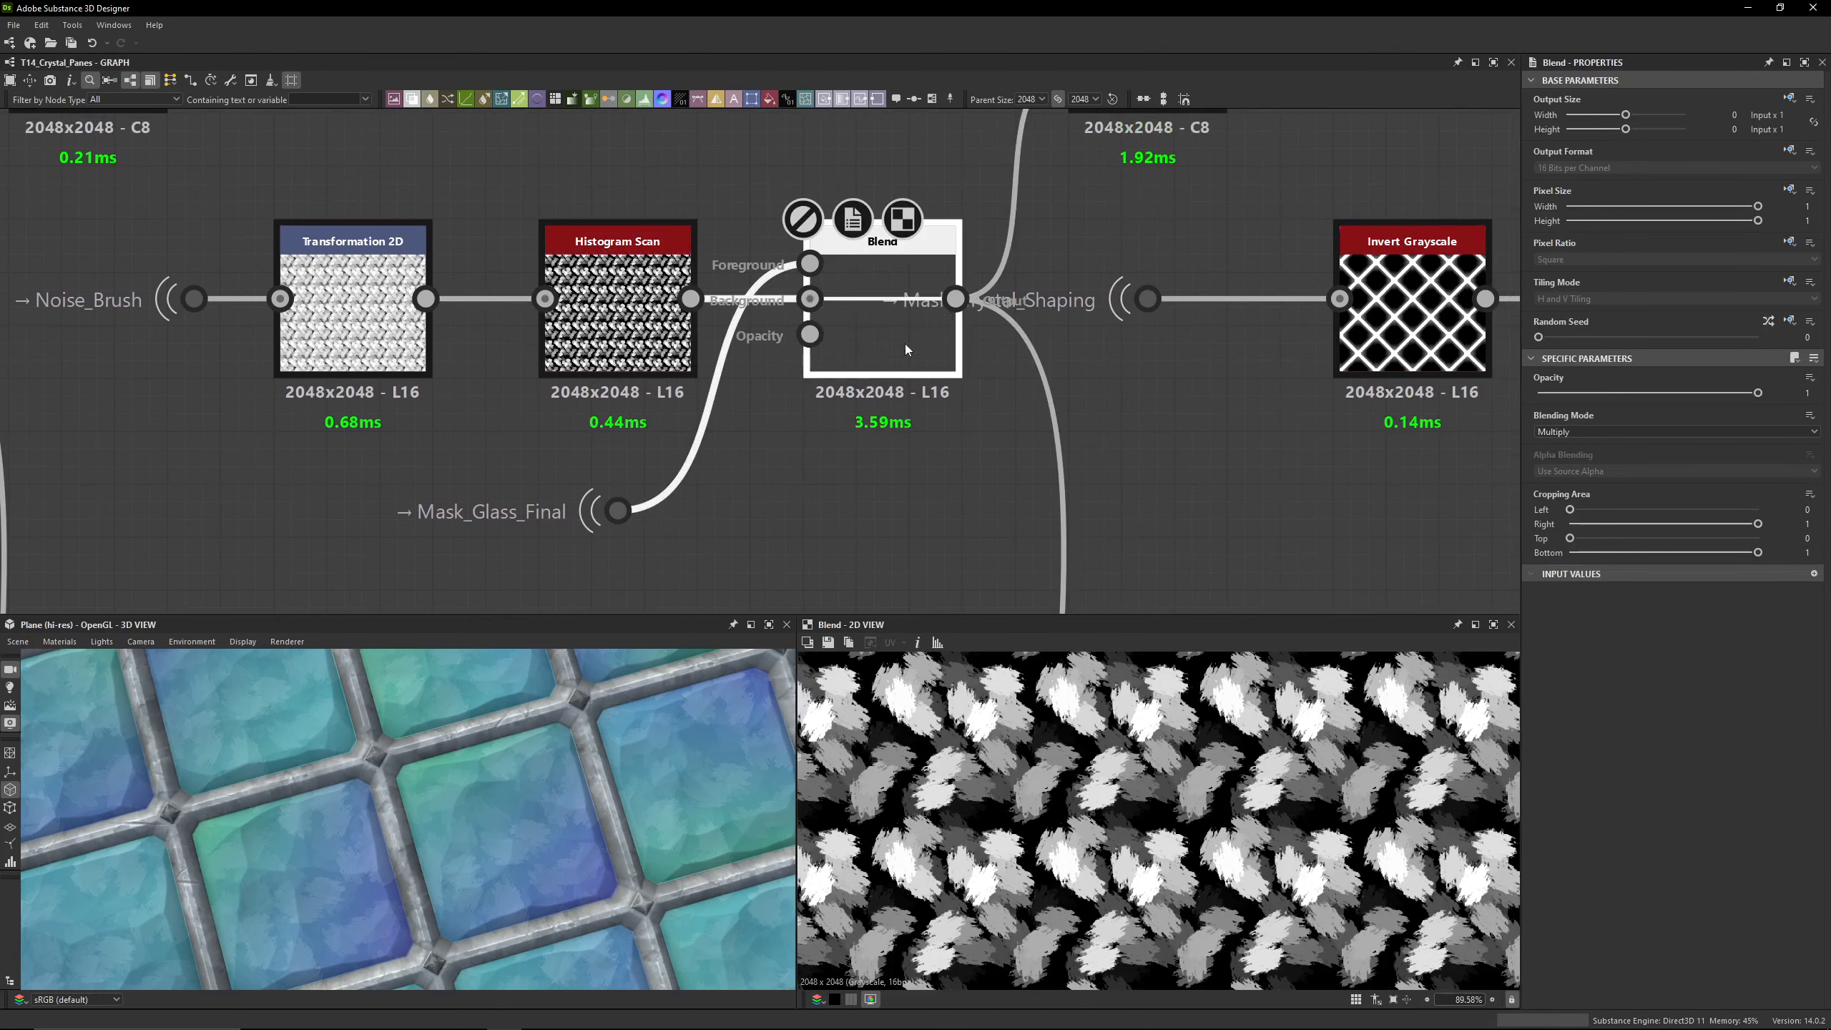
pyautogui.hotkey('ctrl', 'b')
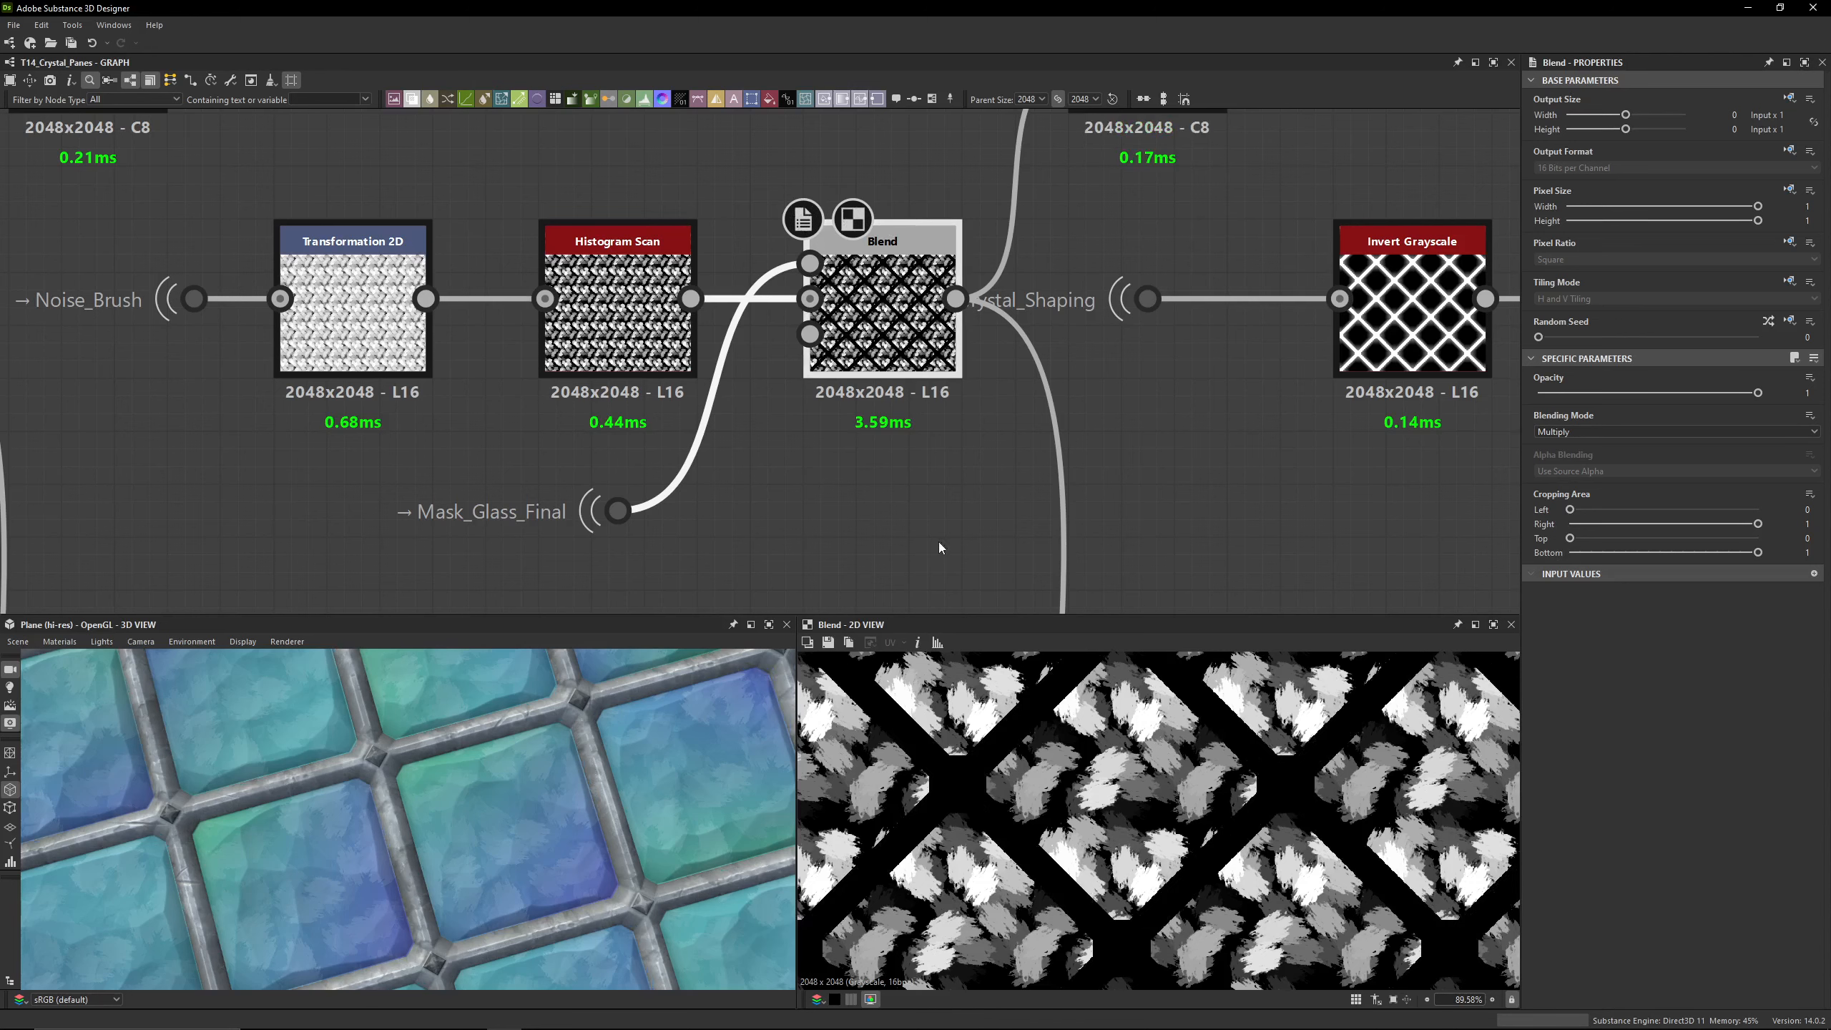
# Step: Preview the HSL node against the Blend that feeds it and check its Lightness parameter
pyautogui.moveTo(972, 371); pyautogui.dragTo(899, 511, button='middle')
pyautogui.scroll(-2, 864, 296)
pyautogui.moveTo(861, 303); pyautogui.dragTo(816, 399, button='middle')
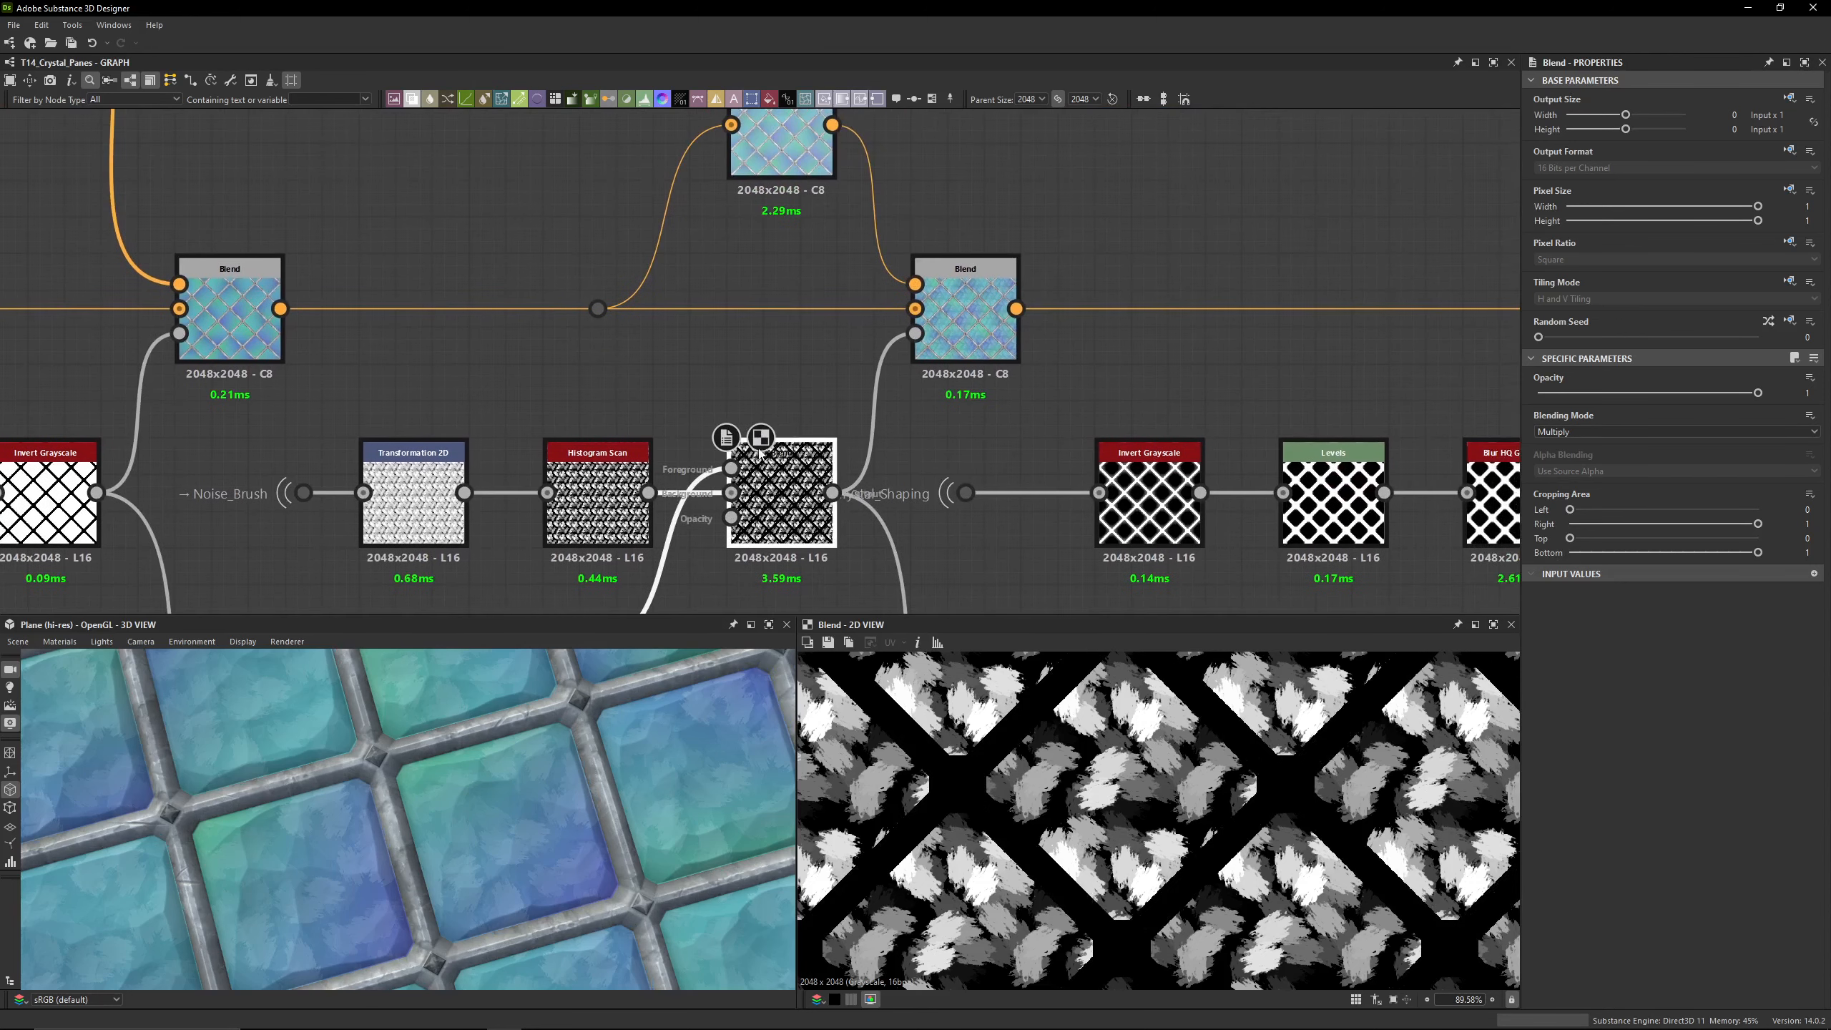
pyautogui.moveTo(850, 178); pyautogui.dragTo(904, 204, button='middle')
pyautogui.doubleClick(842, 189)
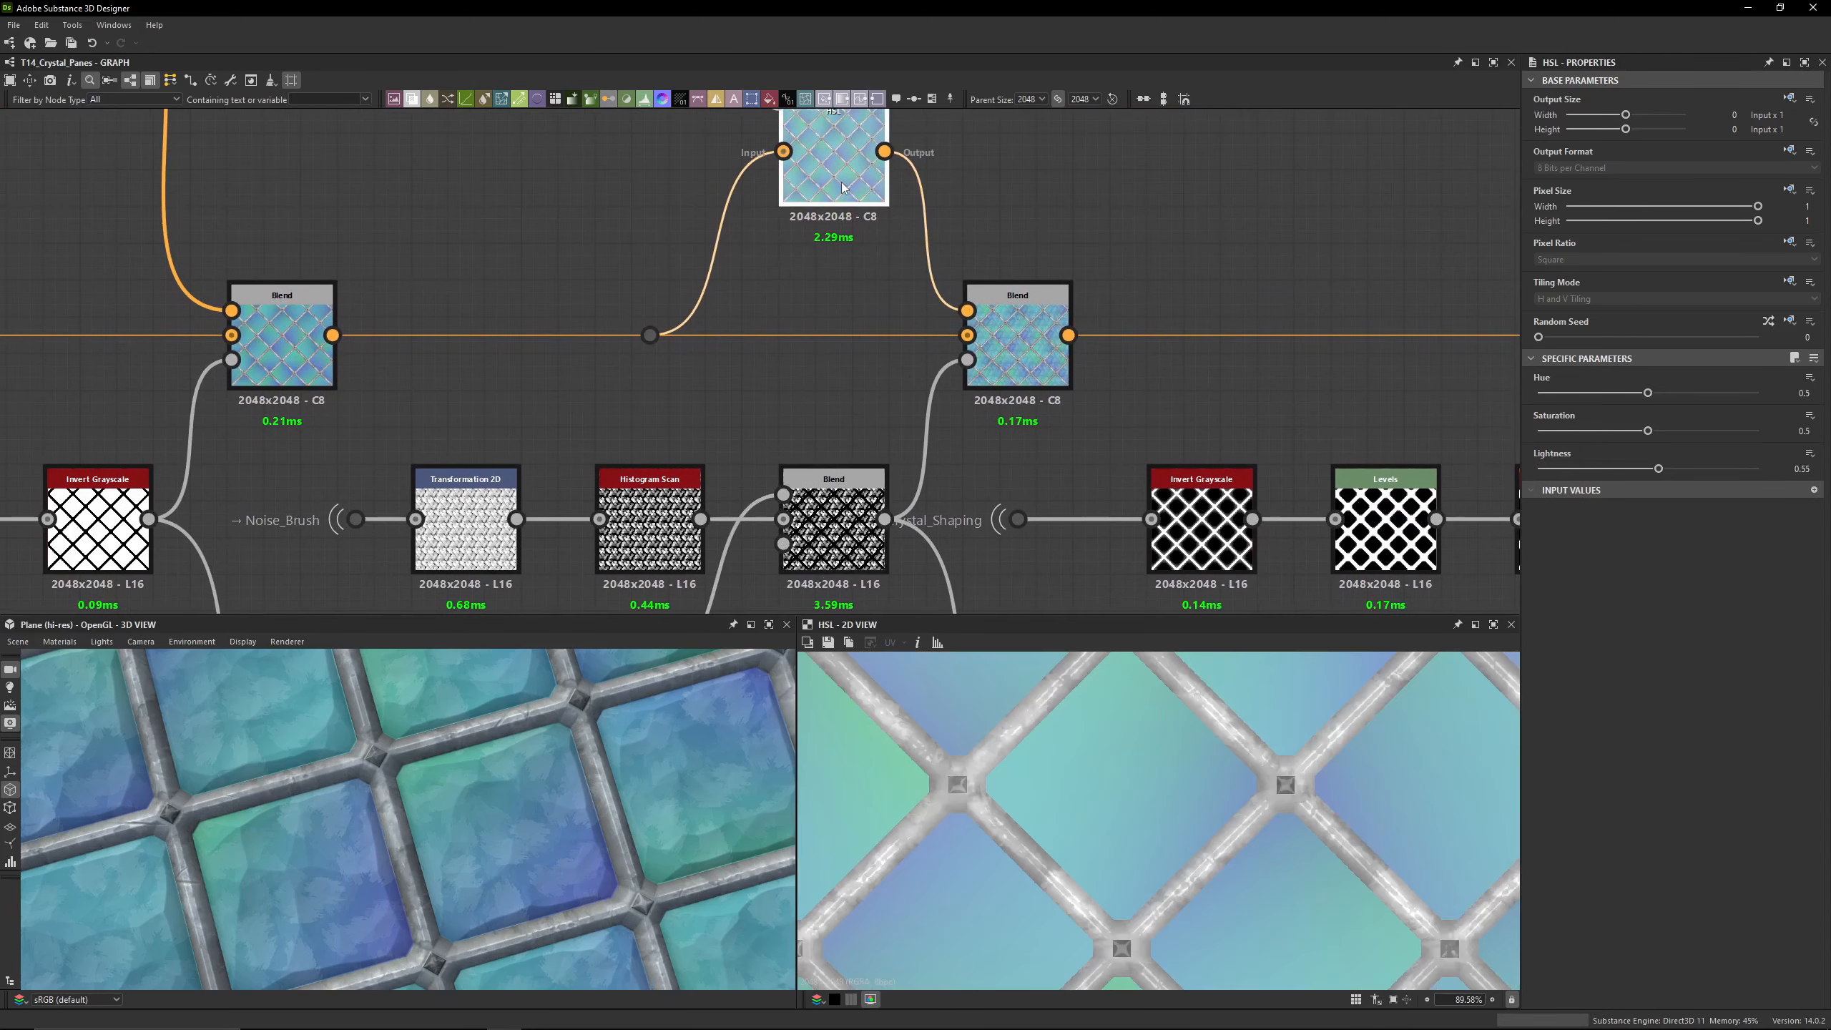
pyautogui.click(291, 366)
pyautogui.doubleClick(290, 365)
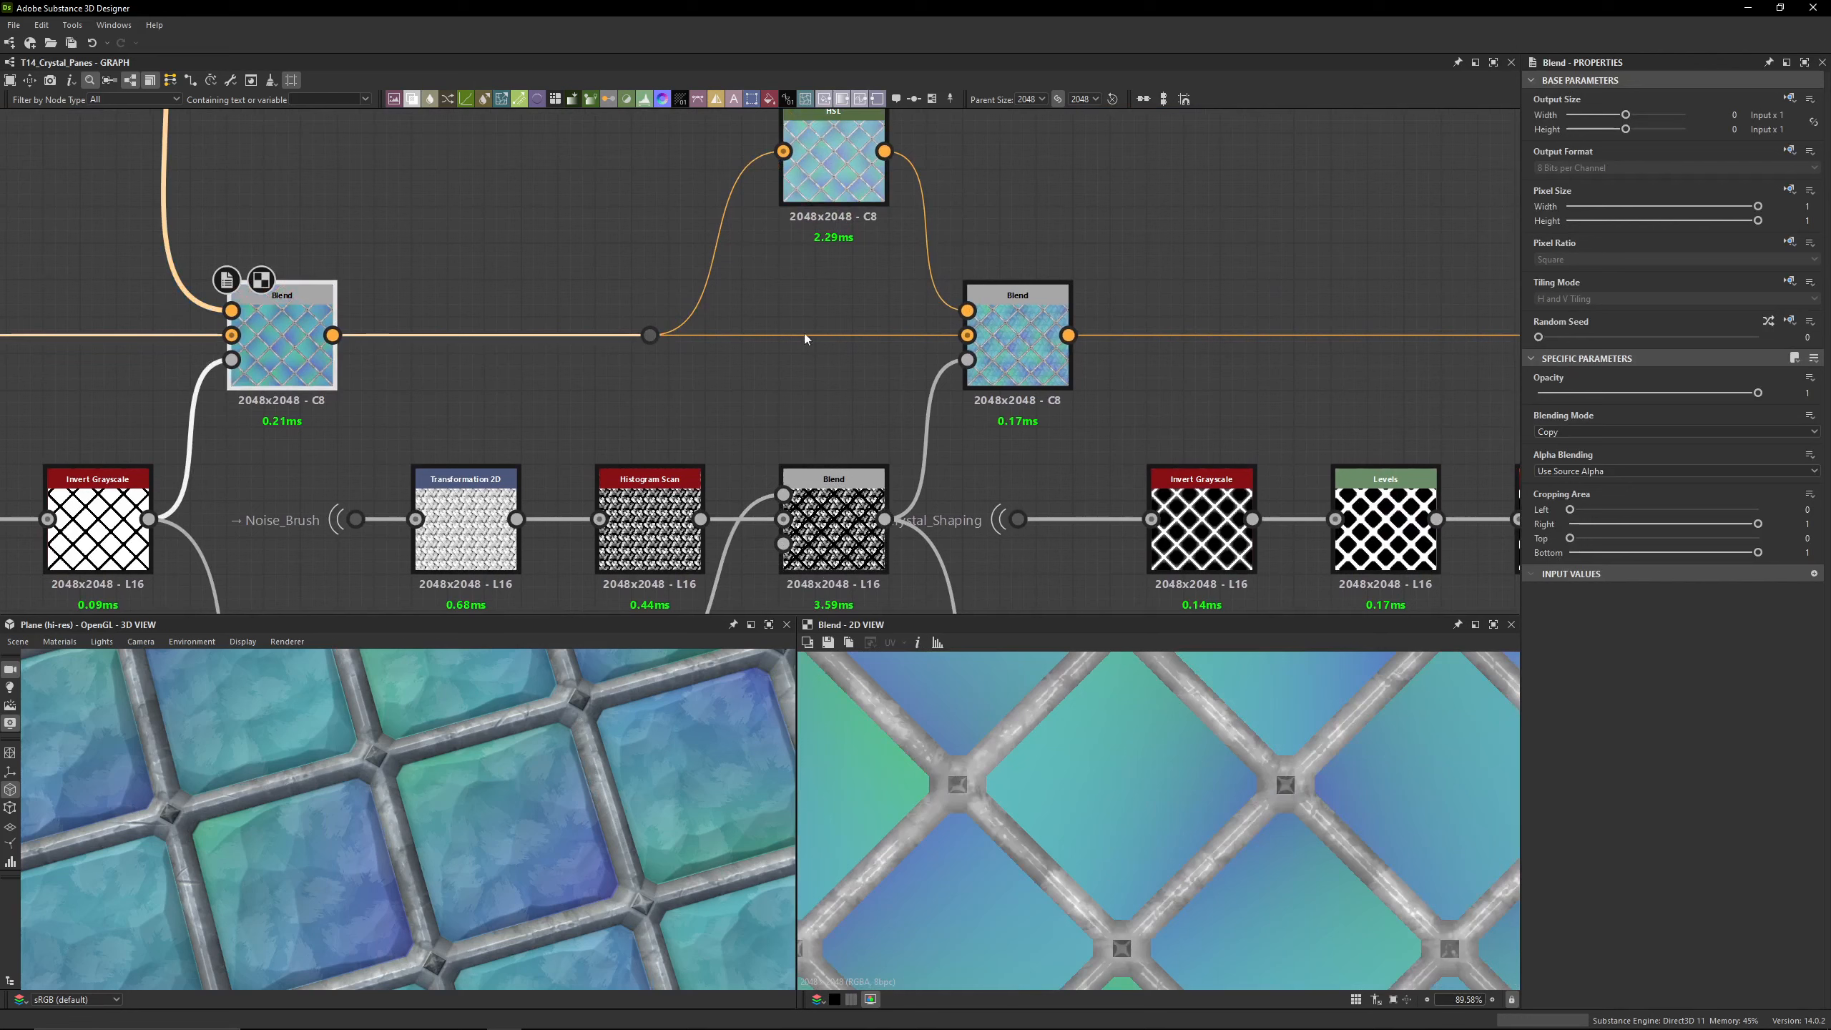
pyautogui.doubleClick(871, 192)
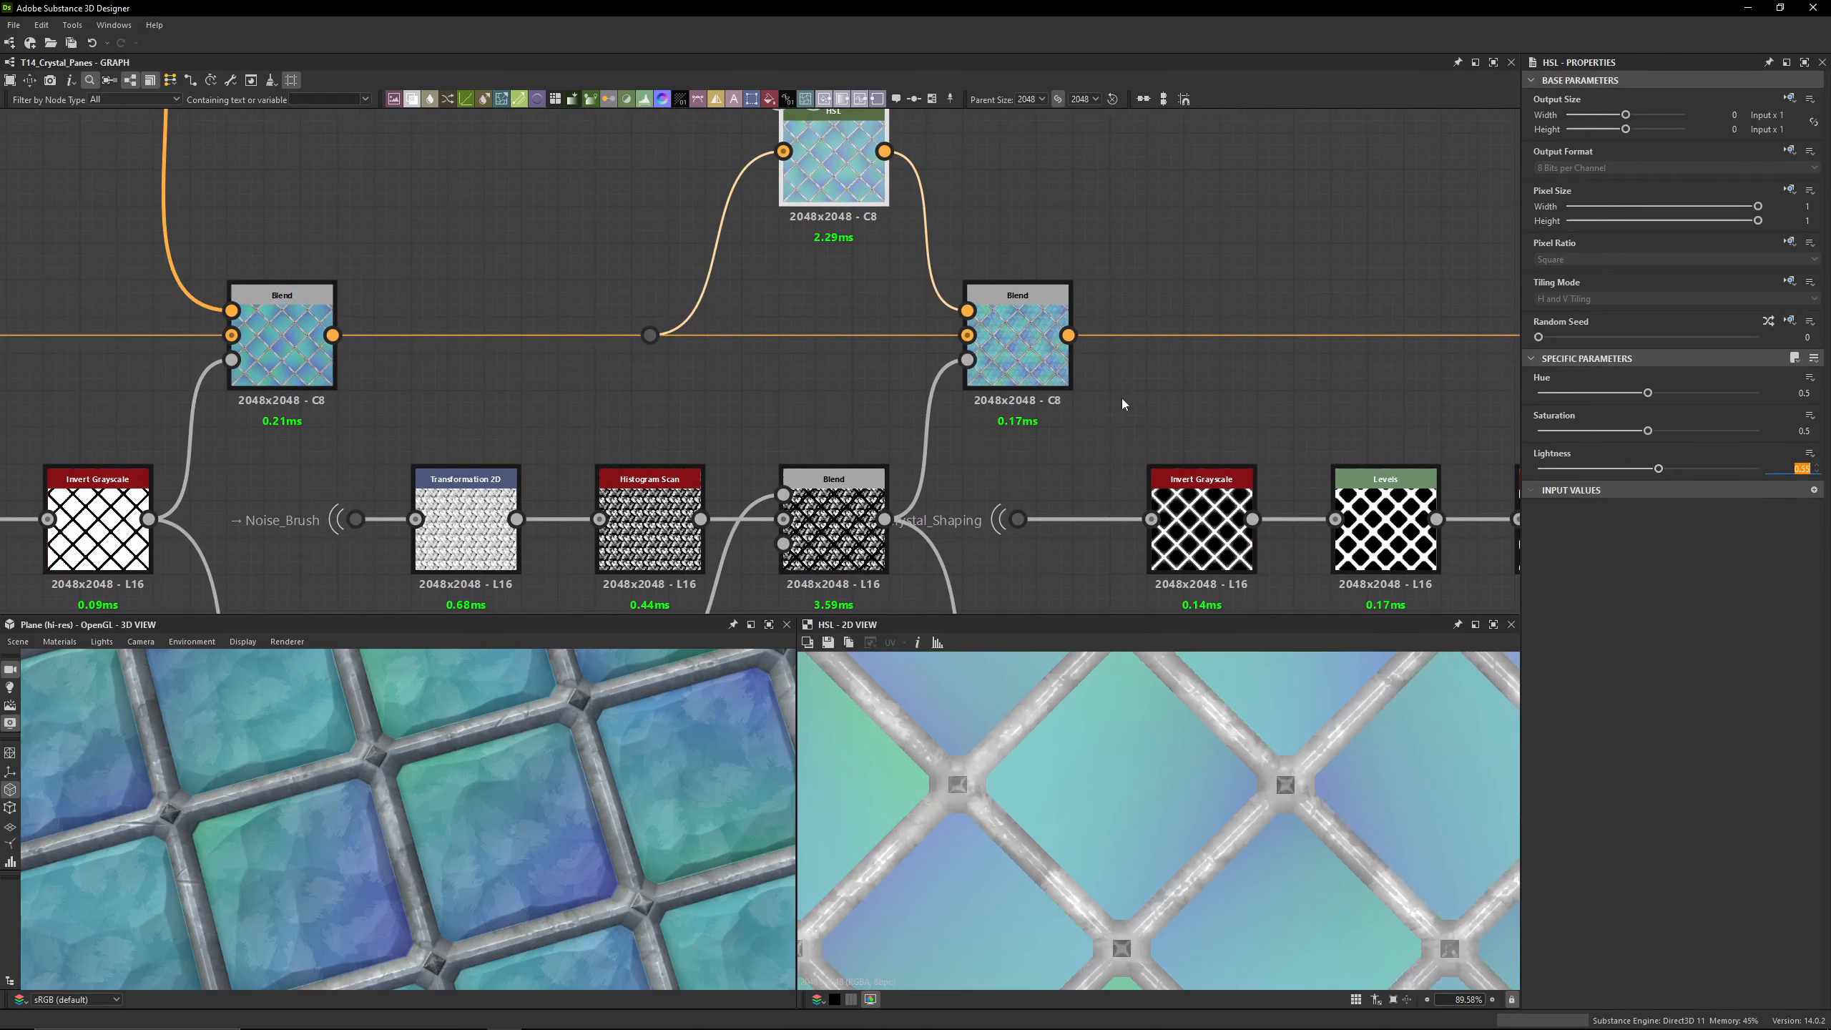
# Step: Preview the Blend after HSL and toggle it off and on to compare the glass with and without brush variation
pyautogui.doubleClick(1051, 367)
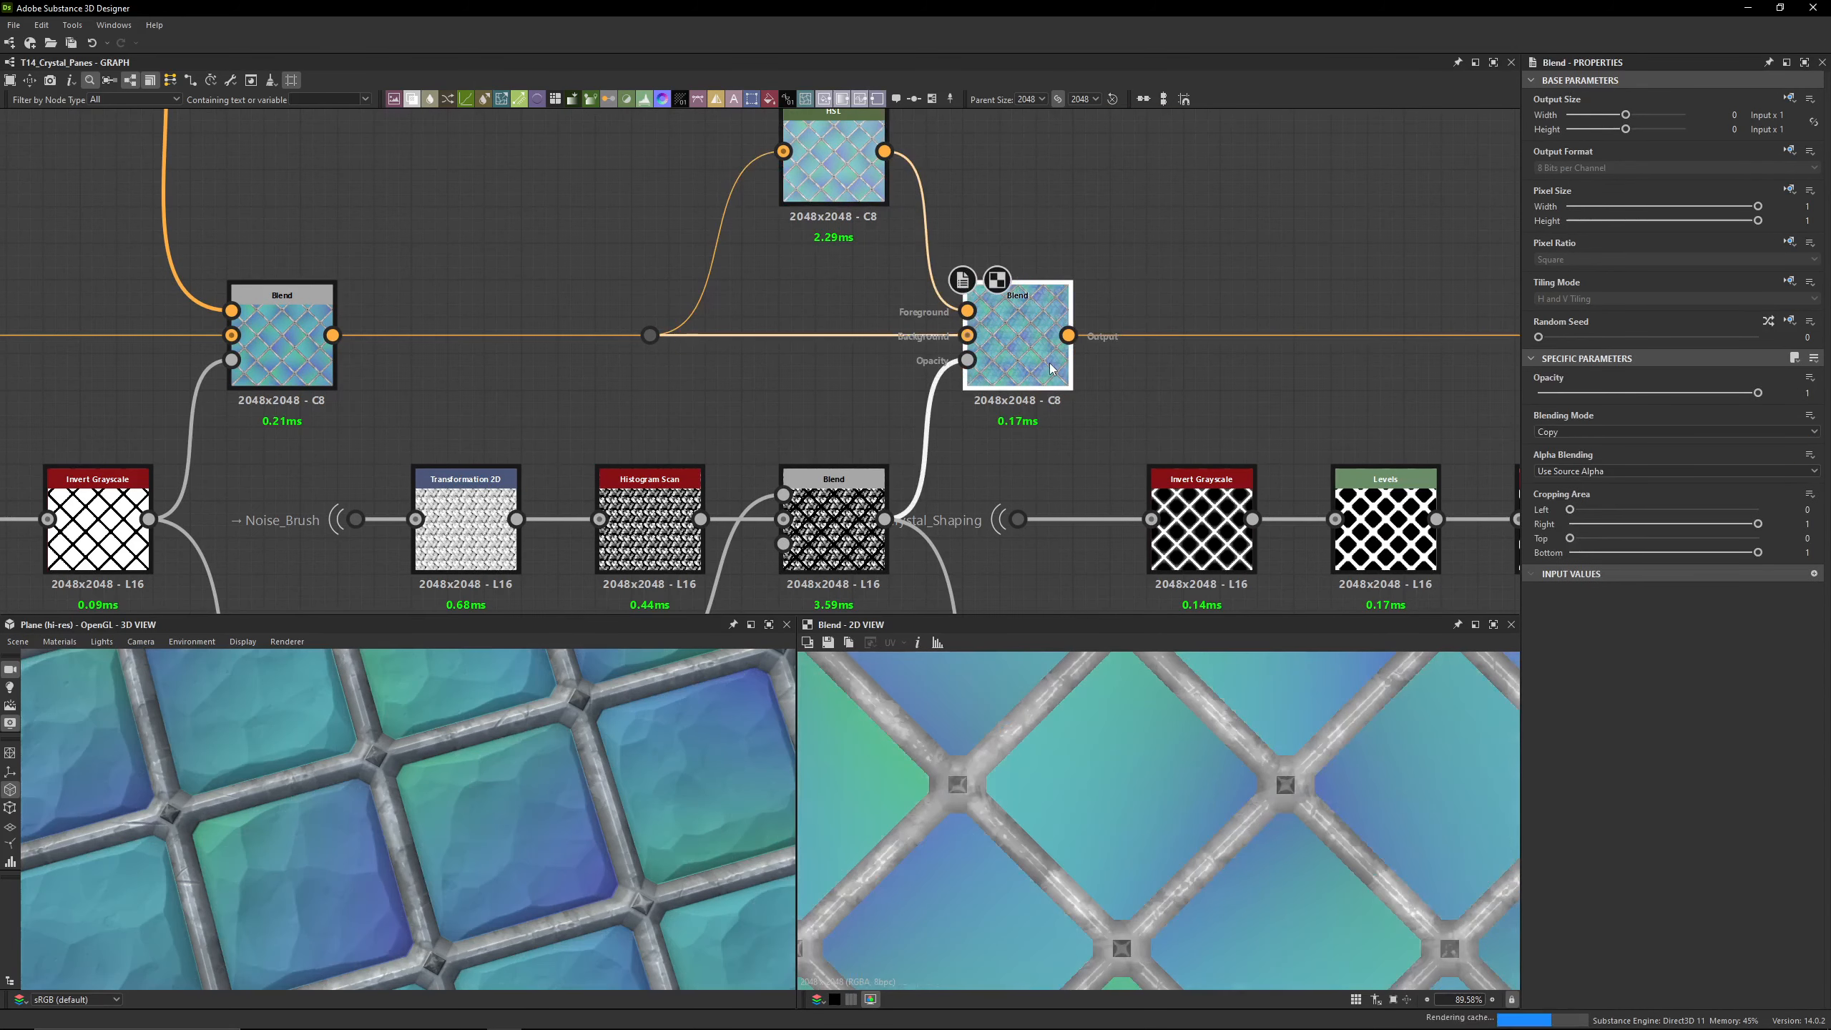
pyautogui.hotkey('shift', 'd')
pyautogui.hotkey('shift', 'd')
pyautogui.hotkey('shift', 'd')
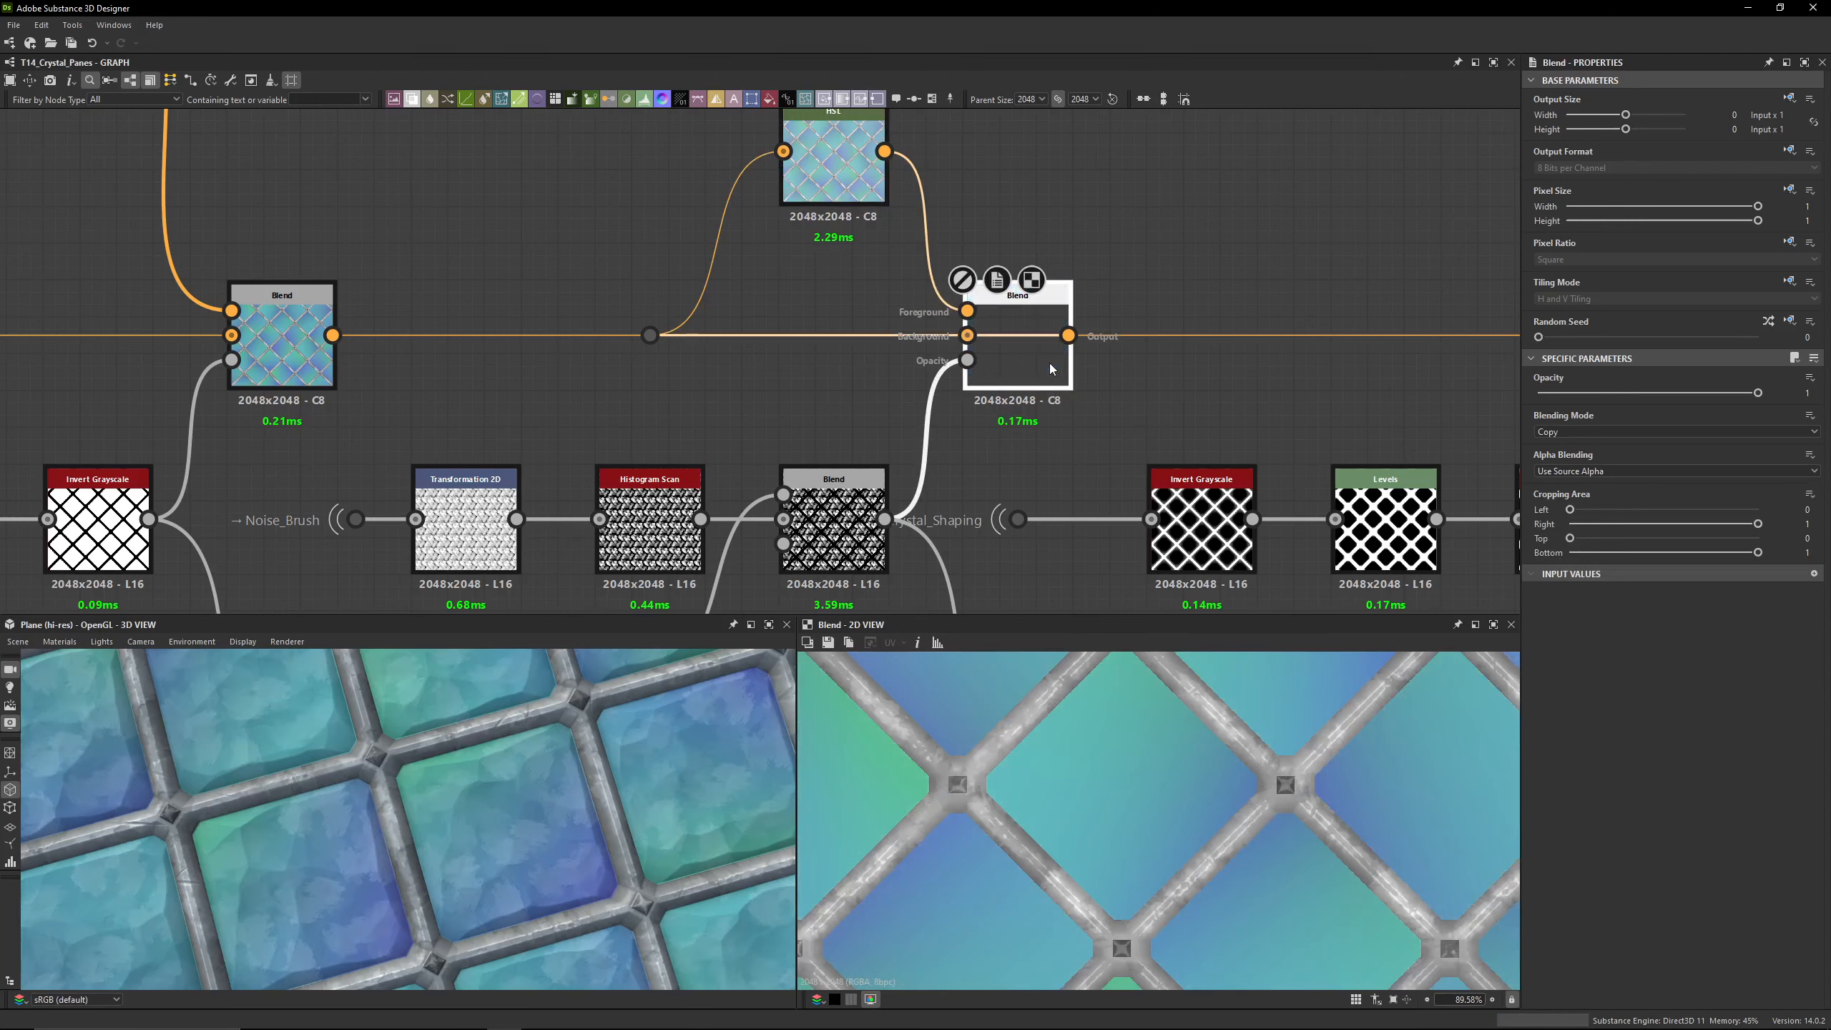
pyautogui.hotkey('shift', 'd')
# Step: Move the Mask_Crystal_Shaping portal clear of the Multiply Blend so its label is readable, and preview its mask
pyautogui.moveTo(1021, 545); pyautogui.dragTo(769, 394, button='middle')
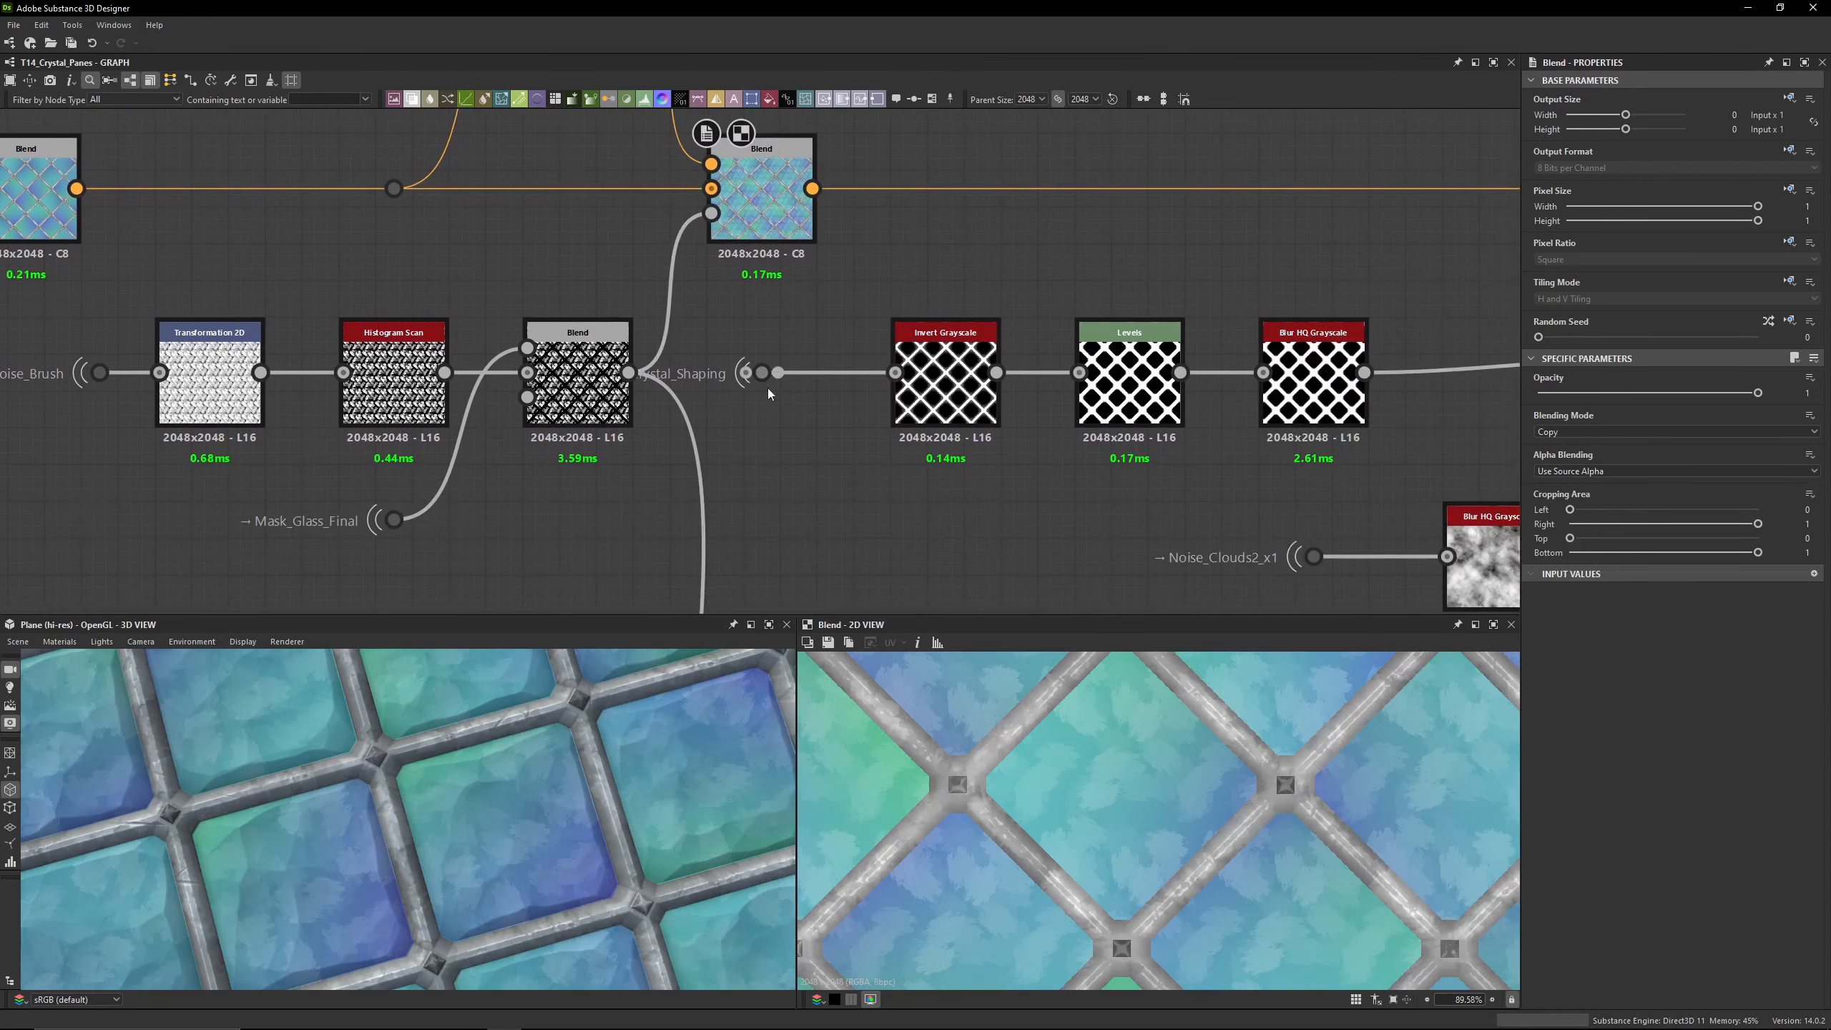
pyautogui.moveTo(761, 371); pyautogui.dragTo(836, 372)
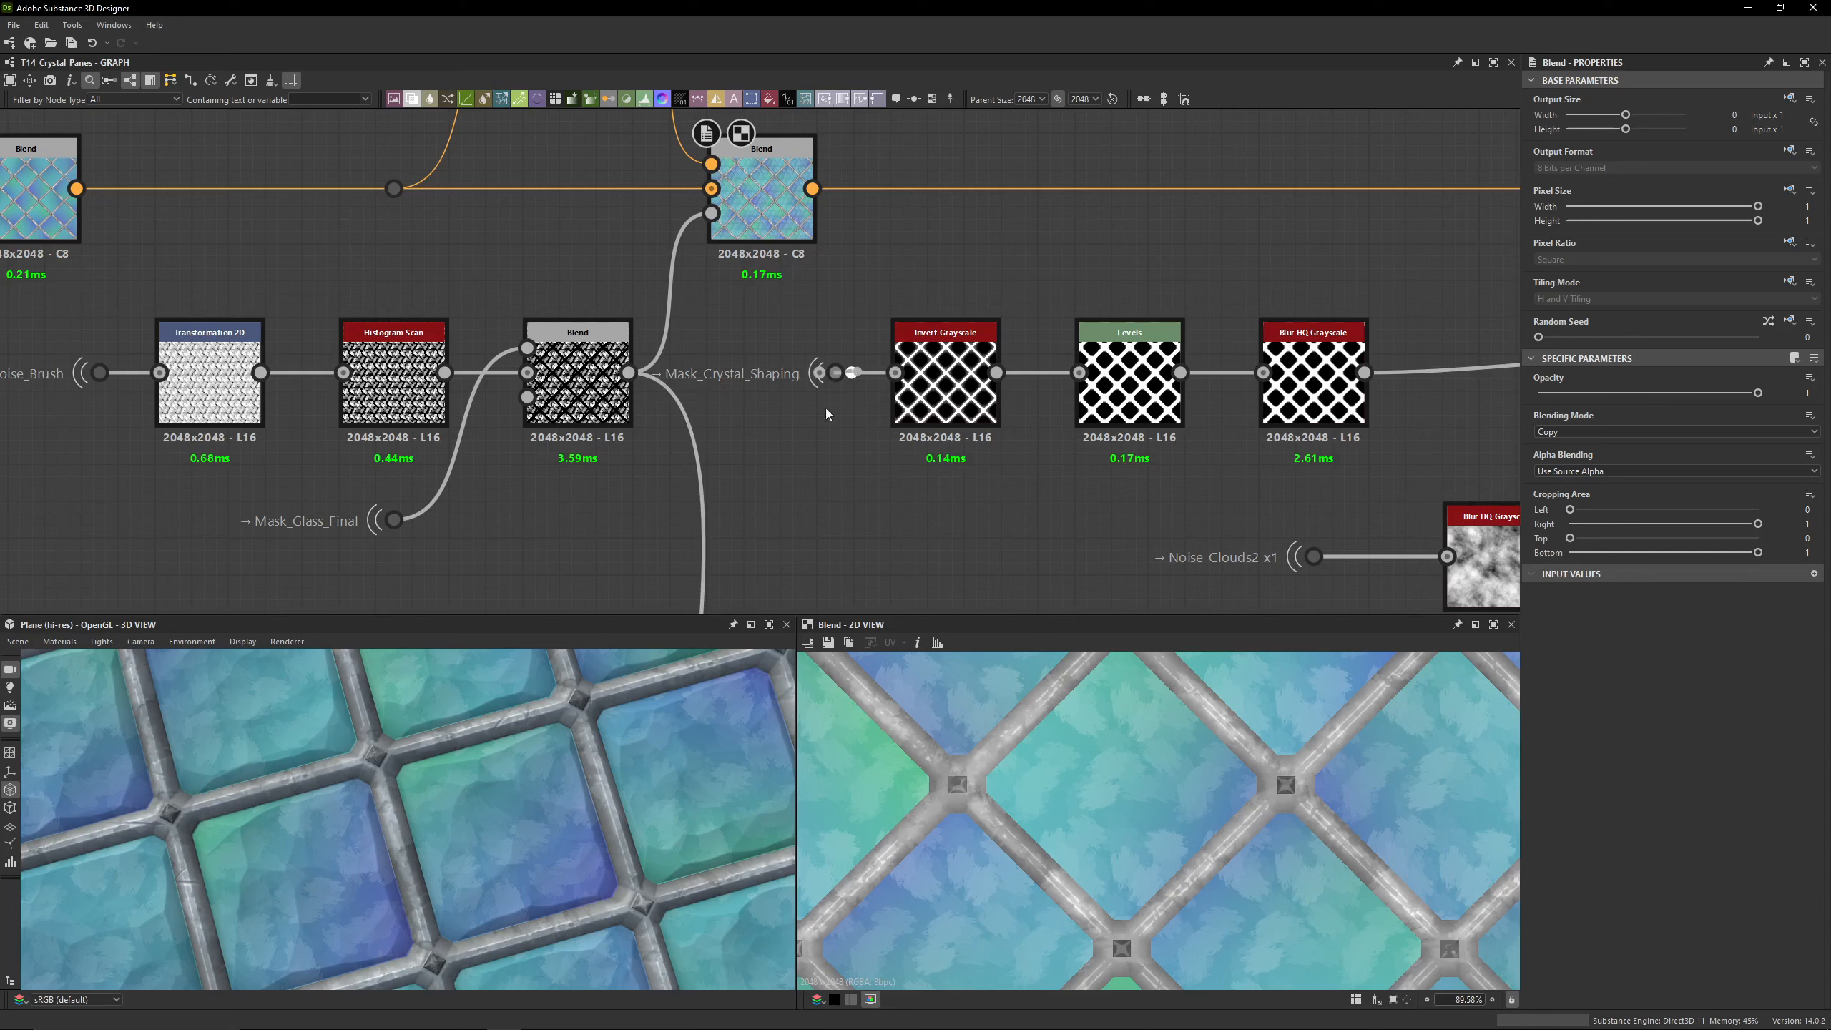
pyautogui.doubleClick(835, 372)
pyautogui.scroll(-4, 1189, 830)
pyautogui.scroll(2, 1203, 863)
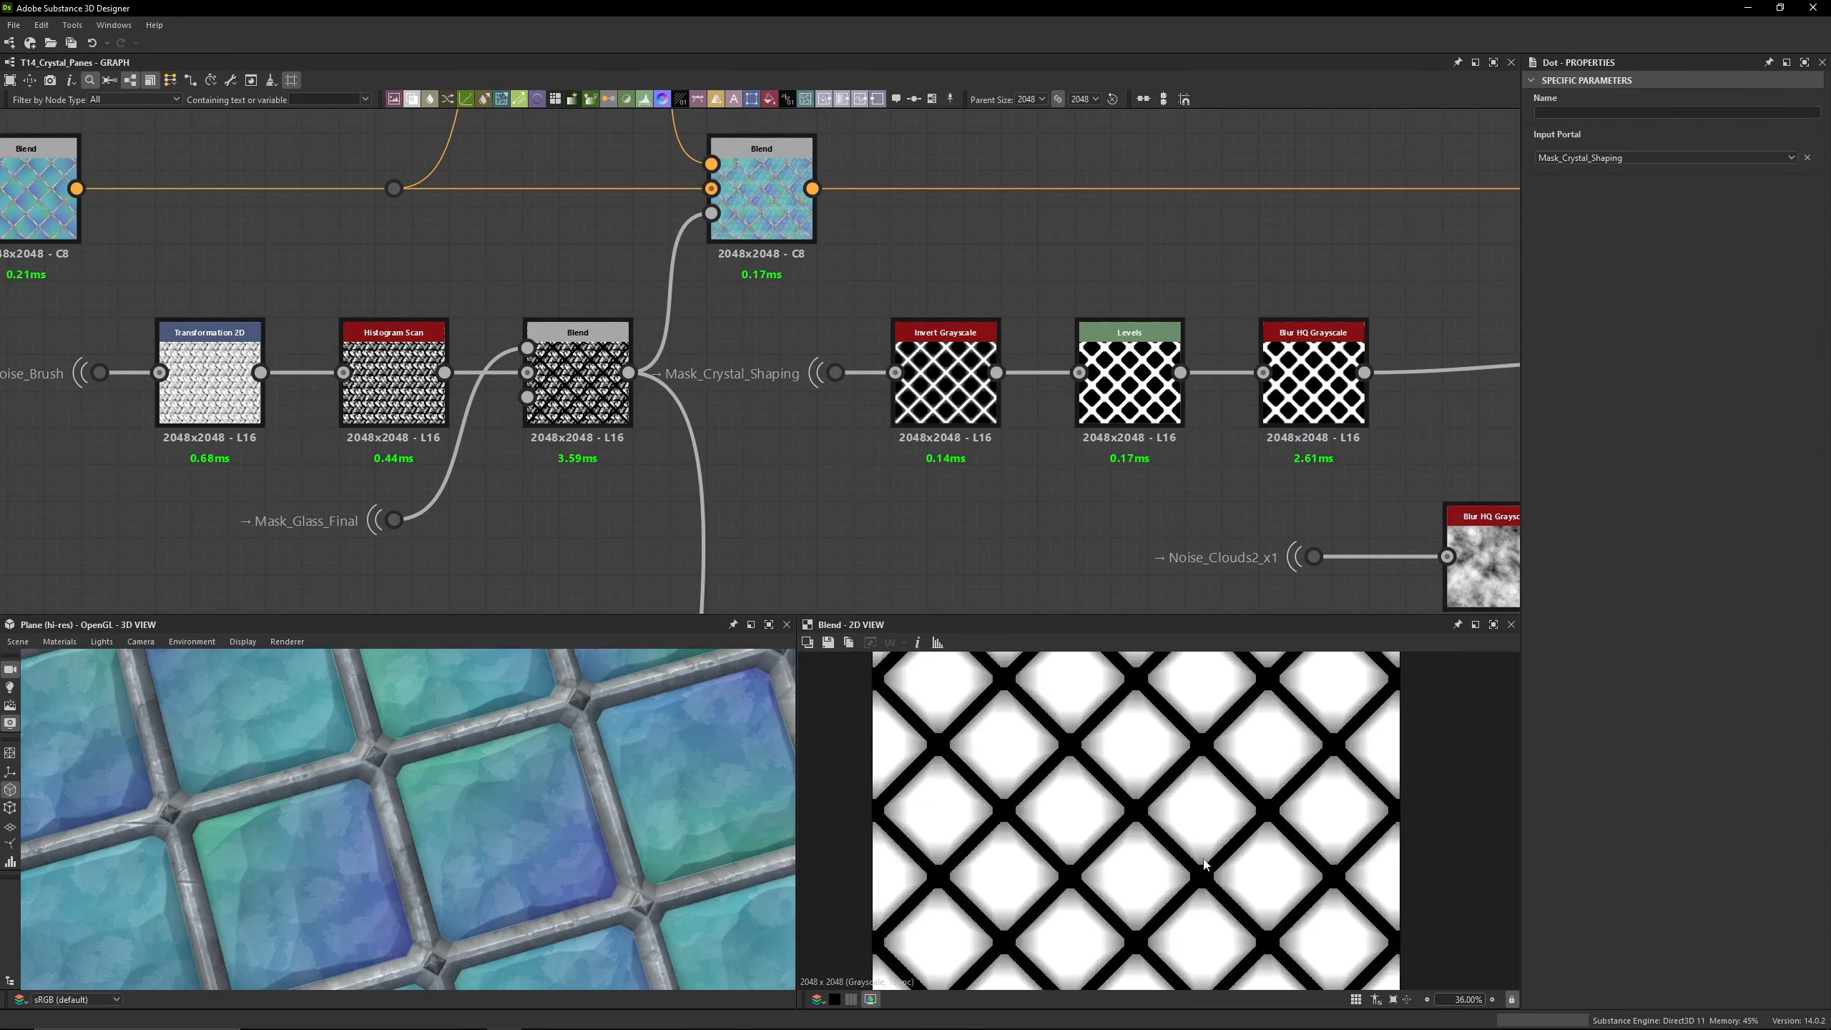
pyautogui.scroll(5, 1058, 753)
pyautogui.scroll(-2, 1202, 842)
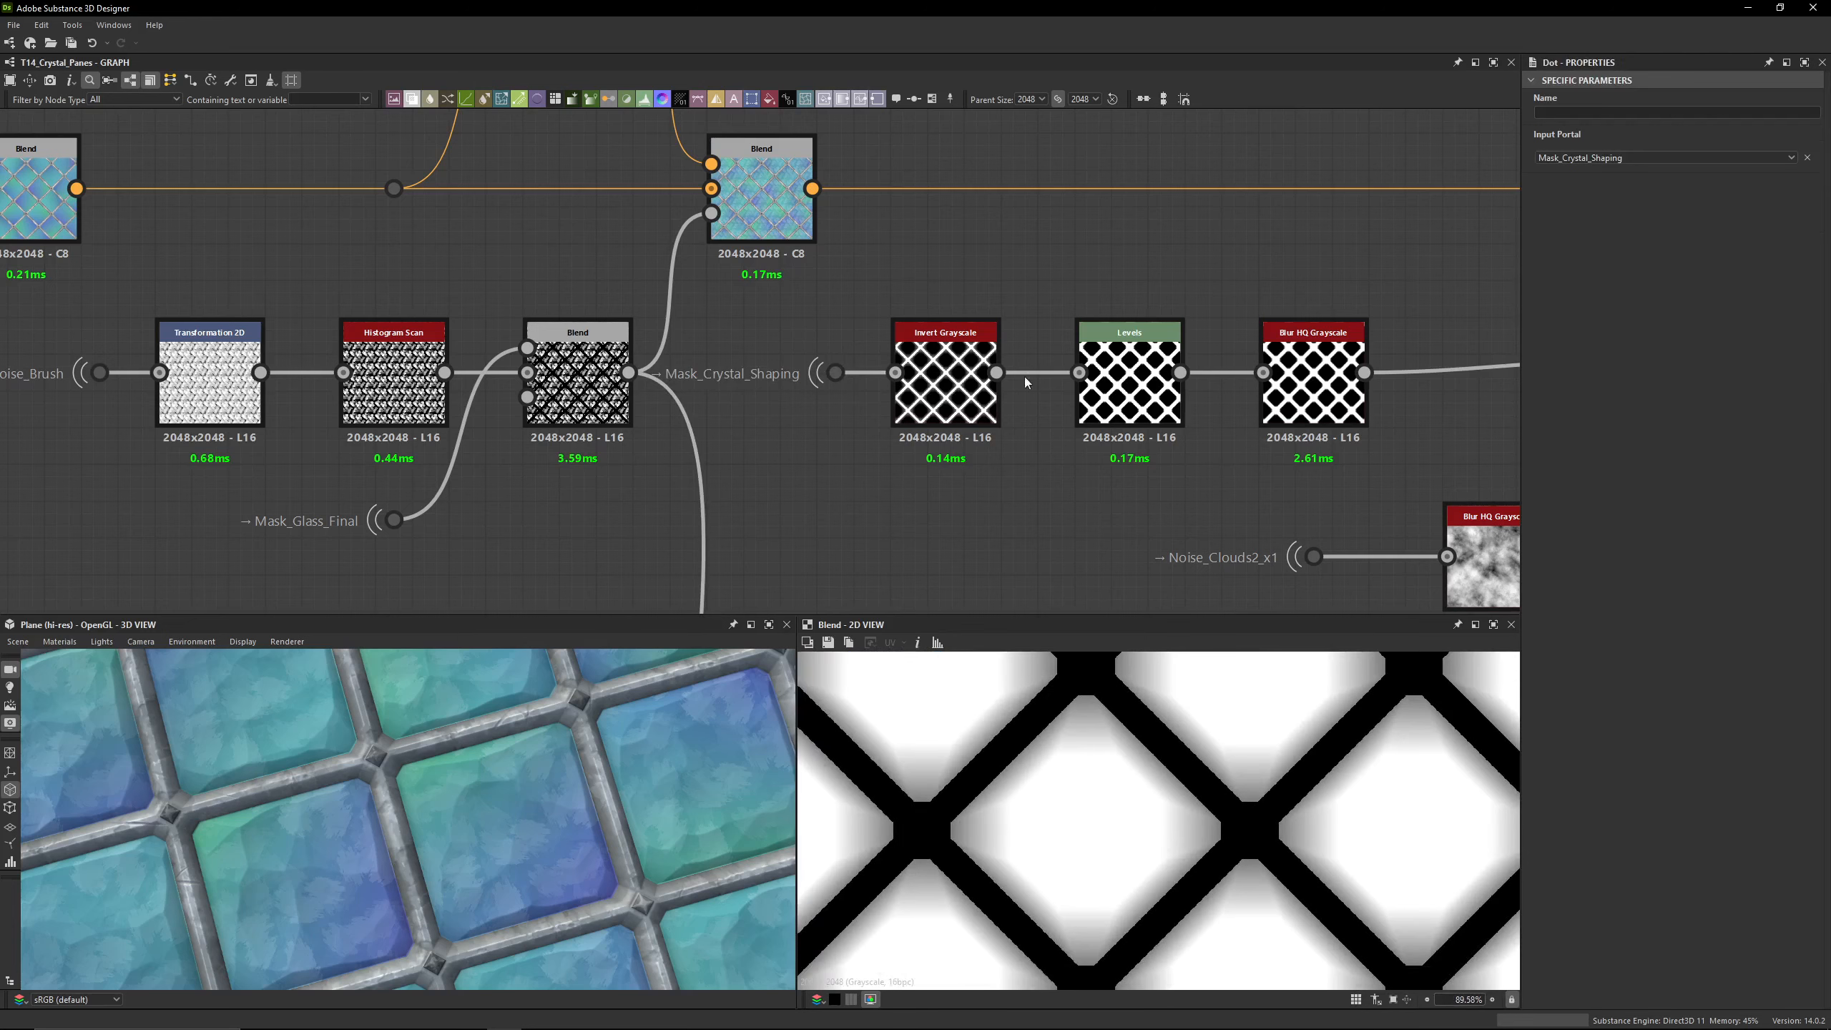
# Step: Enable the disabled Blend fed by the Color_GlassColor HSL node and preview its output
pyautogui.moveTo(1165, 286); pyautogui.dragTo(536, 254, button='middle')
pyautogui.scroll(-2, 536, 254)
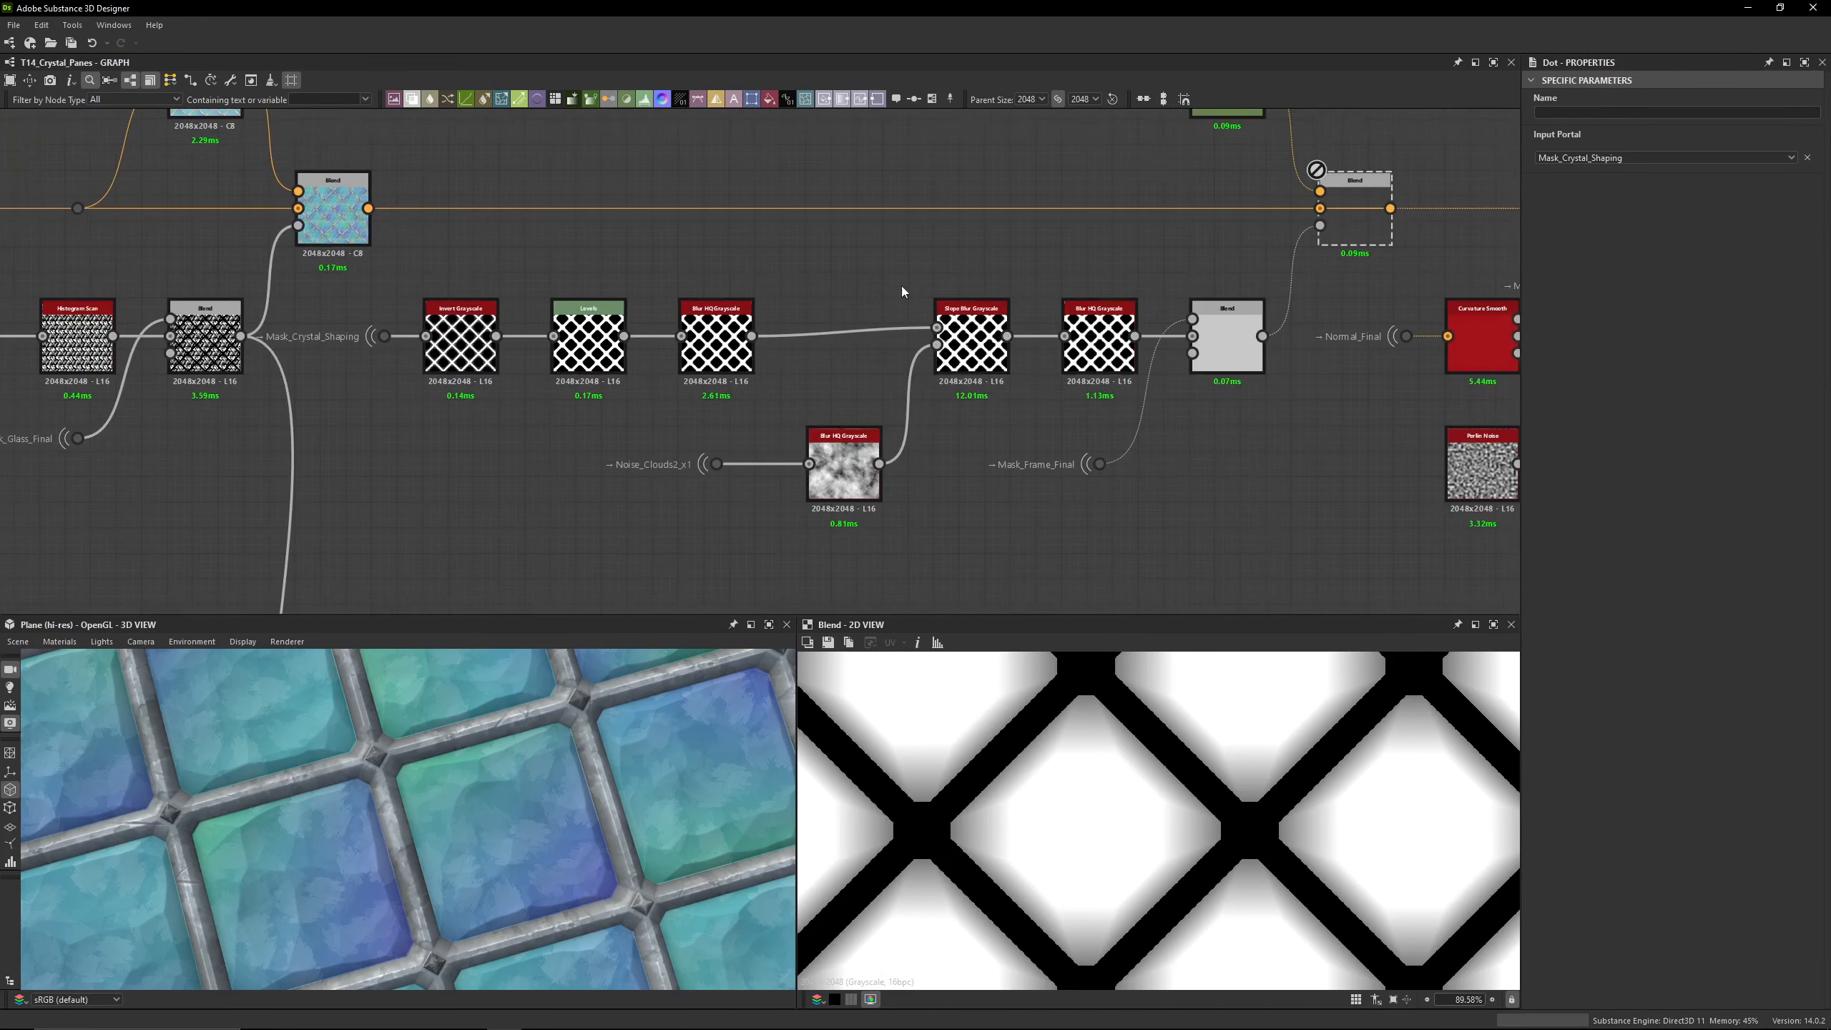
pyautogui.moveTo(904, 286); pyautogui.dragTo(769, 387, button='middle')
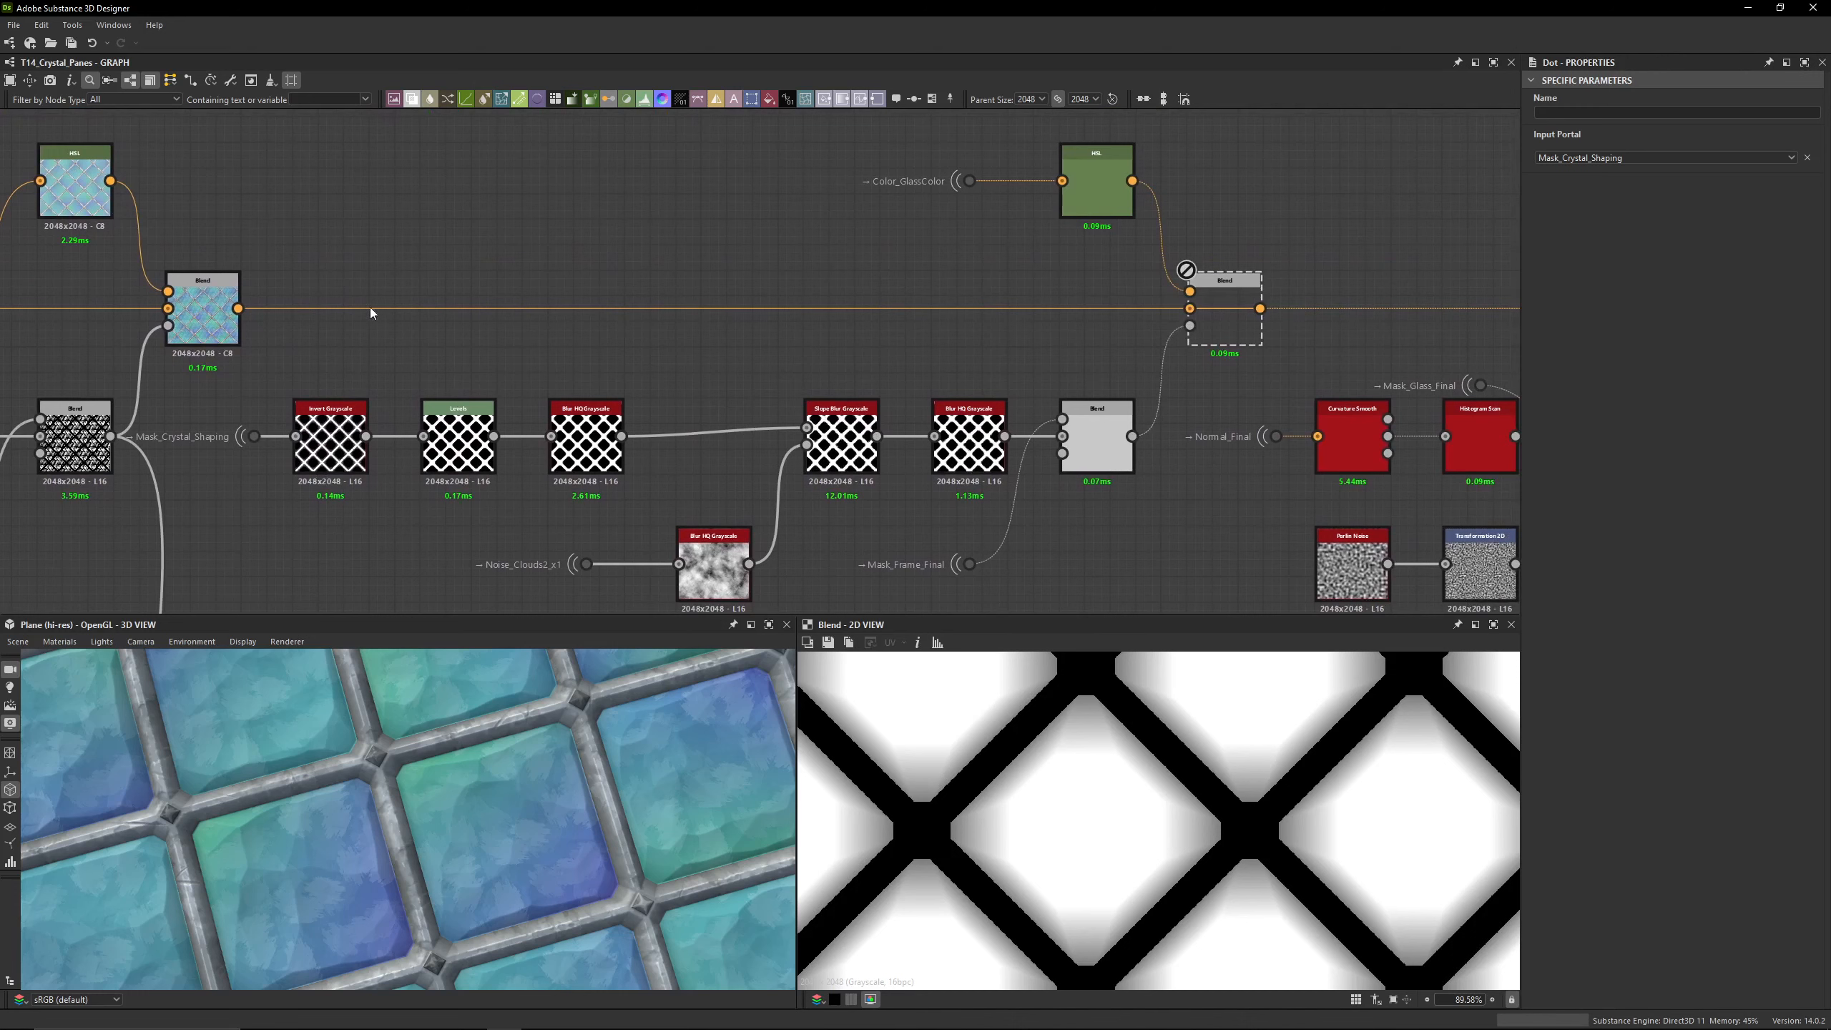
pyautogui.doubleClick(1242, 340)
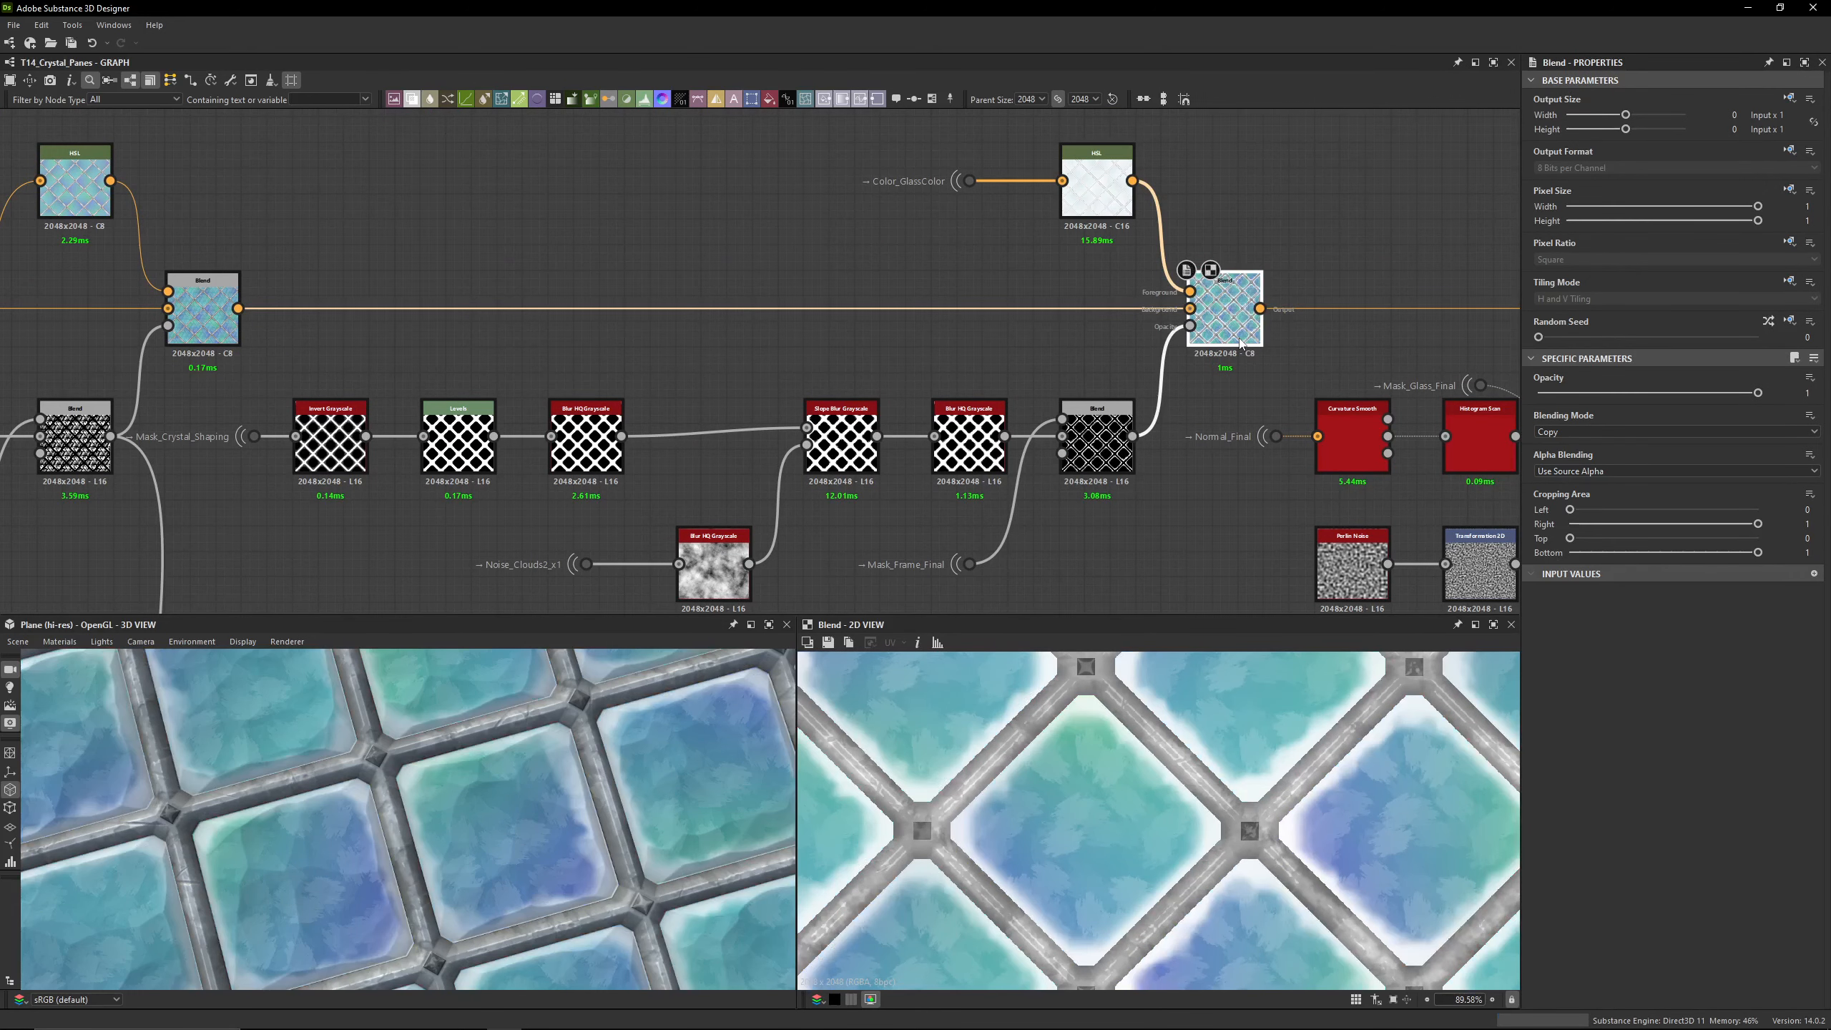
# Step: Inspect the Mask_Crystal_Shaping portal's connection and preview the Invert Grayscale node it feeds
pyautogui.moveTo(605, 226); pyautogui.dragTo(801, 191, button='middle')
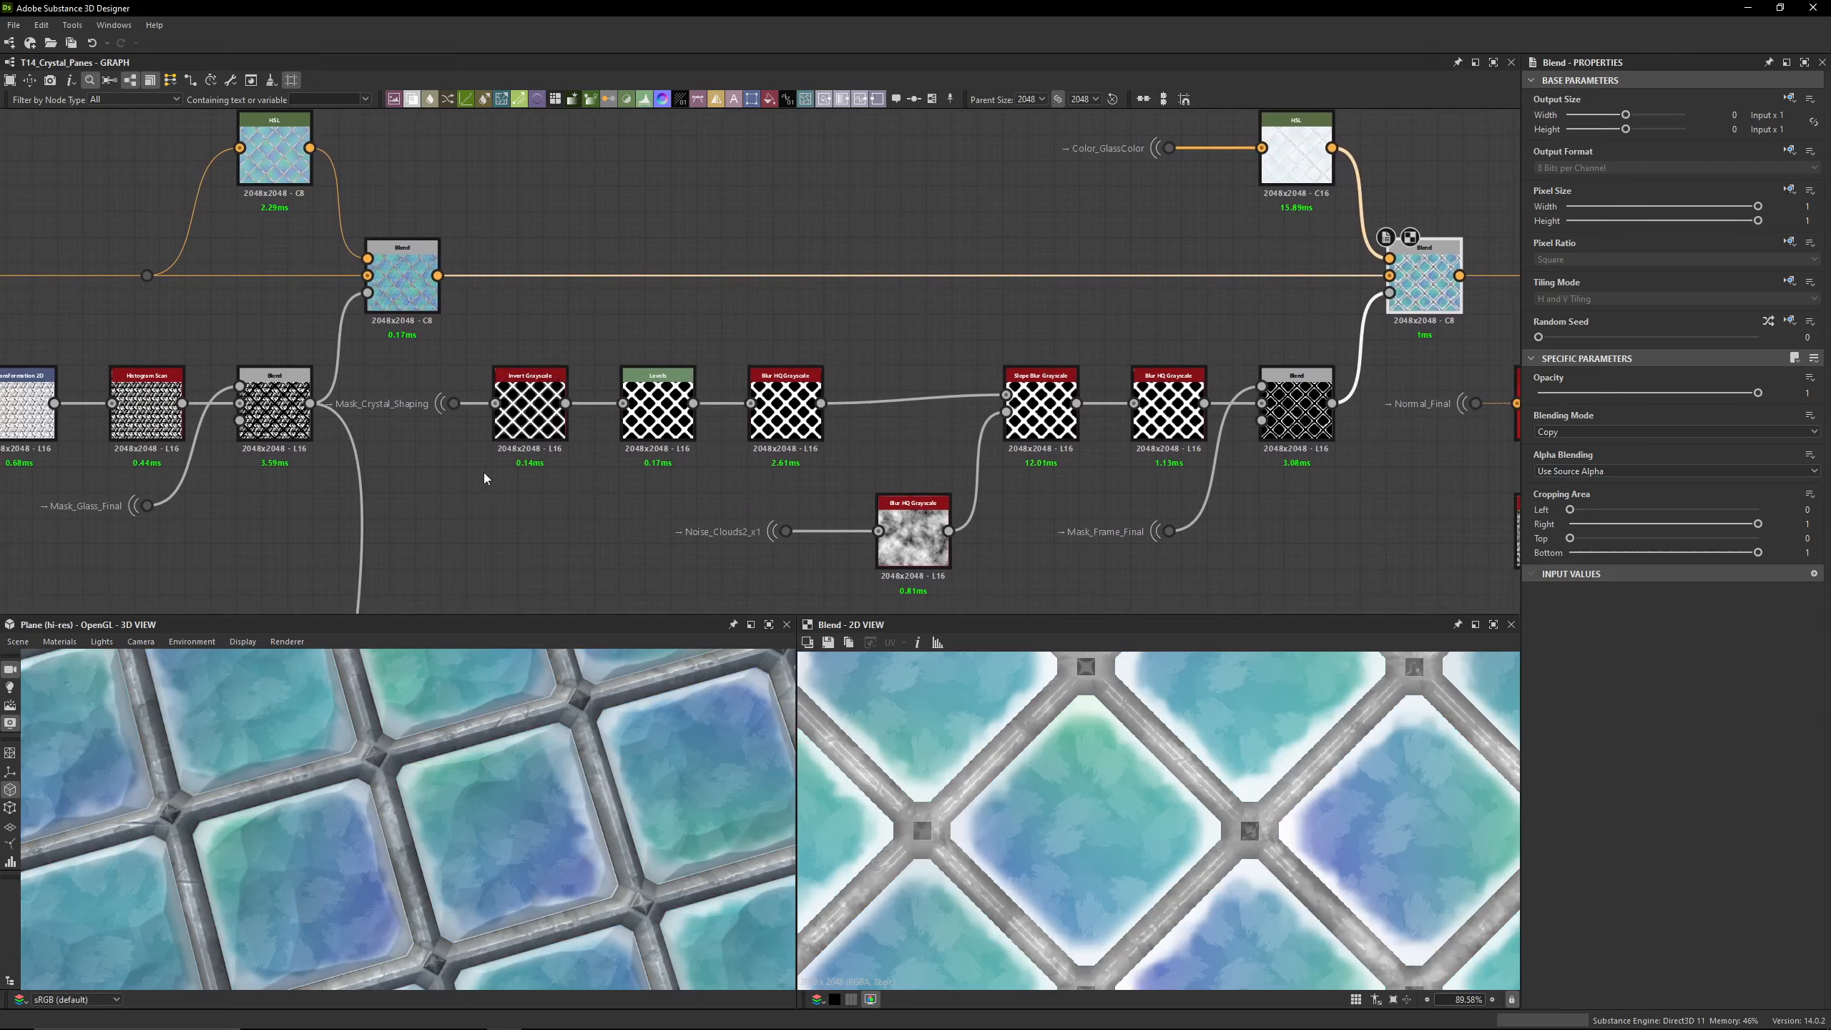
pyautogui.scroll(3, 434, 461)
pyautogui.click(468, 336)
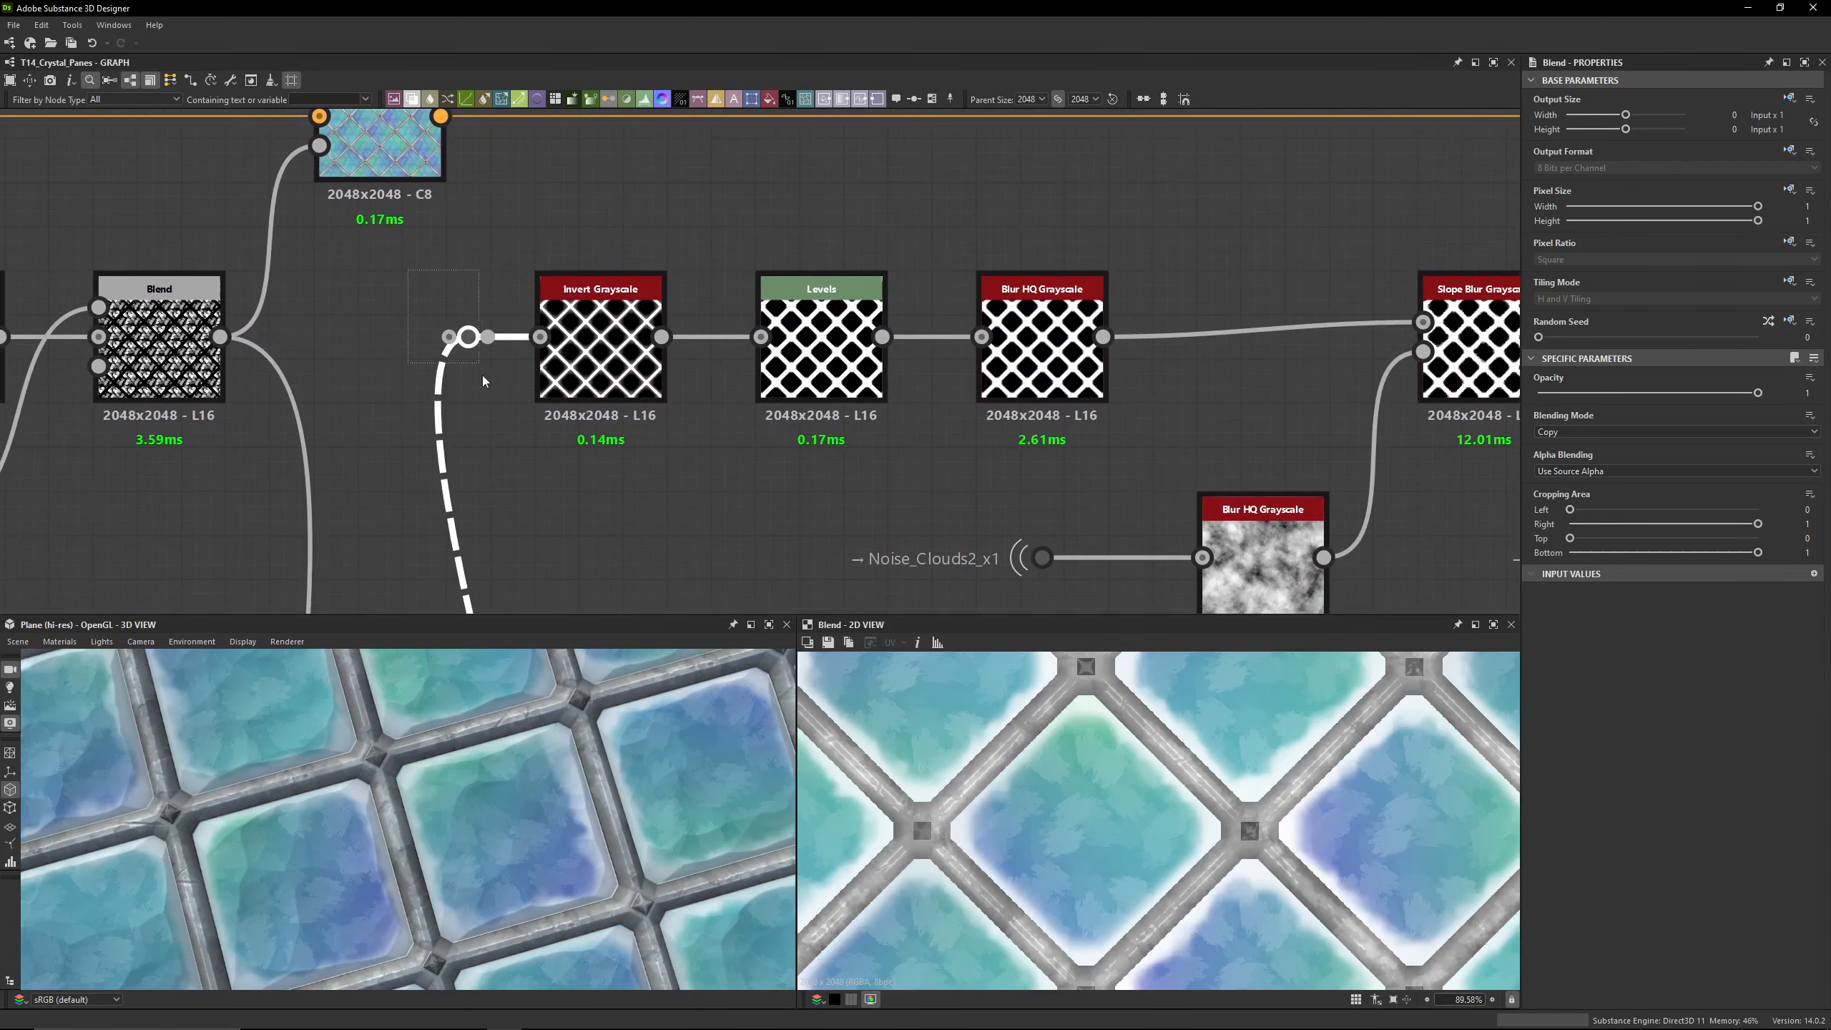
pyautogui.doubleClick(576, 385)
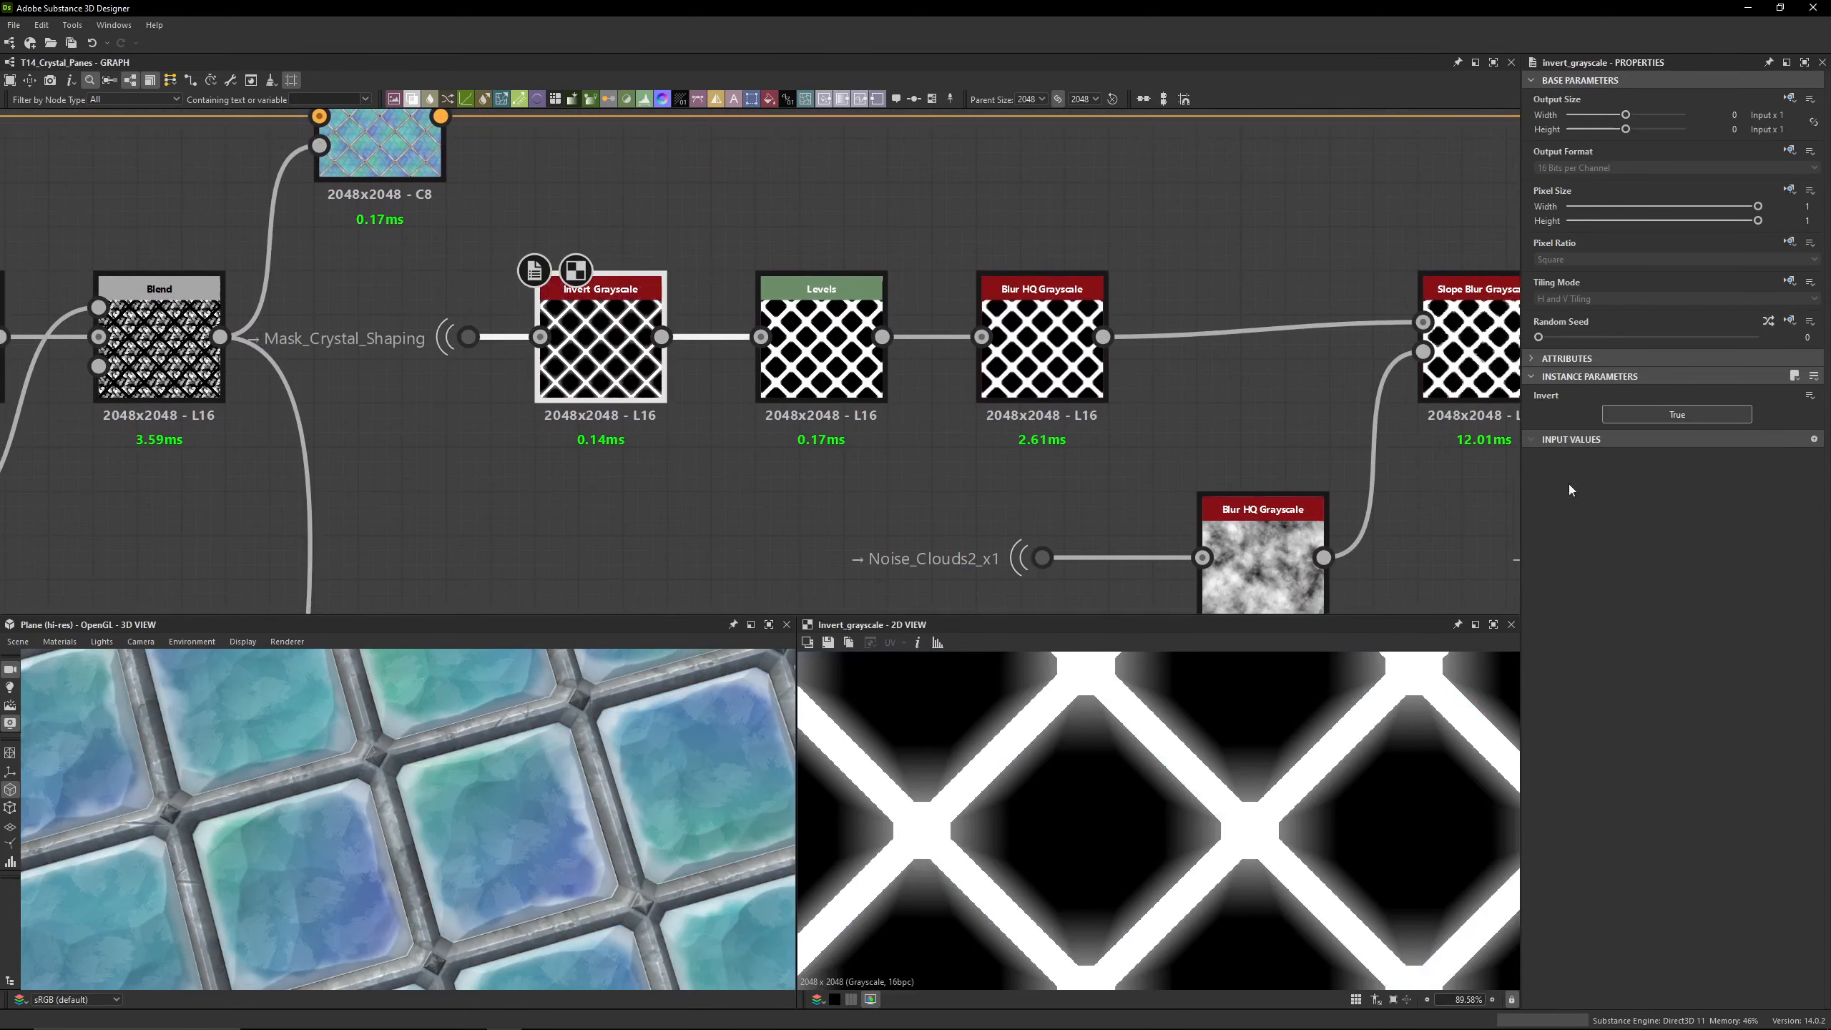
# Step: Show the Levels node's numeric parameters and set Level In High to 0.367625 and Level In Mid to 0.6978
pyautogui.doubleClick(807, 385)
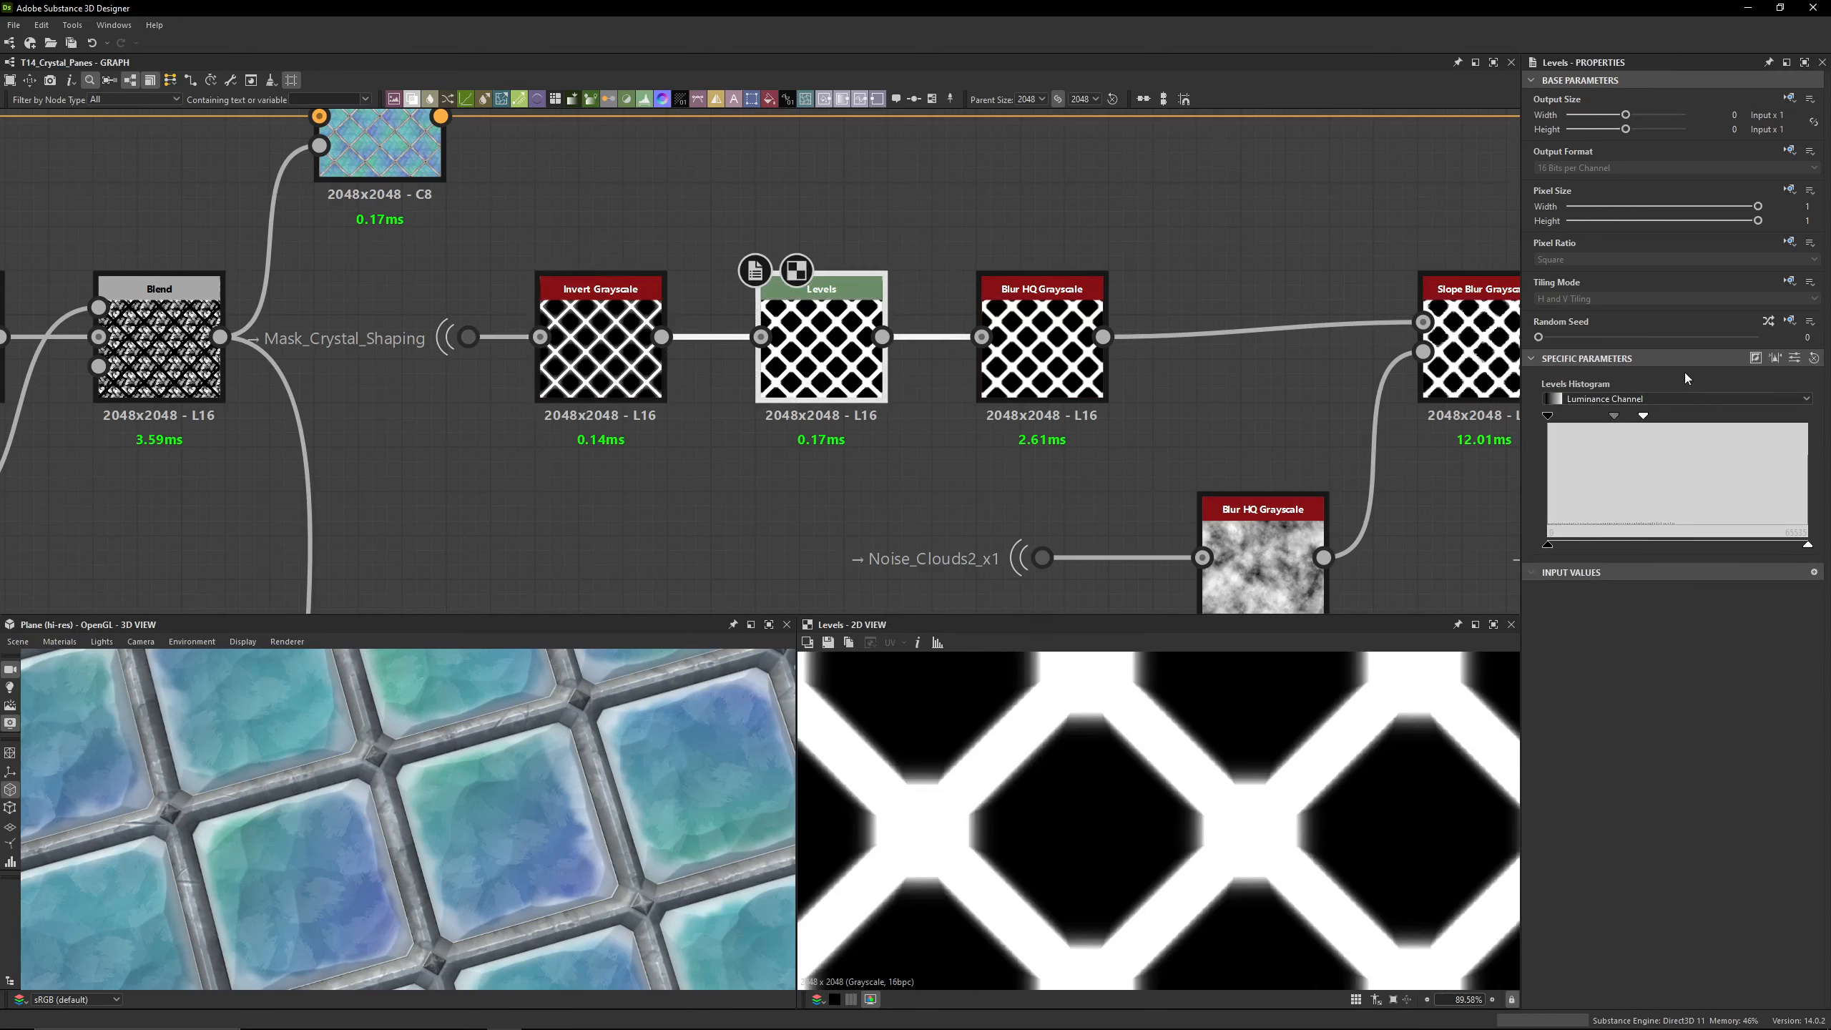
pyautogui.click(1795, 358)
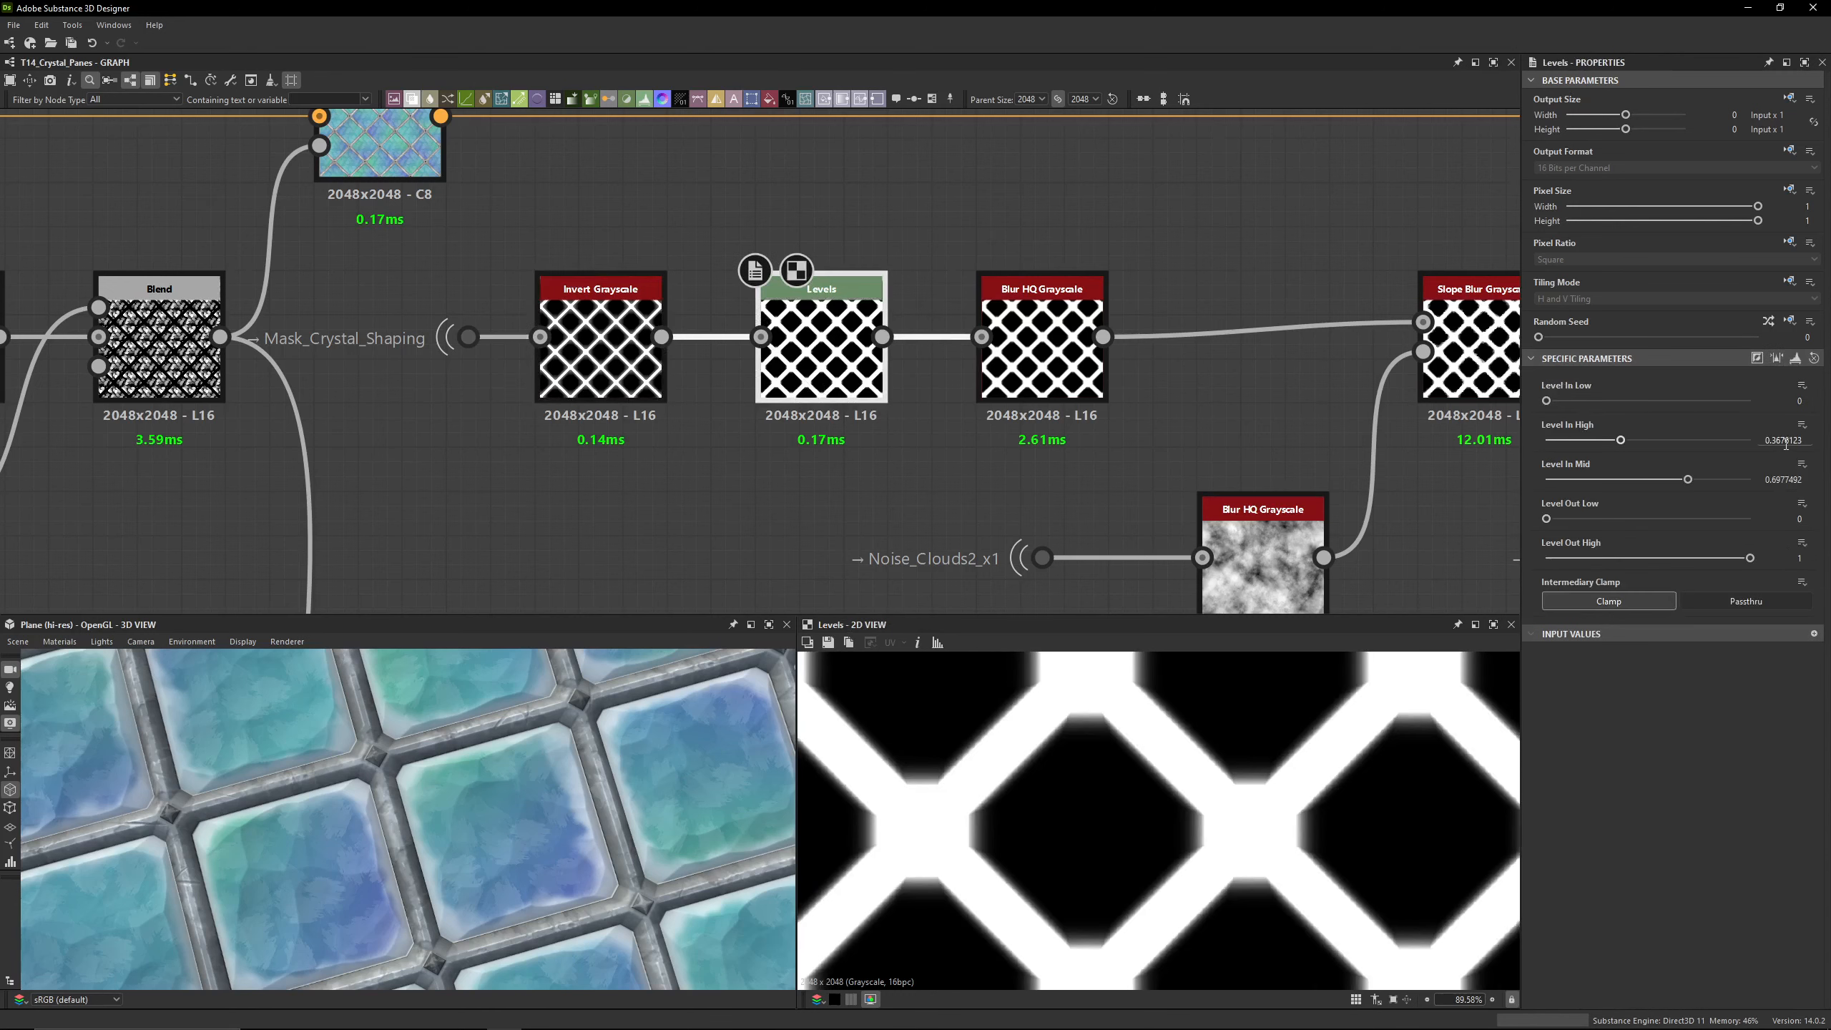
pyautogui.moveTo(1786, 441); pyautogui.dragTo(1812, 446)
pyautogui.write('625')
pyautogui.moveTo(1784, 480); pyautogui.dragTo(1815, 489)
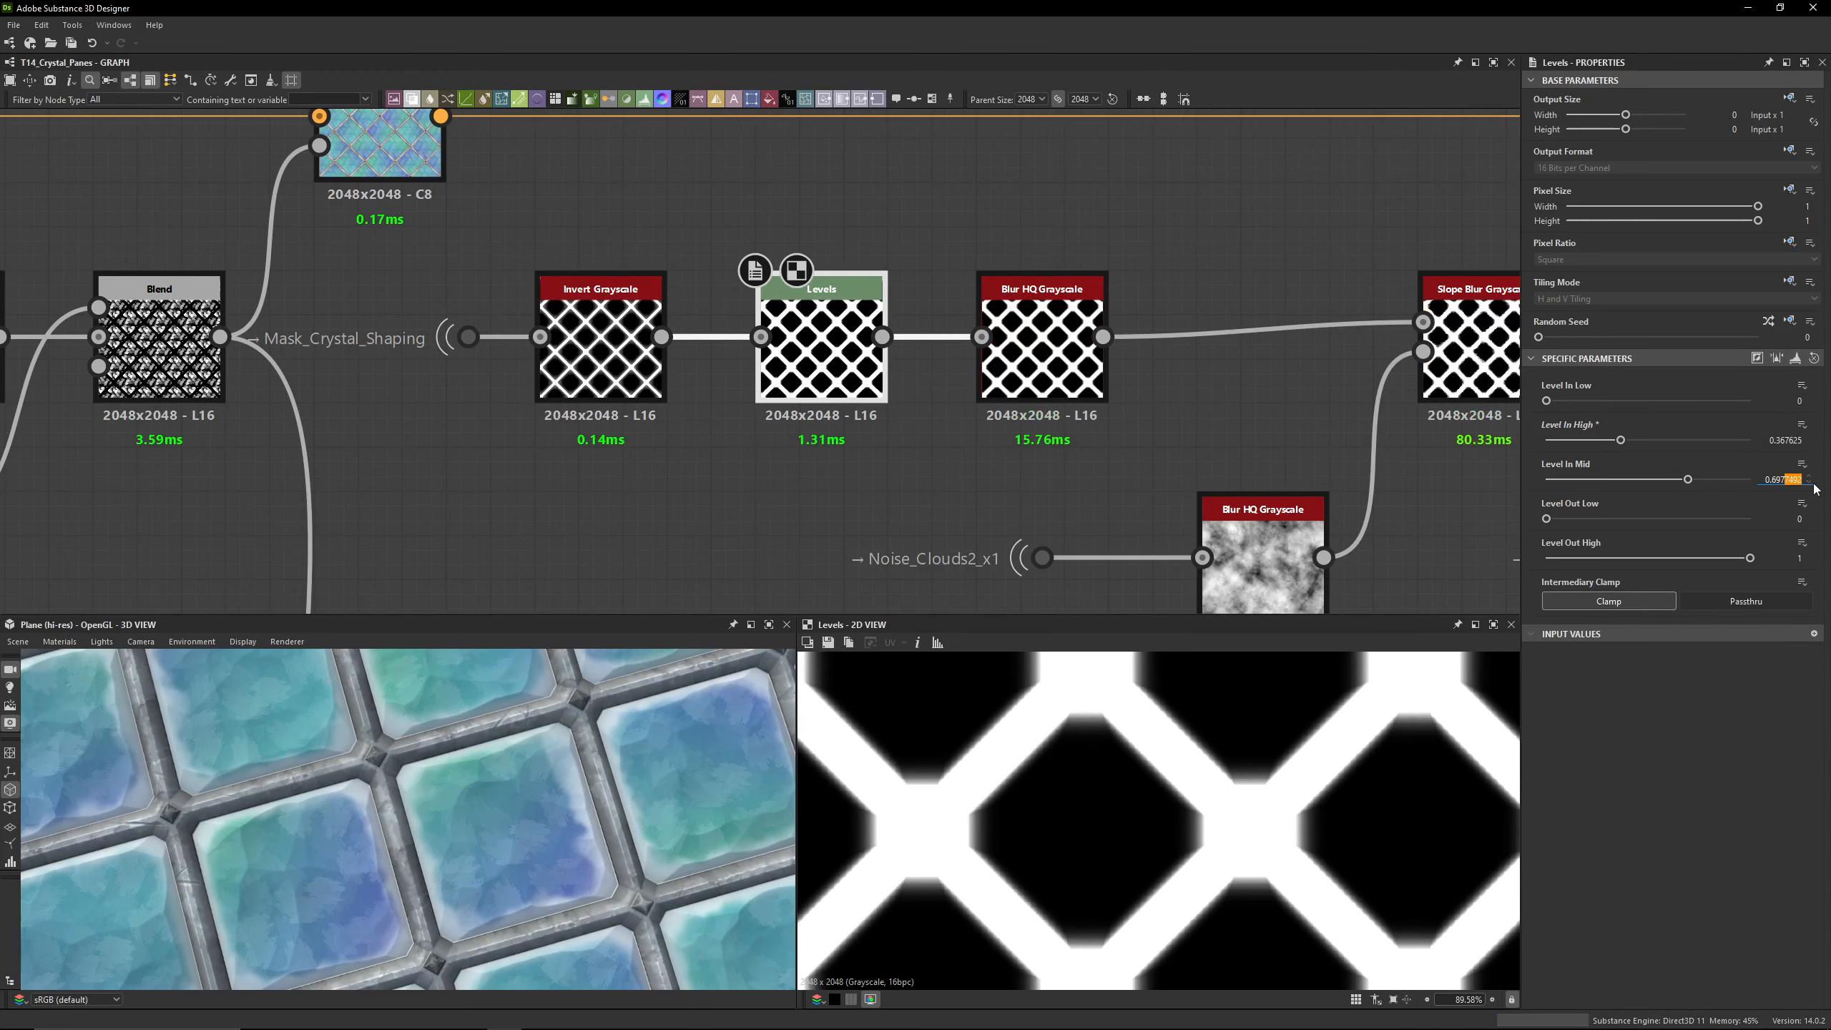
pyautogui.write('8')
pyautogui.press('Return')
# Step: Compare the Invert Grayscale and Levels masks, and preview the Blur HQ Grayscale node that follows with its Intensity setting
pyautogui.click(601, 346)
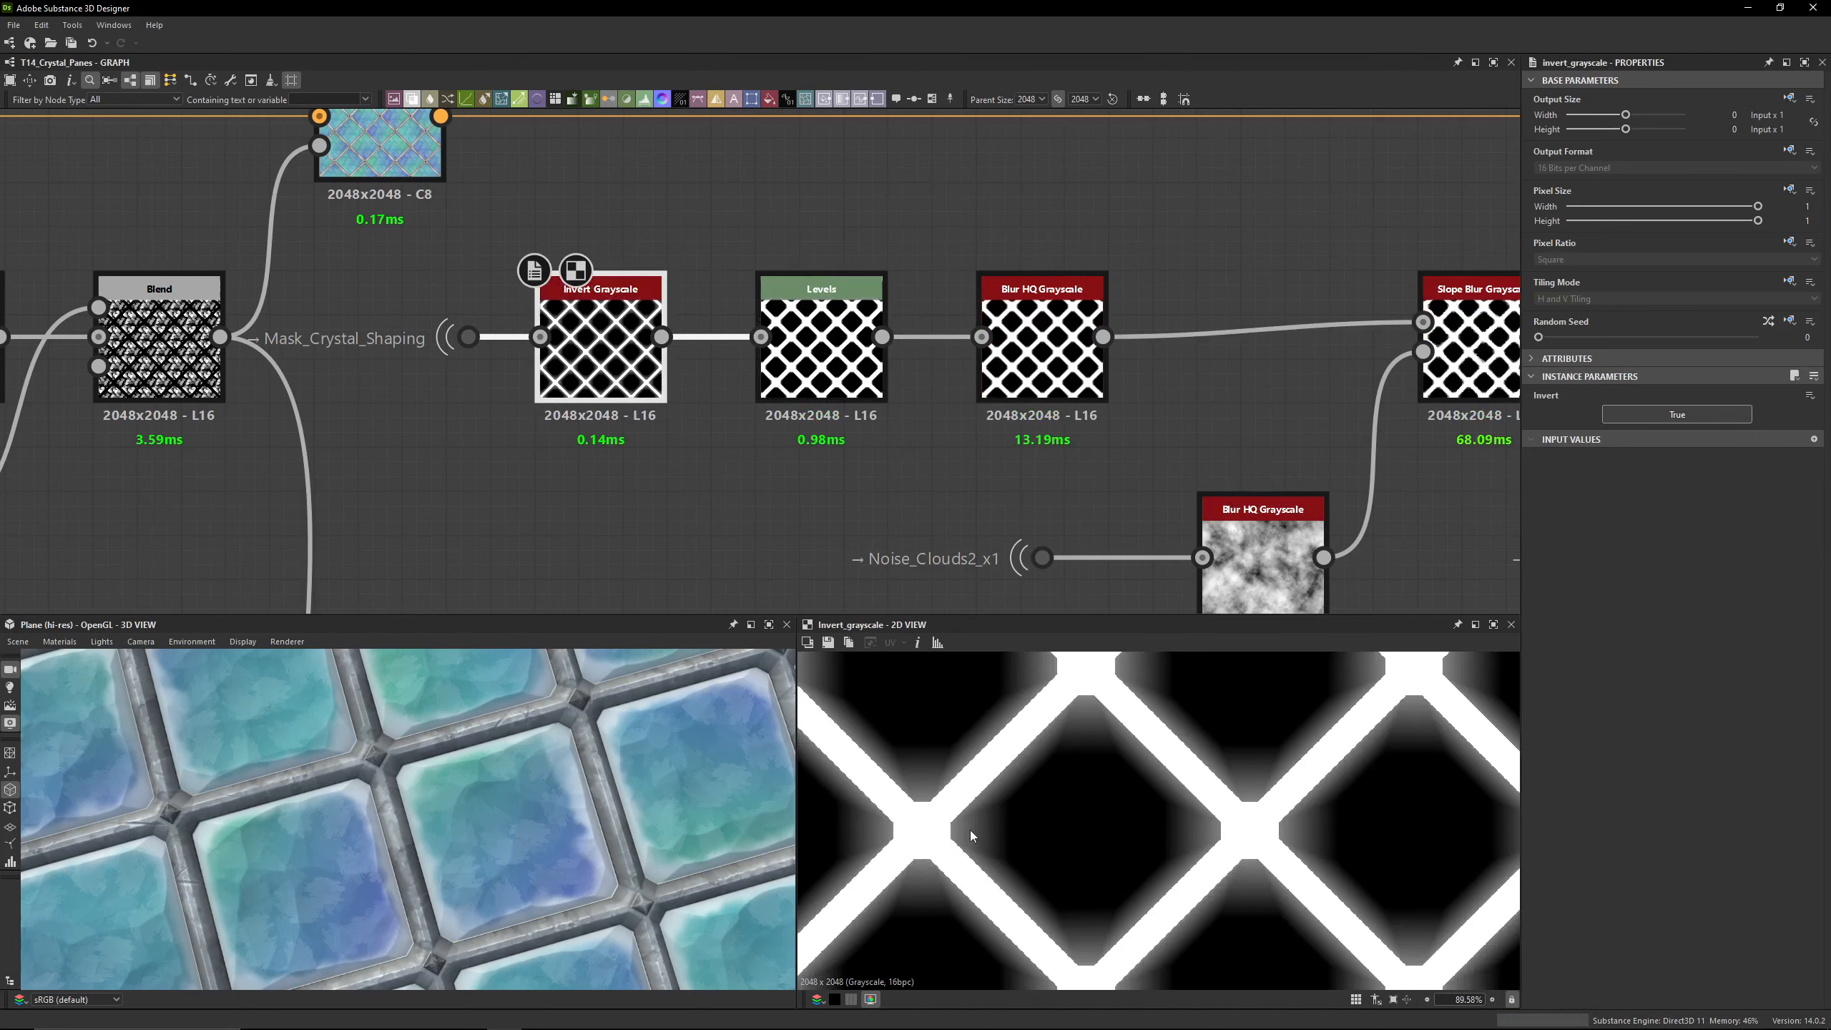
pyautogui.doubleClick(822, 350)
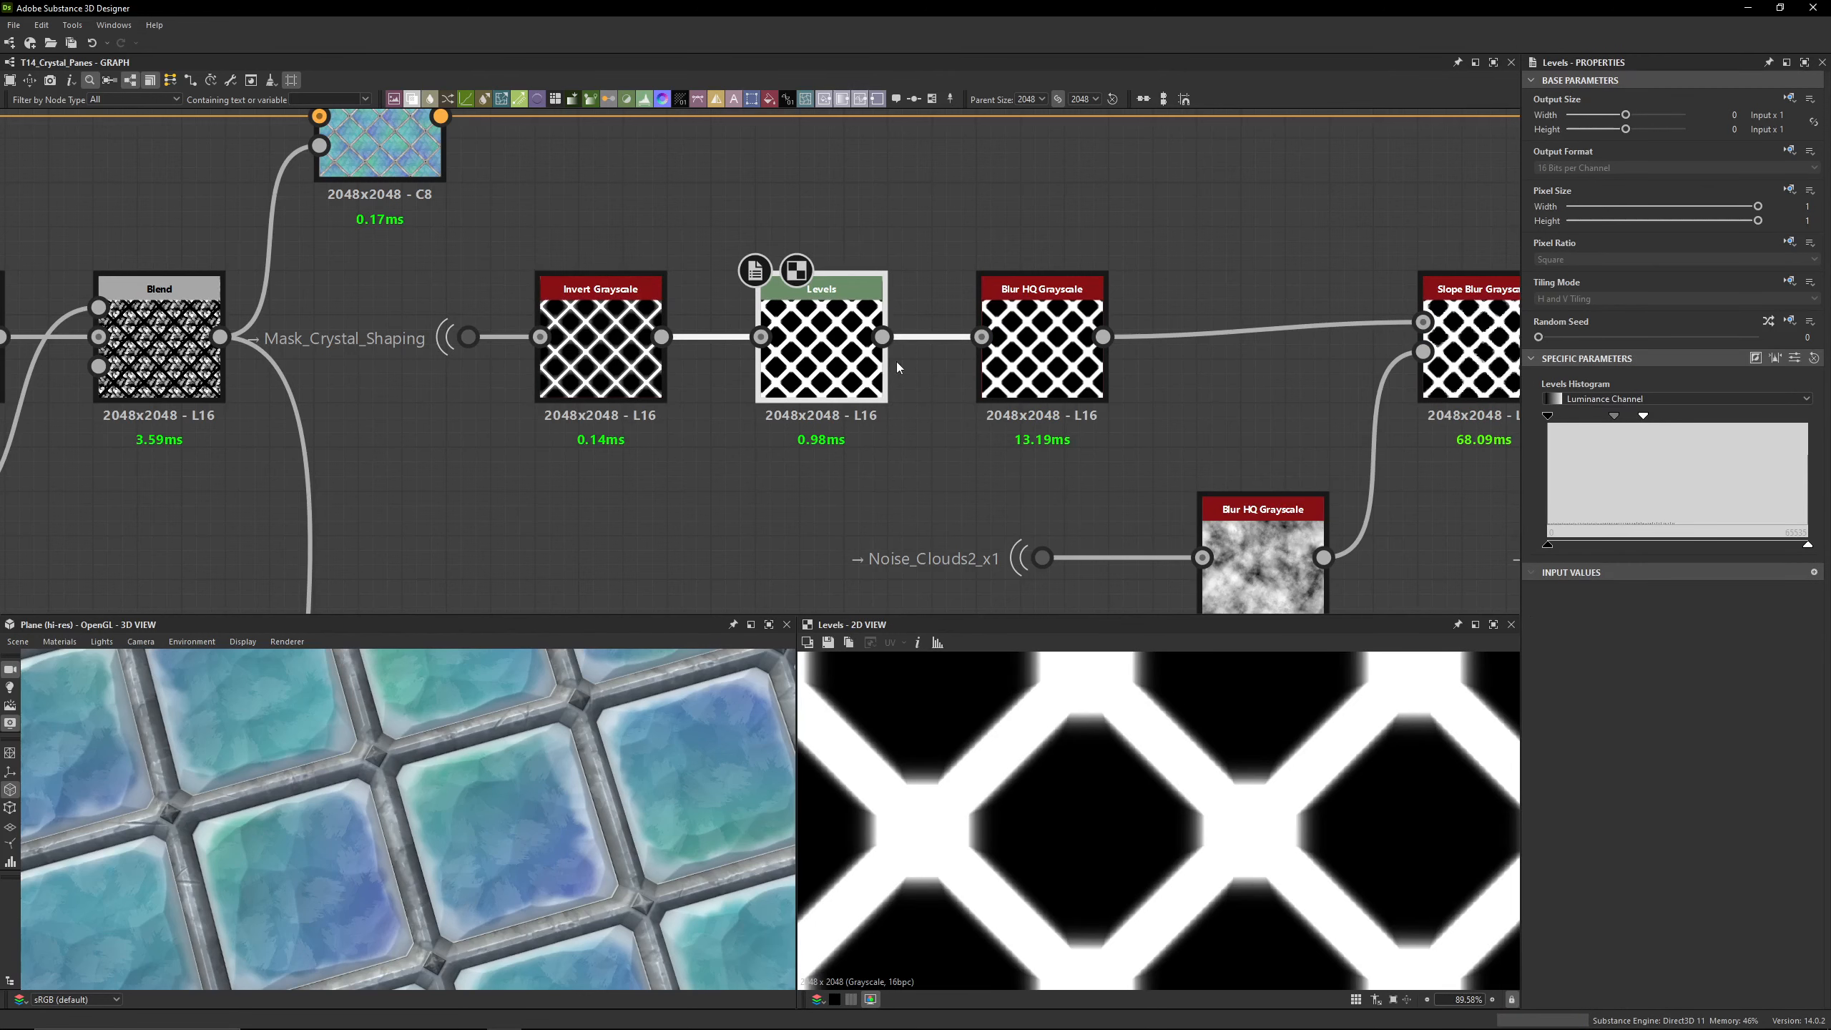
pyautogui.doubleClick(1041, 346)
pyautogui.moveTo(1145, 397); pyautogui.dragTo(674, 375, button='middle')
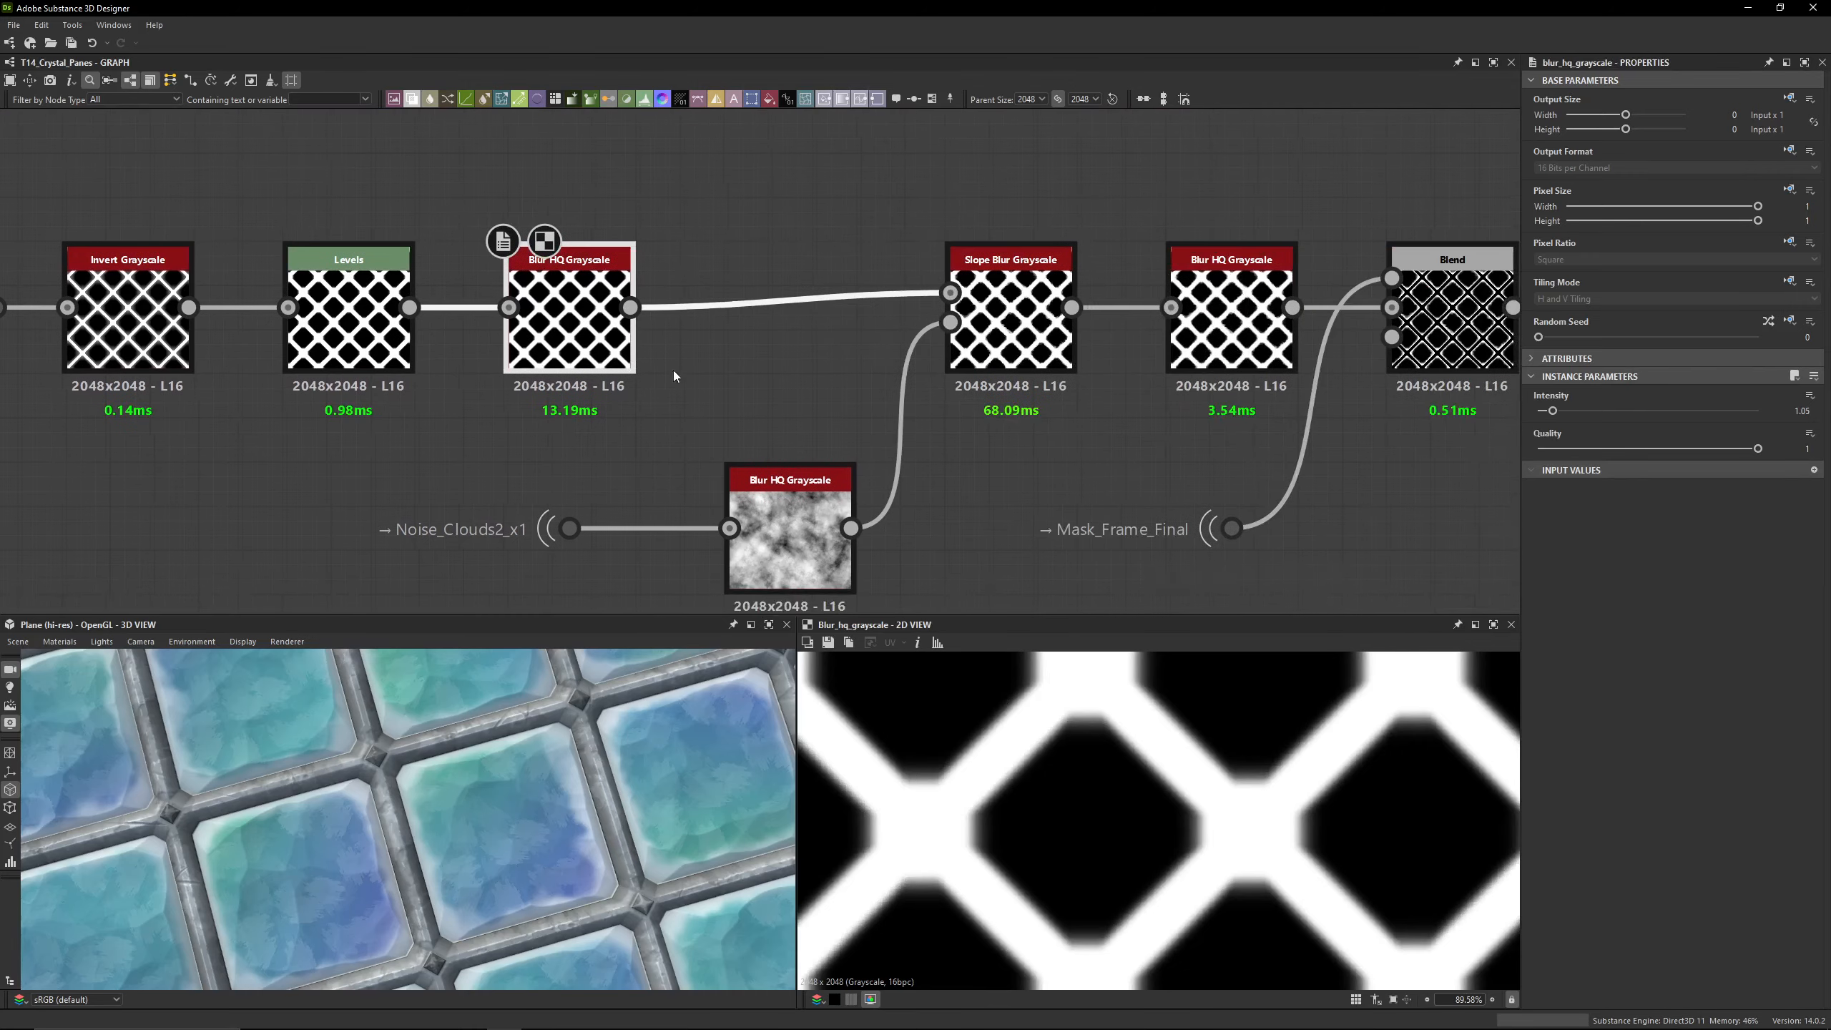
# Step: Preview the Slope Blur Grayscale node and compare its mask with the node disabled and enabled
pyautogui.doubleClick(1011, 361)
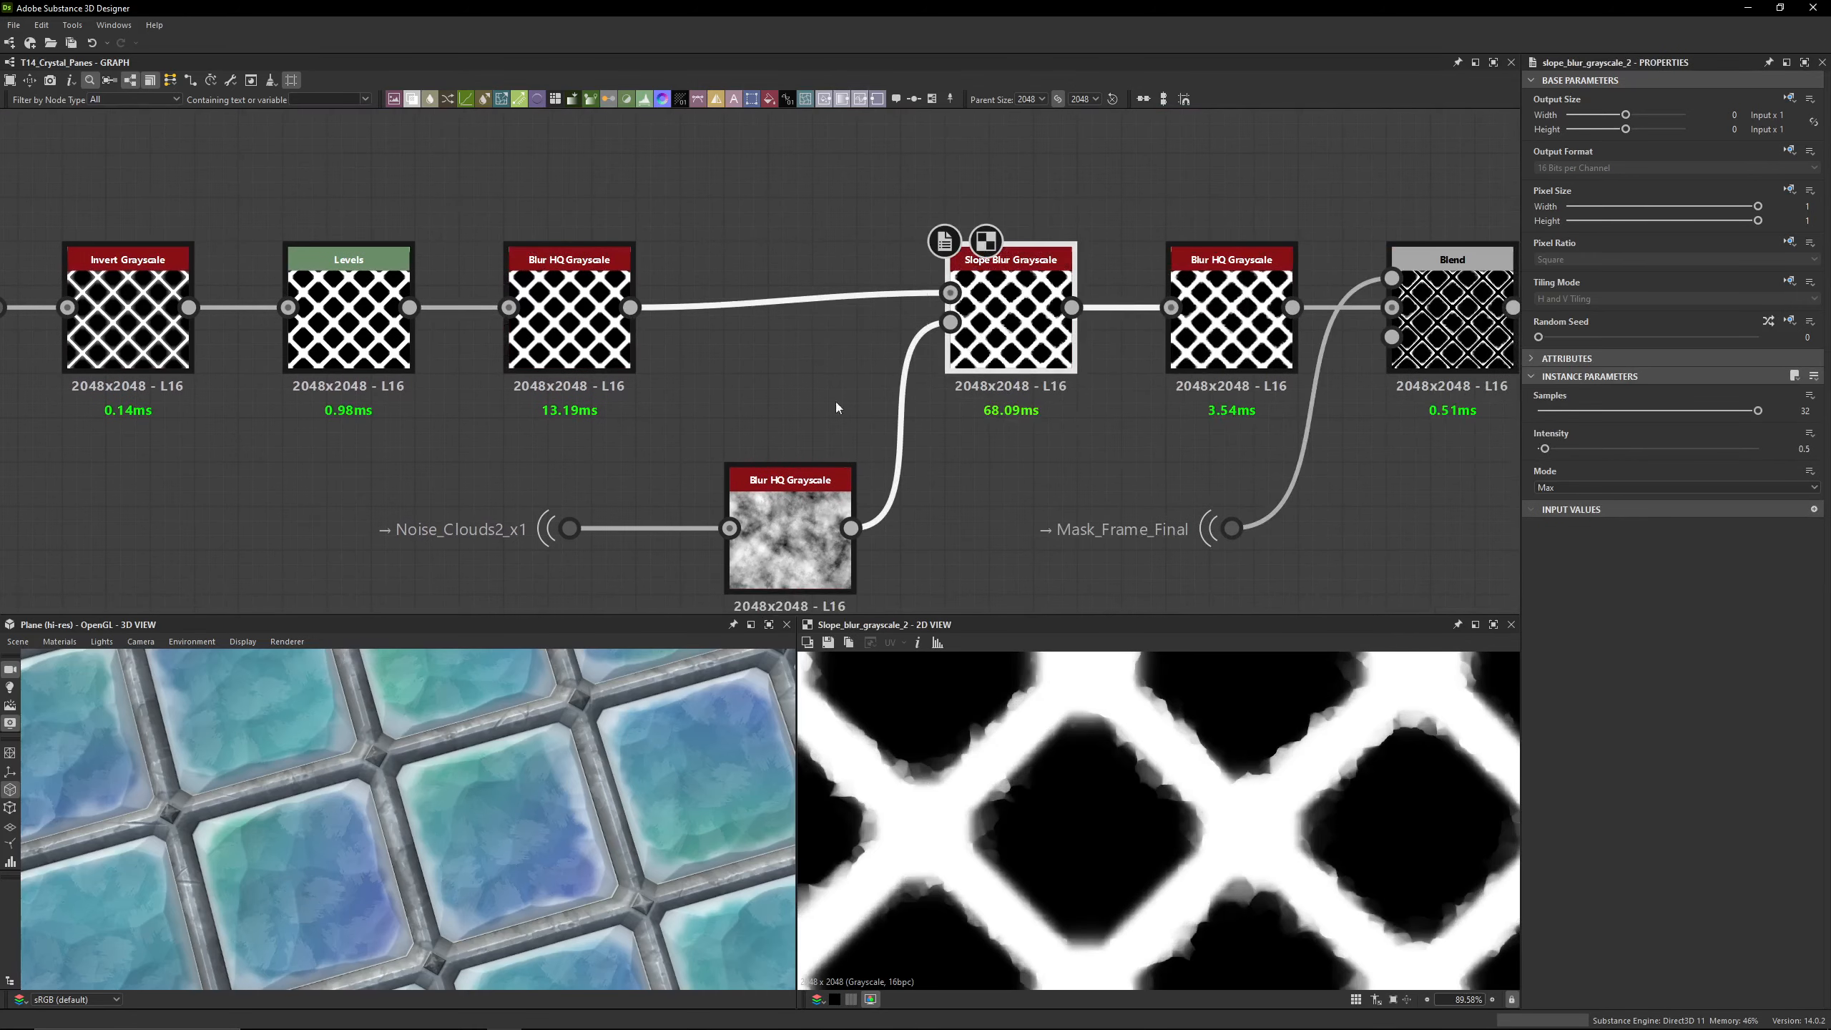
pyautogui.scroll(3, 354, 791)
pyautogui.hotkey('ctrl', 'b')
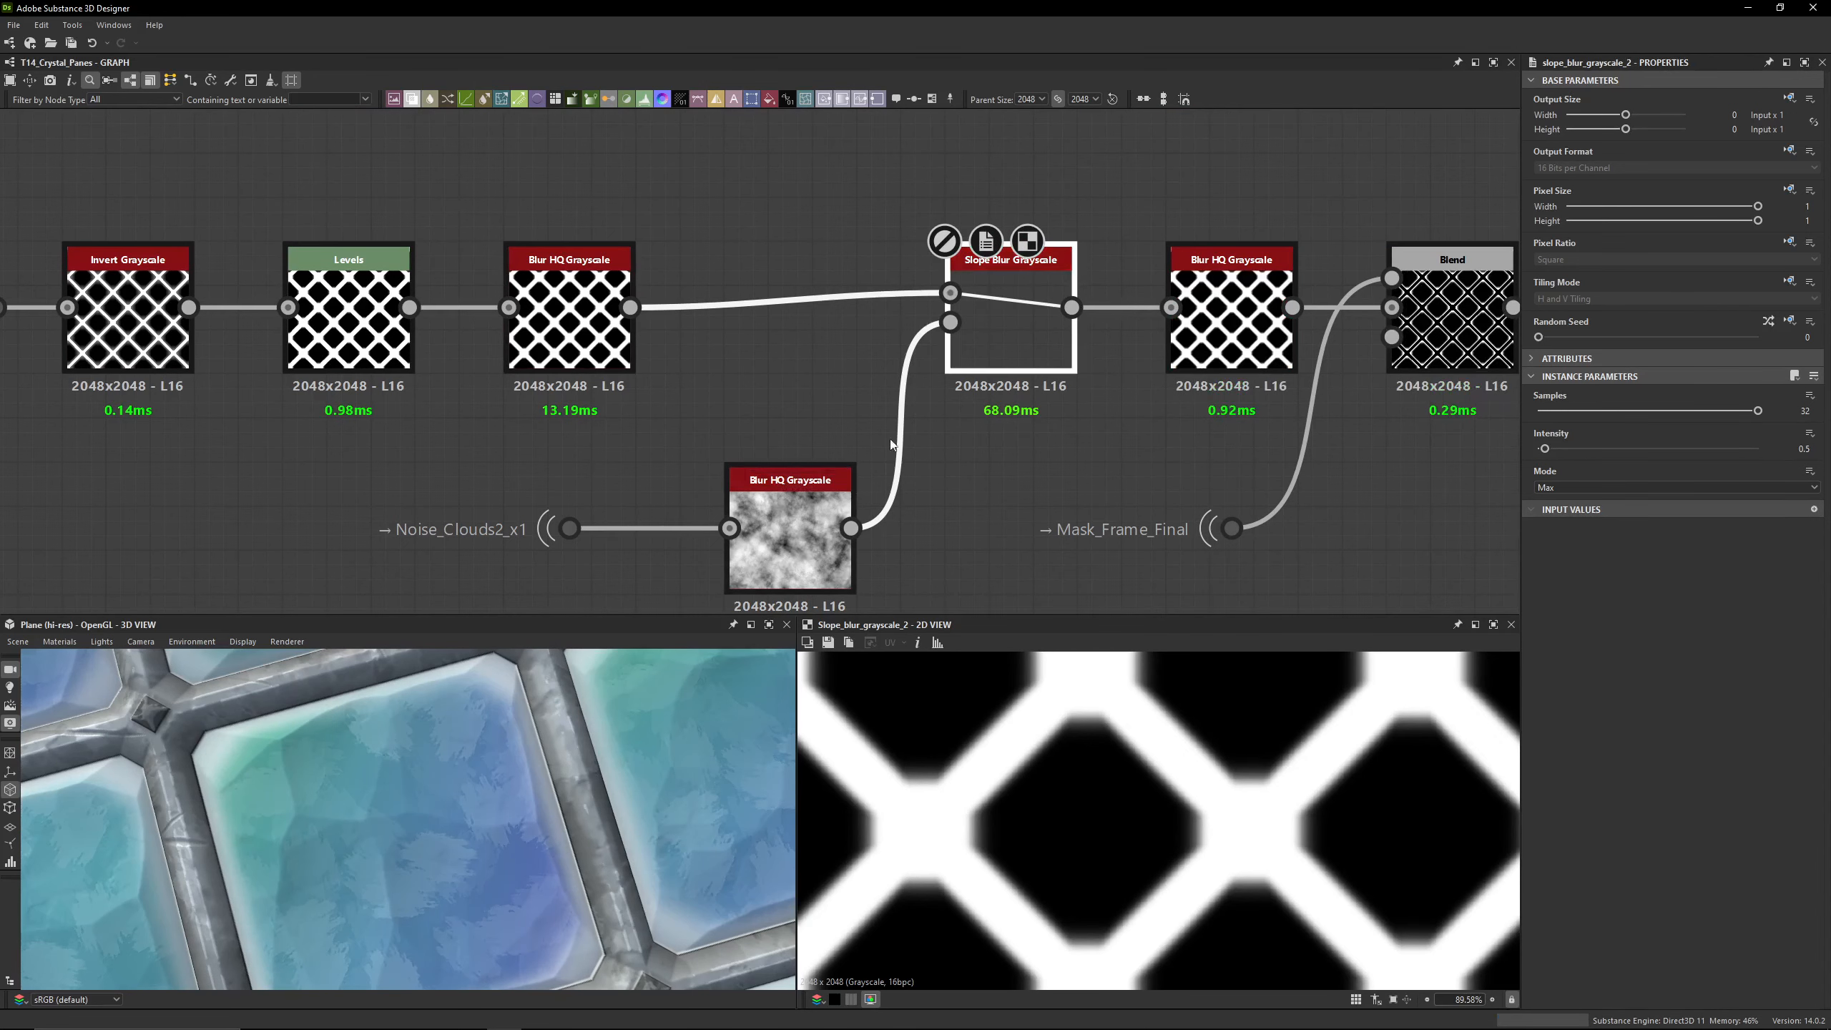
pyautogui.hotkey('ctrl', 'b')
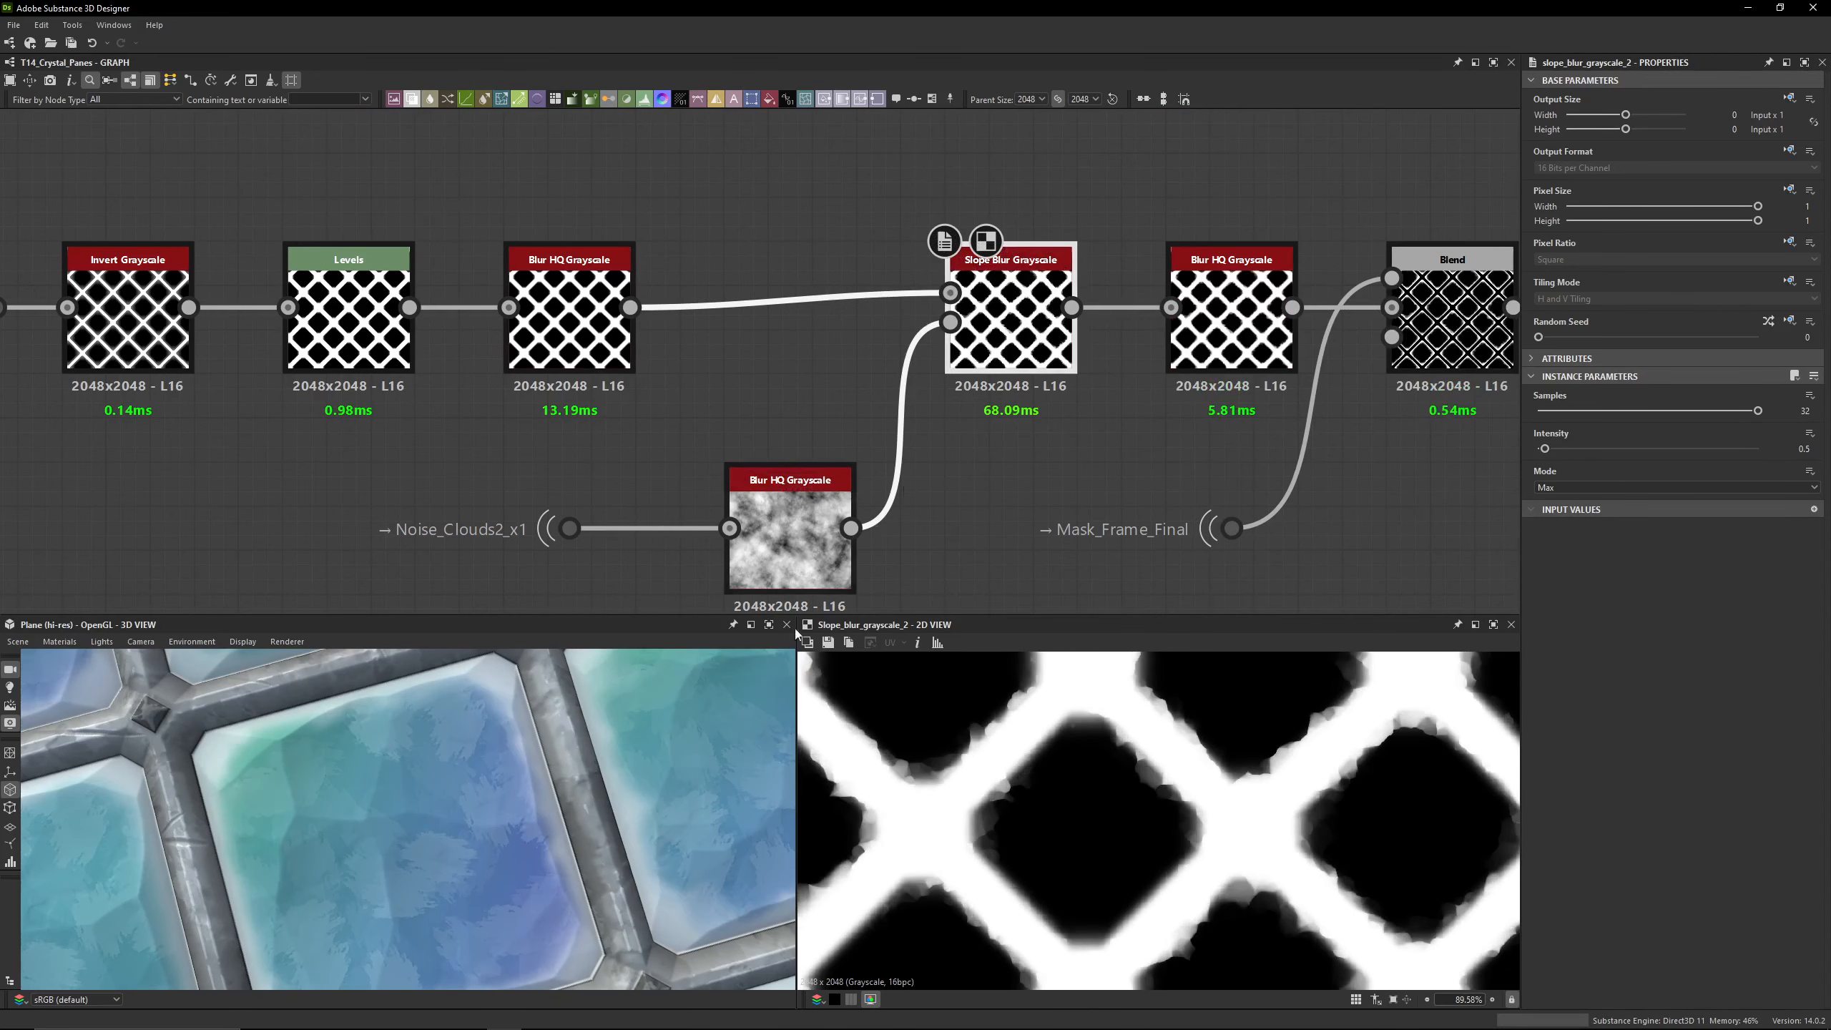
# Step: Set Quality to 1 on the Blur HQ Grayscale node fed by Noise_Clouds2_x1
pyautogui.moveTo(464, 544); pyautogui.dragTo(525, 484, button='middle')
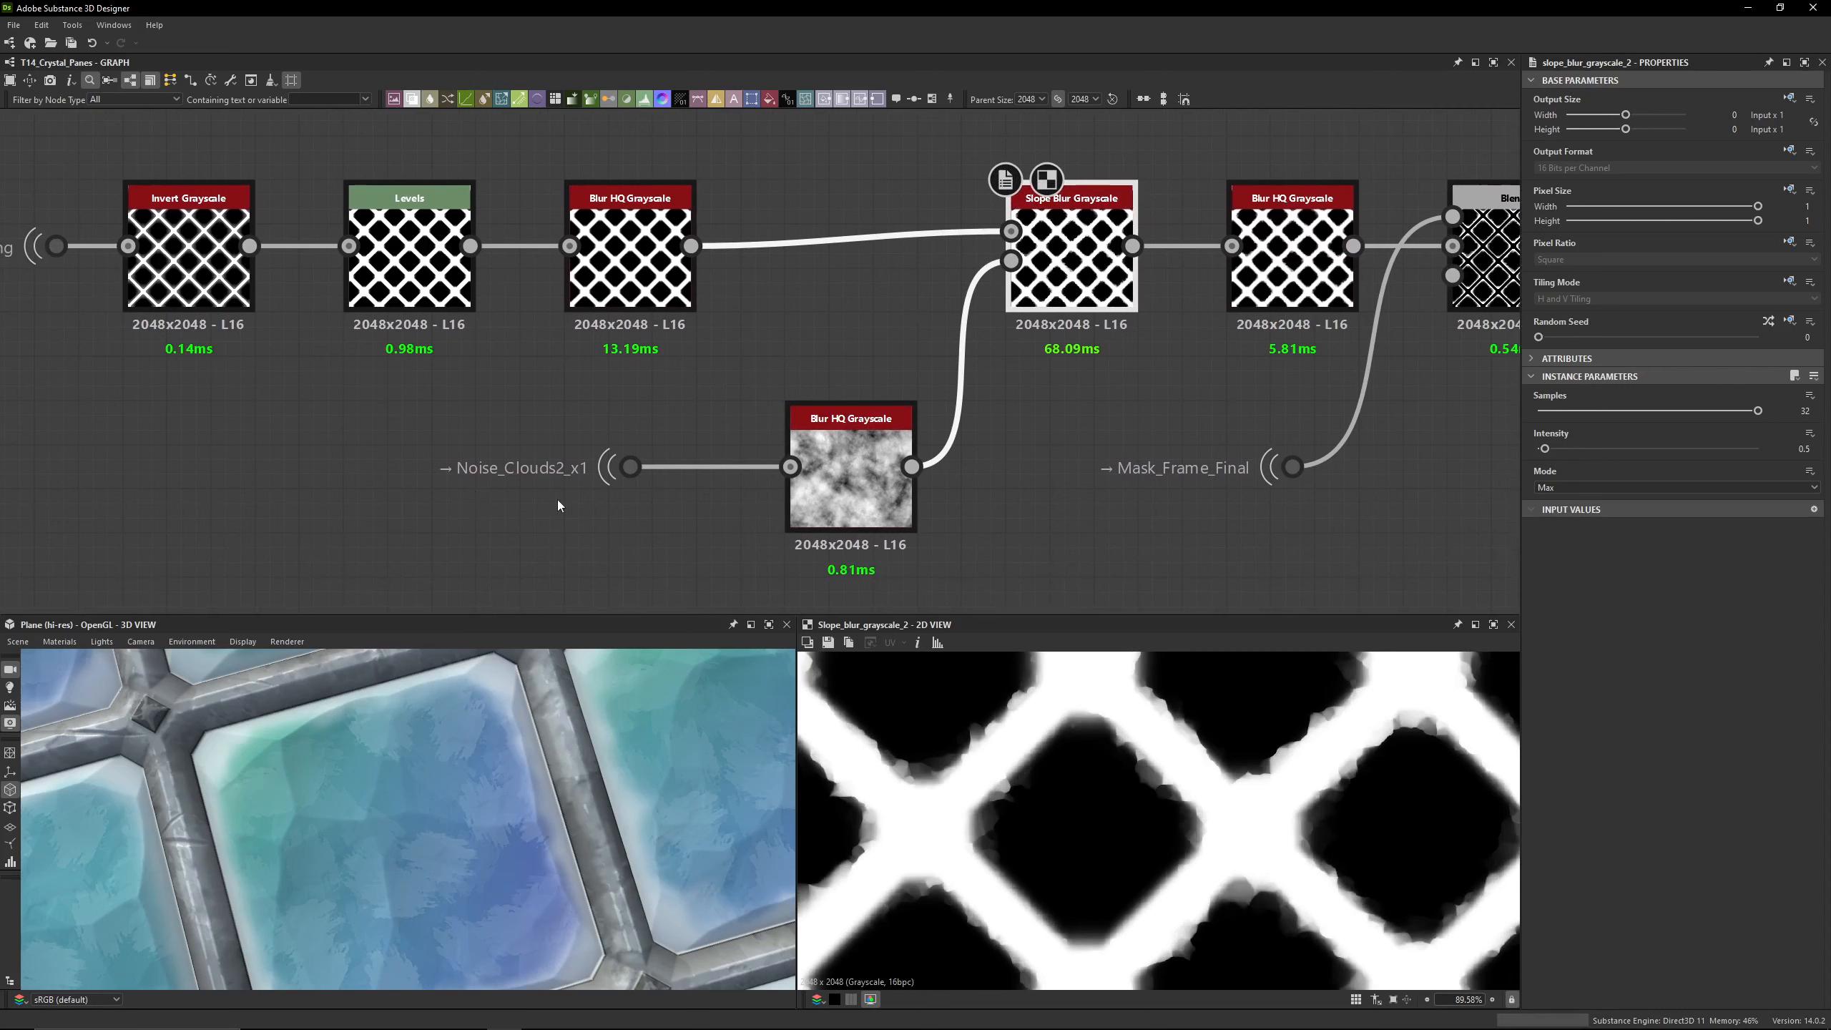
pyautogui.click(864, 487)
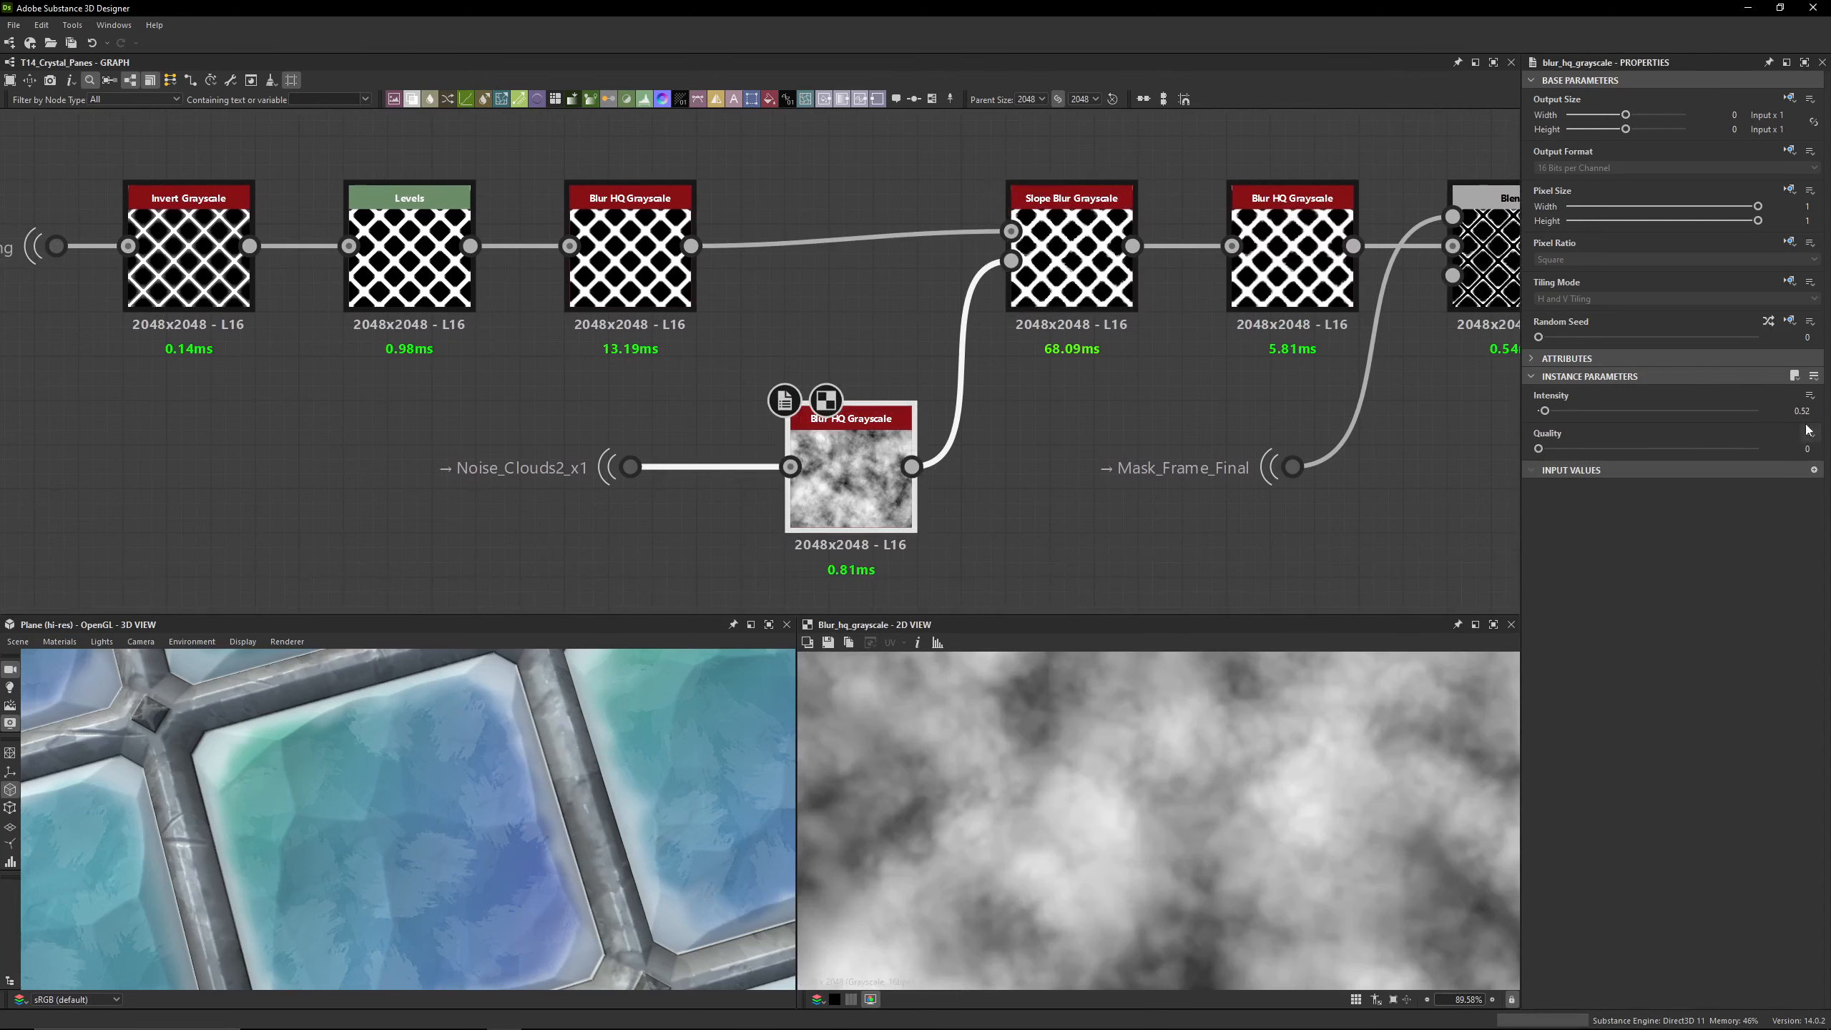
pyautogui.click(1744, 449)
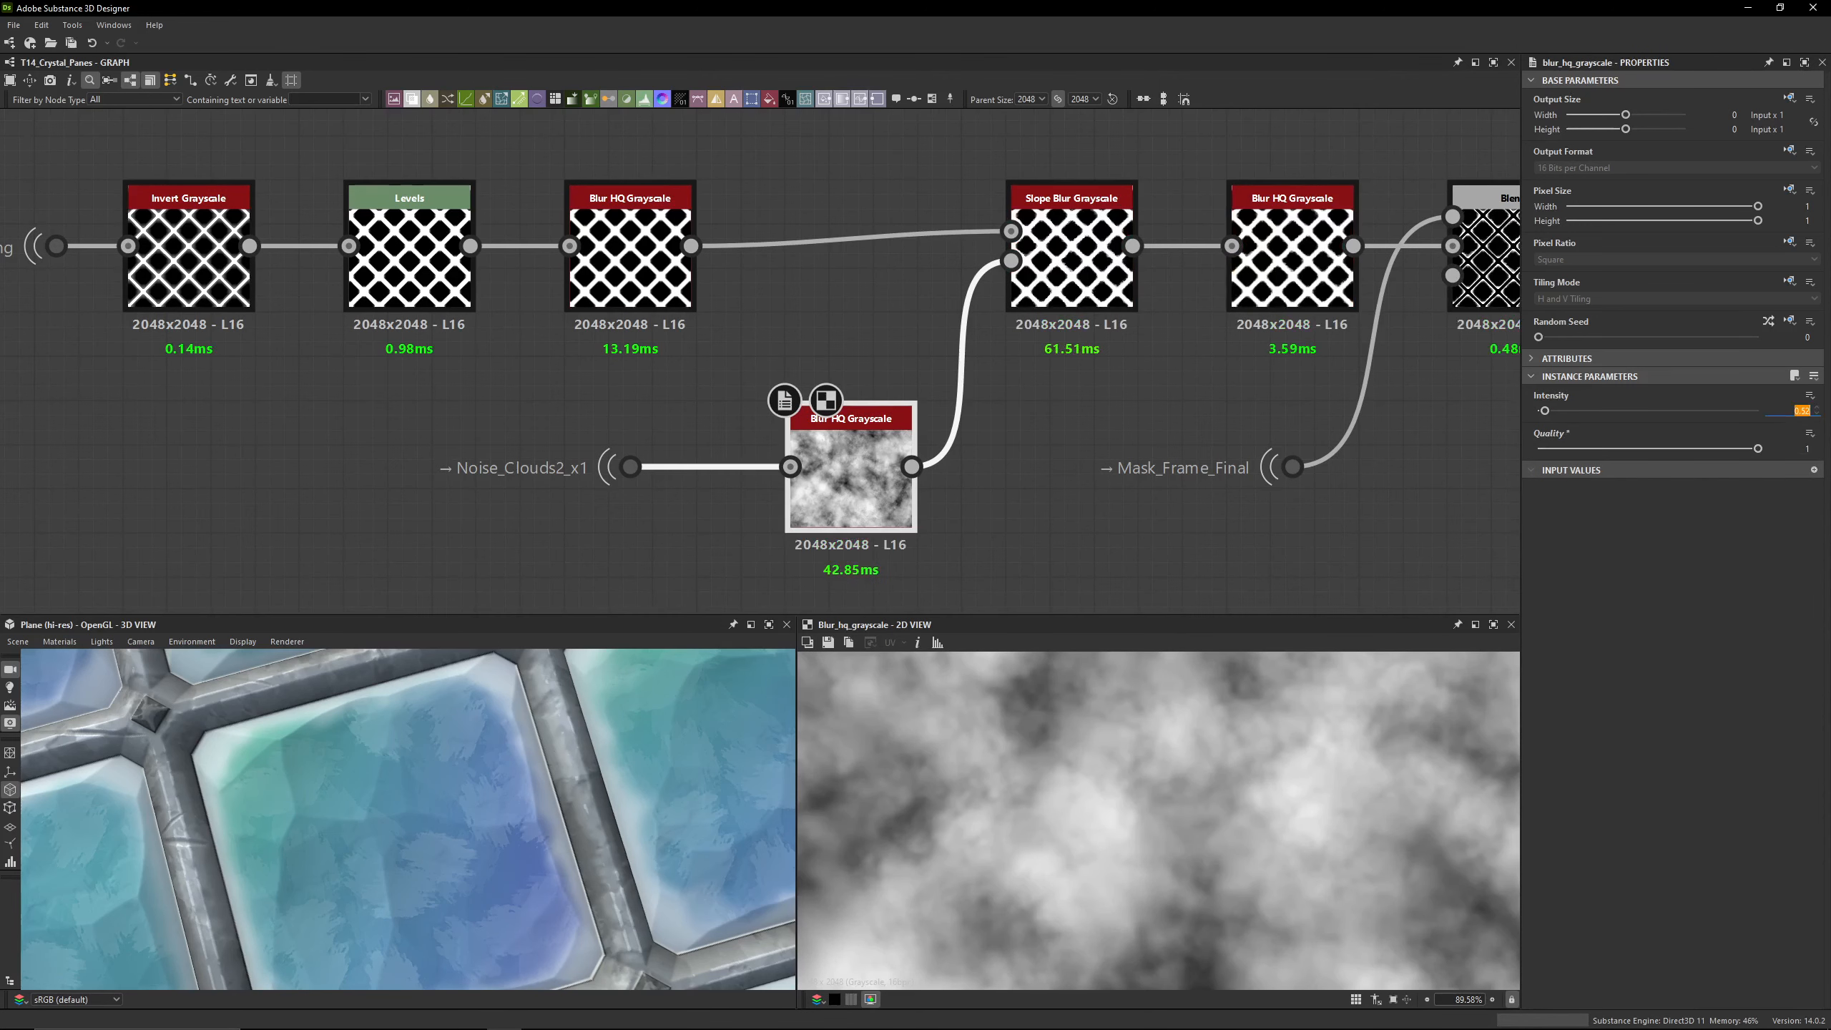
# Step: Preview the Slope Blur Grayscale mask again and examine its ragged edges up close
pyautogui.click(1073, 273)
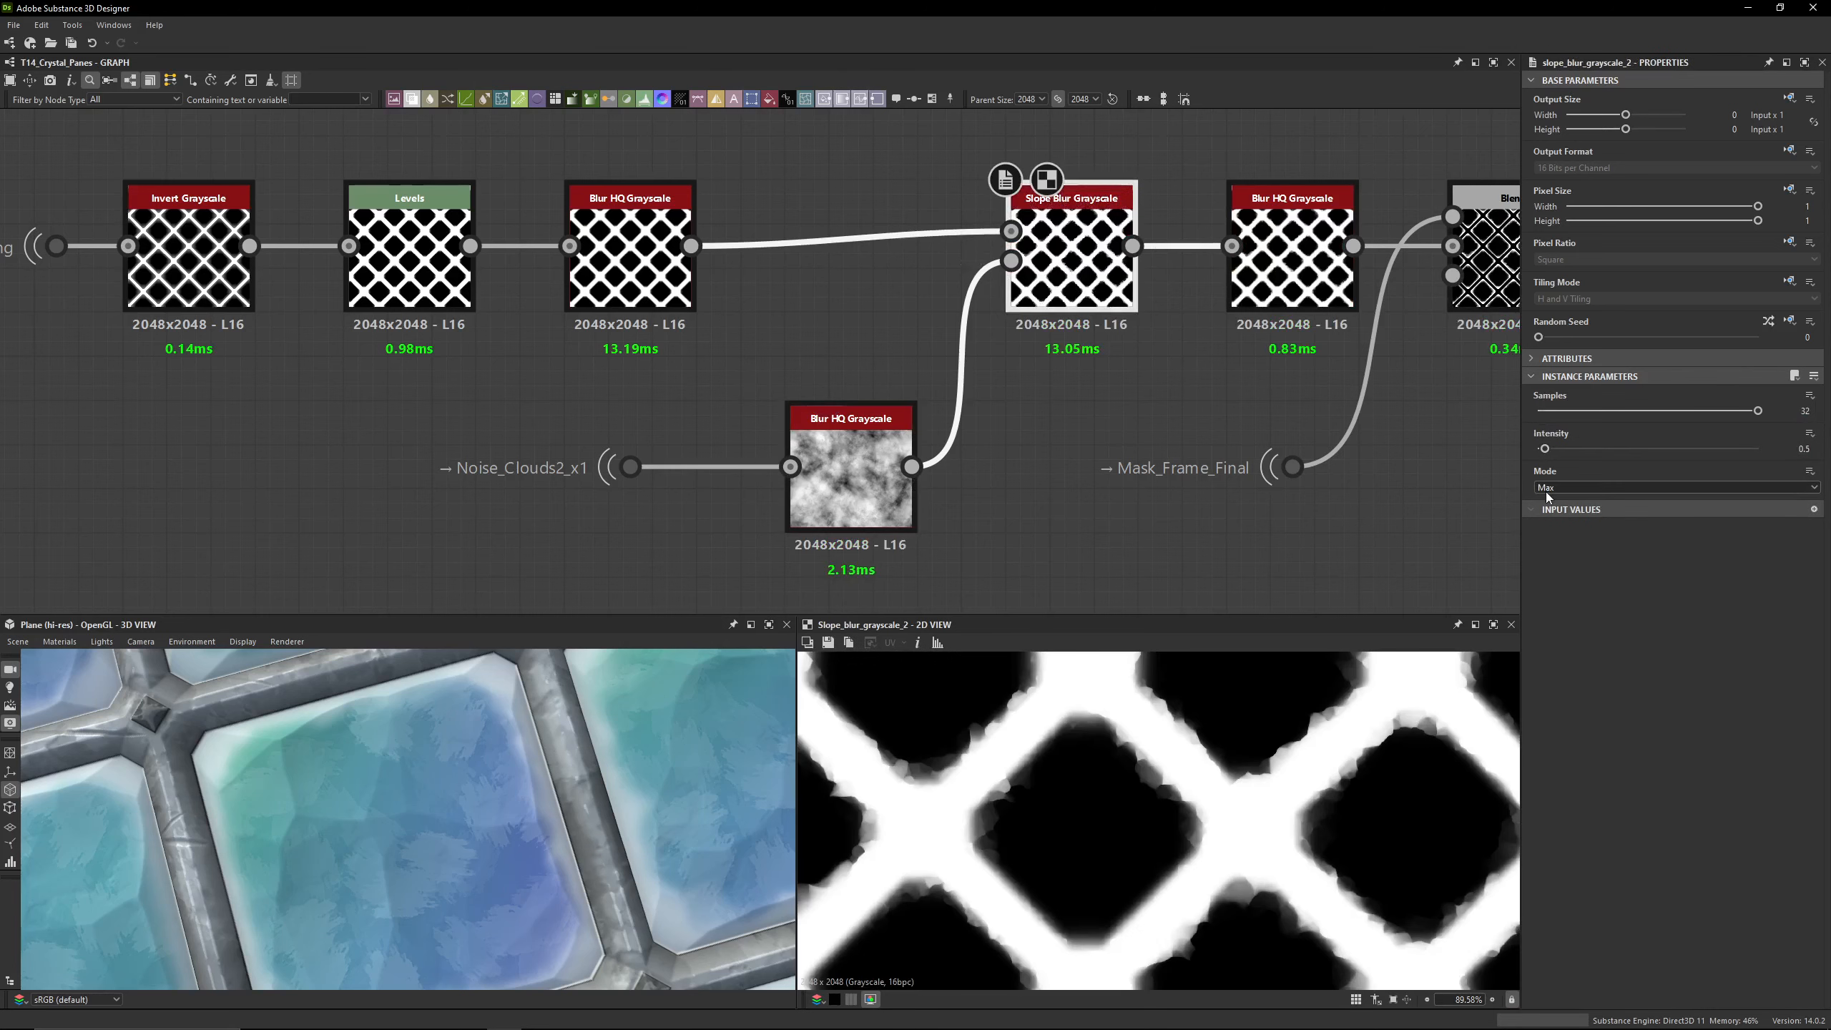
pyautogui.scroll(4, 868, 708)
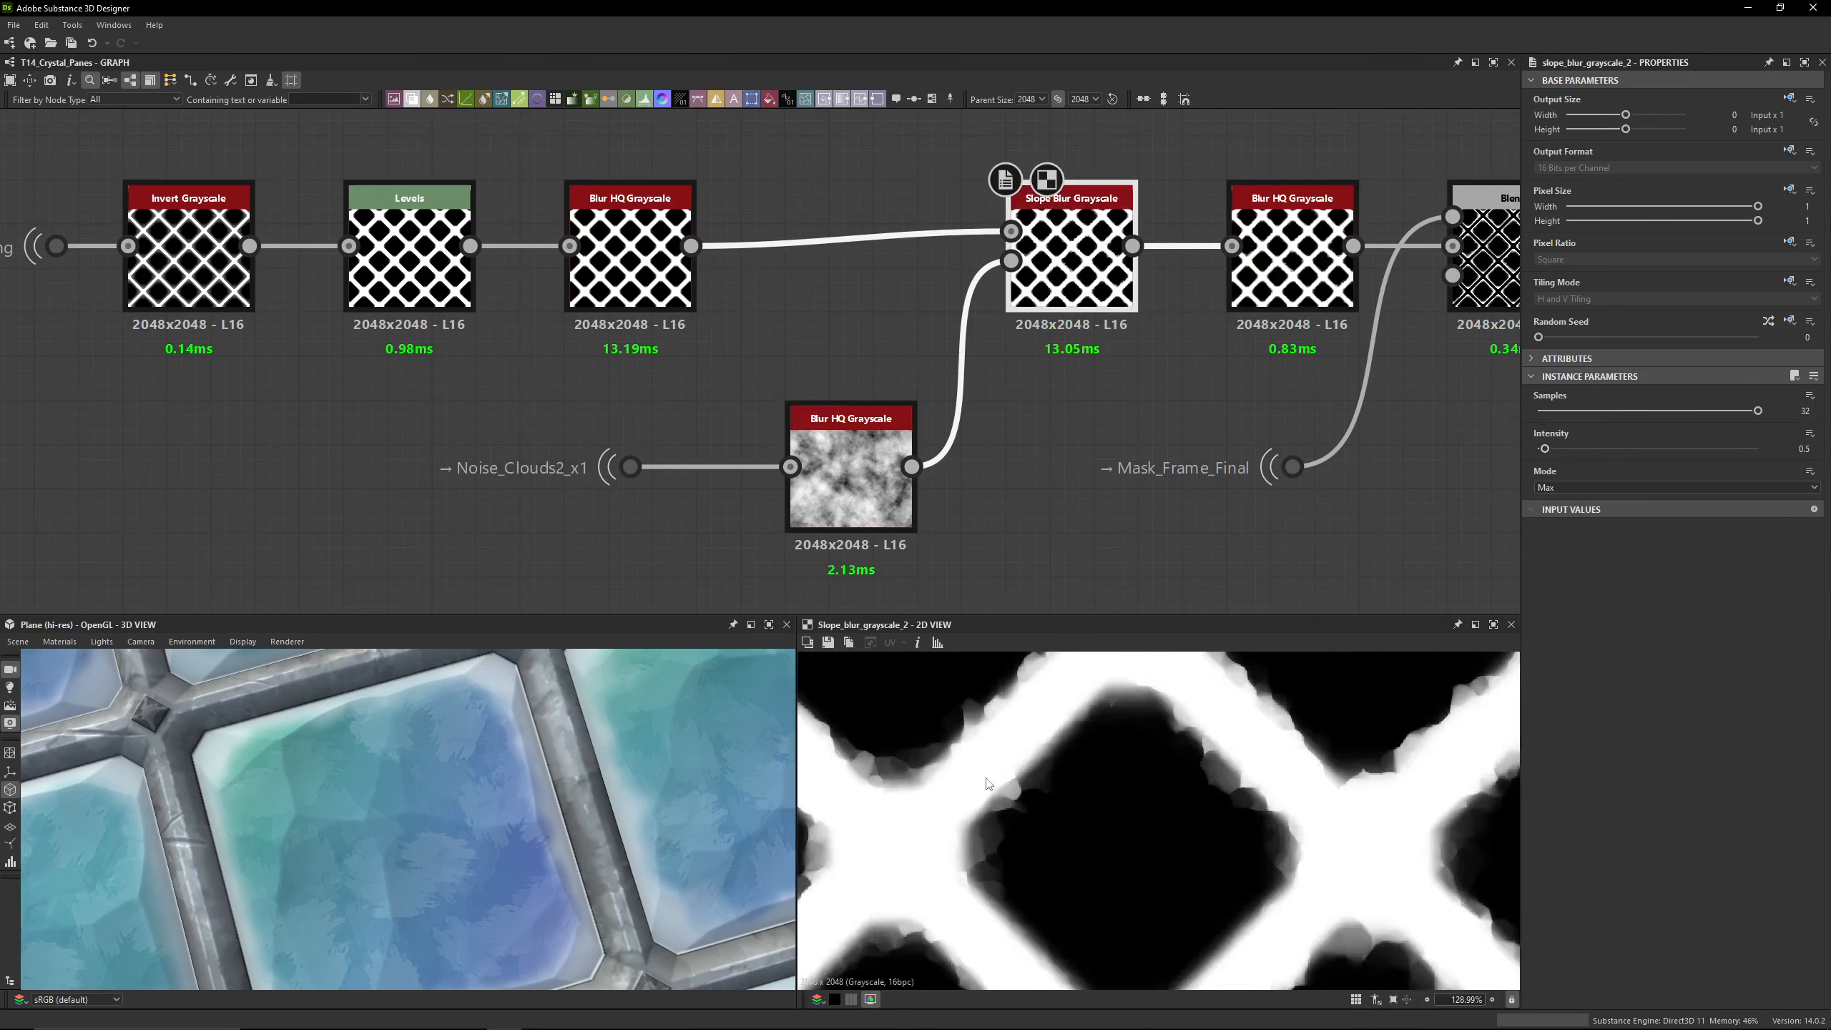
pyautogui.moveTo(1169, 757); pyautogui.dragTo(1160, 804, button='middle')
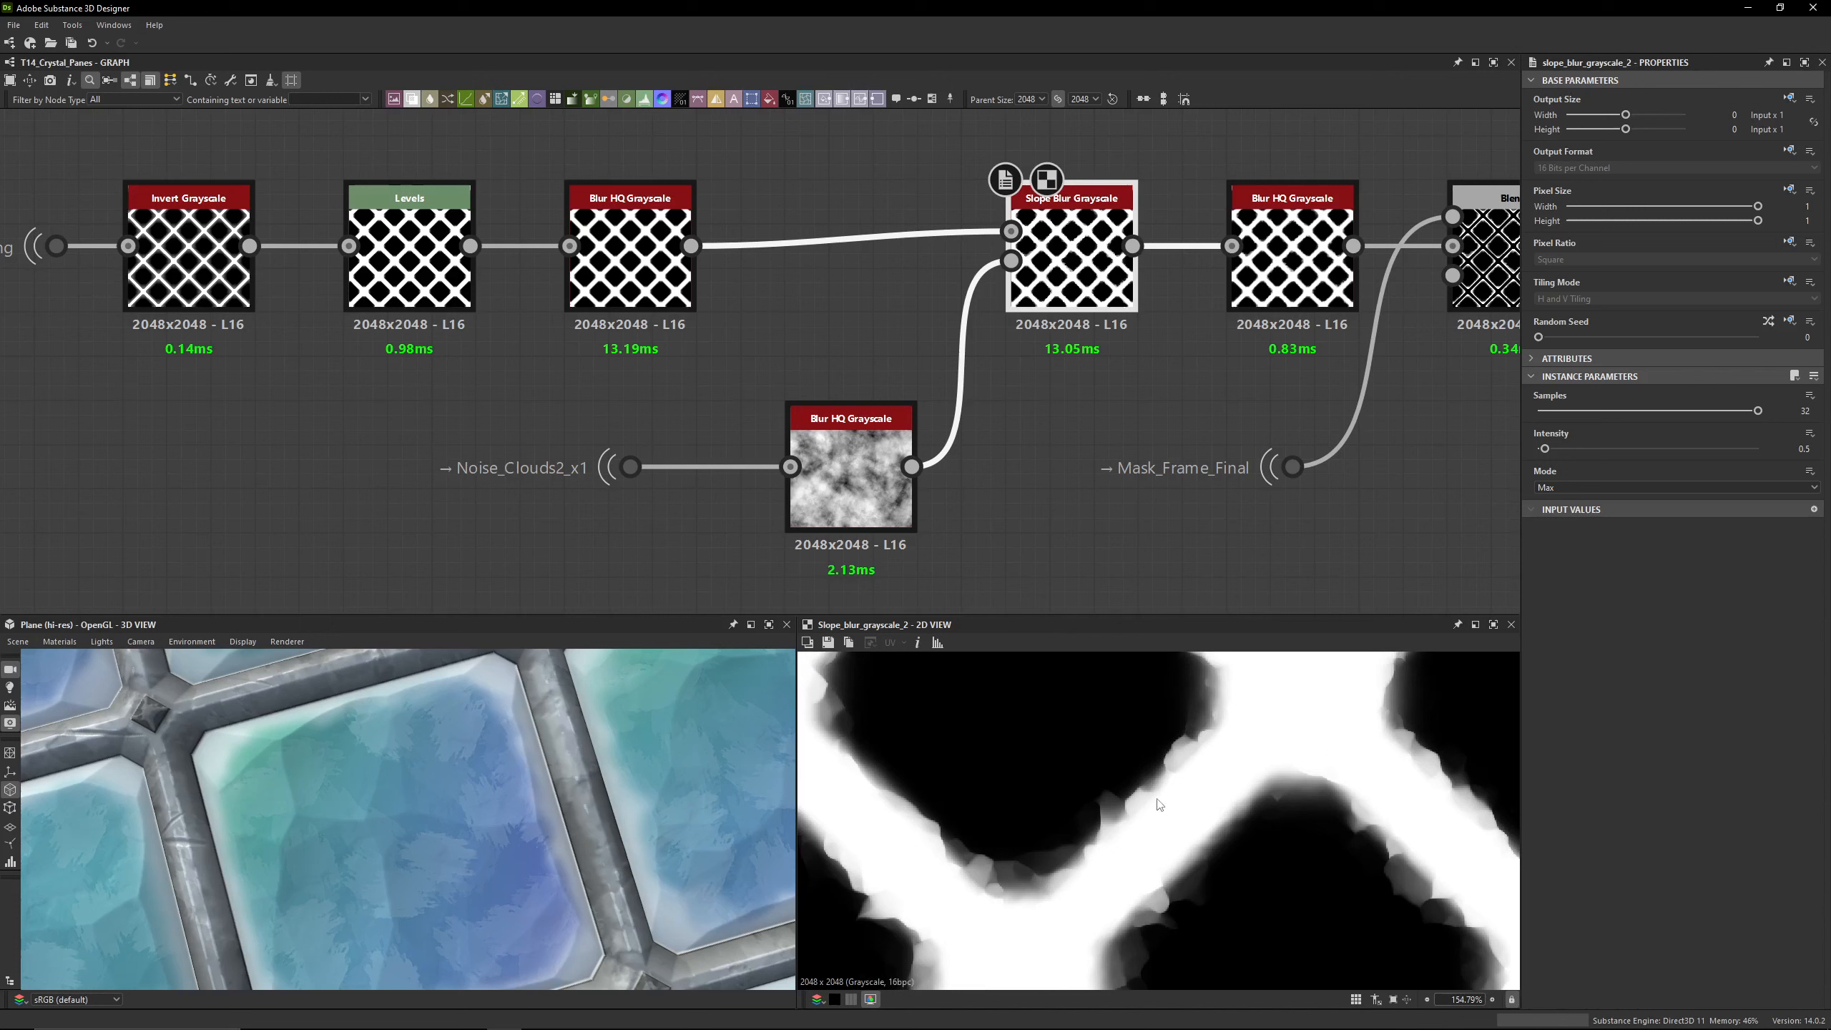
# Step: Preview the Blur HQ Grayscale node after the Slope Blur and set its Quality to 1
pyautogui.click(1287, 292)
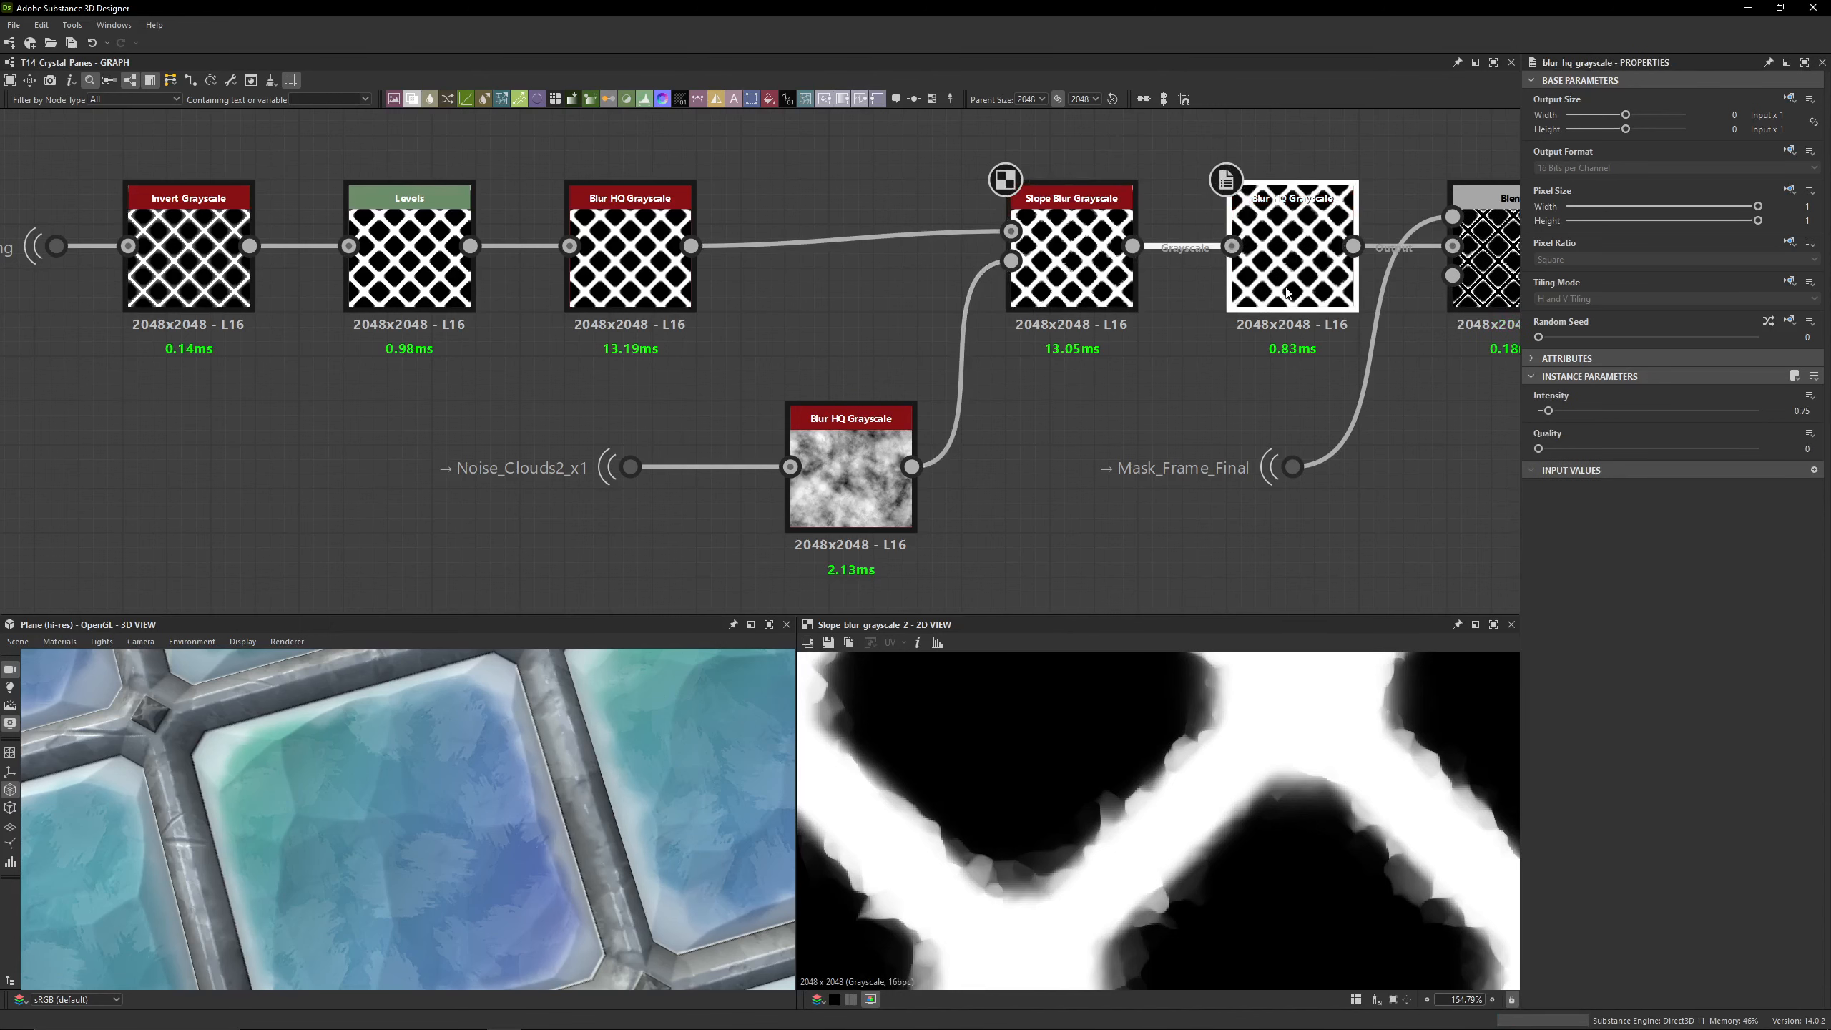
pyautogui.moveTo(1286, 292); pyautogui.dragTo(1011, 347, button='middle')
pyautogui.doubleClick(1049, 321)
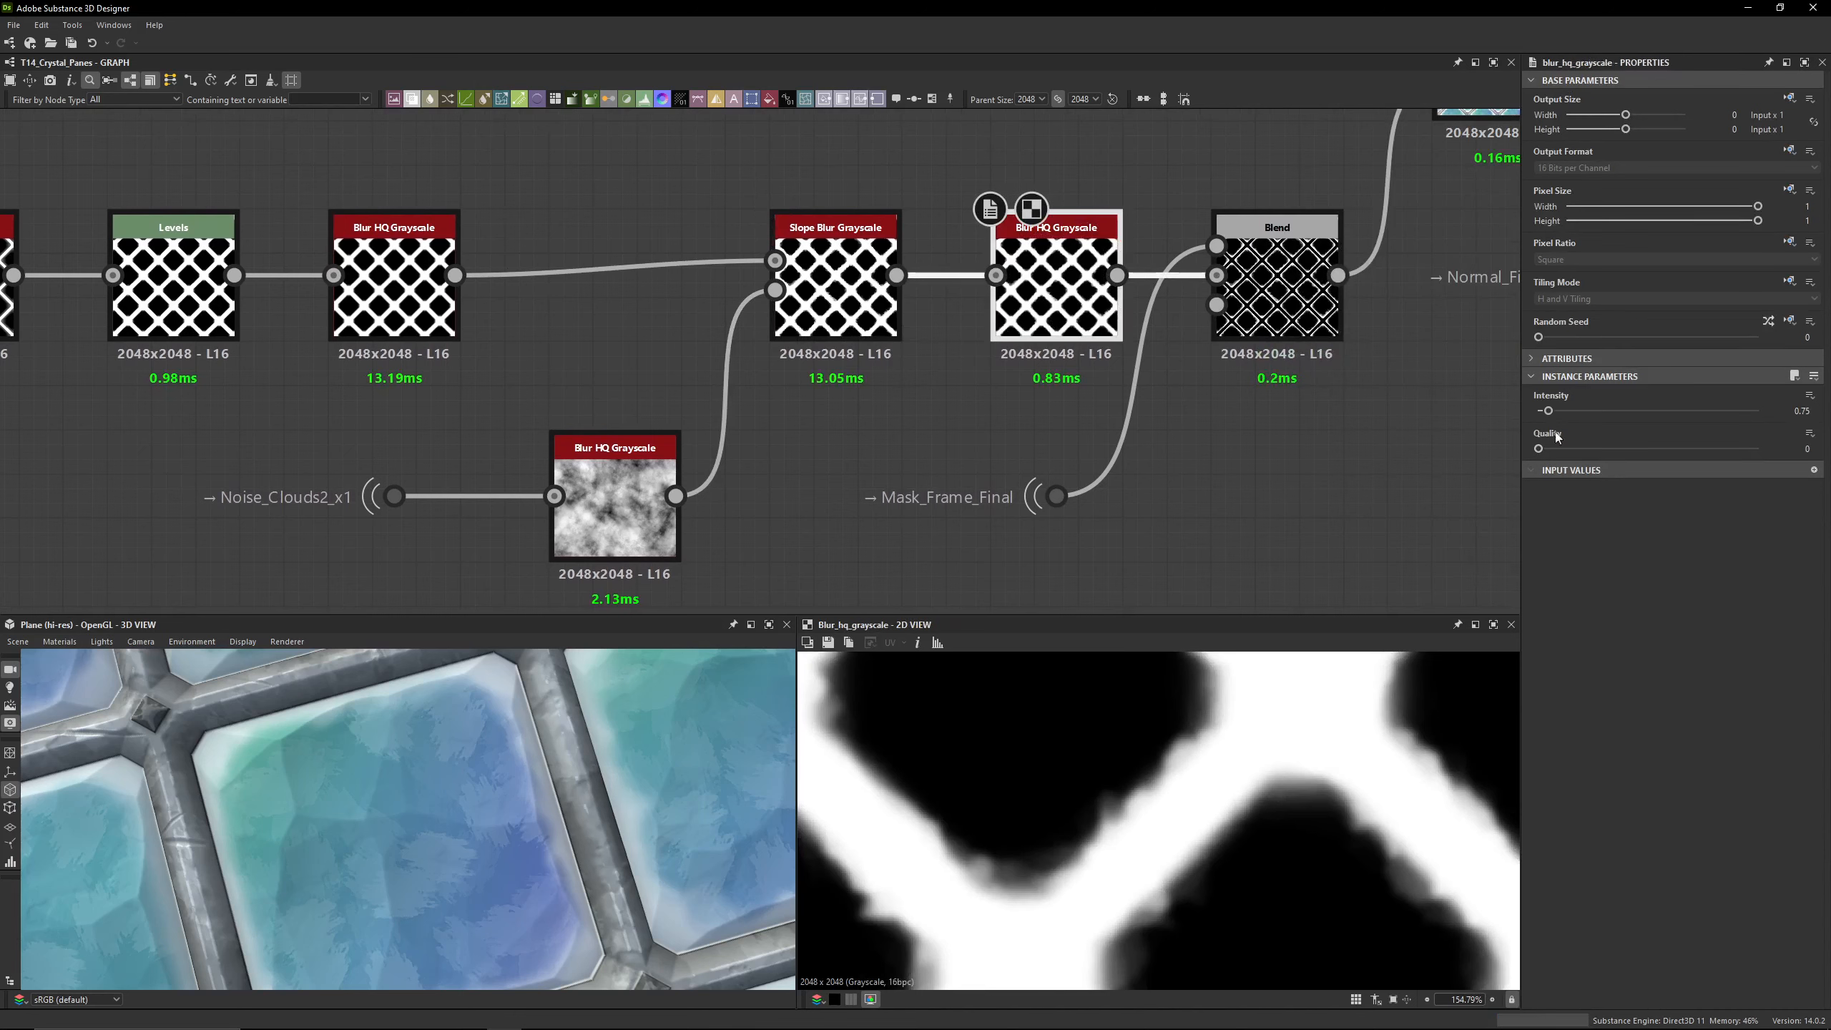
pyautogui.moveTo(1538, 449); pyautogui.dragTo(1757, 449)
# Step: Preview the Mask_Frame_Final portal and the Subtract Blend it feeds, and examine the resulting pane-edge mask up close
pyautogui.moveTo(1151, 494); pyautogui.dragTo(926, 438, button='middle')
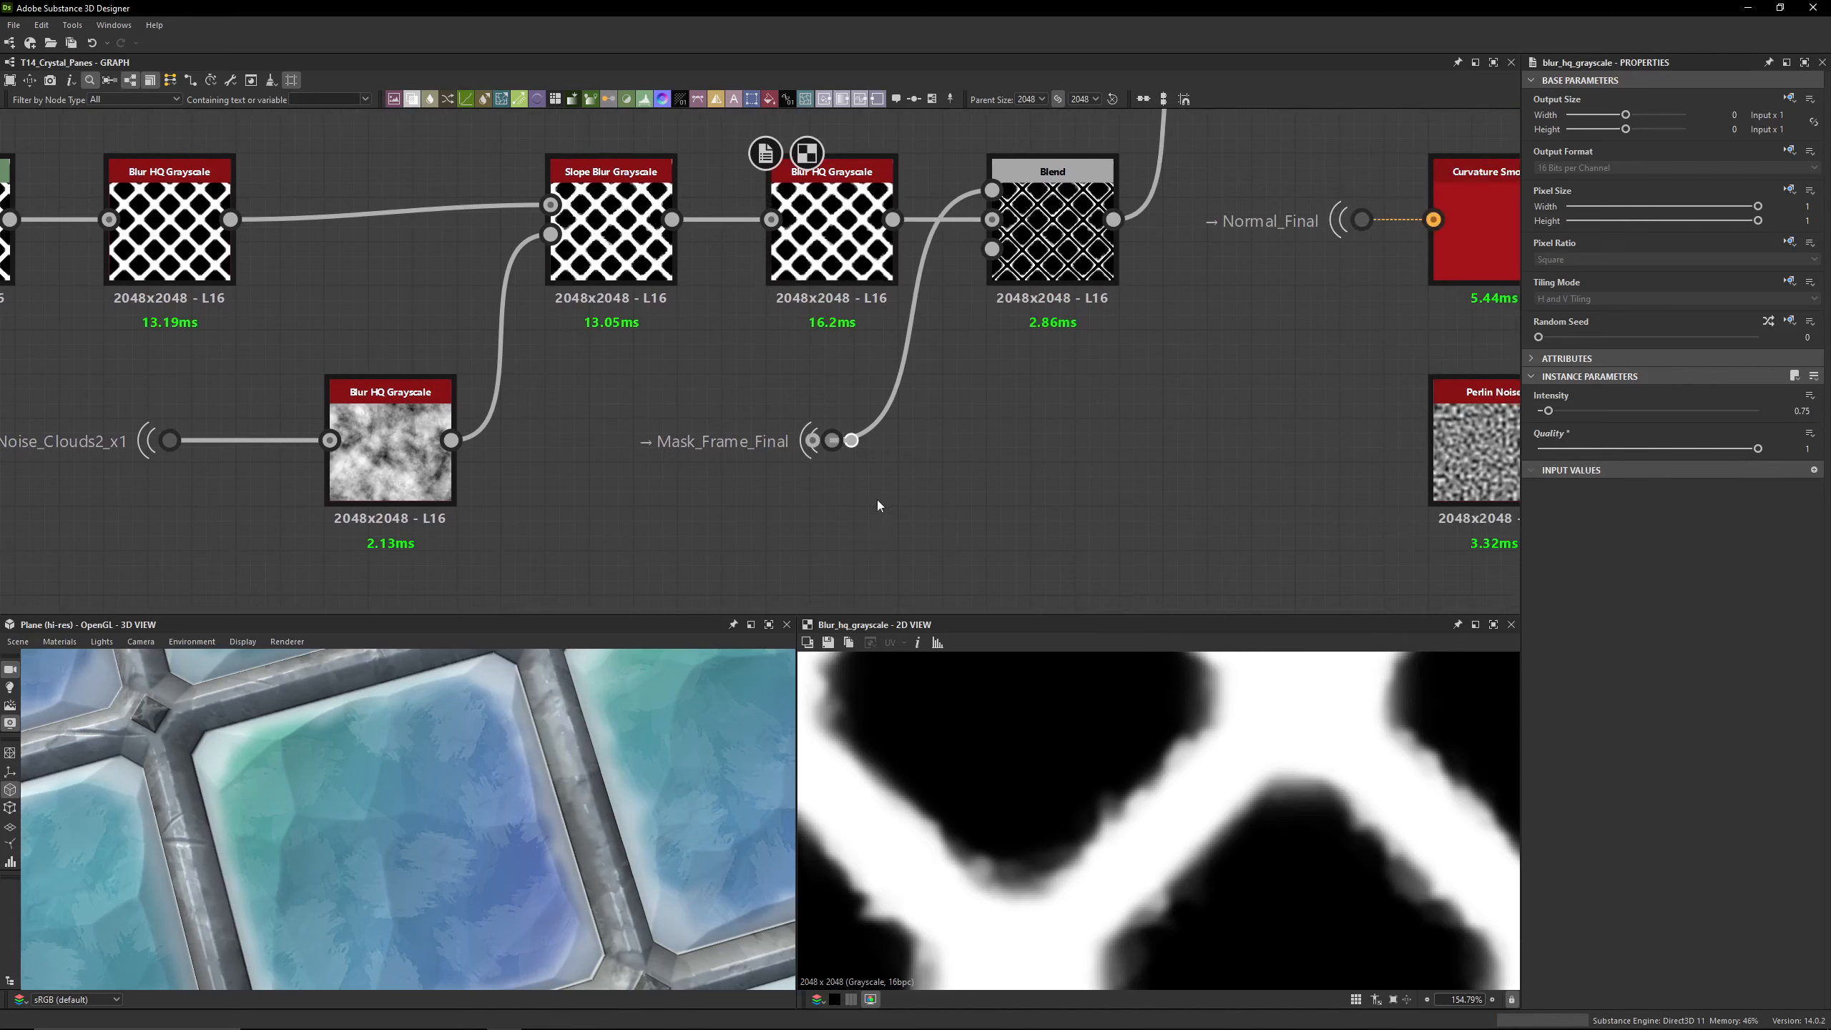
pyautogui.doubleClick(852, 440)
pyautogui.doubleClick(1052, 231)
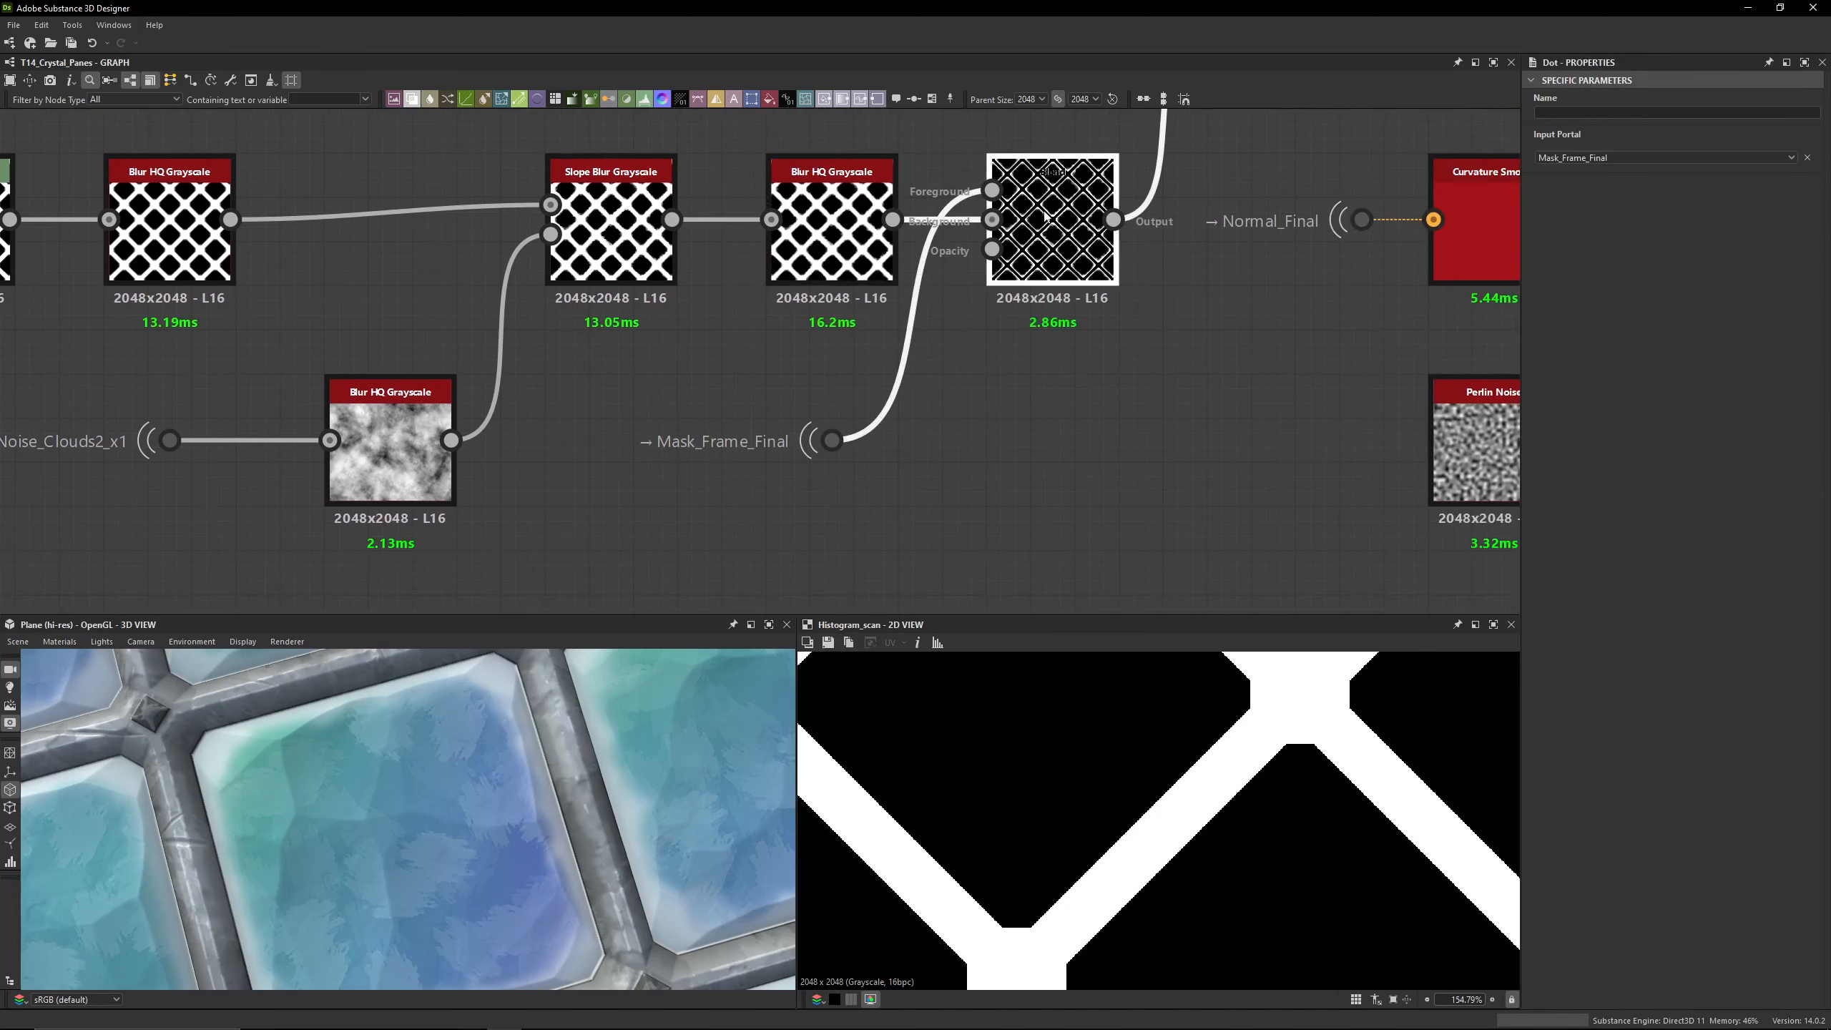
pyautogui.scroll(-5, 1139, 792)
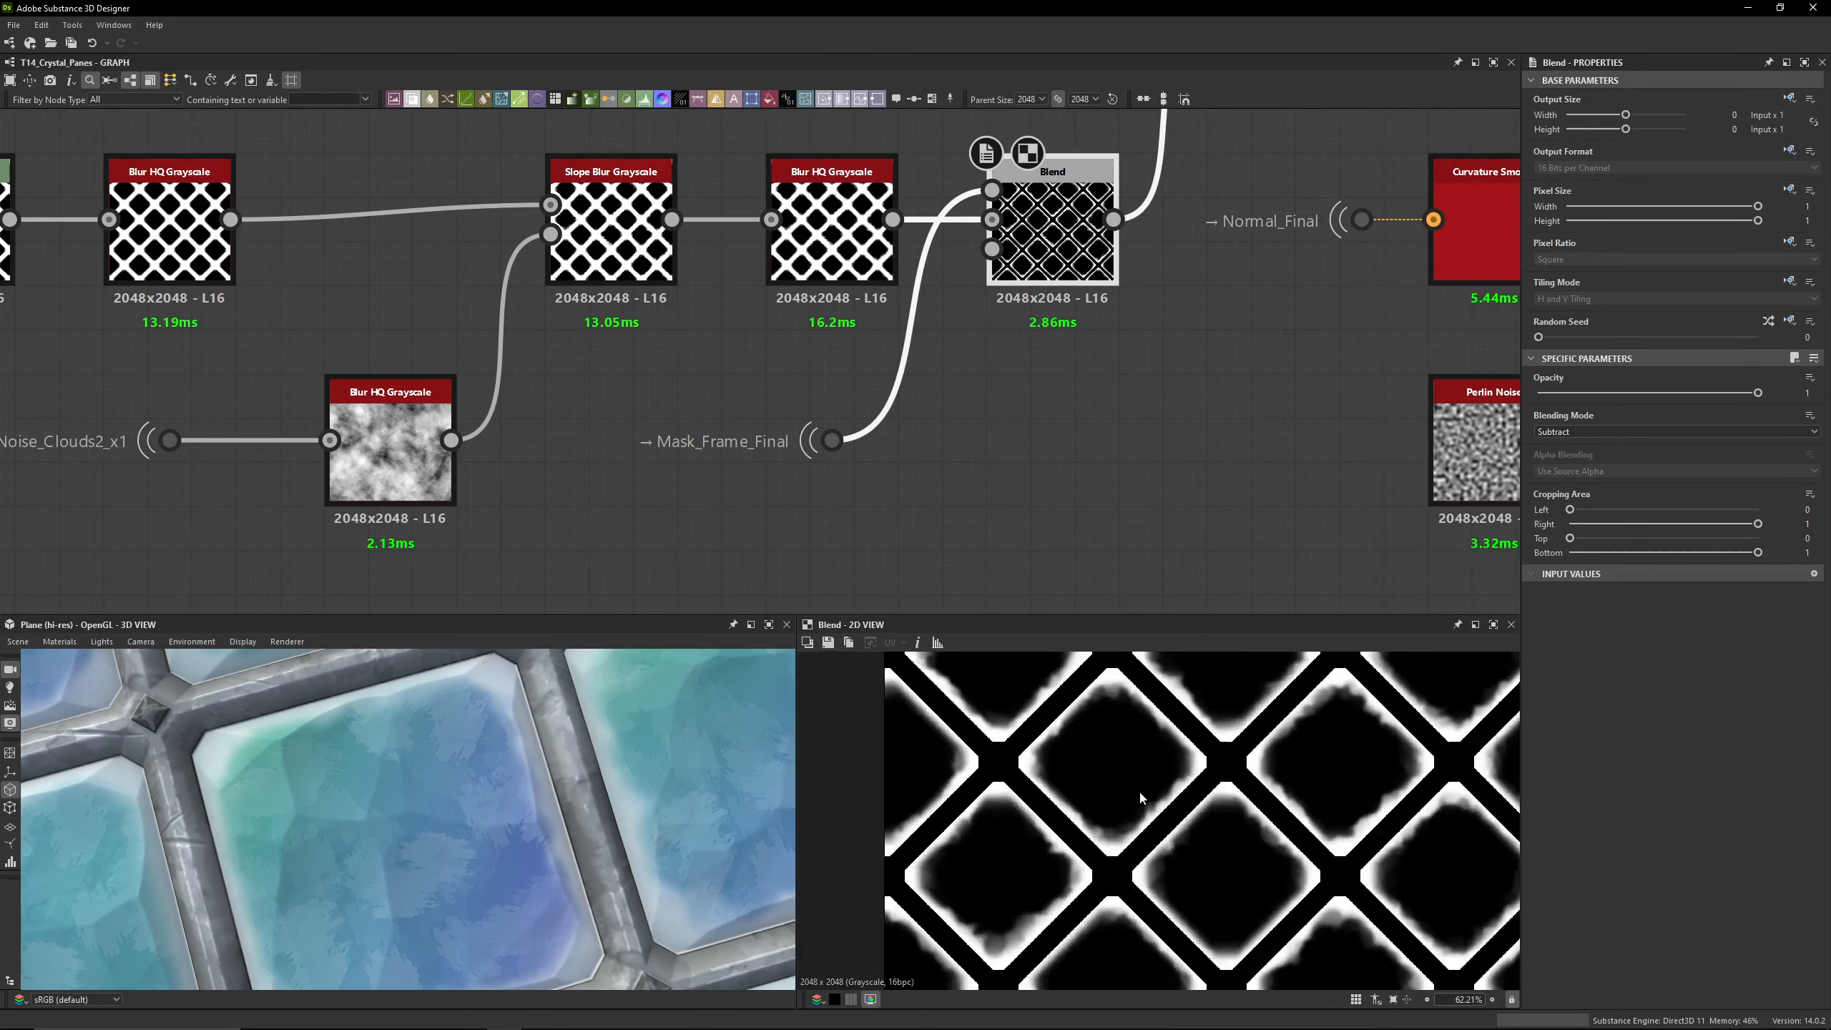
pyautogui.scroll(7, 1064, 841)
pyautogui.moveTo(1064, 842); pyautogui.dragTo(1156, 727, button='middle')
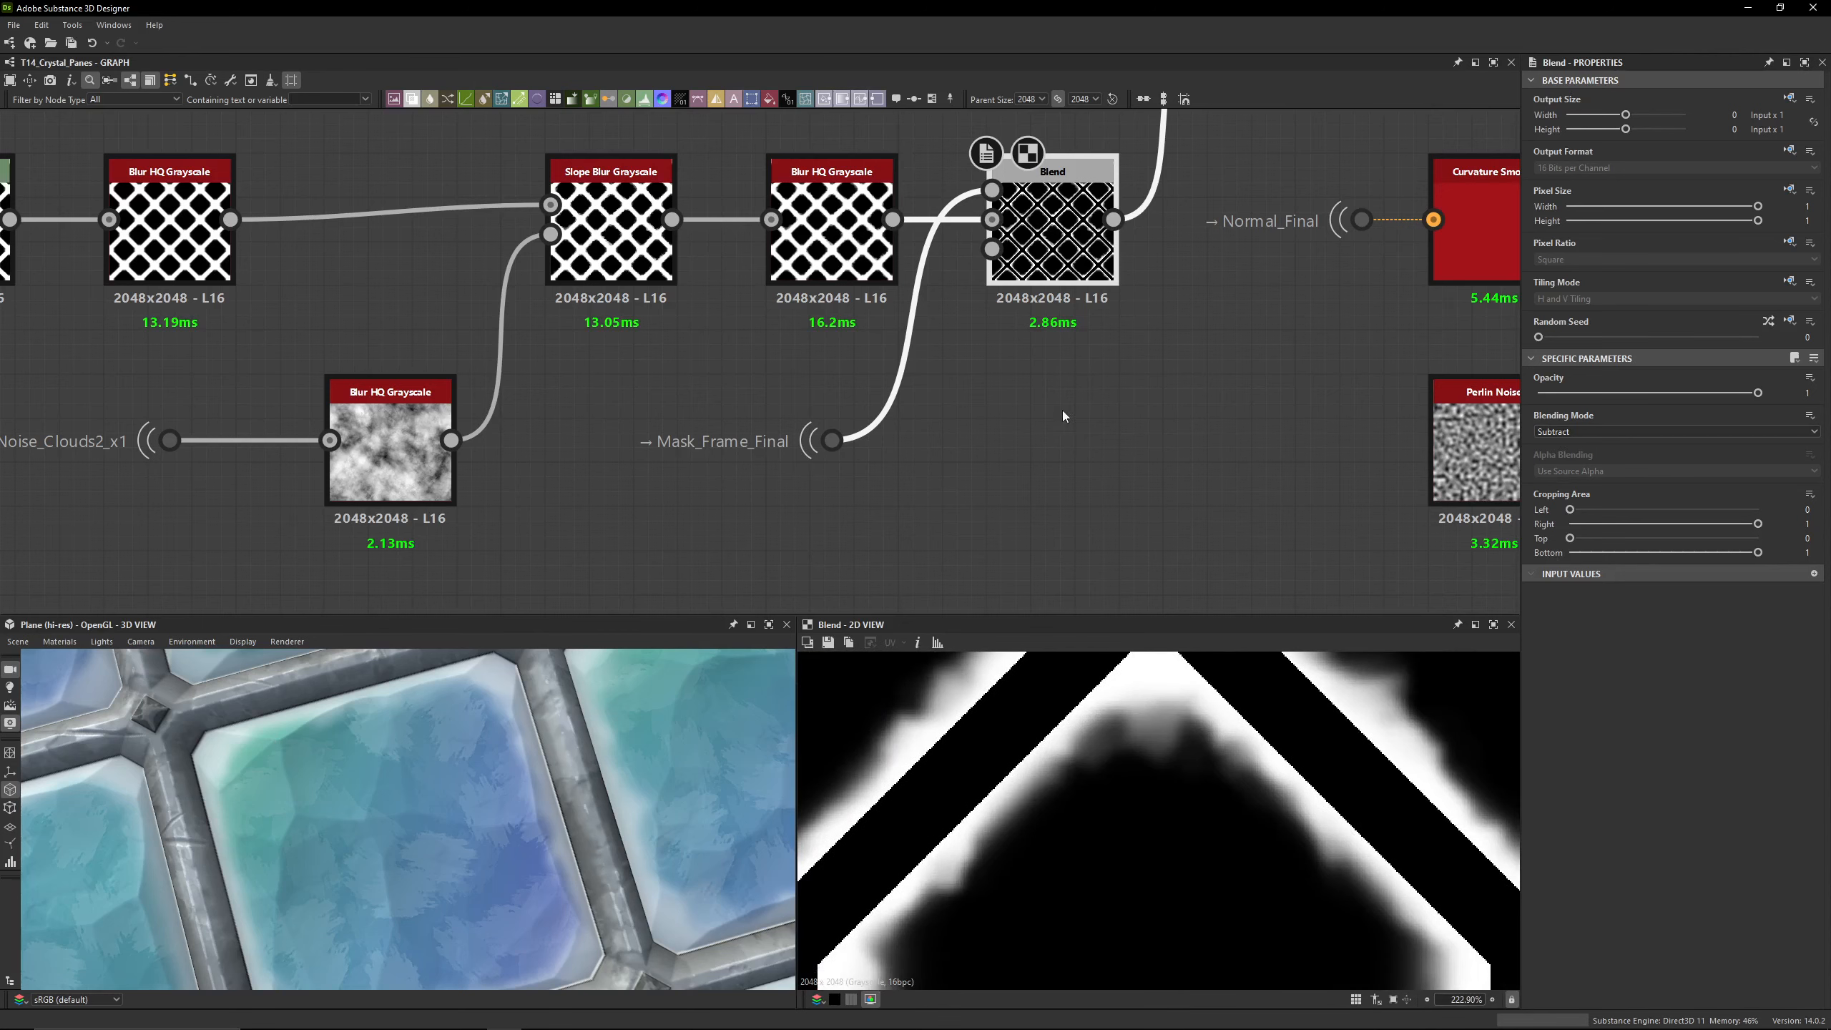
# Step: Preview the color Blend that uses the pane-edge mask, and trace the Color_GlassColor portal back to its source
pyautogui.scroll(-3, 1063, 416)
pyautogui.doubleClick(1047, 360)
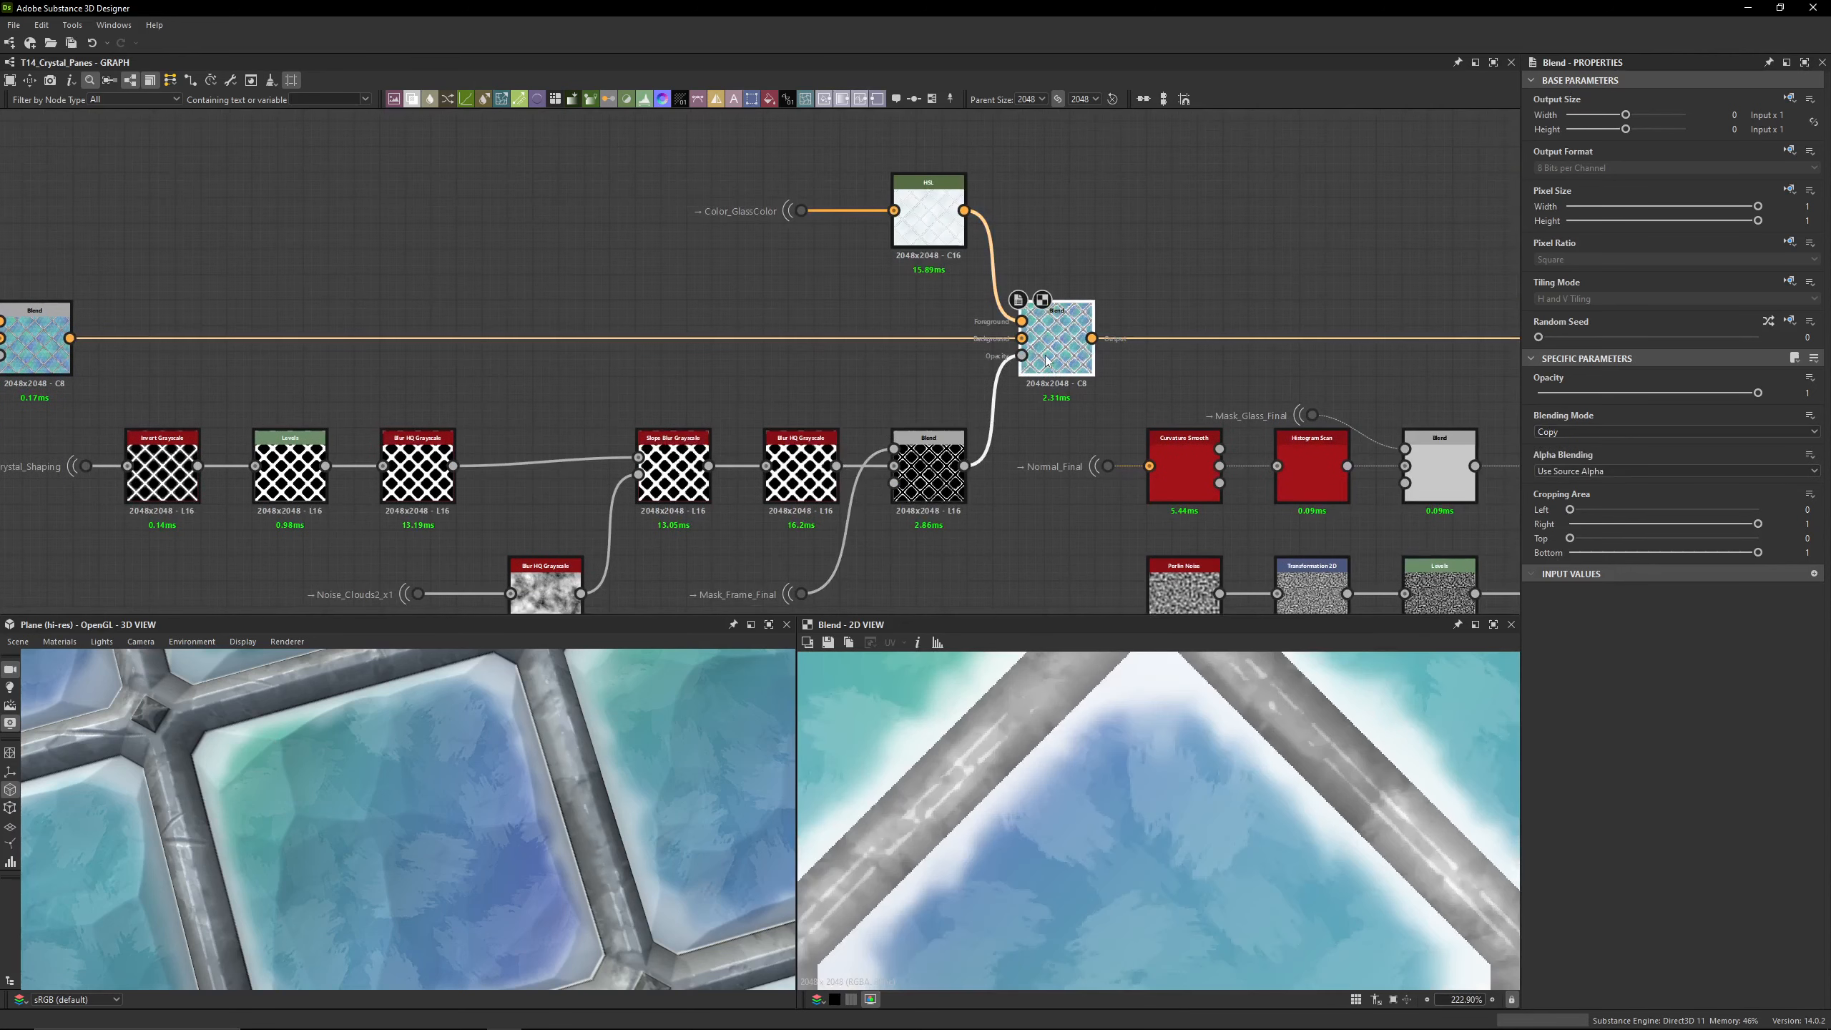
pyautogui.scroll(3, 776, 246)
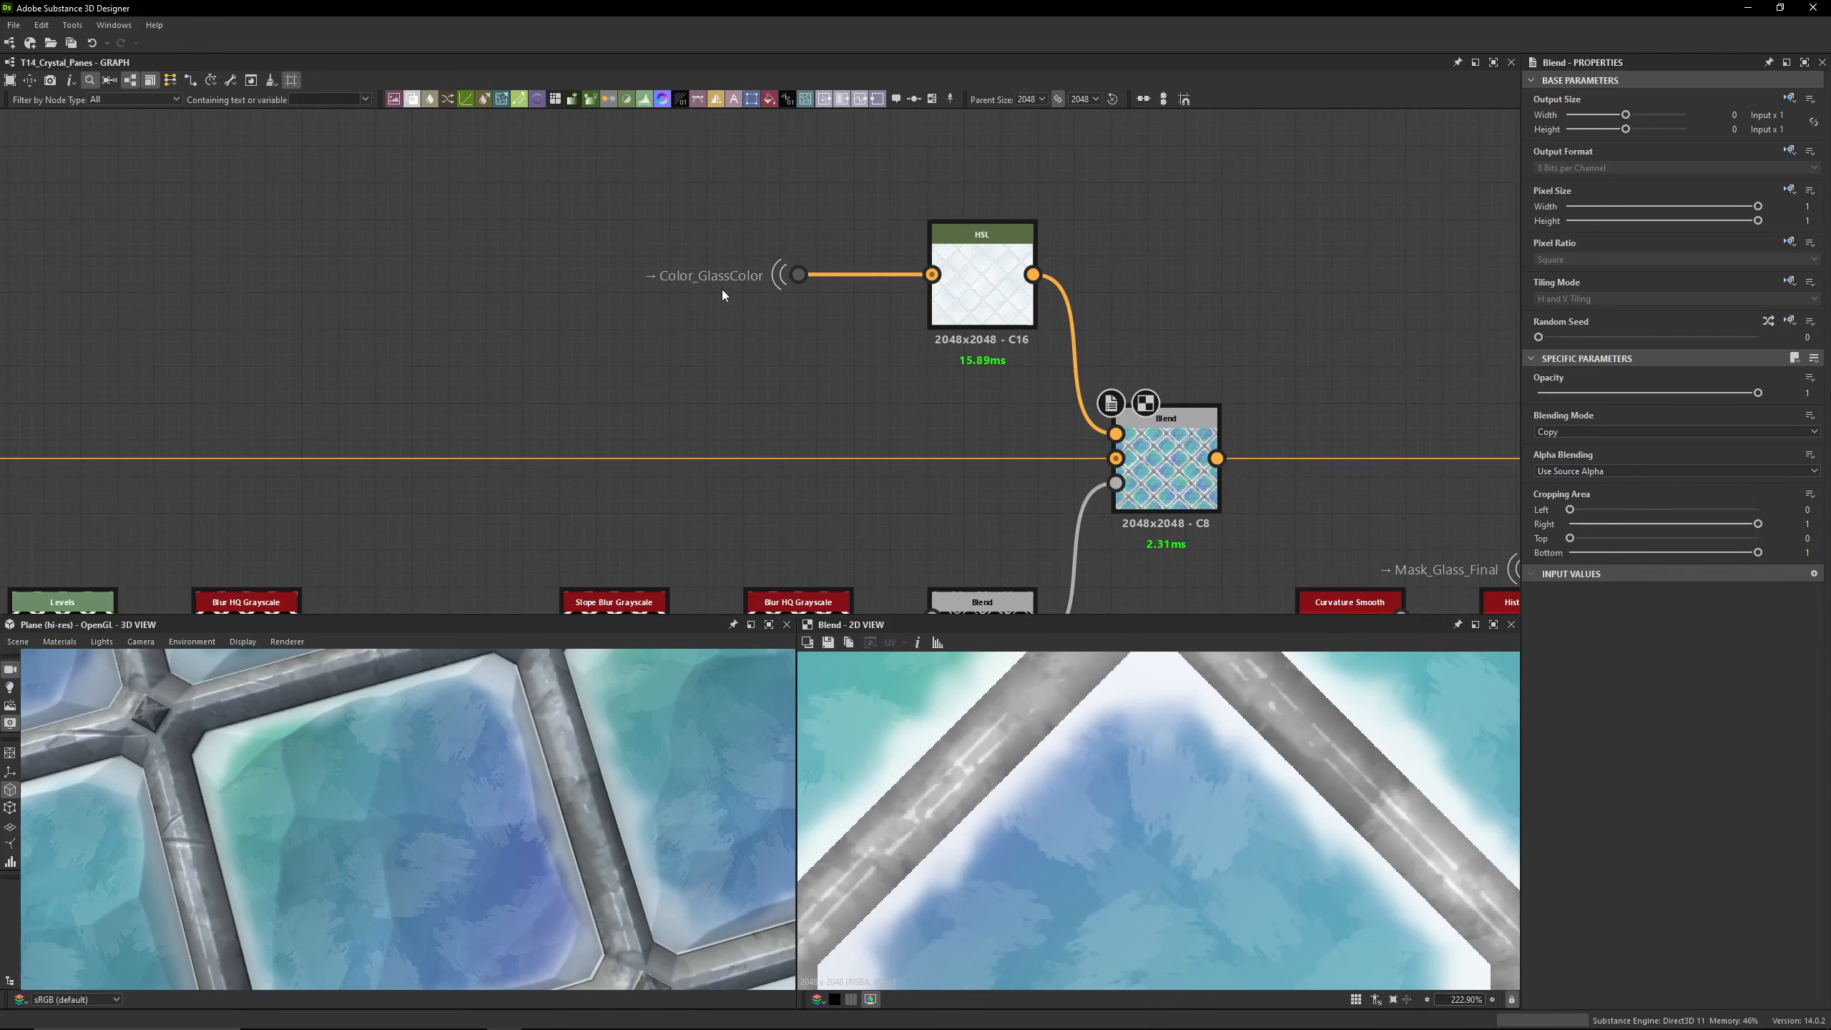
pyautogui.doubleClick(796, 275)
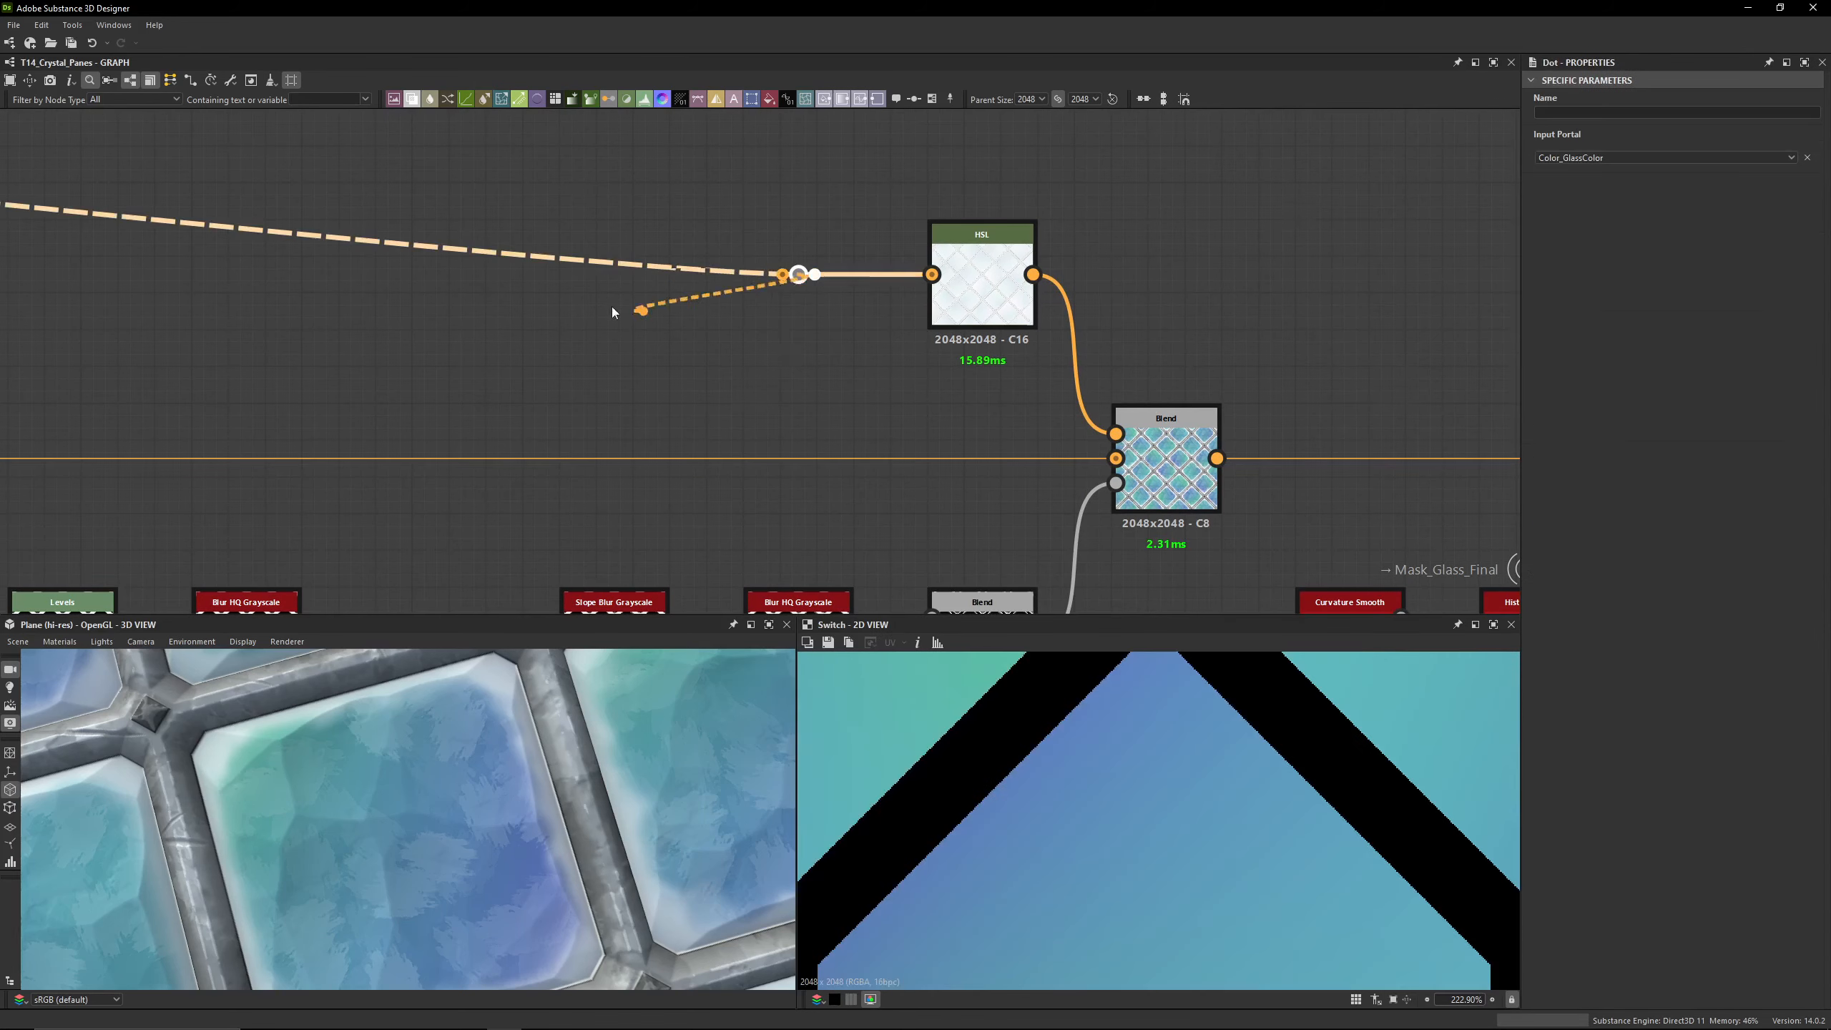
pyautogui.moveTo(612, 307); pyautogui.dragTo(1106, 375, button='middle')
pyautogui.scroll(-3, 1105, 375)
pyautogui.moveTo(834, 284); pyautogui.dragTo(1290, 322, button='middle')
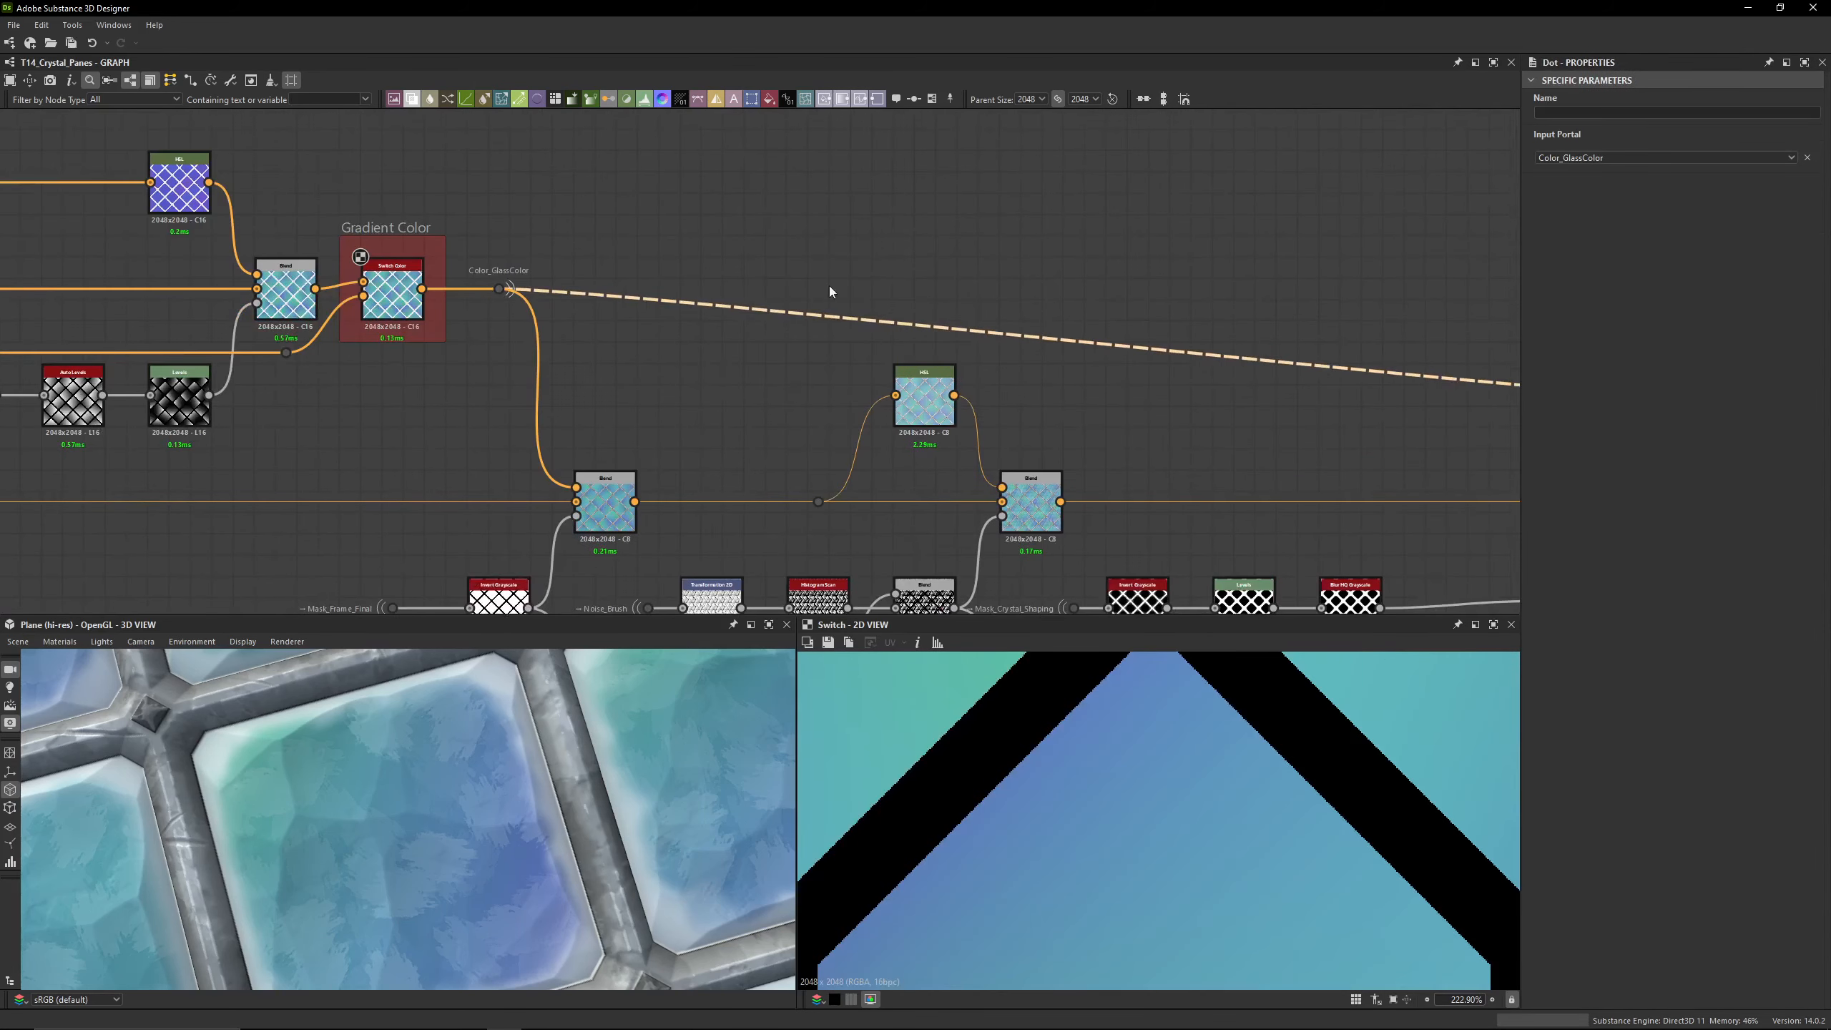
# Step: Compare the HSL node's lightened output with the Color_GlassColor input feeding it
pyautogui.moveTo(829, 286); pyautogui.dragTo(505, 263, button='middle')
pyautogui.moveTo(1262, 293); pyautogui.dragTo(653, 225, button='middle')
pyautogui.scroll(2, 846, 317)
pyautogui.doubleClick(840, 311)
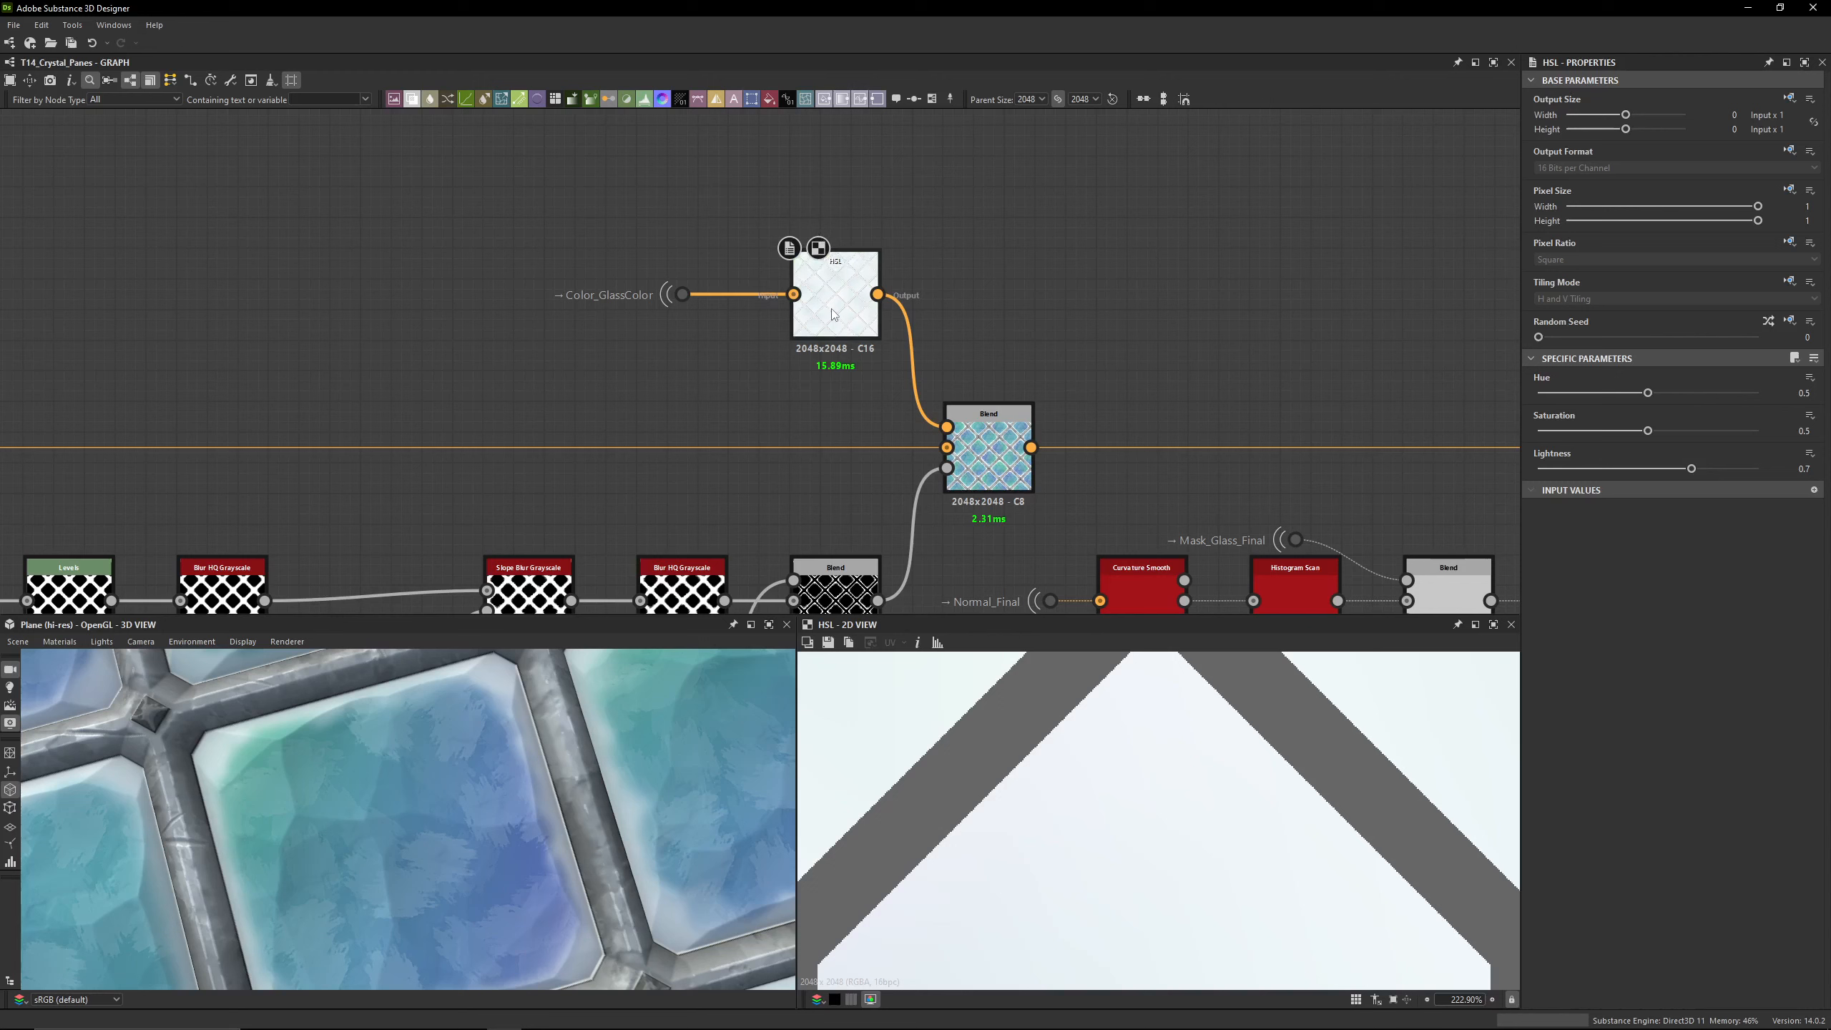
pyautogui.doubleClick(698, 294)
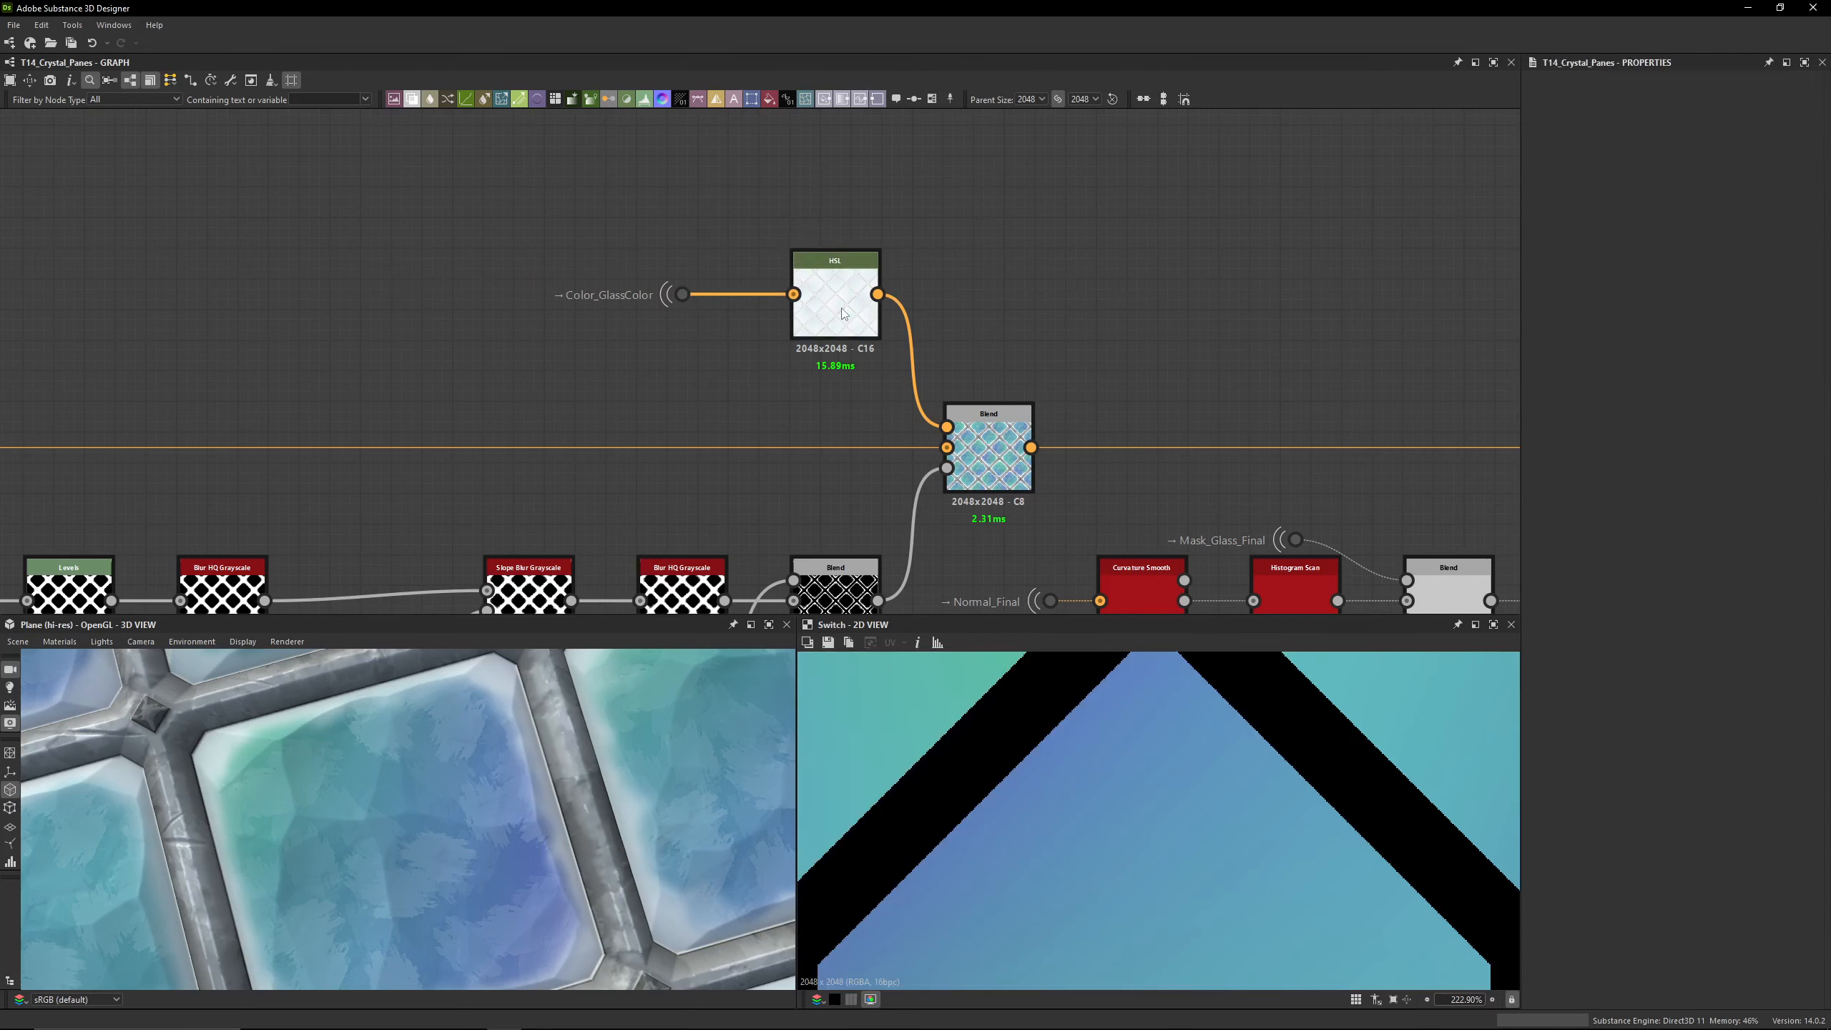
pyautogui.doubleClick(835, 302)
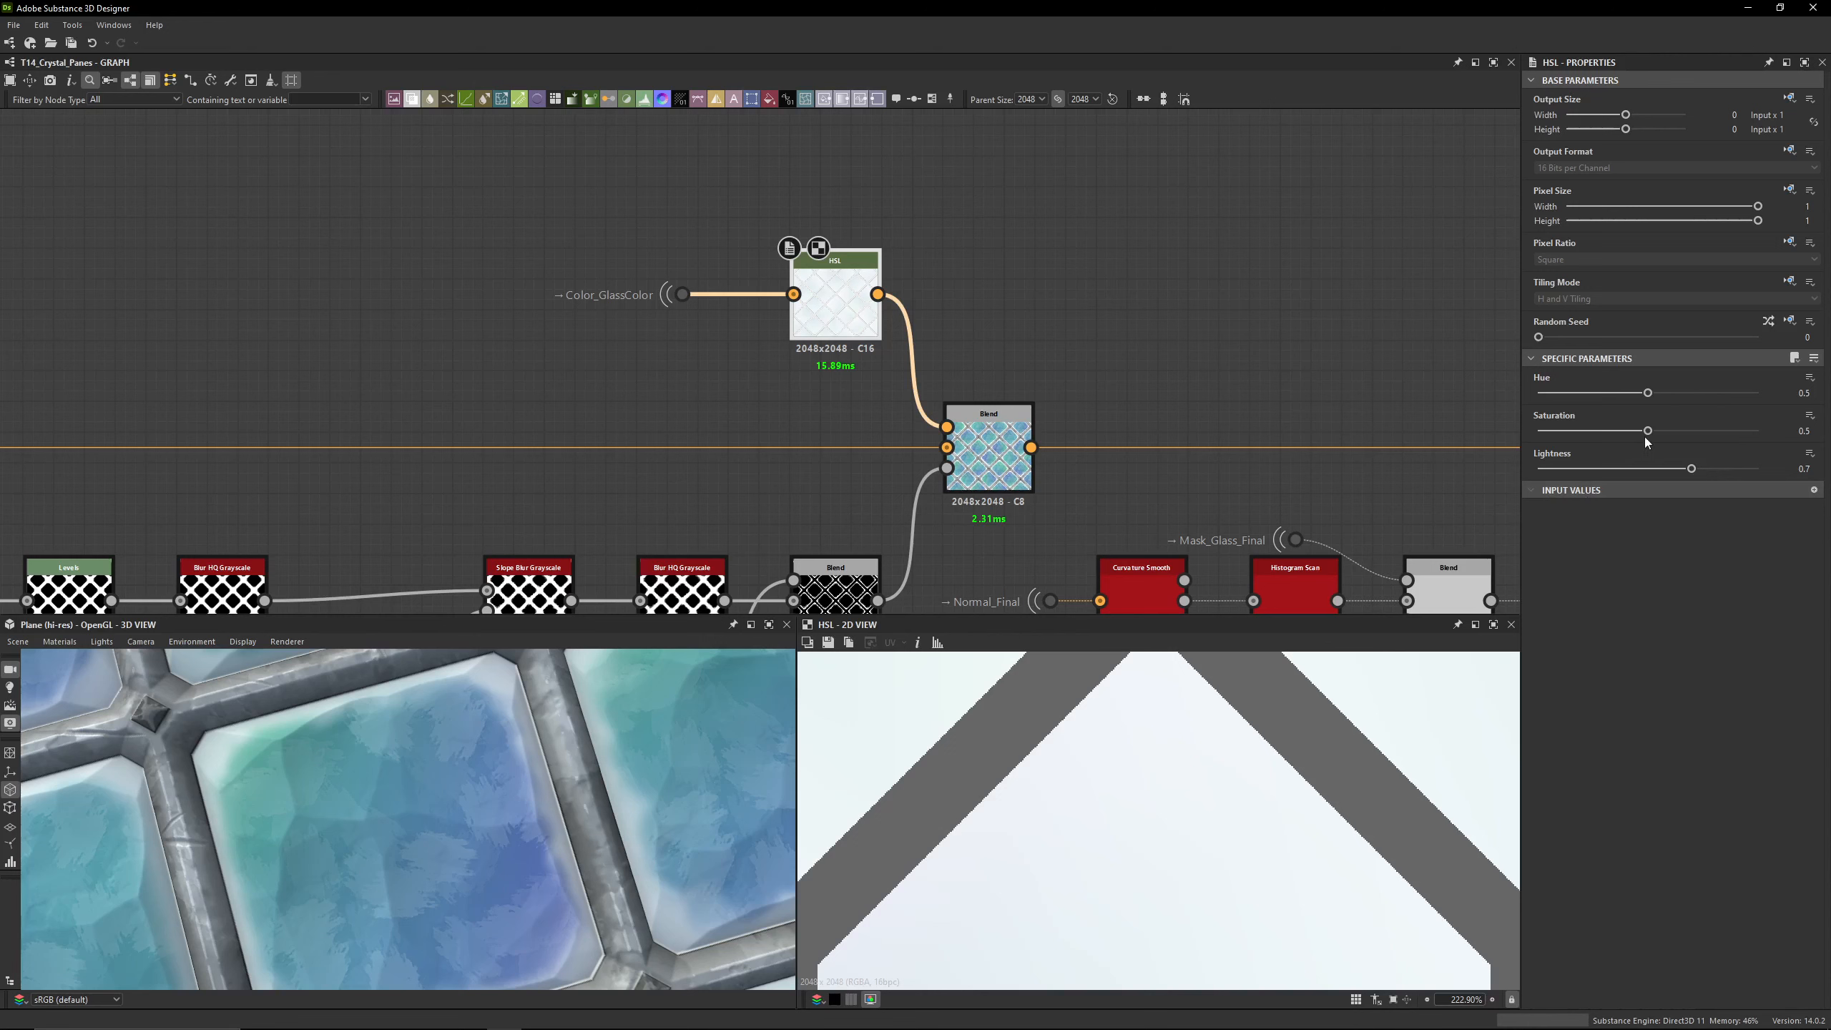
# Step: Try the HSL node's Saturation at 0.76 and its Lightness at 1, undoing each change
pyautogui.moveTo(1647, 432); pyautogui.dragTo(1705, 435)
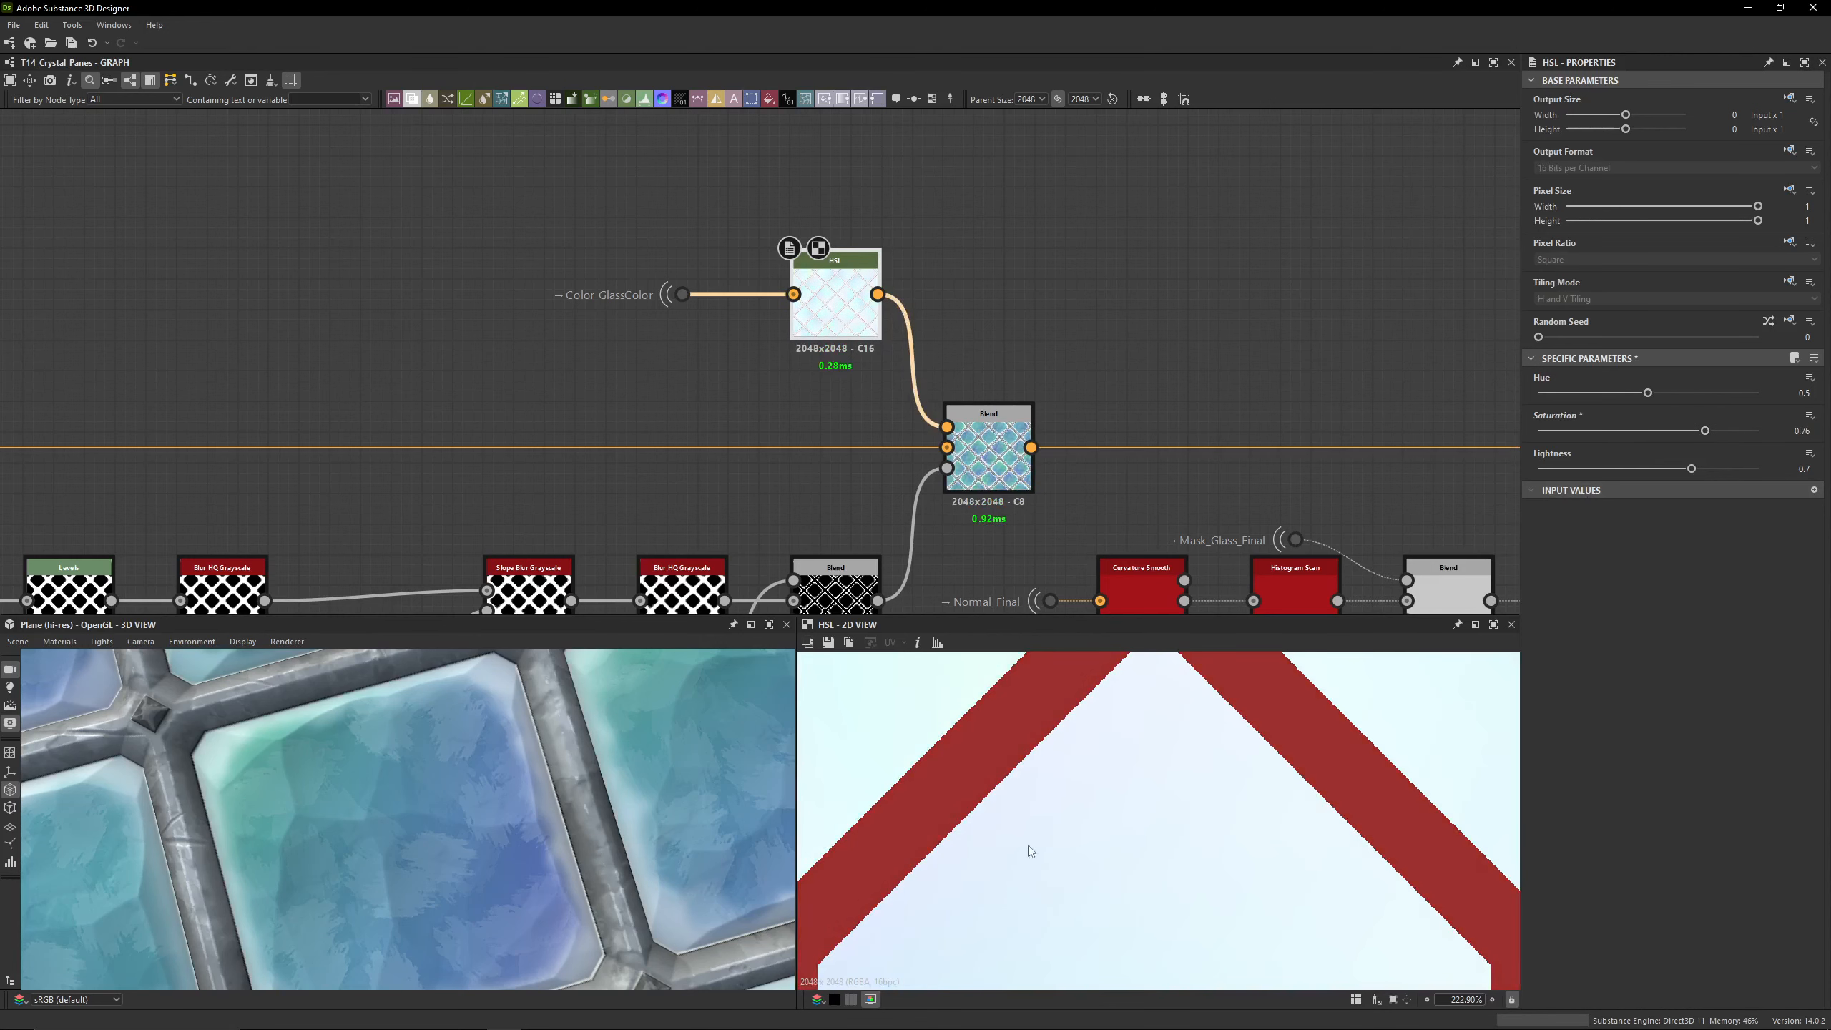
pyautogui.hotkey('ctrl', 'z')
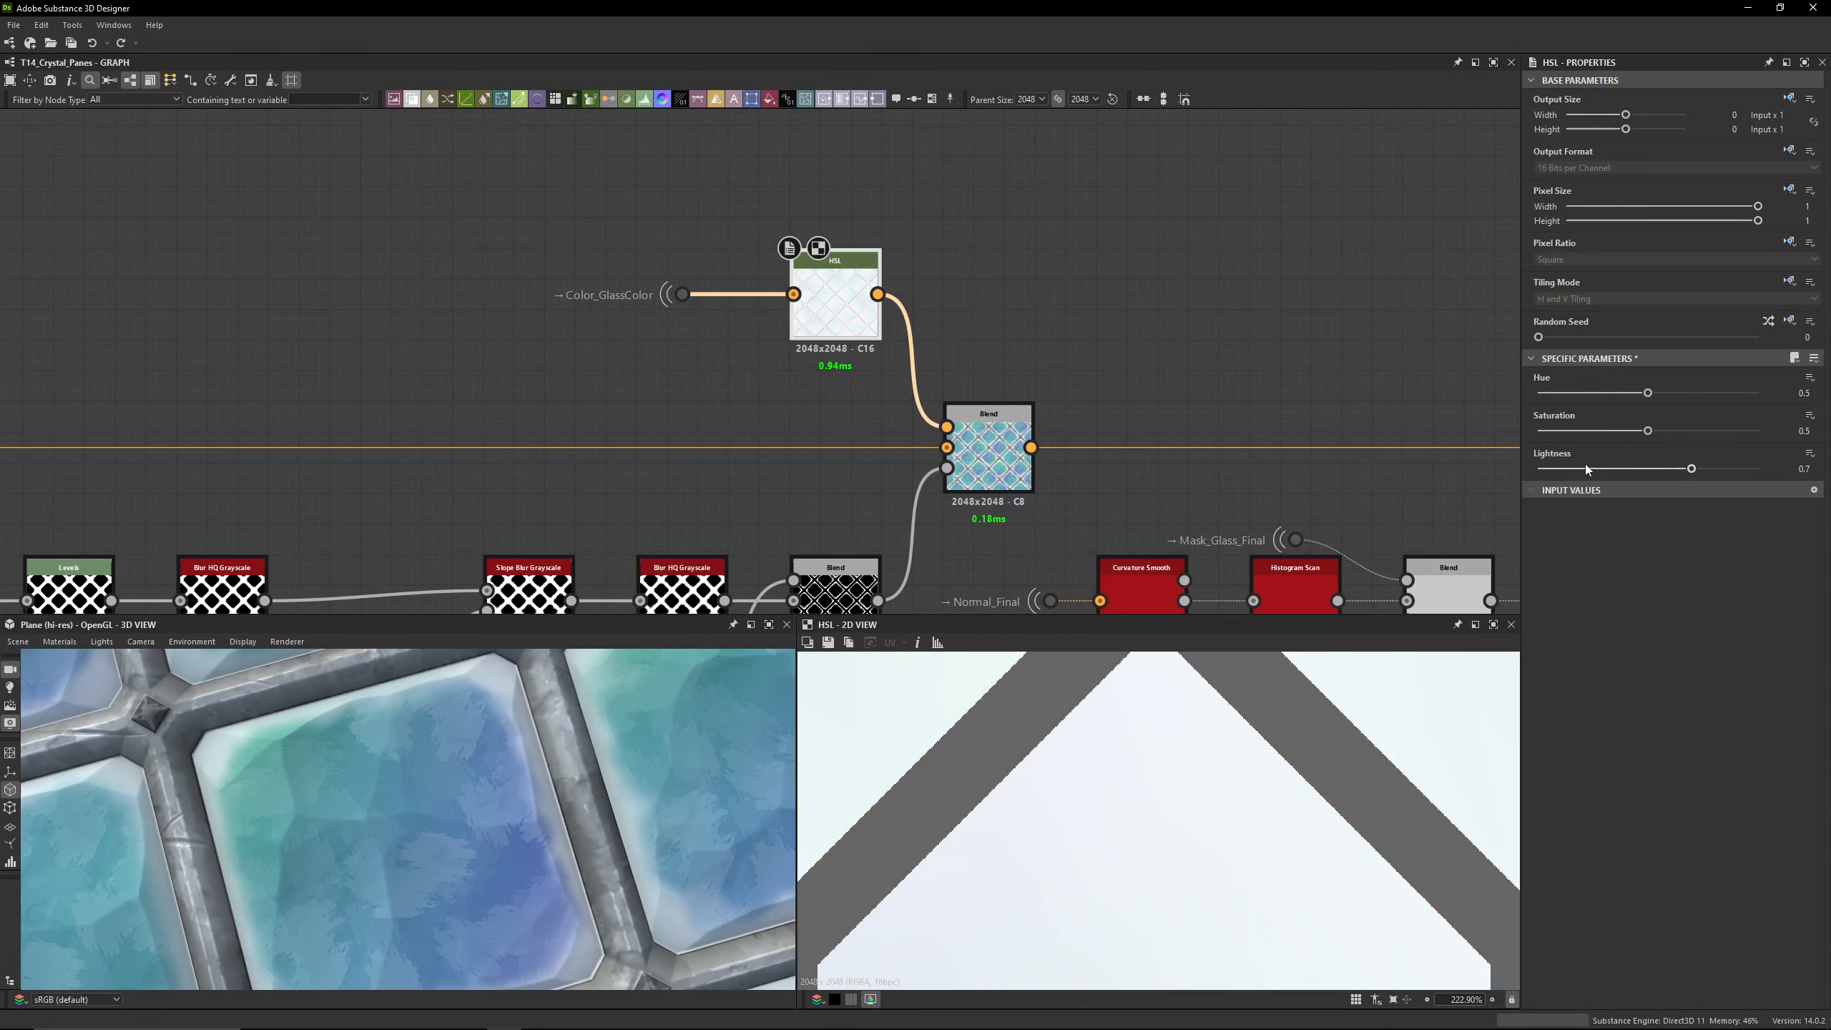
pyautogui.moveTo(1691, 469); pyautogui.dragTo(1762, 469)
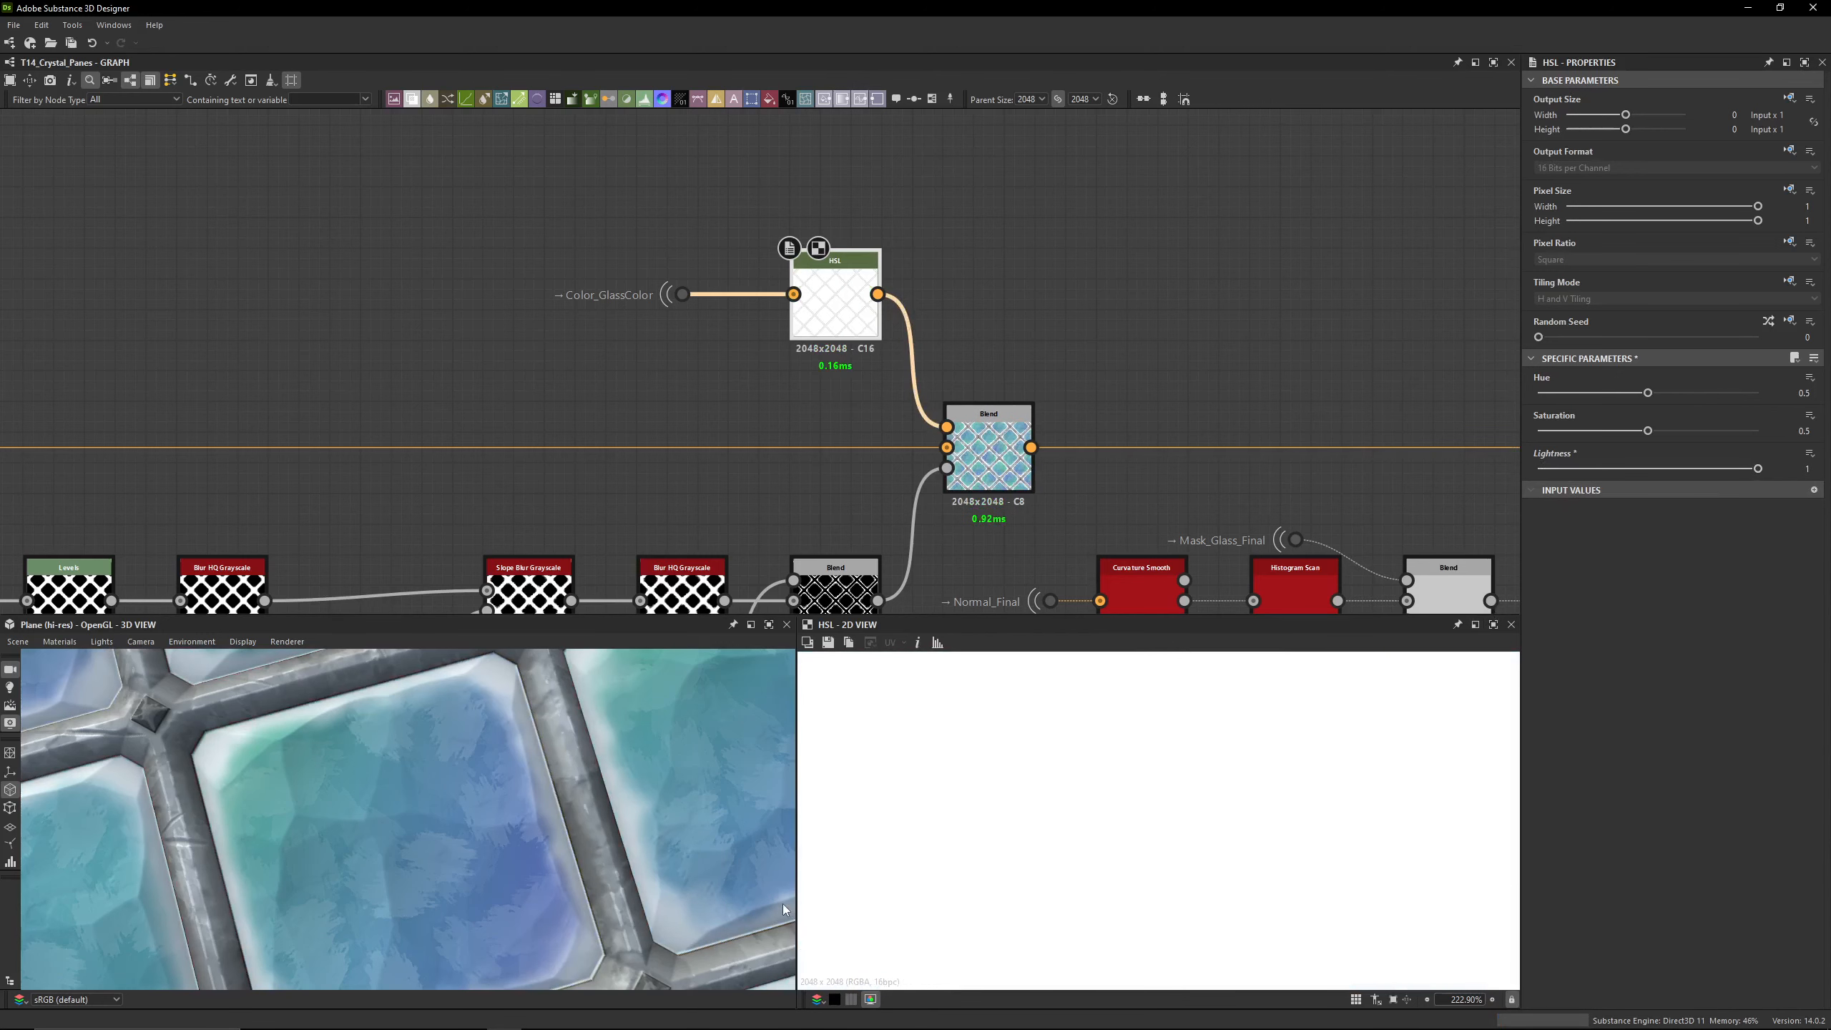
pyautogui.scroll(-3, 486, 873)
pyautogui.hotkey('ctrl', 'z')
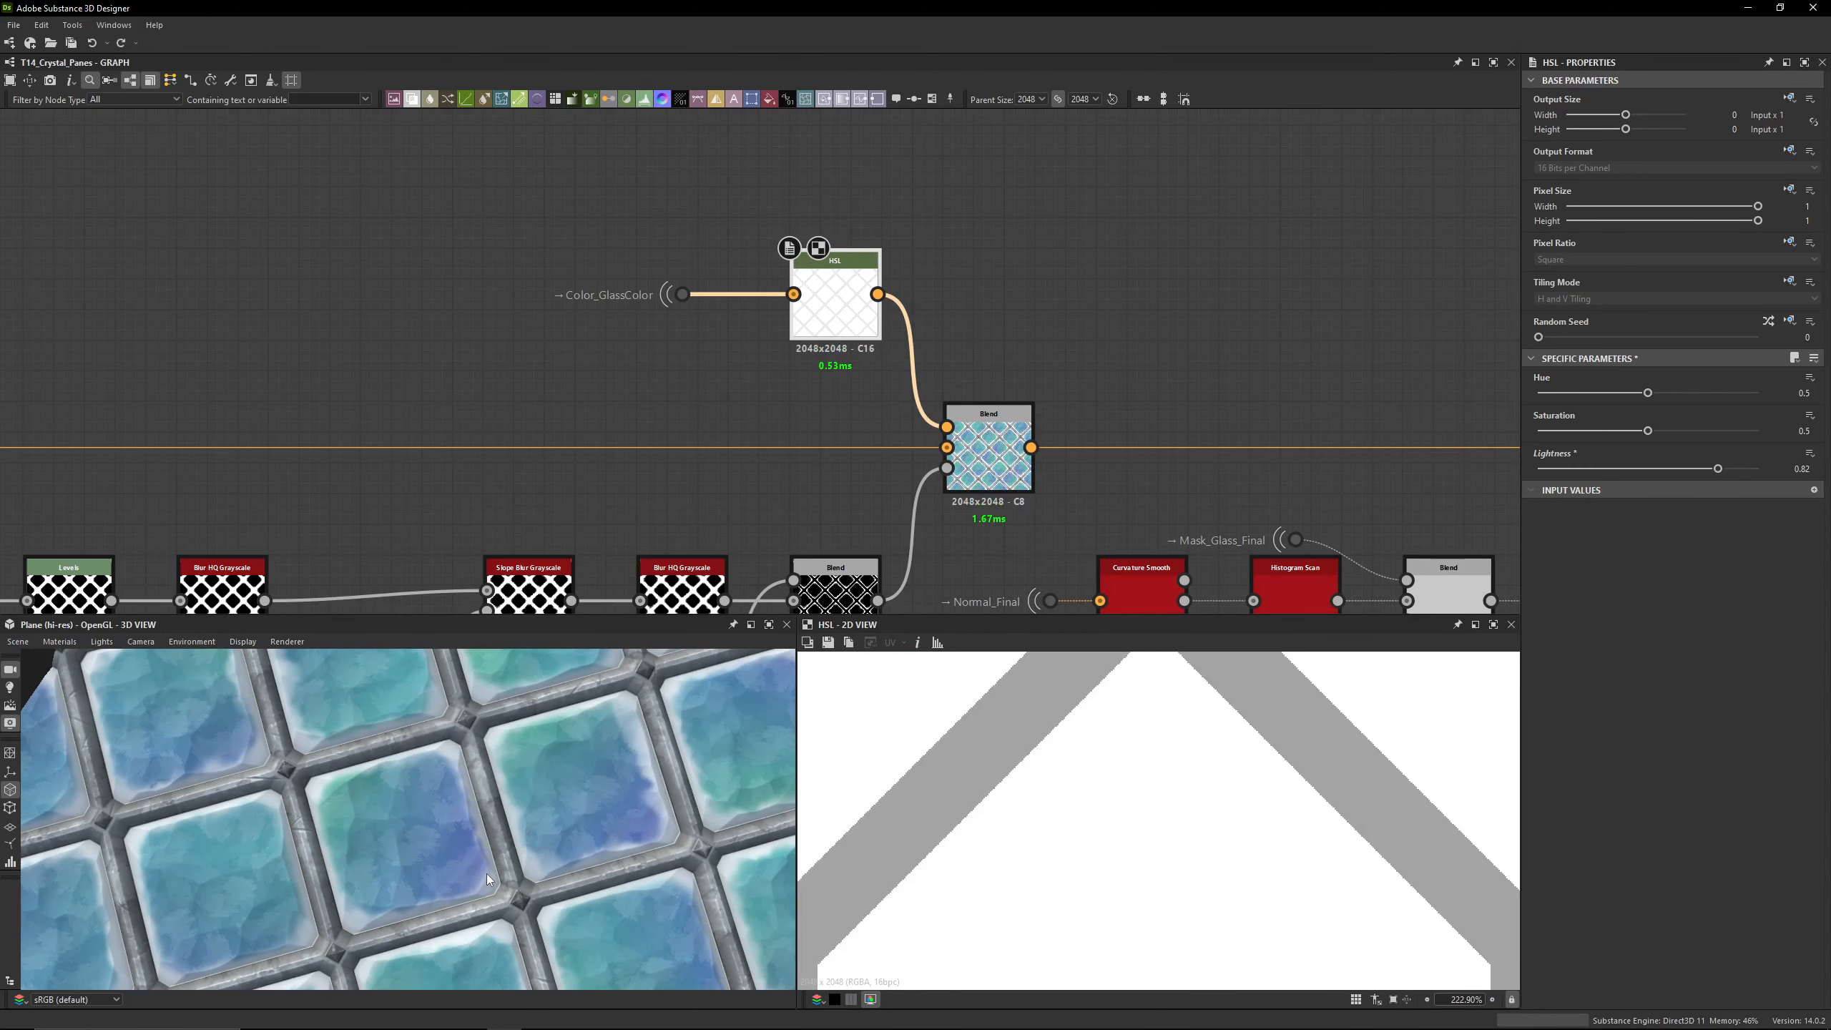
pyautogui.hotkey('ctrl', 'z')
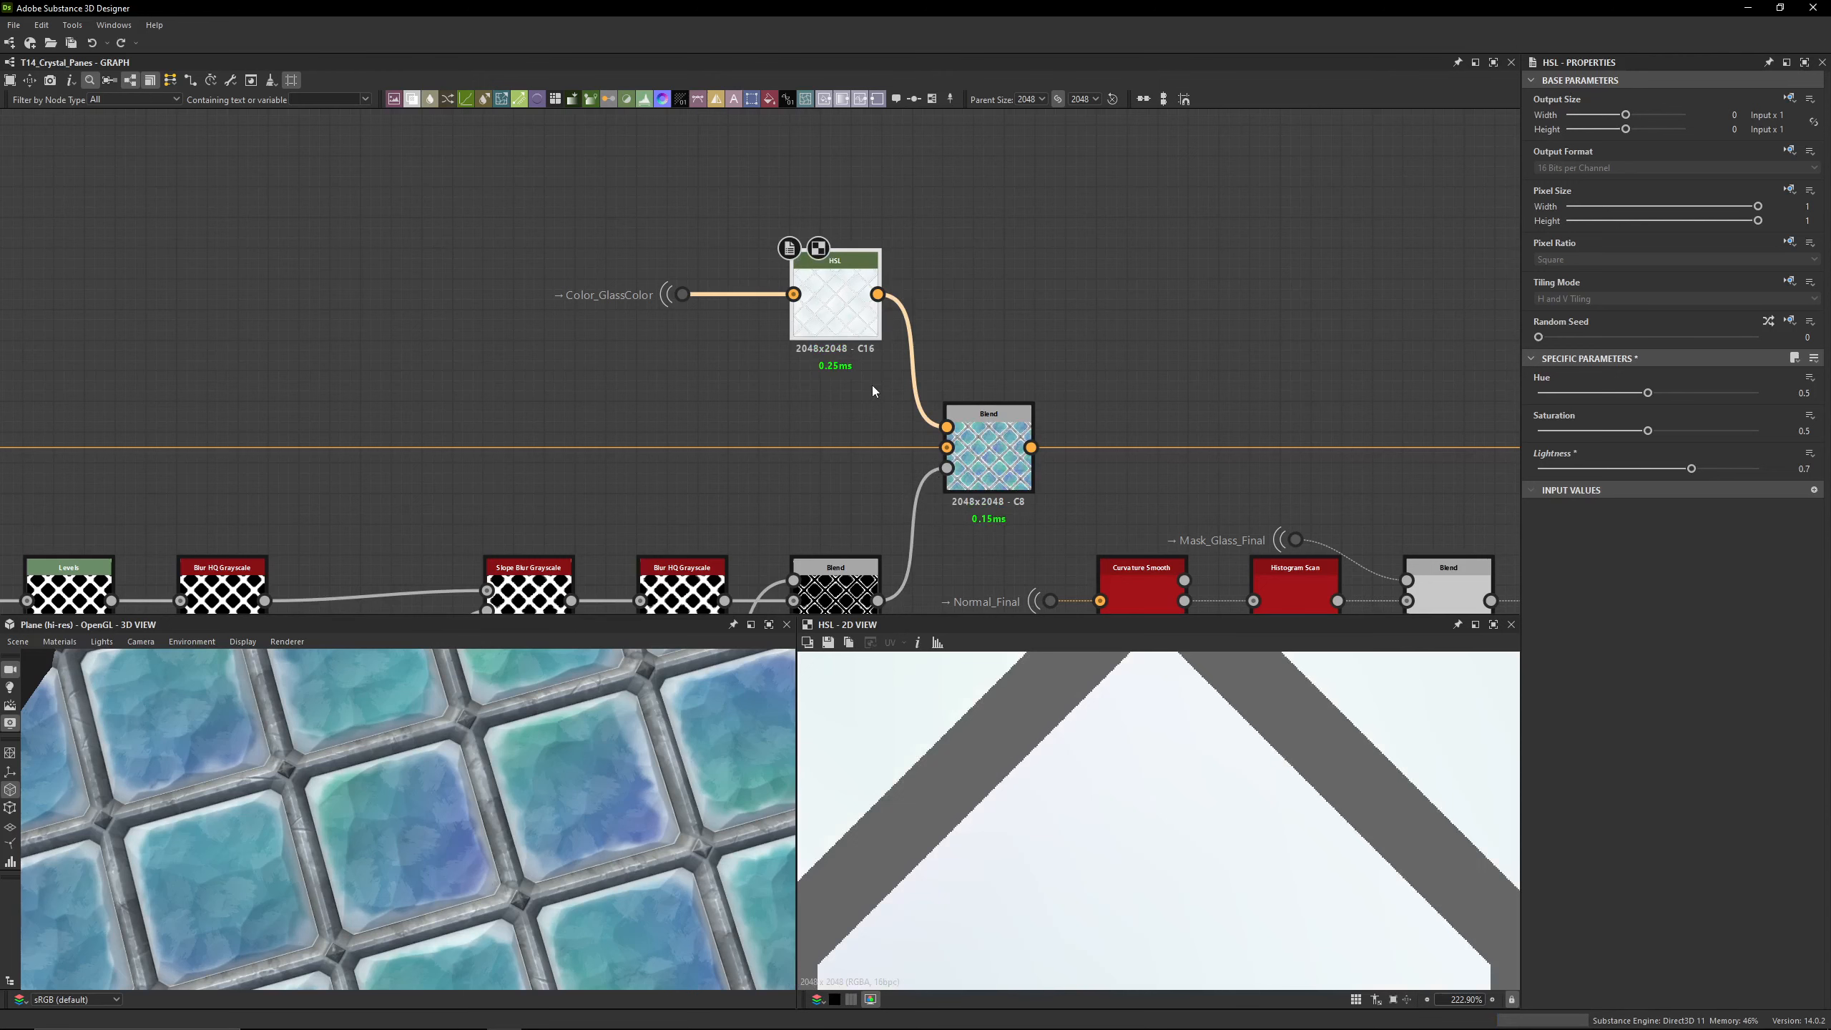
# Step: Preview the Blend that lightens the pane edges, and enable the following Blend in the color chain
pyautogui.moveTo(1010, 394); pyautogui.dragTo(988, 245, button='middle')
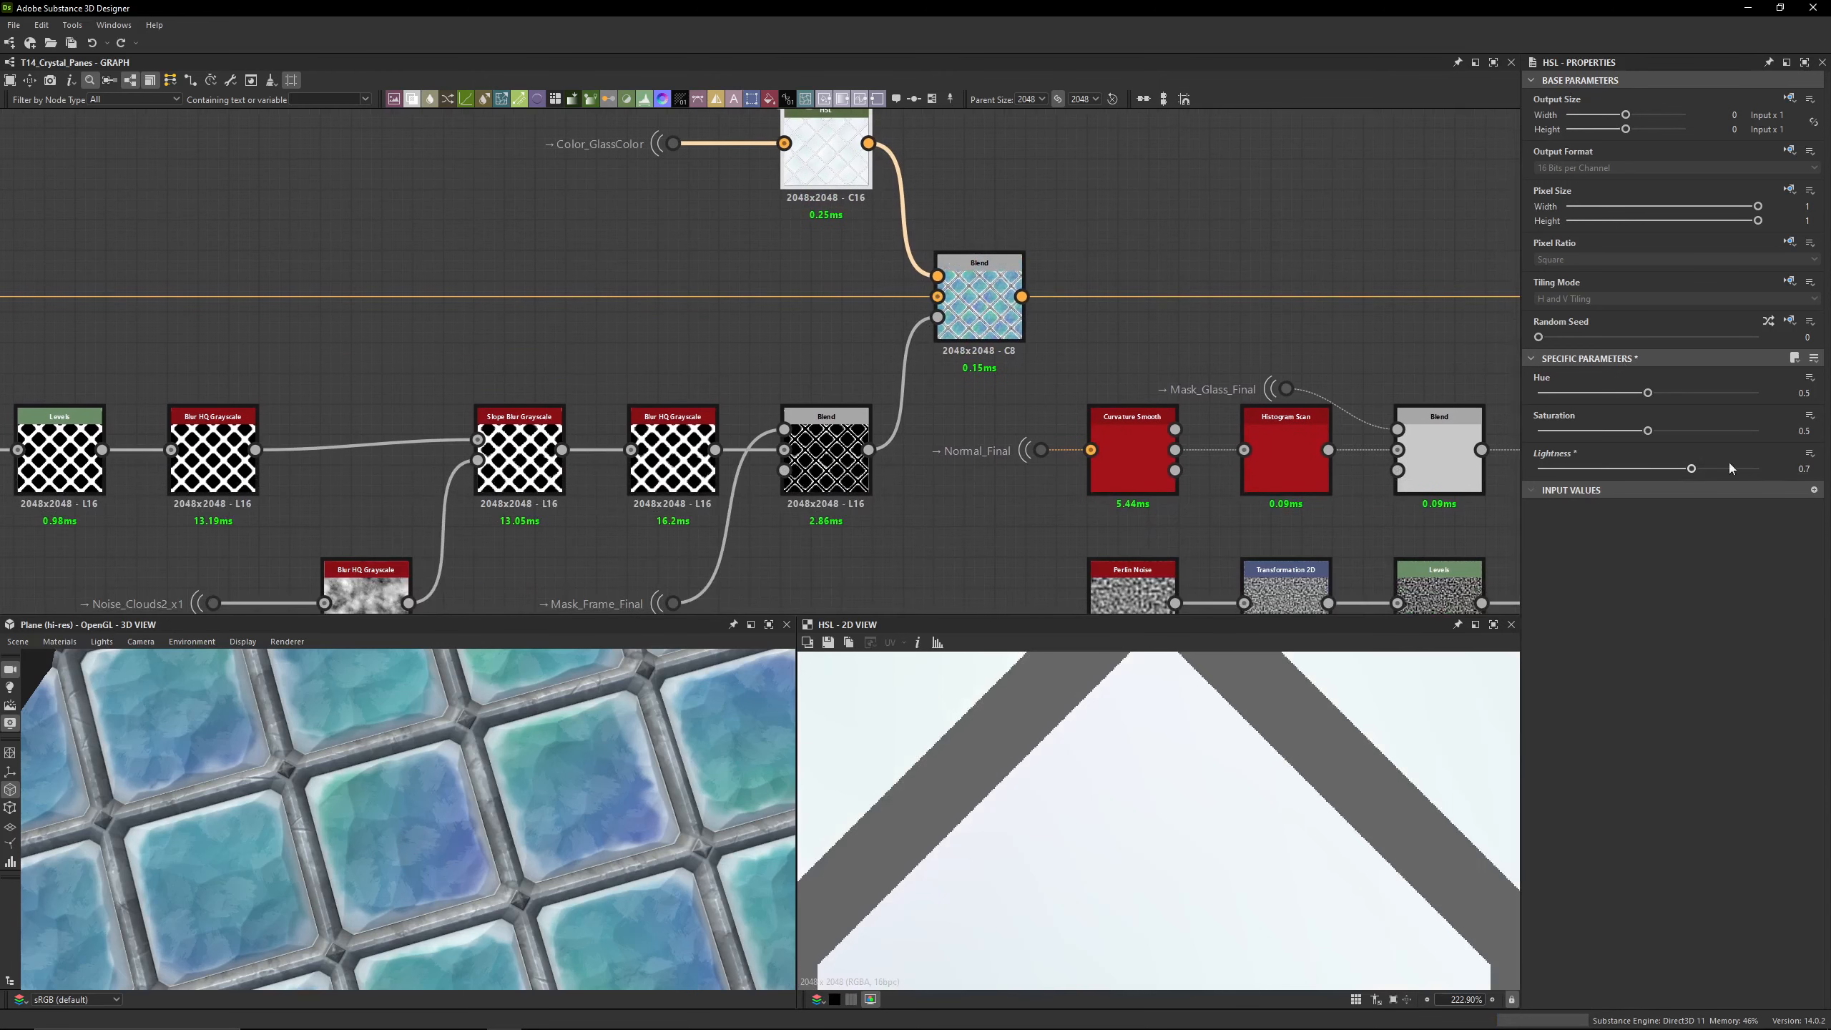
pyautogui.click(1012, 318)
pyautogui.scroll(-5, 1156, 763)
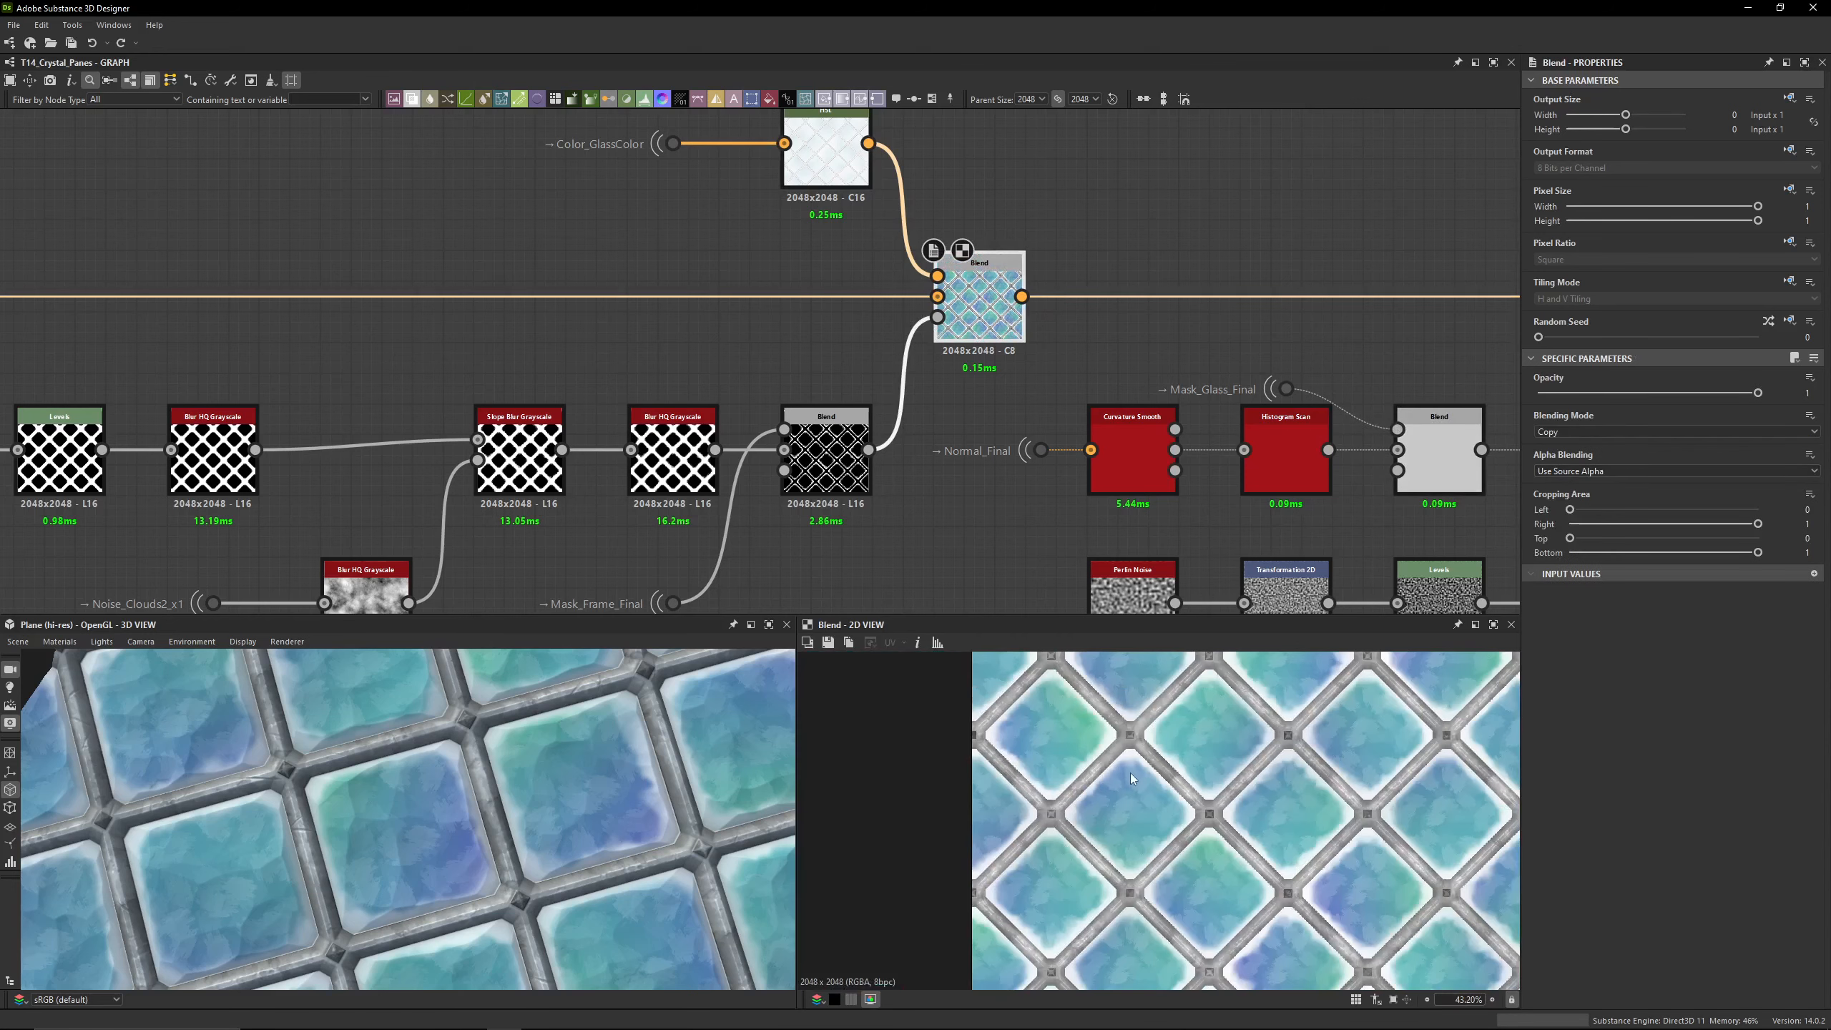
pyautogui.moveTo(1225, 360); pyautogui.dragTo(1104, 289, button='middle')
pyautogui.doubleClick(1145, 286)
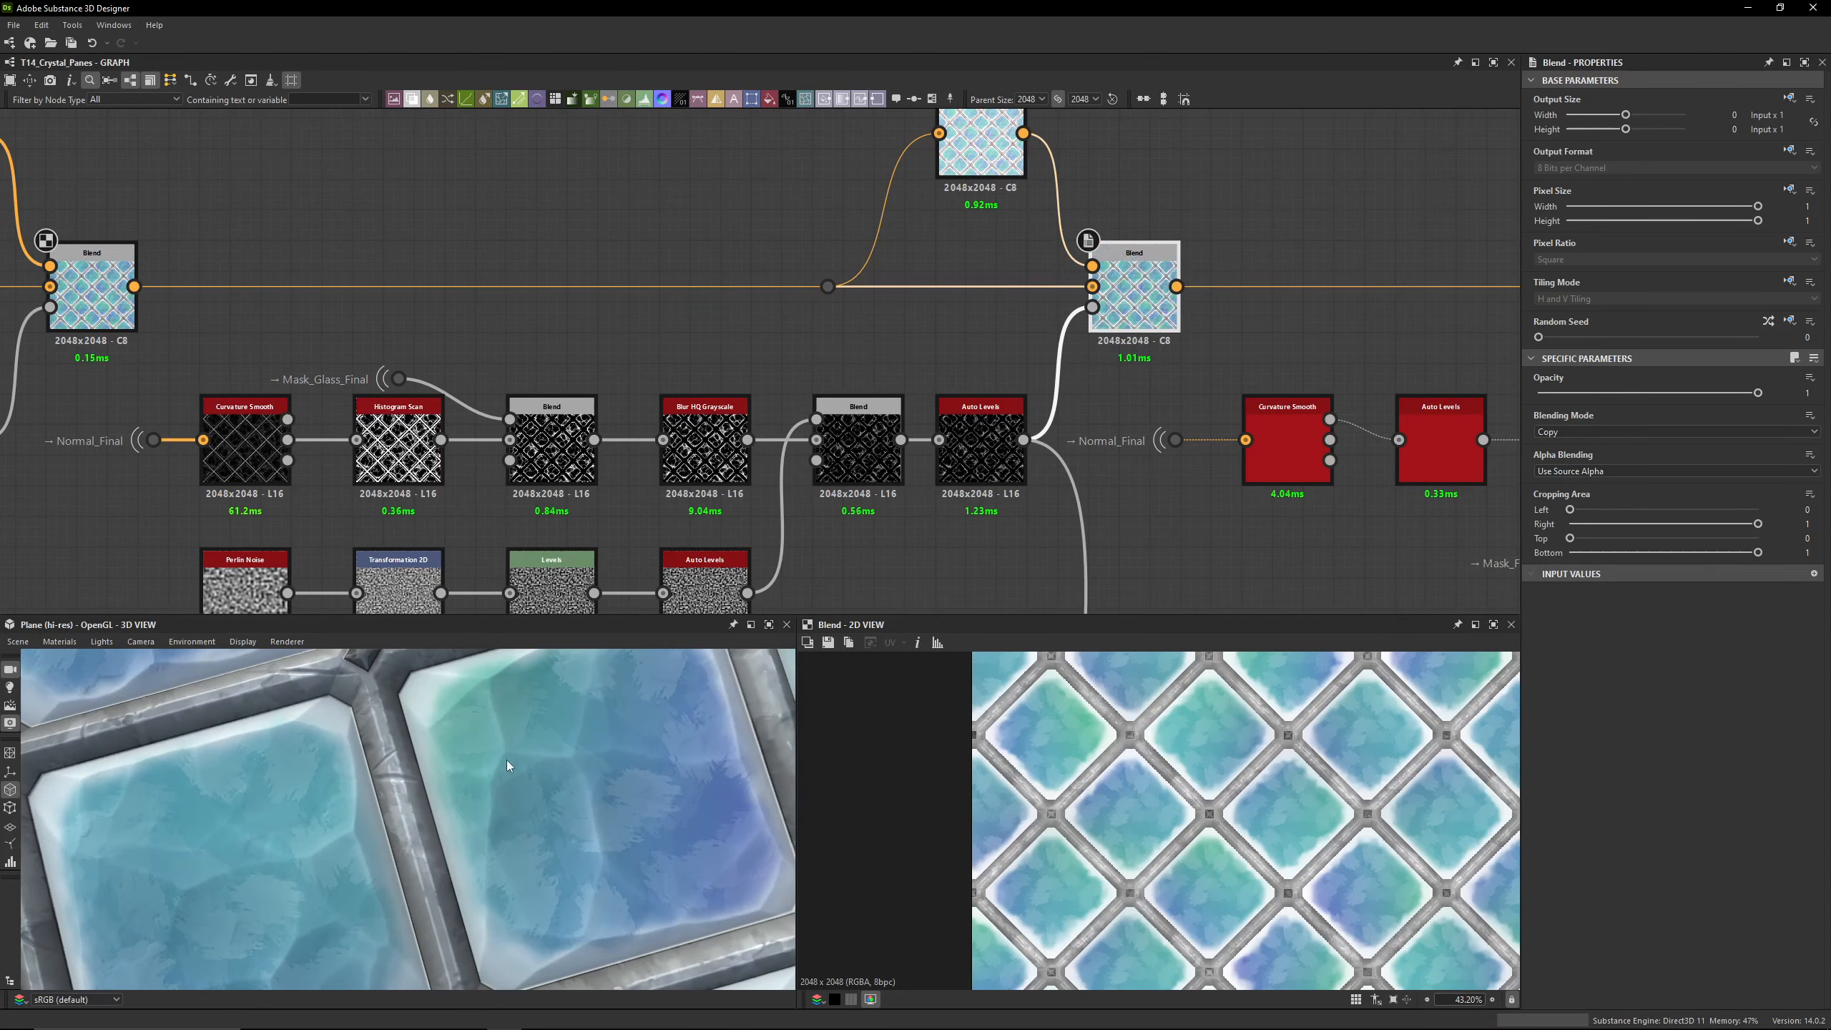
# Step: Inspect the Normal_Final portal's connection and preview the Convexity output of the Curvature Smooth node it feeds
pyautogui.moveTo(790, 294); pyautogui.dragTo(1369, 238, button='middle')
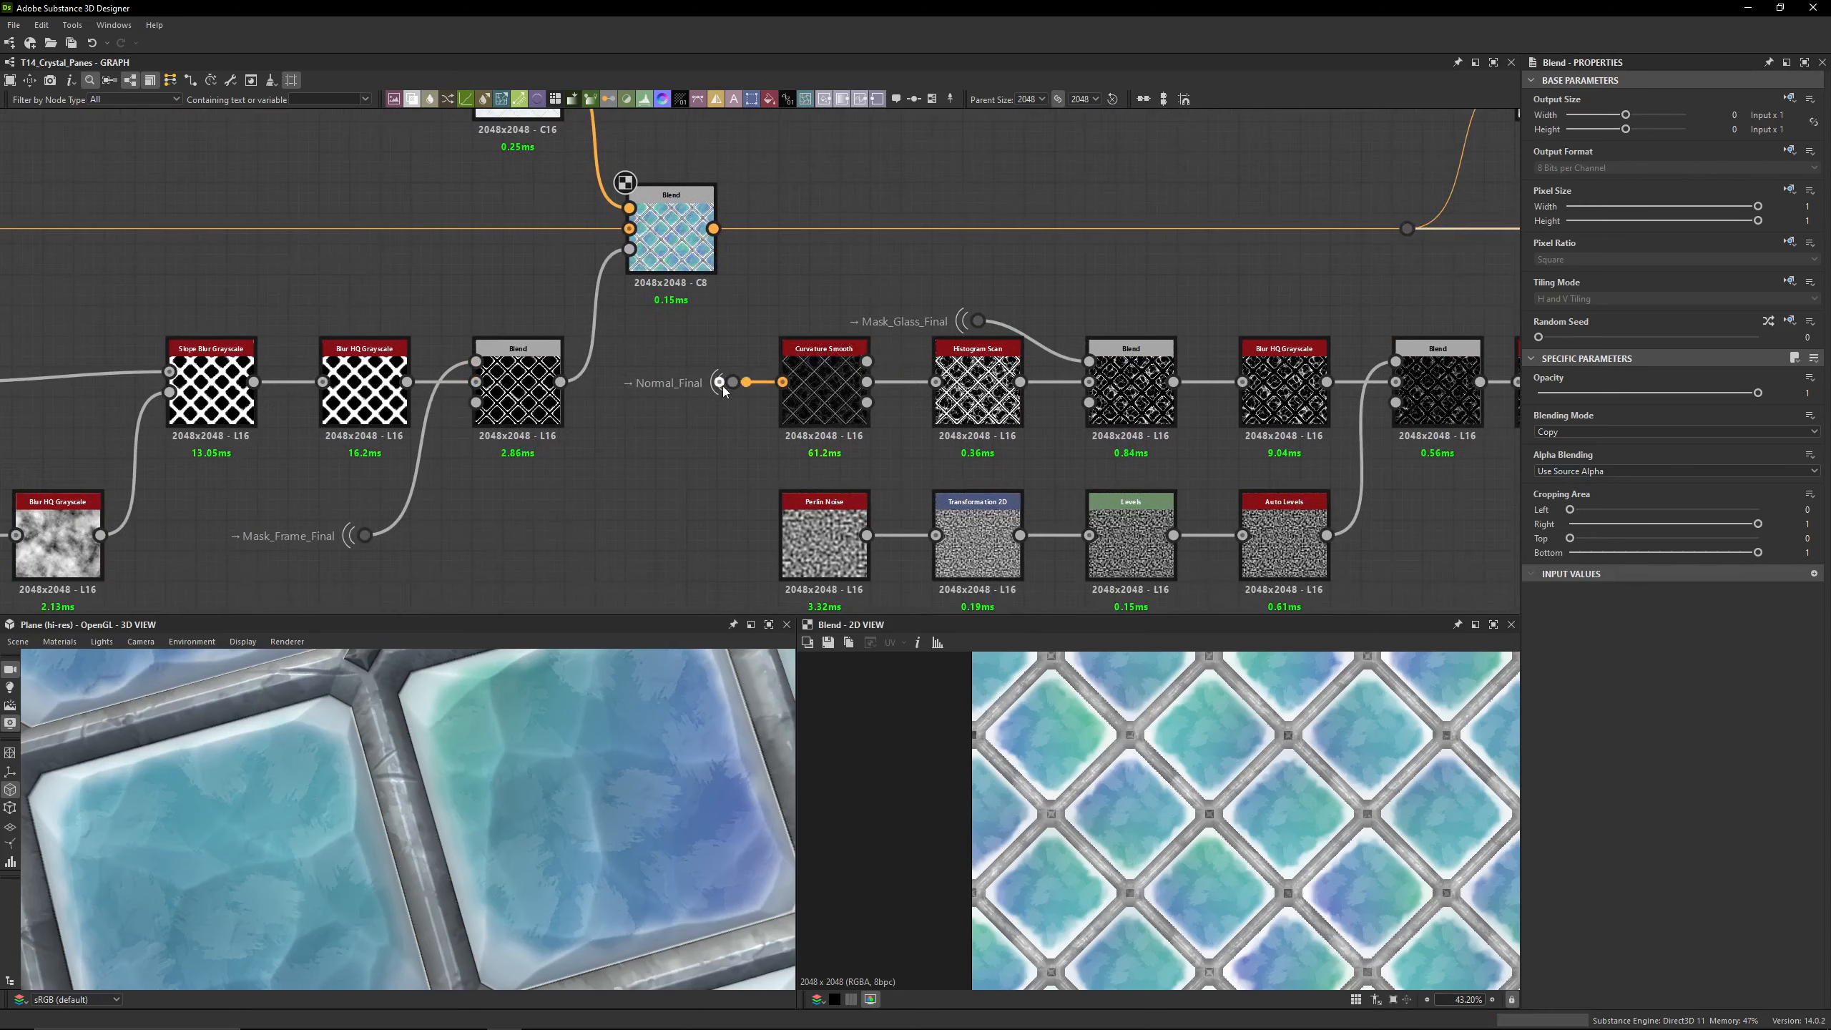
pyautogui.scroll(2, 722, 386)
pyautogui.click(736, 379)
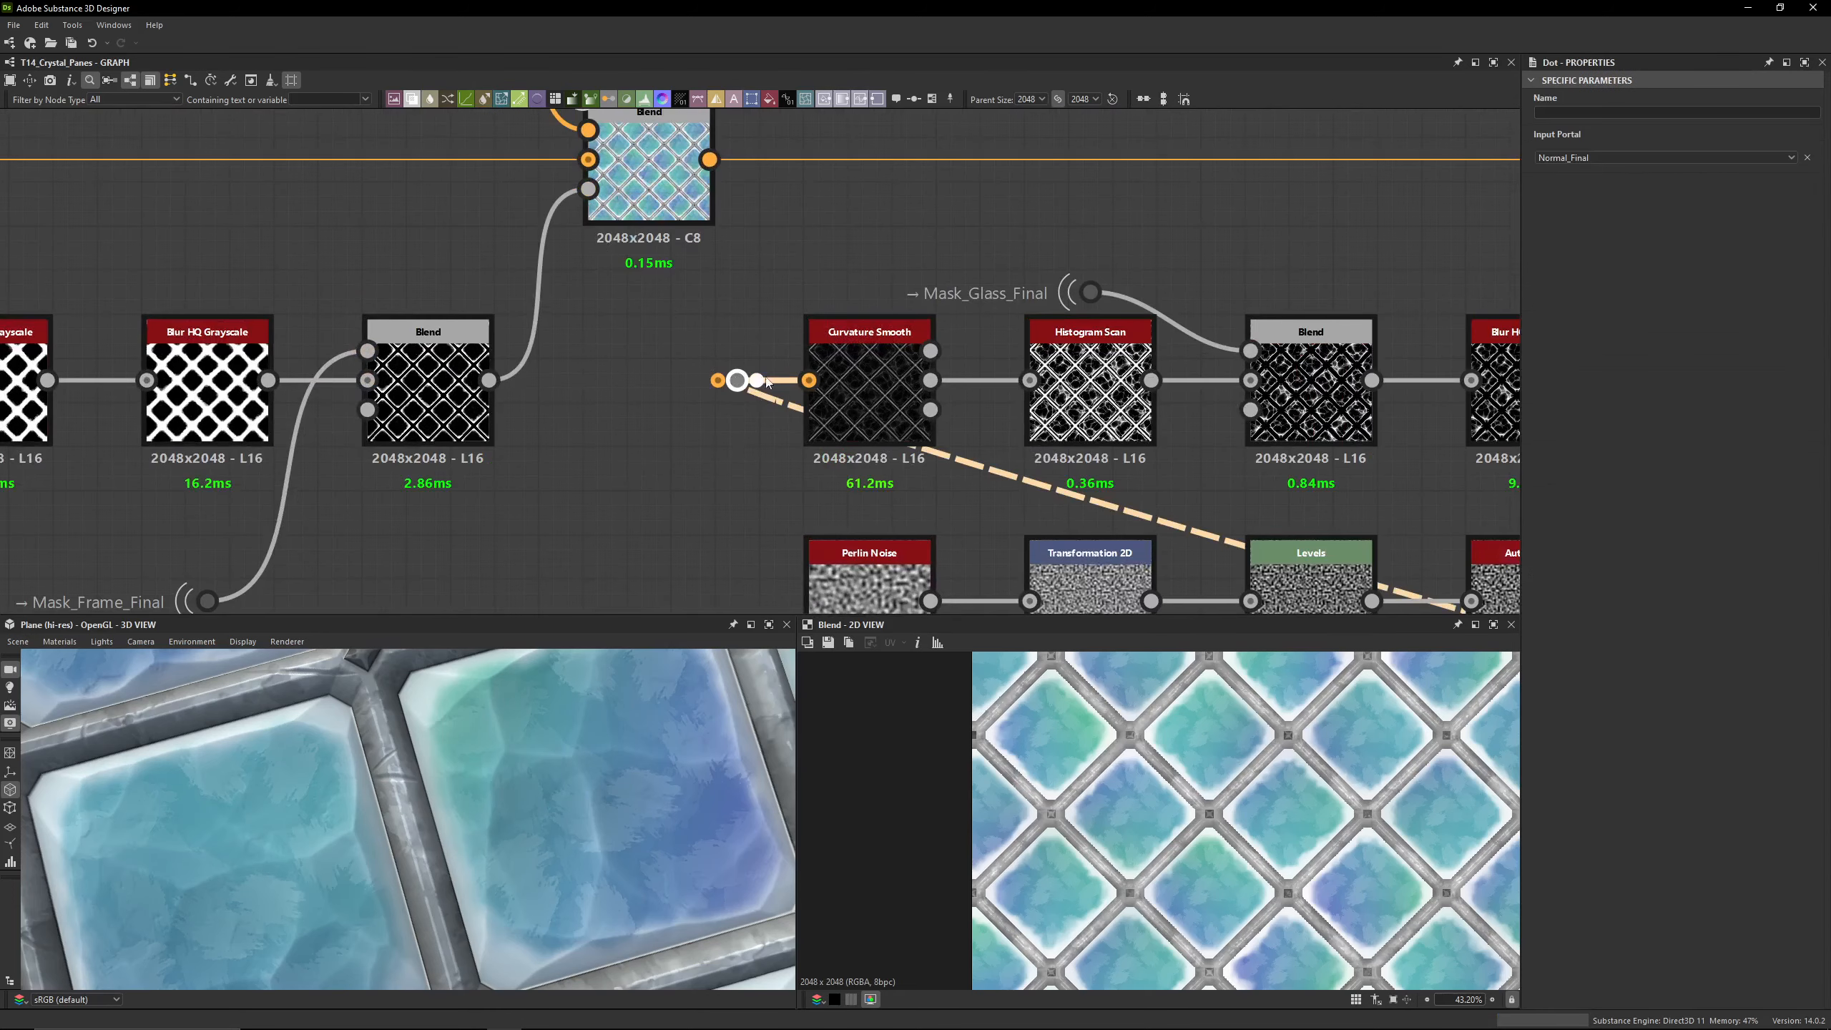
pyautogui.doubleClick(885, 388)
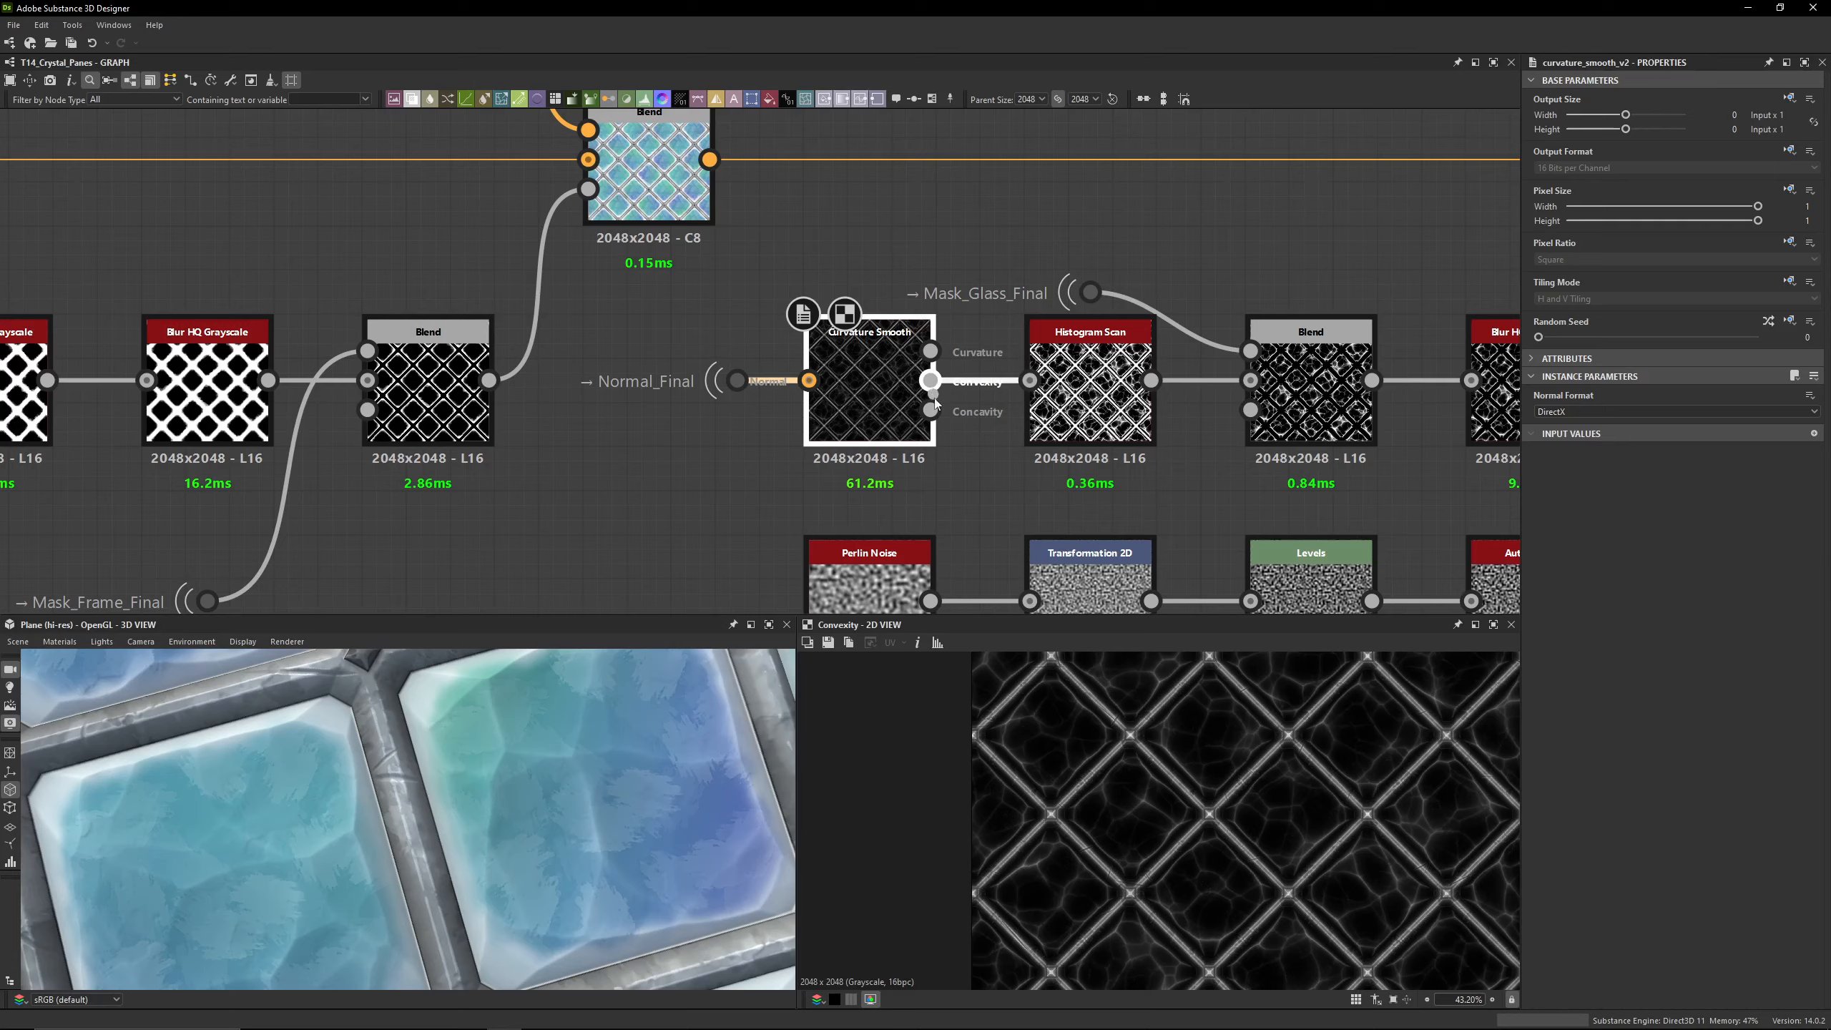
pyautogui.scroll(3, 933, 388)
pyautogui.moveTo(930, 360); pyautogui.dragTo(964, 377)
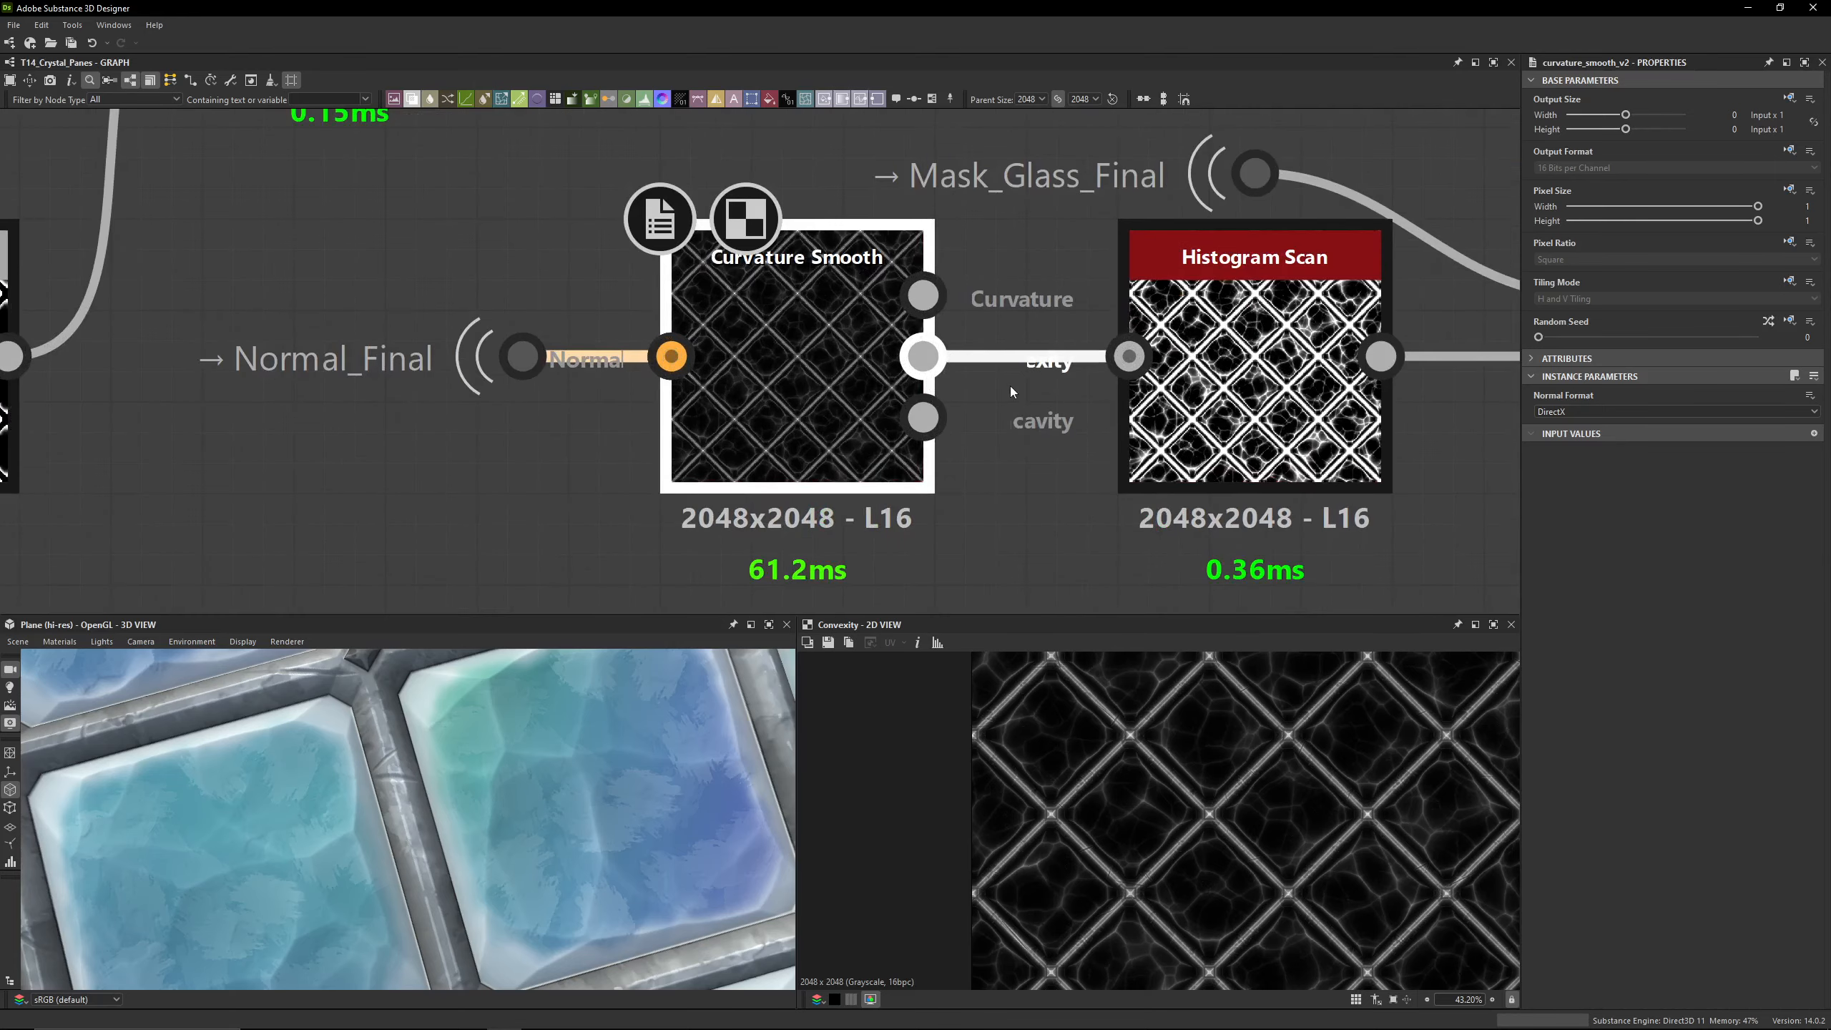
# Step: Preview the Histogram Scan node after Curvature Smooth and examine its edge mask up close
pyautogui.moveTo(1010, 388); pyautogui.dragTo(610, 392, button='middle')
pyautogui.scroll(-2, 610, 392)
pyautogui.doubleClick(766, 389)
pyautogui.scroll(4, 1166, 843)
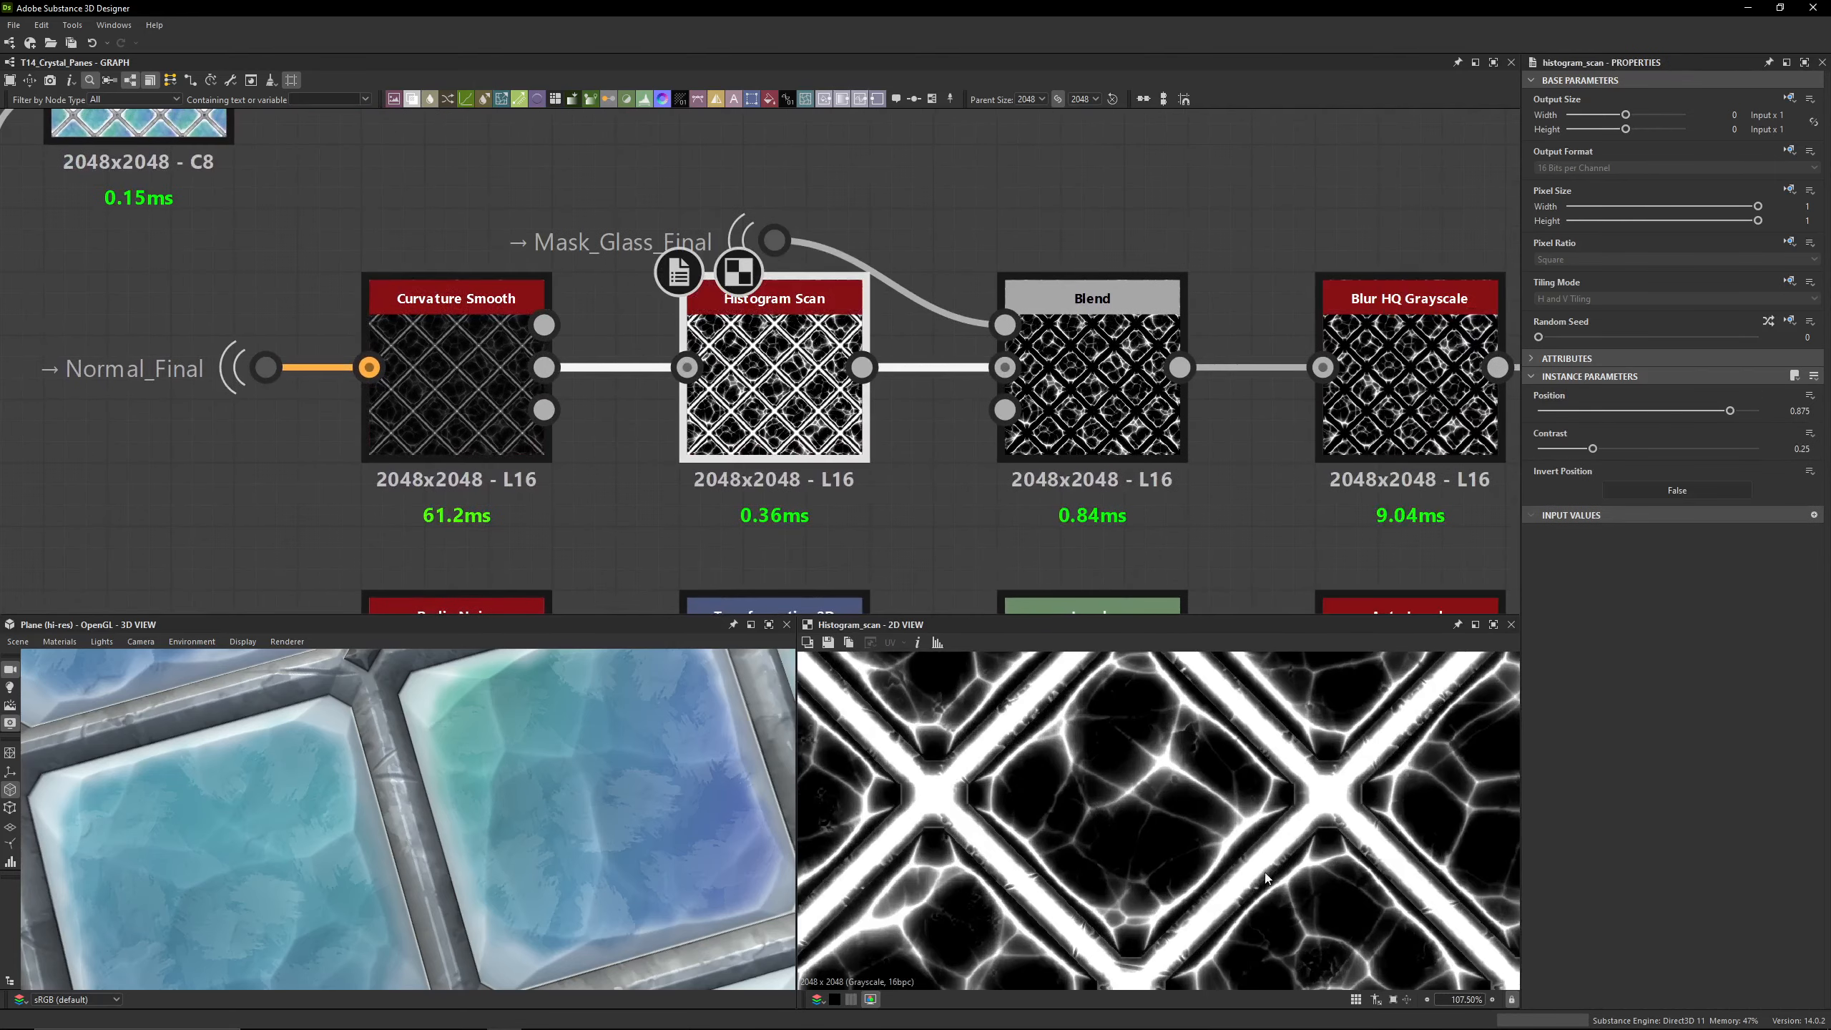
# Step: Inspect the Mask_Glass_Final portal and preview the Multiply Blend that applies it to the Histogram Scan output
pyautogui.moveTo(974, 515); pyautogui.dragTo(904, 547, button='middle')
pyautogui.moveTo(522, 267); pyautogui.dragTo(504, 204)
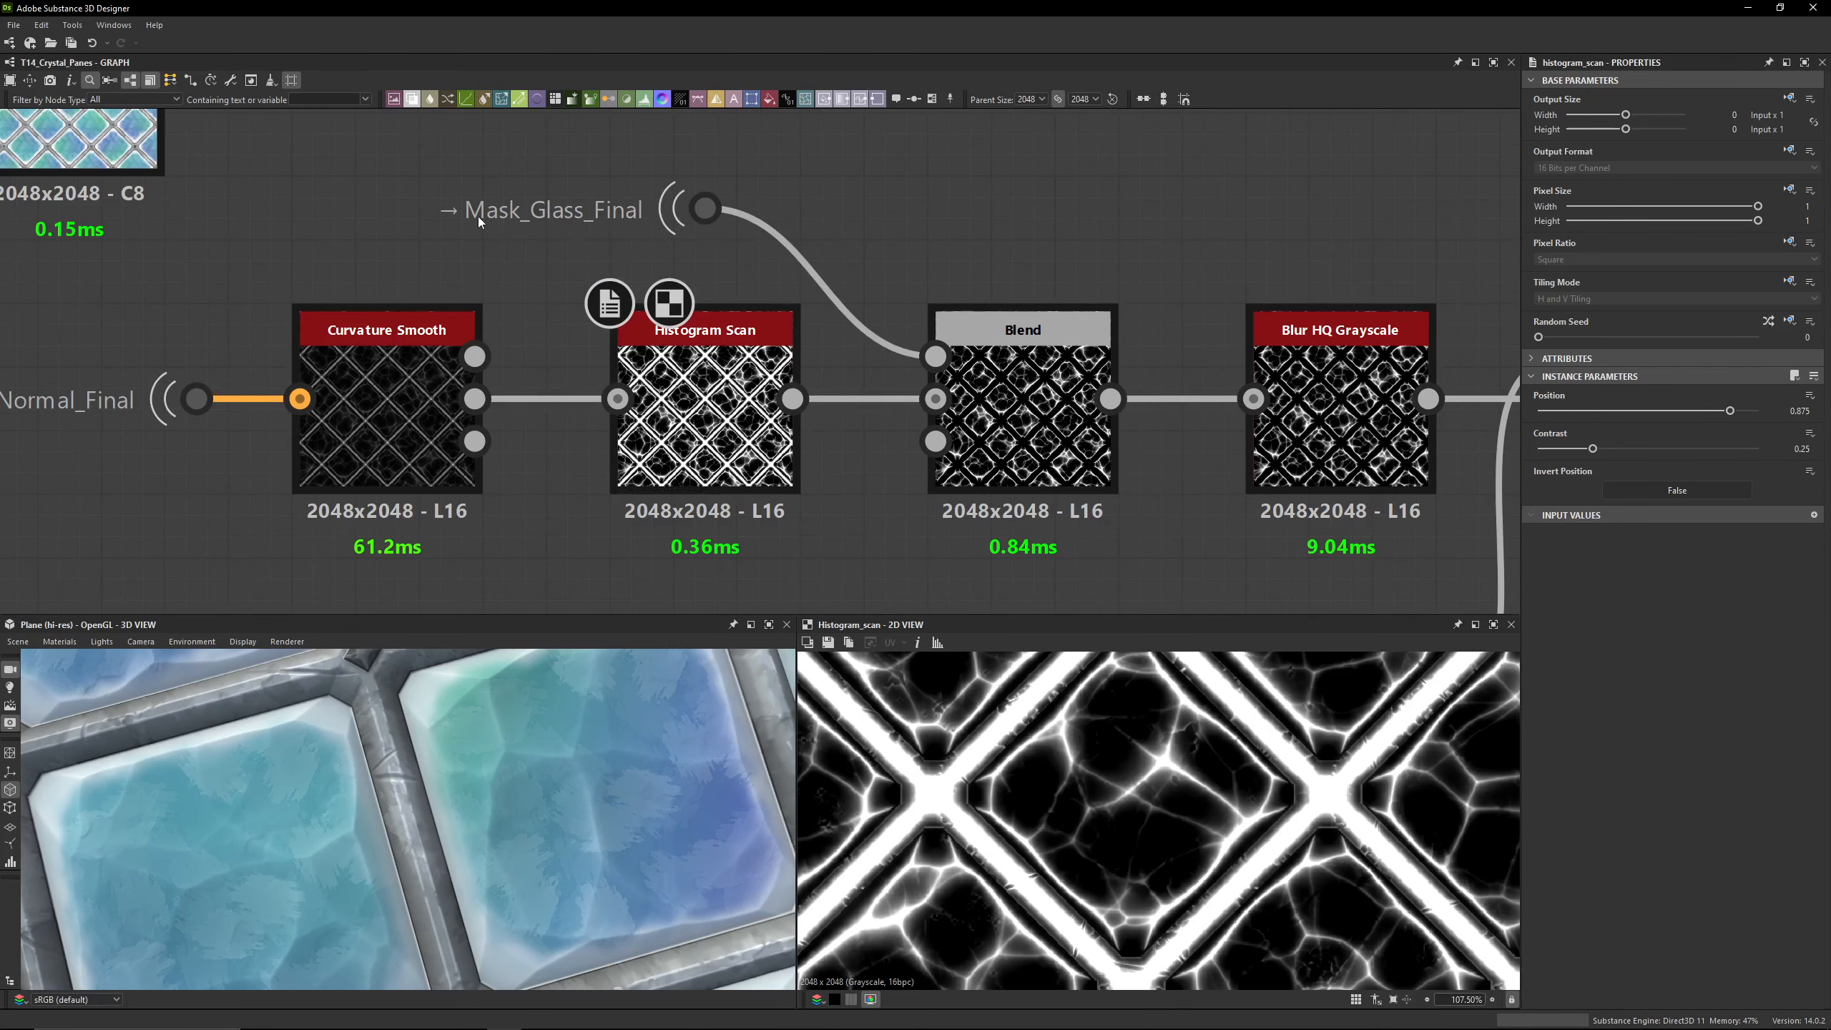
pyautogui.click(1007, 371)
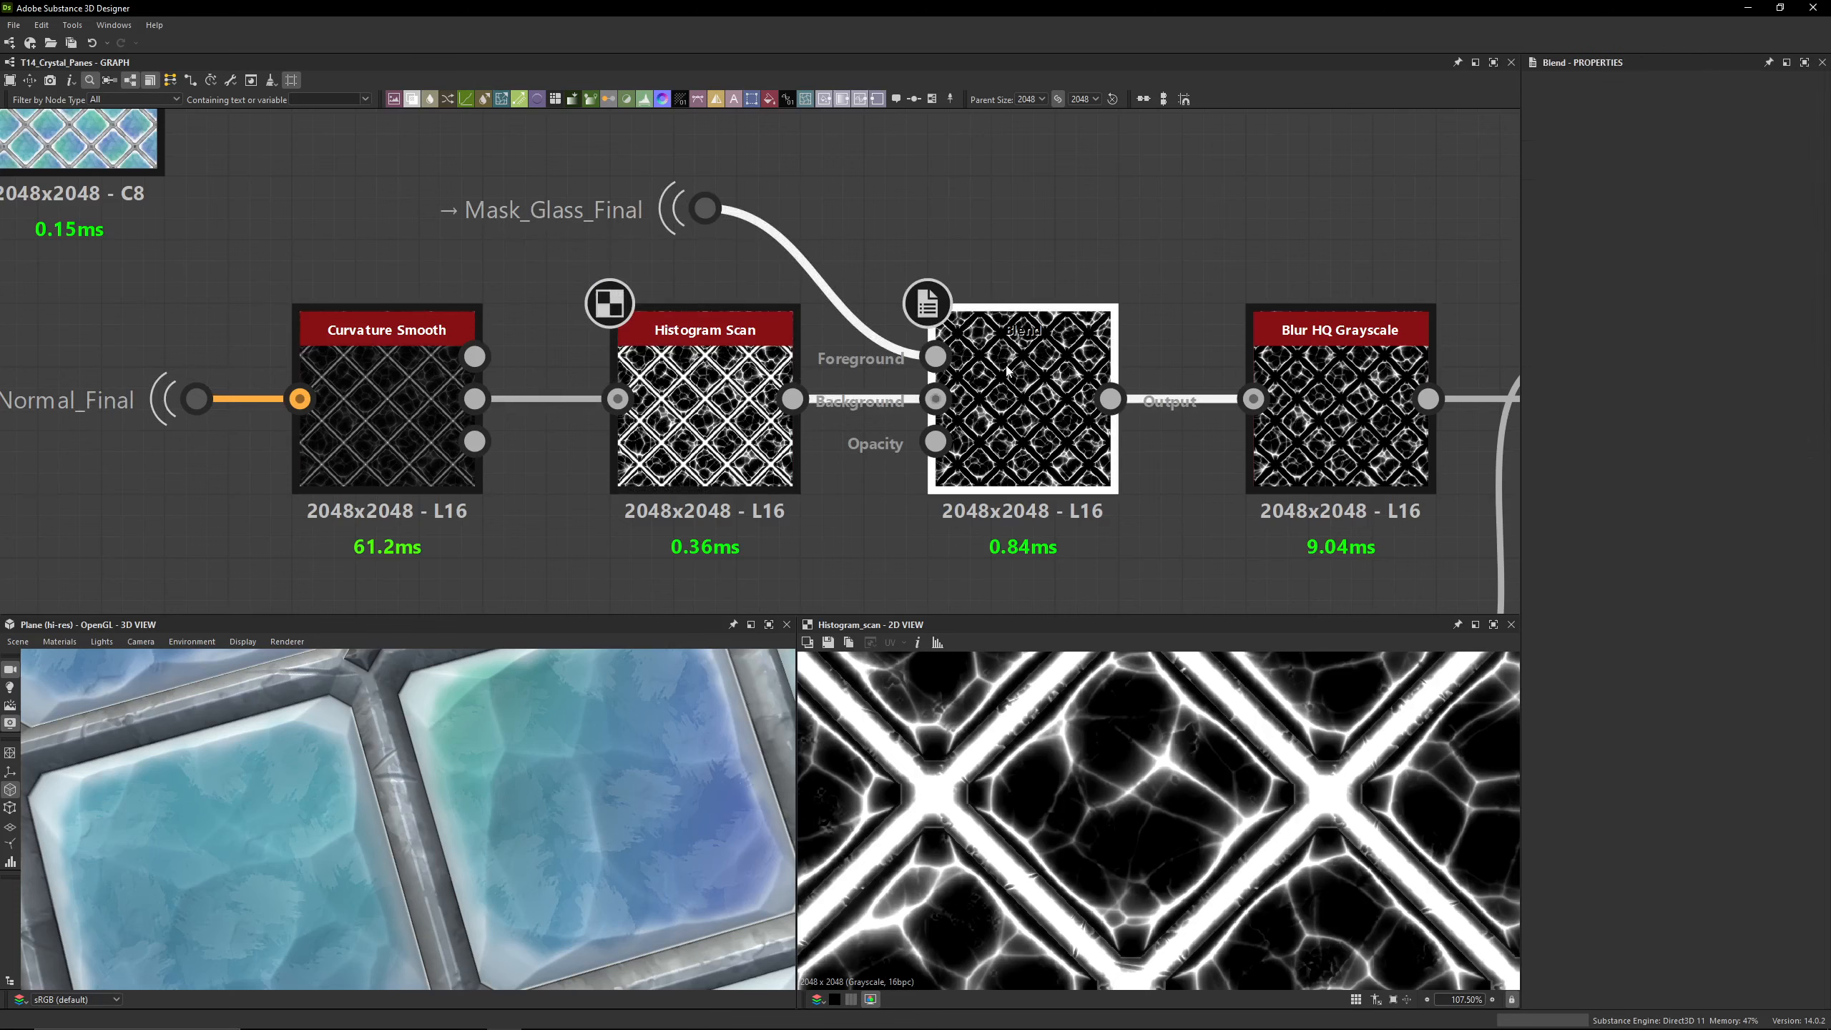
pyautogui.doubleClick(1007, 371)
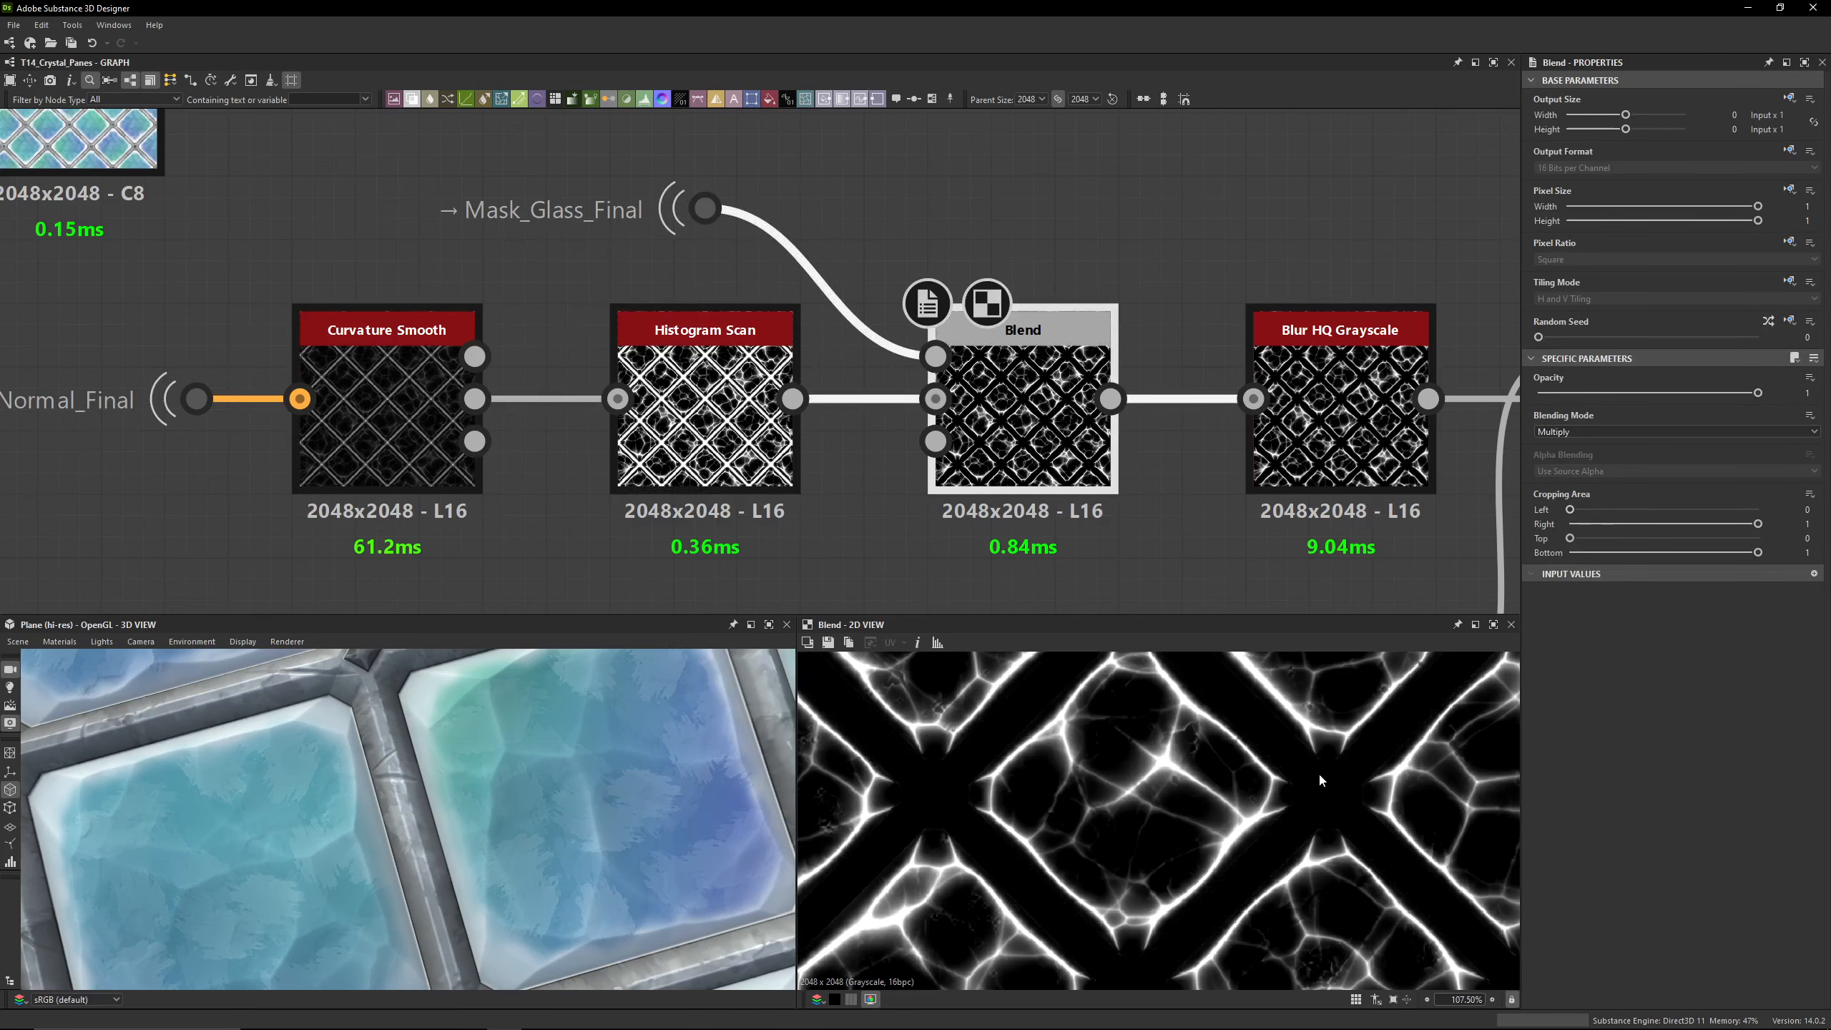
# Step: Preview the Blur HQ Grayscale node and the Multiply Blend that follows it, examining the edge mask up close
pyautogui.moveTo(1038, 425); pyautogui.dragTo(652, 362, button='middle')
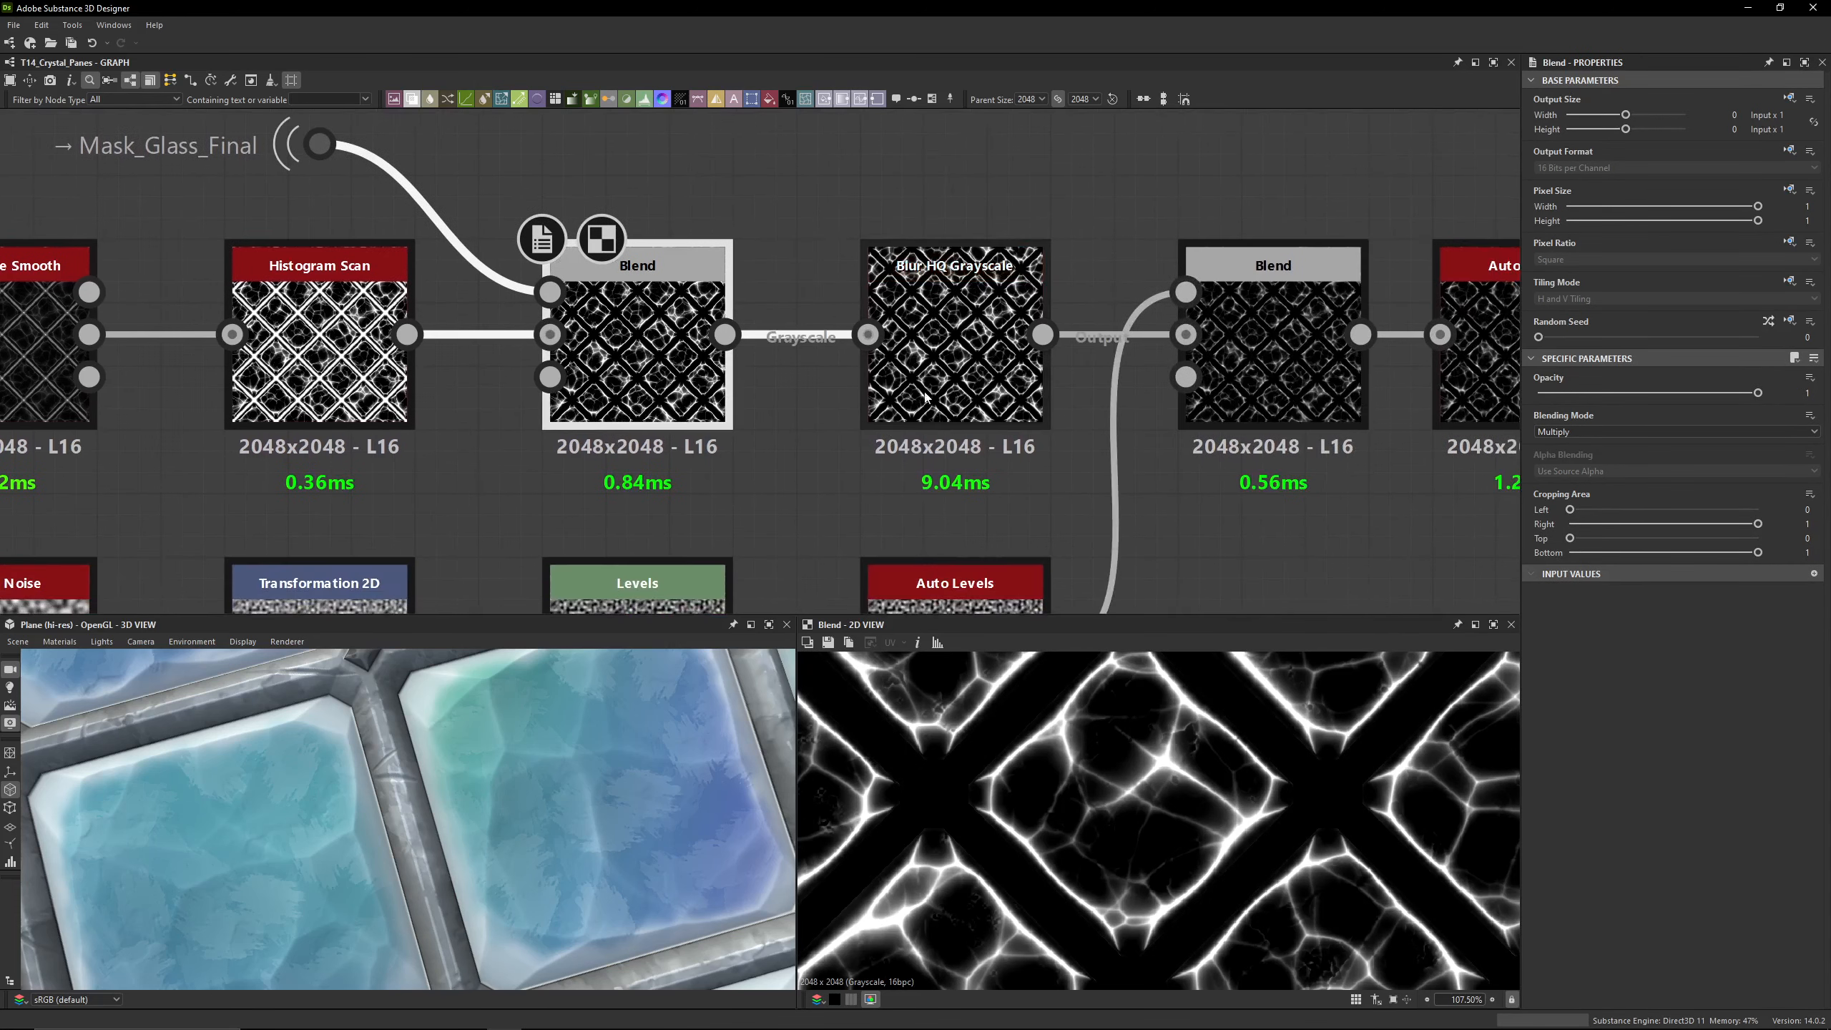
pyautogui.doubleClick(955, 361)
pyautogui.scroll(3, 1198, 773)
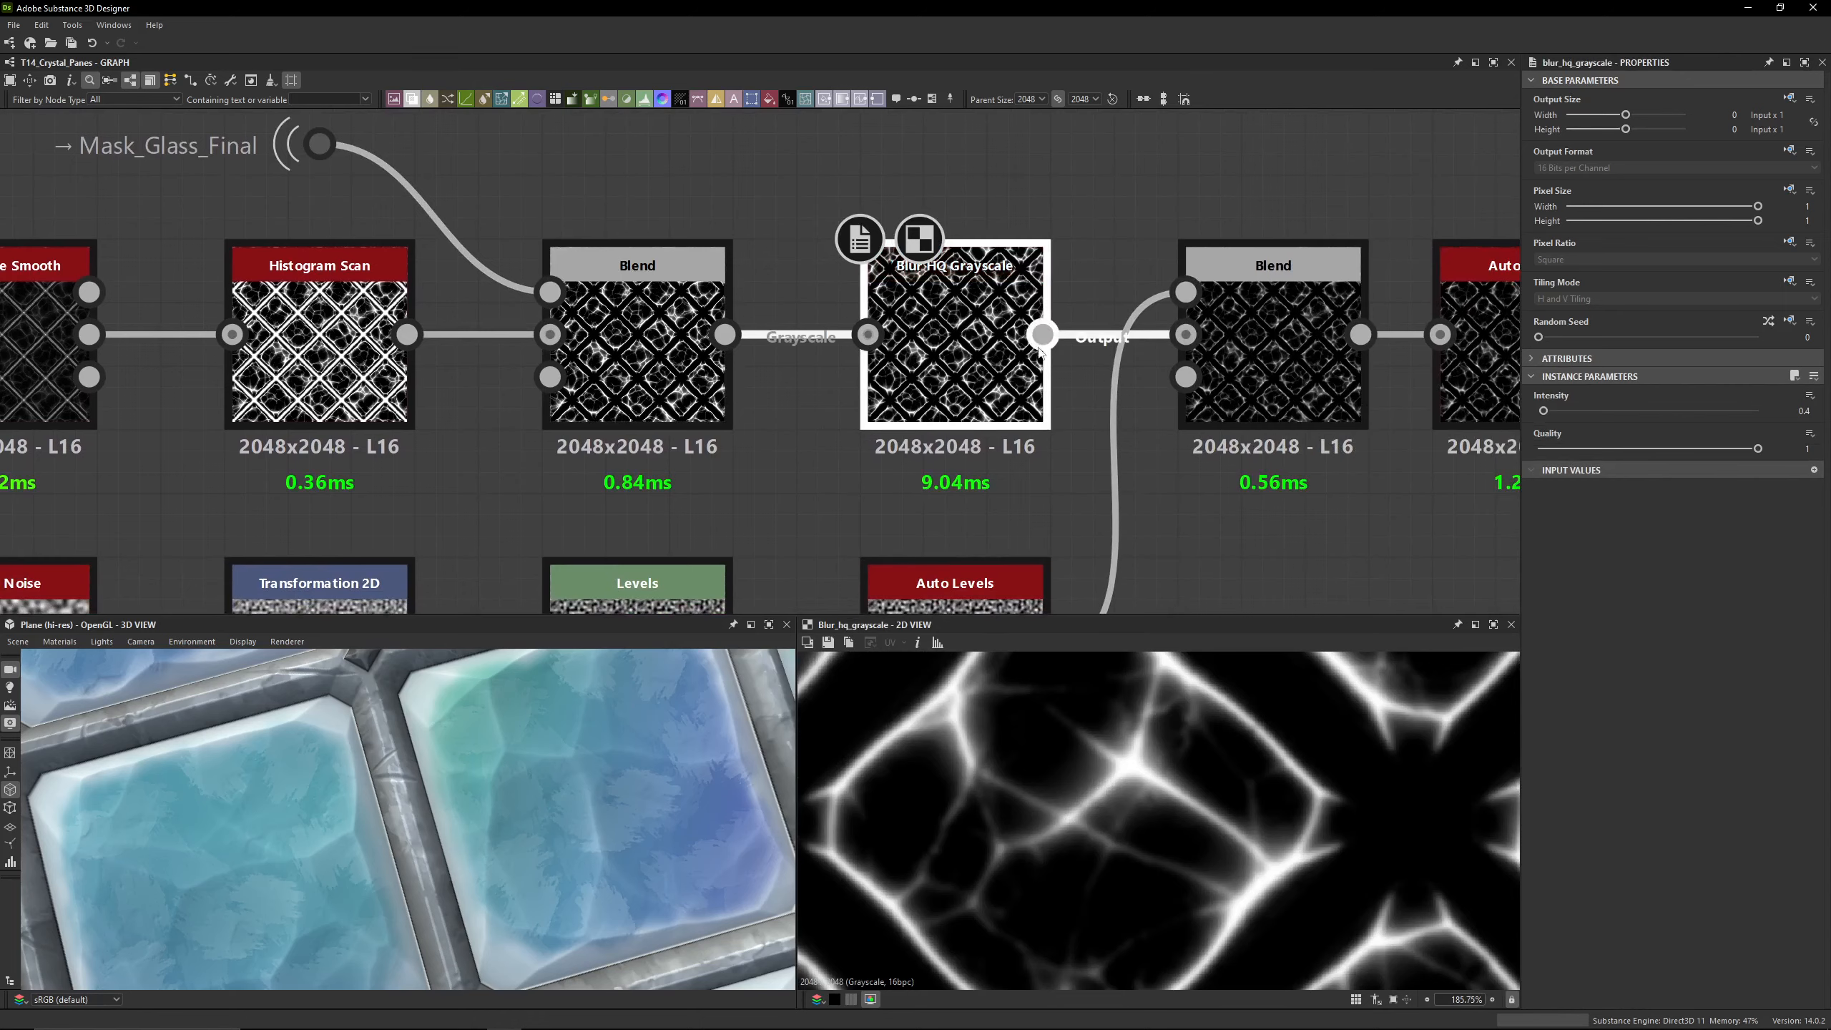
pyautogui.moveTo(1102, 339); pyautogui.dragTo(986, 319, button='middle')
pyautogui.doubleClick(1156, 339)
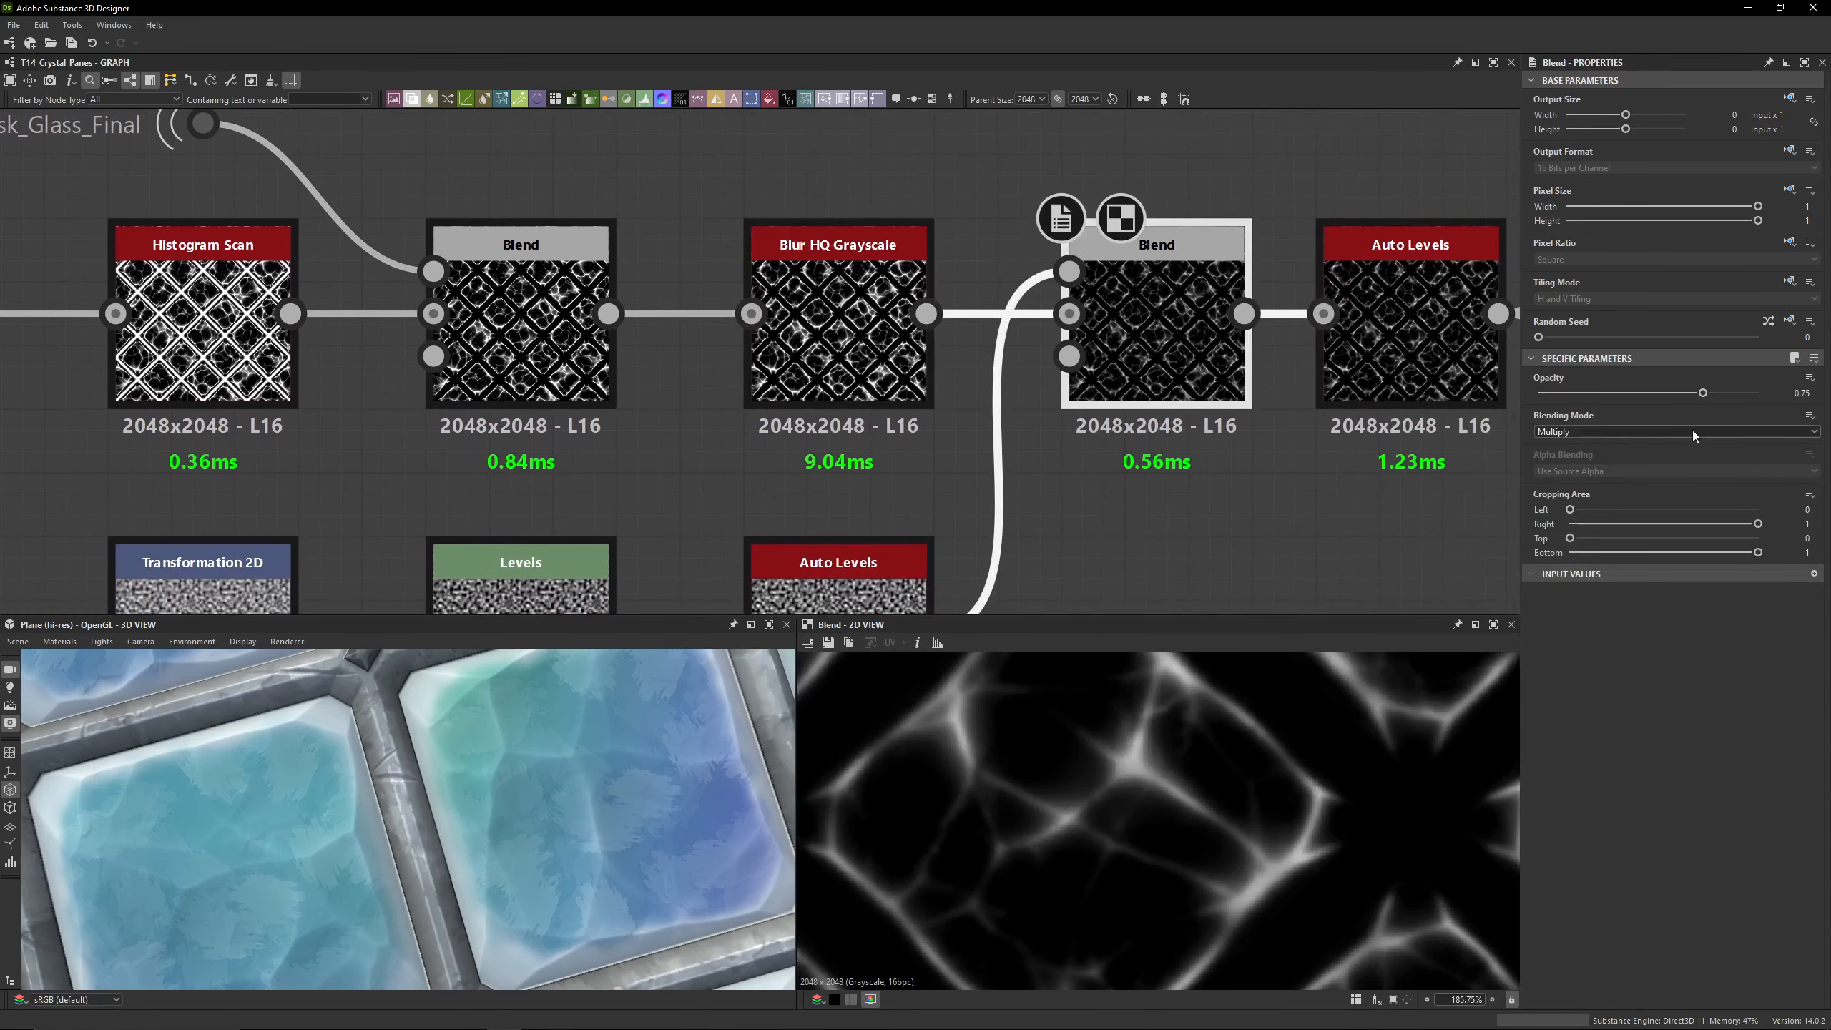
# Step: Preview the Perlin Noise node that starts the noise branch below the curvature chain and check its parameters
pyautogui.moveTo(671, 407); pyautogui.dragTo(1269, 229, button='middle')
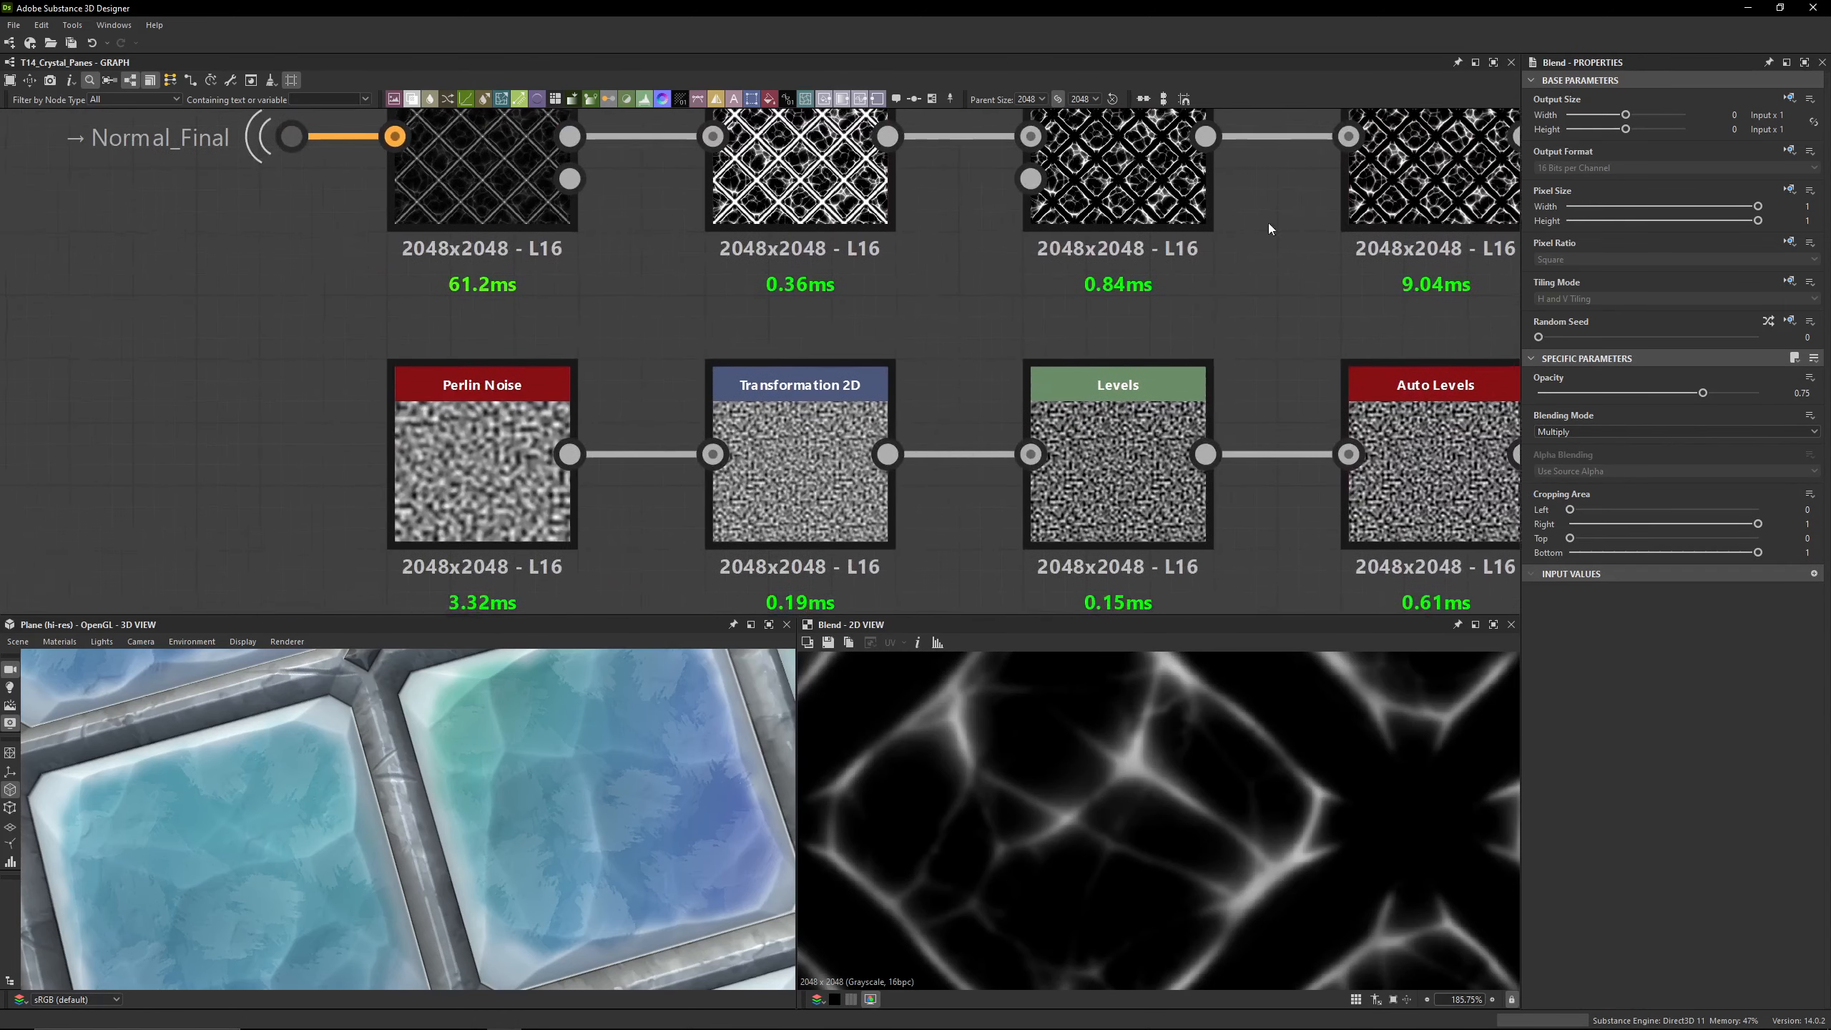
pyautogui.doubleClick(477, 476)
pyautogui.moveTo(477, 476); pyautogui.dragTo(589, 376, button='middle')
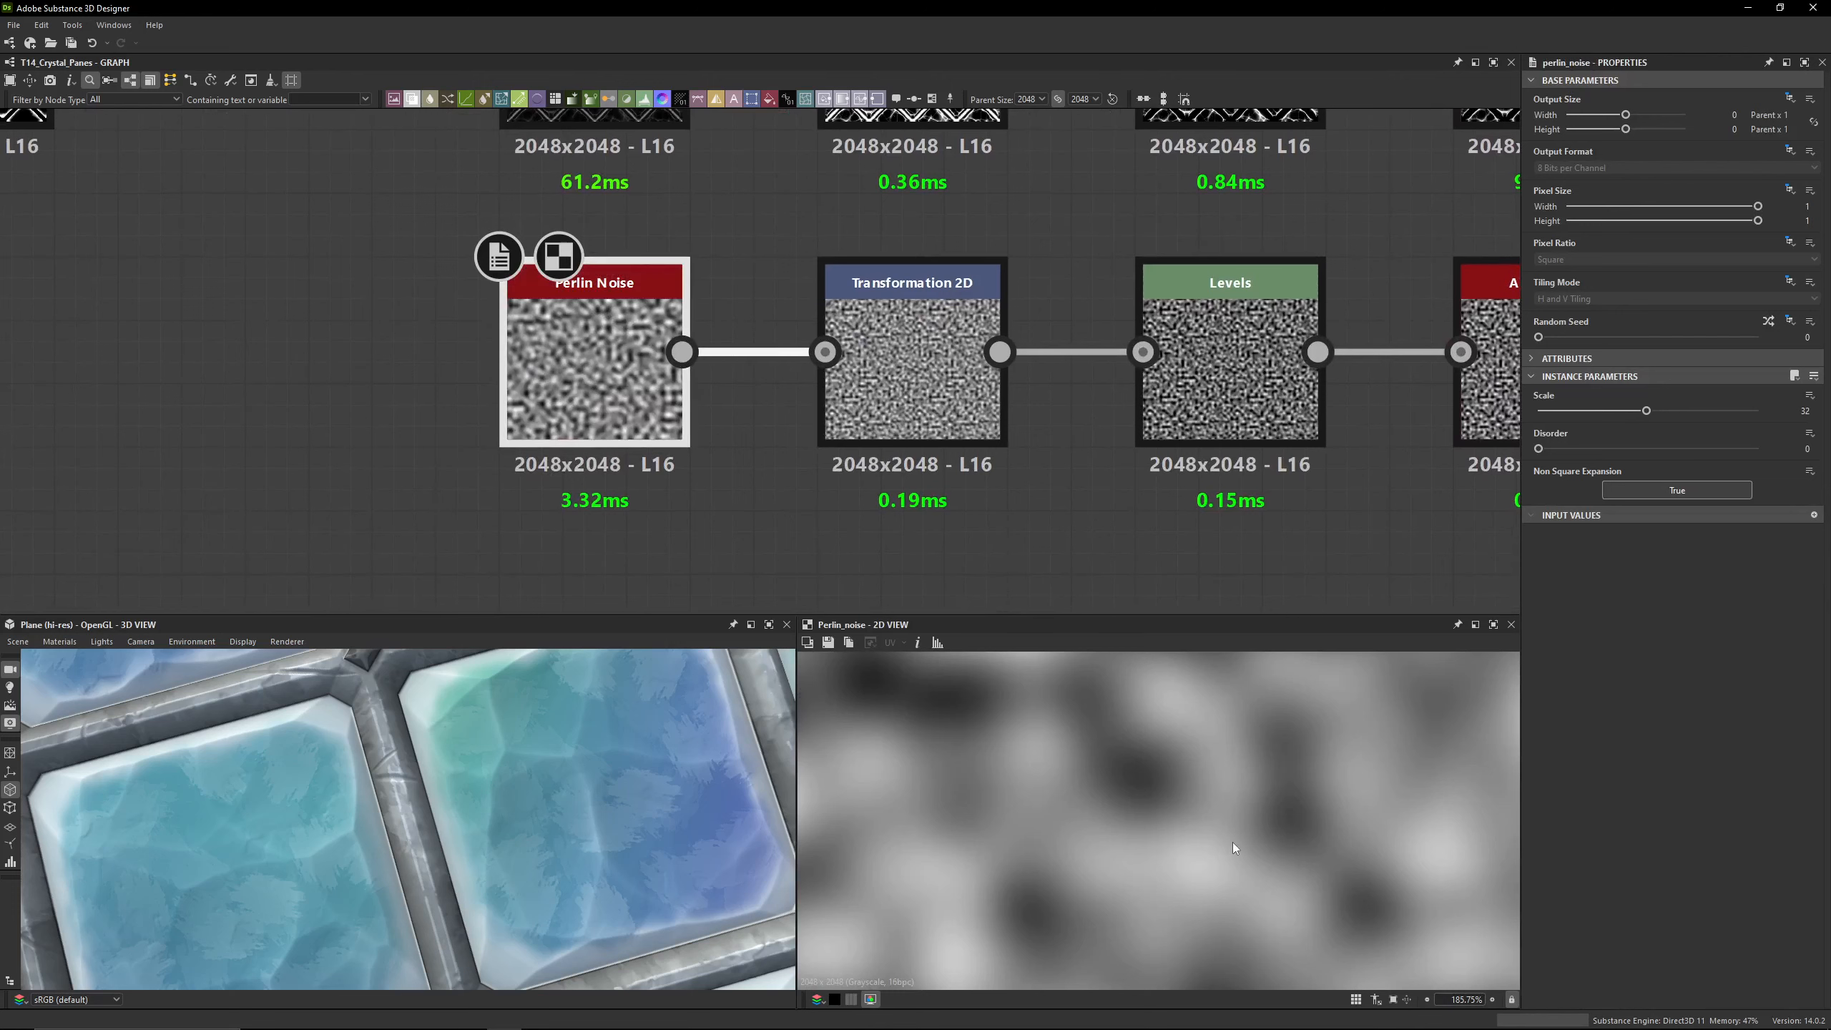
pyautogui.moveTo(544, 573); pyautogui.dragTo(570, 501, button='middle')
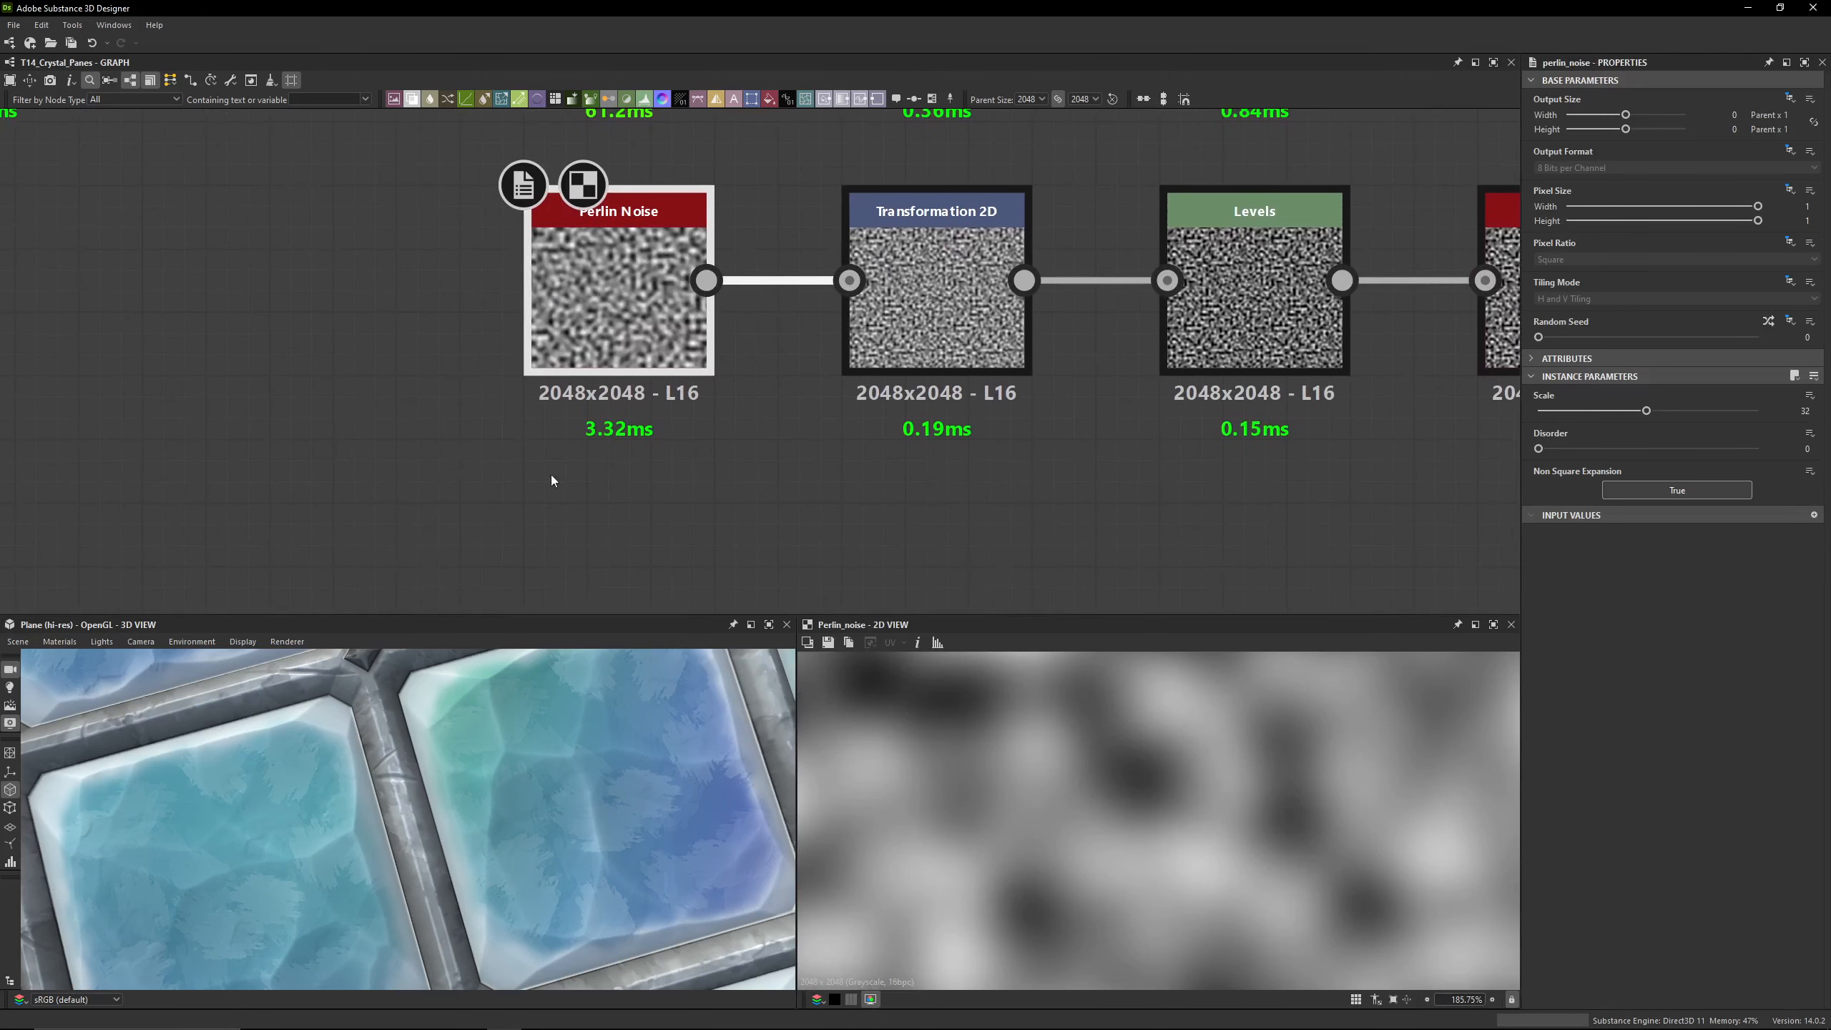
# Step: Add a Dot node below the Perlin Noise and set its Input Portal to Noise_Perlin_x32
pyautogui.click(612, 512)
pyautogui.press('space')
pyautogui.write('dot')
pyautogui.press('Return')
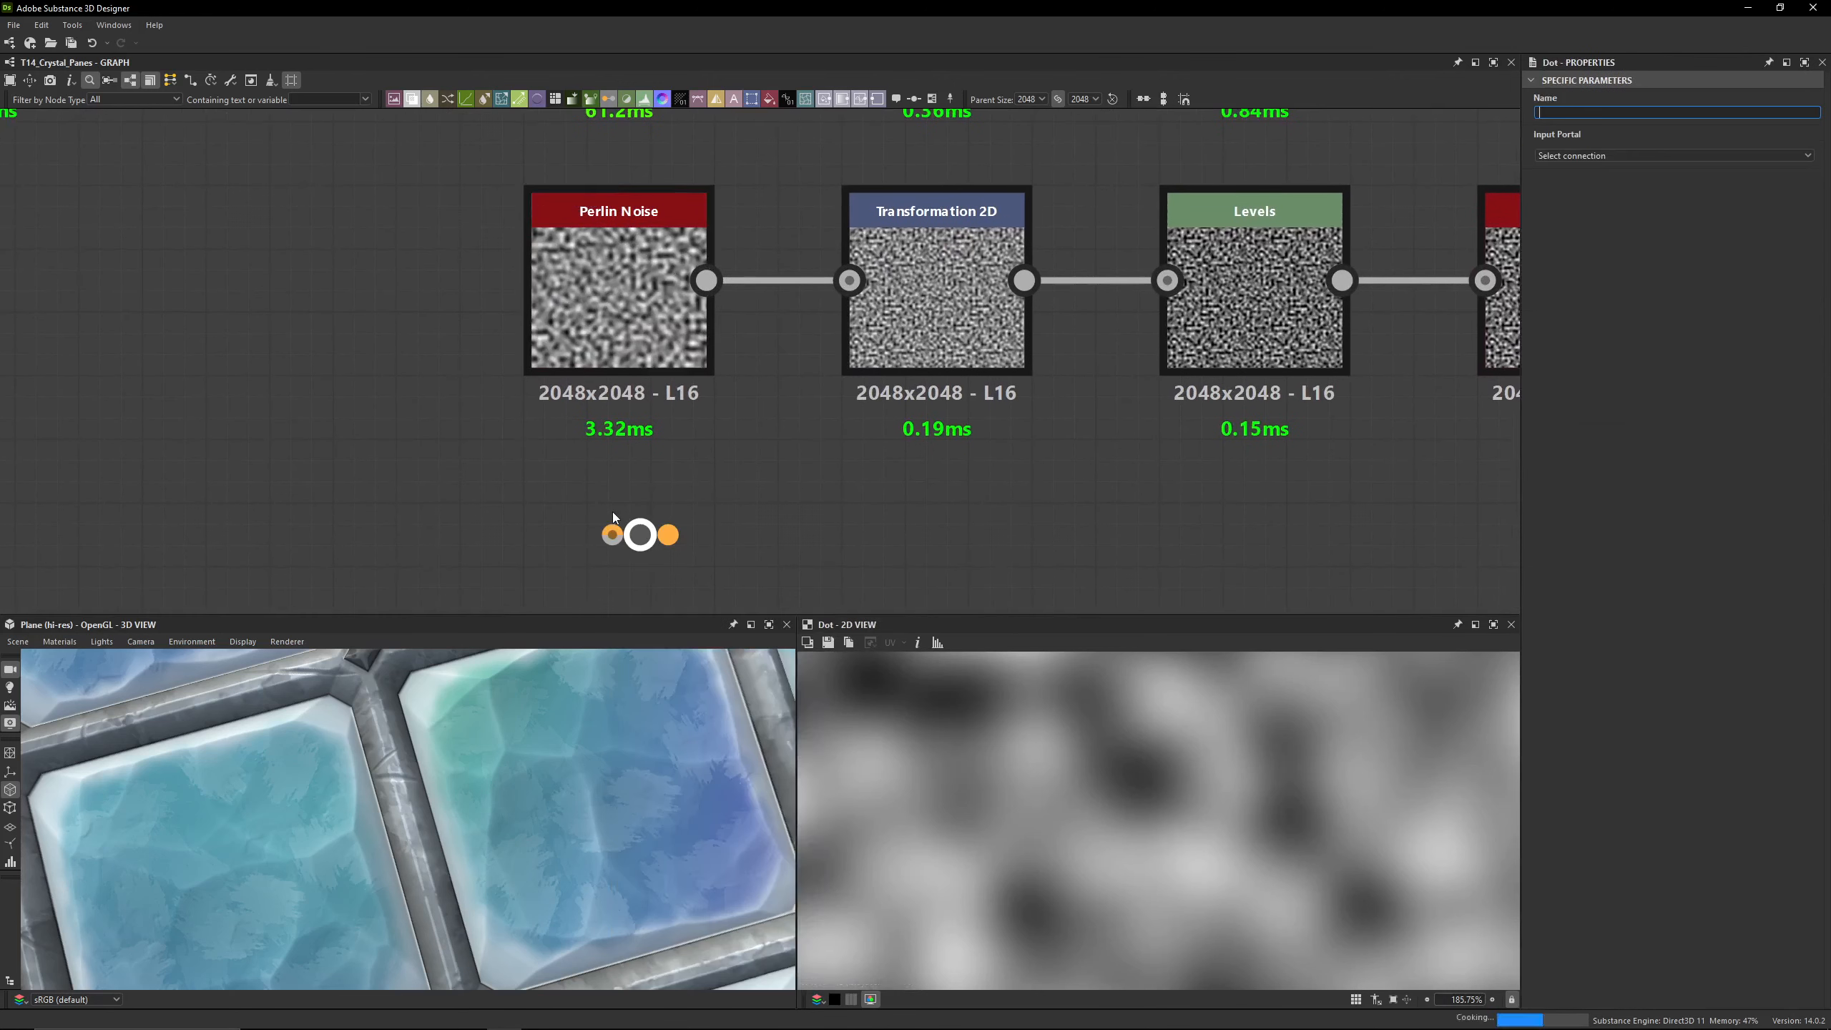
pyautogui.click(1676, 155)
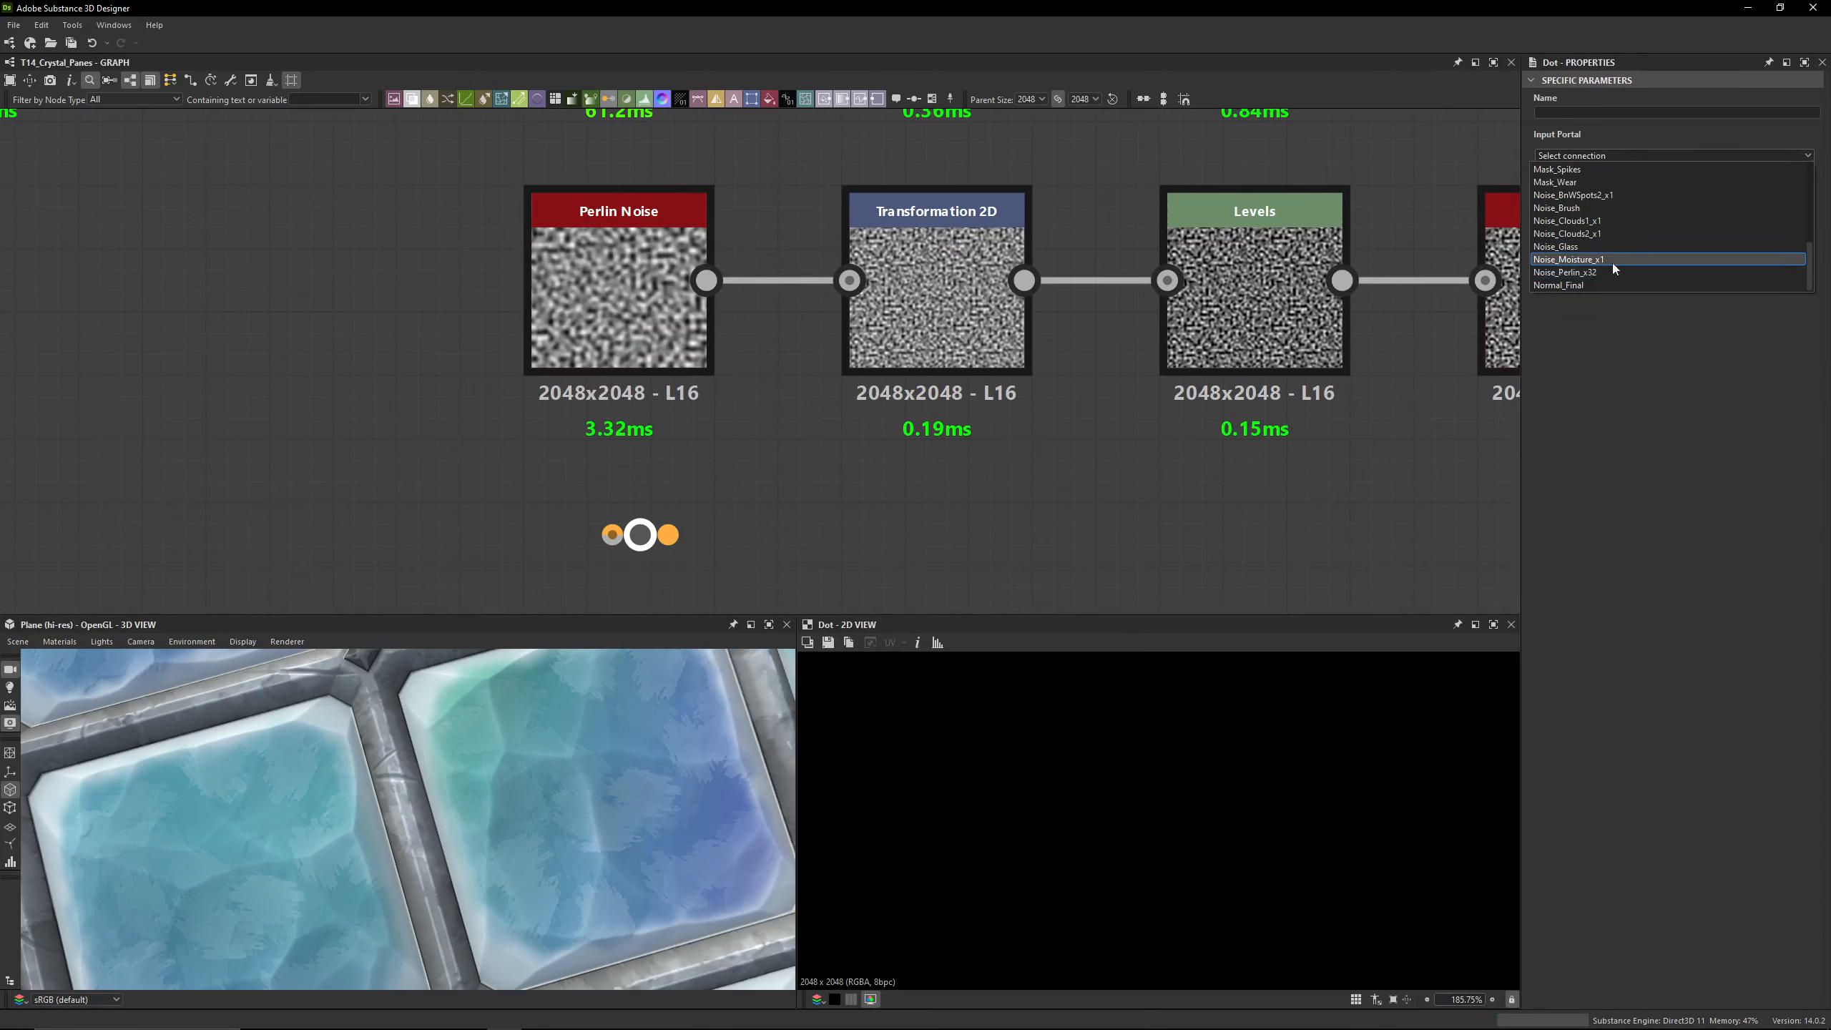
pyautogui.click(1585, 271)
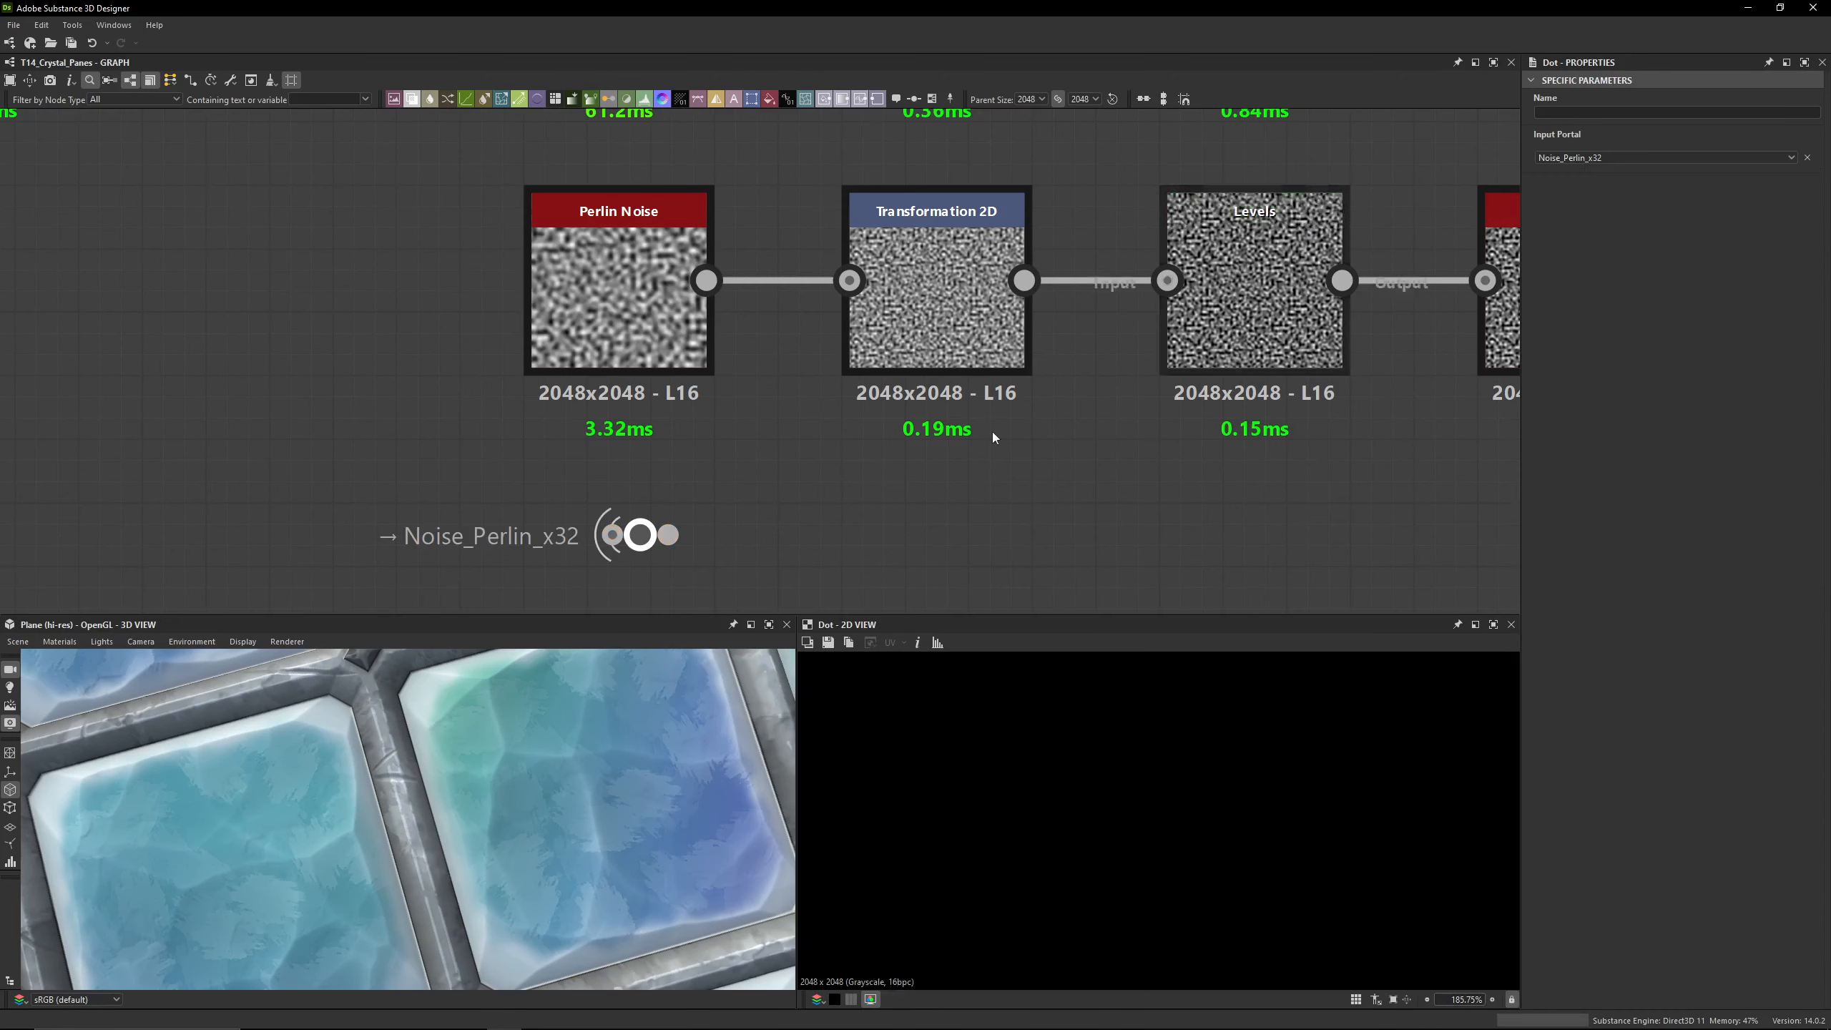
# Step: Replace the Perlin Noise node with the Noise_Perlin_x32 portal as the Transformation 2D input, placing the portal in line with the chain
pyautogui.click(657, 352)
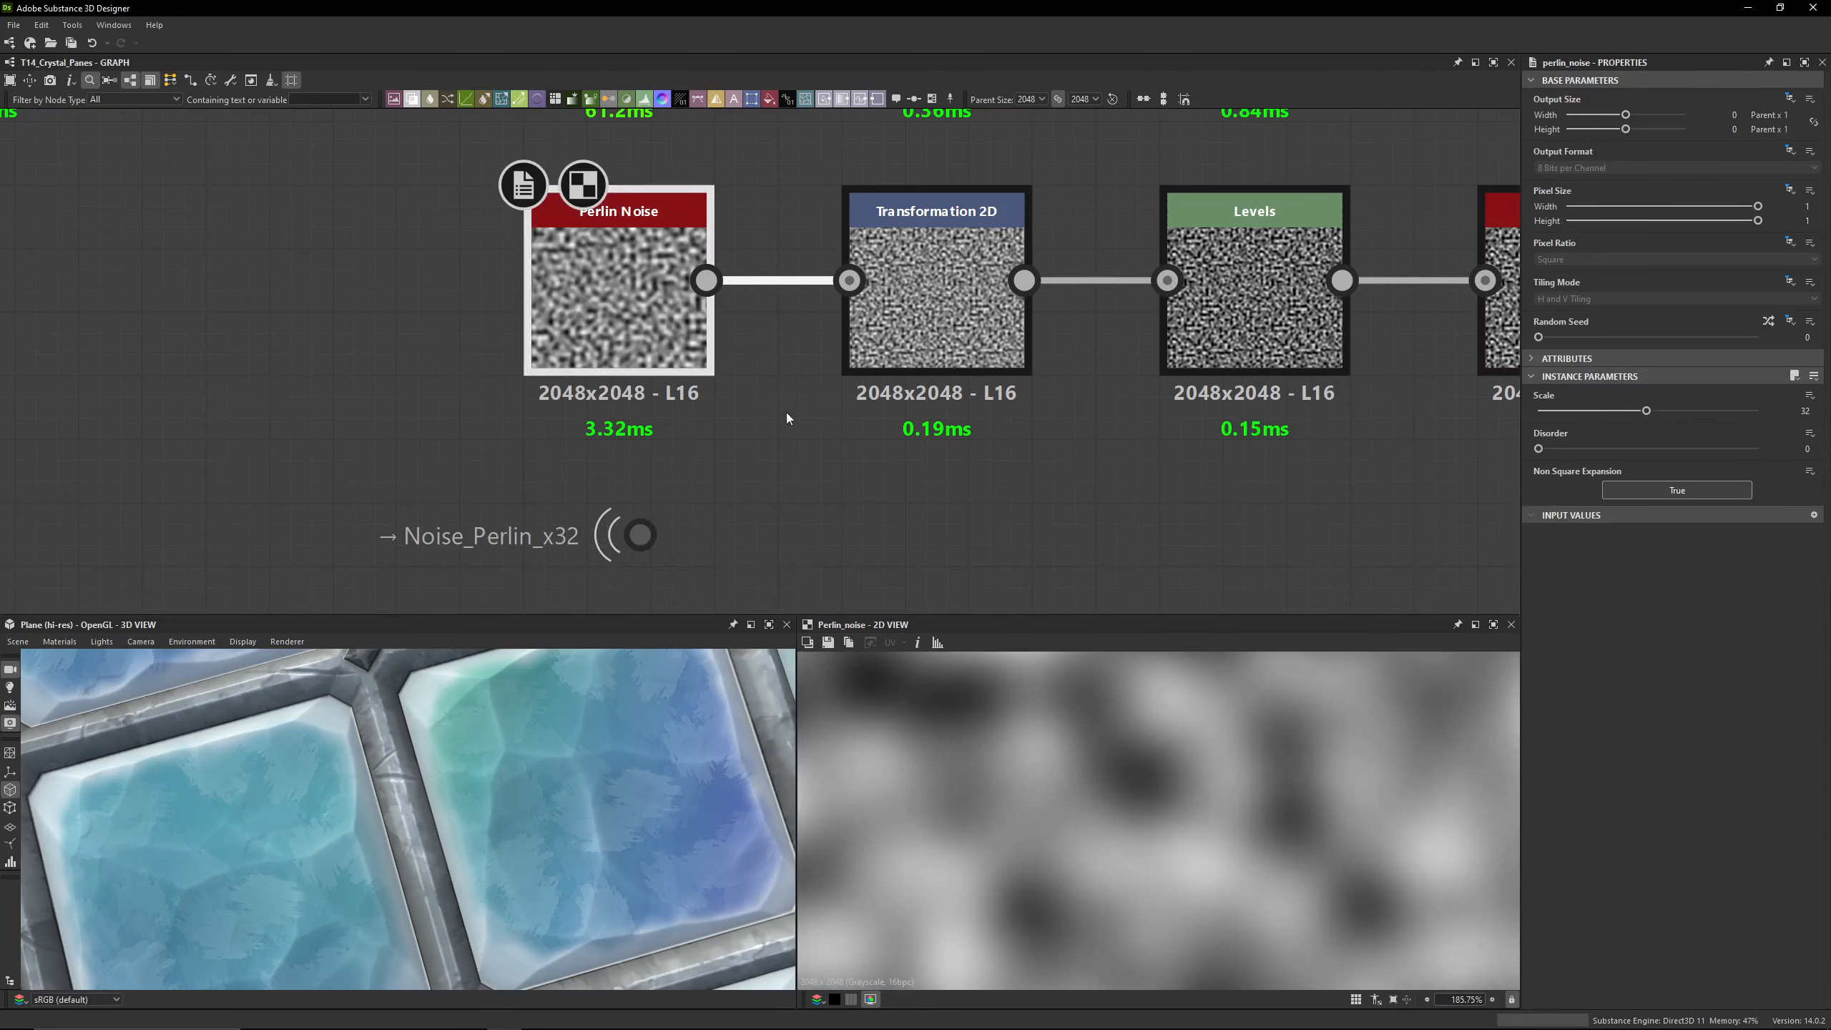
pyautogui.moveTo(668, 534); pyautogui.dragTo(849, 281)
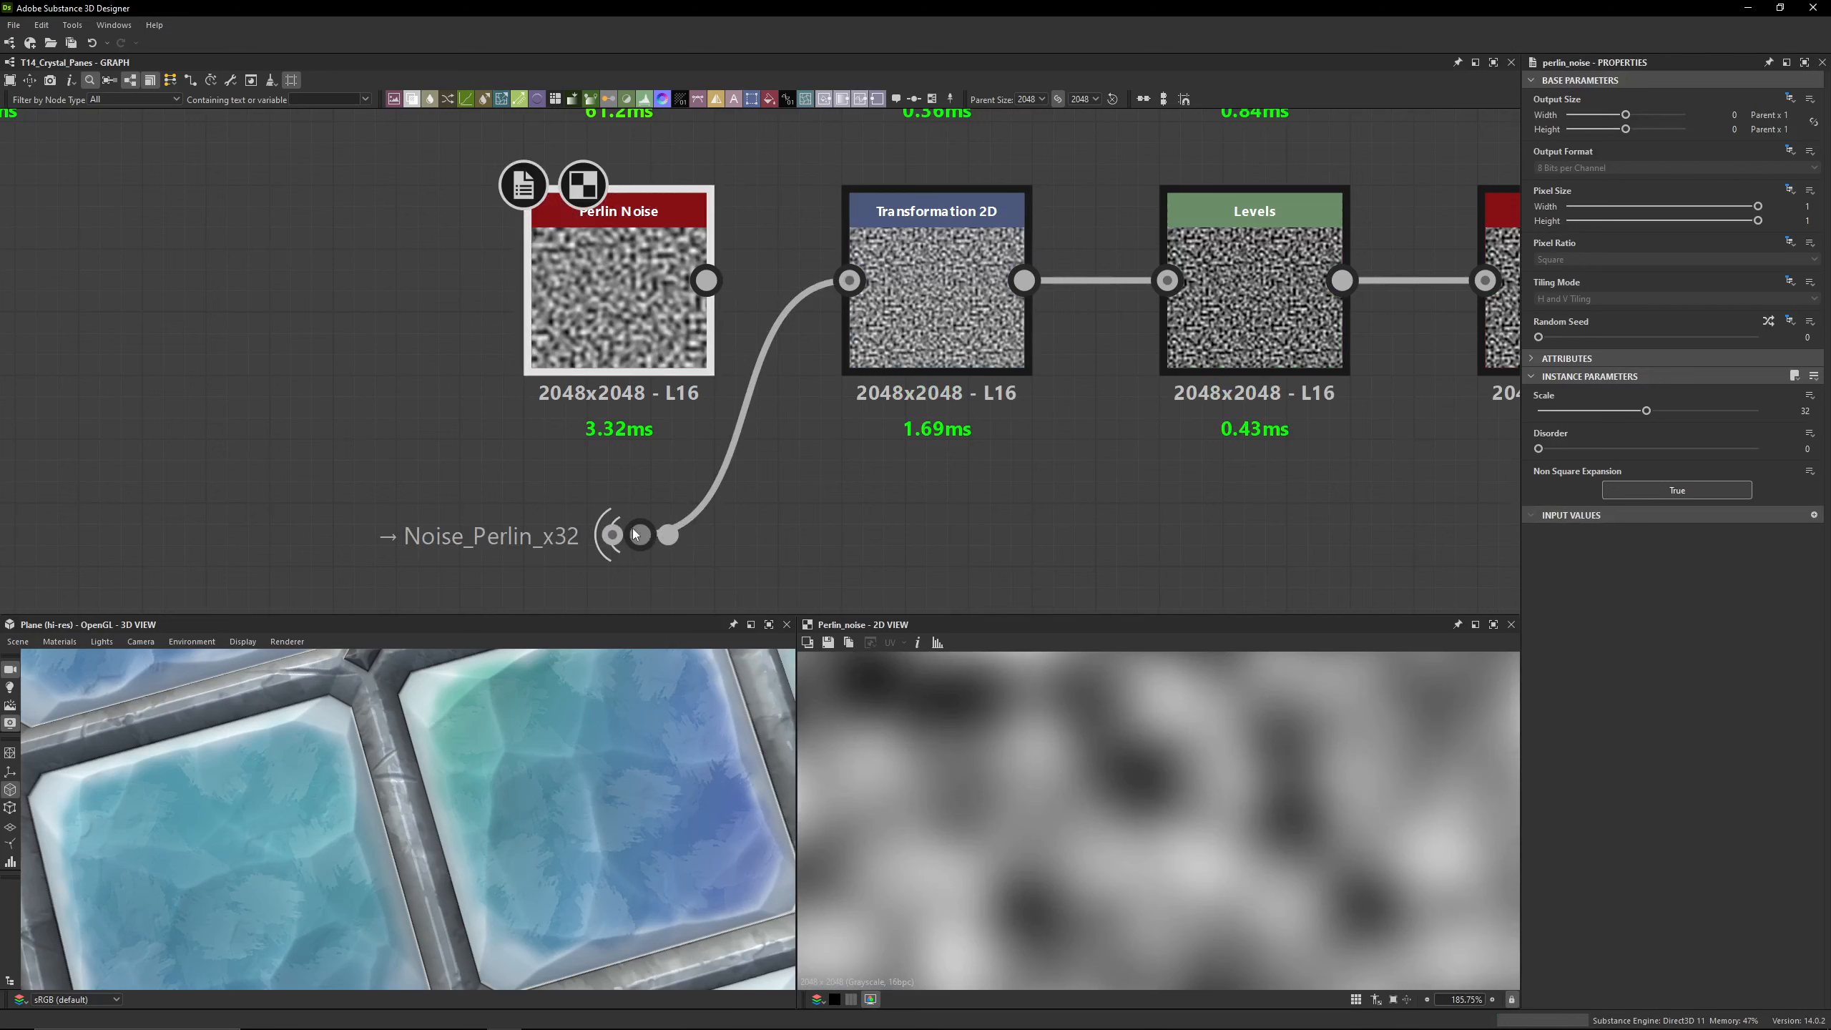
pyautogui.press('Delete')
pyautogui.moveTo(638, 541); pyautogui.dragTo(624, 294)
pyautogui.moveTo(997, 173); pyautogui.dragTo(833, 254, button='middle')
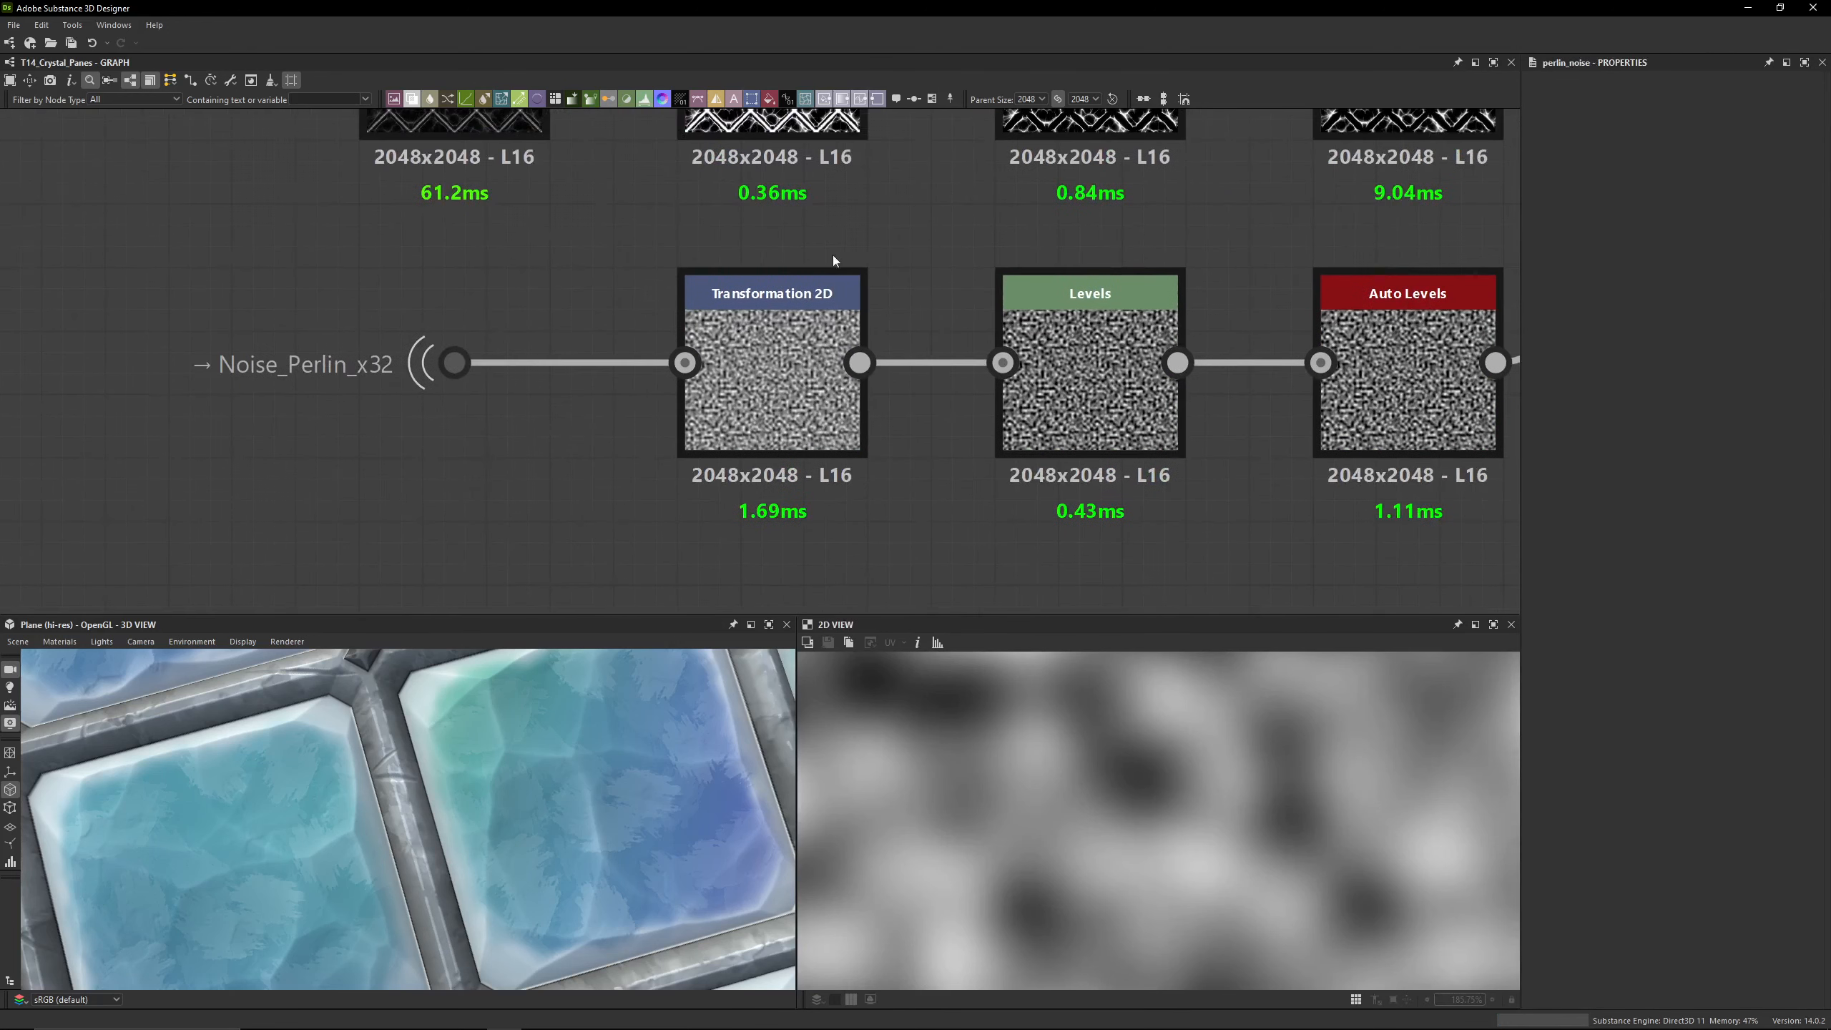
# Step: Check the Transformation 2D settings and set the following Levels node's Level In Low to 0.17375
pyautogui.click(724, 376)
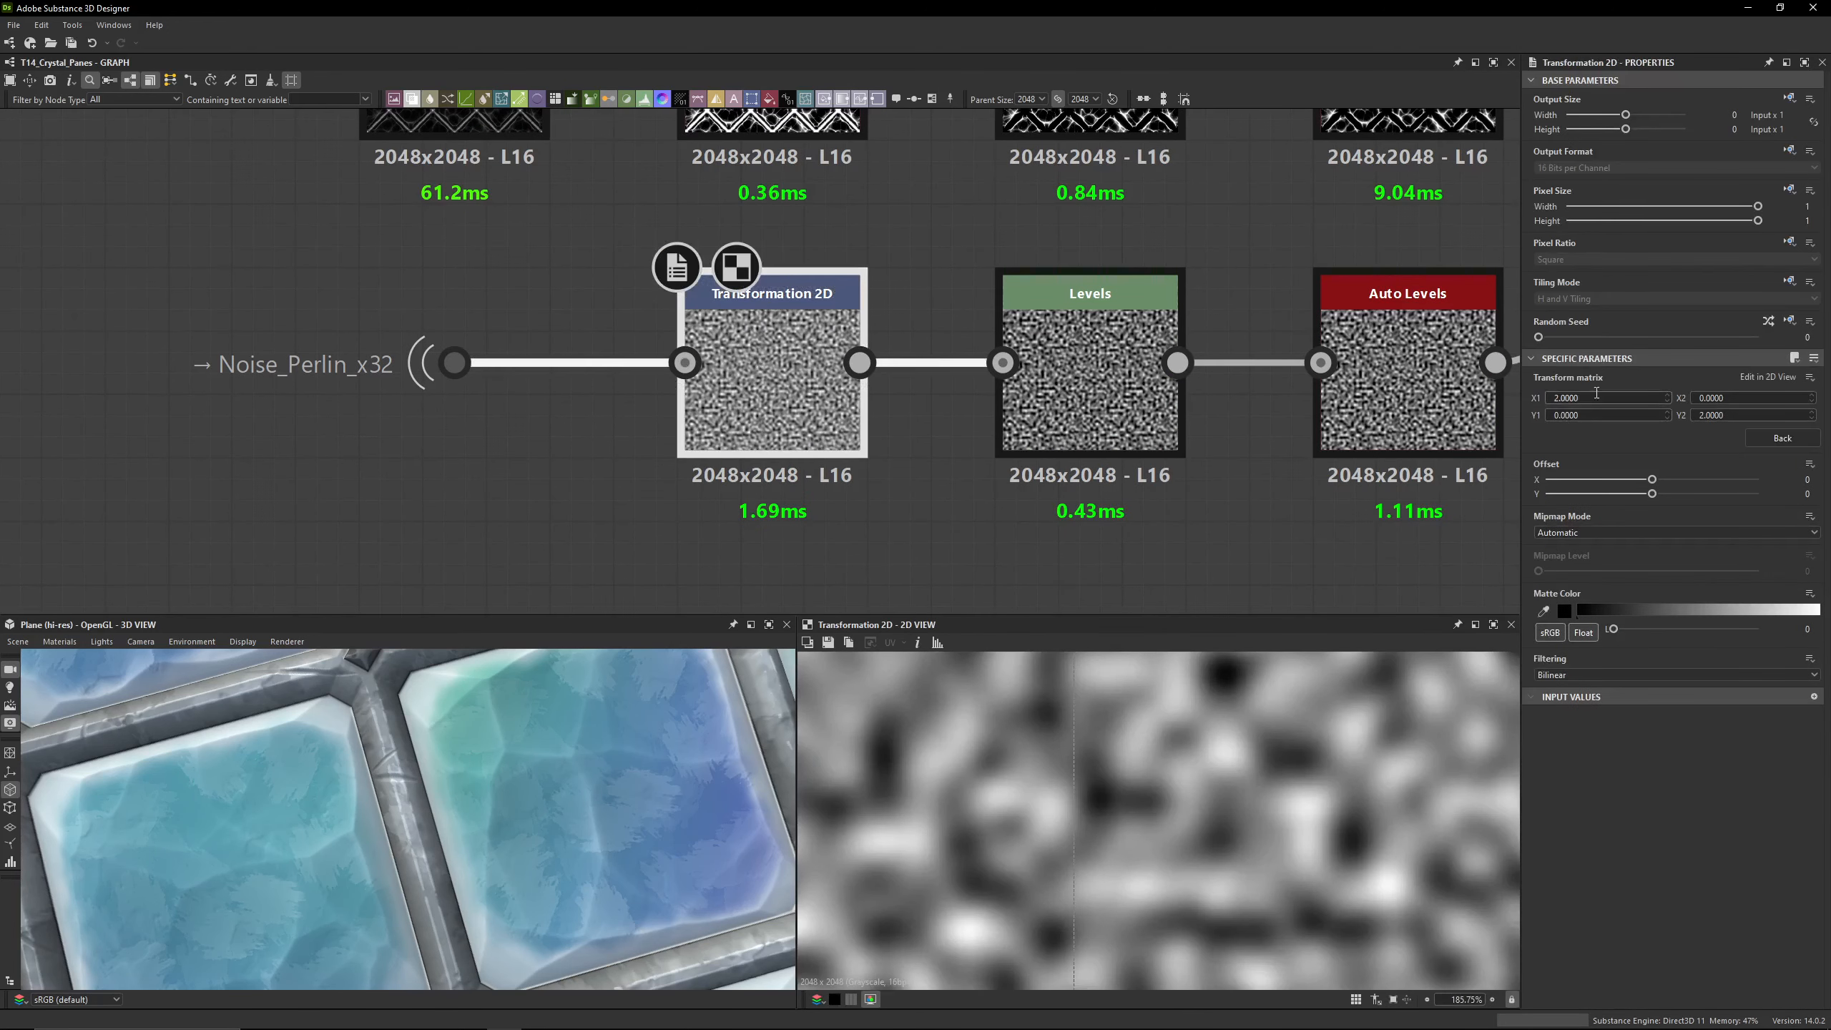
pyautogui.moveTo(981, 392); pyautogui.dragTo(614, 339, button='middle')
pyautogui.doubleClick(715, 353)
pyautogui.click(1795, 358)
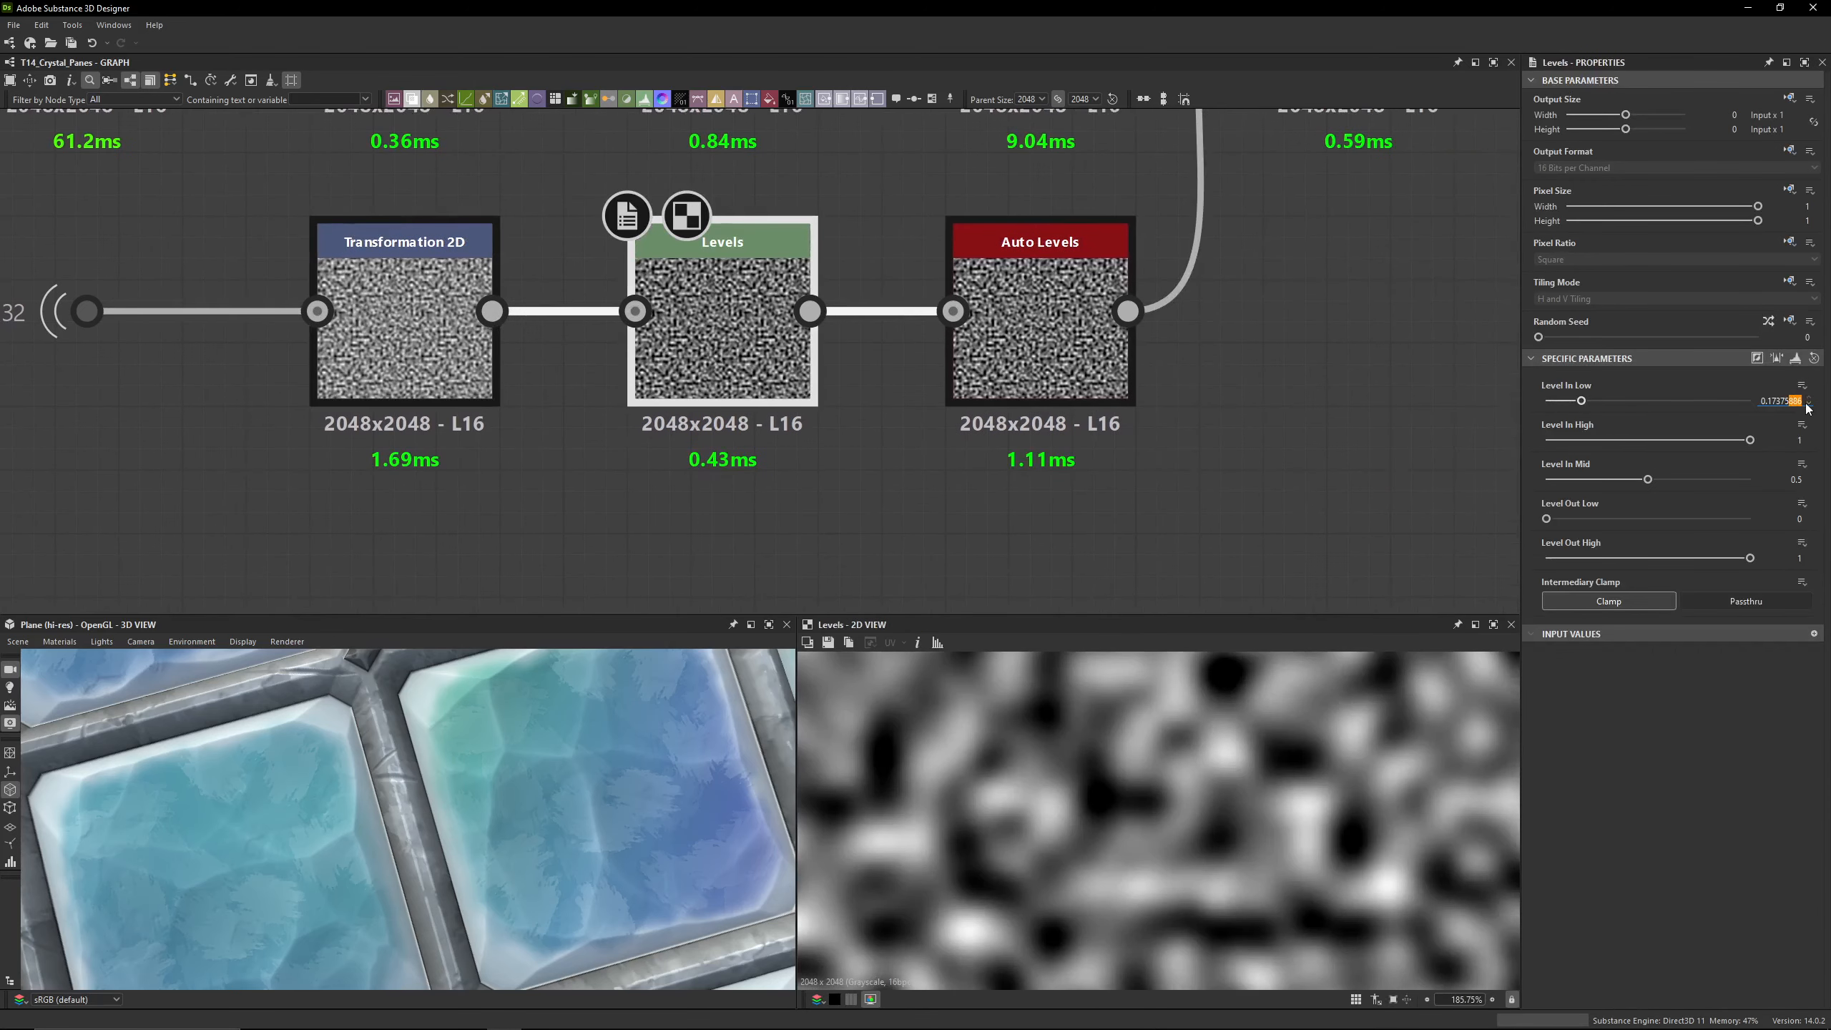
pyautogui.press('BackSpace')
pyautogui.press('Return')
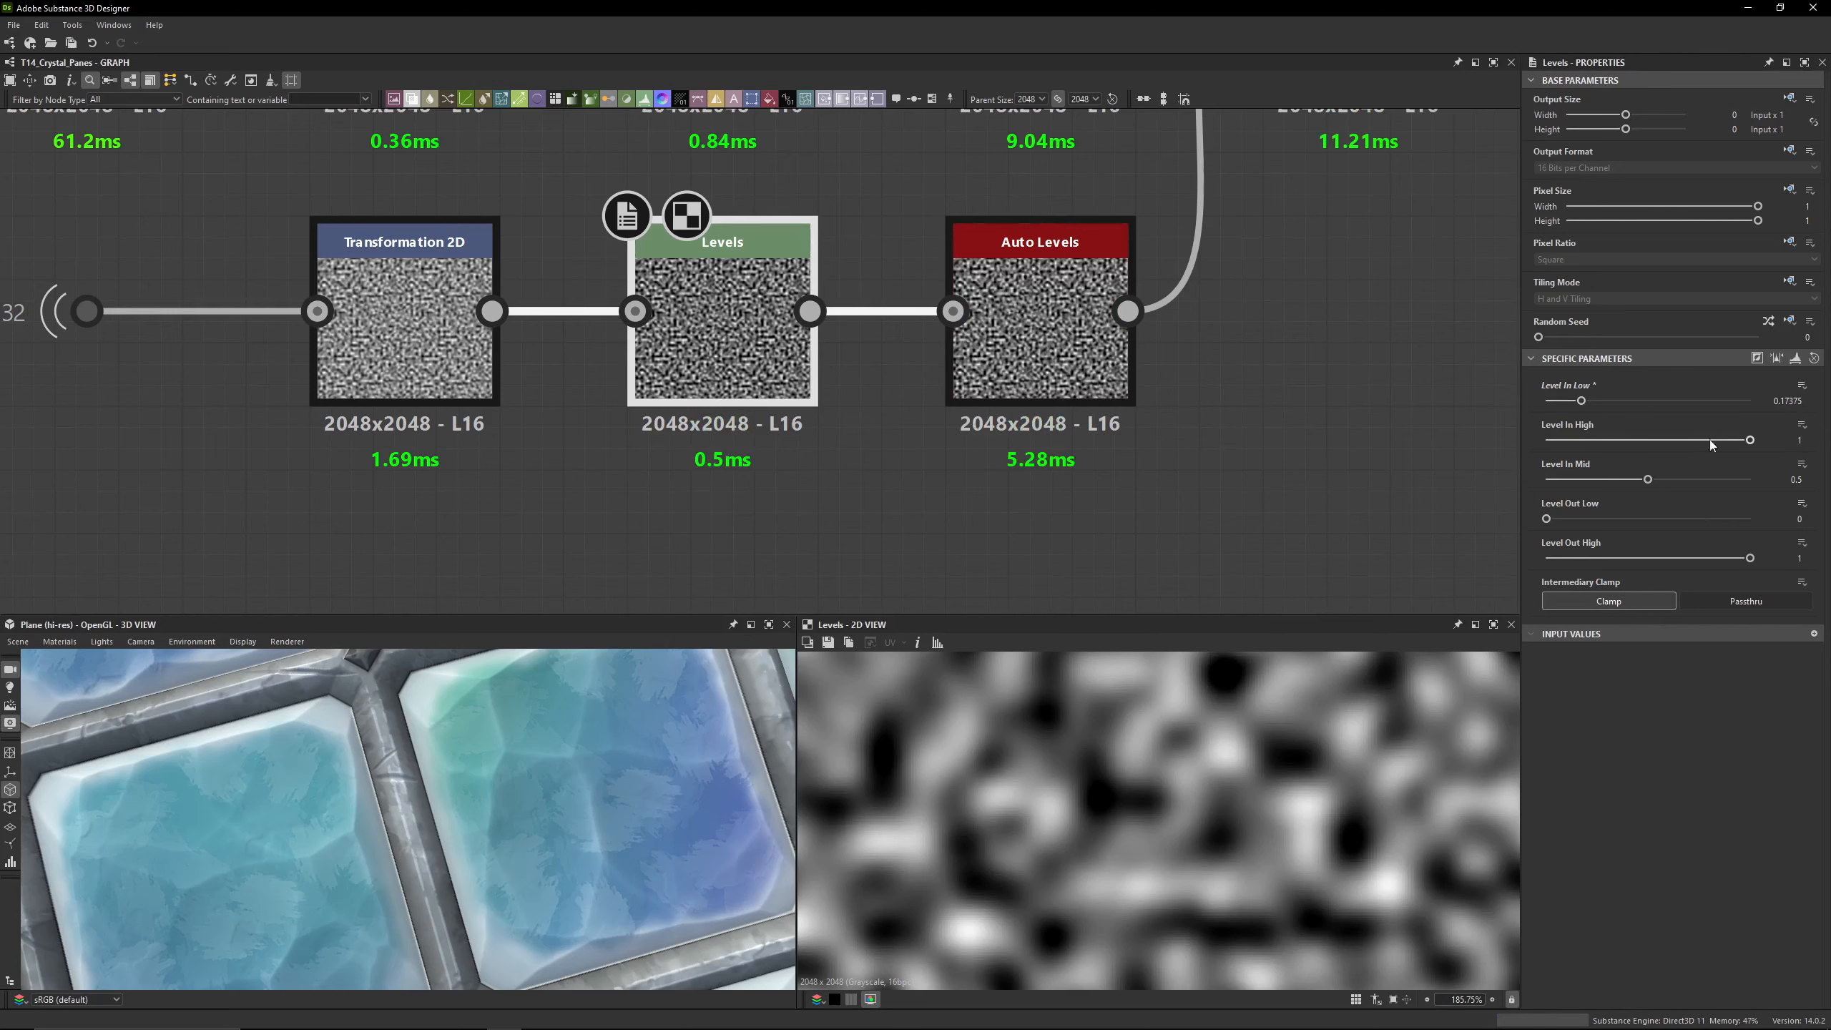
pyautogui.click(824, 372)
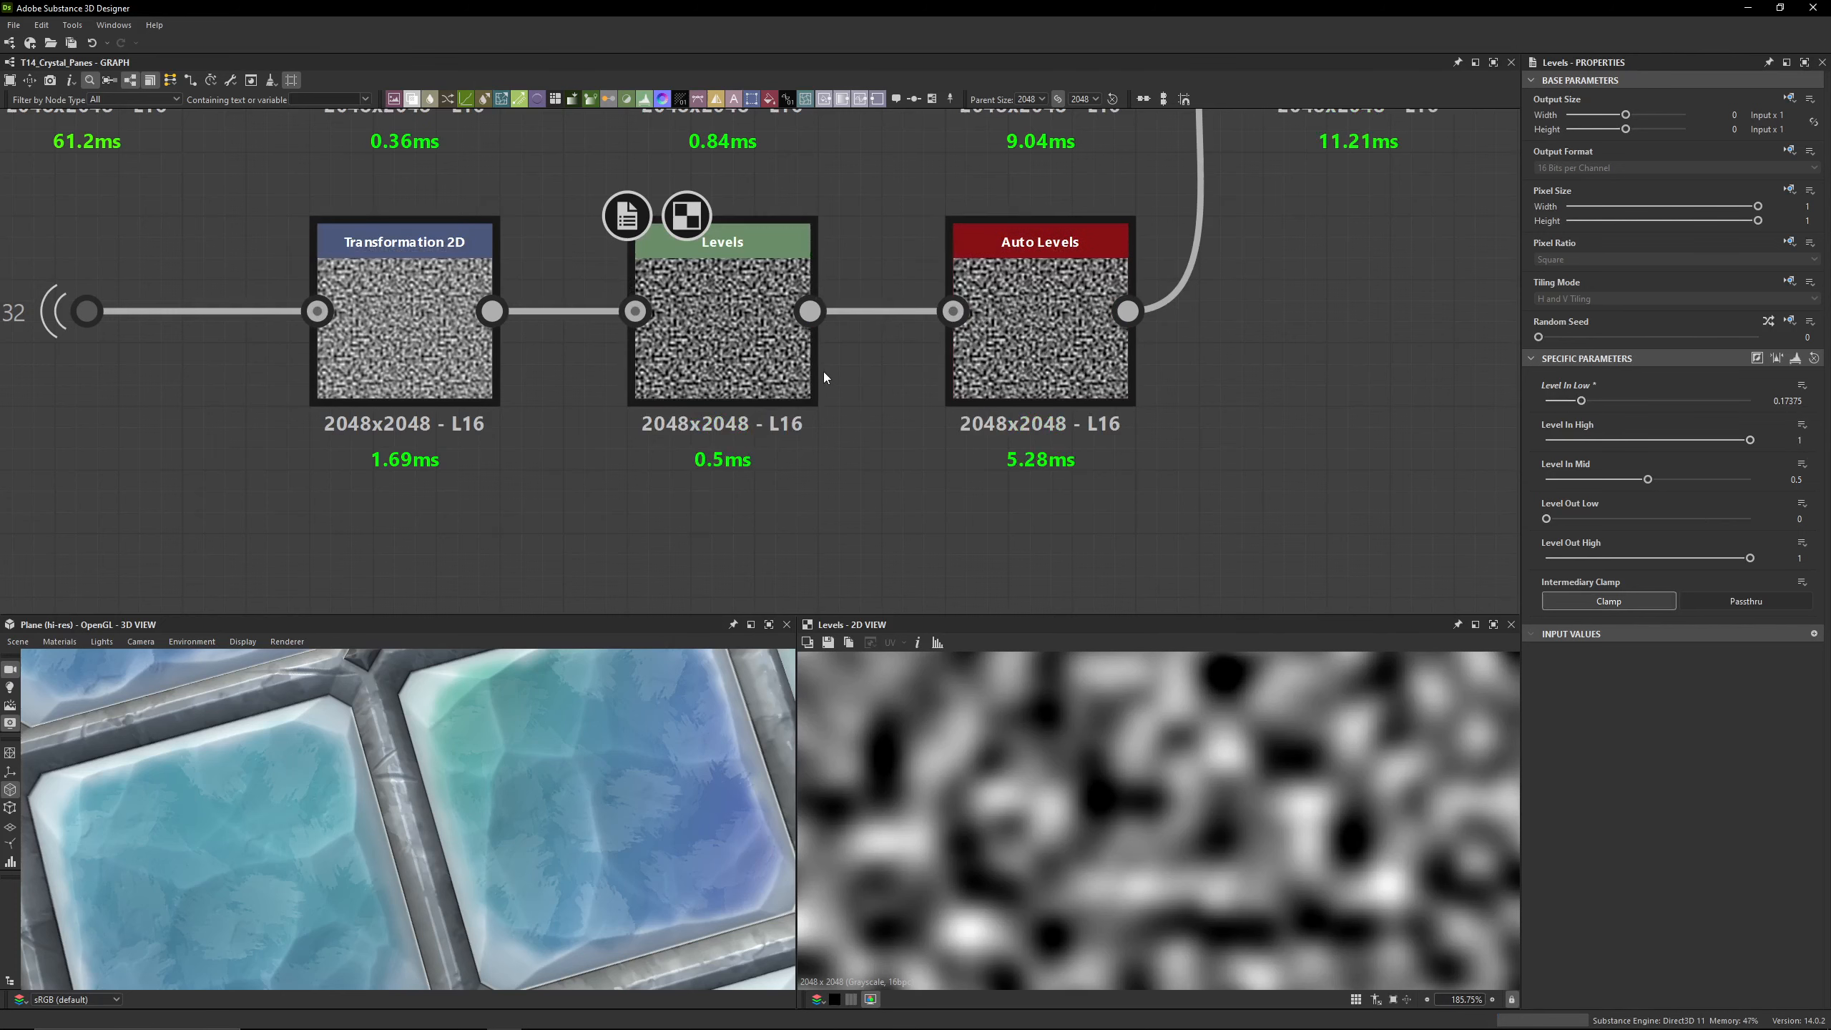
# Step: Preview the noise branch's Auto Levels, and compare the Blur HQ Grayscale output with the Multiply Blend after it
pyautogui.click(1024, 363)
pyautogui.scroll(-2, 988, 373)
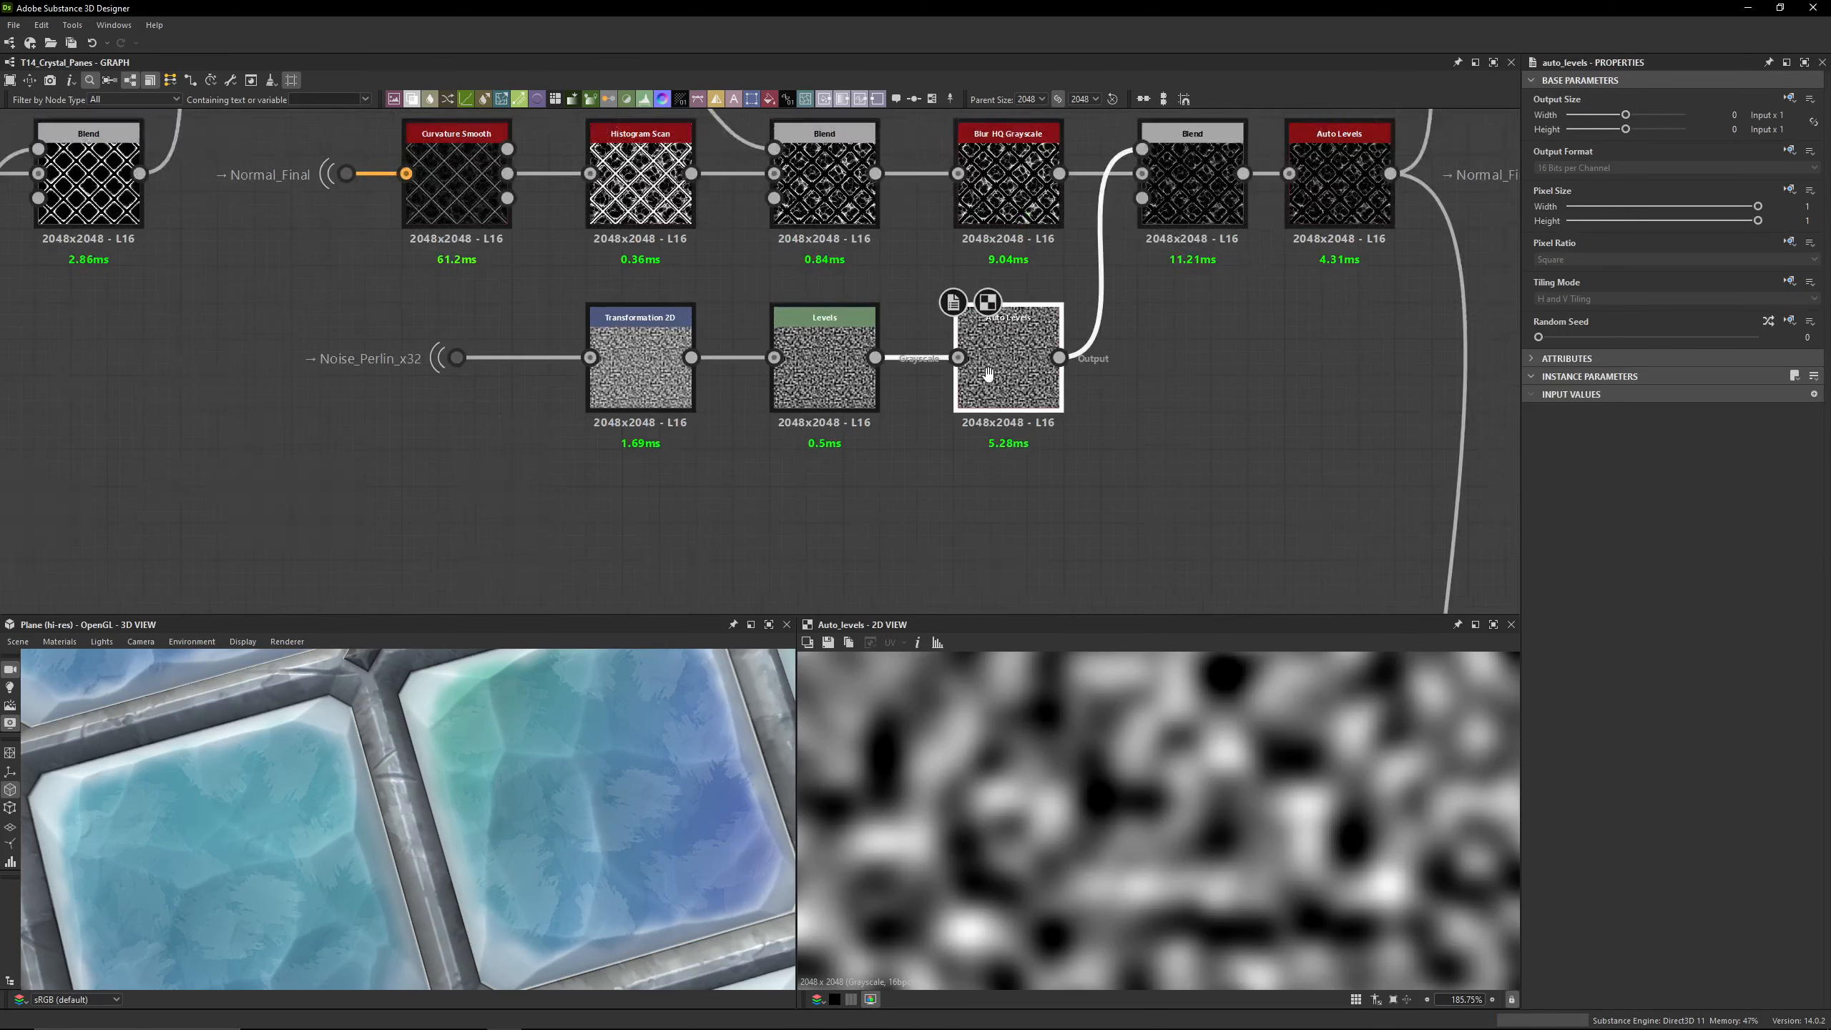
pyautogui.moveTo(987, 372); pyautogui.dragTo(846, 494, button='middle')
pyautogui.click(1049, 303)
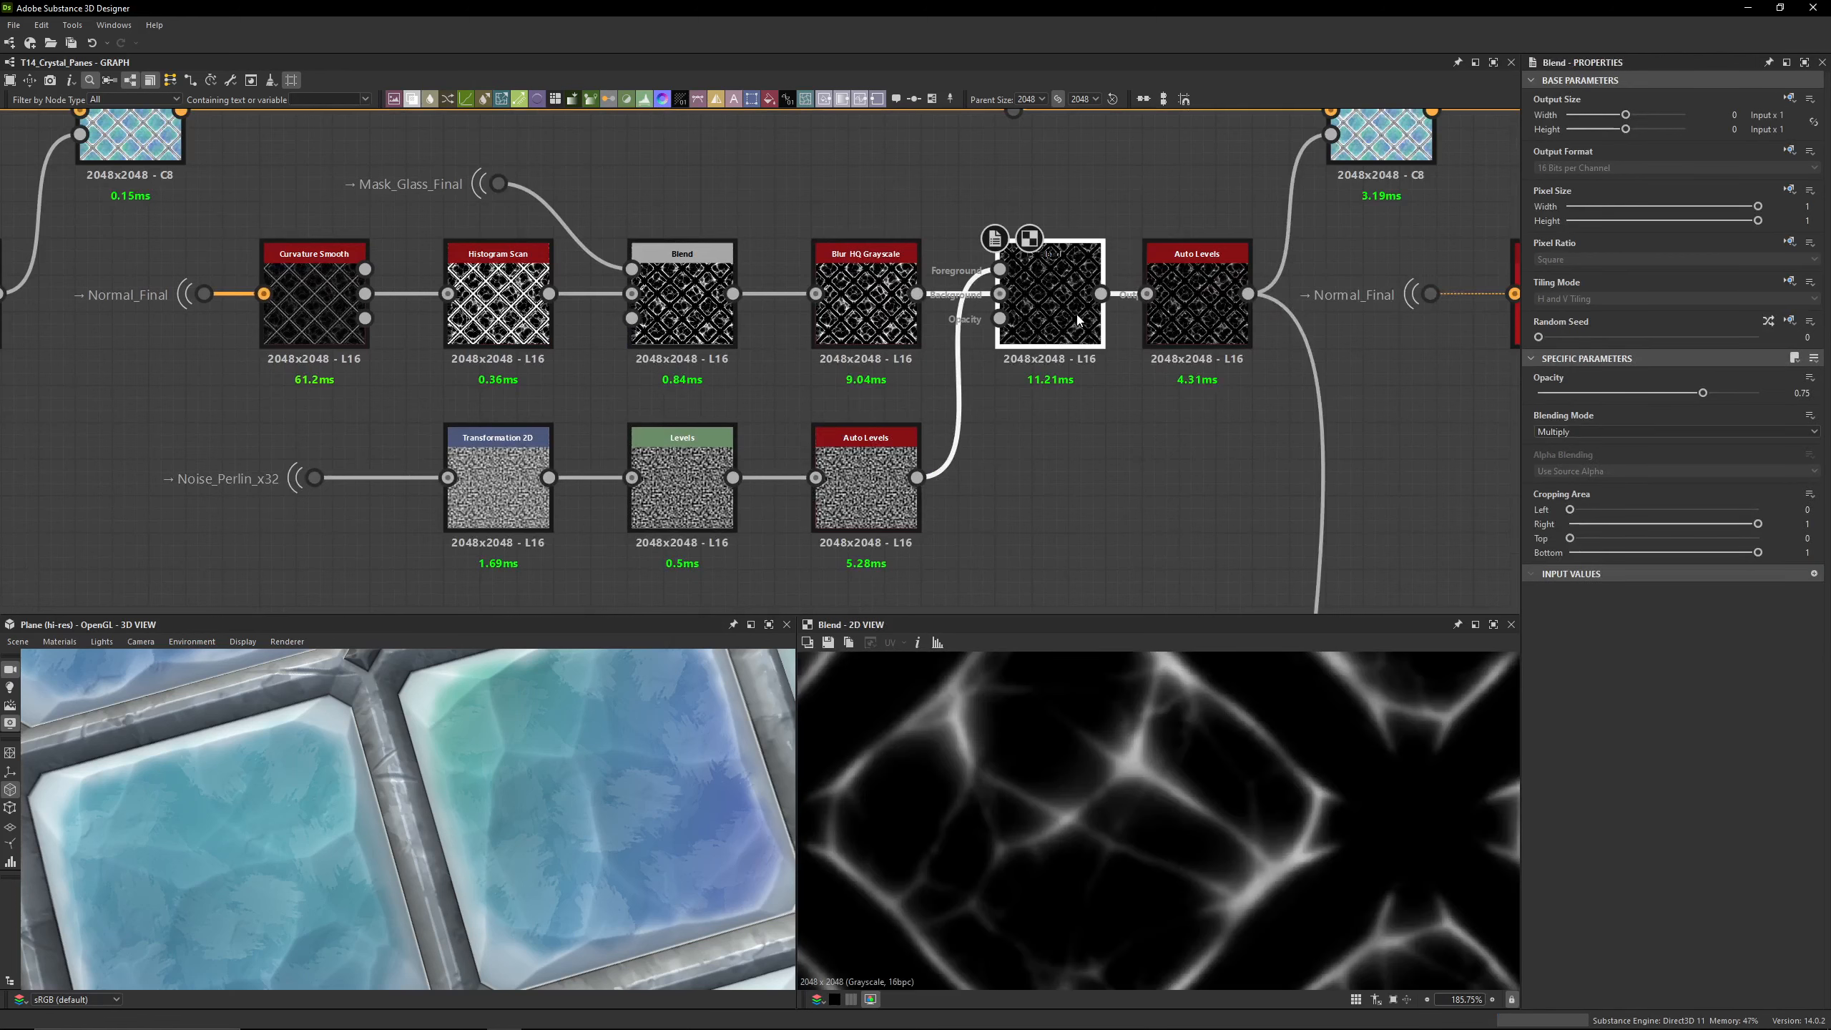
pyautogui.click(901, 321)
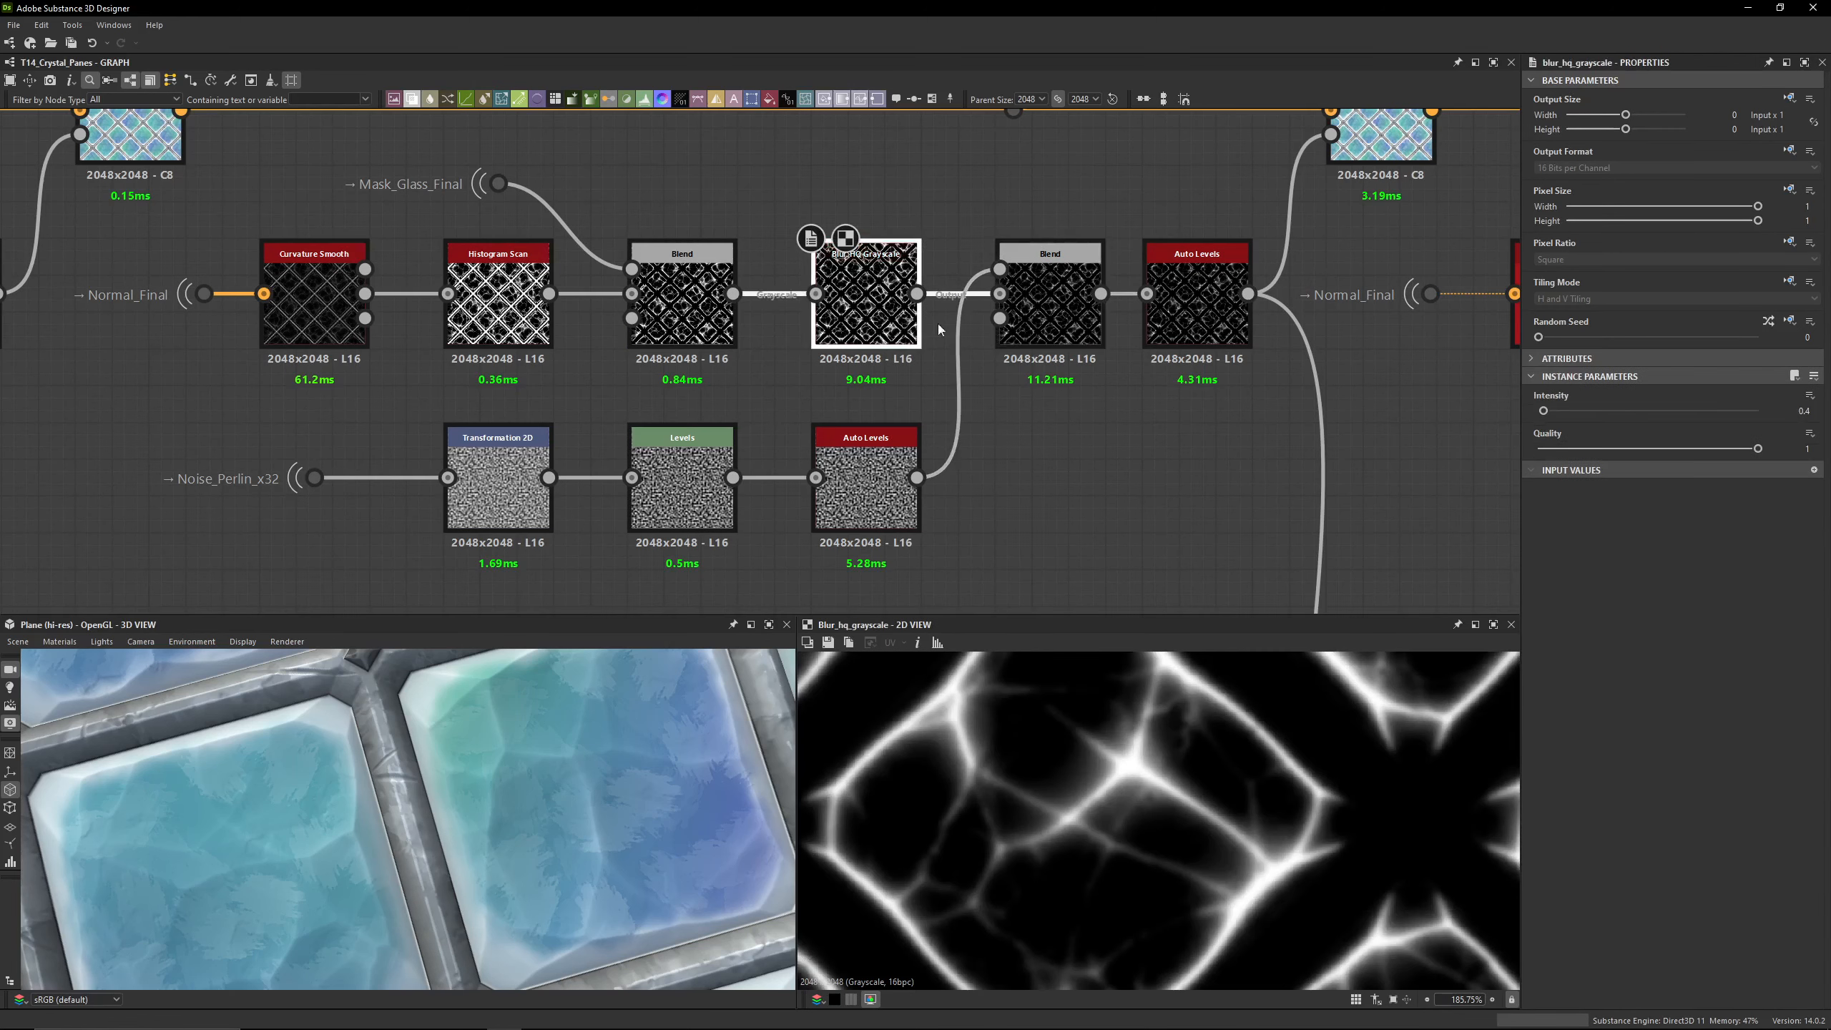
pyautogui.click(1049, 310)
pyautogui.scroll(4, 1115, 813)
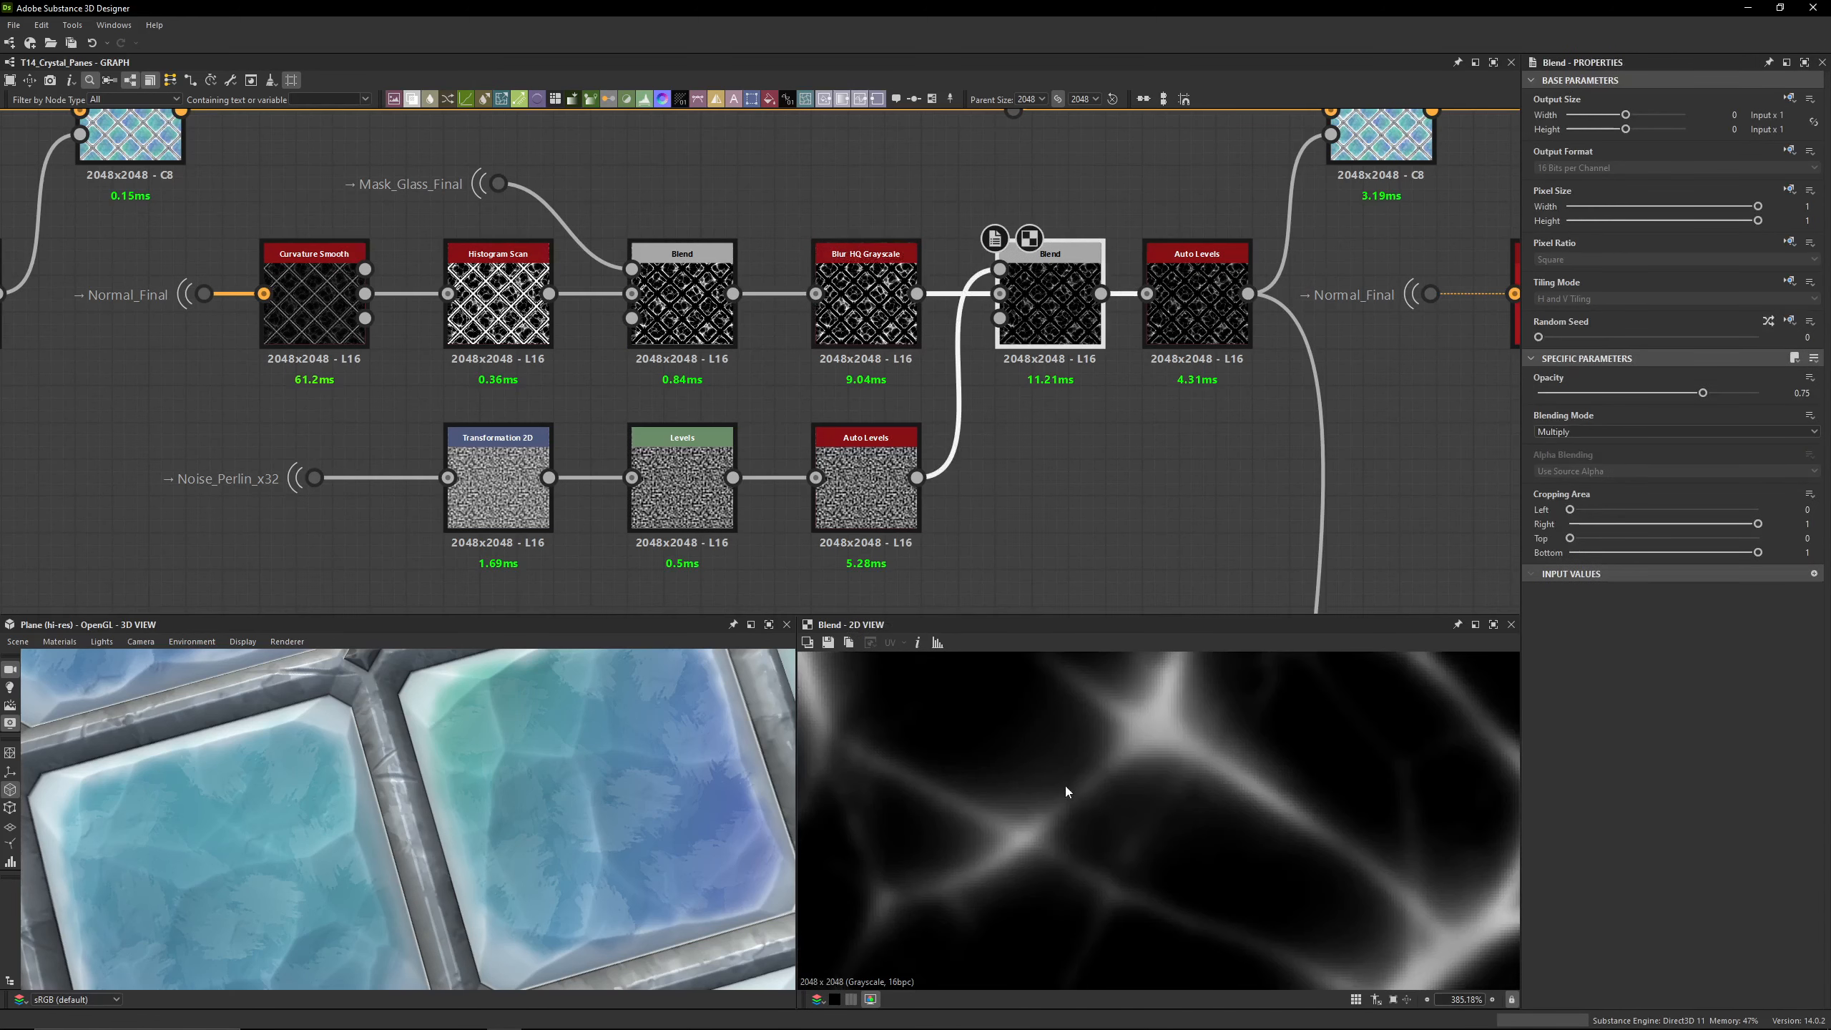
# Step: Compare the noise Auto Levels, the Multiply Blend and the Blur HQ Grayscale outputs at close range
pyautogui.click(905, 505)
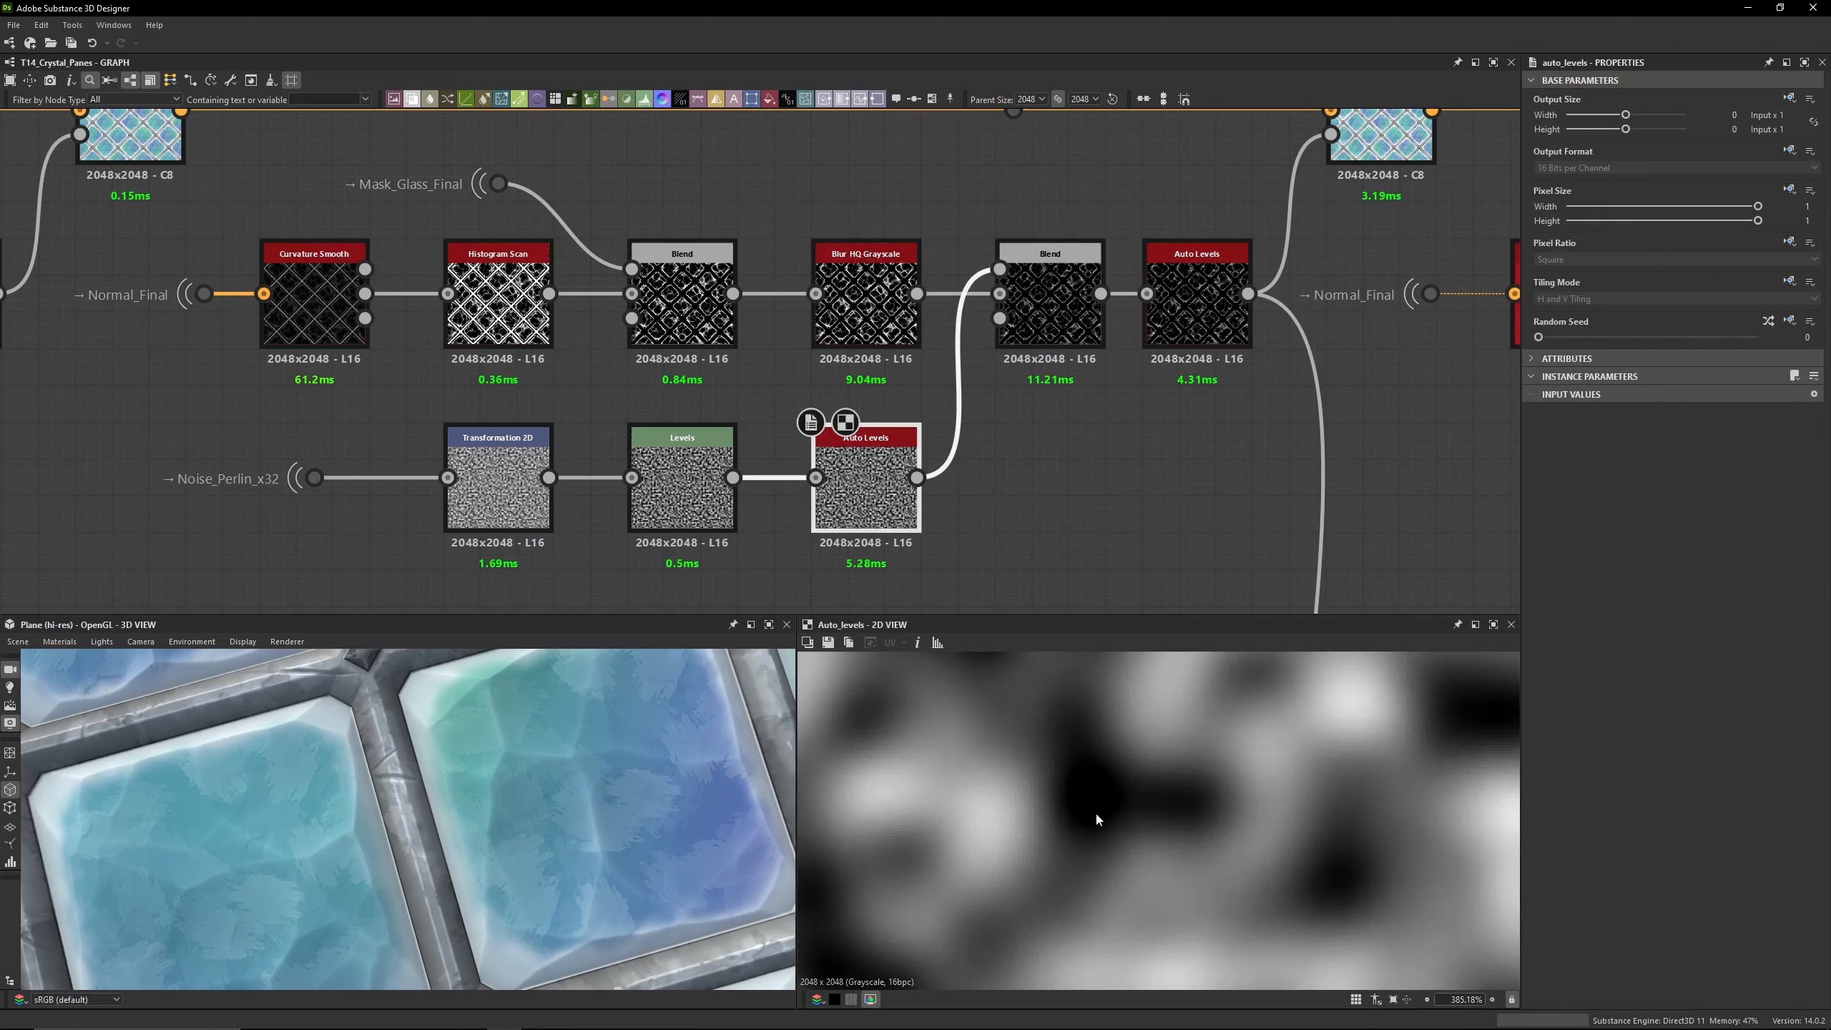
pyautogui.click(1030, 332)
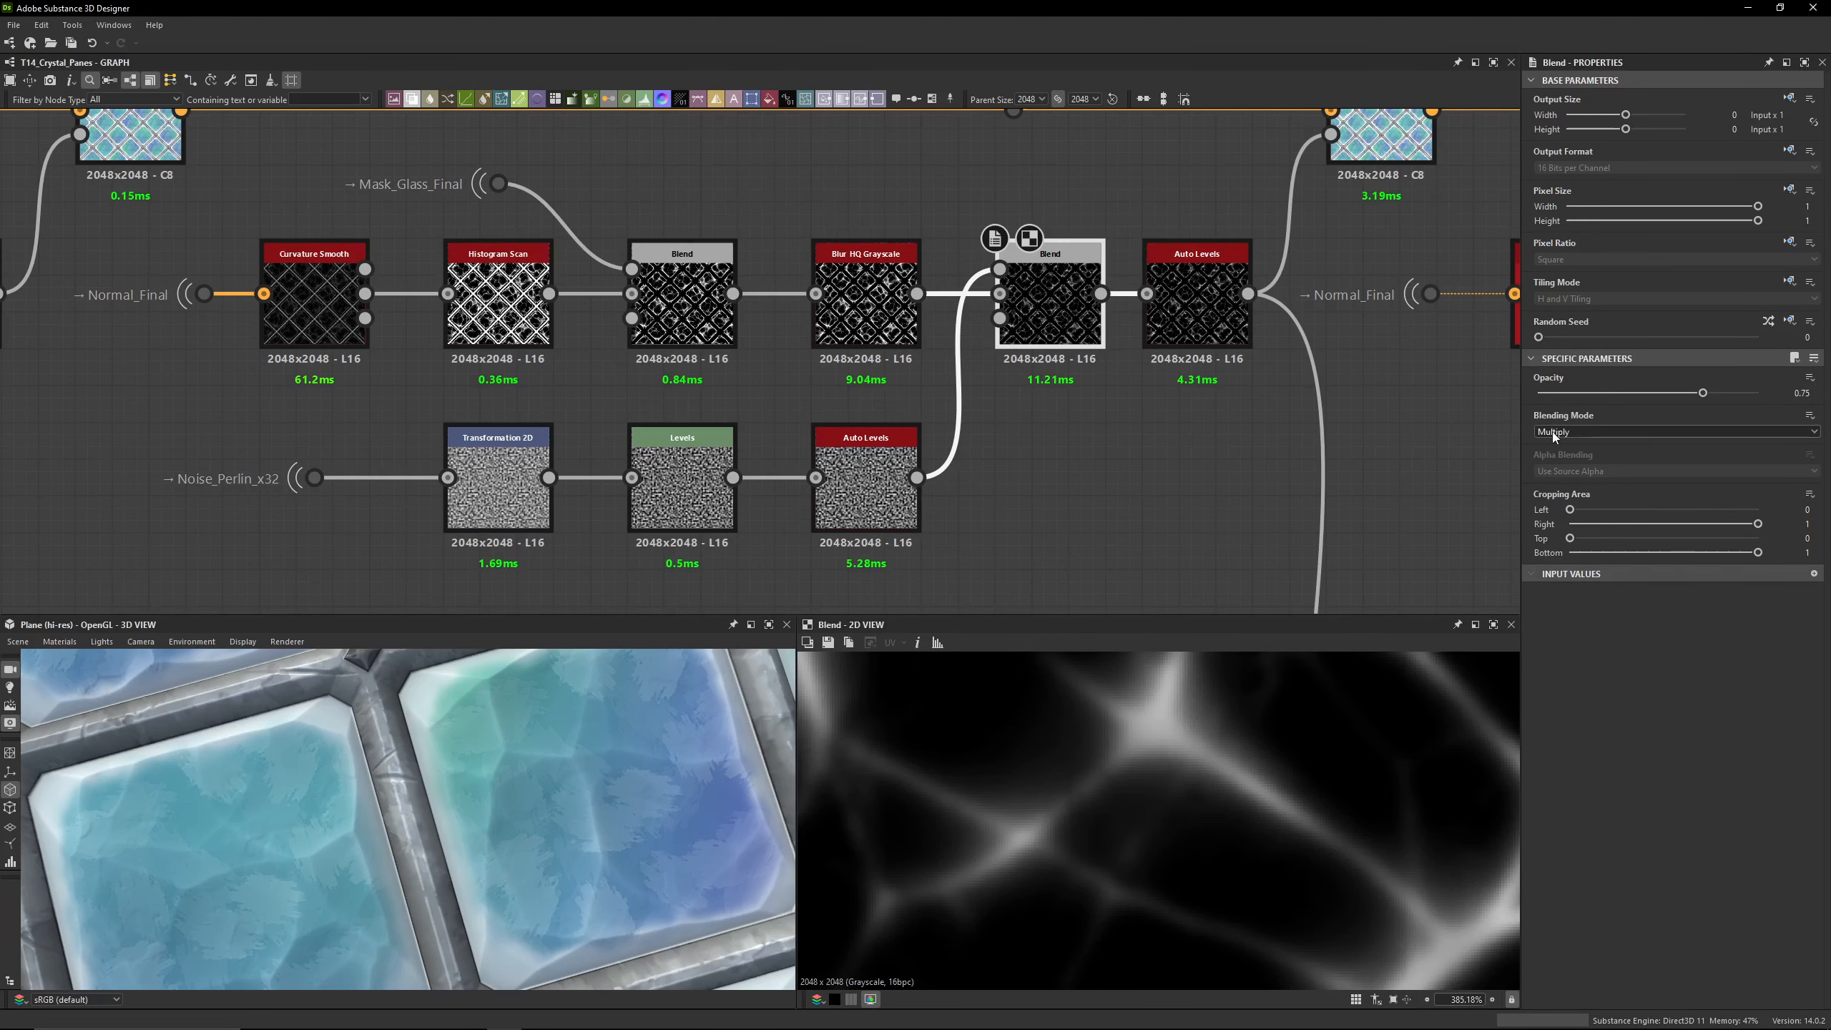
pyautogui.click(864, 311)
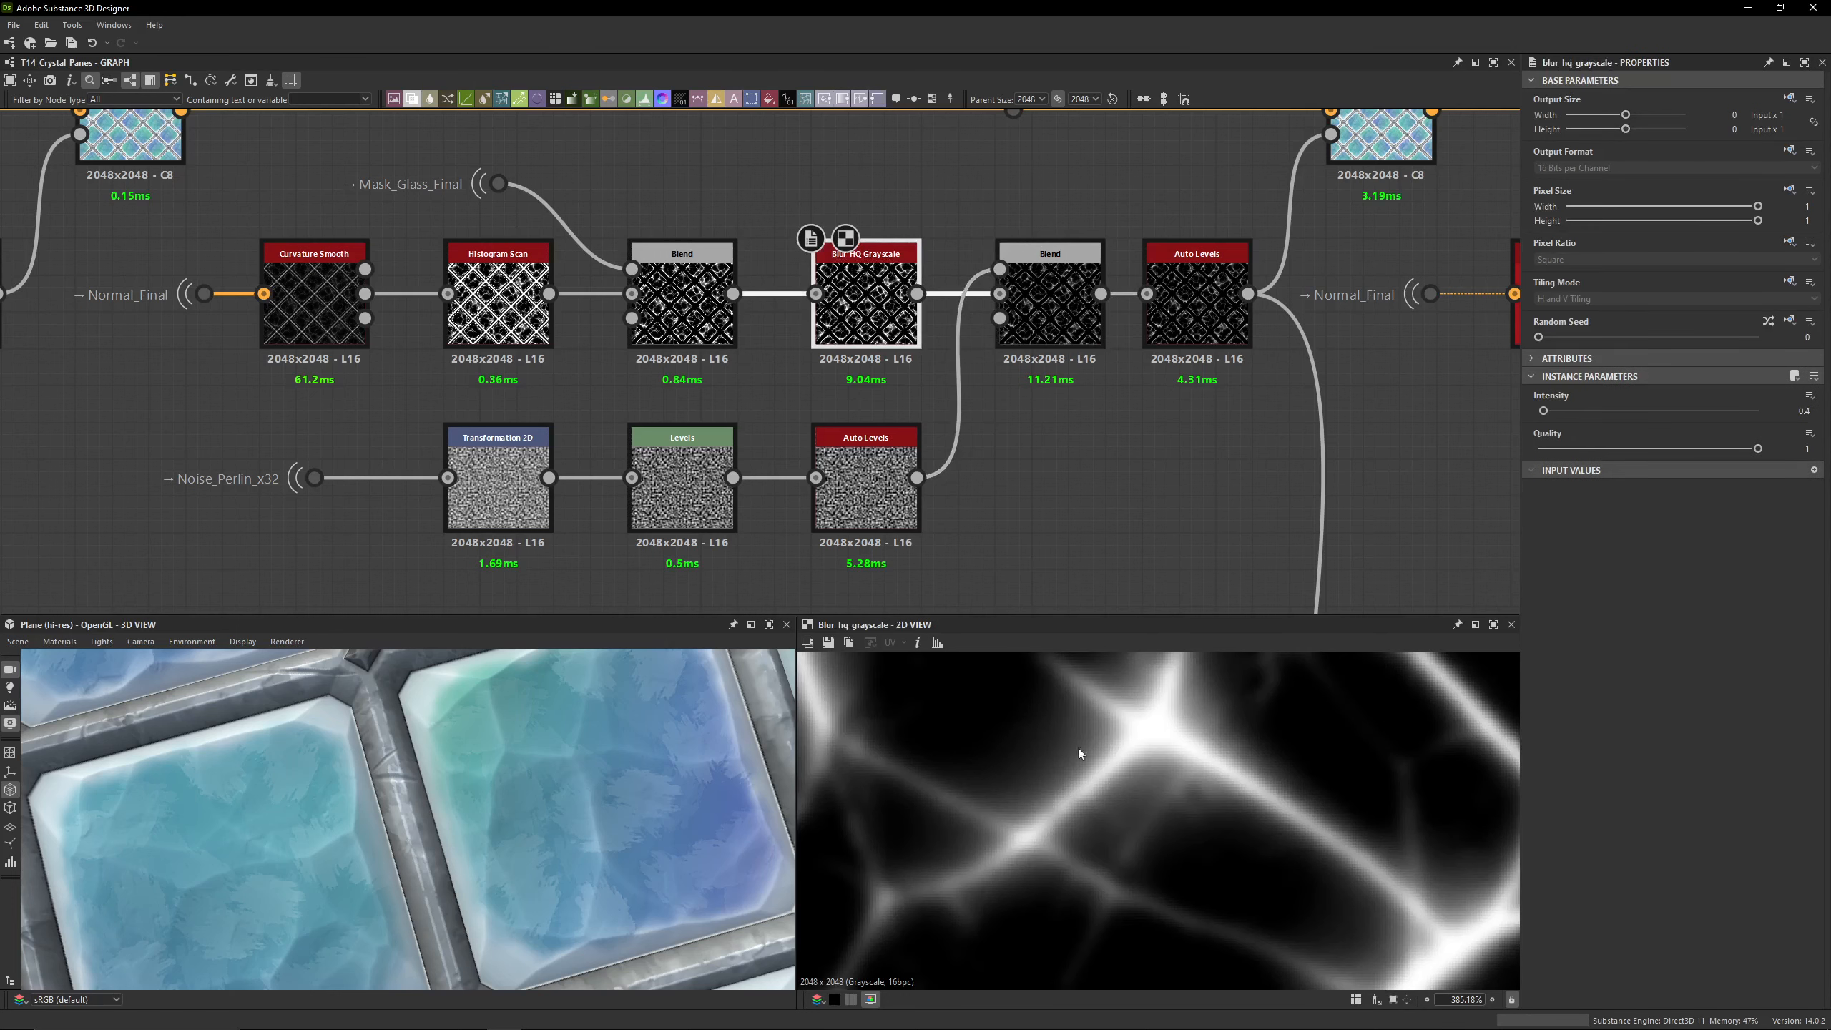
# Step: Disable the Blend that multiplies the noise into the edge mask to compare the panes, and re-enable it
pyautogui.click(1005, 334)
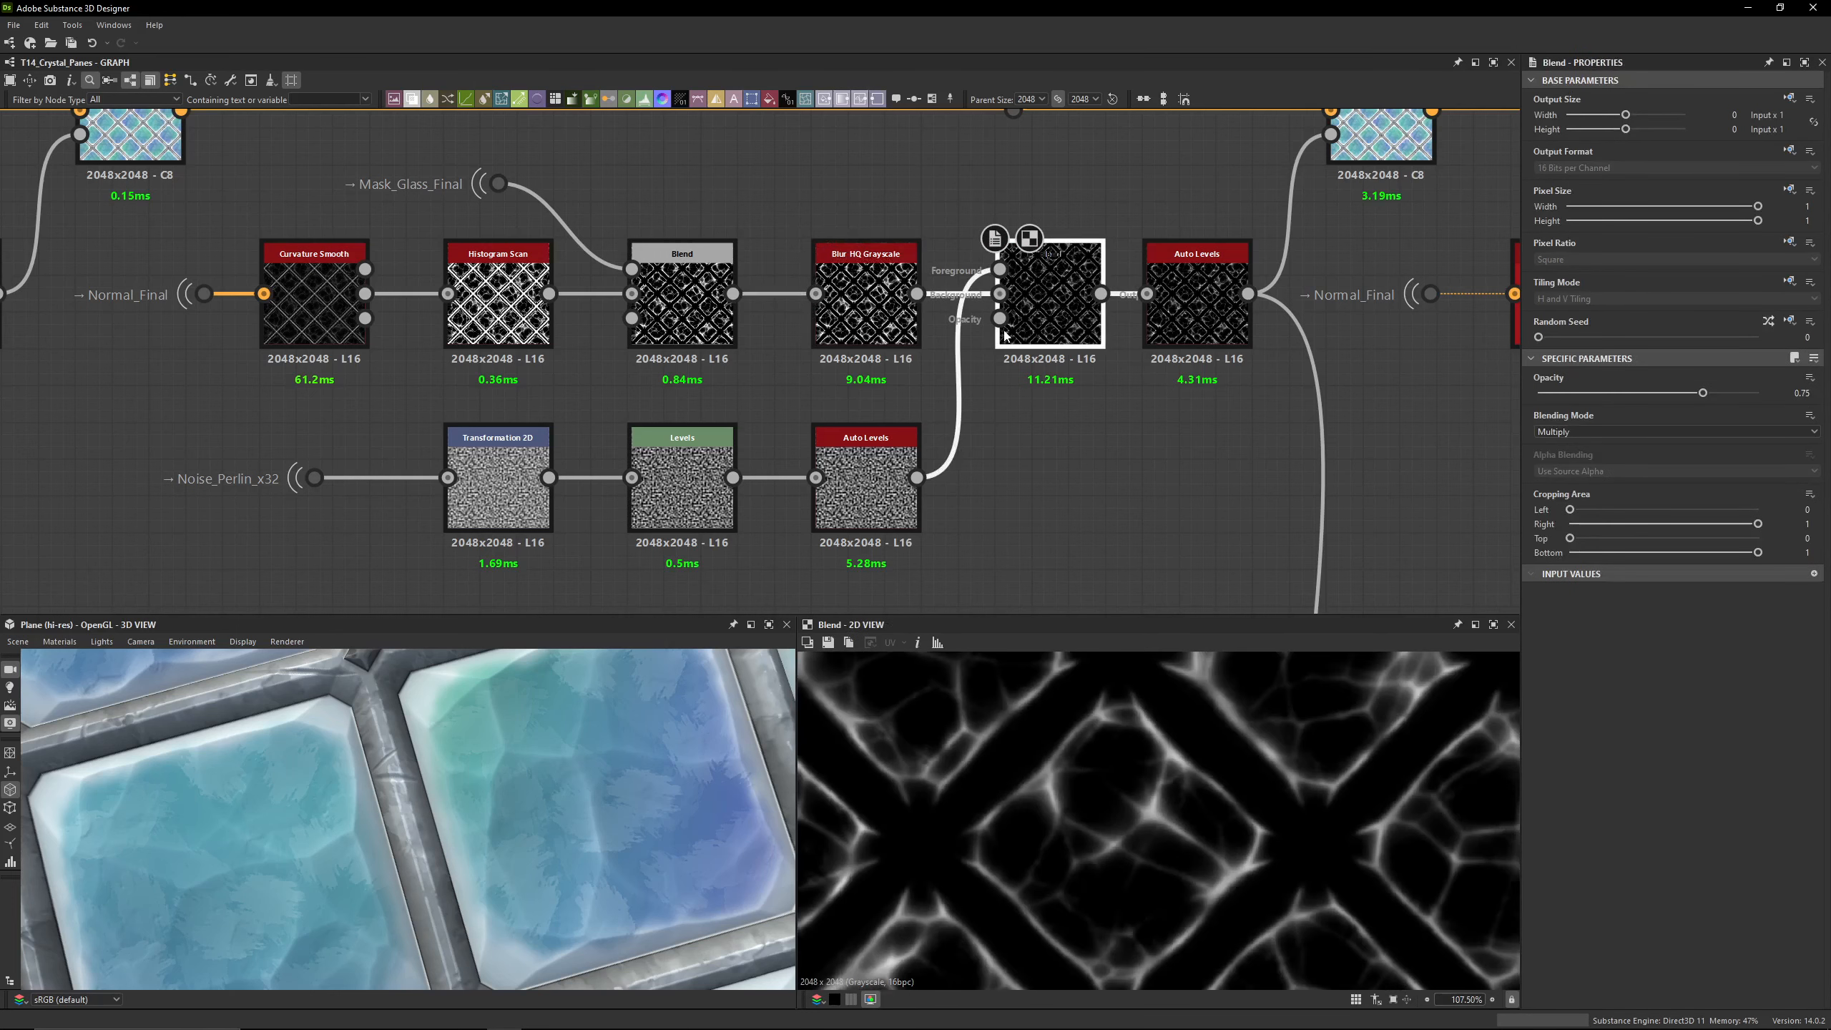
pyautogui.hotkey('ctrl', 'b')
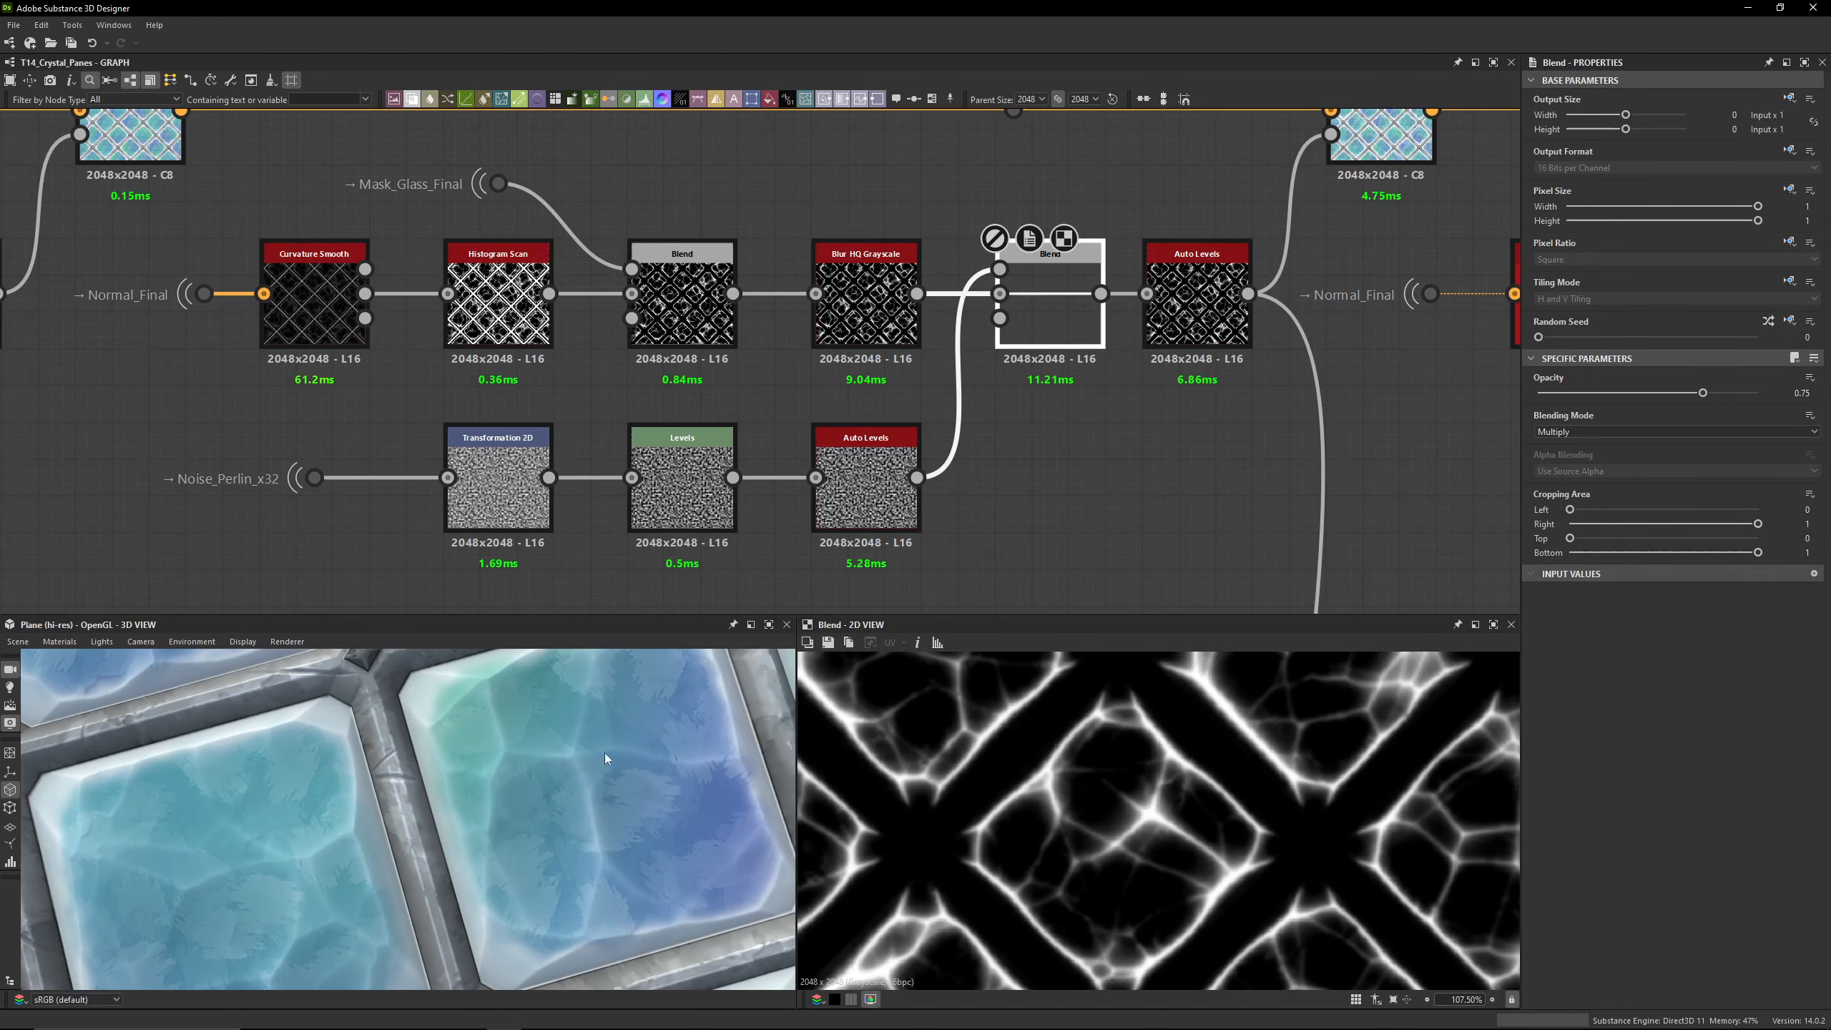
pyautogui.hotkey('shift', 'd')
# Step: Preview the Auto Levels after the noise Blend and the color Blend that uses it as its opacity mask
pyautogui.moveTo(997, 451); pyautogui.dragTo(721, 446, button='middle')
pyautogui.doubleClick(911, 338)
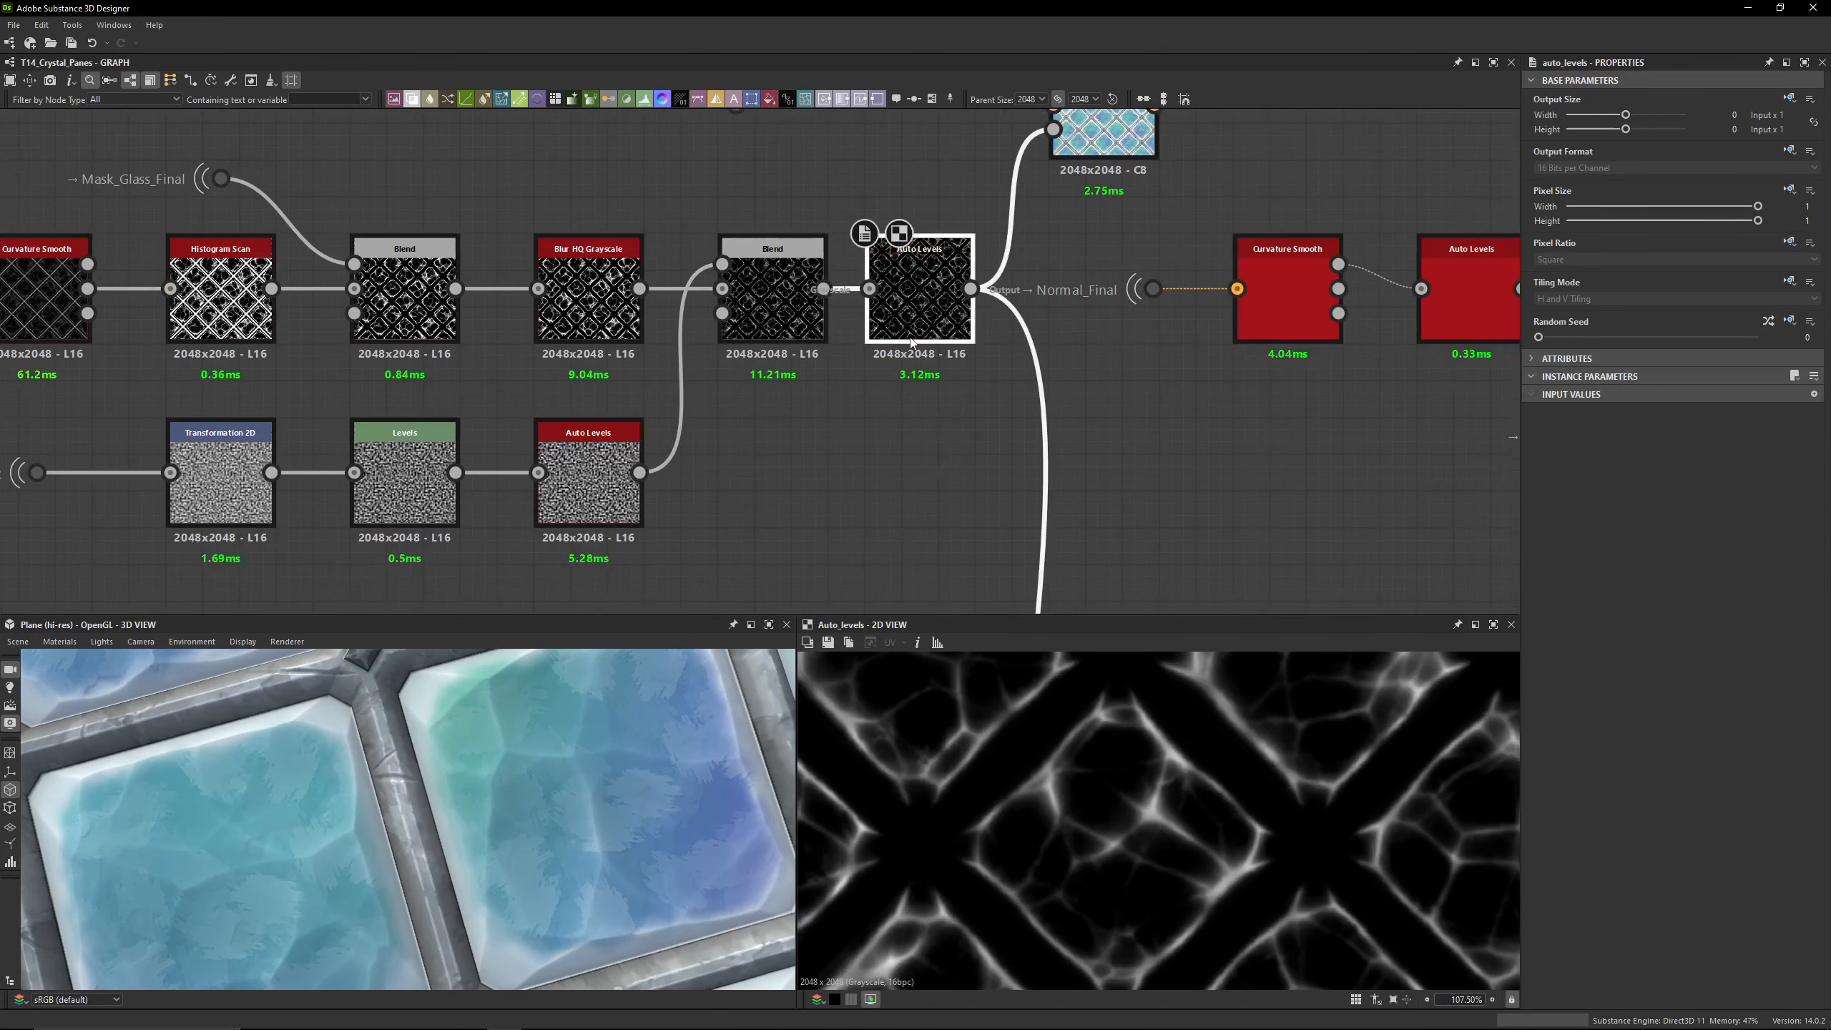
pyautogui.moveTo(915, 347); pyautogui.dragTo(811, 550, button='middle')
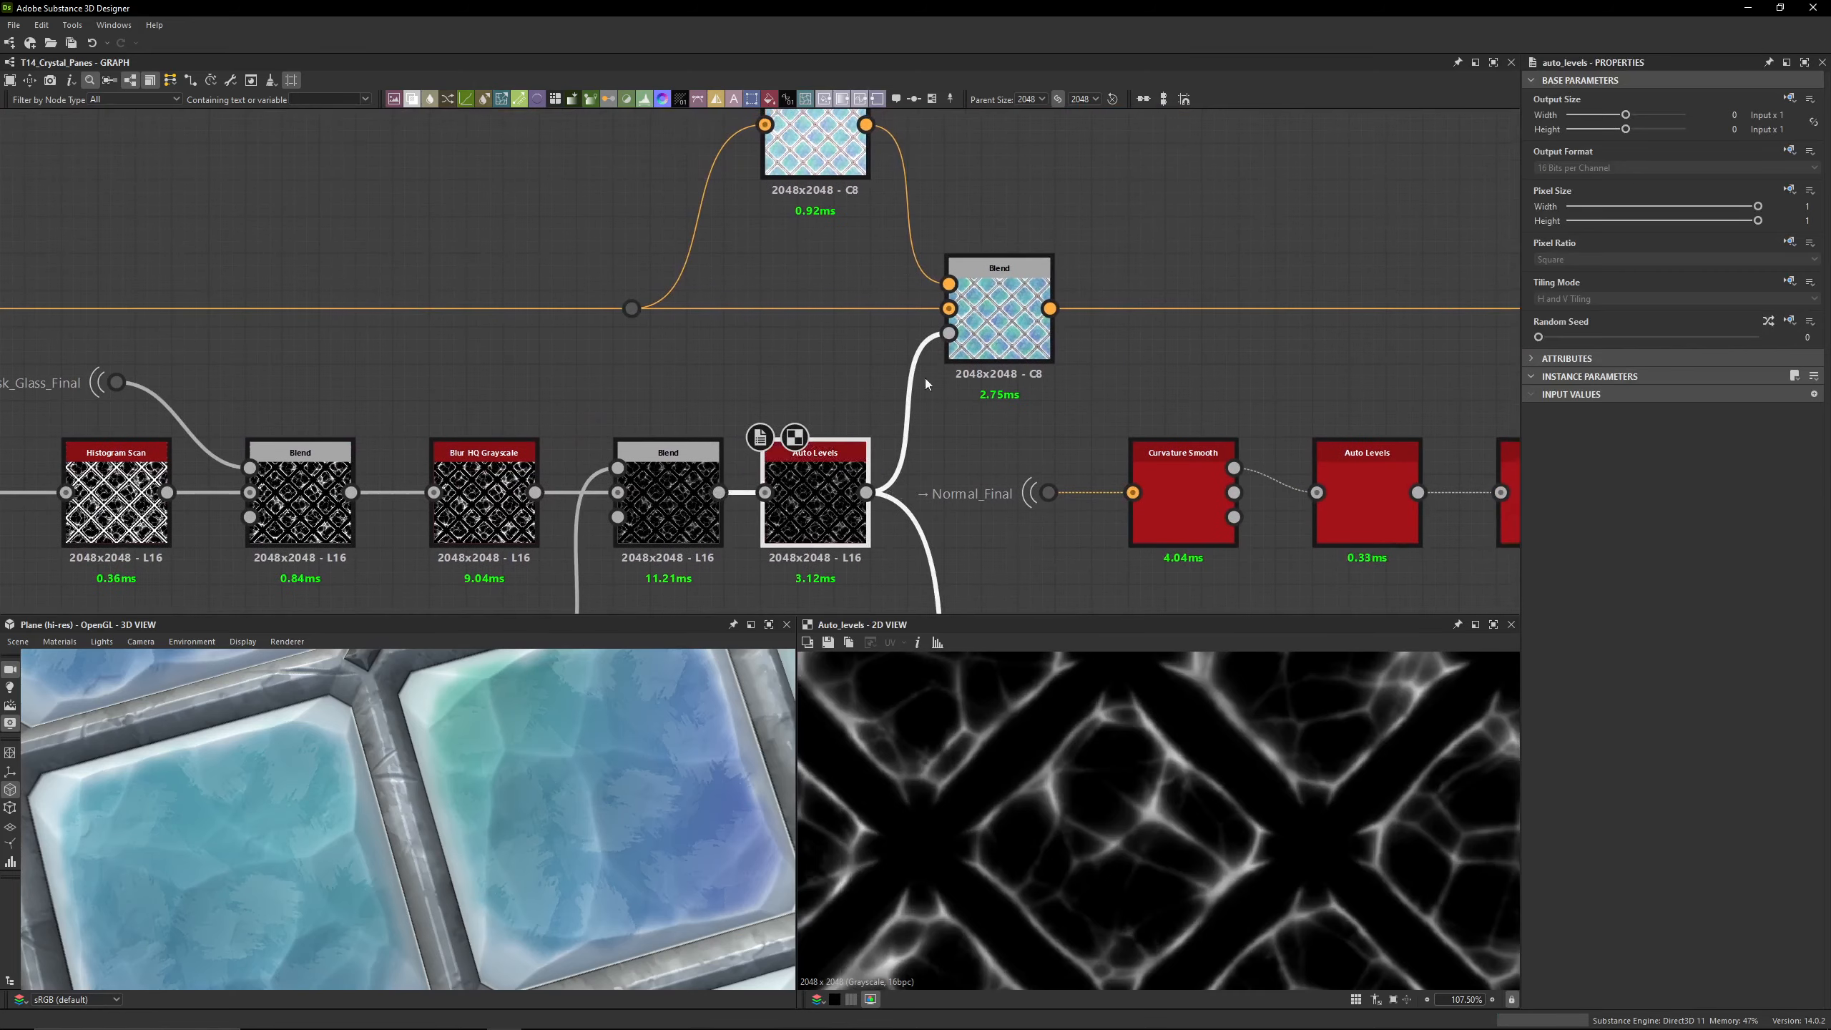
pyautogui.moveTo(926, 384); pyautogui.dragTo(924, 577, button='middle')
pyautogui.click(973, 468)
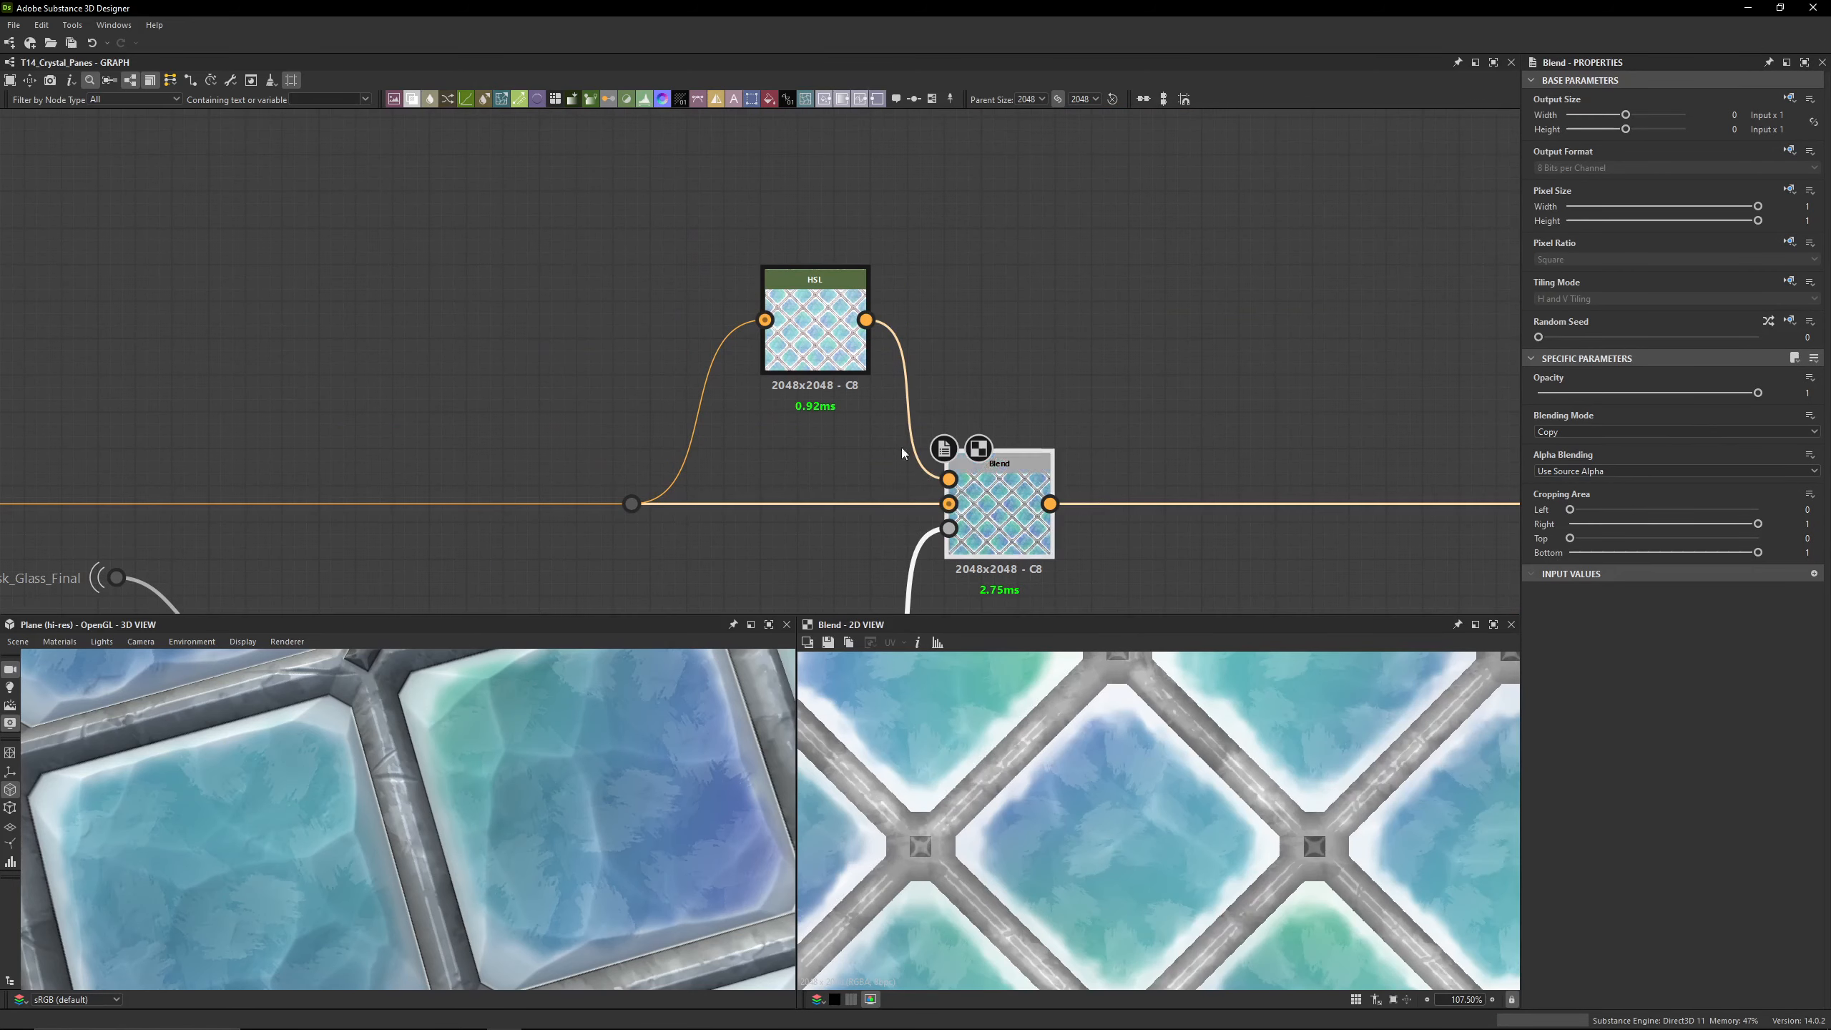
# Step: Inspect the dot that branches off the color chain and the Saturation and Lightness of the HSL node it feeds
pyautogui.click(648, 505)
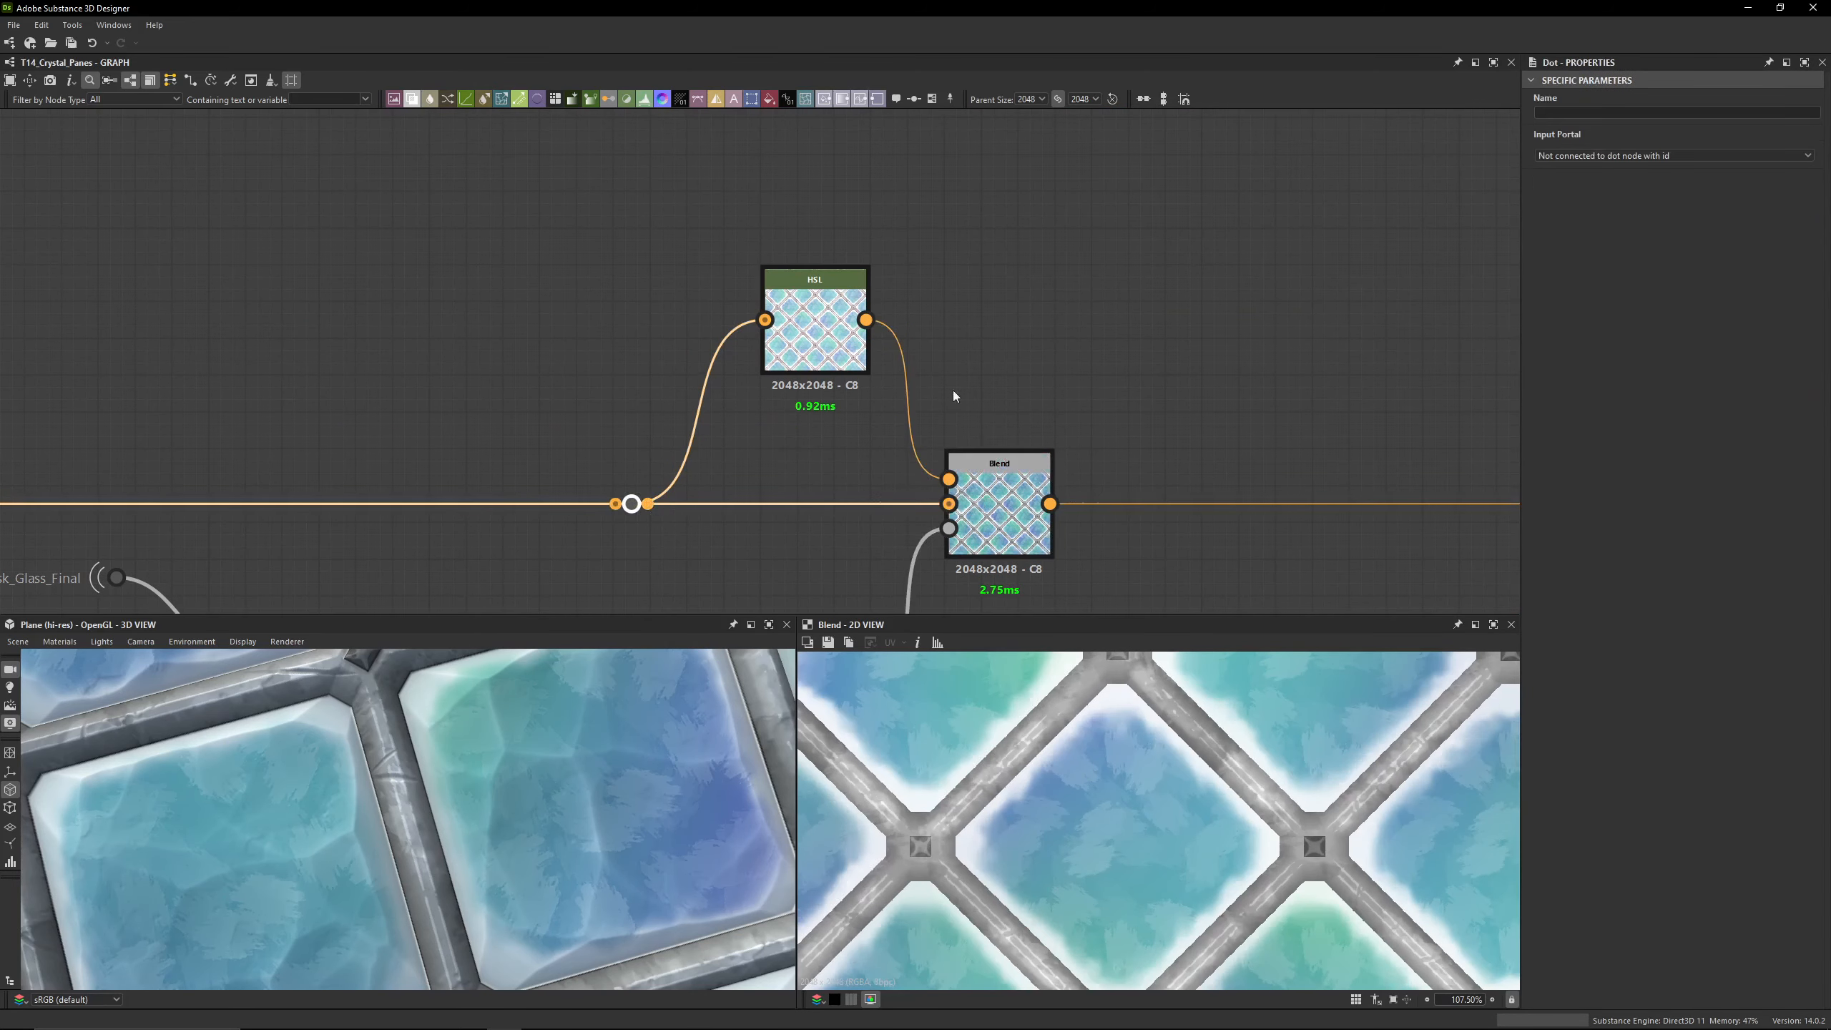
pyautogui.doubleClick(815, 332)
pyautogui.click(1789, 470)
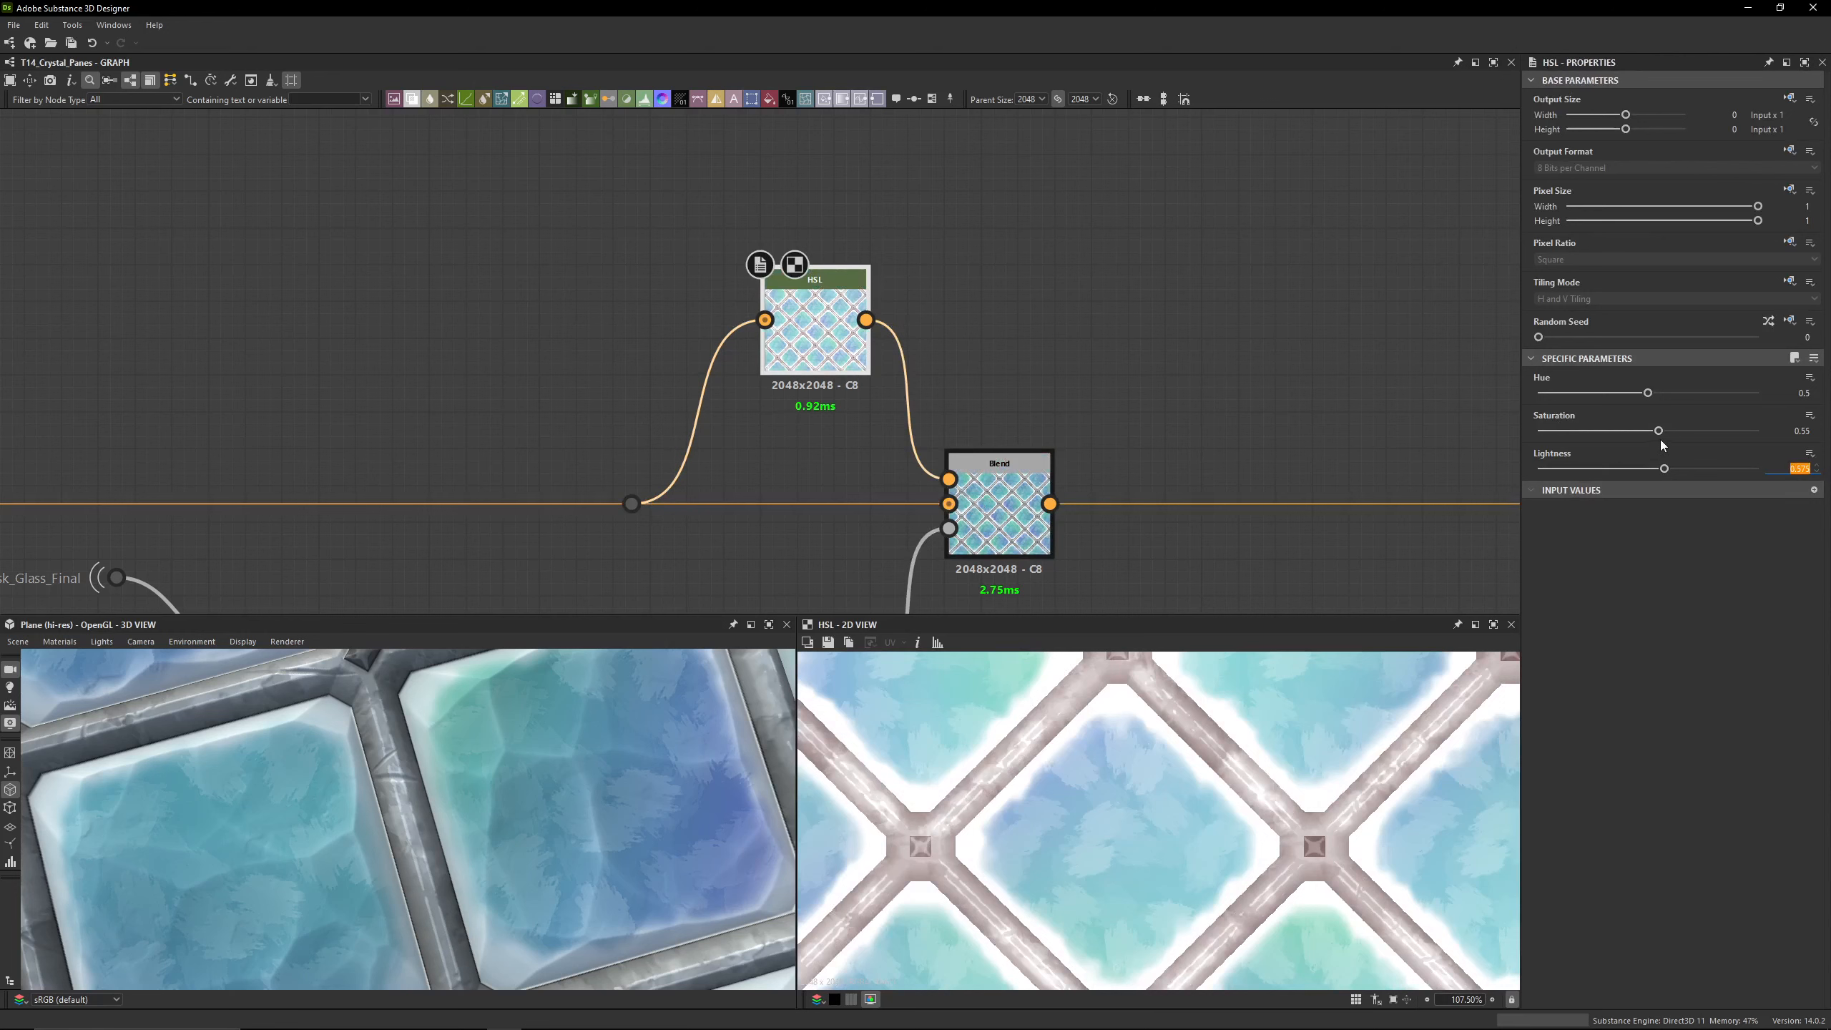
pyautogui.click(1818, 431)
# Step: Preview the color Blend combining the HSL result, and look over the disabled Curvature Smooth branch after it
pyautogui.moveTo(314, 422); pyautogui.dragTo(418, 322, button='middle')
pyautogui.click(1129, 424)
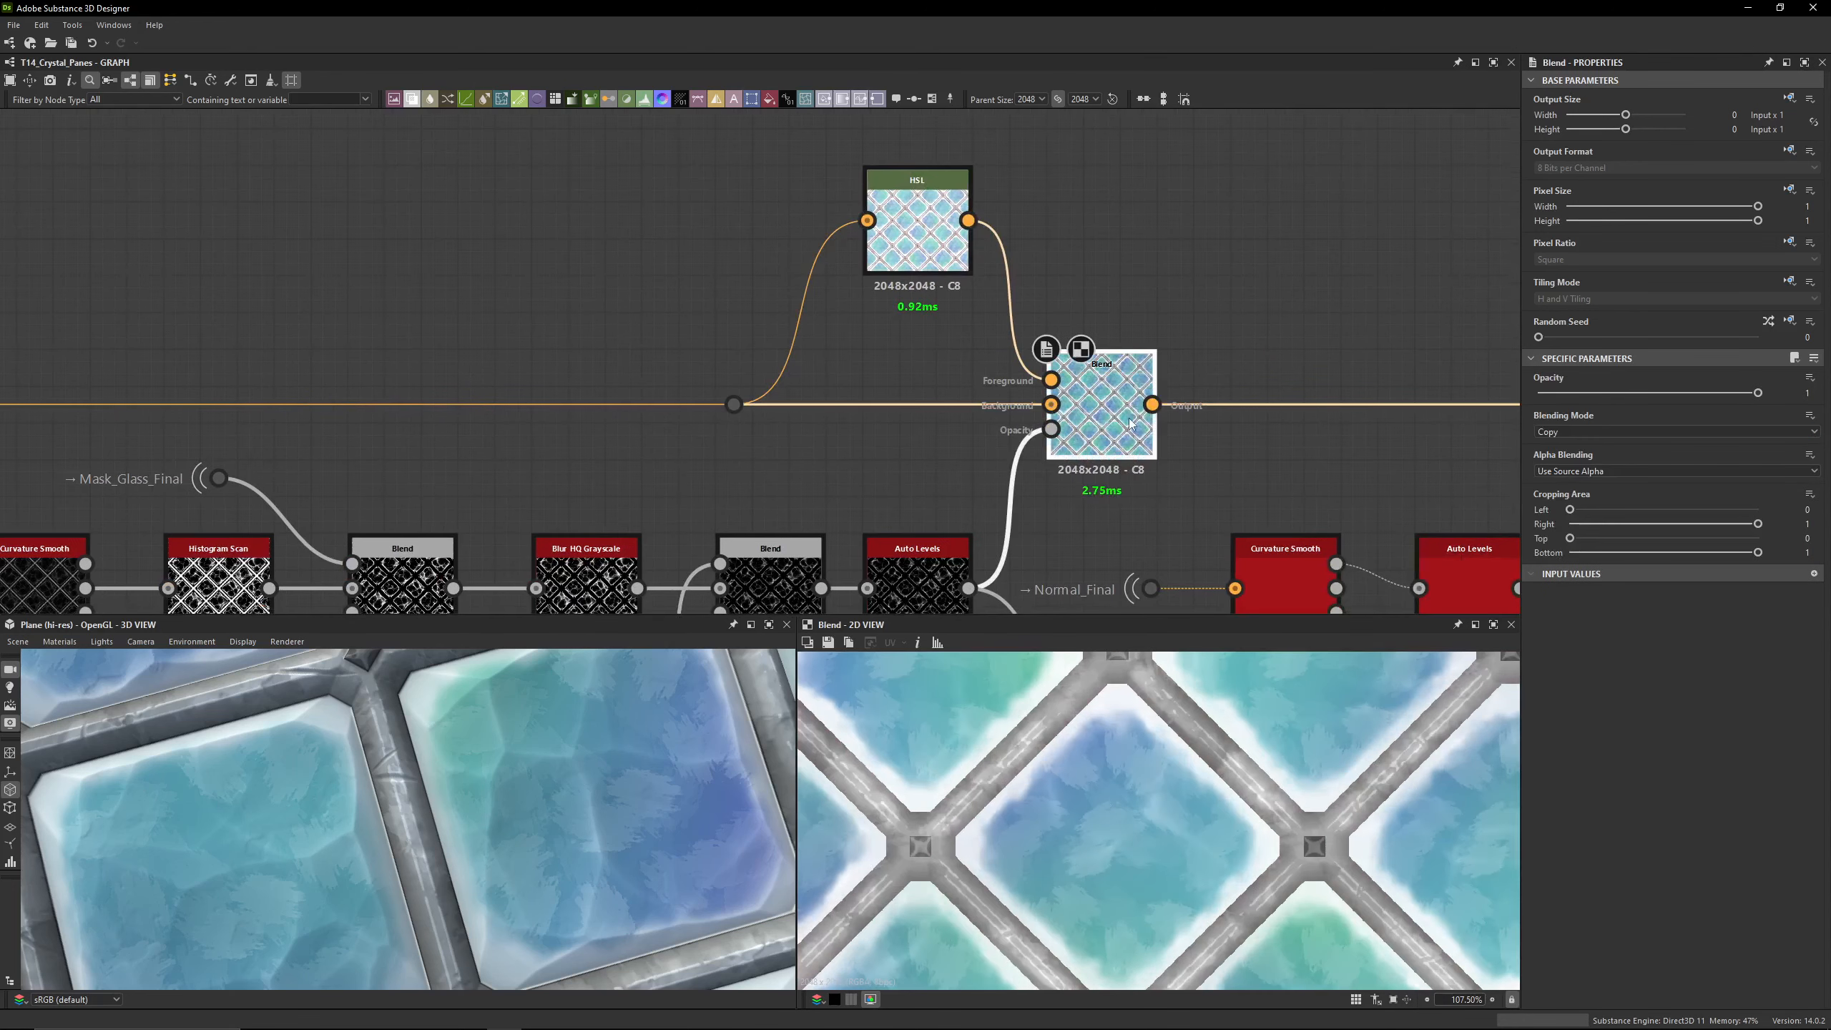
pyautogui.scroll(-4, 1373, 453)
pyautogui.moveTo(1373, 452); pyautogui.dragTo(828, 318, button='middle')
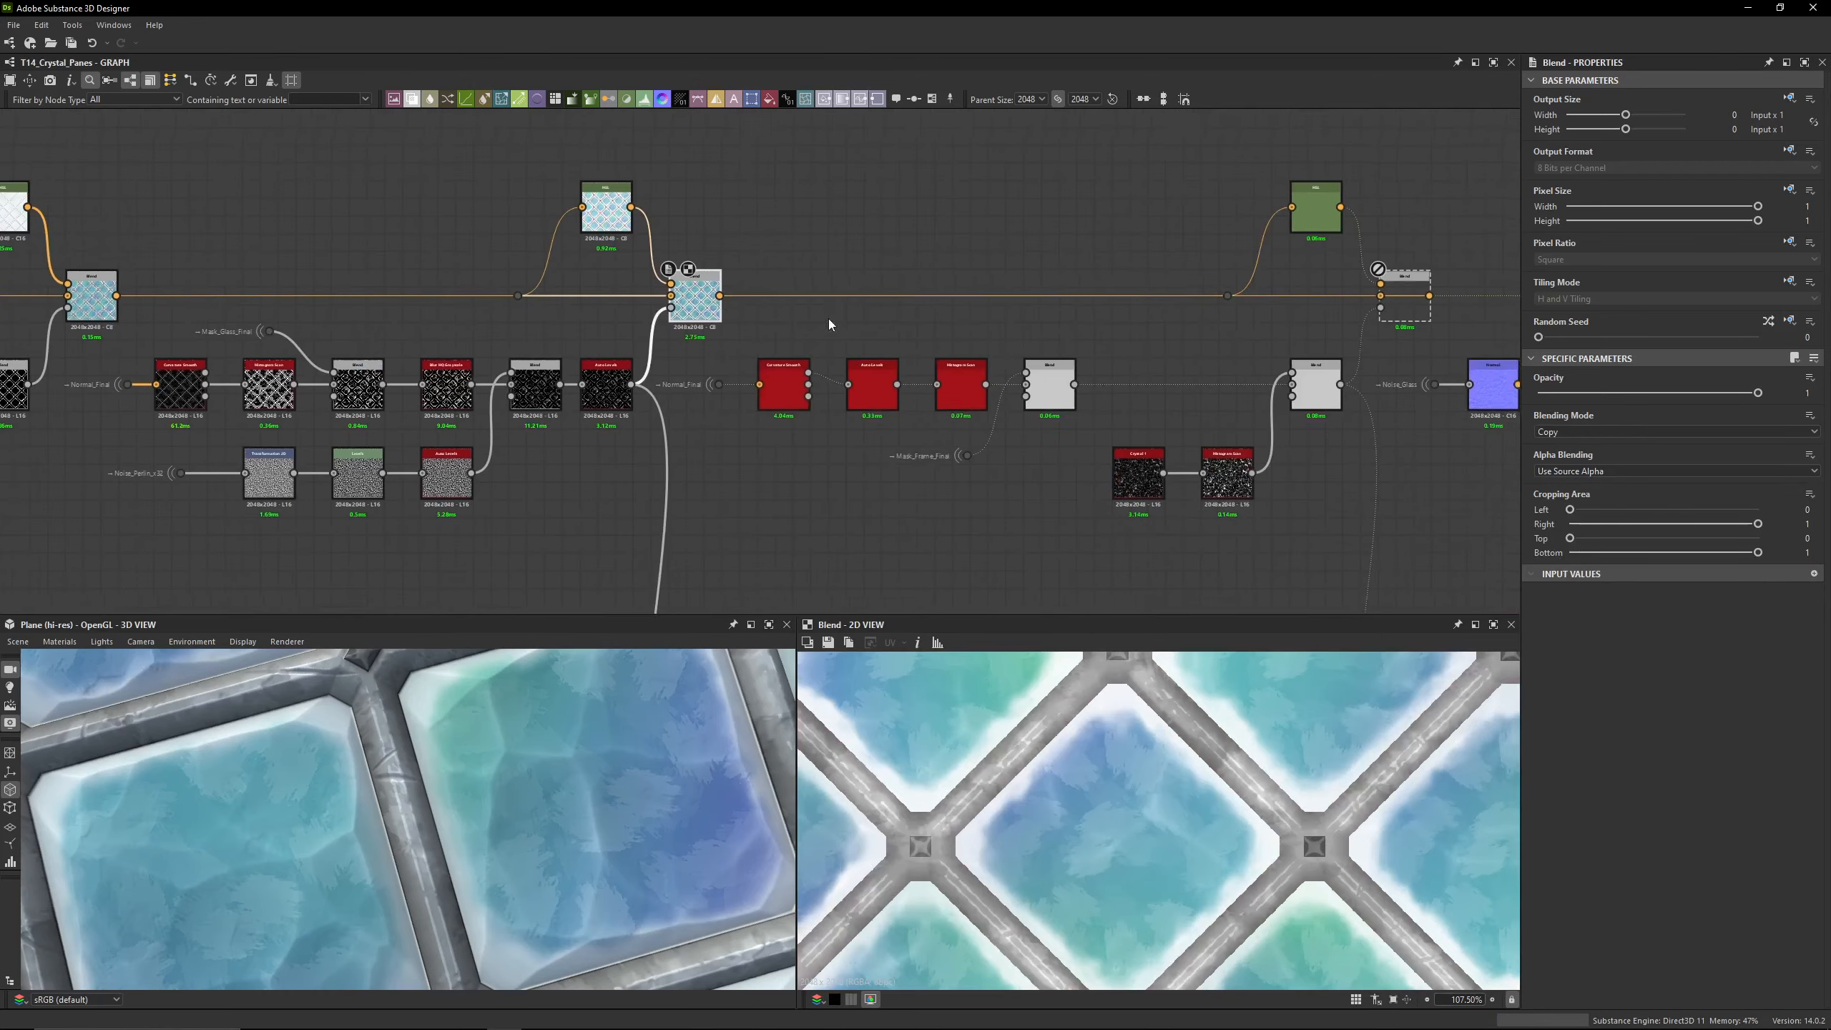
# Step: Enable the disabled color Blend after the Curvature Smooth branch, and toggle it off and on to compare the panes
pyautogui.moveTo(1122, 317); pyautogui.dragTo(822, 318, button='middle')
pyautogui.scroll(3, 822, 319)
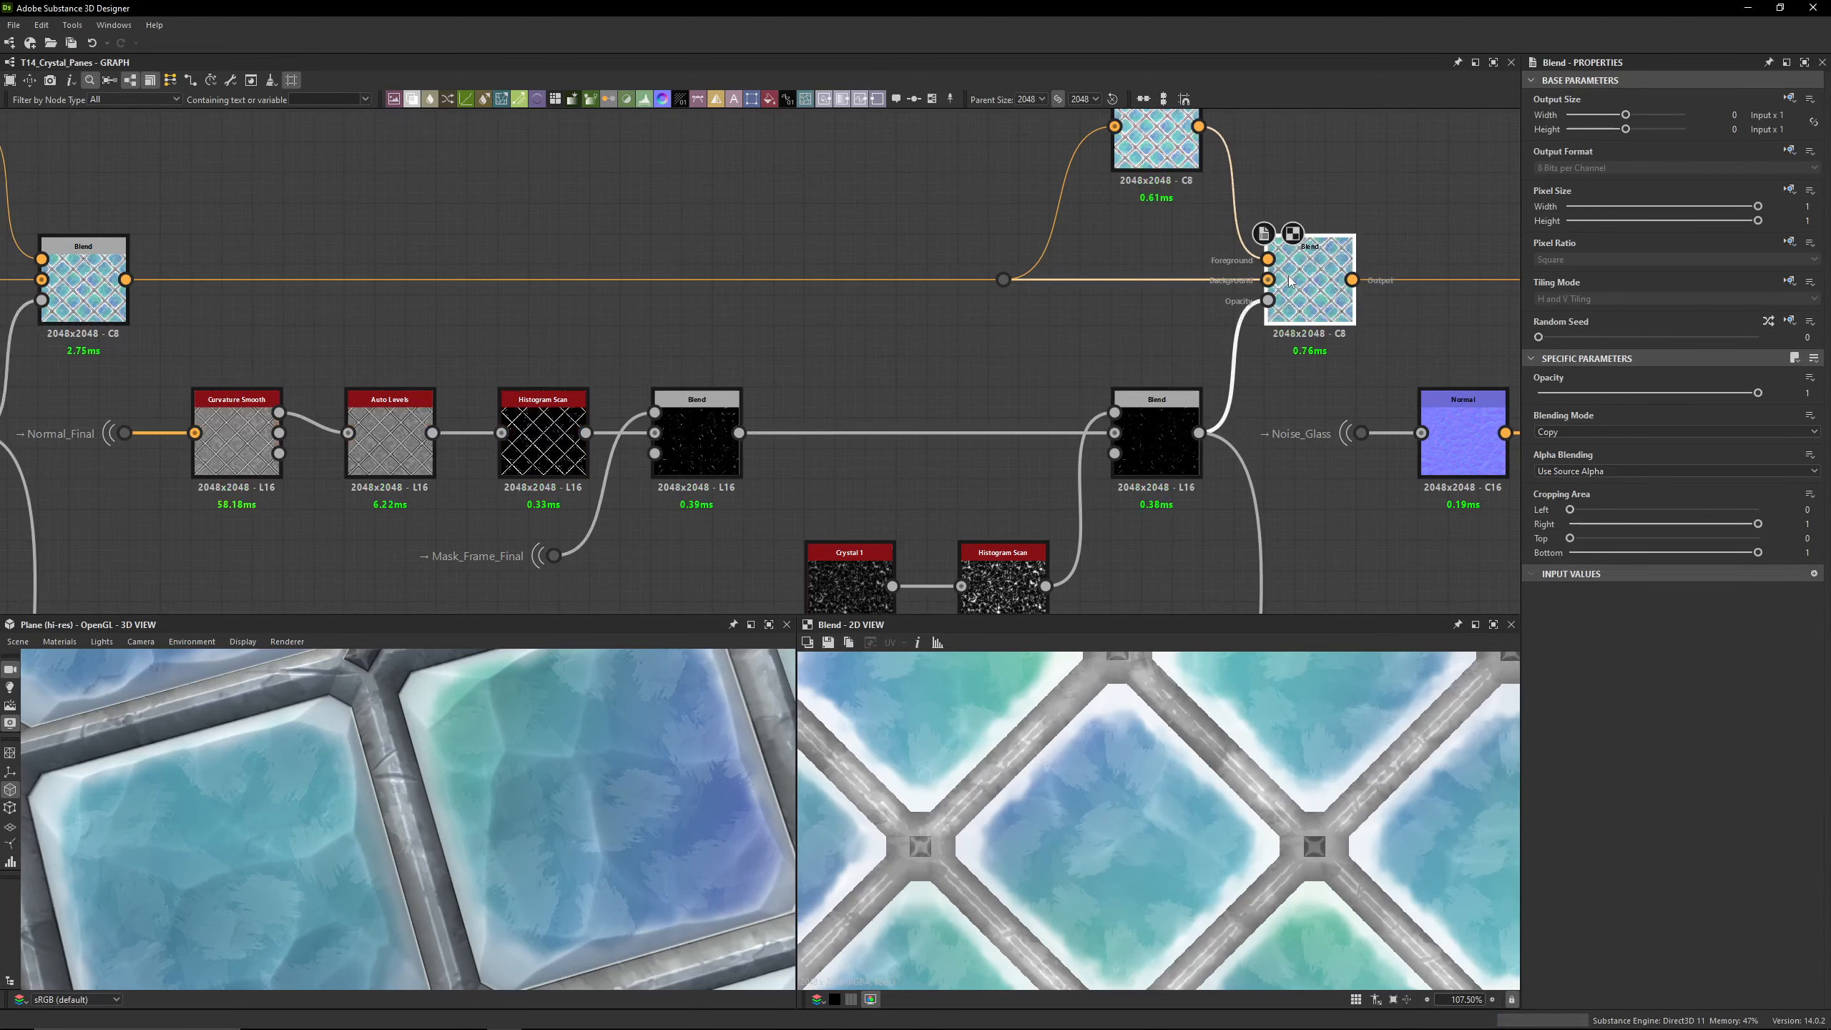
pyautogui.hotkey('shift', 'd')
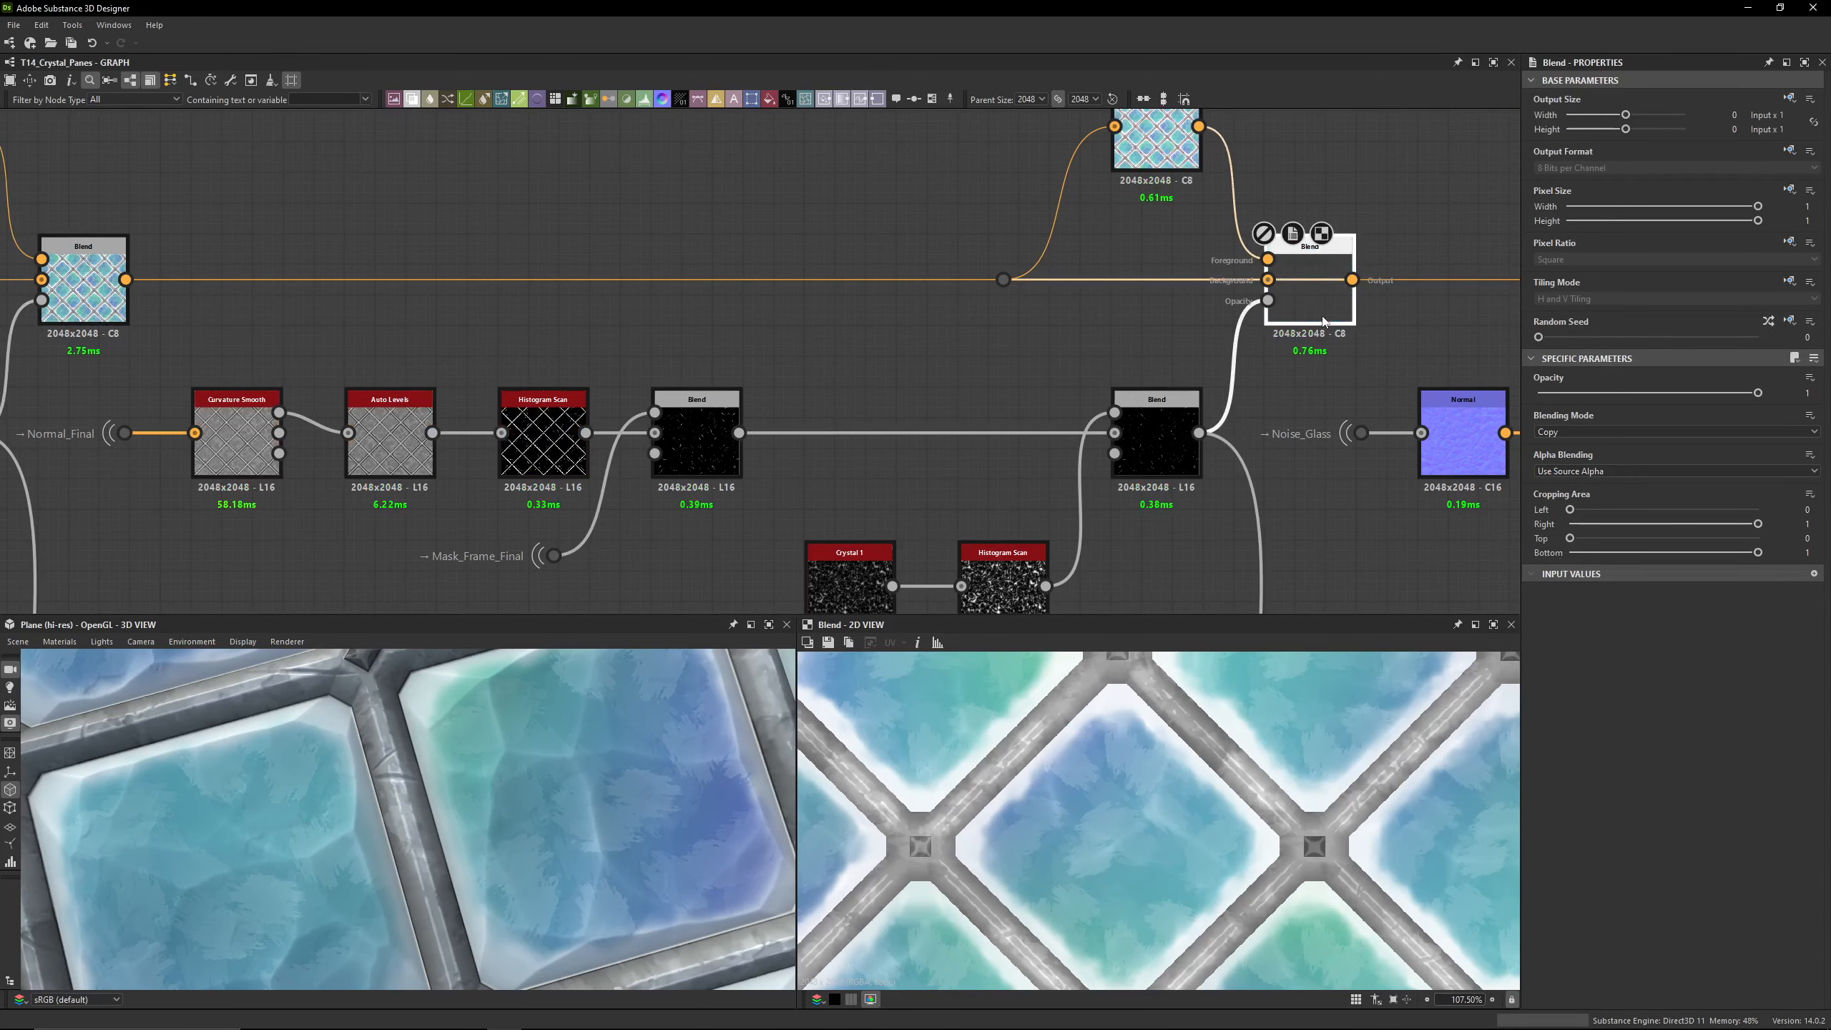
pyautogui.hotkey('shift', 'd')
pyautogui.hotkey('shift', 'd')
pyautogui.hotkey('shift', 'd')
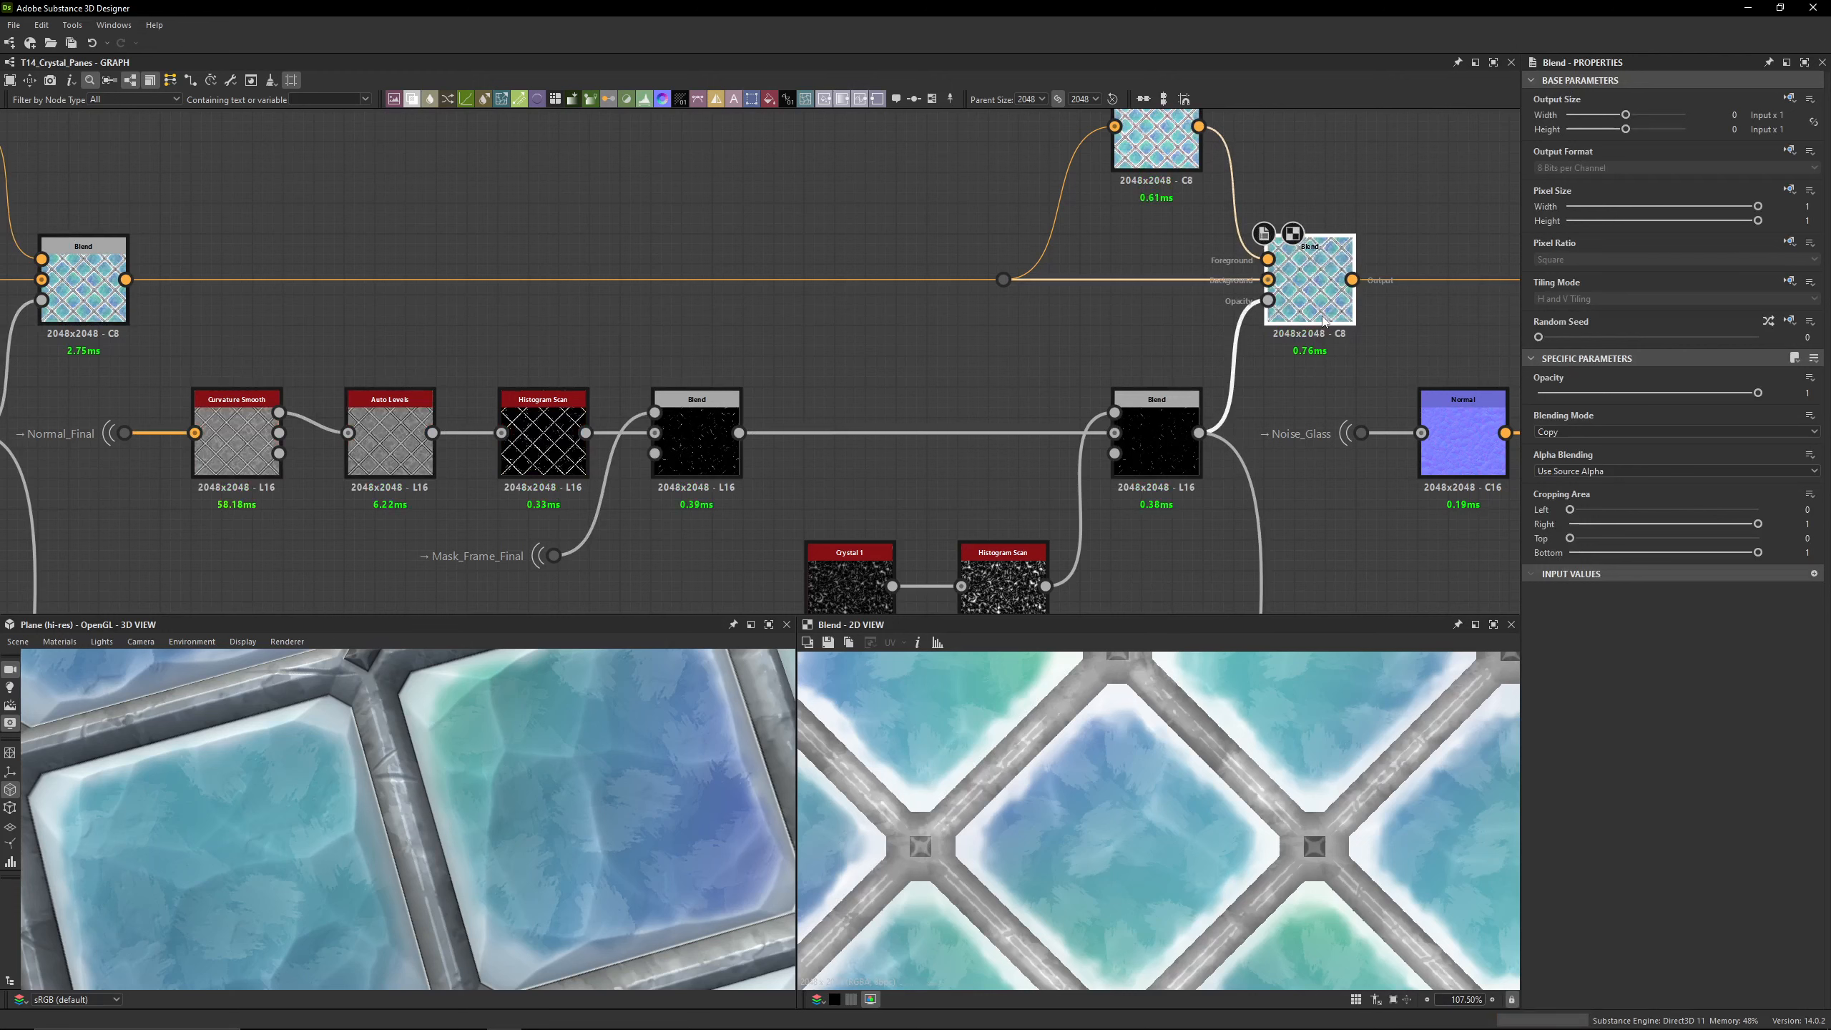
# Step: Preview the opacity mask of the color Blend up close, and compare the pane edge color with the Blend disabled and enabled
pyautogui.doubleClick(1159, 461)
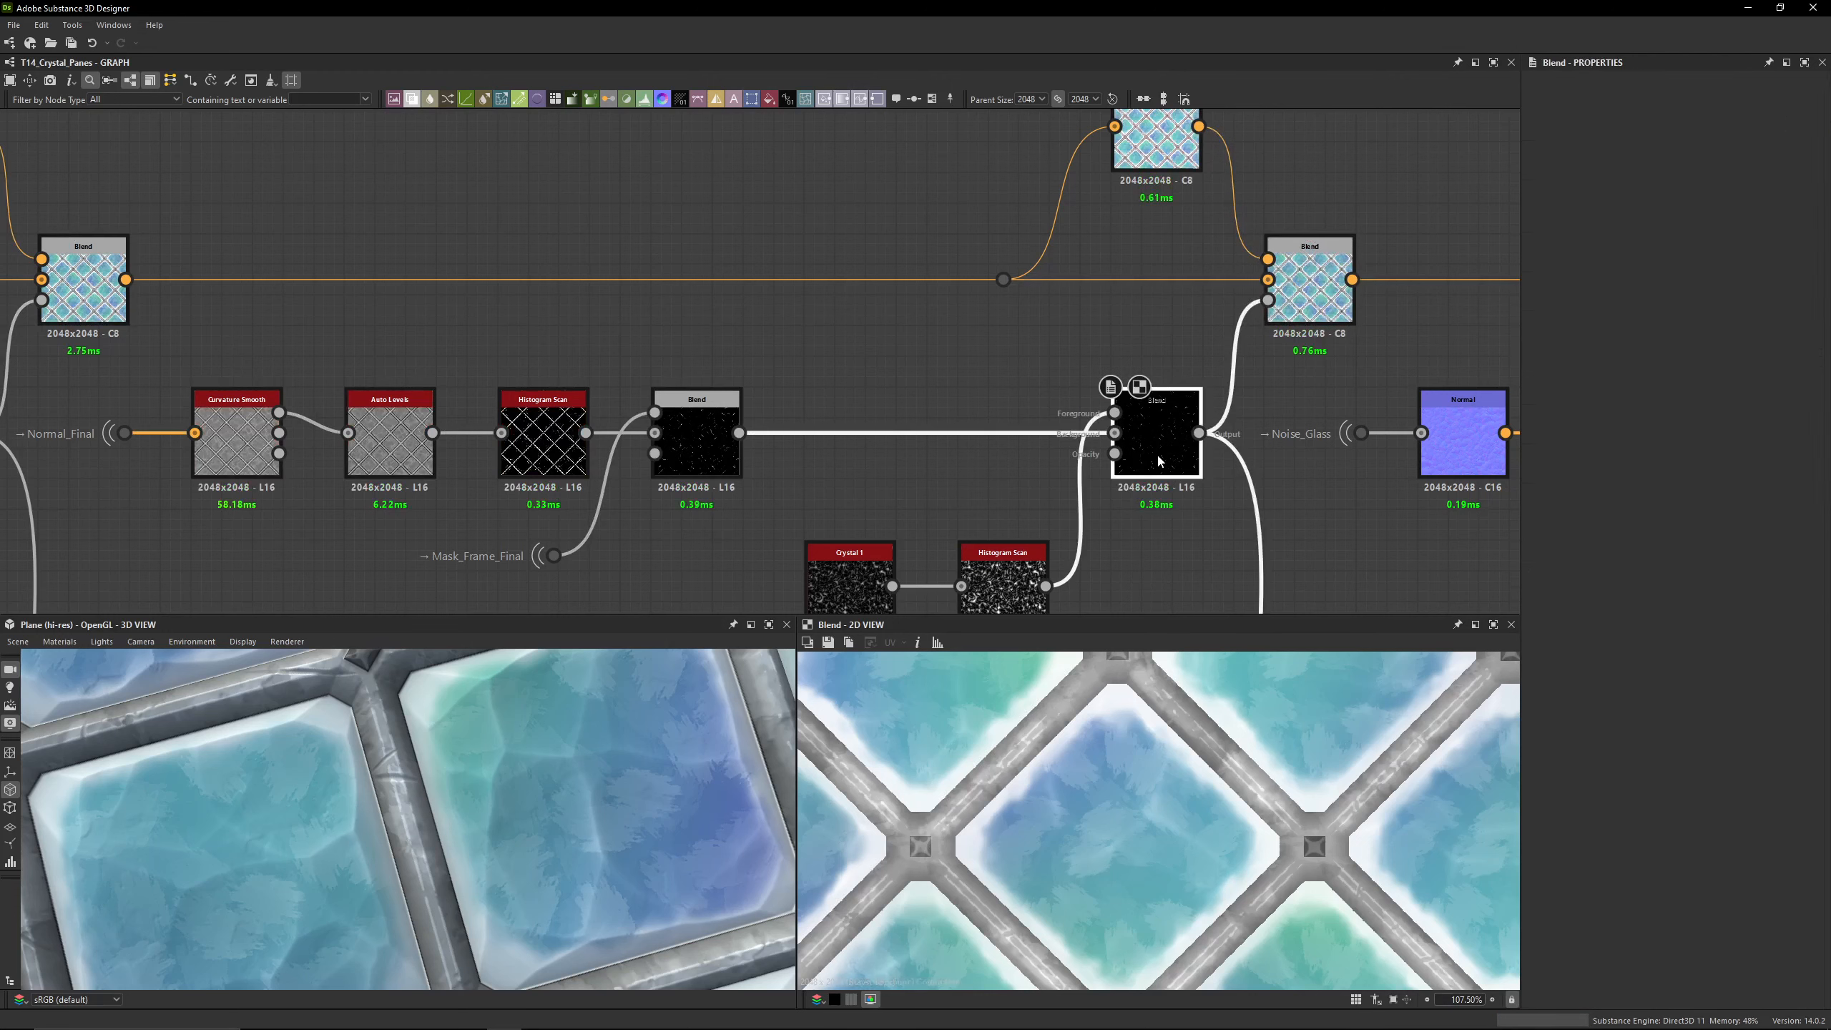
pyautogui.scroll(8, 1217, 862)
pyautogui.doubleClick(1297, 272)
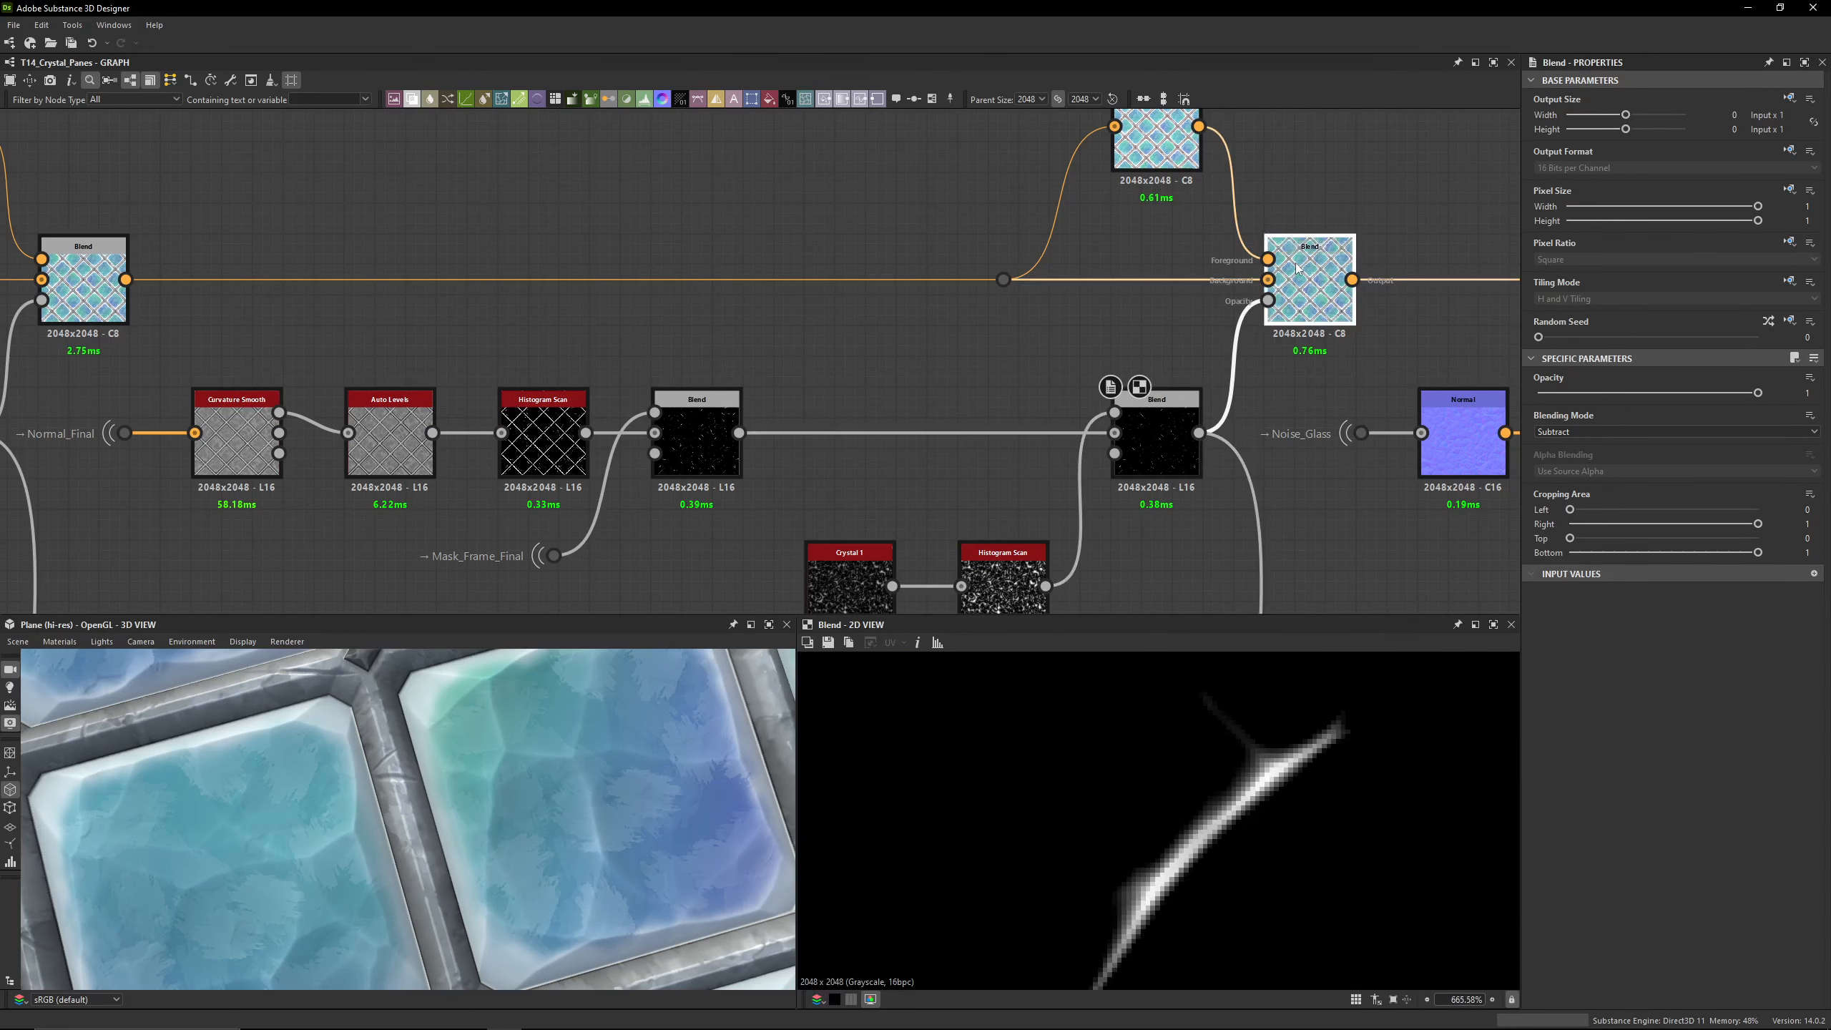
pyautogui.hotkey('shift', 'd')
pyautogui.hotkey('shift', 'd')
pyautogui.scroll(4, 1187, 861)
pyautogui.moveTo(1187, 861); pyautogui.dragTo(1199, 773, button='middle')
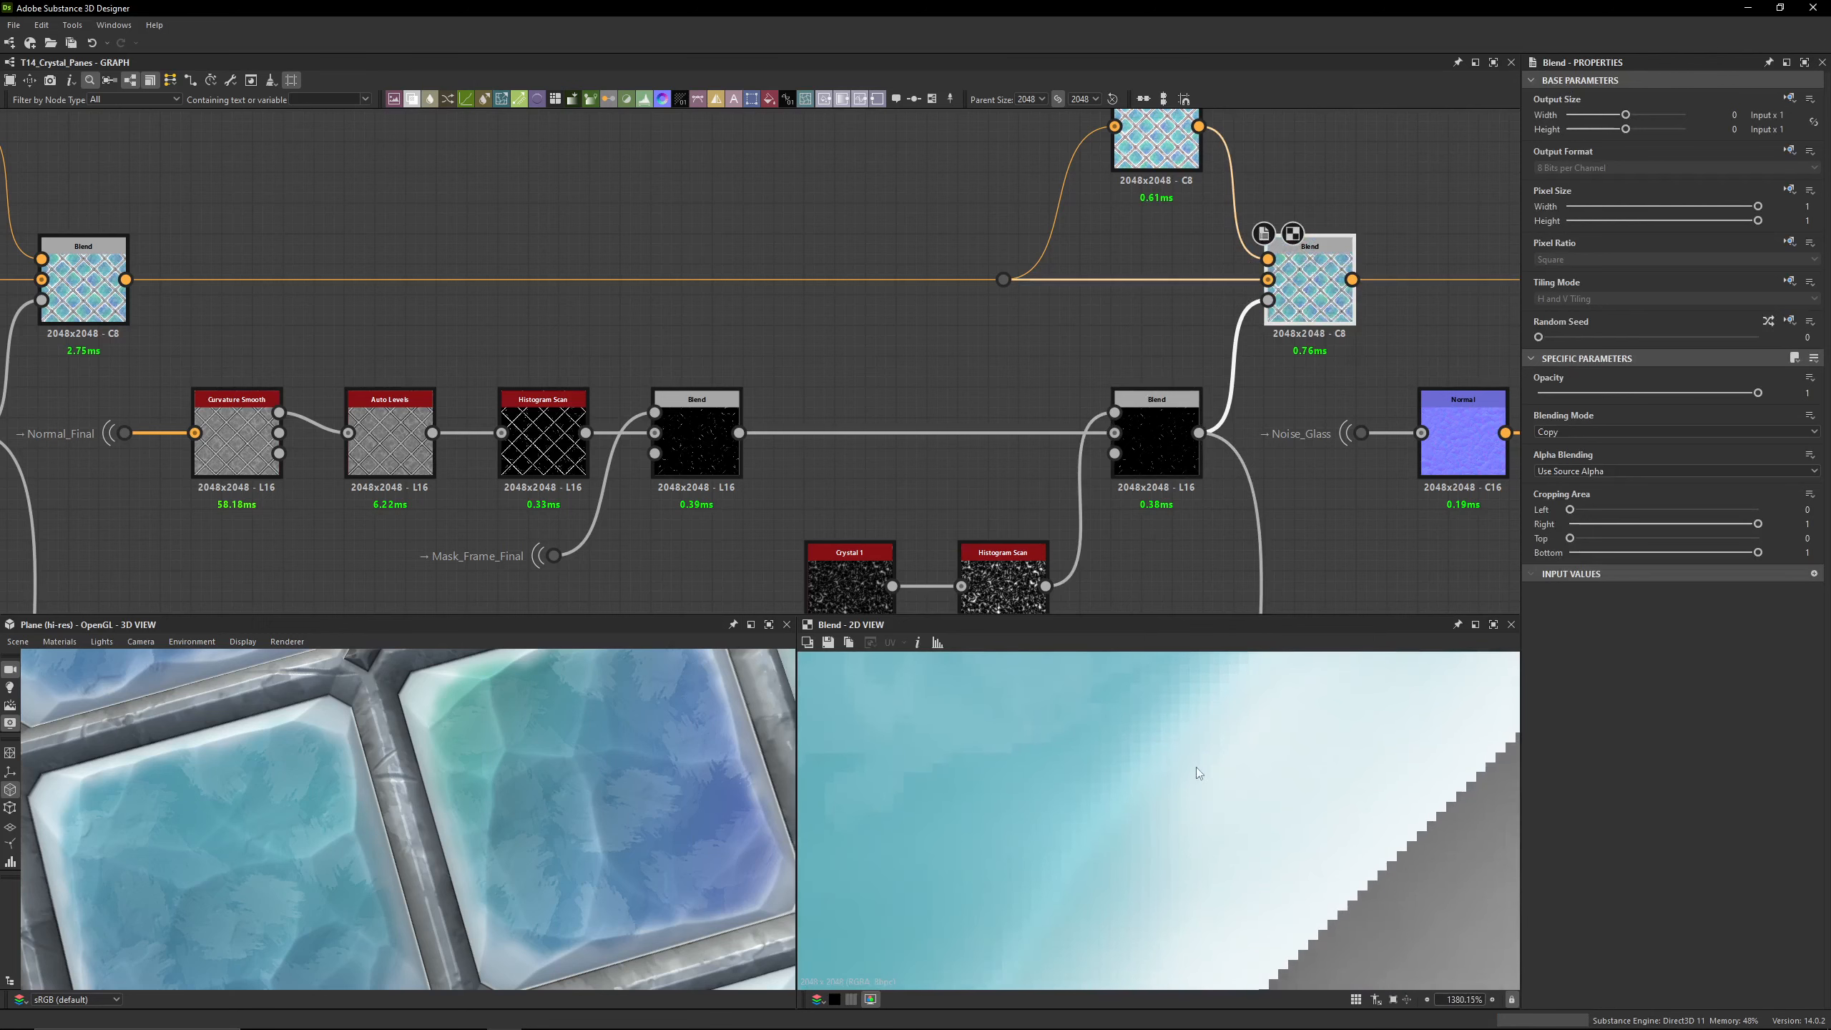
pyautogui.hotkey('shift', 'd')
pyautogui.hotkey('shift', 'd')
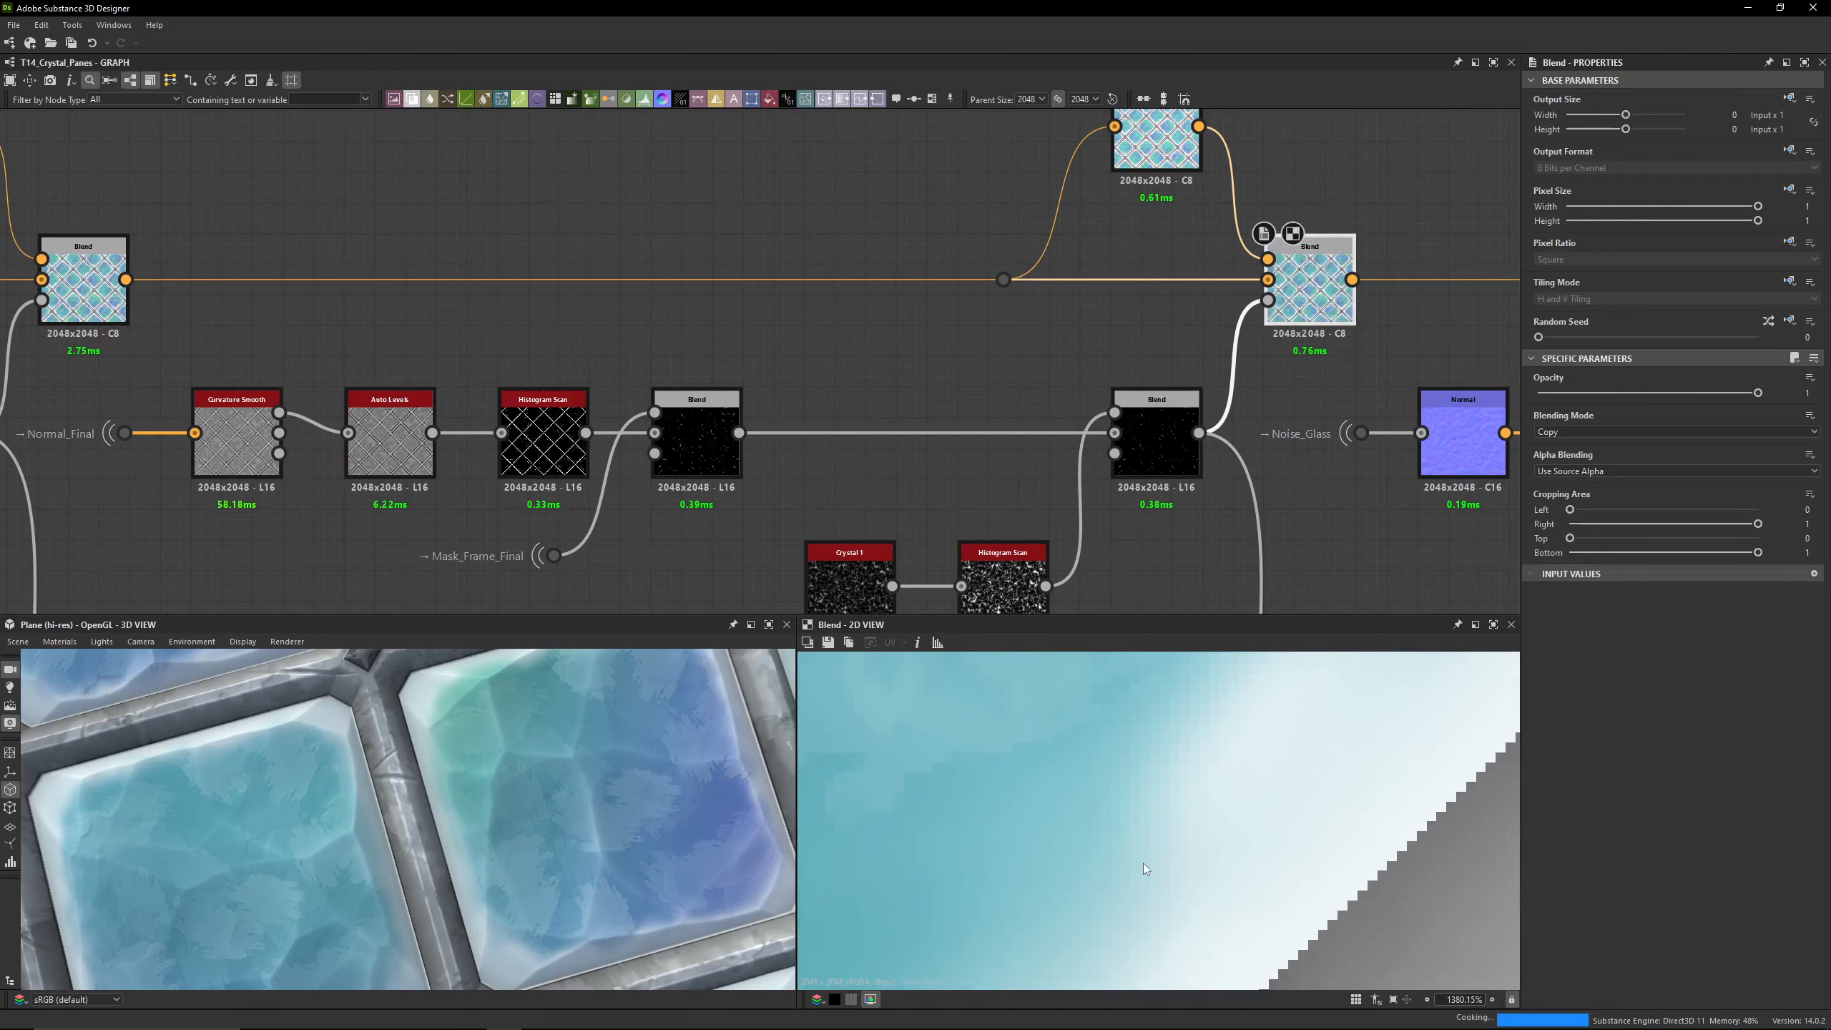
pyautogui.scroll(-6, 1143, 863)
pyautogui.hotkey('shift', 'd')
pyautogui.hotkey('shift', 'd')
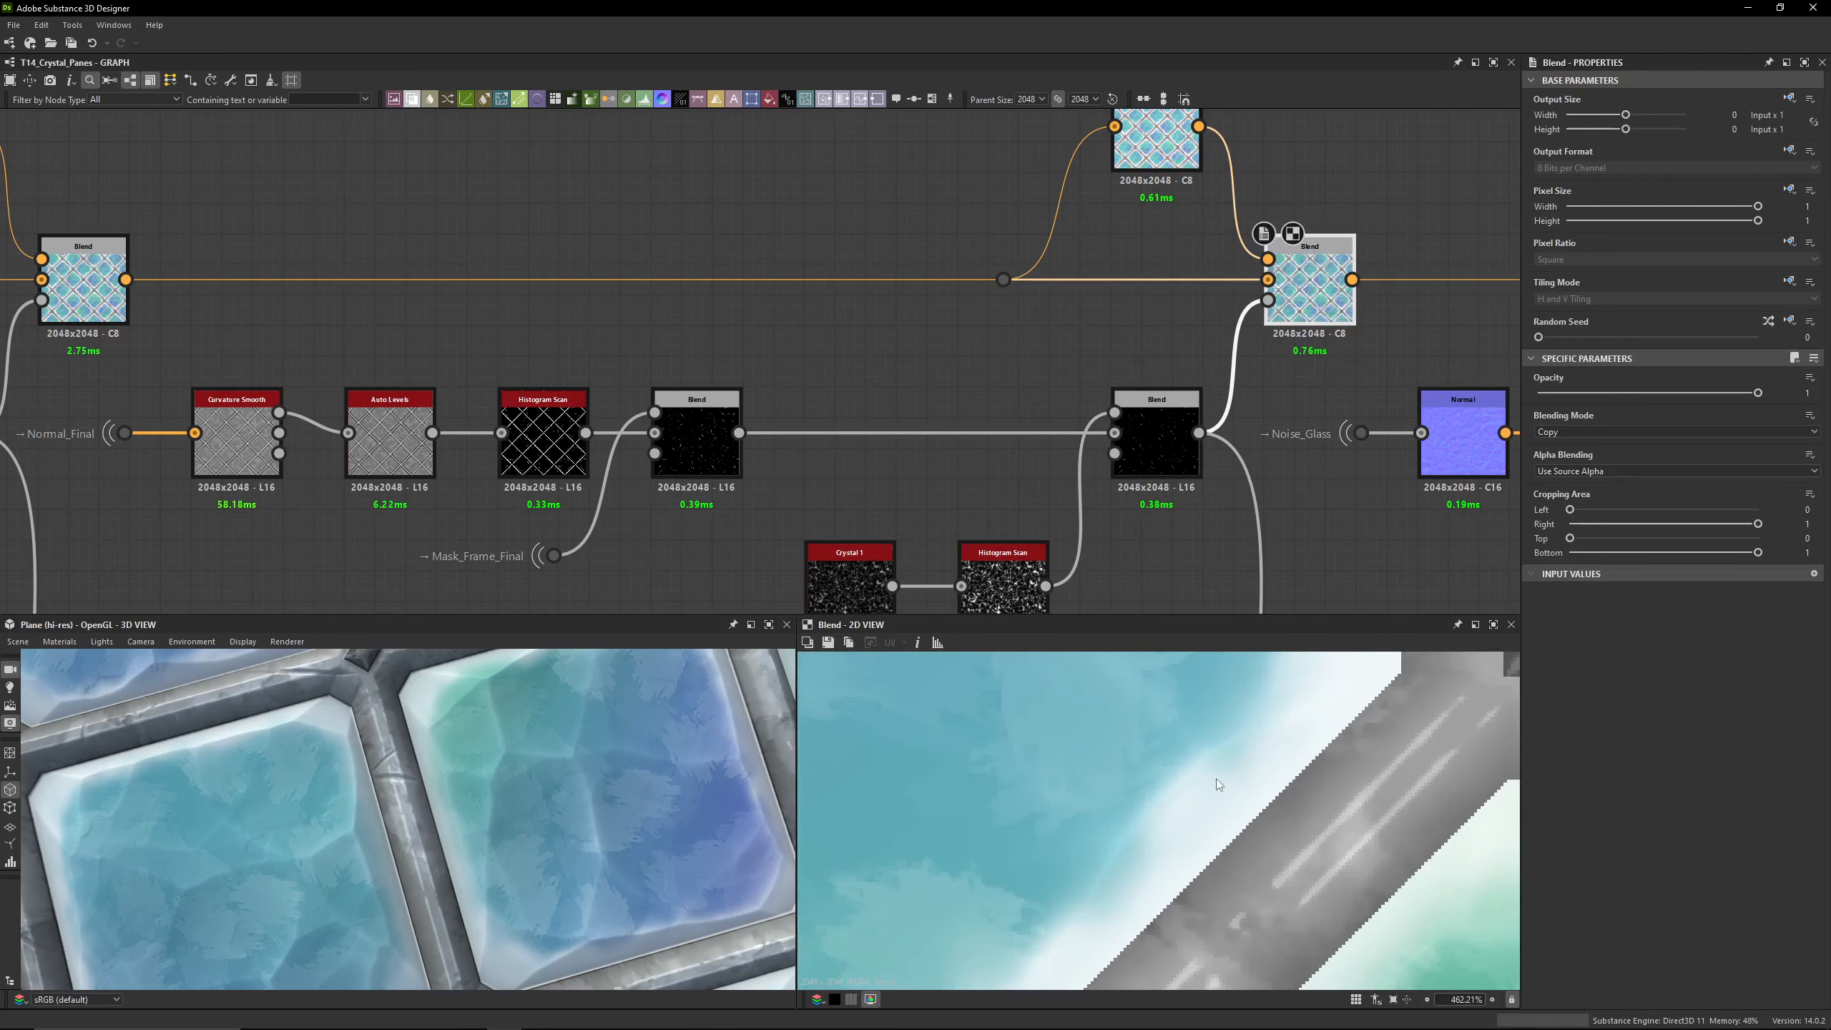
# Step: Preview the Curvature Smooth node fed by Normal_Final and the Auto Levels that follows it
pyautogui.scroll(-3, 817, 347)
pyautogui.moveTo(447, 462); pyautogui.dragTo(827, 457, button='middle')
pyautogui.scroll(4, 827, 458)
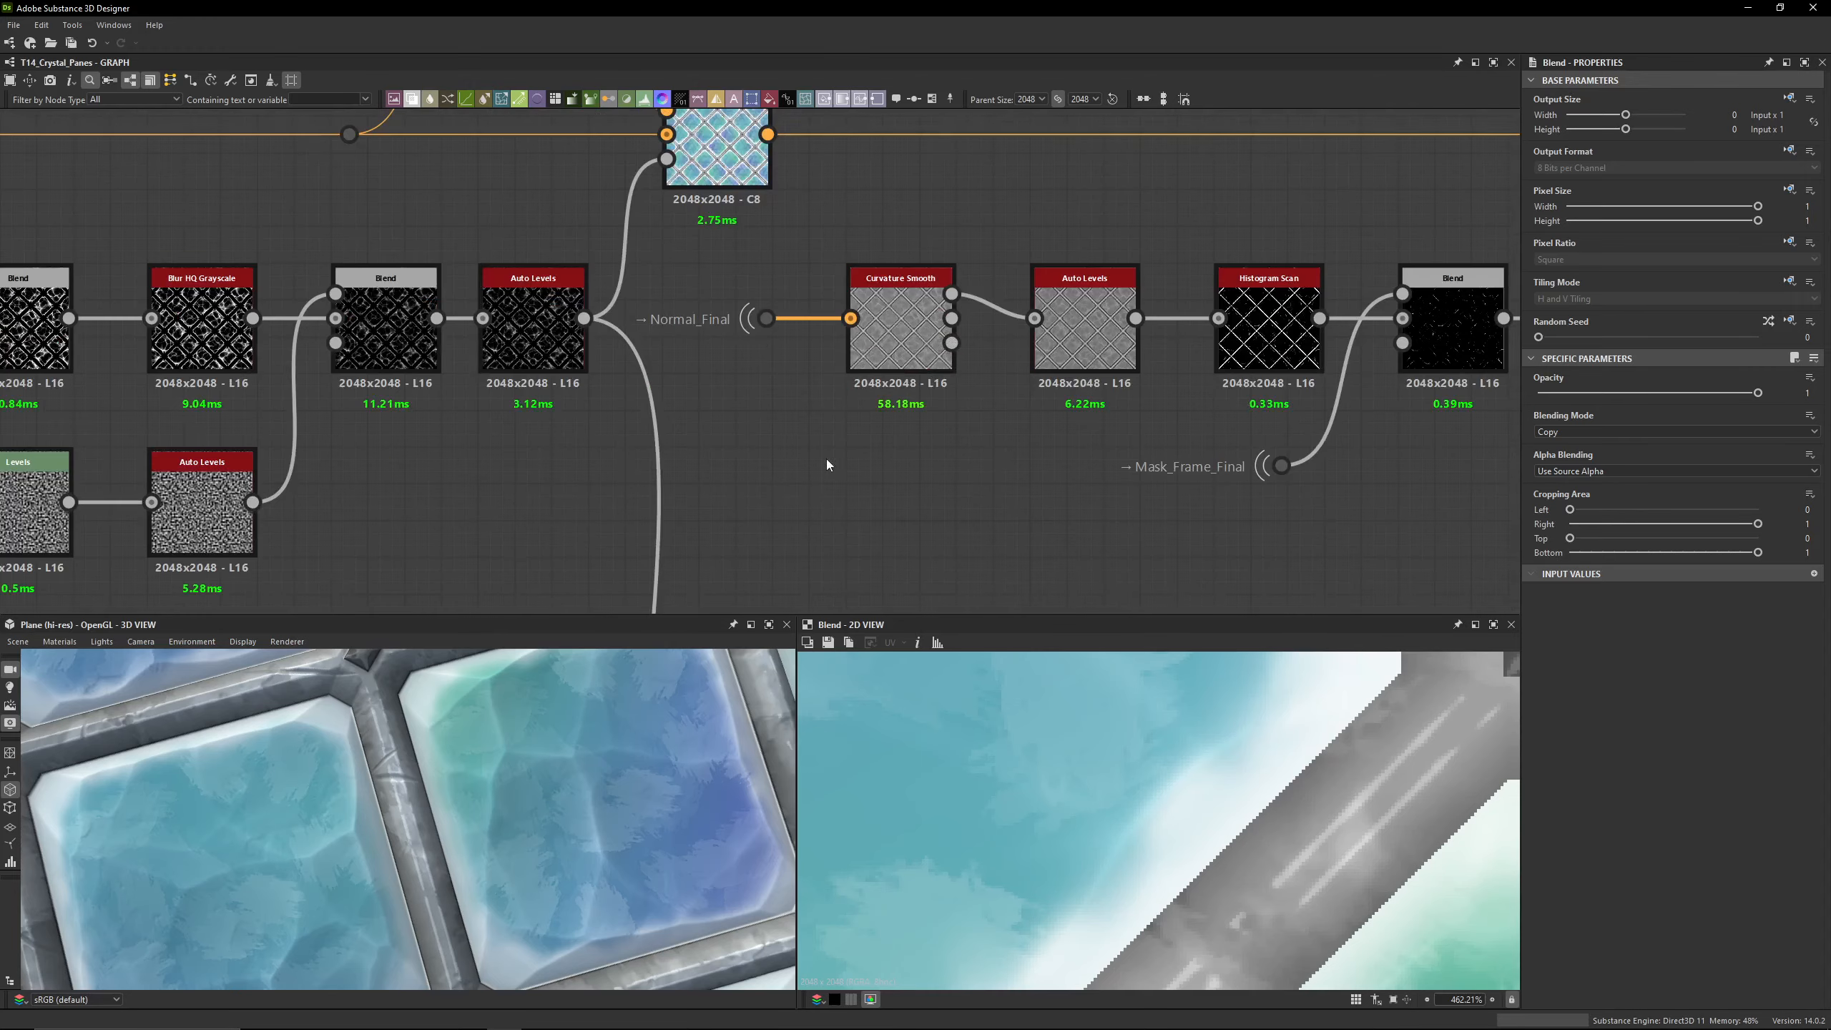
pyautogui.click(807, 393)
pyautogui.doubleClick(894, 339)
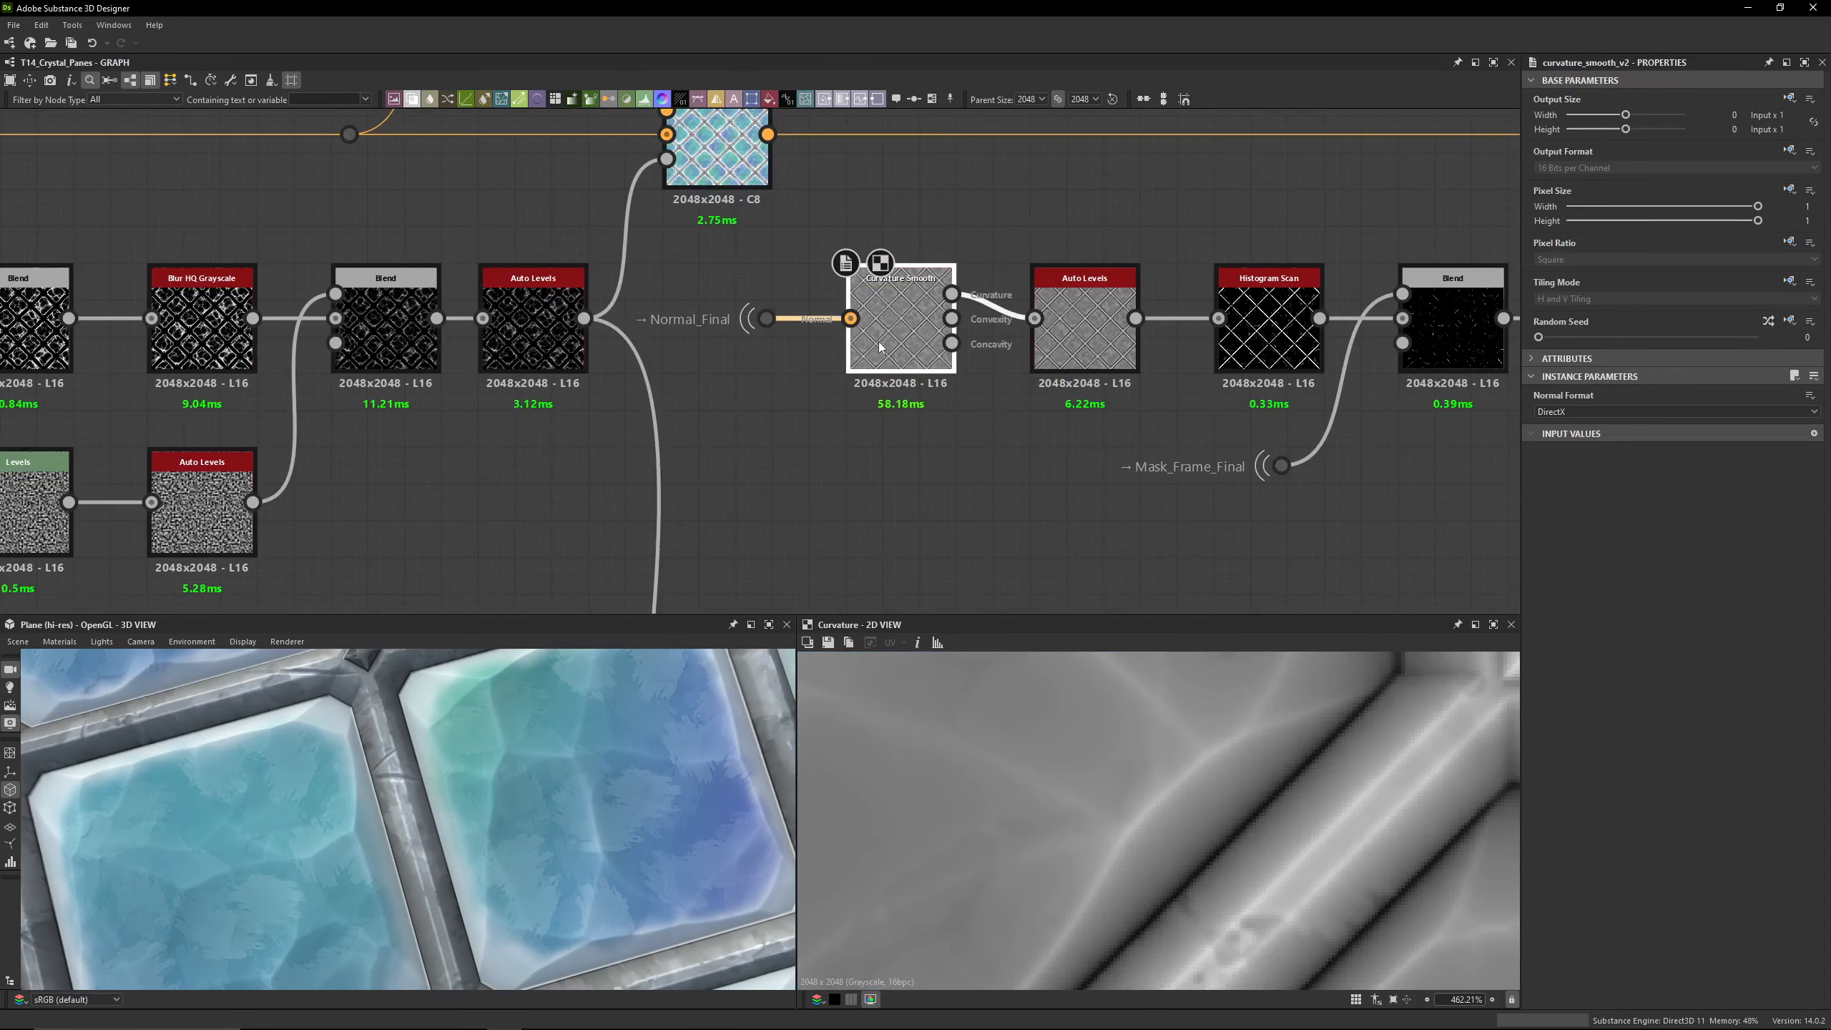
pyautogui.moveTo(894, 339); pyautogui.dragTo(693, 349, button='middle')
pyautogui.click(871, 349)
pyautogui.doubleClick(869, 345)
pyautogui.scroll(3, 748, 311)
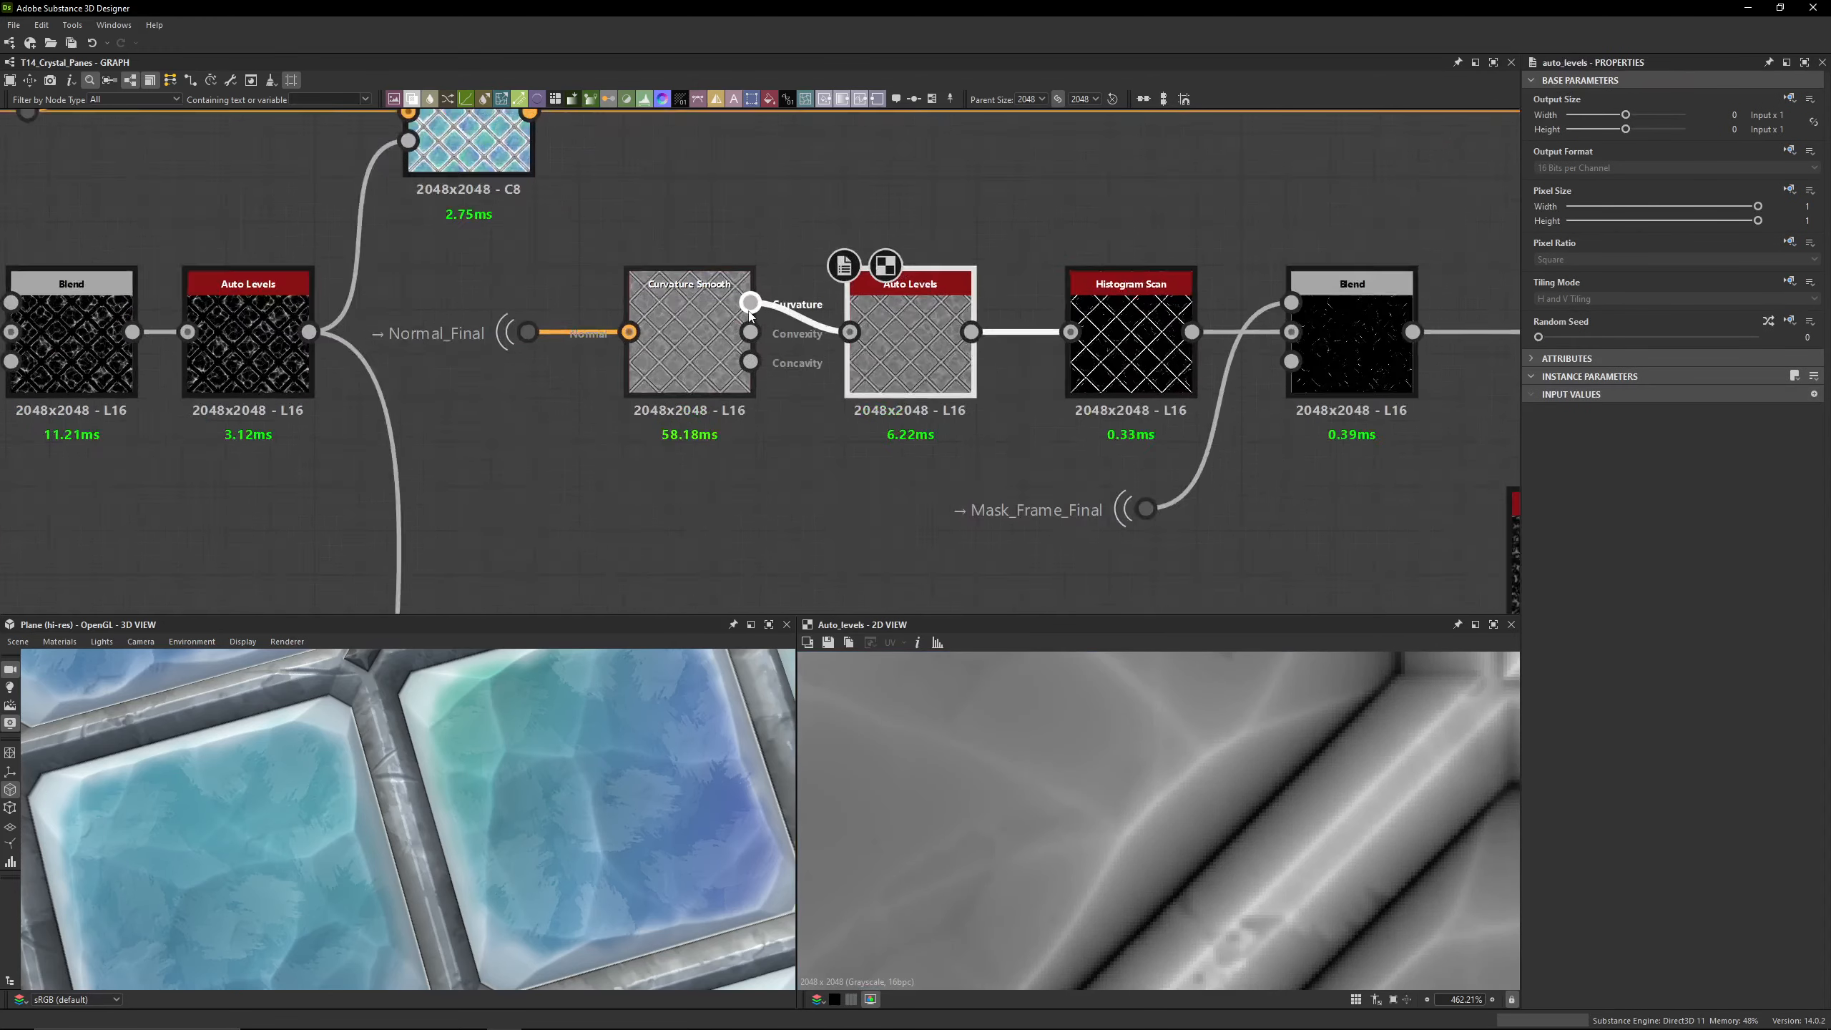
pyautogui.doubleClick(703, 339)
pyautogui.scroll(-8, 1187, 764)
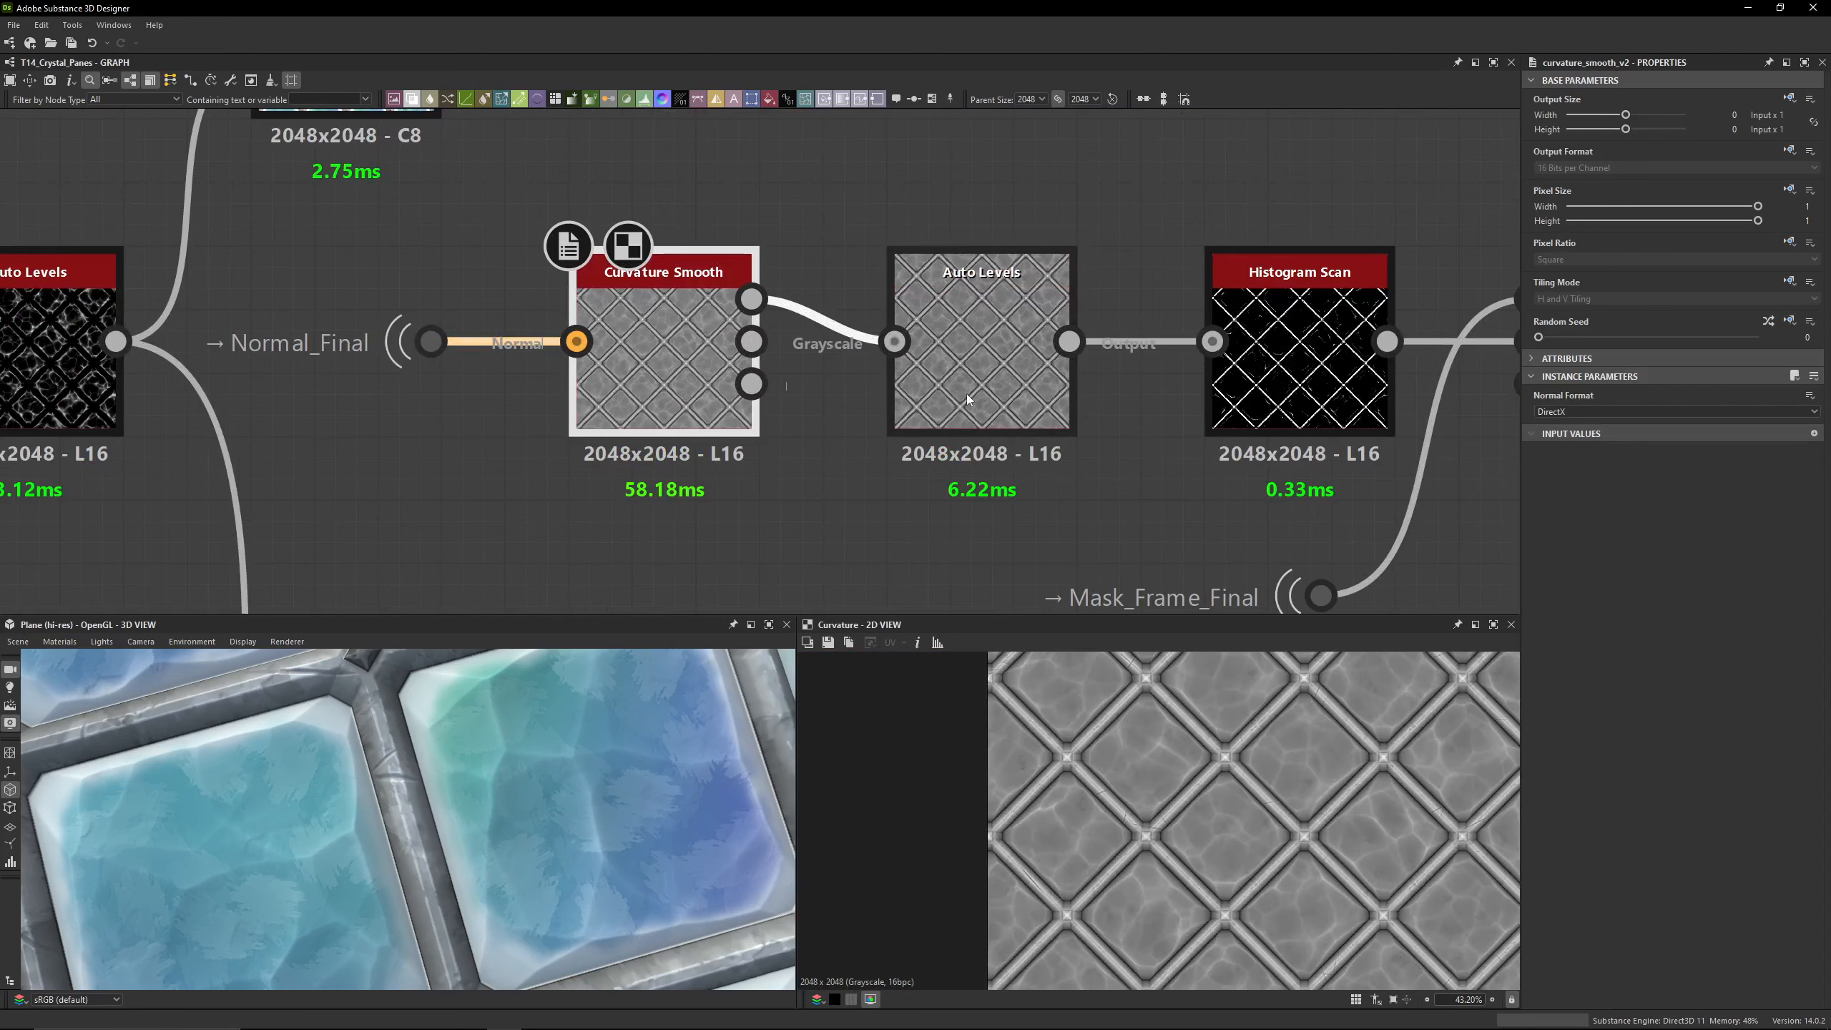
# Step: Preview the Histogram Scan after the Auto Levels and check its Position and Contrast
pyautogui.doubleClick(977, 362)
pyautogui.moveTo(977, 362); pyautogui.dragTo(735, 362, button='middle')
pyautogui.doubleClick(1057, 360)
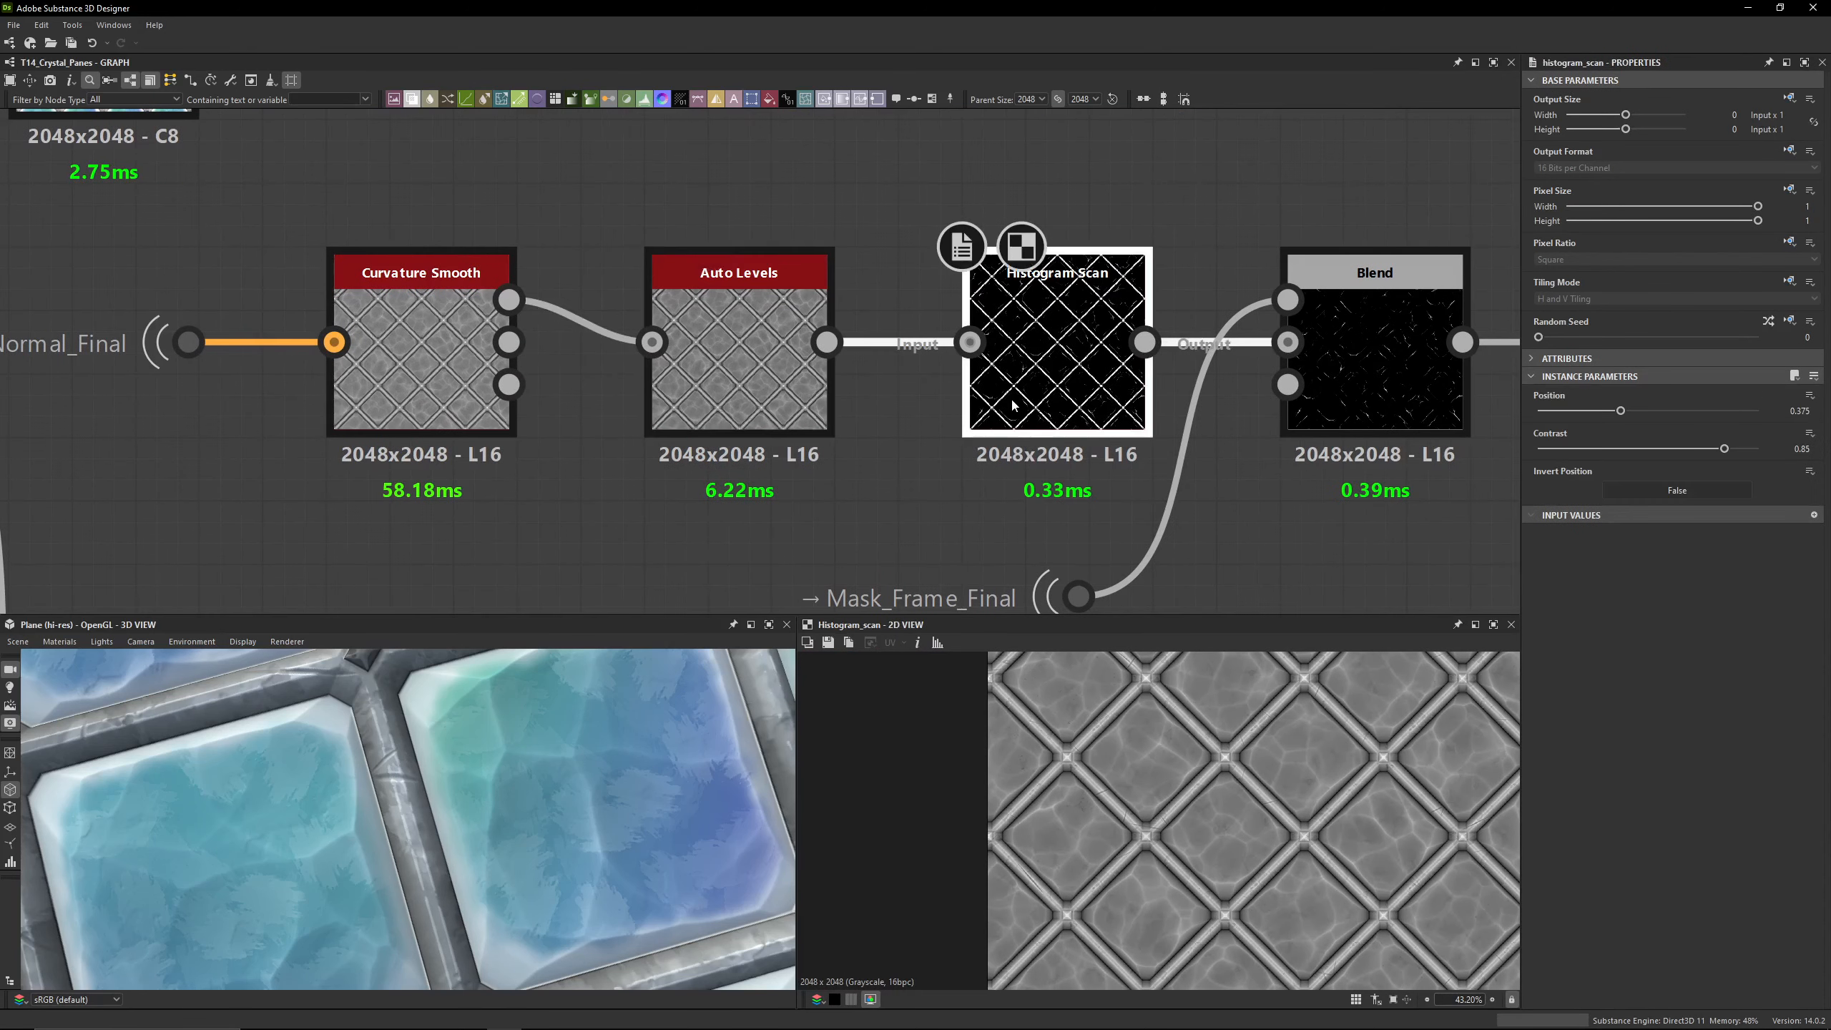
pyautogui.scroll(5, 1191, 853)
pyautogui.scroll(-2, 1147, 859)
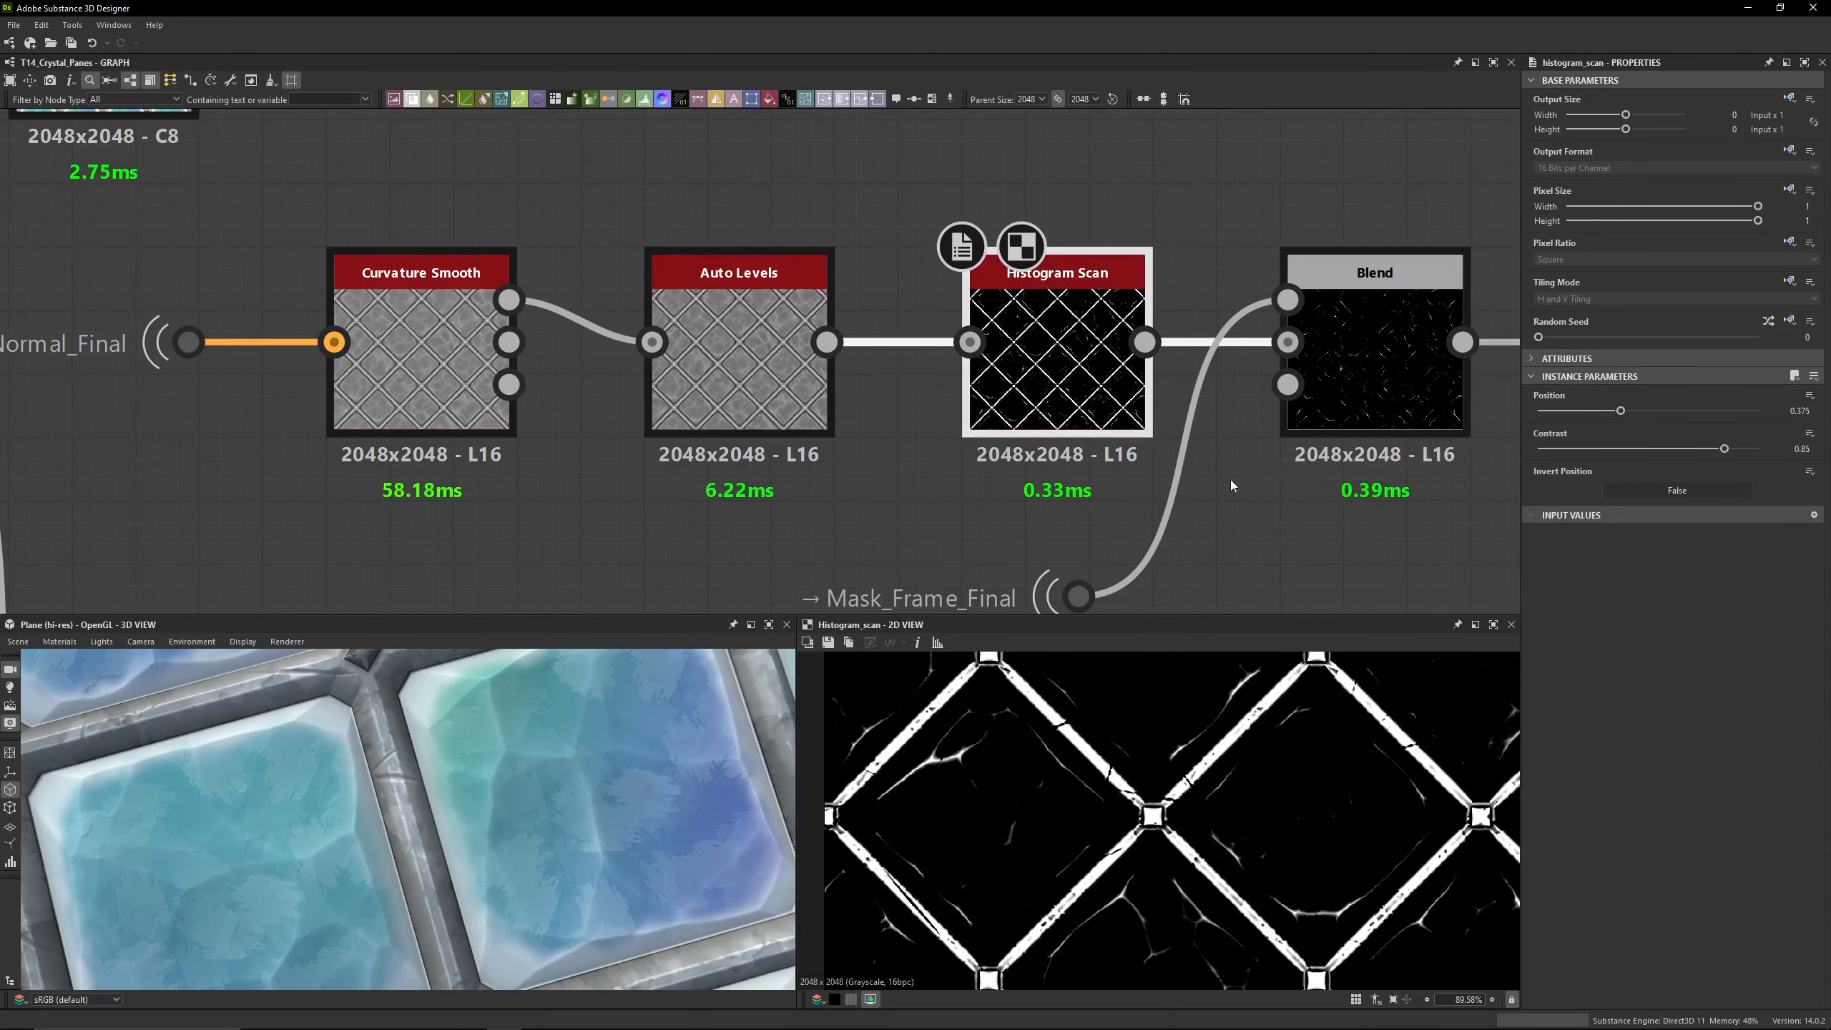
# Step: Inspect the Mask_Frame_Final input and the Blend that subtracts it from the Histogram Scan result
pyautogui.moveTo(1233, 486); pyautogui.dragTo(926, 424, button='middle')
pyautogui.doubleClick(798, 537)
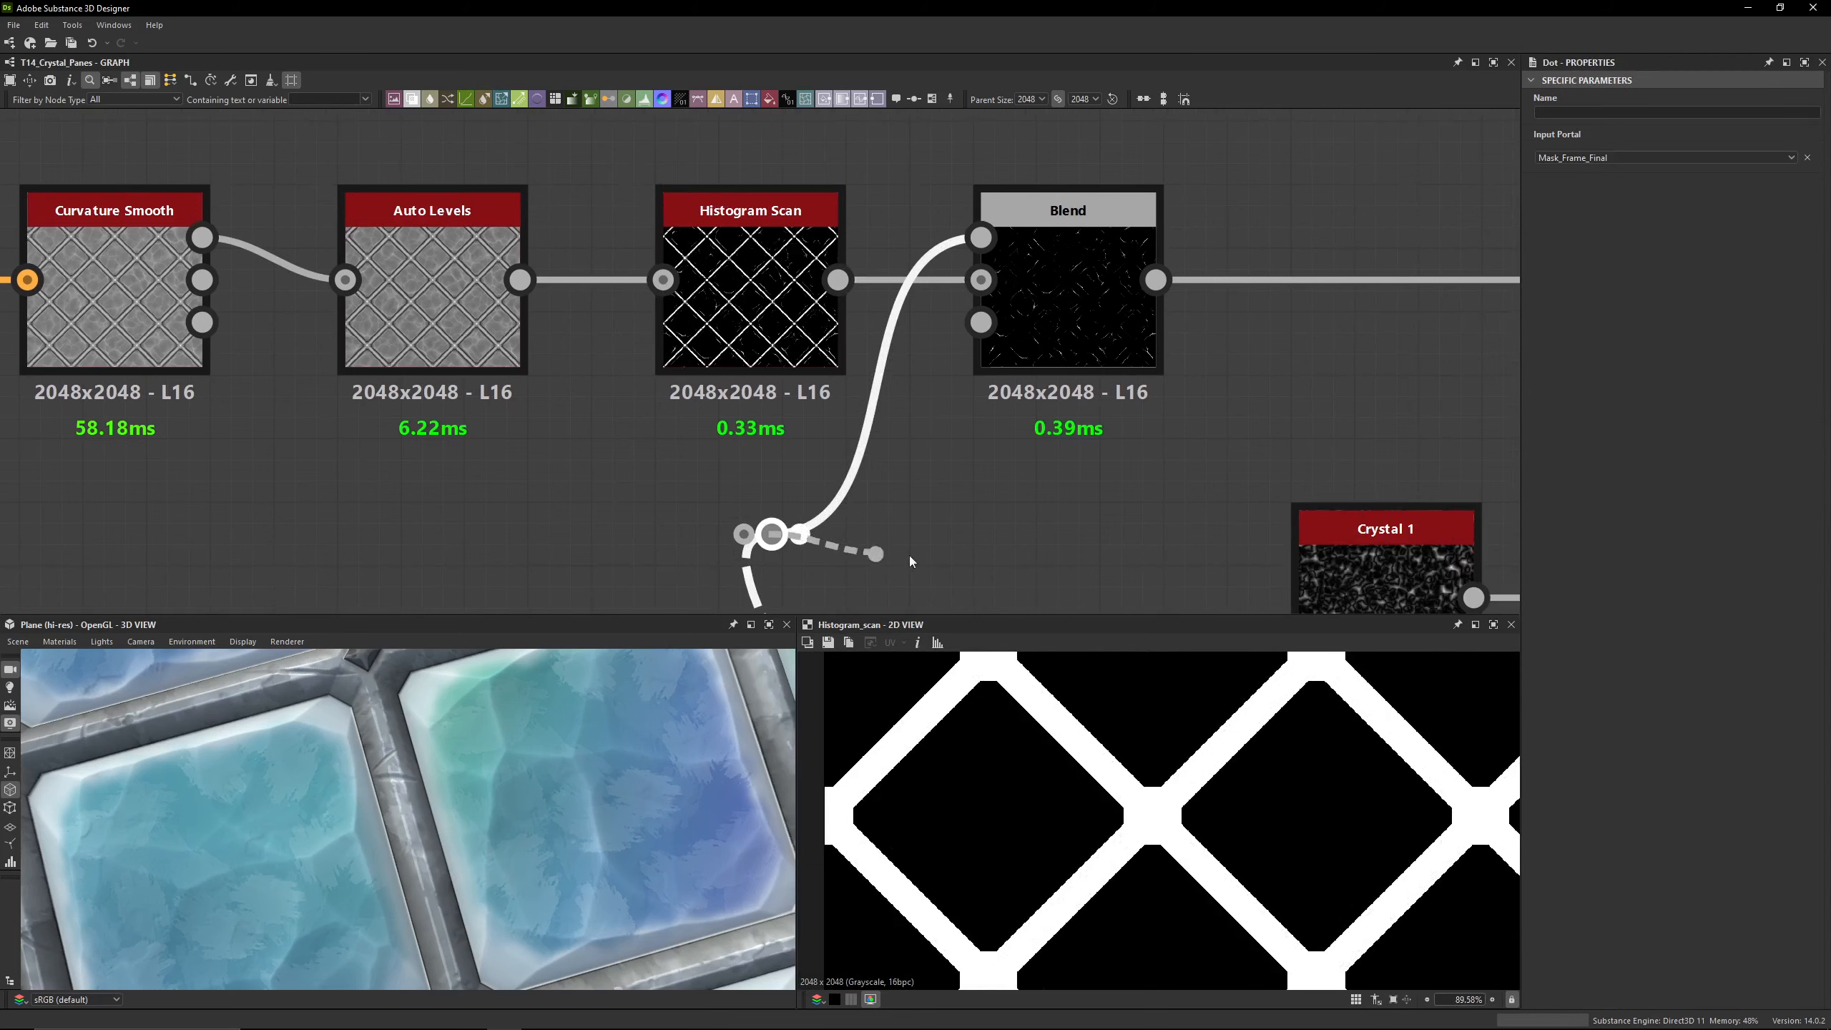
pyautogui.doubleClick(1044, 316)
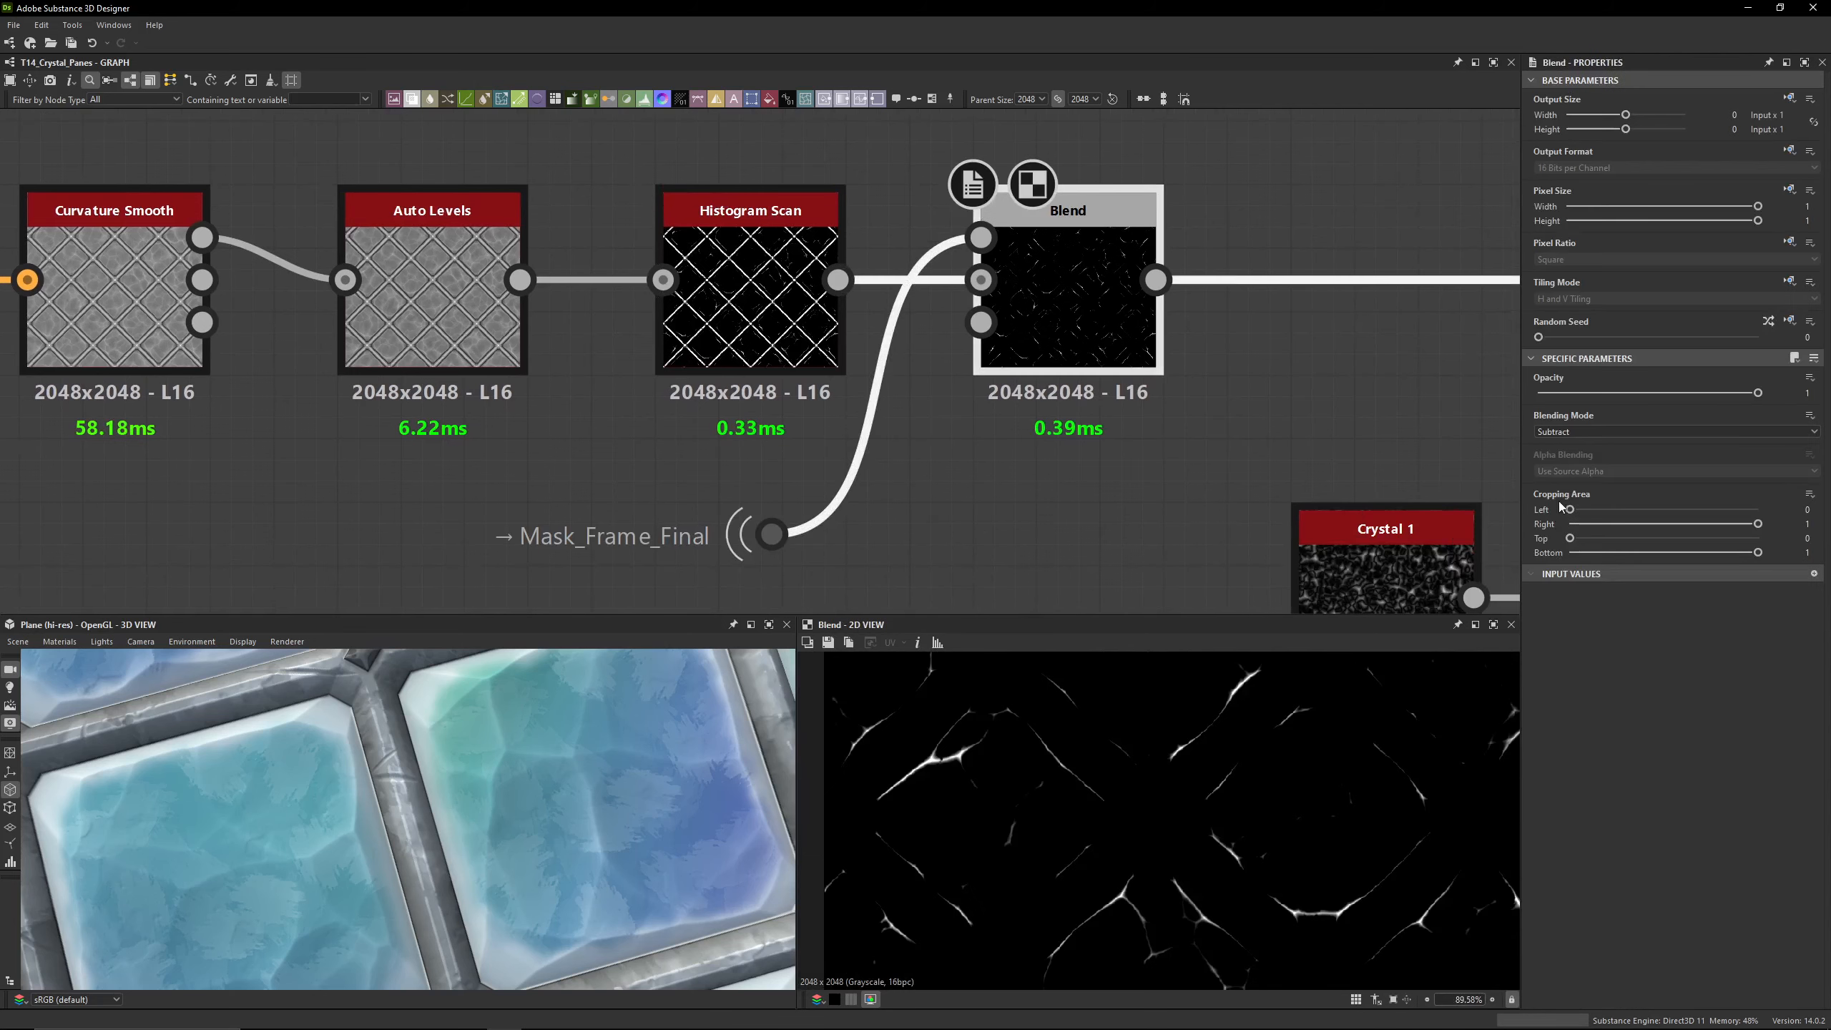
pyautogui.moveTo(1218, 541); pyautogui.dragTo(976, 478, button='middle')
pyautogui.scroll(-5, 1087, 787)
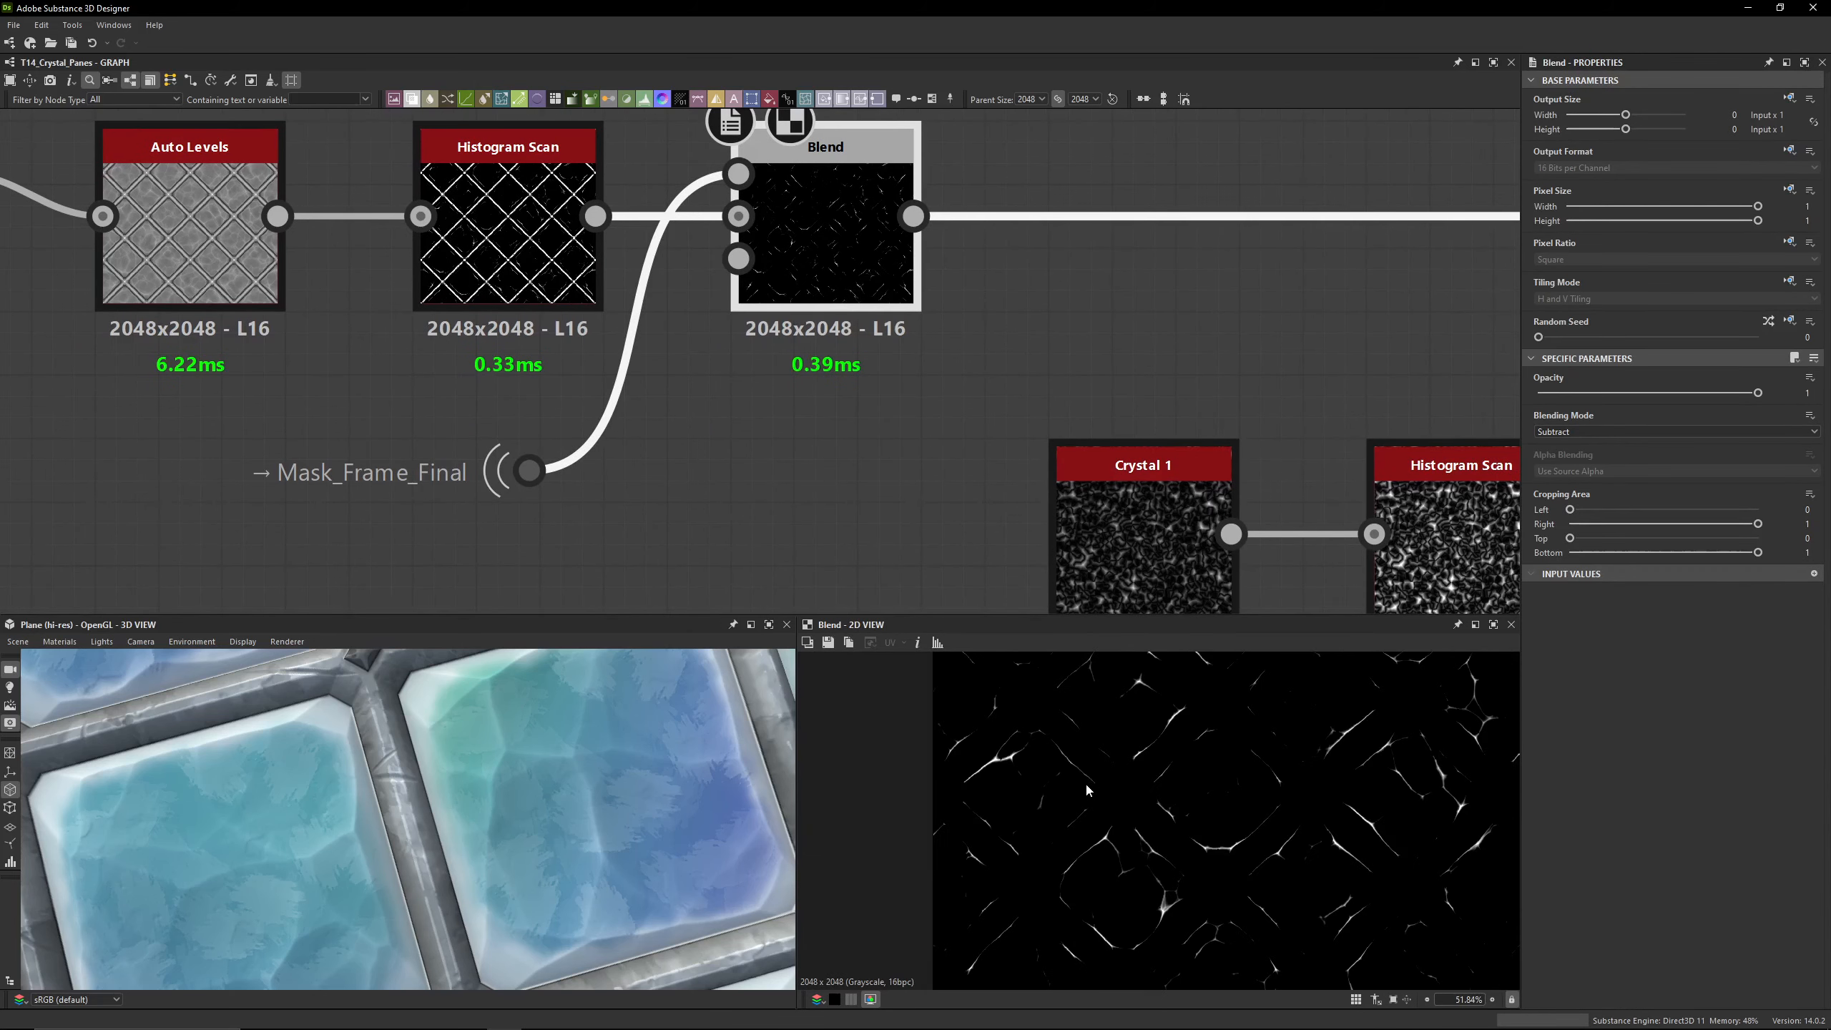
# Step: Inspect the Crystal 1 noise and its Histogram Scan, including their Scale, Position and Contrast settings
pyautogui.moveTo(937, 371); pyautogui.dragTo(565, 336, button='middle')
pyautogui.scroll(-3, 565, 336)
pyautogui.moveTo(797, 320); pyautogui.dragTo(795, 343, button='middle')
pyautogui.doubleClick(655, 481)
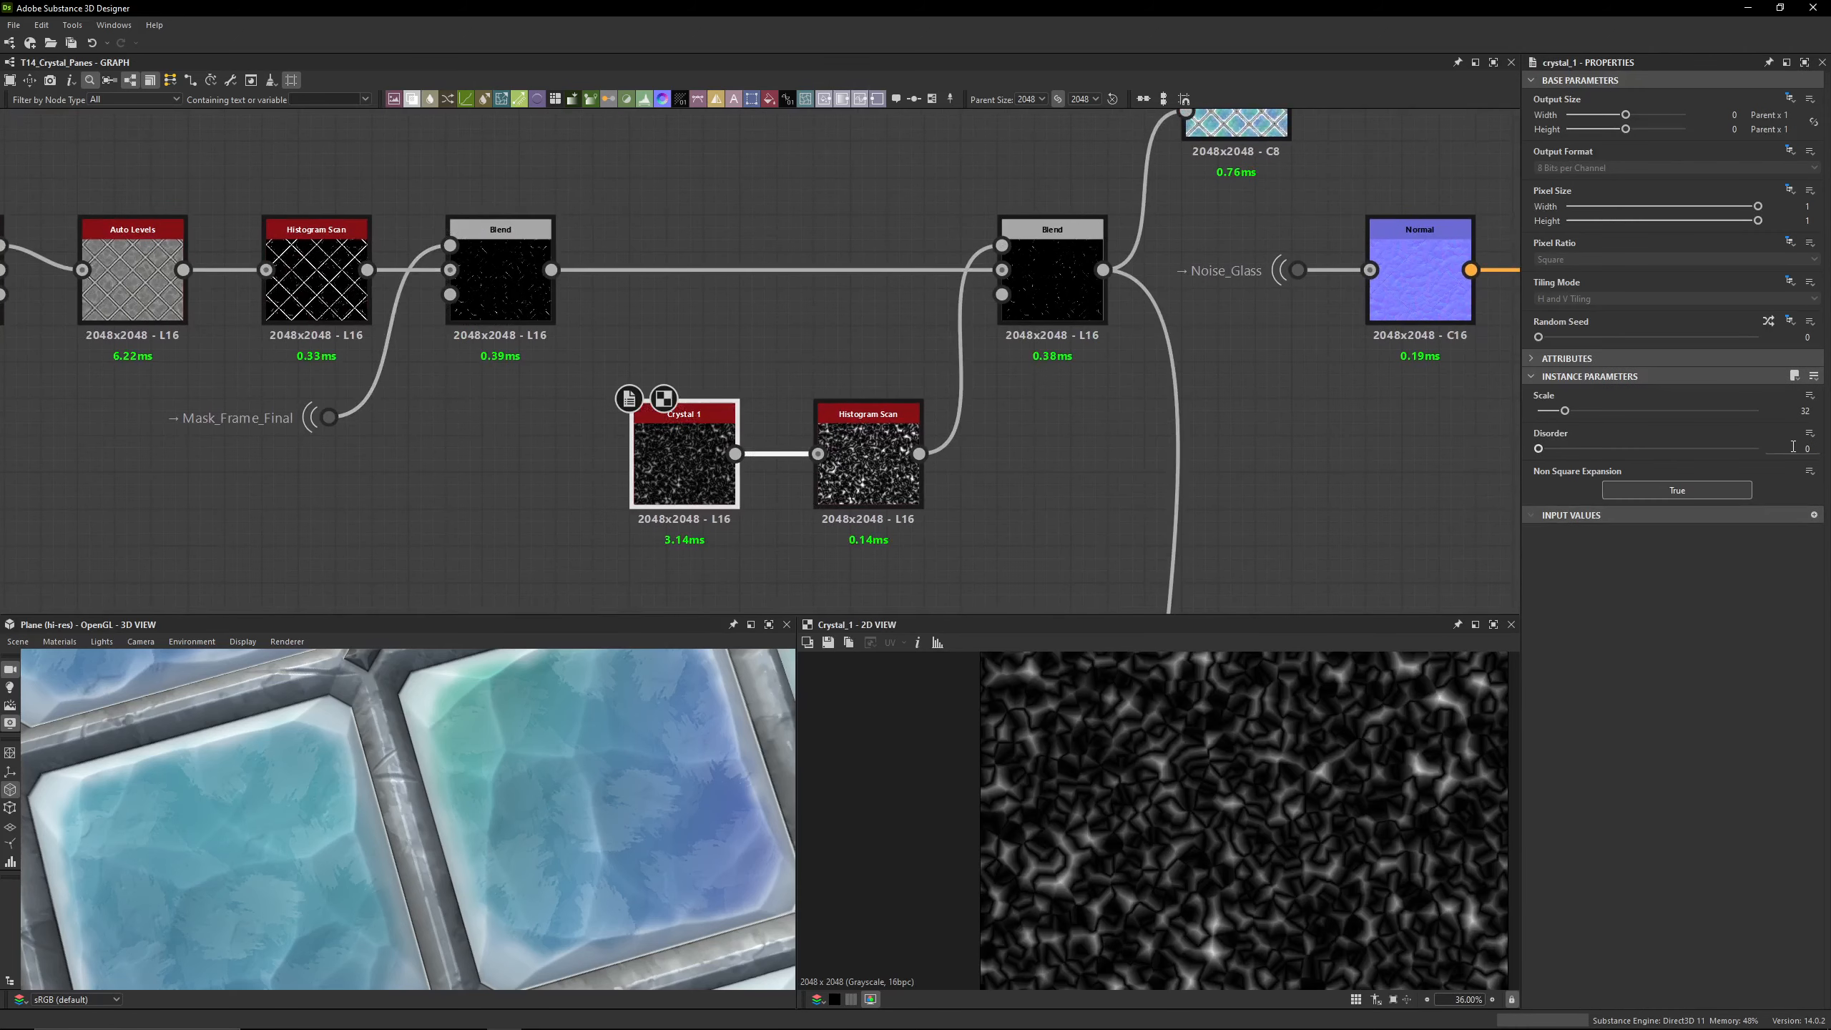
pyautogui.doubleClick(868, 462)
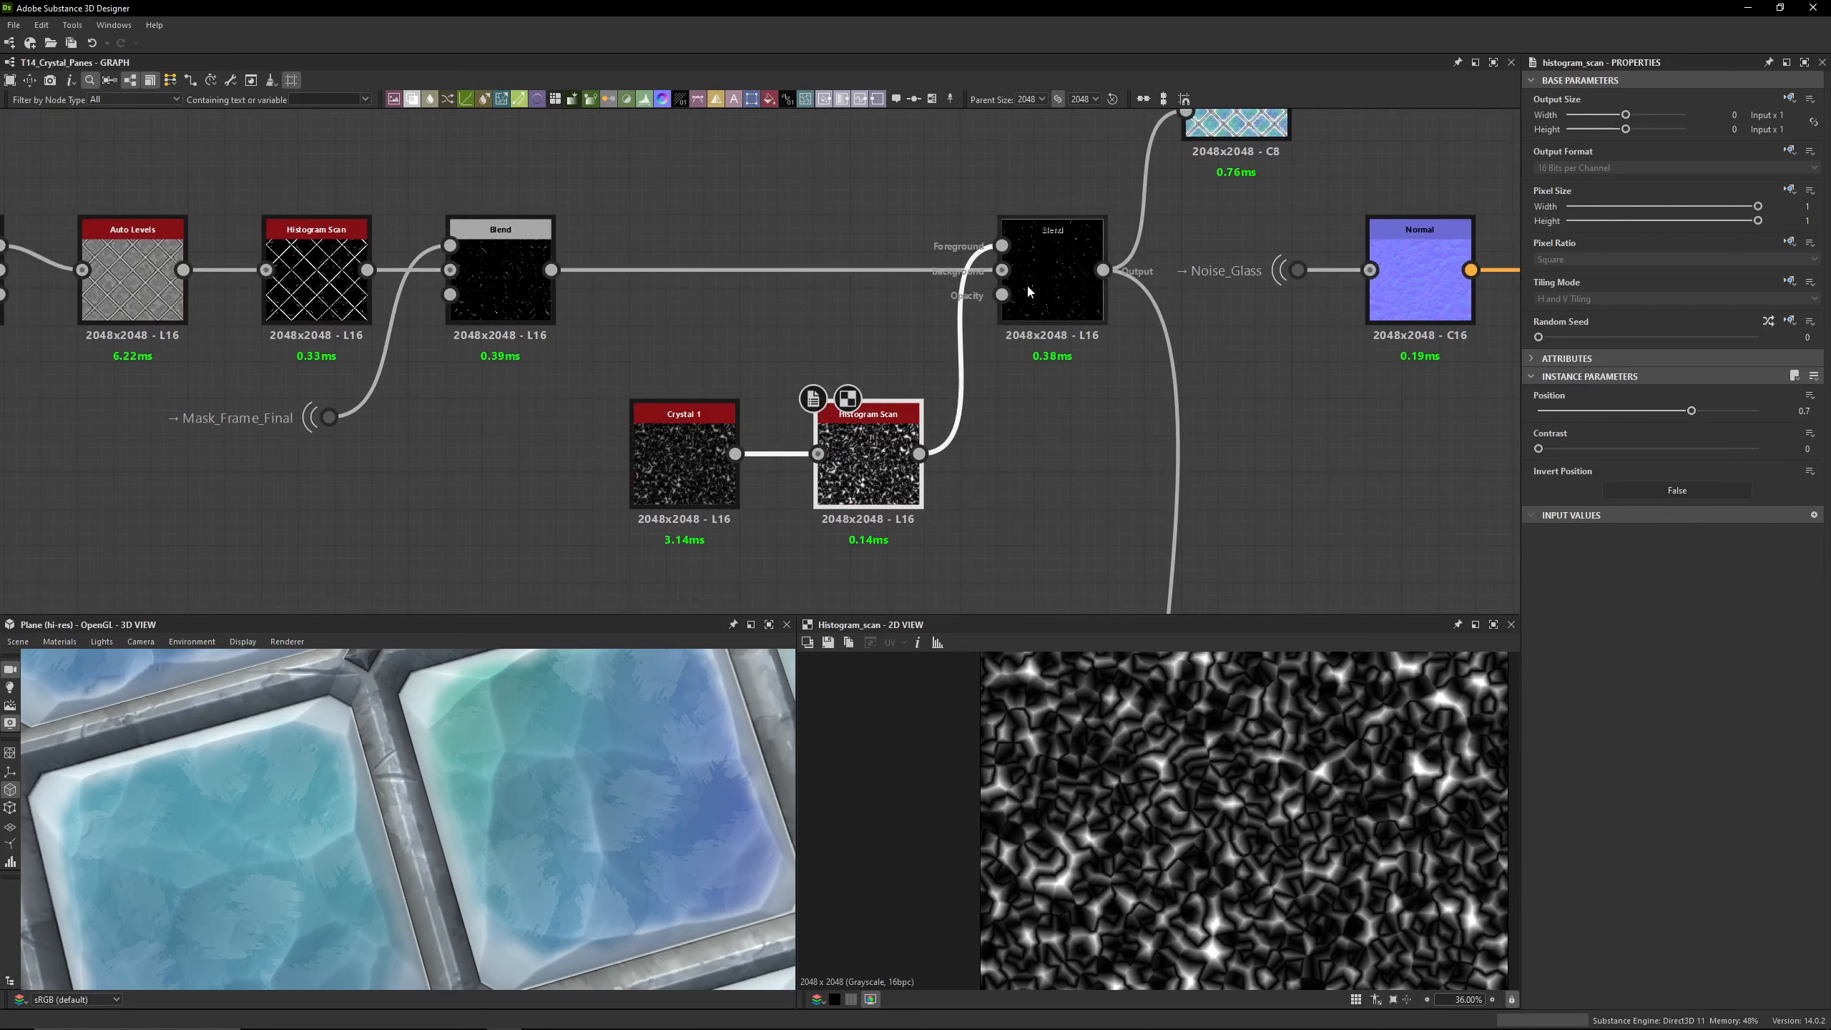
# Step: Compare the crack mask before and after the Blend that subtracts the crystal noise
pyautogui.doubleClick(1057, 286)
pyautogui.scroll(5, 1310, 835)
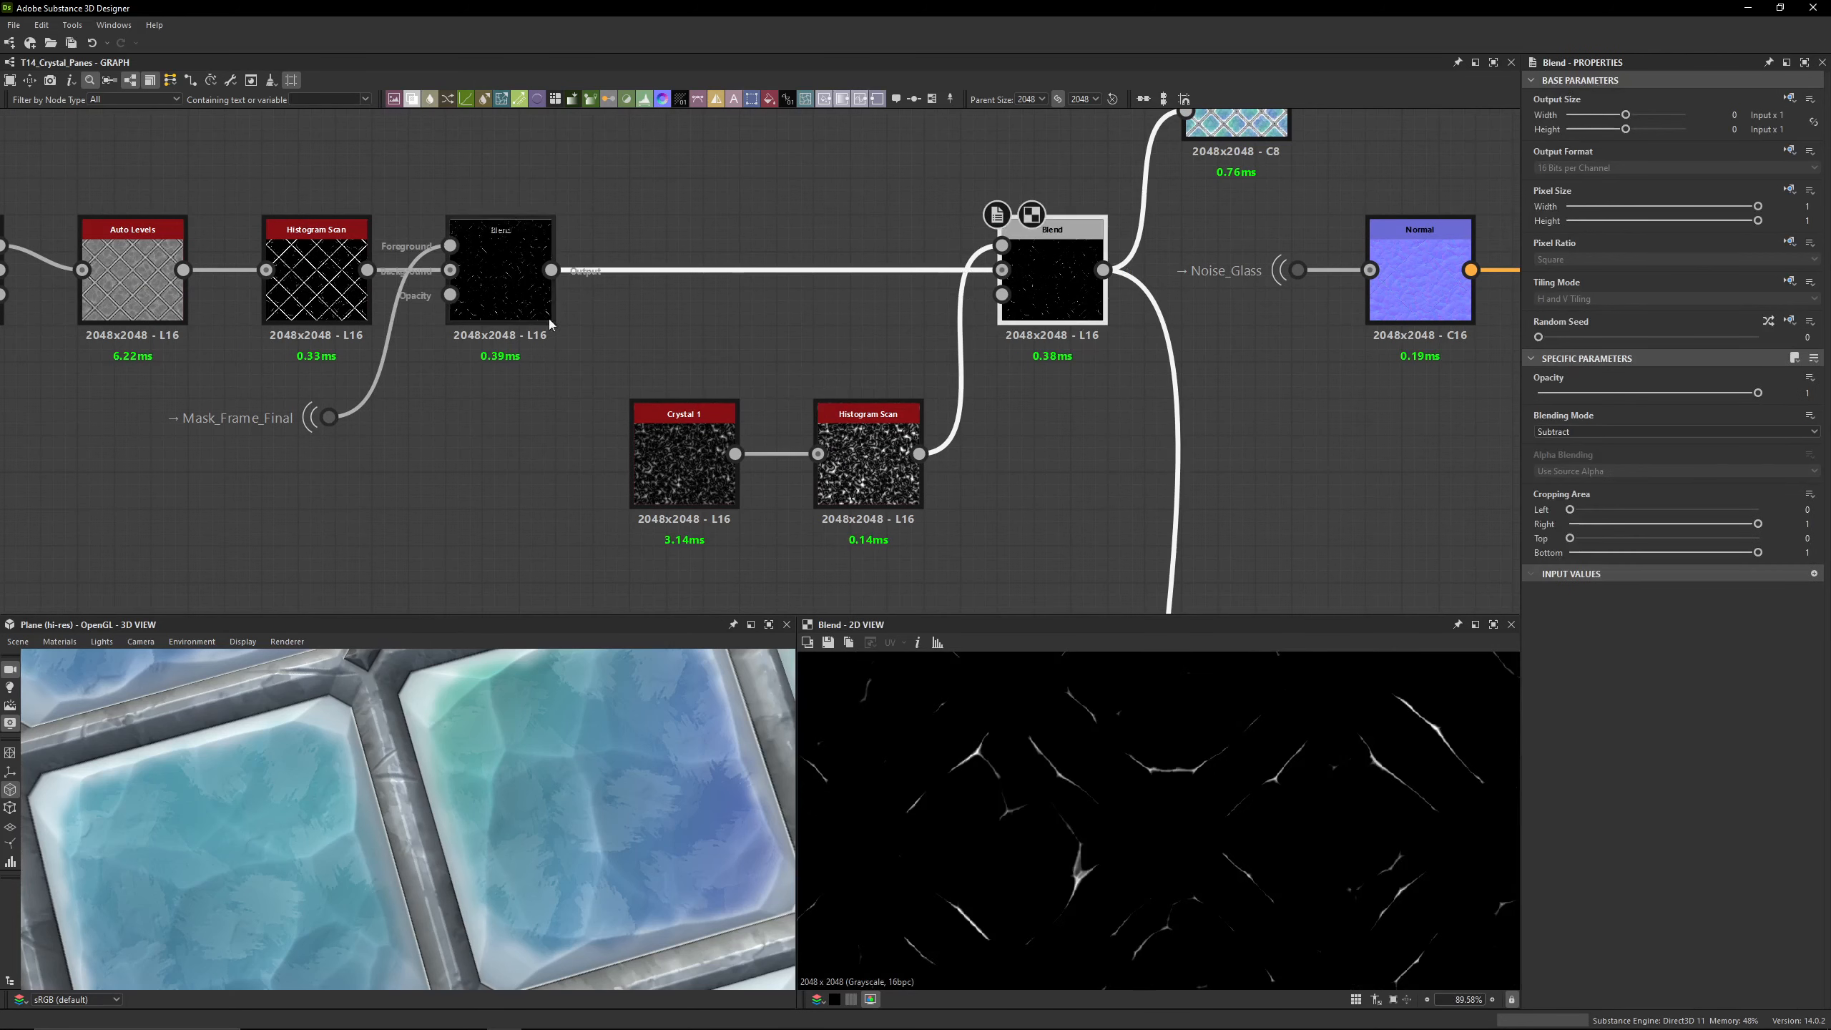
pyautogui.doubleClick(500, 288)
pyautogui.doubleClick(1084, 307)
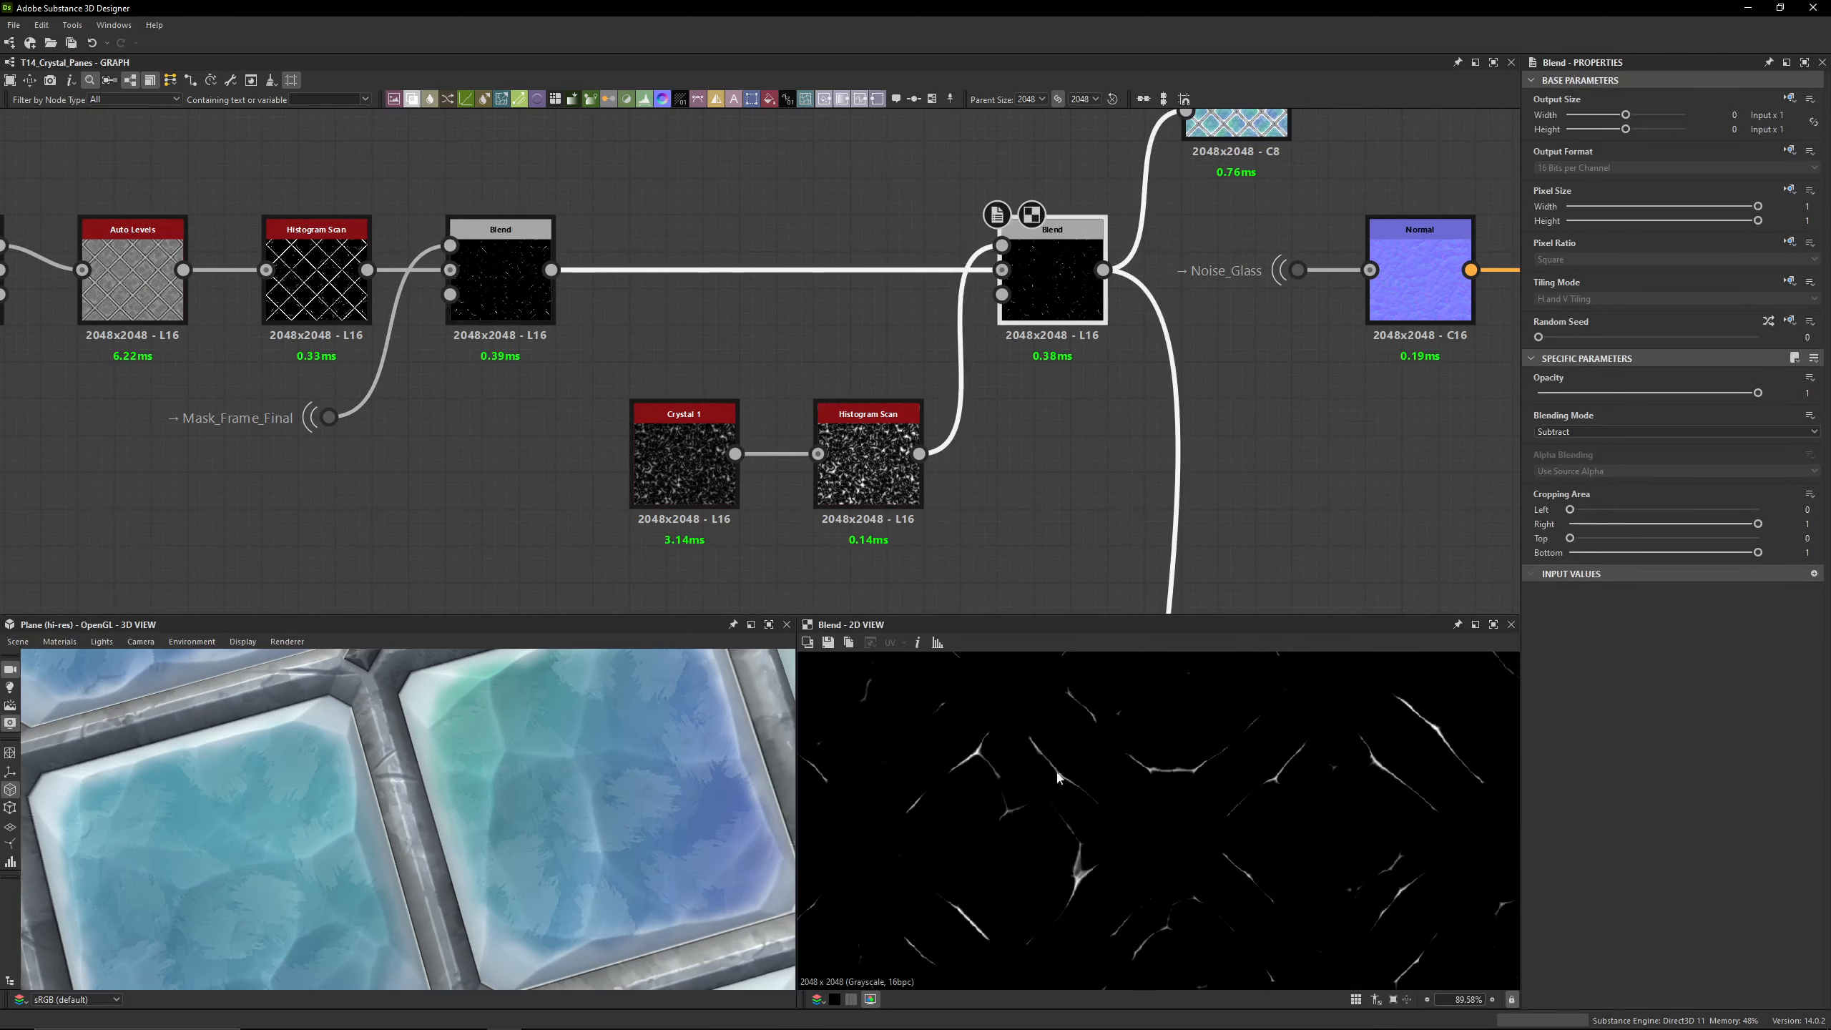
# Step: Preview the masked color Blend and check the Saturation and Lightness of the HSL node feeding its foreground
pyautogui.moveTo(974, 144); pyautogui.dragTo(867, 441, button='middle')
pyautogui.doubleClick(1121, 390)
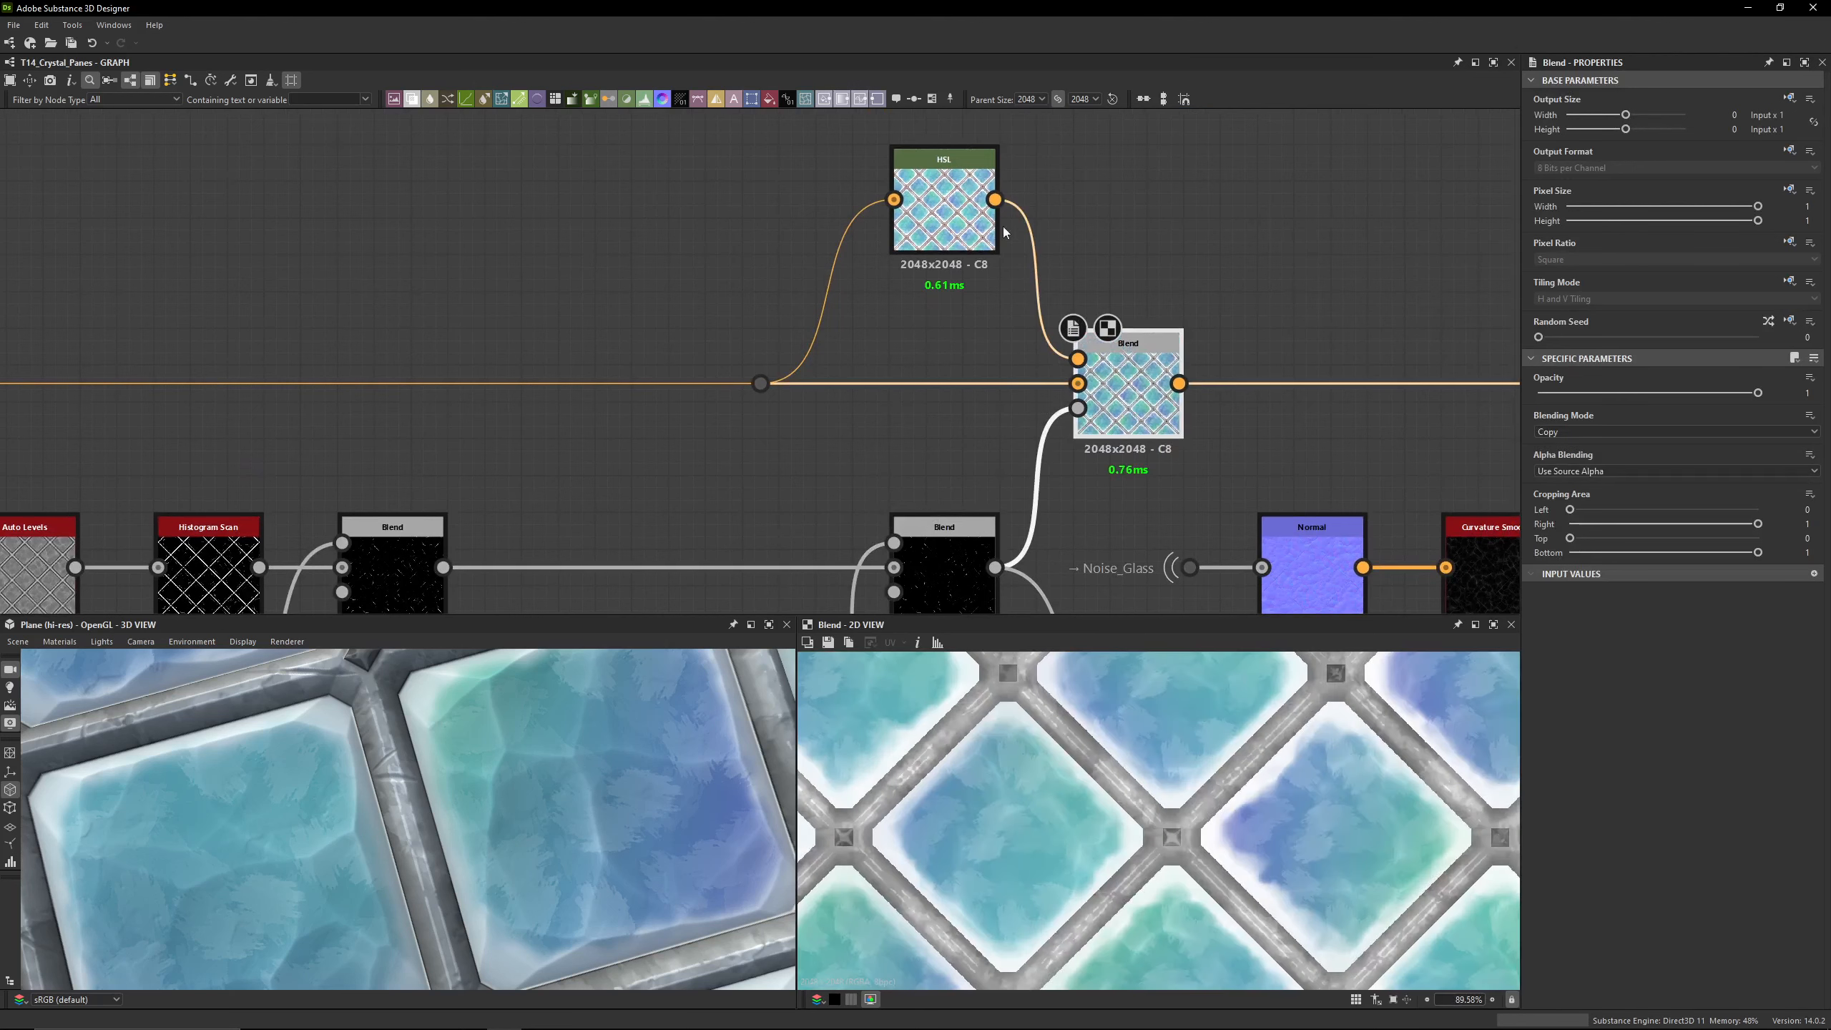
pyautogui.doubleClick(943, 209)
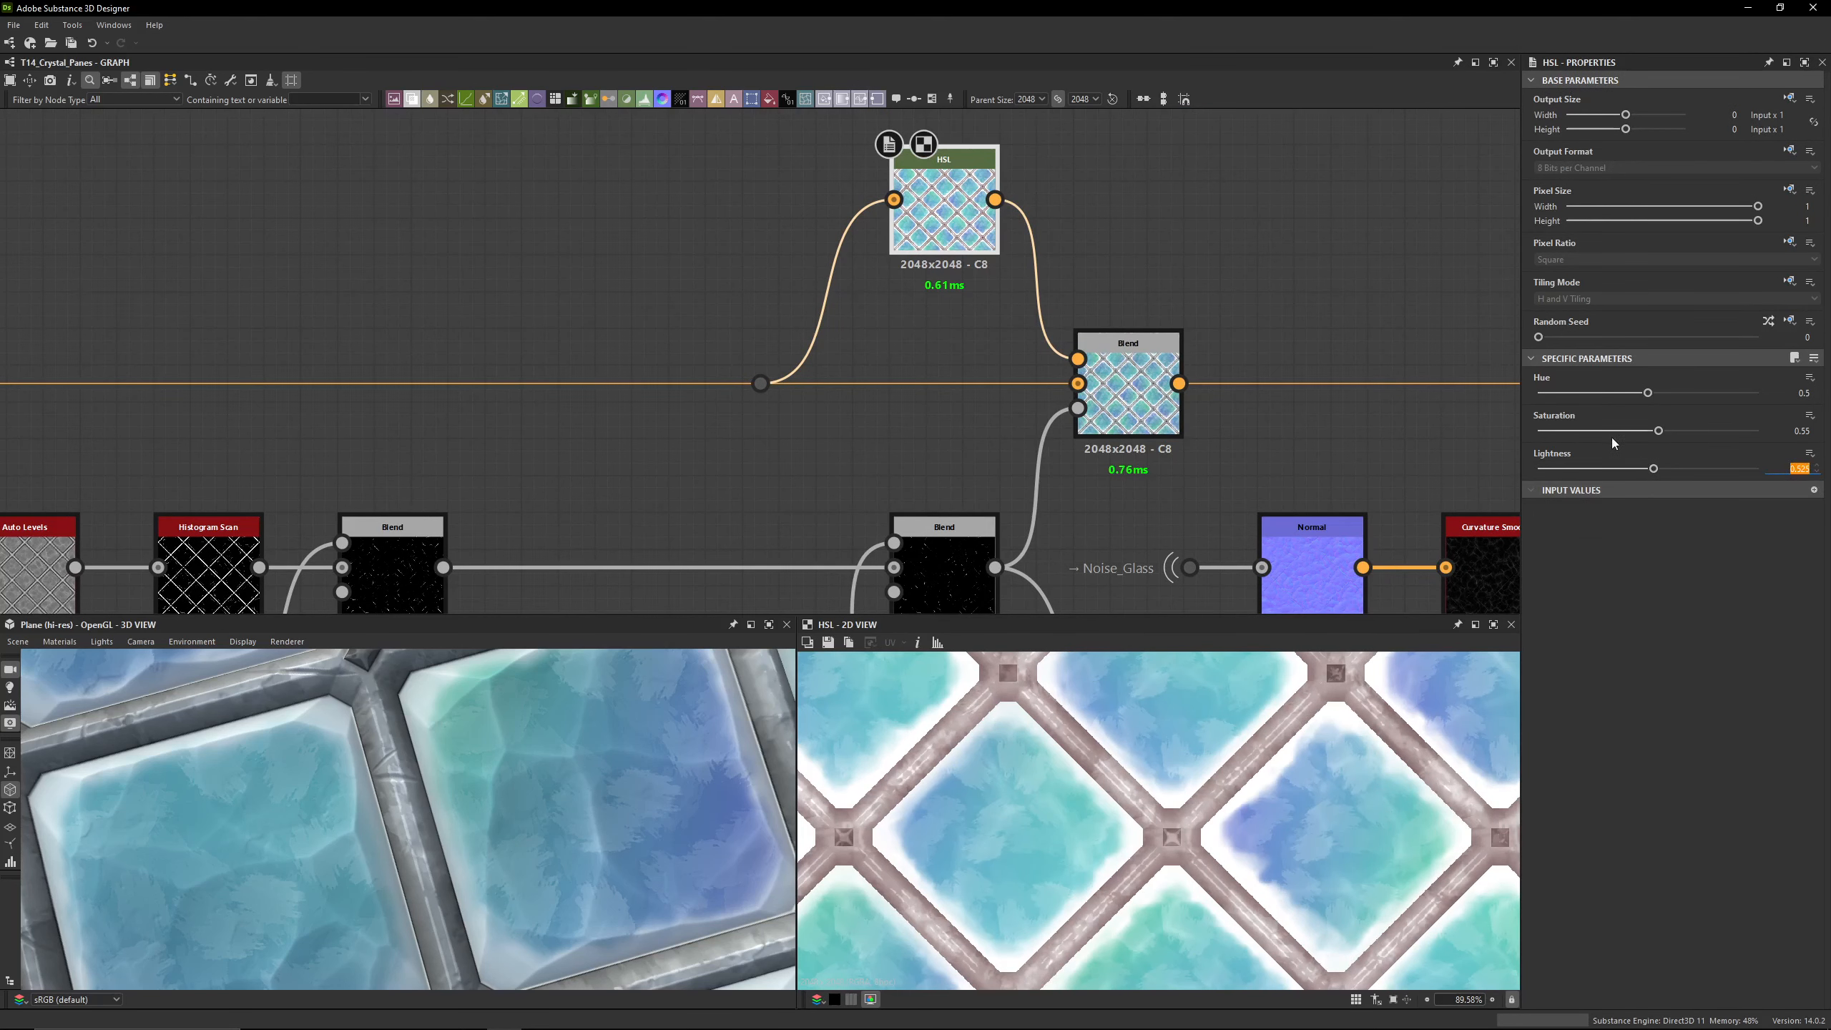
pyautogui.hotkey('shift', 'Tab')
pyautogui.doubleClick(1130, 400)
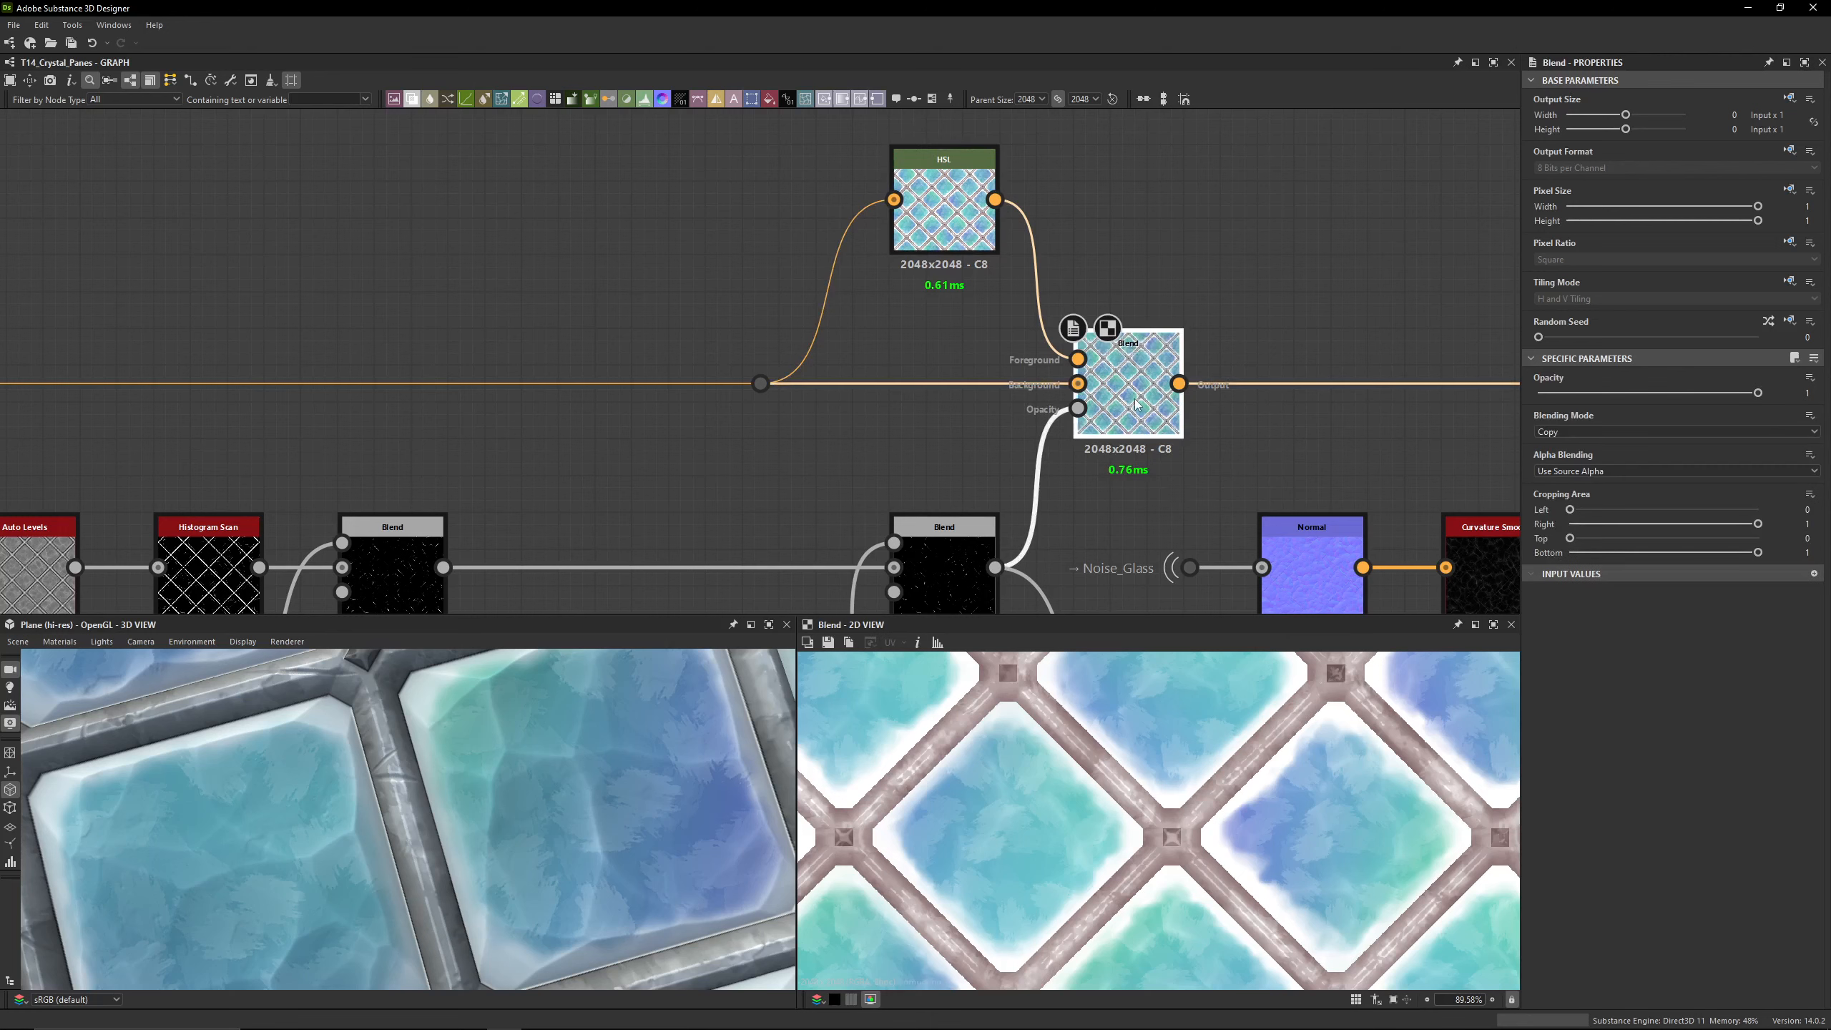
pyautogui.scroll(8, 1122, 796)
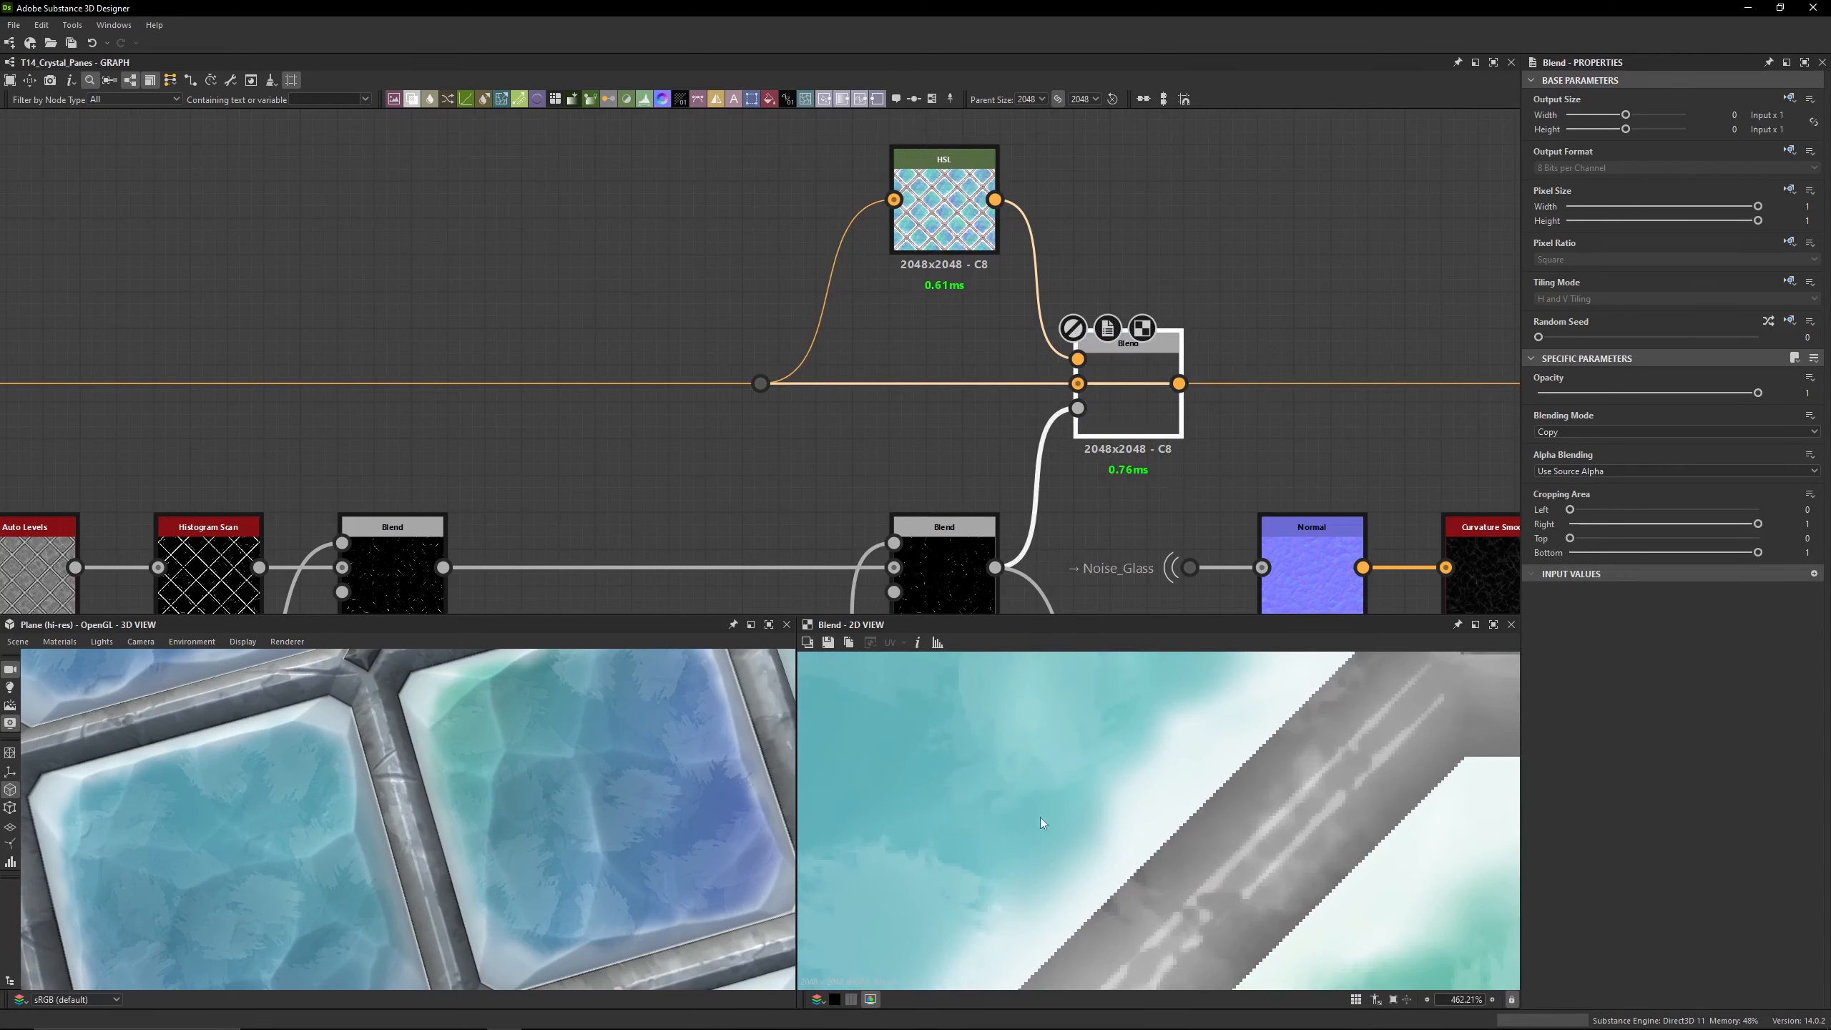
pyautogui.scroll(-3, 687, 281)
# Step: Enable and preview the next disabled color Blend, whose mask is built from the Noise_Glass branch
pyautogui.moveTo(687, 281); pyautogui.dragTo(50, 205, button='middle')
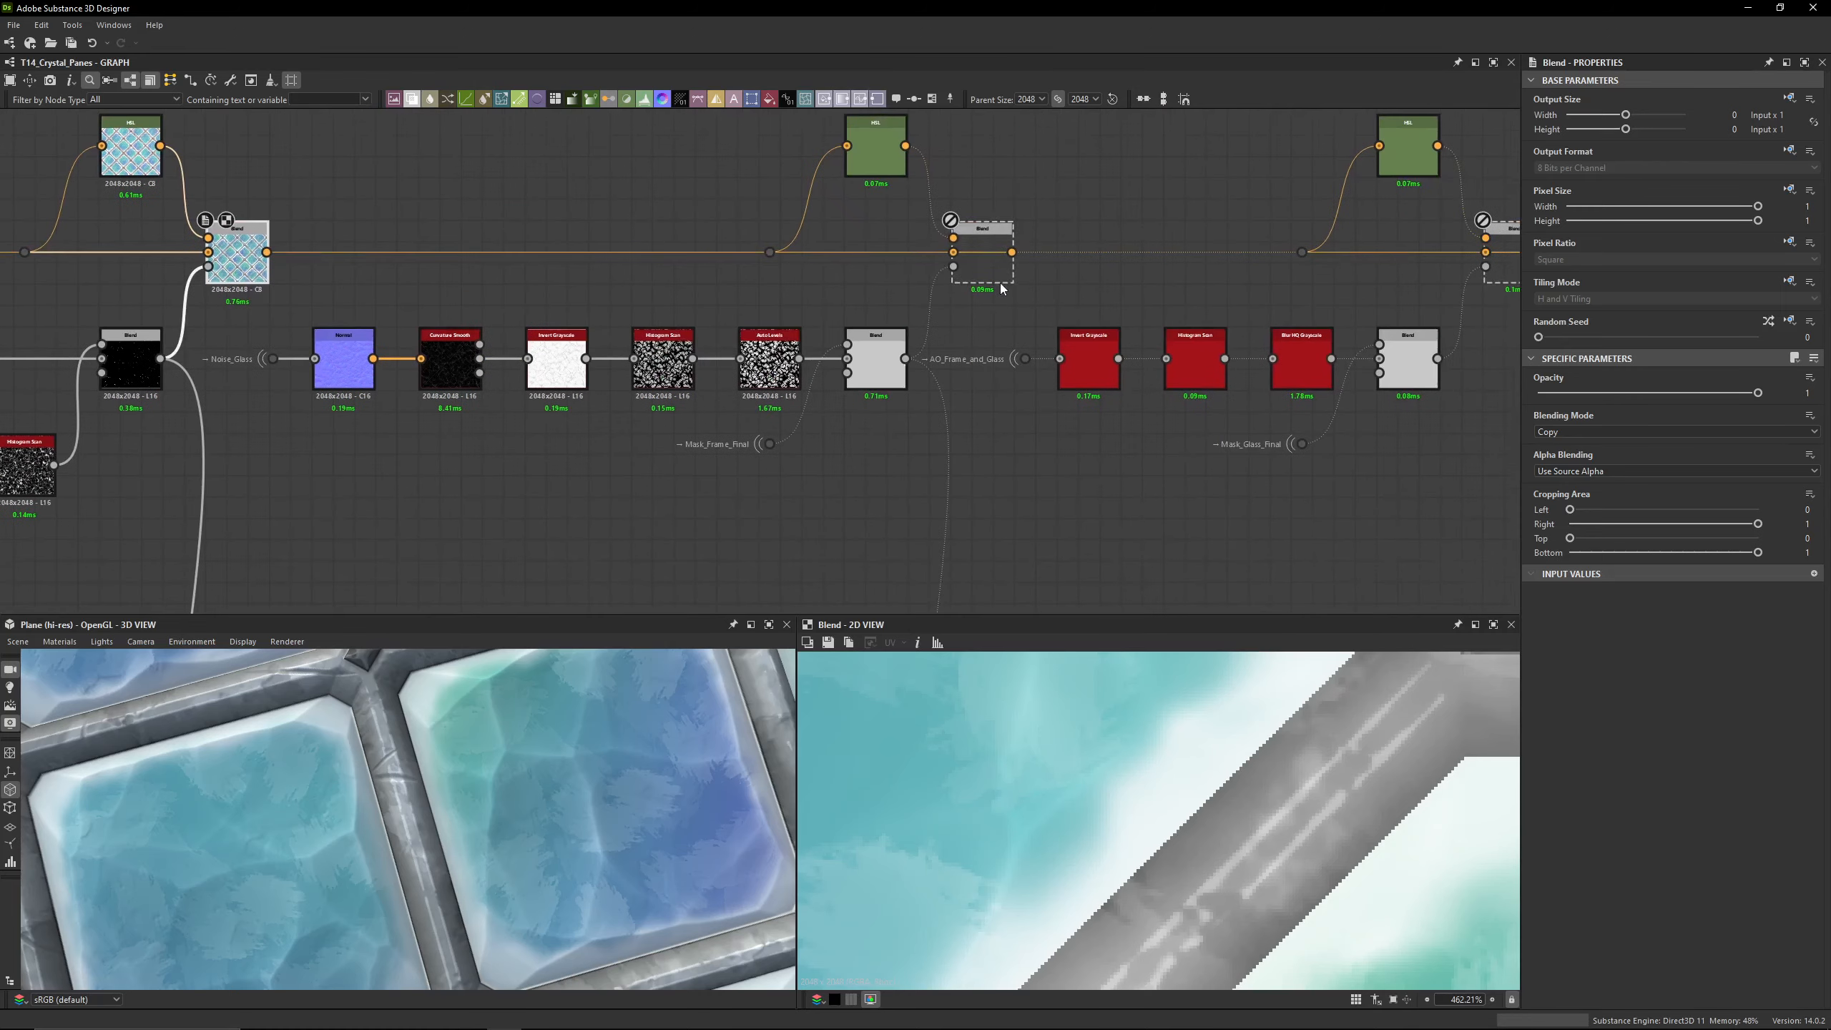
pyautogui.doubleClick(982, 252)
pyautogui.scroll(-4, 1055, 819)
pyautogui.scroll(-4, 1055, 819)
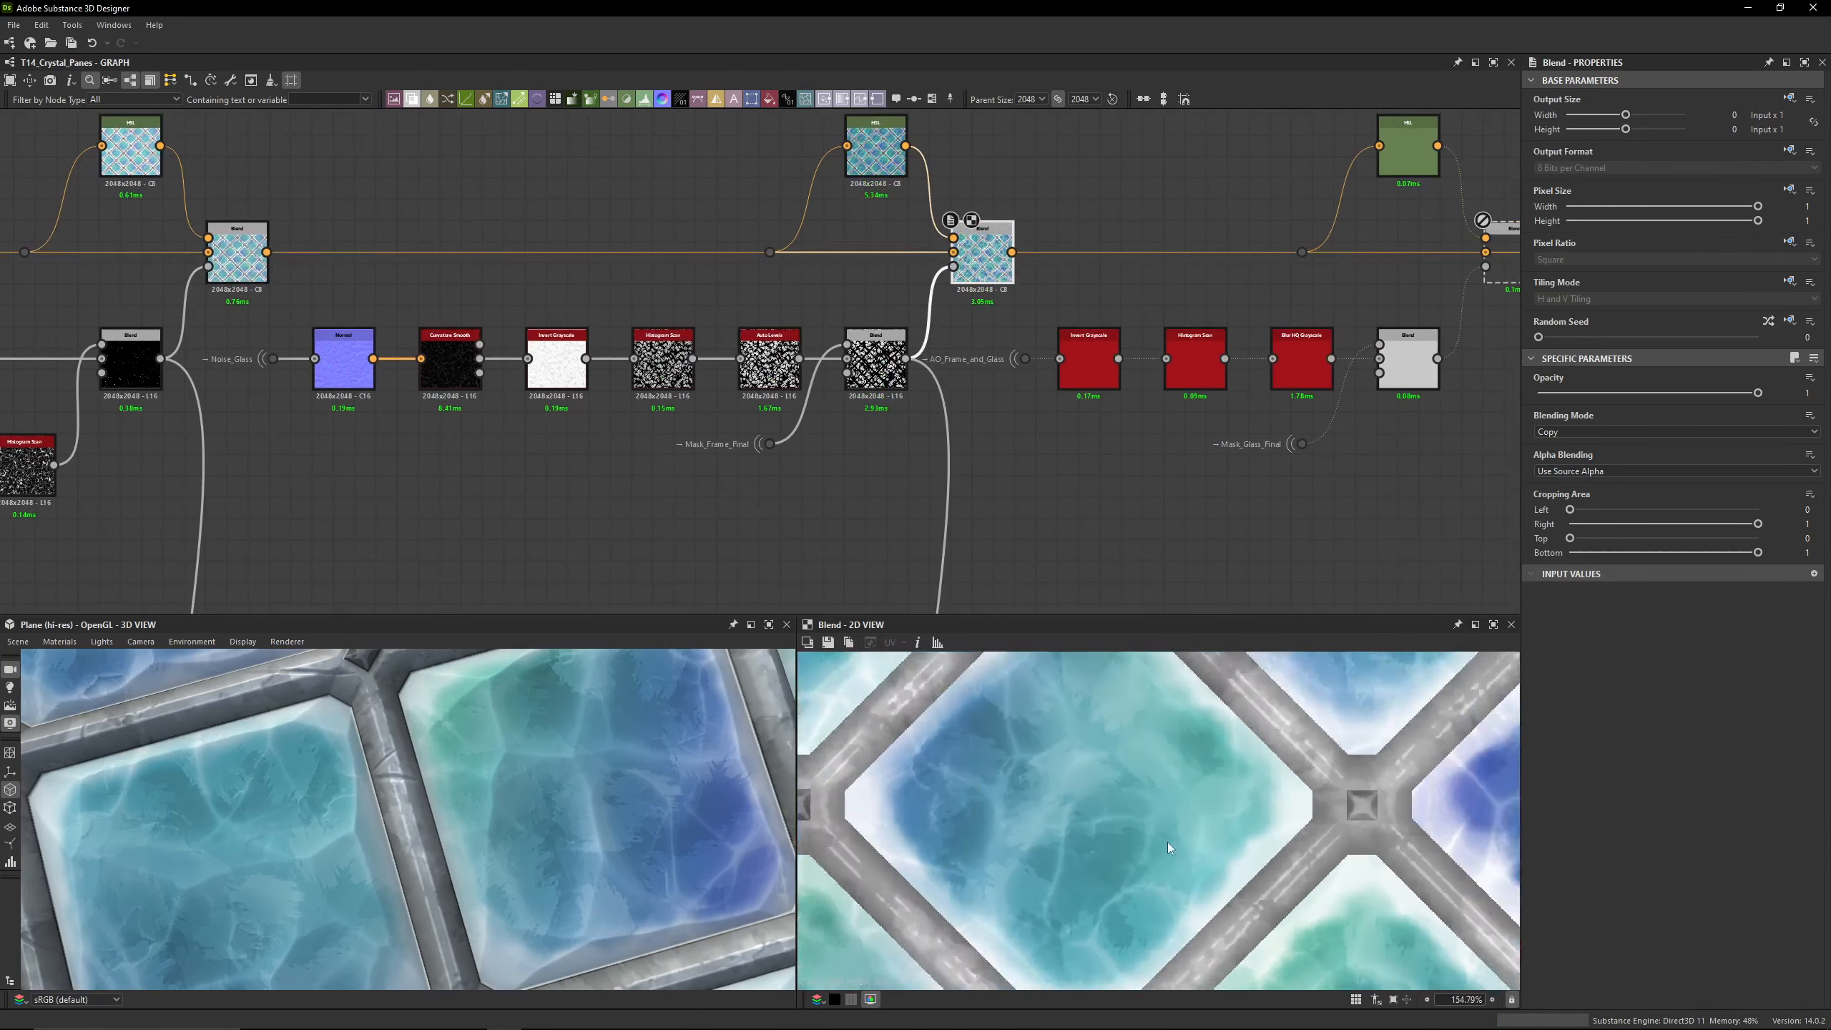
# Step: Toggle the Noise_Glass color Blend off and on repeatedly to compare its effect on the panes
pyautogui.hotkey('shift', 'd')
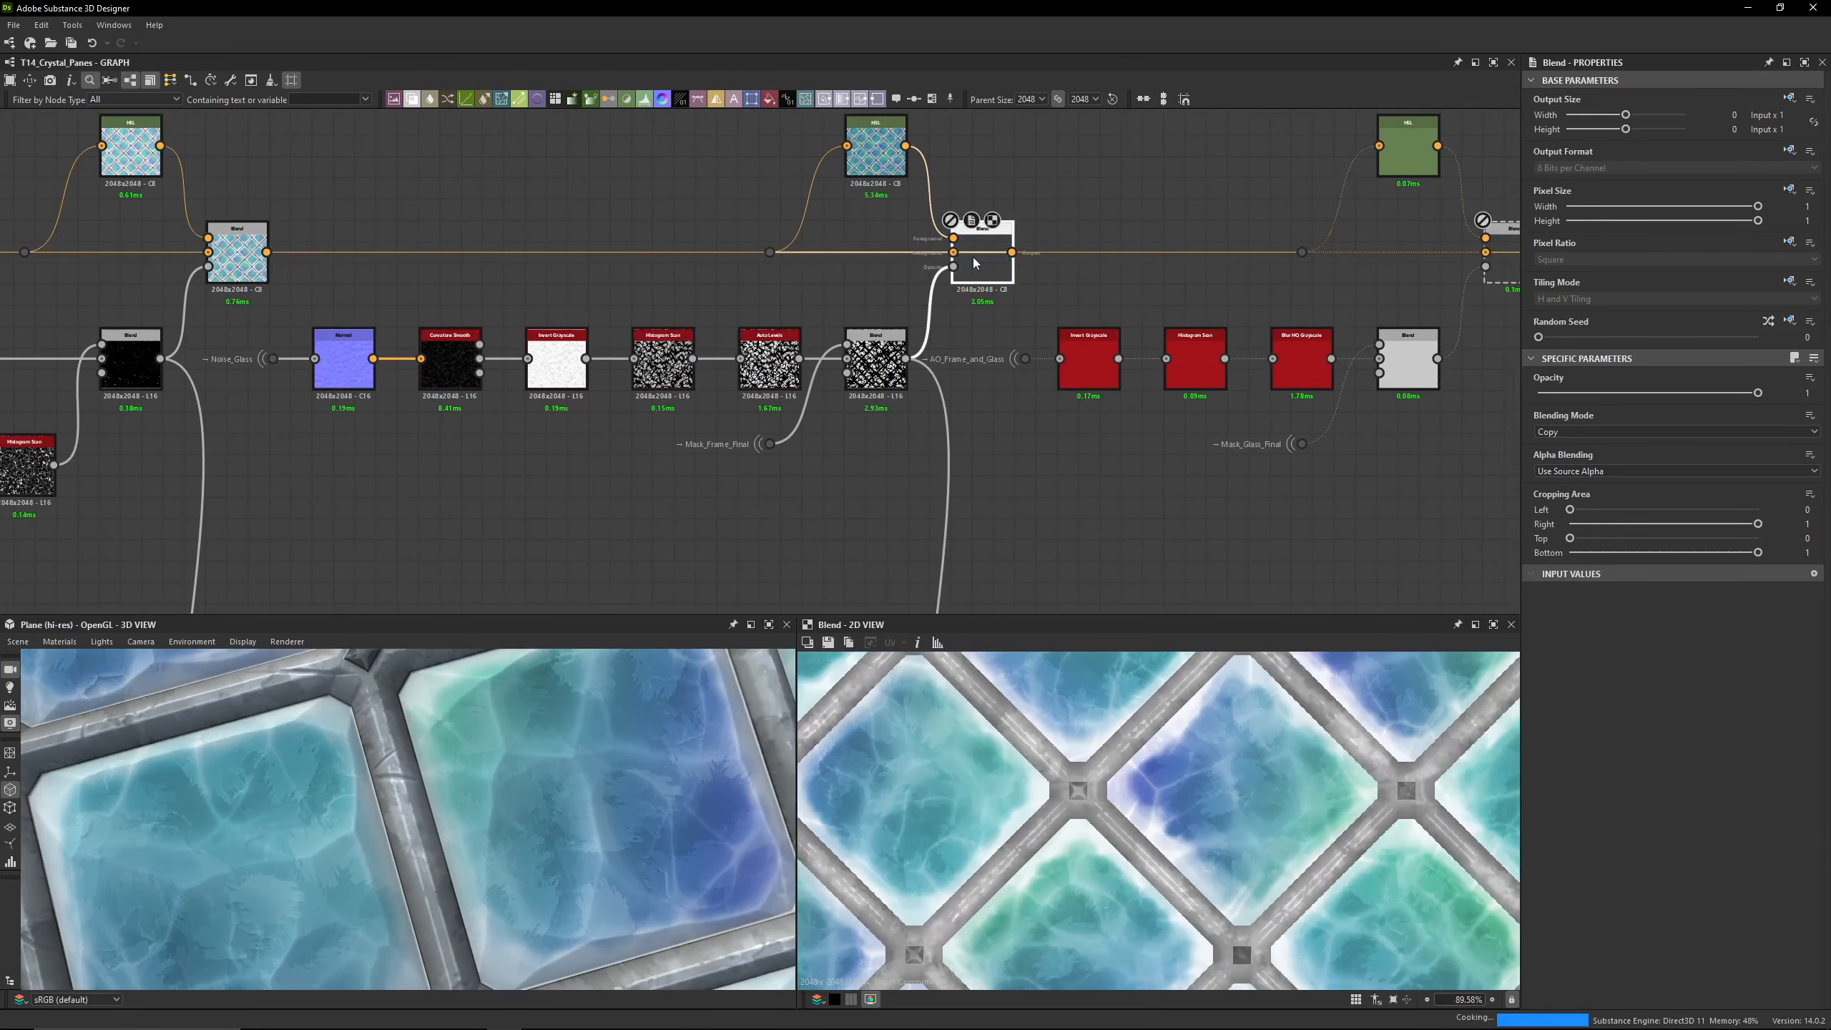
pyautogui.hotkey('shift', 'd')
pyautogui.hotkey('shift', 'd')
pyautogui.hotkey('shift', 'd')
pyautogui.hotkey('shift', 'd')
pyautogui.hotkey('shift', 'd')
pyautogui.hotkey('shift', 'd')
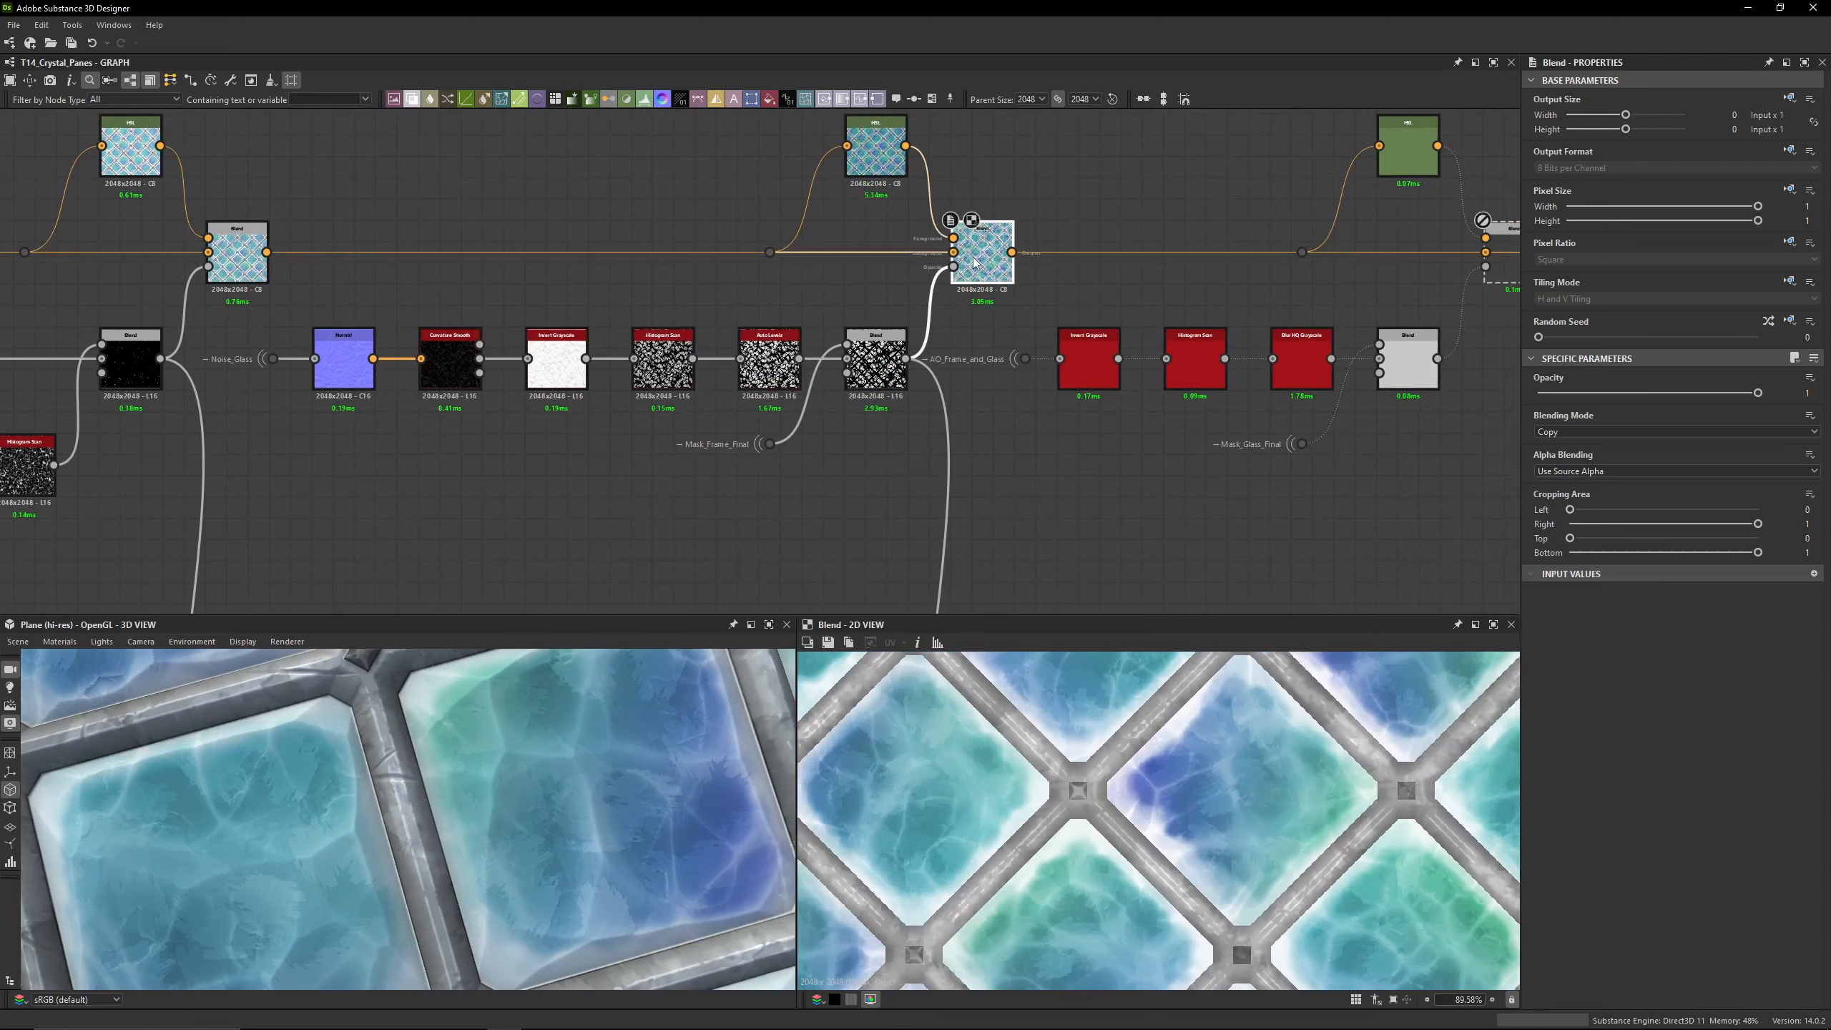
pyautogui.hotkey('shift', 'd')
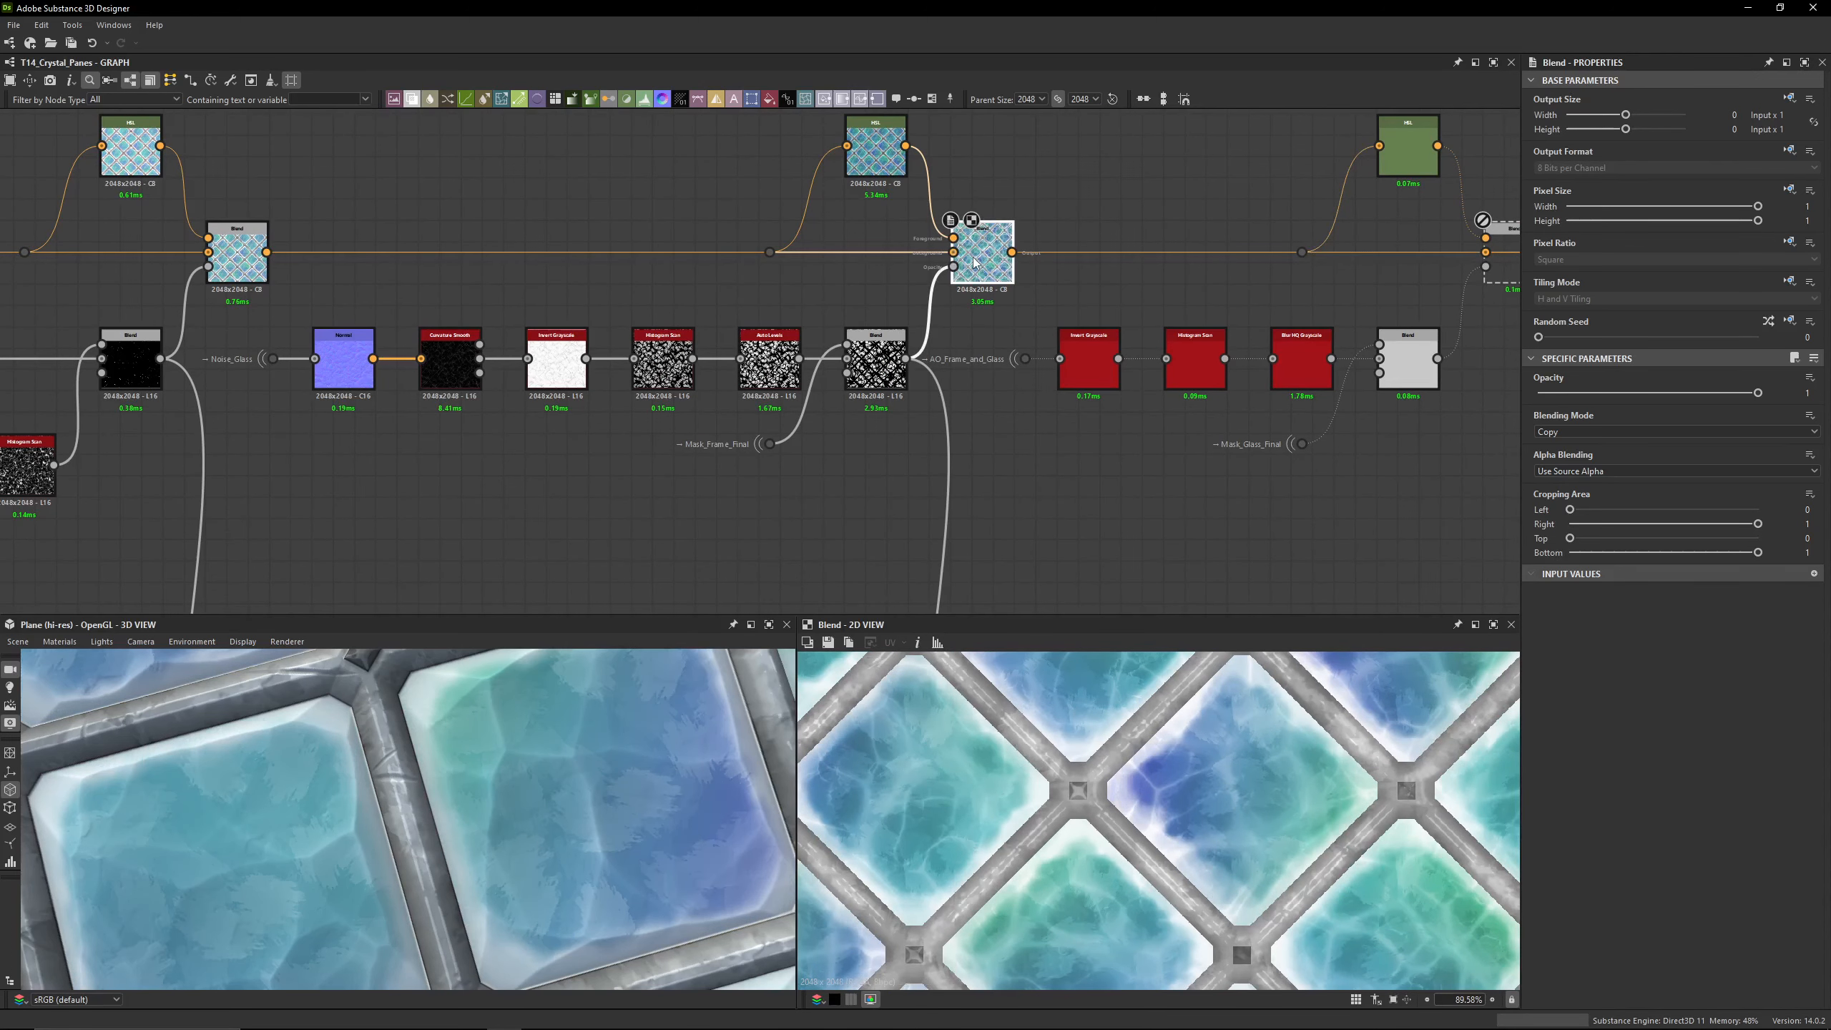
# Step: Preview the Subtract Blend masking this layer, and trace it back to the Noise_Glass input and its Normal node
pyautogui.doubleClick(875, 364)
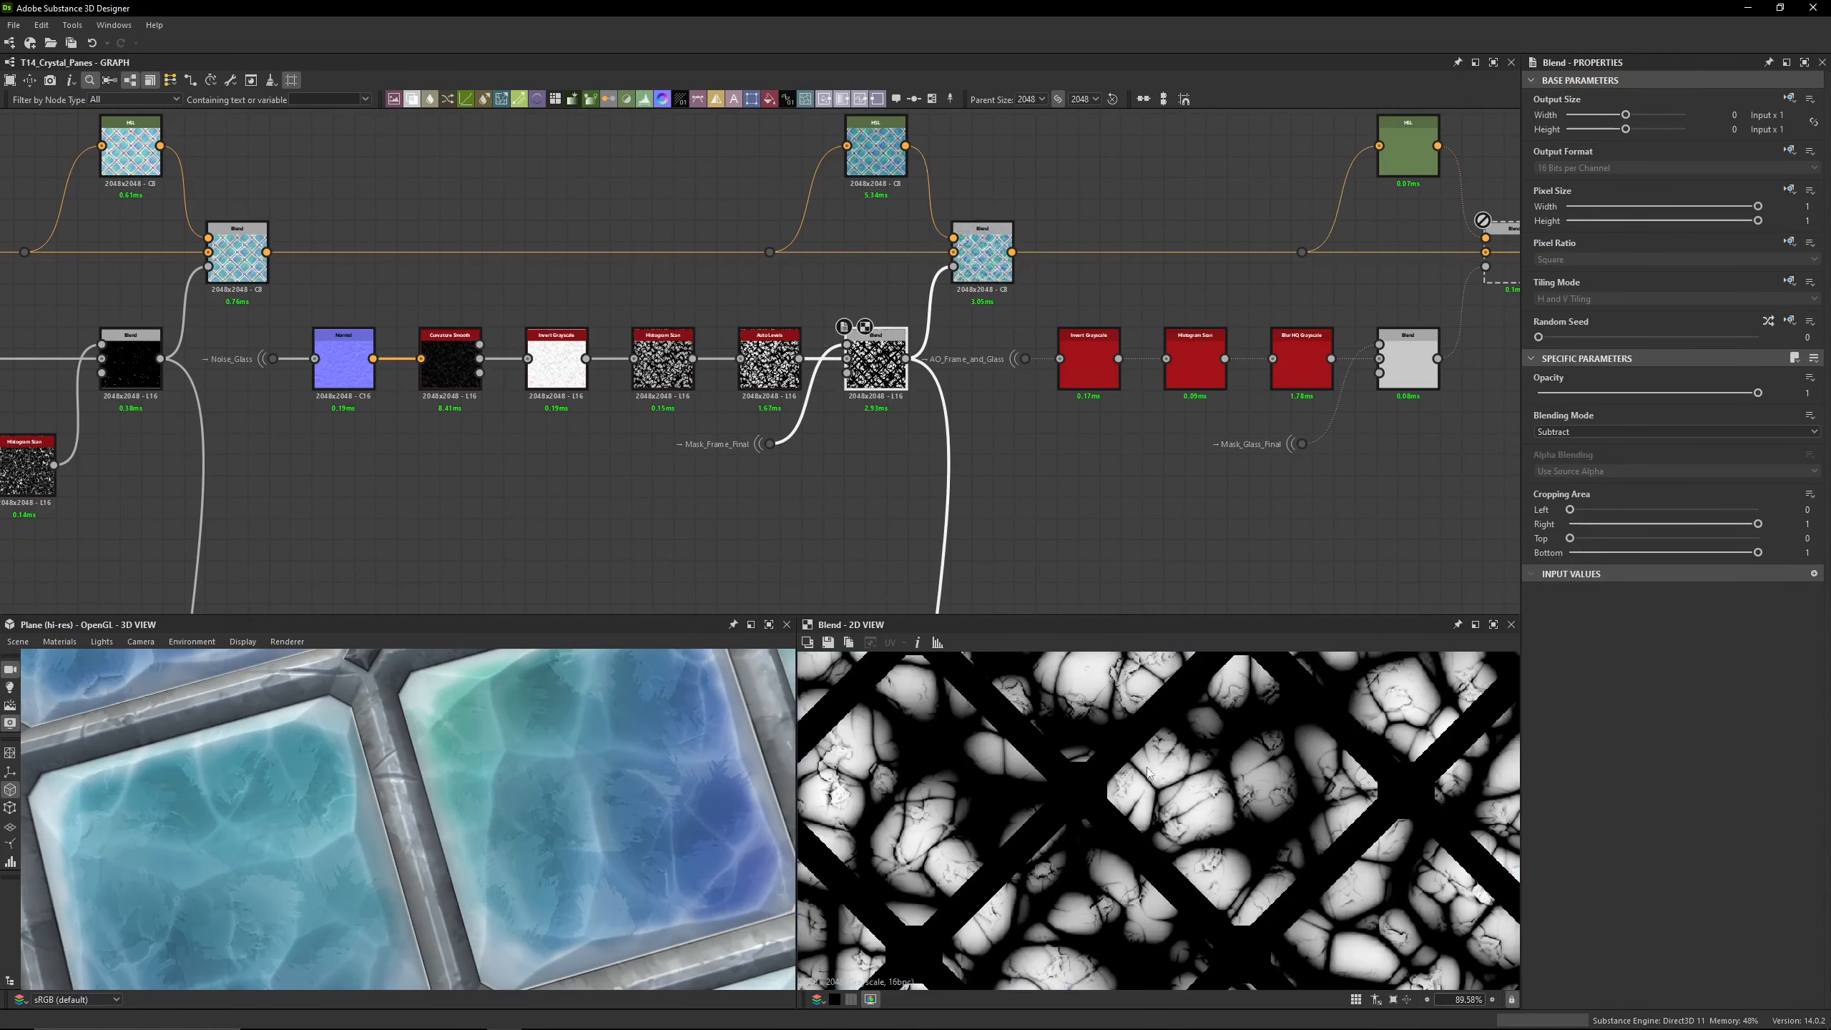
pyautogui.moveTo(387, 390); pyautogui.dragTo(549, 397, button='middle')
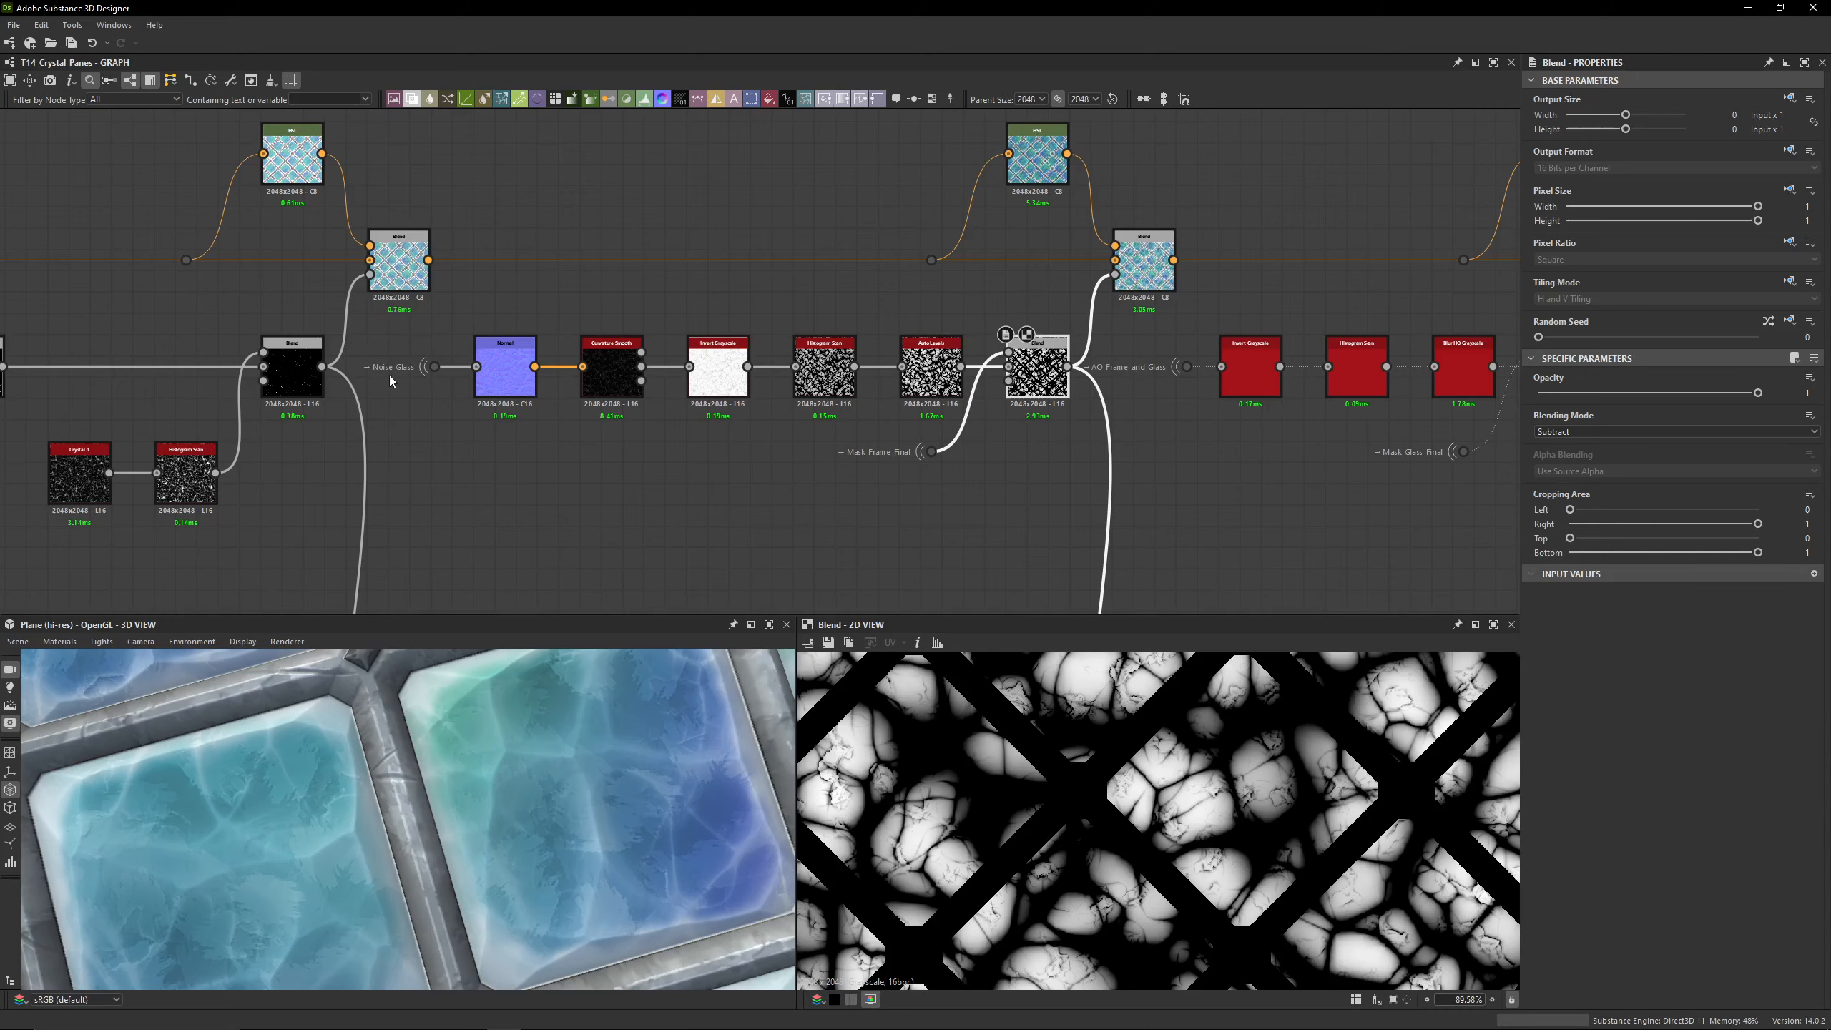
pyautogui.scroll(4, 385, 376)
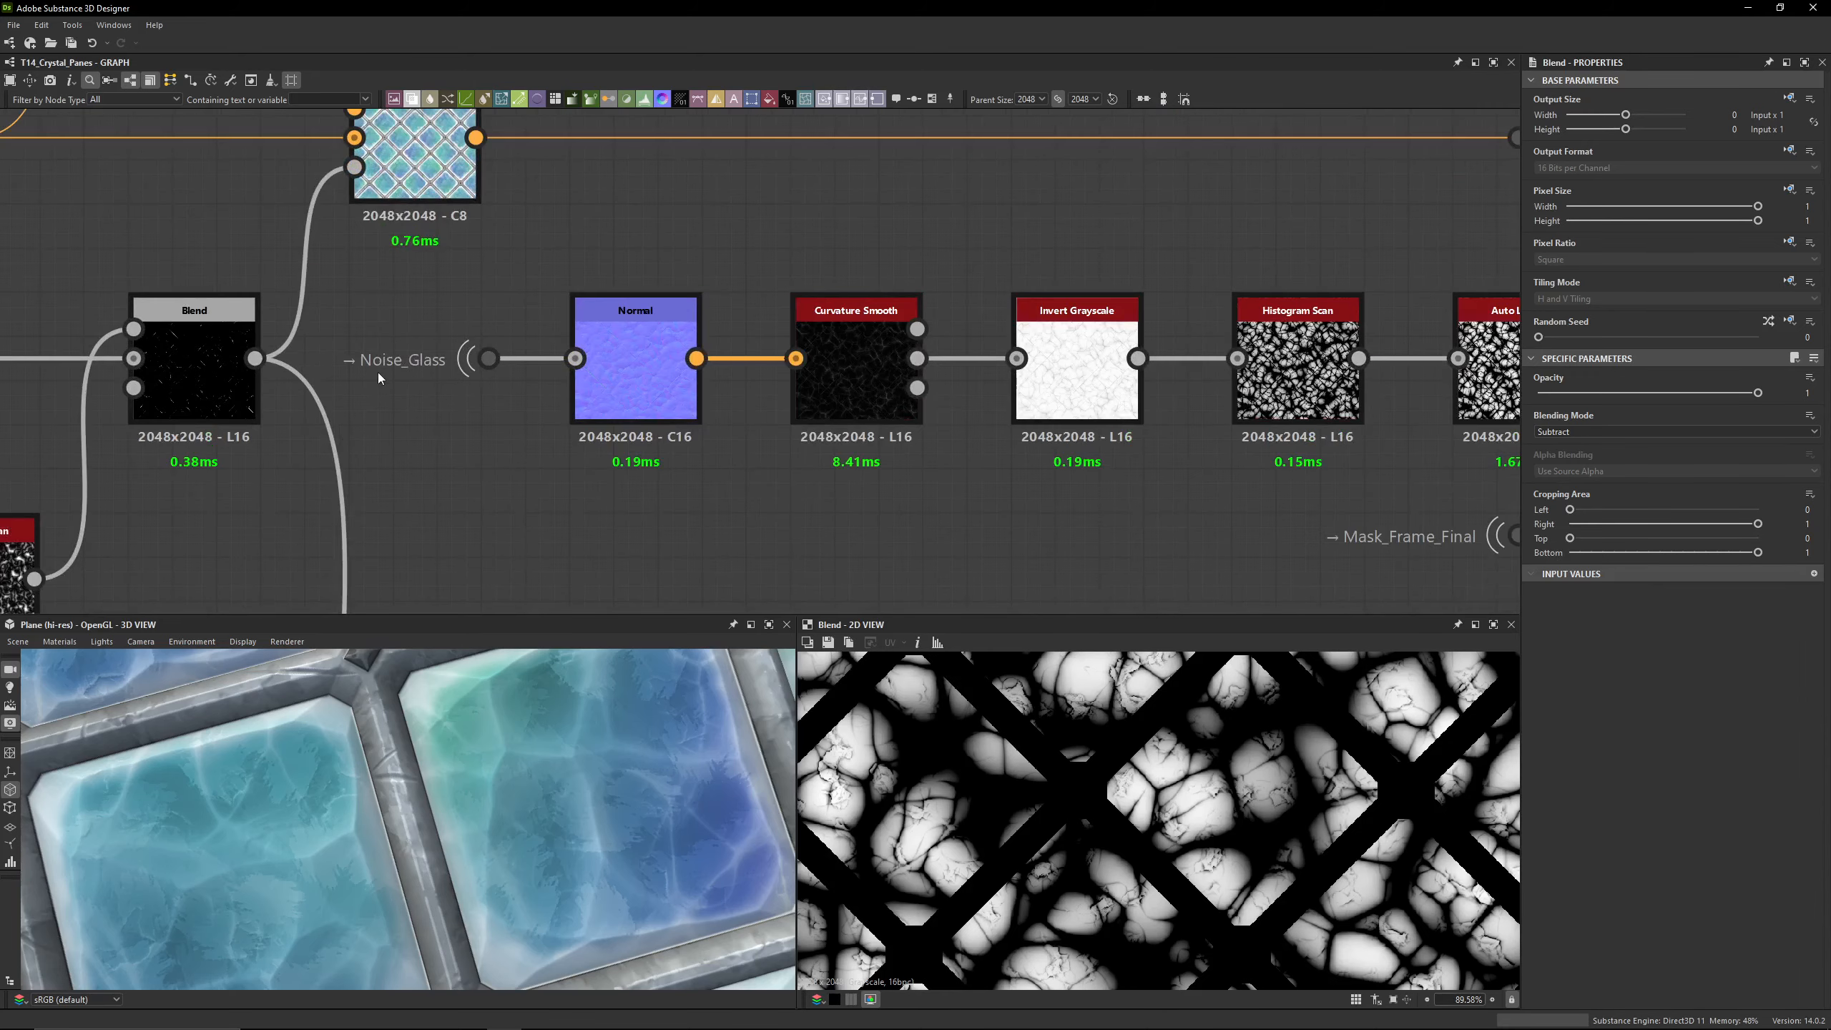
pyautogui.click(509, 358)
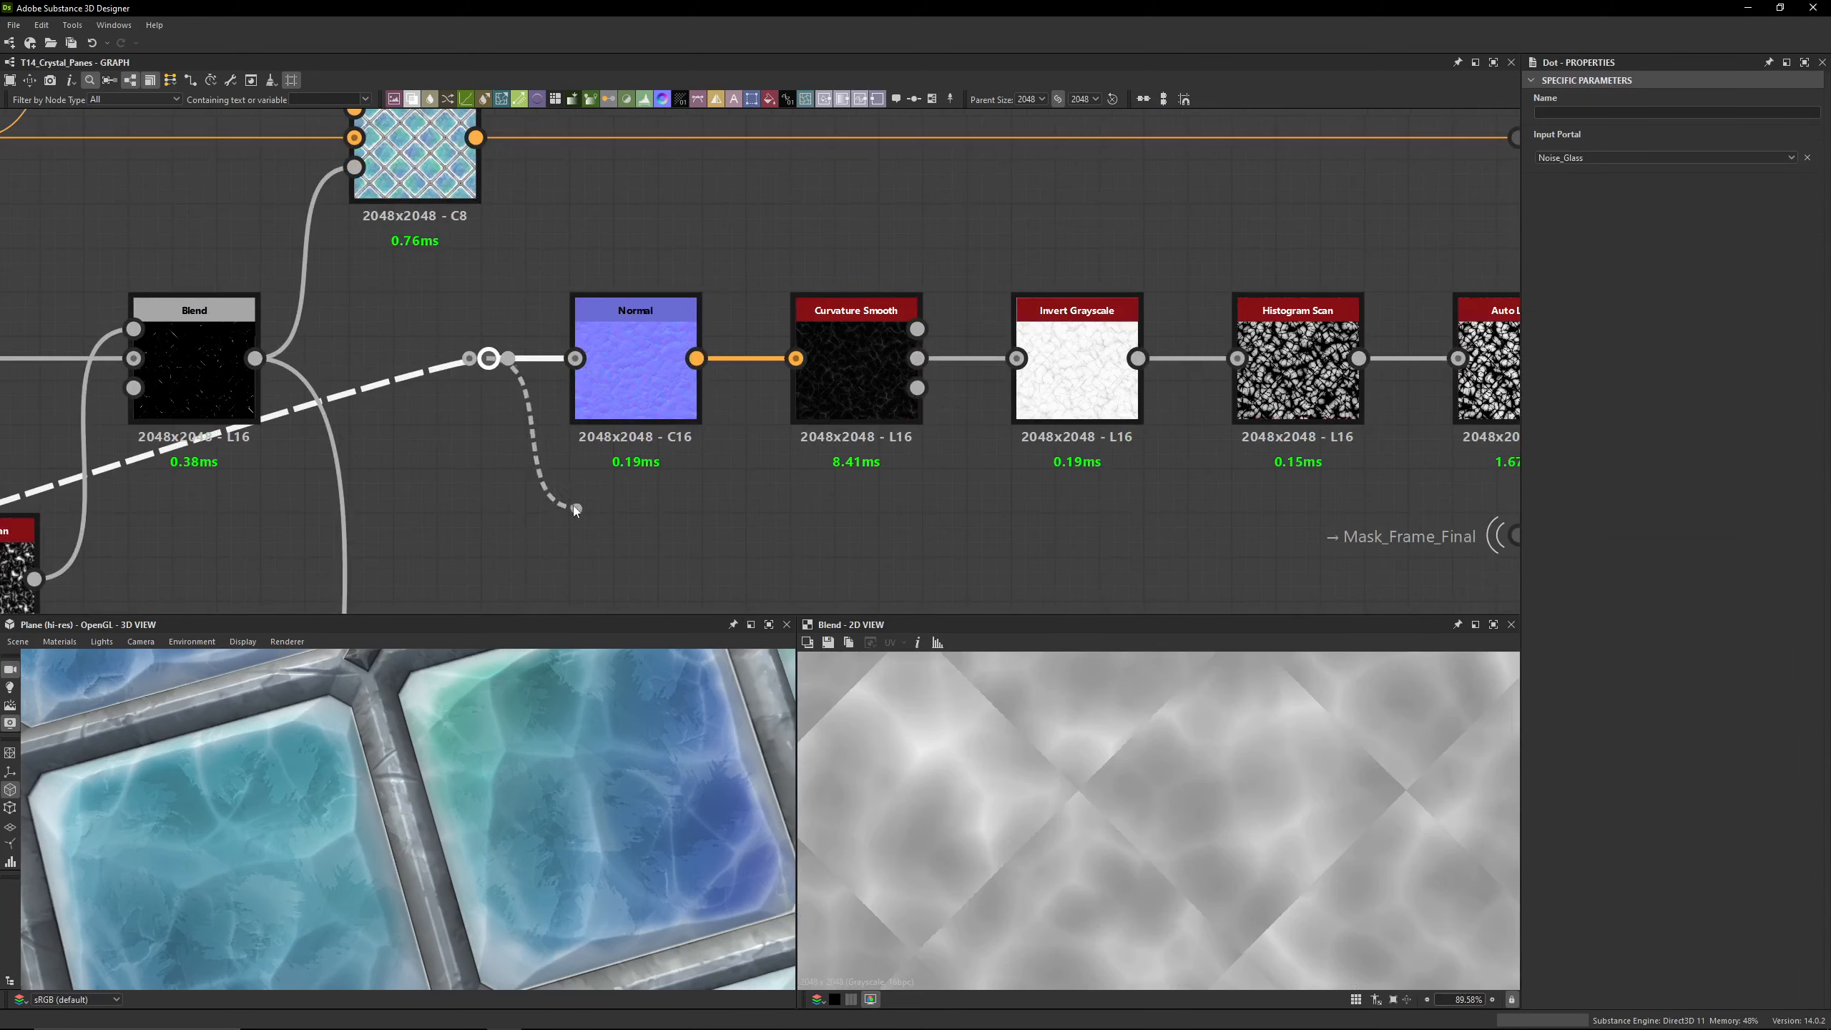
pyautogui.click(638, 372)
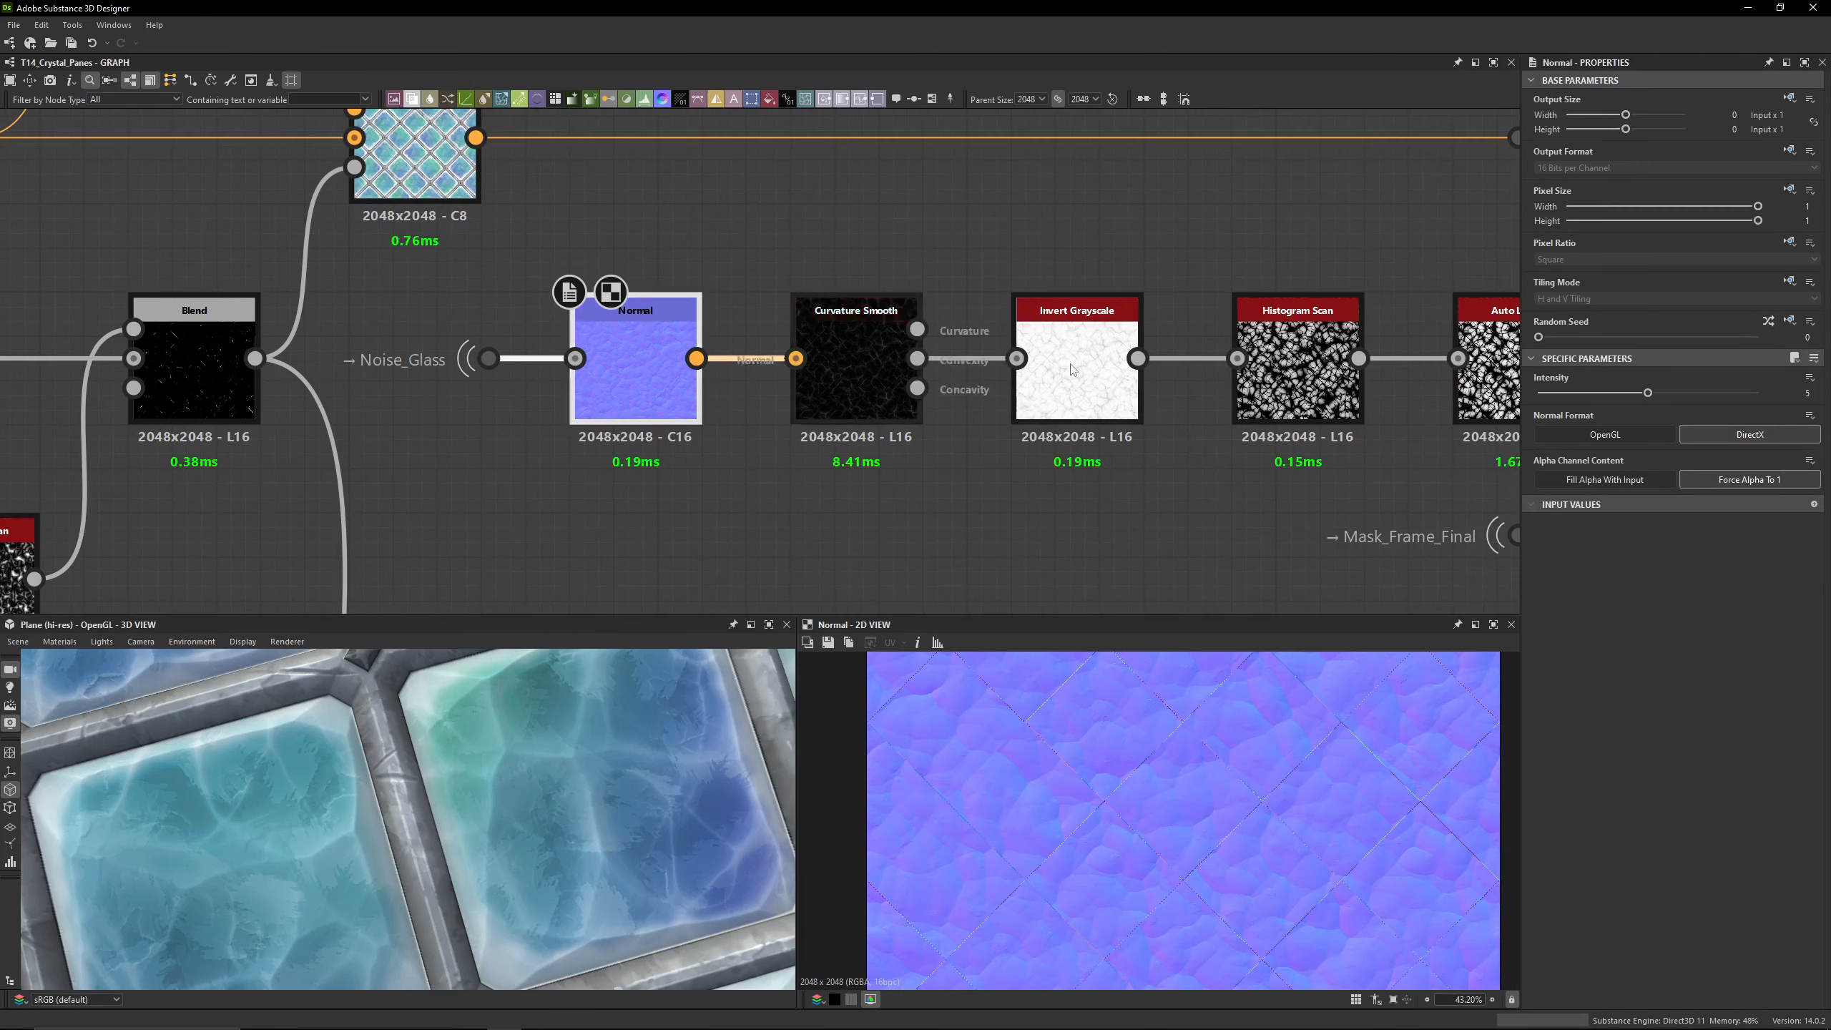
# Step: Try an Intensity of 10 on the Normal node with the Noise_Glass color Blend previewed, and undo the change
pyautogui.scroll(5, 1175, 859)
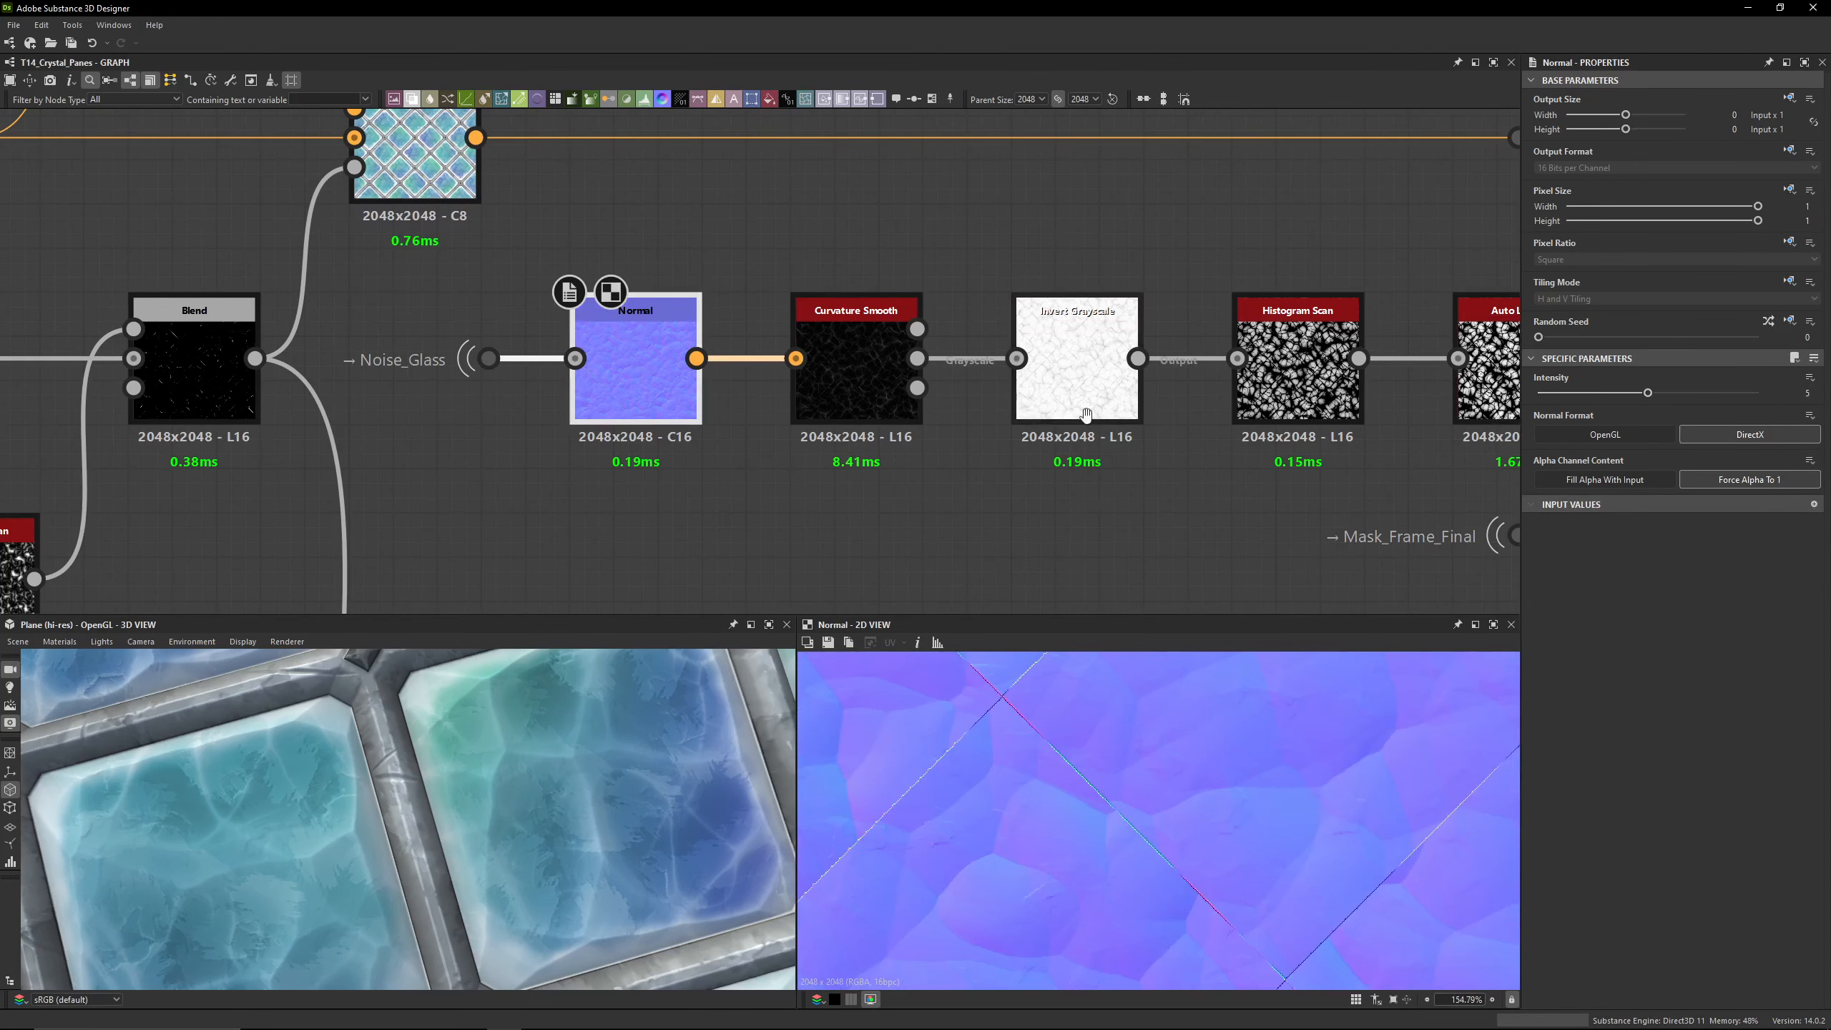
pyautogui.moveTo(1514, 346); pyautogui.dragTo(1024, 346, button='middle')
pyautogui.scroll(-2, 1045, 347)
pyautogui.click(1305, 216)
pyautogui.click(387, 361)
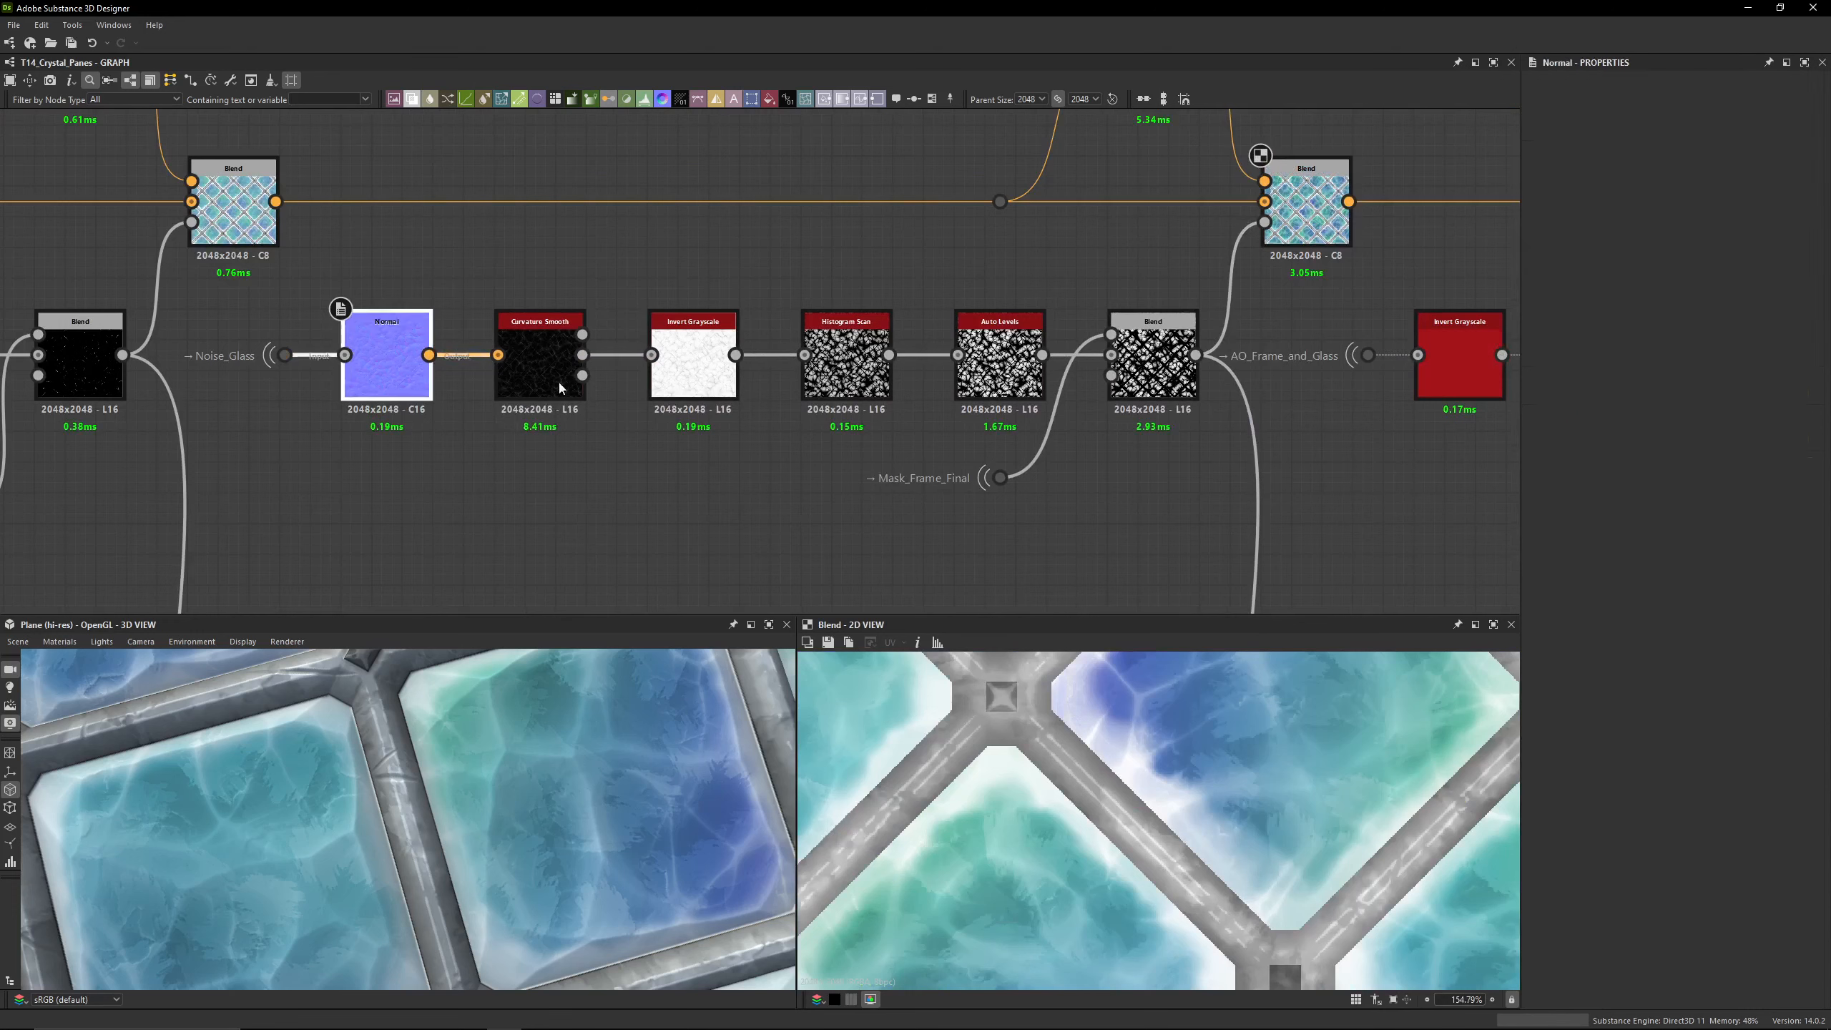
pyautogui.write('10')
pyautogui.press('Return')
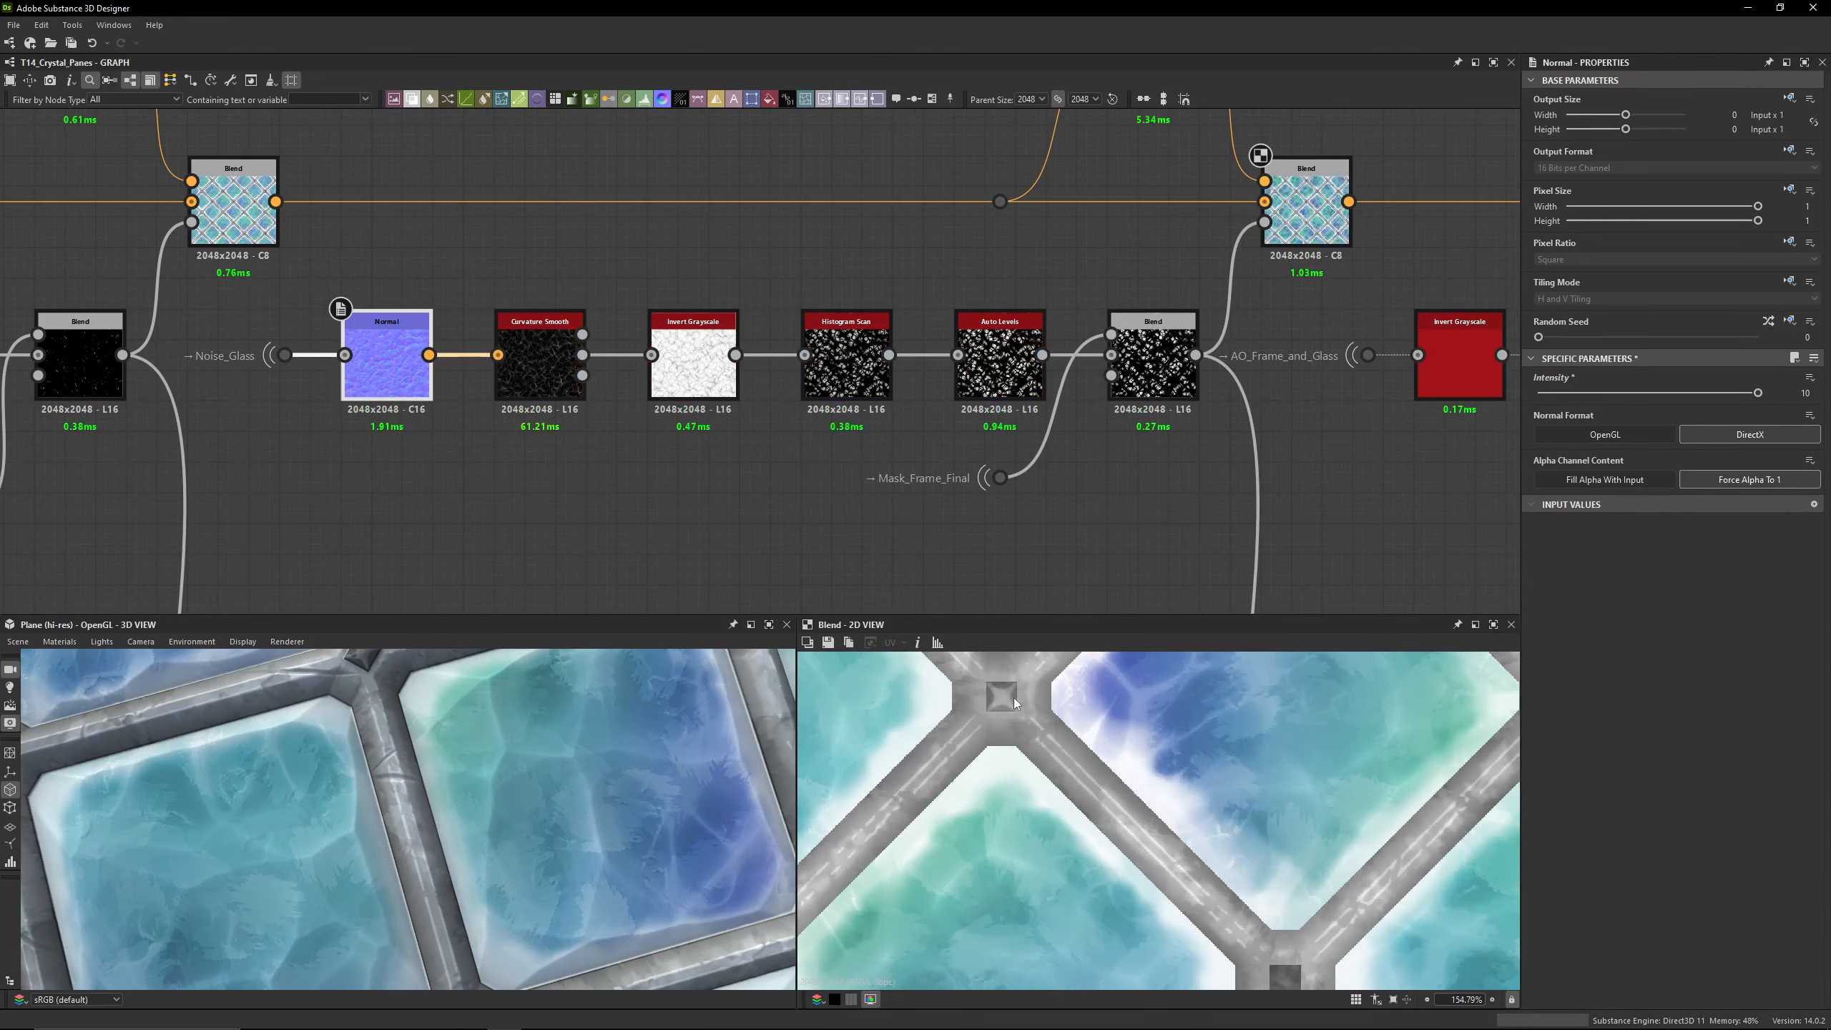
pyautogui.hotkey('ctrl', 'z')
# Step: Preview the Normal, Curvature Smooth and Invert Grayscale nodes in turn, comparing the Convexity output with its inverted version up close
pyautogui.doubleClick(387, 356)
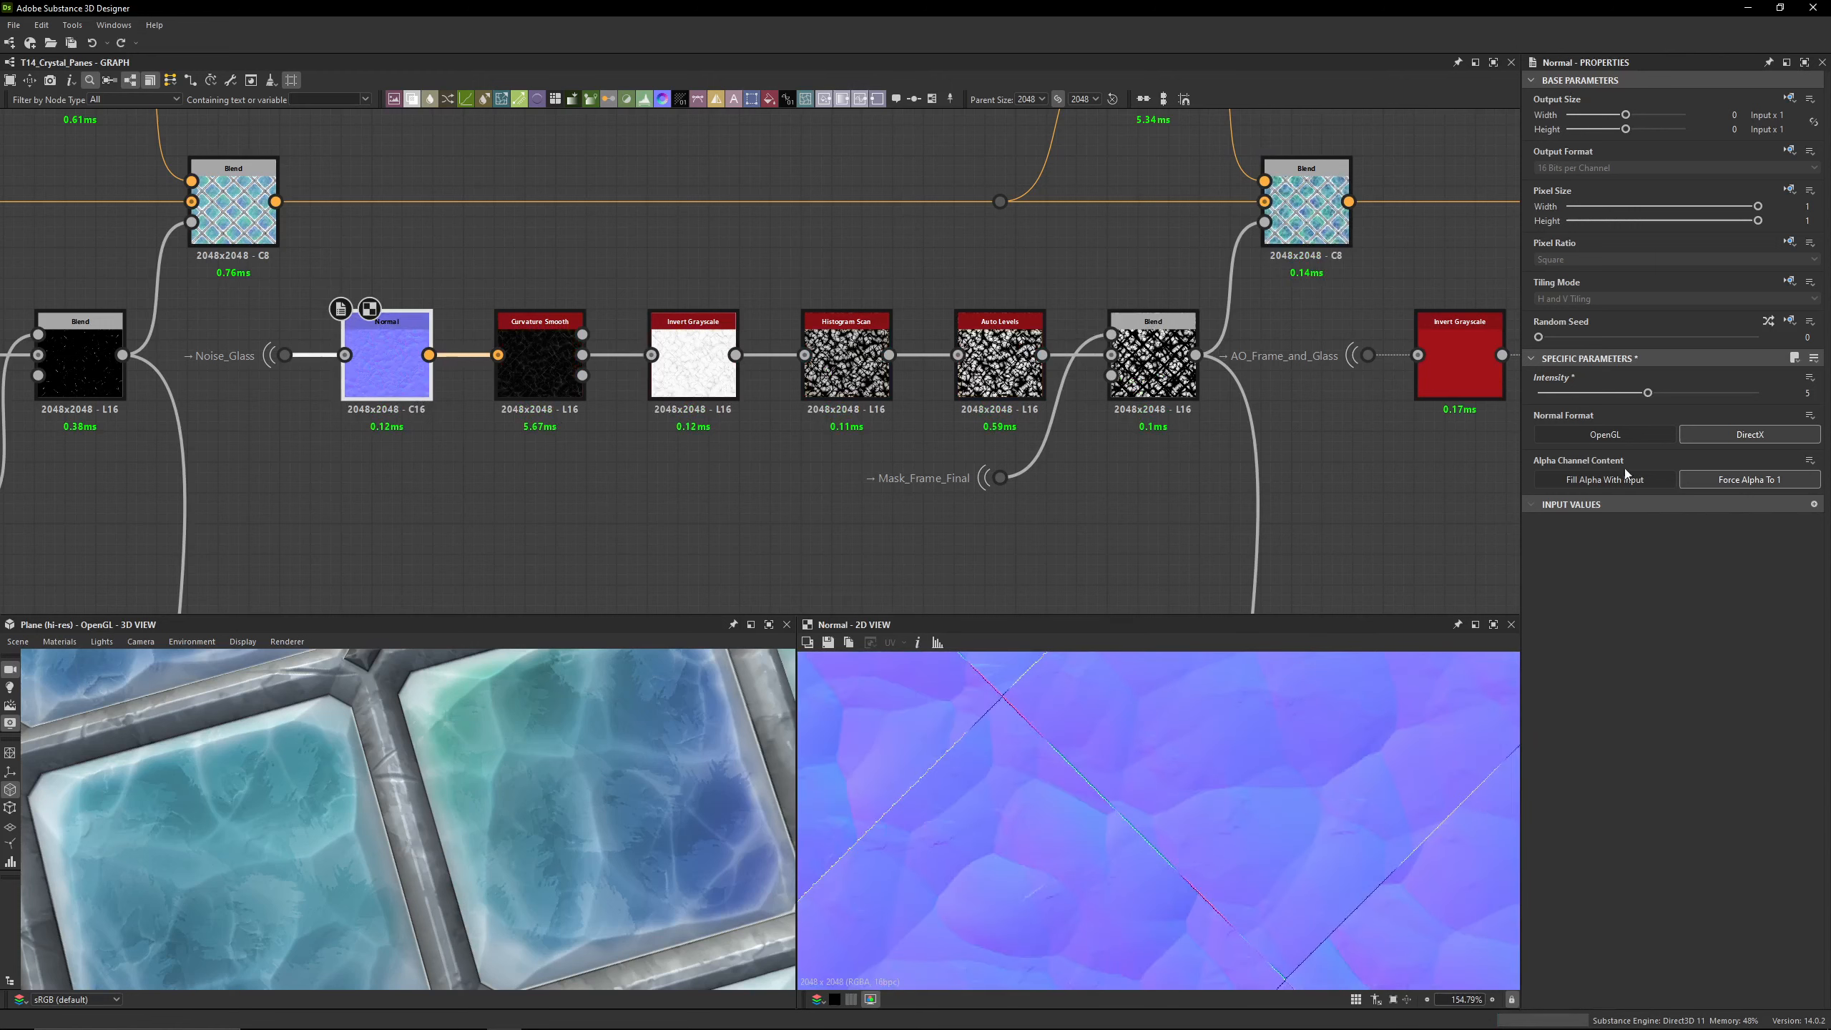
pyautogui.doubleClick(539, 361)
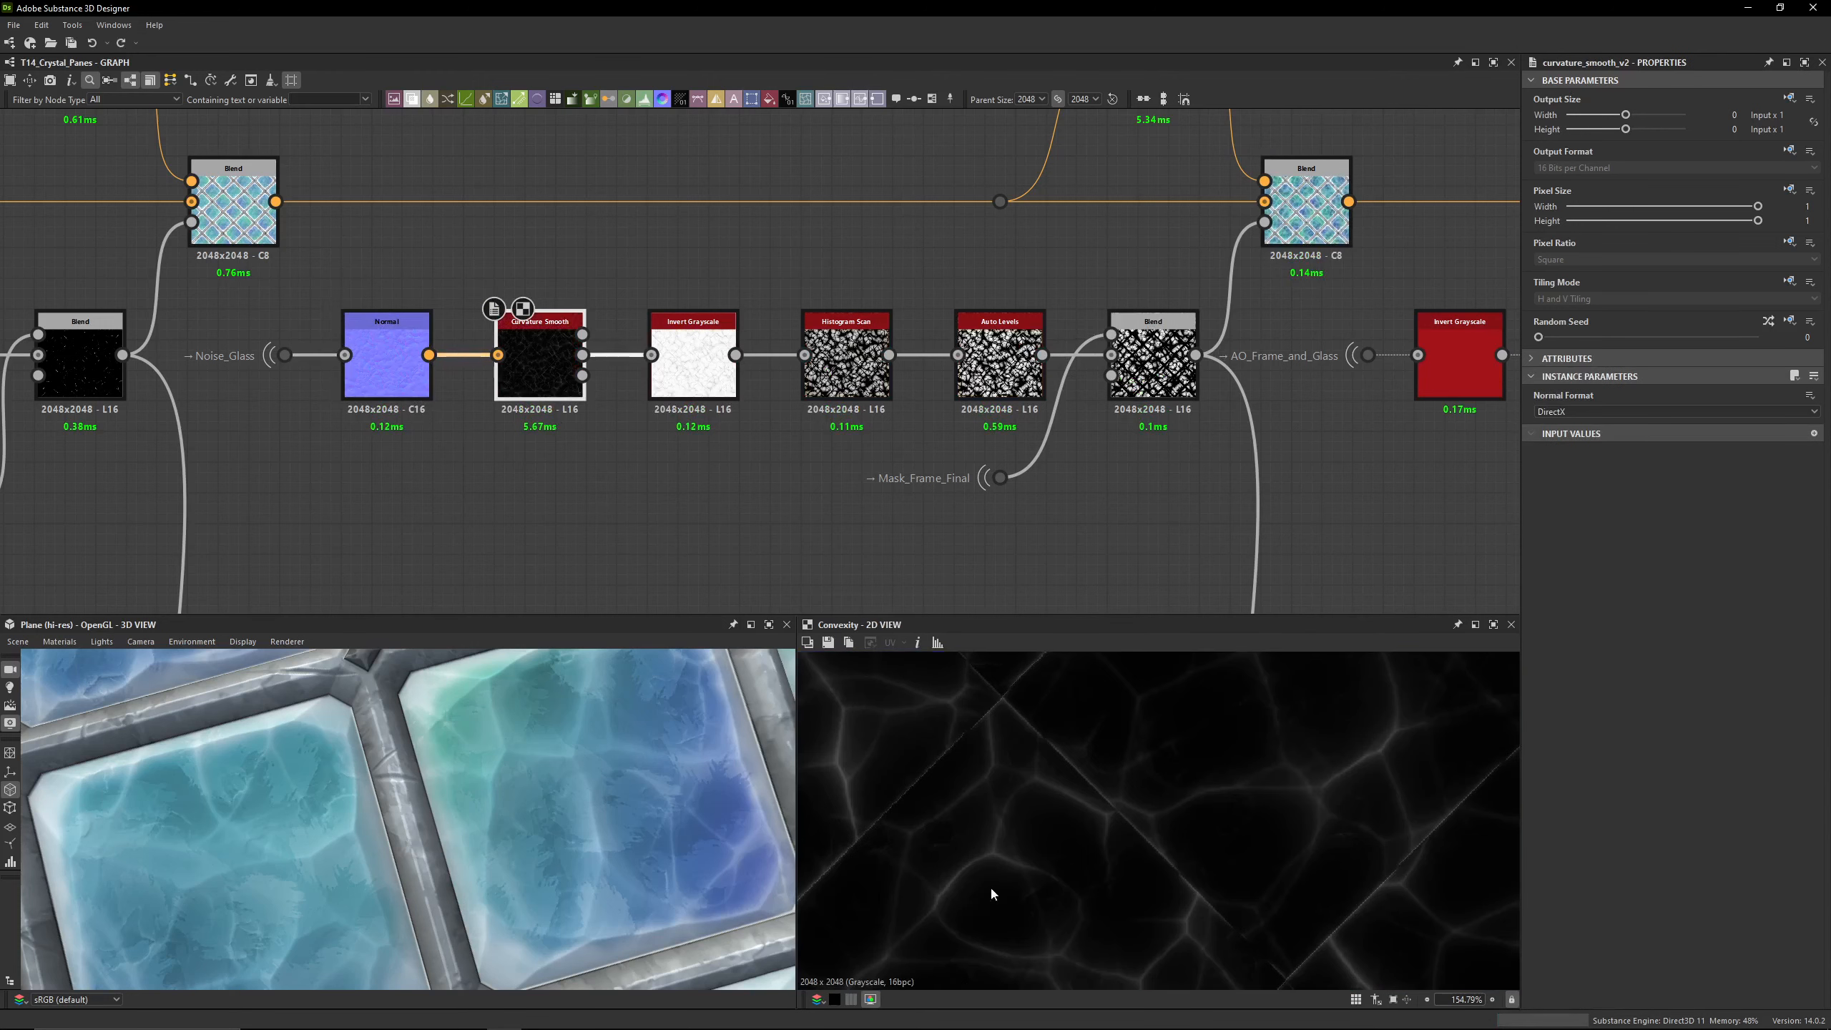
pyautogui.scroll(4, 578, 338)
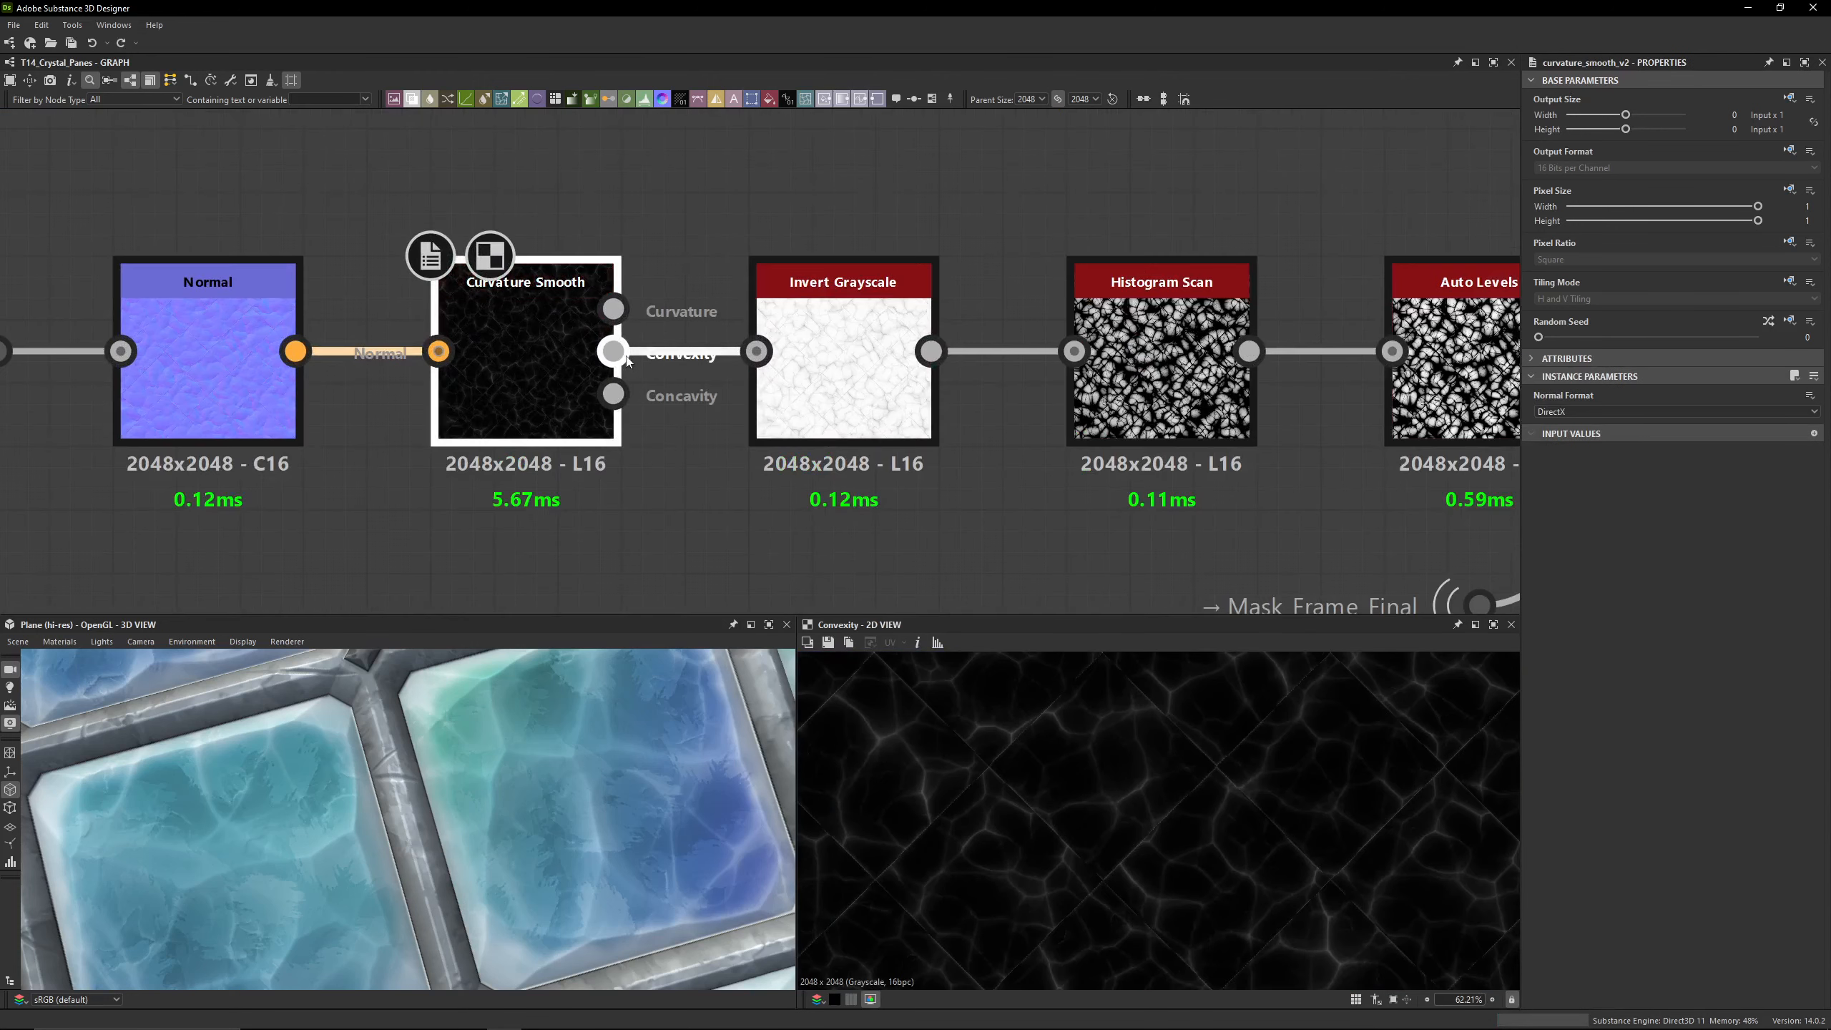
pyautogui.doubleClick(852, 400)
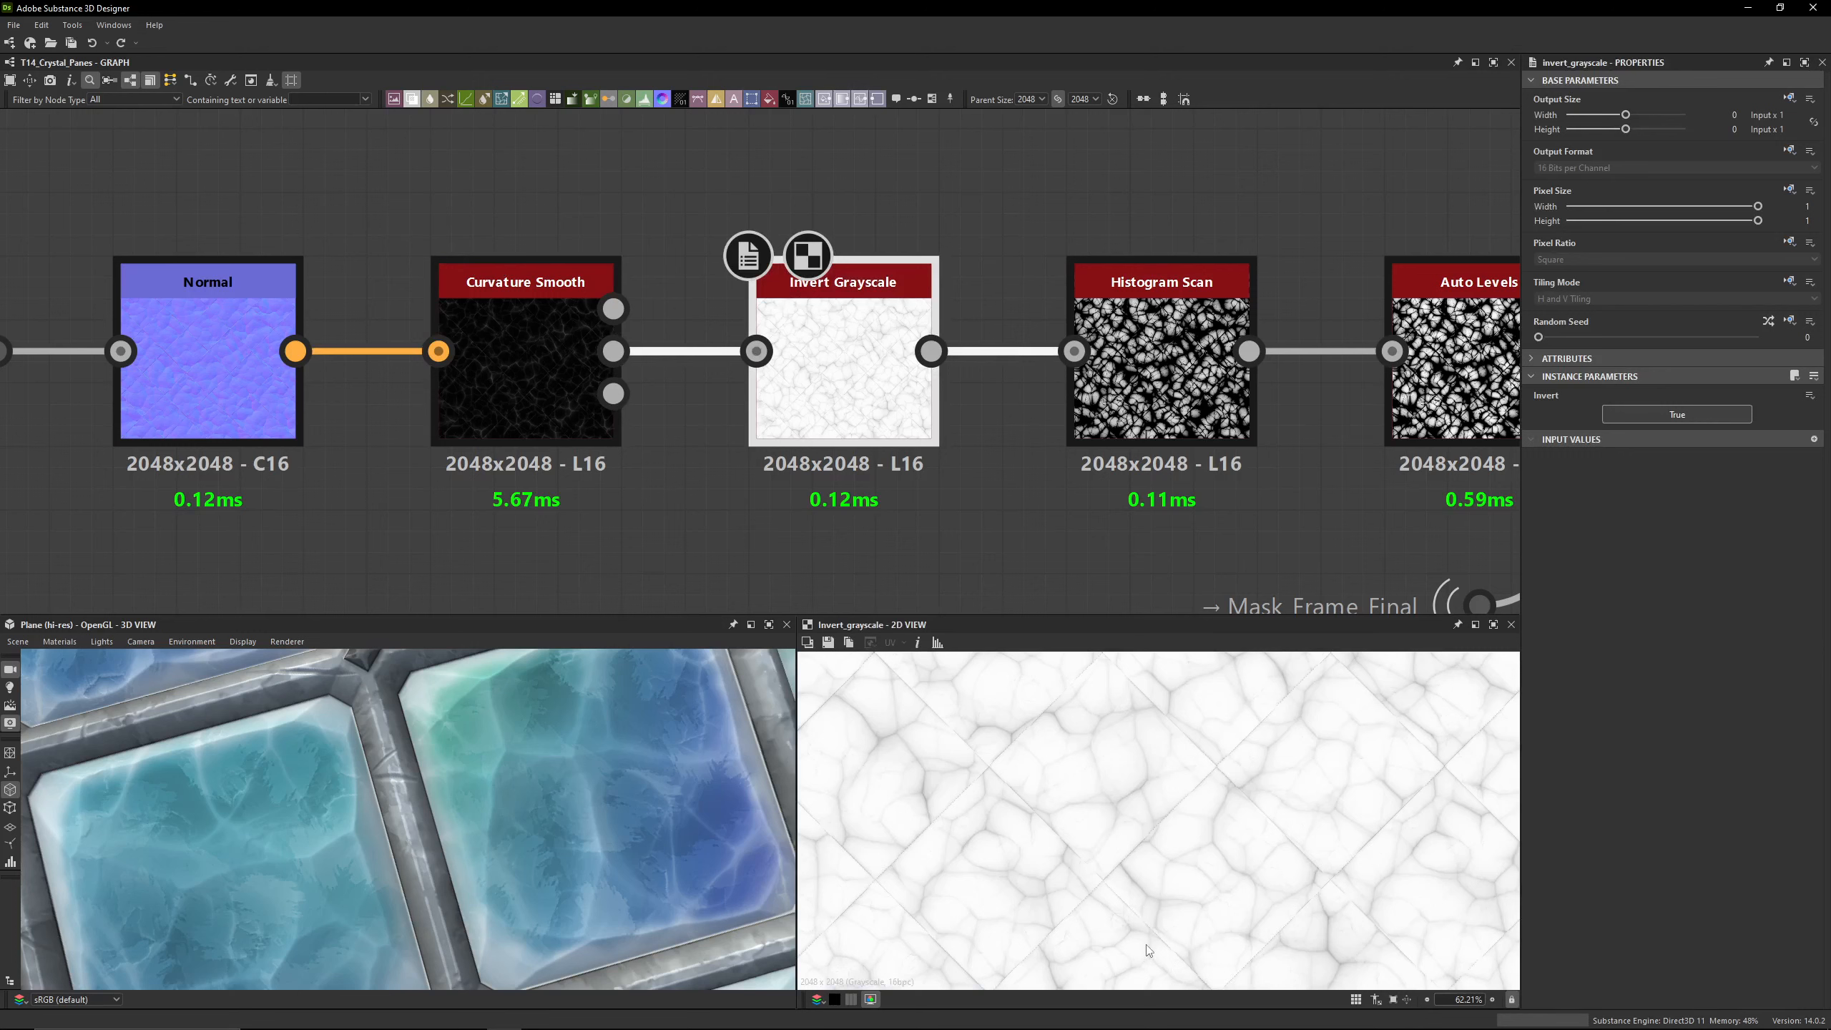
pyautogui.scroll(6, 1099, 743)
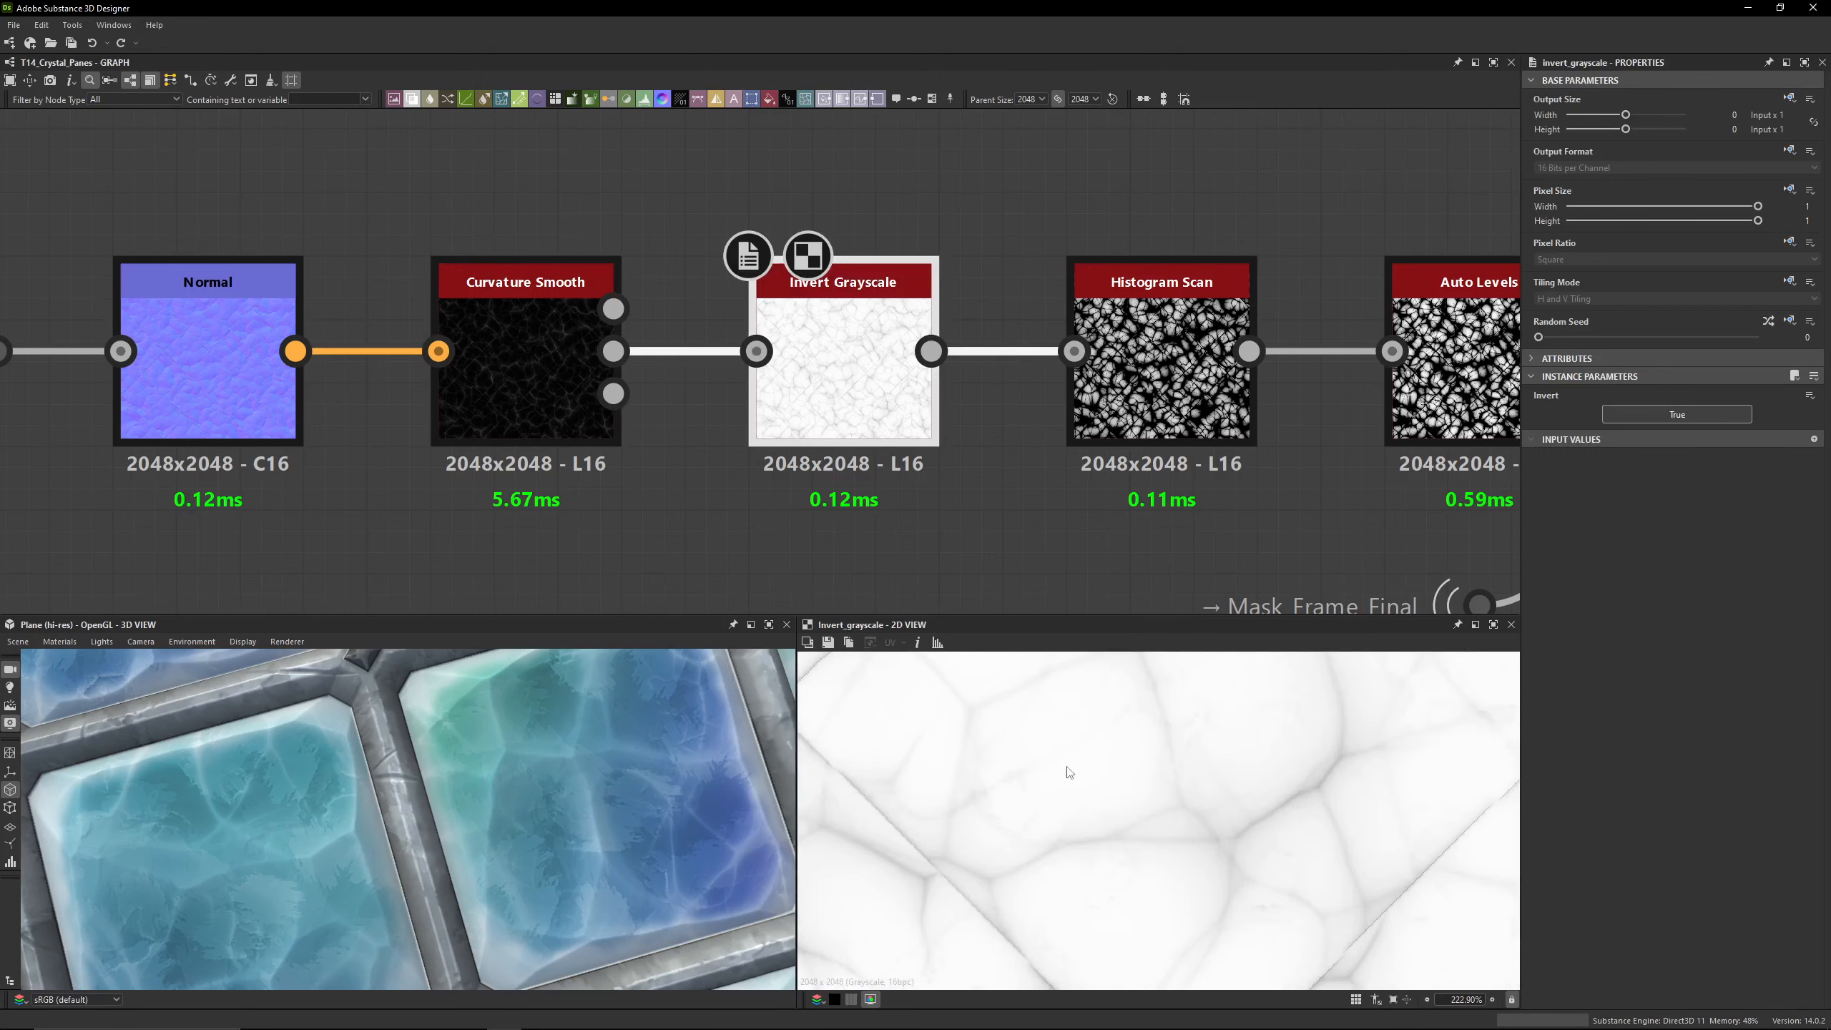
pyautogui.doubleClick(525, 367)
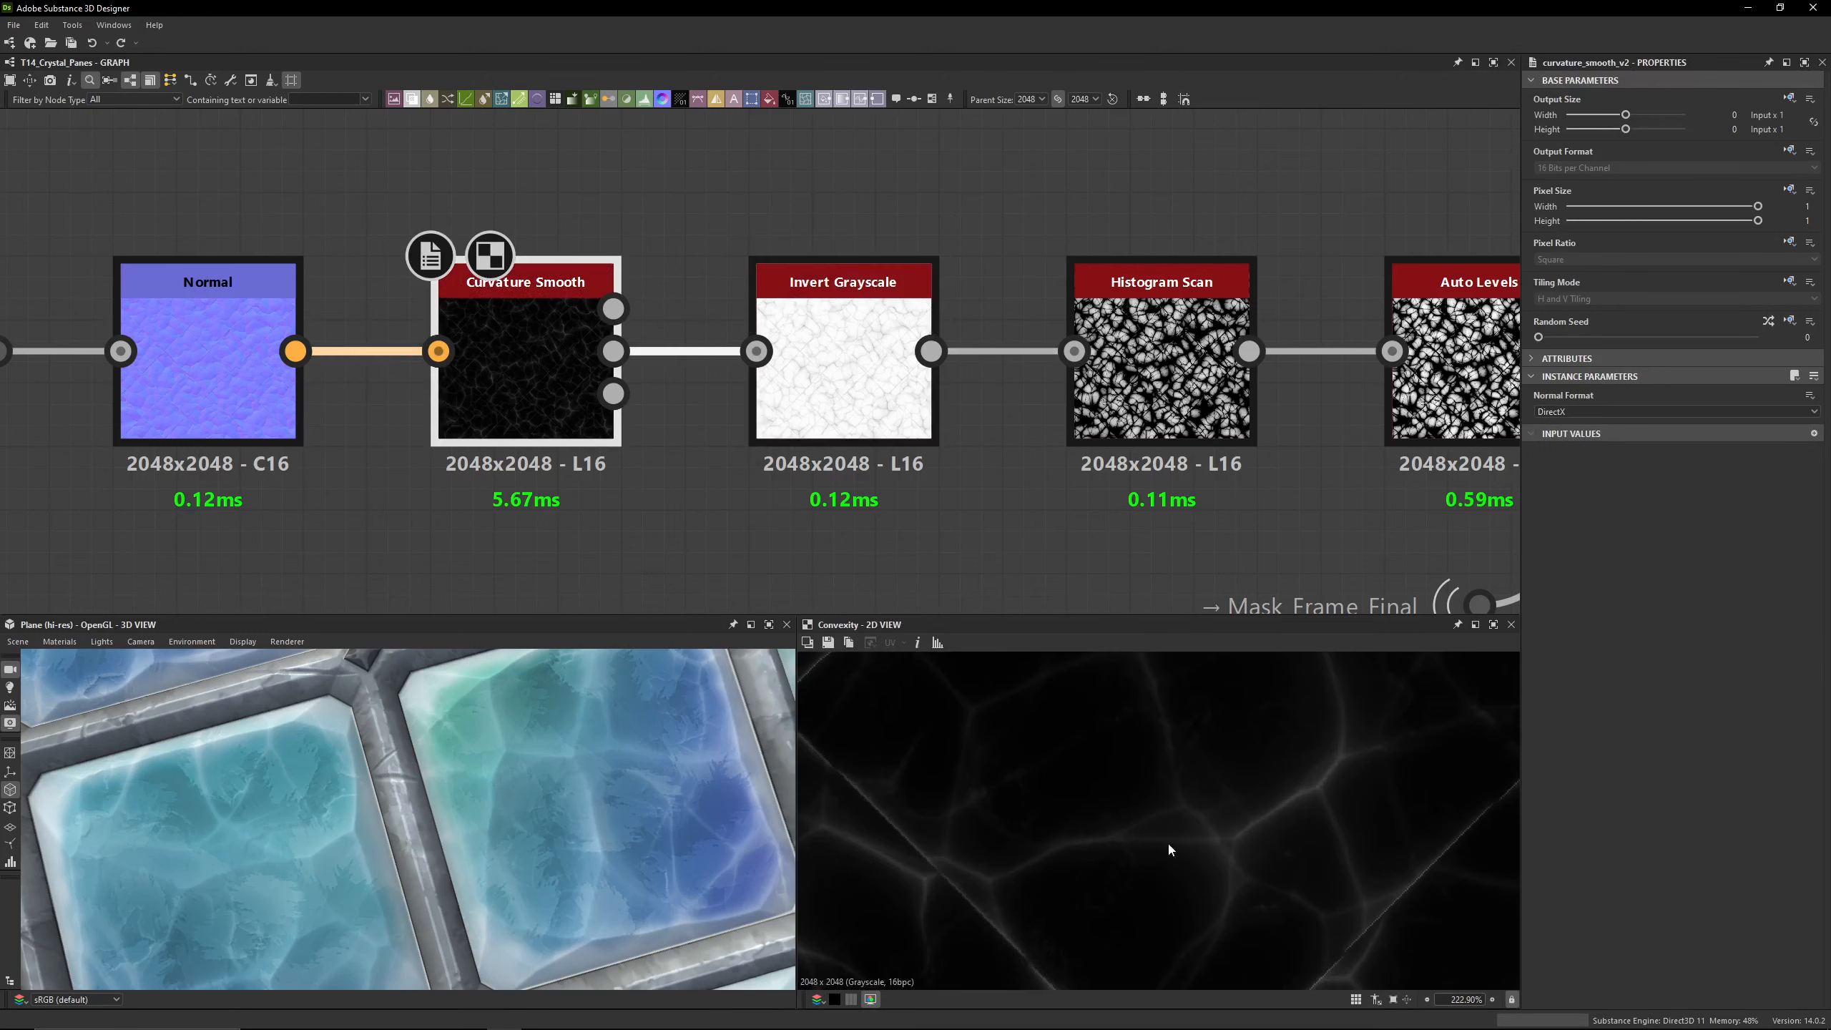
pyautogui.doubleClick(843, 367)
pyautogui.moveTo(1102, 723); pyautogui.dragTo(1023, 795, button='middle')
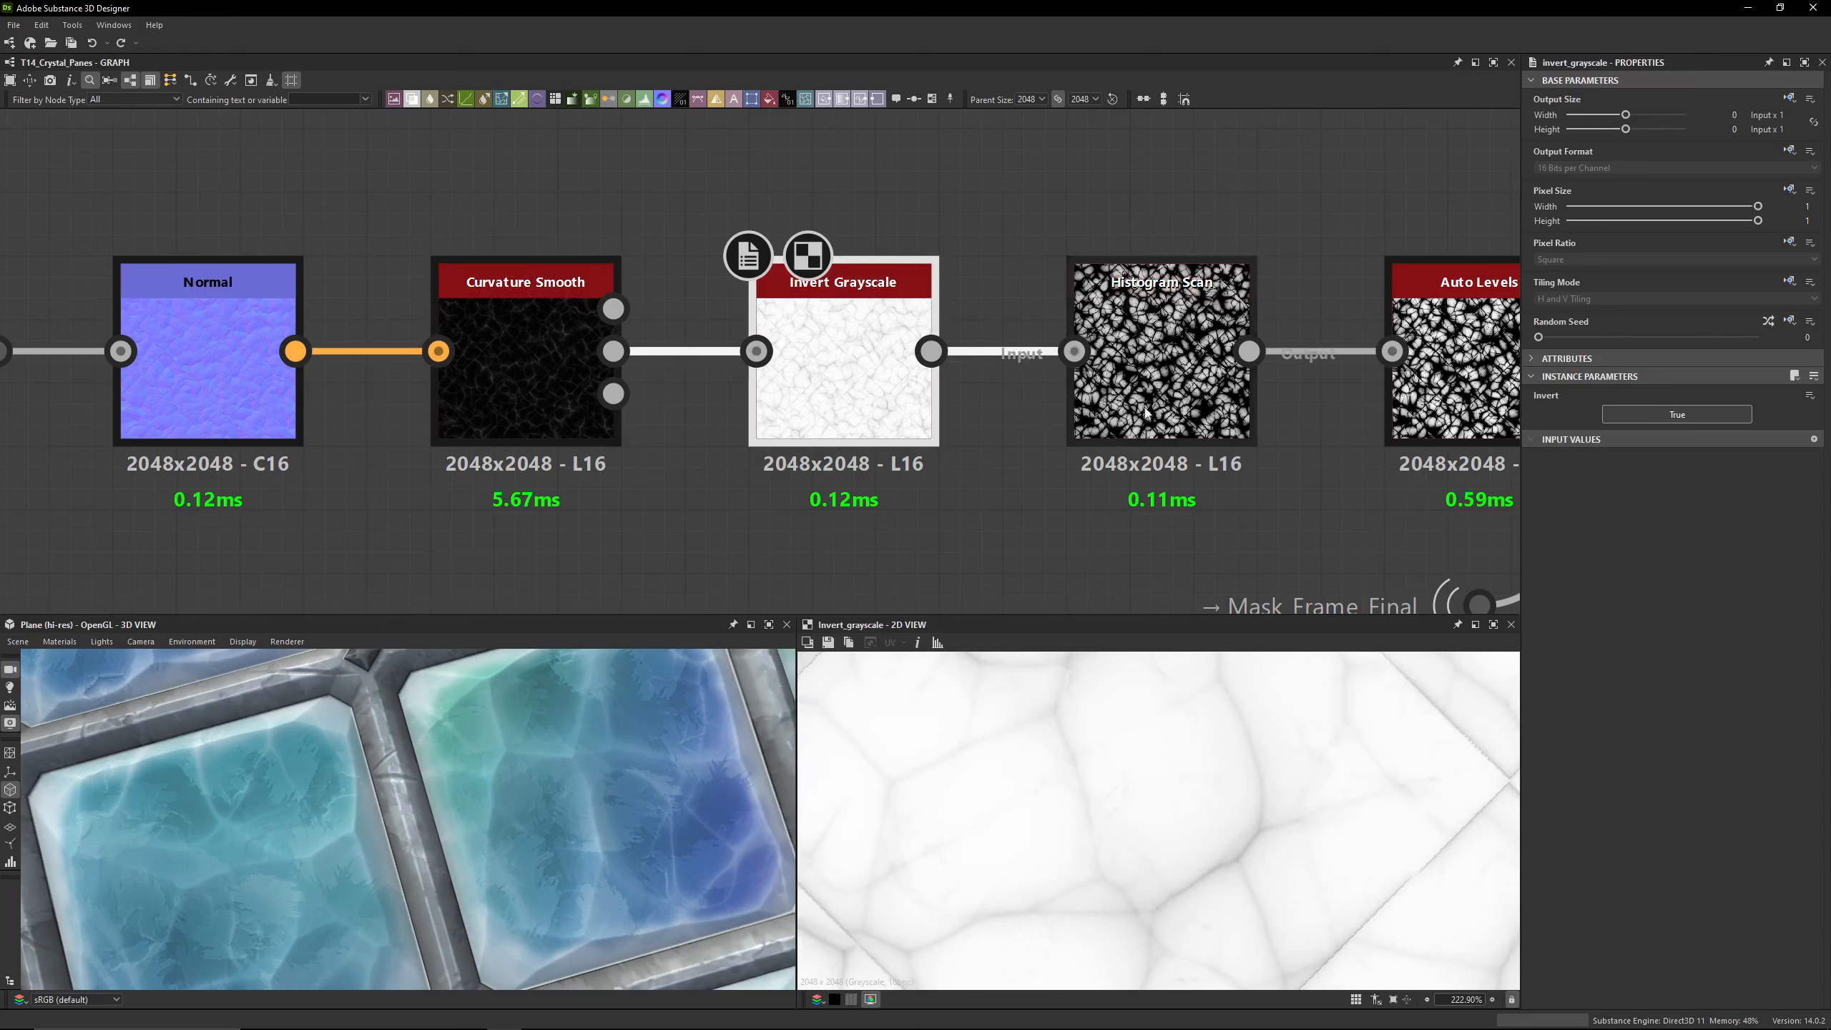
# Step: Preview the Histogram Scan after the inversion, try its Position at 0.14, and undo the change
pyautogui.doubleClick(1162, 375)
pyautogui.scroll(-3, 1034, 787)
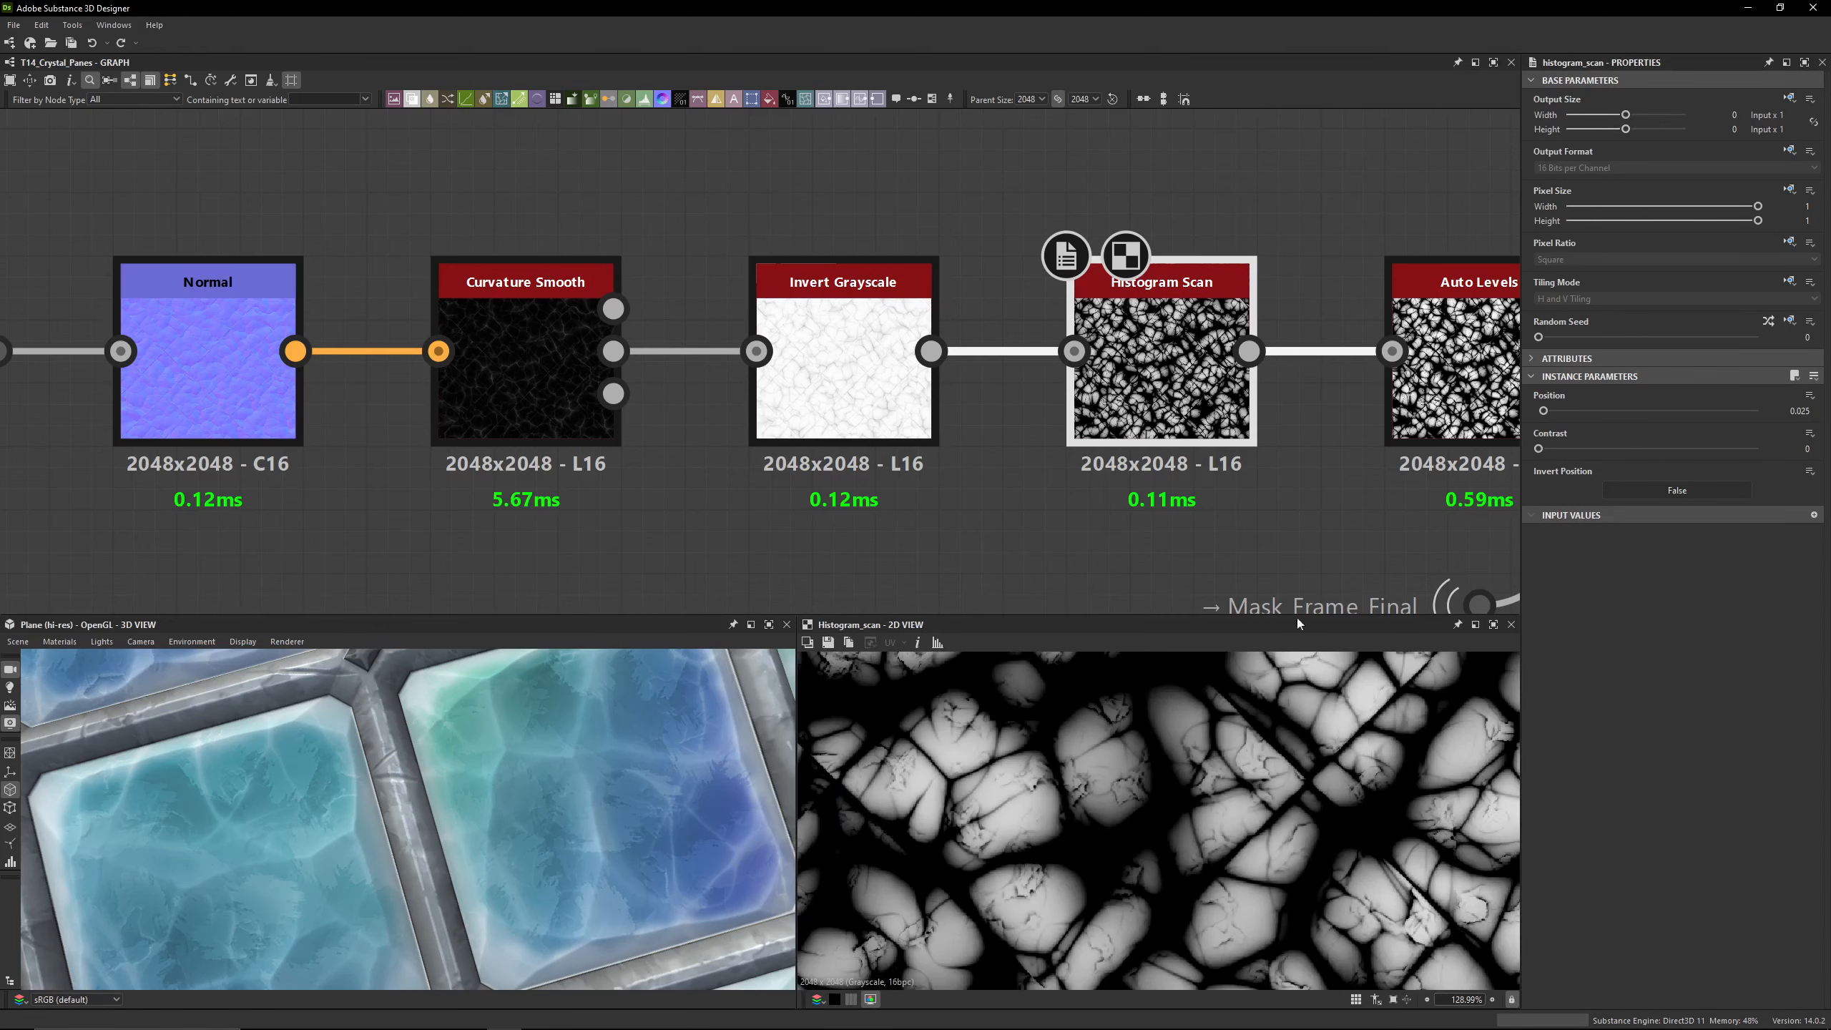
pyautogui.moveTo(1543, 410); pyautogui.dragTo(1568, 412)
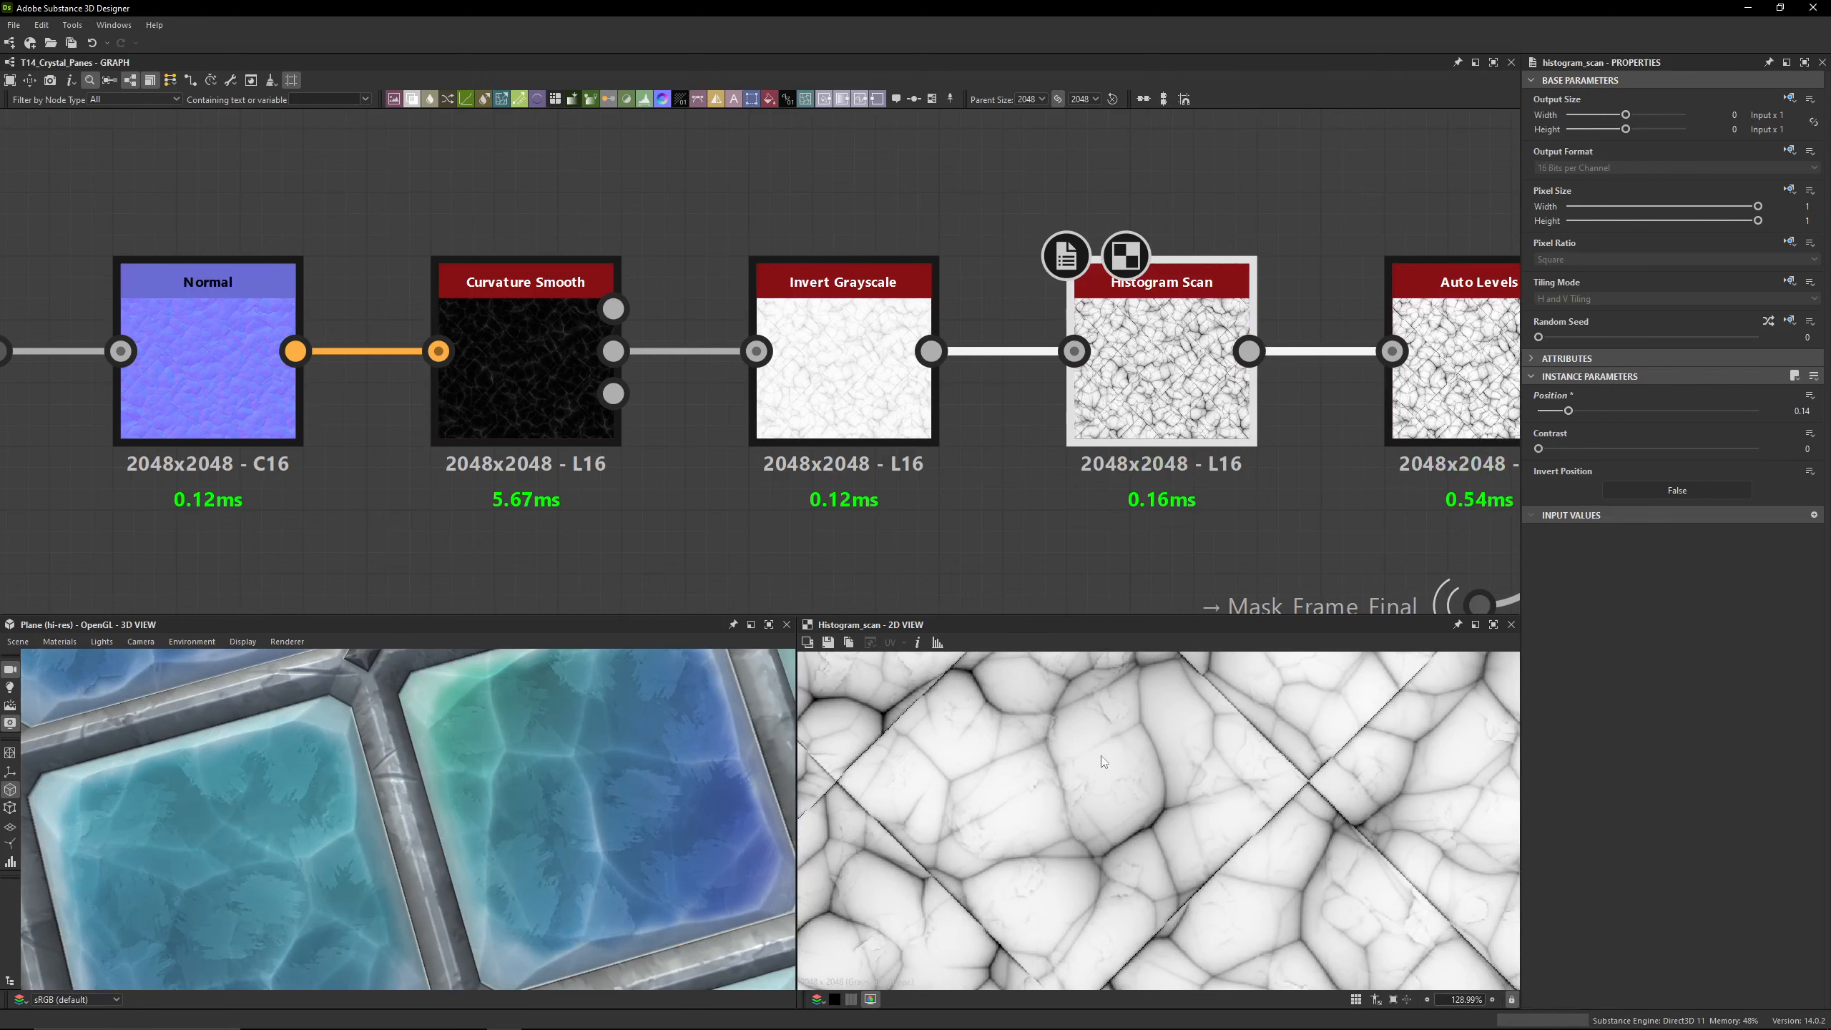
pyautogui.hotkey('ctrl', 'z')
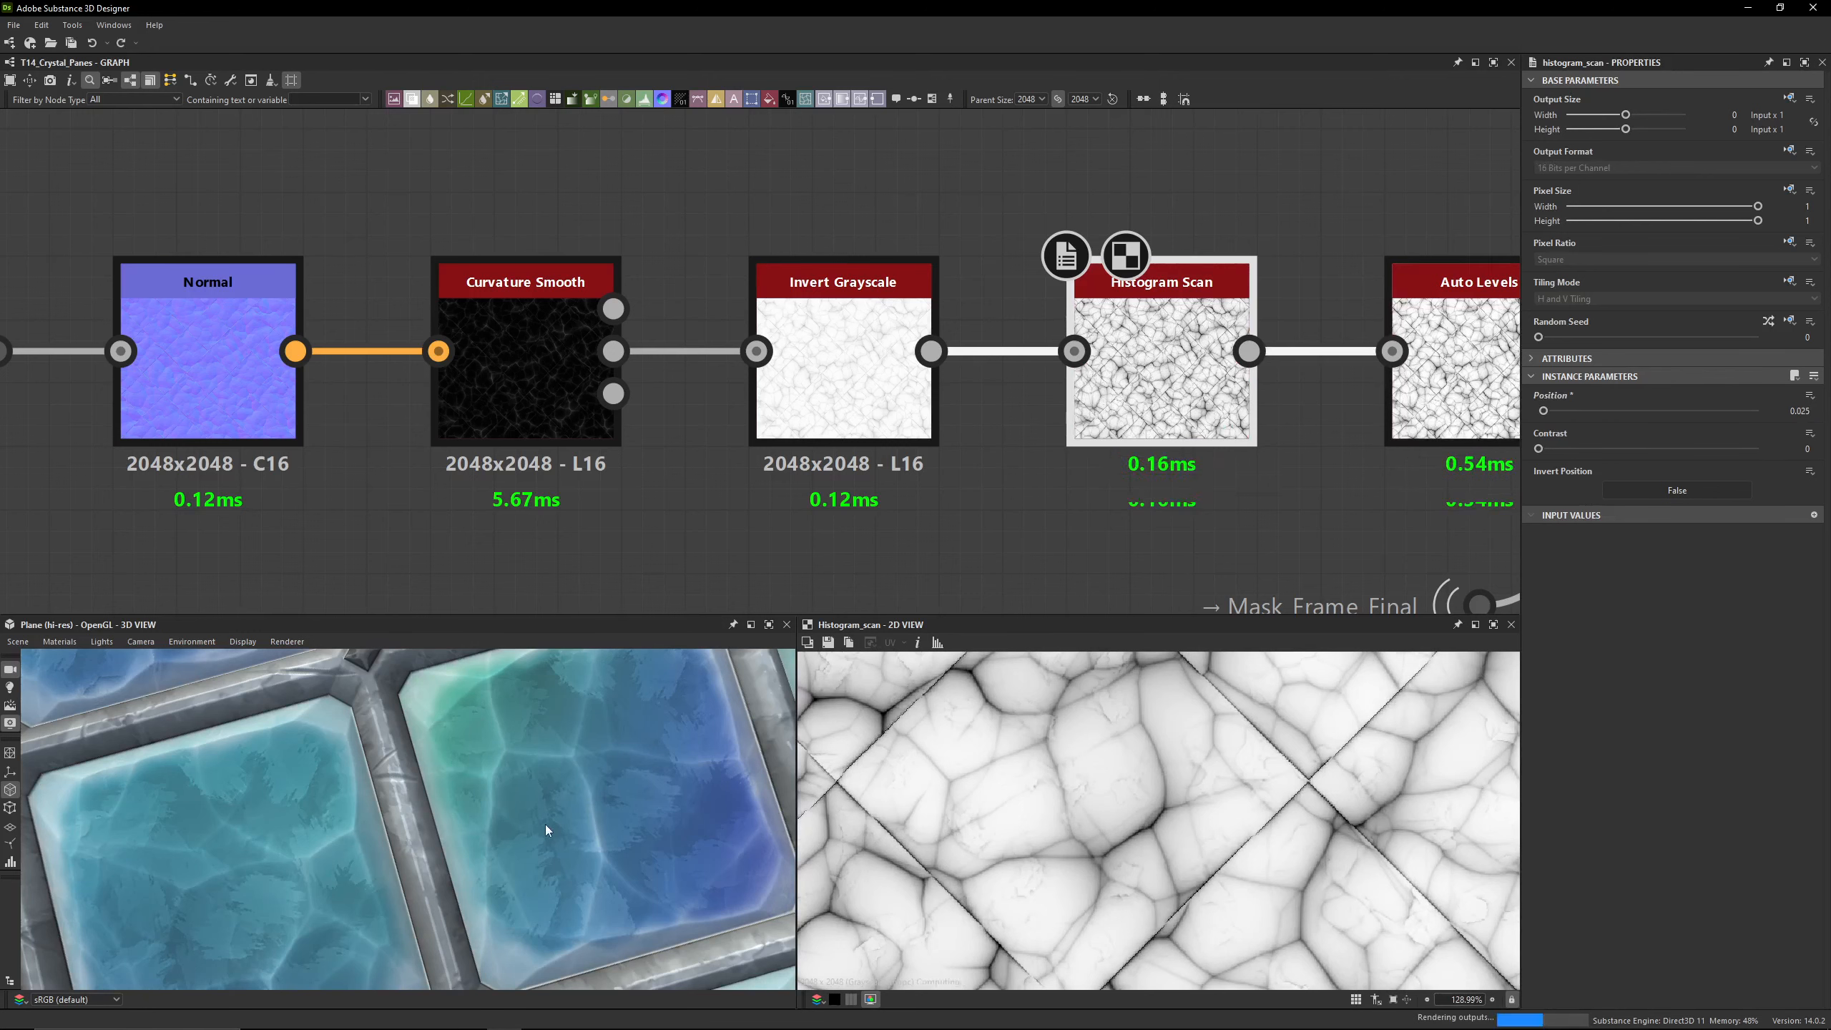
# Step: Preview the Auto Levels node and the Subtract Blend that removes Mask_Frame_Final from the Noise_Glass mask
pyautogui.moveTo(1182, 418); pyautogui.dragTo(744, 423, button='middle')
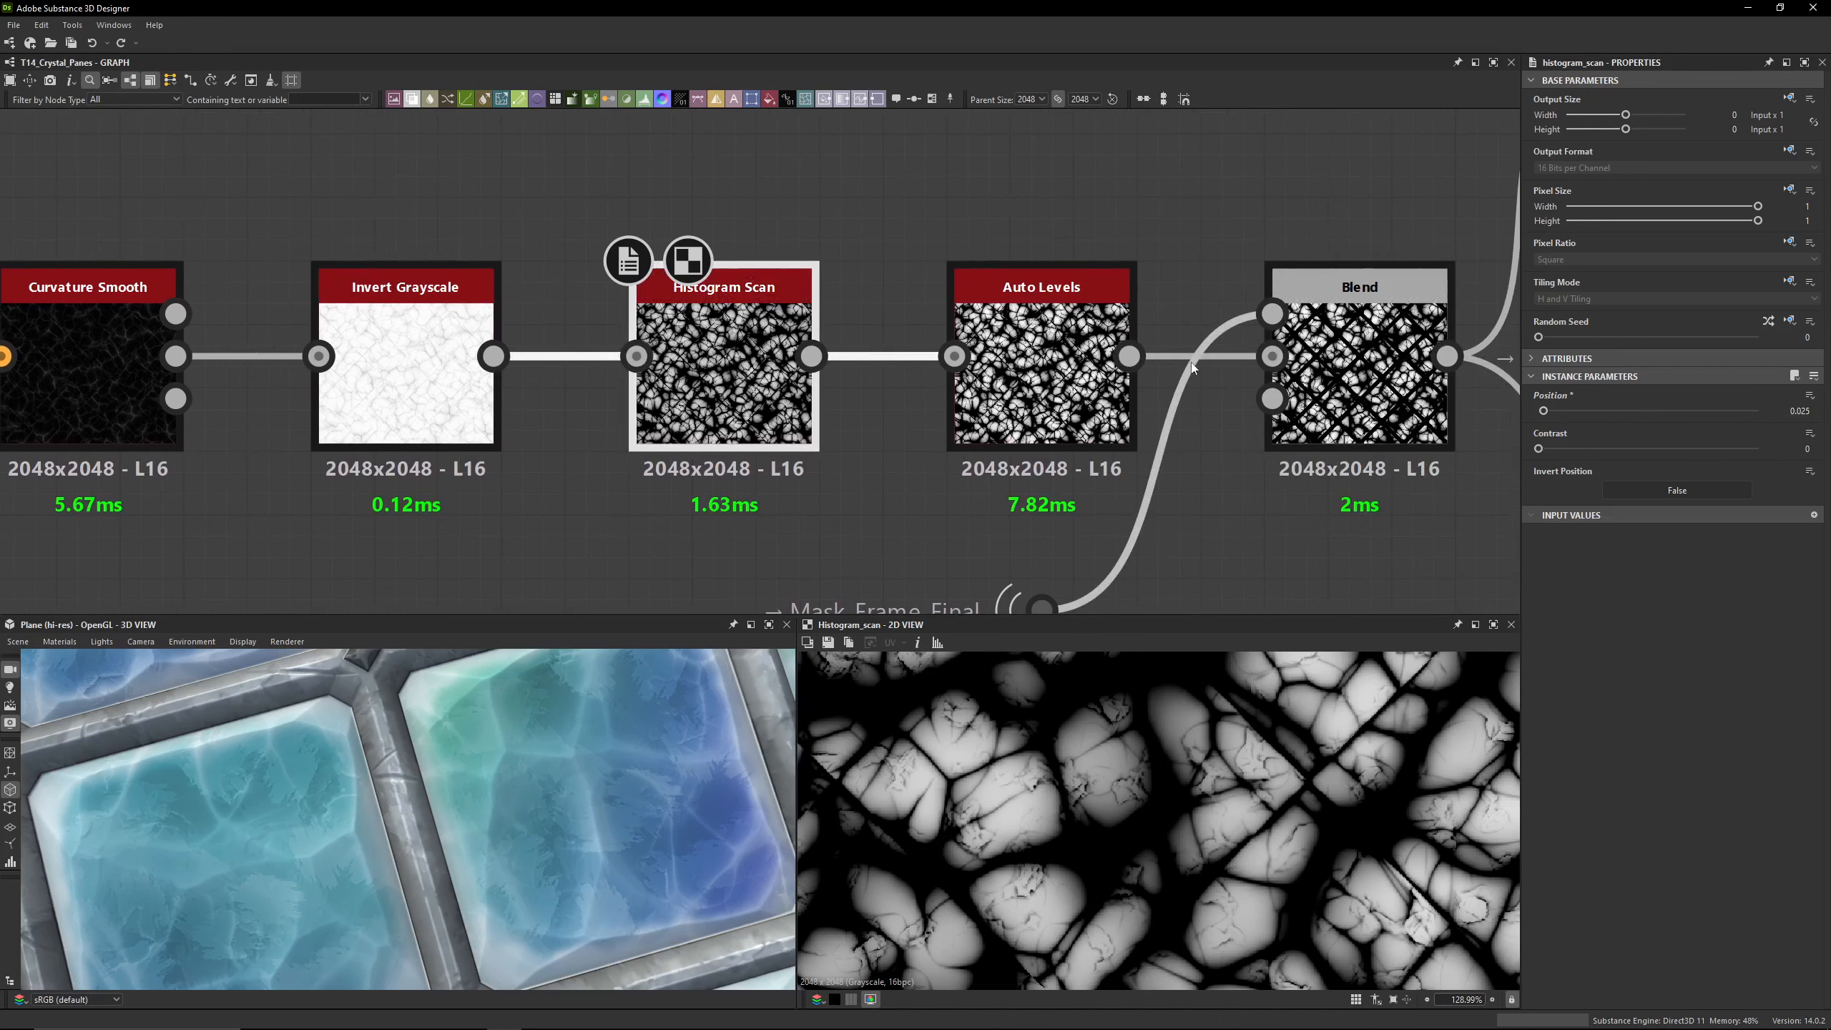
pyautogui.click(1082, 390)
pyautogui.moveTo(1081, 390); pyautogui.dragTo(841, 374, button='middle')
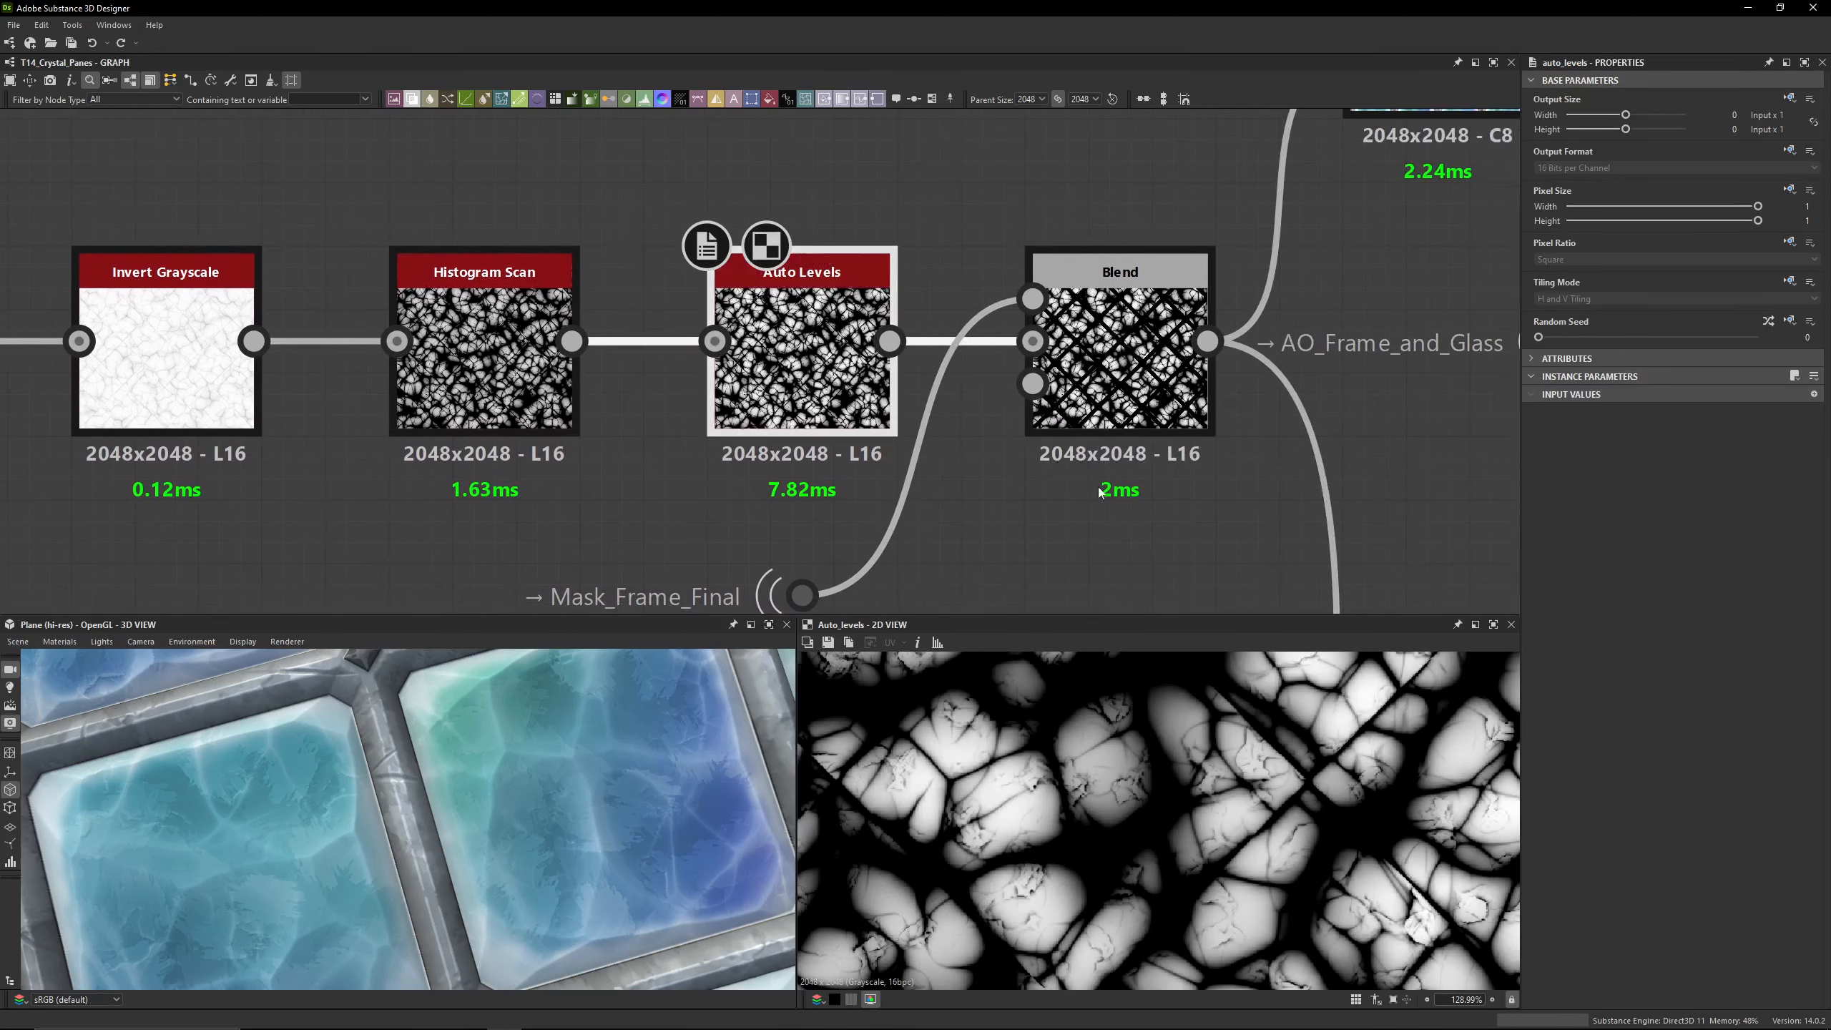
pyautogui.click(1113, 393)
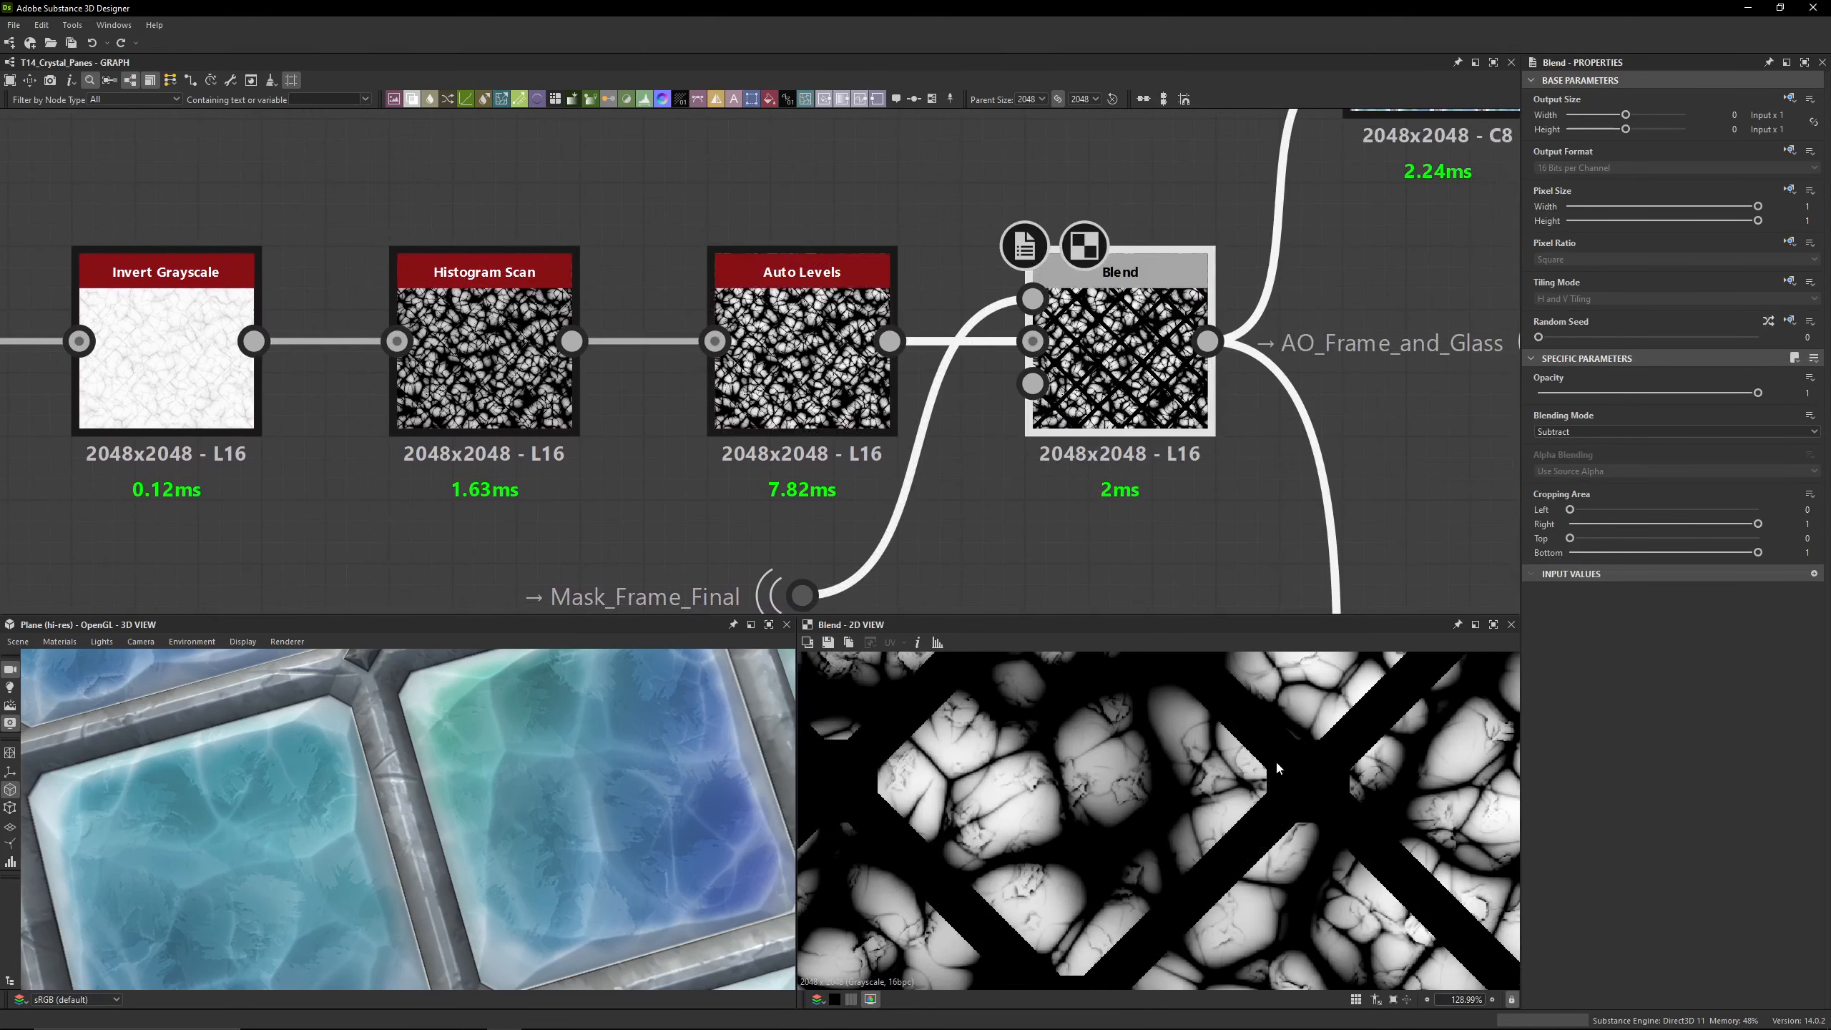
pyautogui.moveTo(735, 599); pyautogui.dragTo(759, 508, button='middle')
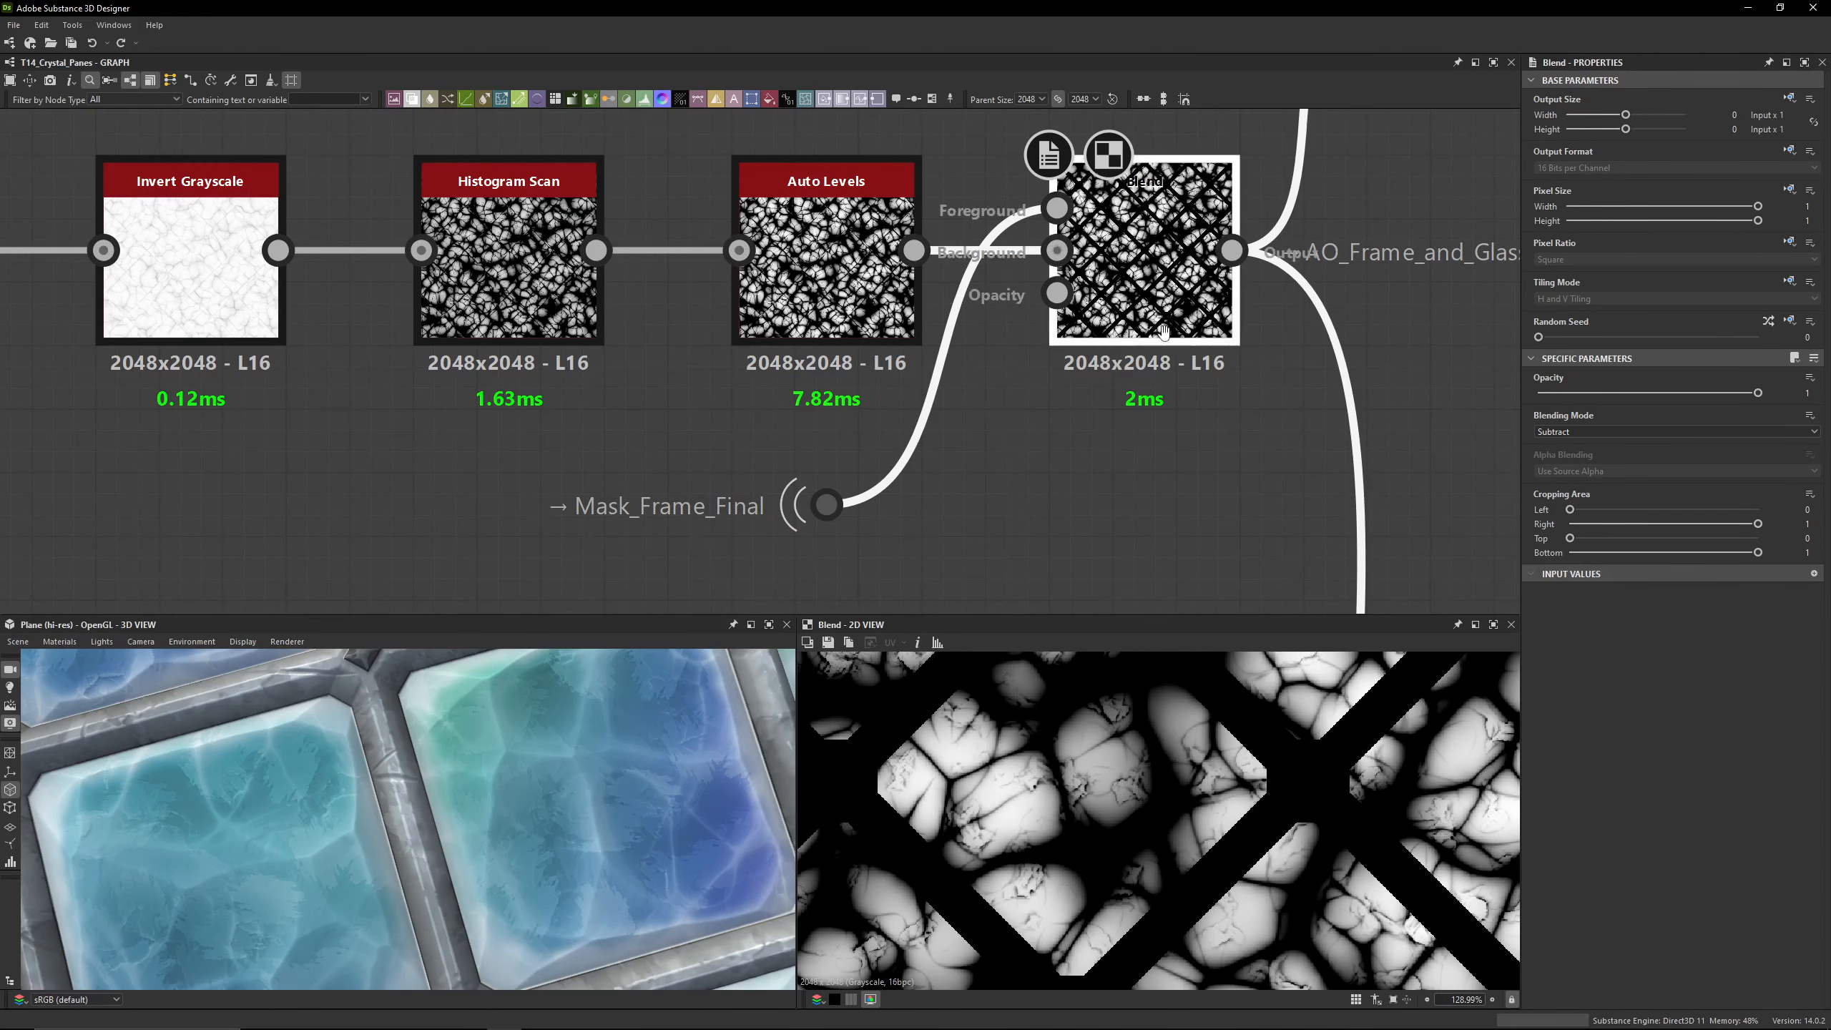
# Step: Compare the Noise_Glass color Blend with the HSL node feeding its foreground, and check the HSL Lightness
pyautogui.scroll(-3, 1154, 274)
pyautogui.click(1223, 271)
pyautogui.doubleClick(1223, 271)
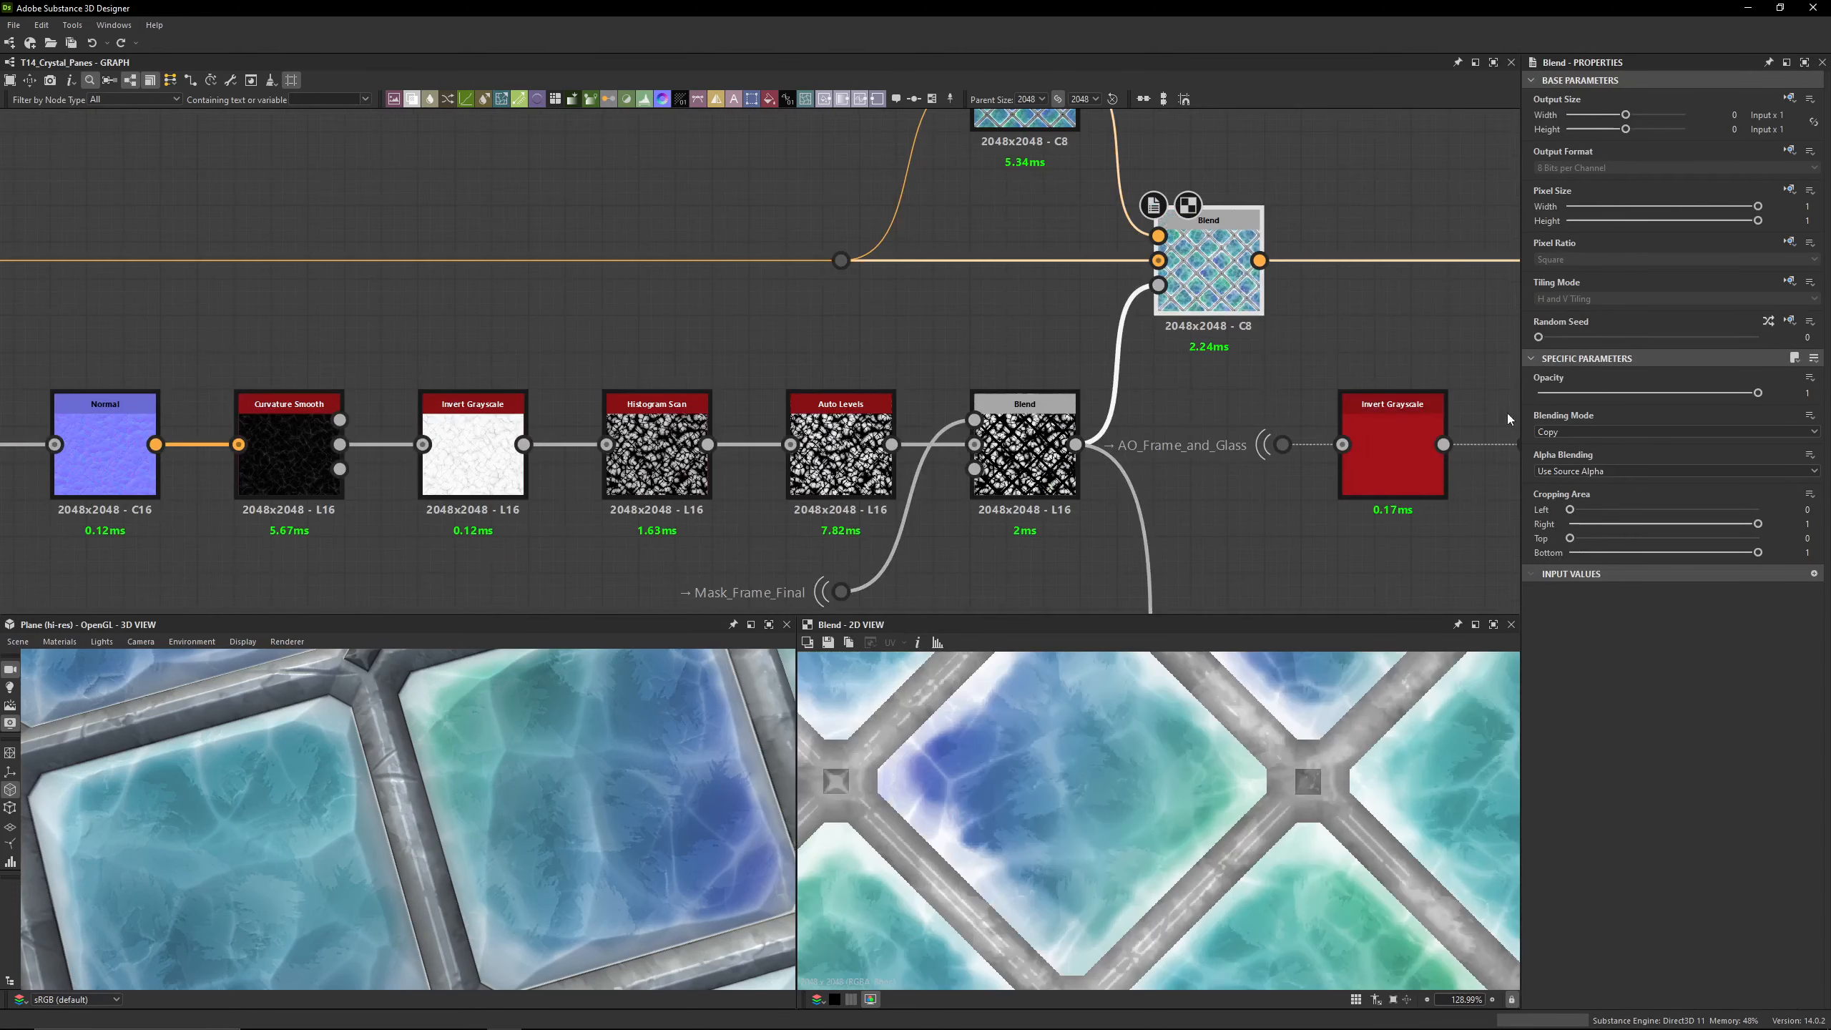
pyautogui.moveTo(913, 203); pyautogui.dragTo(885, 323, button='middle')
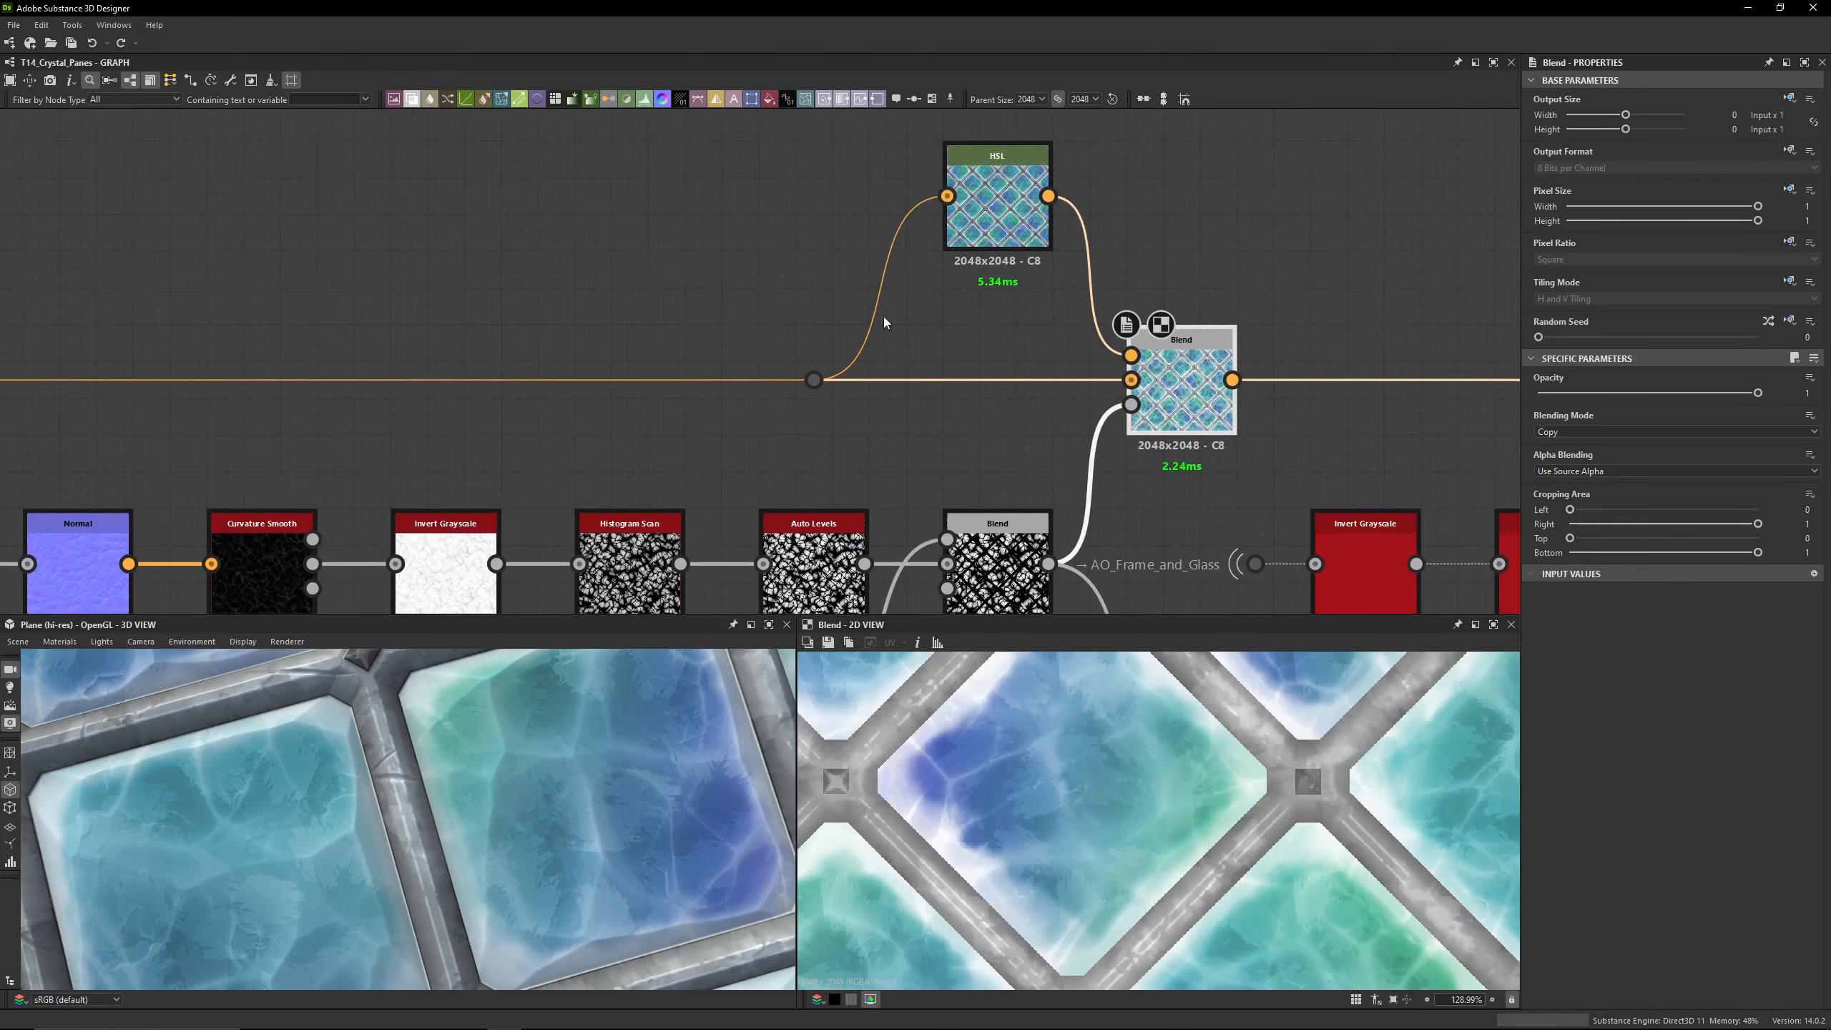
pyautogui.doubleClick(970, 235)
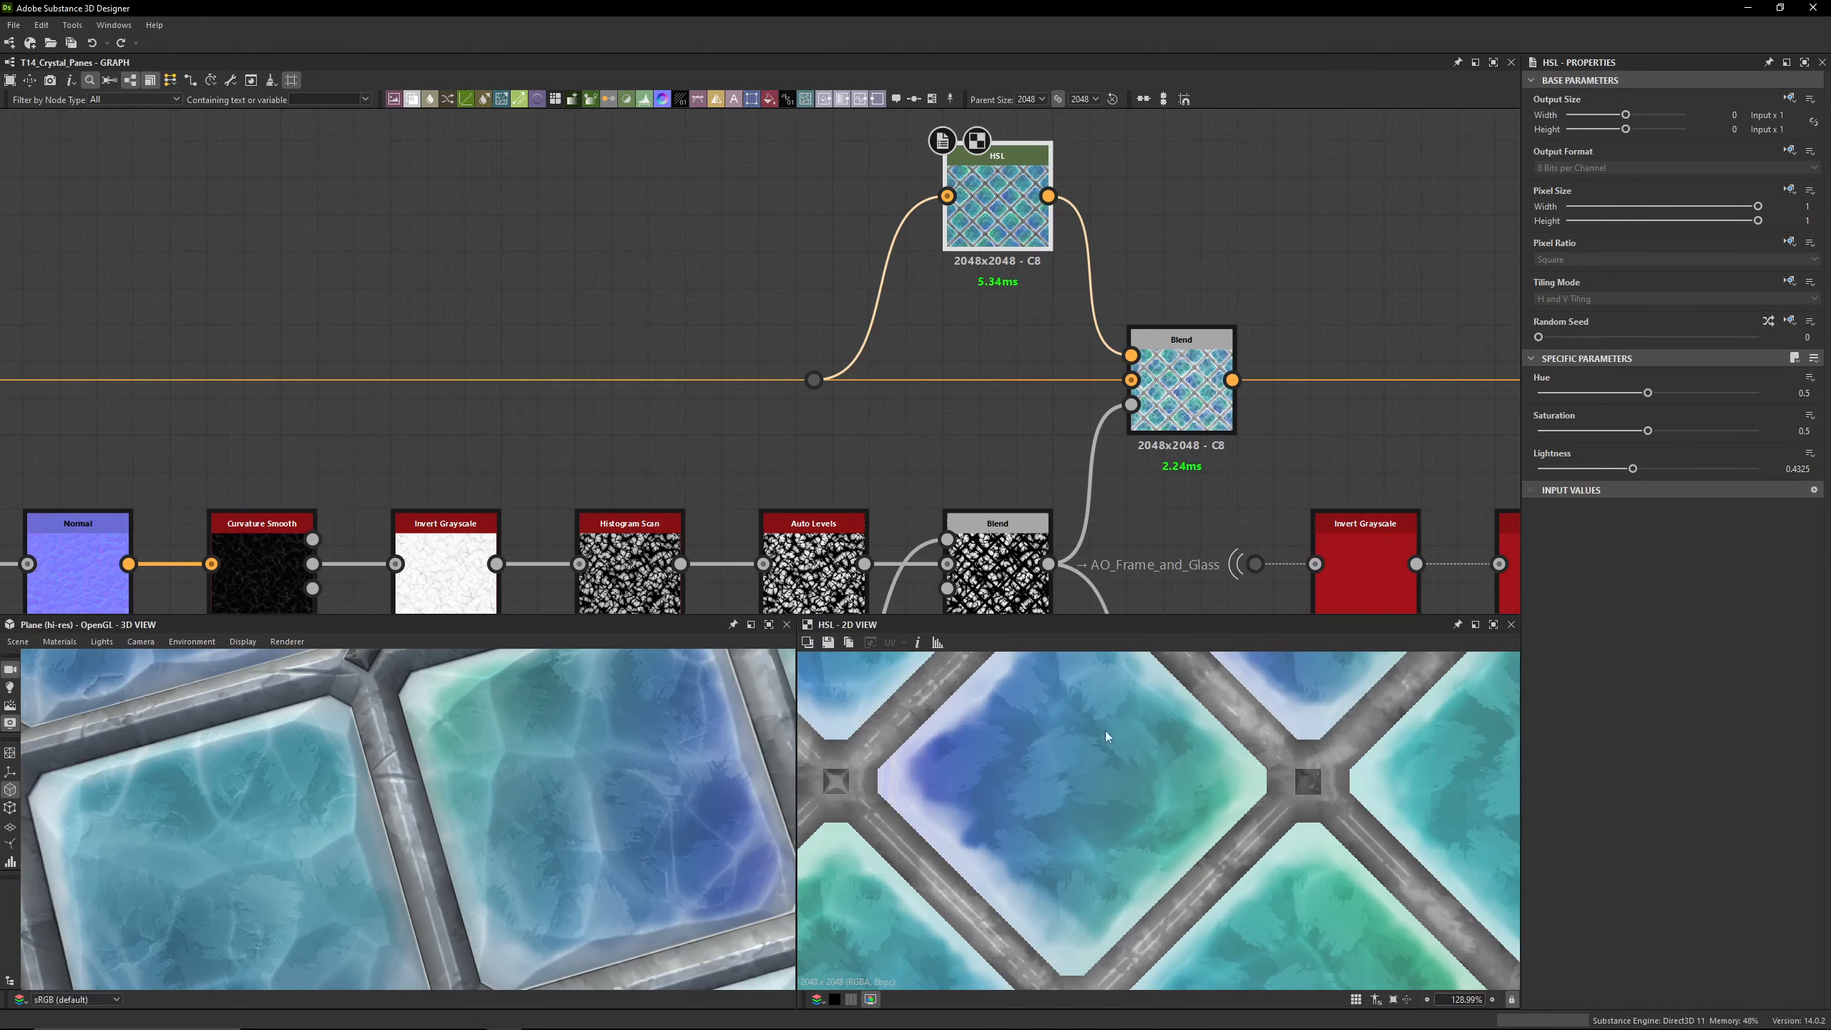
pyautogui.doubleClick(1152, 405)
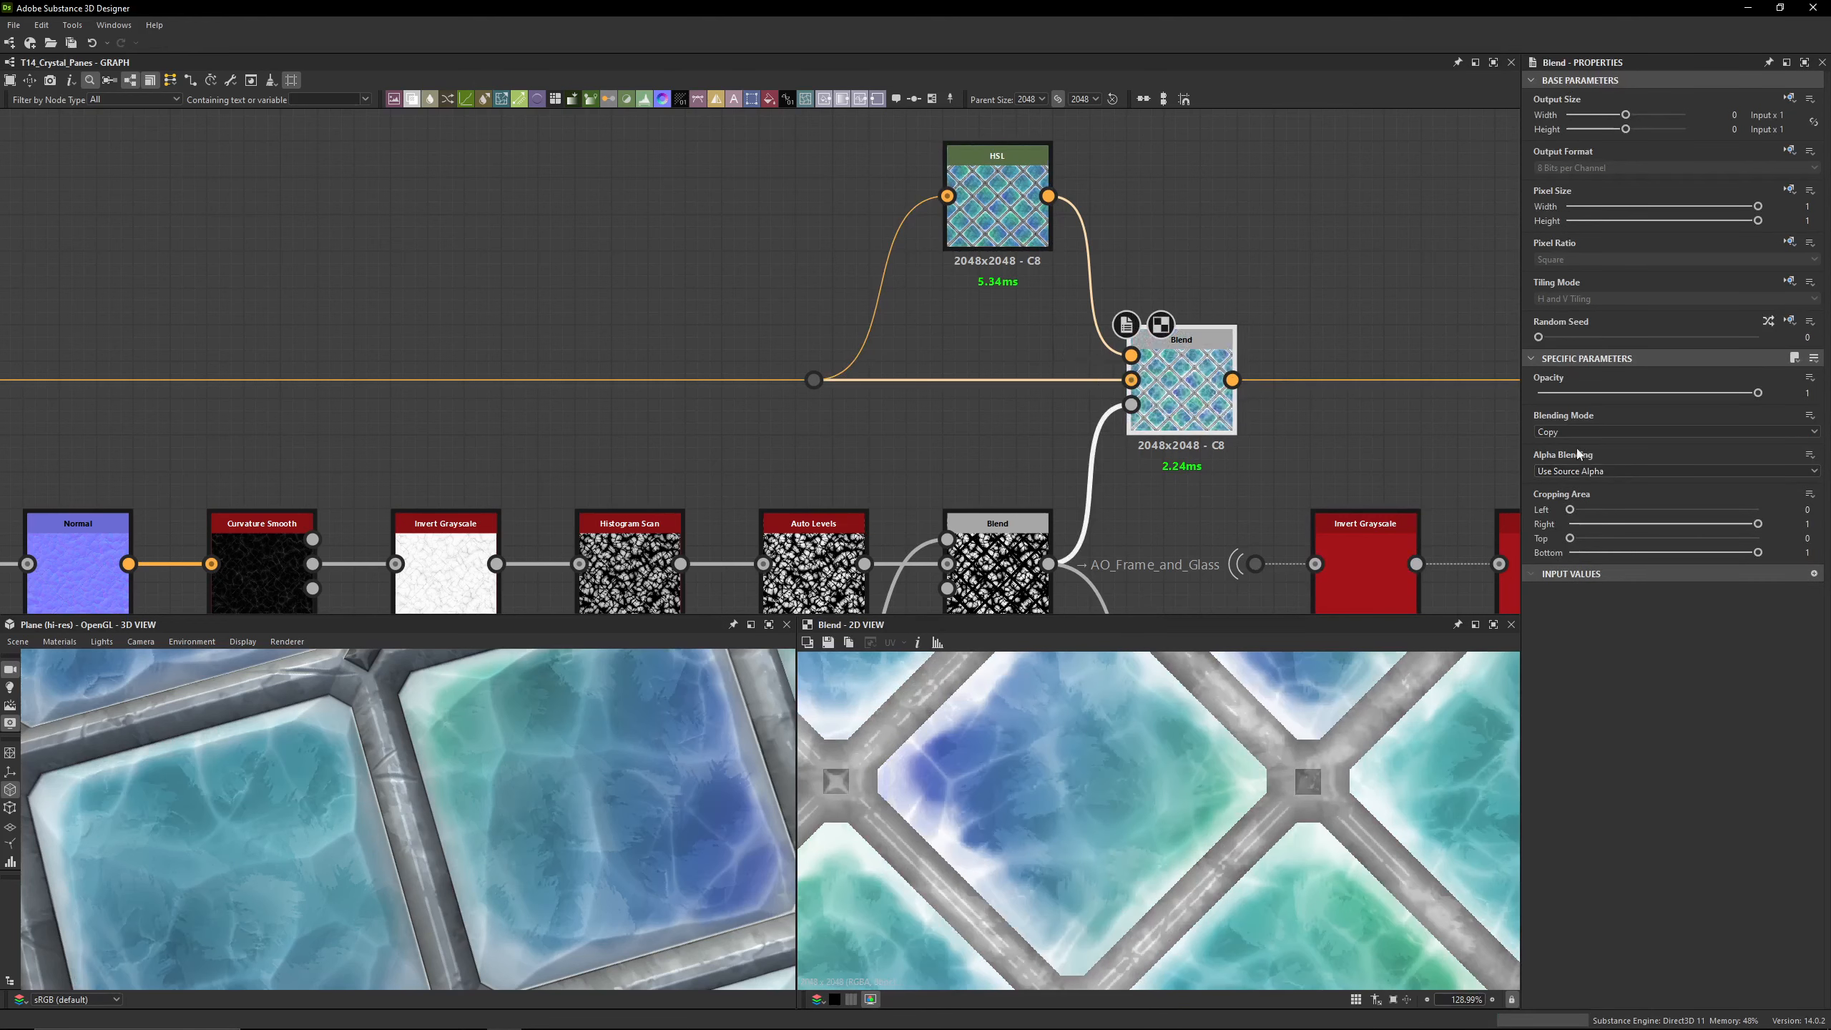
pyautogui.doubleClick(1011, 221)
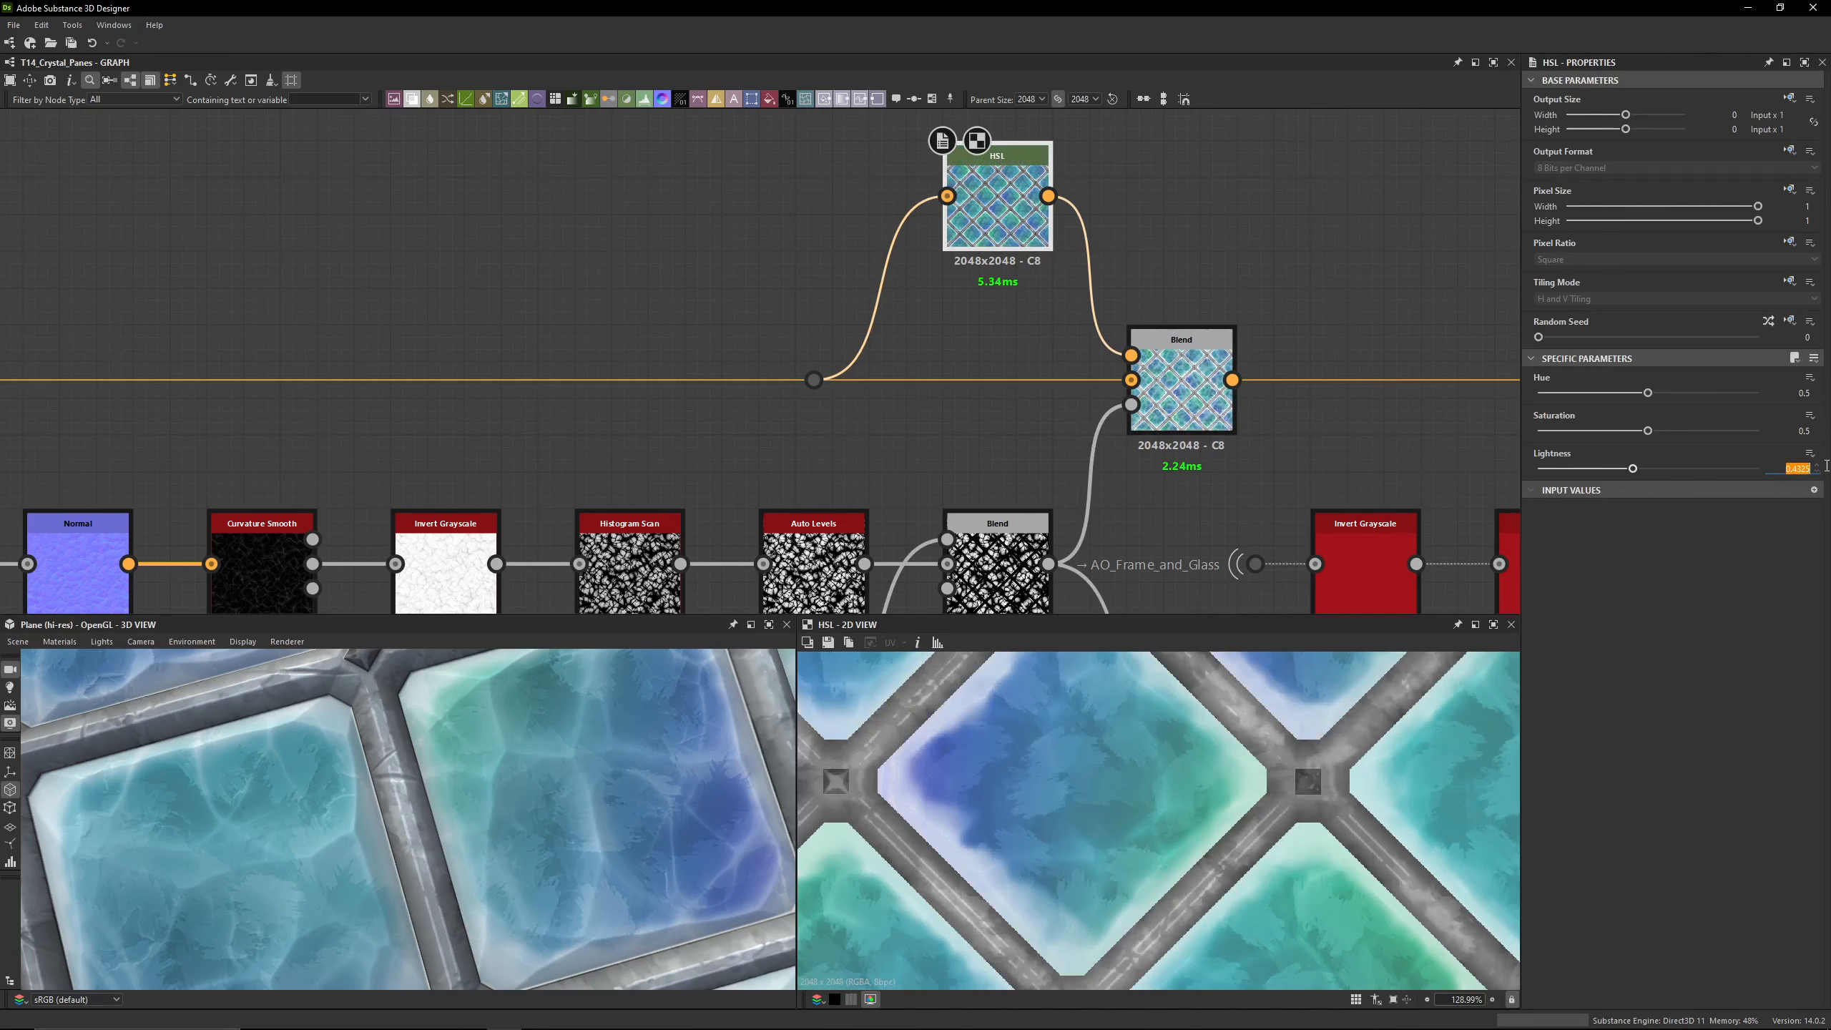
# Step: Try an HSL Lightness of 0.41 with the color Blend previewed, check the panes in 3D, and undo the change
pyautogui.click(1126, 325)
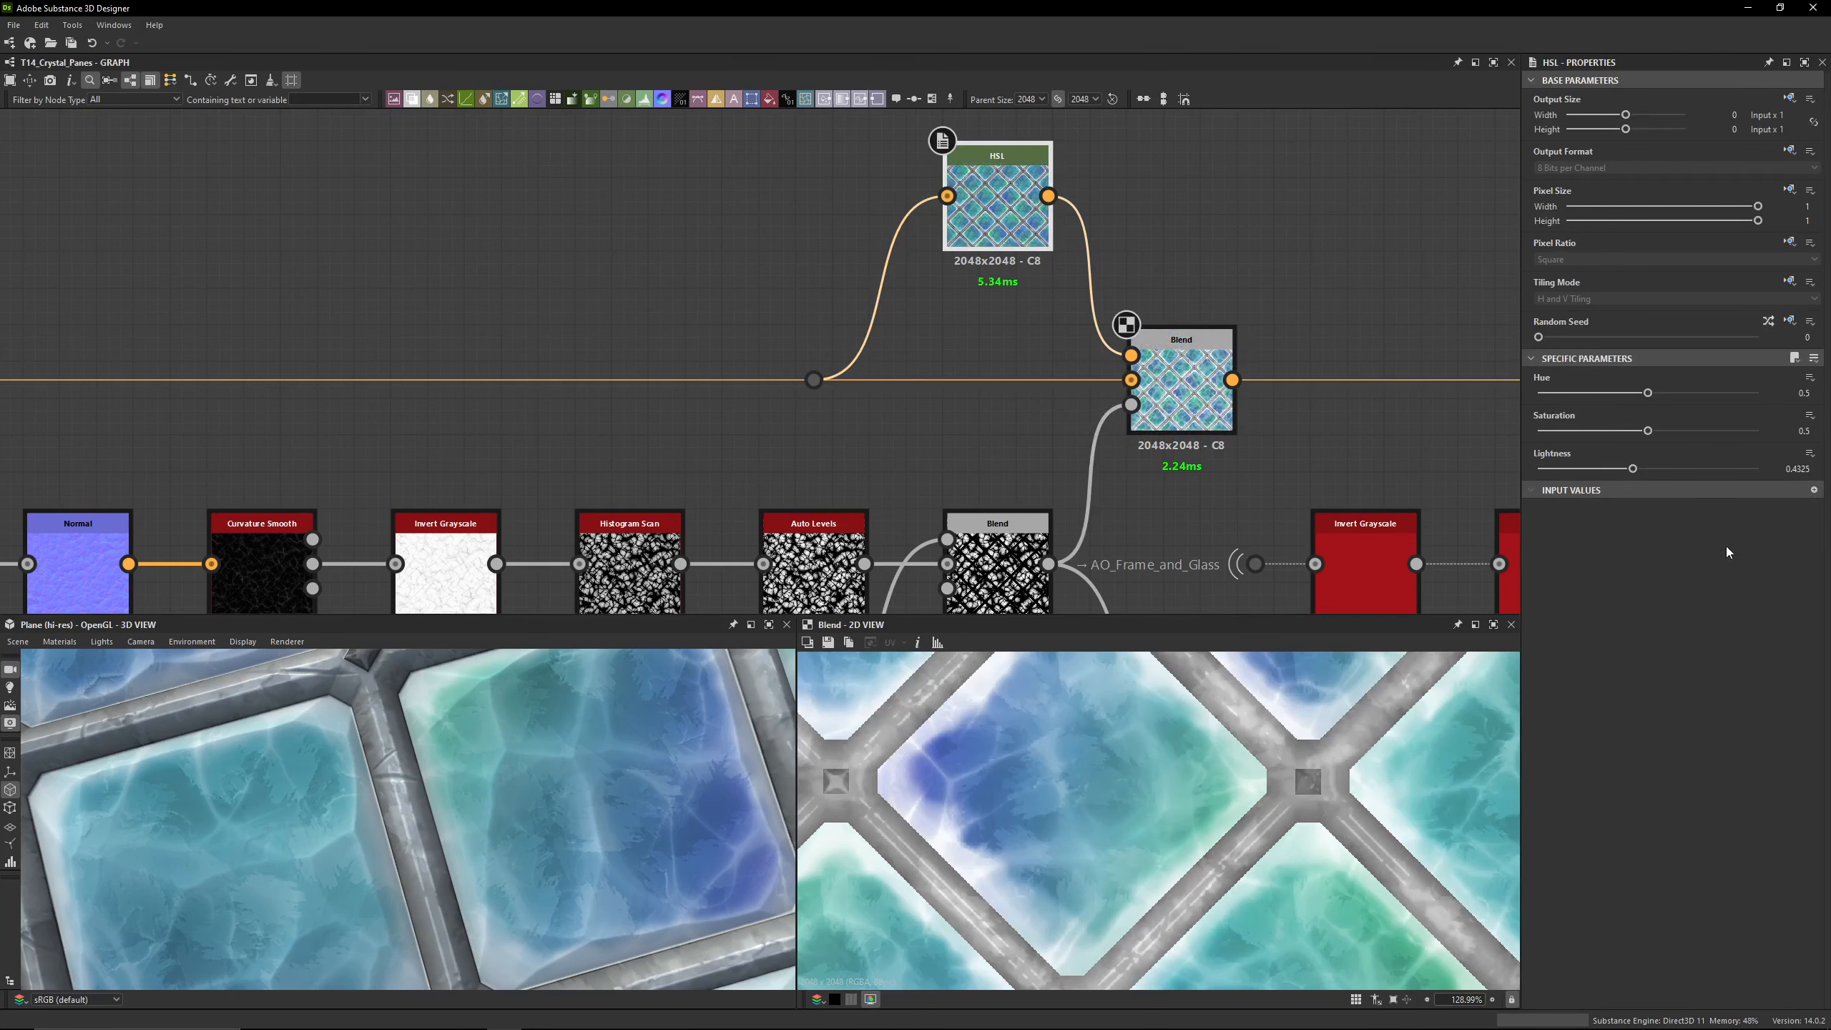
pyautogui.moveTo(1632, 469); pyautogui.dragTo(1628, 469)
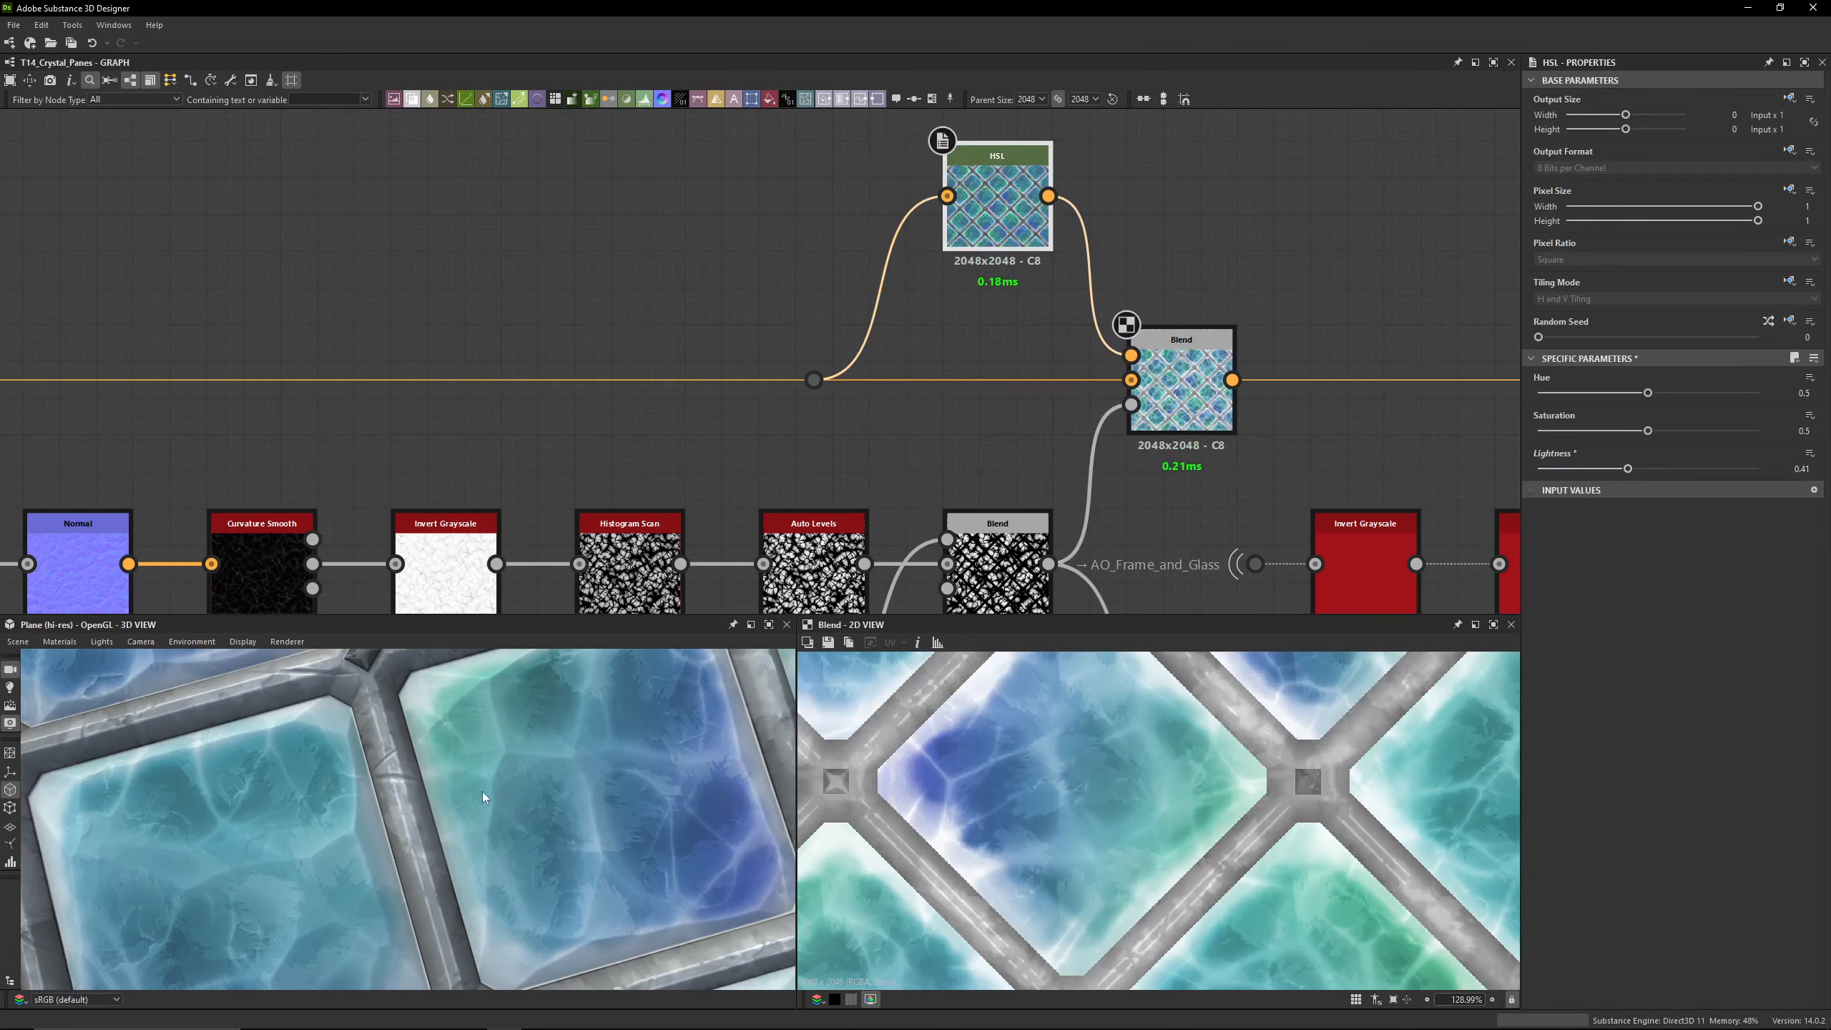
pyautogui.scroll(-6, 482, 791)
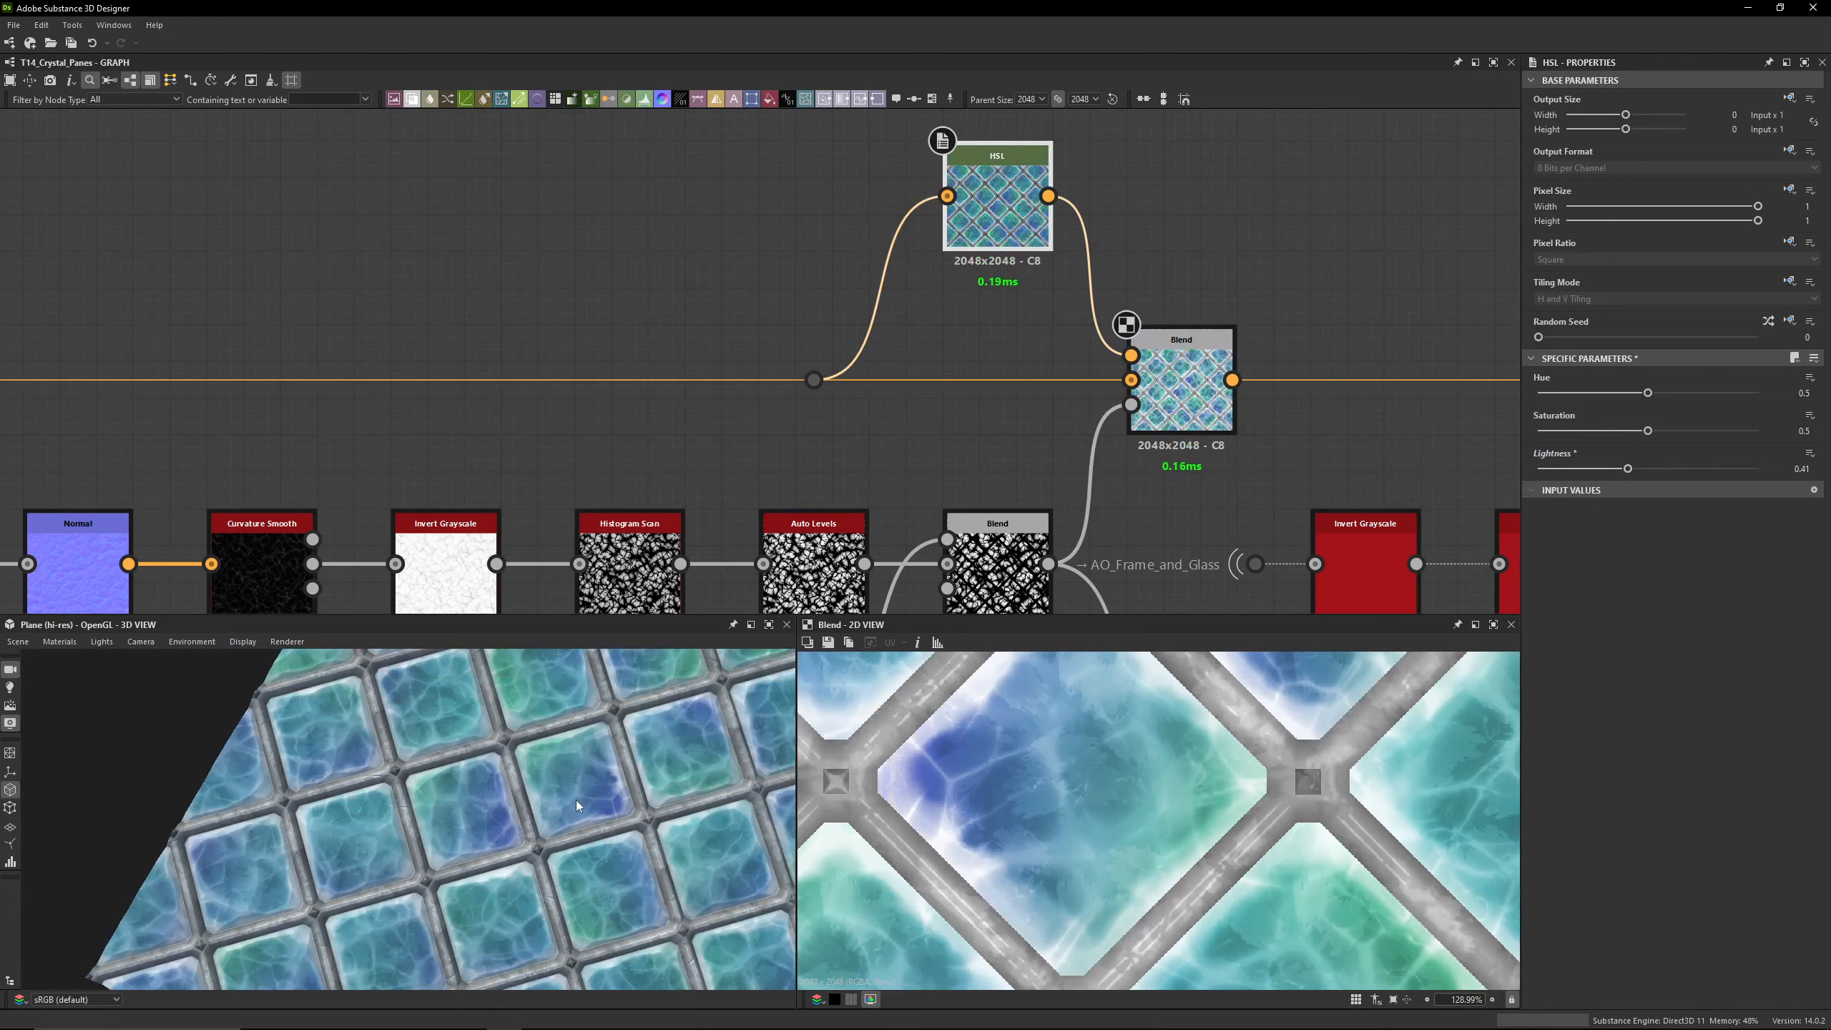
pyautogui.hotkey('ctrl', 'z')
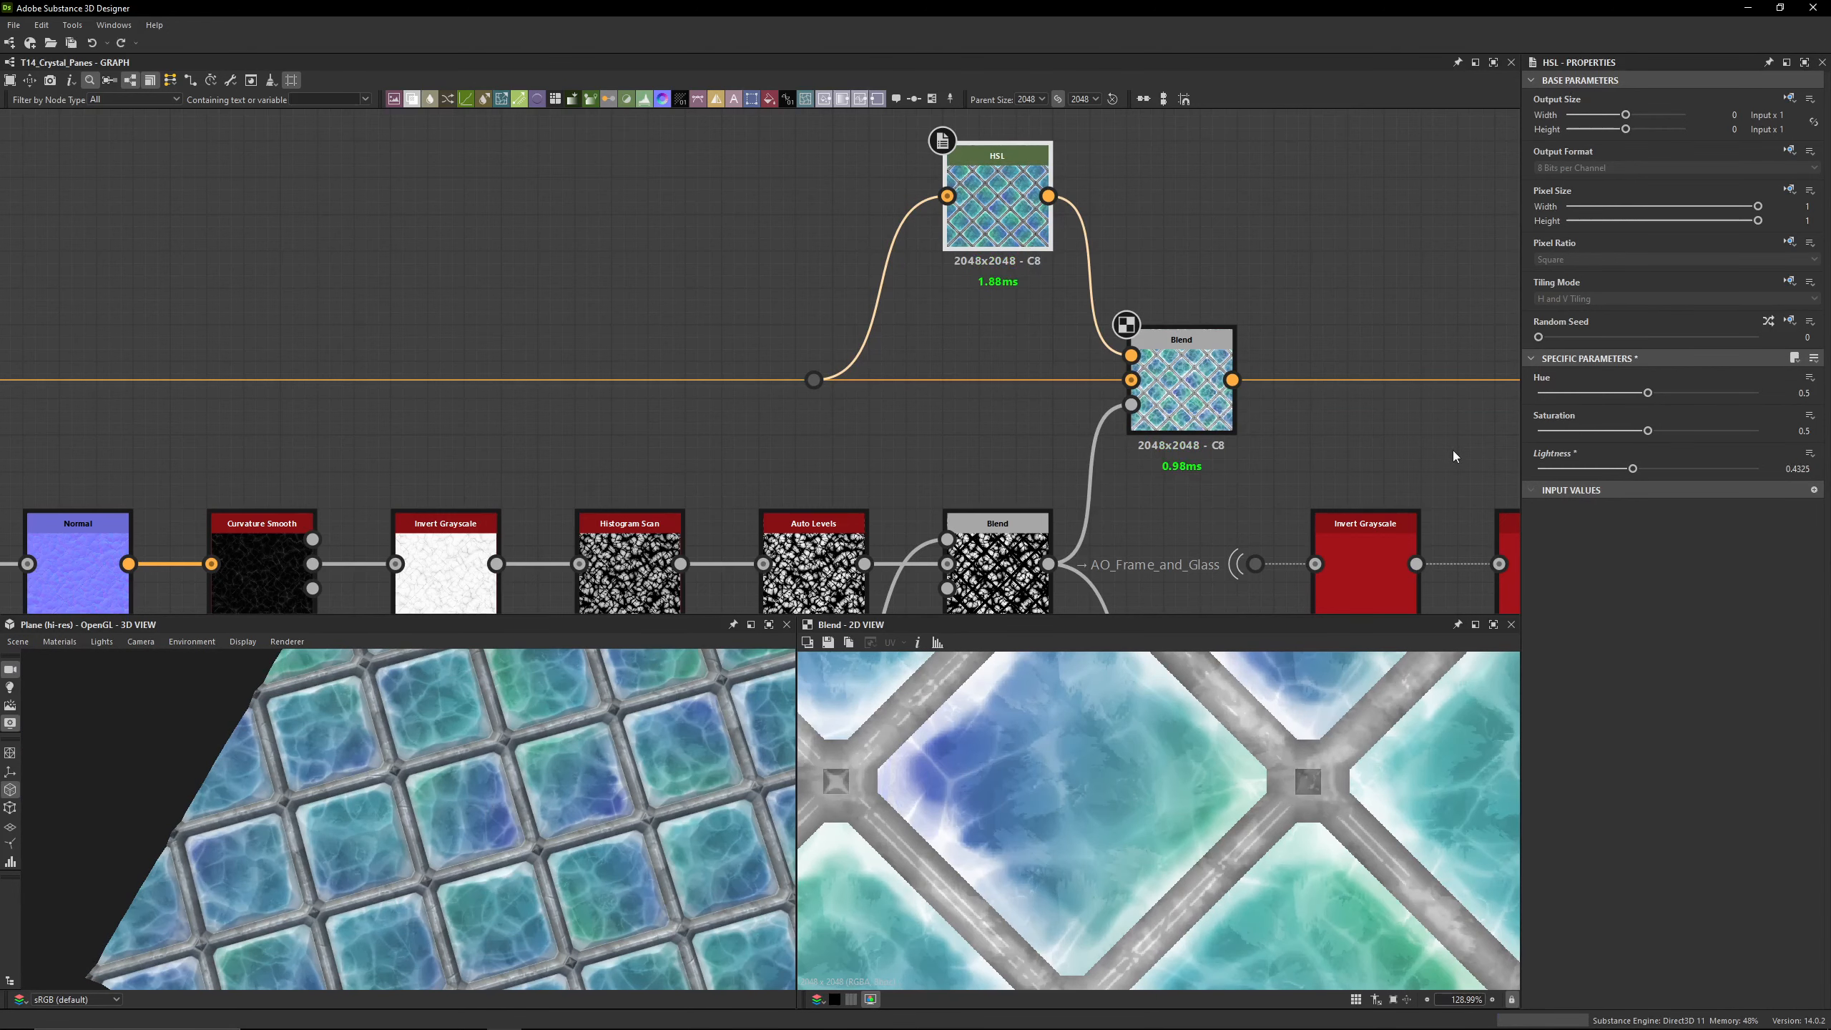
# Step: Inspect a pane up close in the current color Blend, and enable and preview the next disabled Blend, masked by the AO_Frame_and_Glass branch
pyautogui.moveTo(1059, 378); pyautogui.dragTo(661, 328, button='middle')
pyautogui.click(660, 328)
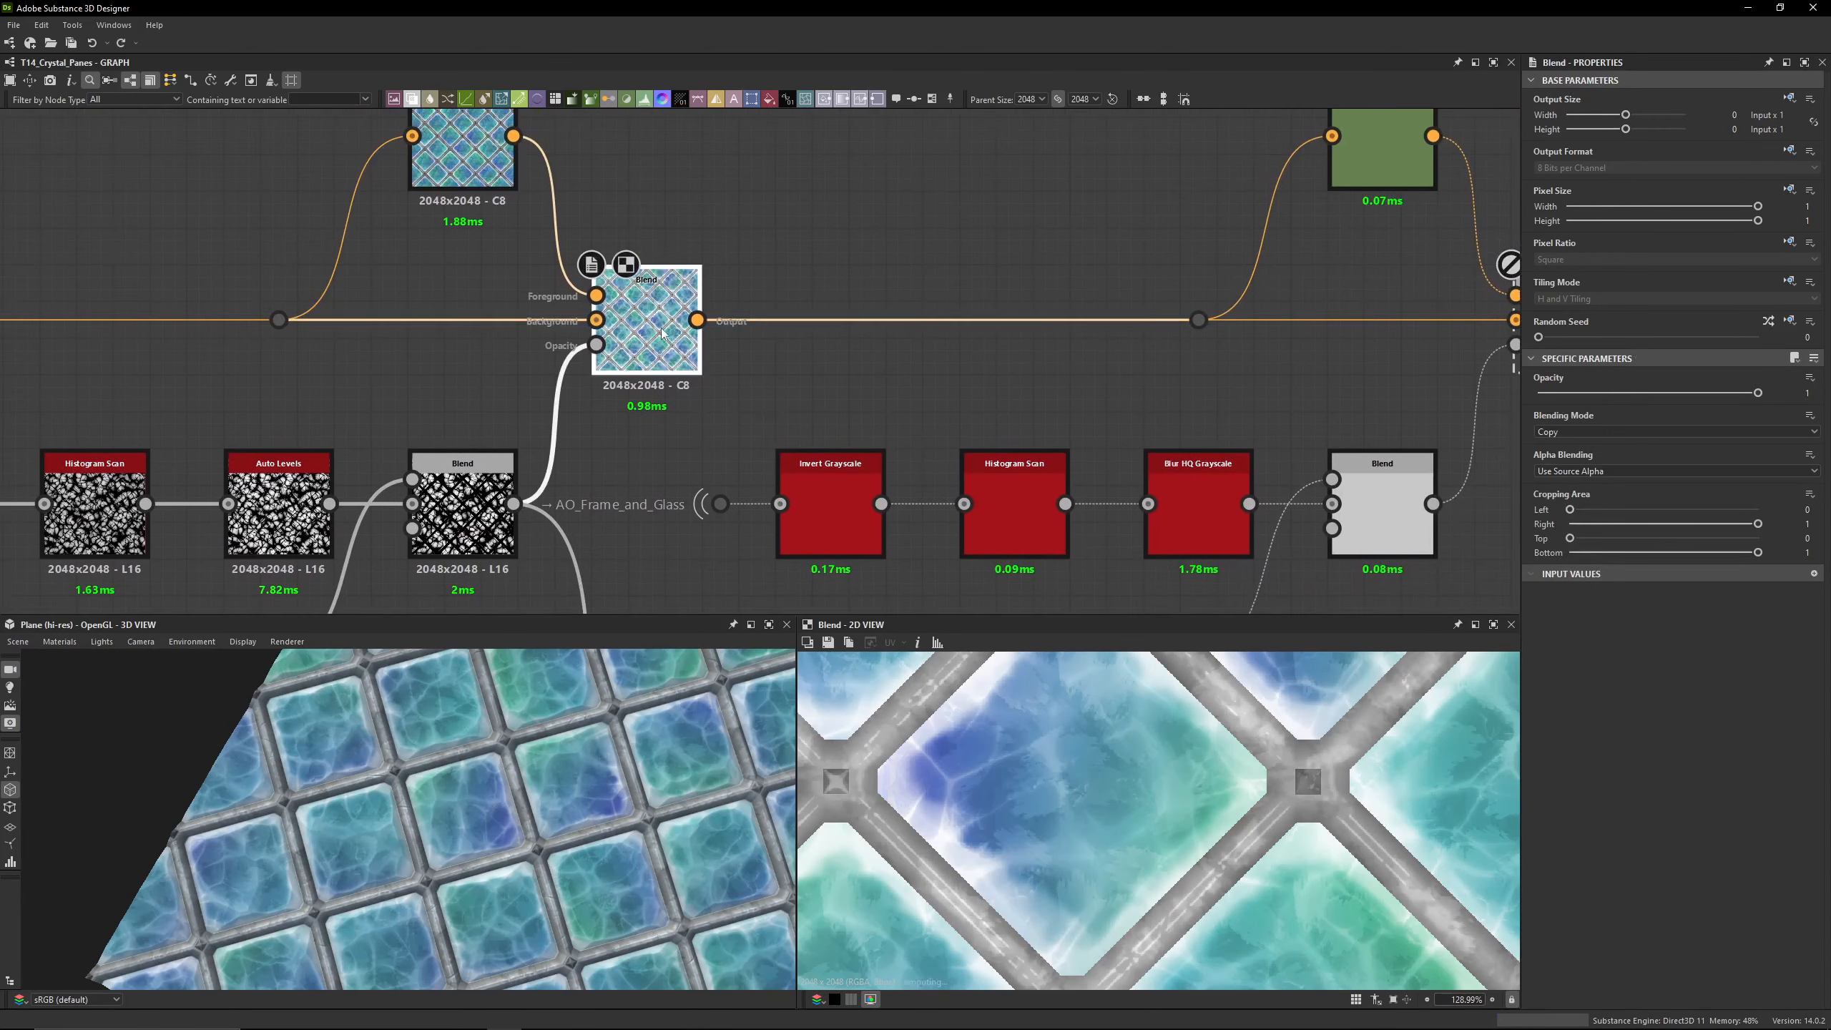
pyautogui.scroll(-2, 660, 328)
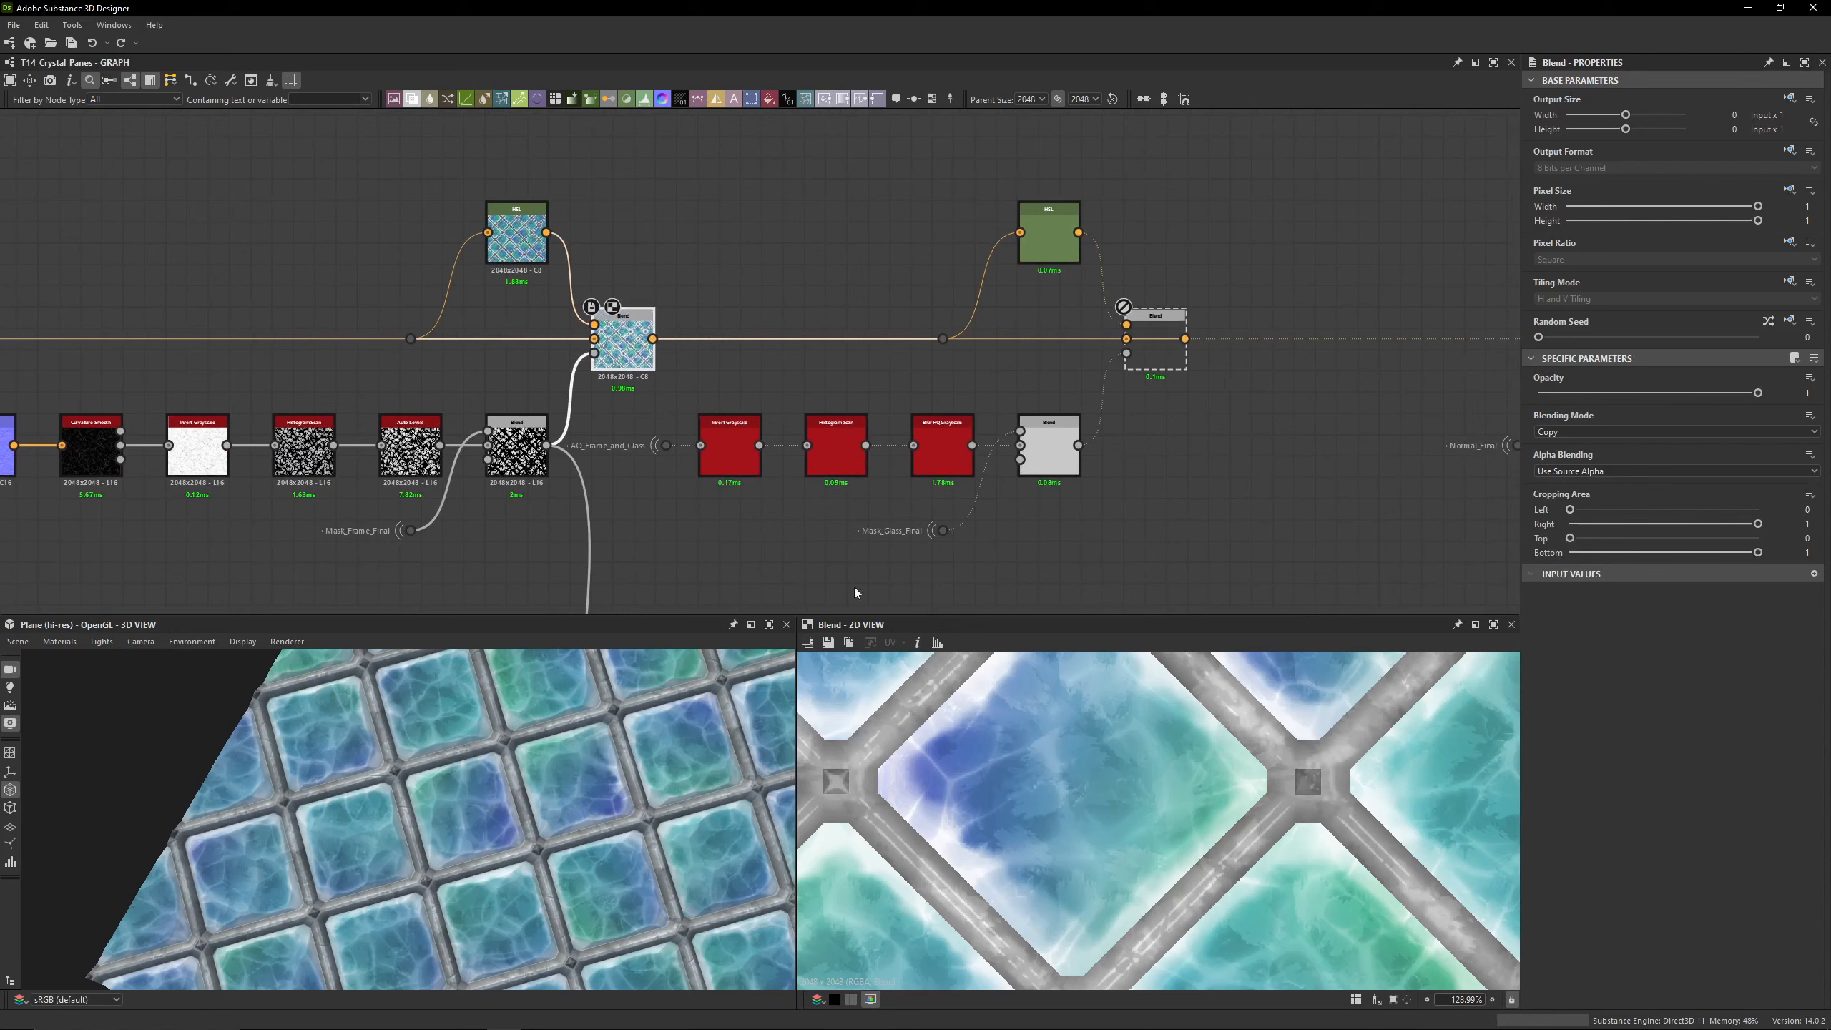
pyautogui.scroll(3, 968, 764)
pyautogui.moveTo(940, 719); pyautogui.dragTo(1008, 756, button='middle')
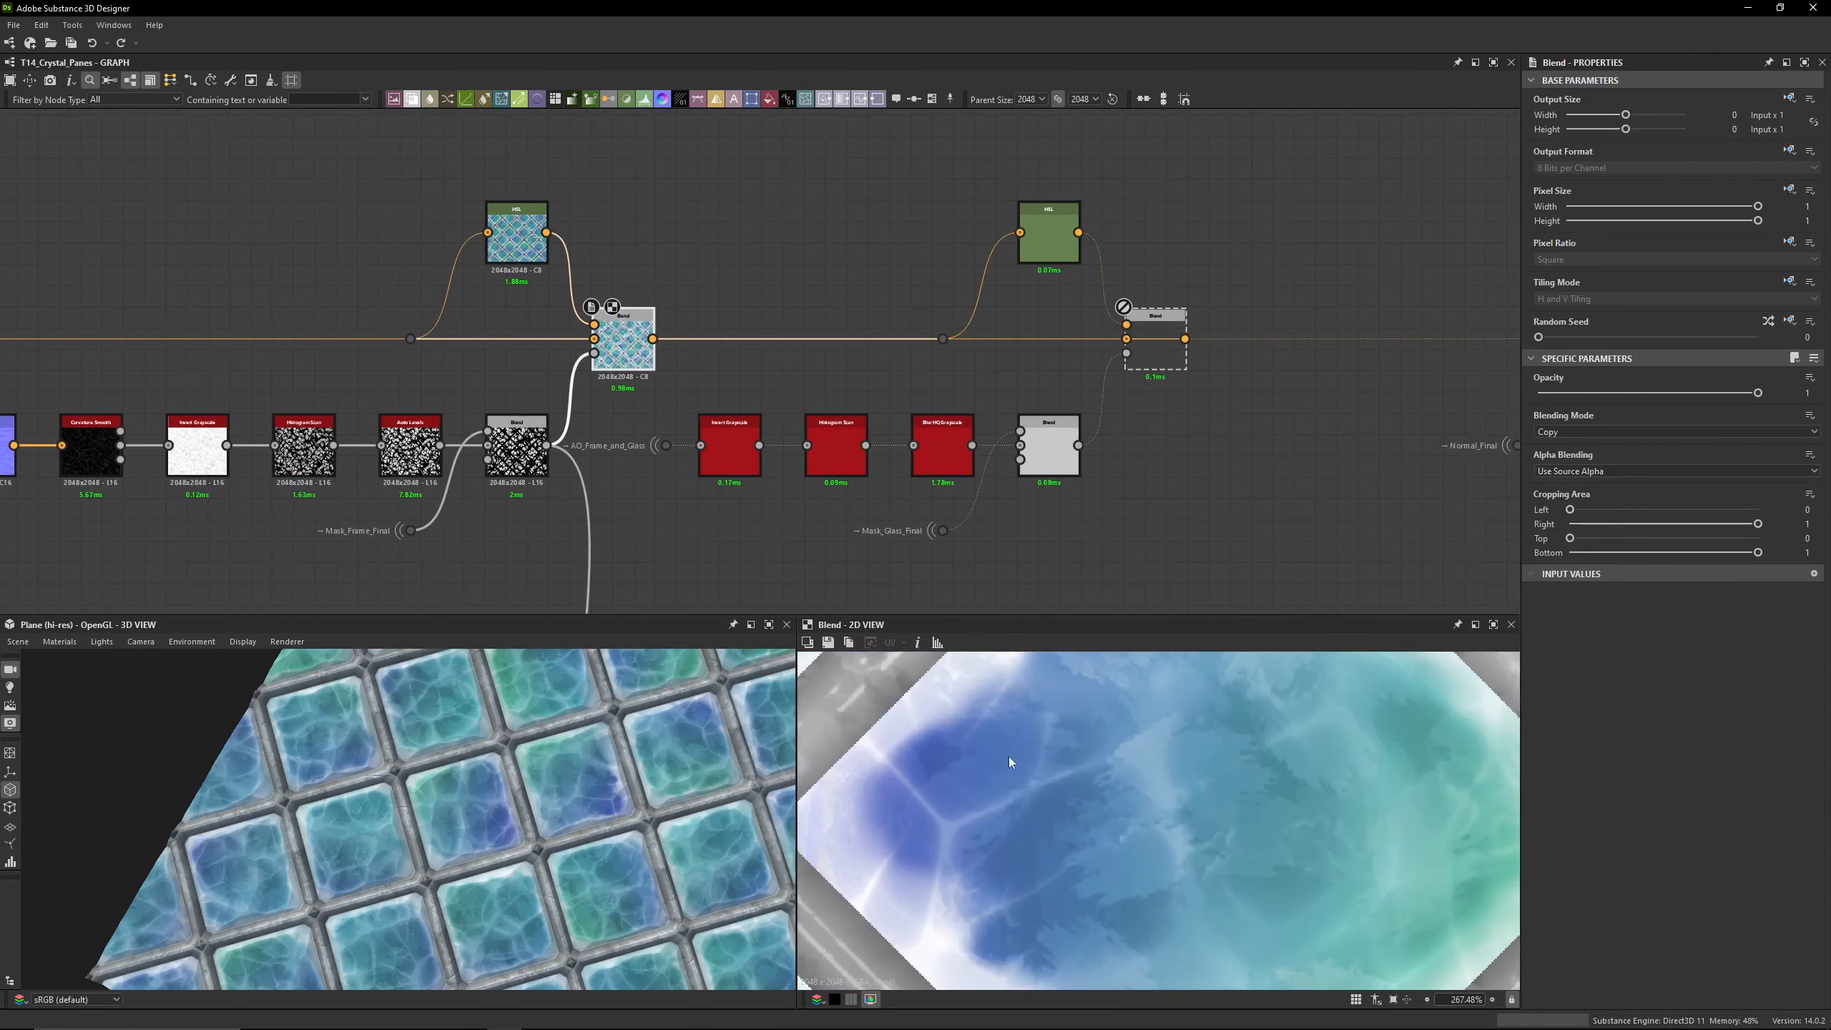
pyautogui.click(1164, 360)
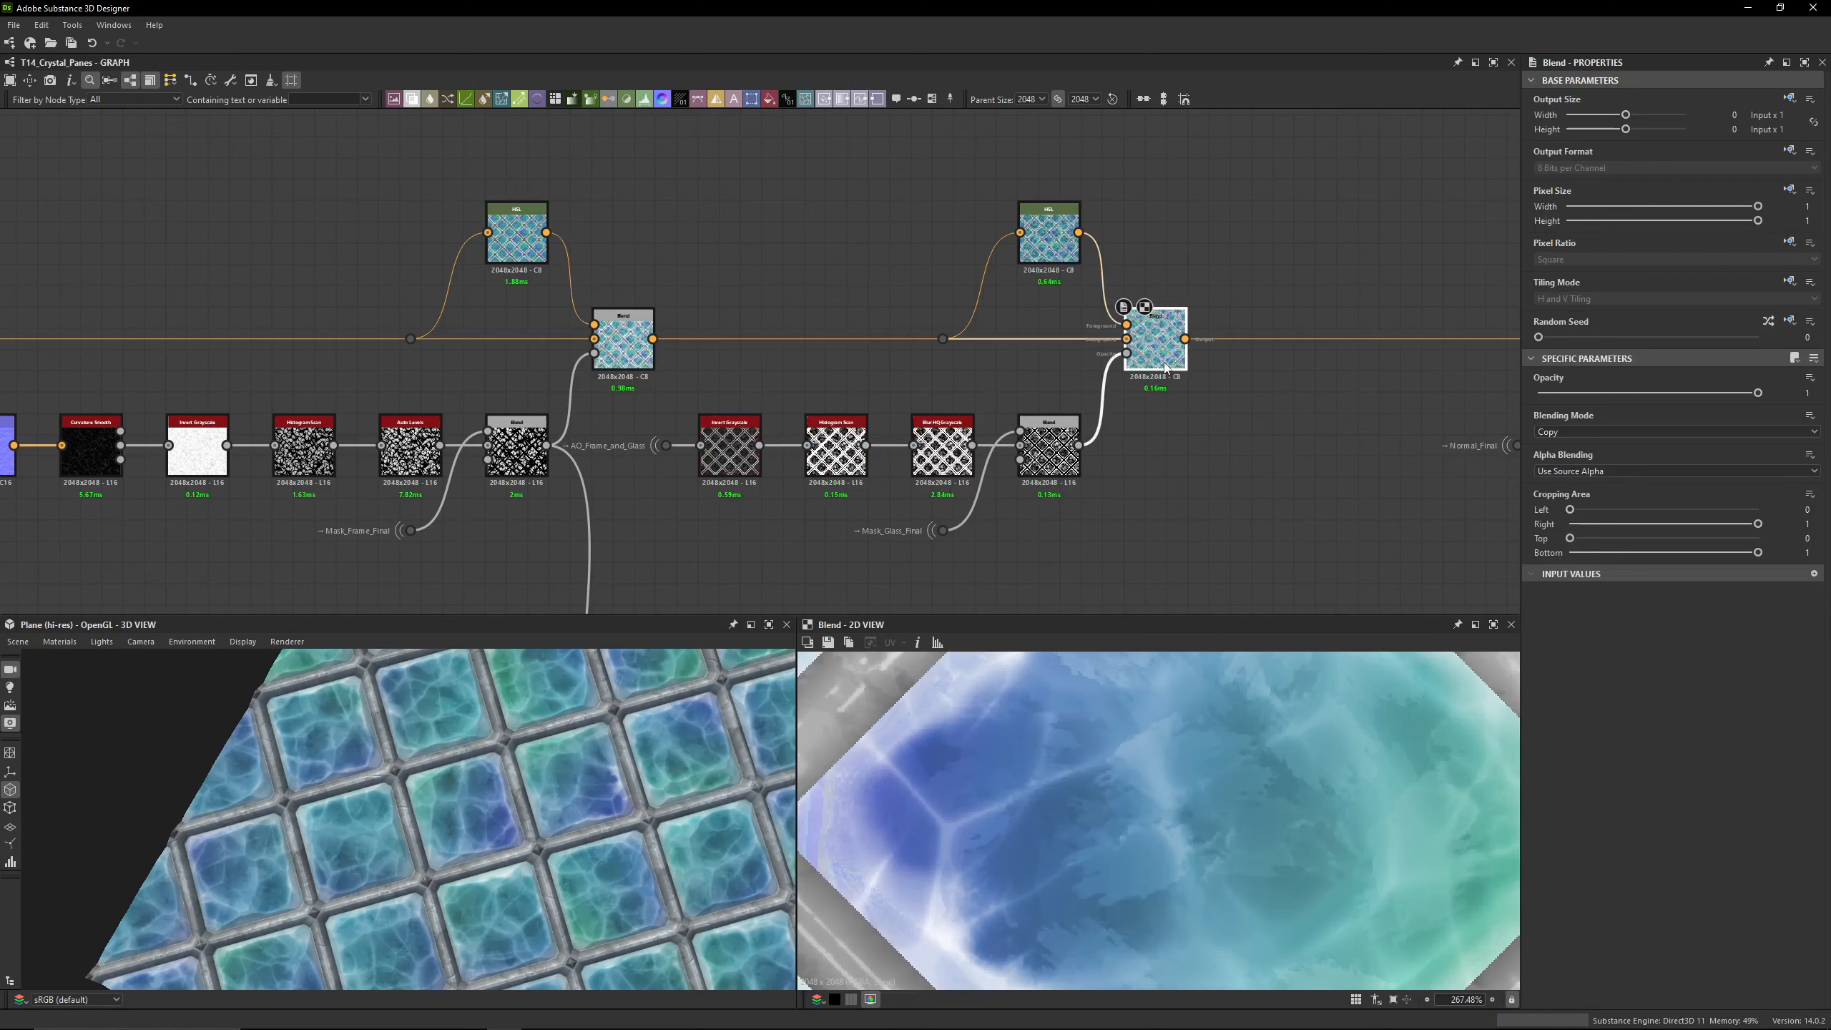
# Step: Preview the Multiply Blend masking this layer, and trace its branch from the AO_Frame_and_Glass input through Invert Grayscale and Histogram Scan
pyautogui.click(1061, 462)
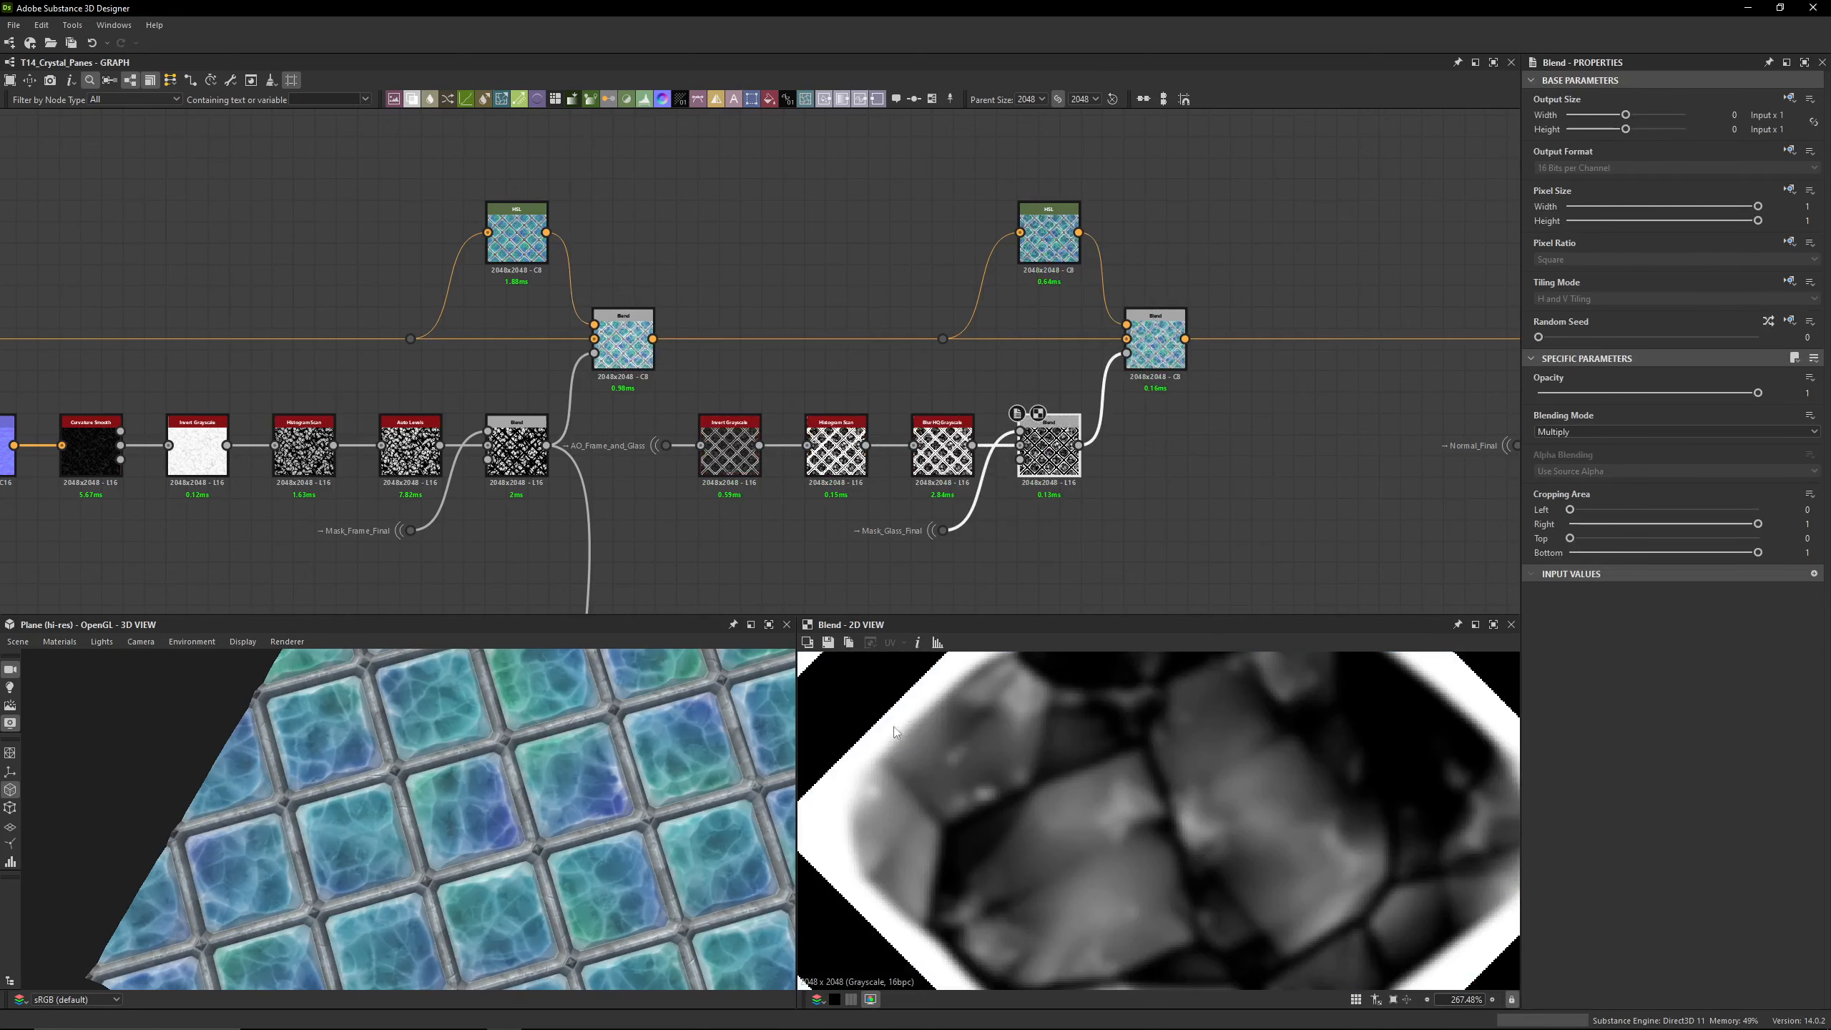
pyautogui.scroll(3, 634, 454)
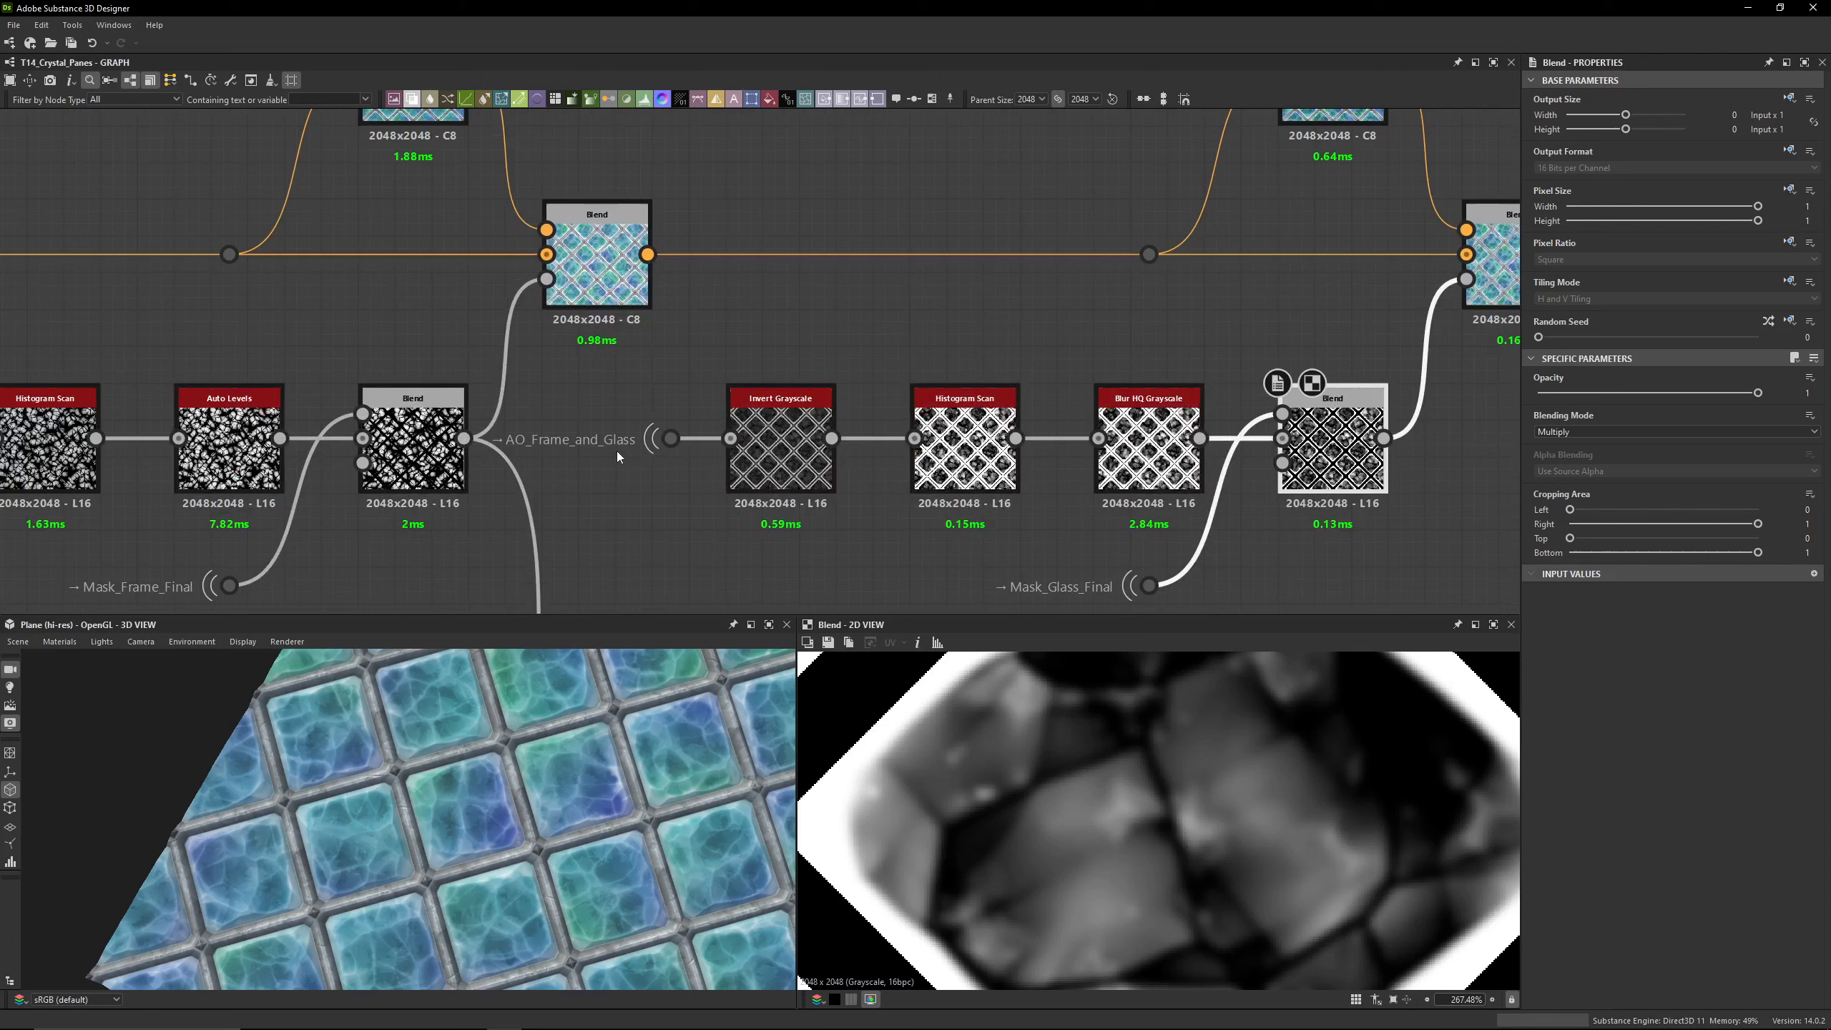
pyautogui.click(683, 440)
pyautogui.scroll(-5, 1313, 717)
pyautogui.scroll(2, 1313, 717)
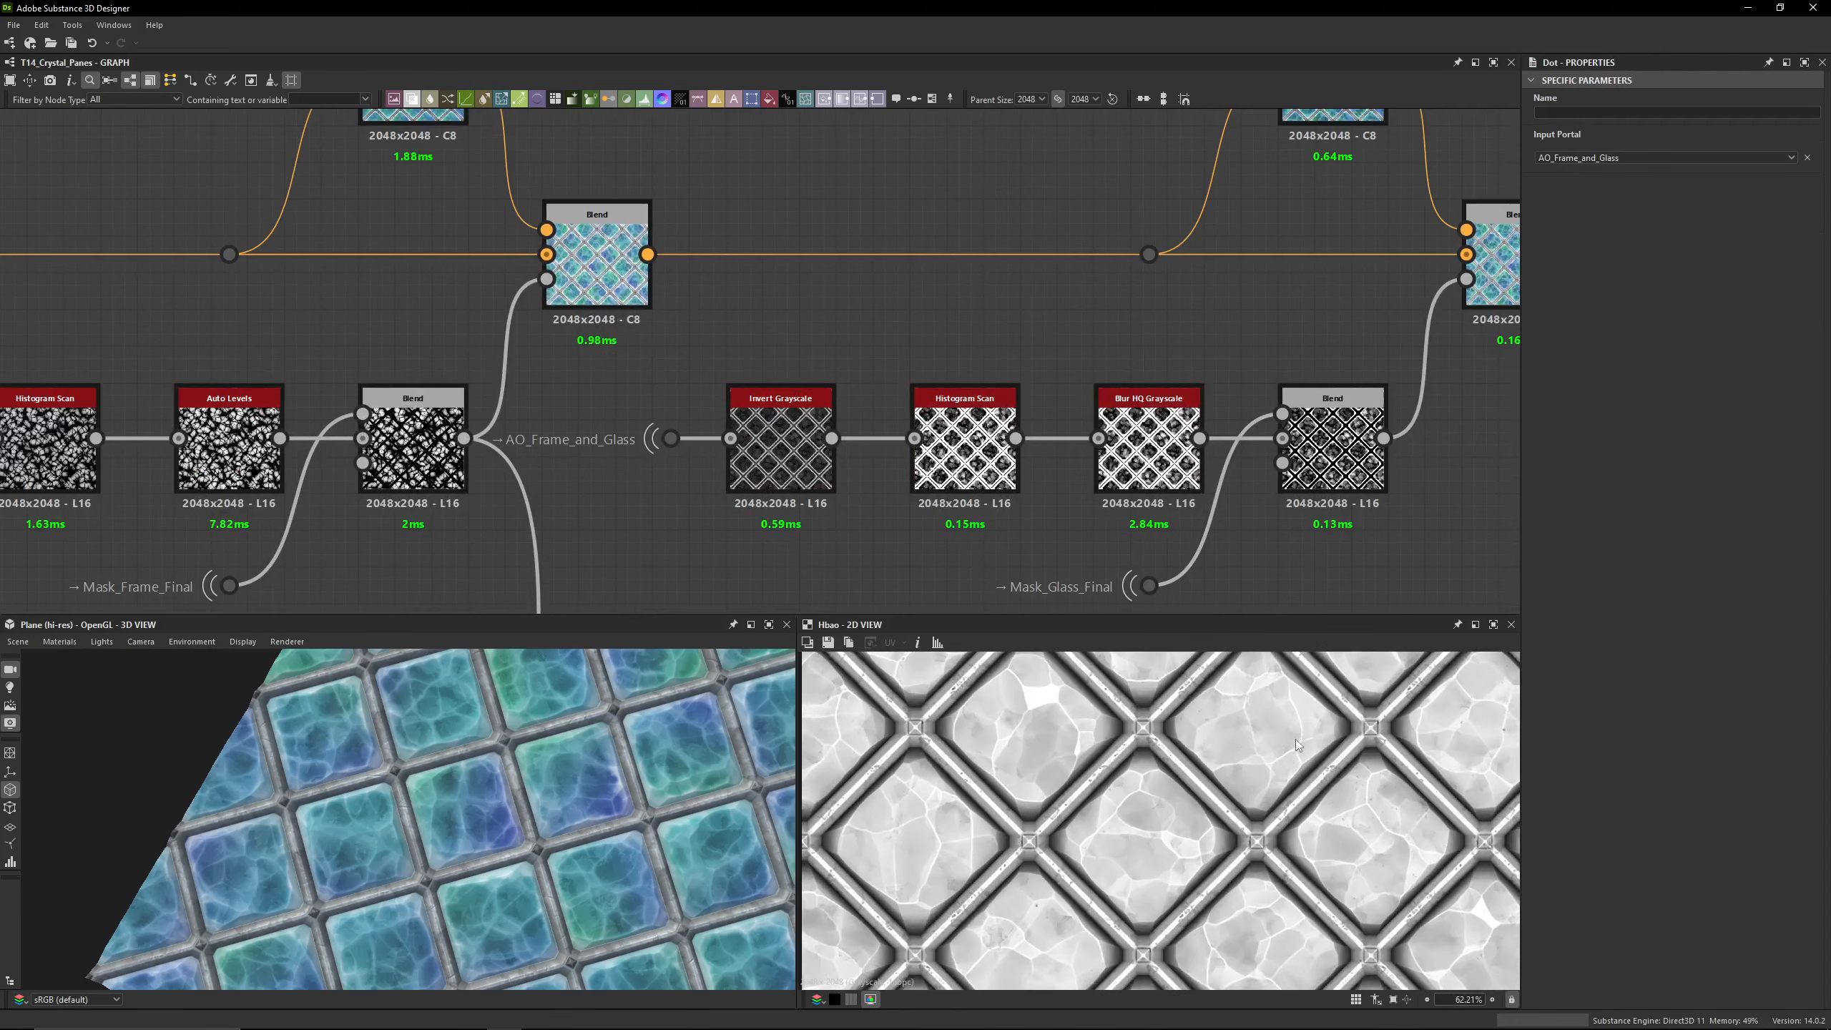
pyautogui.click(785, 477)
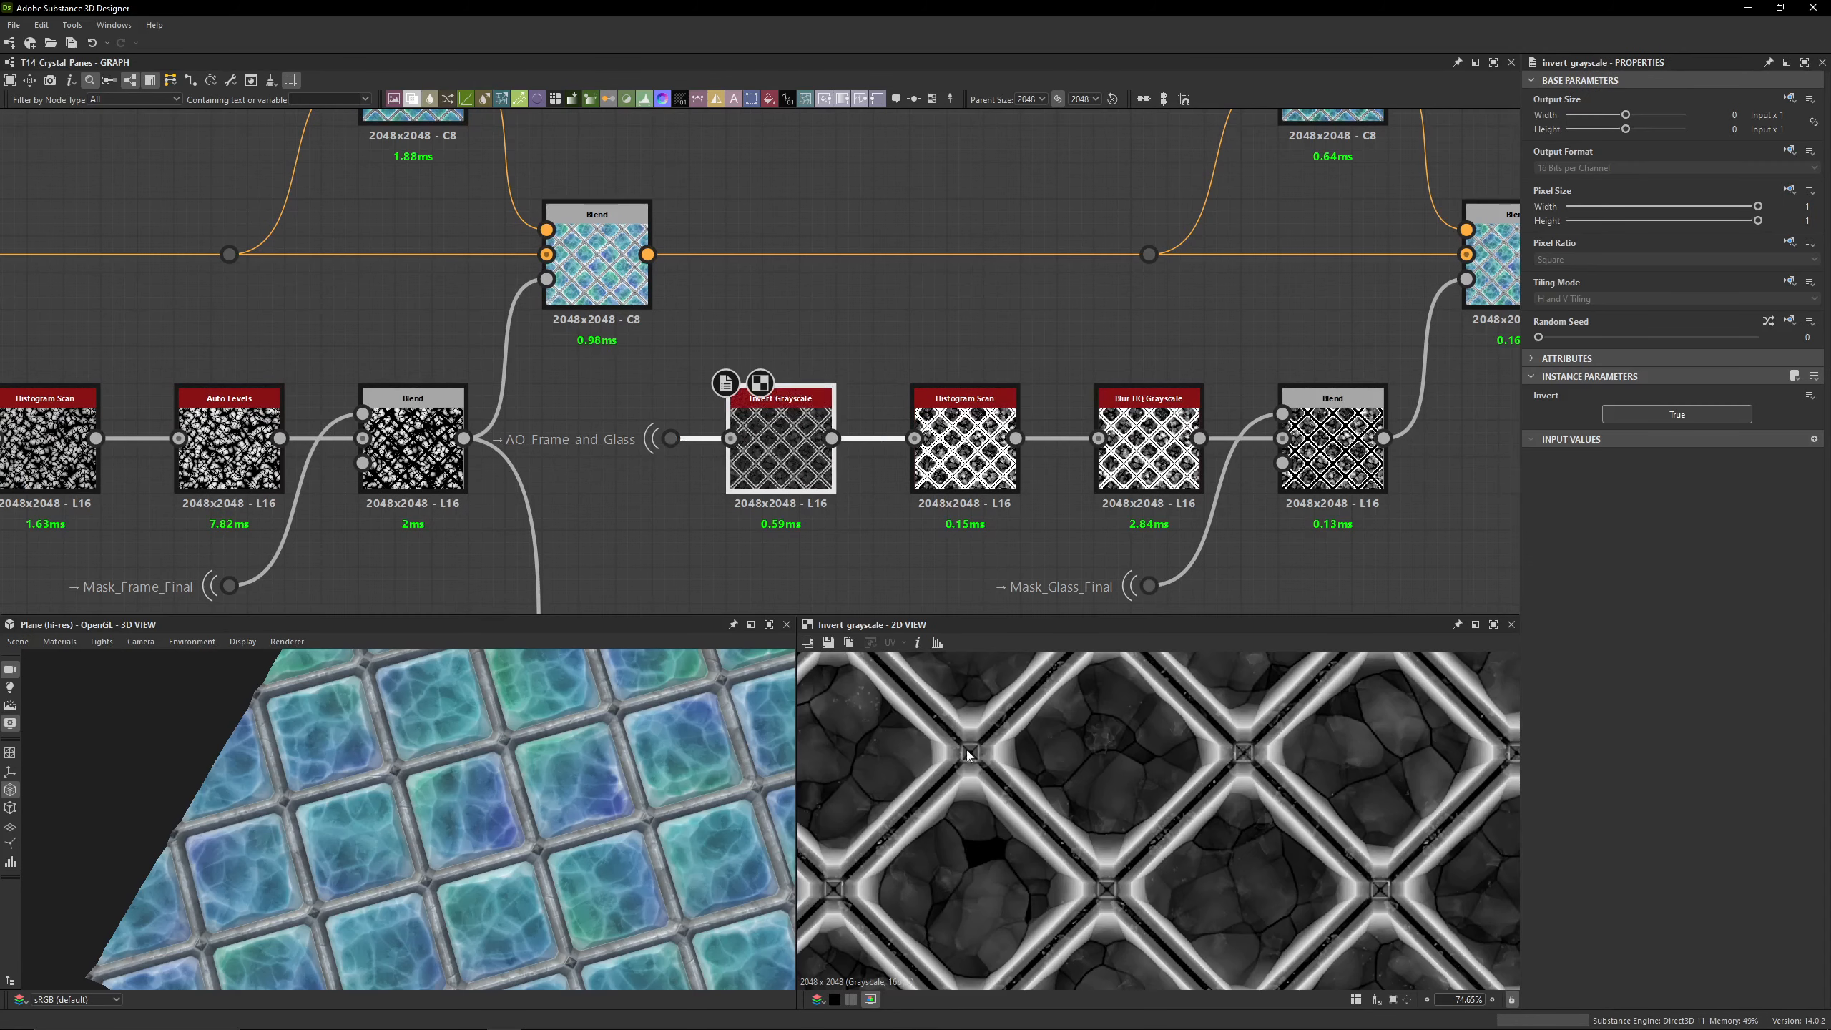
pyautogui.click(965, 461)
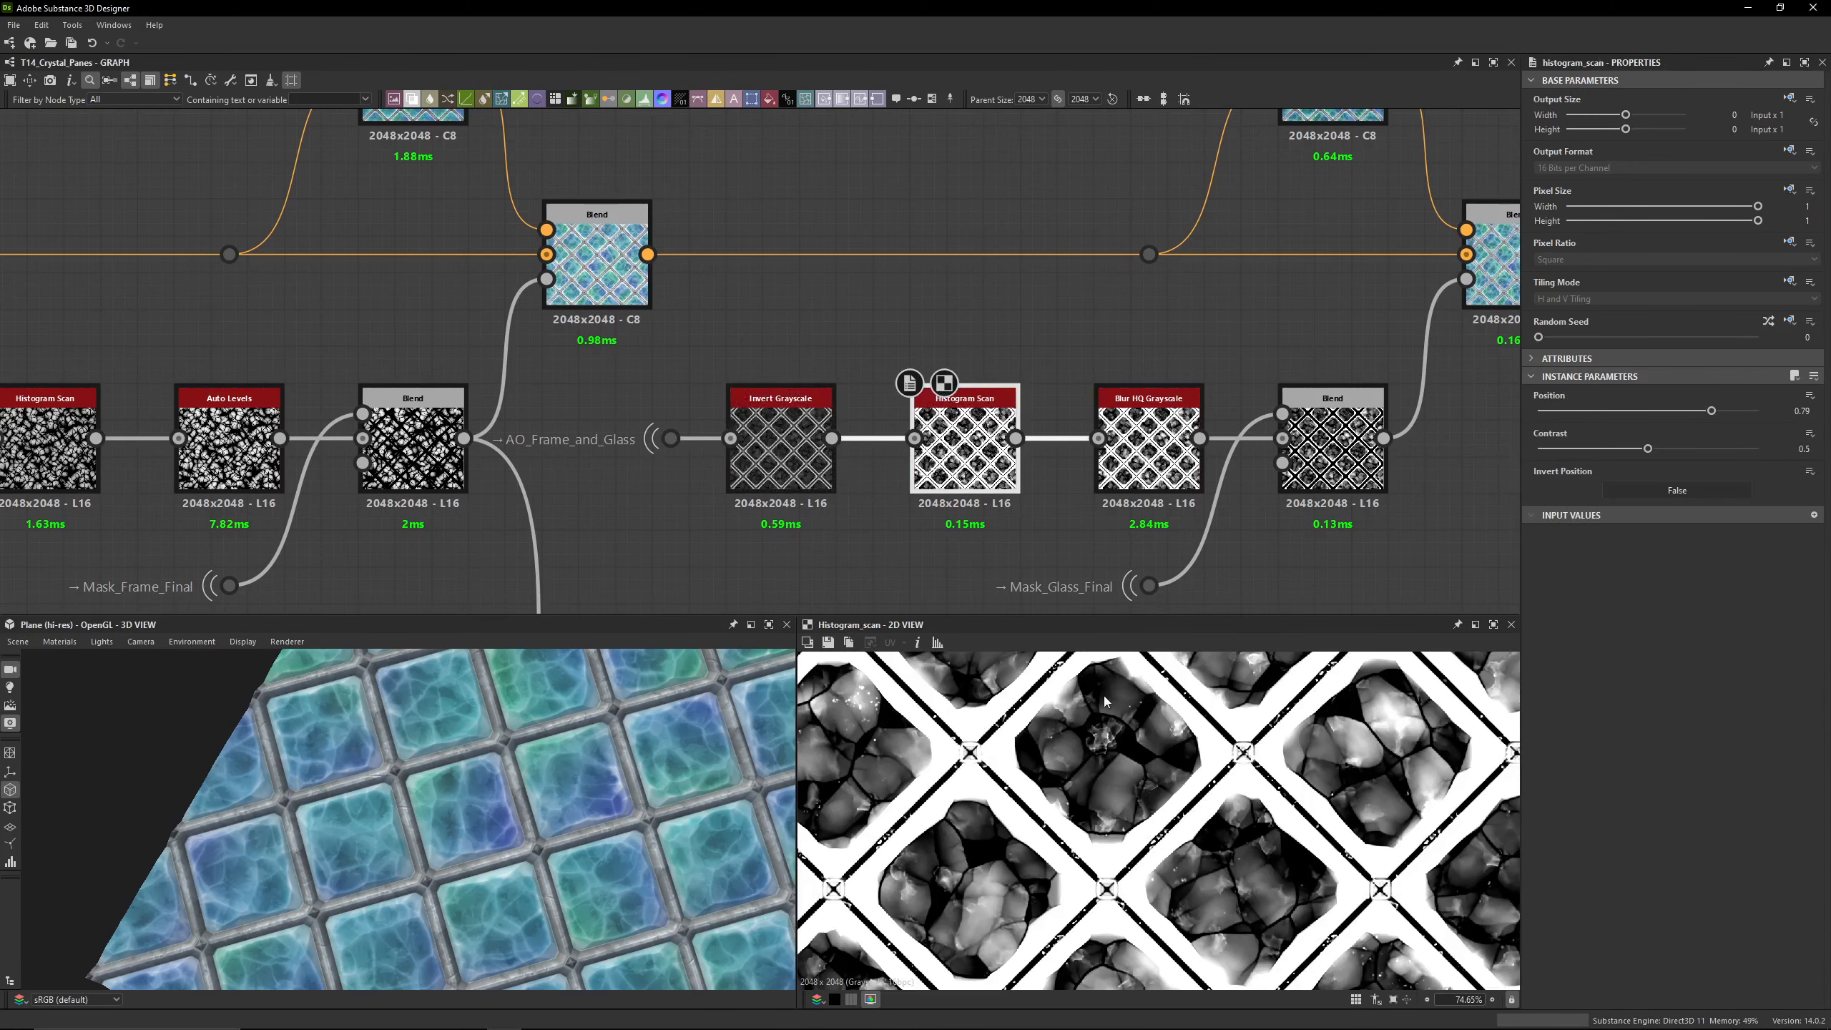
# Step: Preview the Blur HQ Grayscale, the Mask_Glass_Final input and the Multiply Blend that combines them into this layer's mask
pyautogui.click(1145, 493)
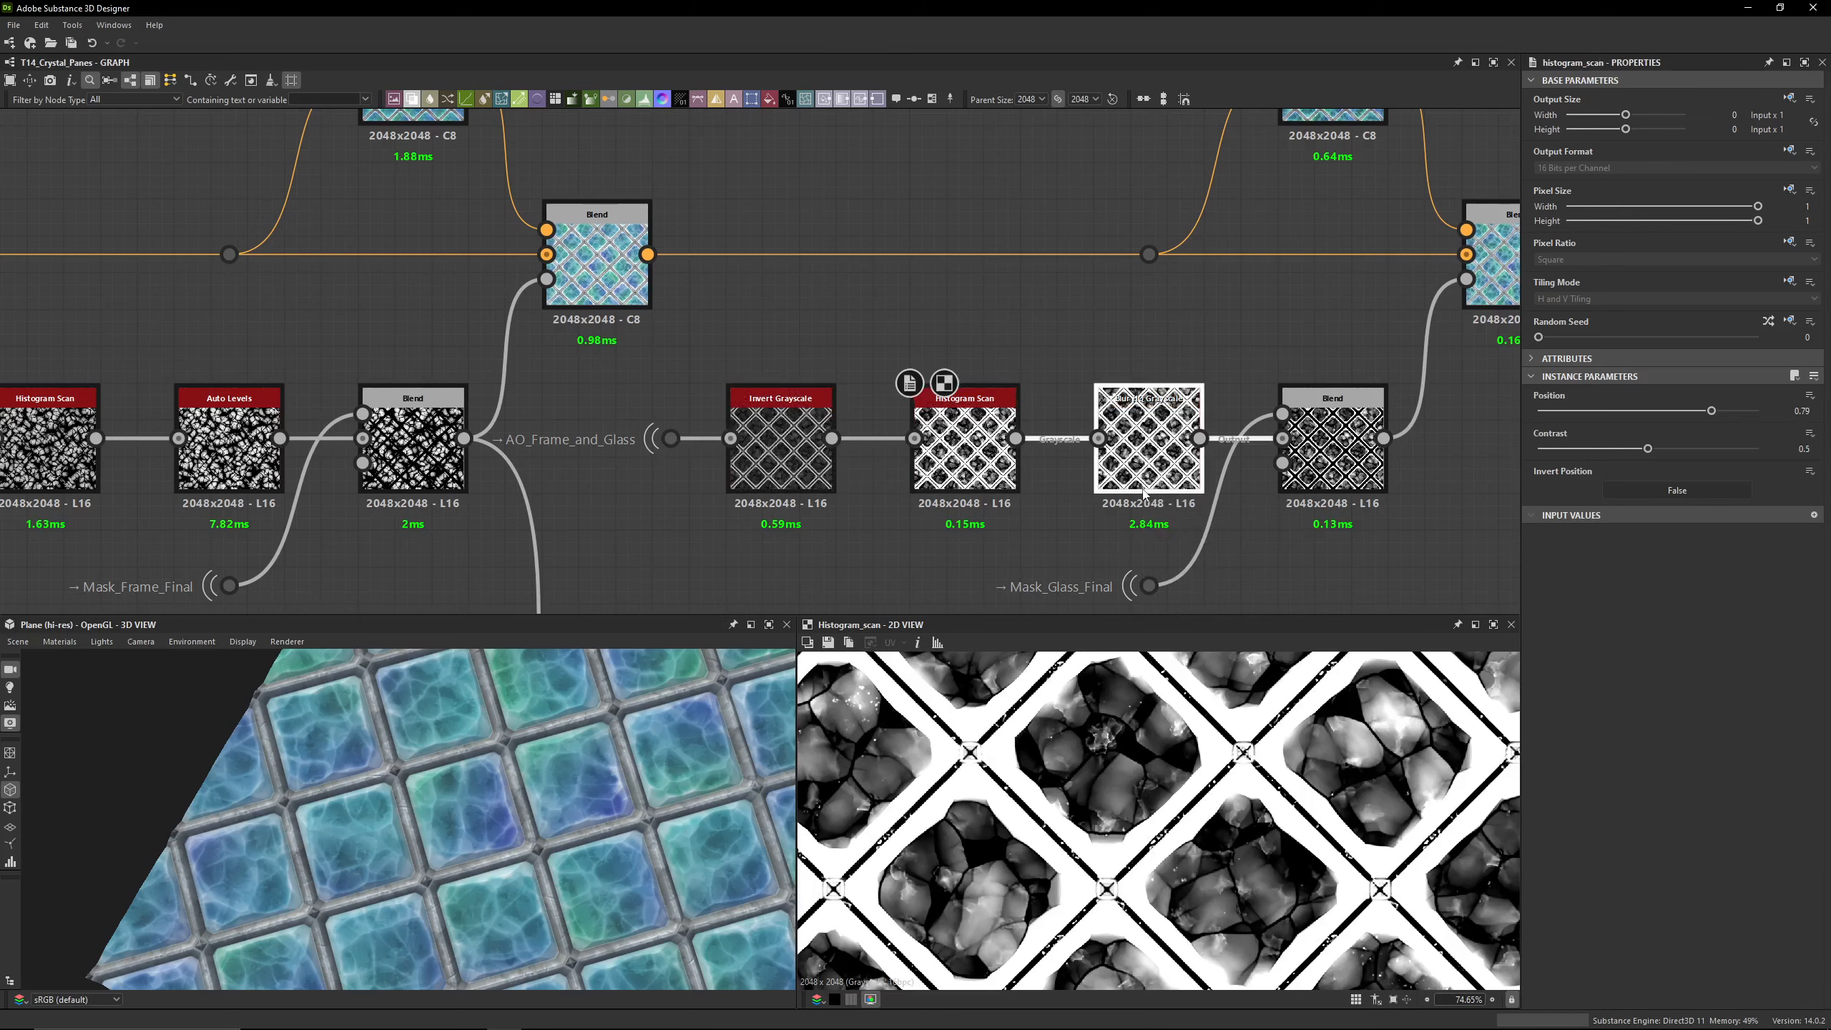
pyautogui.moveTo(1145, 493); pyautogui.dragTo(913, 438, button='middle')
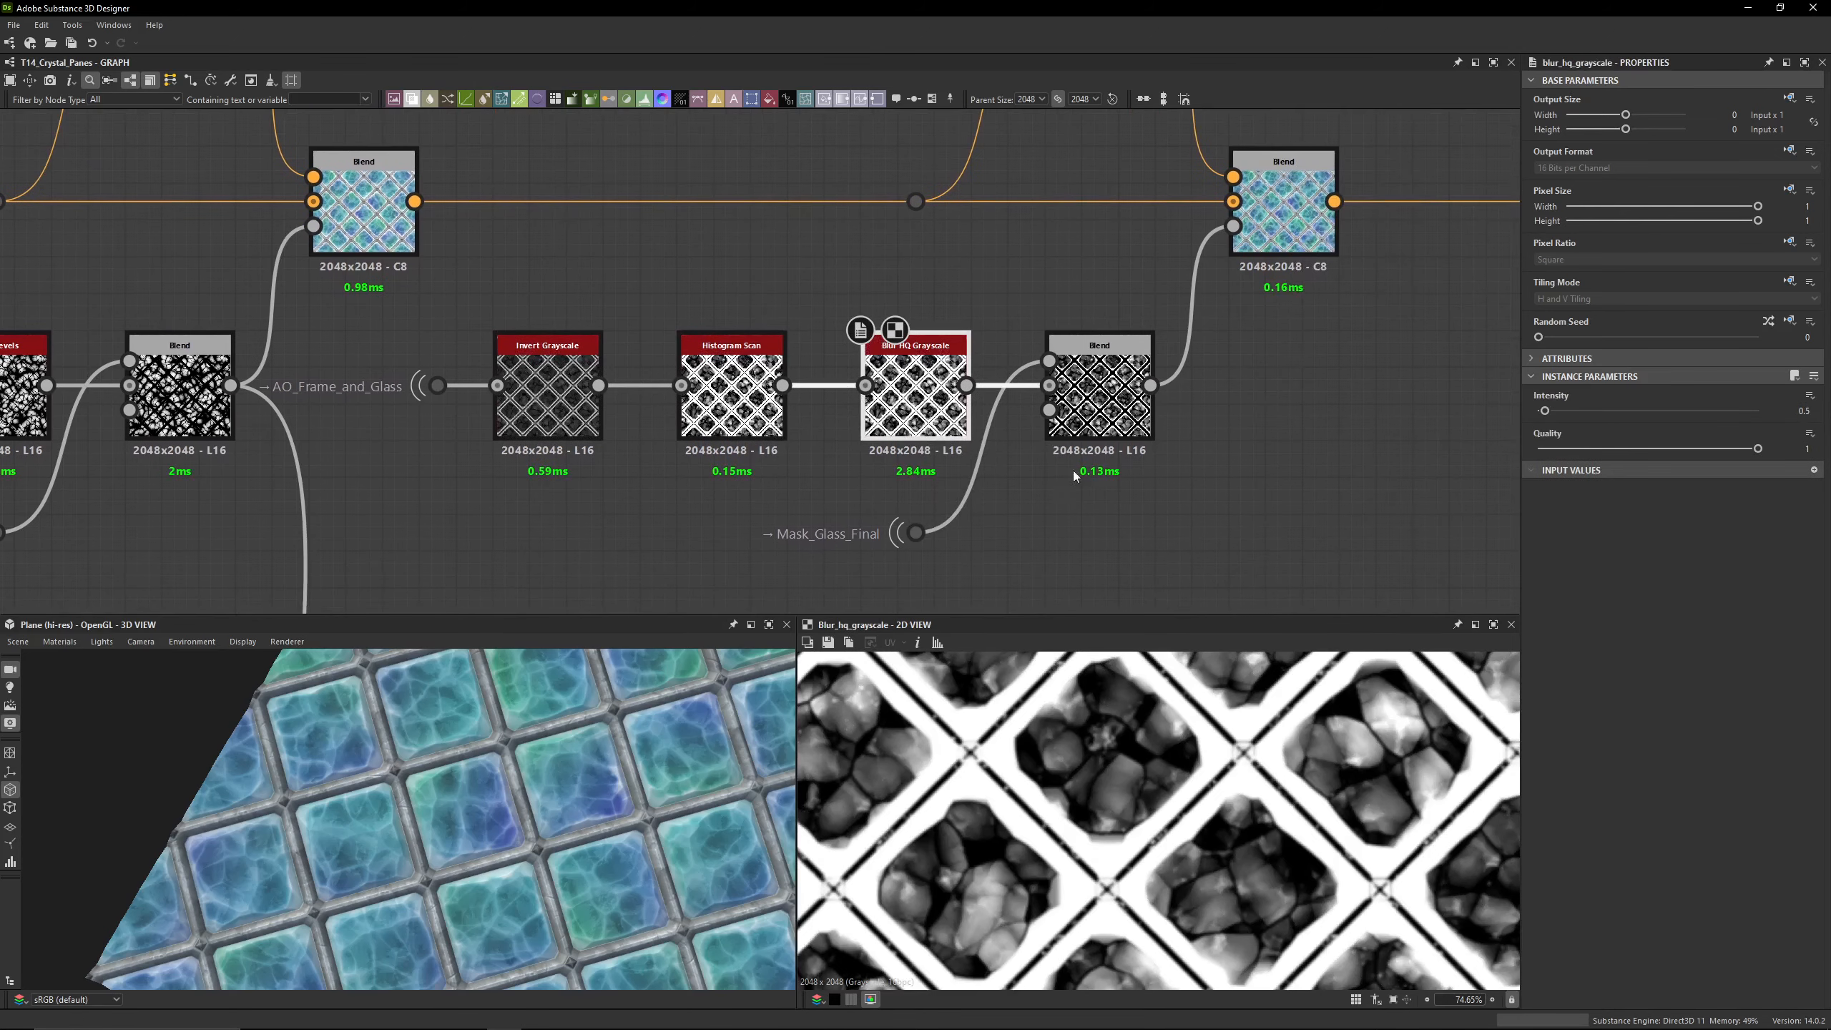
pyautogui.click(933, 538)
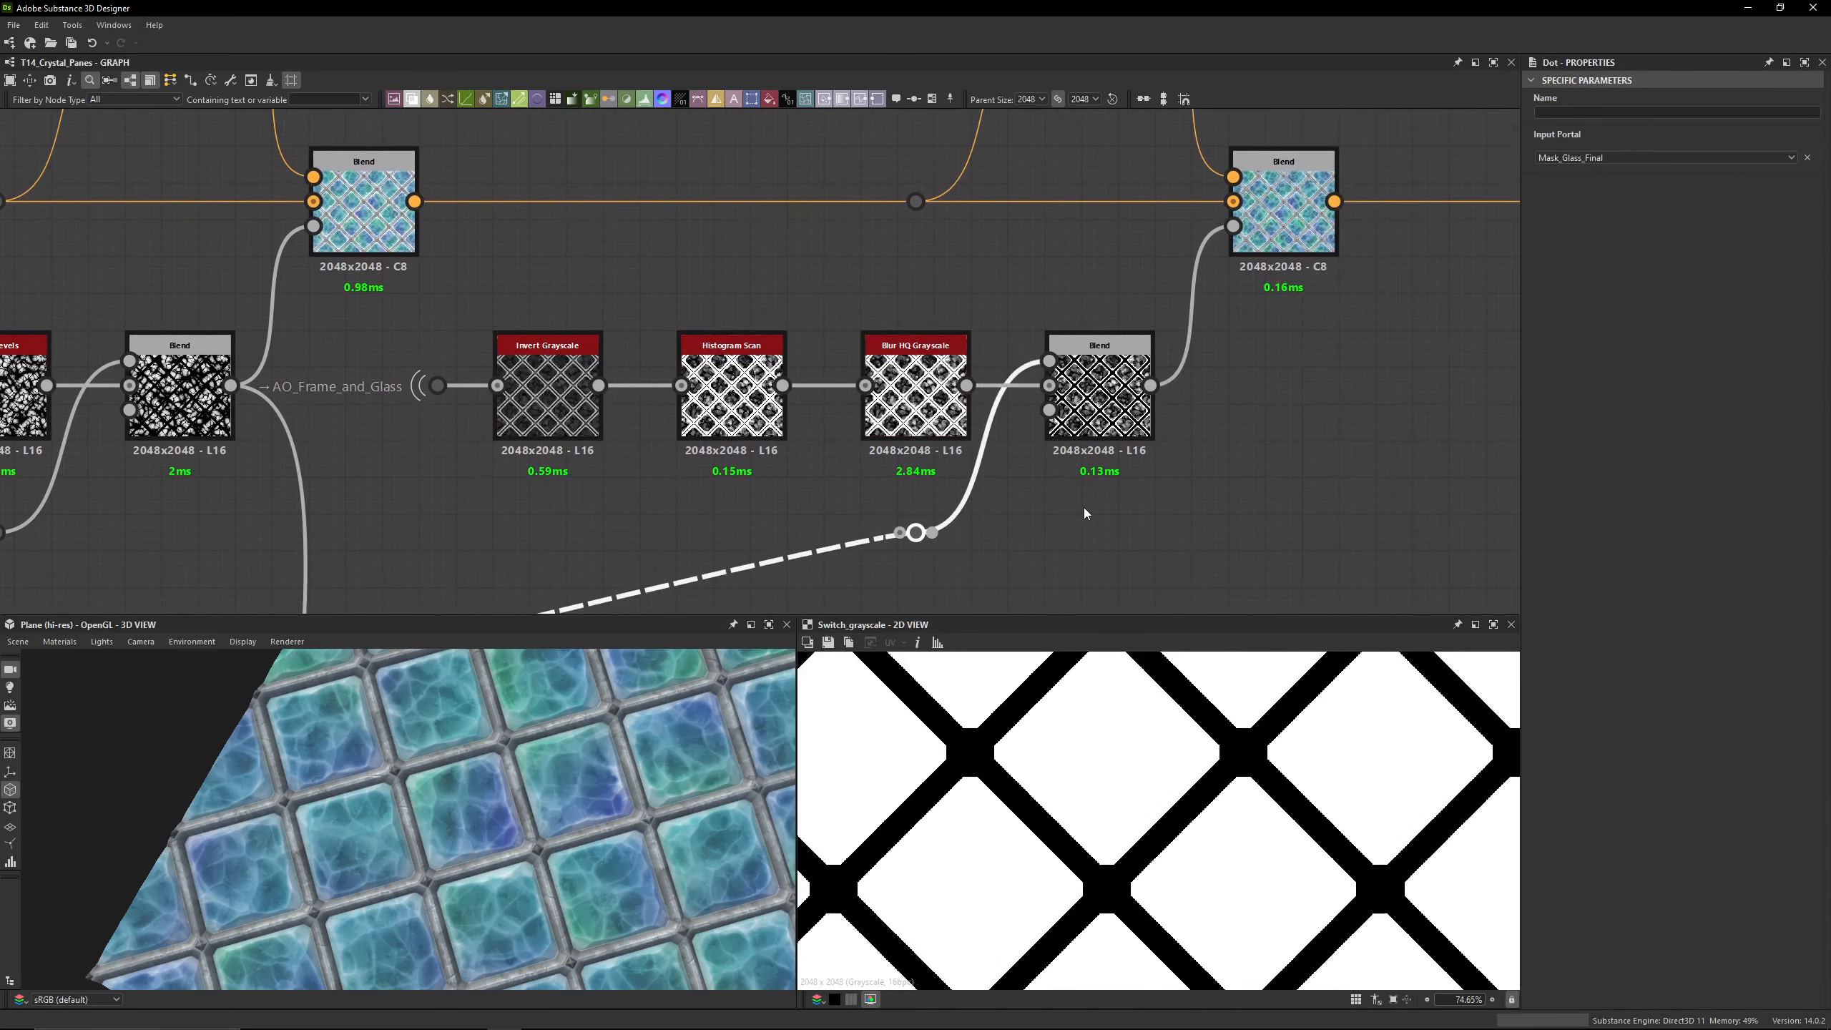
pyautogui.click(1099, 405)
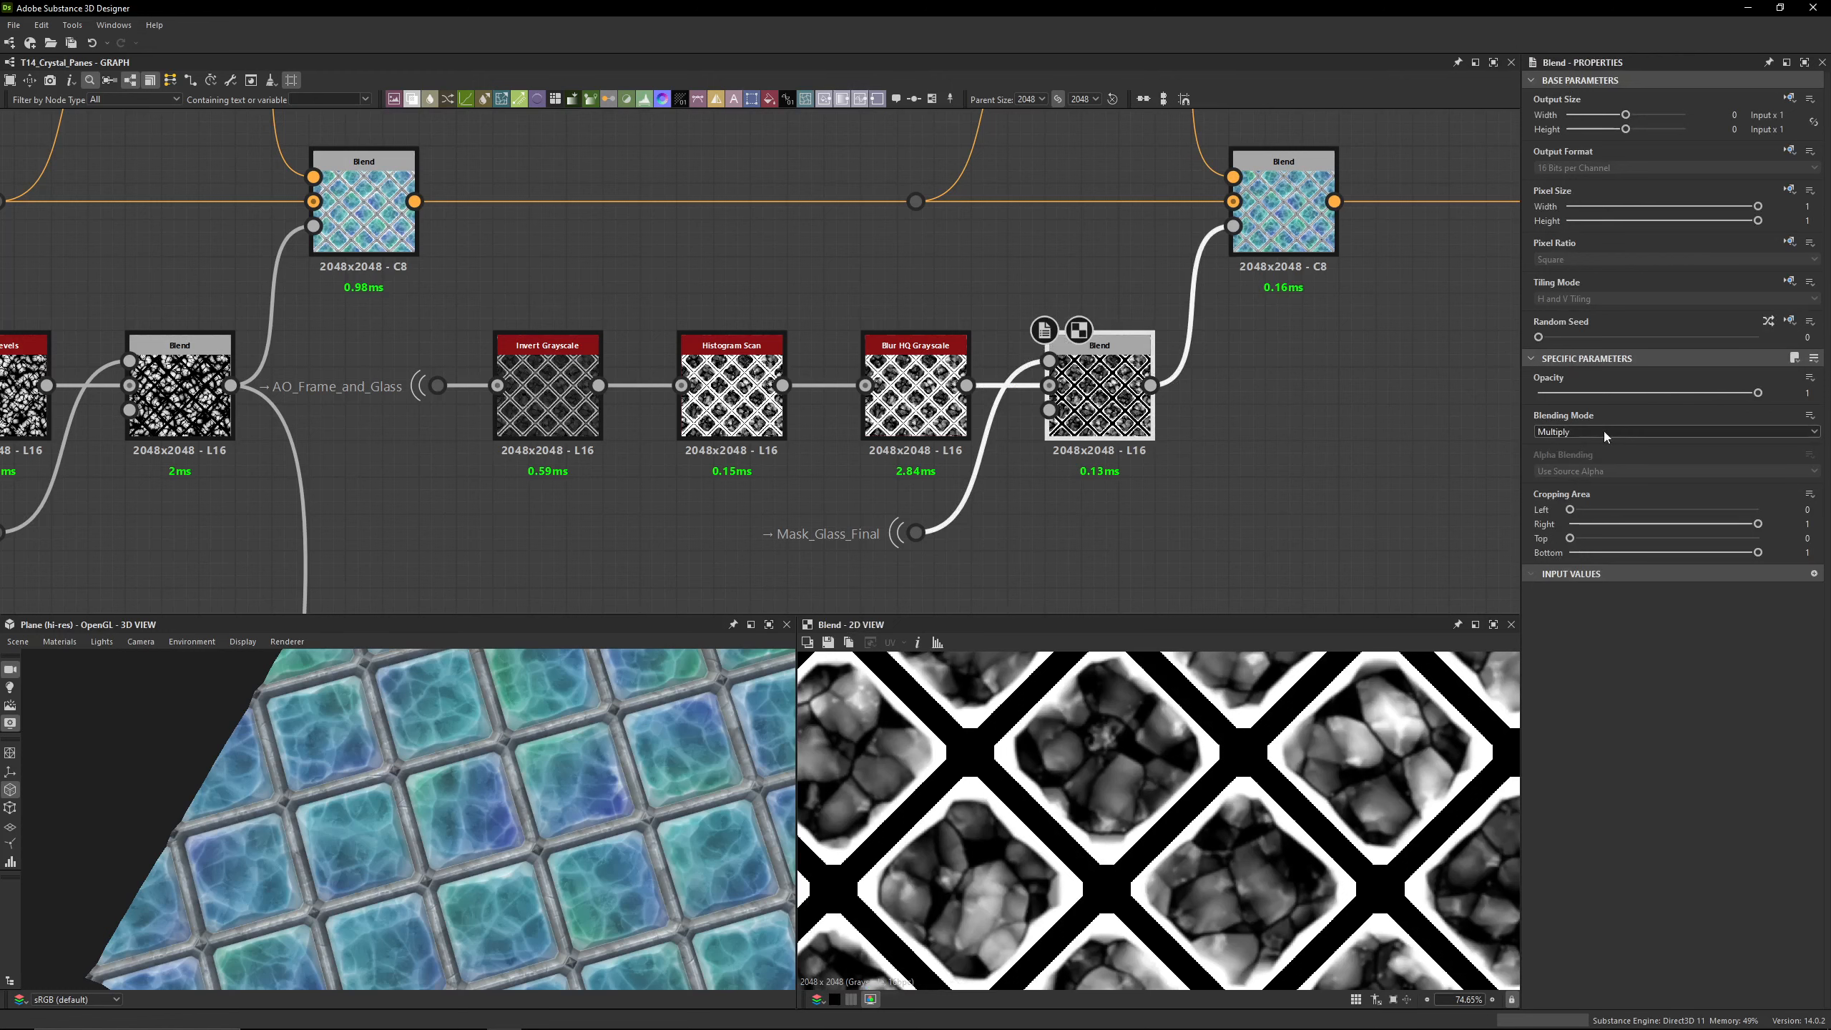
pyautogui.moveTo(1339, 400); pyautogui.dragTo(1057, 470, button='middle')
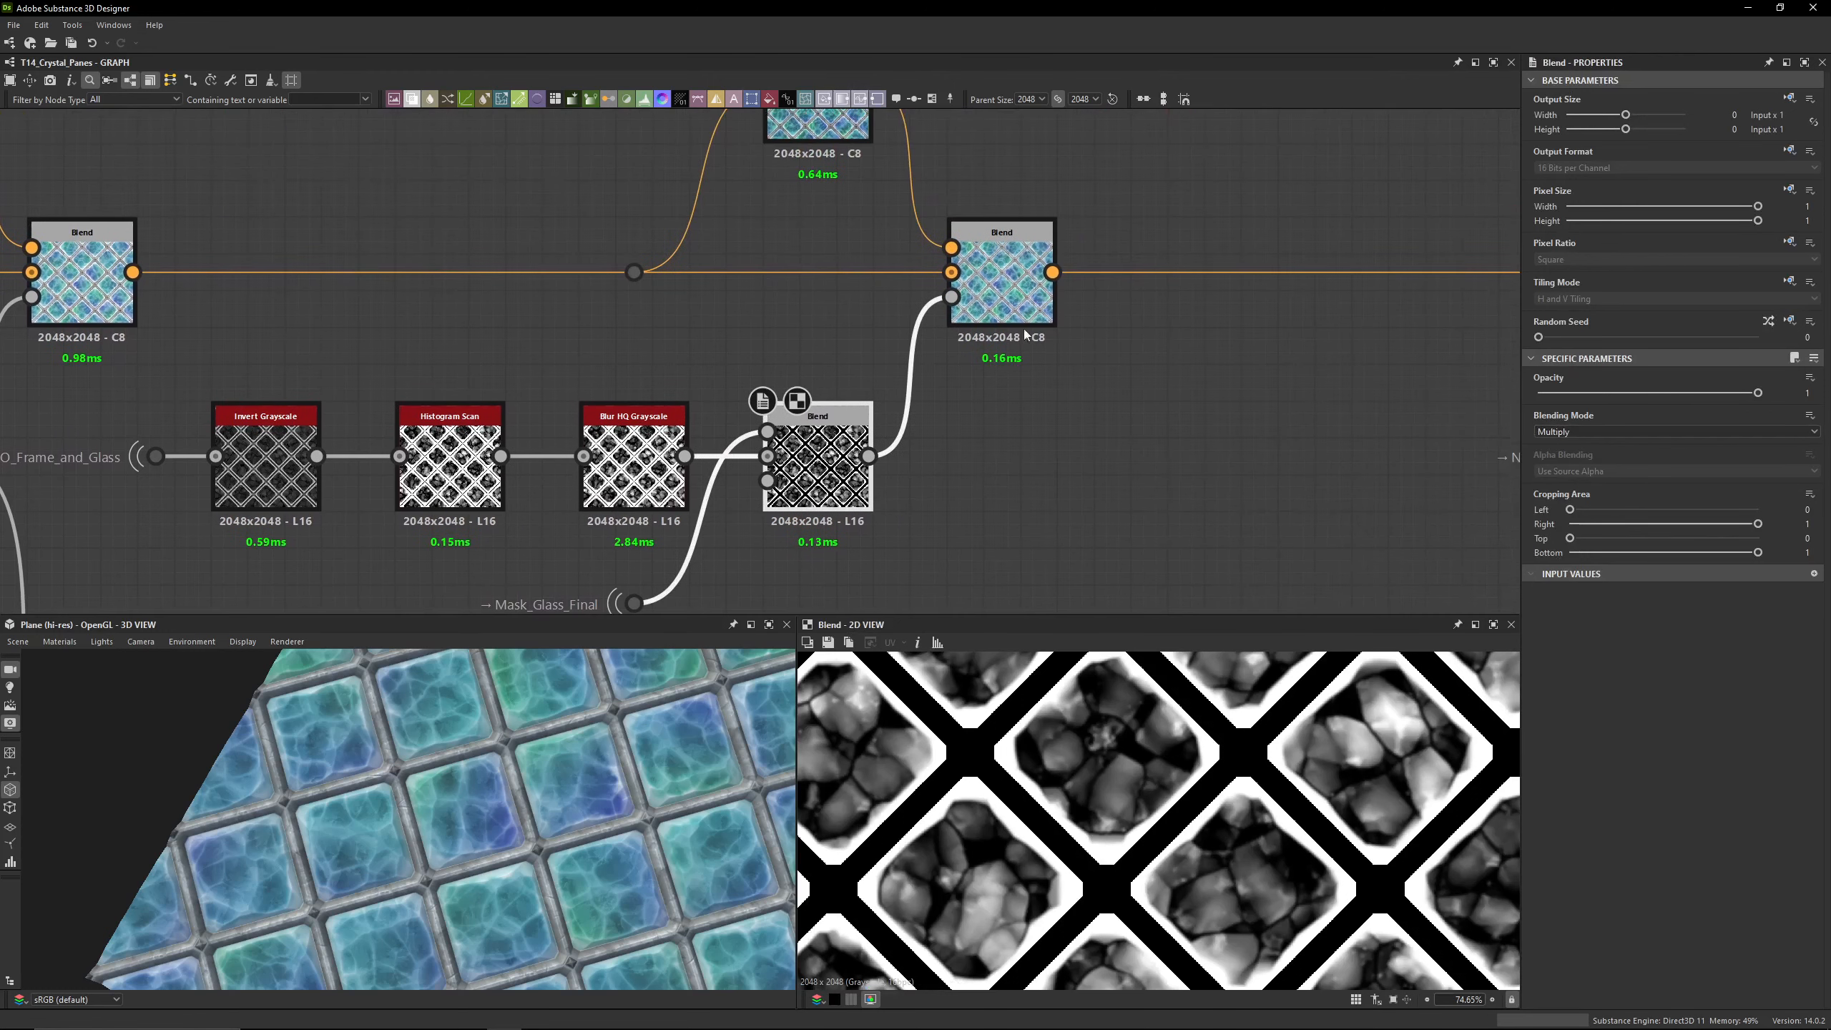
# Step: Preview the color Blend masked by this branch and toggle it off and on to compare its effect on the panes
pyautogui.click(1002, 298)
pyautogui.hotkey('shift', 'd')
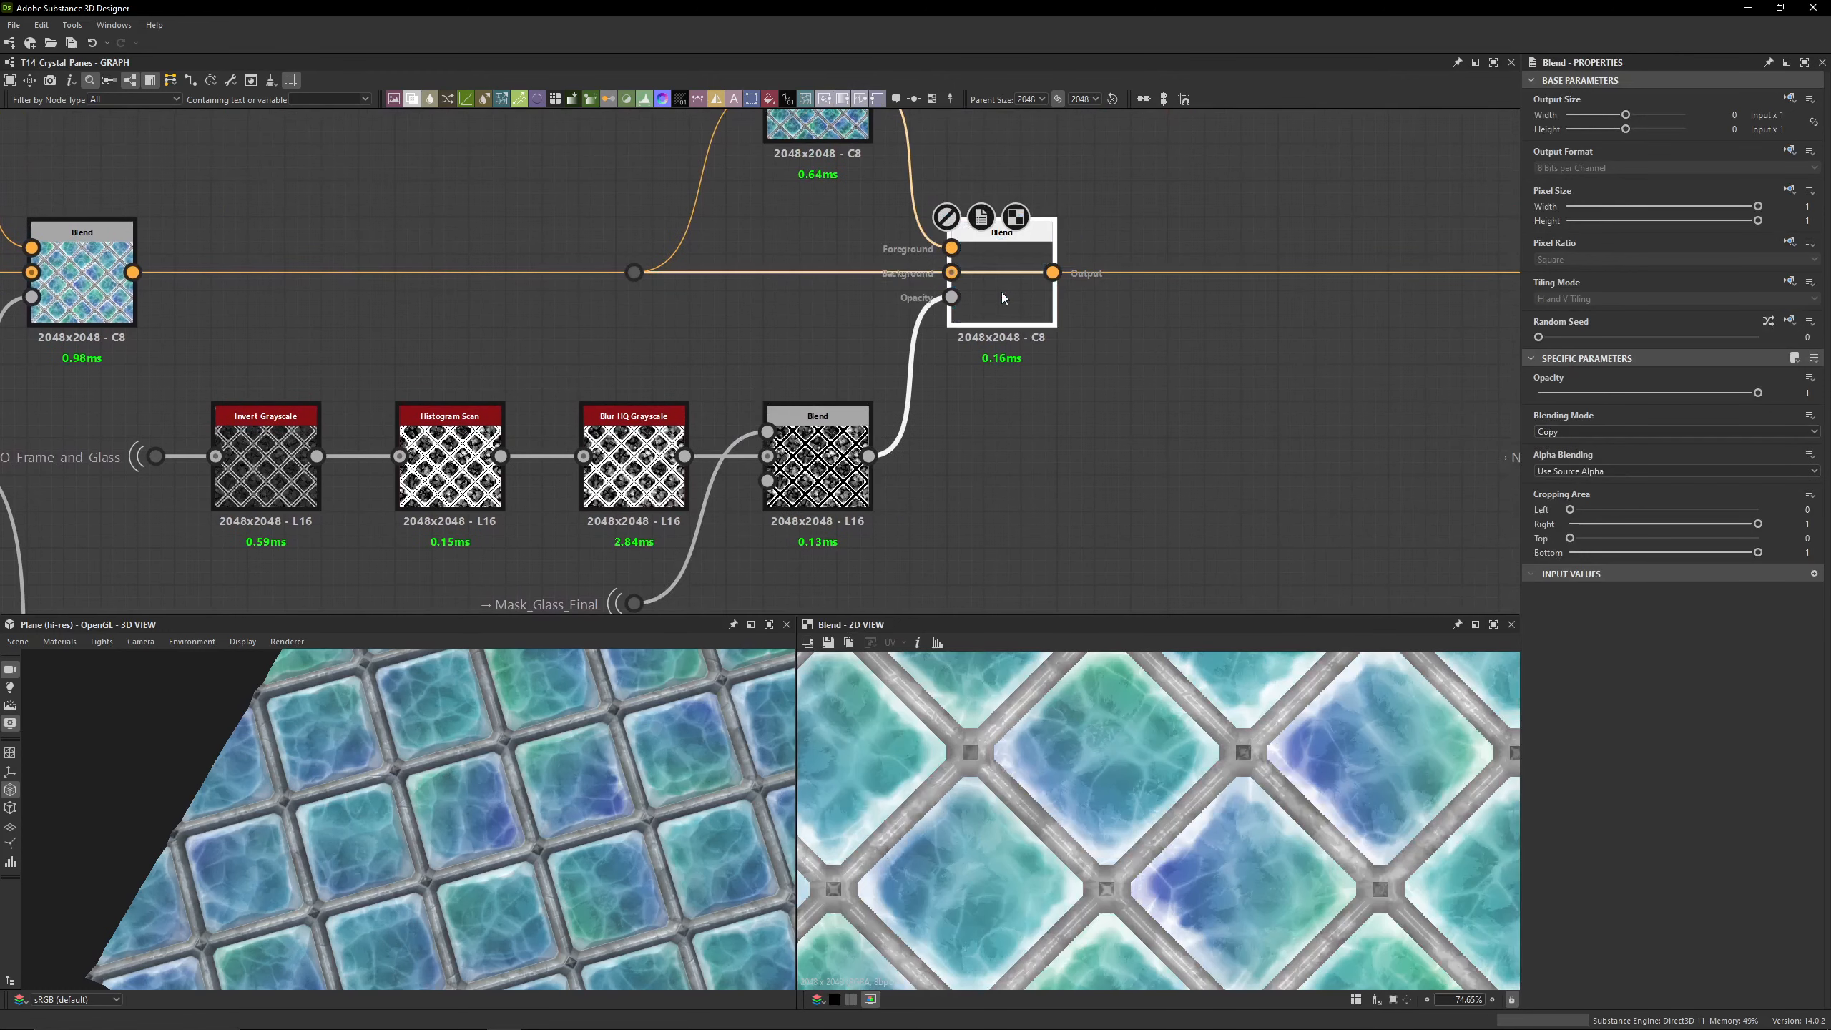
pyautogui.hotkey('shift', 'd')
pyautogui.hotkey('shift', 'd')
pyautogui.hotkey('shift', 'd')
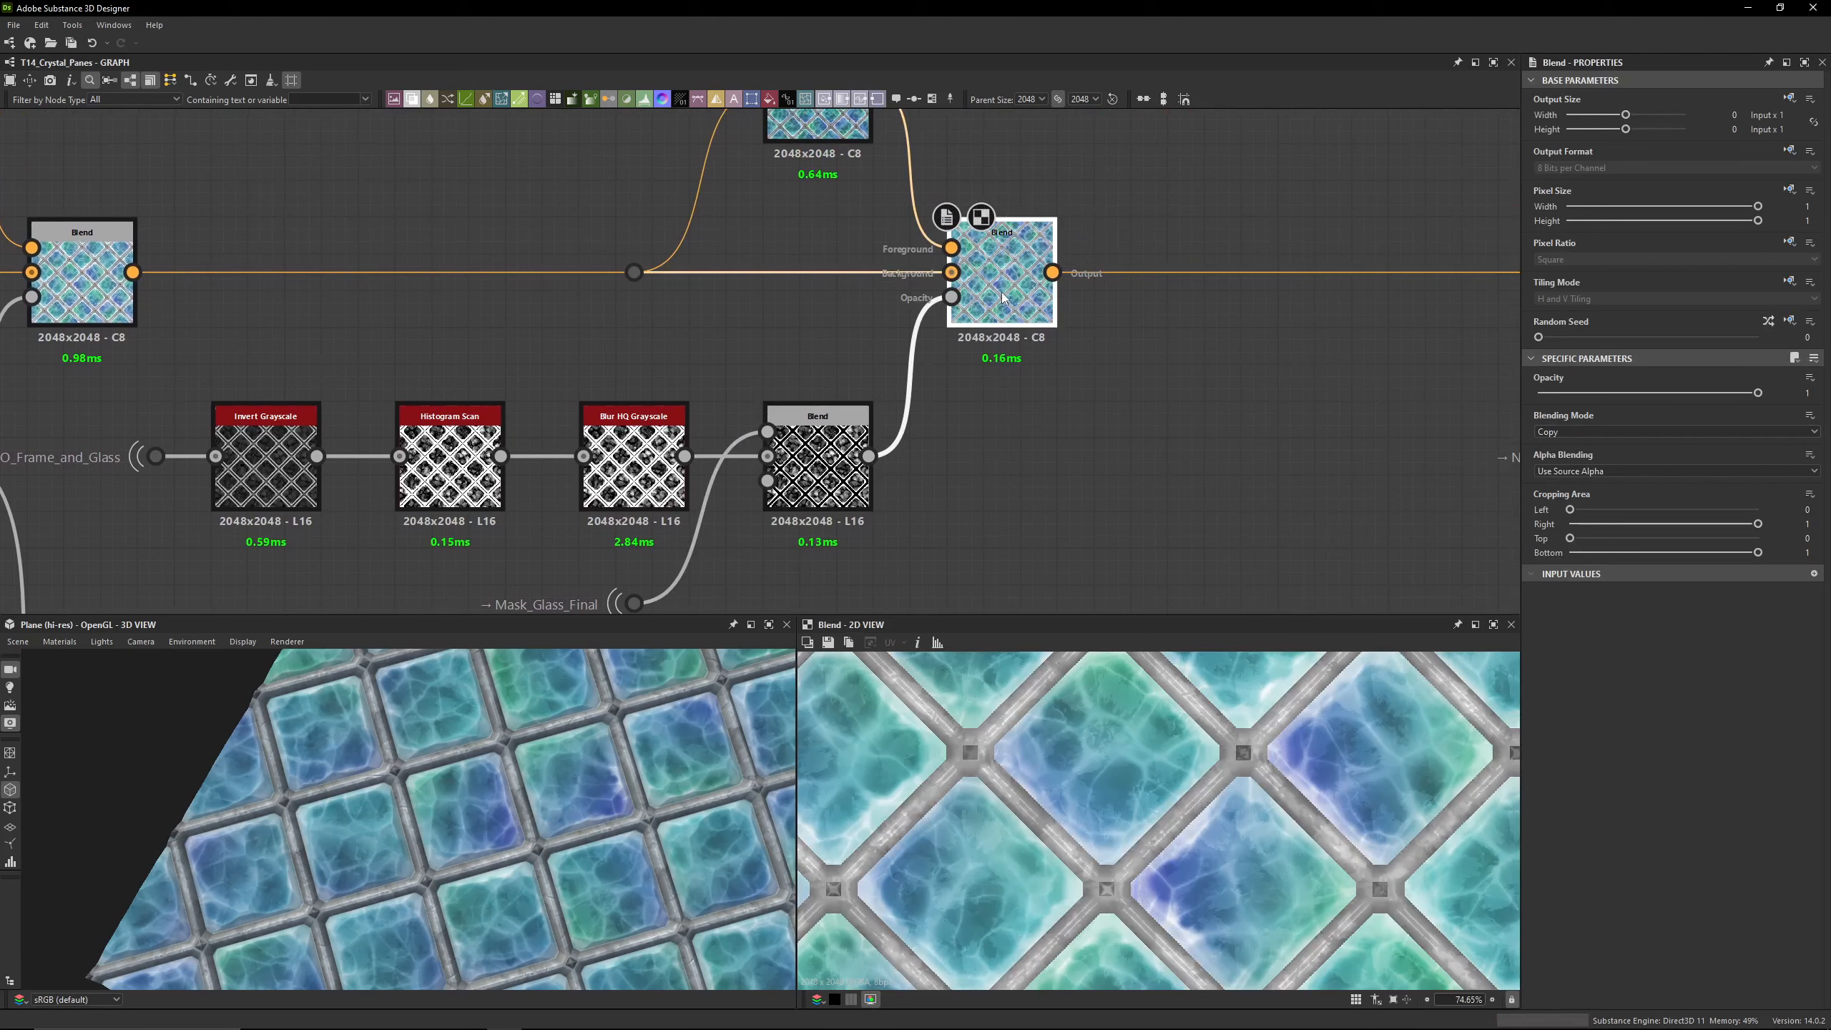
pyautogui.hotkey('shift', 'd')
pyautogui.hotkey('shift', 'd')
# Step: Inspect a pane corner beside the frame up close while toggling the color Blend off and on
pyautogui.scroll(7, 992, 746)
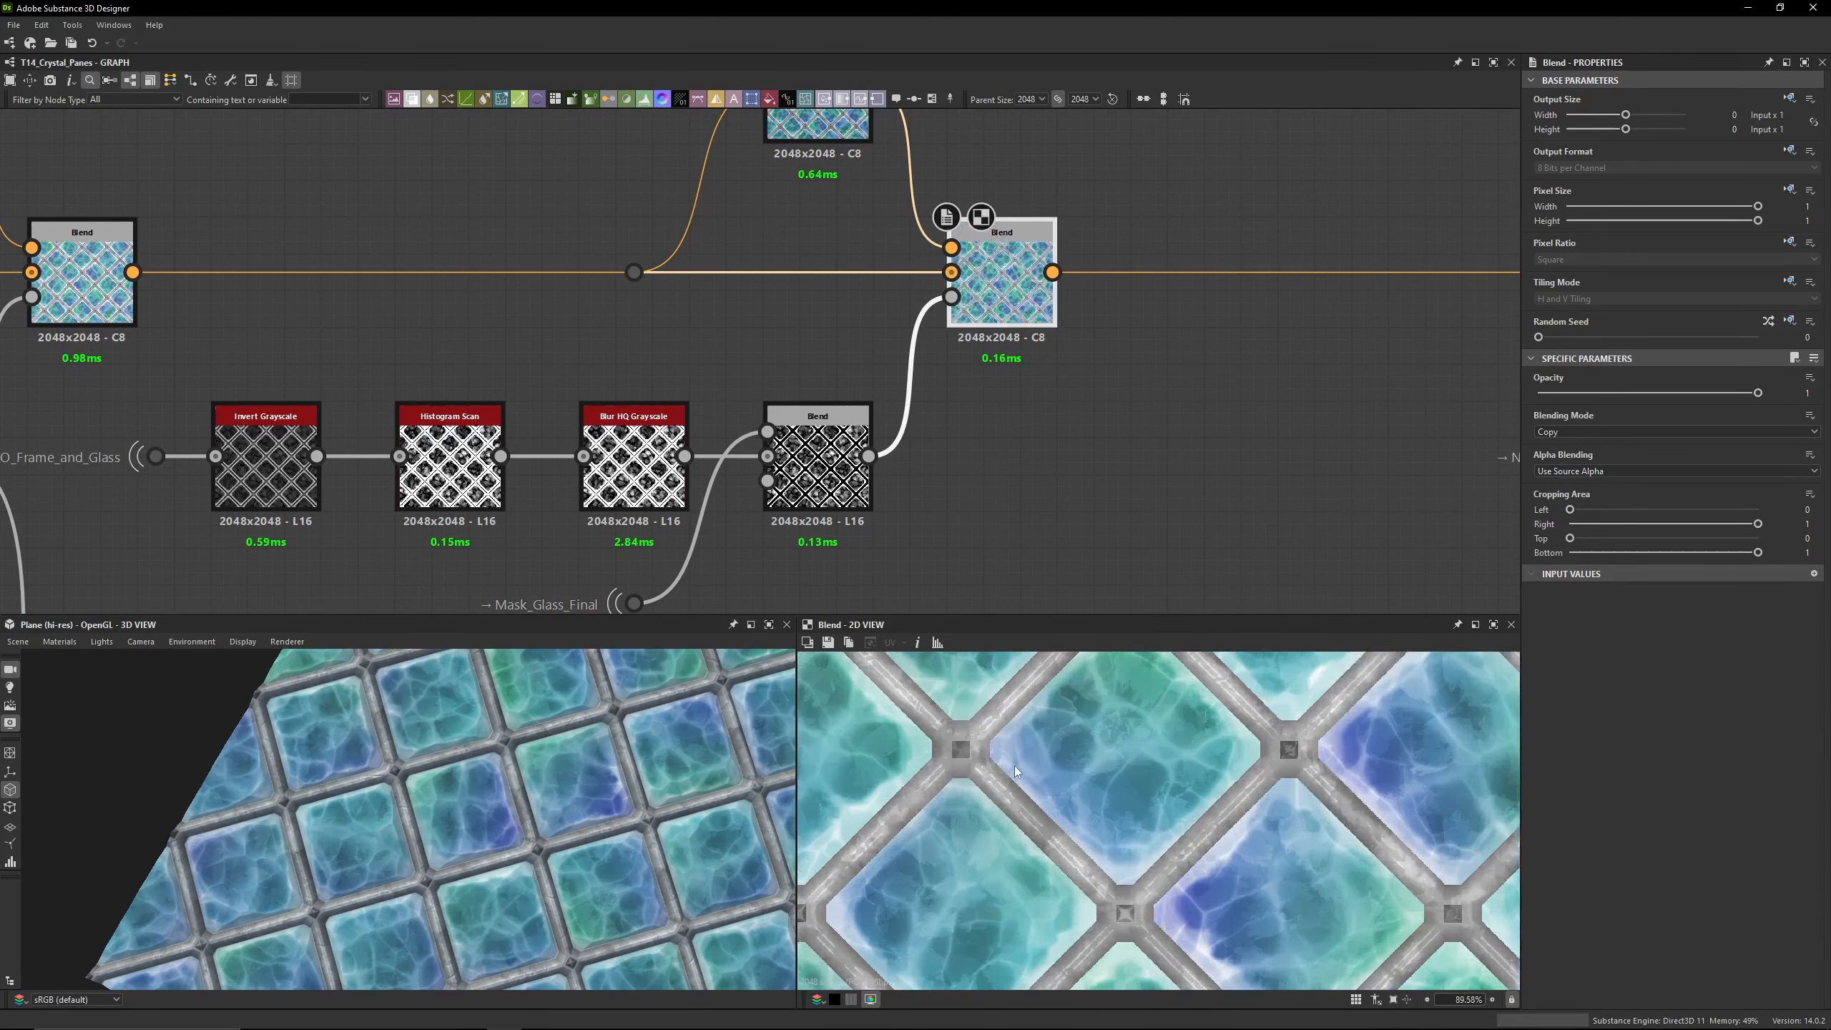
pyautogui.moveTo(991, 746); pyautogui.dragTo(916, 886, button='middle')
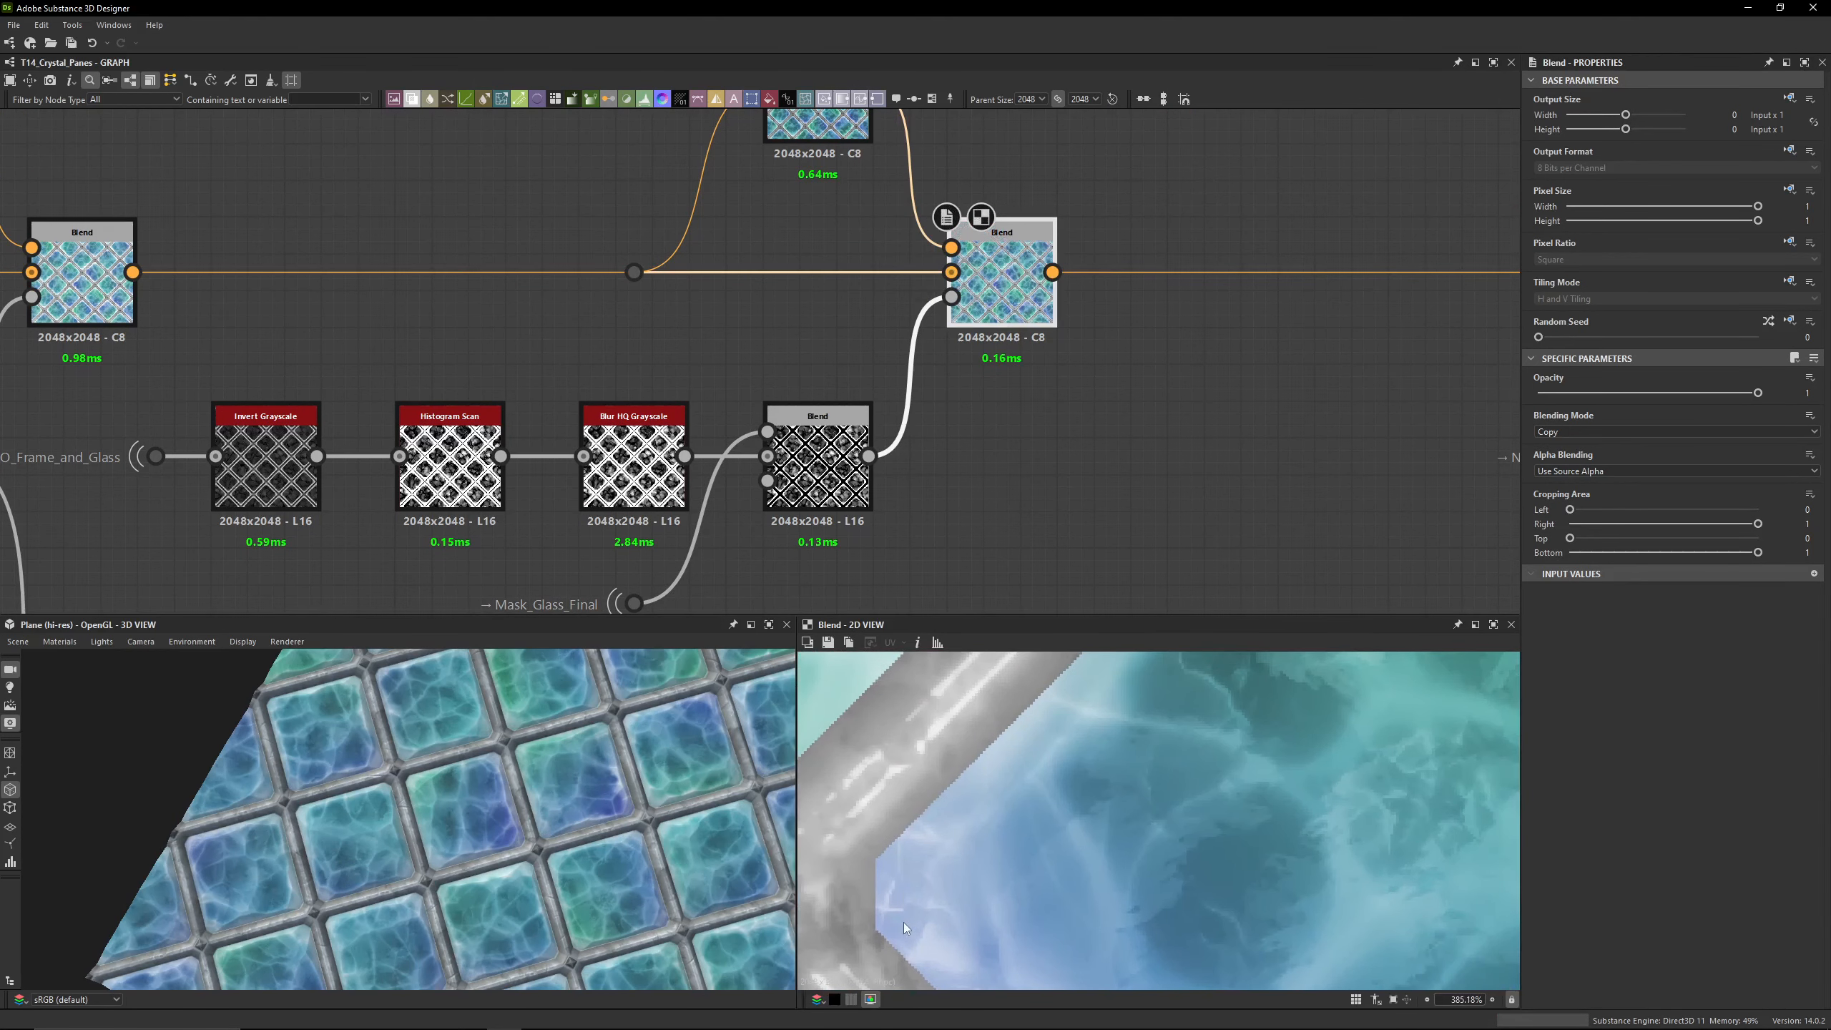
pyautogui.hotkey('shift', 'd')
pyautogui.hotkey('shift', 'd')
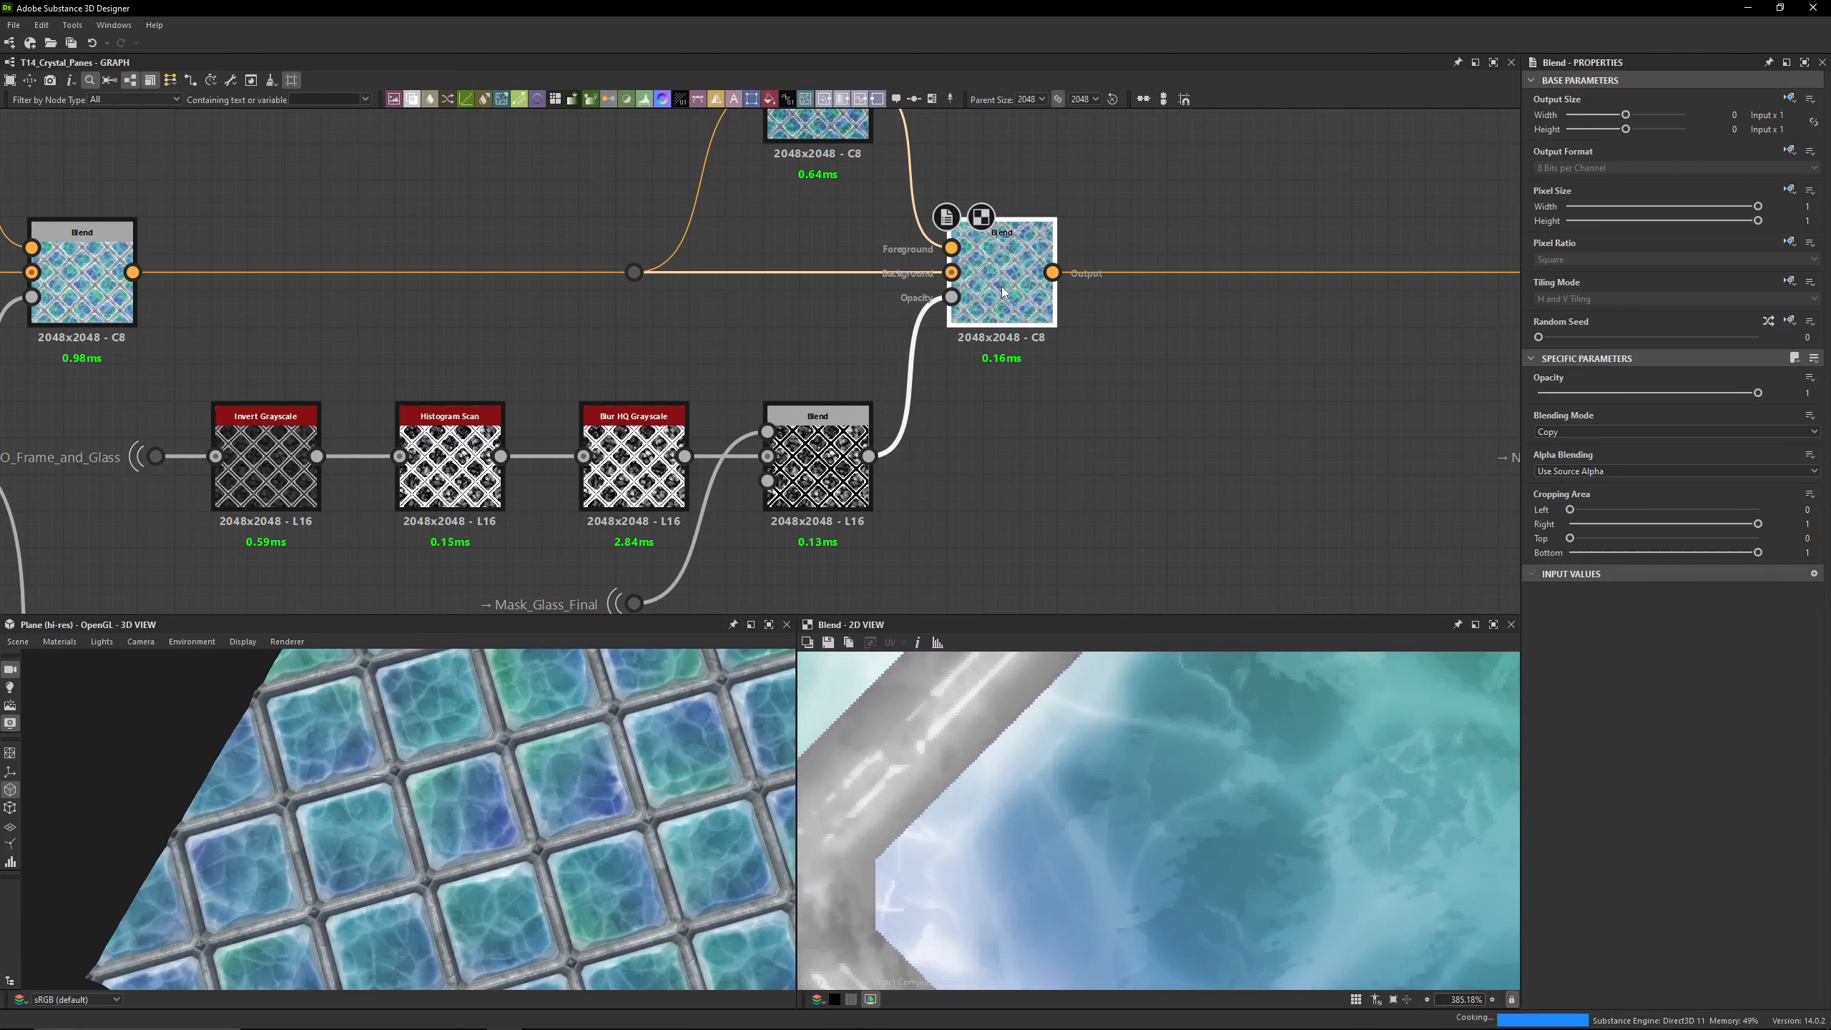
pyautogui.hotkey('shift', 'd')
pyautogui.hotkey('shift', 'd')
# Step: Compare the Multiply mask with the color Blend it drives, and check the Lightness of the HSL node feeding the foreground
pyautogui.moveTo(1256, 523); pyautogui.dragTo(949, 462, button='middle')
pyautogui.doubleClick(546, 431)
pyautogui.scroll(-2, 1143, 571)
pyautogui.scroll(-8, 1296, 765)
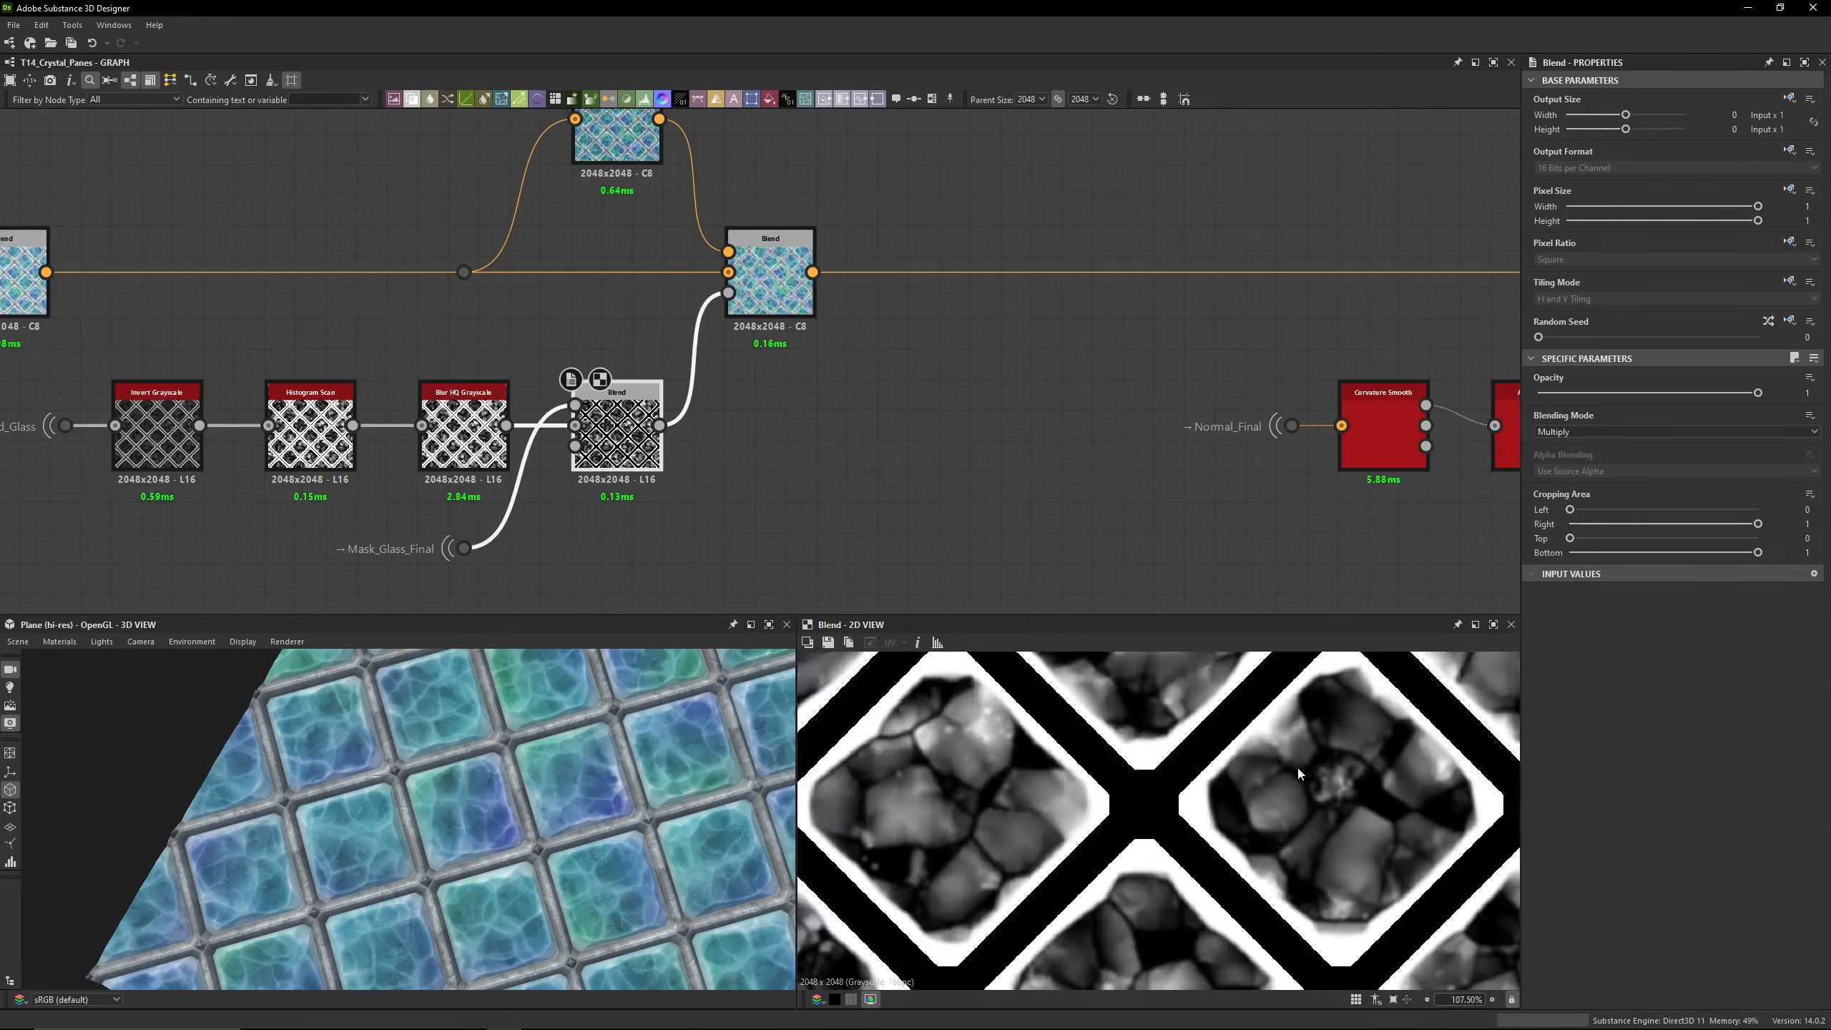
pyautogui.click(786, 290)
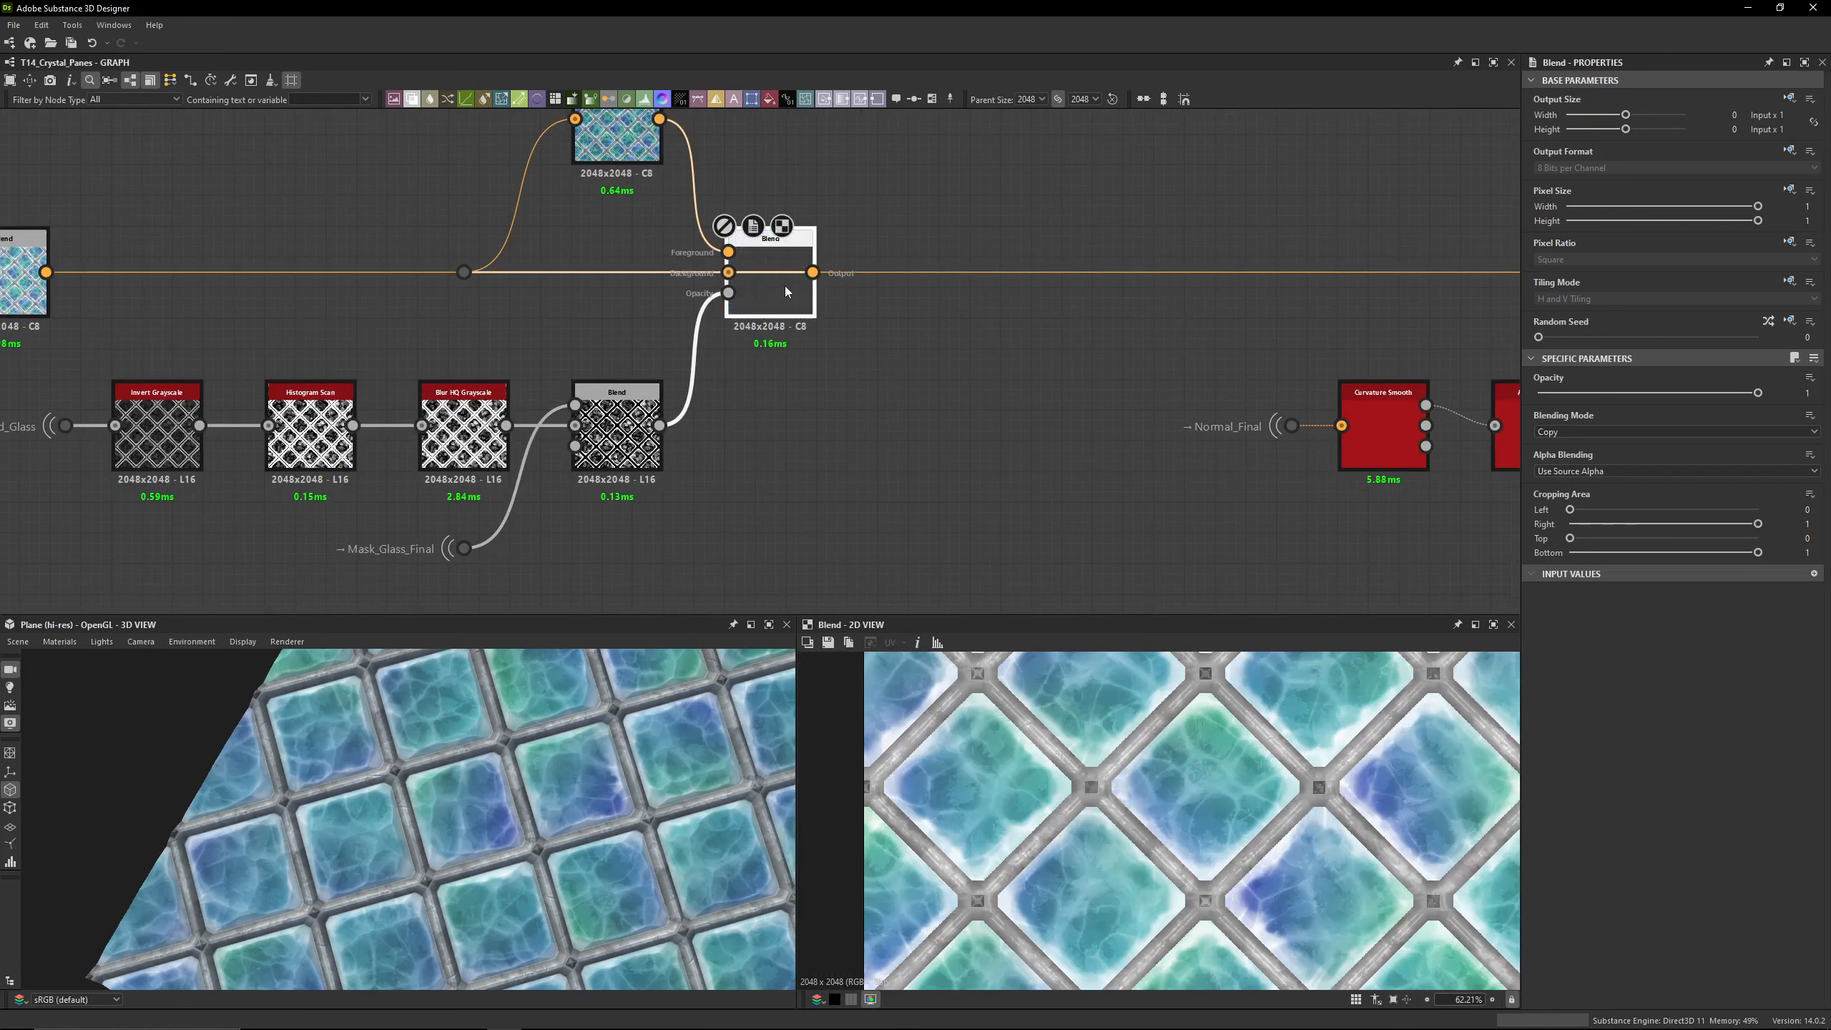
pyautogui.moveTo(786, 289); pyautogui.dragTo(806, 365, button='middle')
pyautogui.click(677, 233)
pyautogui.doubleClick(677, 232)
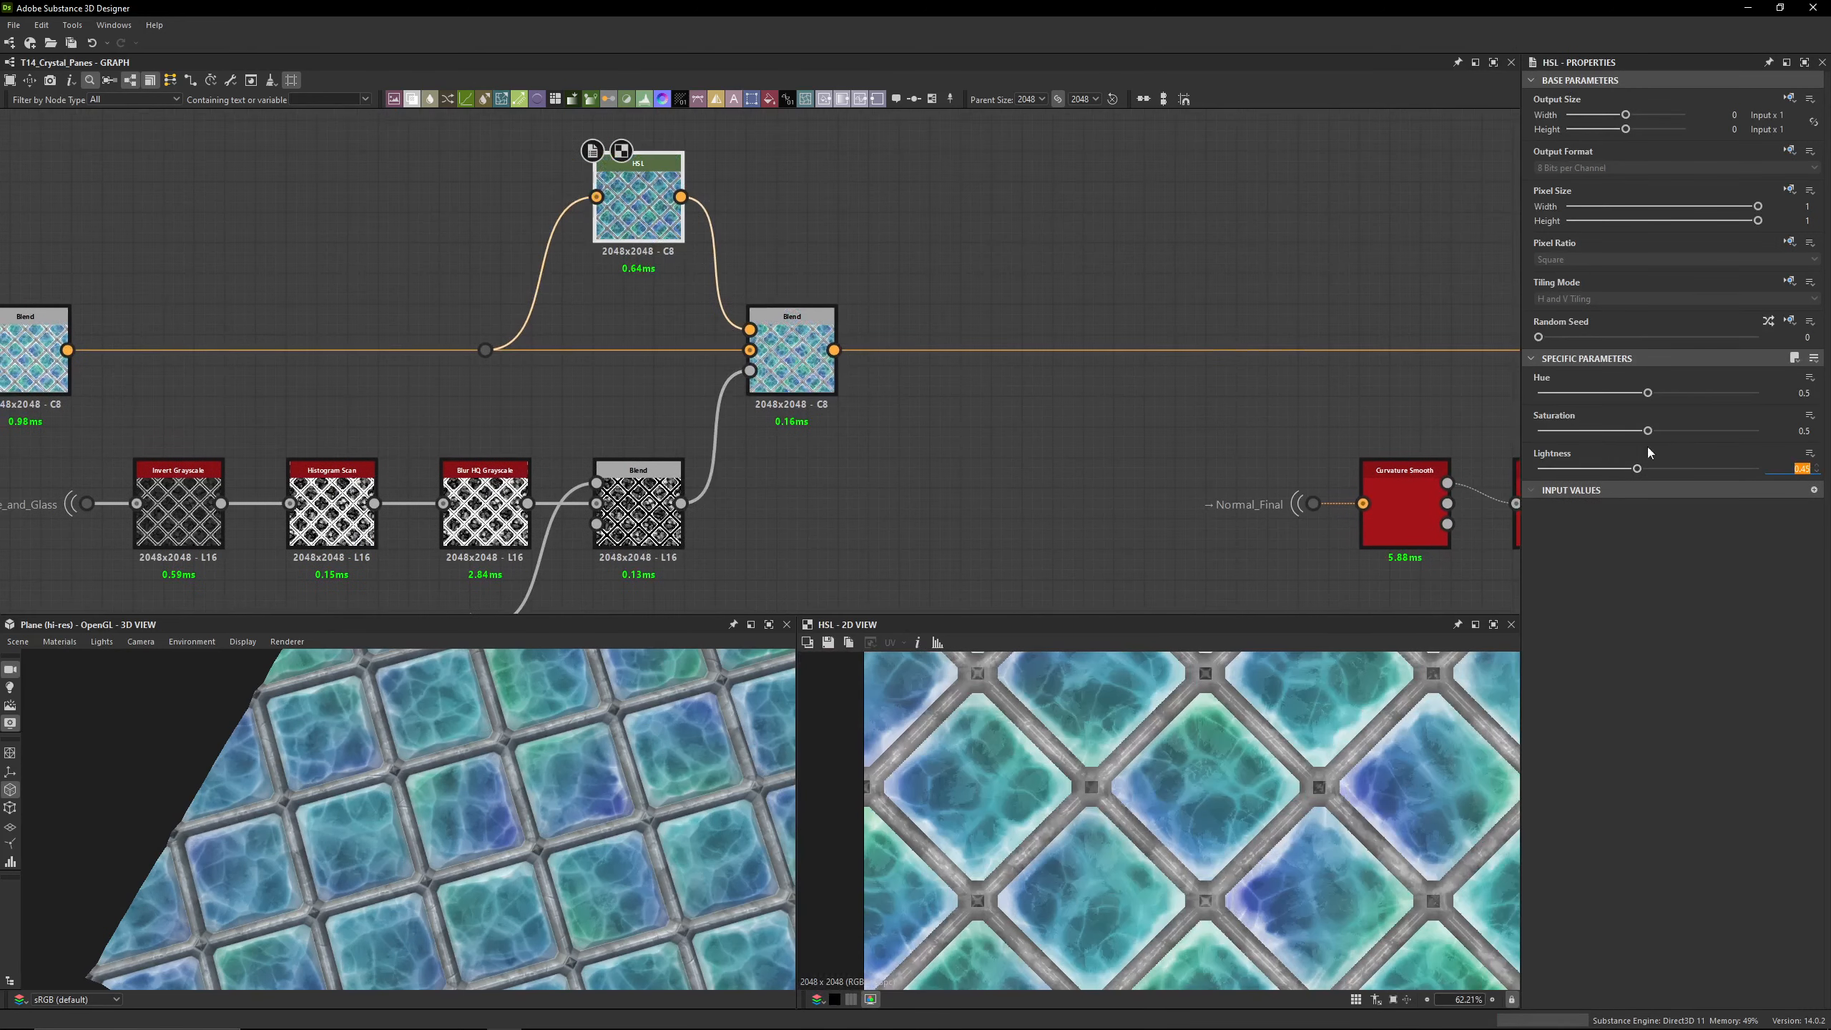
# Step: Enable and preview the next disabled Blend, which takes the HSL-adjusted Color_GlassColor as its foreground
pyautogui.scroll(-10, 1081, 461)
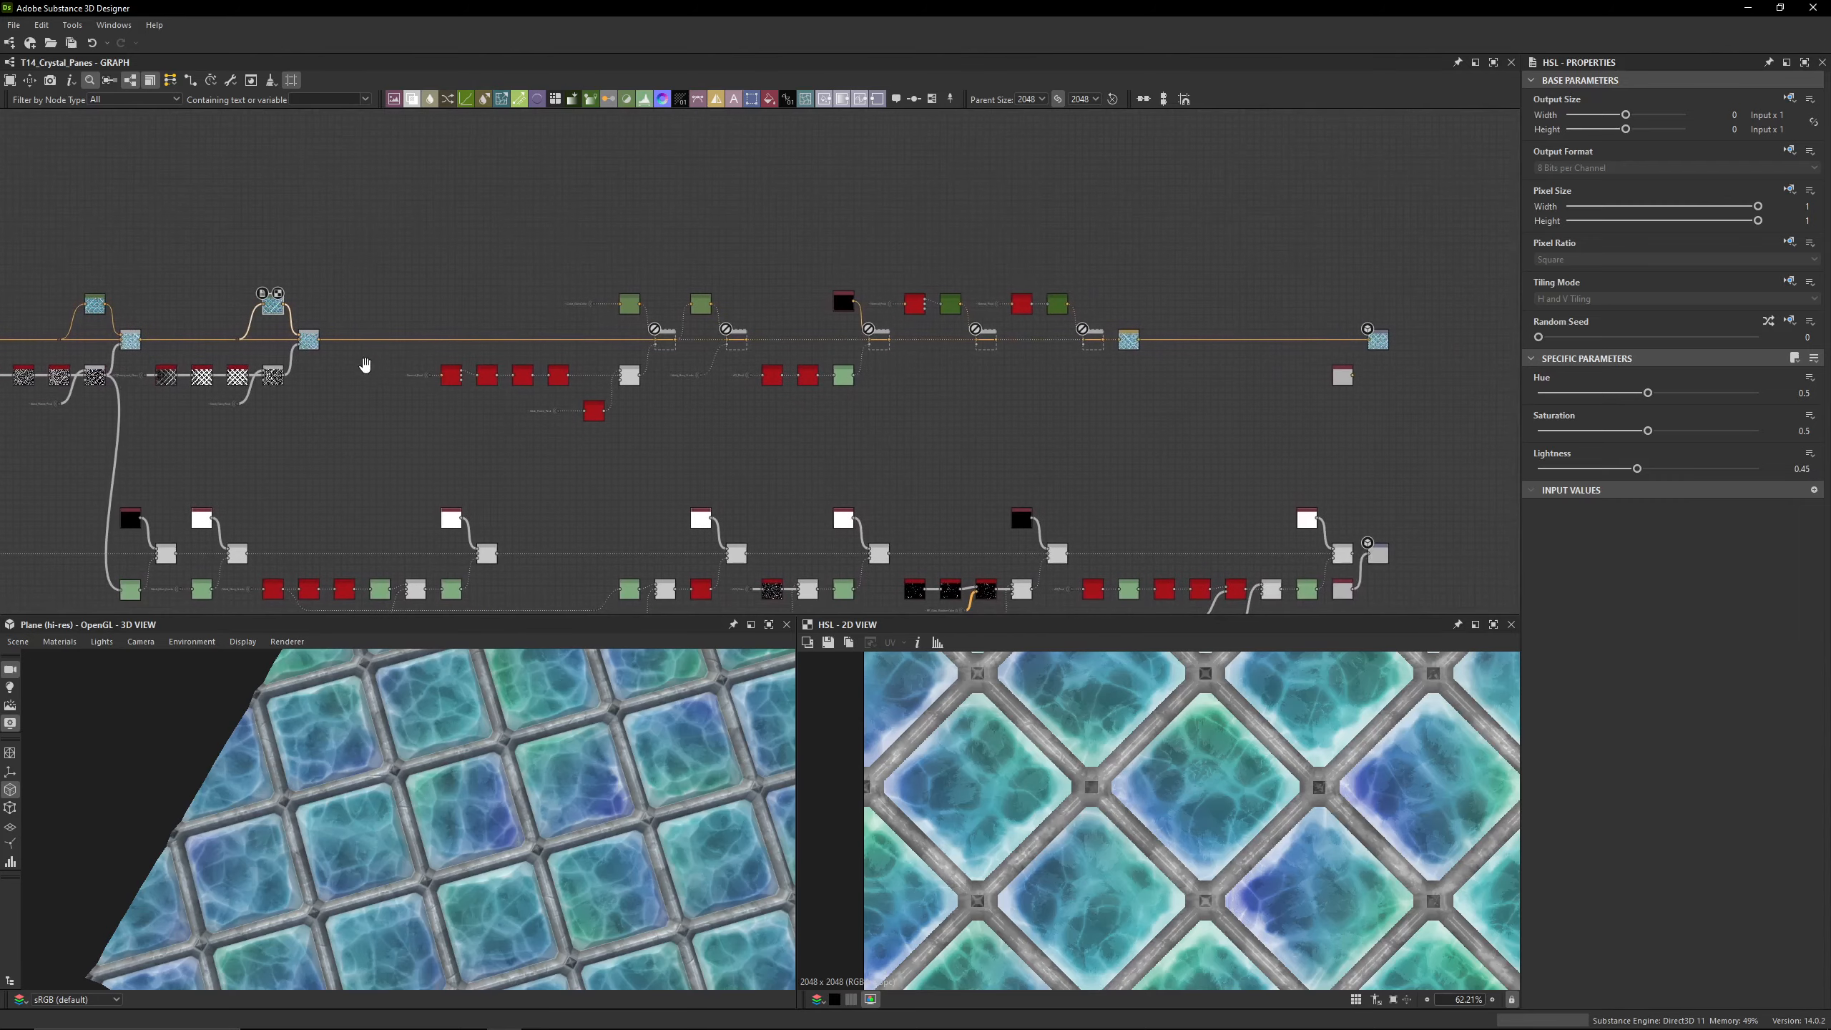
pyautogui.scroll(4, 407, 374)
pyautogui.moveTo(407, 374); pyautogui.dragTo(646, 426, button='middle')
pyautogui.doubleClick(575, 376)
pyautogui.moveTo(915, 393); pyautogui.dragTo(499, 355, button='middle')
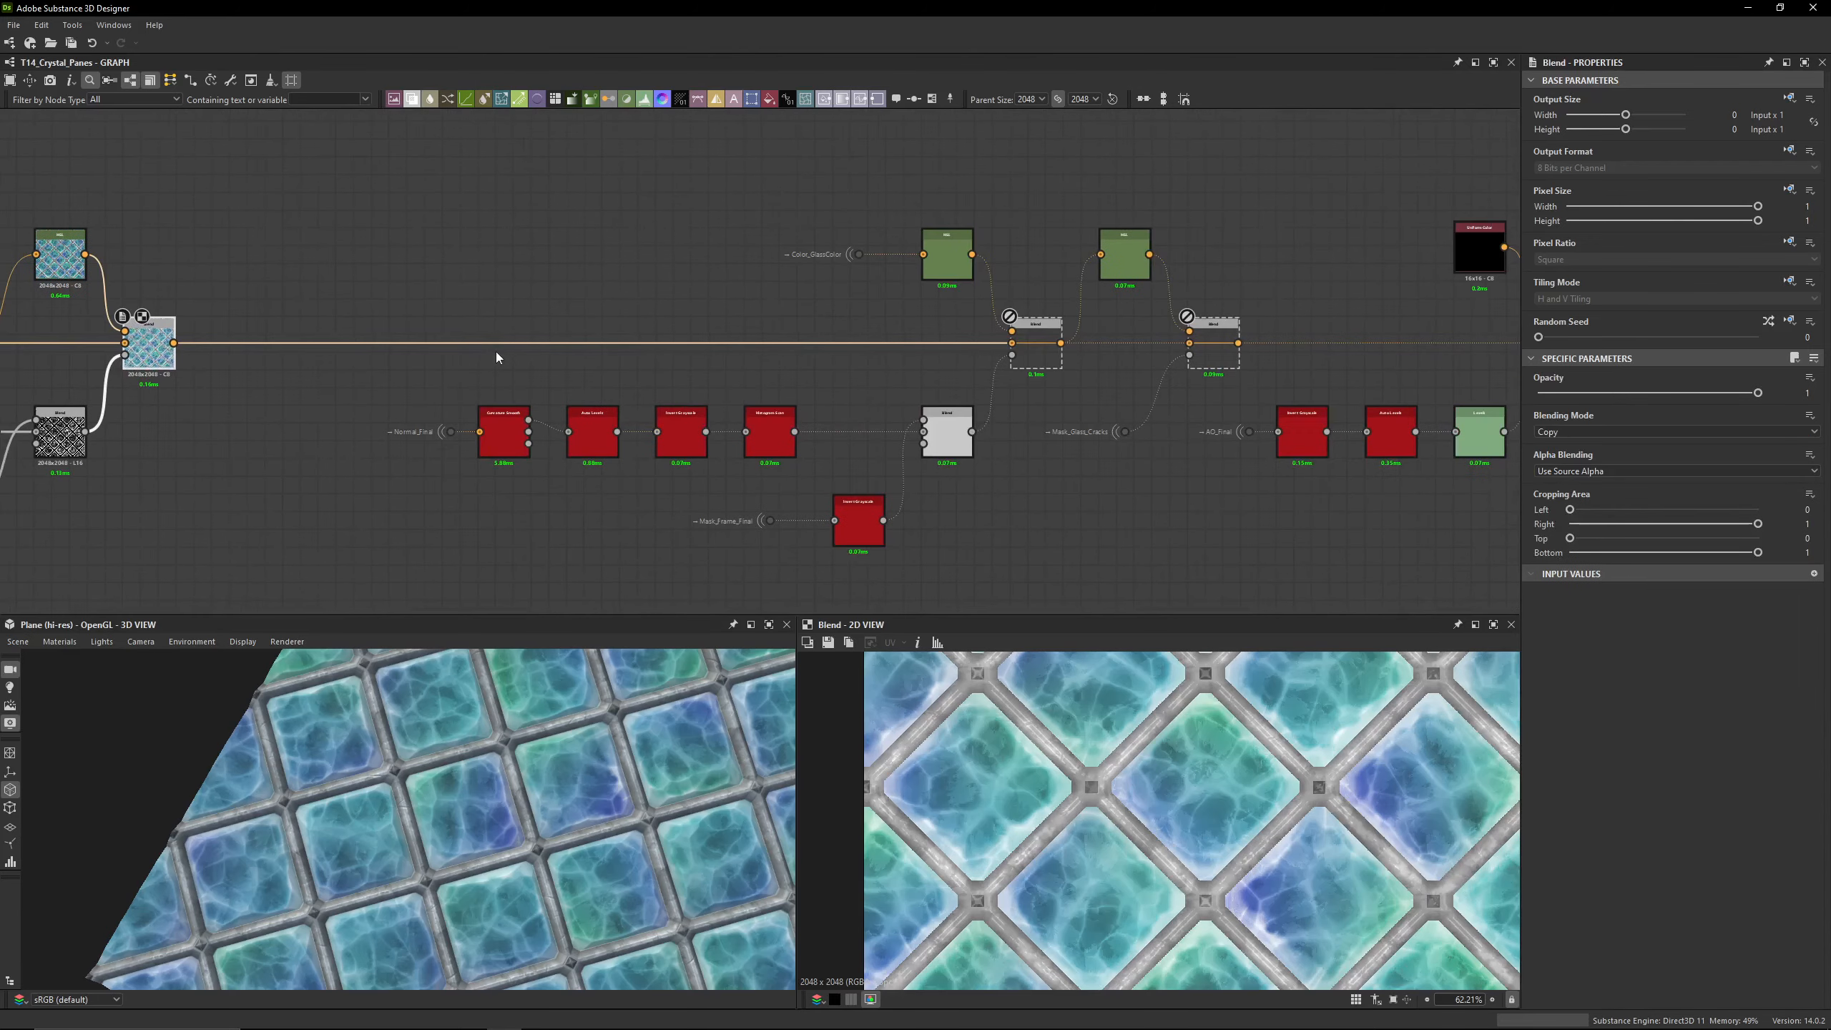
pyautogui.doubleClick(1045, 364)
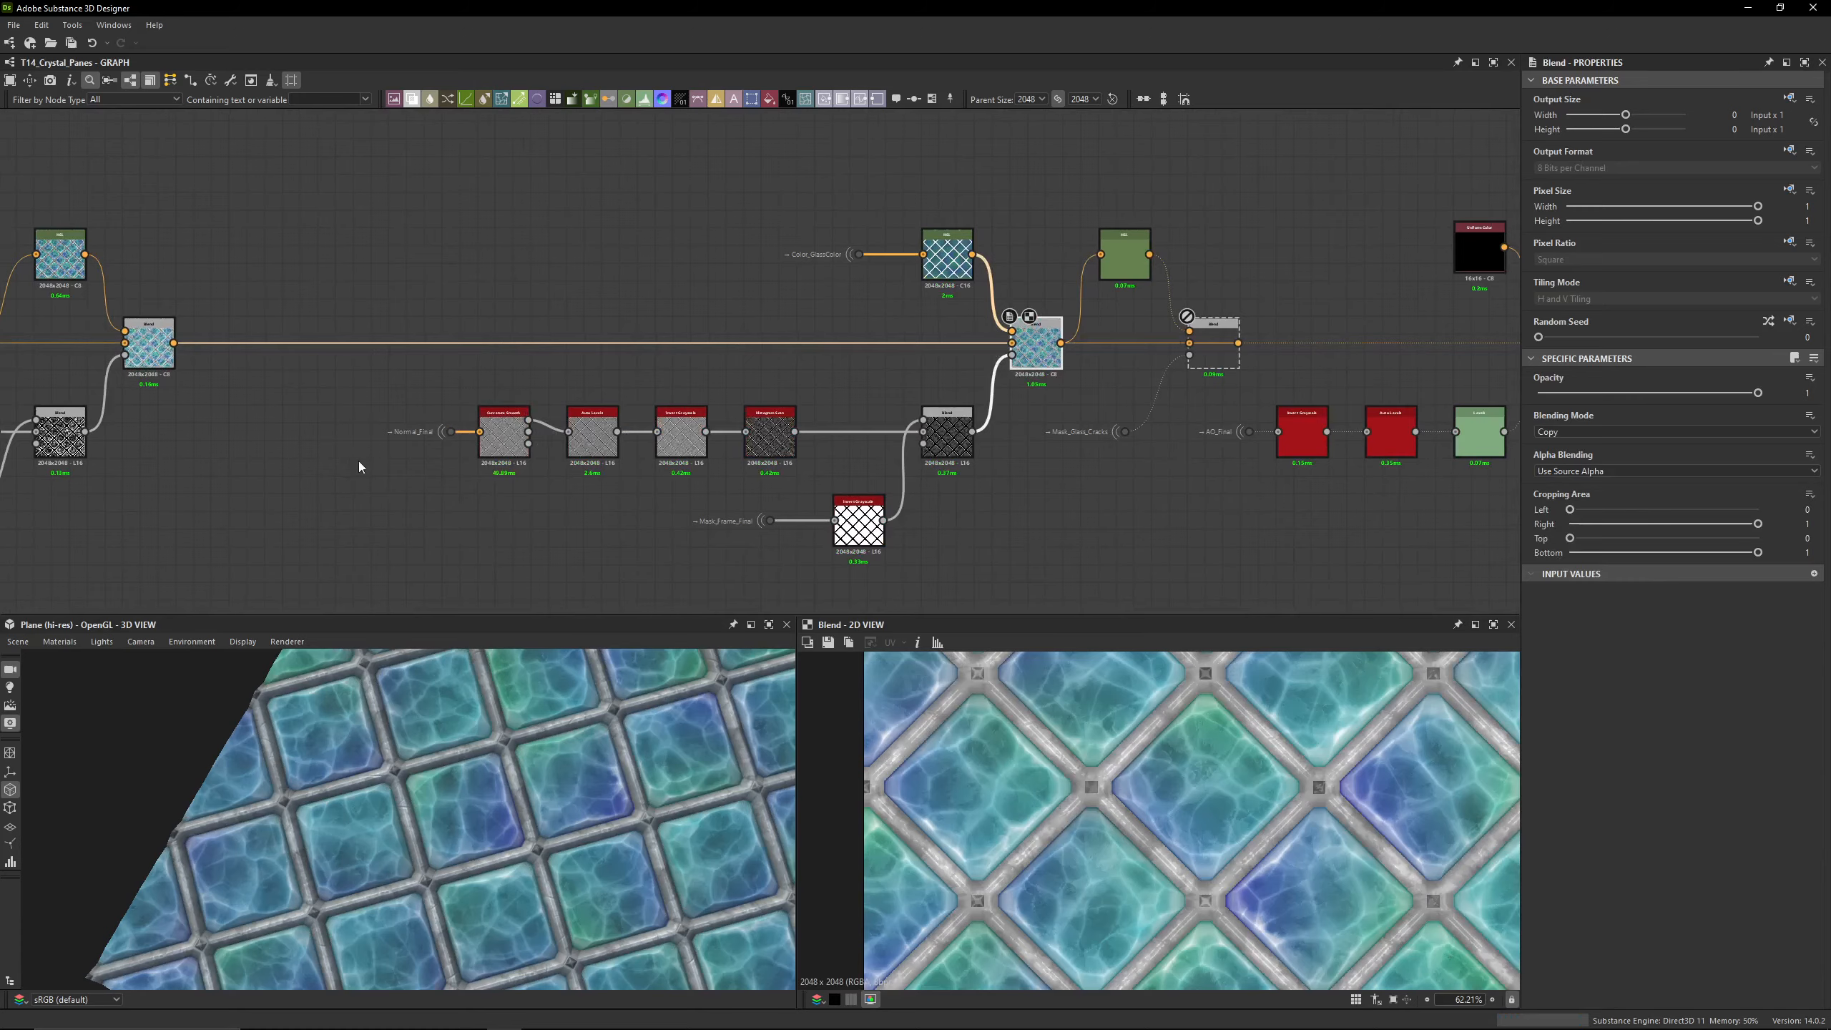
# Step: Trace this layer's mask branch from Normal_Final by previewing Curvature Smooth, Auto Levels, Invert Grayscale and Histogram Scan
pyautogui.scroll(5, 389, 457)
pyautogui.doubleClick(909, 395)
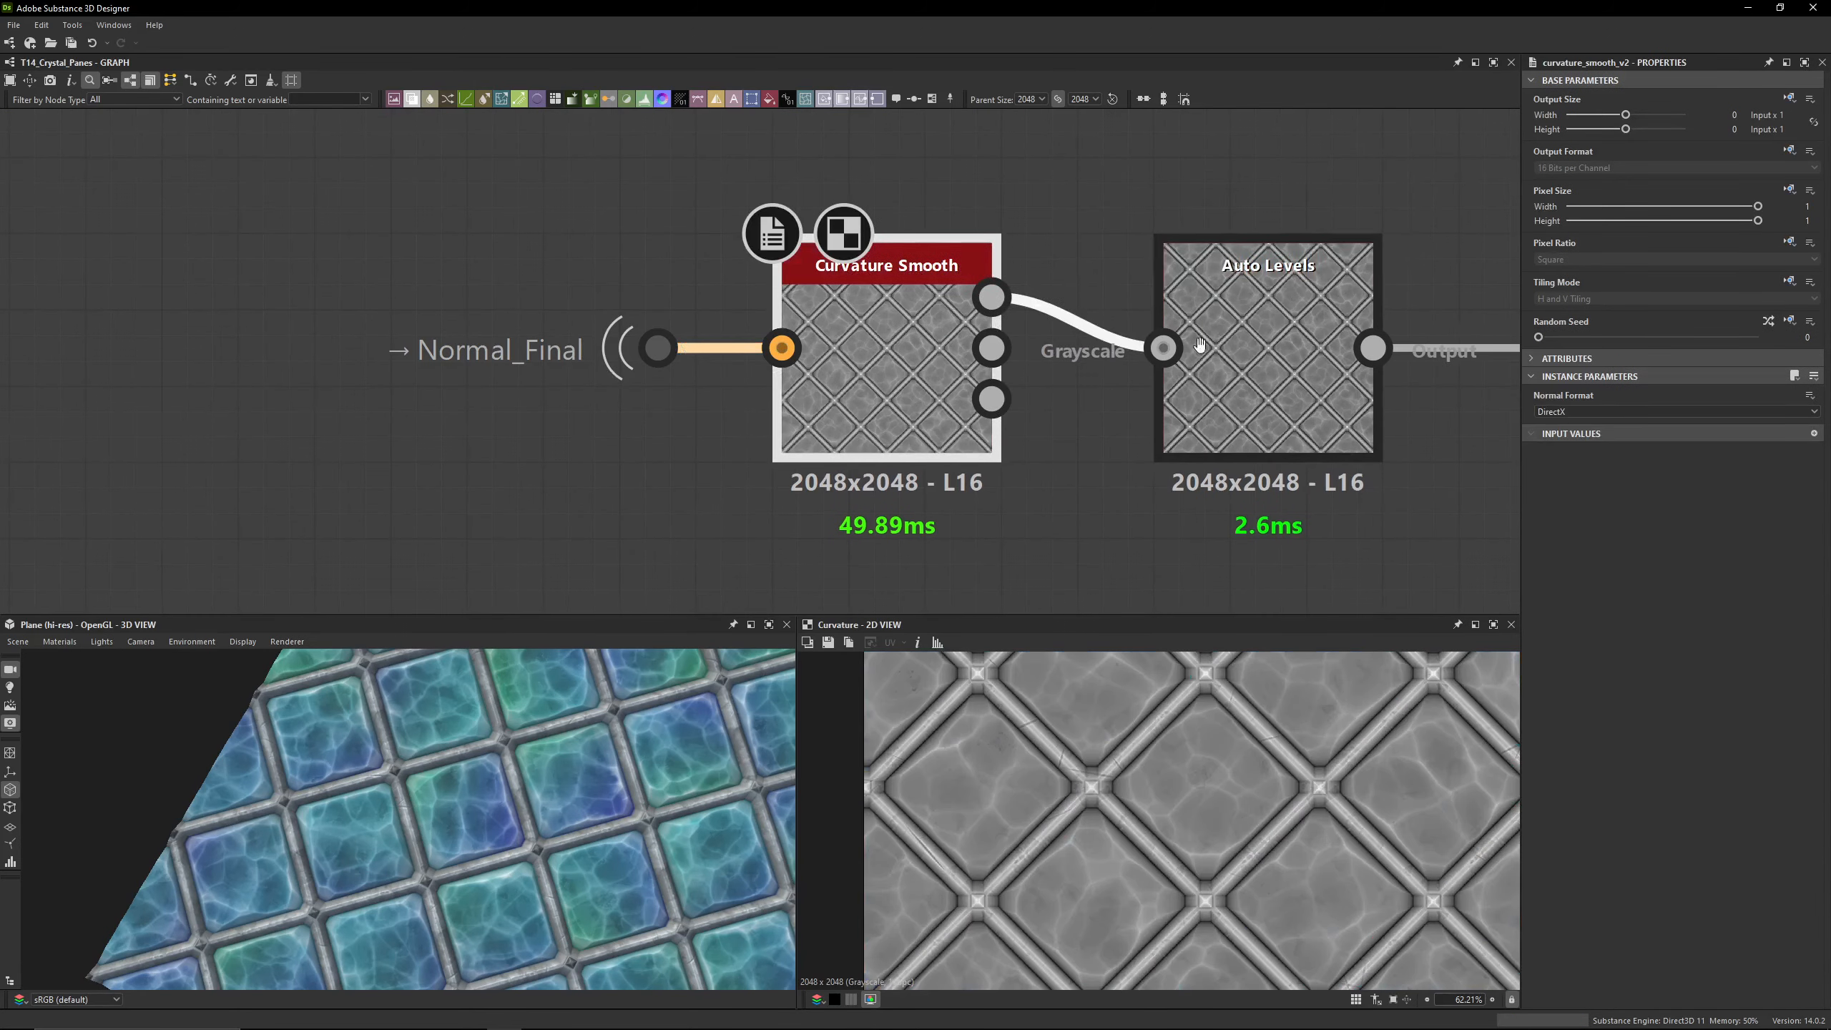
pyautogui.moveTo(1199, 345); pyautogui.dragTo(656, 332, button='middle')
pyautogui.doubleClick(764, 395)
pyautogui.moveTo(1141, 379); pyautogui.dragTo(703, 304, button='middle')
pyautogui.doubleClick(762, 324)
pyautogui.scroll(-5, 760, 322)
pyautogui.doubleClick(703, 303)
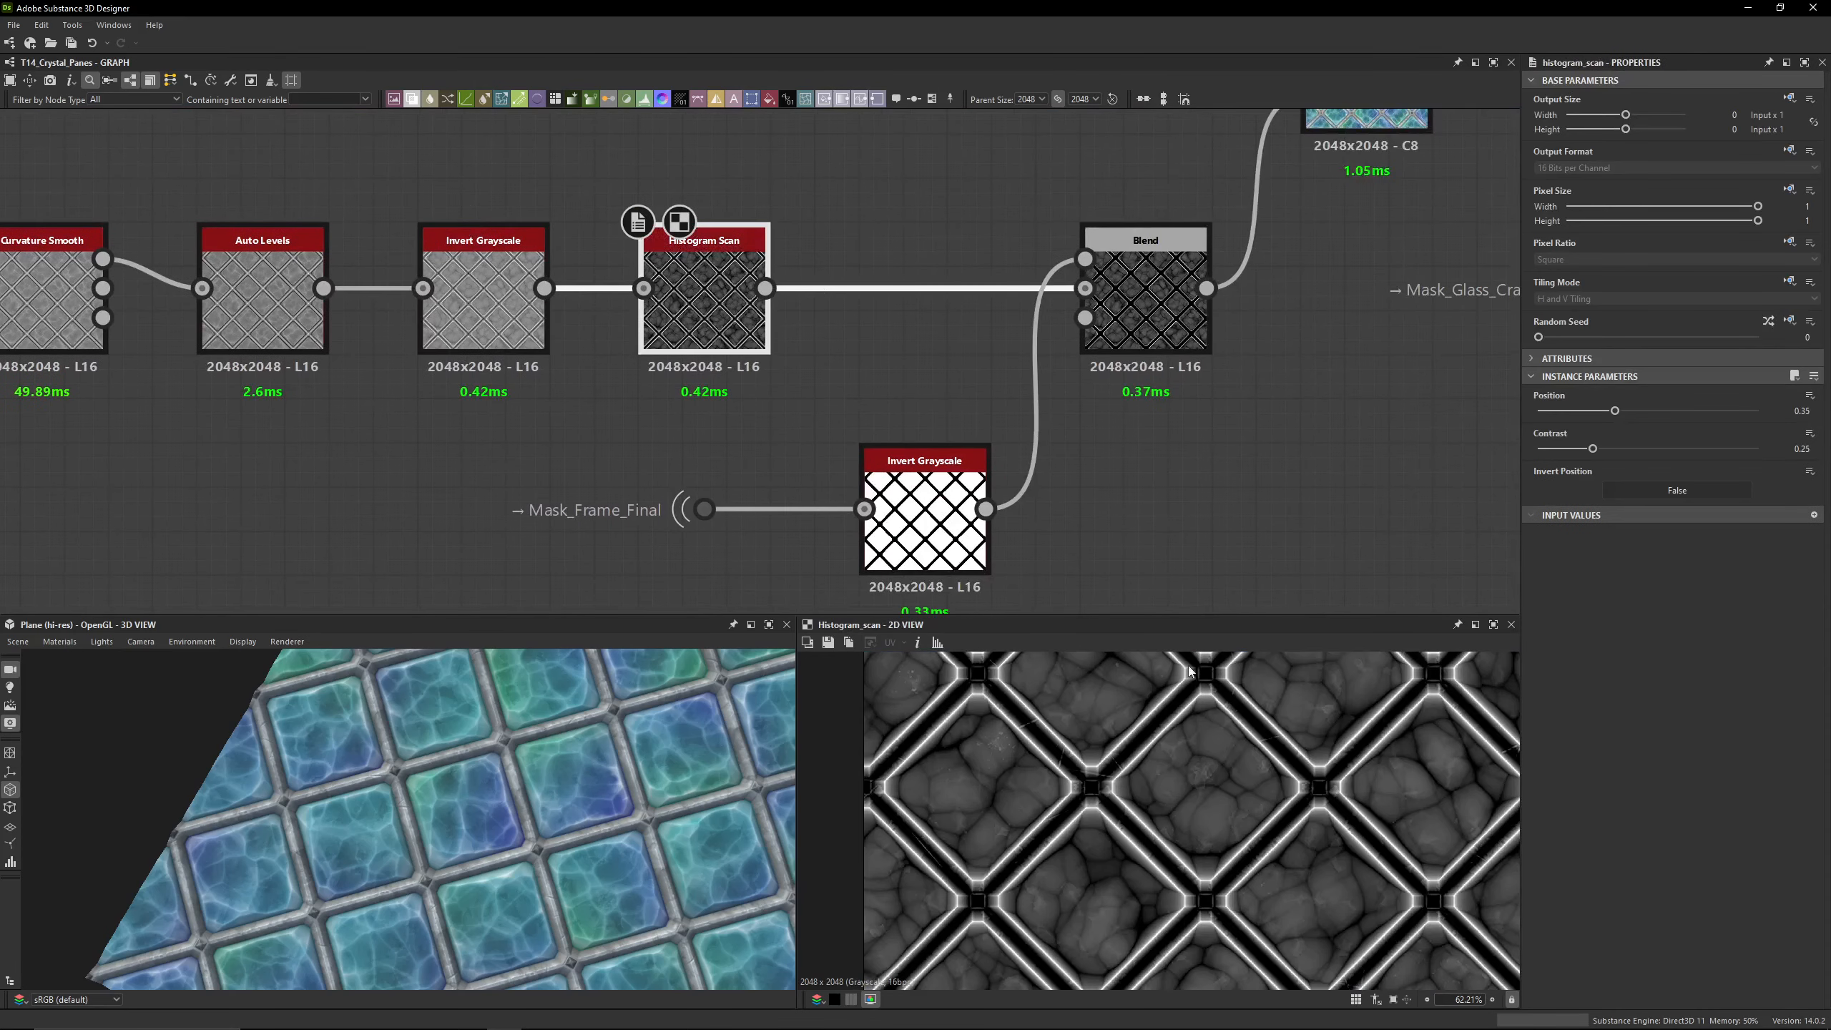
# Step: Inspect the Histogram Scan up close, and compare the inverted Mask_Frame_Final with the Multiply Blend that applies it
pyautogui.scroll(3, 1147, 824)
pyautogui.moveTo(924, 379); pyautogui.dragTo(771, 361, button='middle')
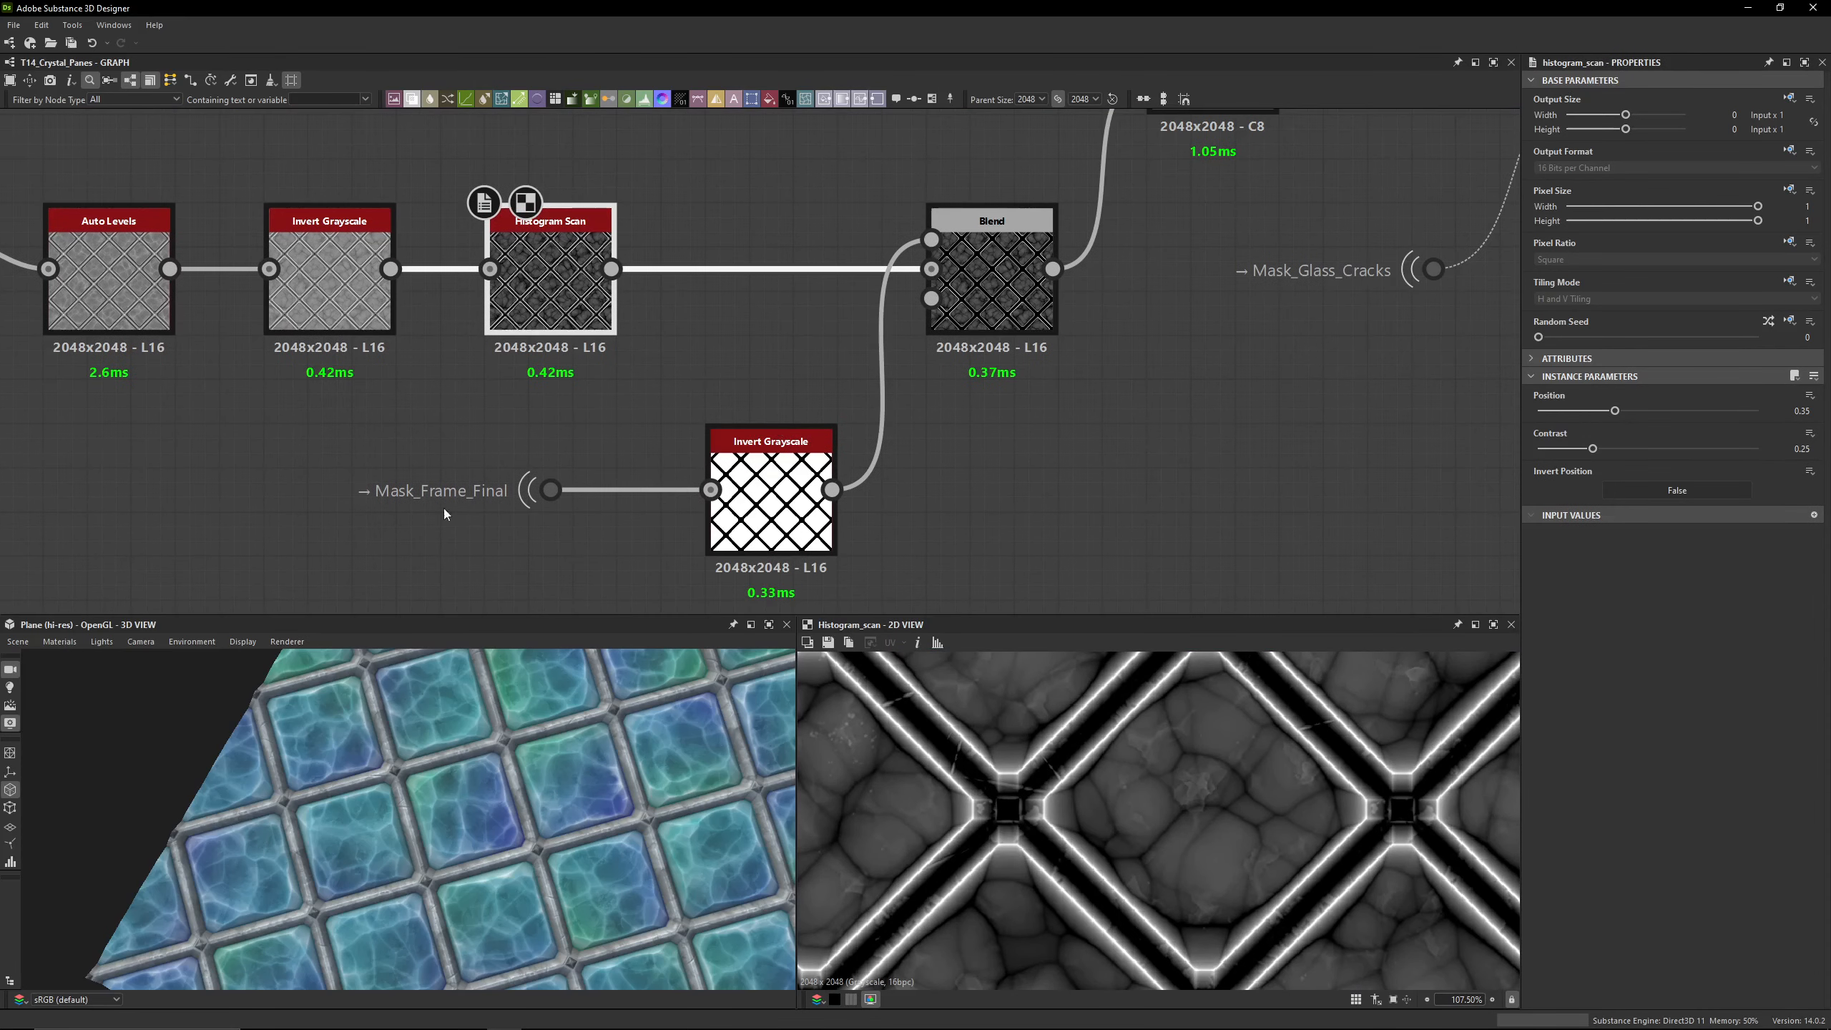
pyautogui.doubleClick(550, 491)
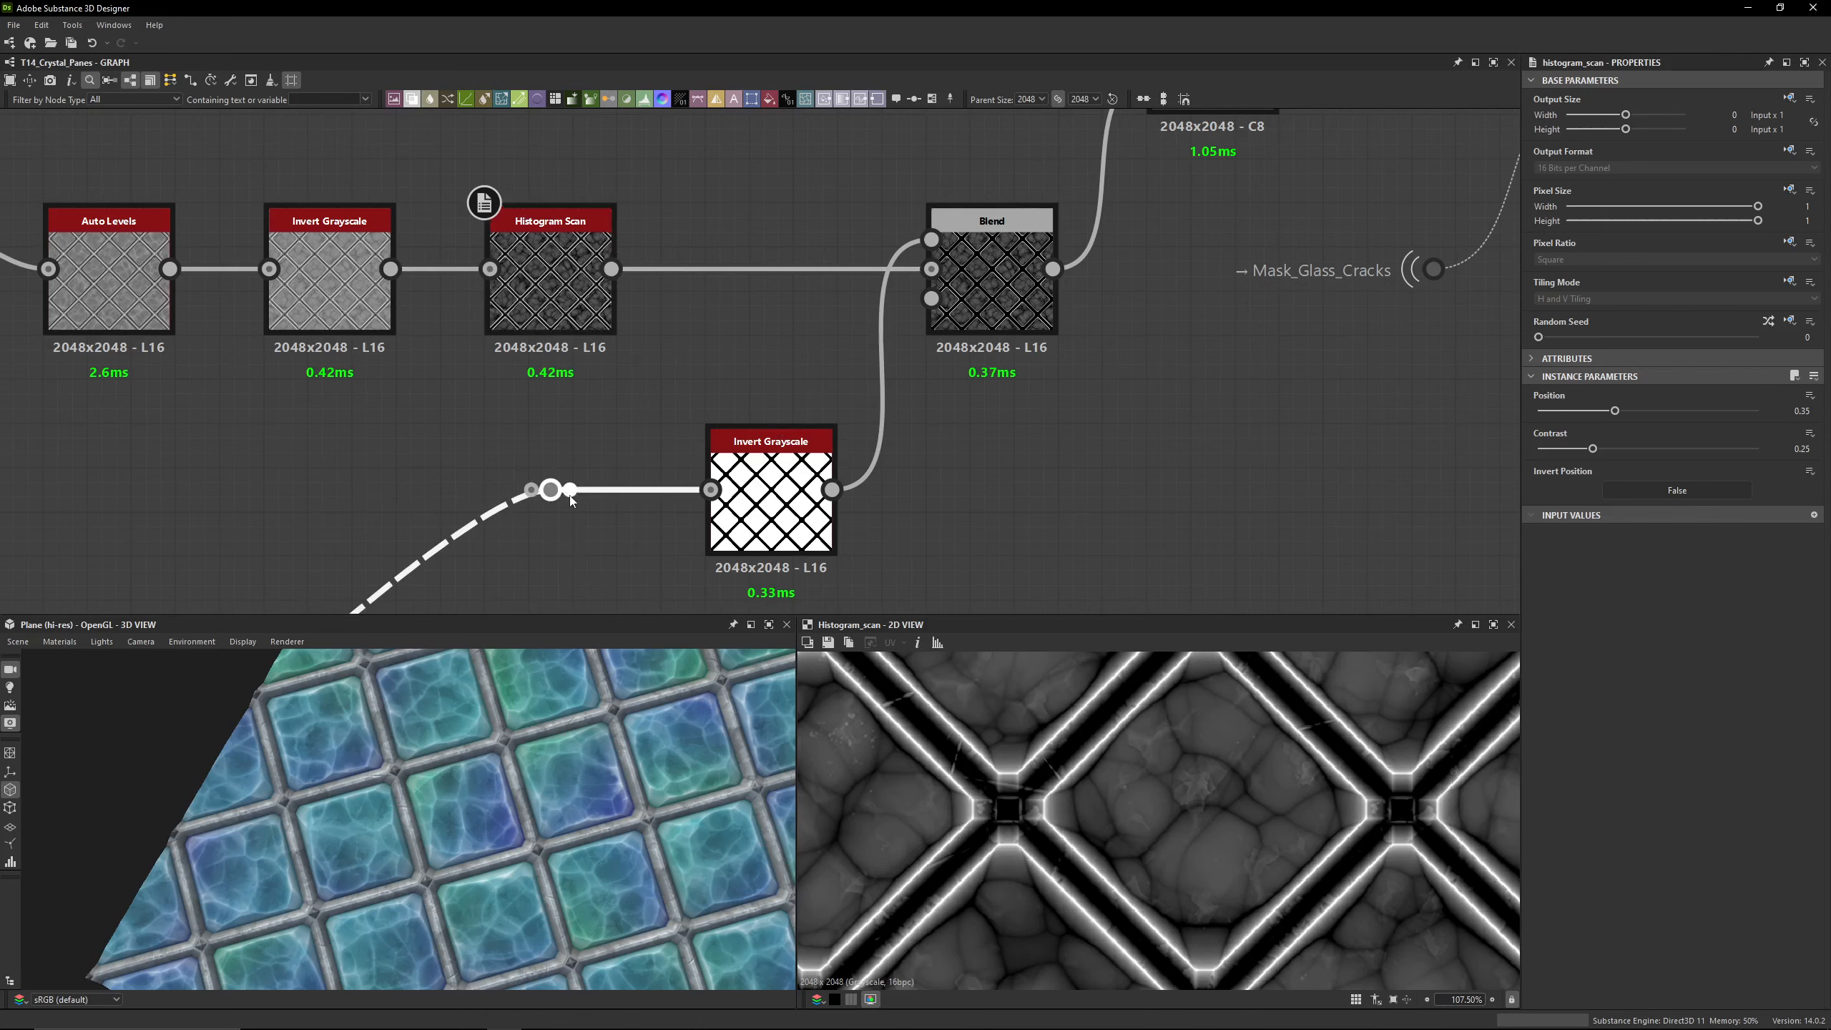
pyautogui.doubleClick(982, 316)
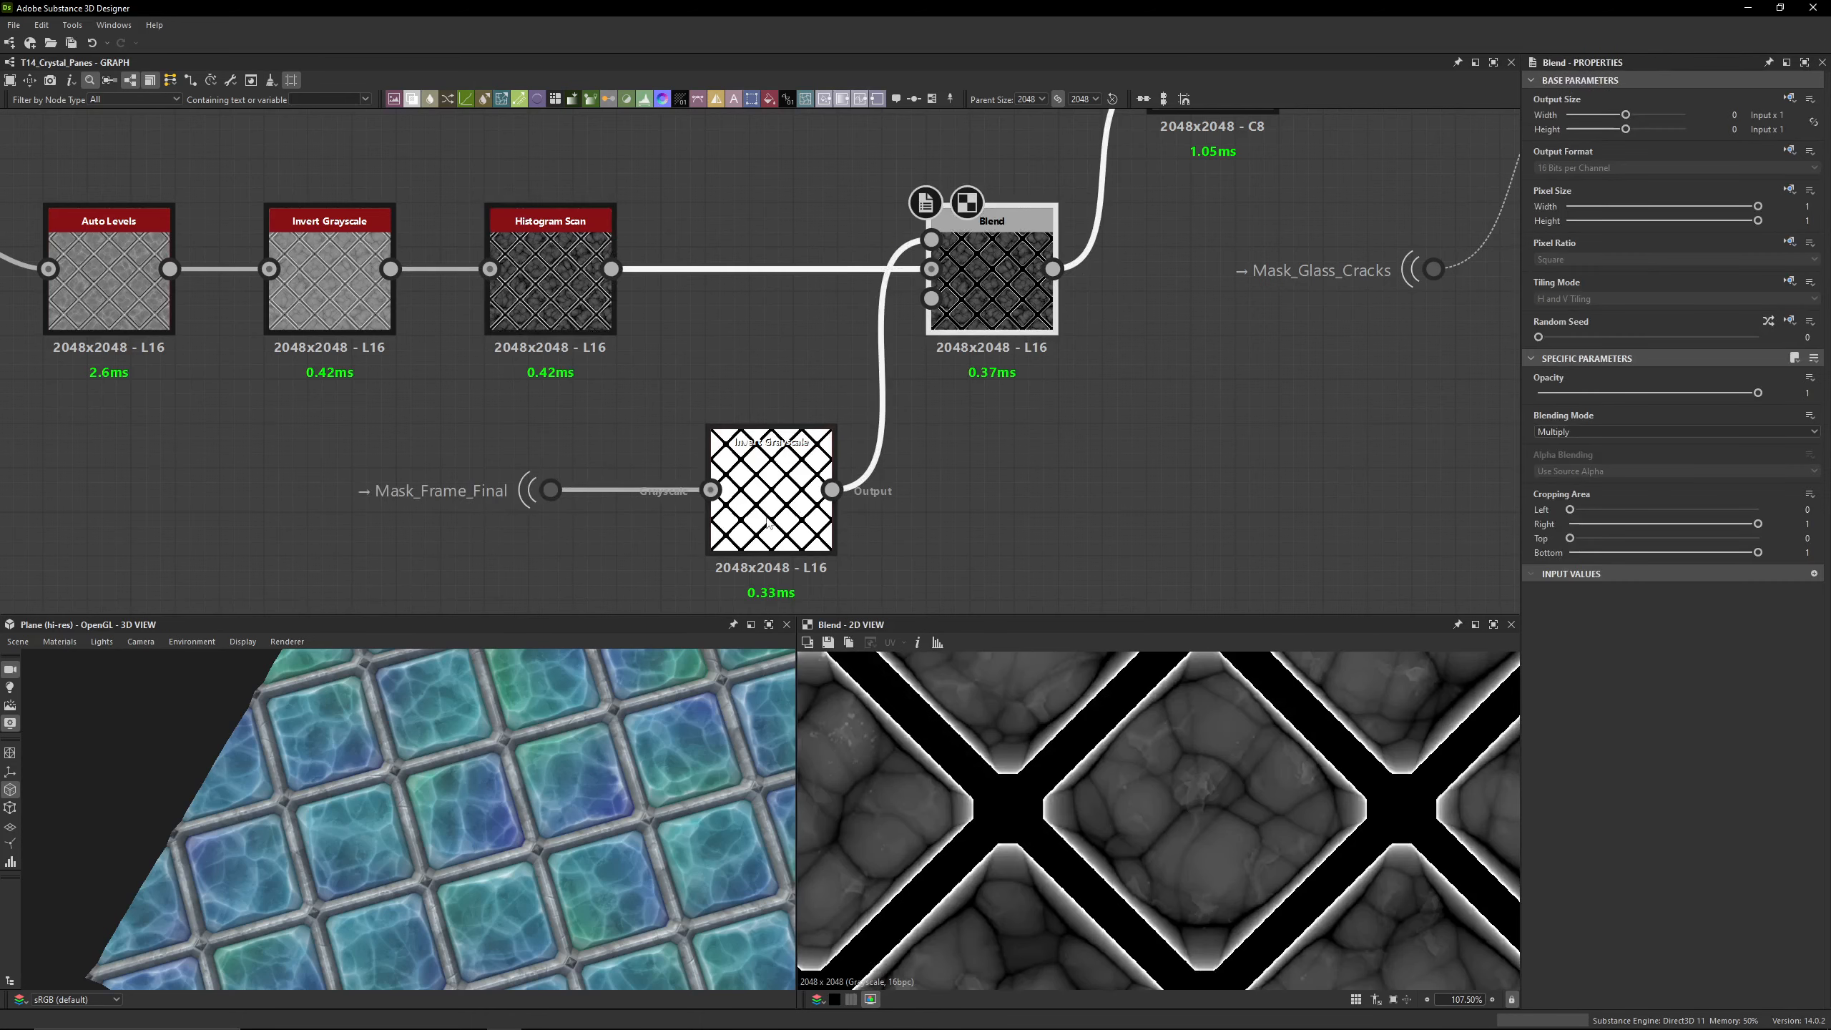
pyautogui.doubleClick(786, 498)
pyautogui.doubleClick(979, 307)
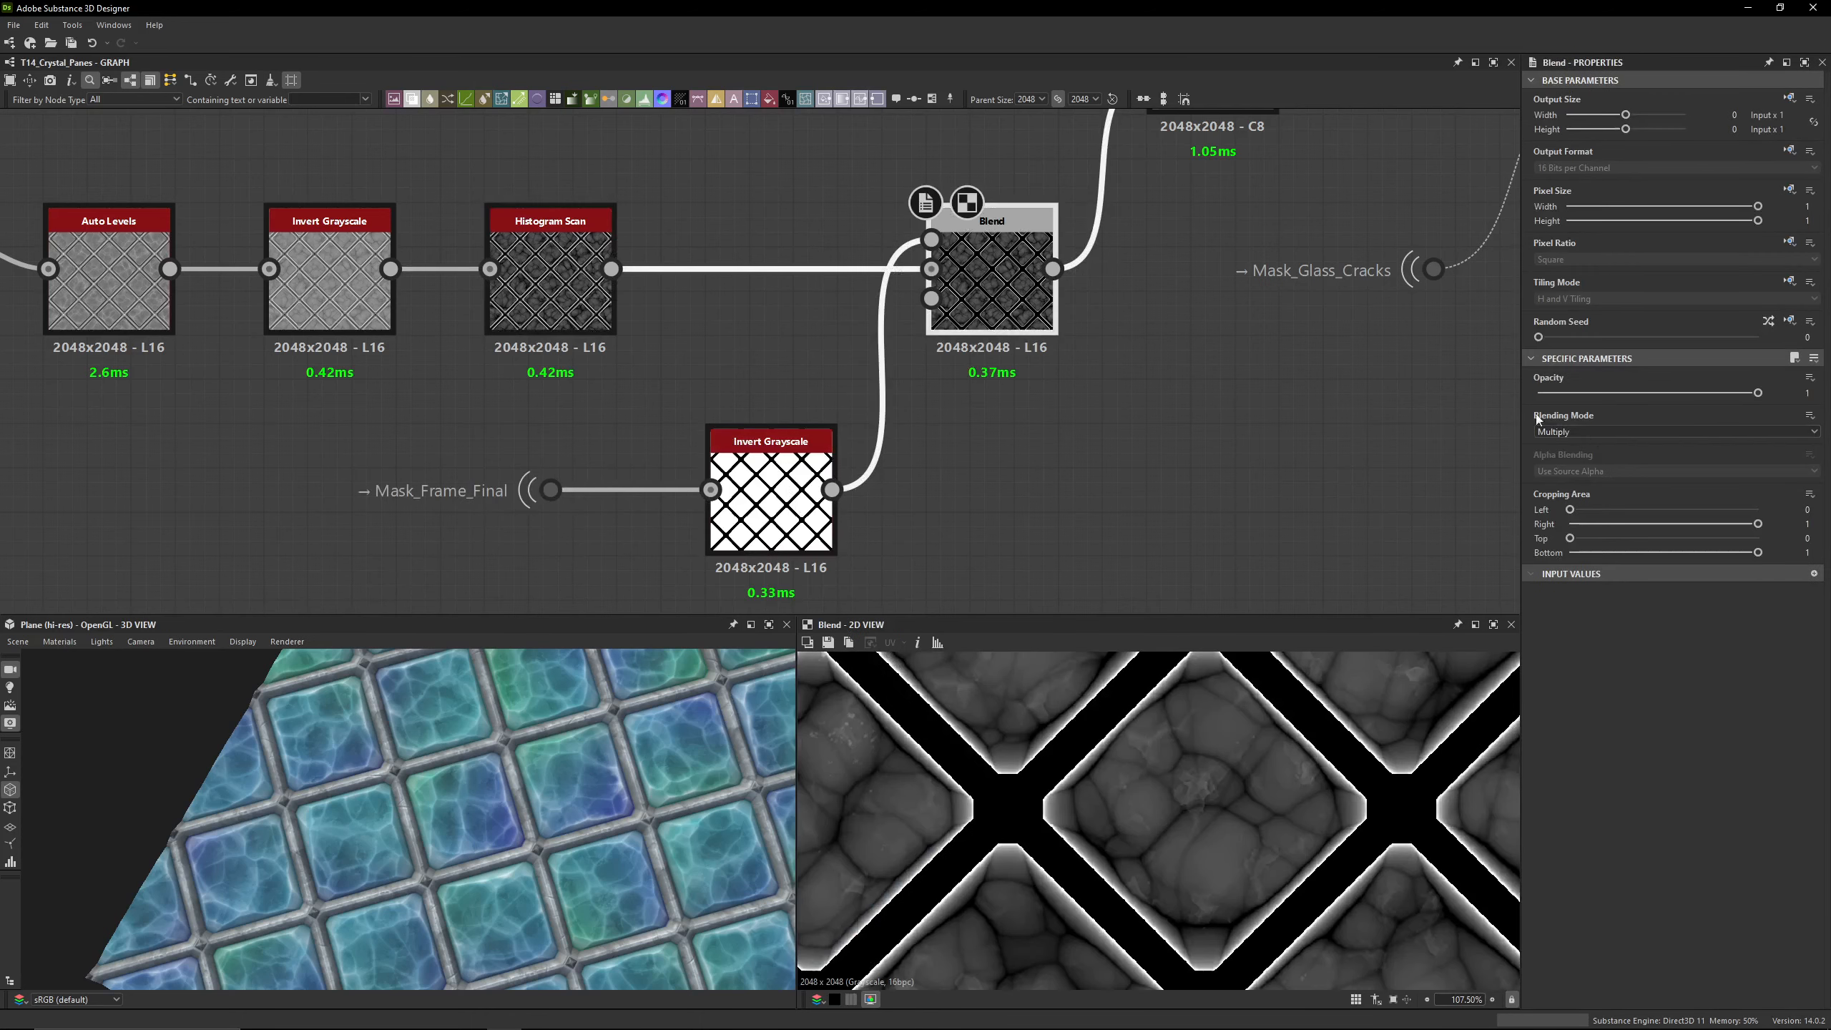
# Step: Set the mask Blend to Subtract and delete the Invert Grayscale node so Mask_Frame_Final, moved closer, feeds the Blend directly
pyautogui.click(1594, 432)
pyautogui.click(1574, 473)
pyautogui.click(771, 505)
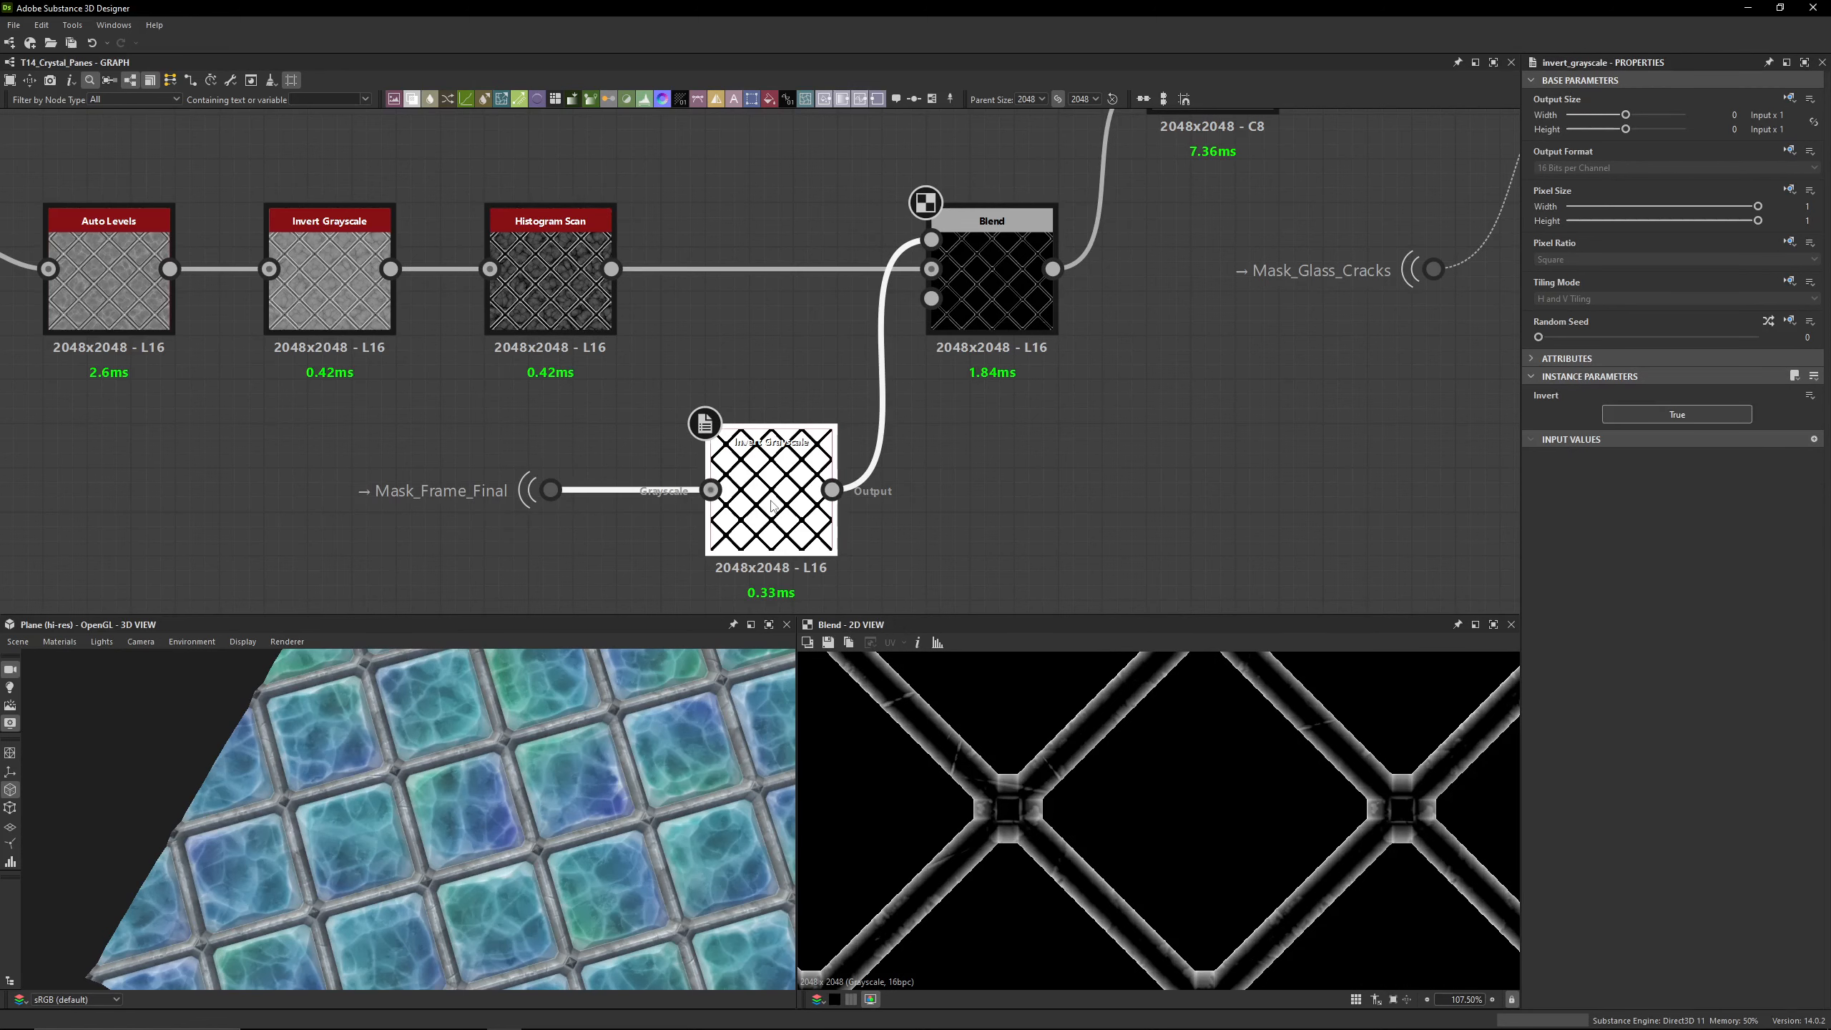
pyautogui.press('Delete')
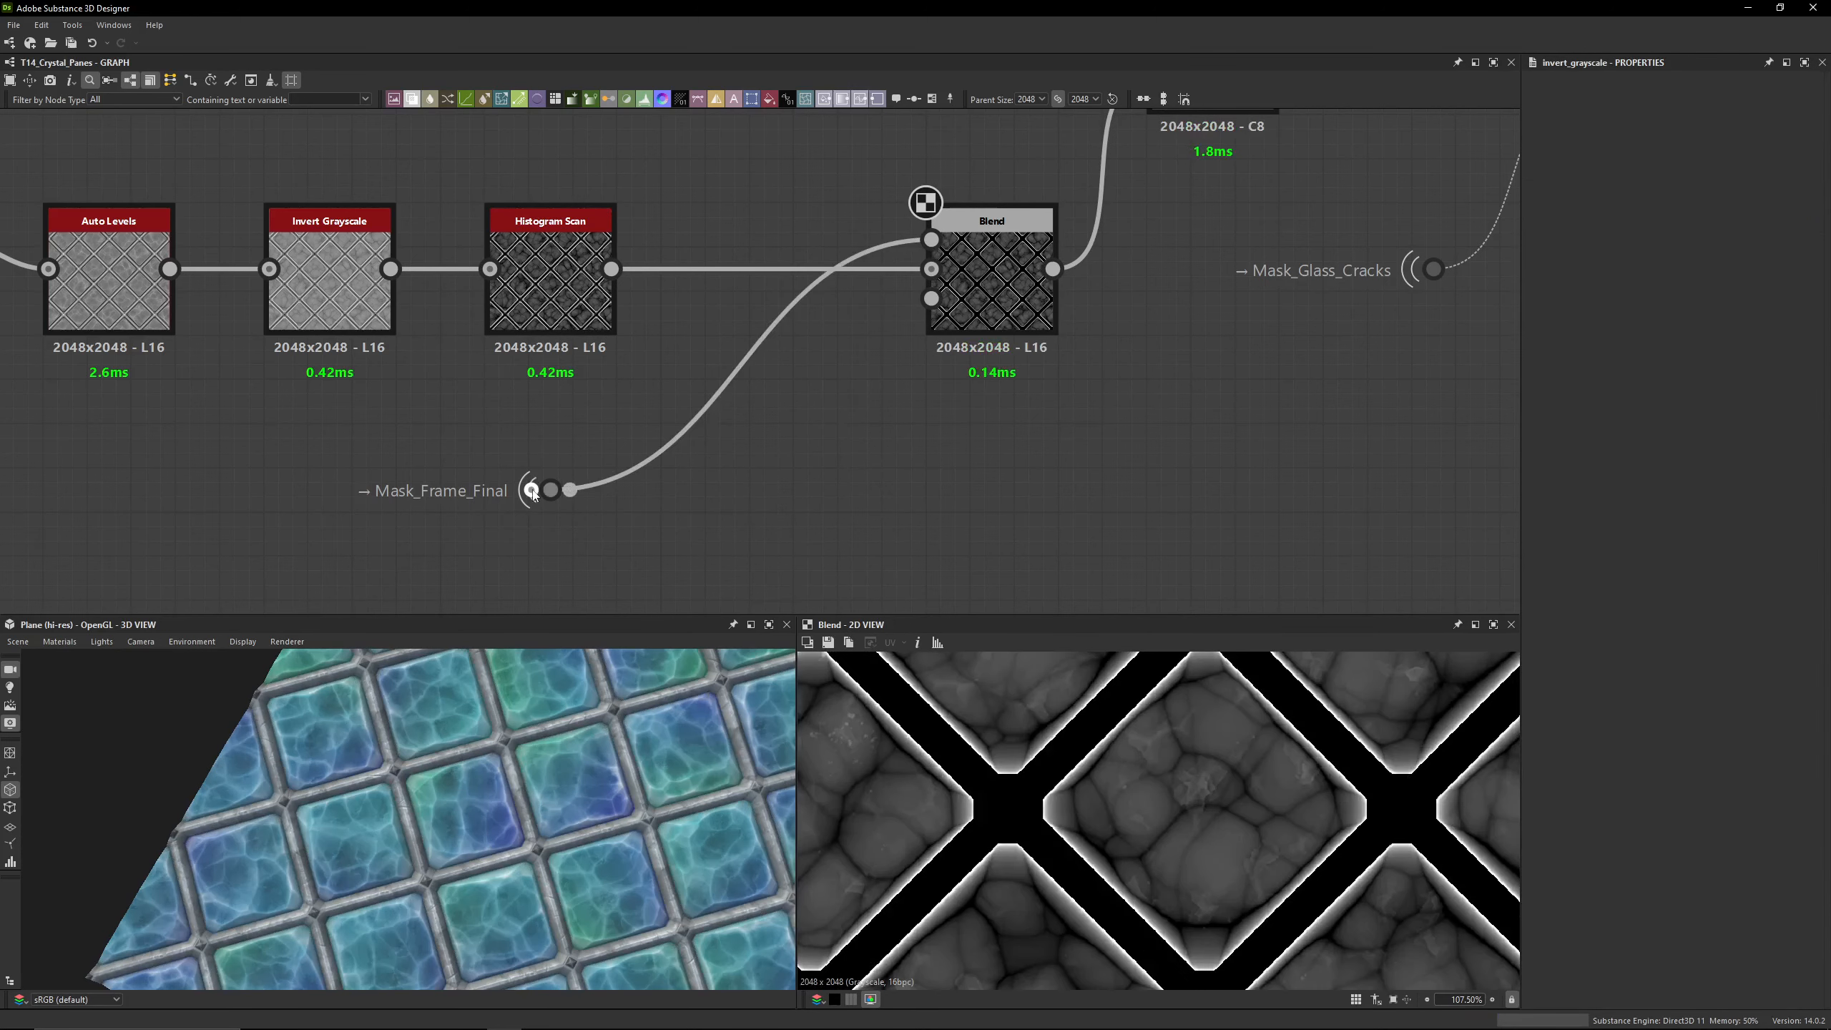
pyautogui.moveTo(549, 494); pyautogui.dragTo(770, 493)
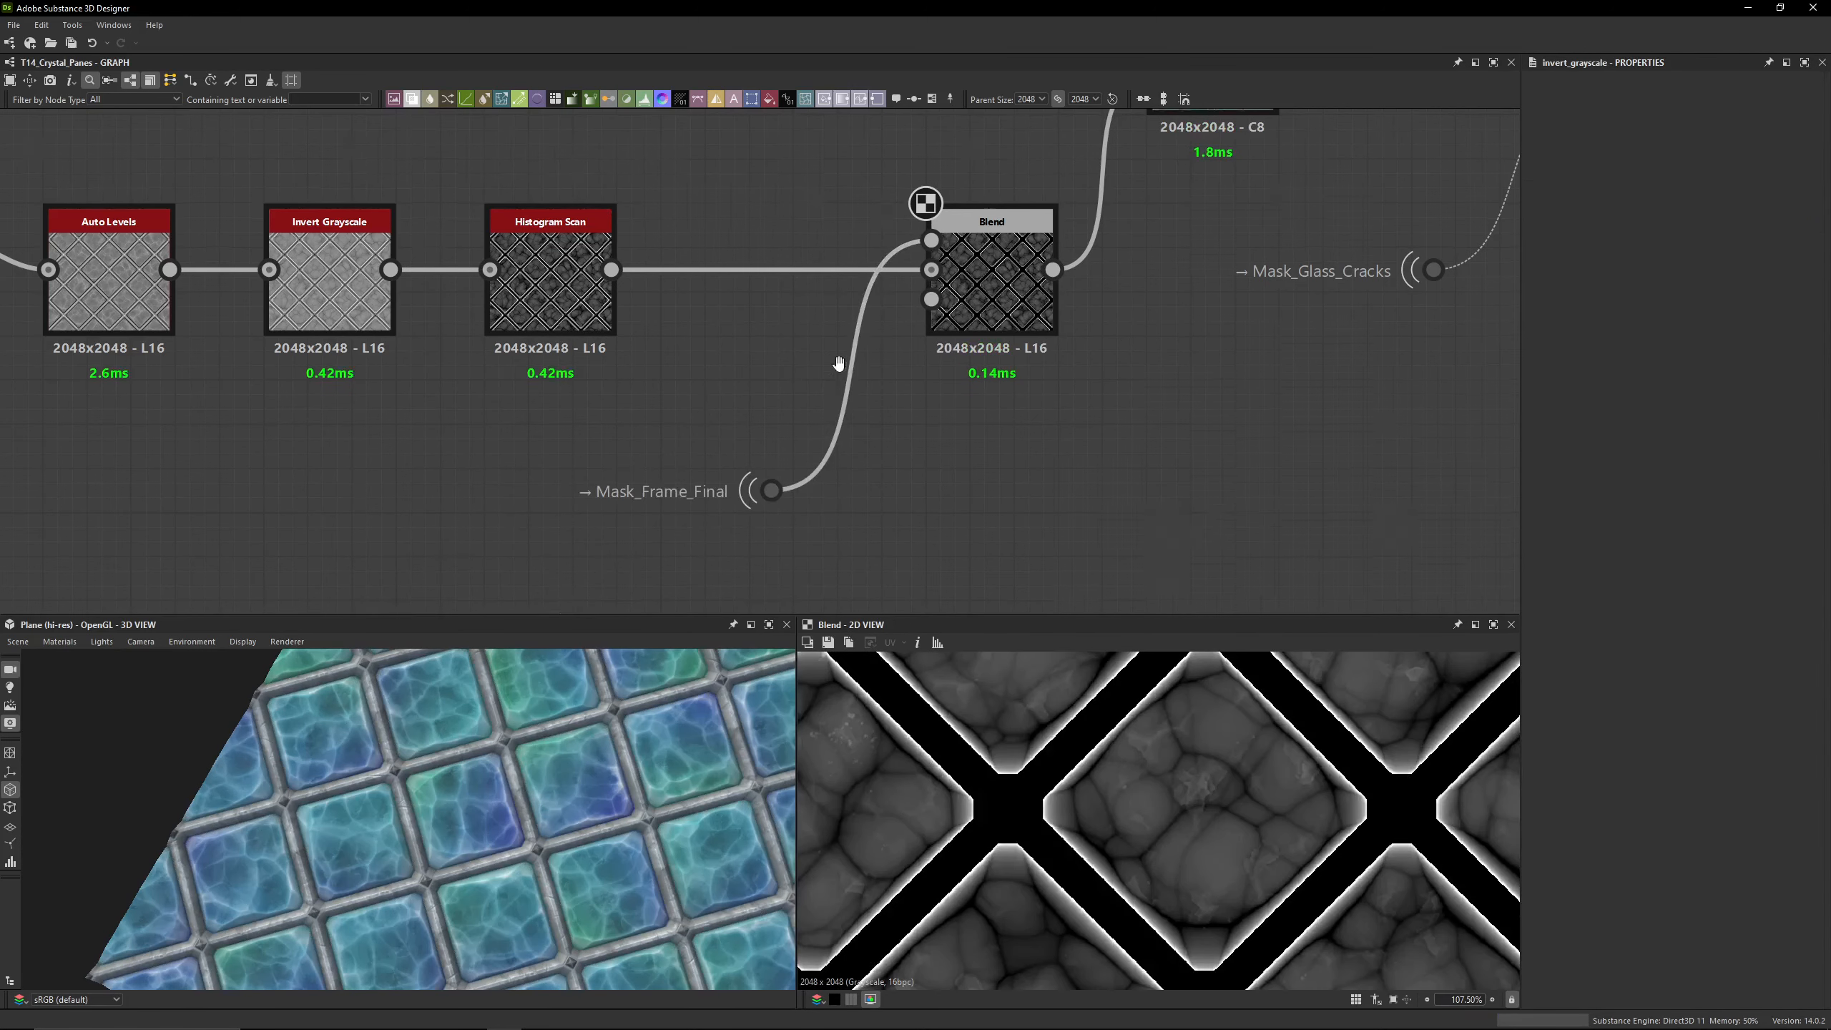
pyautogui.moveTo(839, 360); pyautogui.dragTo(776, 420, button='middle')
pyautogui.click(949, 388)
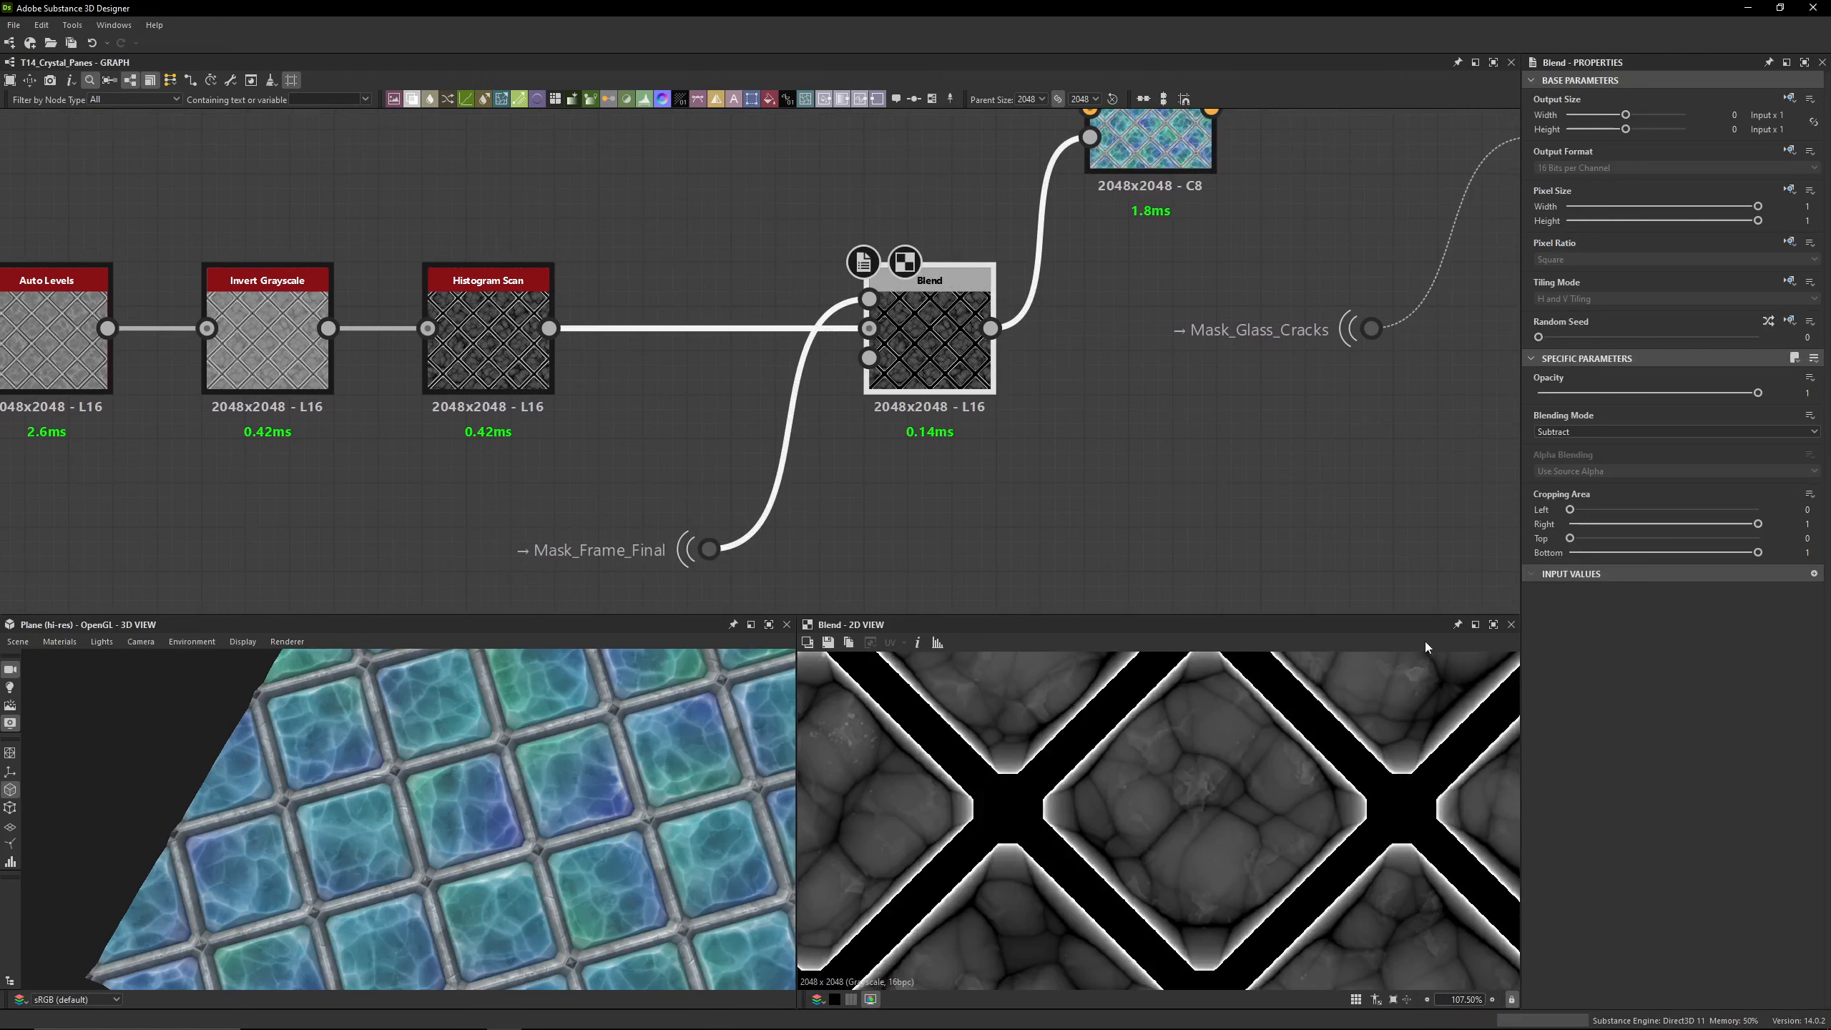
# Step: Preview the color Blend driven by this mask, and inspect the pane edges up close in 2D and 3D
pyautogui.doubleClick(712, 551)
pyautogui.moveTo(968, 492); pyautogui.dragTo(936, 564, button='middle')
pyautogui.moveTo(1090, 227); pyautogui.dragTo(968, 538, button='middle')
pyautogui.doubleClick(986, 411)
pyautogui.scroll(5, 1060, 809)
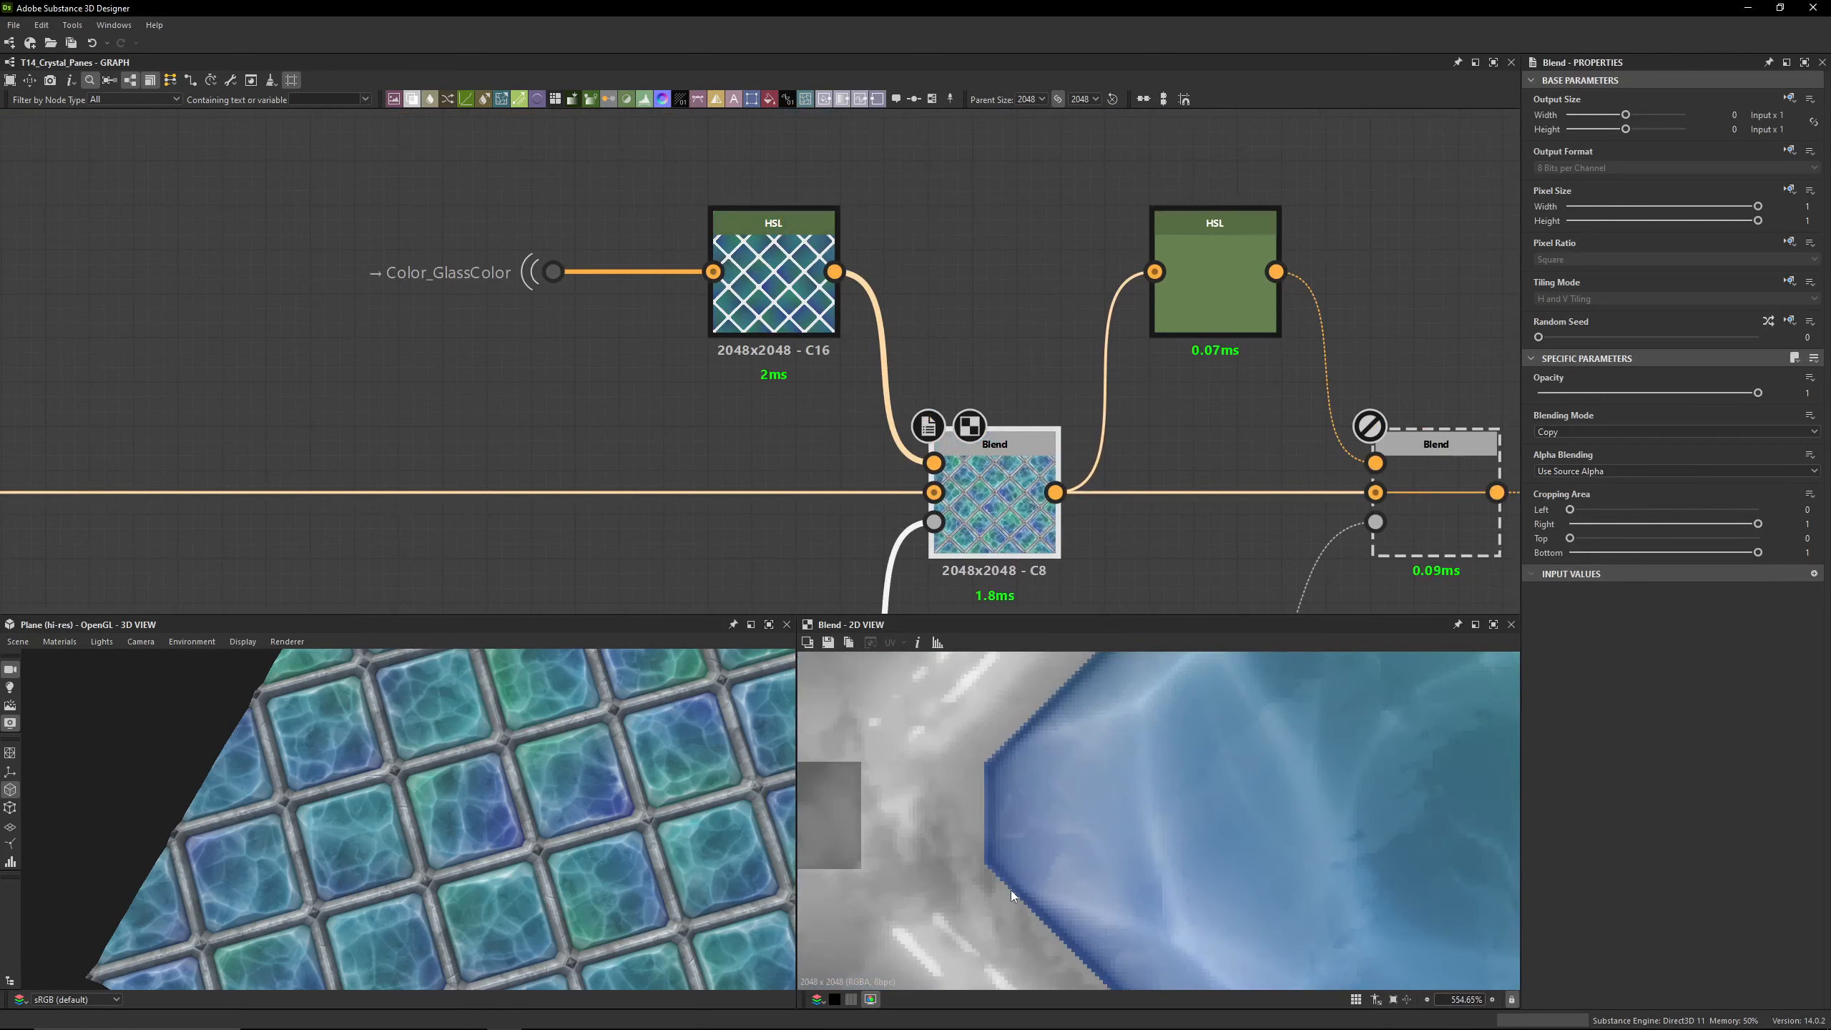
pyautogui.scroll(6, 474, 783)
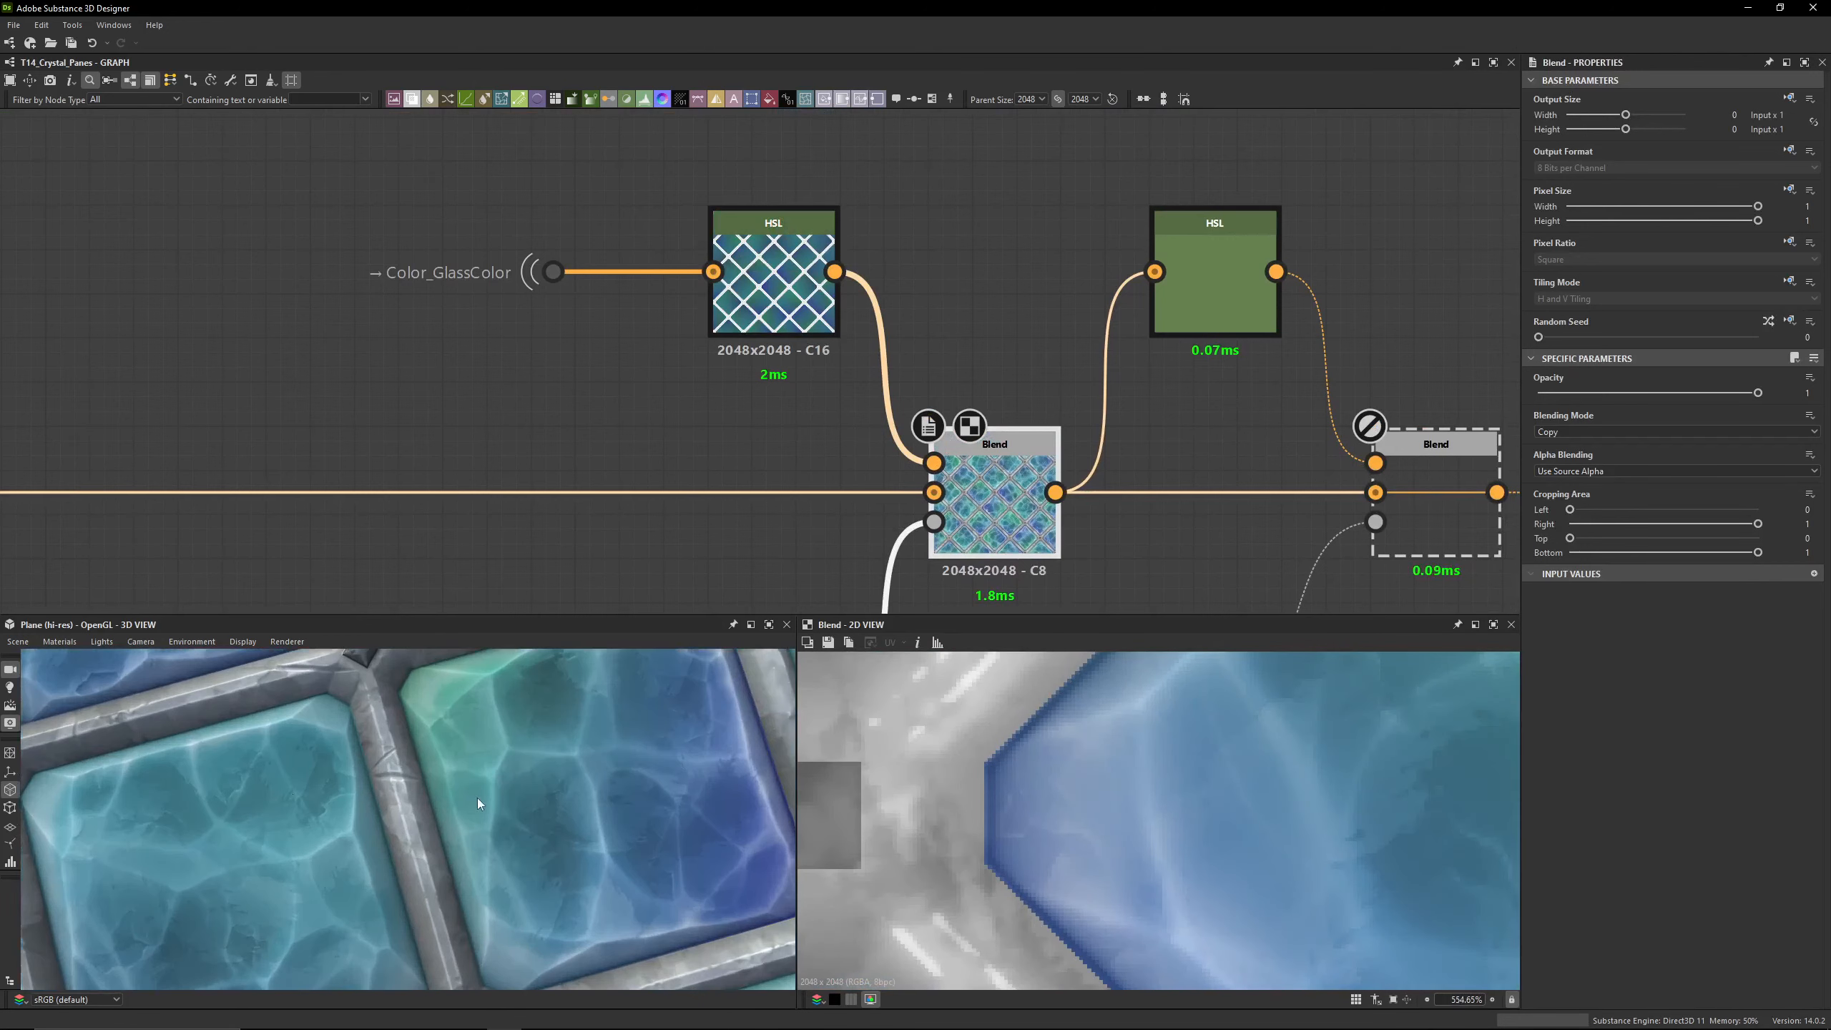
pyautogui.moveTo(477, 798); pyautogui.dragTo(489, 735)
# Step: Compare the Color_GlassColor input and its darkening HSL node with the resulting color Blend, and examine a pane's edge
pyautogui.scroll(-3, 823, 391)
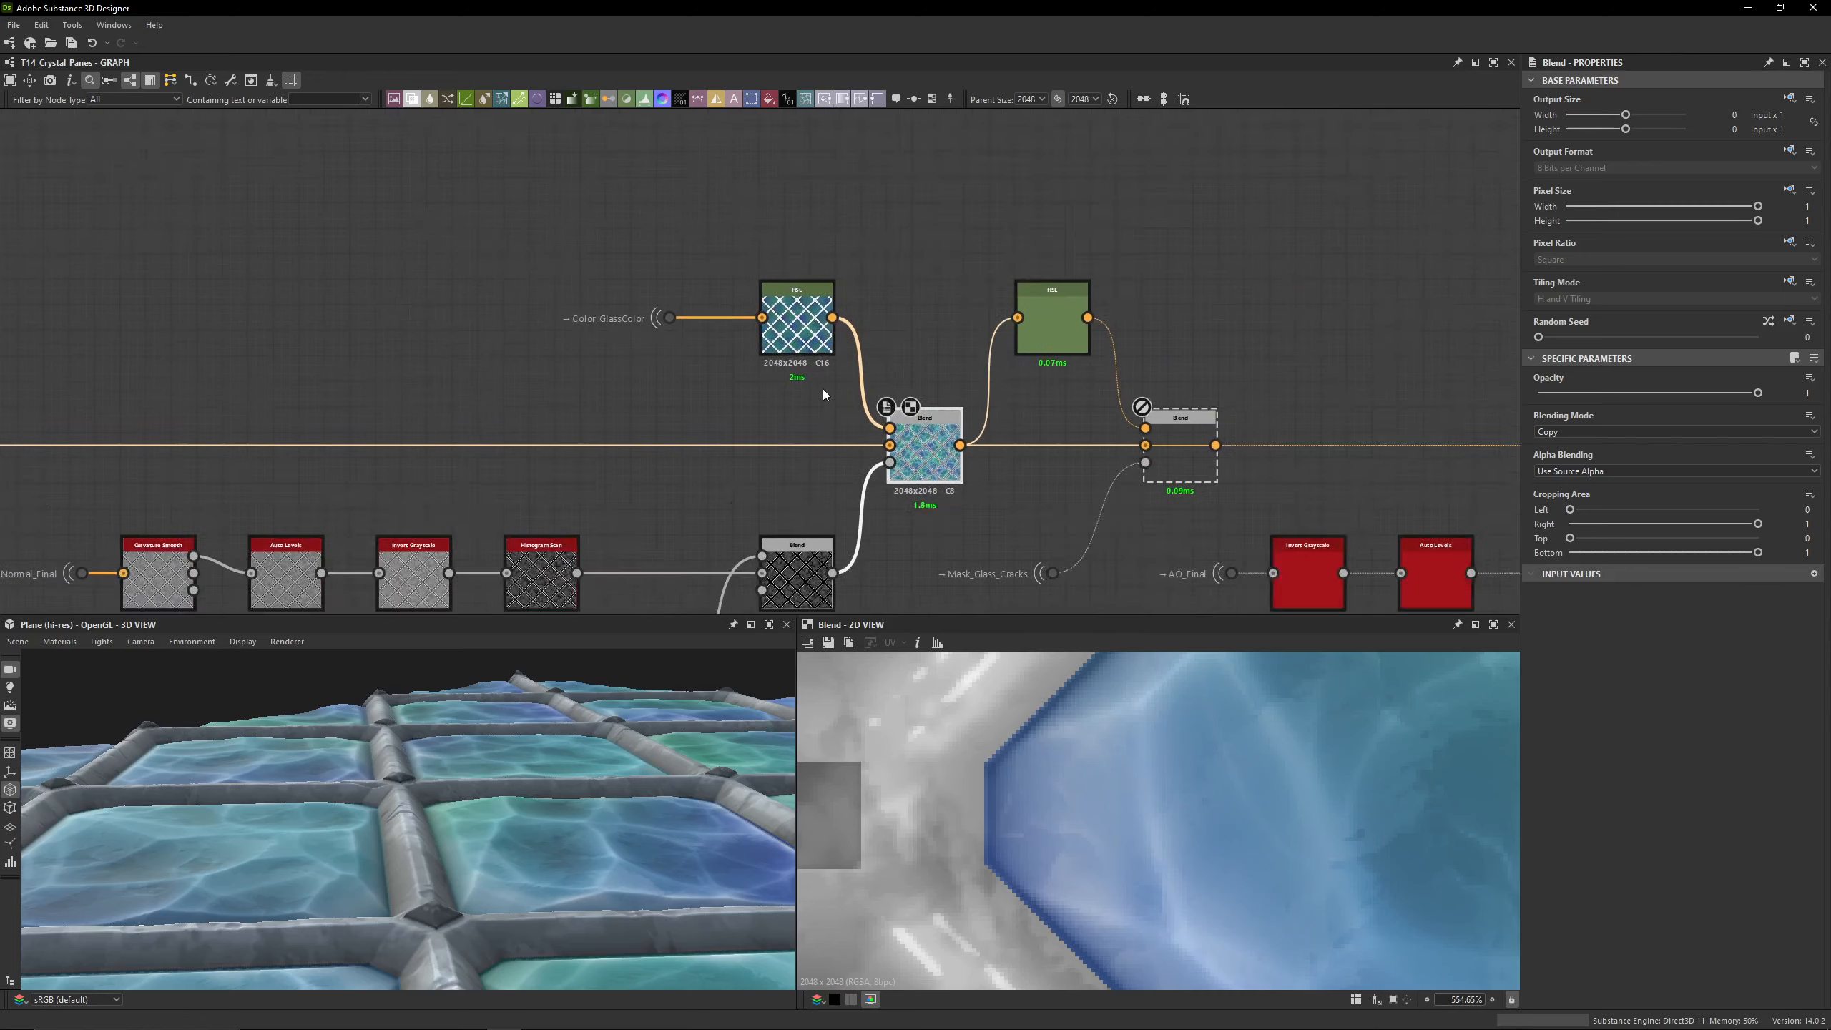
pyautogui.moveTo(731, 402); pyautogui.dragTo(715, 318, button='middle')
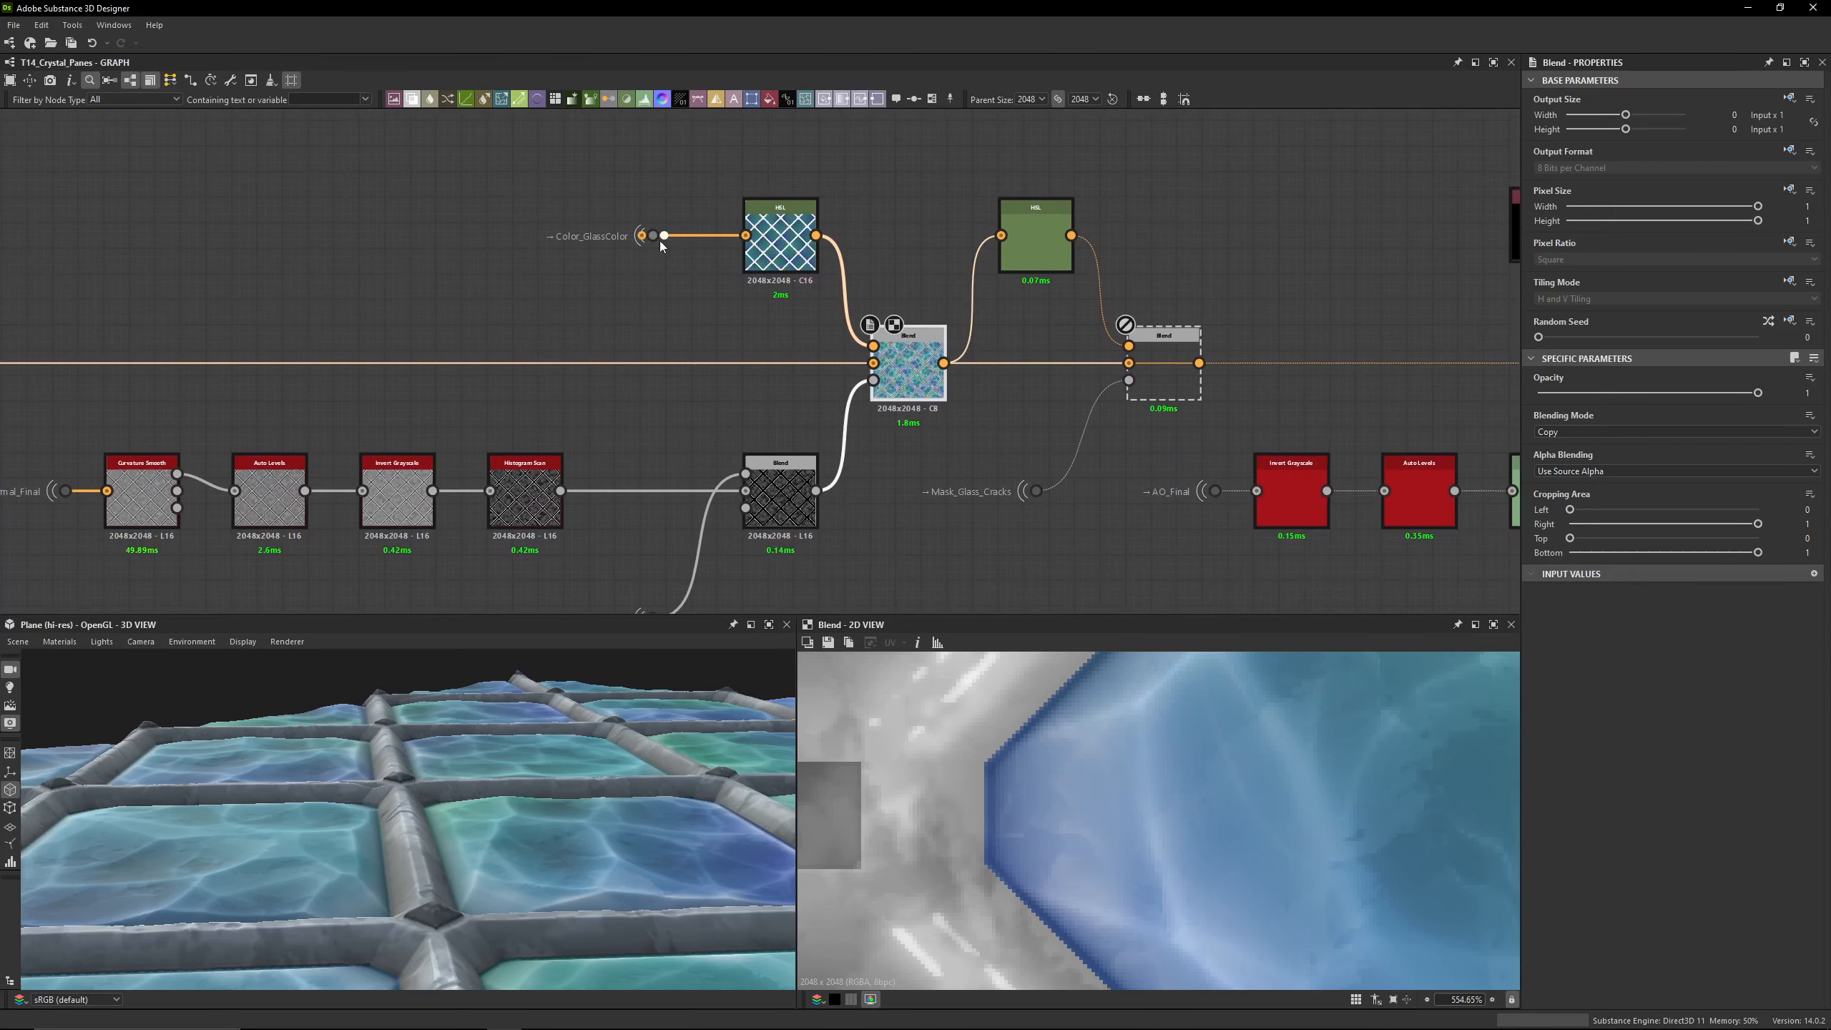
pyautogui.click(661, 240)
pyautogui.scroll(-10, 1167, 762)
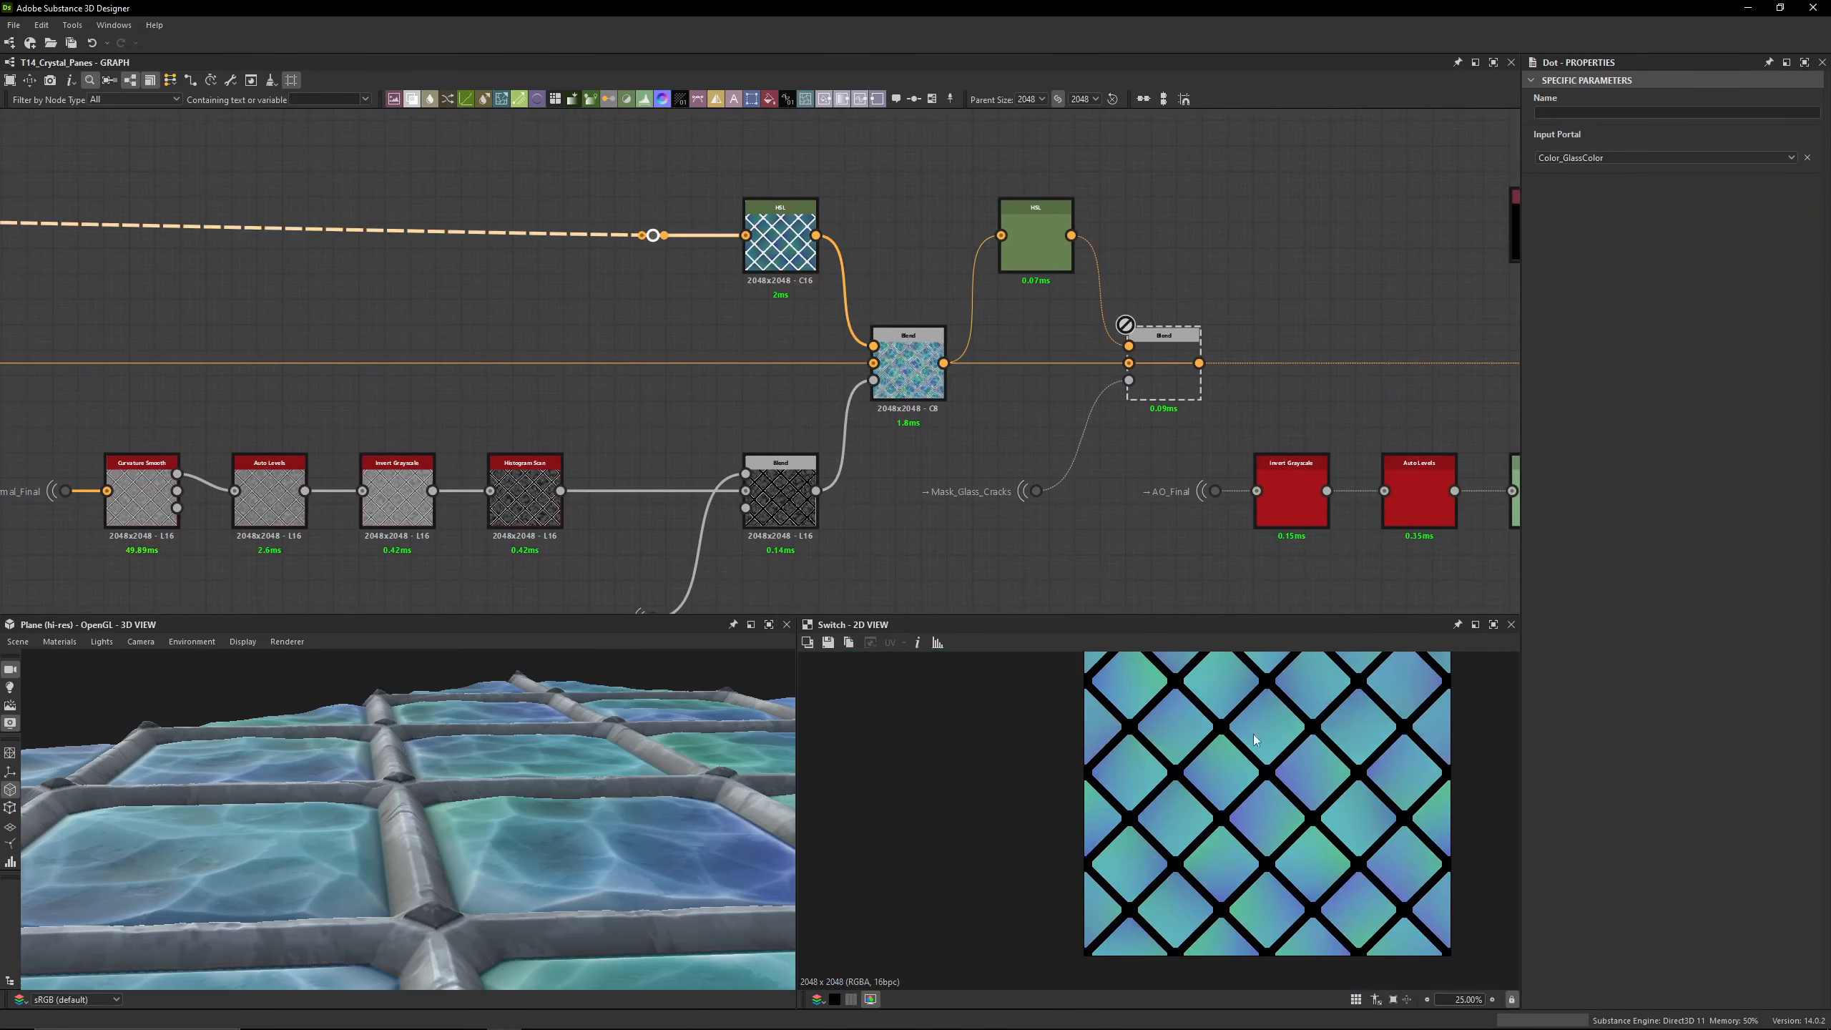
pyautogui.moveTo(1253, 739); pyautogui.dragTo(1175, 779, button='middle')
pyautogui.doubleClick(904, 364)
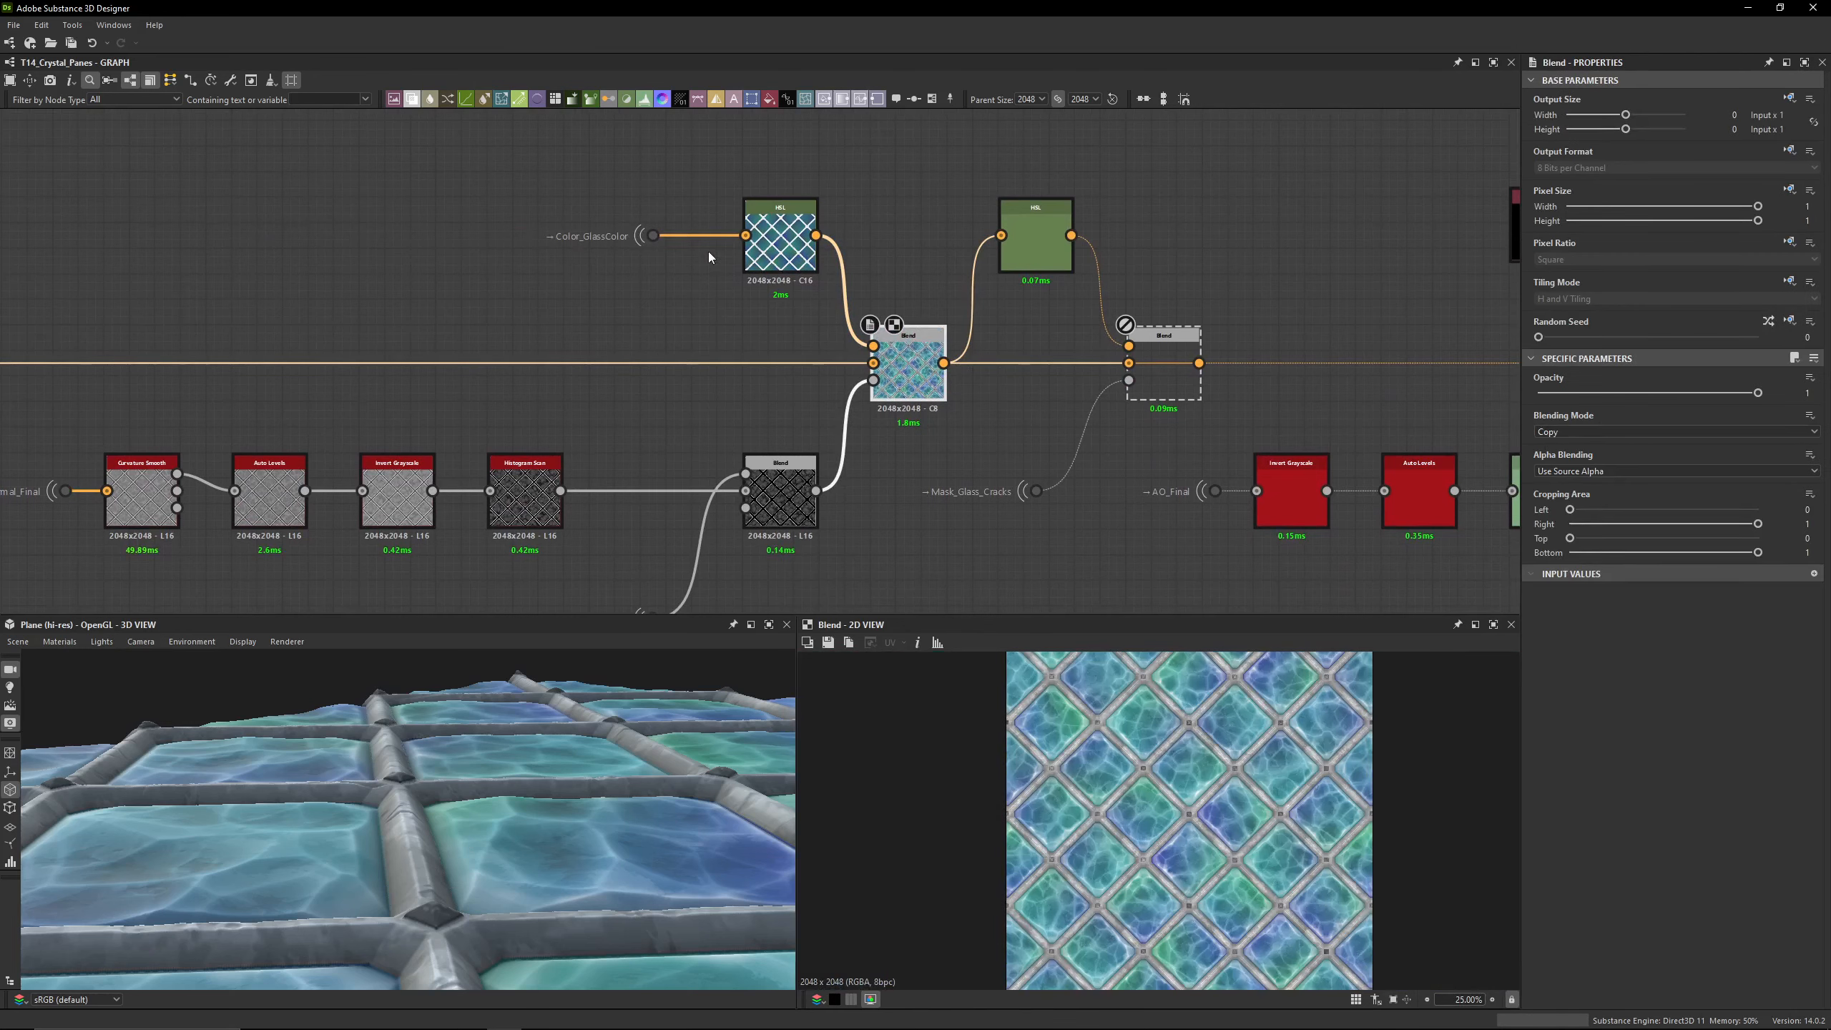
pyautogui.doubleClick(779, 241)
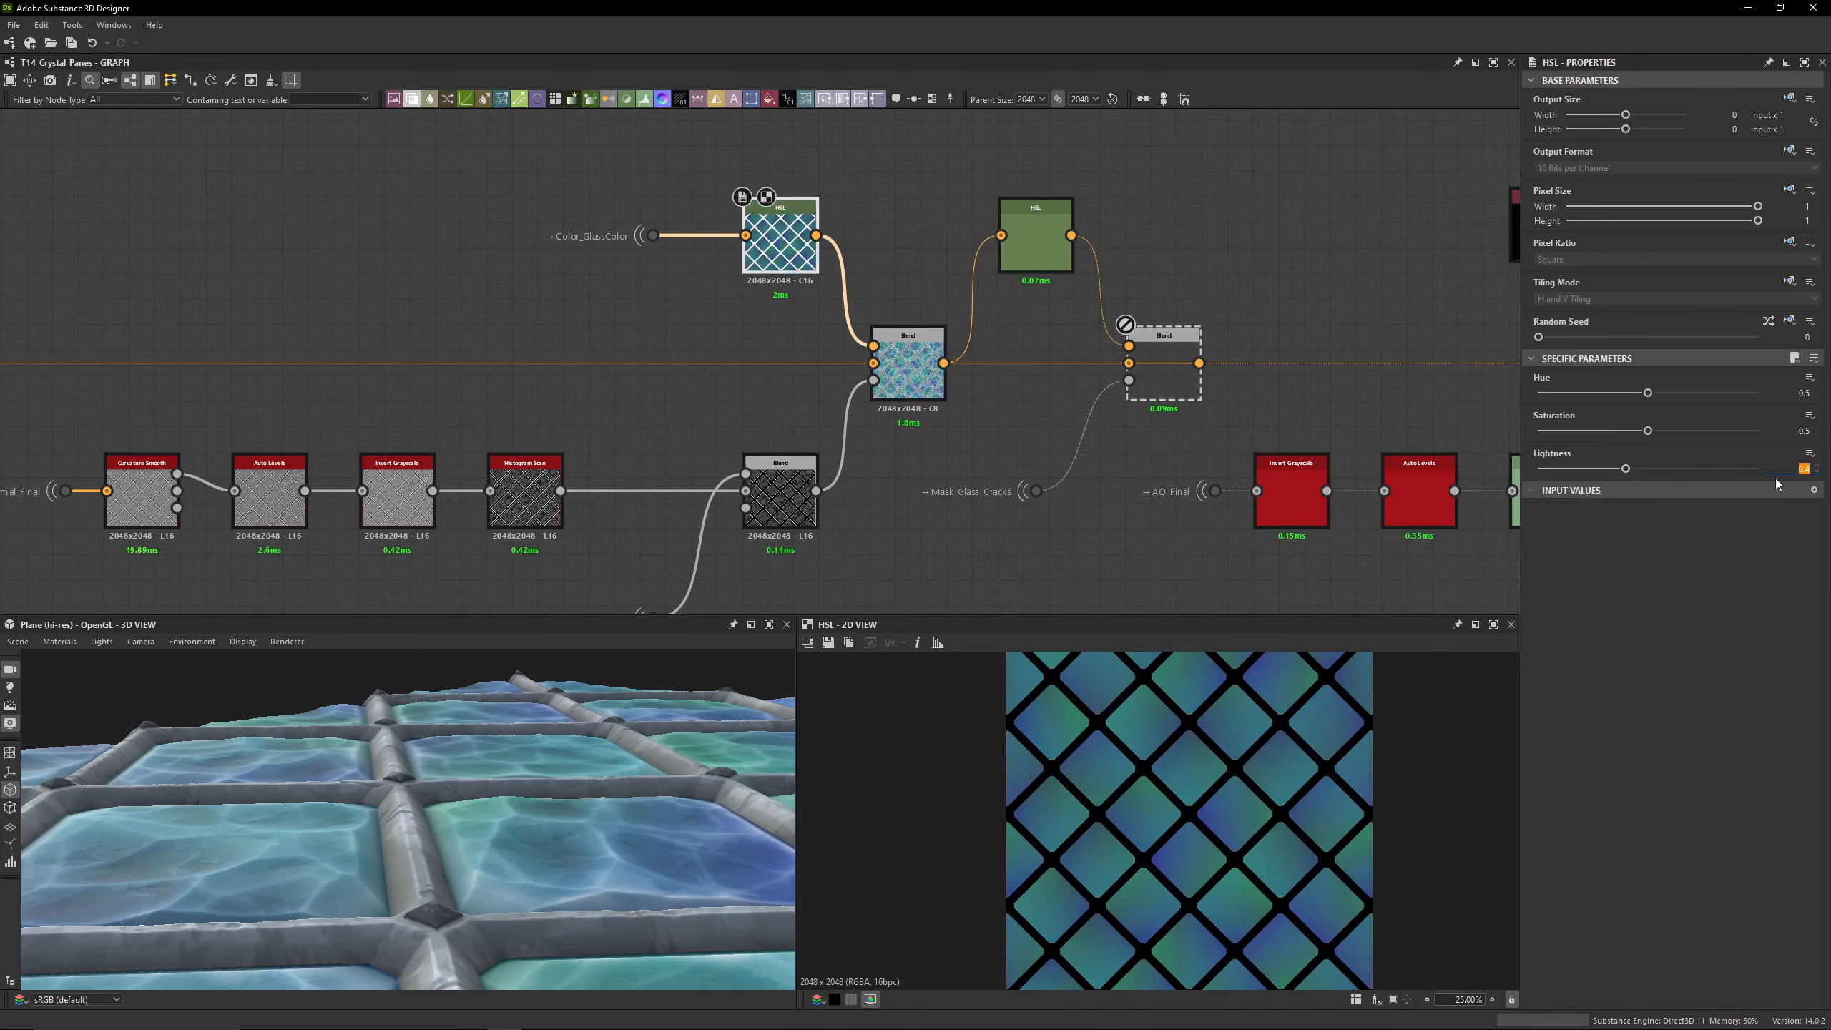
pyautogui.doubleClick(908, 382)
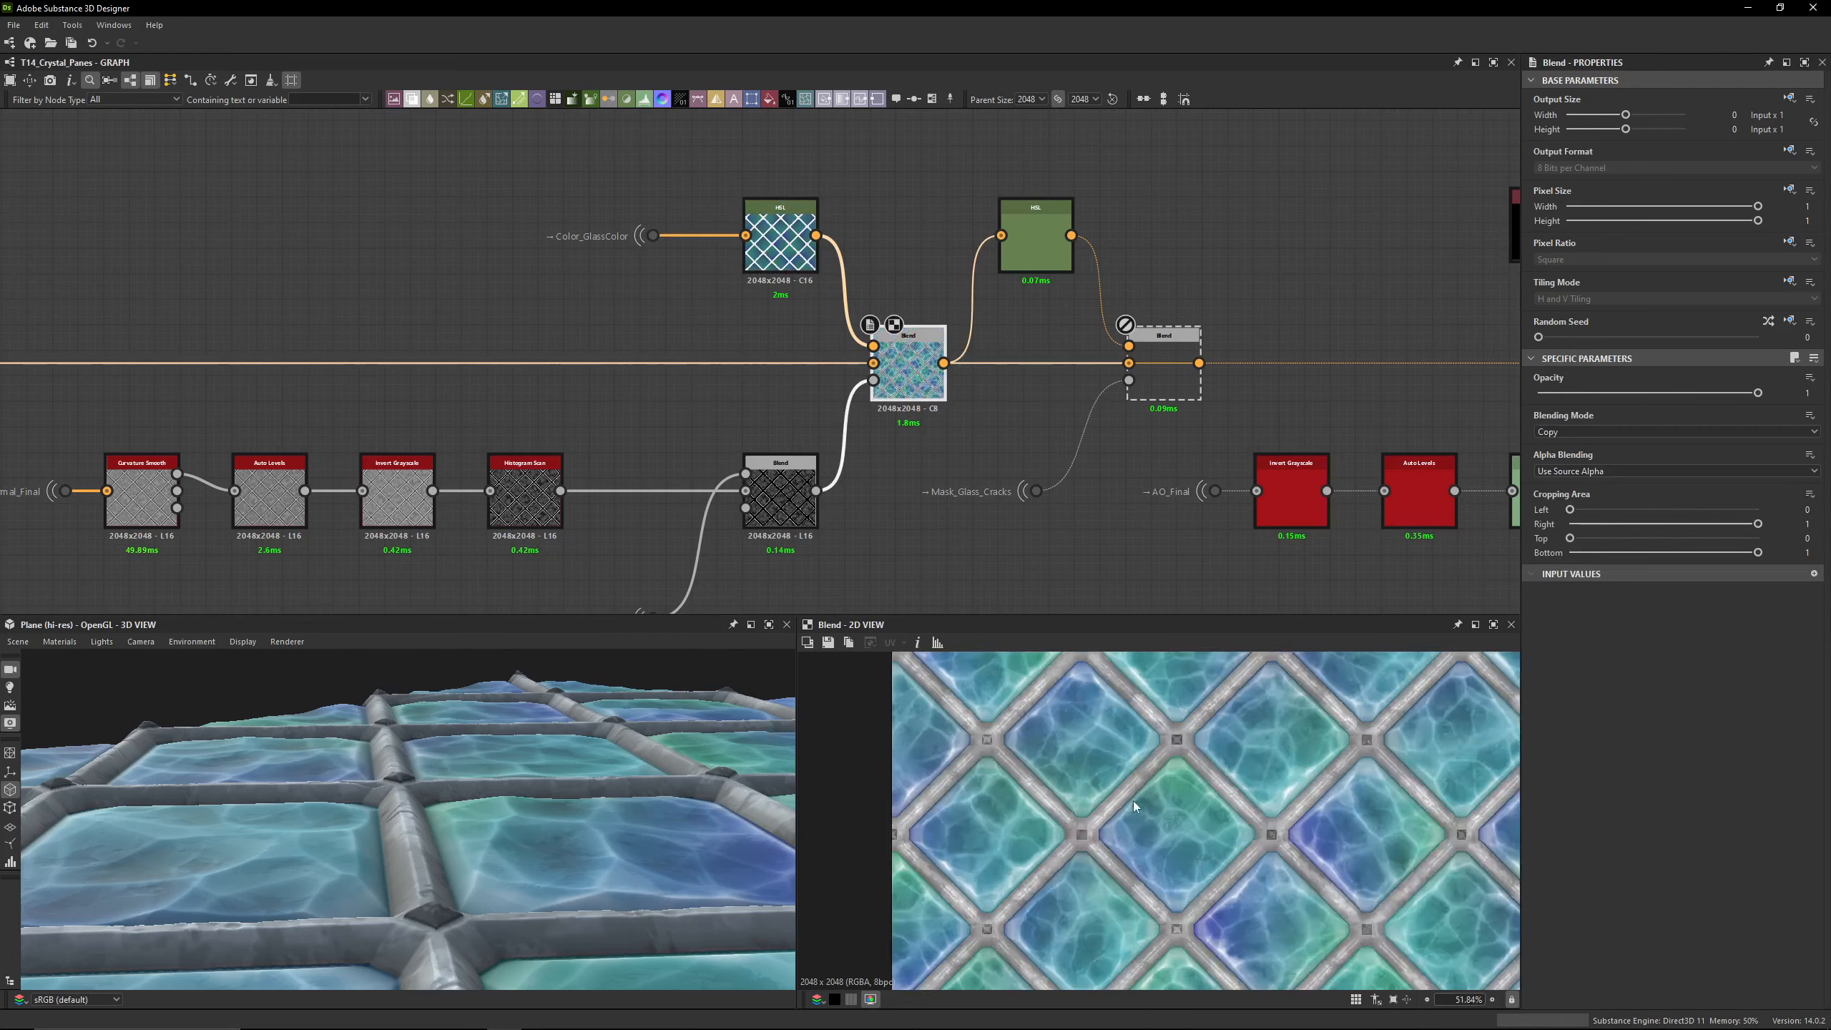
pyautogui.scroll(10, 1132, 801)
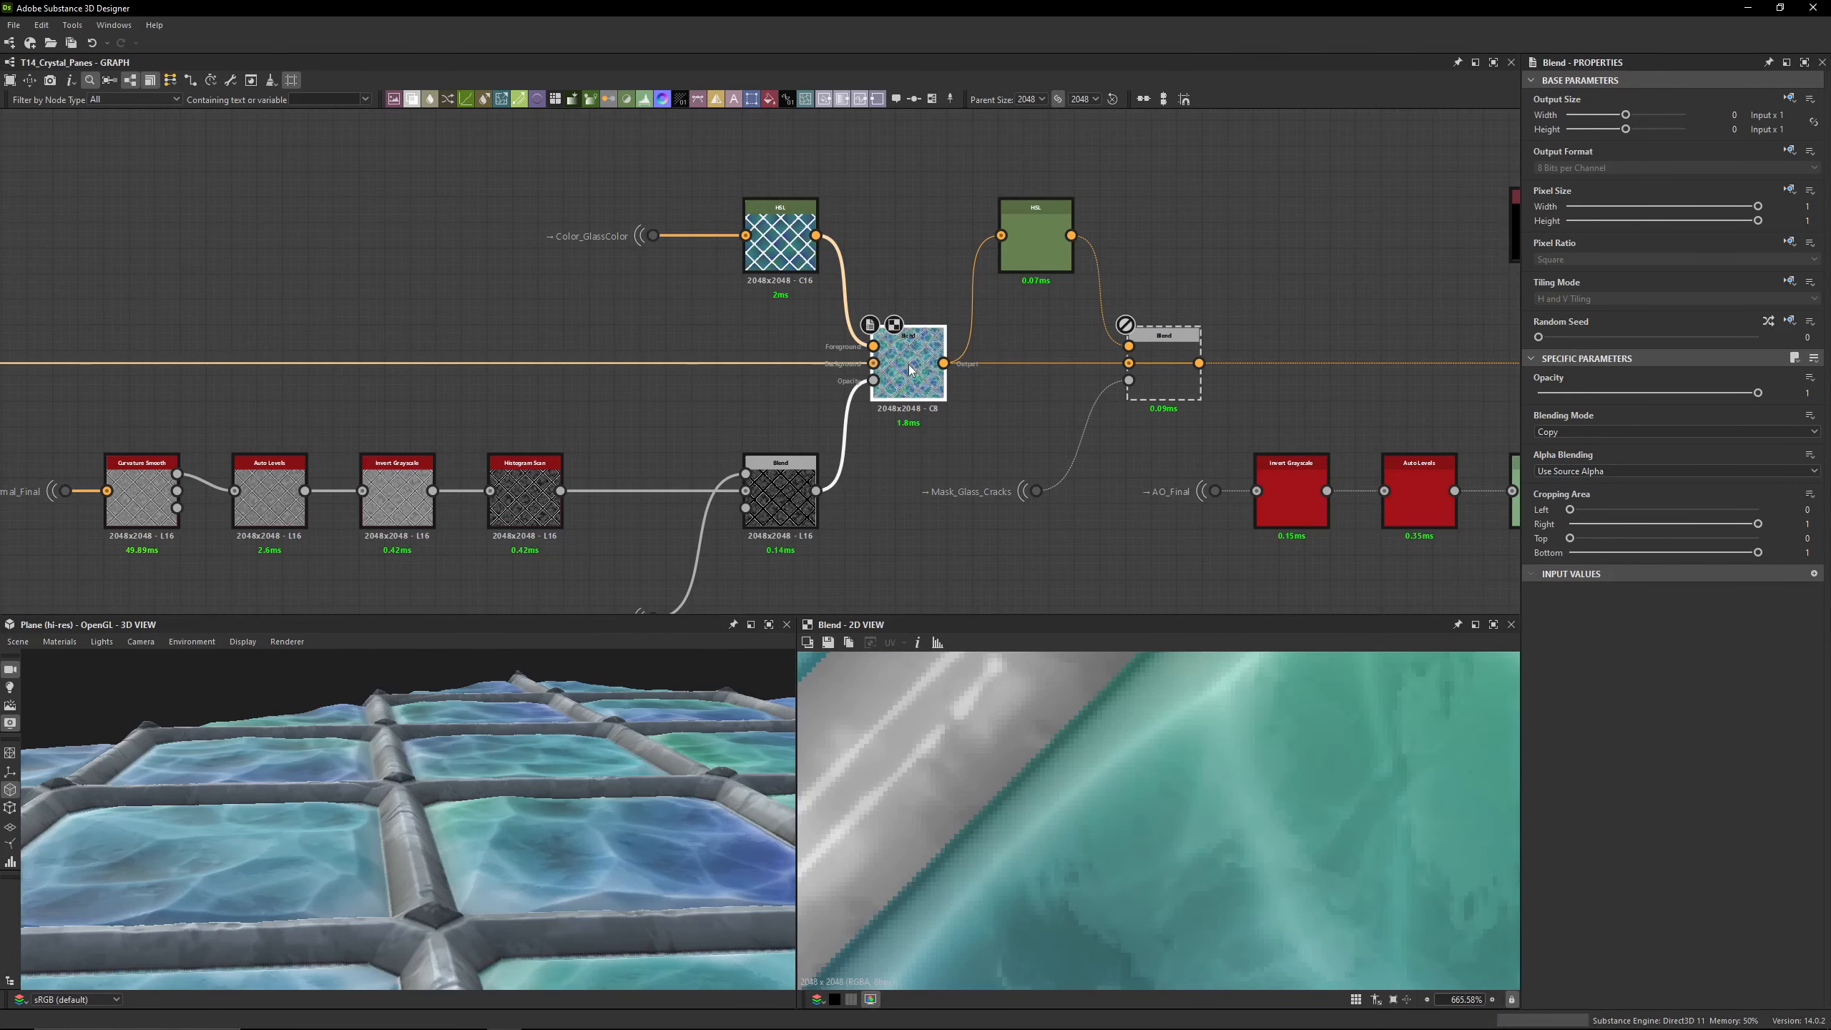
# Step: Enable the Blend masked by Mask_Glass_Cracks and inspect the HSL node that darkens its foreground
pyautogui.moveTo(526, 791); pyautogui.dragTo(418, 831)
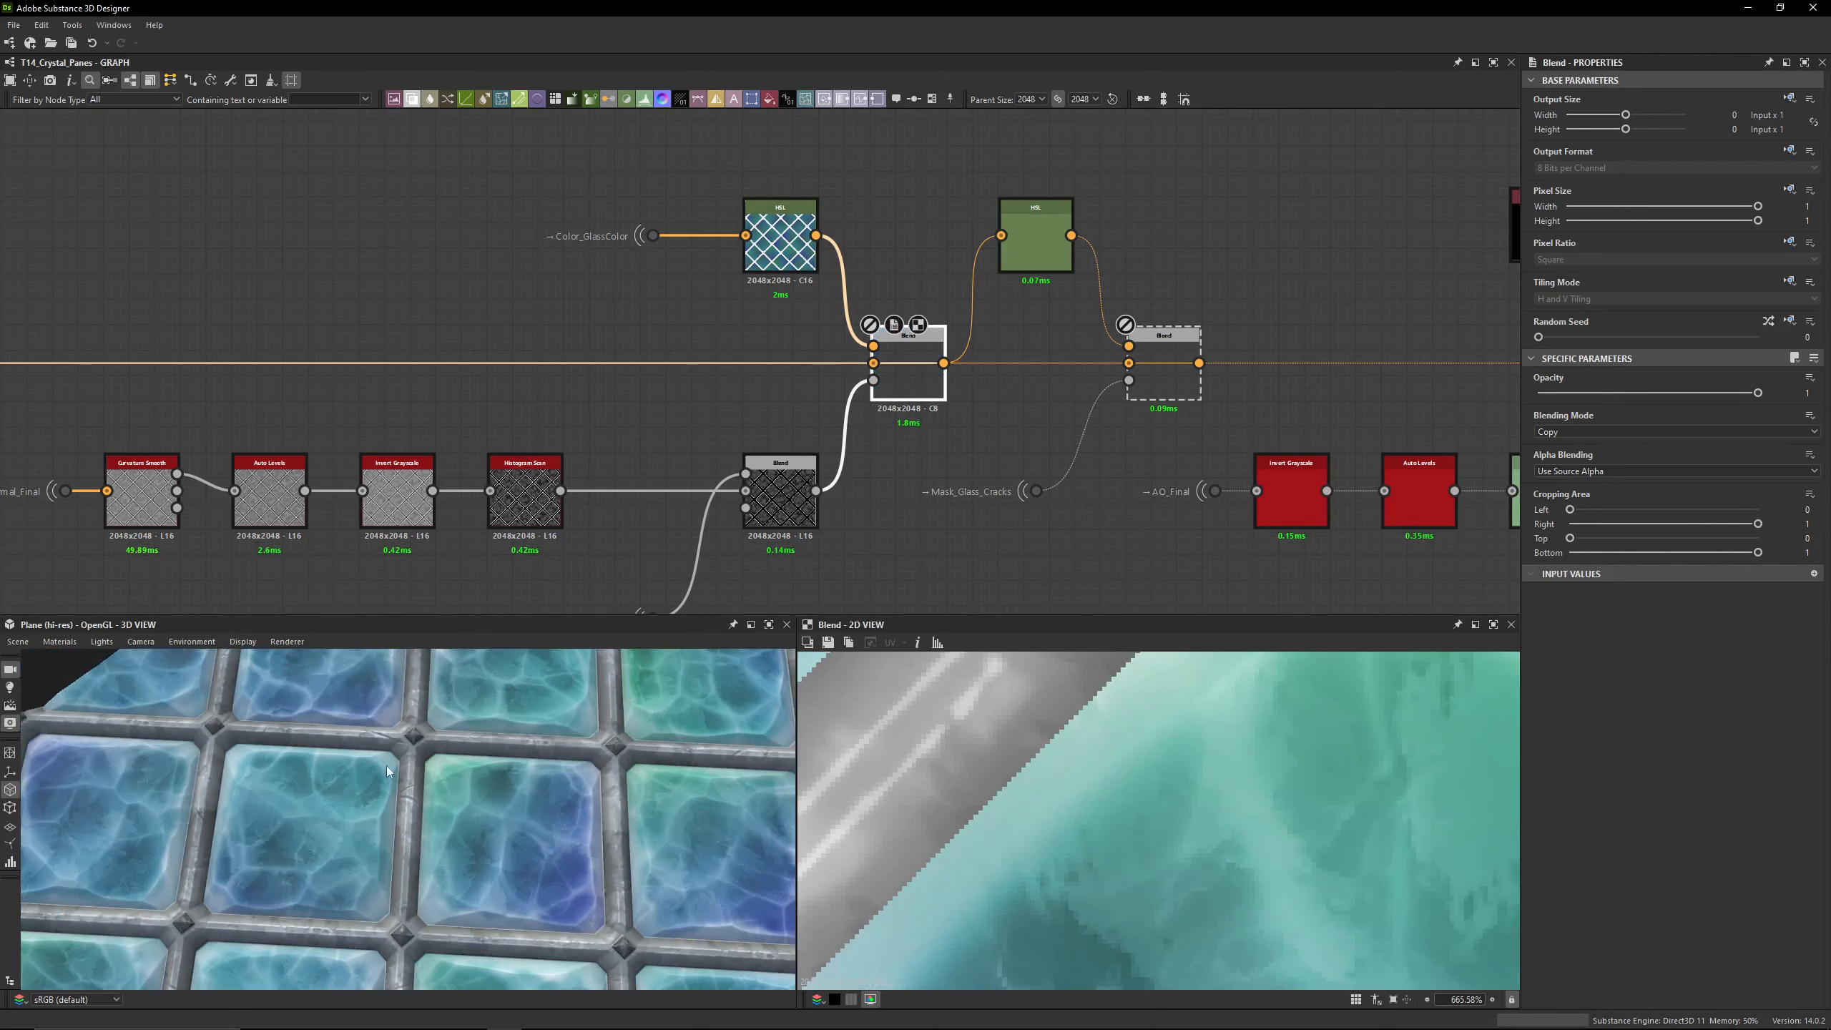
pyautogui.moveTo(935, 344); pyautogui.dragTo(771, 338, button='middle')
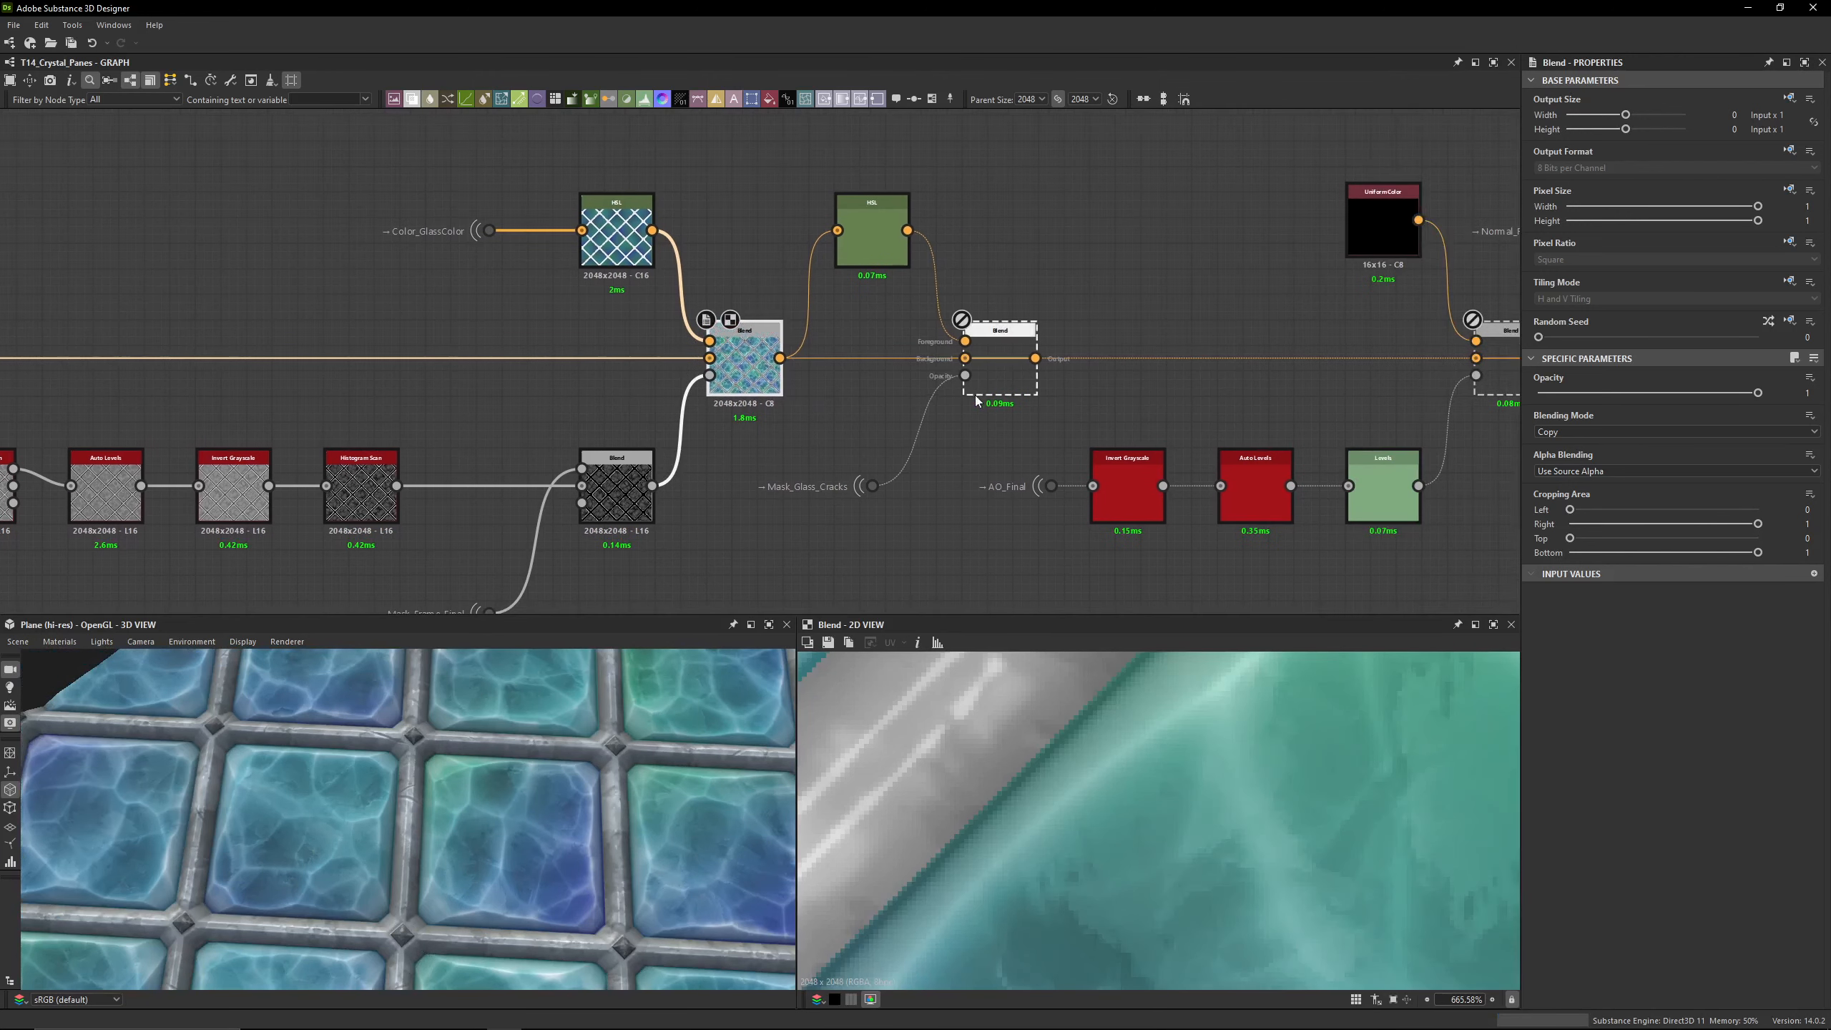
pyautogui.click(998, 380)
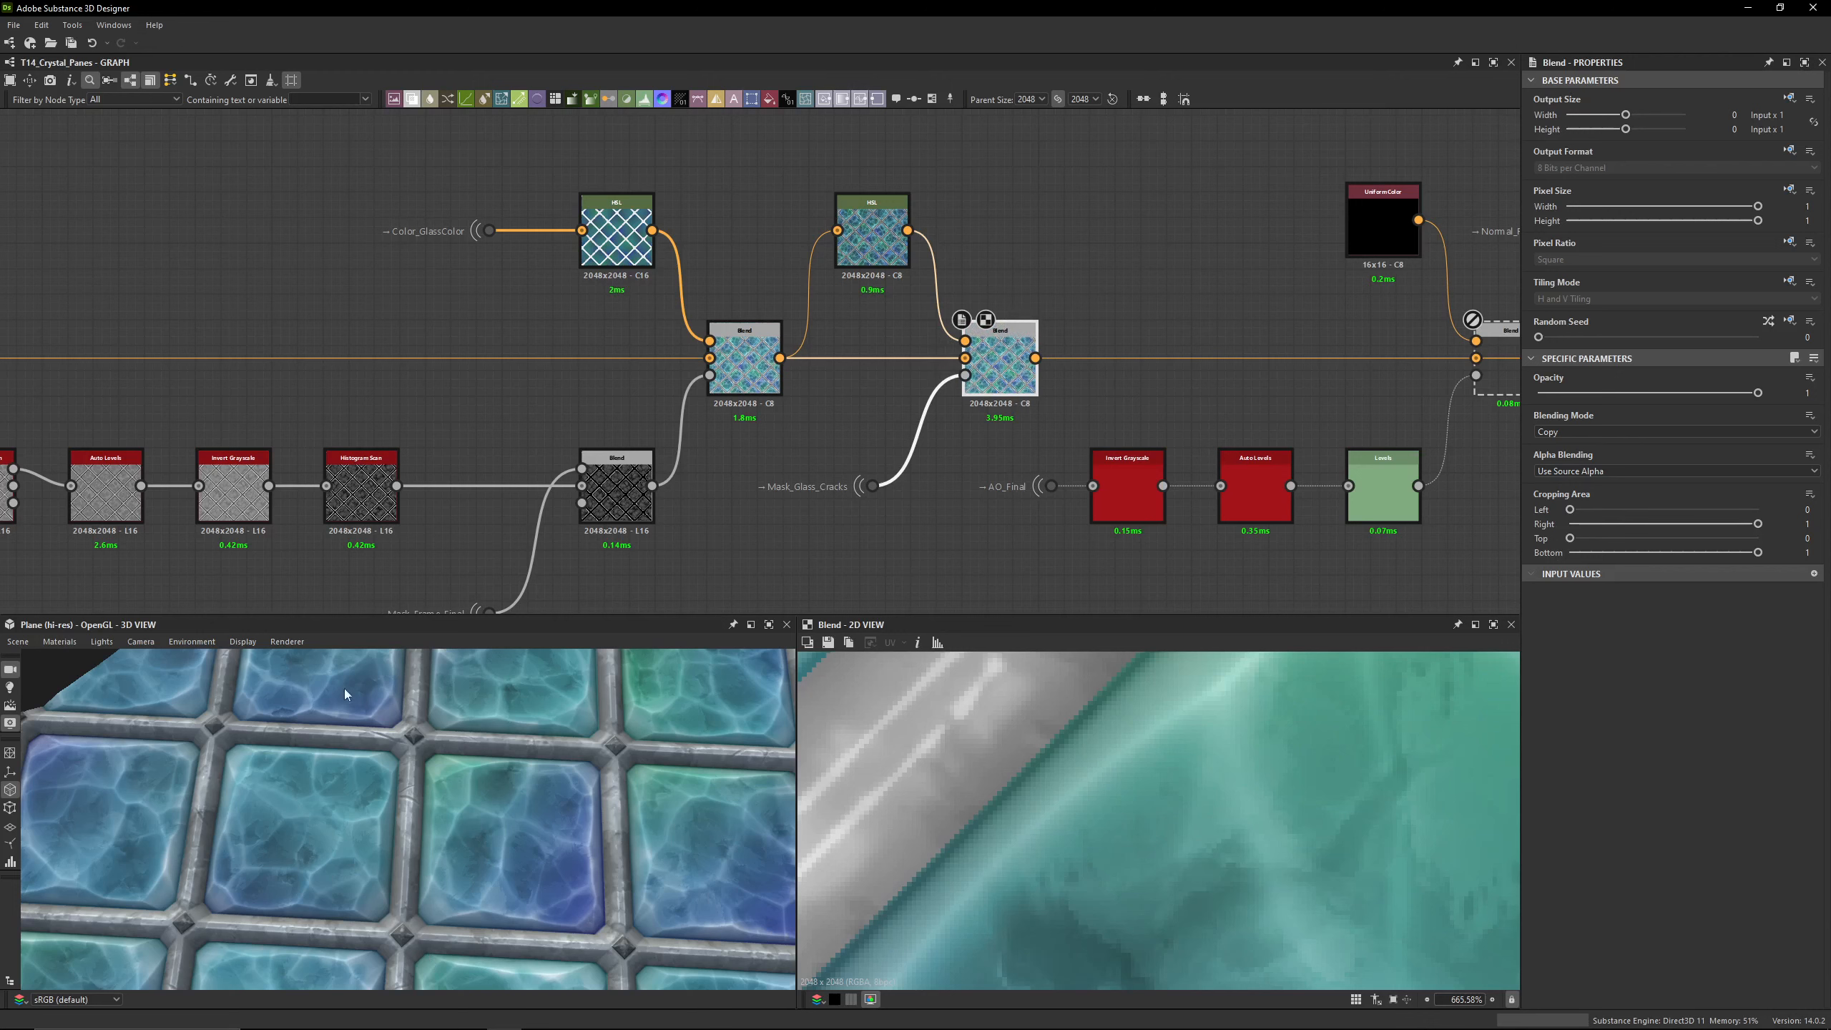
pyautogui.click(871, 229)
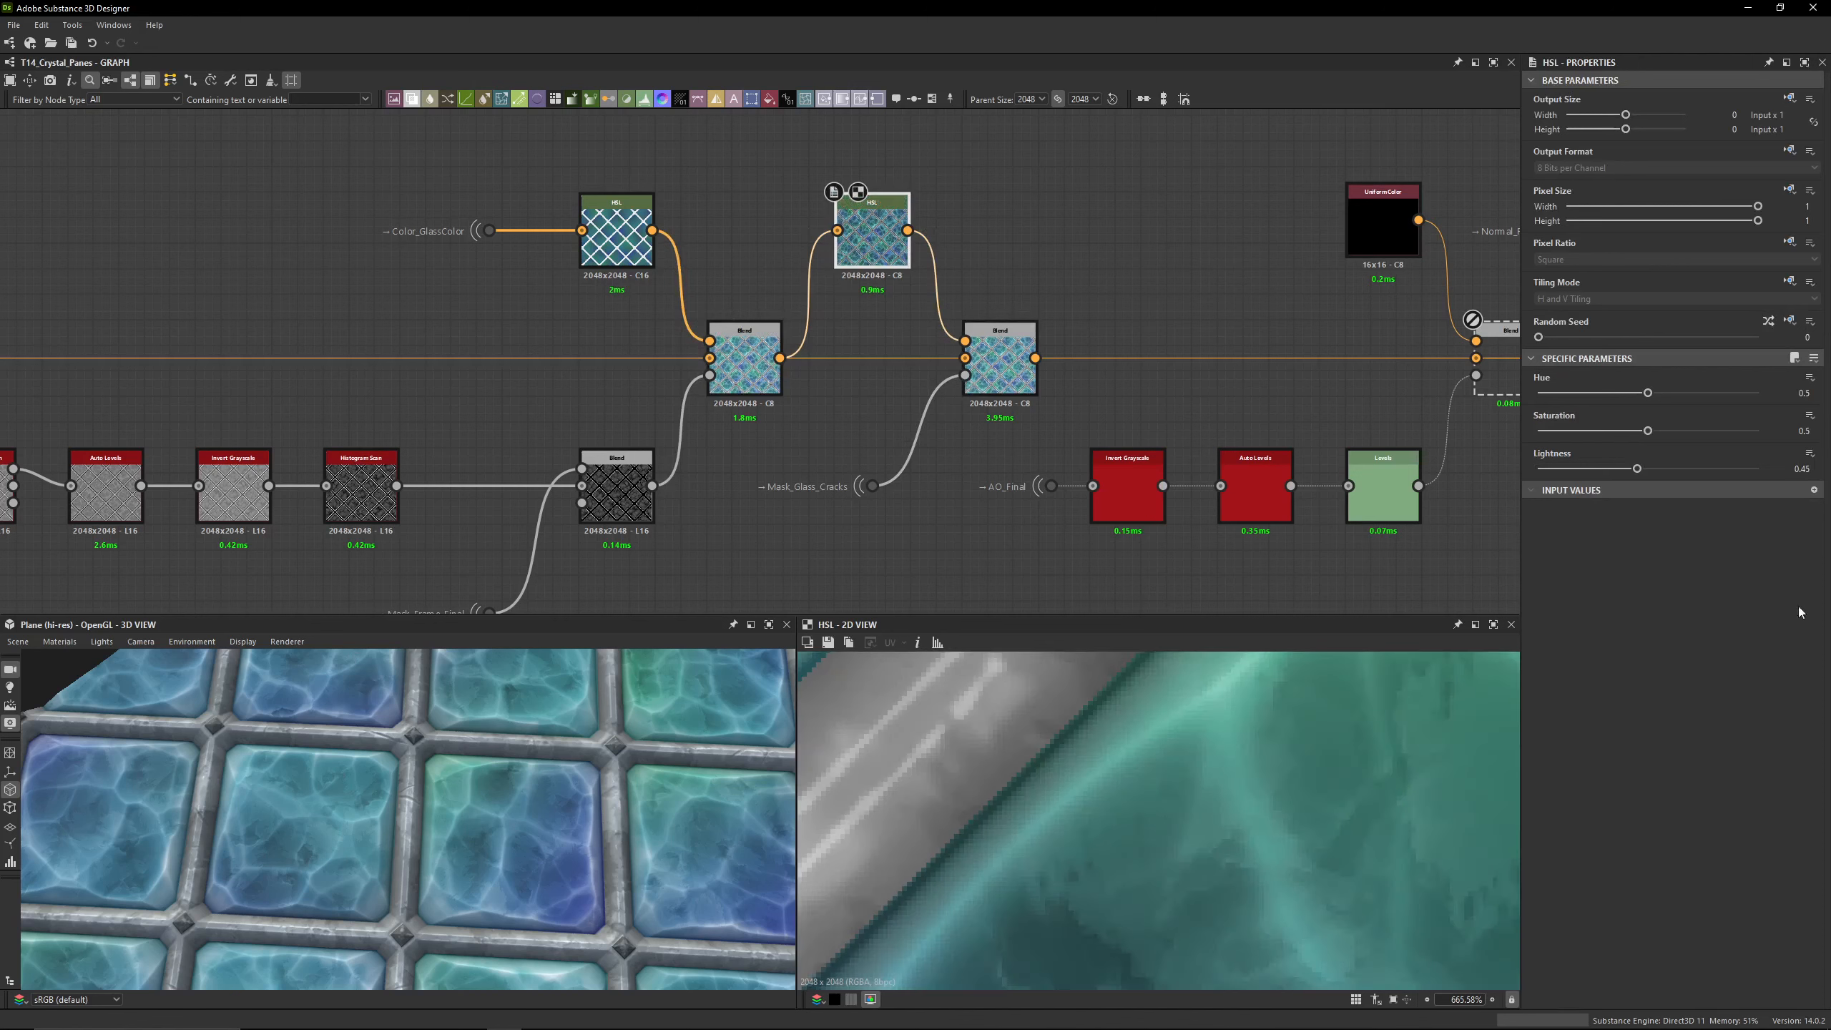
# Step: Try lowering the crack layer's HSL Lightness to 0.37 and undo the change
pyautogui.click(1788, 470)
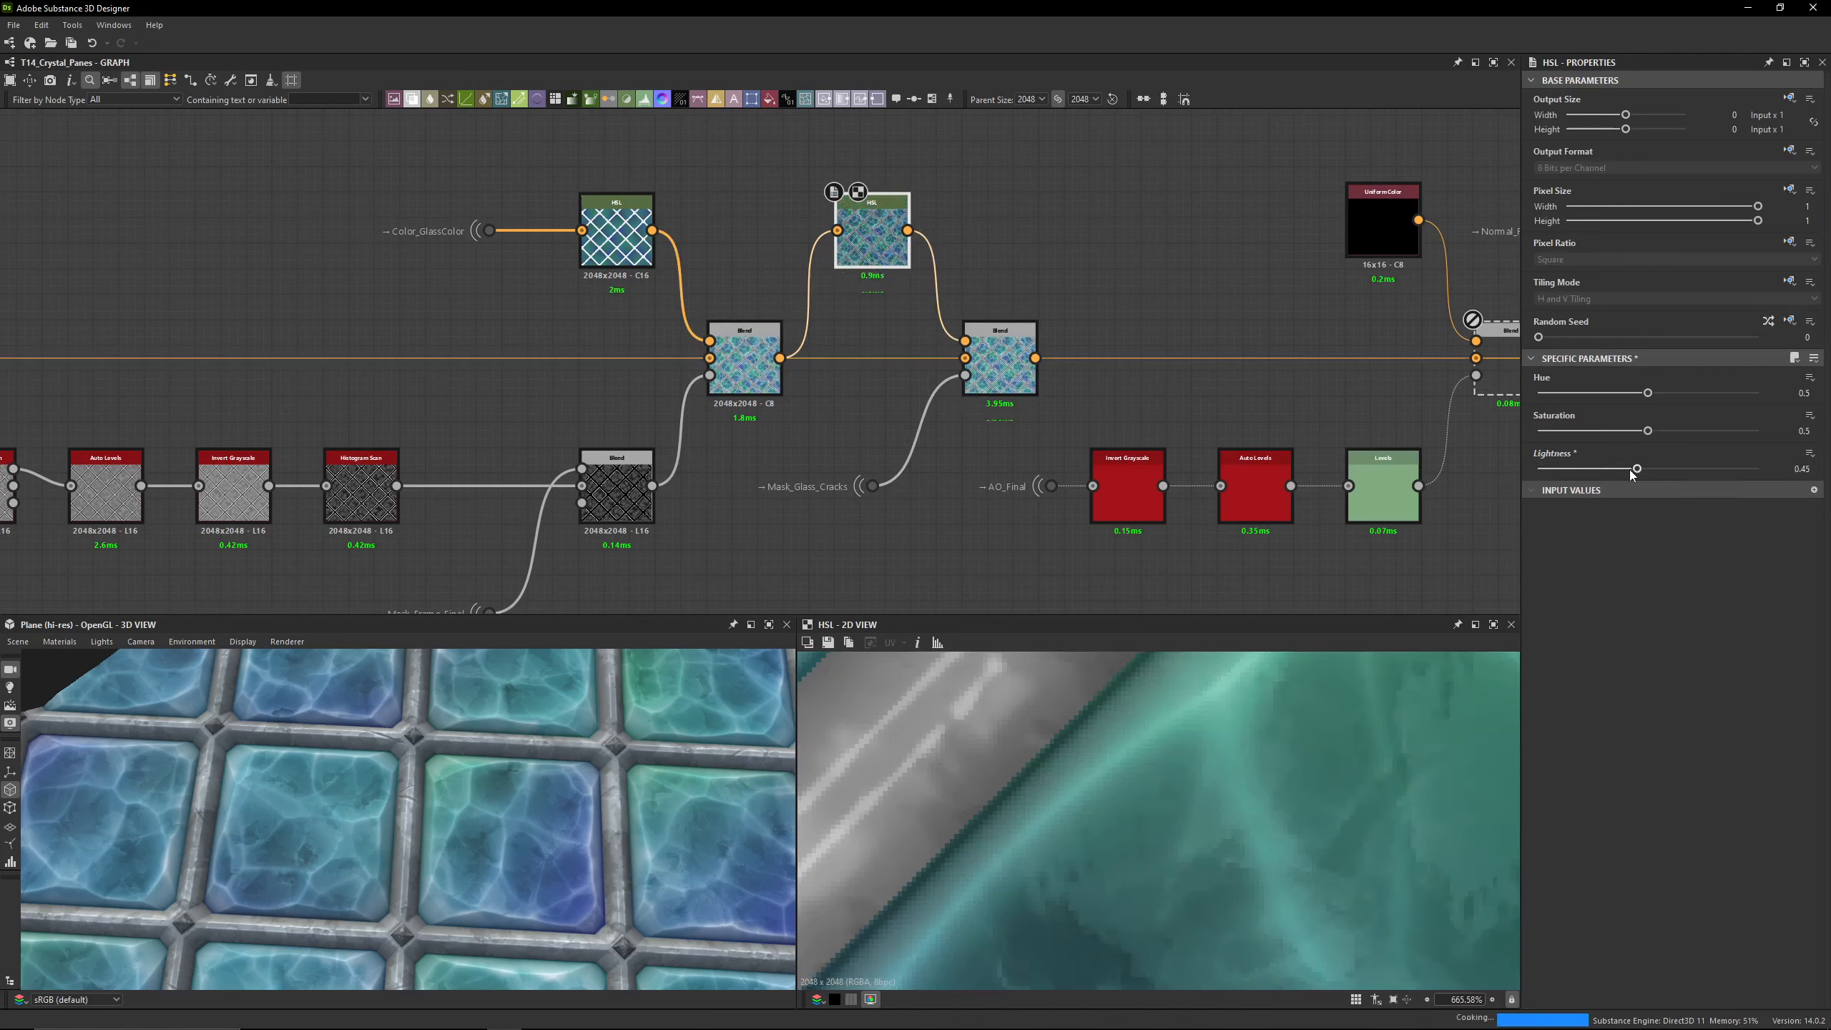
pyautogui.moveTo(1637, 469); pyautogui.dragTo(1621, 470)
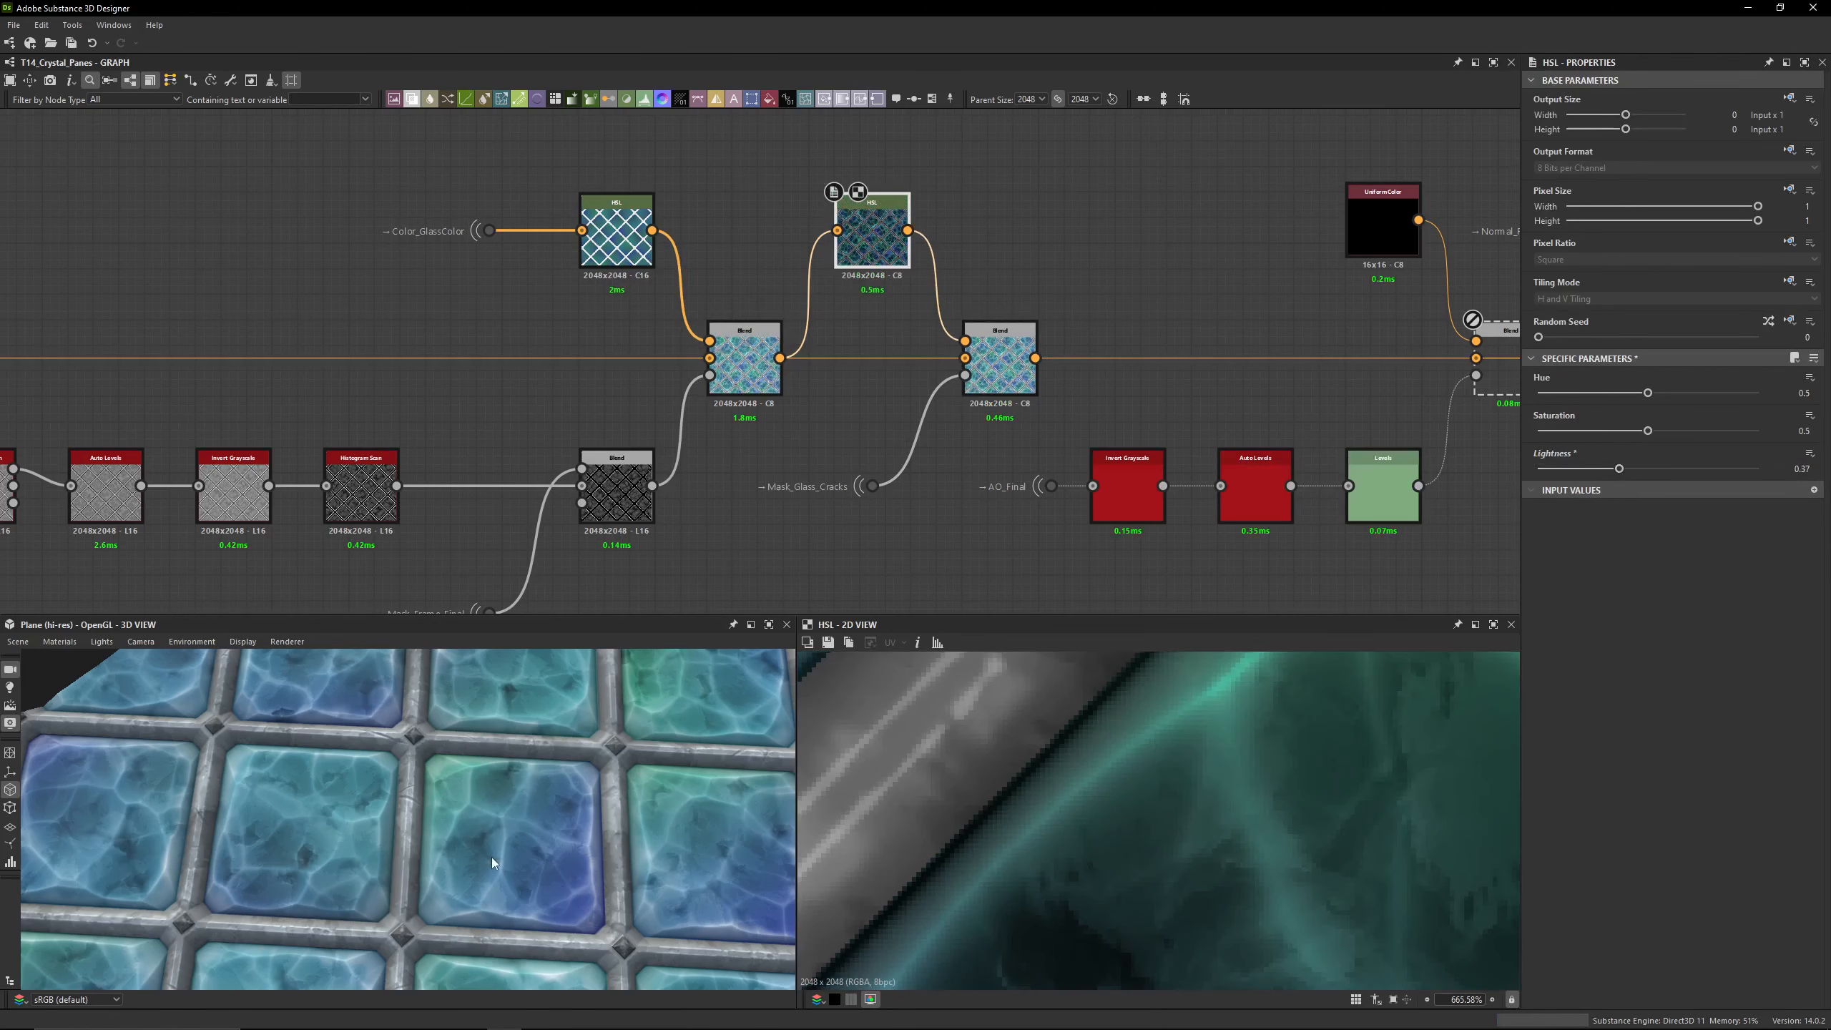
pyautogui.hotkey('ctrl', 'z')
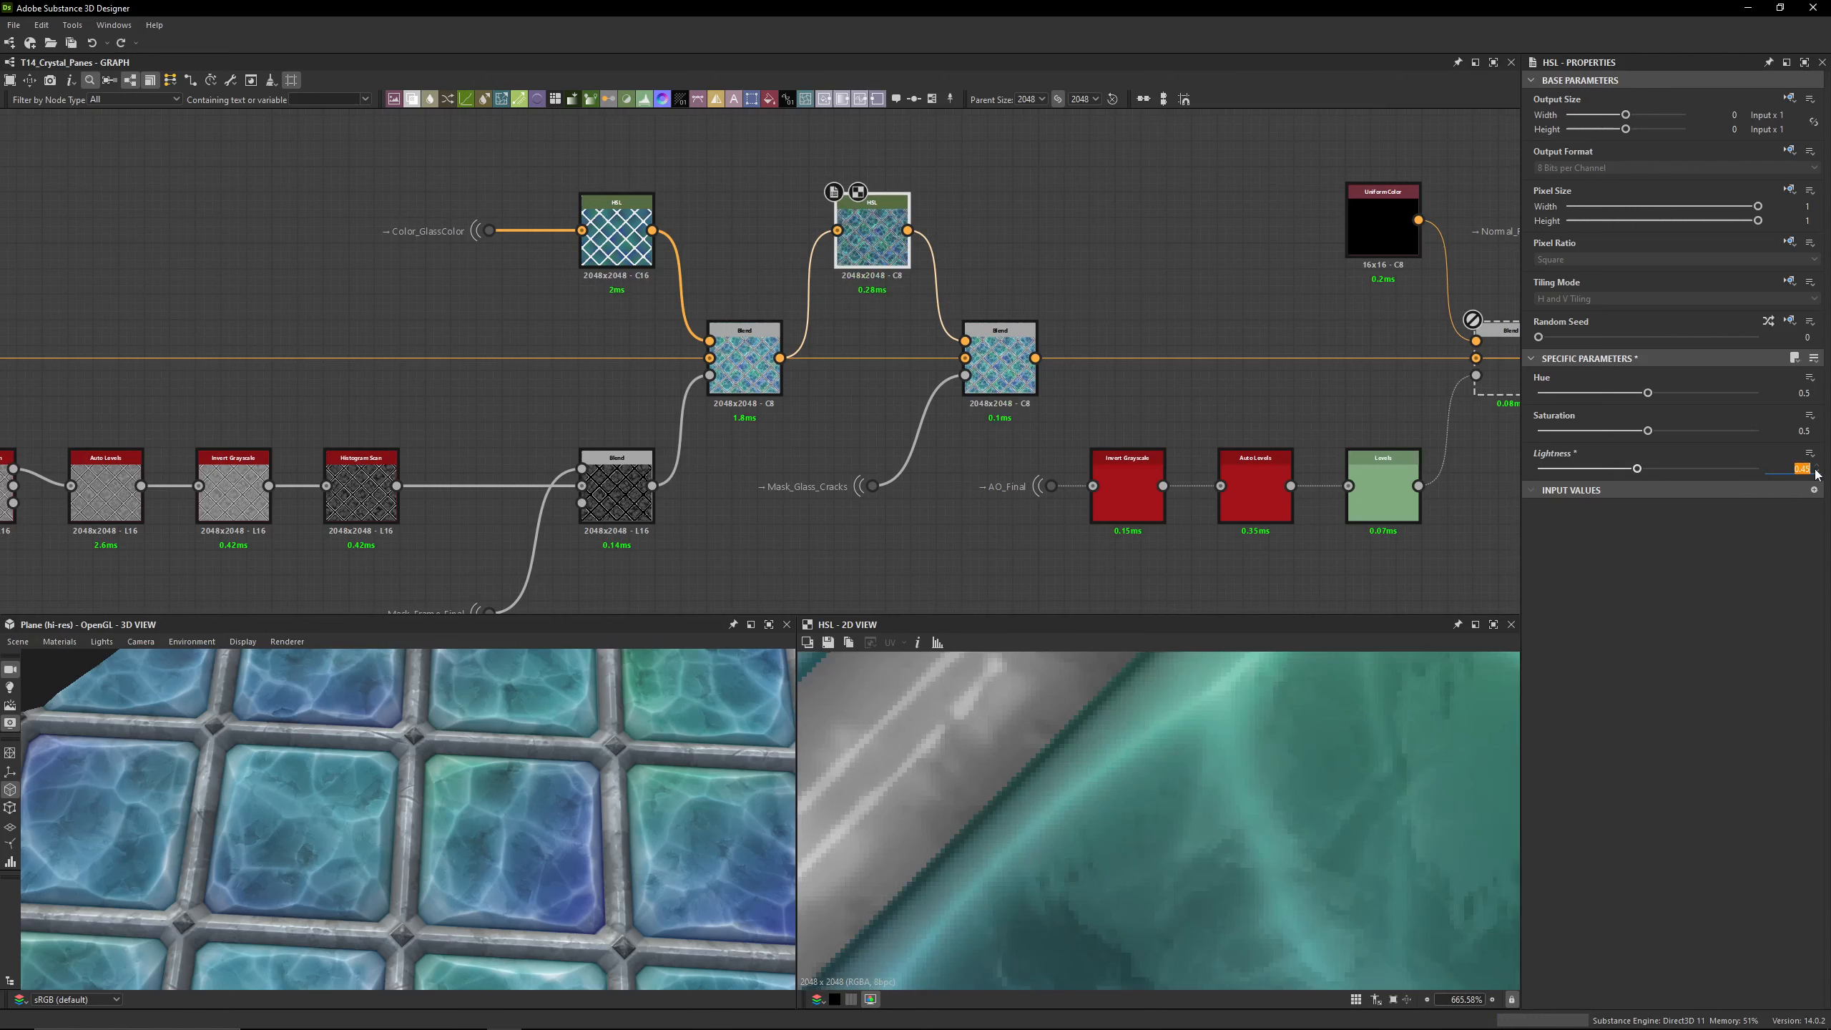
pyautogui.click(1132, 261)
# Step: Try feeding Mask_Glass_Cracks into the Blend's background input, preview the Blend, and undo the connection
pyautogui.click(834, 479)
pyautogui.scroll(2, 786, 491)
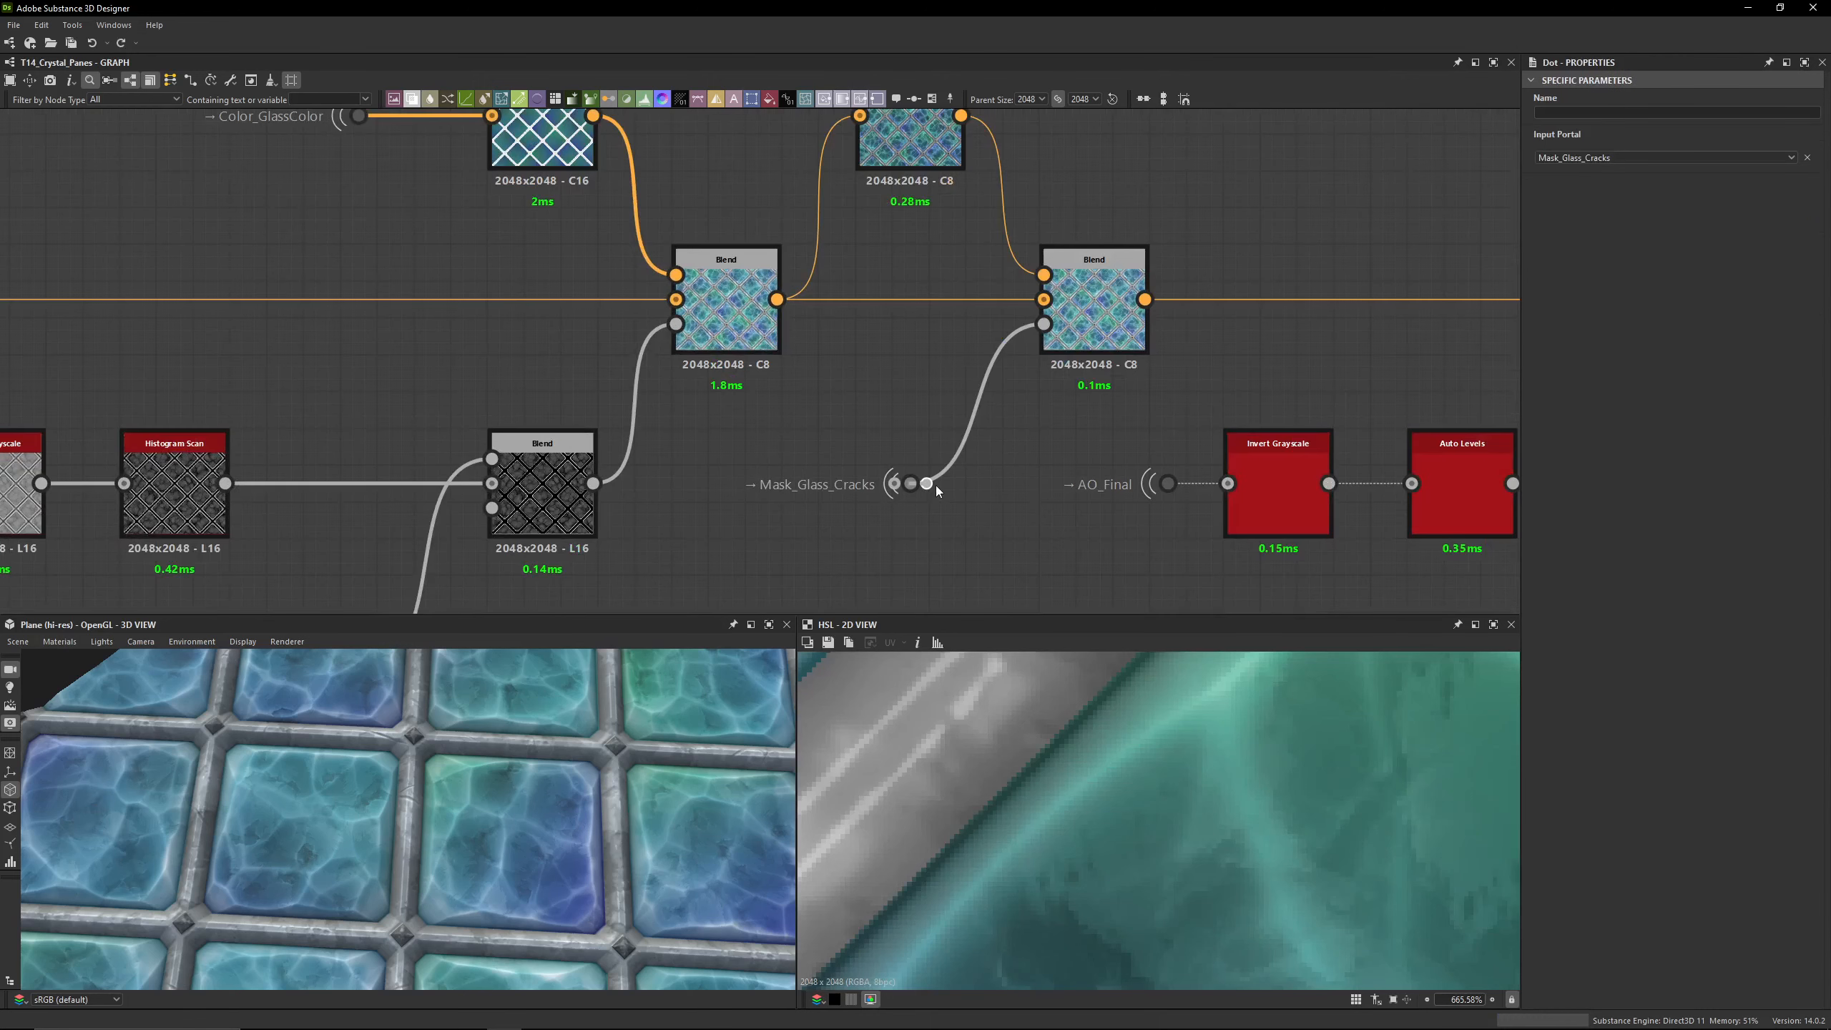
pyautogui.doubleClick(911, 484)
pyautogui.moveTo(926, 485); pyautogui.dragTo(1044, 299)
pyautogui.doubleClick(1072, 302)
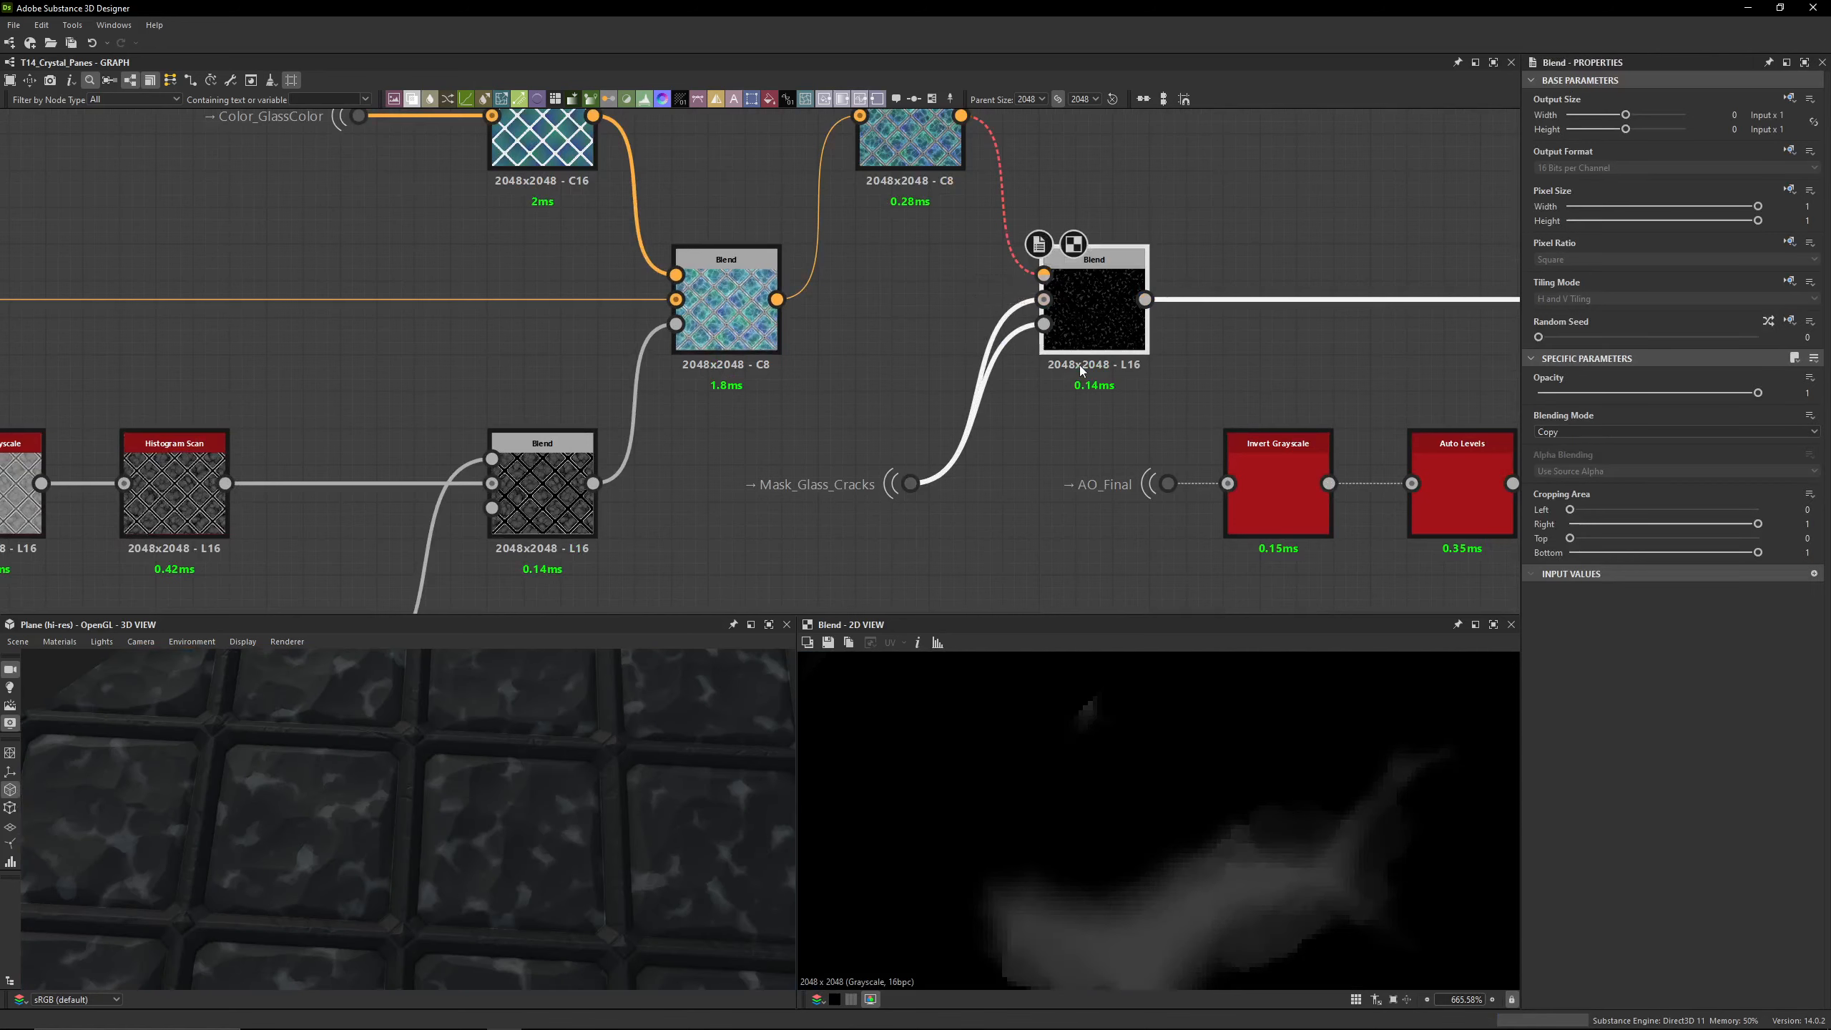
pyautogui.hotkey('ctrl', 'z')
# Step: Compare a pane up close with the glass cracks Blend disabled and enabled, enlarging the 3D and 2D views
pyautogui.moveTo(1047, 325); pyautogui.dragTo(830, 333, button='middle')
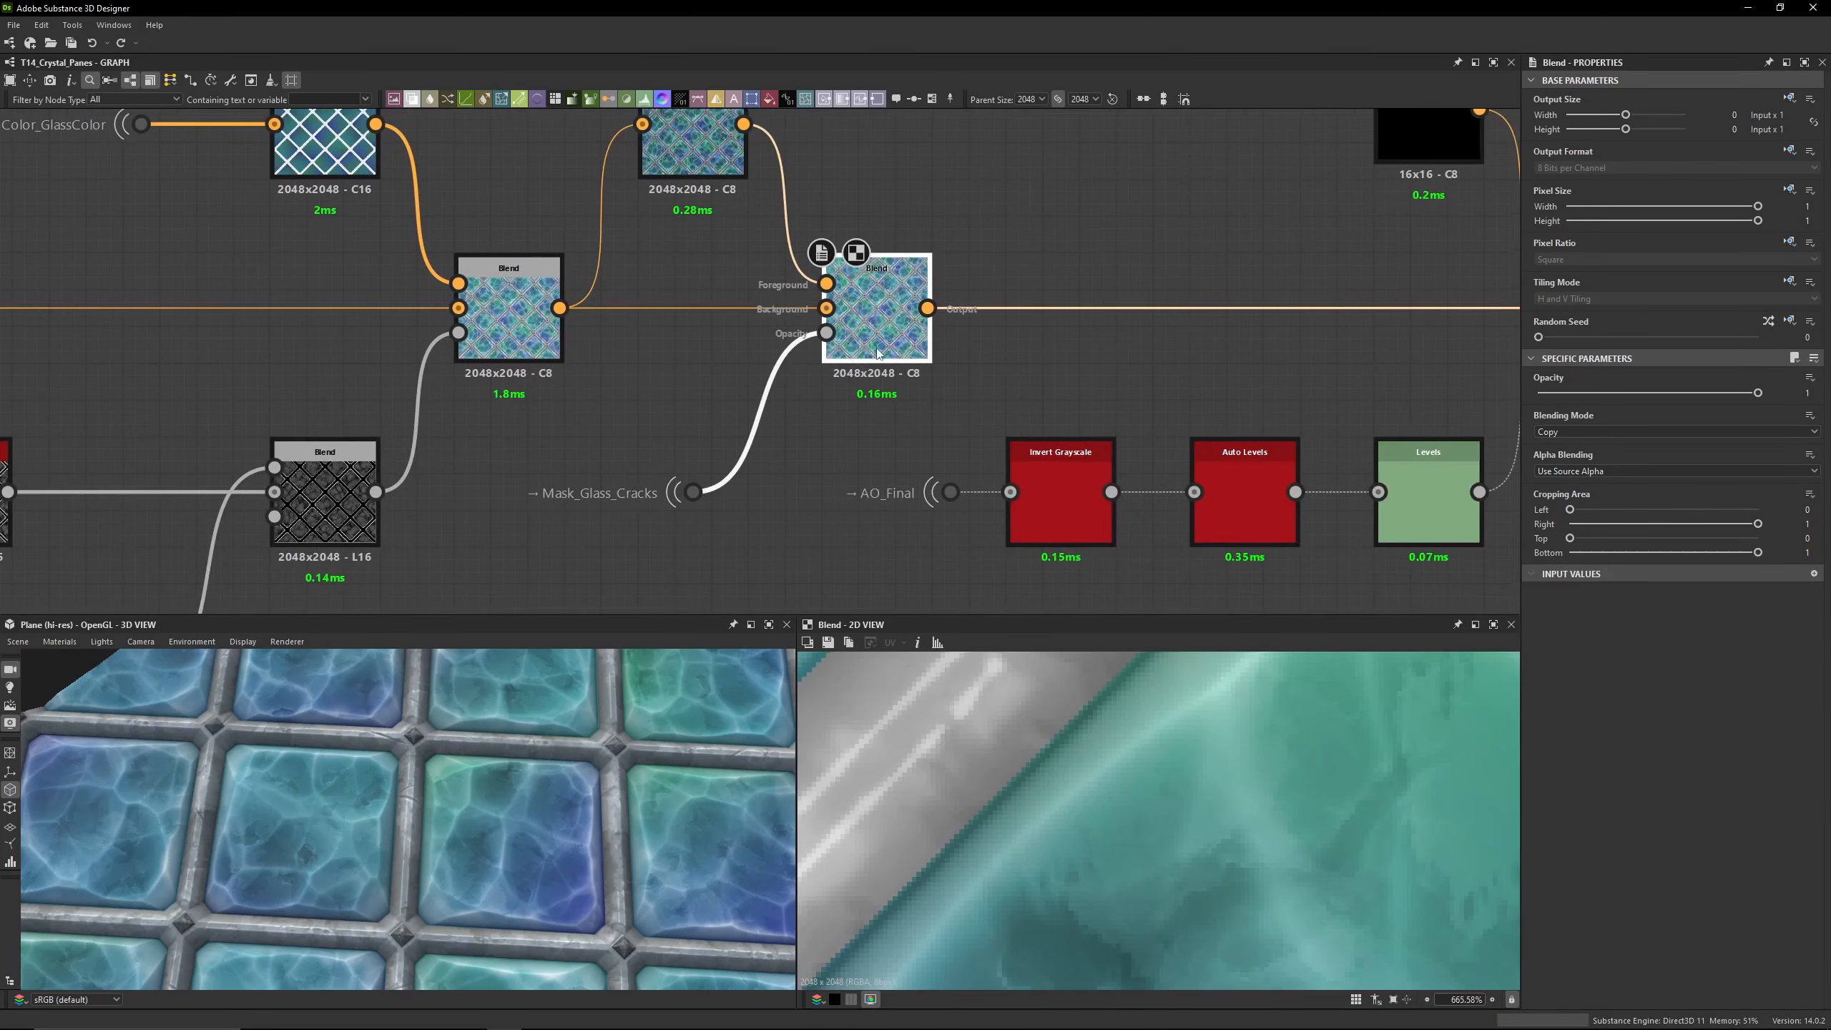
pyautogui.hotkey('shift', 'd')
pyautogui.scroll(5, 523, 813)
pyautogui.moveTo(524, 813); pyautogui.dragTo(489, 763, button='middle')
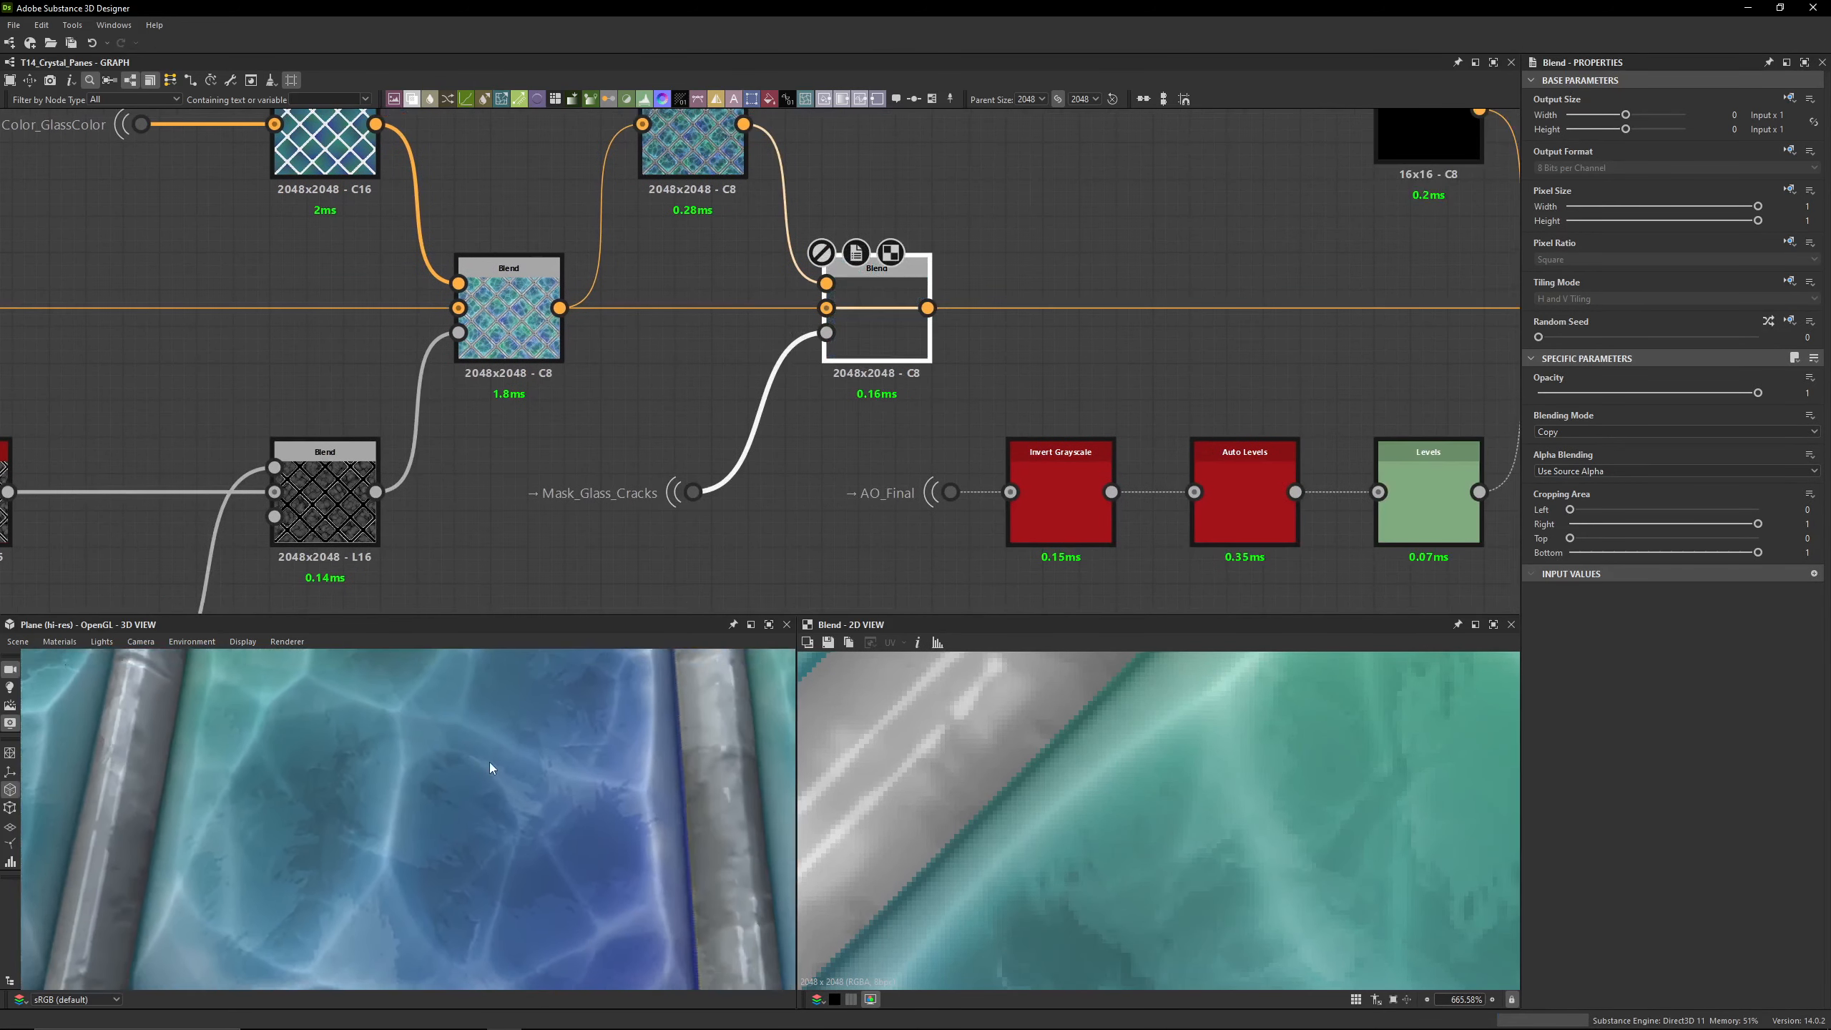
pyautogui.scroll(-1, 489, 763)
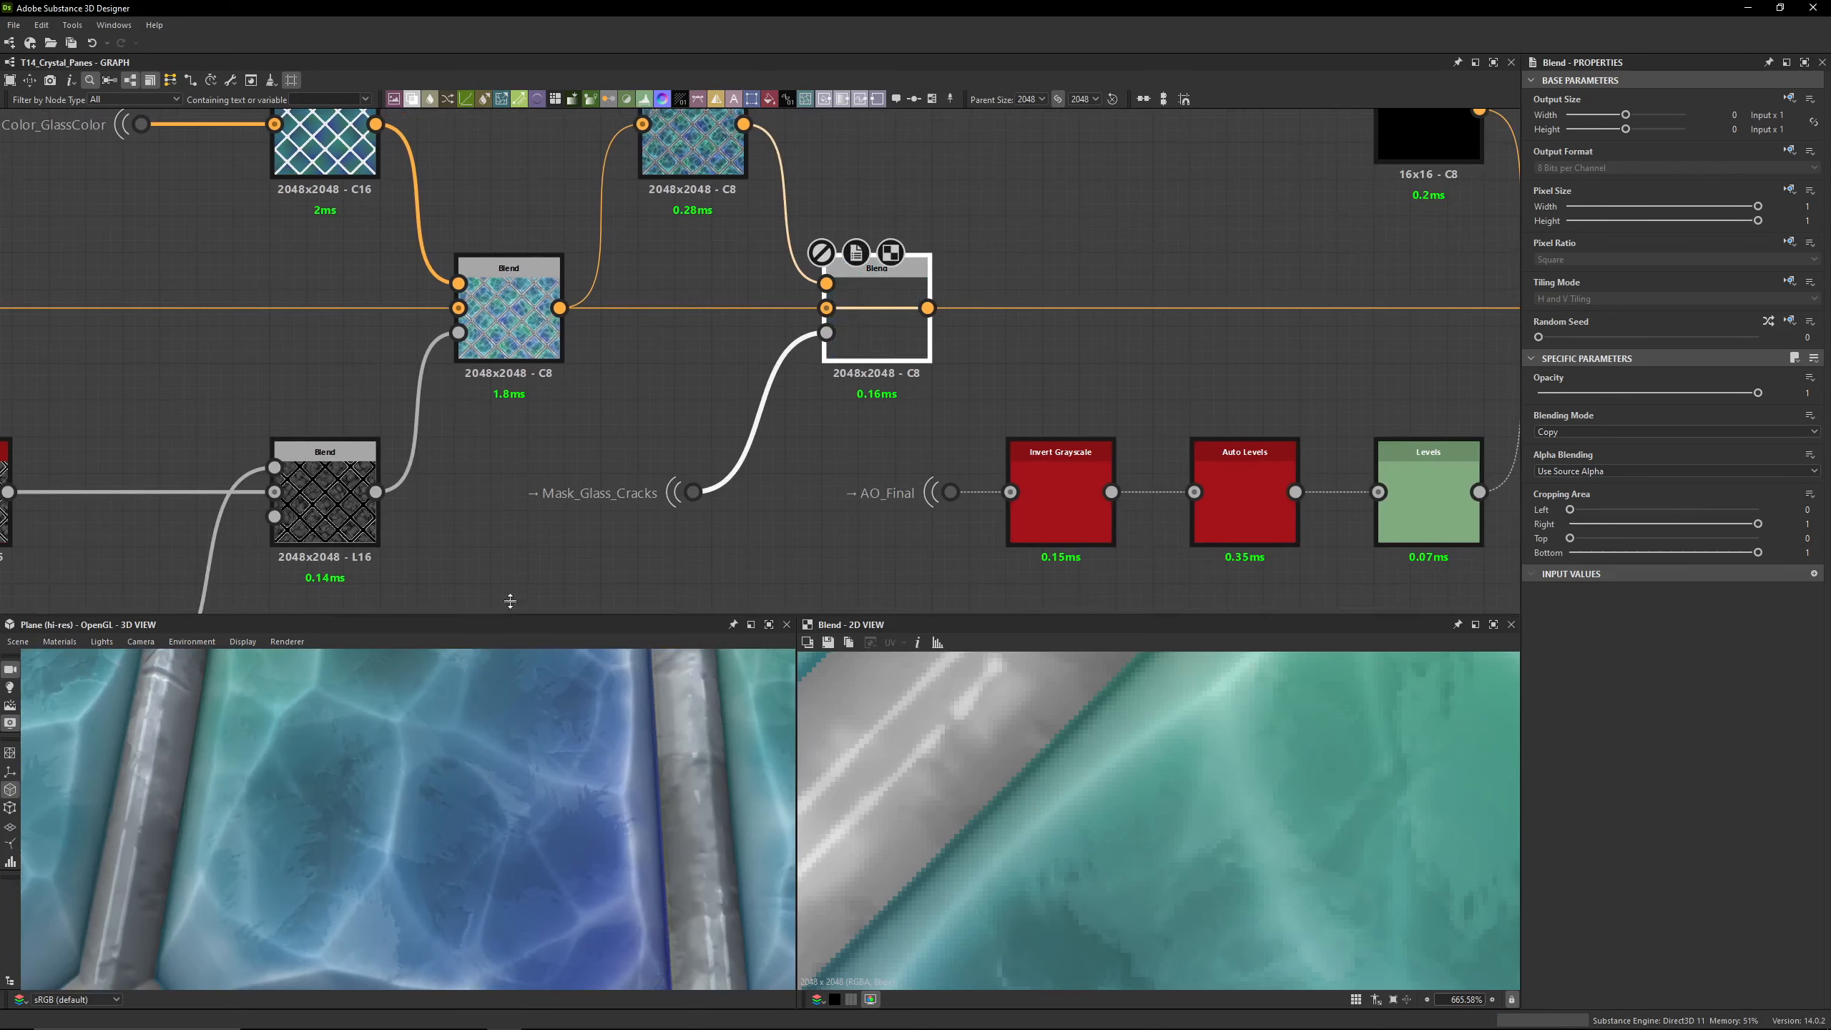
pyautogui.moveTo(511, 620); pyautogui.dragTo(511, 467)
pyautogui.hotkey('shift', 'd')
pyautogui.hotkey('shift', 'd')
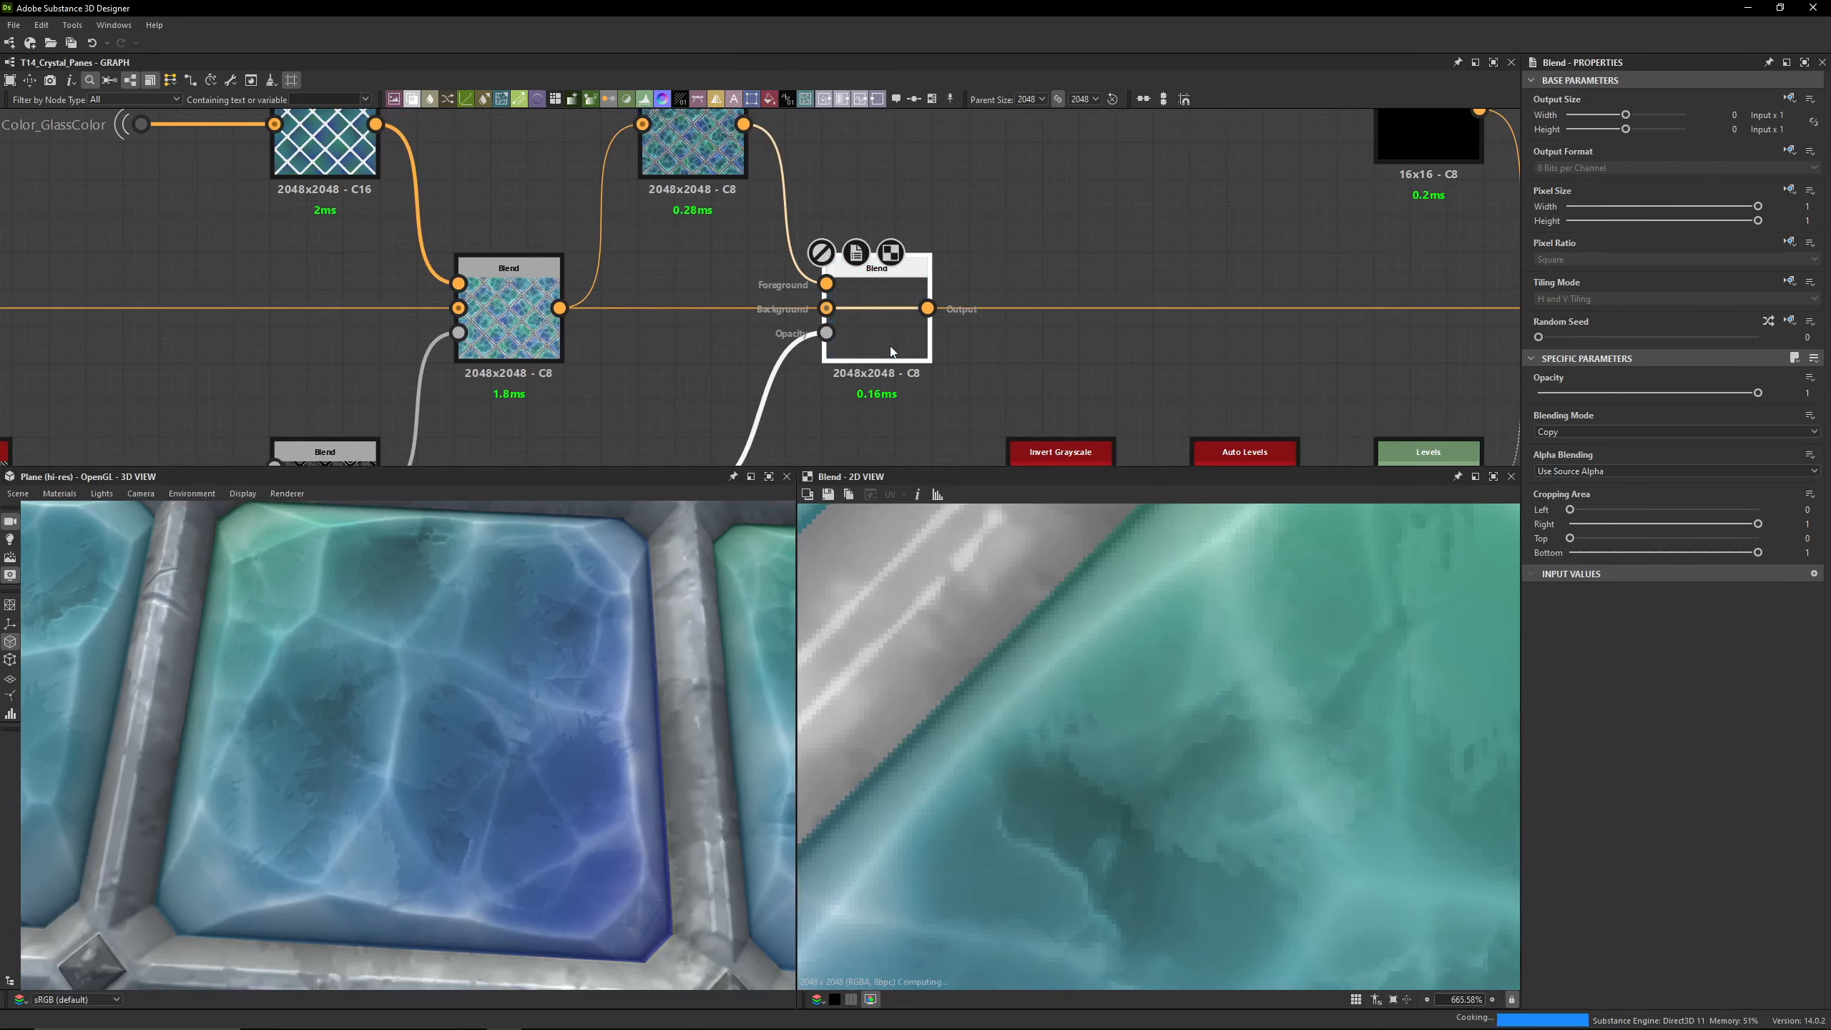
pyautogui.hotkey('shift', 'd')
# Step: Enable the Blend masked by AO_Final and compare the panes with it disabled and enabled
pyautogui.scroll(-3, 1107, 357)
pyautogui.moveTo(1107, 358); pyautogui.dragTo(776, 288, button='middle')
pyautogui.click(1055, 267)
pyautogui.hotkey('shift', 'd')
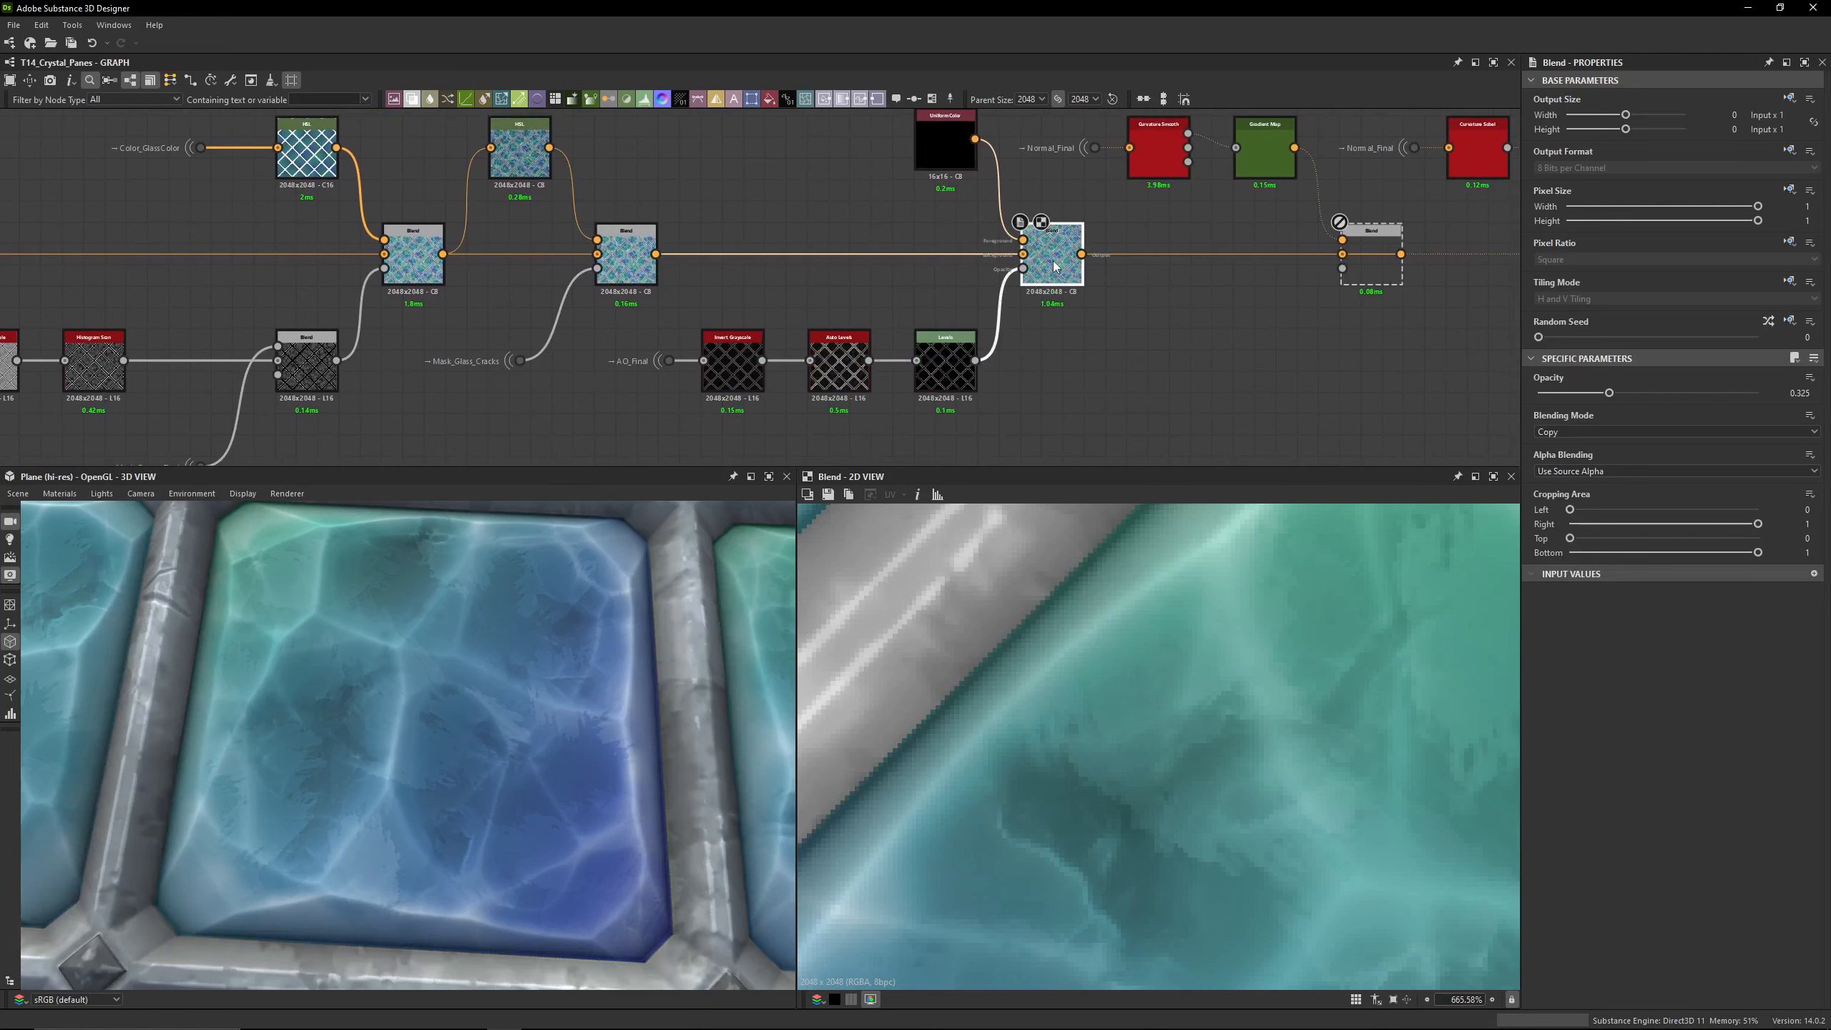
pyautogui.hotkey('shift', 'd')
pyautogui.hotkey('shift', 'd')
pyautogui.scroll(-6, 1124, 678)
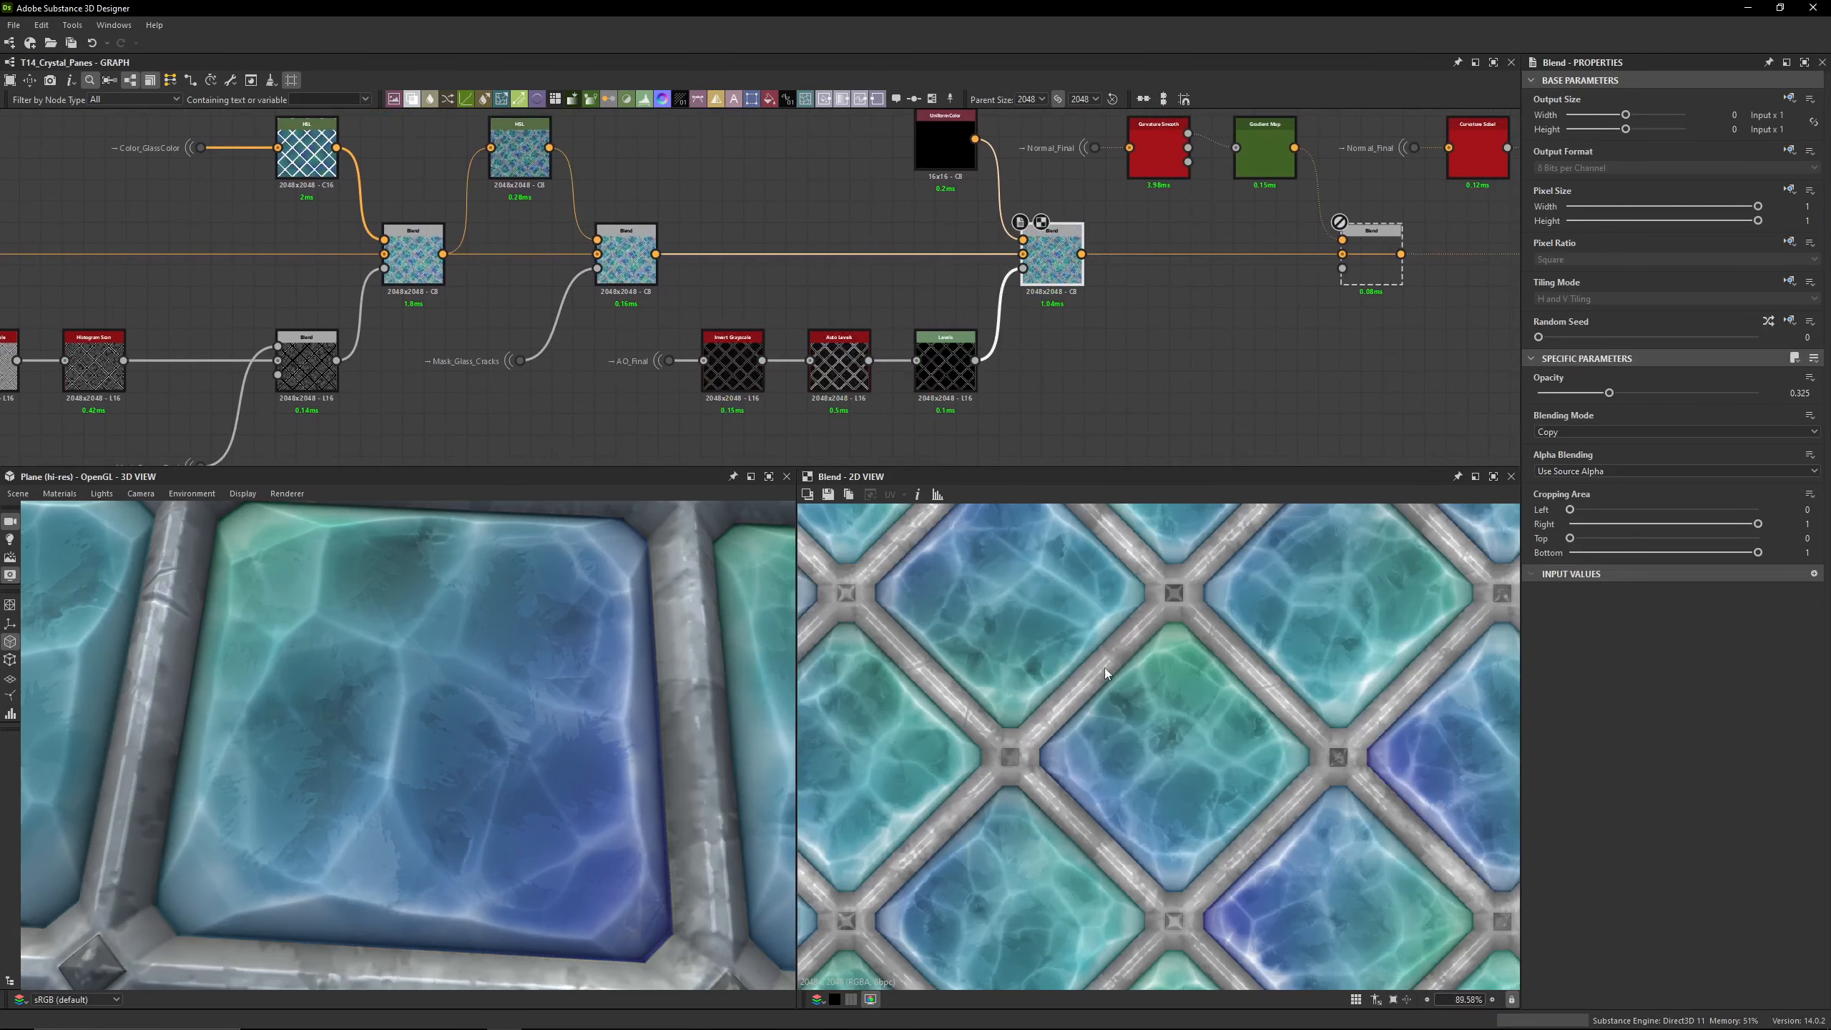
# Step: Examine the AO_Final mask chain through Invert Grayscale, Auto Levels and Levels, showing the Levels node's numeric values
pyautogui.doubleClick(678, 361)
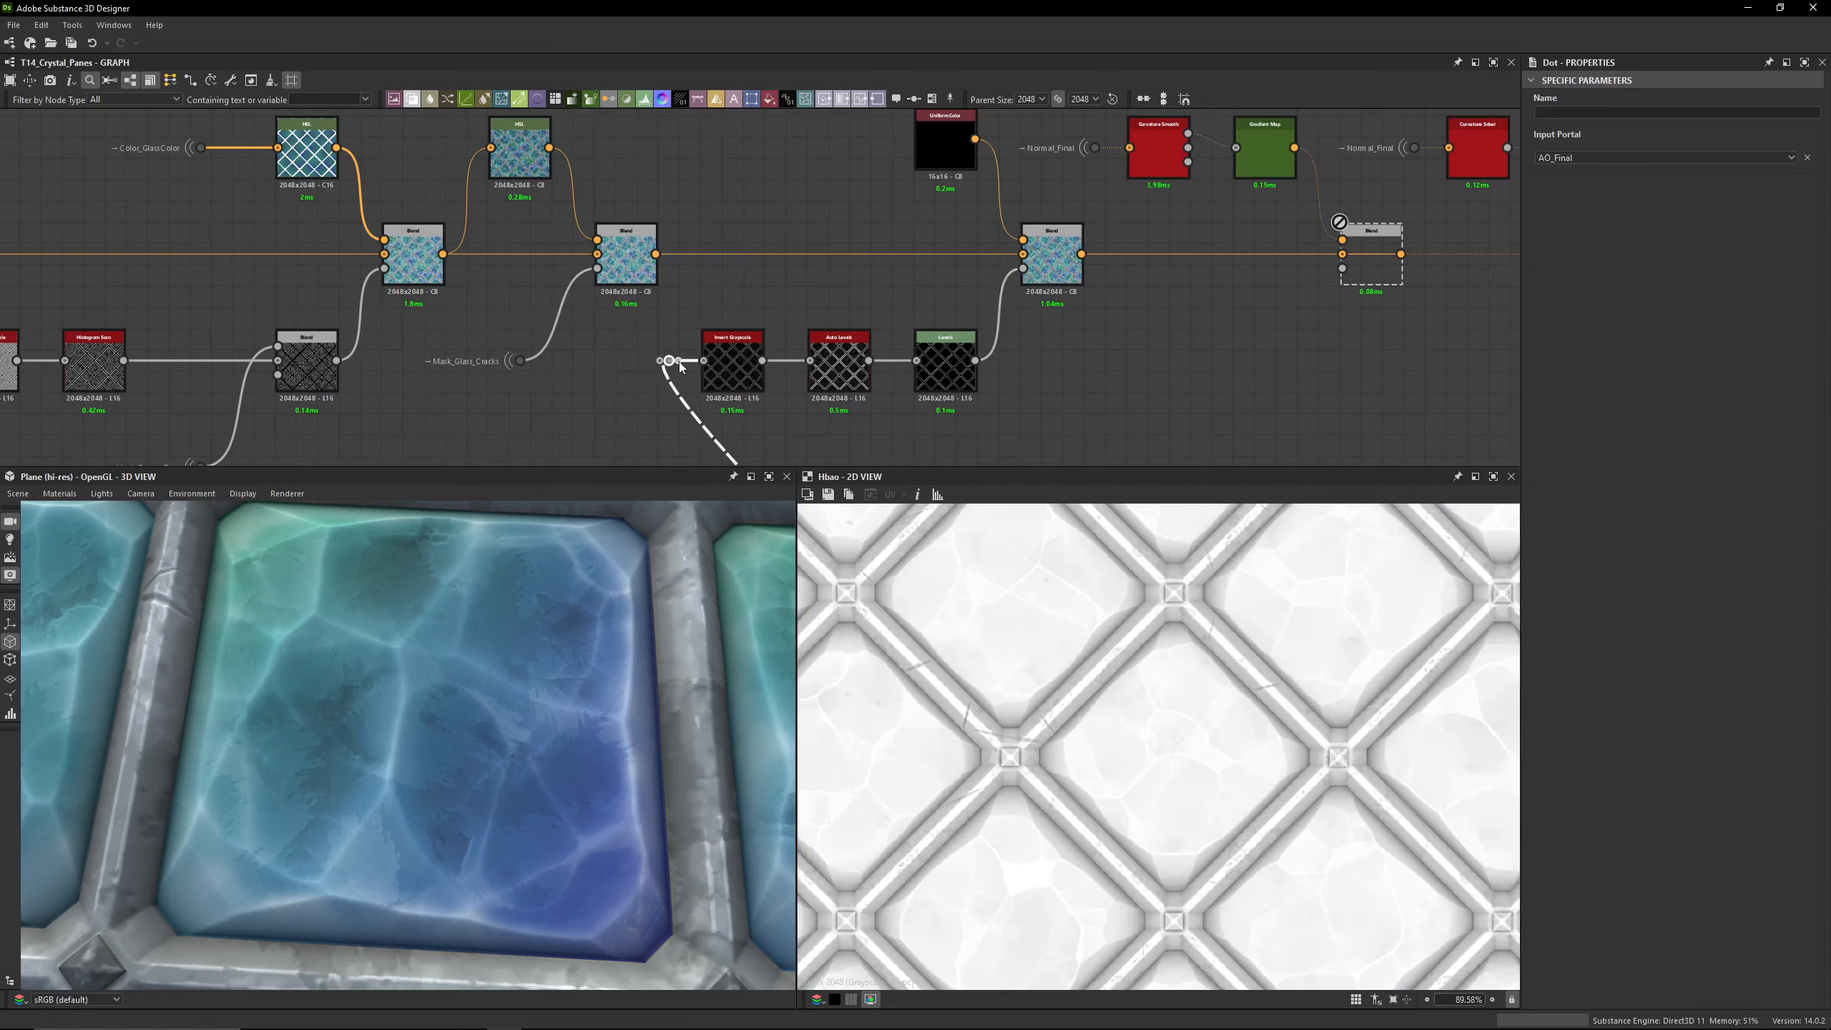
pyautogui.doubleClick(733, 393)
pyautogui.click(851, 402)
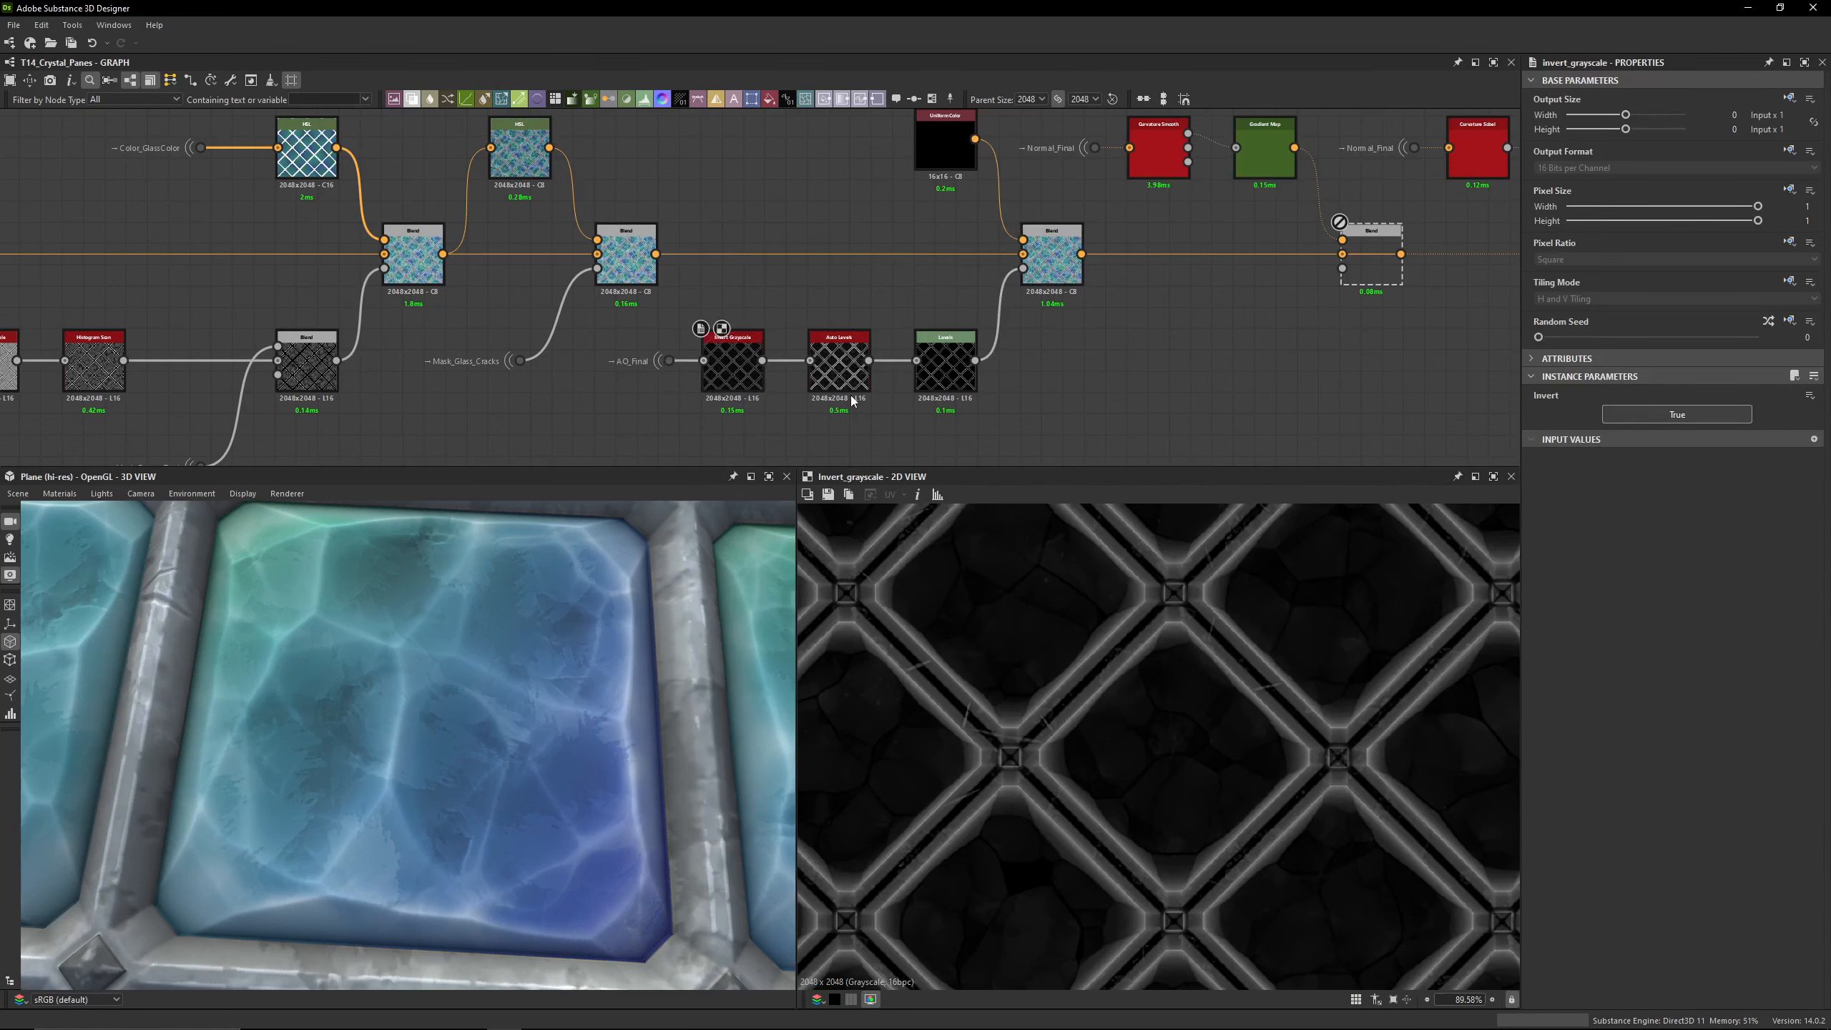
pyautogui.doubleClick(851, 390)
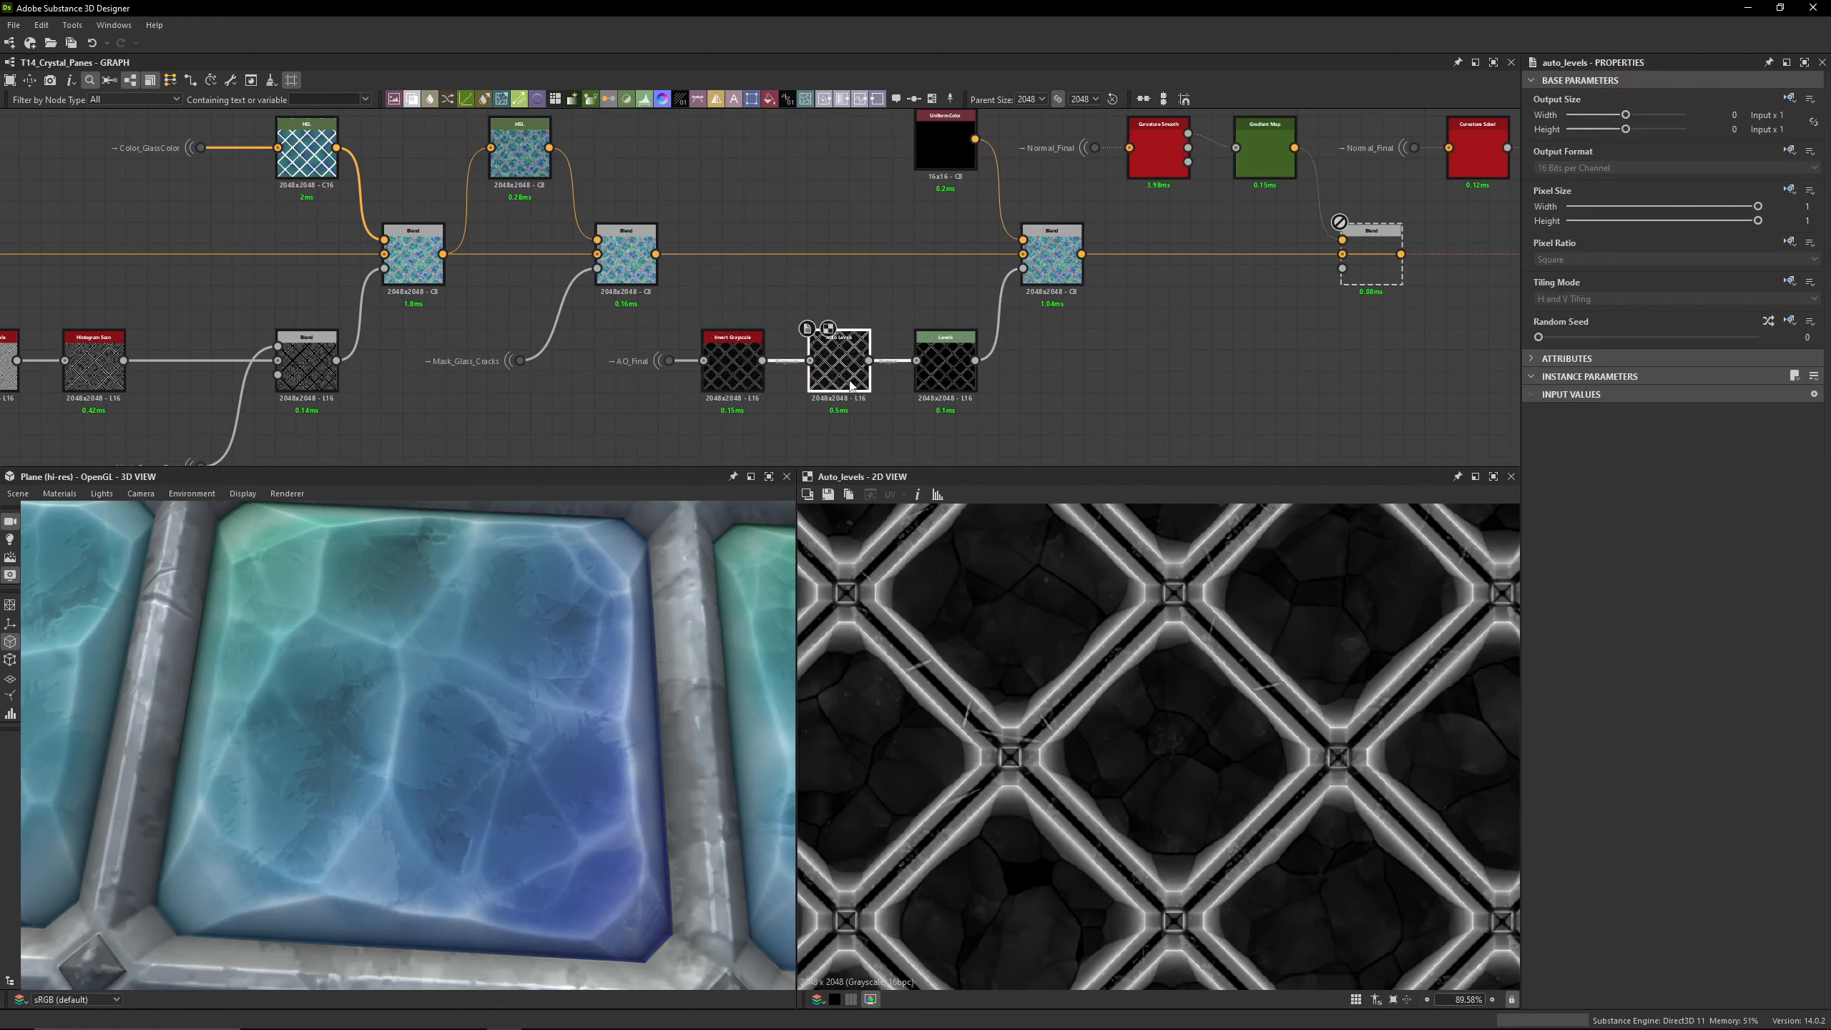
pyautogui.doubleClick(945, 375)
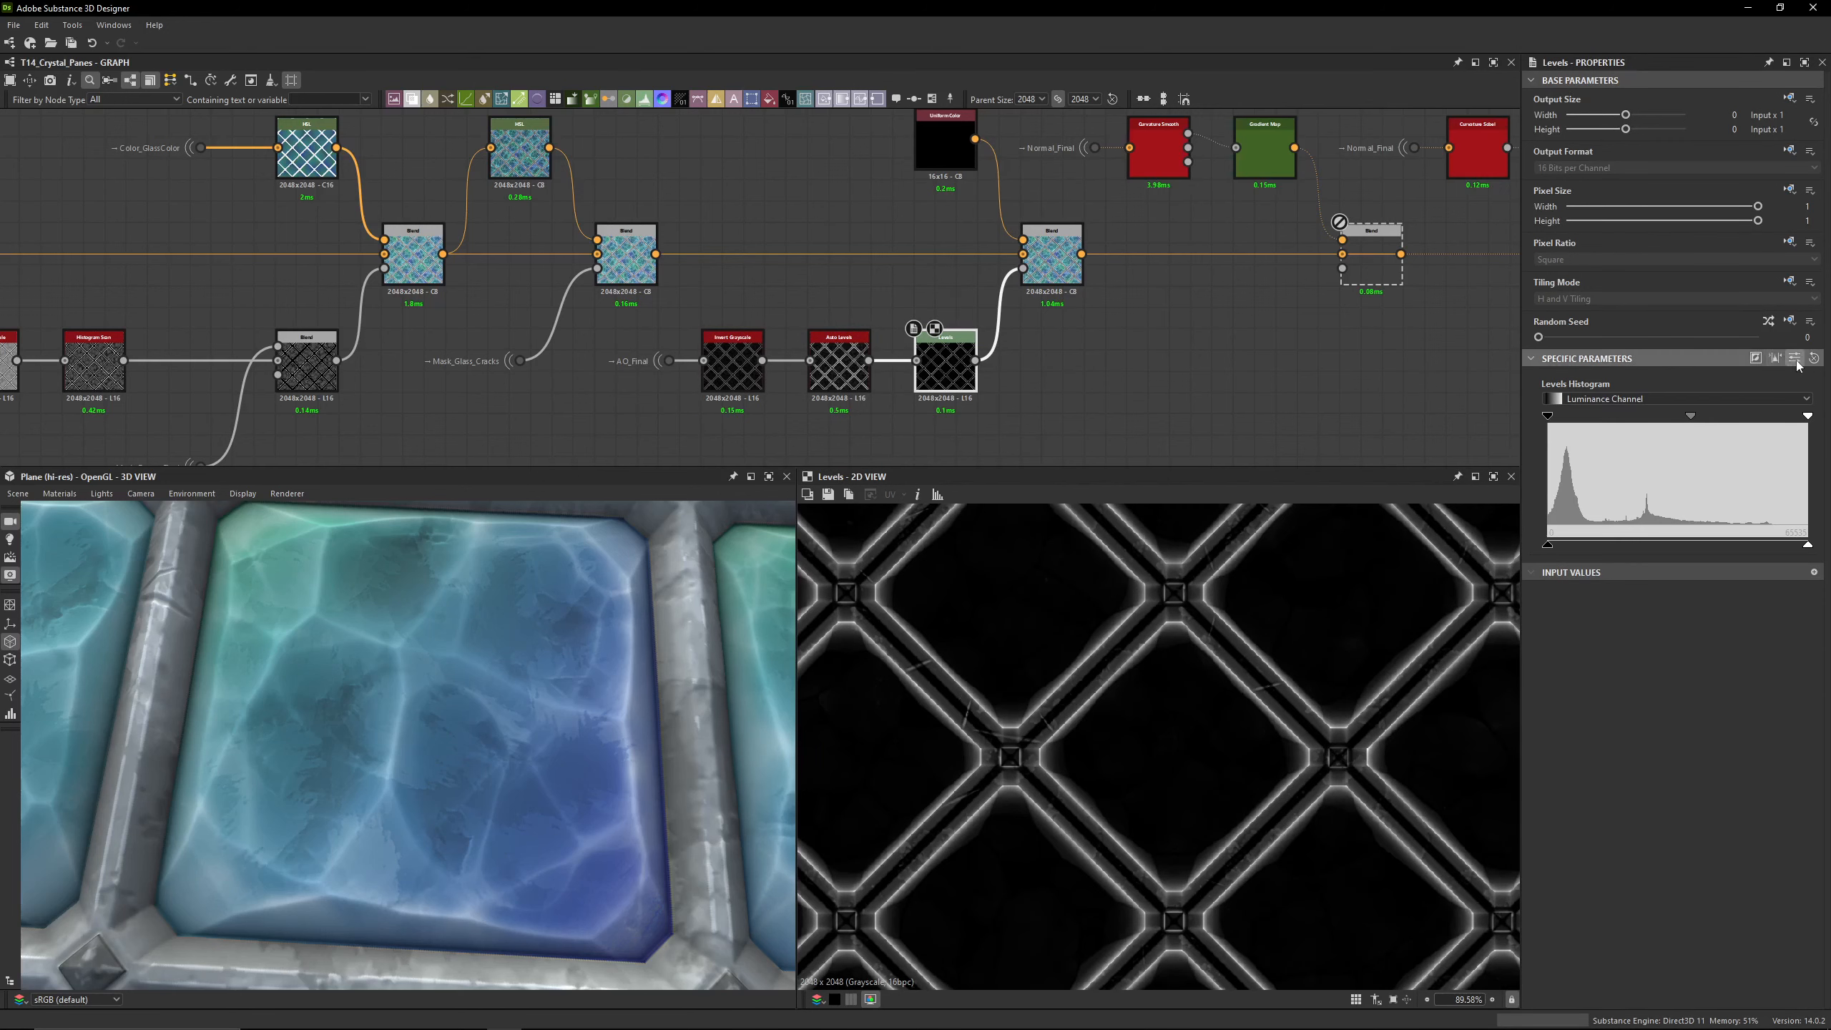
pyautogui.click(1796, 359)
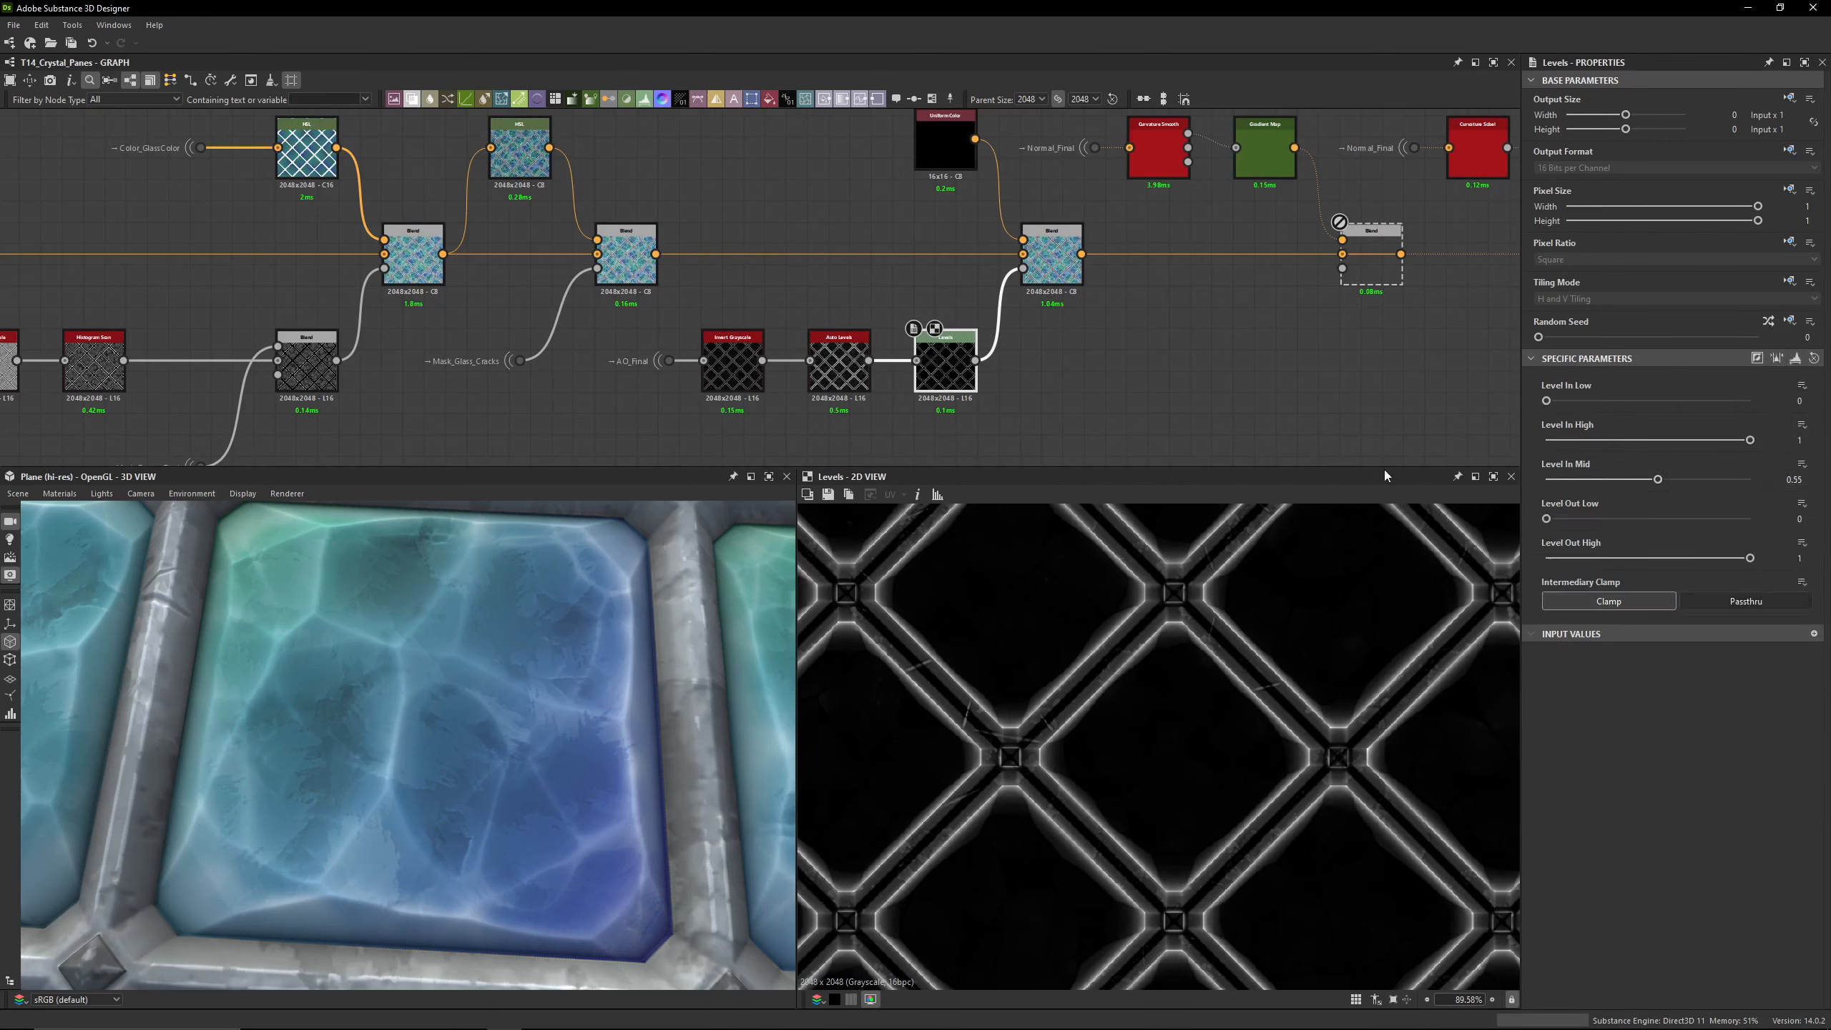
# Step: Inspect the black Uniform Color and the AO Blend it feeds, up close at a frame junction
pyautogui.scroll(5, 1021, 671)
pyautogui.doubleClick(1052, 263)
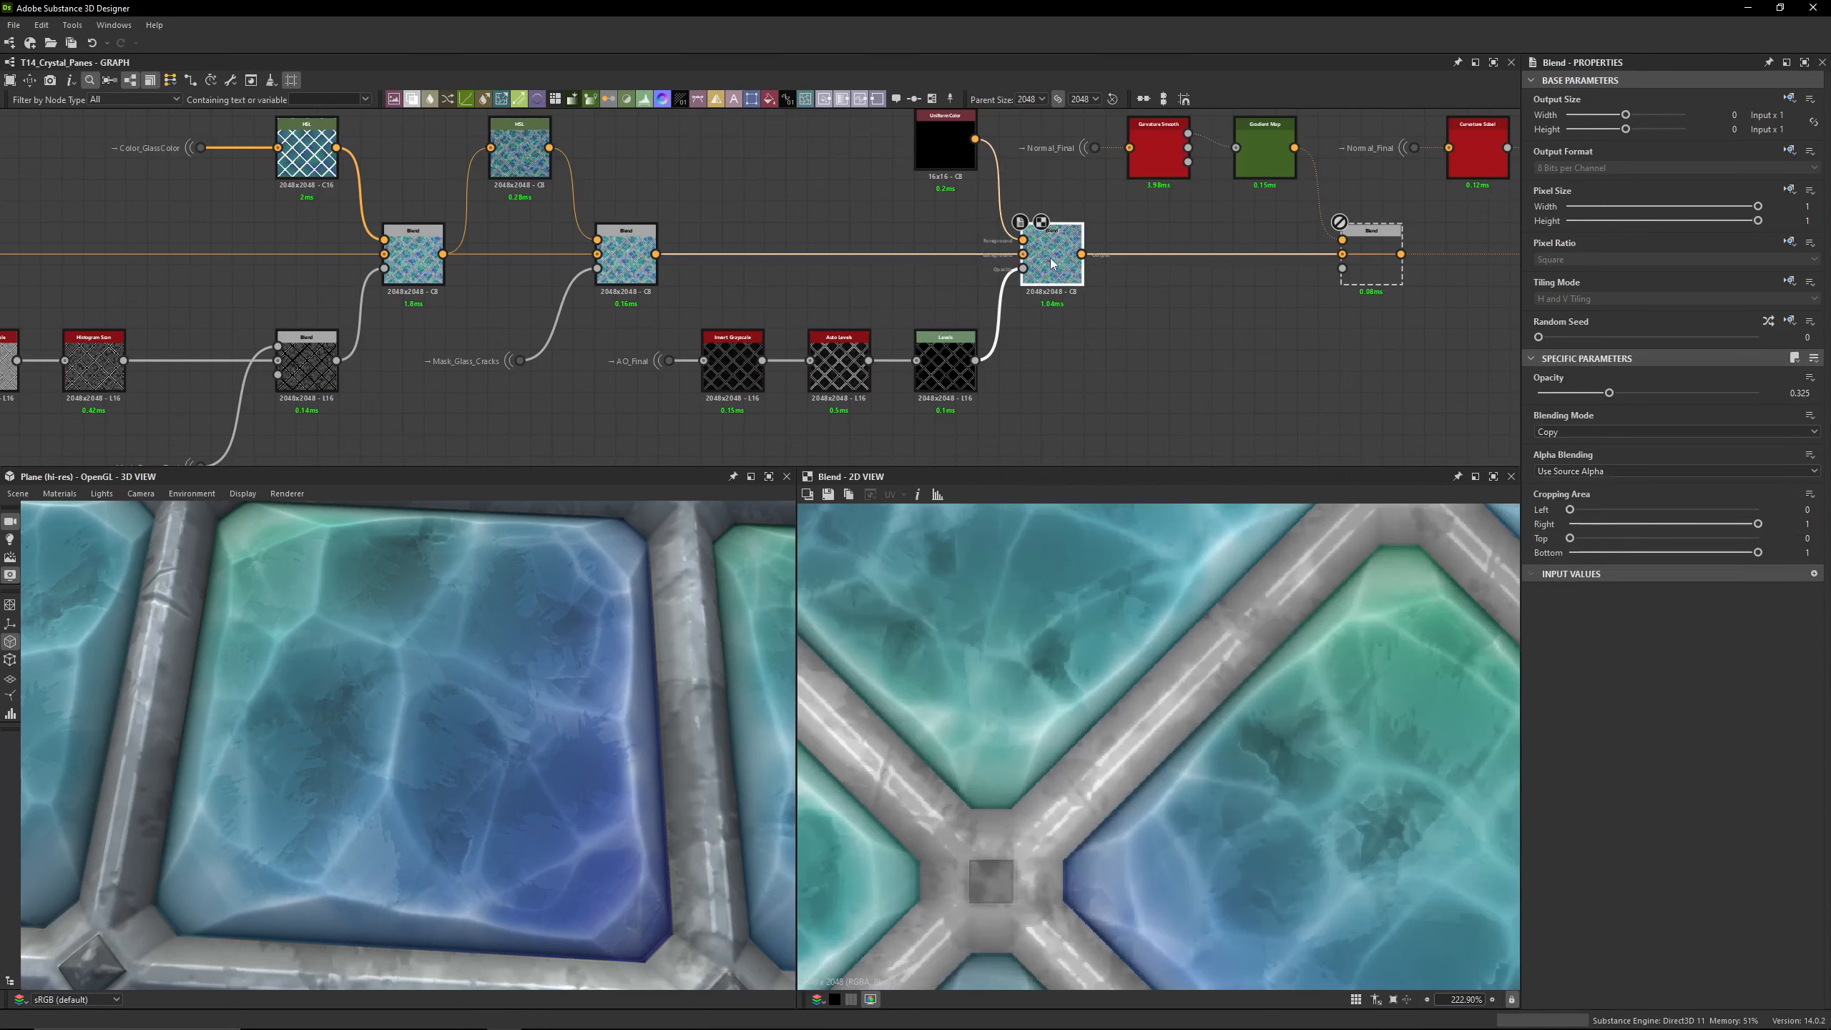
pyautogui.moveTo(1052, 263); pyautogui.dragTo(1046, 329, button='middle')
pyautogui.doubleClick(939, 208)
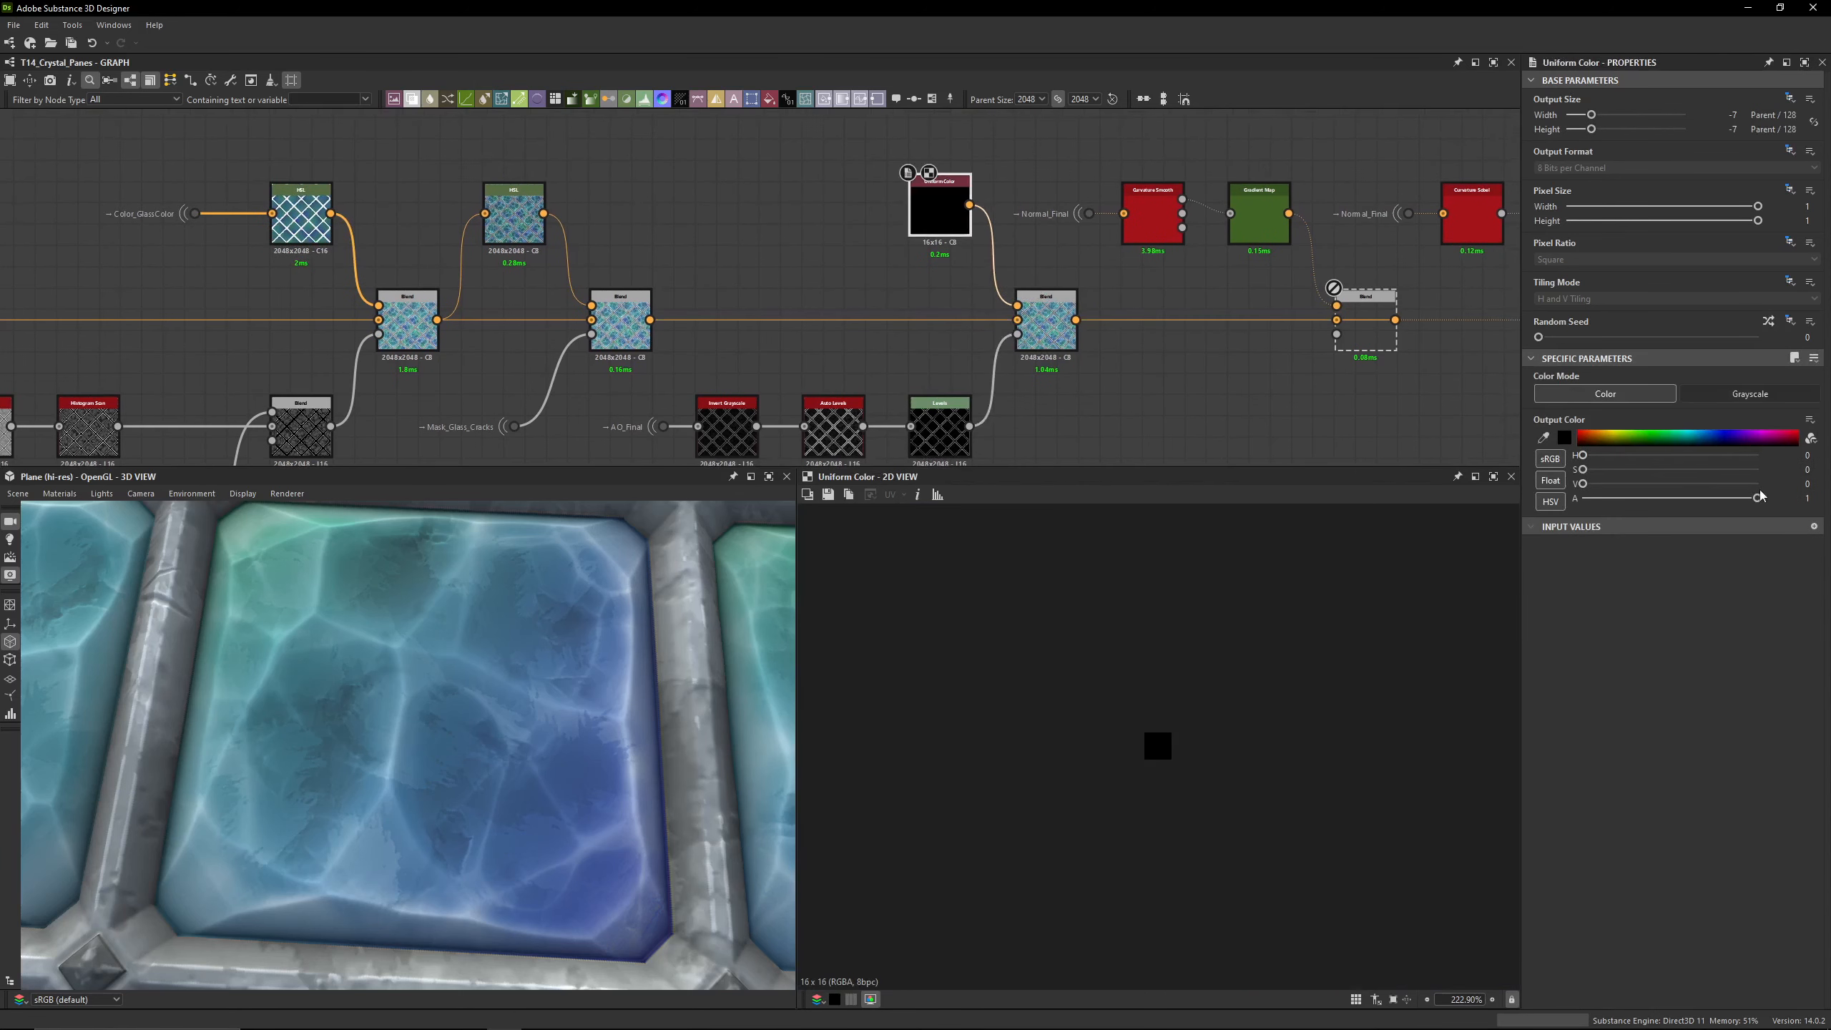
pyautogui.doubleClick(1046, 326)
pyautogui.scroll(4, 1055, 699)
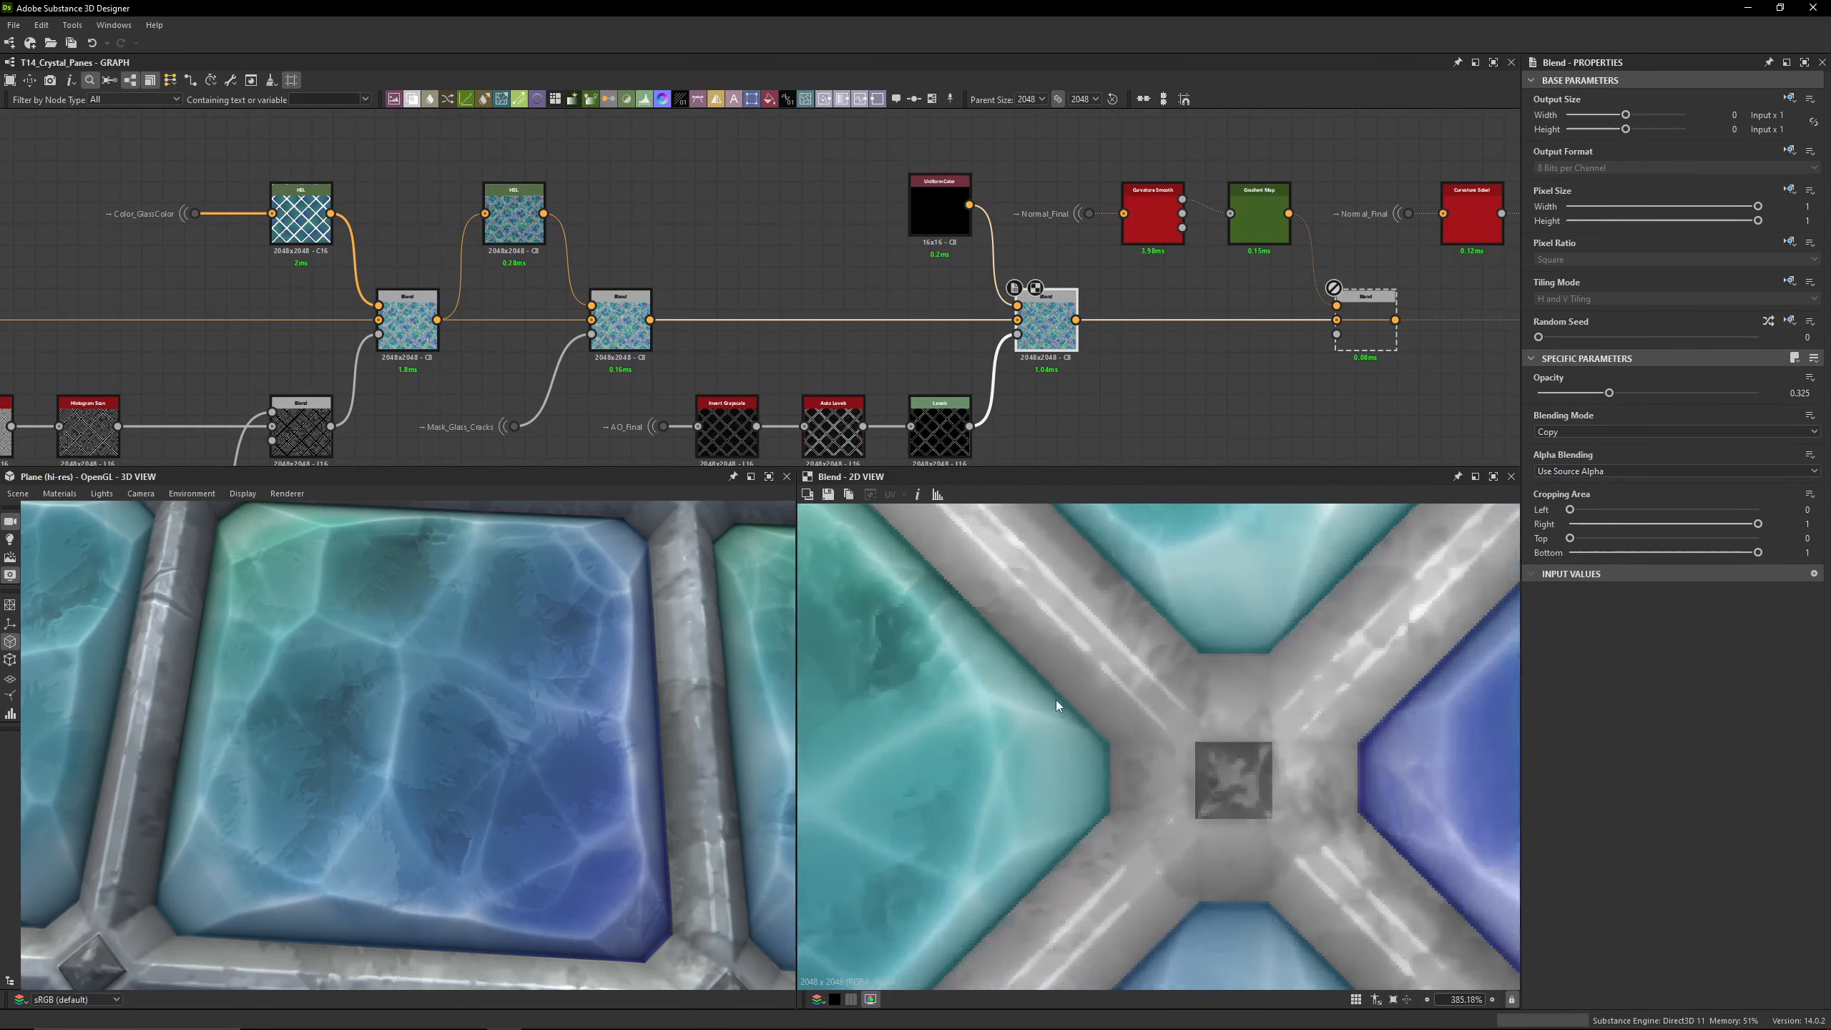
# Step: Compare the frame edges with the AO Blend disabled and enabled, and examine the Levels mask that drives it
pyautogui.hotkey('shift', 'd')
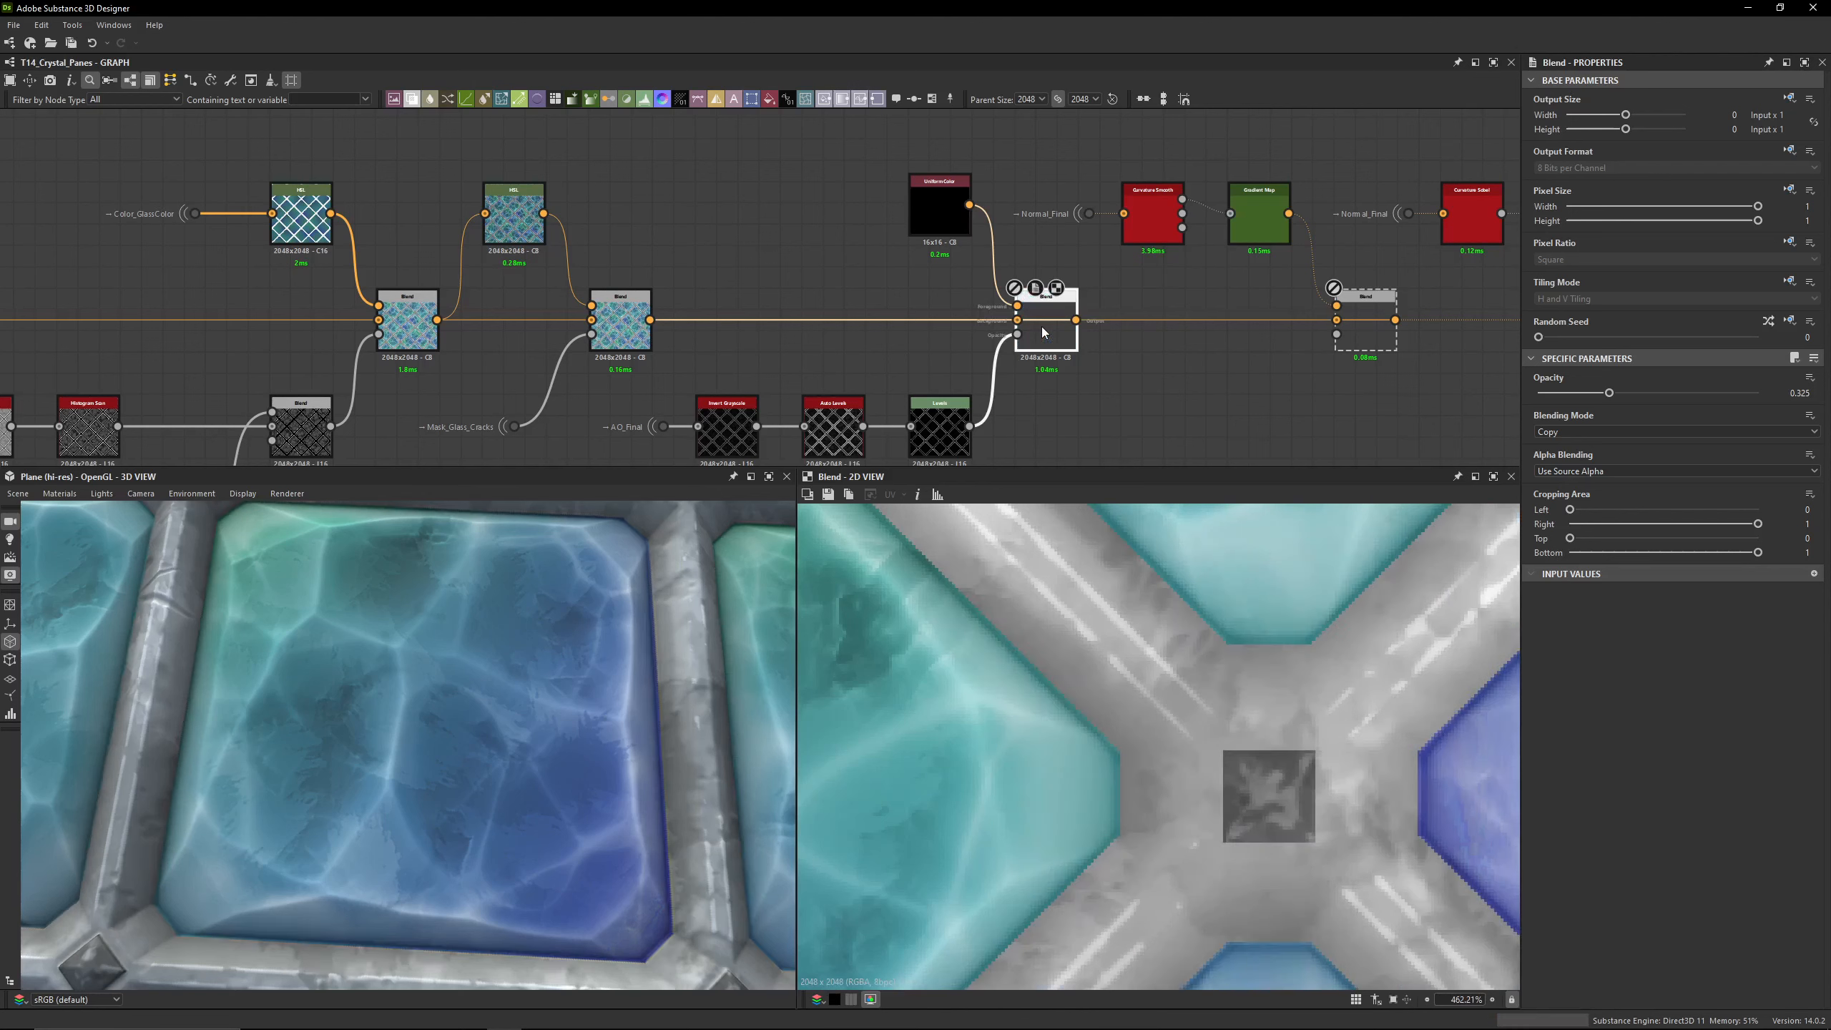
pyautogui.hotkey('shift', 'd')
pyautogui.hotkey('shift', 'd')
pyautogui.hotkey('shift', 'd')
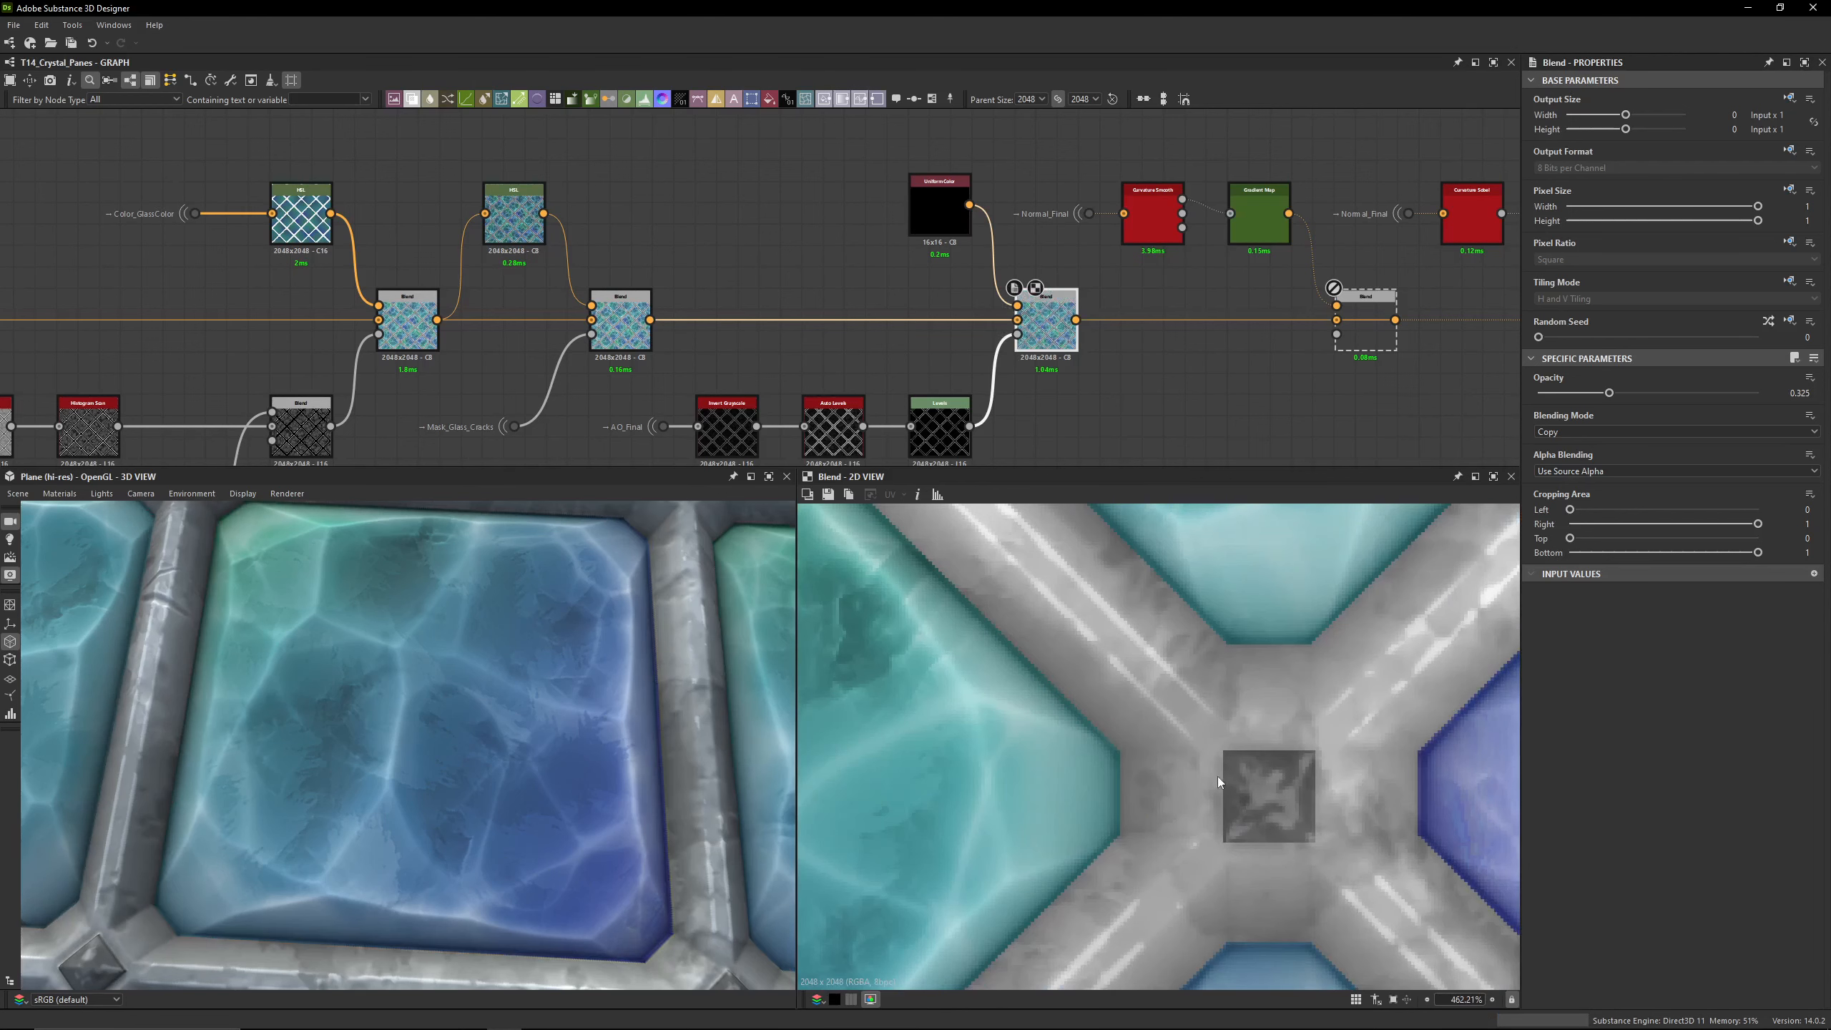
pyautogui.hotkey('shift', 'd')
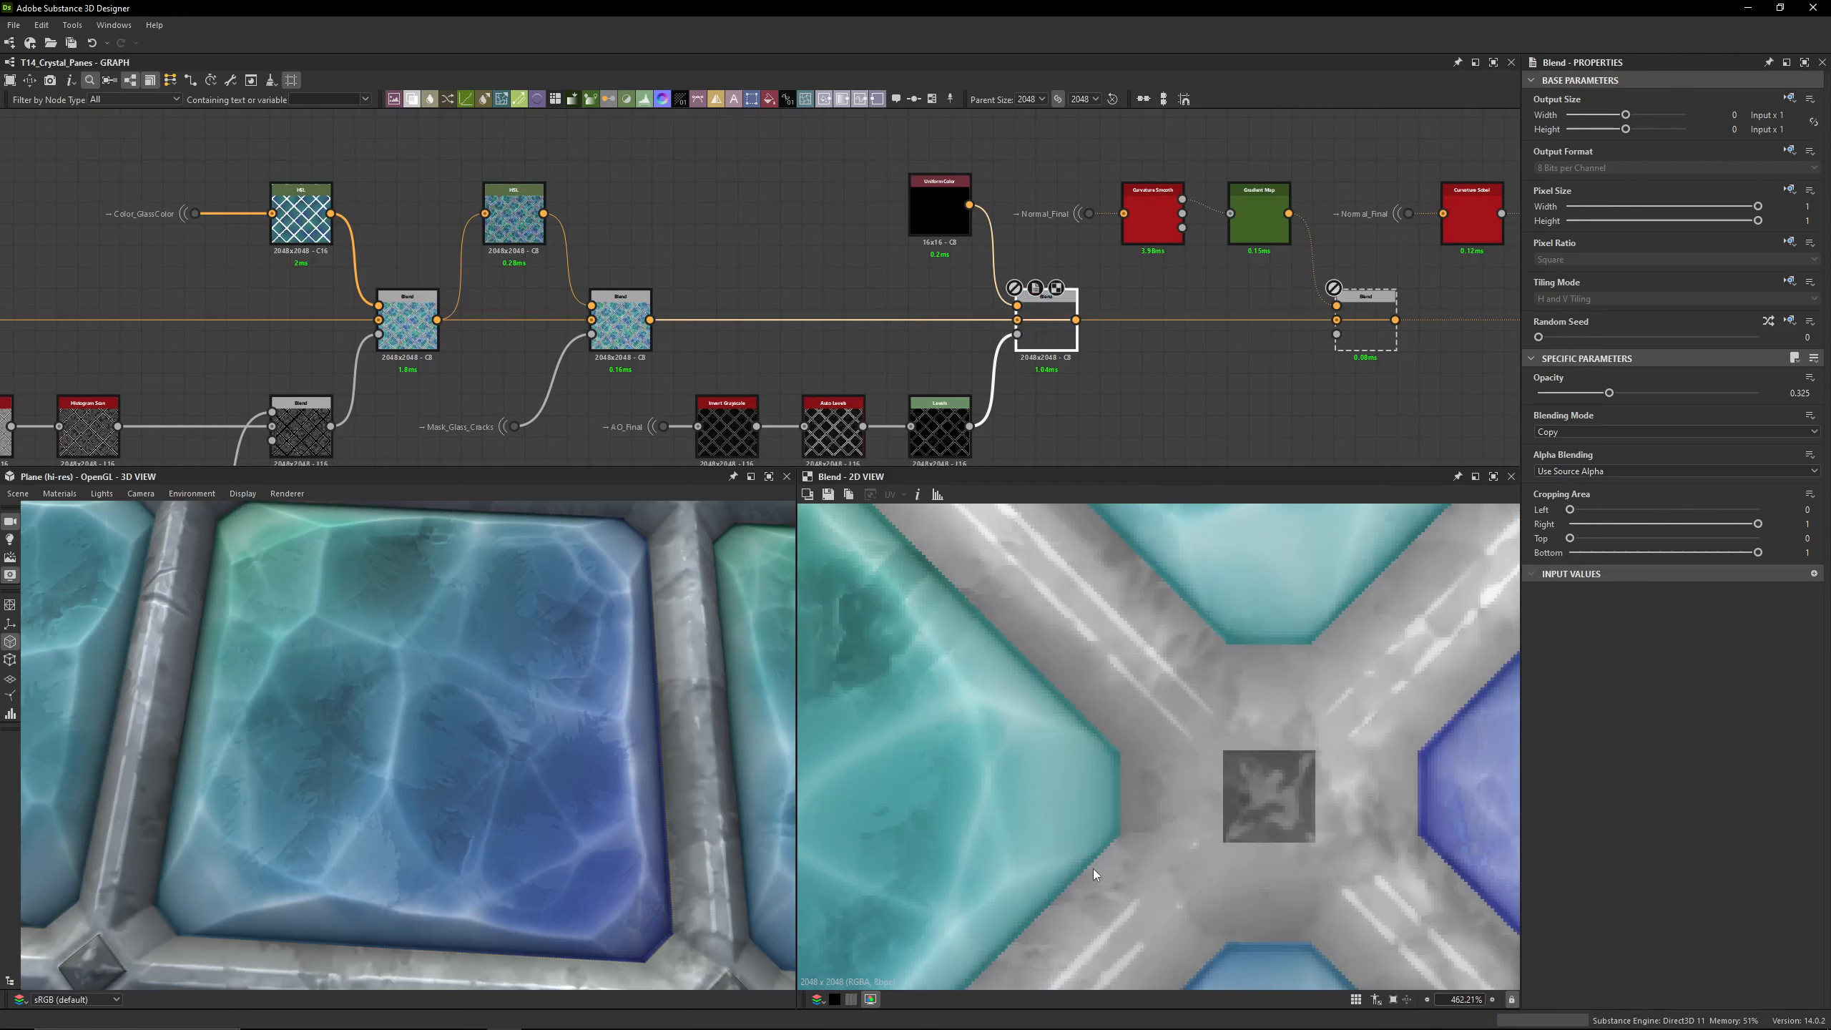
pyautogui.hotkey('shift', 'd')
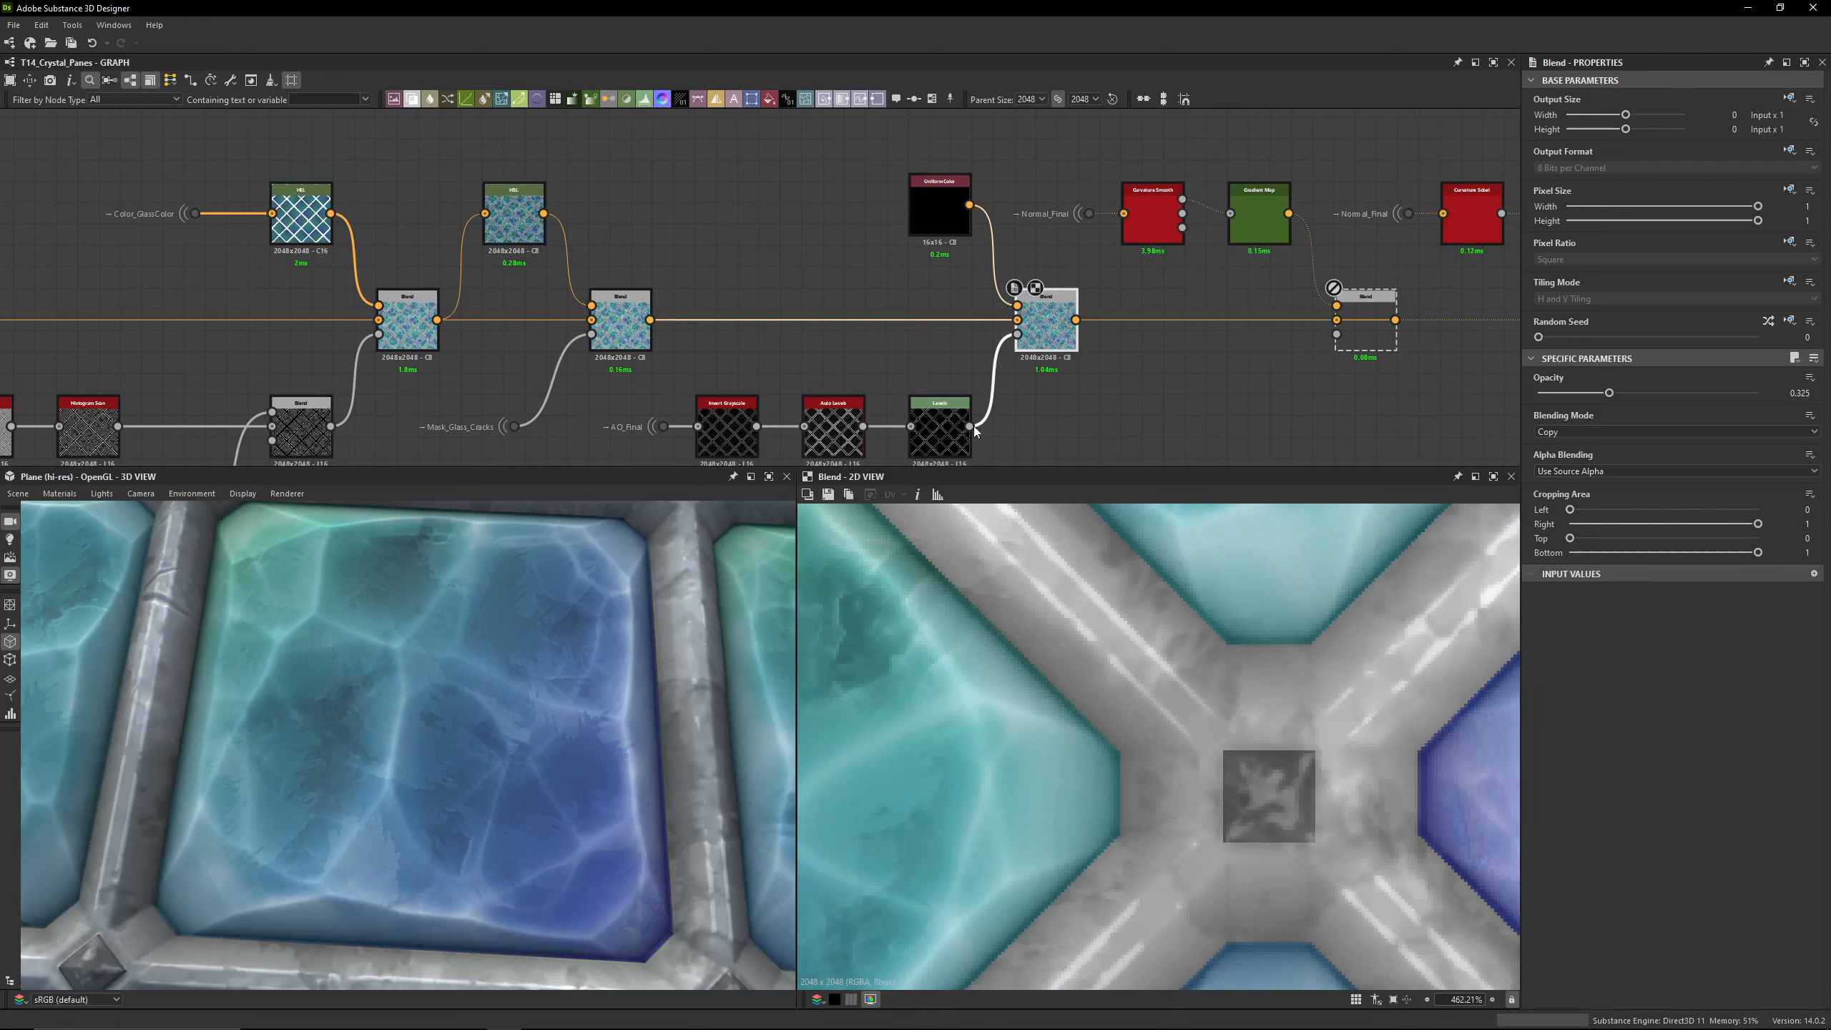
pyautogui.doubleClick(970, 428)
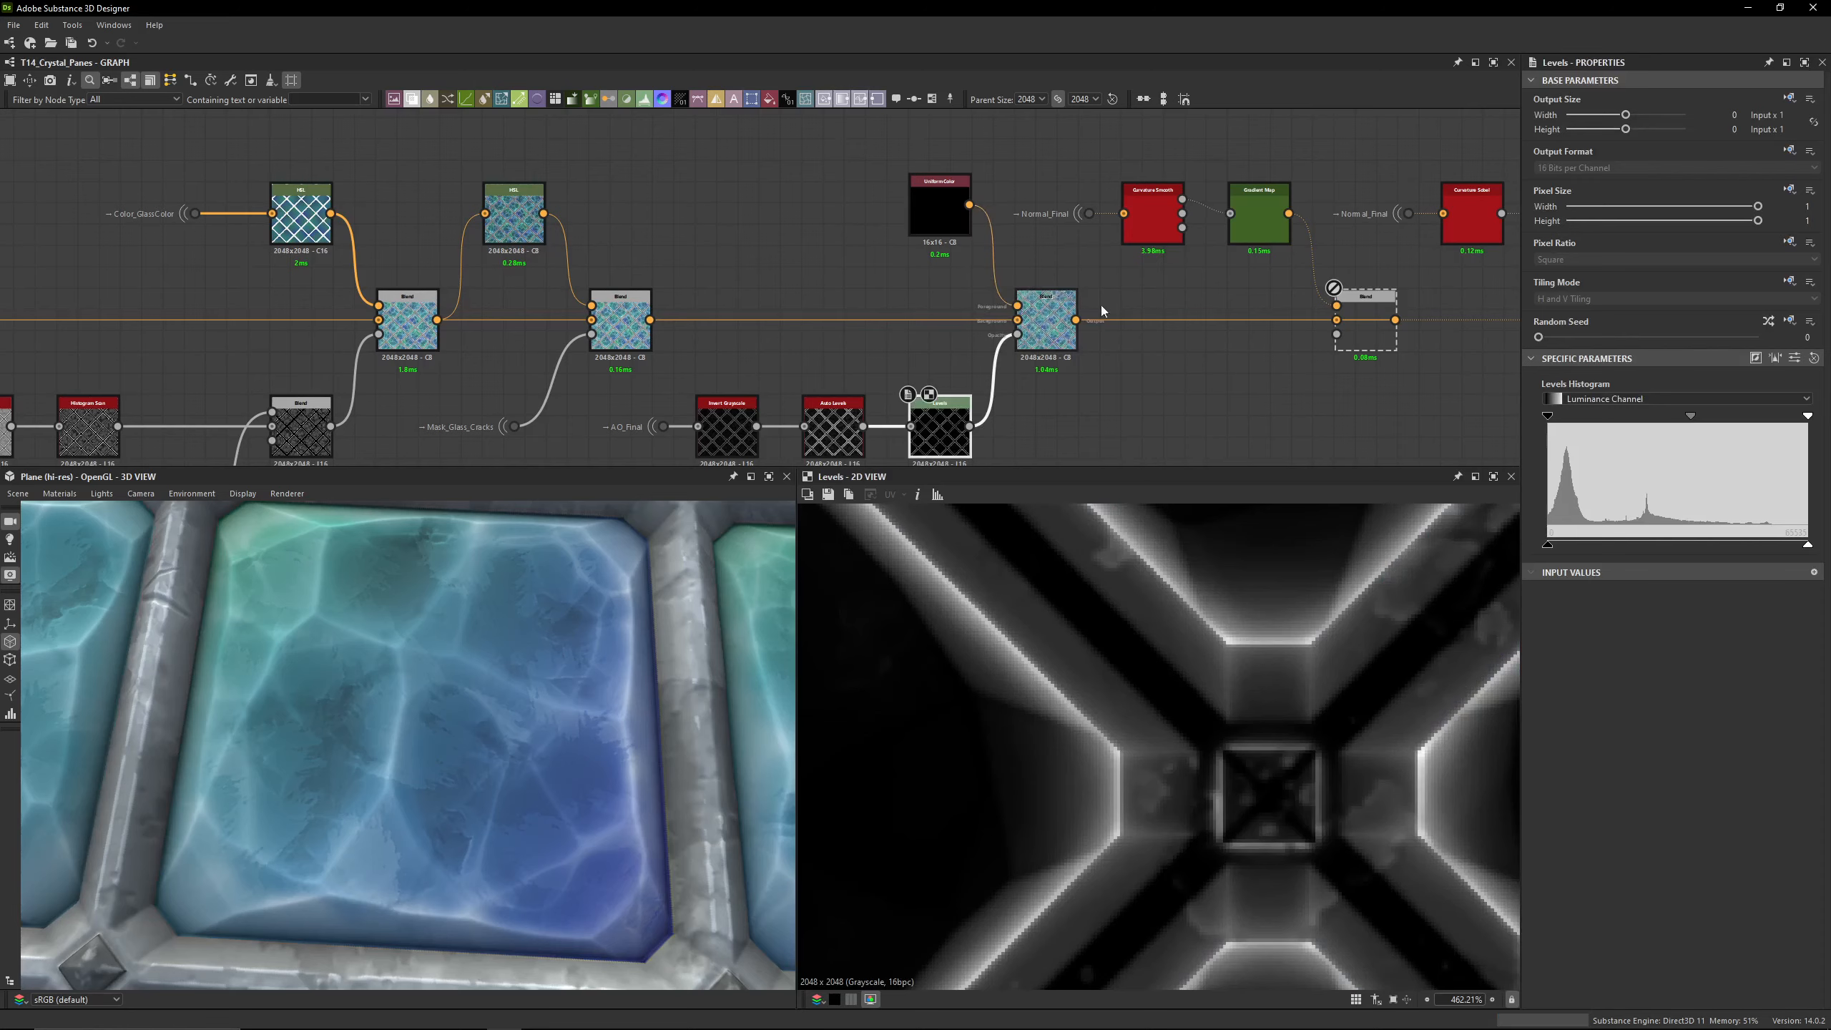
# Step: Enable the Overlay Blend fed by the curvature Gradient Map and preview it on the panes in 2D and 3D
pyautogui.moveTo(1313, 336); pyautogui.dragTo(1048, 331, button='middle')
pyautogui.doubleClick(1114, 340)
pyautogui.hotkey('shift', 'd')
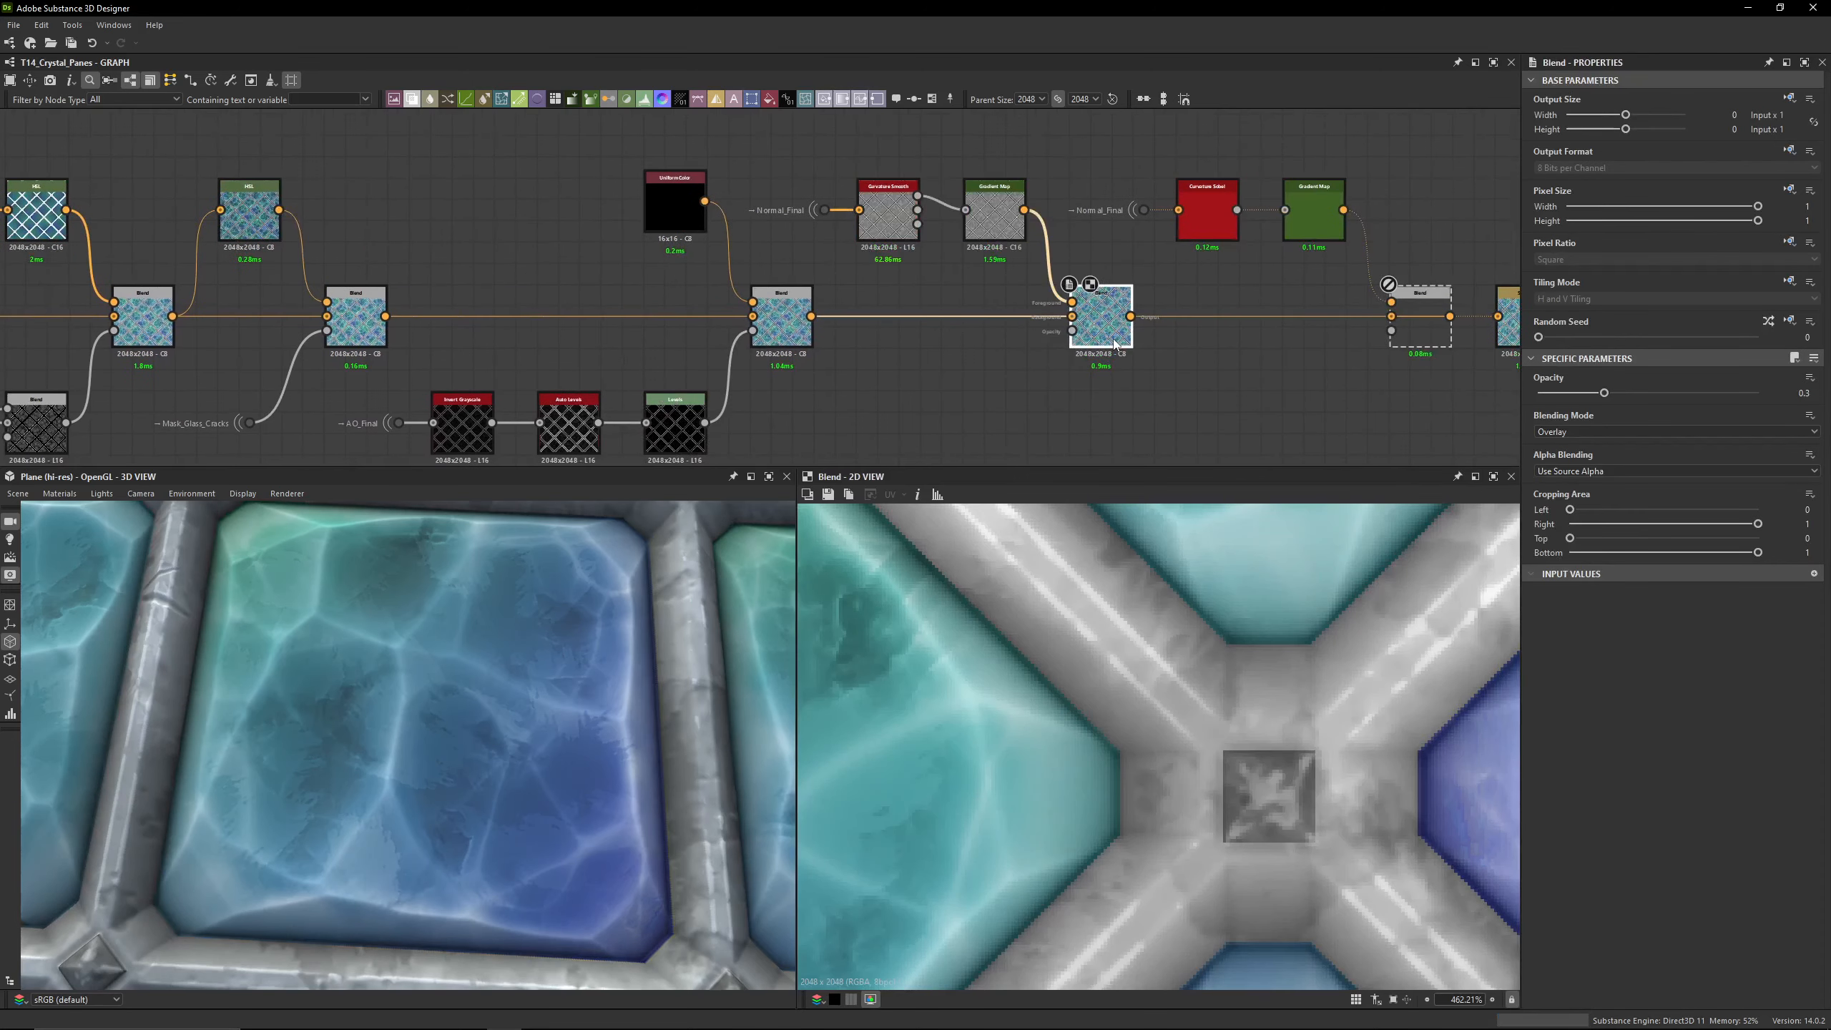
pyautogui.scroll(-3, 522, 577)
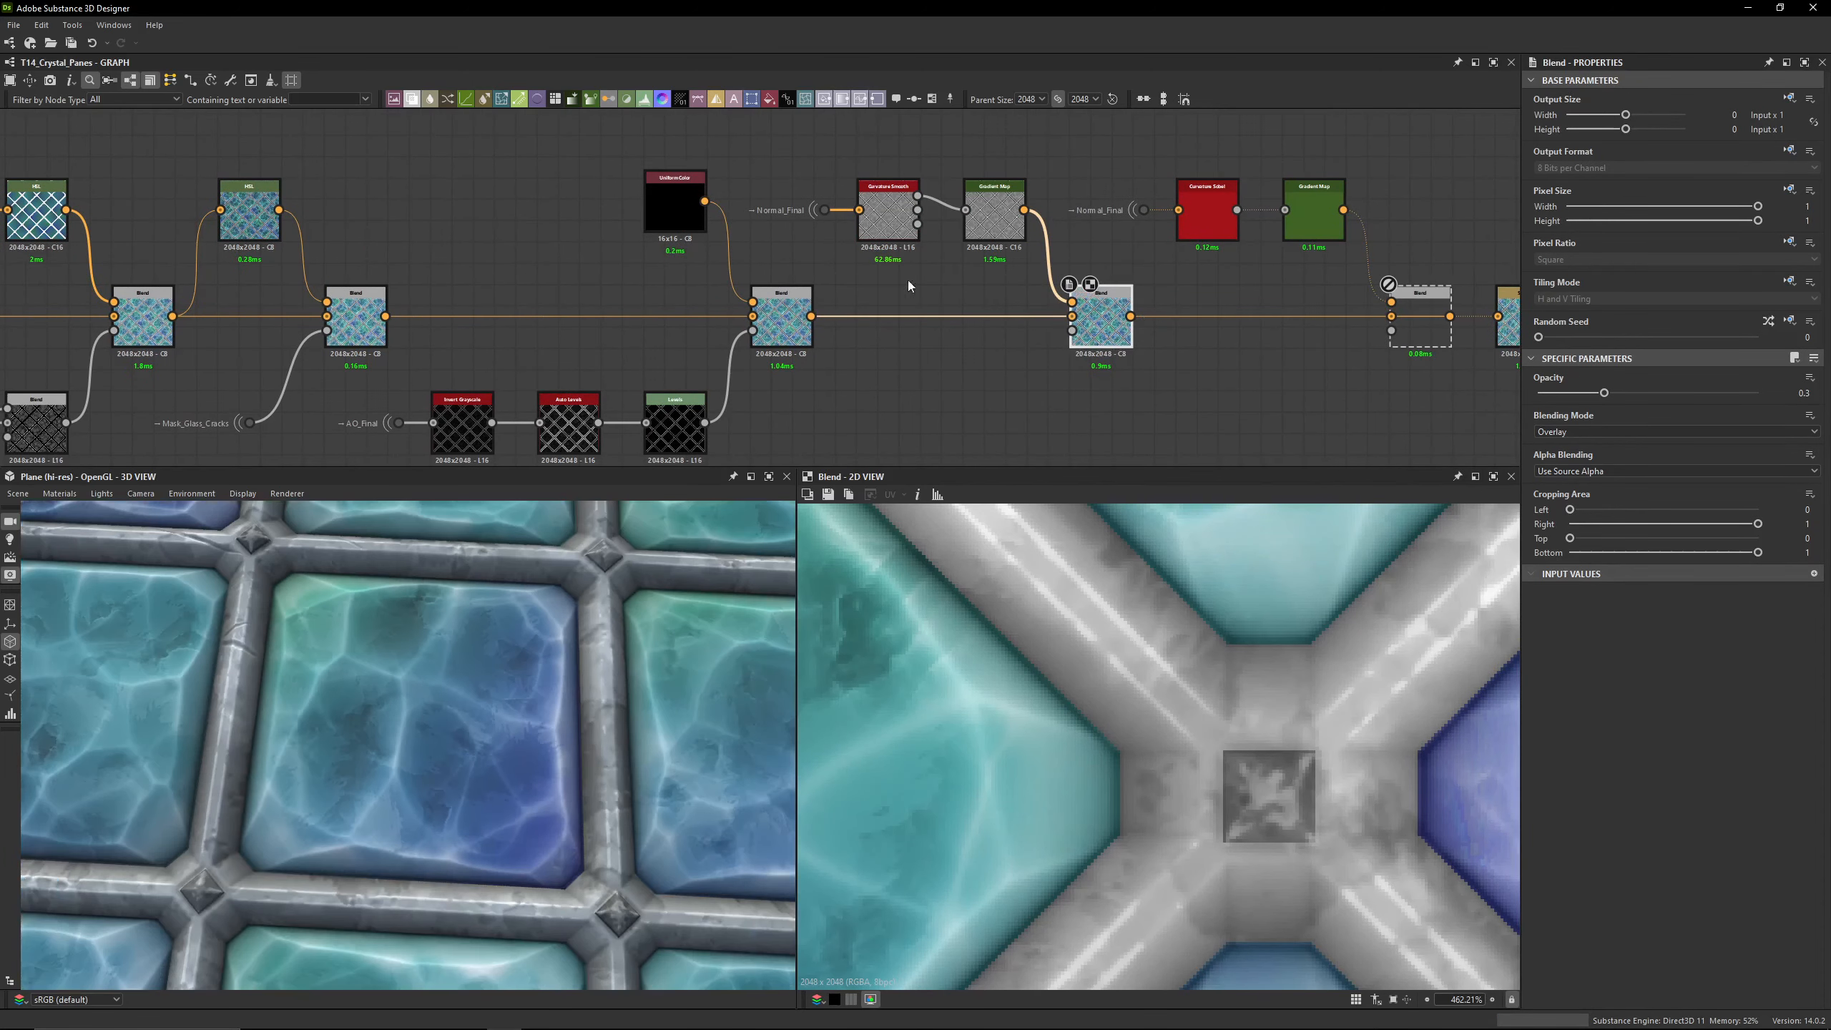
# Step: Examine the Normal_Final, Curvature Smooth and Gradient Map nodes that feed the Overlay Blend
pyautogui.scroll(4, 907, 283)
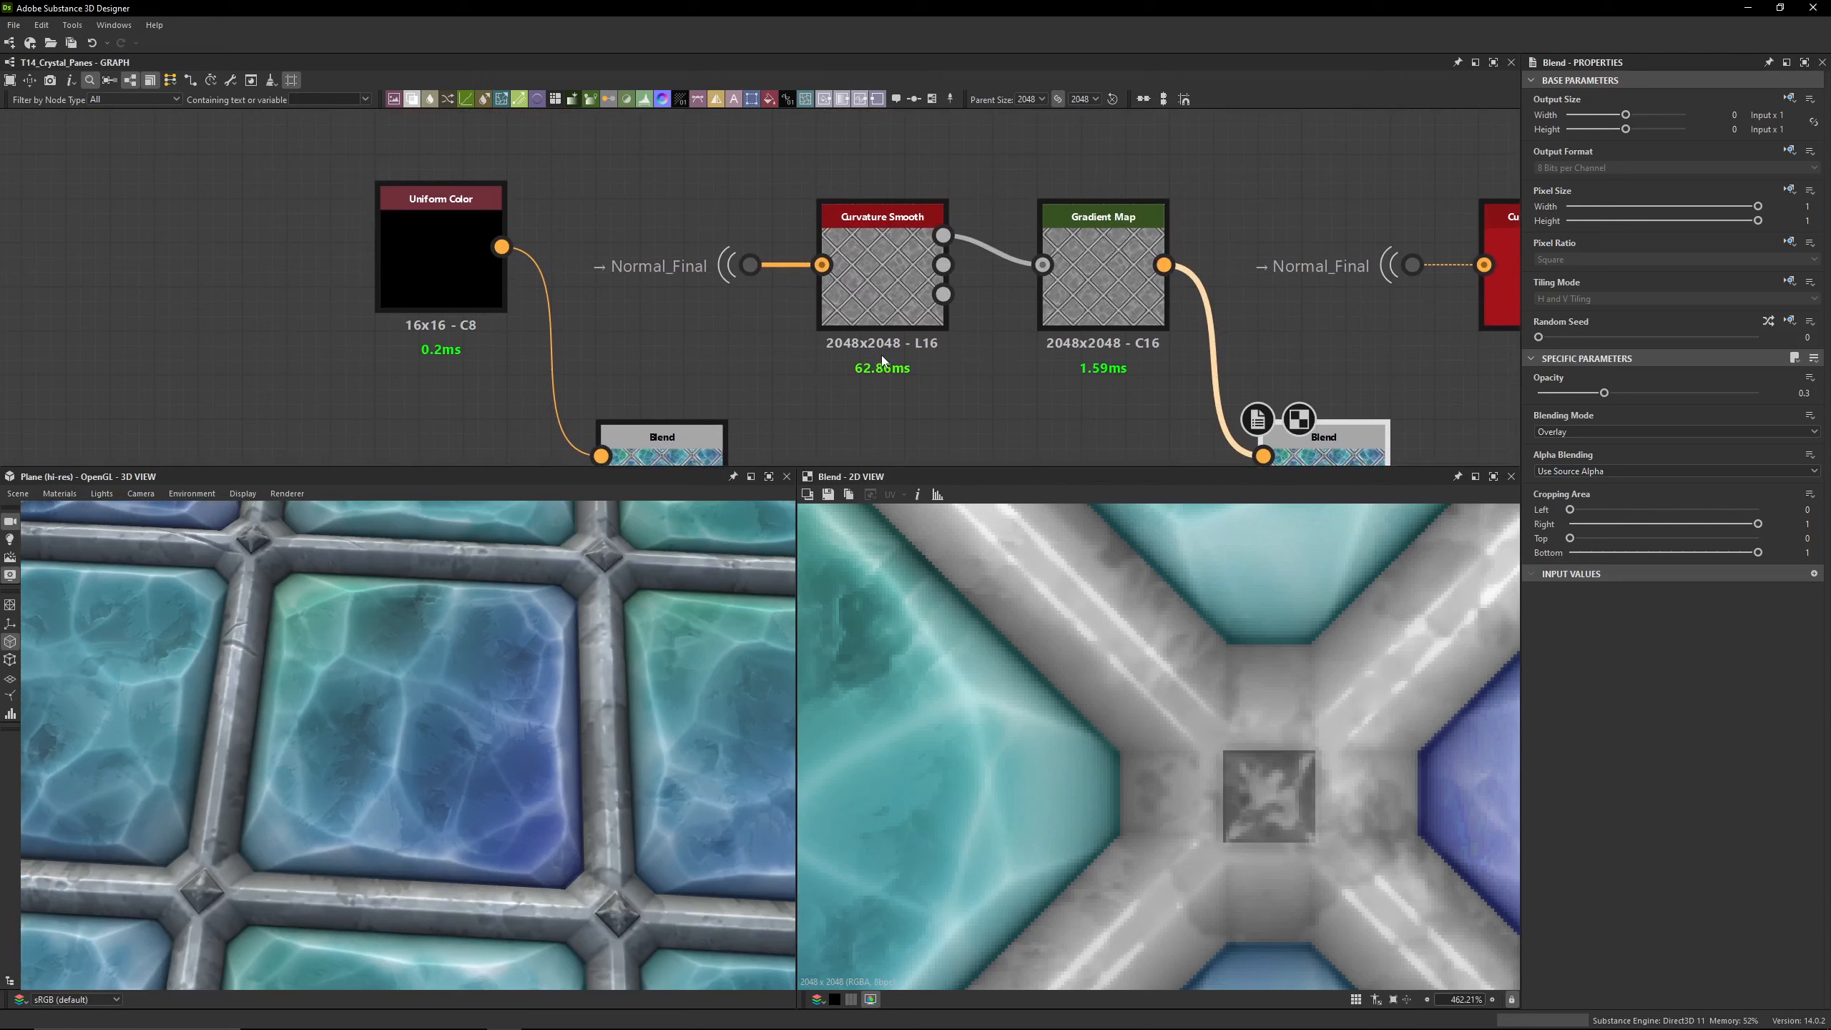
pyautogui.click(767, 265)
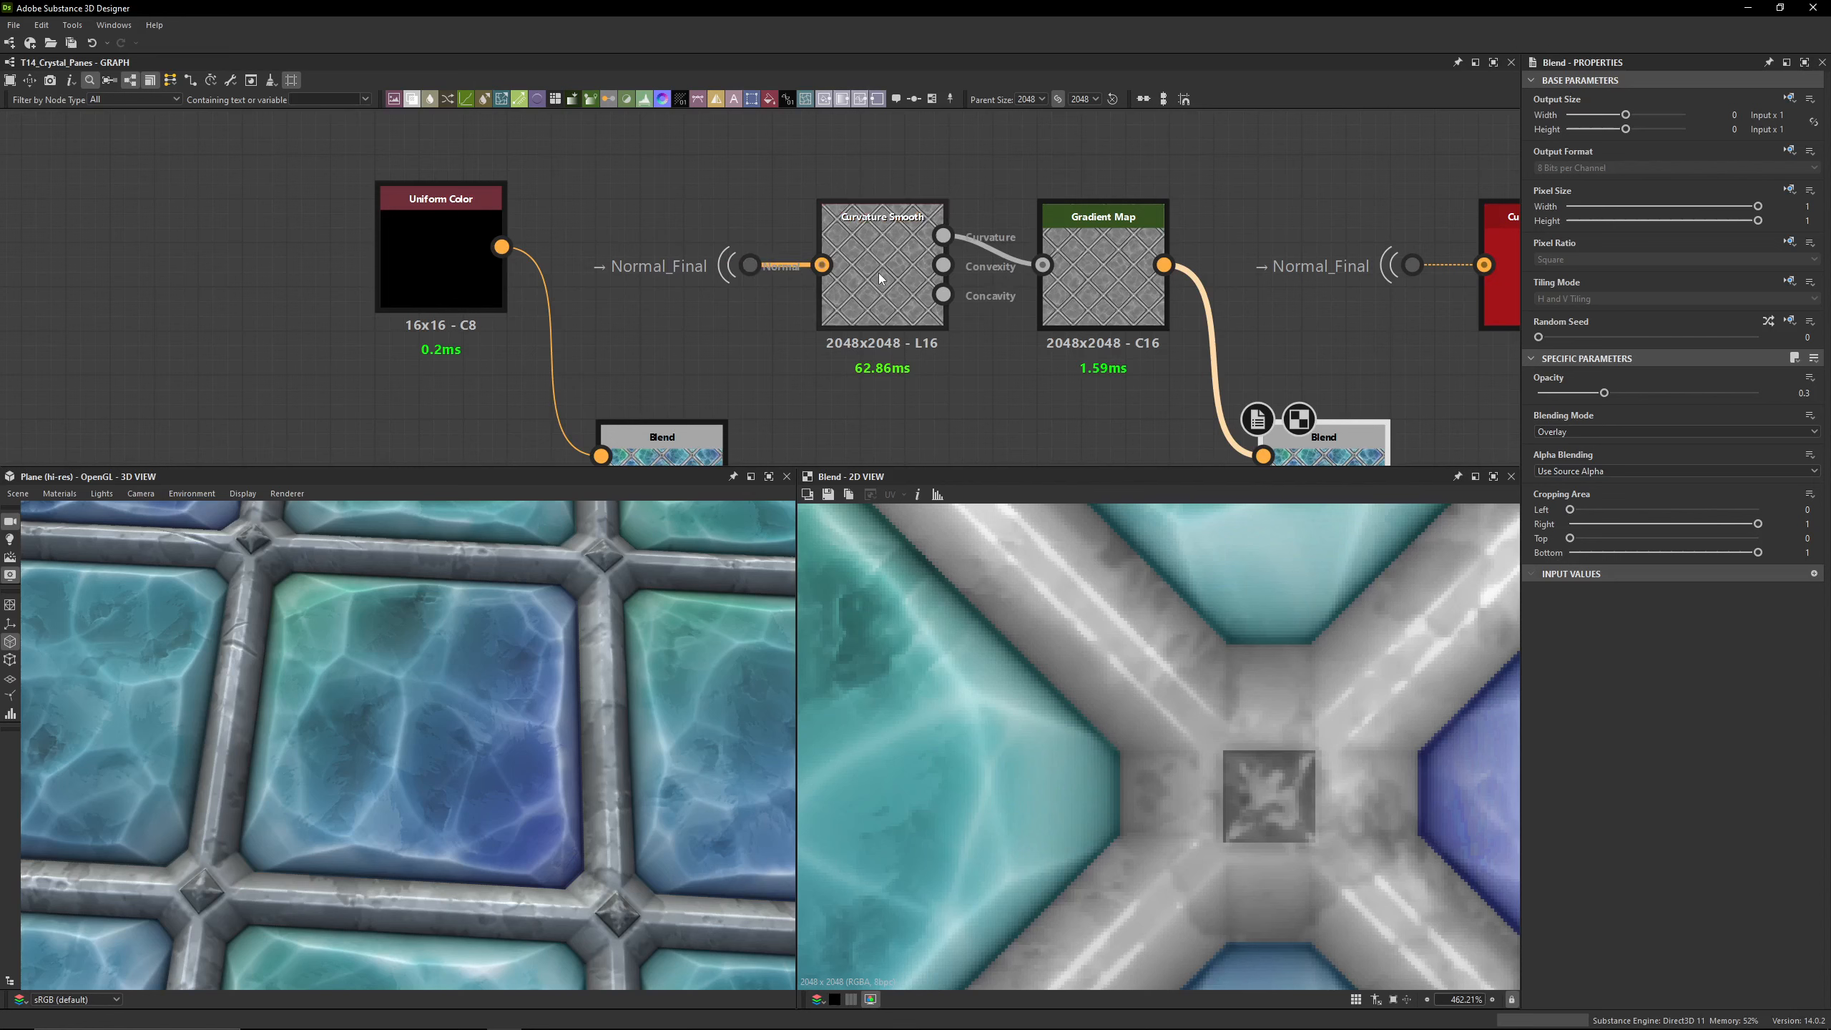
pyautogui.doubleClick(924, 249)
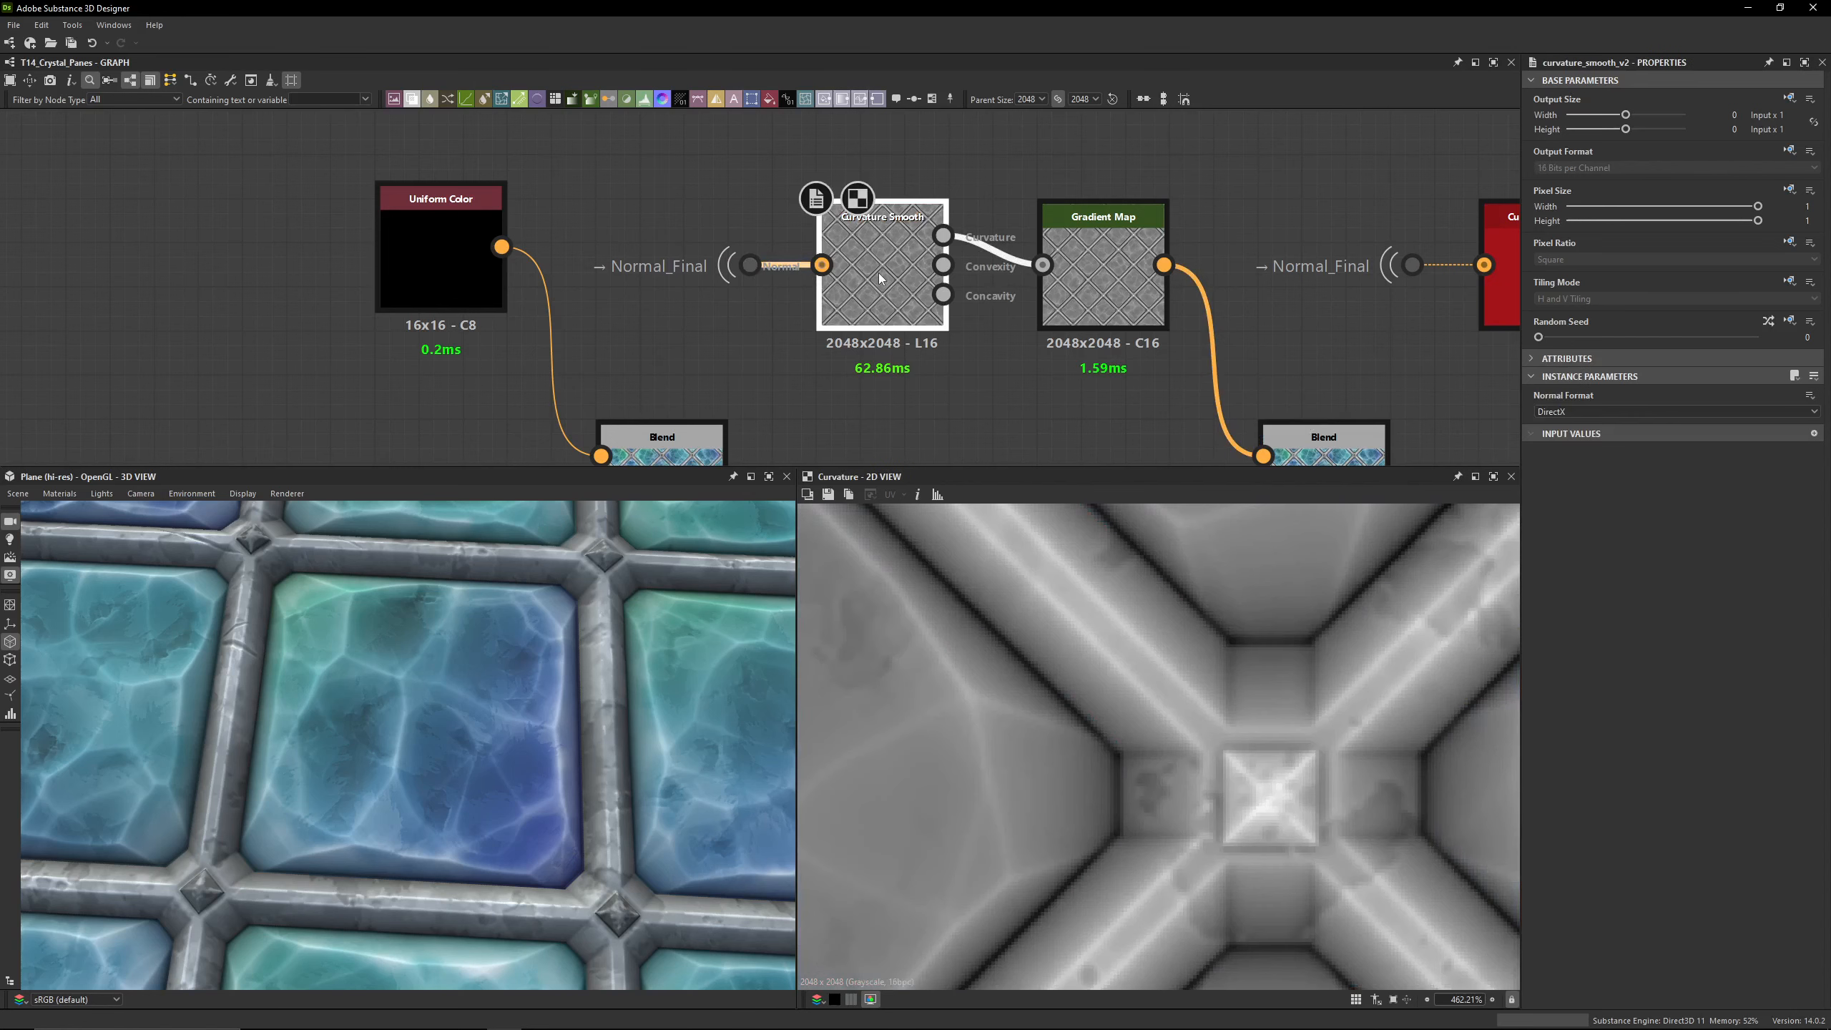
pyautogui.doubleClick(1102, 277)
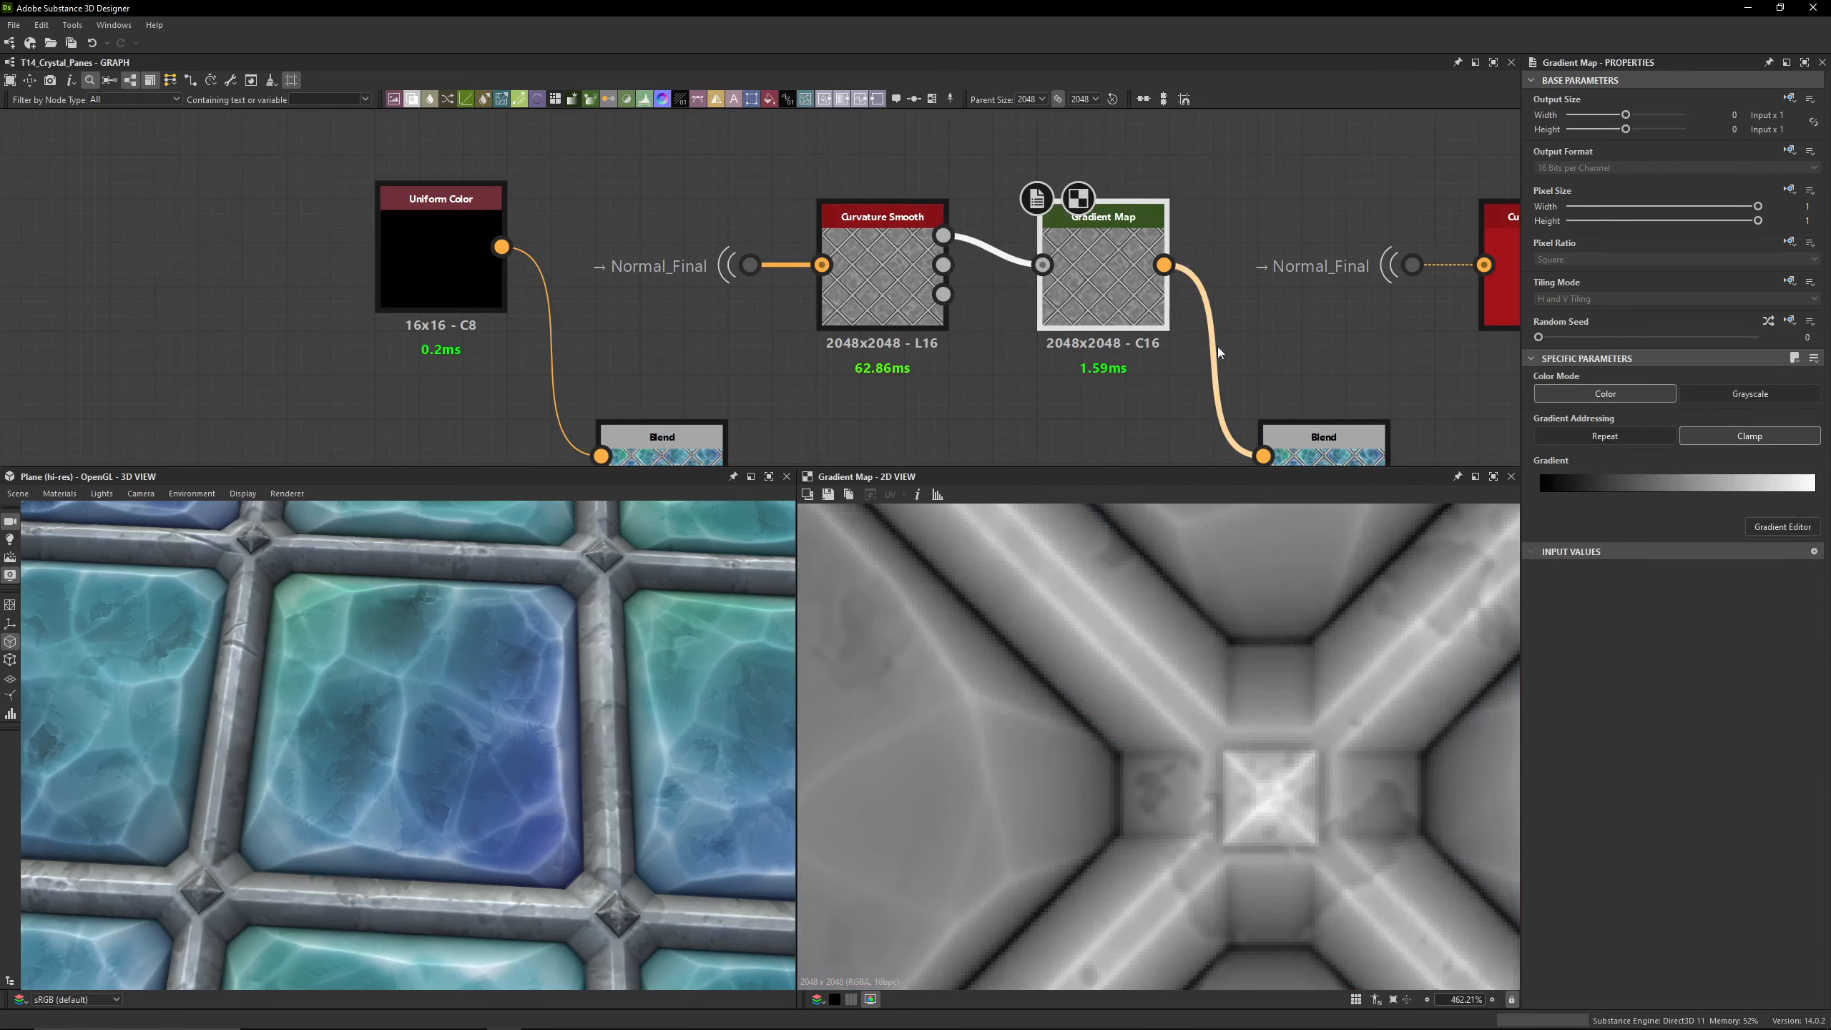
pyautogui.moveTo(1229, 399); pyautogui.dragTo(918, 248, button='middle')
pyautogui.moveTo(739, 179); pyautogui.dragTo(753, 244, button='middle')
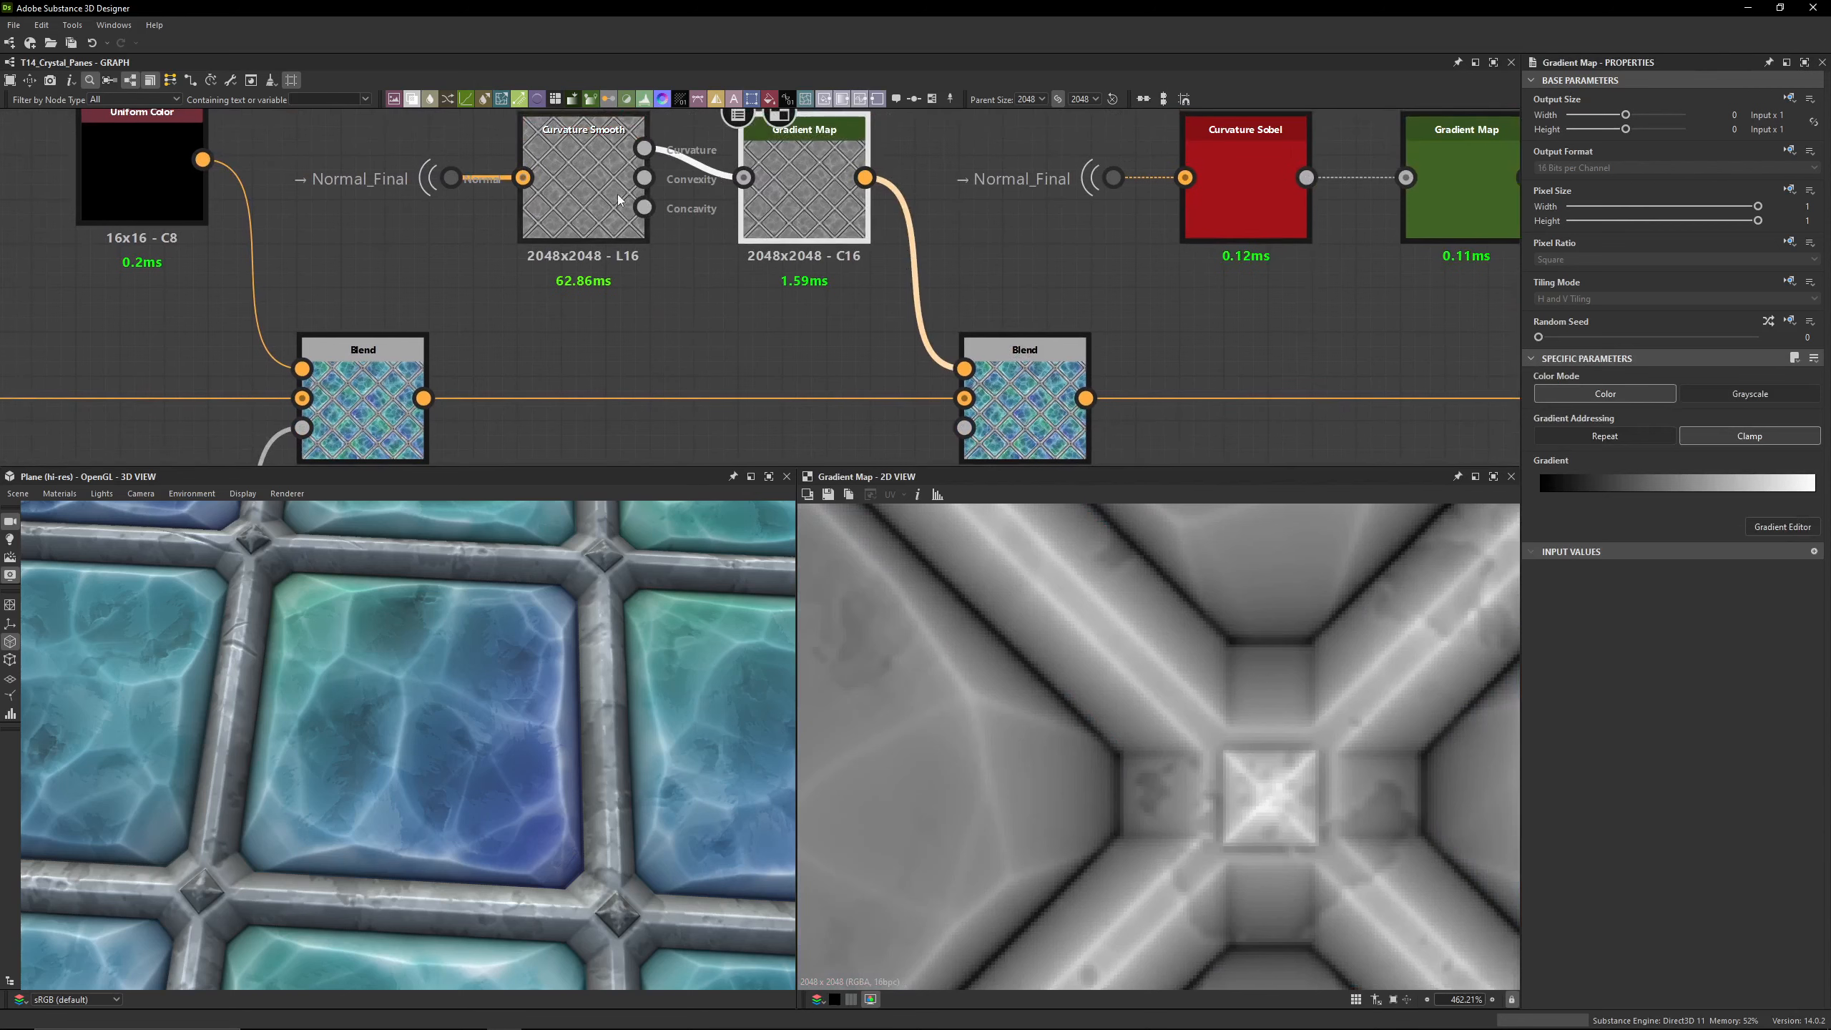
# Step: Preview the Curvature Smooth output and the Overlay Blend it drives, and compare that Blend's settings with the AO Blend's
pyautogui.doubleClick(618, 200)
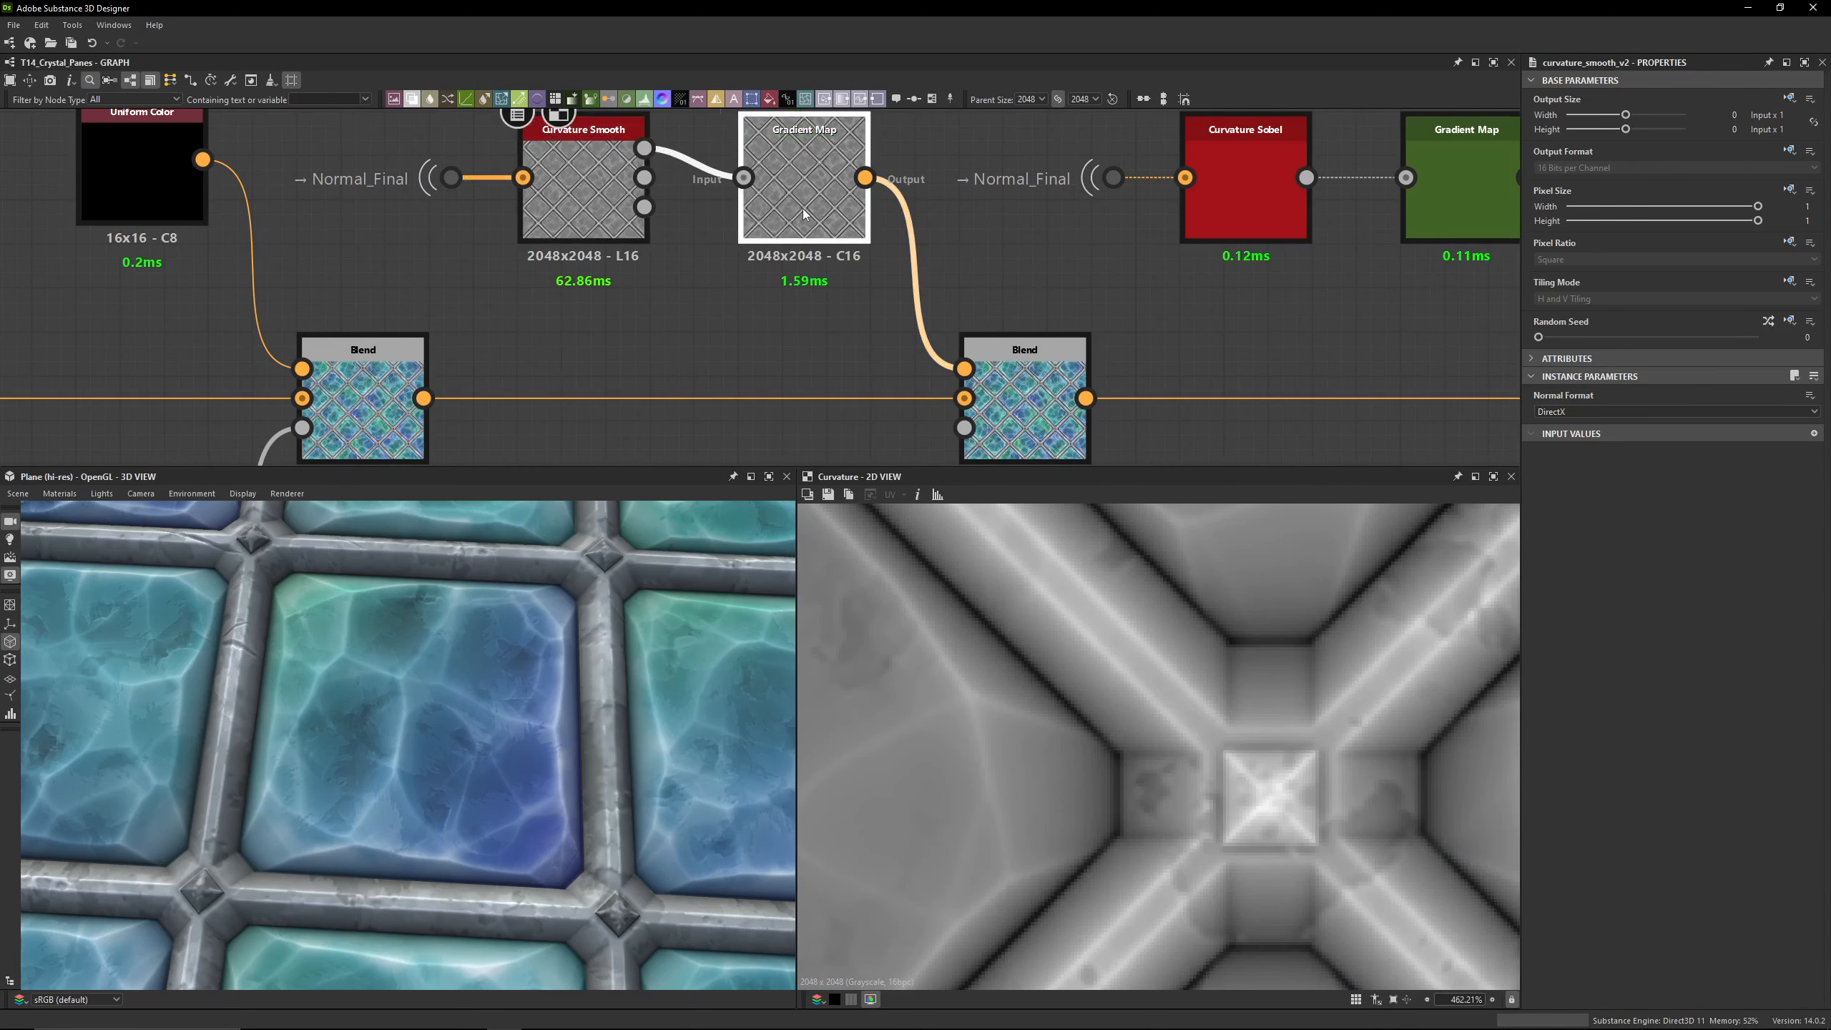
pyautogui.doubleClick(1025, 411)
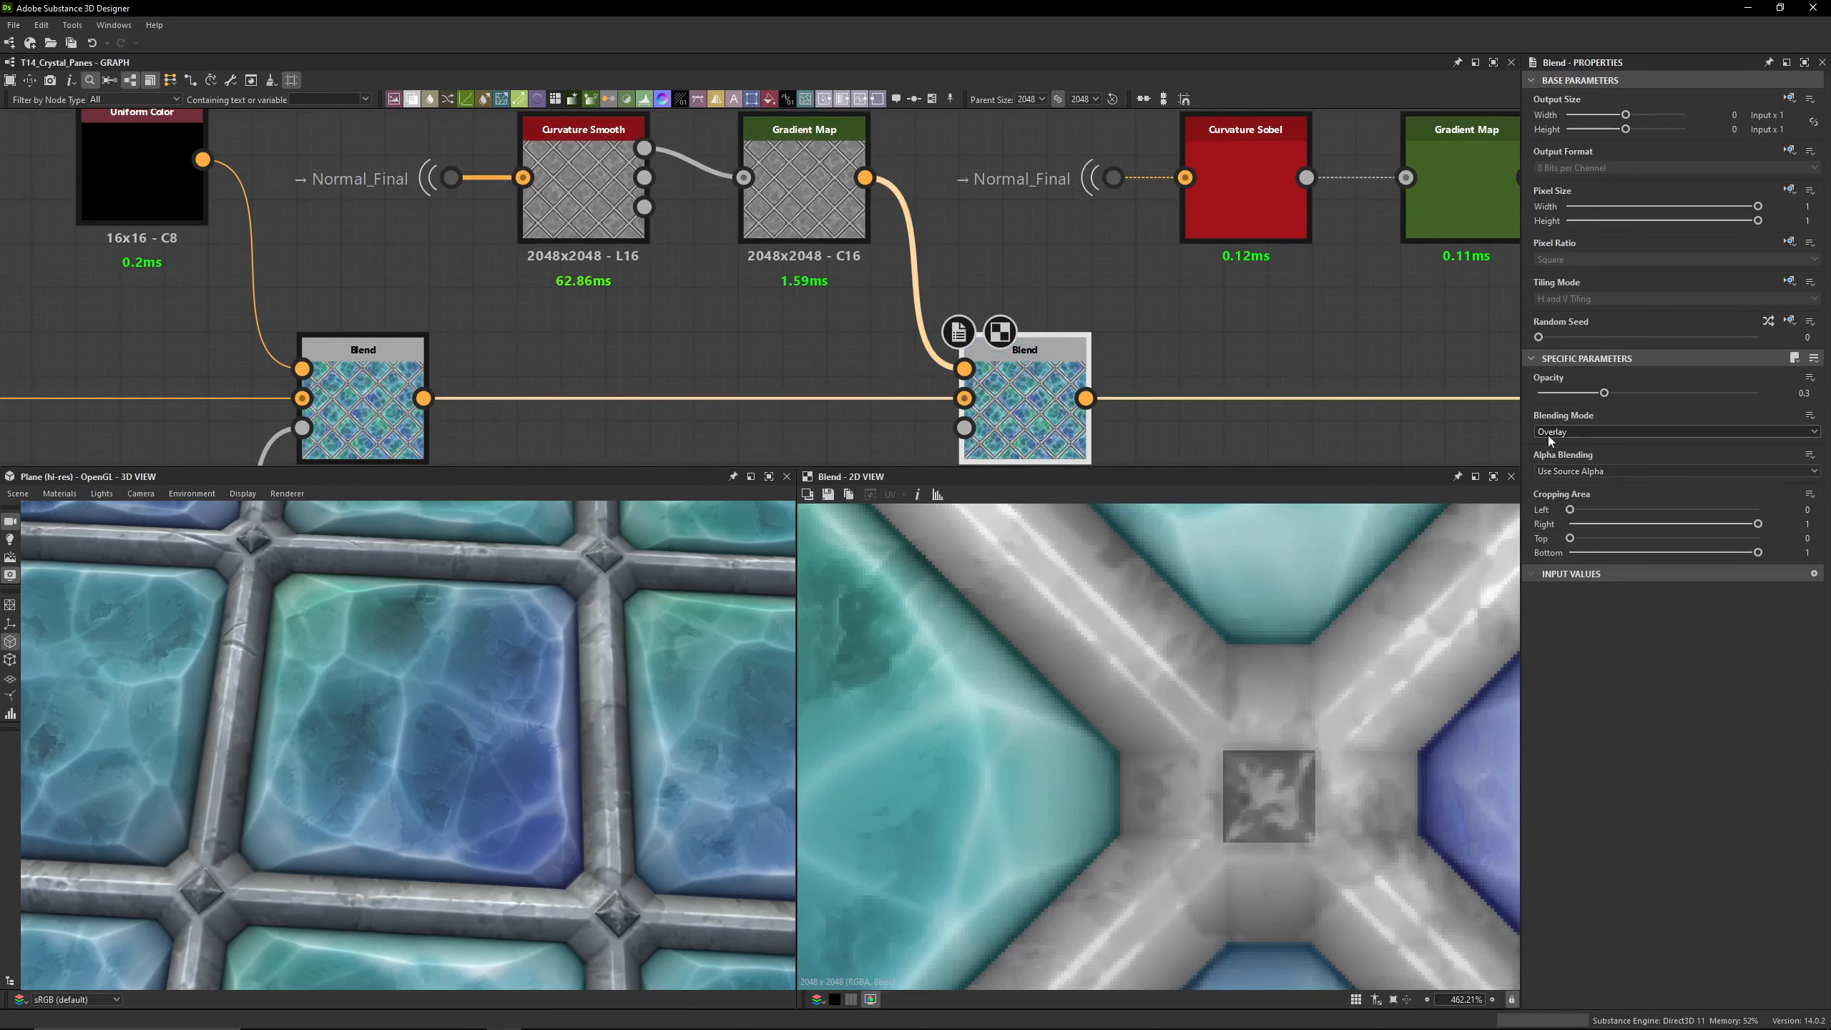
pyautogui.click(422, 451)
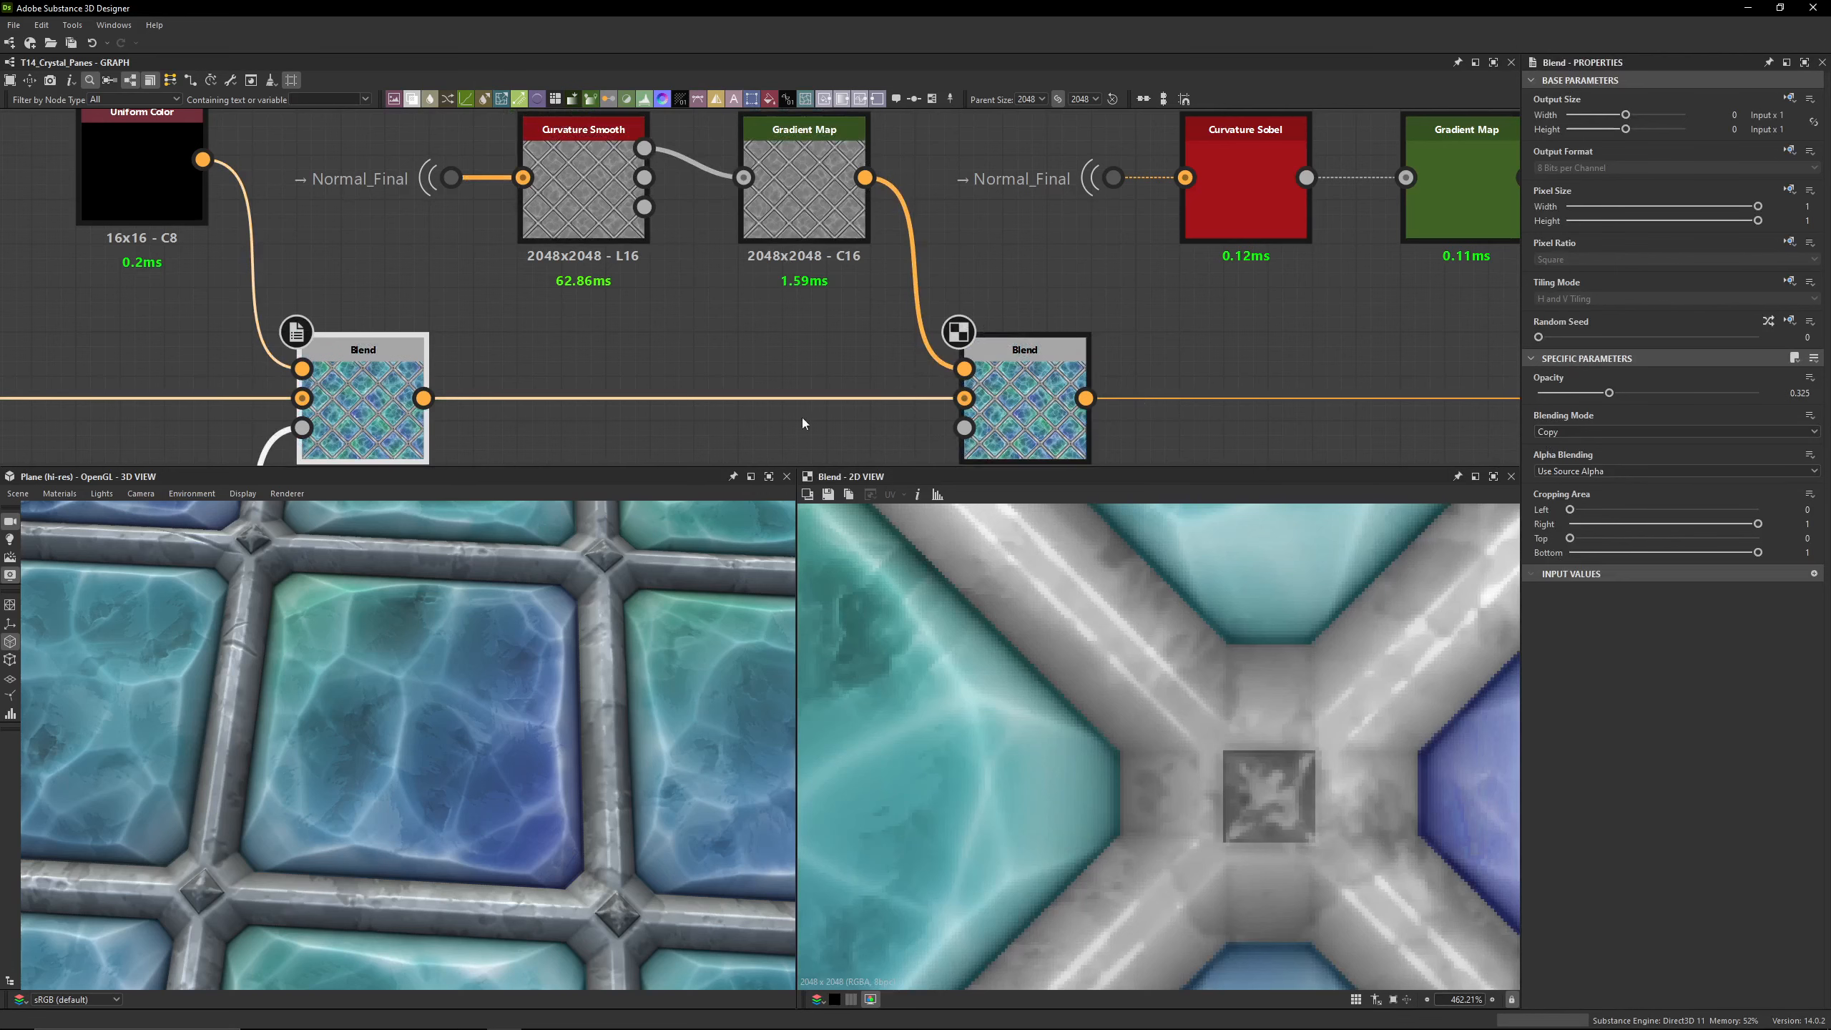
# Step: Check the blending settings of the glass color Blend and the Blend masked by Mask_Glass_Cracks earlier in the color chain
pyautogui.moveTo(580, 325); pyautogui.dragTo(1212, 299, button='middle')
pyautogui.scroll(-4, 1213, 299)
pyautogui.moveTo(782, 311); pyautogui.dragTo(1001, 230, button='middle')
pyautogui.moveTo(897, 261); pyautogui.dragTo(1066, 266, button='middle')
pyautogui.click(878, 282)
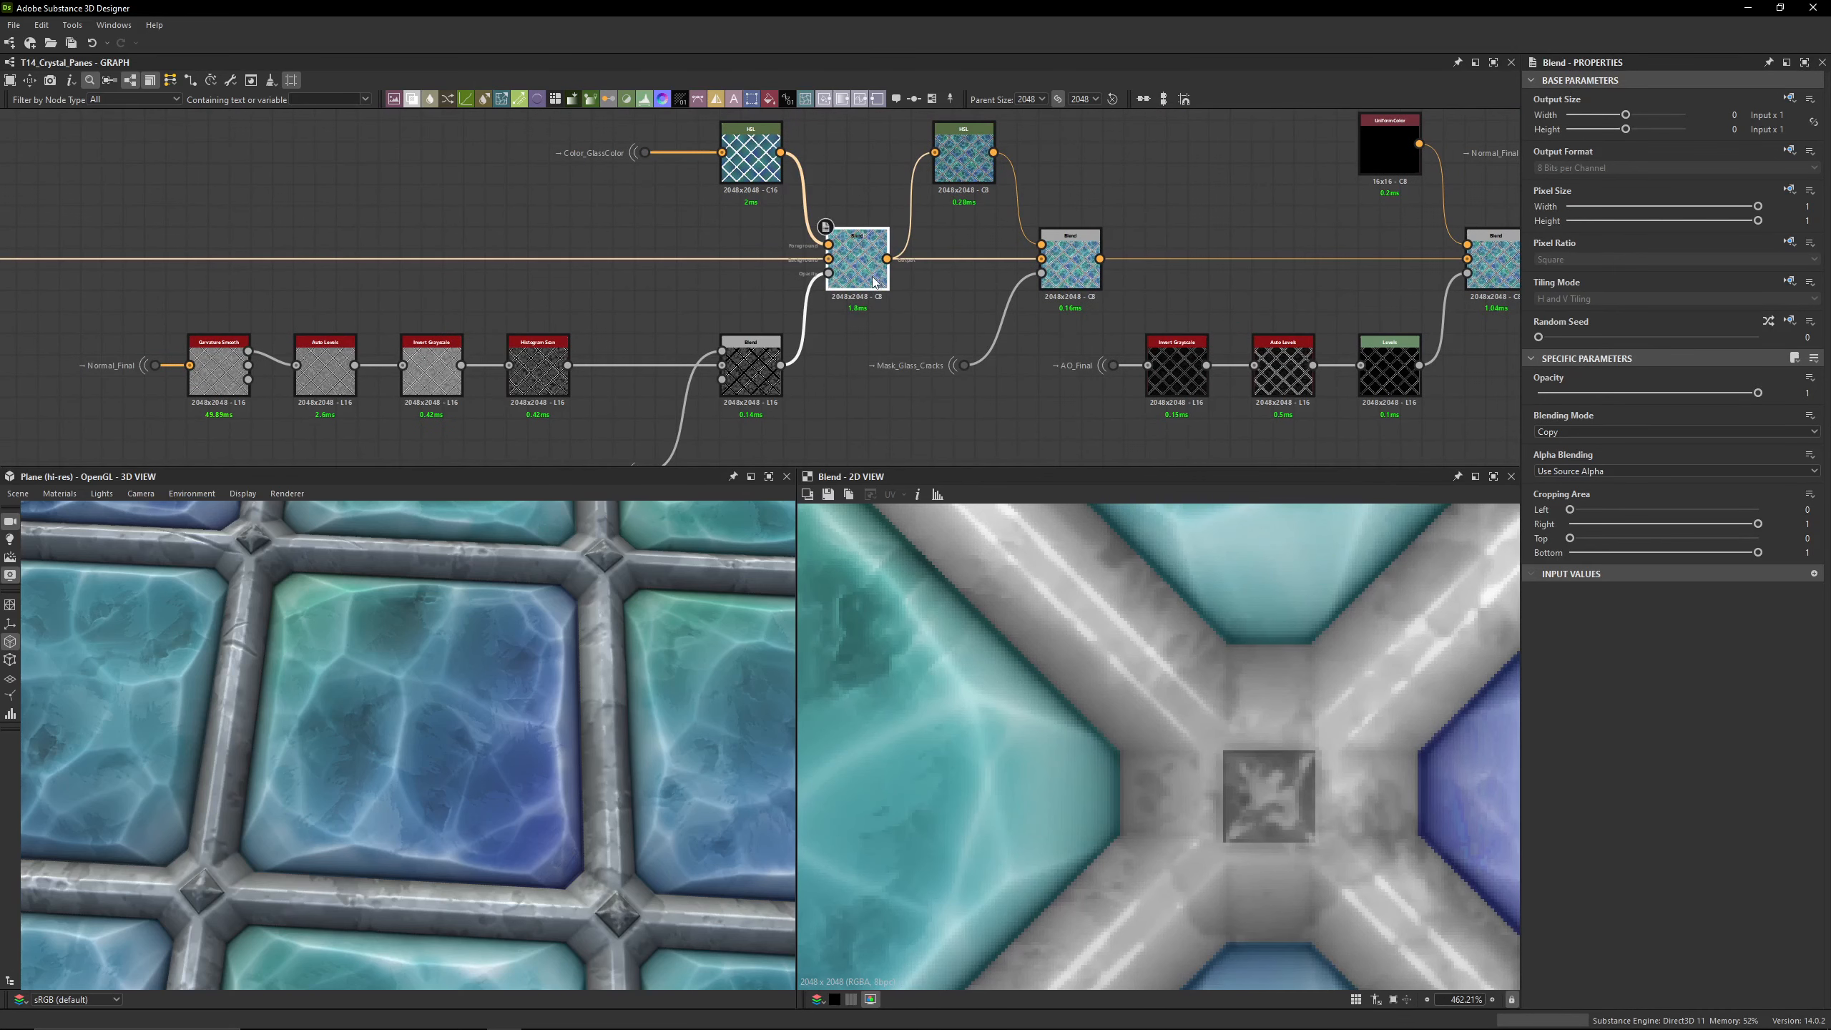
pyautogui.moveTo(862, 276); pyautogui.dragTo(851, 313, button='middle')
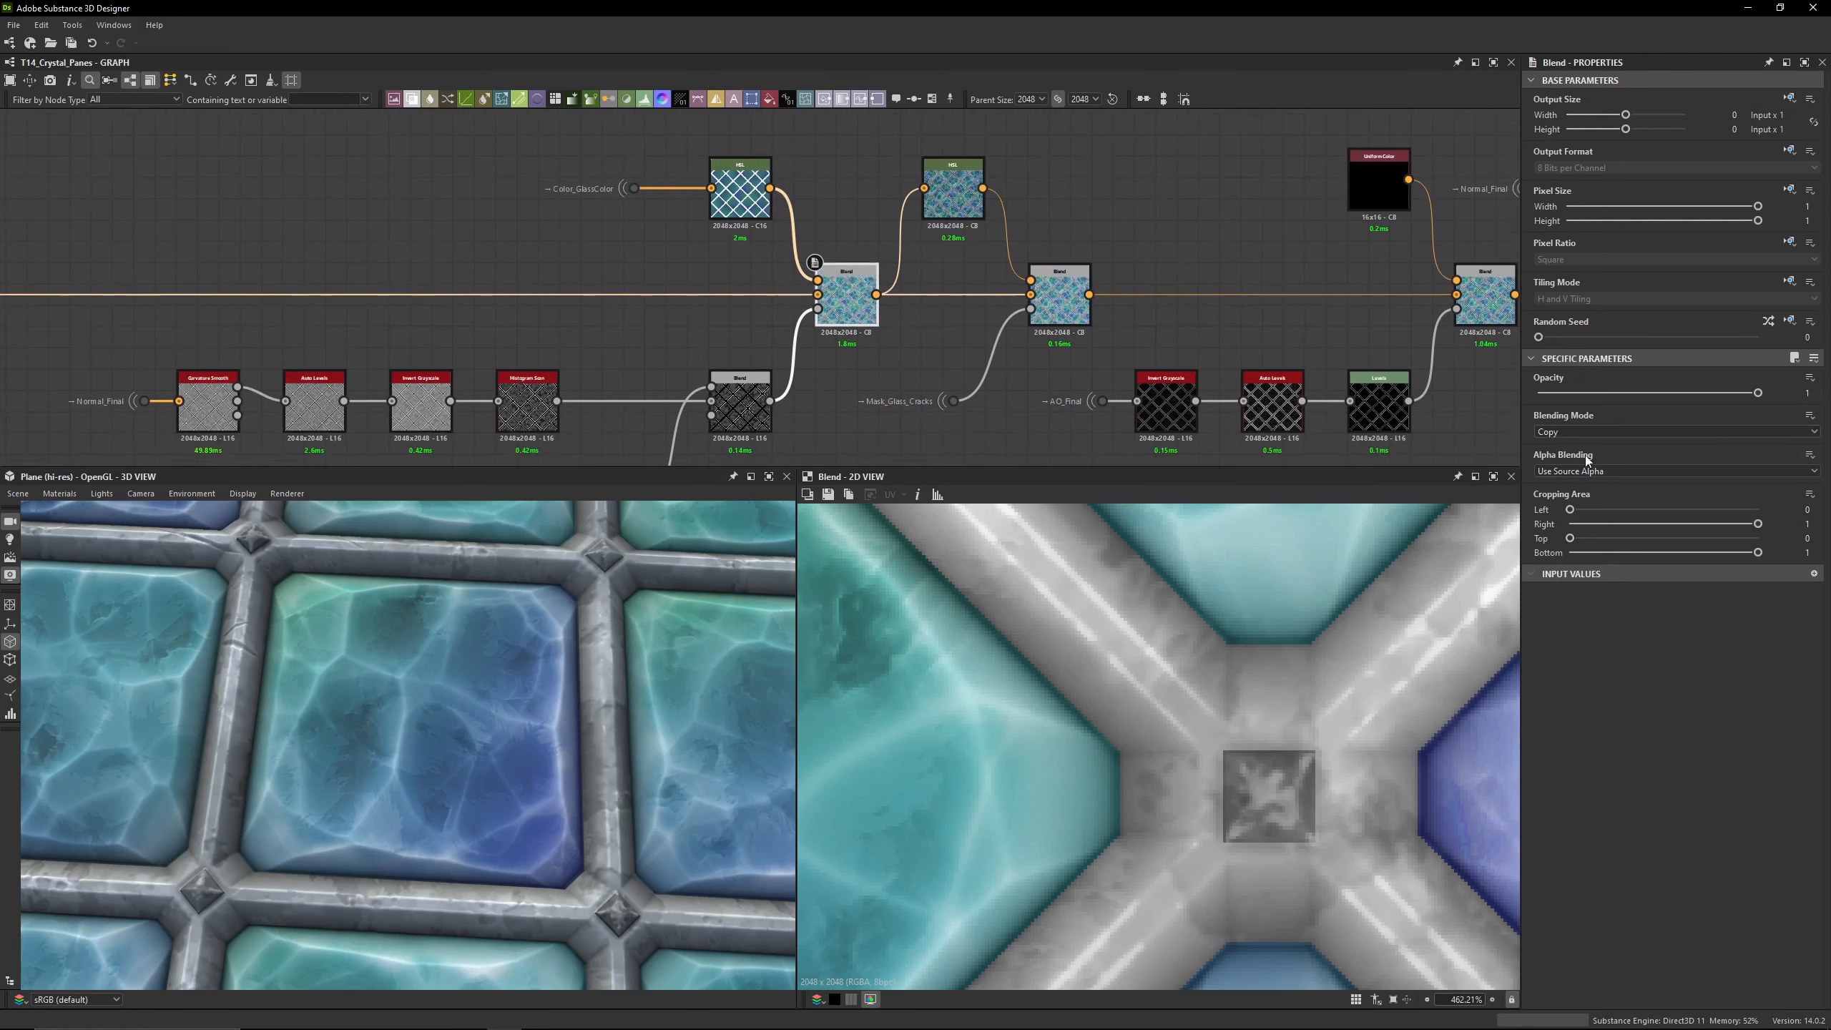
pyautogui.click(1065, 306)
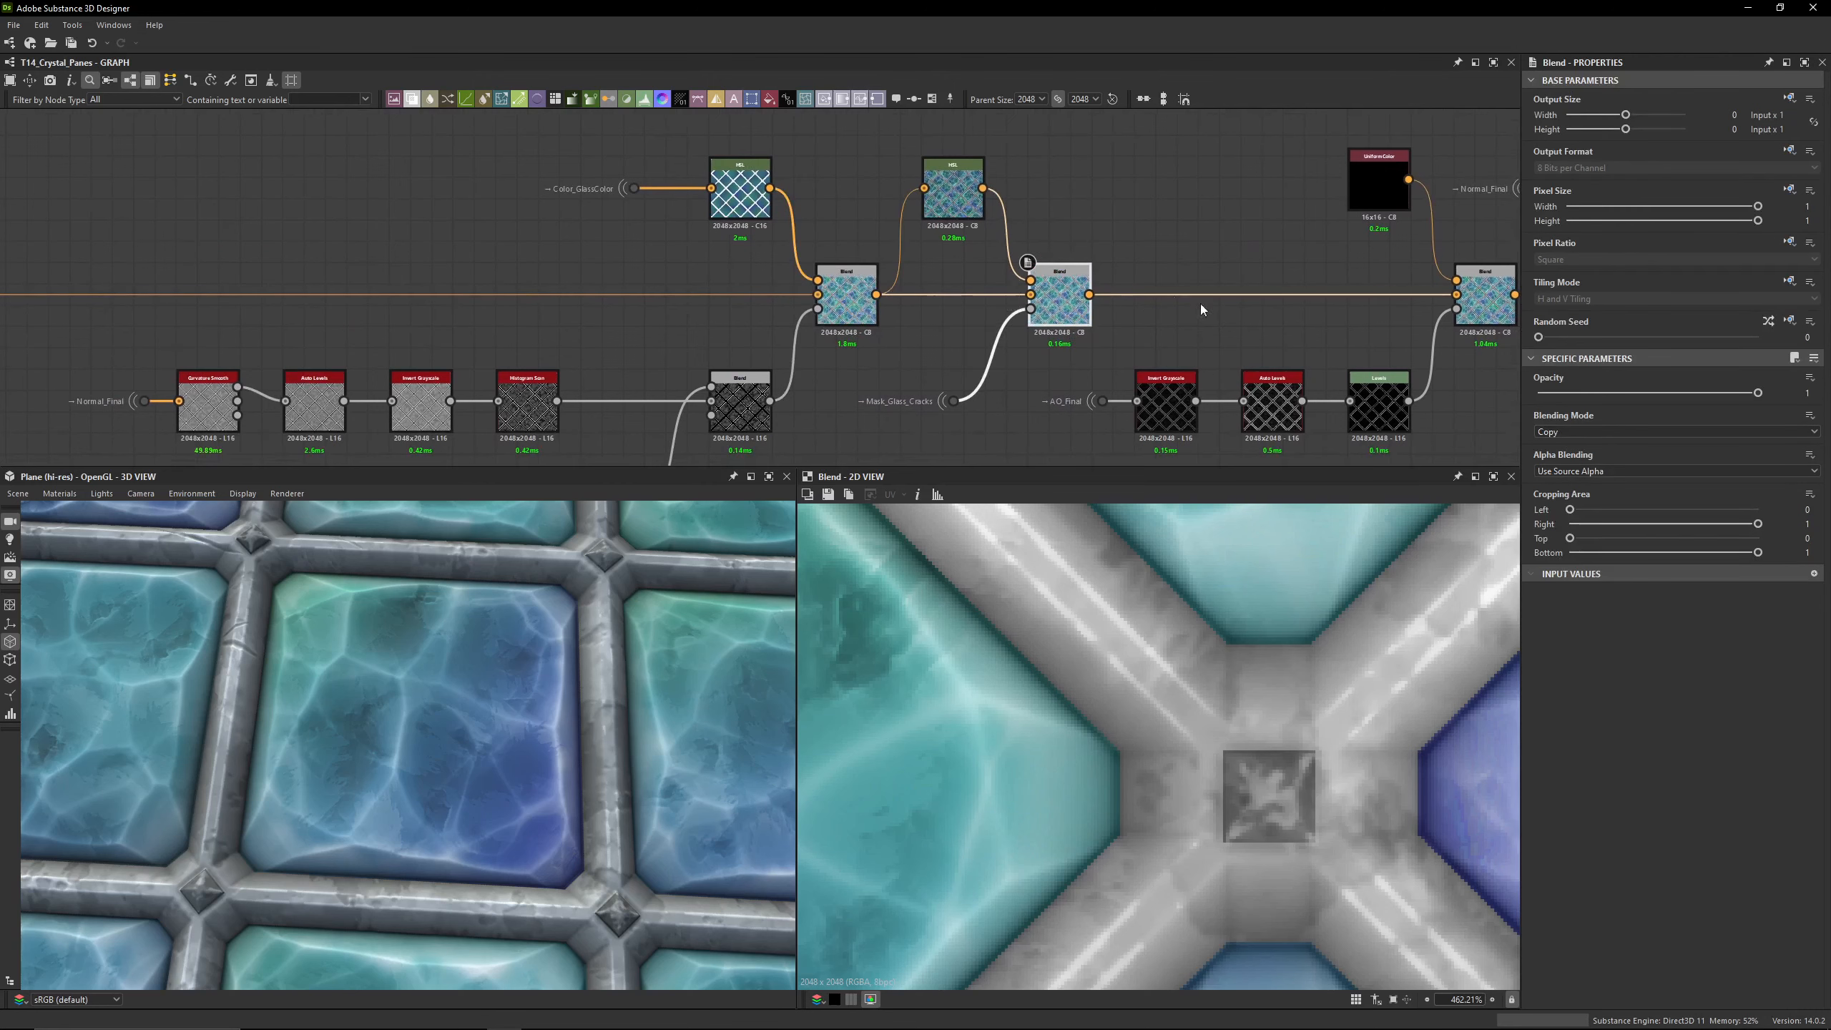
# Step: Try the AO Blend at opacity 1, check its effect on the panes in 3D, and undo the change
pyautogui.moveTo(1200, 309); pyautogui.dragTo(804, 311, button='middle')
pyautogui.click(1089, 303)
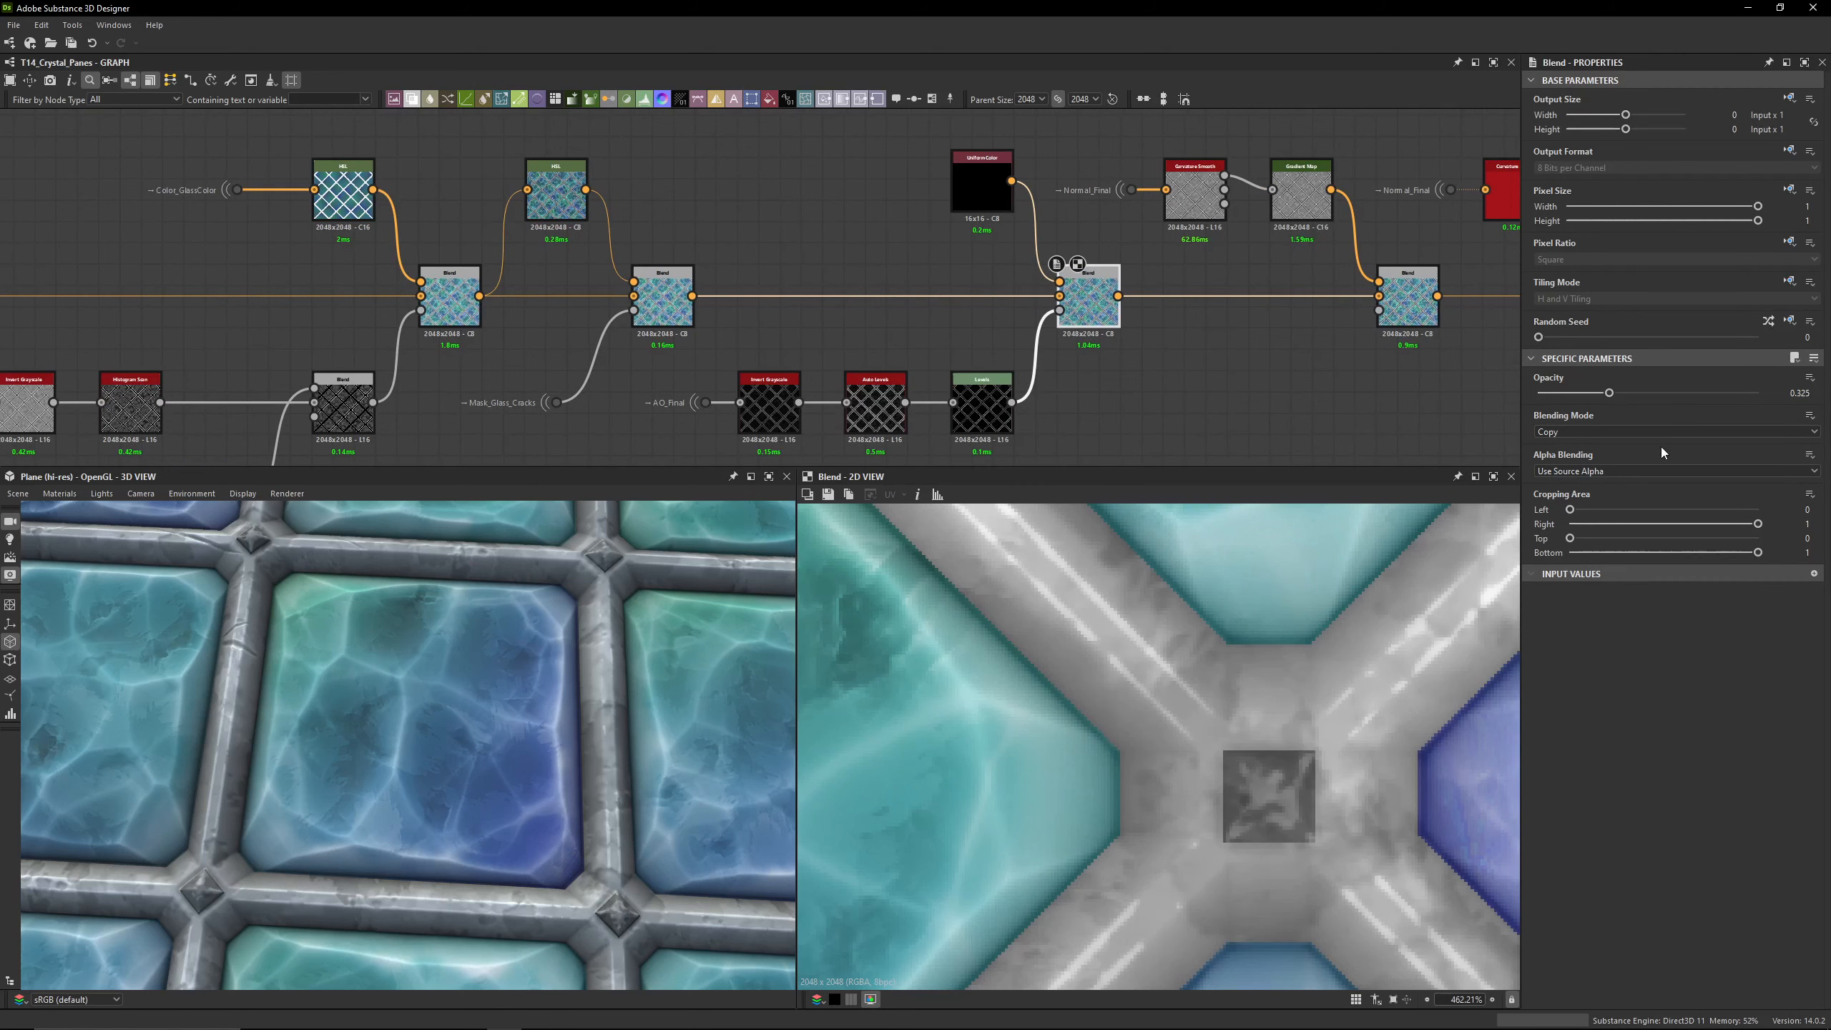
pyautogui.moveTo(1668, 393); pyautogui.dragTo(1770, 404)
pyautogui.scroll(-5, 496, 743)
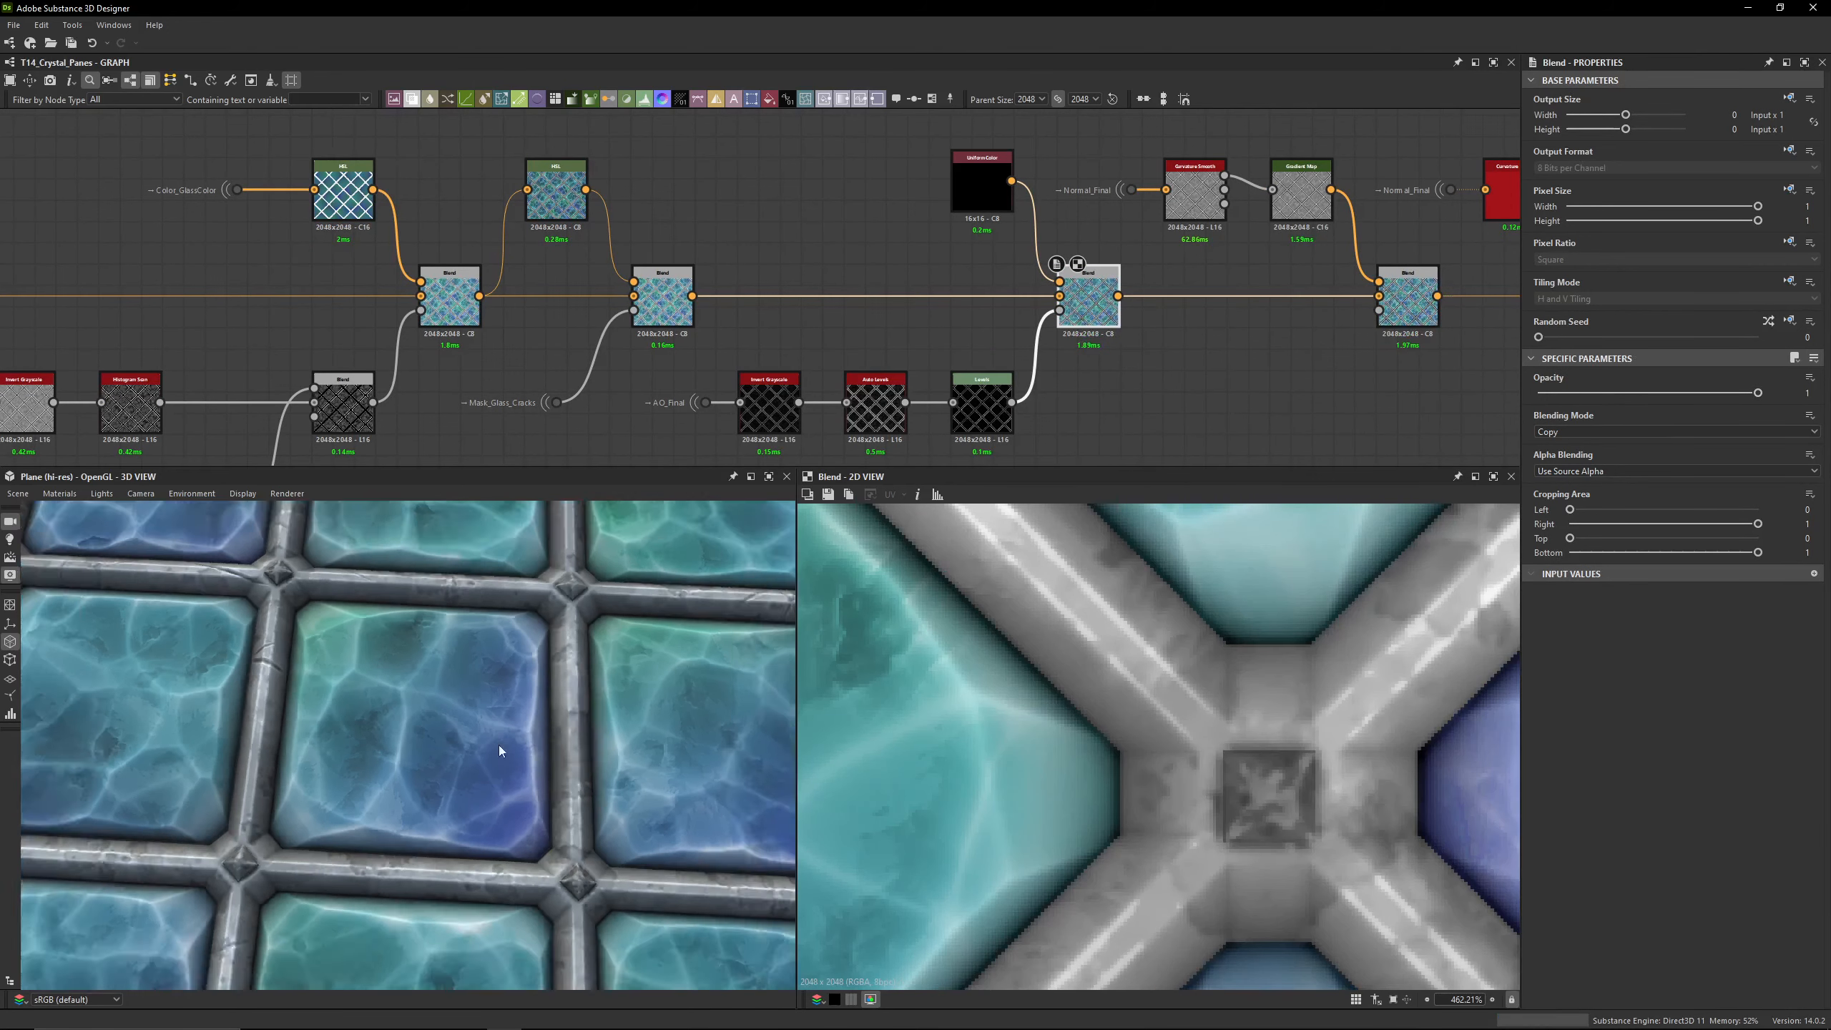
pyautogui.hotkey('ctrl', 'z')
# Step: Try the curvature Overlay Blend at opacity 1, compare it against the original opacity by undoing and redoing, and leave it undone
pyautogui.moveTo(1180, 312); pyautogui.dragTo(910, 348, button='middle')
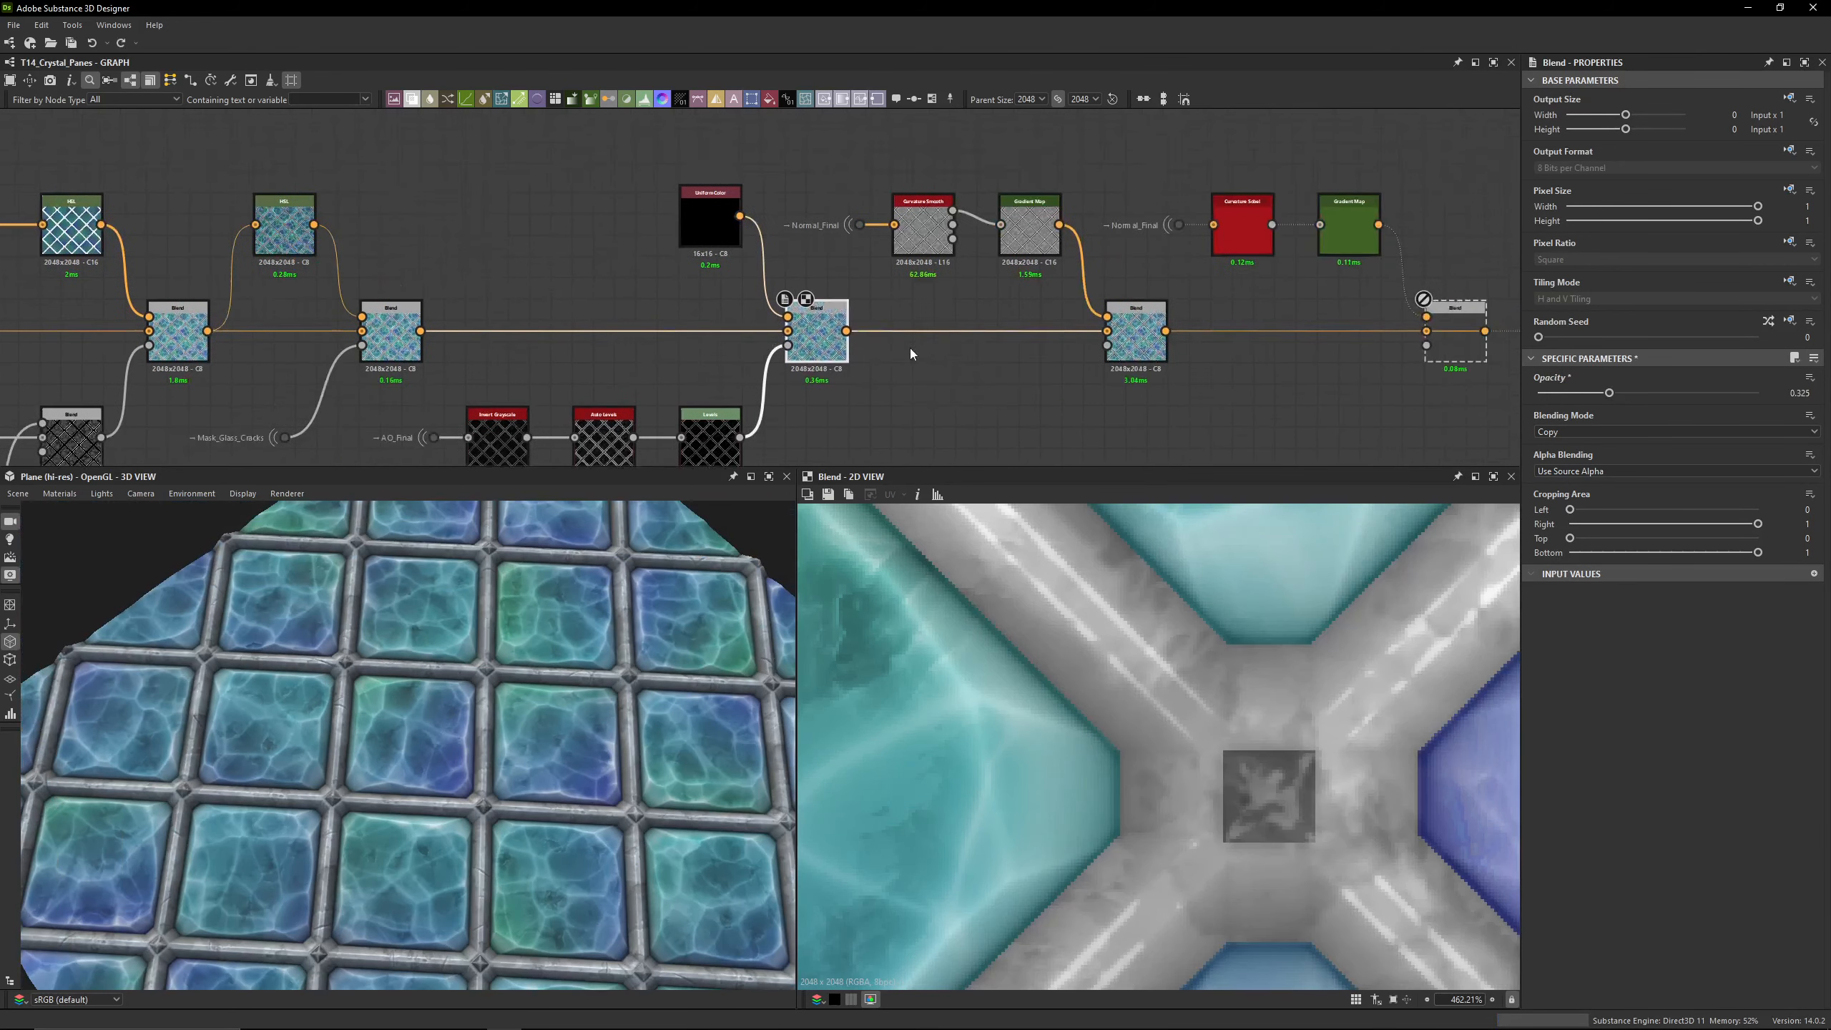
pyautogui.scroll(4, 919, 371)
pyautogui.moveTo(1021, 383); pyautogui.dragTo(853, 499, button='middle')
pyautogui.click(931, 387)
pyautogui.moveTo(931, 387); pyautogui.dragTo(916, 411, button='middle')
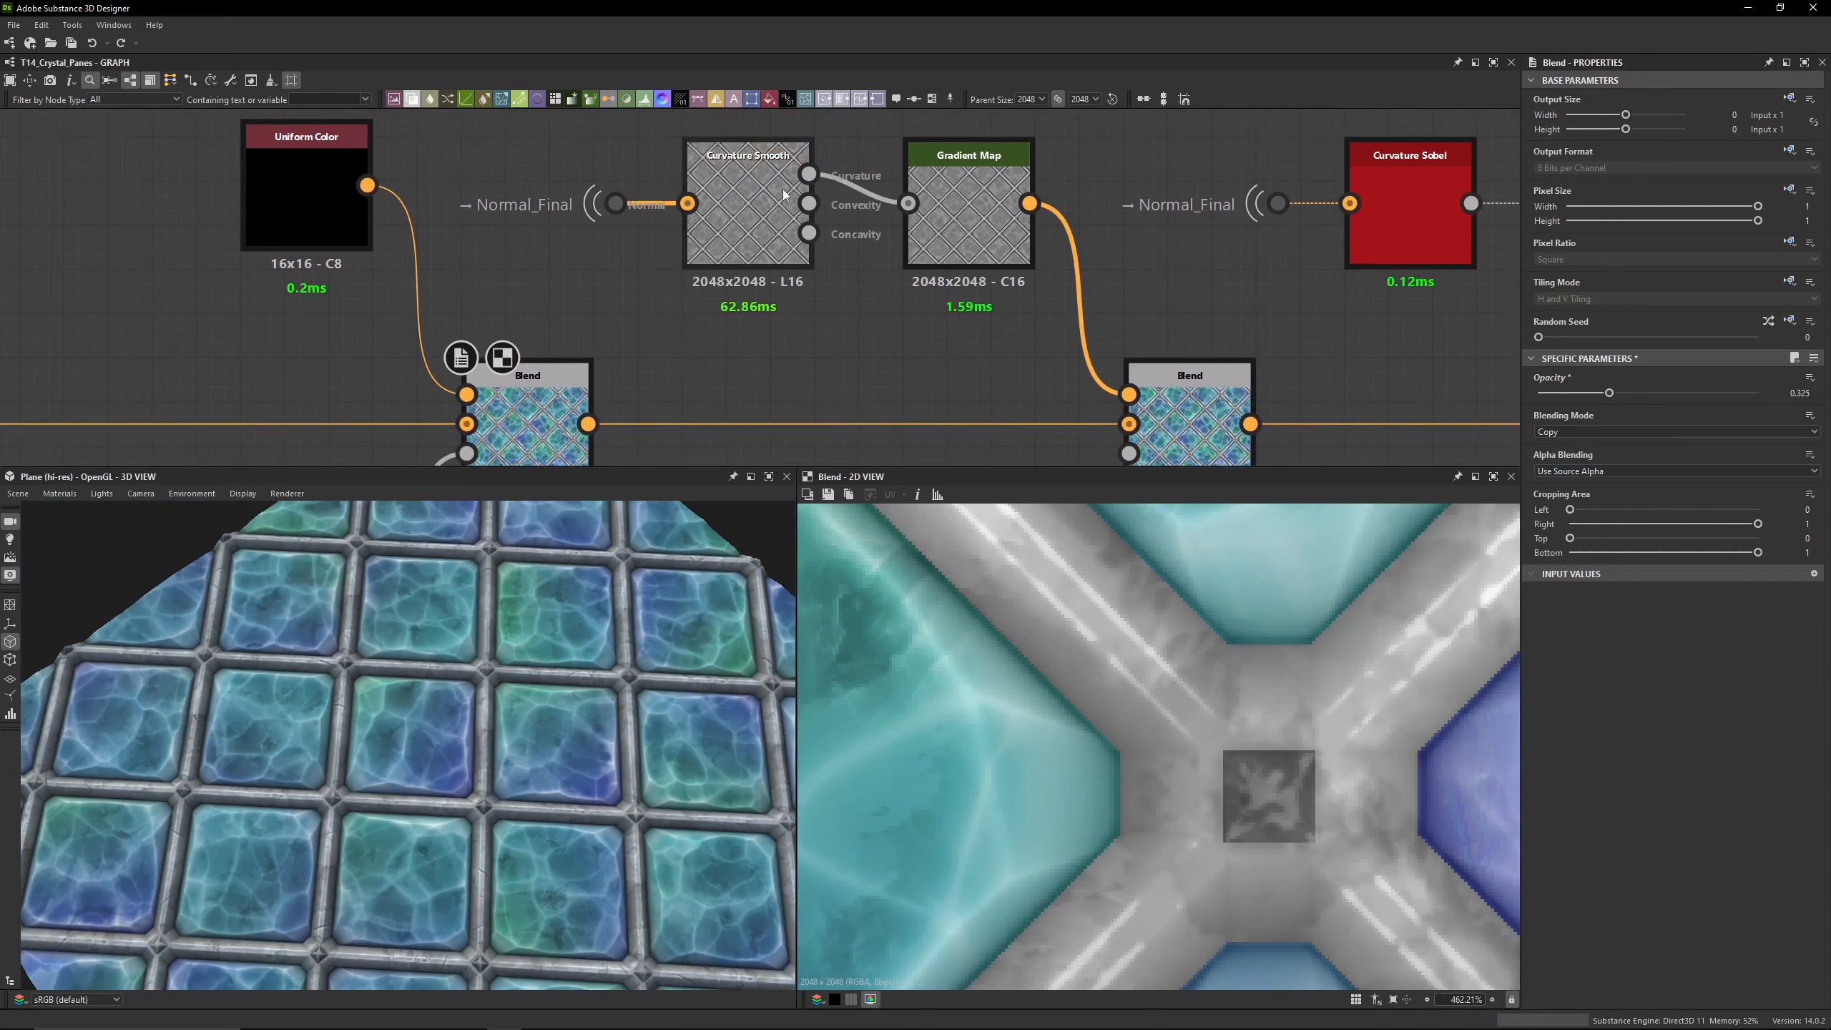
pyautogui.click(972, 224)
pyautogui.click(1220, 402)
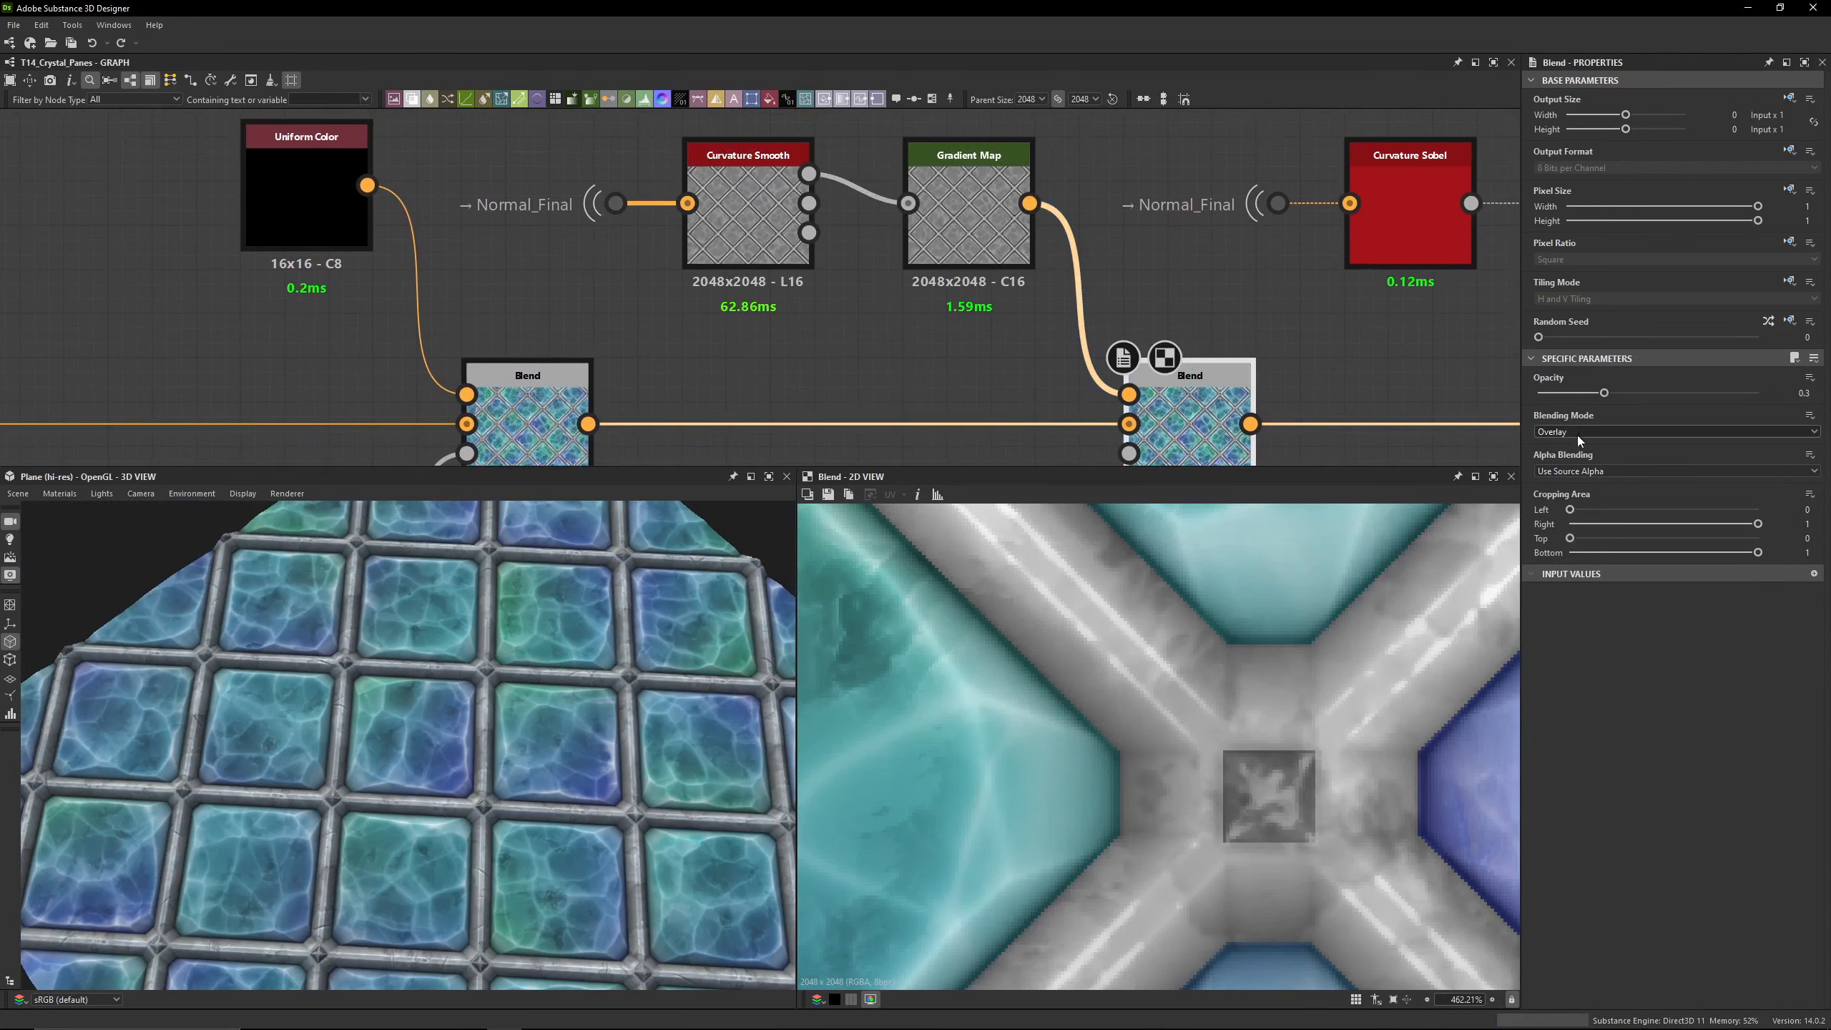
pyautogui.moveTo(1604, 393); pyautogui.dragTo(1765, 392)
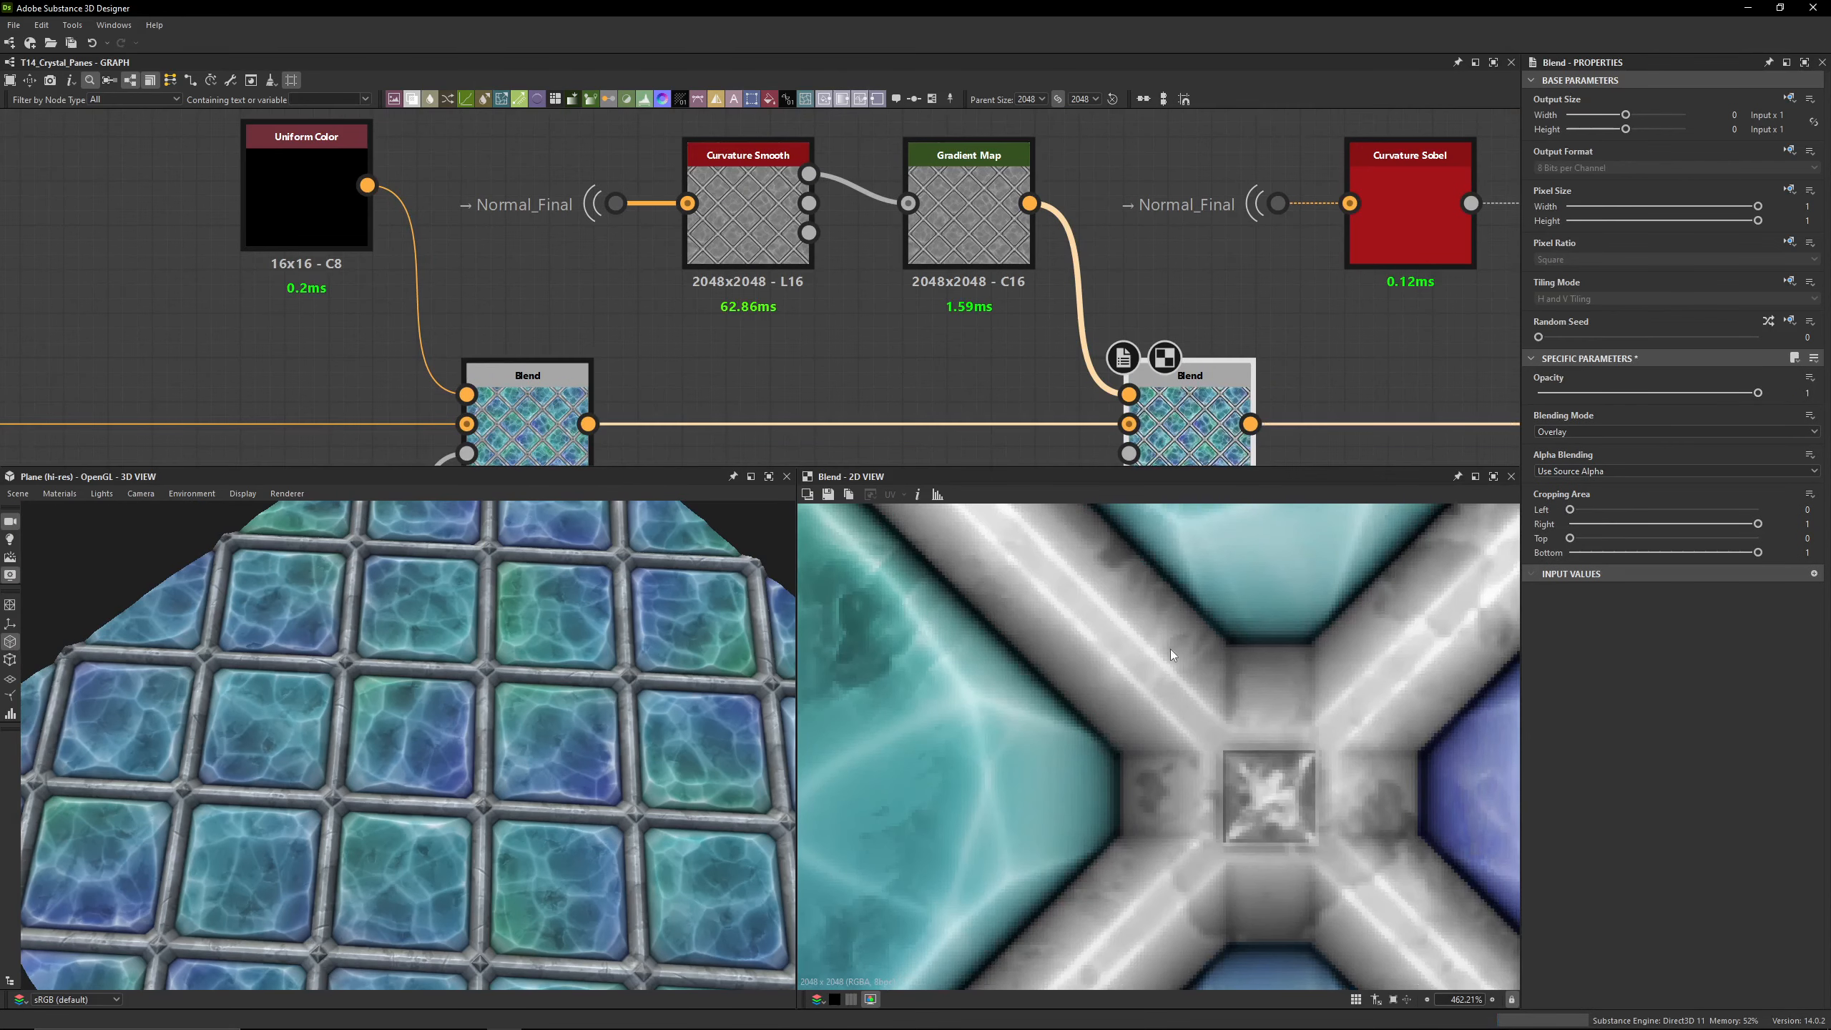
pyautogui.scroll(3, 450, 747)
pyautogui.hotkey('ctrl', 'z')
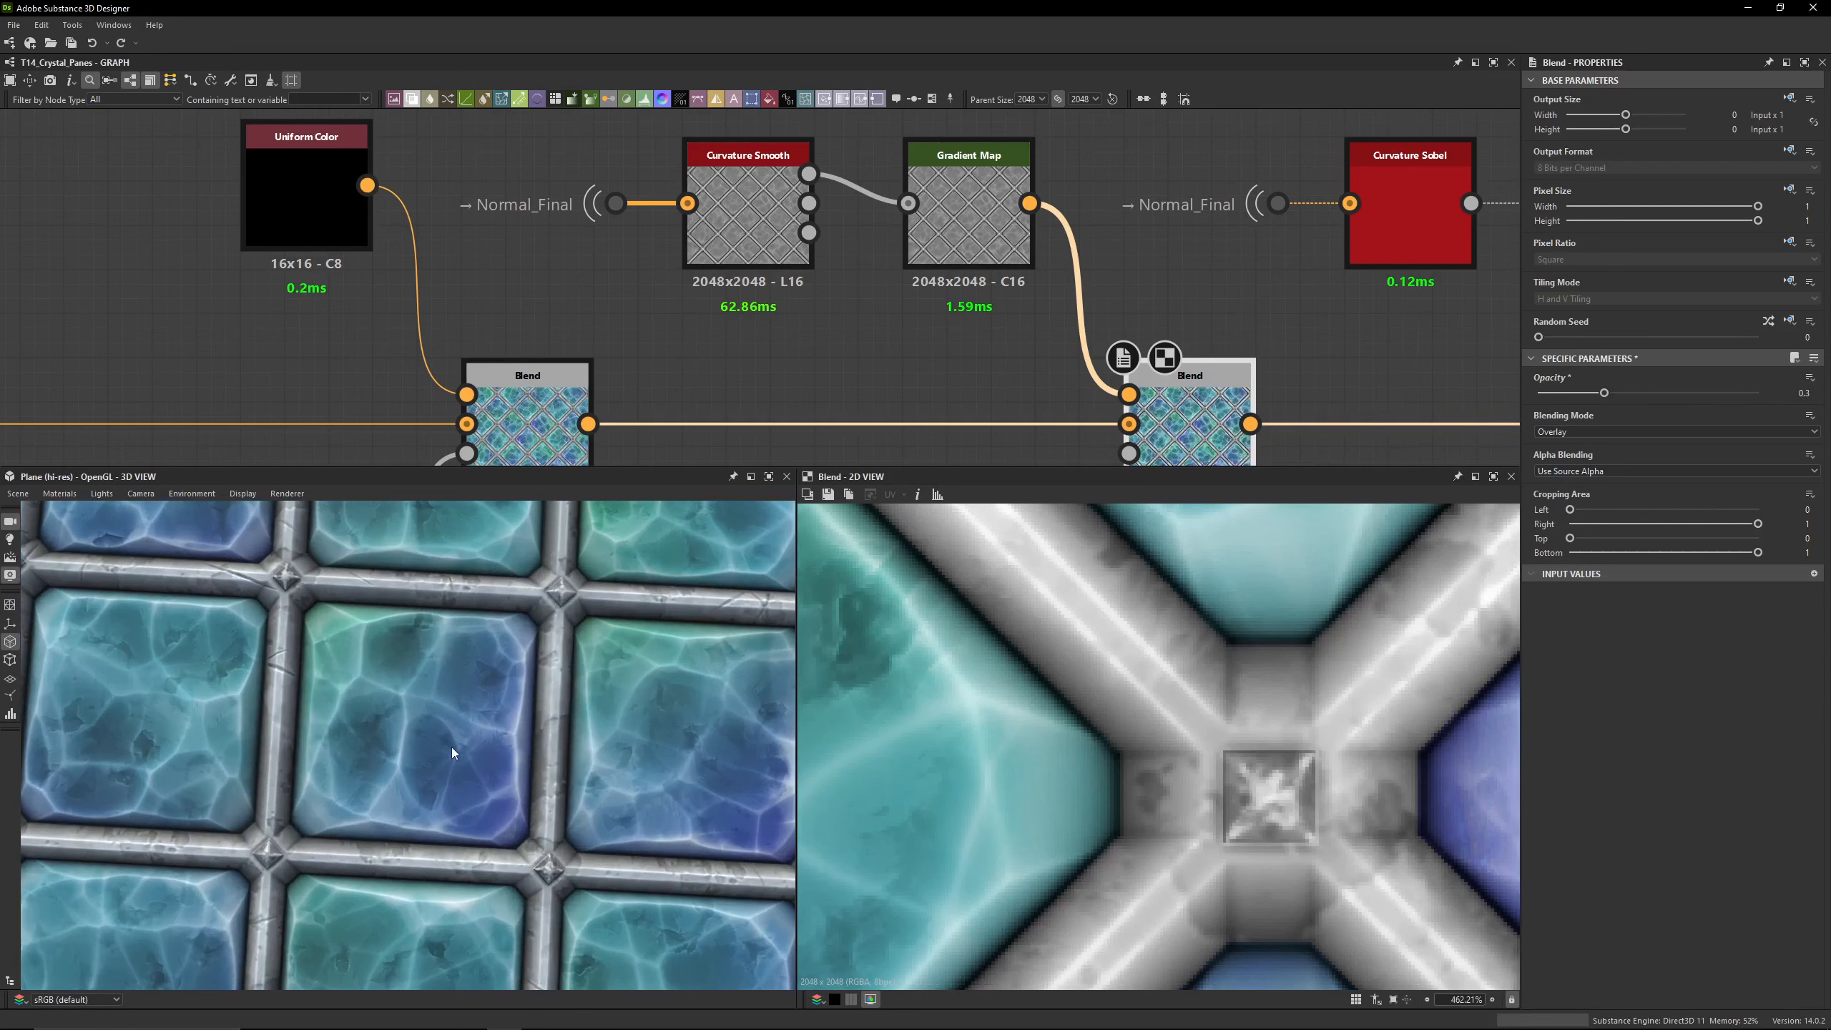
pyautogui.hotkey('ctrl', 'y')
pyautogui.hotkey('ctrl', 'z')
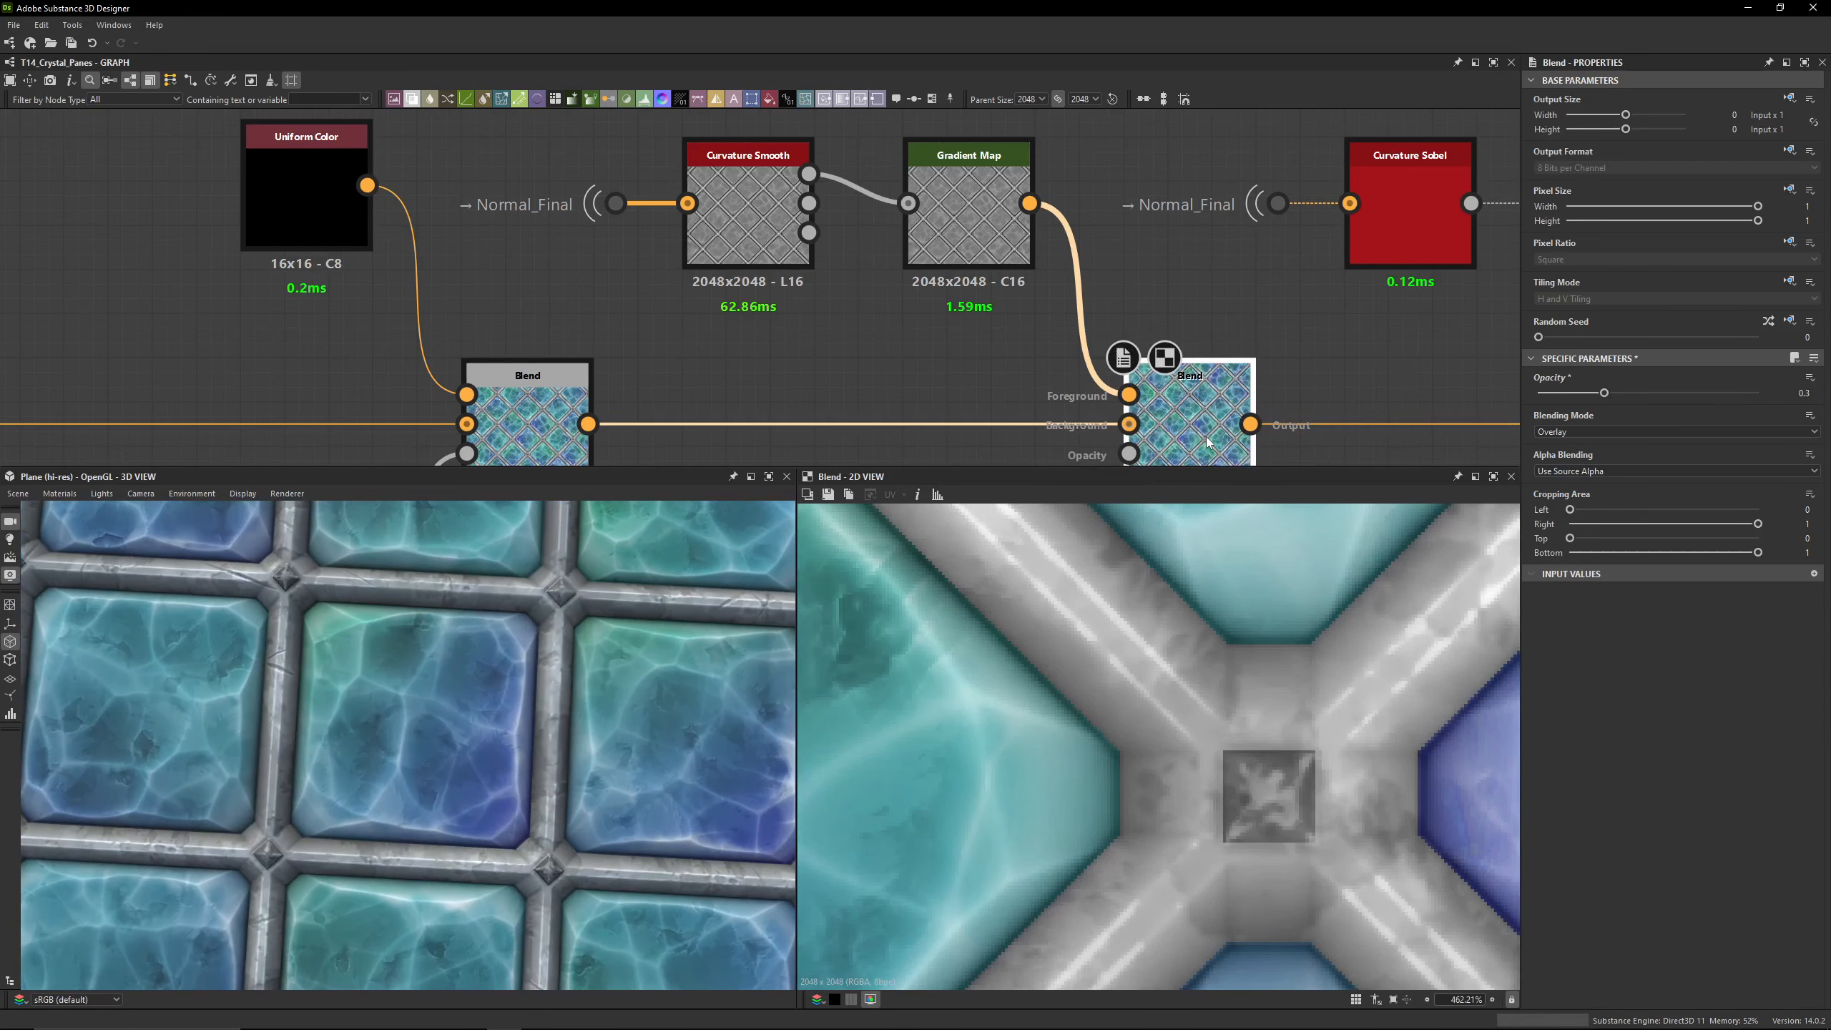
pyautogui.hotkey('ctrl', 'y')
pyautogui.hotkey('ctrl', 'z')
# Step: Enable the Overlay Blend fed by the Curvature Sobel Gradient Map and preview it up close at a frame junction
pyautogui.moveTo(1365, 347); pyautogui.dragTo(765, 287, button='middle')
pyautogui.scroll(-3, 765, 287)
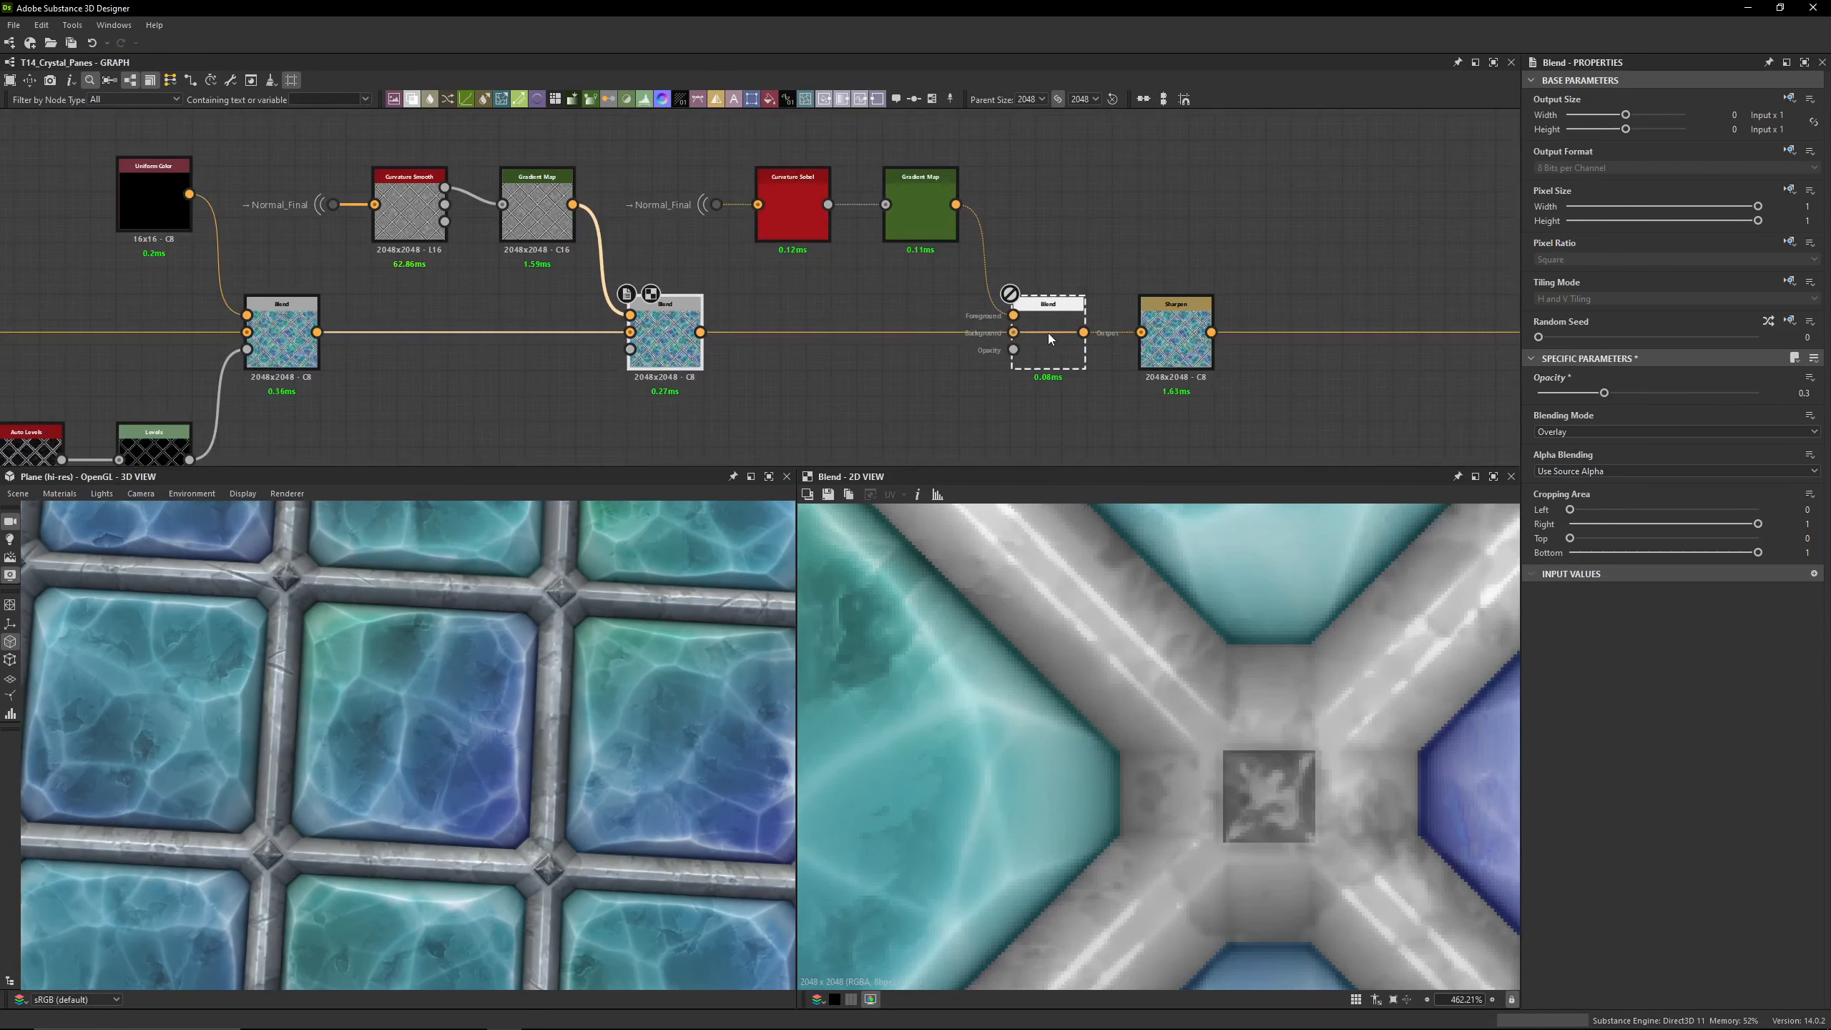
pyautogui.doubleClick(1050, 333)
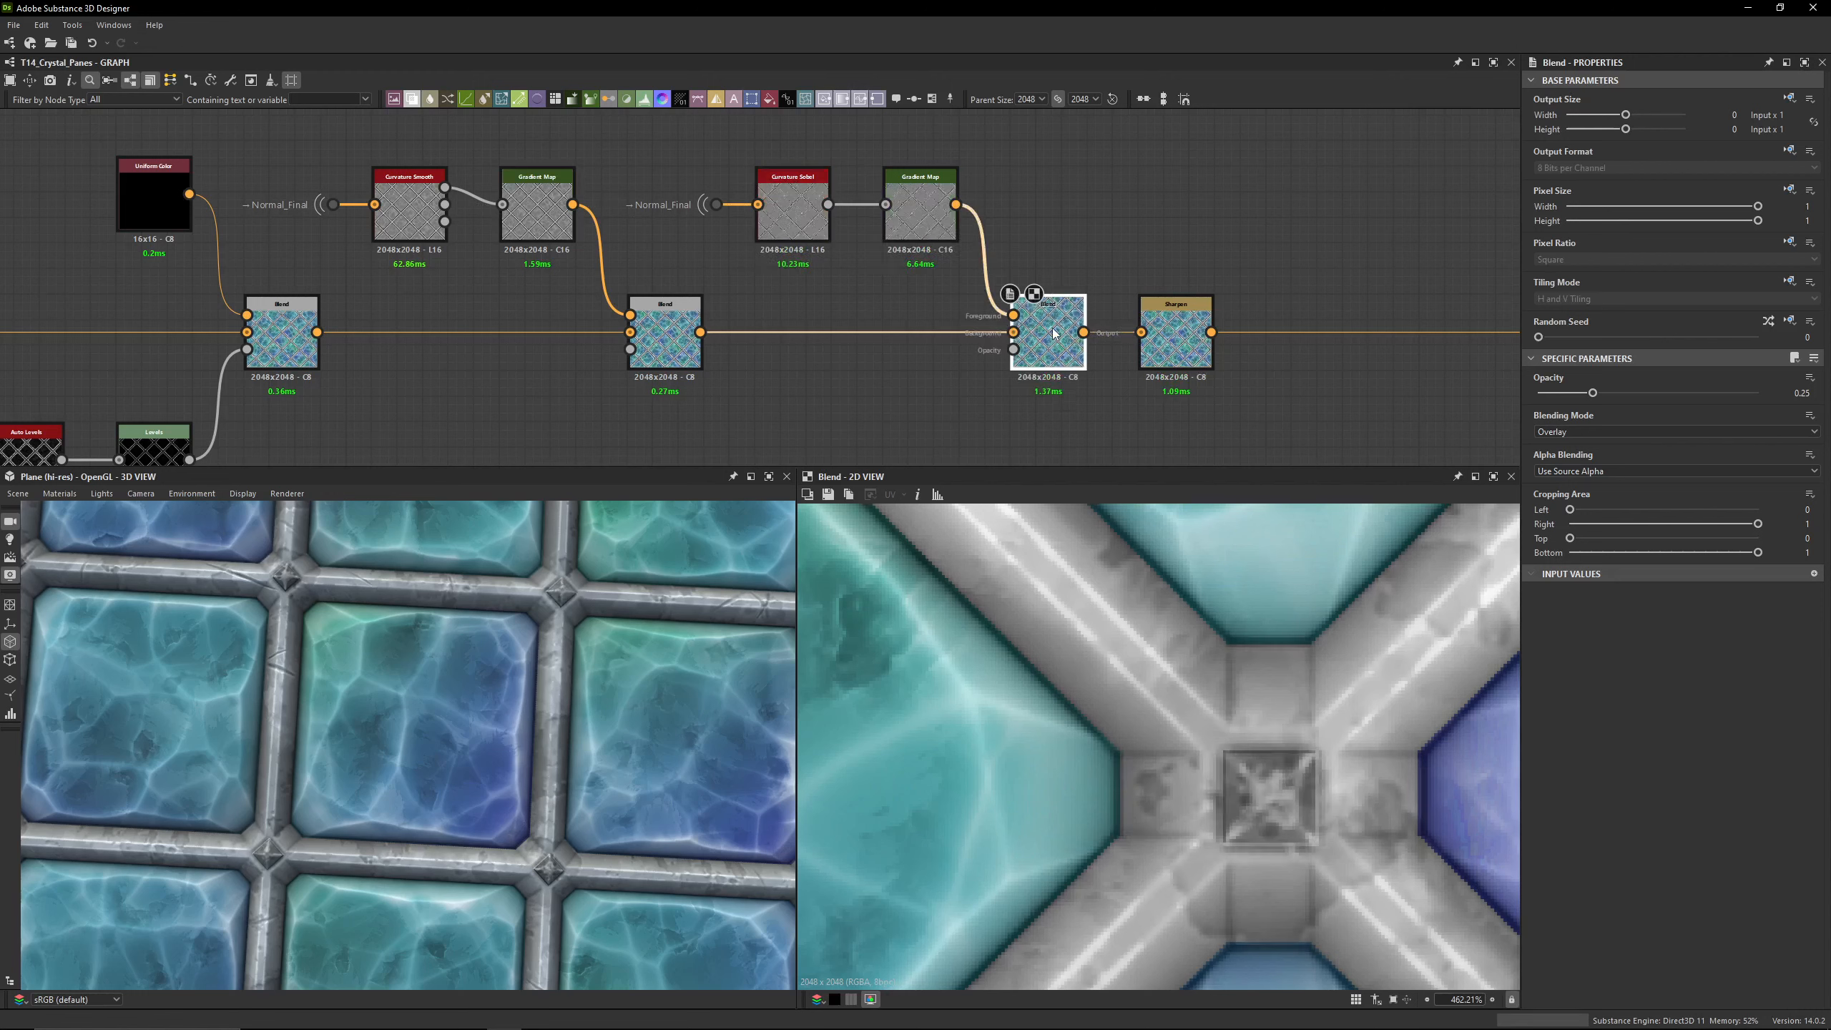
pyautogui.scroll(4, 1225, 693)
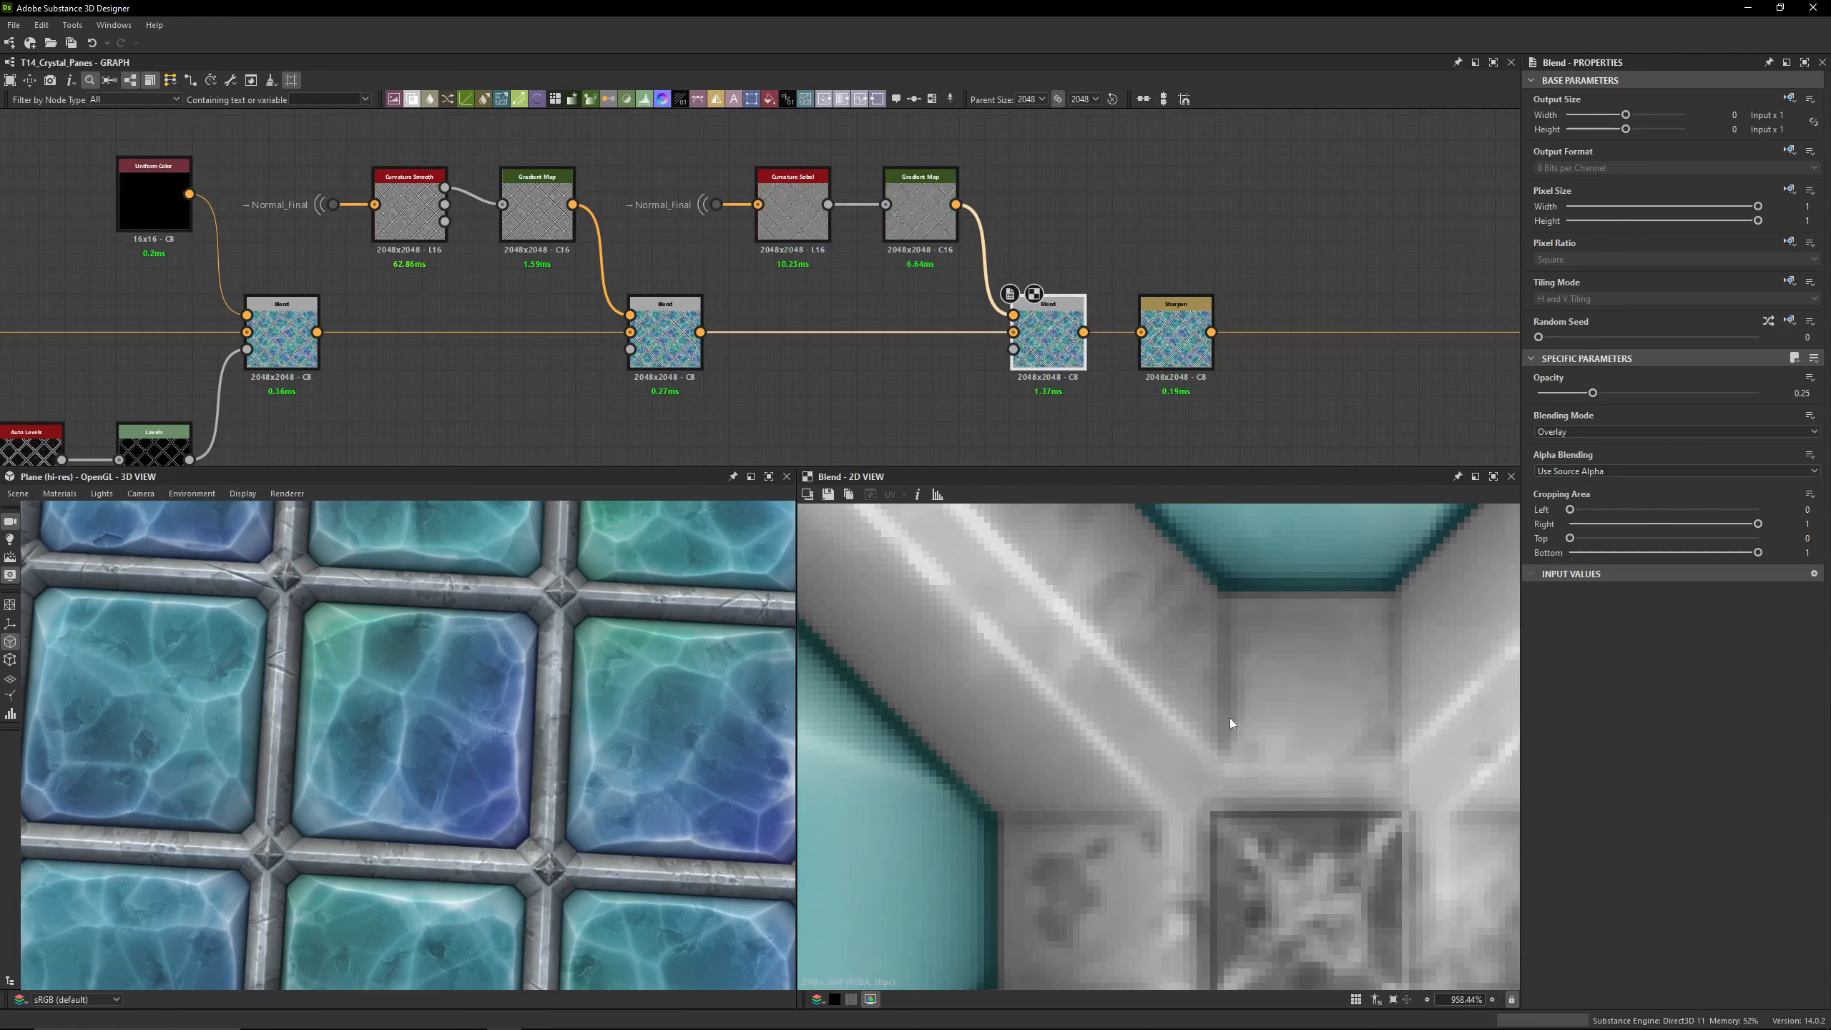
pyautogui.scroll(2, 685, 268)
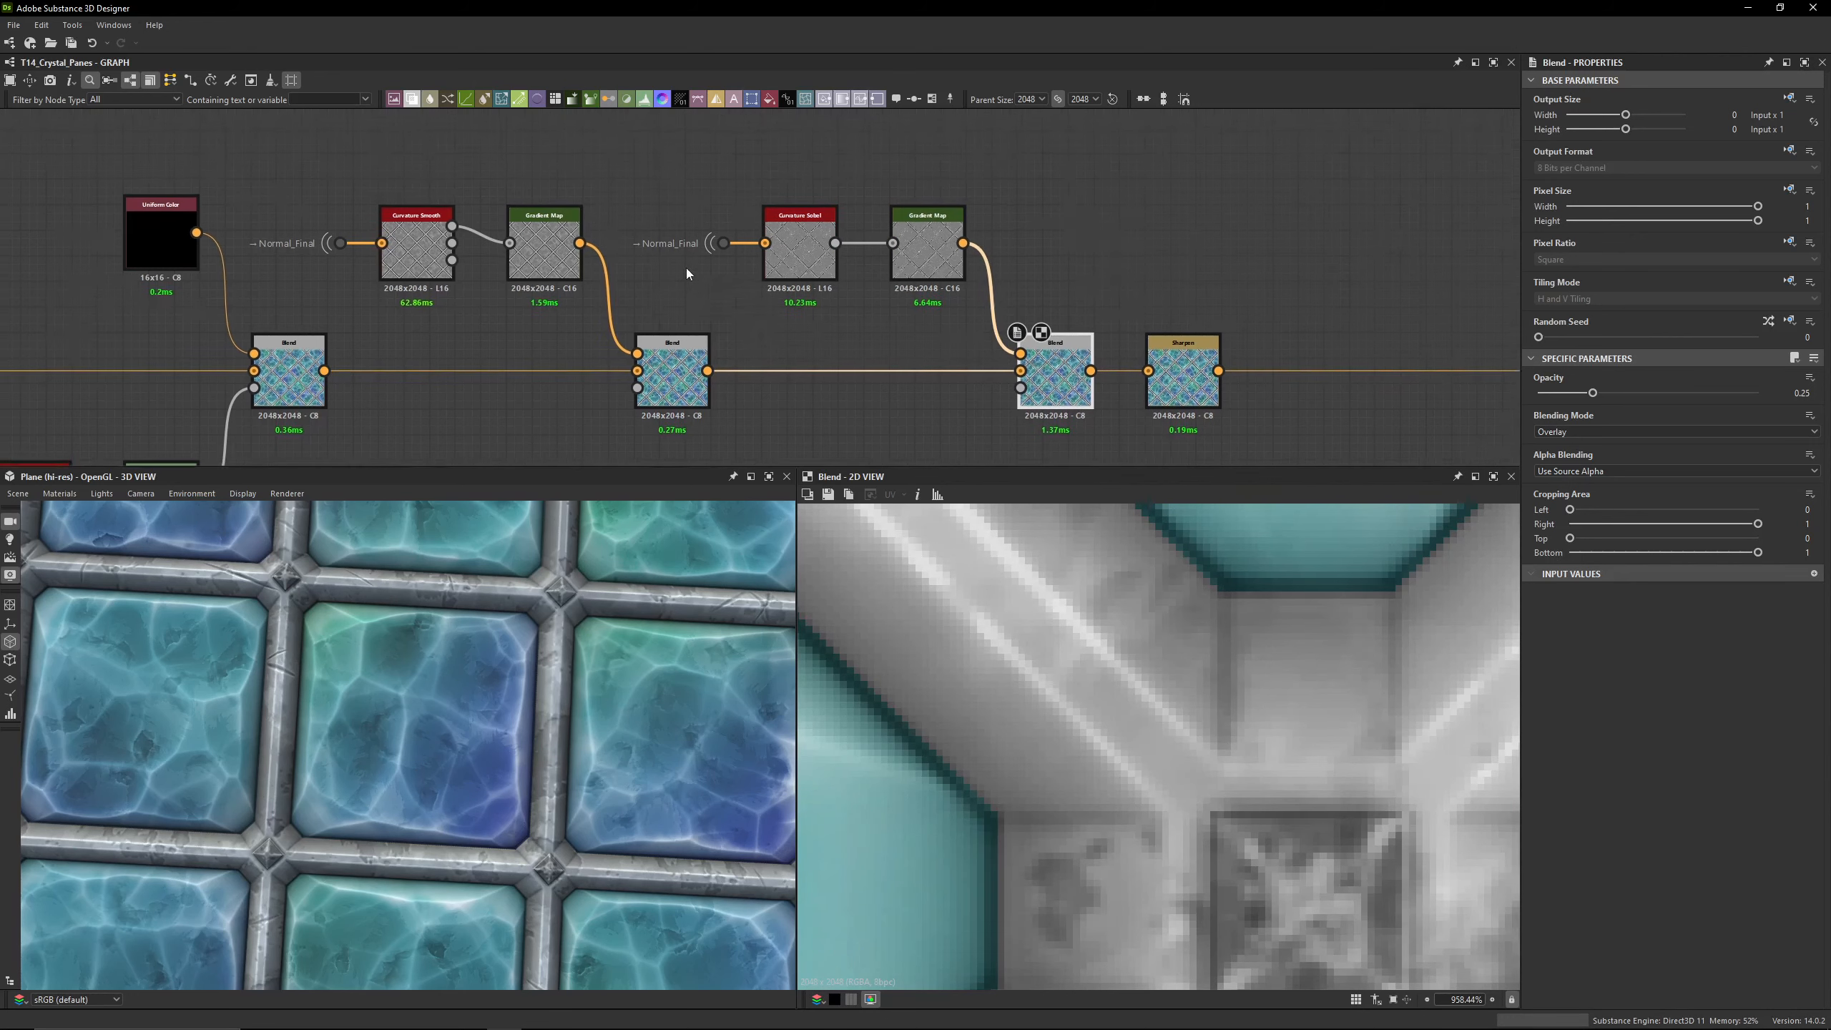
# Step: Examine the Curvature Sobel and Gradient Map nodes and the opacity of the Overlay Blend they feed
pyautogui.click(814, 238)
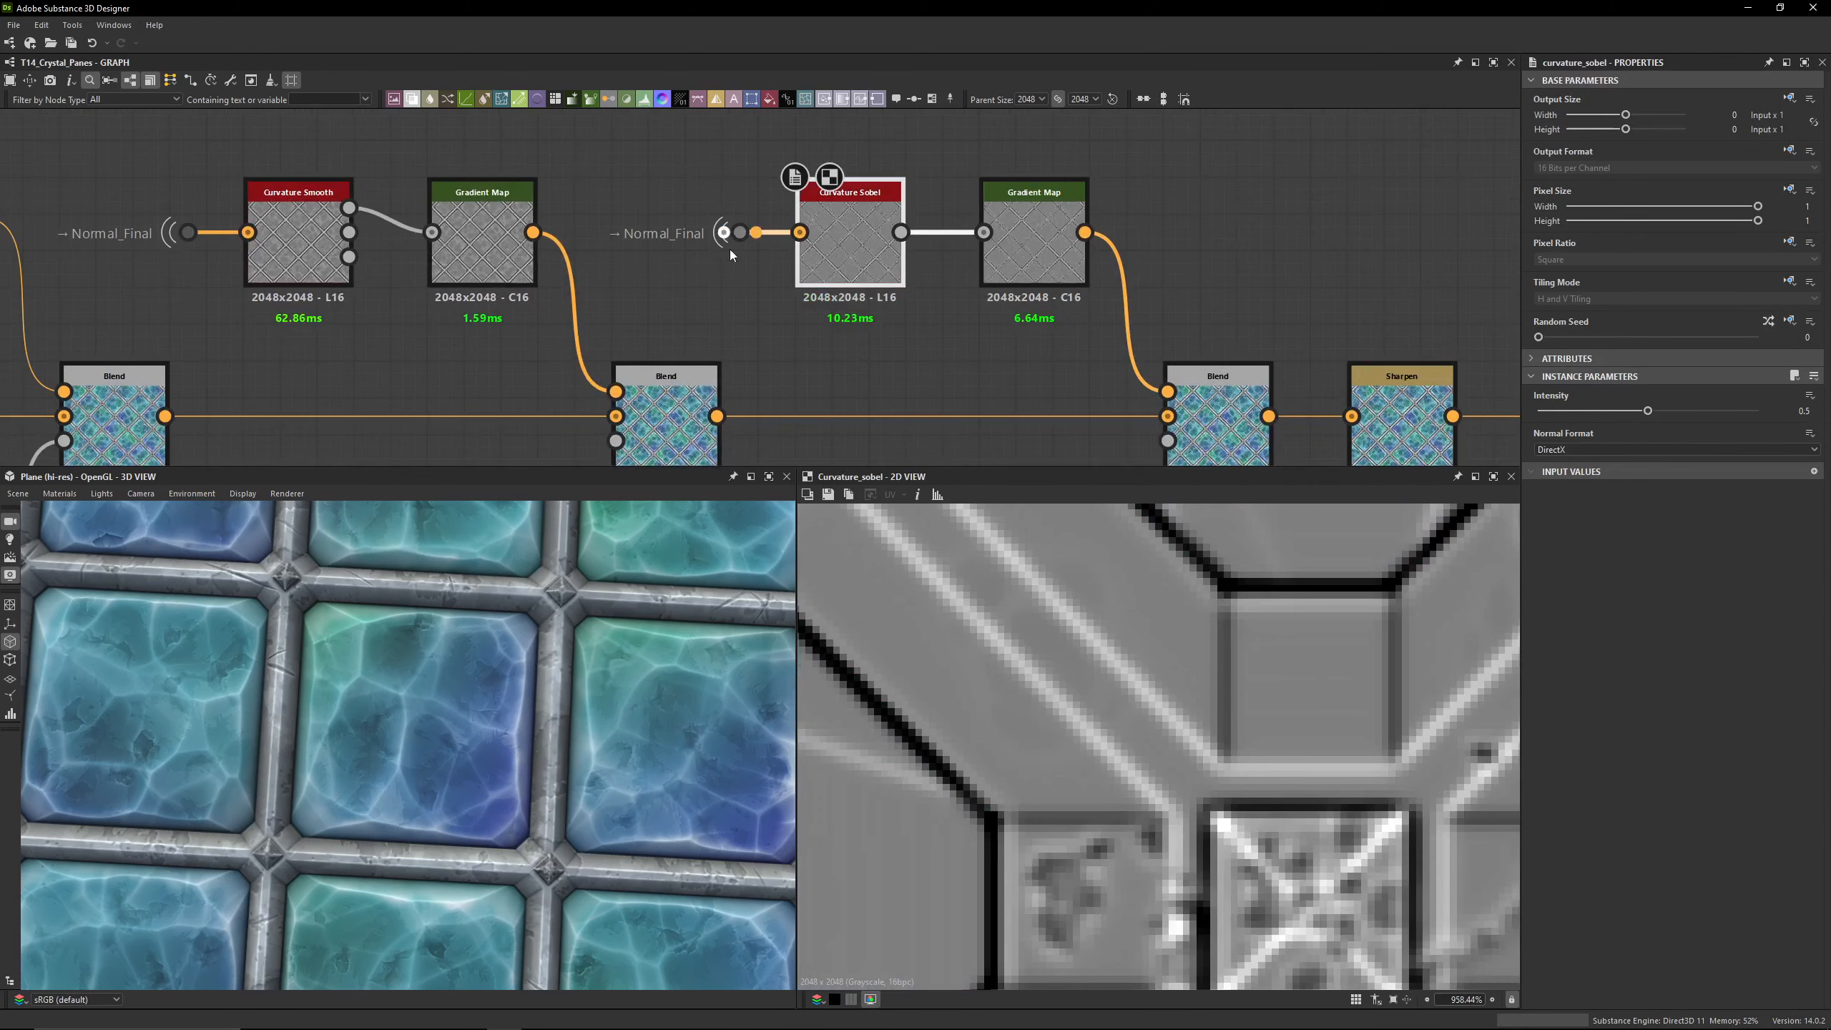
pyautogui.click(1033, 253)
pyautogui.moveTo(1209, 276); pyautogui.dragTo(1006, 153, button='middle')
pyautogui.click(1014, 304)
pyautogui.click(1801, 393)
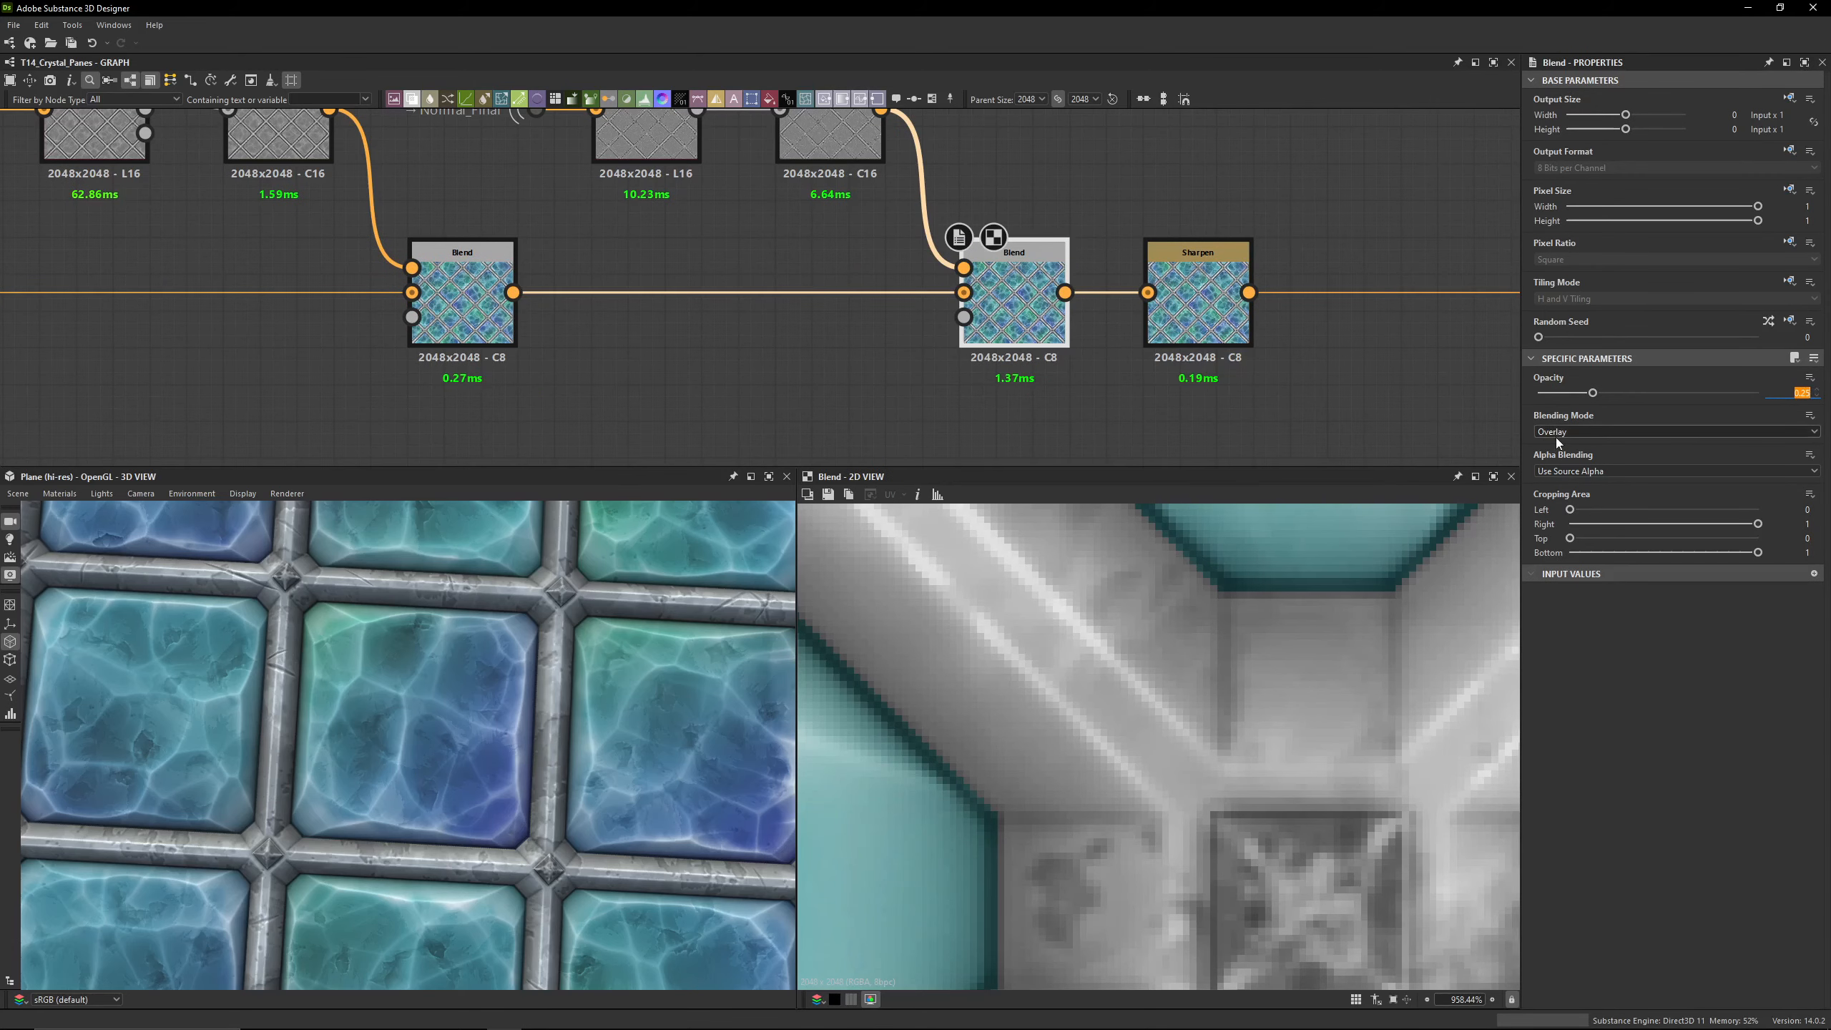
# Step: Preview the Sharpen node's result on the panes and up close at a frame junction in 2D and 3D
pyautogui.click(1198, 304)
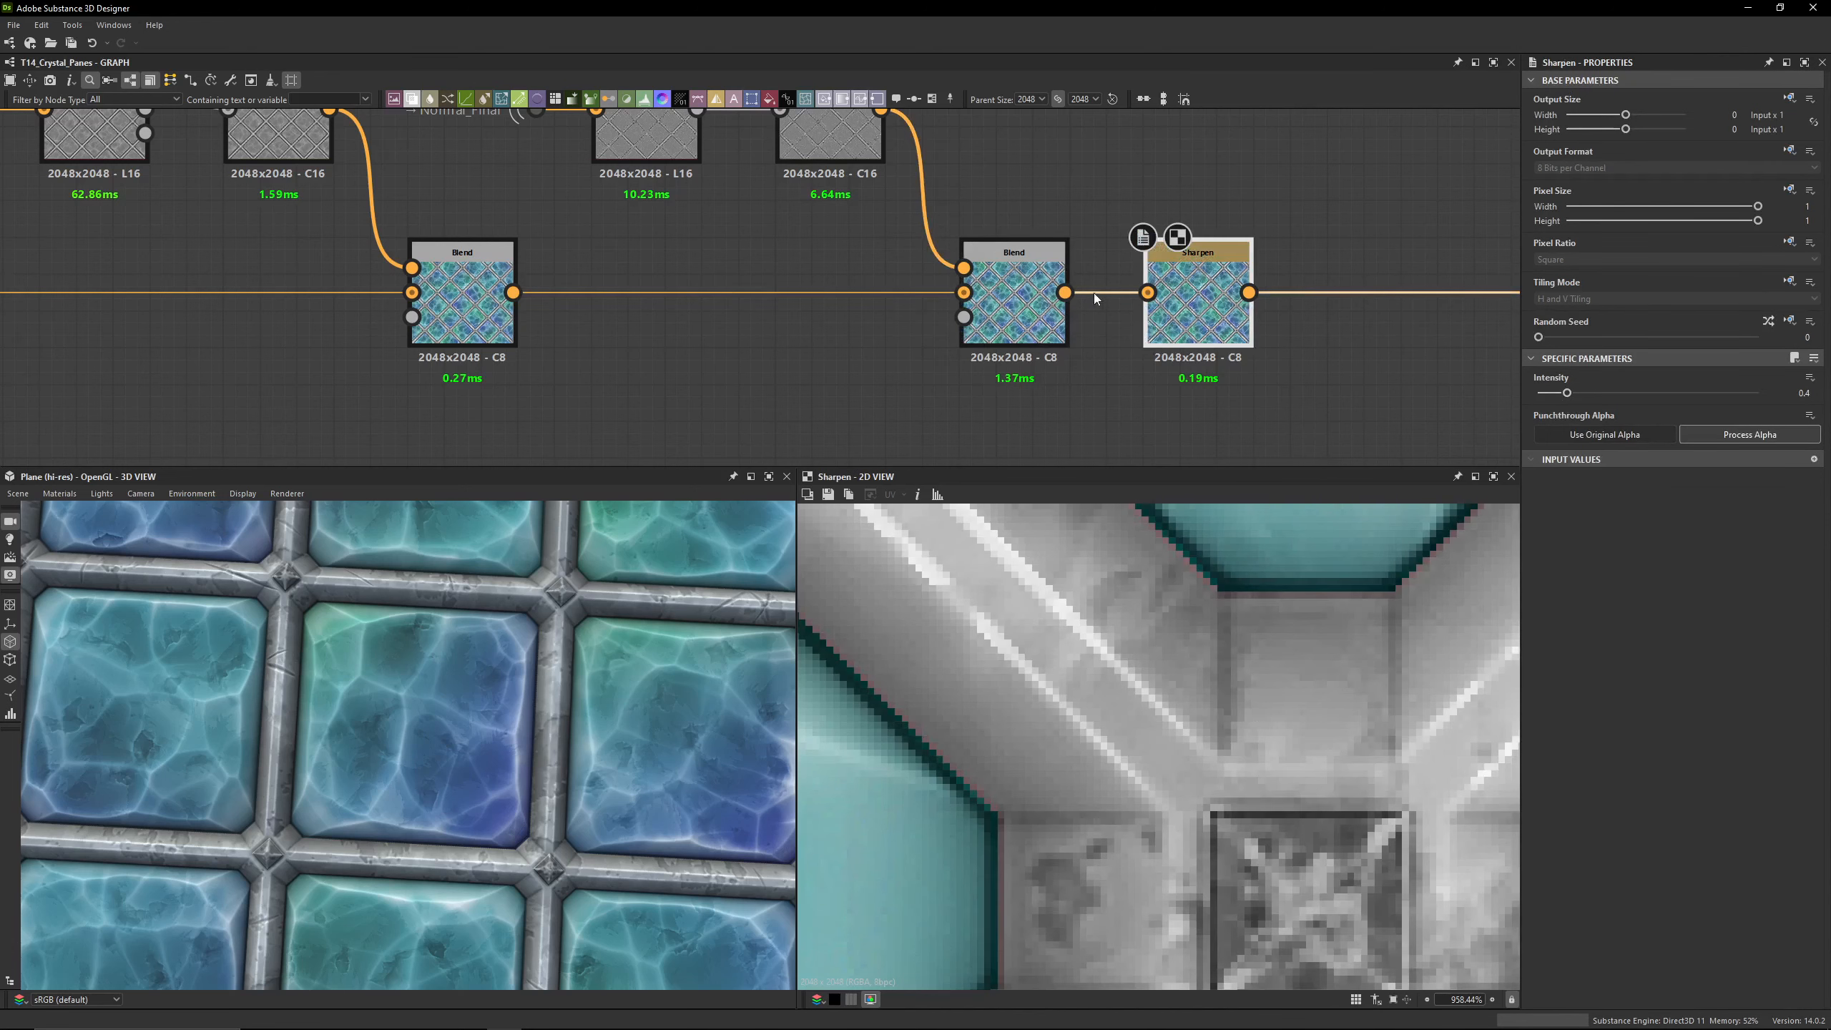
pyautogui.scroll(-5, 1257, 676)
pyautogui.scroll(3, 480, 793)
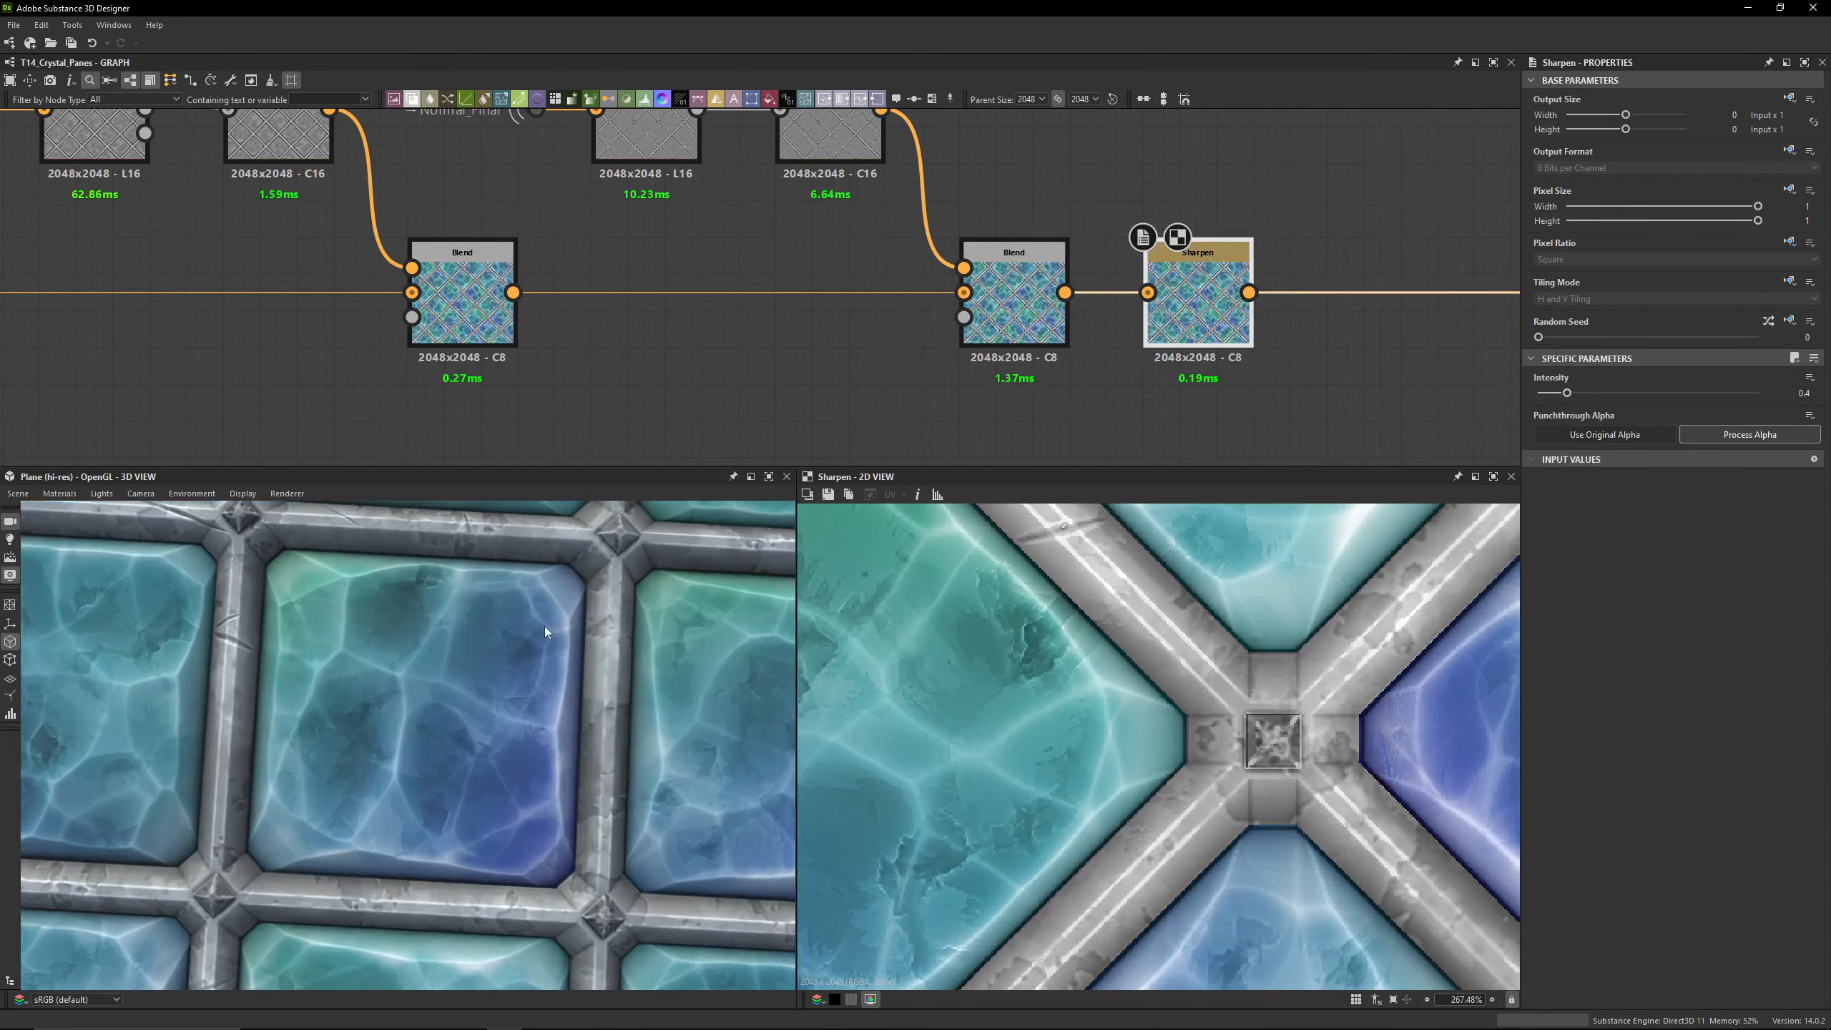
pyautogui.moveTo(544, 627); pyautogui.dragTo(469, 712, button='middle')
pyautogui.scroll(4, 464, 736)
pyautogui.scroll(2, 469, 712)
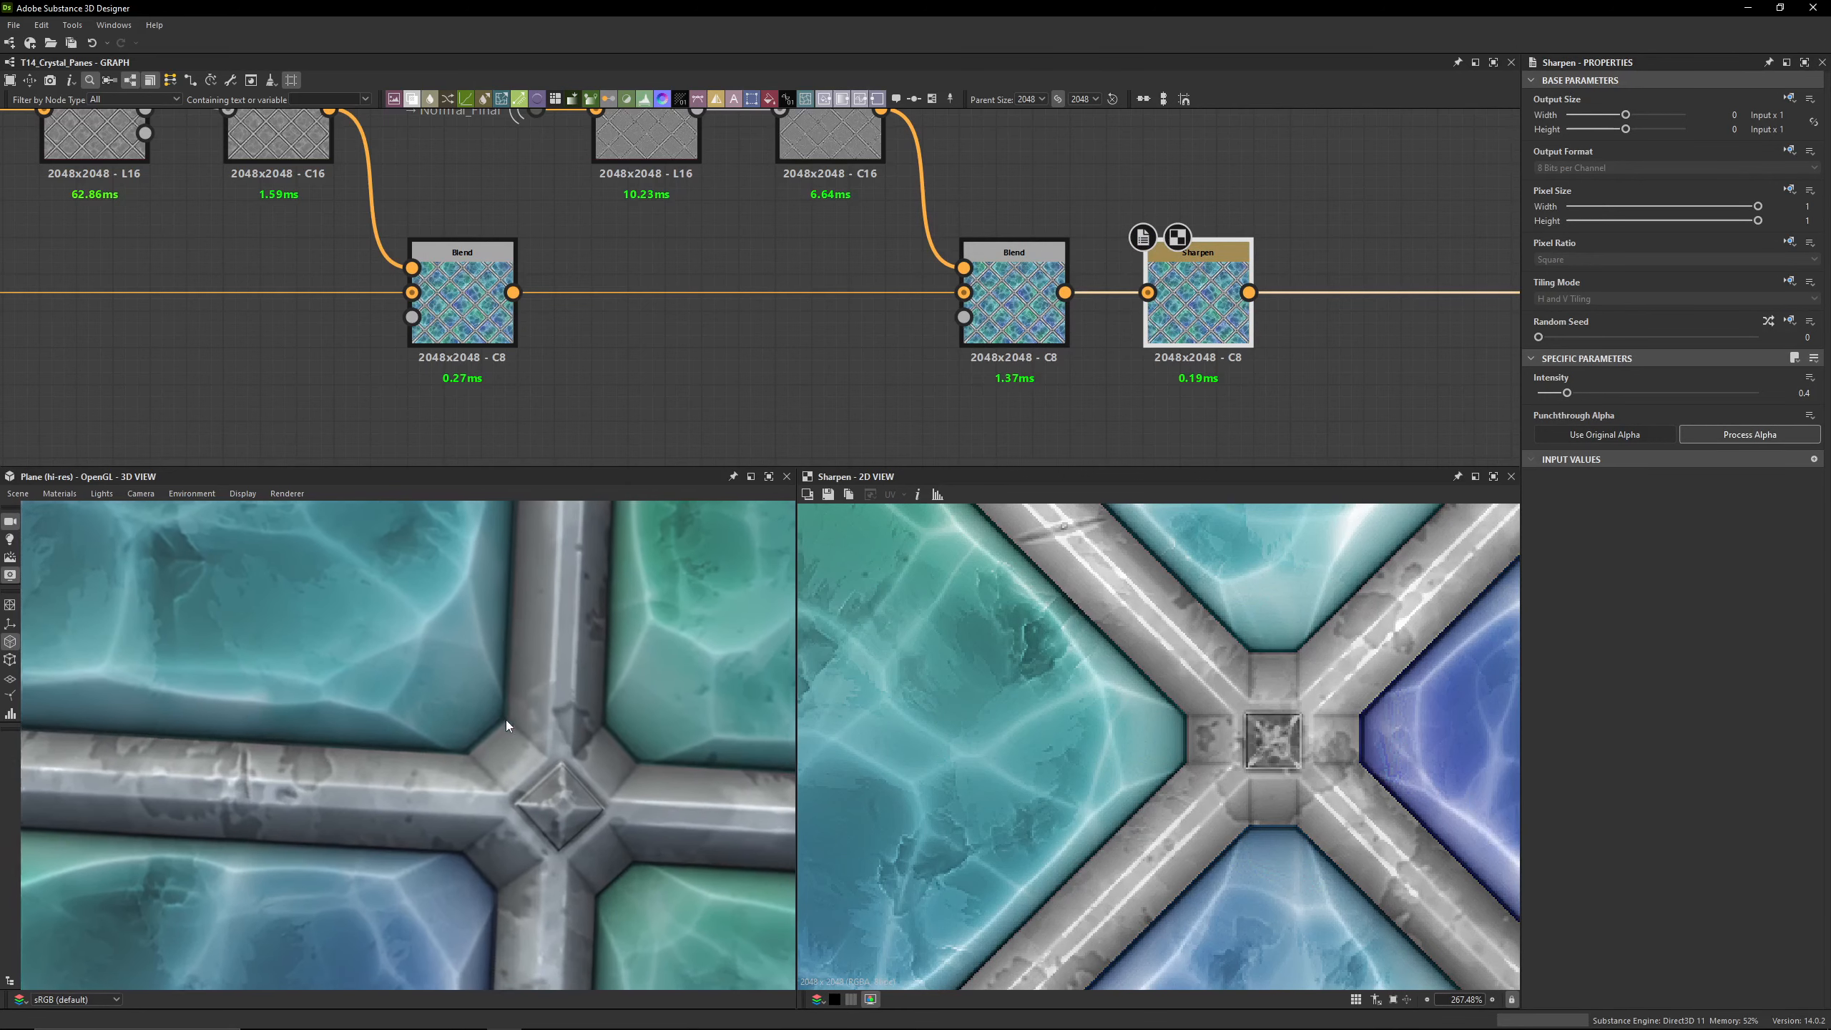
# Step: Compare the frame and glass detail in 3D with the Sharpen node disabled and enabled
pyautogui.hotkey('shift', 'd')
pyautogui.hotkey('shift', 'd')
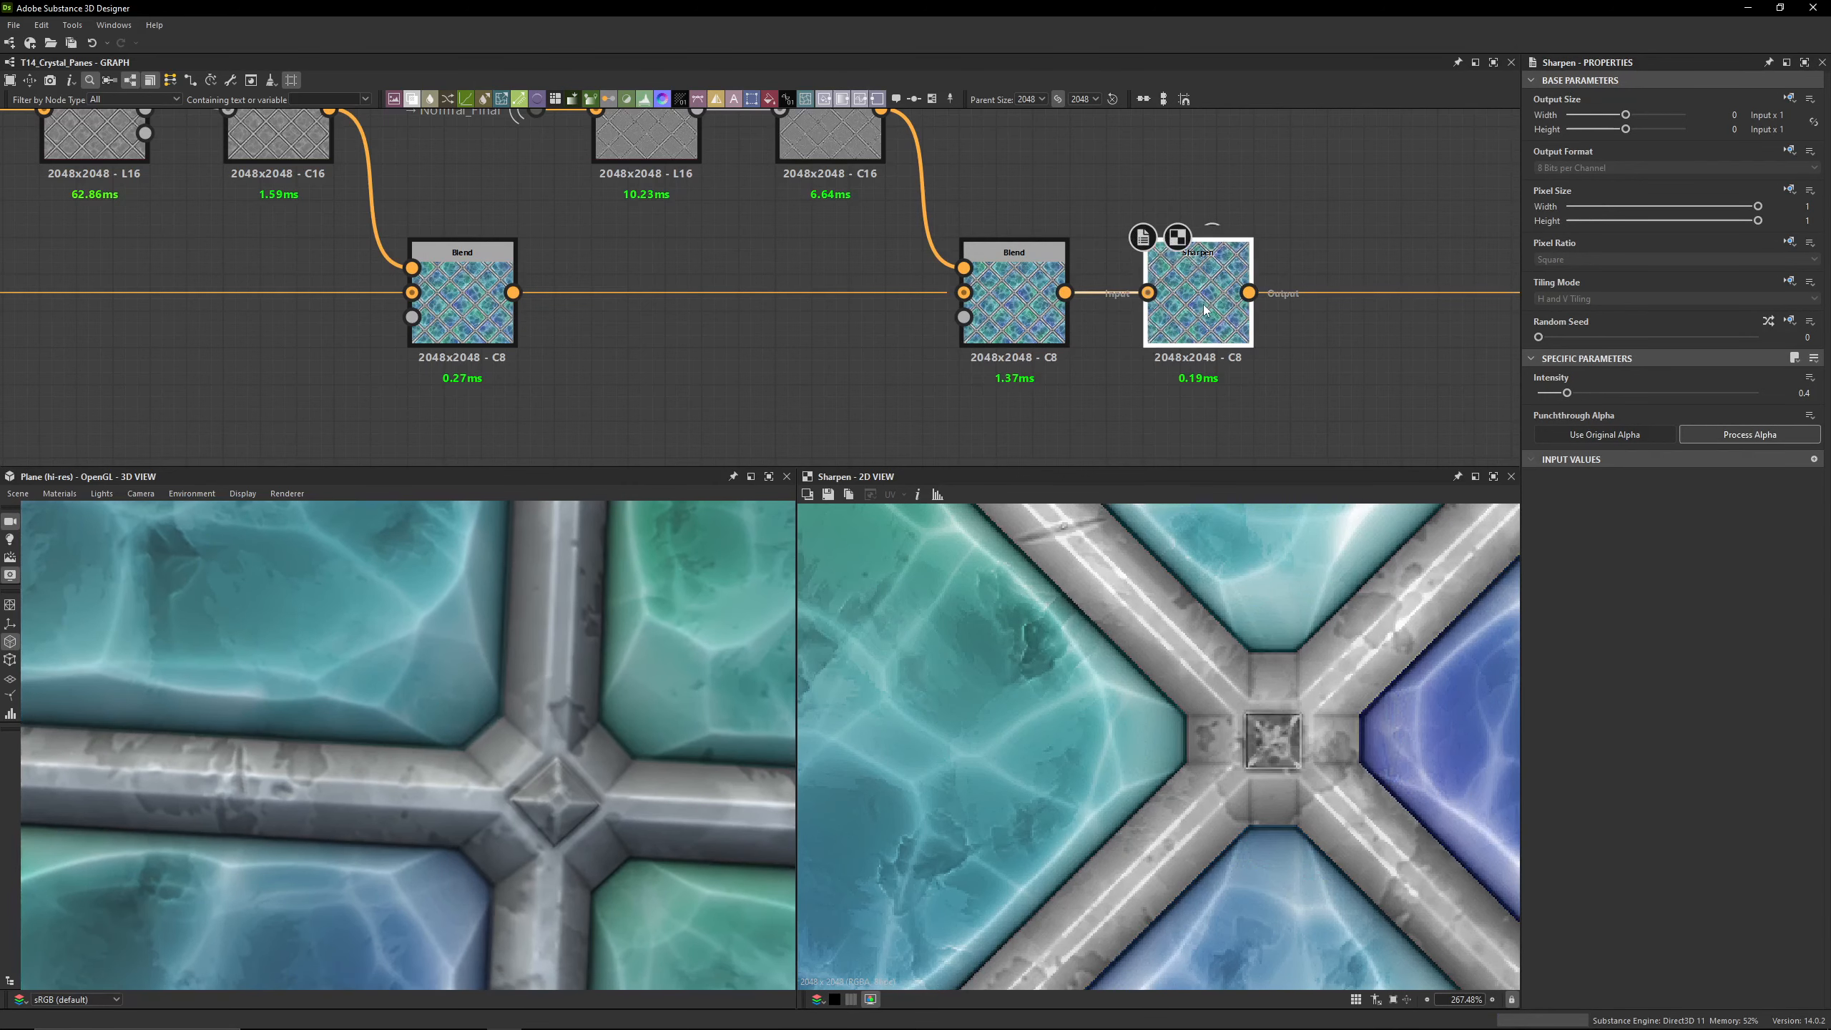
pyautogui.hotkey('shift', 'd')
pyautogui.hotkey('shift', 'd')
pyautogui.moveTo(303, 741); pyautogui.dragTo(468, 779, button='middle')
pyautogui.scroll(-5, 1330, 283)
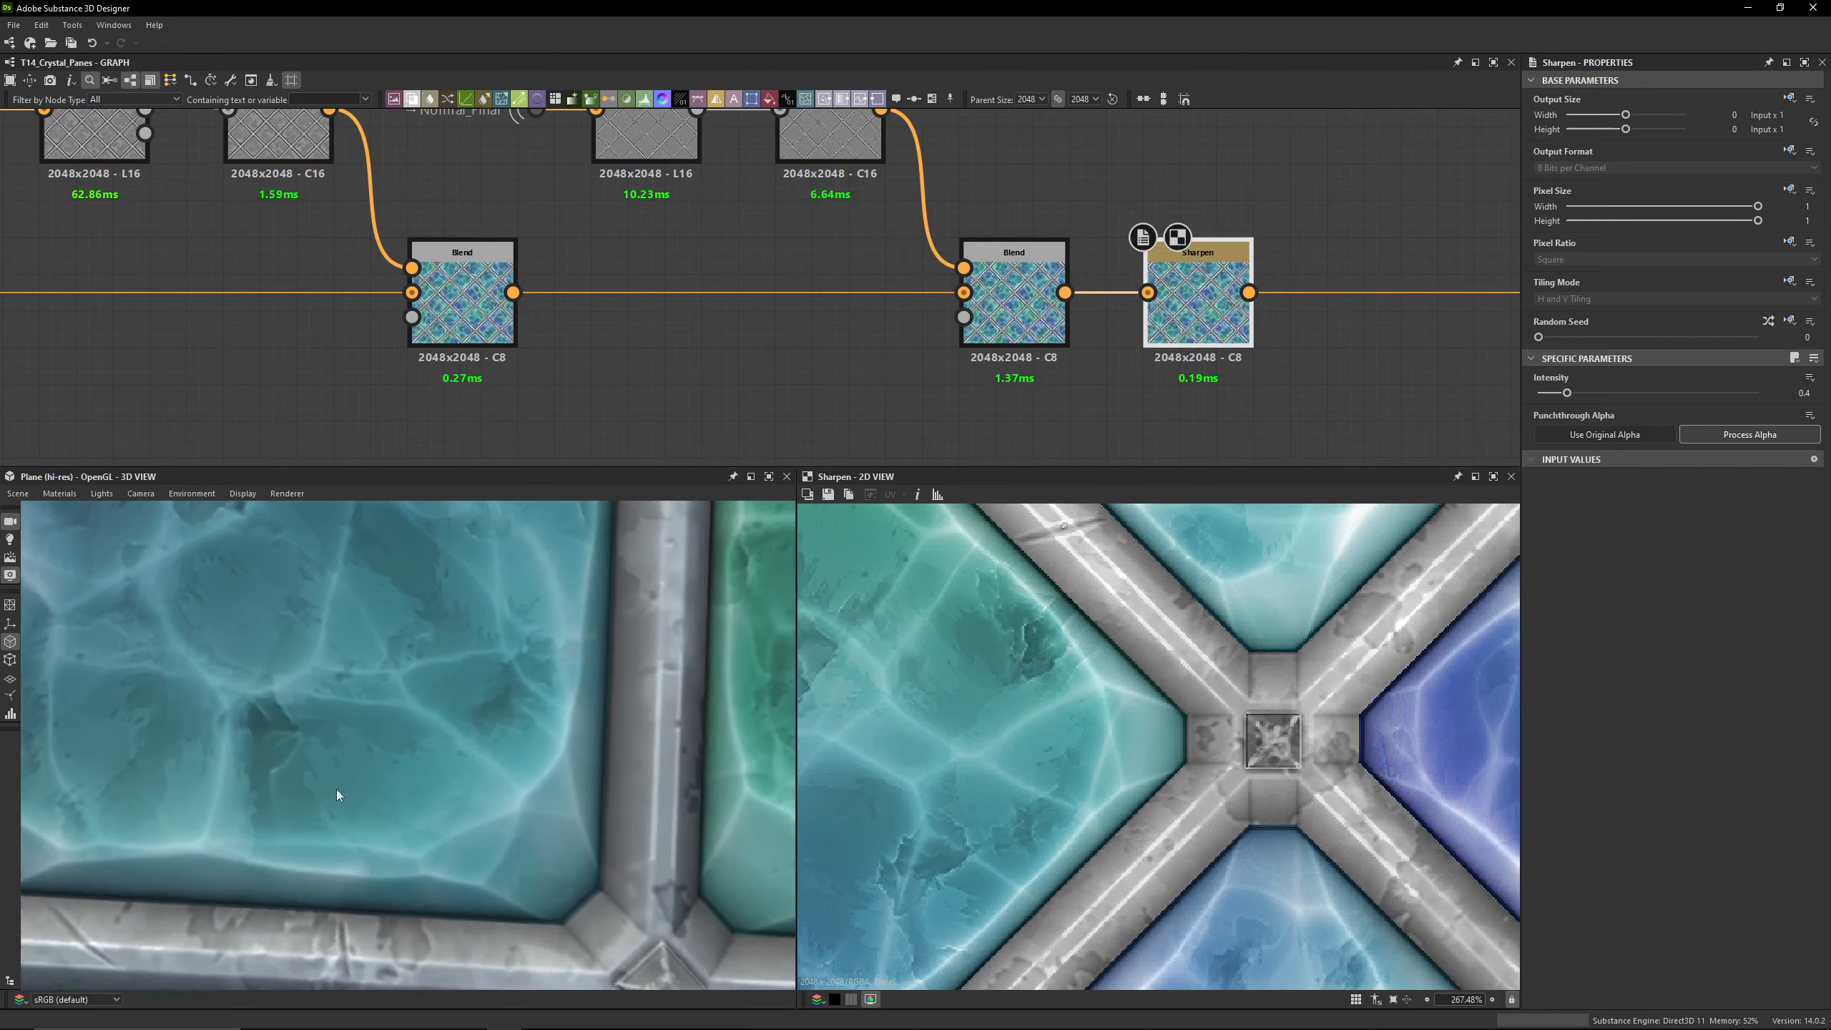
# Step: Try feeding the light gray Uniform Color into the Base Color output, view the material in 3D, and undo the connection
pyautogui.moveTo(1330, 283); pyautogui.dragTo(928, 323, button='middle')
pyautogui.scroll(6, 1052, 308)
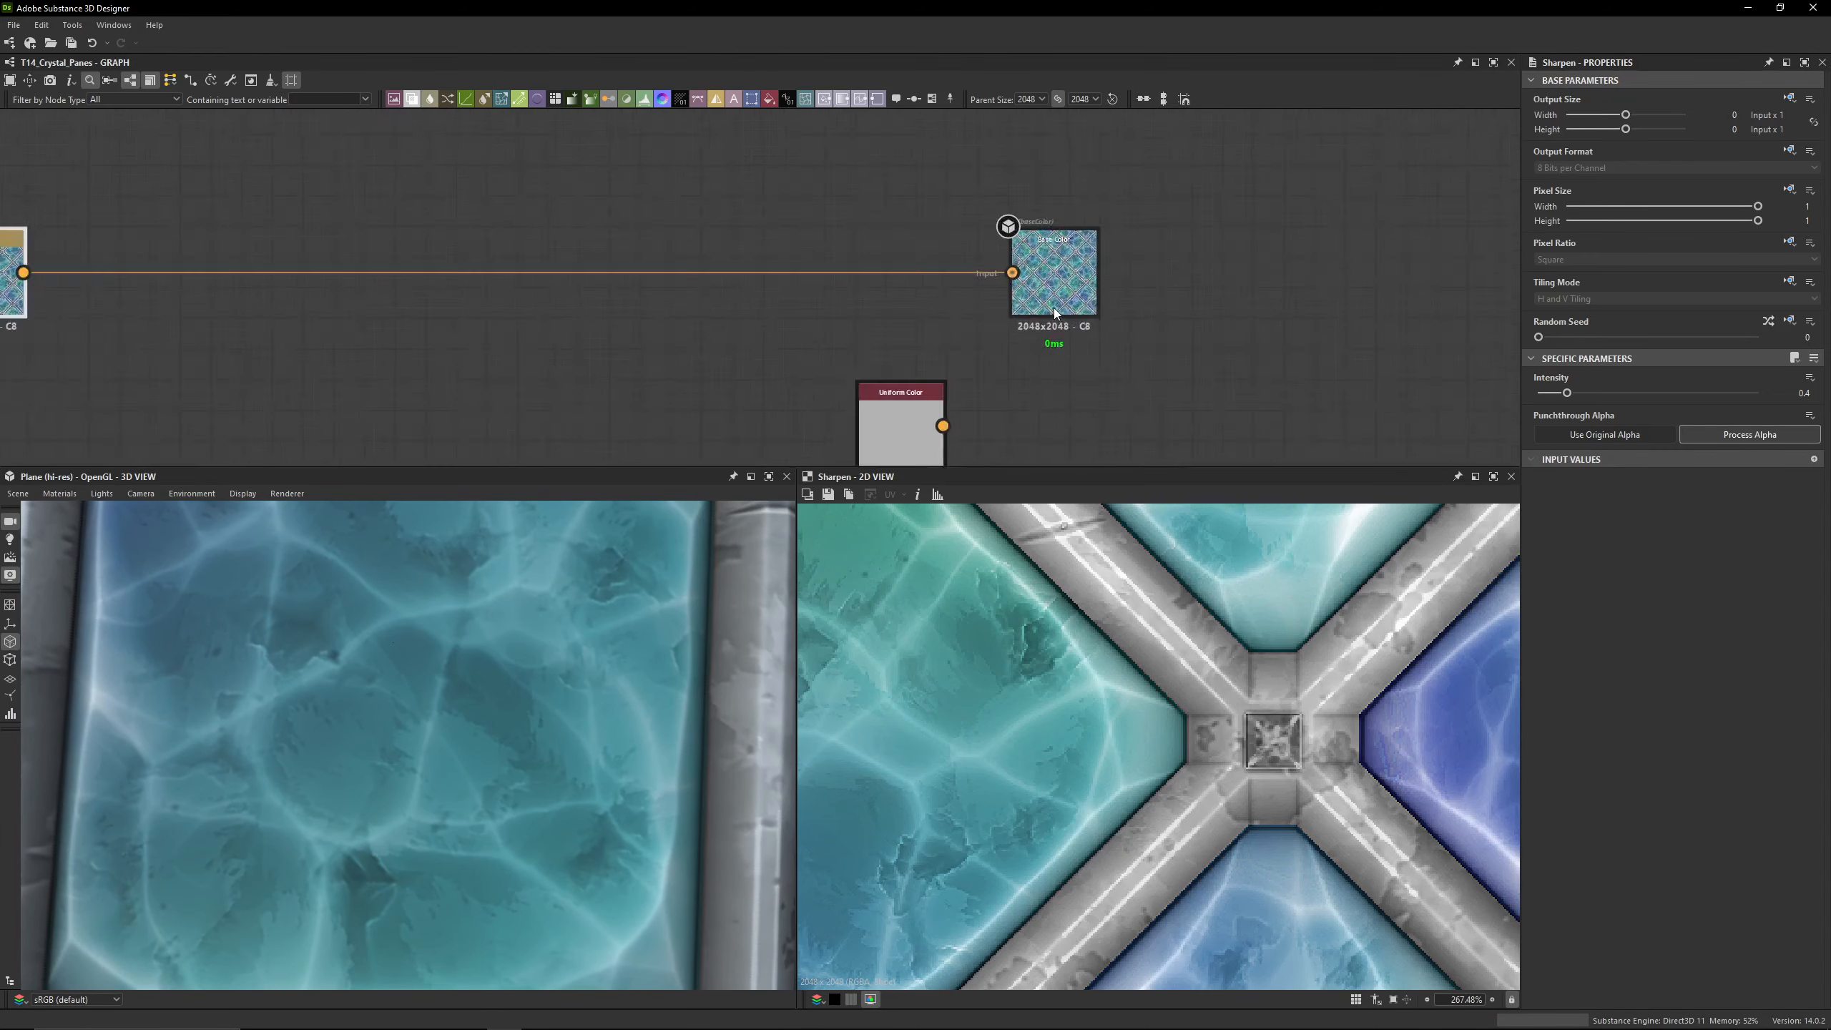
pyautogui.scroll(-3, 907, 337)
pyautogui.moveTo(879, 358); pyautogui.dragTo(948, 204)
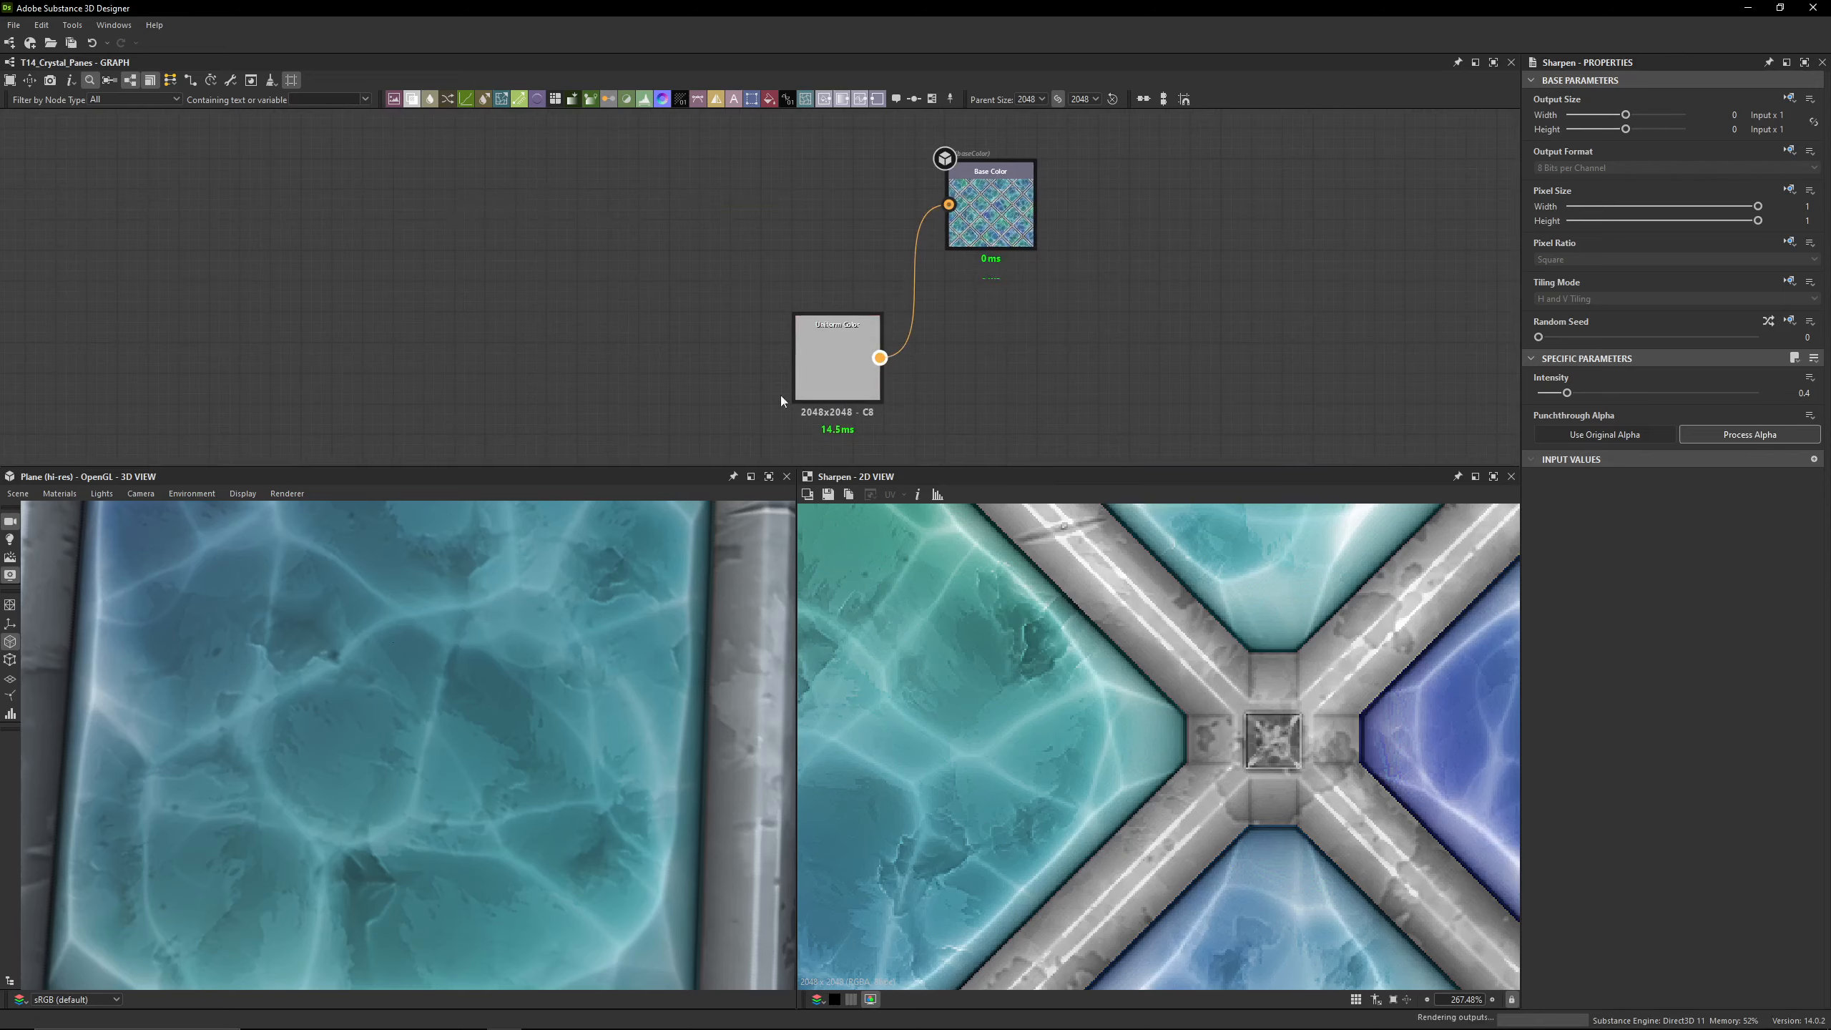
pyautogui.scroll(-5, 518, 621)
pyautogui.moveTo(517, 621); pyautogui.dragTo(393, 634)
pyautogui.hotkey('ctrl', 'z')
# Step: Try feeding the masked roughness Blend into the Roughness output, view the reflections on the panes in 3D, and undo the connection
pyautogui.scroll(-5, 736, 360)
pyautogui.moveTo(743, 394); pyautogui.dragTo(804, 108, button='middle')
pyautogui.scroll(1, 838, 332)
pyautogui.scroll(2, 839, 333)
pyautogui.moveTo(846, 342); pyautogui.dragTo(894, 342)
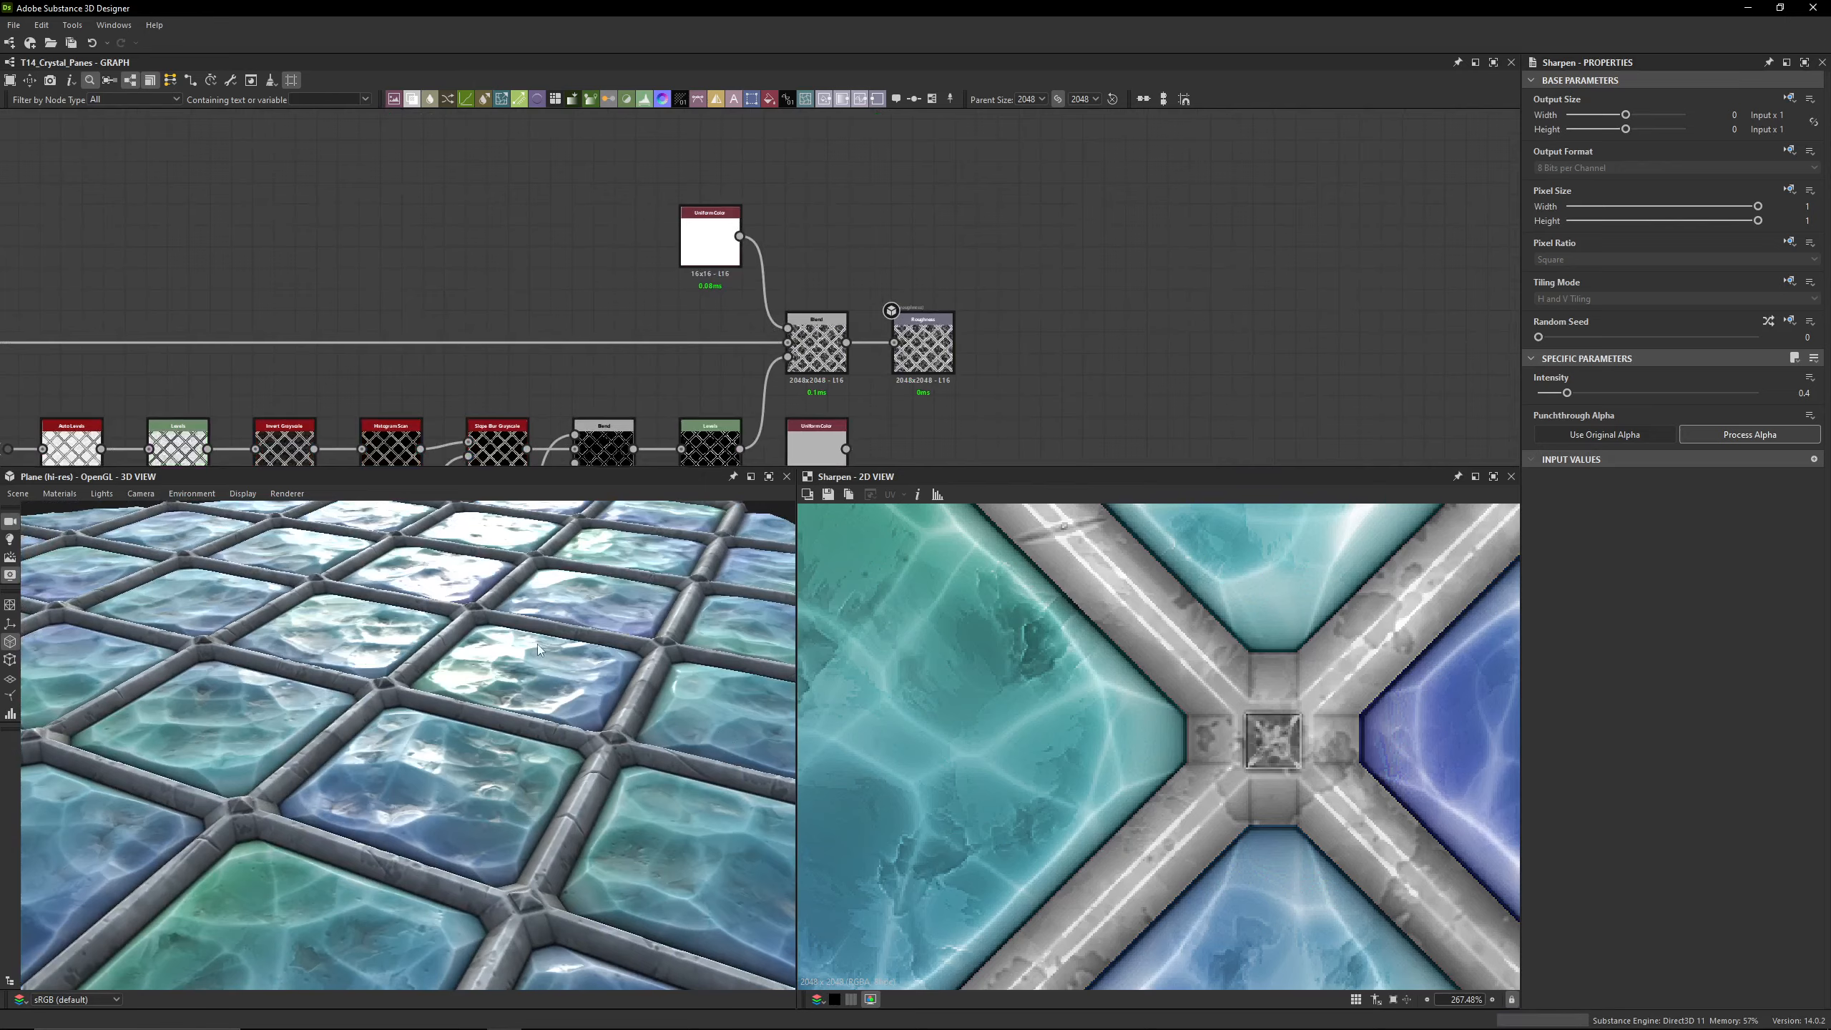
pyautogui.moveTo(538, 644); pyautogui.dragTo(465, 602)
pyautogui.scroll(5, 540, 700)
pyautogui.hotkey('ctrl', 'z')
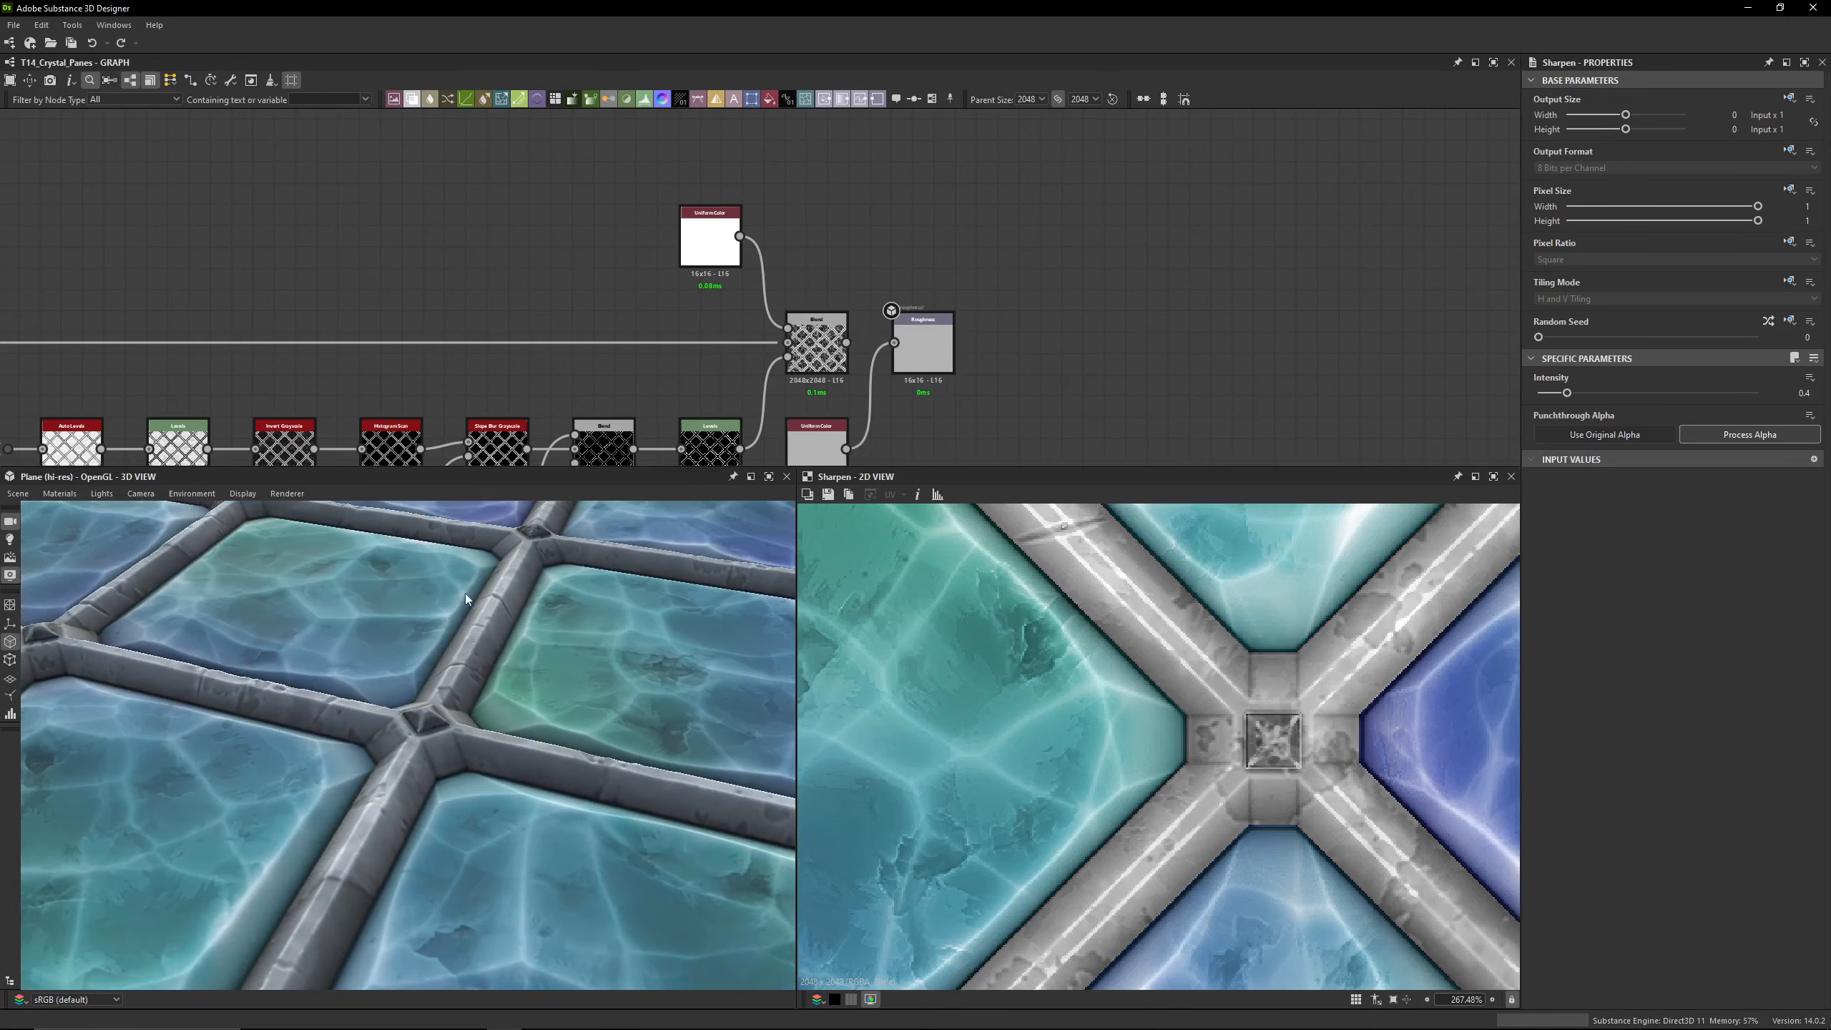
# Step: Apply the Rusted preset to the graph and set Gradient Color to False
pyautogui.click(1370, 388)
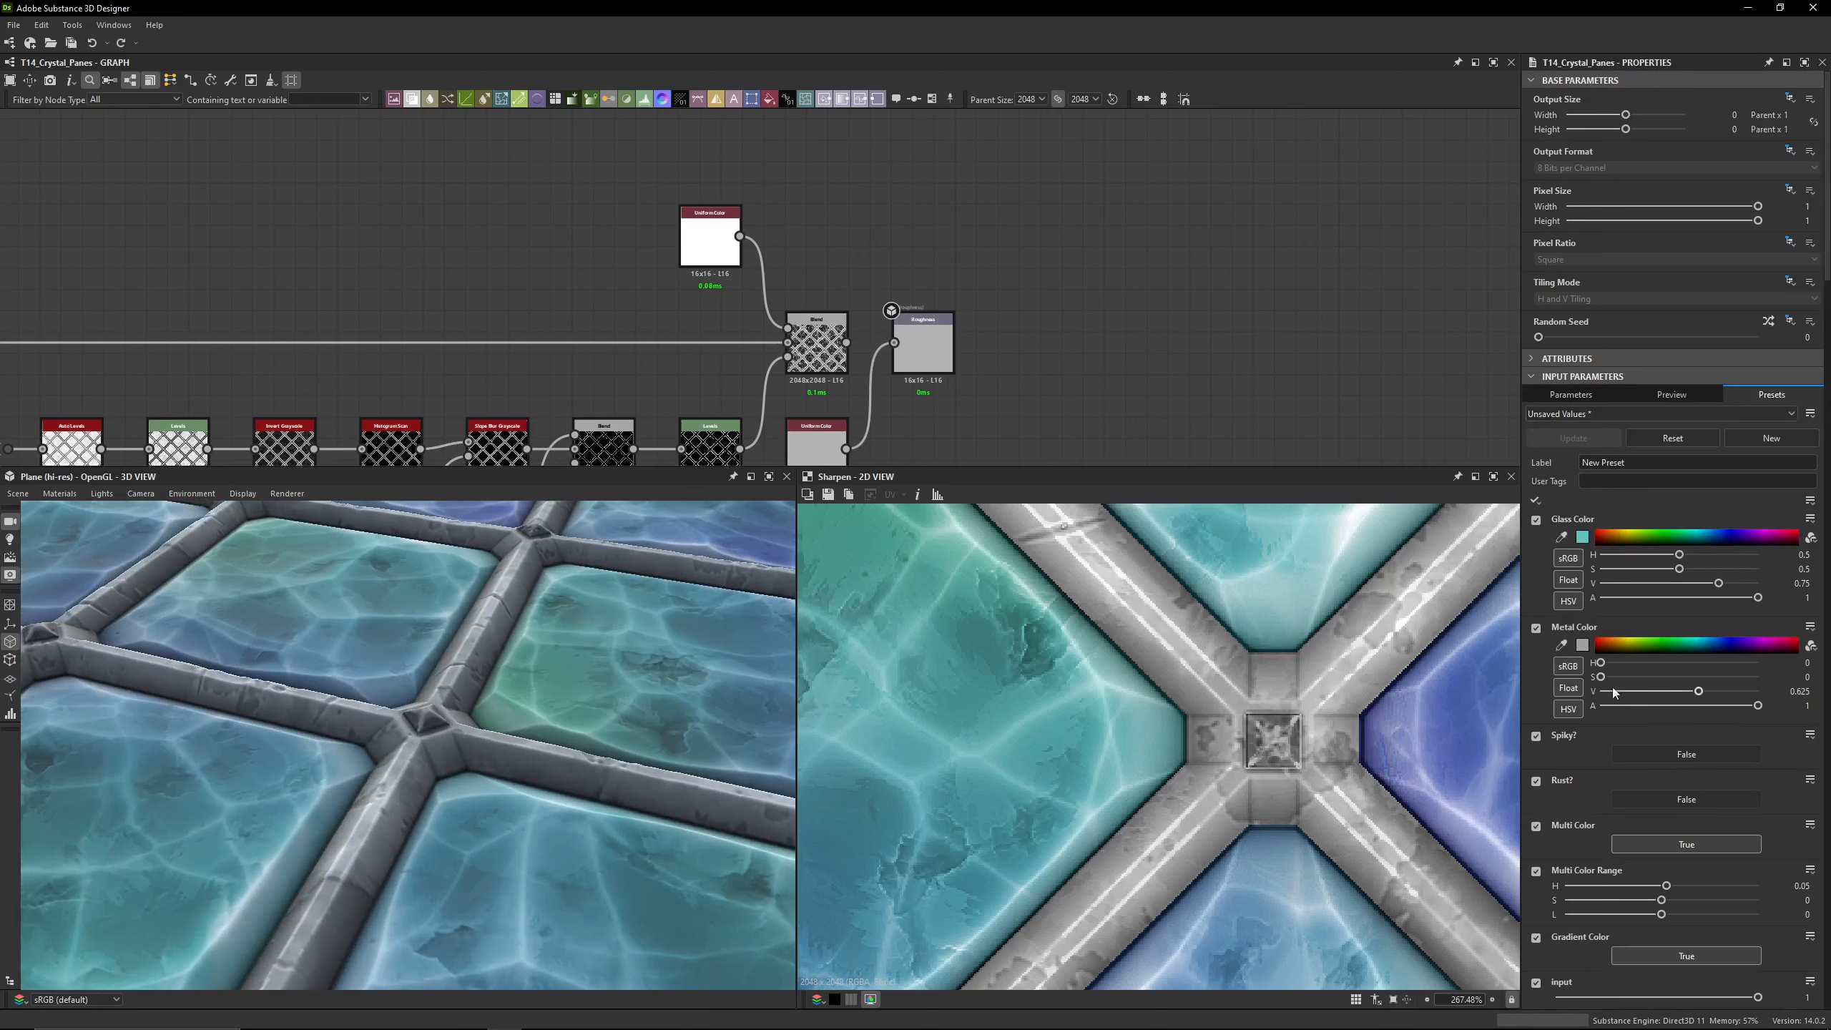
pyautogui.click(1621, 413)
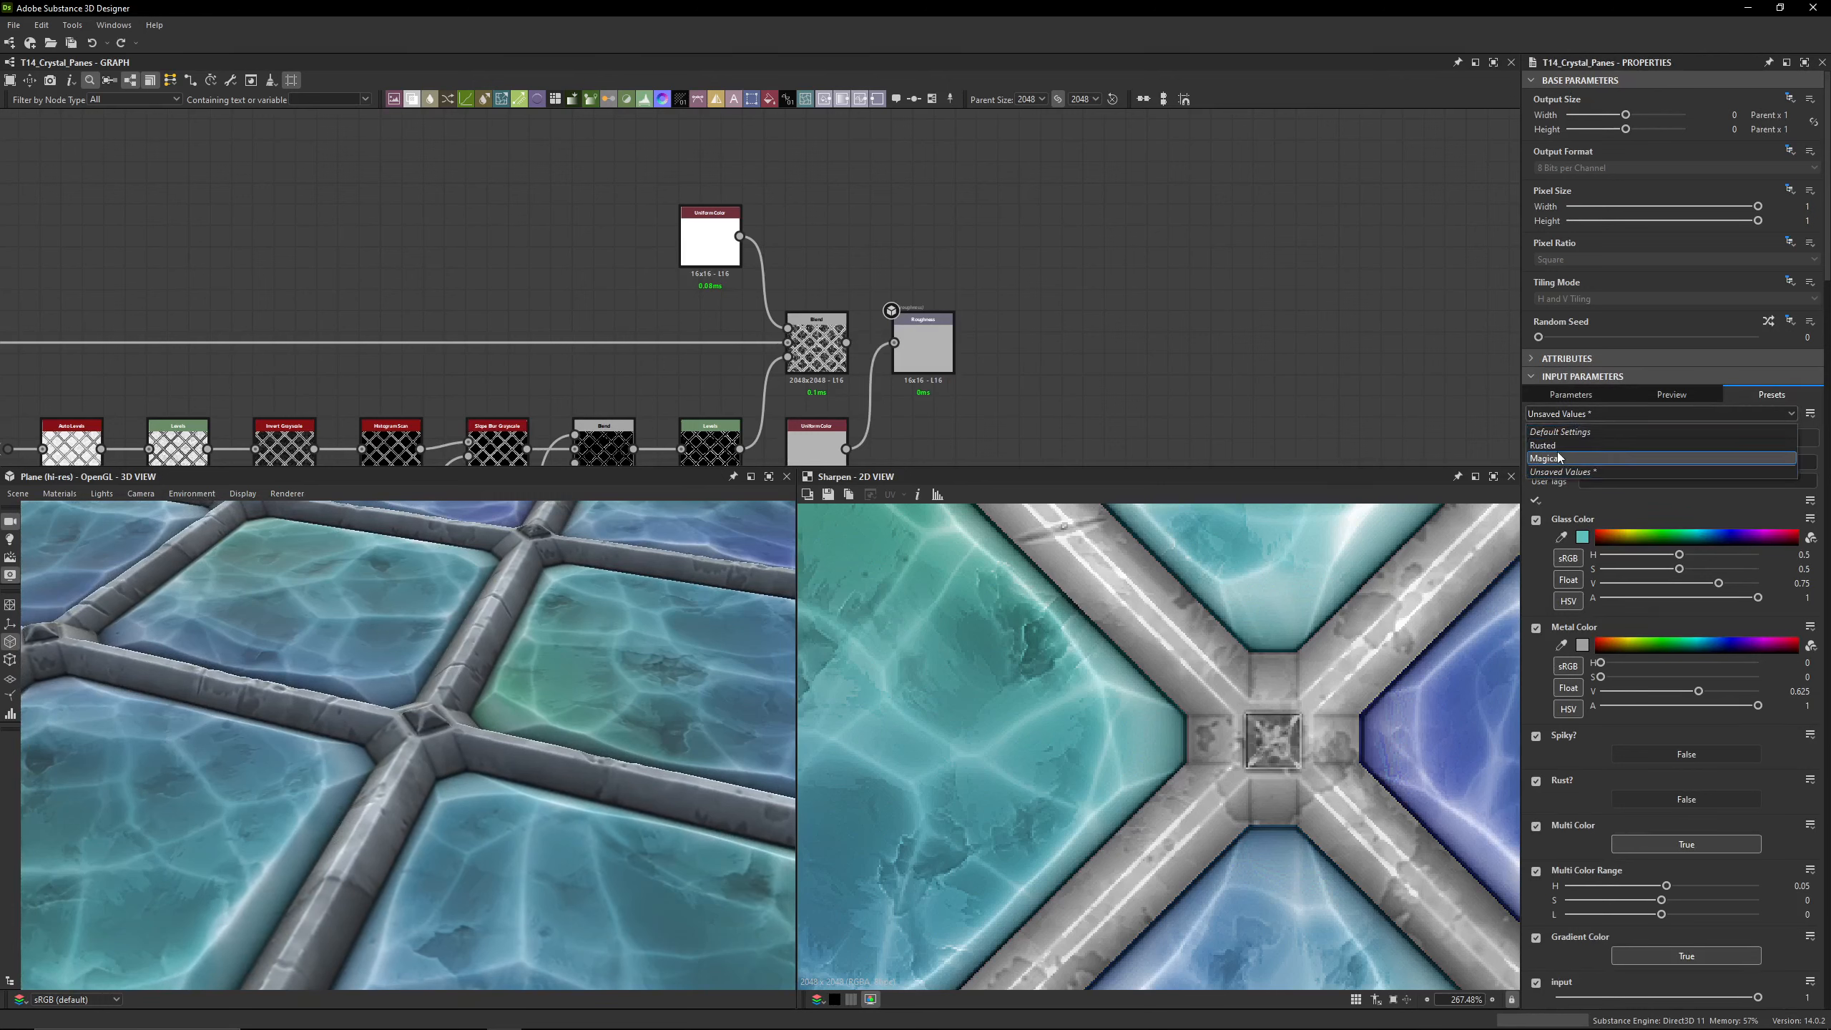
pyautogui.click(1547, 445)
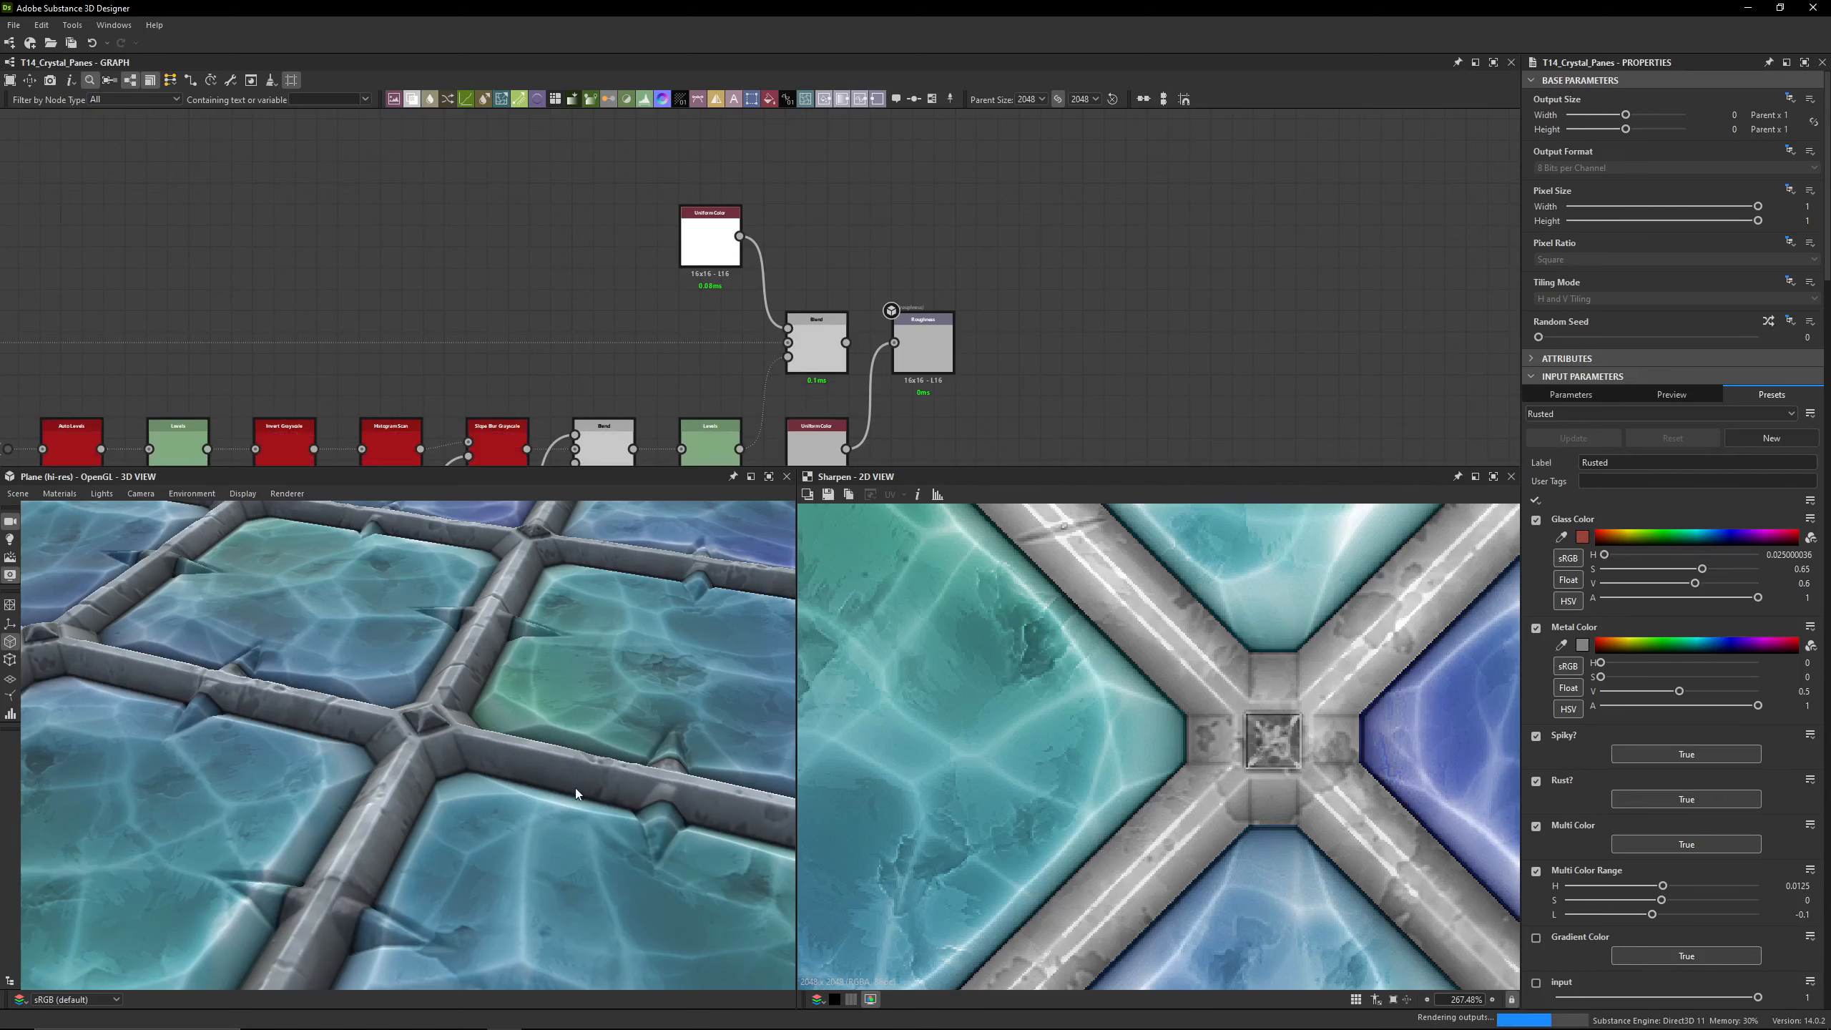
pyautogui.scroll(-6, 509, 745)
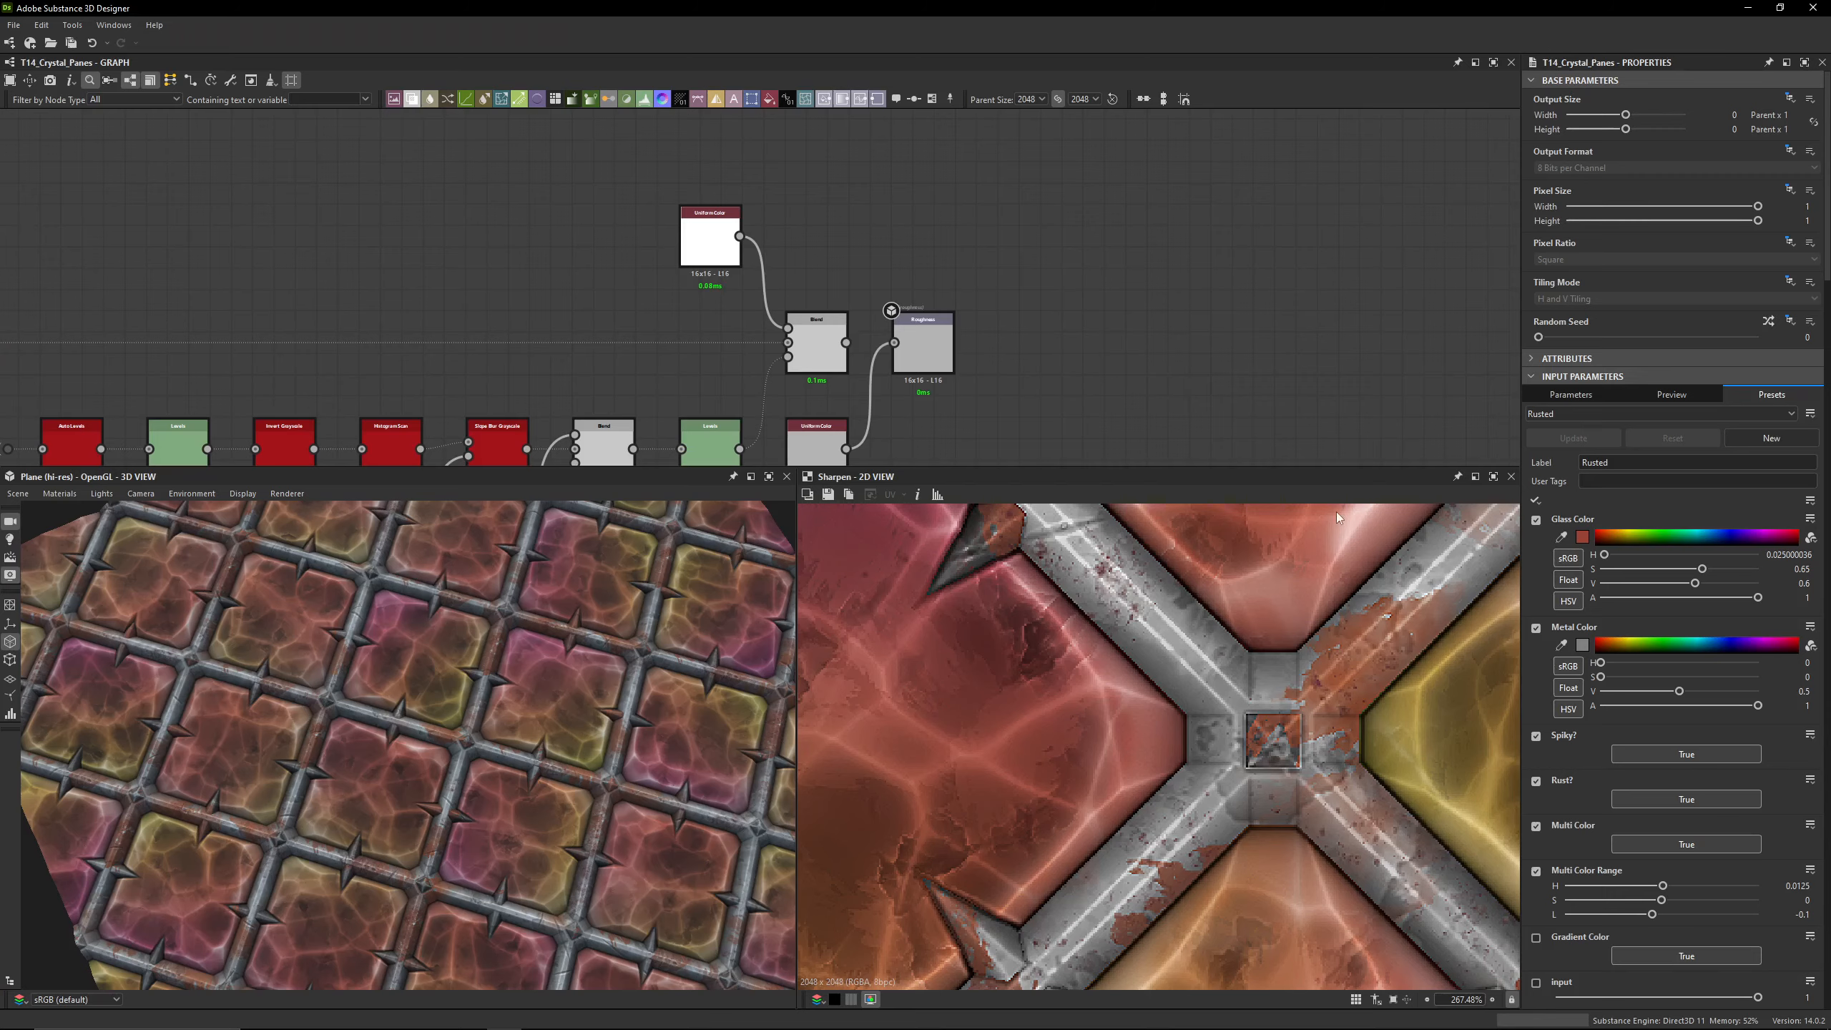
pyautogui.click(1658, 956)
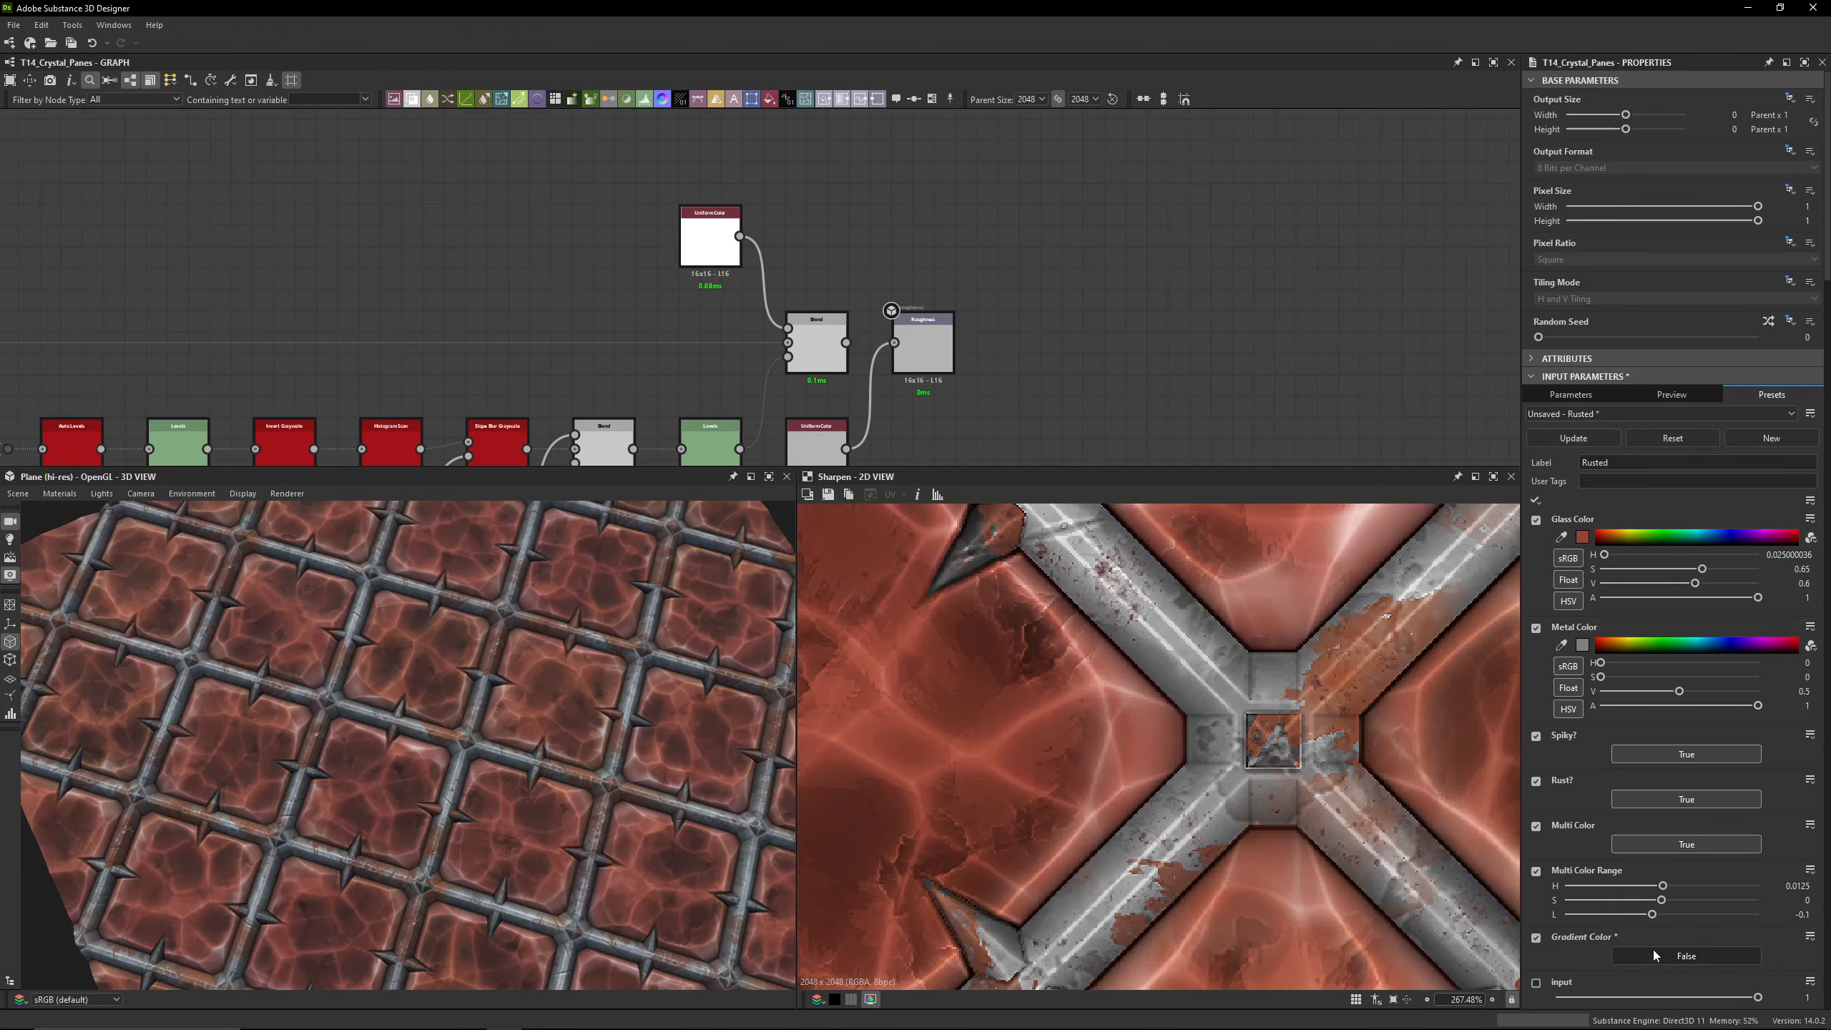
pyautogui.moveTo(544, 673); pyautogui.dragTo(493, 685)
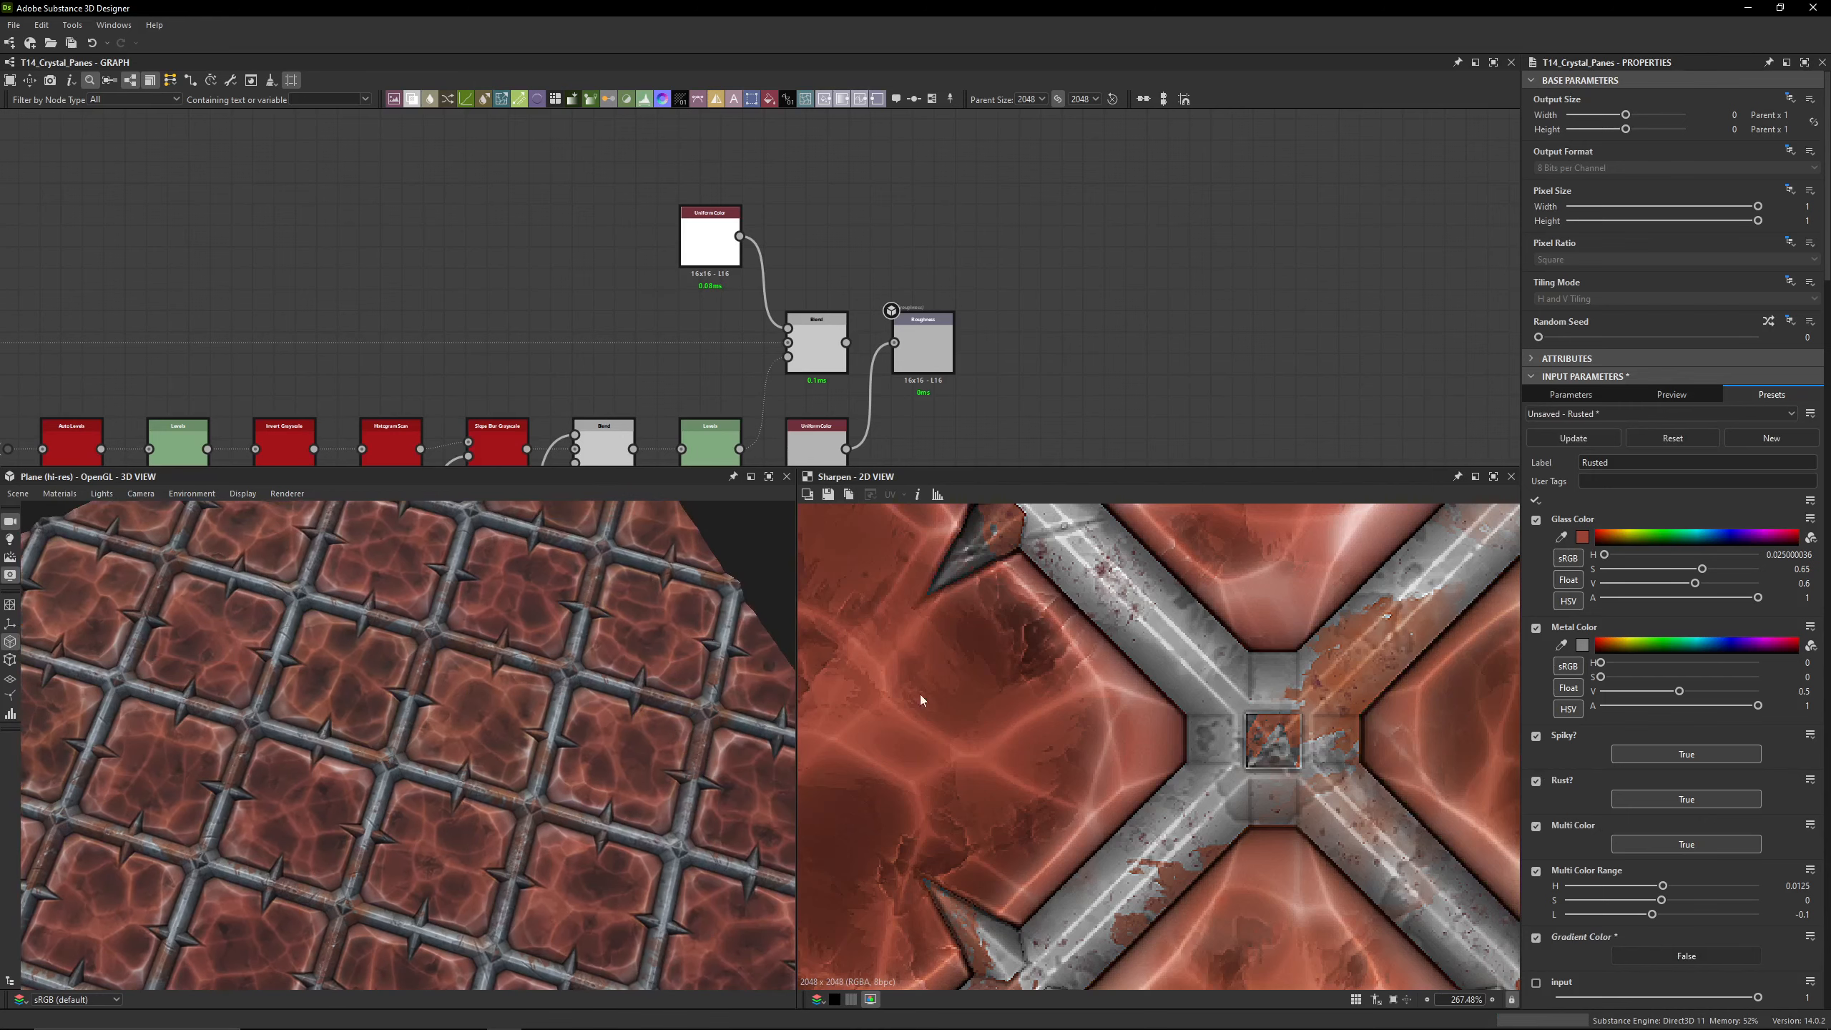
# Step: Set Multi Color to False and examine the Rusted panes in 3D from above and at a grazing angle
pyautogui.click(1643, 848)
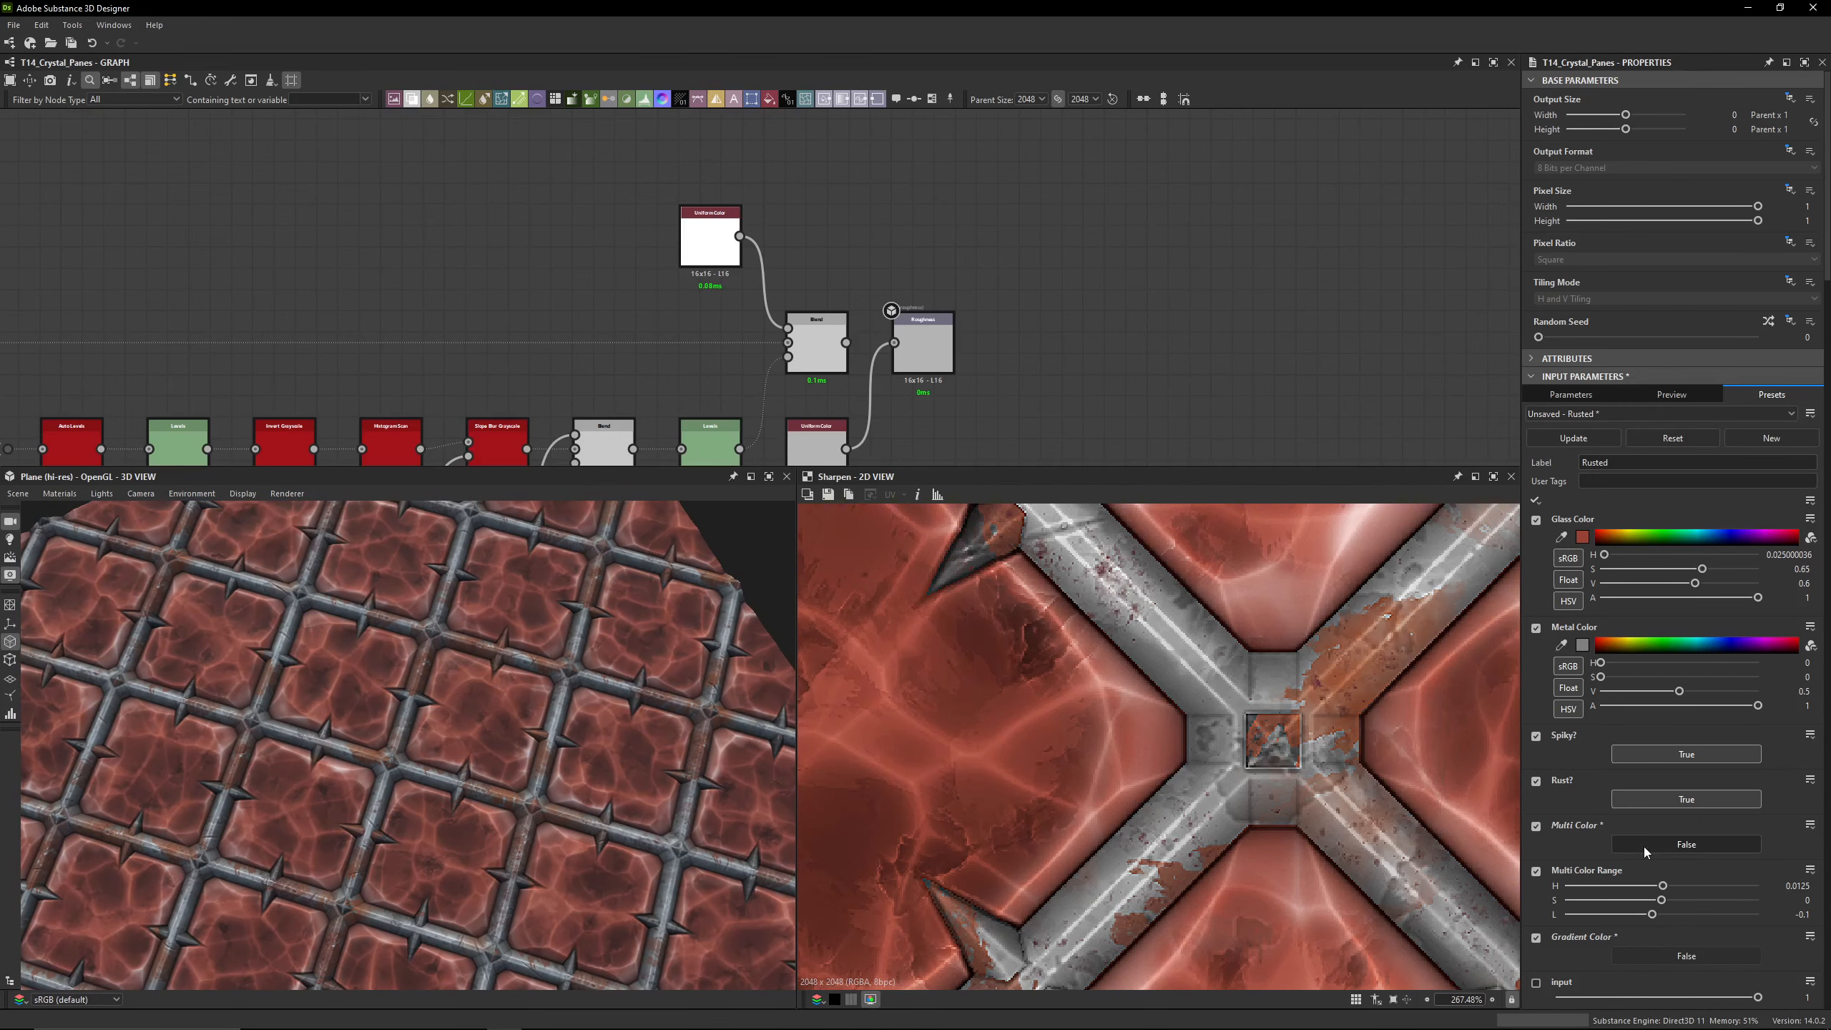
pyautogui.scroll(-5, 901, 350)
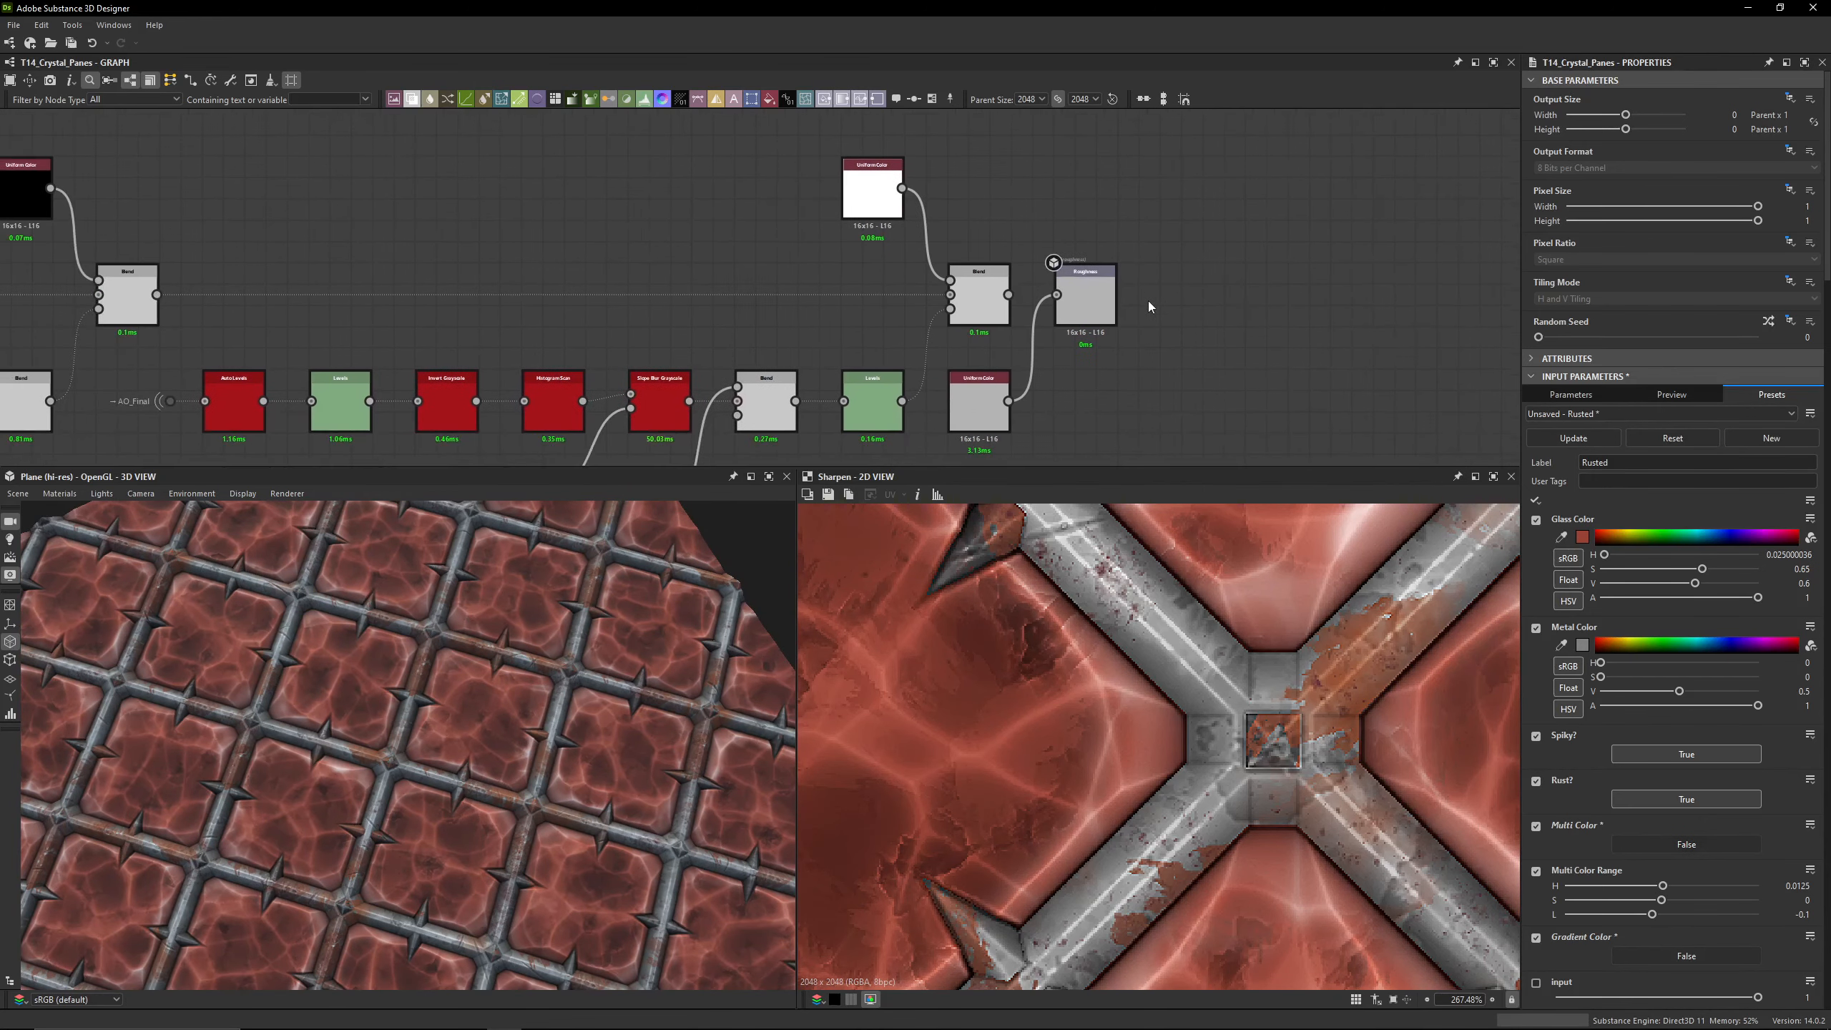
pyautogui.moveTo(533, 650); pyautogui.dragTo(599, 735)
pyautogui.scroll(-8, 1156, 752)
pyautogui.scroll(3, 1157, 752)
pyautogui.moveTo(505, 692); pyautogui.dragTo(462, 726)
pyautogui.scroll(2, 1009, 231)
pyautogui.moveTo(1026, 217); pyautogui.dragTo(1005, 339, button='middle')
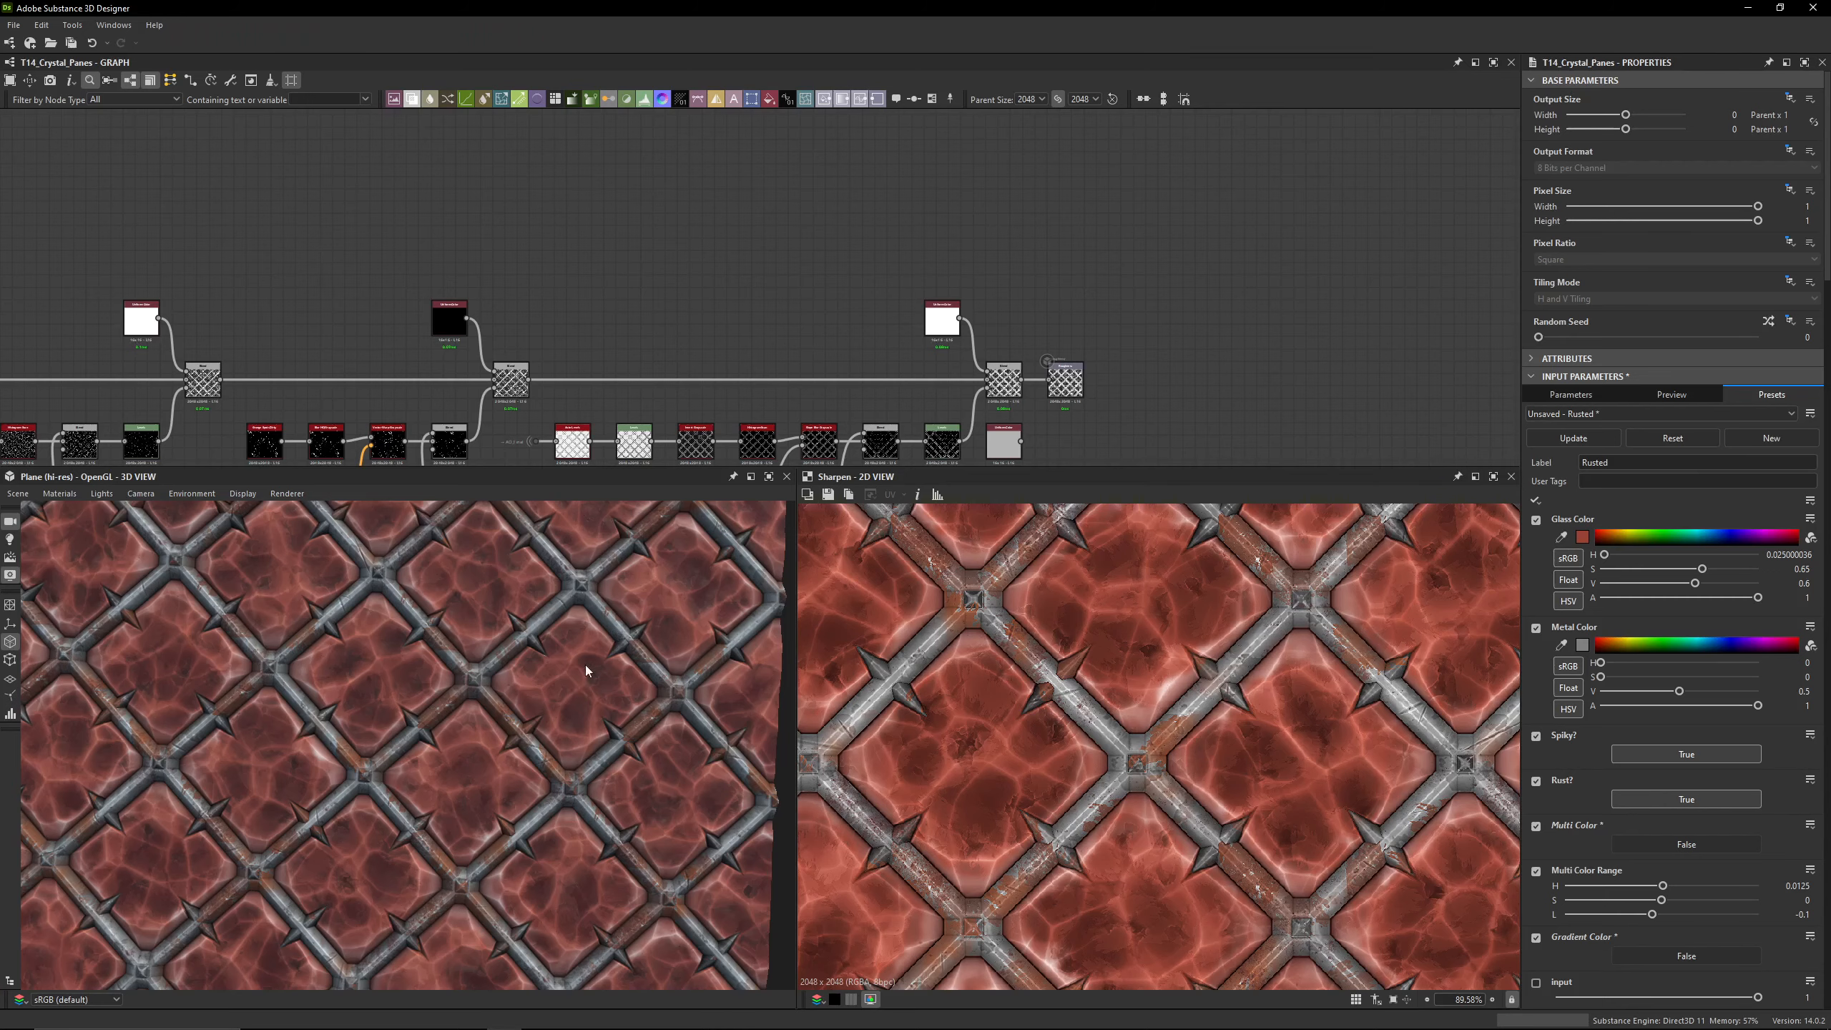
pyautogui.moveTo(585, 665); pyautogui.dragTo(624, 614)
pyautogui.scroll(5, 572, 641)
pyautogui.scroll(-5, 597, 694)
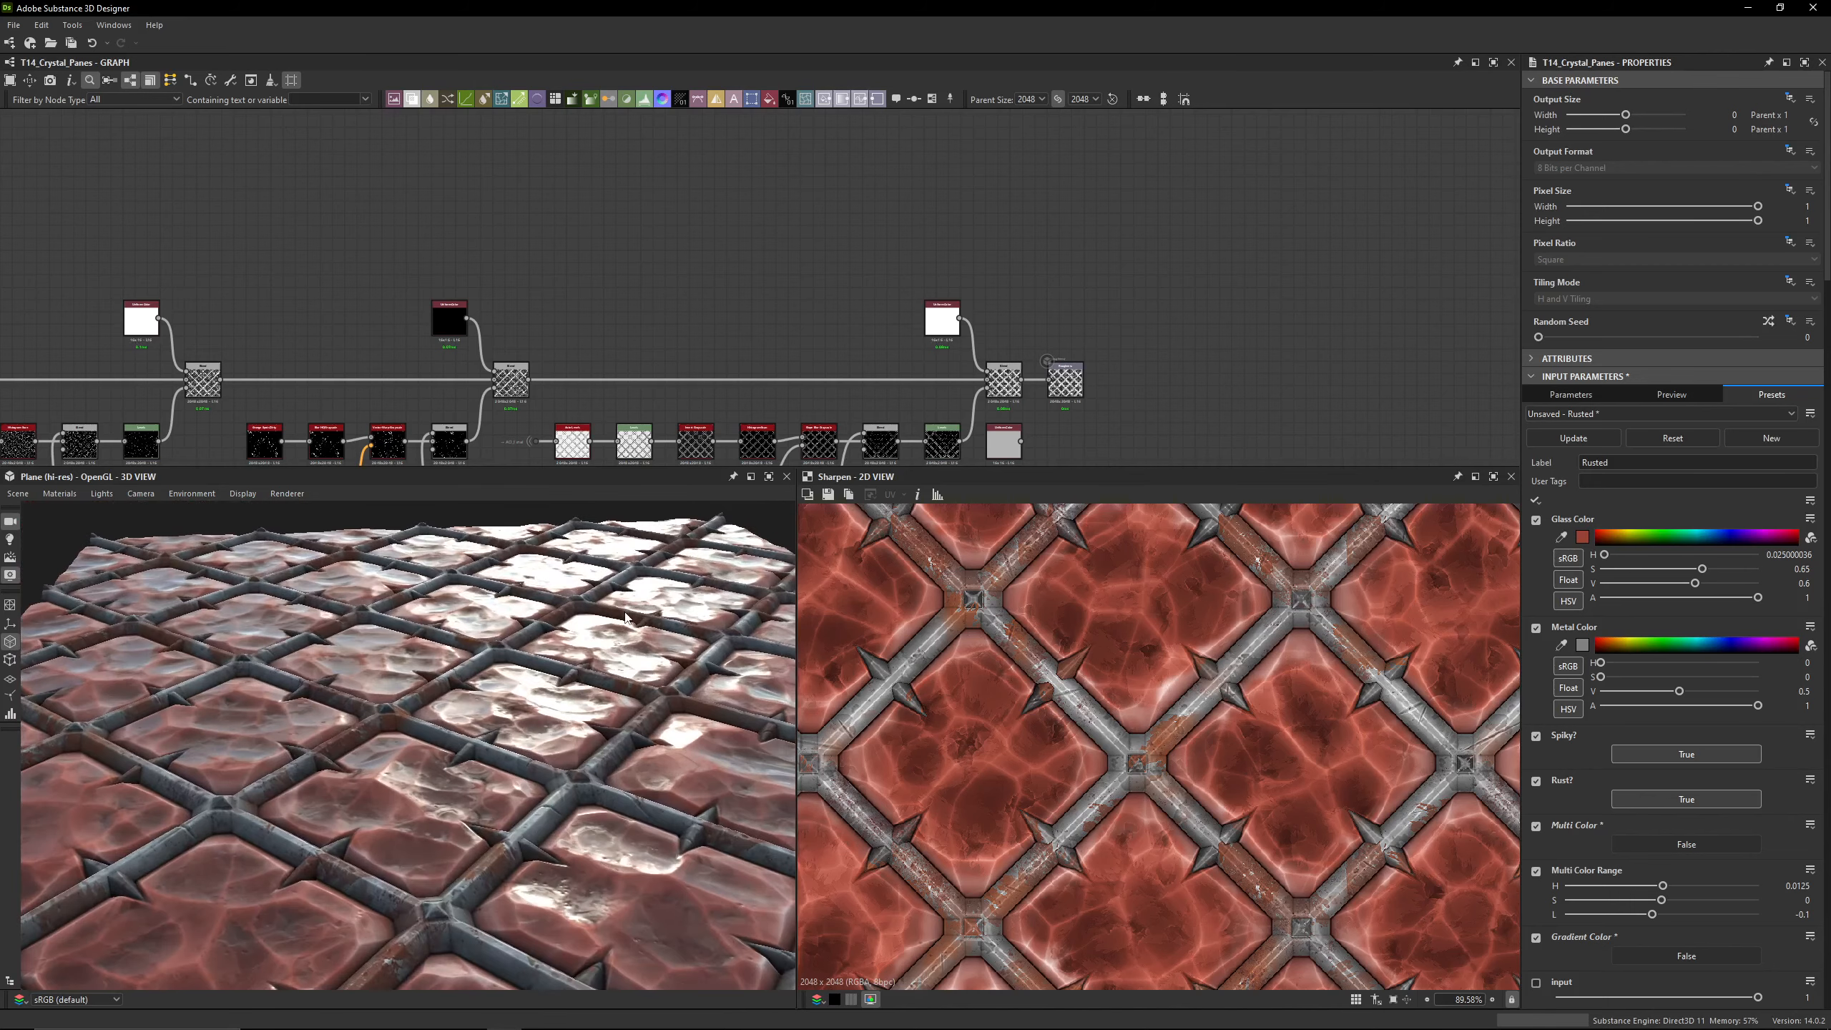
# Step: Examine the graph's node rows from the roughness section to the final outputs and the separate chain beneath them, and view the panes in 3D
pyautogui.moveTo(621, 307); pyautogui.dragTo(919, 149, button='middle')
pyautogui.scroll(-3, 1088, 372)
pyautogui.moveTo(1074, 351)
pyautogui.mouseDown(button='middle')
pyautogui.moveTo(865, 182)
pyautogui.moveTo(833, 192)
pyautogui.moveTo(1299, 262)
pyautogui.mouseUp(button='middle')
pyautogui.scroll(-4, 1299, 261)
pyautogui.moveTo(753, 307); pyautogui.dragTo(1141, 334, button='middle')
pyautogui.scroll(-1, 1142, 334)
pyautogui.scroll(-1, 1088, 321)
pyautogui.moveTo(515, 339); pyautogui.dragTo(656, 306, button='middle')
pyautogui.moveTo(1281, 286); pyautogui.dragTo(1220, 283, button='middle')
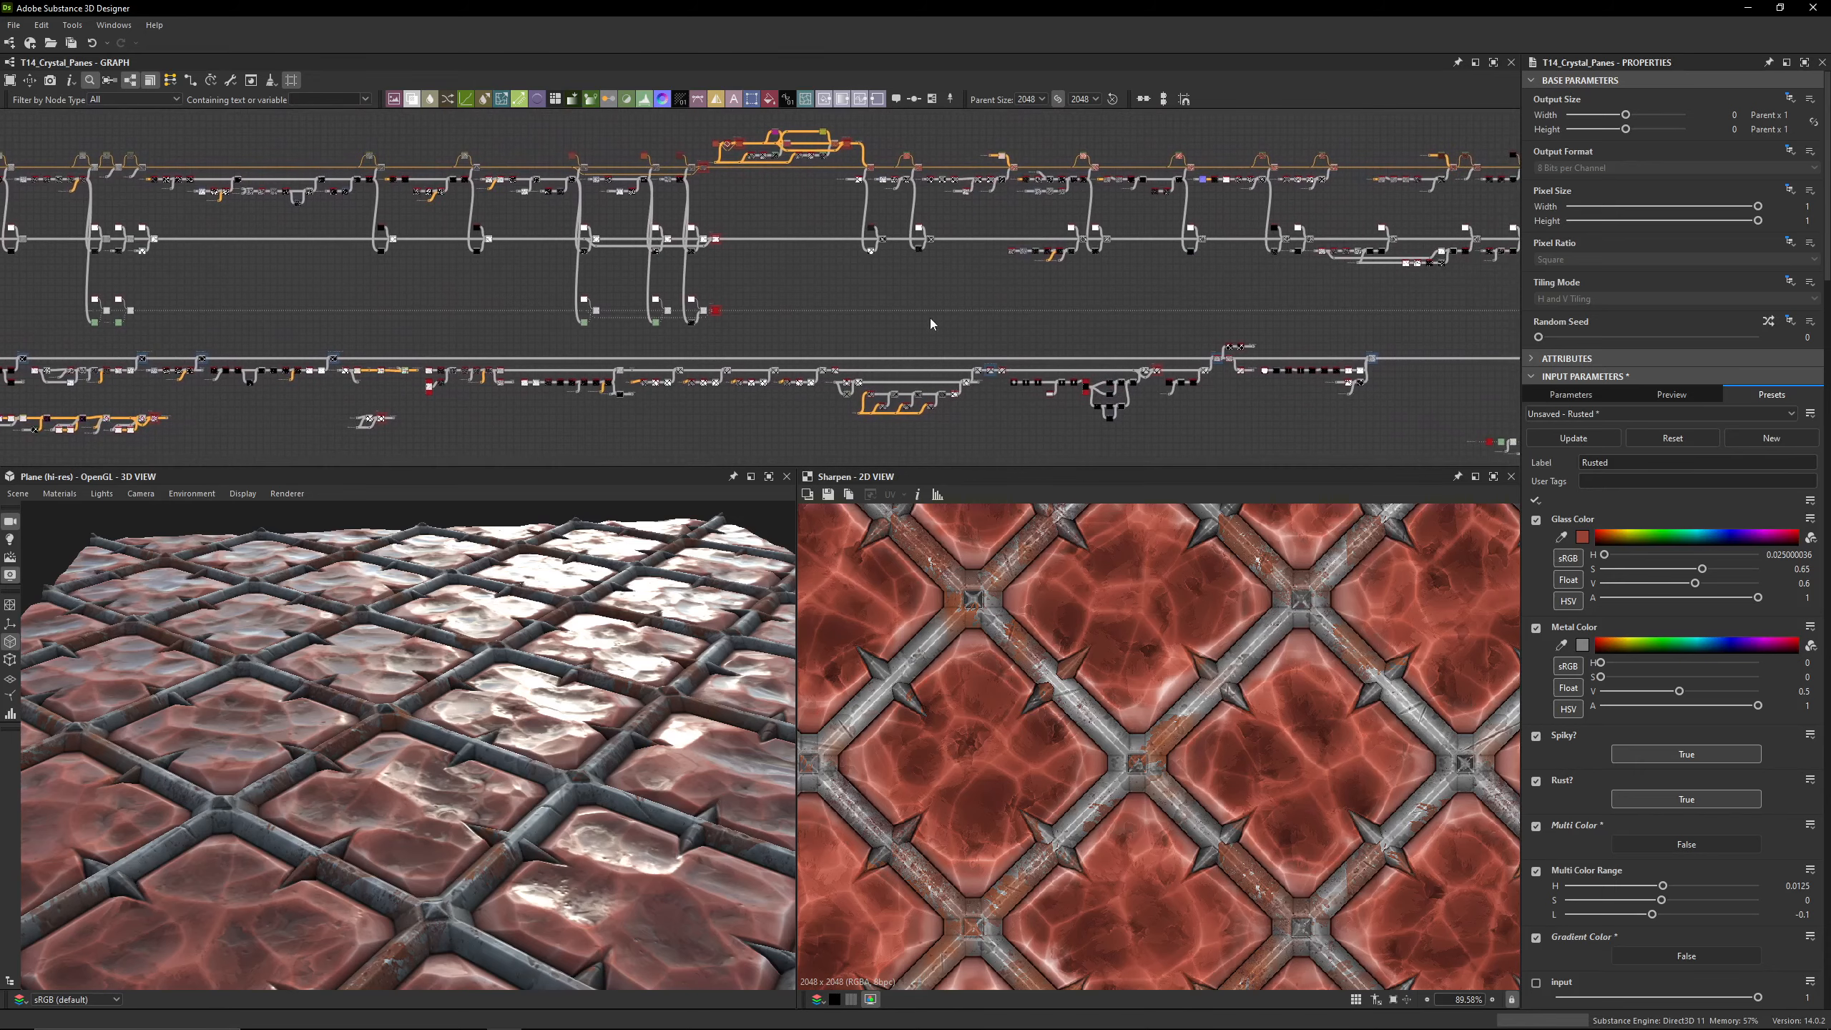
pyautogui.moveTo(1297, 339); pyautogui.dragTo(941, 279, button='middle')
pyautogui.scroll(4, 1227, 401)
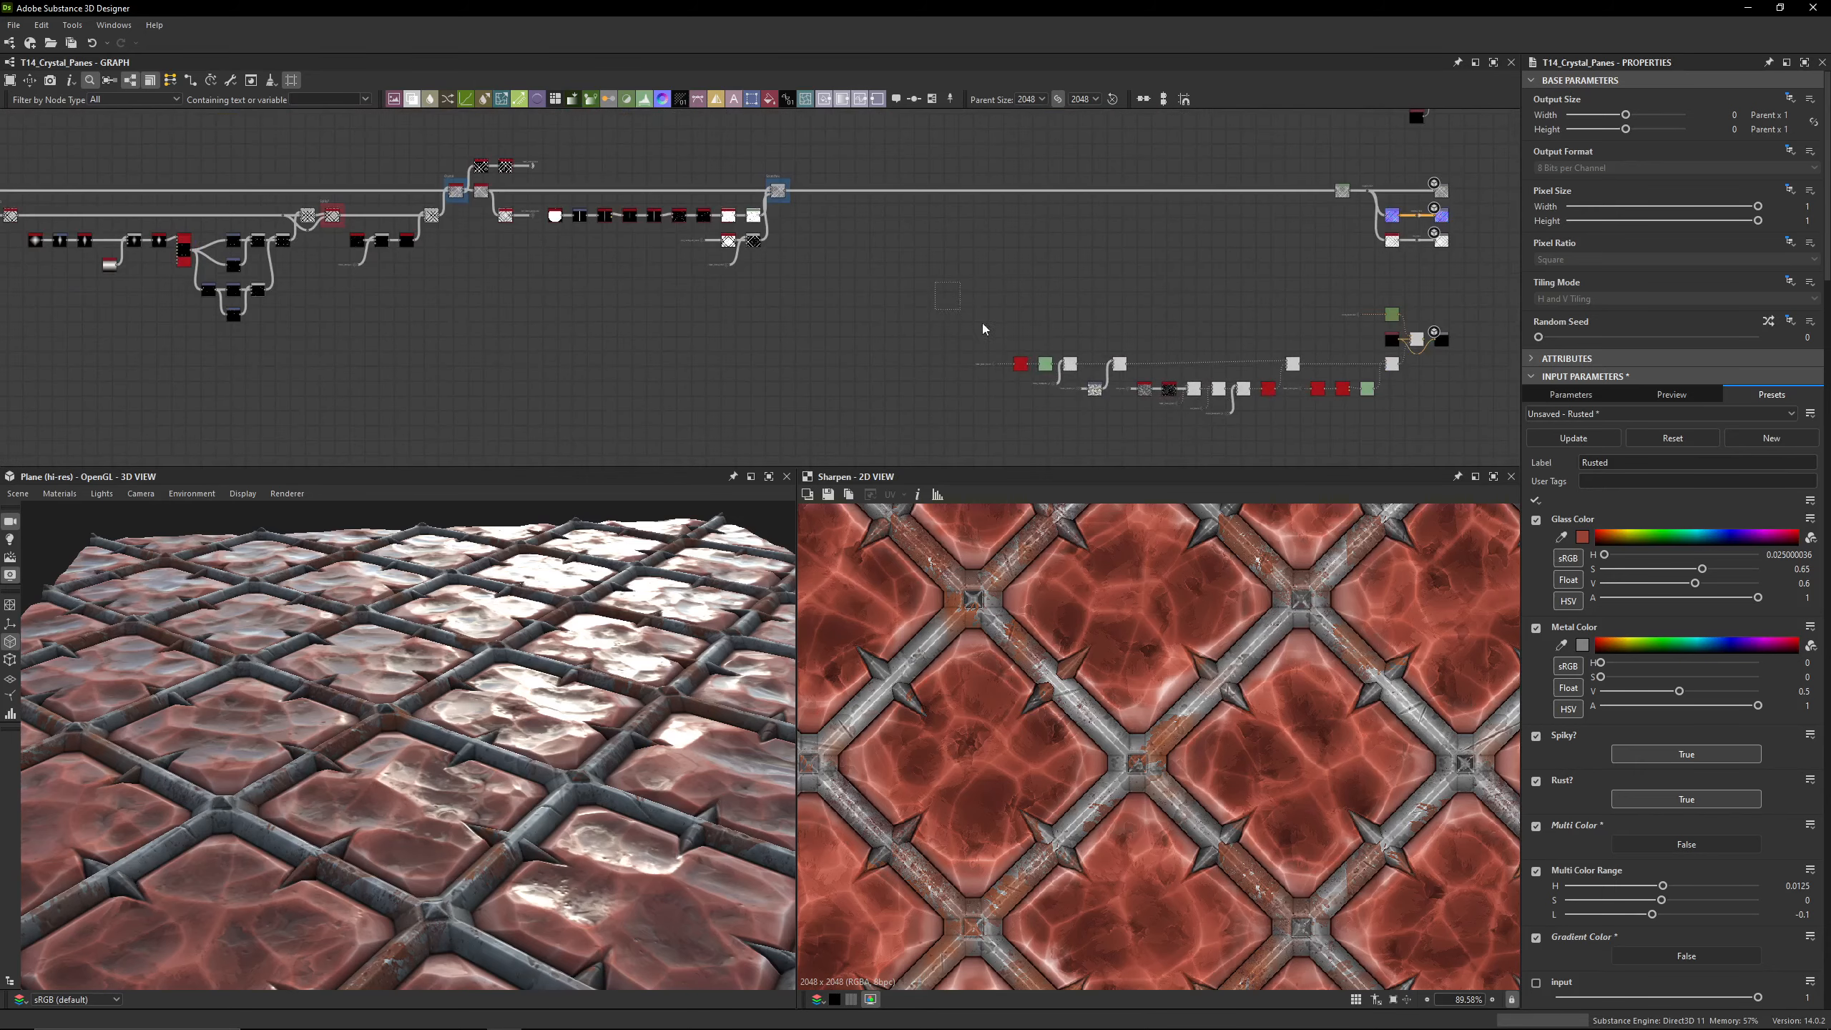
pyautogui.moveTo(982, 324); pyautogui.dragTo(1434, 443)
pyautogui.click(1434, 444)
pyautogui.moveTo(481, 634); pyautogui.dragTo(481, 734)
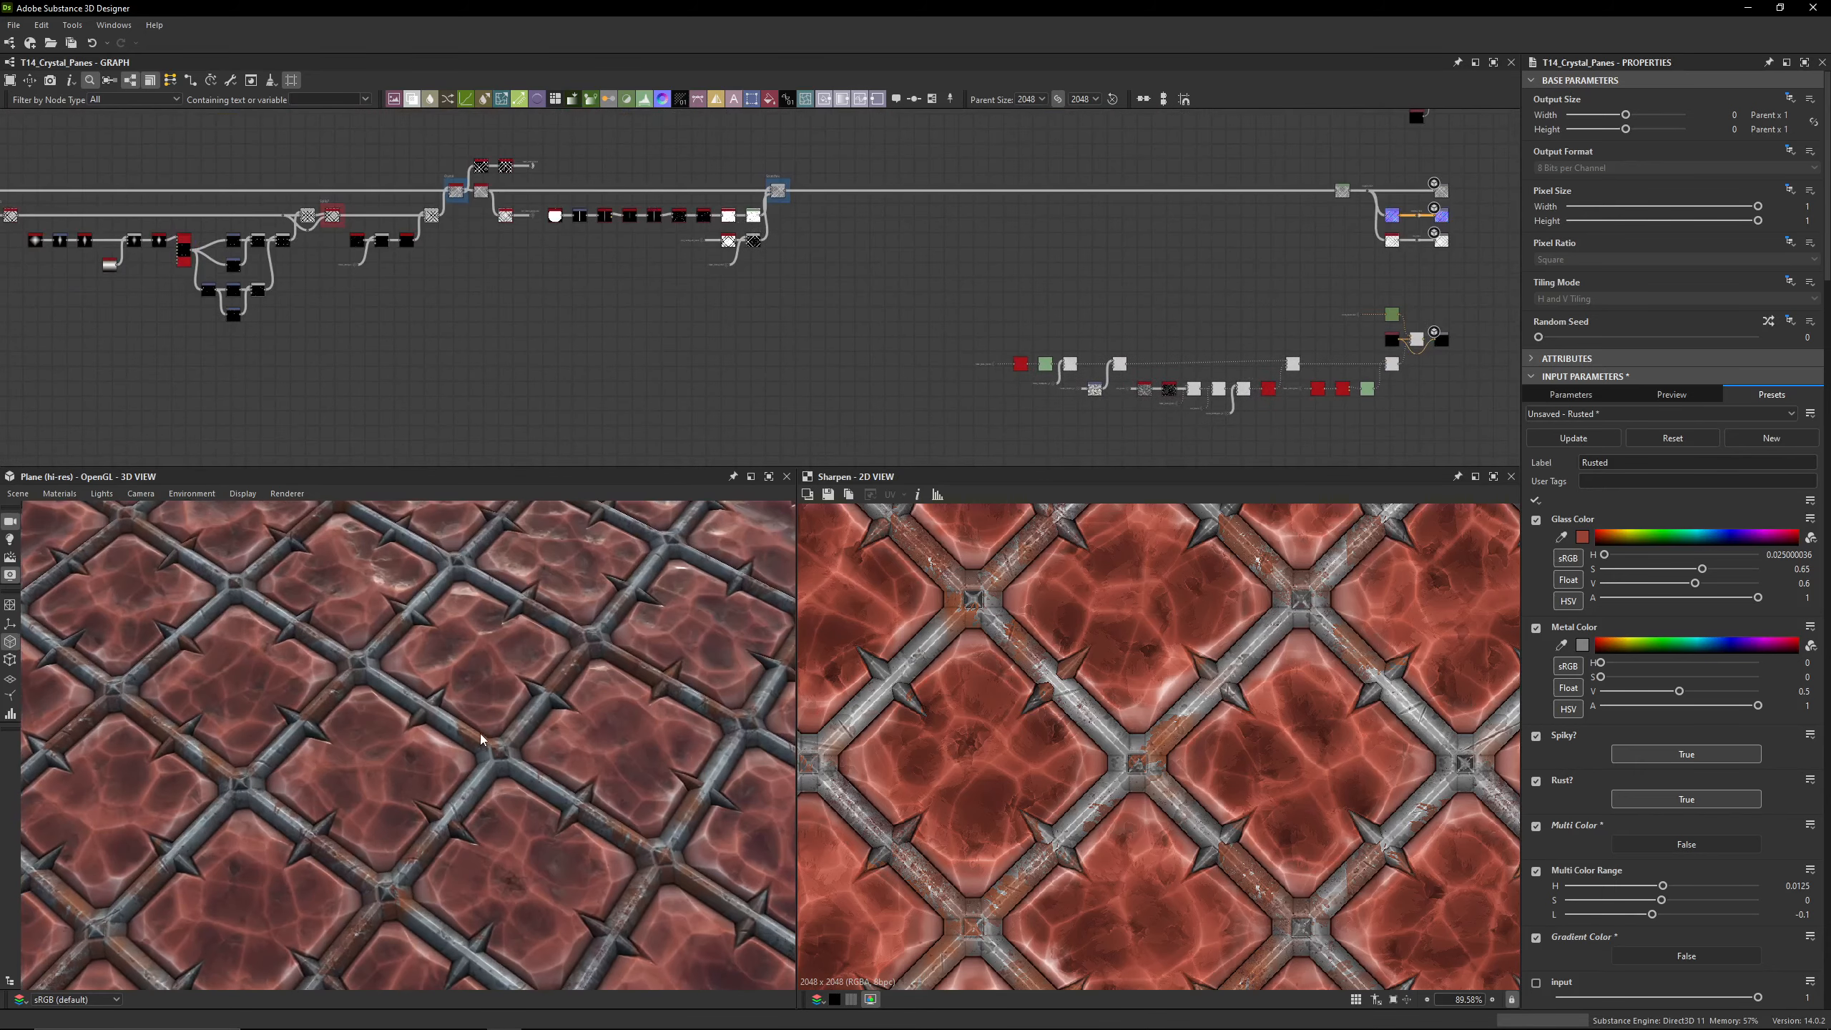